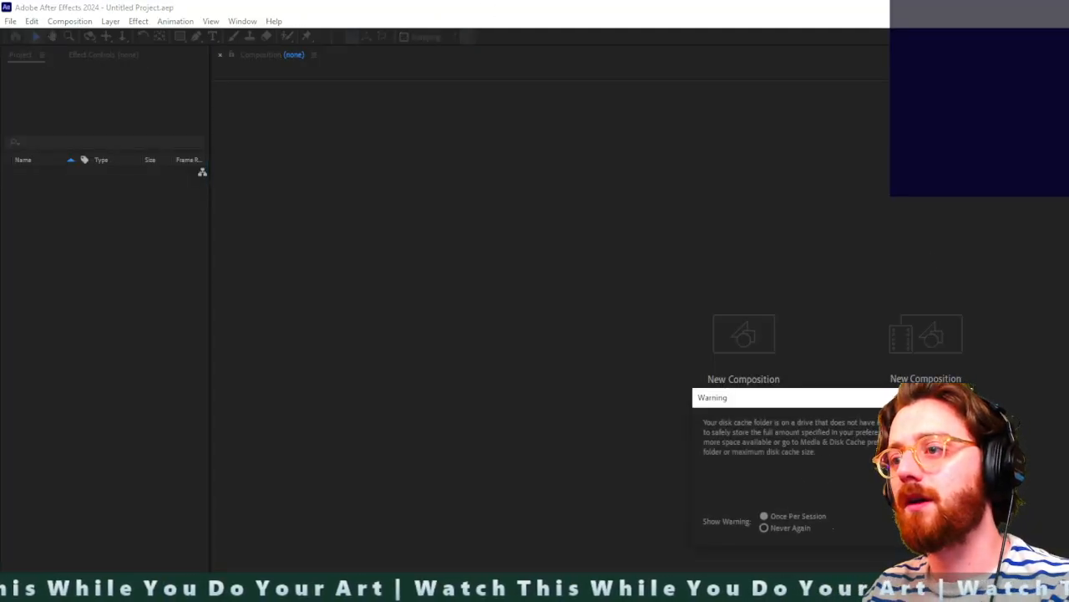
Step: Dismiss the startup warnings and the feature introduction, and start a new project
left_click(944, 526)
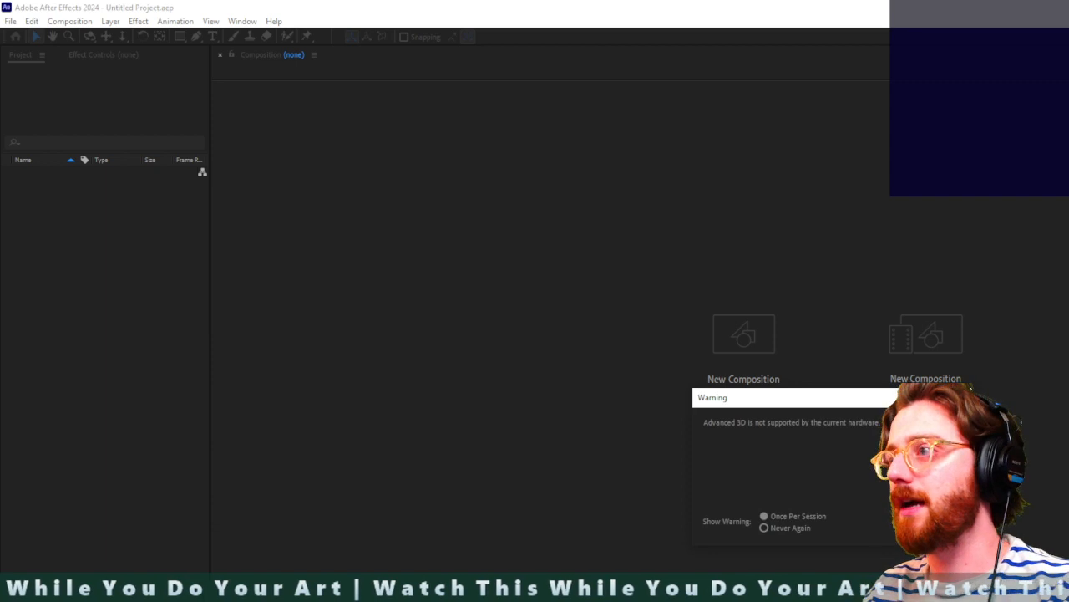
left_click(944, 526)
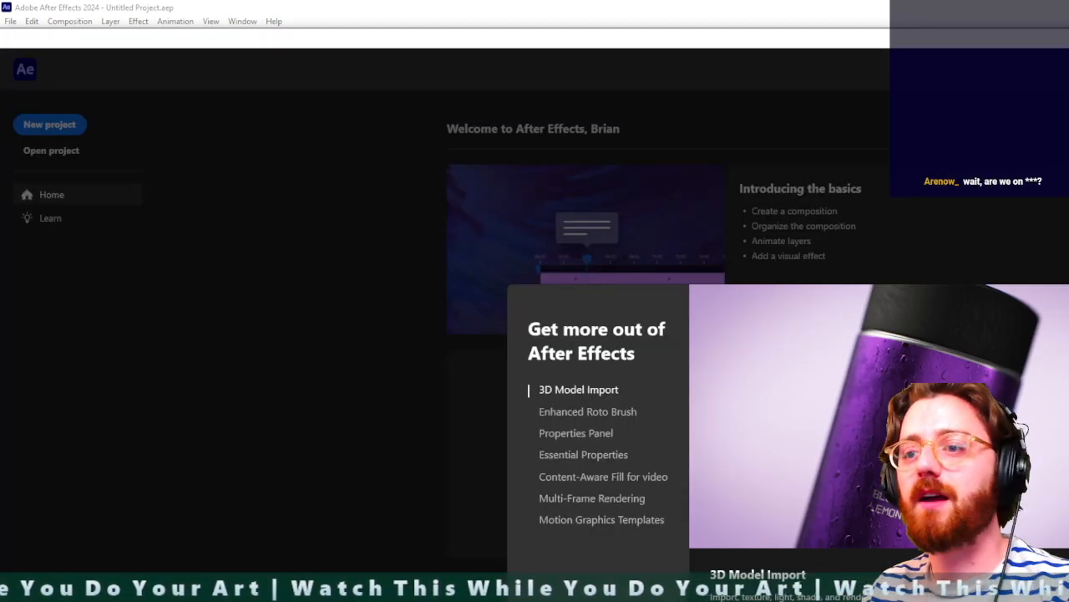
key("Escape")
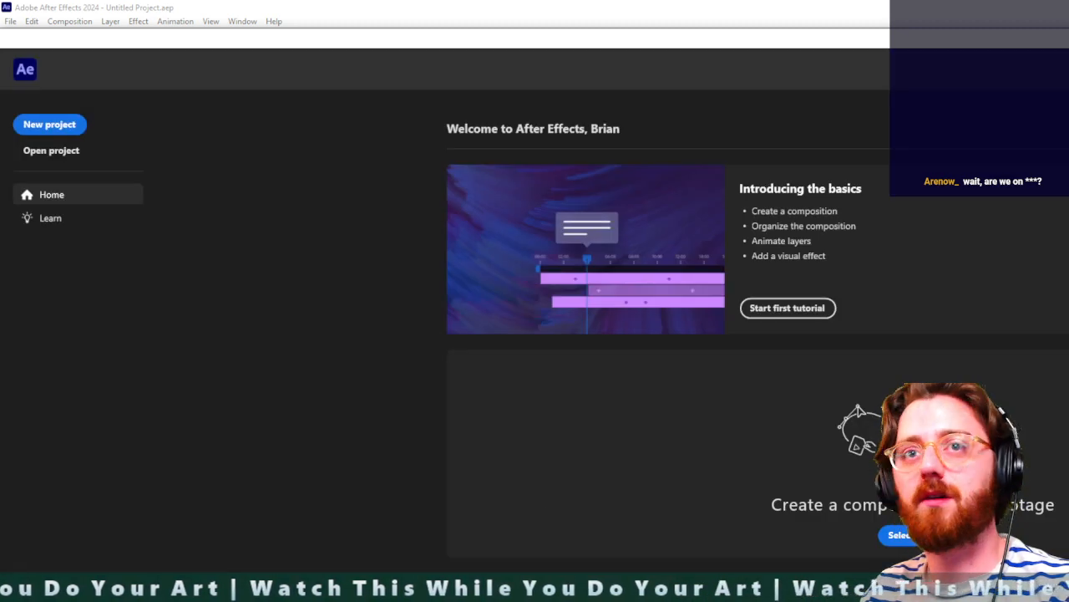
left_click(46, 125)
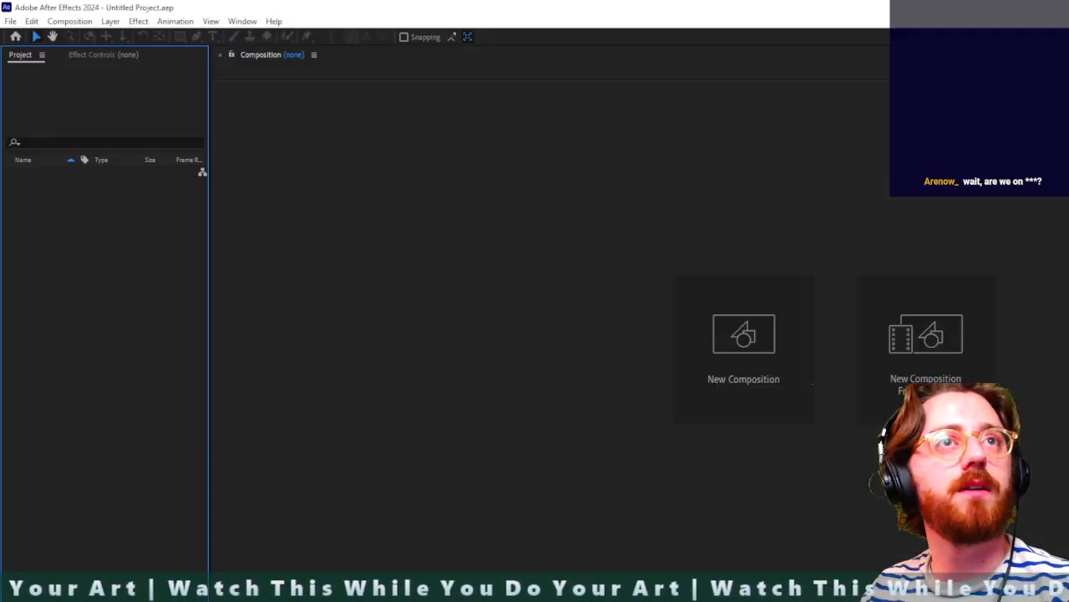
Step: Restore the application window and maximize it again so the whole workspace fits the screen
key("super+Down")
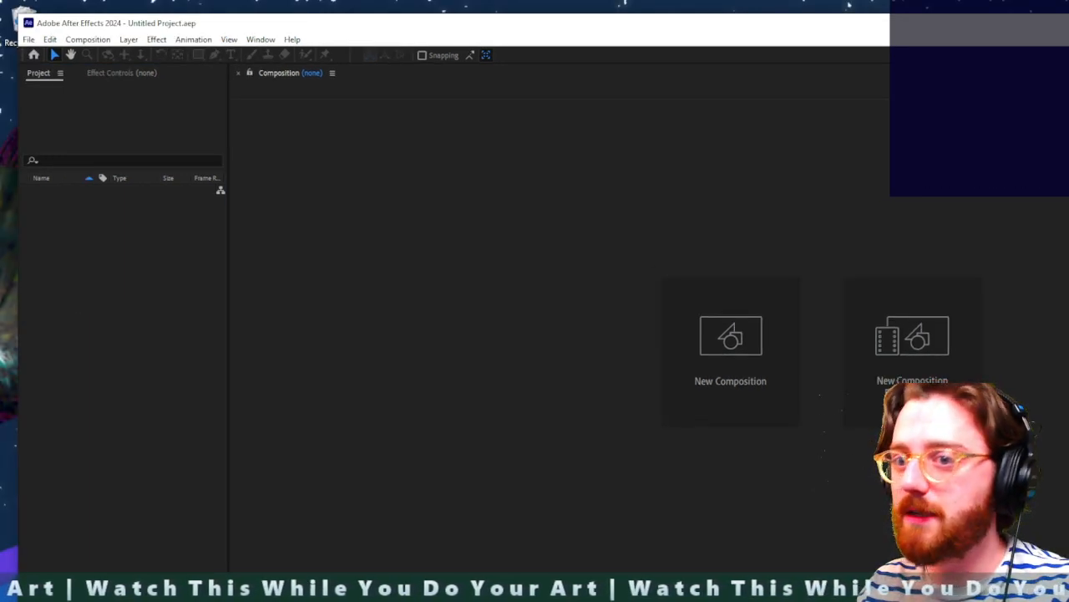
double_click(557, 25)
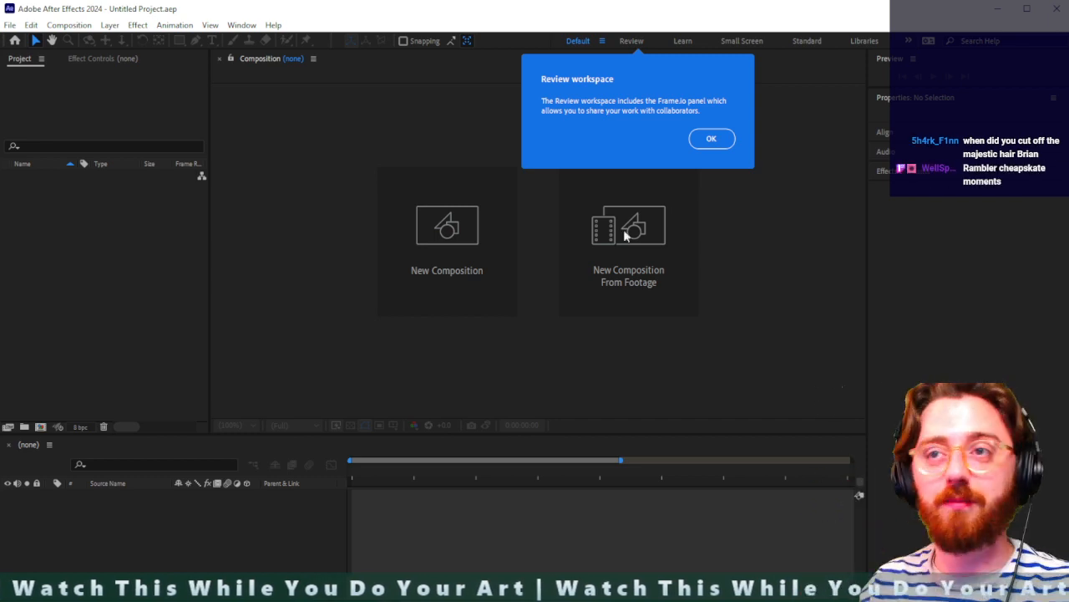
left_click(371, 369)
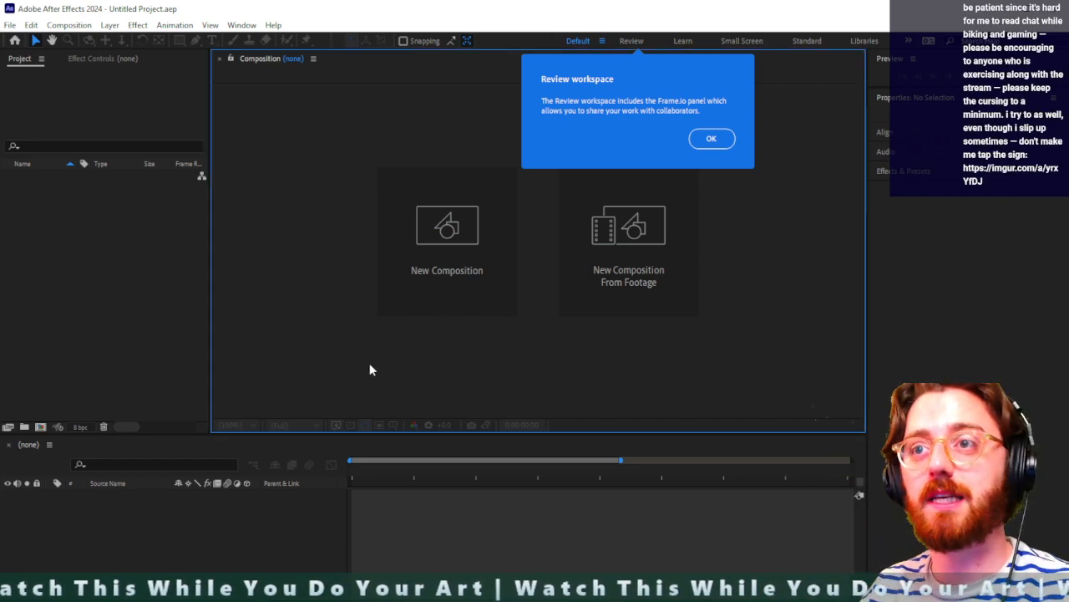
left_click(125, 269)
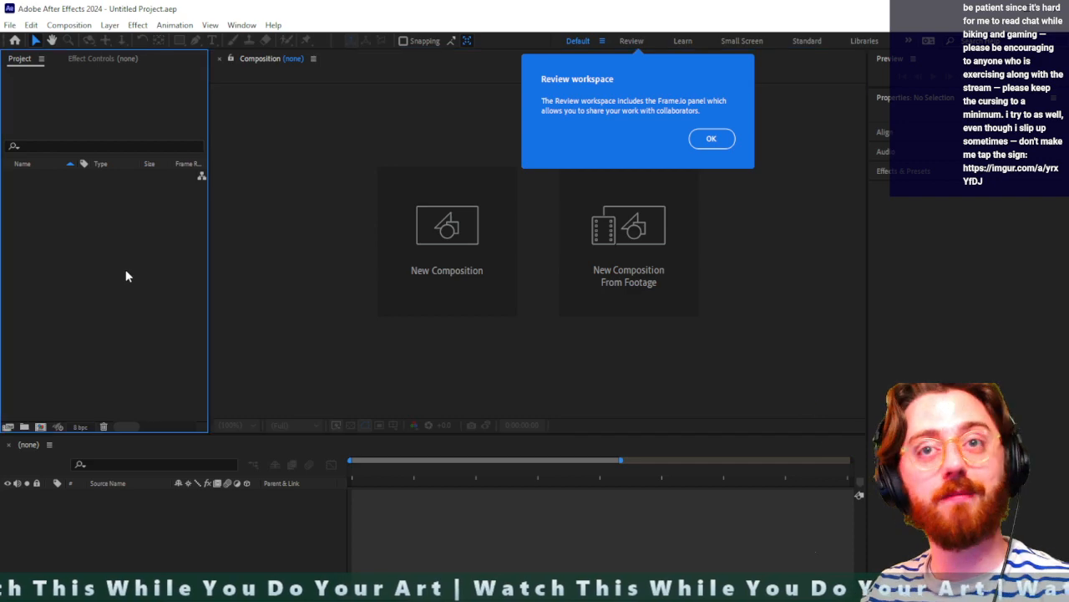
double_click(125, 272)
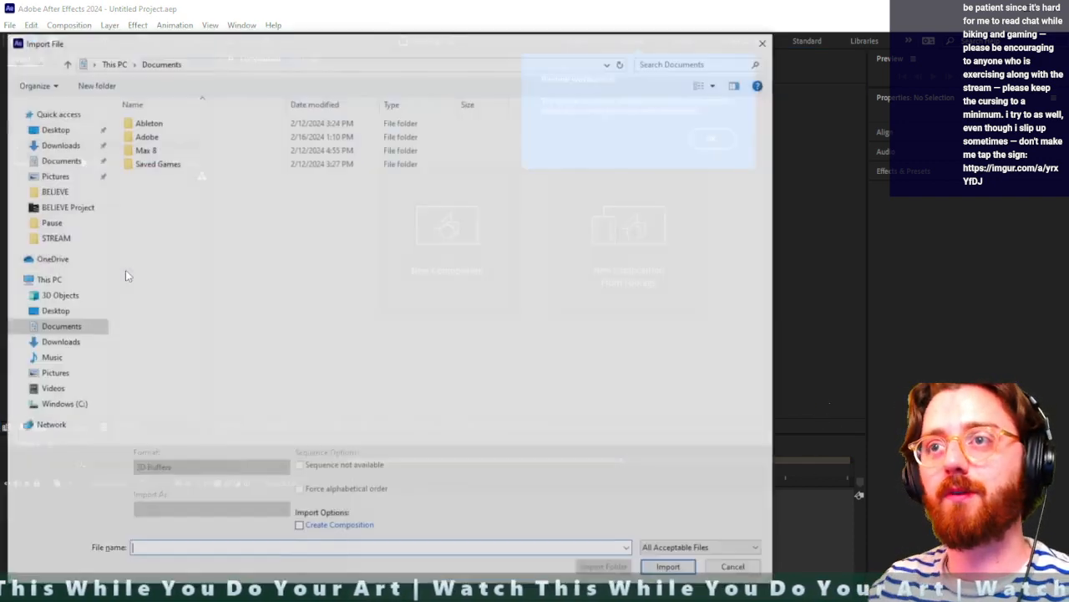
left_click_drag(219, 49, 737, 369)
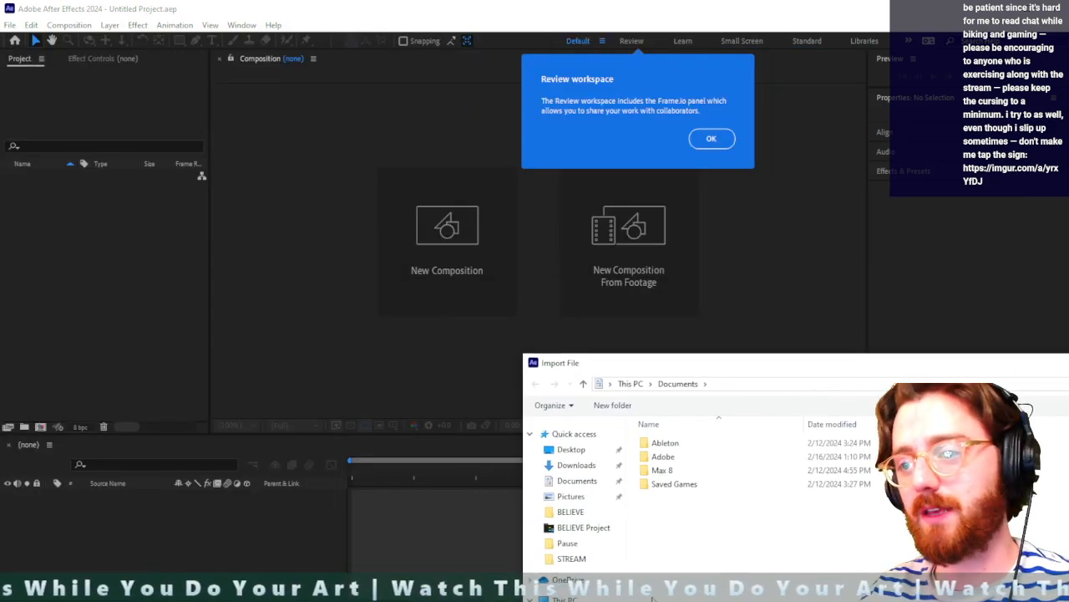
left_click(569, 601)
double_click(669, 458)
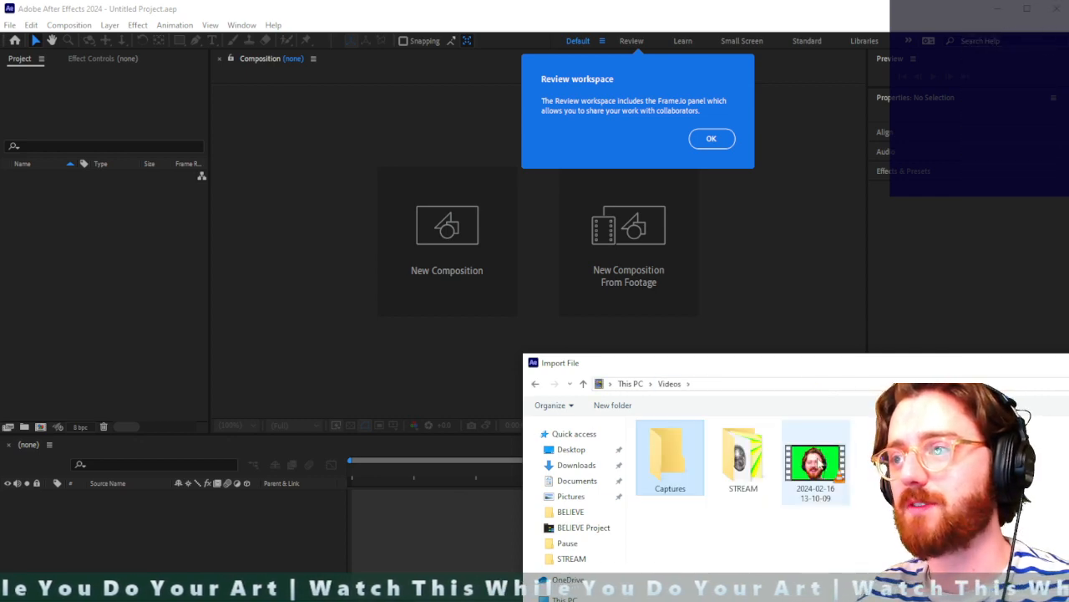
double_click(805, 455)
right_click(42, 175)
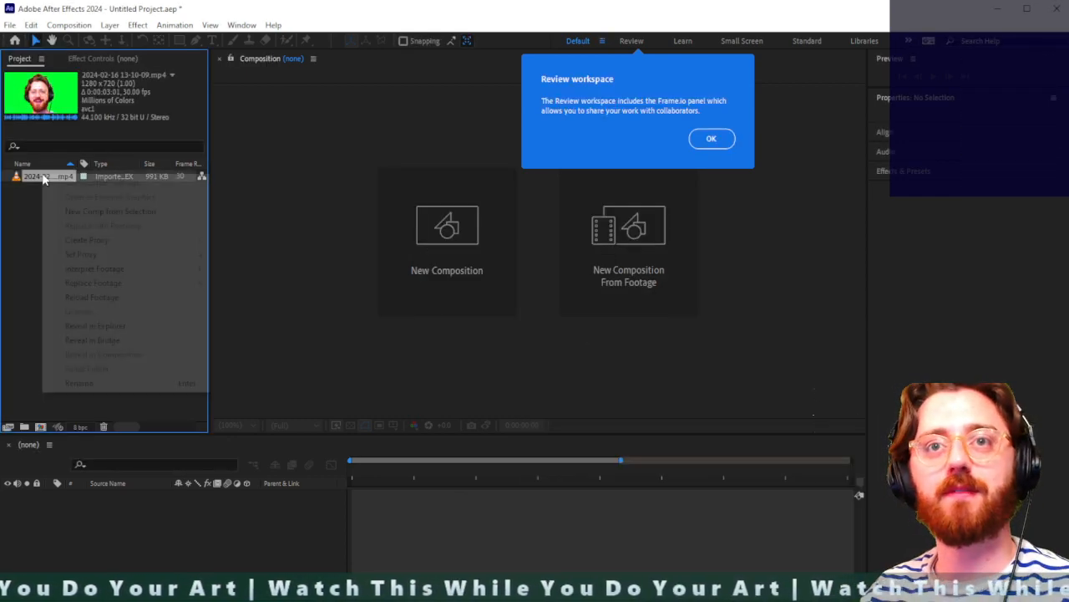
left_click(120, 212)
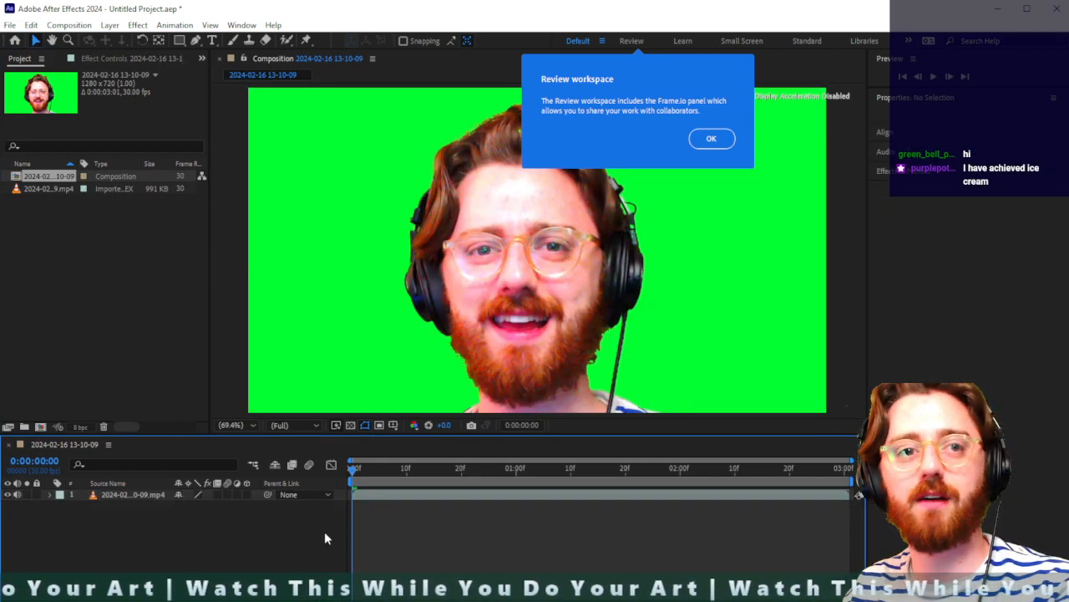
Step: Play back the new composition to preview the green-screen clip from the start
key("space")
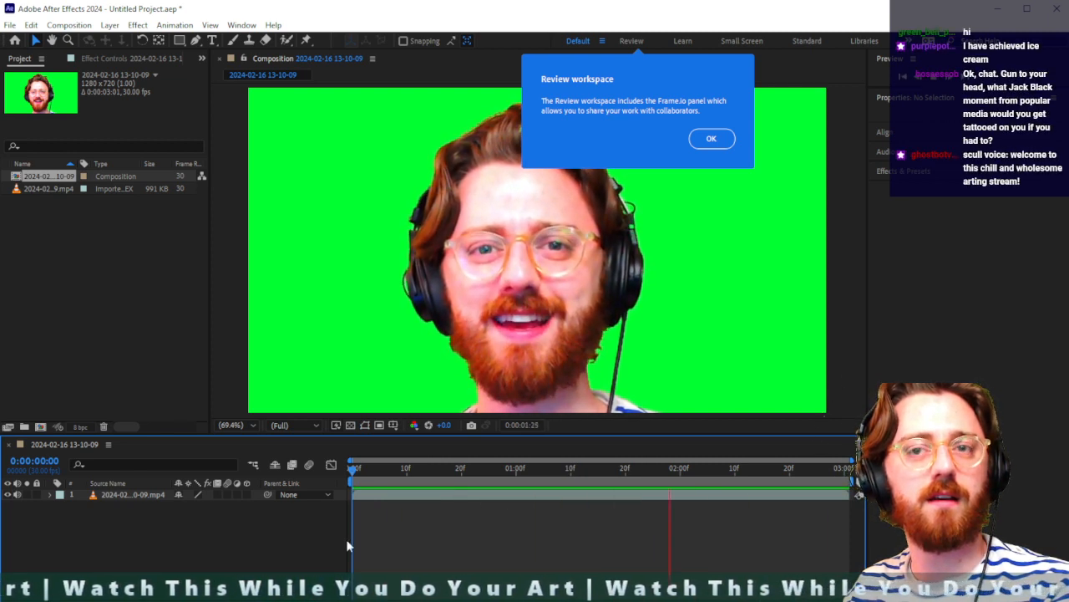
key("space")
left_click(353, 482)
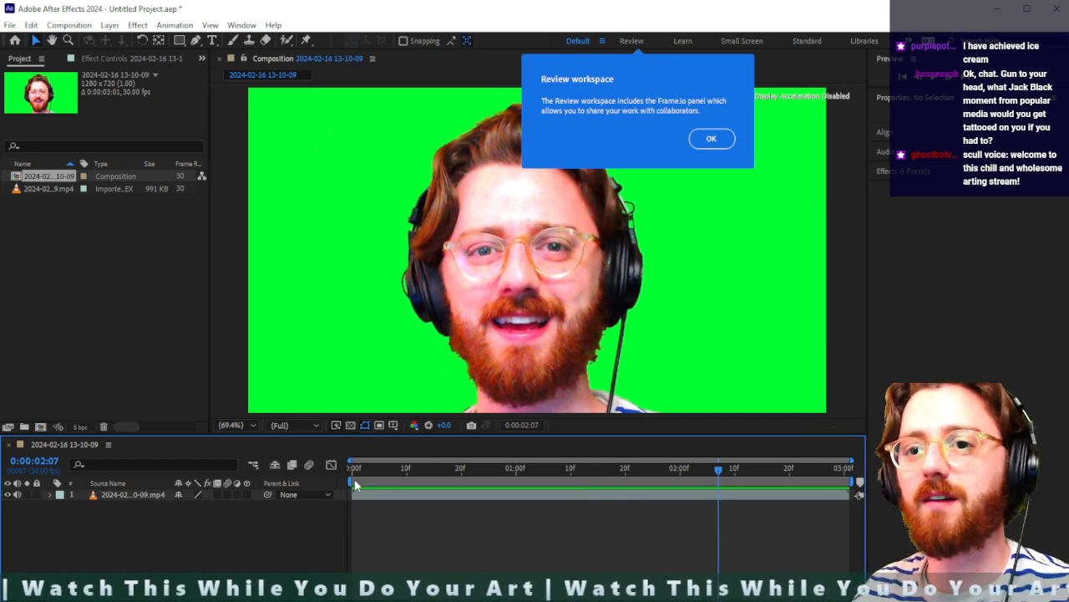
key("space")
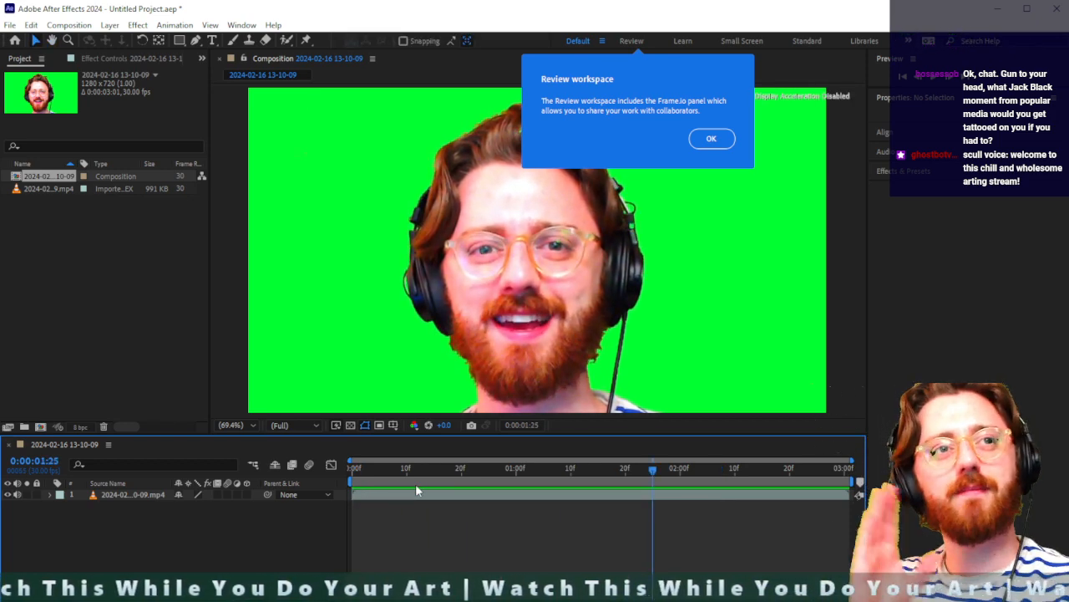
Step: Duplicate the clip layer, leaving only video enabled on the upper copy and only audio on the lower copy
left_click(125, 496)
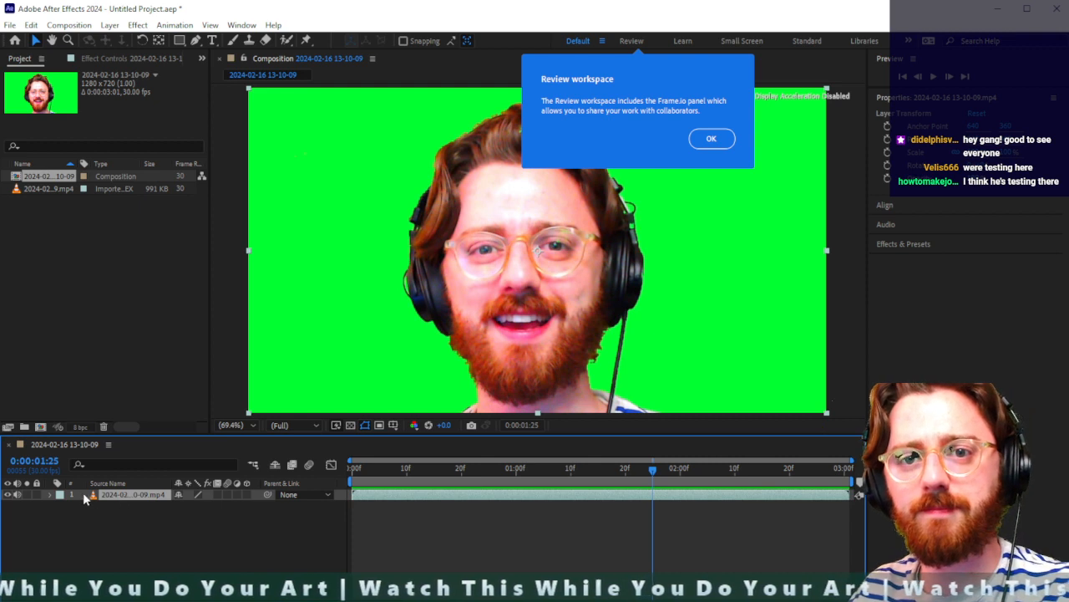
key("ctrl+d")
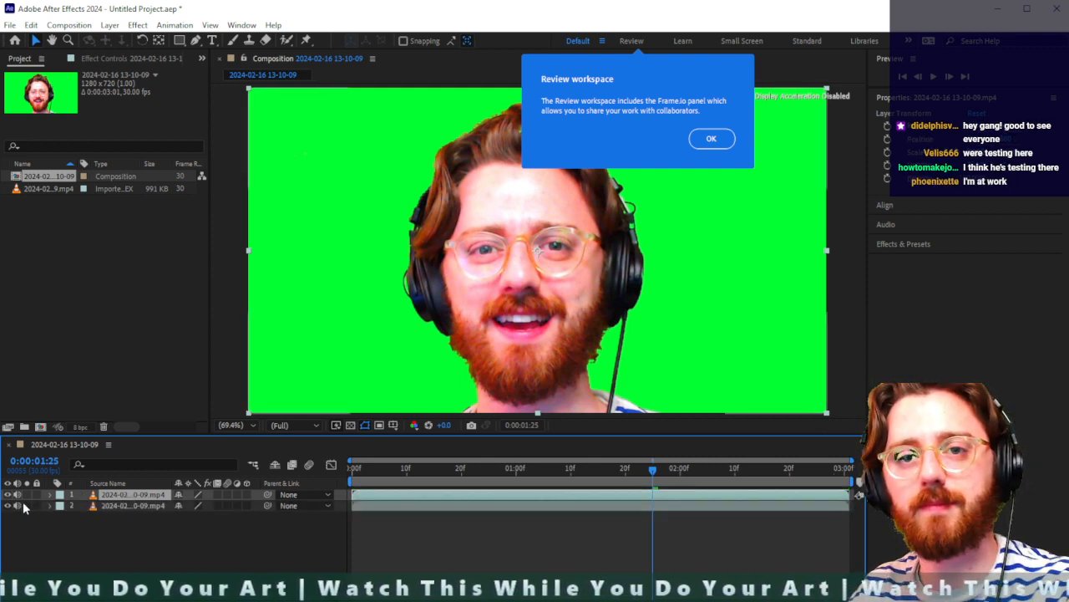
left_click(131, 505)
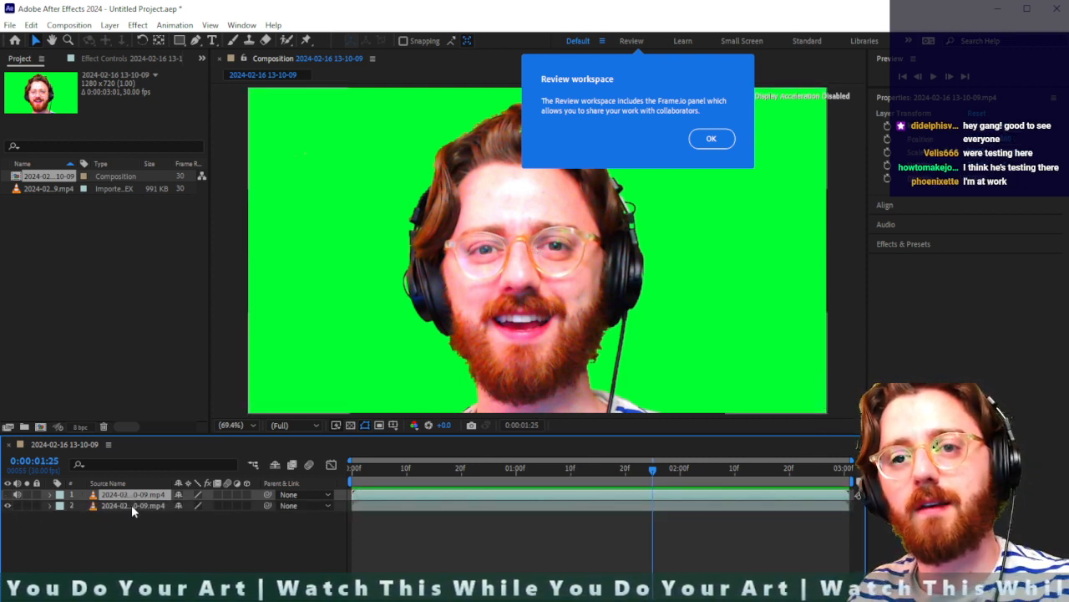
Step: Play the composition from 0:00:00:25 to check the audio against the video
scroll(496, 530, "up", 3)
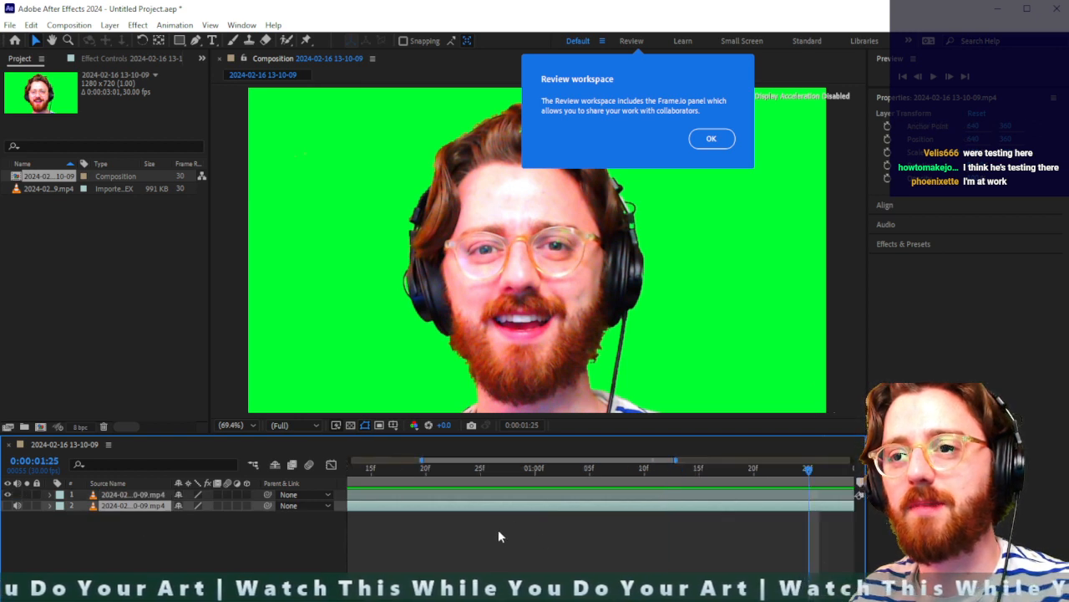
left_click(481, 468)
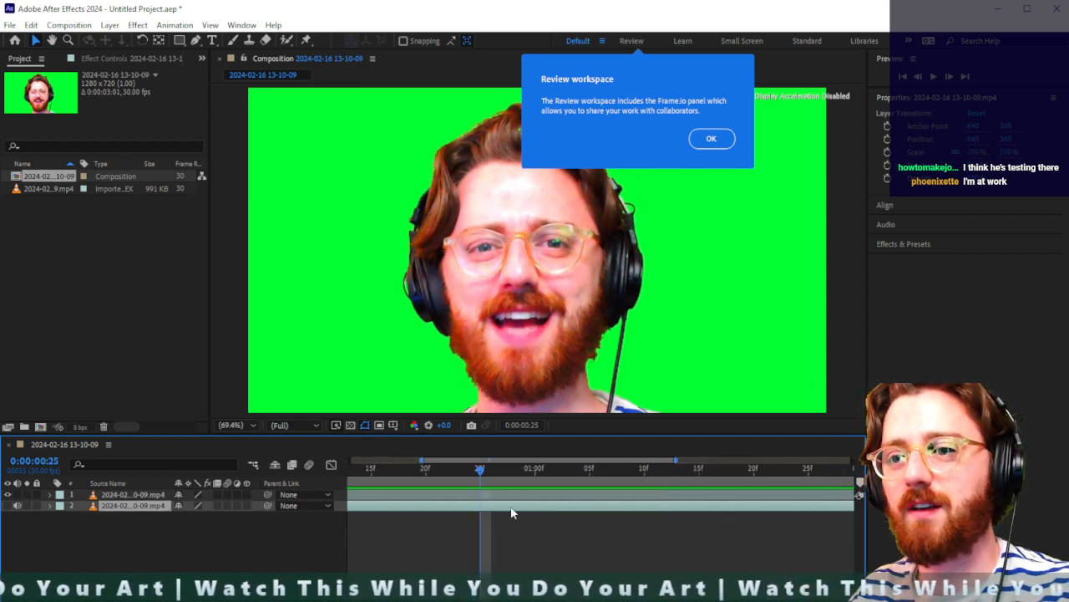
key("space")
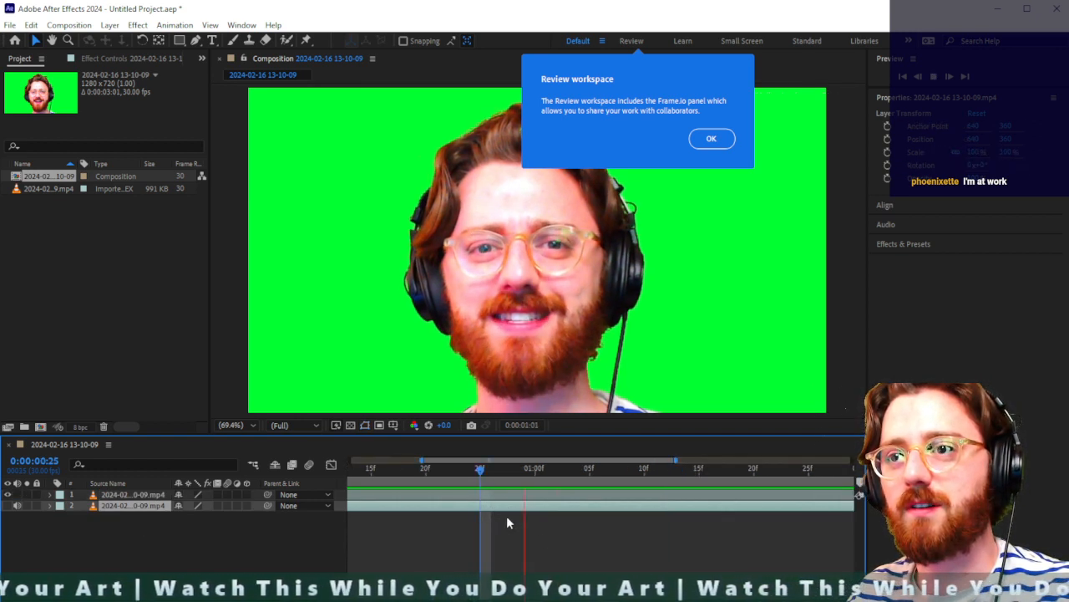
key("space")
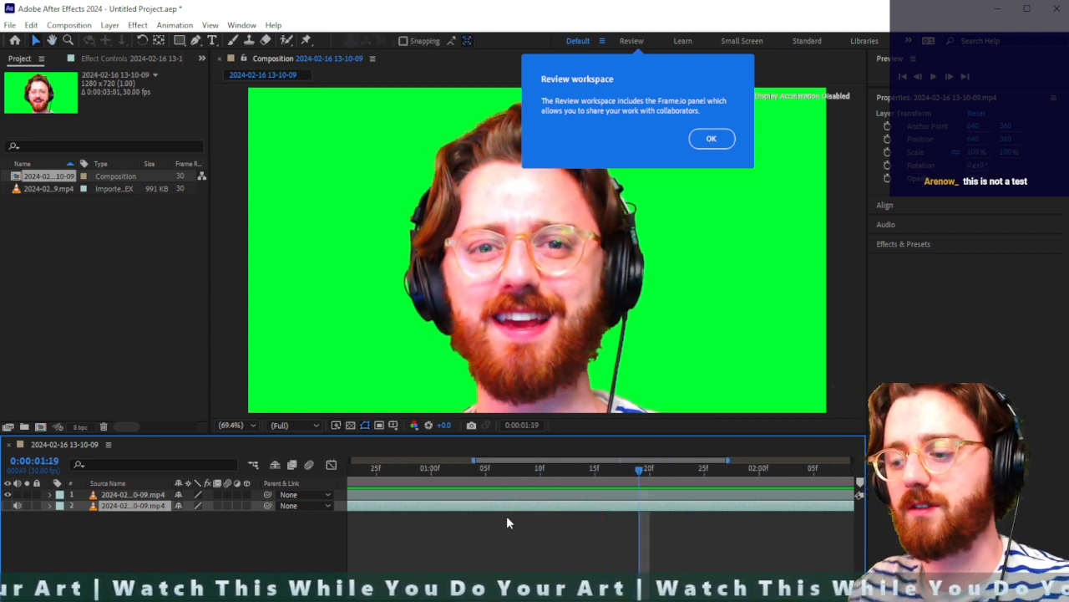
Step: Rename the lower, audio-only layer with a blank name
key("Return")
key("BackSpace")
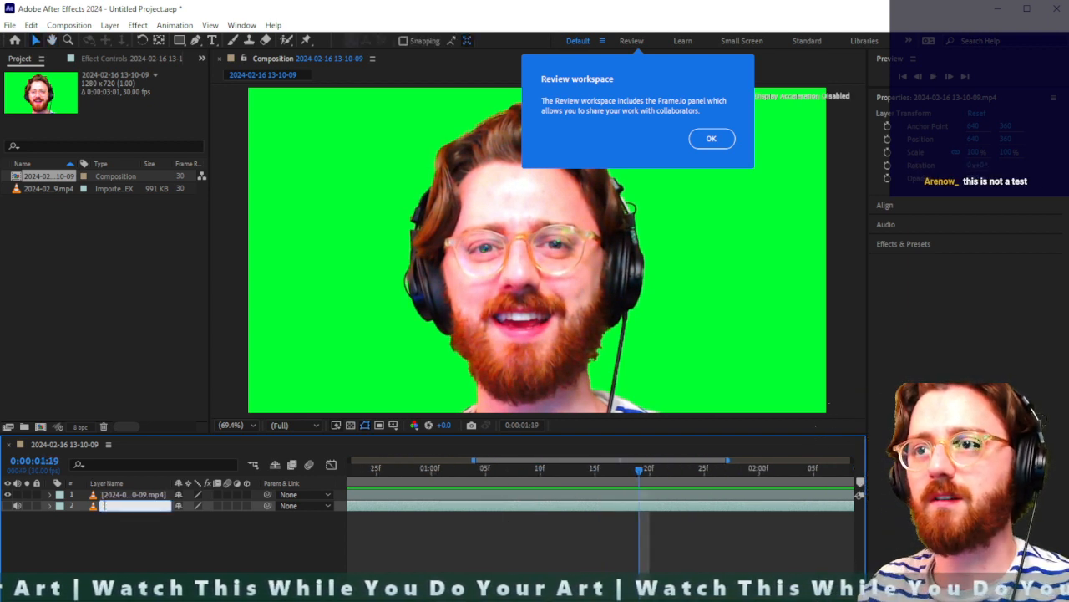
left_click(543, 512)
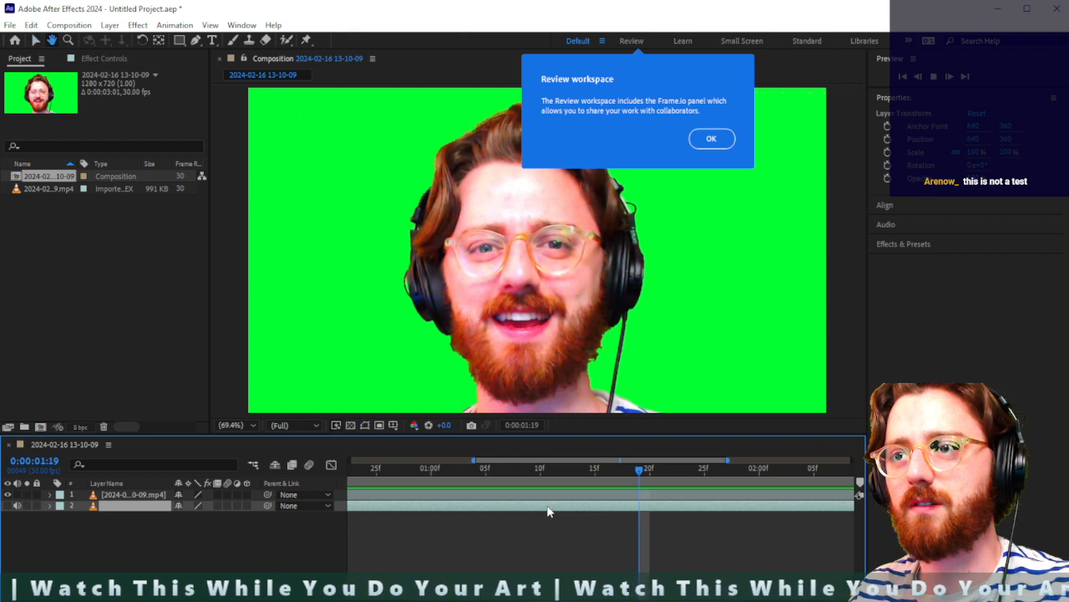
Step: Shift the audio-only layer two frames later and play the composition from the beginning to check its sync with the video
key("space")
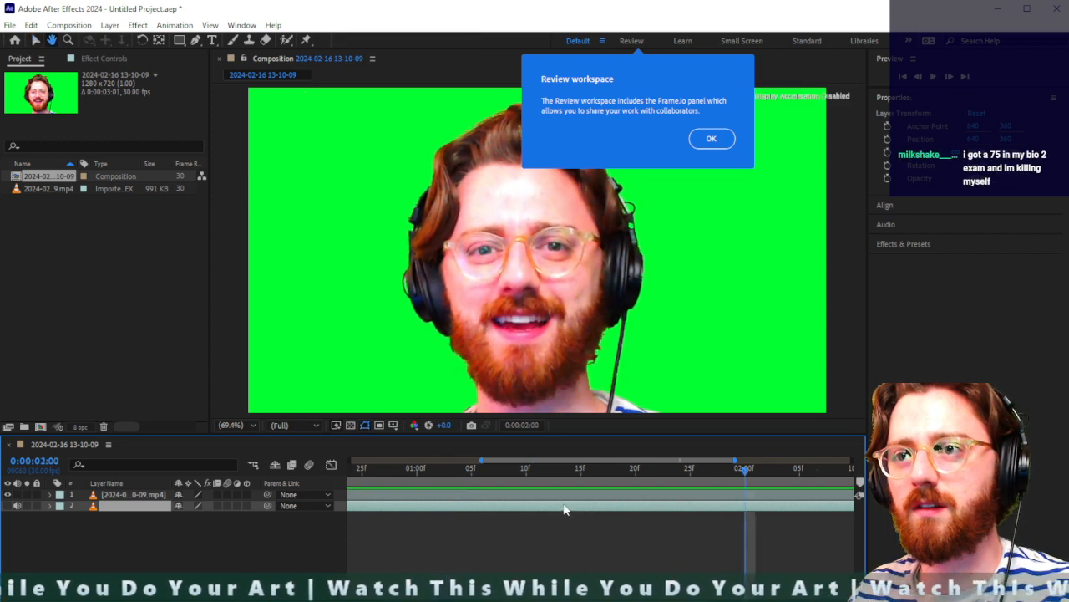
left_click_drag(481, 460, 215, 474)
left_click(394, 474)
key("space")
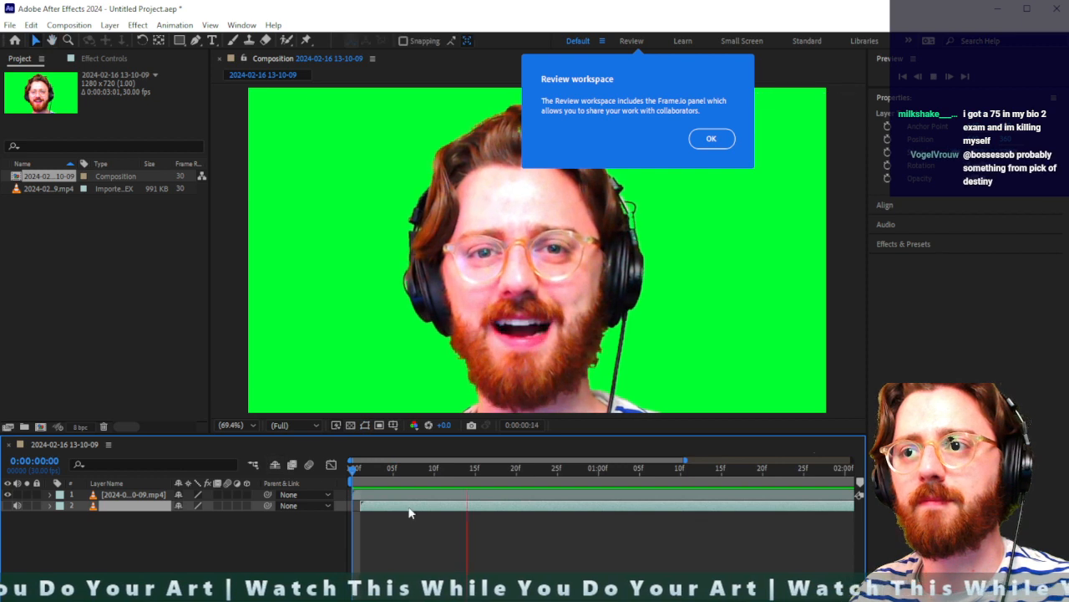
key("space")
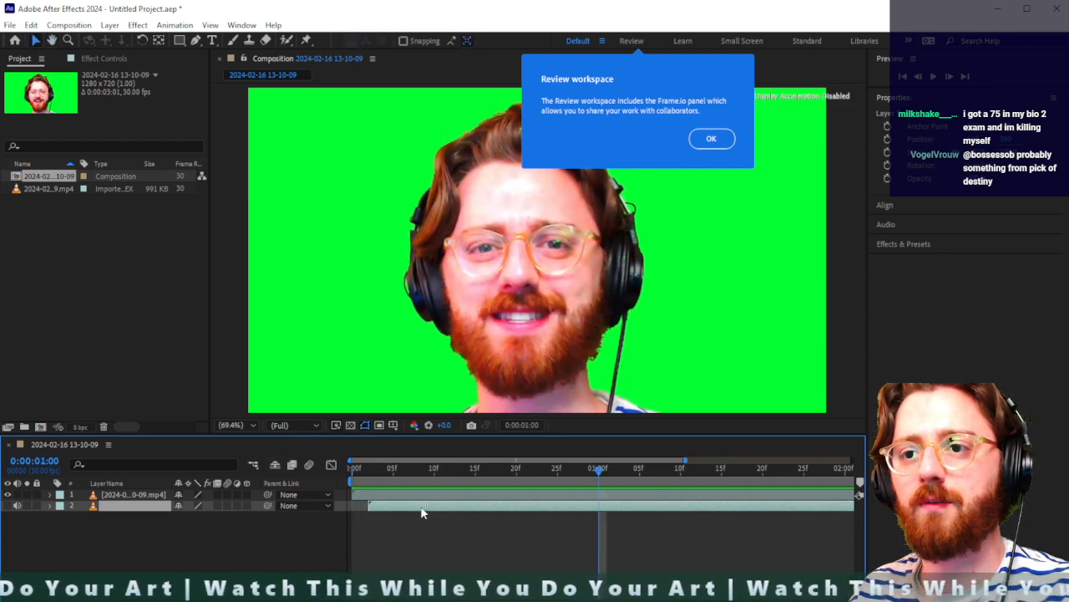
left_click(391, 476)
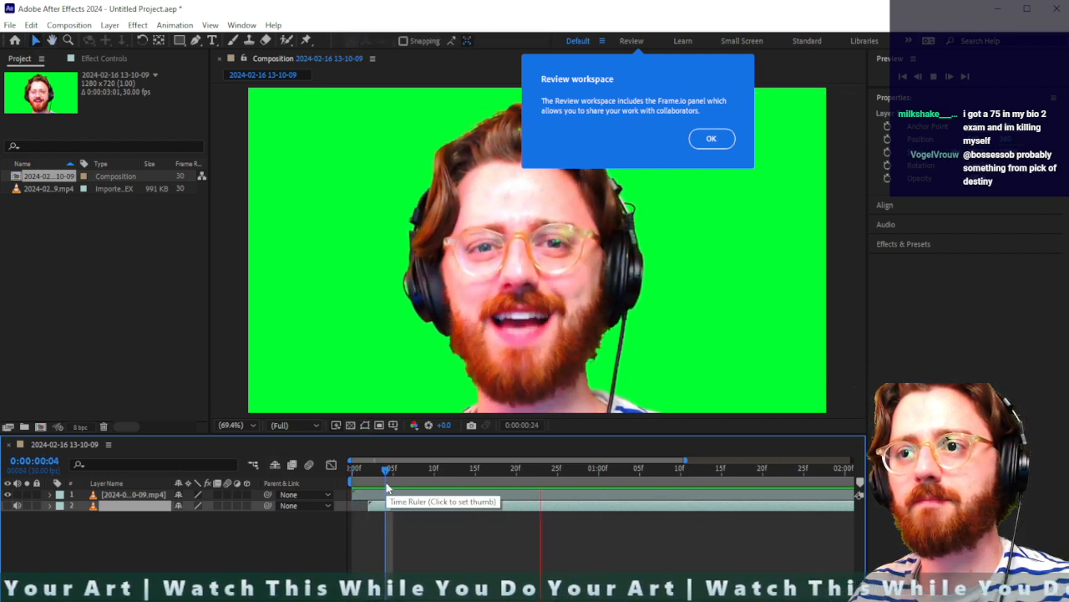
key("space")
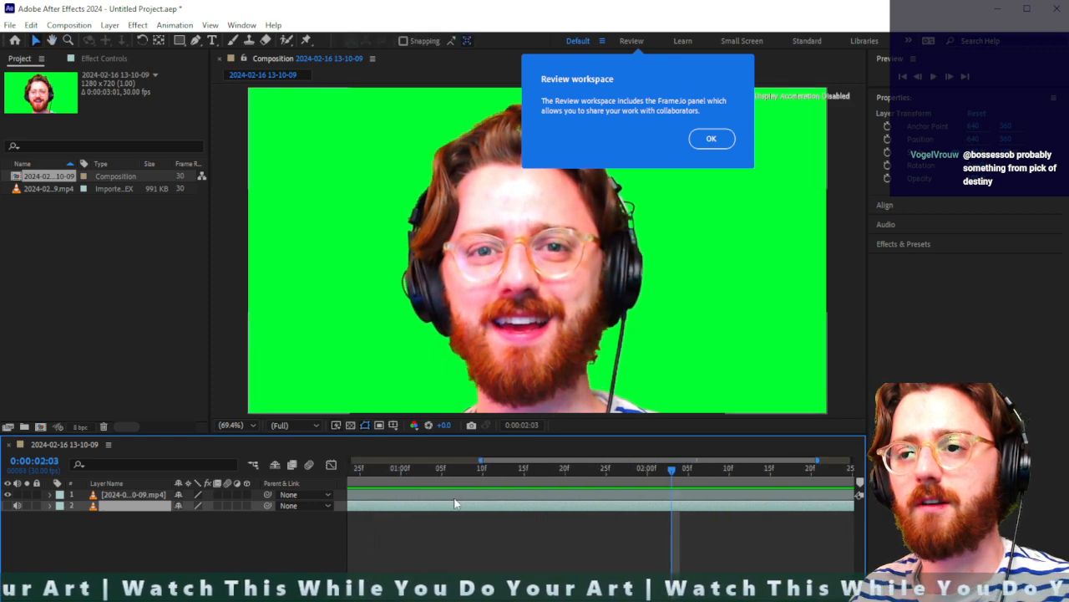
scroll(456, 503, "left", 3)
Step: Dismiss the Review workspace tip and move the visible video layer slightly downward in the composition
left_click(710, 140)
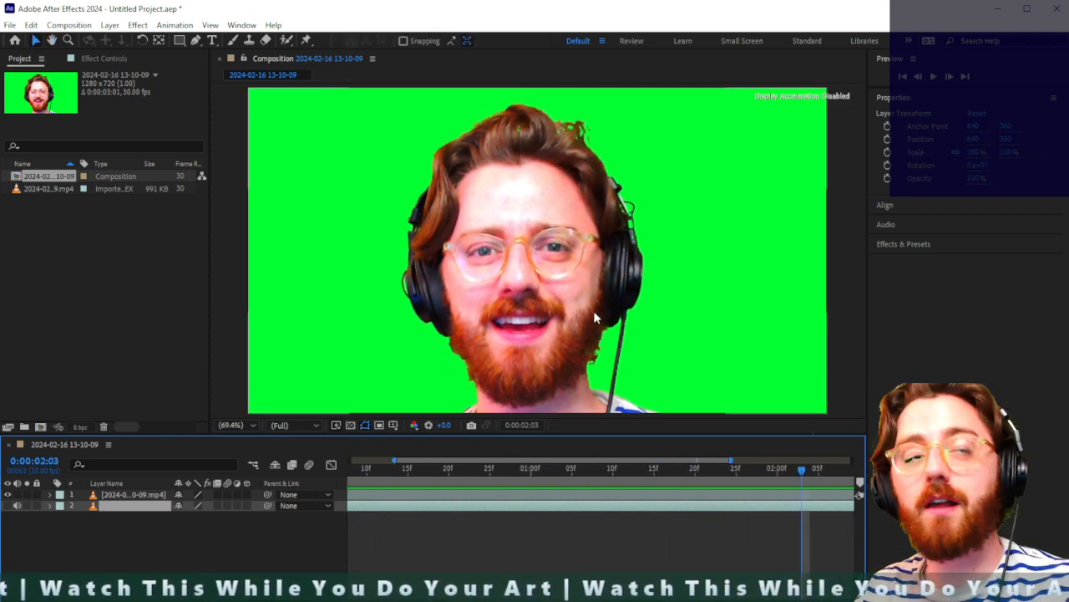
left_click(689, 292)
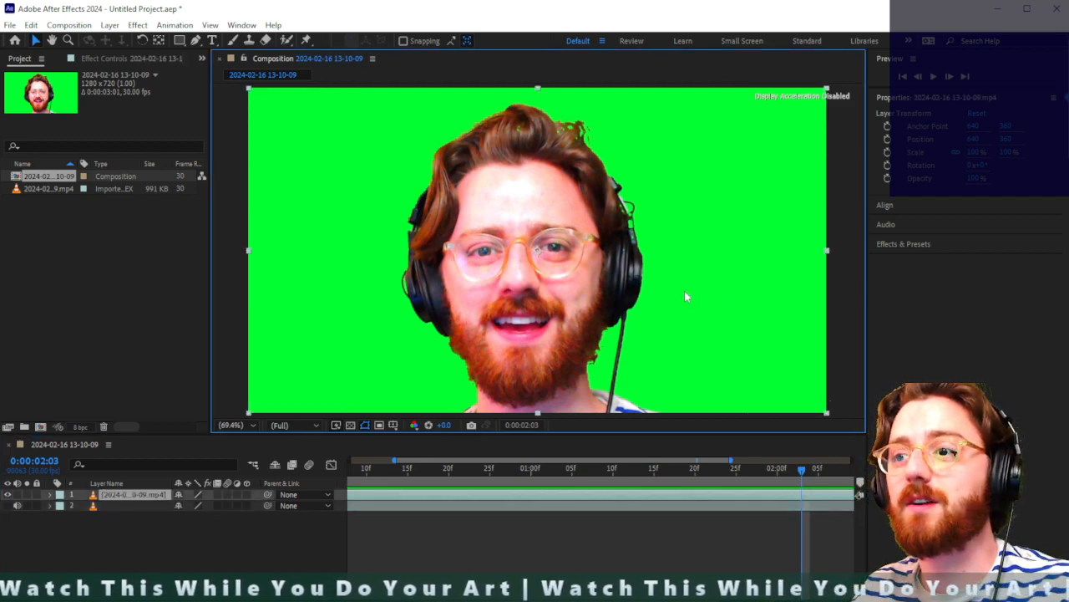
scroll(564, 408, "down", 1)
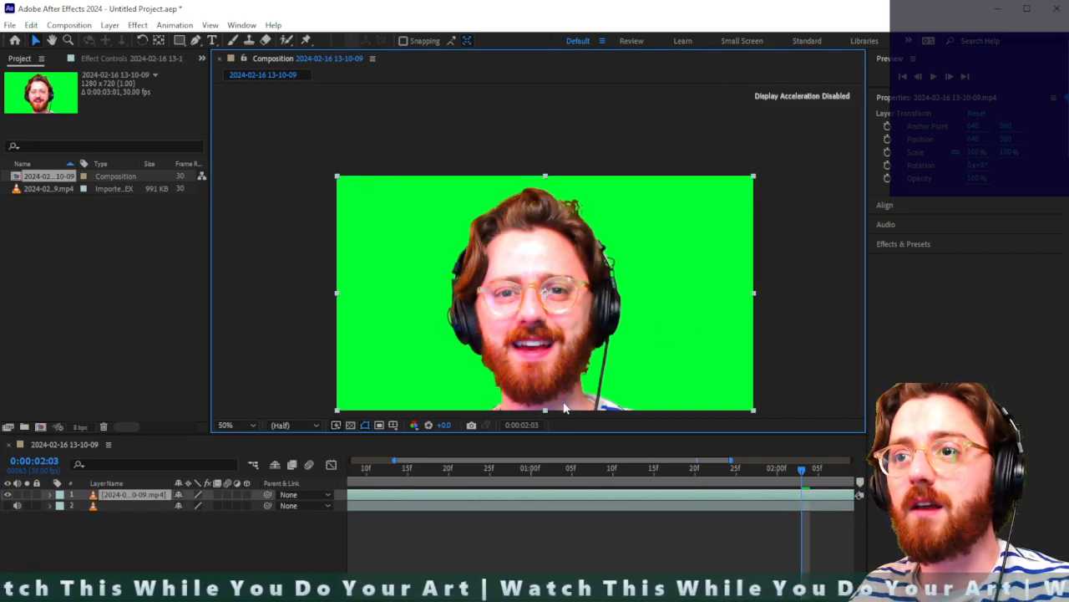
scroll(564, 407, "up", 1)
scroll(564, 408, "down", 1)
scroll(616, 346, "down", 1)
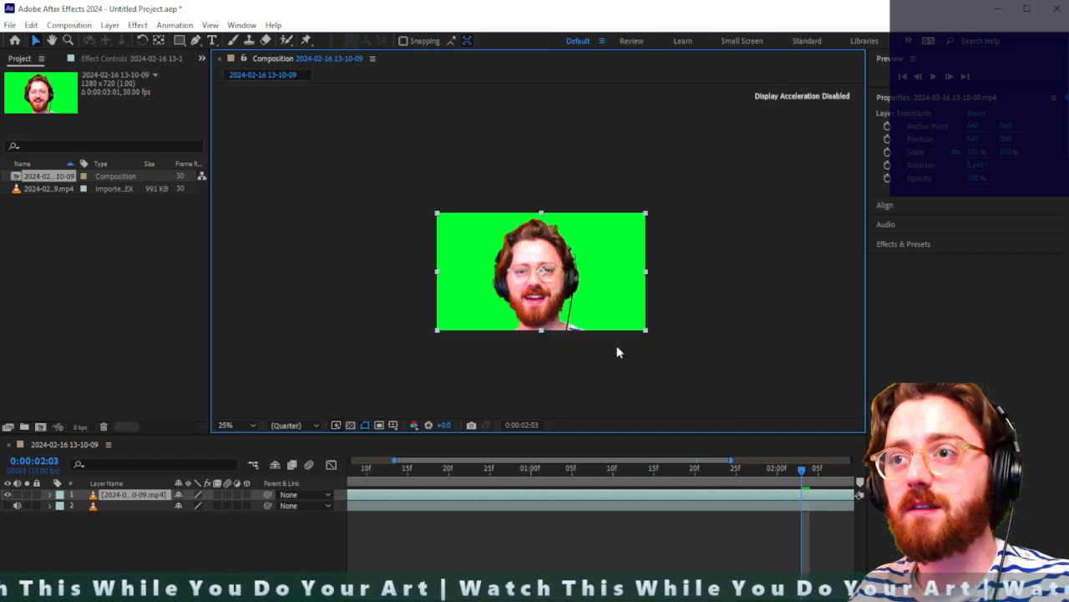
scroll(616, 345, "up", 2)
scroll(617, 346, "down", 1)
mouse_move(609, 332)
left_mouse_down()
mouse_move(609, 296)
mouse_move(609, 343)
left_mouse_up()
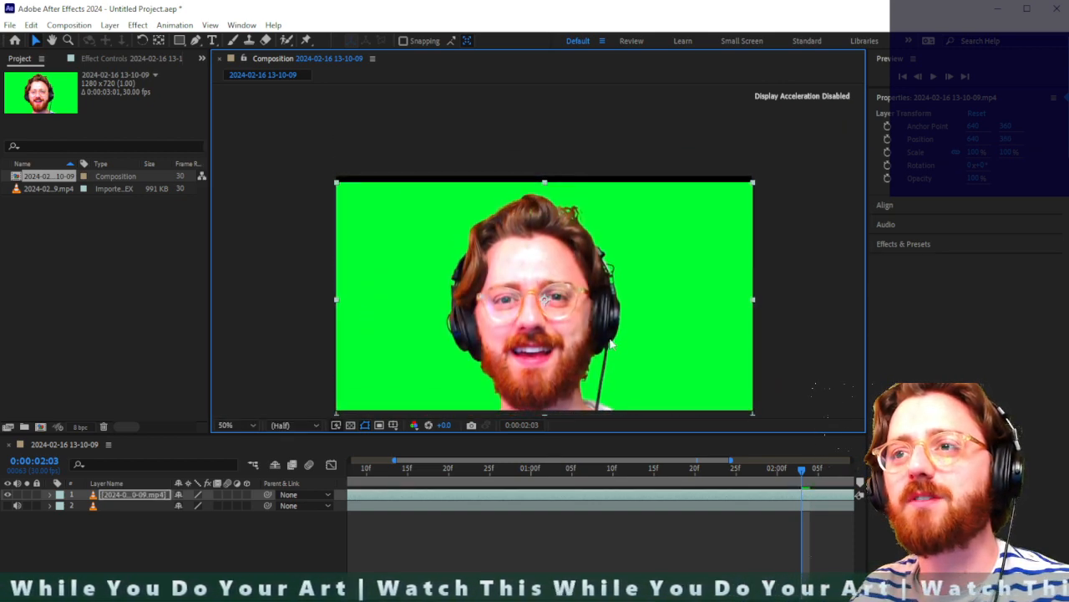
Step: Undo the video layer's last move and return to the beginning of the composition
key("ctrl+z")
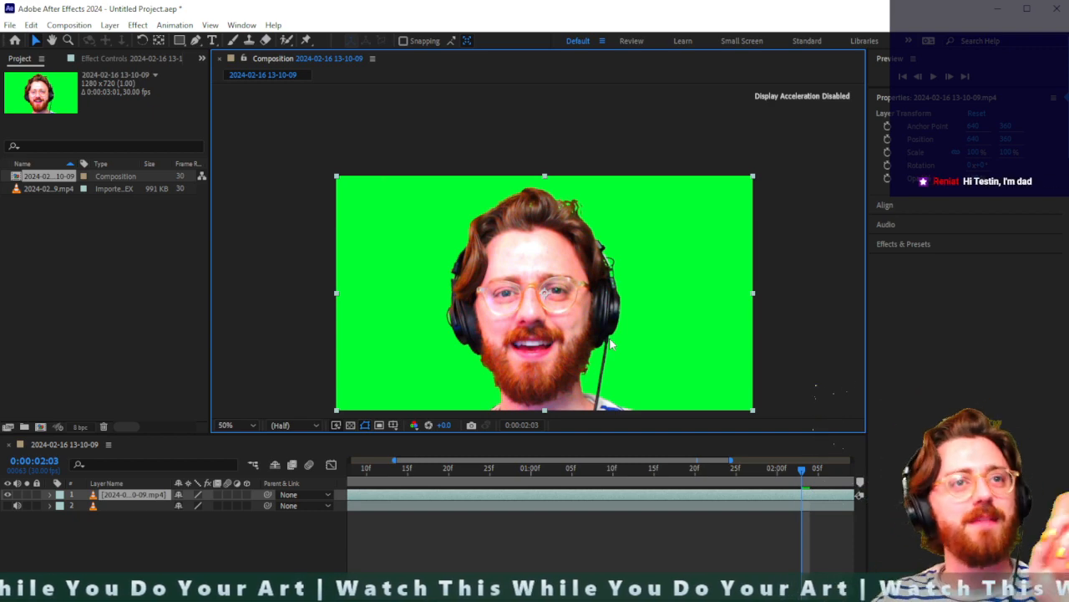
scroll(640, 276, "down", 1)
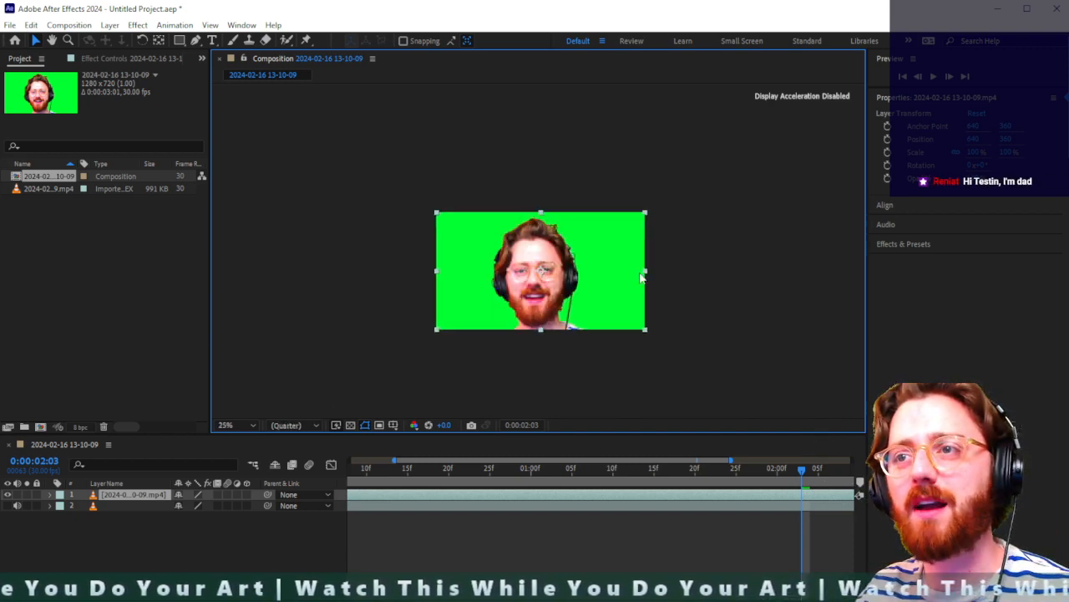
scroll(640, 276, "up", 1)
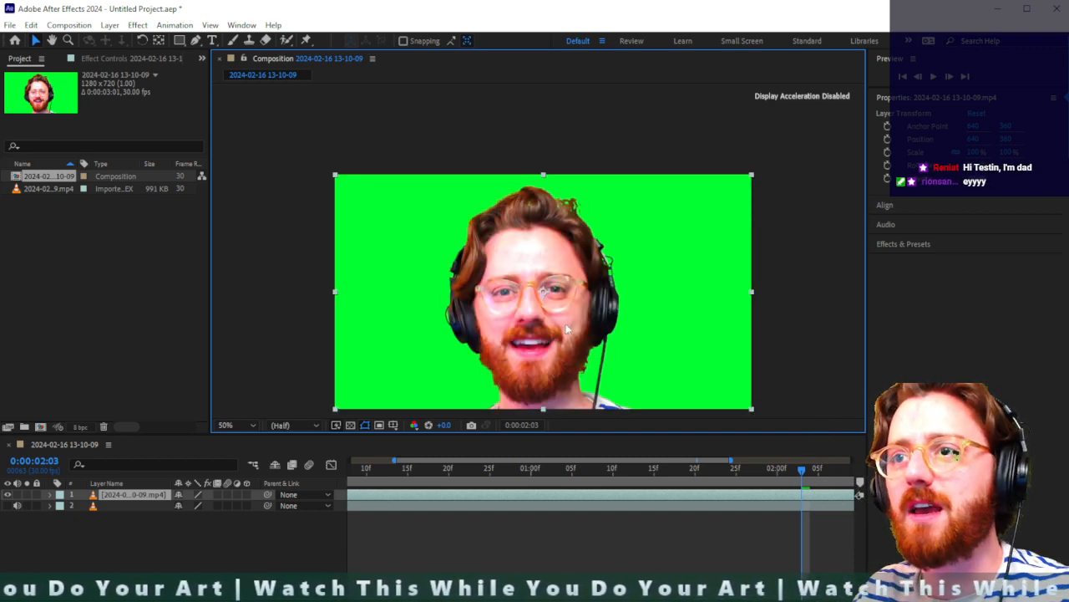
key("Home")
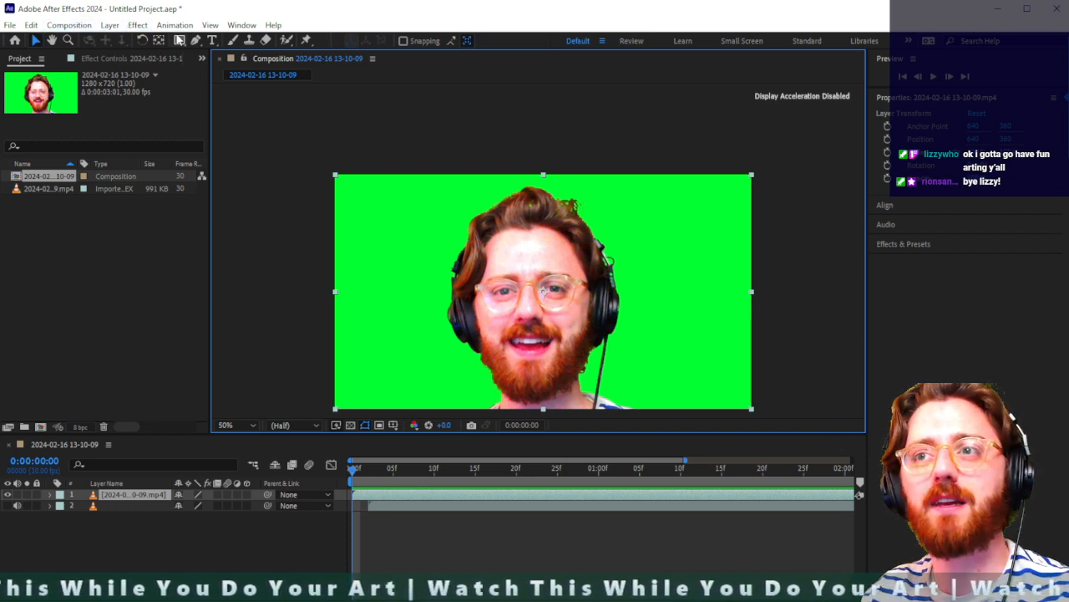
left_click_drag(723, 286, 703, 240)
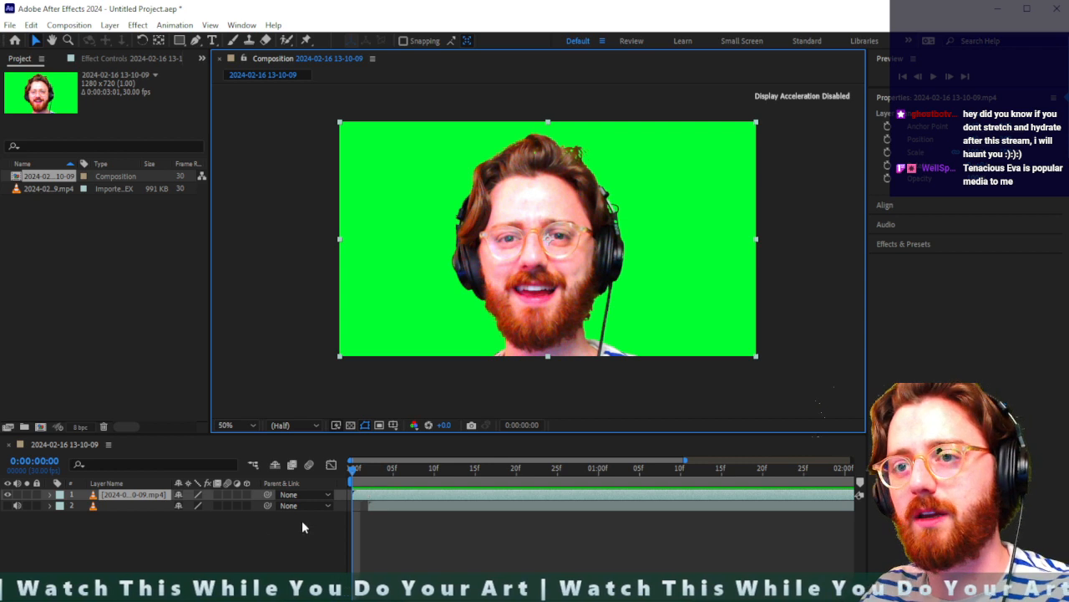
Step: Show the video layer's transform properties and start keyframing Position and Scale at 0:00:00:00
key("p")
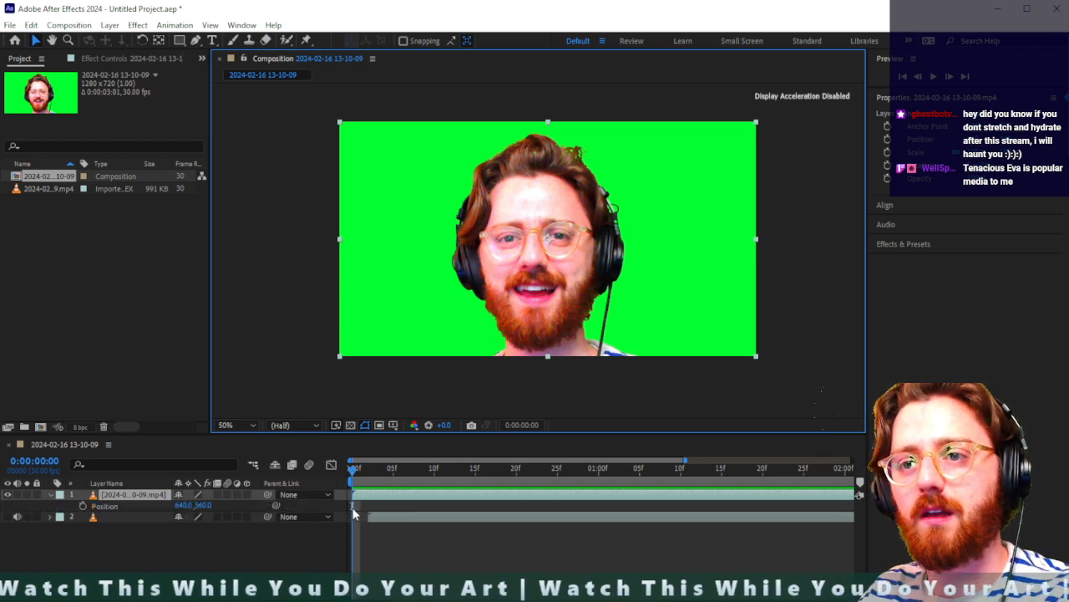
left_click(50, 496)
left_click(50, 496)
left_click(83, 528)
left_click(82, 539)
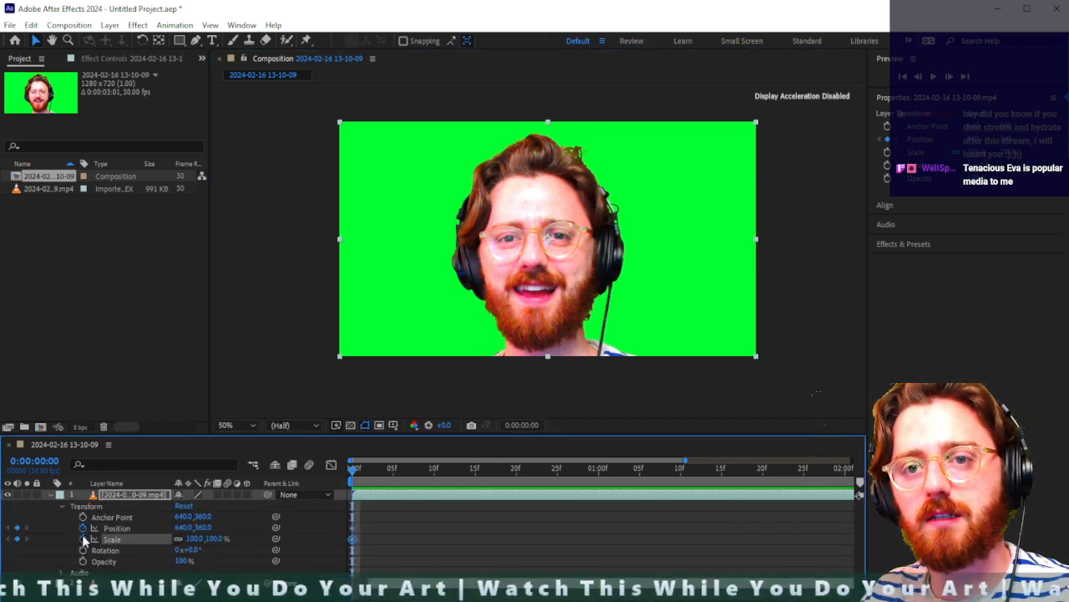
Step: Keyframe the video layer at 169% scale and position 640, 327 at 0:00:01:25, and at 73% scale on the first frame
key("space")
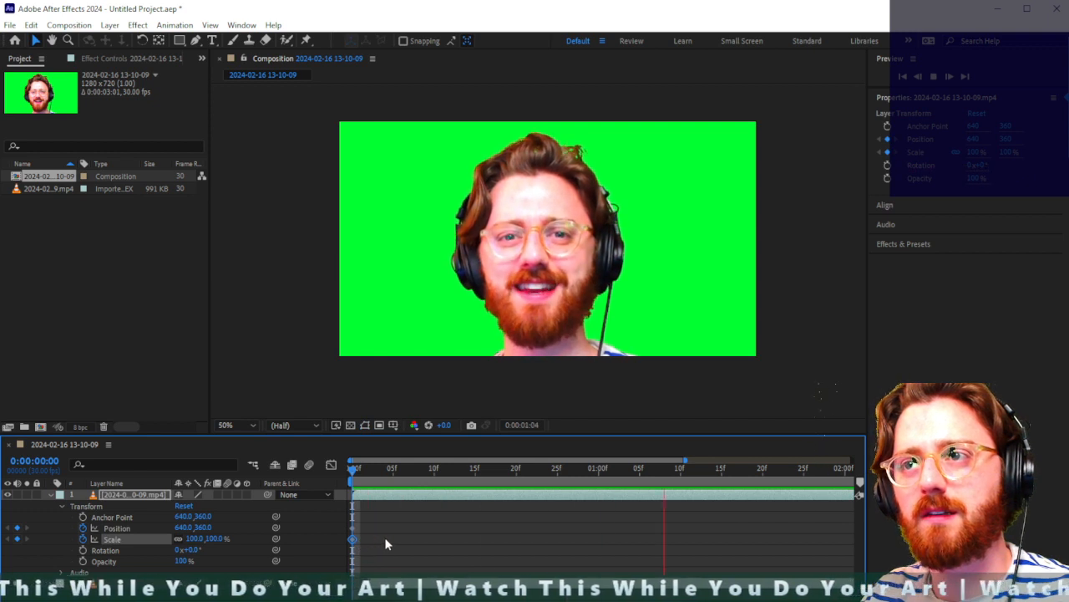
left_click_drag(194, 538, 349, 530)
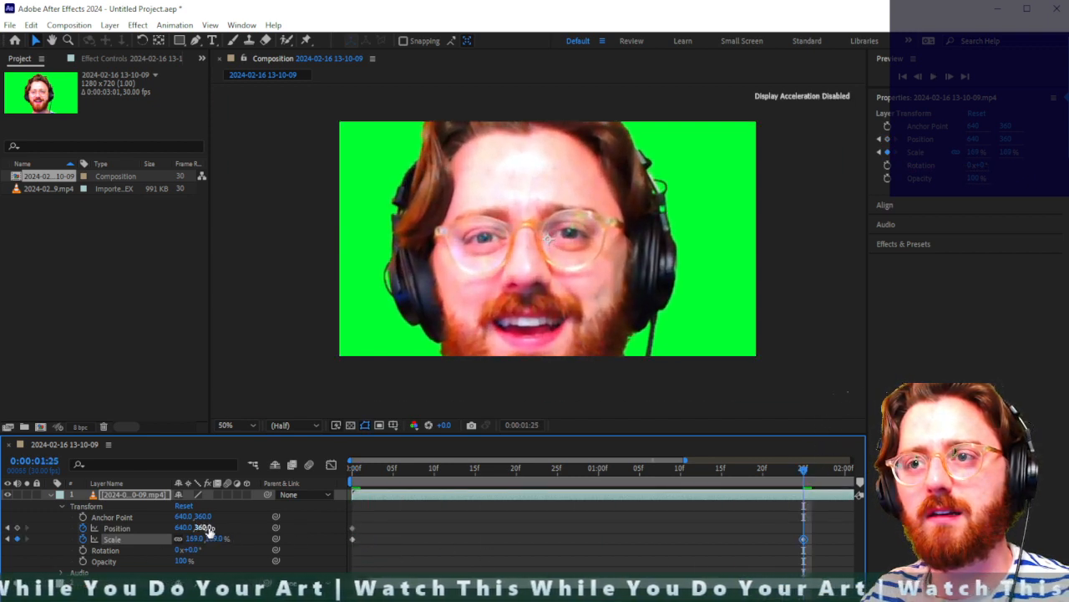
left_click_drag(209, 529, 223, 532)
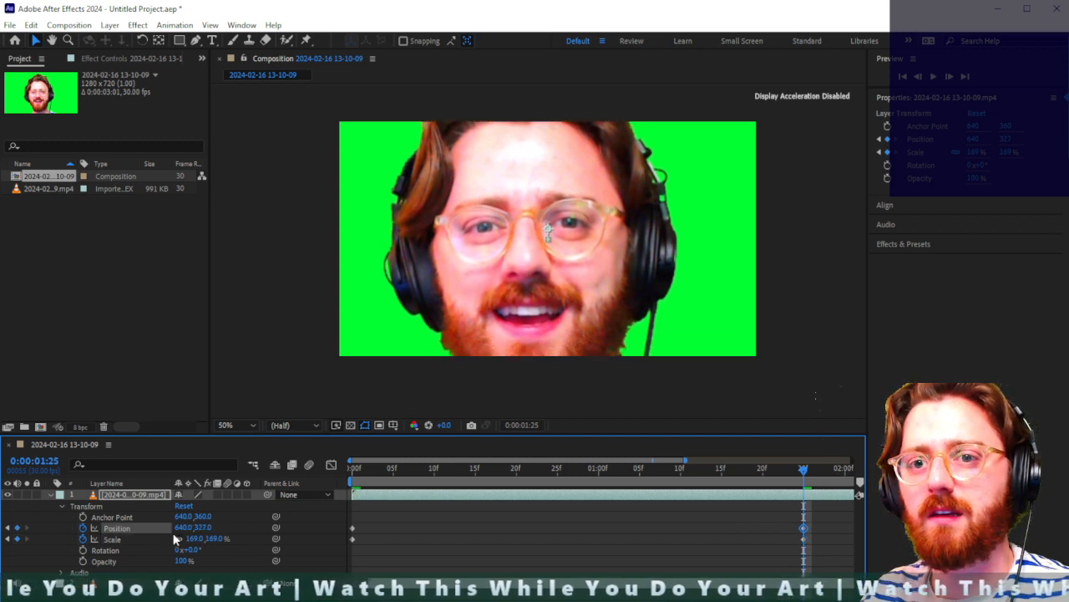
left_click(9, 540)
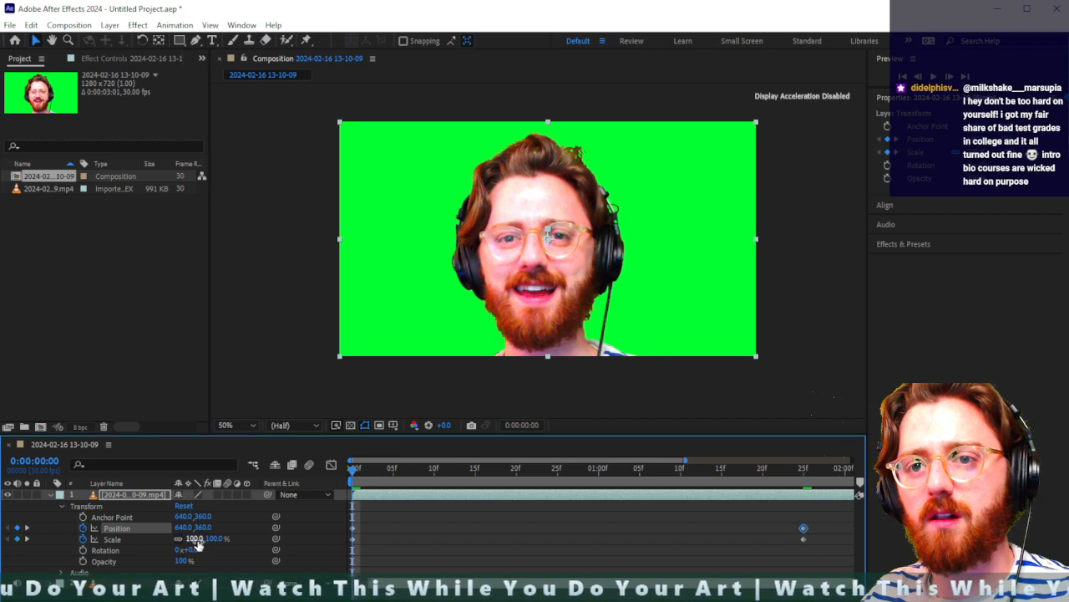
left_click_drag(190, 538, 192, 544)
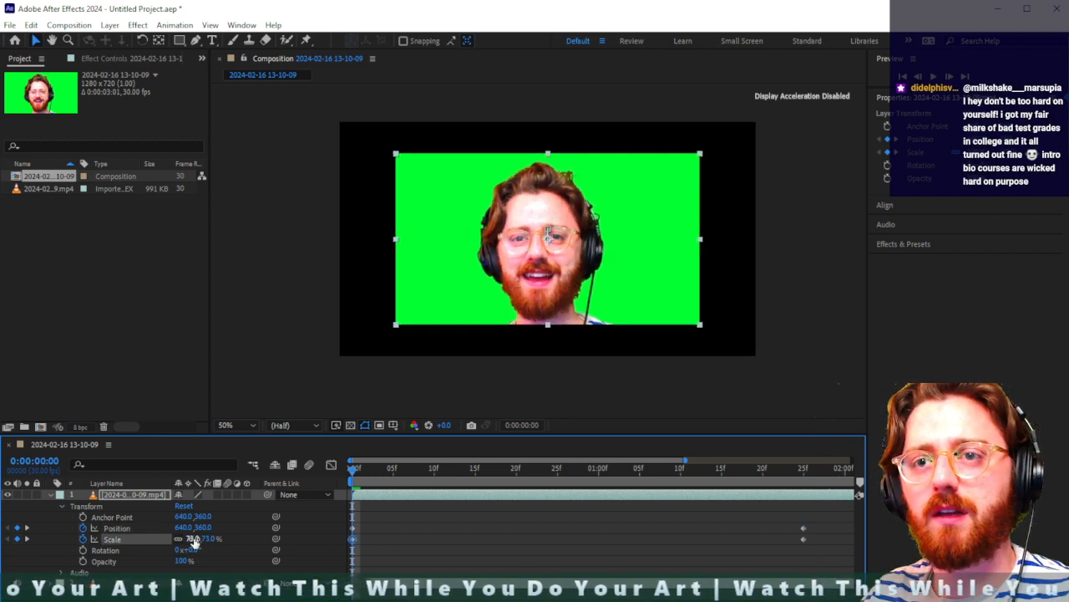
Step: Create a 1280 × 720 px solid in the green sampled from the video's background and place it beneath the other layers
left_click(84, 270)
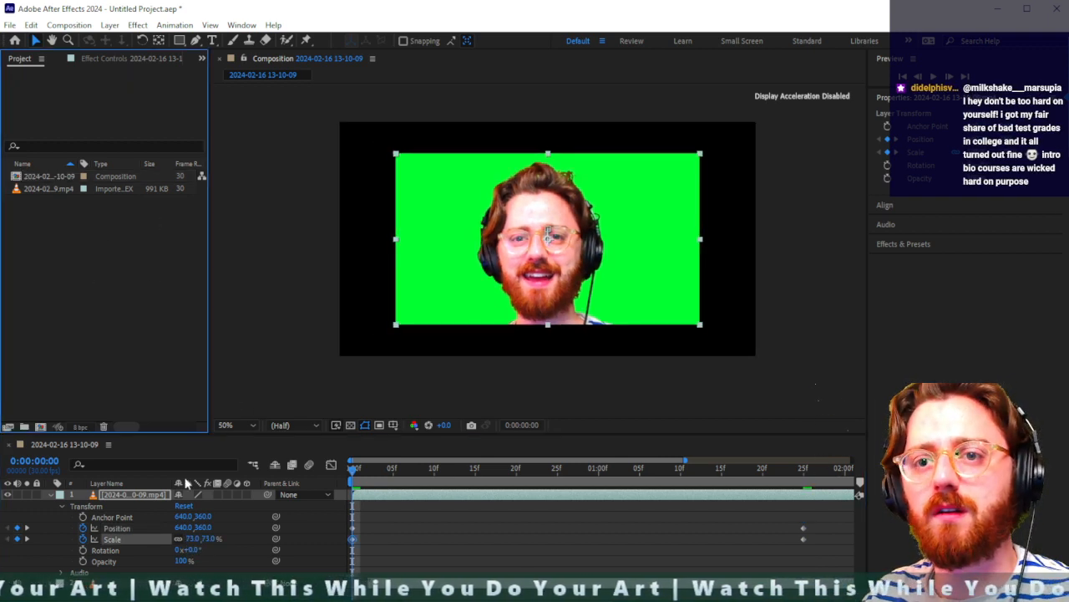
left_click(110, 26)
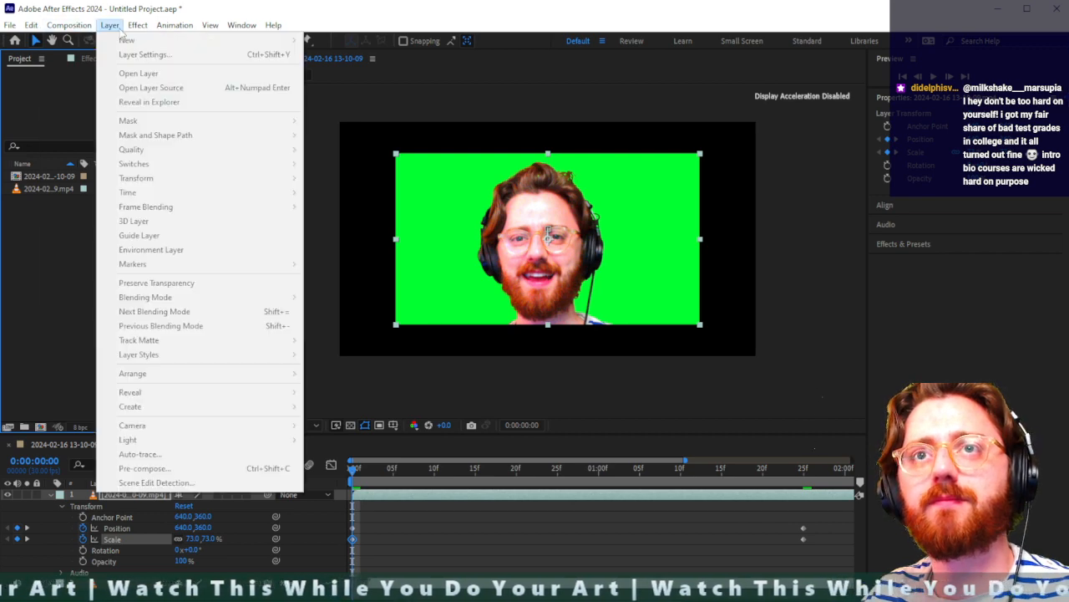
left_click(413, 554)
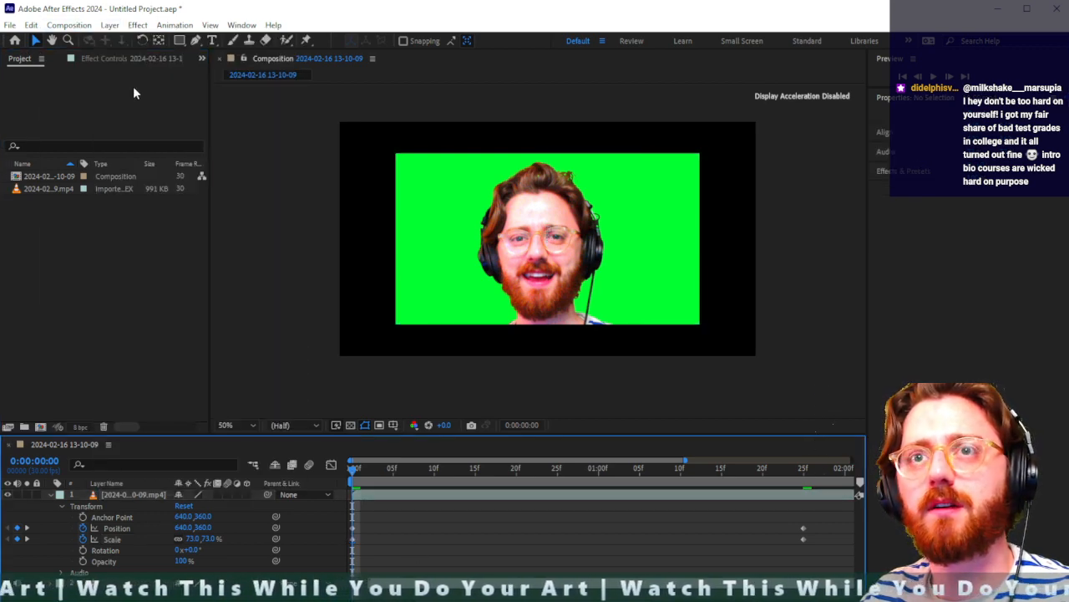
left_click(137, 25)
mouse_move(109, 26)
mouse_move(125, 42)
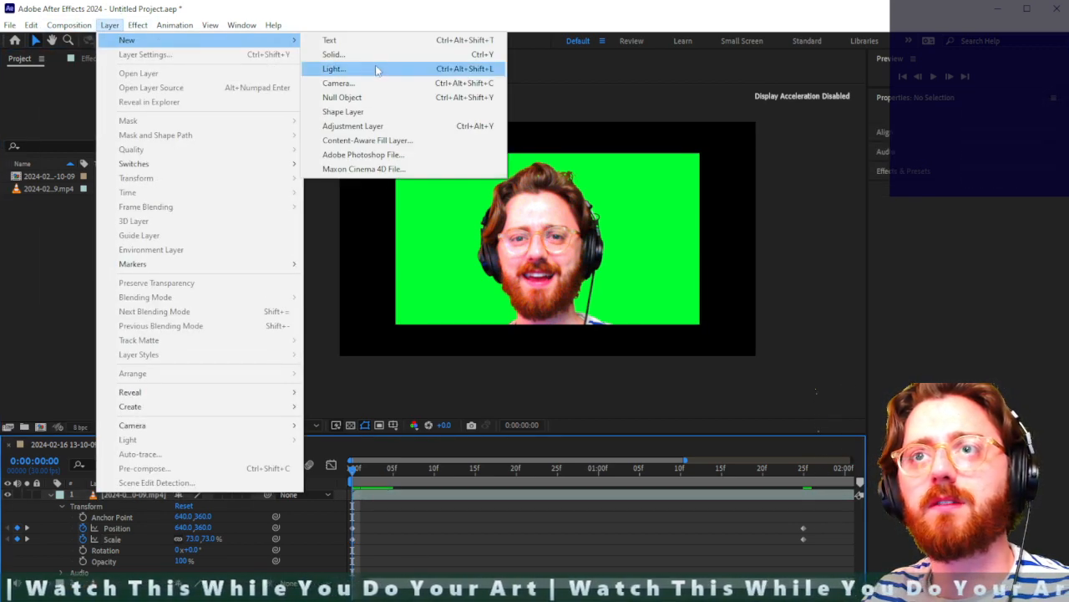
left_click(404, 53)
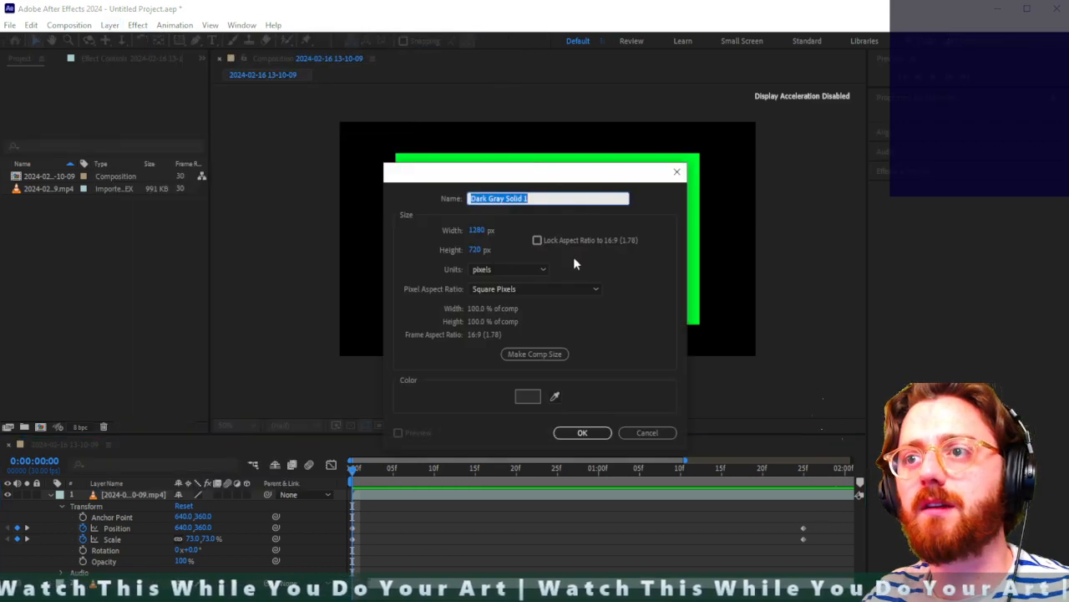
left_click(554, 396)
left_click(694, 218)
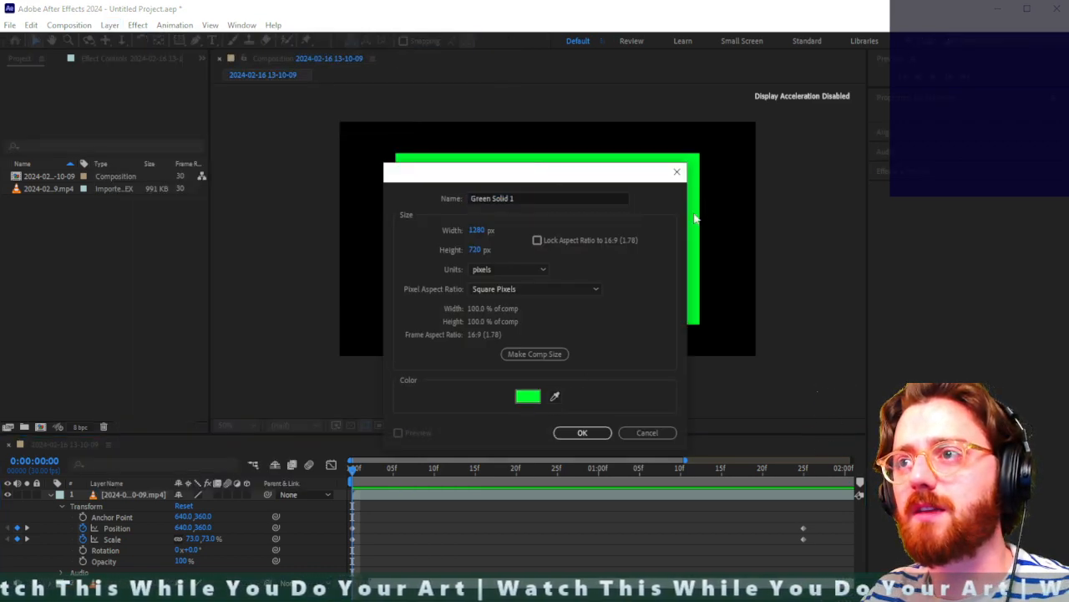
left_click(582, 432)
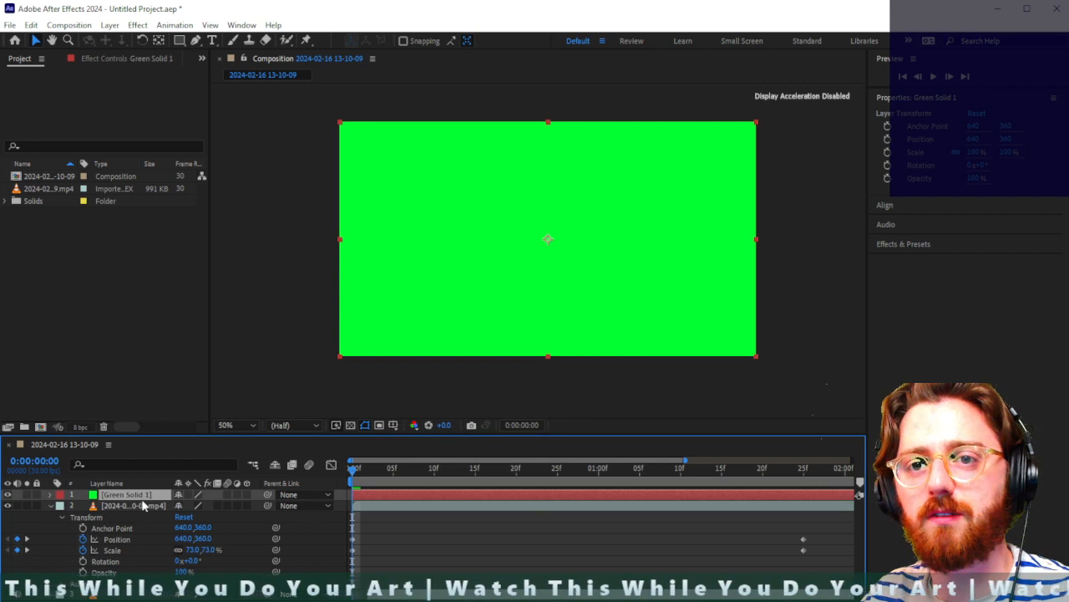
key("Delete")
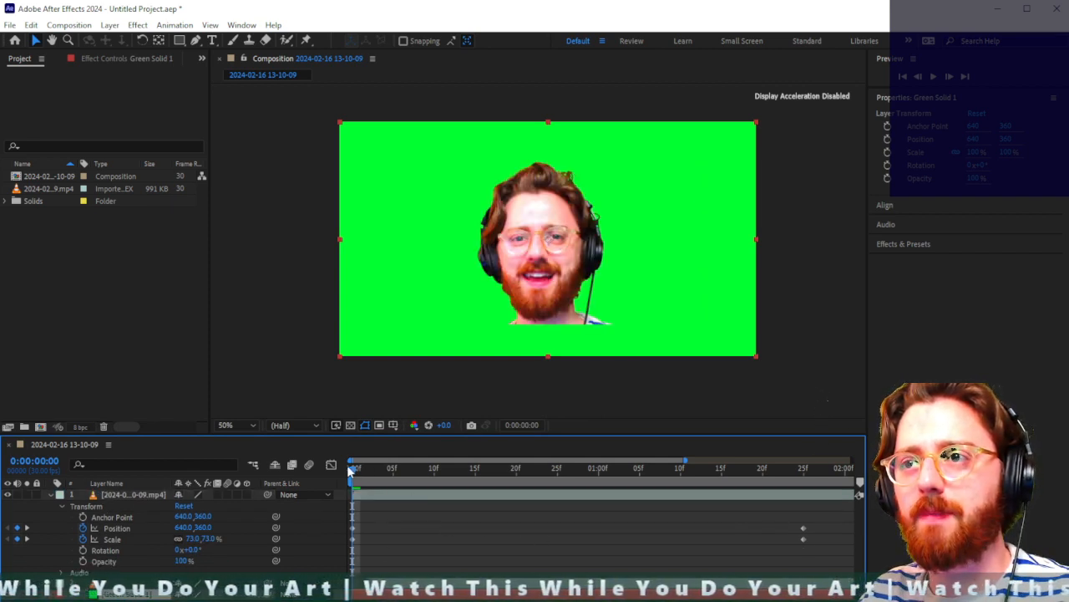
Step: Draw an elliptical mask around the face on the video layer and undo the extra second mask
left_click(493, 499)
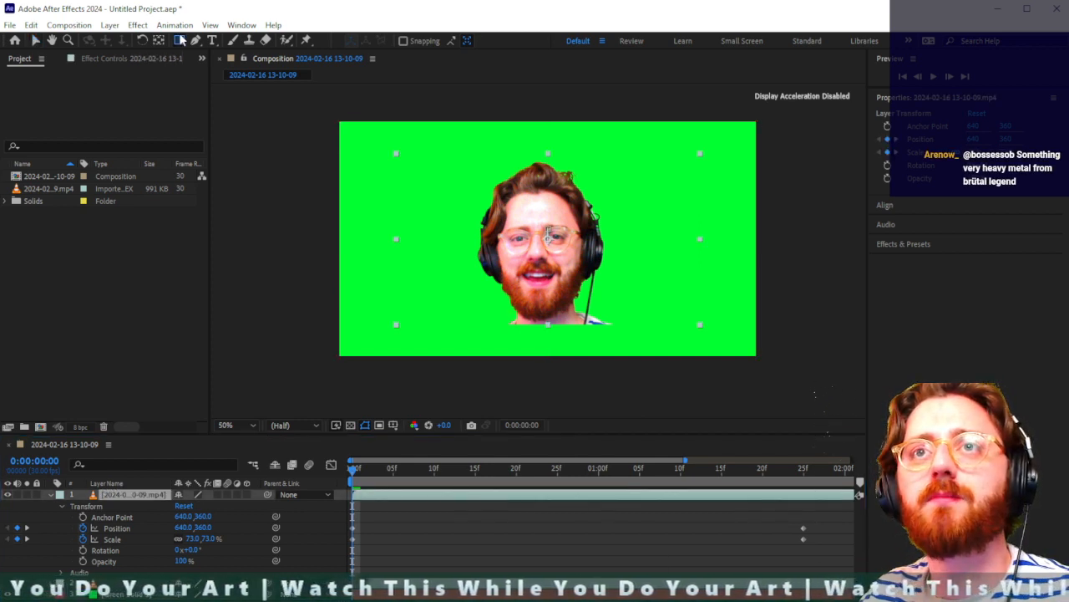
left_click_drag(181, 42, 224, 65)
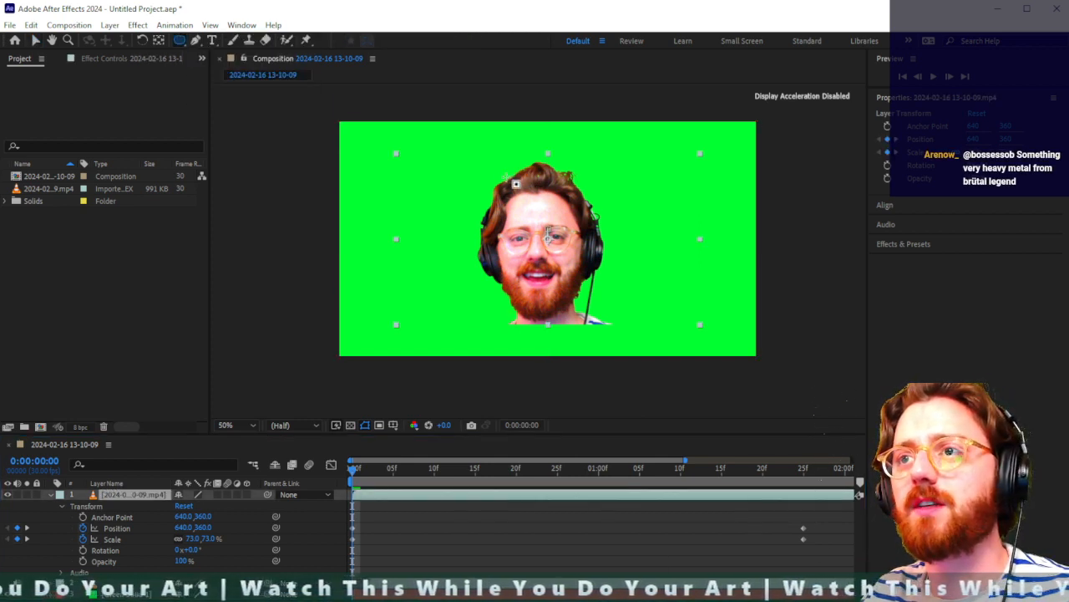
left_click_drag(496, 166, 601, 317)
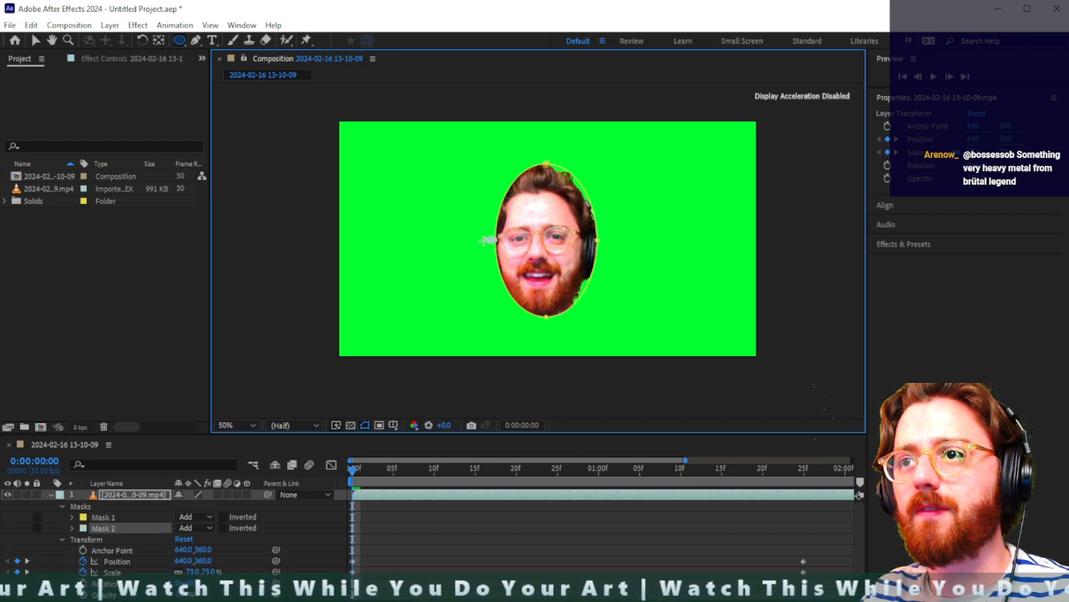
key("ctrl+z")
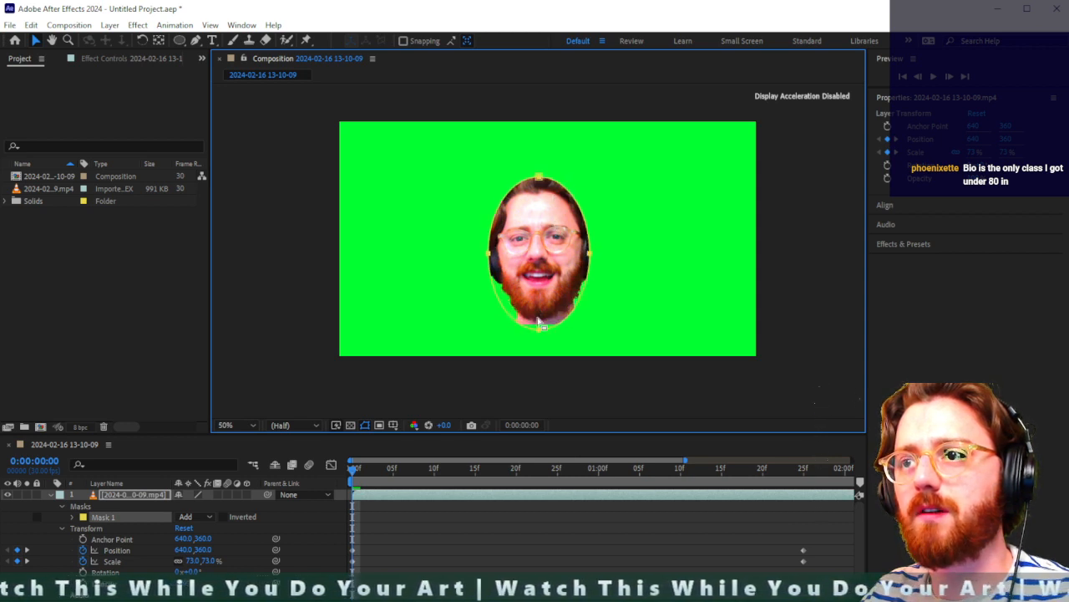
Step: Reshape the elliptical mask by its points so it encloses the whole head and both headphone cups
left_click(540, 328)
left_click(539, 330)
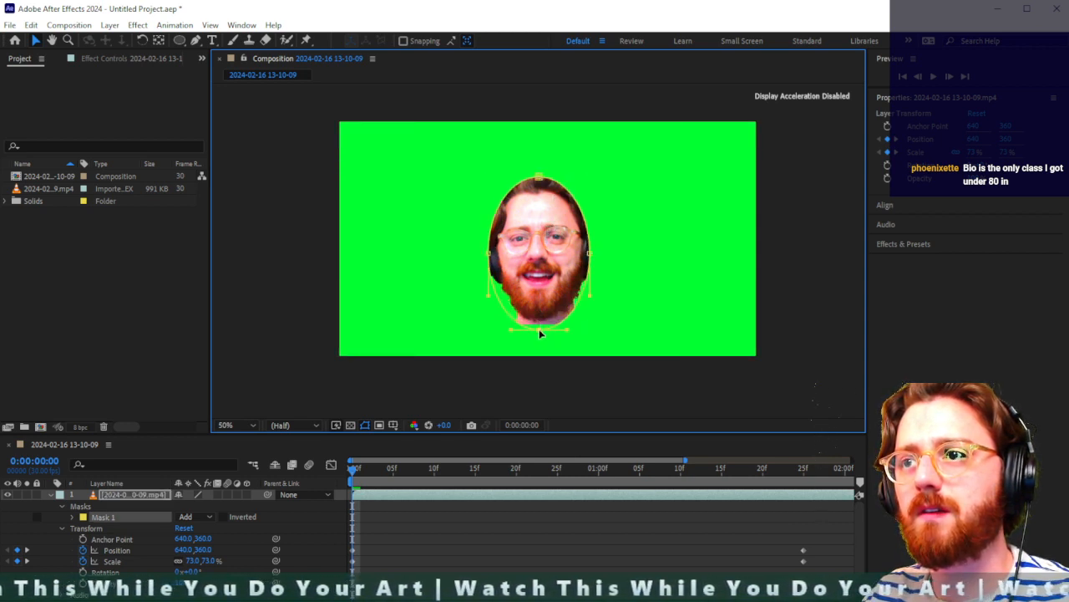
left_click_drag(539, 321, 539, 318)
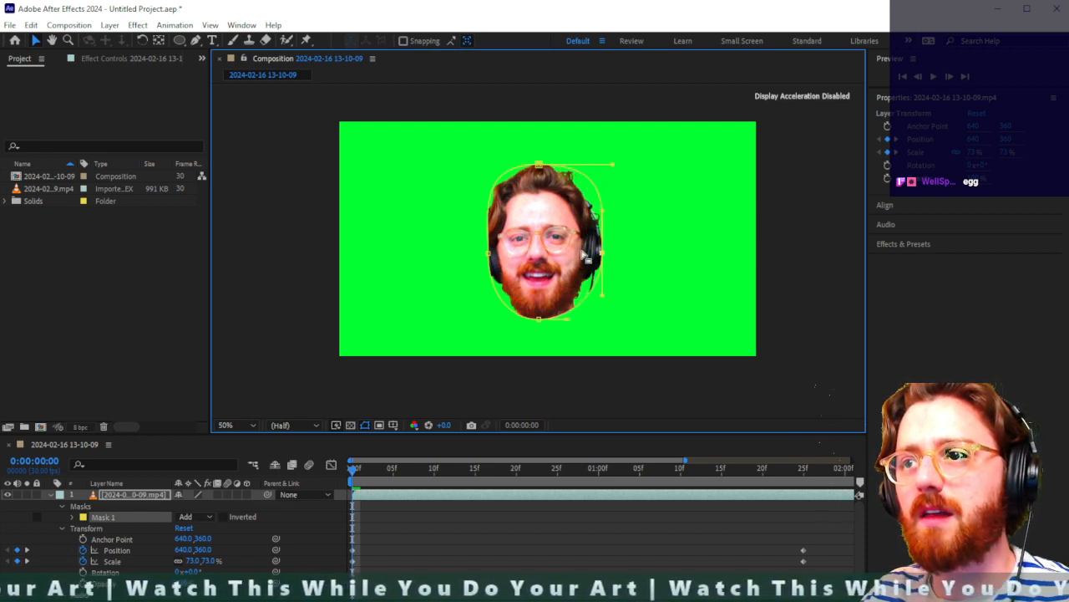
left_click_drag(492, 258, 482, 255)
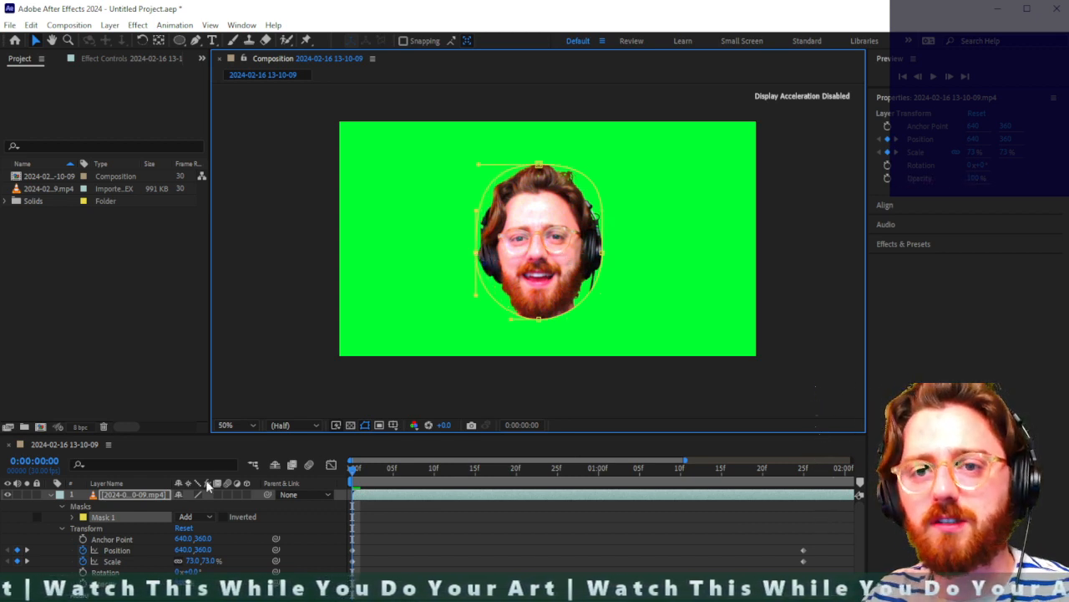
Step: Set the mask's feather to 10 pixels and play the composition to check the zoom
left_click(73, 516)
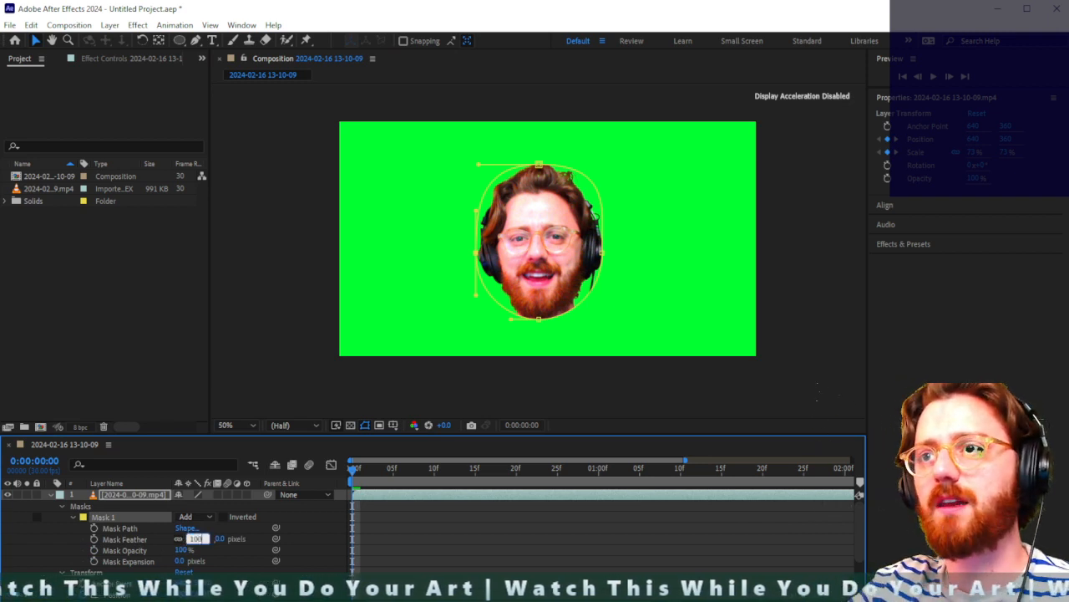
type("10")
key("Return")
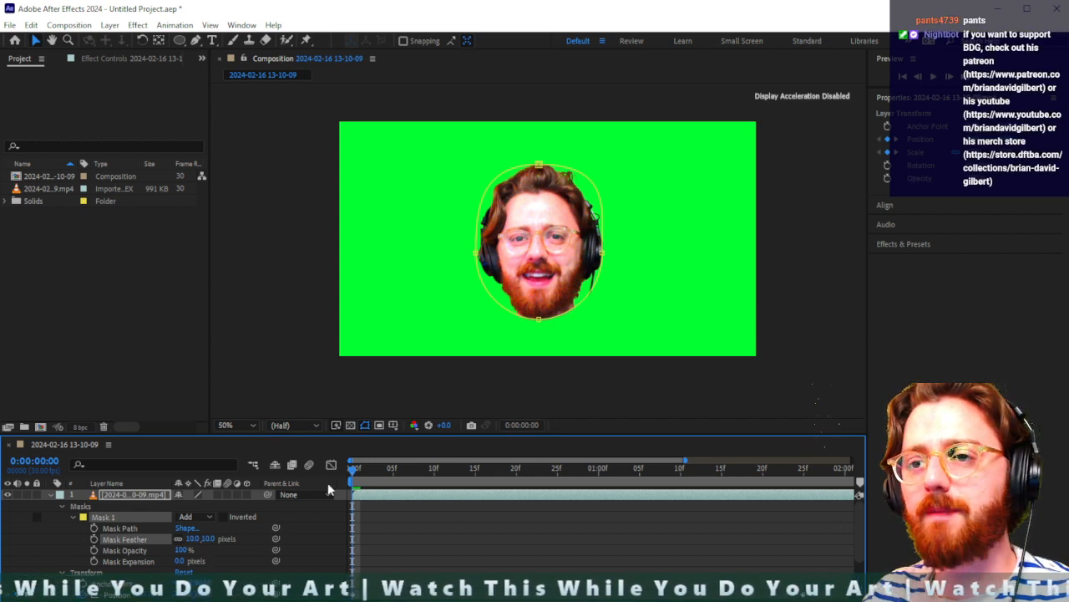
key("space")
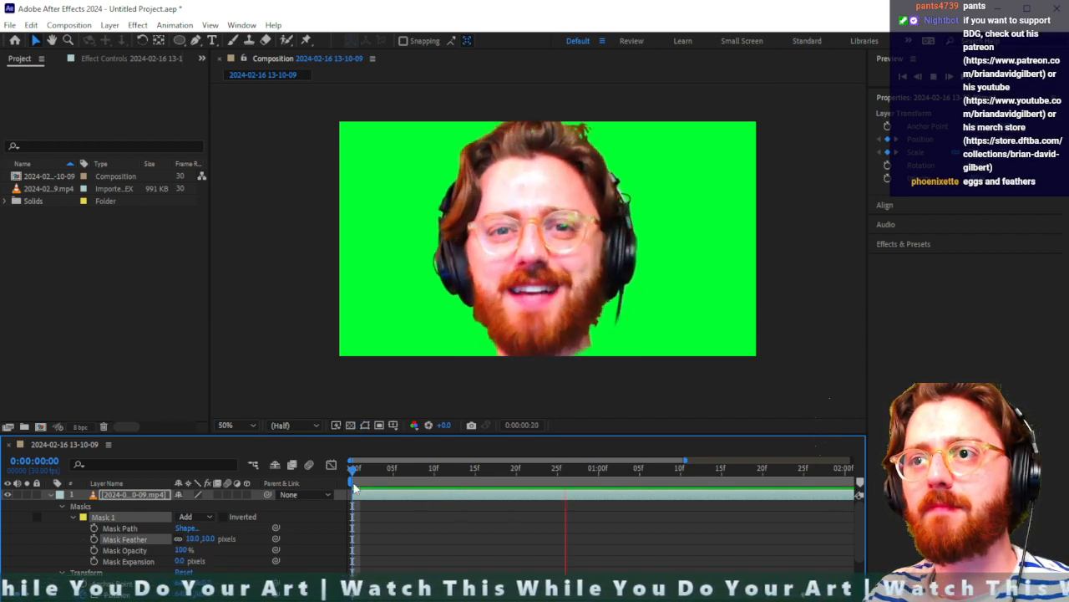
key("space")
scroll(450, 523, "down", 3)
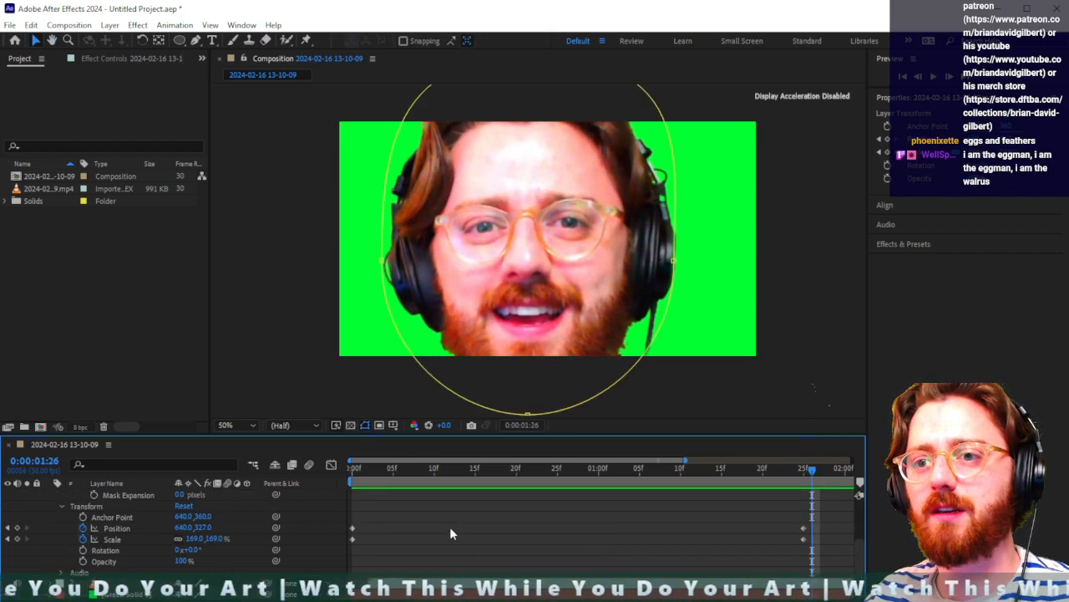
left_click(8, 539)
left_click_drag(194, 539, 142, 542)
key("ctrl+z")
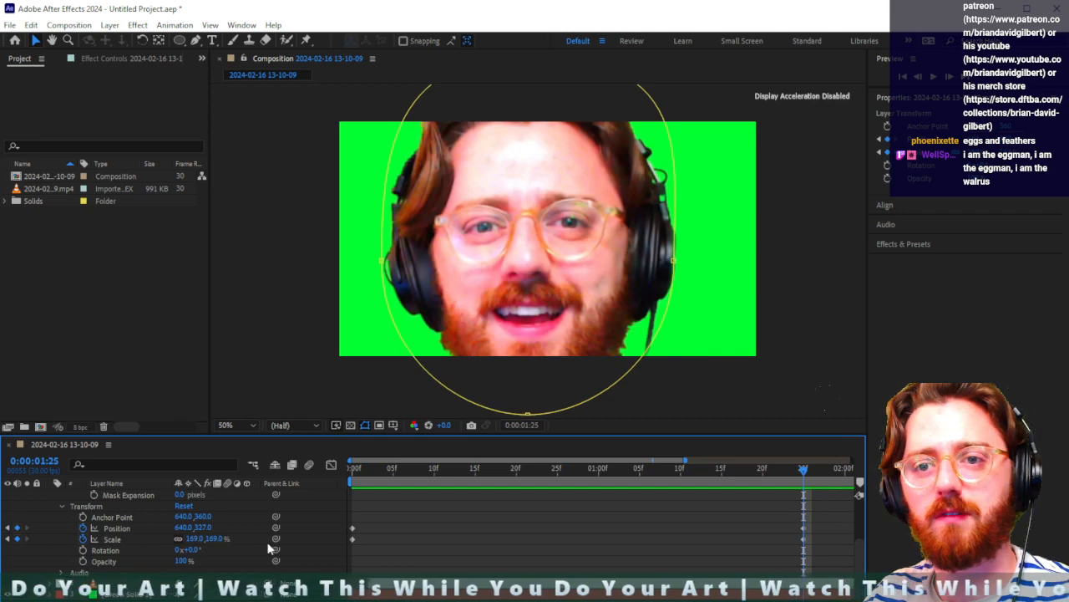
Step: Set the video layer's first keyframe to 14% scale, add a rotation keyframe of -240° there, and go to the 0:00:01:25 keyframe
left_click(9, 539)
left_click_drag(194, 539, 154, 539)
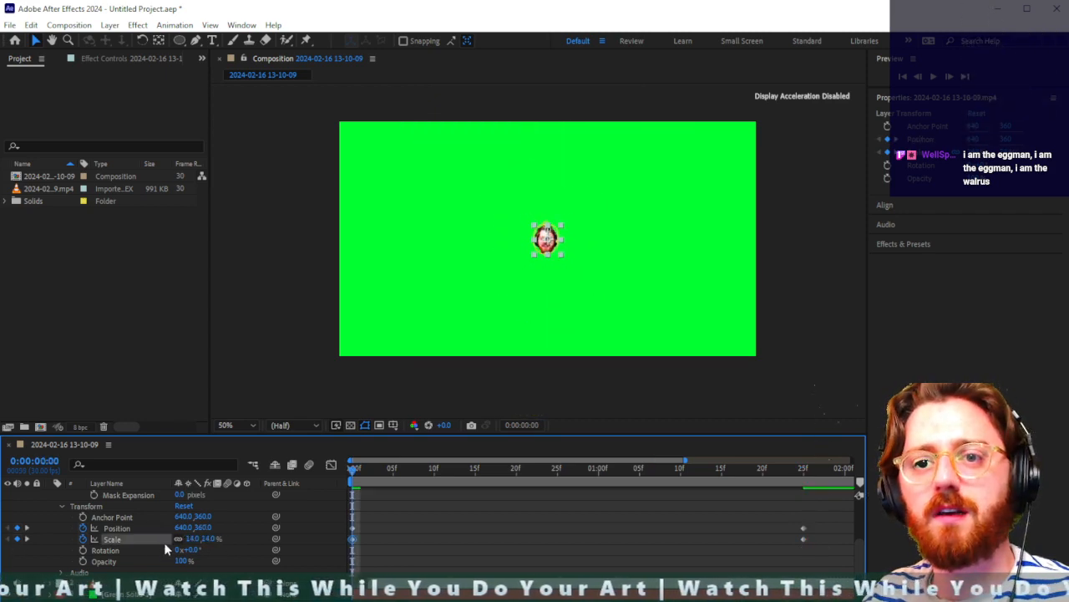
left_click(83, 550)
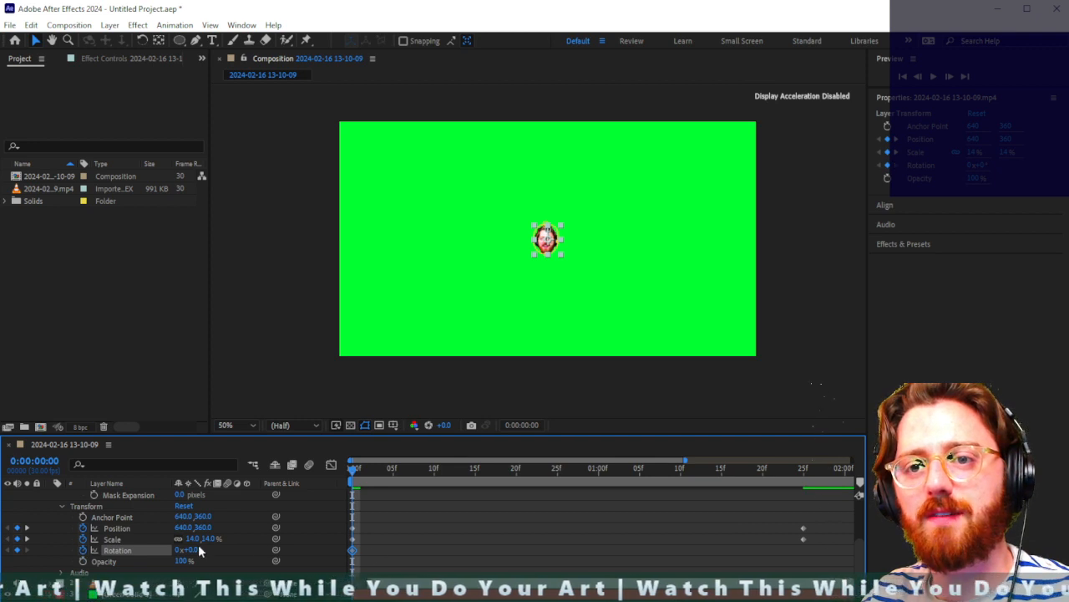
left_click_drag(189, 550, 115, 547)
left_click(28, 539)
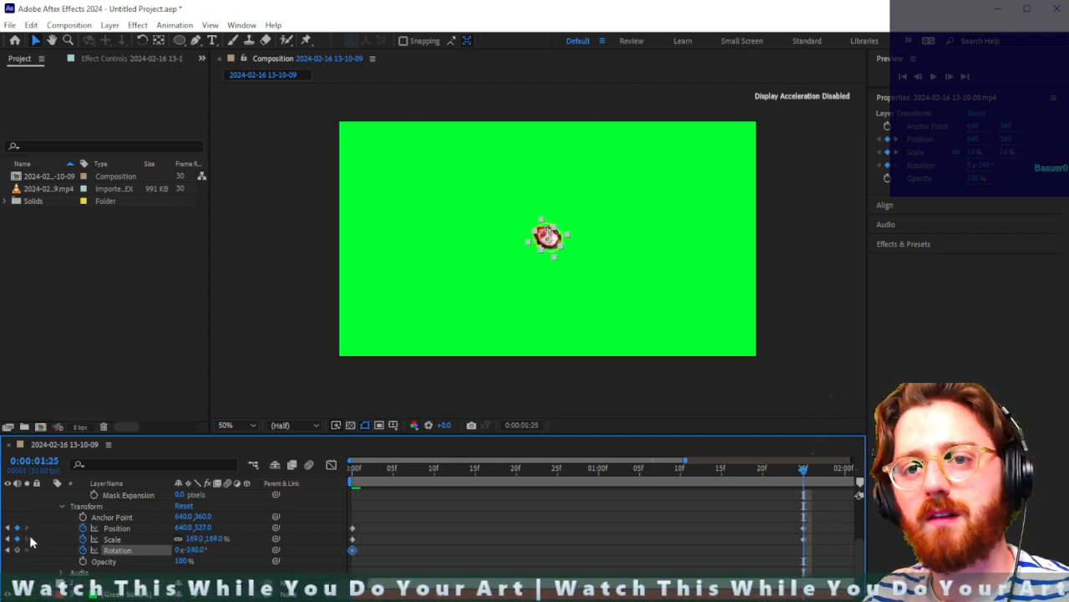
Step: Set the video layer's rotation to 0° at the 0:00:01:25 keyframe and preview the spin
left_click(193, 549)
type("0")
key("Return")
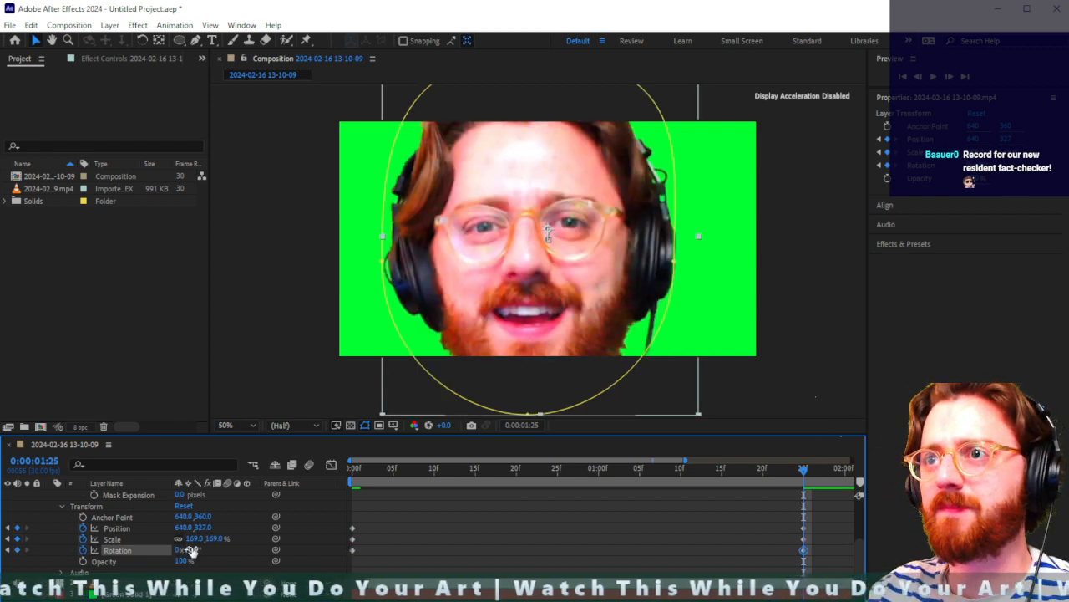
key("space")
key("space")
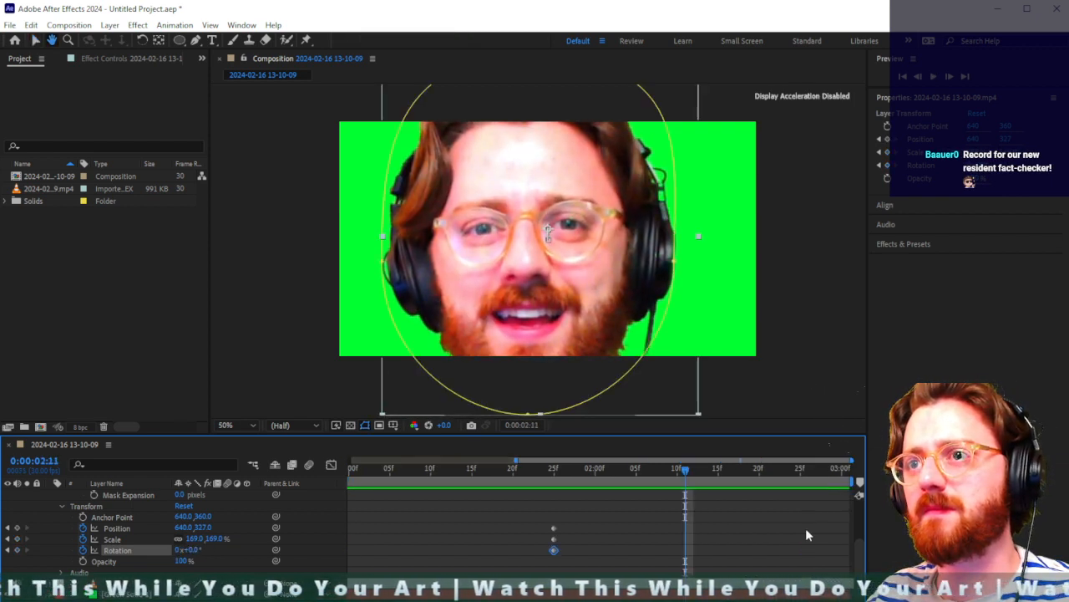
Step: At 0:00:02:11, add video layer keyframes with scale at 311% and position at 697, 327
key("minus")
left_click(640, 516)
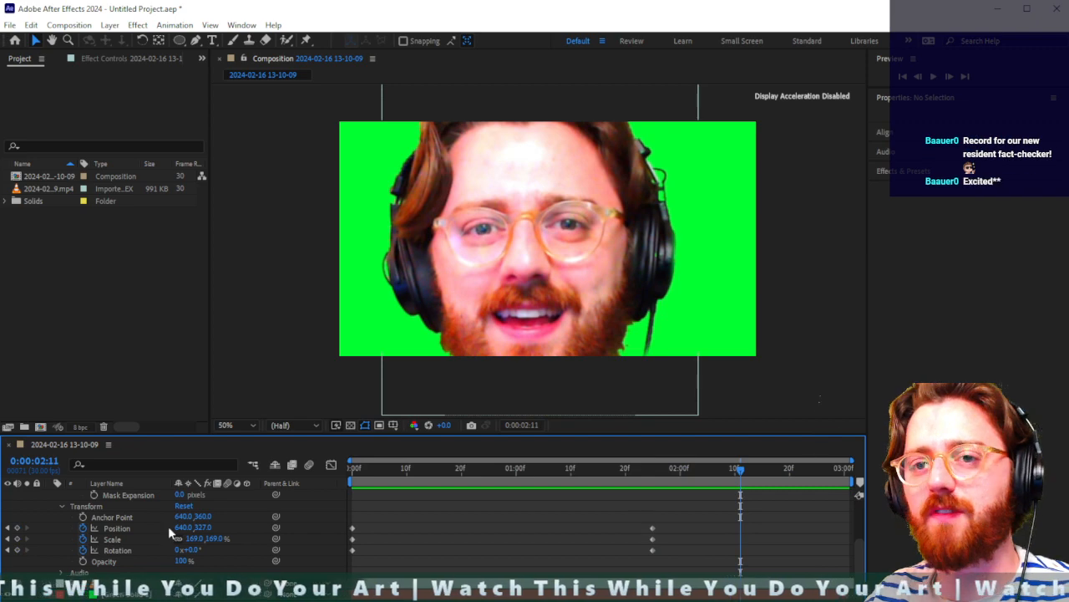
left_click_drag(194, 538, 302, 540)
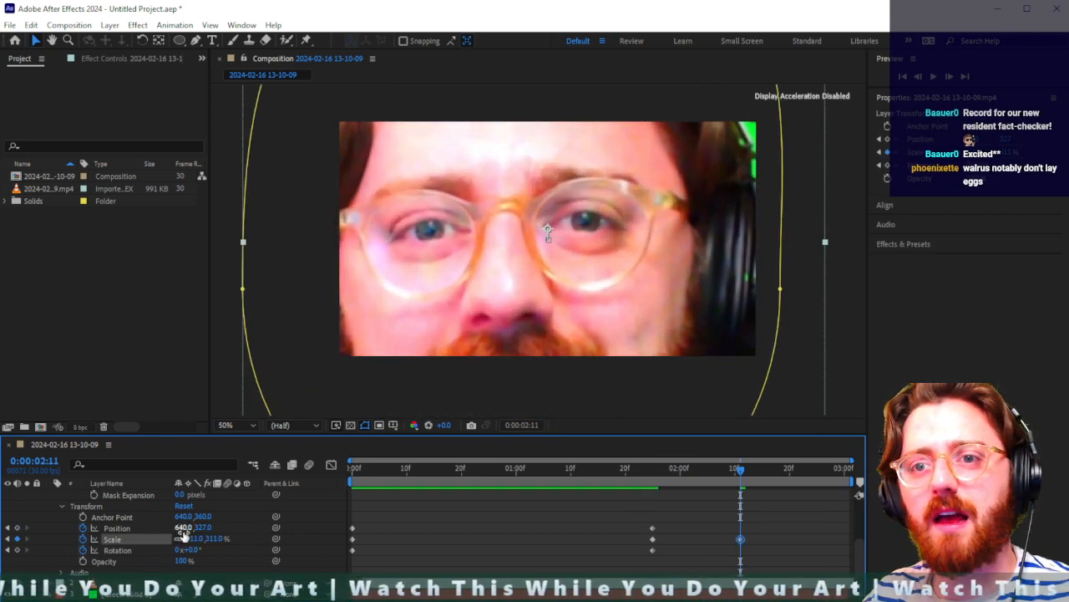
left_click_drag(180, 528, 234, 530)
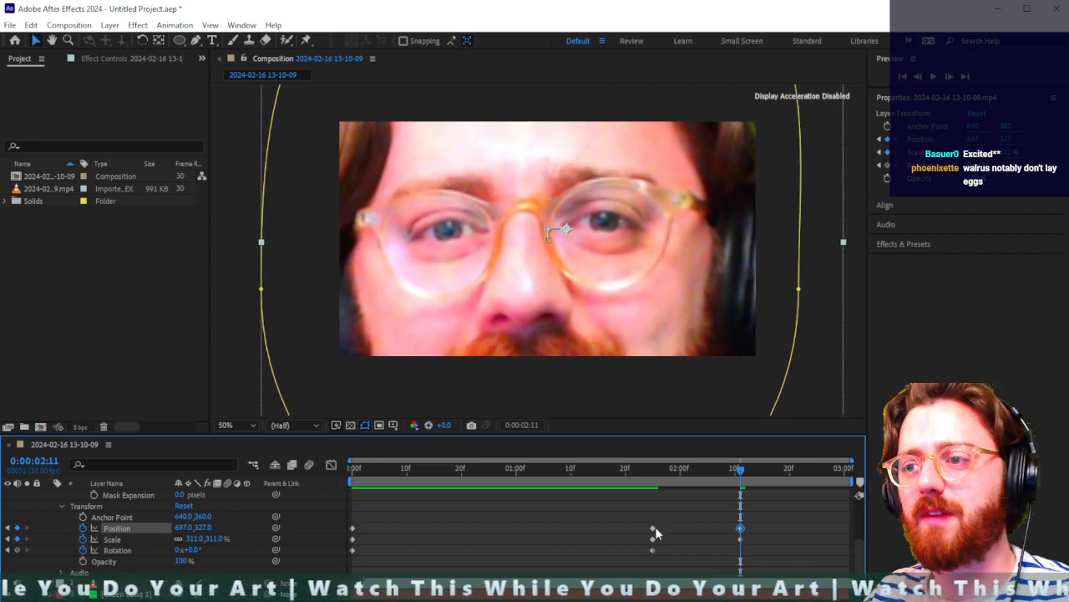
Step: Move the 0:00:01:25 rotation keyframe to 0:00:02:11, delete the position and scale keyframes left at 0:00:01:25, and preview the animation
left_click_drag(678, 515, 741, 552)
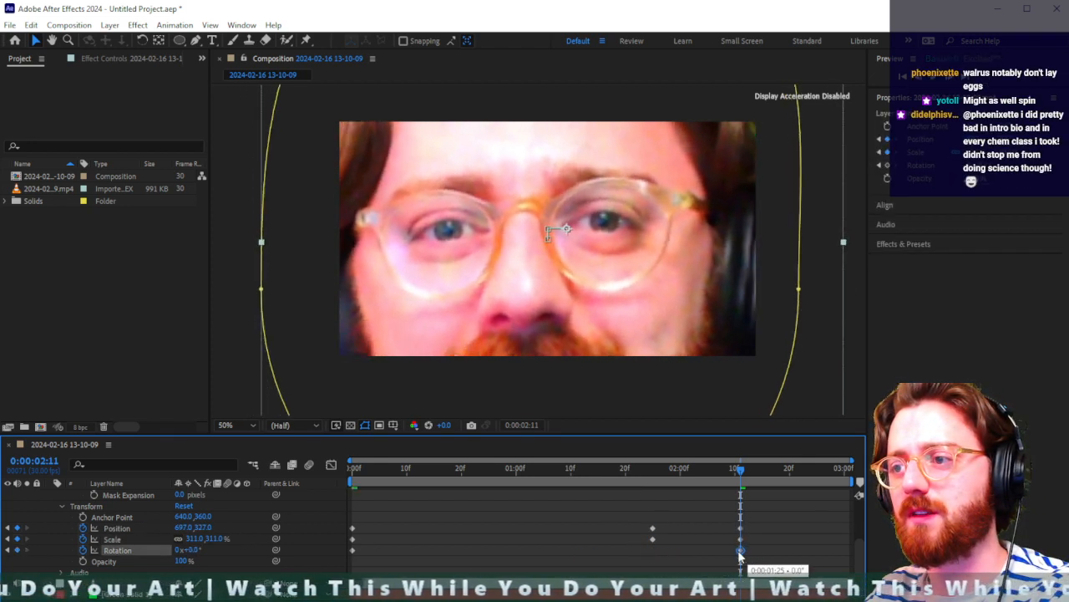
left_click_drag(688, 517, 613, 566)
key("Delete")
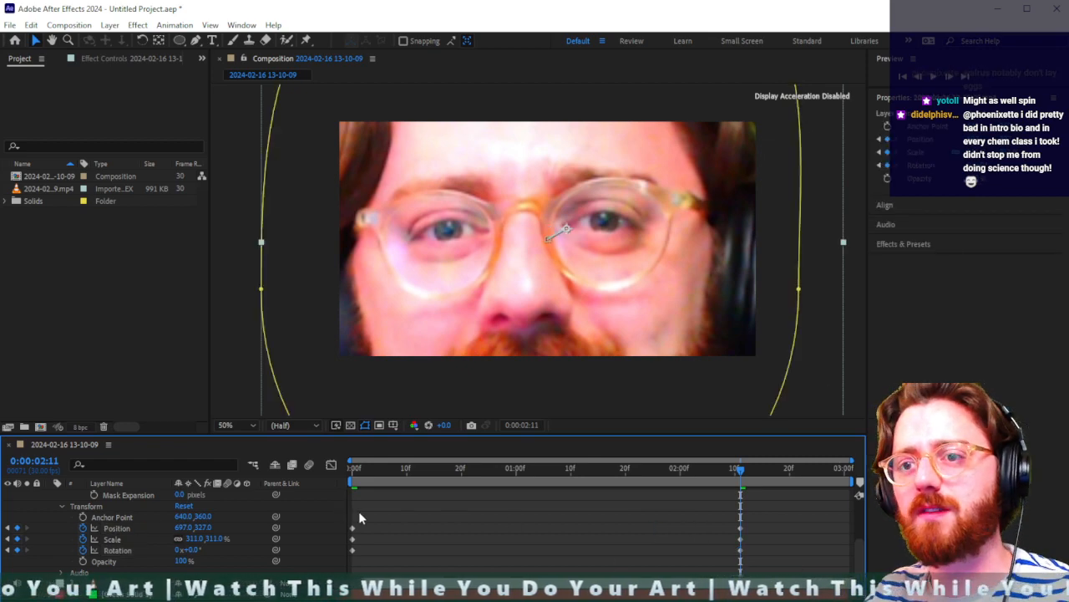
key("space")
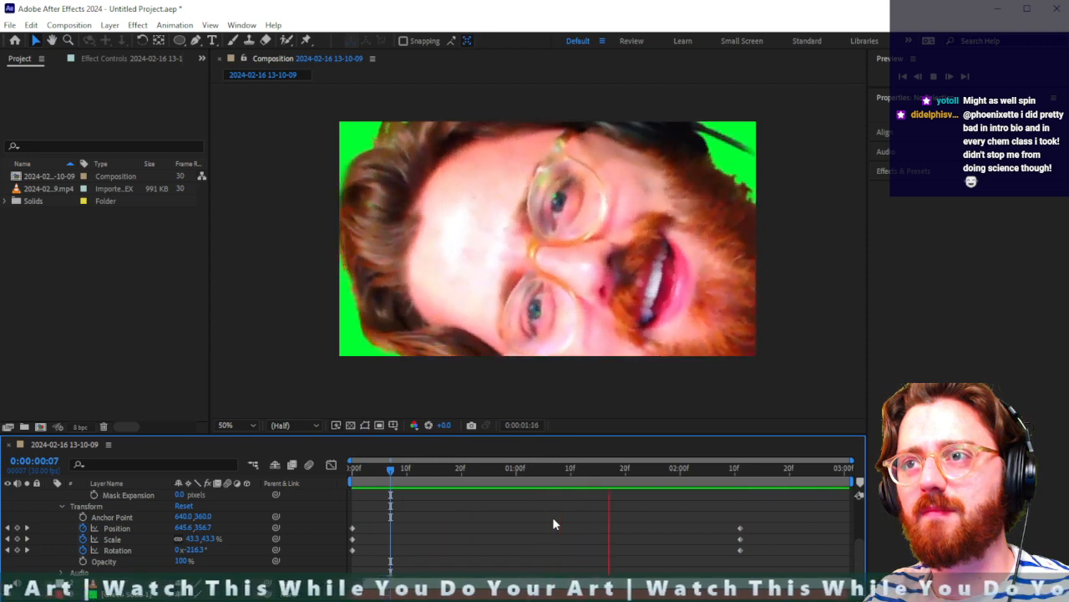
key("space")
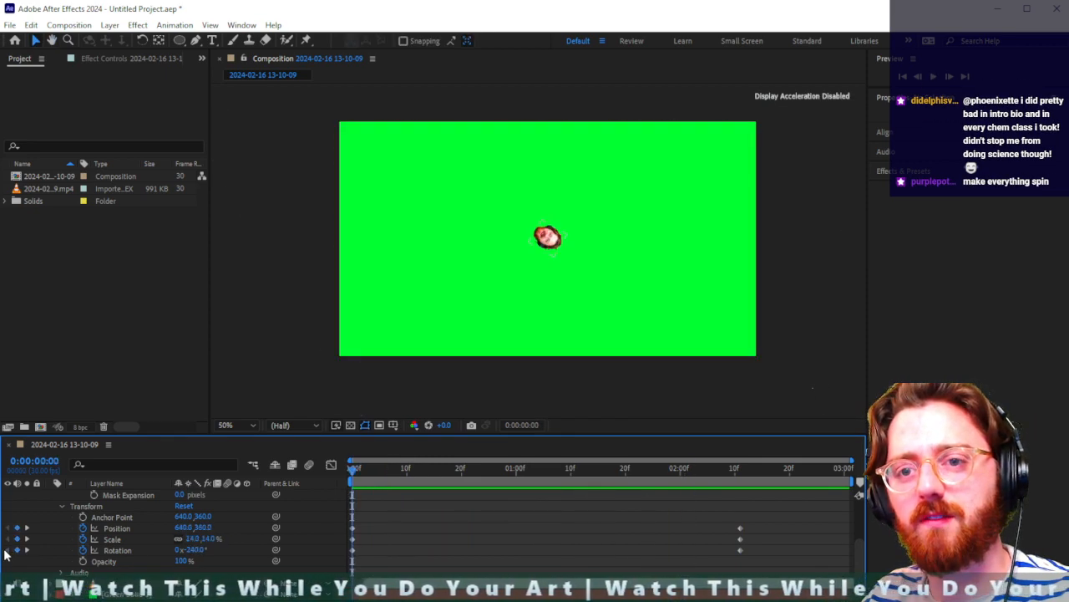
Step: Set the video layer's first rotation keyframe to -1x-200° and preview the longer spin
left_click_drag(191, 550, 73, 566)
key("space")
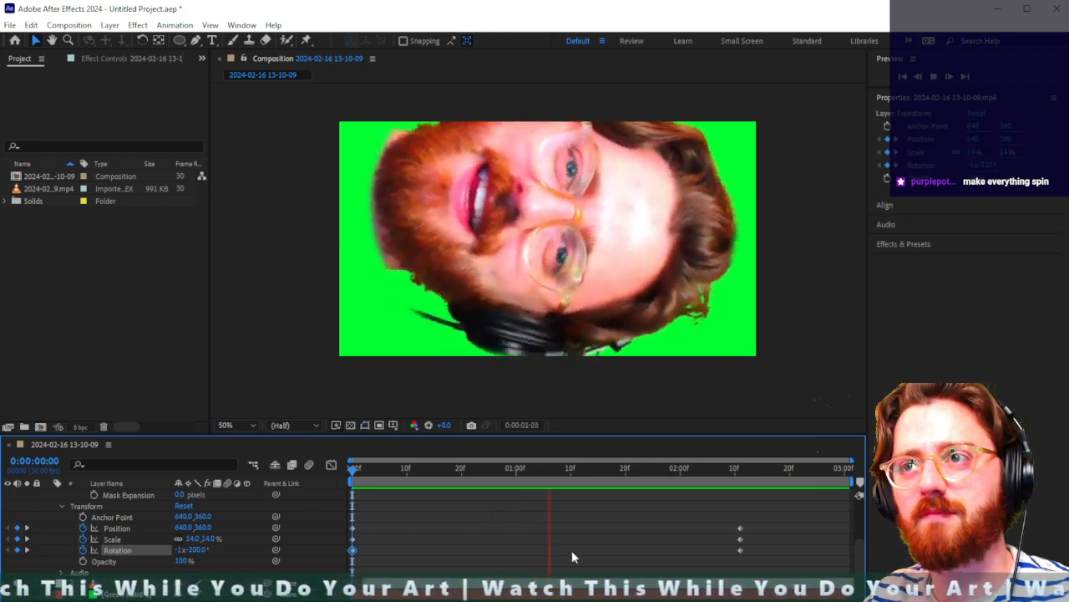
key("space")
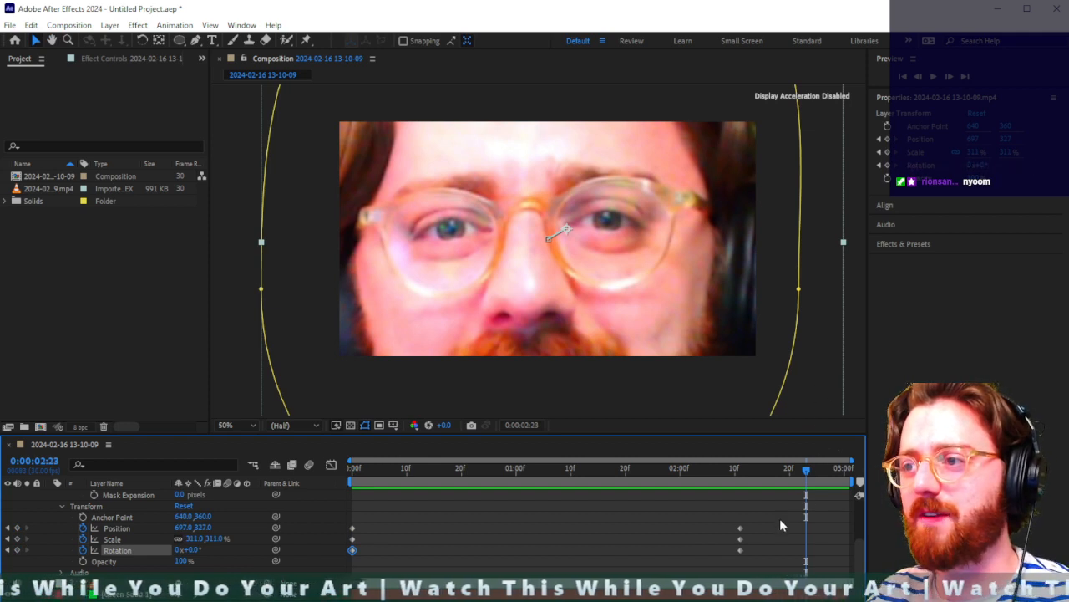
Step: Fade the video layer in with opacity keyframes of 0% at 0:00:00:00 and 100% at 0:00:00:06
left_click_drag(386, 468, 314, 472)
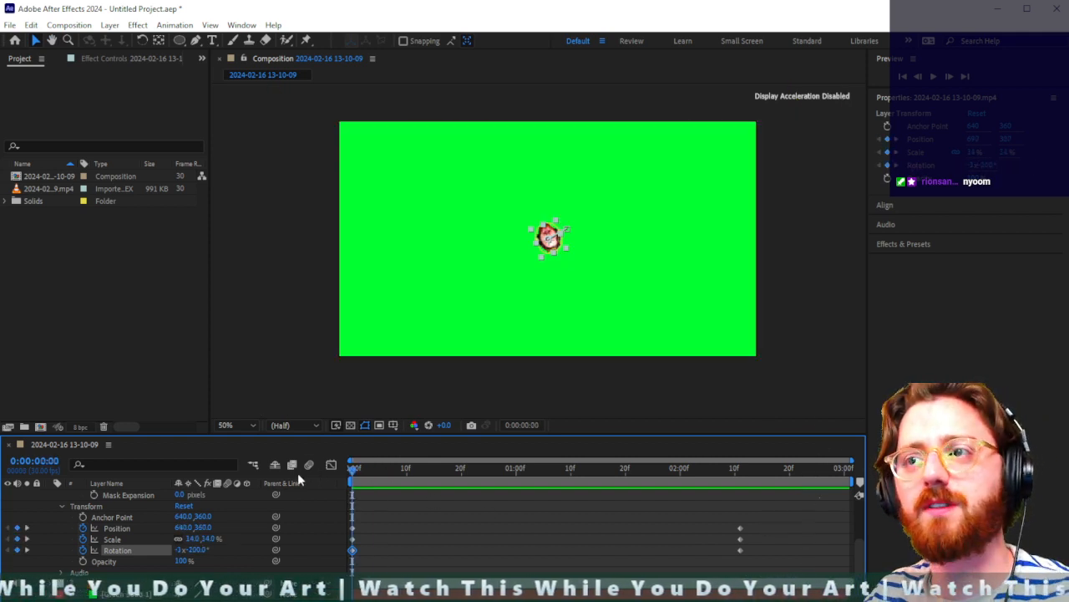
left_click(83, 561)
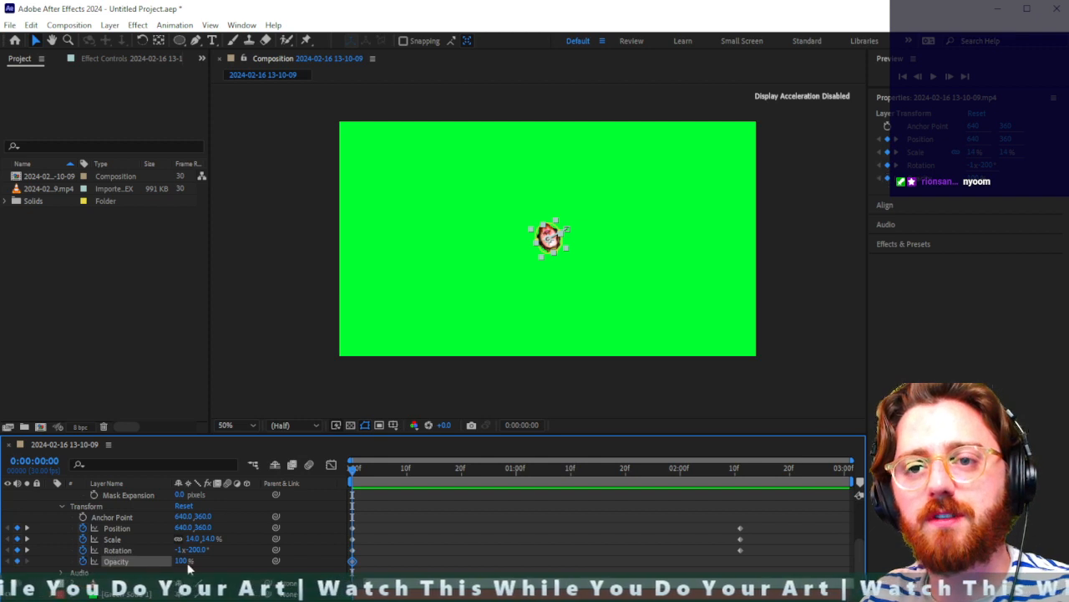
left_click_drag(182, 561, 53, 560)
key("space")
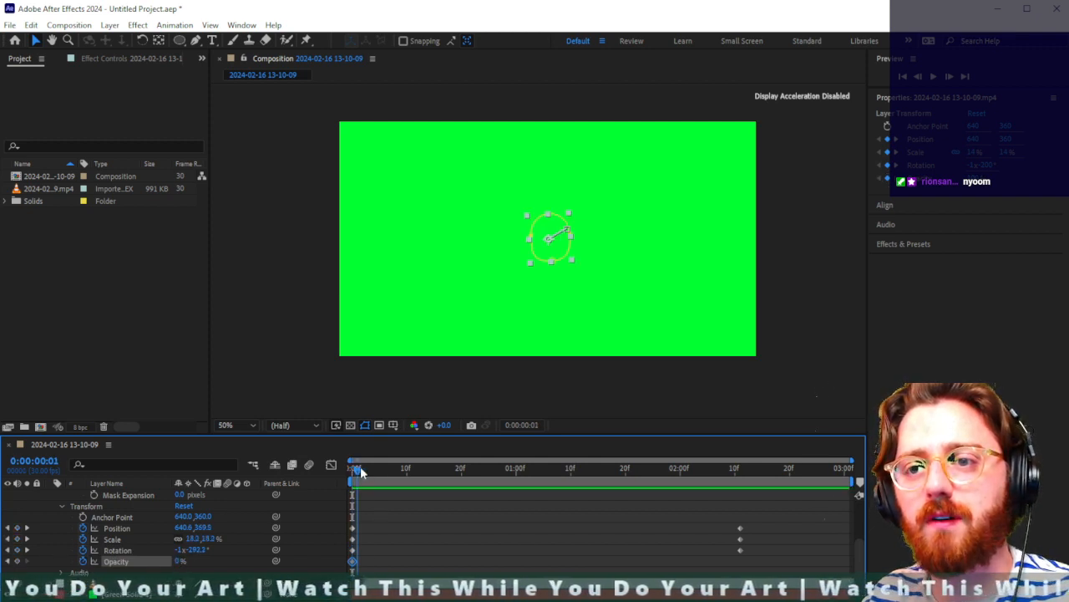
left_click_drag(178, 561, 243, 562)
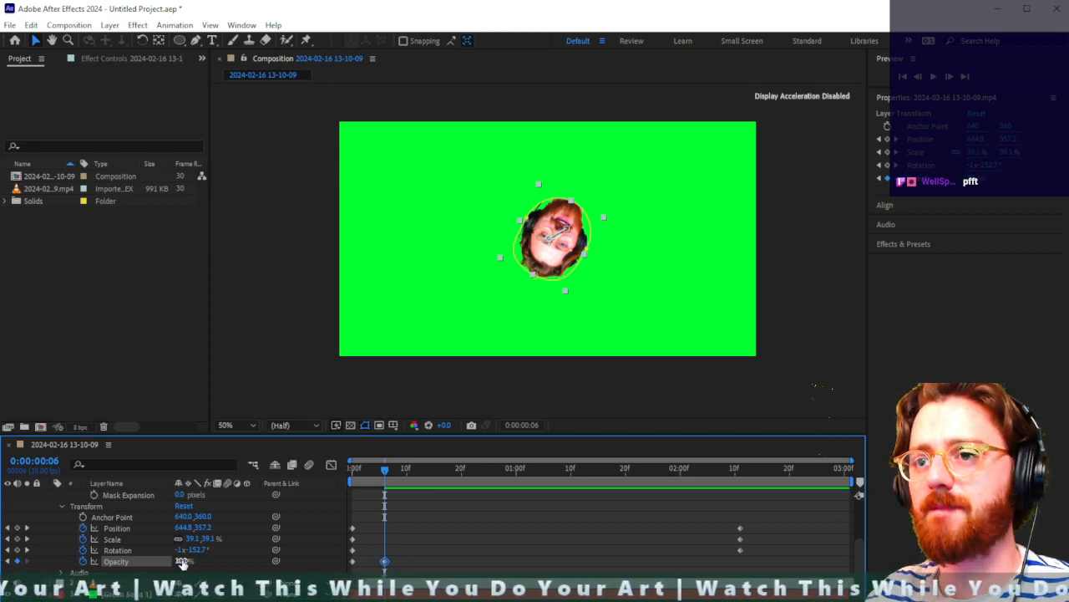
Step: Fade the video layer out with opacity keyframes of 100% at 0:00:01:22 and 0% at 0:00:02:11, and preview it
left_click_drag(693, 467, 637, 472)
left_click(16, 561)
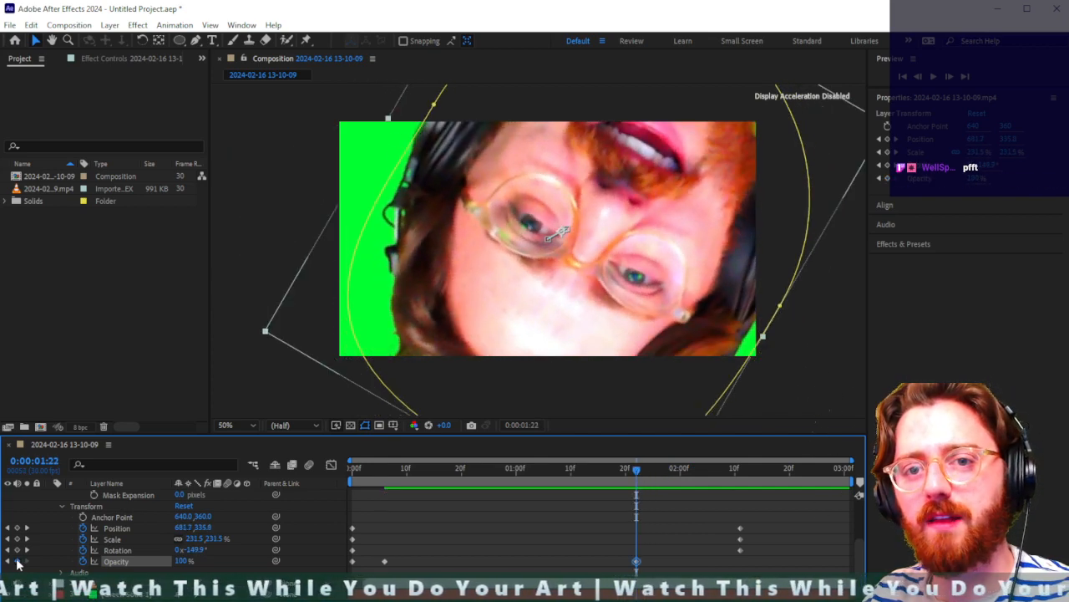
left_click_drag(740, 473, 738, 472)
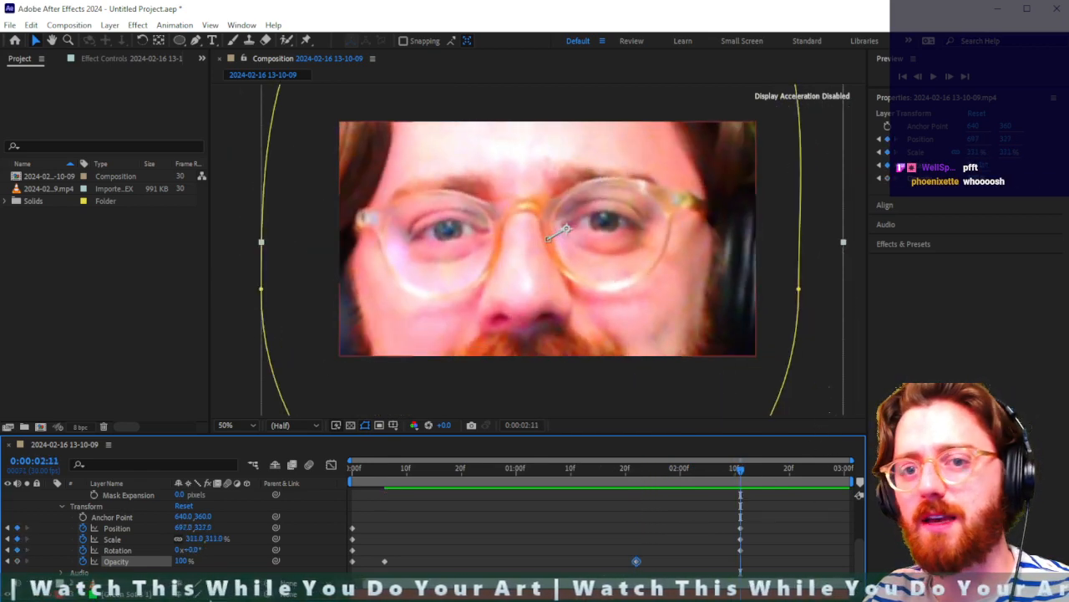
left_click_drag(182, 562, 58, 562)
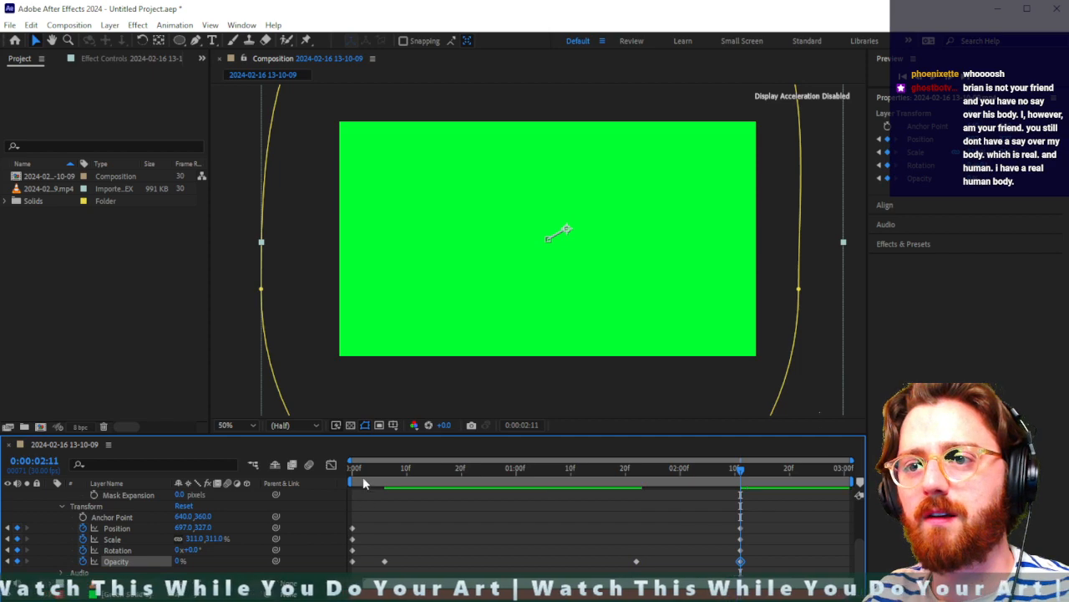
left_click_drag(360, 471, 353, 472)
key("space")
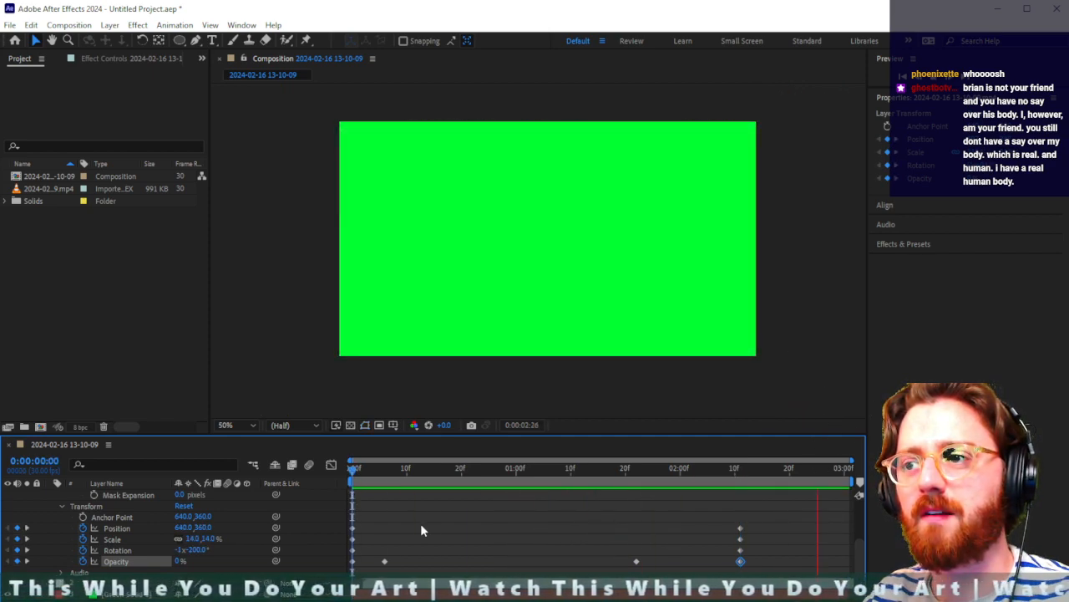
Step: Shorten the work area to end at about 0:00:02:11, where the animation finishes, and play it
scroll(773, 549, "up", 3)
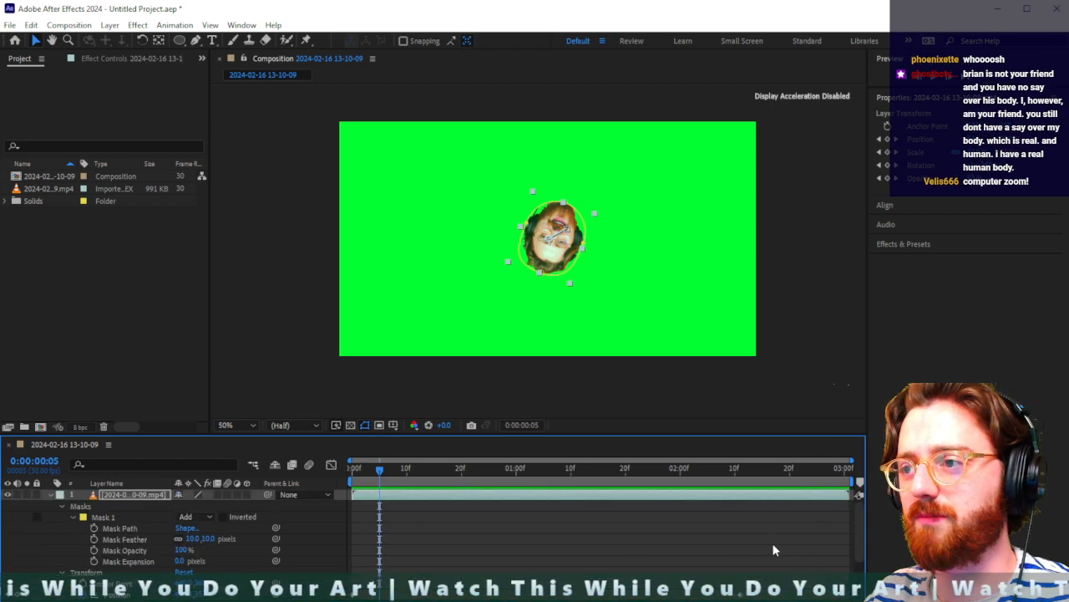
left_click_drag(853, 481, 752, 484)
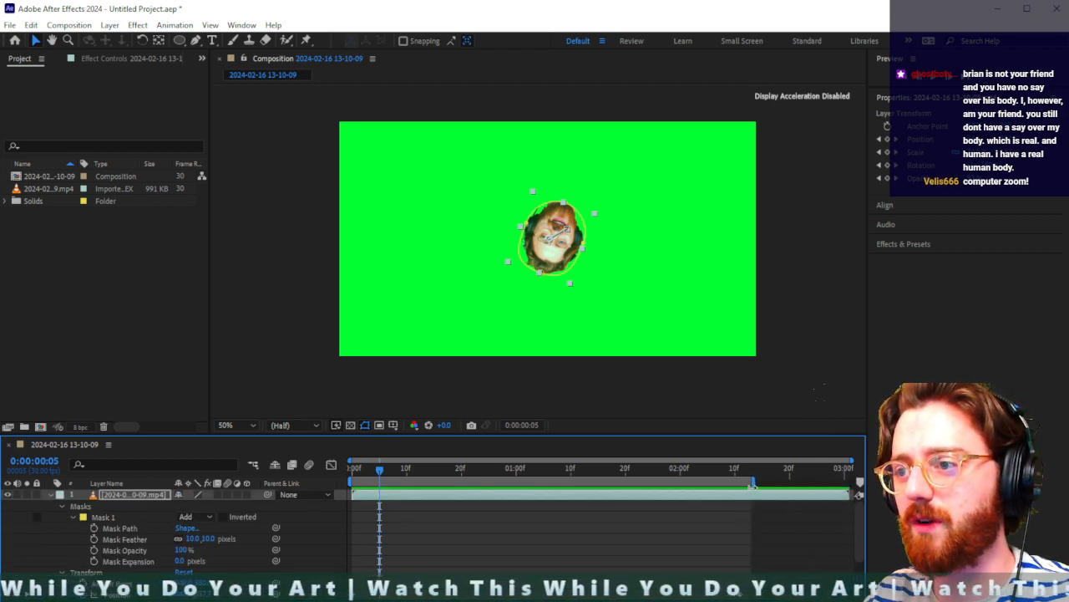
key("space")
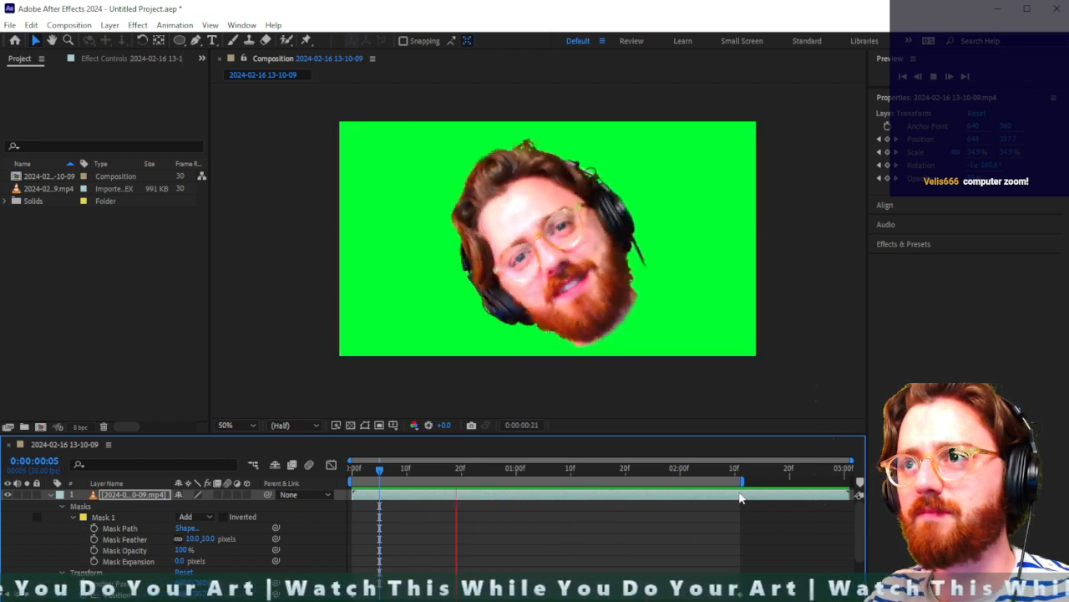
key("space")
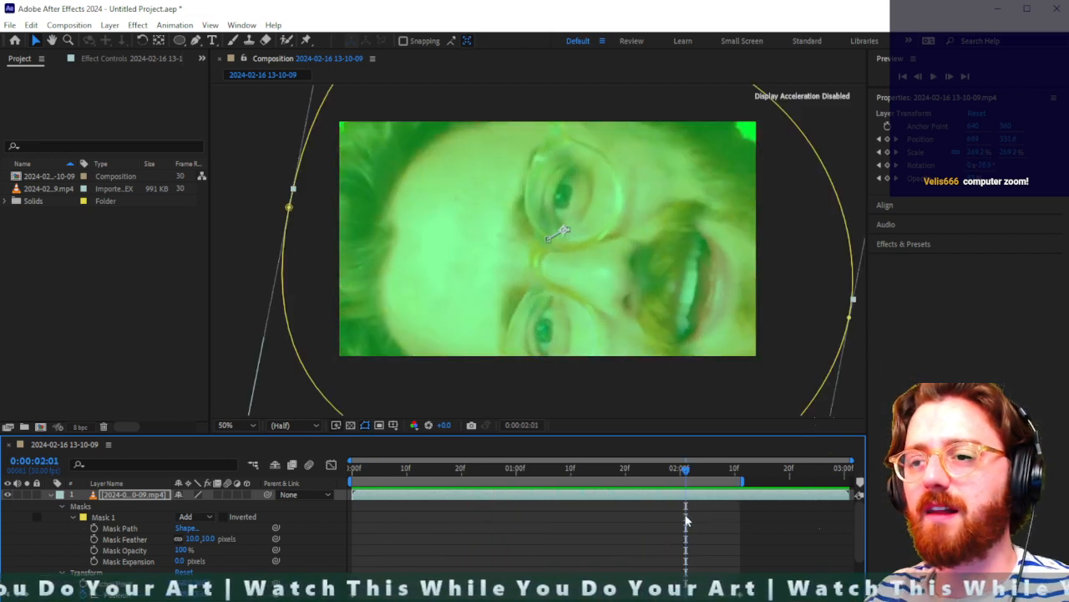
Step: Return to 0:00:00:00 and add a text layer reading "I'M TESTIN' HERE!" in the upper part of the composition
left_click_drag(685, 468, 339, 492)
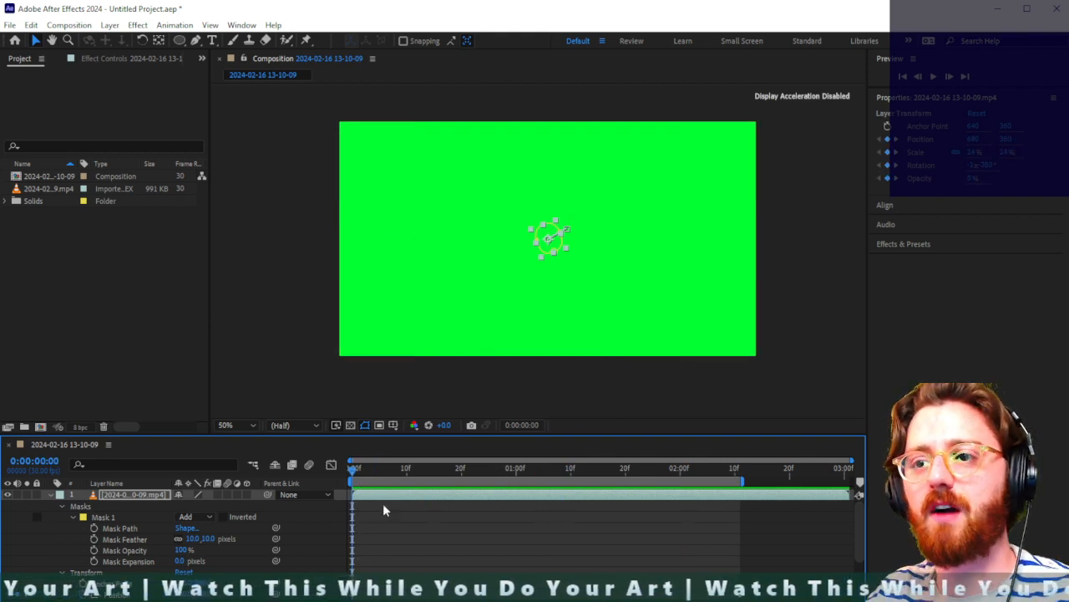
key("ctrl+t")
left_click(393, 198)
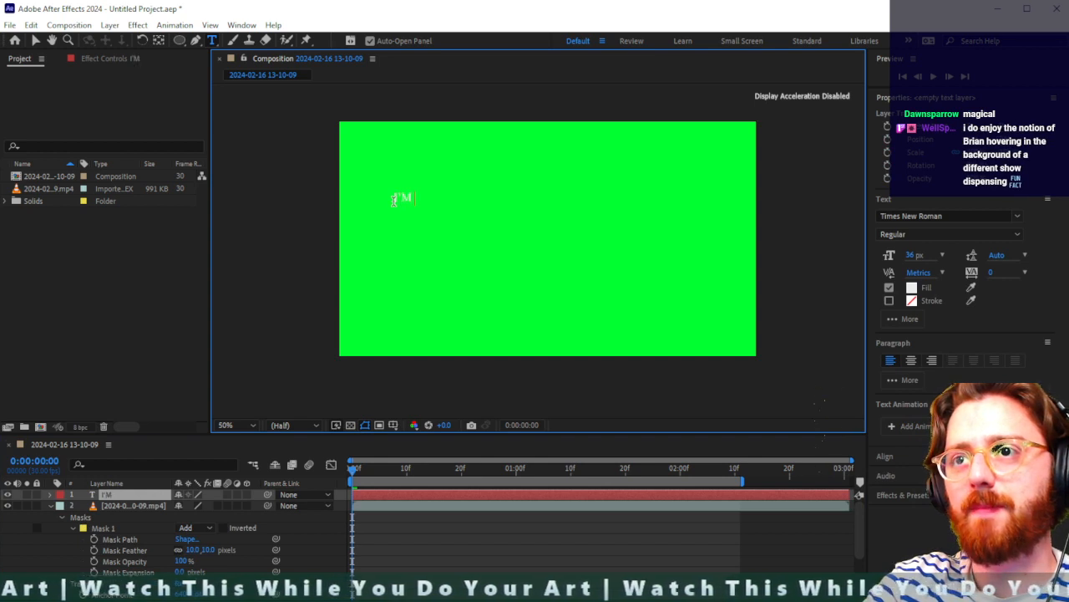
type("I'M TESTIN' HERE!")
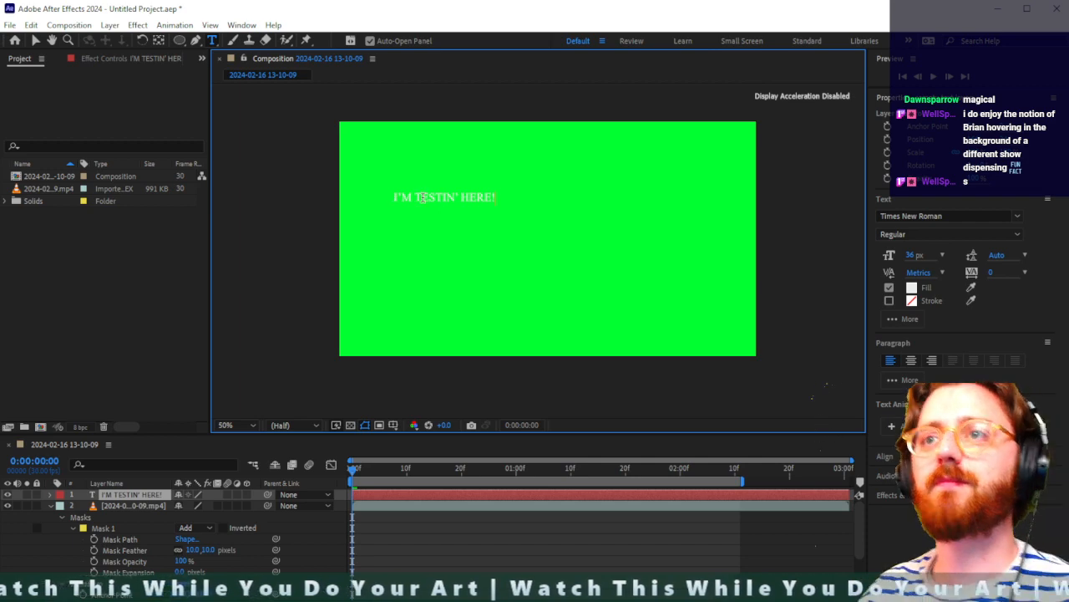
Step: Give the whole text line a black fill and a font size of 112 px
key("ctrl+a")
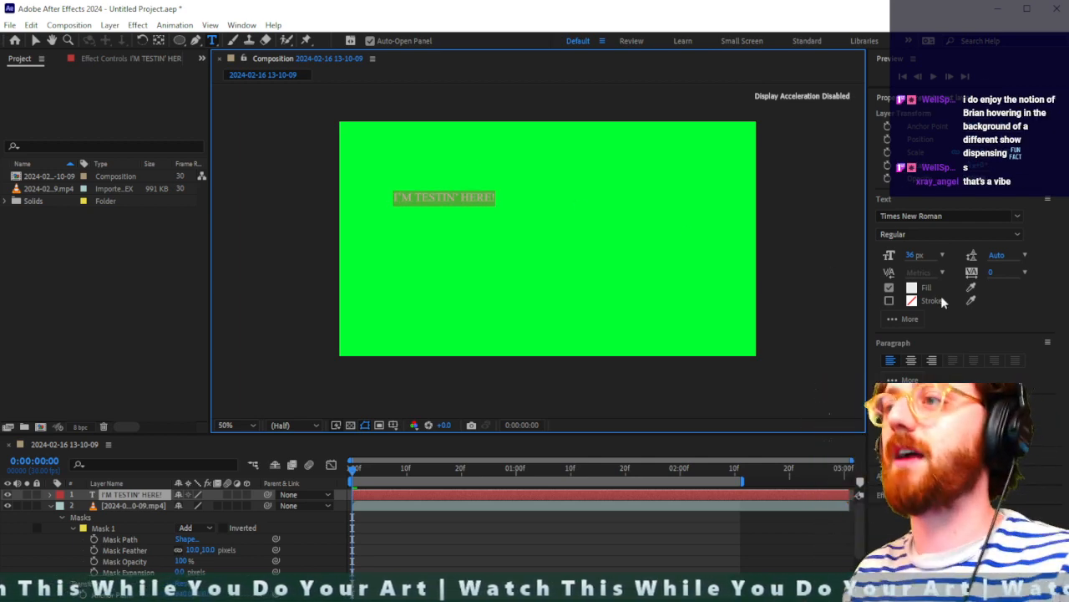
left_click(912, 288)
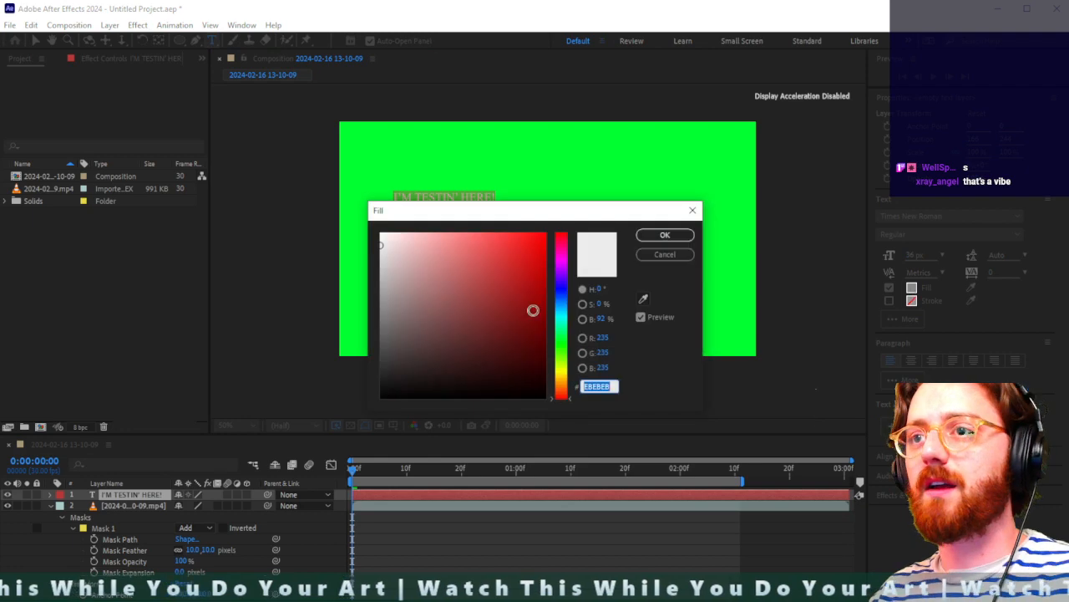
left_click(665, 235)
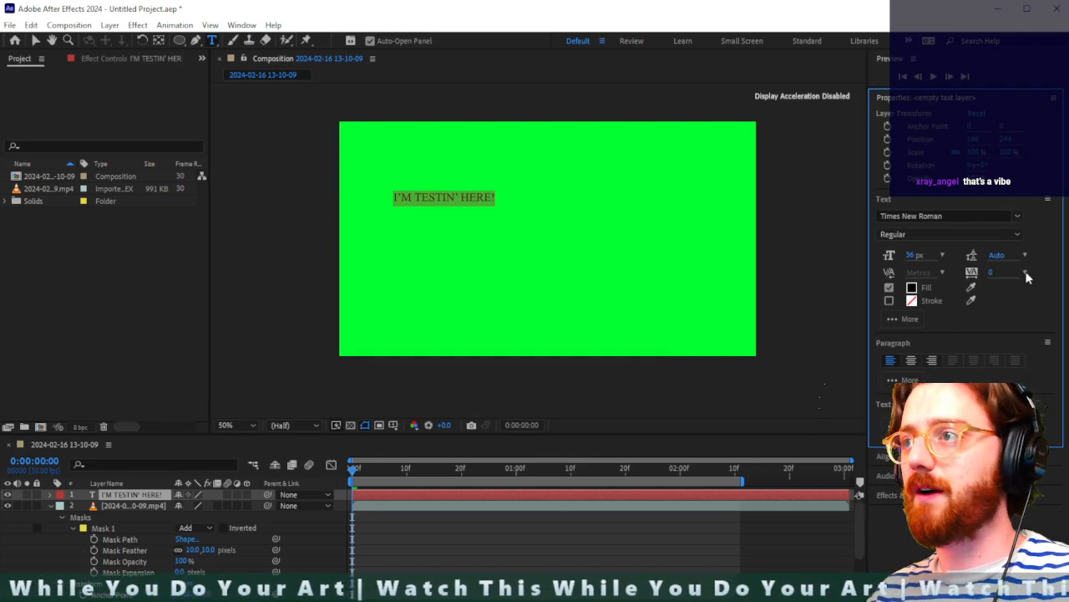
left_click_drag(914, 257, 969, 259)
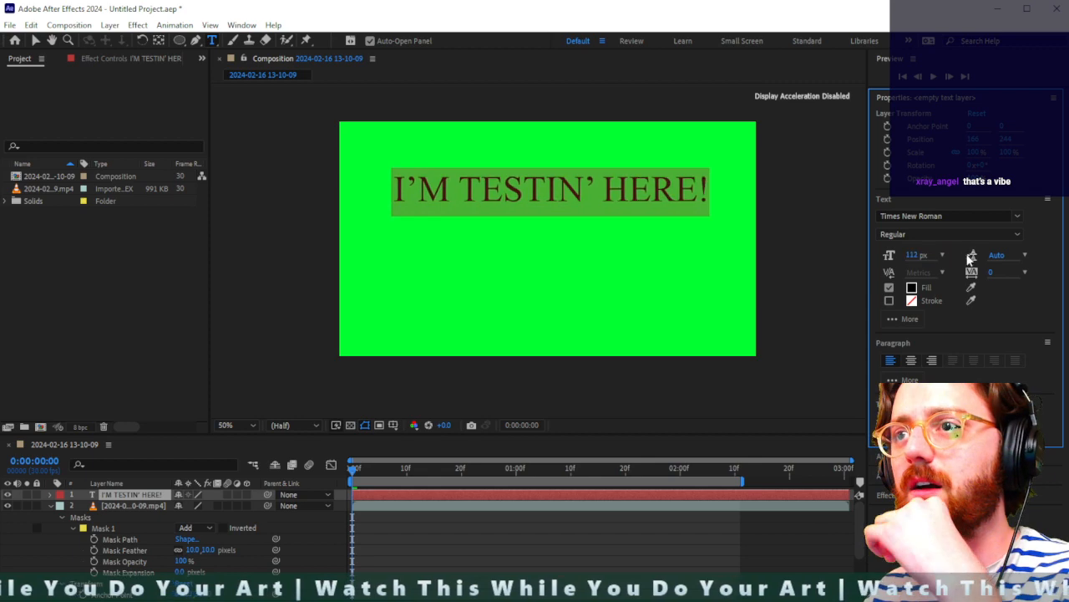
Step: Try the Wingdings 2 font on the text line
left_click(1017, 217)
scroll(977, 370, "down", 3)
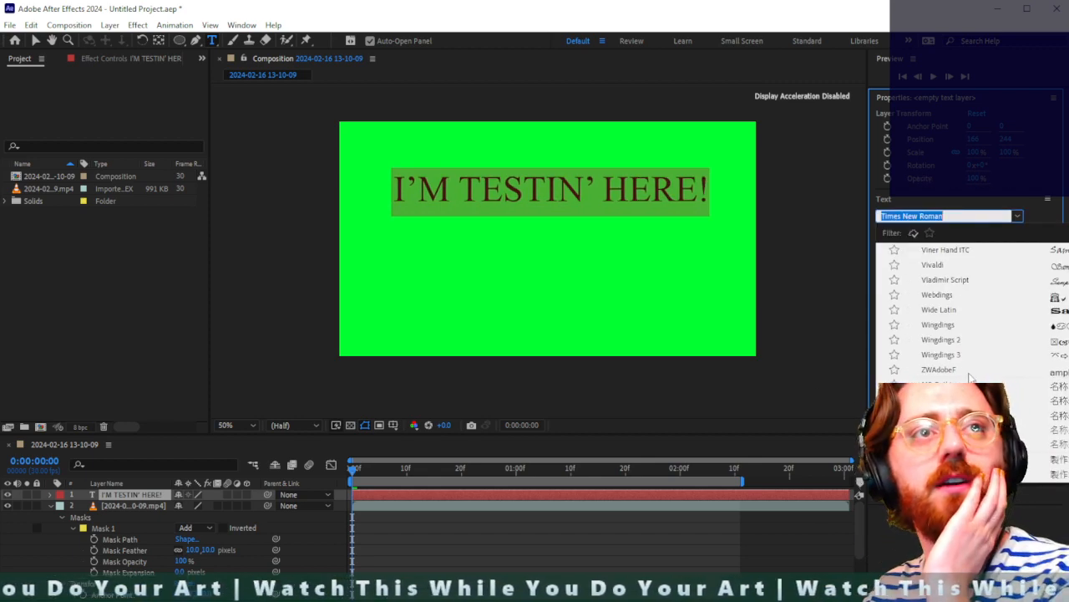
left_click(947, 341)
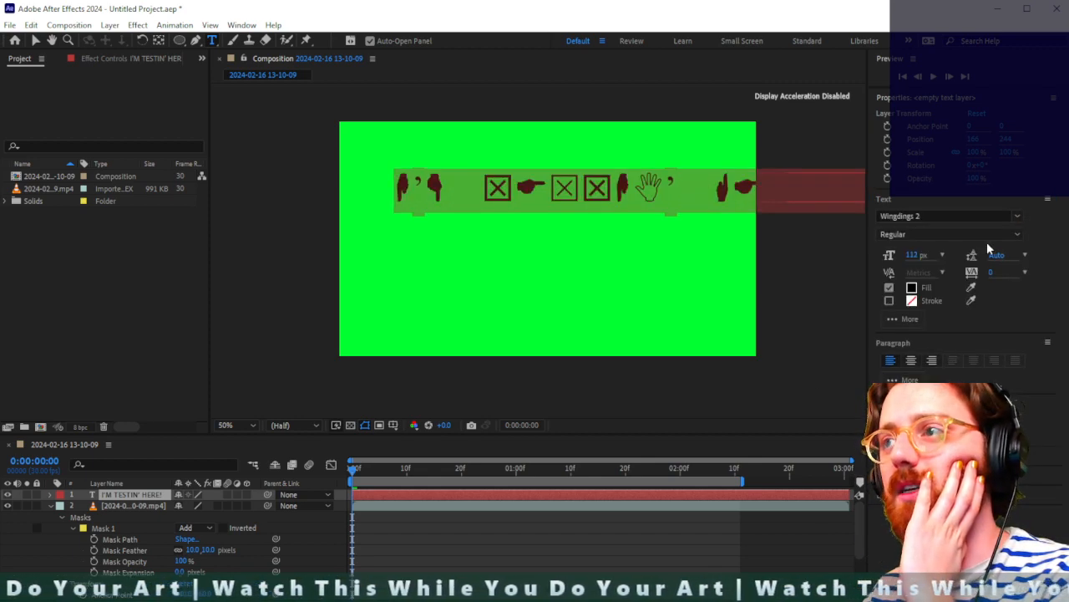
Step: Change the text line's font to Broadway
left_click(1017, 217)
scroll(968, 359, "up", 10)
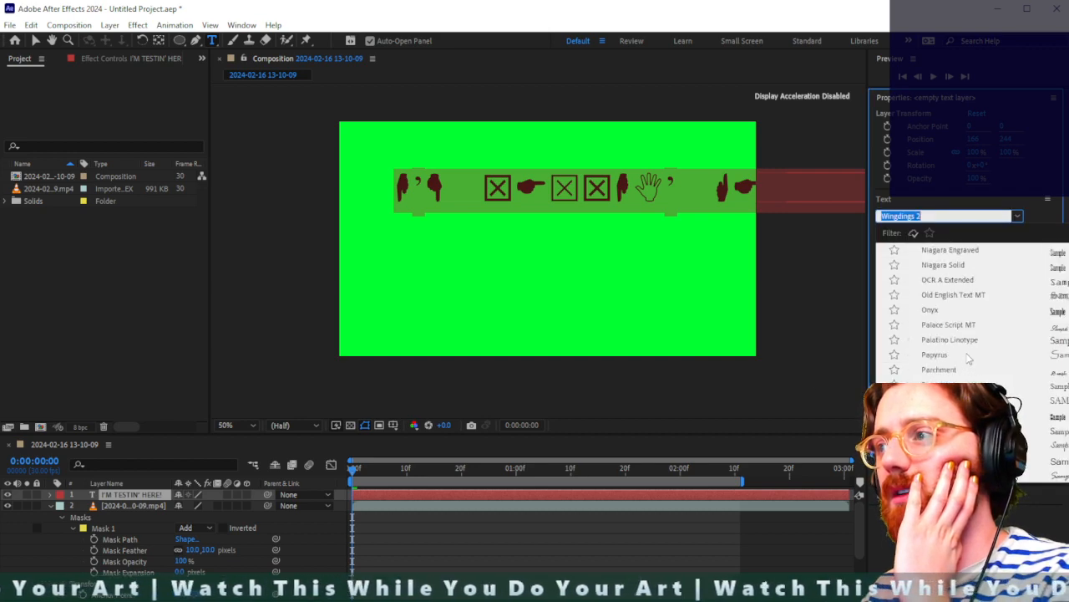
left_click(945, 308)
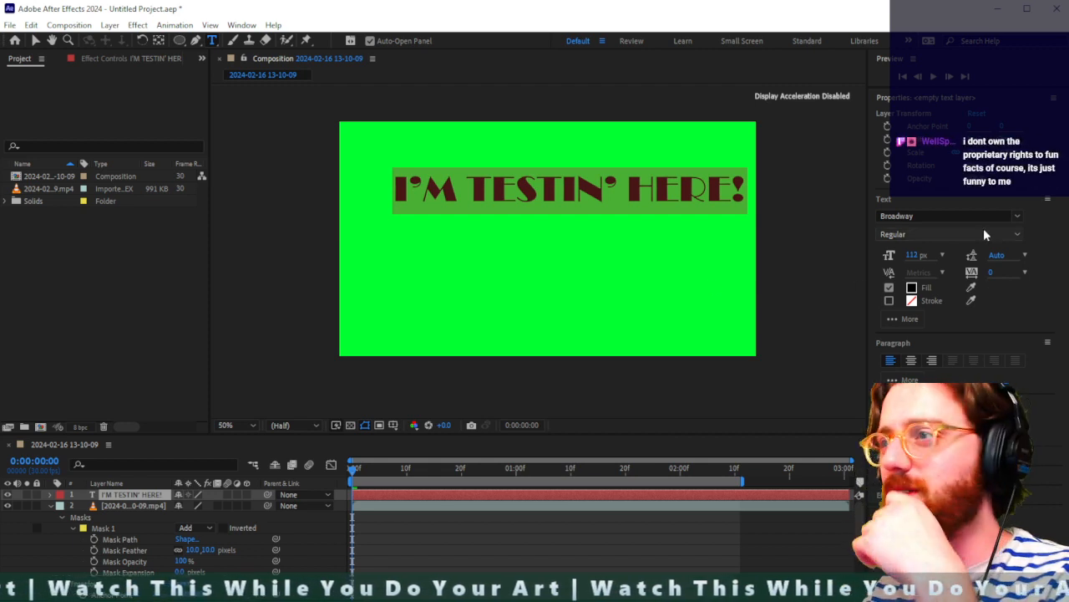
Step: Change the text line's font to Bauhaus 93
left_click(1017, 217)
scroll(974, 345, "up", 3)
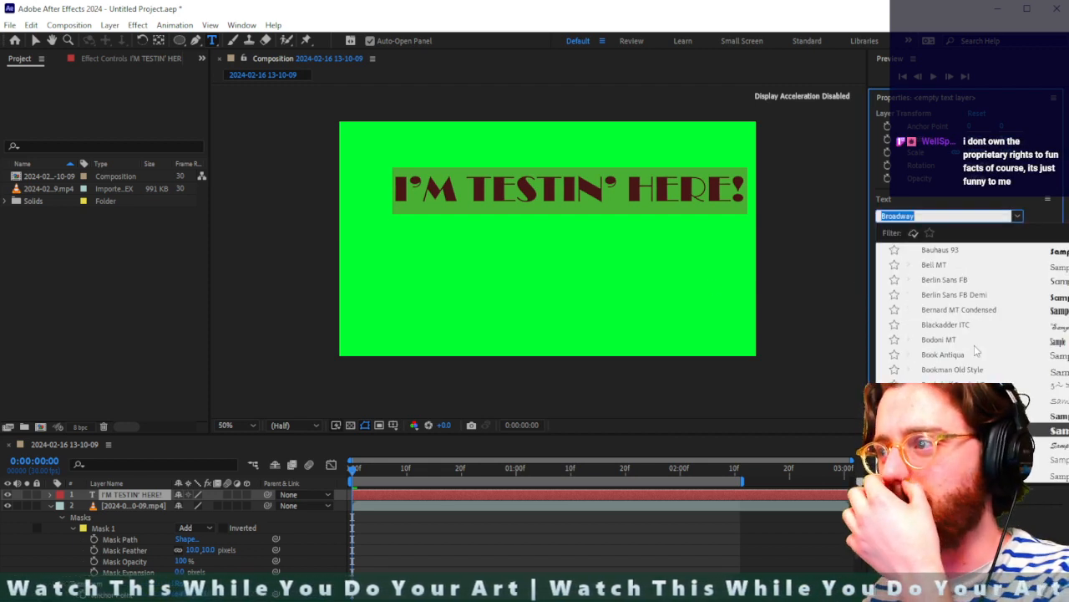
scroll(974, 345, "up", 2)
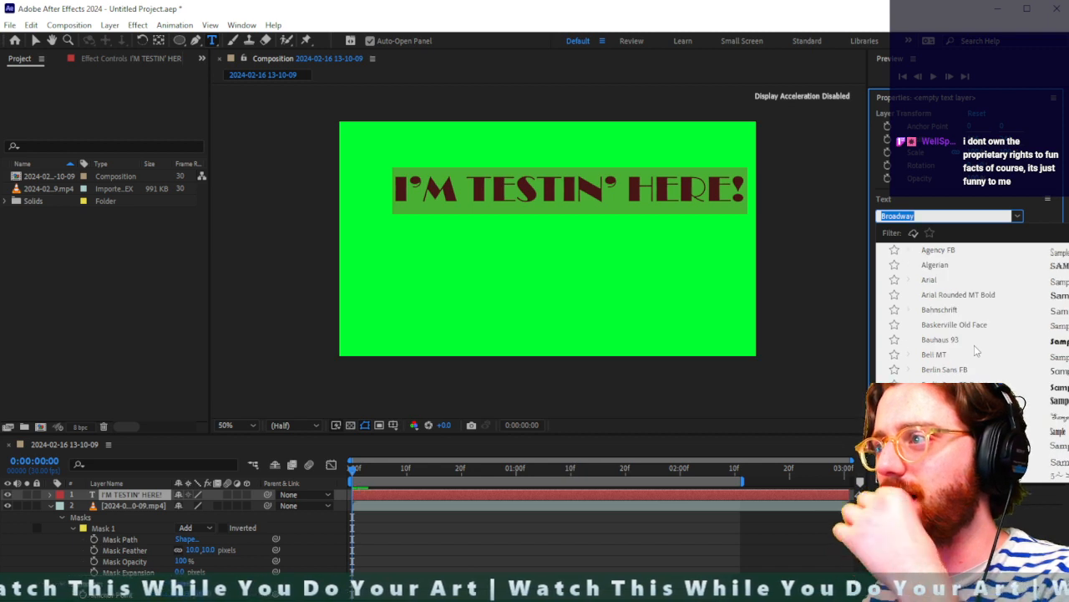
scroll(995, 325, "up", 1)
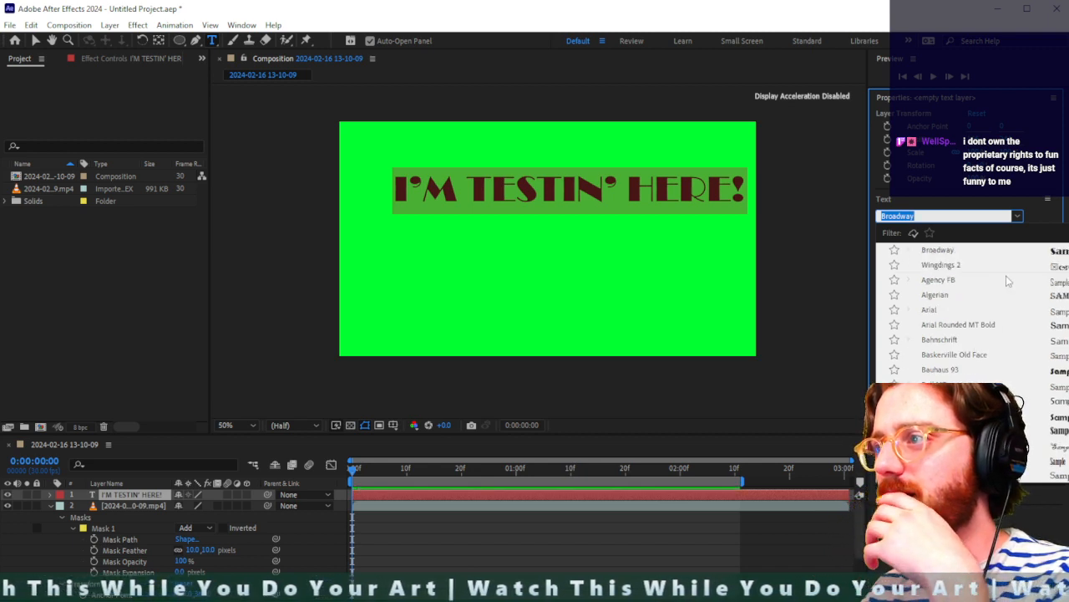
left_click(960, 370)
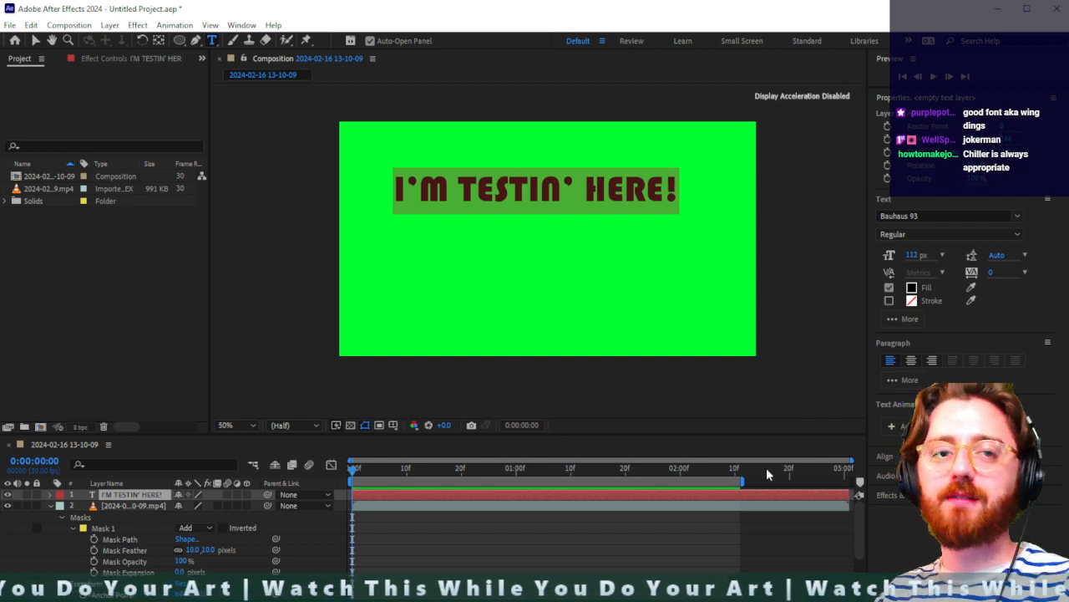
Step: Trim the end of the text layer to 0:00:02:10
left_click(738, 473)
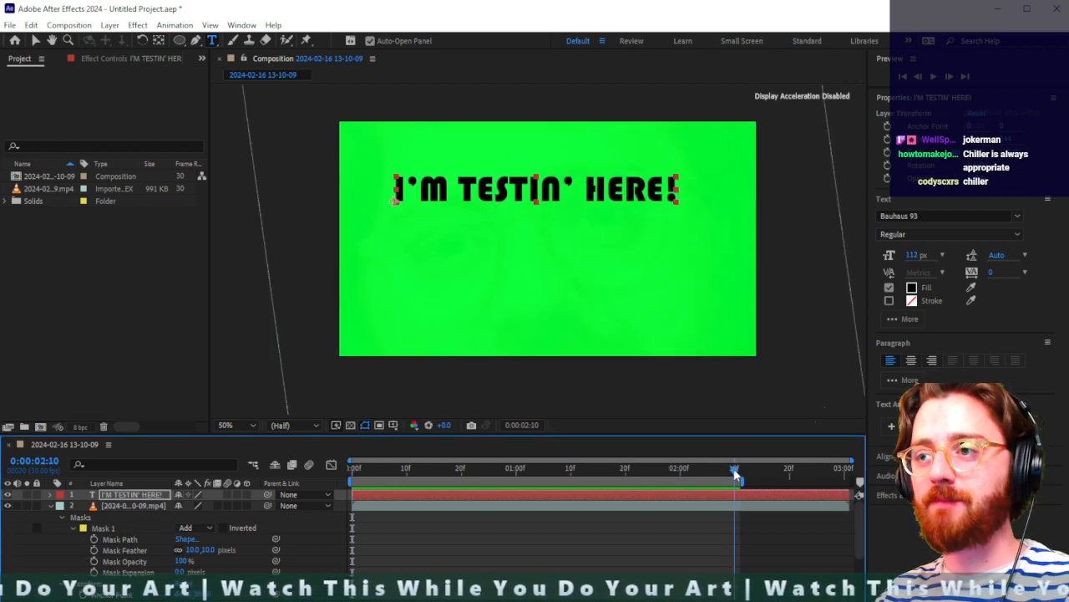
left_click_drag(740, 474, 736, 473)
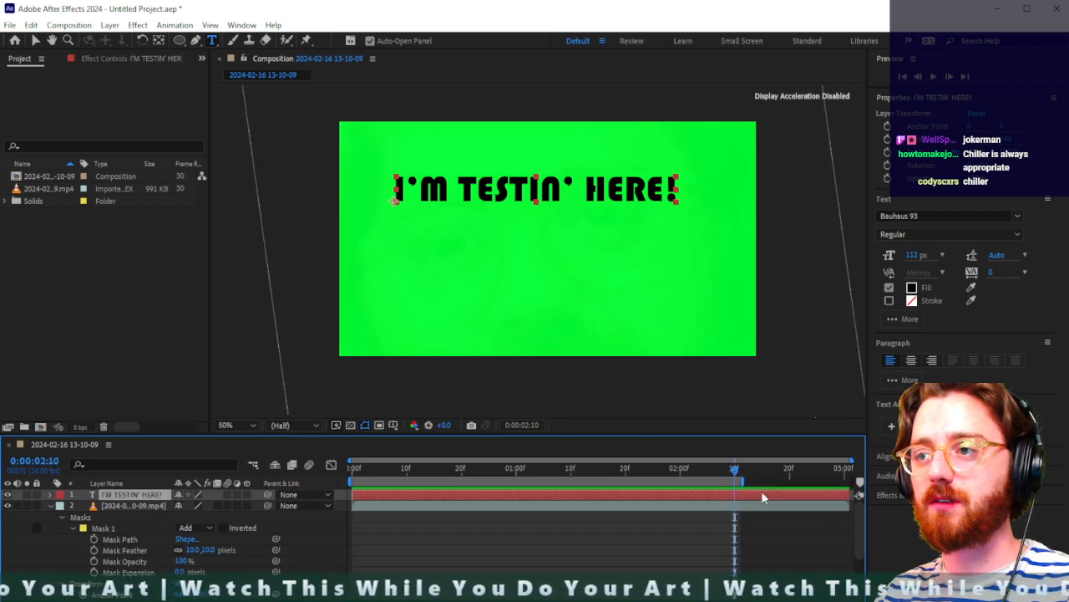
key("alt+bracketright")
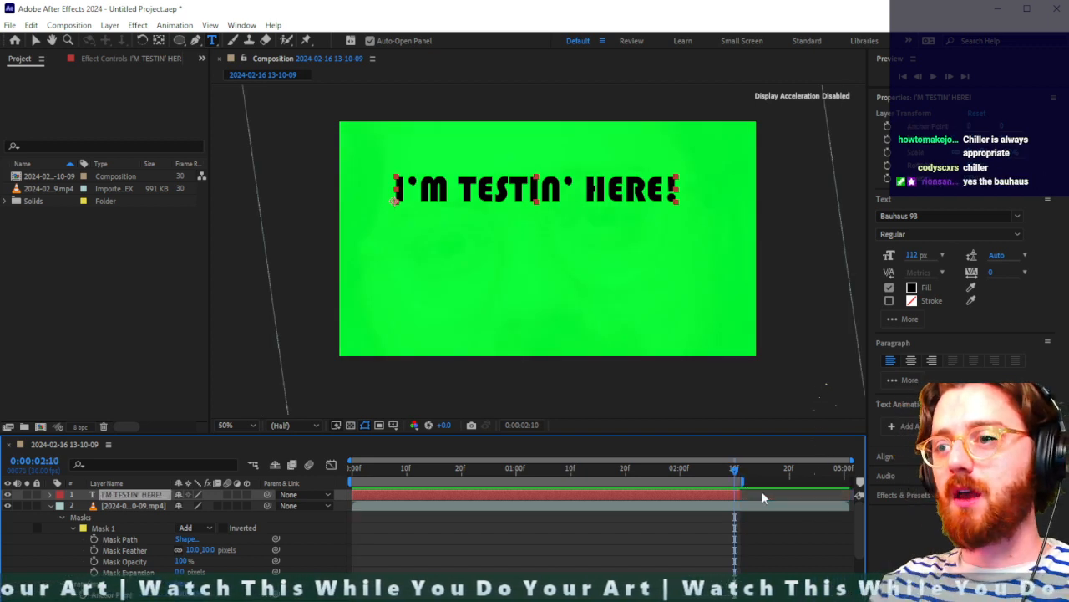
Step: Center-align the text and move it near the middle of the composition, at about 576, 358
left_click(914, 360)
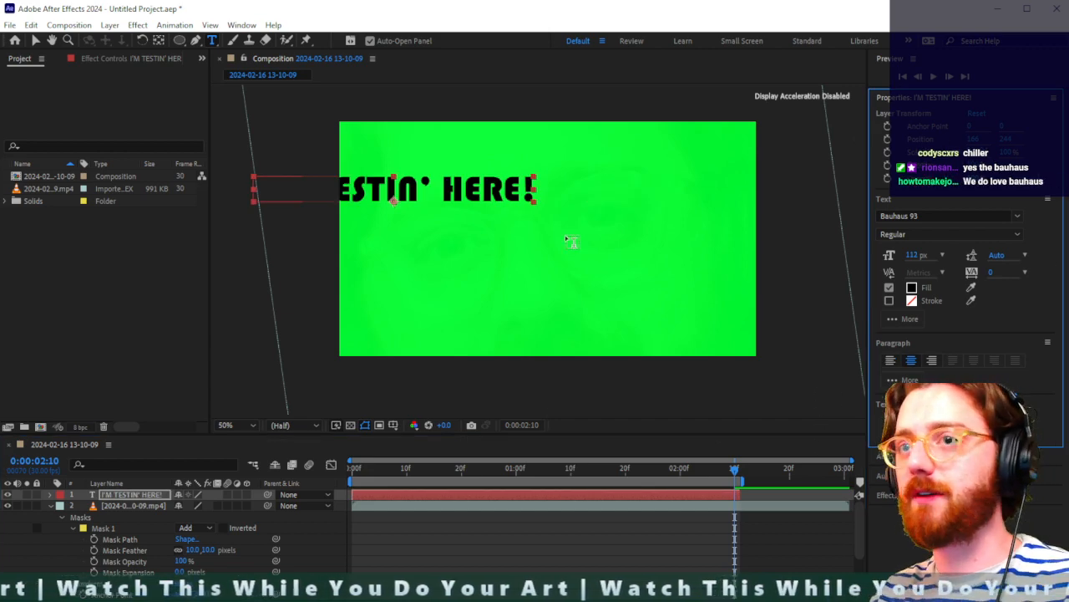
key("v")
left_click_drag(454, 190, 589, 231)
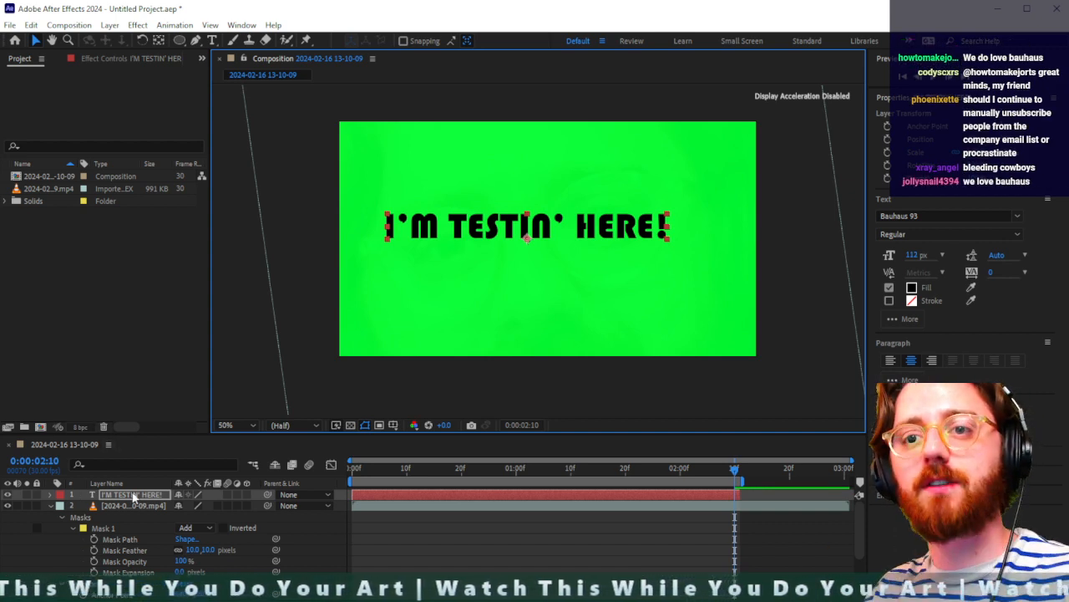
Step: Enable per-character 3D on the text layer and expand its transform properties
left_click(50, 495)
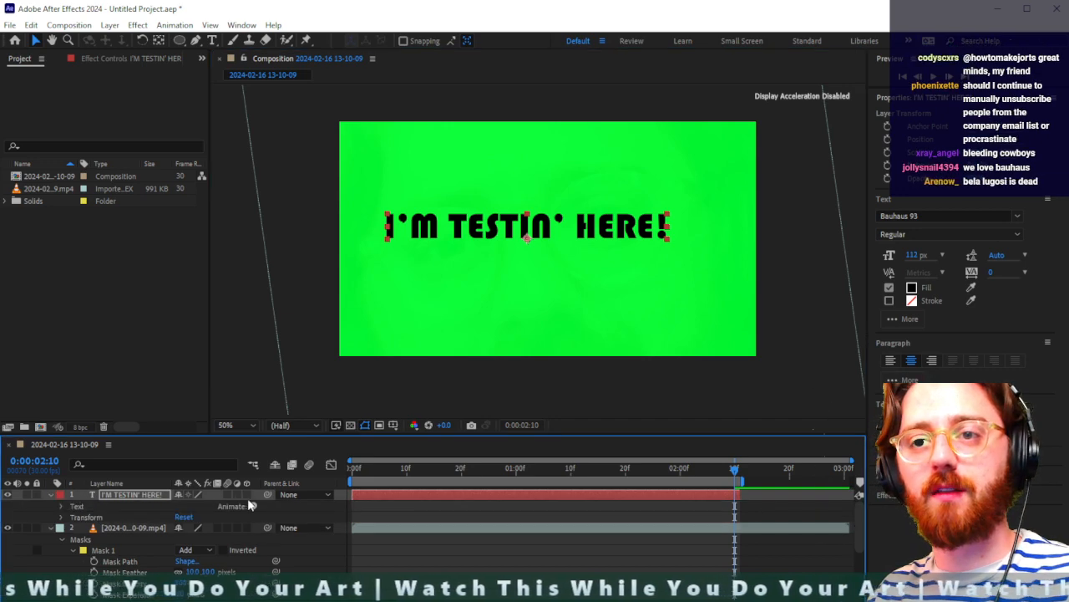
left_click(253, 506)
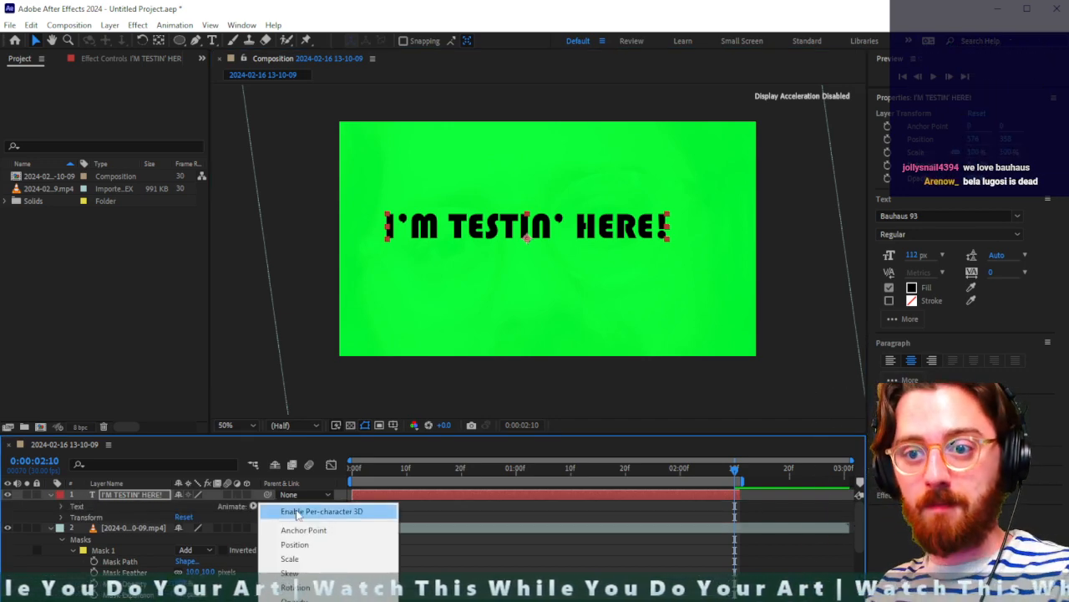
left_click(297, 511)
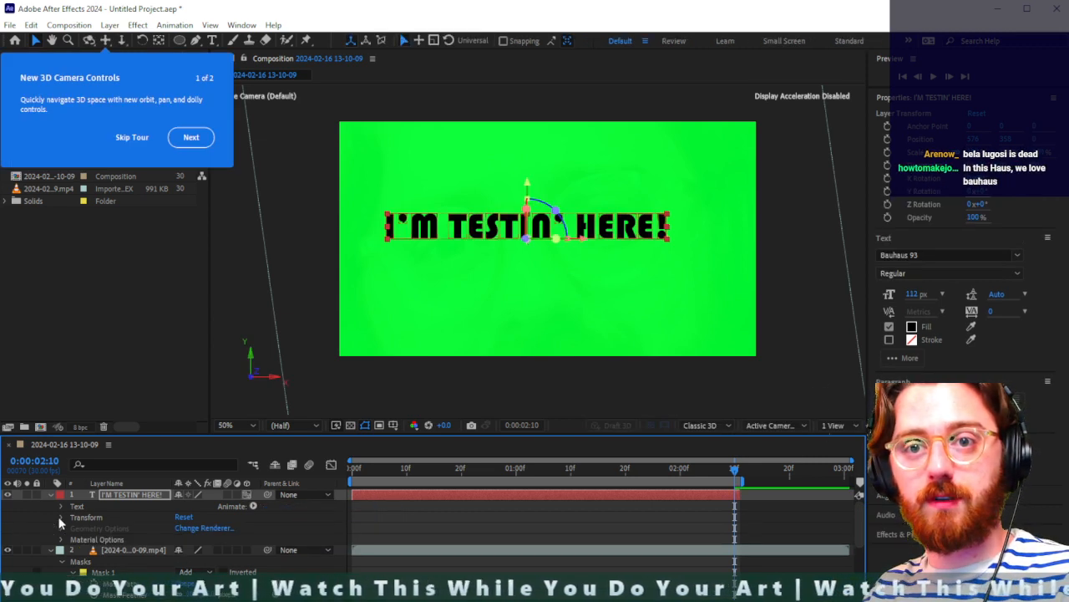
left_click(59, 518)
scroll(125, 525, "down", 2)
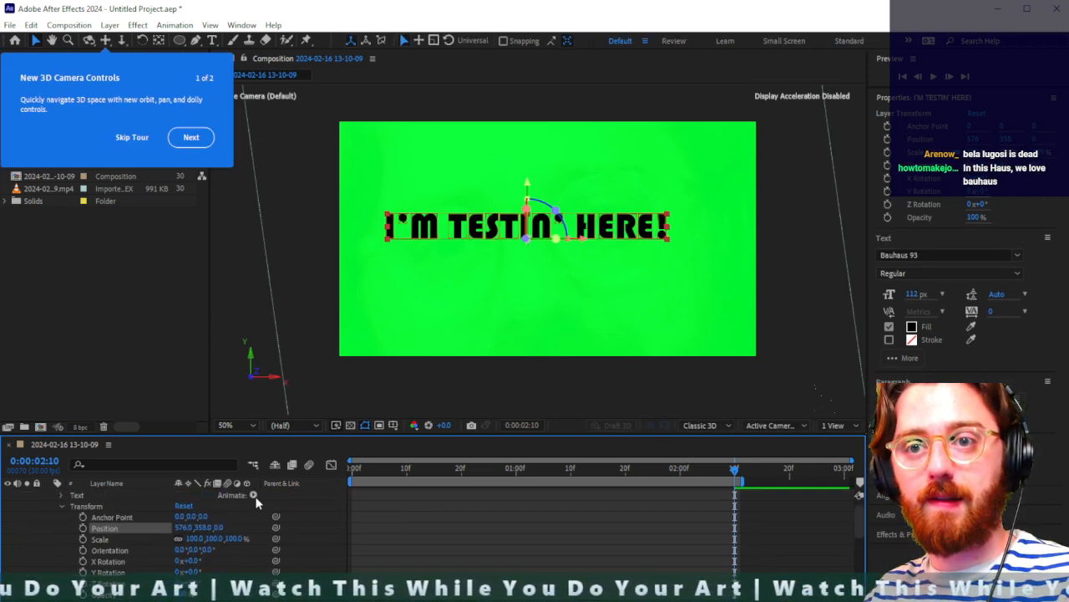
scroll(257, 501, "down", 1)
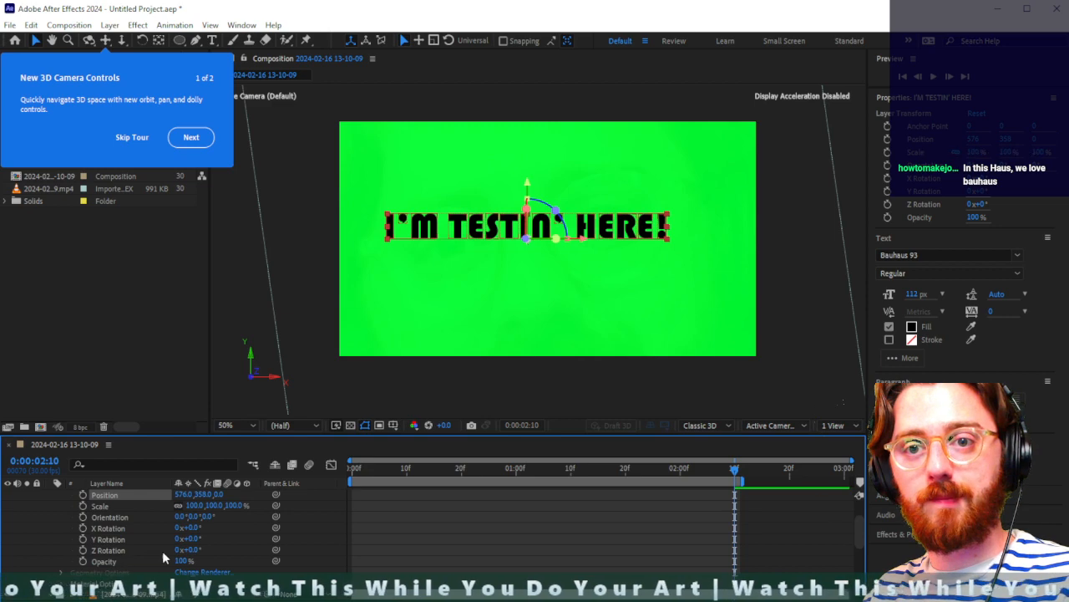
scroll(162, 550, "up", 1)
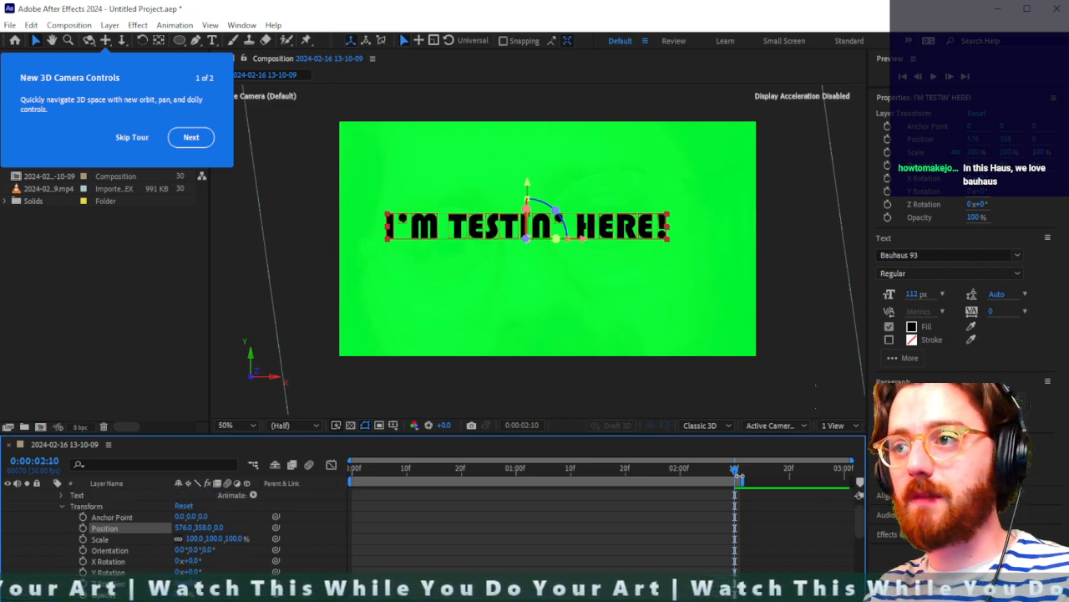
Step: Shift the text horizontally to about 628, 358 while viewing frame 0:00:01:10, and return to 0:00:00:00
left_click_drag(717, 468, 571, 468)
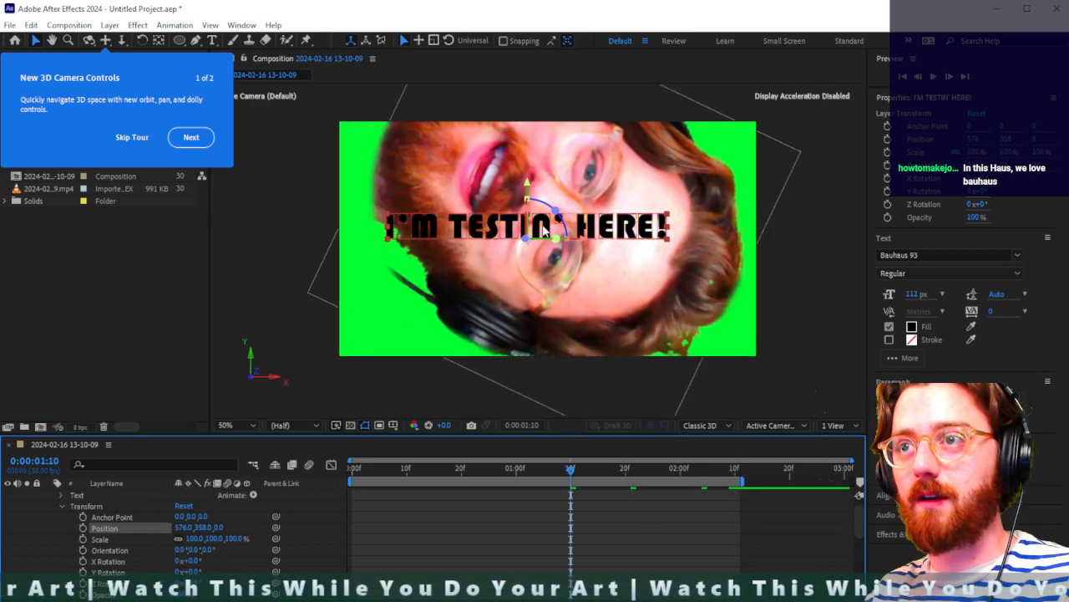
left_click_drag(556, 230, 574, 231)
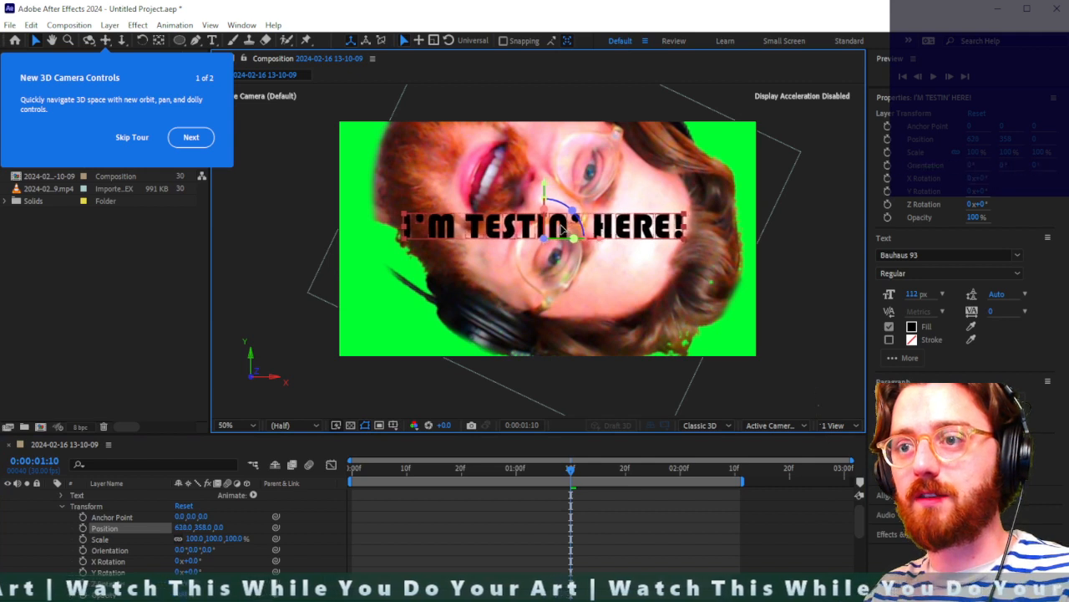
left_click(361, 477)
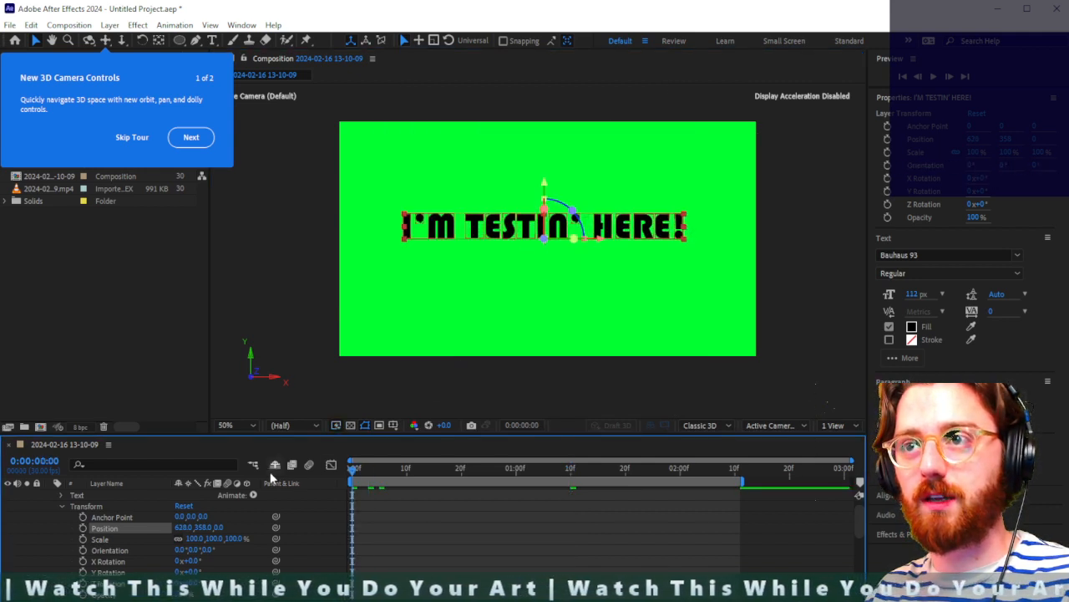
Step: Enable a stroke on the text and set its color to hex 042069
left_click(889, 339)
left_click(912, 339)
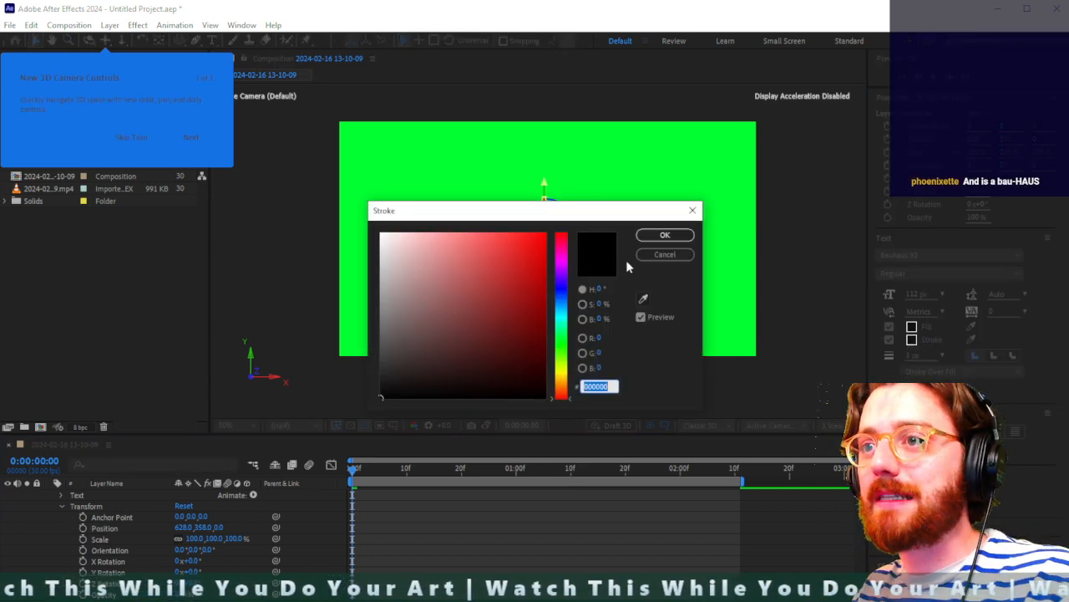
left_click(561, 290)
left_click_drag(521, 289, 466, 192)
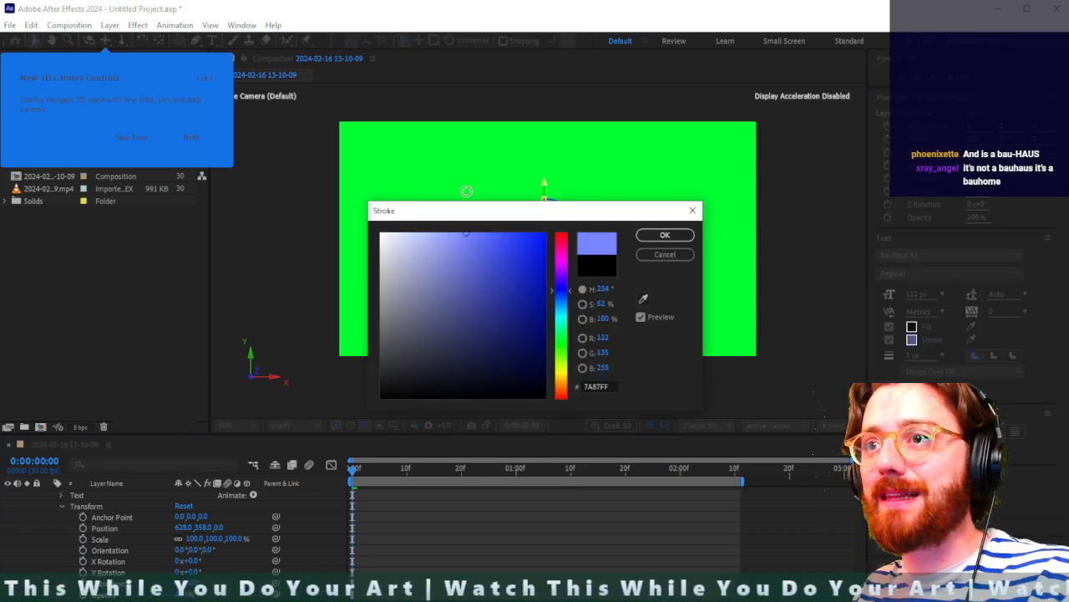
left_click_drag(556, 276, 564, 344)
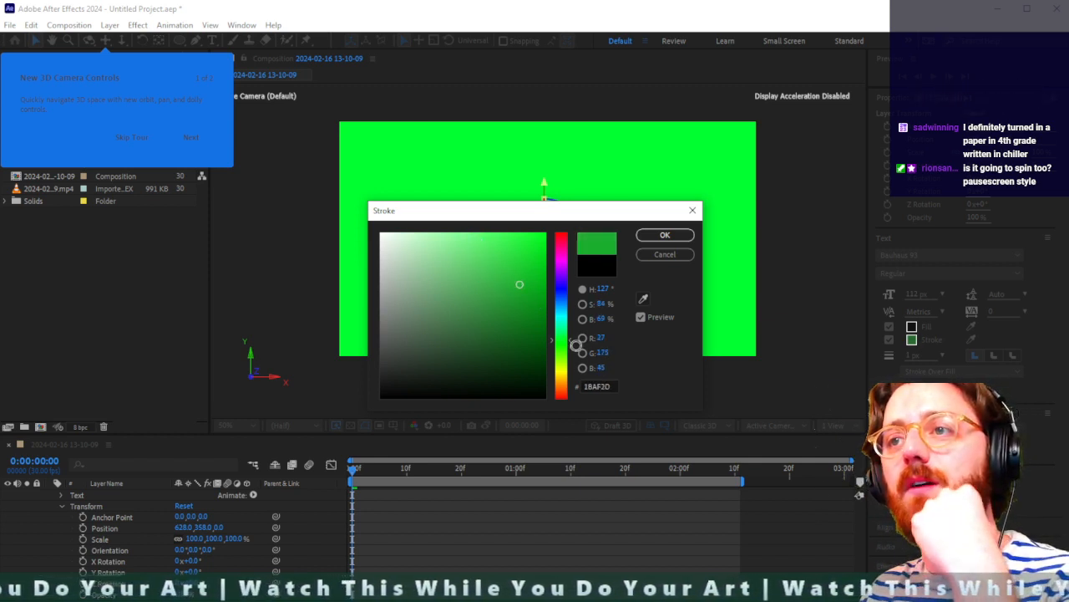
left_click(521, 281)
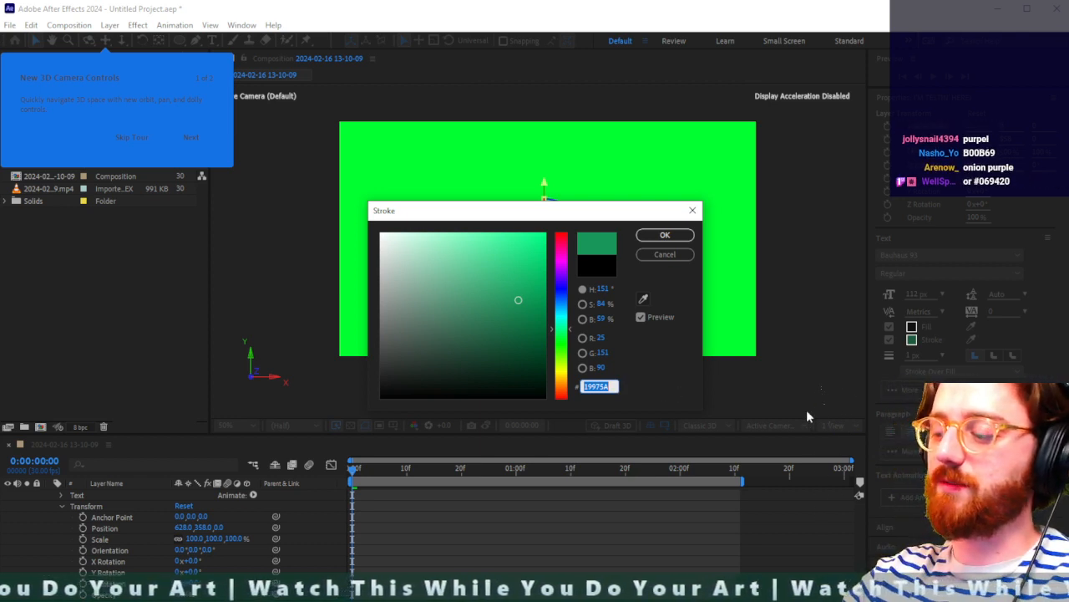
type("42069")
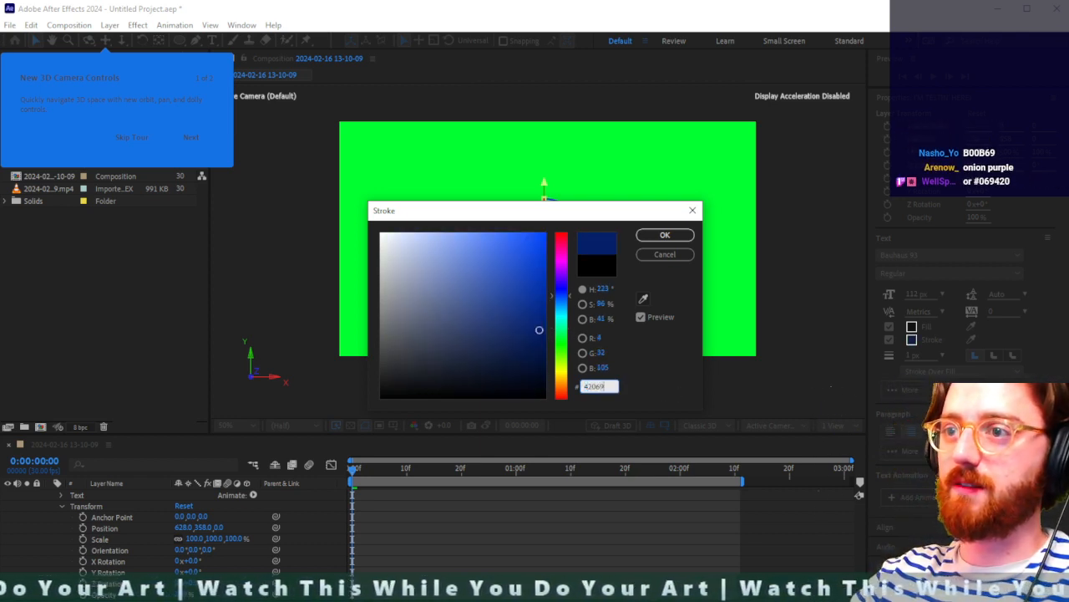
key("Return")
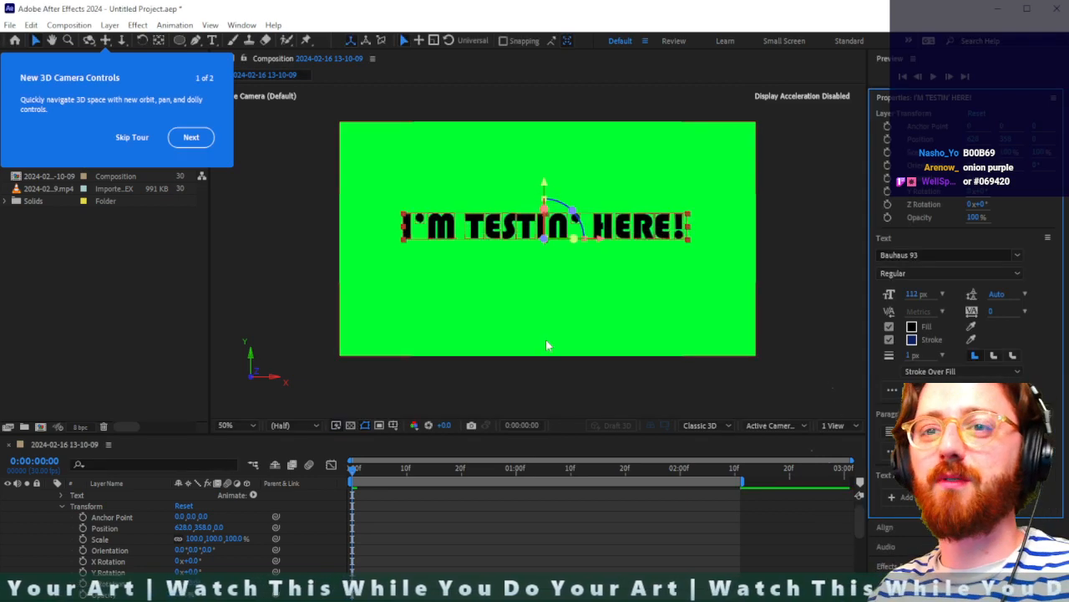
Step: Select the whole text line and try hex B00B69 as its stroke color
double_click(665, 249)
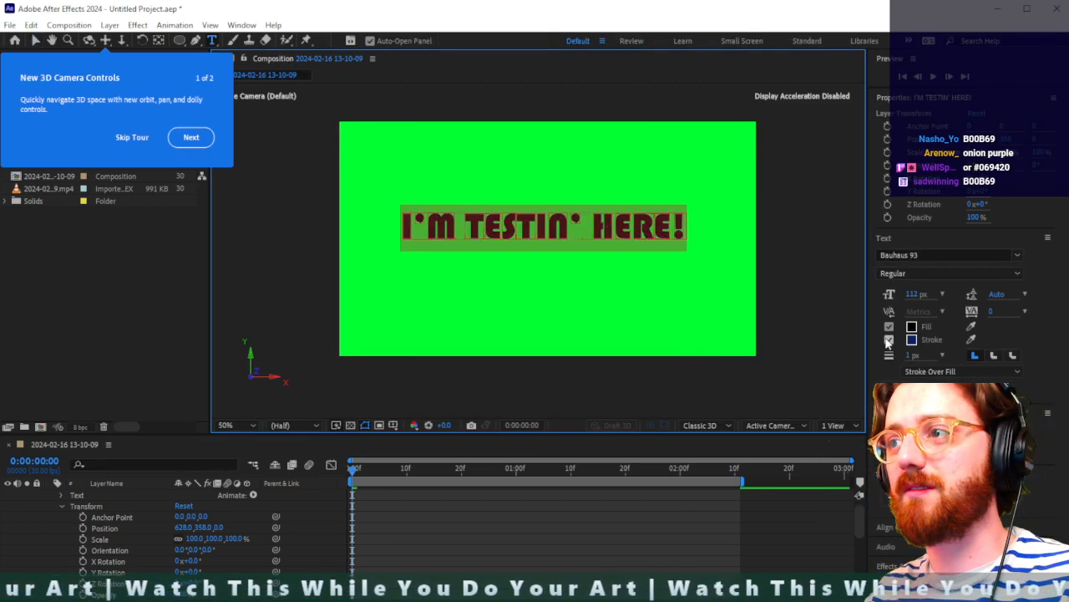
left_click(912, 339)
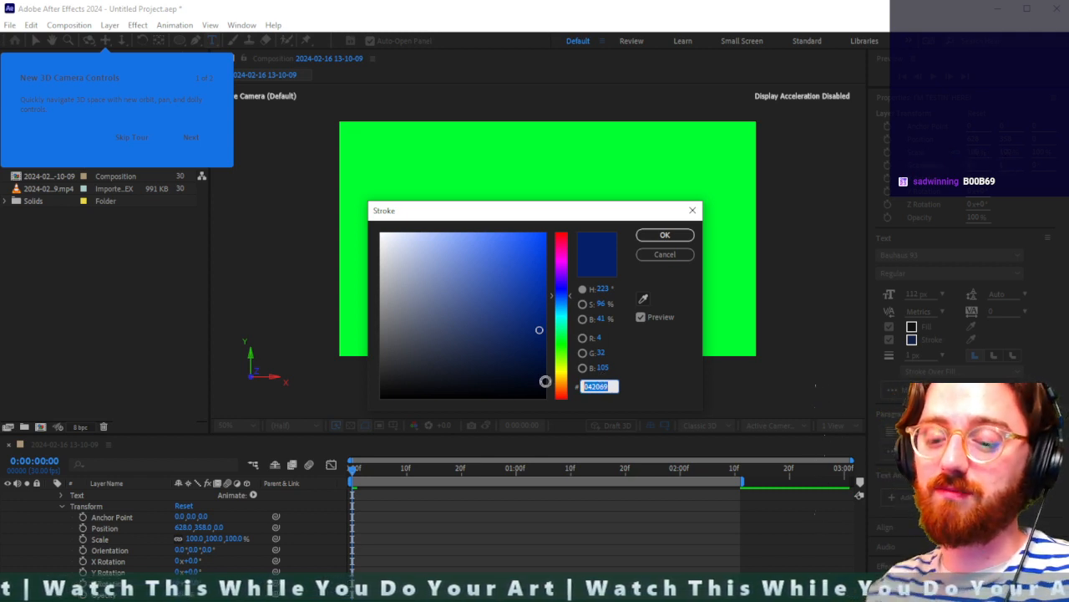
type("B")
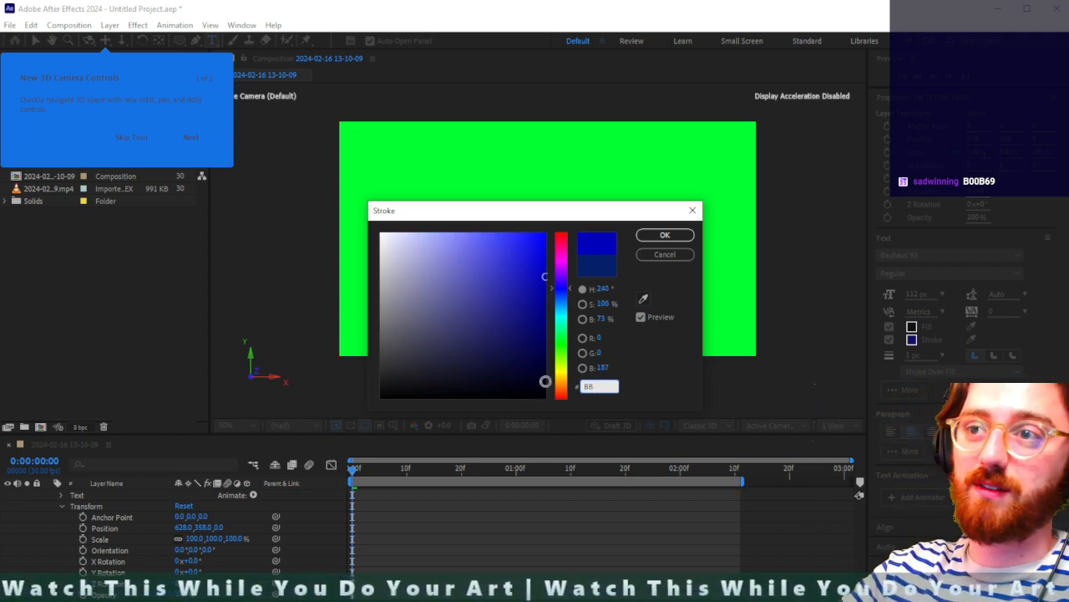
type("00")
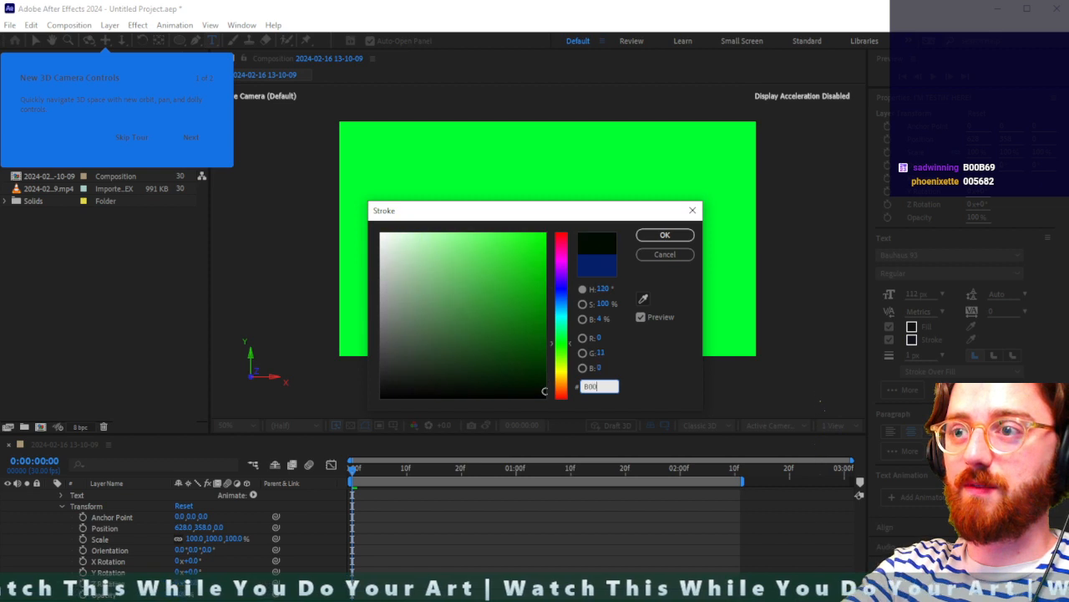
type("B69")
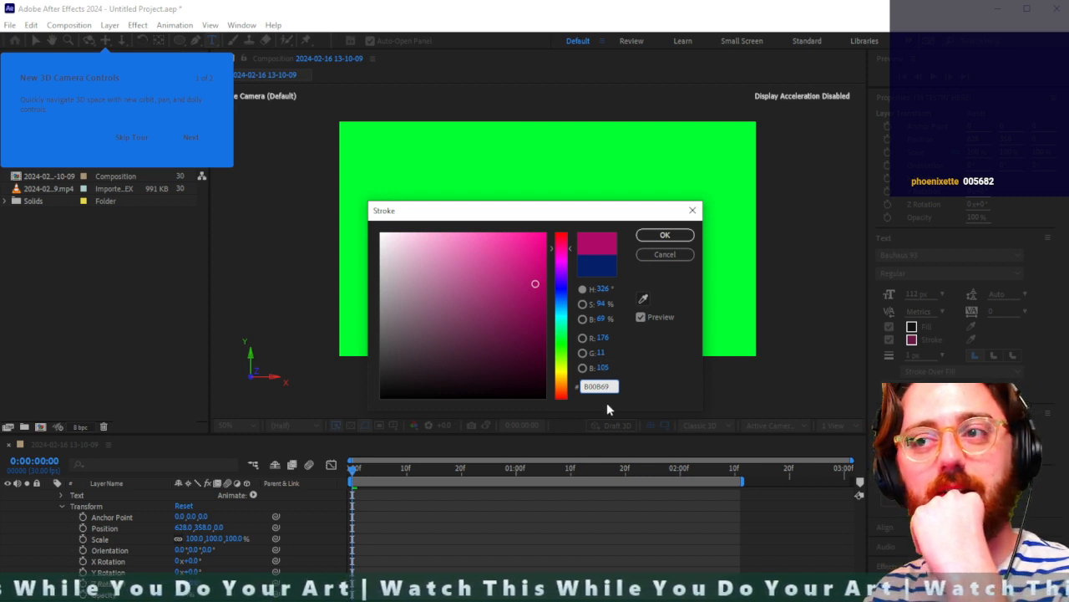
Step: Try hex 800854 as the stroke color and clear the value
type("B00")
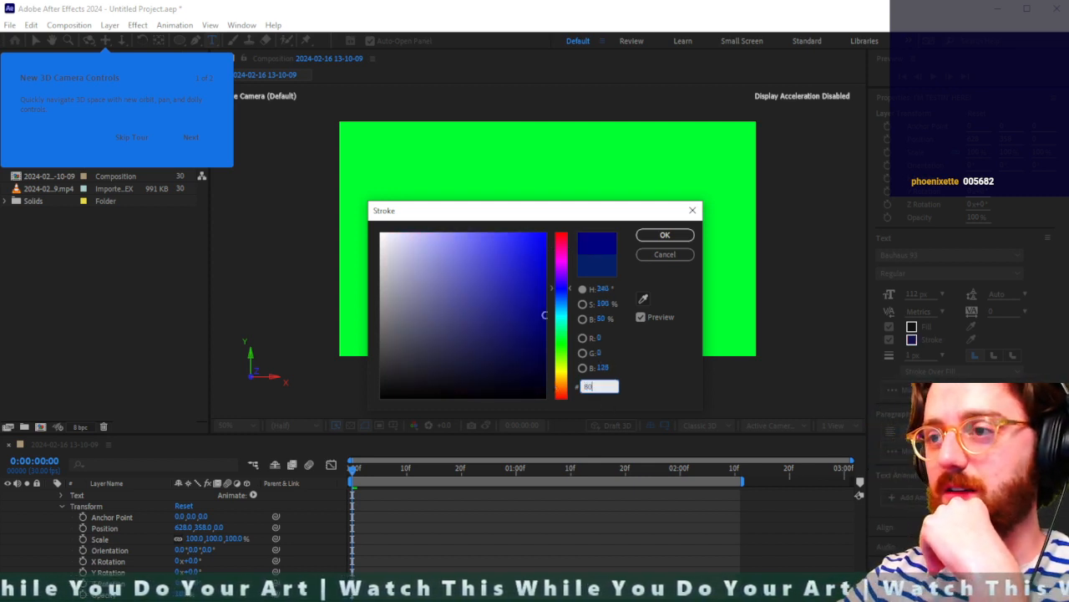
type("85")
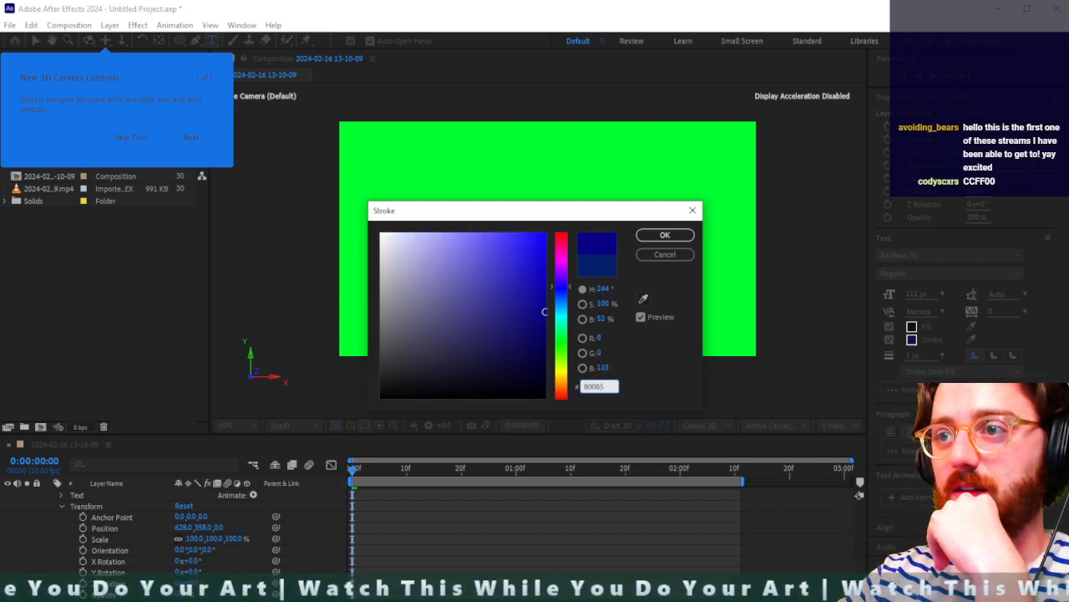
type("4")
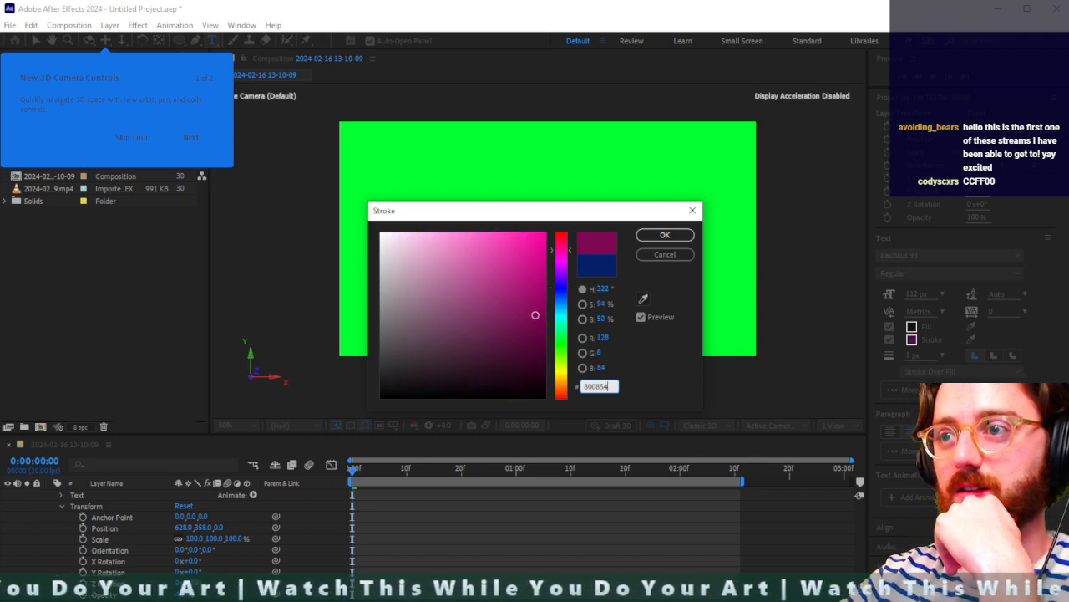
key("BackSpace")
key("BackSpace")
key("BackSpace")
key("BackSpace")
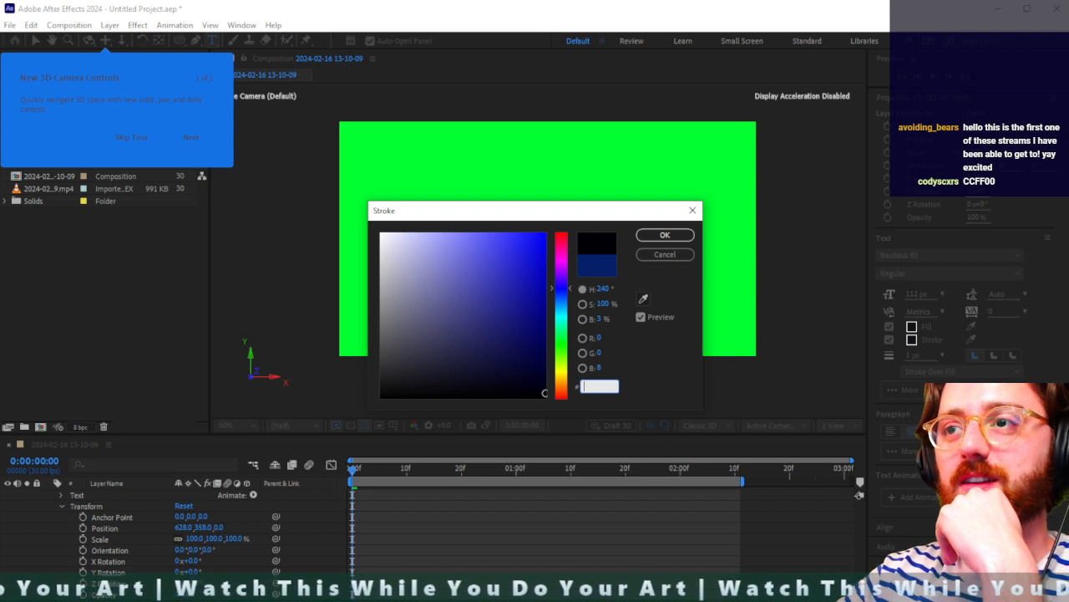
Step: Try hex 654654 and hex 005544 as the text's stroke color
type("654654")
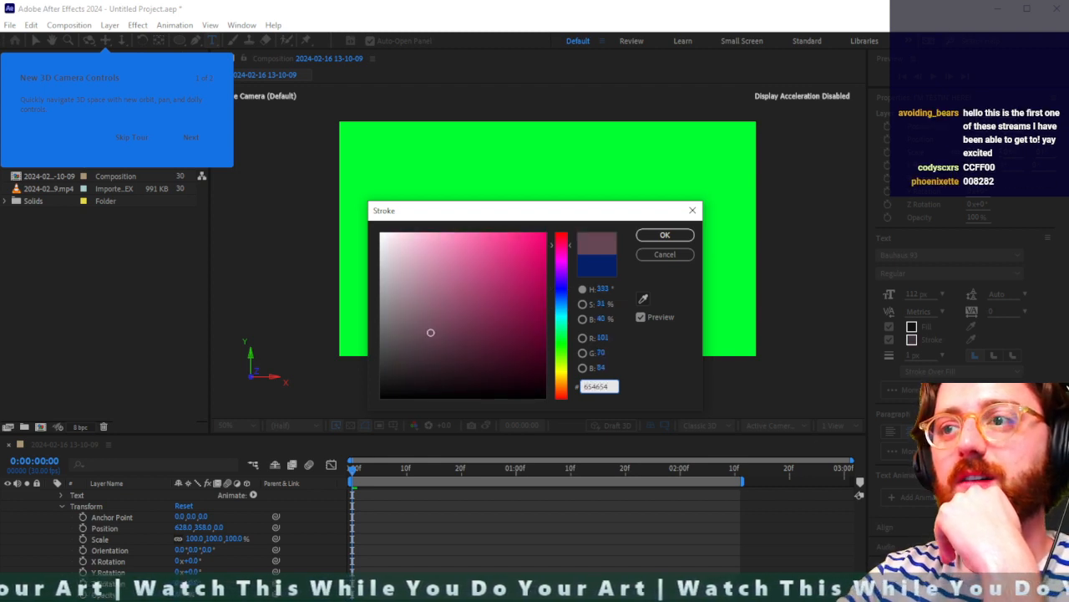
key("BackSpace")
key("BackSpace")
key("BackSpace")
key("BackSpace")
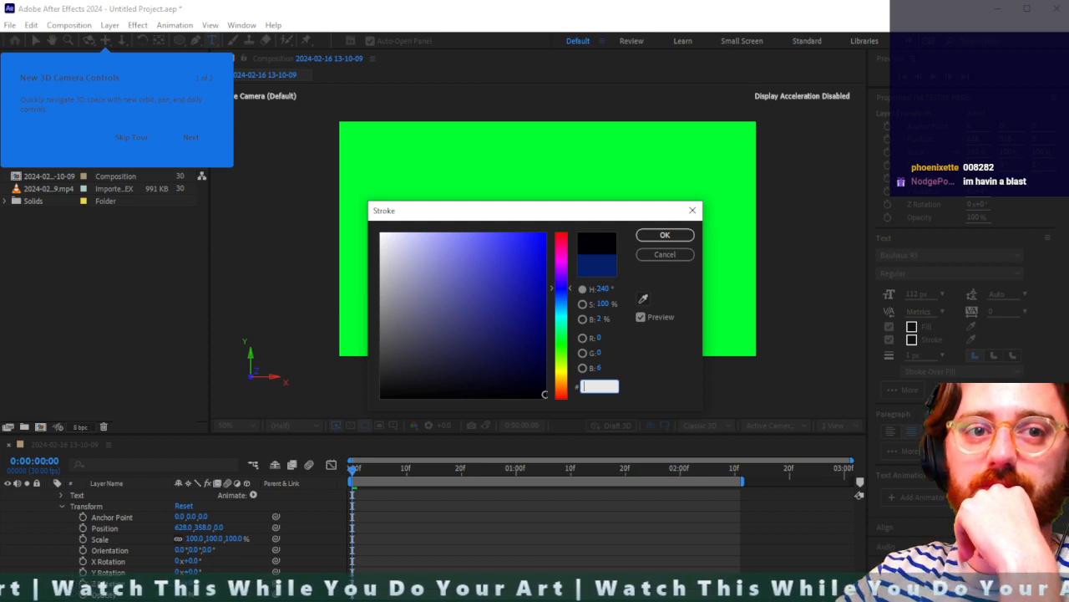
type("005544")
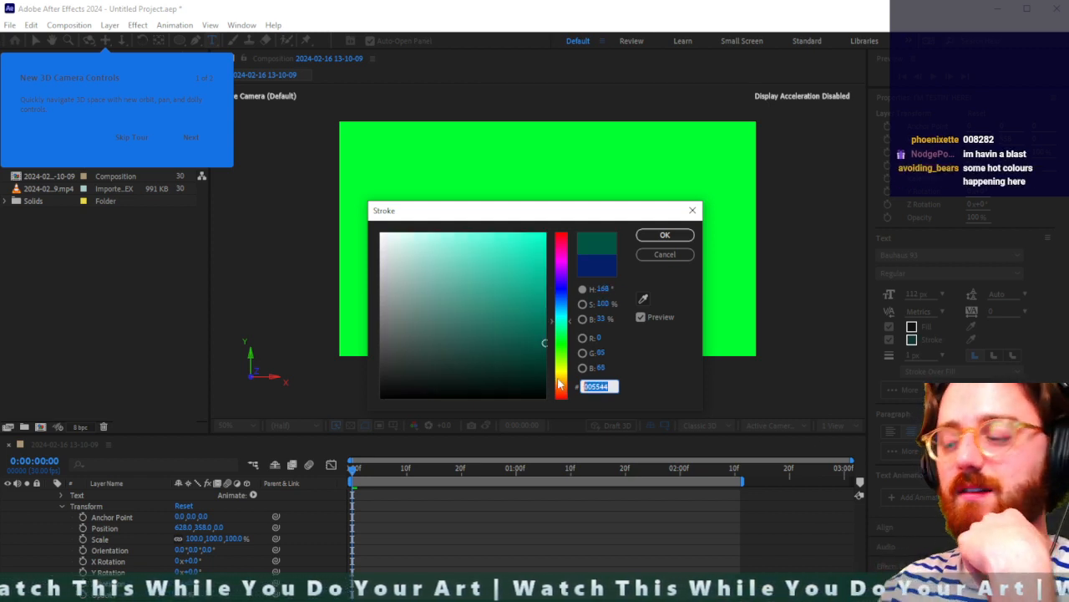
Step: Set the text's stroke color to hex 123456
type("123456")
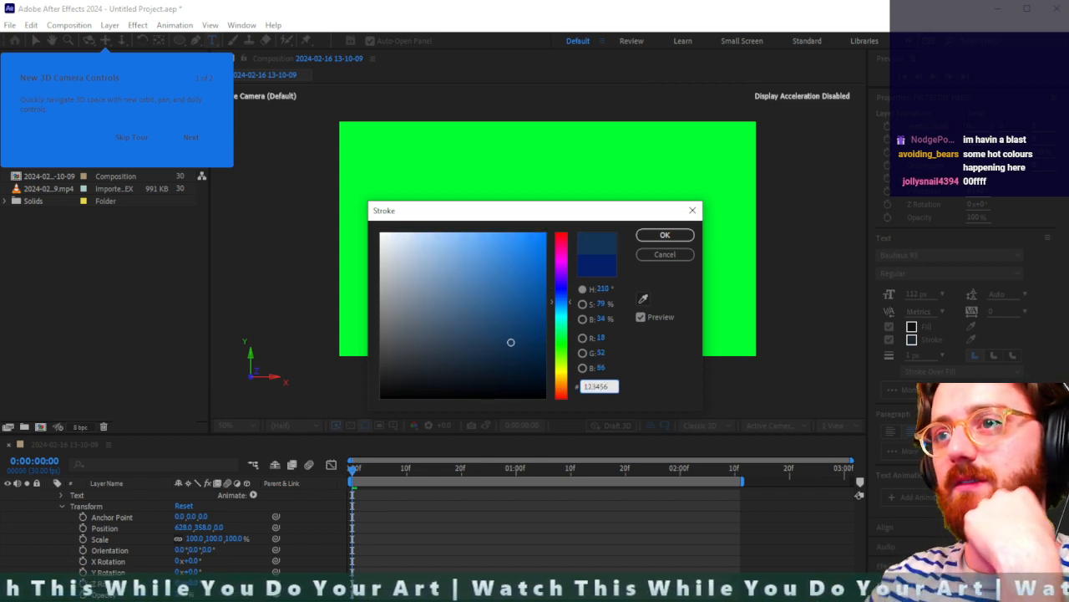
left_click_drag(615, 387, 550, 396)
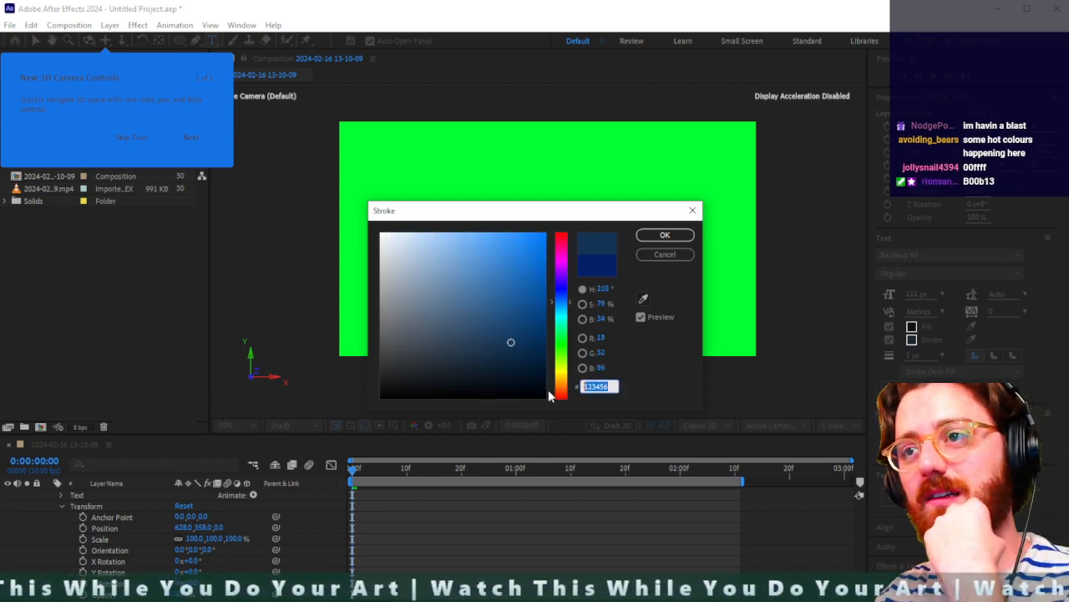
left_click(664, 236)
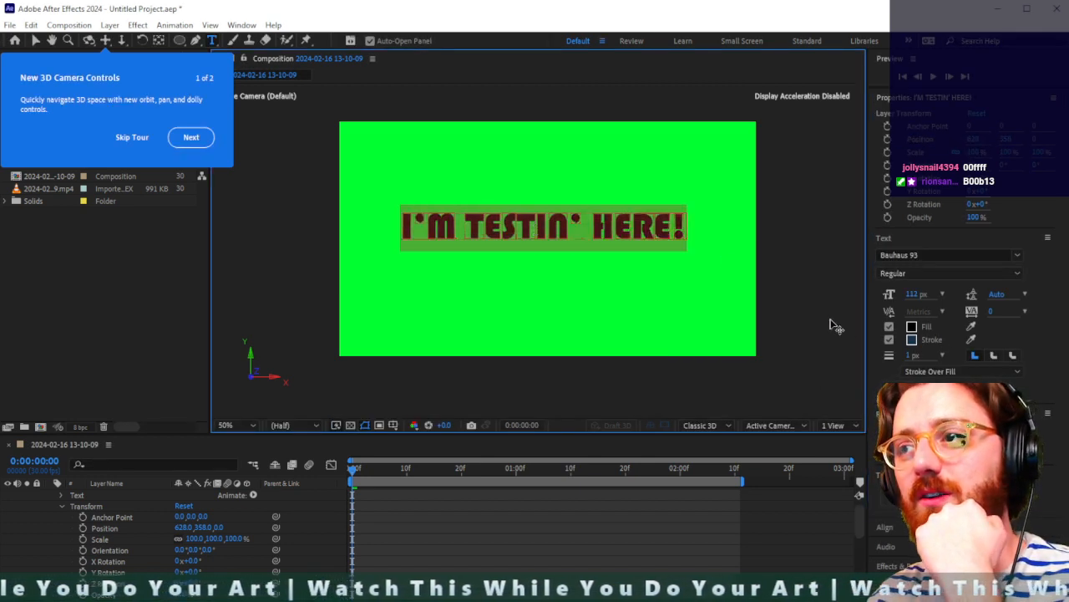
Step: Set the fill color of the selected text to hex 123456
left_click(911, 327)
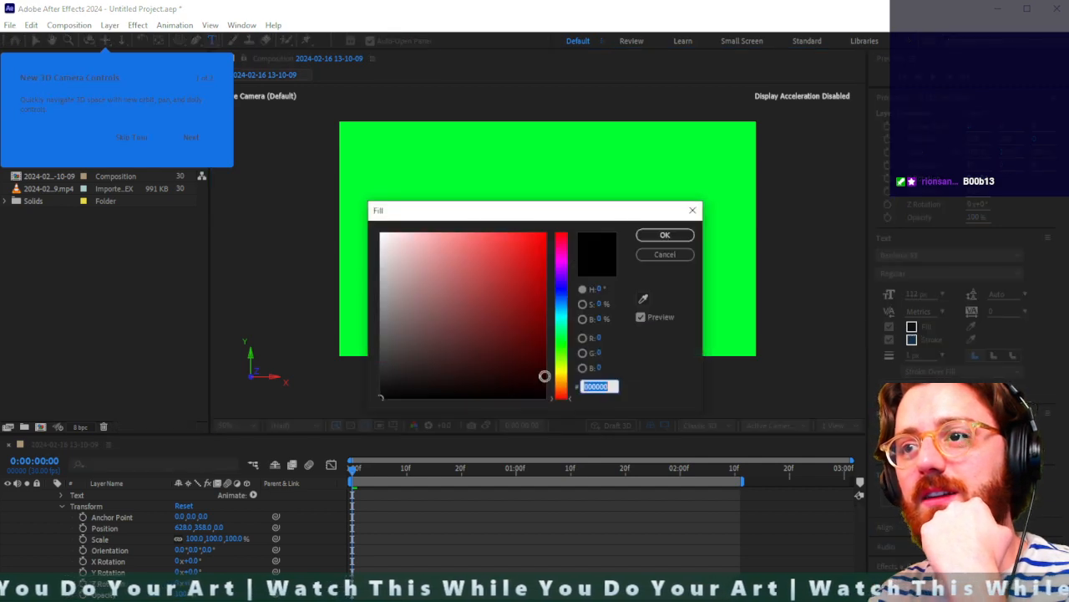
type("123456")
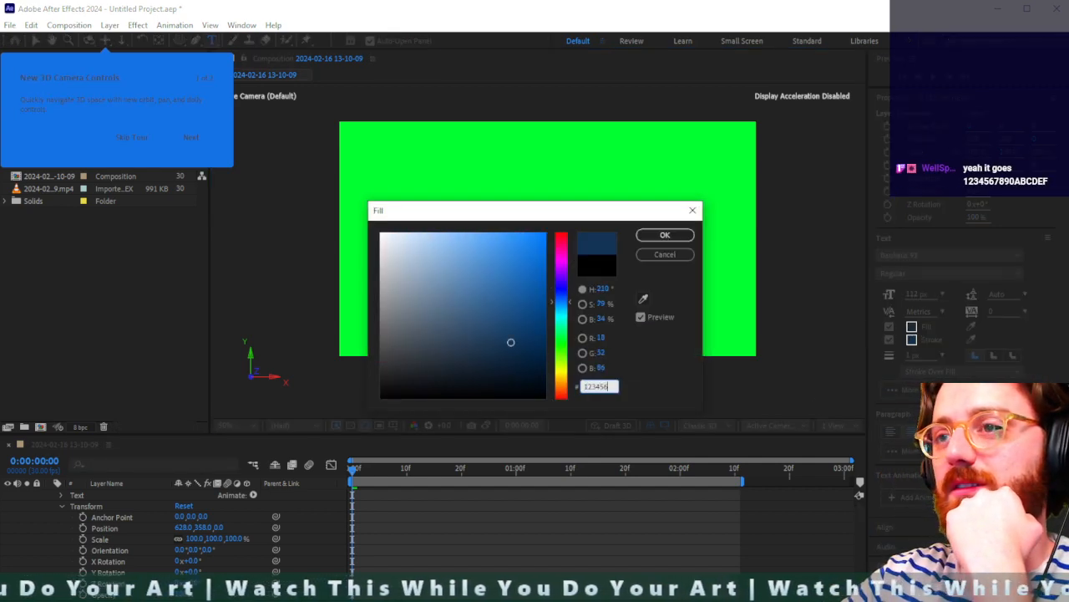
key("Return")
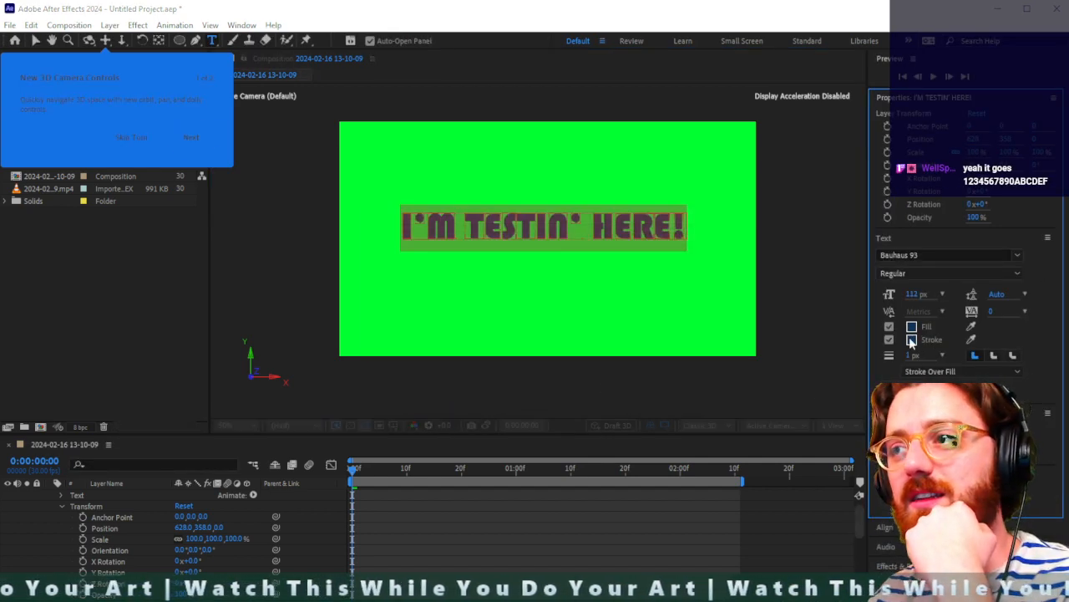
Step: Change the text's stroke color to pure white, hex FFFFFF
left_click(912, 339)
left_click(433, 254)
mouse_move(433, 254)
left_mouse_down()
mouse_move(406, 234)
mouse_move(370, 162)
left_mouse_up()
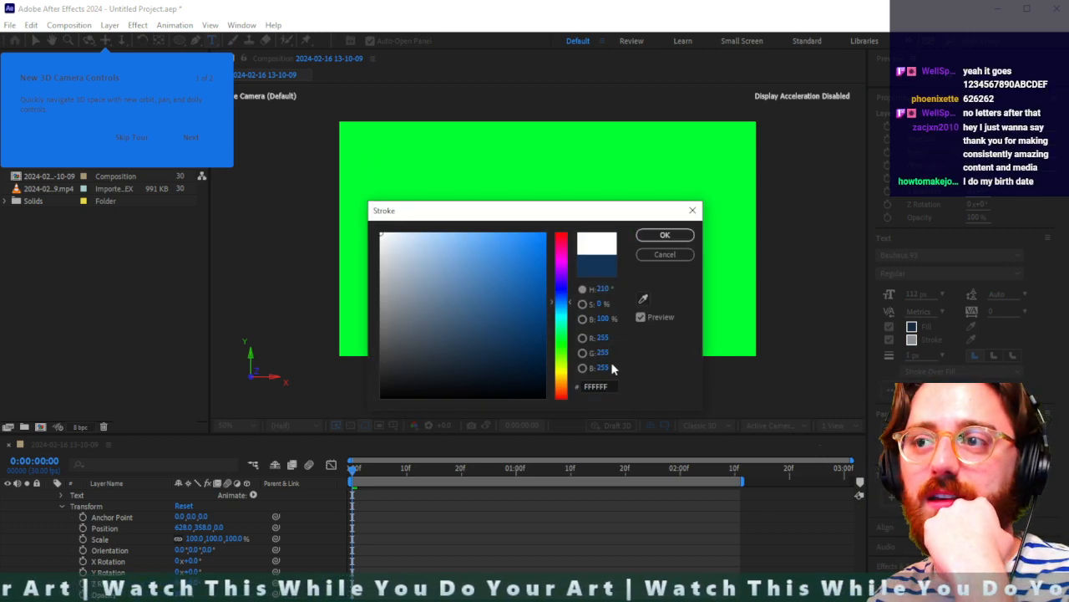
left_click(673, 237)
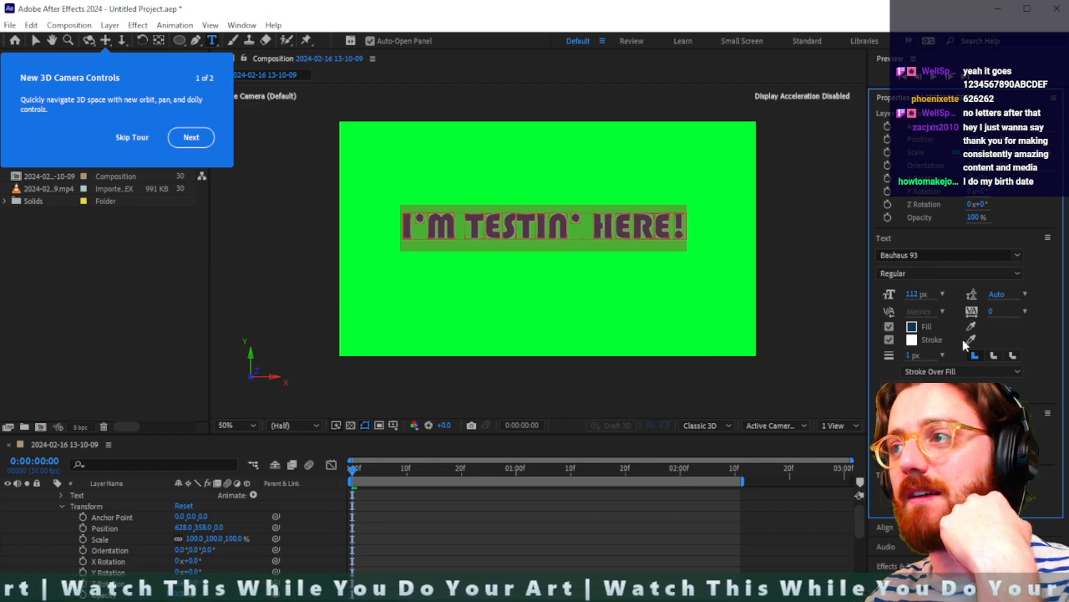
Step: Set the text's stroke width to 14 px and its stacking order to Fill Over Stroke
left_click_drag(910, 357, 921, 357)
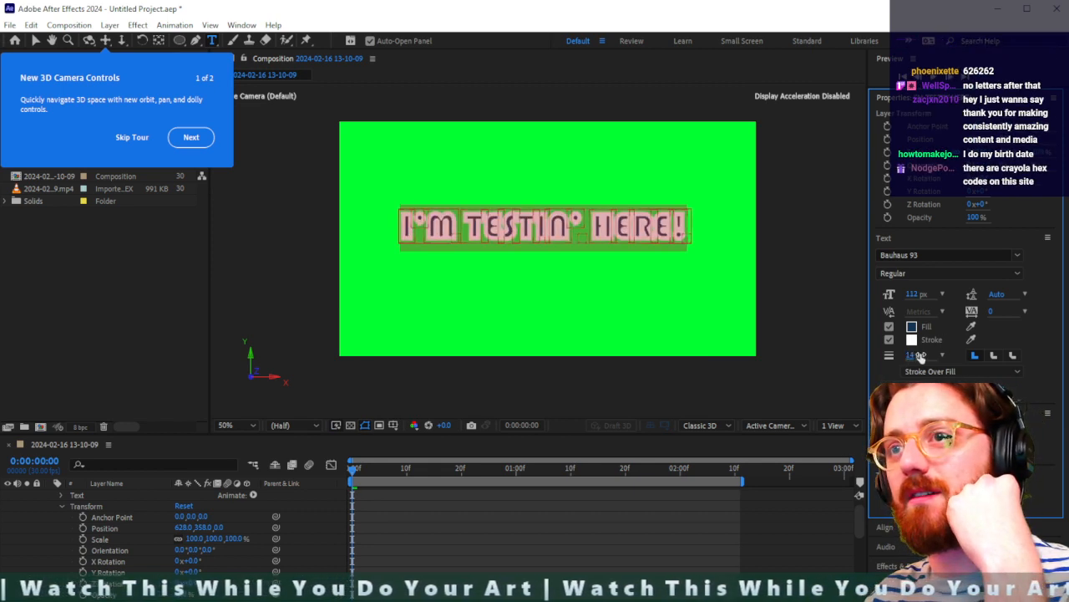
left_click(948, 372)
left_click(936, 386)
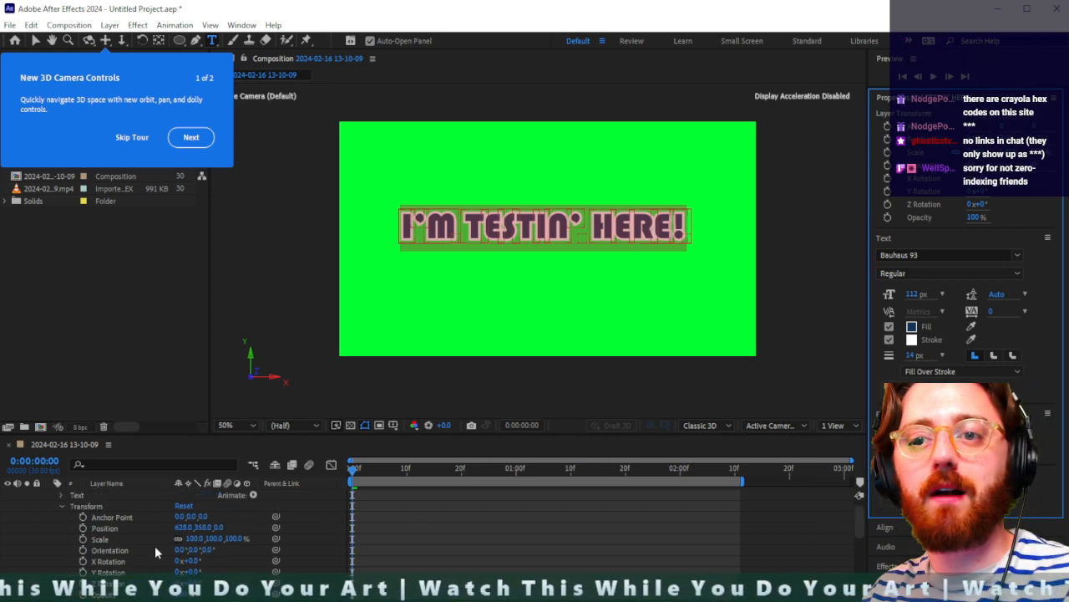
left_click(252, 494)
left_click(268, 500)
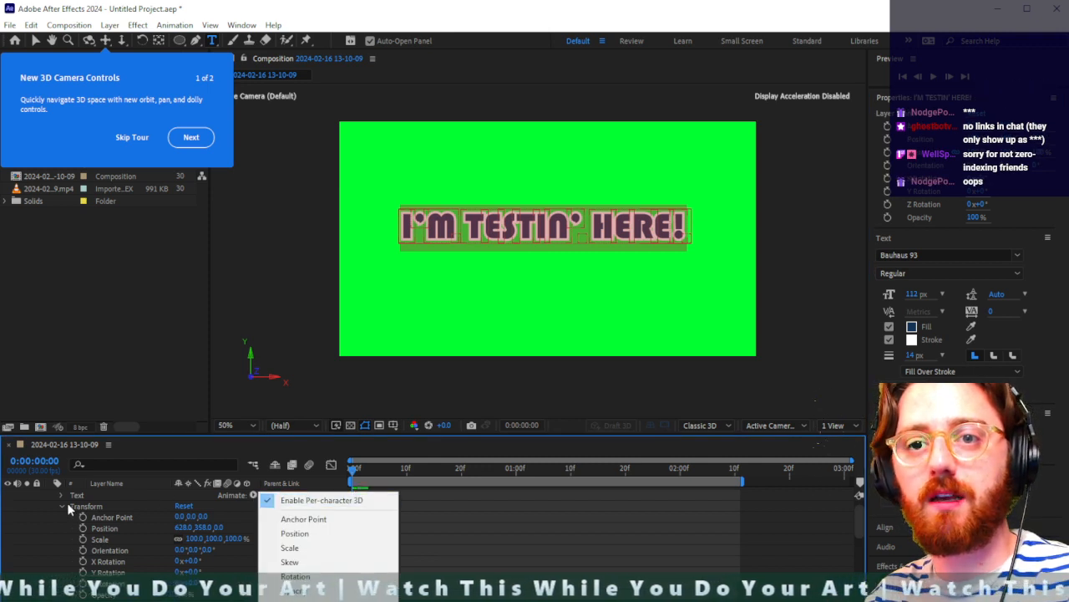
left_click(394, 503)
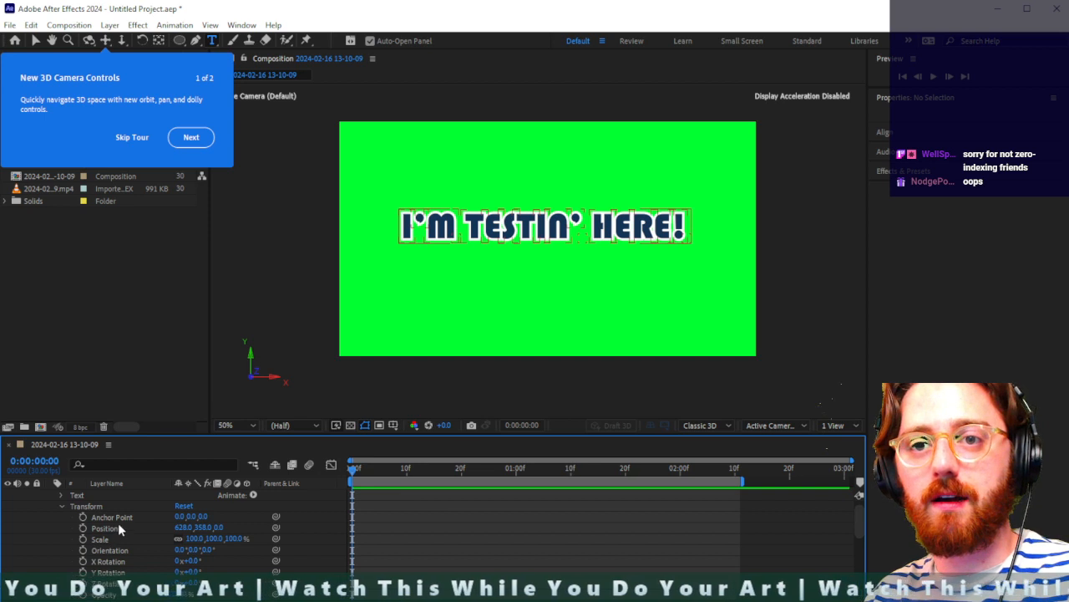
Step: Set the text layer's position to 960, 540
left_click(183, 526)
type("960")
key("Tab")
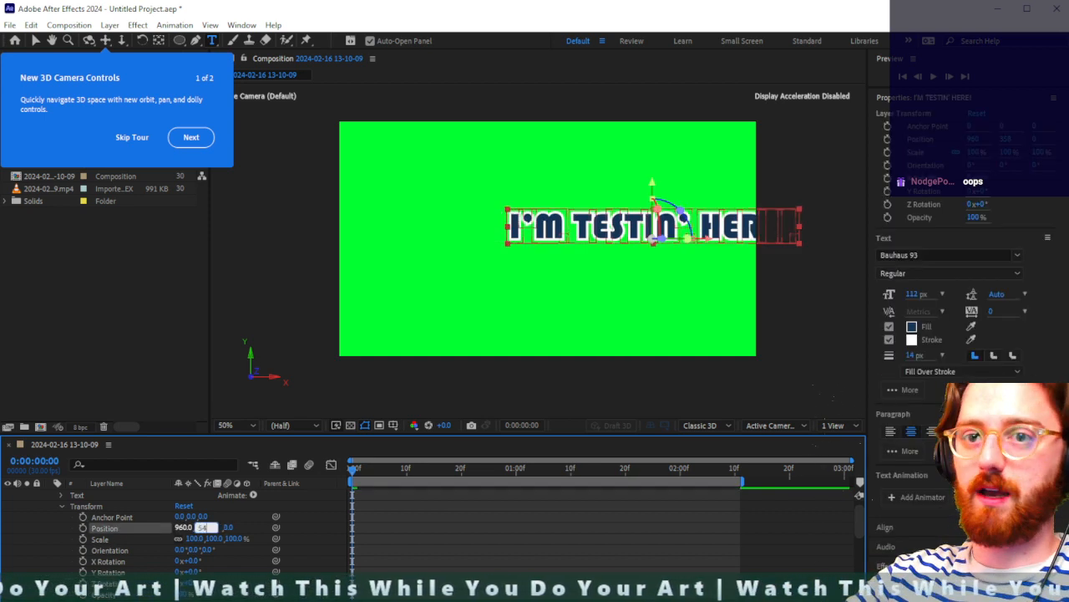
type("540")
key("Tab")
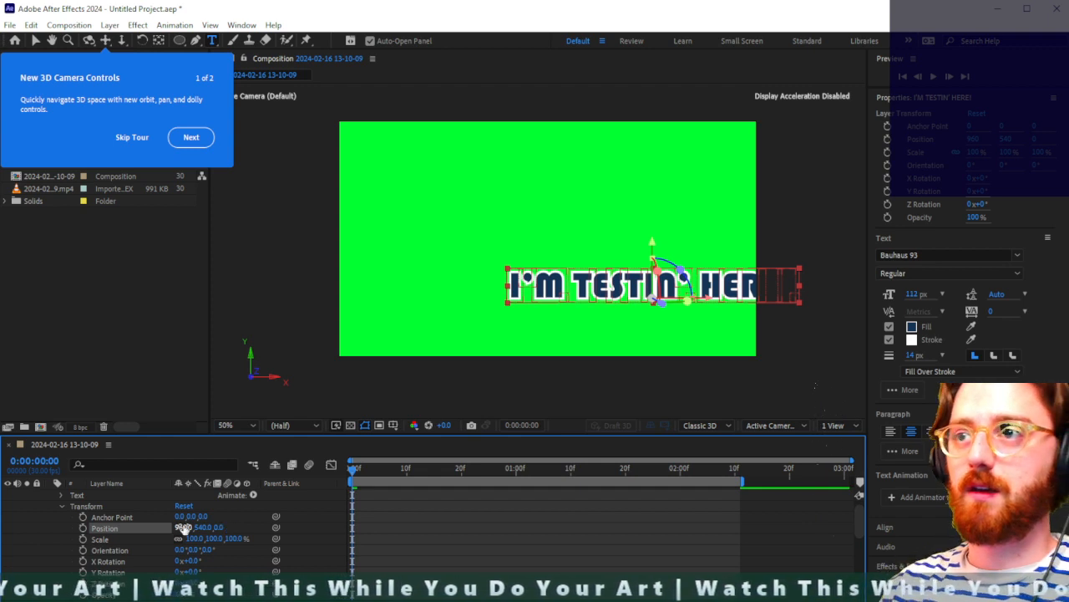
key("Return")
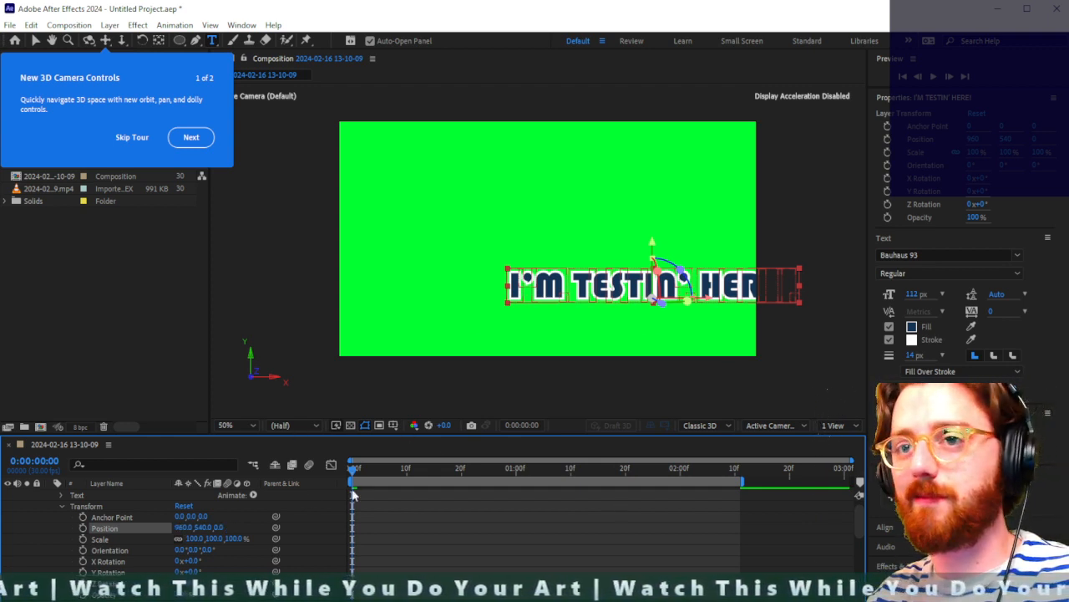
Step: Turn the "I'M TESTIN' HERE!" text layer back into a 2D layer
scroll(251, 500, "up", 1)
left_click(246, 494)
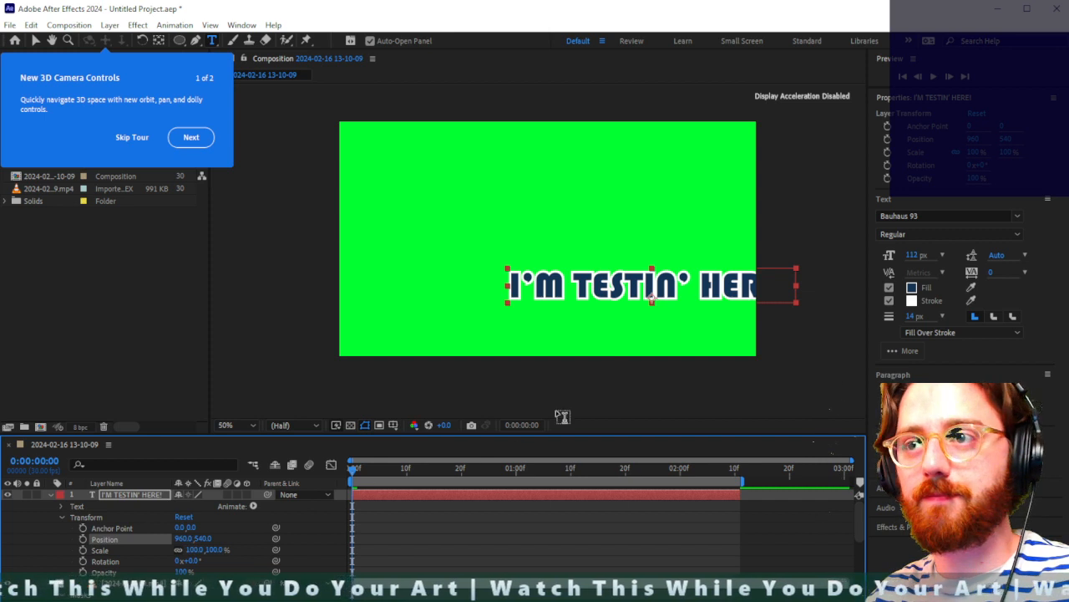
left_click(613, 286)
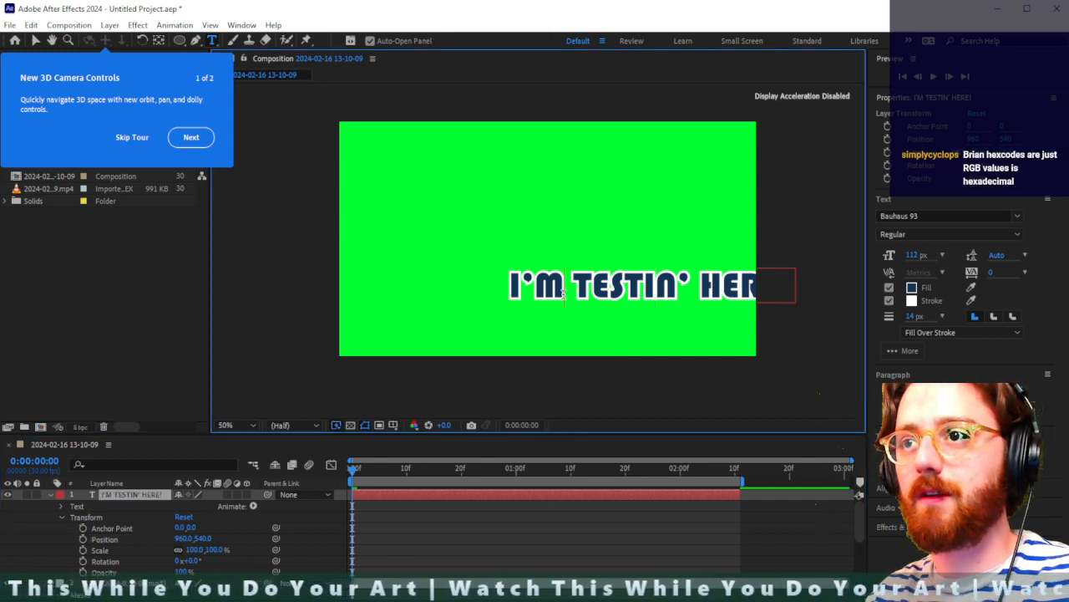
key("ctrl+a")
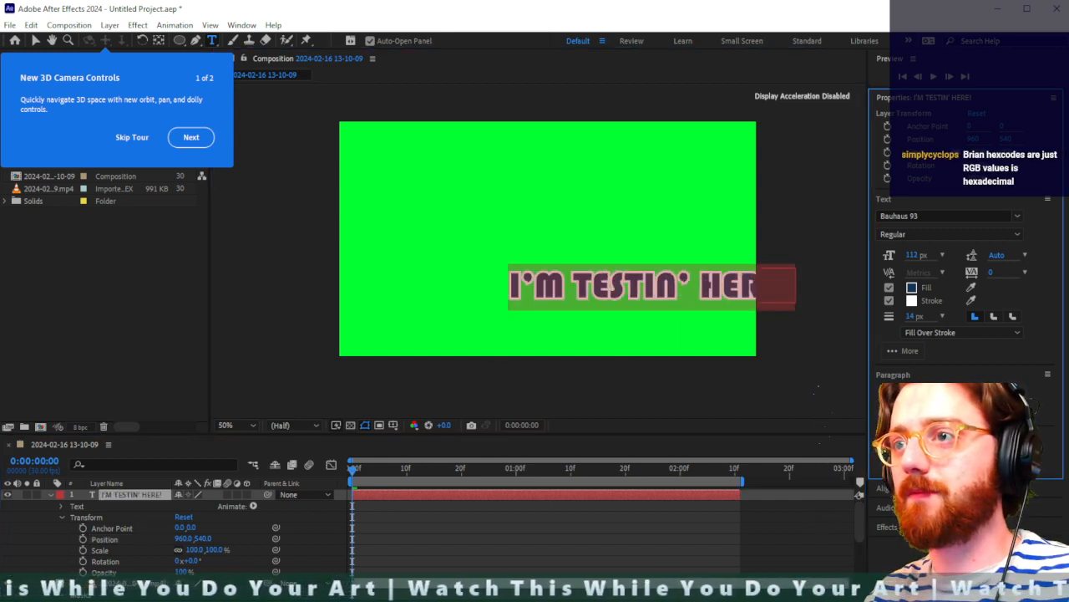
left_click(446, 535)
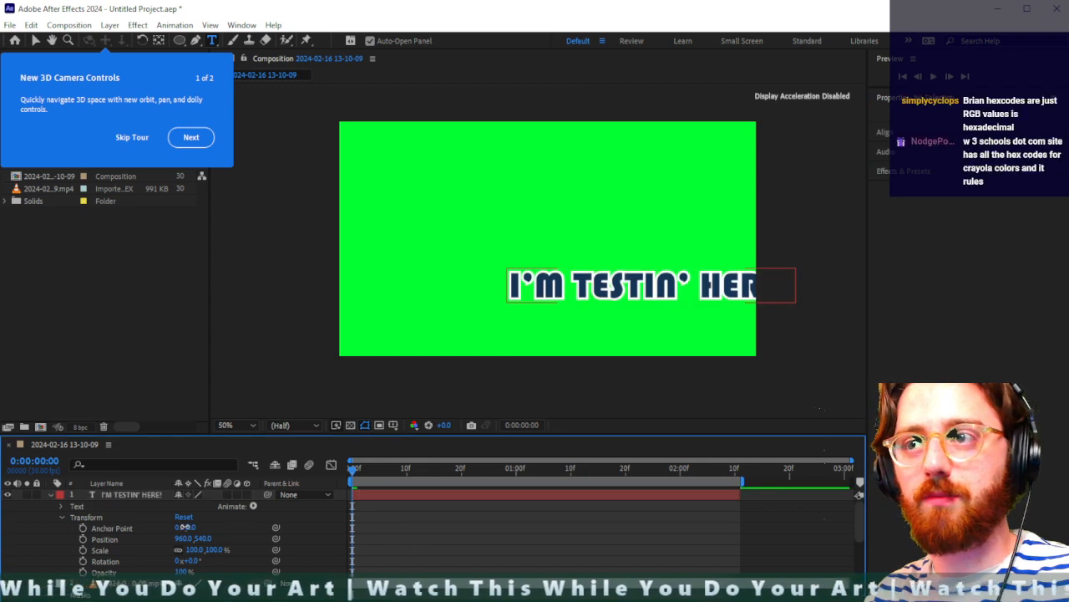
Step: Move the text layer up and back inside the frame, to a position of about 681, 342
left_click_drag(185, 527, 211, 528)
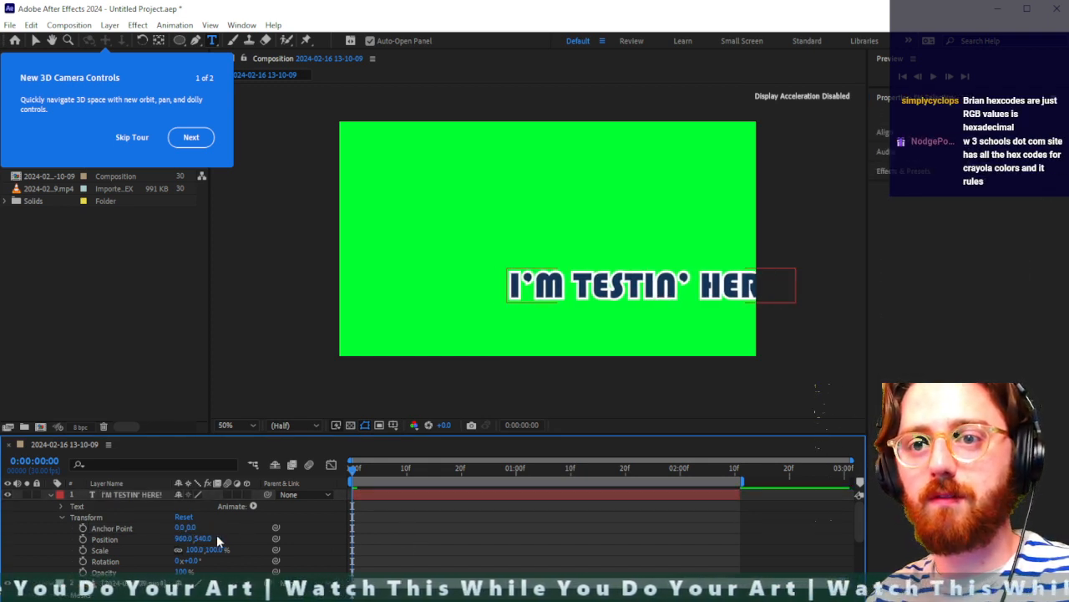
left_click_drag(213, 539, 184, 540)
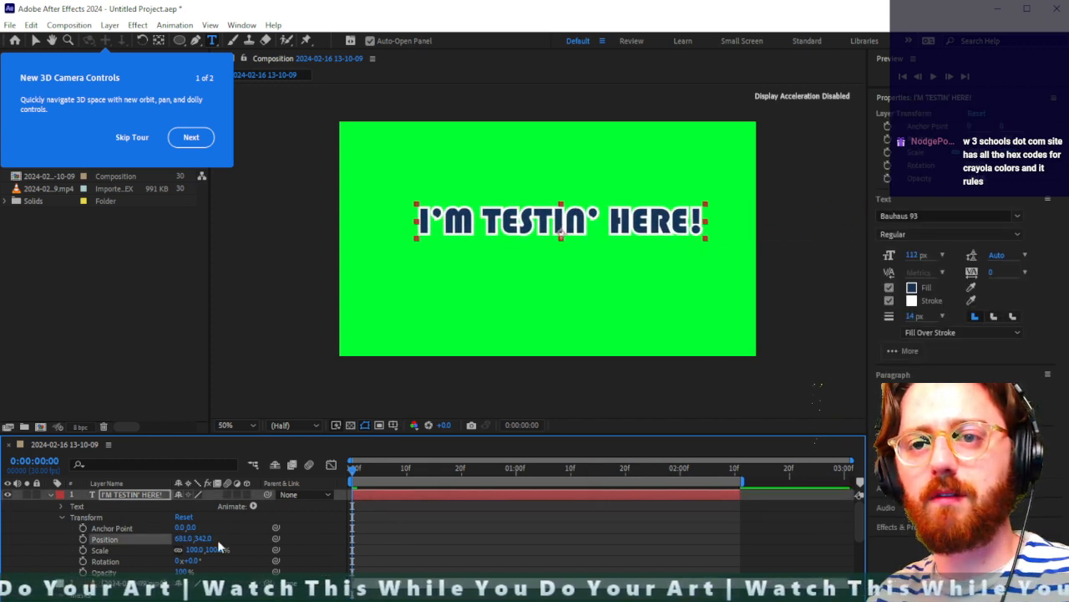
left_click(111, 286)
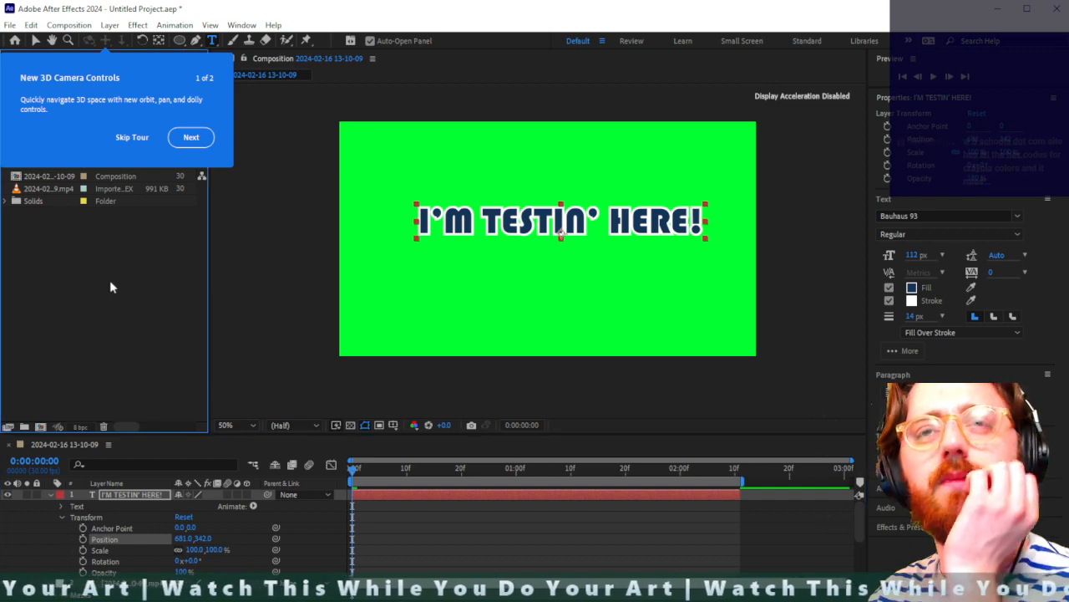
Step: Check the masked footage layer's position values and set the text layer's position to 640, 360
left_click(56, 177)
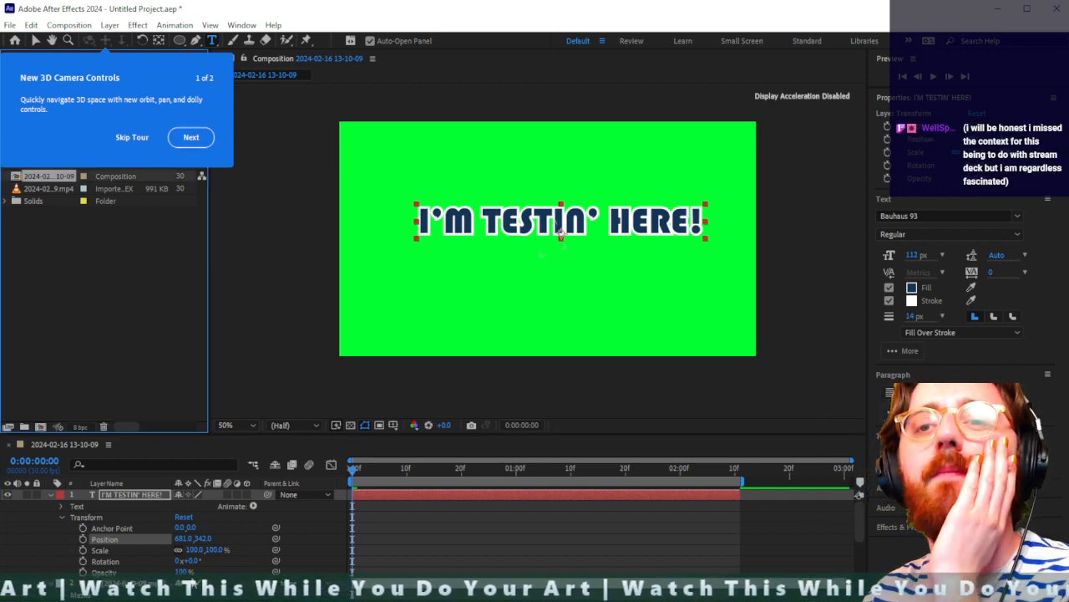
scroll(209, 532, "down", 5)
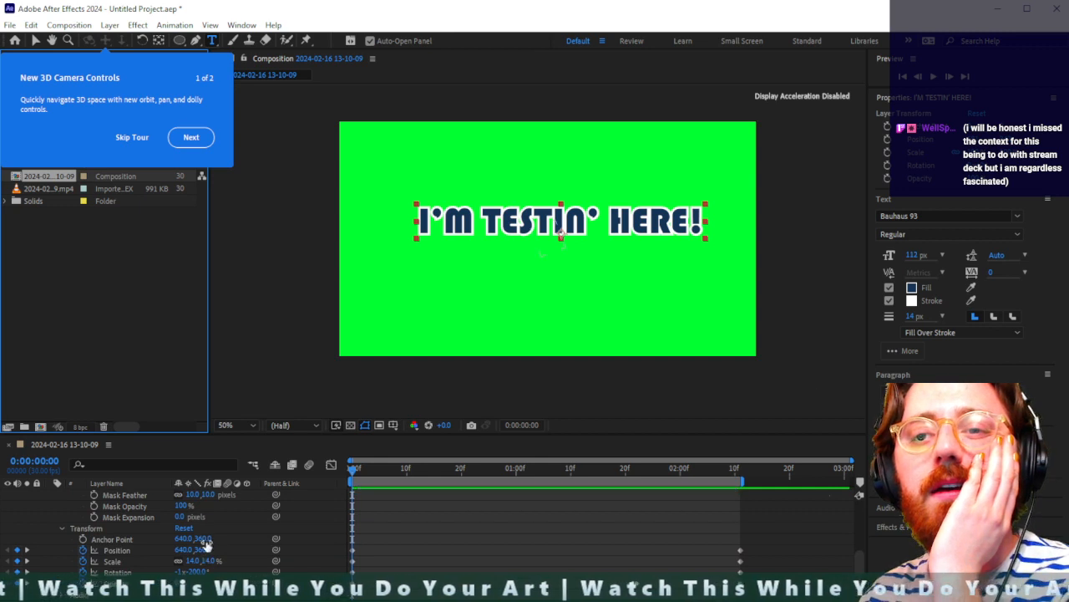
scroll(206, 543, "up", 5)
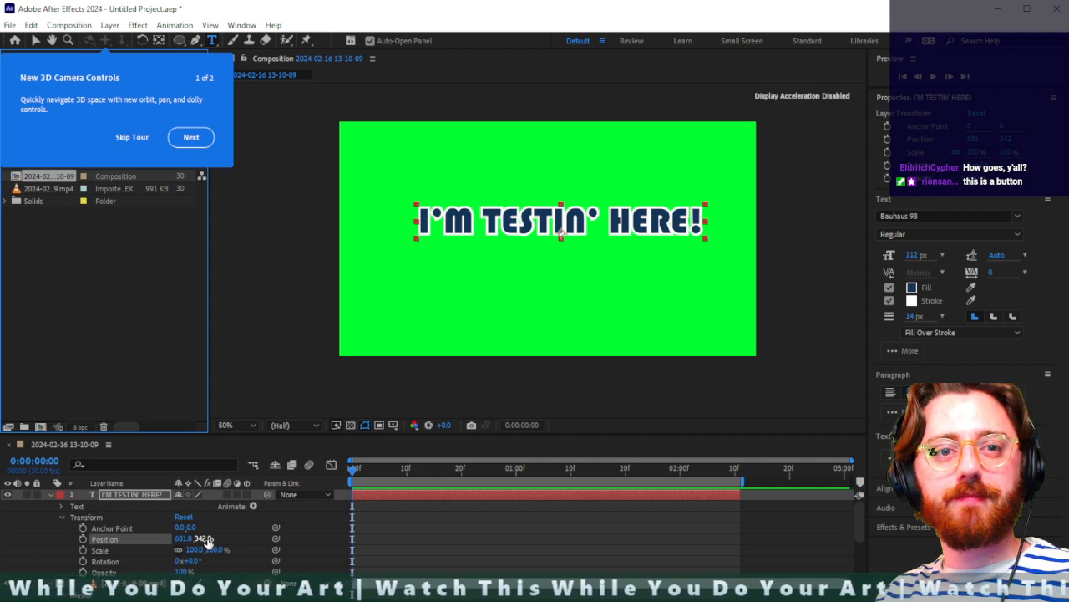
left_click(192, 543)
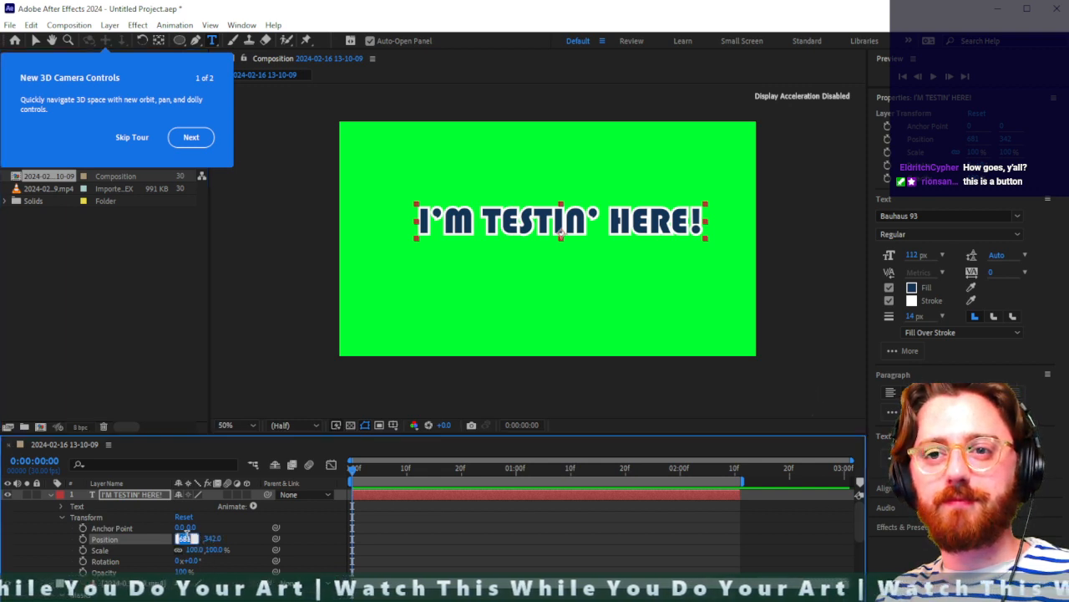
scroll(214, 551, "down", 4)
type("640")
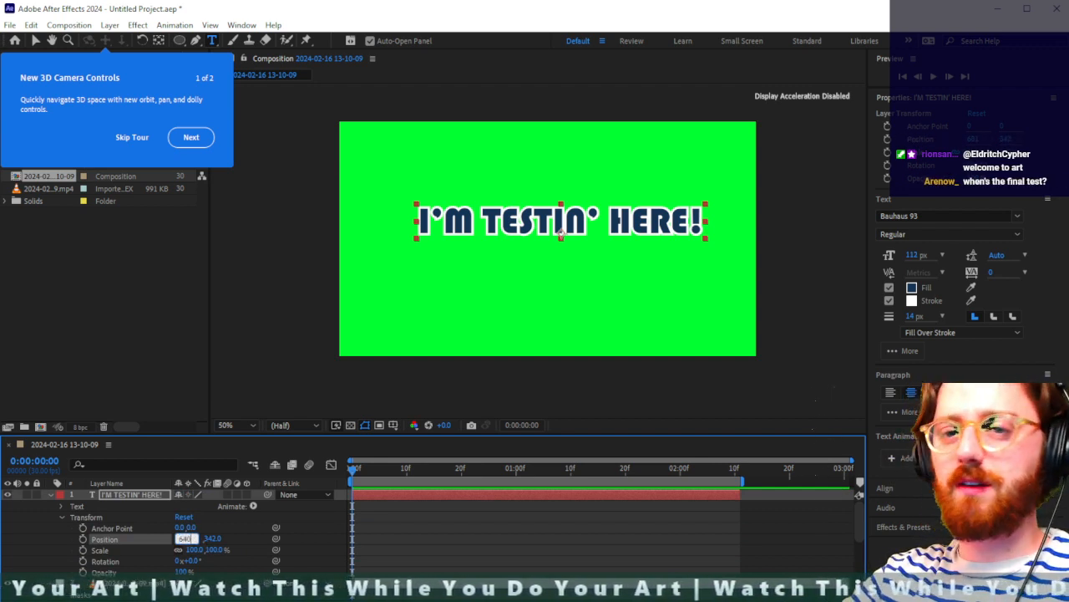
left_click(207, 538)
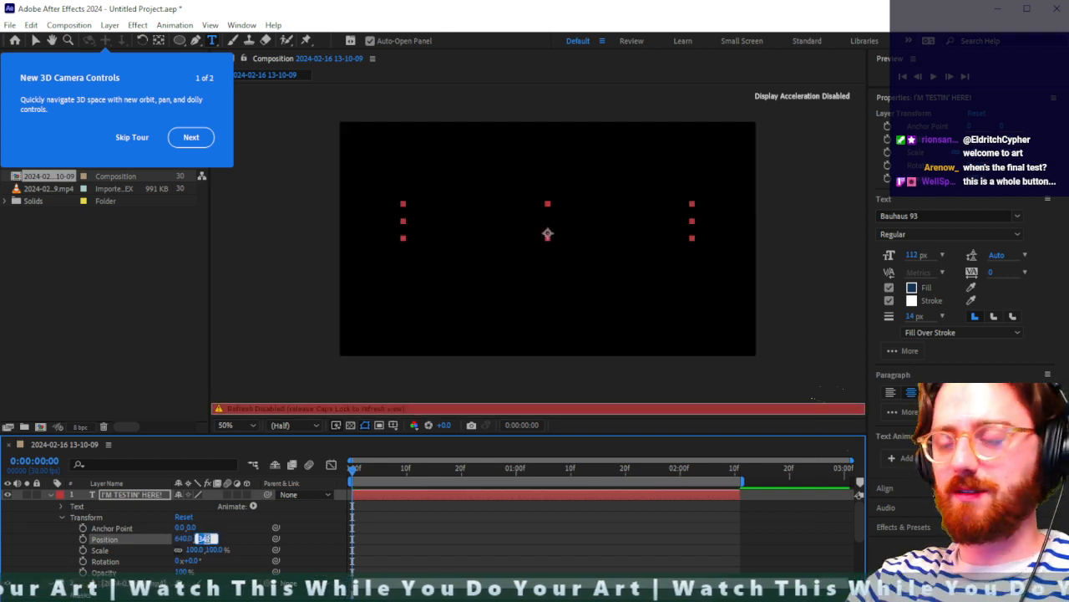
type("360")
key("Return")
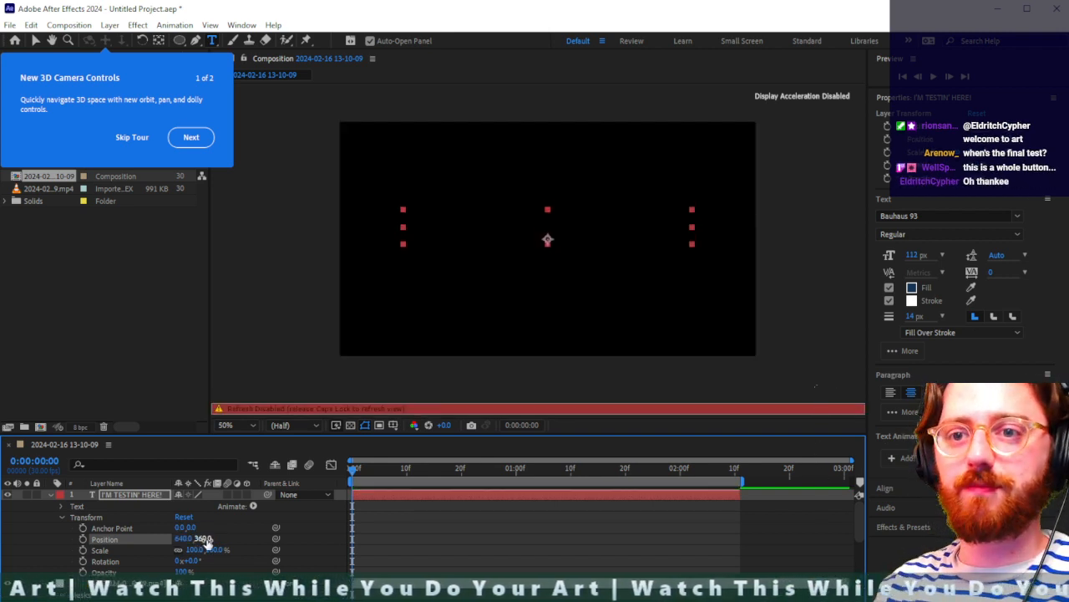
left_click(477, 542)
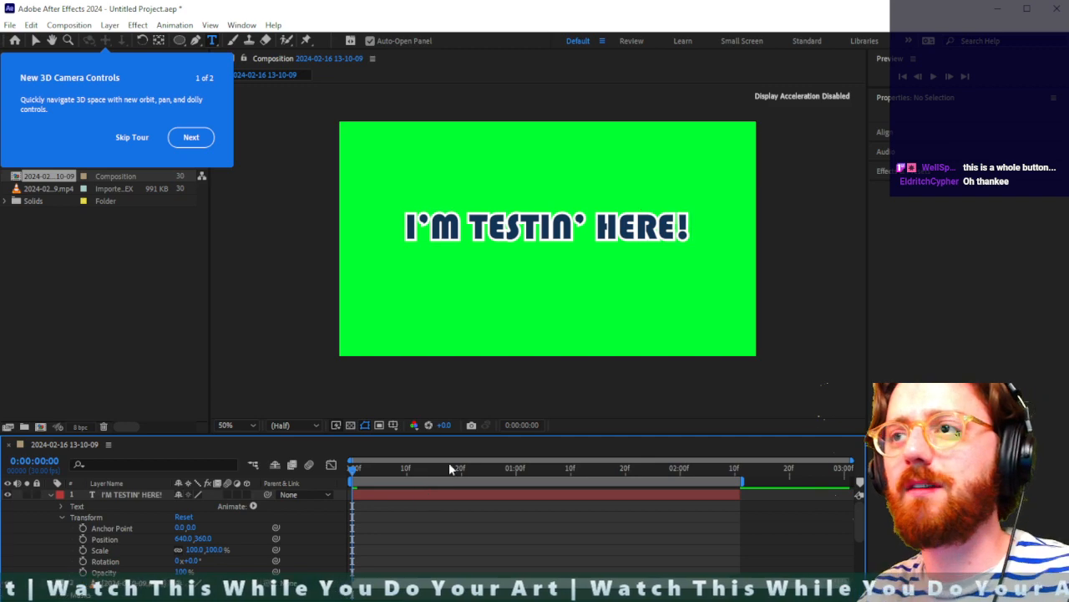
Step: Set the composition's width to 1920 px in the composition settings, keeping the 16:9 aspect ratio locked
right_click(92, 446)
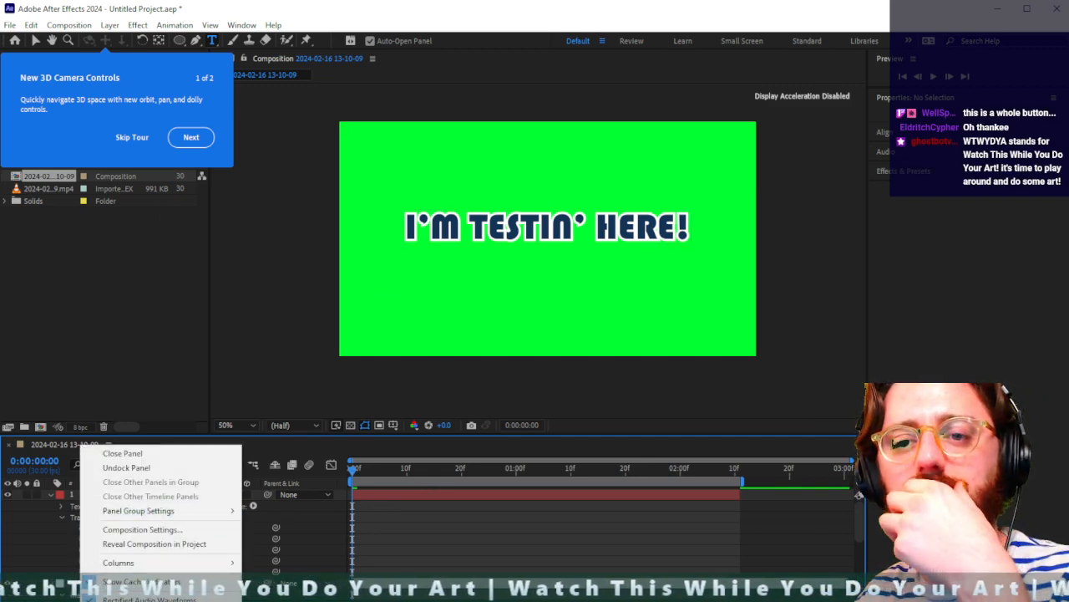
left_click(142, 529)
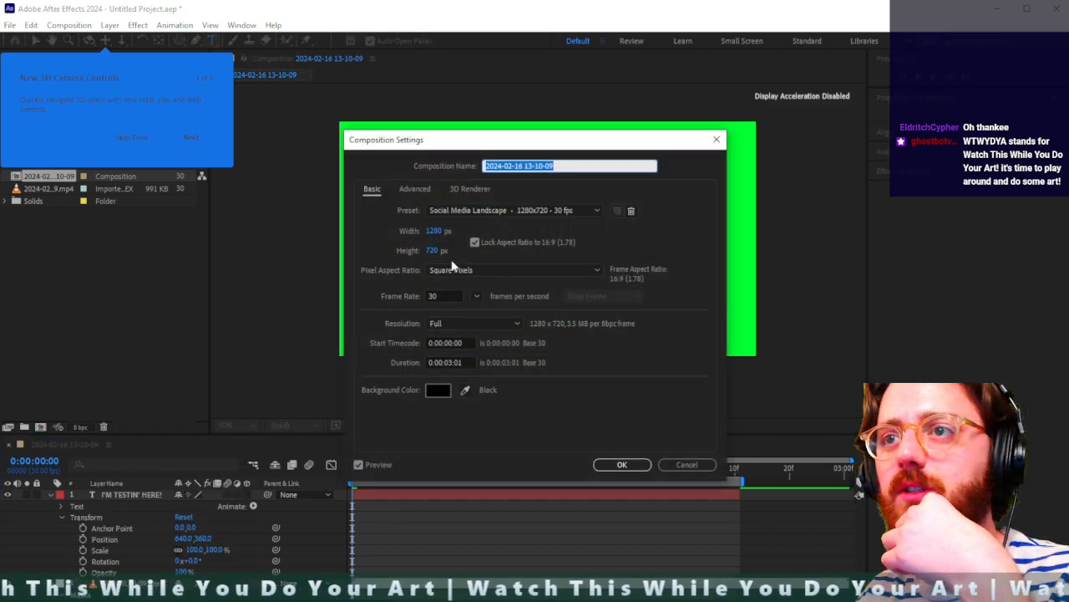
left_click(434, 230)
type("19")
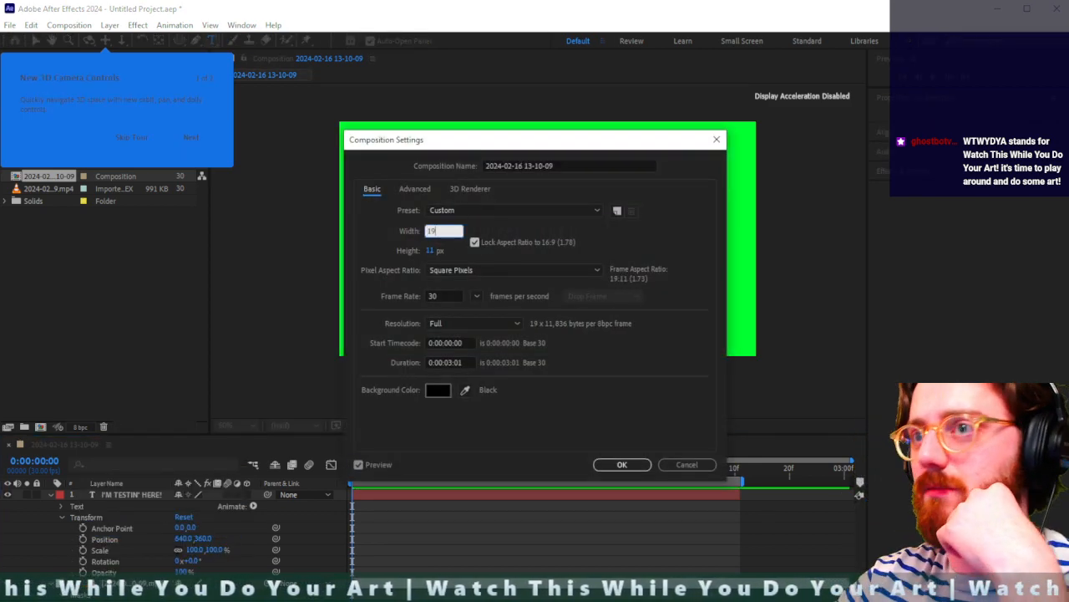
type("20")
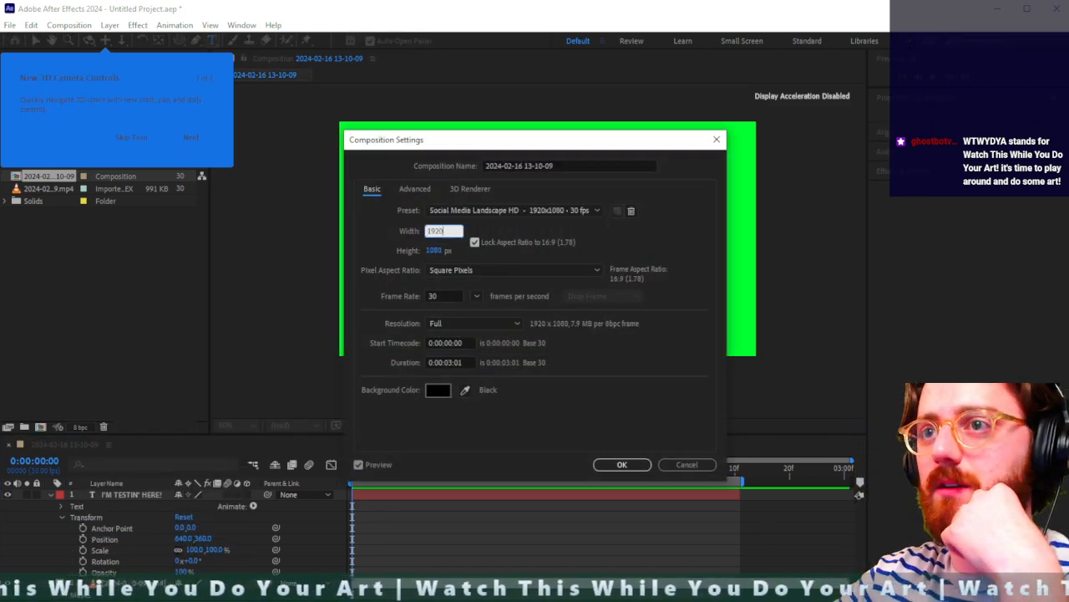
left_click(621, 464)
Step: Review the masked footage layer's transform keyframes, jump to its last position keyframe, and play the animation from the start
scroll(440, 500, "down", 2)
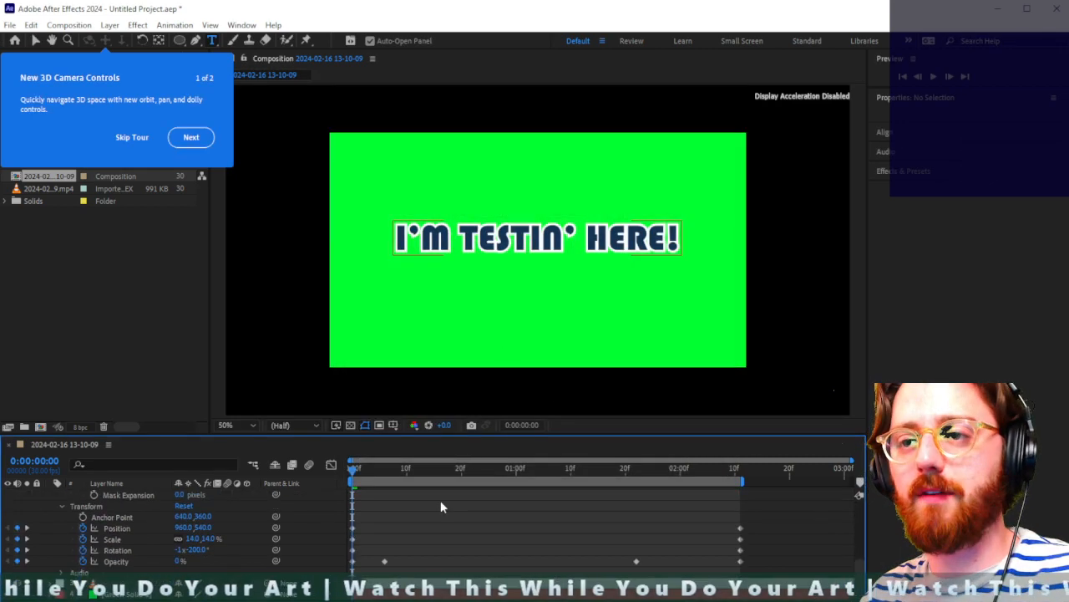
scroll(441, 502, "up", 3)
scroll(442, 501, "down", 3)
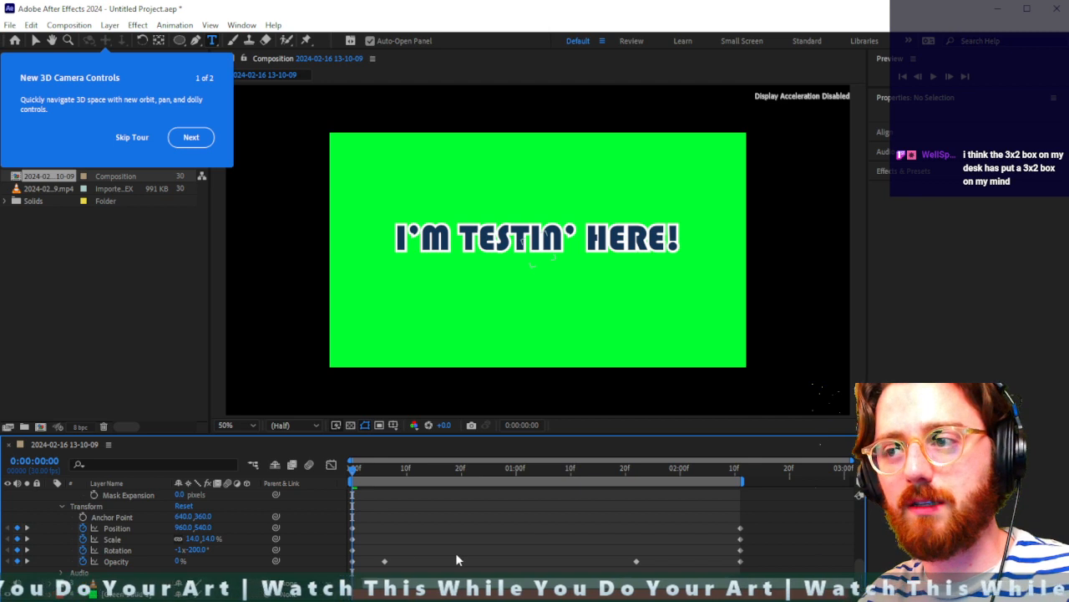
scroll(376, 534, "up", 1)
scroll(375, 536, "down", 1)
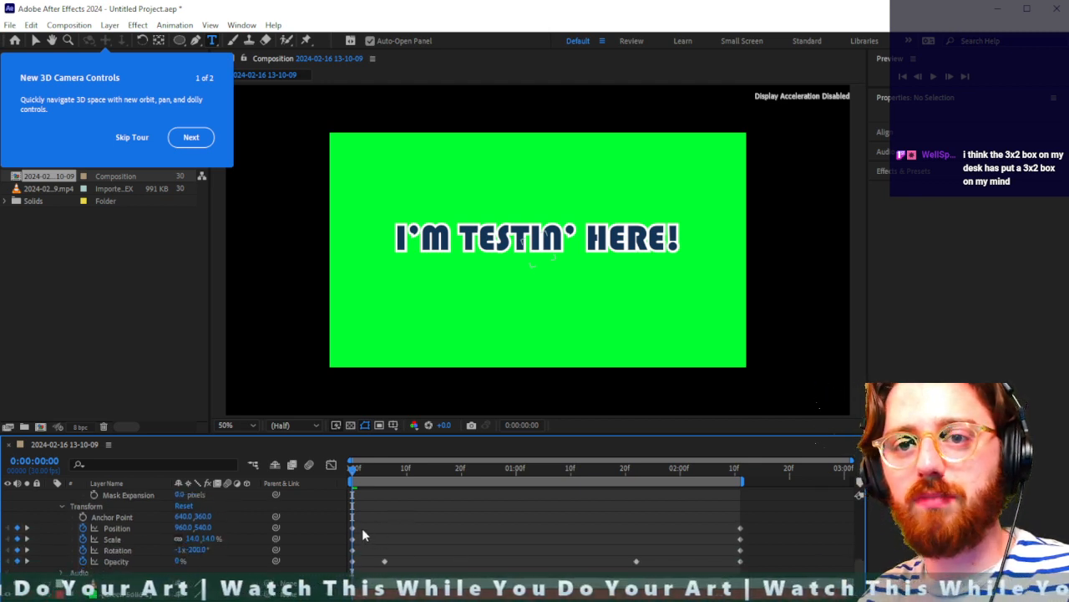
left_click(27, 528)
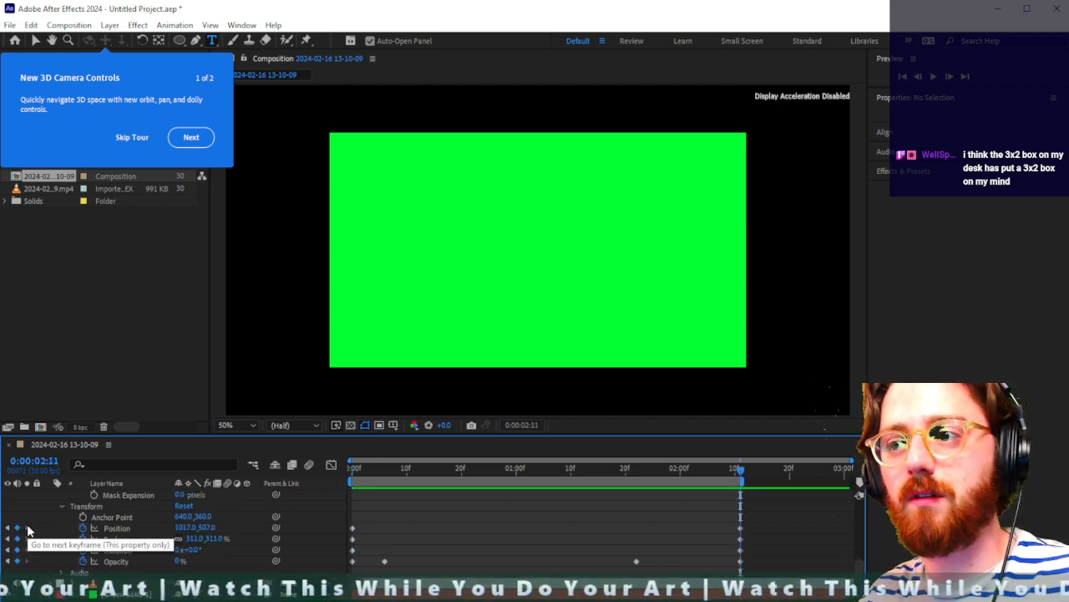
left_click_drag(741, 470, 321, 472)
key("space")
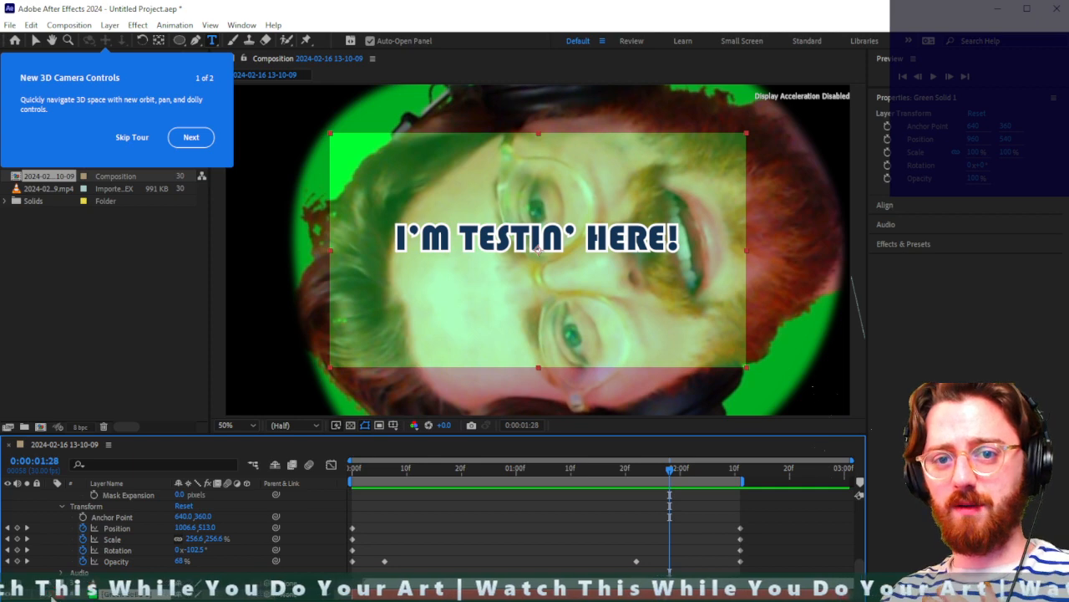
Step: Scale the green solid to 155% to fill the frame, fit the composition in the viewer, and preview it from the start
scroll(179, 526, "down", 1)
scroll(63, 595, "down", 5)
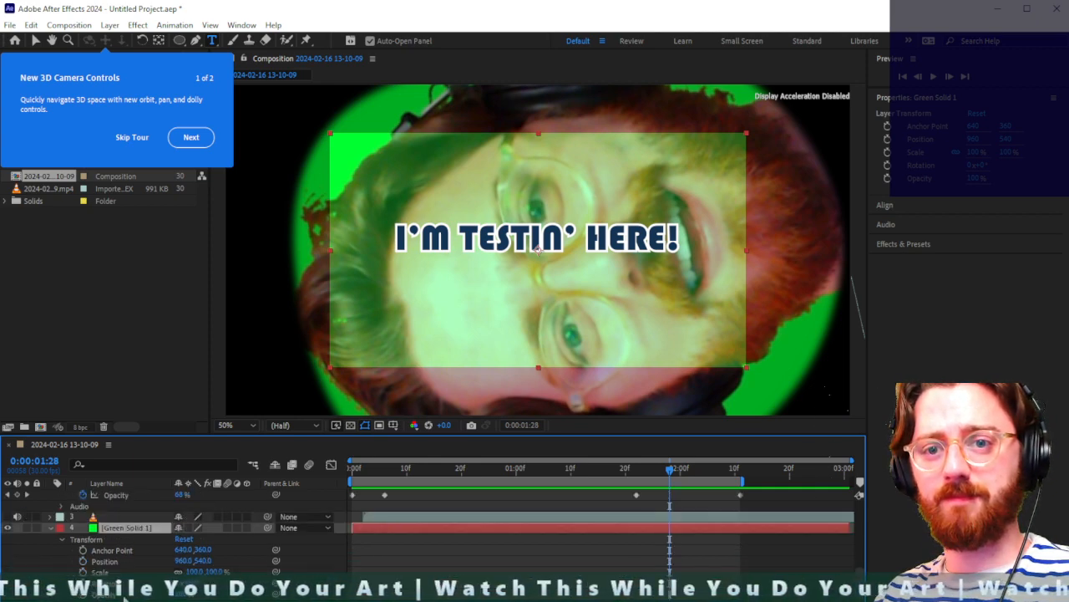
left_click_drag(198, 572, 230, 572)
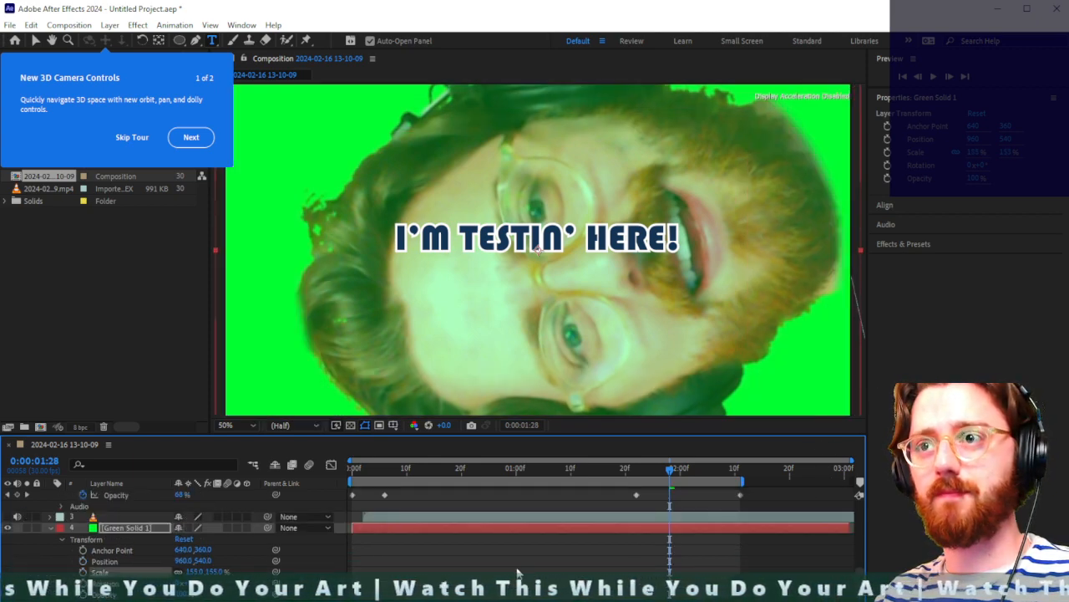
key("comma")
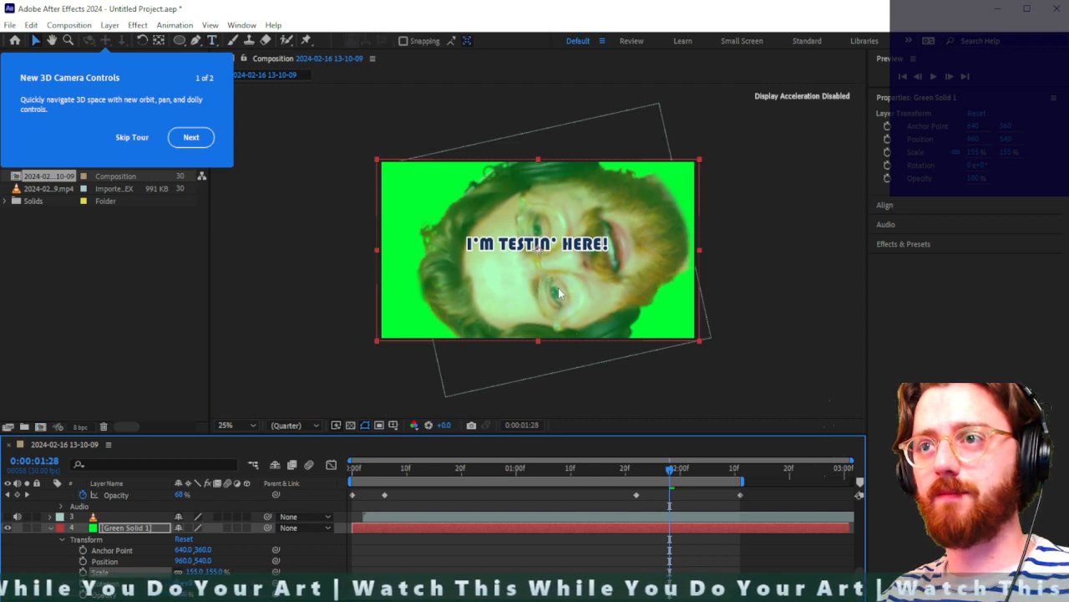
left_click(245, 425)
left_click(248, 455)
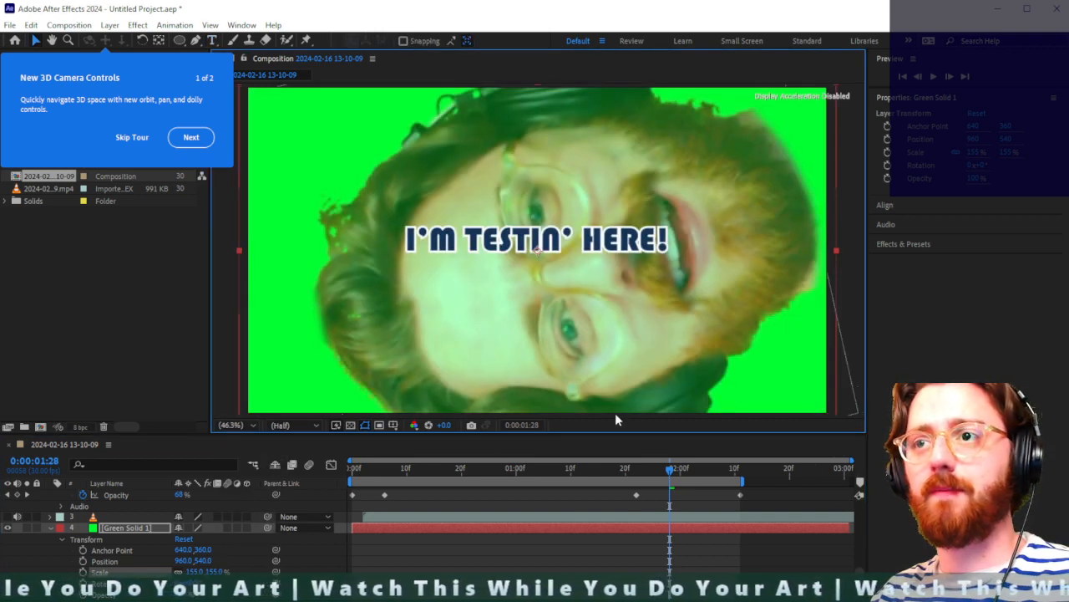
key("Home")
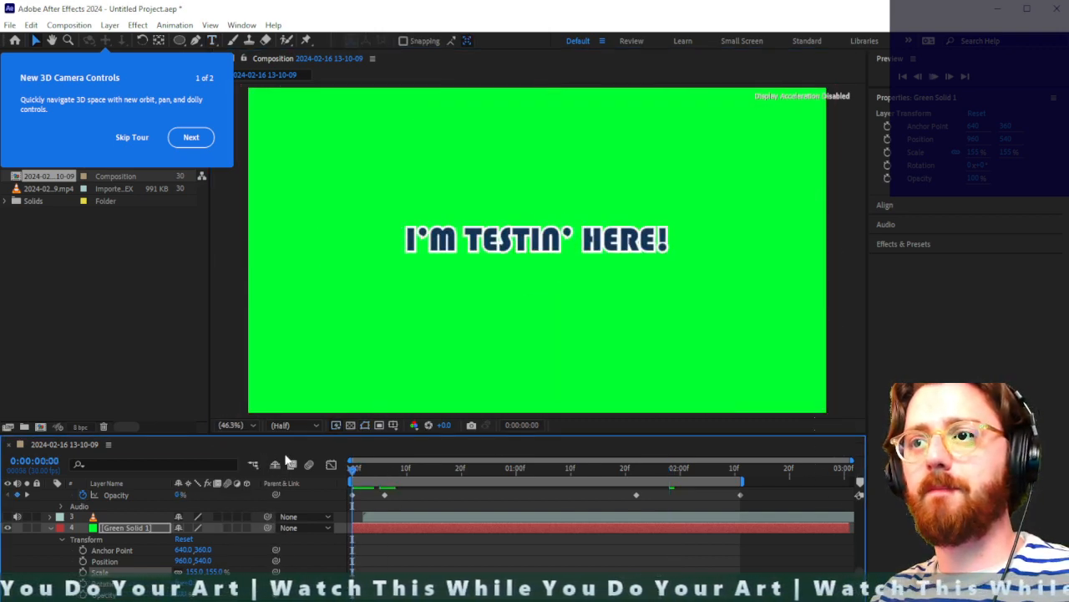
key("space")
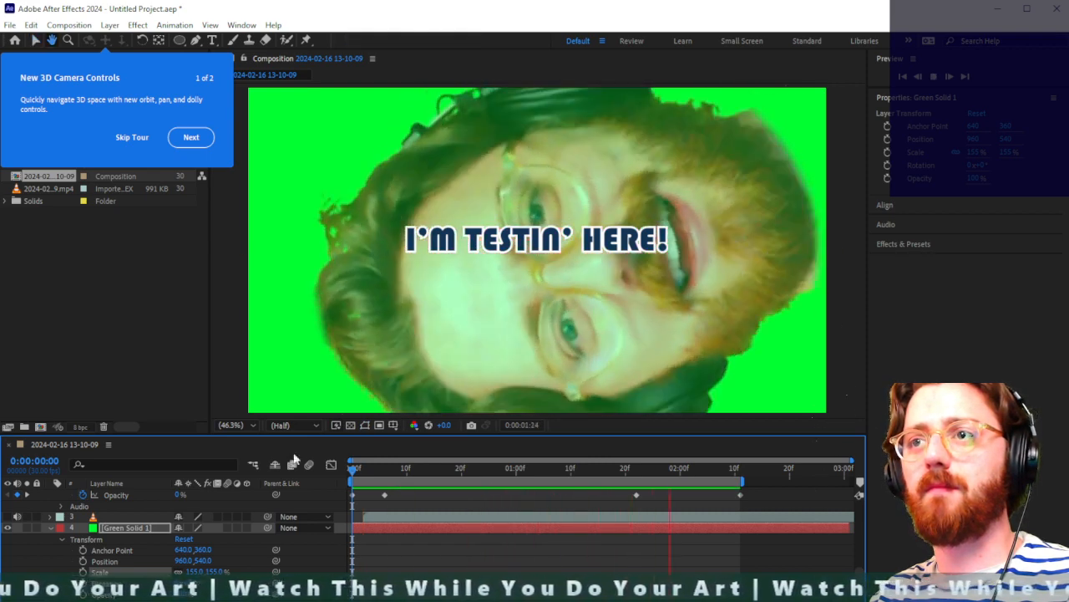
Step: Set the masked footage layer's horizontal anchor point to 611 with the head at 0:00:00:26, and preview the animation from the start
scroll(566, 497, "up", 2)
left_click(668, 471)
left_click_drag(671, 473, 493, 477)
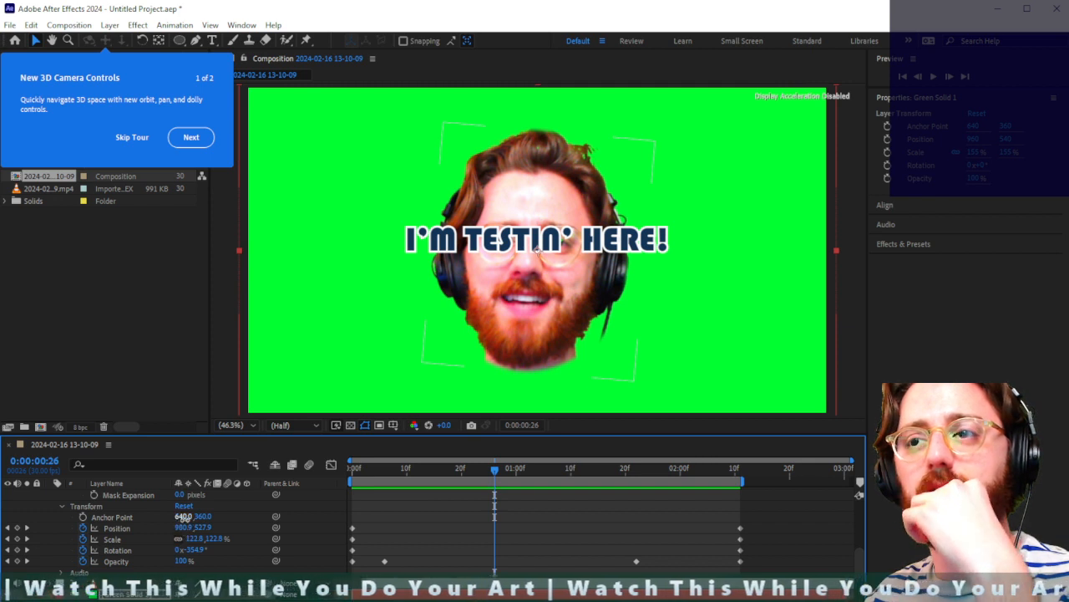
left_click_drag(183, 517, 164, 517)
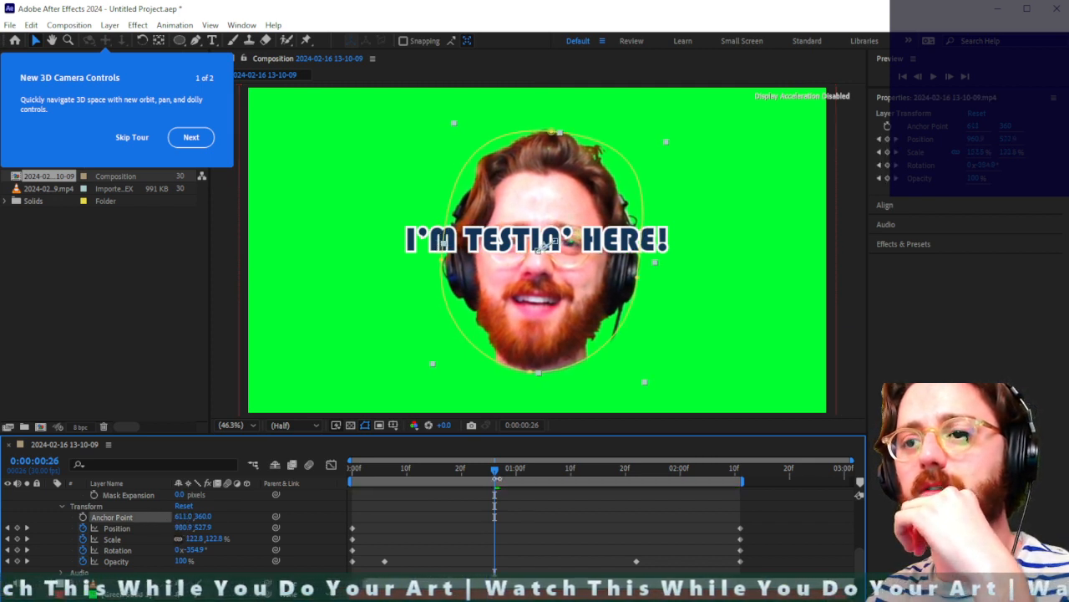
left_click_drag(495, 470, 324, 465)
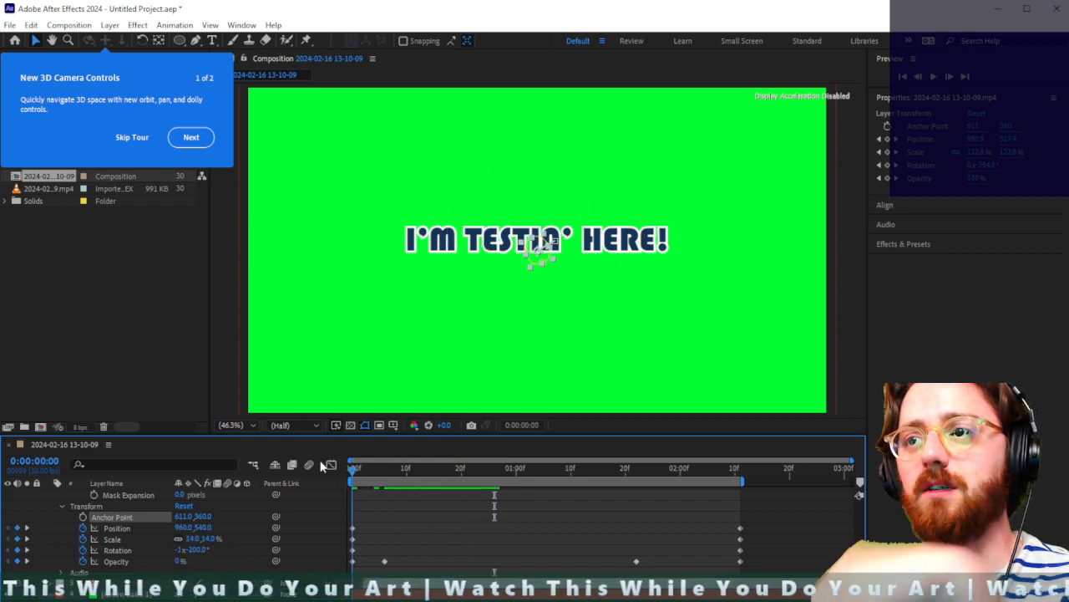
key("space")
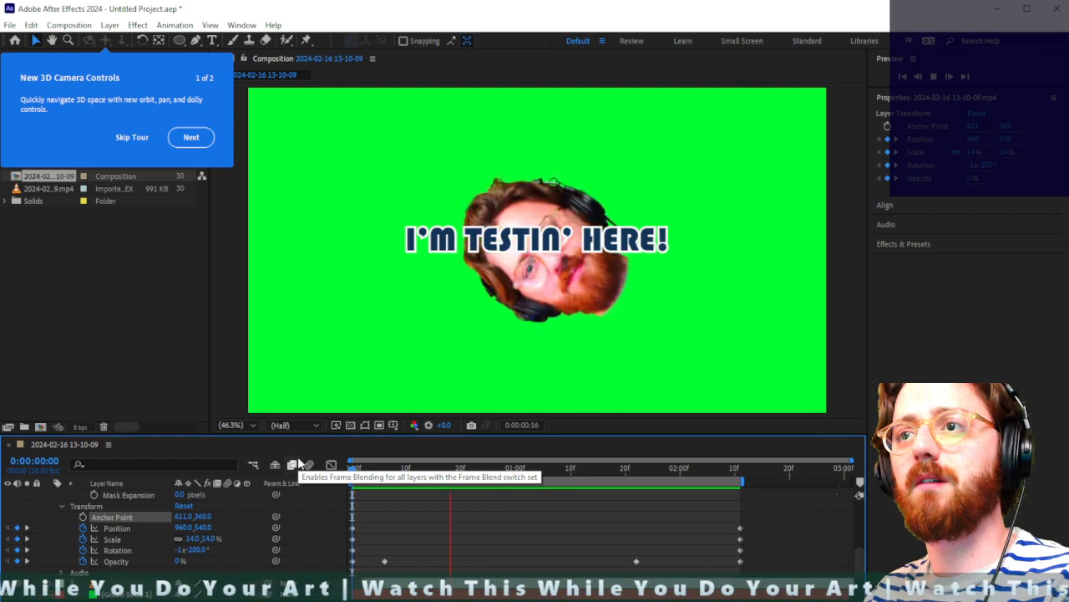
key("space")
Step: Add a Position animator to the "I'M TESTIN' HERE!" text layer and give it a Wiggly selector
scroll(456, 508, "up", 5)
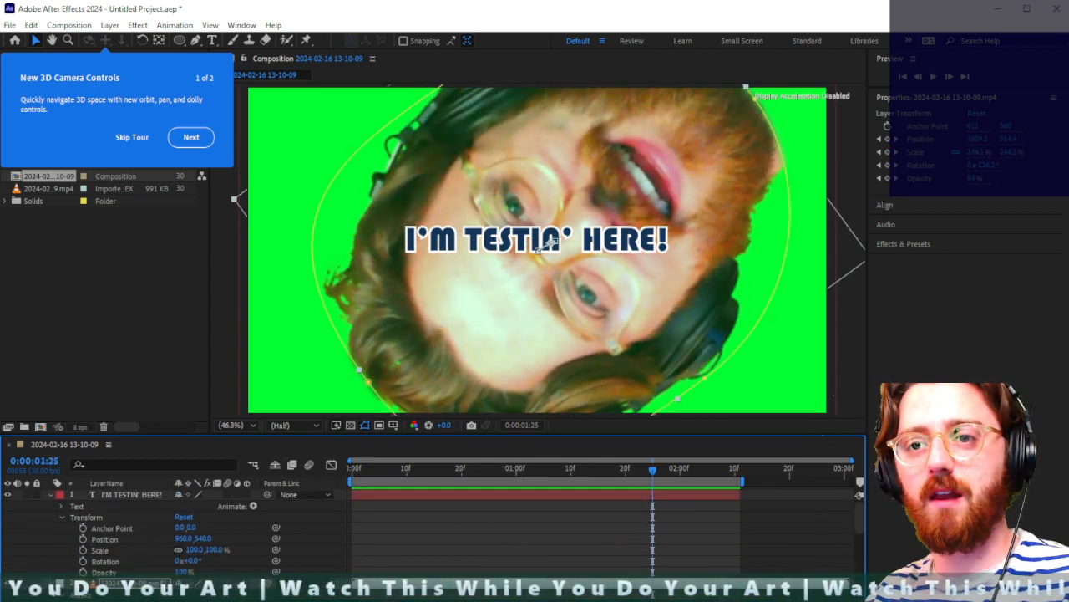
left_click(253, 506)
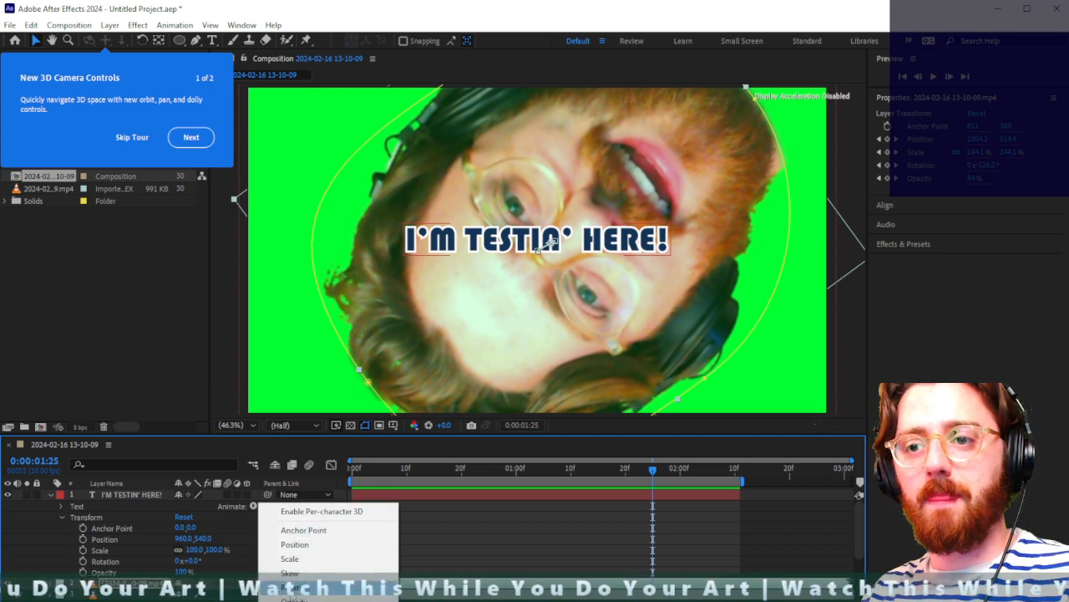
left_click(314, 550)
scroll(125, 543, "down", 1)
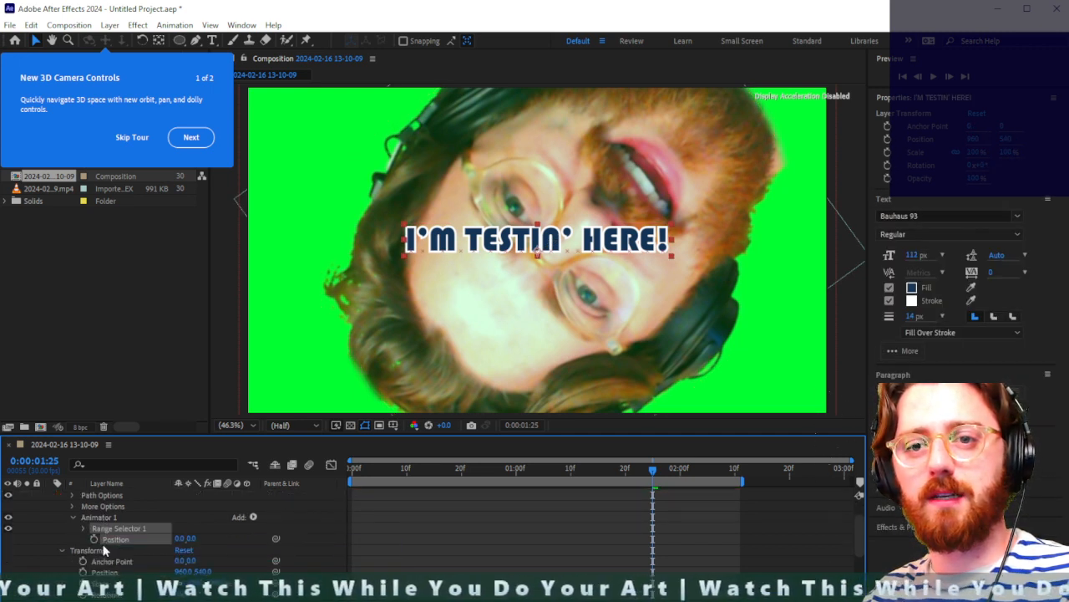
left_click(253, 517)
mouse_move(293, 522)
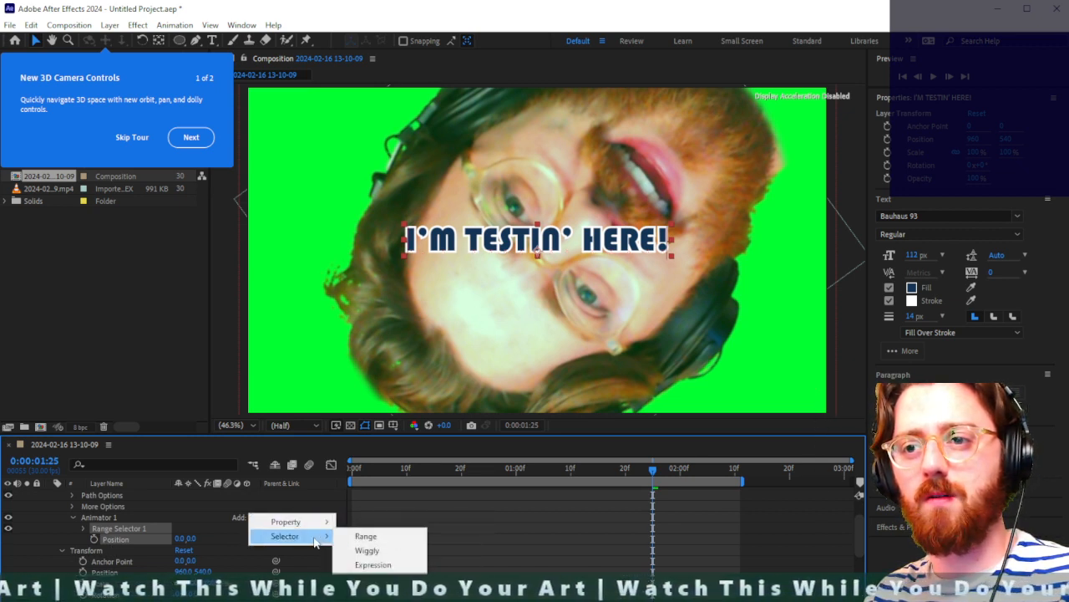
left_click(368, 549)
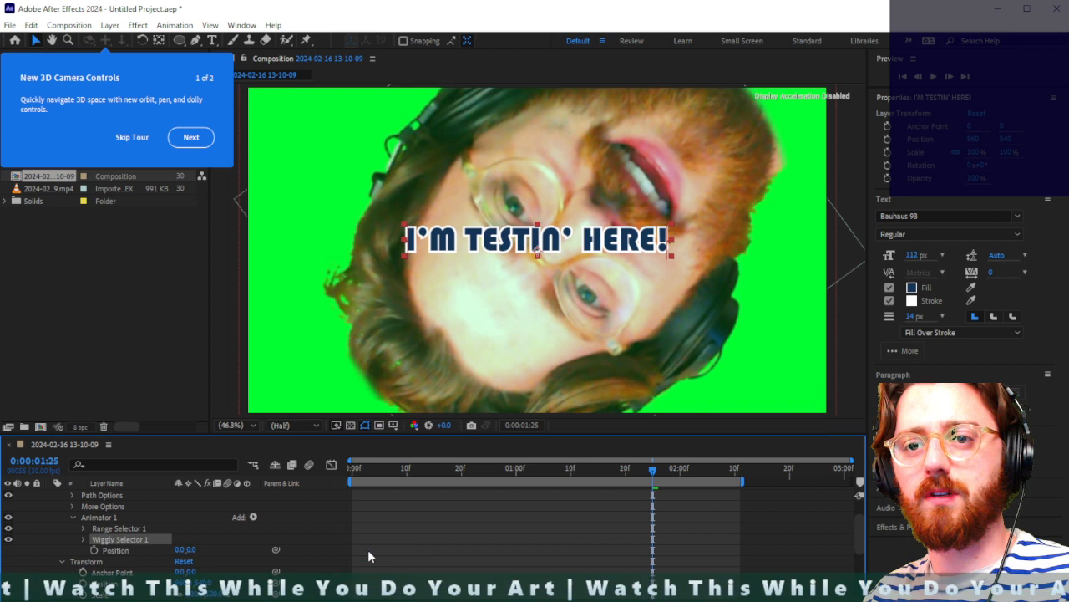
left_click(127, 551)
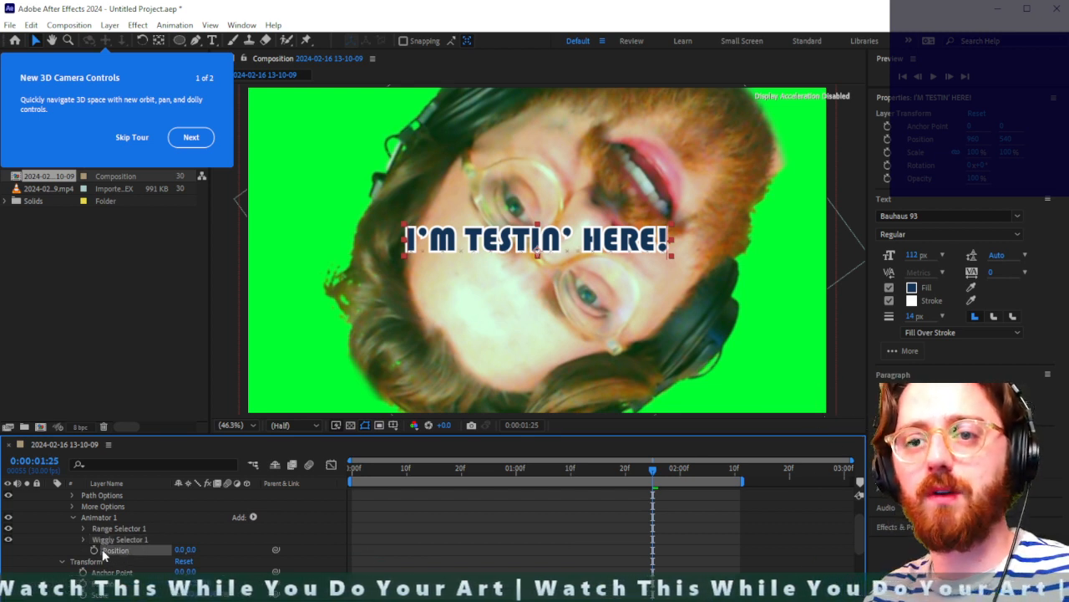
left_click(94, 550)
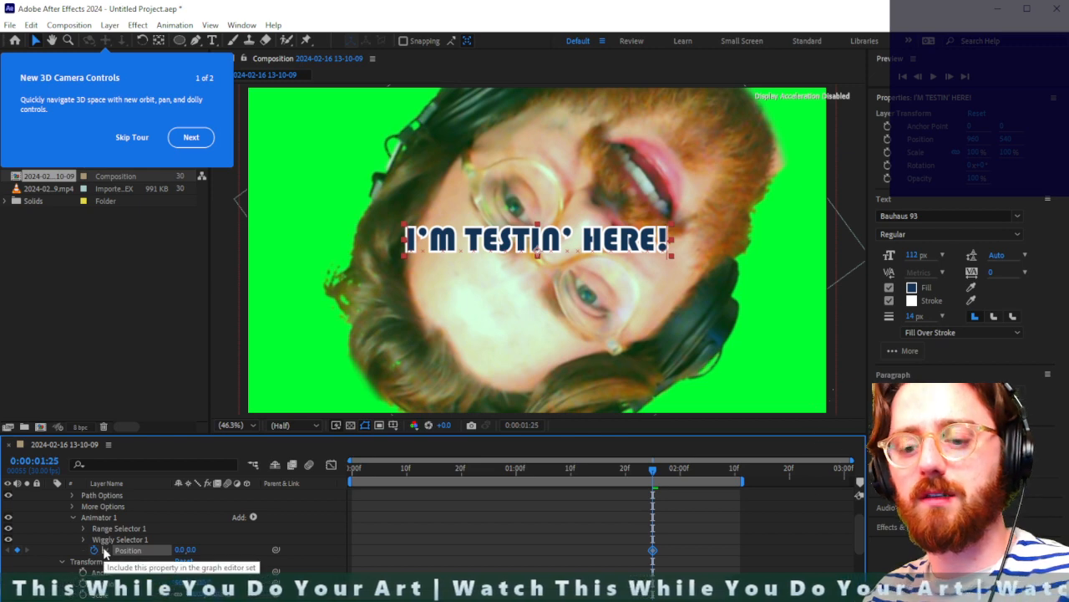
key("ctrl+z")
Step: Set the text animator's position to 15, 27 and preview the wiggling letters
left_click_drag(183, 549, 214, 556)
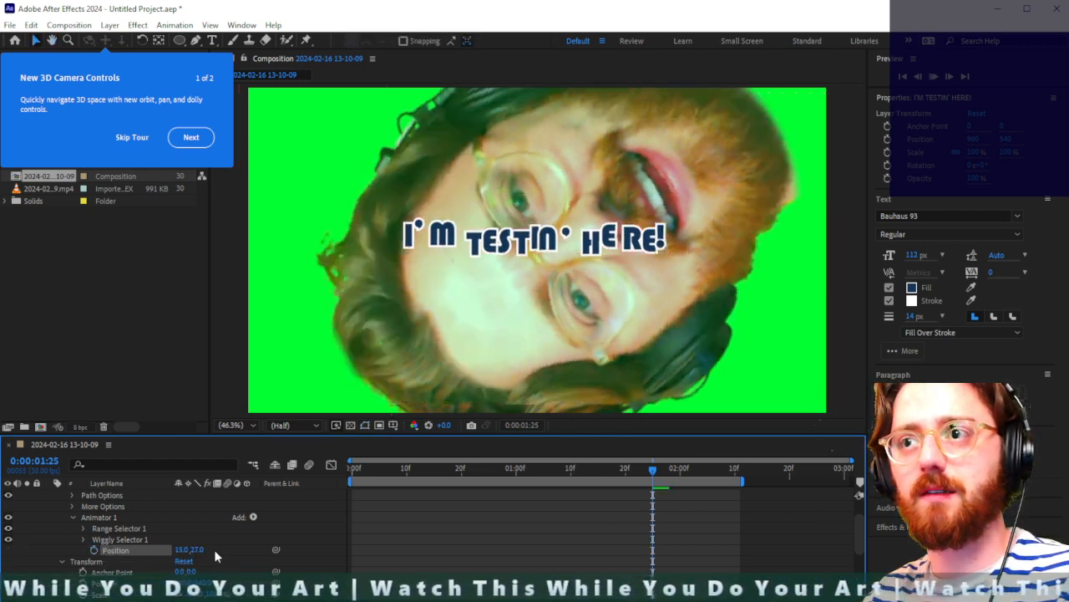
key("space")
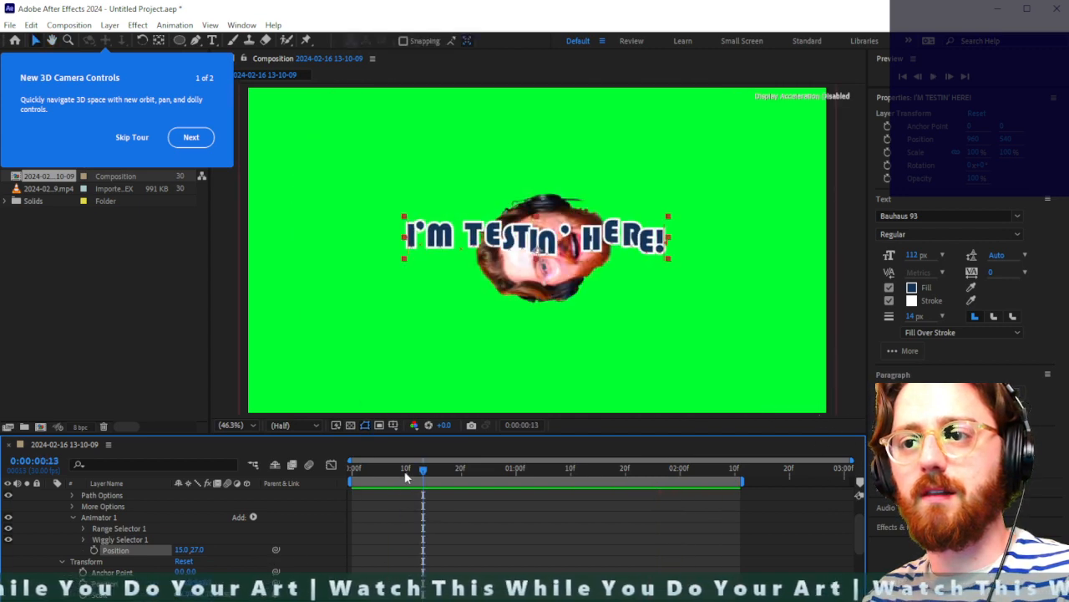
key("space")
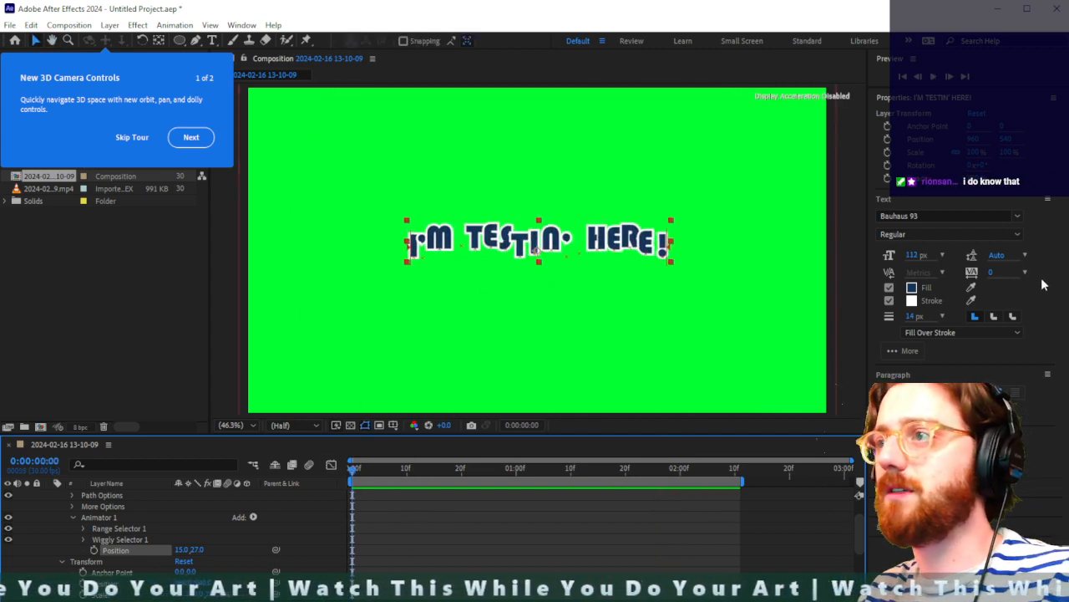
Step: Increase the text layer's tracking to 203 and preview the animation
left_click_drag(991, 272, 1068, 272)
key("space")
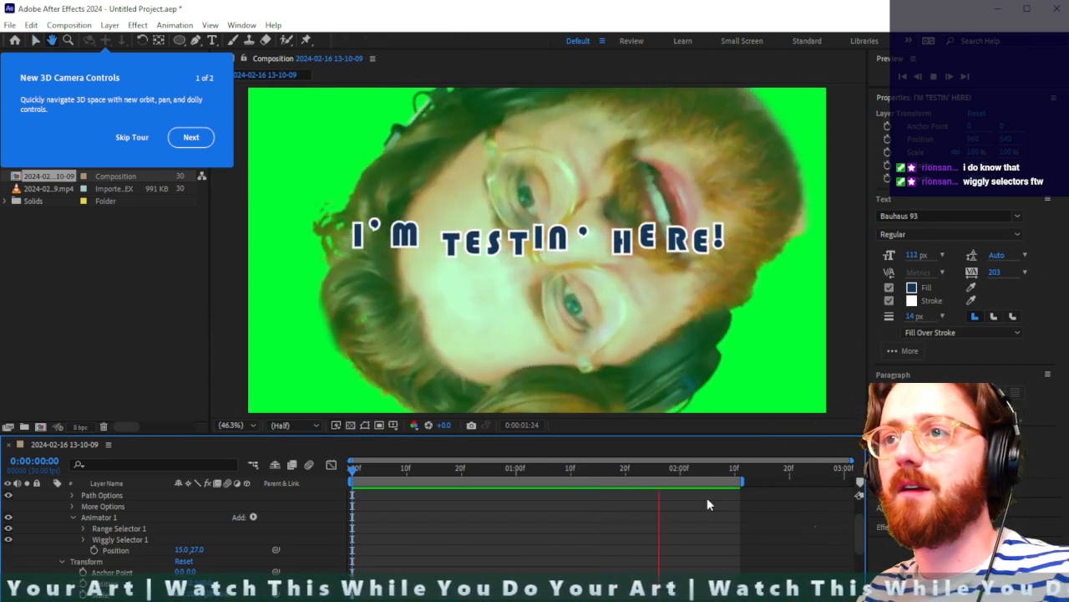
key("space")
Step: At the start of the composition, add position and scale keyframes to the text layer and reduce its scale to about 22%
scroll(316, 549, "up", 2)
left_click_drag(367, 471, 332, 471)
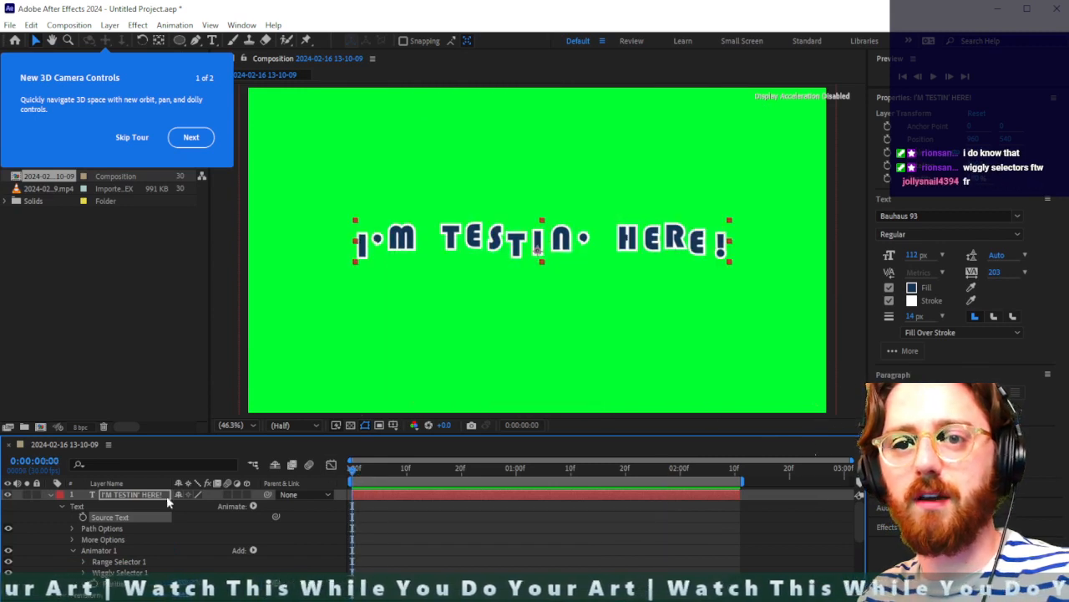
left_click(61, 506)
left_click(62, 517)
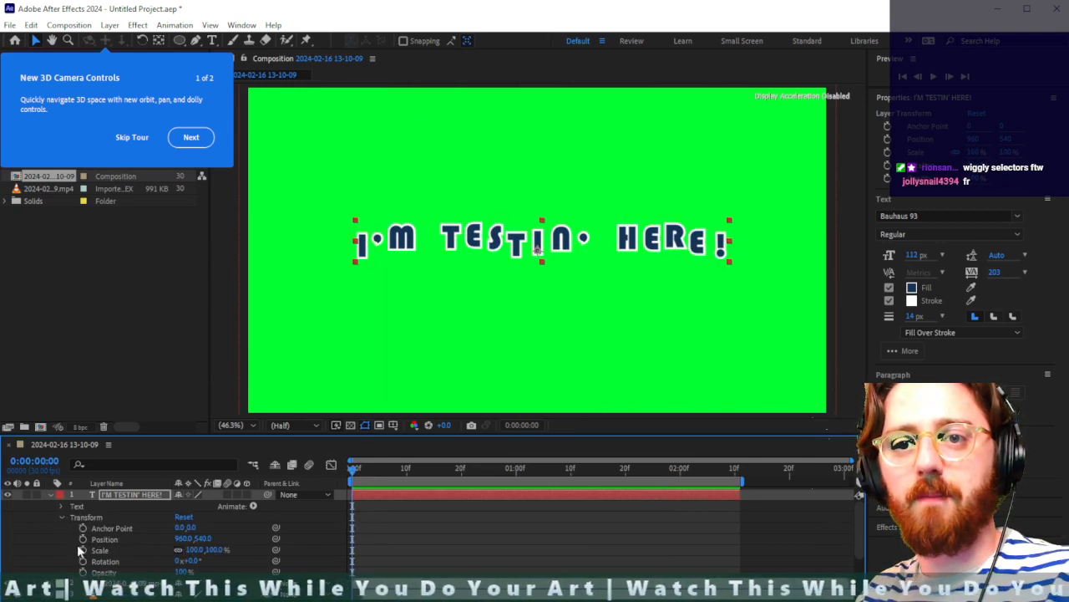
left_click(82, 539)
left_click(83, 550)
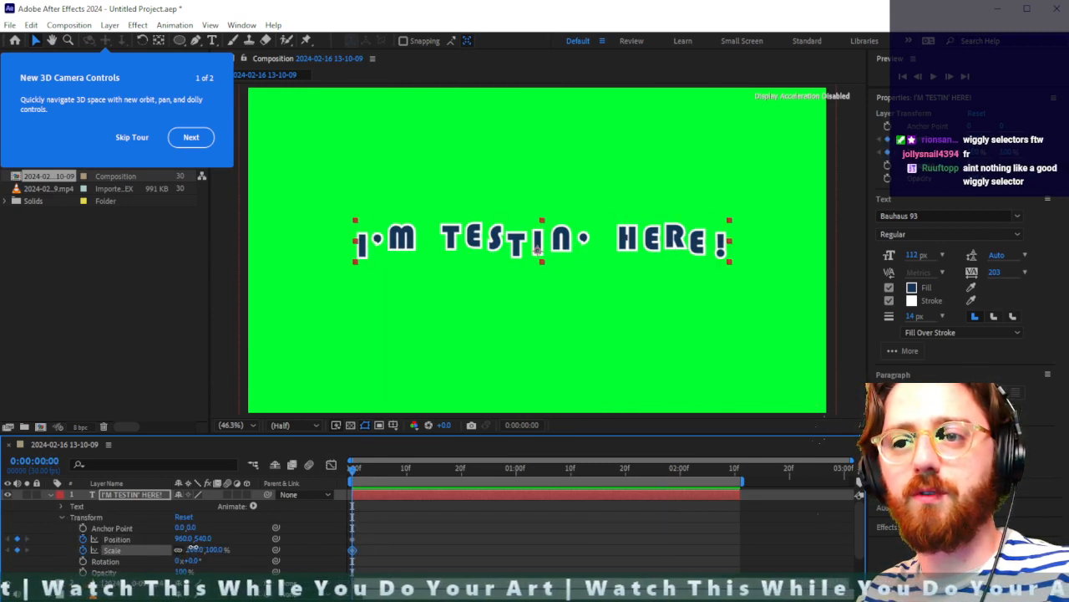
left_click_drag(193, 549, 129, 548)
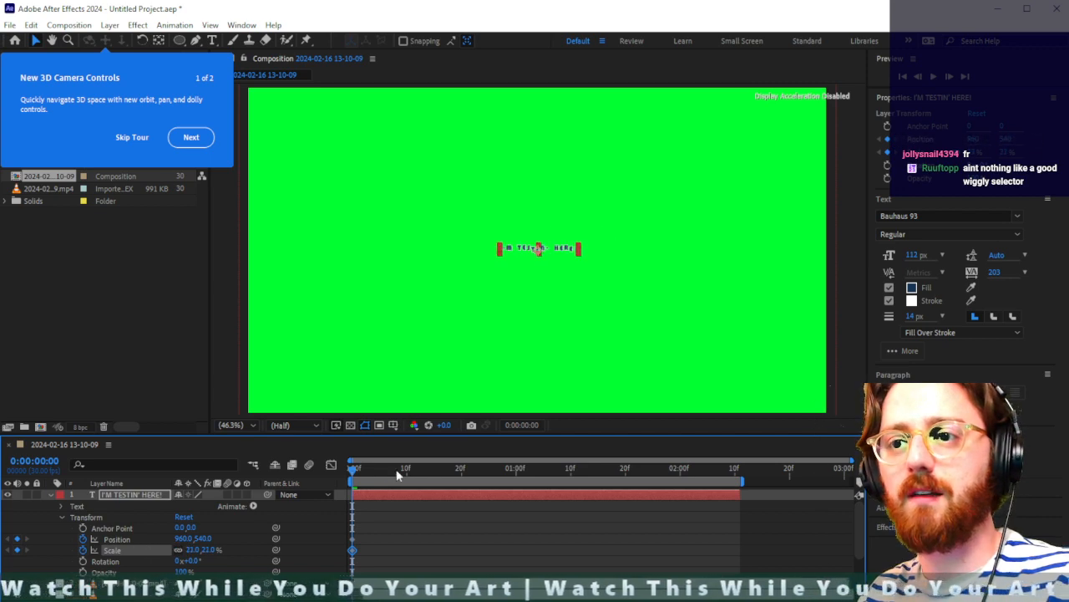
Step: Add an eased 135% scale keyframe to the text layer at 0:00:01:21 and preview the scale-up from the start
left_click_drag(398, 475, 630, 470)
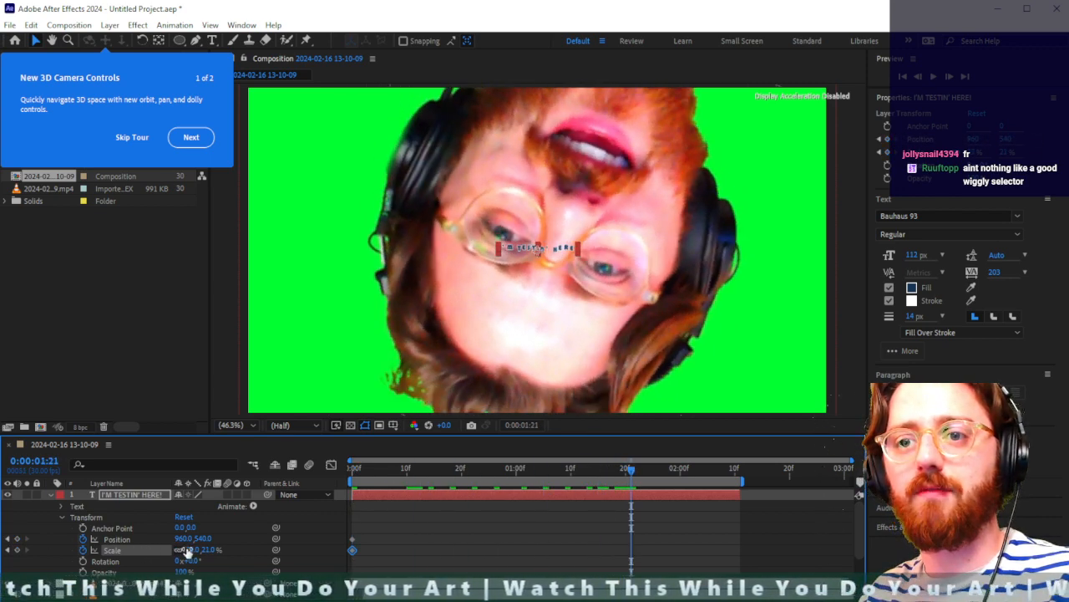
left_click_drag(187, 550, 265, 554)
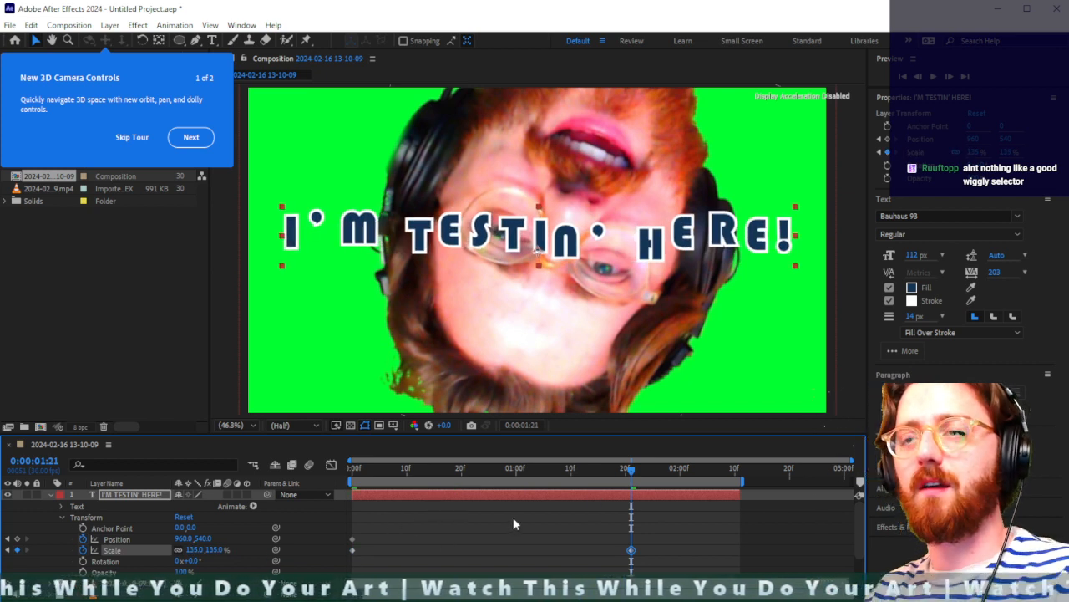
left_click_drag(663, 531, 631, 558)
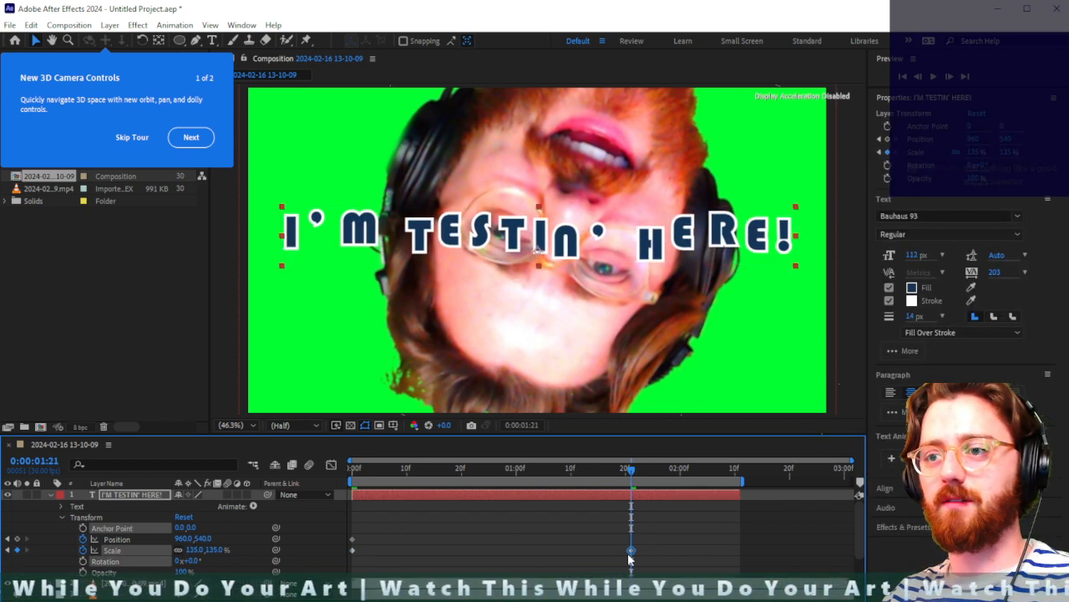
right_click(631, 552)
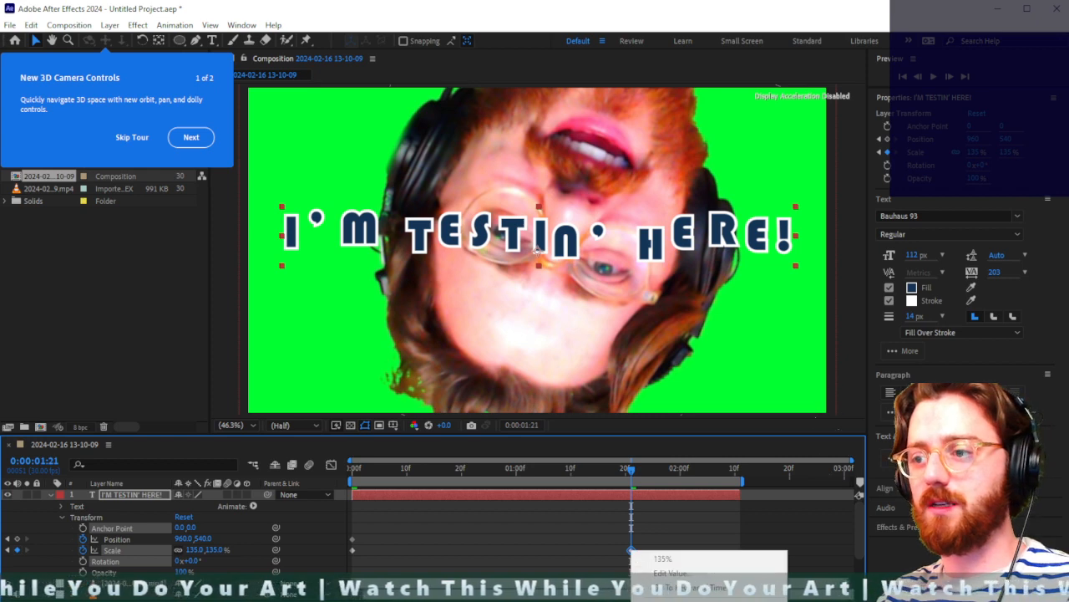
left_click(823, 600)
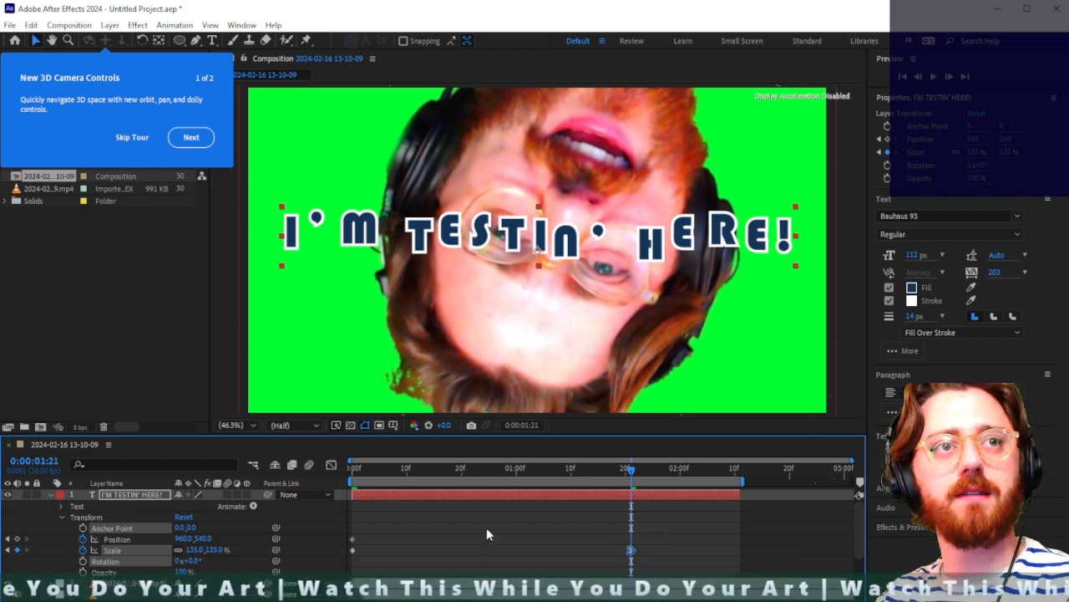
left_click(351, 470)
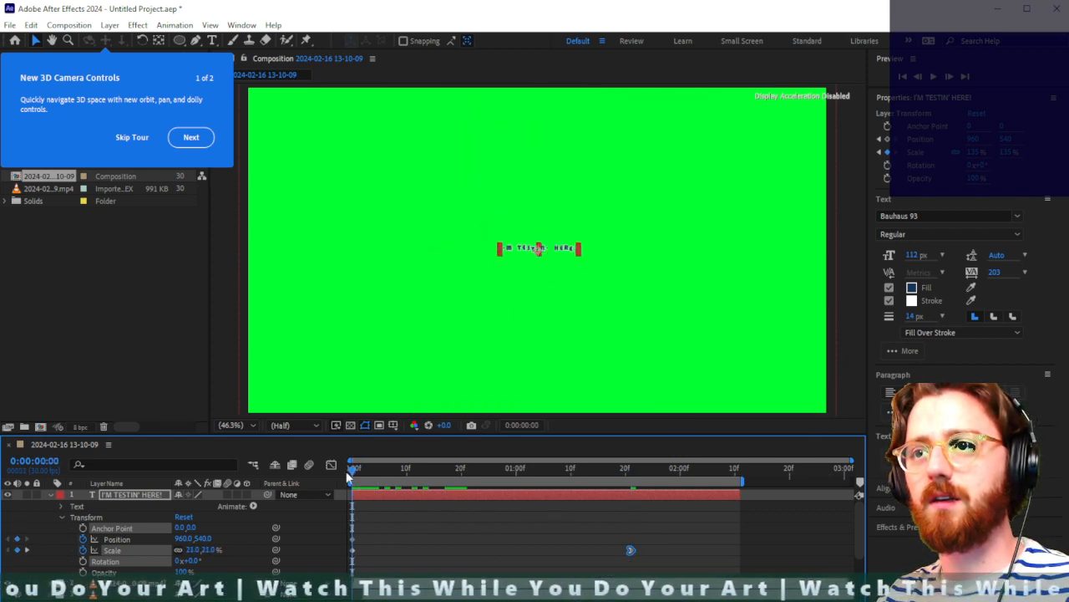
key("space")
left_click_drag(355, 473, 358, 472)
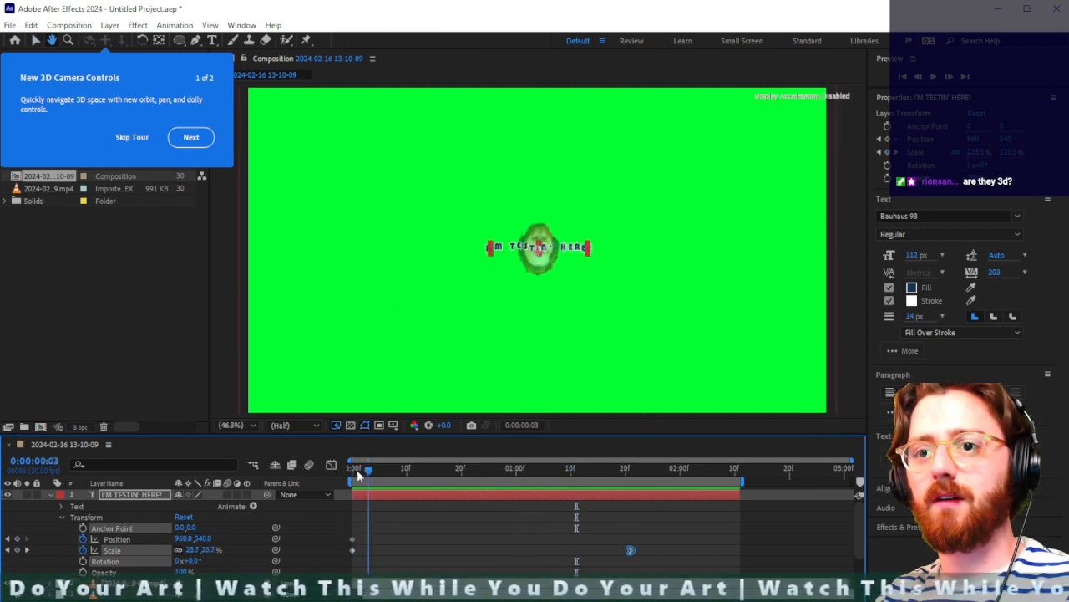
key("space")
Step: Fade the text layer in with opacity keyframes from 0% at the start to 100% at 0:00:00:03
left_click(83, 573)
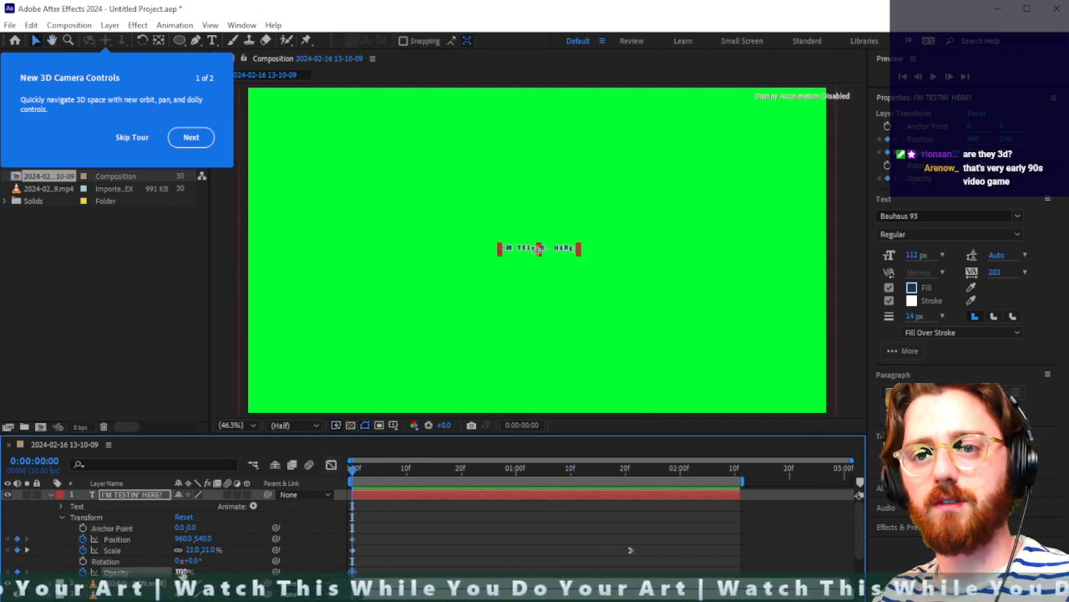
left_click_drag(182, 571, 25, 572)
left_click_drag(355, 472, 372, 475)
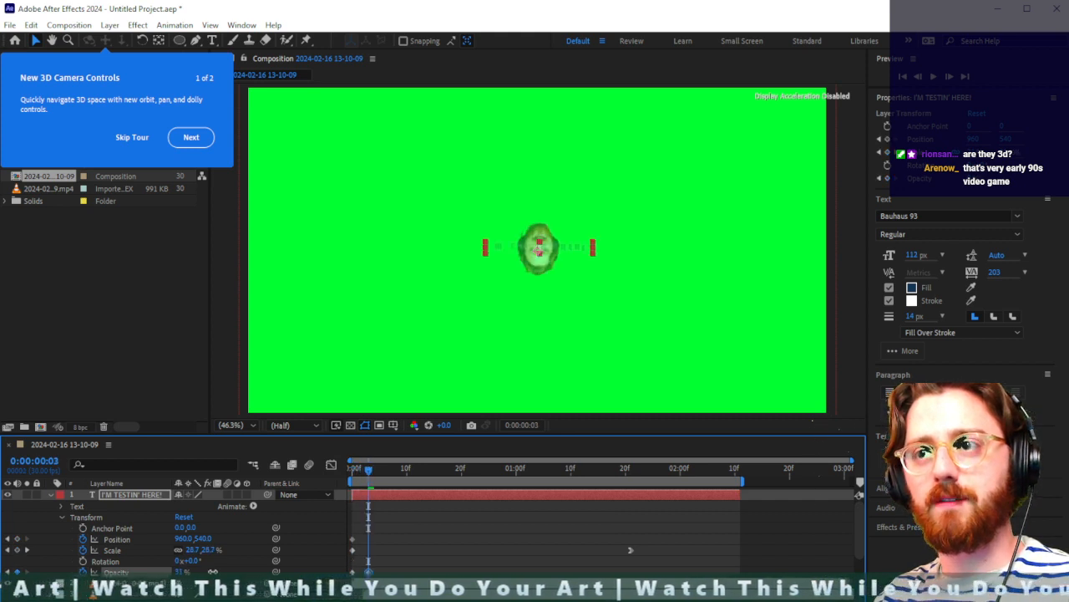
Step: Fade the text layer out with opacity keyframes of 100% at 0:00:01:21 and 0% at 0:00:02:11, and preview the result
left_click(629, 472)
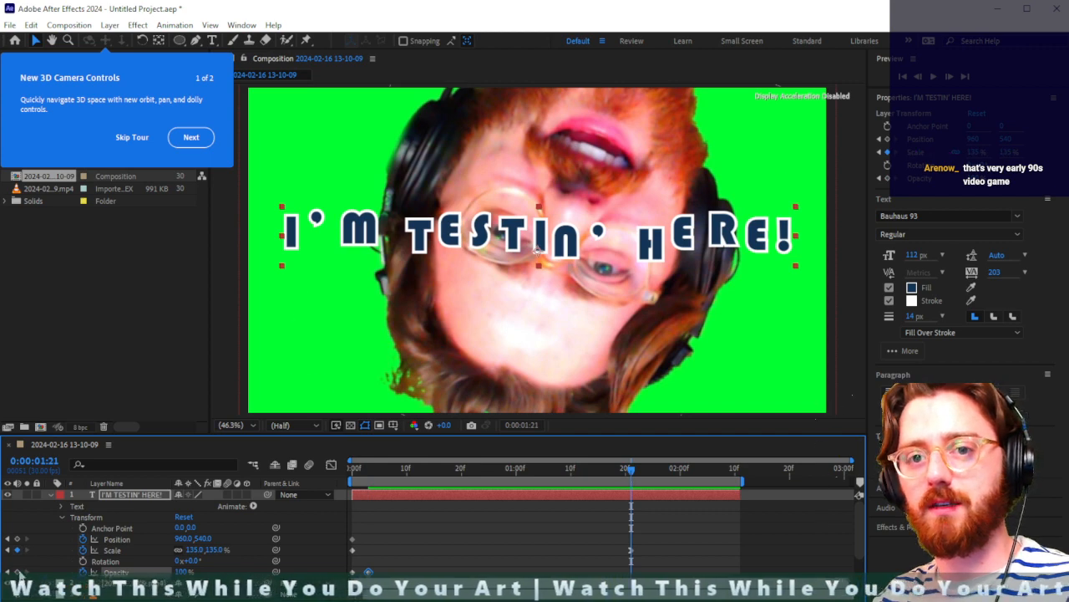
left_click_drag(639, 477, 743, 487)
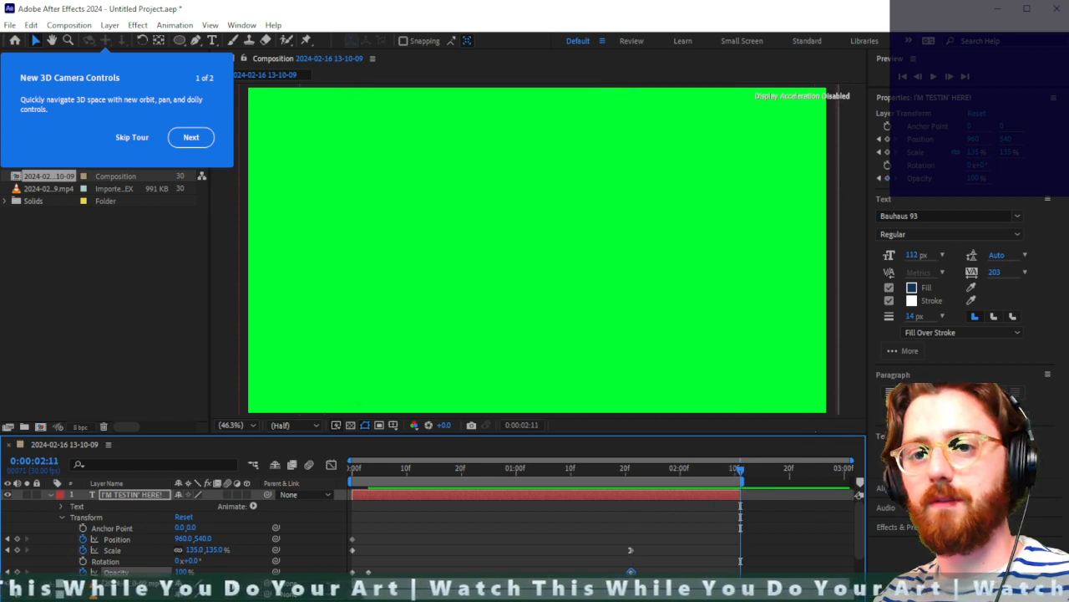
type("0")
key("Return")
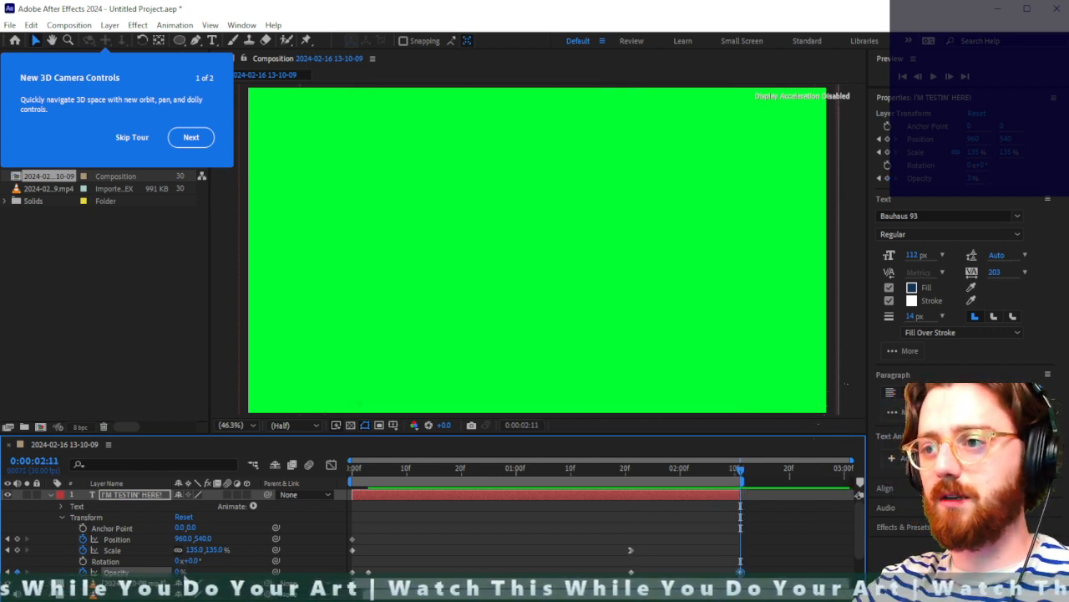
left_click_drag(738, 472, 331, 466)
key("space")
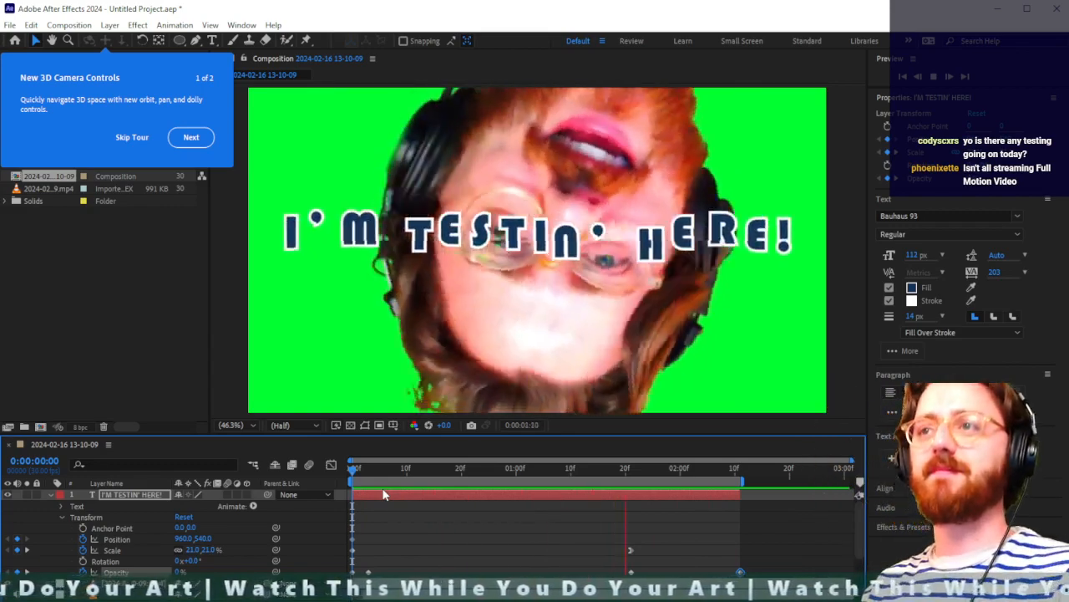
key("space")
Step: Add the composition to the render queue, check its H.264 output module settings and return to the composition's timeline
key("ctrl+s")
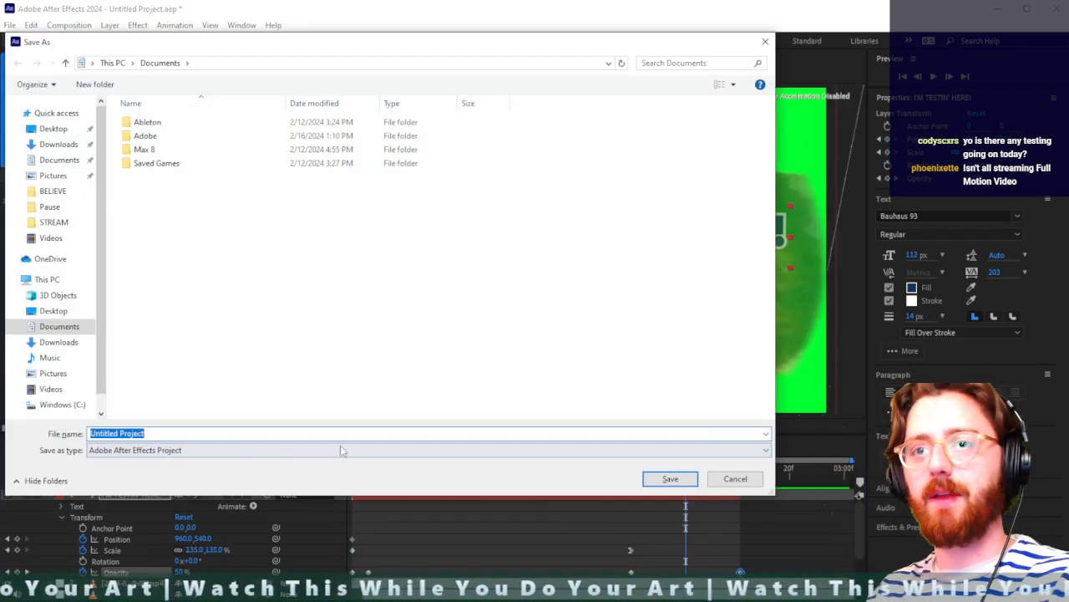
left_click(739, 483)
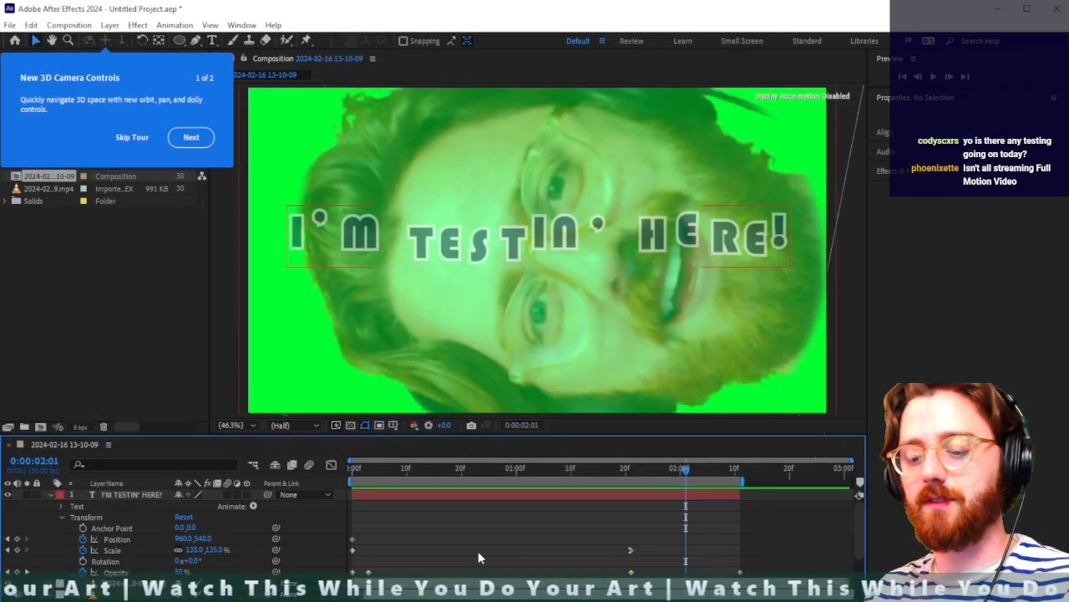
key("ctrl+m")
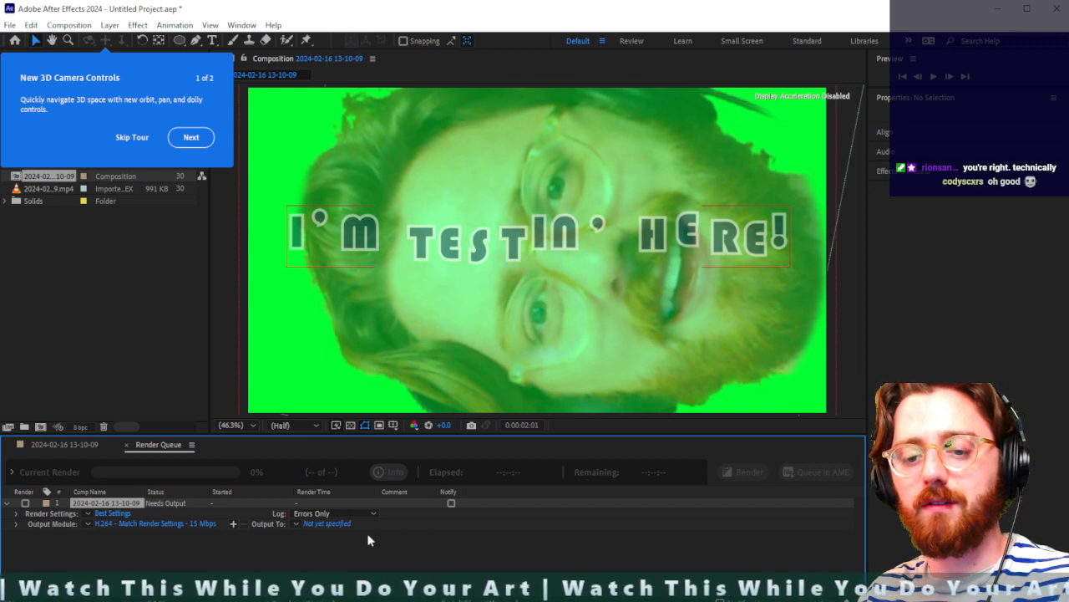
left_click(486, 539)
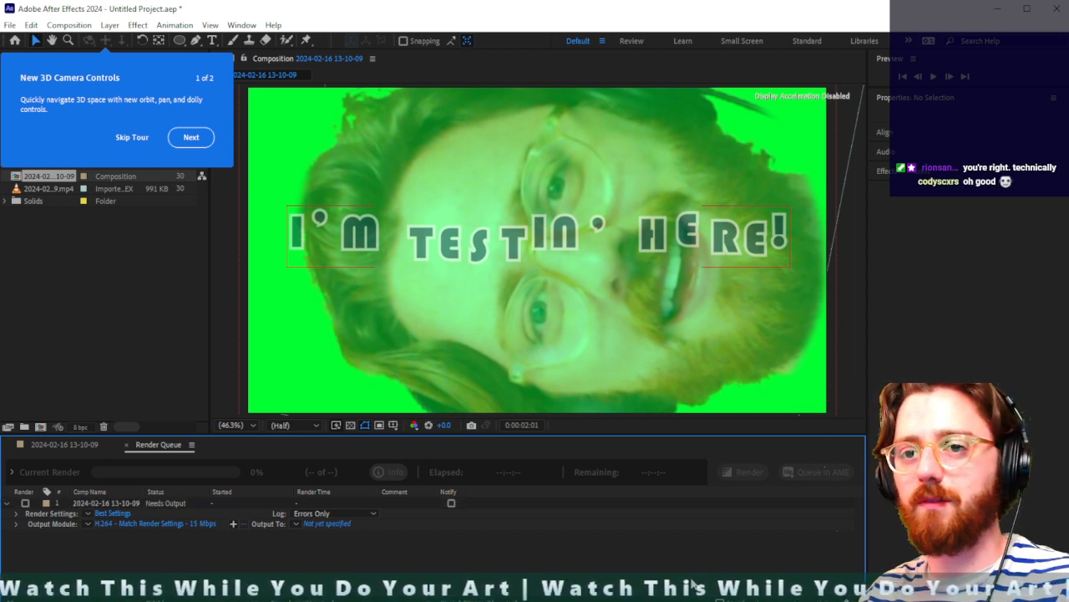
left_click(166, 524)
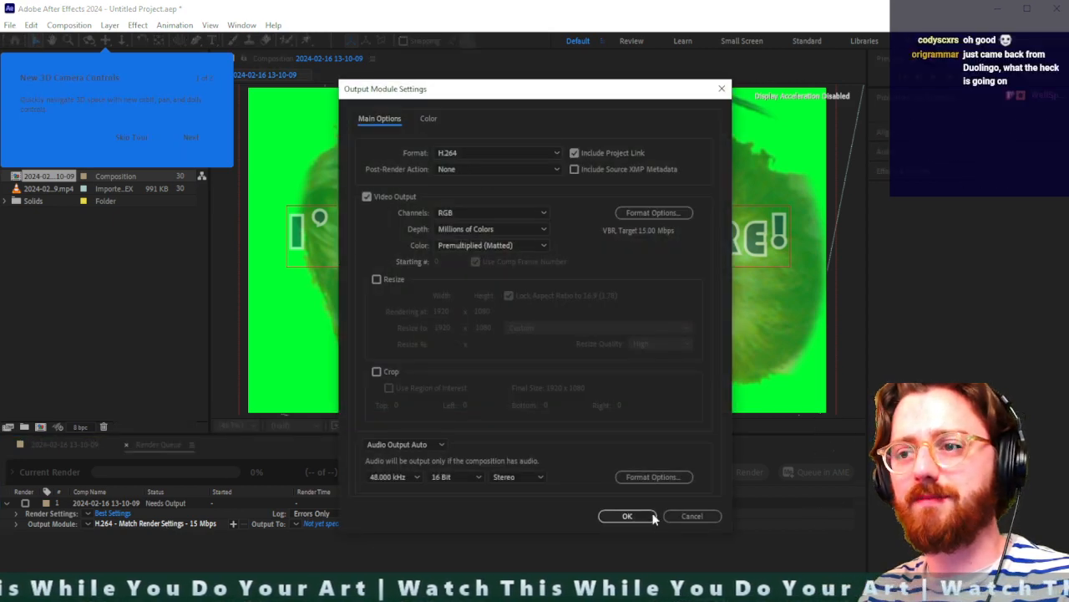
left_click(692, 516)
left_click(66, 444)
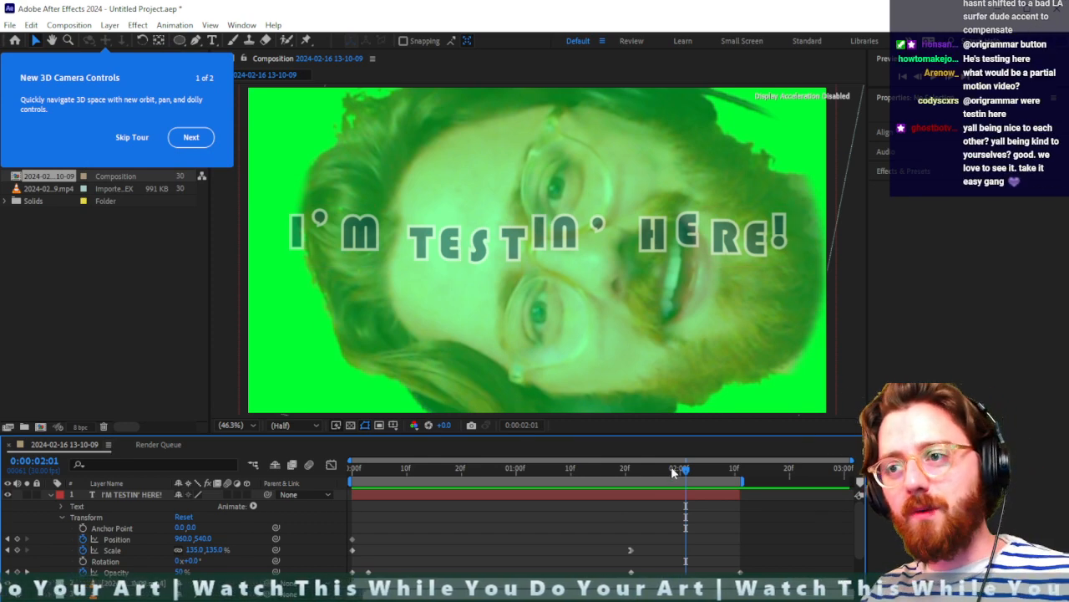
Step: Skip the New 3D Camera Controls tour and scrub back to 0:00:00:14 with the text layer selected
left_click_drag(683, 470, 473, 474)
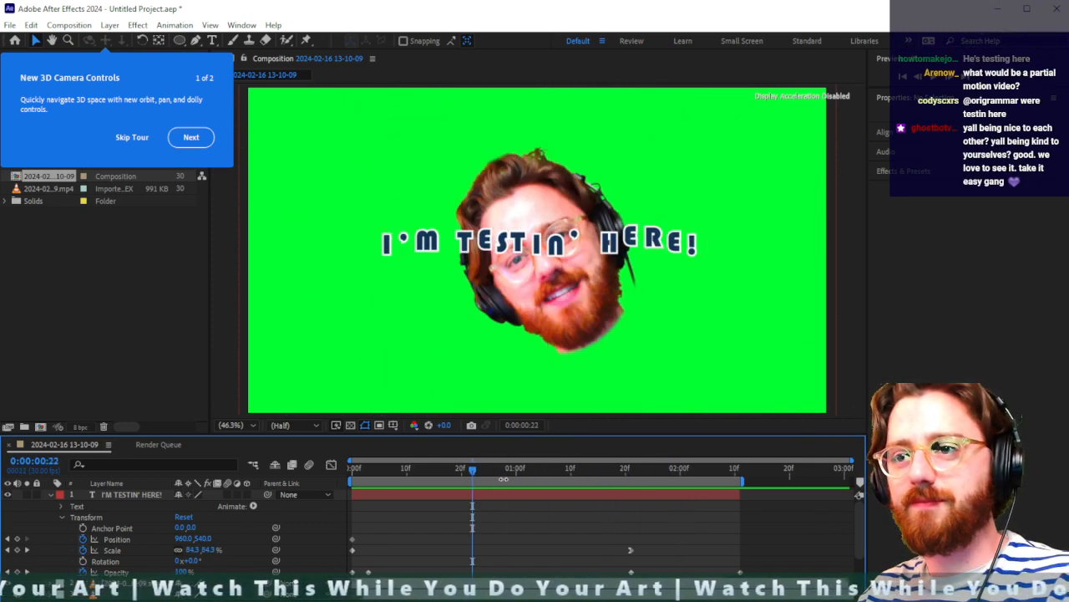
left_click(488, 497)
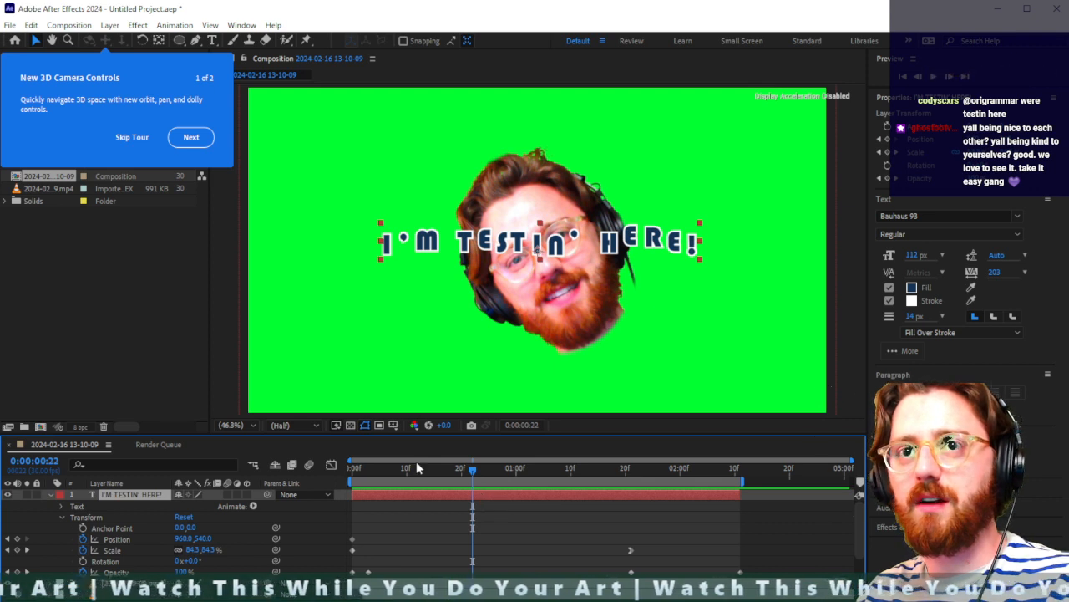
left_click(133, 138)
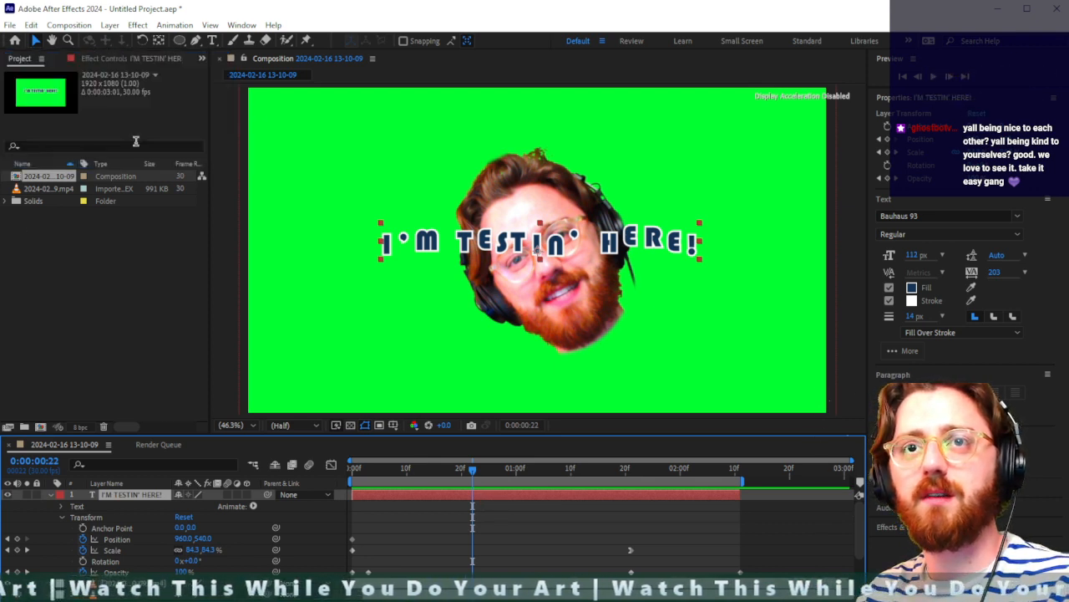
left_click_drag(477, 474, 429, 470)
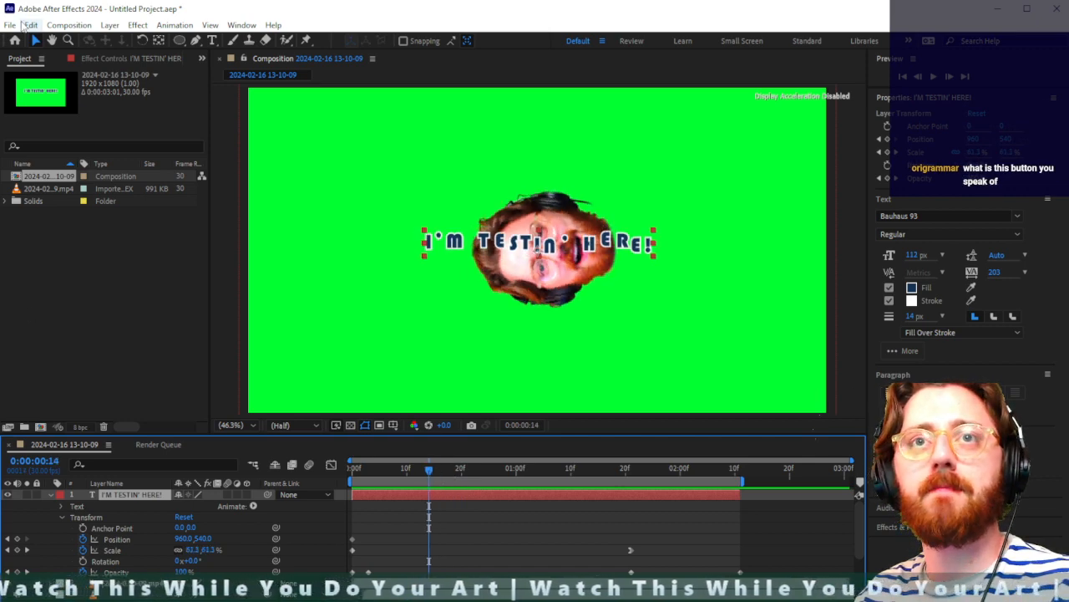
Step: Export the composition to the Adobe Media Encoder queue and move the encoder window to show its queue
left_click(10, 24)
mouse_move(117, 235)
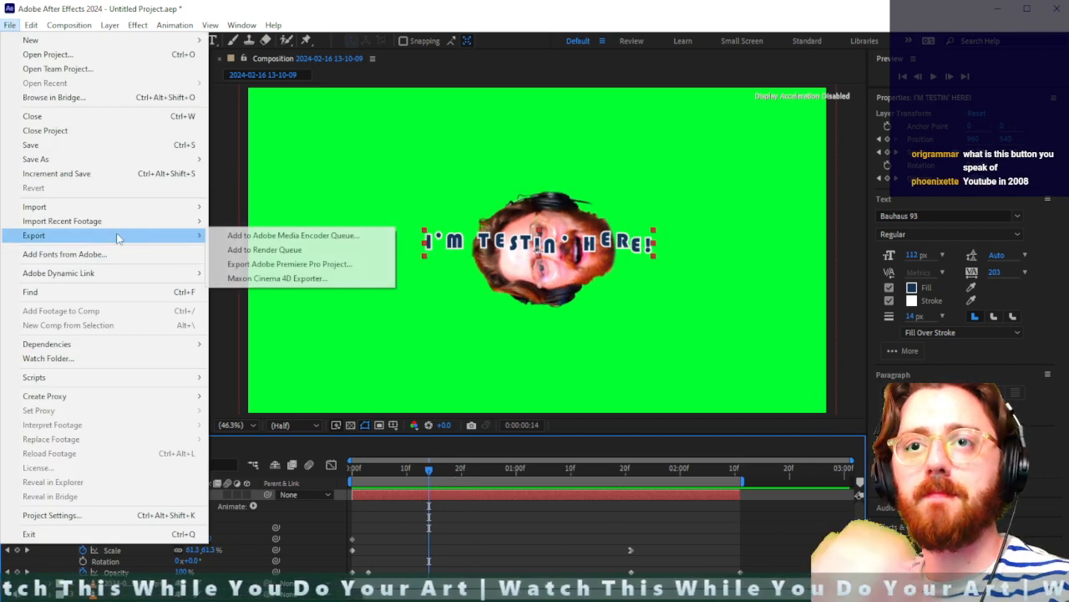
left_click(318, 238)
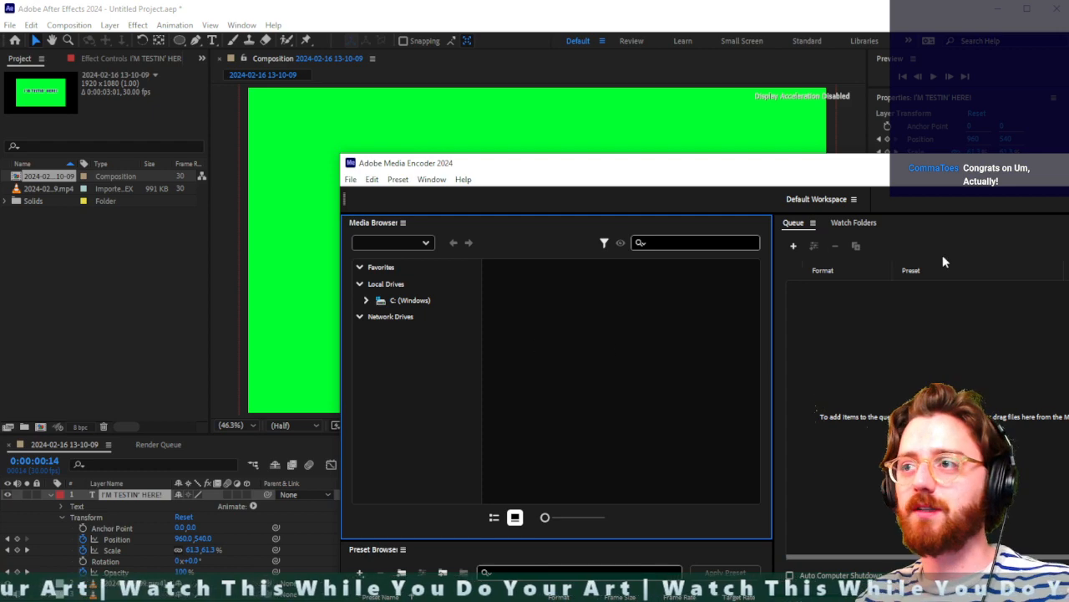
left_click_drag(959, 171, 736, 307)
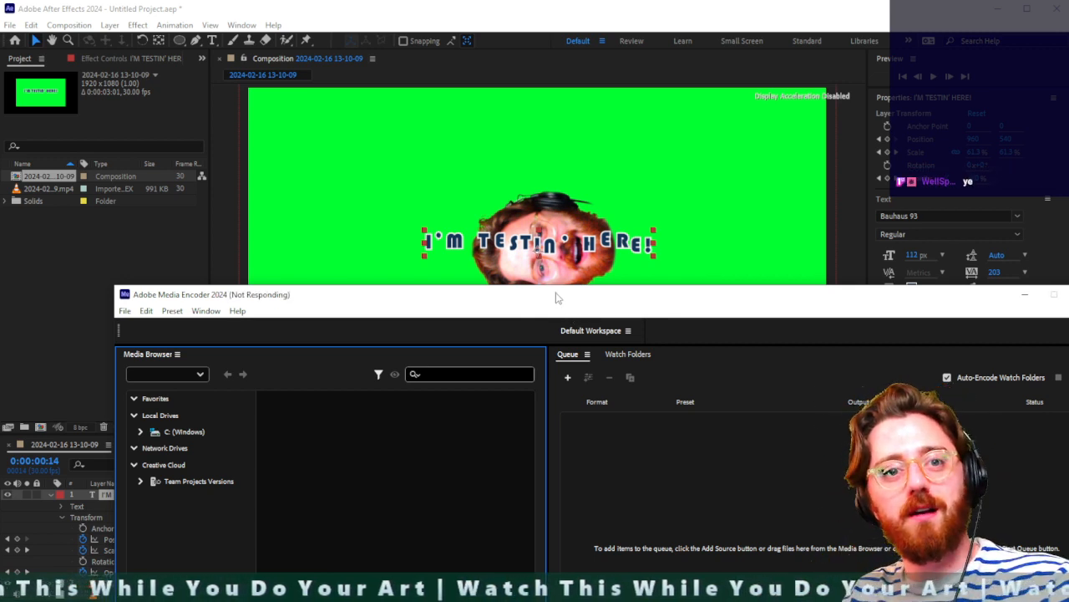
left_click(504, 55)
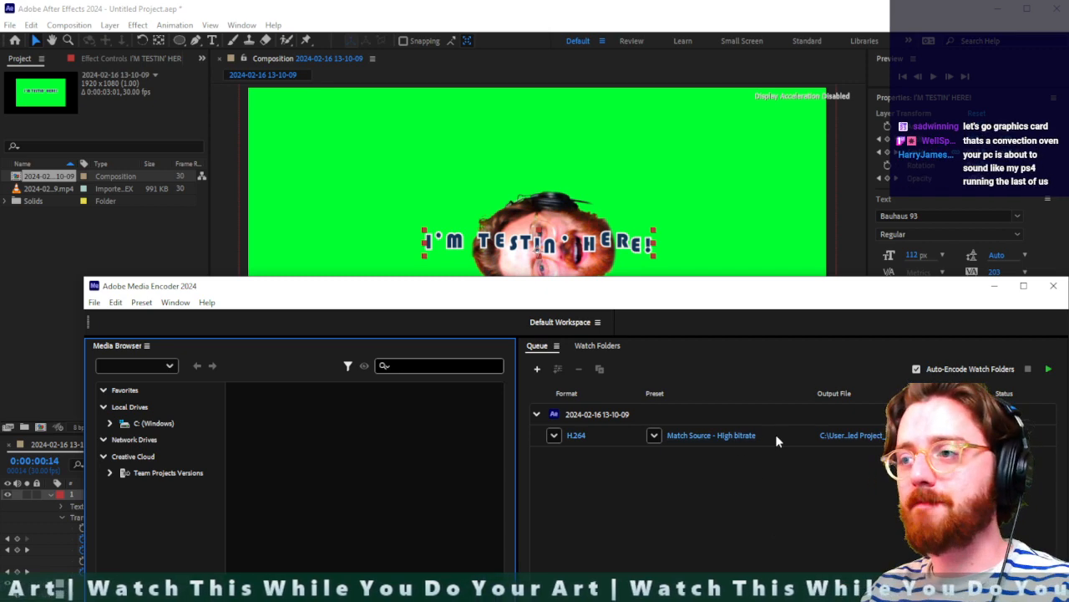
Step: Open the output file location for the queued H.264 export and create a folder named BUTTONS in Videos
left_click(859, 442)
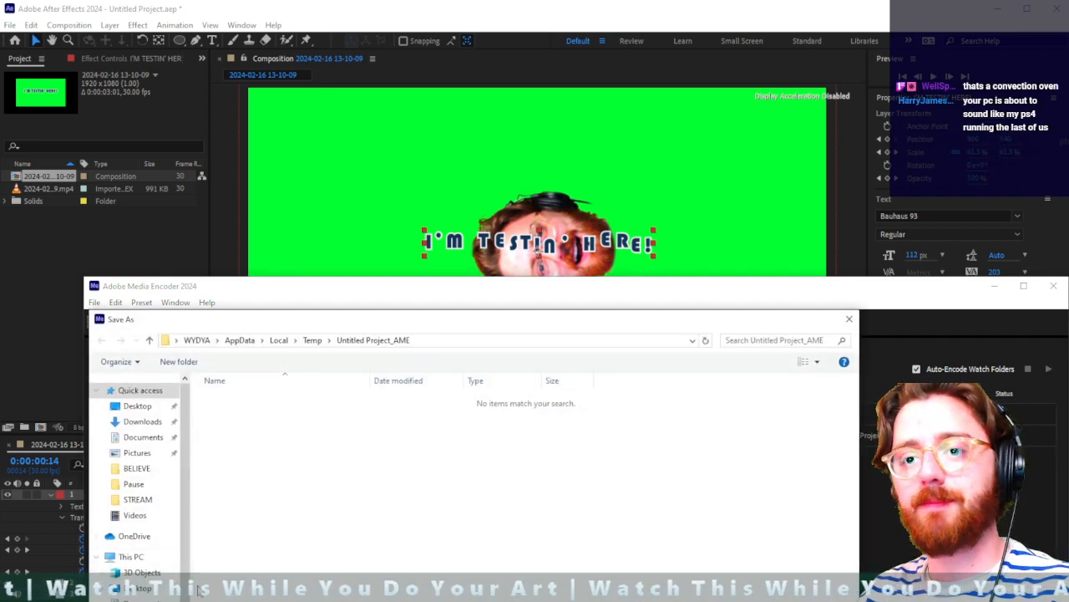
left_click(135, 516)
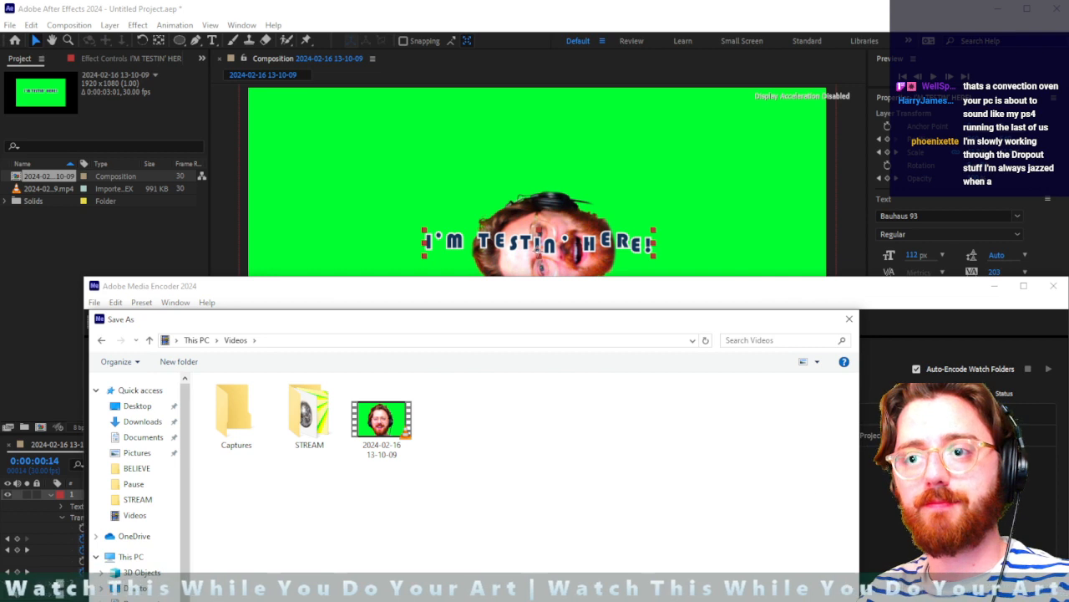
right_click(381, 519)
left_click(534, 600)
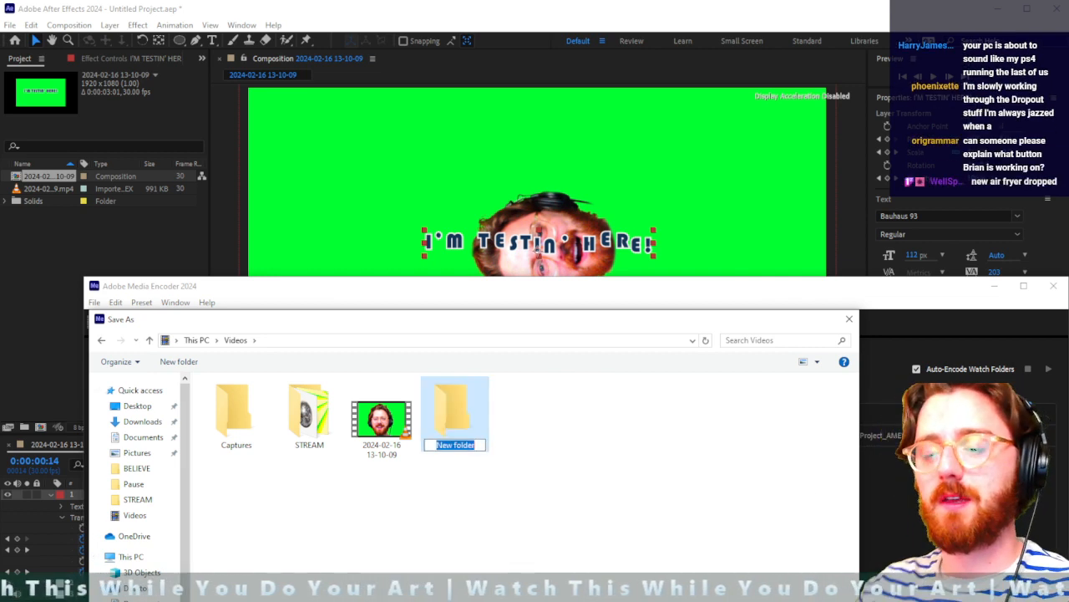
type("BUTTONS")
key("Return")
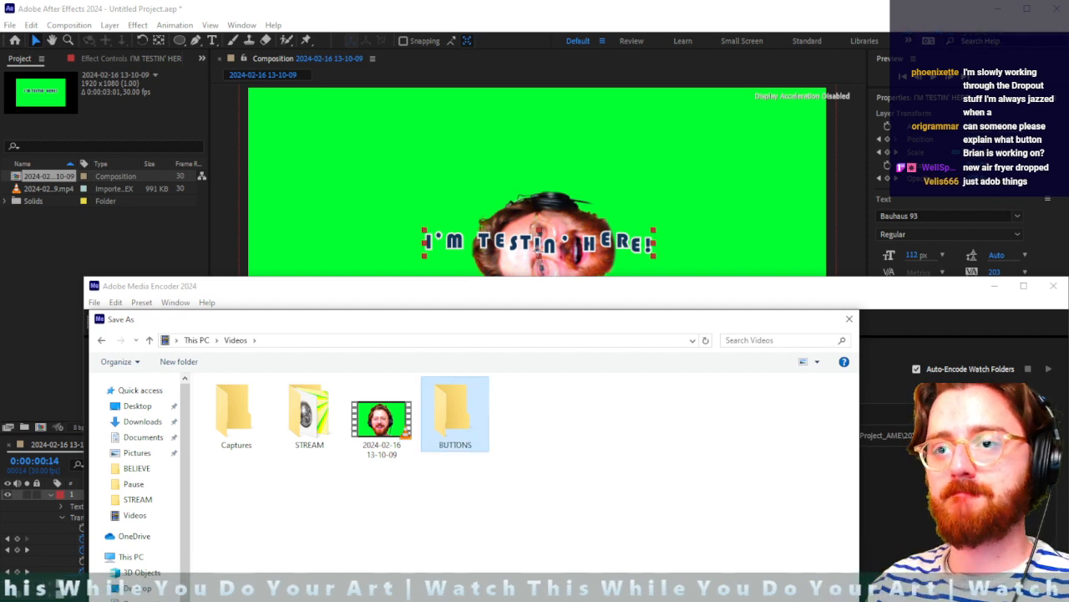
Step: Save the output file as TESTIN in the BUTTONS folder and start encoding the queue
double_click(466, 425)
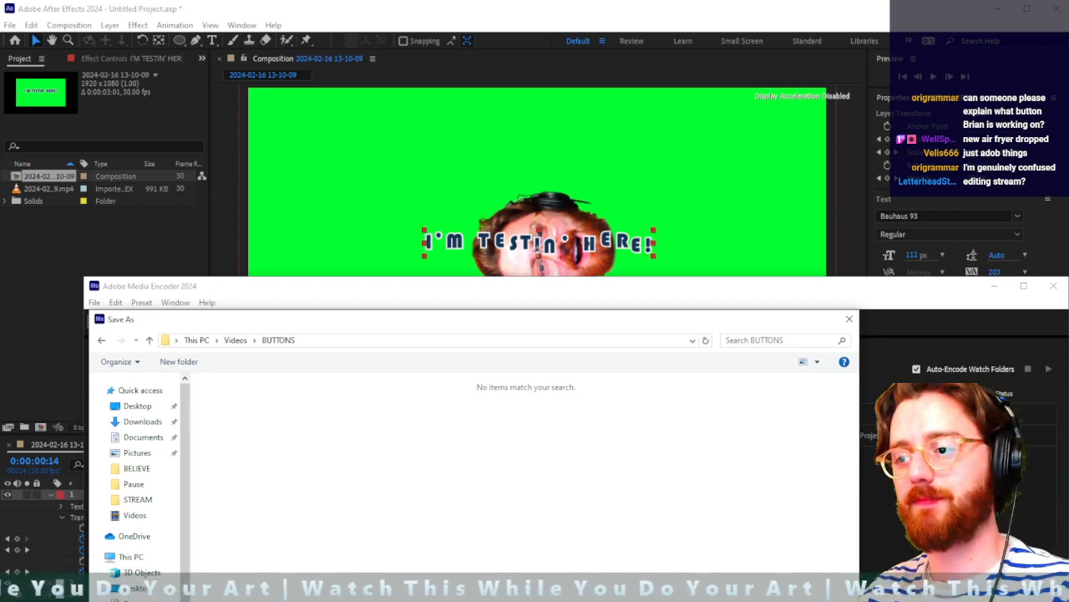
key("Return")
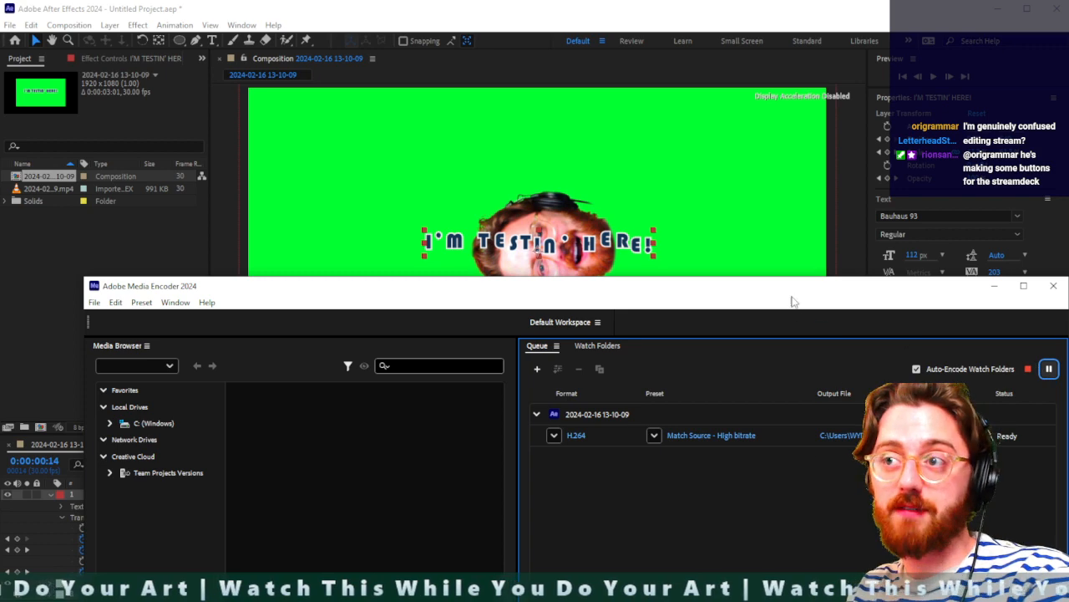
left_click_drag(793, 301, 721, 6)
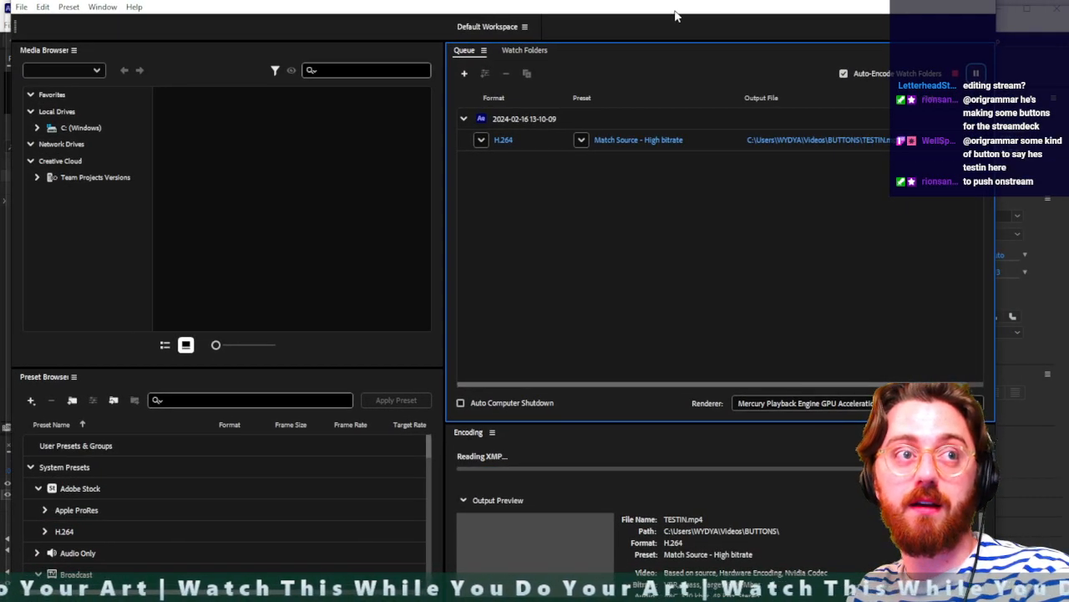
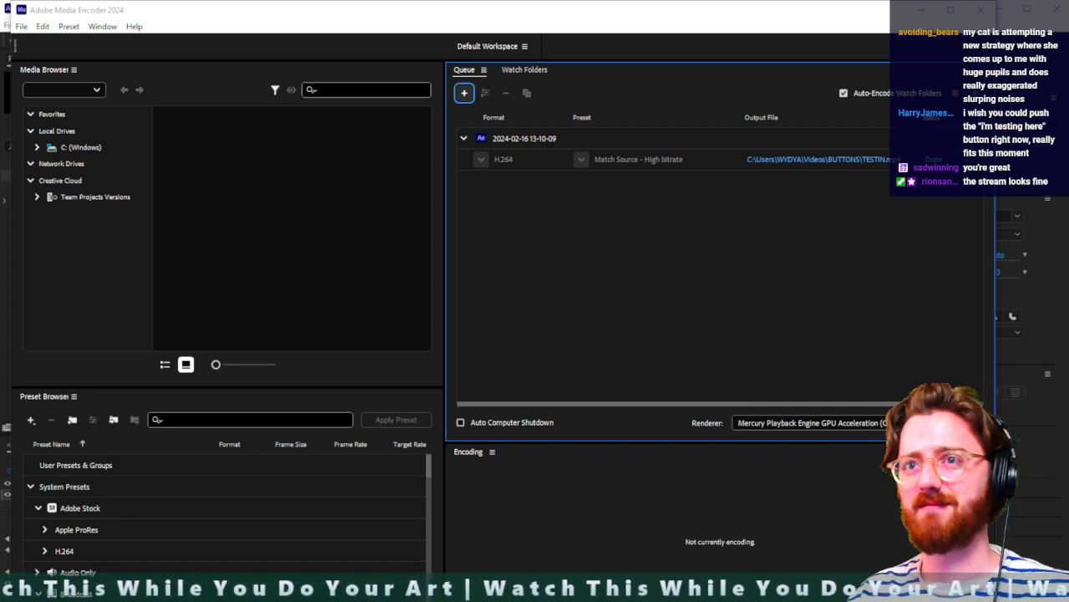
Step: Return to After Effects and save the project as buttons project in the BUTTONS folder in Videos
left_click(1041, 68)
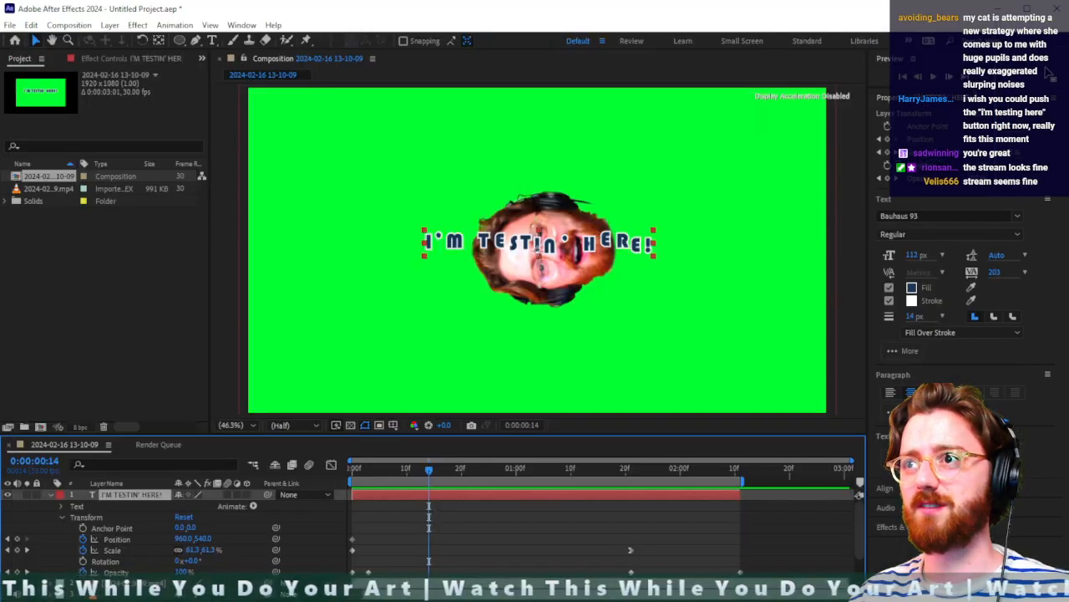
left_click_drag(644, 20, 952, 159)
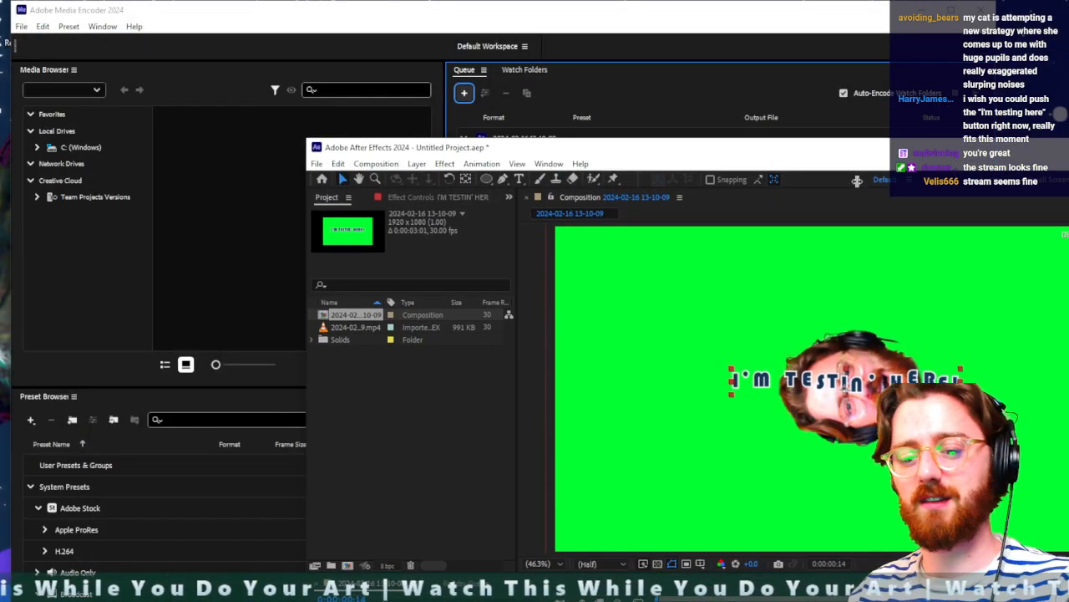
key("ctrl+s")
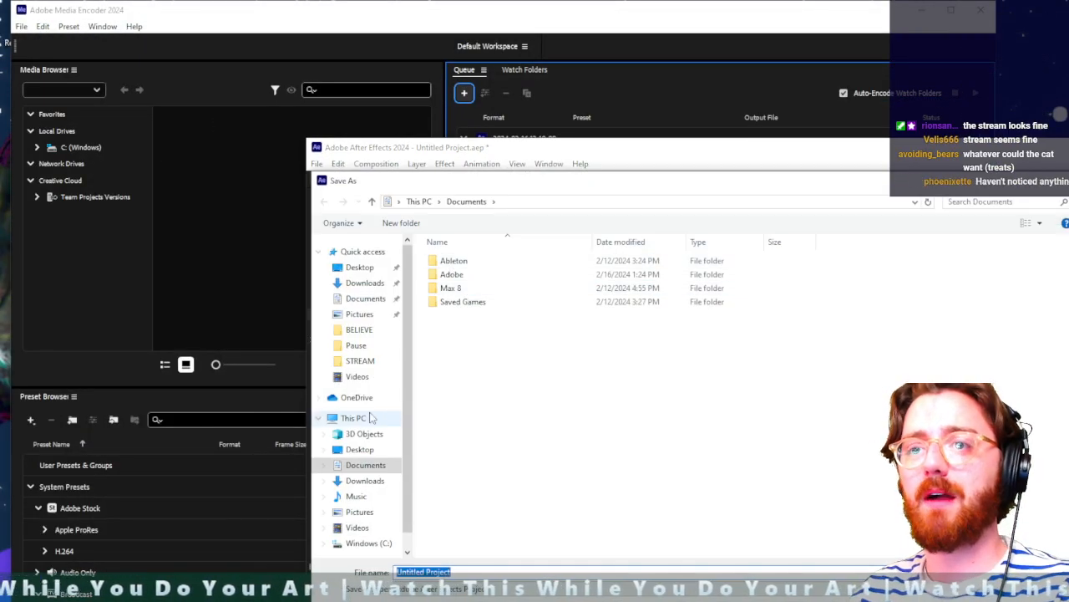
left_click(351, 528)
double_click(460, 276)
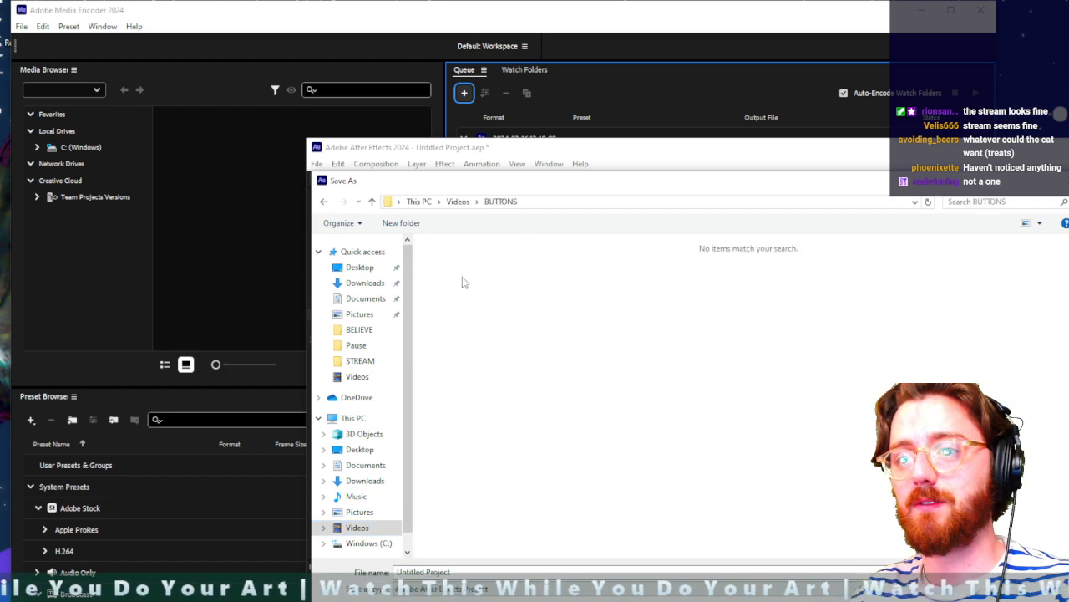
type("buttons")
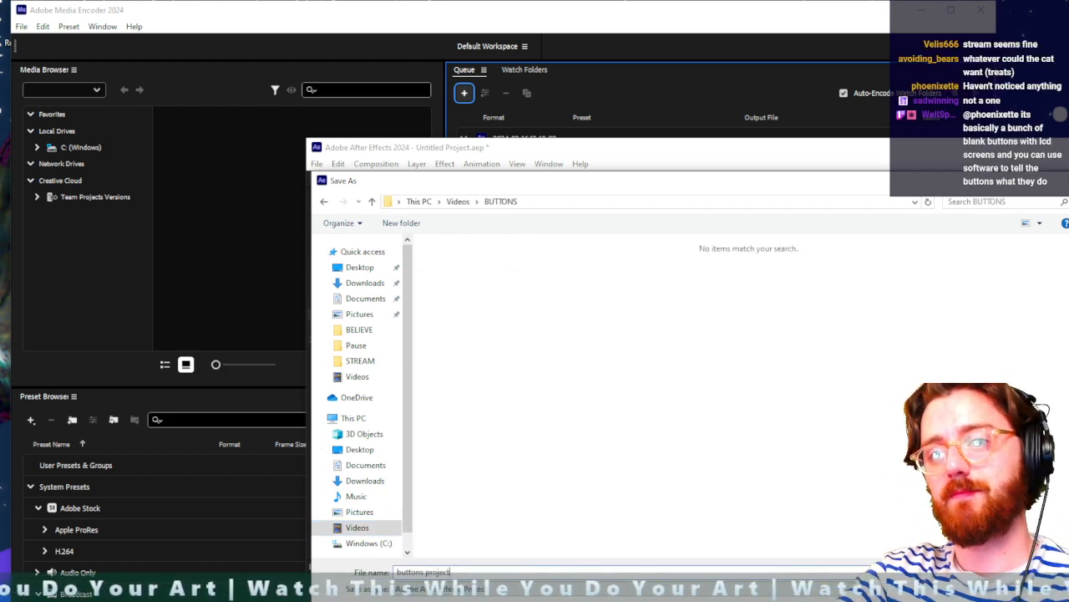
key("Return")
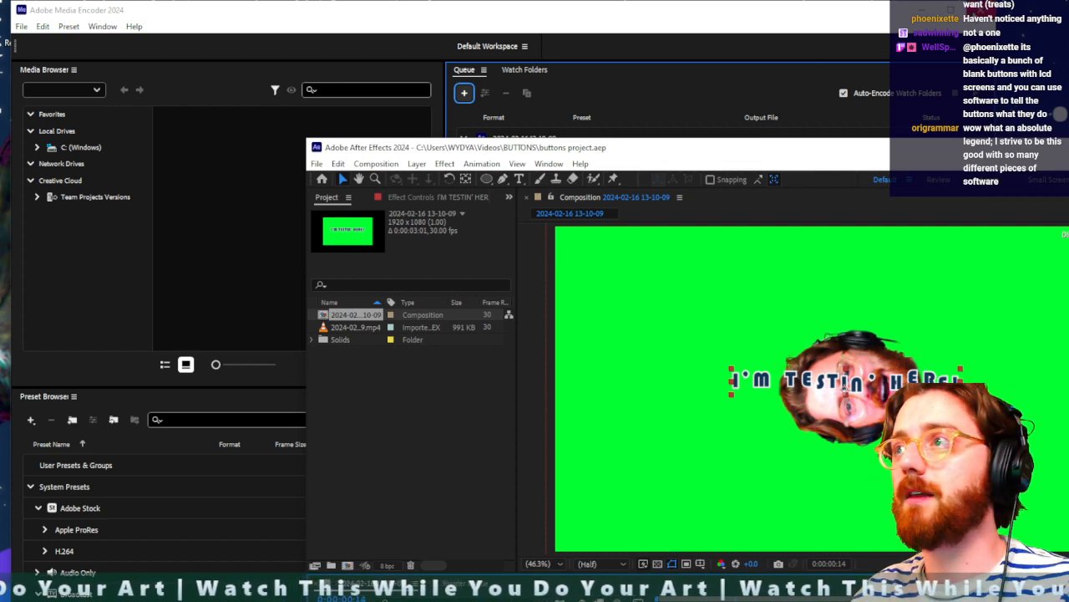
Step: Close Media Encoder, switch to the Stream Deck app and look through its available actions
left_click(982, 13)
left_click(459, 134)
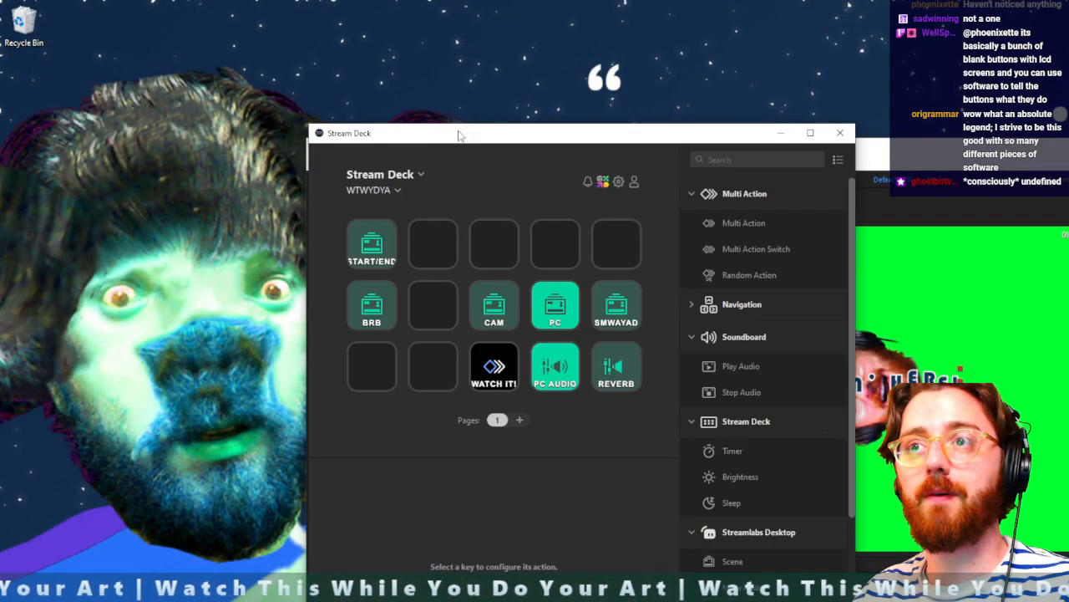
left_click_drag(480, 151, 458, 122)
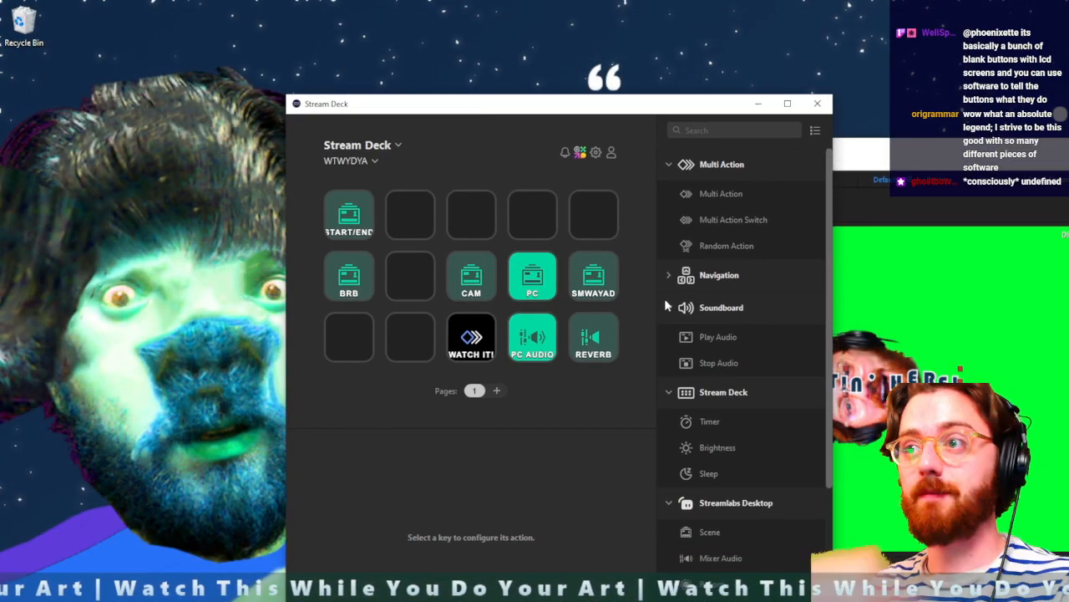
scroll(720, 335, "down", 1)
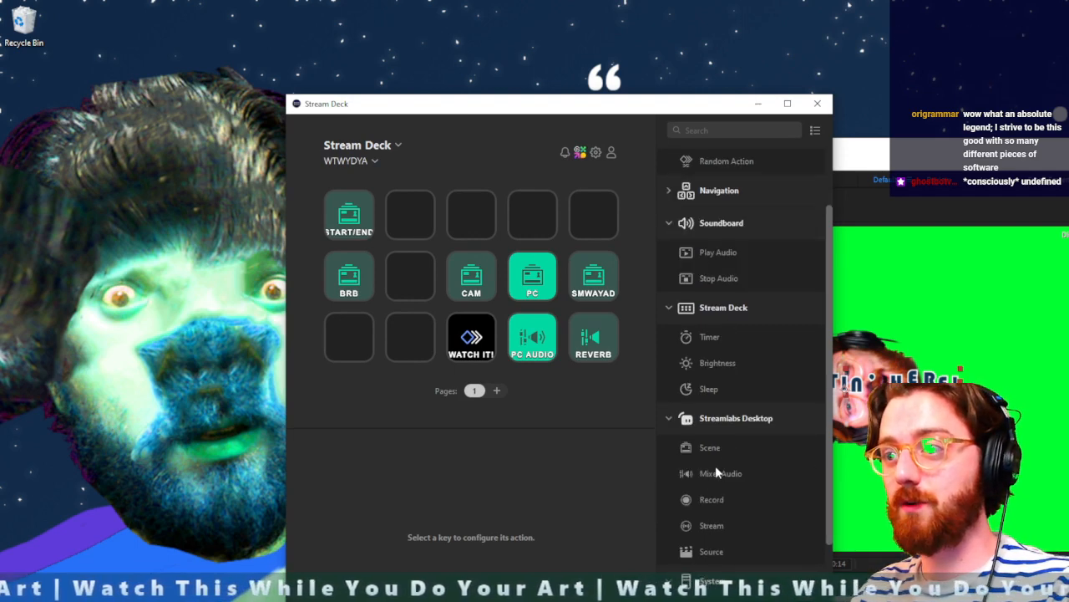
scroll(727, 476, "down", 1)
scroll(729, 455, "up", 2)
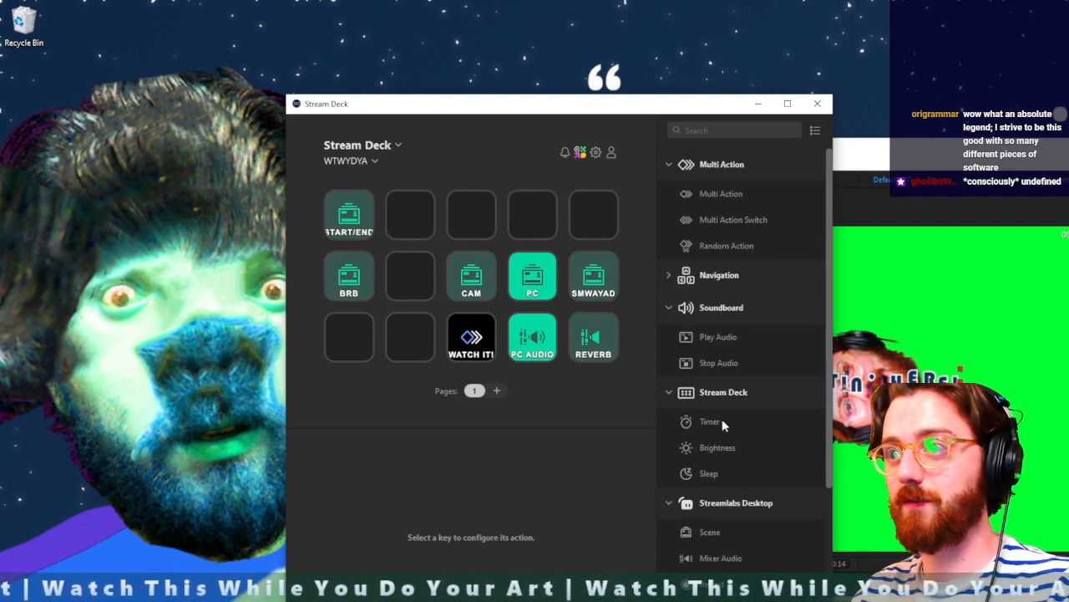
Step: Place a Create Folder action titled BUTTONS on the last key of the first row and open that folder
left_click(671, 277)
left_click_drag(751, 304, 594, 219)
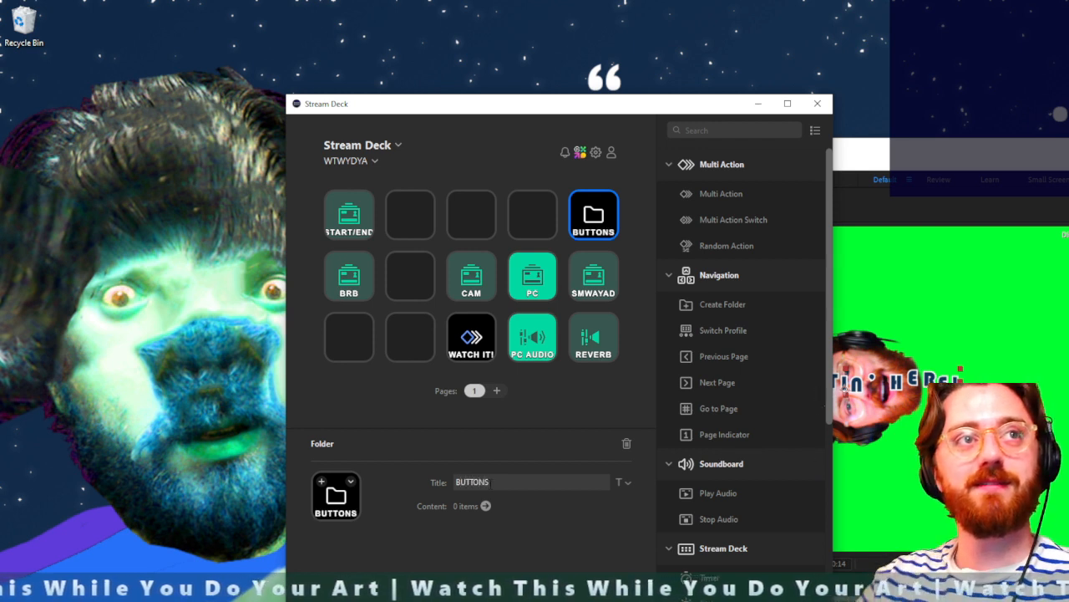
left_click(632, 195)
double_click(607, 212)
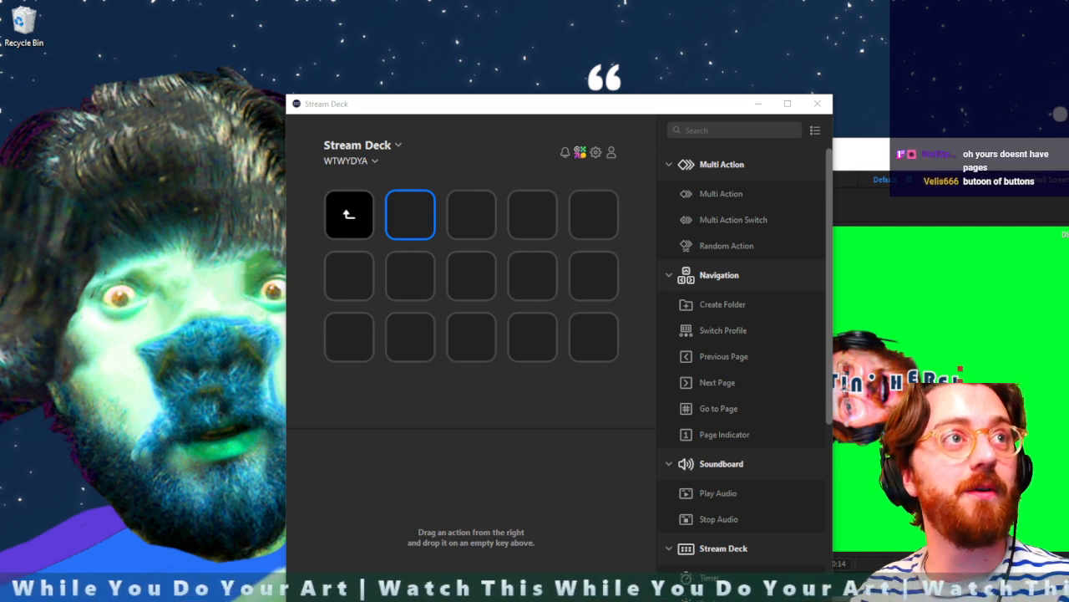
Step: Switch to Streamlabs Desktop, enlarge its window, and add a new Media File source named TESTIN to the PC SCREEN scene
left_click_drag(0, 77, 372, 14)
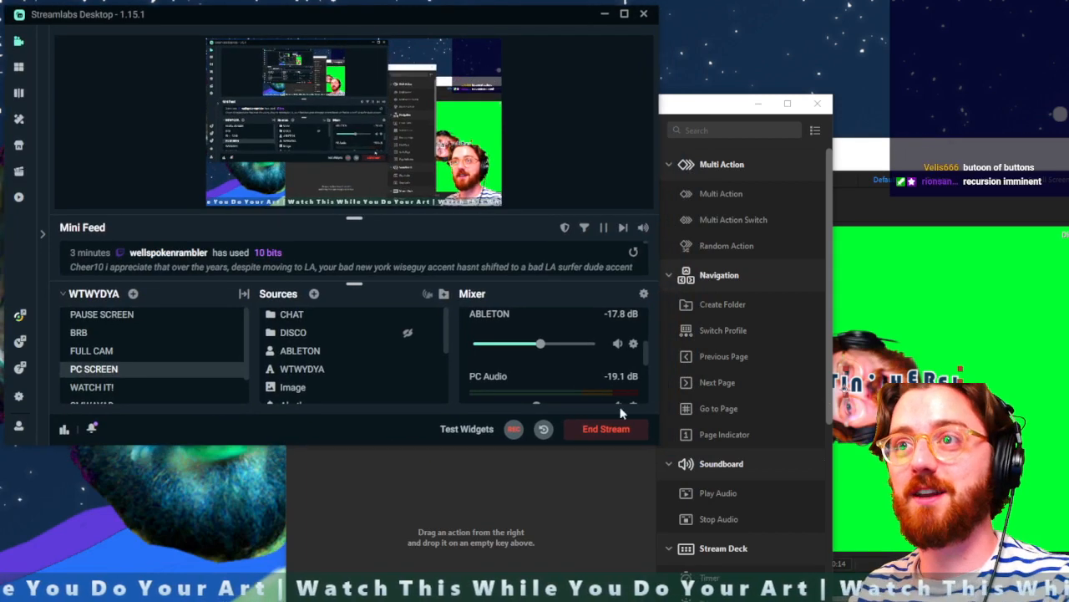
left_click_drag(728, 500, 883, 592)
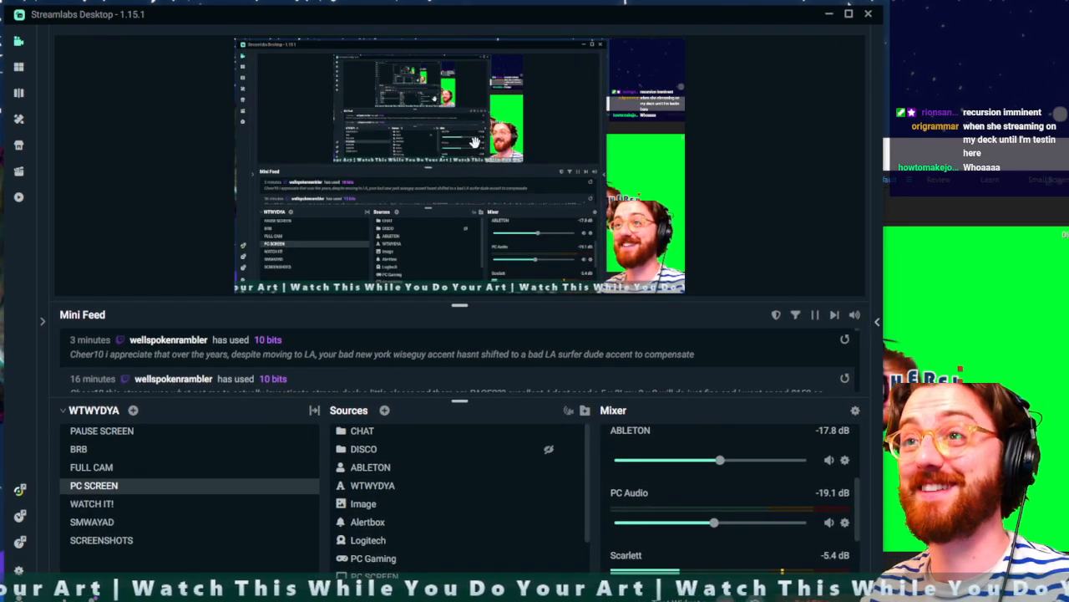
left_click(385, 412)
left_click_drag(0, 61, 808, 65)
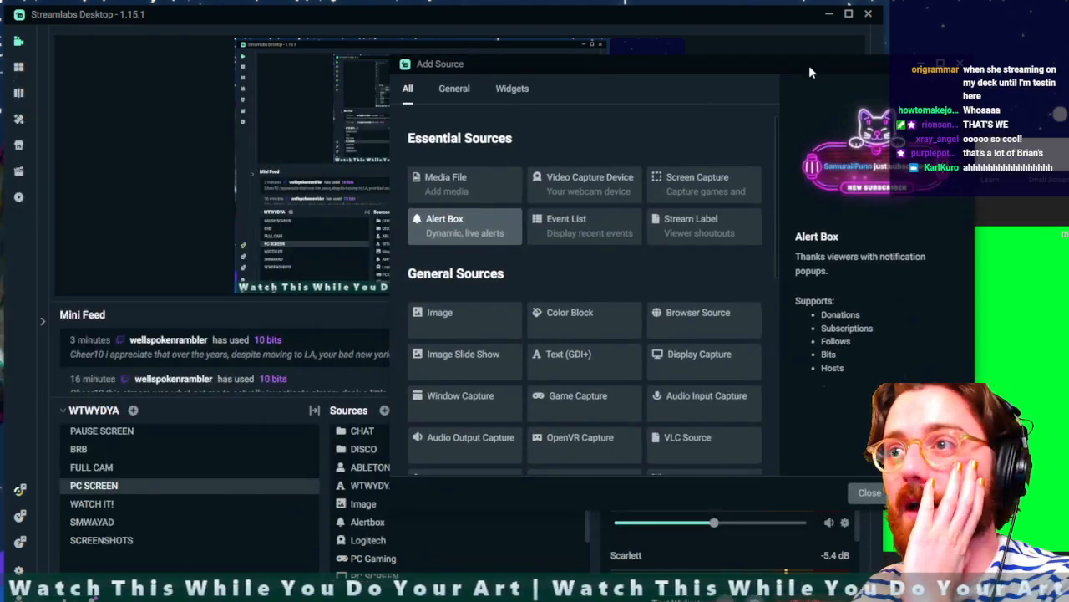
left_click(439, 181)
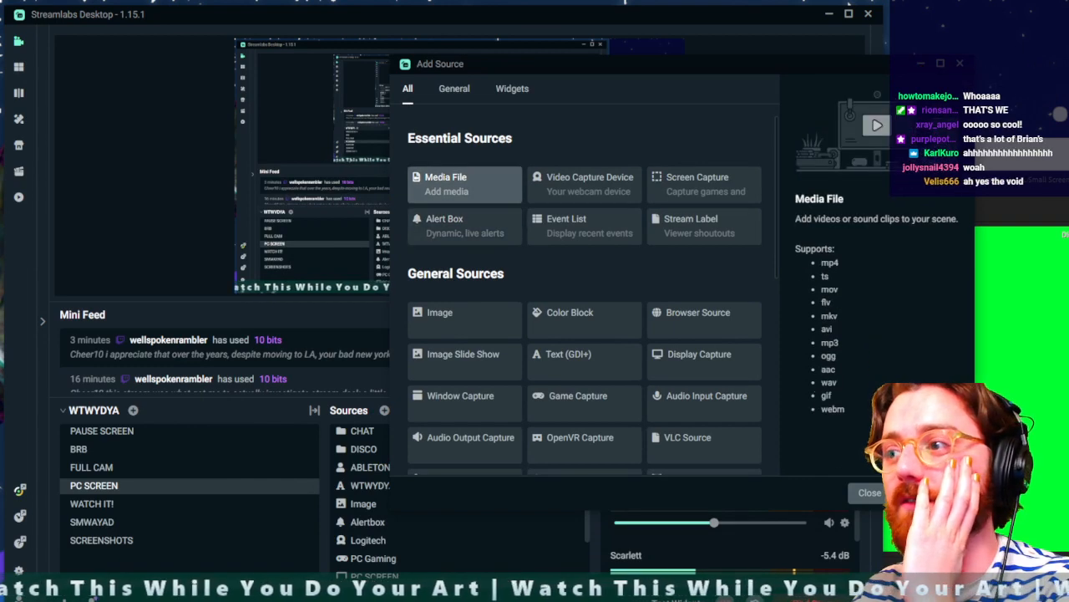
left_click(932, 493)
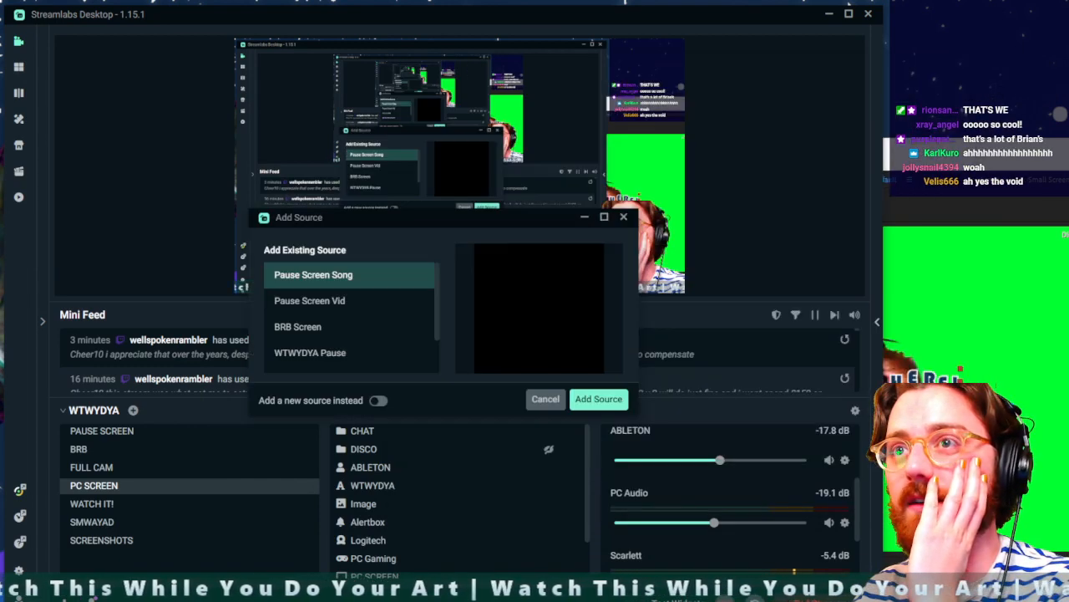
left_click(378, 401)
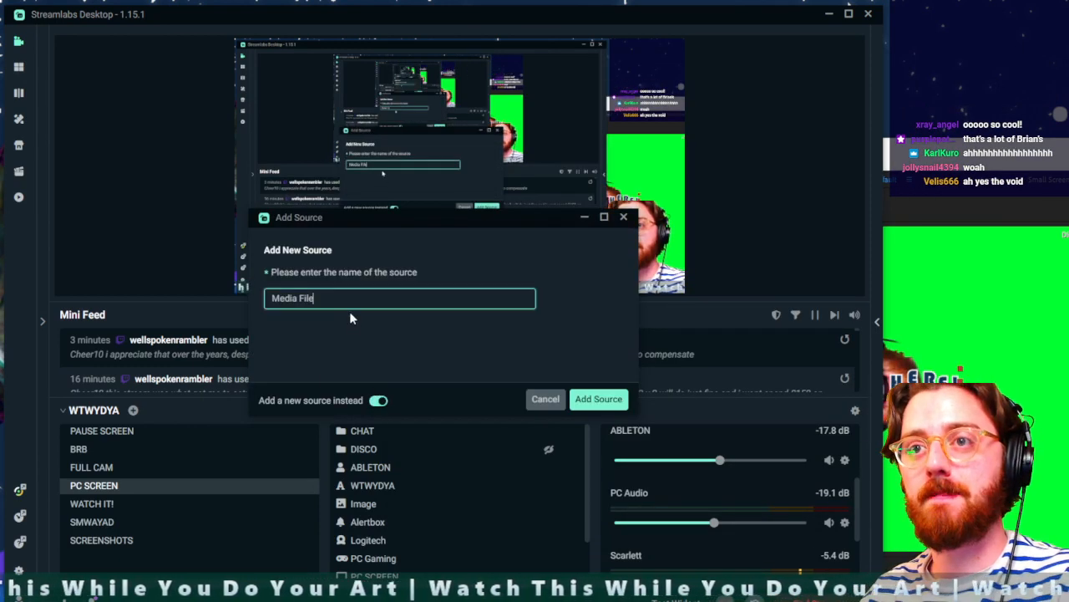
type("TESTIN")
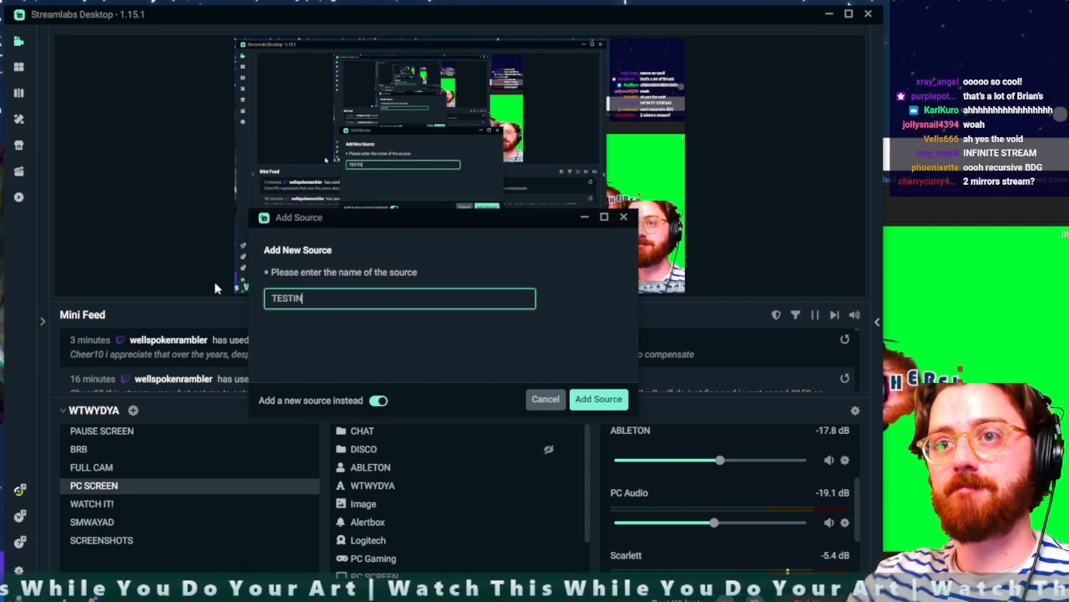
left_click(598, 400)
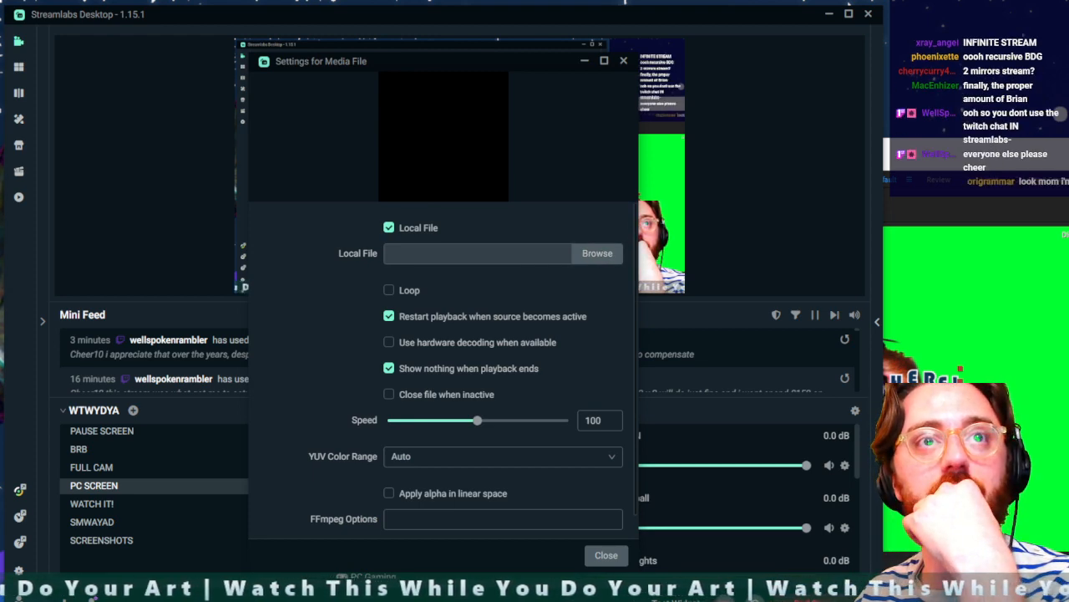
Step: Load the TESTIN video from the BUTTONS folder as the source's local file and set the TESTIN mixer volume to -8.6 dB
left_click_drag(0, 97, 483, 90)
double_click(334, 177)
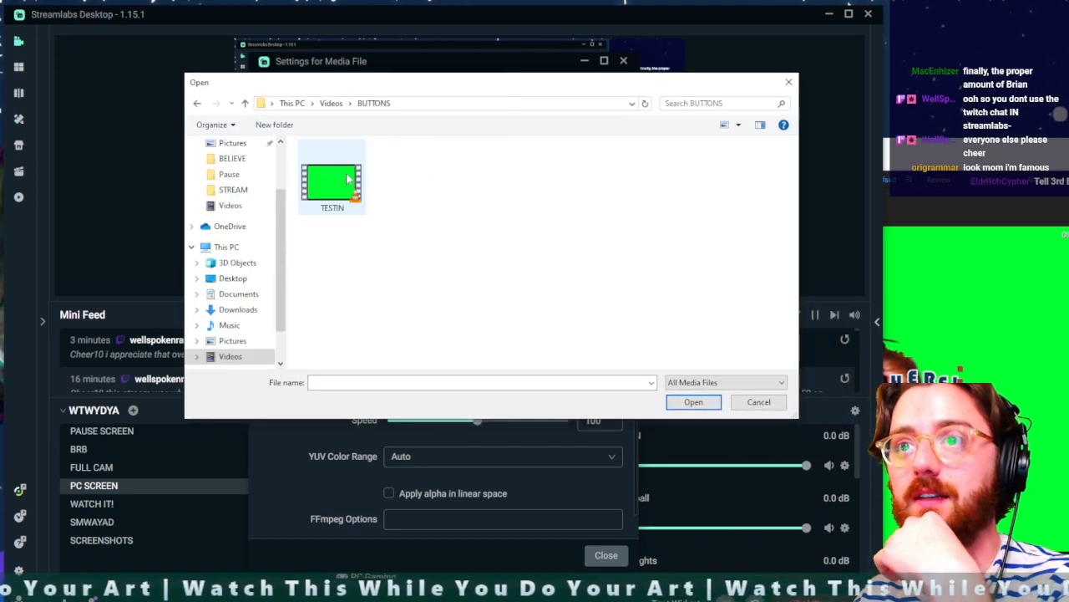
left_click(679, 401)
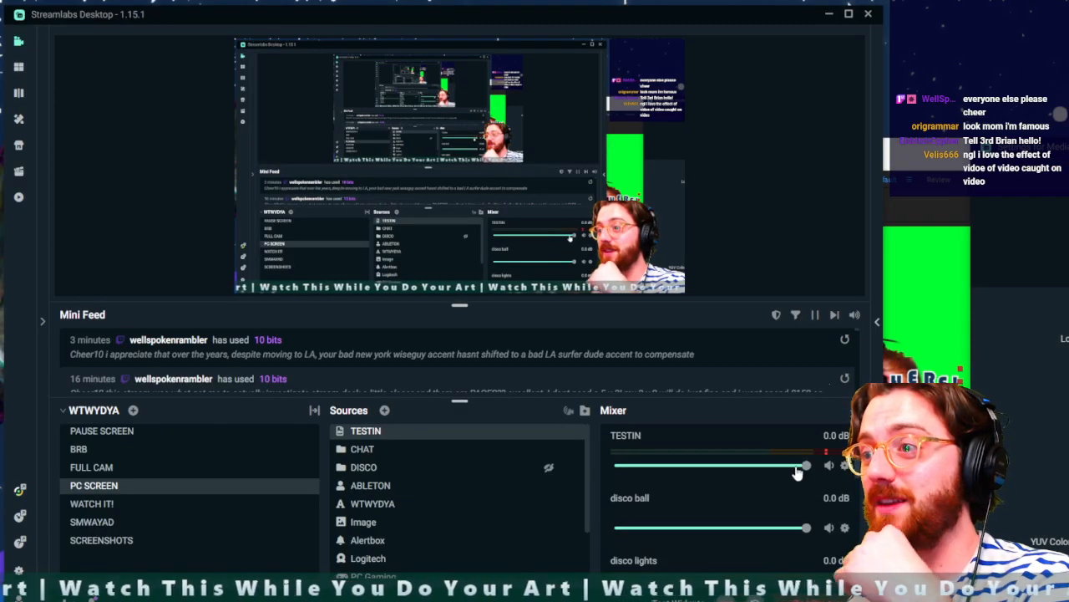
left_click_drag(804, 471, 793, 473)
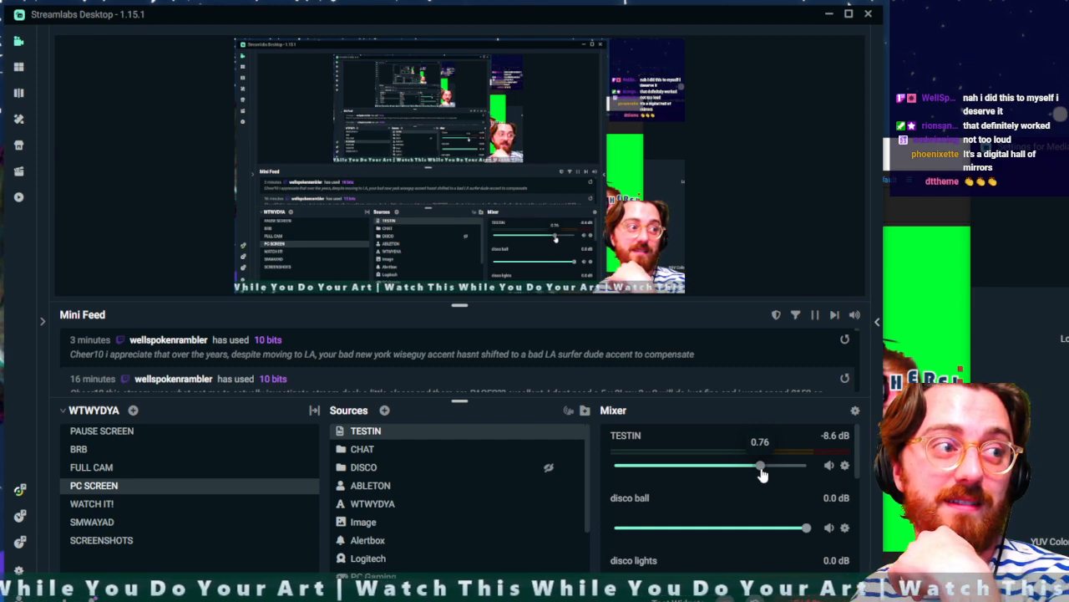
Step: Add a Color Key filter to the TESTIN source and set its key color type to Custom Color
right_click(425, 426)
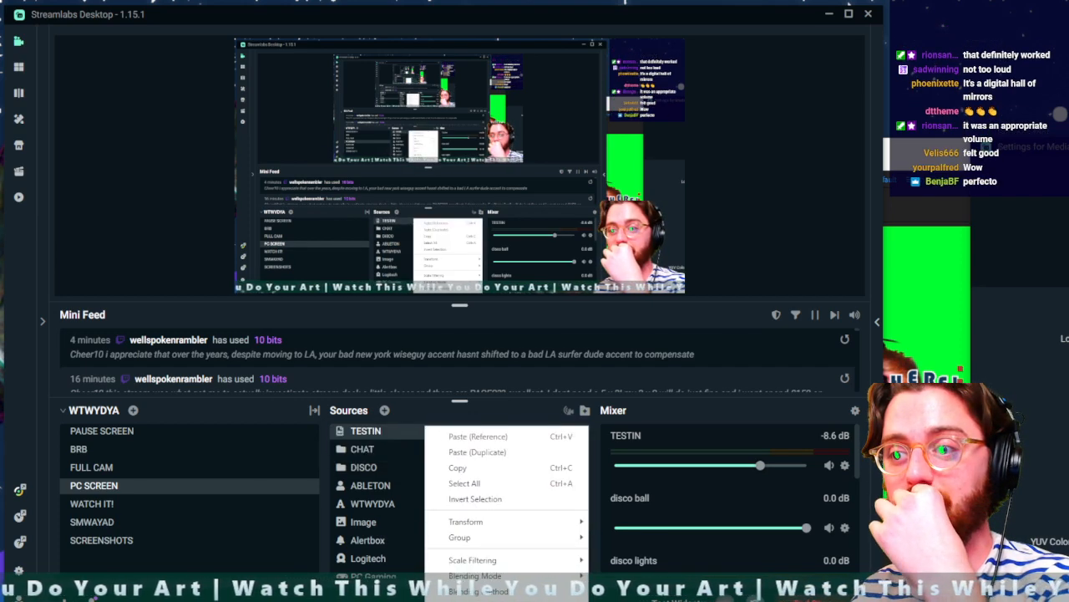
left_click(465, 599)
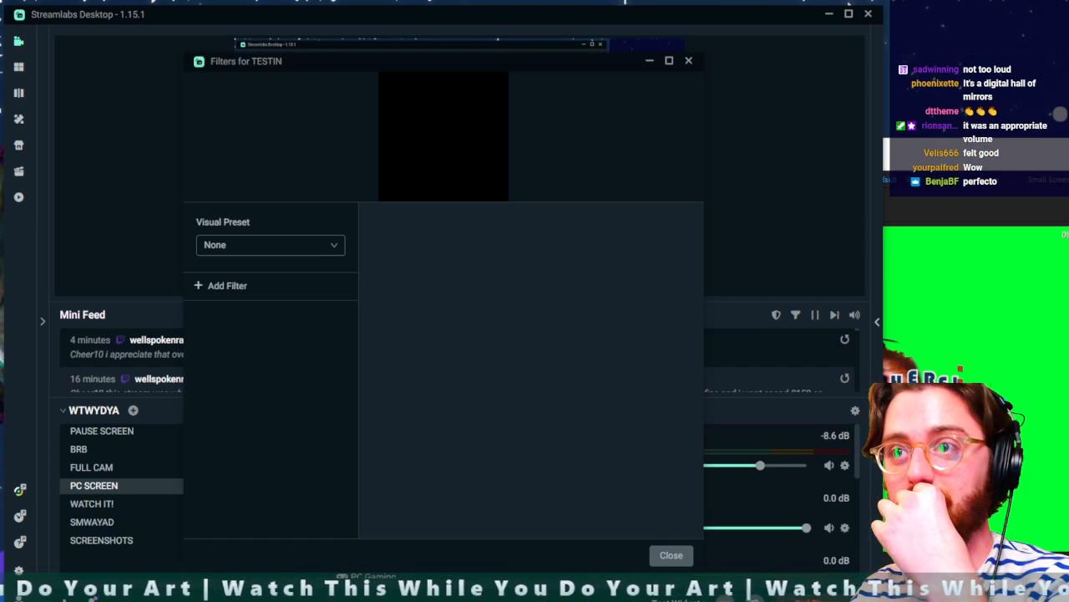
left_click(282, 249)
left_click(315, 301)
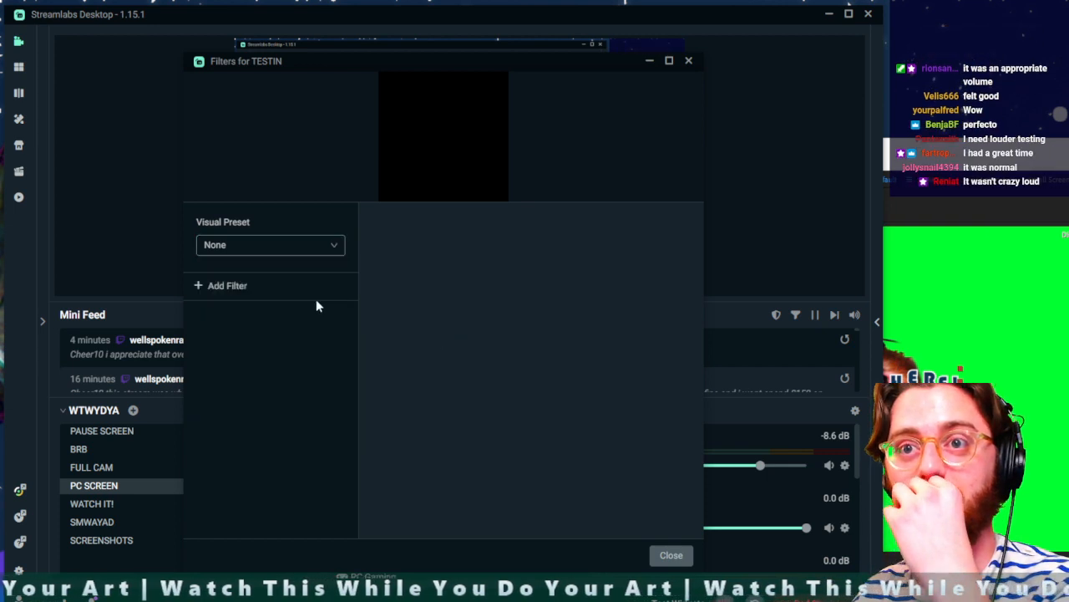
left_click(237, 288)
left_click(541, 171)
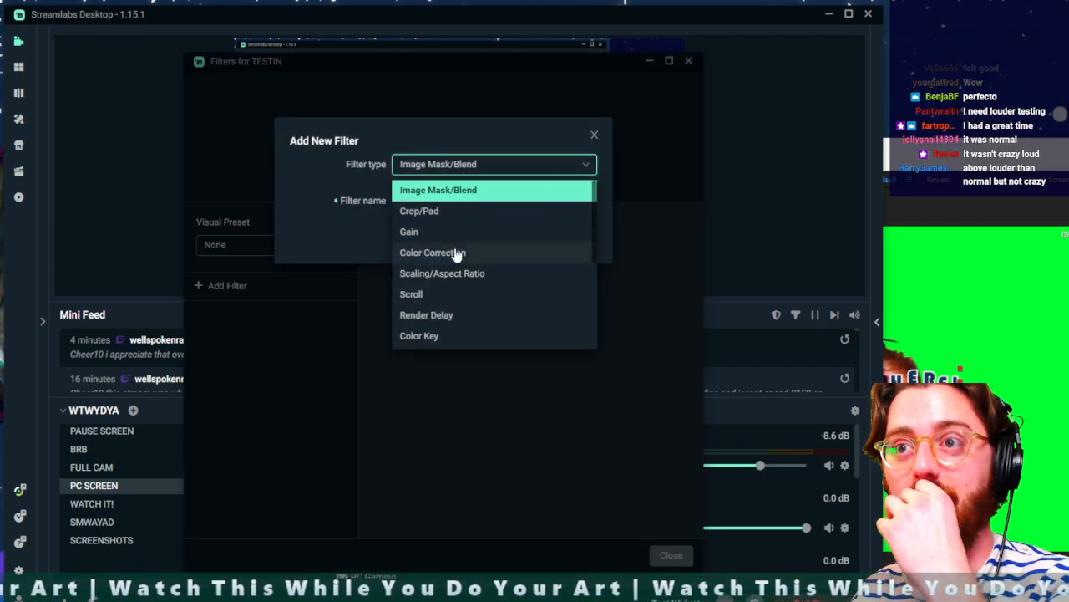
left_click(431, 333)
left_click(577, 238)
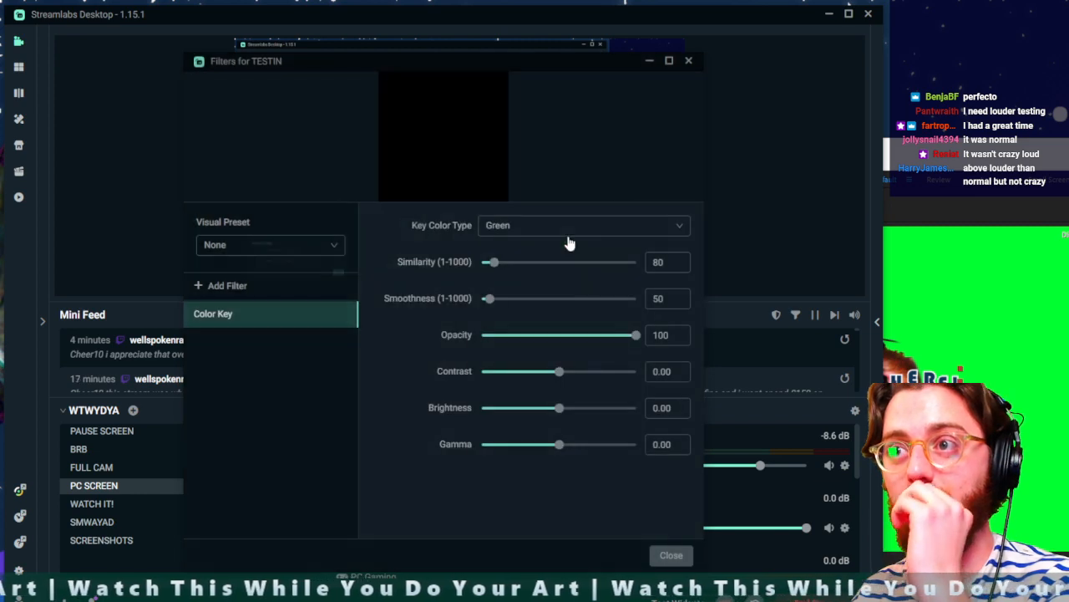
left_click(659, 234)
left_click(577, 334)
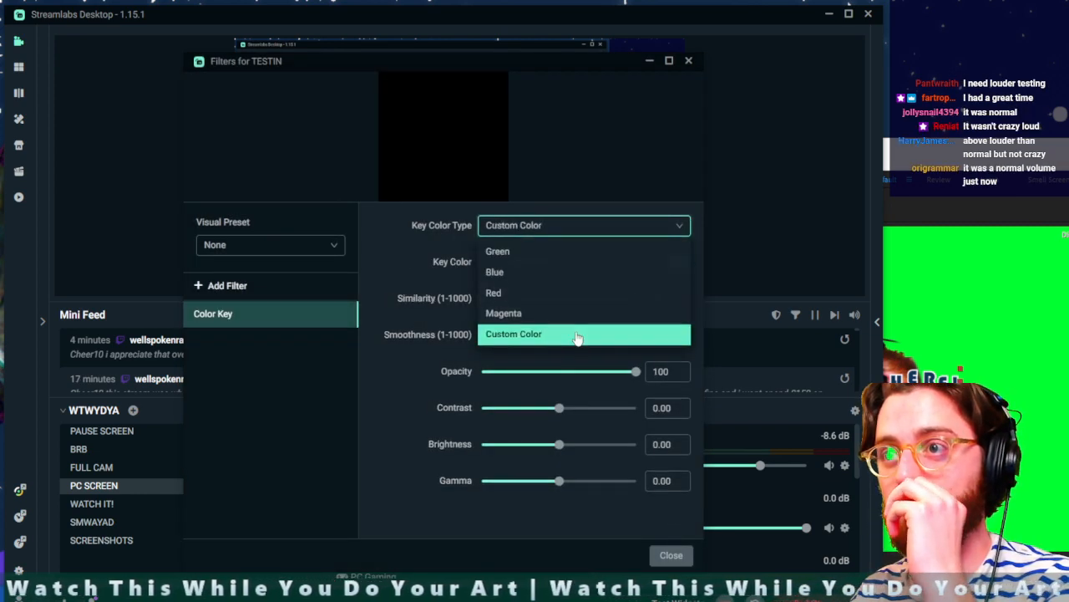
Step: Switch to After Effects and sample the green background's hex code in the text fill color picker without applying it
left_click(946, 305)
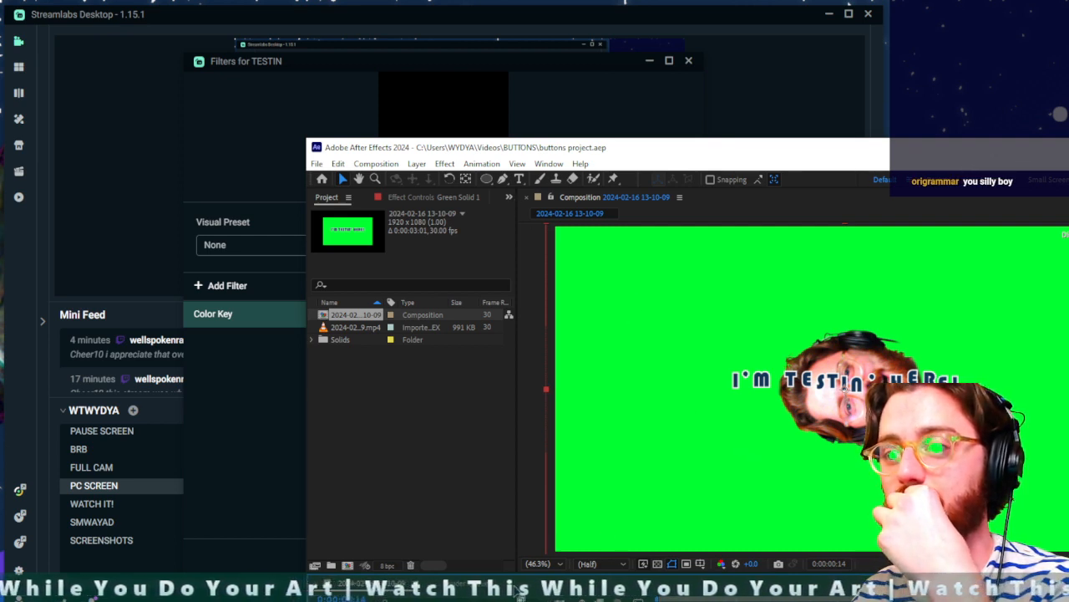
left_click(1040, 397)
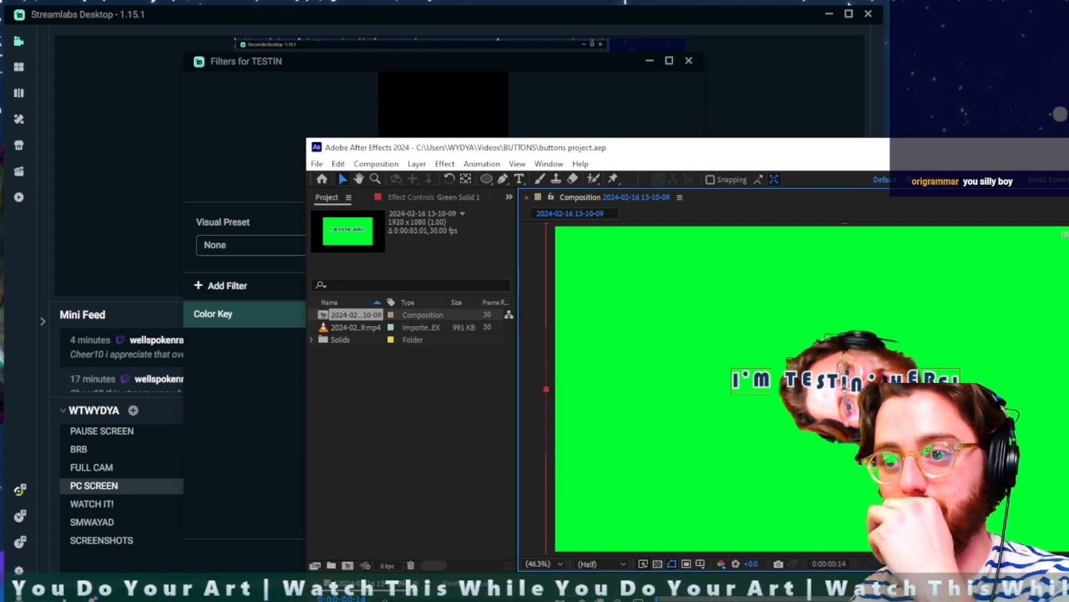
double_click(885, 384)
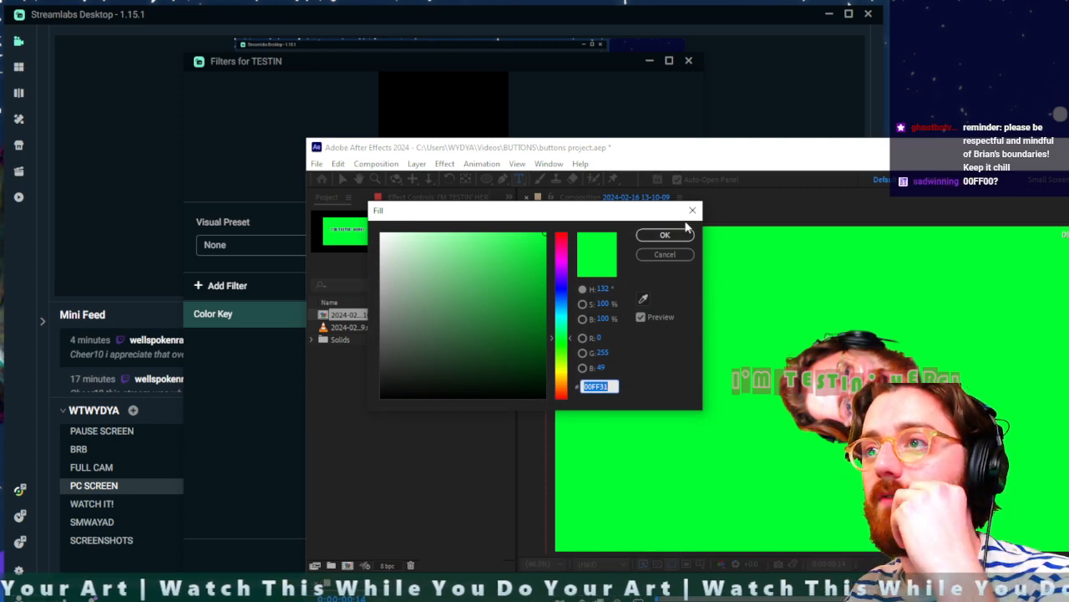
left_click(692, 211)
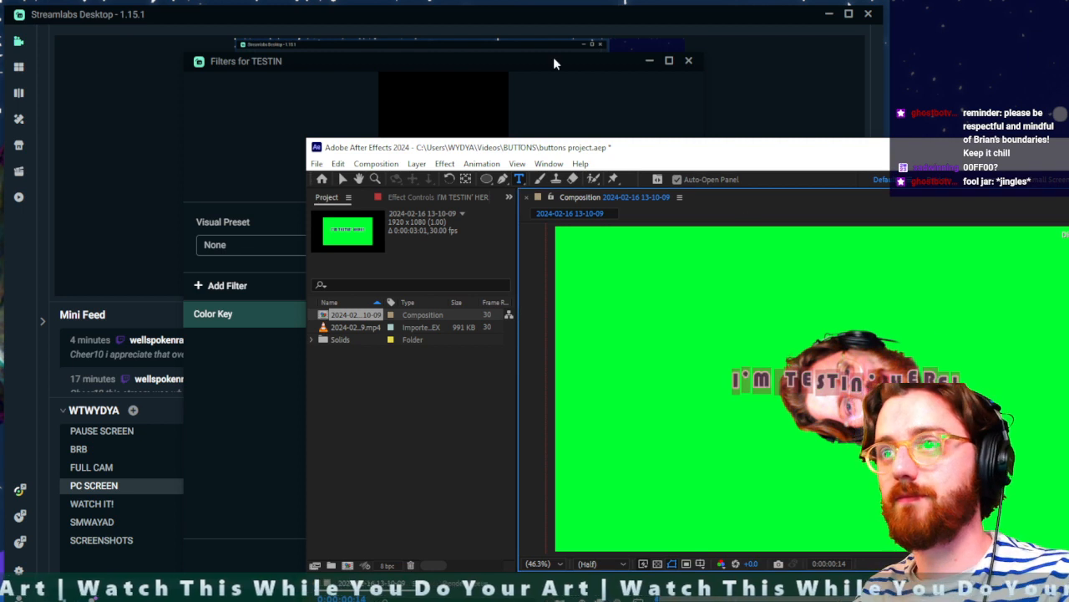
Step: Return to the TESTIN filters in Streamlabs Desktop and try to set the Color Key filter's custom key color to #00ff31
left_click(484, 87)
left_click(681, 263)
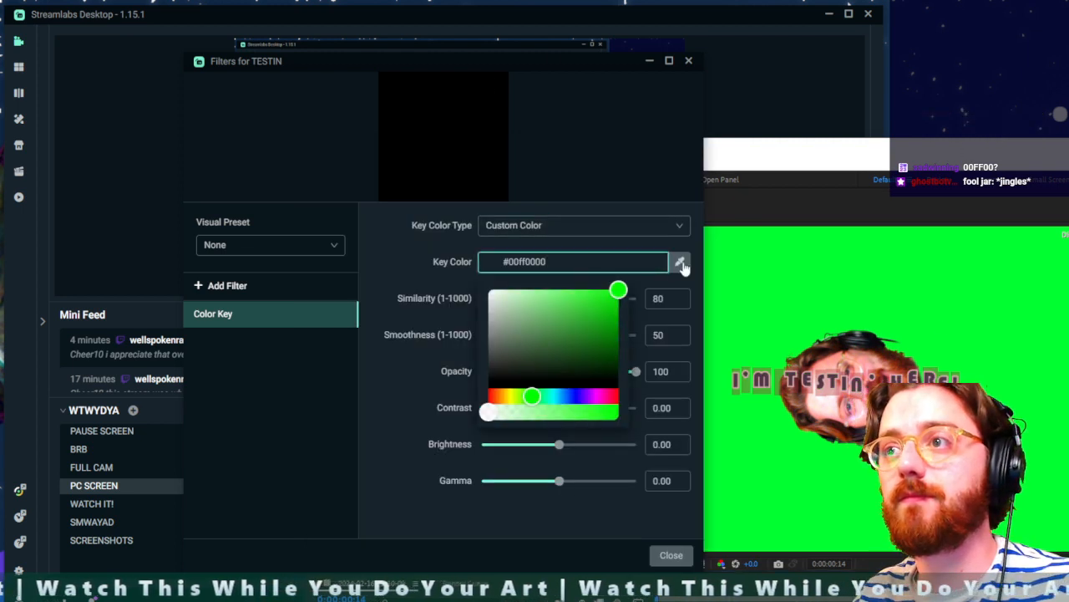
left_click(564, 262)
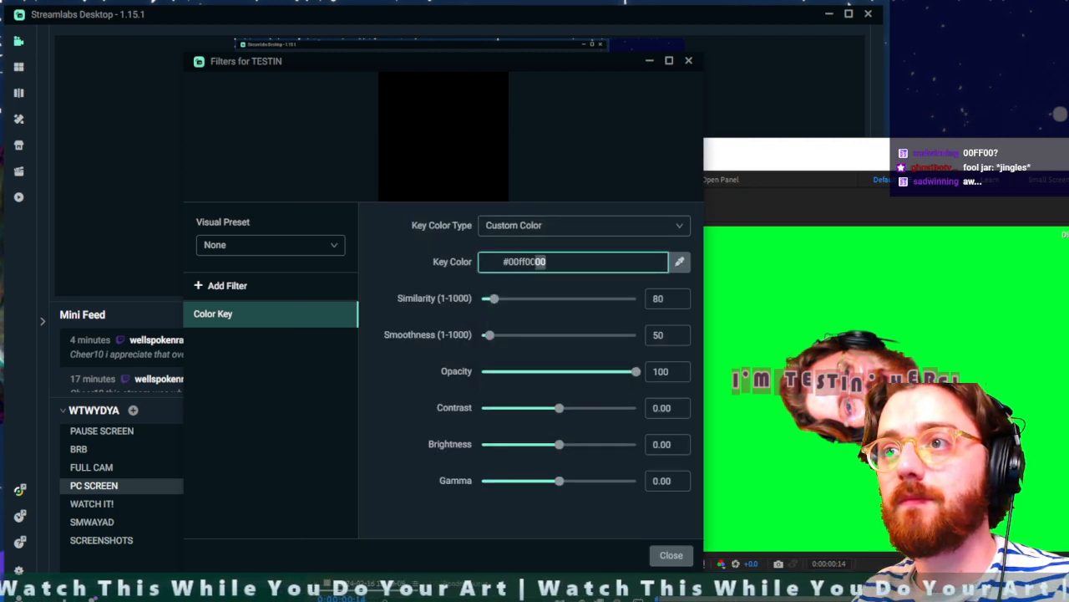
type("31")
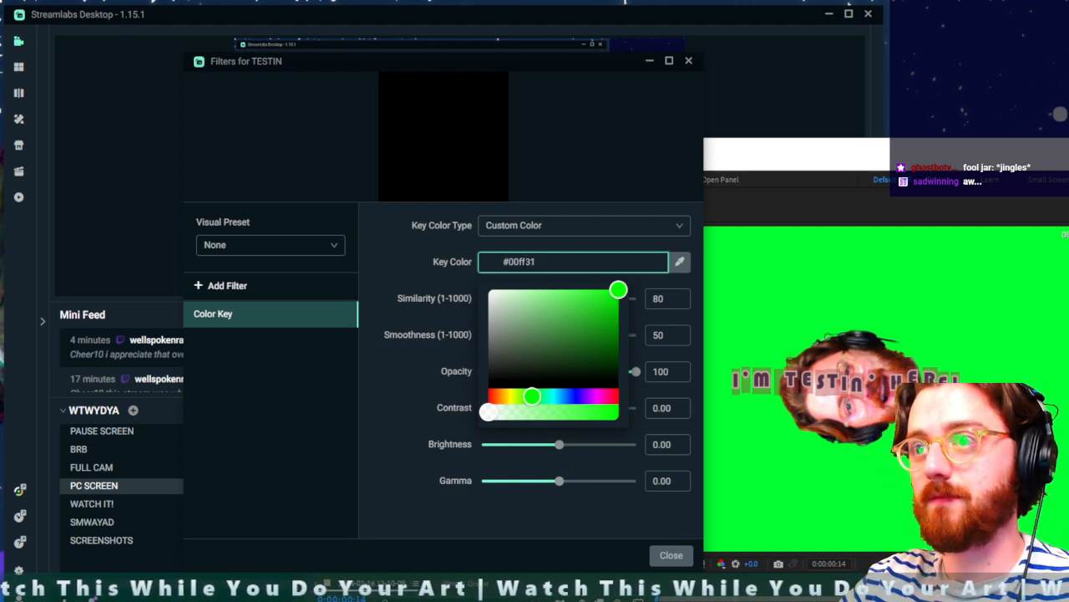
left_click(584, 246)
left_click(584, 263)
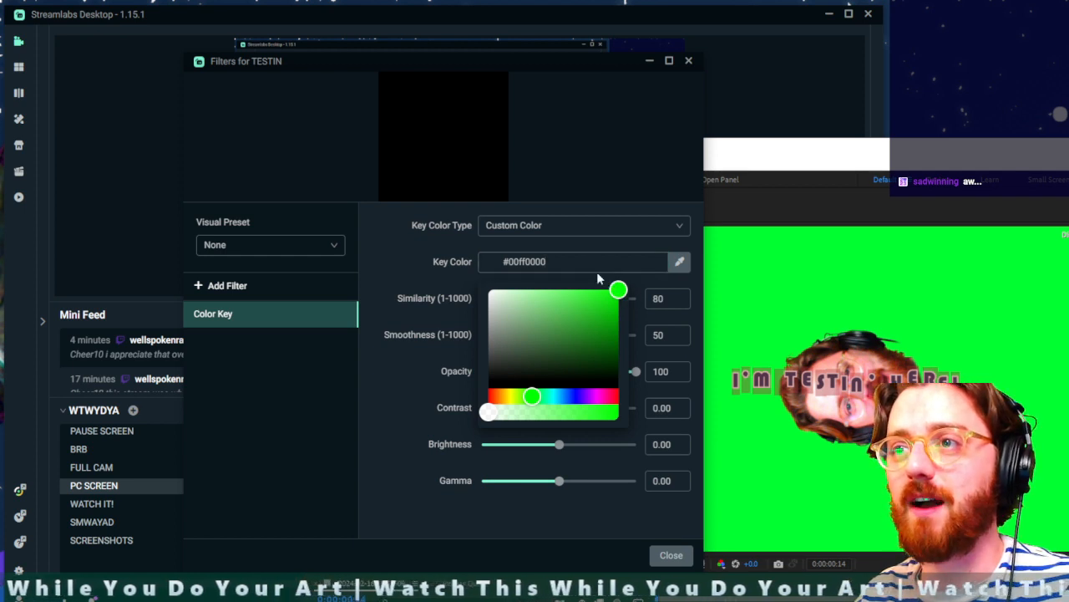
Step: Set the Color Key filter's key color type to Green, raise its similarity to about 210, and close the TESTIN filters
left_click(559, 235)
left_click(523, 249)
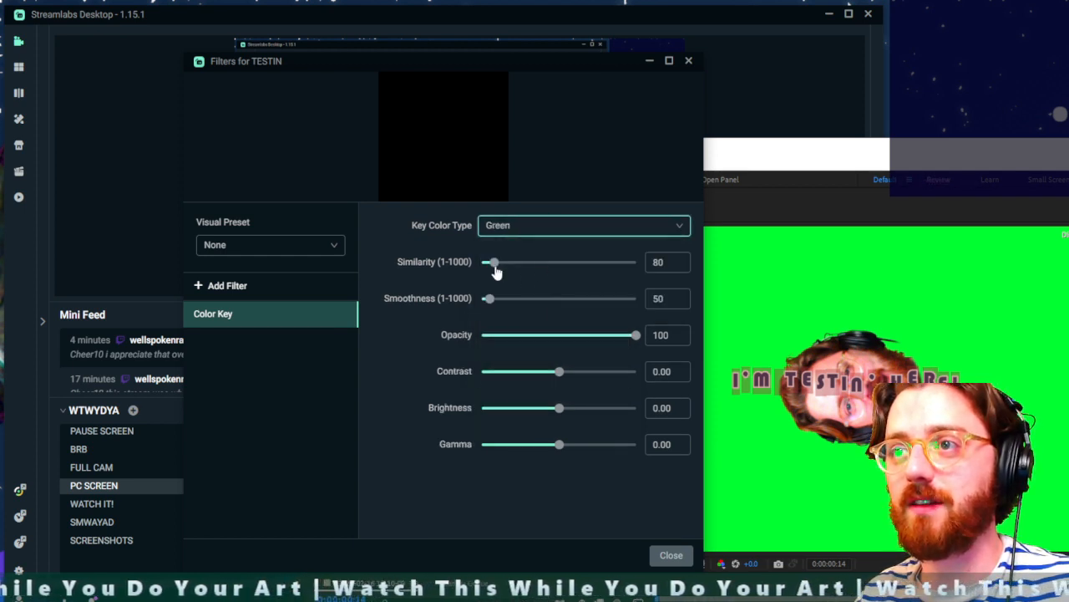
left_click_drag(495, 266, 503, 265)
left_click_drag(526, 66, 1068, 391)
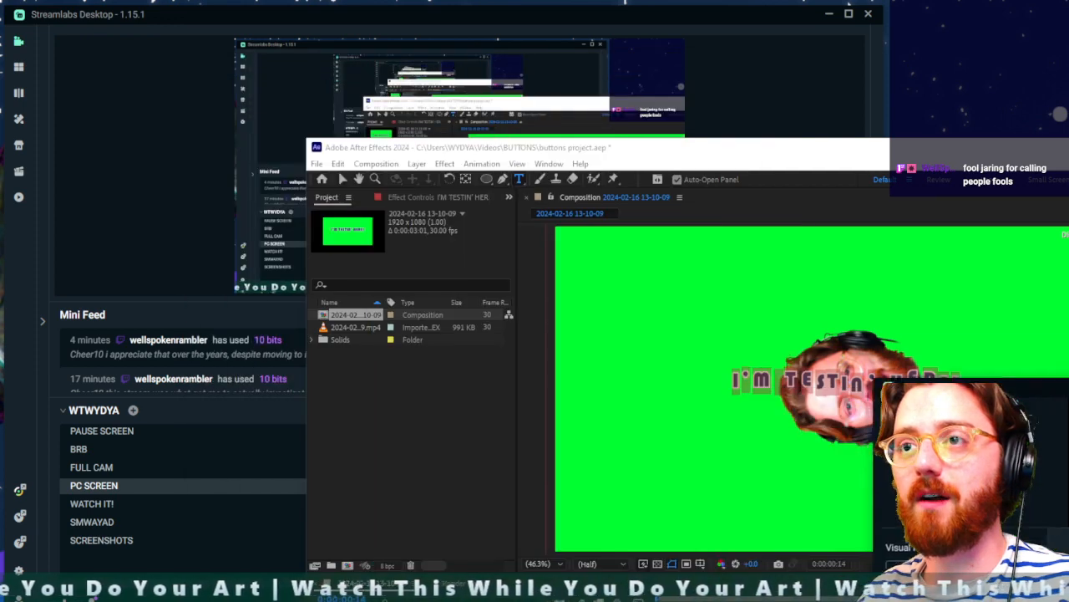
left_click_drag(1036, 318, 916, 275)
left_click(678, 11)
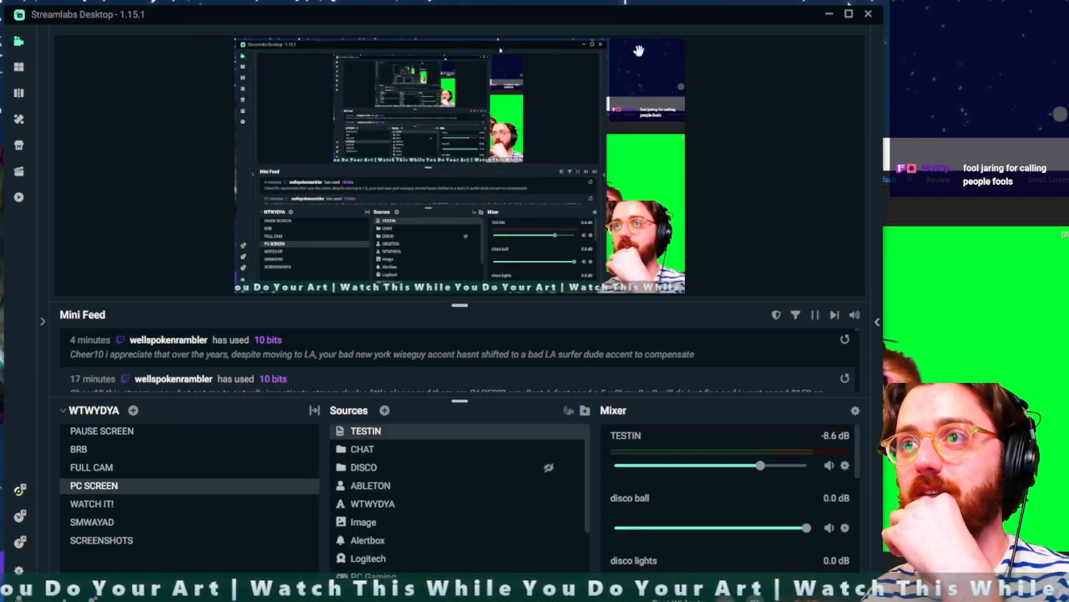
left_click(549, 432)
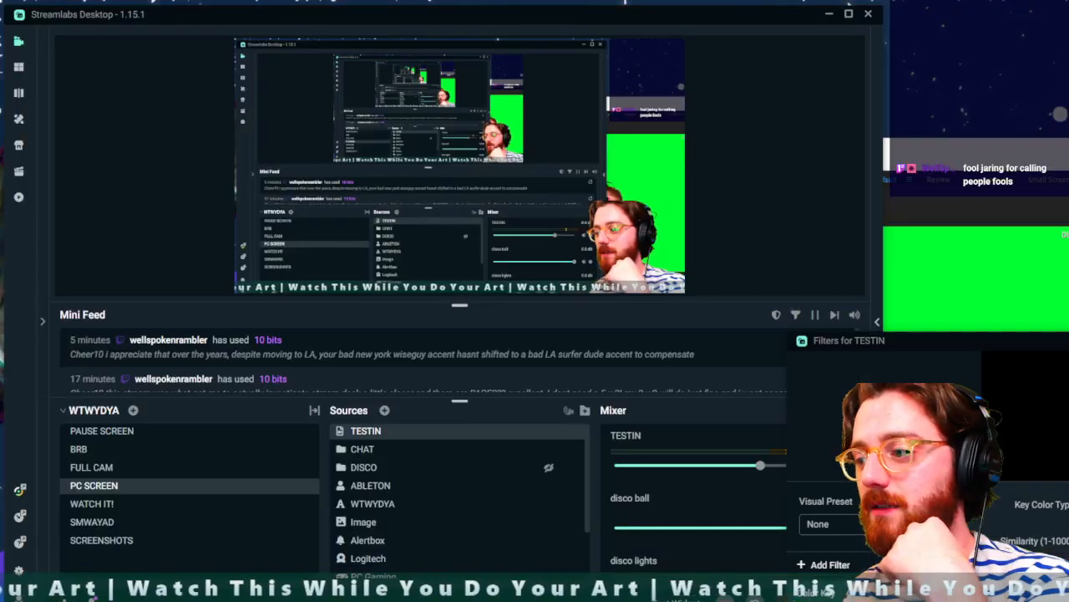
left_click_drag(1050, 347, 745, 217)
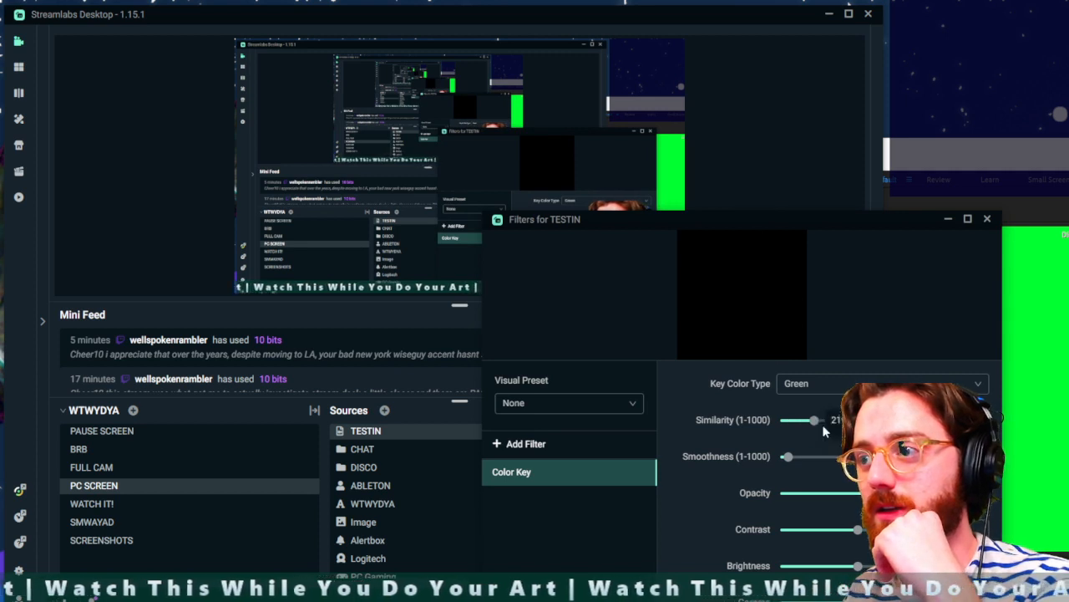
left_click(987, 219)
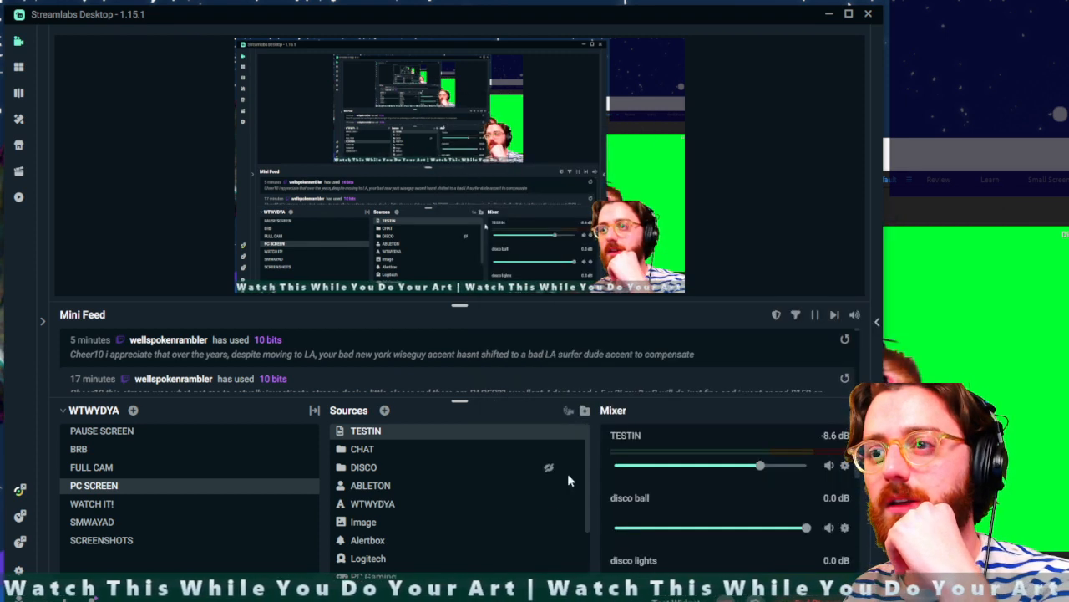
Step: Set the TESTIN source's audio monitoring to Monitor and Output, and toggle its visibility to play the keyed clip
mouse_move(552, 434)
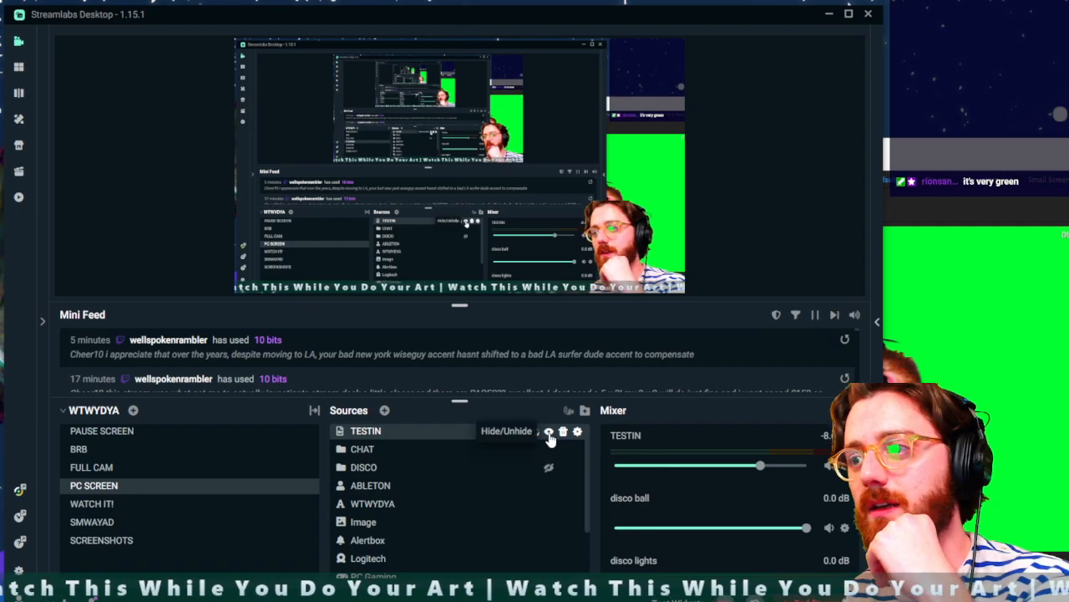
left_click(549, 431)
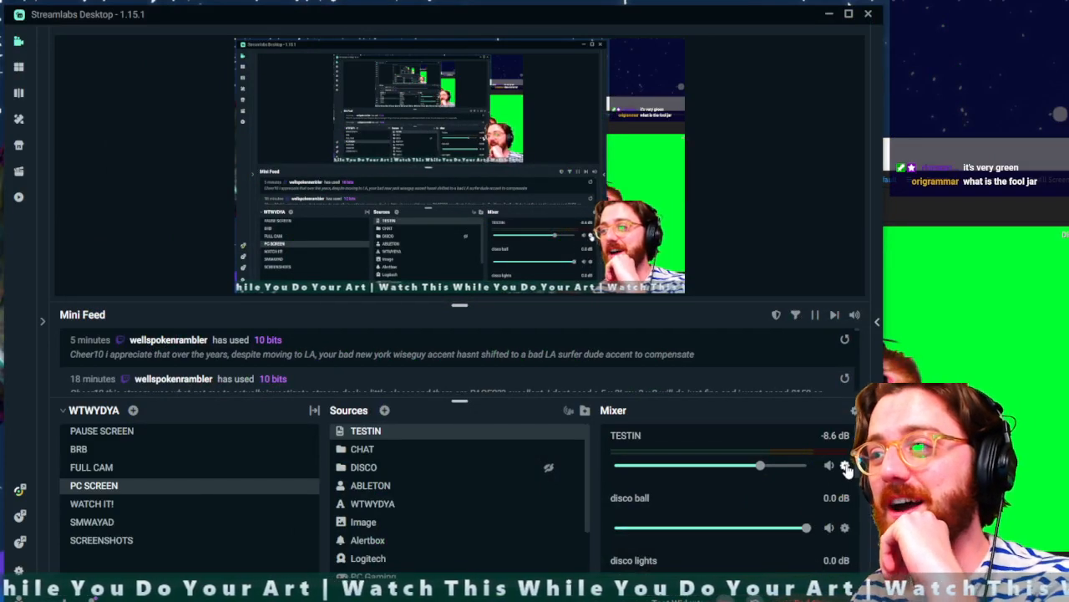
left_click(854, 410)
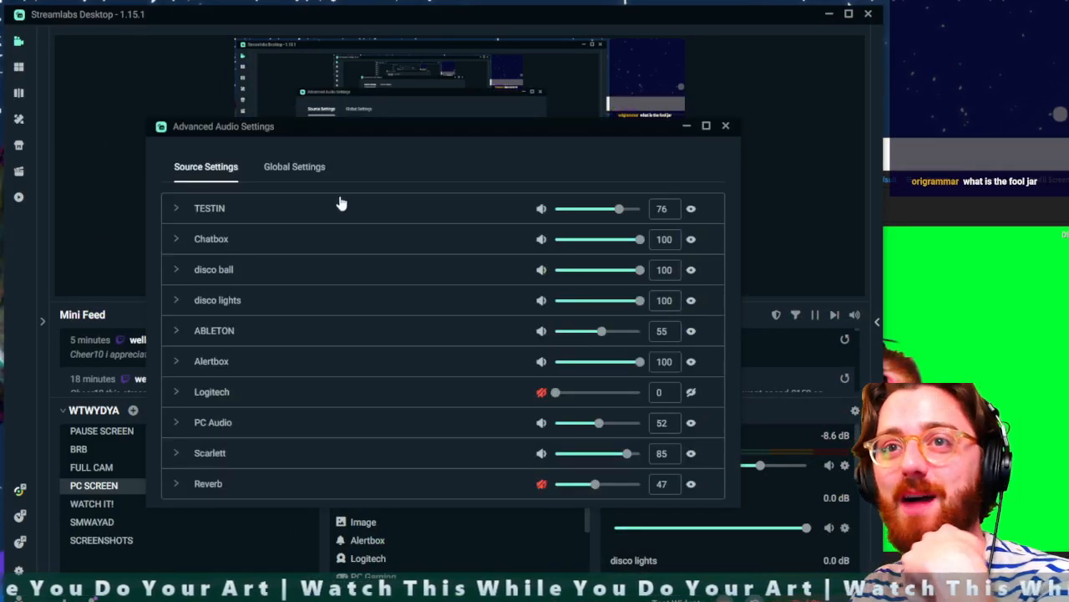
left_click(178, 208)
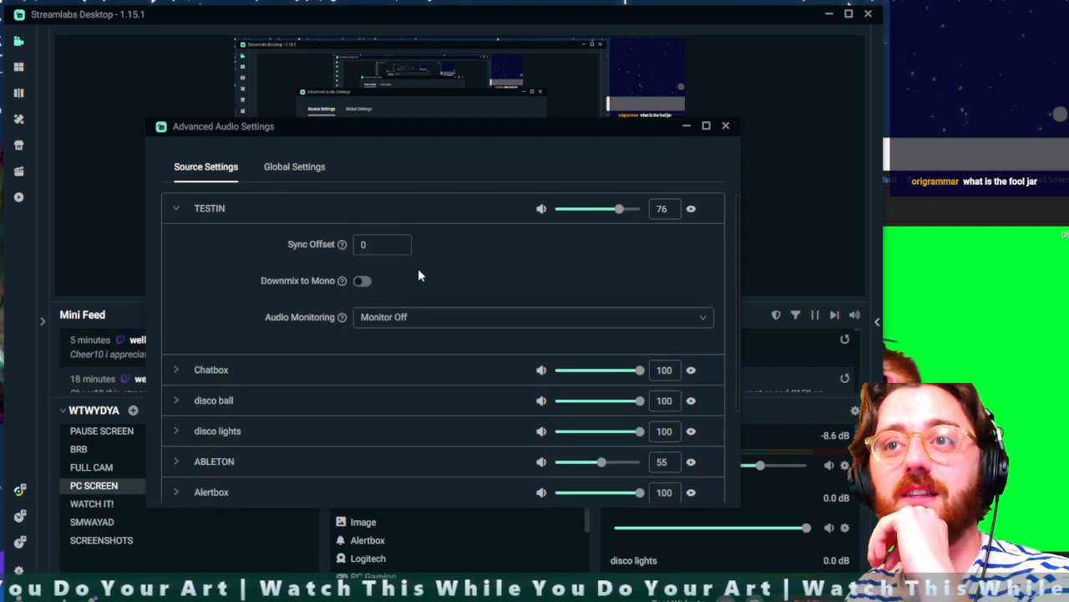
left_click(428, 320)
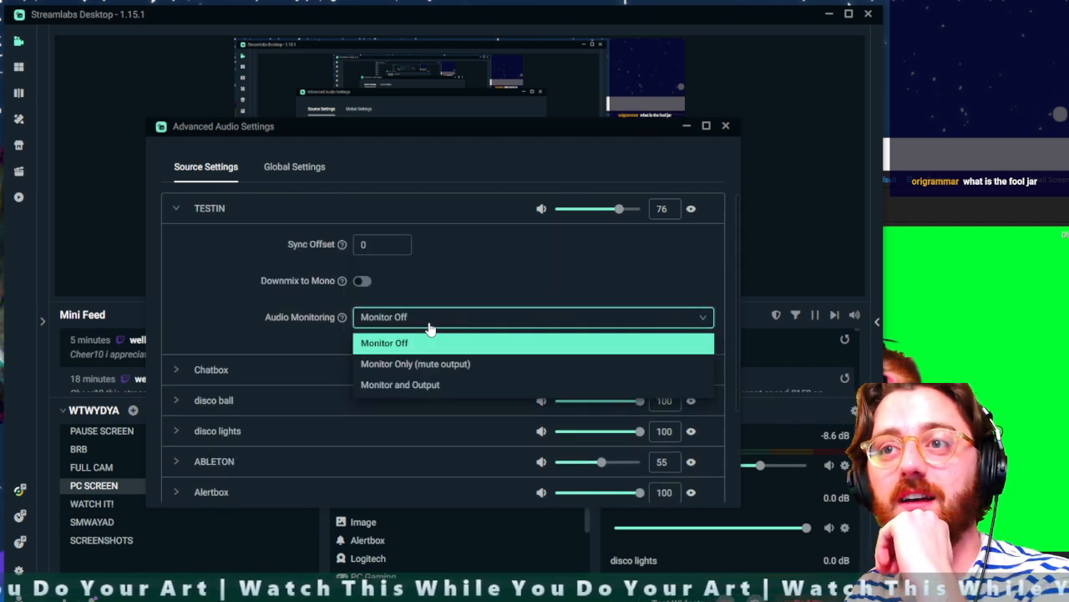
left_click(422, 386)
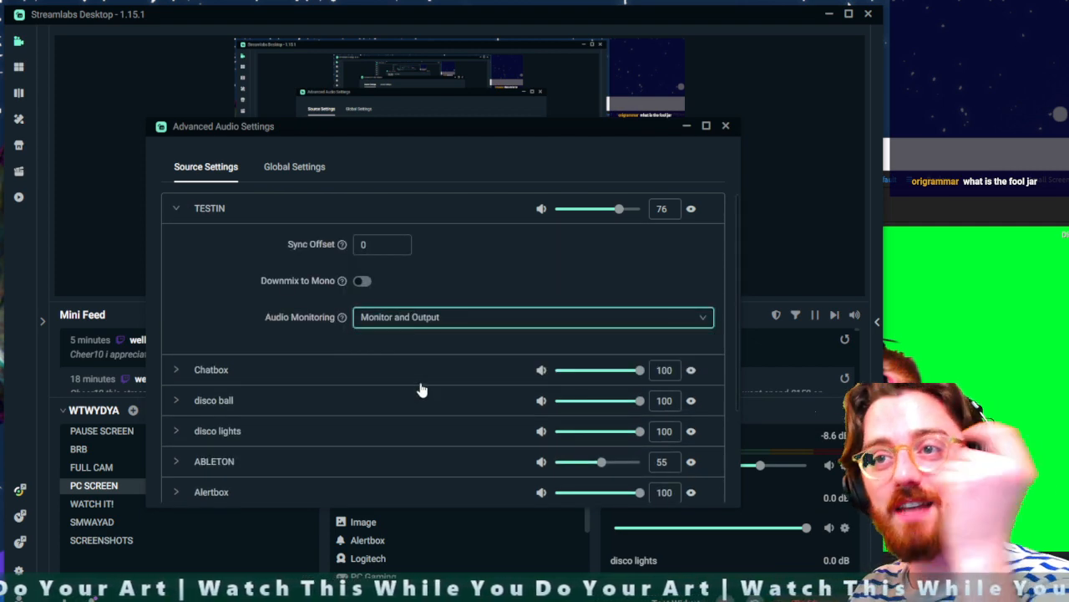
left_click(725, 125)
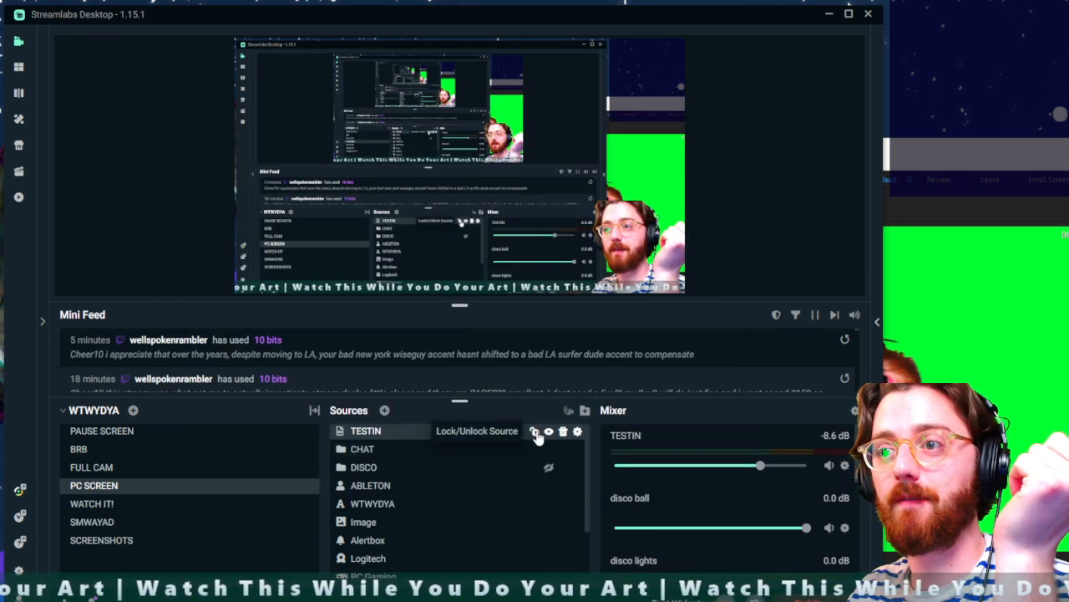
left_click(549, 433)
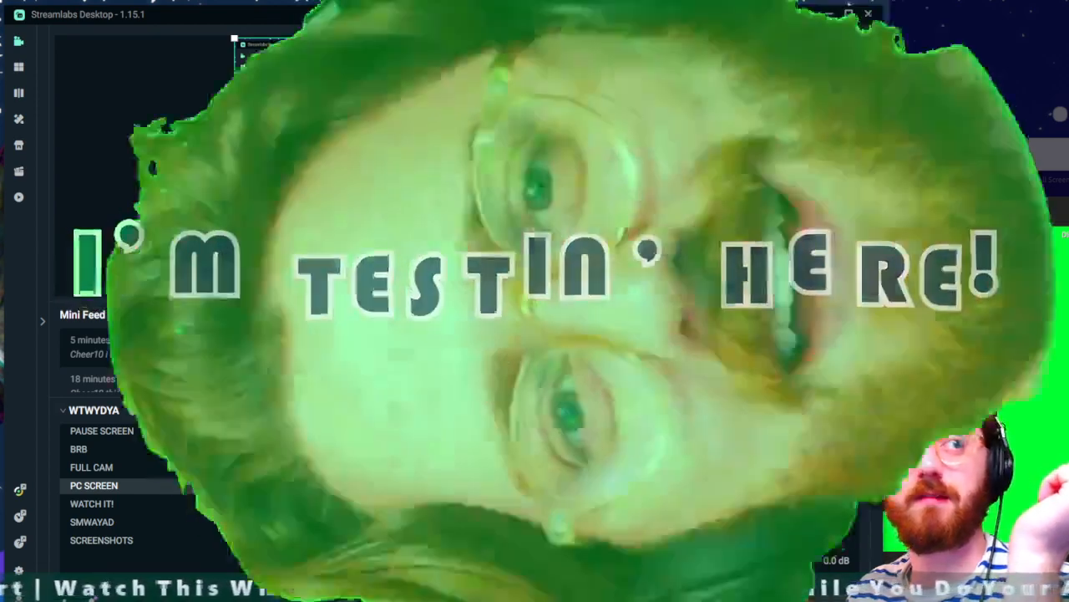
scroll(812, 479, "down", 5)
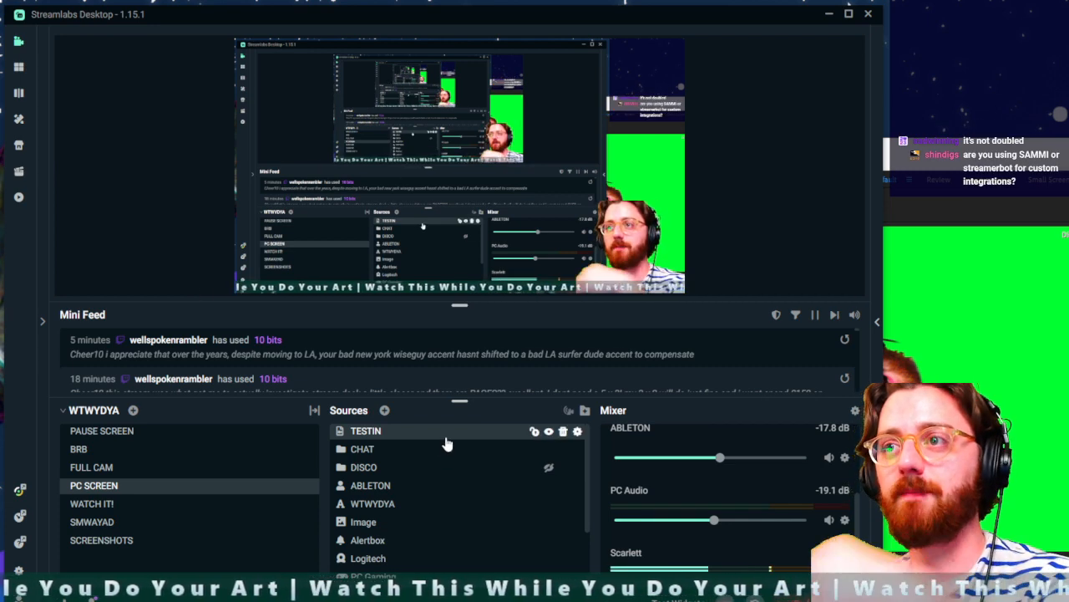
left_click(385, 411)
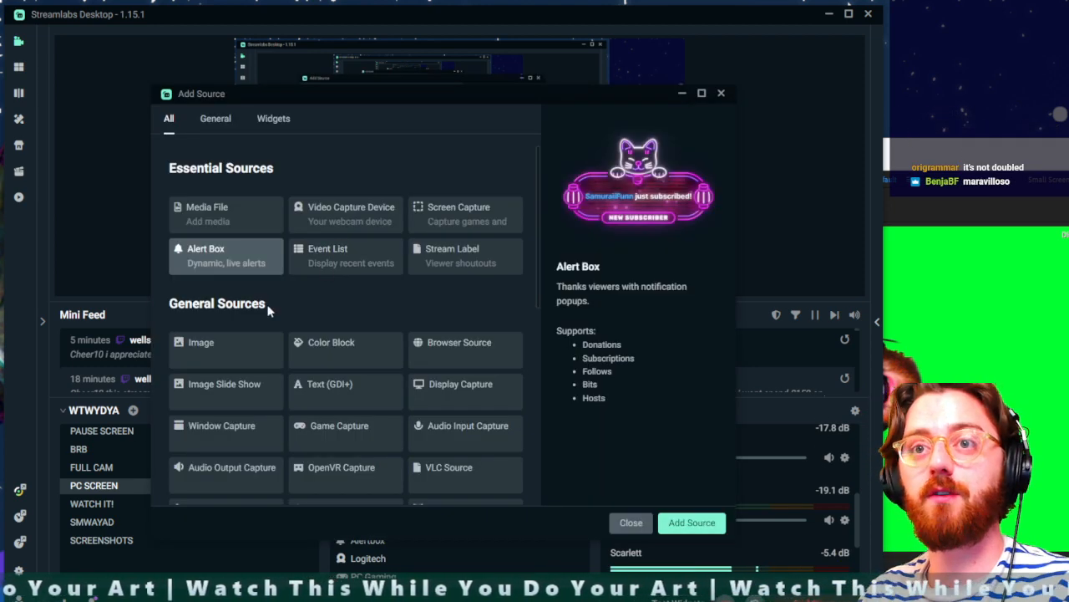
scroll(408, 300, "down", 3)
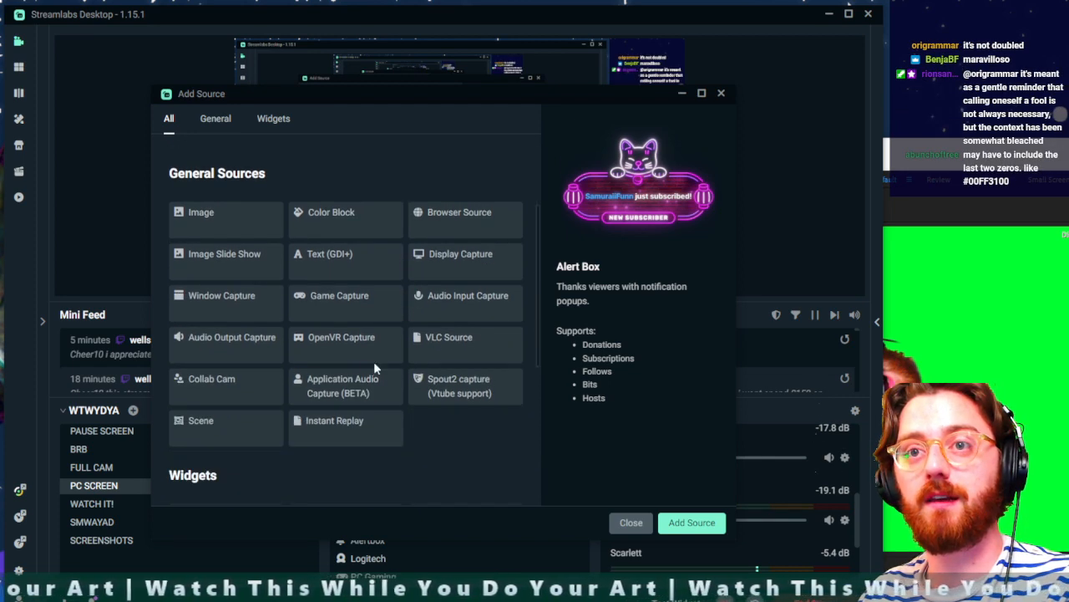
scroll(374, 362, "down", 3)
scroll(361, 360, "down", 3)
scroll(361, 364, "up", 5)
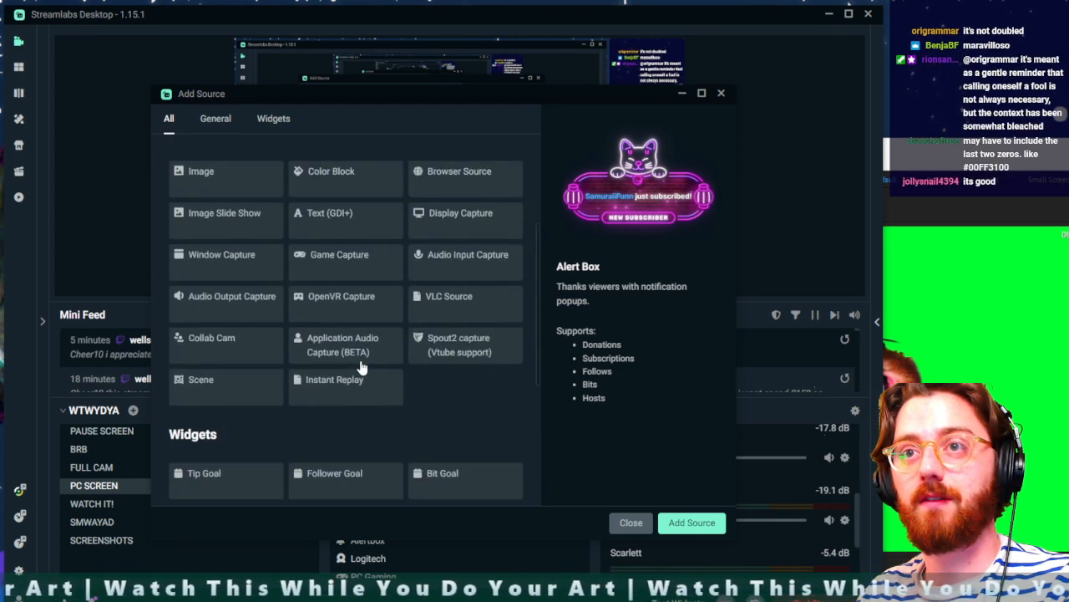
scroll(361, 365, "up", 1)
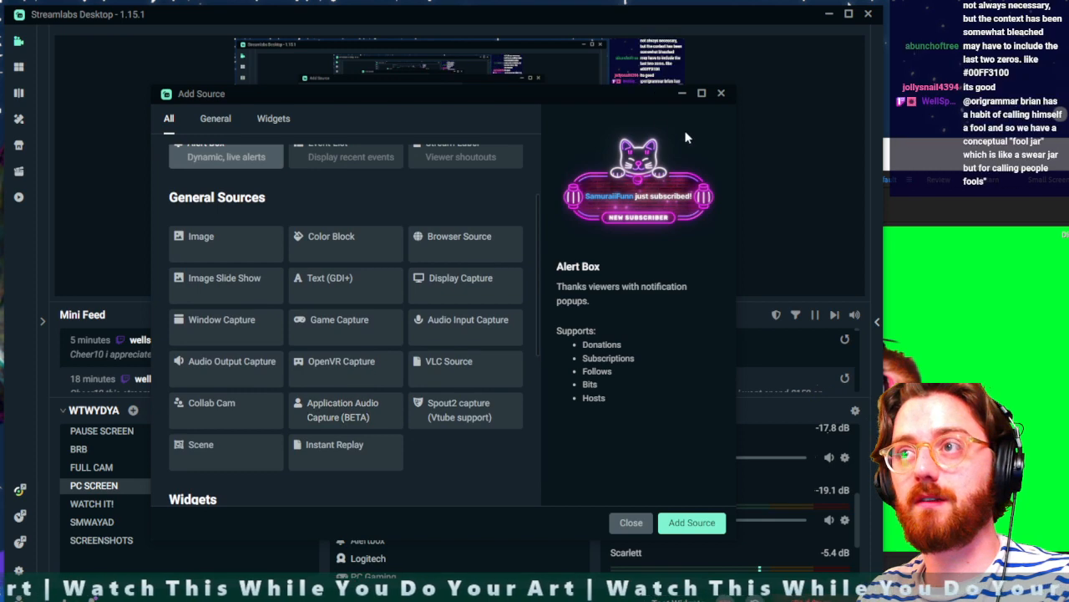
left_click(722, 95)
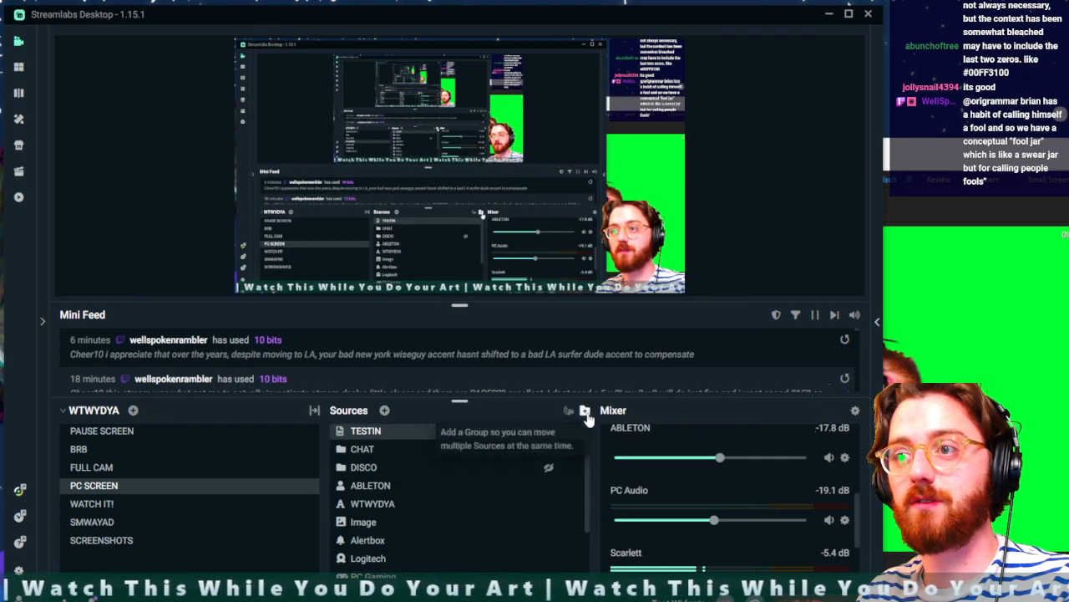
Step: Create a source group folder named BUTTONS in the PC SCREEN scene and move the TESTIN source into it
left_click(574, 413)
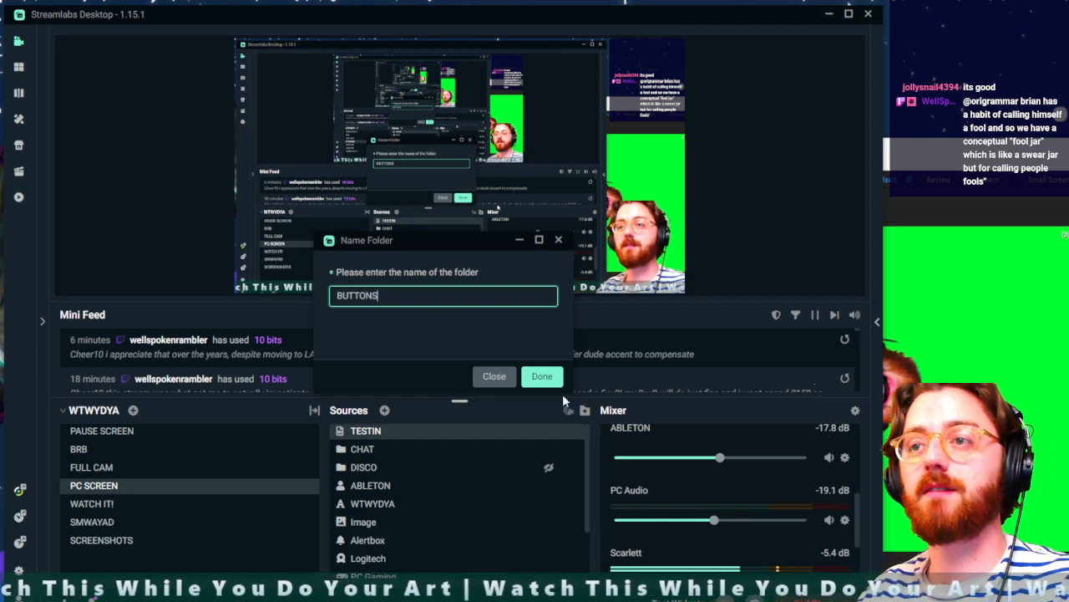
left_click(540, 380)
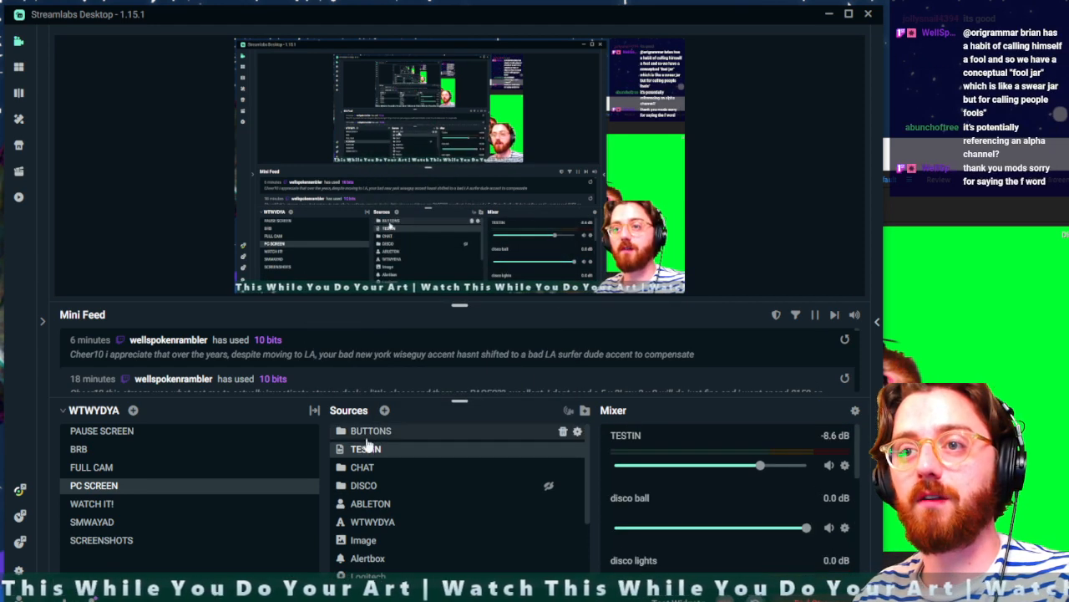
left_click_drag(370, 445, 371, 431)
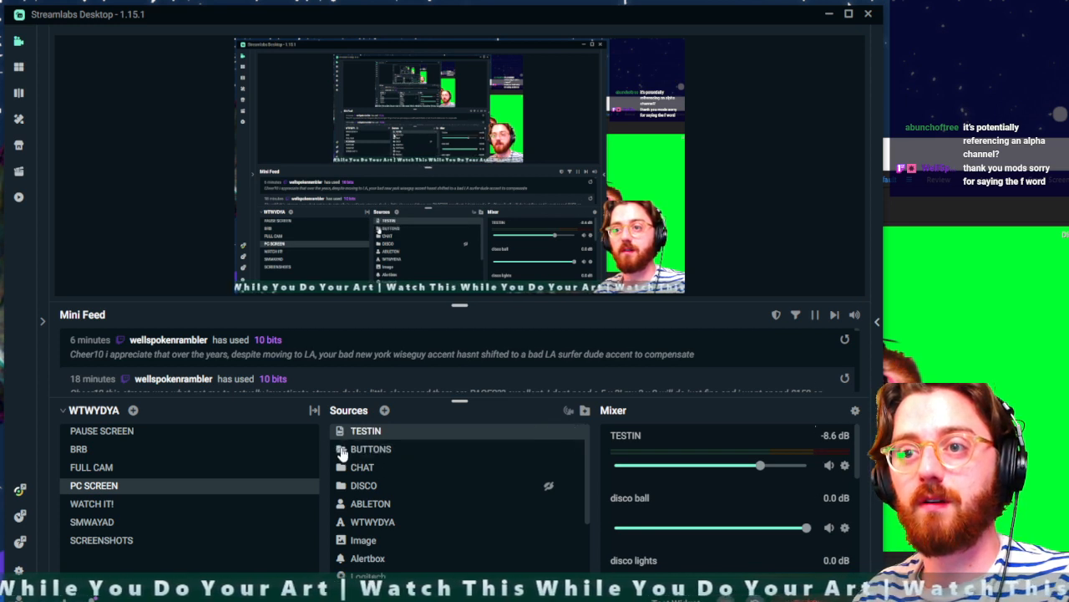
left_click(368, 451)
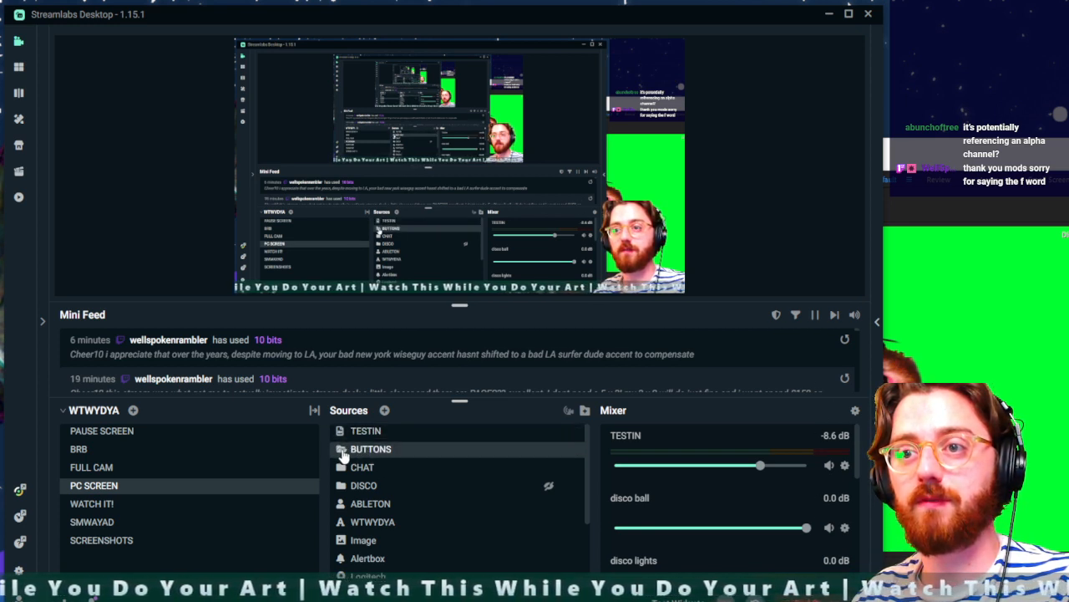
left_click_drag(367, 431, 438, 442)
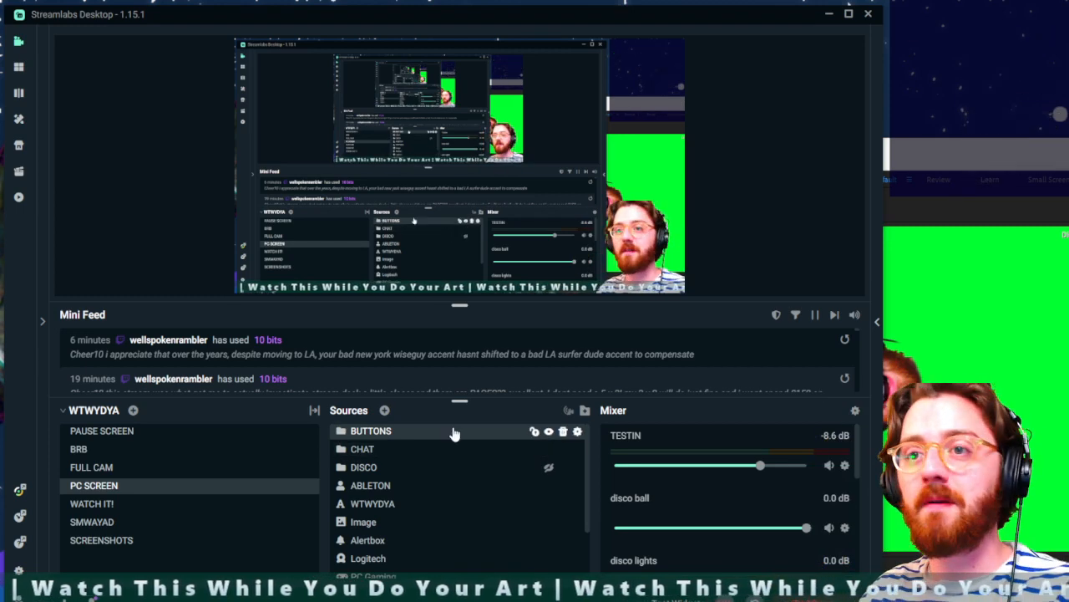
Step: Switch to Stream Deck, assign a Streamlabs Desktop Source action to the first empty key, and title it TESTIN
key("alt+Tab")
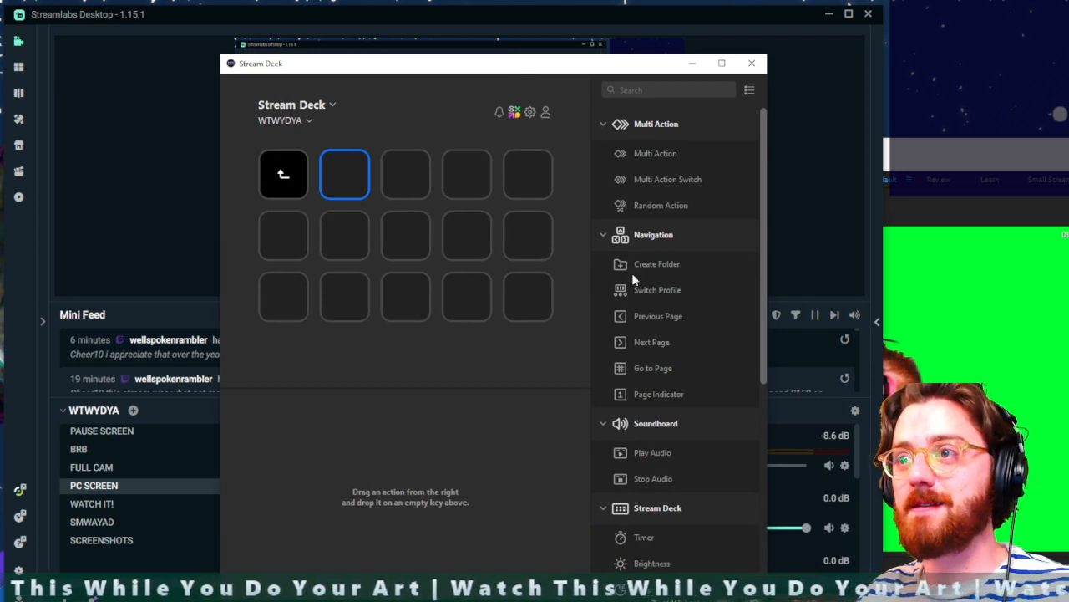
scroll(696, 376, "down", 5)
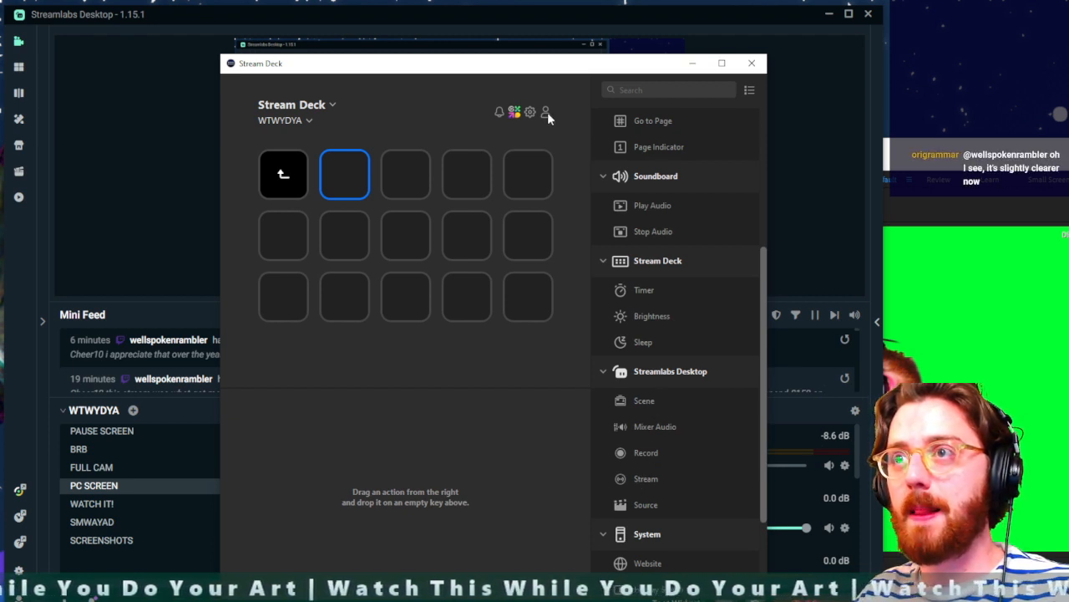
left_click_drag(658, 507, 344, 174)
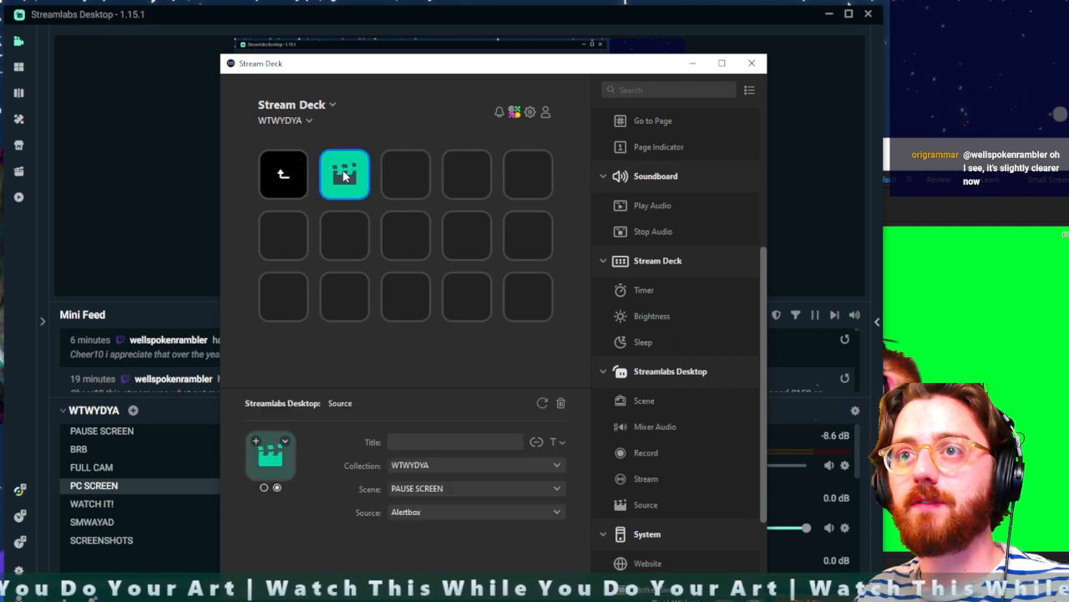
left_click(473, 442)
type("TESTIN")
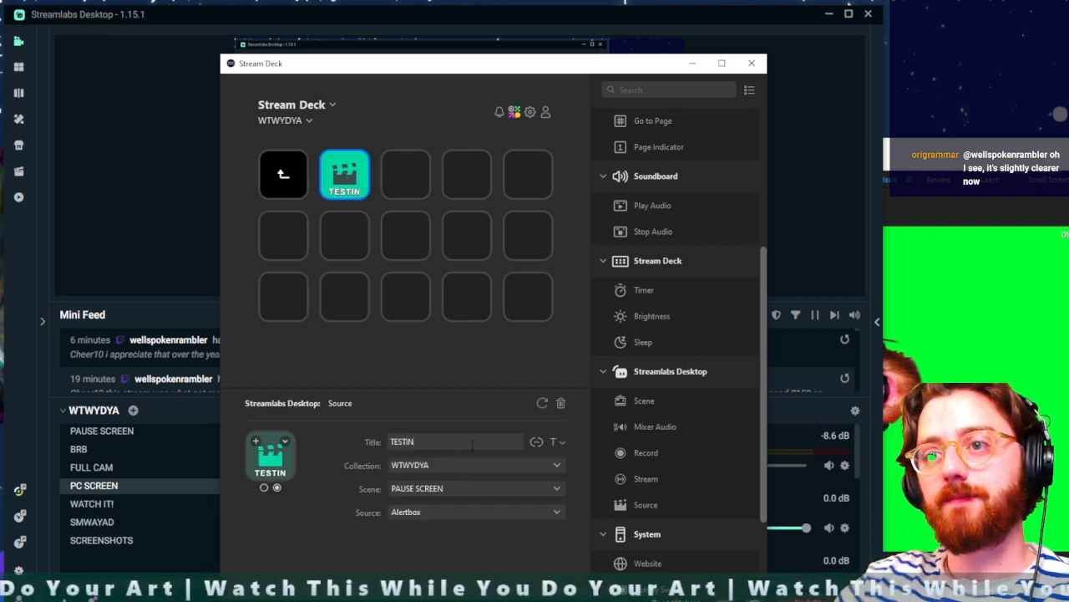
Step: Look through the source and scene choices available for the TESTIN key's Source action
left_click(458, 511)
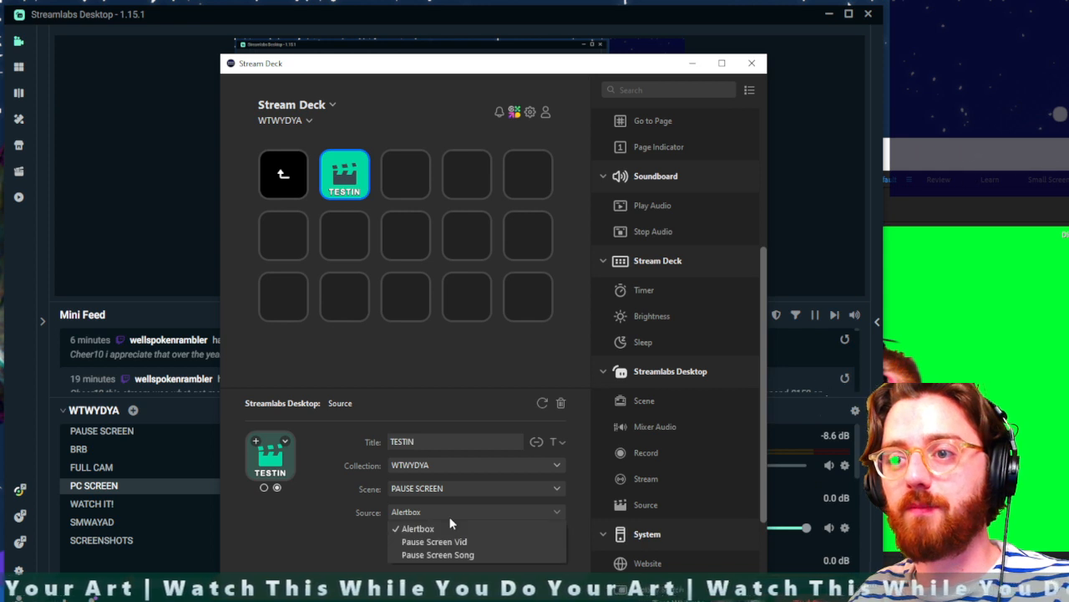
left_click(449, 517)
left_click(453, 493)
left_click(453, 494)
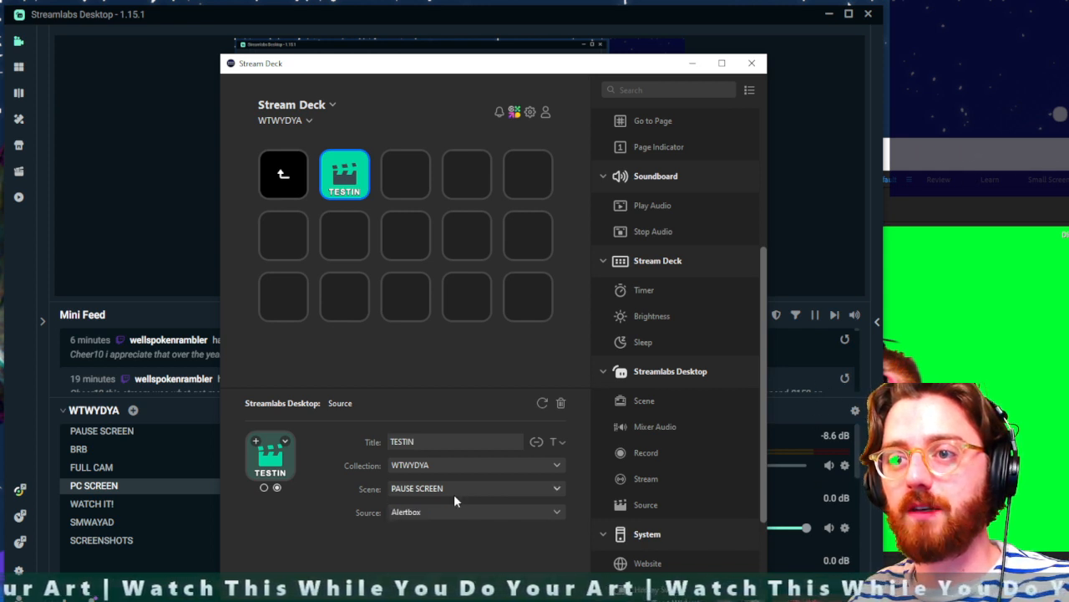
left_click(464, 493)
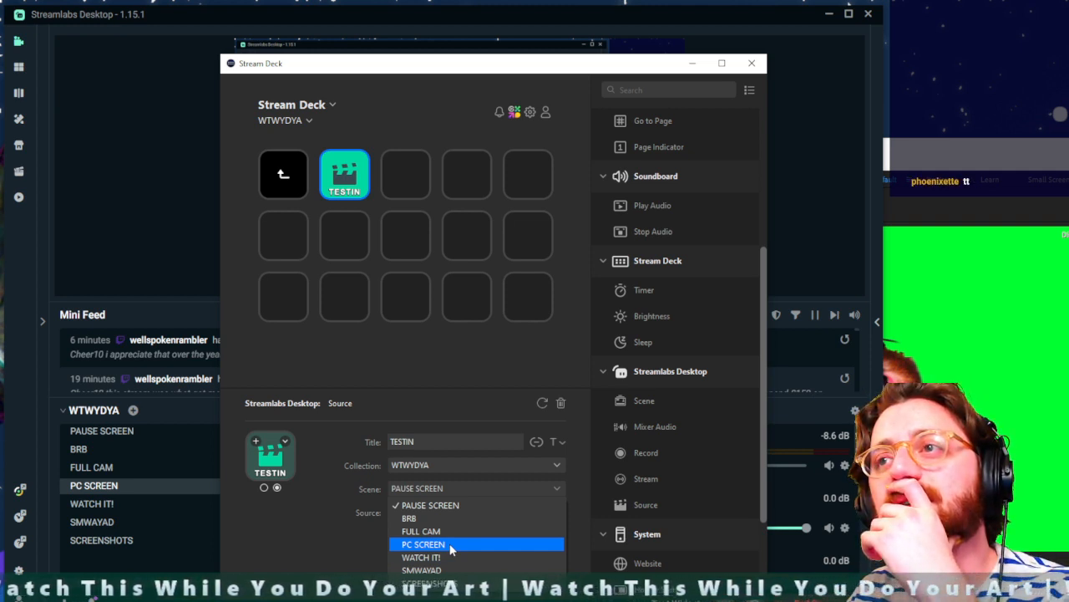
left_click(319, 525)
Step: Delete the TESTIN Source action from its Stream Deck key
left_click(350, 192)
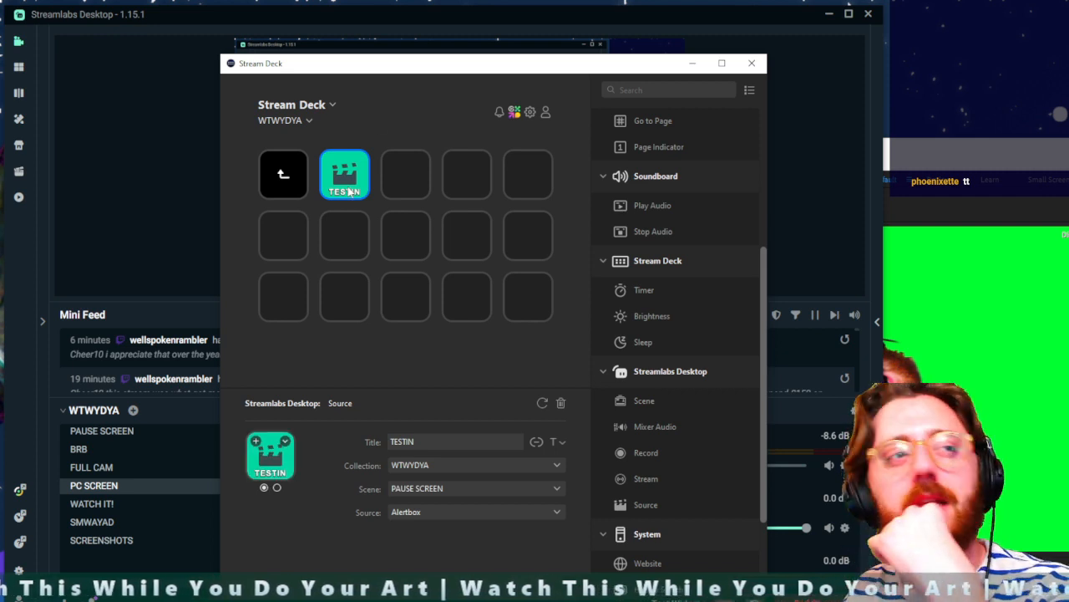
right_click(350, 192)
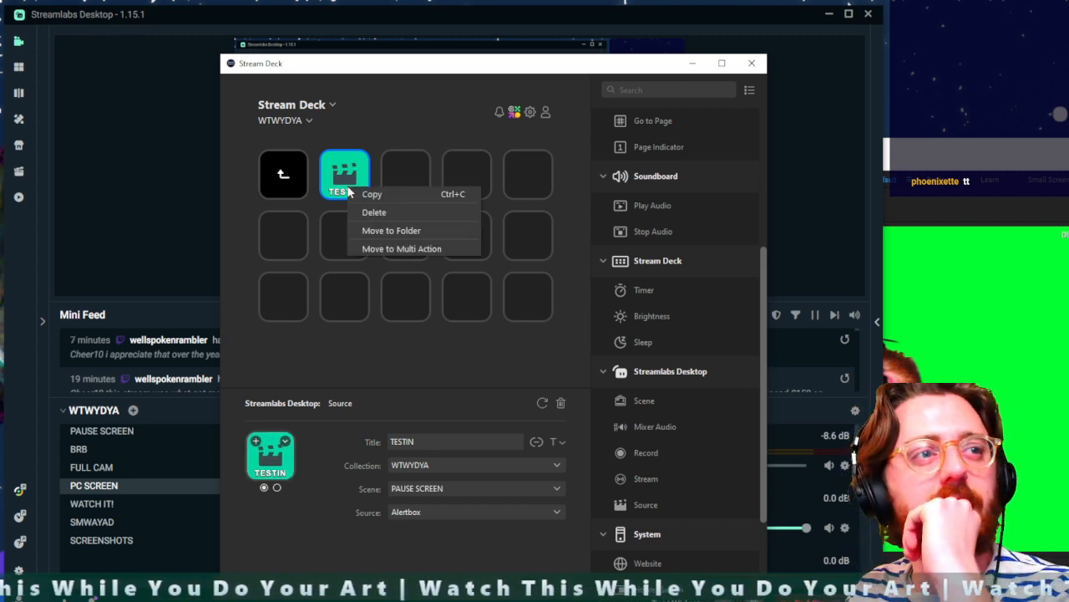
left_click(390, 213)
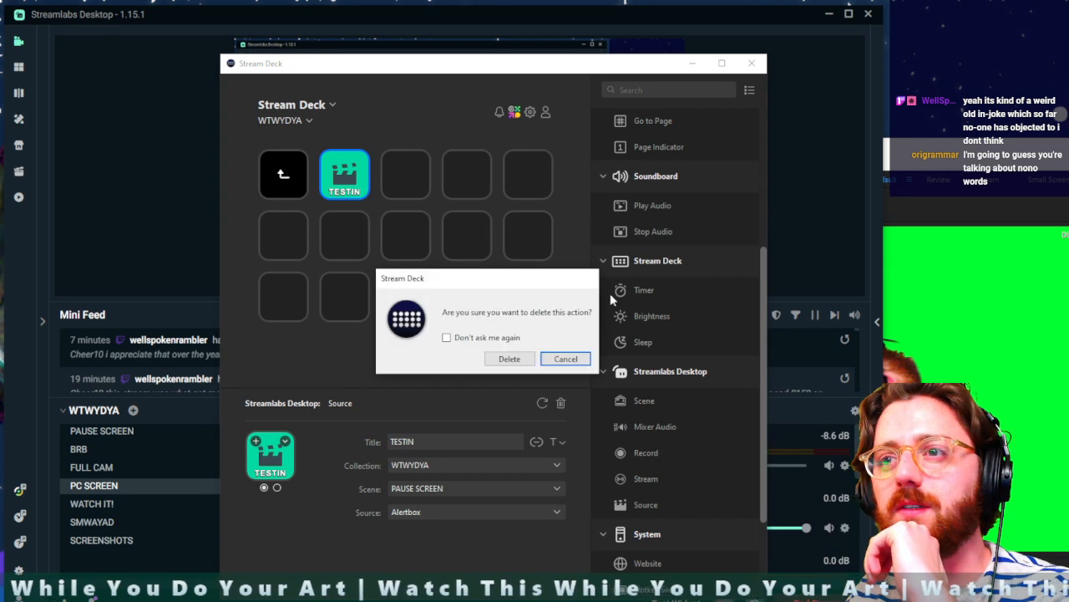
left_click(508, 357)
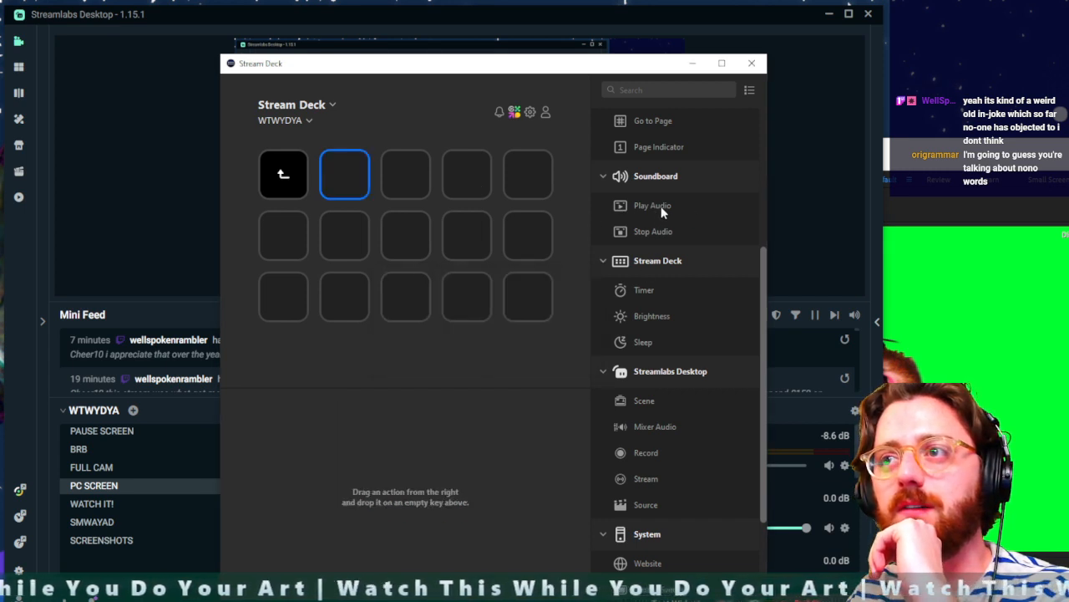
Step: Assign a Soundboard Play Audio action to the first empty key and load TESTIN.mp4 from the BUTTONS videos folder
left_click_drag(661, 213, 351, 183)
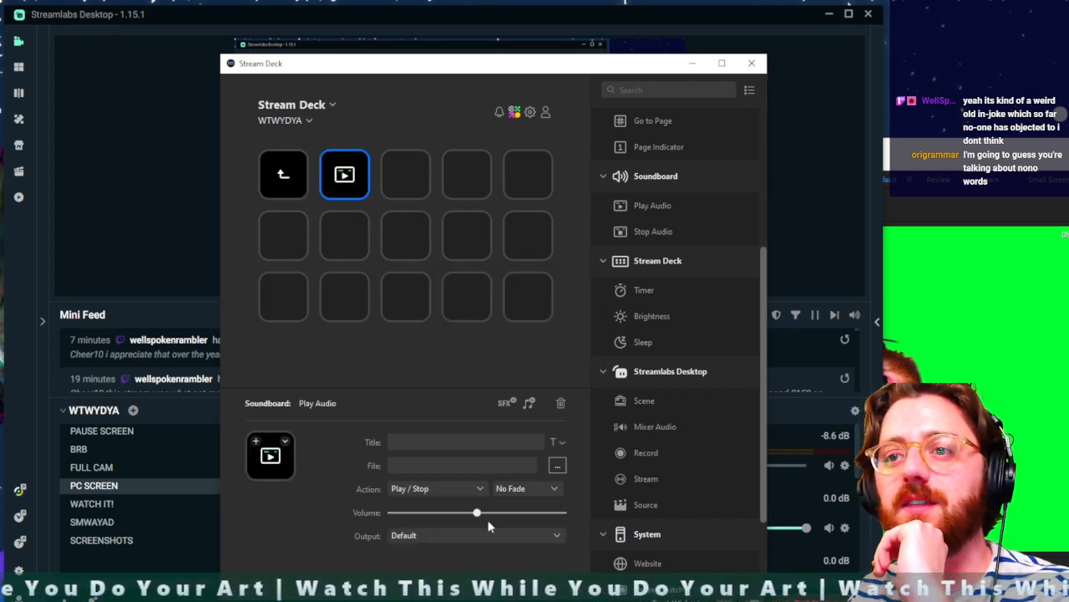
left_click(557, 467)
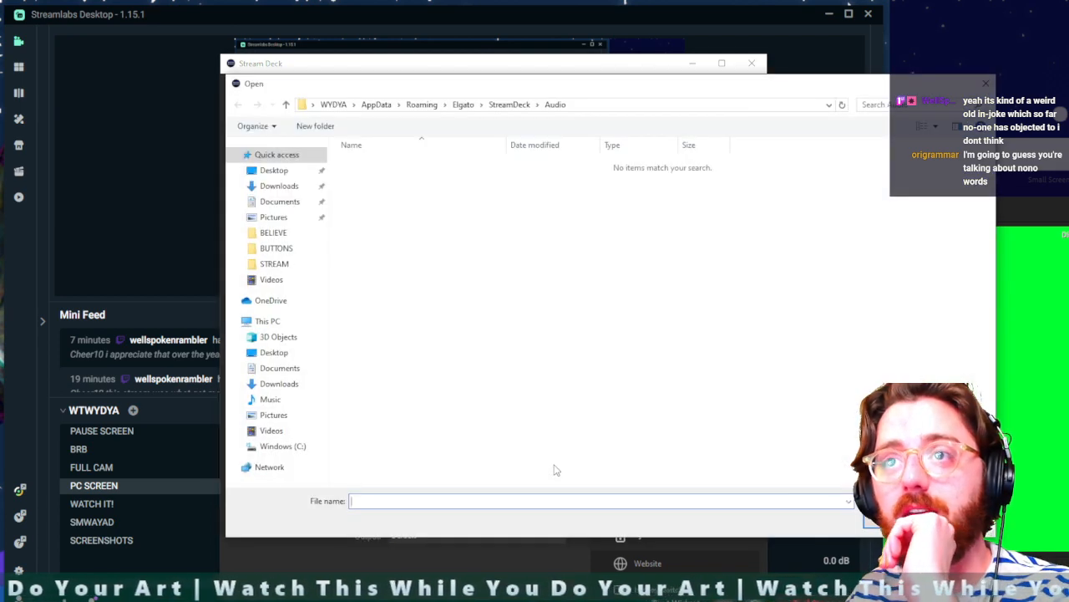
left_click(272, 430)
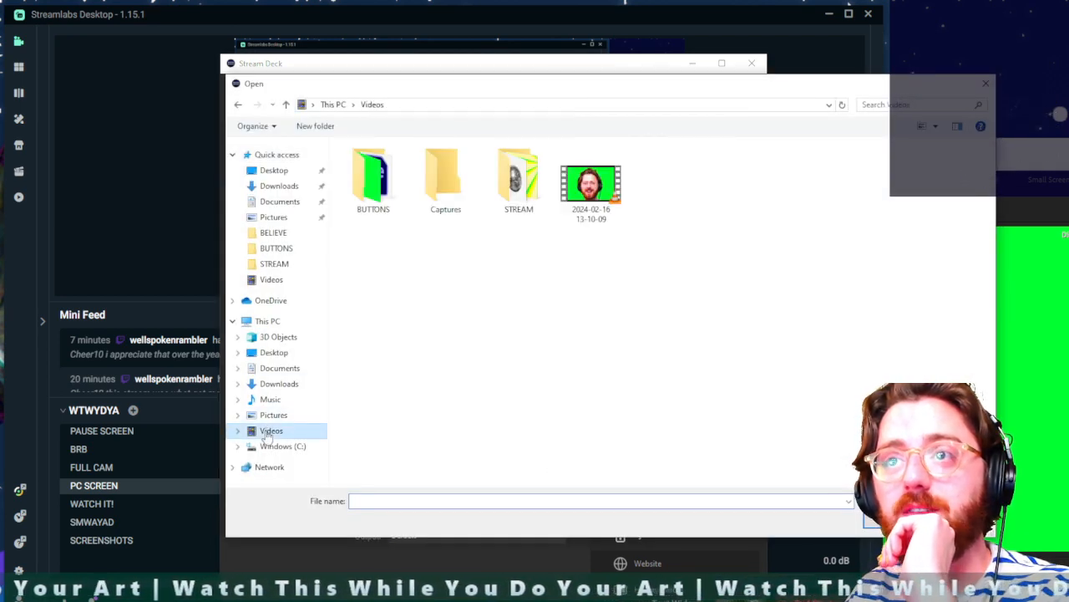
double_click(399, 194)
double_click(399, 194)
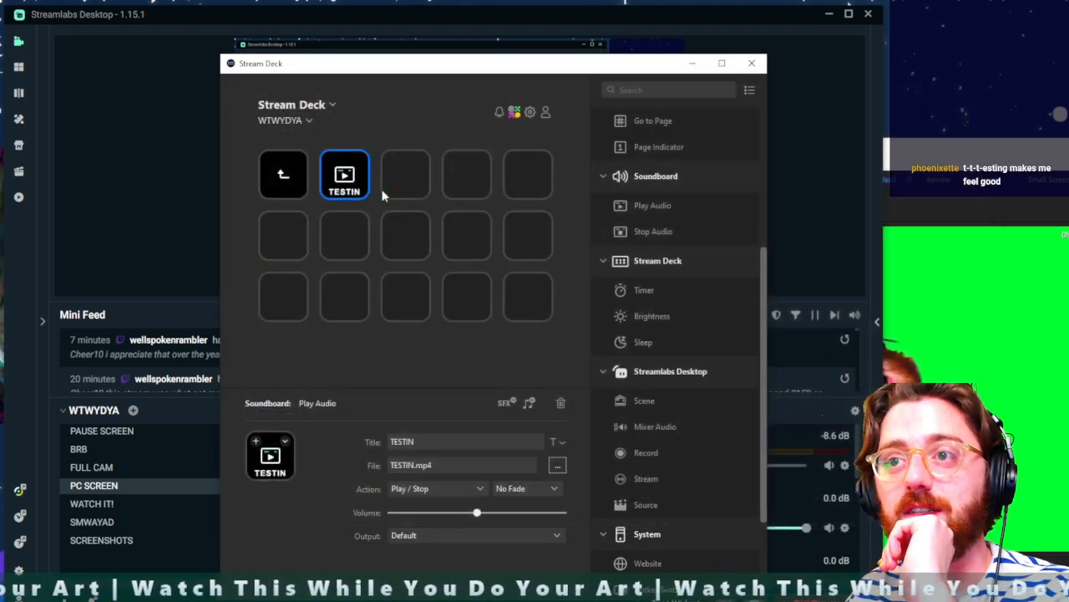
Step: Move the Stream Deck window aside and examine the audio levels of the sources in the Streamlabs Desktop mixer
left_click_drag(454, 75, 1068, 212)
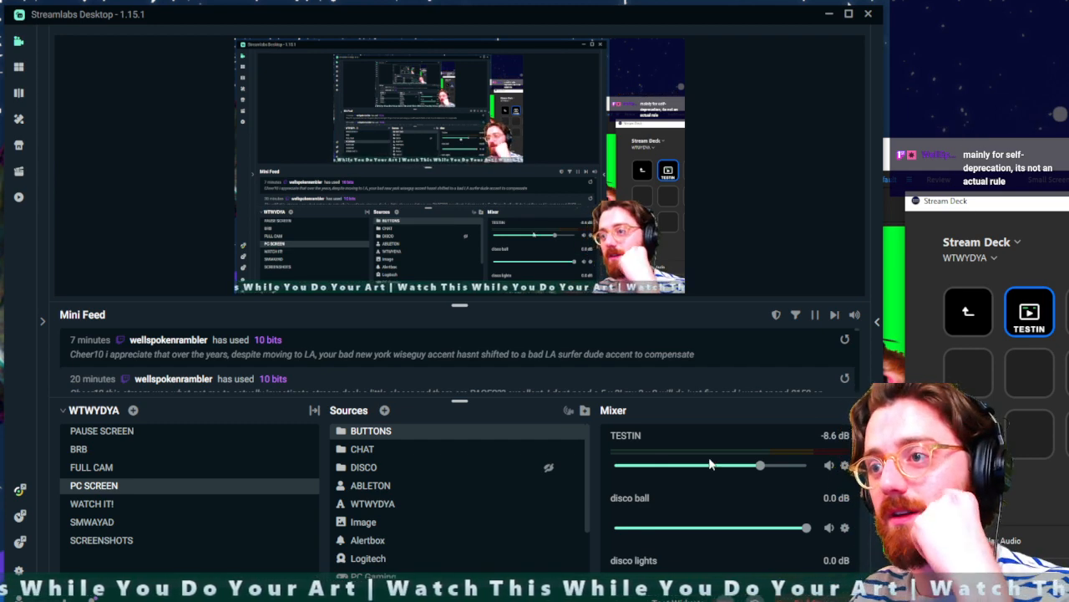
scroll(725, 511, "down", 1)
scroll(726, 516, "down", 6)
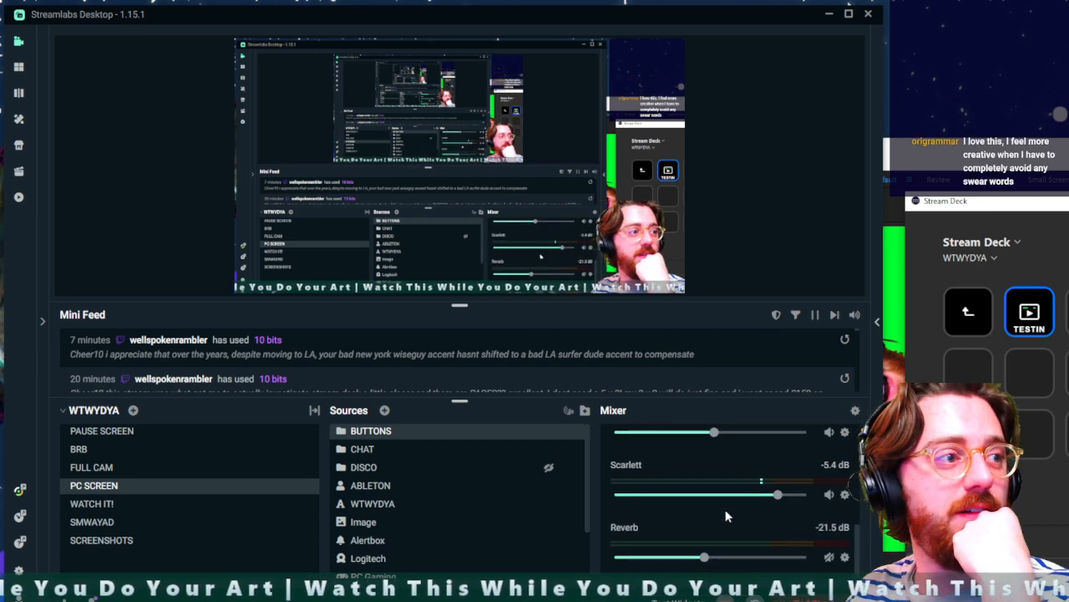
scroll(725, 515, "up", 2)
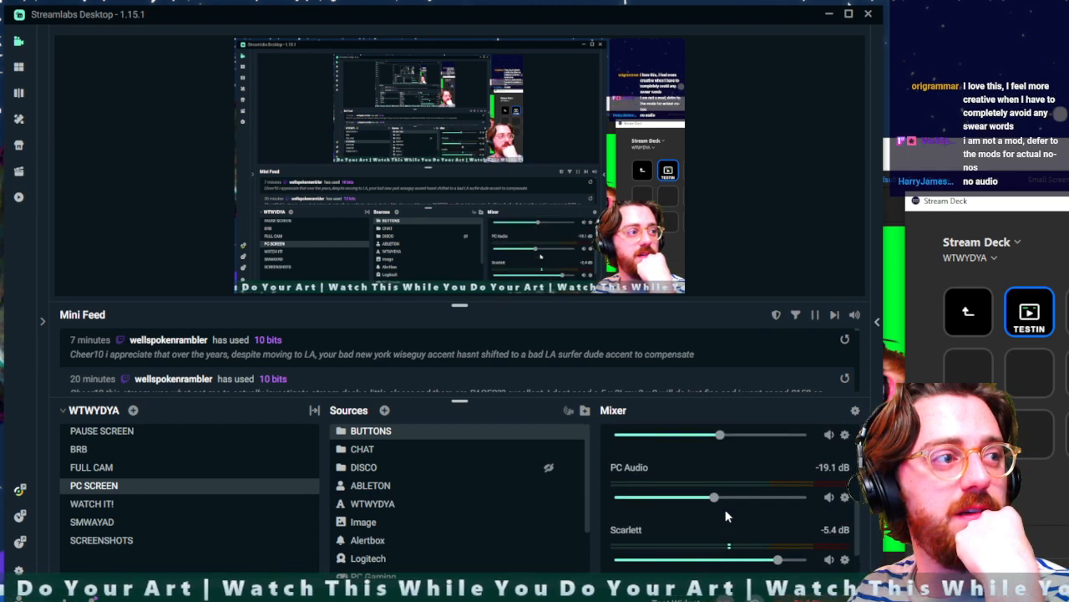
scroll(726, 515, "up", 5)
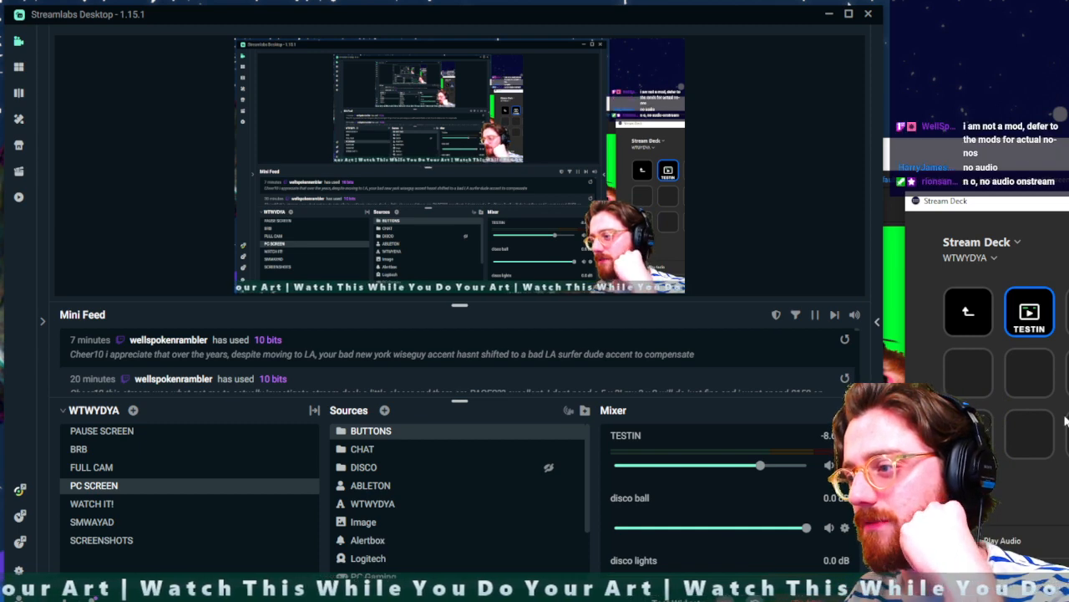
Step: Delete the TESTIN Play Audio action from its key
right_click(1036, 318)
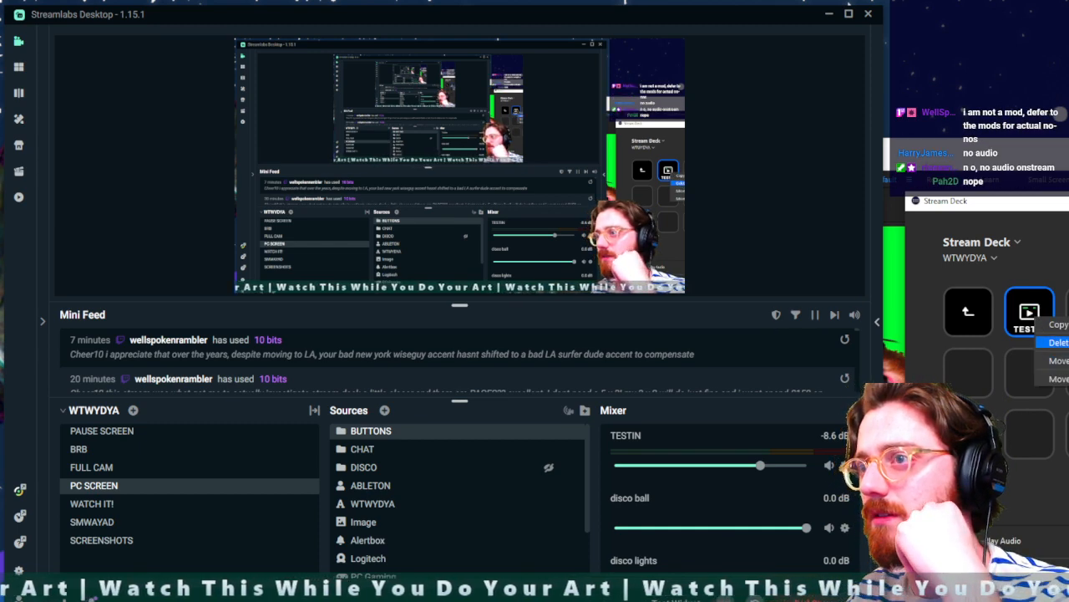
left_click(1057, 342)
key("Return")
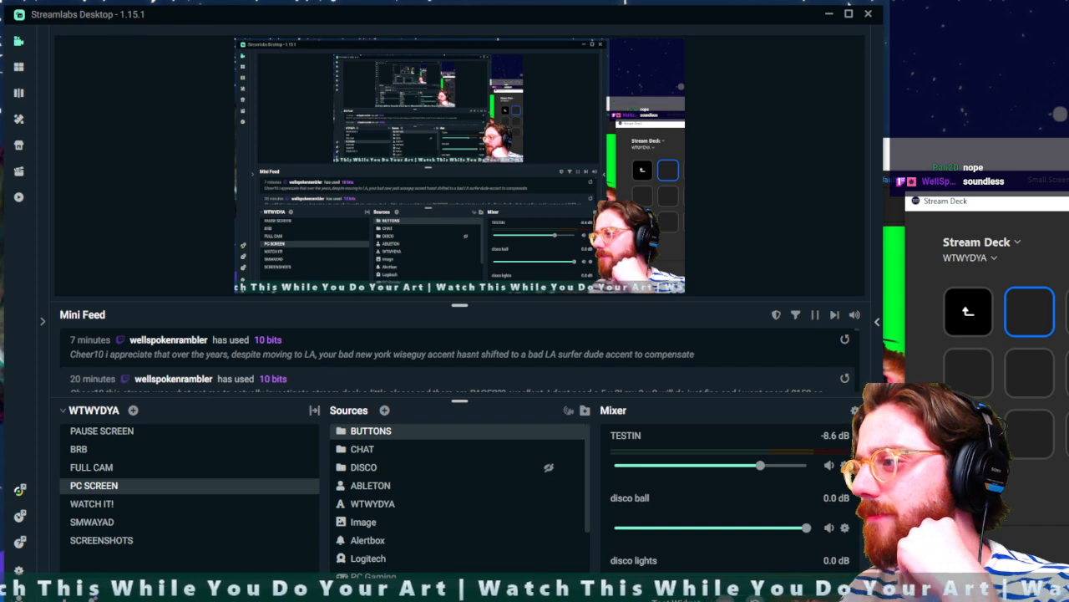
Step: Try a Streamlabs Desktop Scene action on the empty key, and replace it with a Source action titled TESTIN
left_click_drag(1068, 341, 1021, 320)
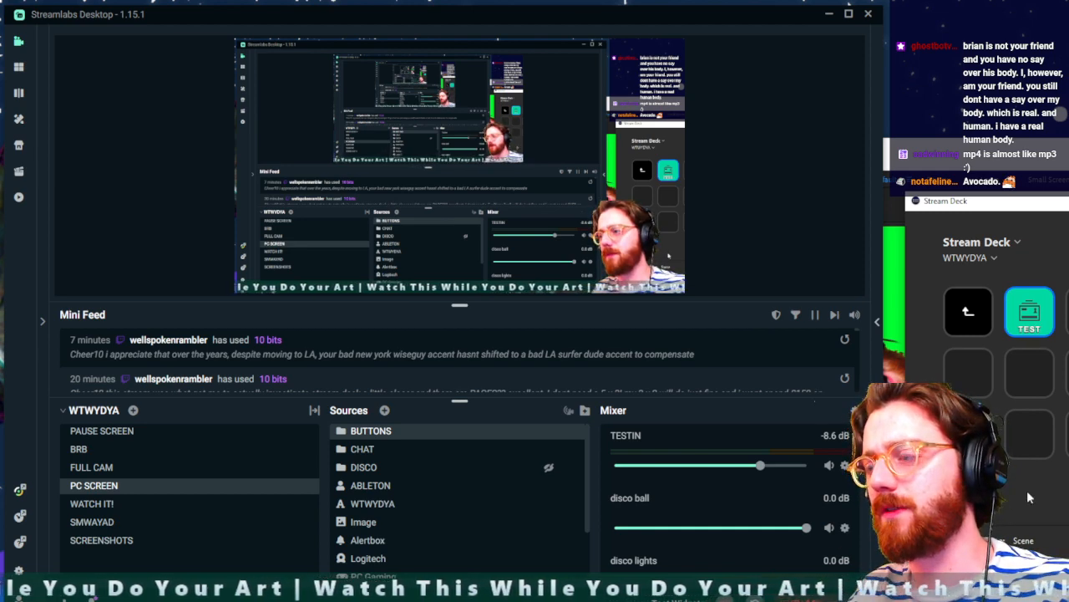
key("Delete")
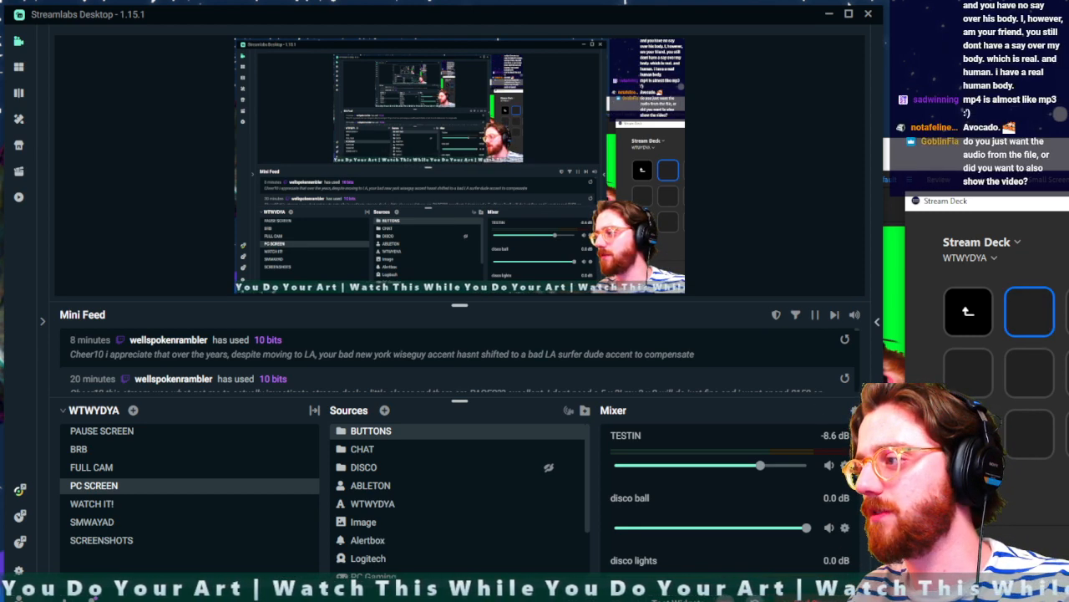
left_click_drag(1068, 327, 1034, 318)
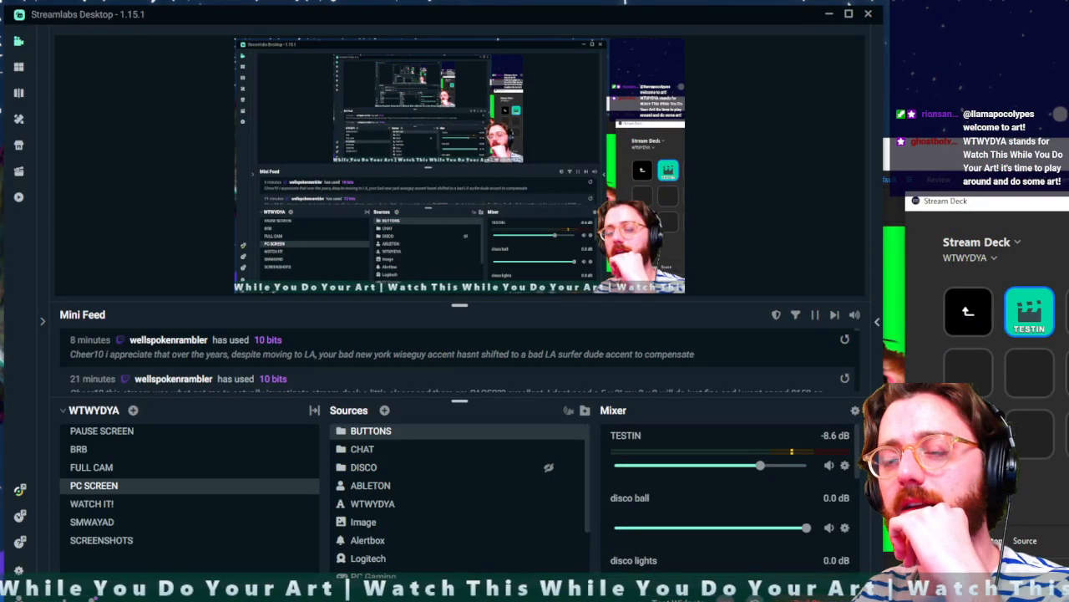
Step: Open the TESTIN source's filters, set the Color Key similarity to 570 and smoothness to 413, and close them
left_click(341, 433)
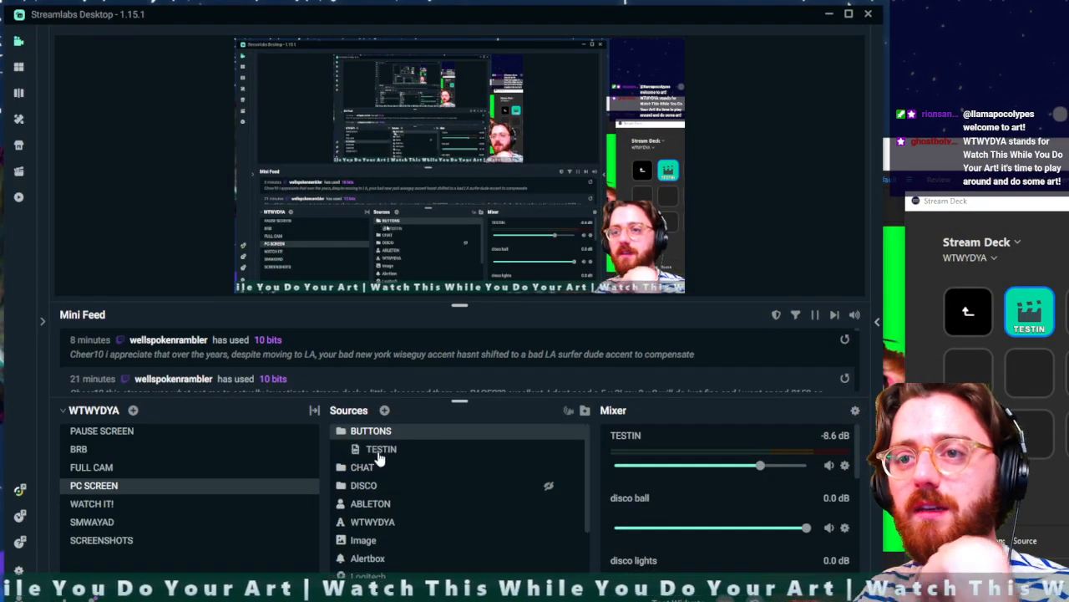
right_click(407, 452)
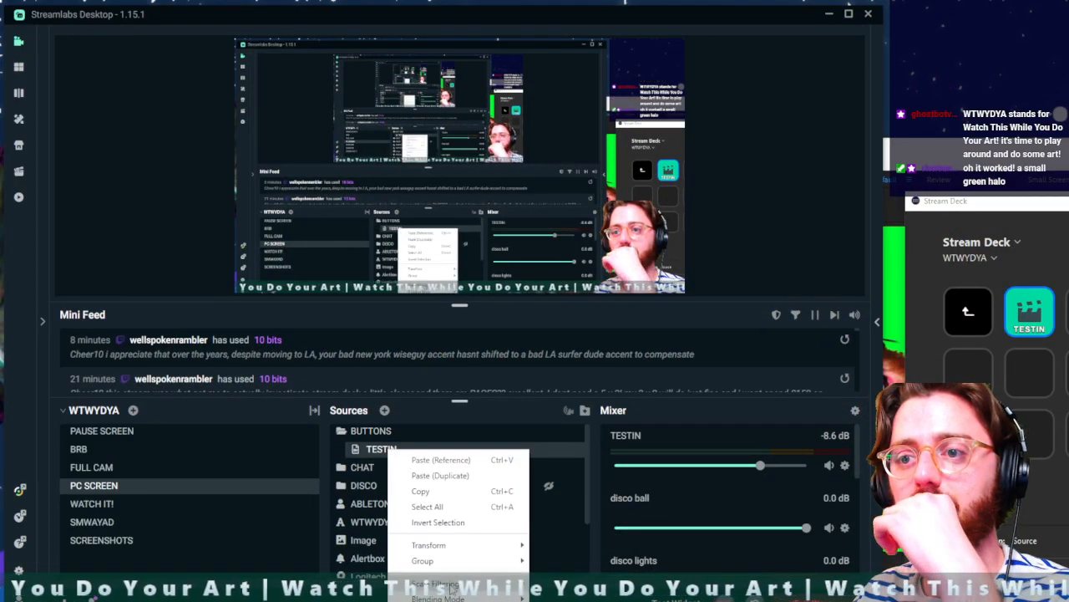
mouse_move(451, 585)
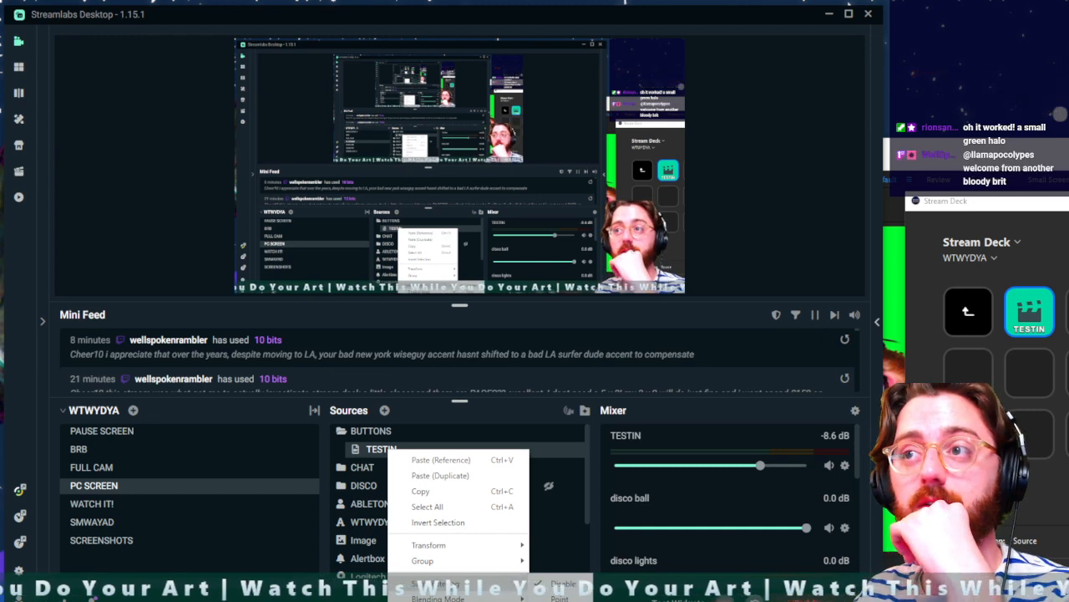
mouse_move(457, 548)
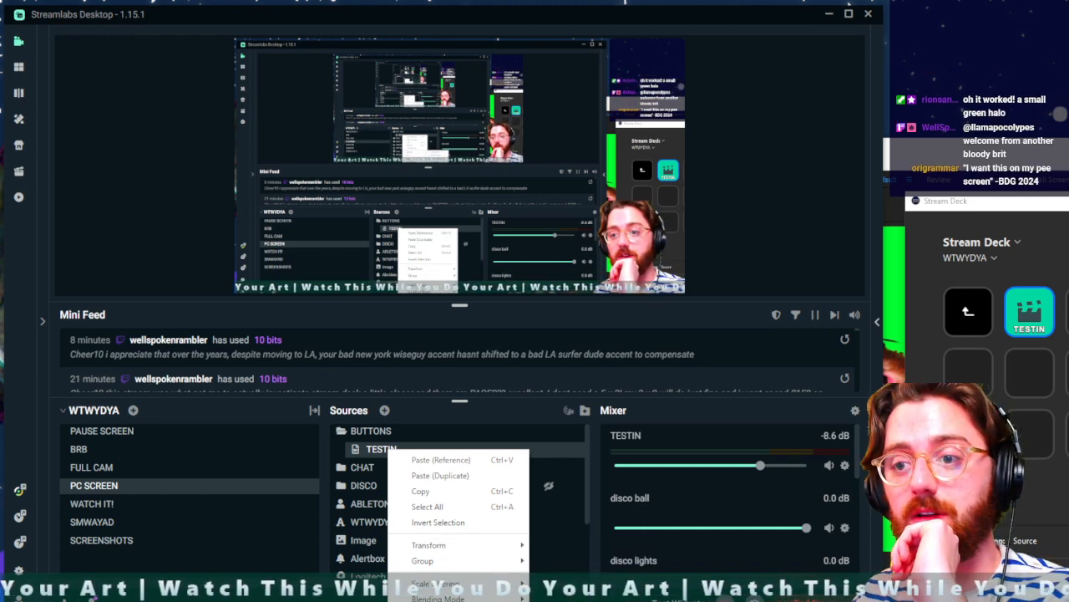
left_click(435, 599)
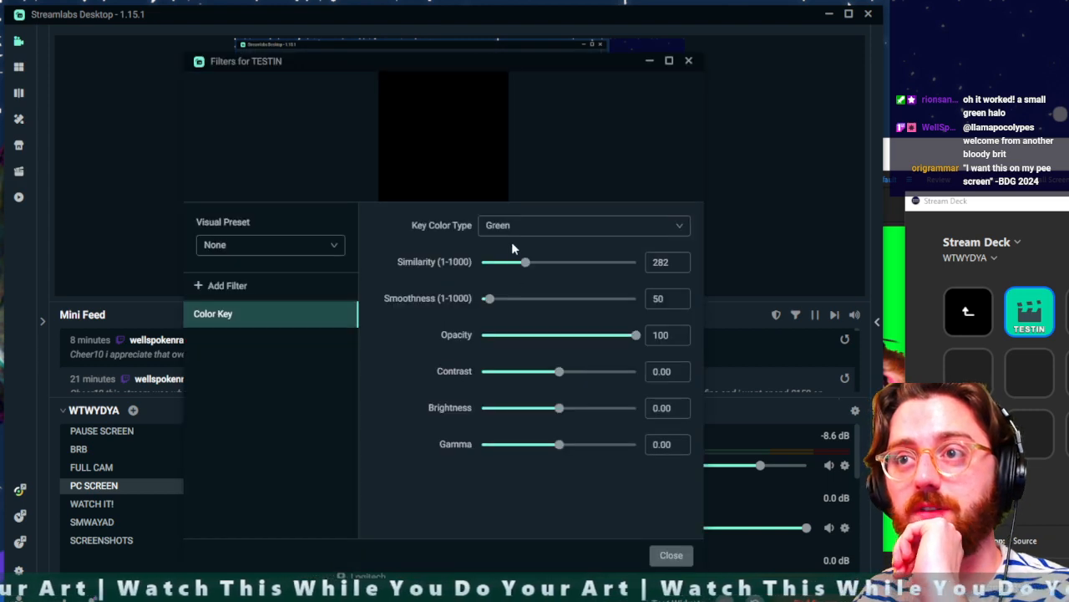
left_click_drag(489, 298, 507, 300)
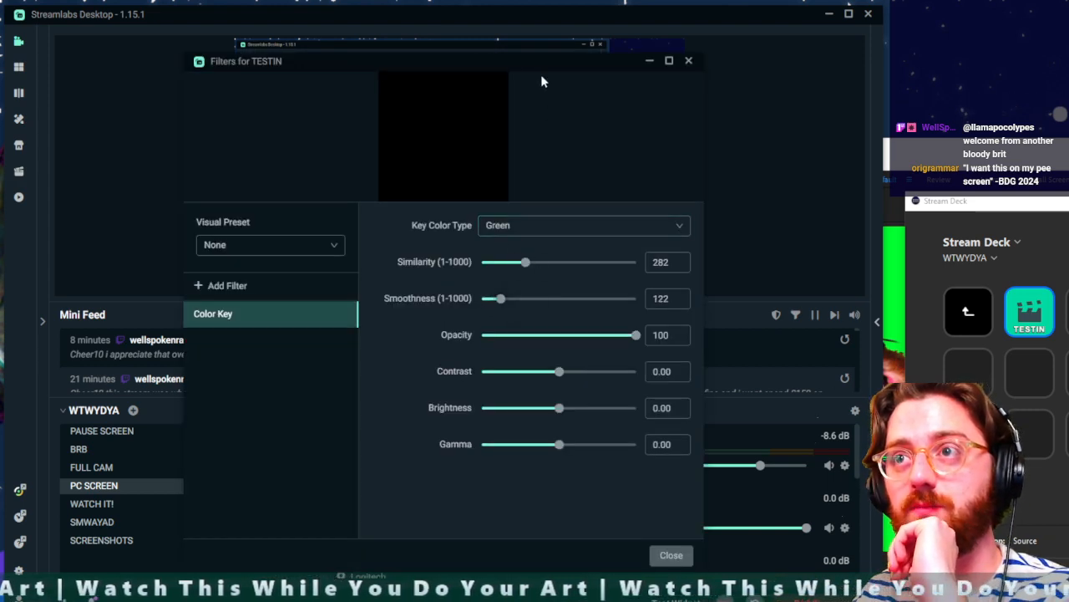
left_click_drag(541, 81, 437, 311)
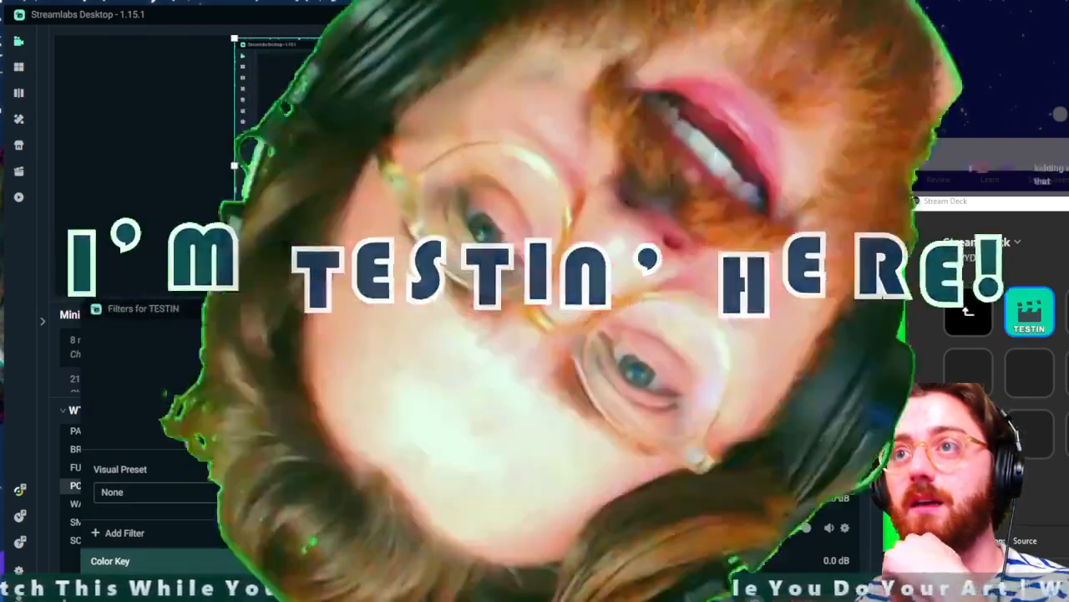
left_click_drag(418, 510, 420, 545)
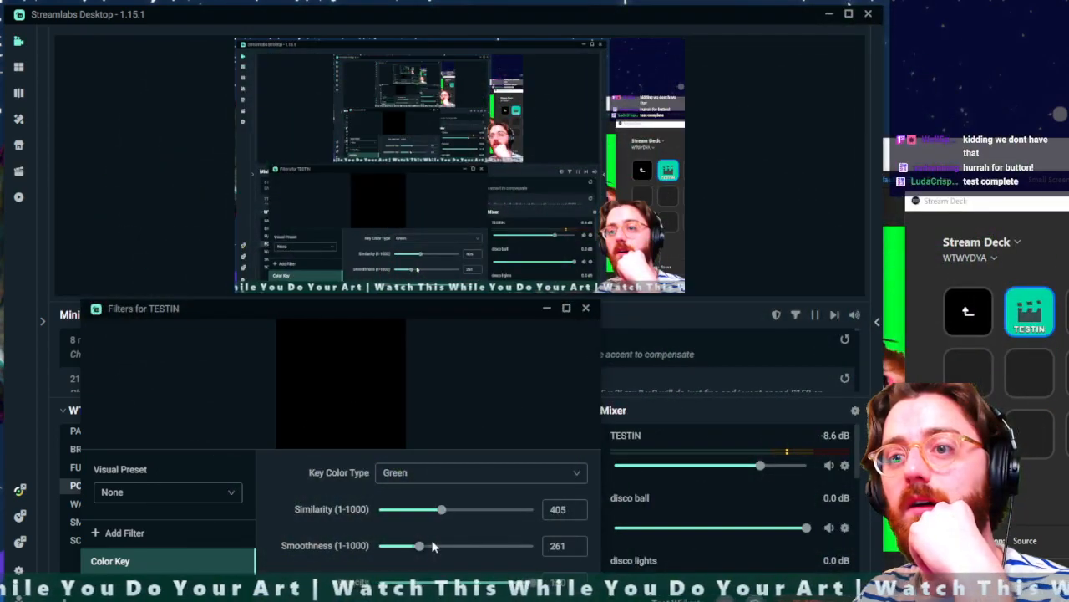
left_click_drag(433, 545, 466, 513)
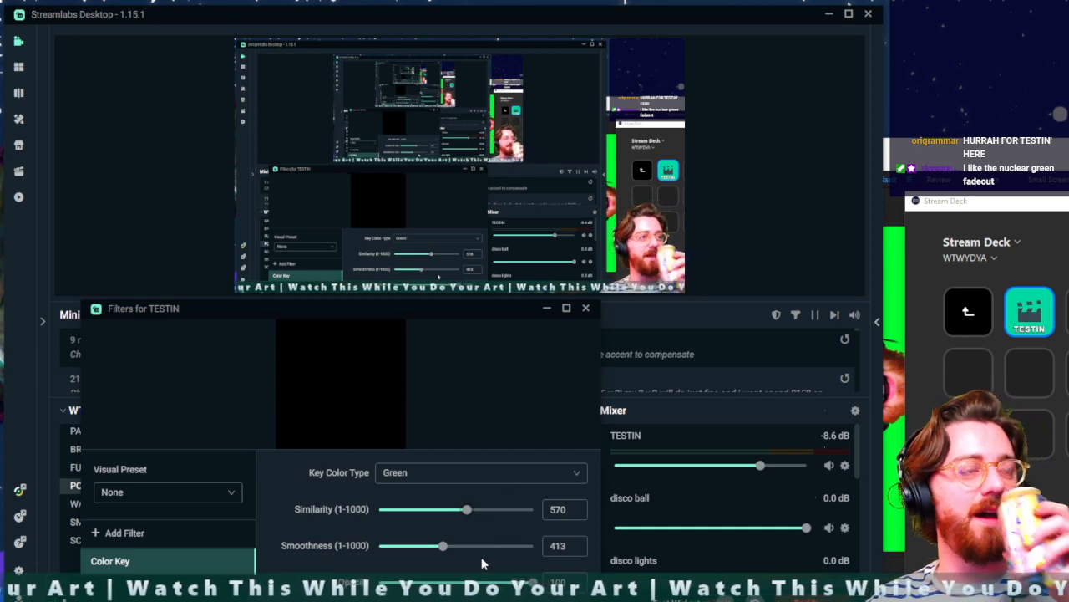
left_click(567, 598)
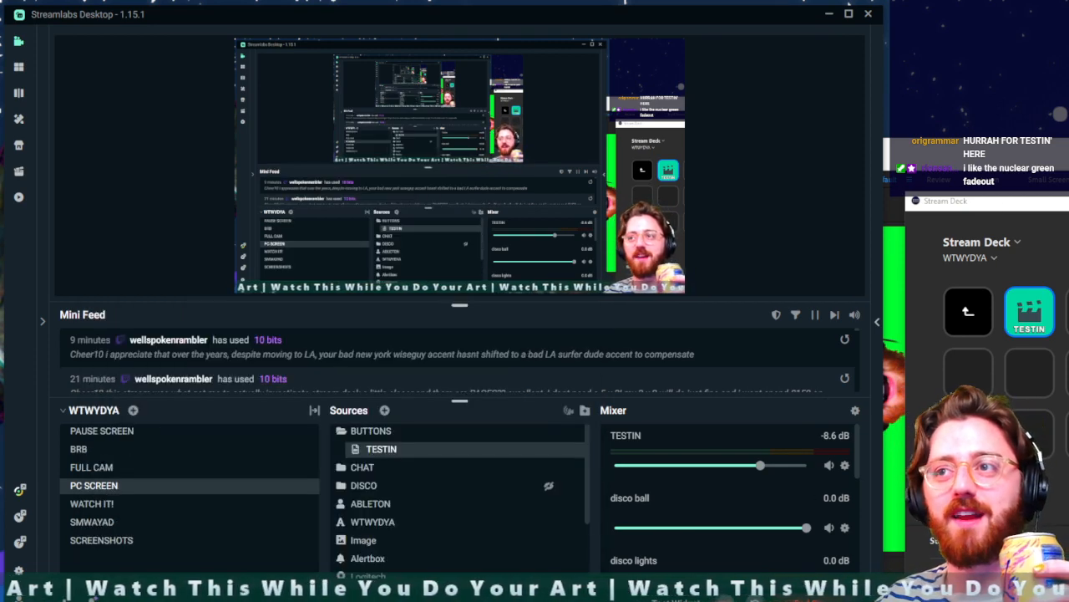
Step: Move the Streamlabs Desktop window off this screen and bring the Stream Deck window to the middle of the desktop
left_click_drag(481, 71, 642, 86)
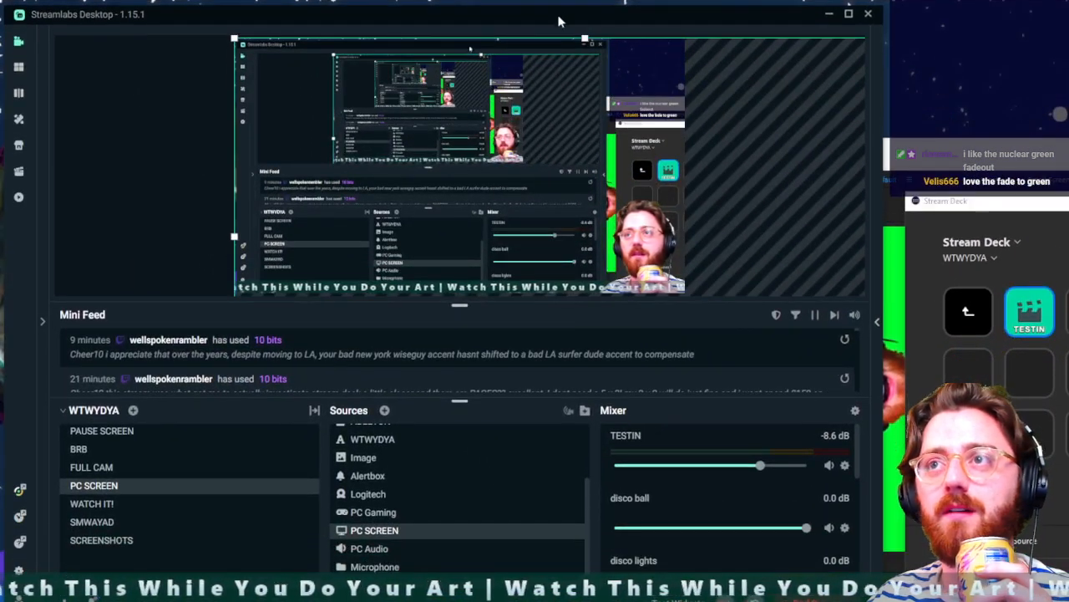
left_click_drag(558, 21, 0, 63)
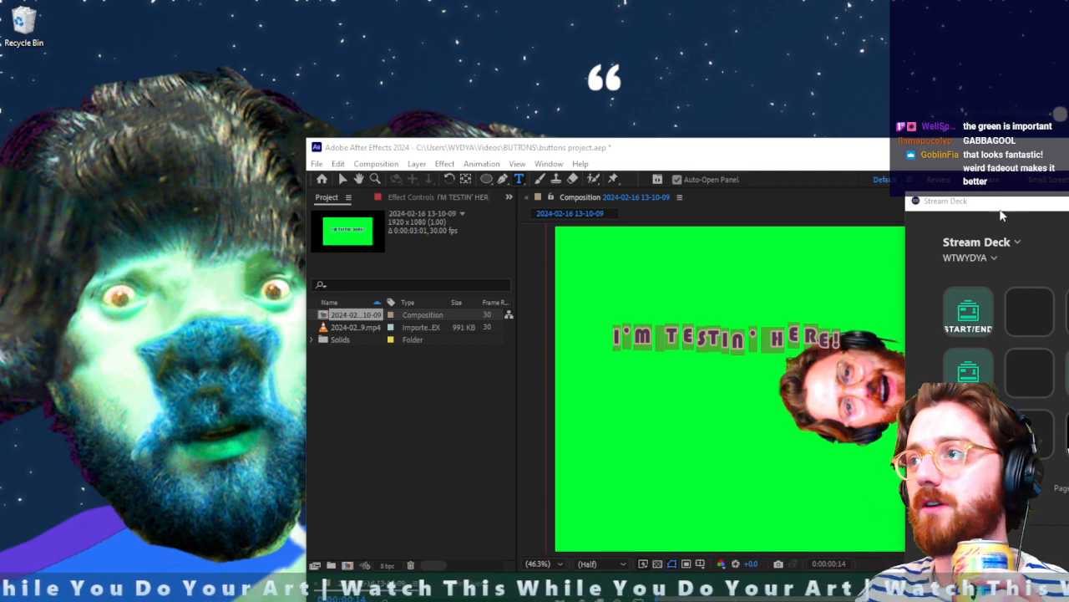
left_click_drag(1004, 209, 331, 85)
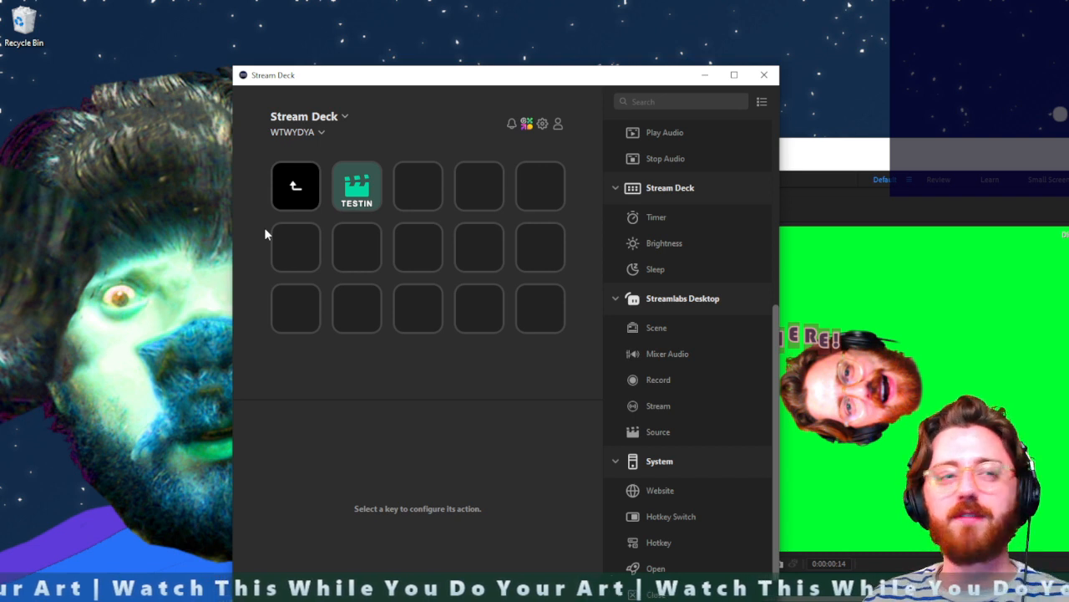
Step: Add a Soundboard Play Audio action to the empty key beside TESTIN and title it test
left_click(355, 254)
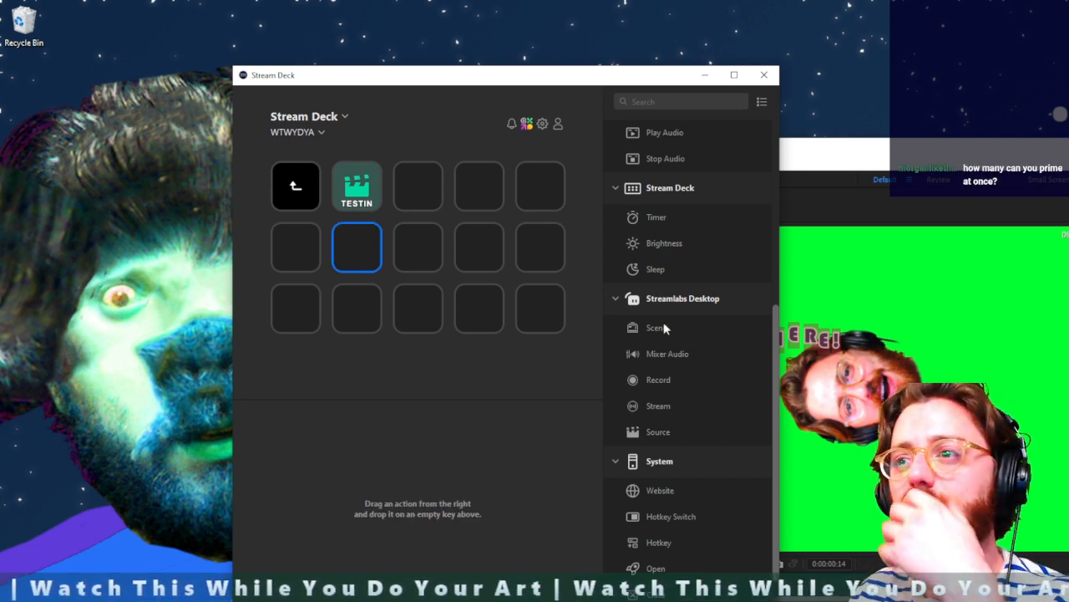
scroll(660, 350, "up", 3)
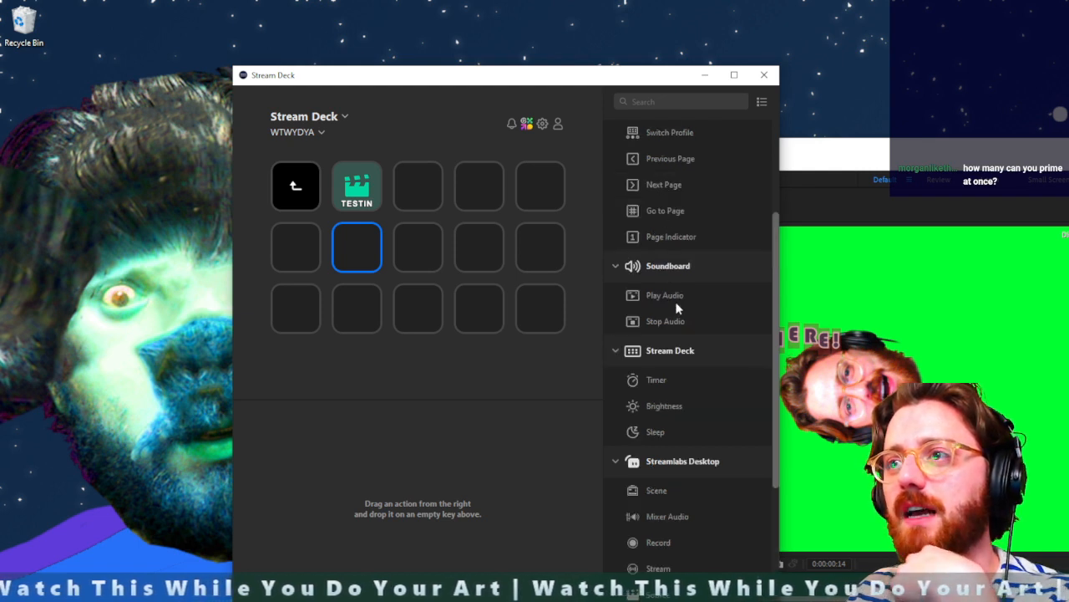
left_click_drag(653, 295, 398, 191)
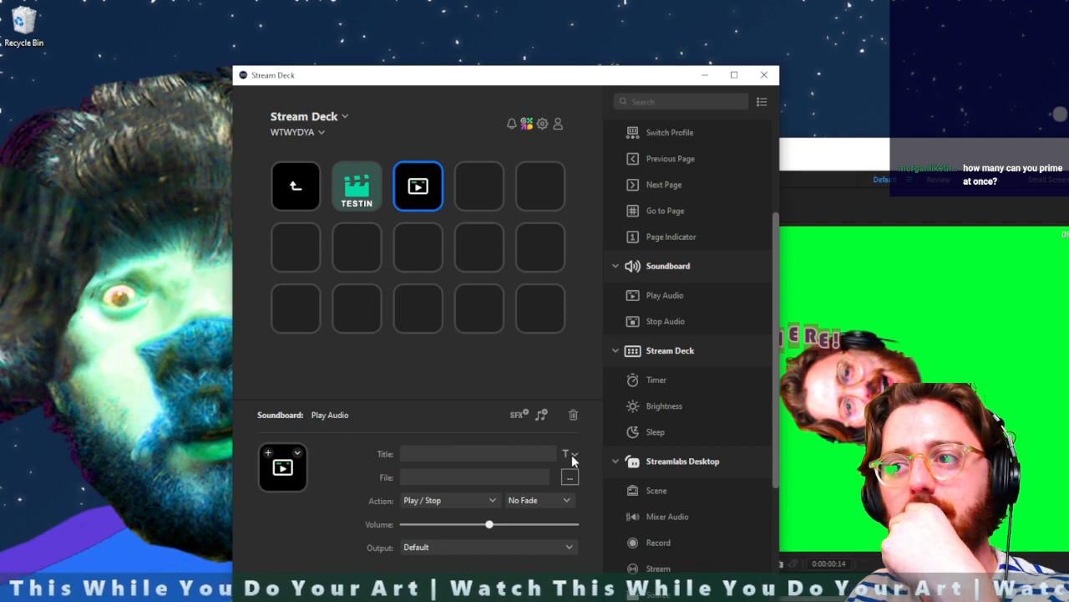
type("test")
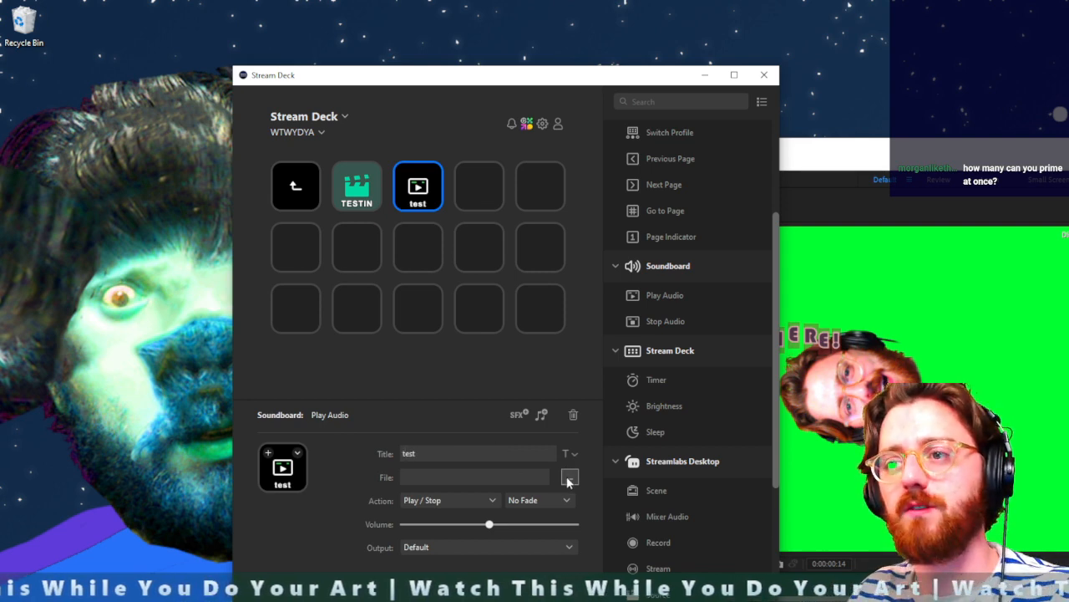
Step: Load BELIEVE.wav from the BELIEVE folder inside Music > WTWYDYA as the test key's audio, leaving its output on Default
left_click(570, 476)
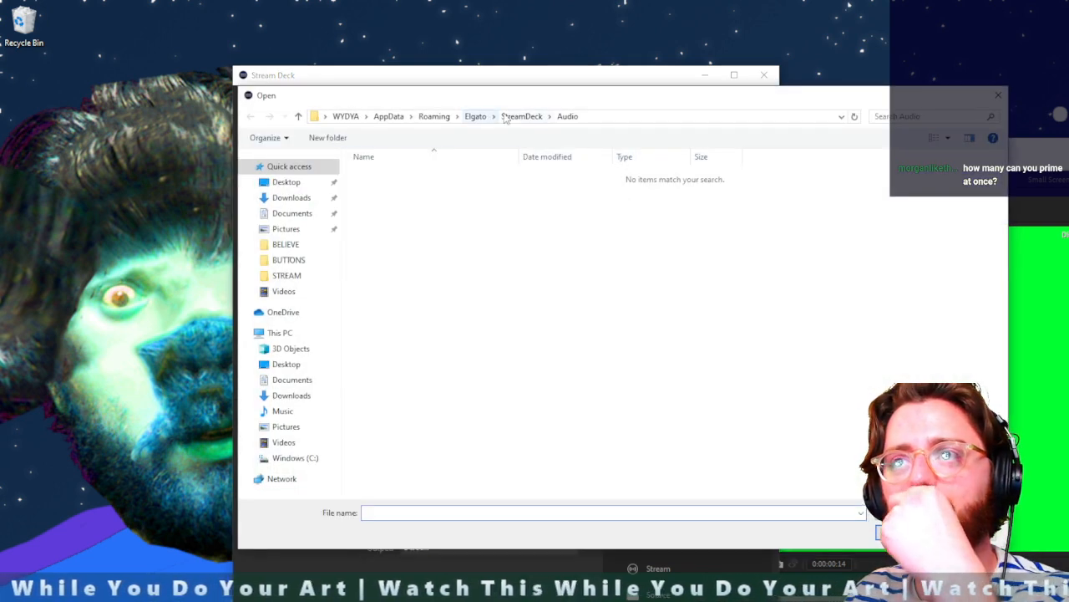
left_click(283, 410)
double_click(413, 191)
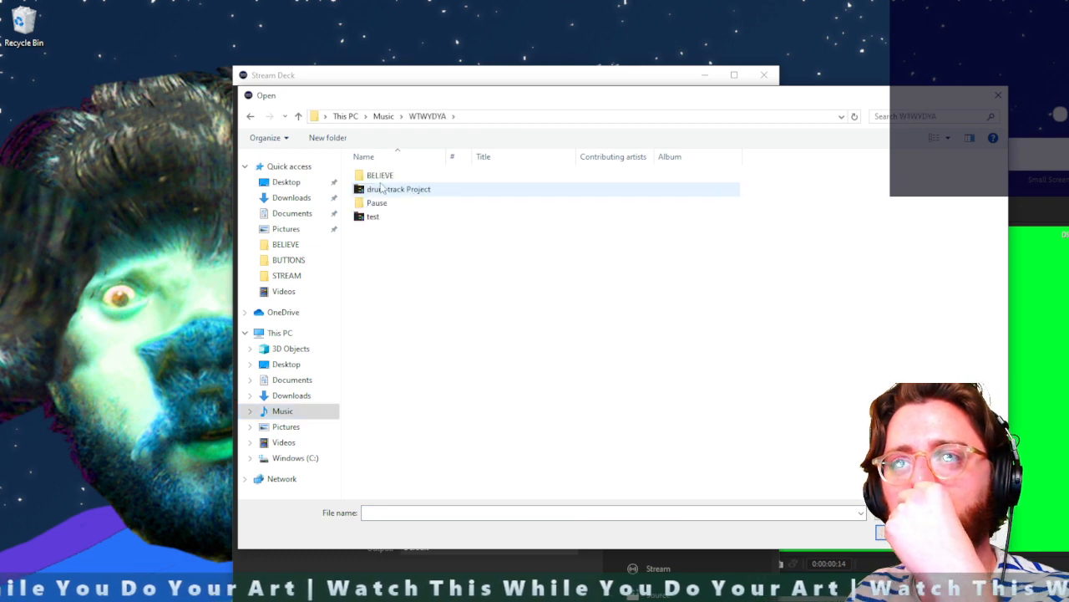
double_click(388, 176)
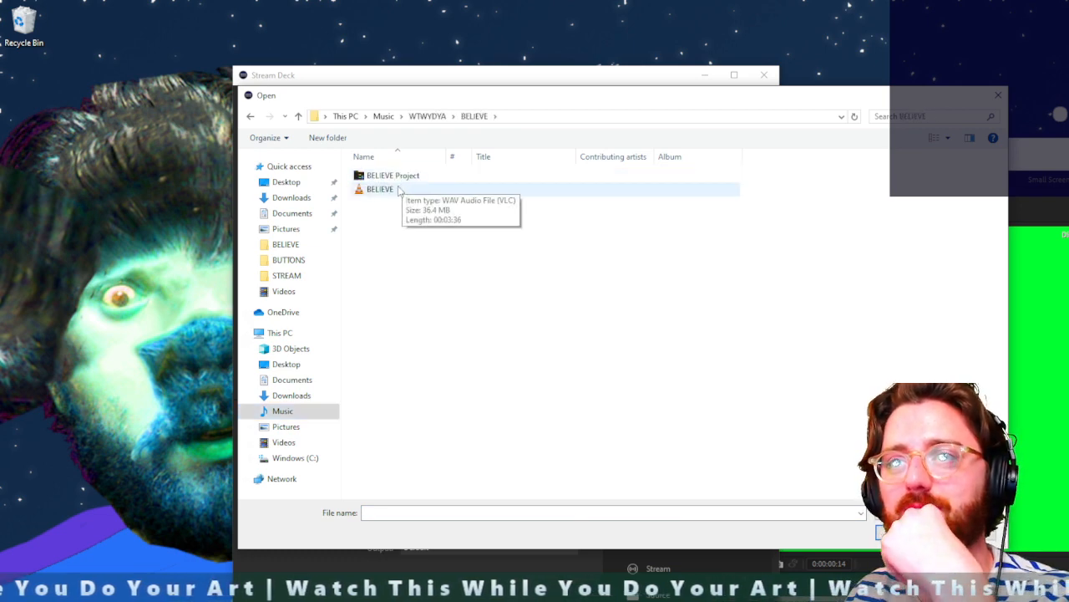
double_click(404, 189)
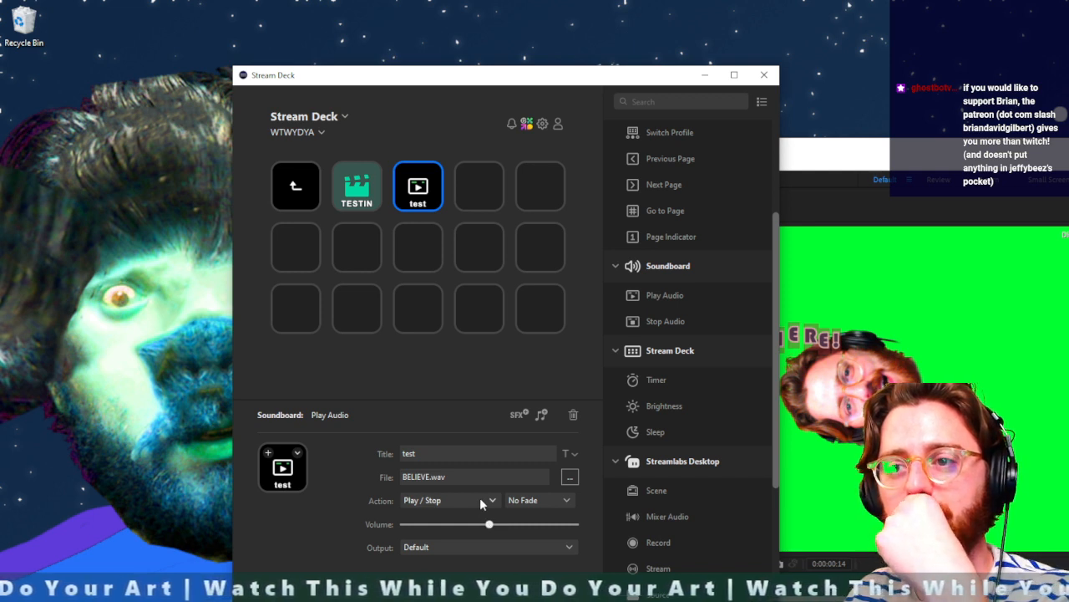
left_click(435, 548)
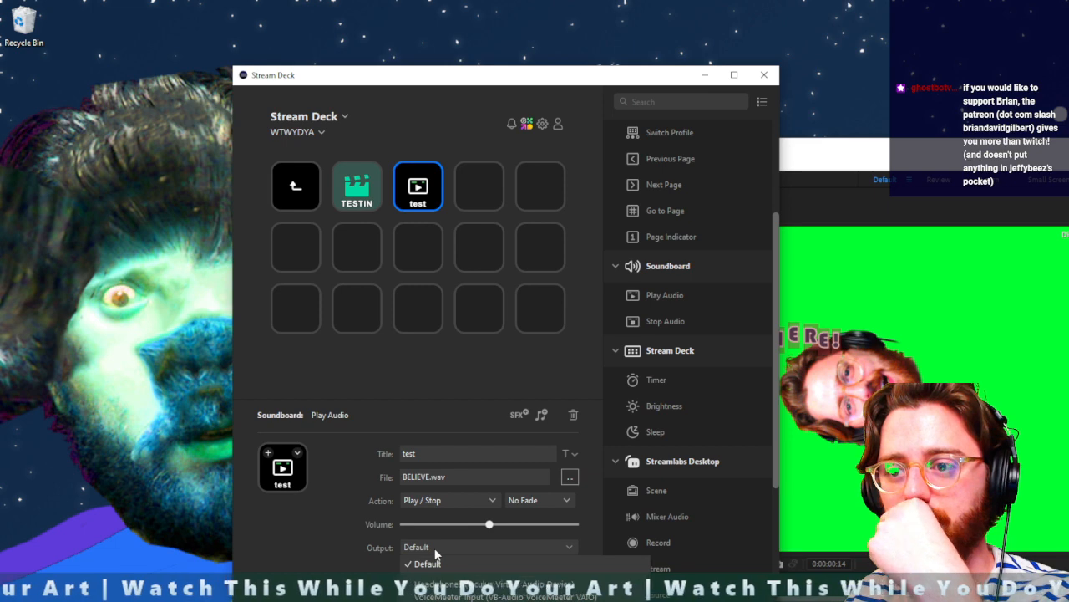
left_click(434, 550)
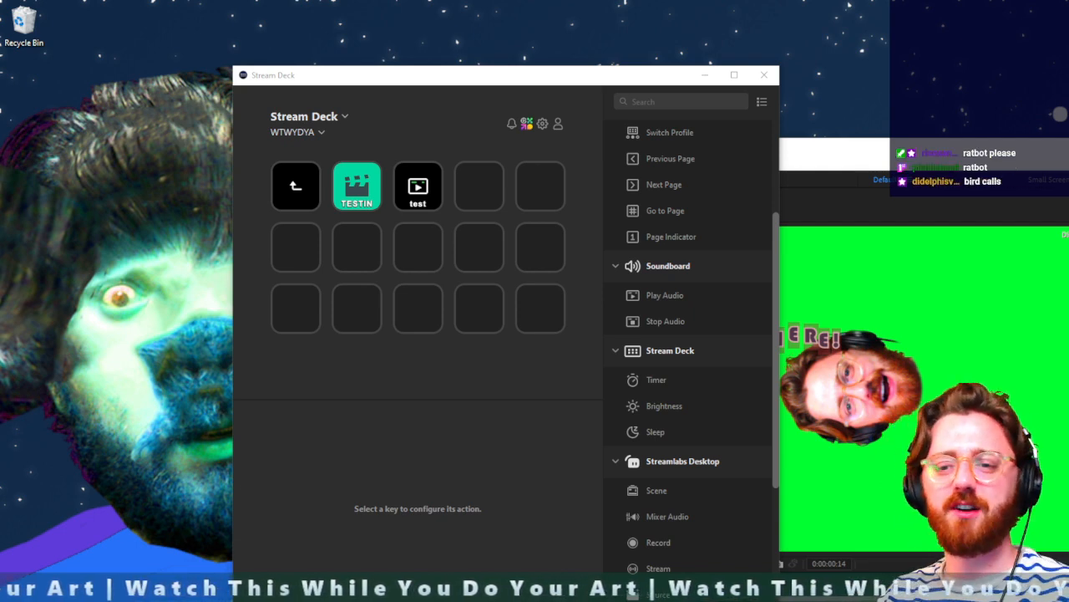
Step: Switch to After Effects, save the buttons project and quit the program
key("super+s")
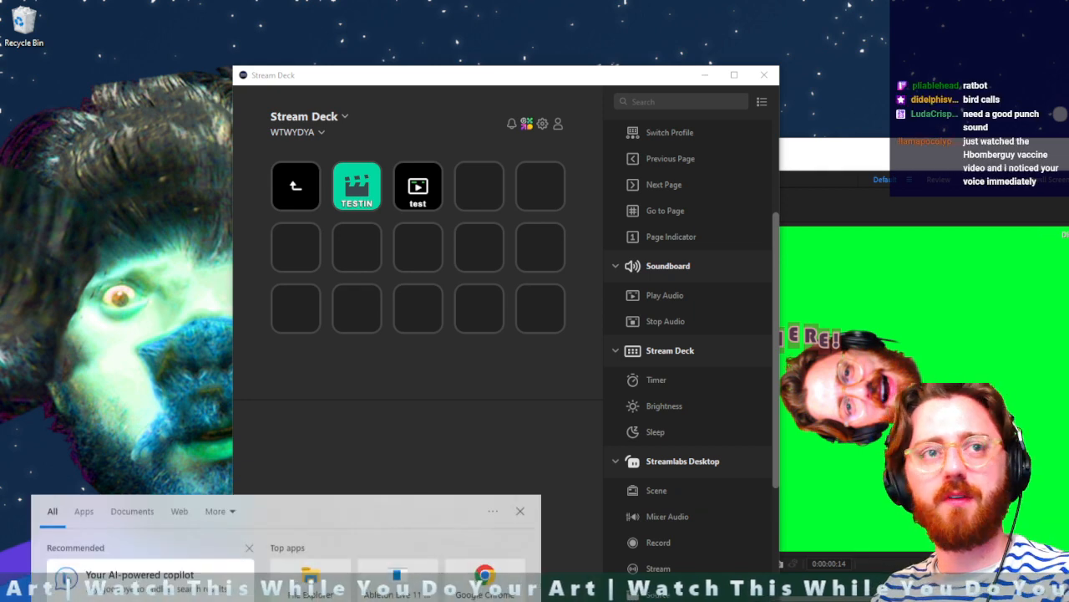
left_click(939, 150)
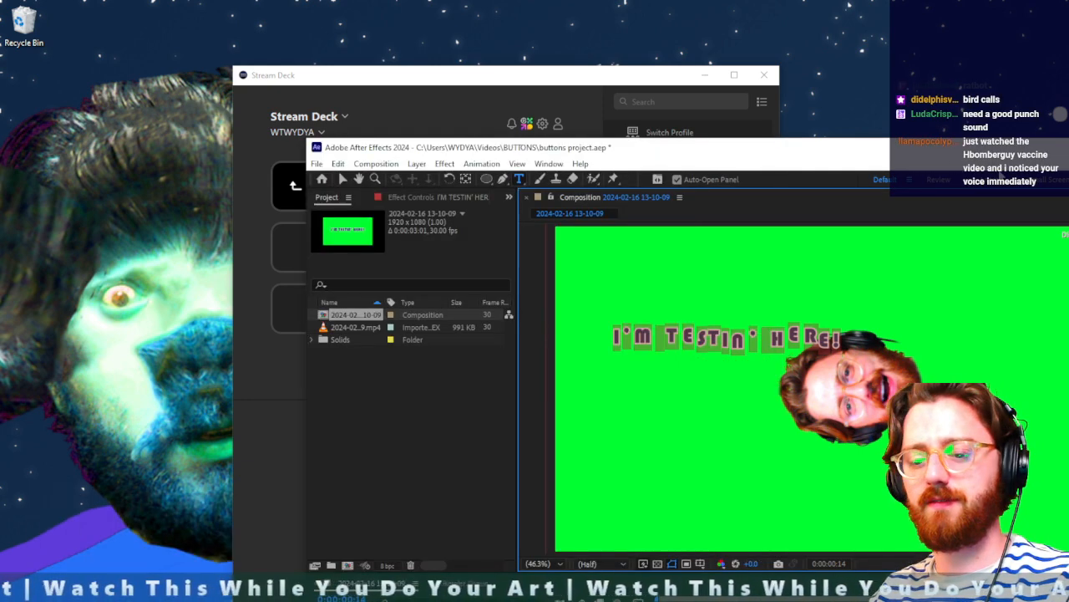
key("ctrl+s")
key("ctrl+q")
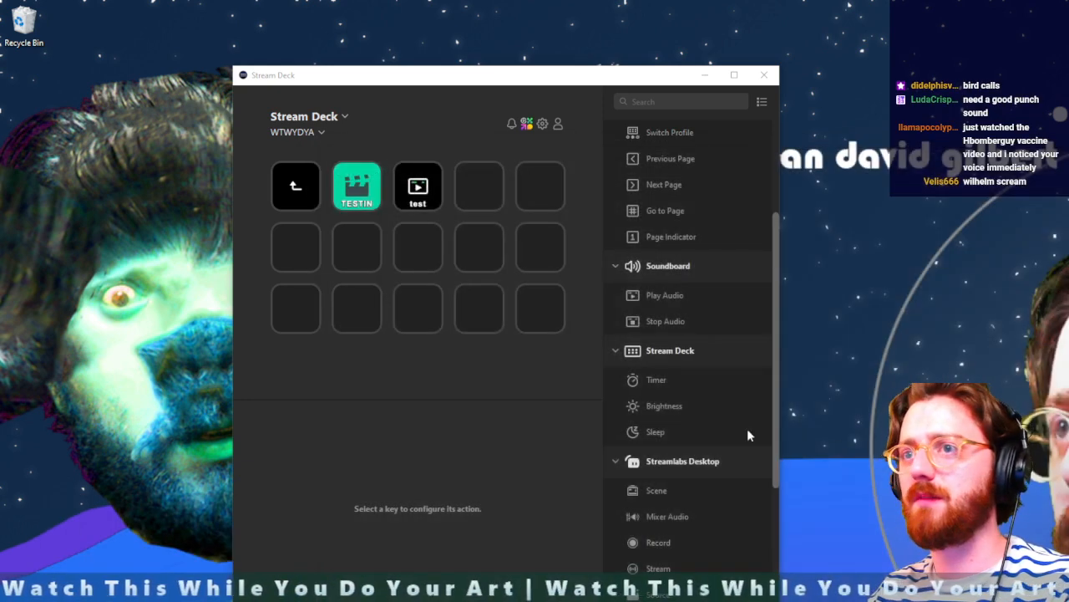
Step: Move the Stream Deck window aside, then launch Ableton Live 11 Trial and dismiss its activation message
left_click_drag(446, 81, 934, 269)
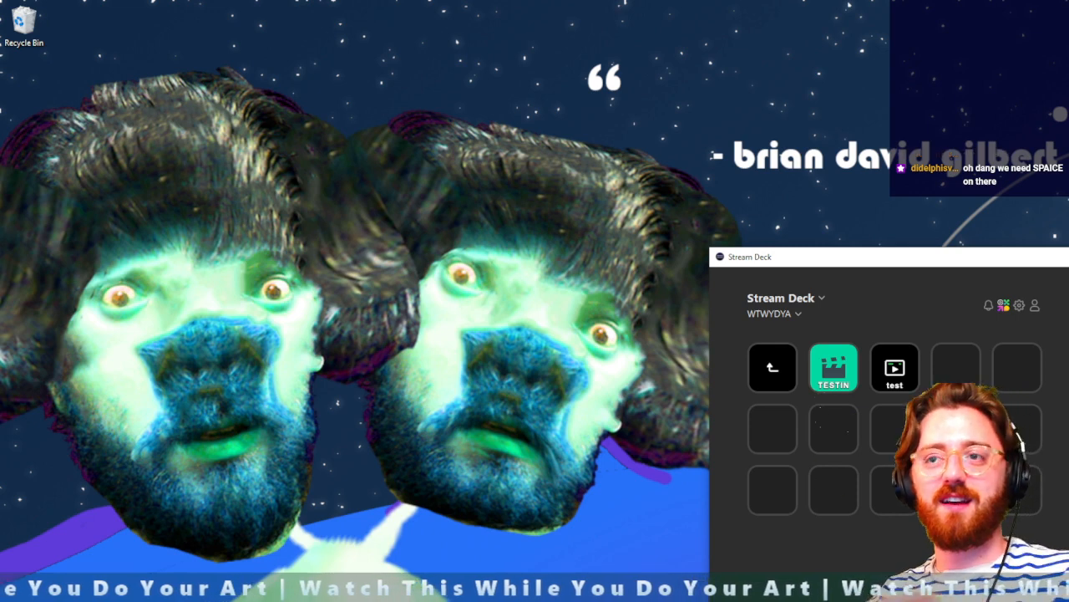
key("super")
type("ab")
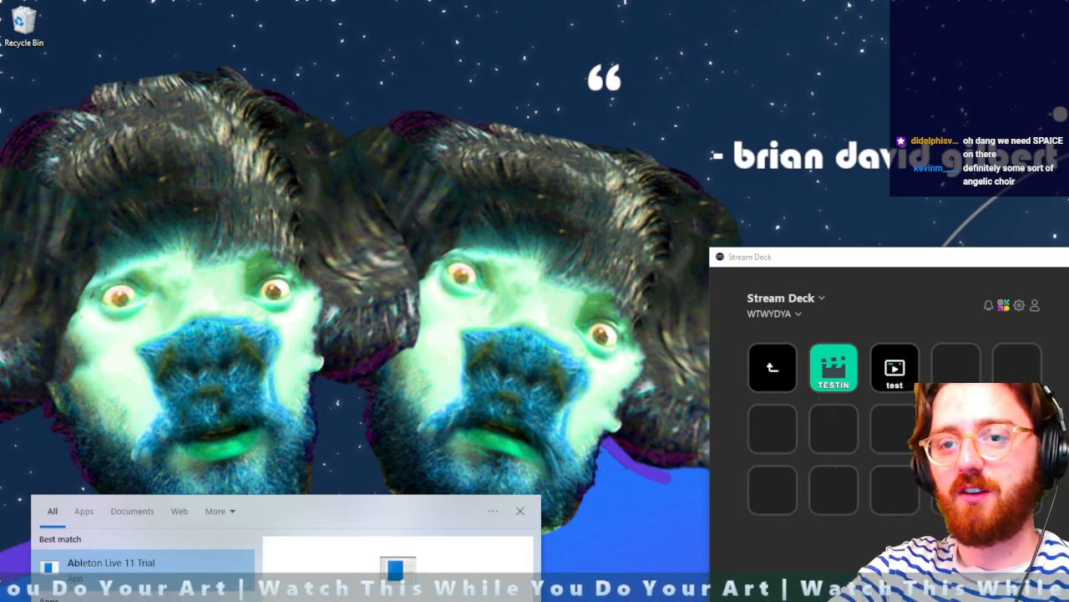
key("Return")
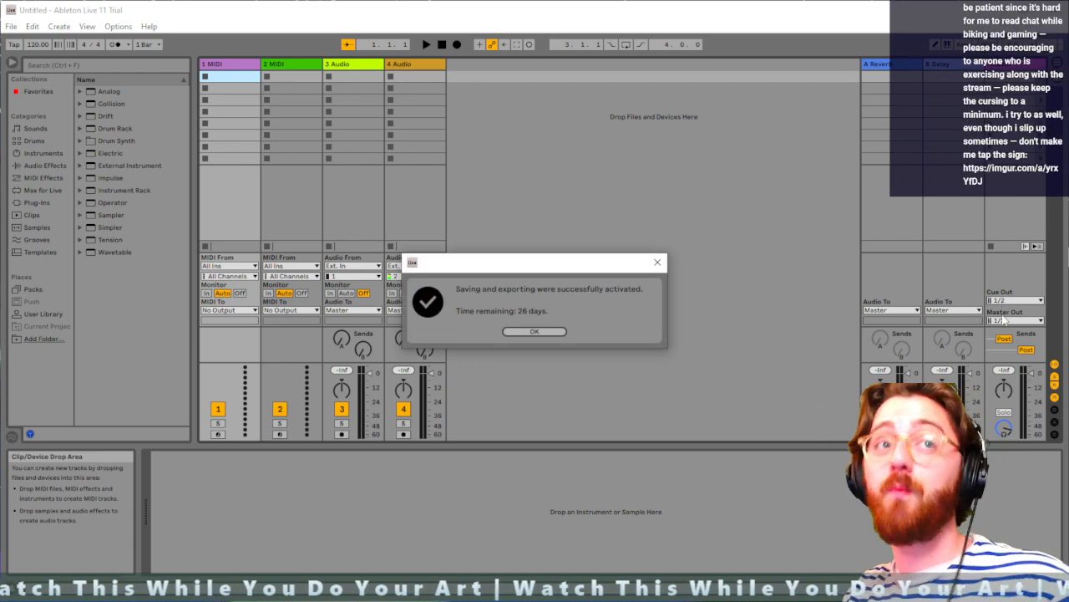
left_click(542, 333)
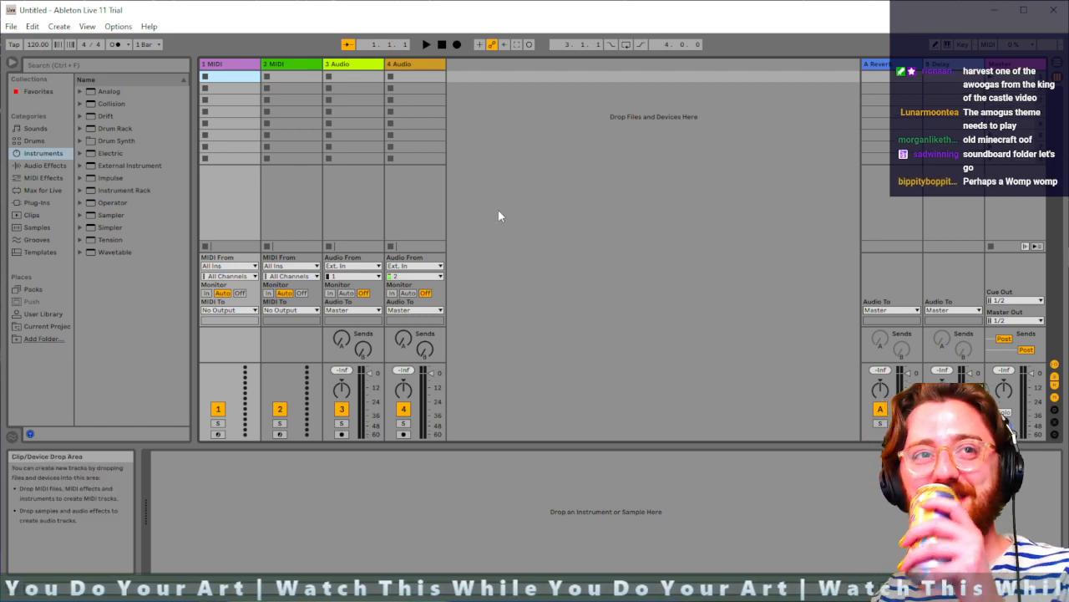
left_click(607, 159)
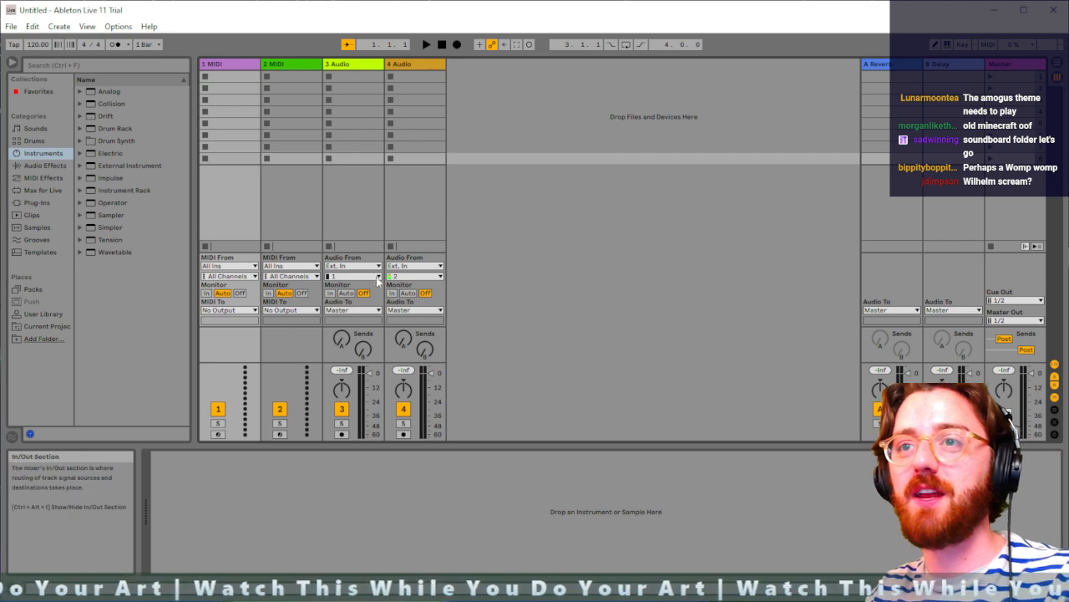
left_click(433, 279)
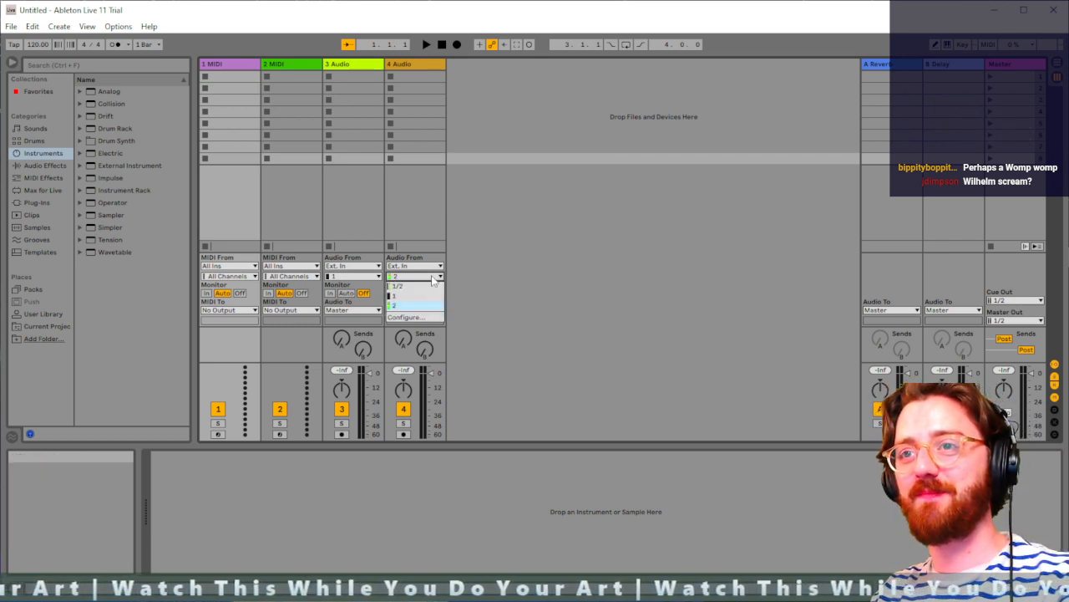
left_click(433, 279)
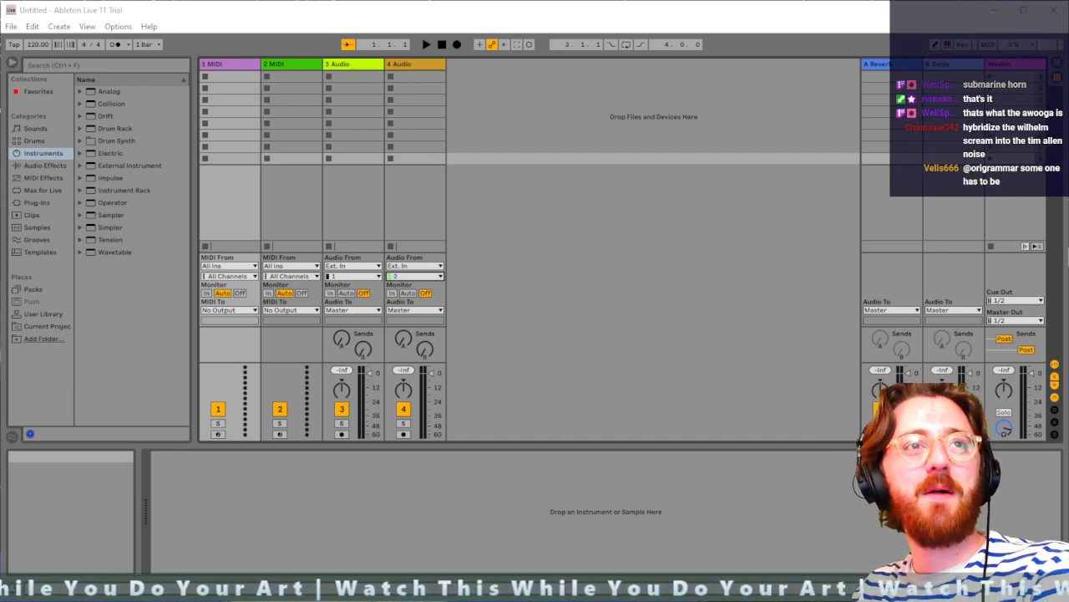
Step: Bring the browser window with the YouTube Ahooga Horn sound effect onto this screen, and move it off again
left_click_drag(0, 134, 0, 42)
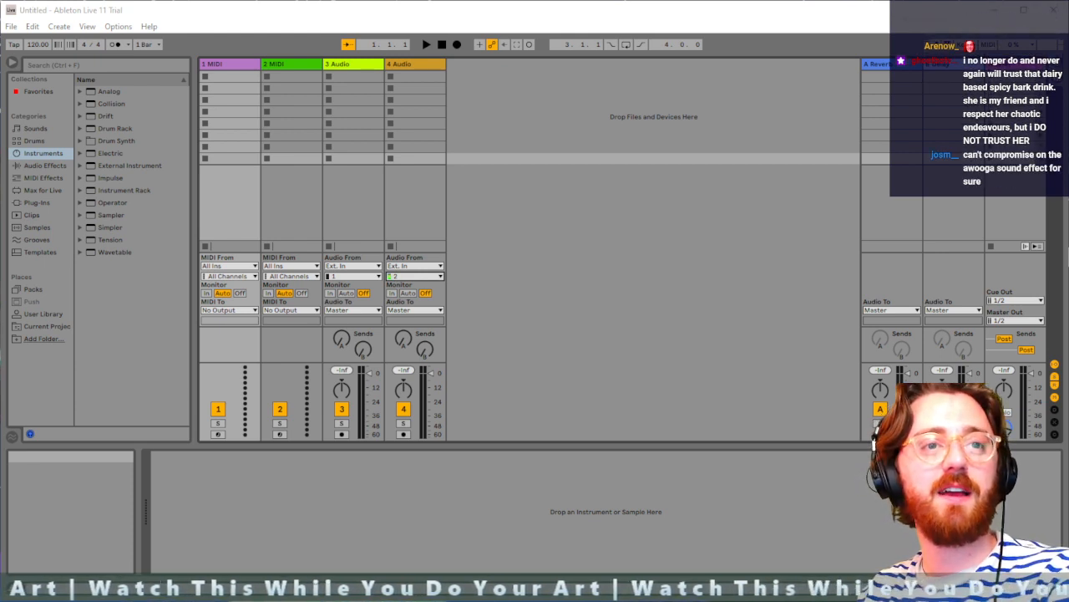
left_click_drag(0, 130, 590, 77)
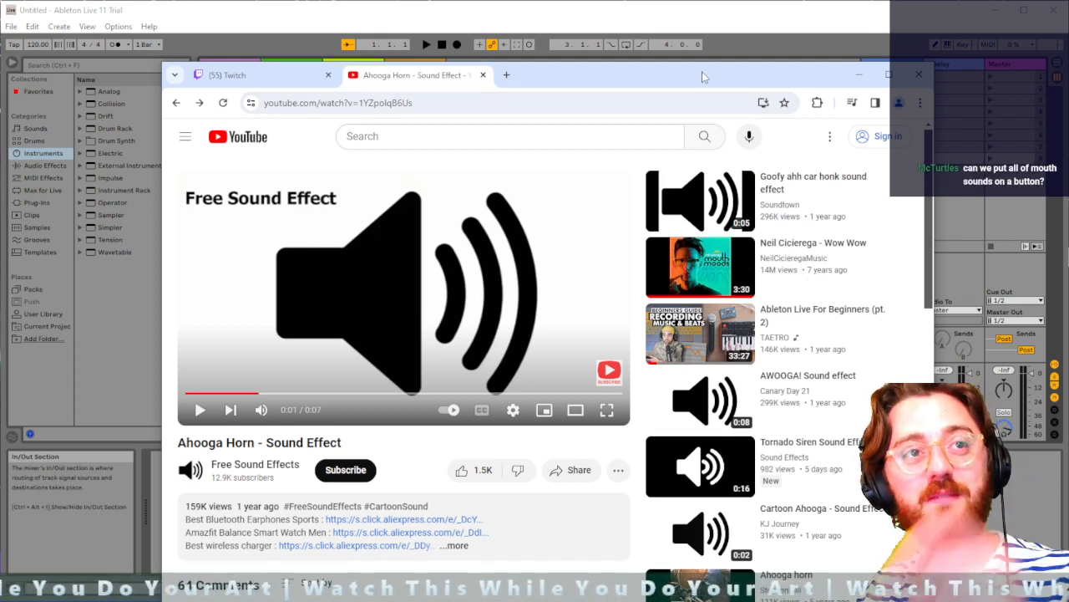
left_click_drag(704, 68, 0, 142)
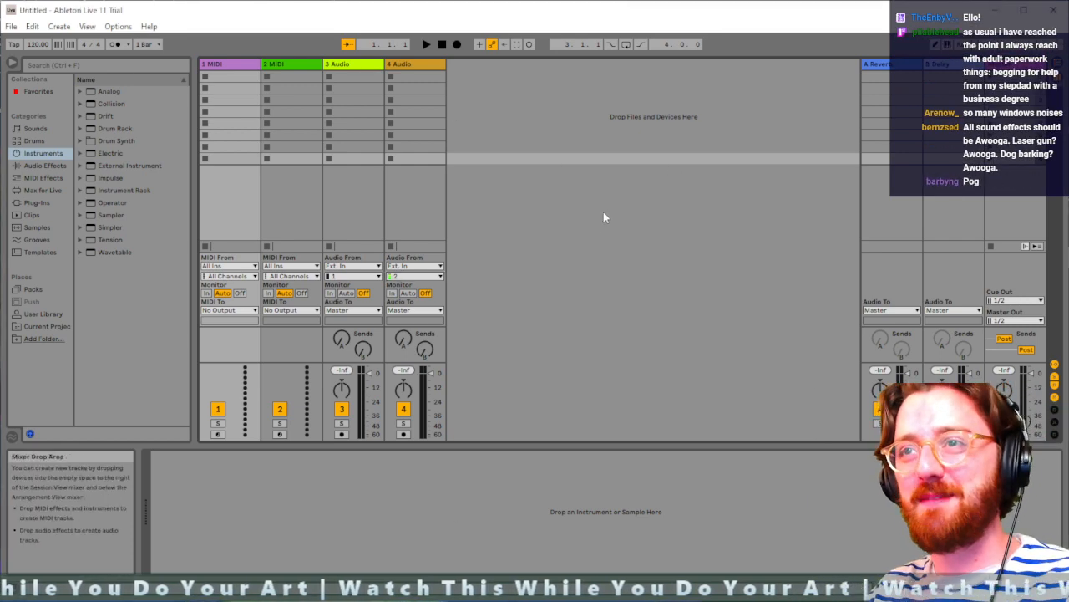
Step: Show the Arrangement View and place the cartoon ahooga sound file from File Explorer at the start of a new audio track
key("Tab")
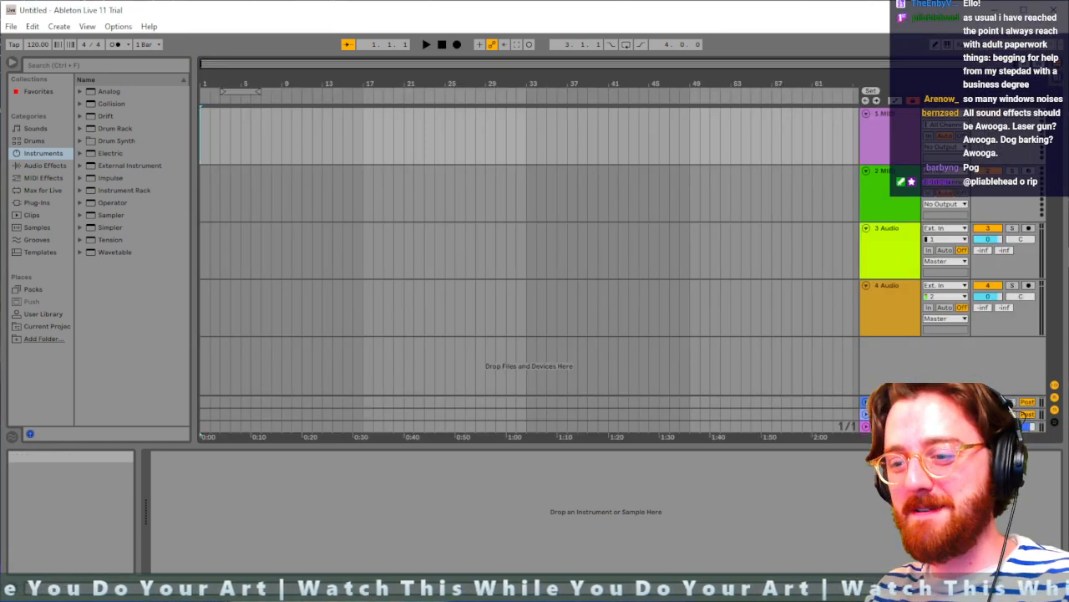
key("super+e")
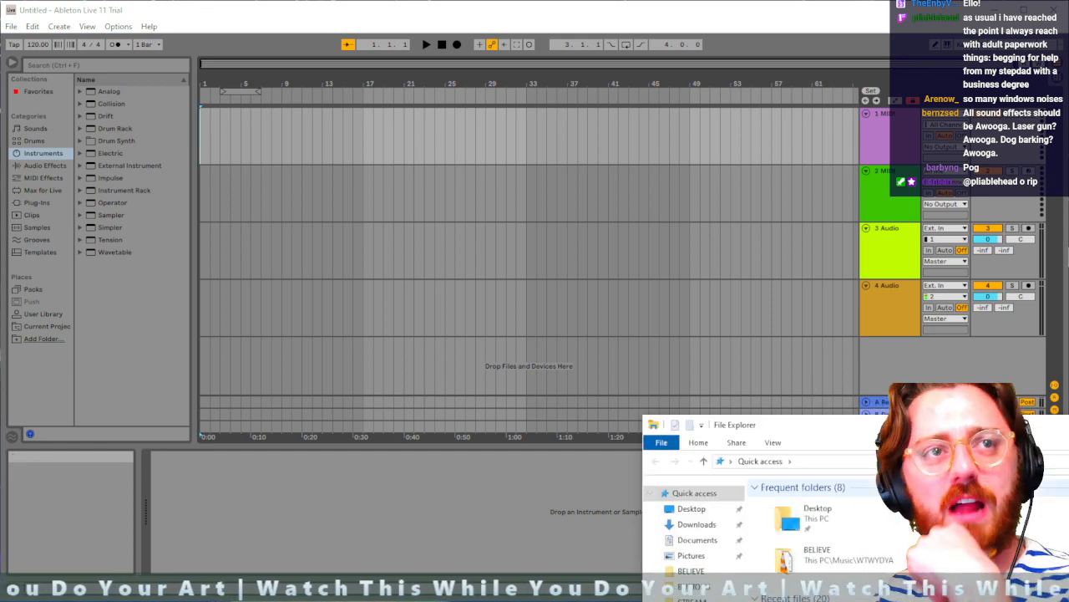
left_click_drag(1001, 427, 1051, 424)
left_click(919, 552)
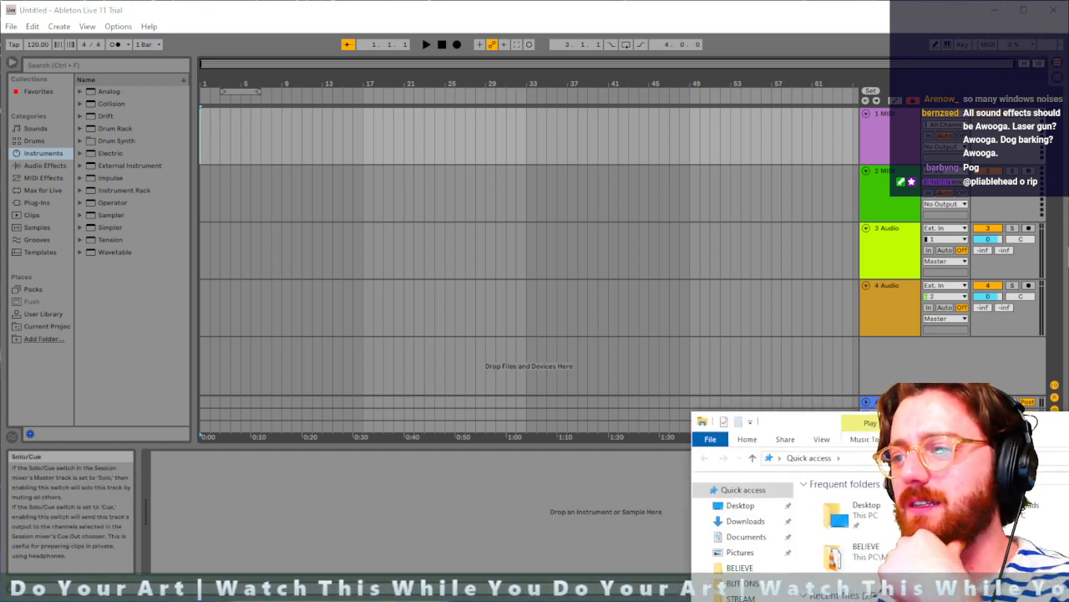
left_click(398, 360)
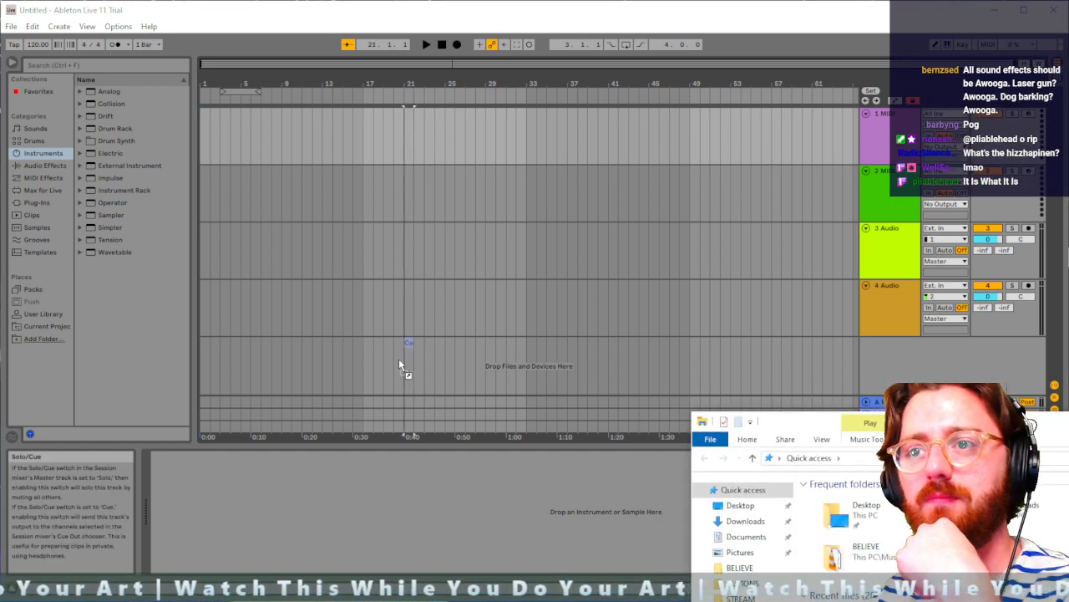
left_click_drag(398, 358, 203, 363)
left_click(203, 364)
Step: Listen to the cartoon ahooga clip from the beginning of the arrangement twice, stopping after each playback
key("space")
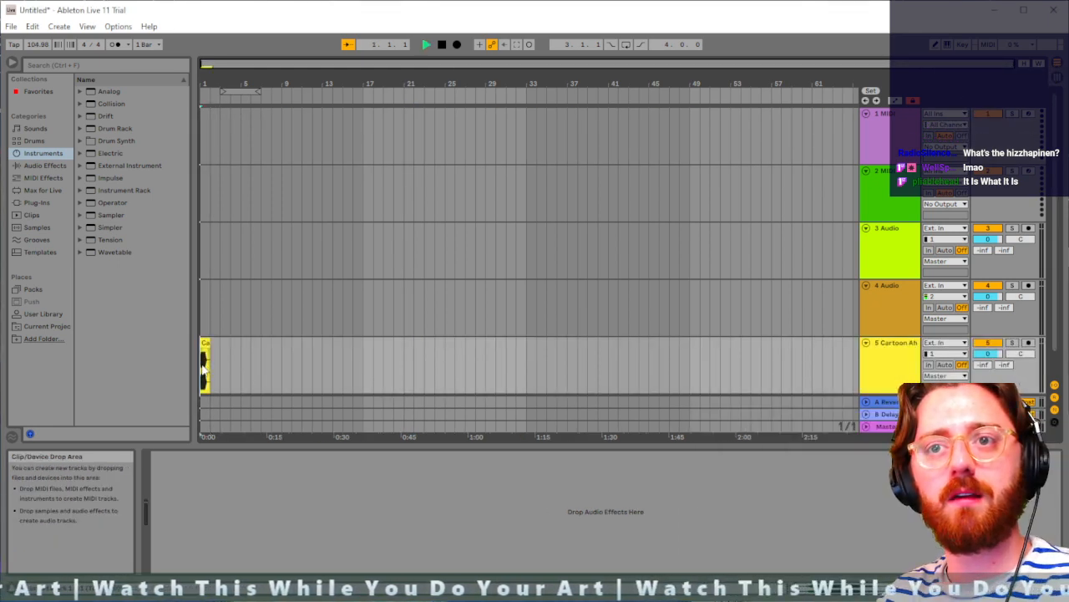
key("space")
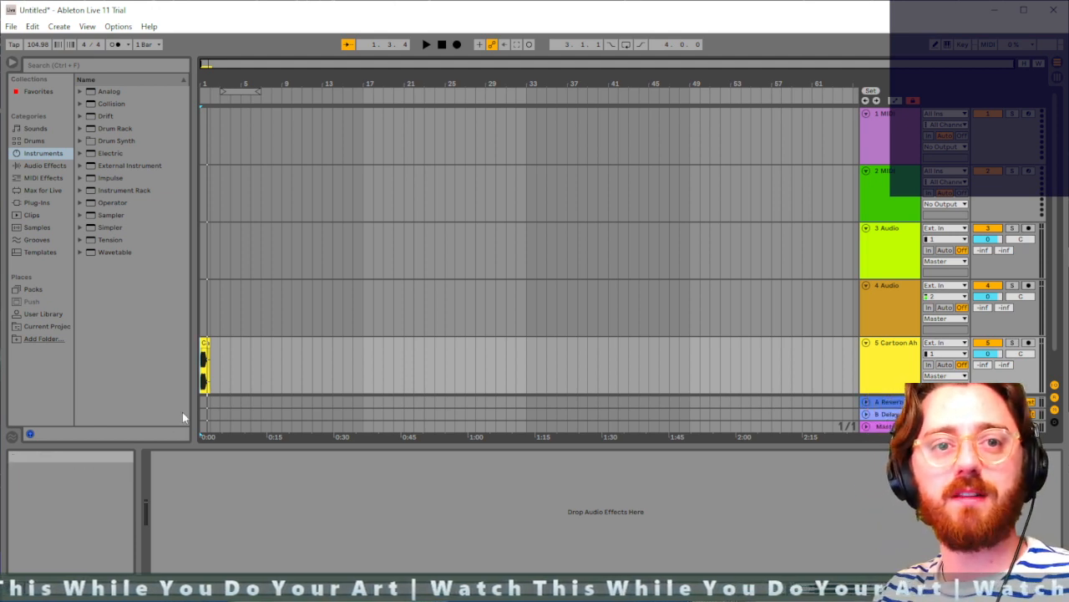
key("space")
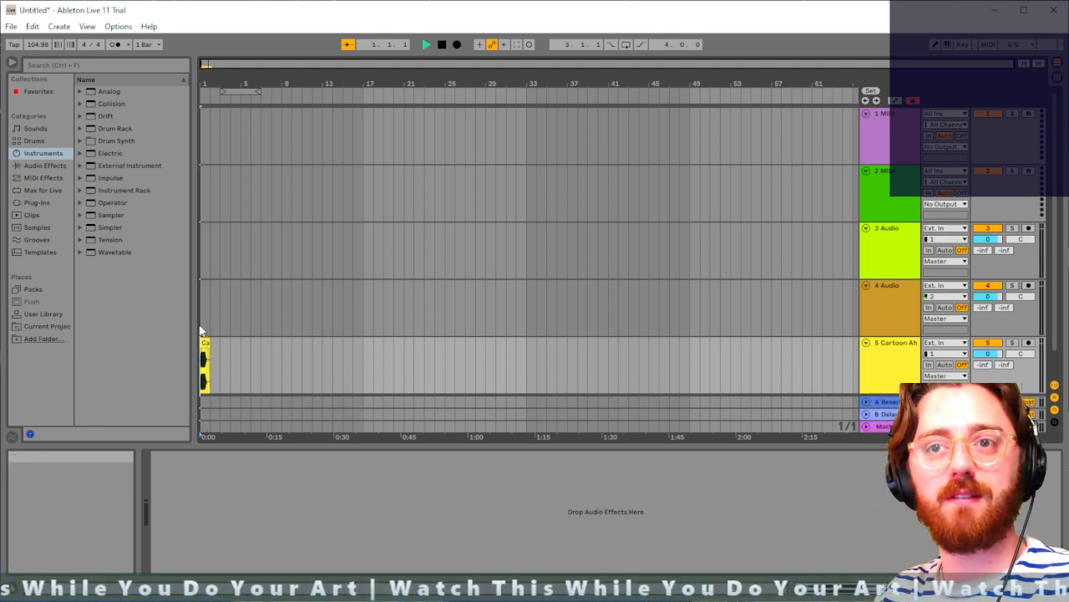
key("space")
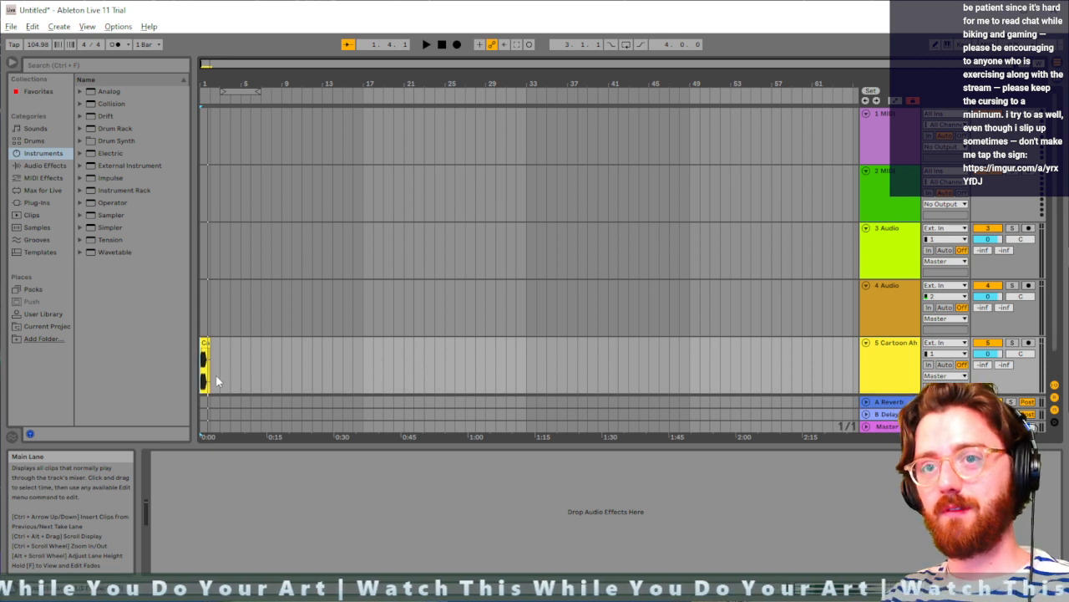
Step: Try to record a take on the 4 Audio track from the beginning of the arrangement
scroll(215, 374, "up", 3)
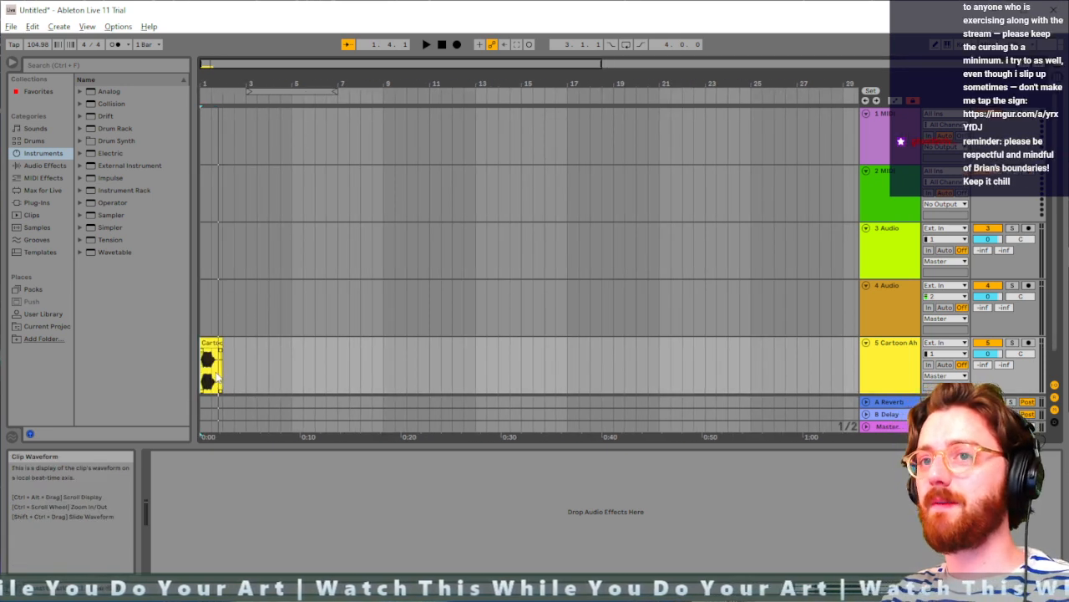
left_click(202, 288)
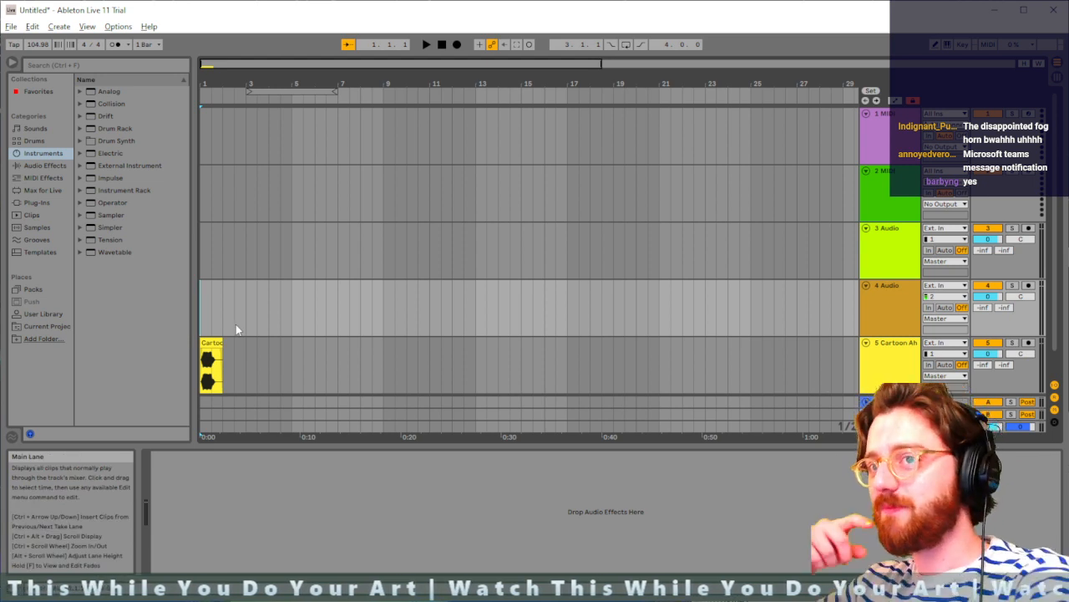
key("F9")
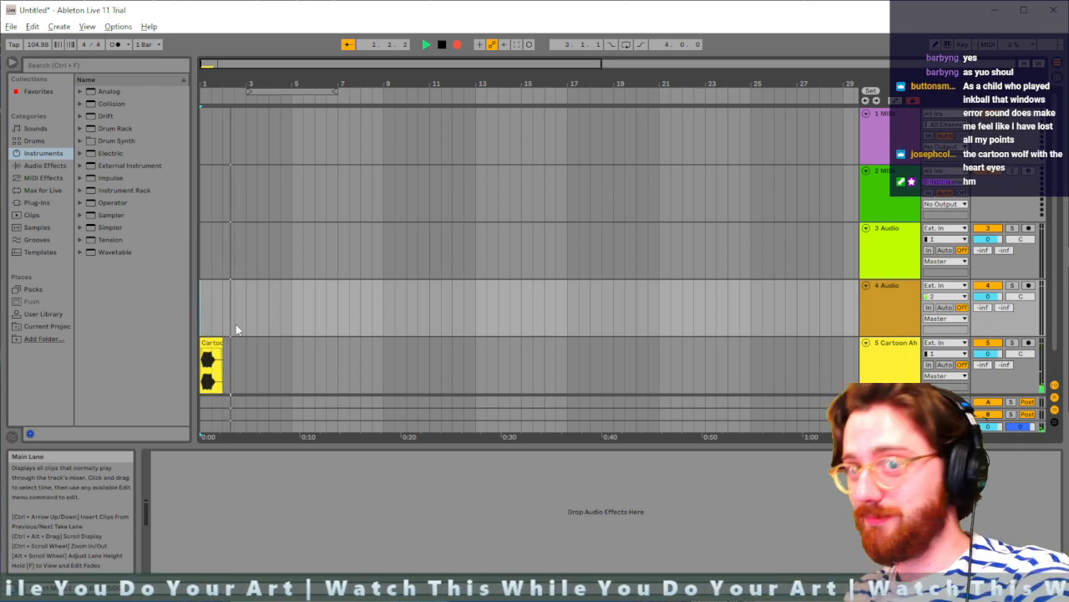
key("space")
Step: Arm the 4 Audio track and record a microphone take of about four seconds from the beginning of the arrangement
left_click(1029, 285)
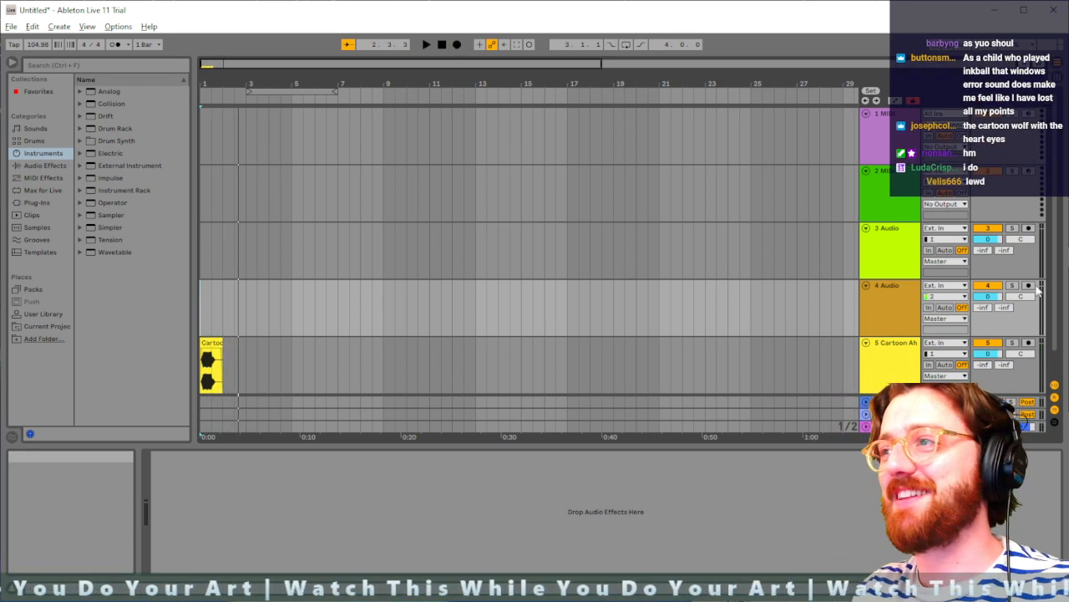
left_click(205, 317)
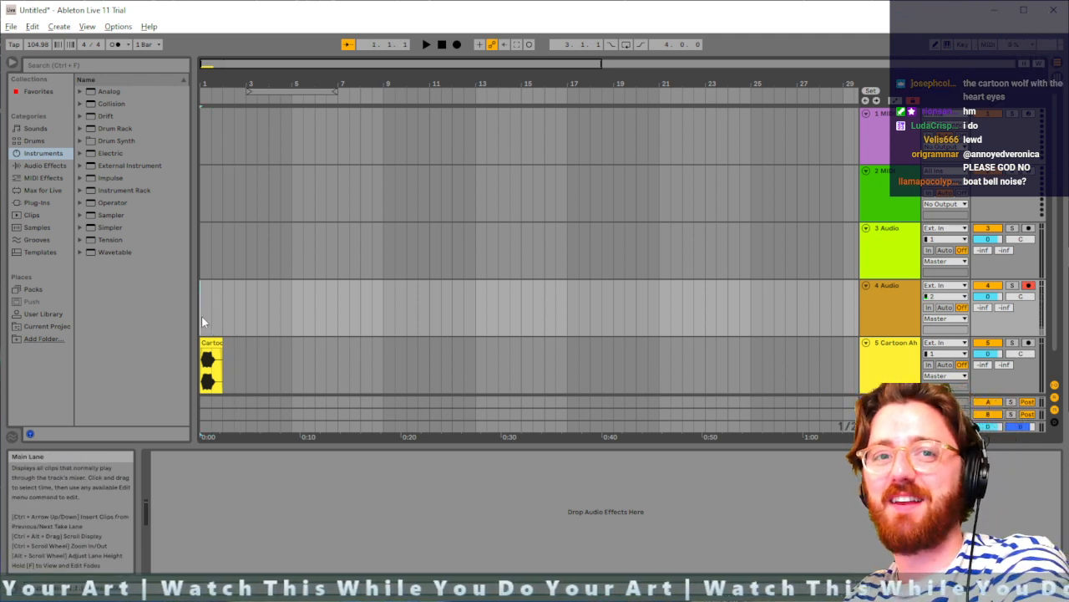
key("F9")
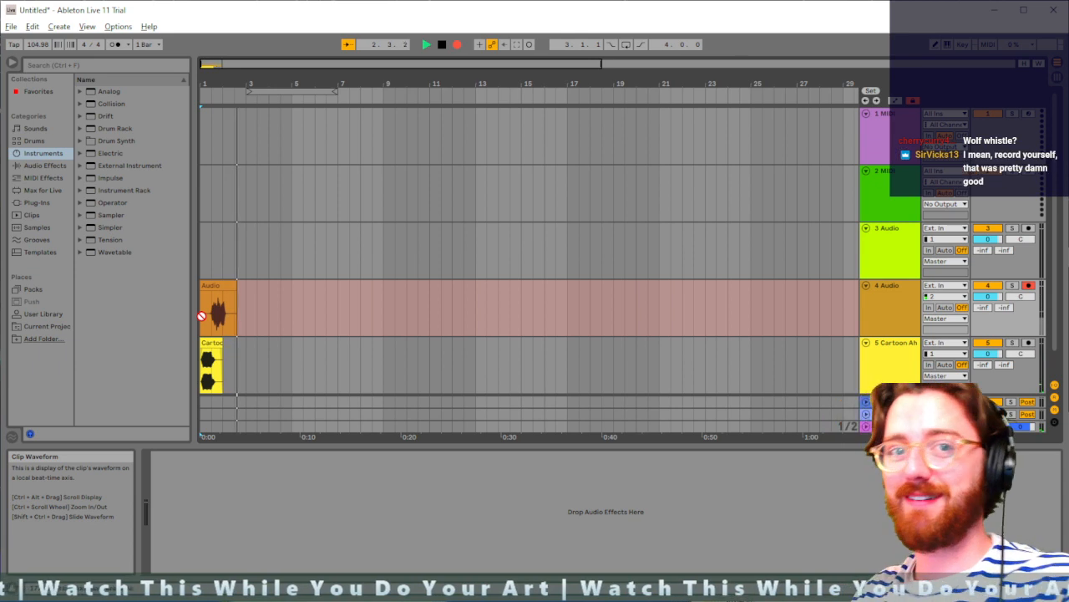
key("space")
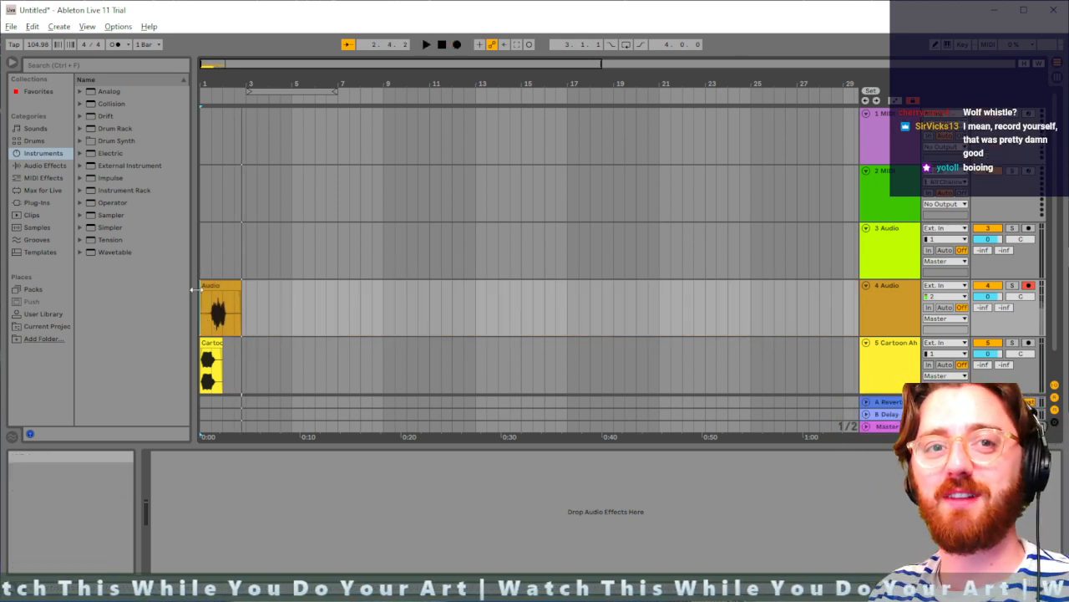
Step: Listen to the recorded take together with the cartoon ahooga clip from the beginning, then stop playback
left_click(203, 368)
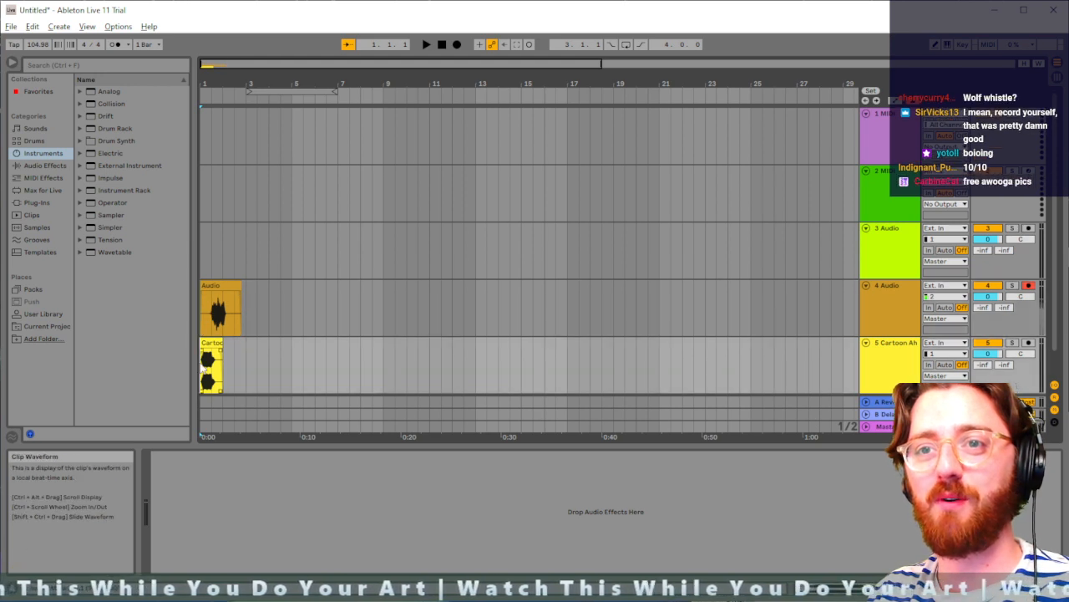
key("space")
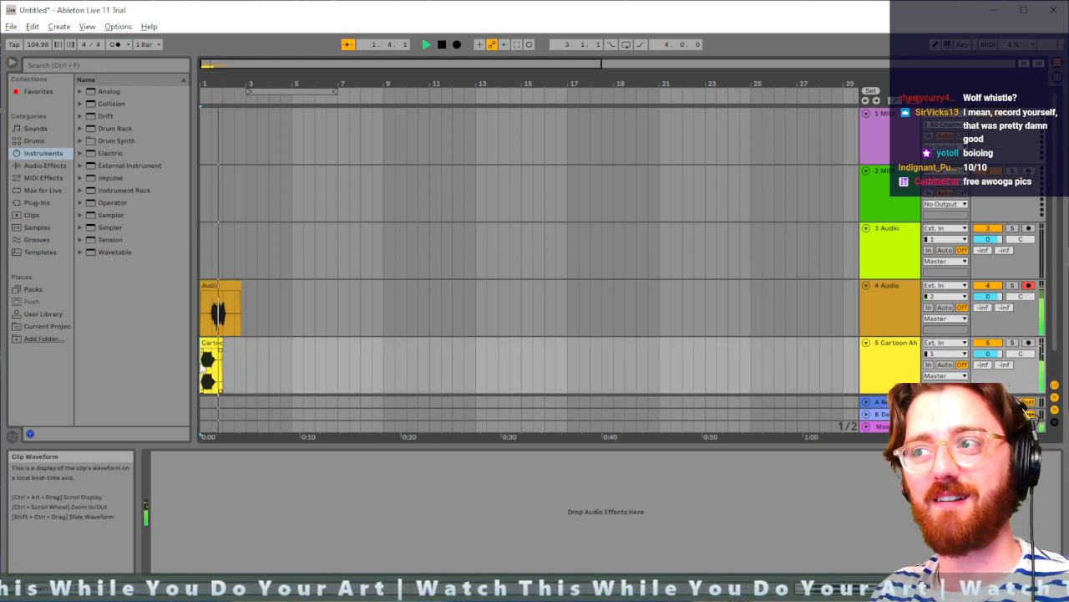
key("space")
left_click(212, 274)
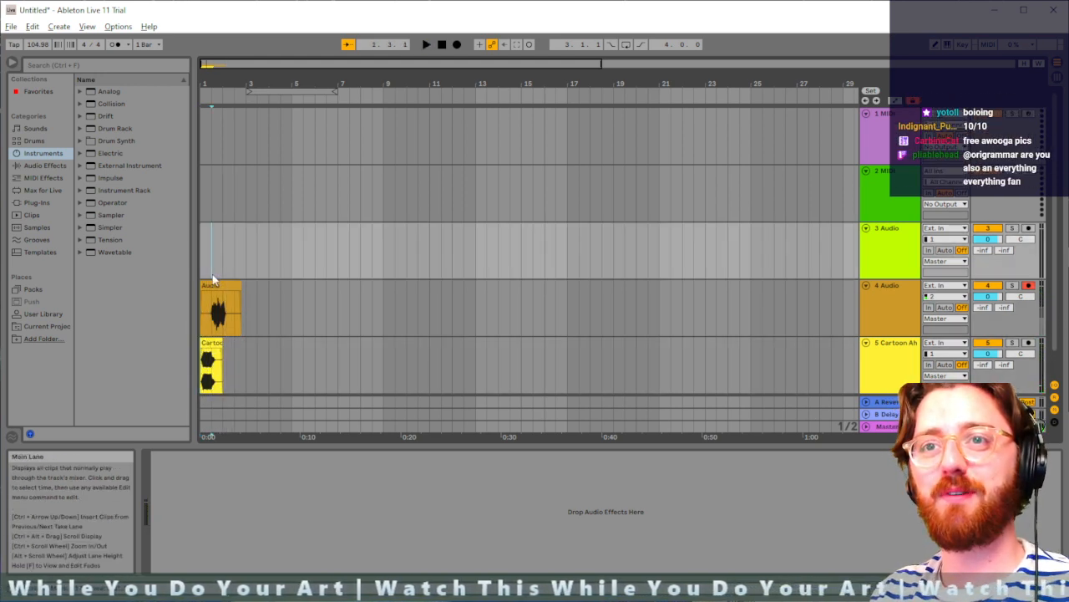
Step: Duplicate the 4 Audio track and delete the copied clip from the duplicate, leaving an empty 5 Audio track
left_click(728, 308)
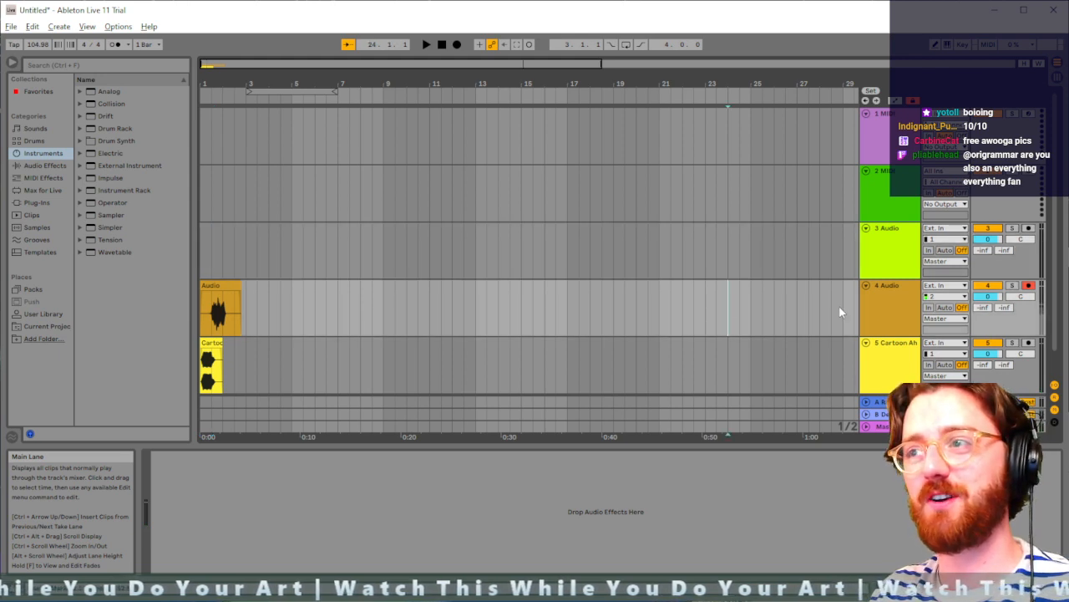
key("ctrl+d")
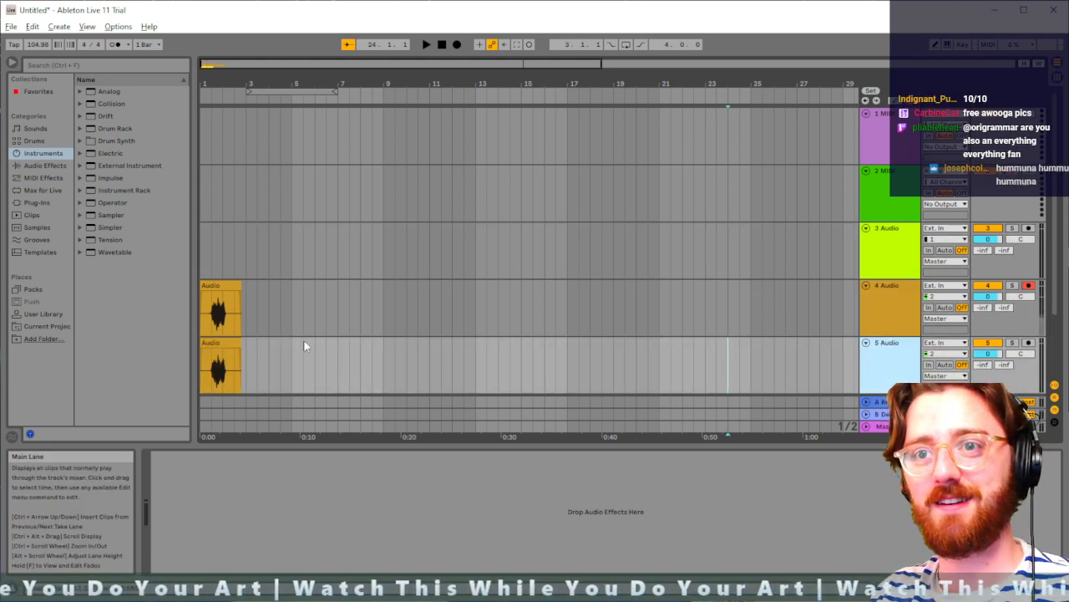
scroll(275, 341, "down", 1)
left_click(234, 316)
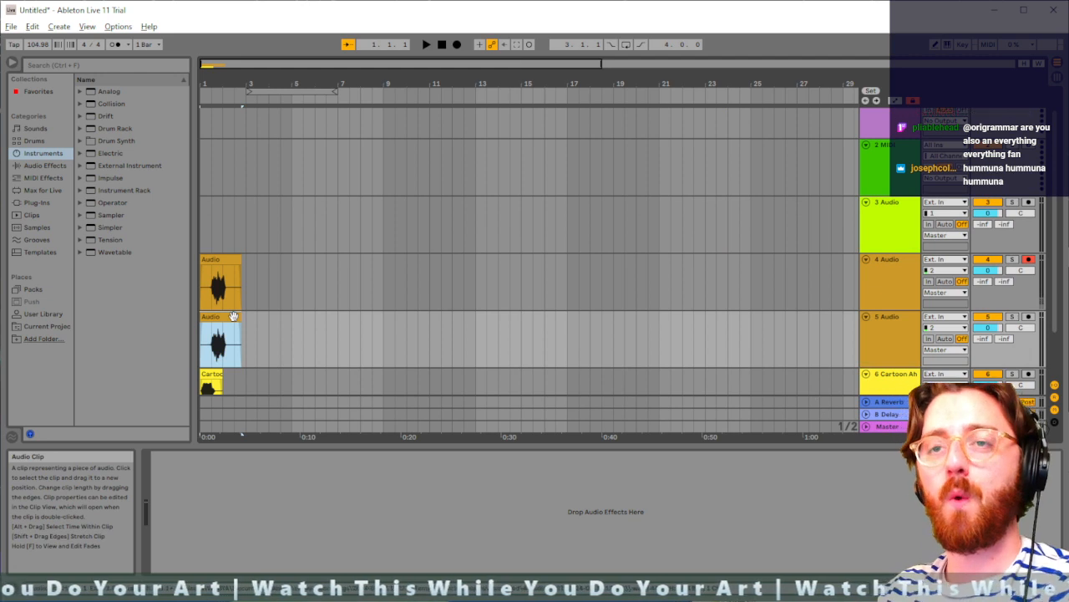
key("Delete")
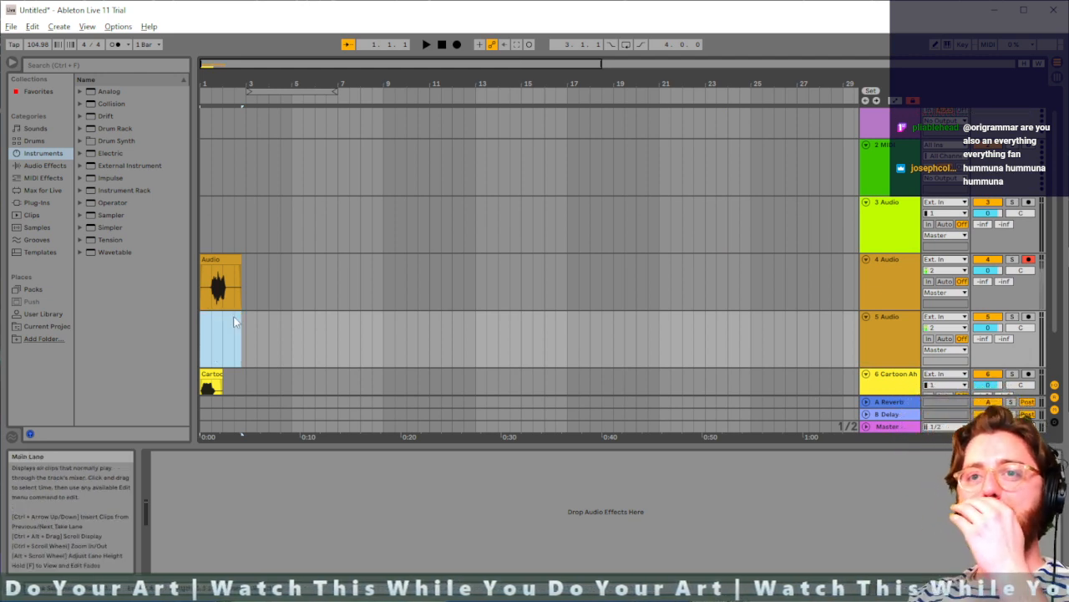
Step: Try to record another microphone take from the beginning of the arrangement with the 4 Audio track still armed
left_click(212, 336)
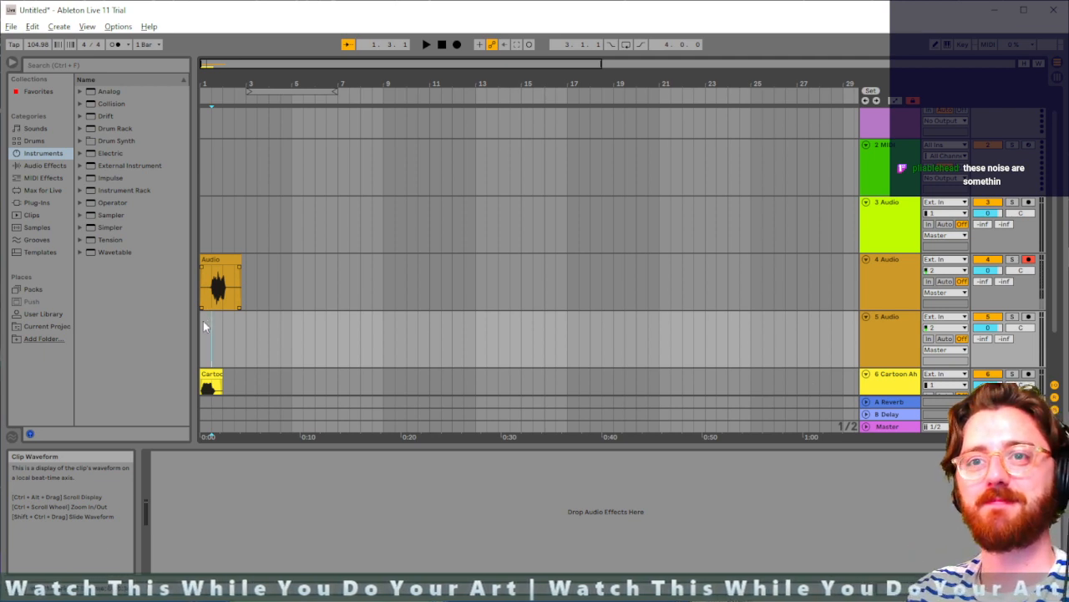
left_click(203, 322)
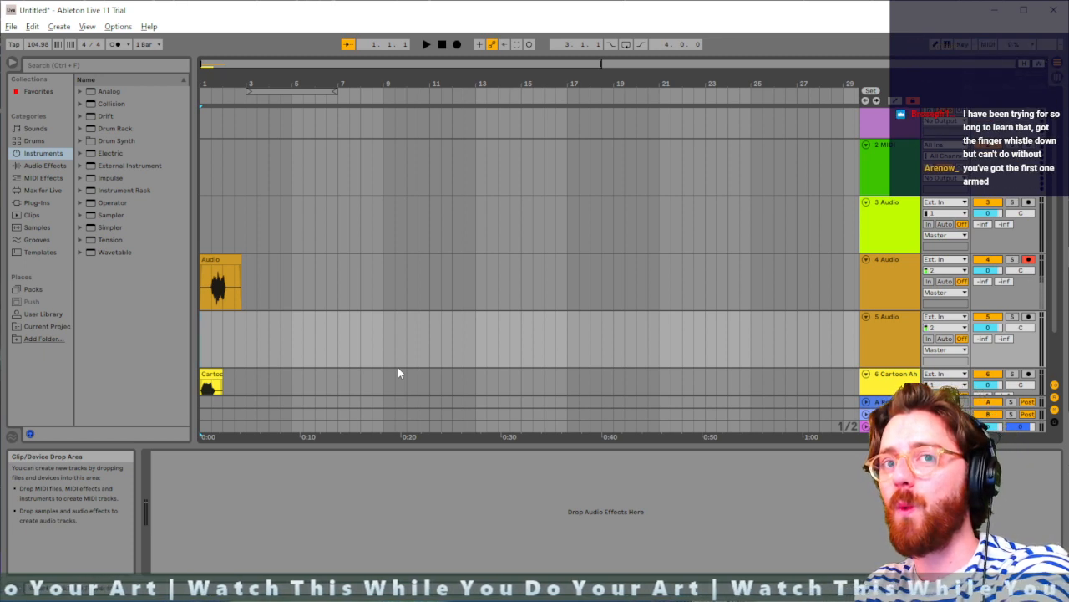
key("F9")
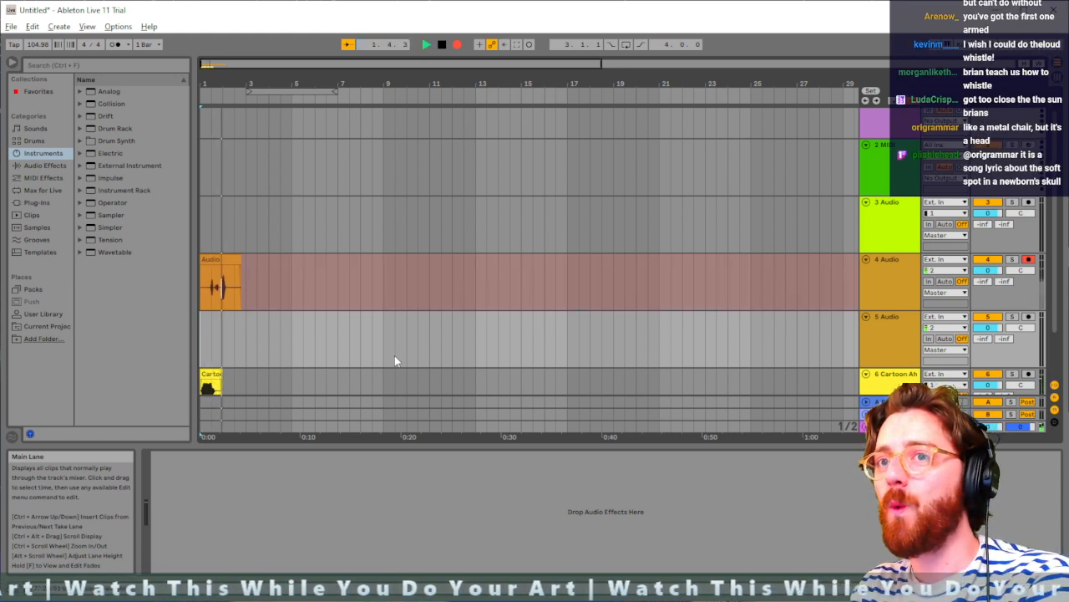
key("space")
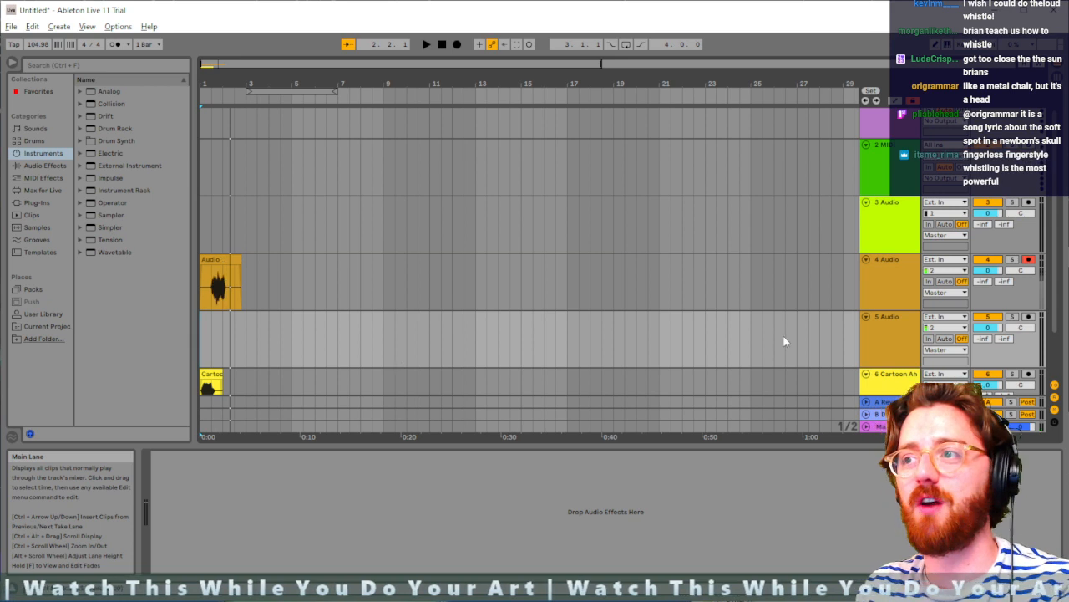
Step: Arm the 5 Audio track for recording instead of 4 Audio and place the insertion point near the start of its lane
left_click(1028, 317)
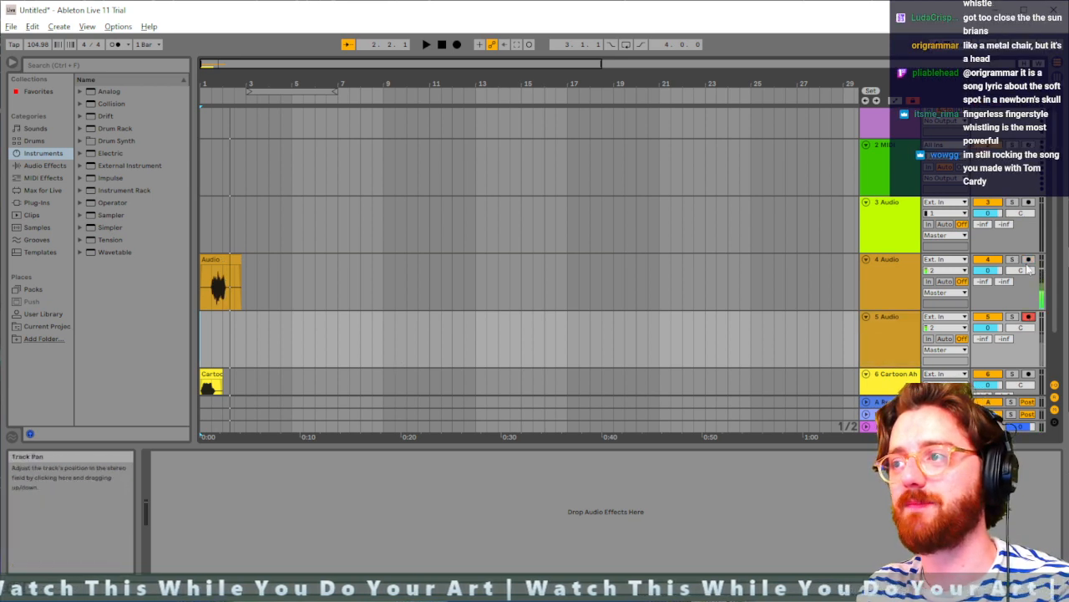
left_click(214, 347)
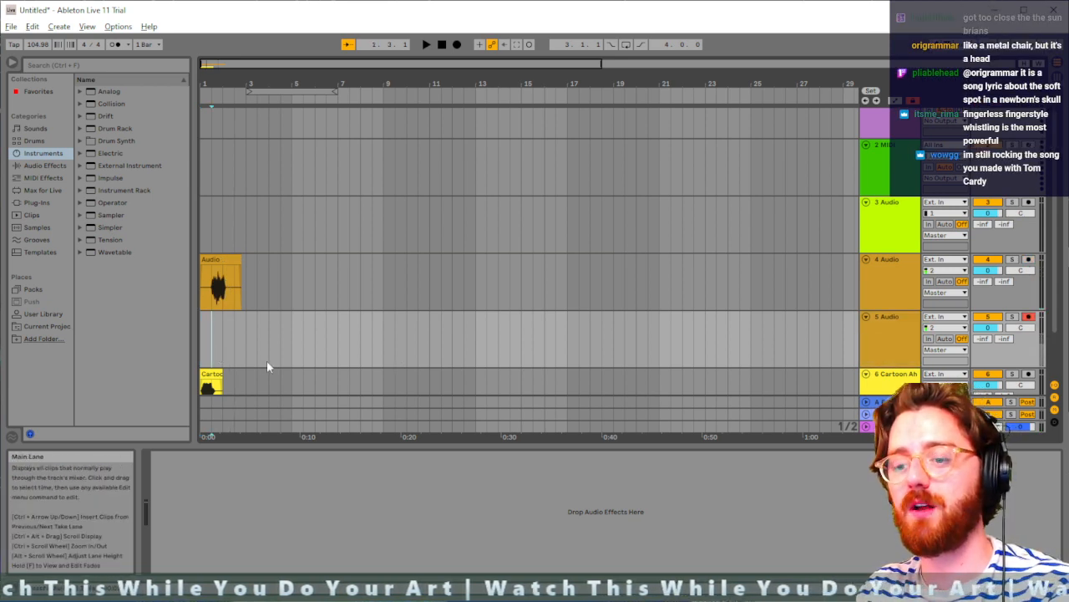
Step: Try recording a take on the 5 Audio track from the start of the arrangement and undo it
left_click(202, 355)
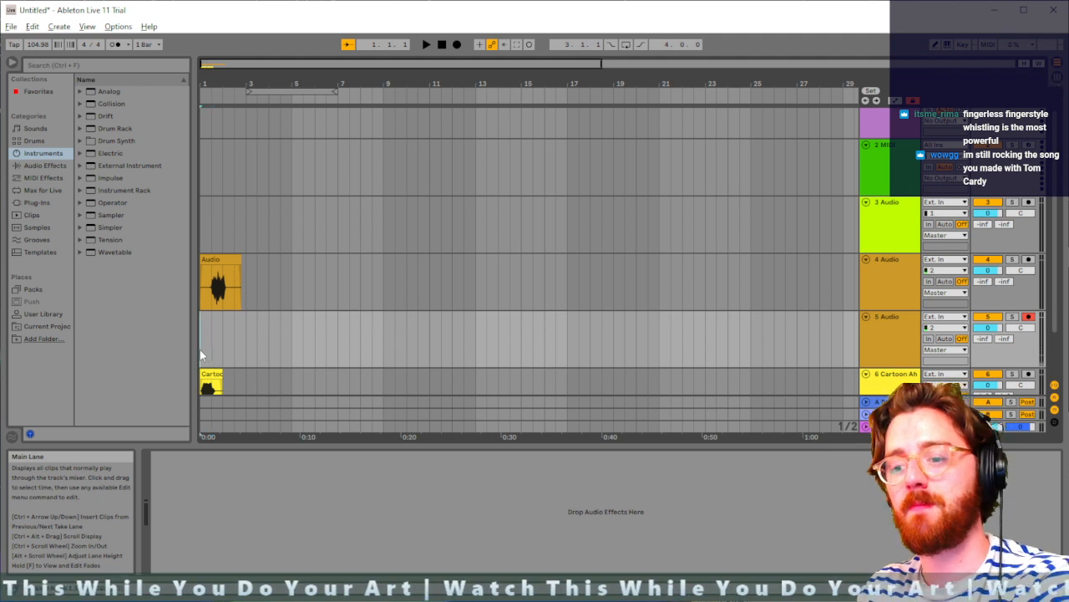
key("F9")
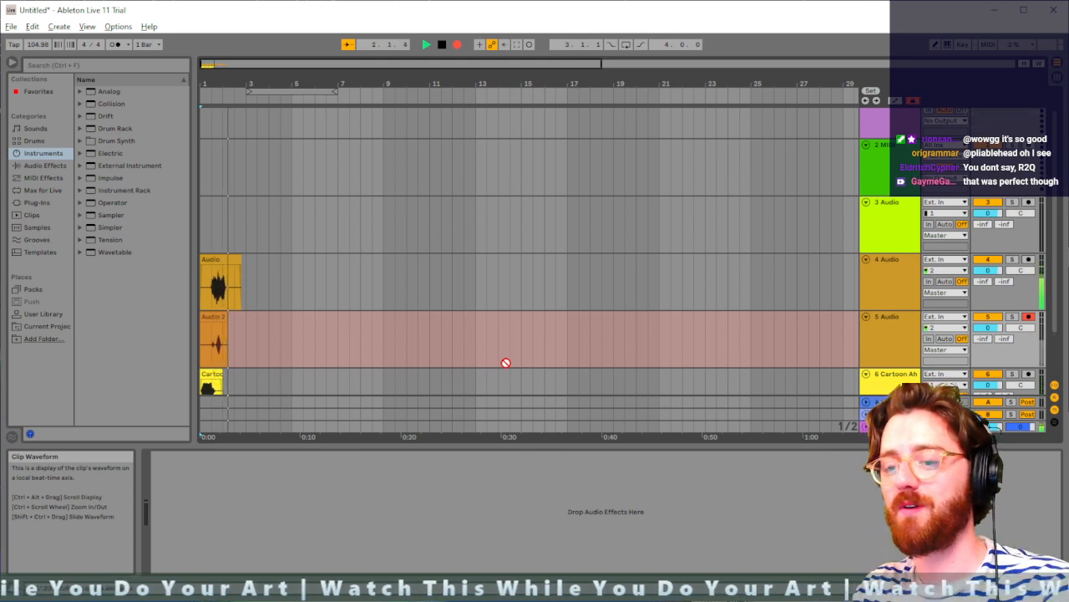
key("space")
key("ctrl+z")
Step: Record a new take on the 5 Audio track from the start of the arrangement and play it back
left_click(203, 343)
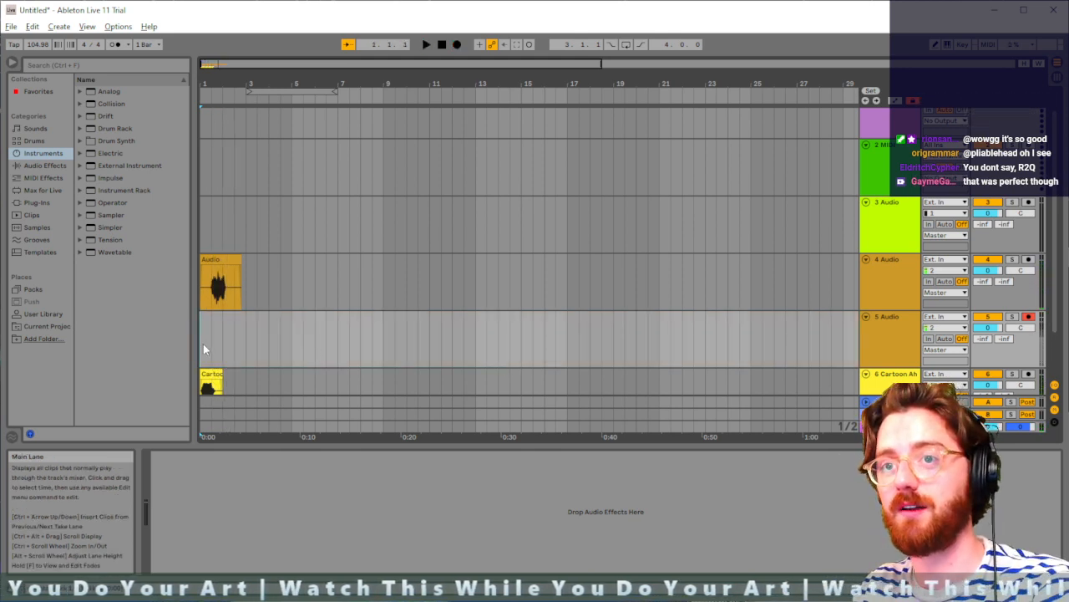
key("F9")
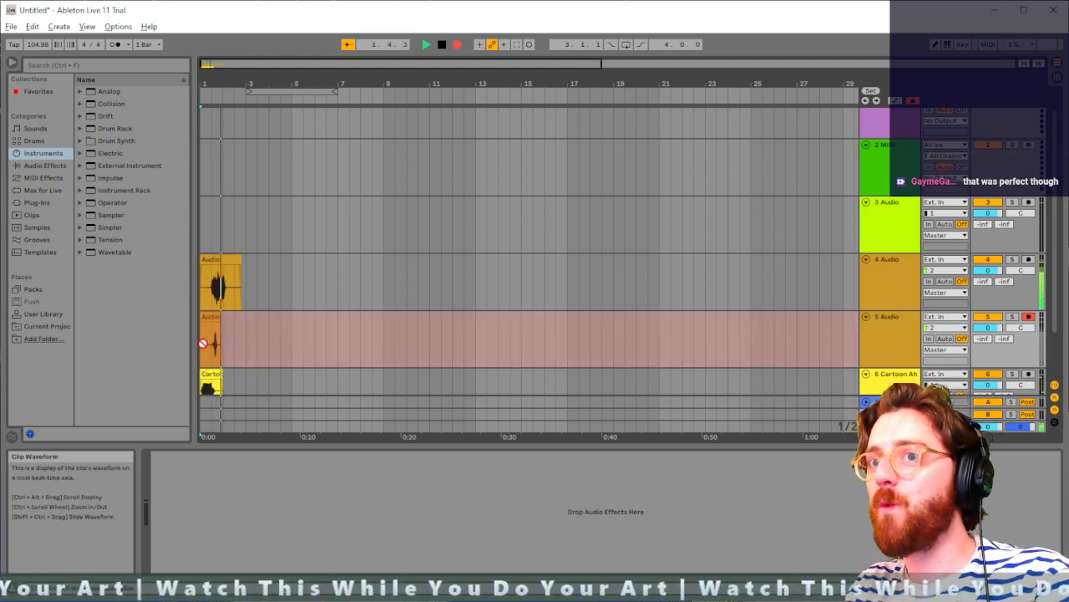
key("space")
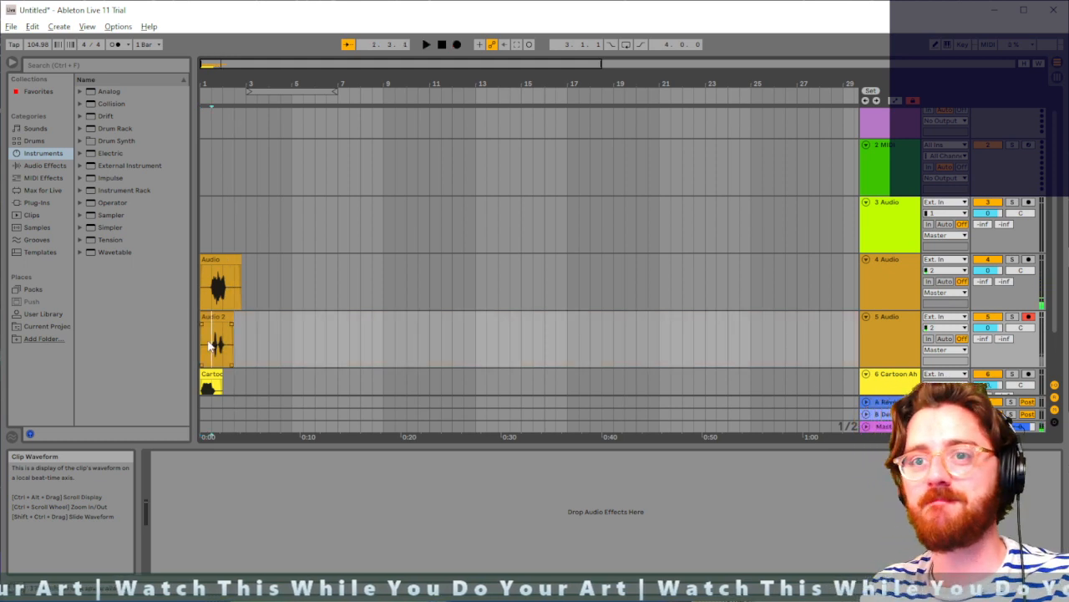
key("space")
key("space")
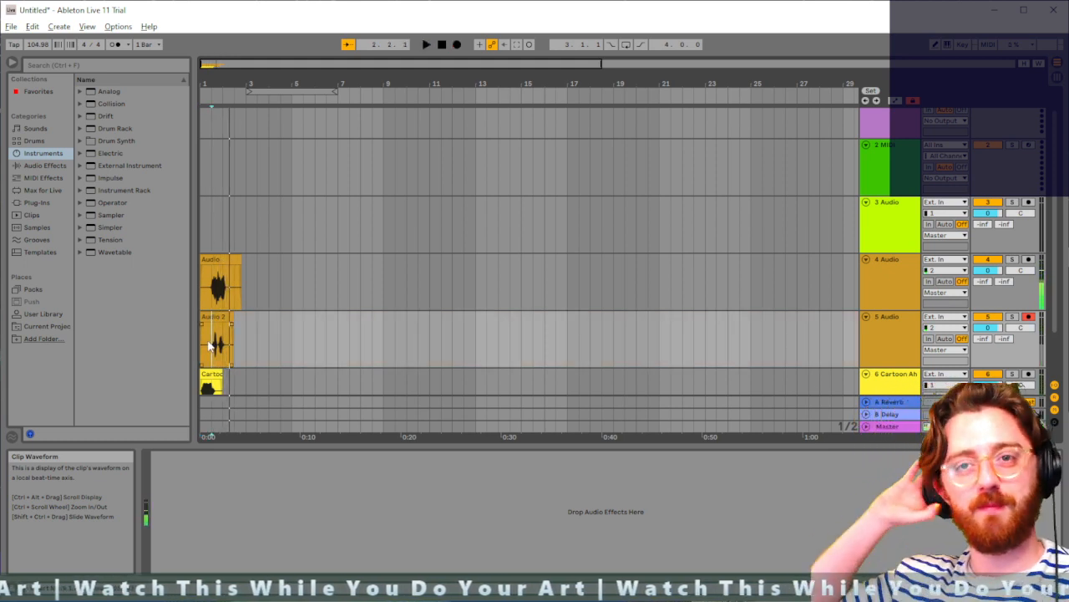
Step: Trim the silent start of the take on the 5 Audio track and move the clip one beat earlier, to beat 1.2
left_click(210, 334)
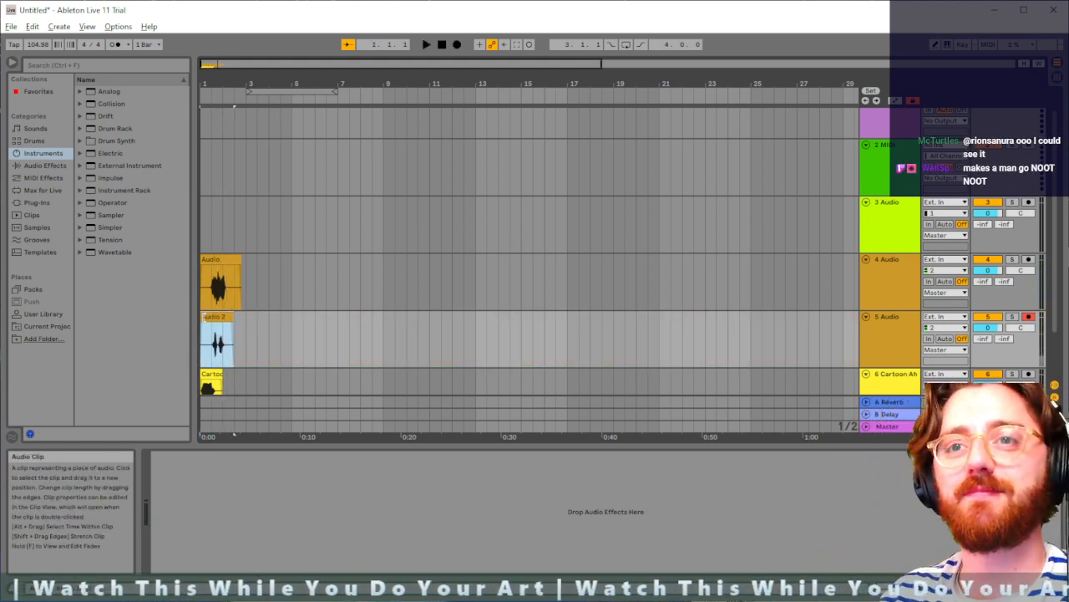
scroll(211, 326, "up", 5)
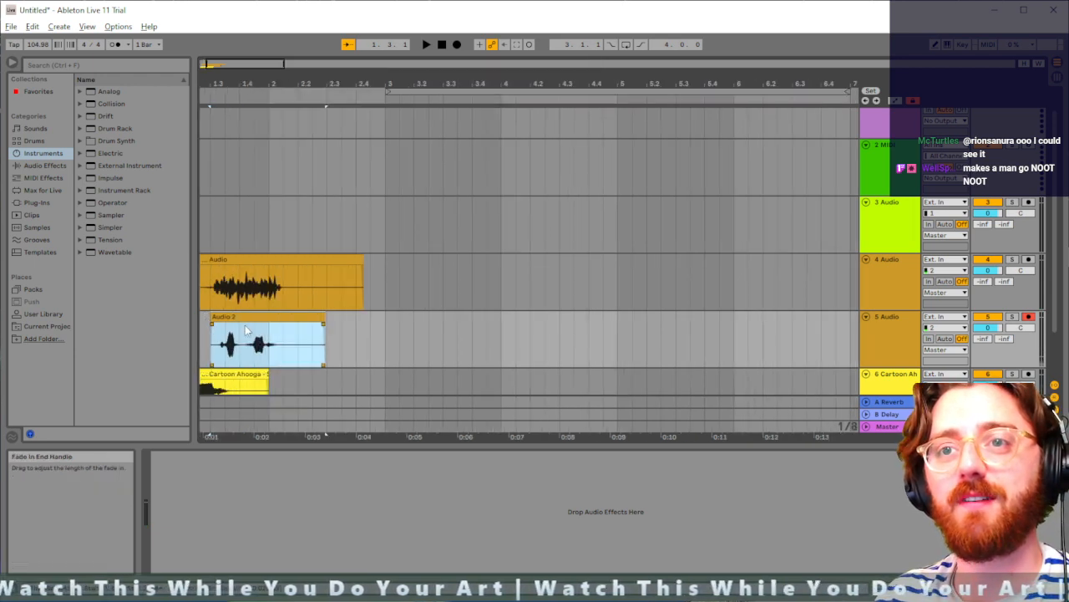
left_click_drag(251, 326, 242, 321)
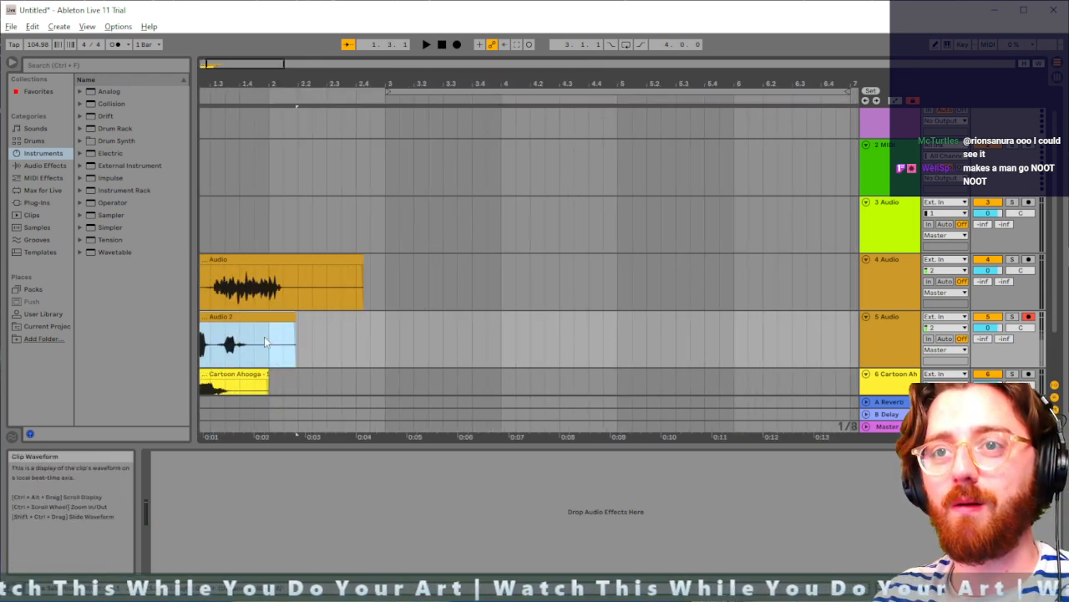
scroll(271, 343, "up", 1)
scroll(276, 343, "left", 2)
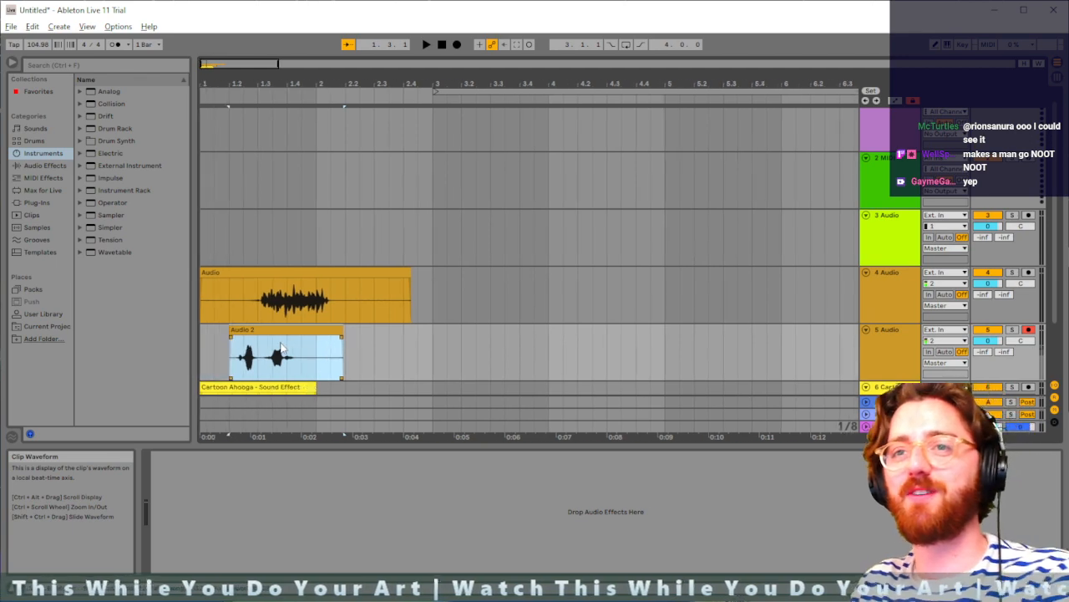
Step: Duplicate the 5 Audio track and delete the copied clip to leave the duplicate track empty
scroll(279, 342, "up", 1)
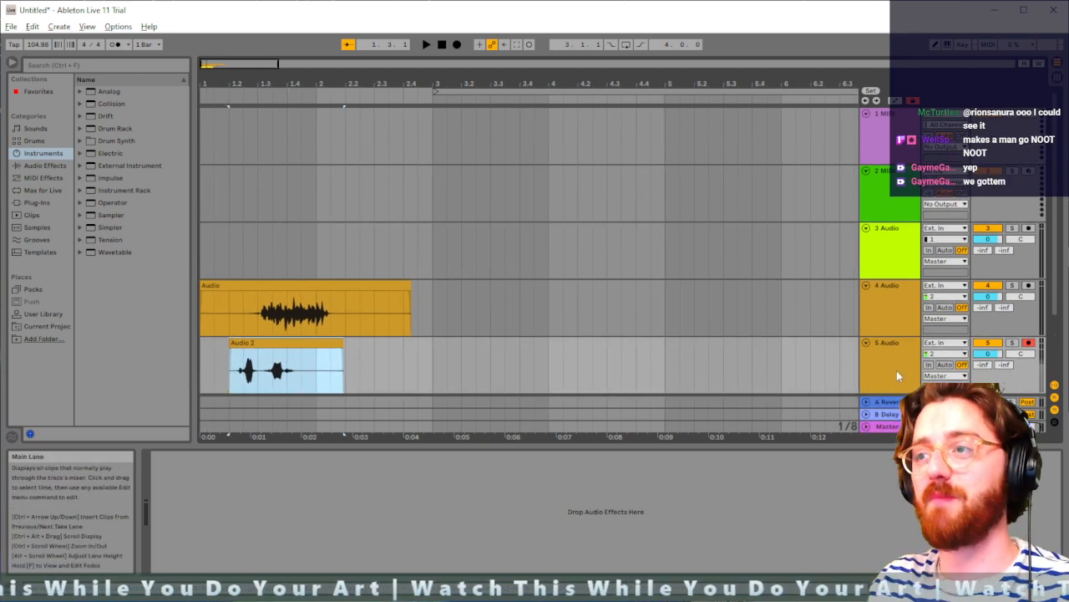
left_click(898, 376)
key("ctrl+d")
left_click(289, 345)
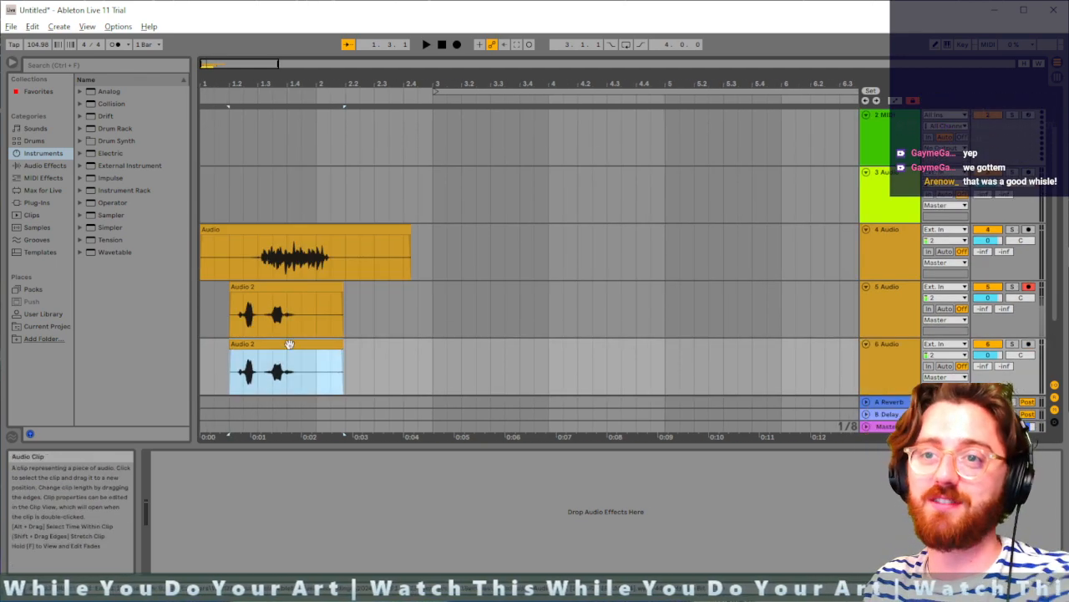
key("Delete")
scroll(290, 344, "down", 2)
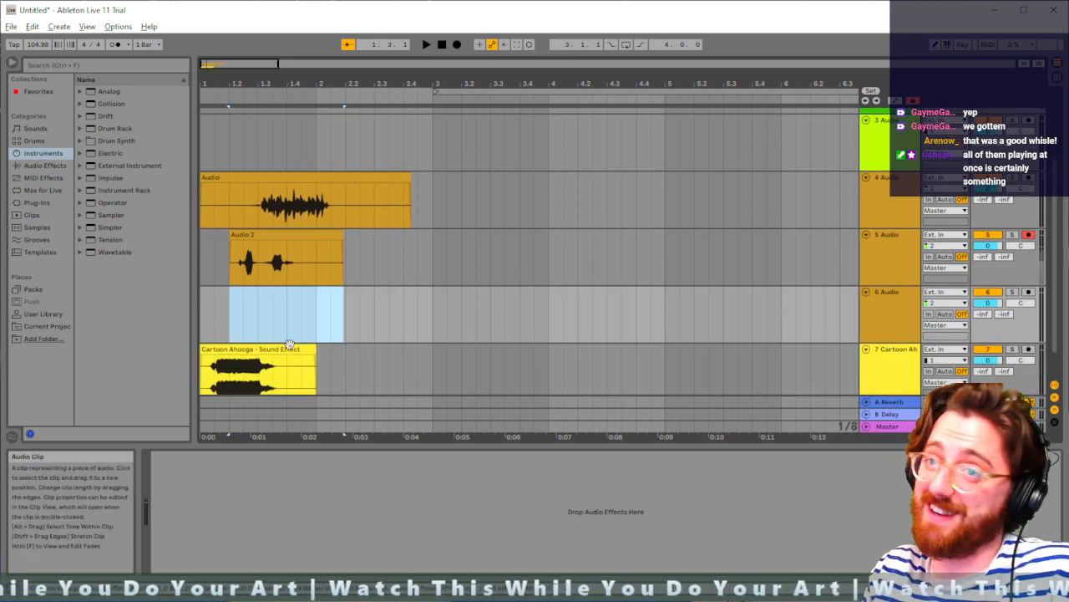
Step: Play the Cartoon Ahooga sound effect from the start and delete its clip
left_click(200, 320)
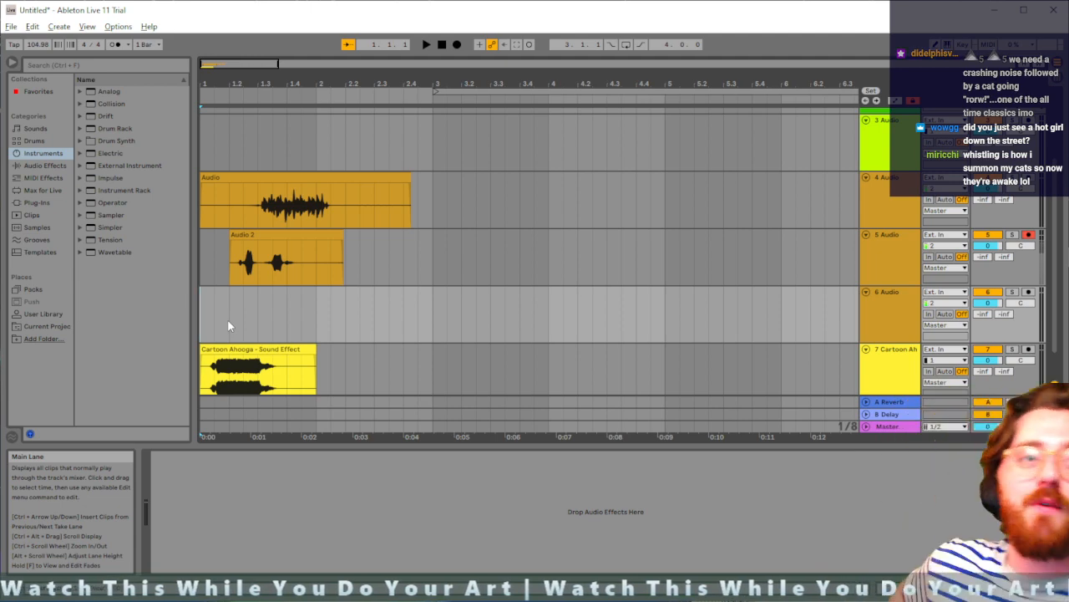
left_click(281, 349)
left_click(202, 372)
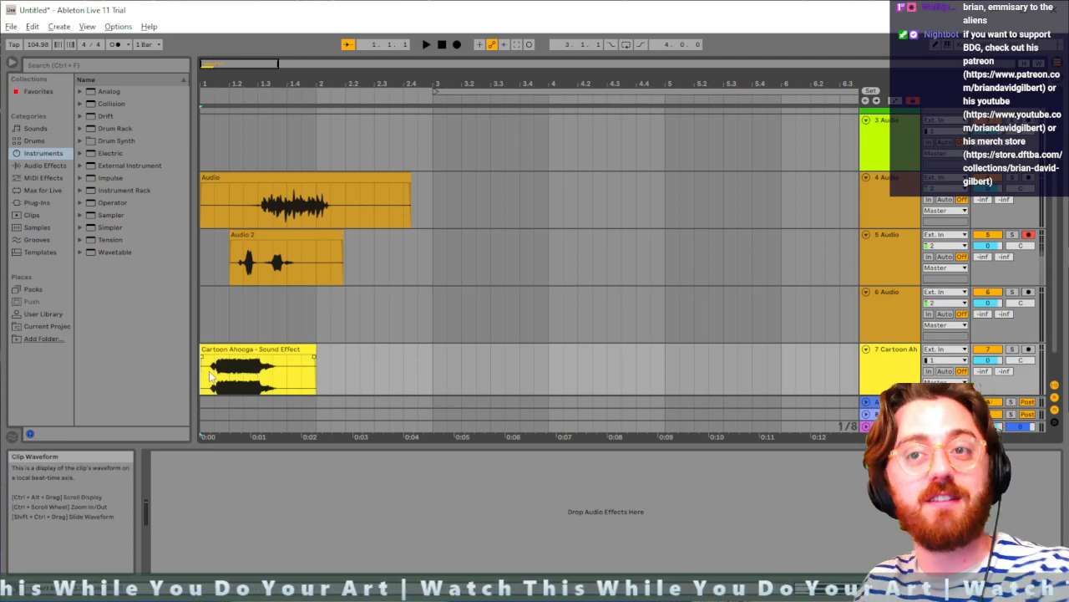
key("space")
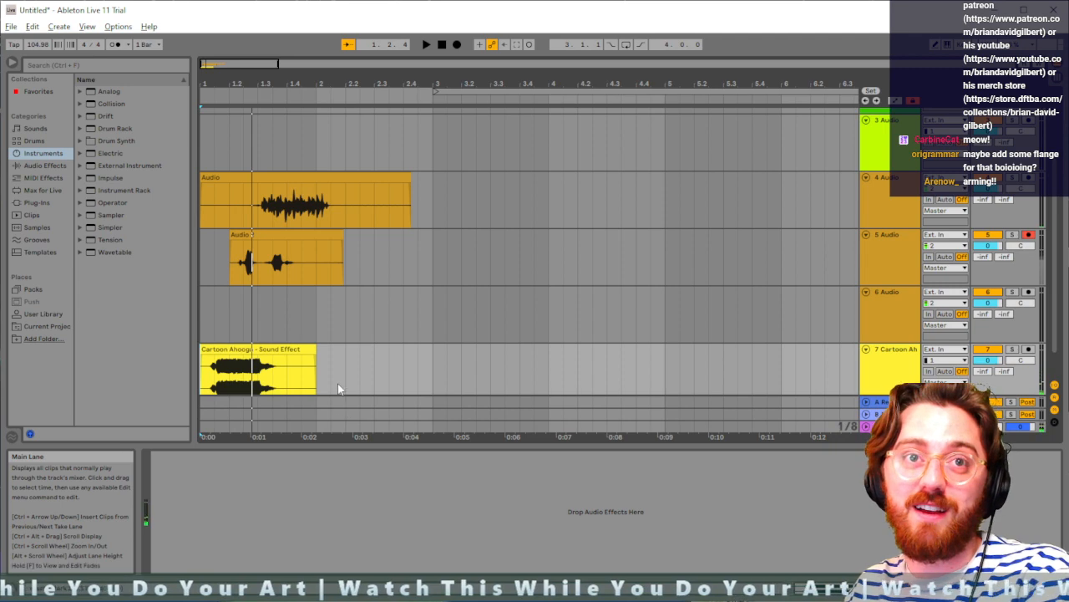
left_click(260, 350)
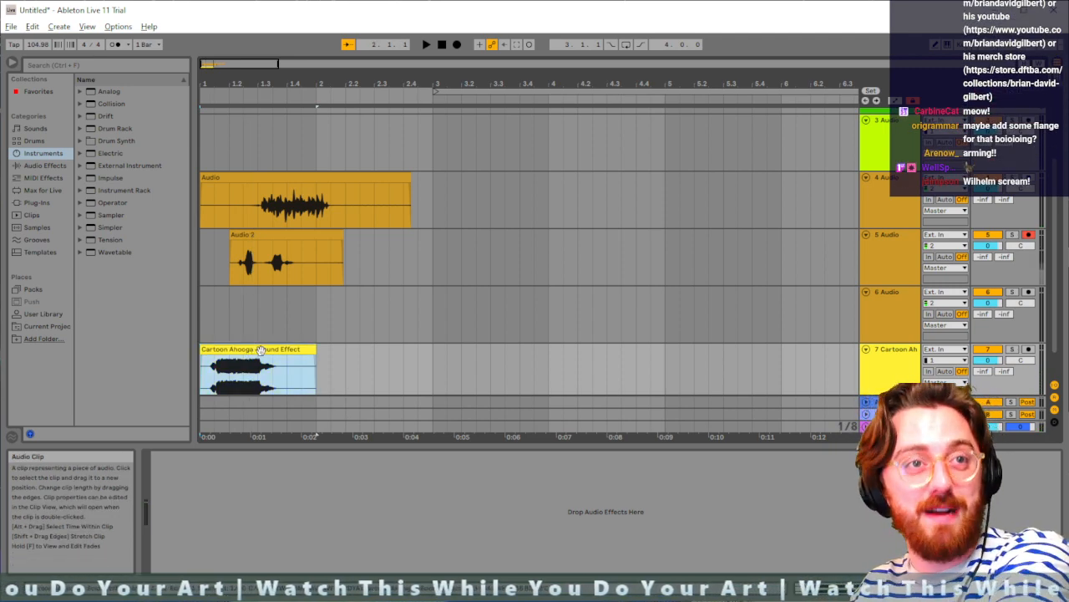
key("Delete")
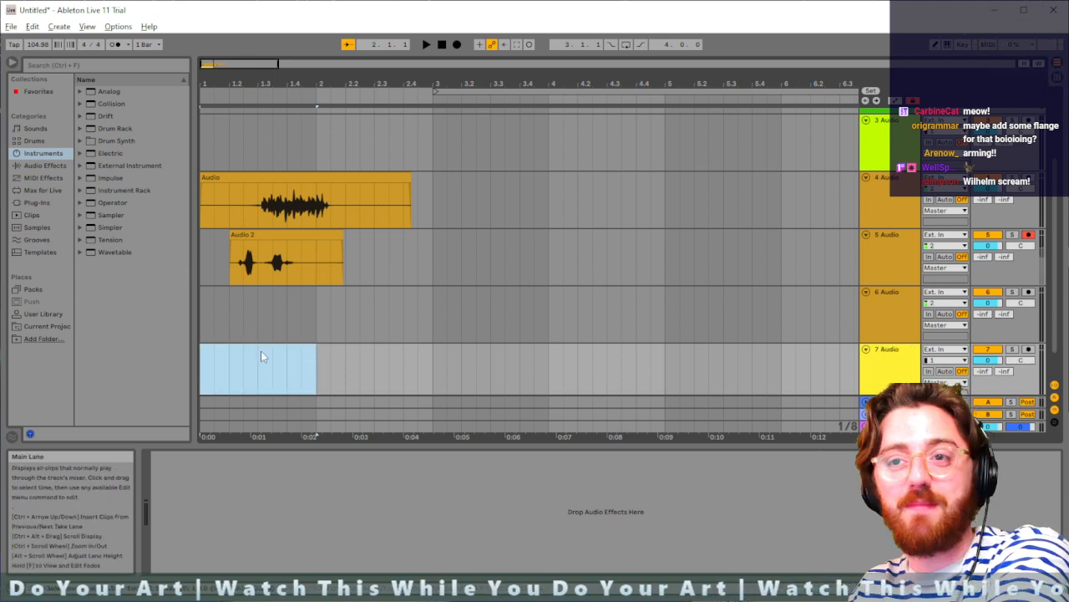
Step: Try recording a vocal take from the start with the 5 Audio track armed, and undo it
left_click(203, 367)
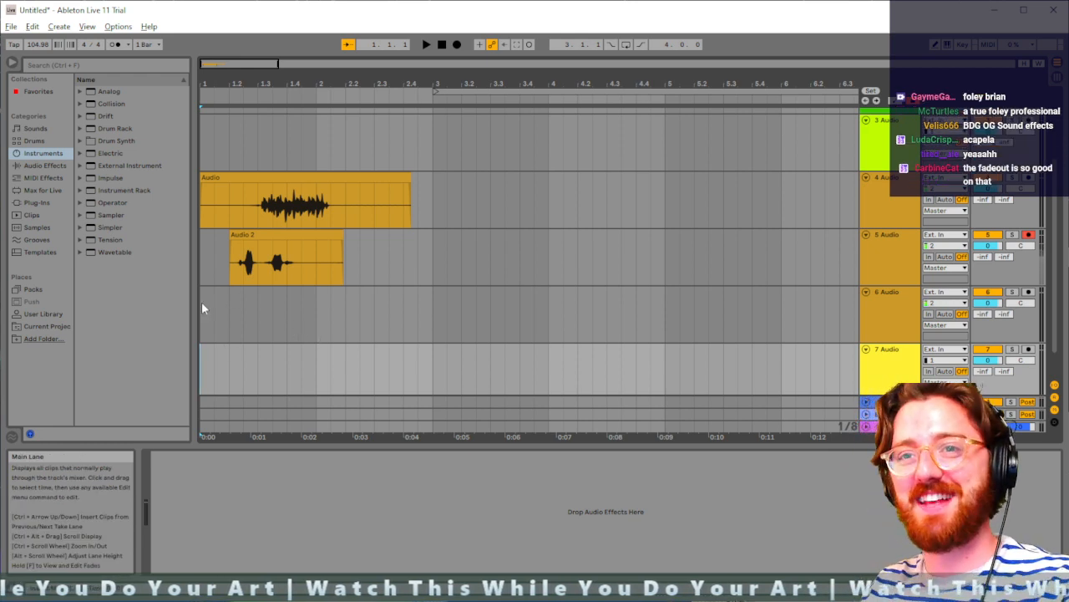
left_click(216, 323)
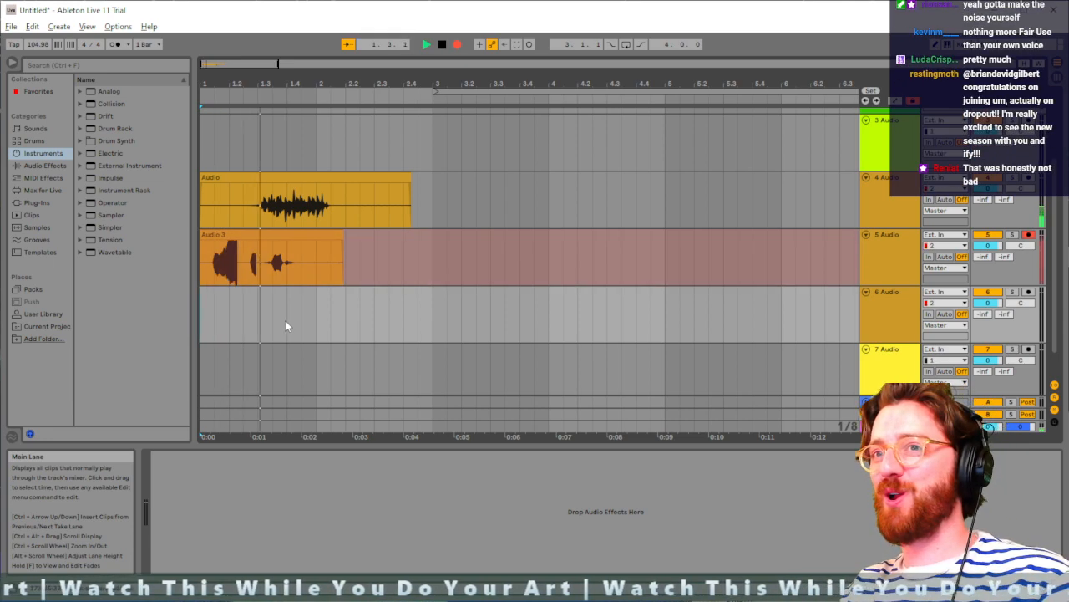
key("space")
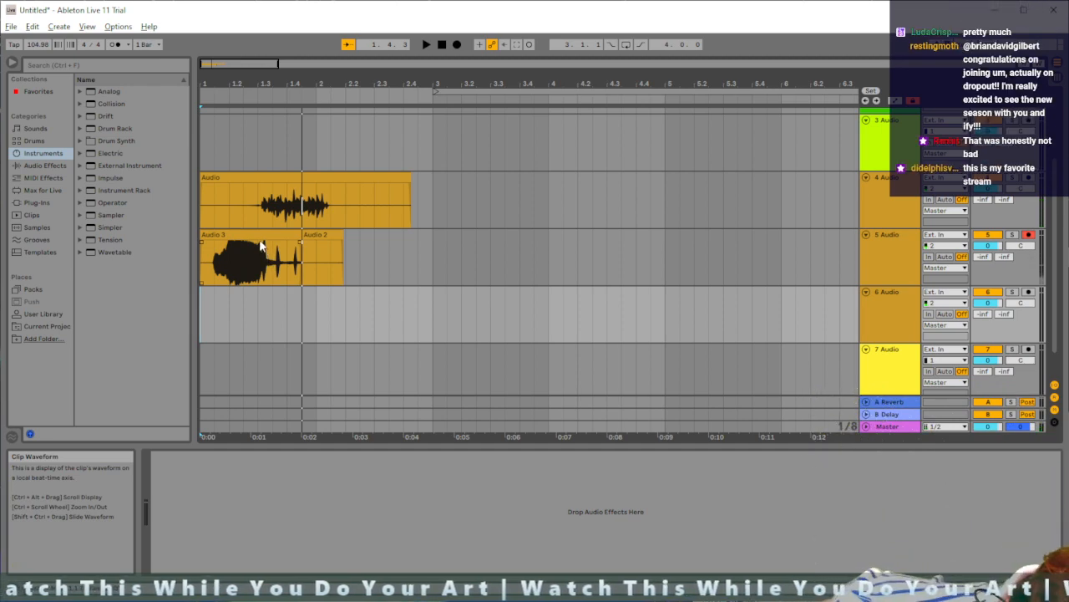
key("ctrl+z")
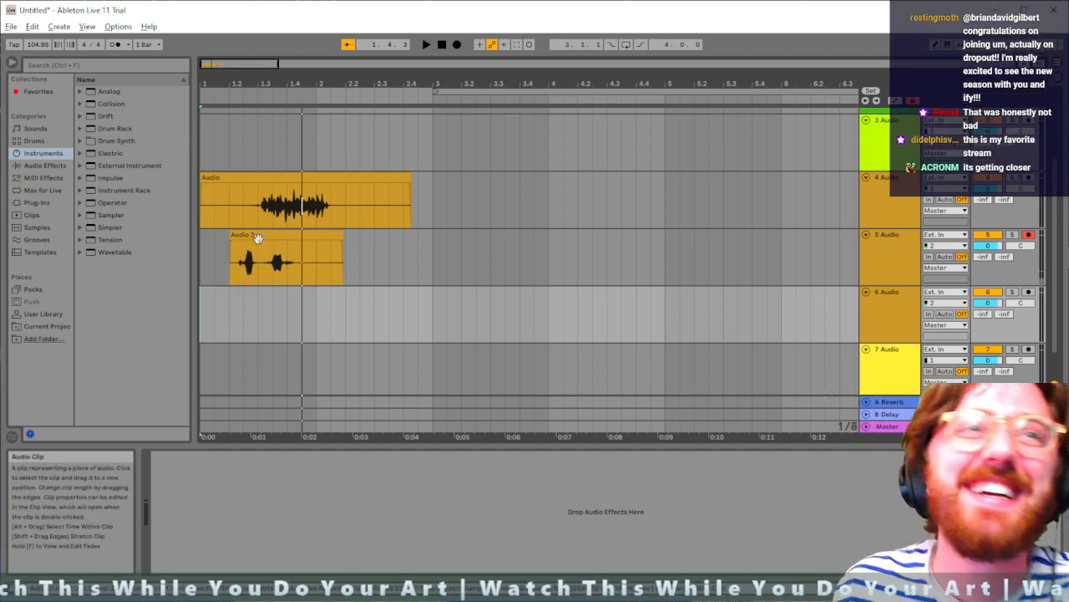
Step: Arm the 6 Audio track for recording and return playback to the start of the arrangement
left_click(1029, 292)
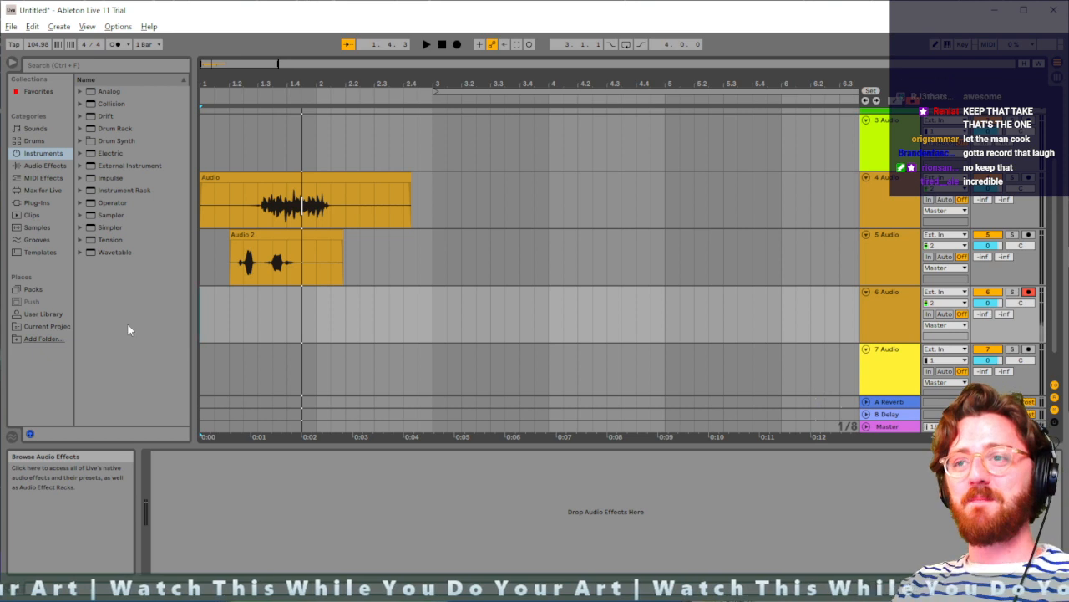
key("space")
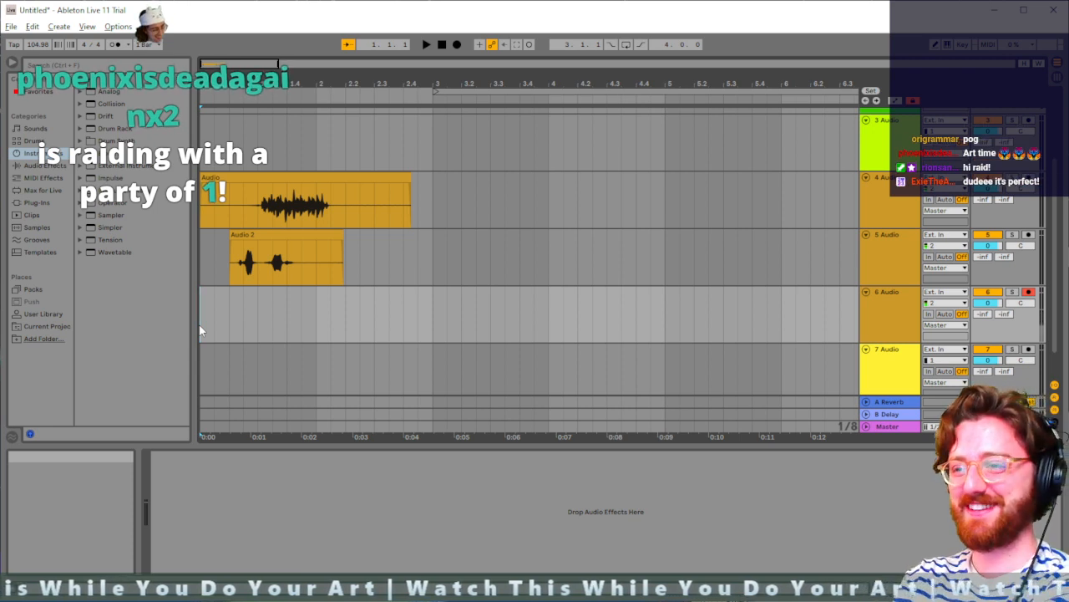
Step: Try recording a take on the 6 Audio track from the start of the arrangement and undo it
key("F9")
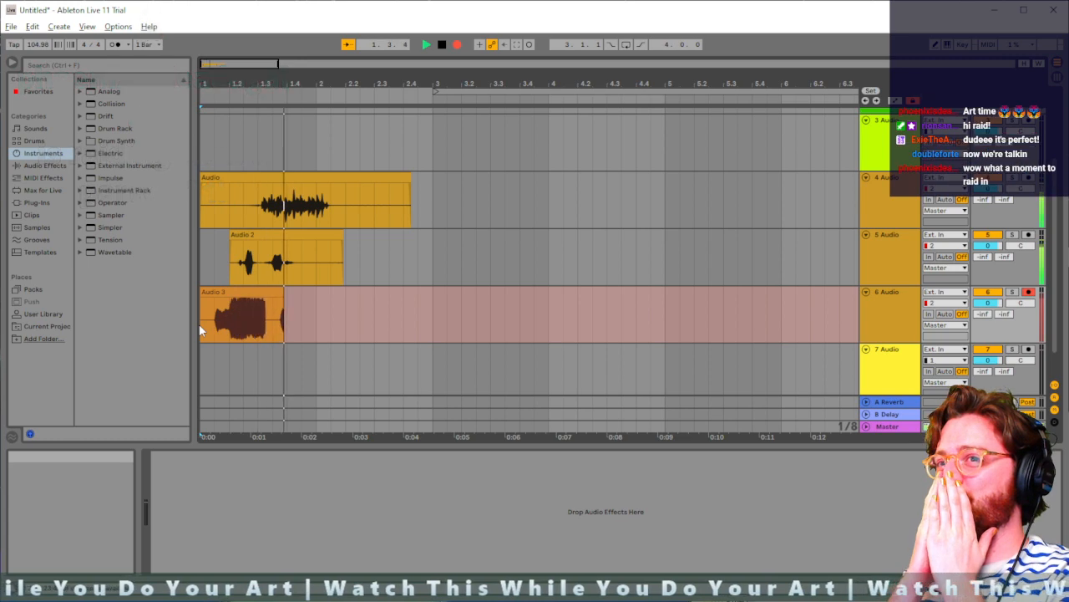
key("space")
key("ctrl+z")
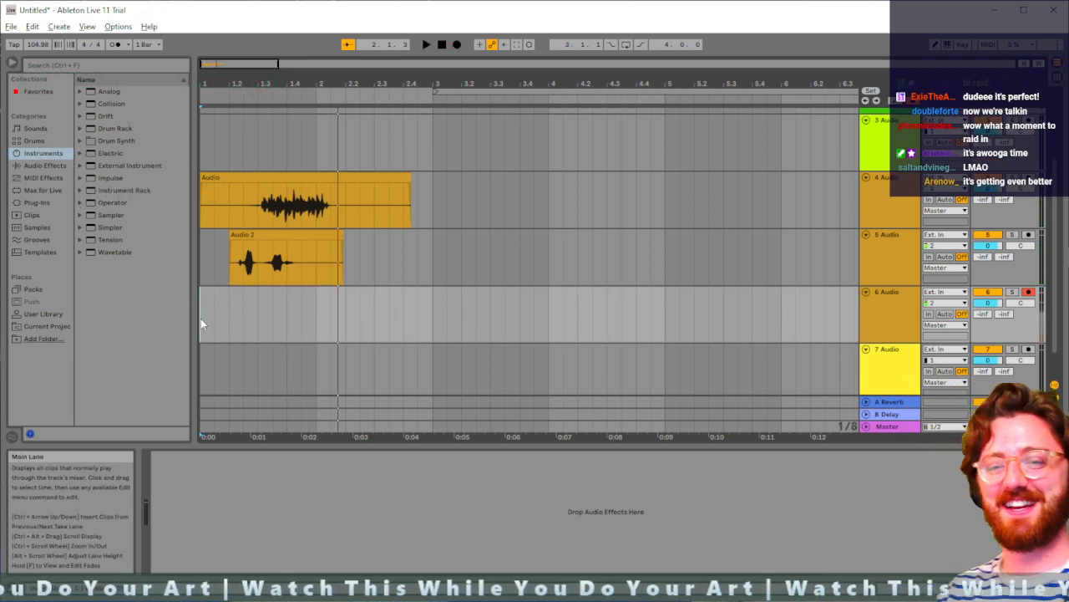
Step: Record a vocal take on the 6 Audio track from bar 1 through the end of bar 4 and play it back
key("F9")
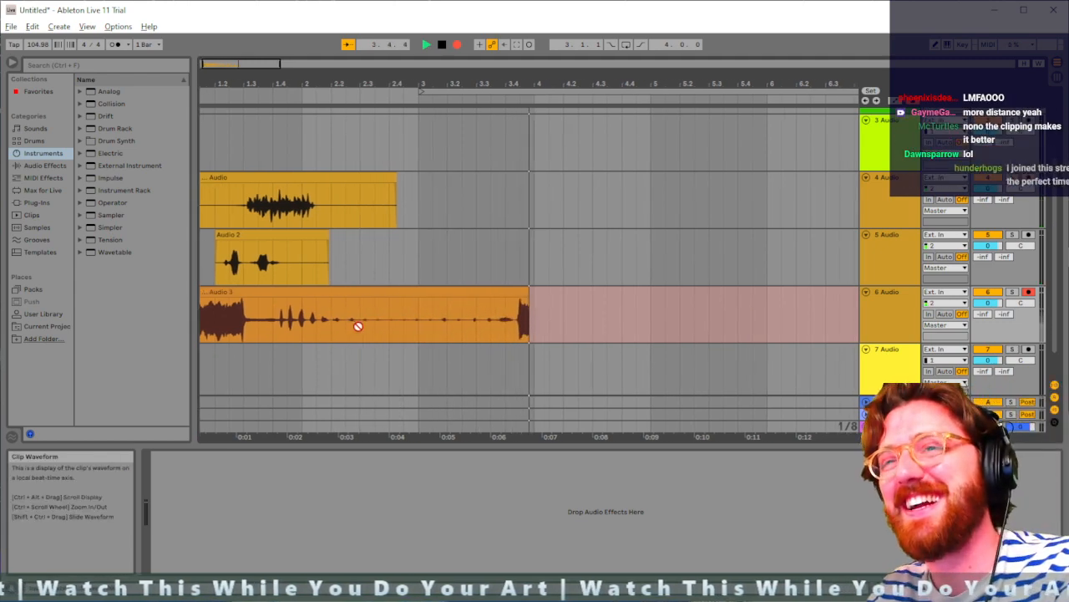
key("space")
scroll(480, 319, "left", 2)
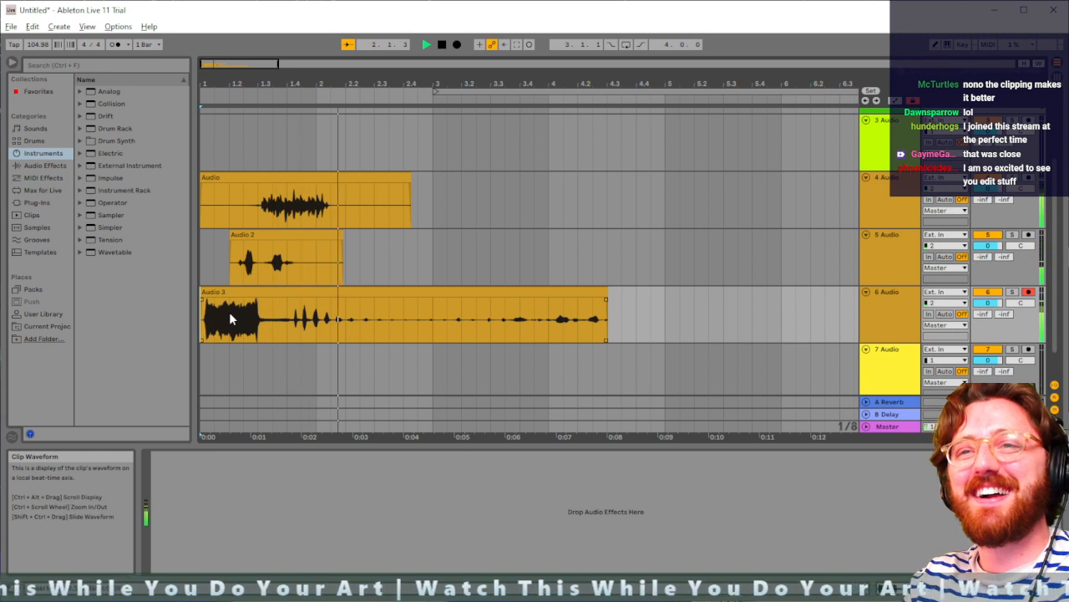
Step: Record a replacement take over the beginning of the existing clip on the 6 Audio track and play it back
key("space")
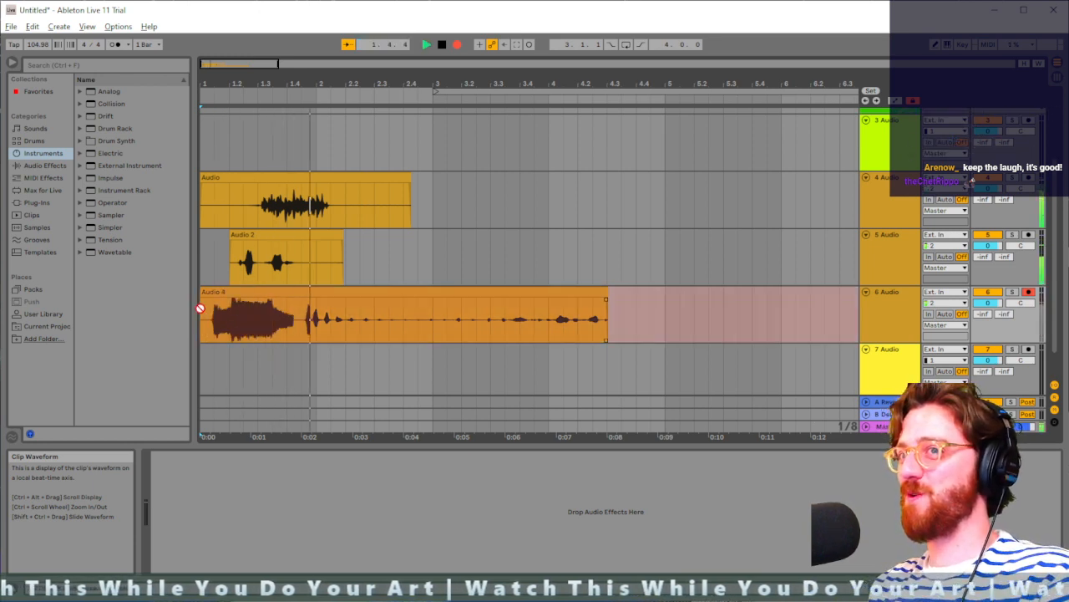
key("space")
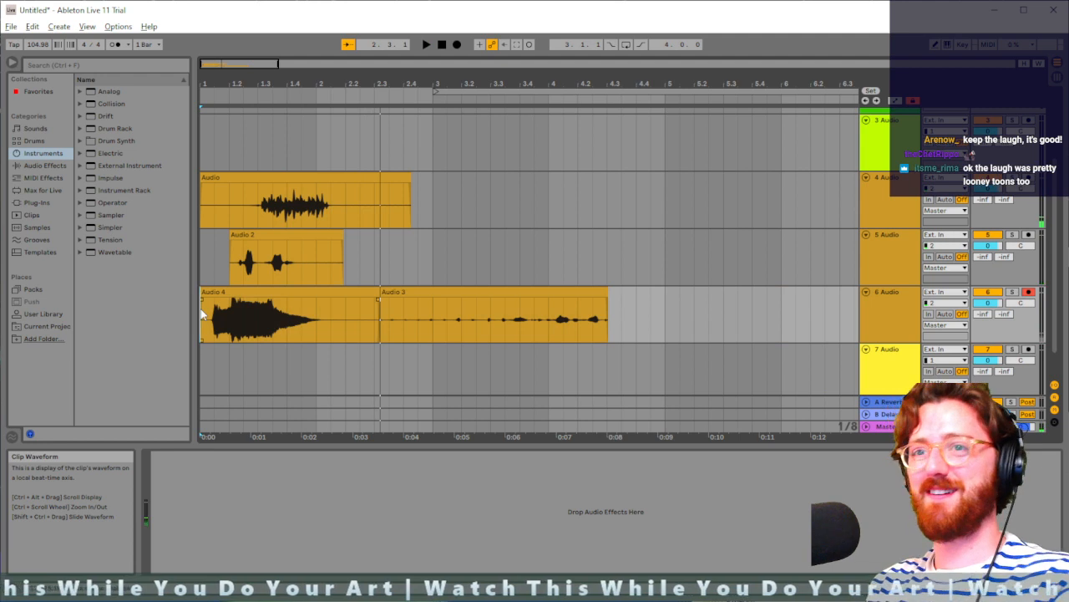
key("space")
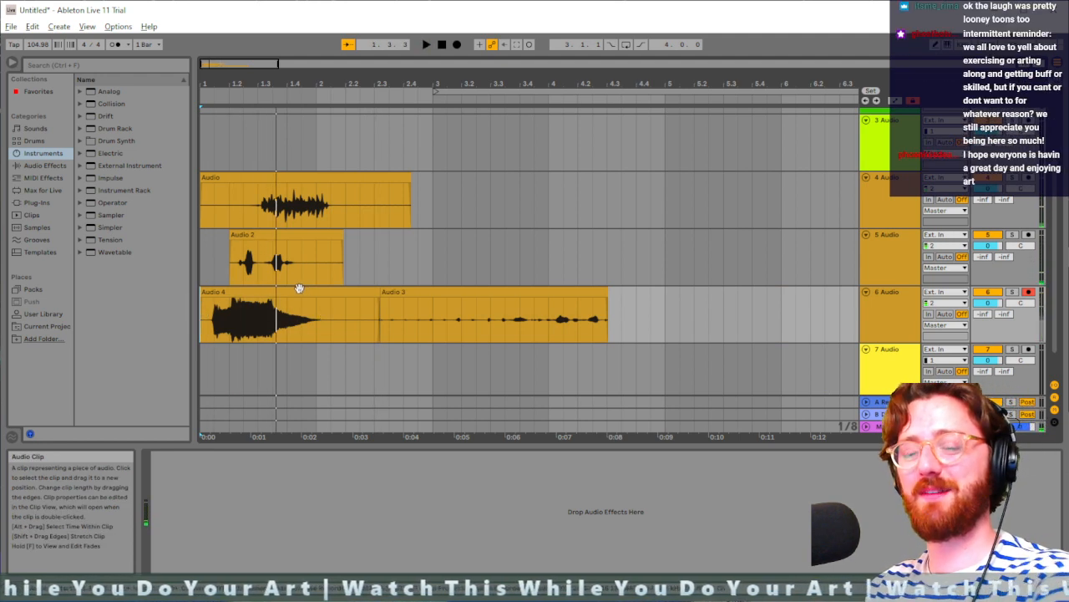
Step: Record another take from bar 1 over the previous one on the 6 Audio track and listen to the result
left_click(202, 322)
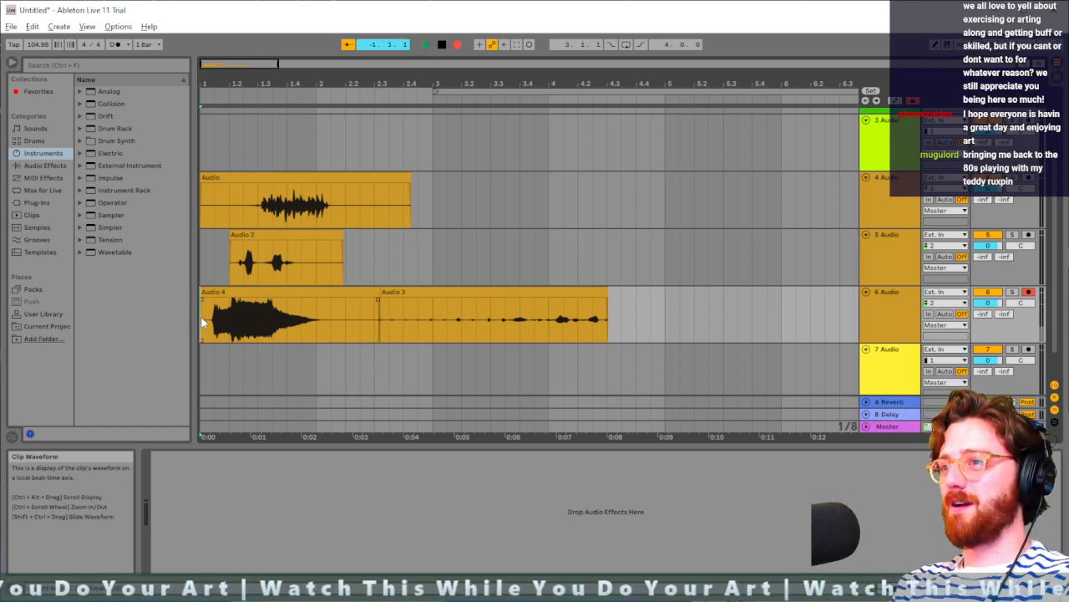
key("space")
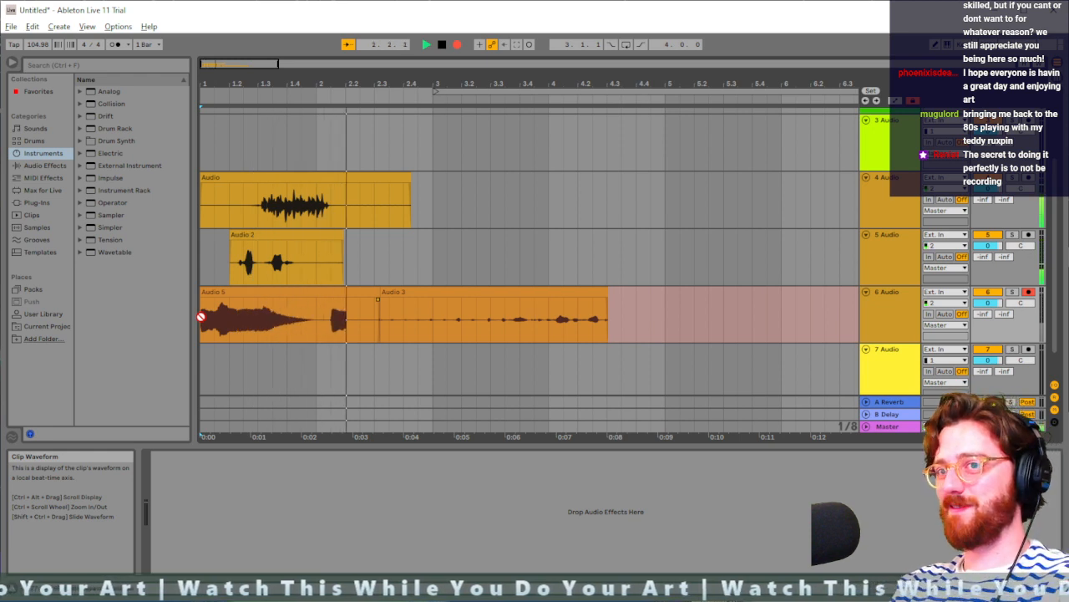
key("space")
key("space")
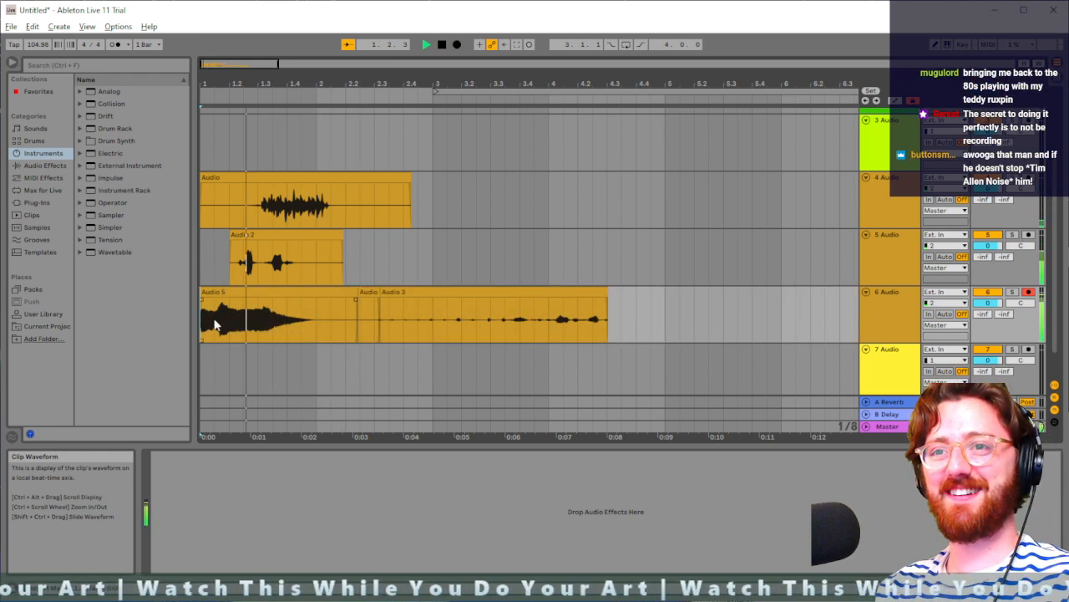
key("space")
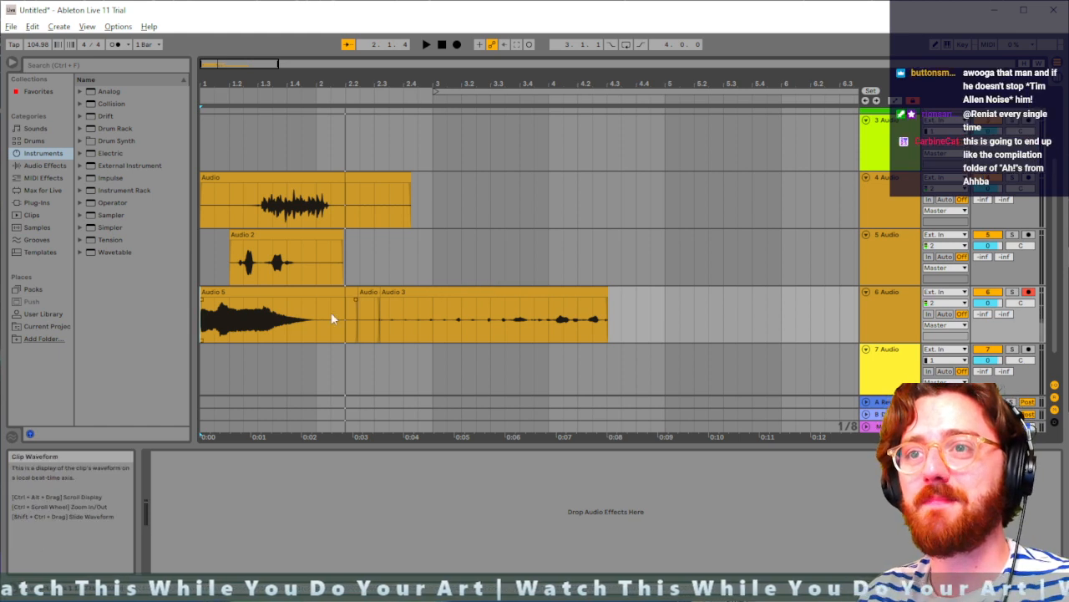
Step: Delete the leftover clips after the newest take on the 6 Audio track and play the layered tracks from the start
left_click_drag(671, 292, 358, 310)
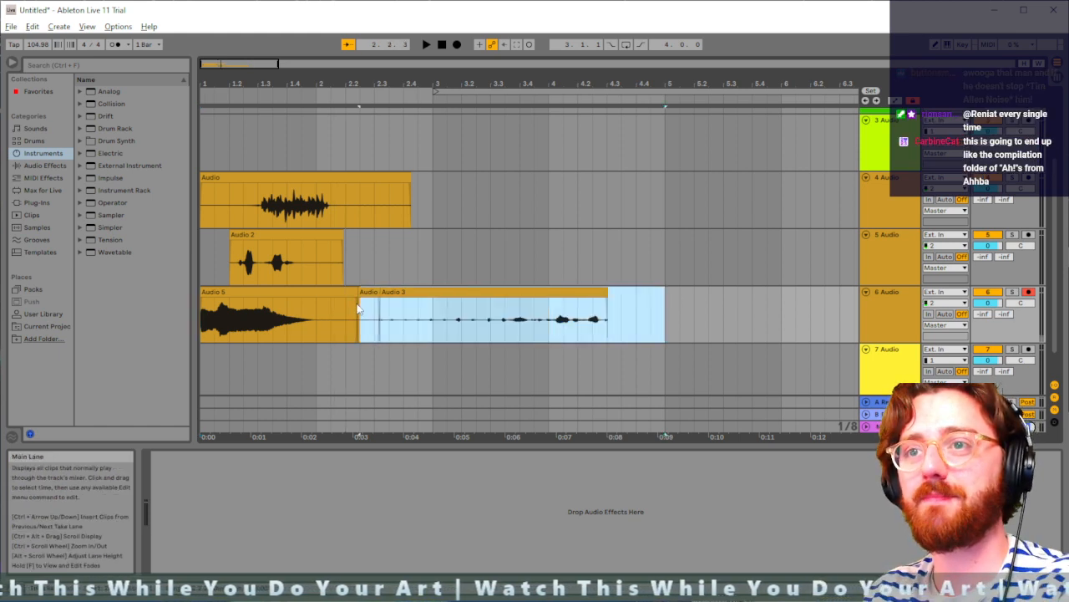
key("Delete")
left_click(403, 313)
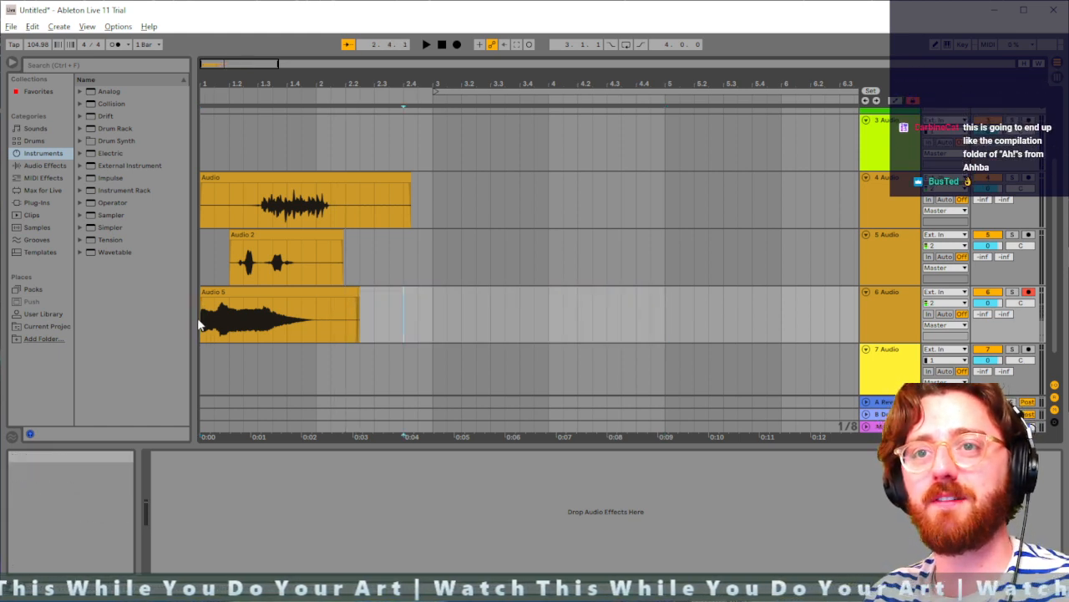
key("space")
key("space")
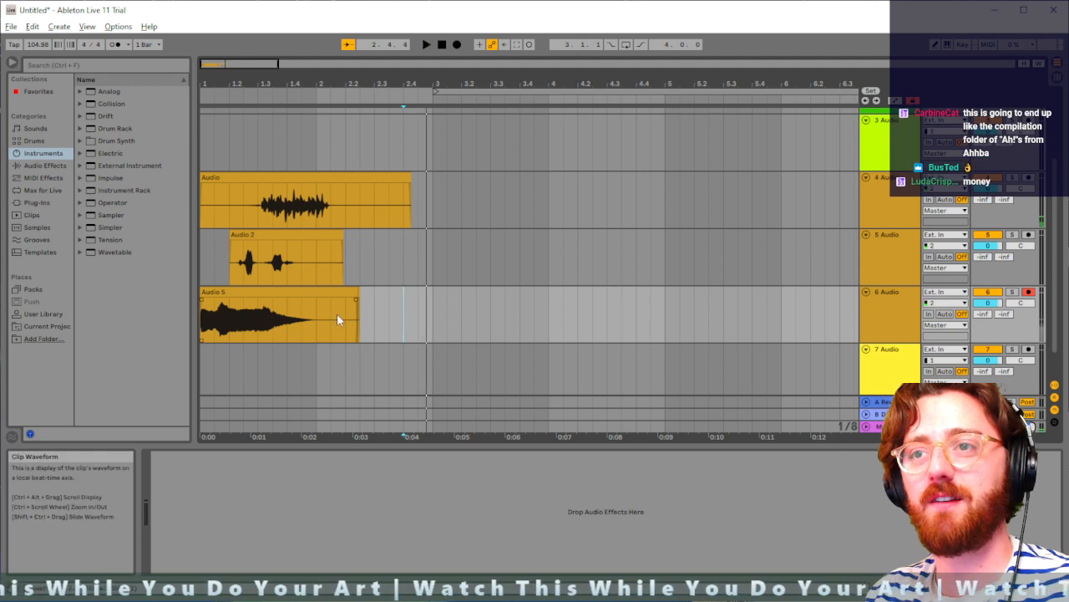
left_click(201, 327)
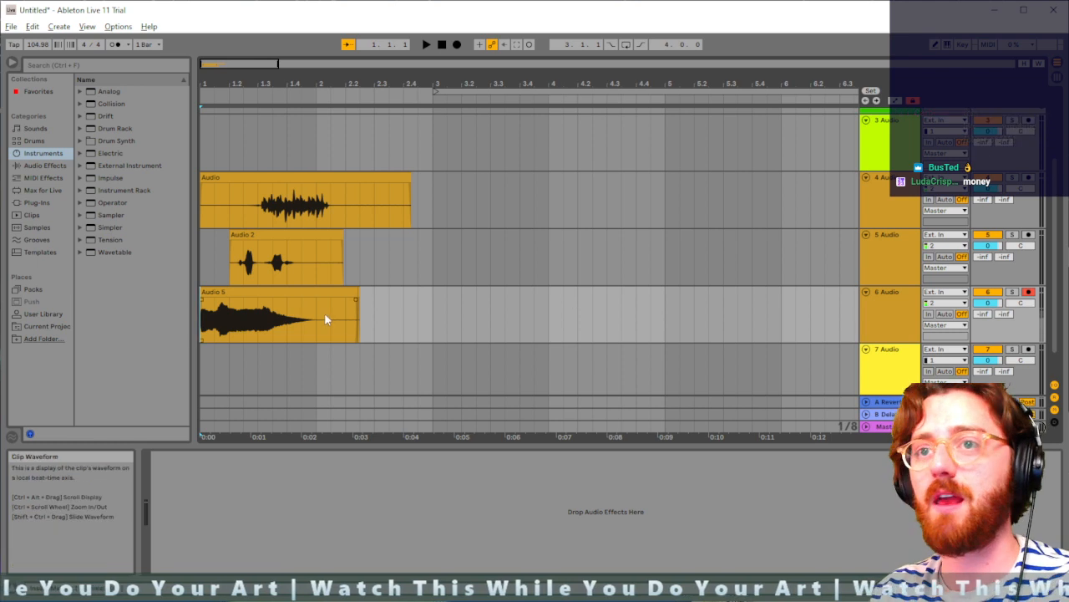
left_click(887, 306)
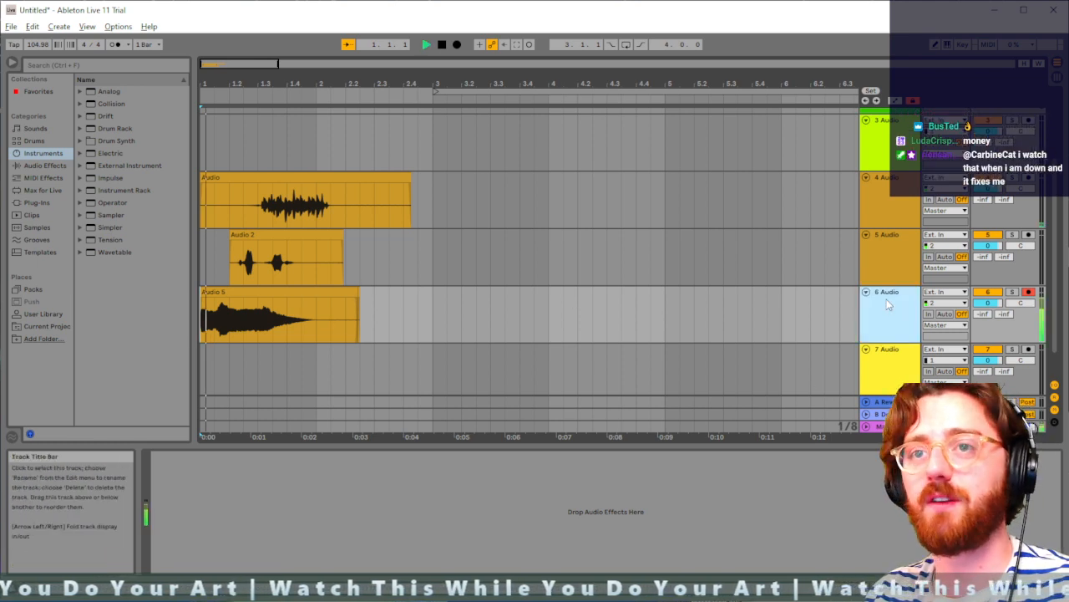
key("space")
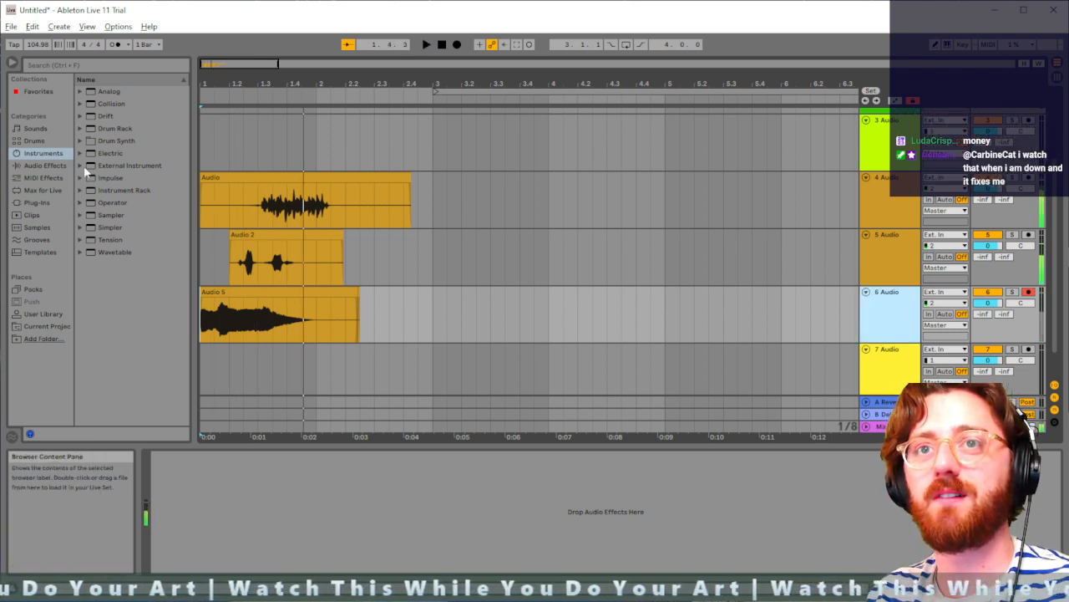
Step: Browse the EQ & Filters audio effects and look through the Channel EQ presets
left_click(71, 65)
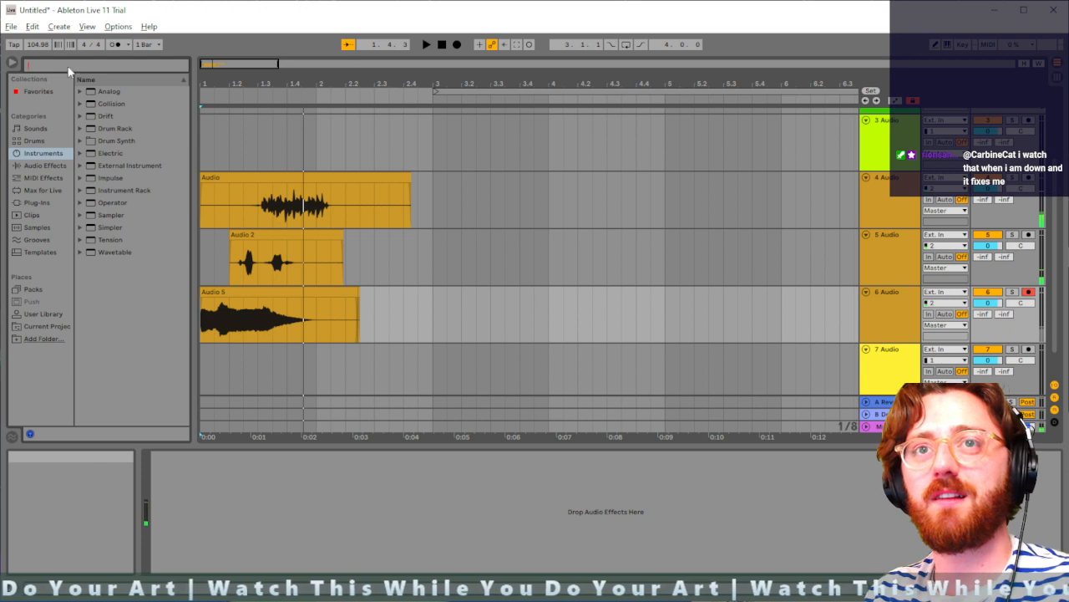
left_click(56, 165)
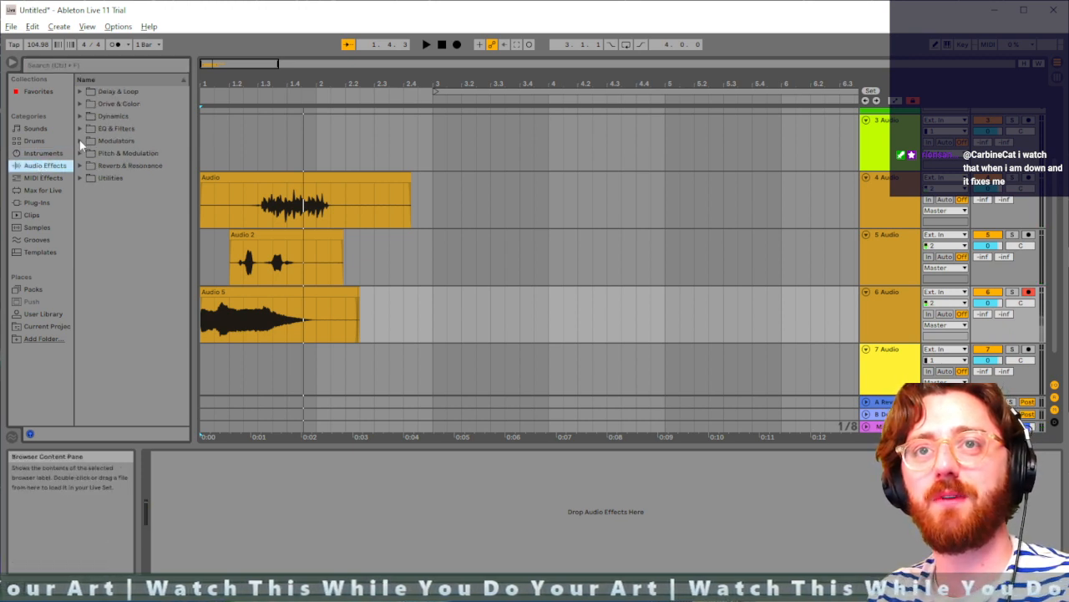
left_click(80, 128)
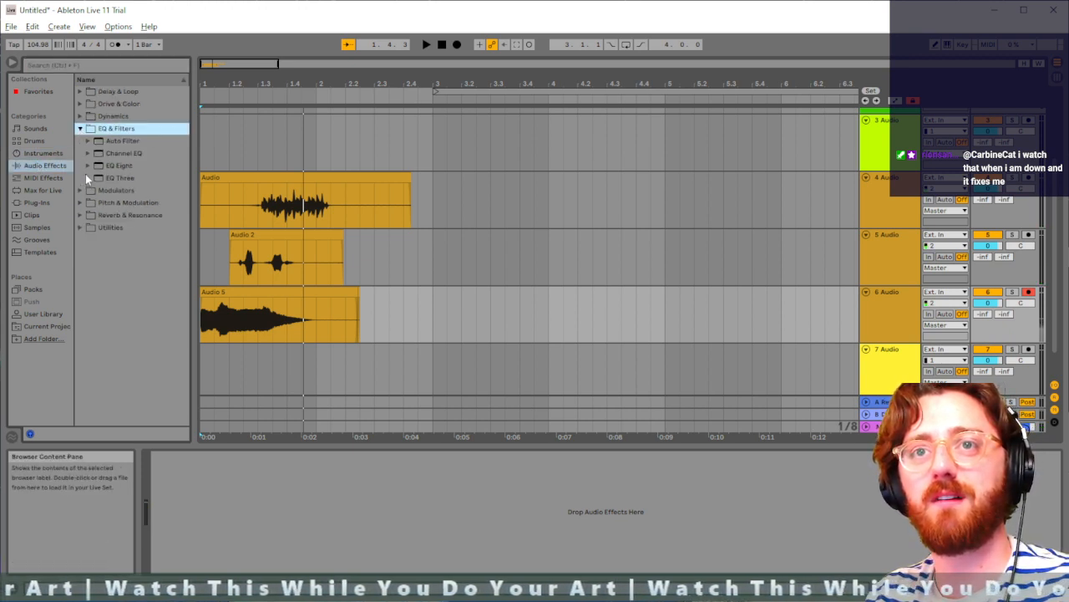
left_click(89, 154)
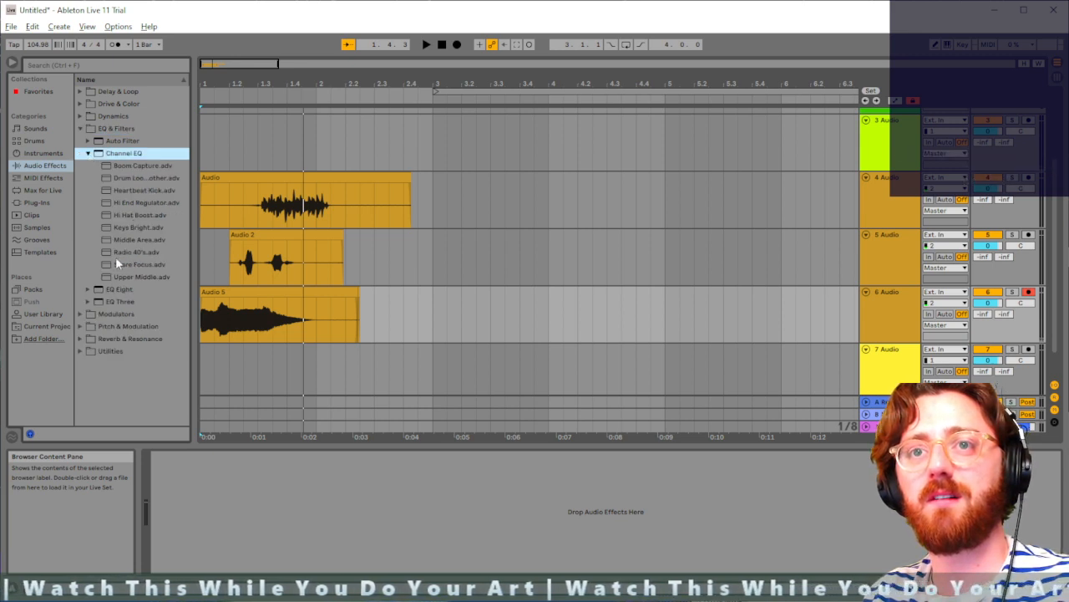
left_click(86, 155)
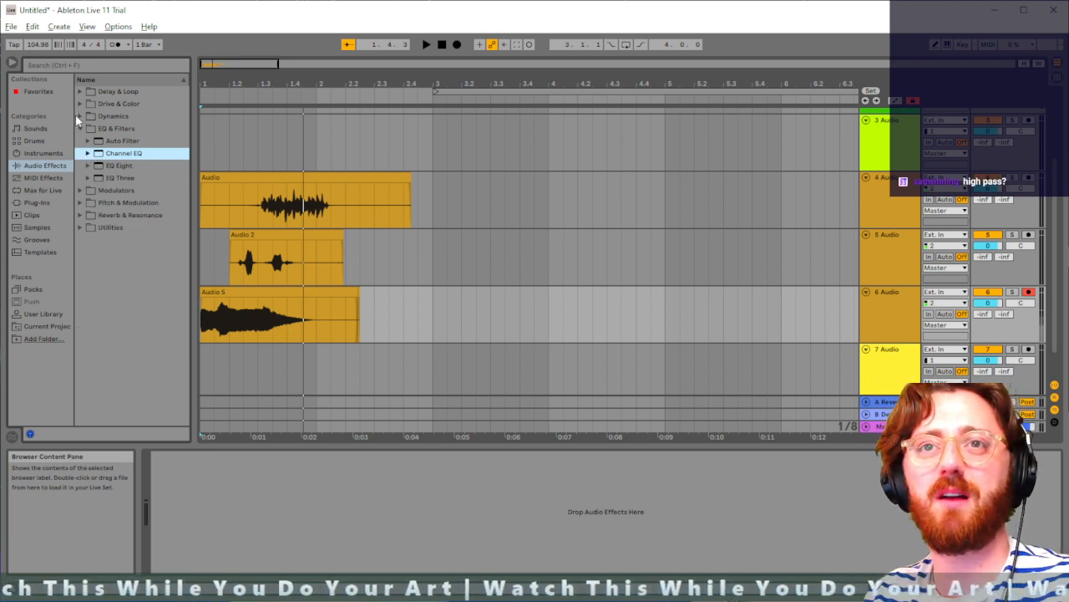
Step: Search the audio effects for a high-pass filter and clear the search
left_click(93, 65)
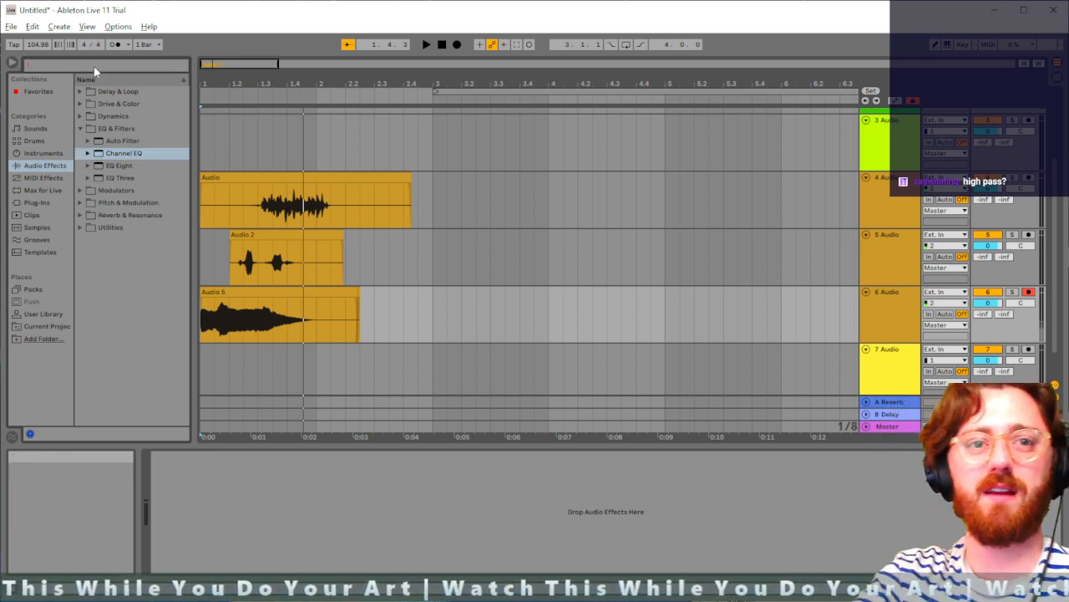
type("high")
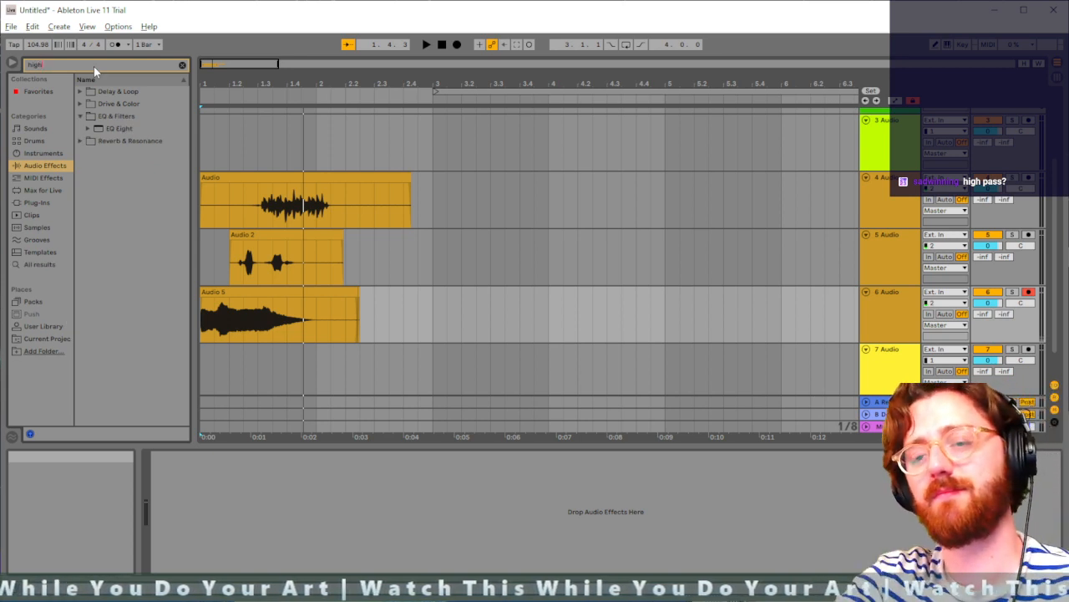
type(" pa")
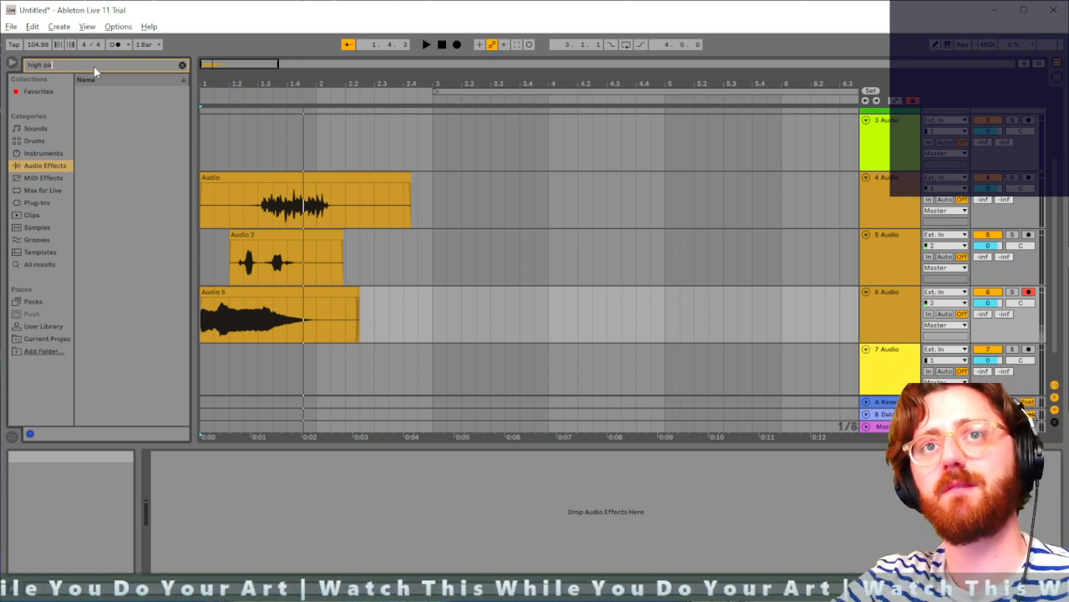
key("BackSpace")
key("BackSpace")
key("BackSpace")
key("BackSpace")
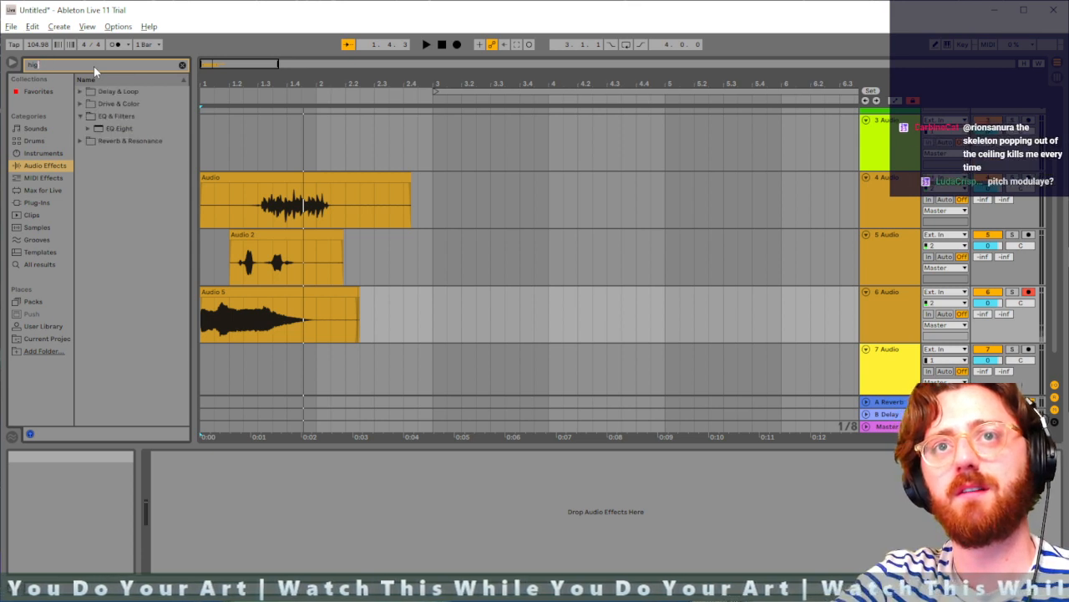
key("BackSpace")
key("BackSpace")
key("BackSpace")
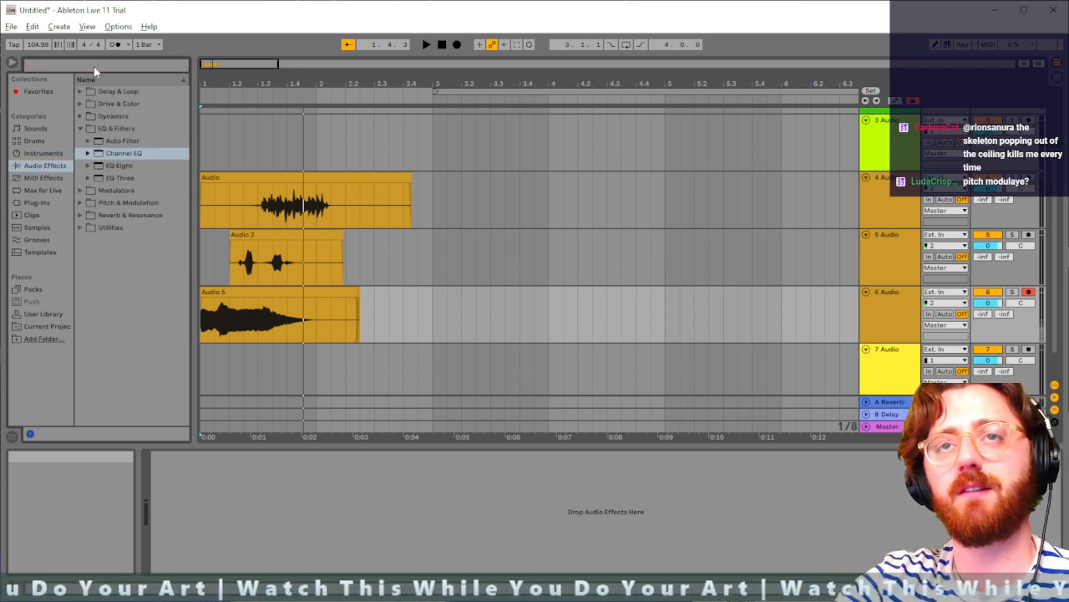
Step: Try the Auto Filter effect on the 6 Audio track and play the arrangement from the start
left_click(113, 129)
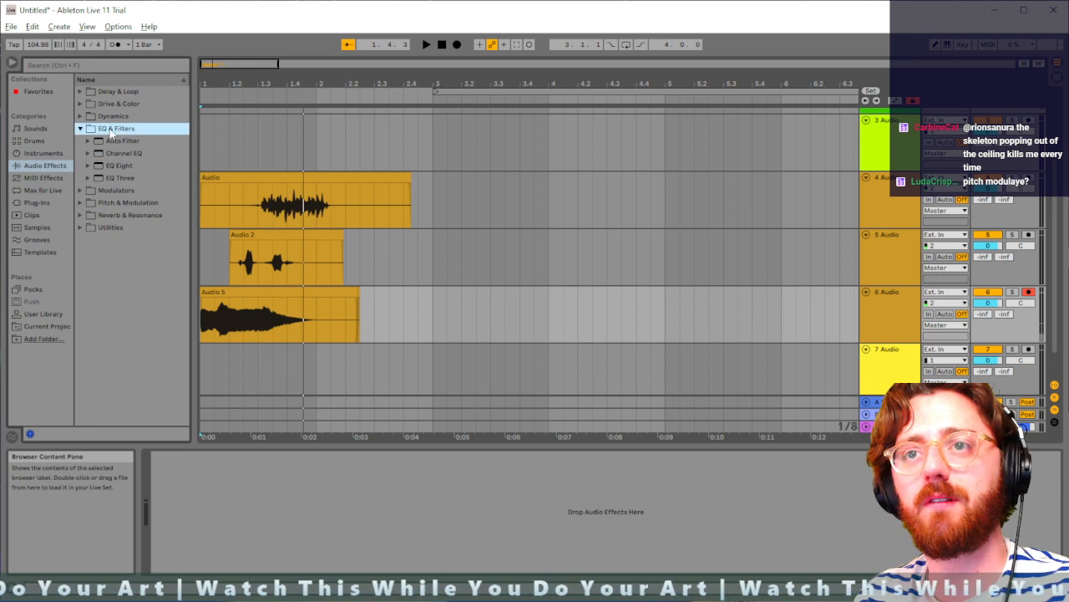
left_click(111, 141)
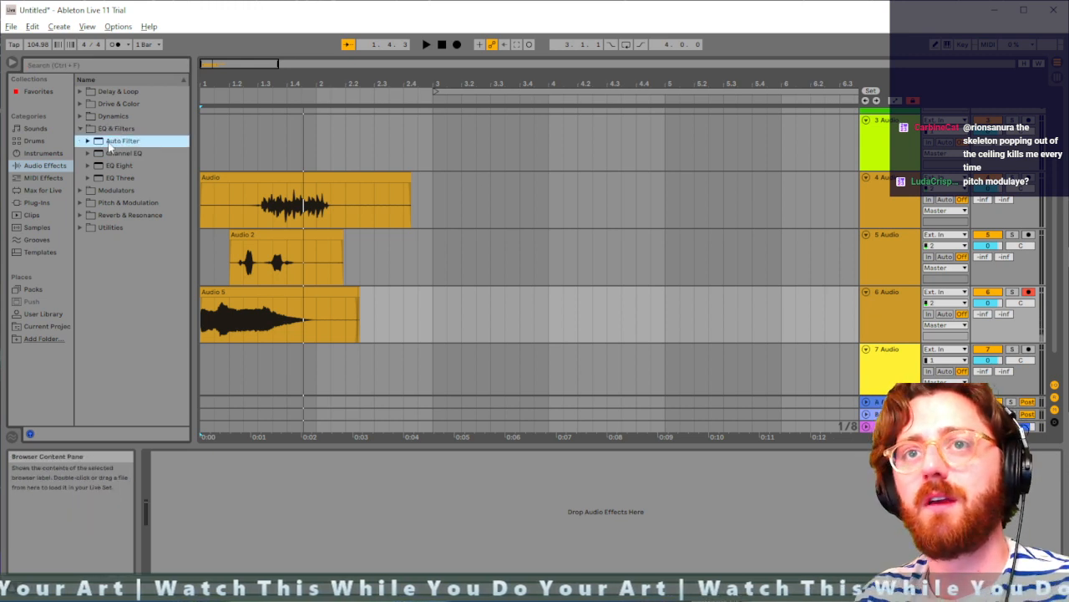
left_click_drag(845, 311, 880, 309)
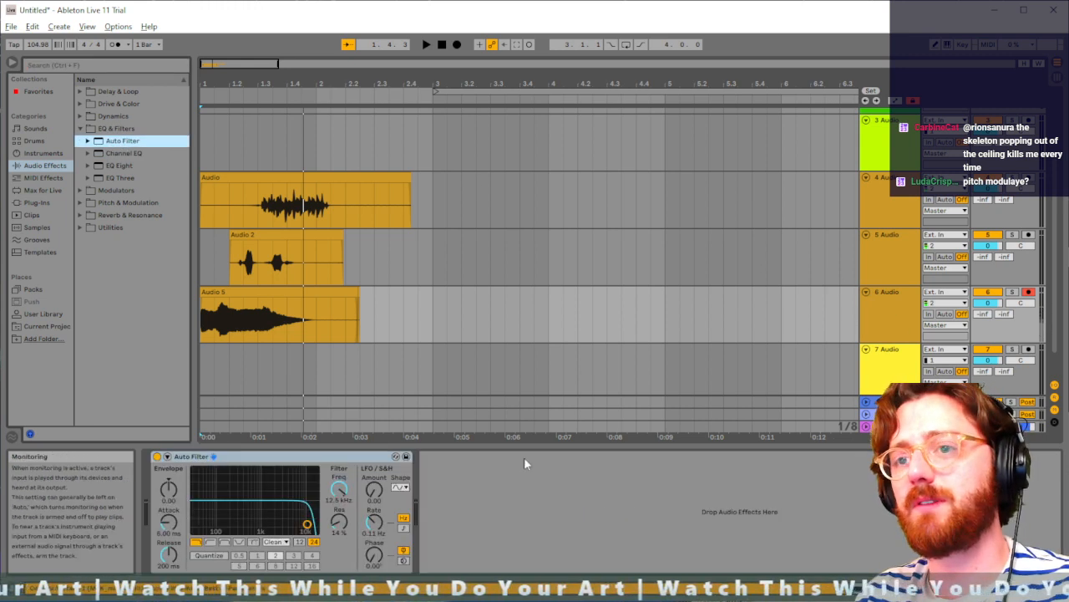
left_click(206, 328)
key("space")
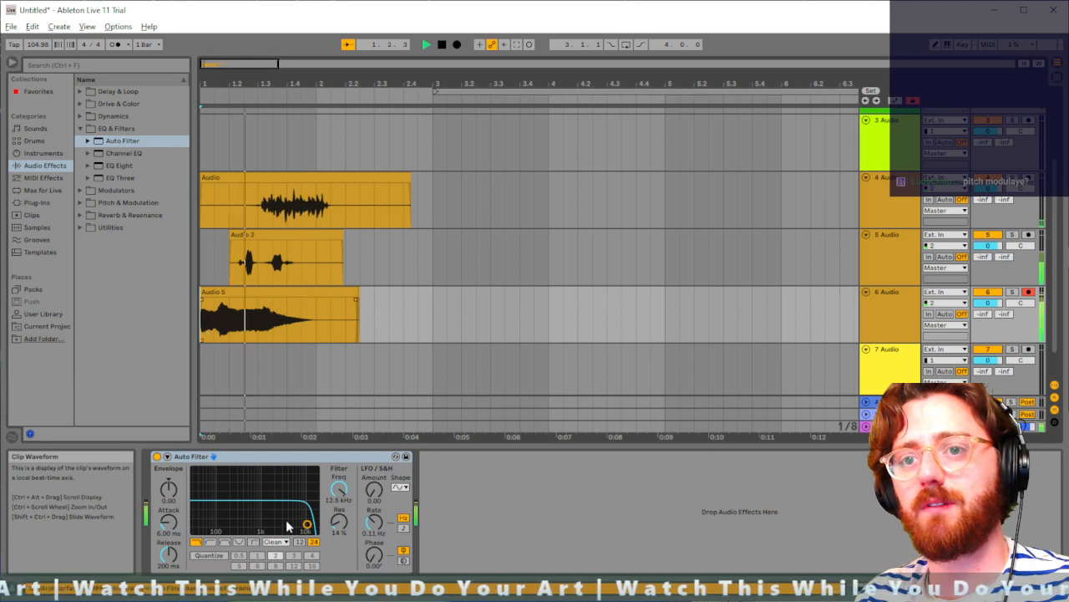
Step: Try Auto Filter with envelope 42.3, frequency 5.54 kHz and resonance about 36%, listen to it, and remove the effect
left_click_drag(171, 493, 292, 513)
left_click(203, 332)
key("space")
key("space")
key("space")
key("space")
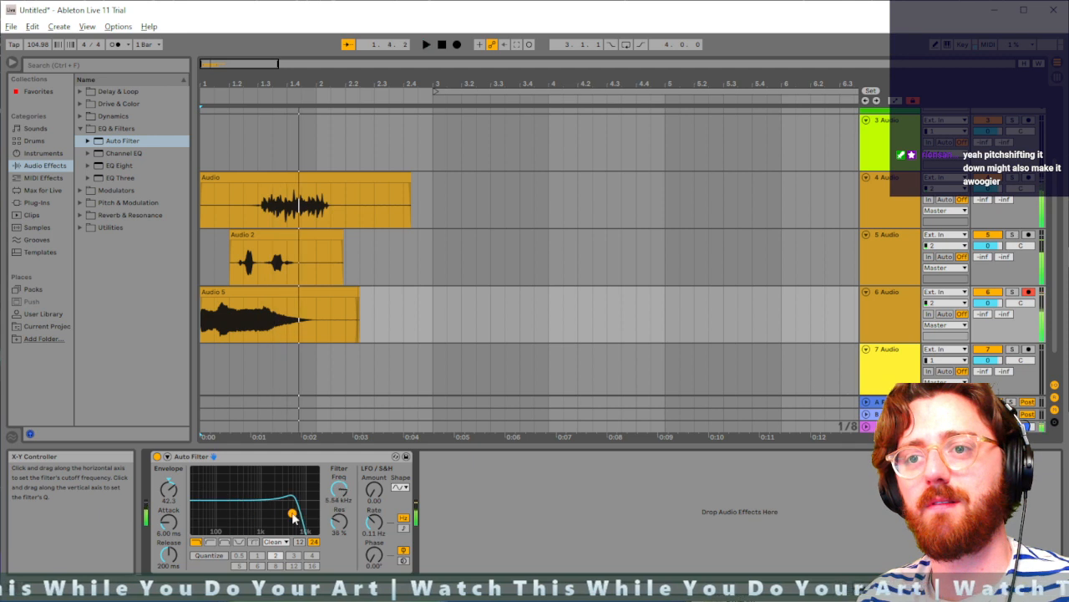
left_click(269, 456)
key("Delete")
Step: Add Channel EQ to the 6 Audio track and set low to -9.4 dB, mid to -1.9 dB and high to 1.7 dB while listening
left_click(107, 153)
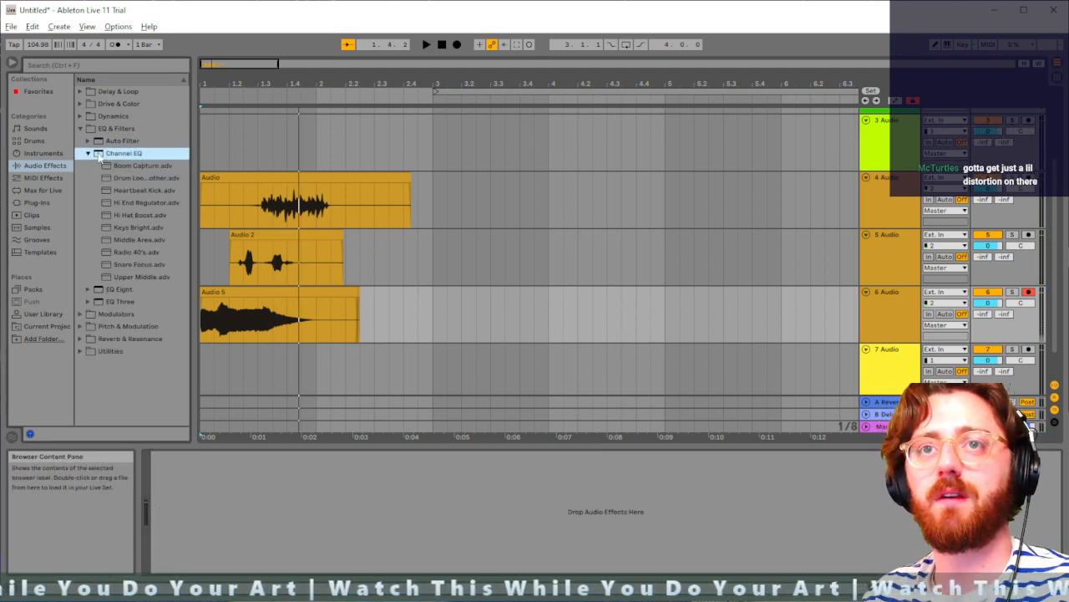
left_click_drag(113, 162, 200, 493)
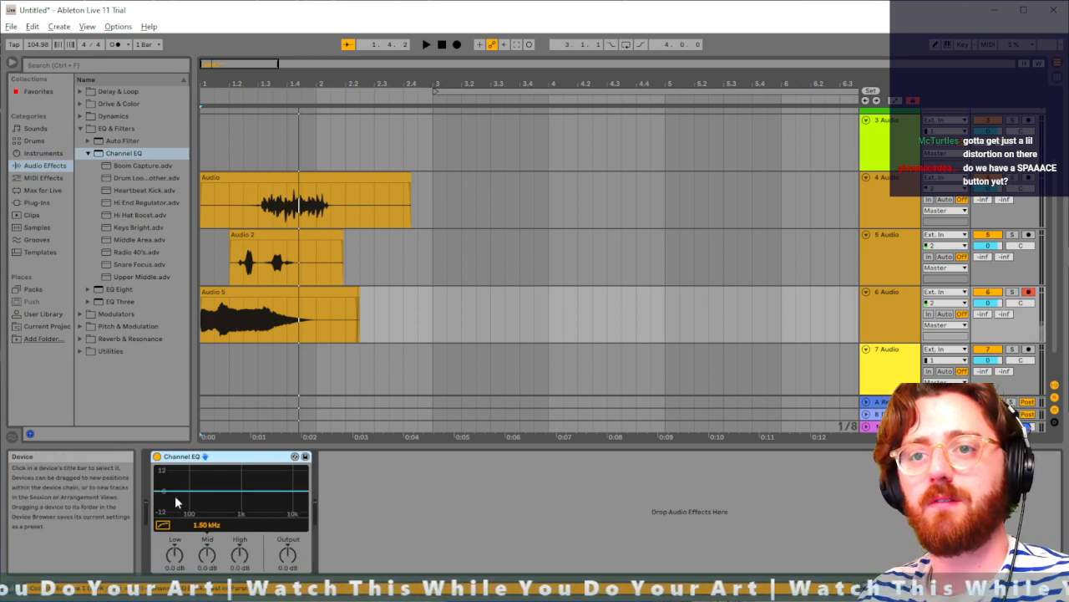
left_click_drag(173, 554, 174, 585)
key("space")
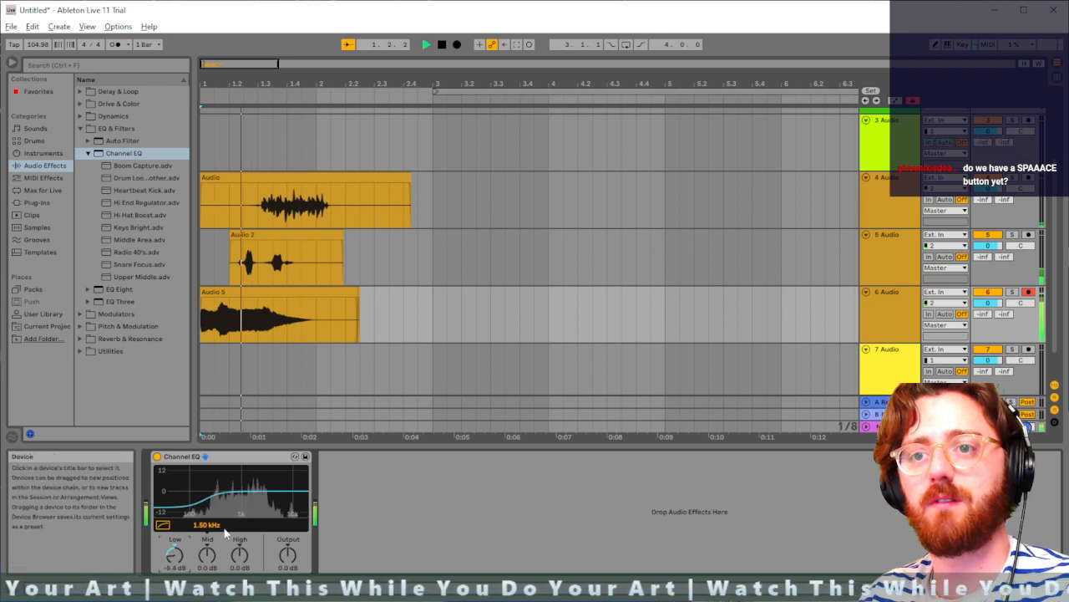
left_click_drag(210, 552, 239, 548)
key("space")
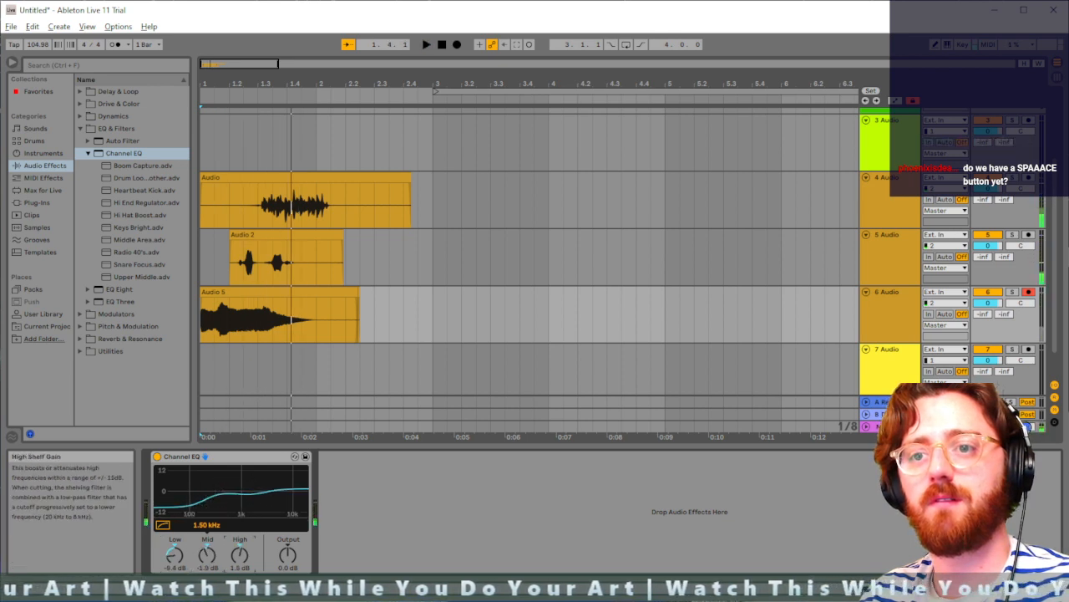
key("space")
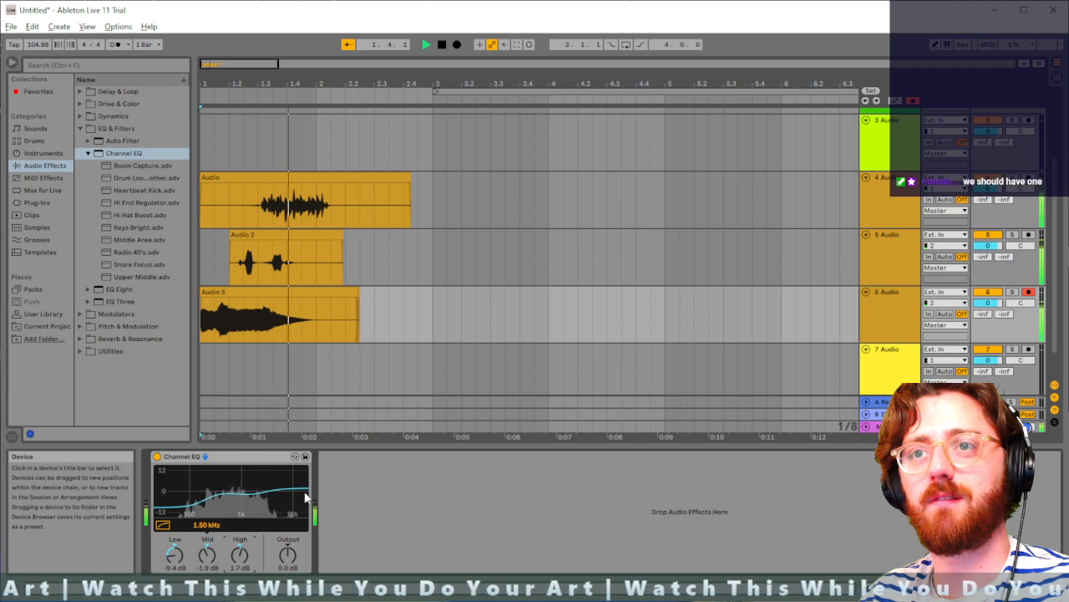
key("space")
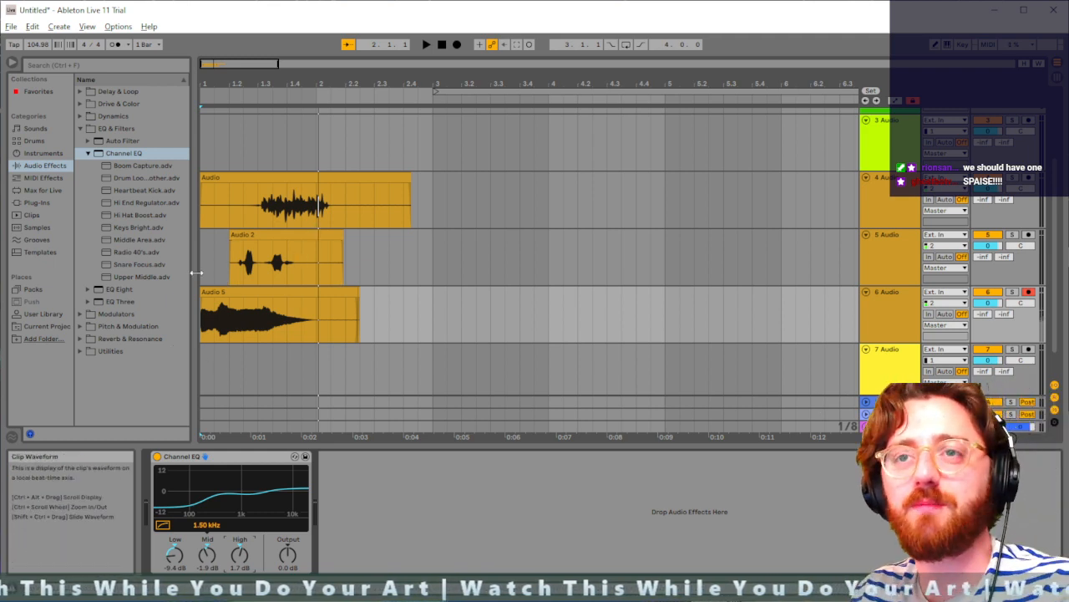
left_click(202, 320)
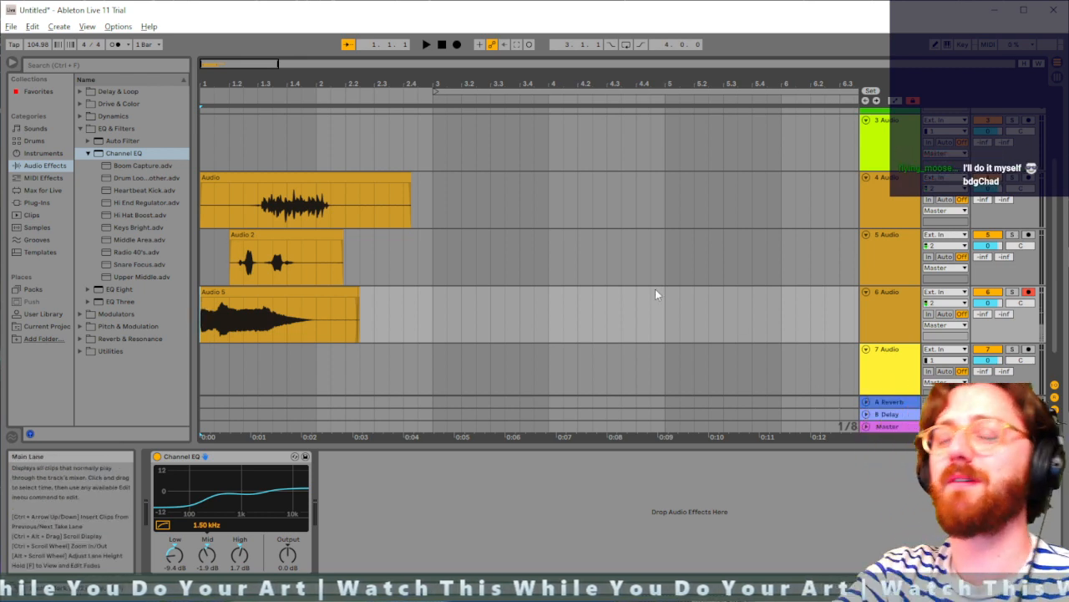
Step: Duplicate the 5 Audio track and delete the copied clip so the new track is empty
left_click(894, 260)
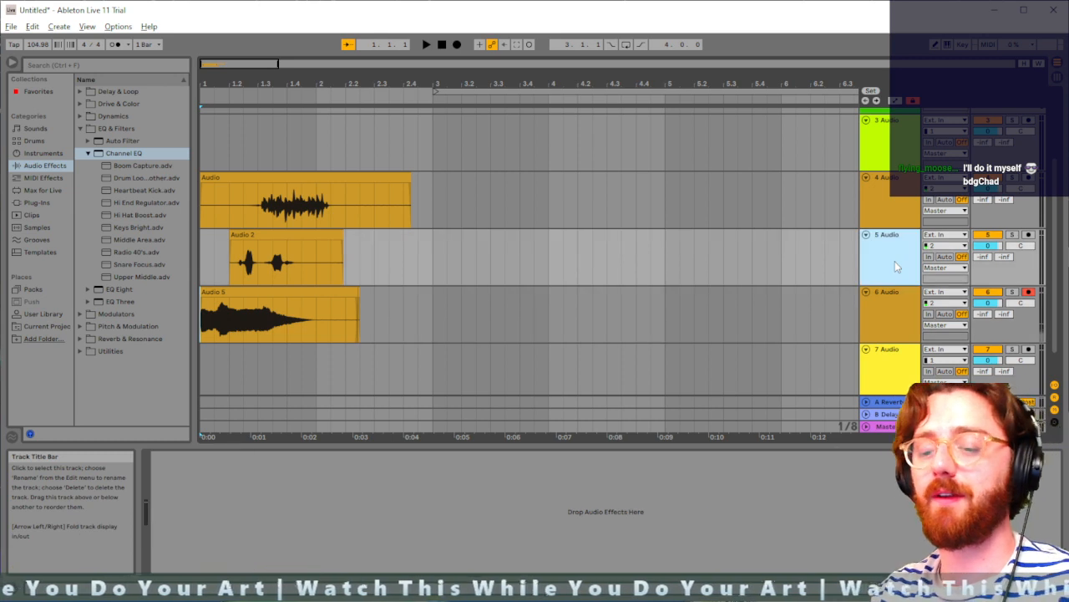
key("ctrl+d")
left_click(292, 297)
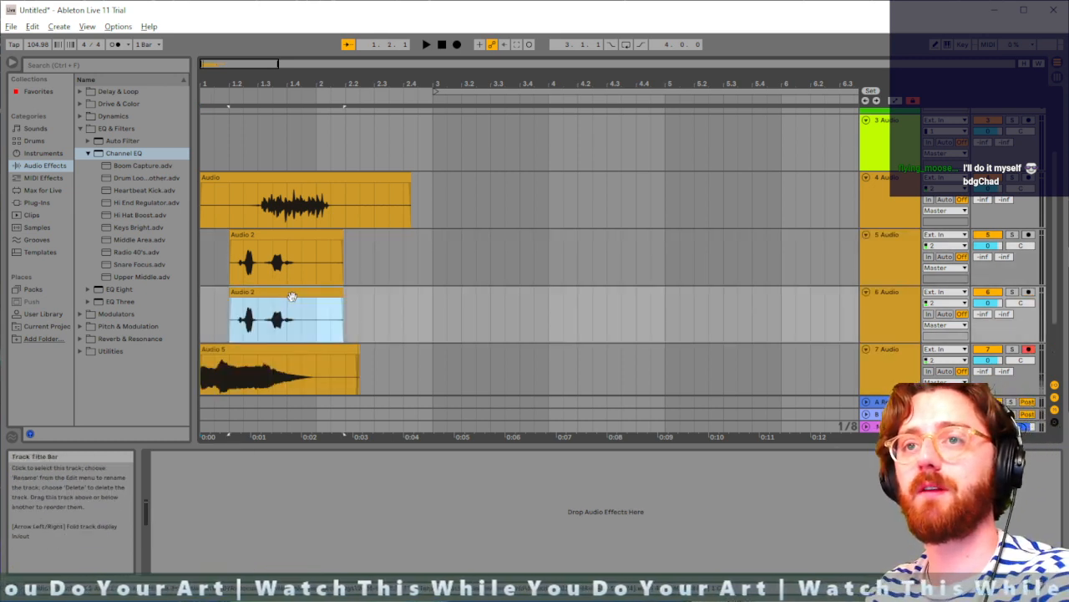
key("Delete")
Step: Arm the empty 6 Audio track and record a new take from bar 1 to about beat 2.3
left_click(1029, 292)
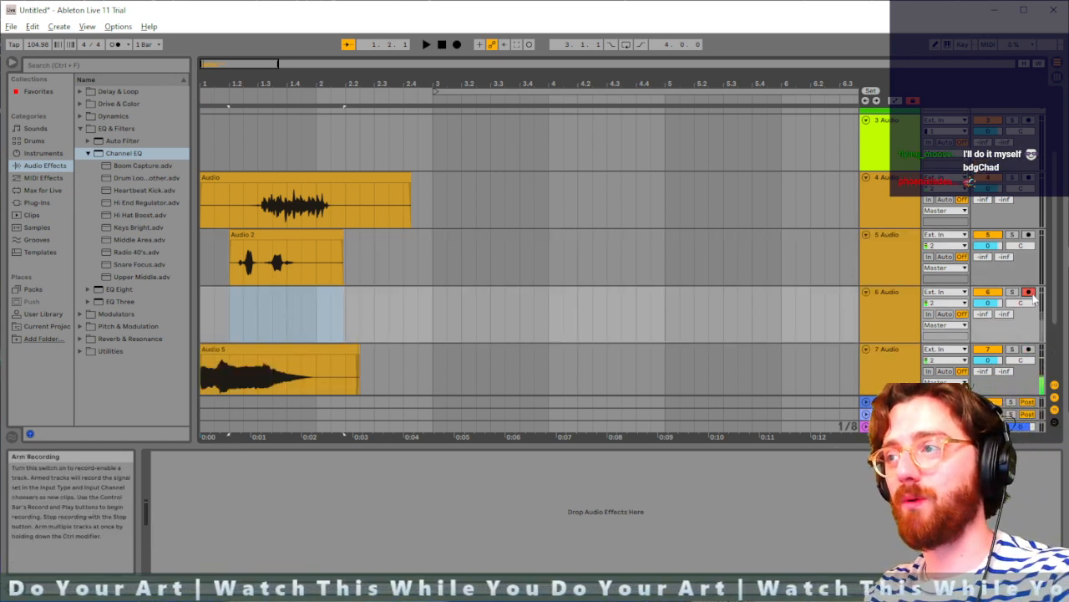
left_click(203, 302)
key("F9")
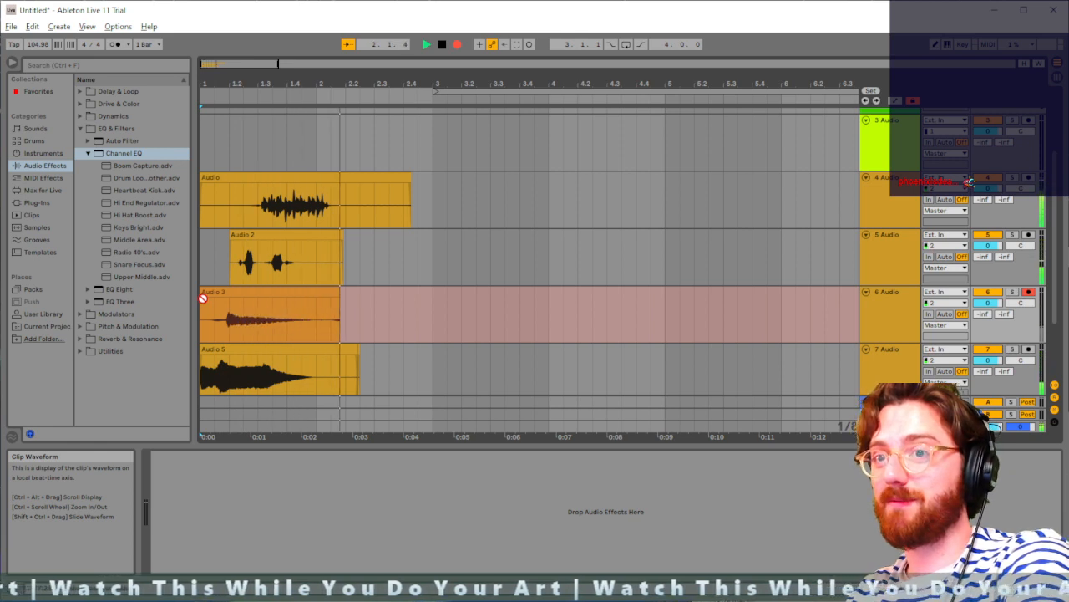
key("space")
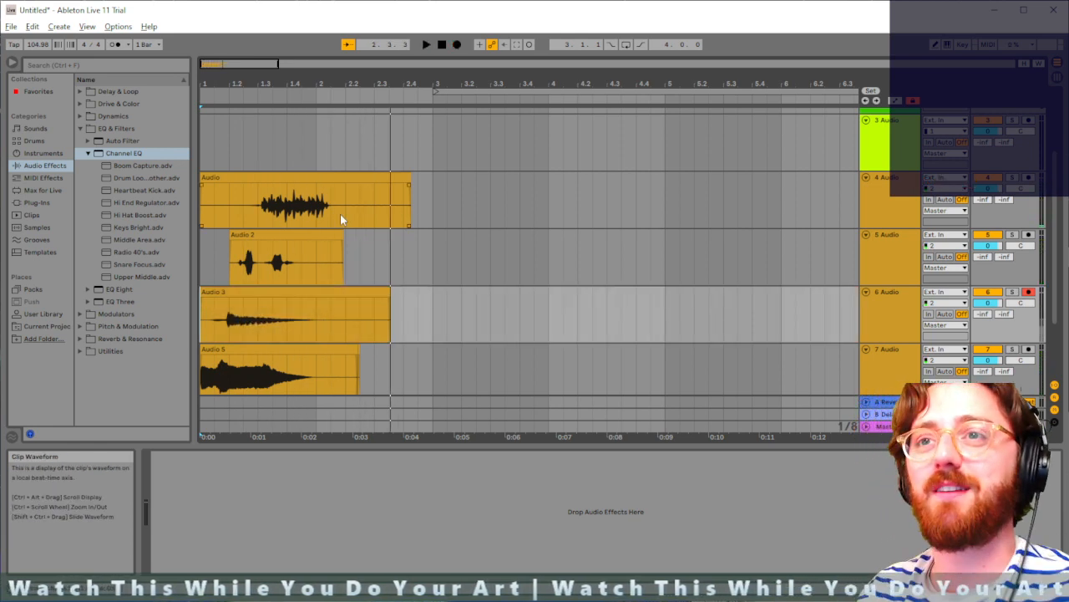
Step: Trim the silent tails of the Audio 2 clip, ending it at bar 2, and of the Audio 5 clip
left_click_drag(344, 245, 317, 251)
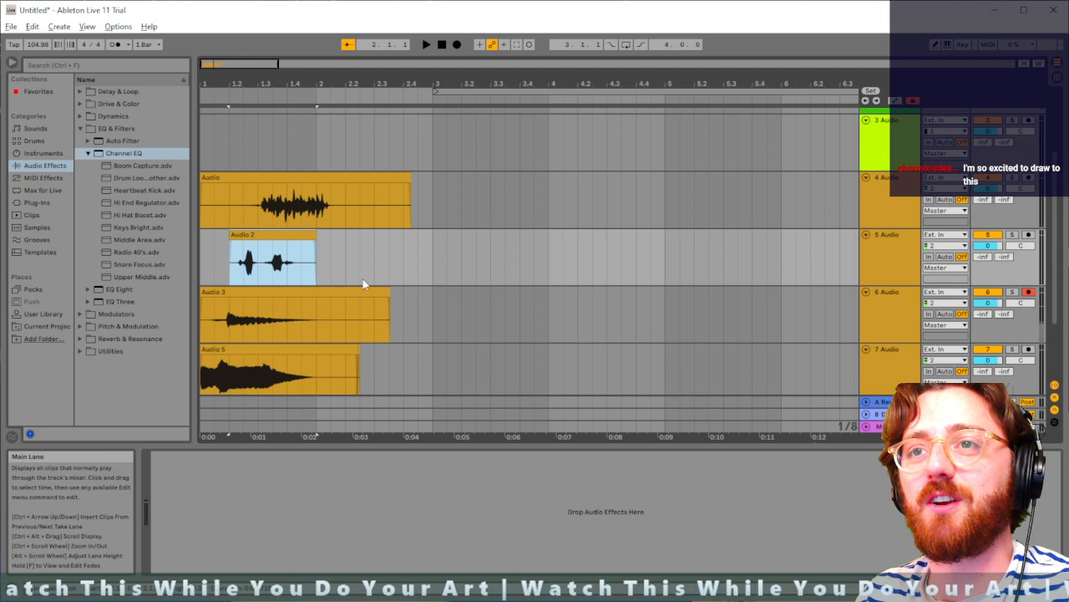
mouse_move(359, 368)
left_mouse_down()
mouse_move(329, 367)
mouse_move(345, 368)
left_mouse_up()
left_click(370, 349)
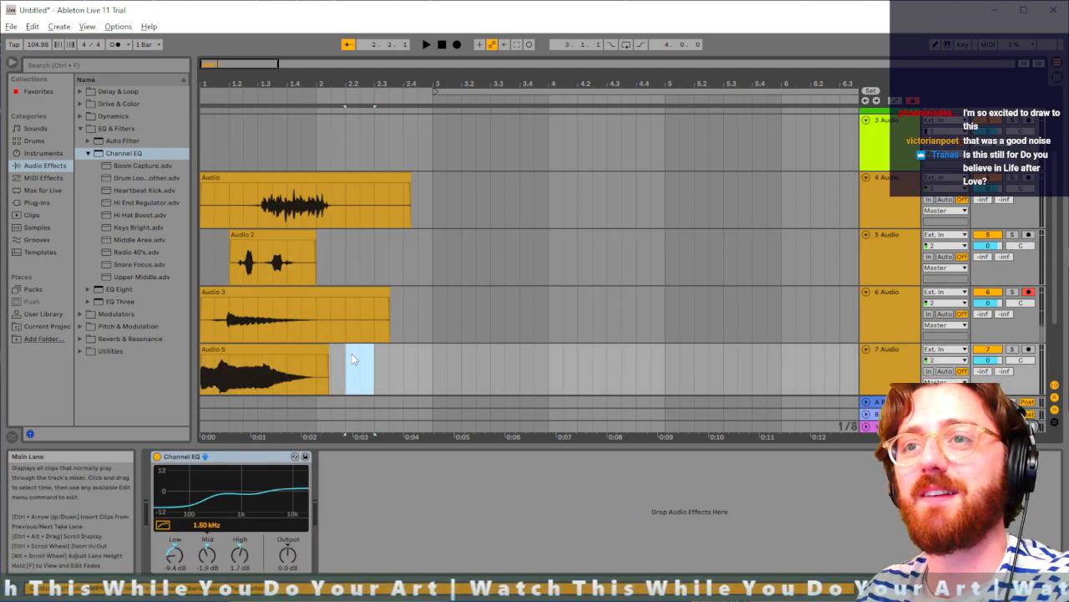
Step: Trim the silent tails of the Audio 3 clip to just after bar 2 and of the Audio clip on 4 Audio to about beat 2.2
left_click_drag(384, 290, 325, 289)
left_click_drag(408, 179, 352, 179)
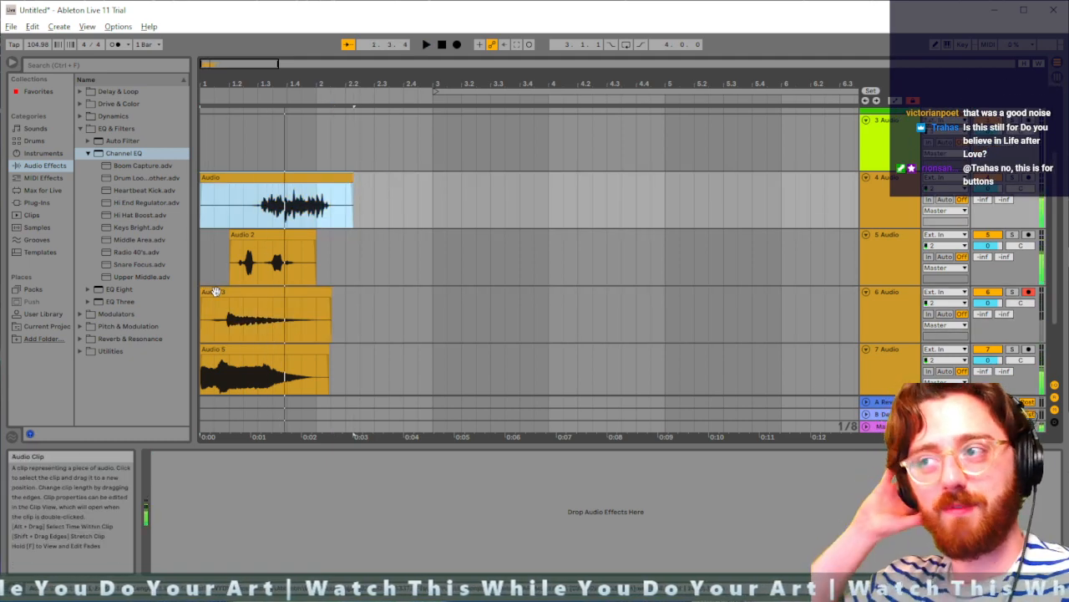
Step: Find the Vocoder preset Formant +5 by searching for "forman" and add it to the 6 Audio track
left_click(887, 316)
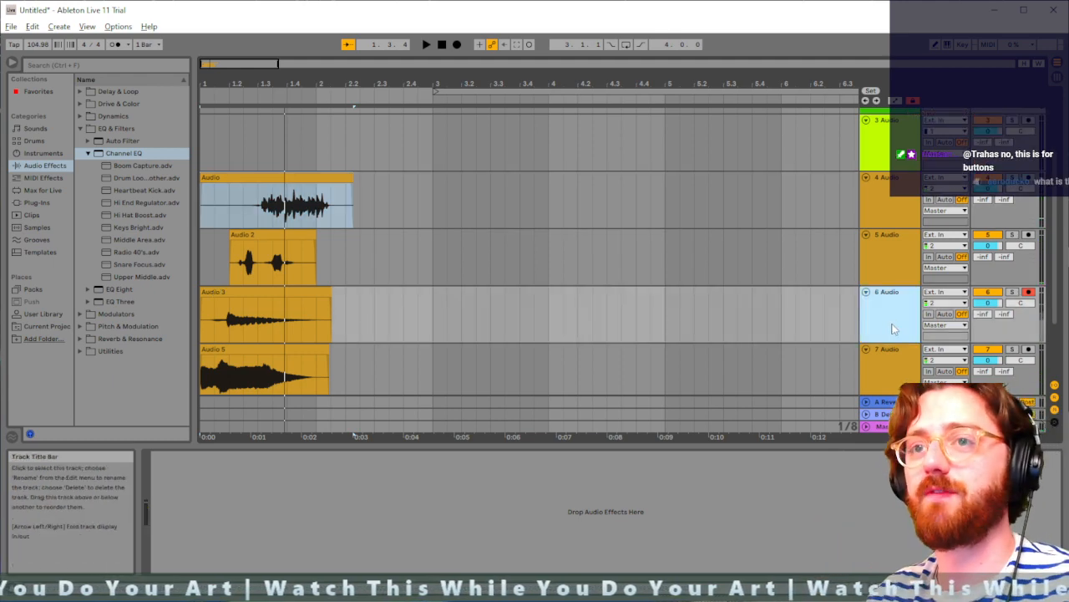
left_click(105, 65)
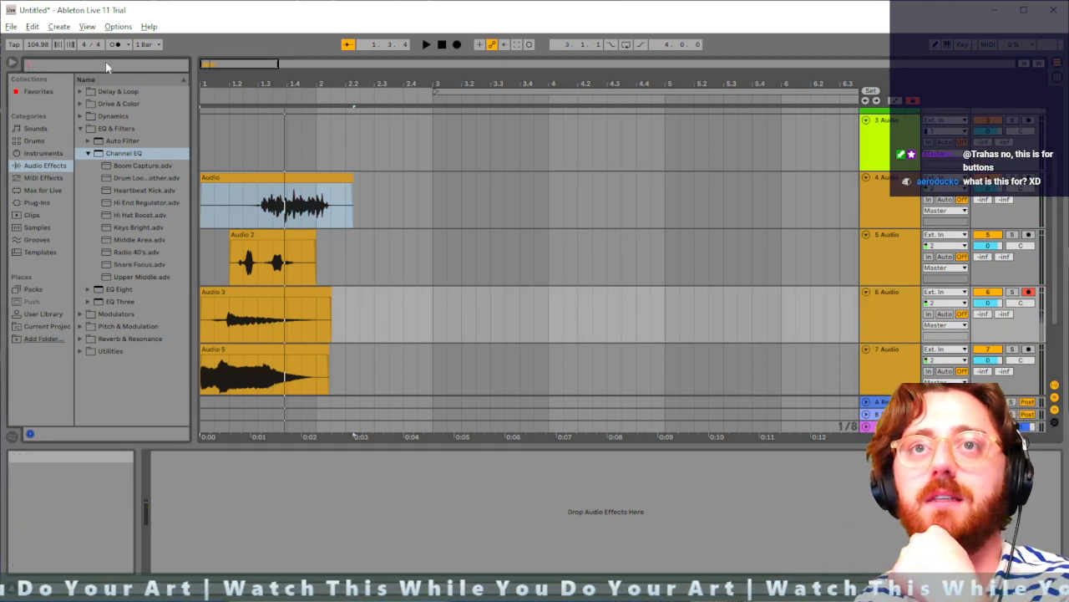
type("forman")
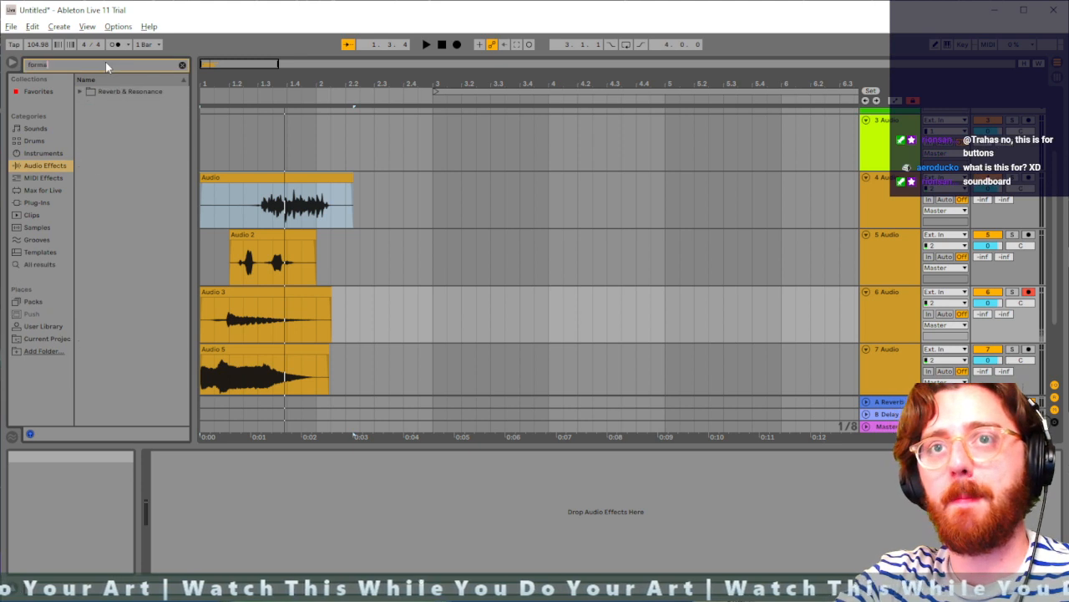
left_click(79, 92)
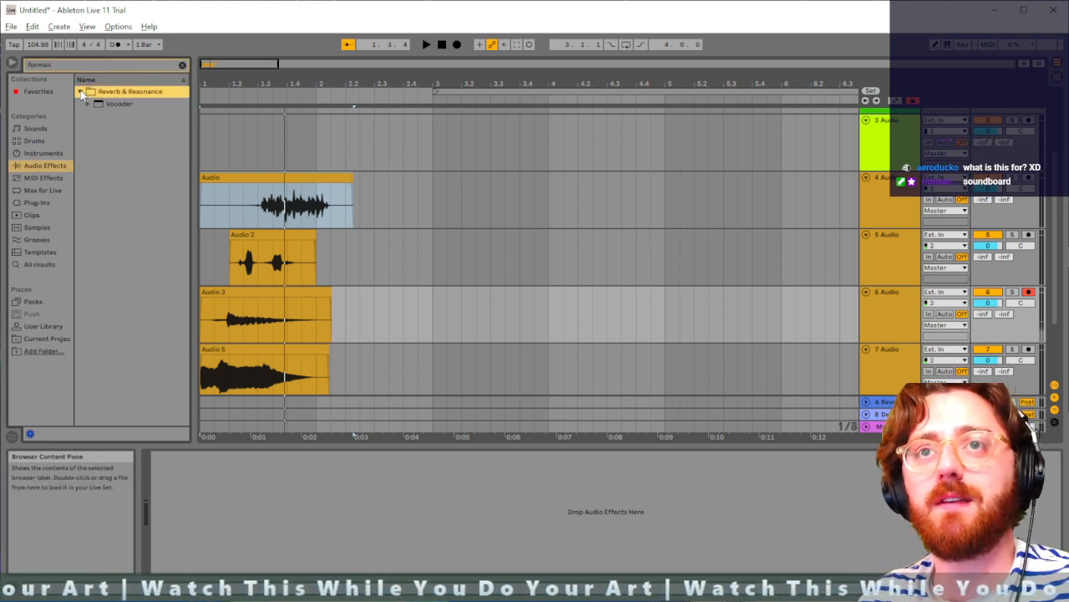
left_click(88, 103)
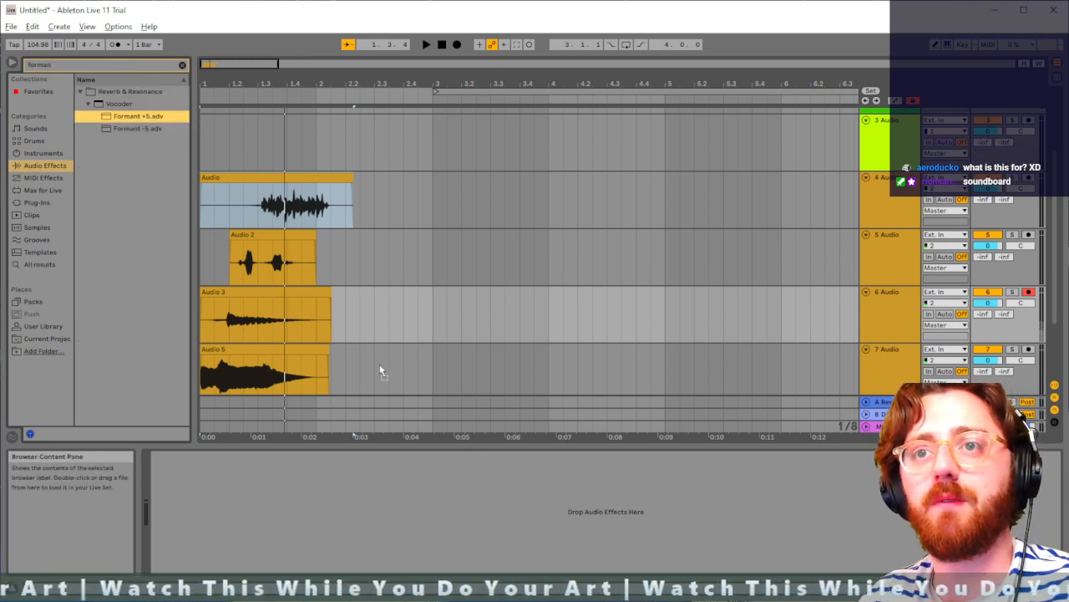
left_click_drag(863, 307, 893, 320)
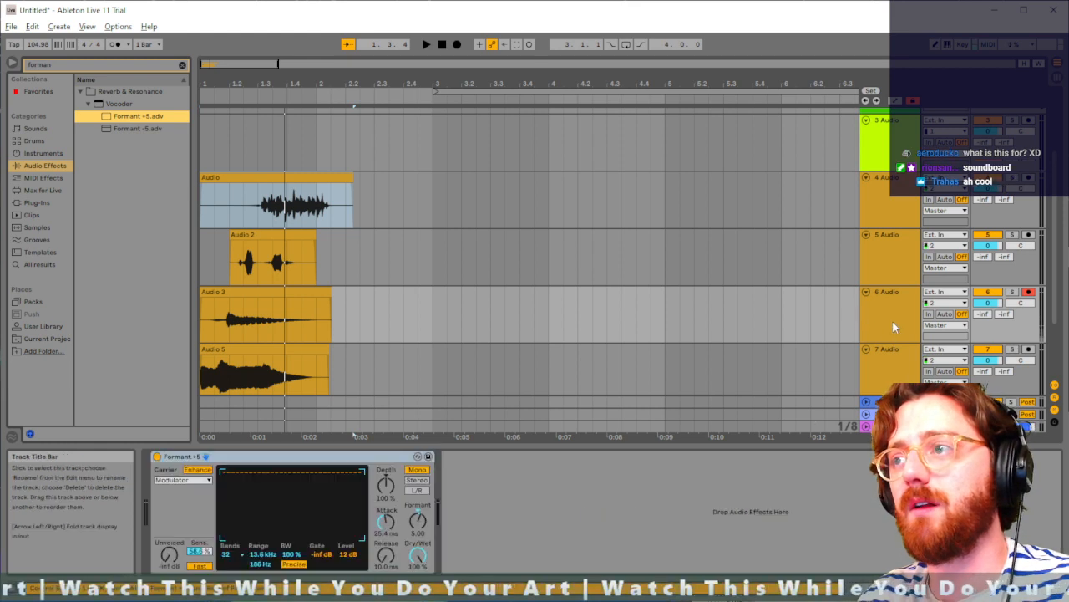
Step: Solo the 6 Audio track and listen to the Audio 3 clip through the Formant +5 effect
left_click(229, 318)
key("space")
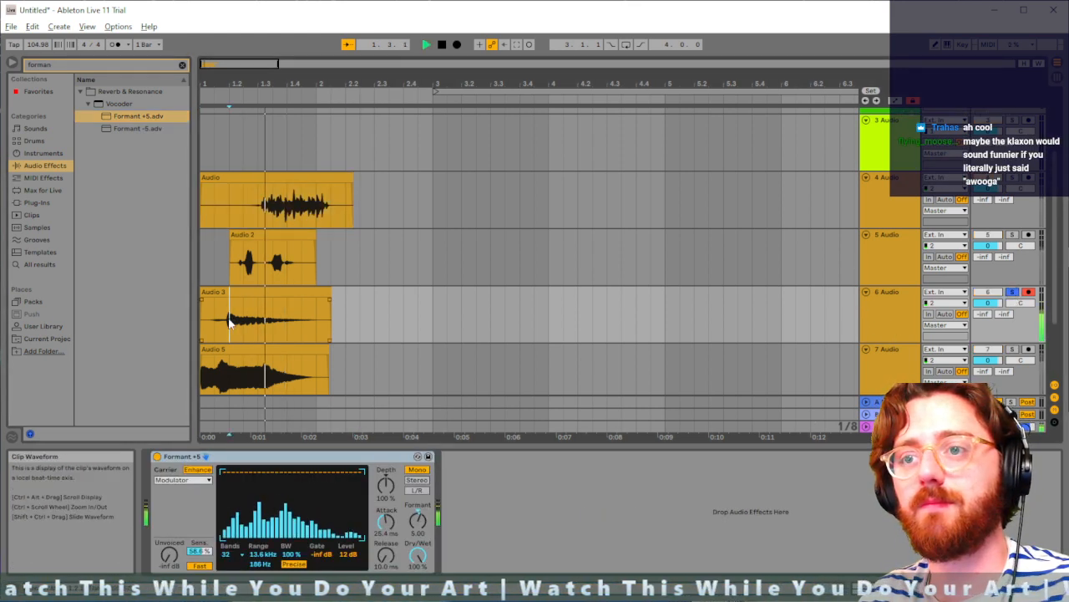
left_click(210, 325)
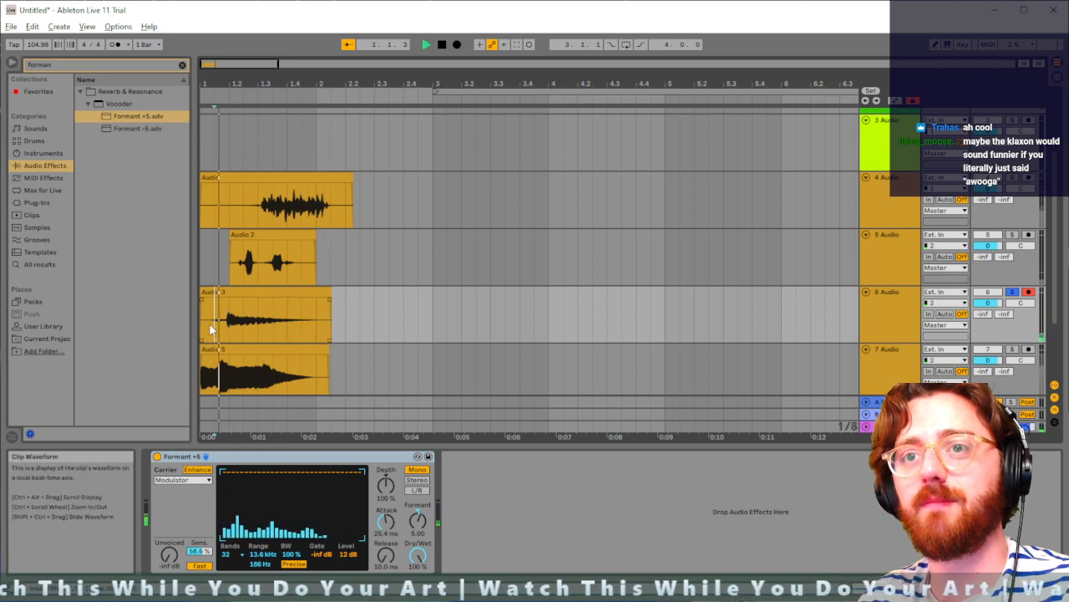
key("space")
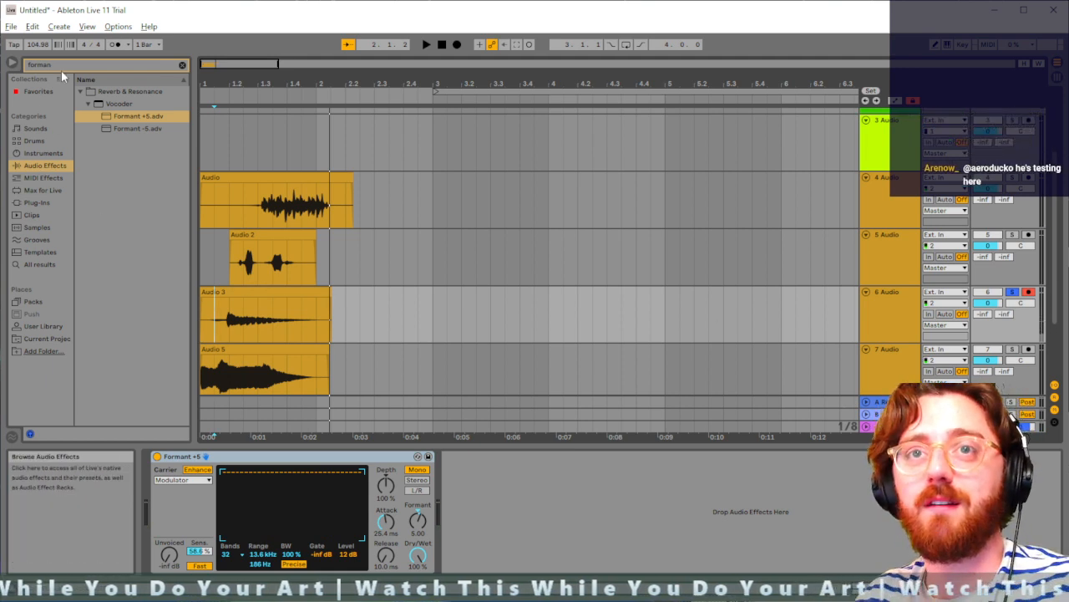
Step: Search the audio effects for "ping pon" and try the Corpus preset Loop Ping Pong after Formant +5 on the 6 Audio track
left_click_drag(64, 63, 10, 66)
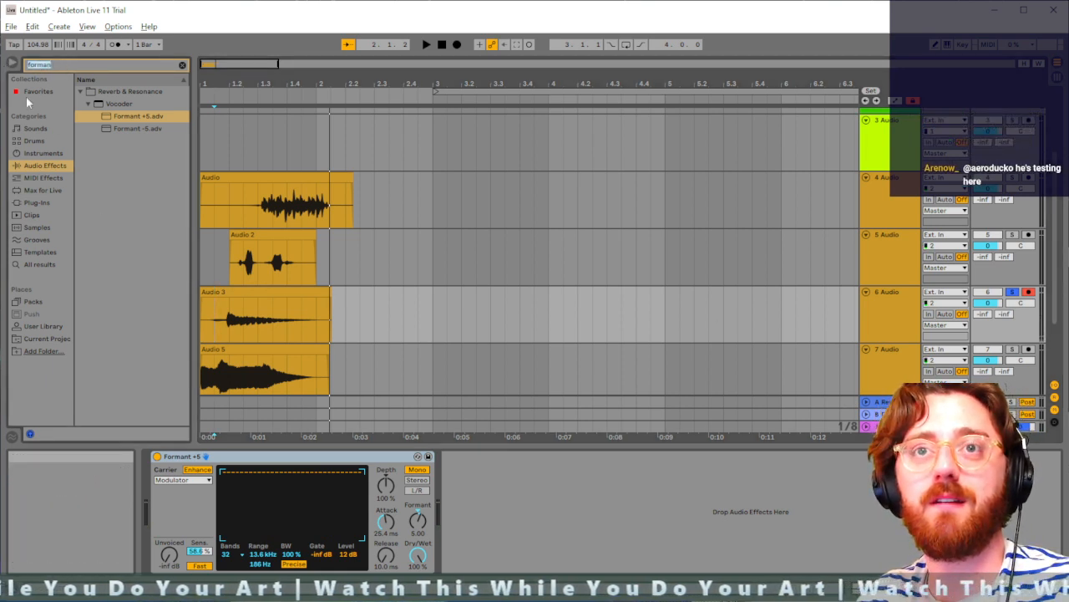
type("ping pon")
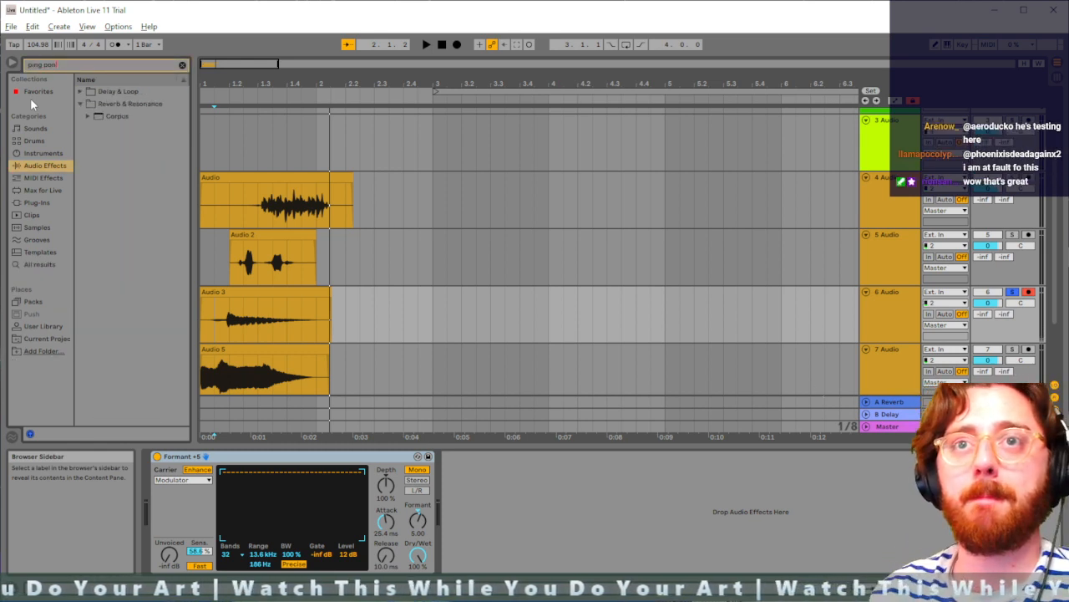
left_click(89, 121)
left_click(109, 129)
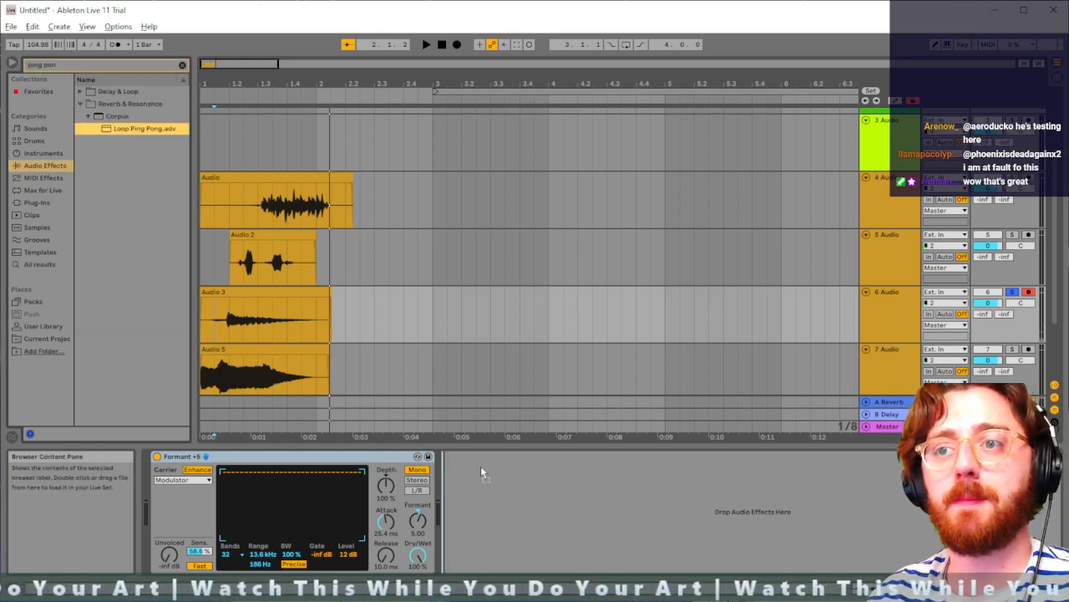
left_click_drag(481, 468, 479, 468)
Step: Audition the Audio 3 clip through the Loop Ping Pong effect and remove that device from the 6 Audio track
left_click(214, 321)
key("space")
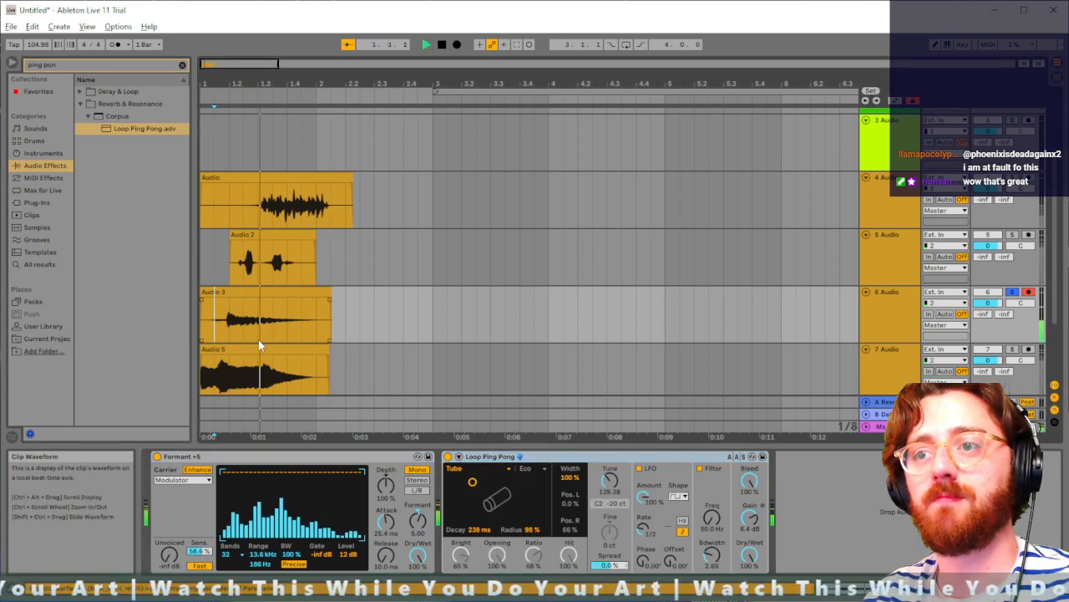
key("space")
left_click(232, 313)
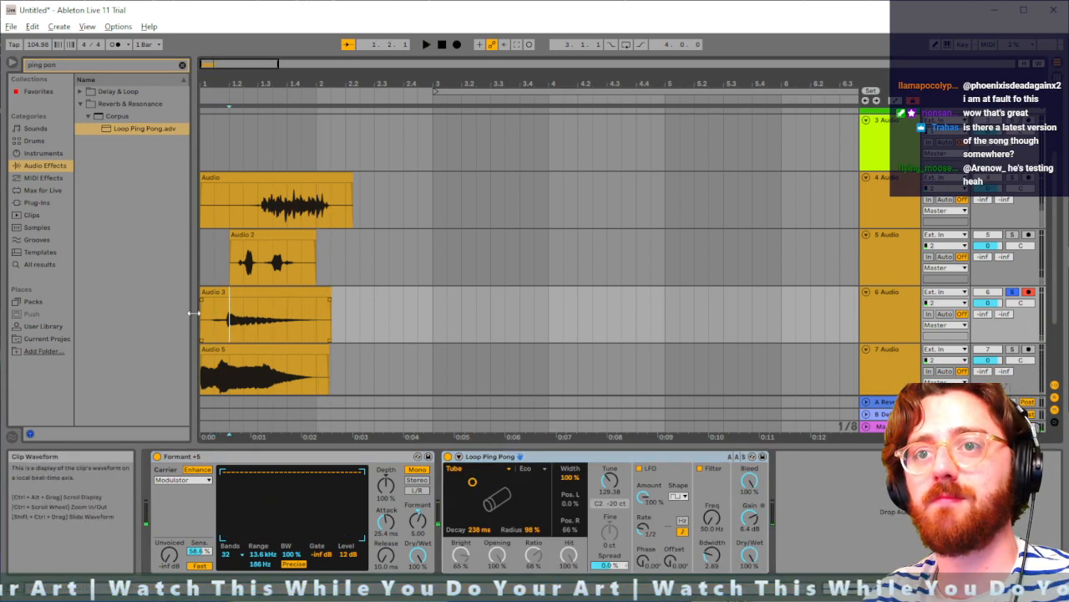
key("space")
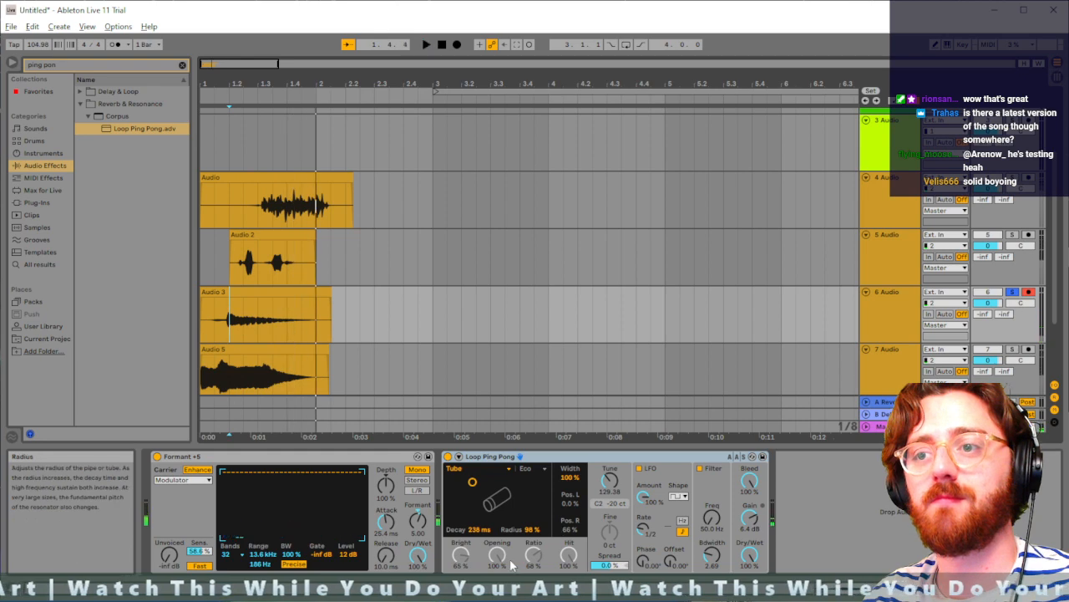
left_click(548, 456)
key("Delete")
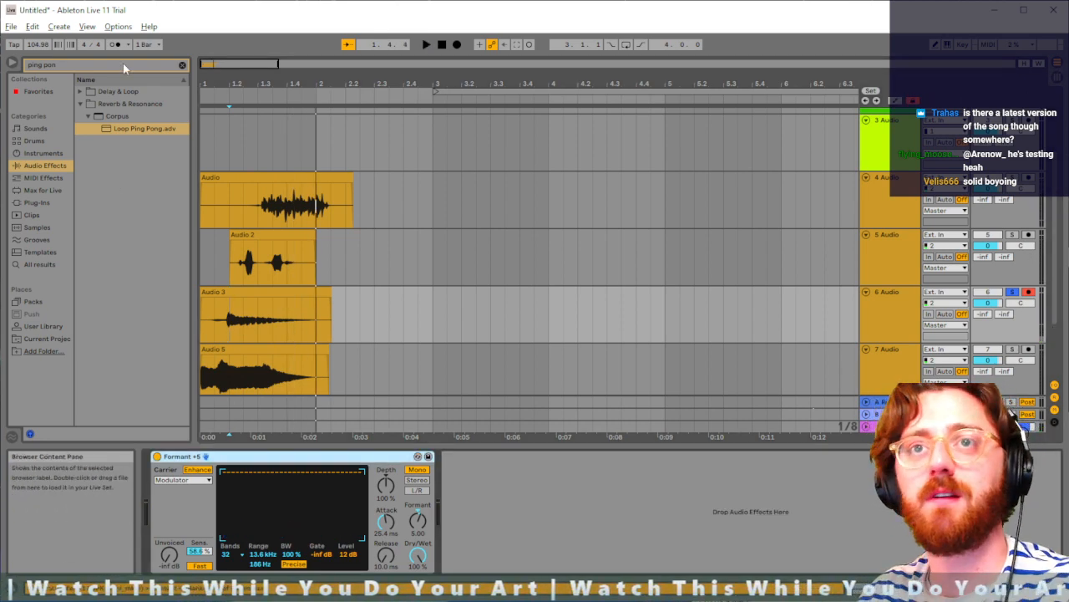
Step: Search the audio effects for "del" and try the Clean Delay preset Ping after Formant +5 on the 6 Audio track
left_click(182, 65)
type("d")
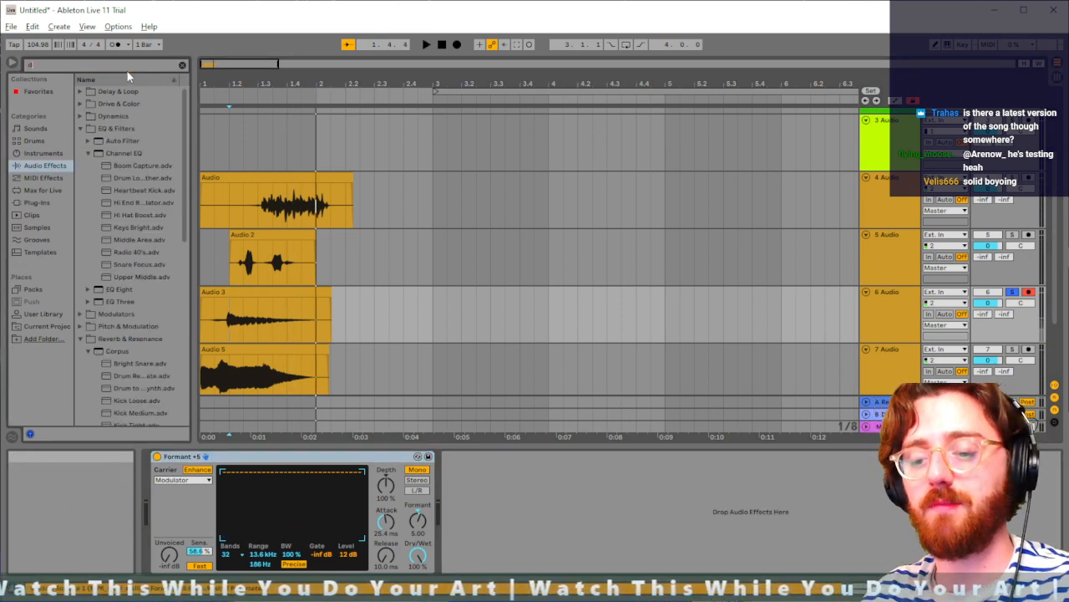
type("el")
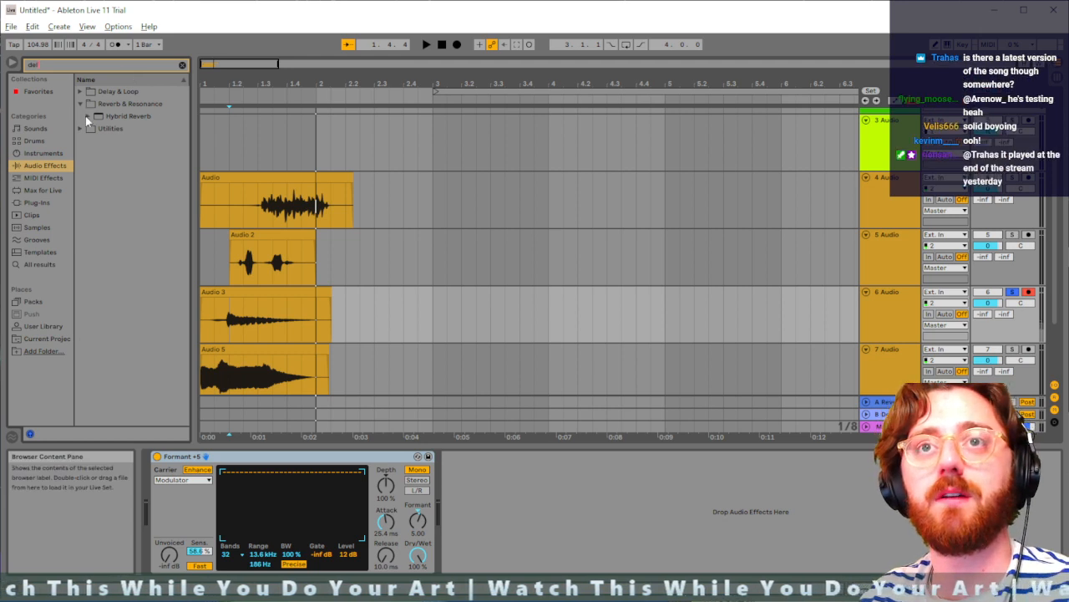
left_click(86, 116)
left_click(81, 92)
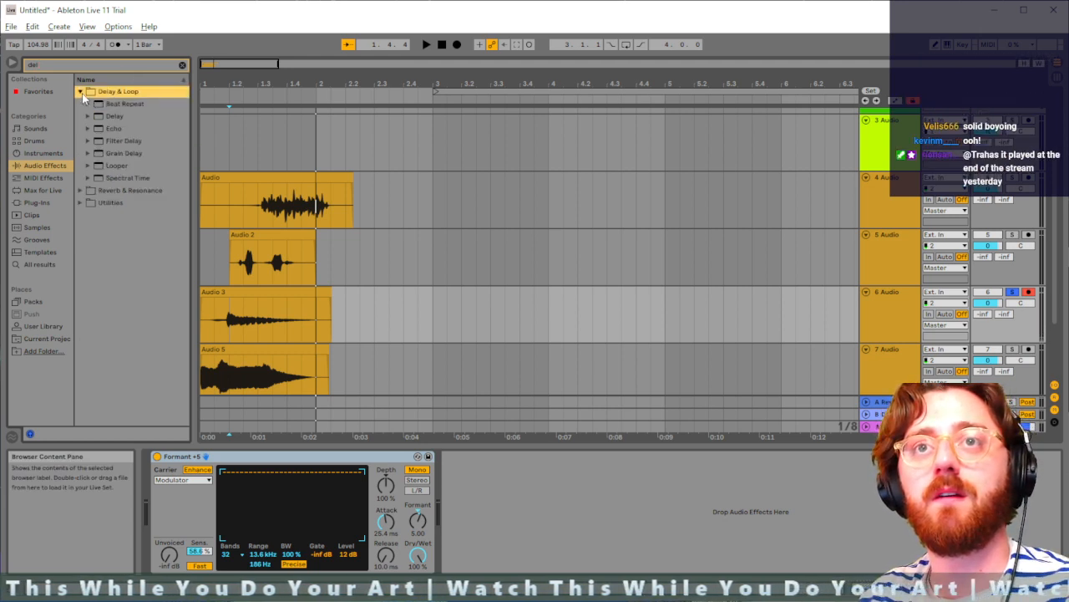
left_click(87, 116)
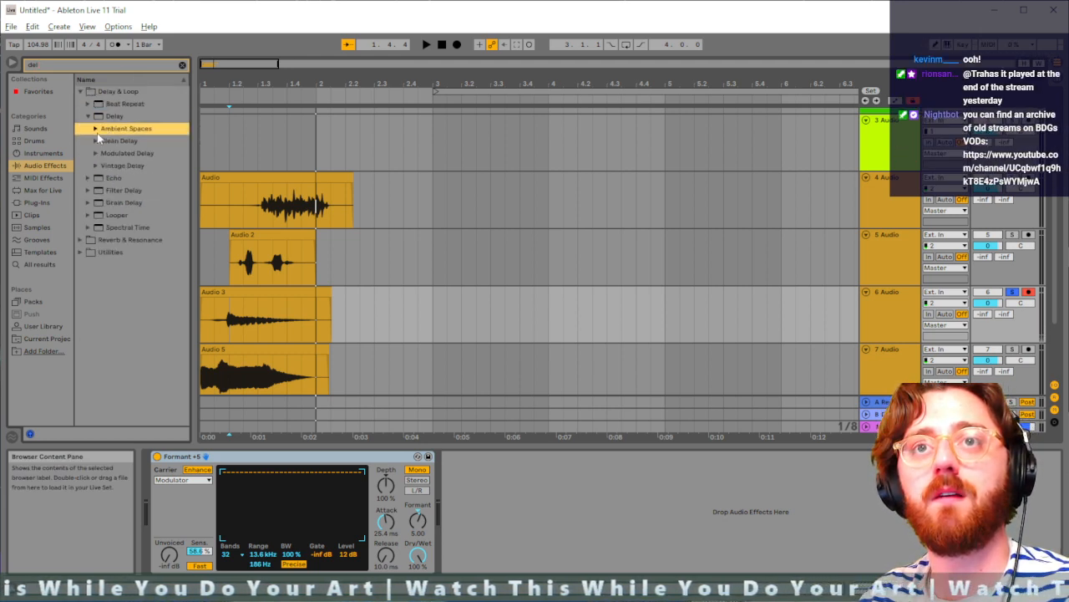
left_click(96, 140)
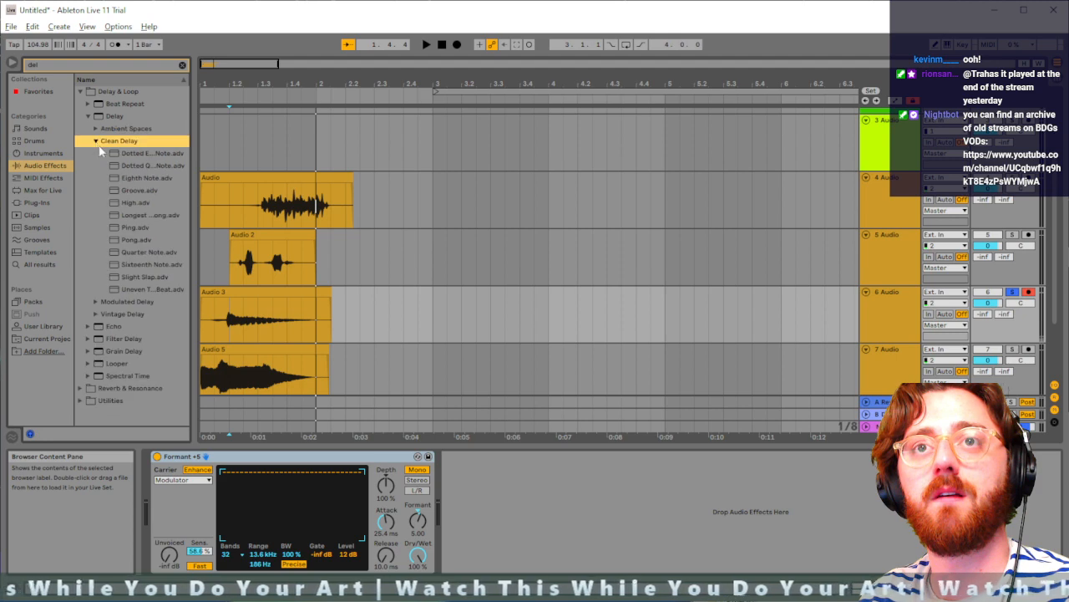
left_click(136, 228)
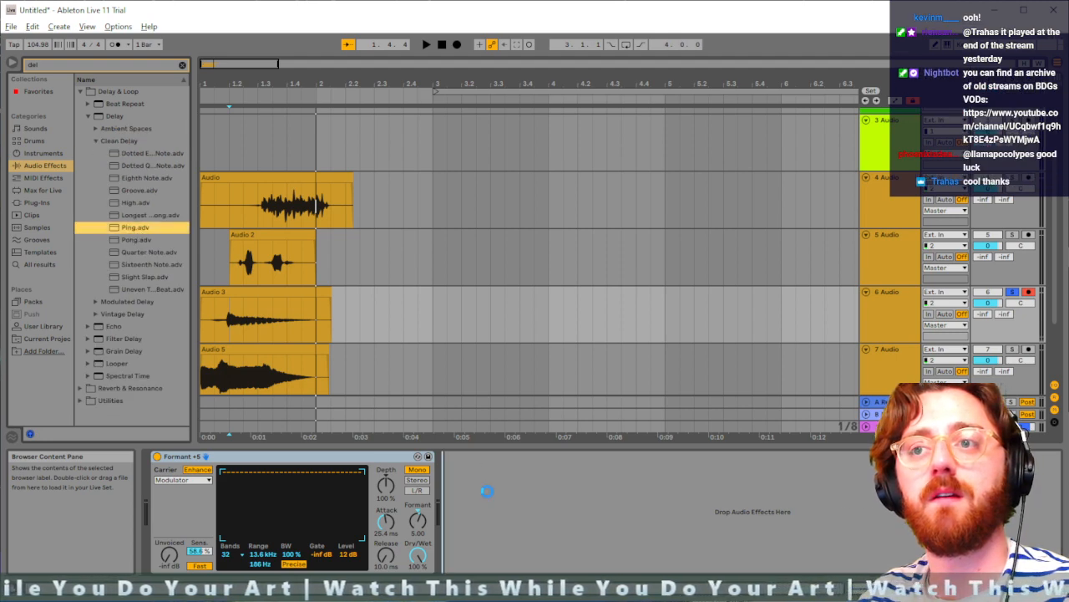
left_click_drag(487, 492, 489, 493)
Step: Play the Audio 3 clip from bar 1 with the Ping delay and remove the delay device
left_click(201, 317)
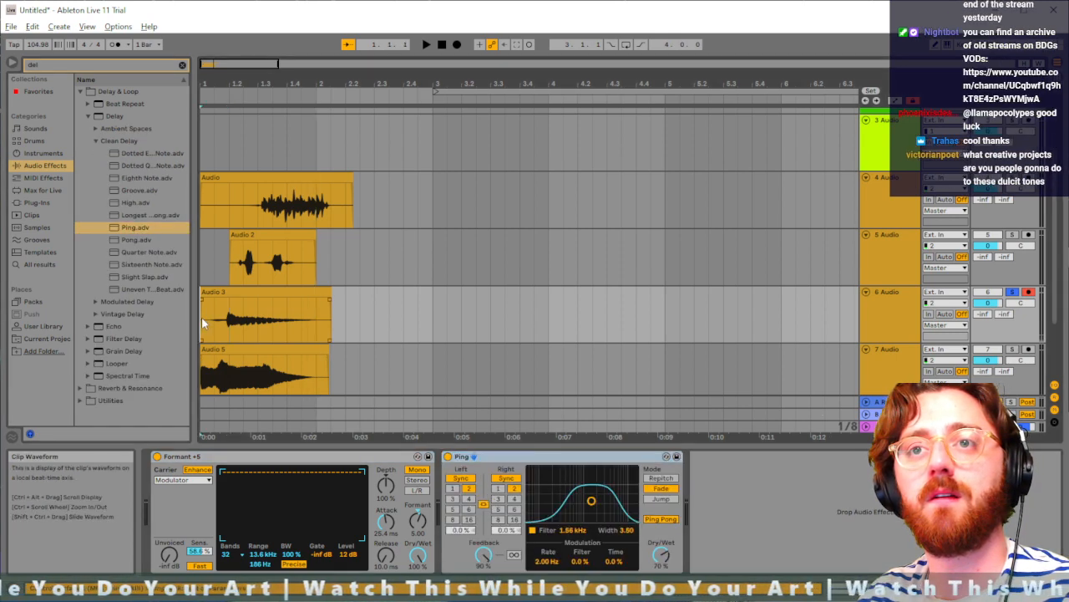
key("space")
left_click(520, 457)
key("Delete")
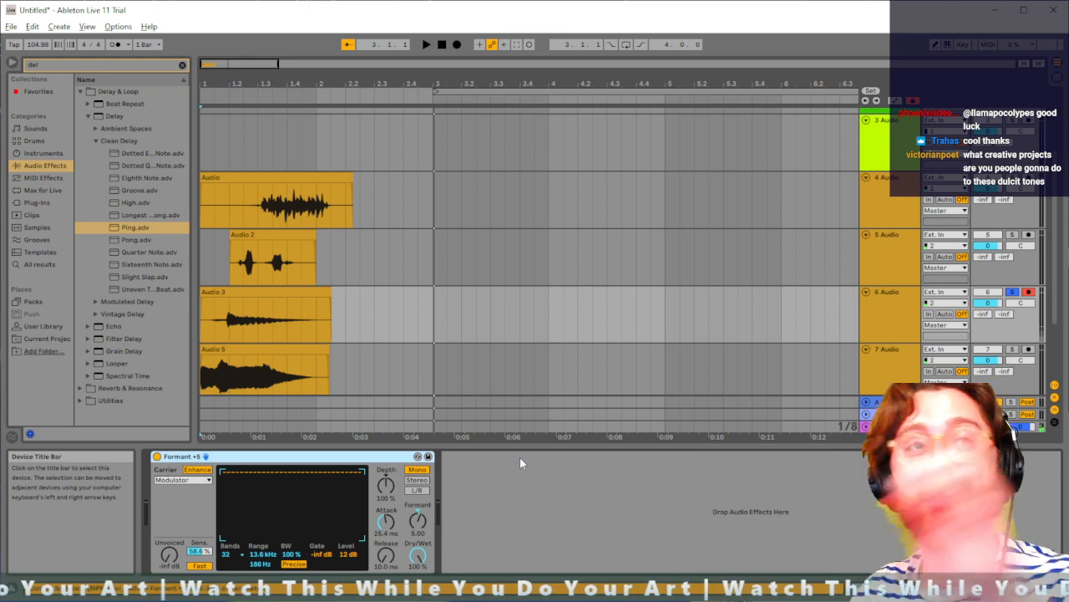
Step: Listen to the Audio 3 clip with only Formant +5 applied and take the 6 Audio track out of solo
left_click(204, 317)
key("space")
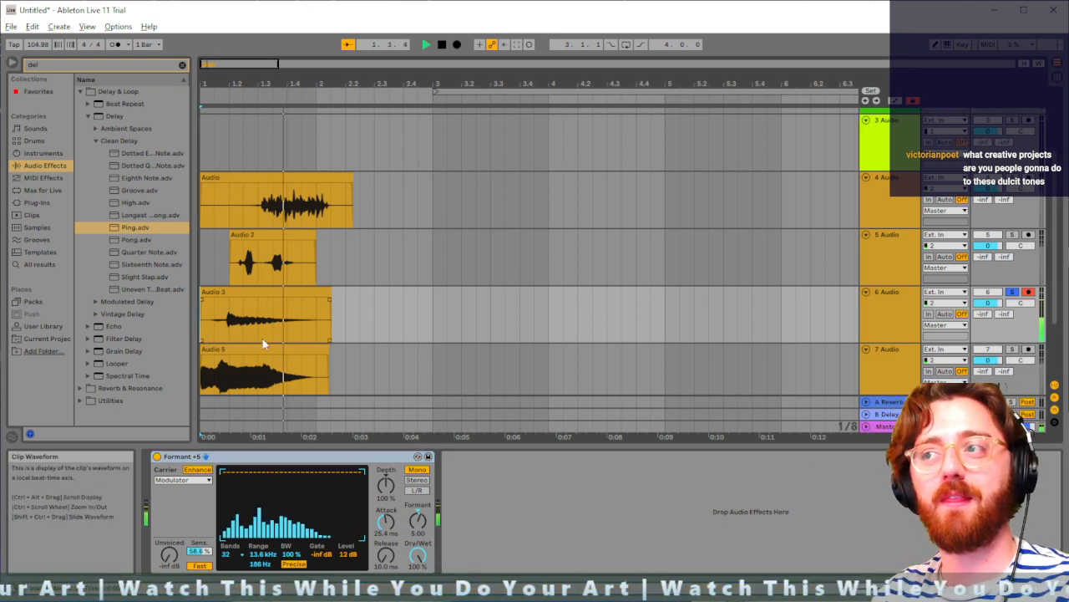
key("space")
left_click(1012, 293)
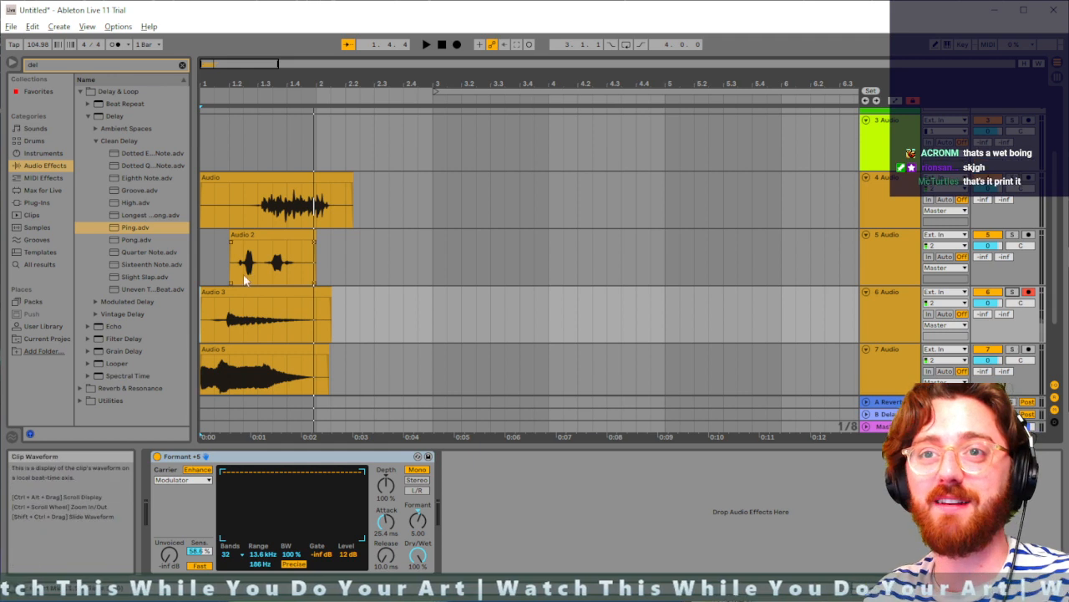
Step: Play all the layered sound-effect tracks together from bar 1 to check their timing
left_click(207, 278)
key("space")
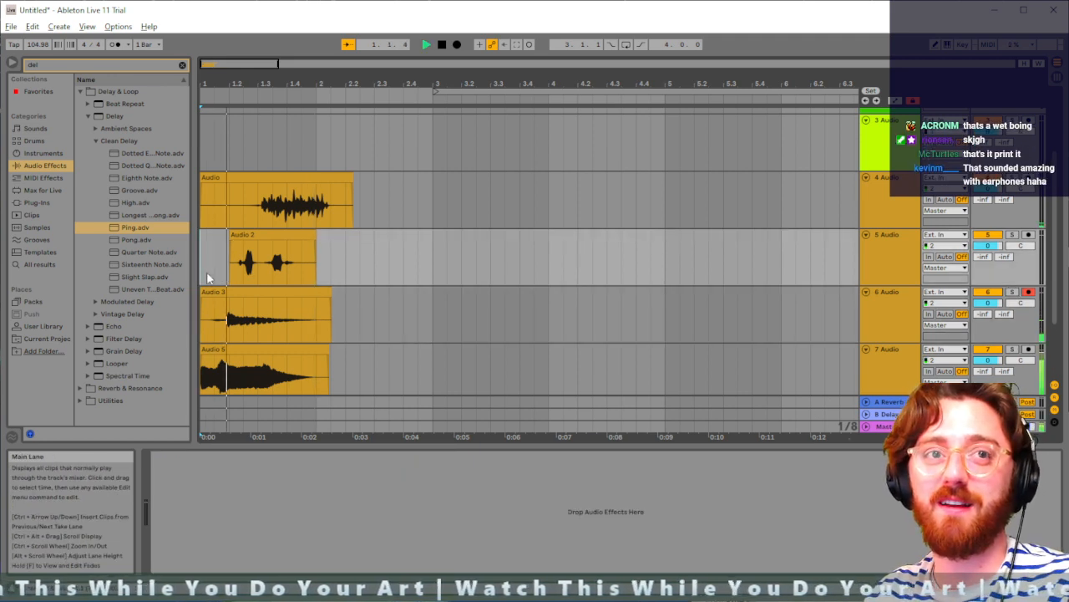
key("space")
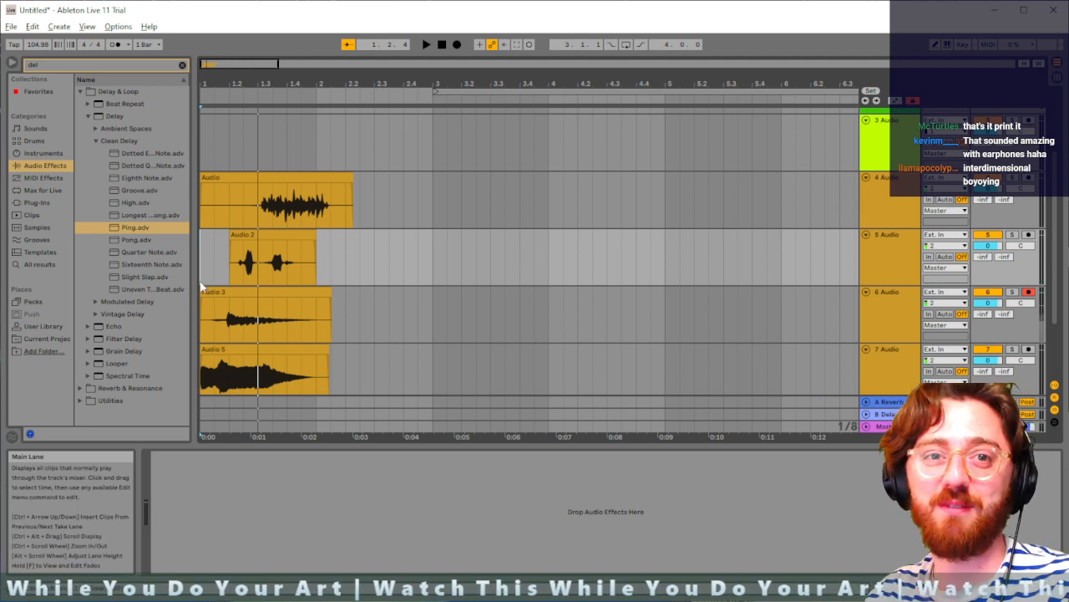
key("space")
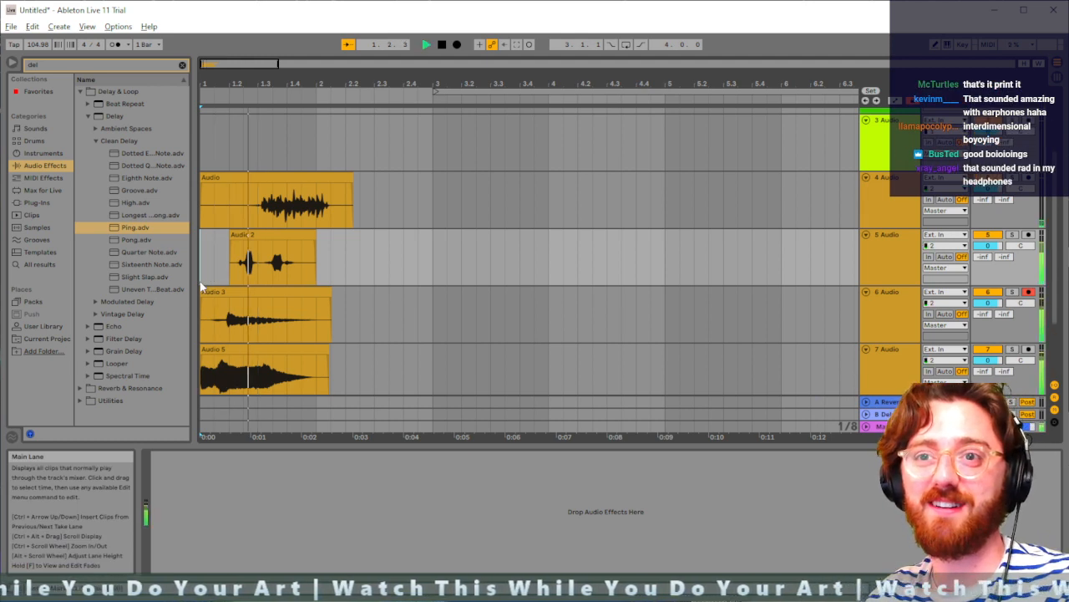
key("space")
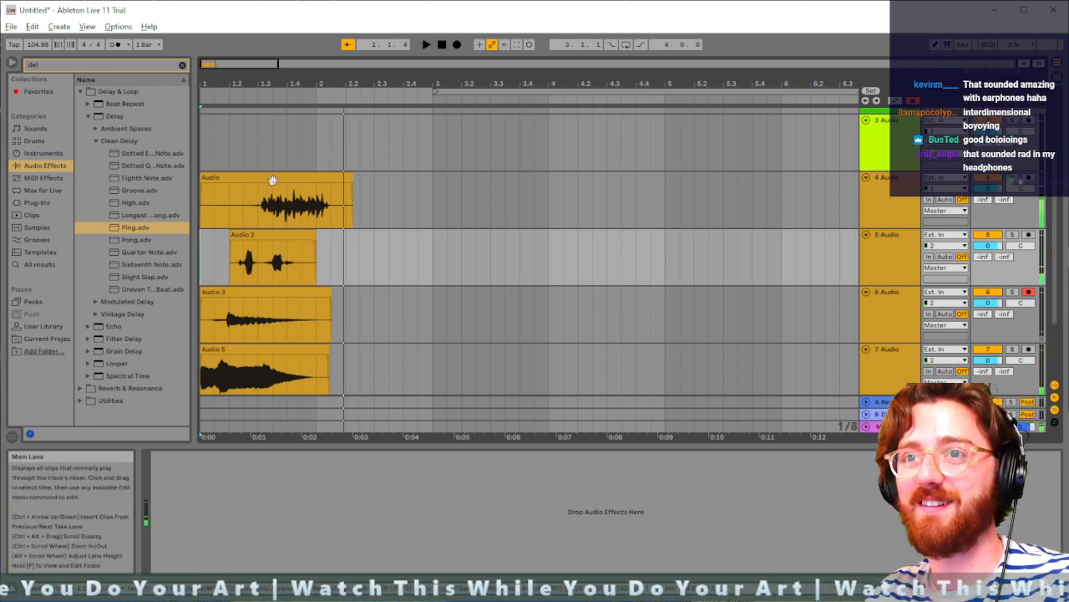
Step: Trim the starts of the Audio and Audio 3 clips and move both an eighth note earlier, with Audio 3 starting at bar 1
left_click_drag(202, 215, 230, 215)
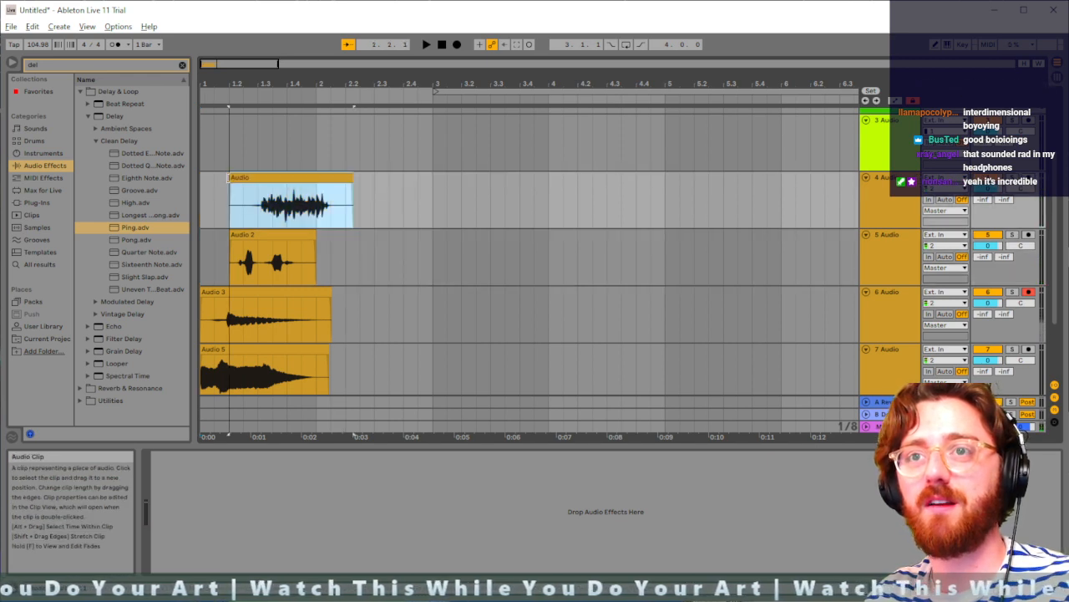
left_click_drag(274, 180, 259, 180)
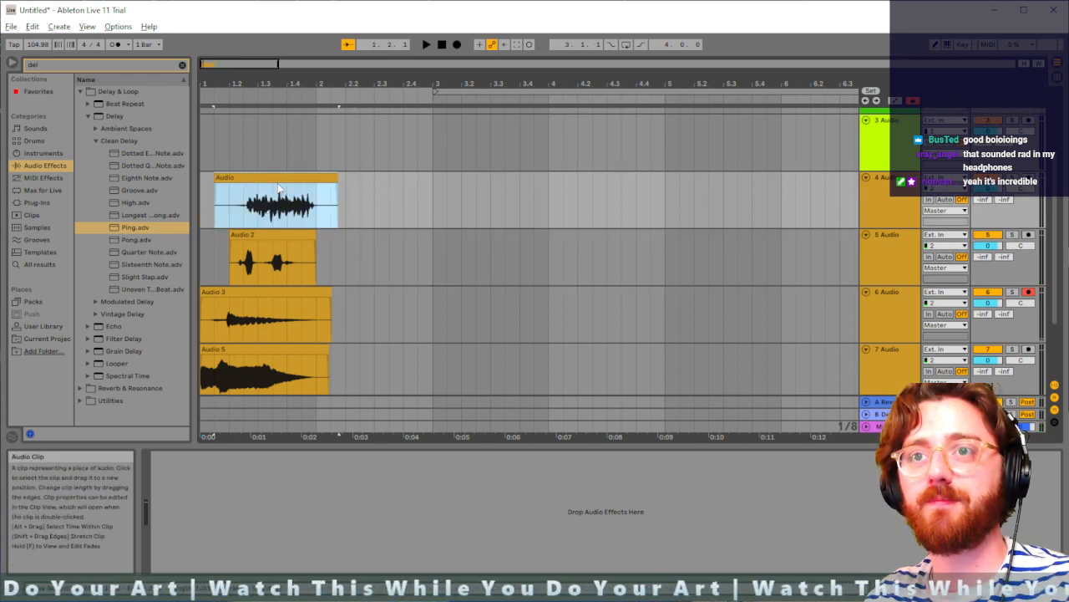
left_click(273, 199)
left_click(278, 177)
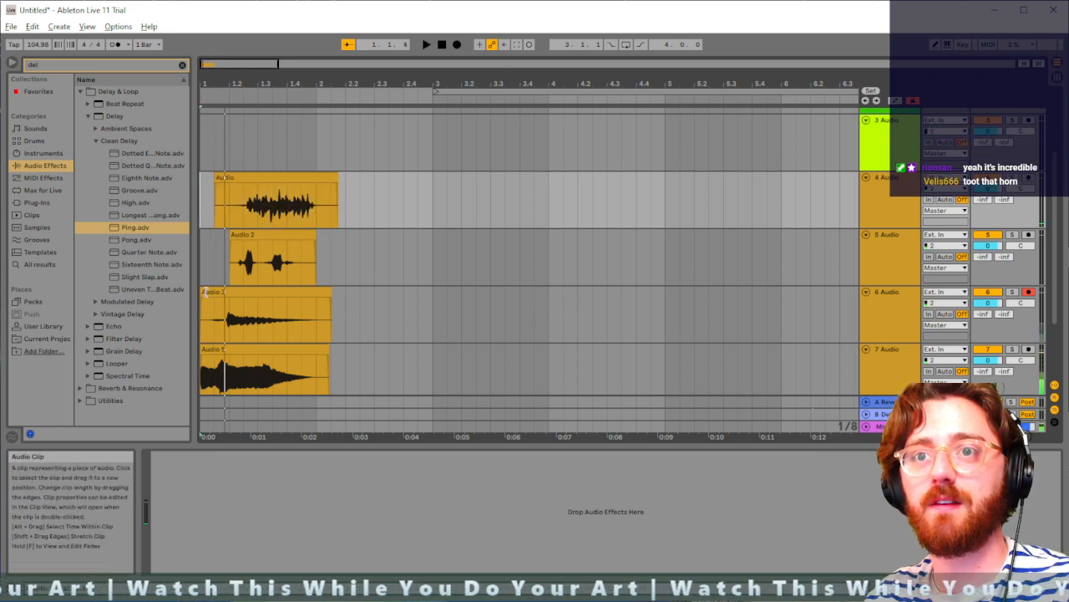
left_click_drag(202, 294, 232, 293)
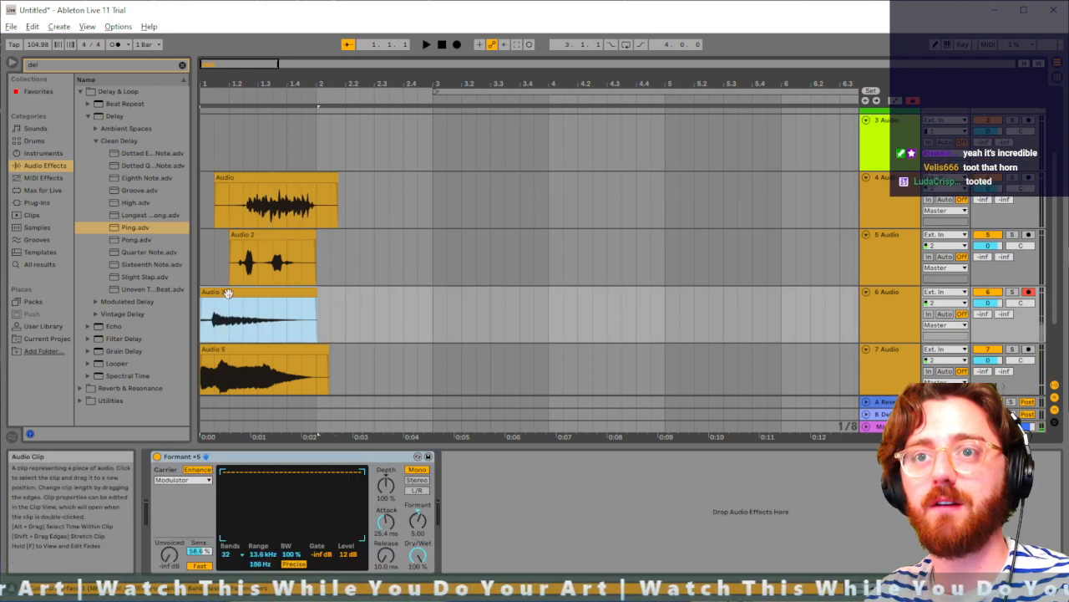
Step: Listen to the layered clips from bar 1 with the Audio and Audio 3 clips at their new positions
left_click(203, 272)
key("space")
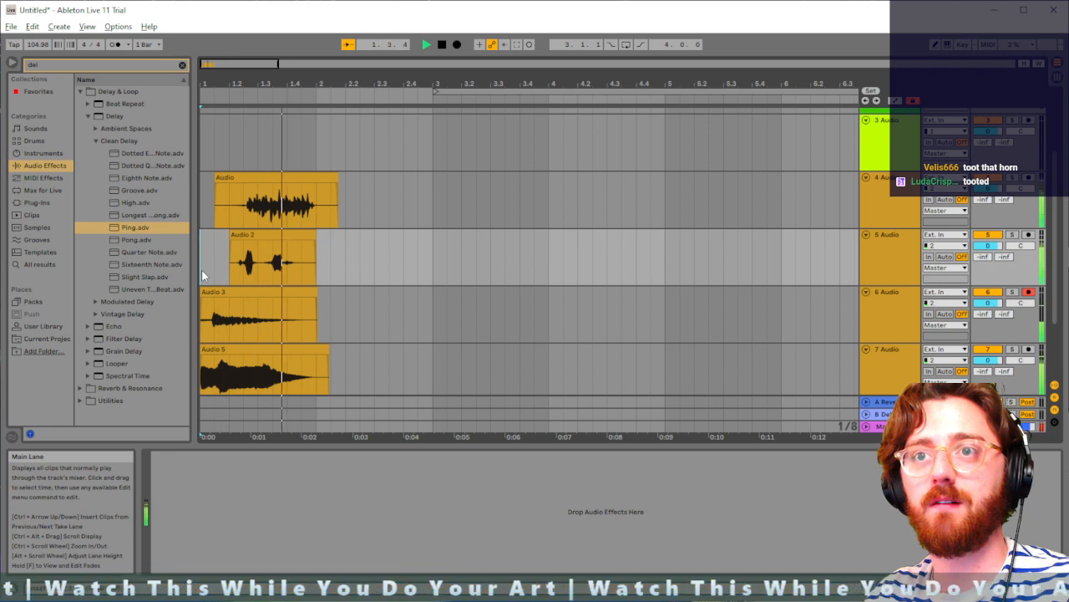
key("space")
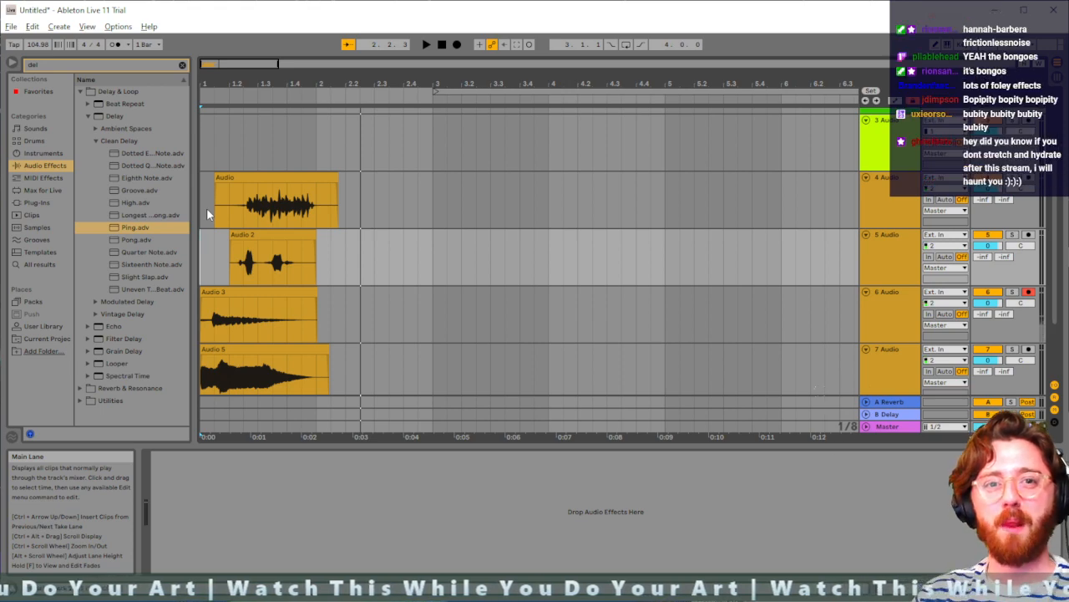
Step: Clear the browser's "del" search, list the drum kits and preview Four AM Kit and Garage Kit
left_click(182, 65)
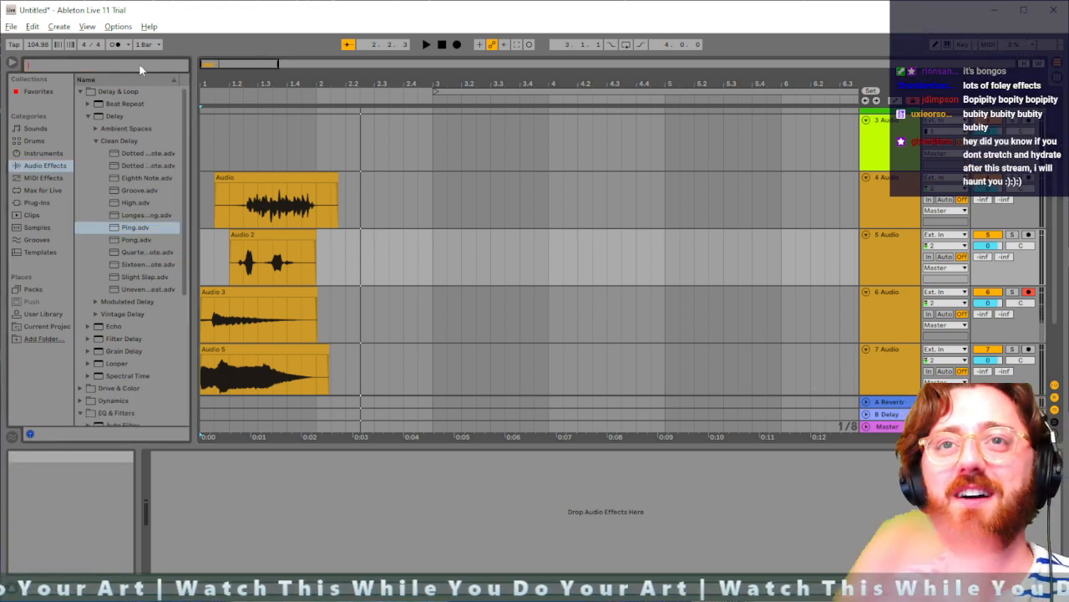
left_click(33, 154)
left_click(34, 141)
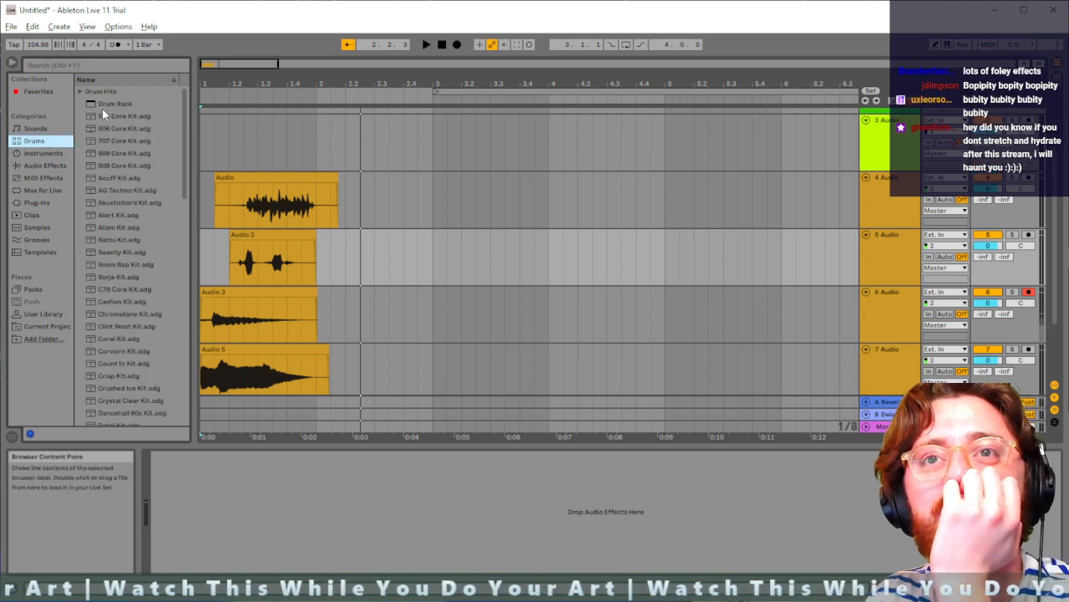
scroll(145, 193, "down", 5)
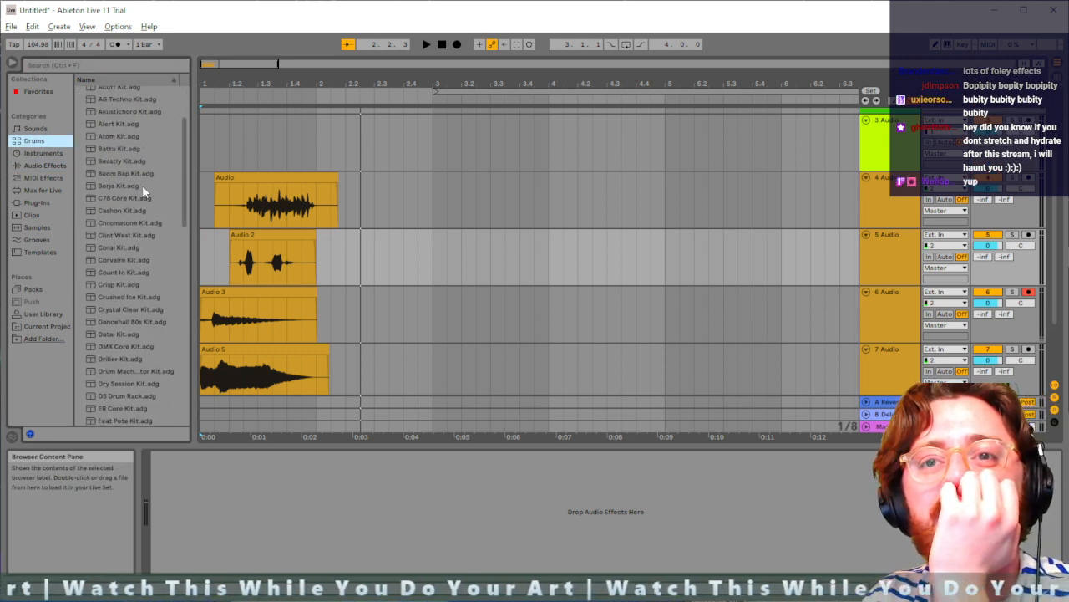
scroll(142, 186, "down", 3)
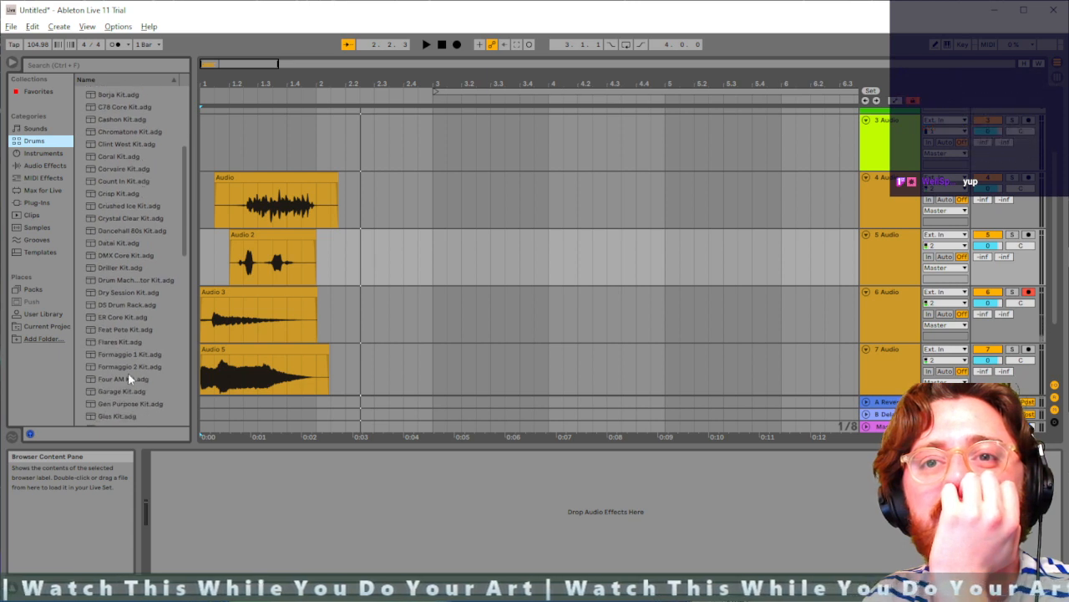
left_click(129, 379)
left_click(123, 392)
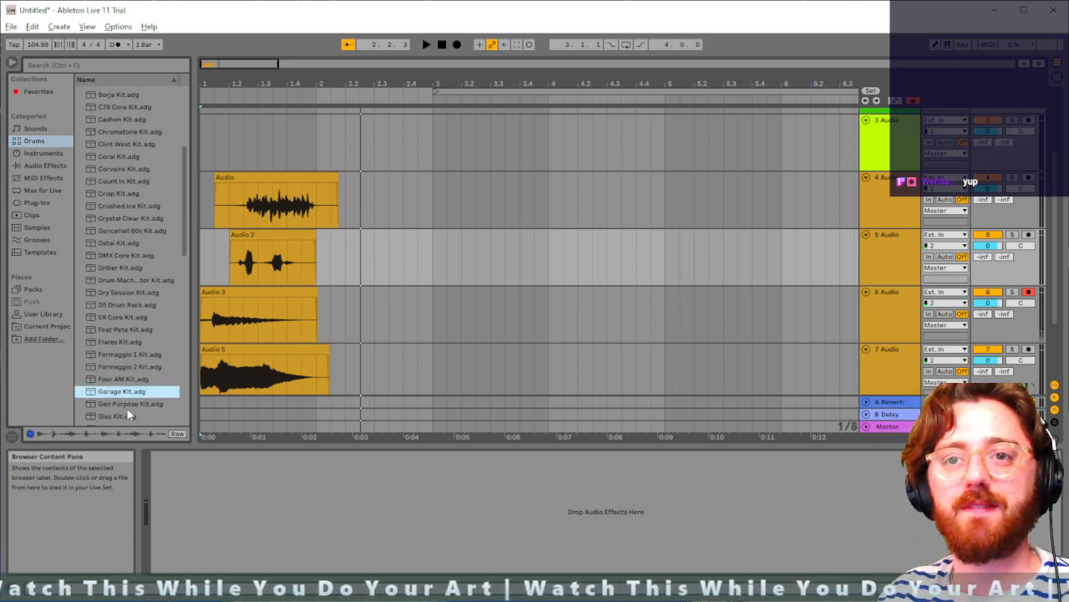
Step: Preview further drum kits in the list, including Gen Purpose Kit, Grit Life Kit and Ironman Kit
left_click(128, 407)
scroll(128, 408, "down", 3)
left_click(118, 377)
scroll(127, 389, "down", 2)
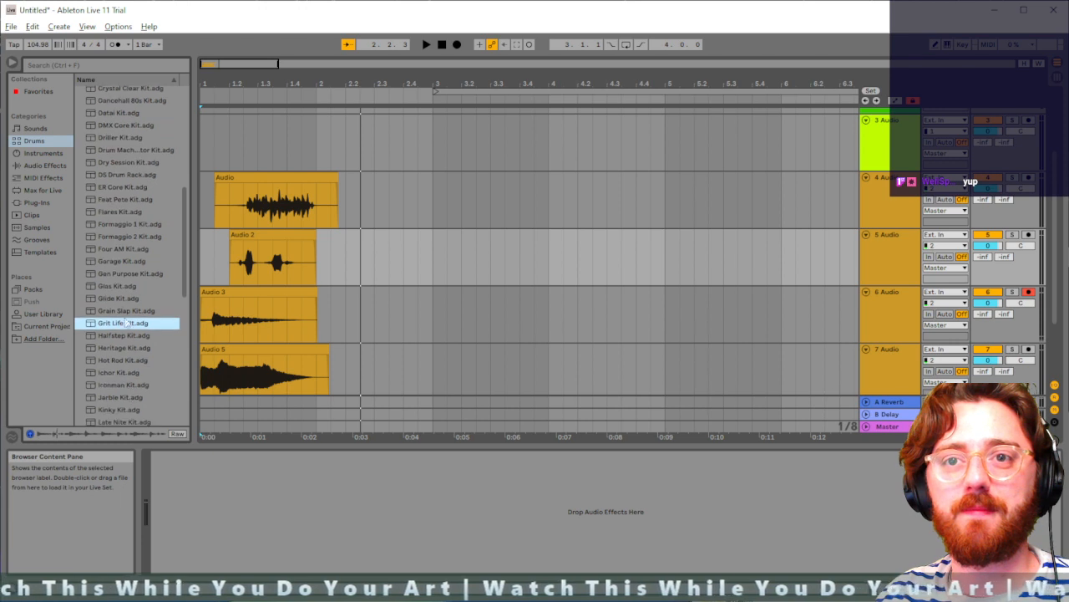
left_click(127, 308)
scroll(121, 366, "down", 2)
left_click(116, 360)
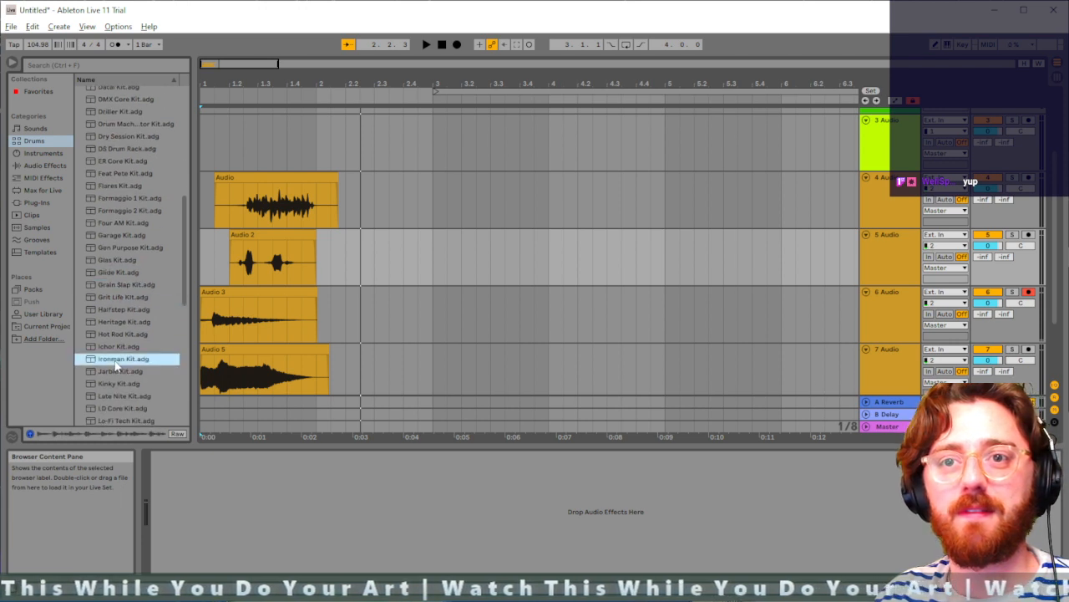
Step: Preview Percussion Core Kit and Percussion Spirit Kit
scroll(118, 365, "down", 8)
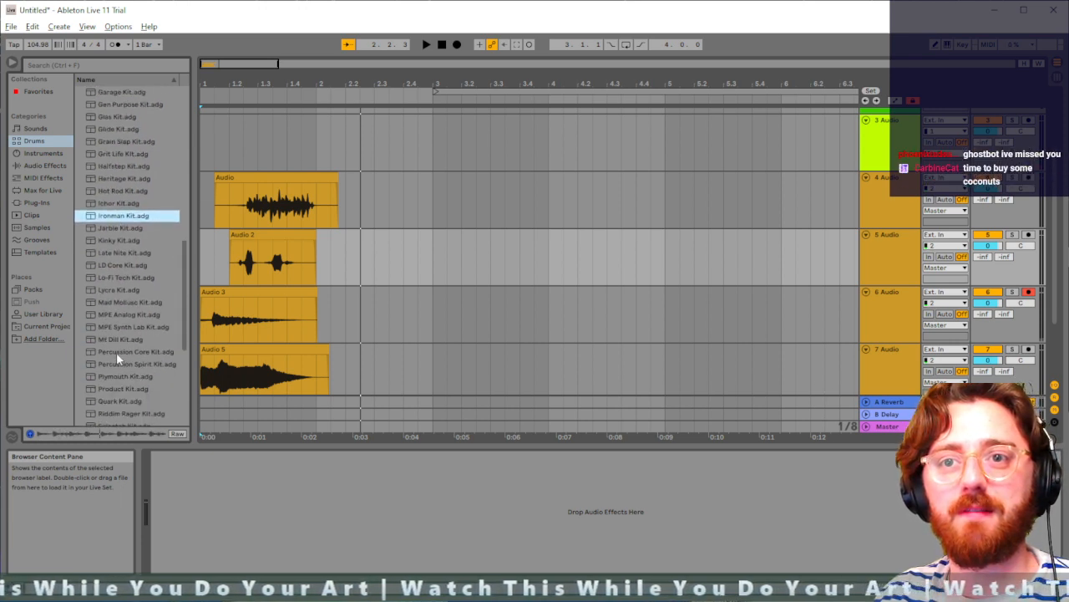
left_click(117, 351)
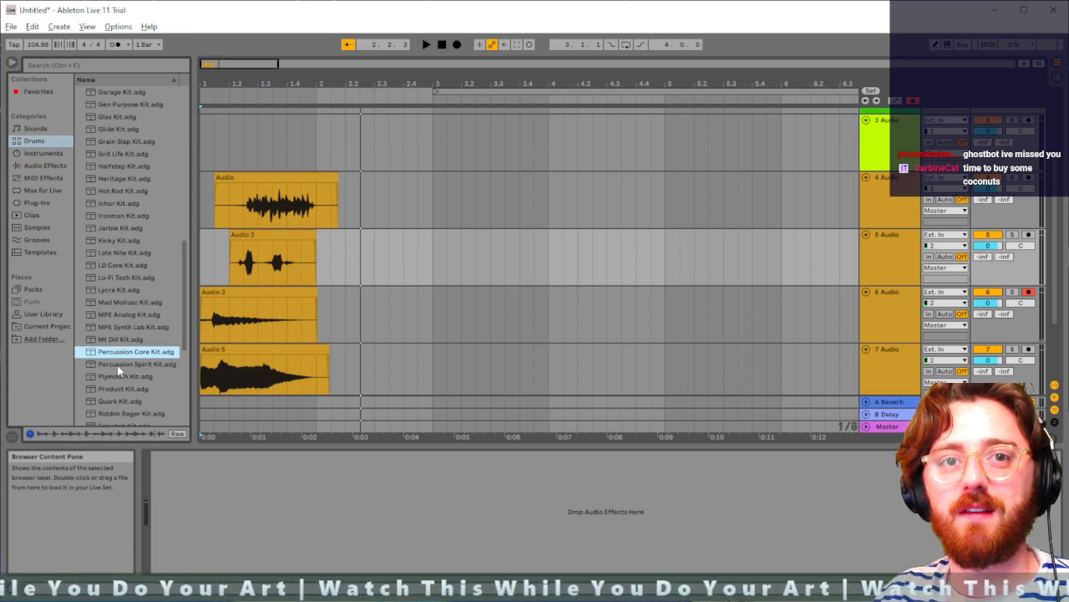
left_click(119, 366)
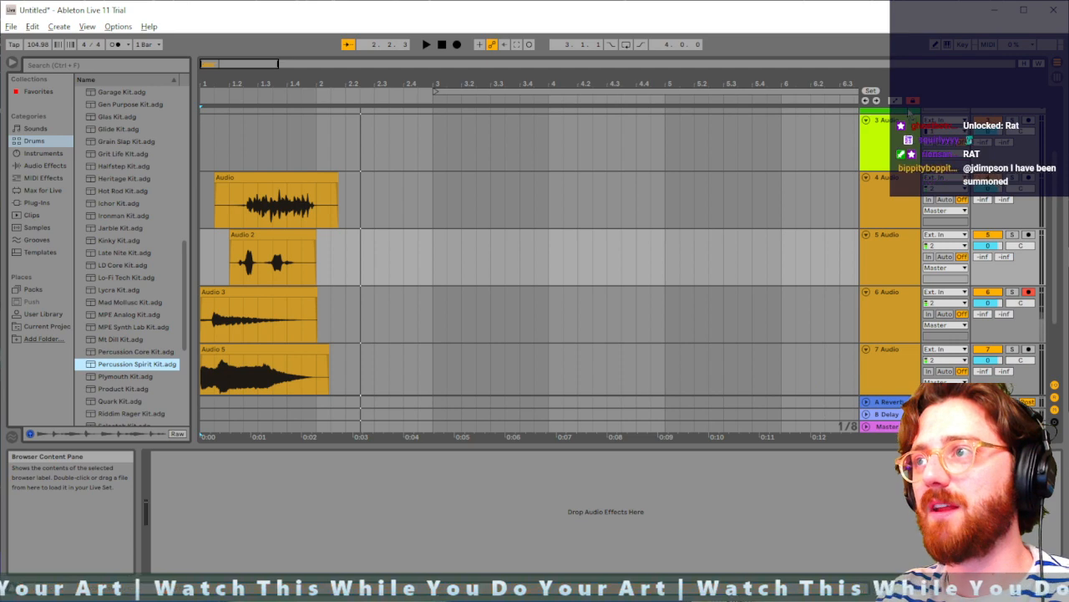
Step: Load Percussion Spirit Kit onto the first MIDI track and set its Reverb macro to 0.0 %
scroll(886, 134, "up", 3)
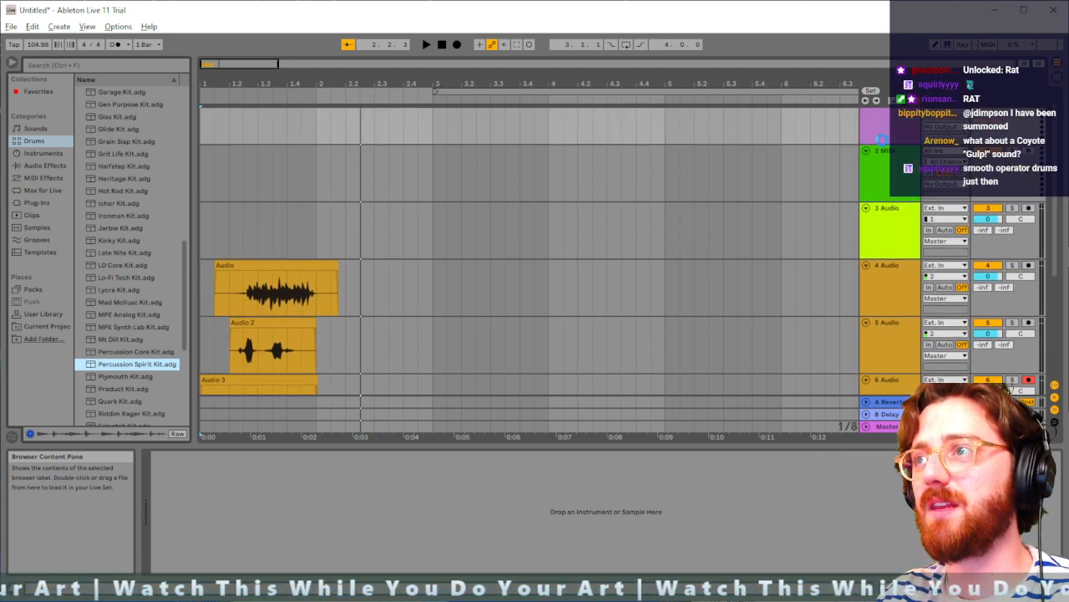
left_click(884, 138)
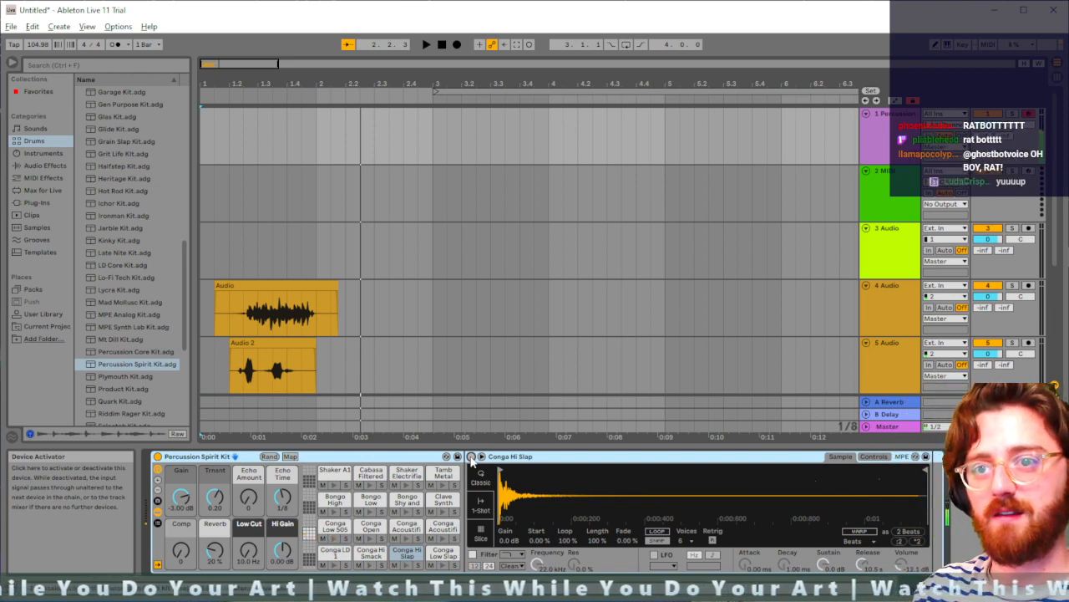
left_click(215, 550)
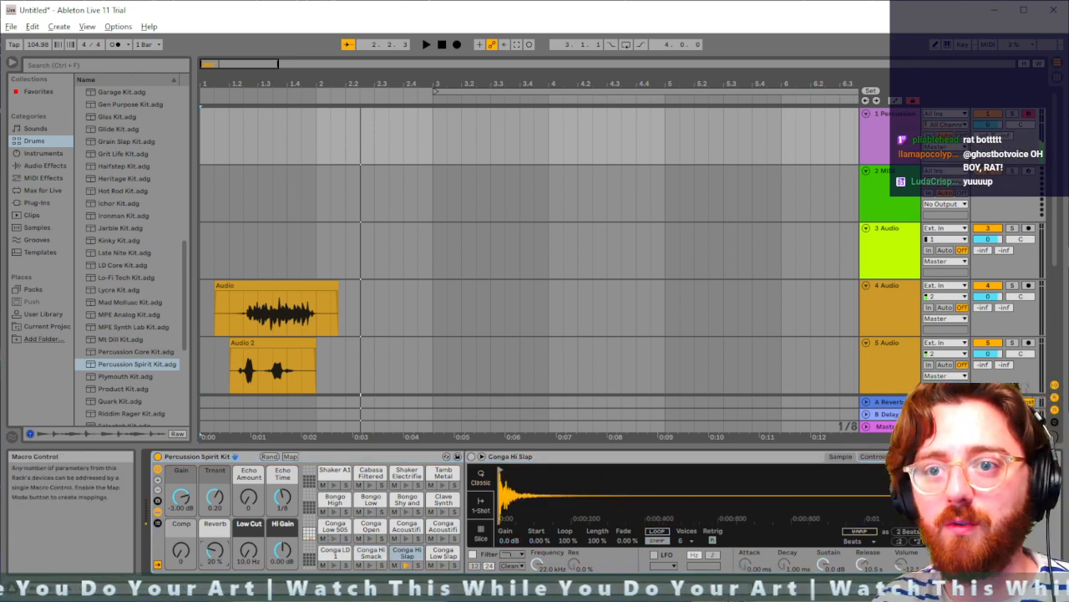
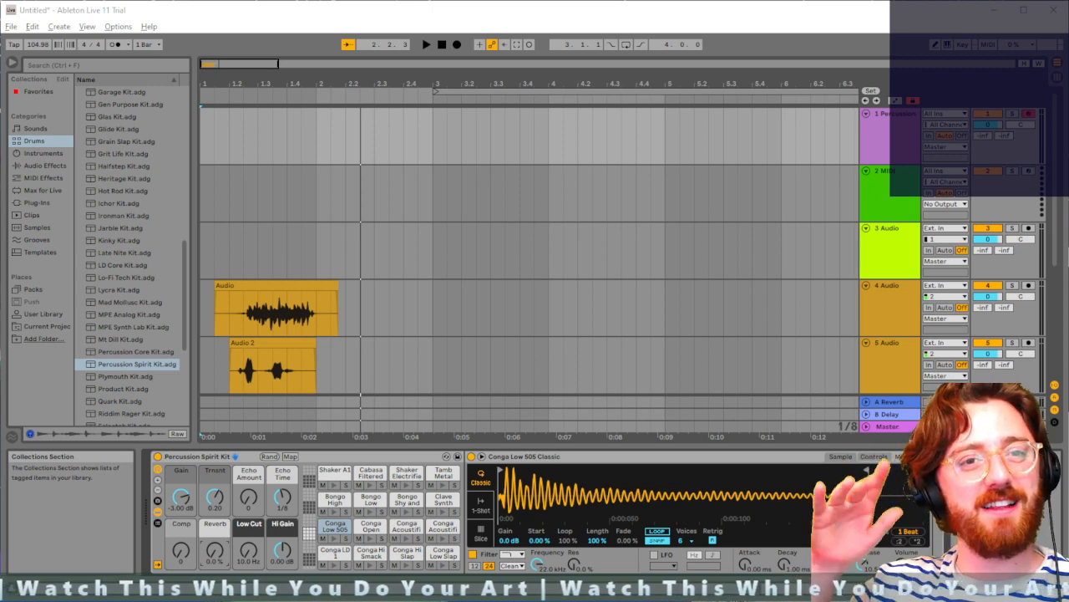
Step: Play the kit's conga pads, starting with Conga Open and alternating between Conga Low 505 and Conga Low Slap
key("f")
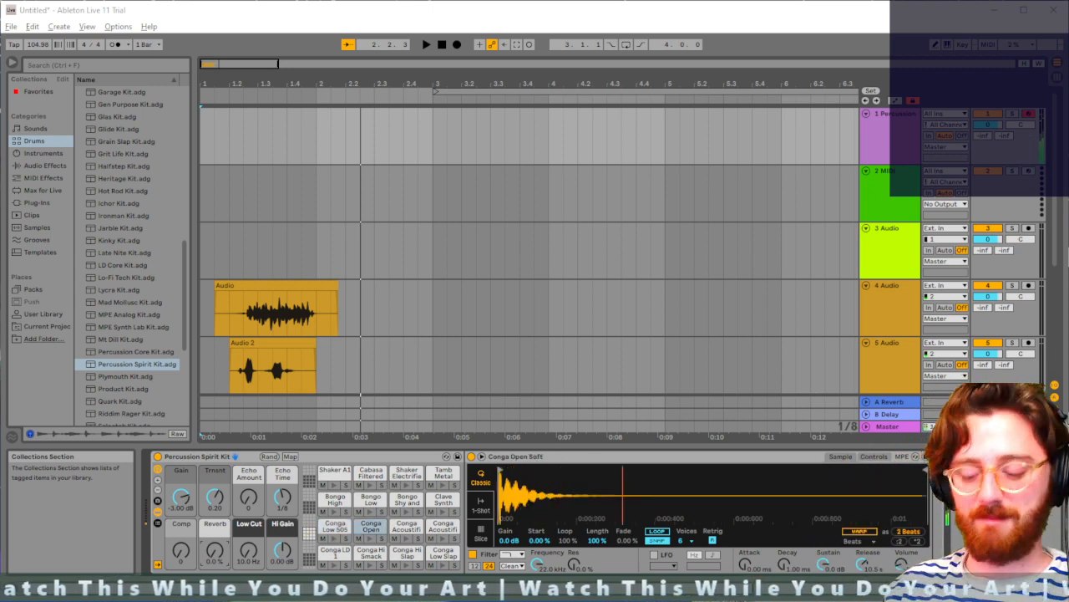
key("d")
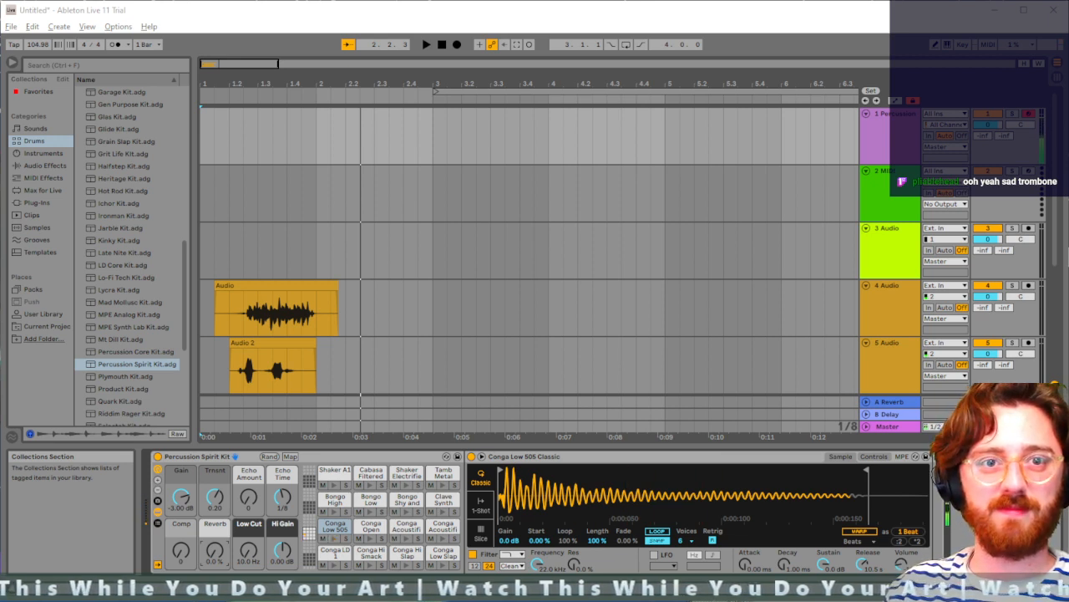
key("e")
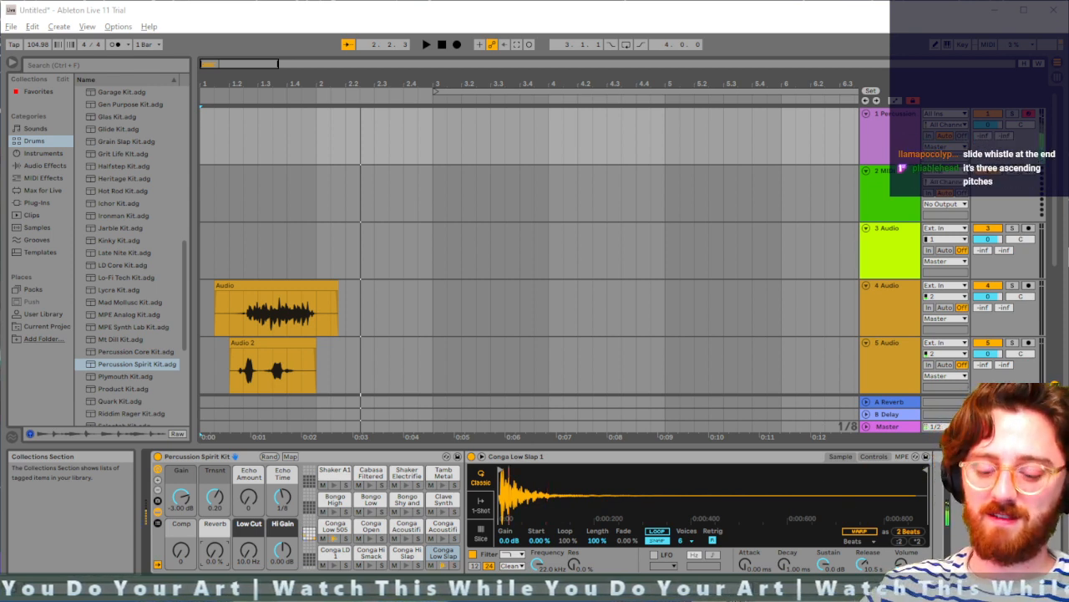
key("d")
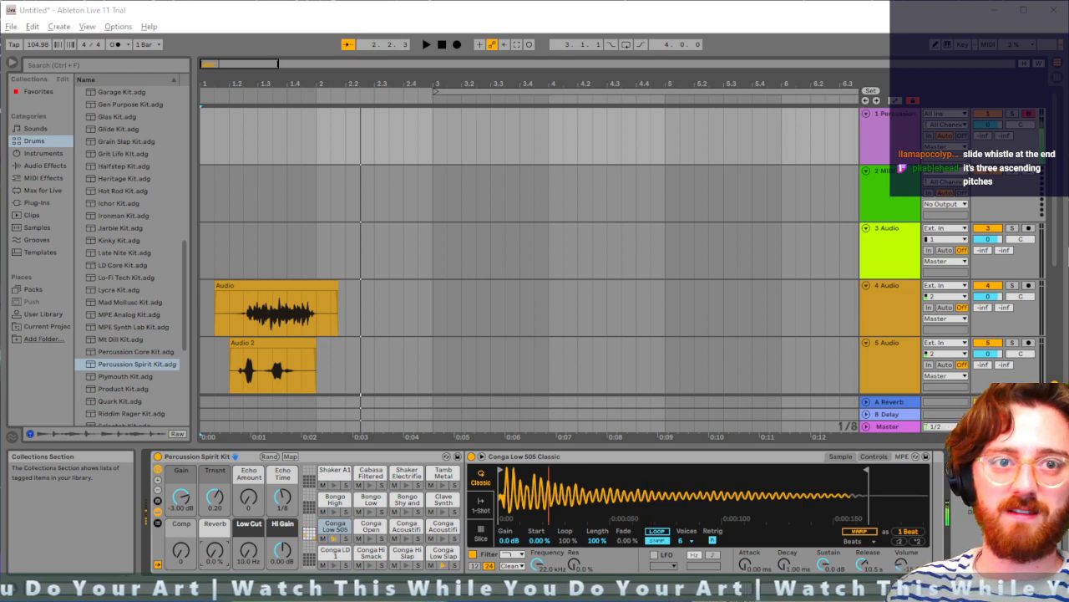
key("e")
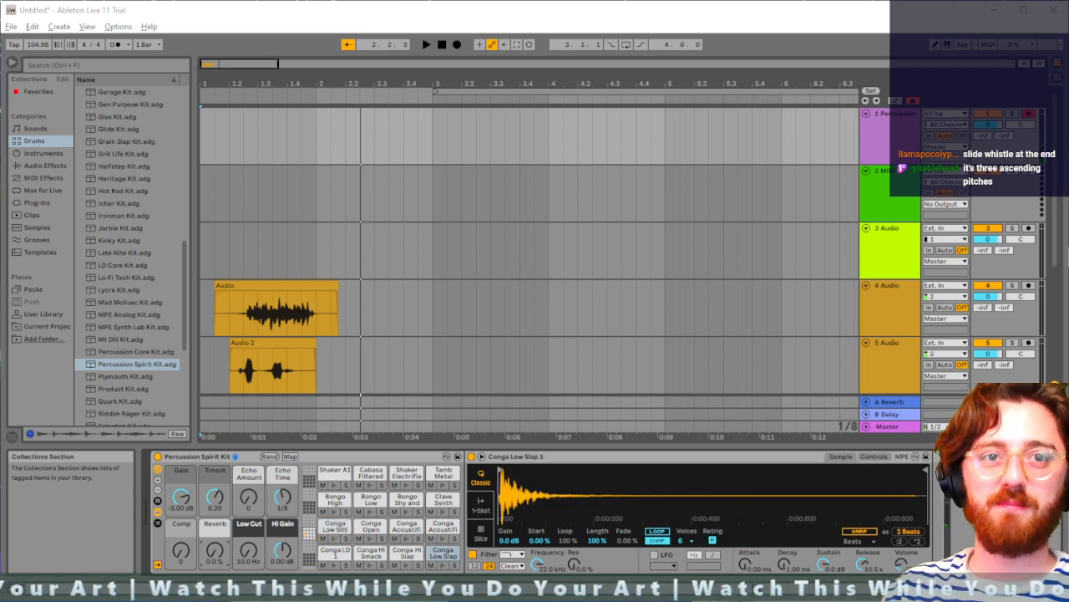
key("d")
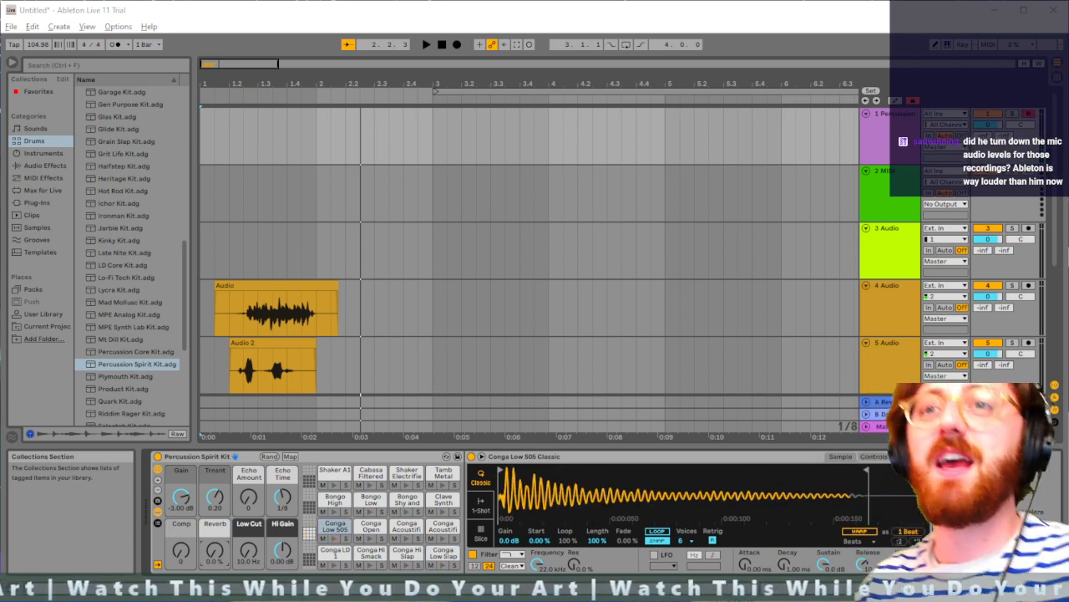
Step: Play the four vocal and whistle layers together once more from bar 1
left_click(206, 367)
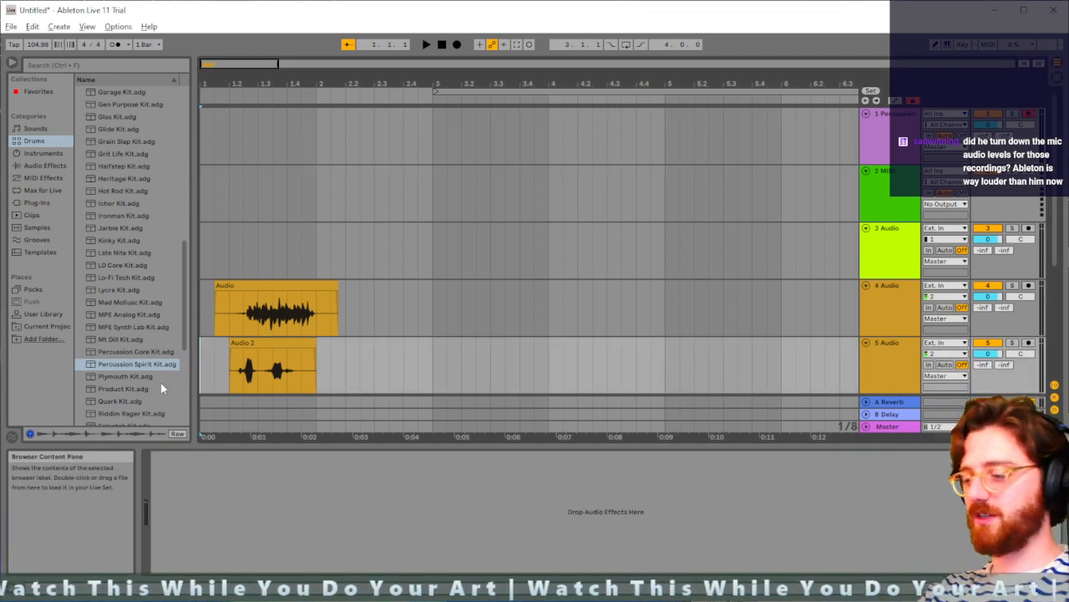
scroll(161, 382, "down", 2)
scroll(336, 299, "down", 1)
scroll(336, 299, "down", 1)
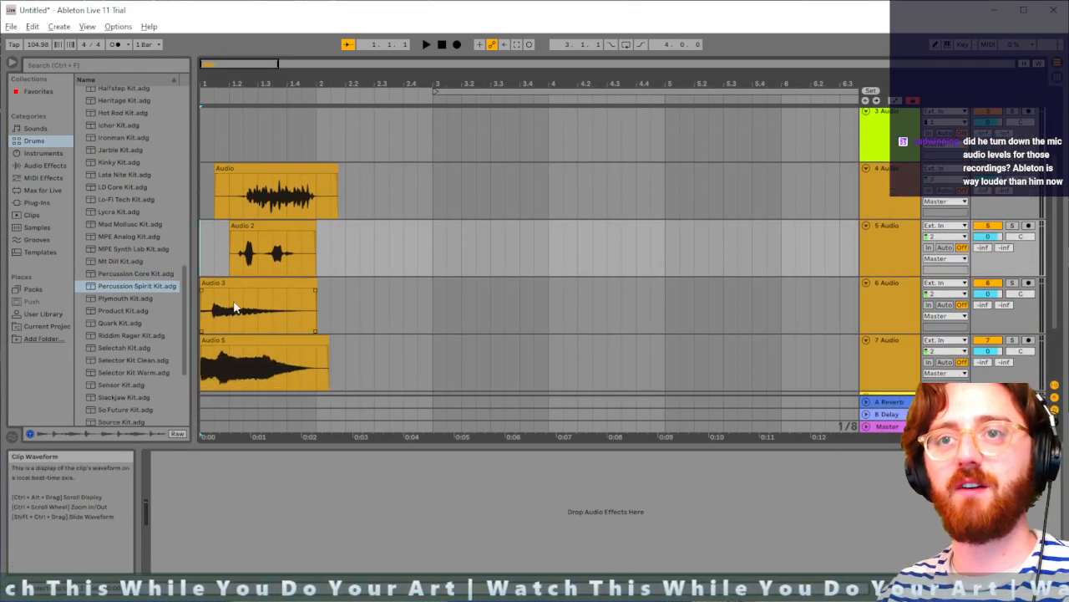
left_click(210, 282)
key("space")
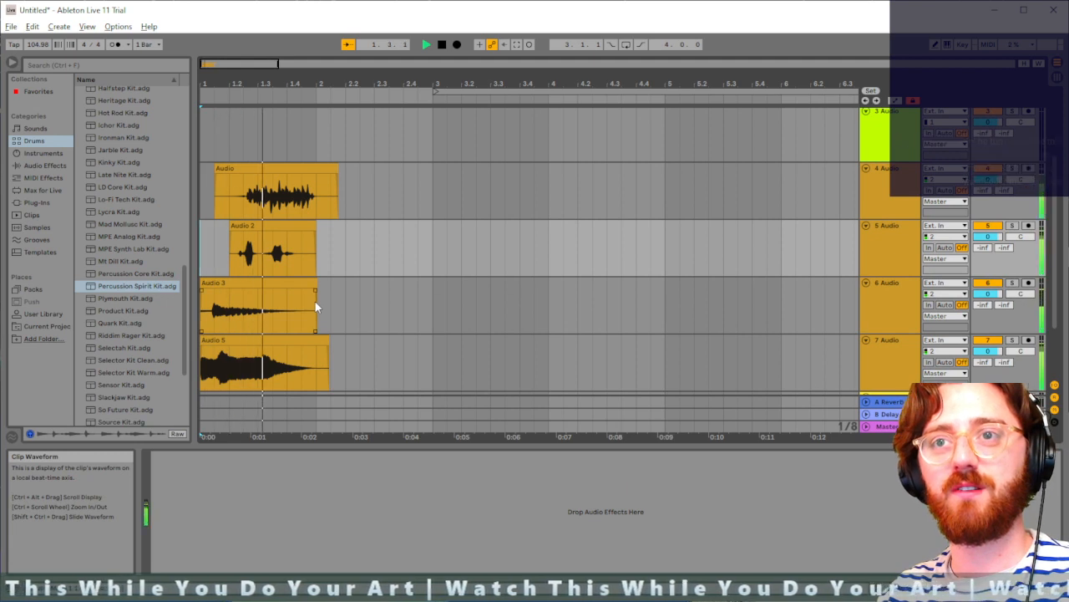
key("space")
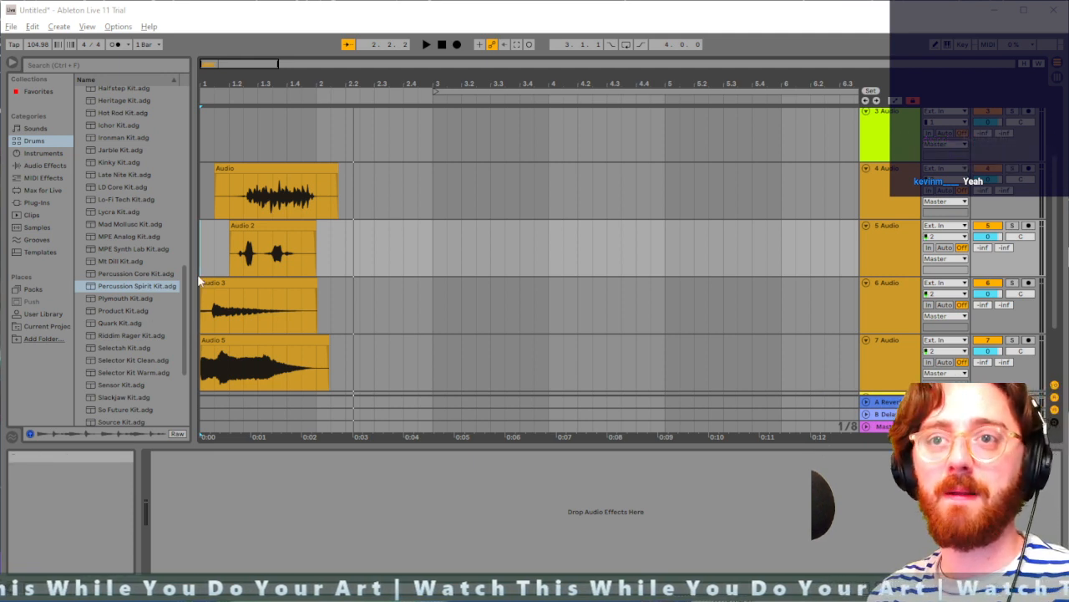
Step: Play the layers from within the Audio clip and move that clip an eighth note earlier to start at bar 1
left_click(243, 198)
key("space")
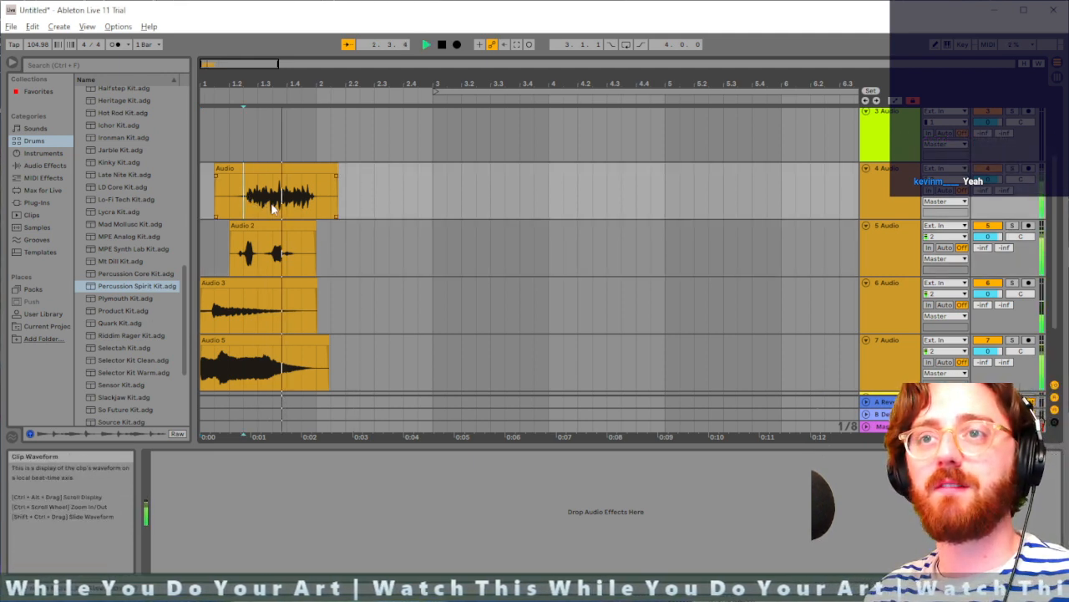
key("space")
left_click(299, 173)
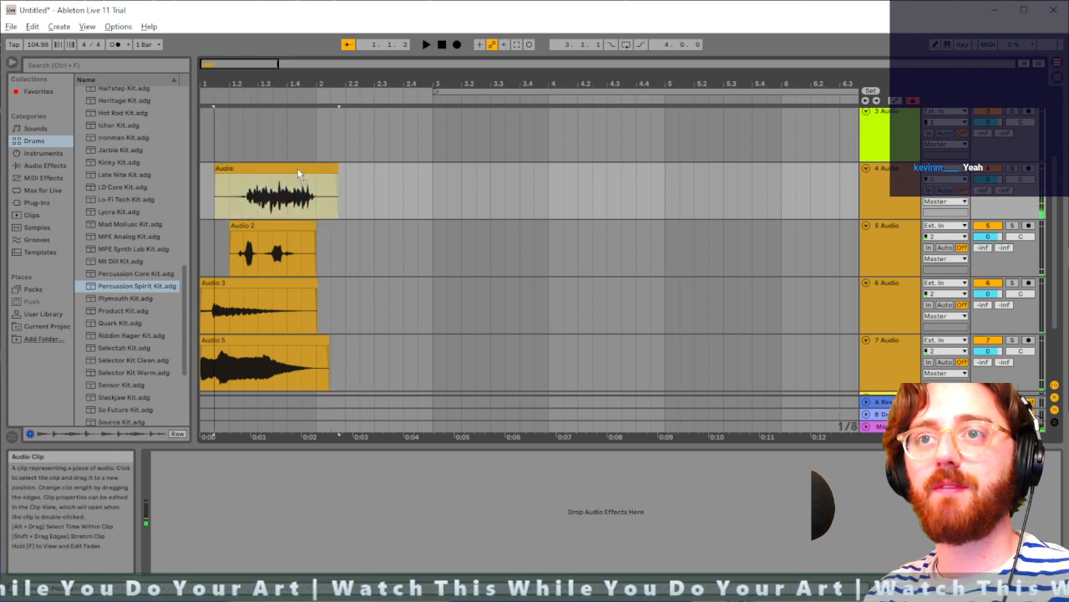
left_click_drag(293, 167, 238, 168)
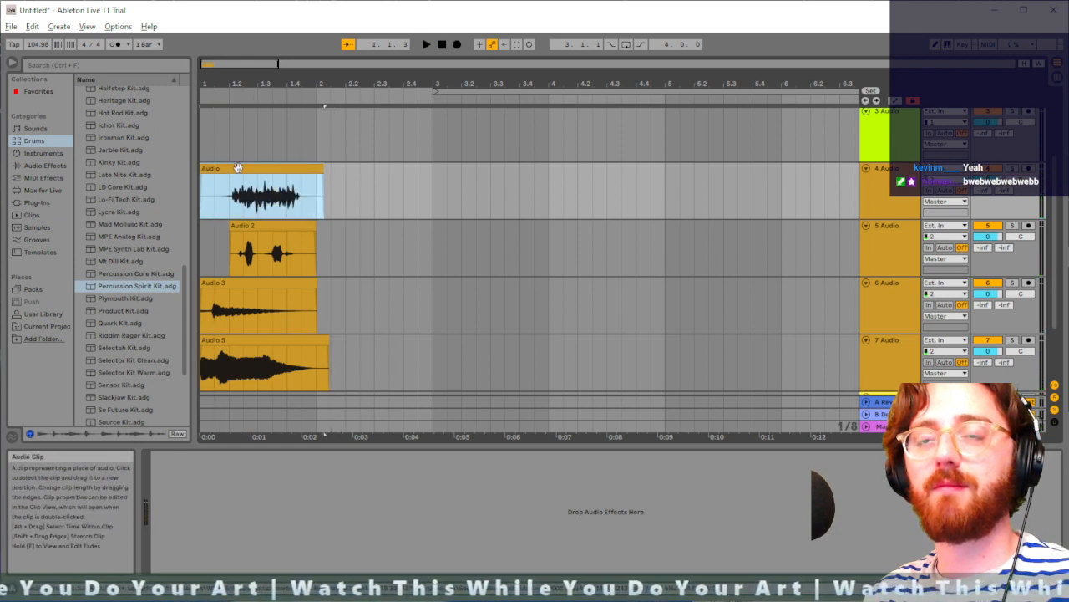
Step: Listen to the layers, trim an eighth note off the Audio clip's start and move it back to bar 1
left_click(218, 194)
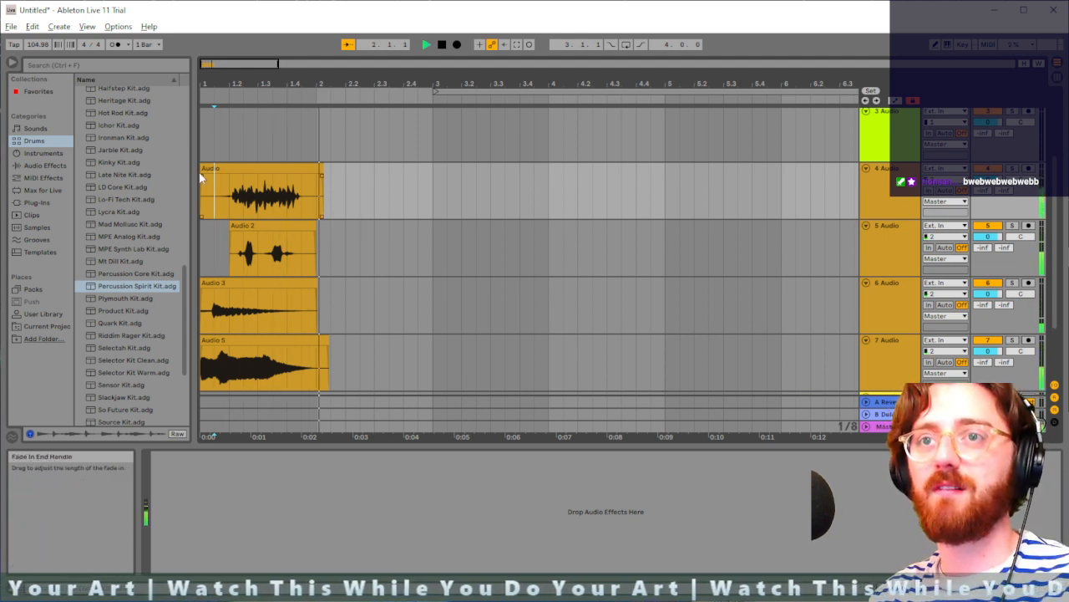
key("space")
left_click_drag(202, 169, 226, 169)
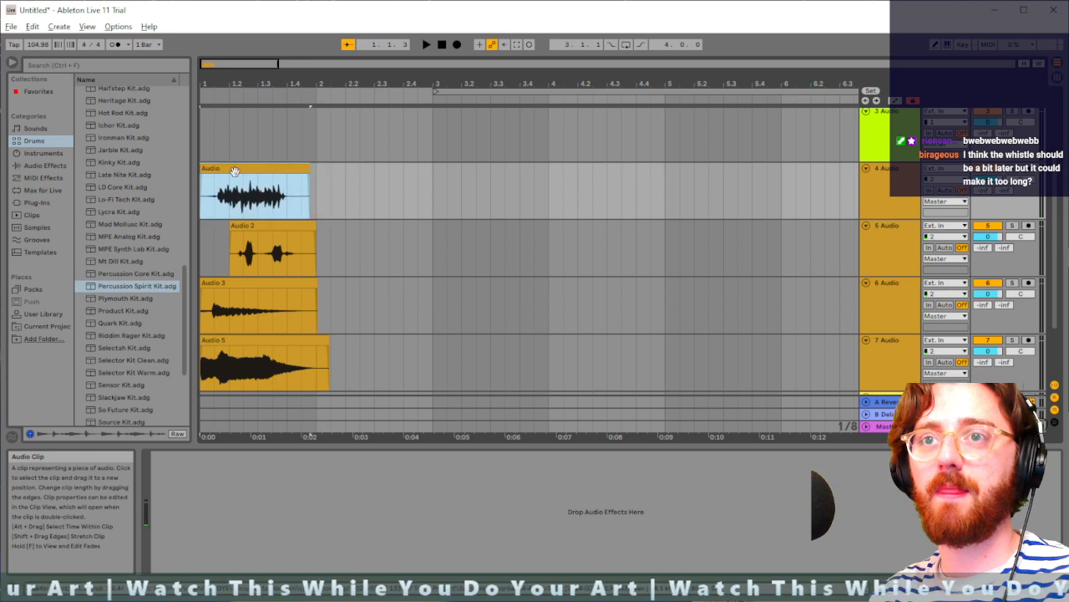
left_click(204, 197)
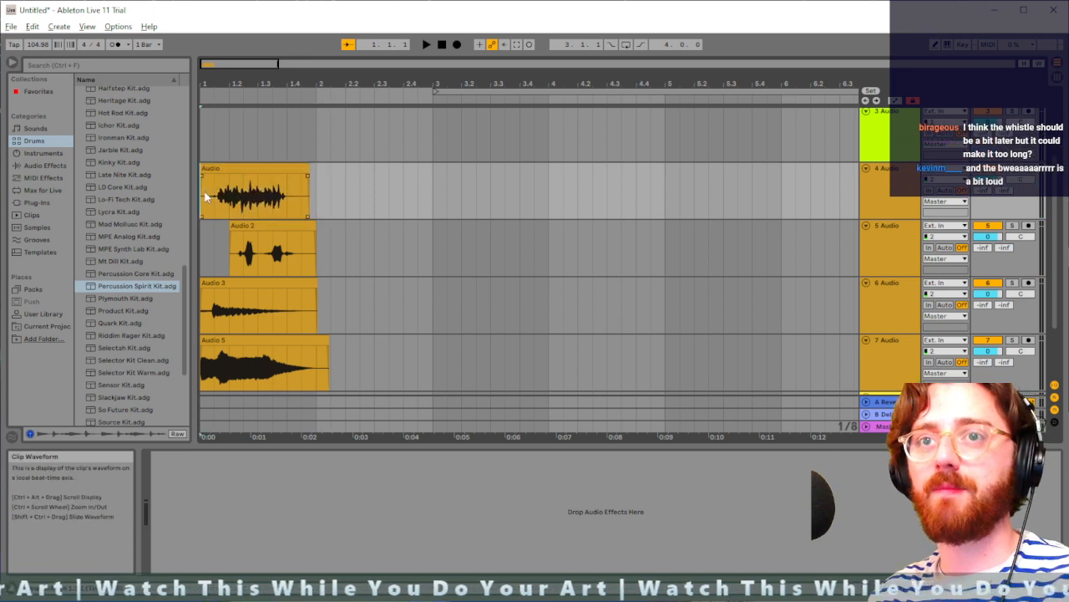
Step: Browse the audio effects for the Auto Filter presets in the EQ & Filters category
left_click(96, 64)
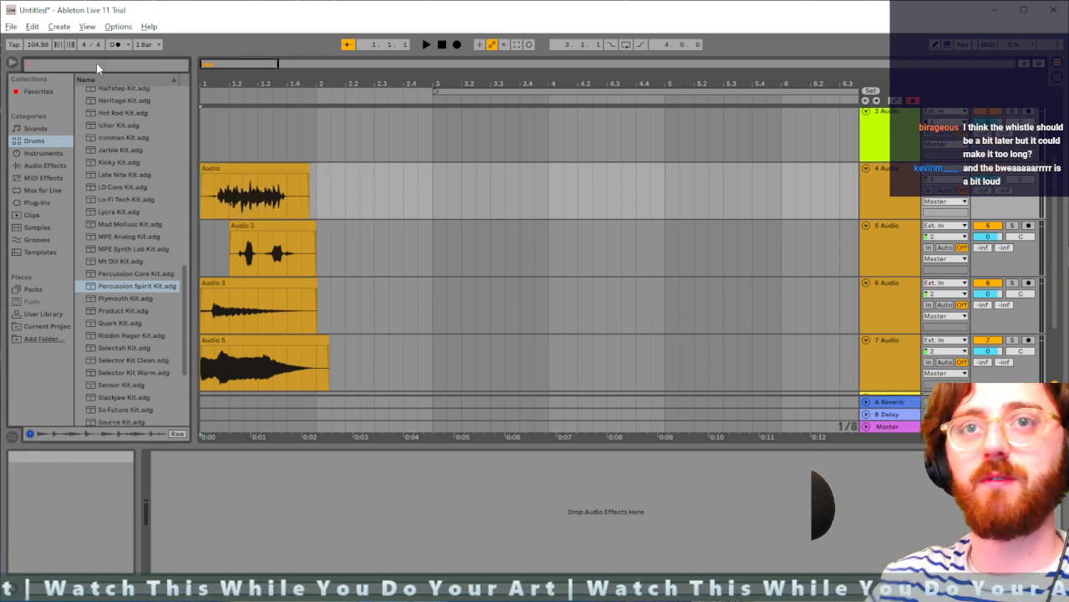
left_click(43, 190)
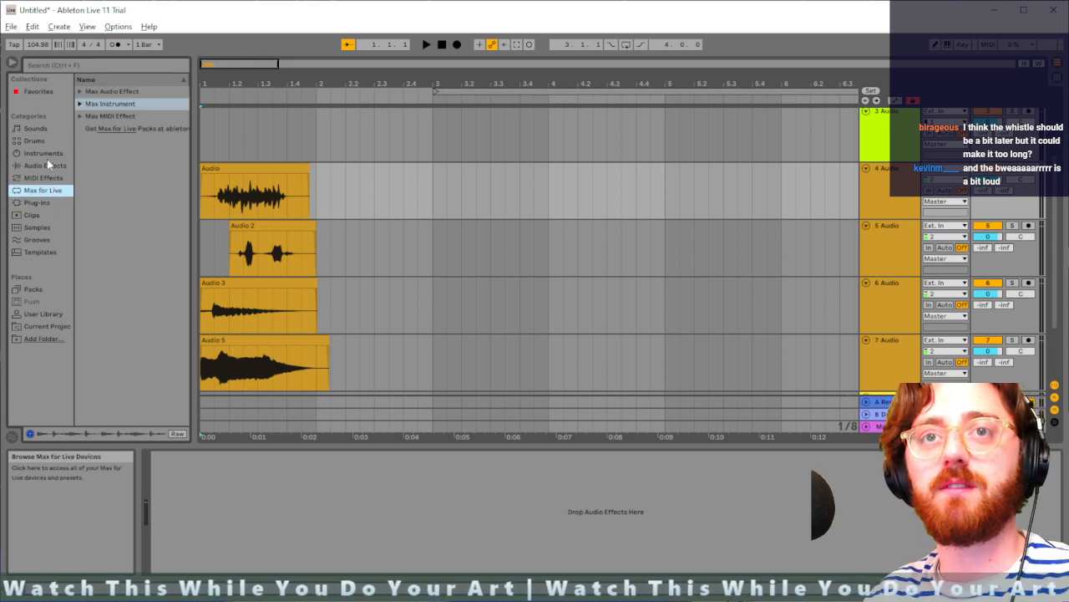
left_click(48, 166)
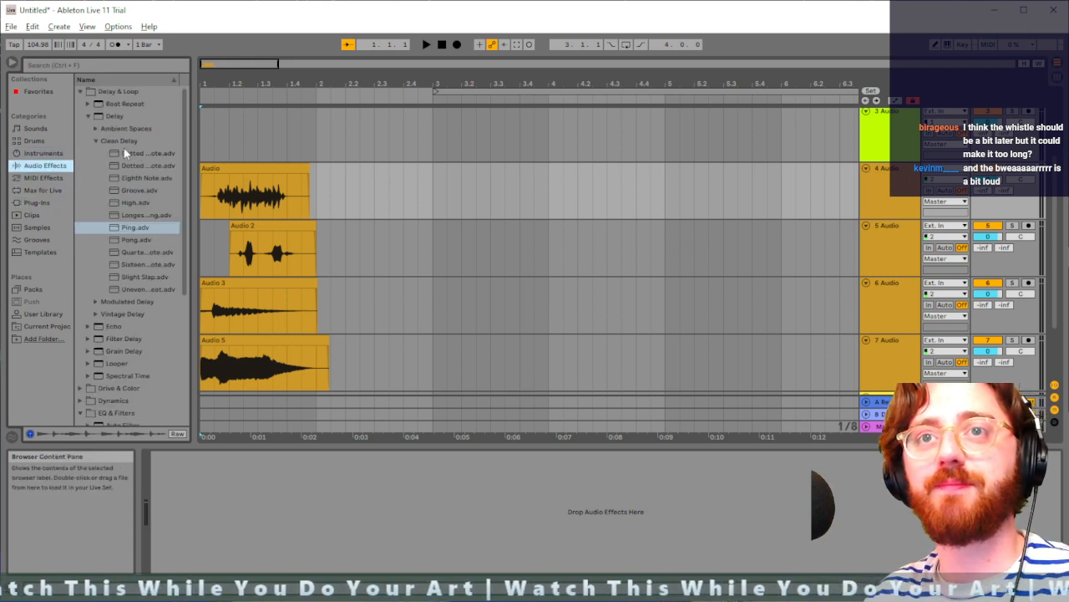
left_click(80, 92)
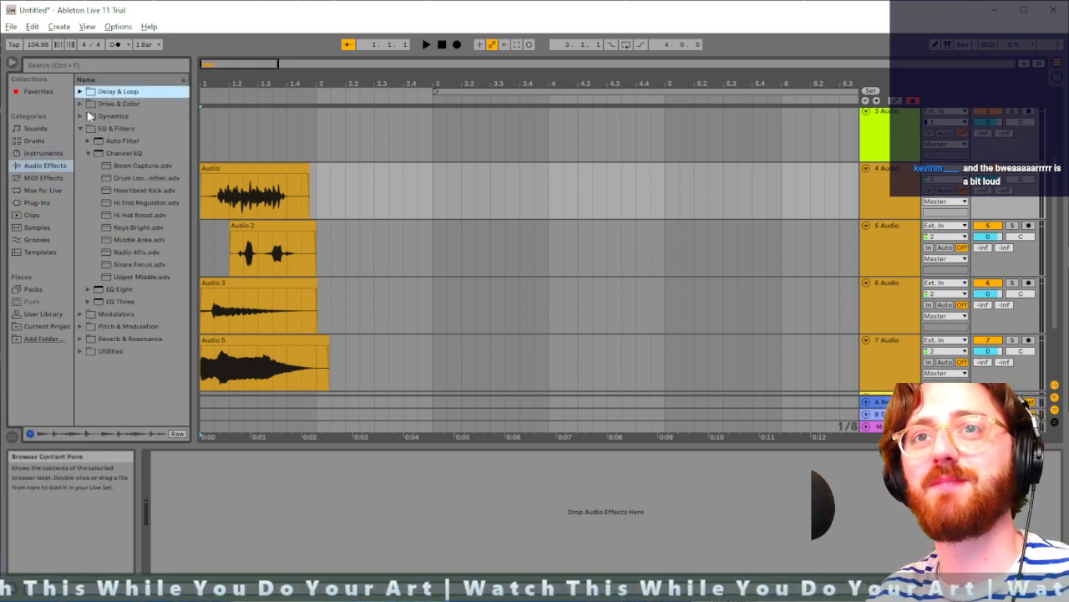
left_click(87, 140)
left_click(120, 178)
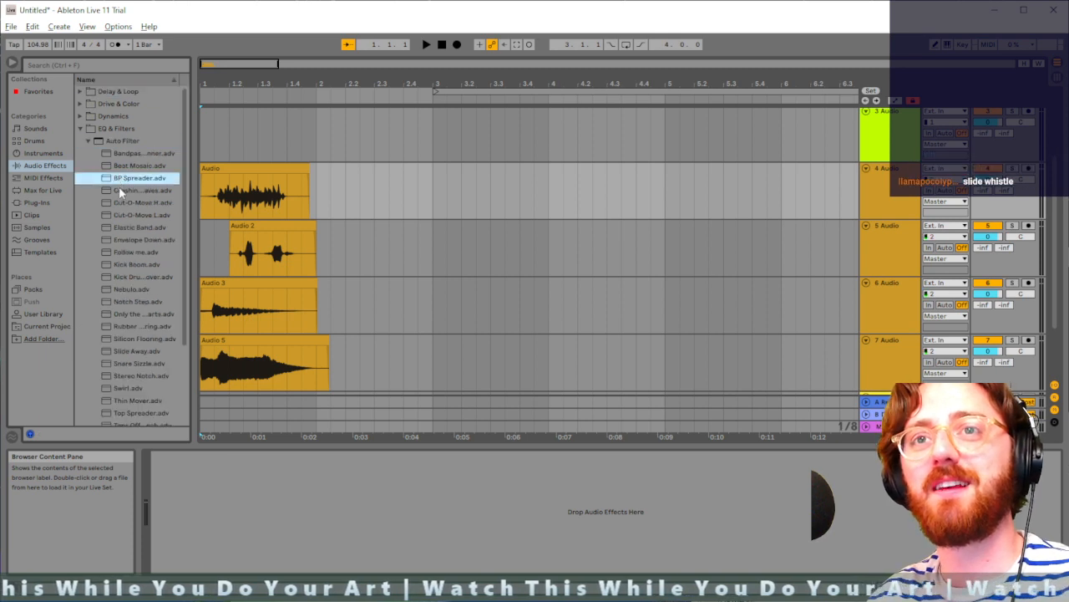
Step: Try the Cut-O-Move H filter preset on the 4 Audio track during playback and undo adding it
left_click(120, 202)
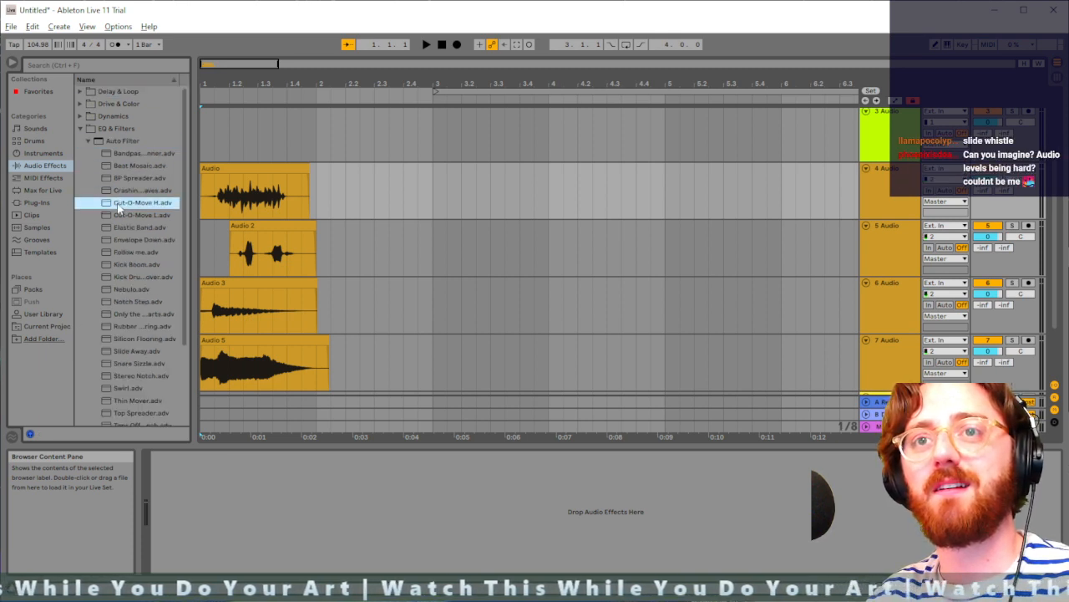
left_click_drag(872, 196, 872, 197)
key("space")
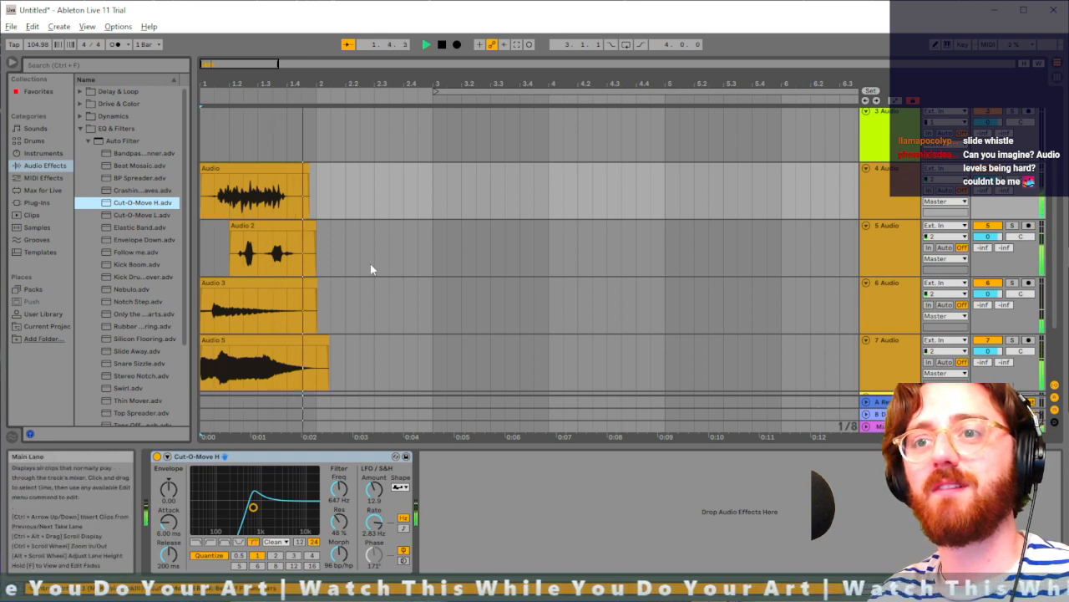
key("space")
key("ctrl+z")
Step: Add the Elastic Band filter preset to the 4 Audio track and listen to it with the other layers and soloed
left_click(128, 216)
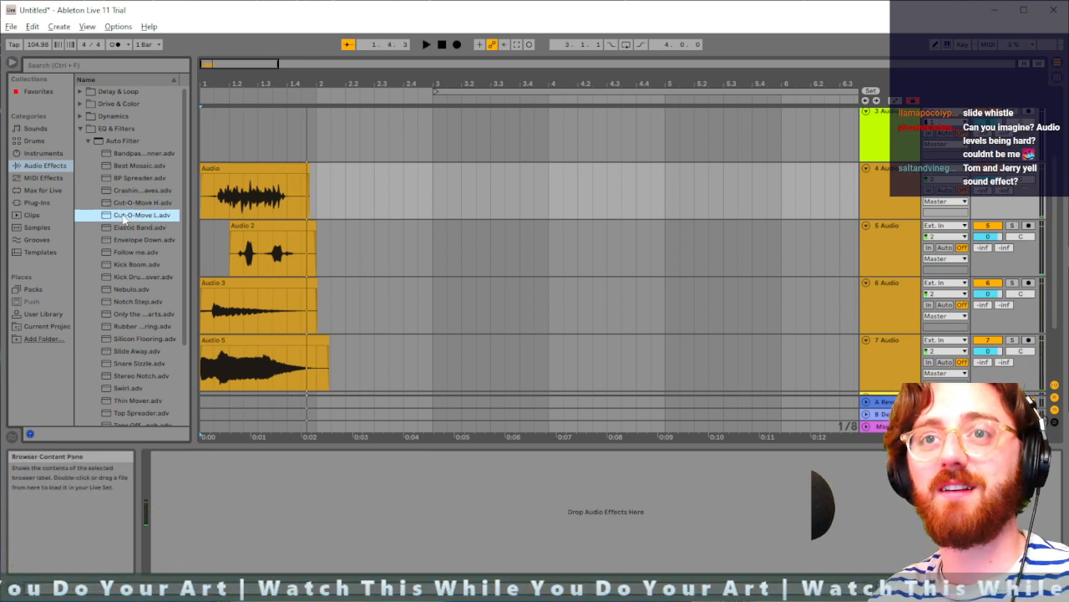
left_click(126, 231)
left_click_drag(126, 237, 247, 207)
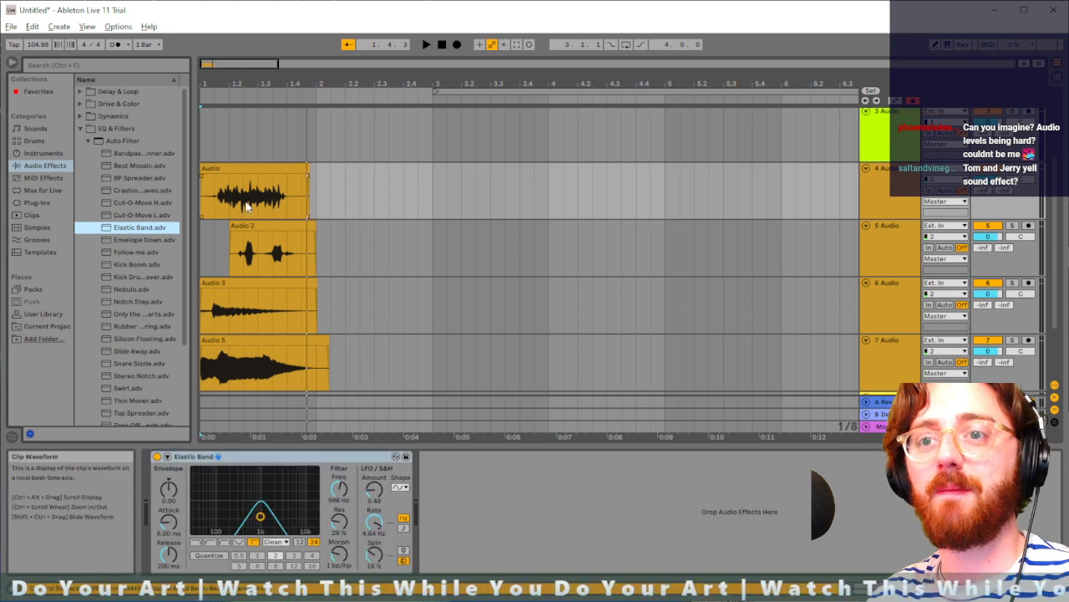
key("space")
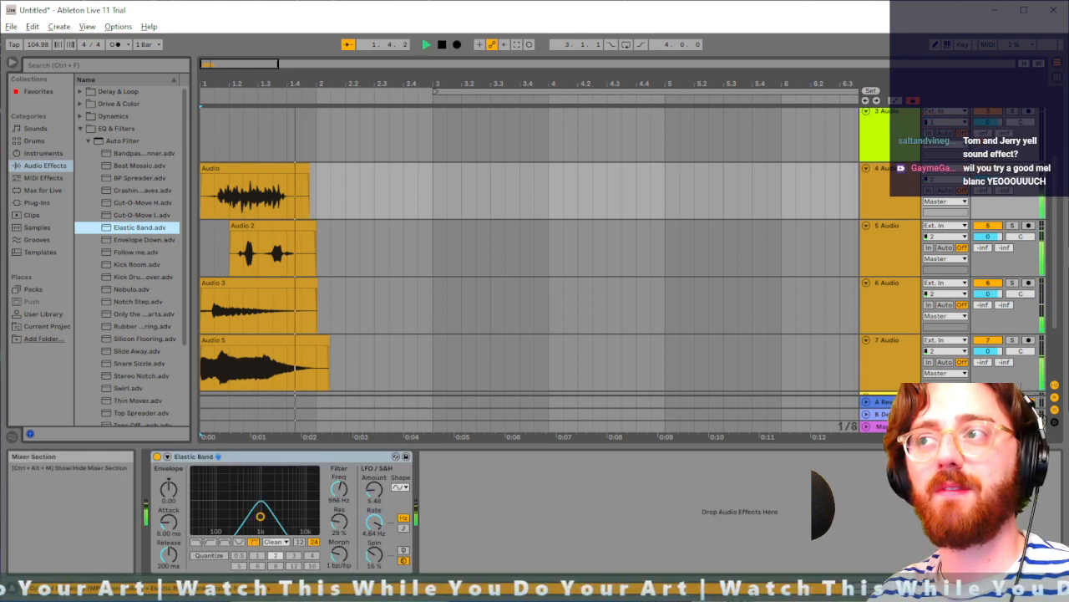
key("space")
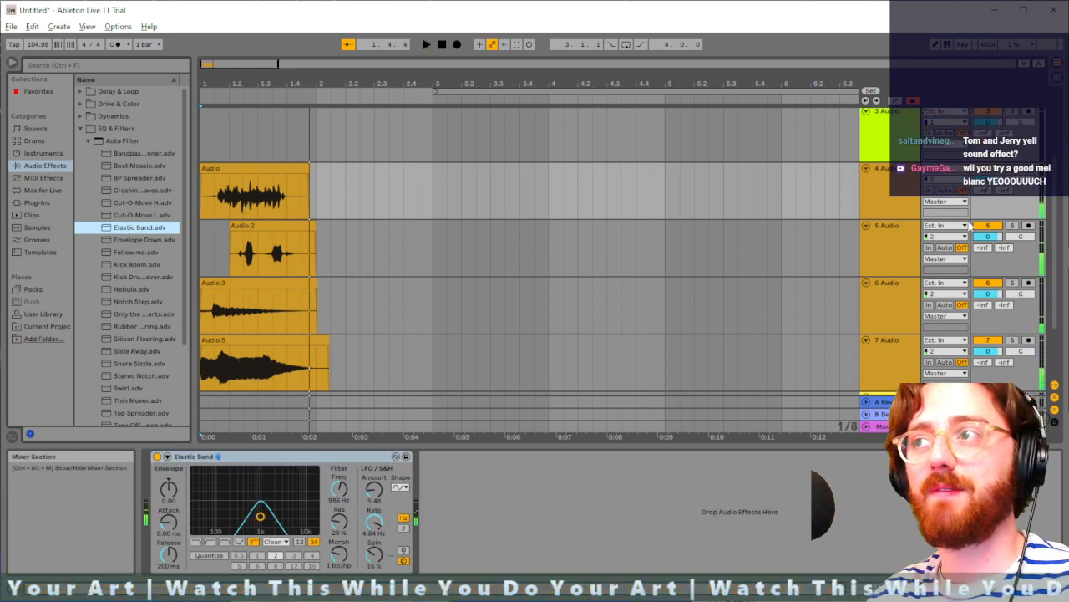
left_click(214, 195)
key("space")
key("space")
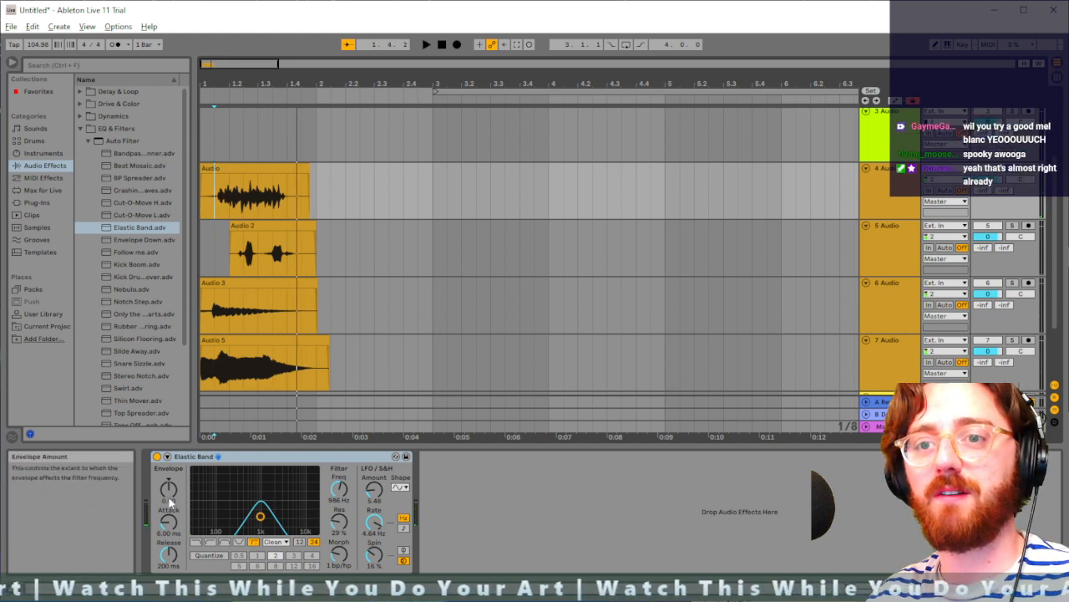
Step: Set Elastic Band's envelope to 8.06, frequency to 1.08 kHz, resonance to 41%, attack to 2.47 ms and release to 251 ms while auditioning it
left_click_drag(169, 500, 169, 525)
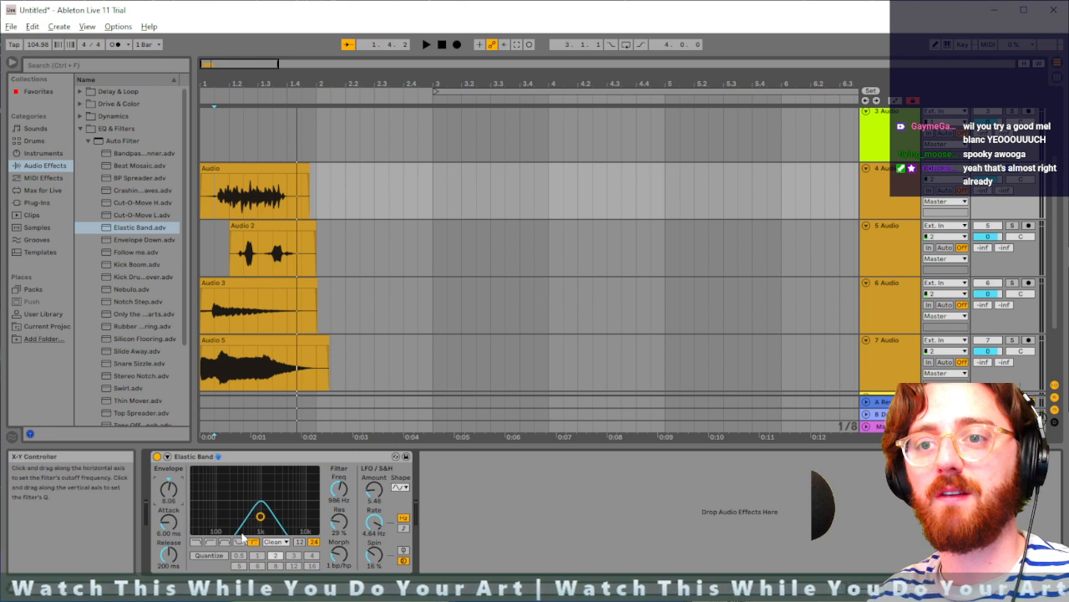
left_click_drag(260, 516, 261, 509)
key("space")
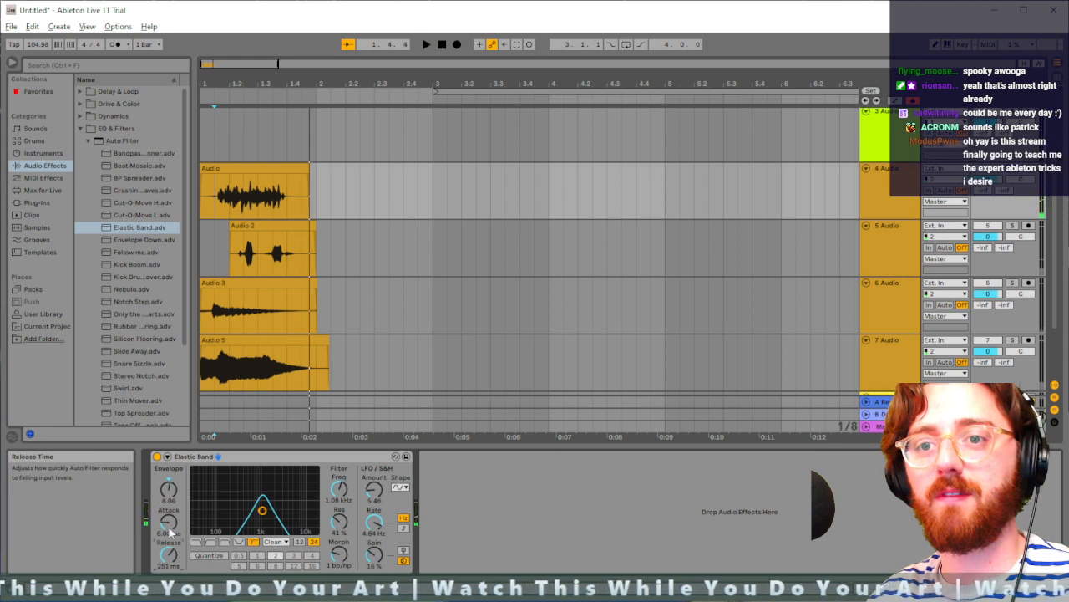
left_click_drag(169, 524, 170, 535)
key("space")
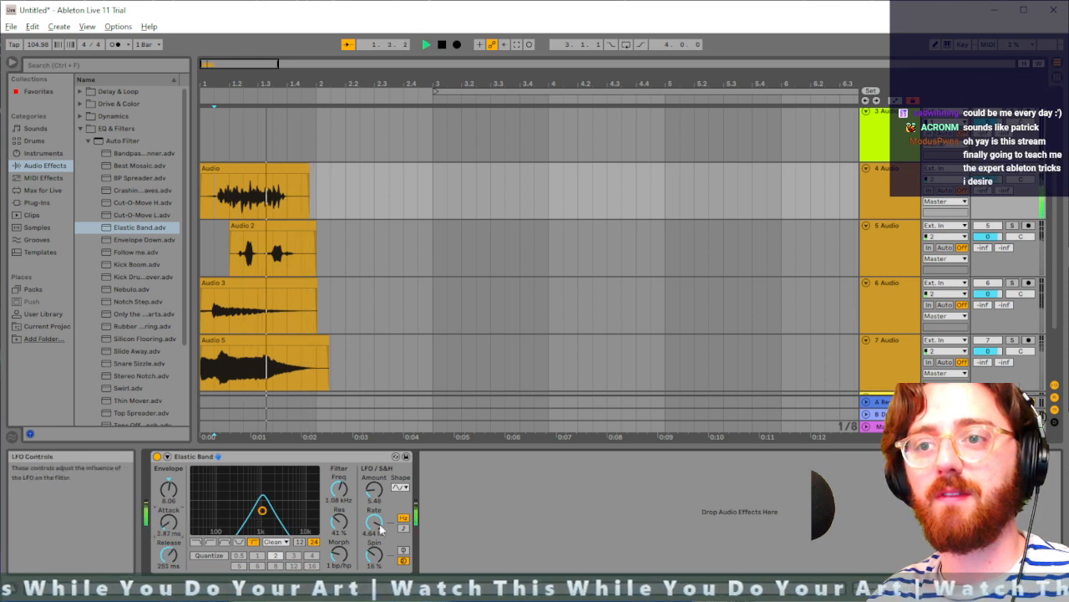
key("space")
Step: Set Elastic Band's LFO amount to 11.0 and play the soloed Audio clip
left_click_drag(372, 495, 373, 480)
key("space")
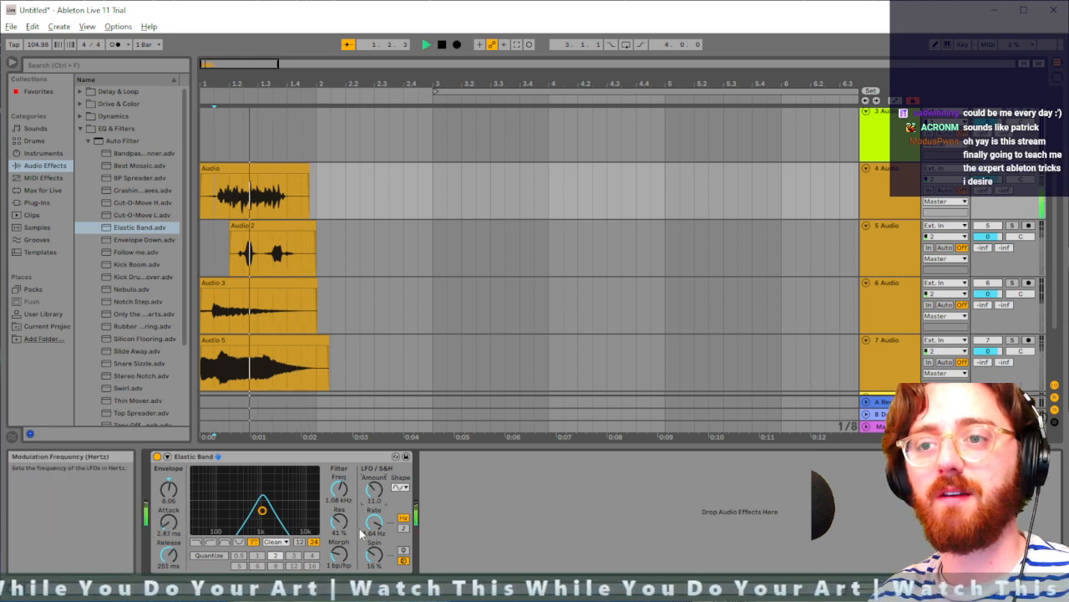
key("space")
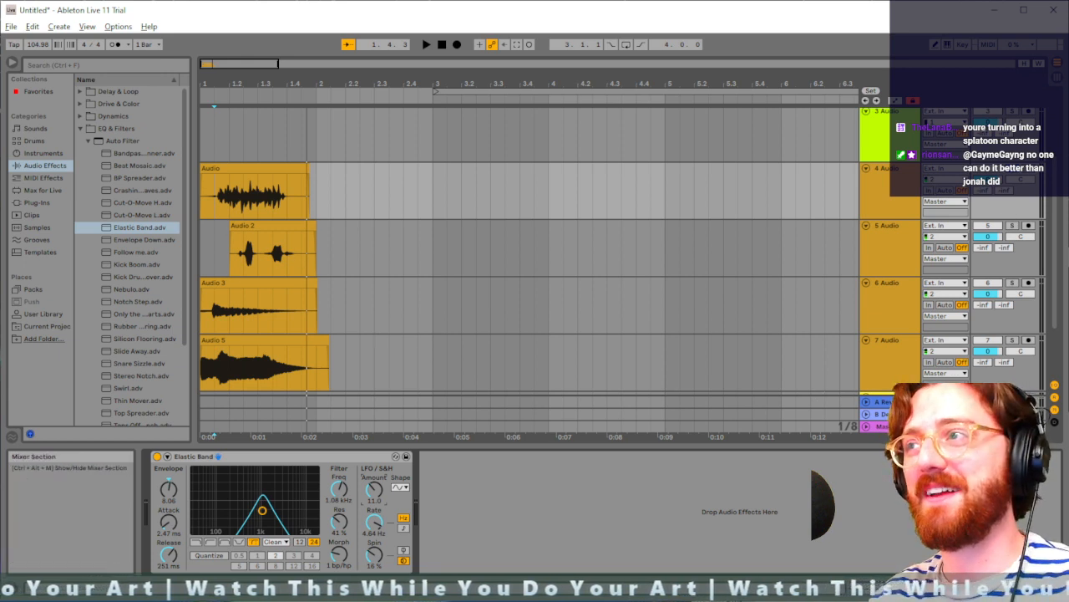
Step: Unsolo the 4 Audio track and play all four layers together from bar 1
left_click(1013, 168)
left_click(224, 238)
key("space")
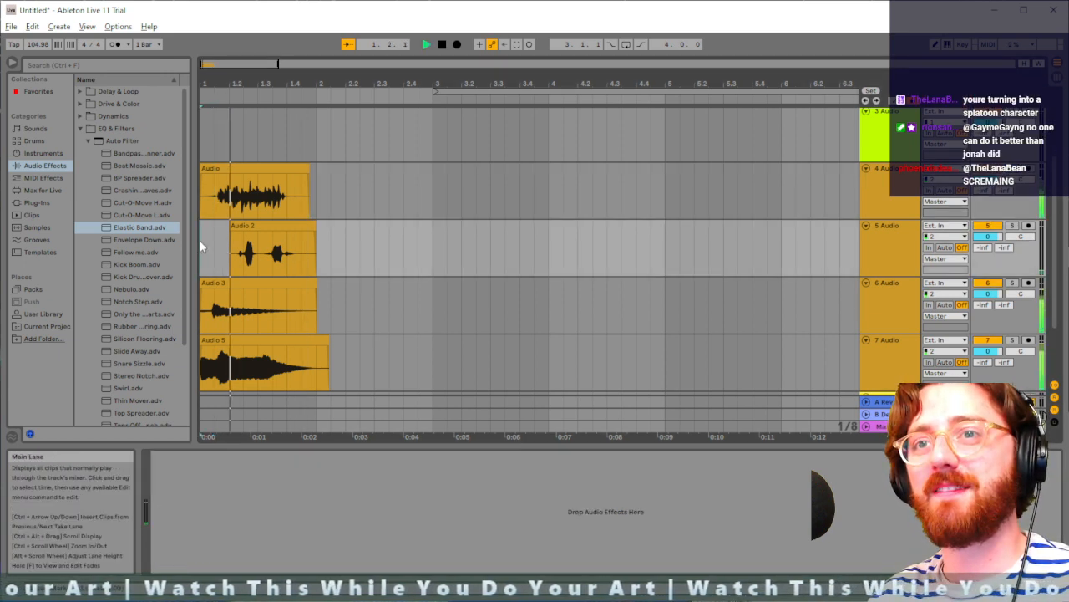
key("space")
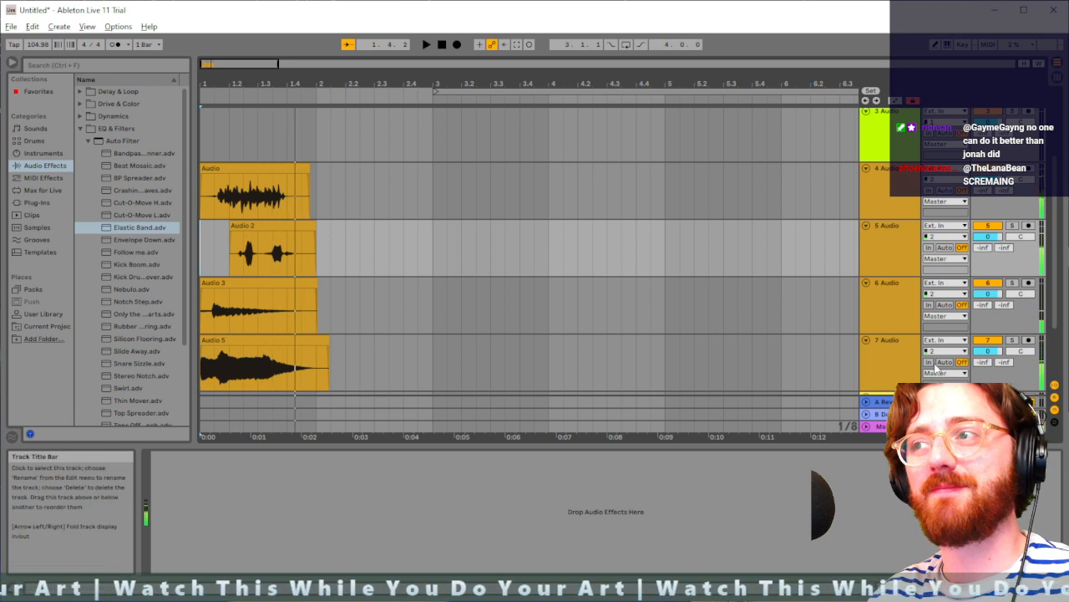
Step: Solo the 7 Audio track and play its Audio 5 clip from bar 1
left_click(1013, 340)
left_click(423, 358)
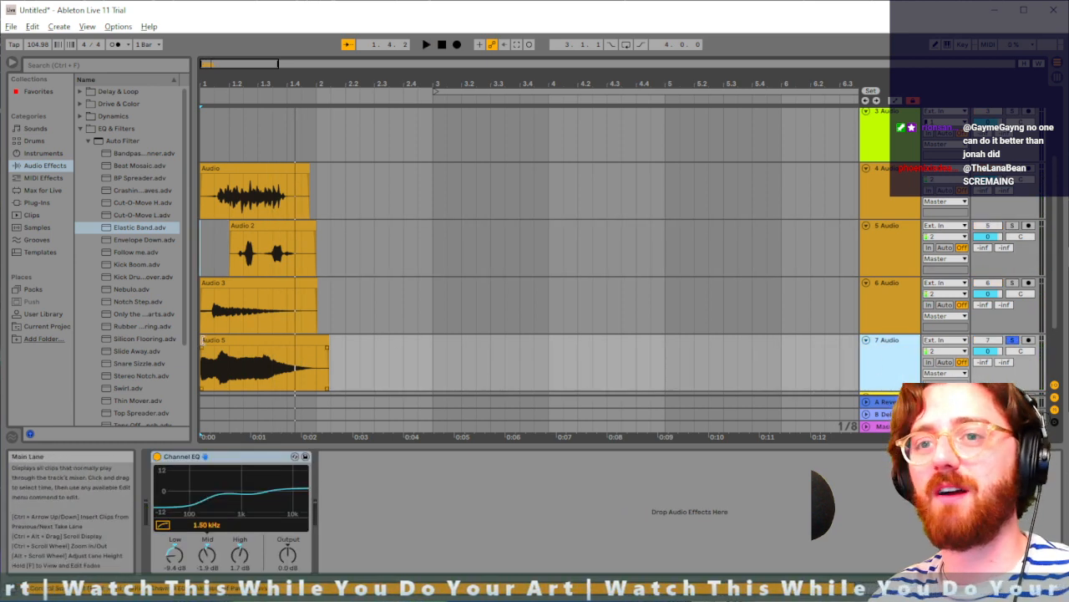
left_click(210, 379)
key("space")
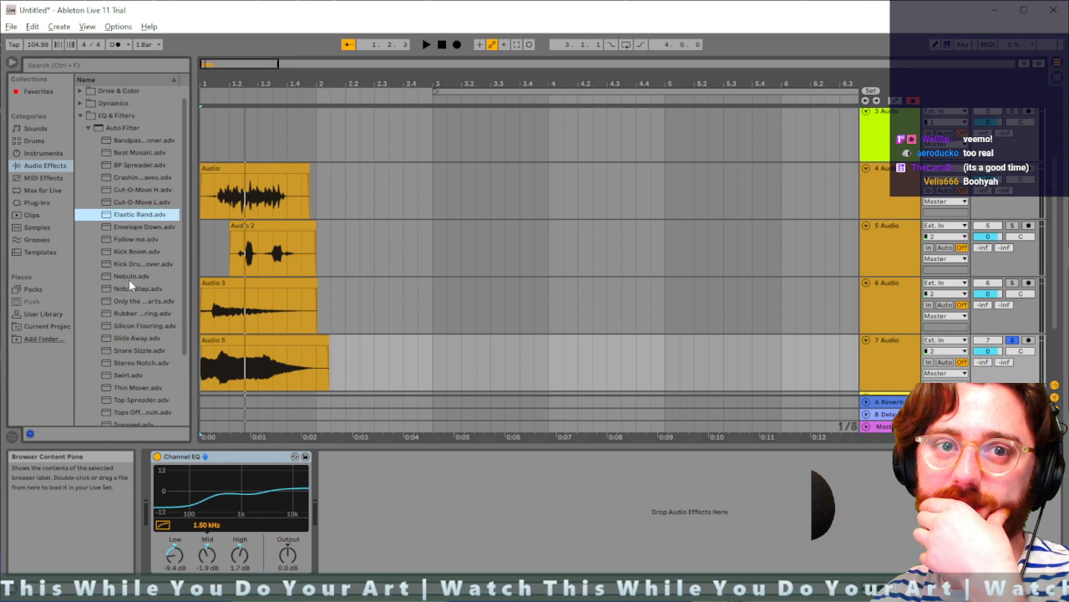
Step: Browse the audio effects for the Phaser-Flanger presets in the Pitch & Modulation category
scroll(129, 279, "down", 3)
scroll(128, 279, "down", 5)
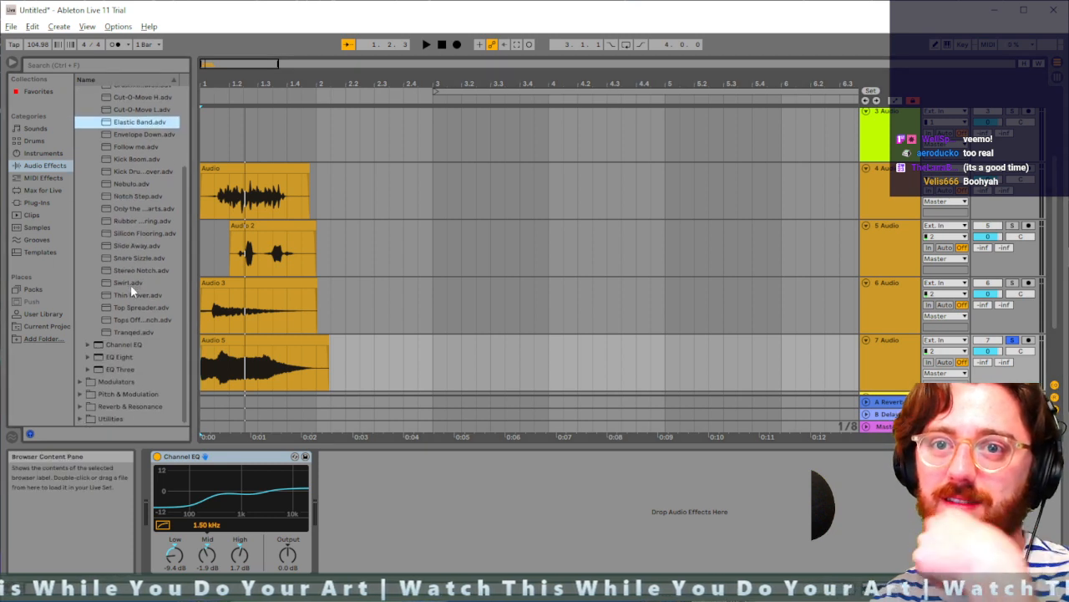
left_click(81, 393)
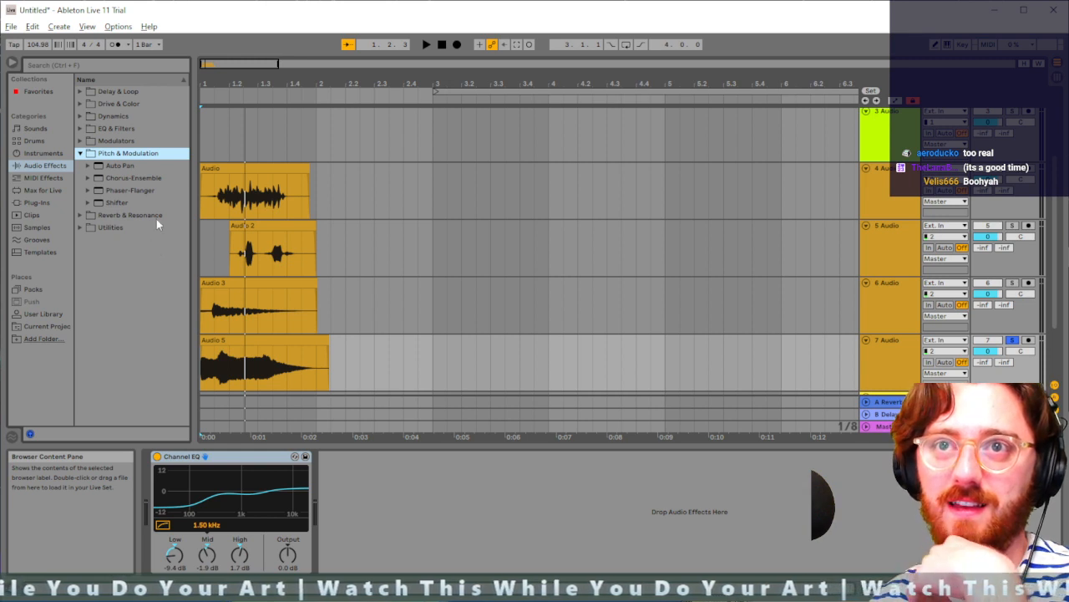
left_click(114, 192)
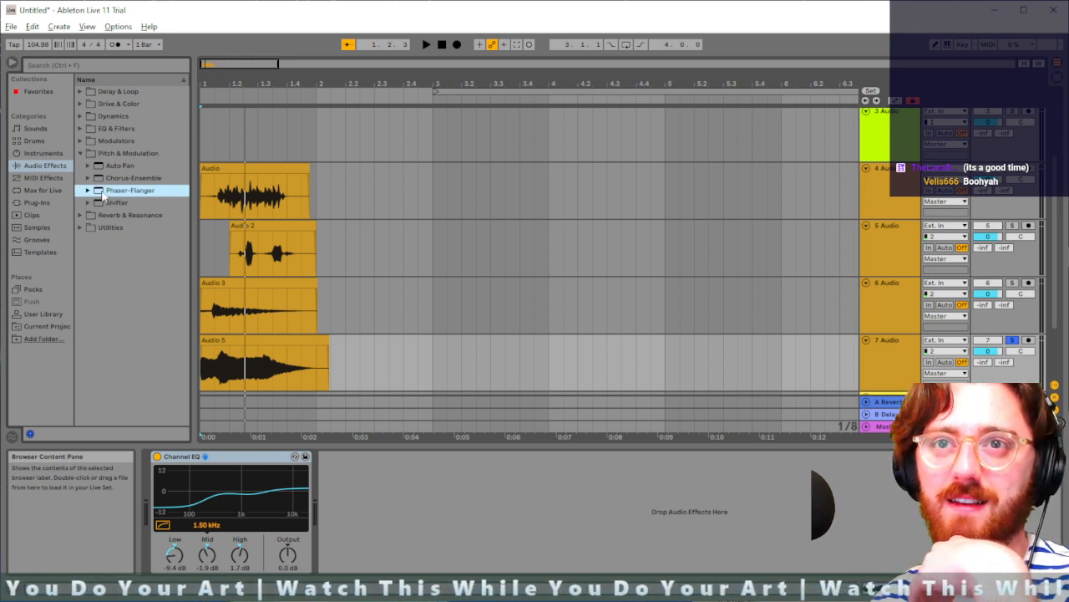
left_click(87, 191)
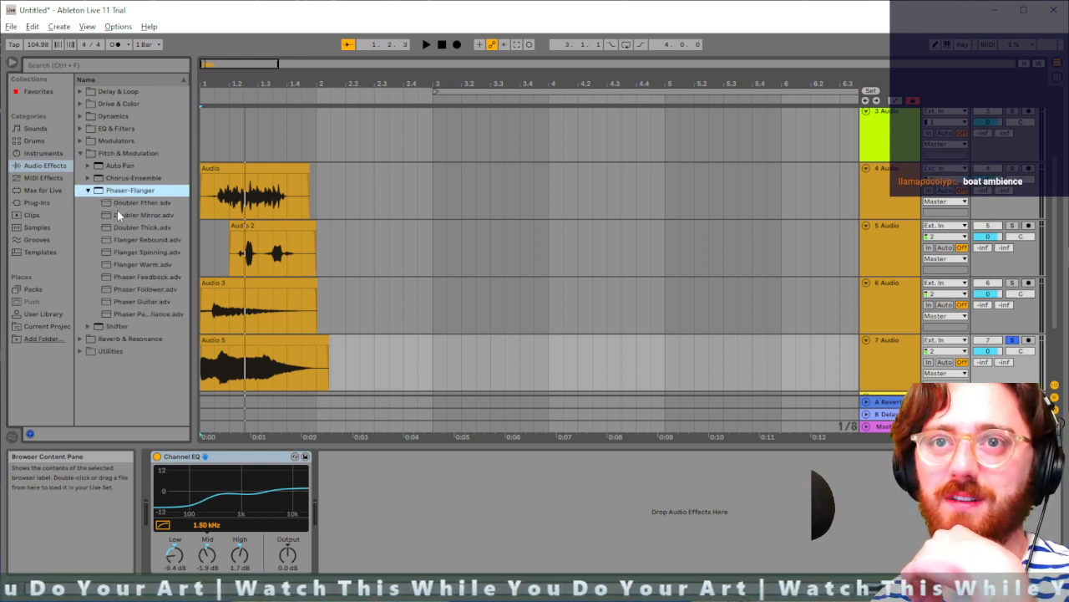
Step: Try the Phaser Follower preset on the 7 Audio track with warmth at 47% and delete the effect after listening
left_click(123, 276)
left_click(119, 290)
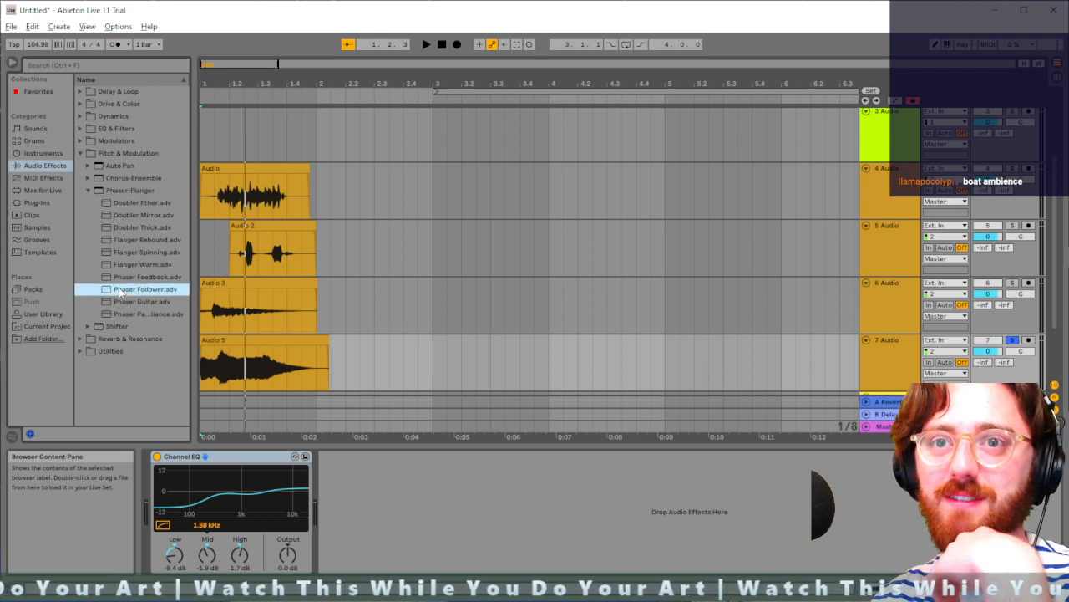
left_click_drag(127, 288, 841, 360)
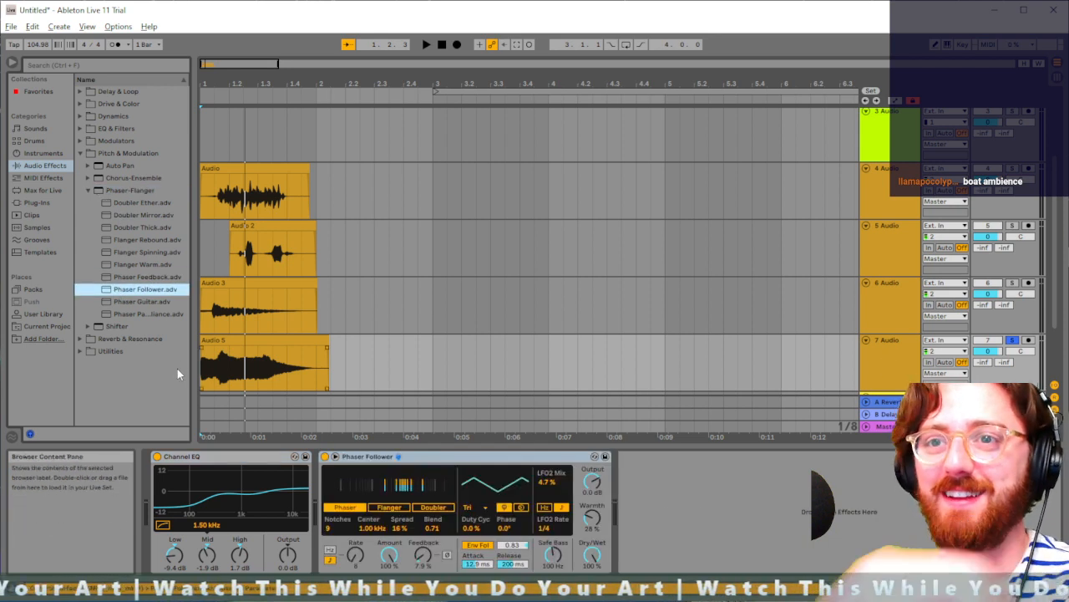
key("space")
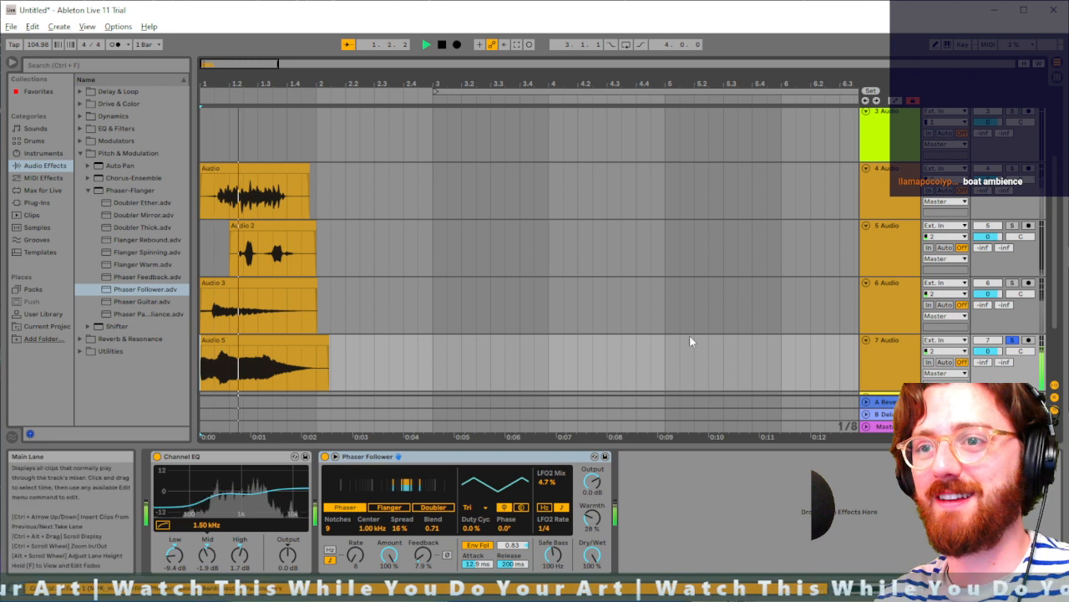
left_click_drag(591, 516, 591, 497)
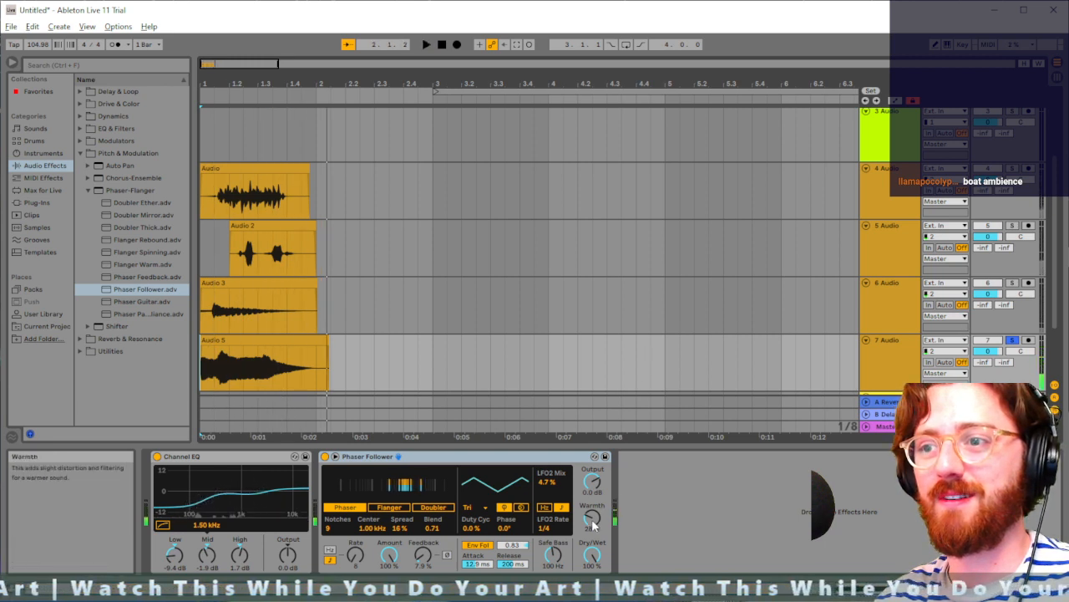
key("space")
key("space")
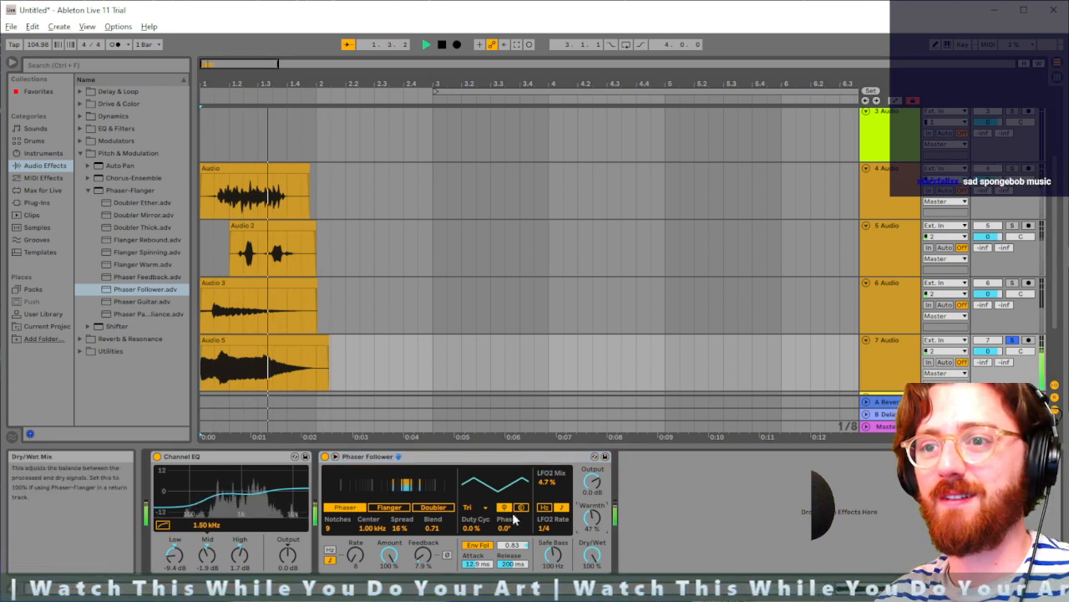
key("space")
left_click(430, 457)
key("Delete")
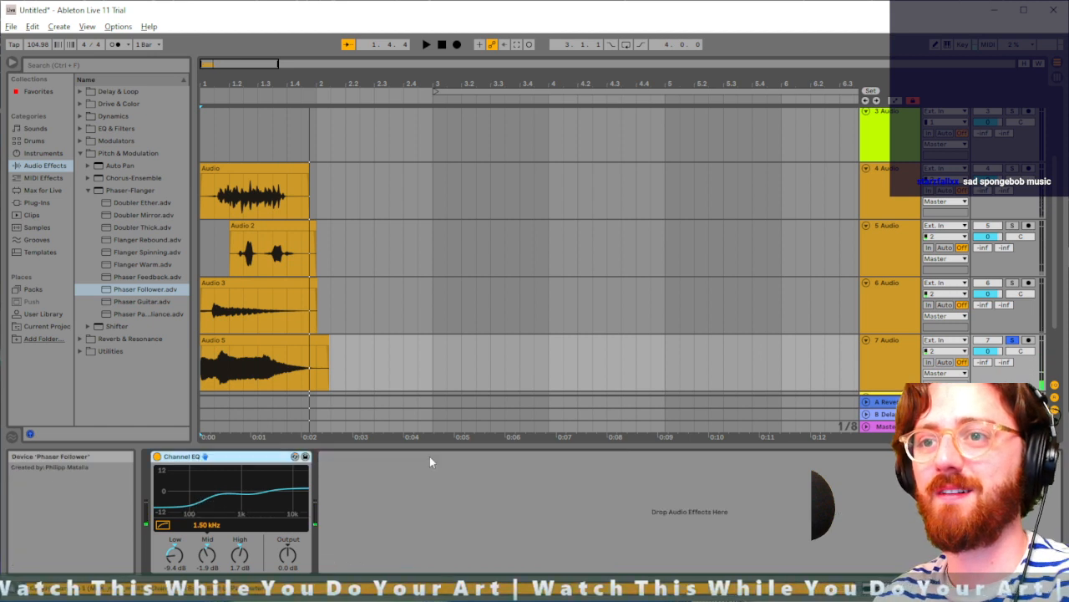
Step: Play the soloed Audio 5 clip, add the Phaser Guitar preset to the 7 Audio track and listen to the result
key("space")
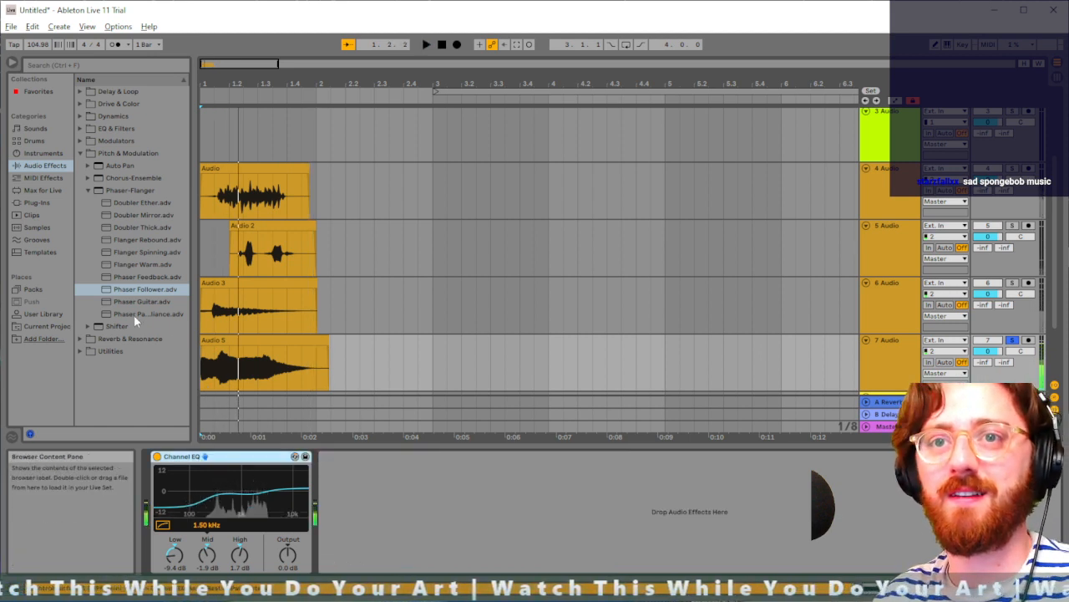
left_click(130, 302)
key("Return")
key("space")
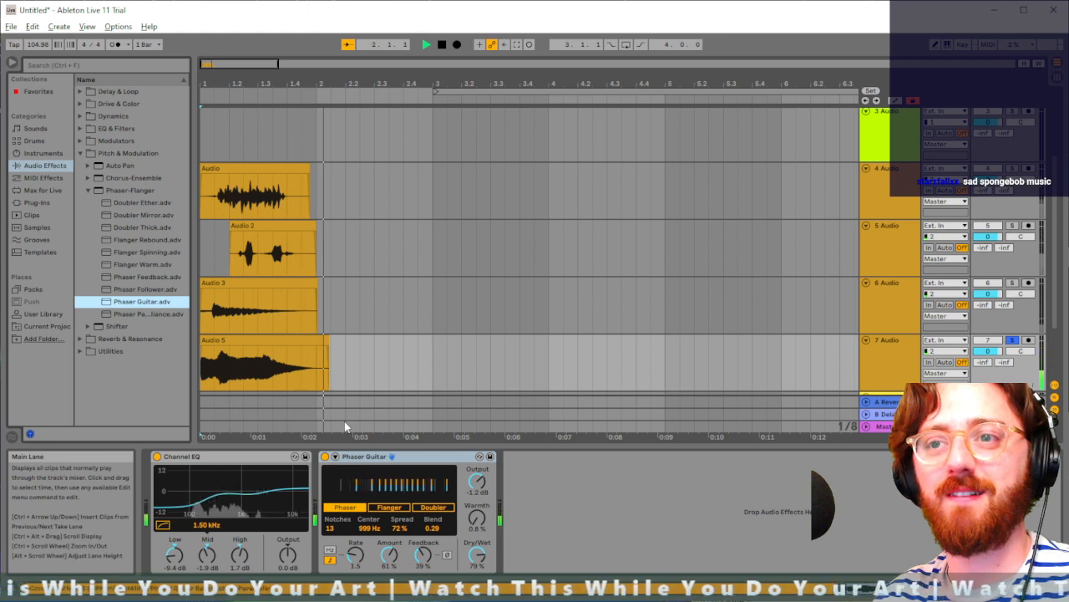
key("space")
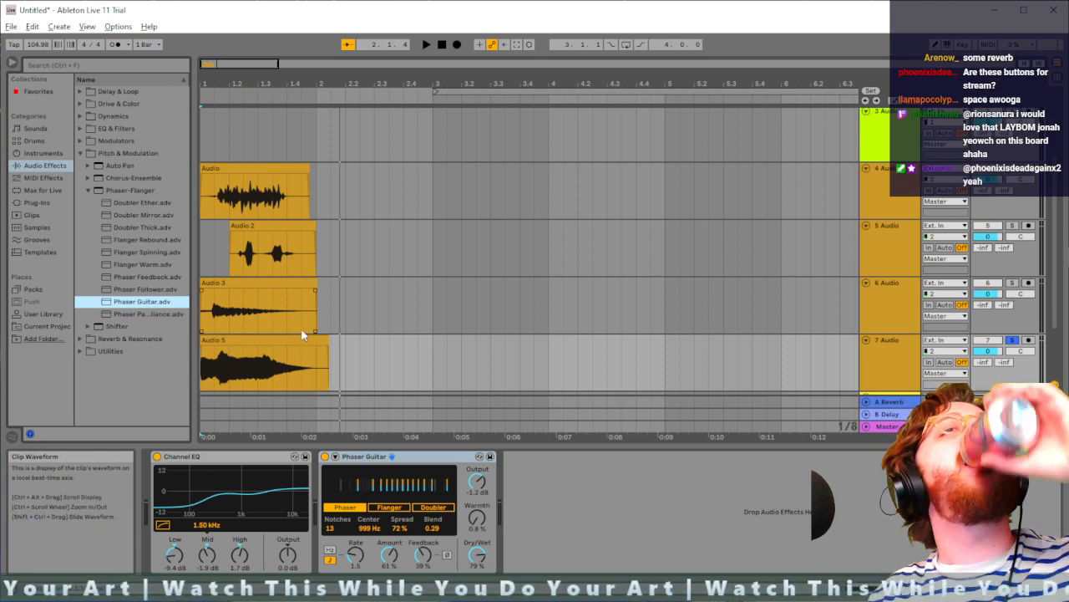
key("space")
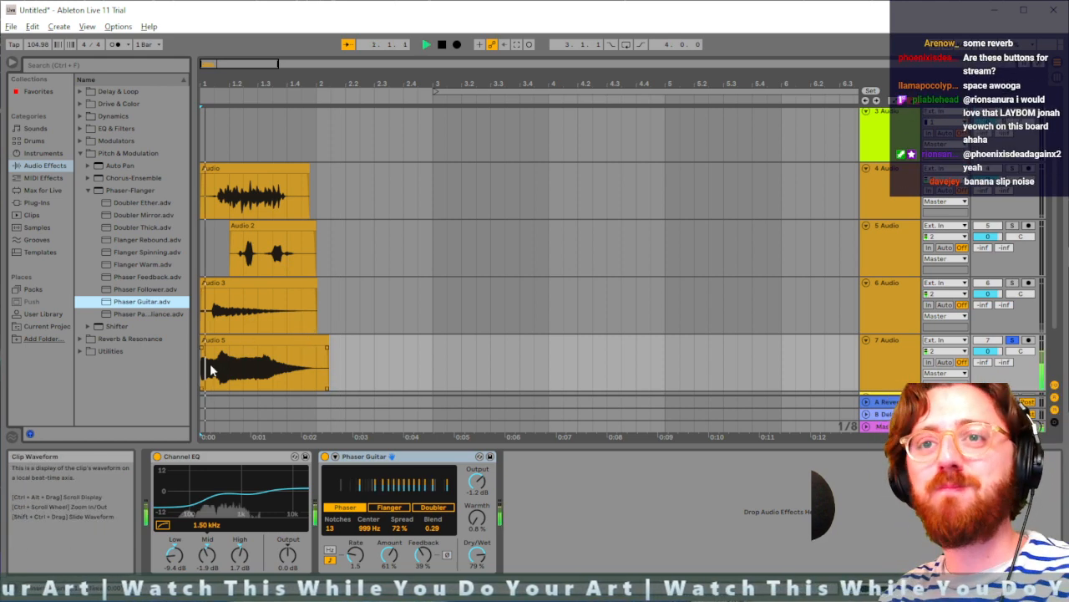
Step: Unsolo the 7 Audio track and play all the layered clips together from bar 1
key("space")
left_click(1013, 341)
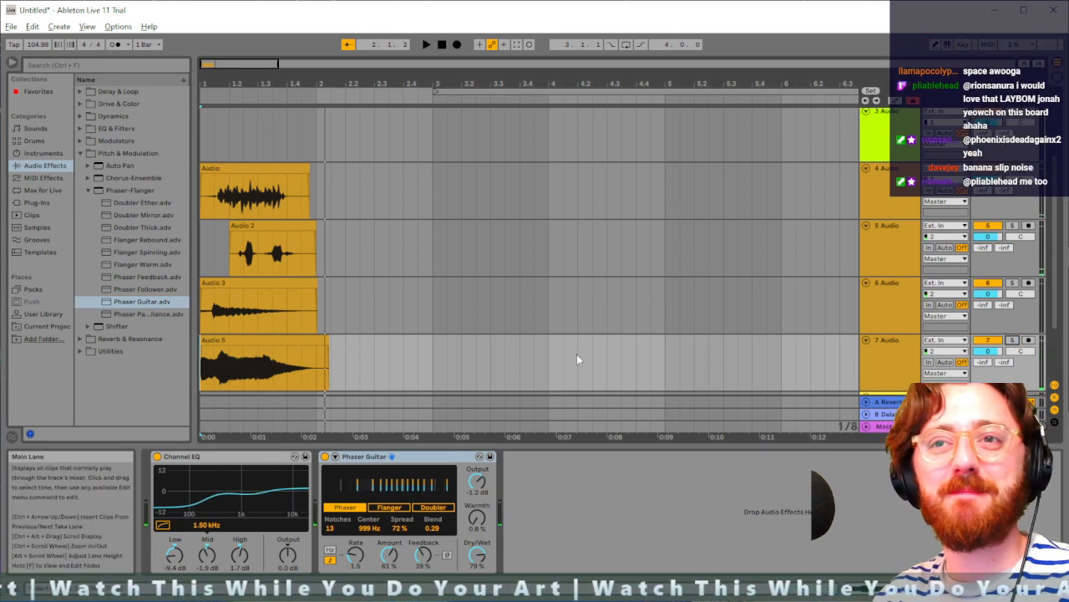
left_click(202, 330)
key("space")
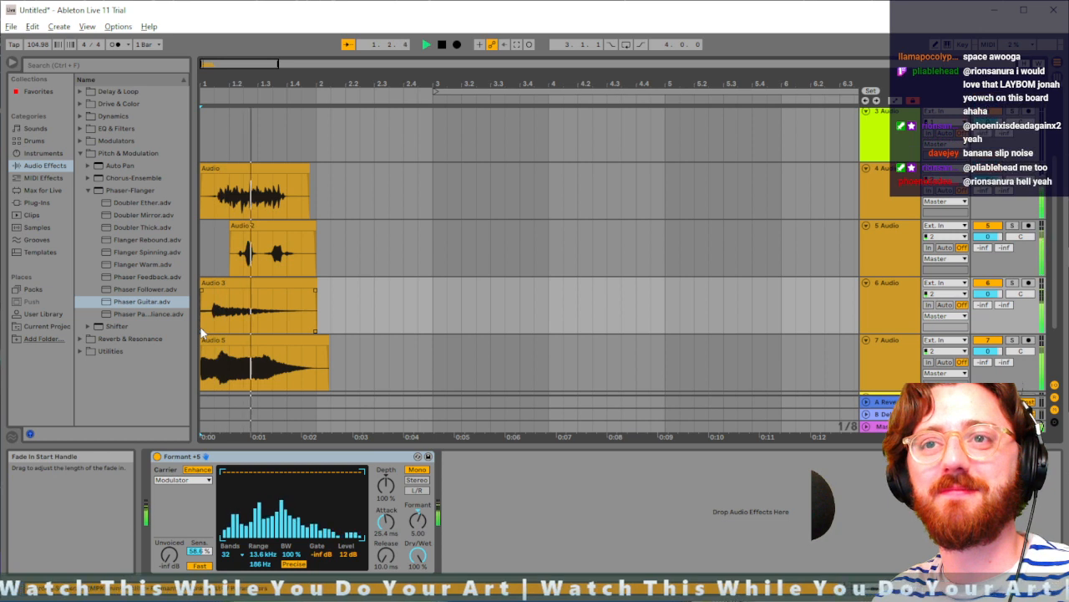
key("space")
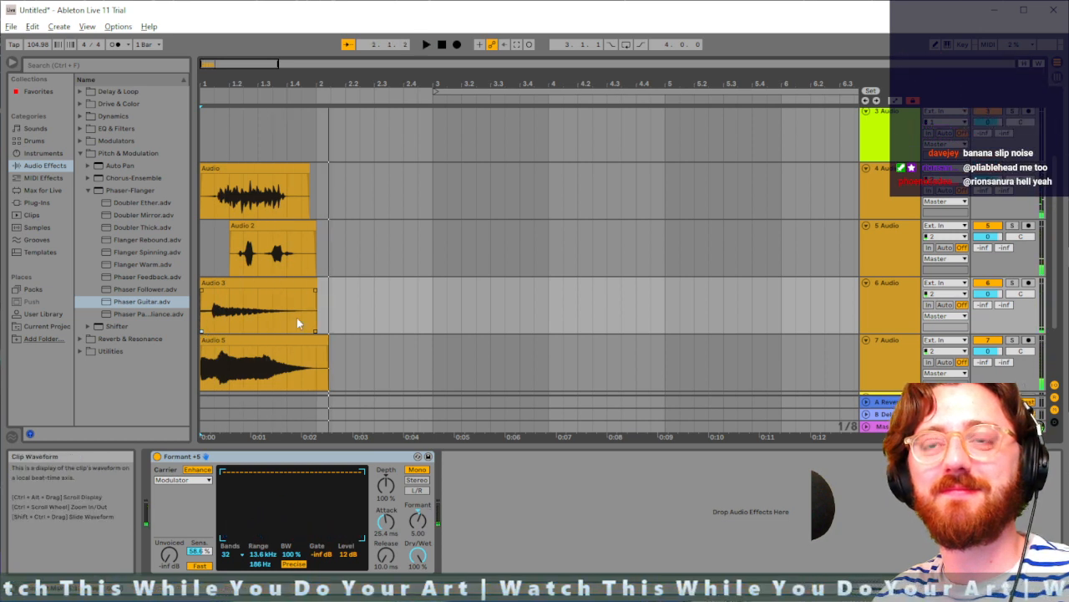
Step: Replay the full mix of all layers from bar 1 several times to judge how the processed Audio 5 clip fits
left_click(204, 267)
key("space")
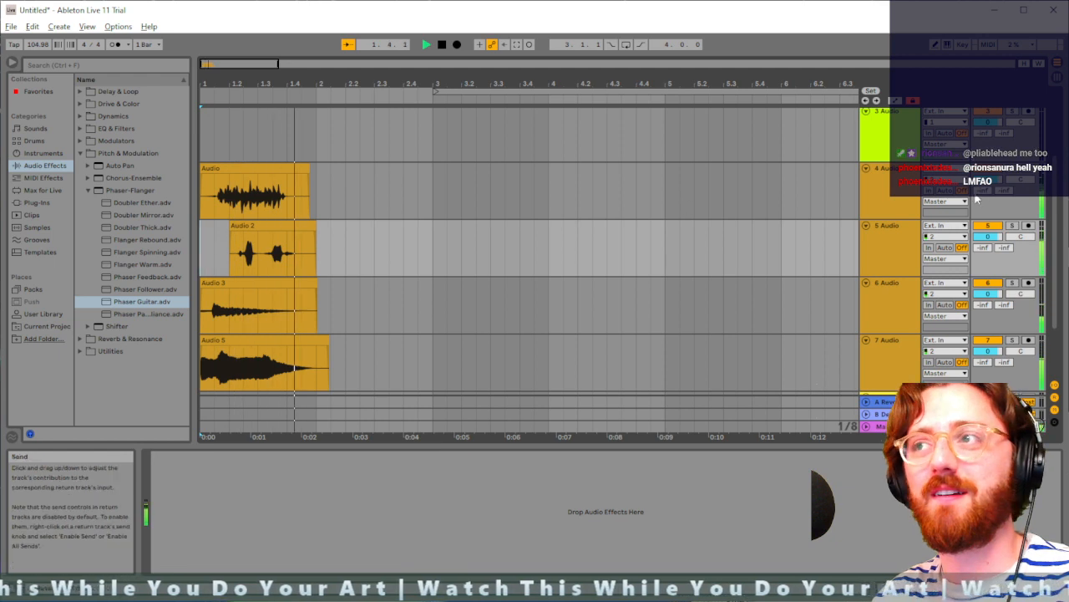
key("space")
left_click(839, 182)
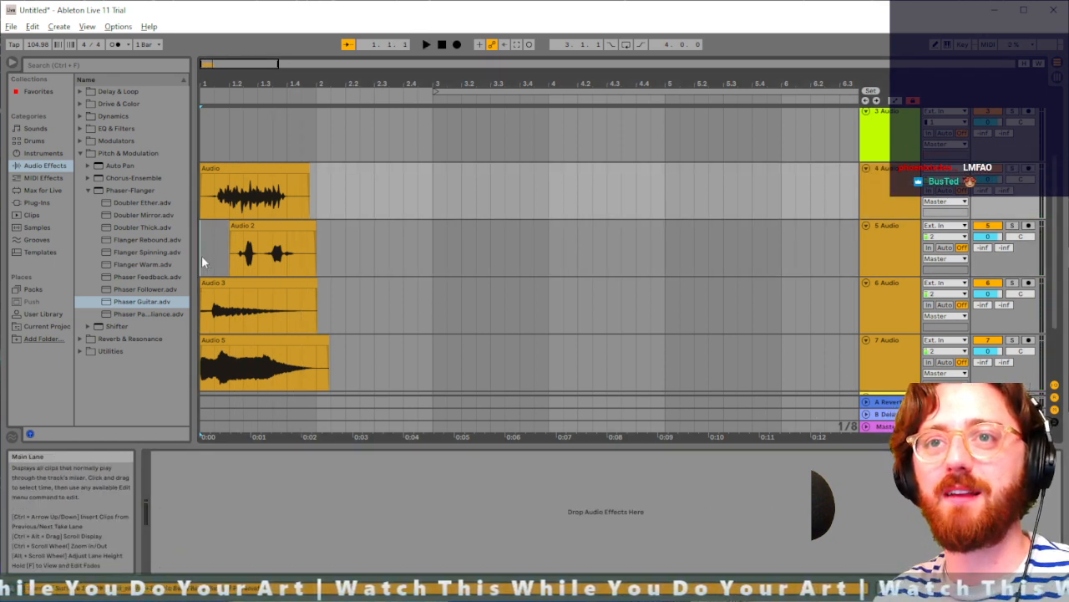
left_click(201, 255)
key("space")
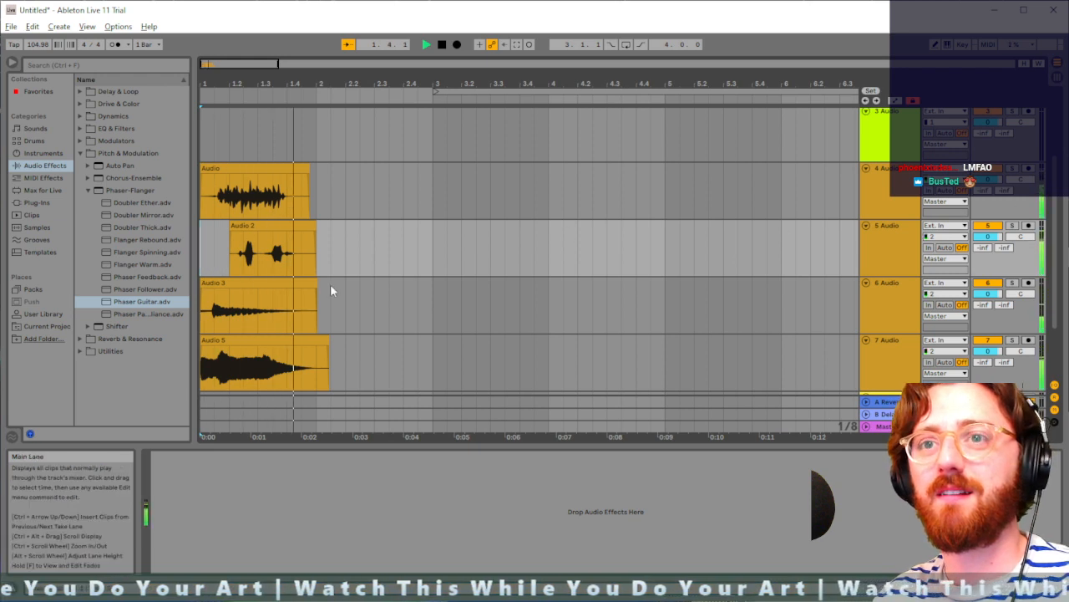
key("space")
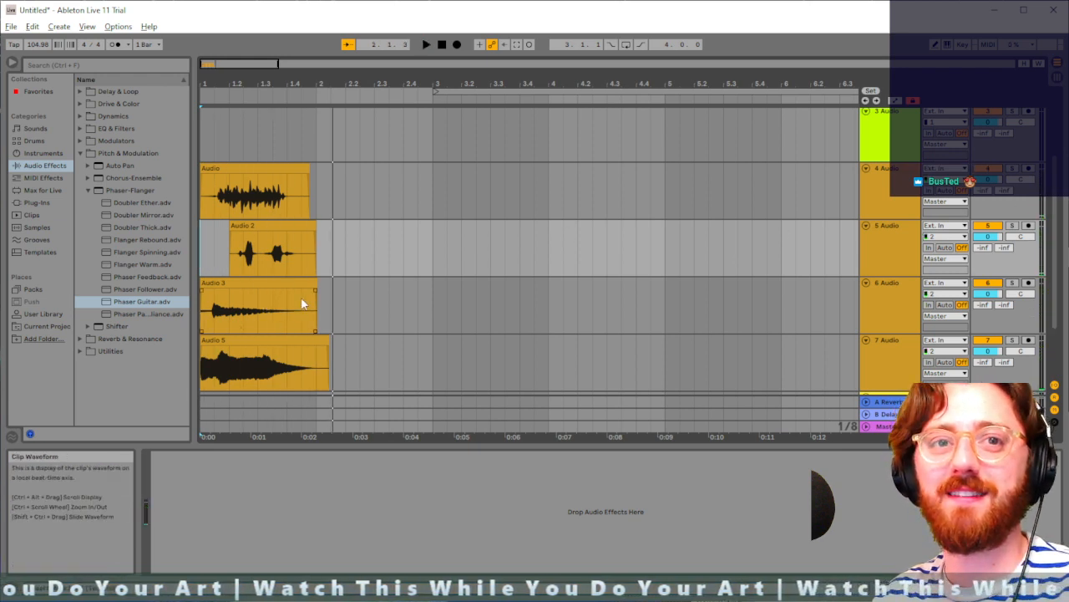
scroll(309, 286, "up", 1)
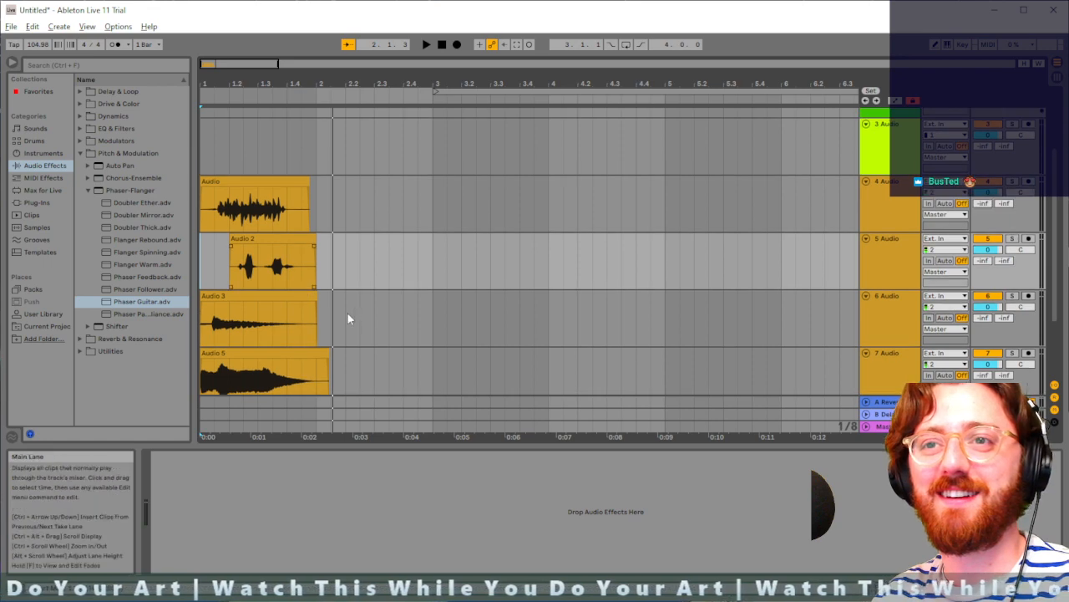
scroll(348, 313, "down", 2)
left_click(201, 325)
key("space")
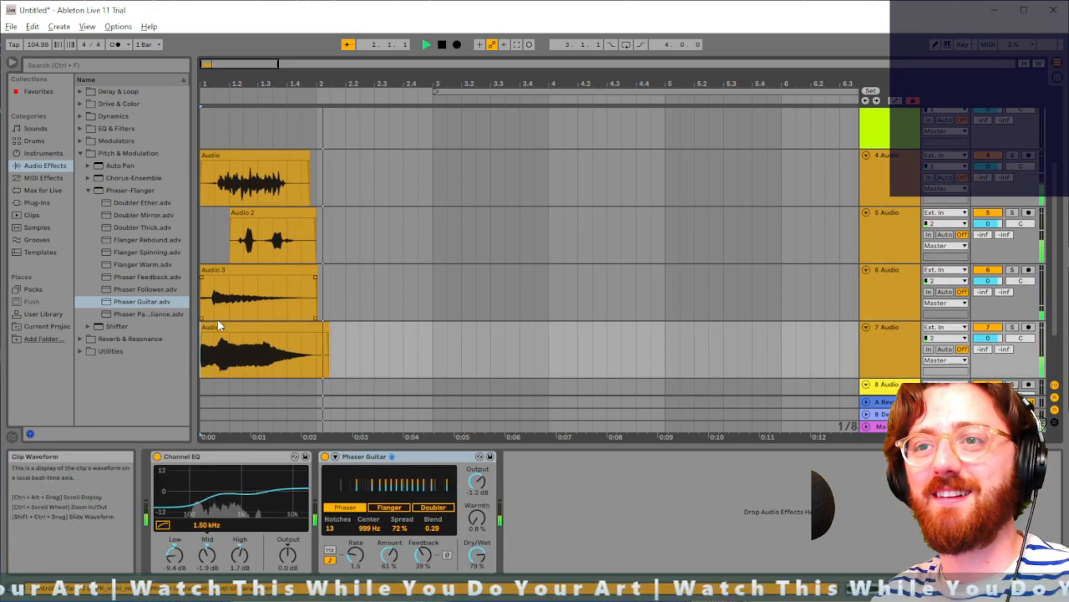
key("space")
Step: Arm the 7 Audio track and record a new take from bar 1 over the Audio 5 clip
left_click(279, 326)
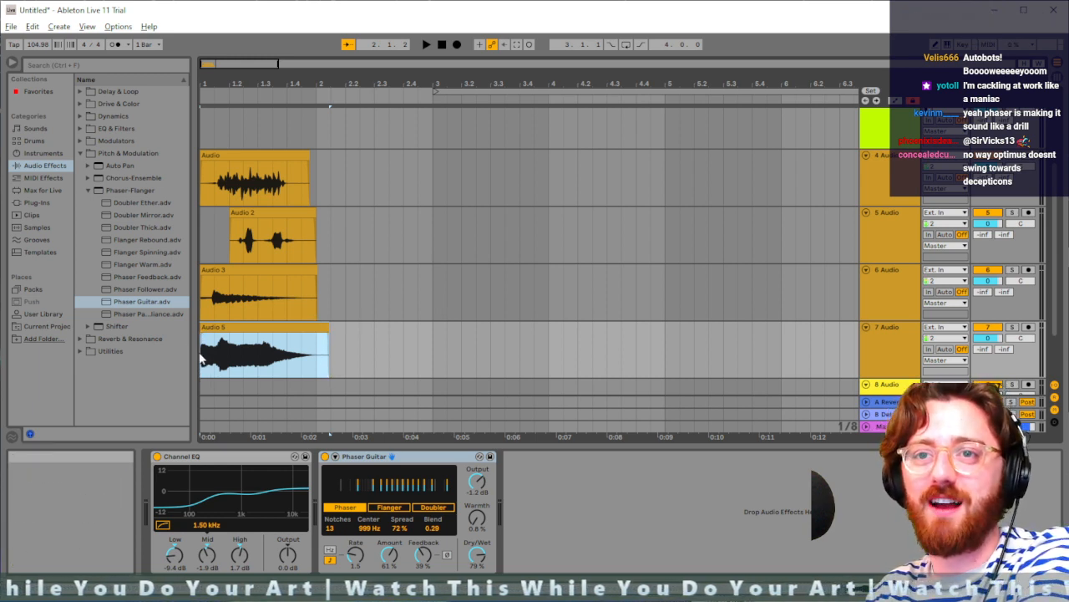
left_click(397, 359)
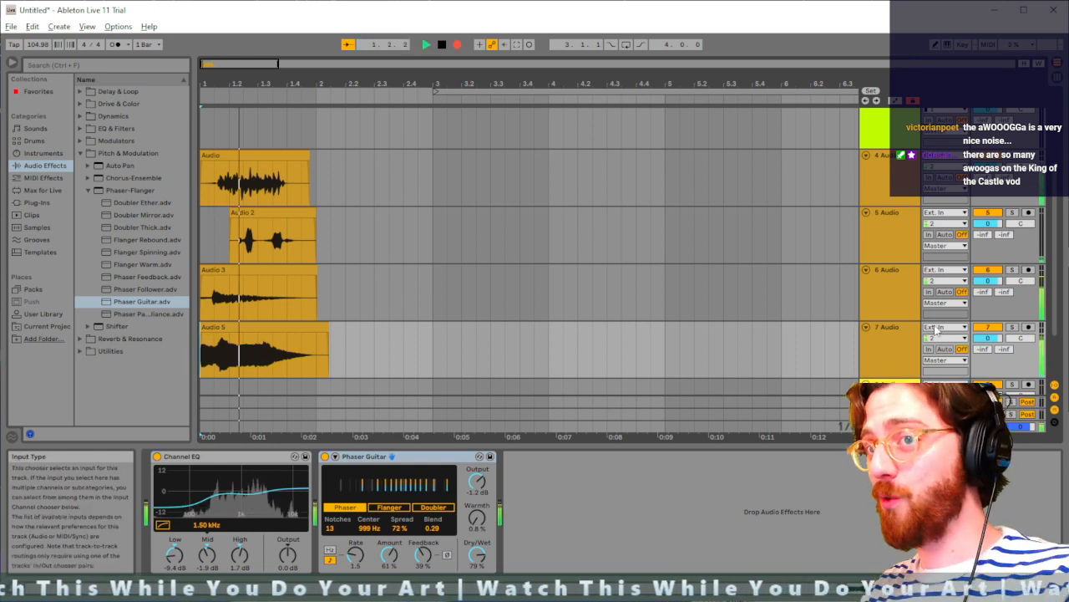
key("space")
left_click(1029, 327)
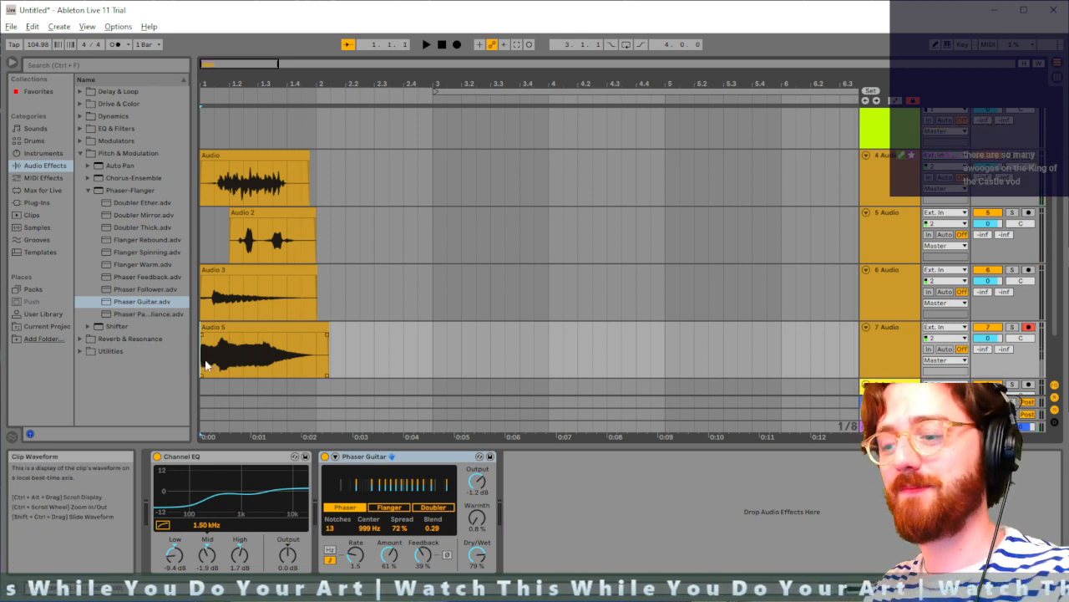
key("F9")
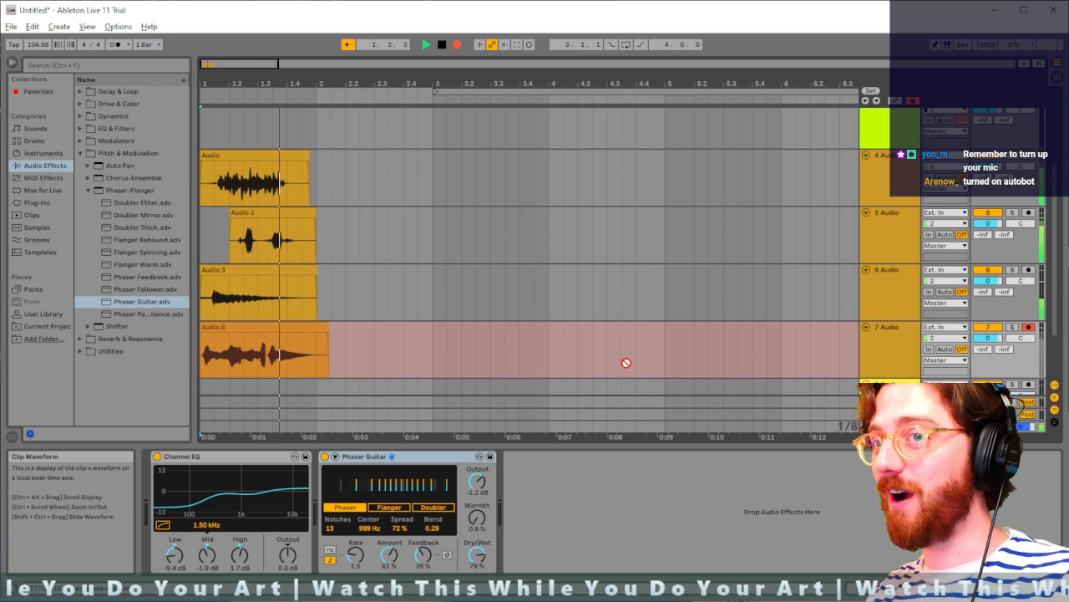
key("space")
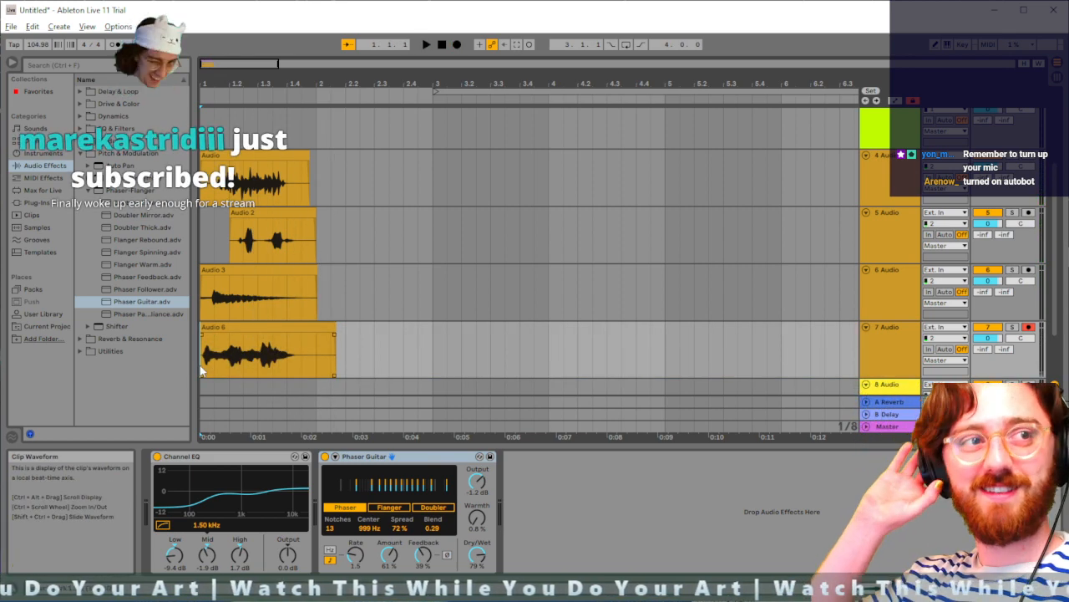
Step: Play the new take together with the other layers, and solo the 7 Audio track to hear it alone
key("space")
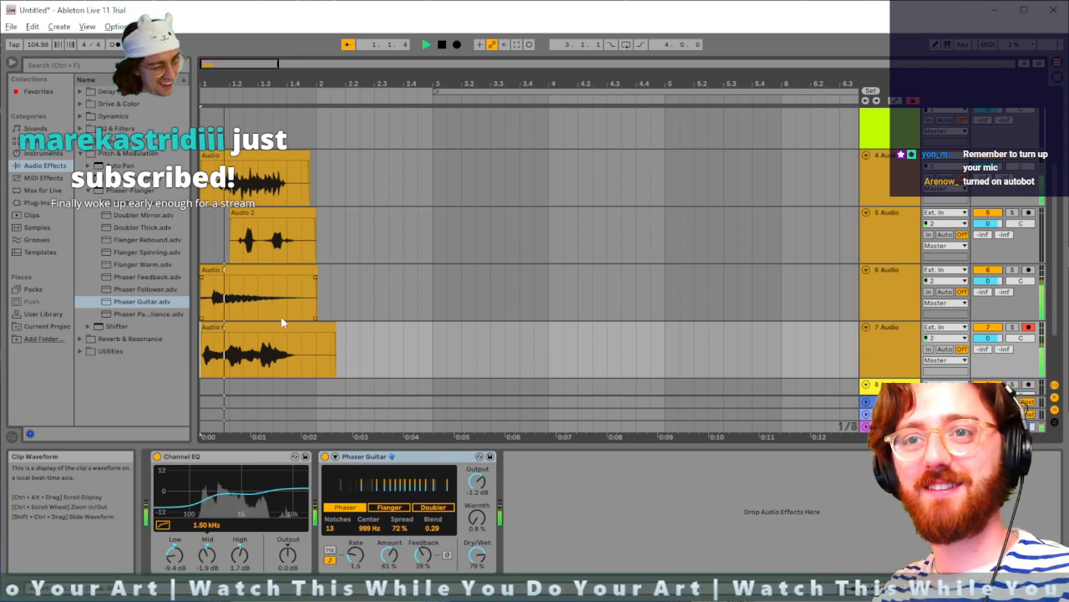
key("space")
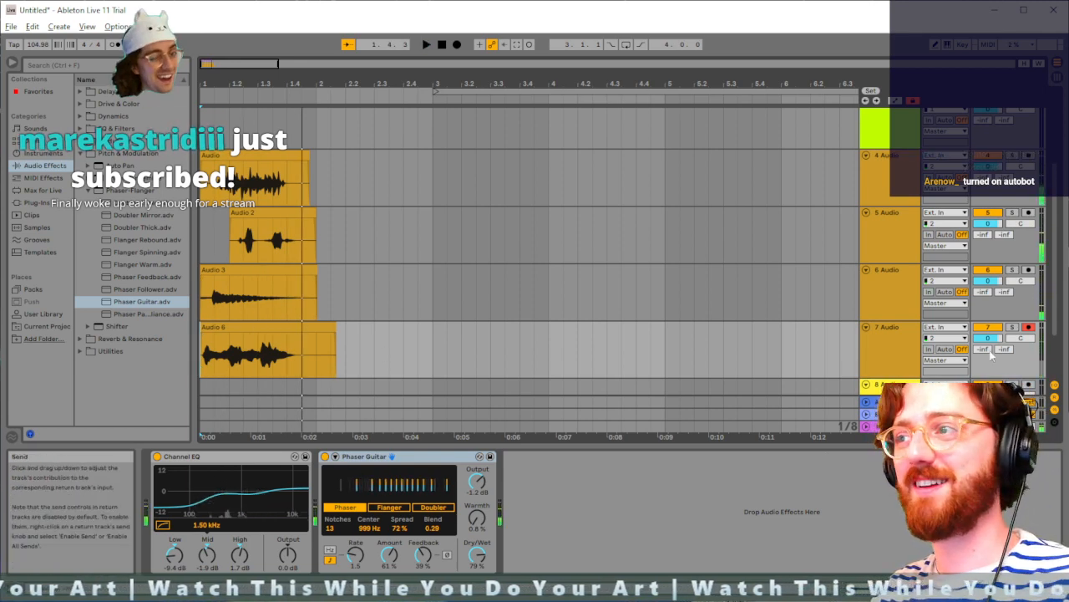
left_click(895, 362)
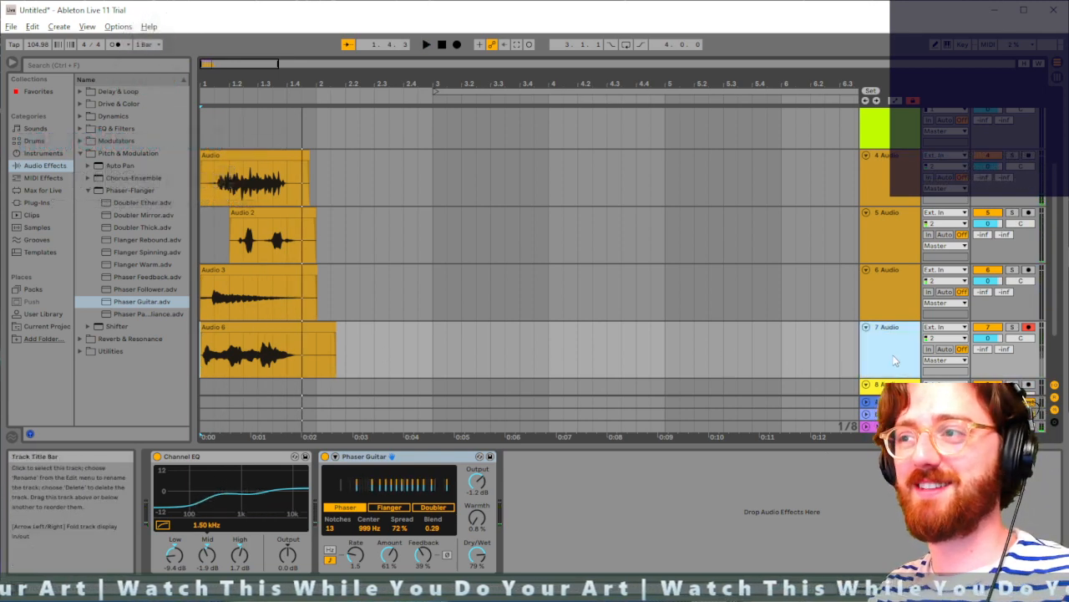
left_click(1012, 327)
key("space")
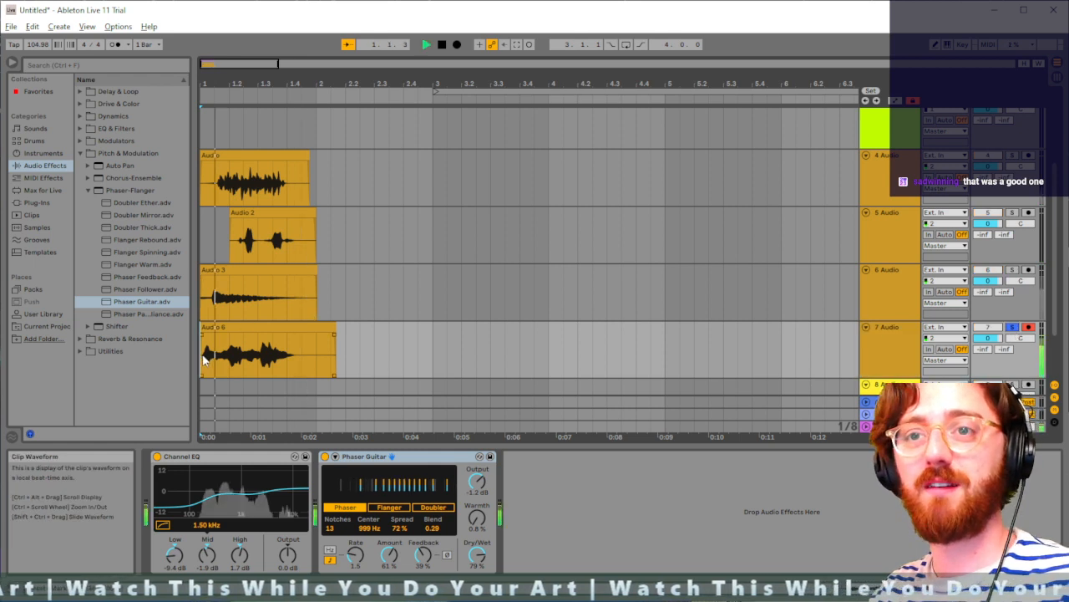
Step: Set the 7 Audio track's Channel EQ to low -3.0 dB, mid 2.3 dB and high 2.4 dB, and replay the soloed take
left_click_drag(174, 555, 240, 550)
key("space")
key("space")
key("space")
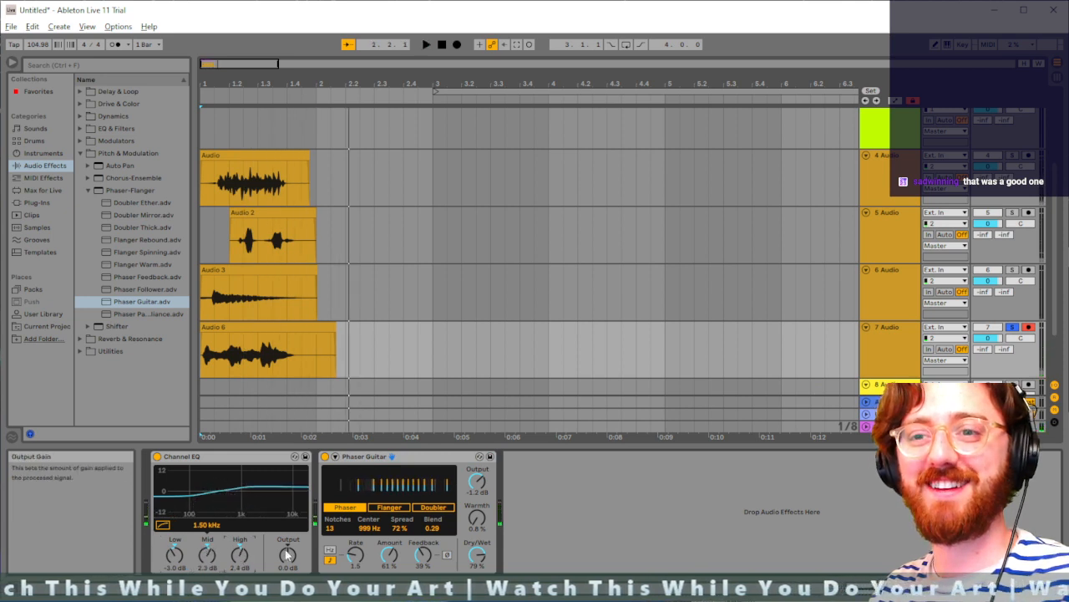
key("space")
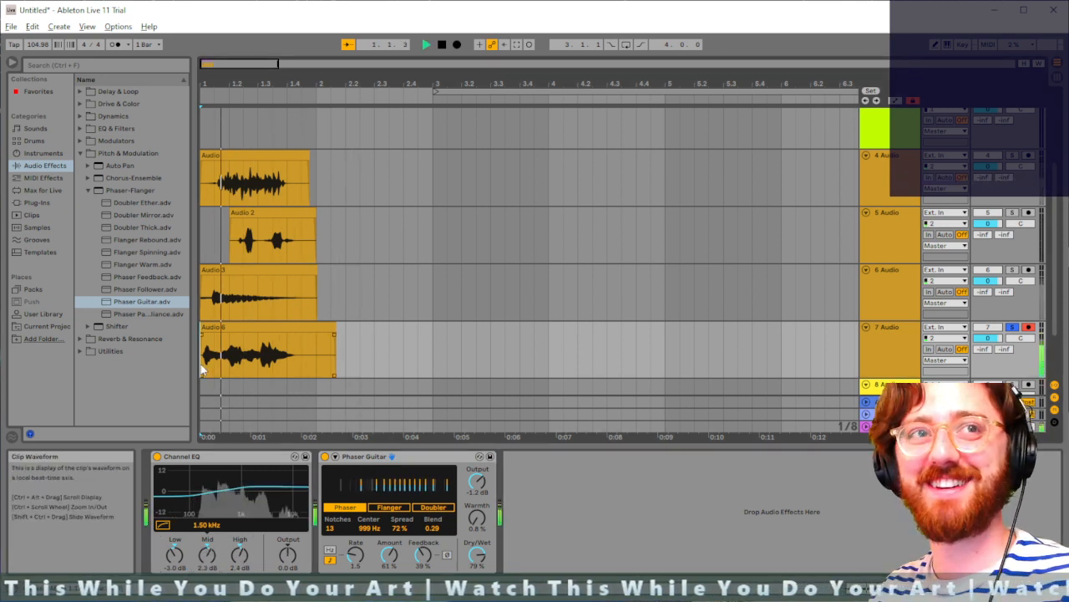
key("space")
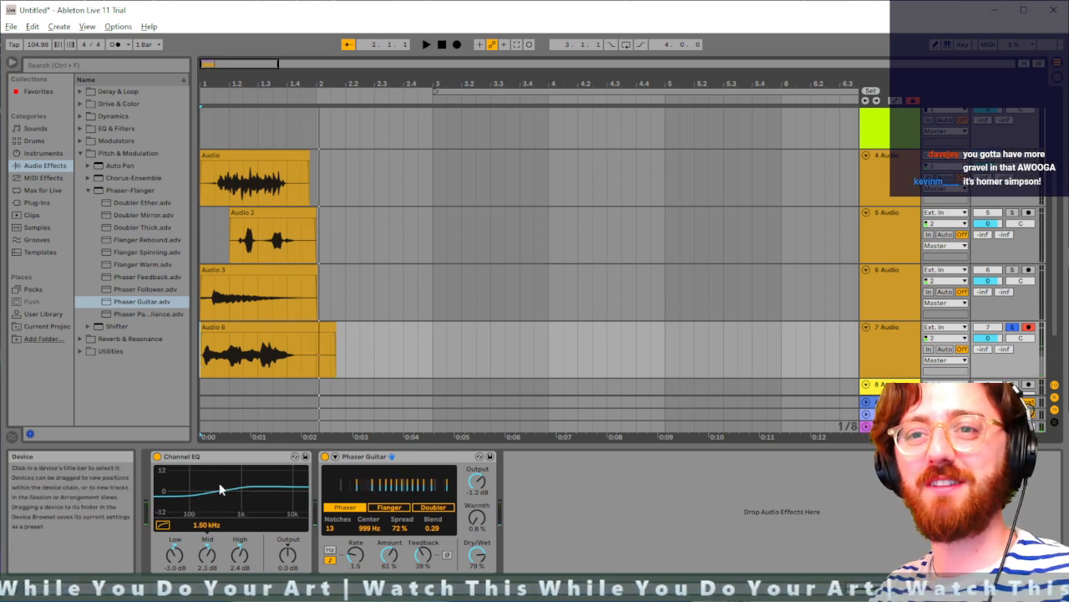
Step: Browse the audio effect categories for the Vinyl Distortion presets in Drive & Color
left_click(98, 67)
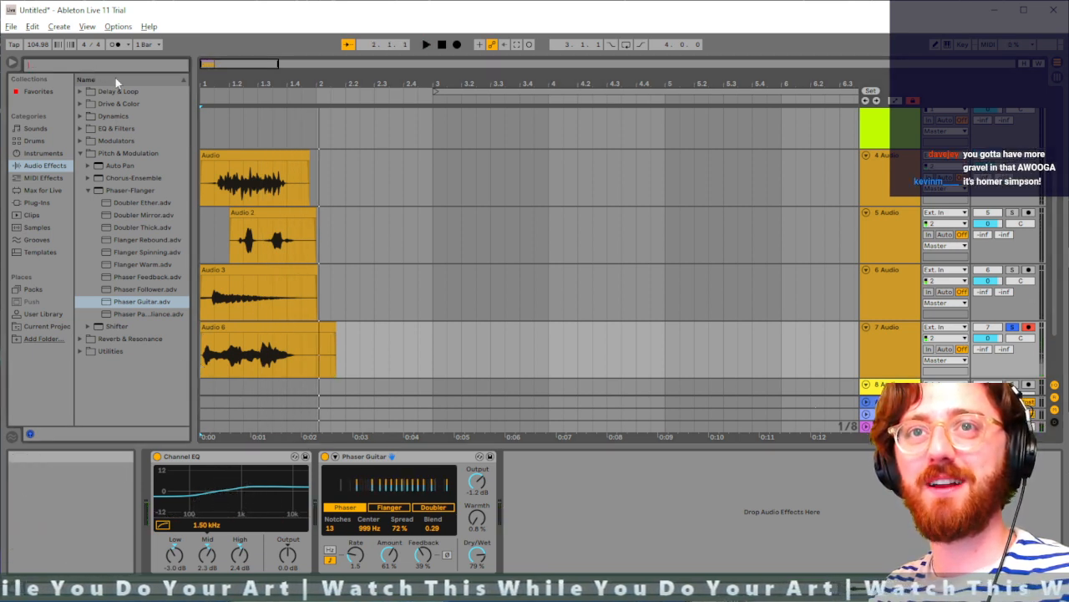
left_click(80, 154)
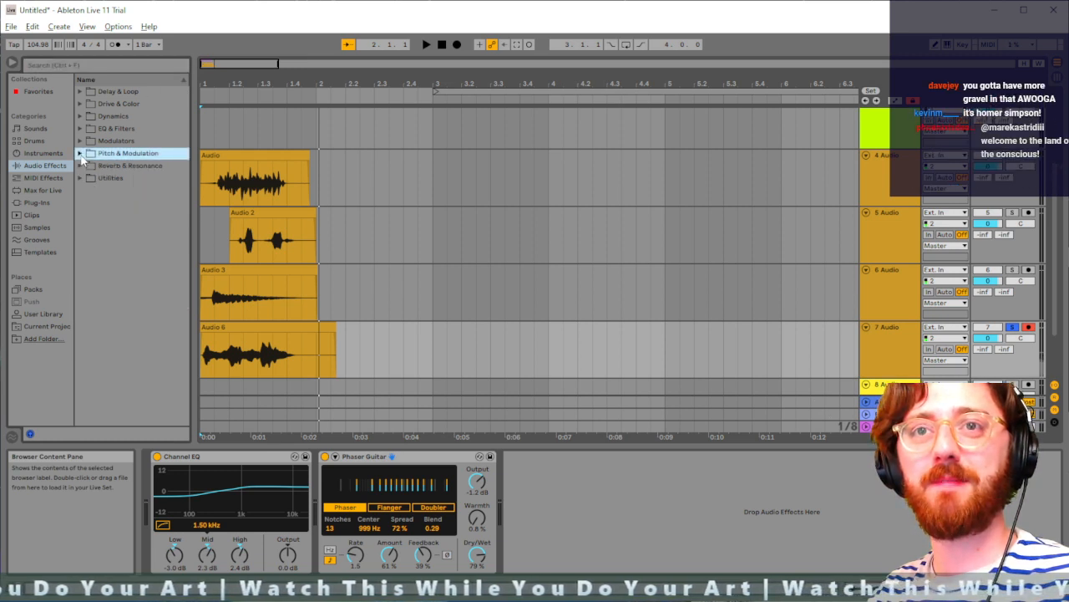
left_click(81, 141)
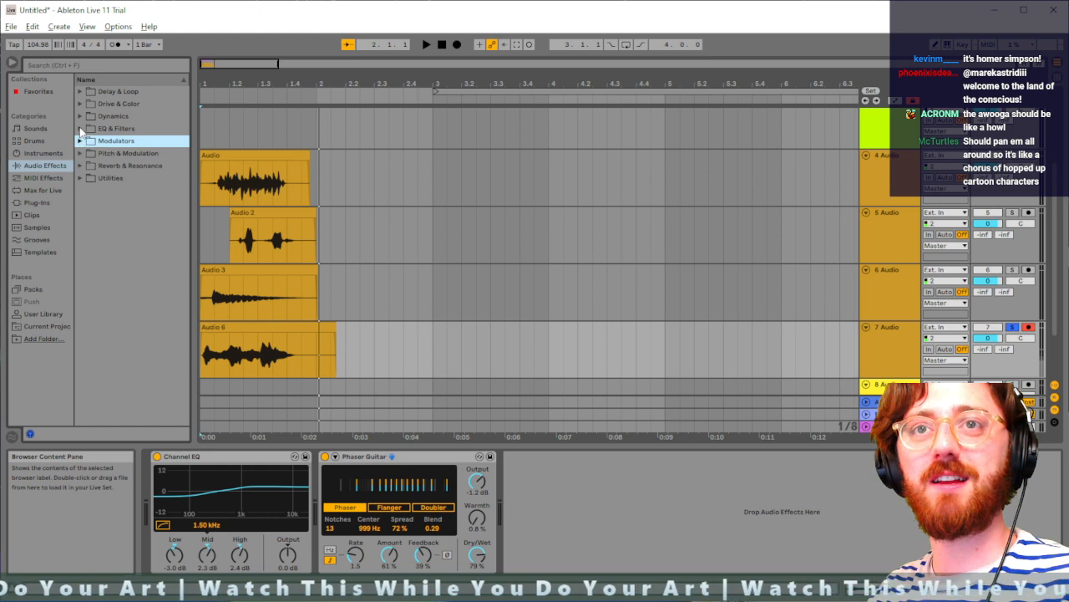
left_click(80, 129)
left_click(87, 142)
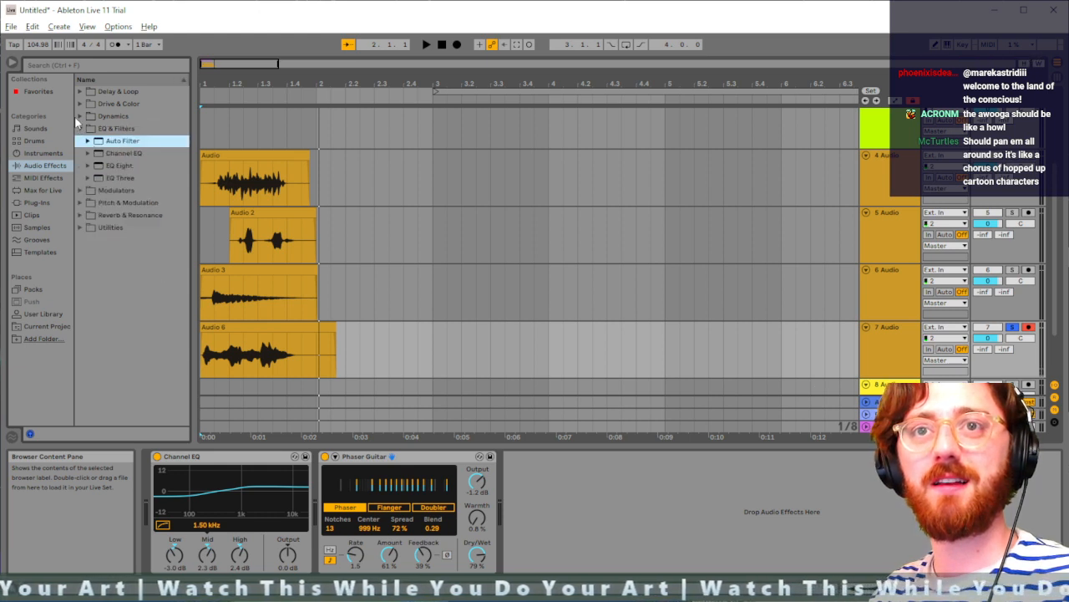
left_click(80, 116)
left_click(81, 104)
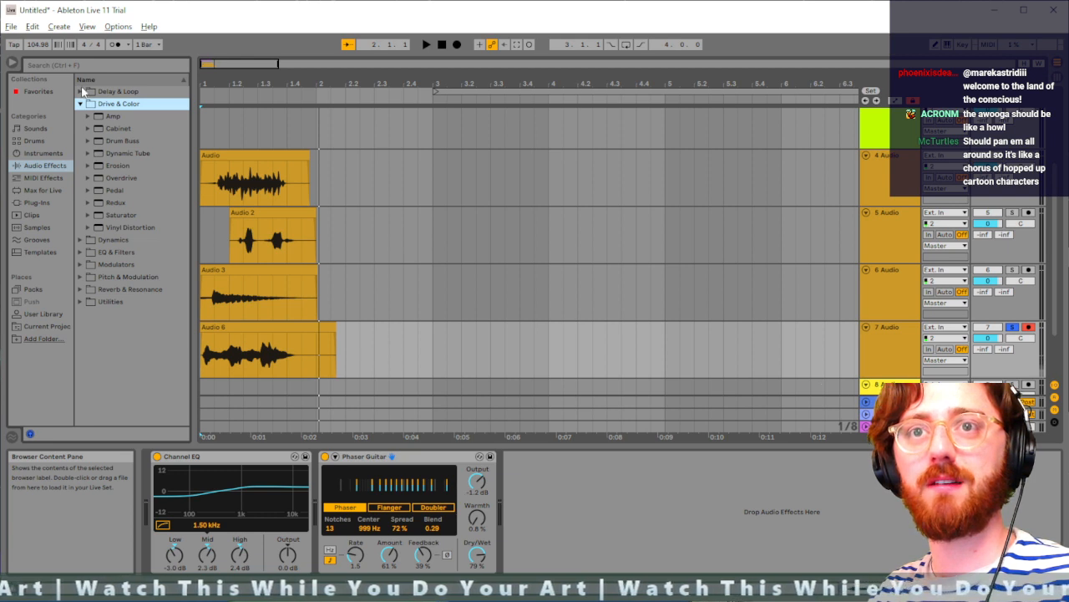
left_click(123, 228)
left_click(87, 229)
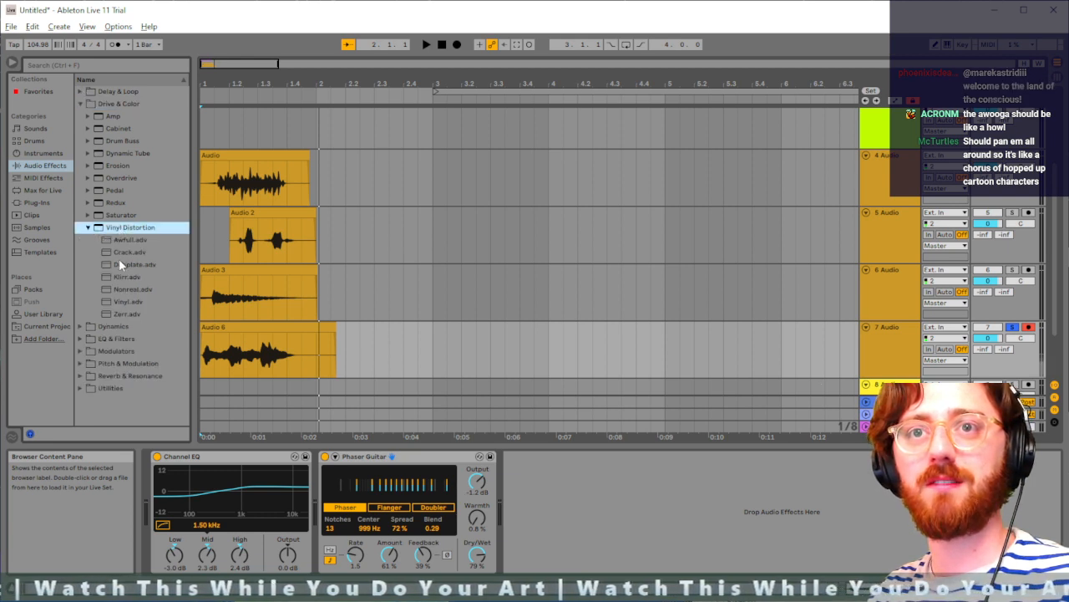
Step: Try the Klirr and Nonreal vinyl distortion presets on the 7 Audio track, deleting each after listening
left_click(125, 264)
left_click(123, 277)
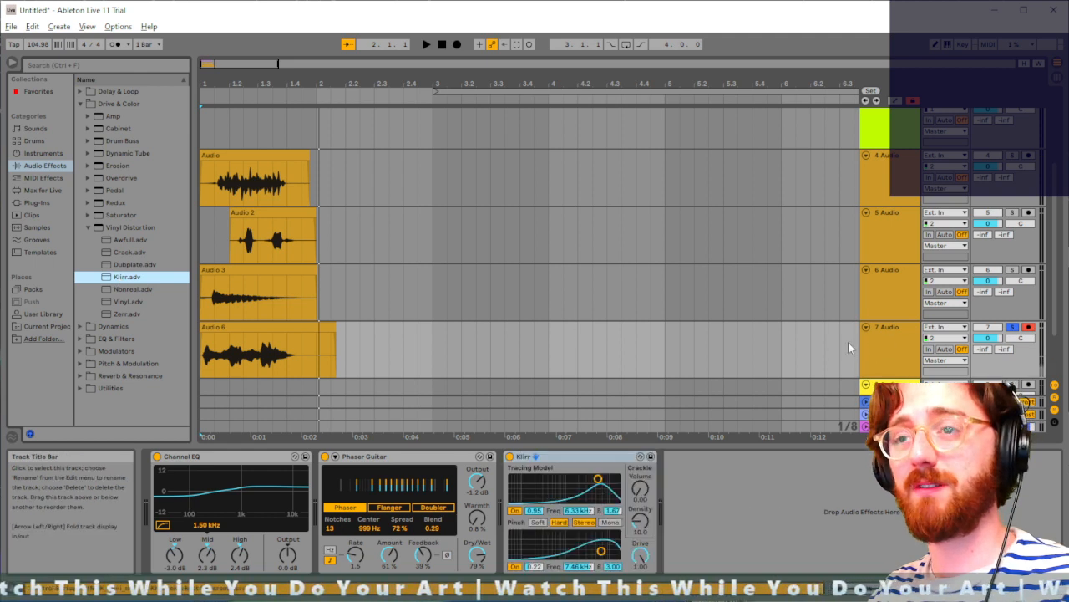
key("space")
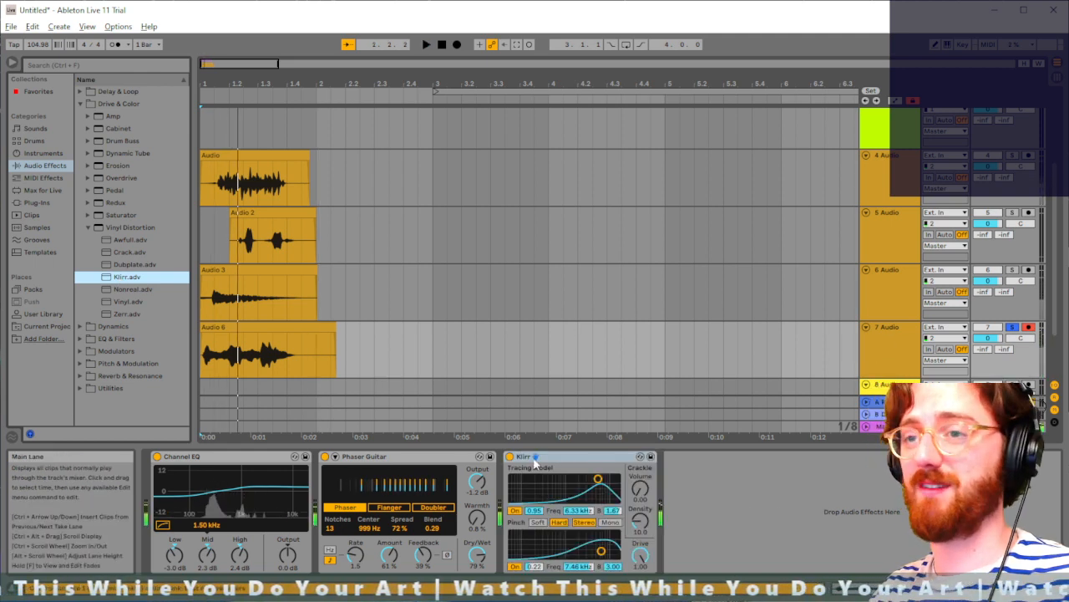
left_click(573, 459)
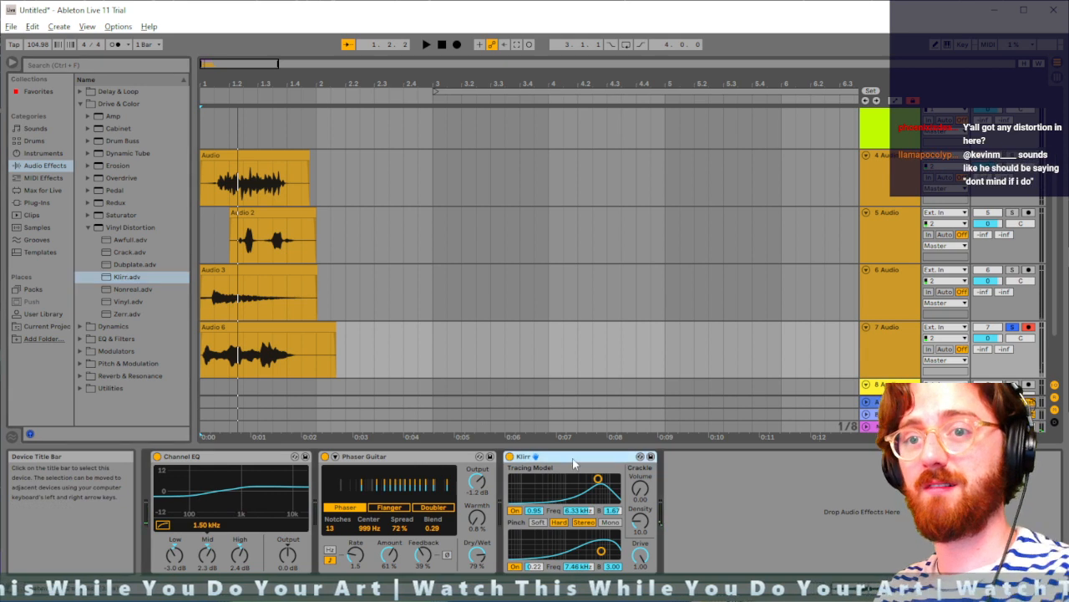
key("Delete")
left_click_drag(126, 289, 550, 503)
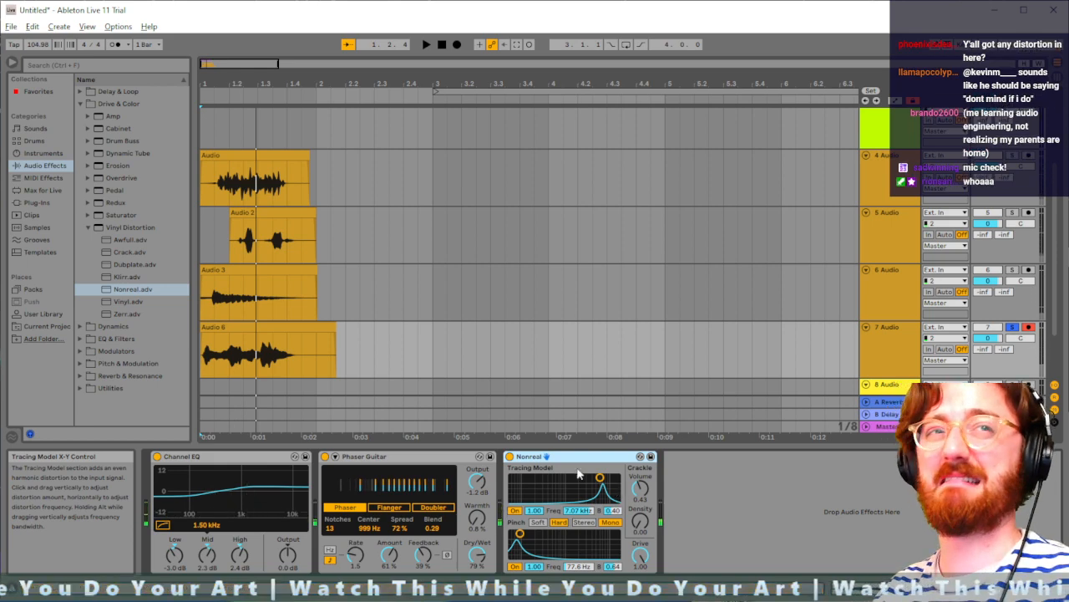
key("Delete")
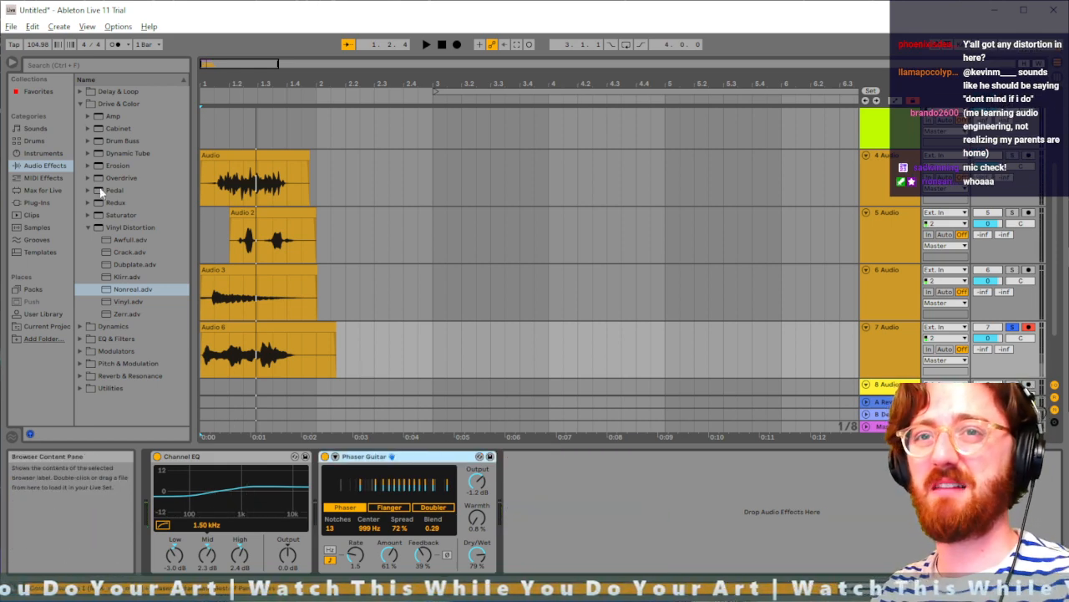
Step: Insert the Awfull vinyl distortion preset between Channel EQ and Phaser Guitar, and compare playback with the device on and off
left_click(119, 240)
mouse_move(117, 242)
left_mouse_down()
mouse_move(568, 501)
mouse_move(602, 489)
mouse_move(251, 458)
mouse_move(236, 469)
mouse_move(303, 465)
left_mouse_up()
key("space")
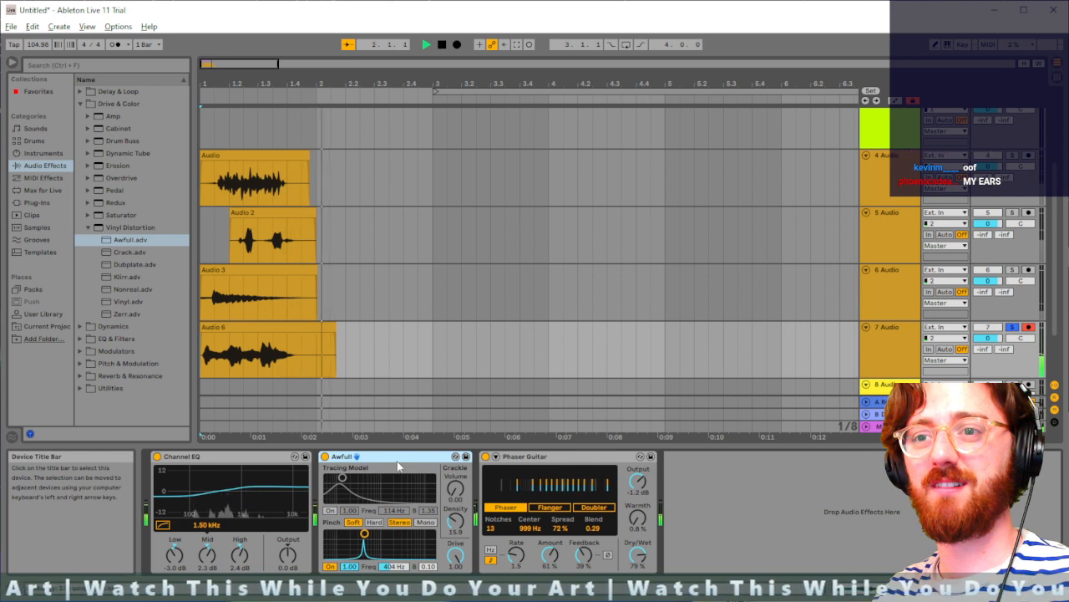
key("space")
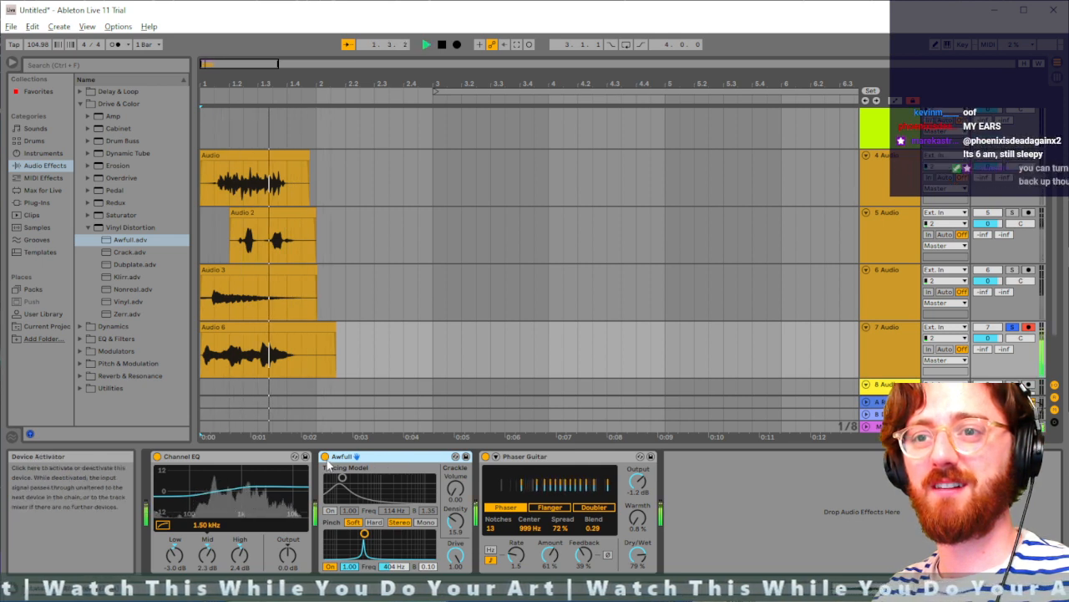
key("space")
key("space")
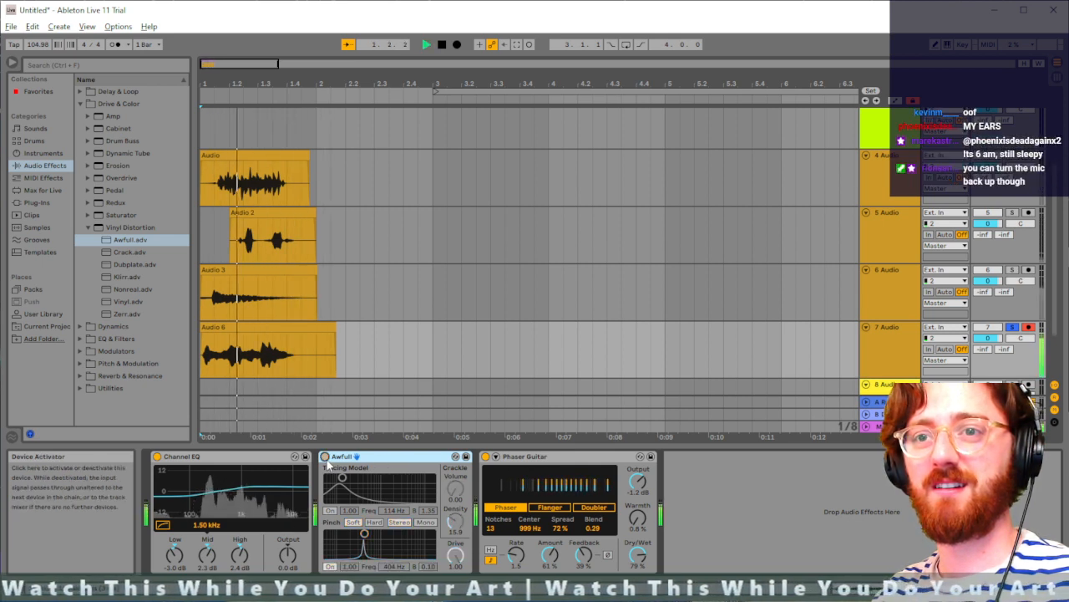
Step: Replay the soloed 7 Audio take with the Awfull distortion switched on
key("space")
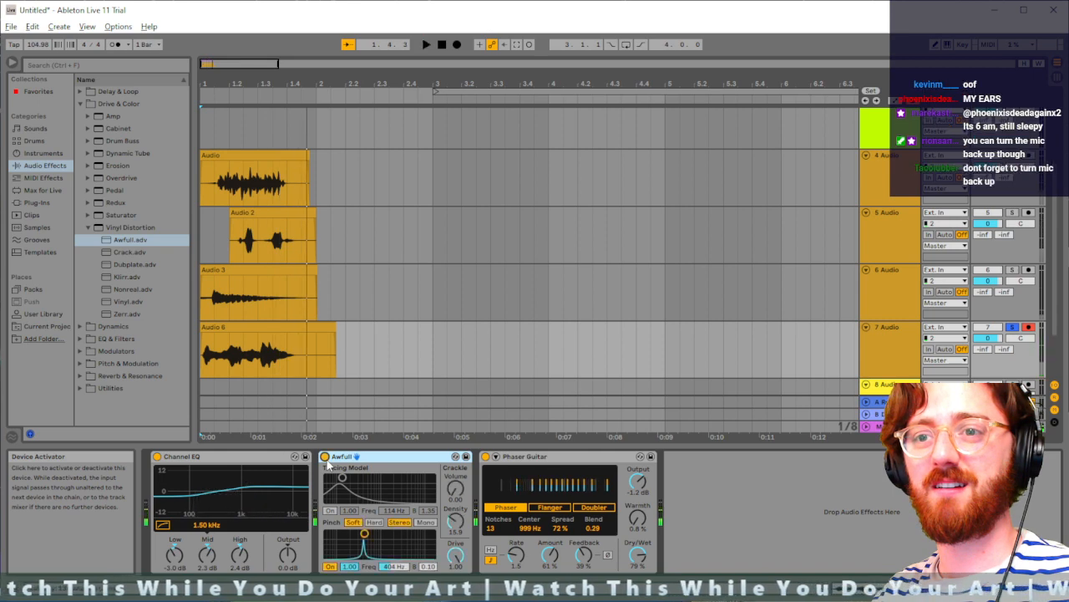
key("space")
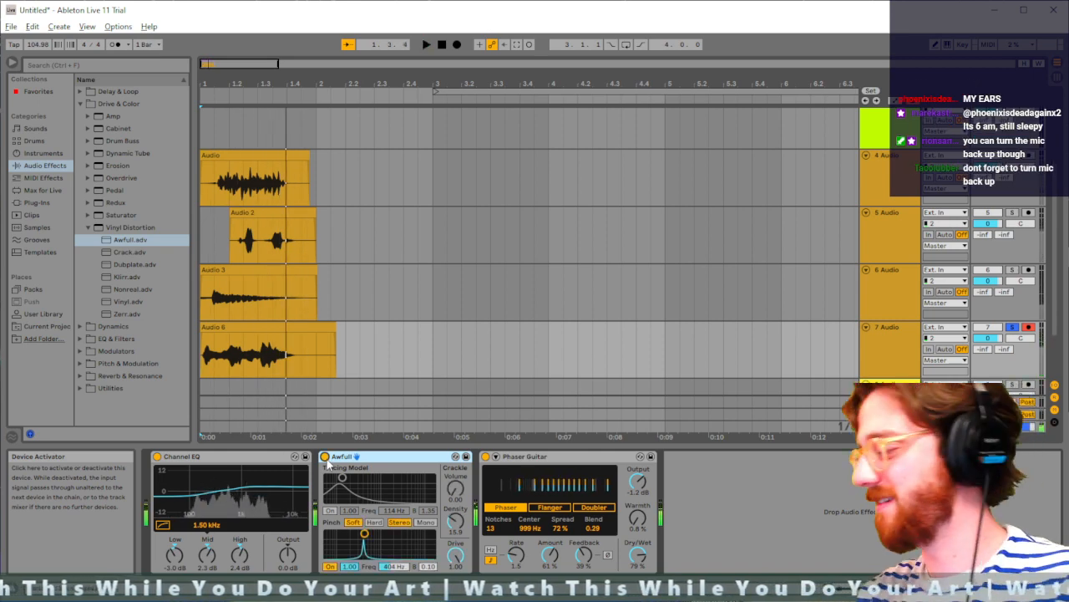
key("space")
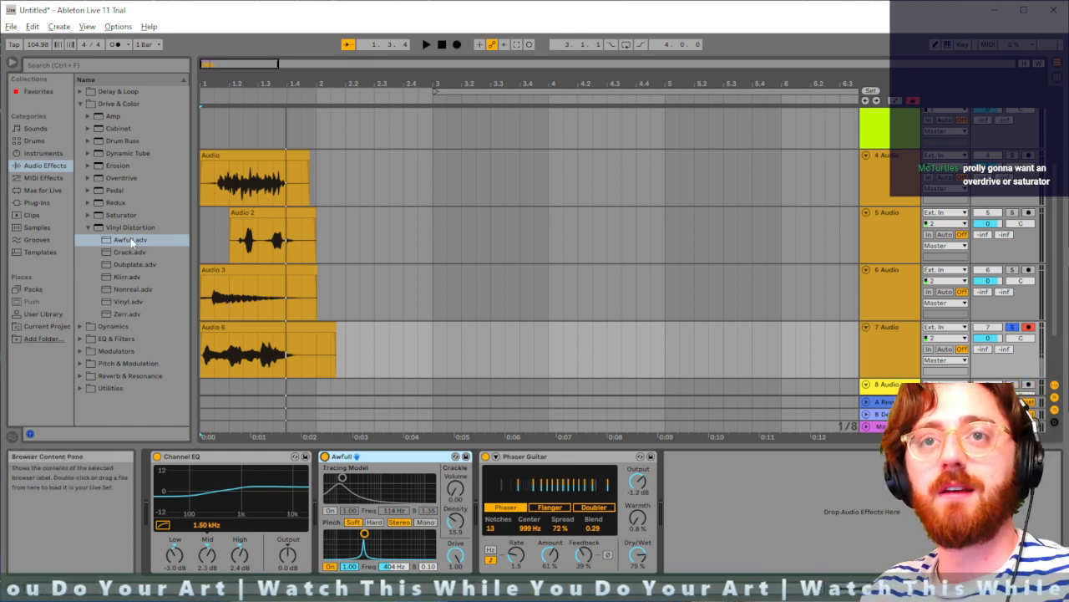
Step: Add the Hot Tubes saturator preset after Phaser Guitar on the 7 Audio track and delete the Awfull distortion
left_click(88, 228)
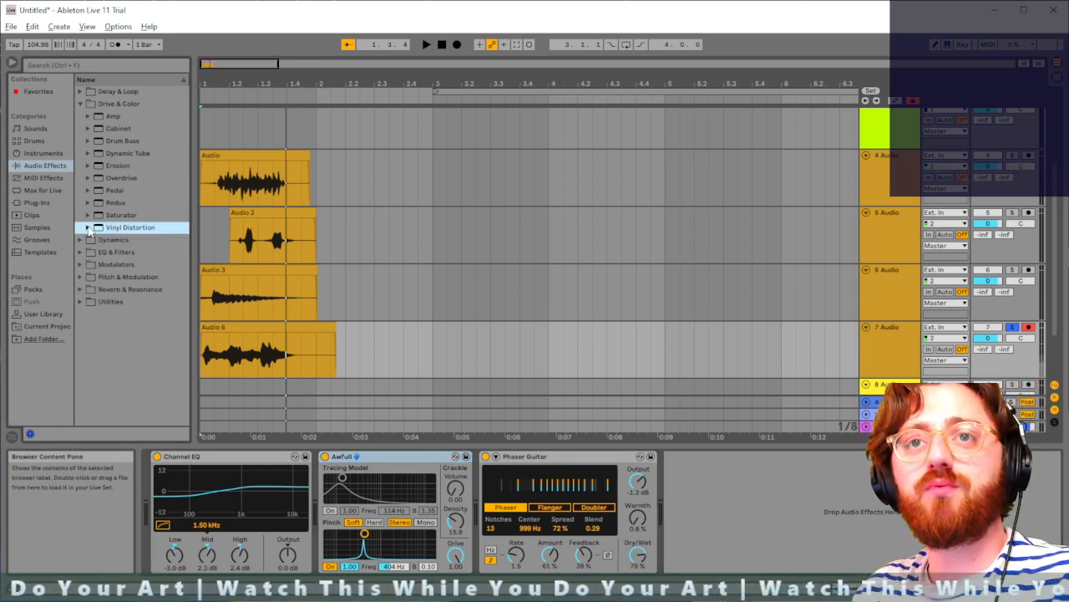
left_click(89, 214)
left_click(134, 264)
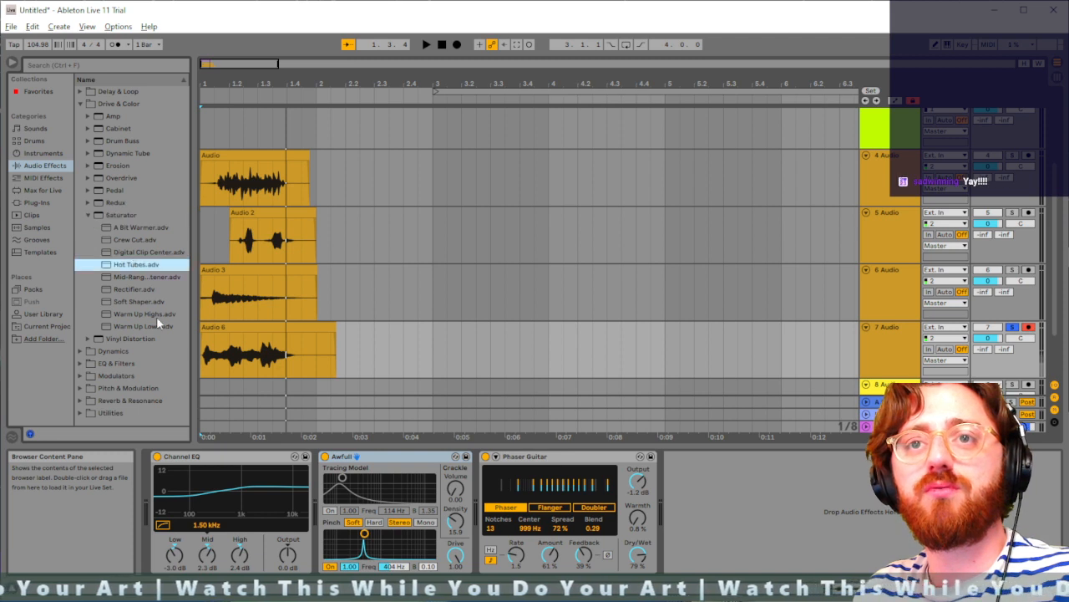
left_click_drag(587, 504, 589, 505)
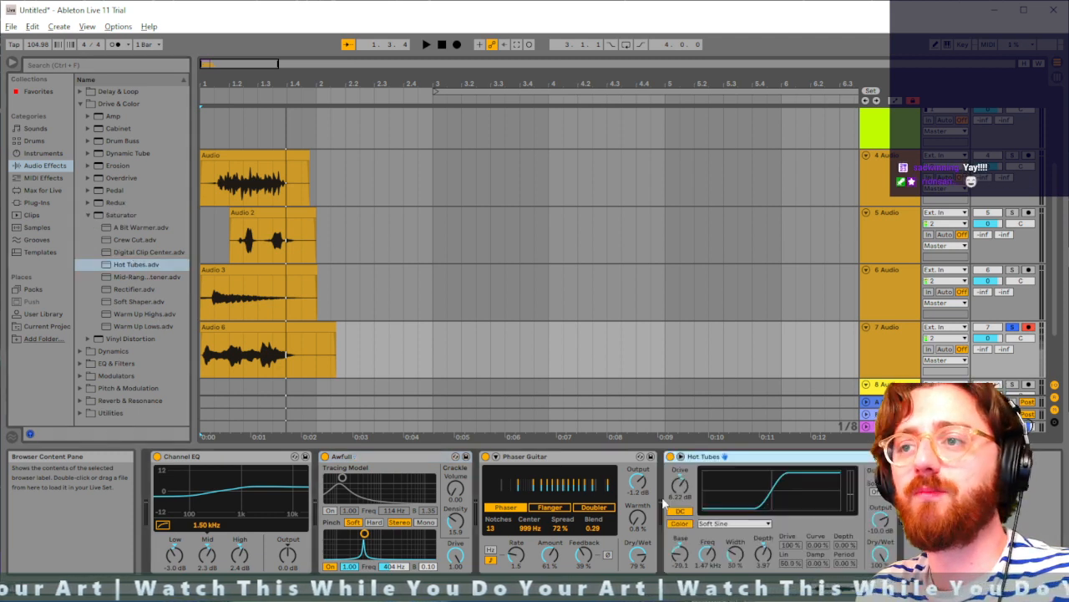
left_click(361, 457)
key("Delete")
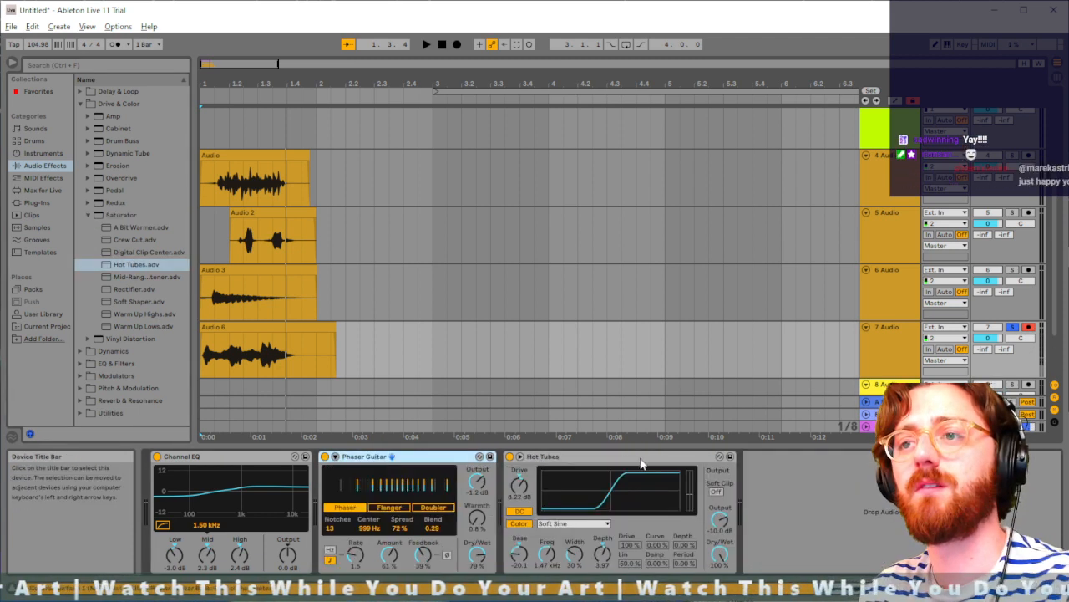
left_click_drag(642, 458, 791, 464)
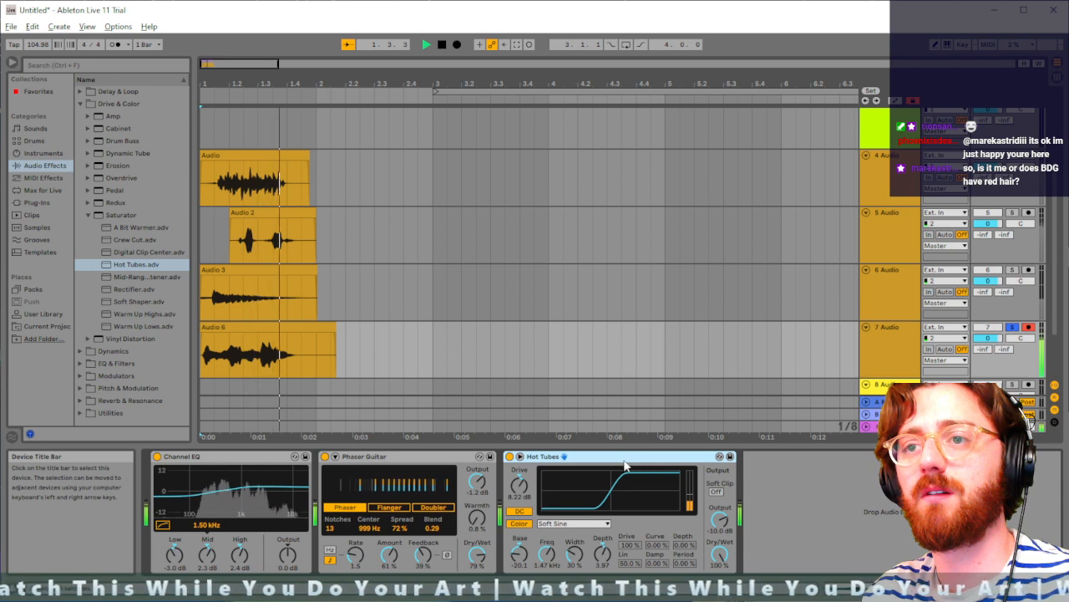
Step: Listen repeatedly to the soloed 7 Audio take through the Hot Tubes saturator from the clip's start
key("space")
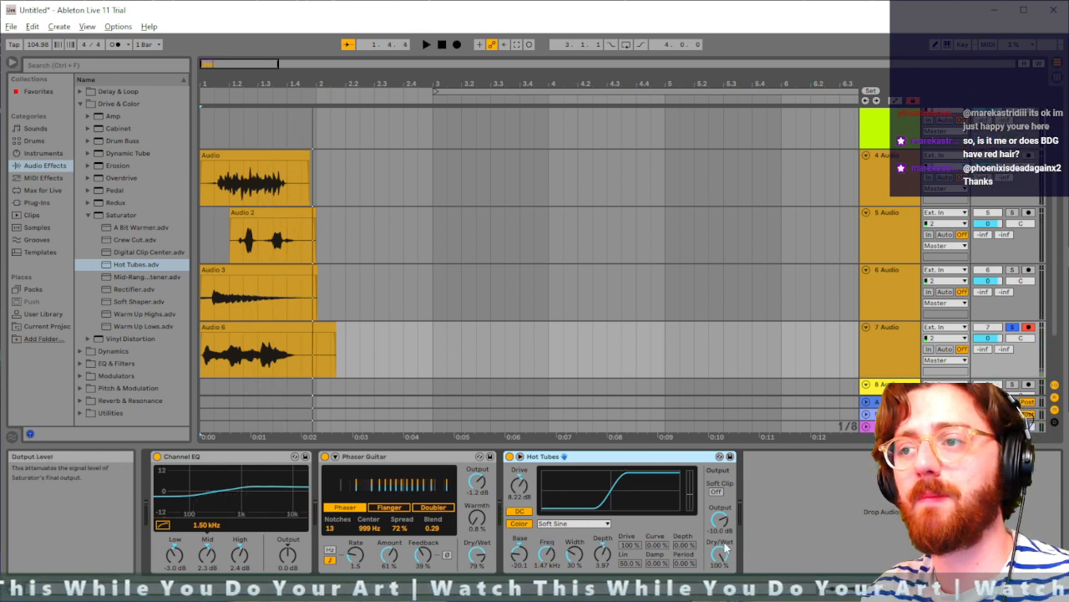
key("space")
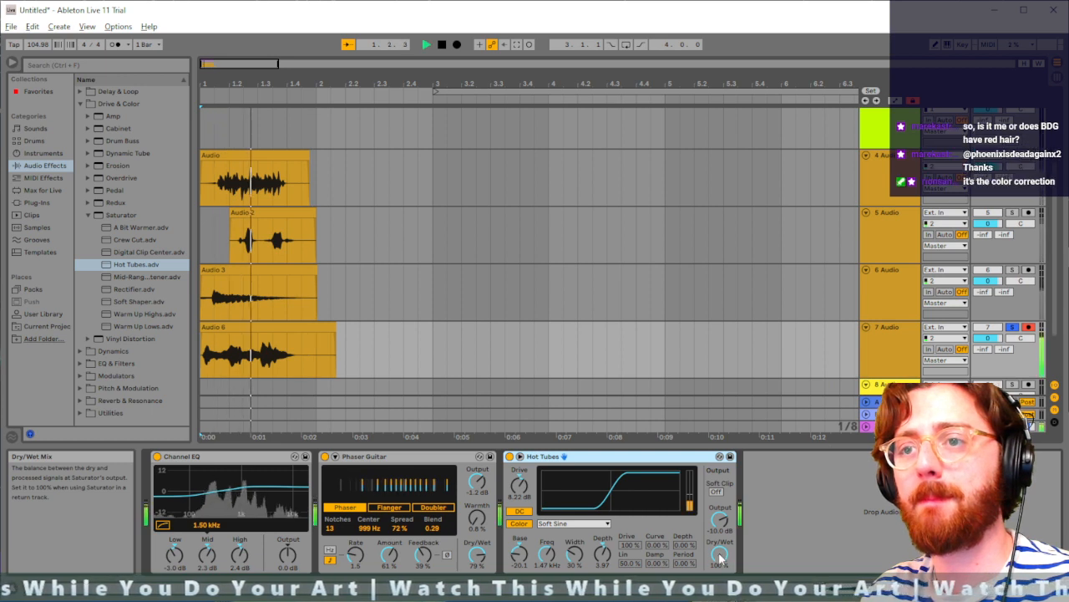
key("space")
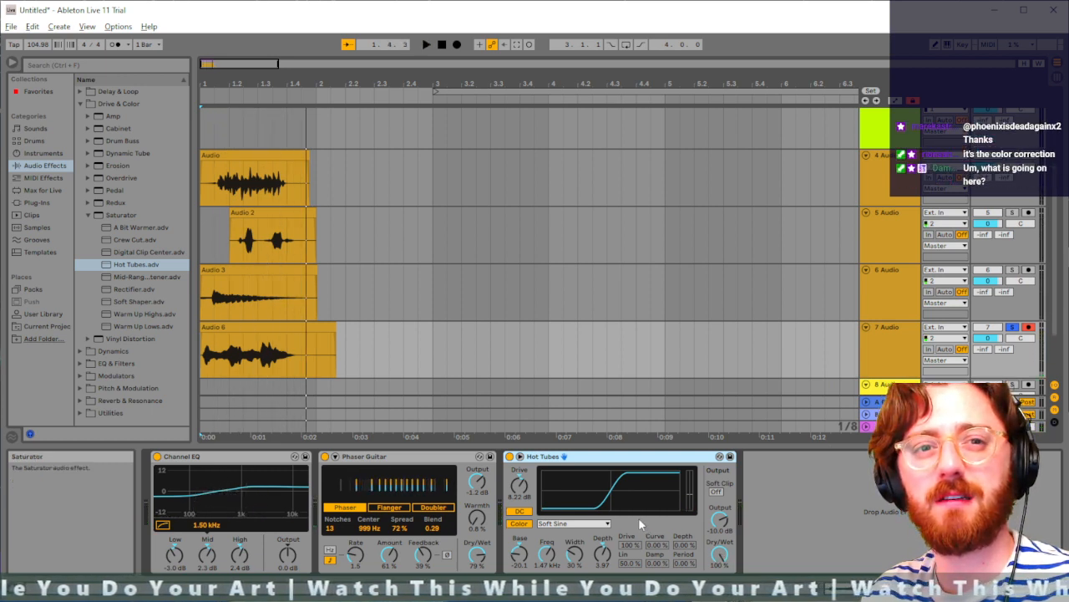
left_click(201, 362)
key("space")
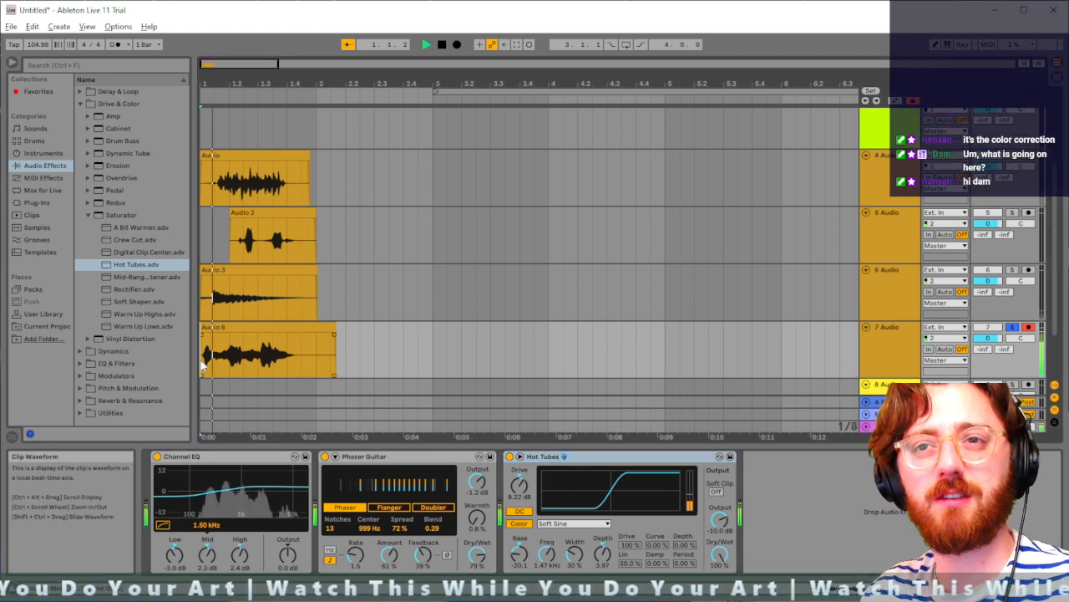
Step: Unsolo the 7 Audio track, shorten the Audio 6 clip to end level with the Audio 3 clip, and play all layers together
left_click(1012, 327)
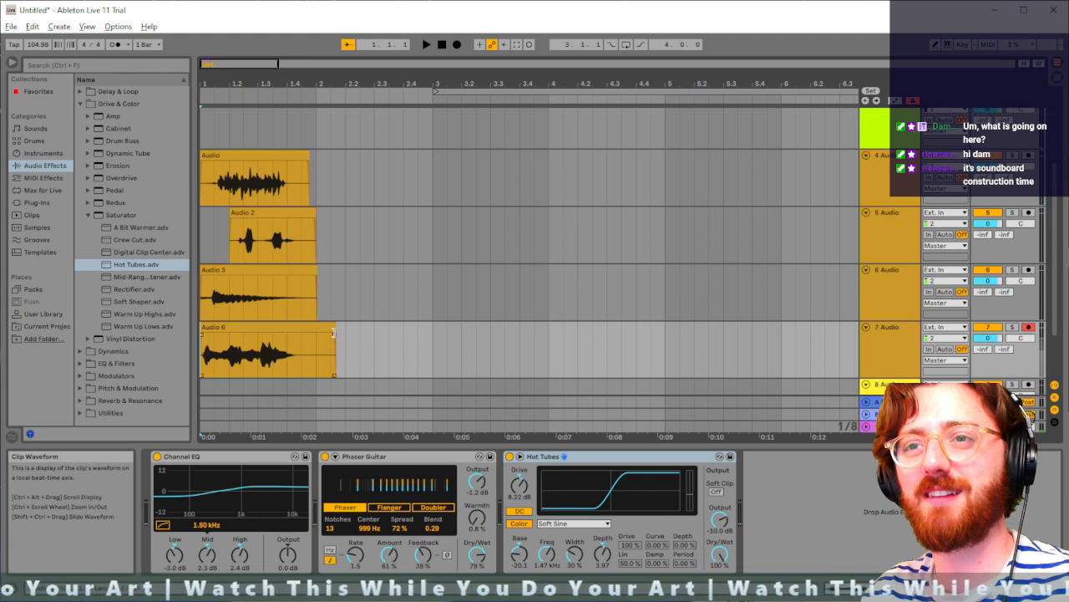
left_click_drag(333, 333, 316, 332)
key("space")
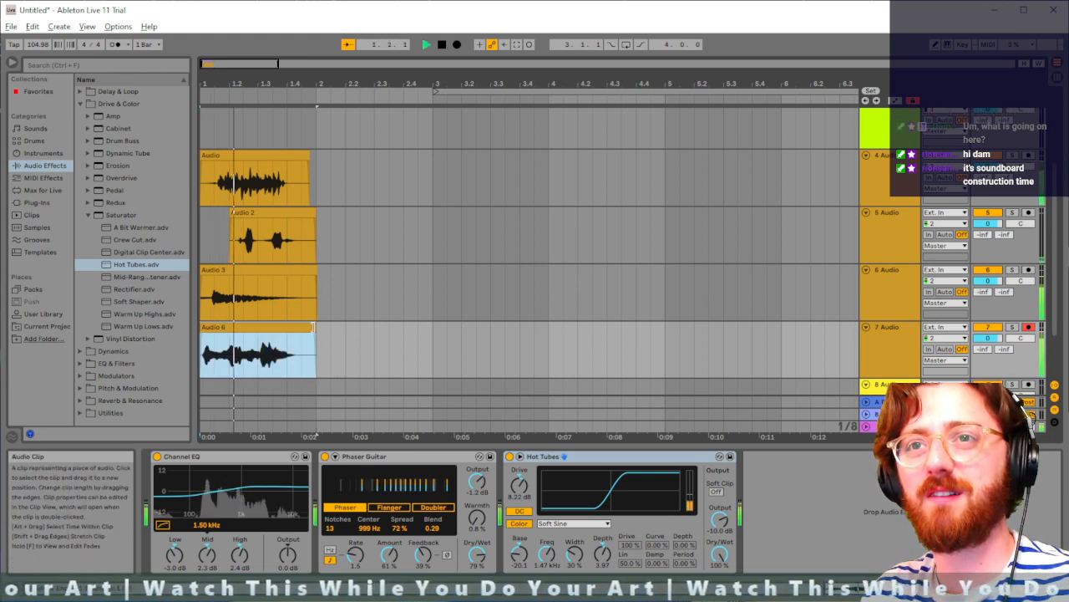
key("space")
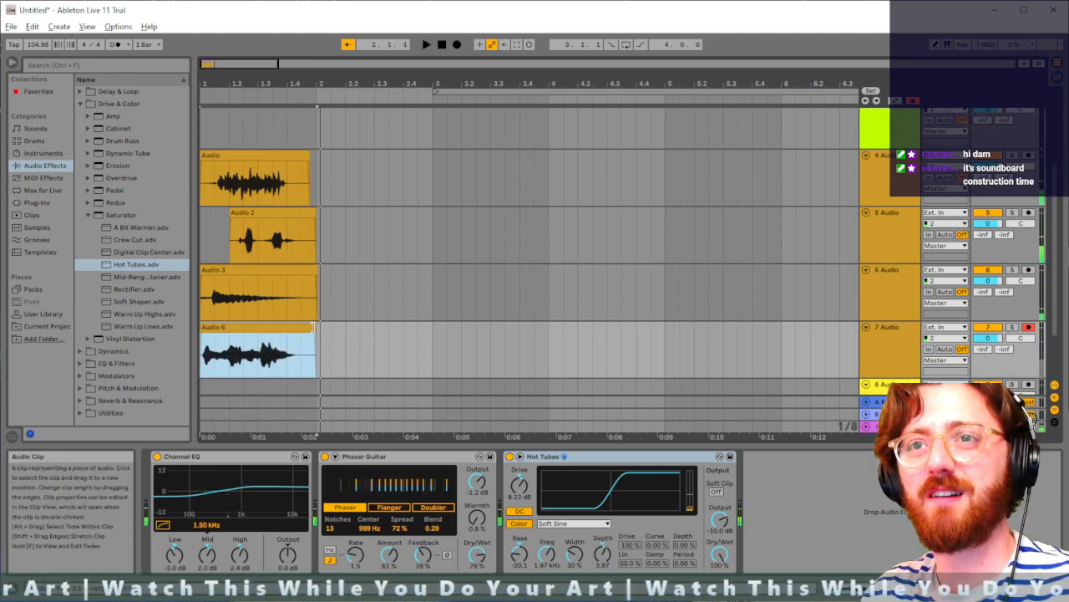
key("space")
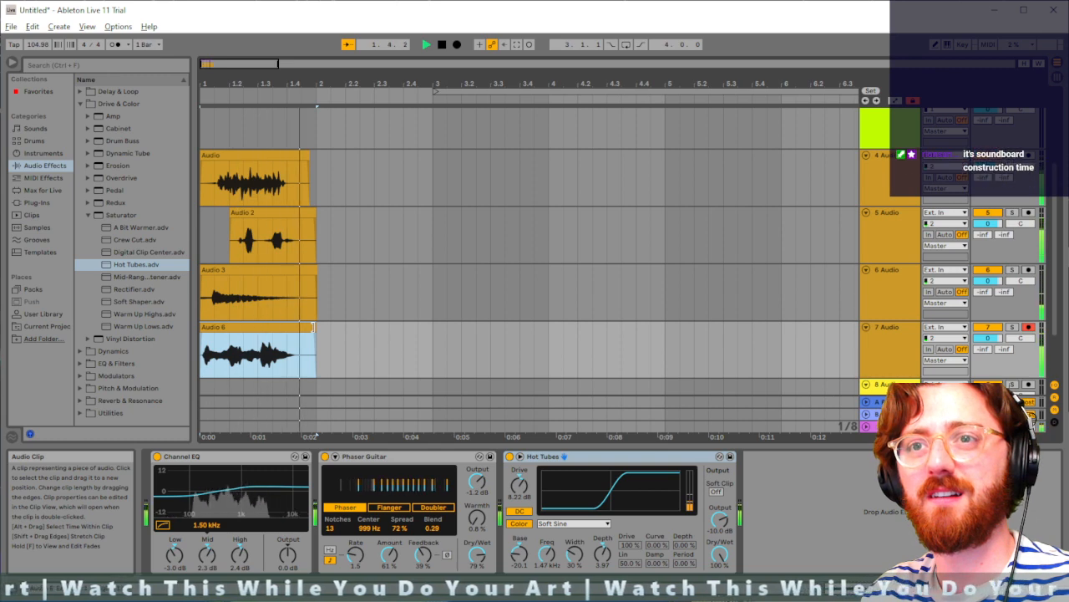
key("space")
Step: Solo the 6 Audio track and listen to its Audio 3 clip
left_click(255, 269)
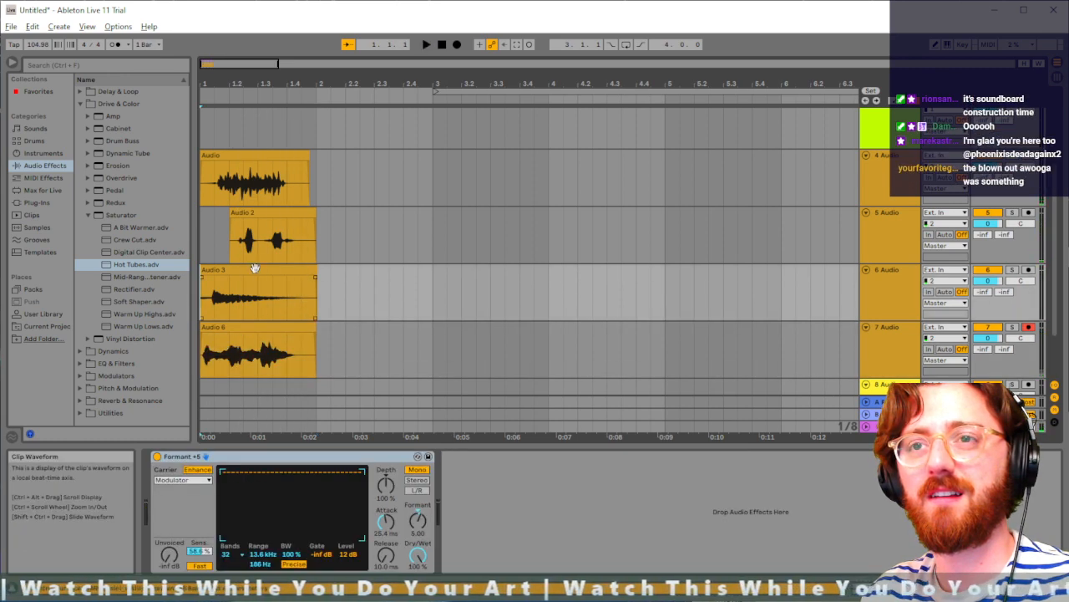
left_click(255, 268)
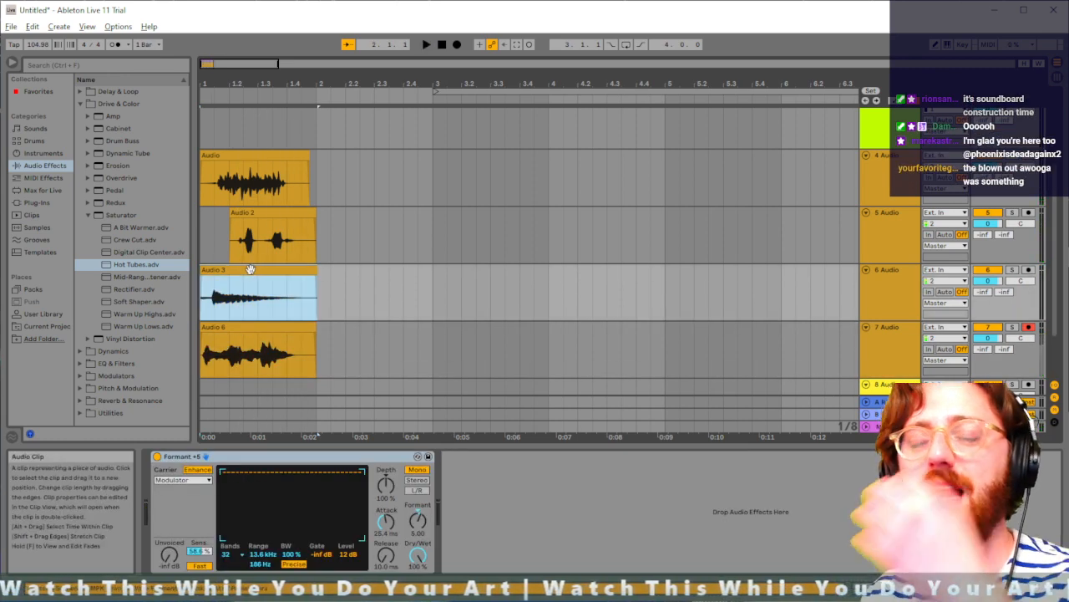
left_click(1012, 269)
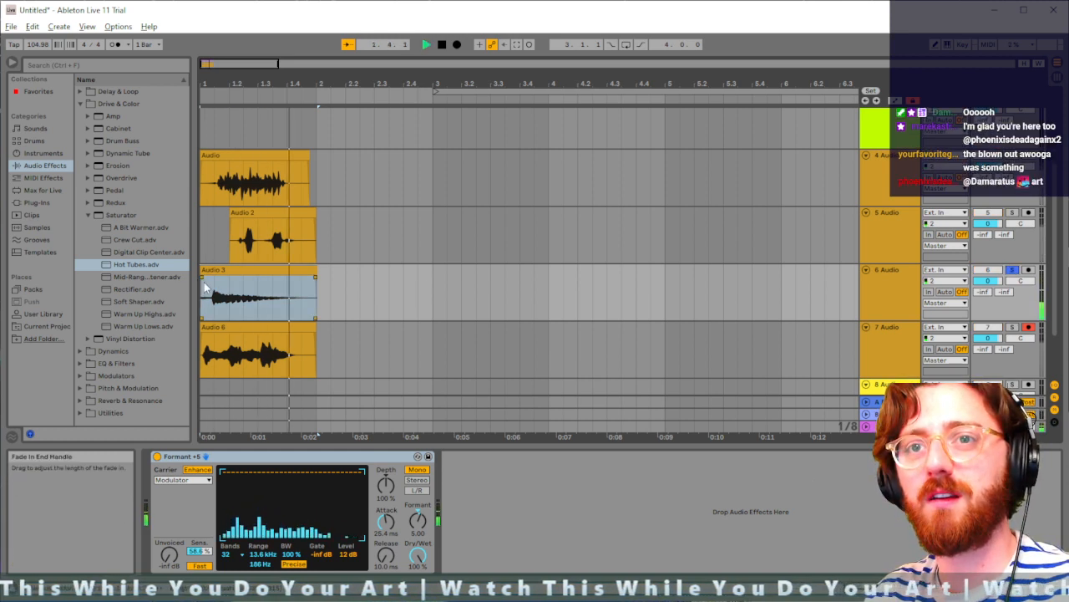
key("space")
Step: Open the Audio 3 clip's properties and transpose it by +5 semitones, auditioning +10 and +6 along the way
left_click(100, 65)
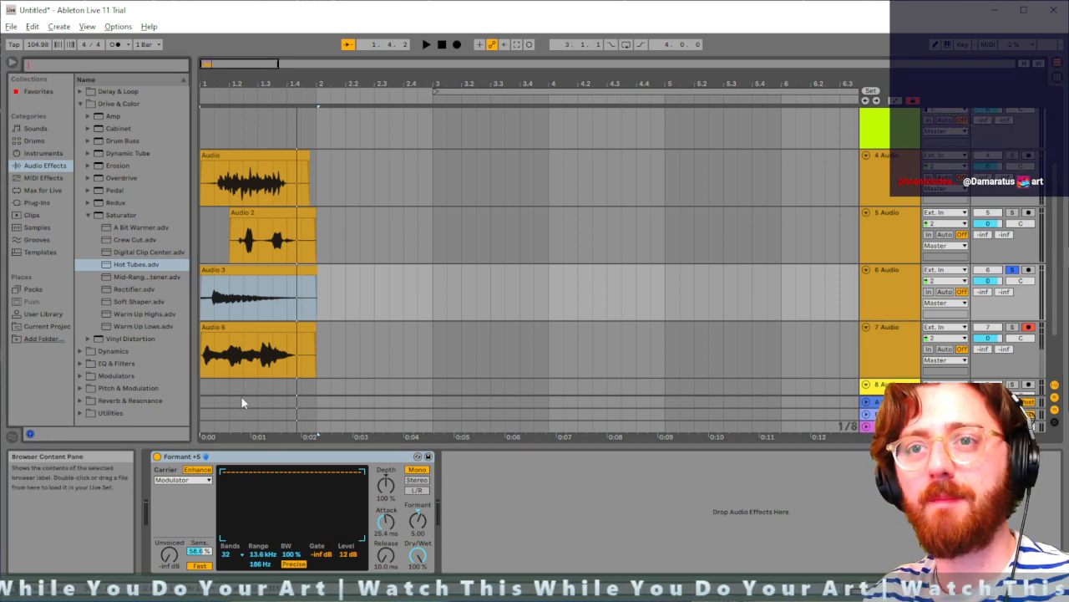
left_click(254, 271)
double_click(254, 270)
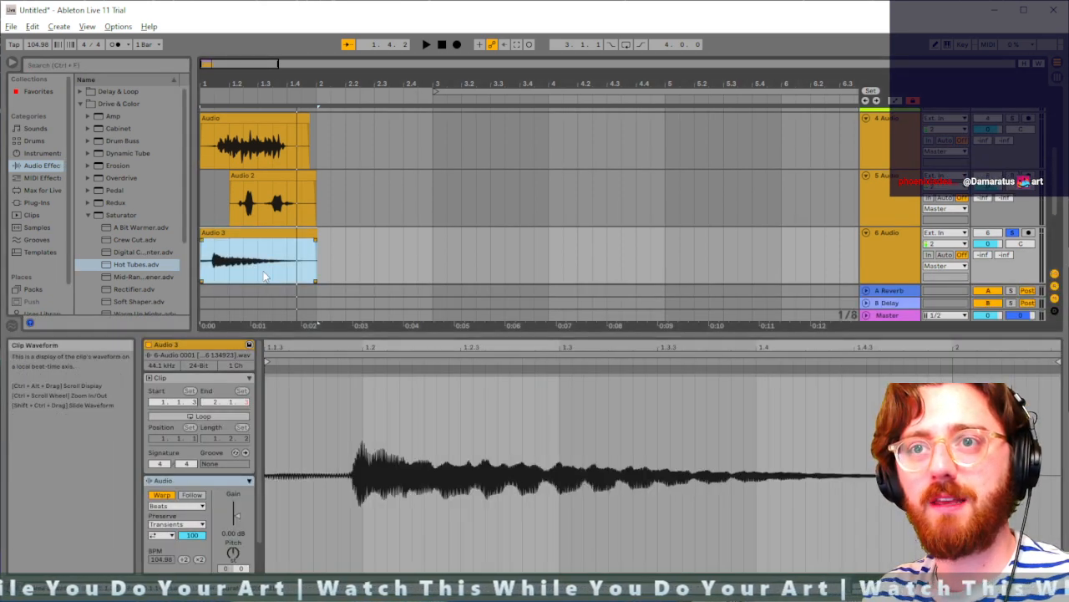
left_click(225, 555)
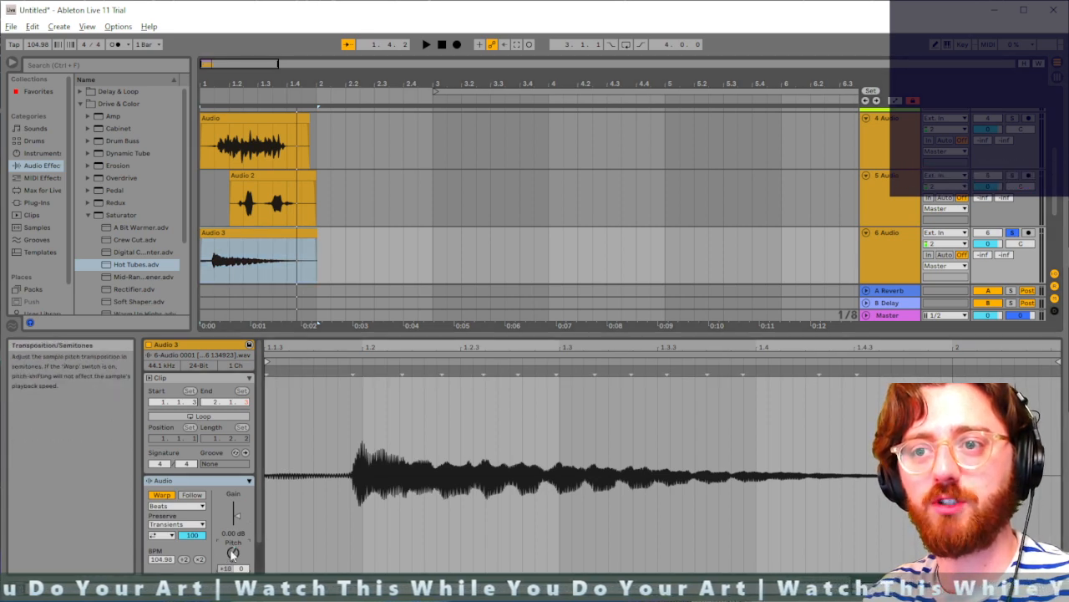
key("space")
key("space")
left_click_drag(233, 555, 233, 568)
key("space")
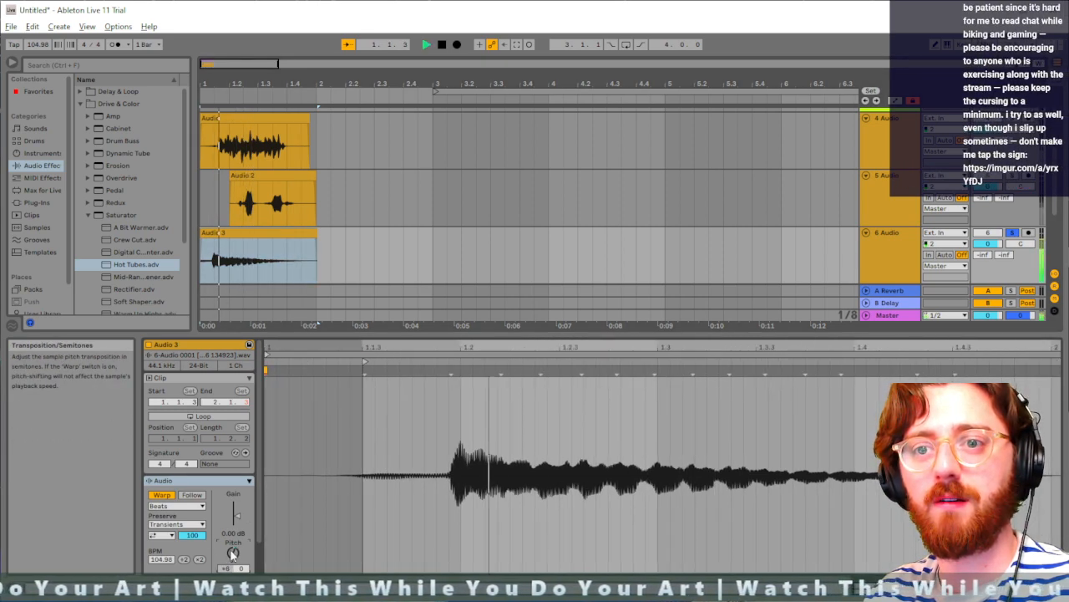
key("space")
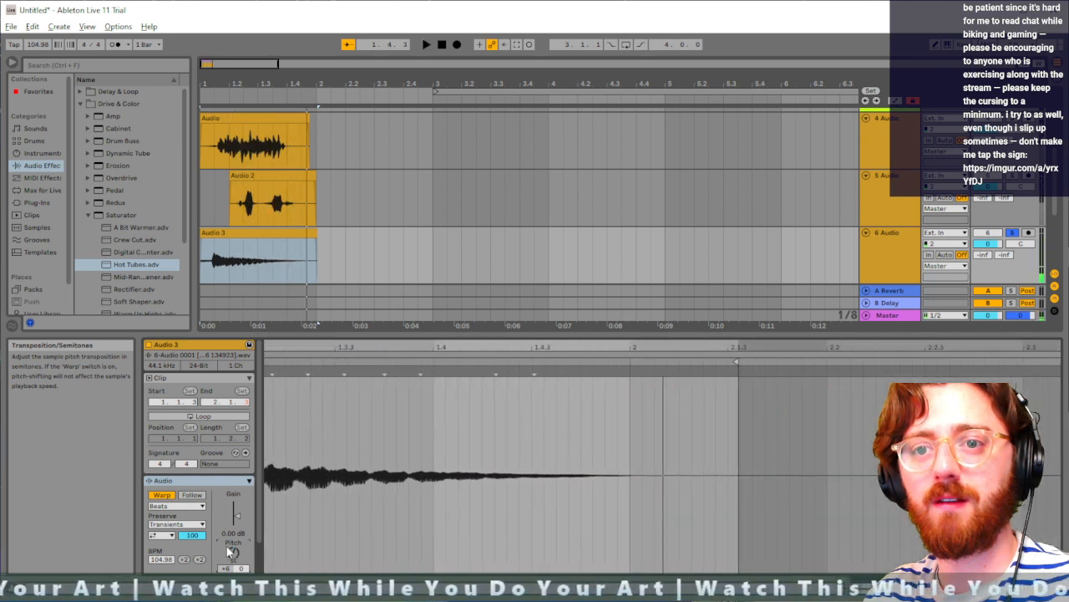
key("space")
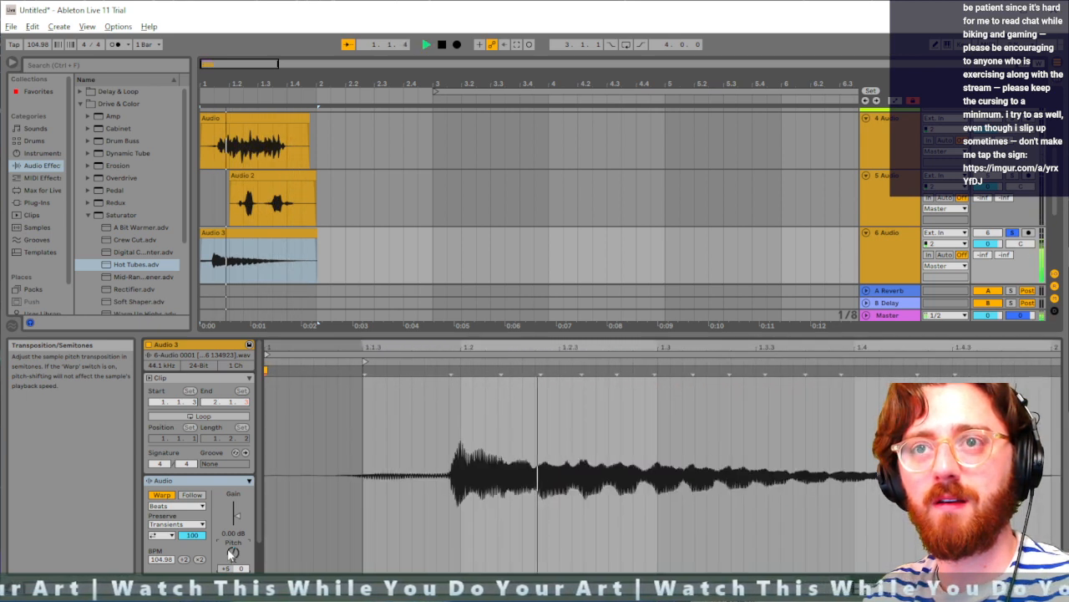
key("space")
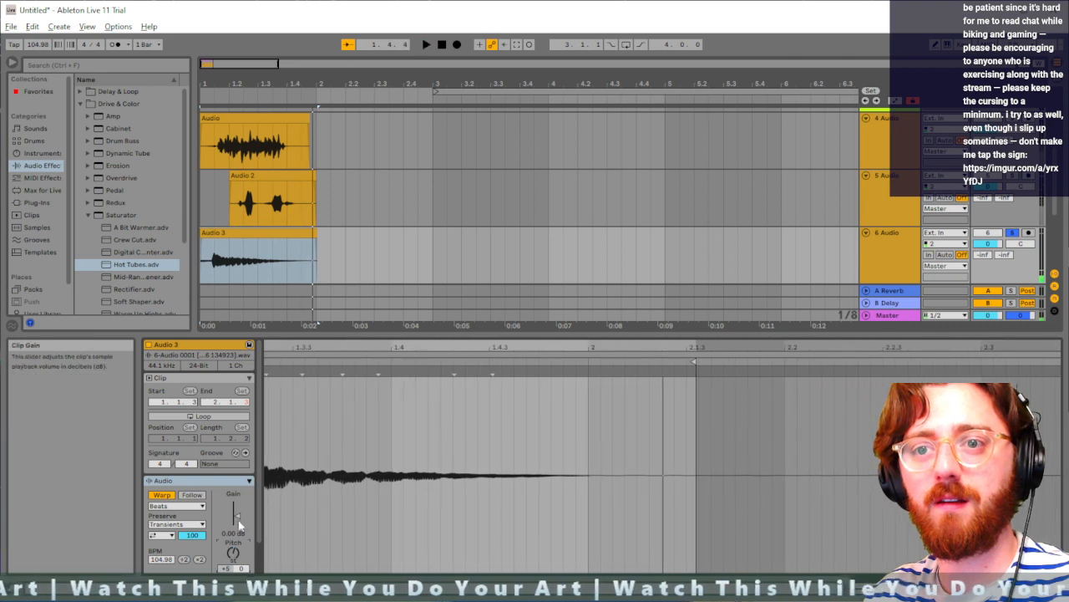
Step: Raise the Audio 3 clip's gain to 2.19 dB, then unsolo the 6 Audio track and play all layers from the start
left_click_drag(237, 517, 240, 508)
key("space")
key("space")
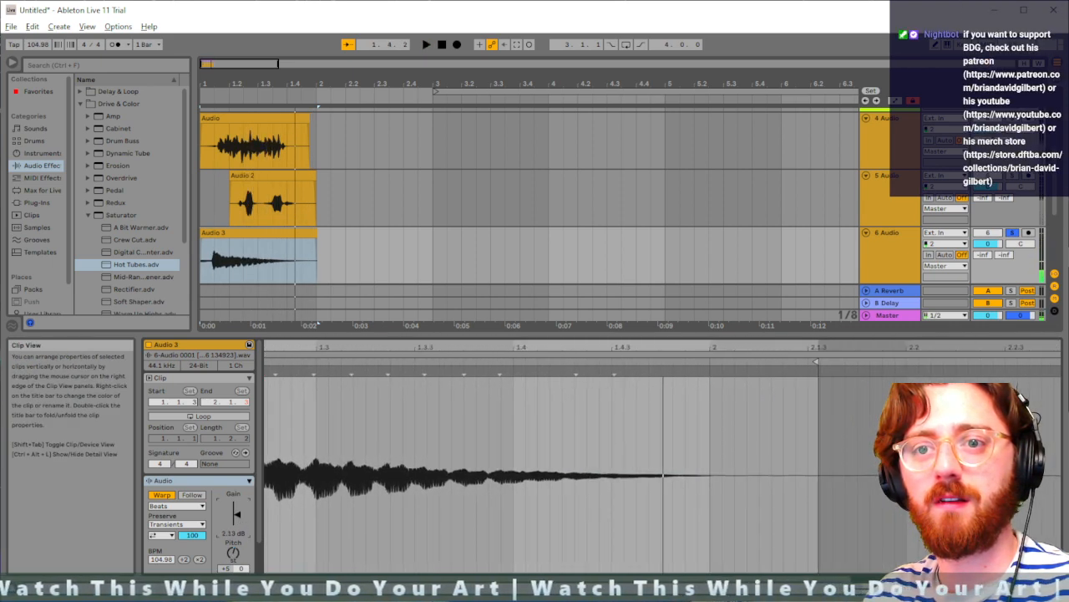
key("space")
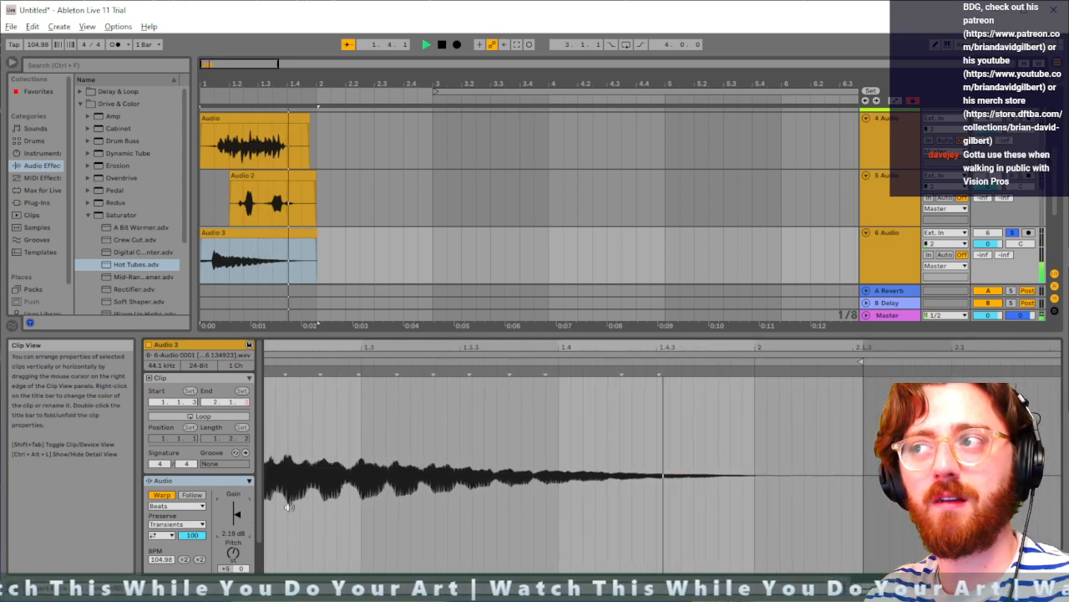
key("space")
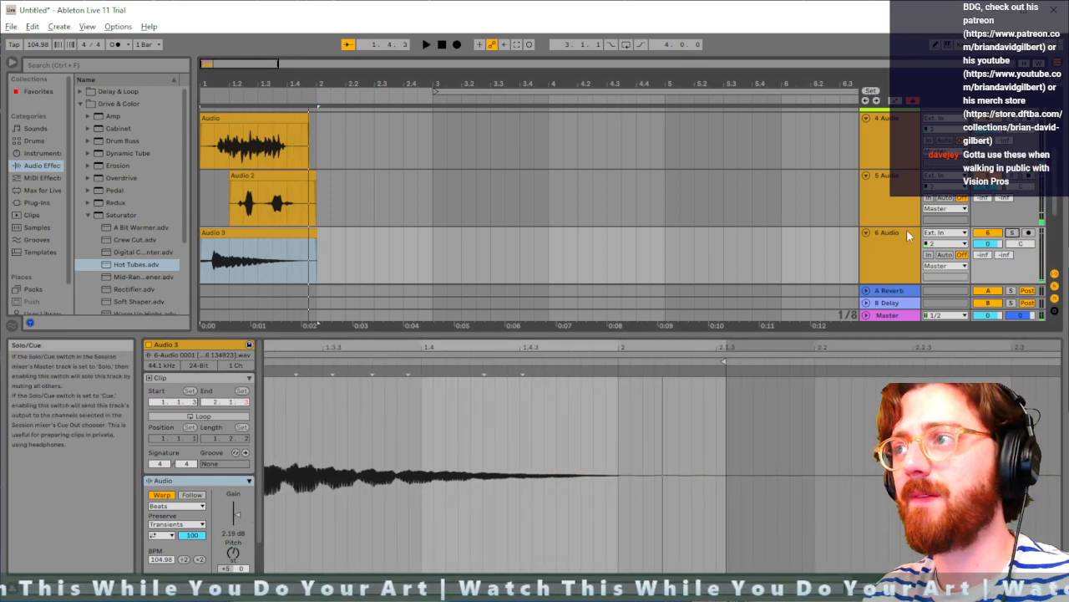
left_click(202, 255)
key("space")
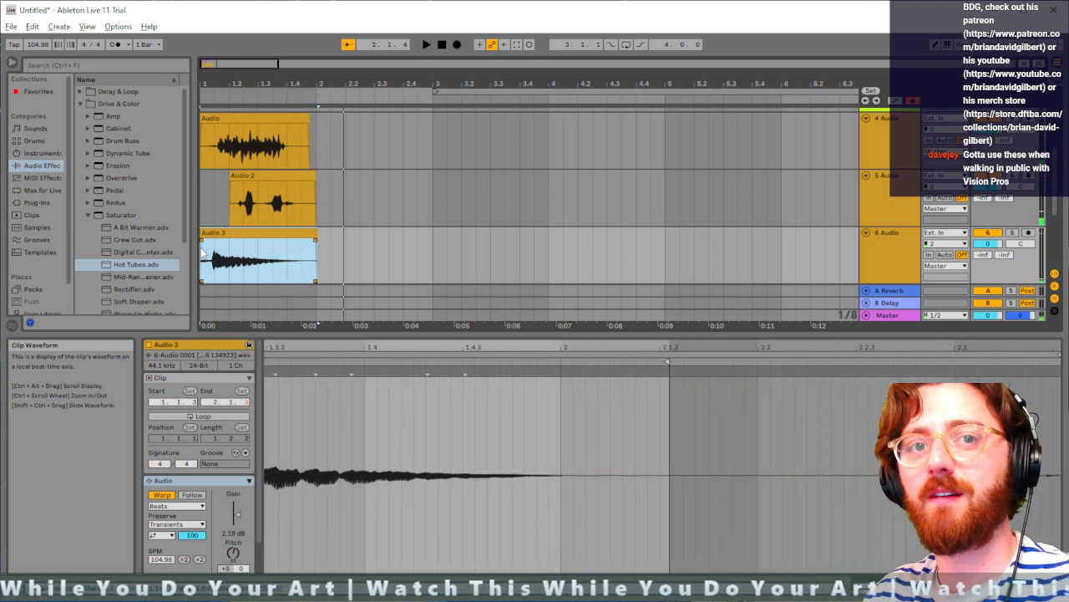
Step: Move the arrangement loop to start at 1.1.1 with a length of 1.0.0 over the layered clips, and play it
scroll(536, 195, "down", 1)
scroll(536, 194, "up", 1)
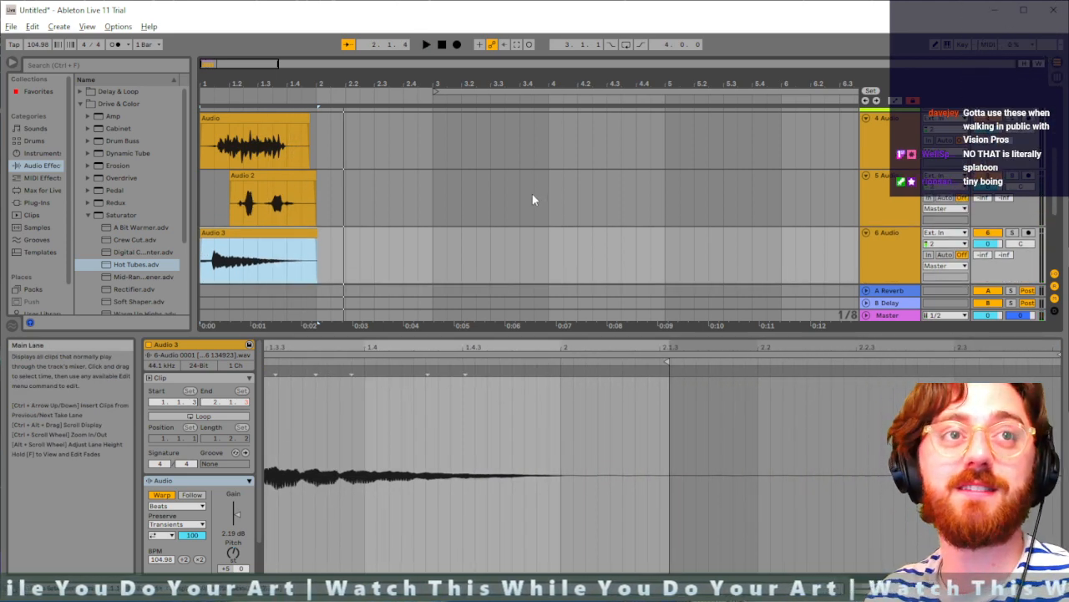
scroll(444, 199, "down", 5)
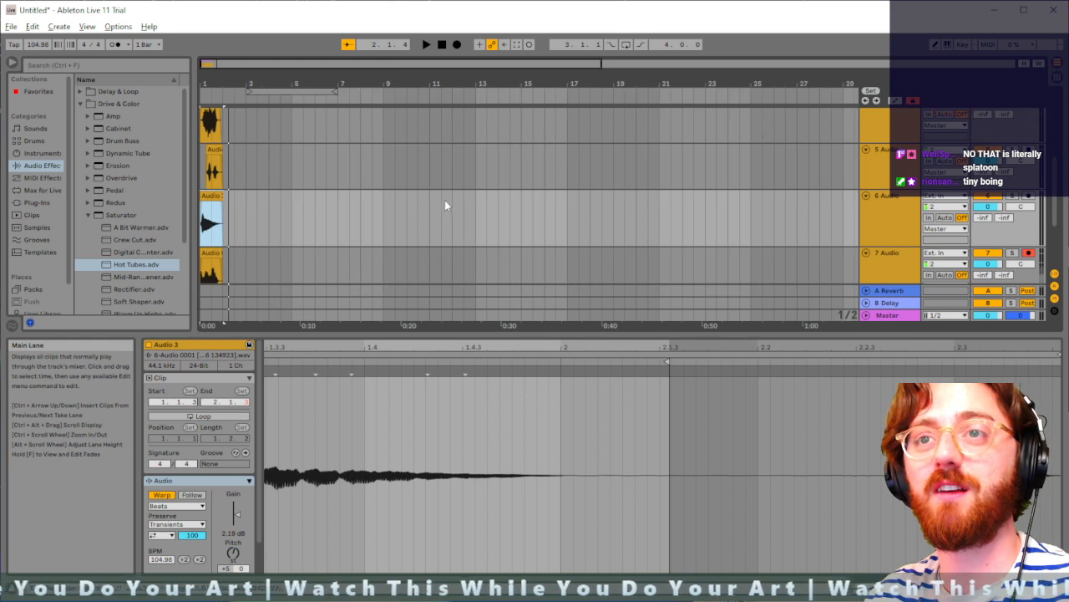
scroll(352, 213, "up", 2)
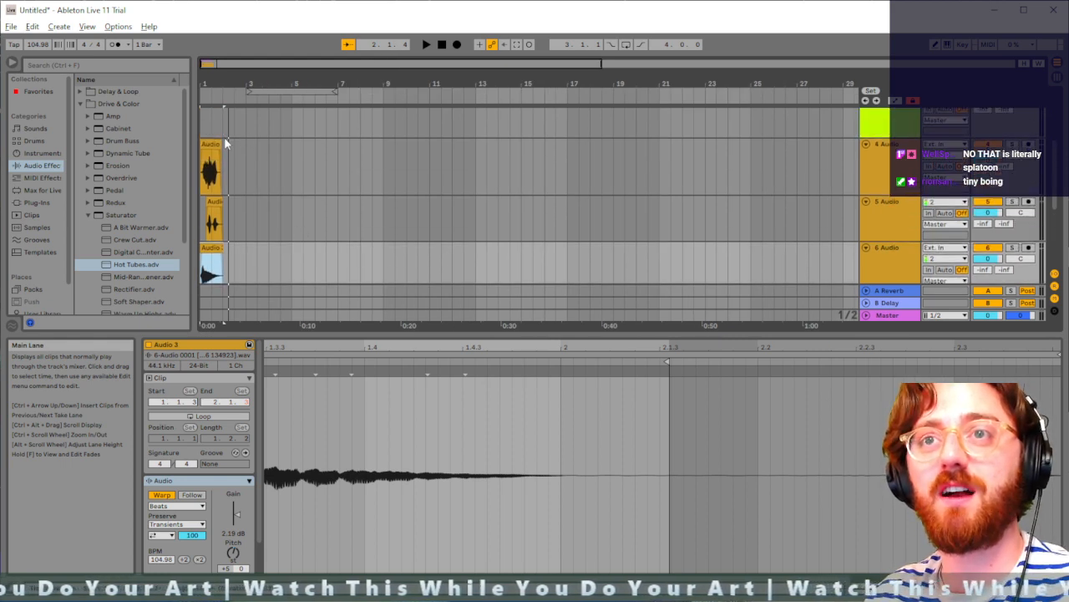
left_click_drag(277, 92, 234, 95)
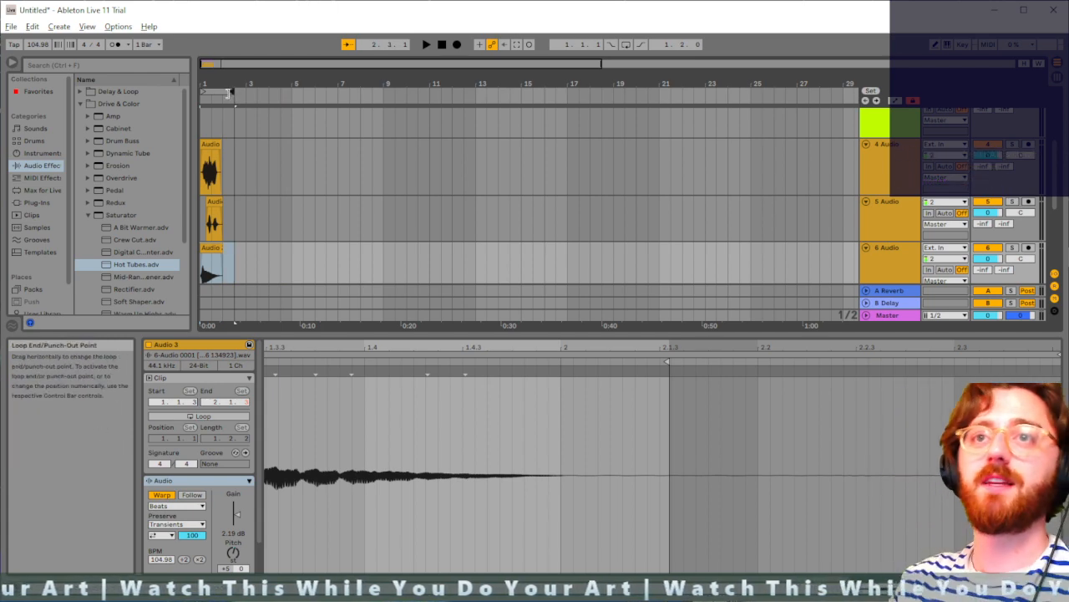
left_click_drag(230, 92, 226, 94)
key("space")
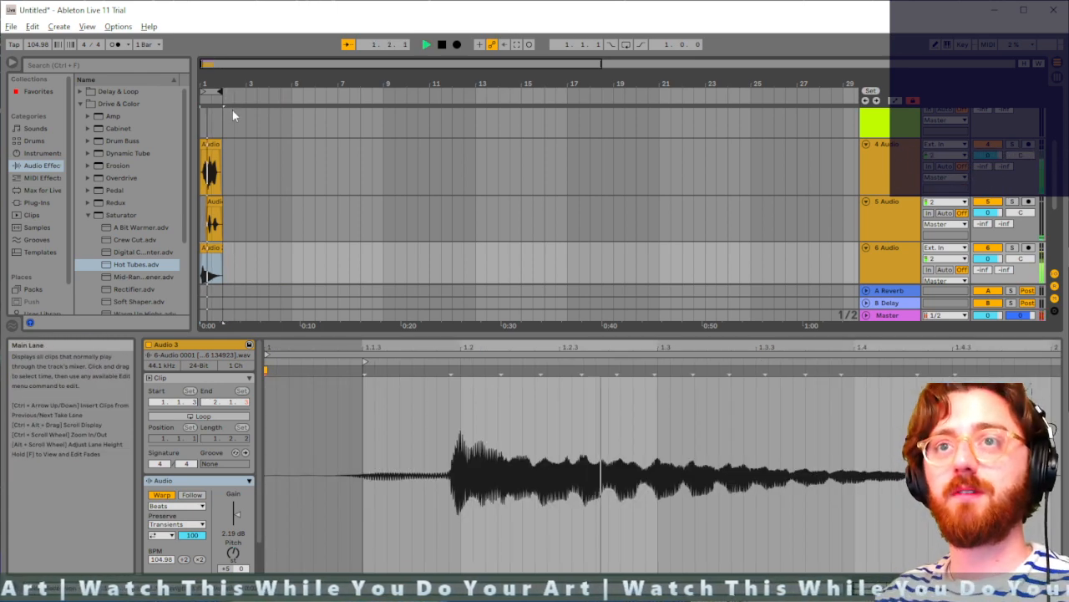
key("space")
left_click(10, 29)
mouse_move(59, 28)
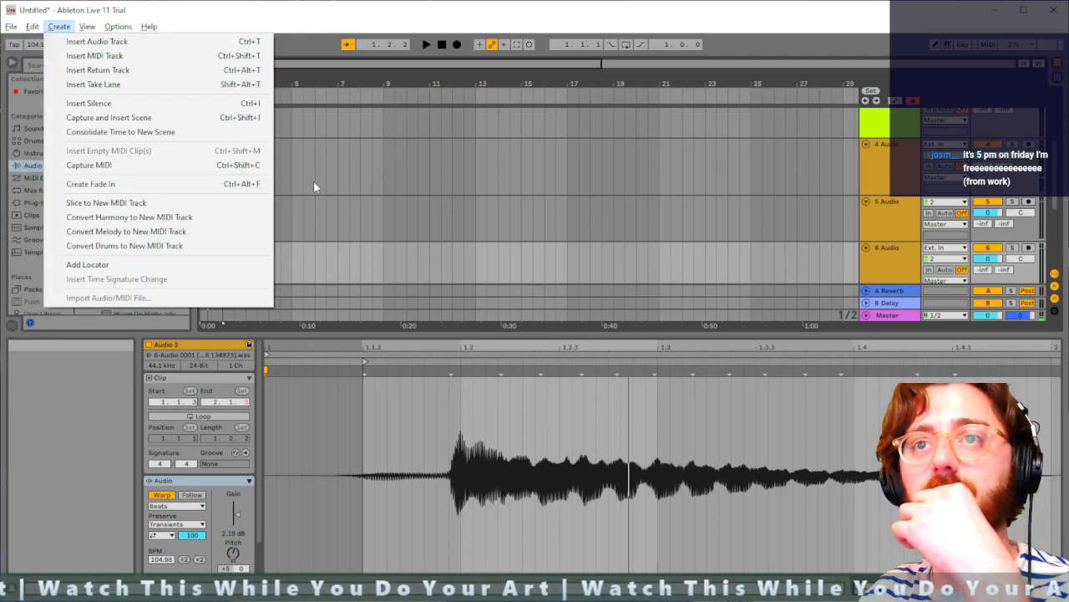
left_click(314, 185)
scroll(658, 249, "down", 1)
scroll(478, 228, "up", 3)
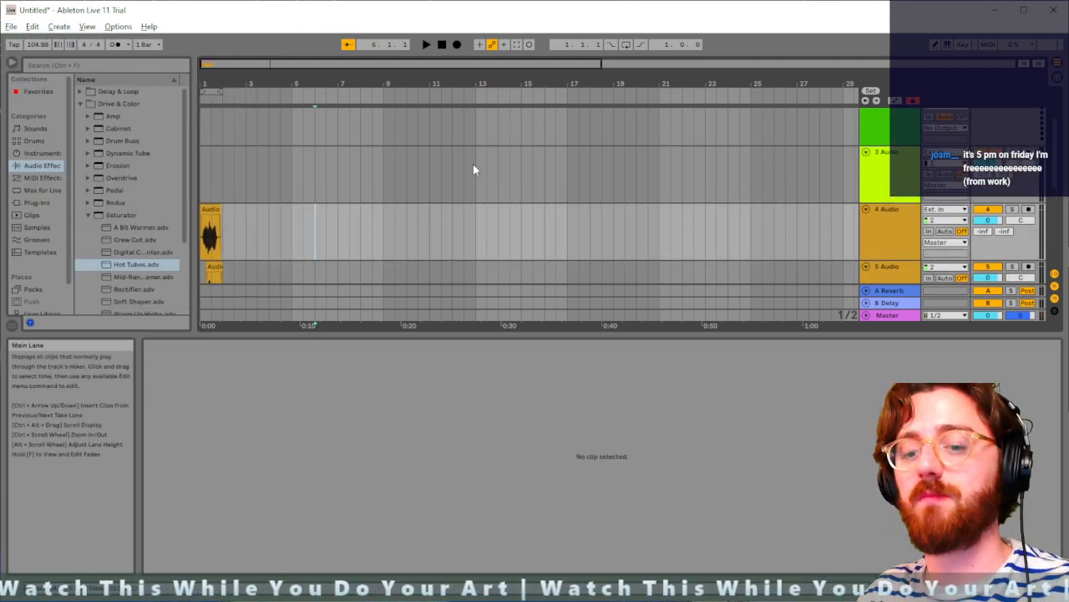
key("Tab")
key("space")
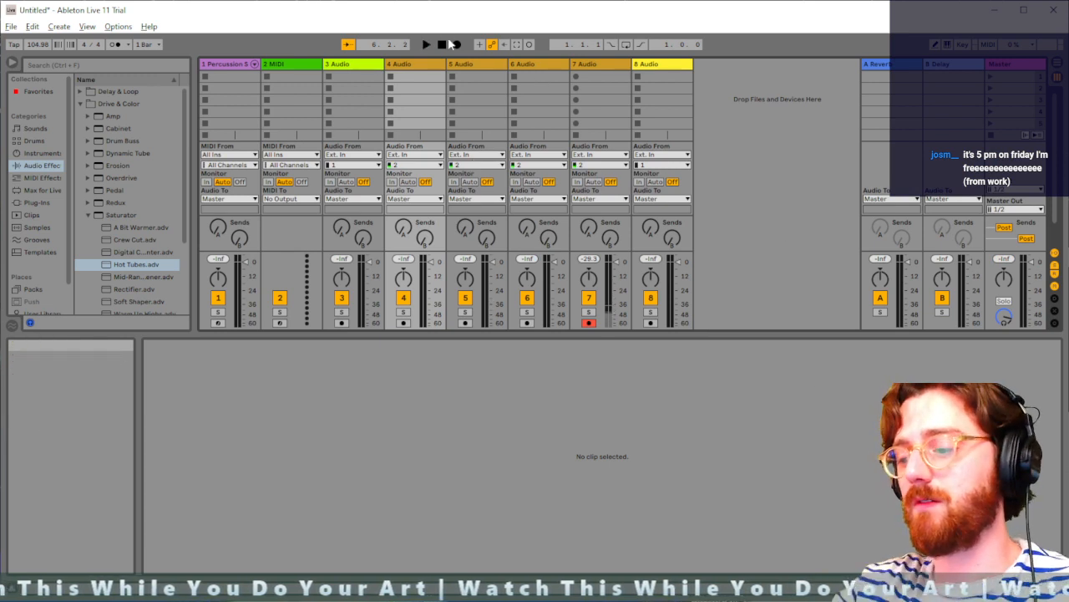
key("Down")
key("space")
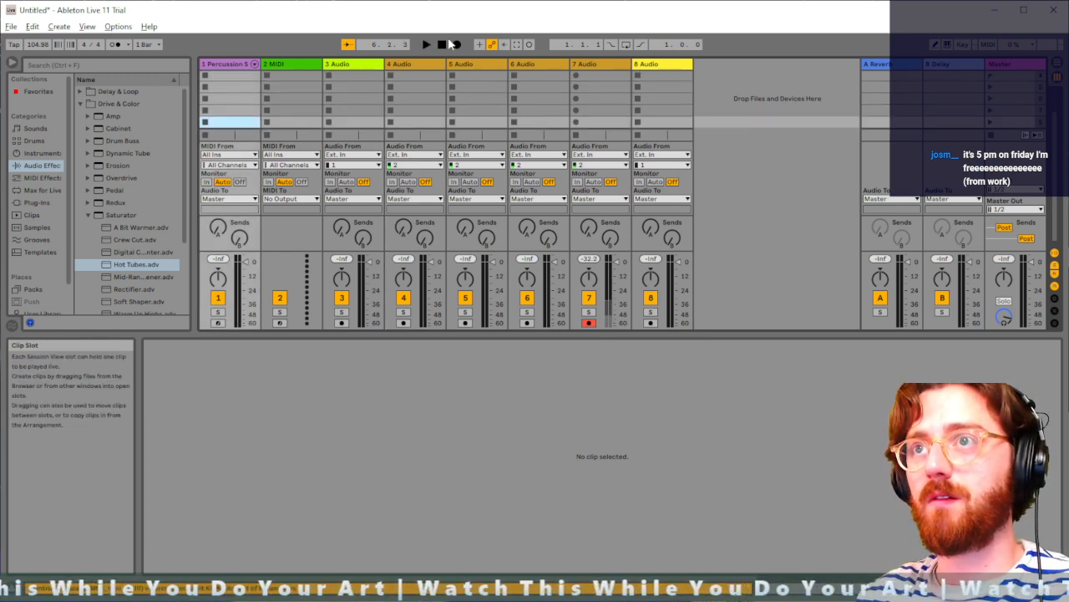
left_click(446, 44)
key("Tab")
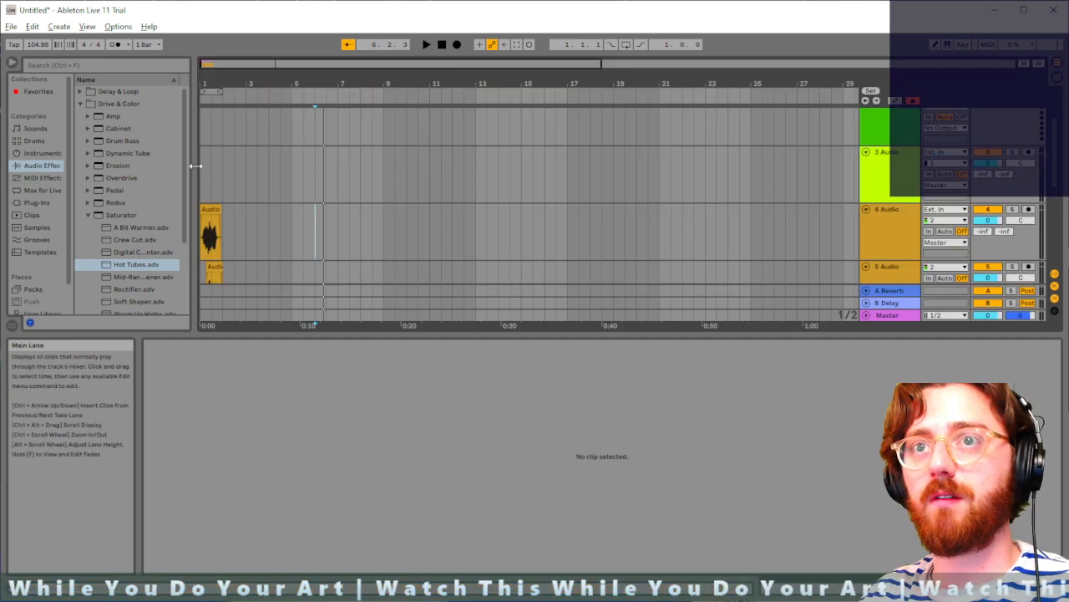
Step: Play the layered clips and lower the 4 Audio track's volume to -6.4 dB and the 5 Audio track's to -6.0 dB
key("Tab")
key("space")
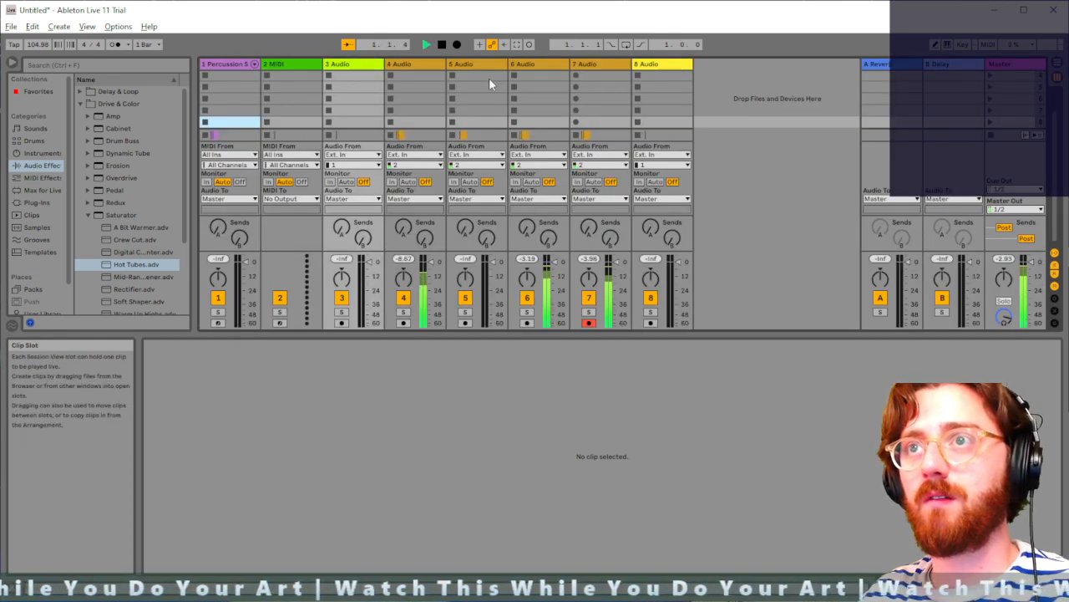
key("space")
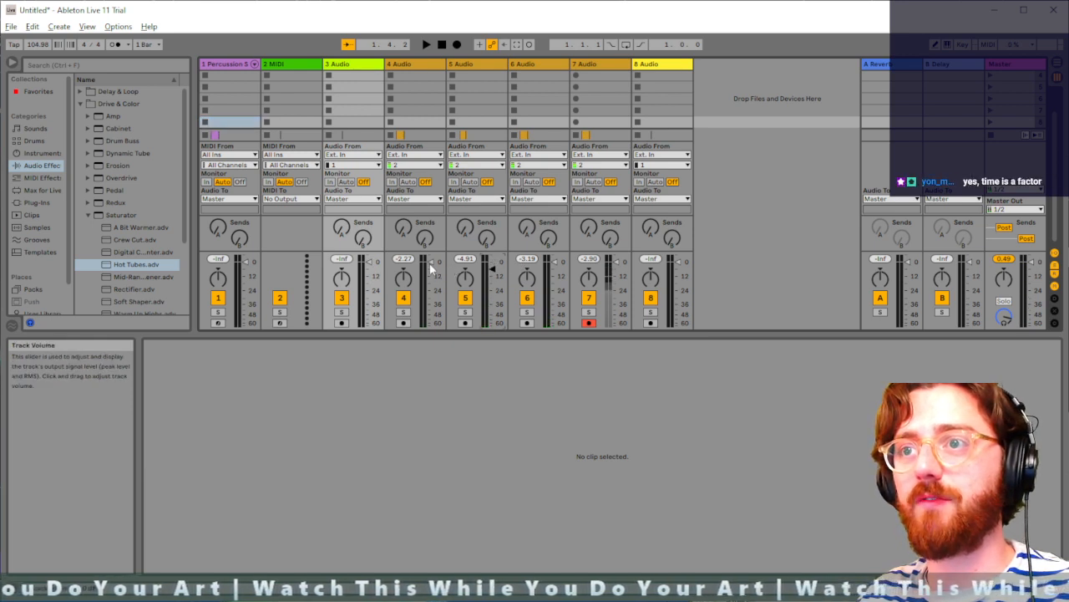
key("space")
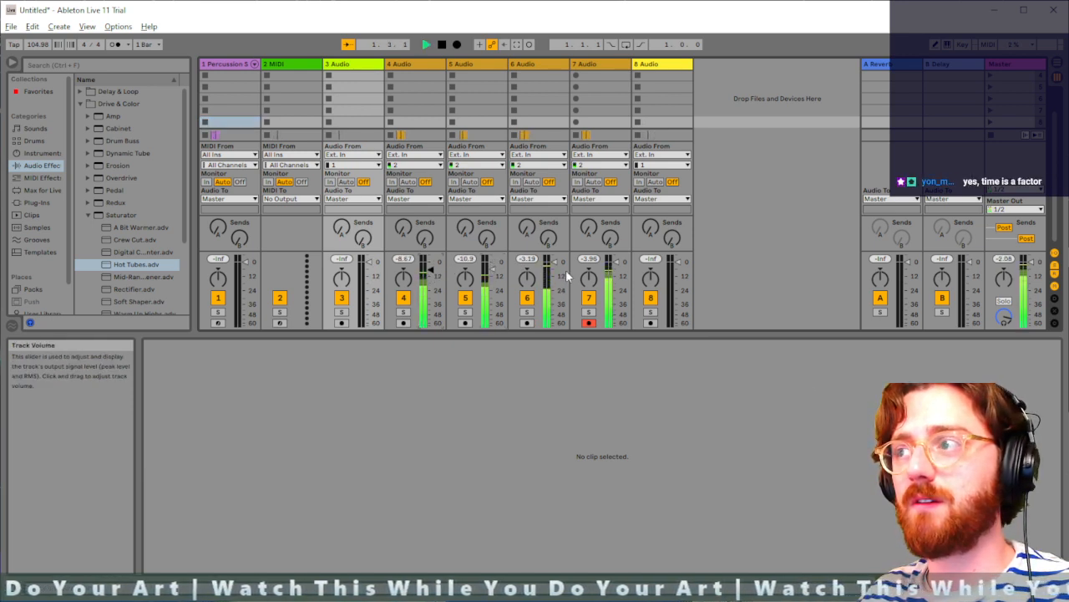
key("space")
key("space")
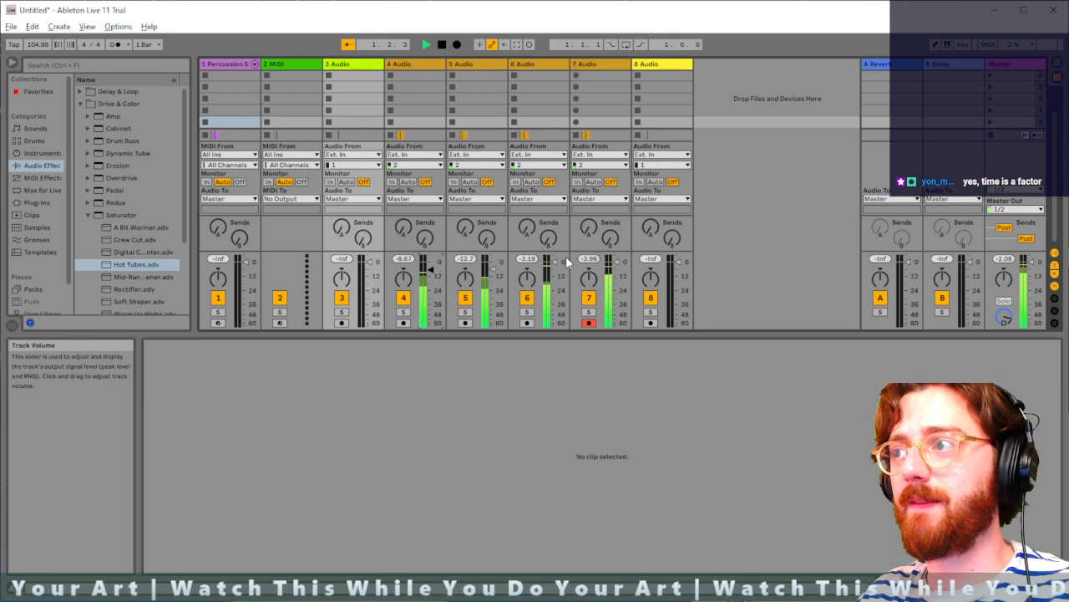
key("space")
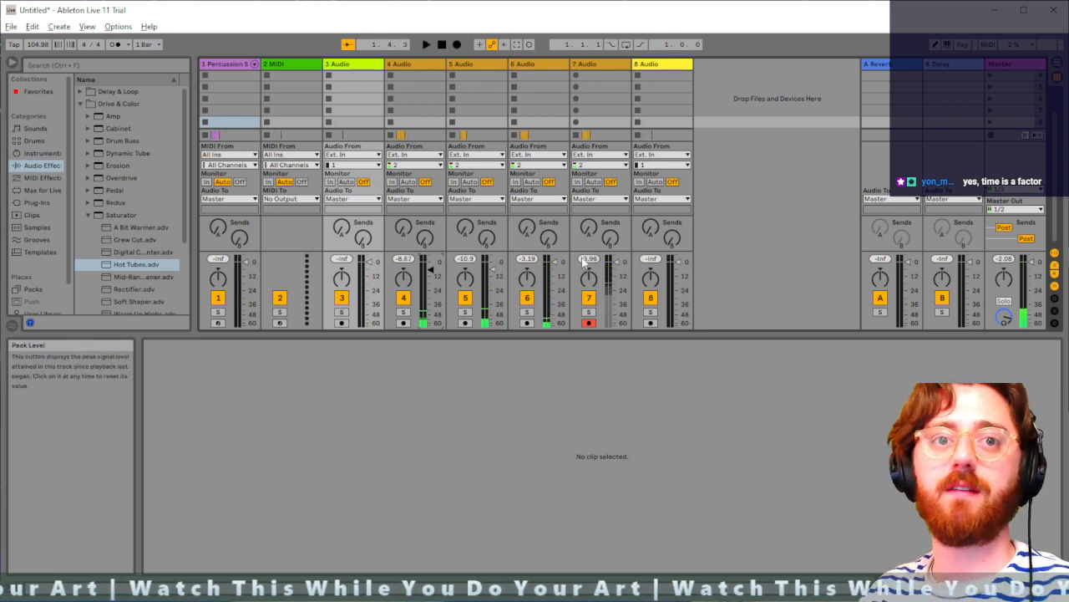
key("Tab")
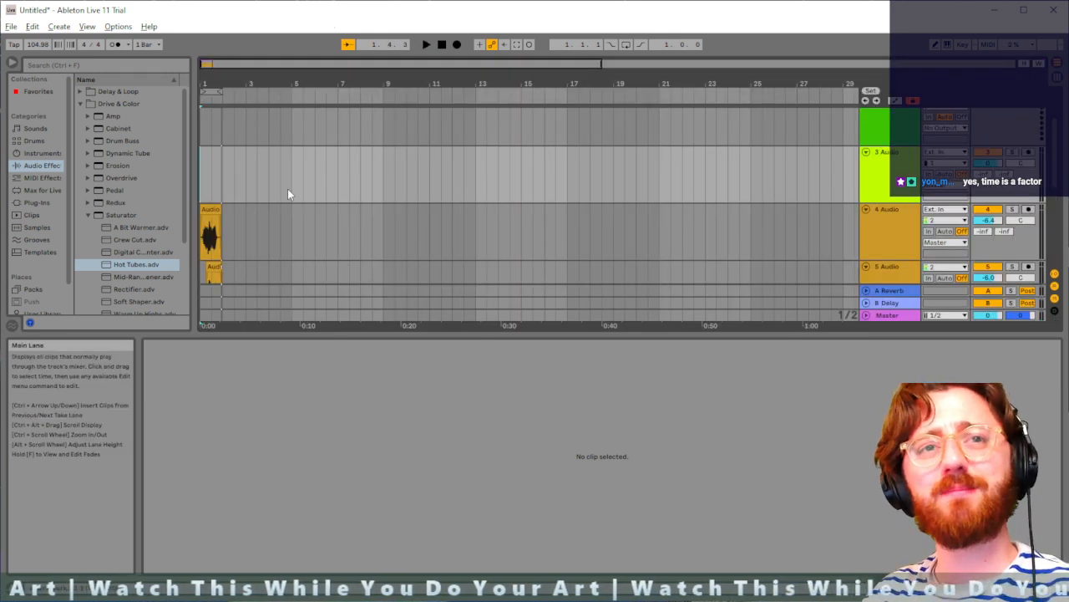
Step: Start an audio export of the Master track as a 16-bit WAV, rendering from 1.1.1 for a length of 1.0.0
left_click(11, 26)
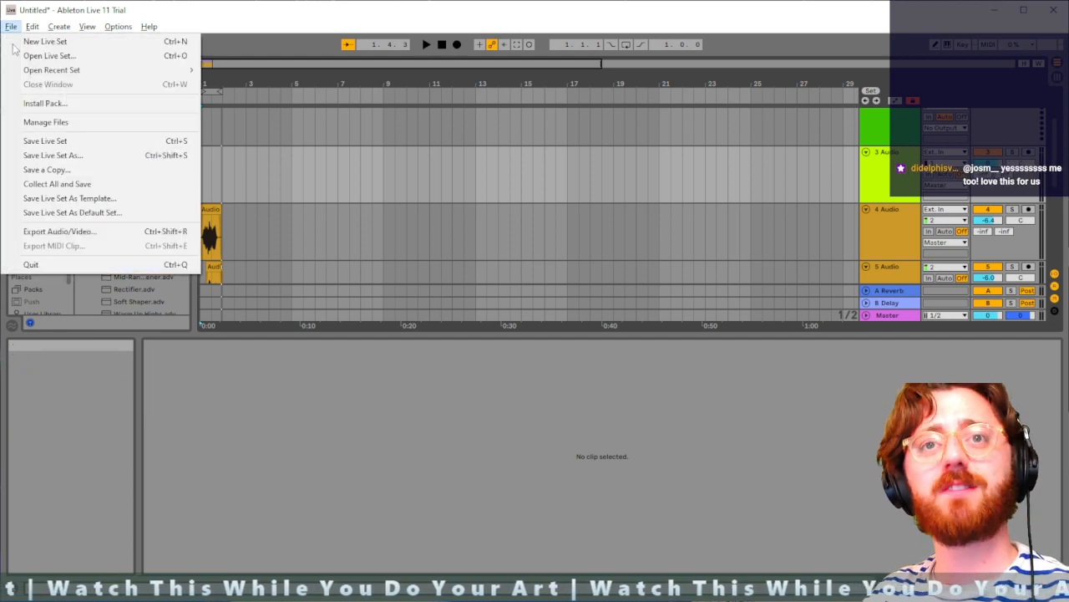
left_click(73, 230)
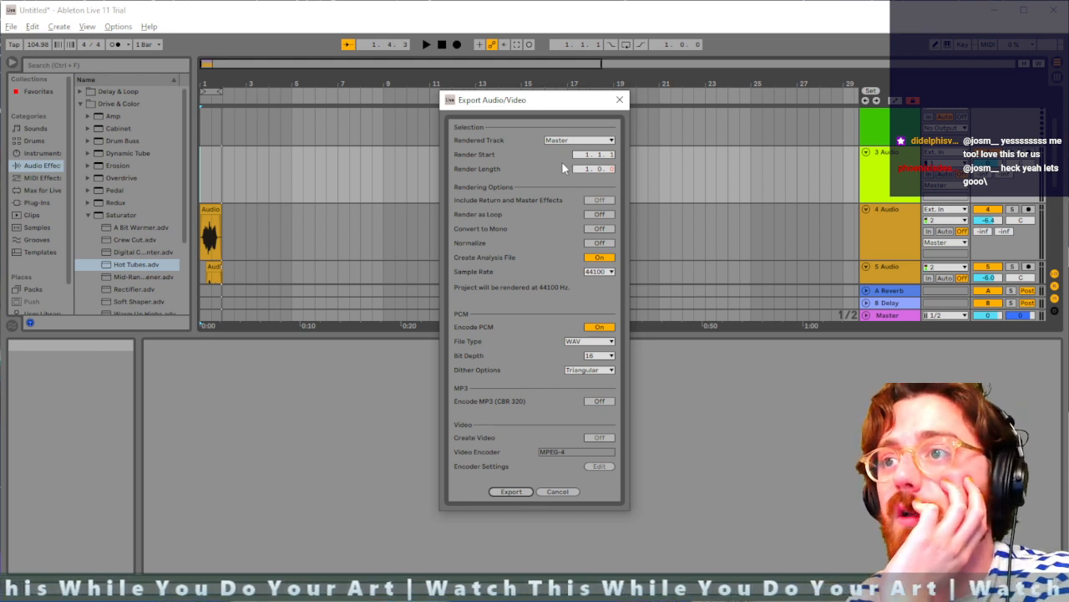
left_click(512, 491)
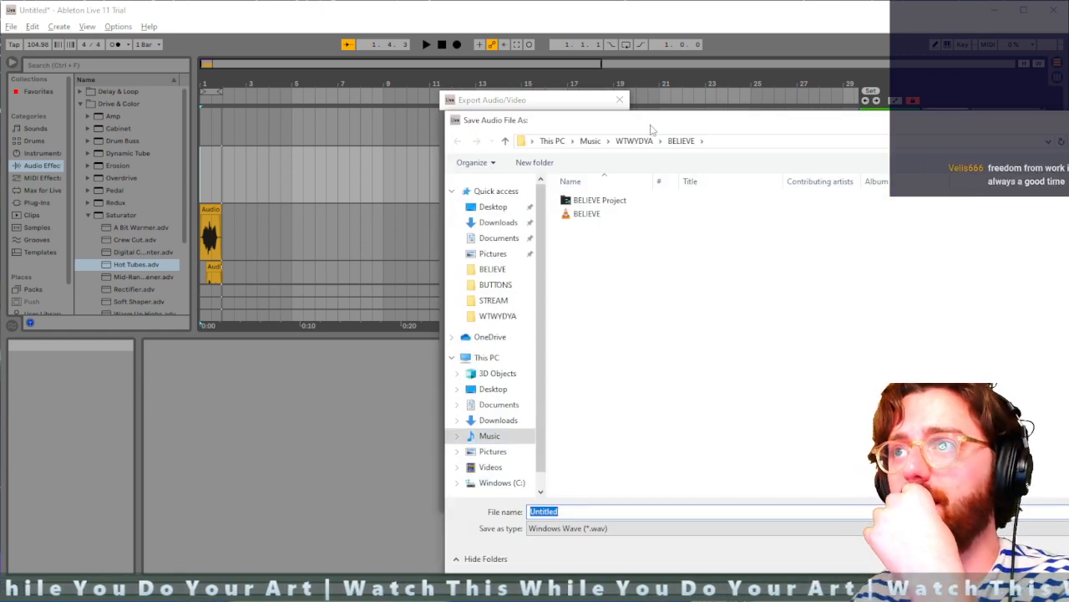
Step: Create a folder named SOUNDBOARD inside the WTWYDYA music folder and open it as the export destination
left_click(634, 141)
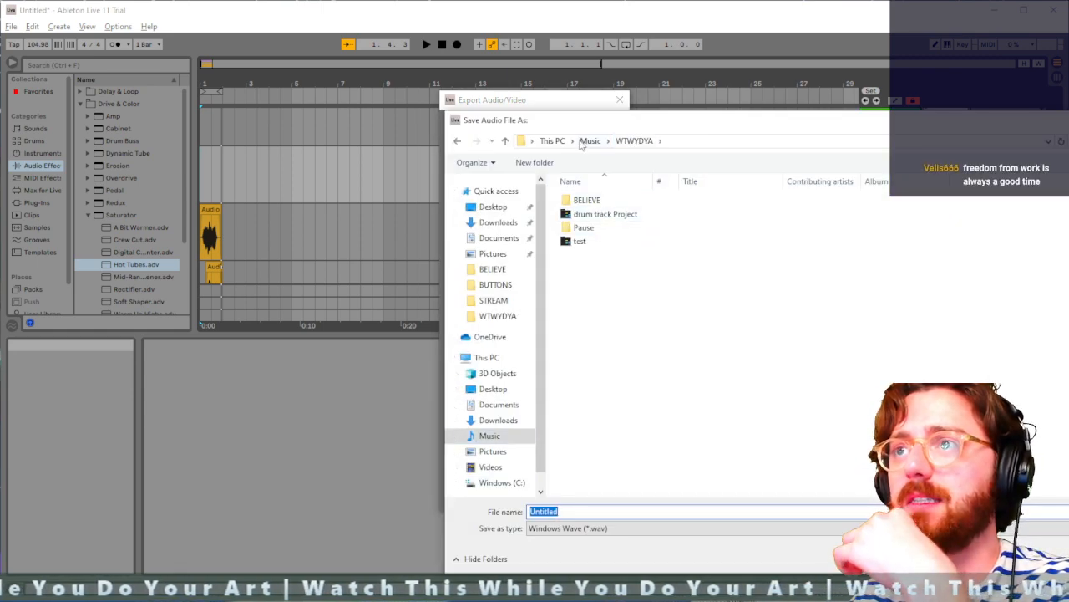
right_click(607, 313)
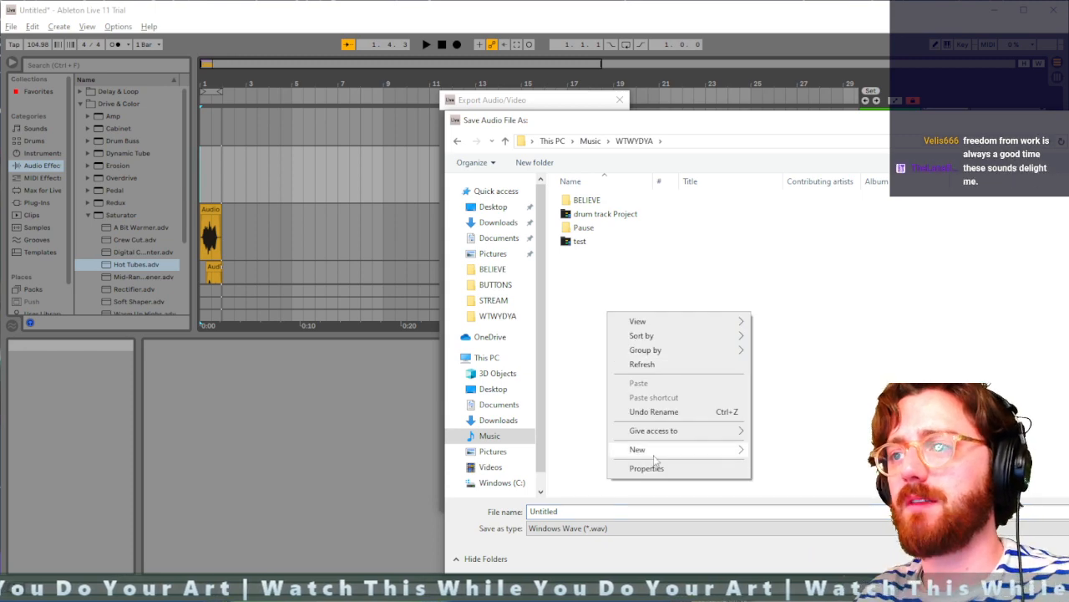
mouse_move(656, 459)
left_click(781, 448)
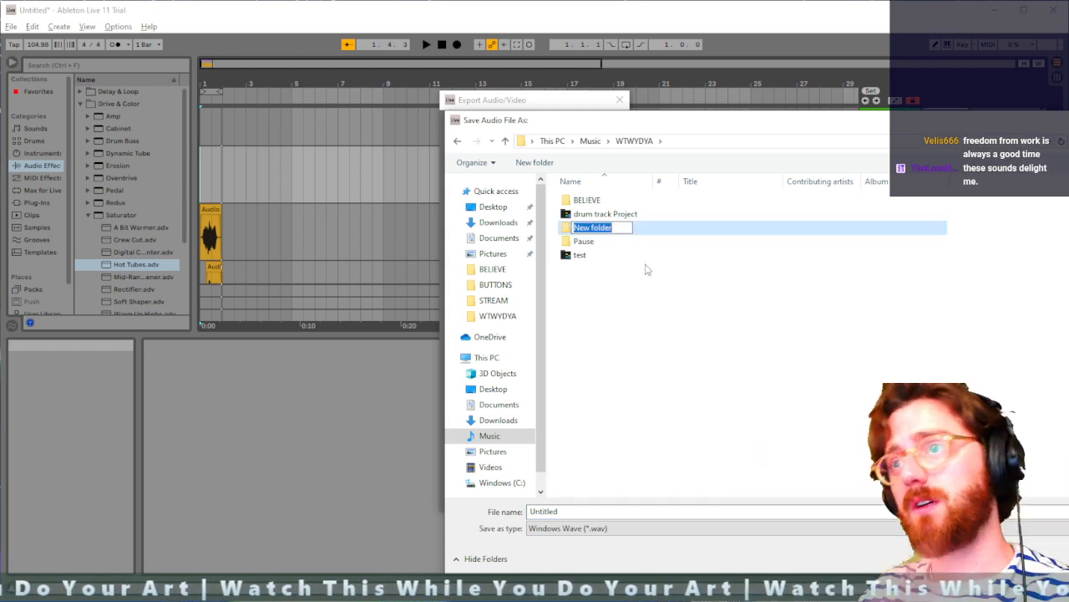
type("SOUNDB")
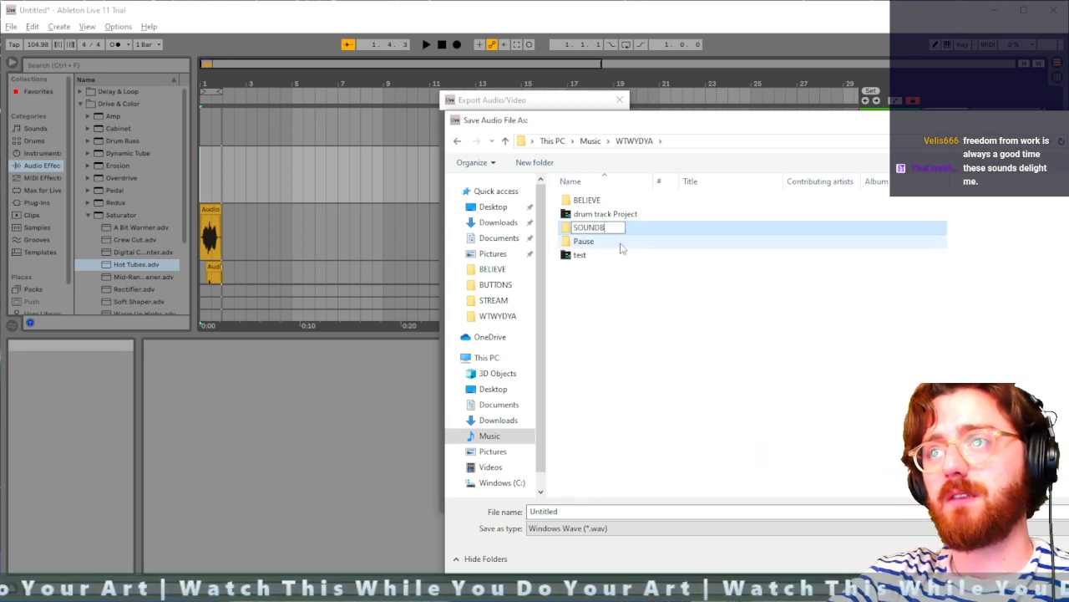
type("OARD")
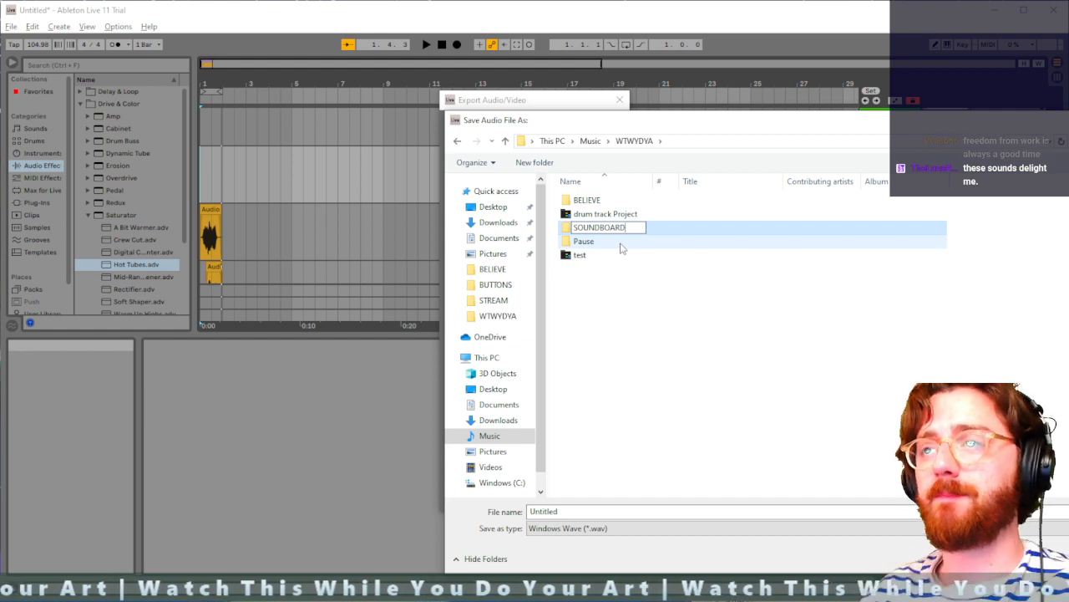
key("Return")
double_click(633, 243)
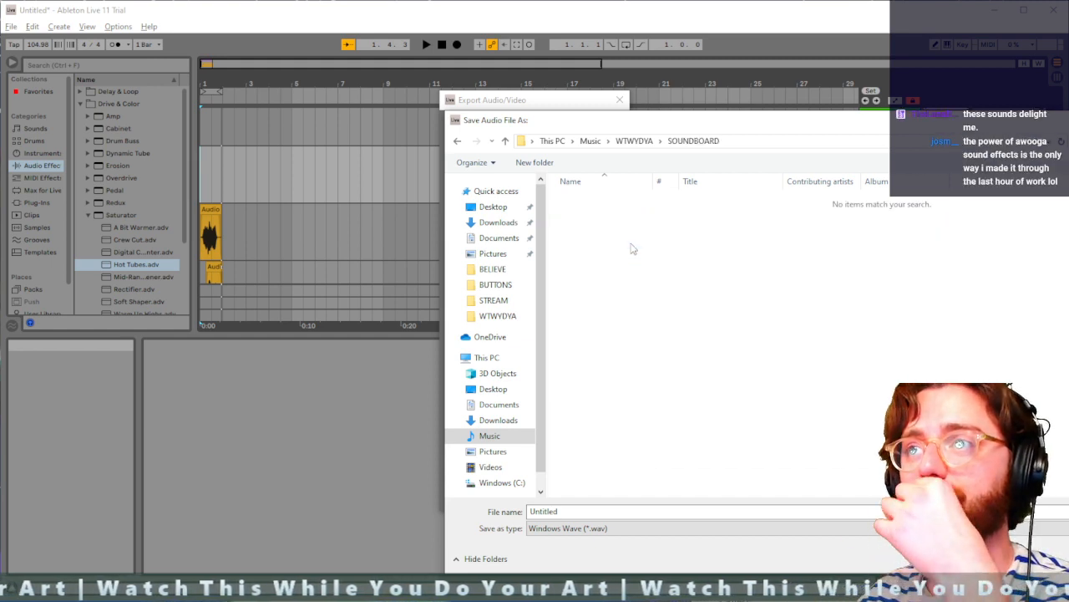
Step: Name the exported WAV file AWOOGA and save it in the SOUNDBOARD folder
left_click(653, 511)
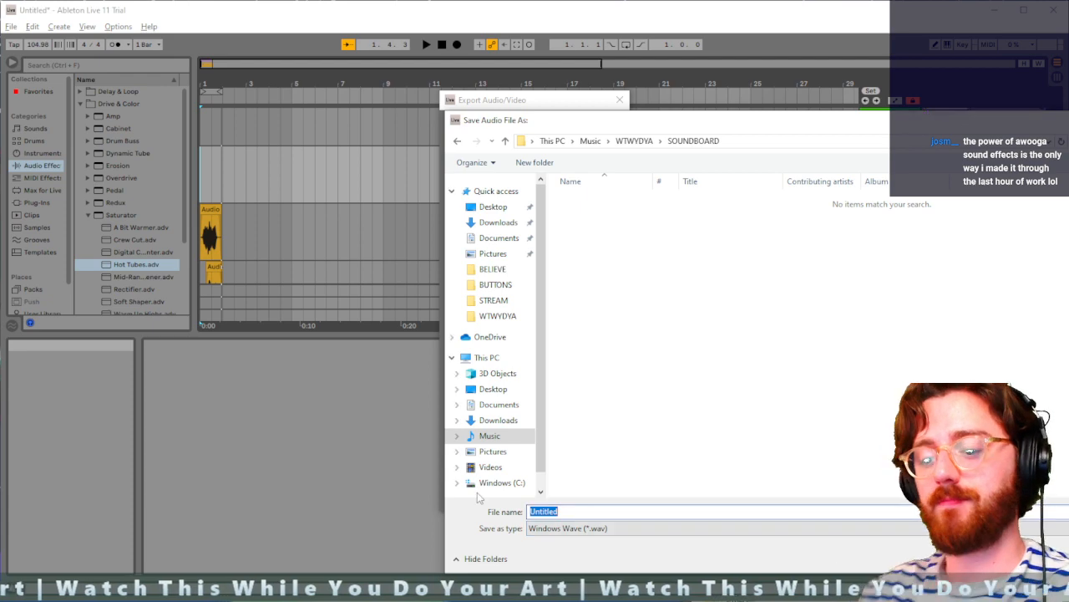
type("awooga")
key("Return")
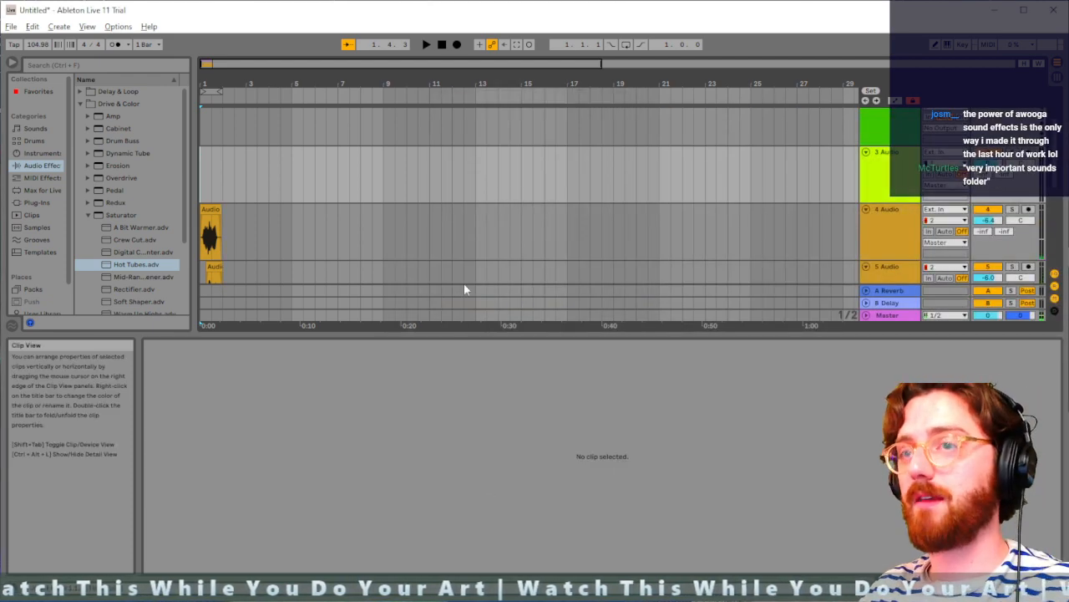
Step: Switch to Stream Deck and retitle the "test" Play Audio key AWOOGA
left_click(919, 589)
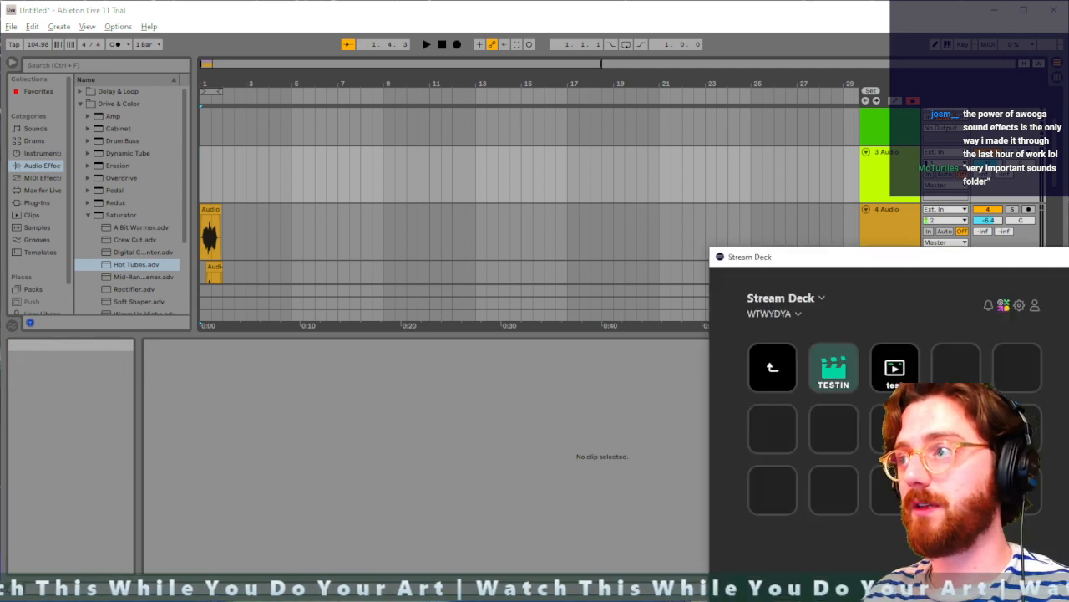
left_click_drag(1068, 260, 556, 108)
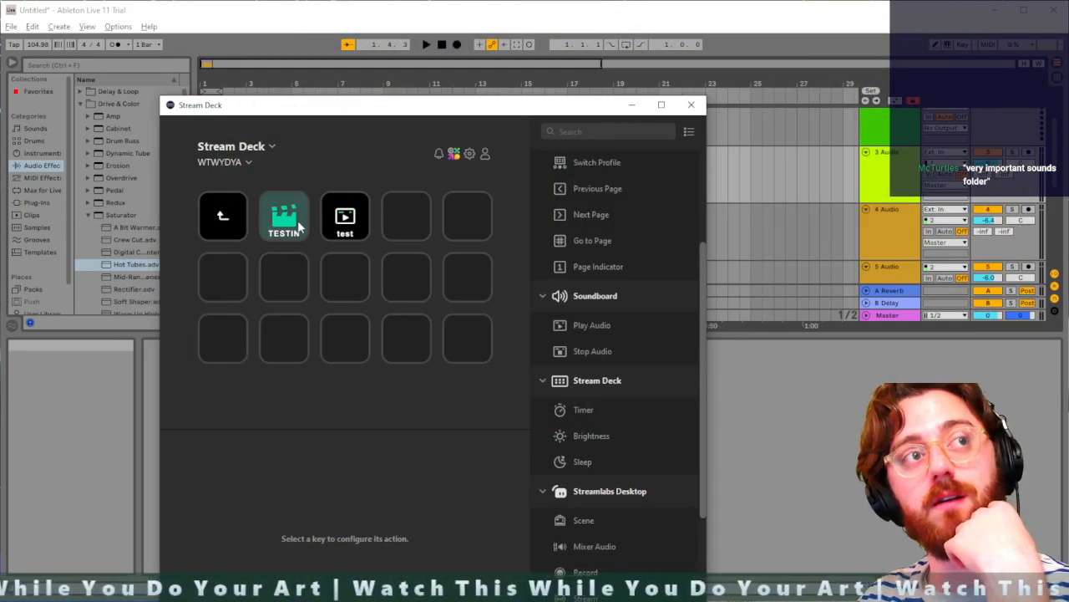
left_click(361, 234)
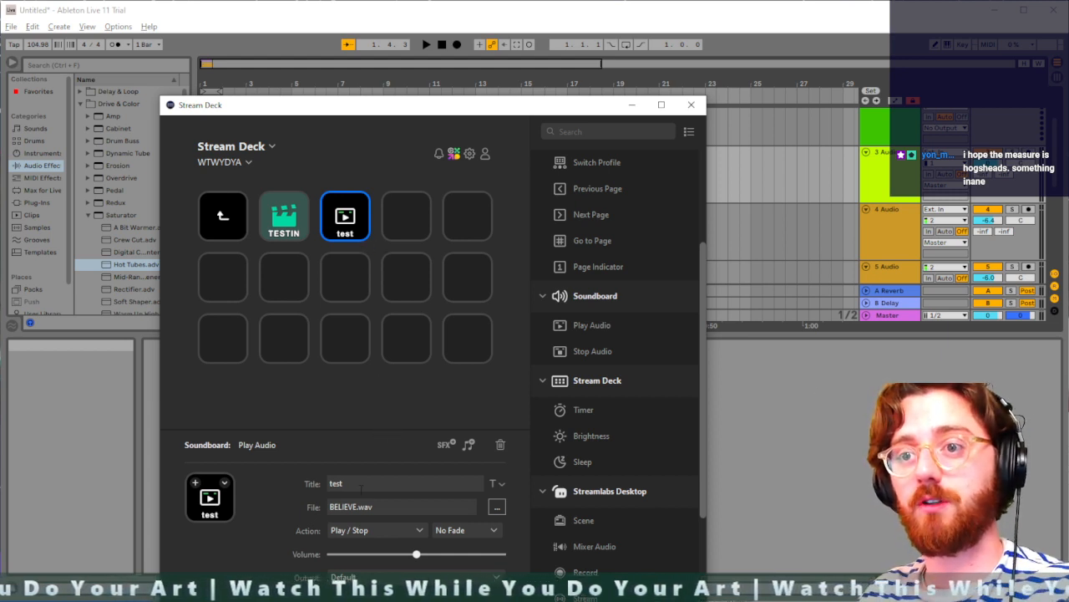
left_click_drag(372, 484, 238, 455)
type("AWOOGA")
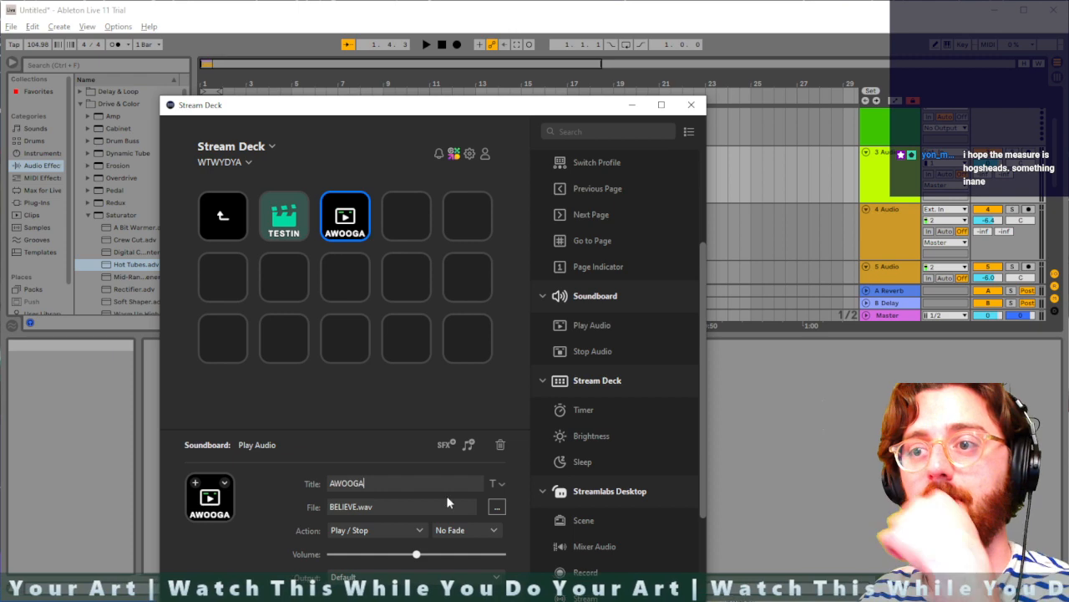
Step: Assign AWOOGA.wav from the Music > WTWYDYA > SOUNDBOARD folder as the AWOOGA key's audio file
left_click(496, 506)
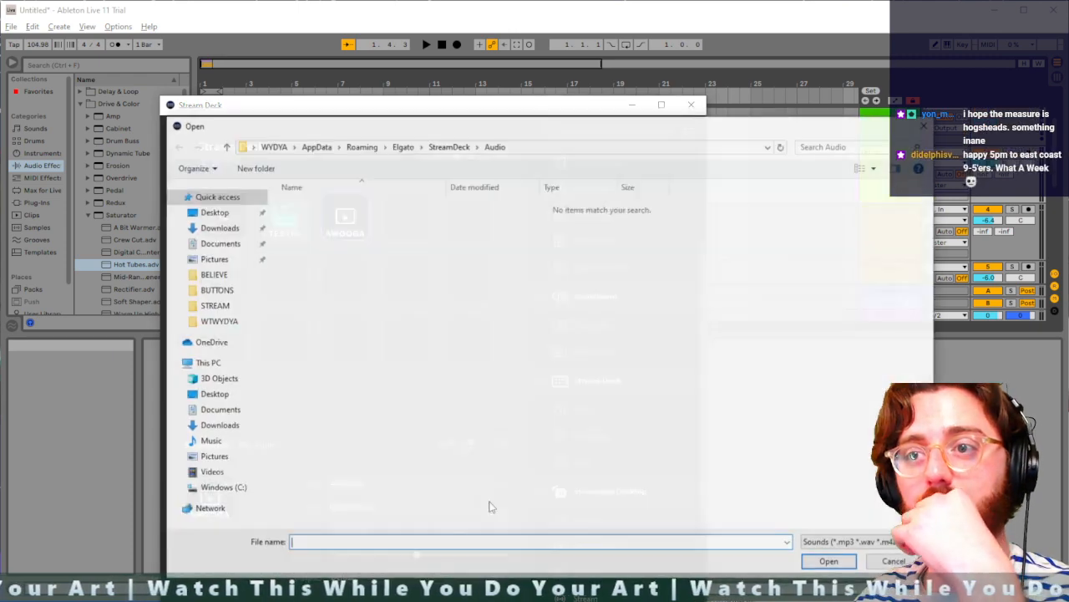
left_click(275, 148)
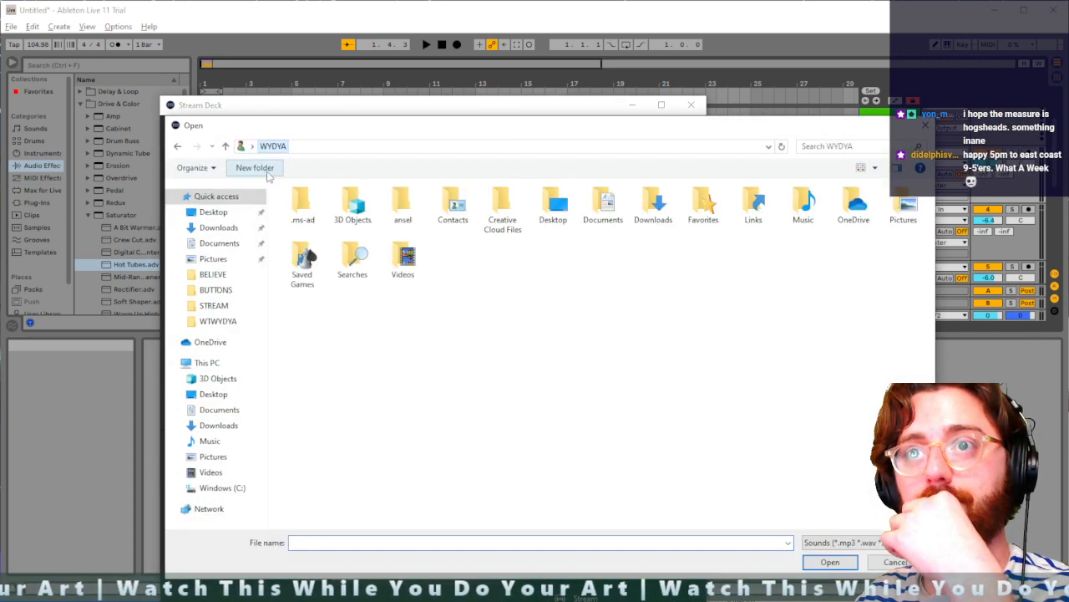
left_click(211, 472)
left_click(313, 219)
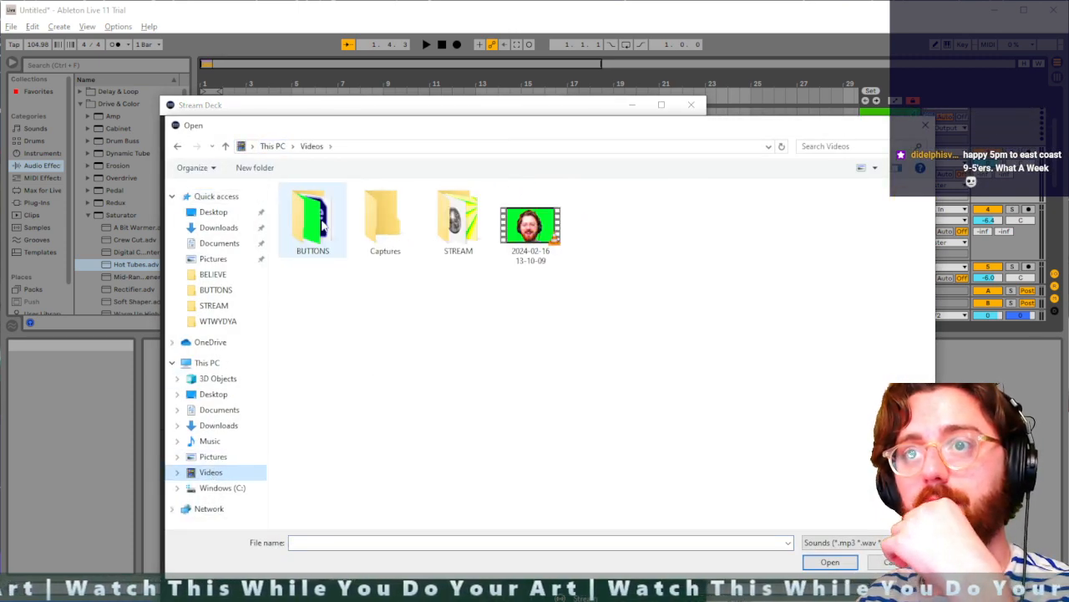
left_click(210, 441)
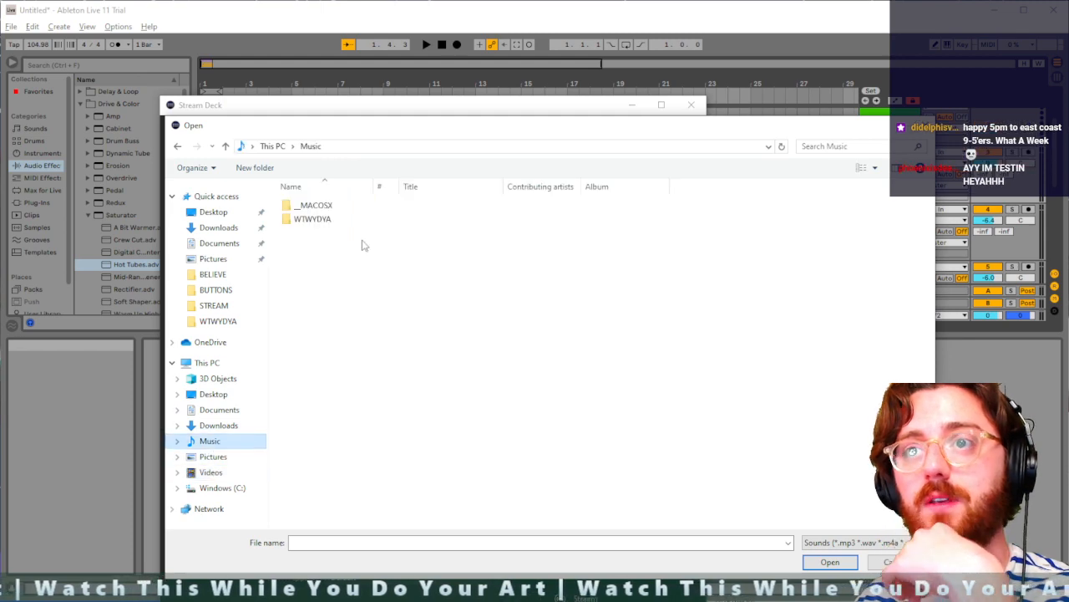
double_click(319, 218)
double_click(330, 245)
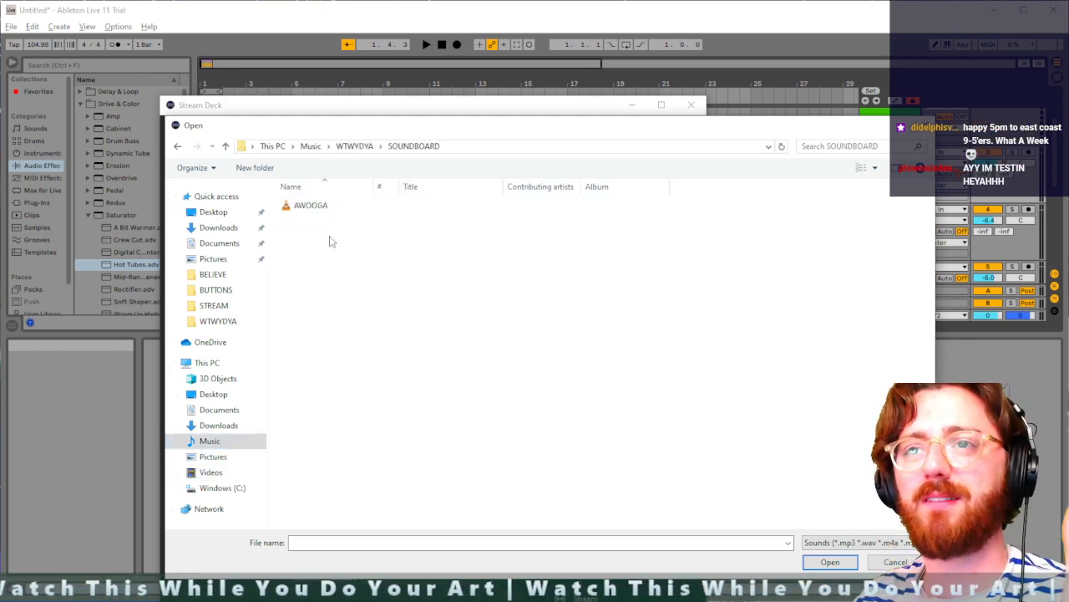
double_click(326, 205)
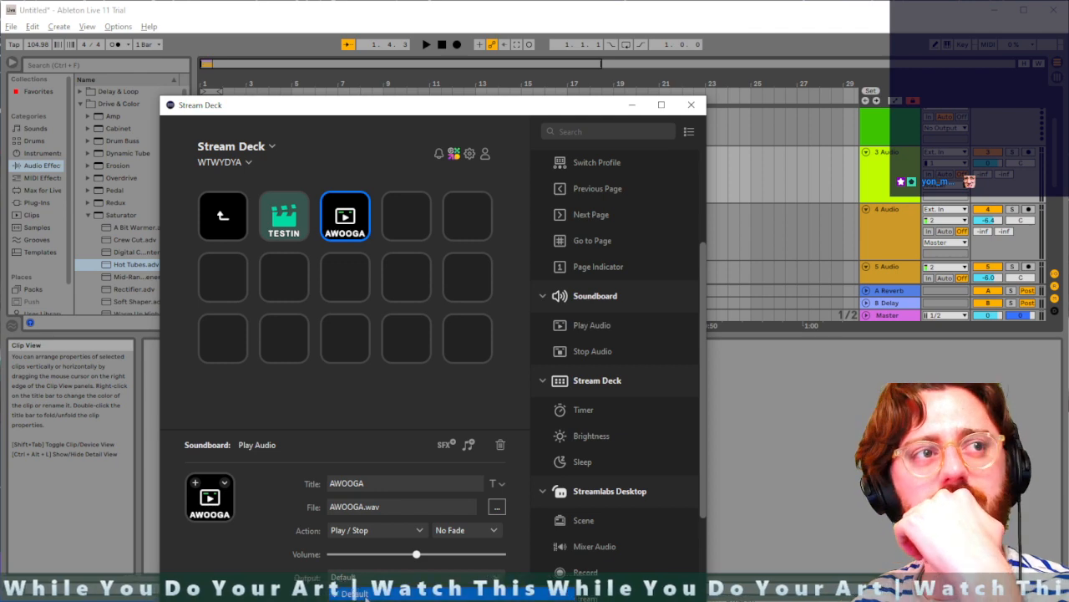
left_click(350, 403)
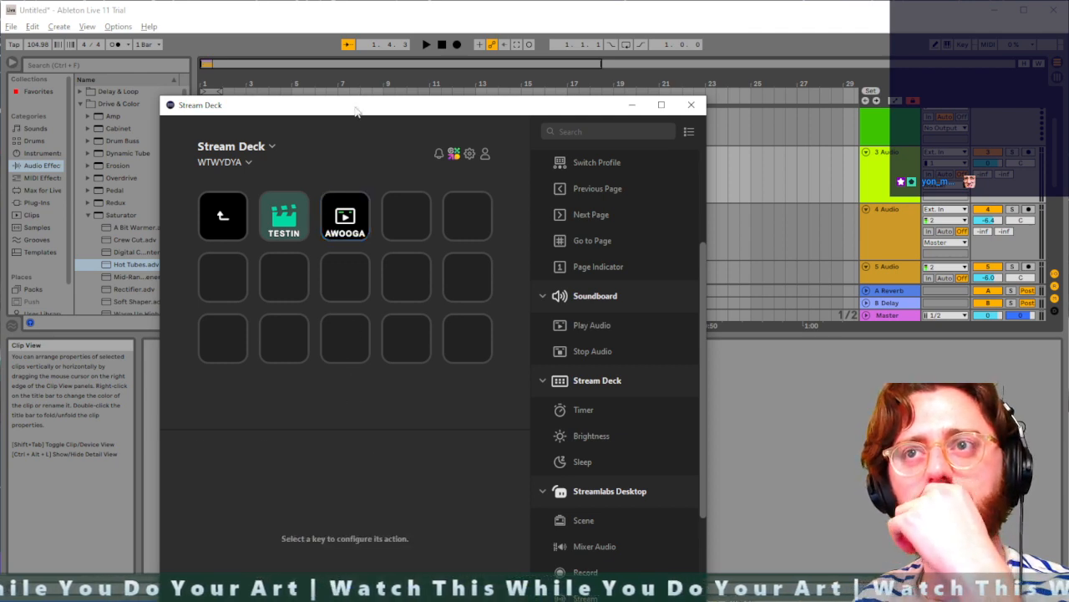
left_click_drag(355, 111, 363, 47)
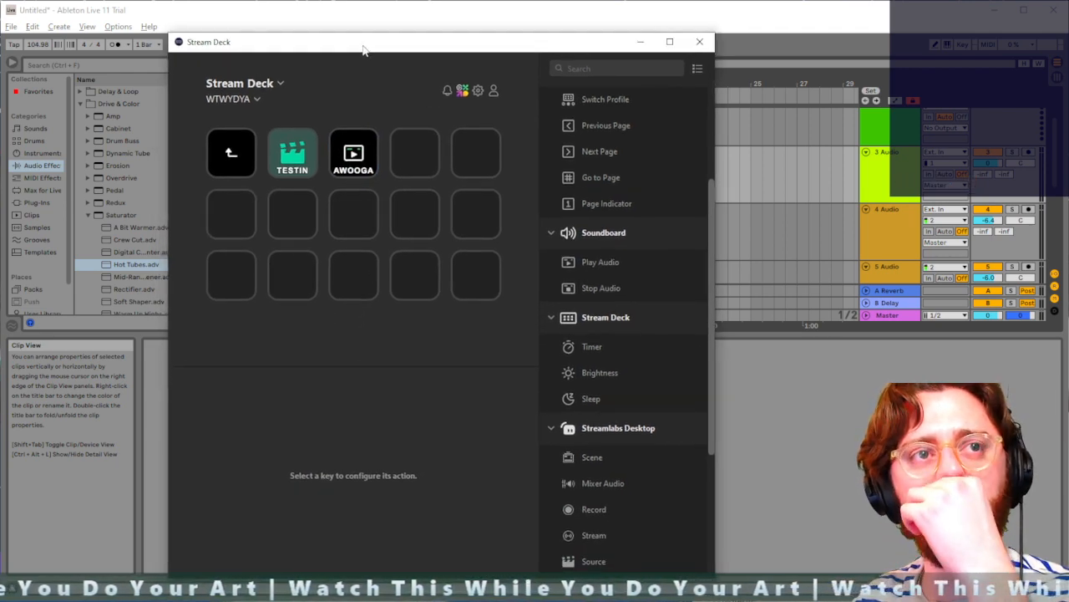
left_click_drag(353, 46, 345, 85)
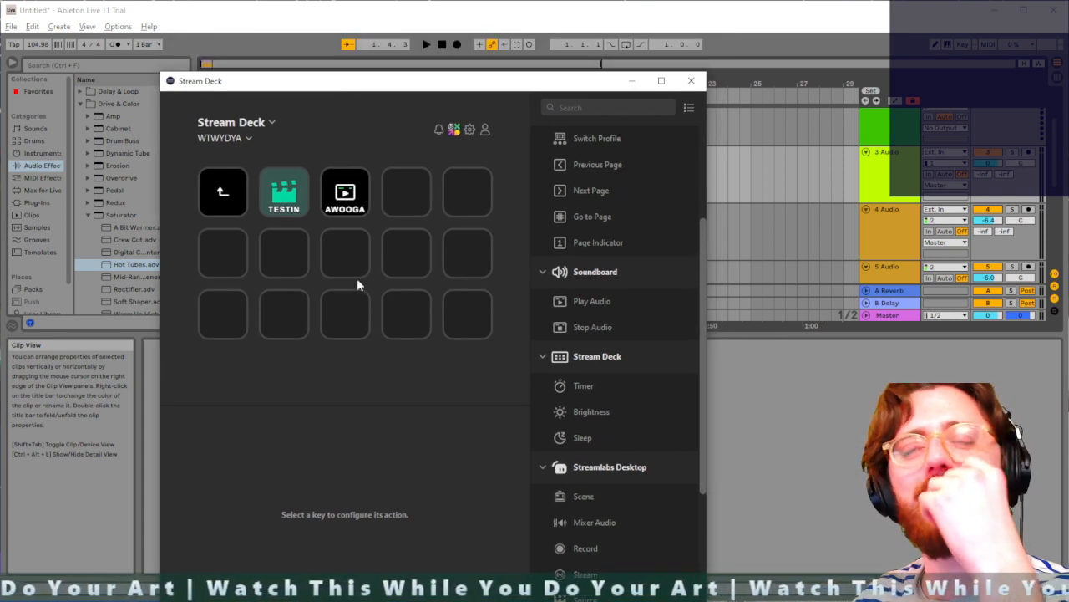
Step: Open Voicemeeter and arrange its mixer window beside the Stream Deck window so both can be viewed
key("super")
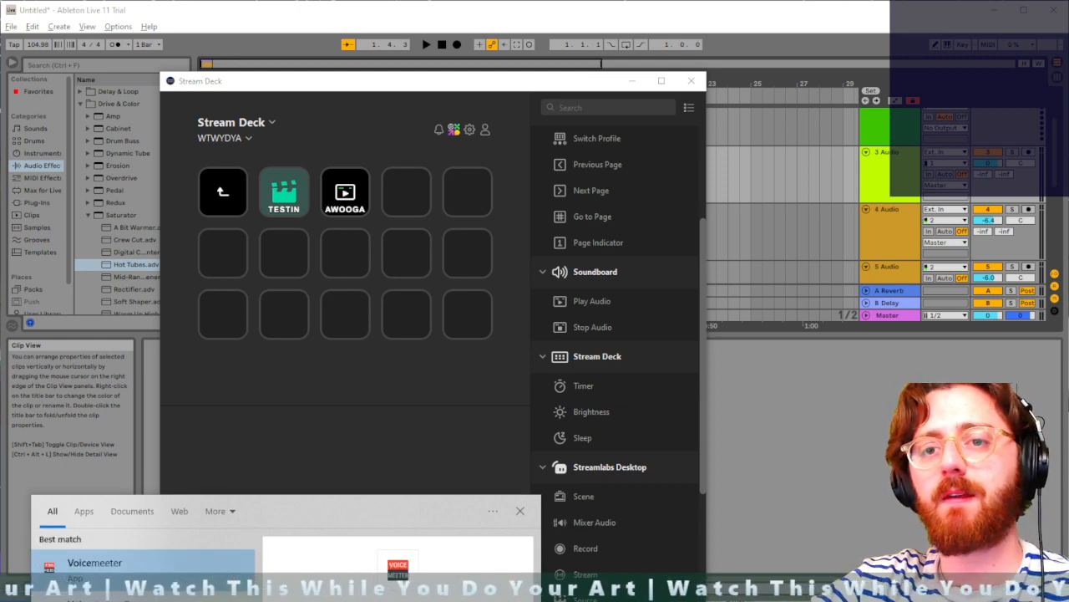
key("Return")
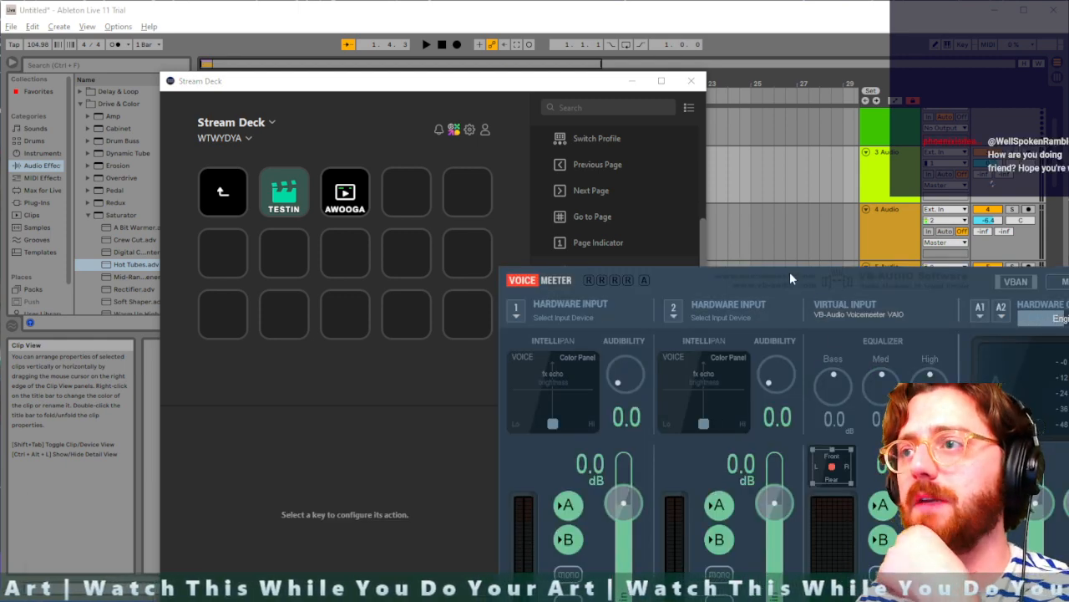
left_click_drag(790, 272, 434, 102)
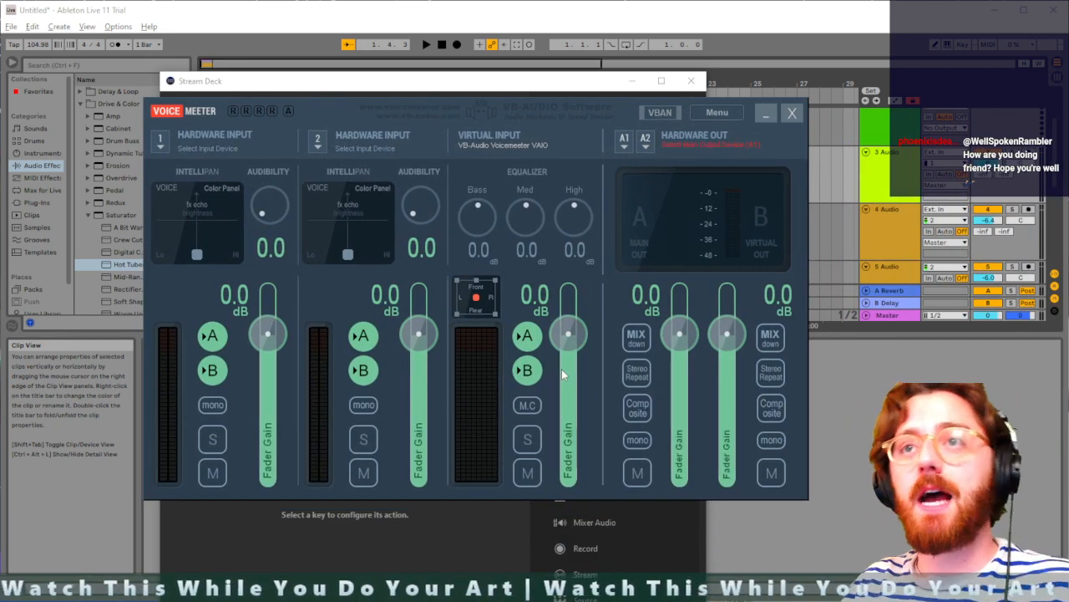
left_click_drag(431, 98, 558, 110)
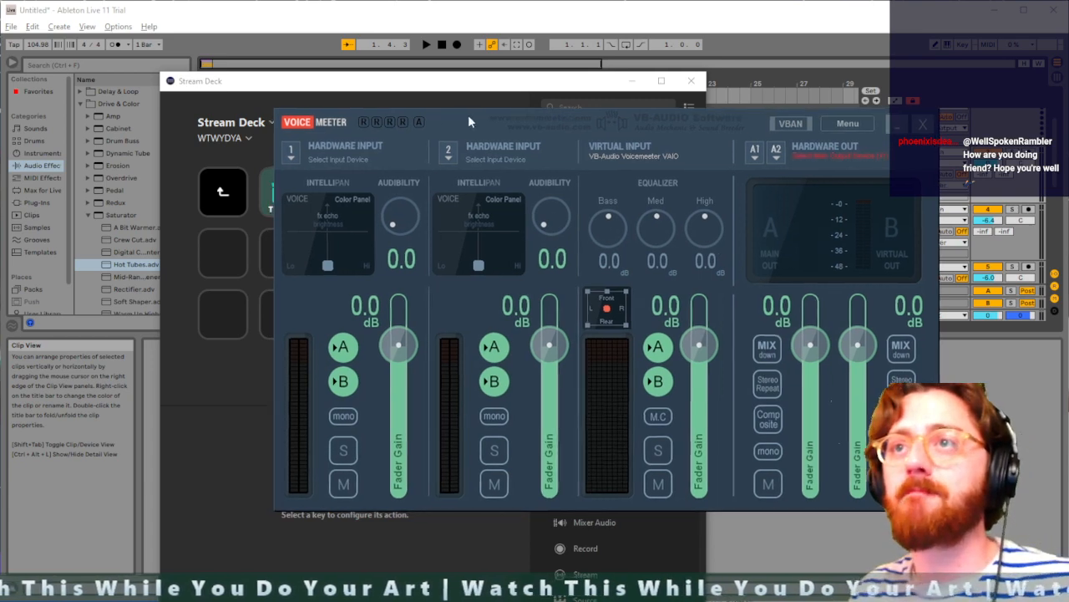
left_click_drag(468, 119, 671, 108)
left_click_drag(452, 80, 337, 45)
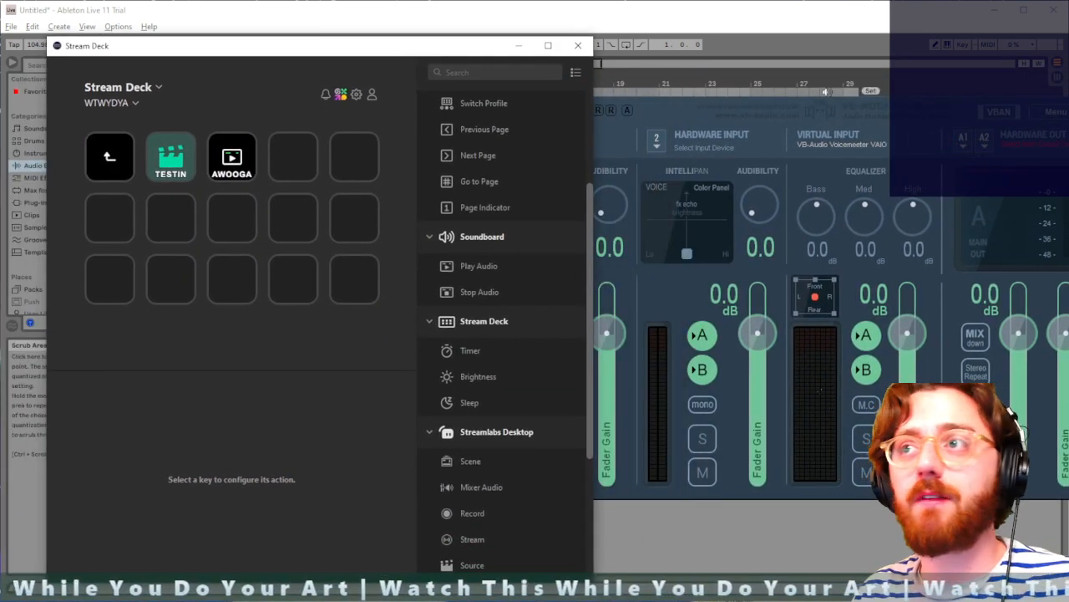
left_click_drag(781, 109, 519, 141)
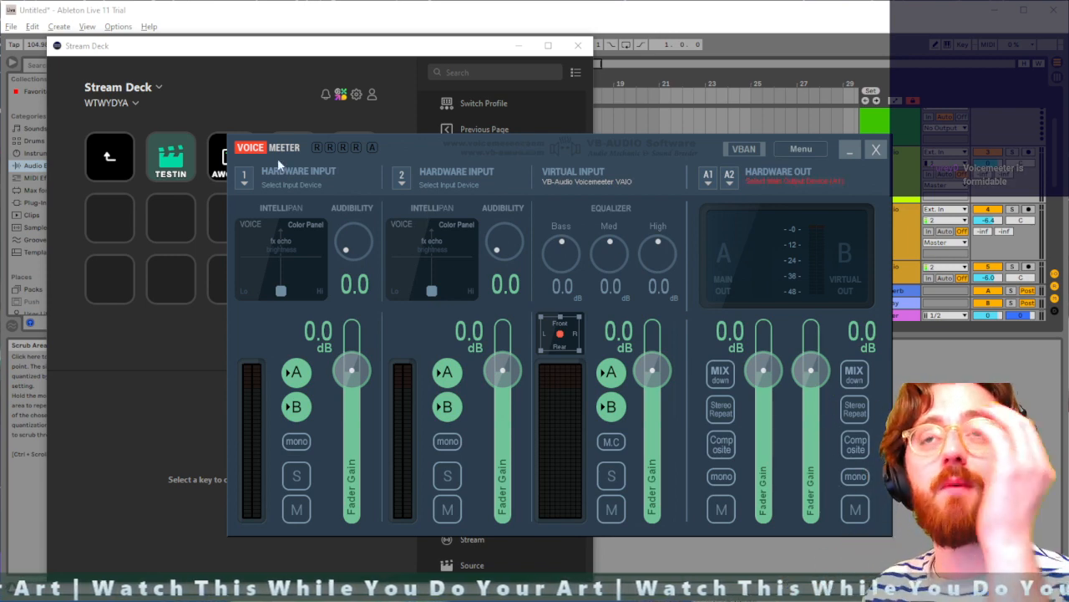
left_click_drag(430, 153, 645, 236)
Step: Switch to Stream Deck and examine the available output devices for the AWOOGA key
left_click(231, 157)
left_click(297, 518)
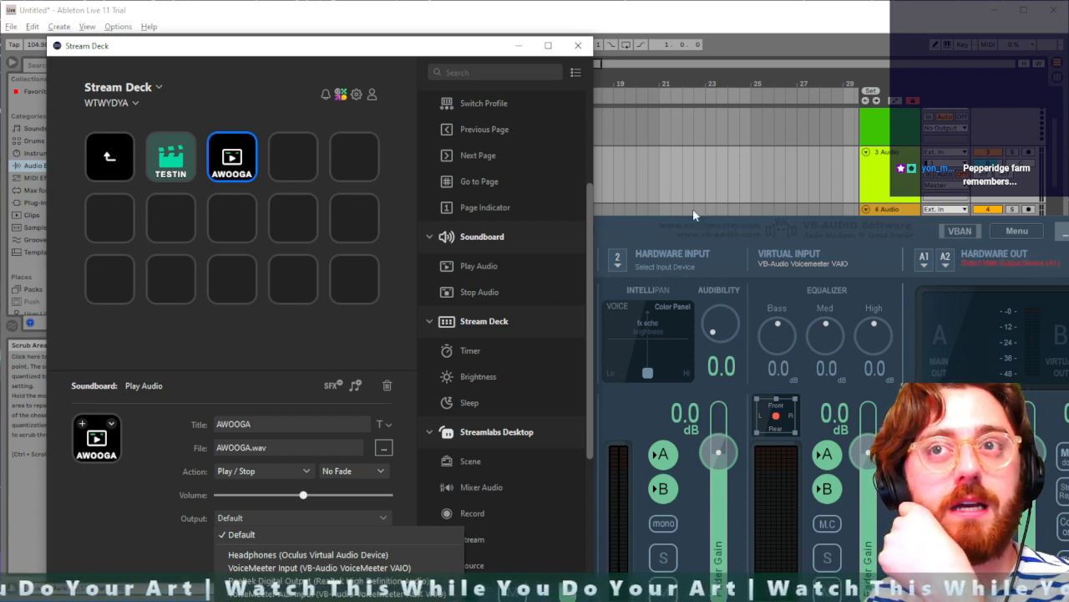
left_click(285, 54)
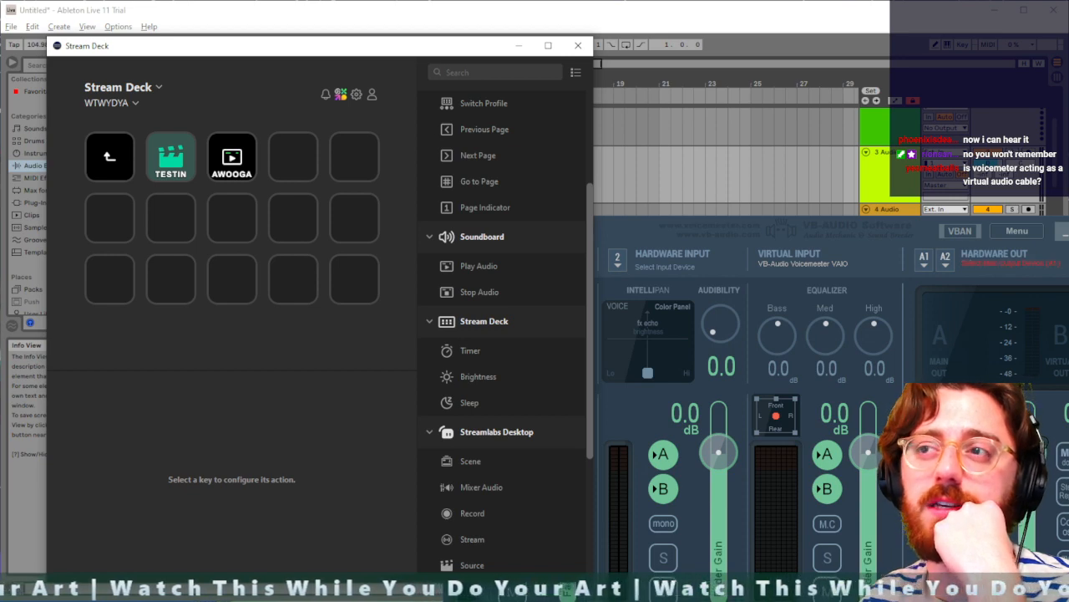
Step: Return to Voicemeeter, examine the device choices for hardware input 2, and close the mixer
left_click(640, 238)
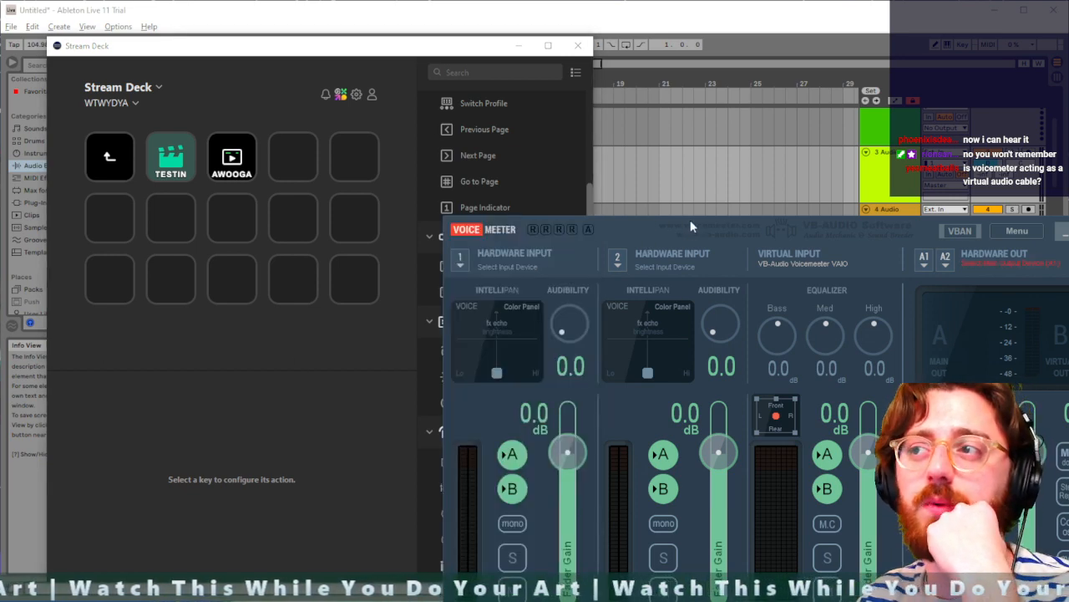
left_click_drag(693, 215, 505, 132)
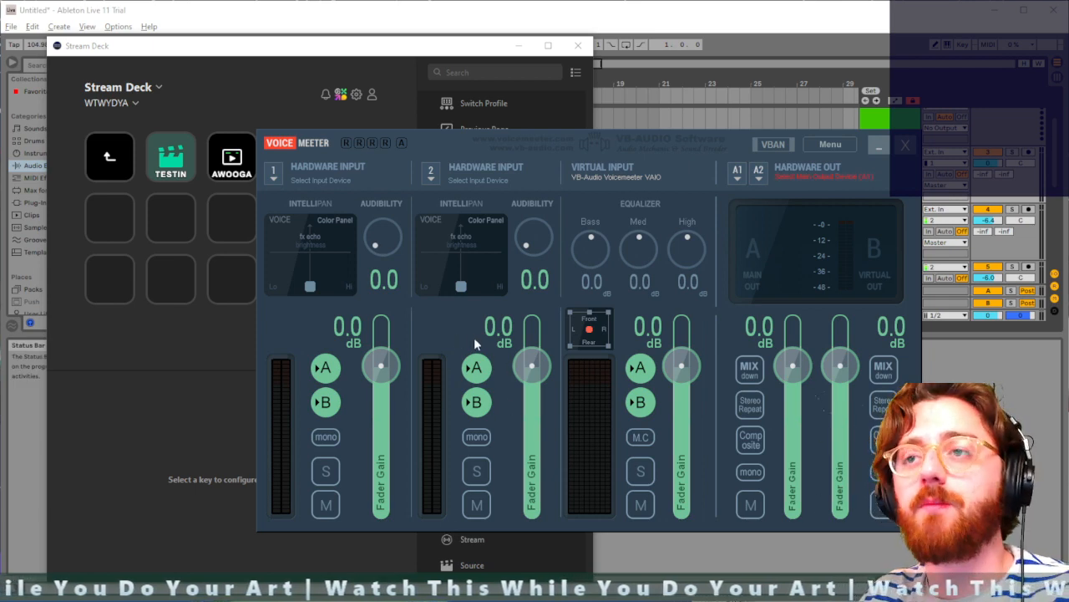
left_click(437, 179)
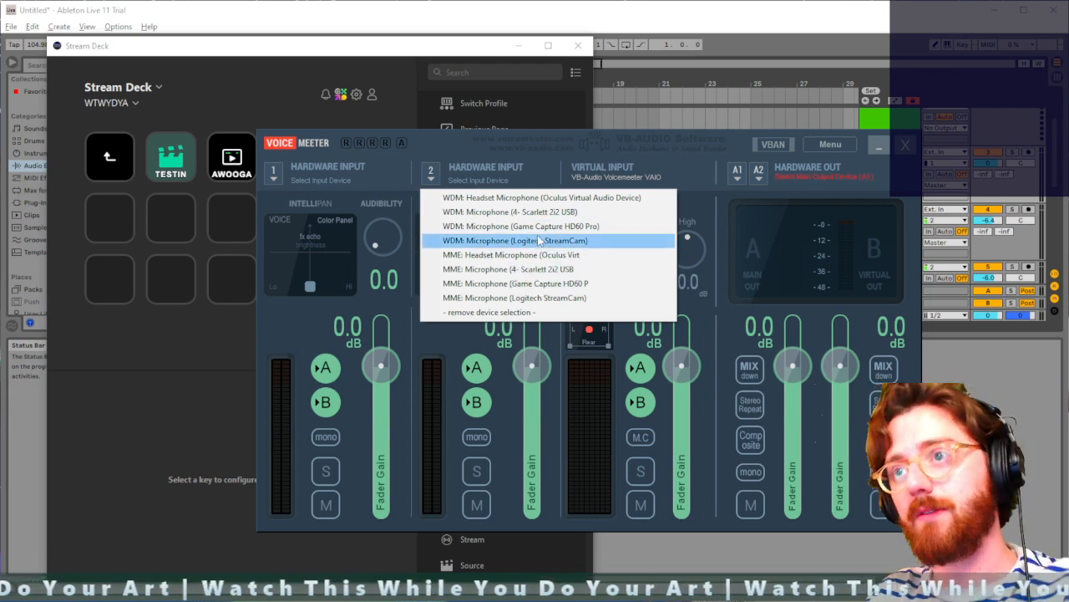
left_click(463, 161)
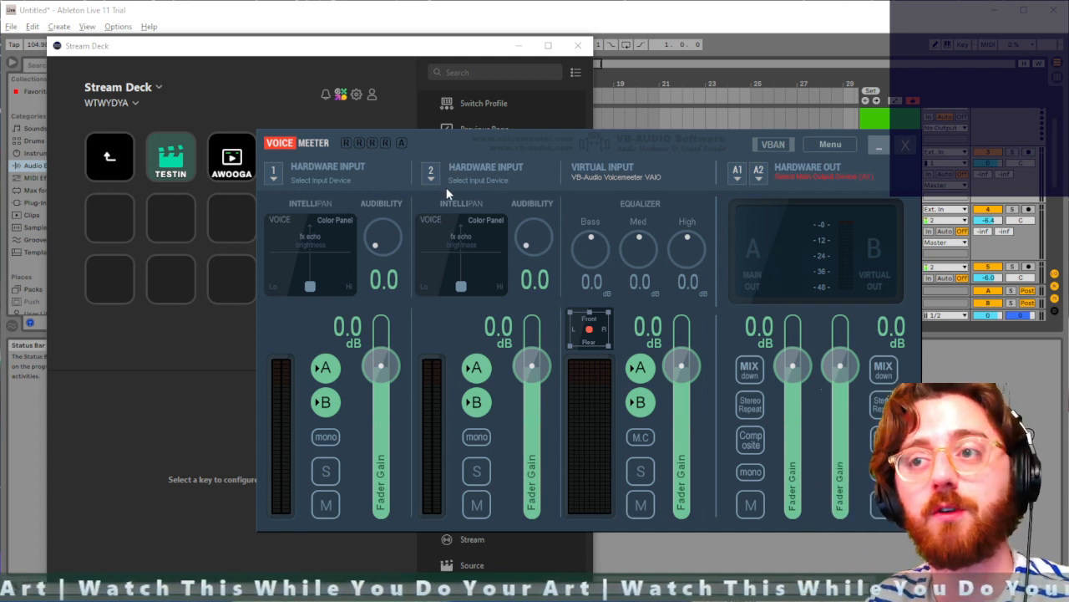
mouse_move(530, 371)
left_mouse_down()
mouse_move(531, 441)
mouse_move(534, 364)
left_mouse_up()
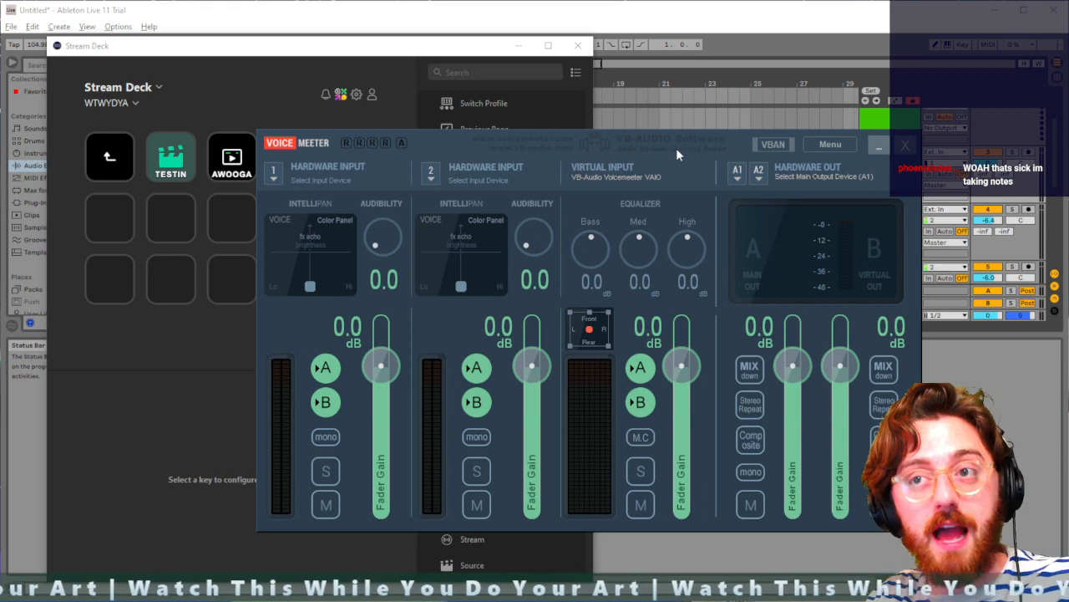
left_click(905, 147)
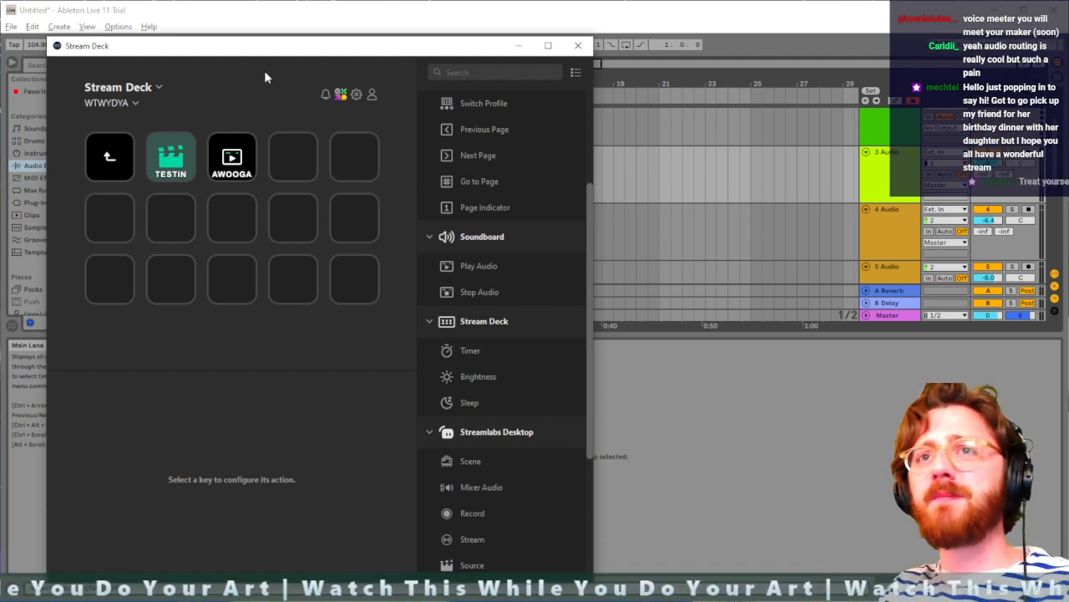
Step: Switch to Ableton Live and save the set as SOUNDBOARD in the Music > WTWYDYA > SOUNDBOARD folder
mouse_move(264, 46)
left_mouse_down()
mouse_move(913, 286)
mouse_move(1068, 400)
mouse_move(1030, 370)
left_mouse_up()
left_click(484, 191)
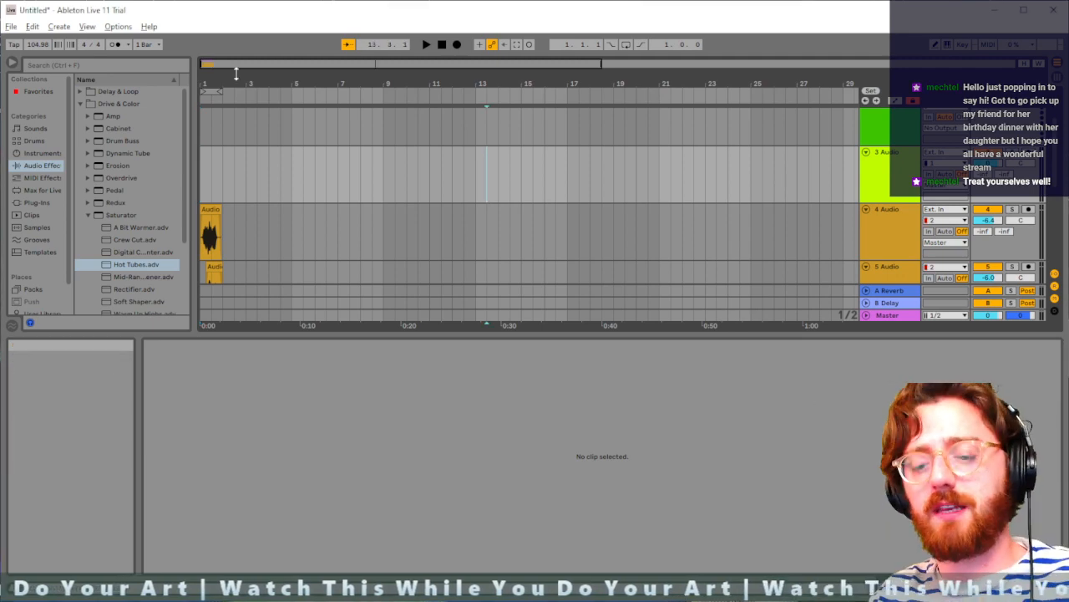
key("ctrl+s")
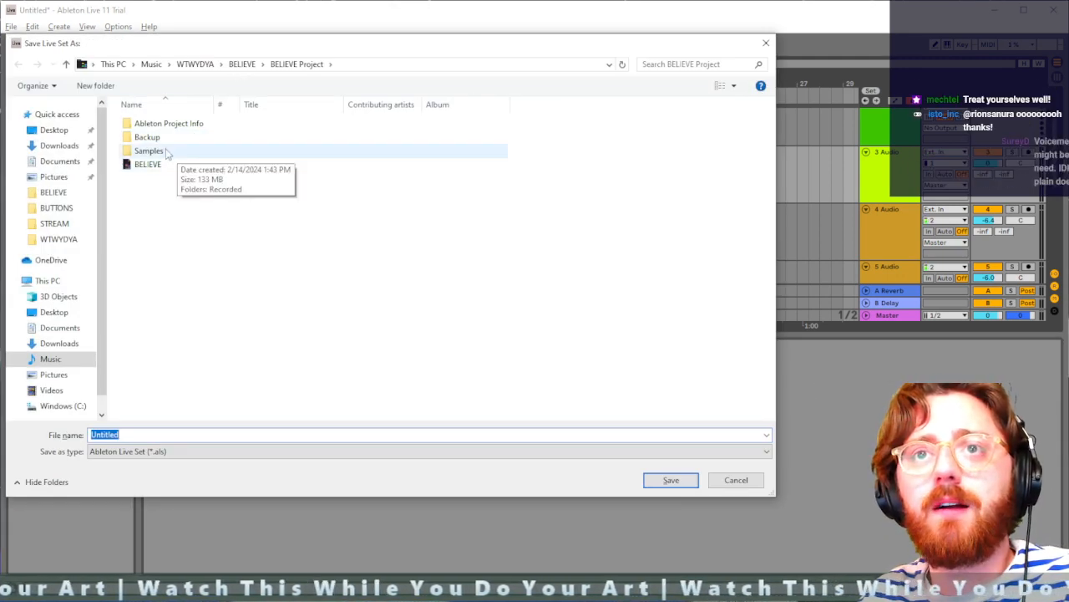
left_click(195, 64)
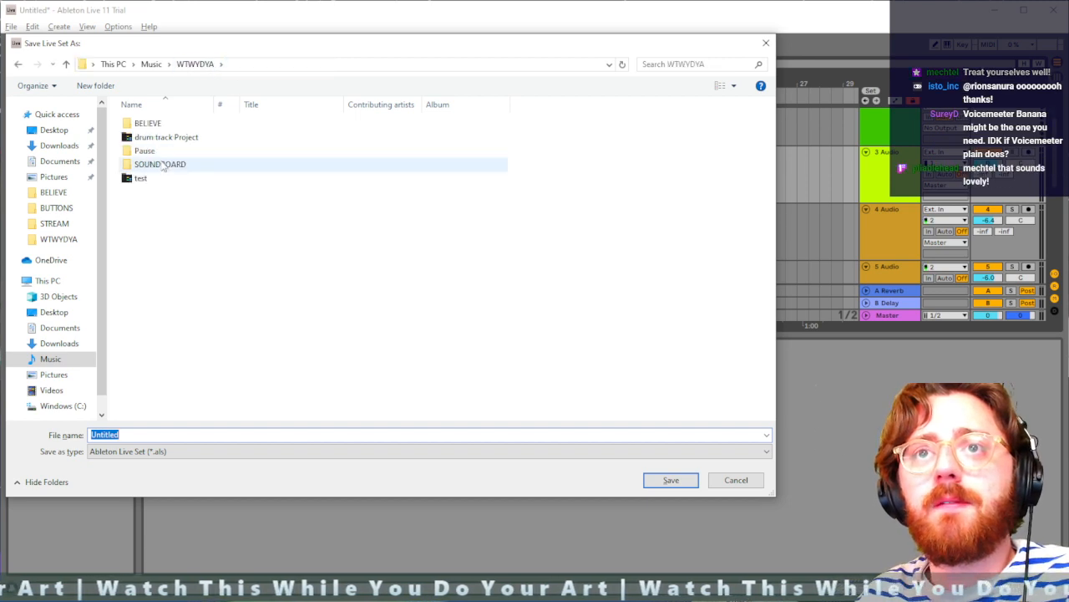
double_click(164, 164)
type("SOUNDBOARD")
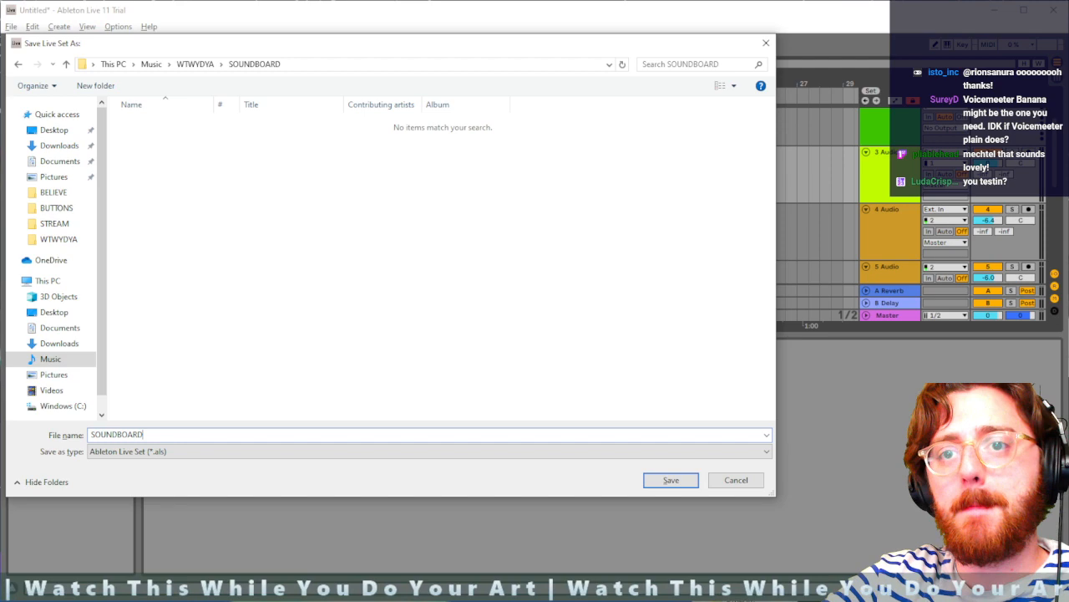
key("Return")
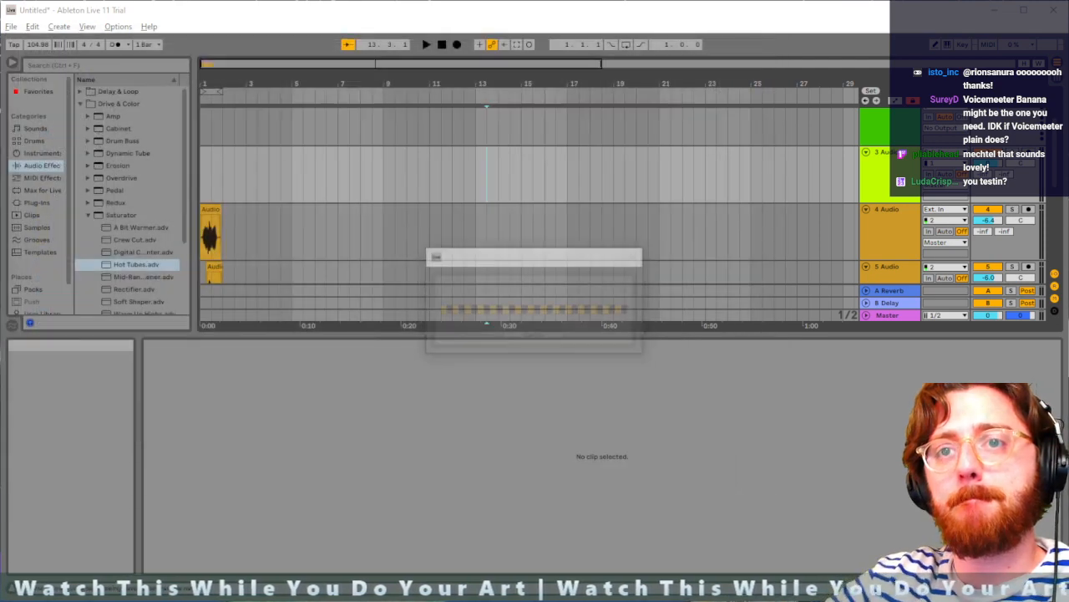
Step: Fold the 4 Audio, 5 Audio, 6 Audio and 7 Audio tracks in the arrangement
scroll(301, 251, "down", 2)
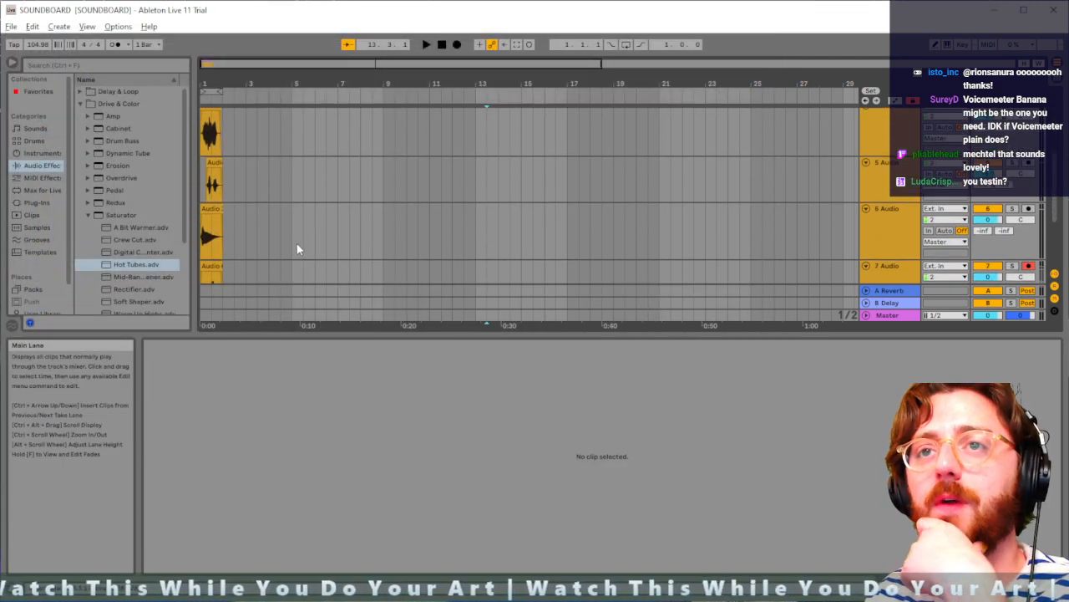
left_click(233, 179)
scroll(233, 192, "right", 2)
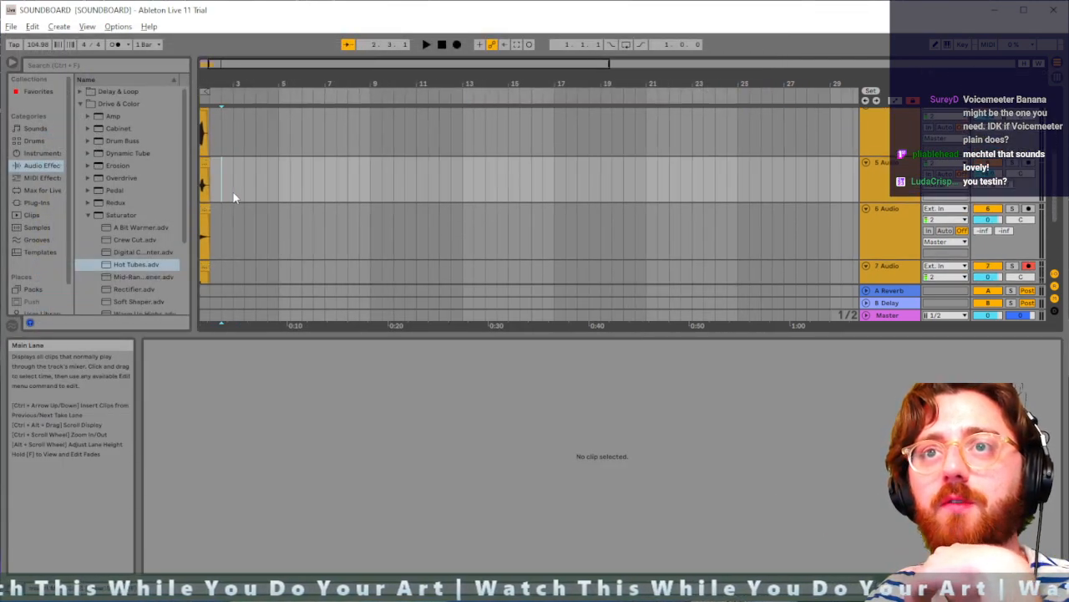
scroll(233, 197, "left", 2)
scroll(233, 197, "up", 3)
scroll(233, 198, "down", 1)
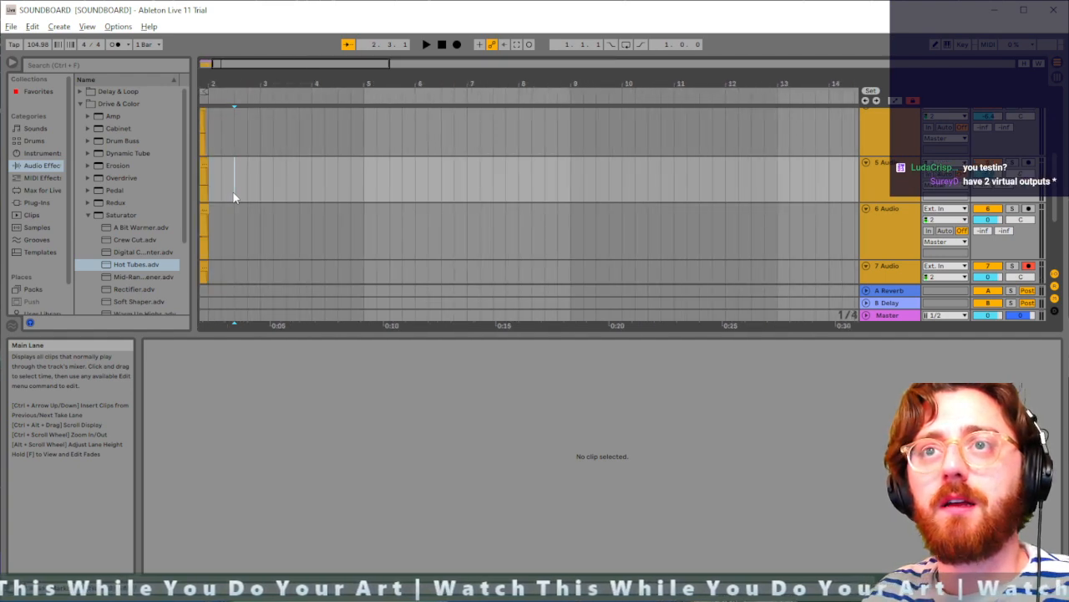
scroll(259, 180, "up", 2)
left_click(260, 178)
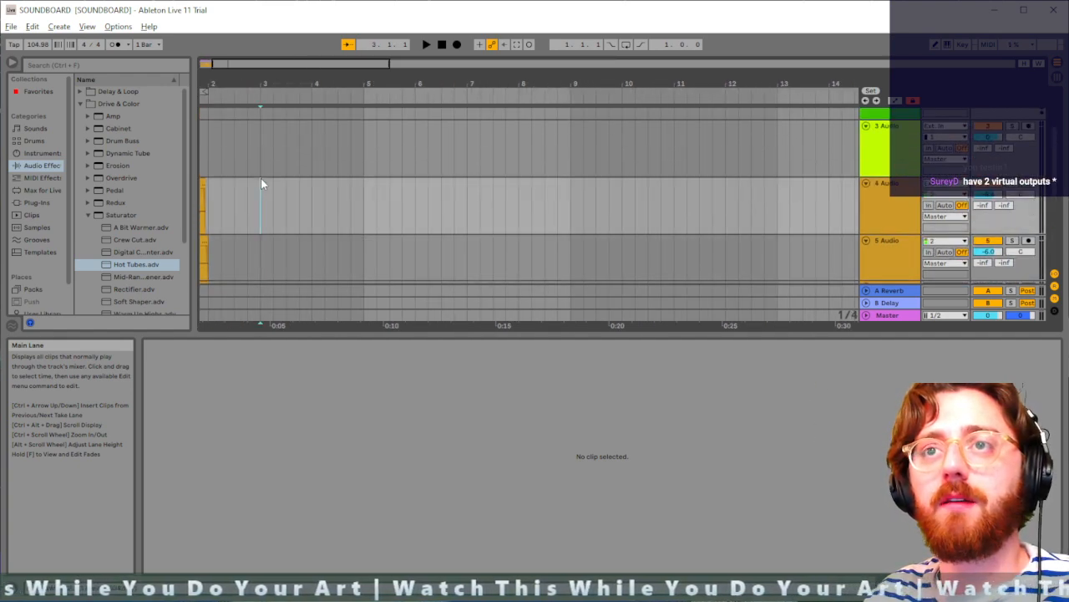
scroll(335, 187, "up", 2)
scroll(501, 205, "down", 7)
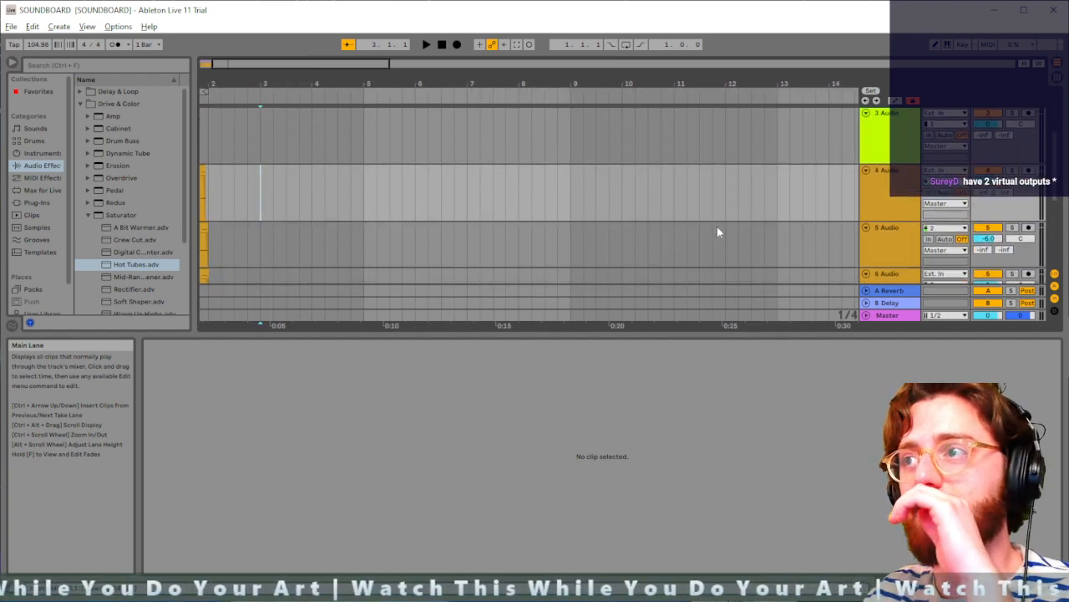
left_click(865, 117)
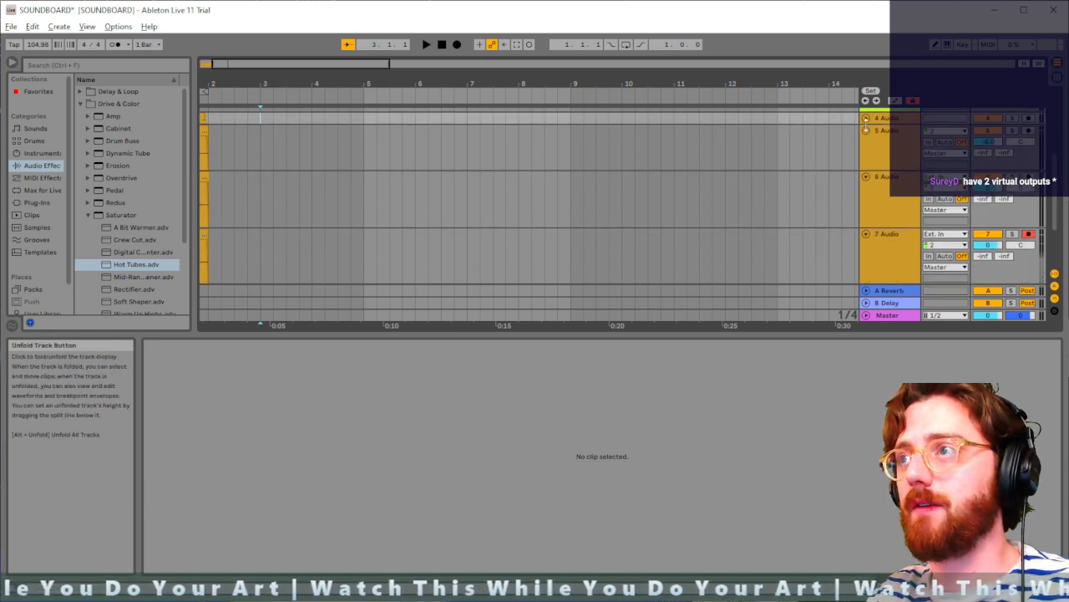
left_click(865, 130)
left_click(866, 142)
left_click(866, 156)
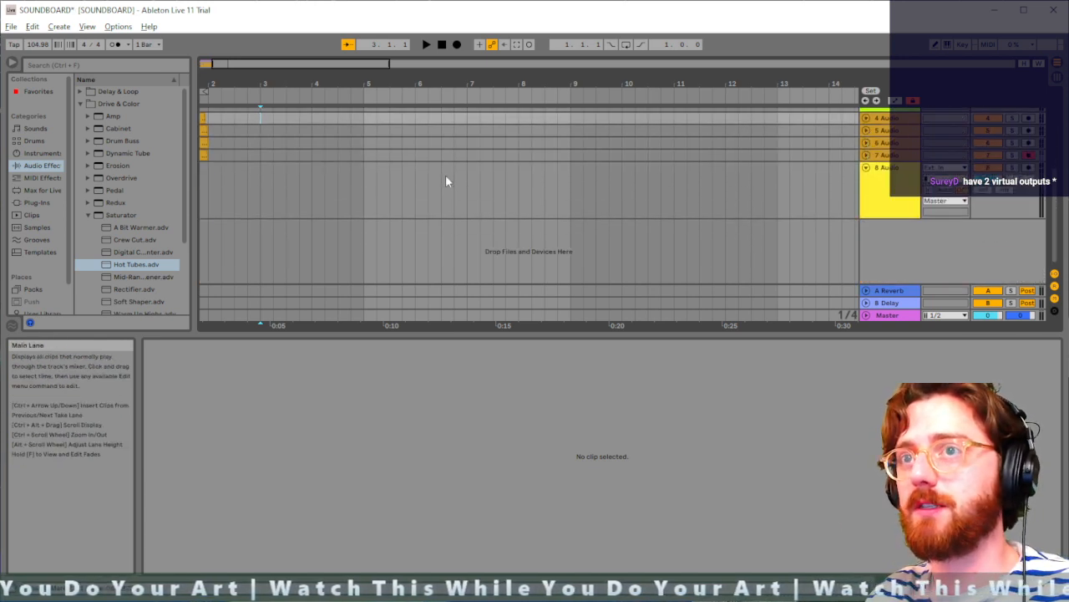
Step: Delete the Percussion Spirit Kit clip from the 1 Percussion track
scroll(446, 174, "up", 2)
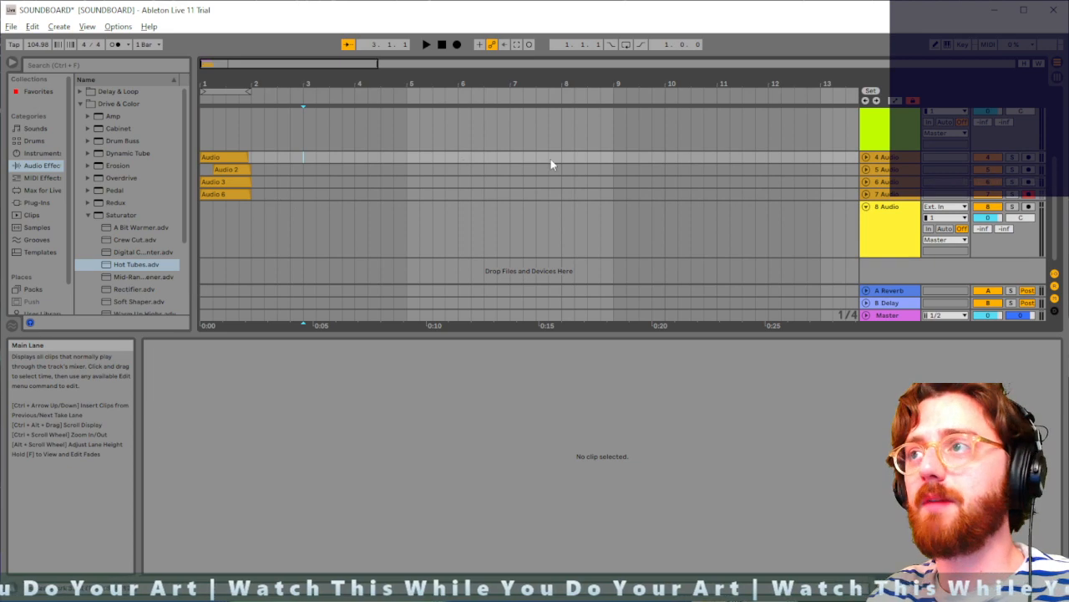
scroll(585, 163, "up", 4)
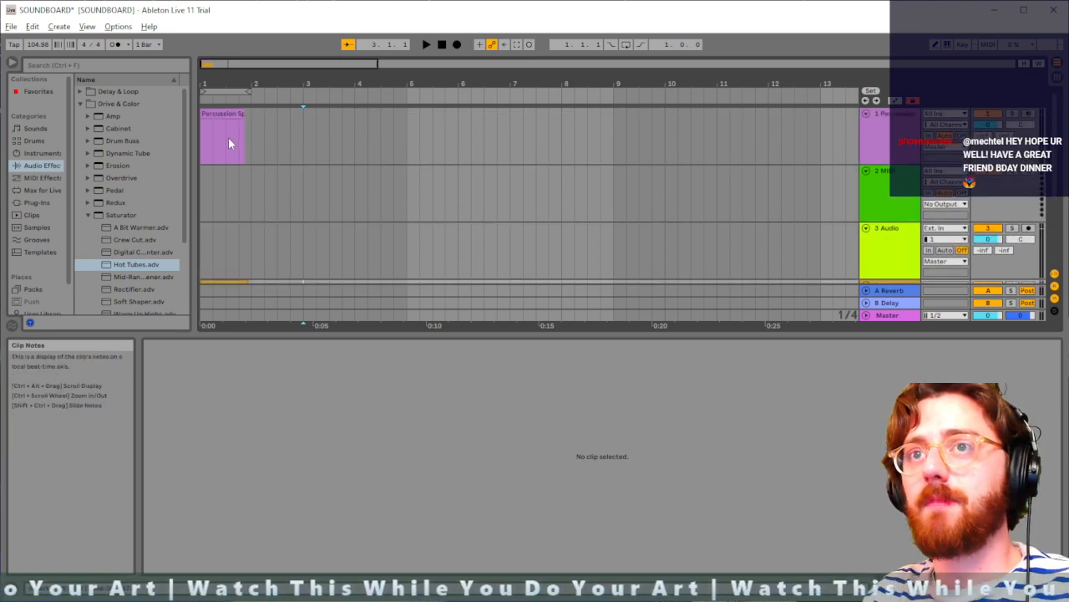
left_click_drag(224, 121, 335, 126)
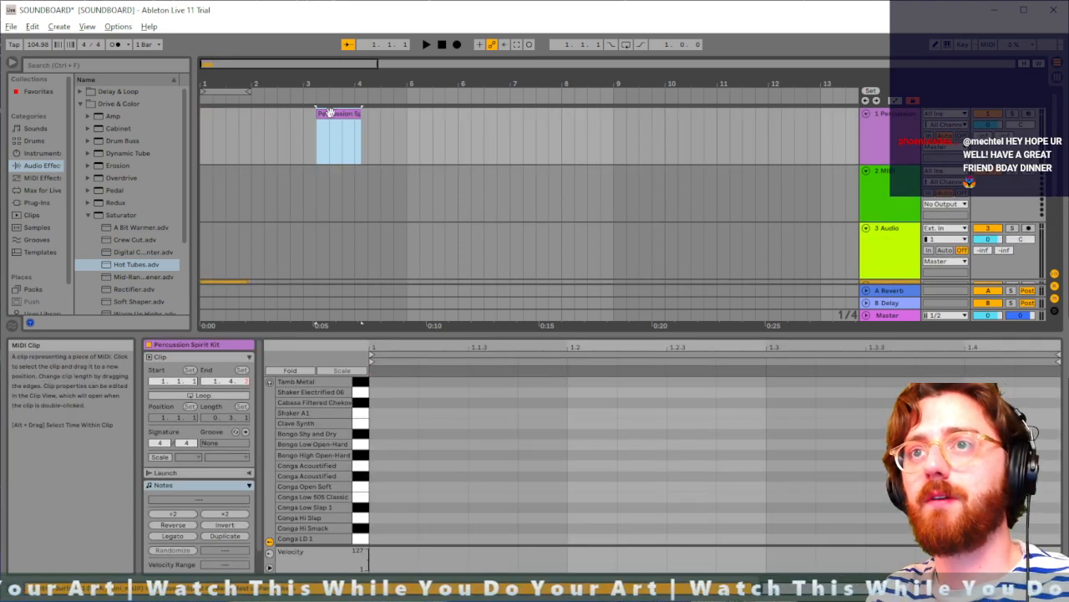
key("Delete")
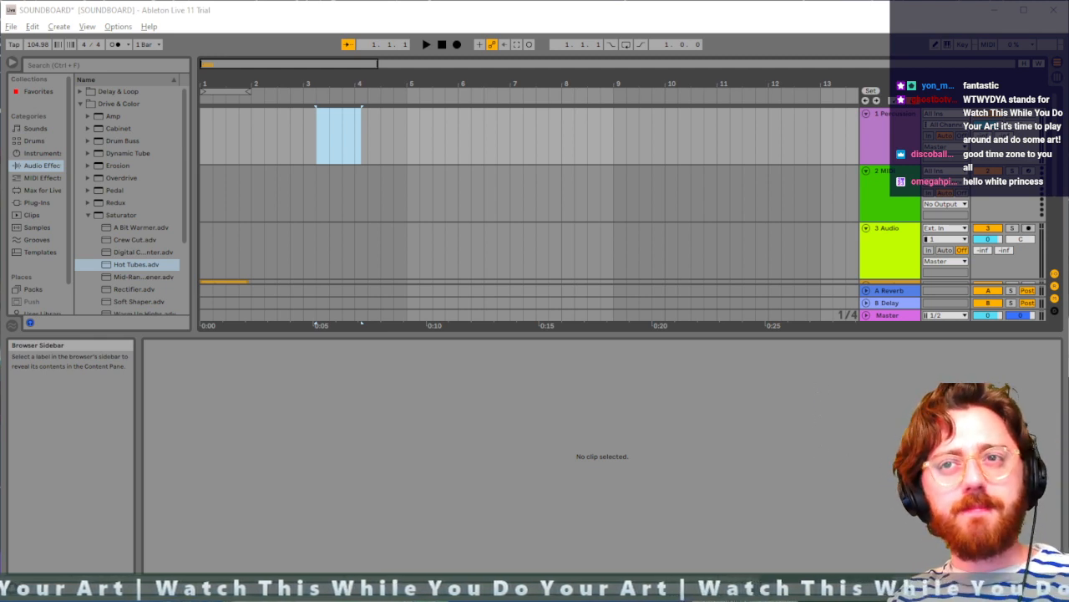
Step: Arm the 1 Percussion track and record two takes of a conga pattern about one bar long, starting at bar 3
left_click(308, 130)
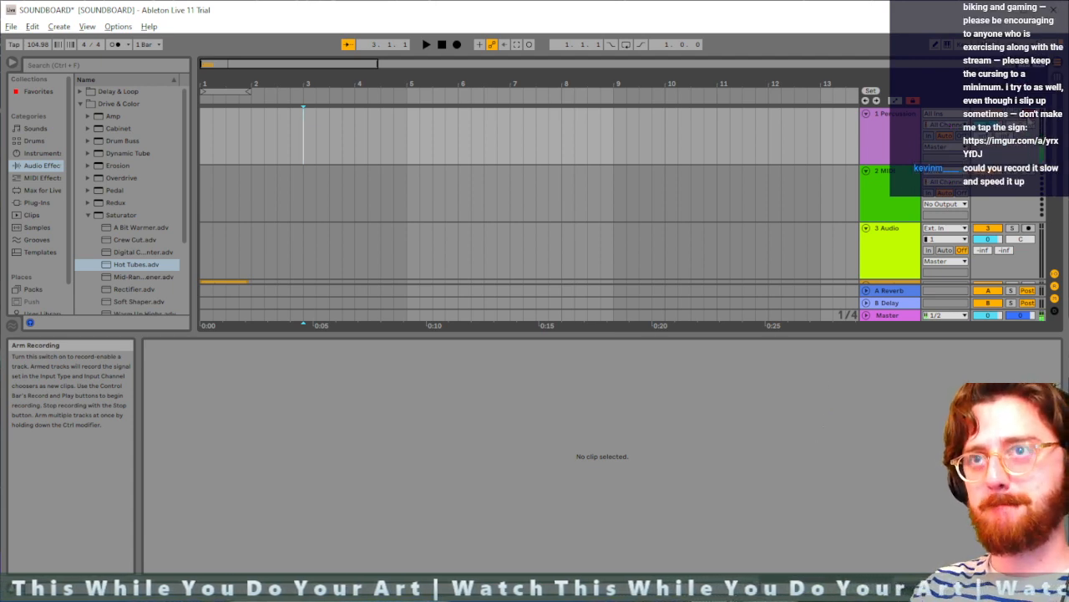
key("F9")
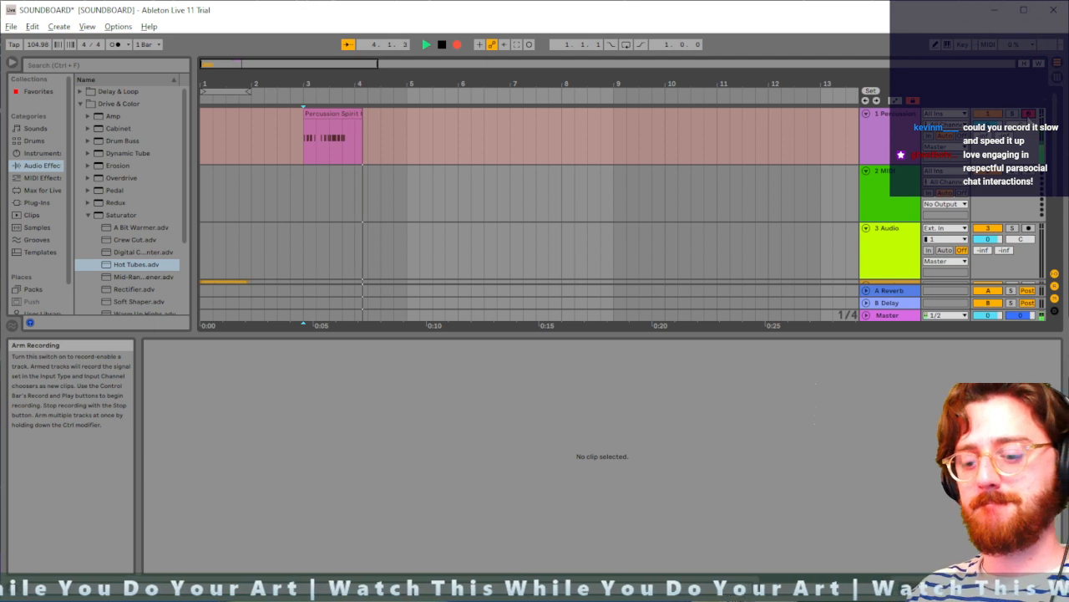
key("space")
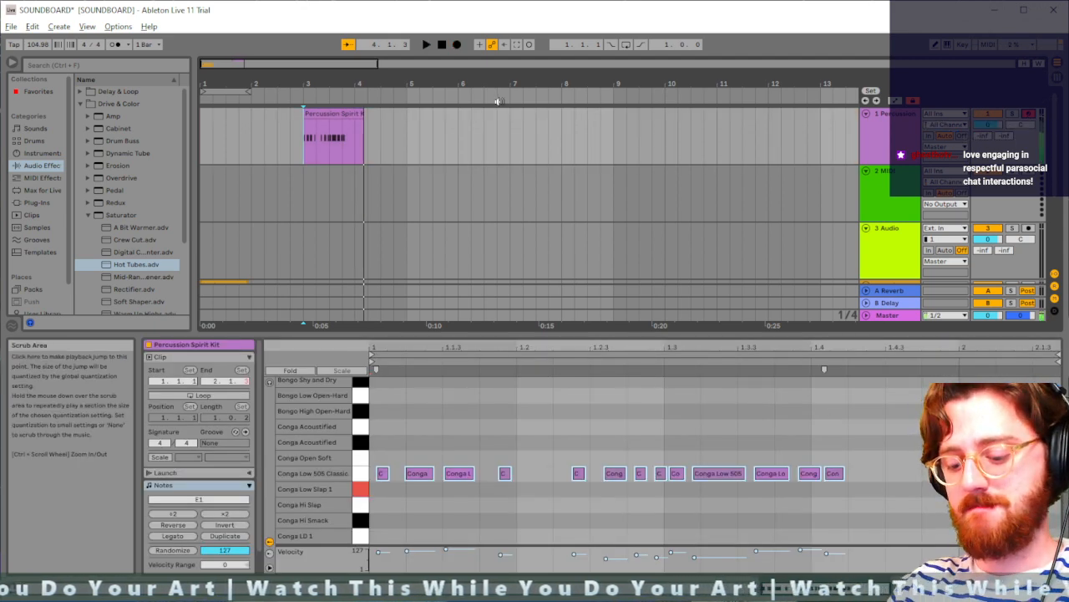
key("F9")
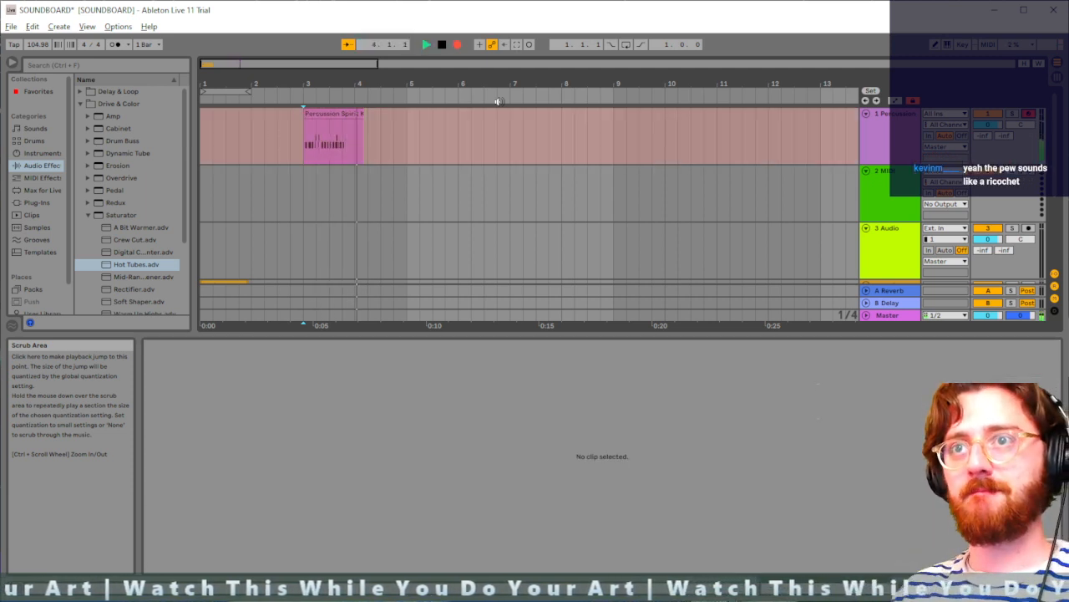
key("space")
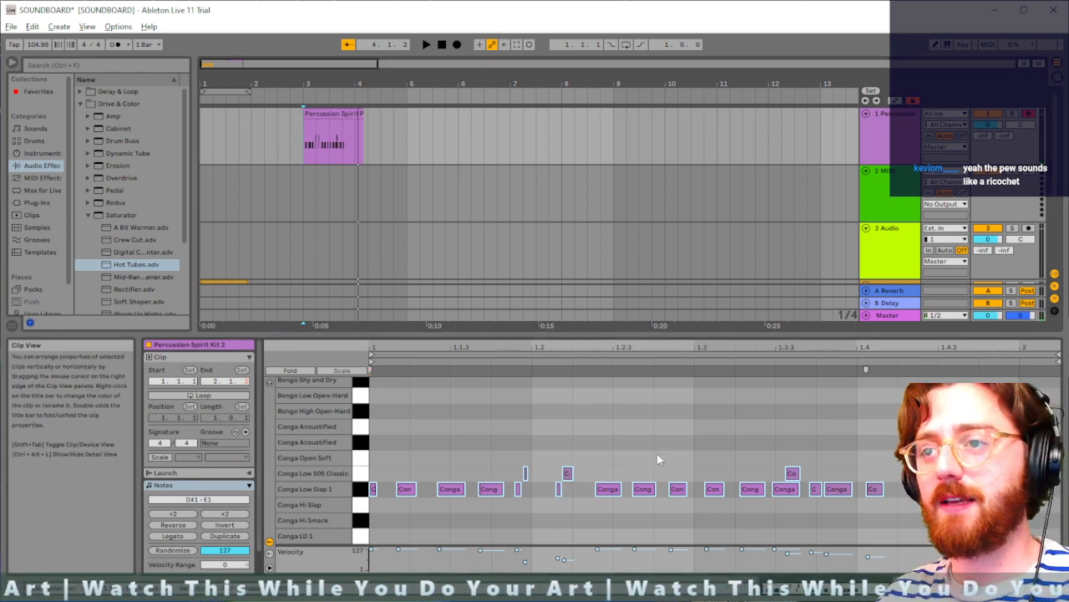
Step: Delete the leftover clip fragment after bar 4 on the 1 Percussion track and select the remaining conga clip
left_click_drag(938, 493, 375, 490)
left_click(420, 127)
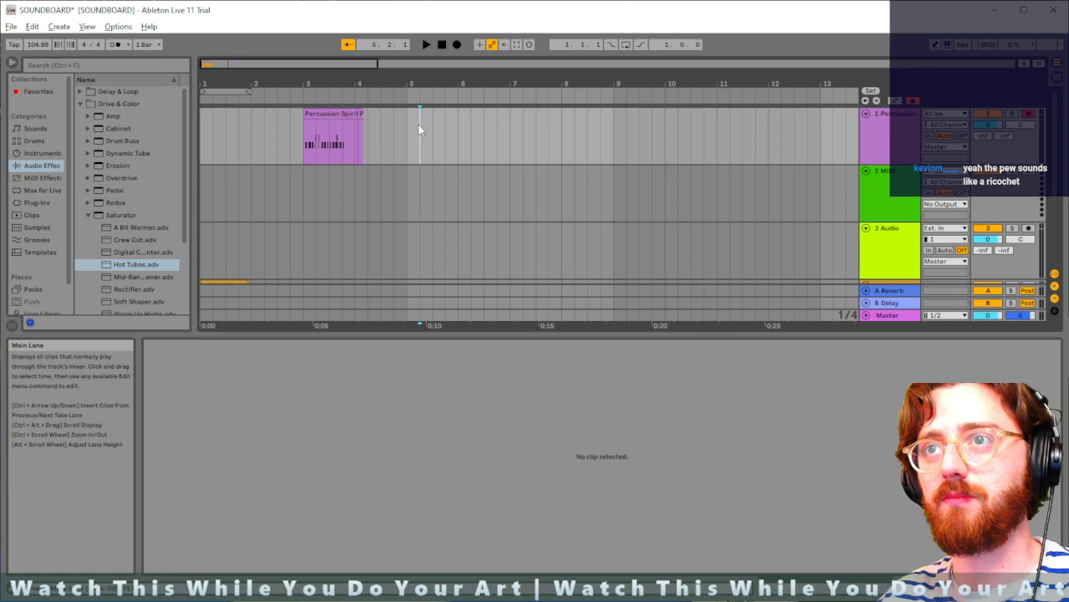
left_click(361, 114)
key("Delete")
left_click(332, 119)
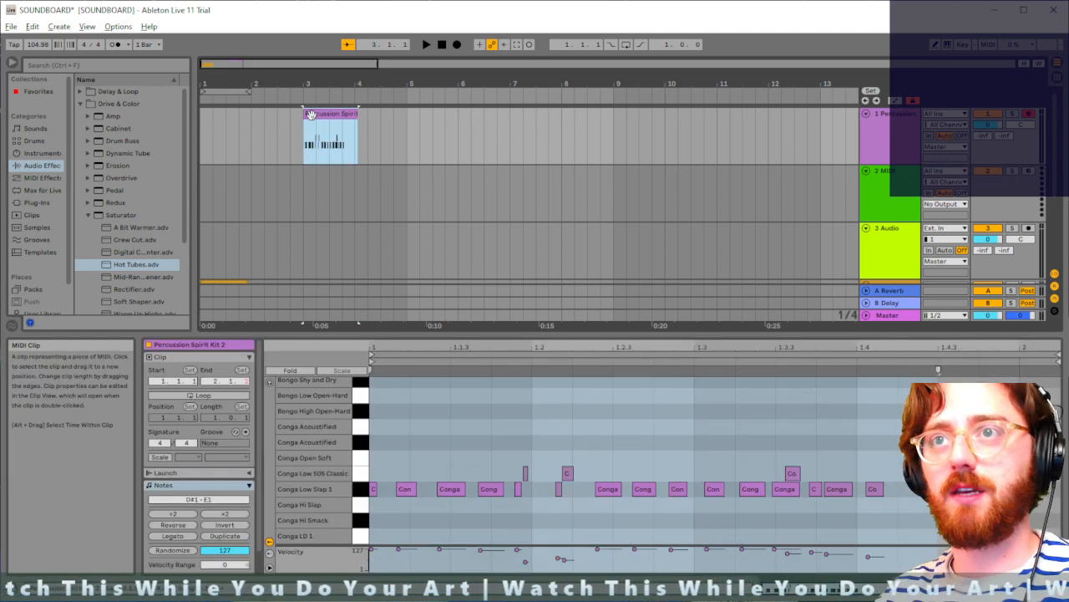
Step: Replace the Conga Low 505 Classic notes with a slightly later copy of the Conga Low Slap 1 notes and audition the clip
mouse_move(894, 454)
left_mouse_down()
mouse_move(496, 453)
mouse_move(483, 477)
left_mouse_up()
key("Delete")
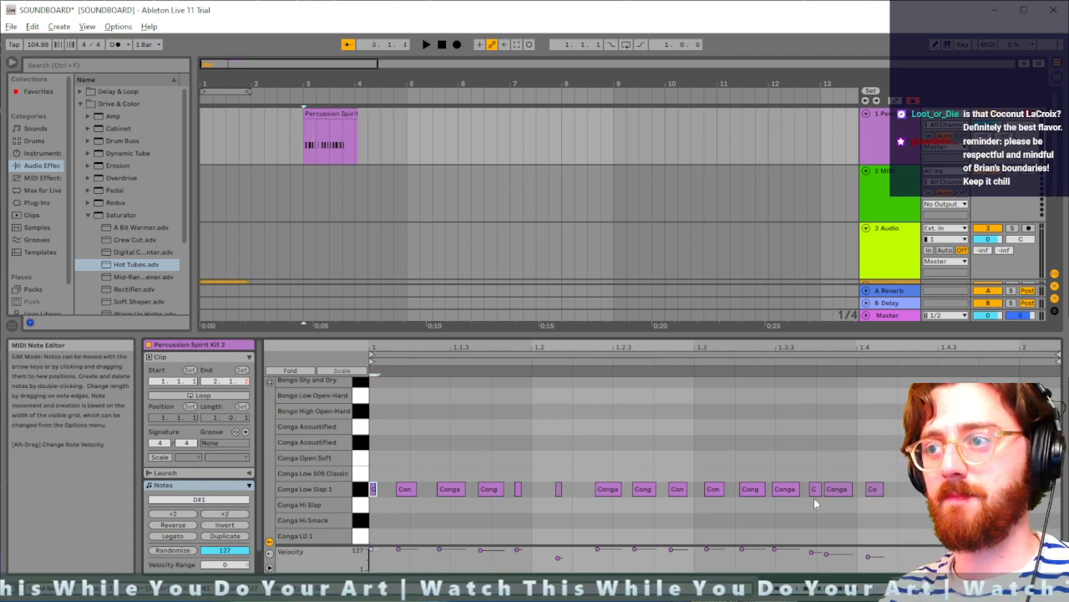
left_click_drag(906, 467, 470, 494)
left_click_drag(380, 495, 380, 495)
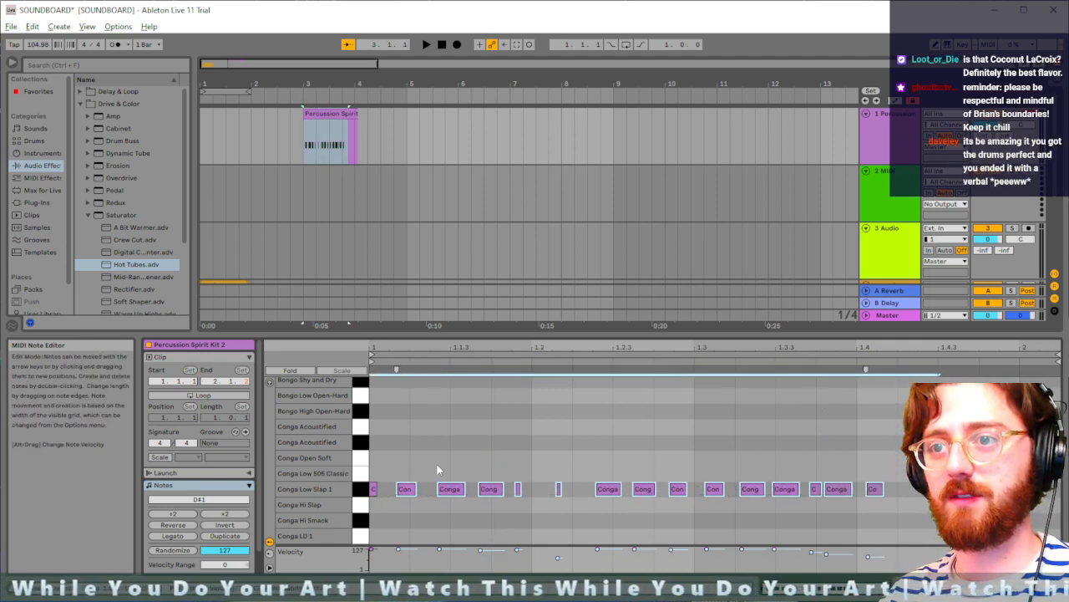
left_click_drag(910, 466, 377, 473)
key("space")
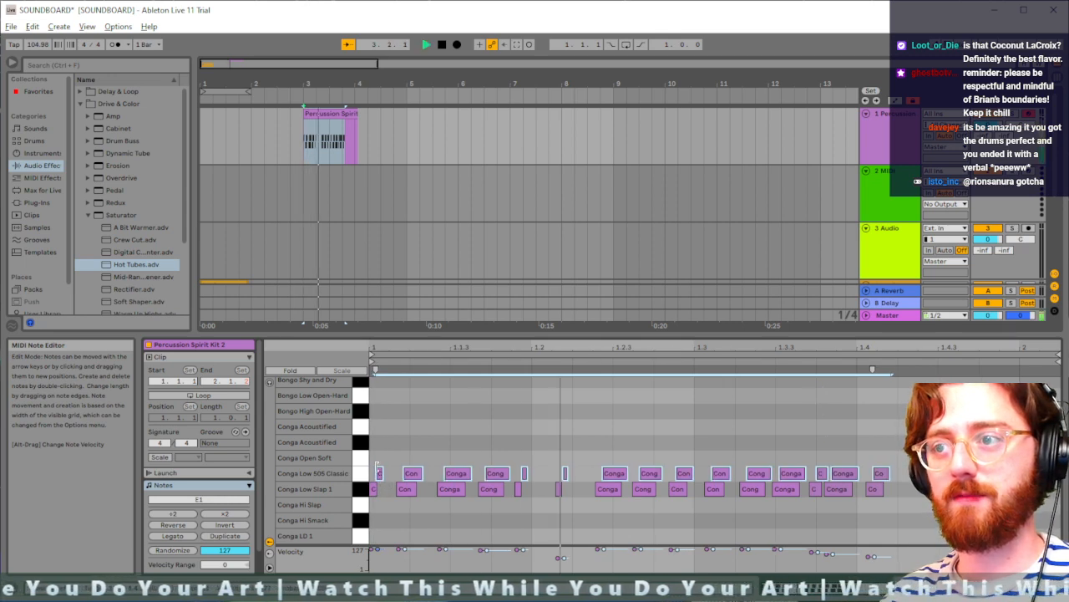
key("space")
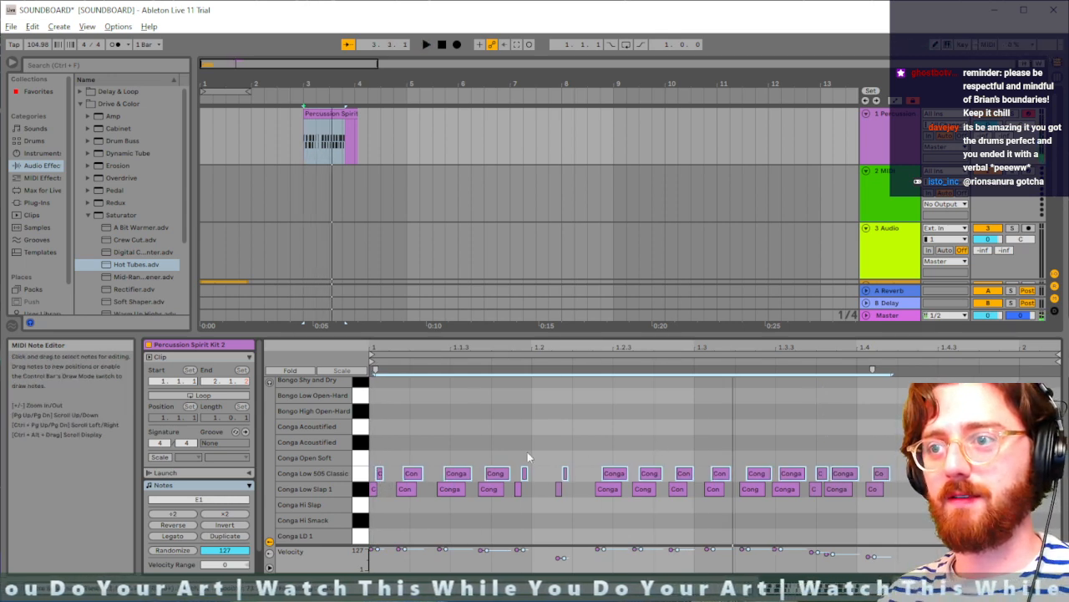
Step: Rearrange the Conga Low 505 Classic notes to fill gaps between the Conga Low Slap 1 hits and listen to the pattern
left_click_drag(716, 473, 850, 475)
mouse_move(1015, 438)
left_mouse_down()
mouse_move(859, 476)
mouse_move(368, 477)
mouse_move(383, 487)
left_mouse_up()
left_click(507, 474)
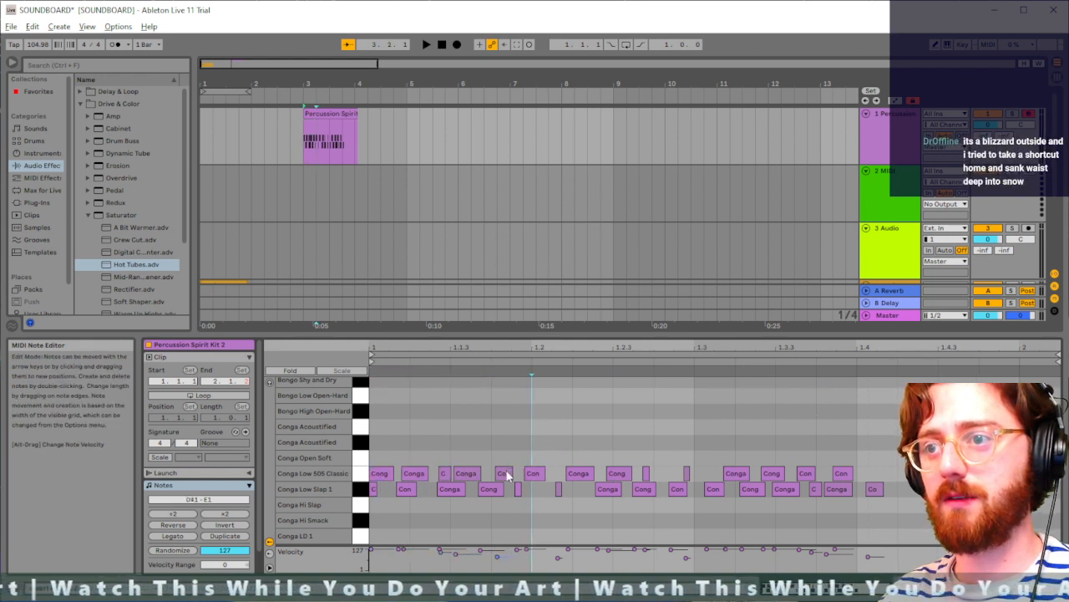
left_click(506, 474)
key("space")
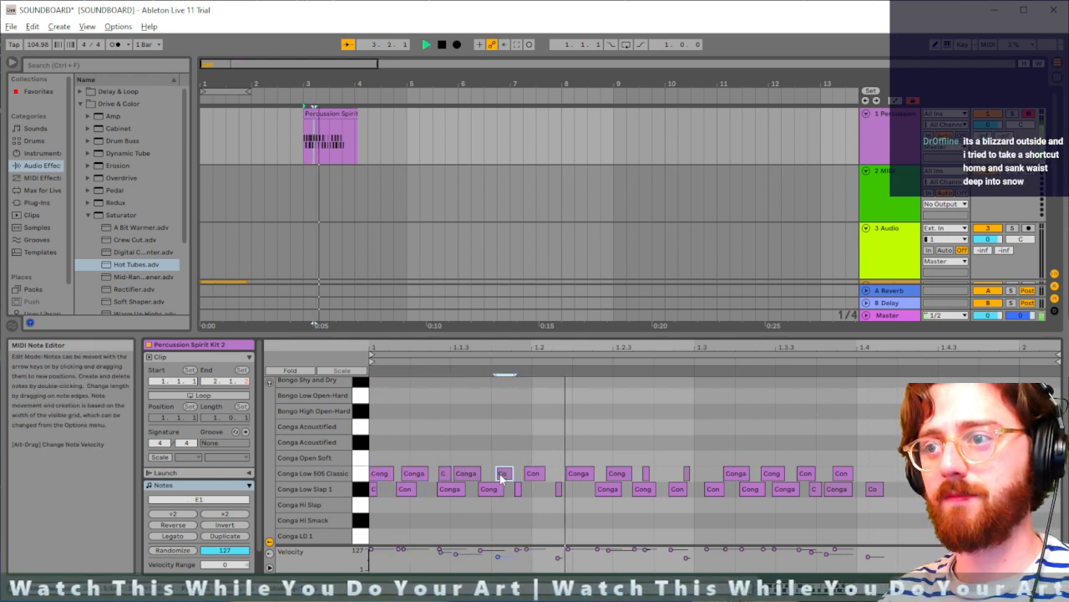
key("space")
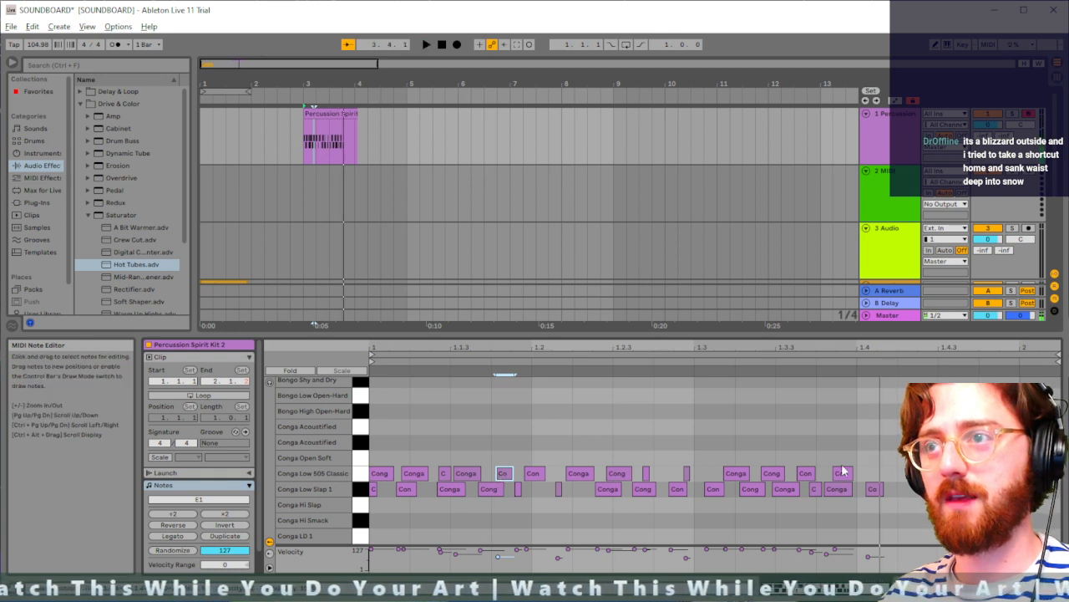
Step: Delete the conga notes after about 1.3.3 in both rows and play the shortened pattern from its start
left_click_drag(906, 455, 802, 518)
key("Delete")
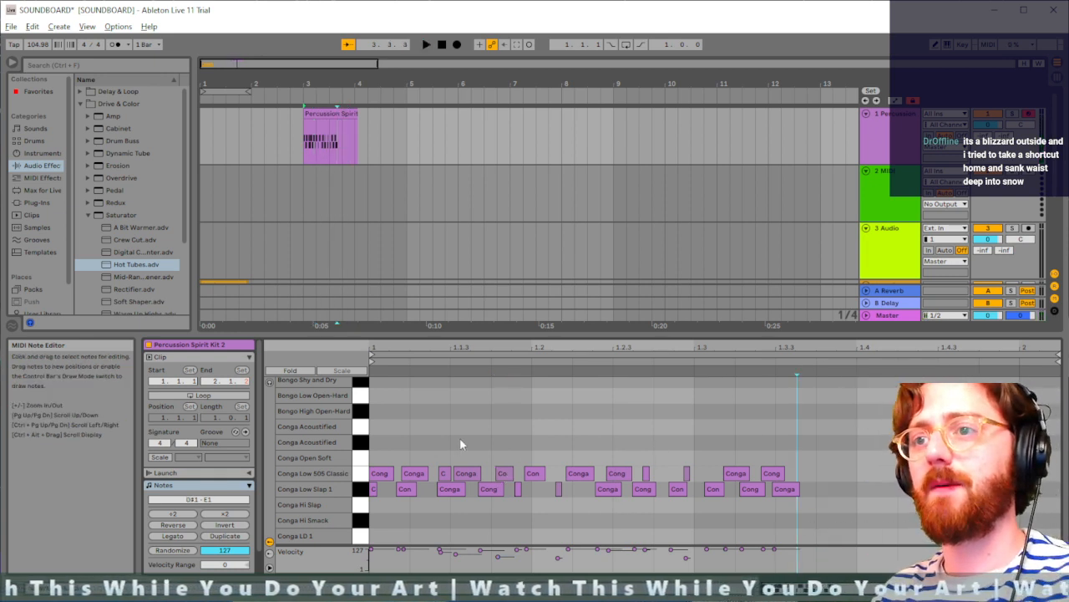
key("space")
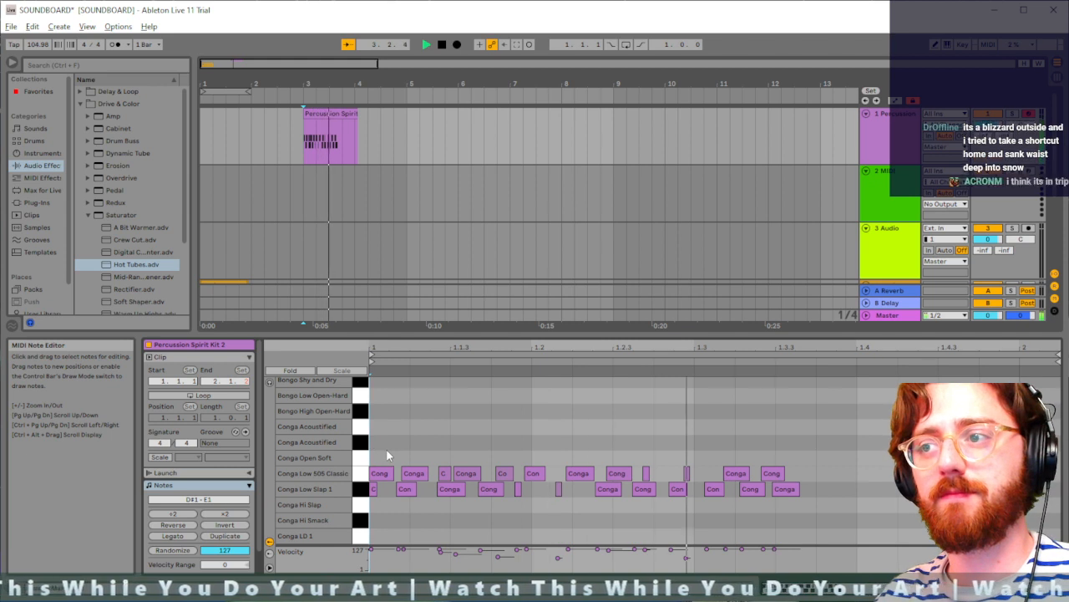
key("space")
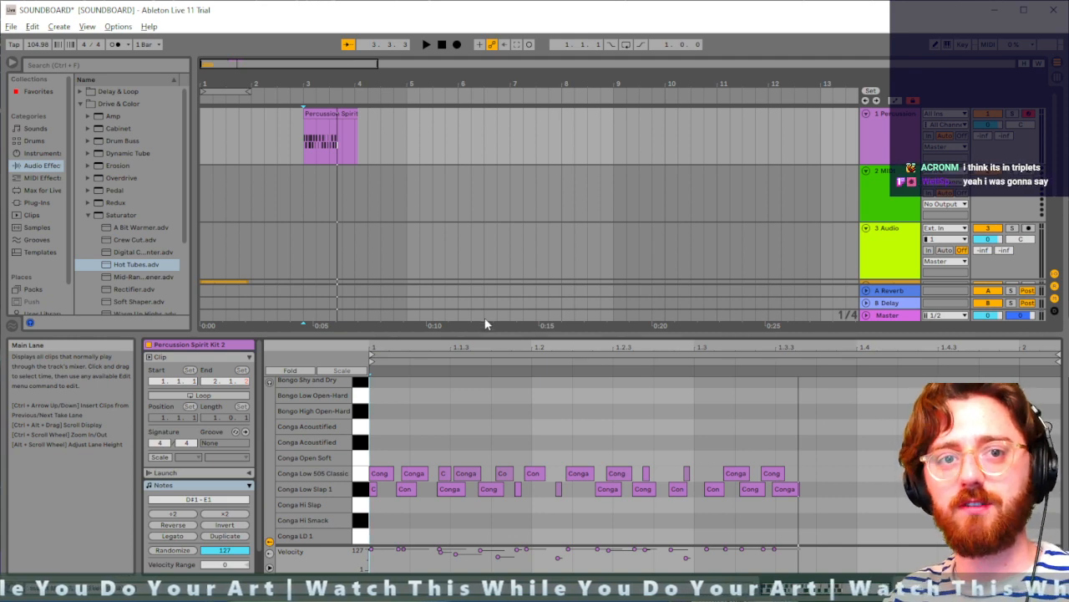
Step: Delete all remaining conga notes and remove the emptied Percussion Spirit Kit clip from the 1 Percussion track
left_click_drag(823, 437, 365, 517)
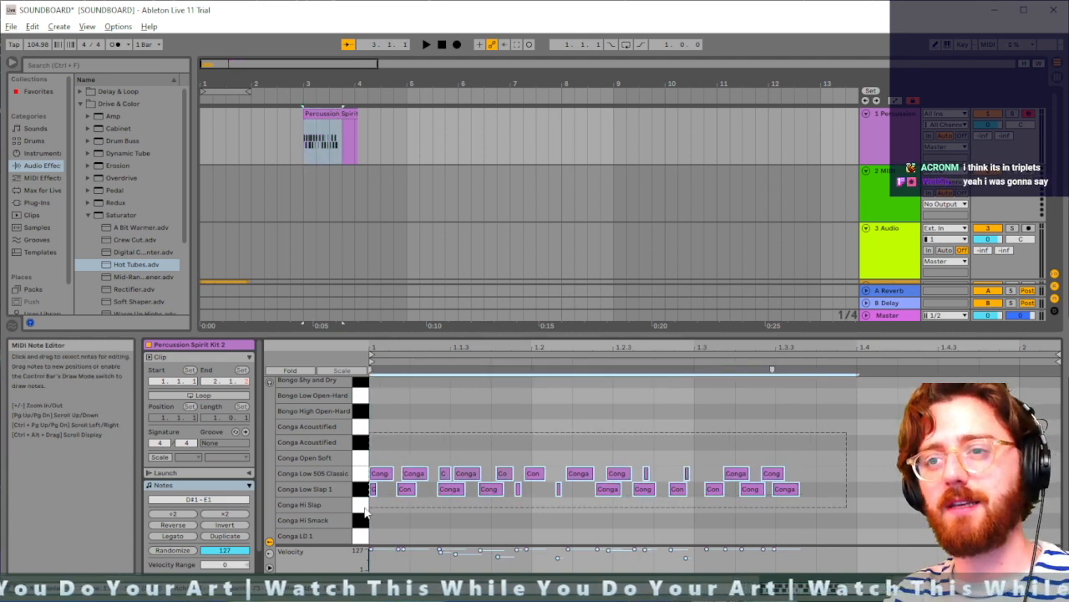
key("Delete")
scroll(333, 209, "down", 5)
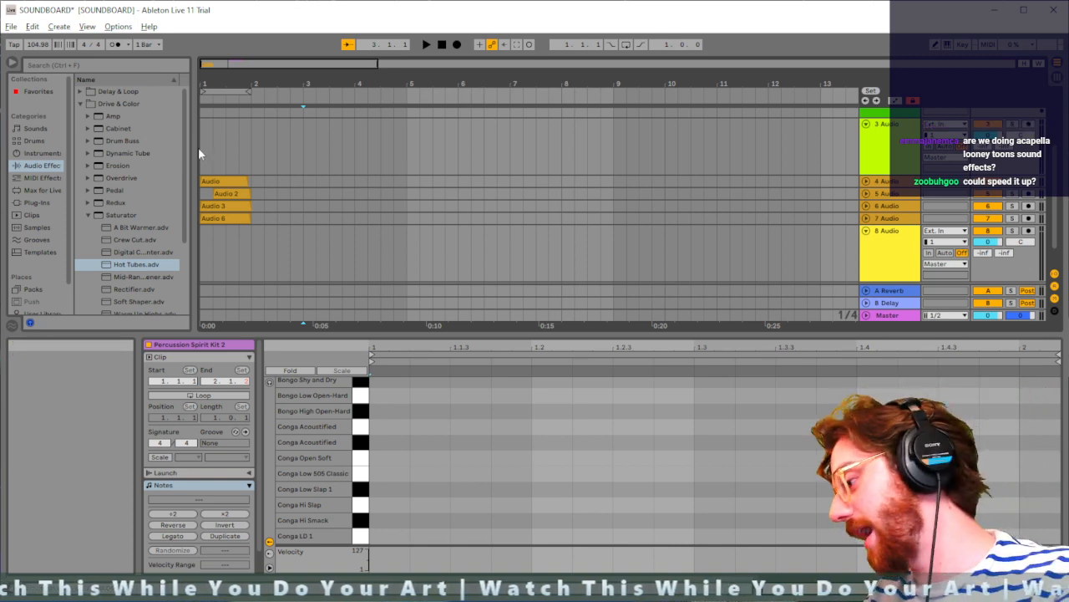
scroll(315, 191, "up", 3)
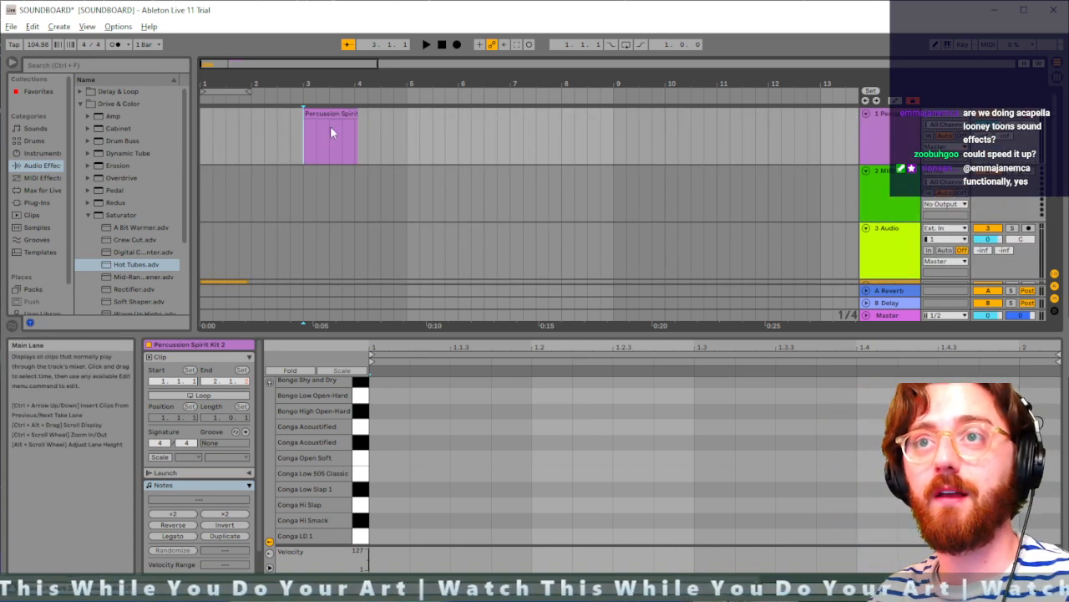
key("Delete")
Step: Duplicate the four audio clips at bar 1 on tracks 4 Audio to 7 Audio and place the copies at bar 3
scroll(316, 168, "down", 3)
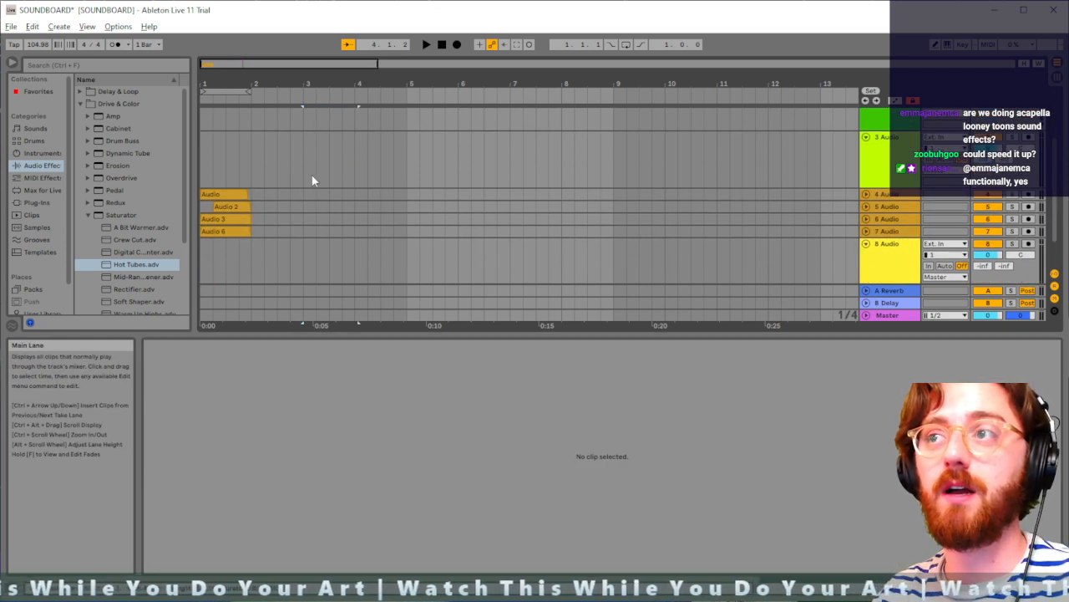
left_click_drag(264, 250, 206, 229)
left_click(227, 193)
left_click(255, 196)
left_click(231, 192)
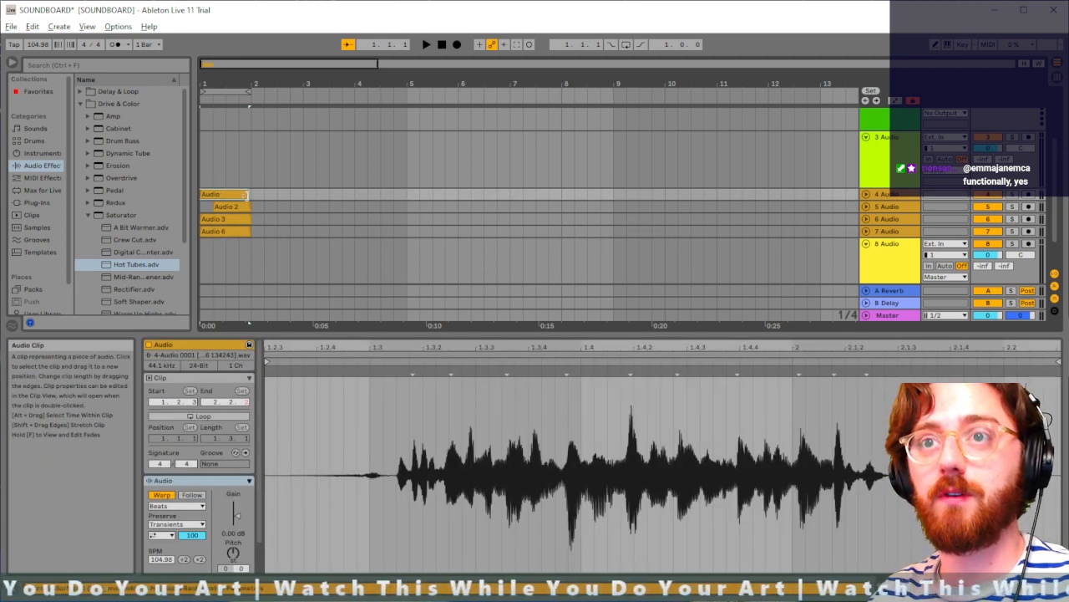
left_click(232, 206, "shift")
left_click(220, 219, "shift")
left_click(218, 231, "shift")
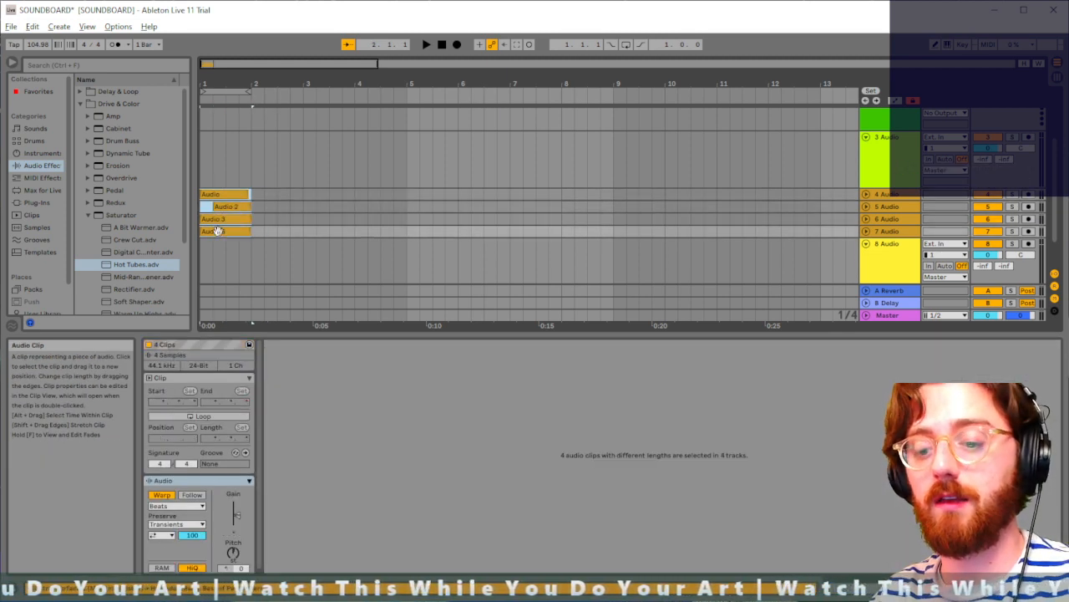
key("ctrl+d")
left_click_drag(261, 215, 311, 215)
left_click(301, 209)
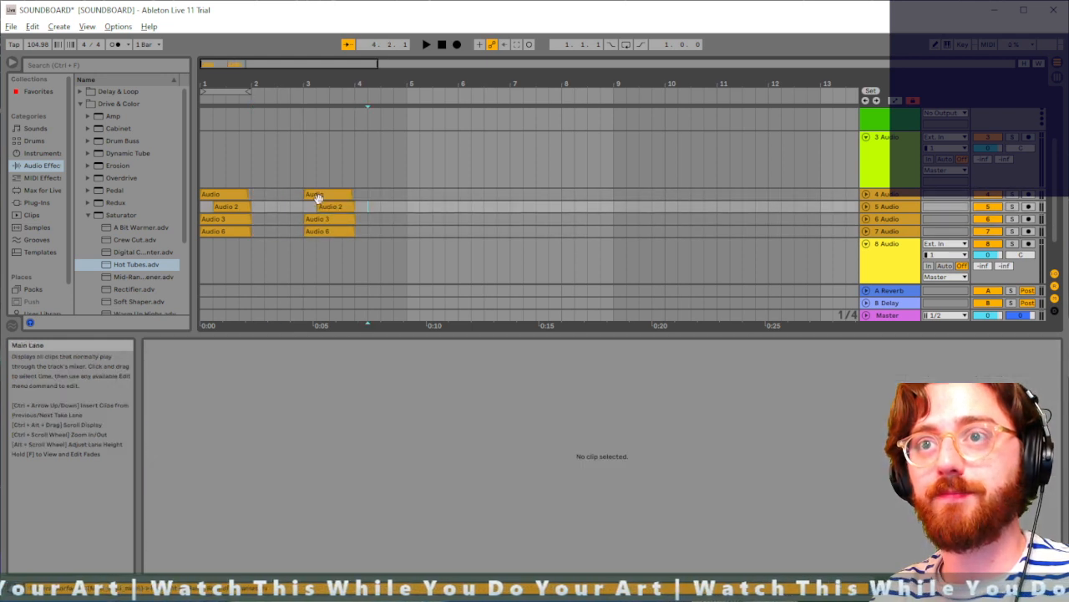
Step: Play the duplicated audio clips from bar 3 and return the insert marker to their start
key("space")
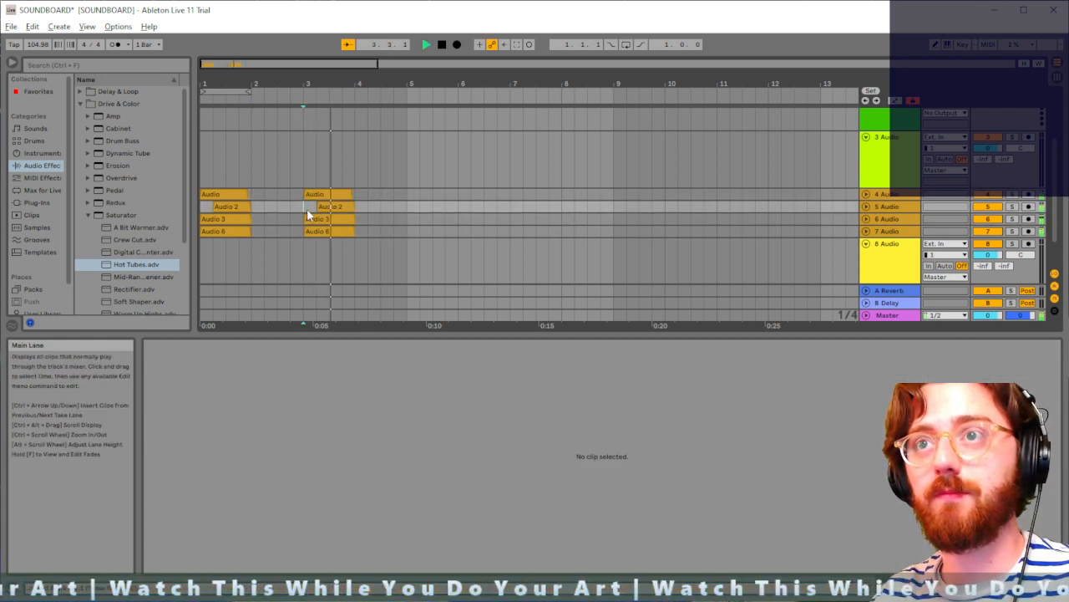
key("space")
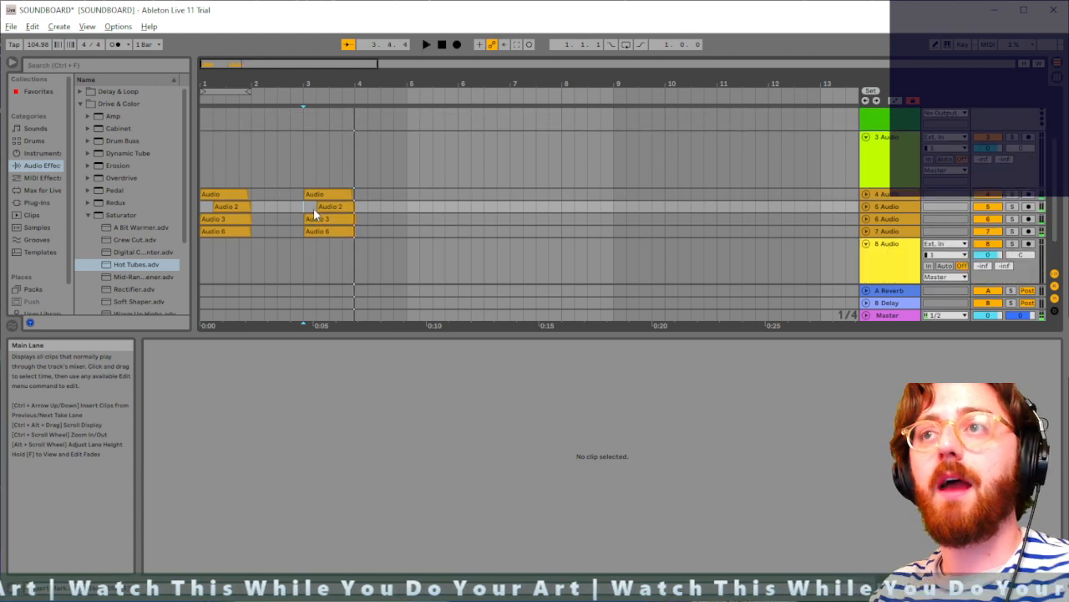
left_click(304, 206)
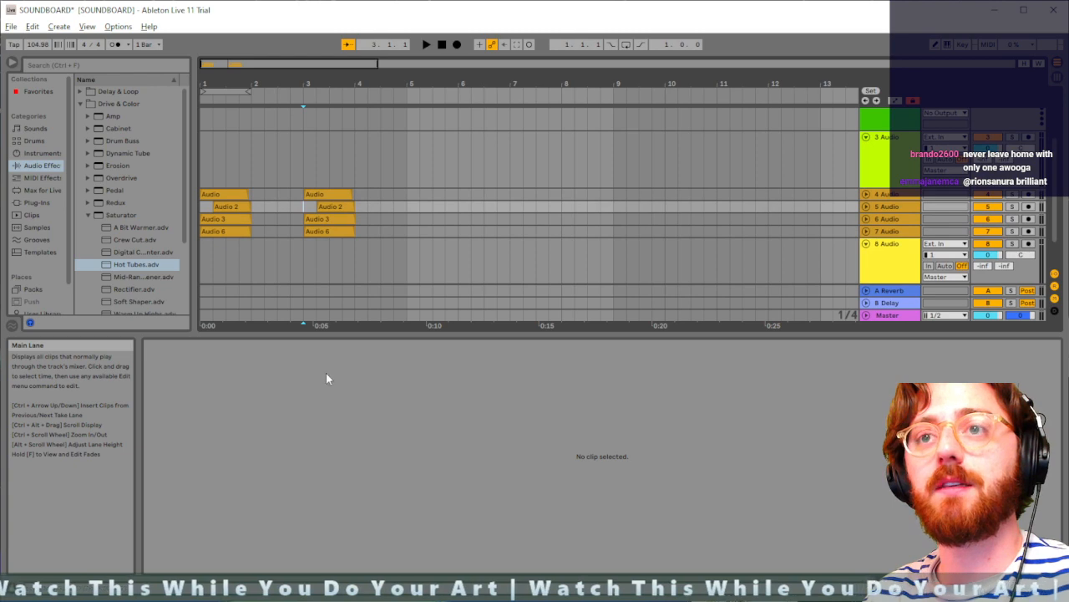
Step: Enlarge the arrangement area and show the Song Tempo automation on the Master track
left_click_drag(358, 336, 361, 388)
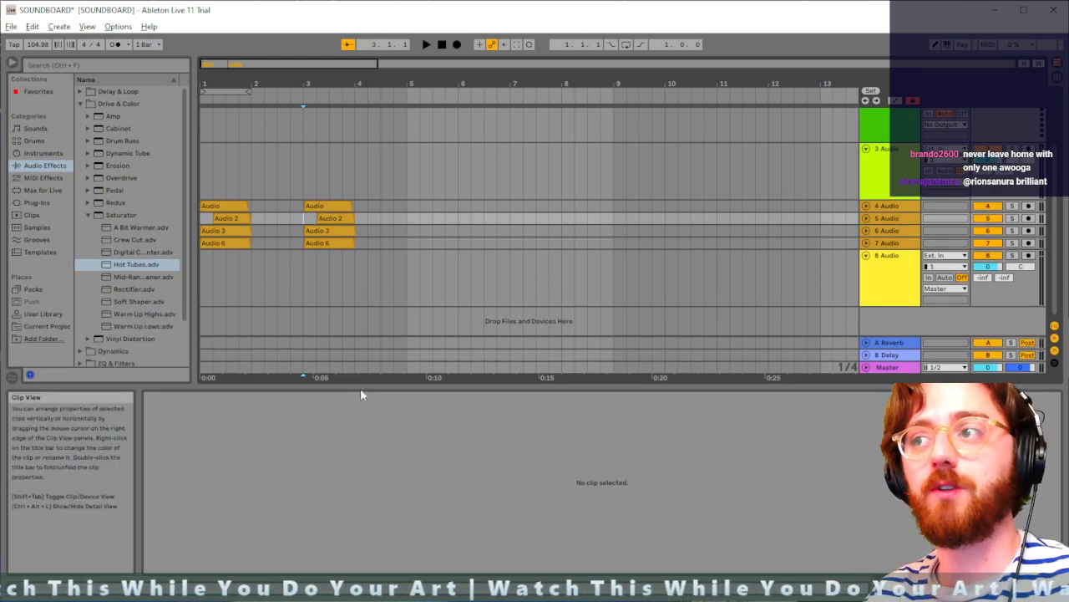
left_click(92, 27)
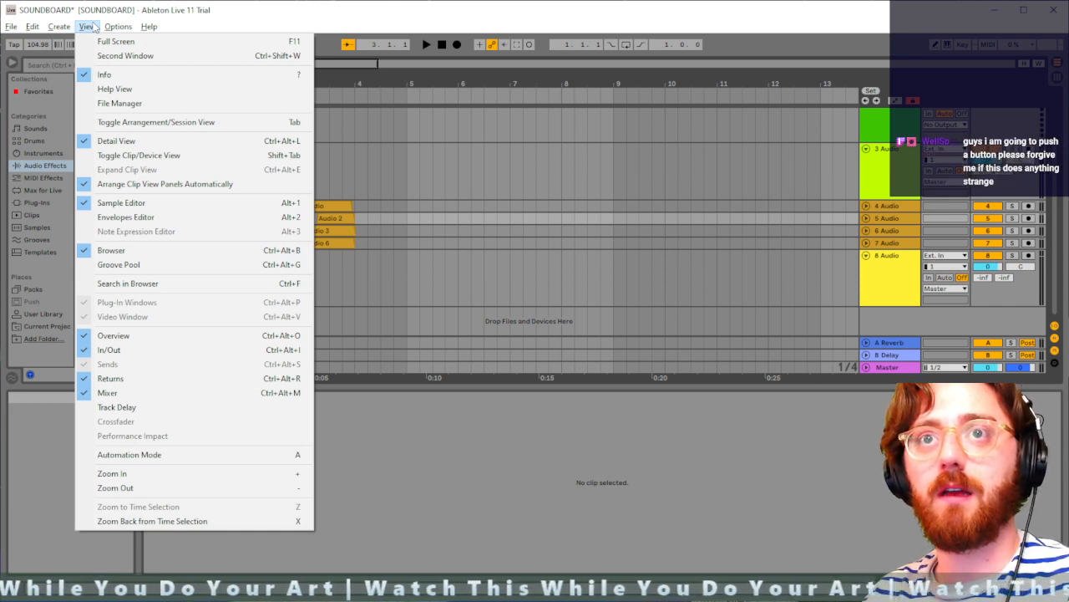
left_click(94, 27)
right_click(41, 46)
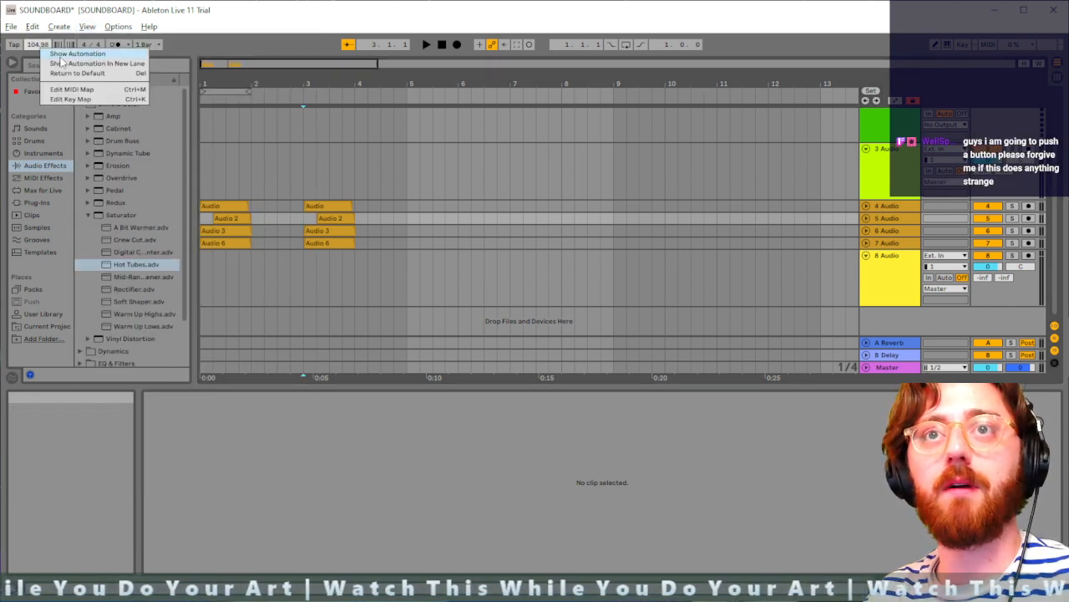
left_click(78, 56)
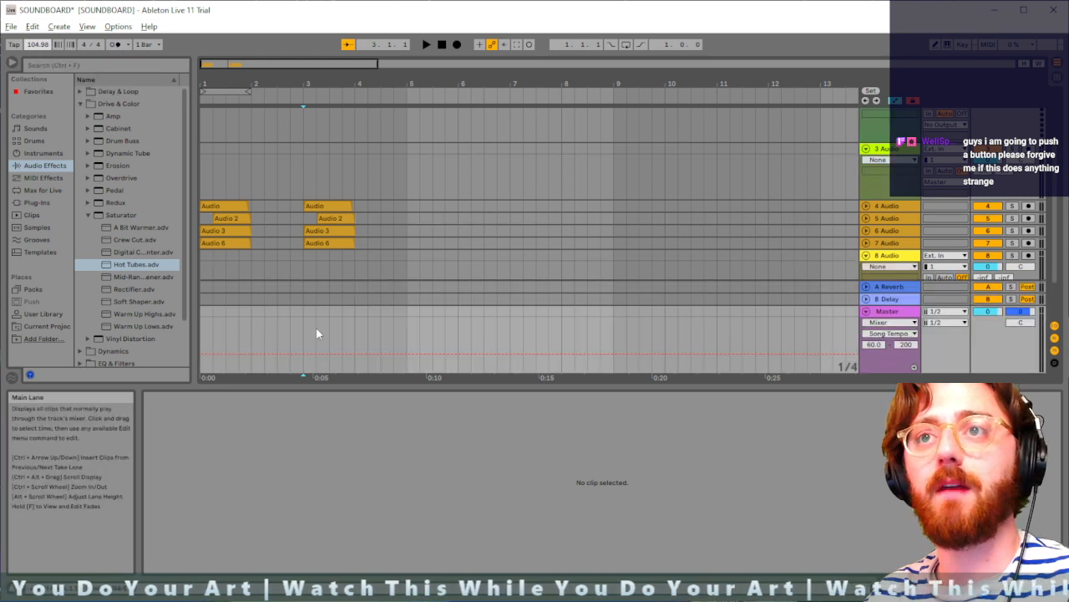
Step: Drop the Song Tempo automation to 60 BPM from bar 3 onward and audition the slowed-down clips
left_click(304, 355)
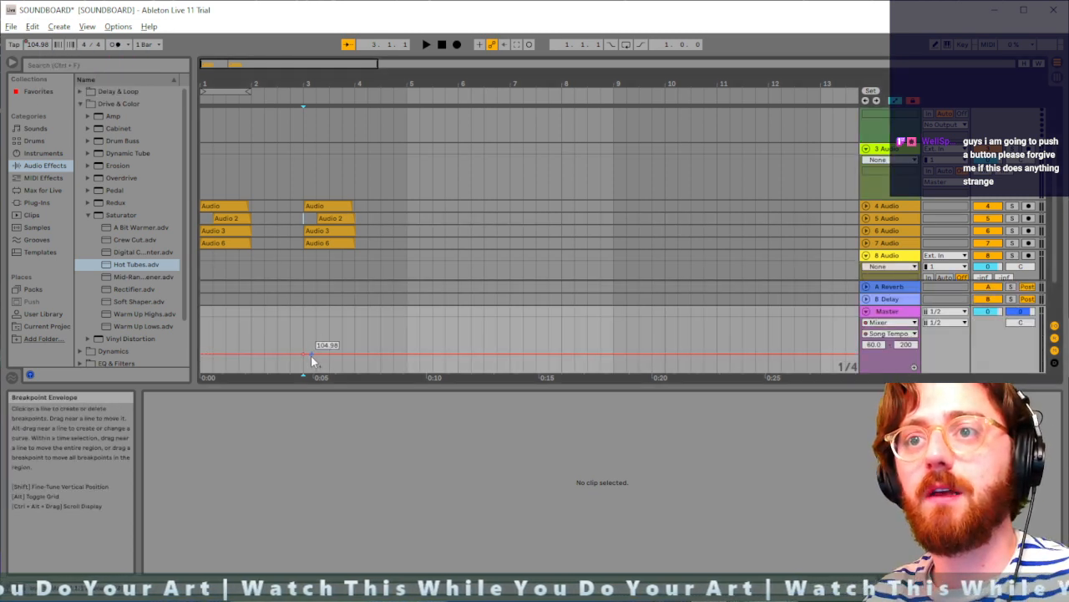
left_click_drag(303, 353, 304, 352)
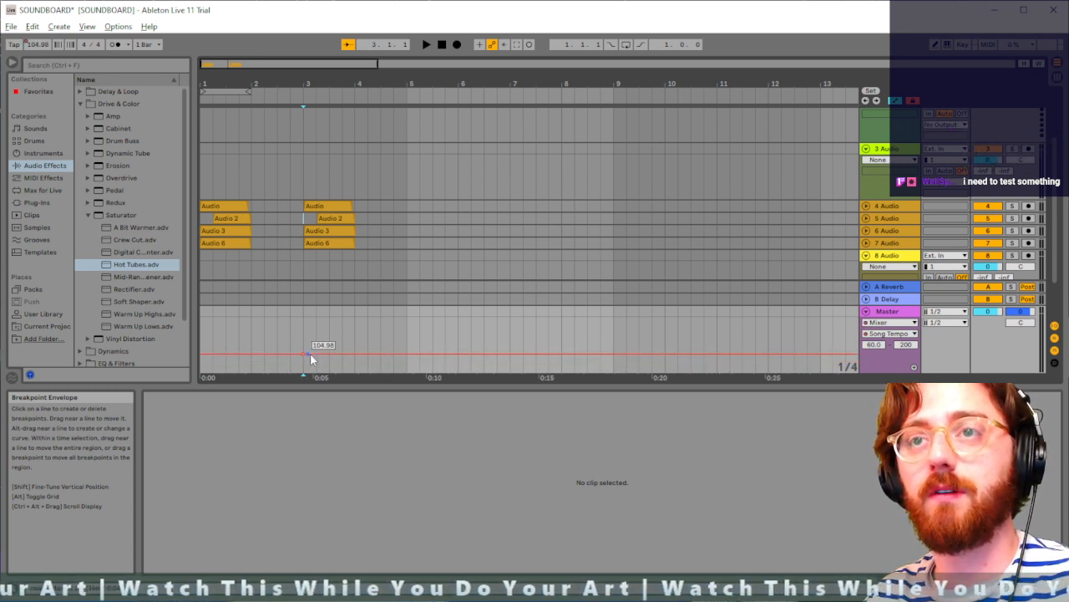
left_click_drag(306, 353, 304, 370)
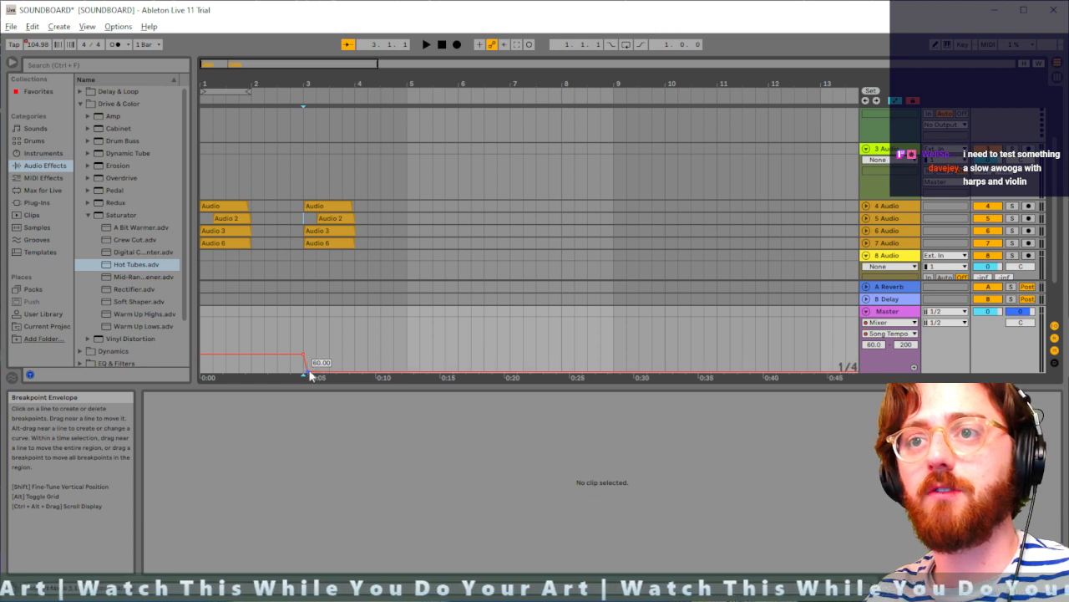
left_click(302, 245)
key("space")
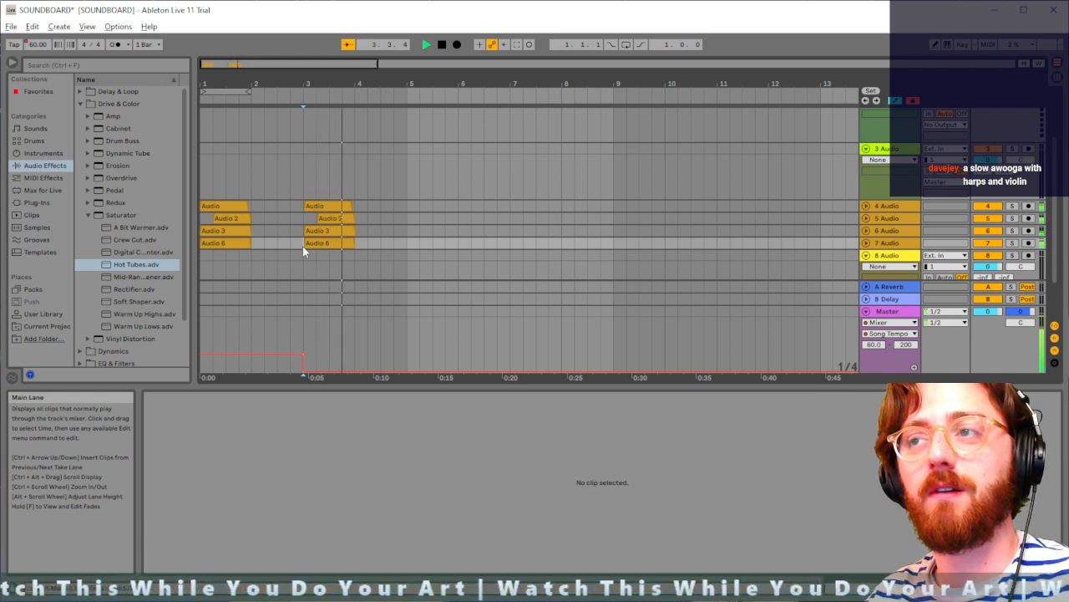
key("space")
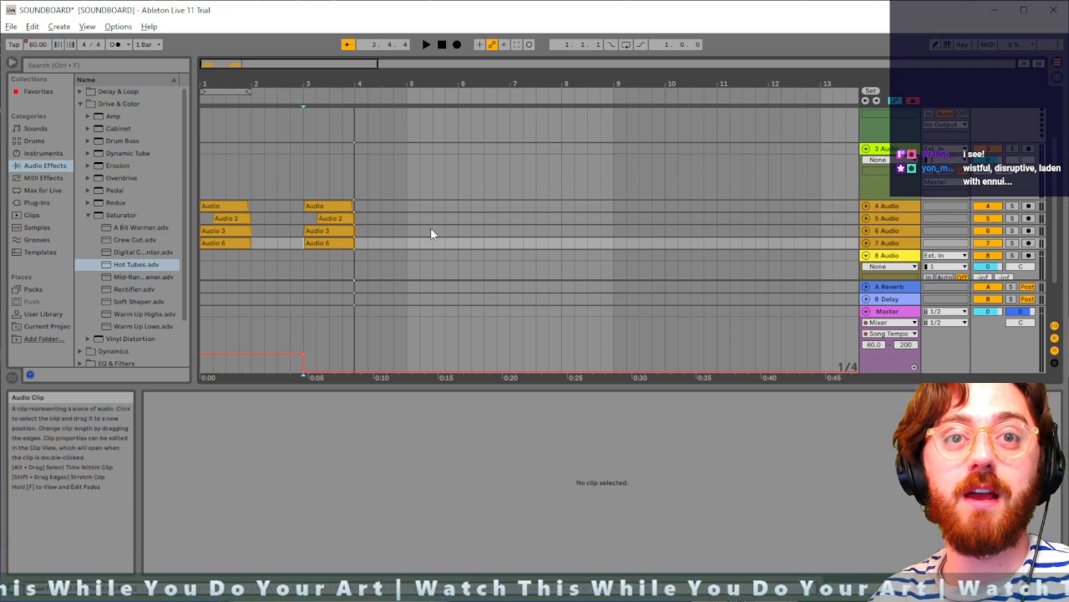
Step: Select the Master track and browse the Reverb & Resonance effects, collapsing the Saturator, Drive & Color, Corpus and Vocoder entries
left_click(305, 206)
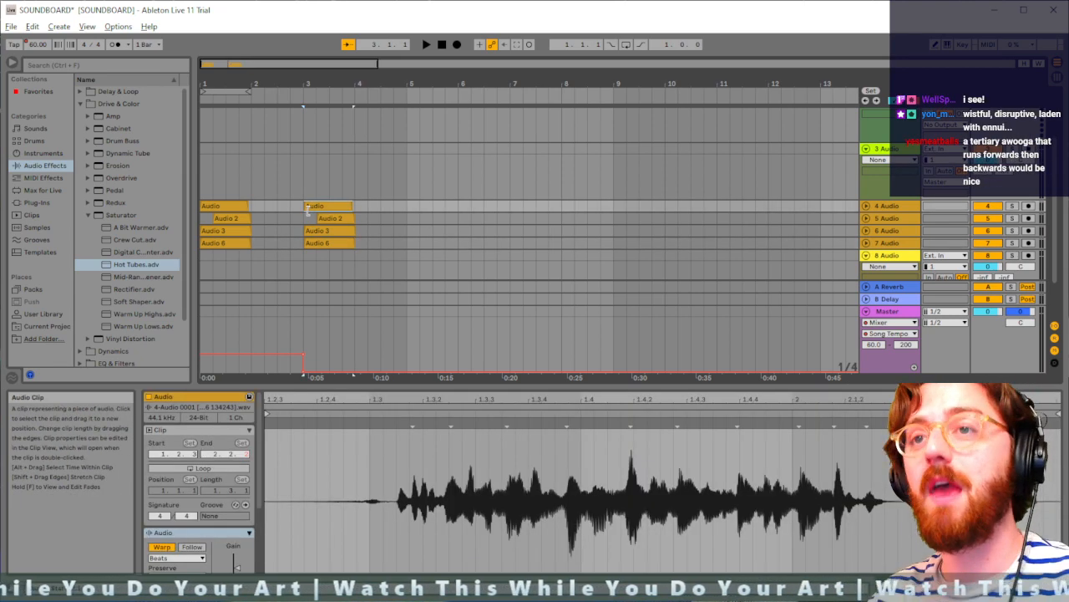
left_click(897, 314)
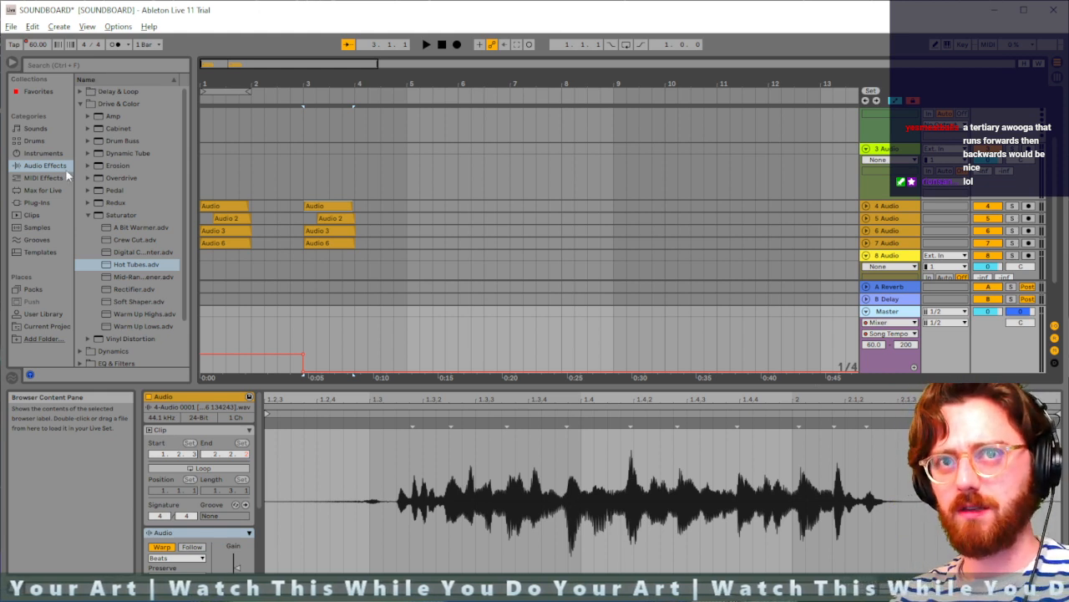
left_click(94, 216)
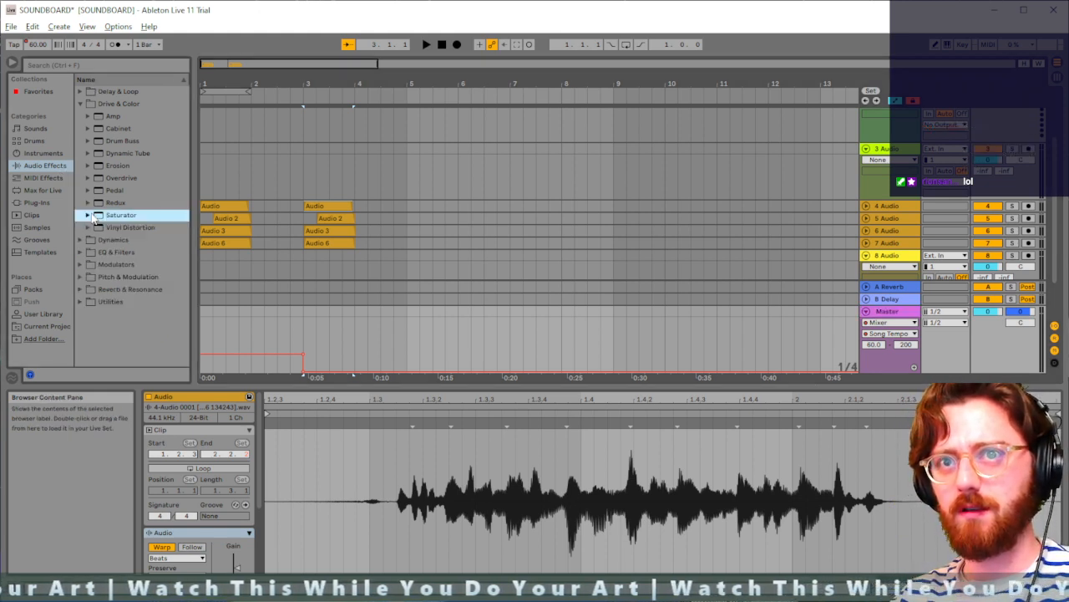
left_click(79, 103)
left_click(80, 167)
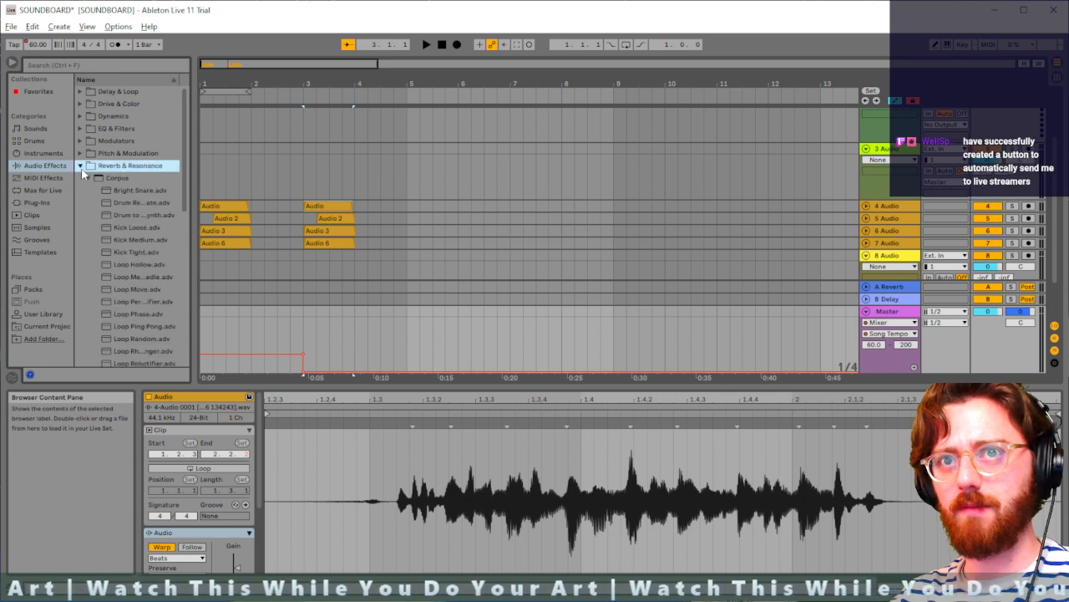
left_click(134, 263)
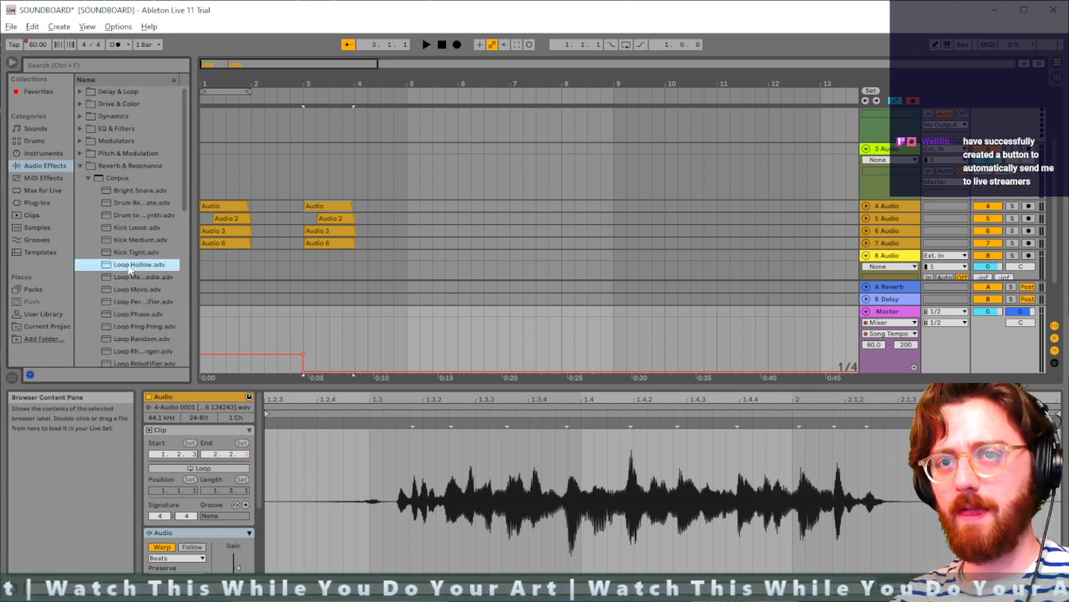
left_click(125, 251)
left_click(88, 178)
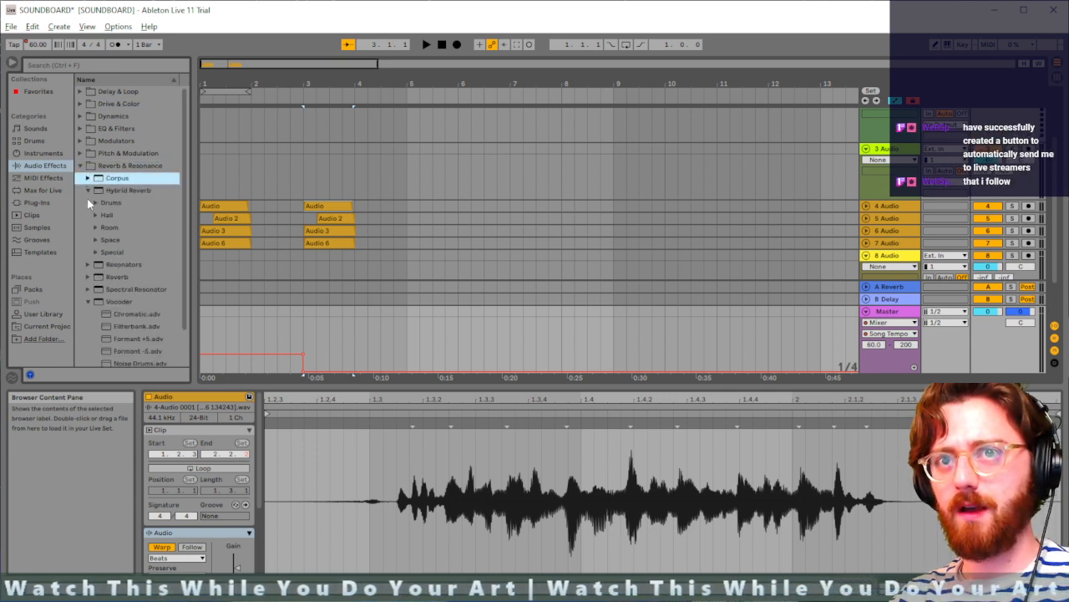
left_click(87, 300)
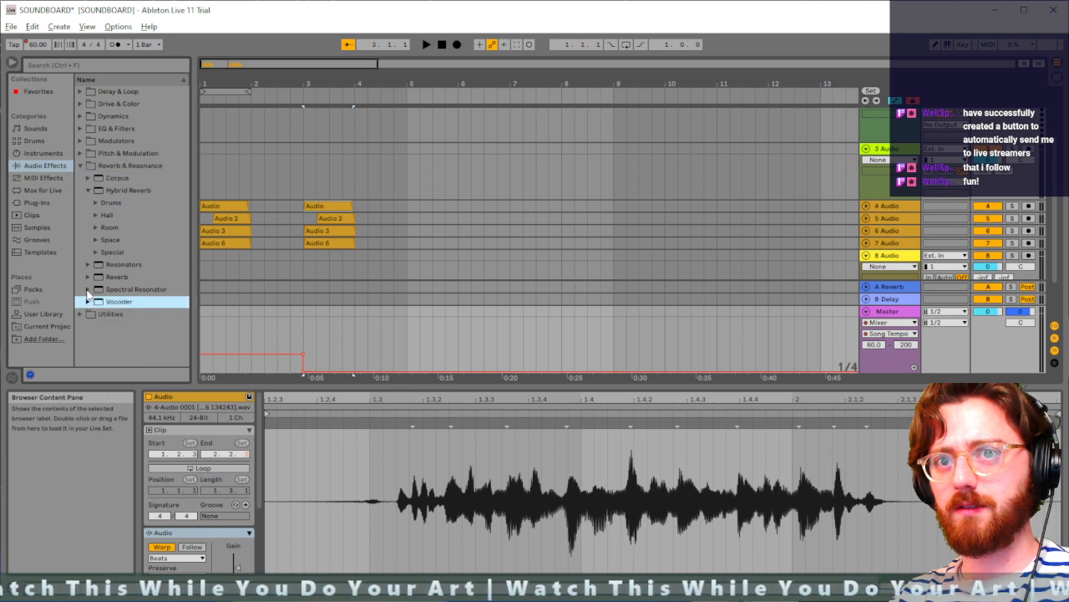
Step: Try the Cathedral preset from the Reverb device's Hall folder on the Master track
left_click(88, 276)
left_click(95, 229)
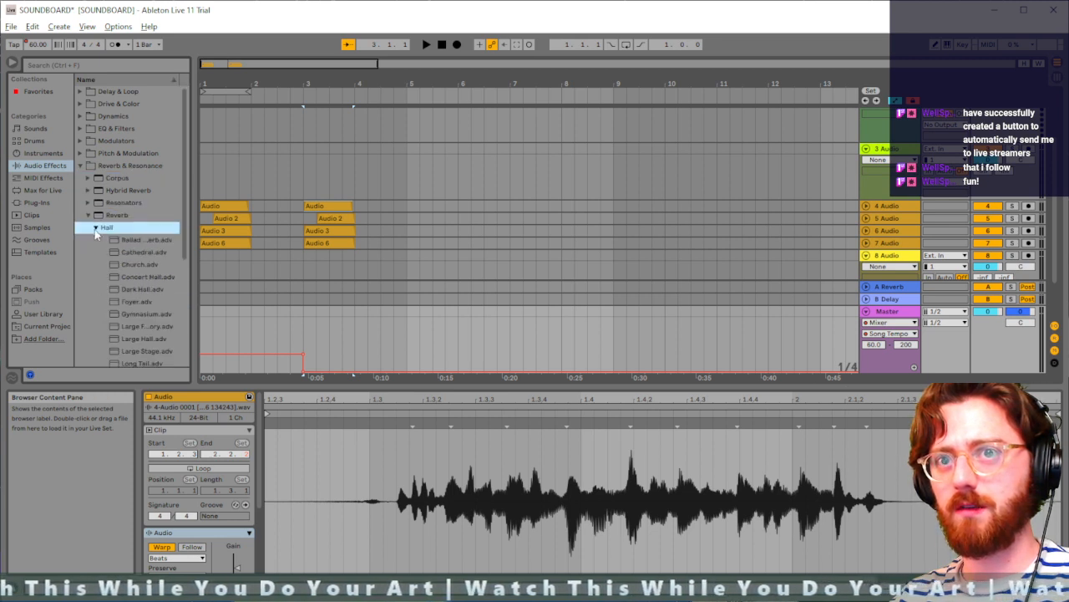
left_click(95, 229)
left_click(95, 228)
left_click(121, 265)
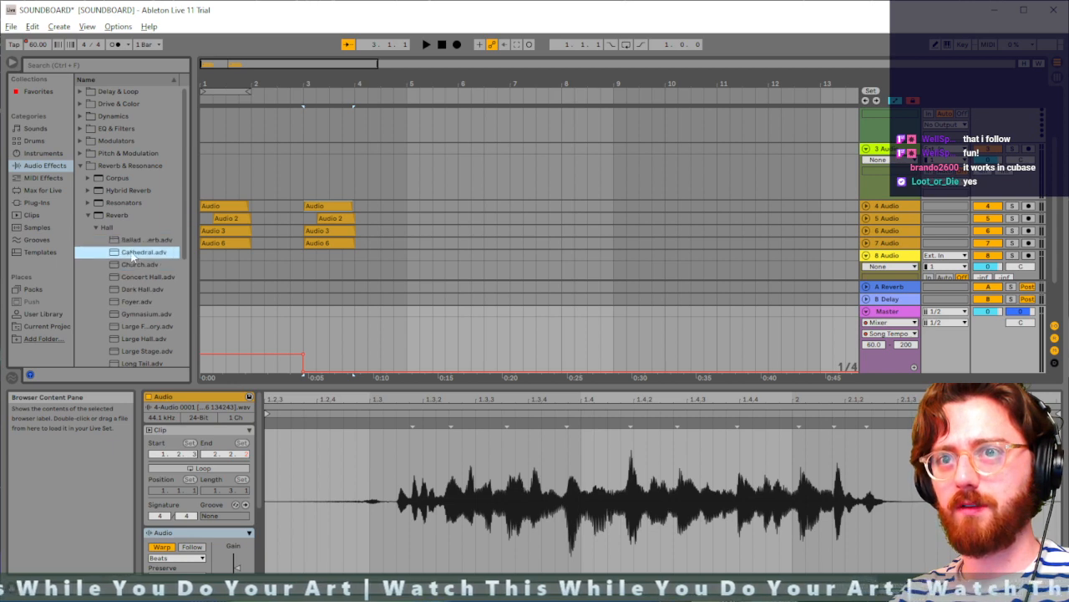
key("Return")
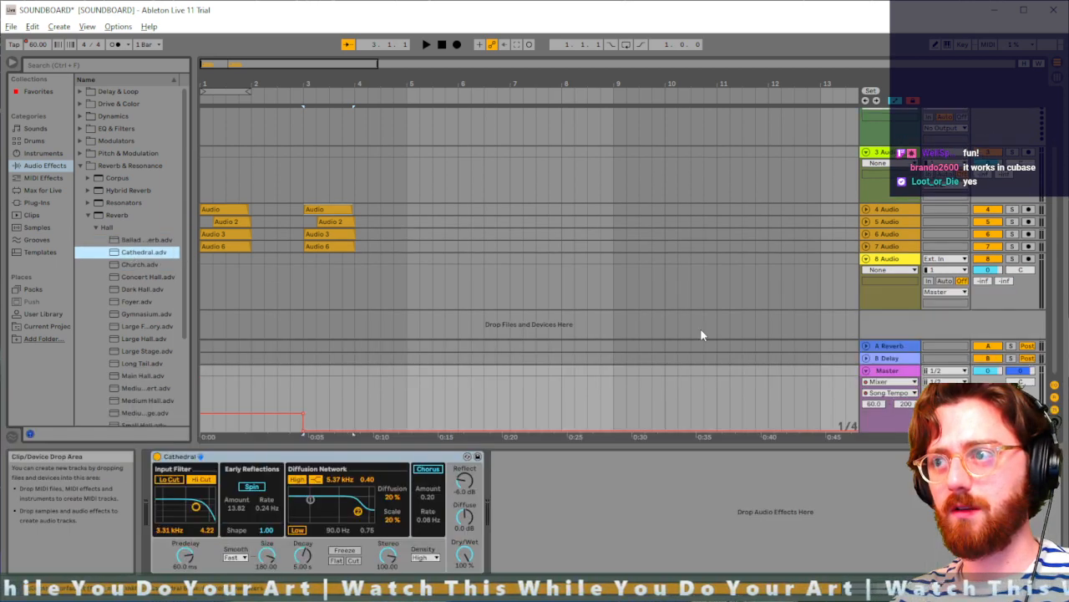
Step: Audition the clips with Cathedral reverb from bar 3 and from bar 1, then return the insert marker to bar 3
left_click(302, 306)
key("space")
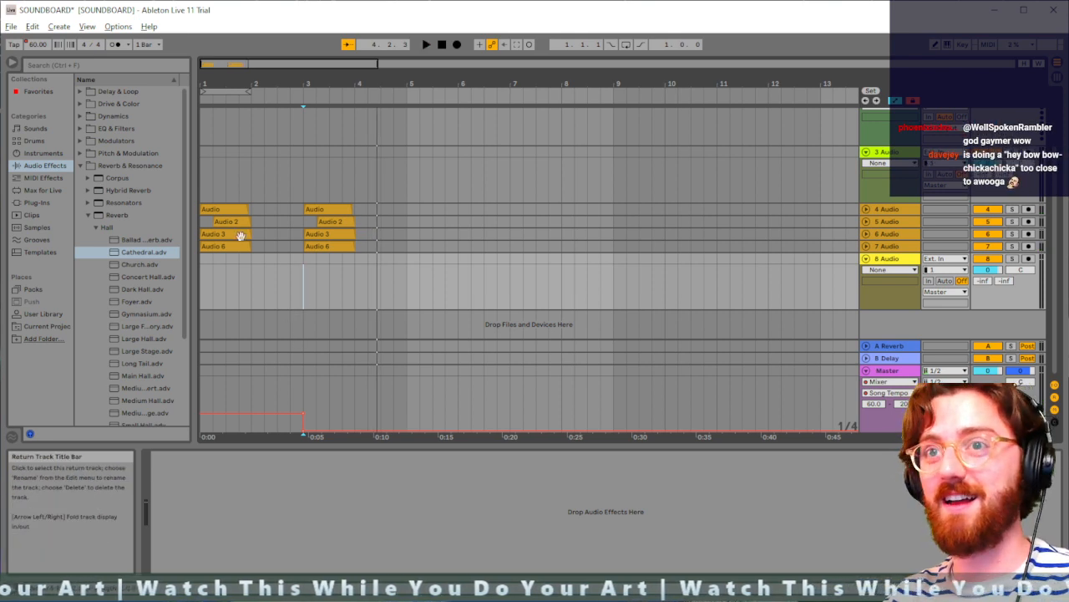
left_click(200, 247)
key("space")
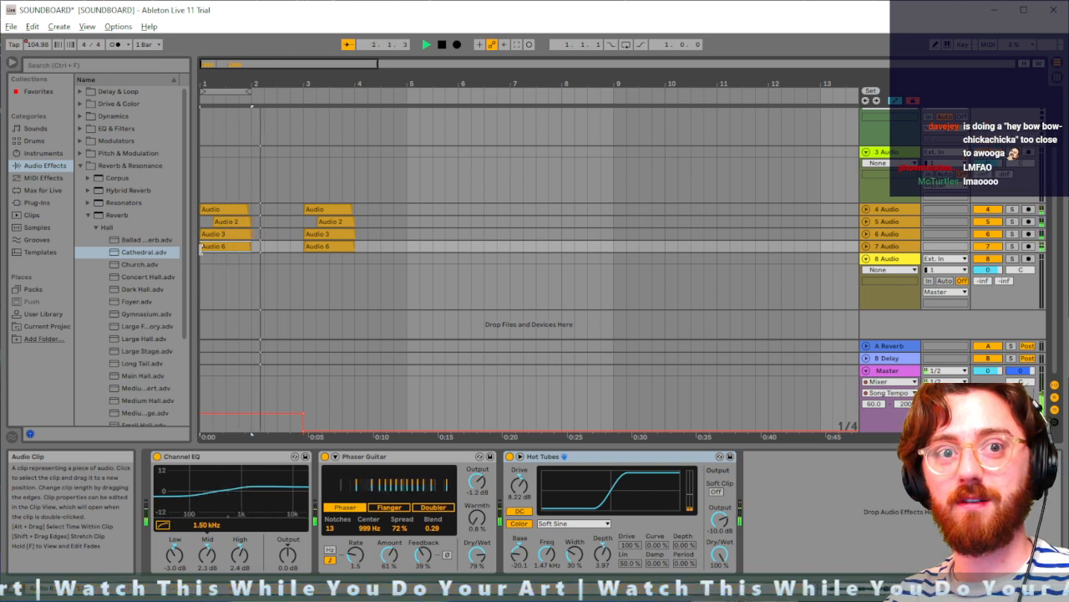
key("space")
left_click(305, 249)
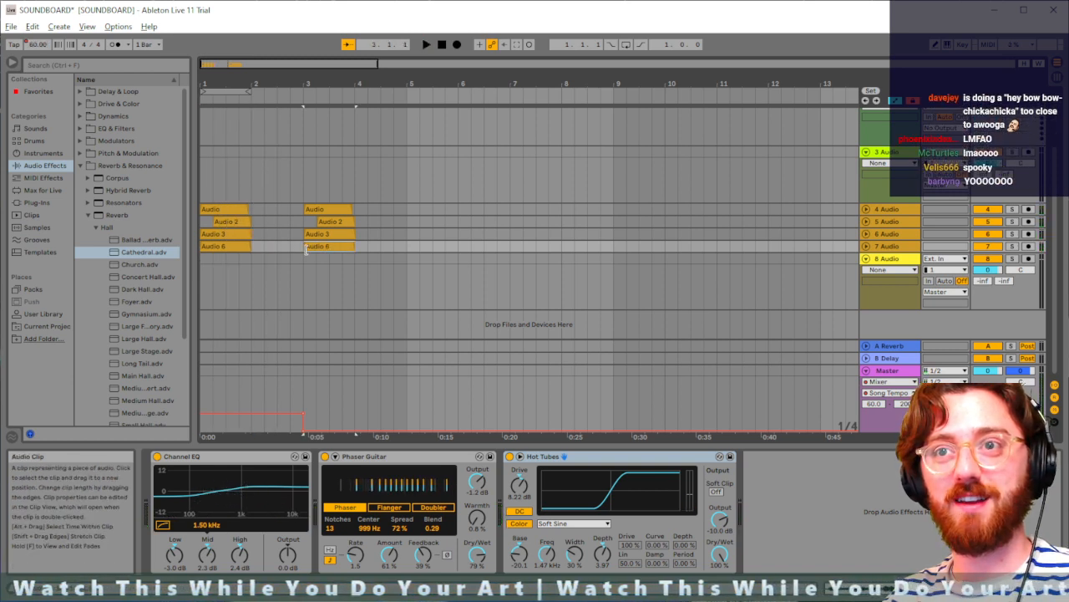
left_click(305, 259)
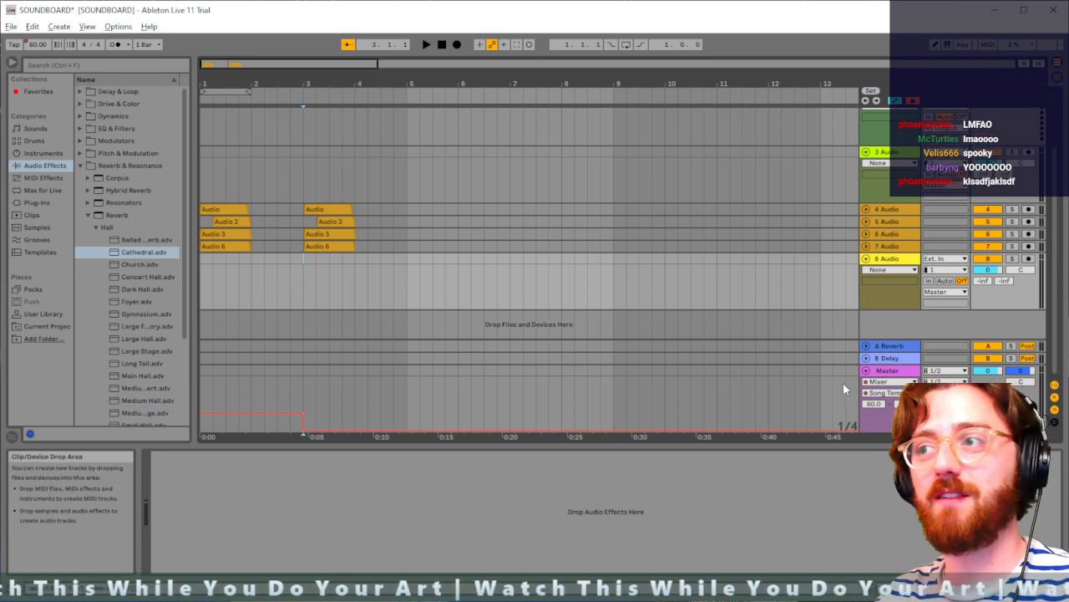
Step: Delete the Cathedral reverb from the Master track and play the clips from bar 3 without it
left_click(305, 386)
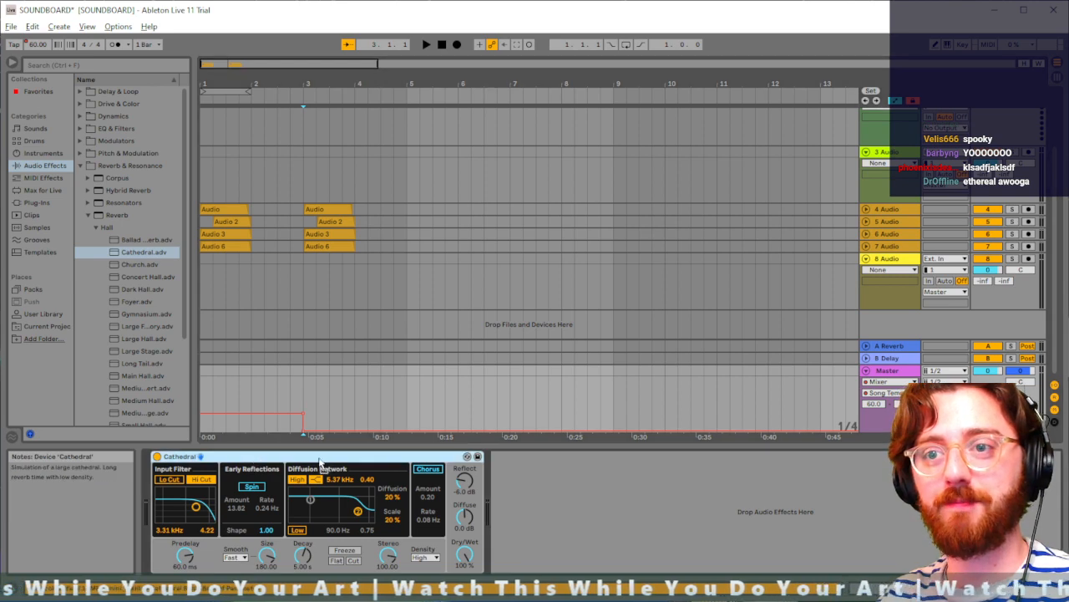
left_click(310, 386)
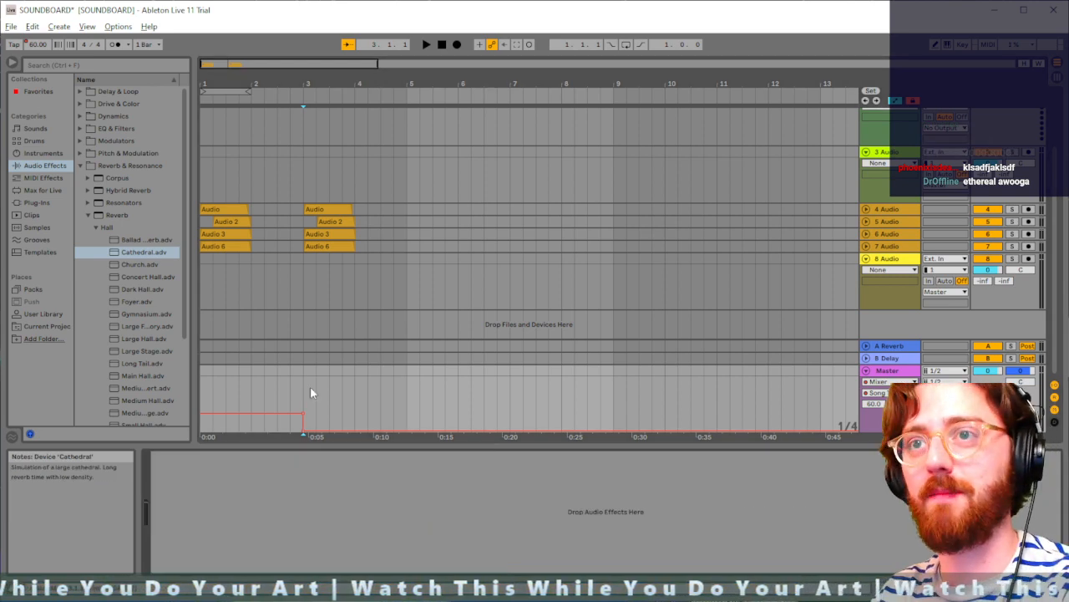
left_click(305, 248)
key("space")
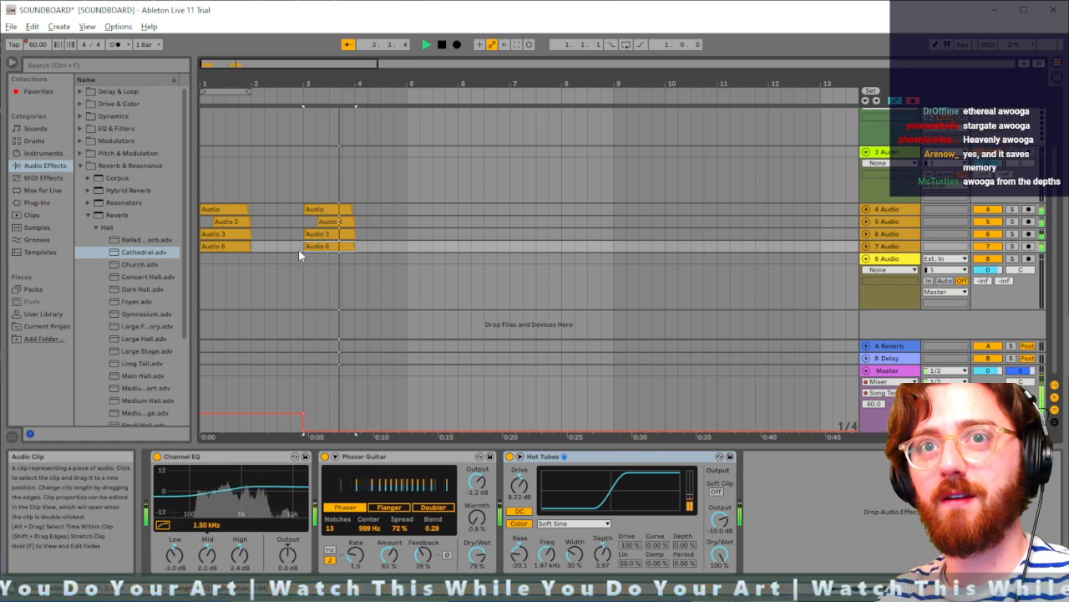
key("space")
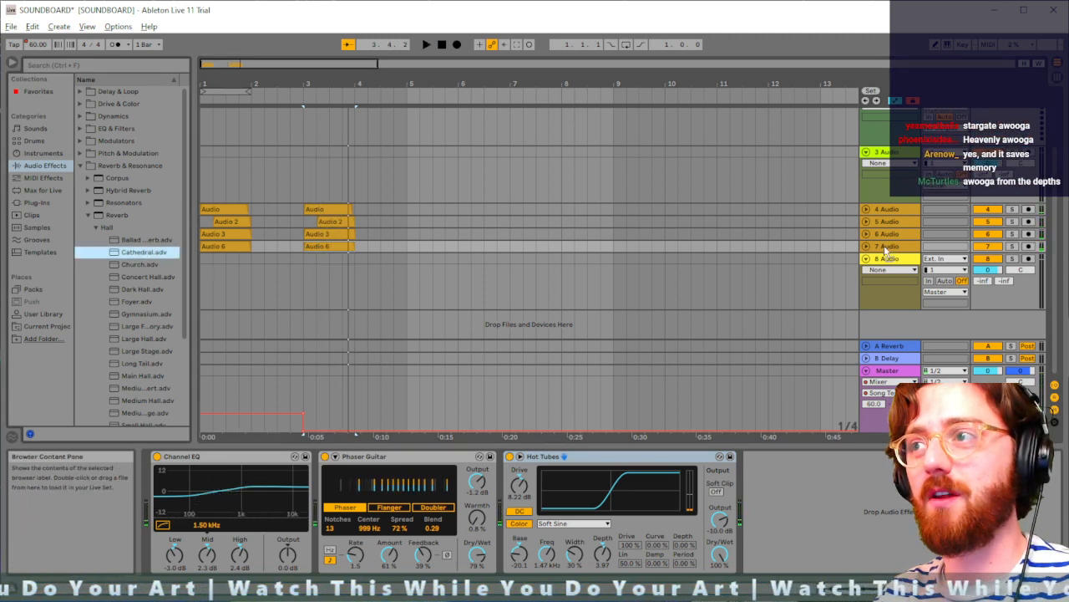
Step: Add the Cathedral reverb to tracks 7 Audio, 6 Audio and 5 Audio and audition the clips from bar 3
double_click(117, 252)
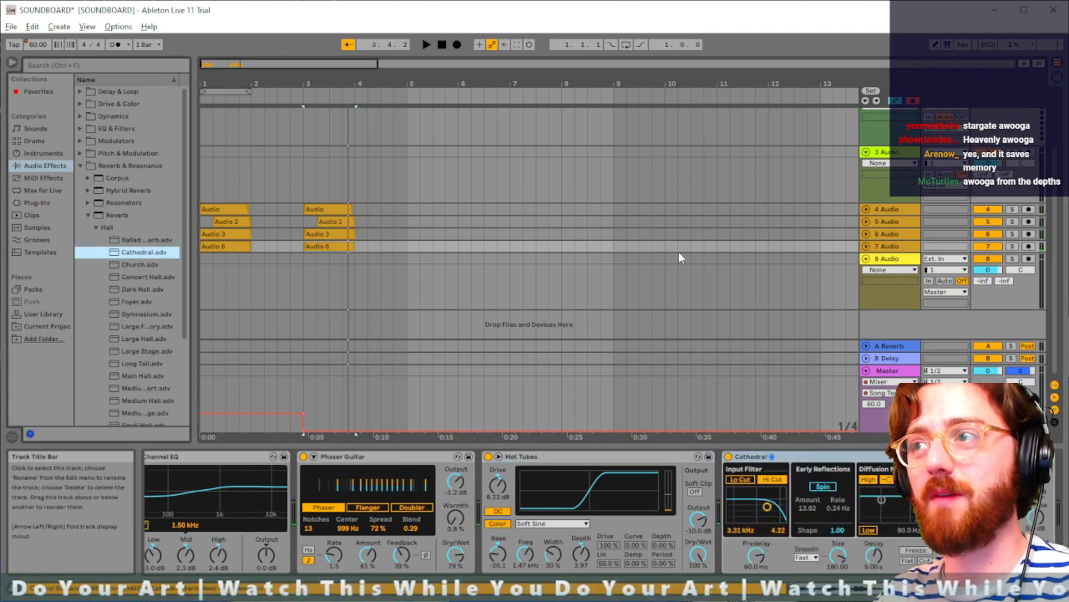
left_click(883, 234)
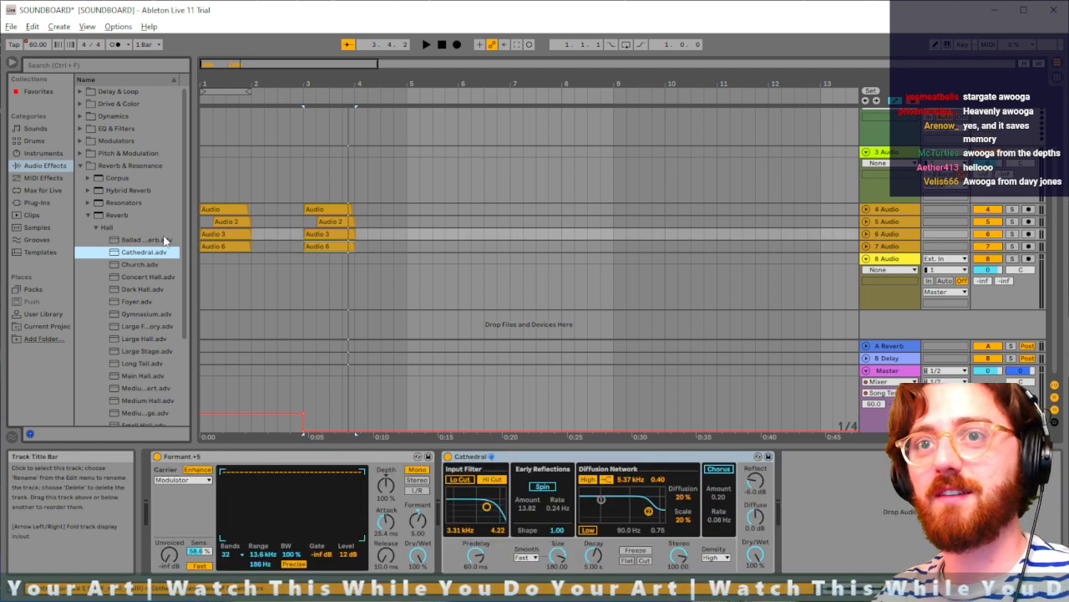
left_click(873, 222)
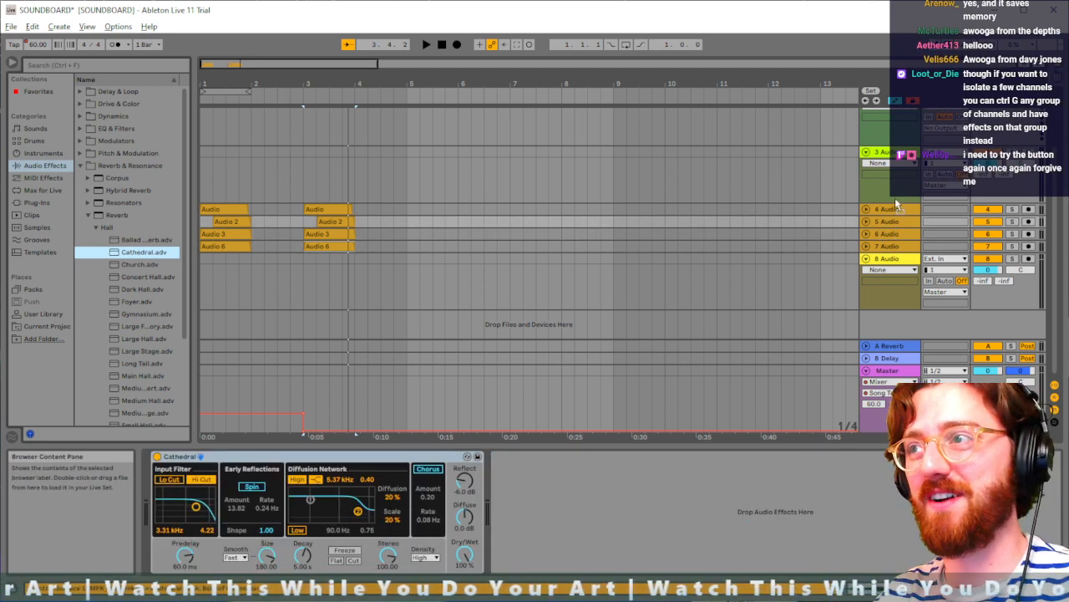
left_click(301, 246)
key("space")
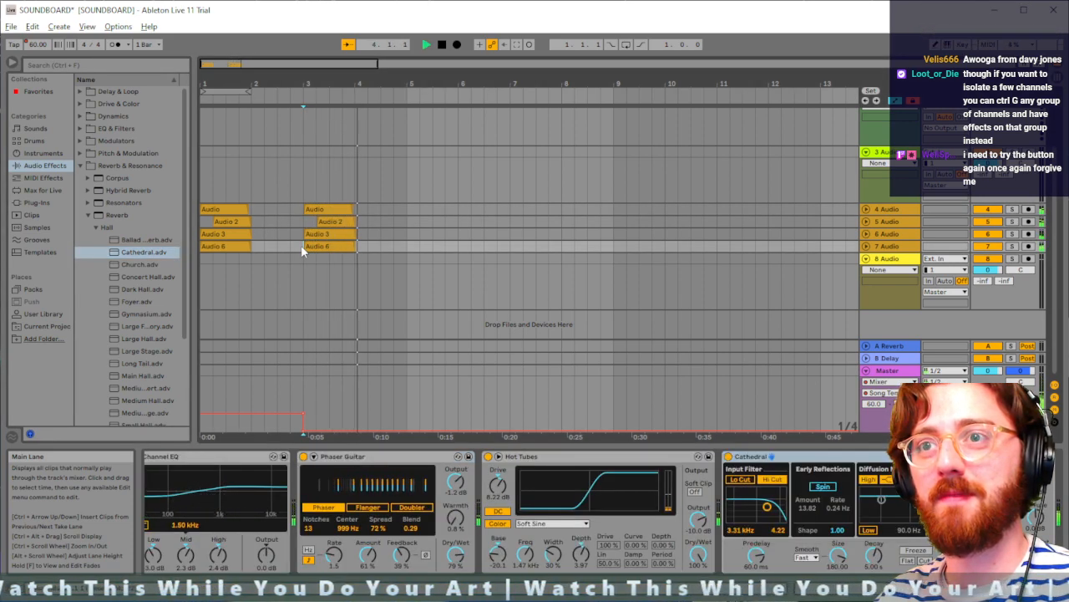
key("space")
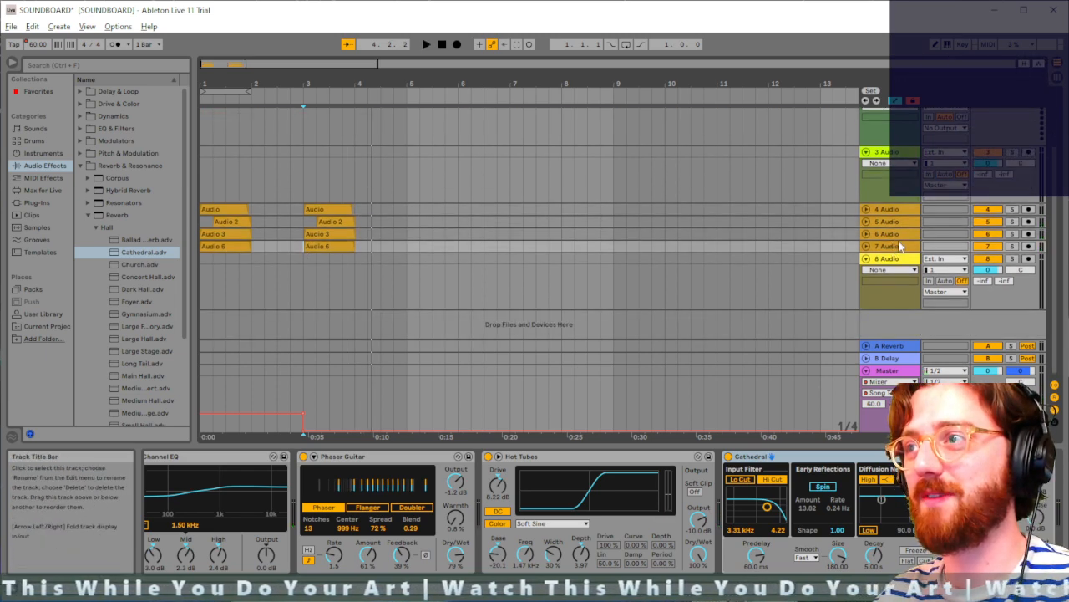
Step: Search the audio effects for "env" and load the Auto Filter preset Envelope Down onto the Master track
key("alt")
left_click(889, 246)
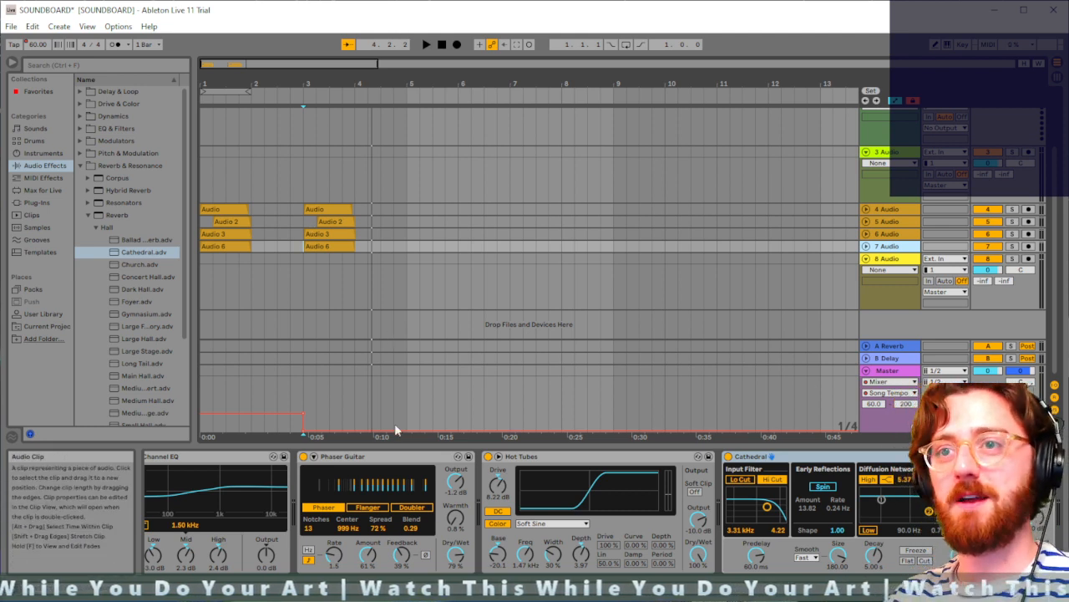
left_click(899, 374)
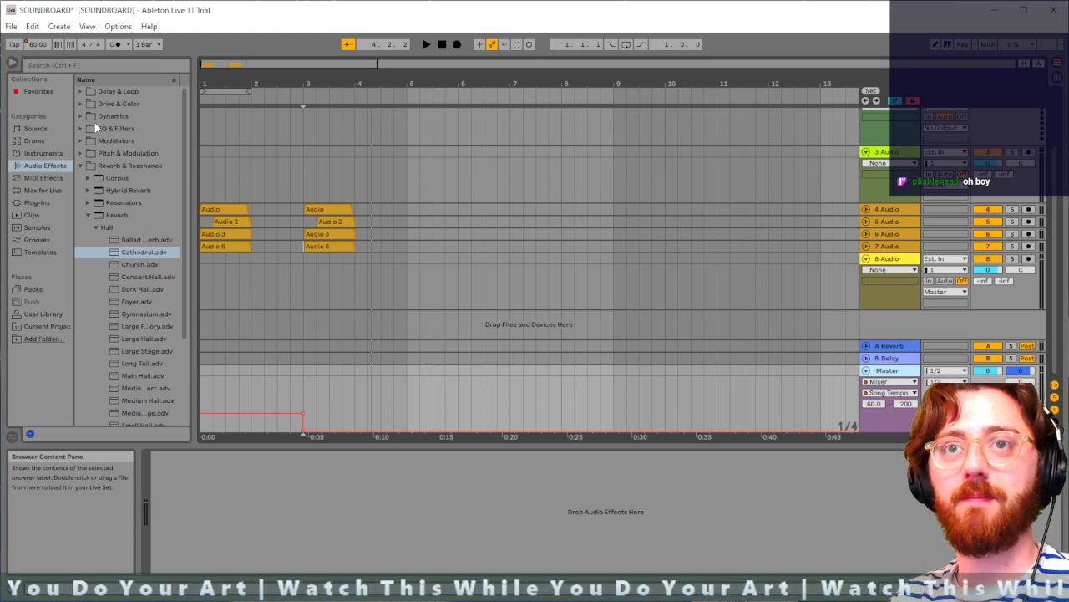
left_click(95, 65)
type("env")
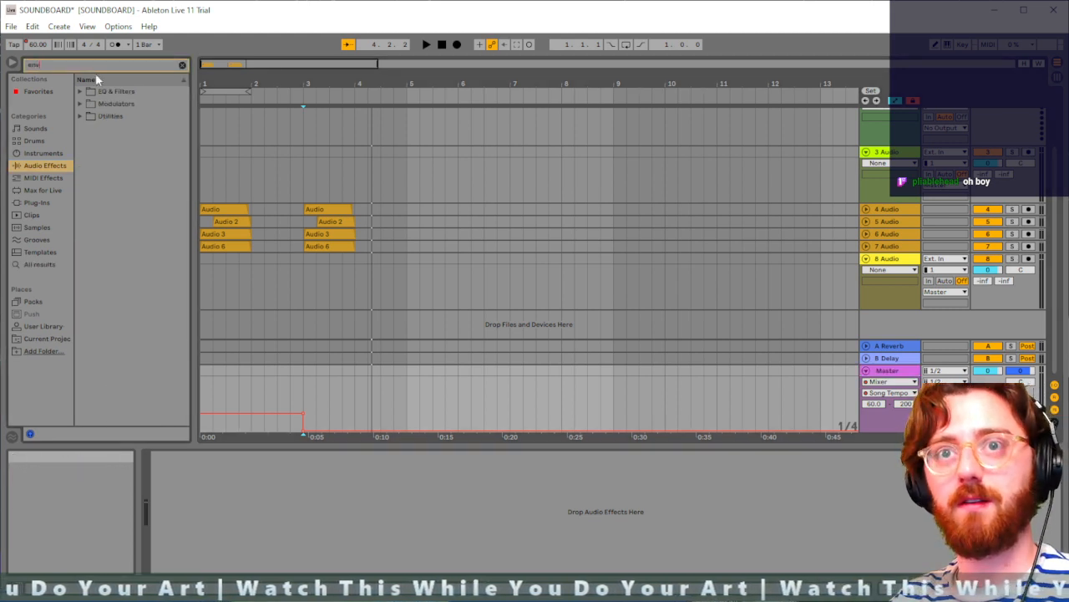
left_click(83, 104)
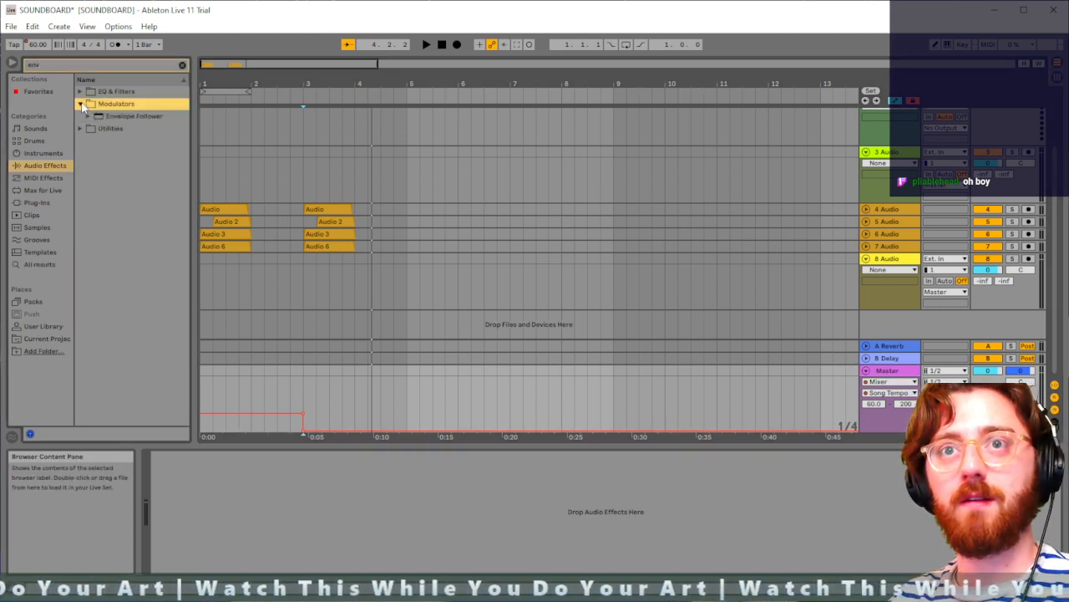
left_click(81, 104)
left_click(80, 92)
left_click(88, 104)
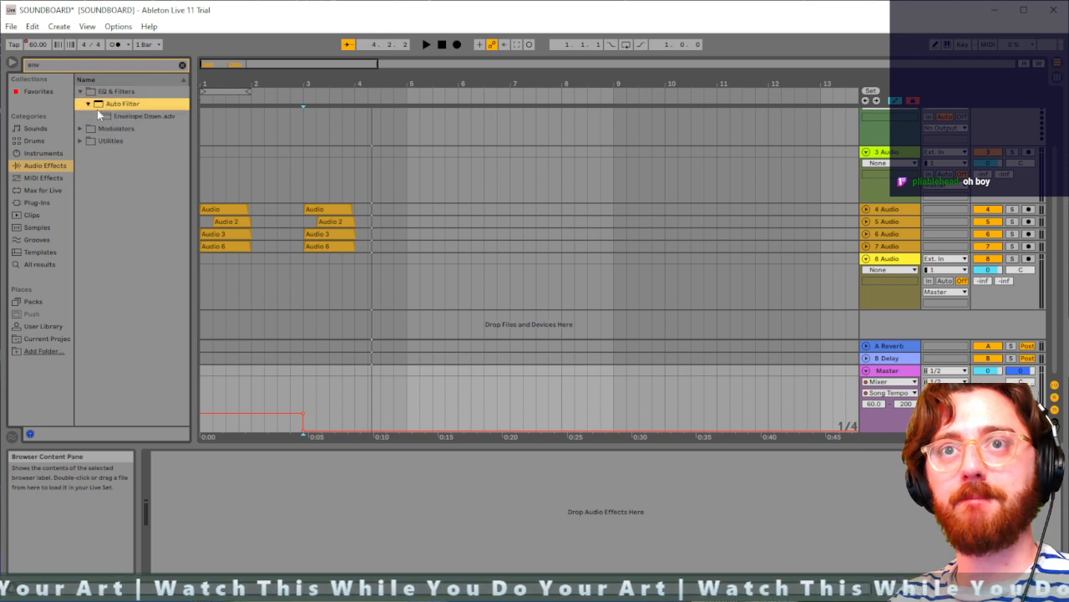
left_click_drag(338, 491, 338, 491)
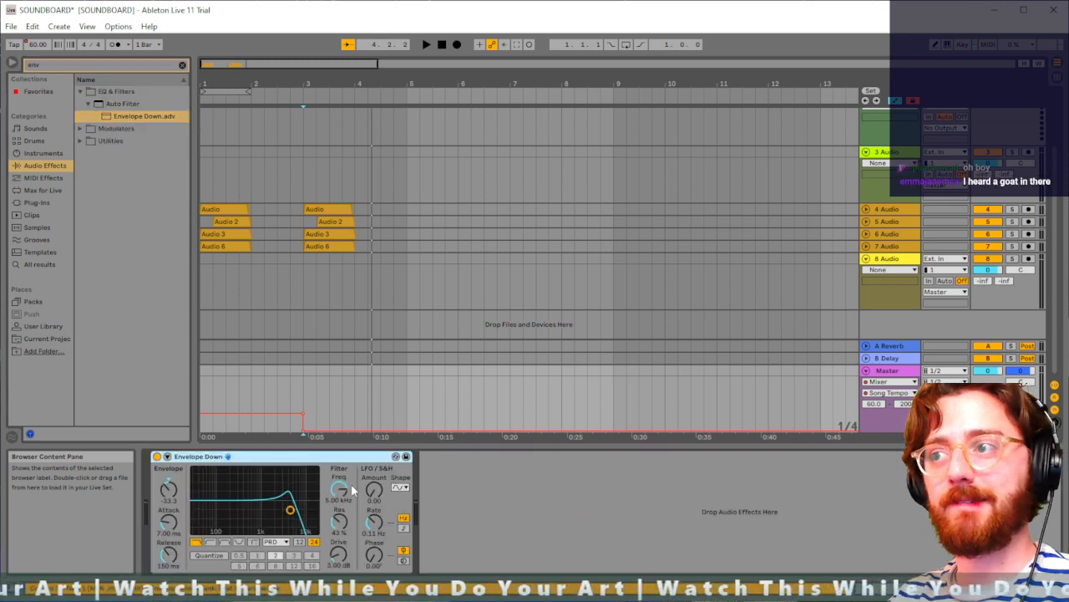
Step: Play from bar 3 while lowering the Envelope Down filter to about 3.03 kHz with 37% resonance
left_click(305, 369)
key("space")
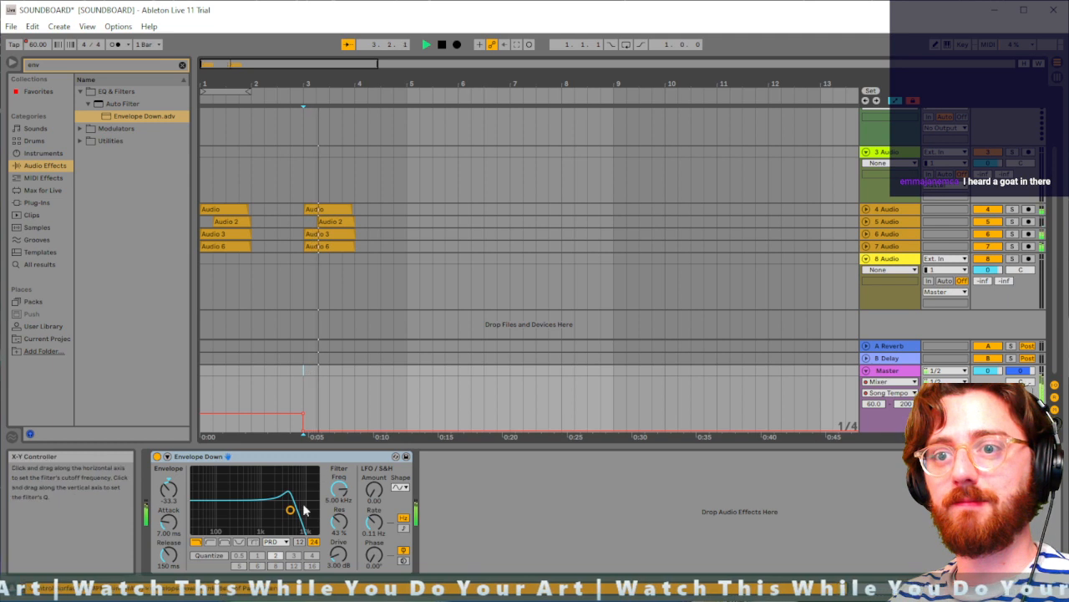
left_click_drag(295, 519, 287, 521)
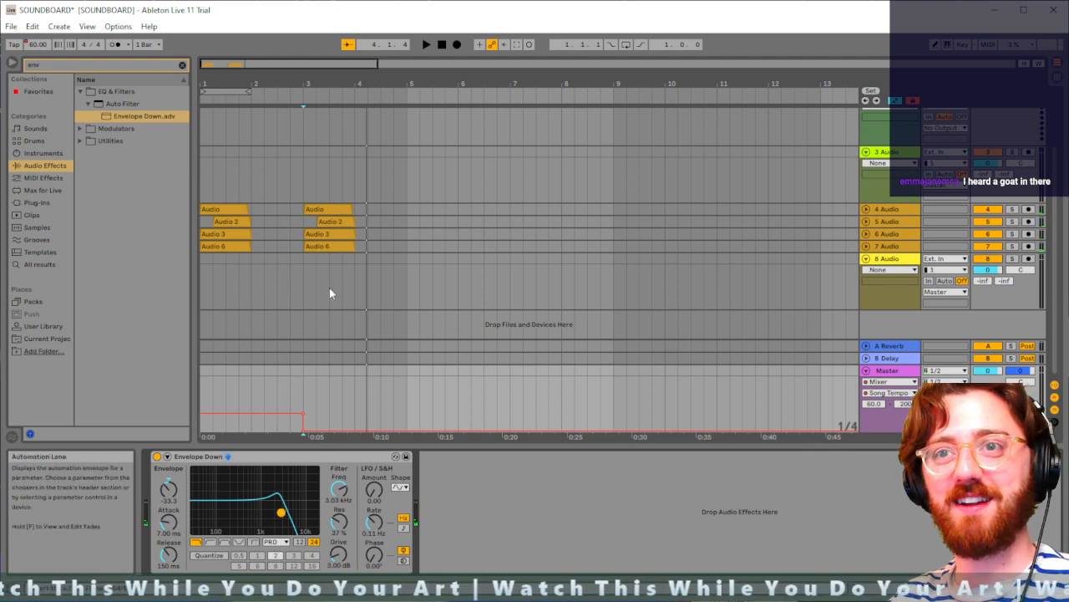
Step: Switch to the Session View mixer, lower the volume of 7 Audio to about -12 dB and play the clips from bar 3
left_click(303, 246)
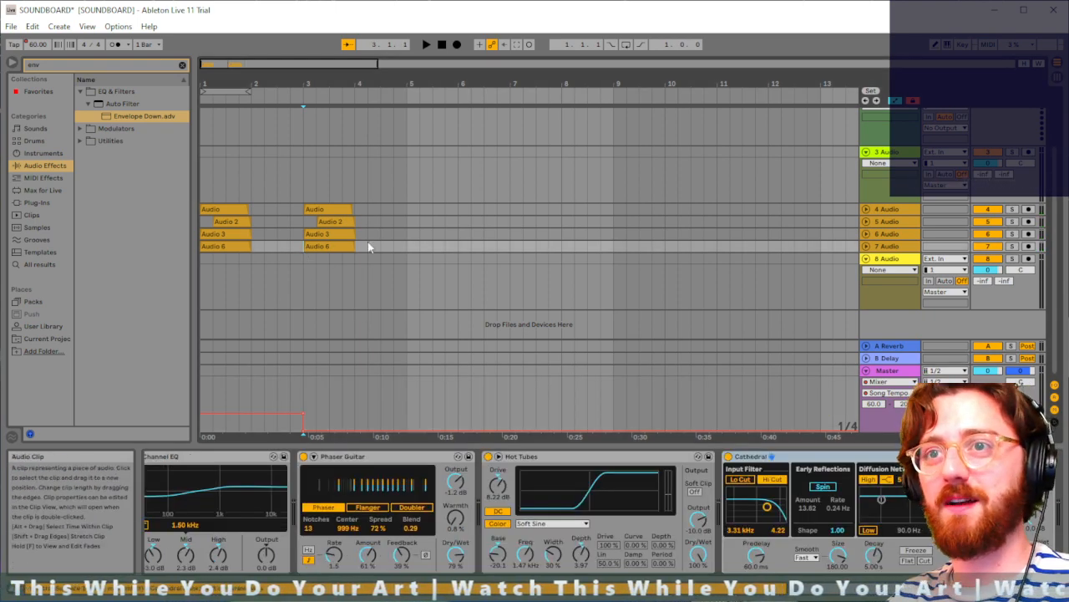
key("Tab")
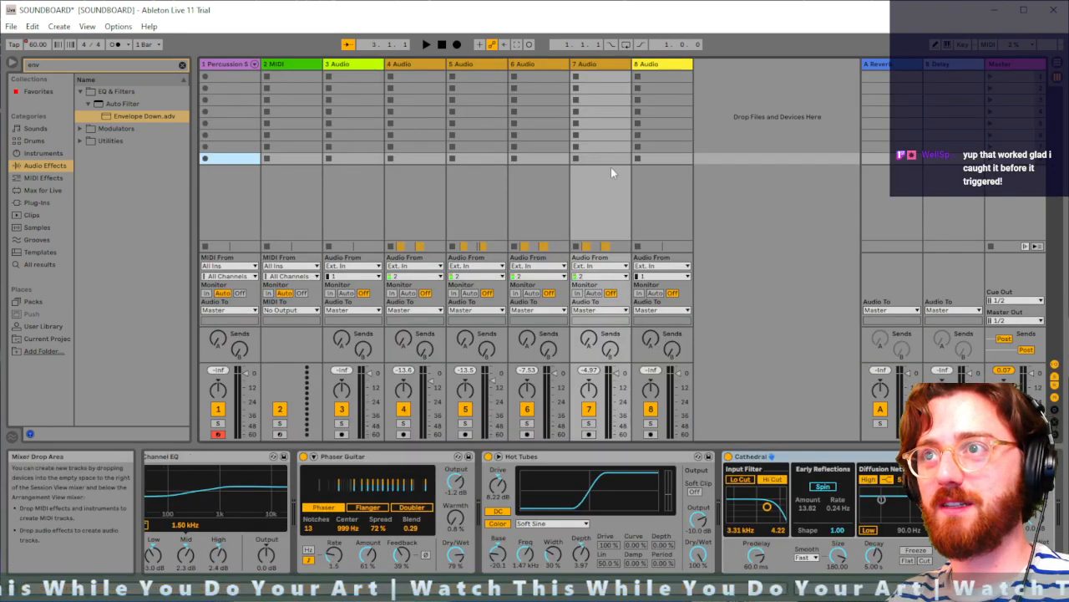
left_click(617, 387)
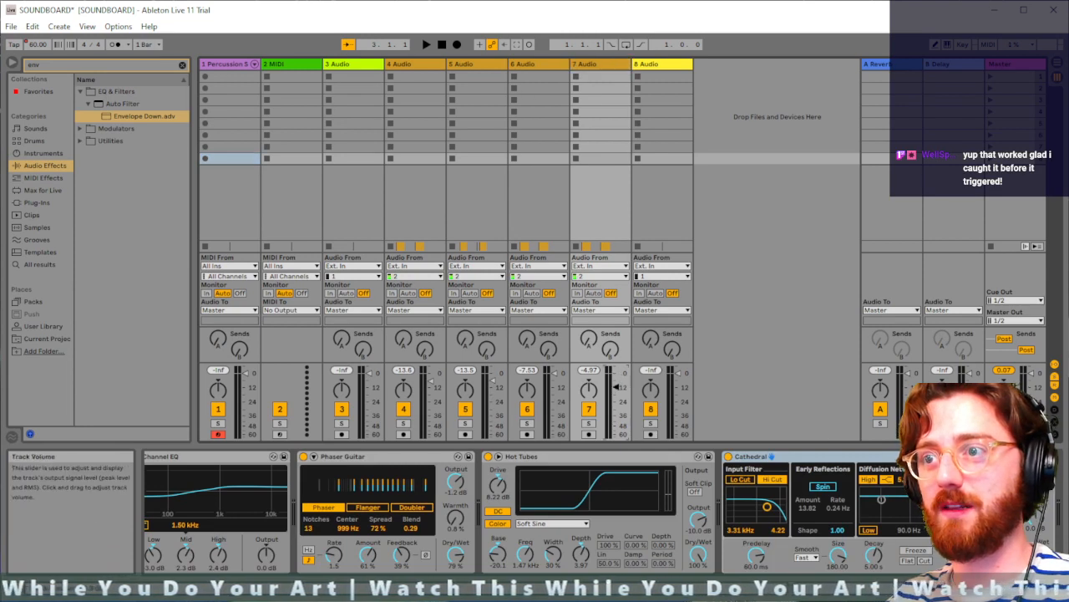
key("space")
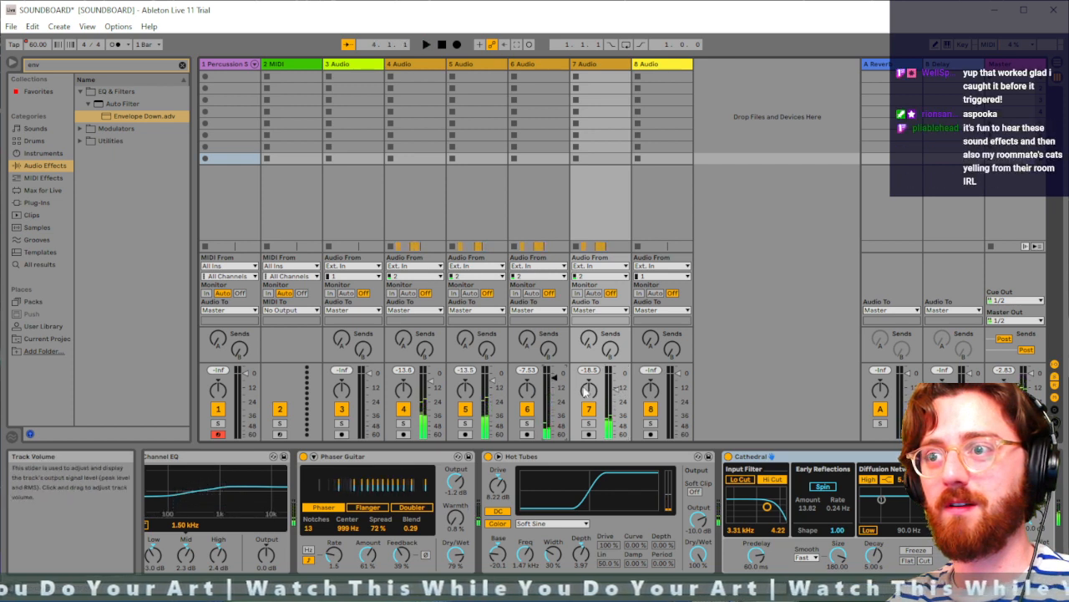
Step: Return to the Arrangement View and play the slowed-down clips from the start of bar 3
key("space")
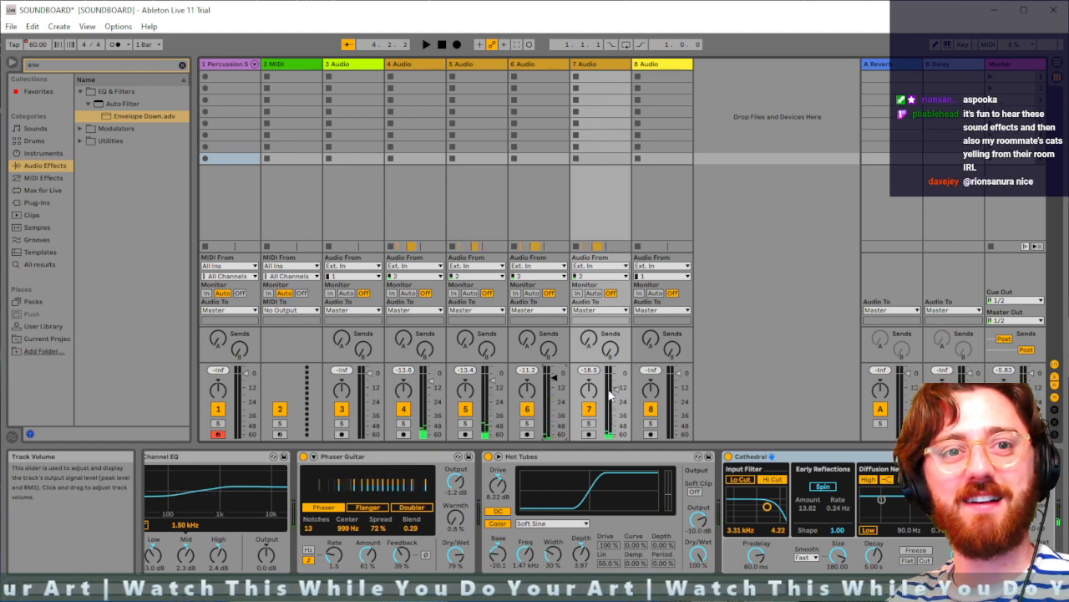
key("Tab")
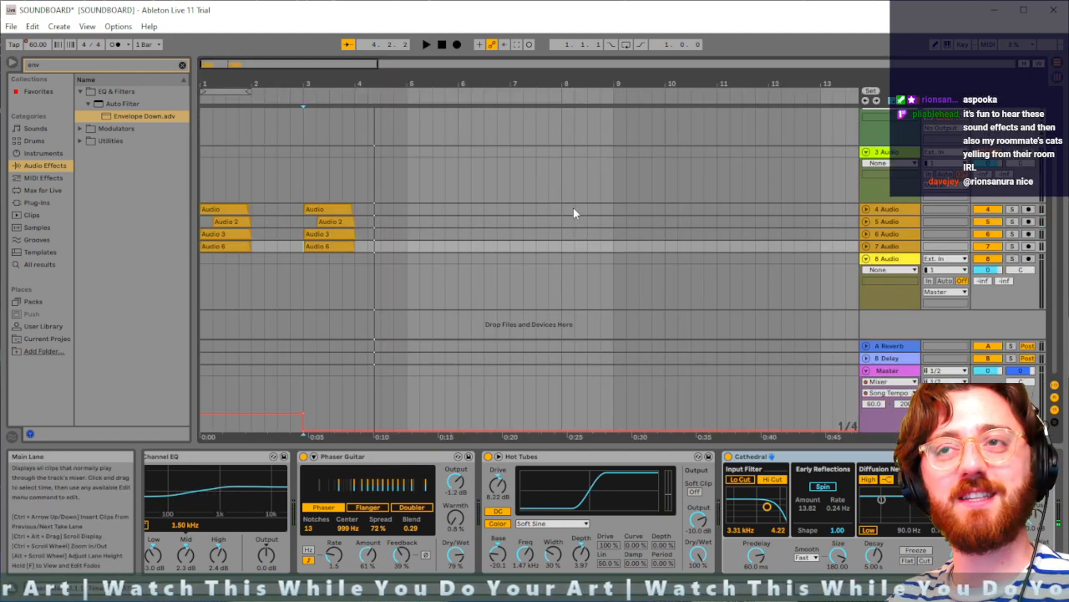
left_click(305, 254)
left_click(303, 246)
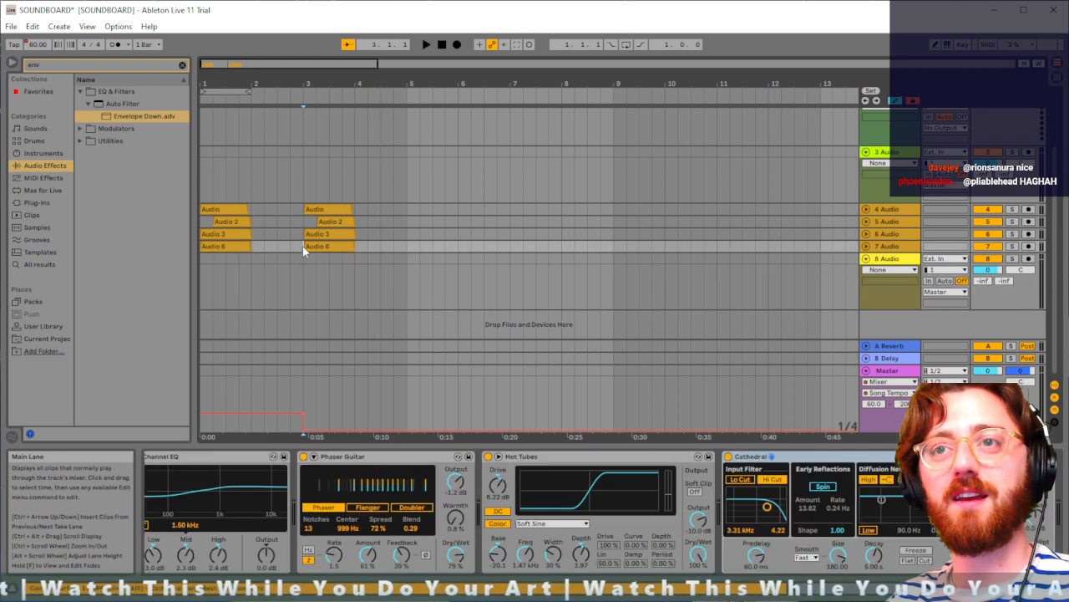
key("space")
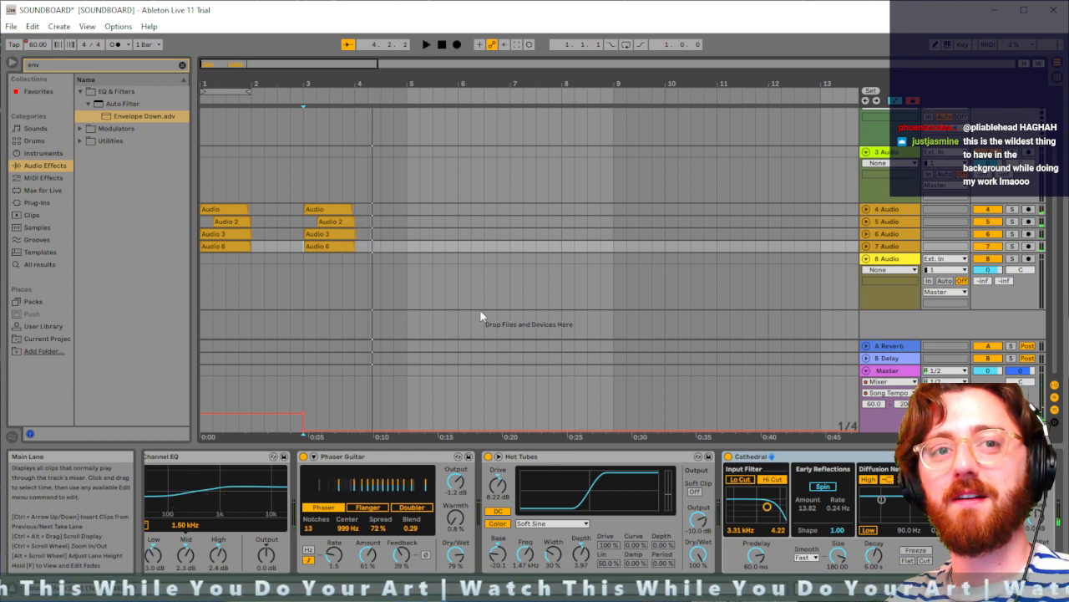
Step: Remove the Envelope Down filter from the Master track and play the clips from bar 3 without it
left_click(891, 369)
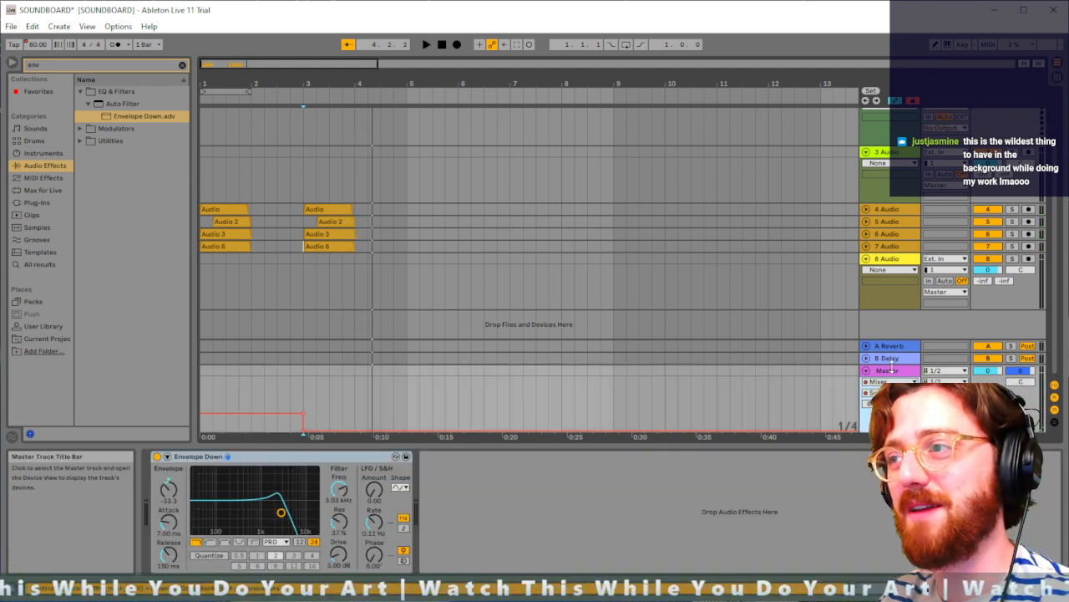
left_click(307, 391)
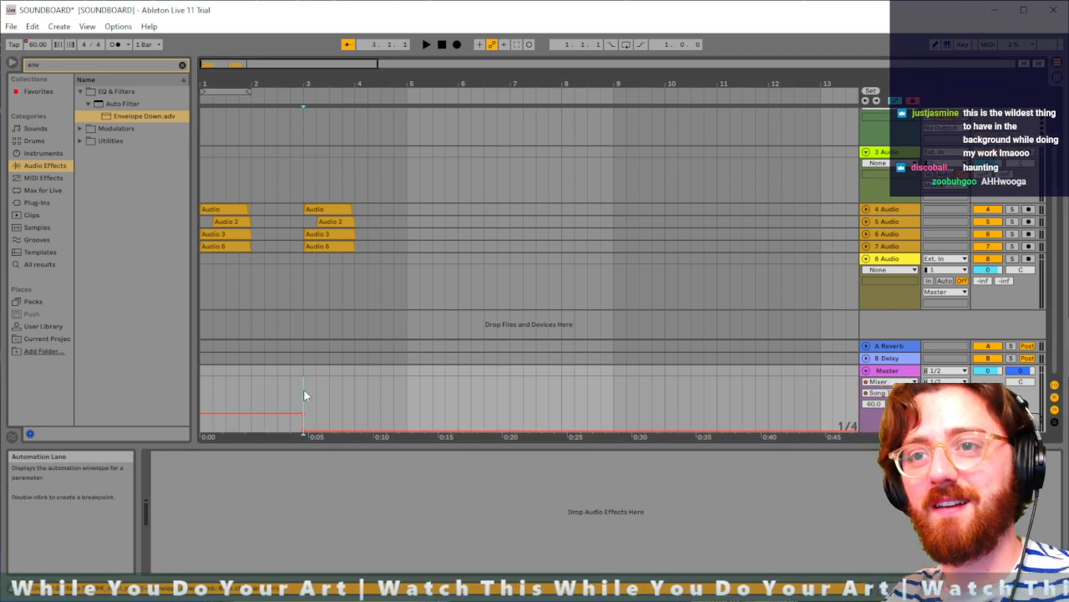
key("space")
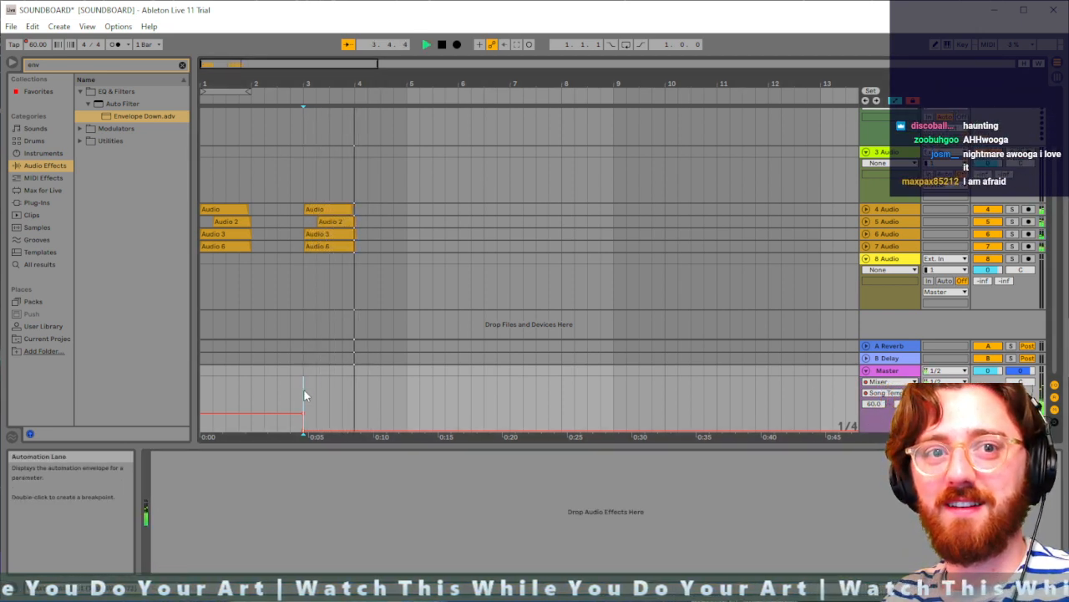
key("space")
Step: Inspect the effect chains on tracks 6 Audio and 7 Audio, and audition the clips again from bar 3
left_click(304, 247)
left_click(305, 235)
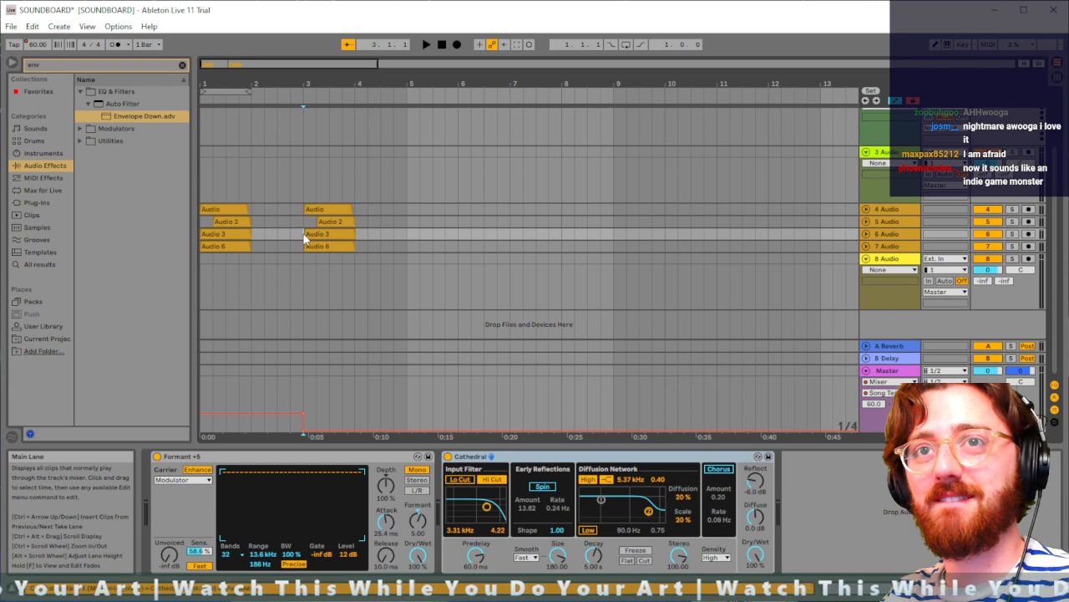
left_click(890, 247)
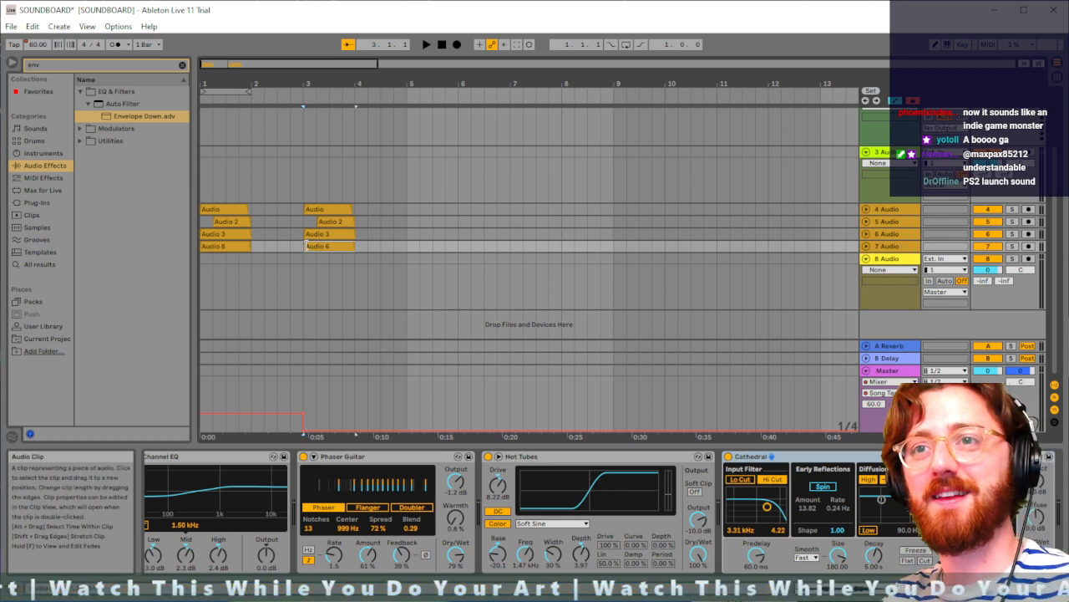
left_click(303, 248)
key("space")
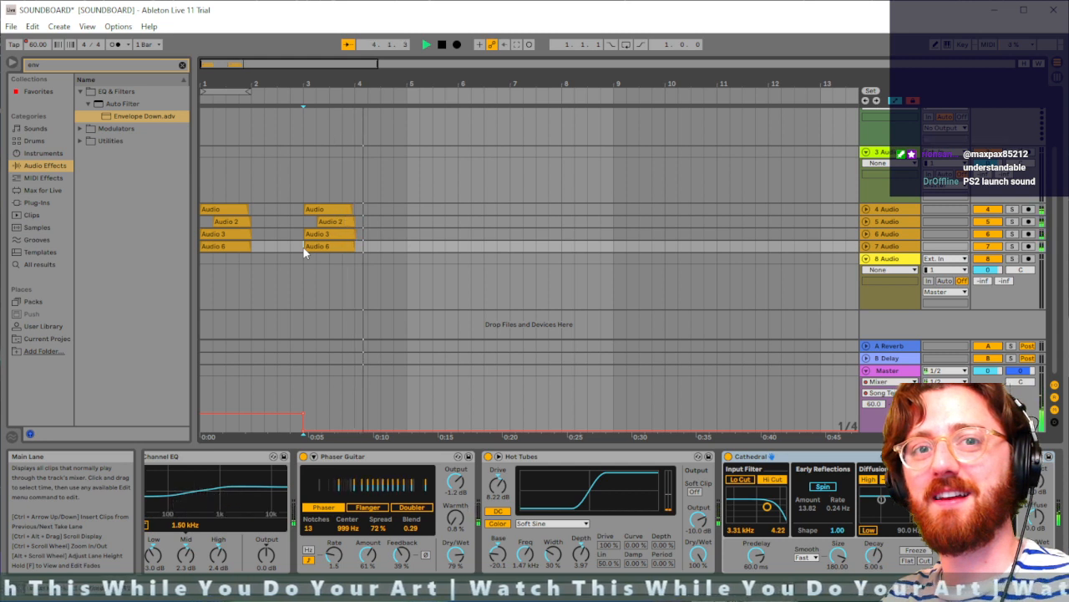
key("space")
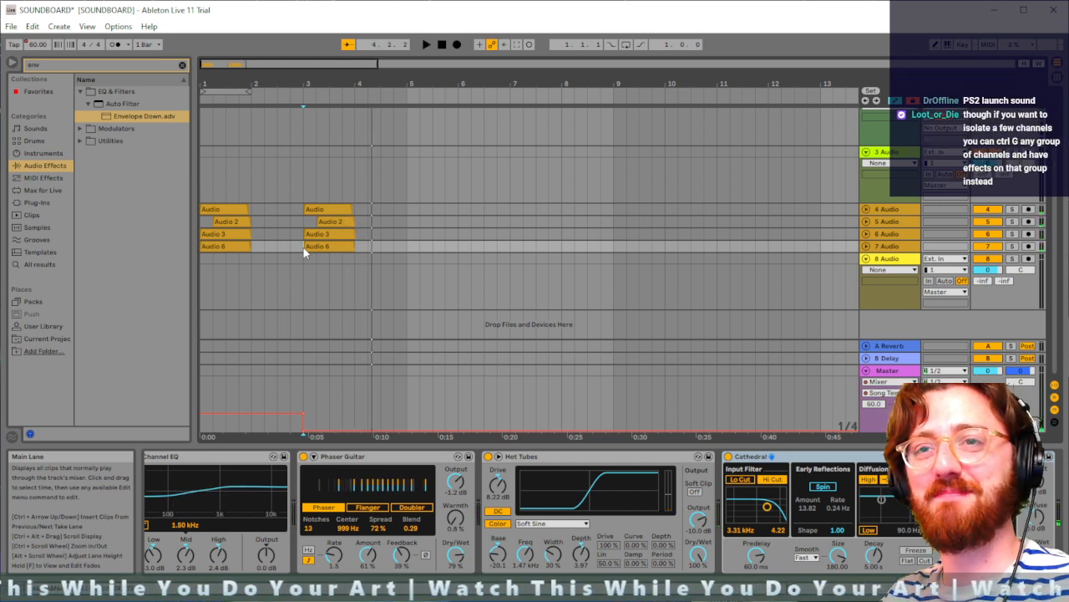
Step: Place the insert marker at bar 3, at the start of the second group of clips, and play the arrangement from there
scroll(303, 248, "up", 2)
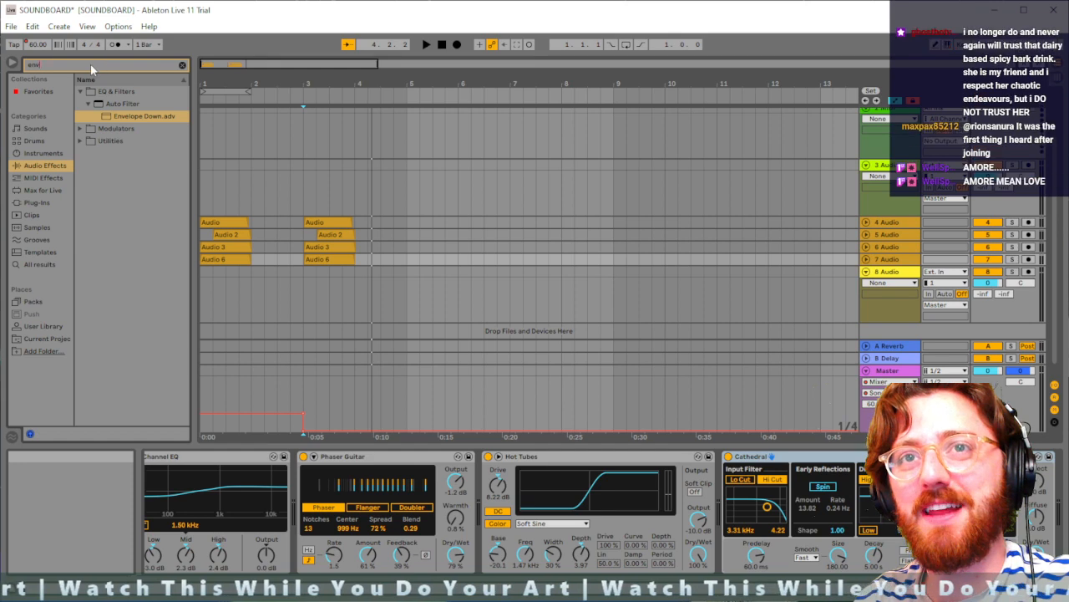
left_click(305, 205)
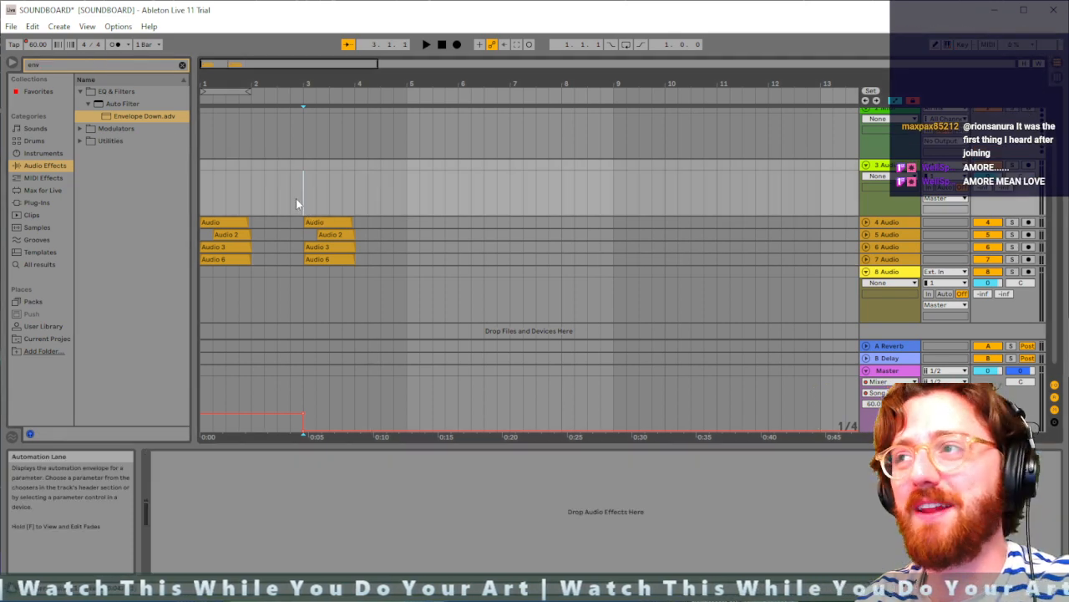
scroll(405, 227, "up", 2)
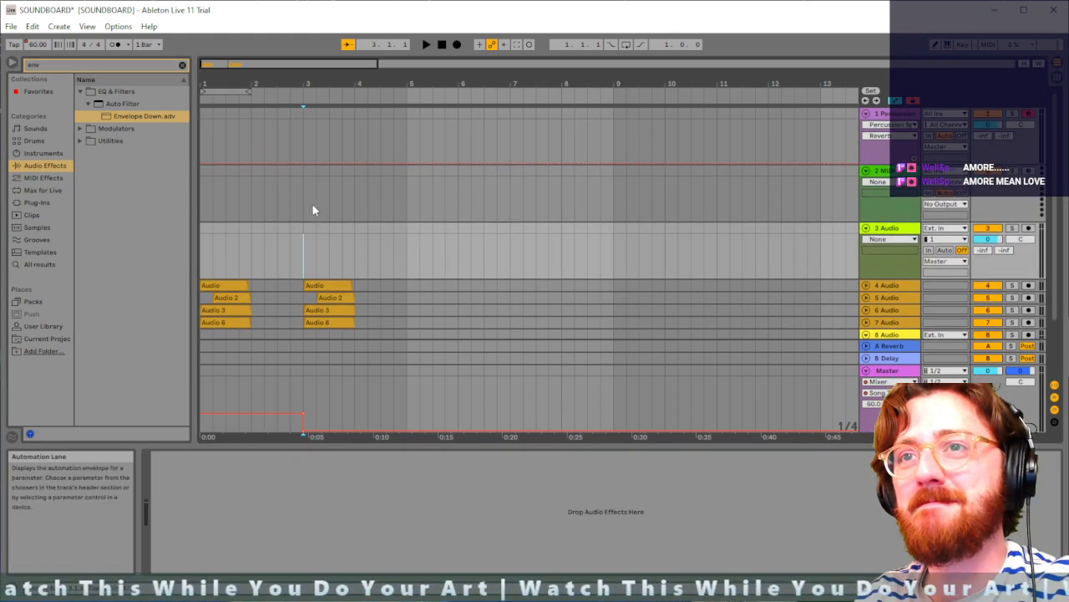
left_click(306, 209)
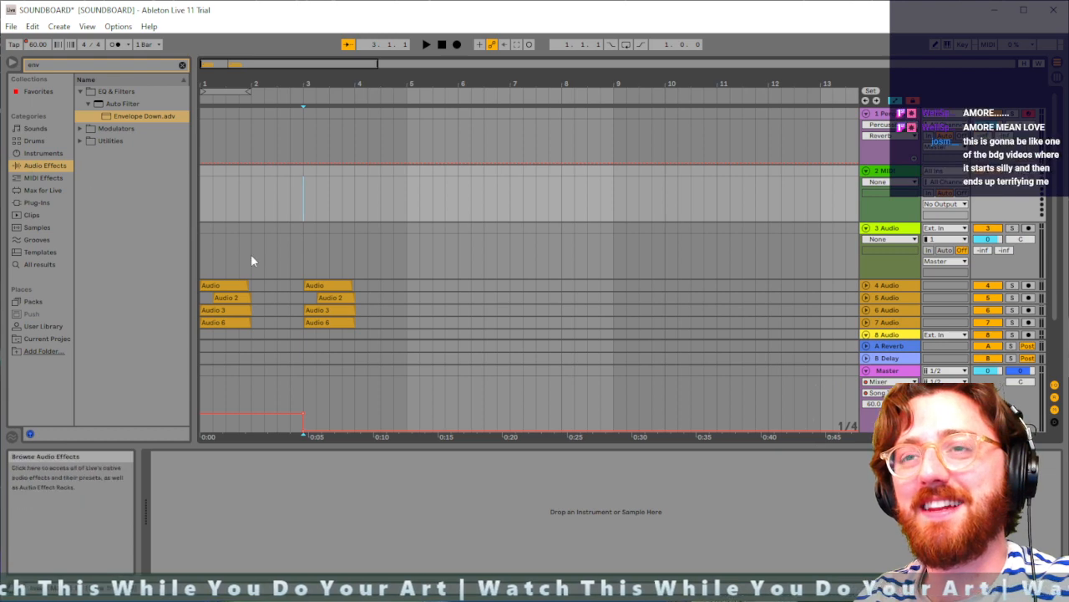
left_click(303, 287)
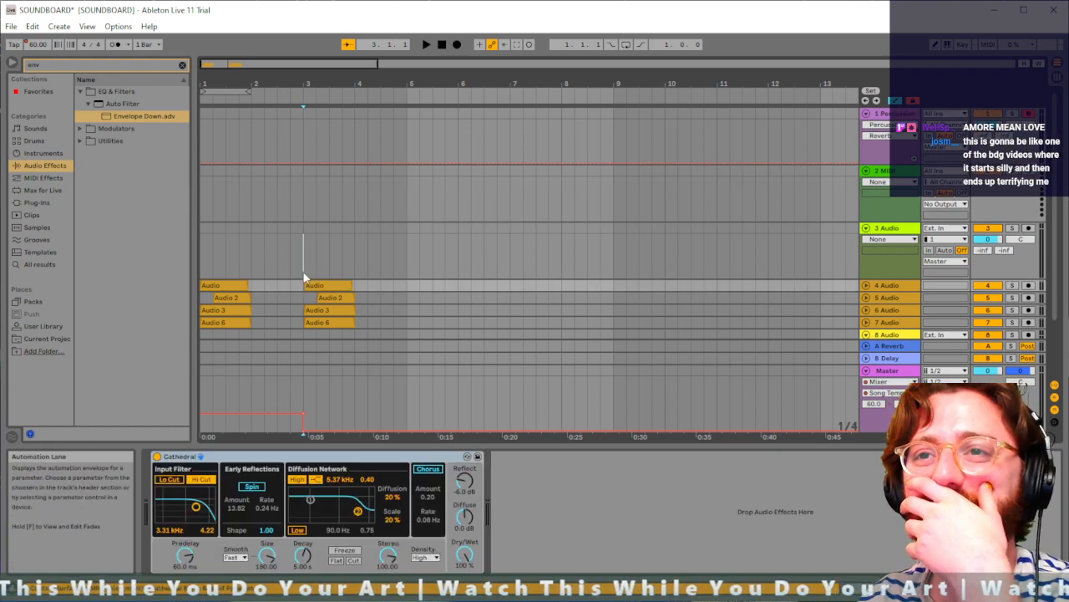
left_click(304, 278)
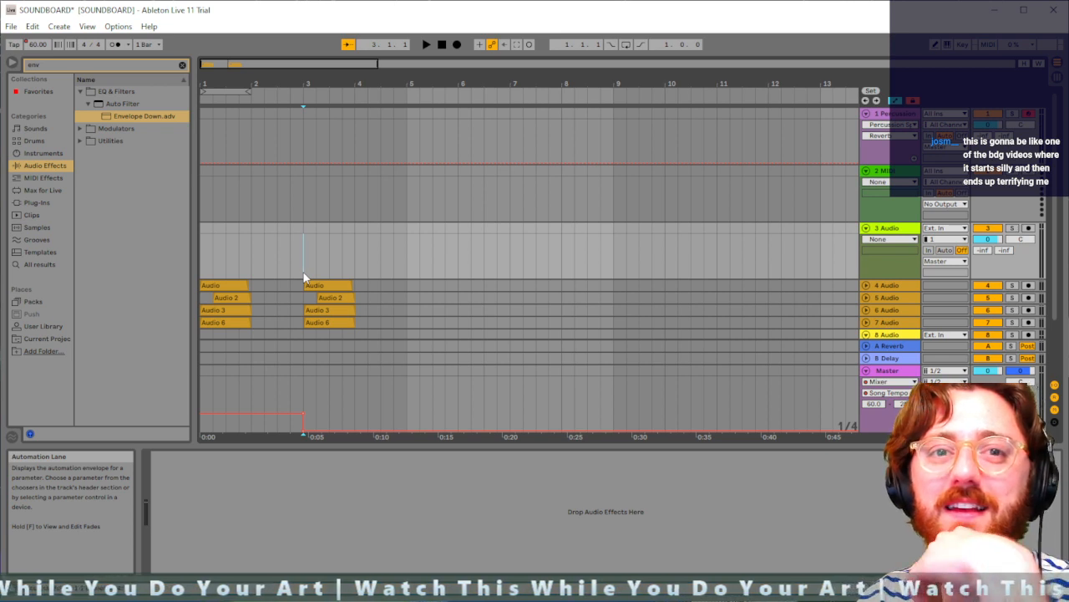
left_click(303, 200)
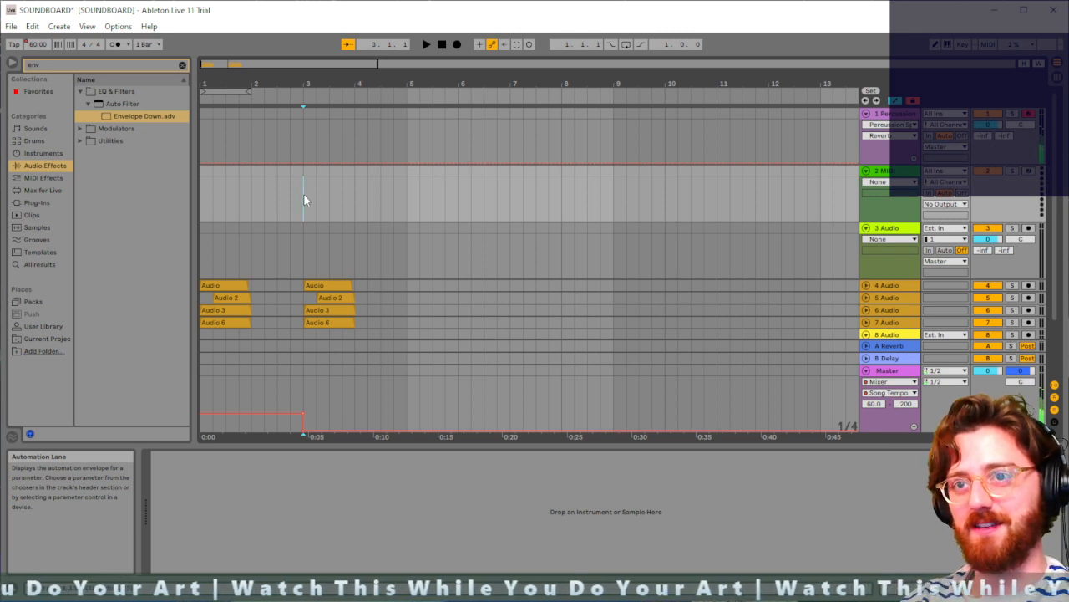
left_click(304, 298)
key("space")
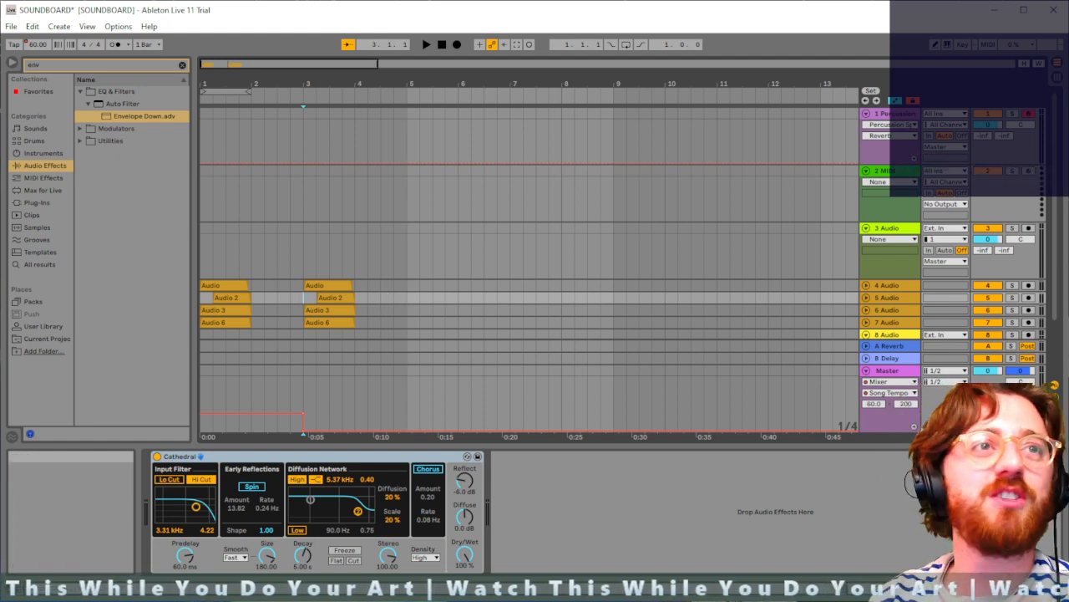
Step: Export the Master track from 3.1.1 as a 16-bit WAV named NIGHTMARE AWOOGA in the SOUNDBOARD folder
left_click(11, 26)
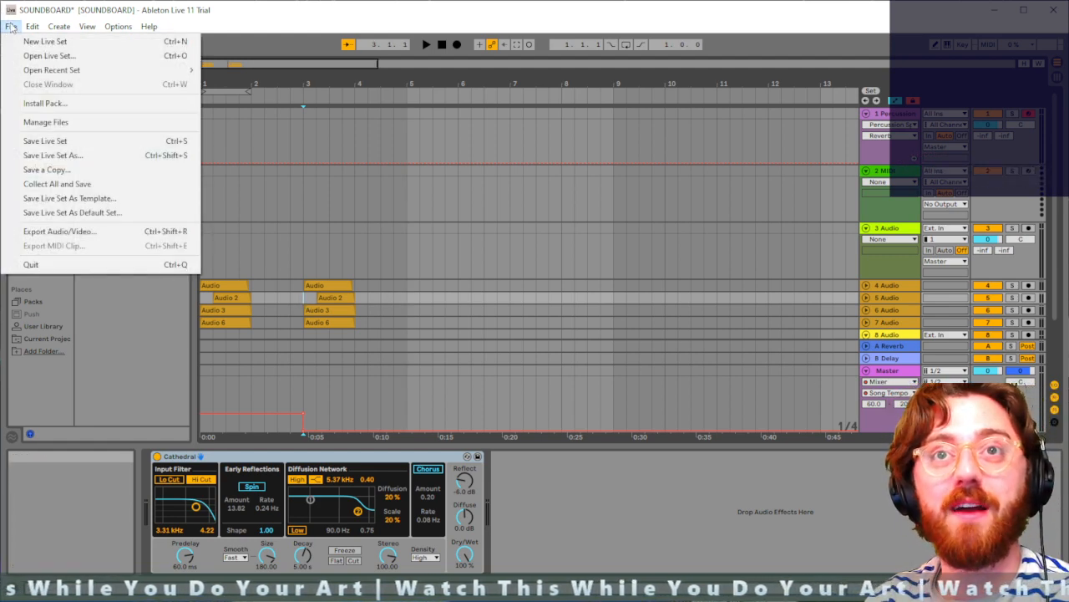
left_click(101, 229)
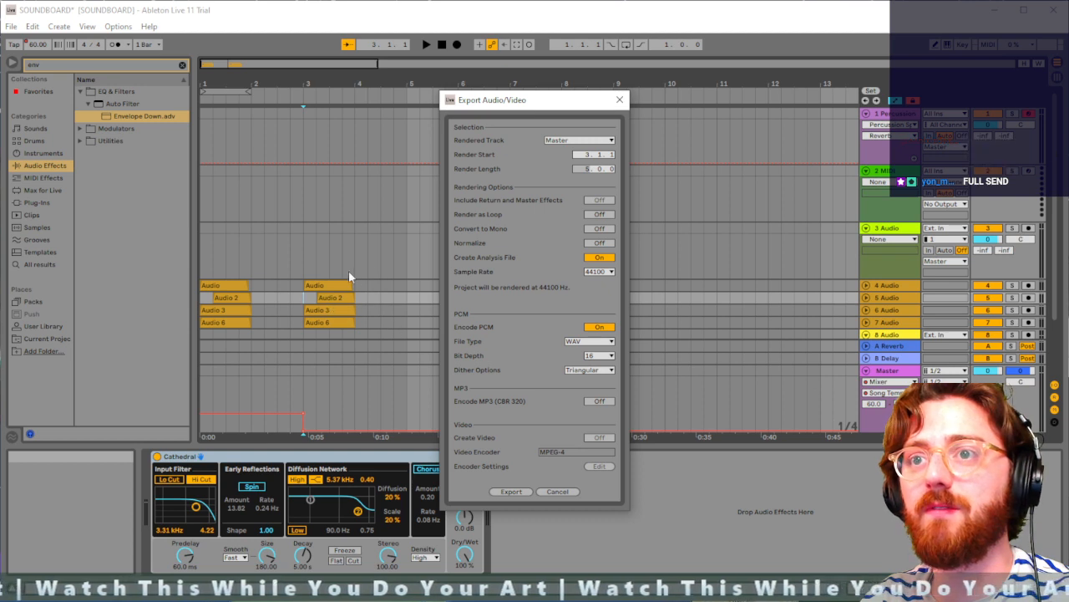
left_click(521, 493)
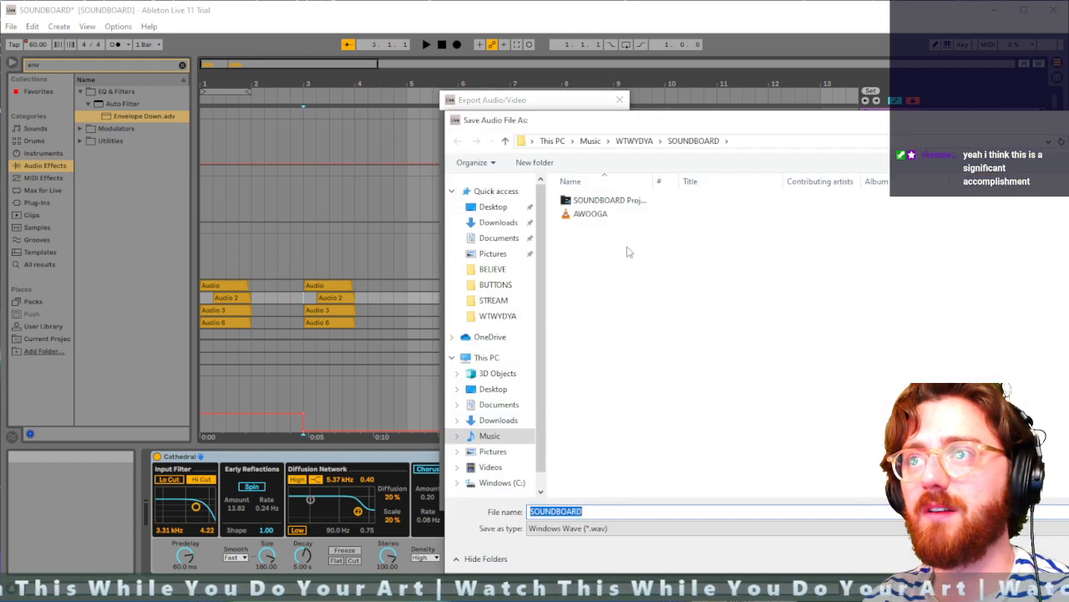
type("NIGHTM")
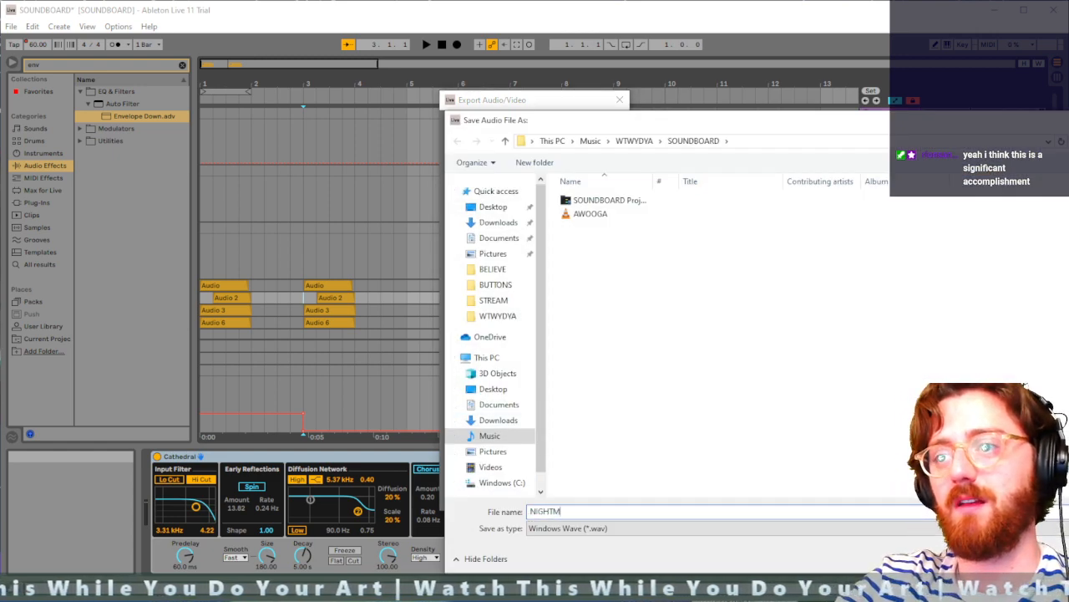
type("ARE AWOOGA")
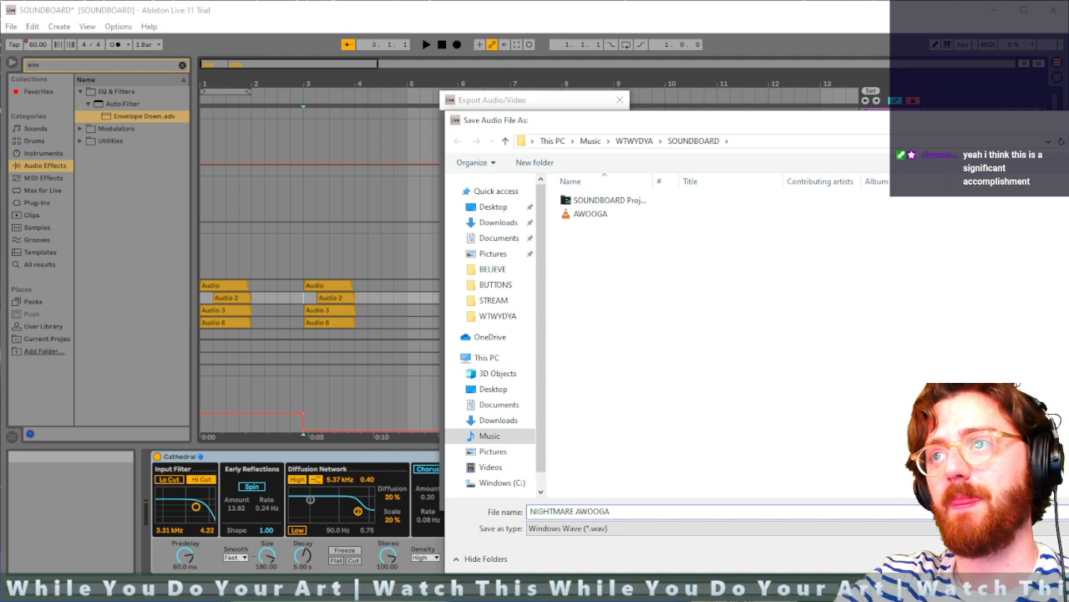
key("Return")
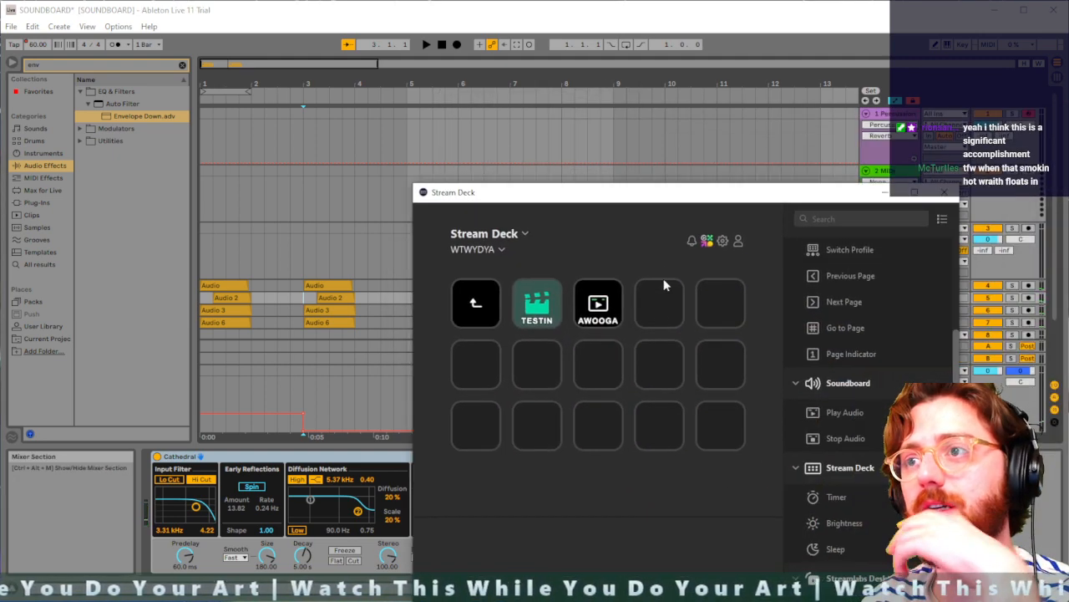
Step: In Stream Deck, add a Play Audio action to the empty key beside AWOOGA and title it NIGHTMARE AWOOGA on two lines
left_click(662, 288)
left_click_drag(840, 409, 656, 307)
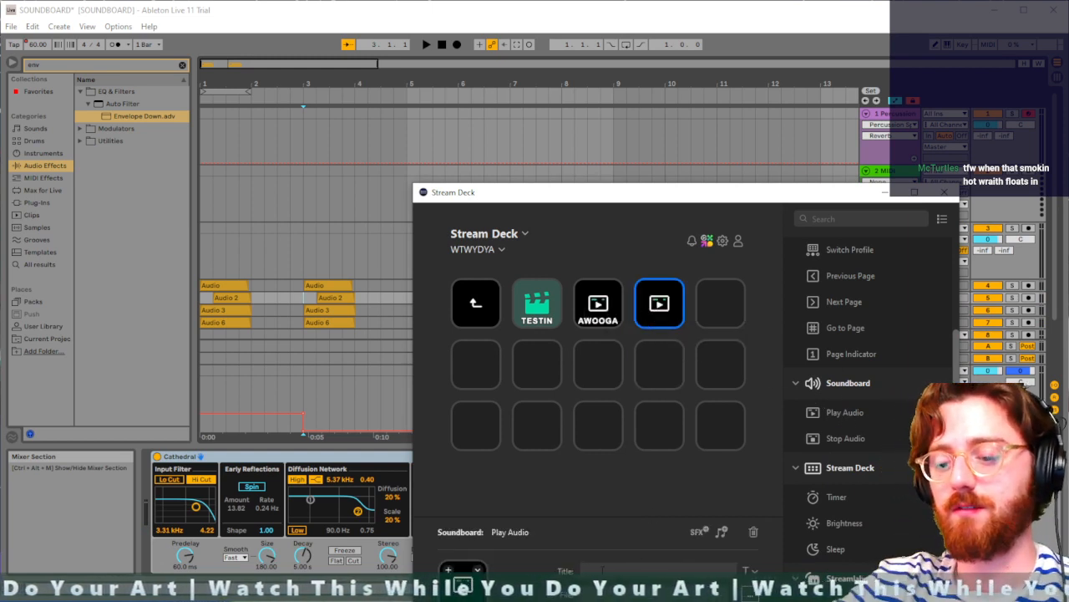
type("NIGHTMARE")
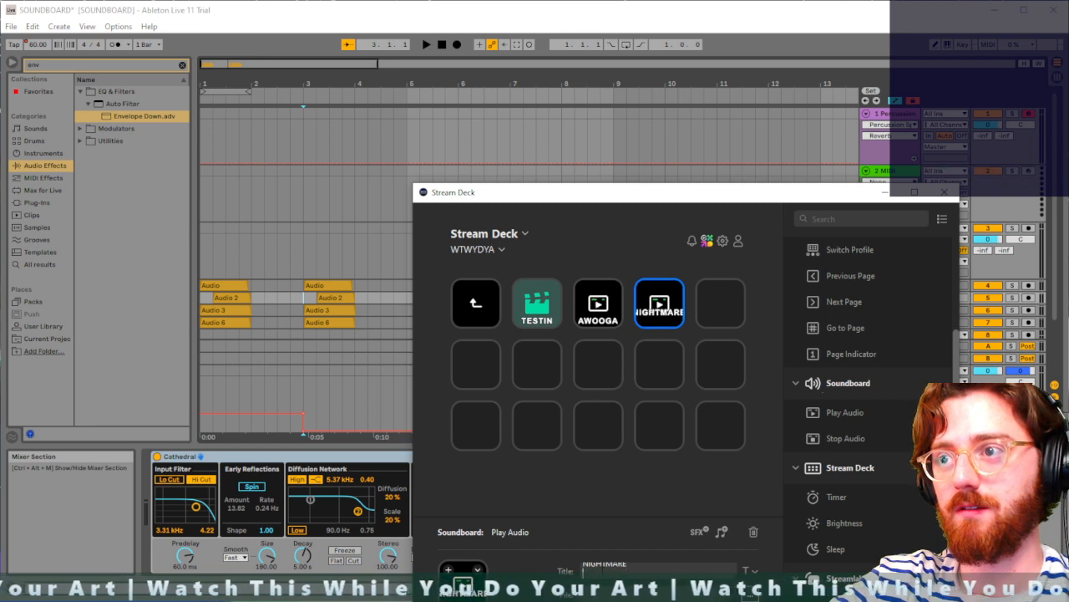
key("Return")
type("AWOOGA")
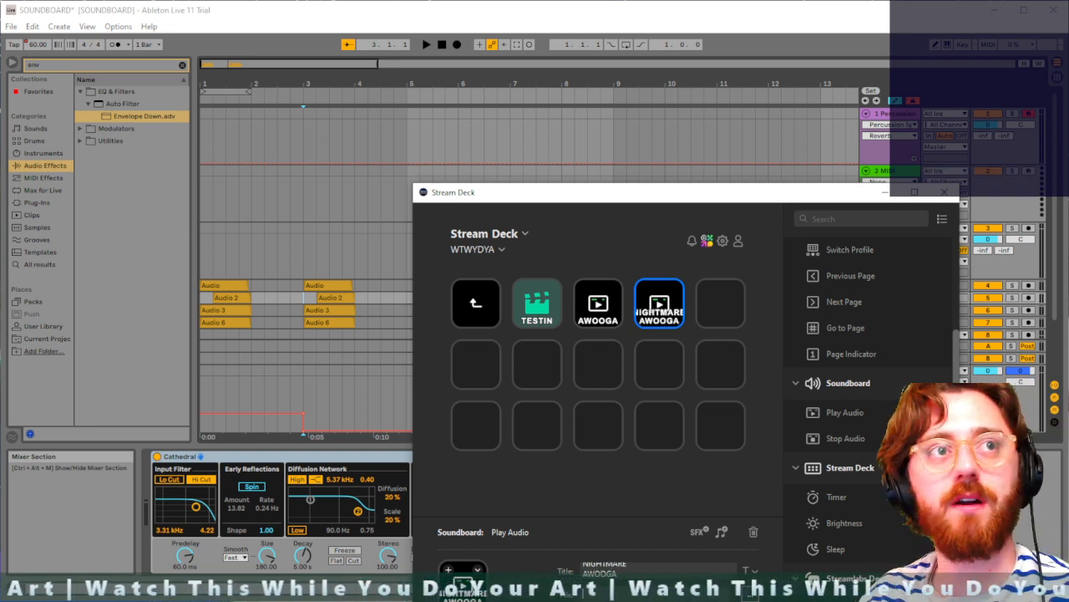
Step: Assign NIGHTMARE AWOOGA.wav from the Music > WTWYDYA > SOUNDBOARD folder as the new key's audio file
left_click_drag(641, 191, 588, 140)
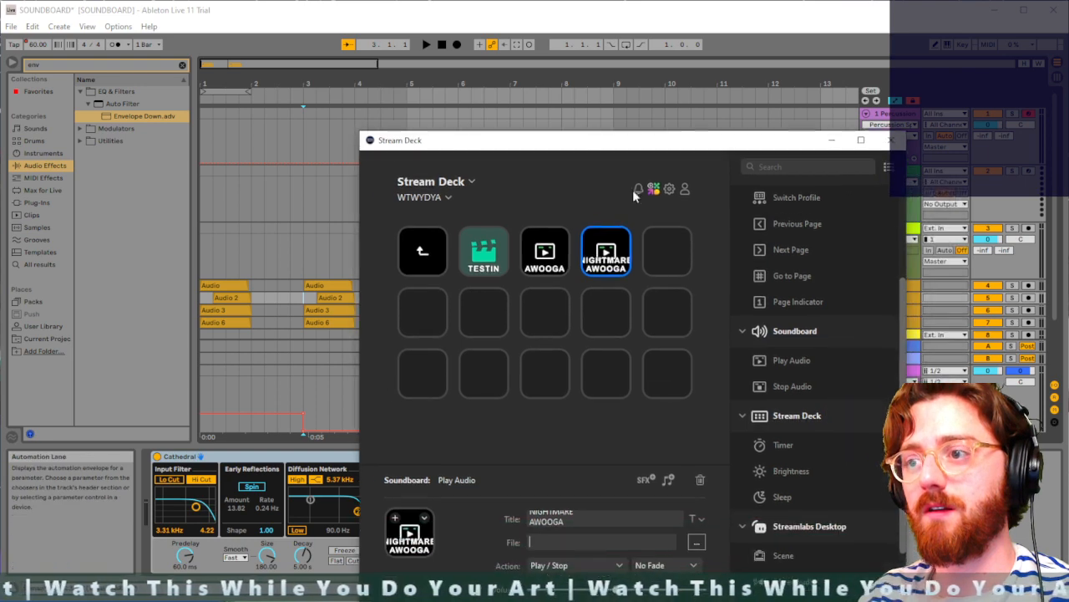
left_click(696, 543)
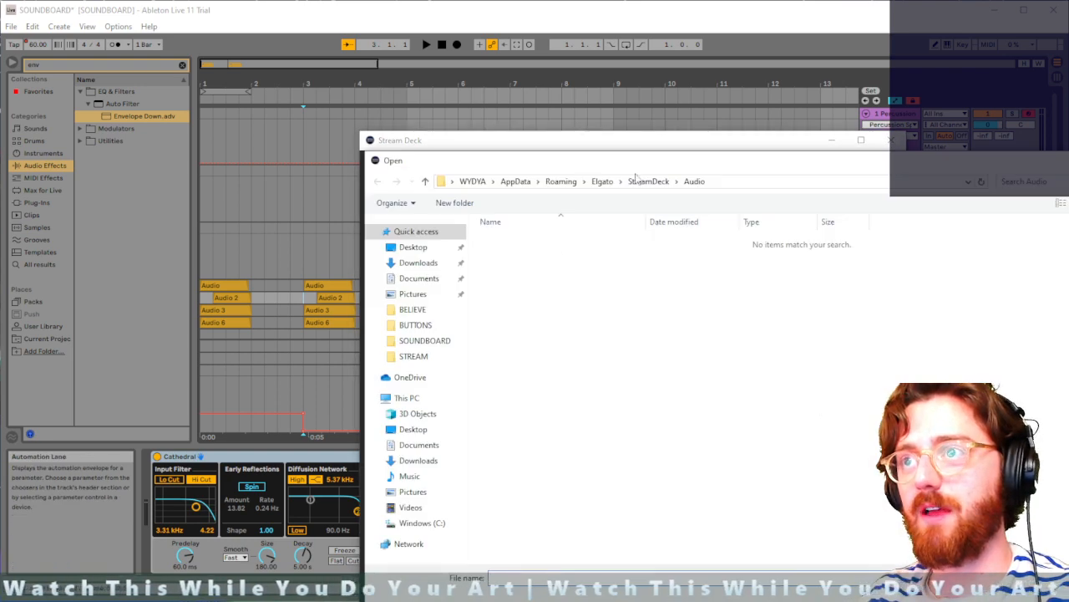
left_click(426, 508)
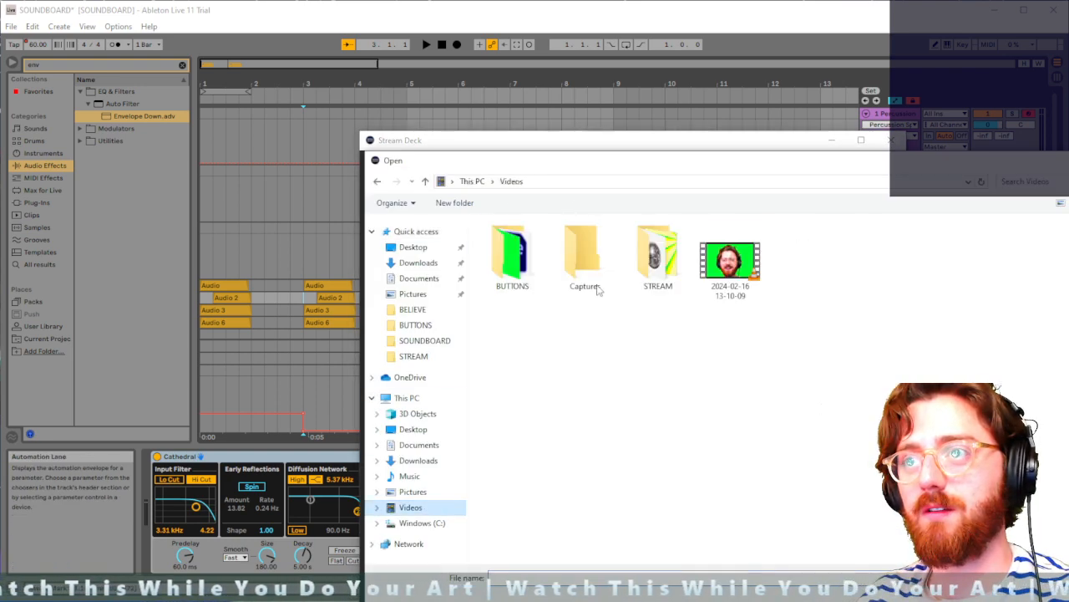
double_click(512, 254)
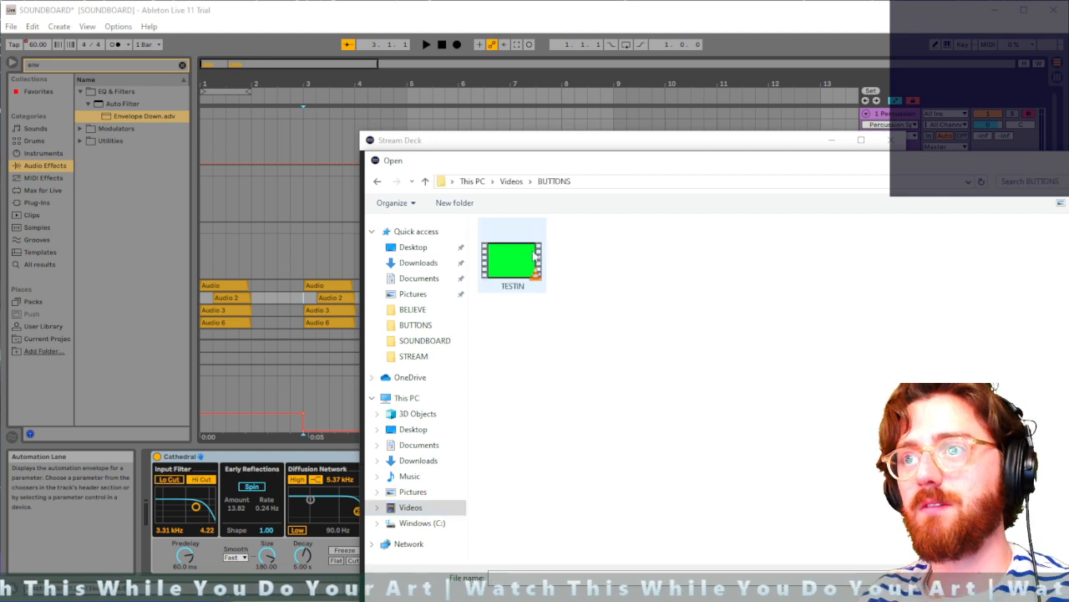
left_click(511, 180)
left_click(409, 476)
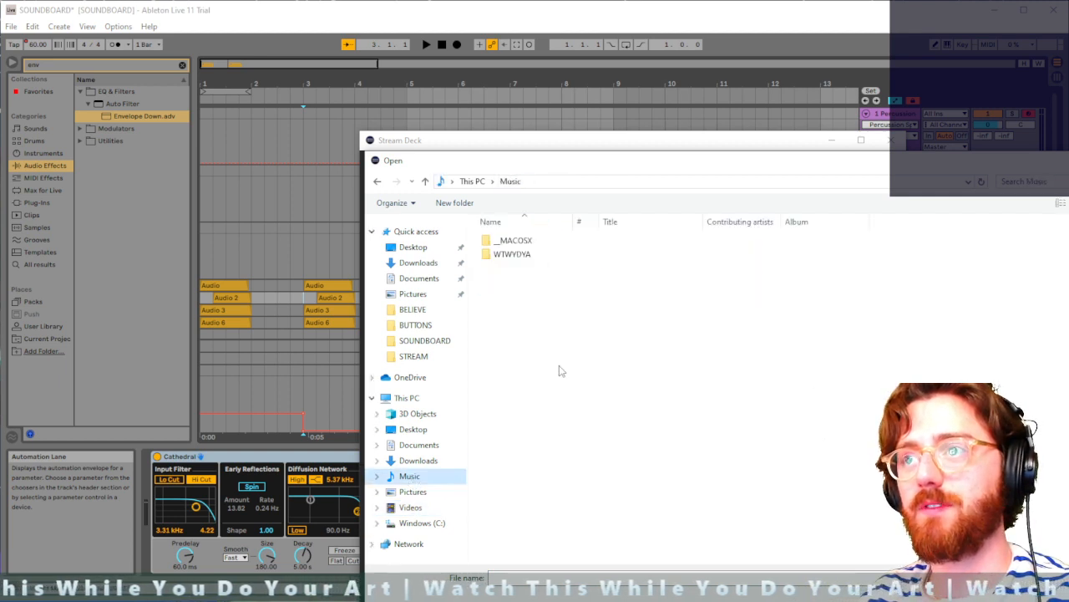
double_click(517, 253)
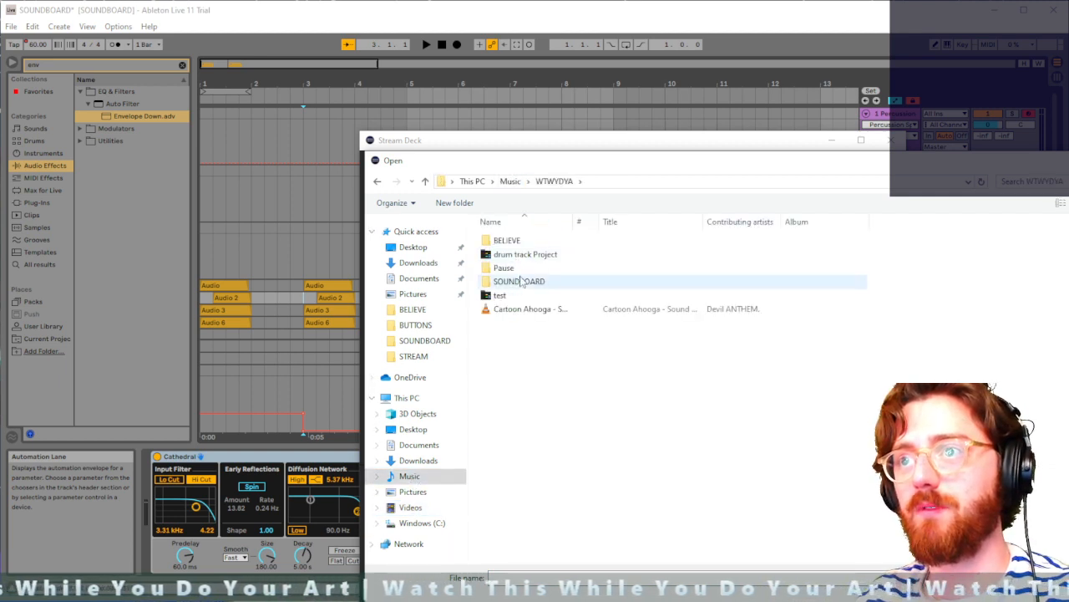
double_click(531, 282)
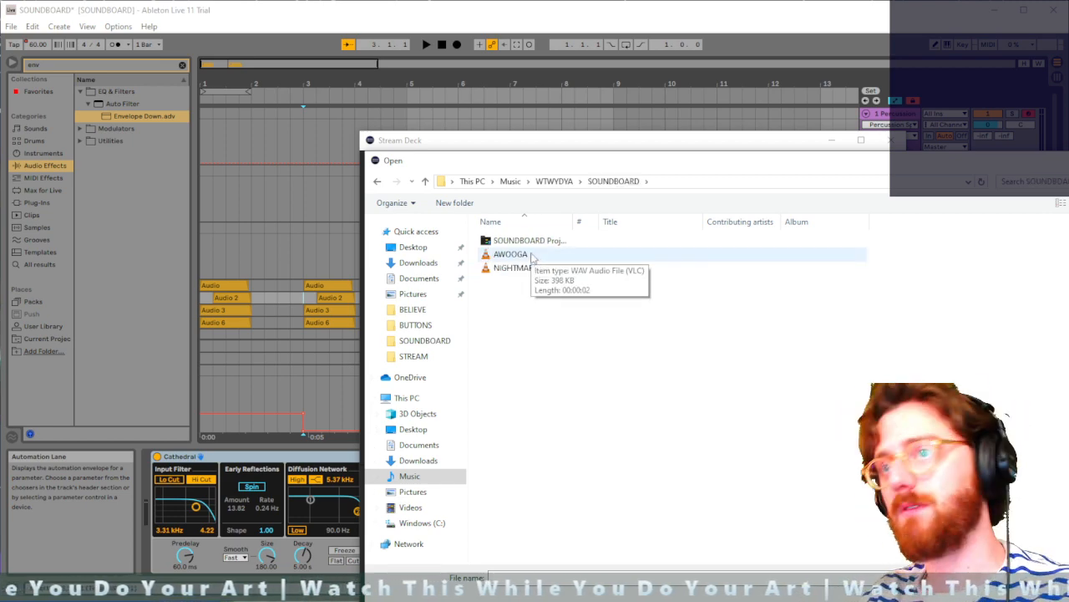
double_click(525, 269)
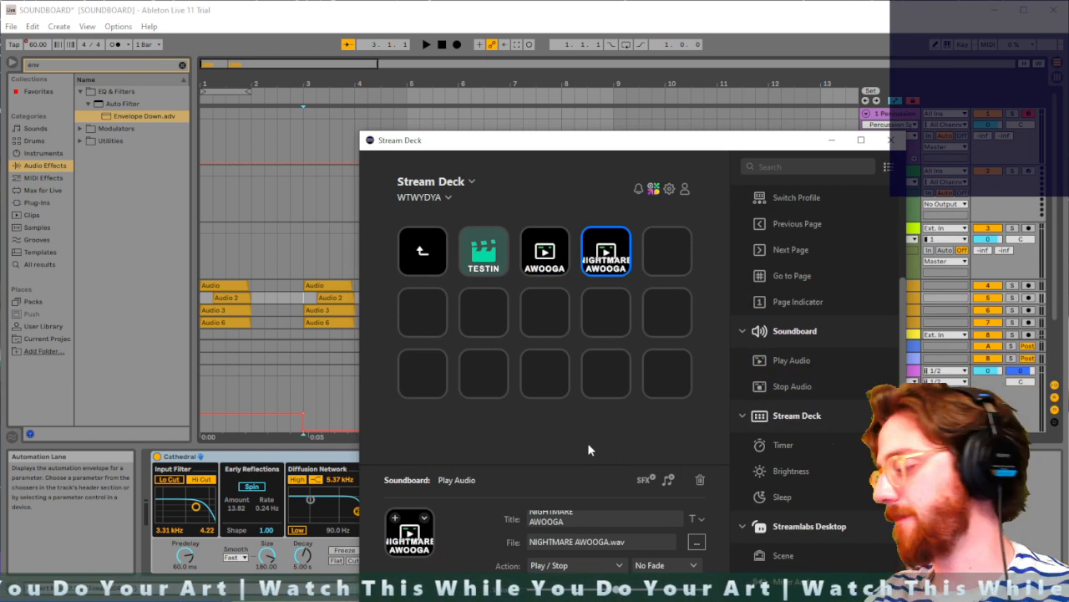
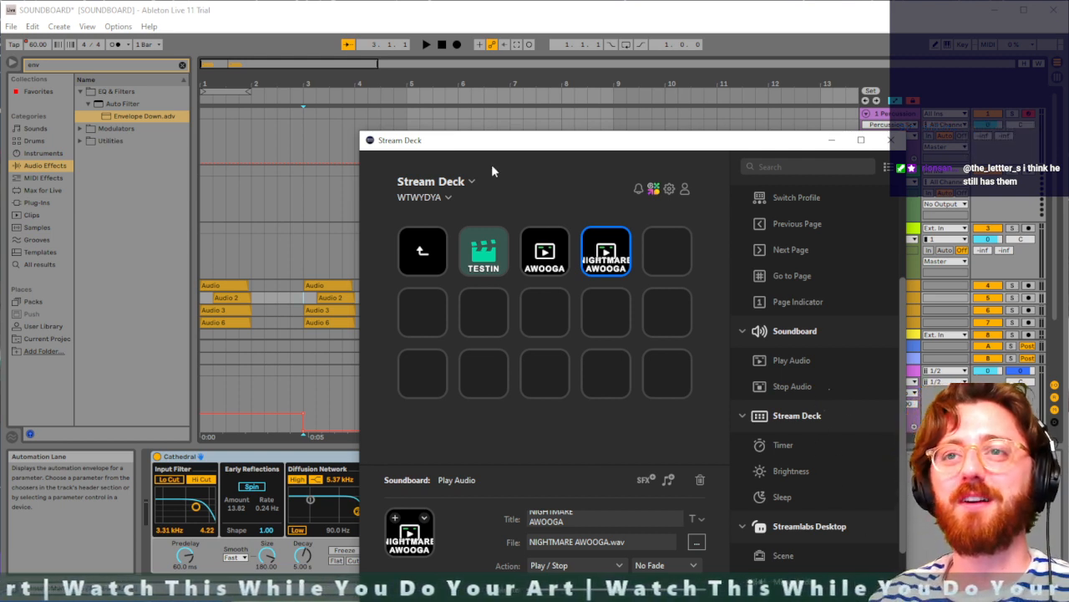
Step: Switch back to Ableton Live and flatten the Master track's Song Tempo automation after bar 3 to 104.98
left_click_drag(511, 150, 565, 184)
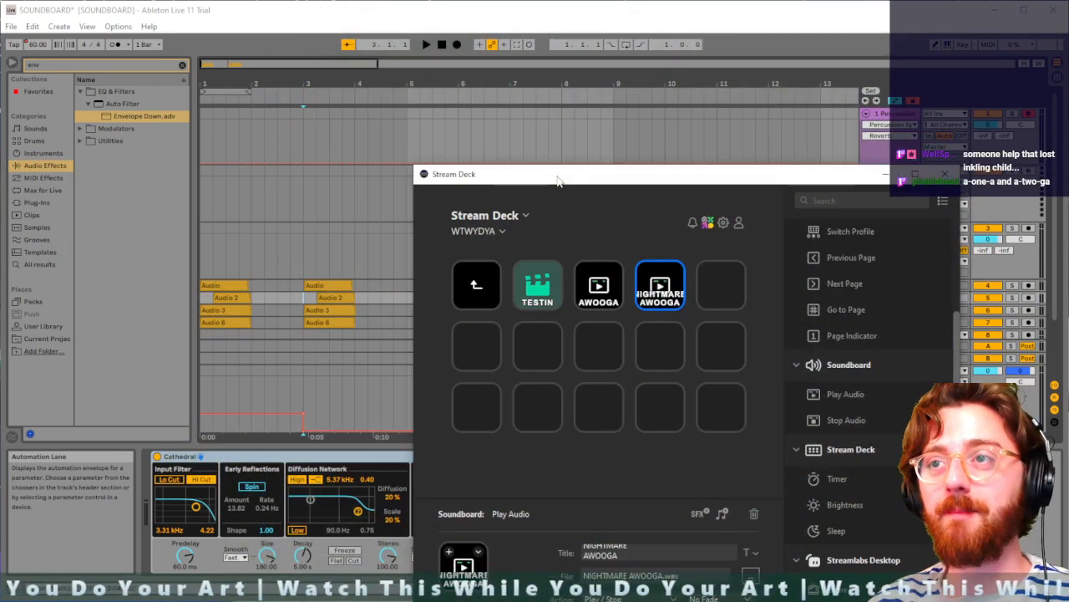
left_click(389, 148)
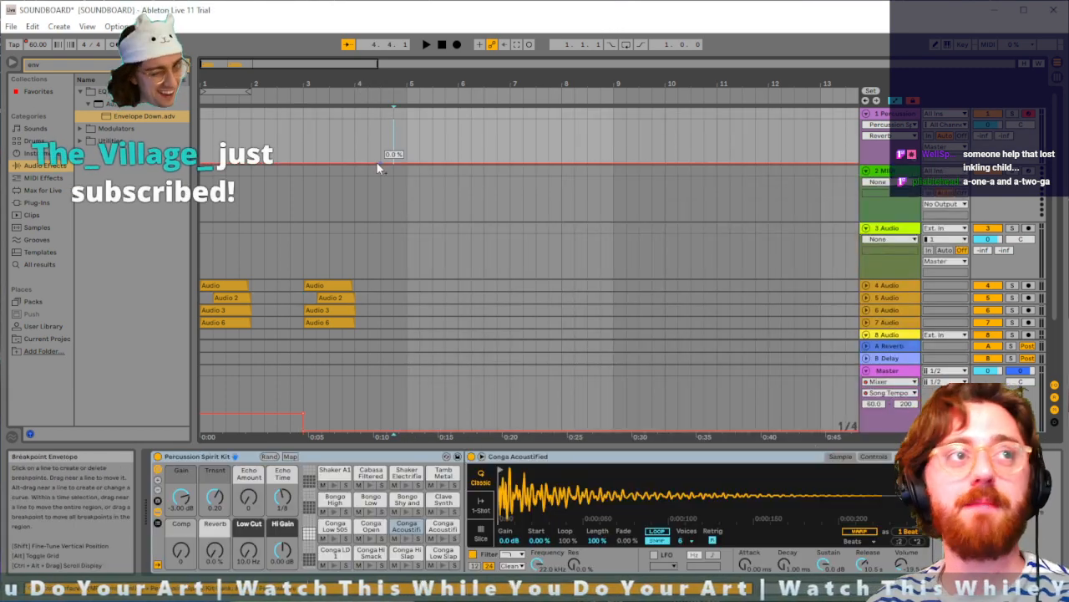
left_click(893, 372)
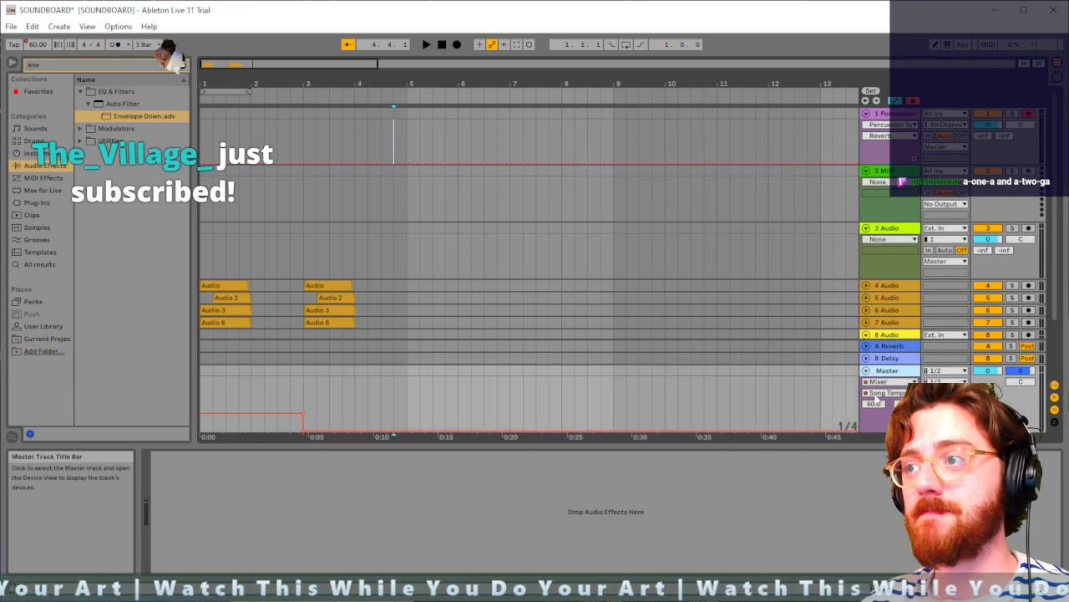
left_click_drag(305, 431, 303, 419)
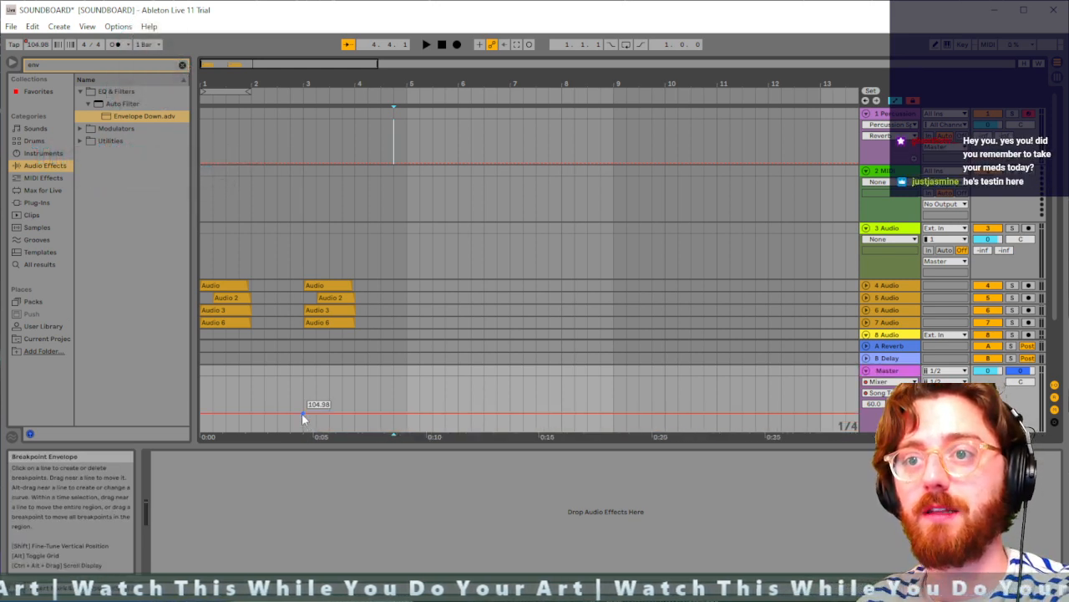
Step: Turn on the metronome and play from bar 5 to hear the tempo, stopping and placing the insert marker just after bar 8
left_click(403, 237)
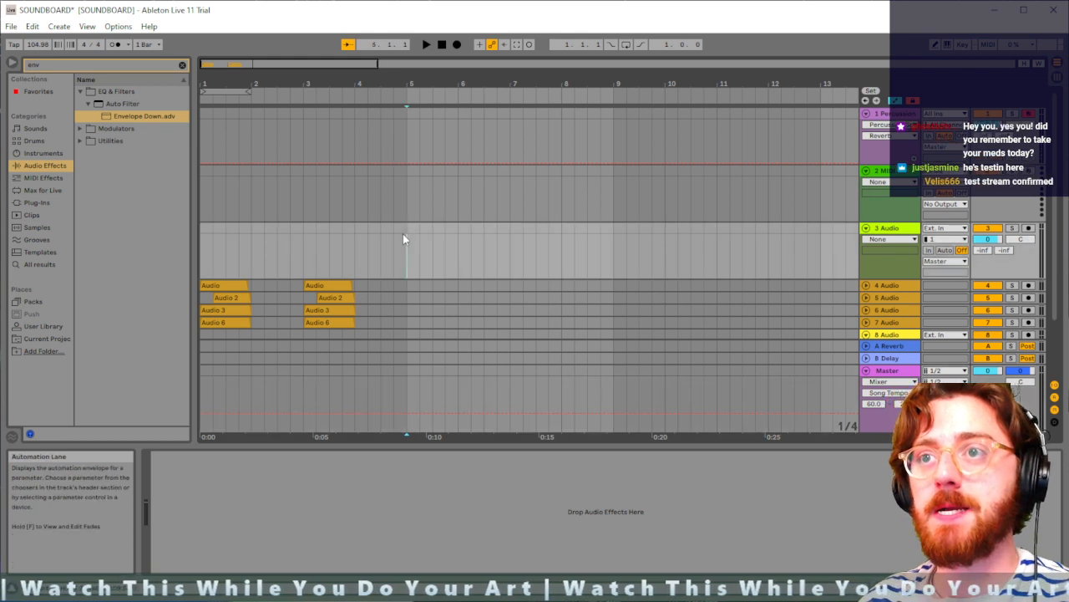
left_click(115, 45)
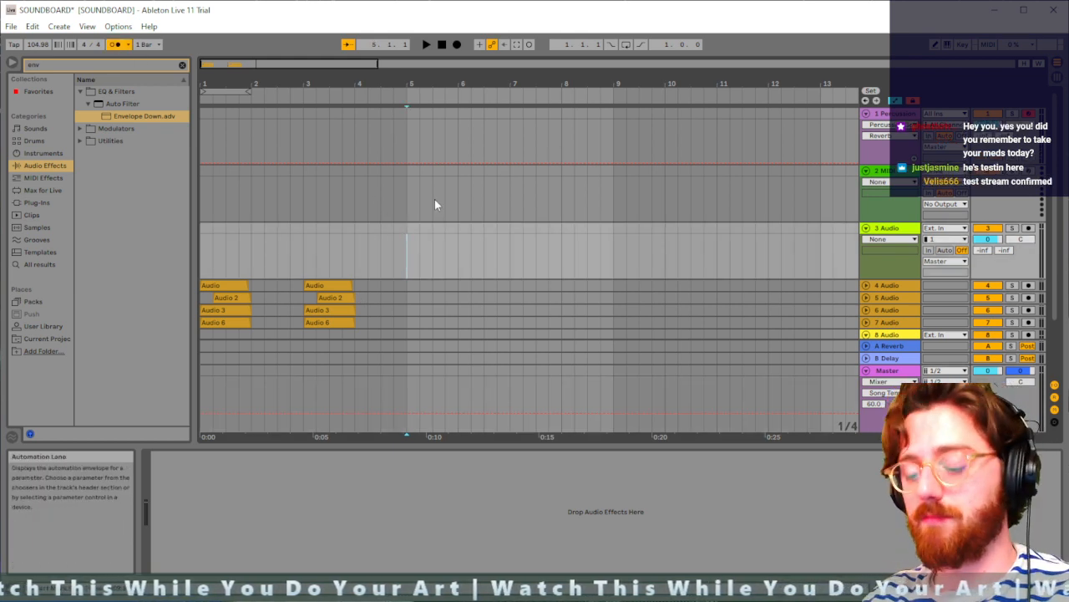
key("space")
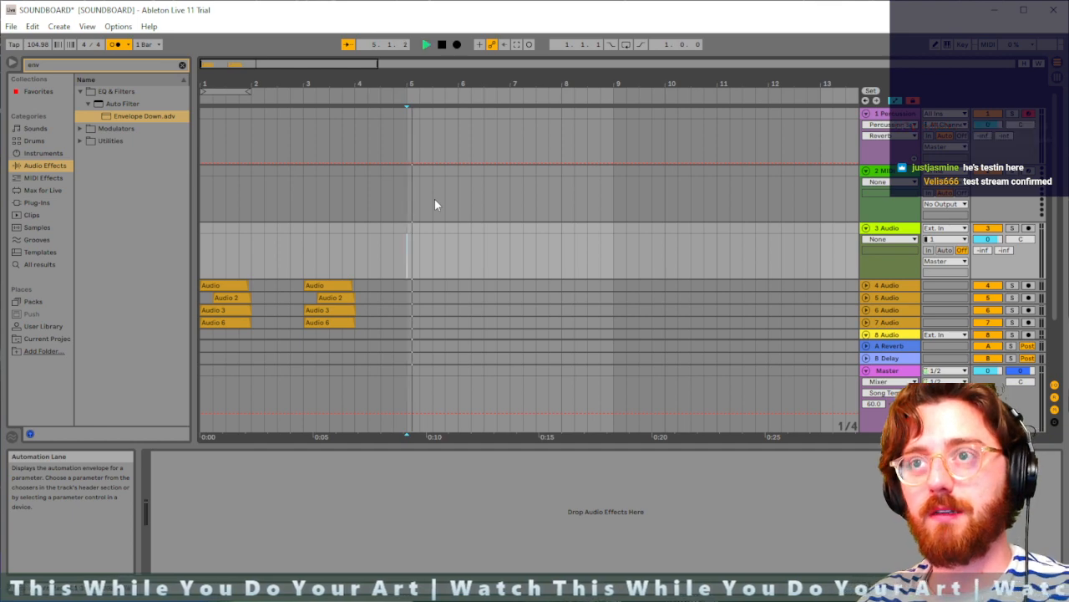
key("space")
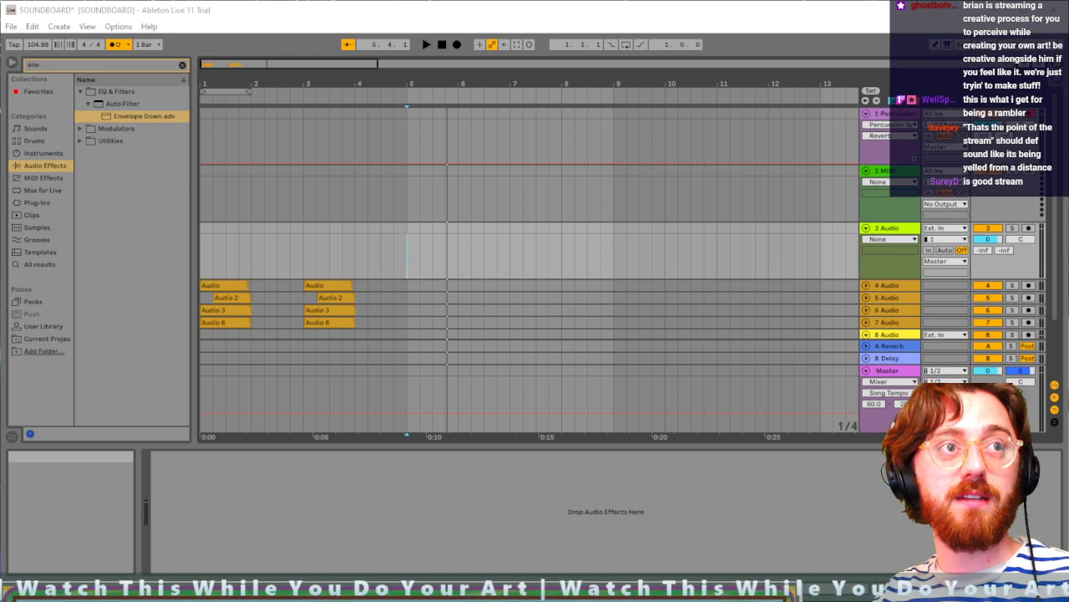
left_click(568, 251)
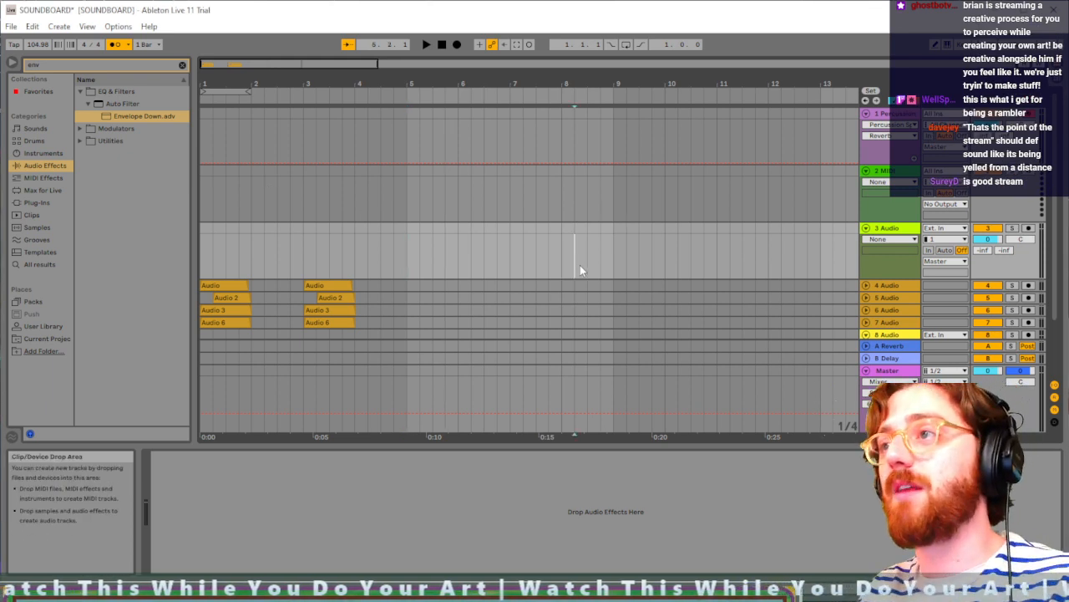
Step: Set the 3 Audio track's input channel to 2 and place the insert marker at bar 5
left_click(926, 239)
left_click(934, 253)
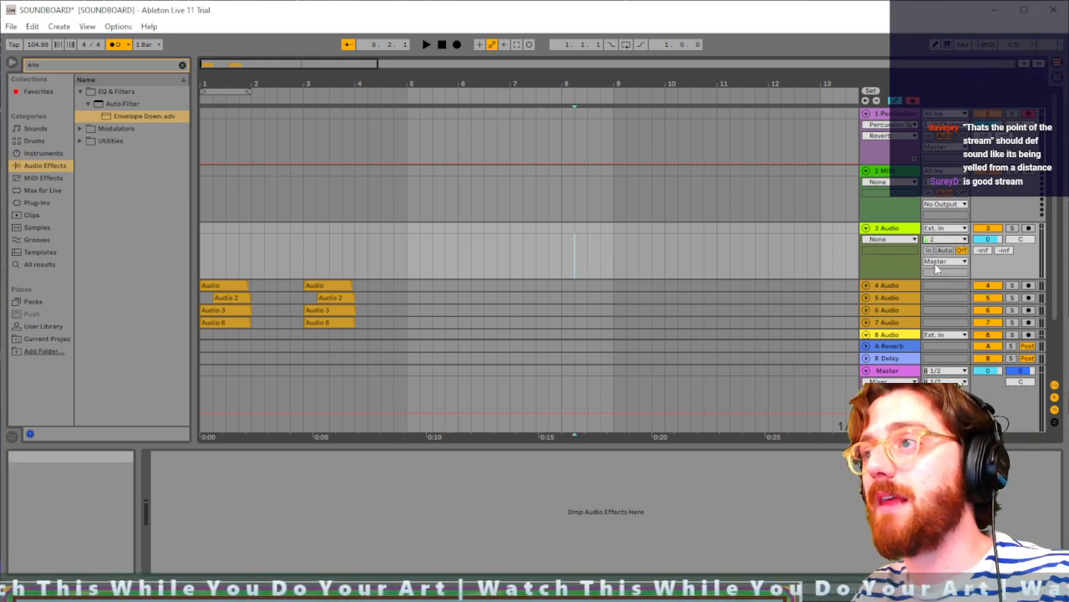
left_click(410, 248)
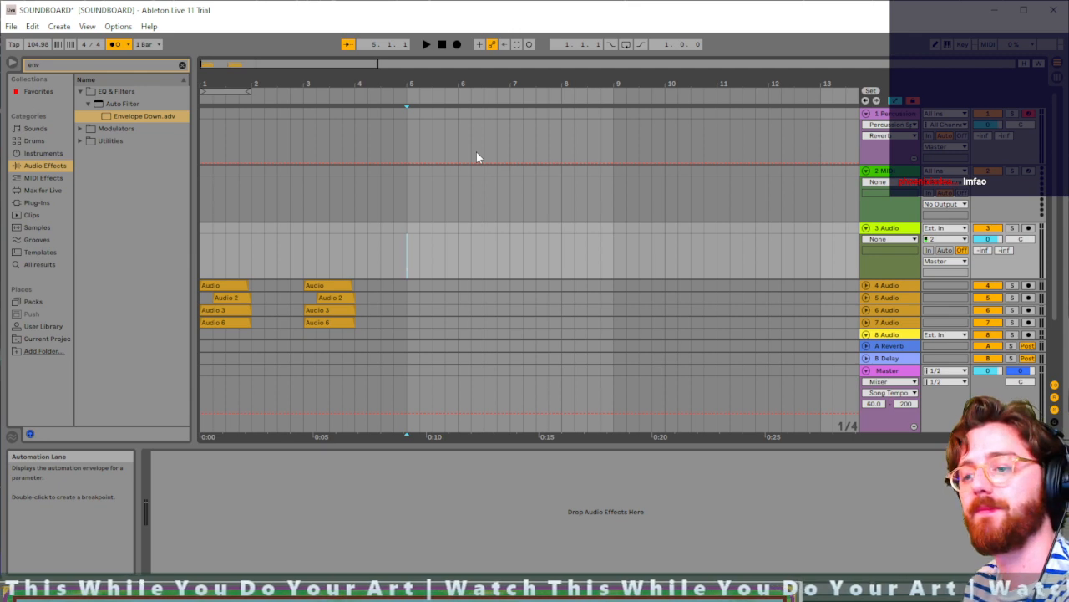
key("F9")
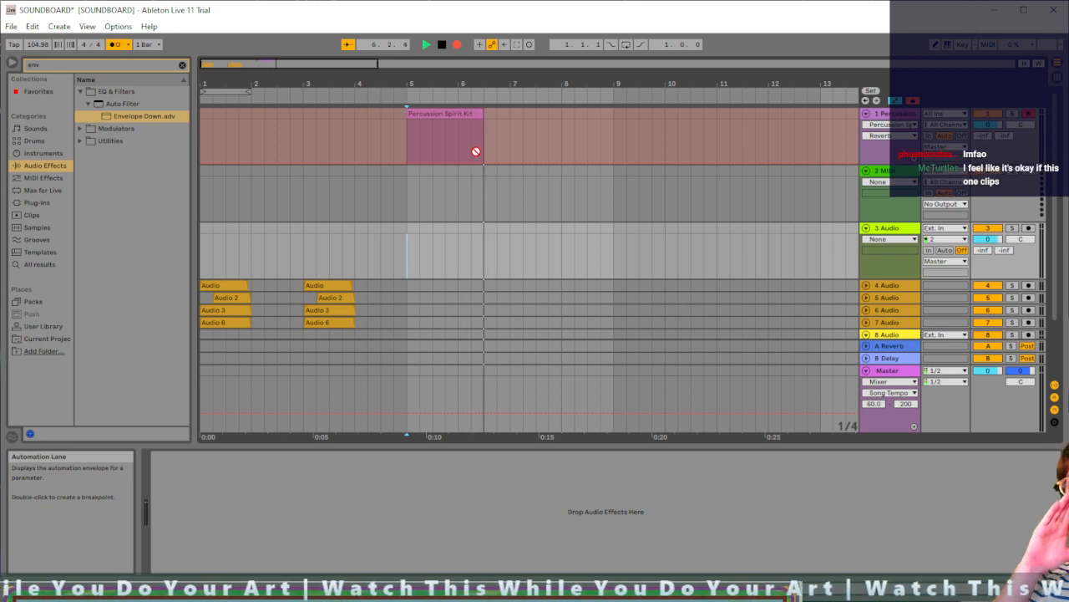
key("space")
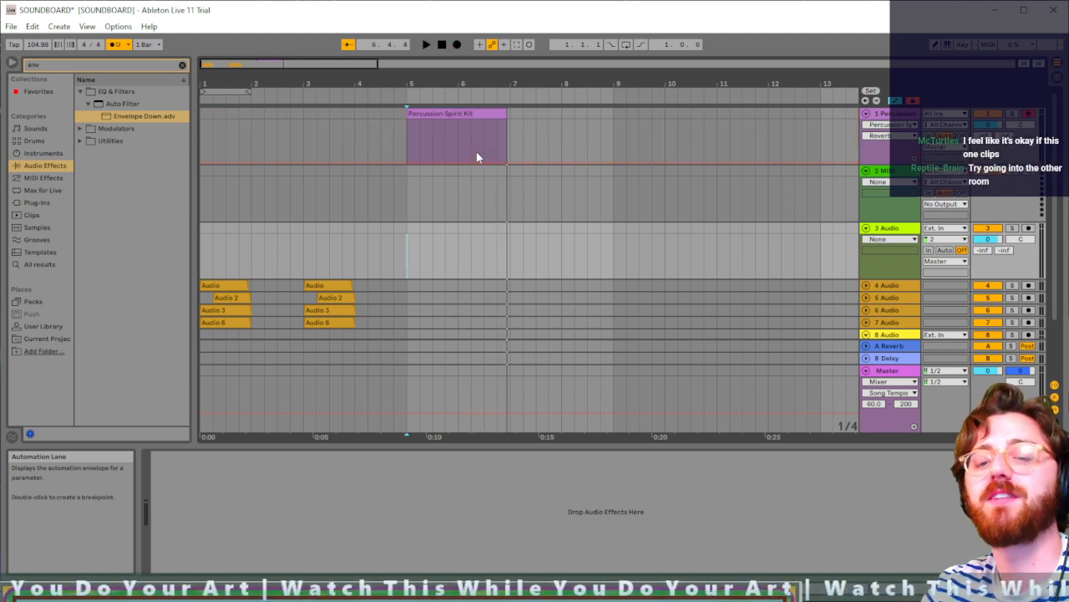
key("Delete")
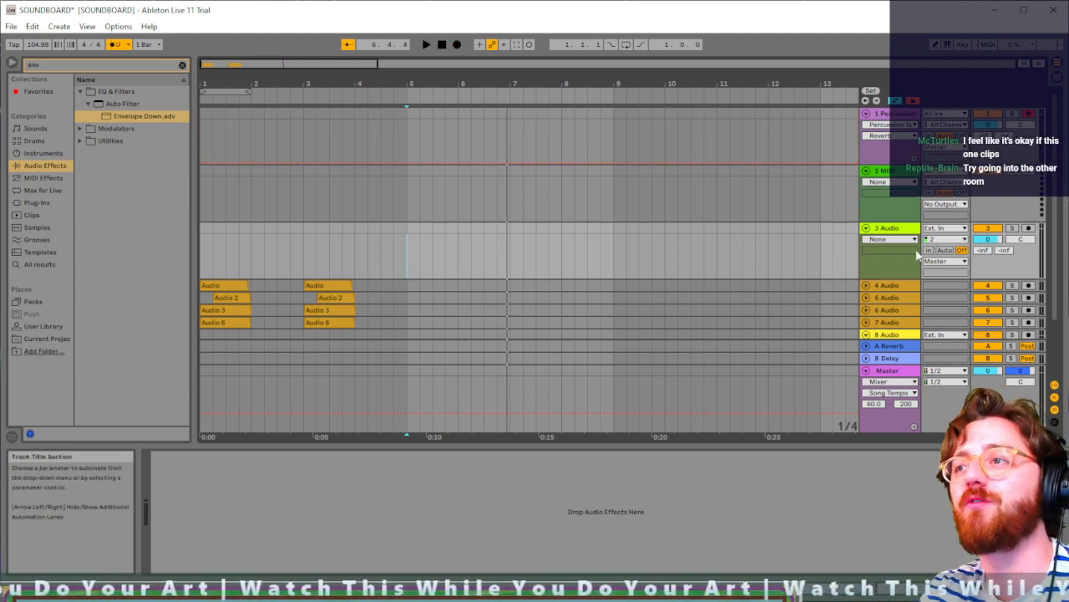
Step: Arm the 3 Audio track and record voice takes from bar 5 to about bar 14
left_click(1029, 229)
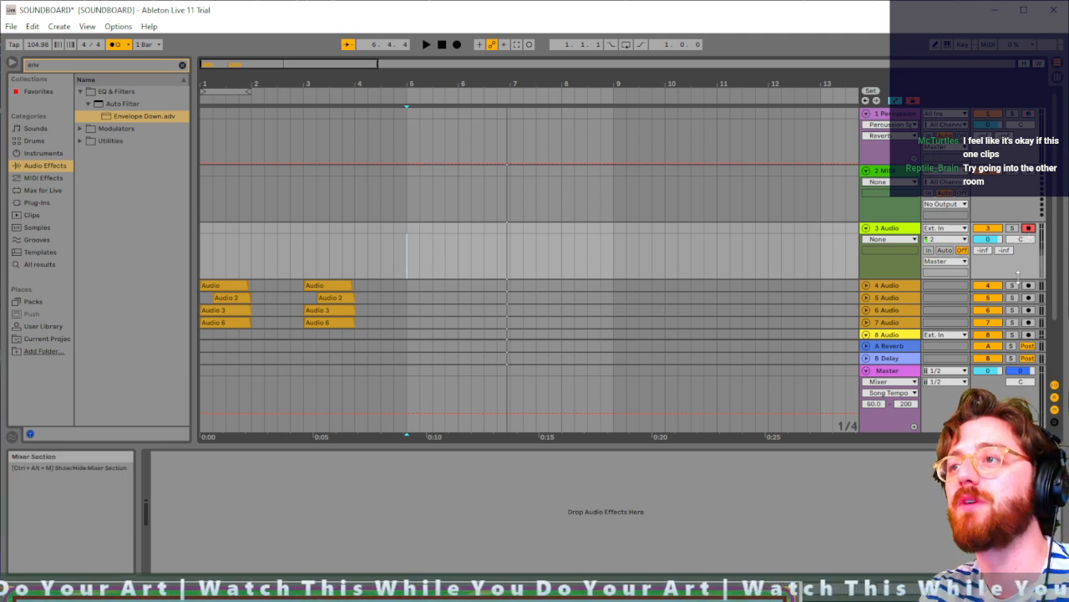
key("F9")
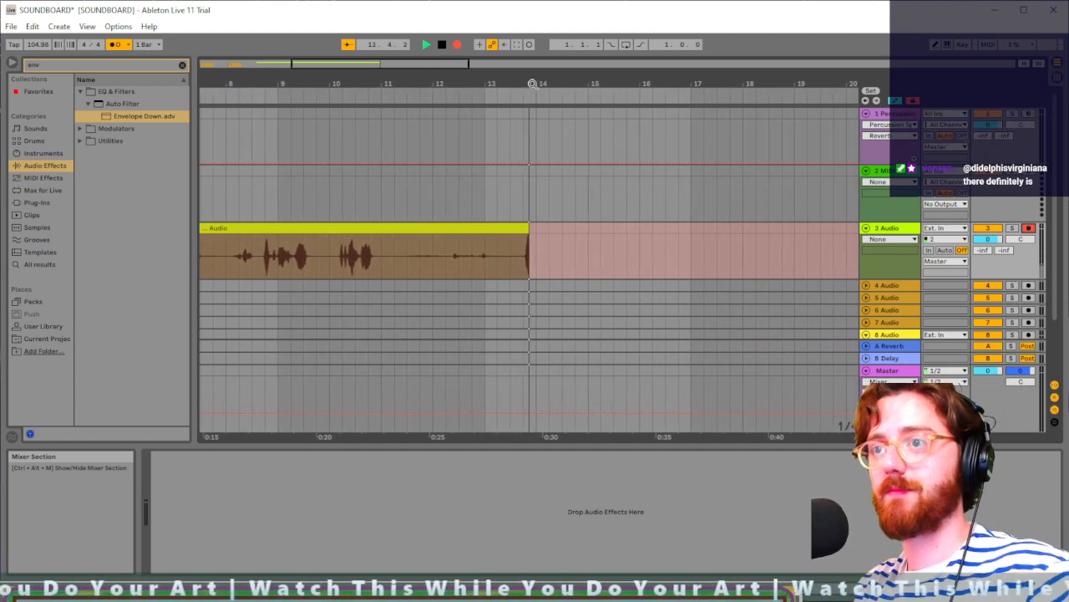
key("space")
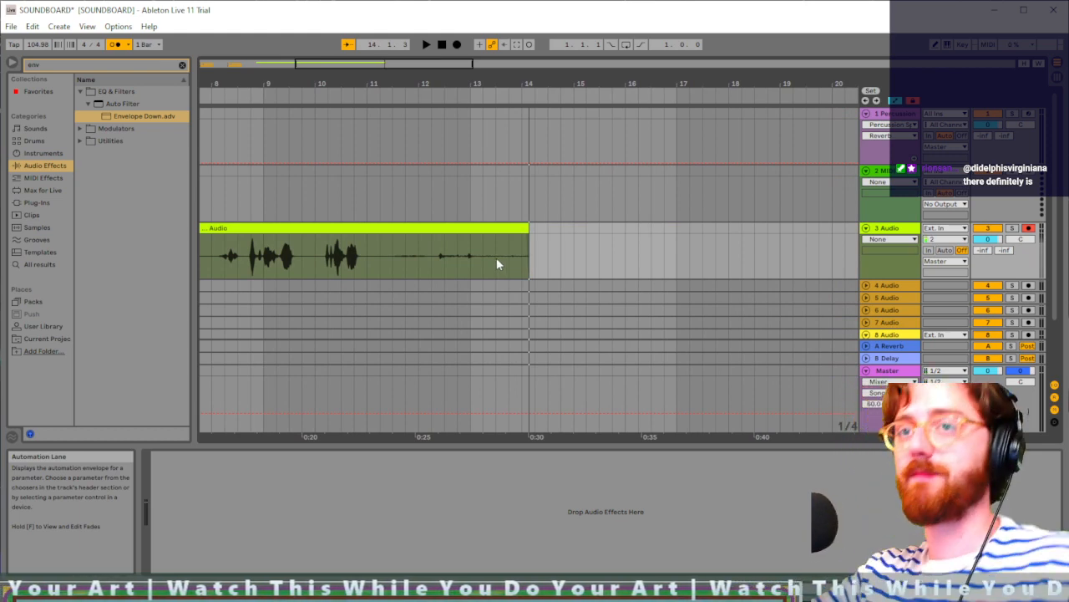
Step: Play back the recorded voice takes on 3 Audio from the one just before bar 9
left_click(249, 263)
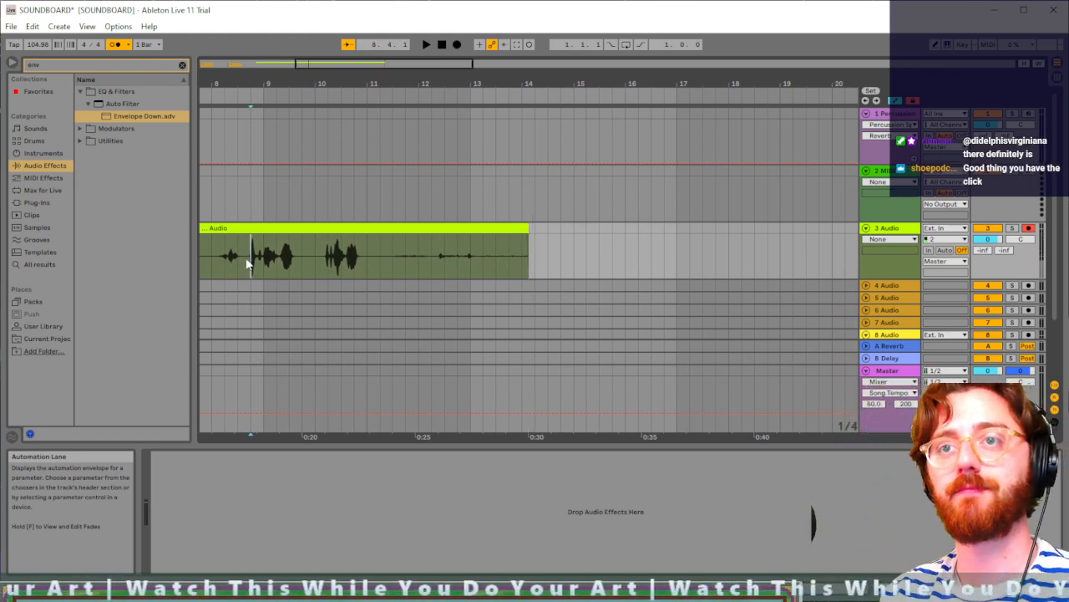
key("space")
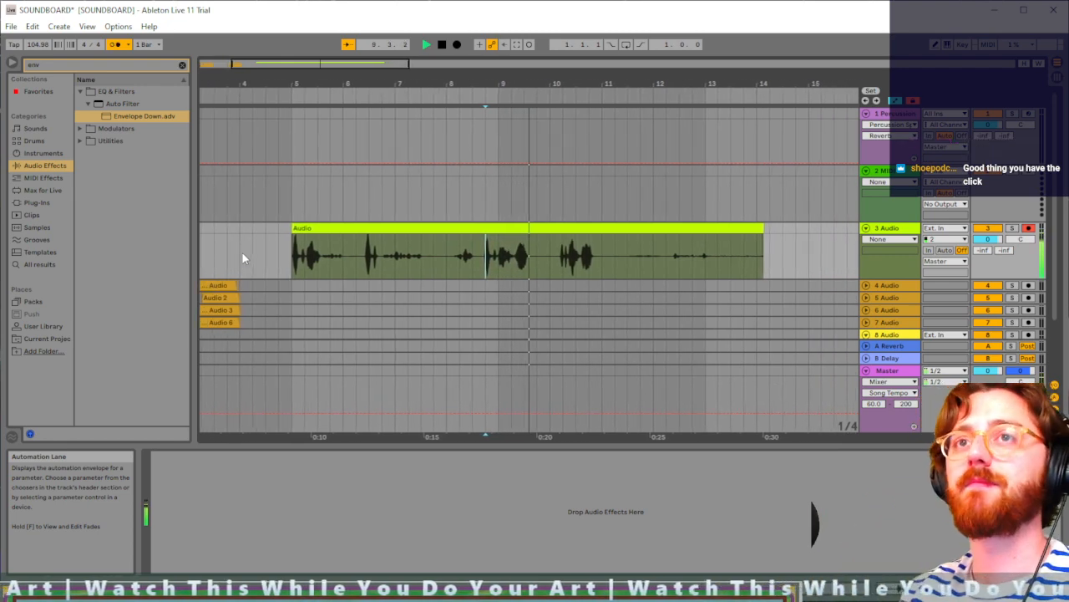
key("space")
key("space")
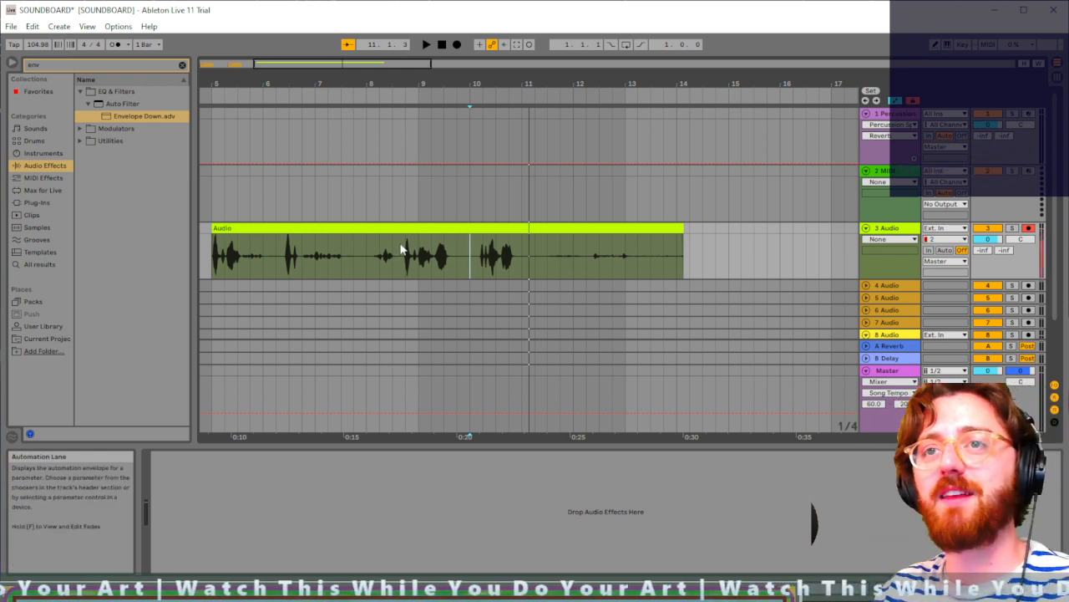
Step: Trim off the earlier takes before the one near bar 9 and shift the remaining clip to start at 8.3
left_click_drag(212, 238, 395, 236)
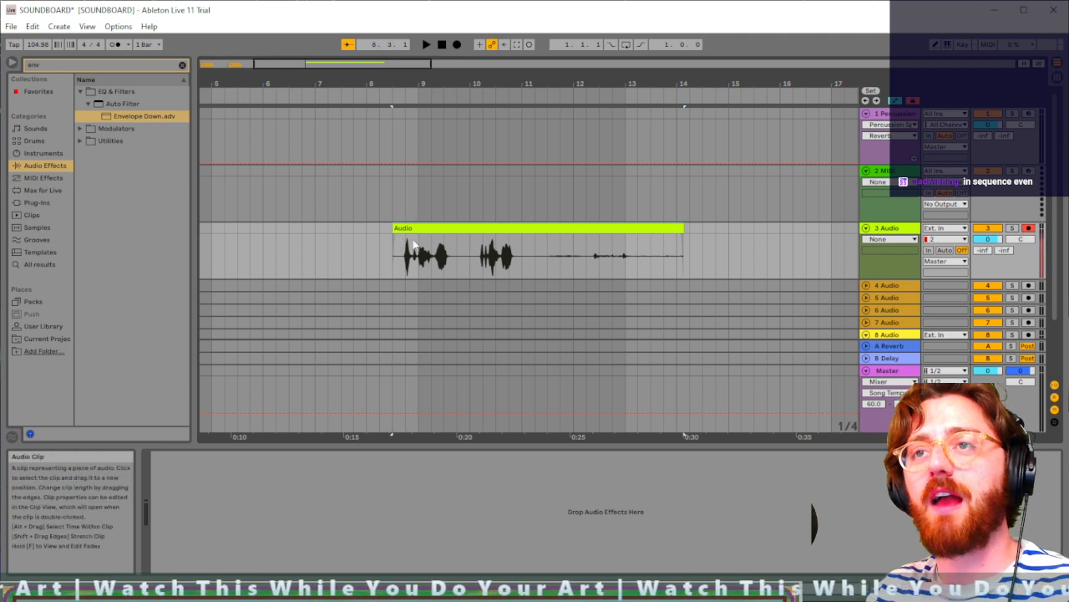
scroll(409, 260, "up", 5)
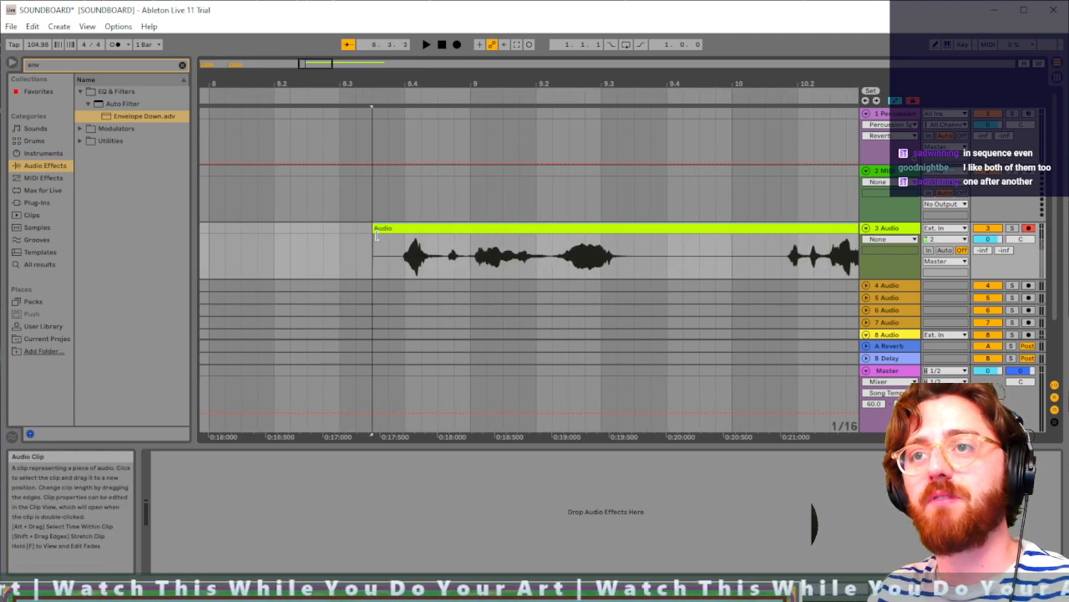
left_click_drag(468, 227, 419, 228)
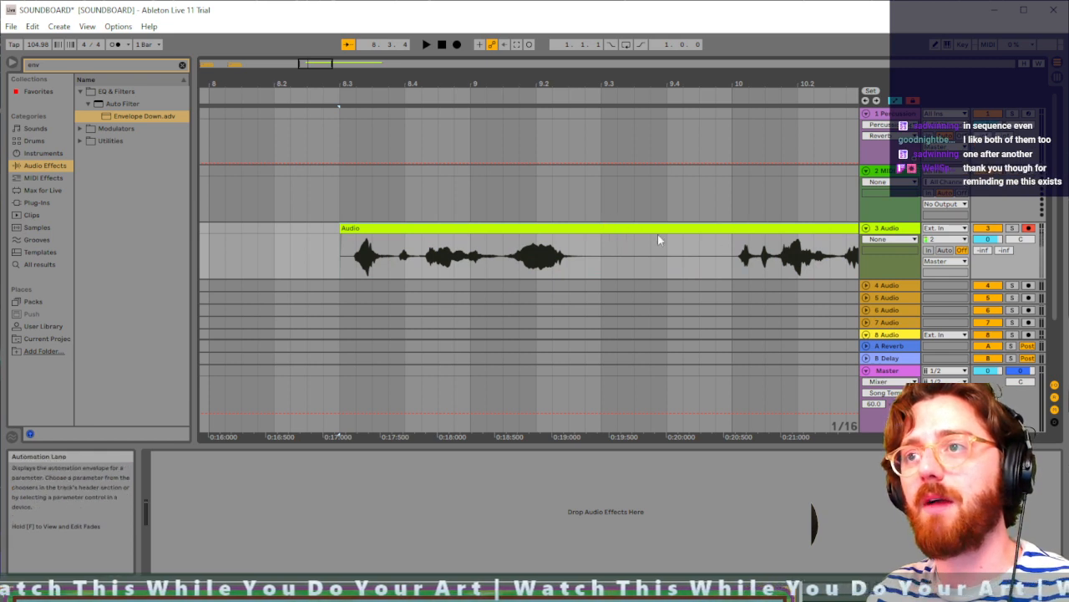
Step: Split the voice clip at 9.4.4, in the silence between the two remaining takes
left_click(716, 229)
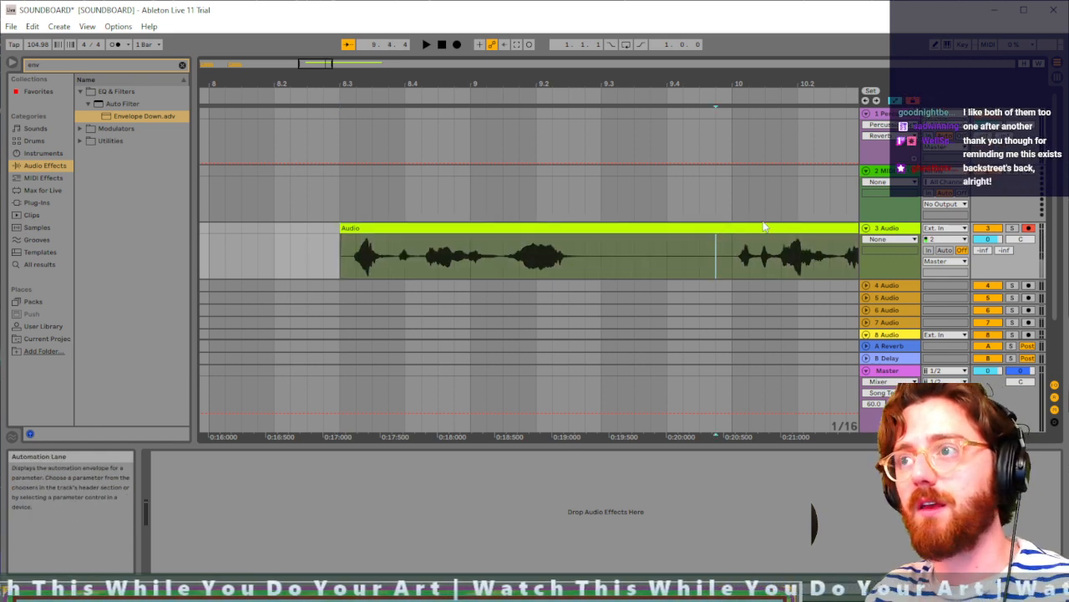
left_click(762, 228)
left_click(717, 249)
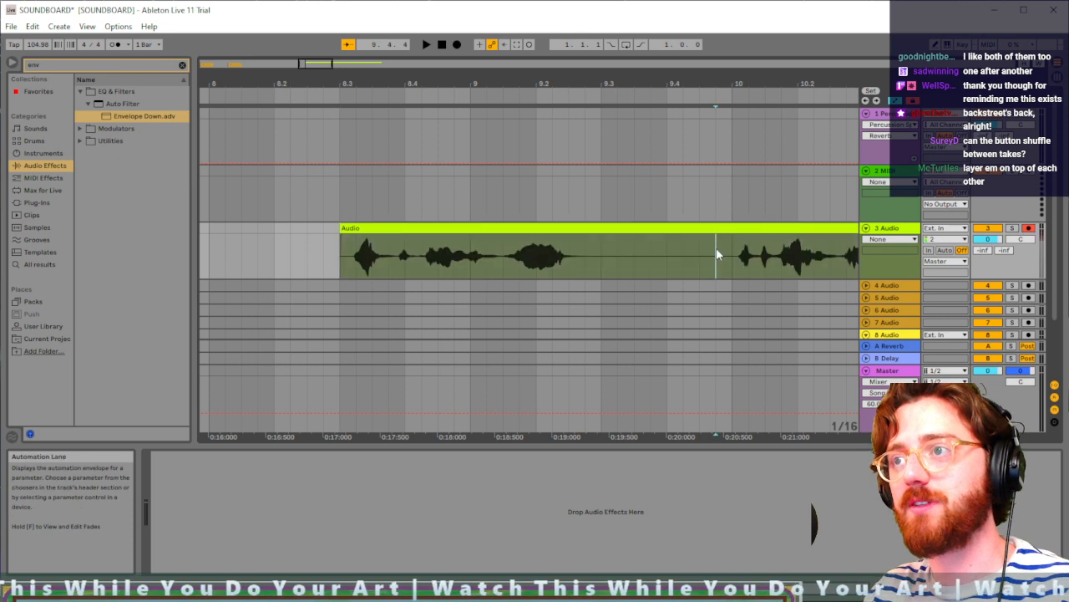
key("ctrl+e")
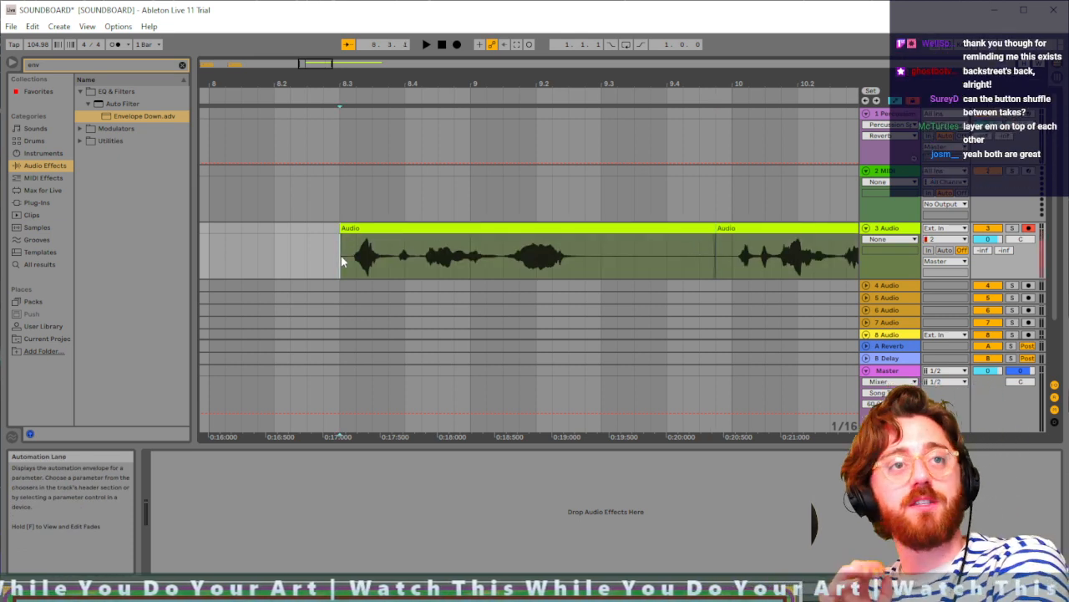
Step: Play the first take from 8.3 and the second take from the split point to compare them
key("space")
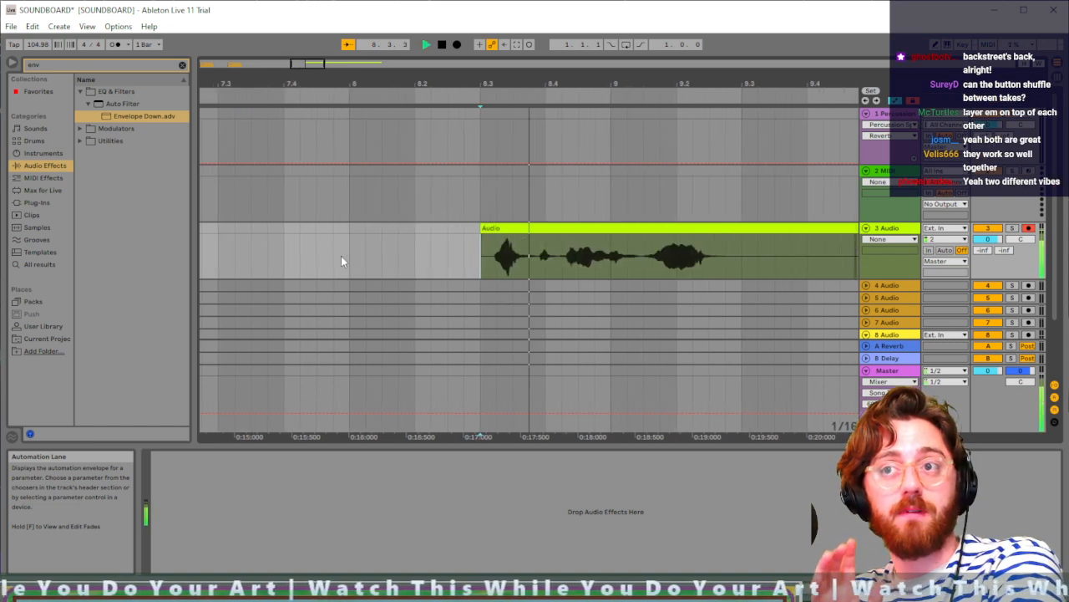
key("space")
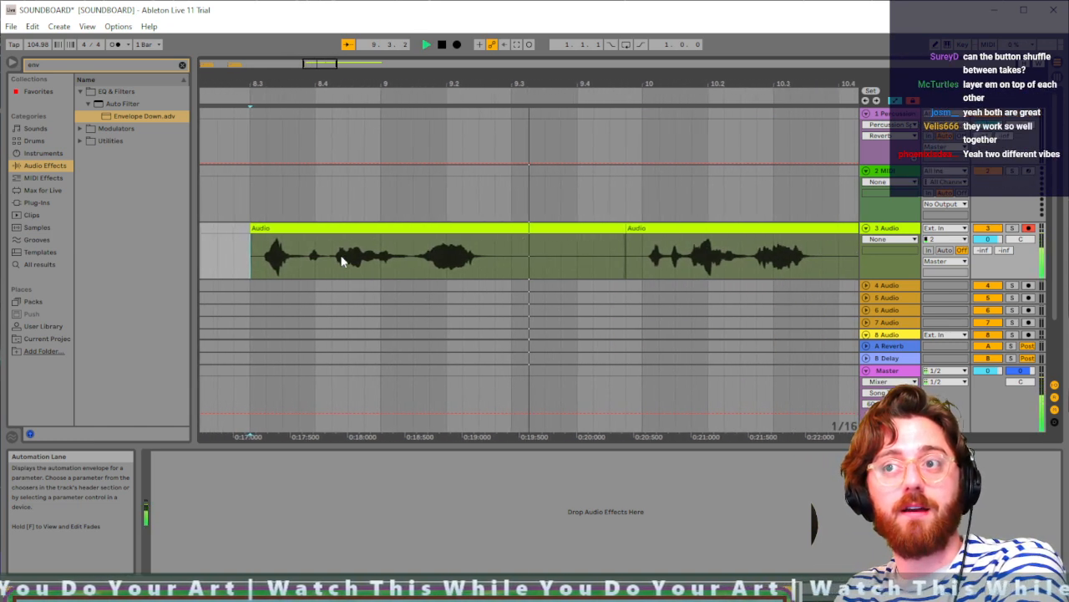
left_click(621, 265)
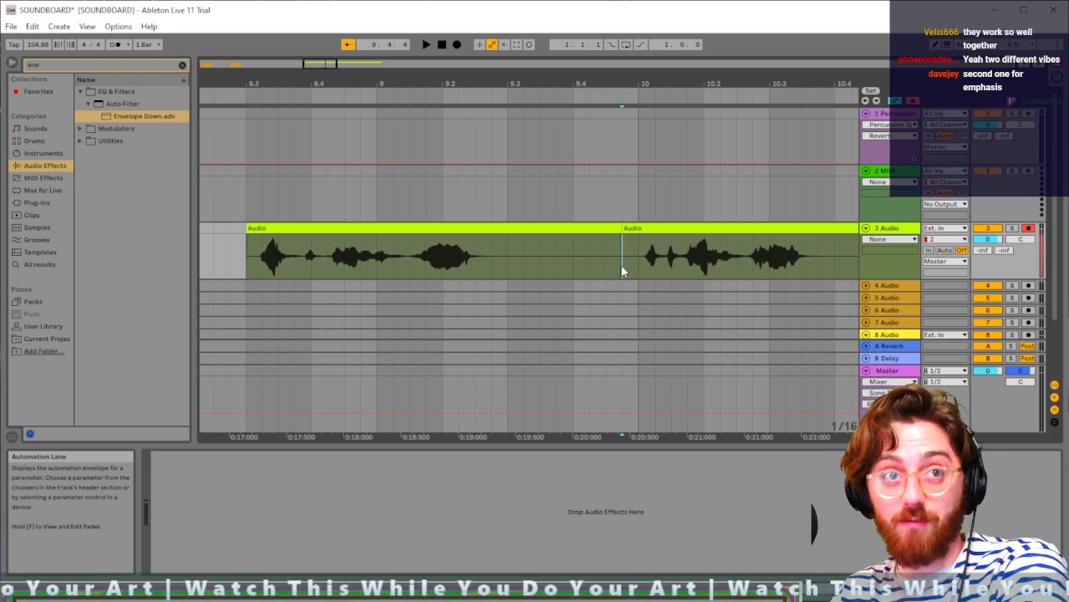
key("space")
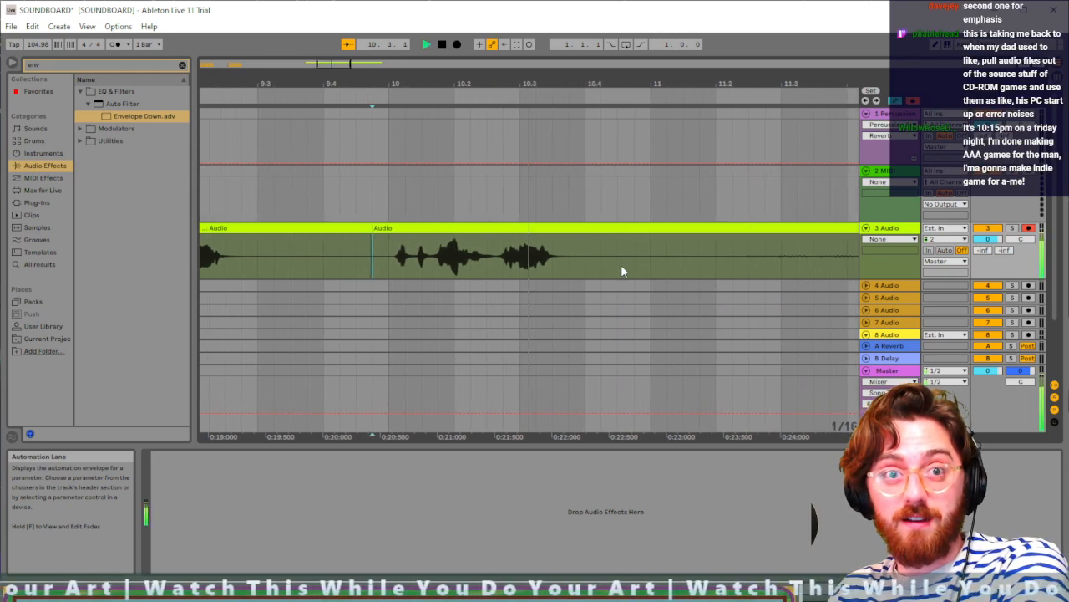
key("space")
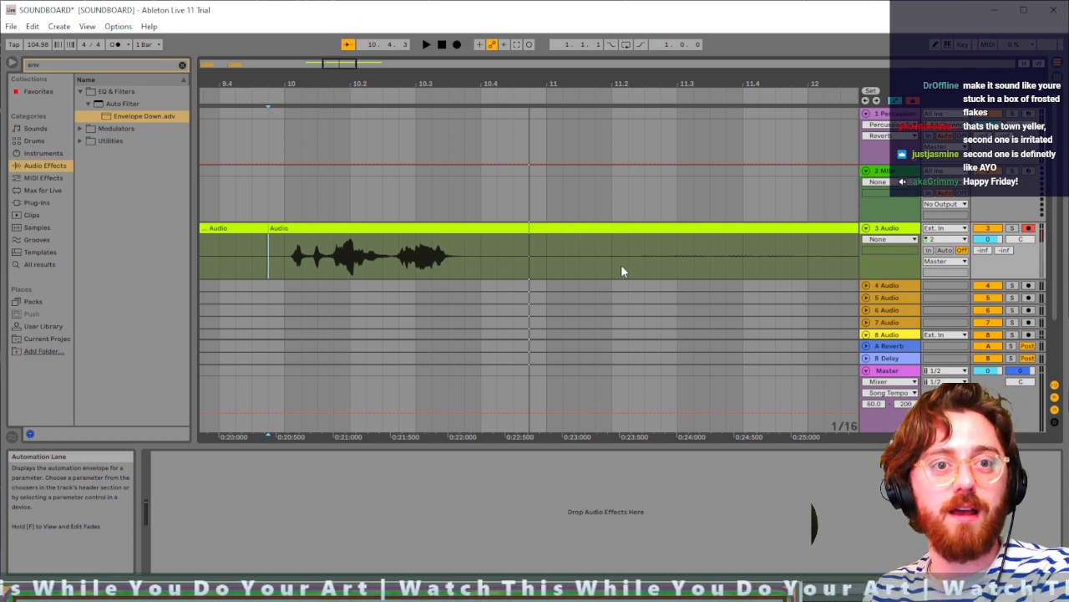
Step: Select the first take's clip, clear the browser search and list the installed plug-ins
scroll(473, 260, "left", 4)
scroll(473, 261, "down", 1)
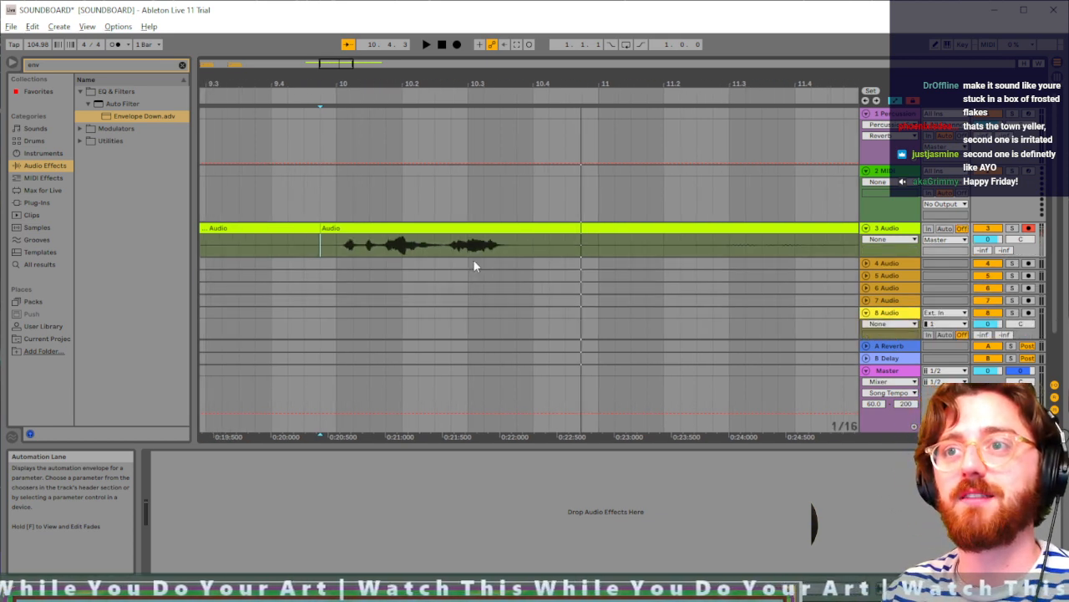
scroll(473, 261, "up", 1)
scroll(474, 262, "down", 3)
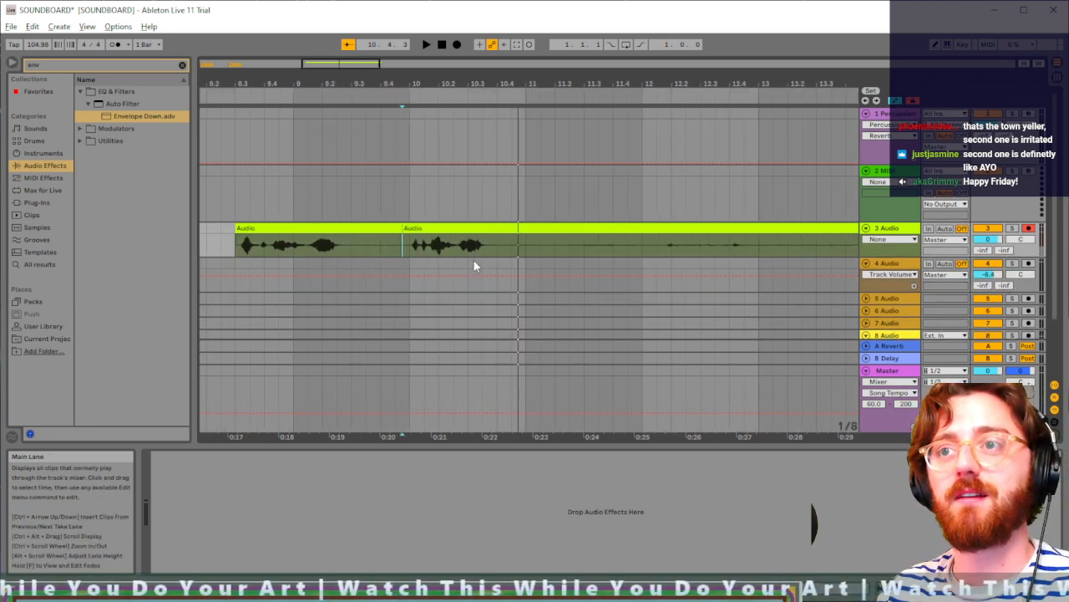
left_click(276, 229)
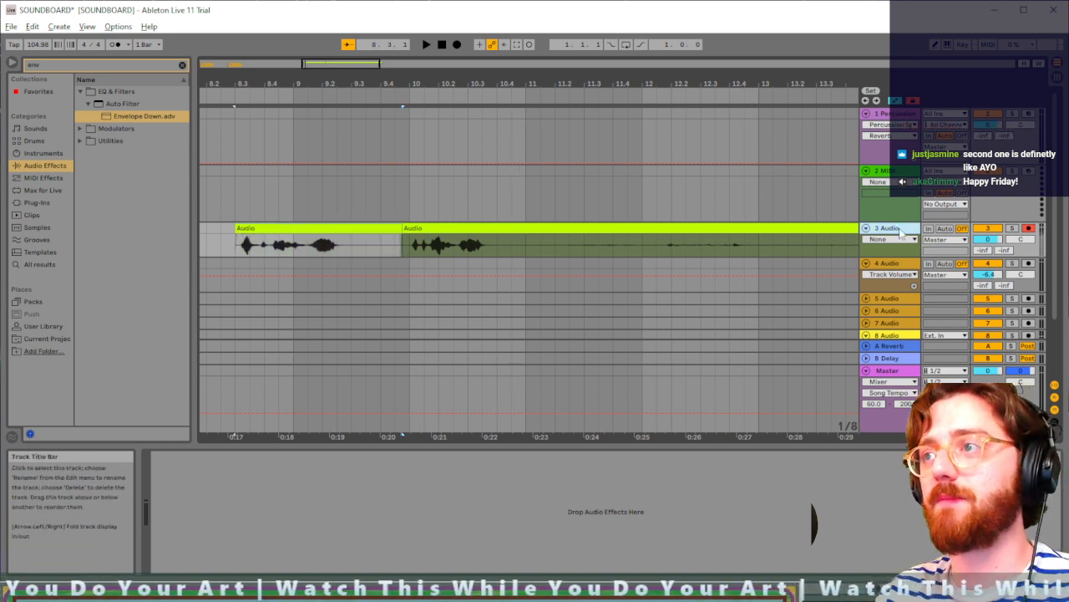
left_click(59, 66)
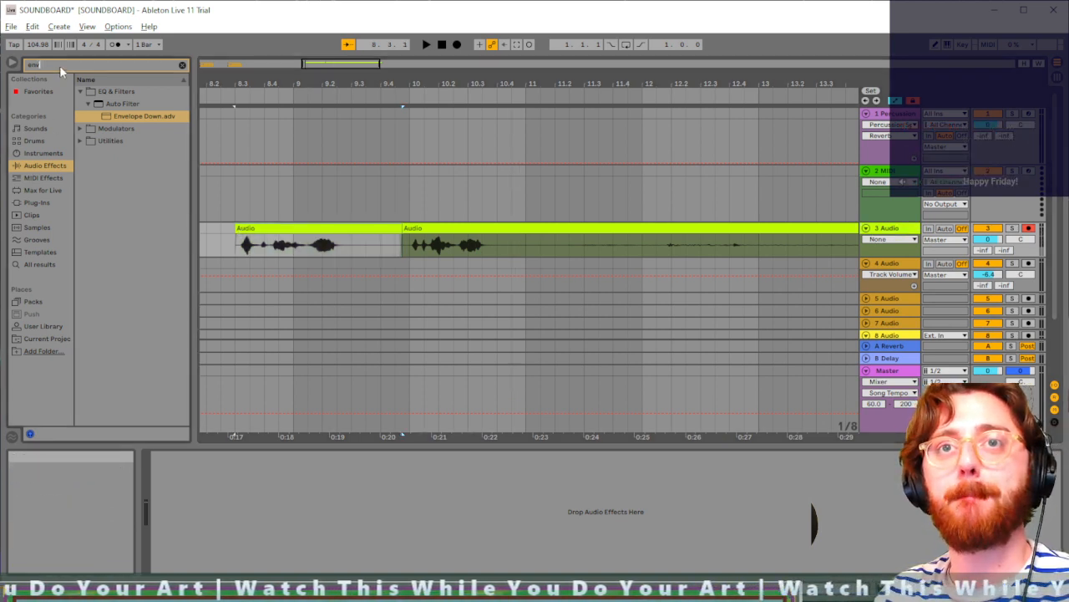
left_click(182, 65)
left_click(37, 203)
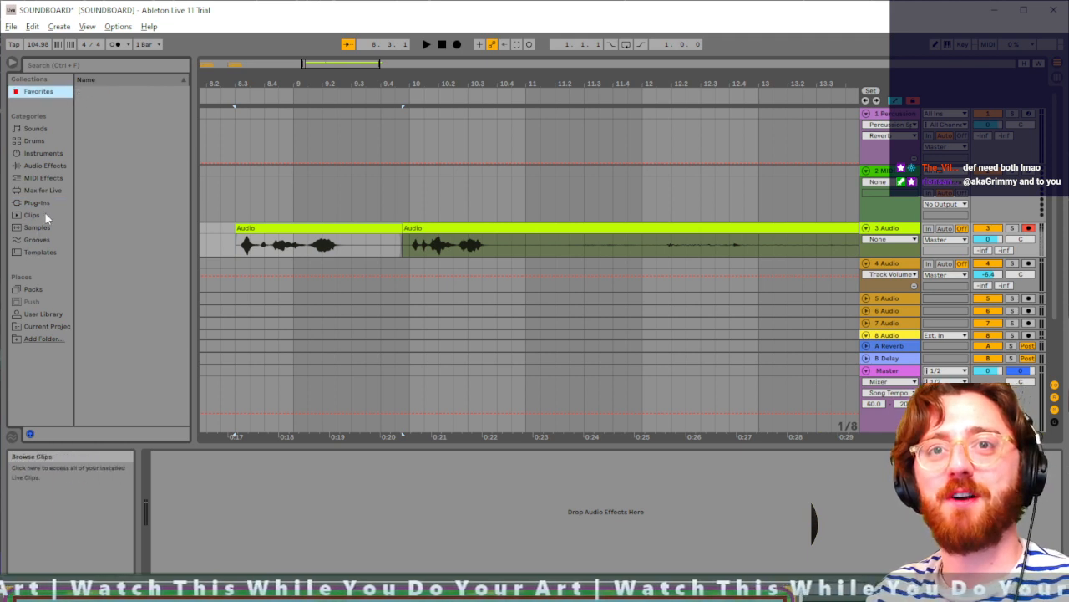
Step: Load the Resonant Cavity Voloco plug-in onto 3 Audio, decline its update and move its window below the clips
left_click(81, 92)
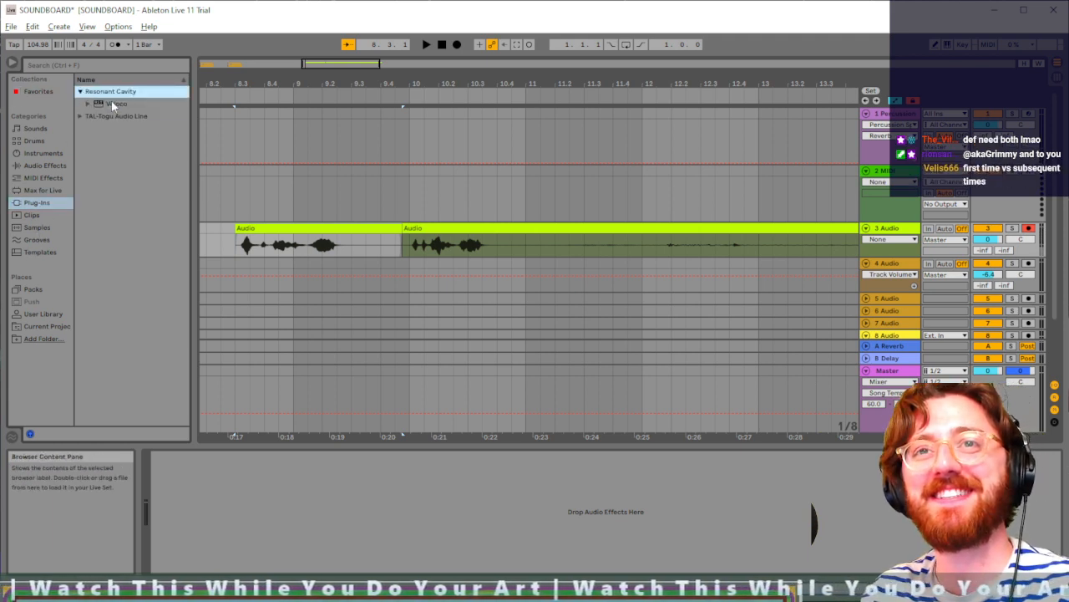
left_click(113, 104)
left_click_drag(116, 104, 898, 230)
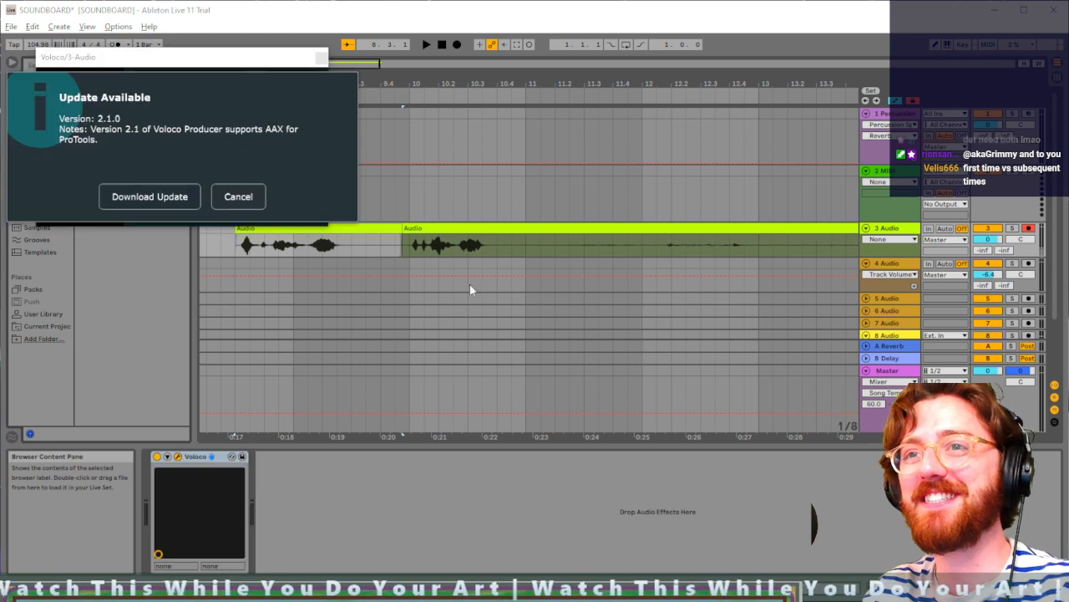
left_click(240, 201)
mouse_move(199, 64)
left_mouse_down()
mouse_move(47, 327)
mouse_move(225, 274)
left_mouse_up()
Step: Play the first take through Voloco and set its pitch correction to 1.0
left_click(236, 241)
key("space")
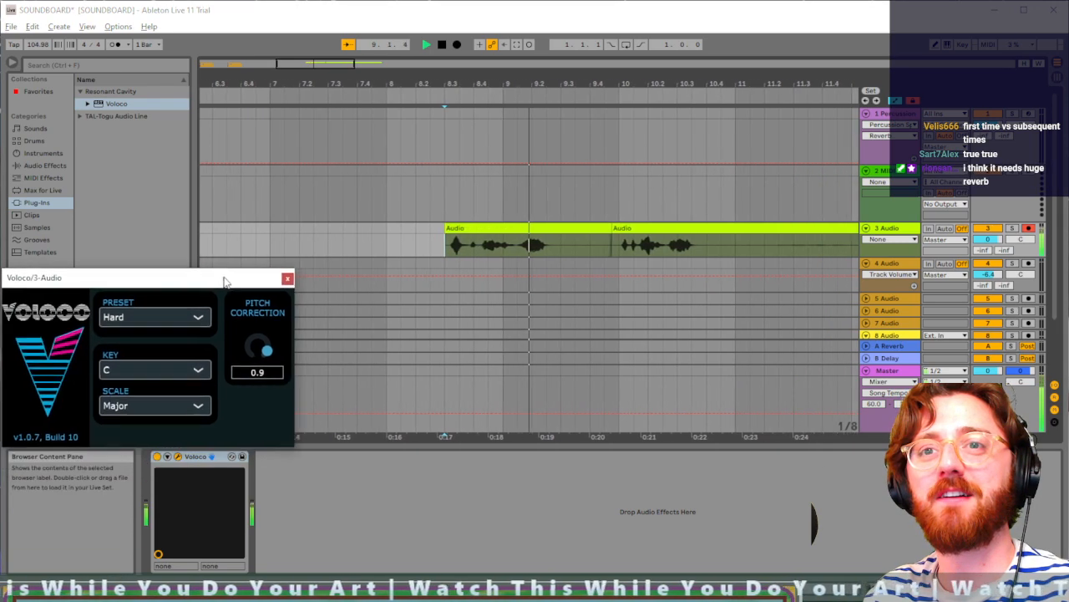
mouse_move(265, 348)
left_mouse_down()
mouse_move(275, 356)
mouse_move(274, 344)
left_mouse_up()
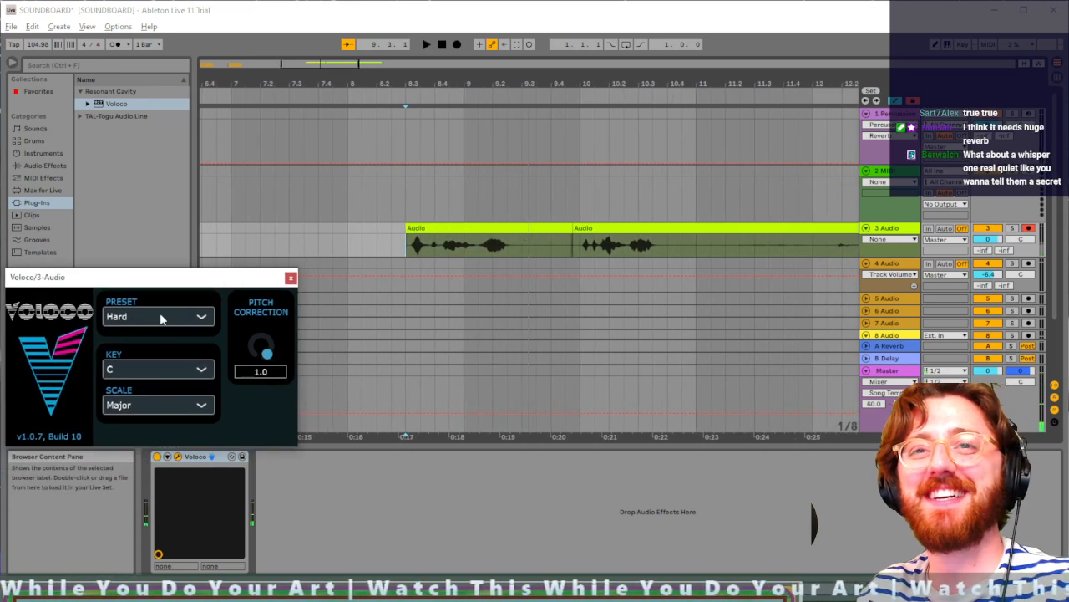
Step: Try Voloco with the key set to C# and play the first take from its start
left_click(152, 370)
left_click(138, 410)
left_click(406, 240)
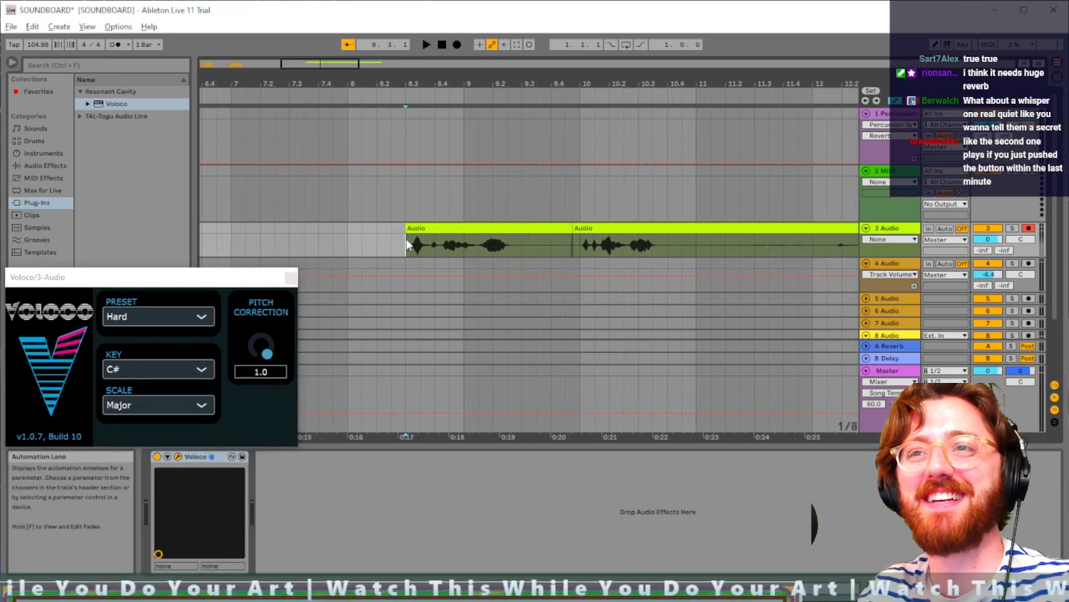
key("space")
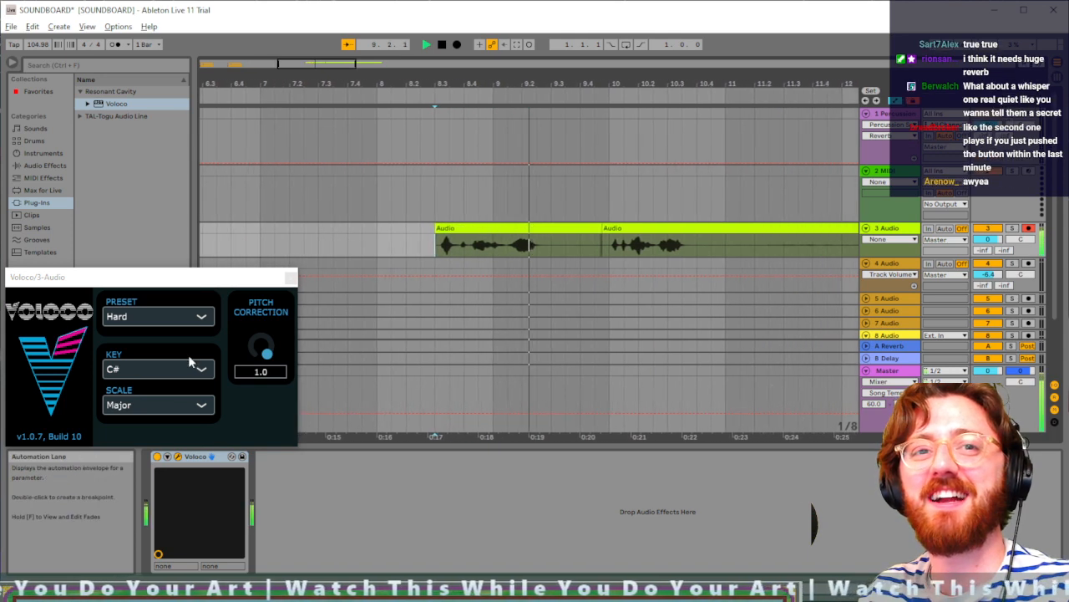
Step: Stop playback and set Voloco's key to D
left_click(153, 368)
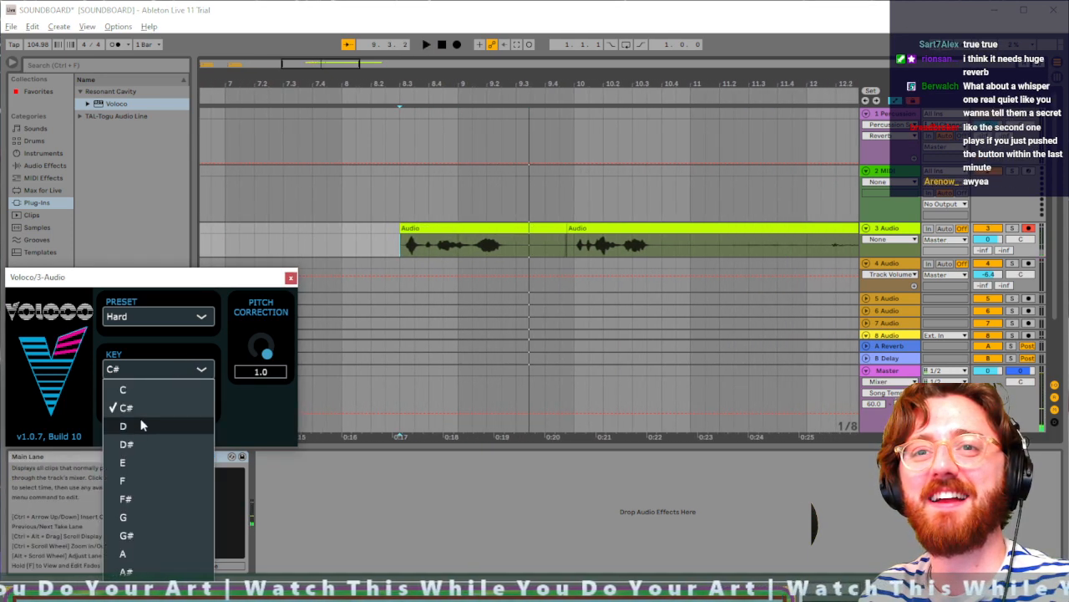
left_click(133, 425)
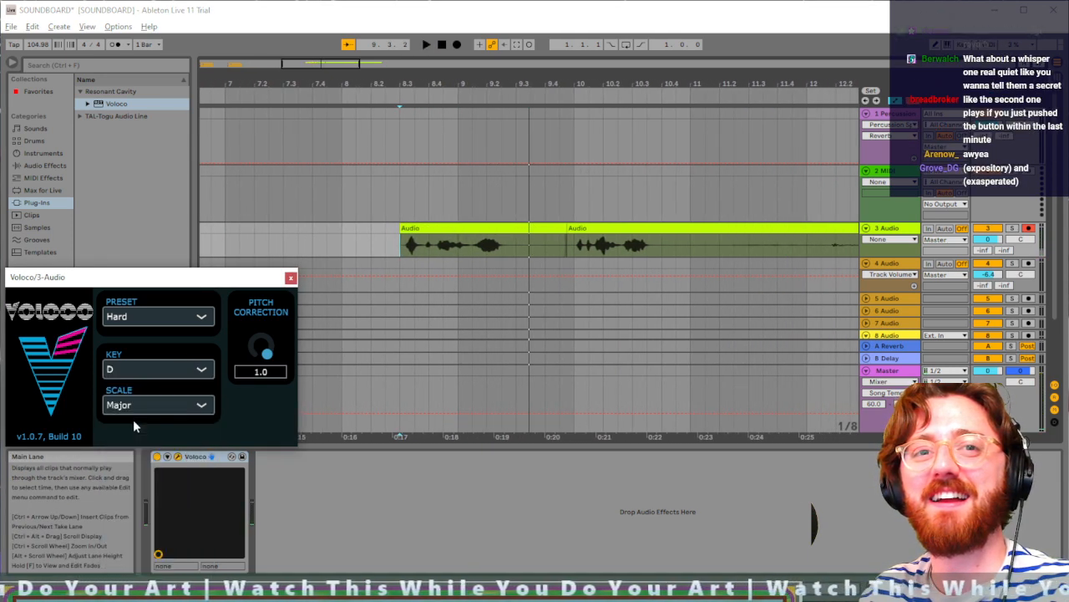
Step: Play the first take with Voloco in D major, then try the Chromatic scale from the take's start
left_click(395, 246)
key("space")
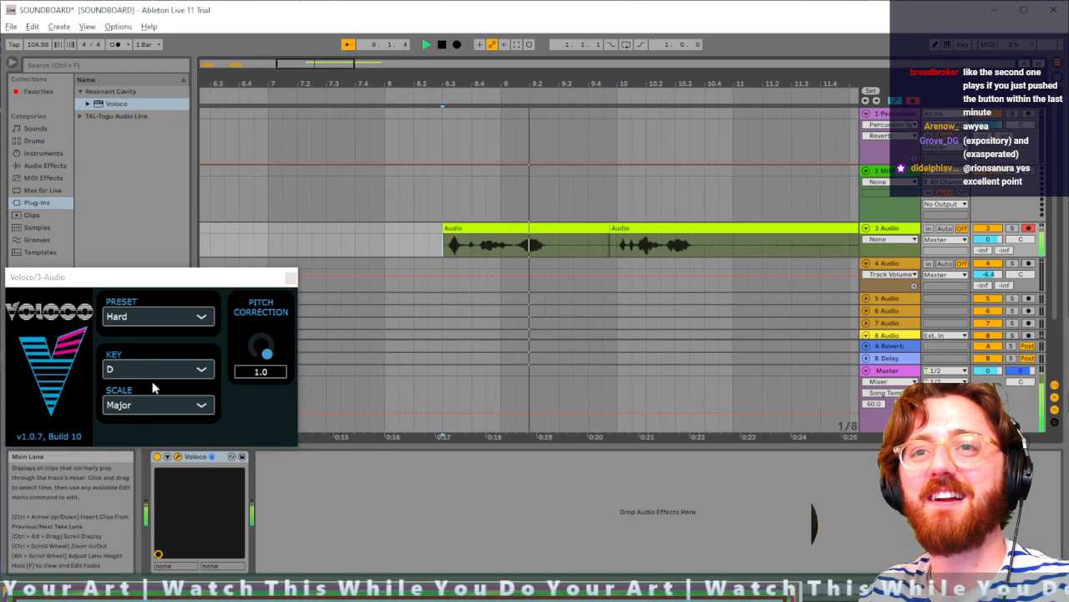
left_click(158, 406)
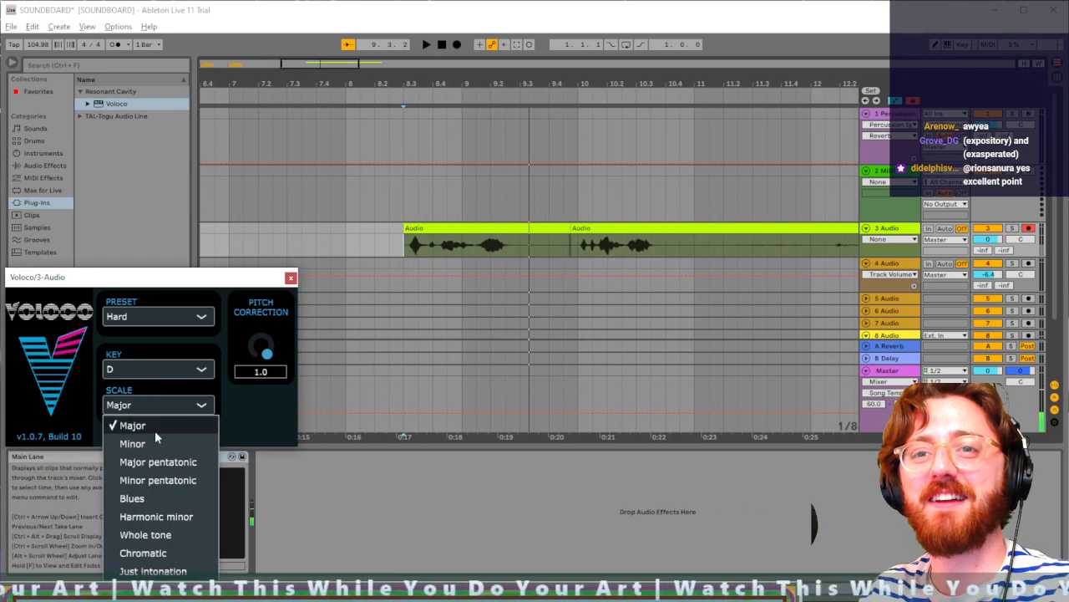
left_click(143, 552)
left_click(406, 248)
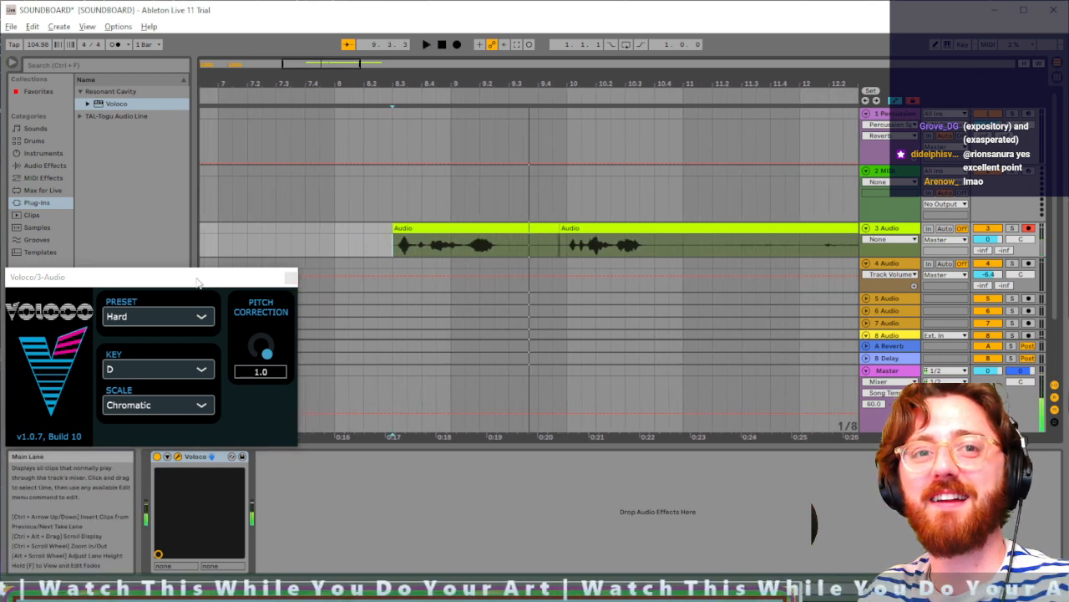
Step: Set Voloco's key to C and its scale to Just intonation, and play the takes from the start
left_click(167, 369)
left_click(152, 391)
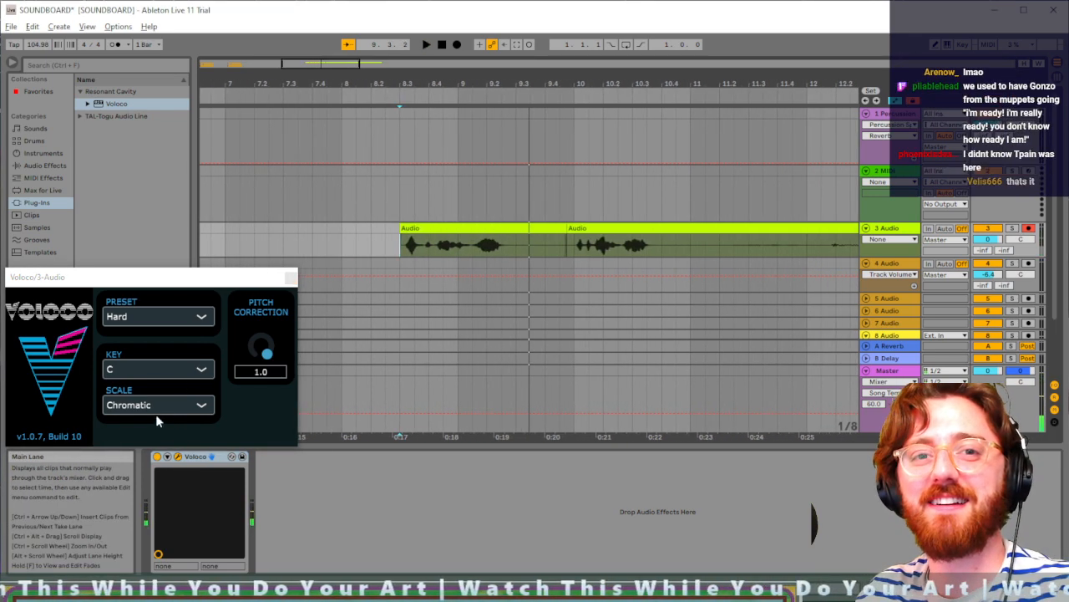
left_click(155, 409)
left_click(153, 570)
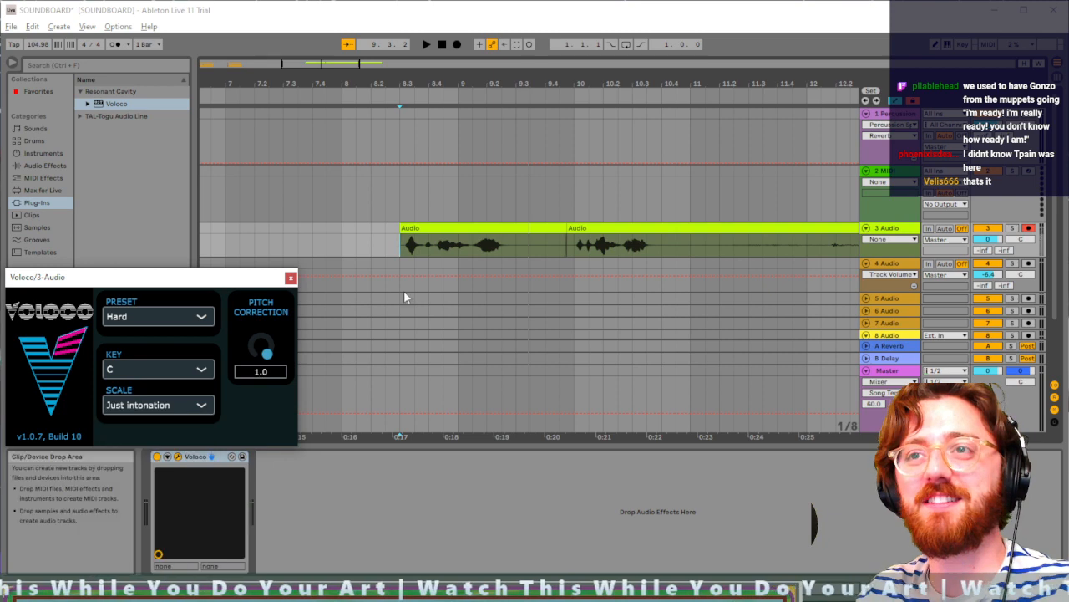
left_click(400, 251)
key("space")
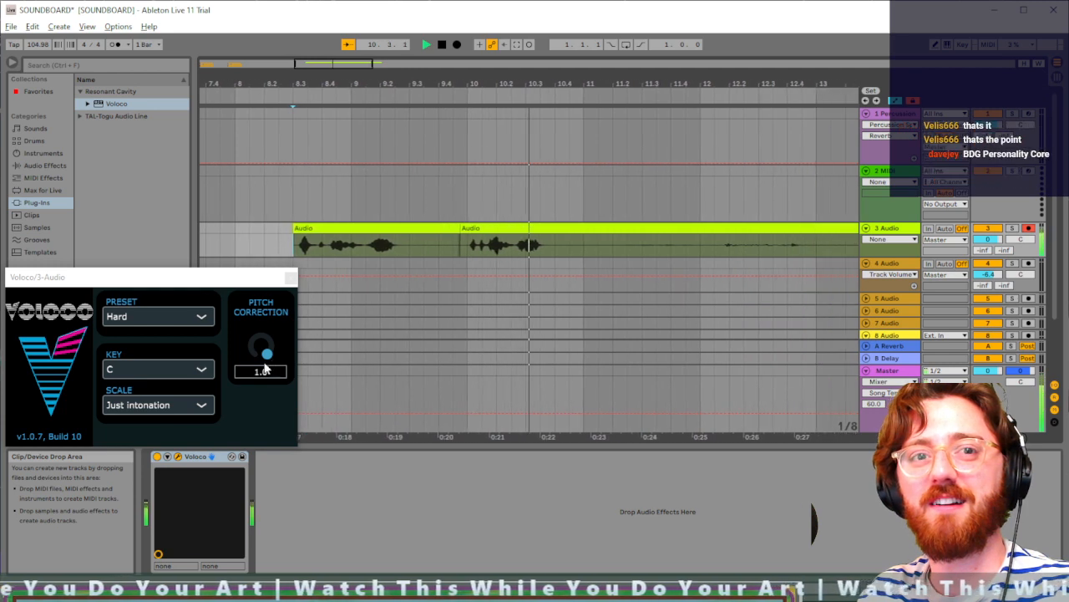
key("space")
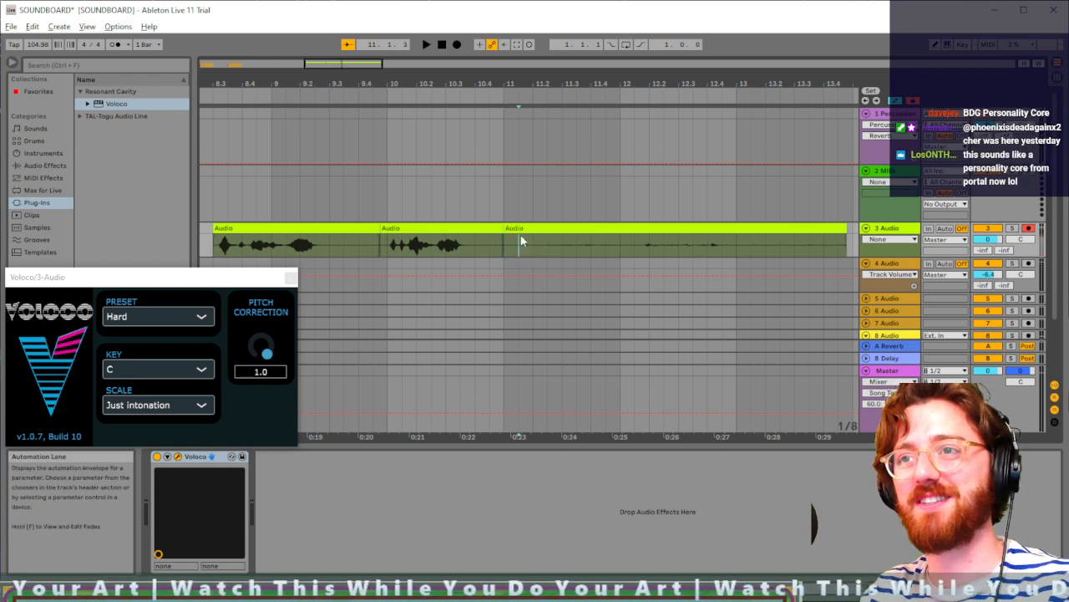
Step: Delete the leftover audio after the second take on 3 Audio and play the remaining two takes
key("ctrl+e")
key("Delete")
left_click(222, 243)
key("space")
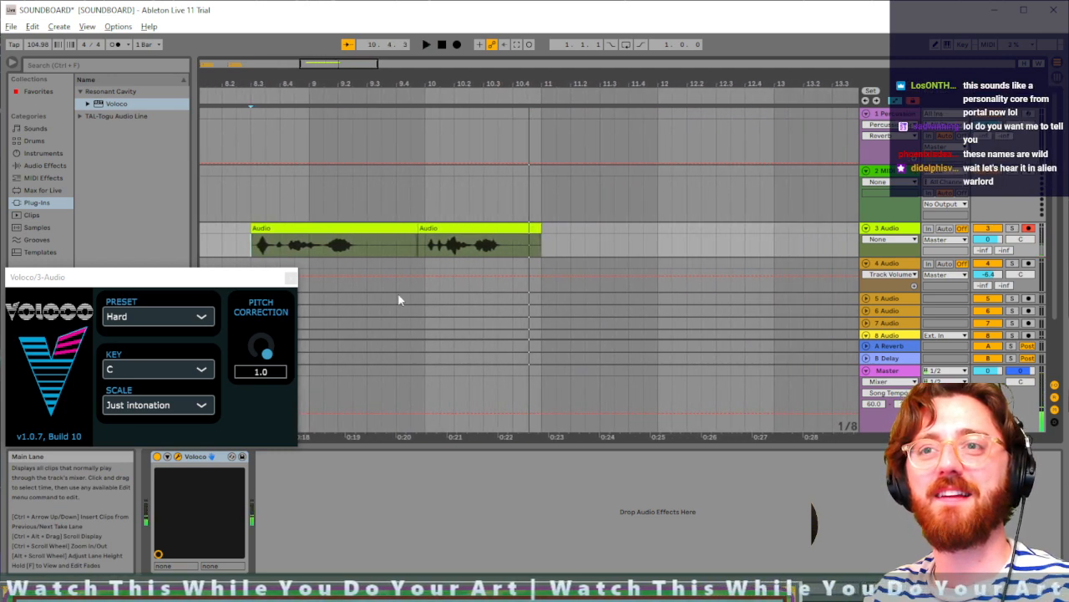
Step: Try Voloco's Alien Warlord preset, playing the first take and the second take
left_click(206, 312)
left_click(183, 410)
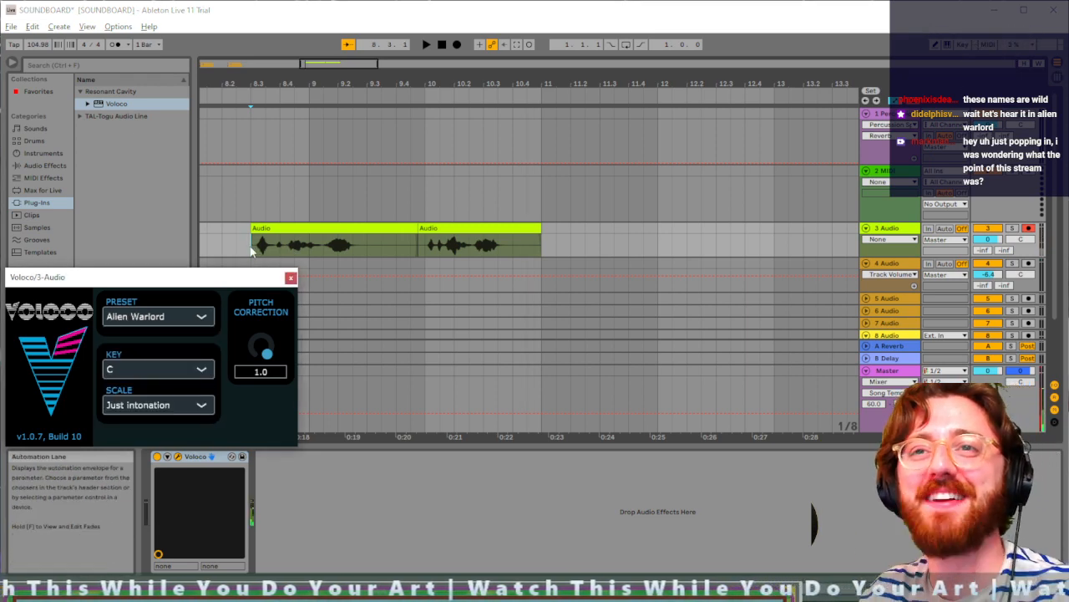
left_click(250, 252)
key("space")
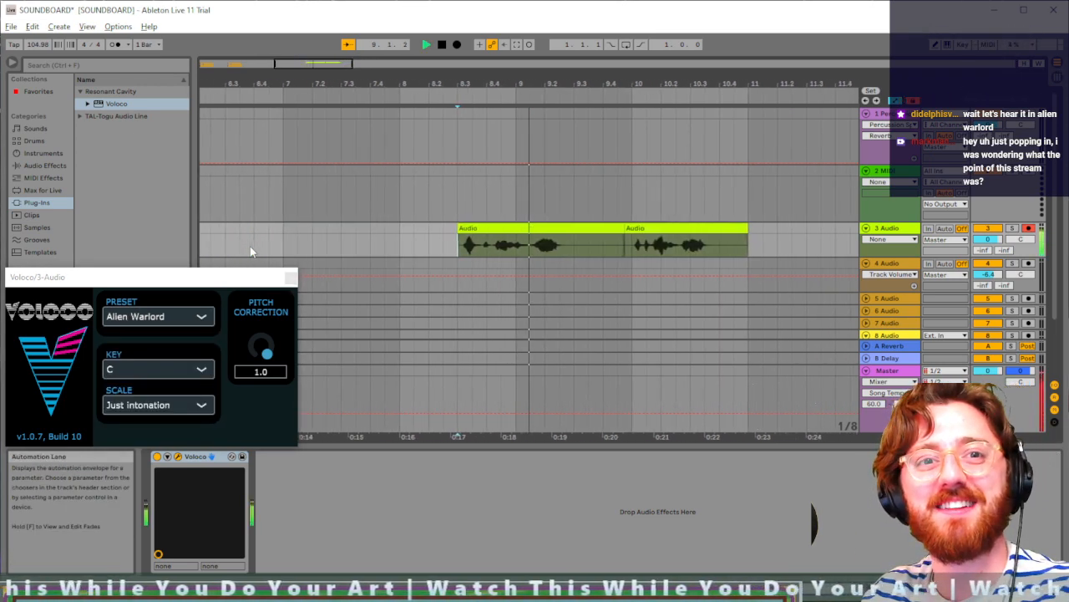
key("space")
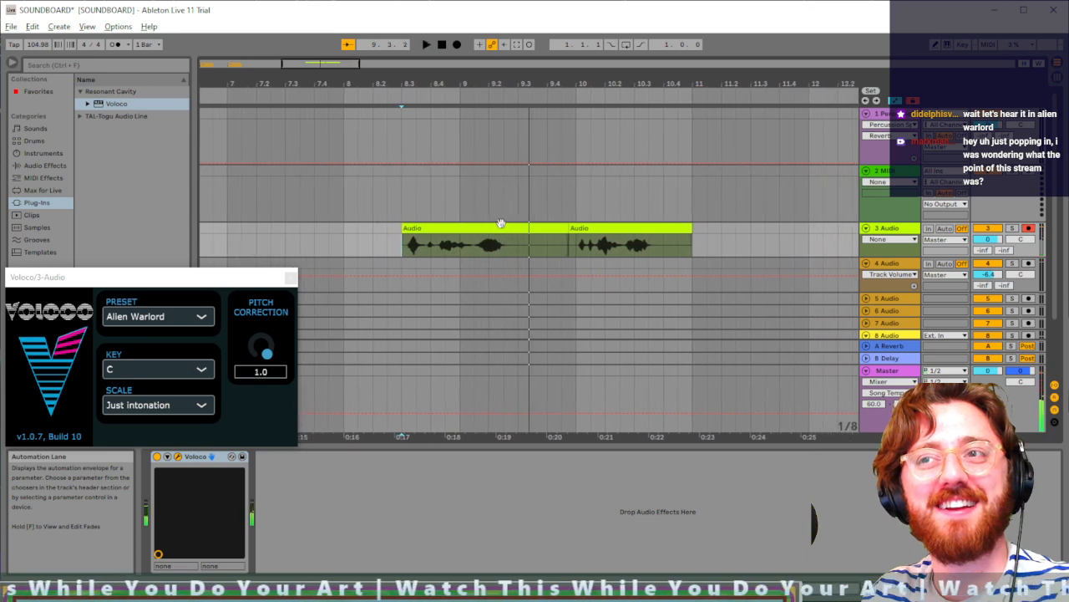
left_click(567, 239)
key("space")
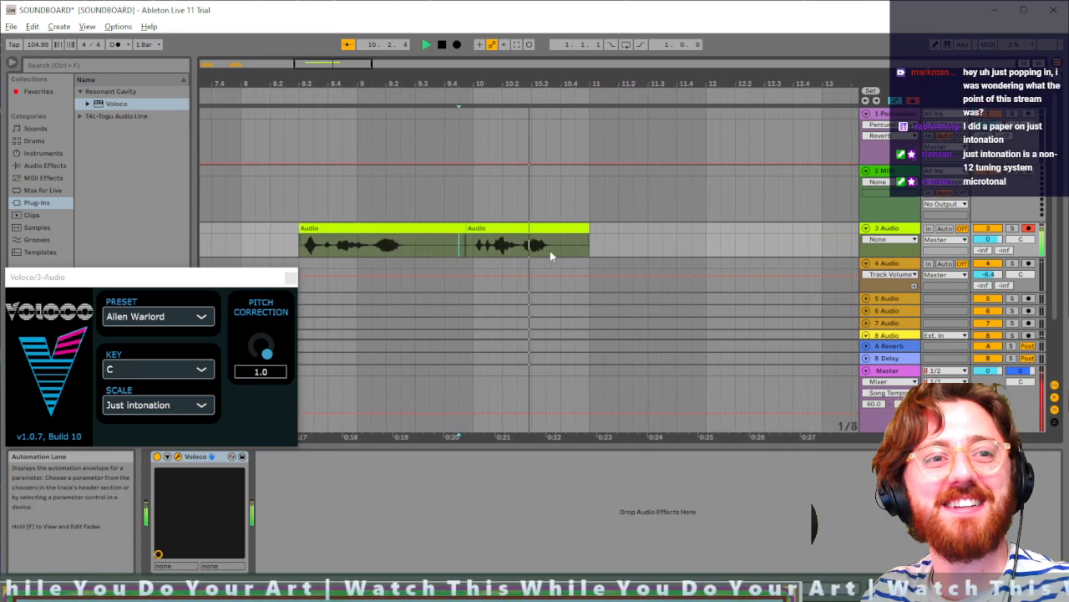
key("space")
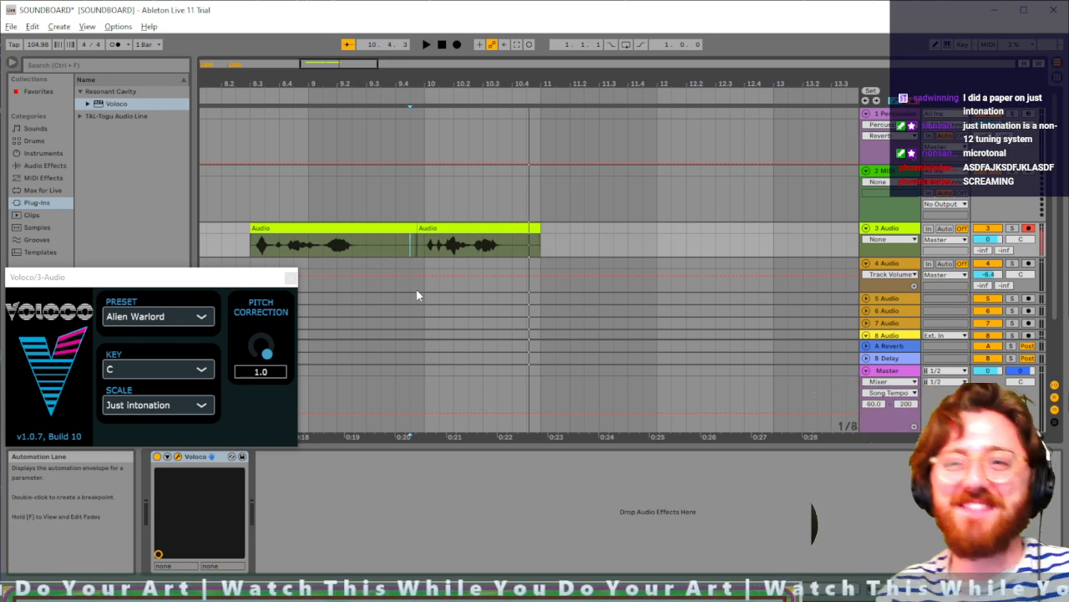
Step: Try Voloco's Big Chorus preset with the Major scale on the first and second takes
left_click(197, 317)
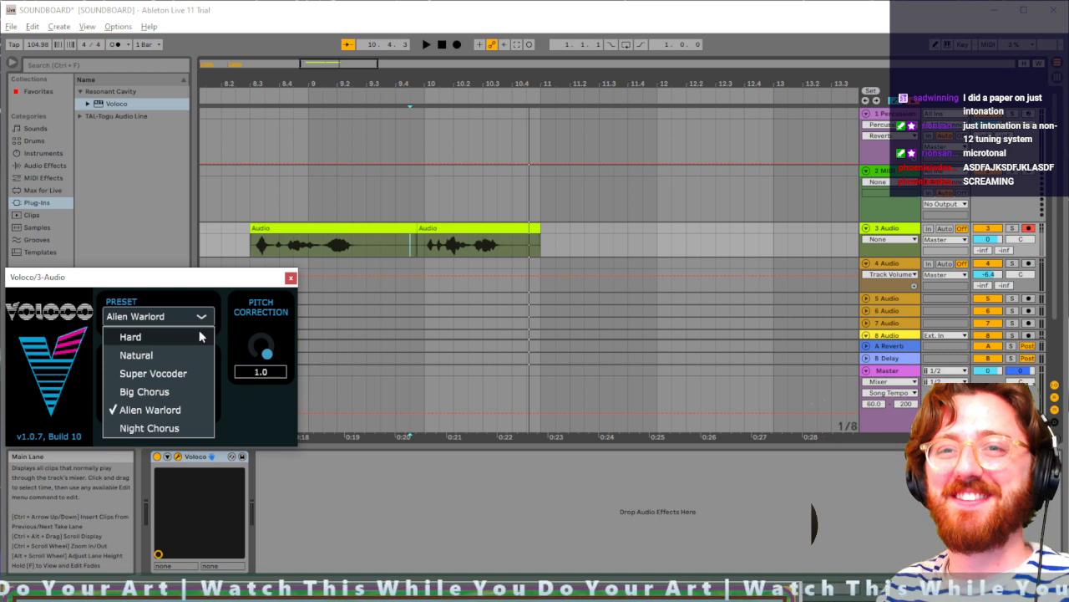
left_click(163, 391)
left_click(249, 246)
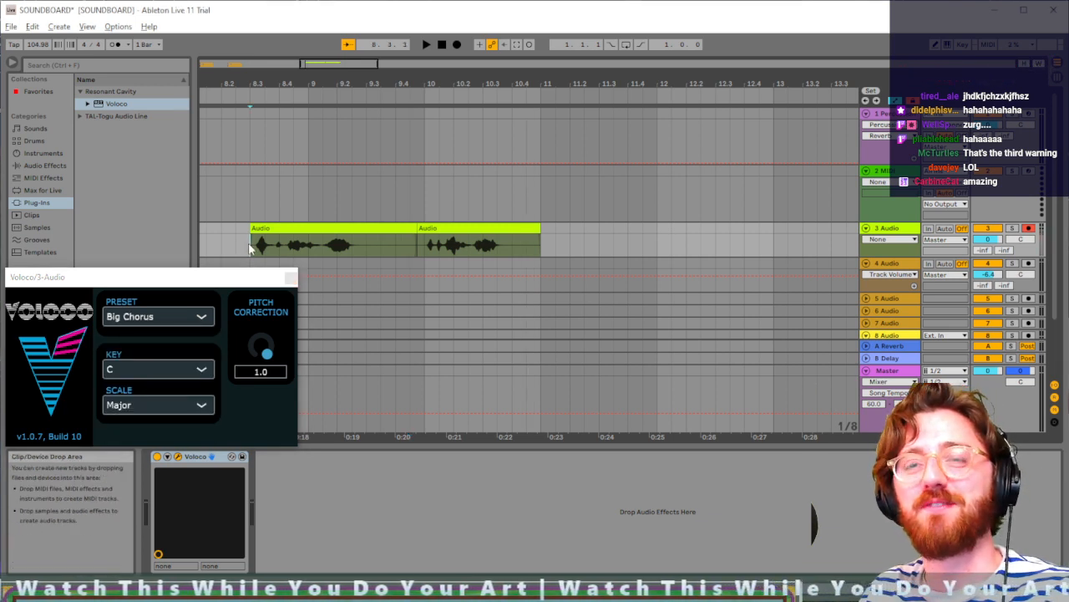
key("space")
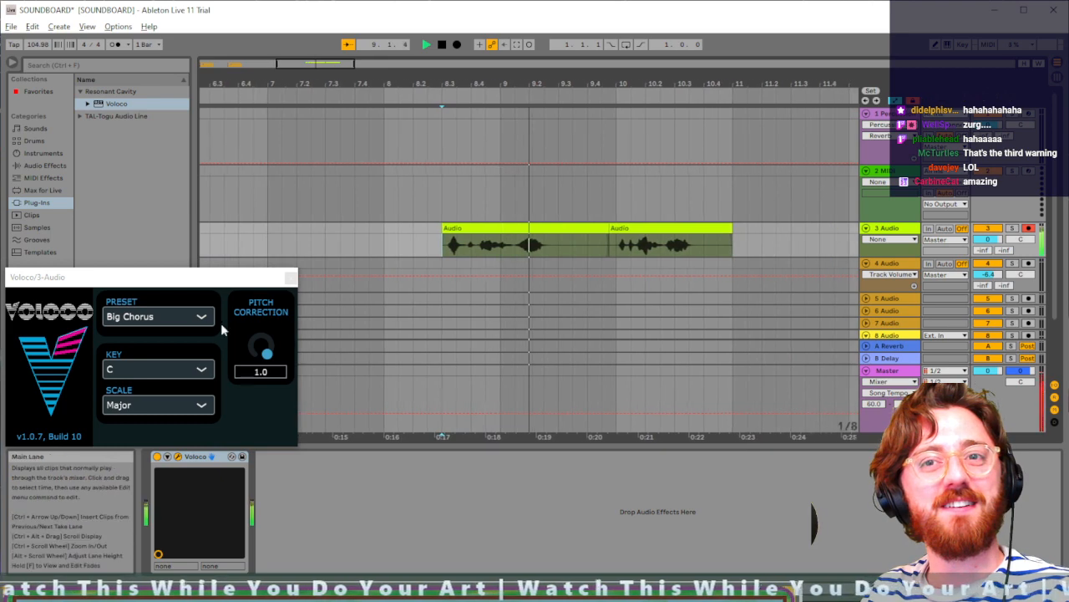
key("space")
left_click(562, 244)
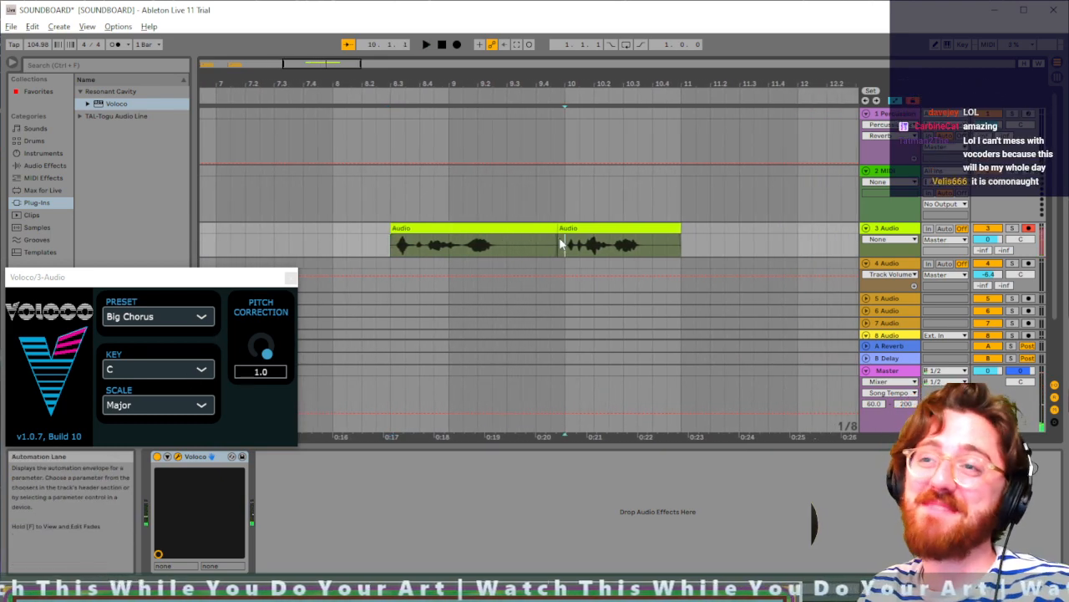
key("space")
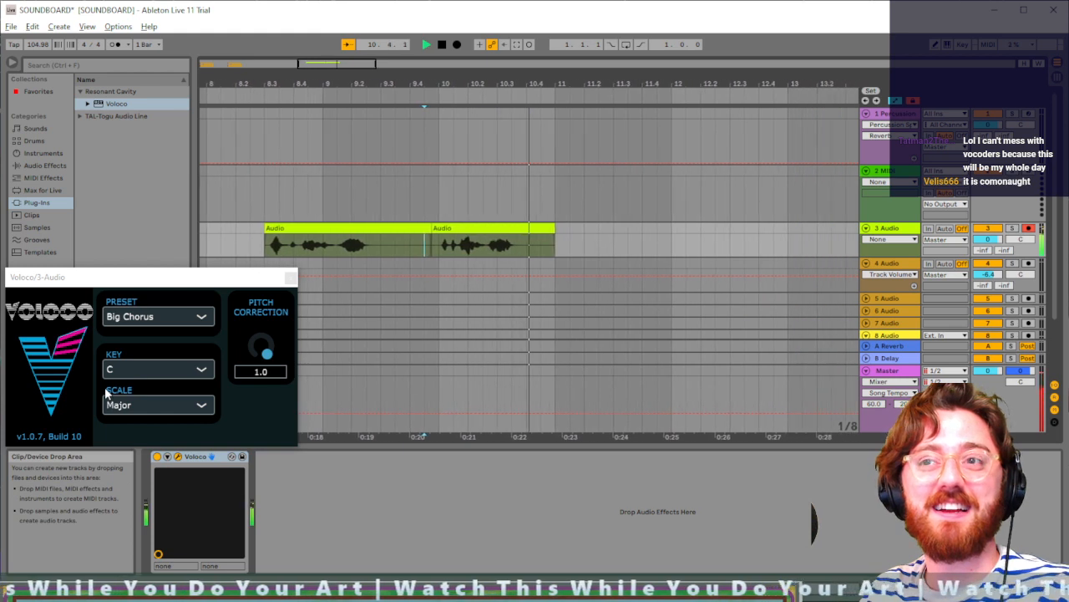
key("space")
Step: Set Voloco's preset to Night Chorus and play the takes from the start
left_click(173, 317)
left_click(150, 427)
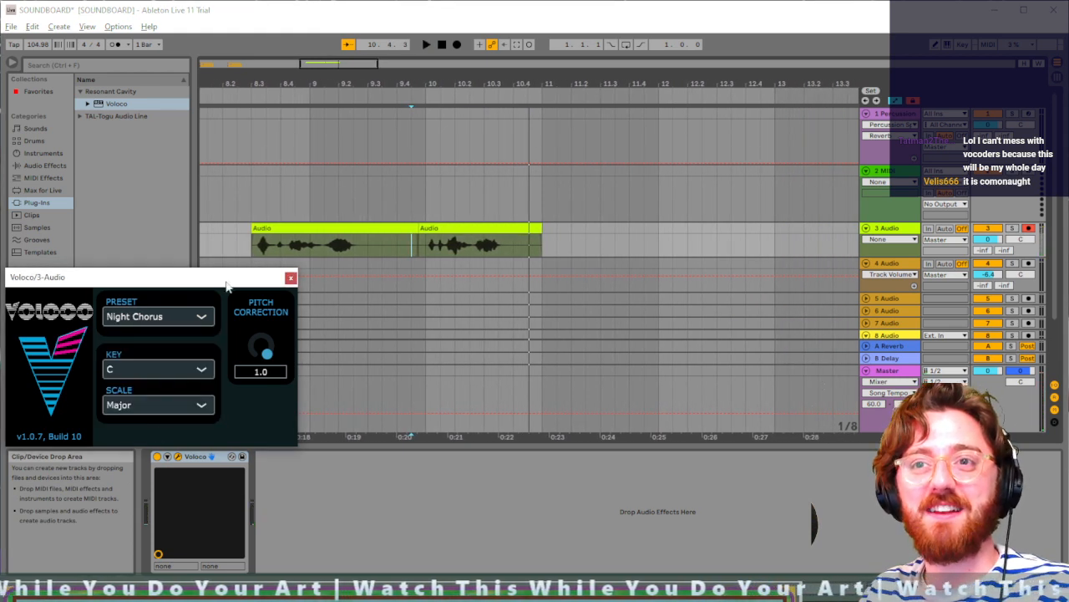
left_click(250, 248)
key("space")
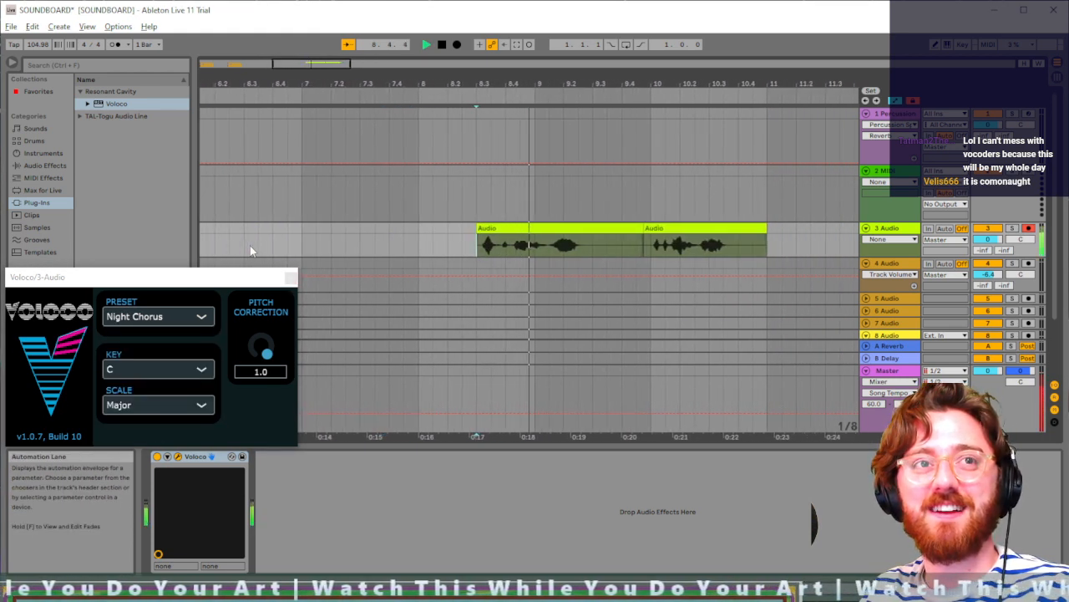
Step: Change Voloco's scale to Minor pentatonic and play both takes from the start
left_click(174, 404)
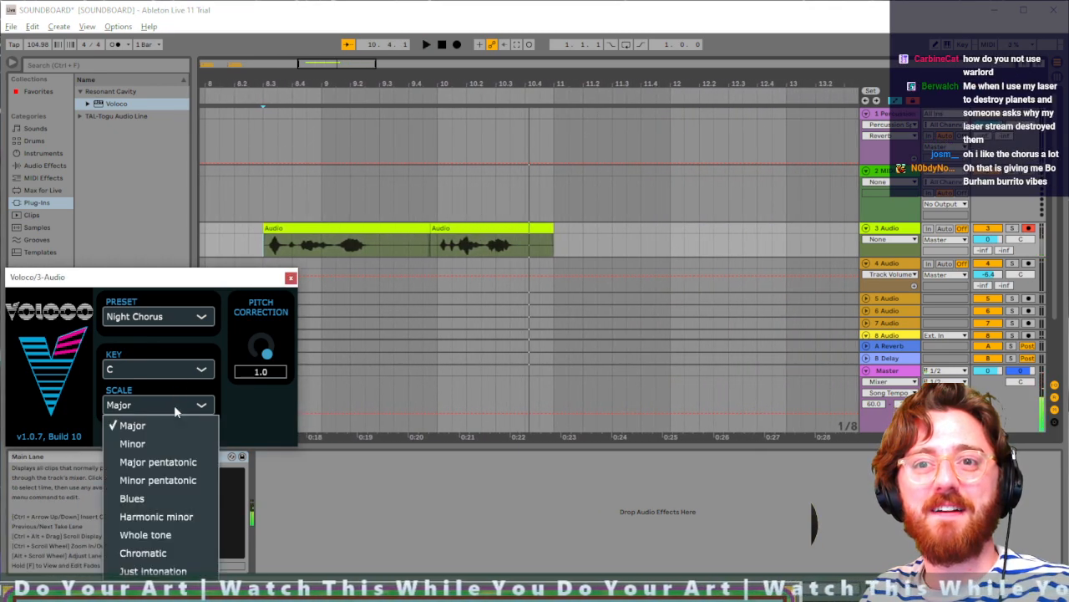
left_click(166, 481)
left_click(269, 240)
key("space")
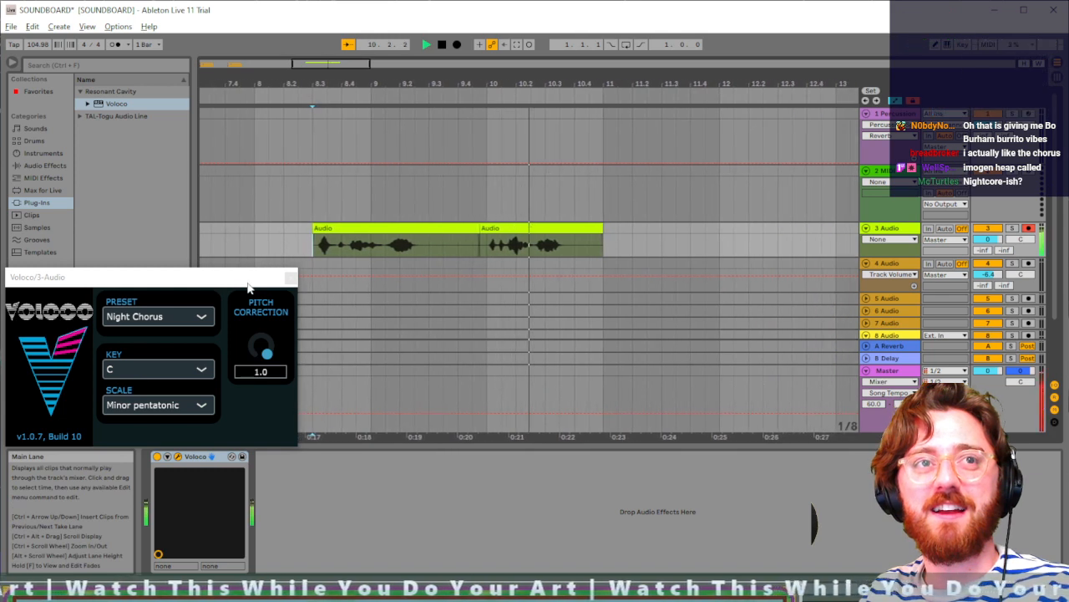
key("space")
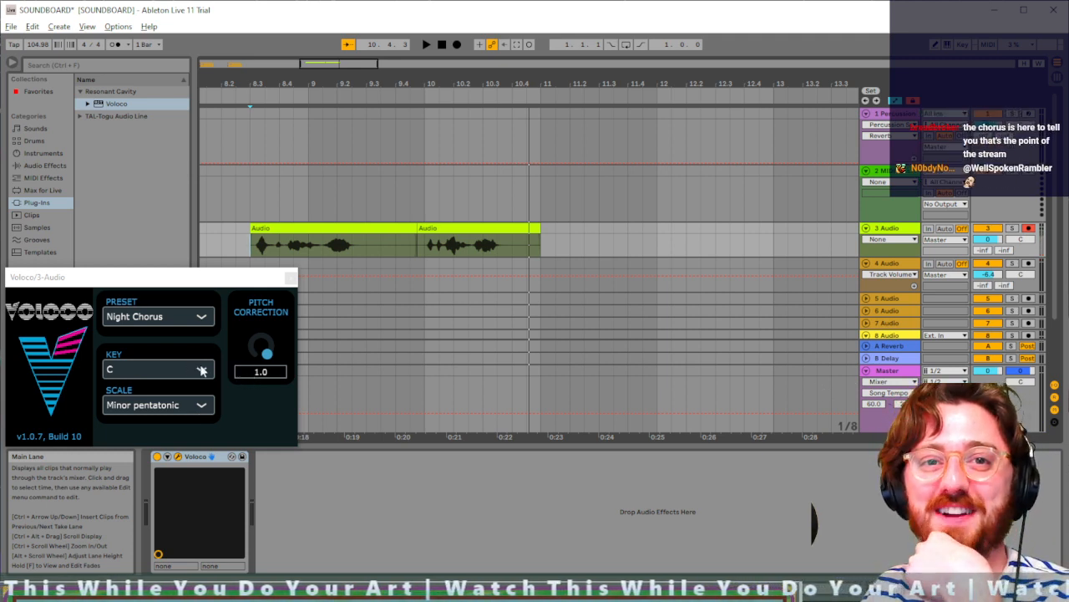
scroll(423, 272, "down", 1)
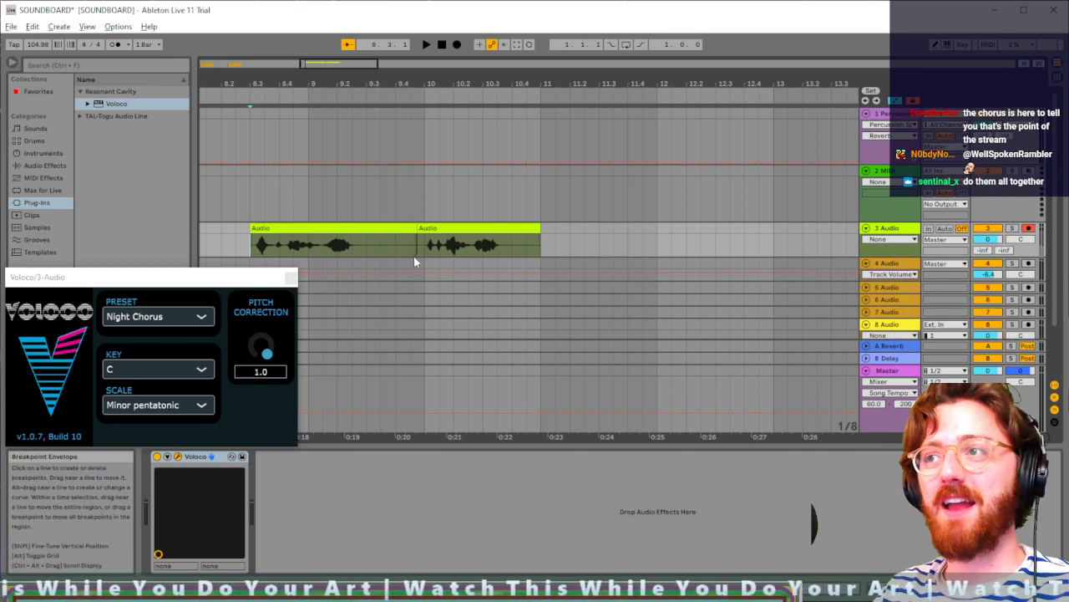
scroll(413, 255, "up", 1)
scroll(410, 283, "up", 1)
scroll(365, 270, "left", 1)
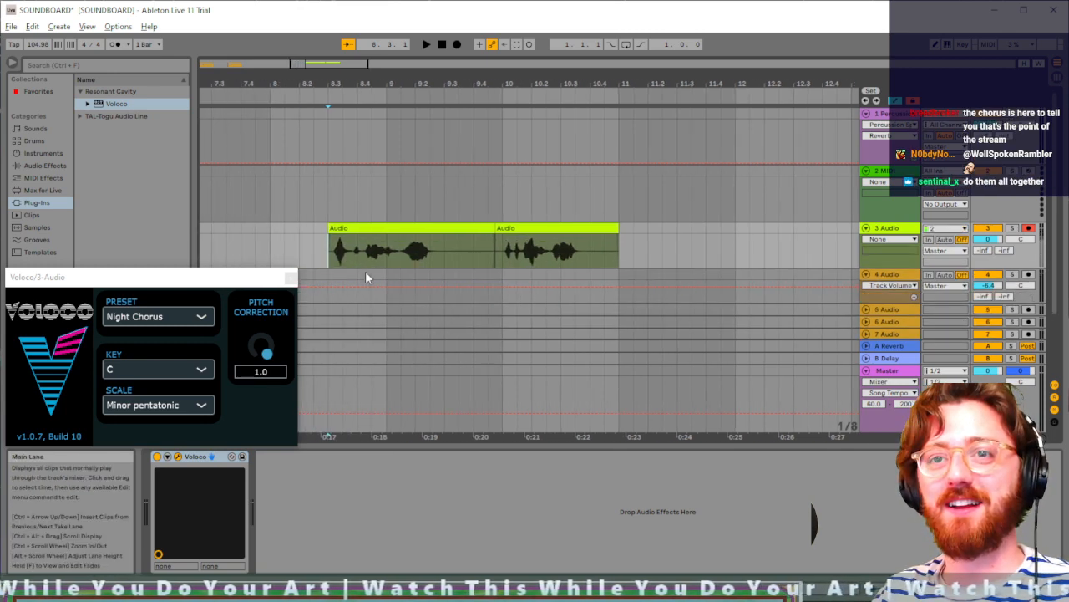
scroll(380, 261, "down", 1)
scroll(380, 261, "up", 2)
scroll(380, 262, "down", 4)
scroll(380, 261, "up", 3)
scroll(377, 262, "right", 3)
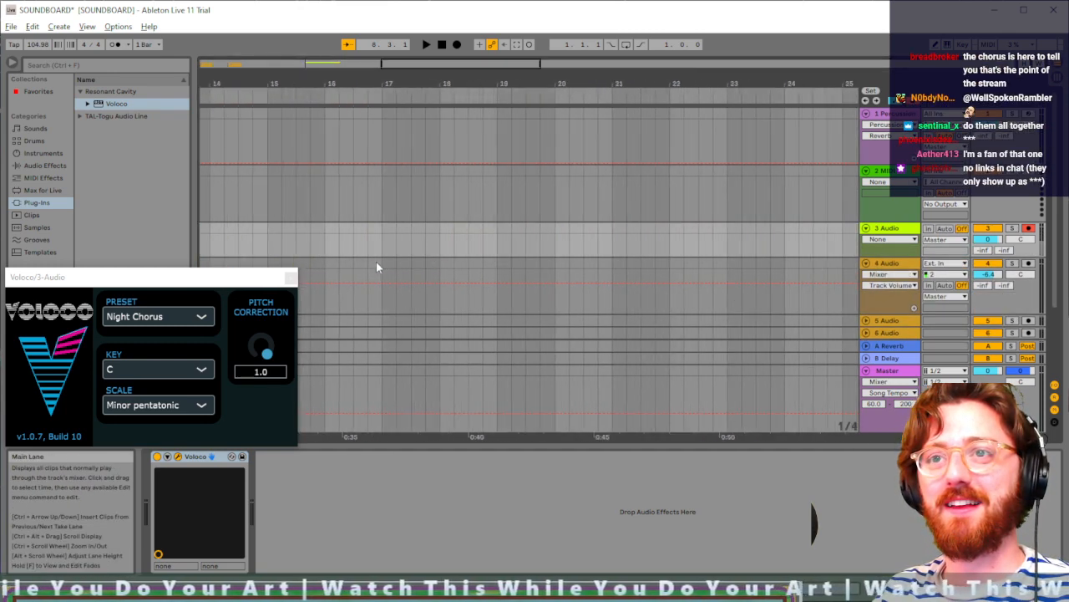
scroll(327, 243, "left", 3)
Step: Close the Voloco plug-in window and return to the two voice takes in the arrangement
left_click(290, 277)
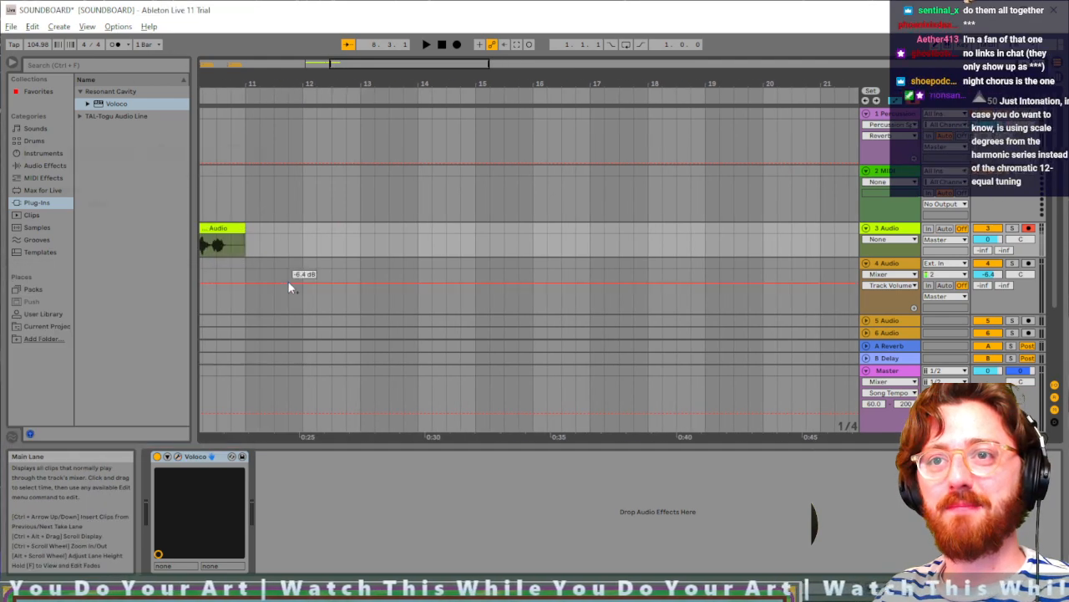
scroll(287, 261, "left", 5)
scroll(292, 264, "left", 3)
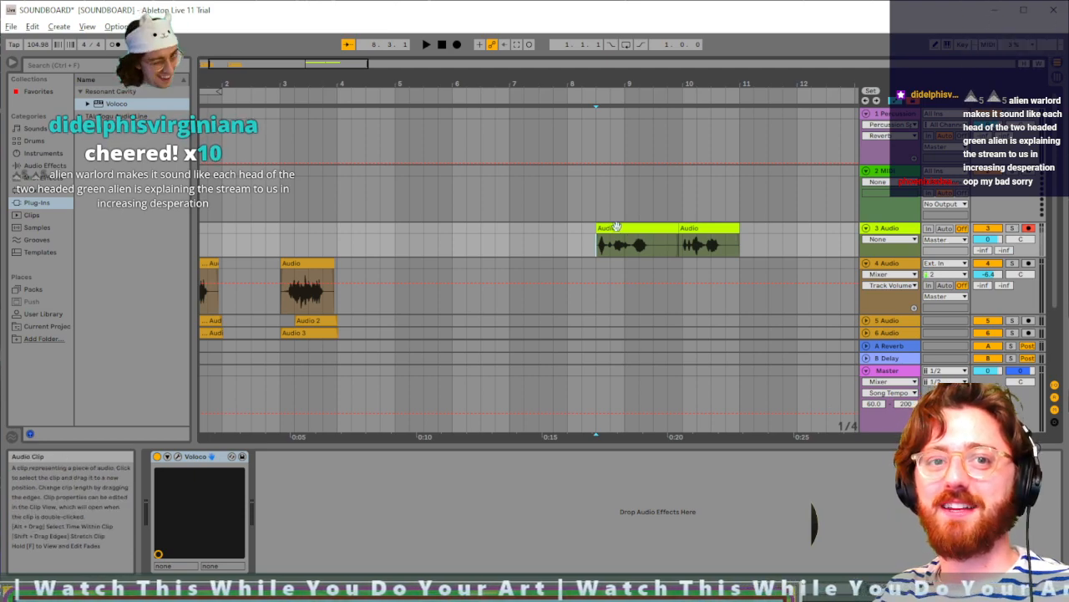
Step: Move the Live and Stream Deck windows aside, reopen Voloco and move it low to reveal the desktop wallpaper
left_click_drag(276, 18, 1068, 207)
left_click_drag(620, 176, 288, 554)
left_click_drag(991, 198, 586, 80)
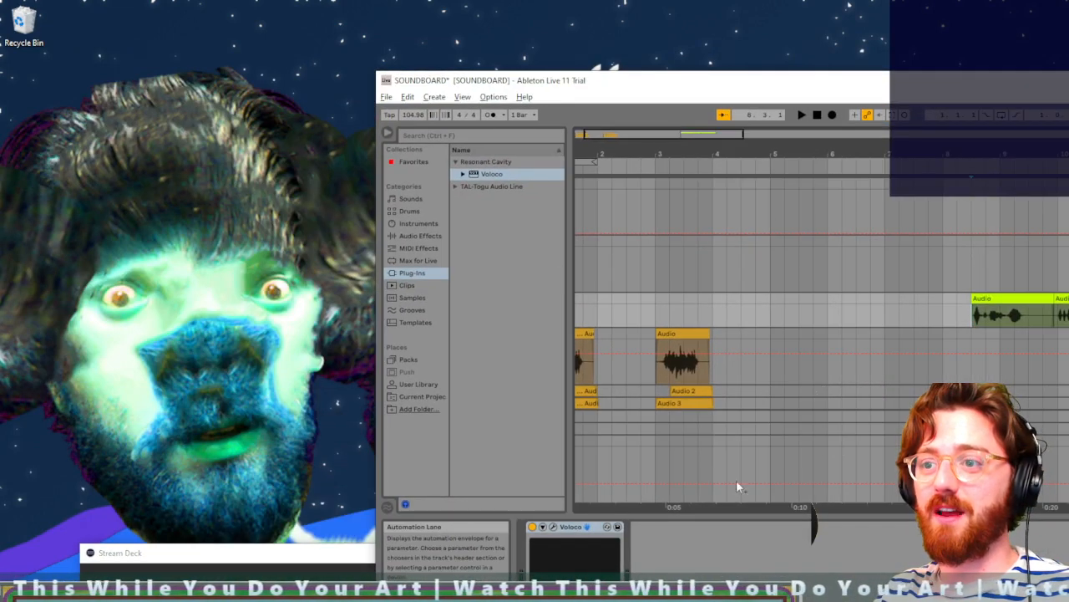
left_click(552, 526)
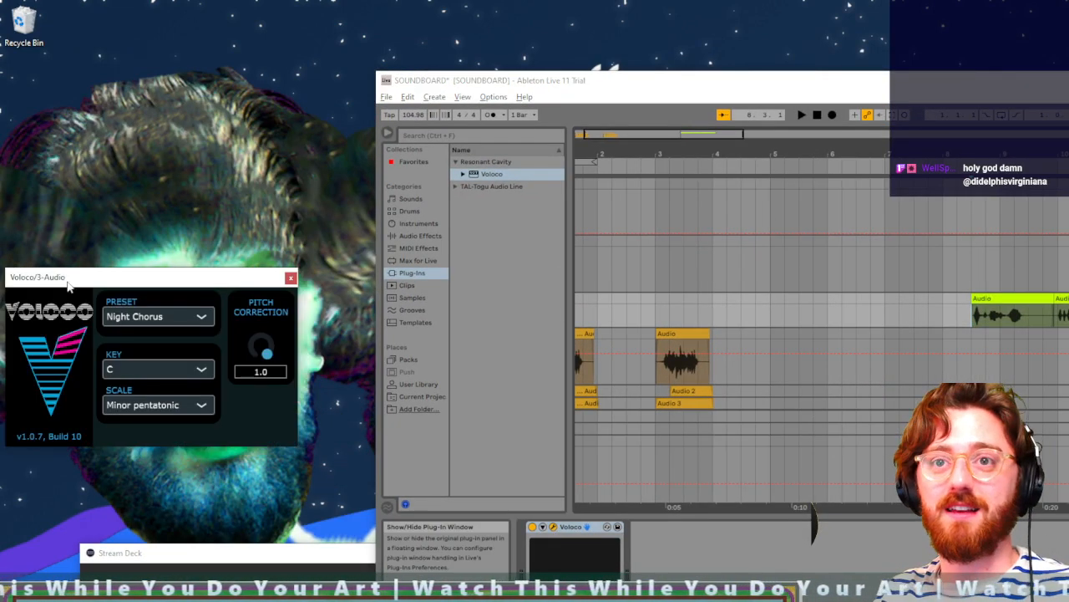
left_click_drag(115, 287, 190, 551)
left_click_drag(543, 80, 1025, 87)
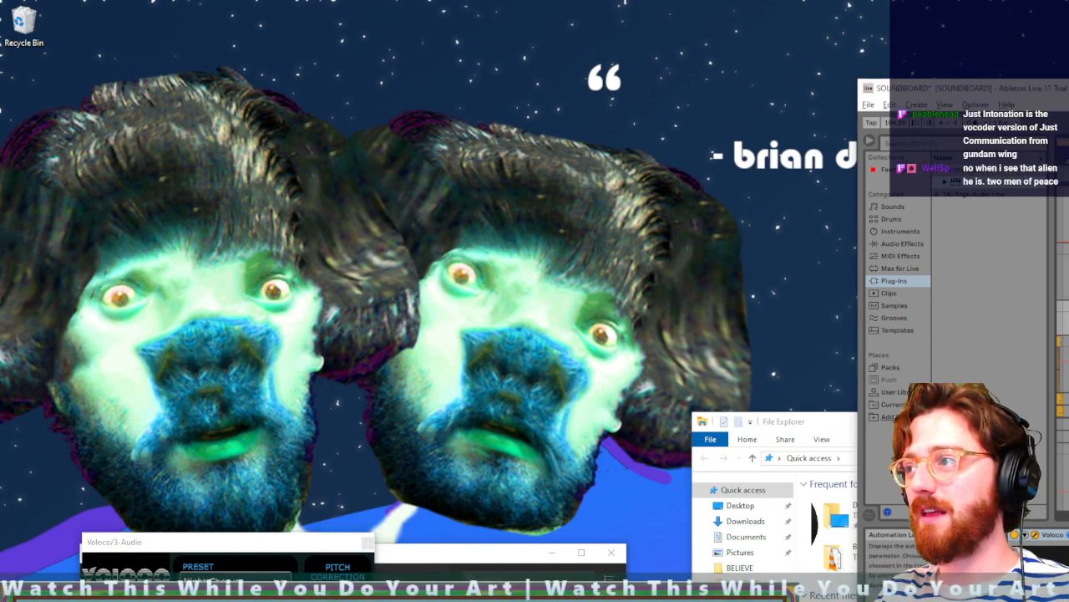
Step: Bring the Live window back over the desktop and close the Voloco plug-in window
scroll(1063, 334, "up", 3)
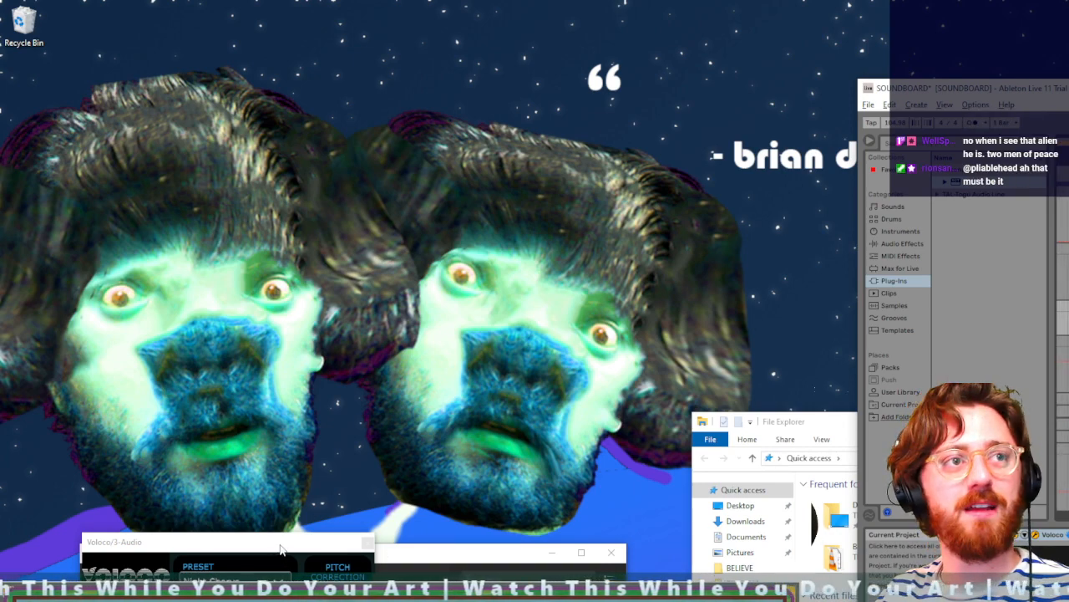
left_click_drag(1068, 89, 589, 71)
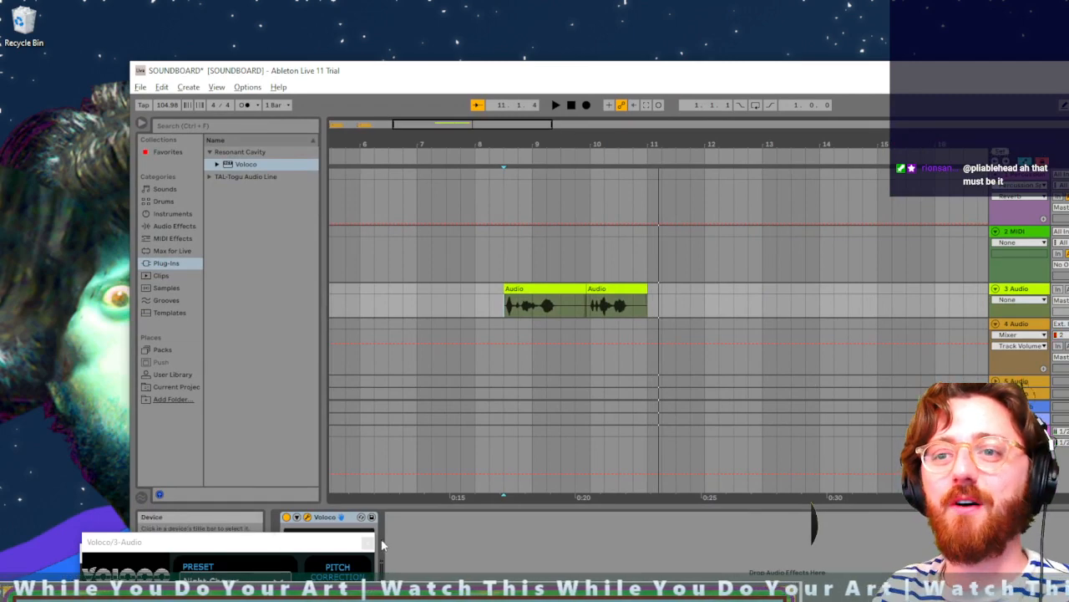
left_click(369, 543)
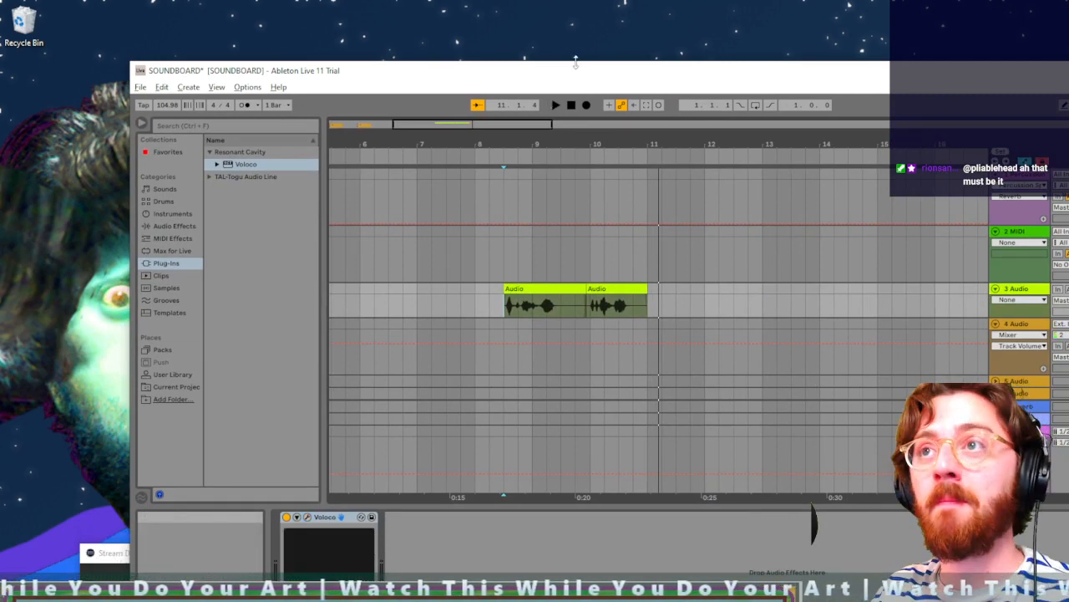
left_click_drag(576, 61, 455, 13)
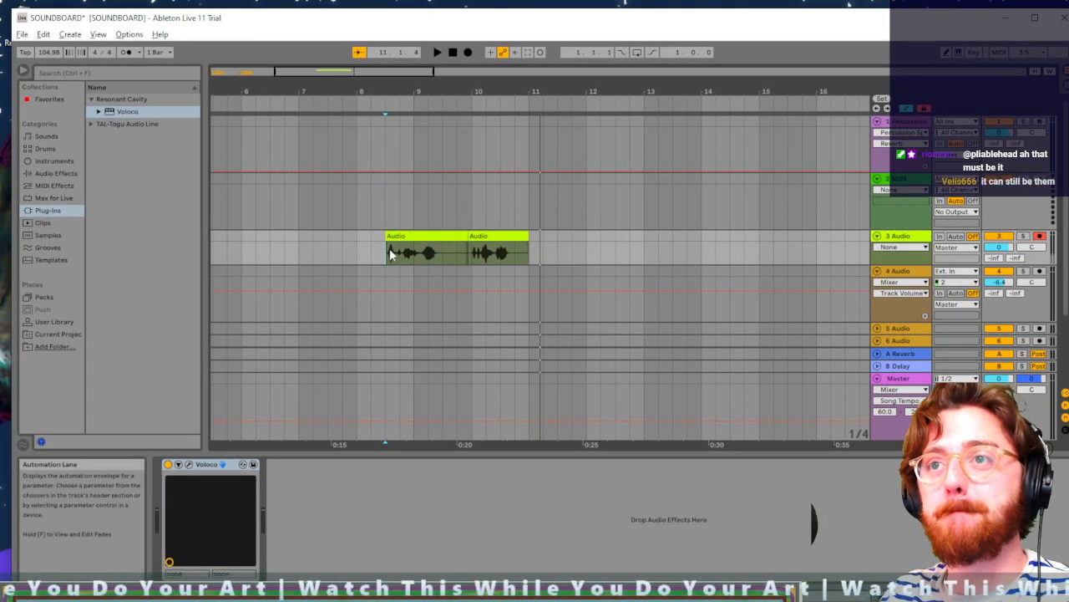
Step: Separate the two voice takes on track 3, moving the first to bar 5 and the second to bar 7
scroll(392, 249, "left", 5)
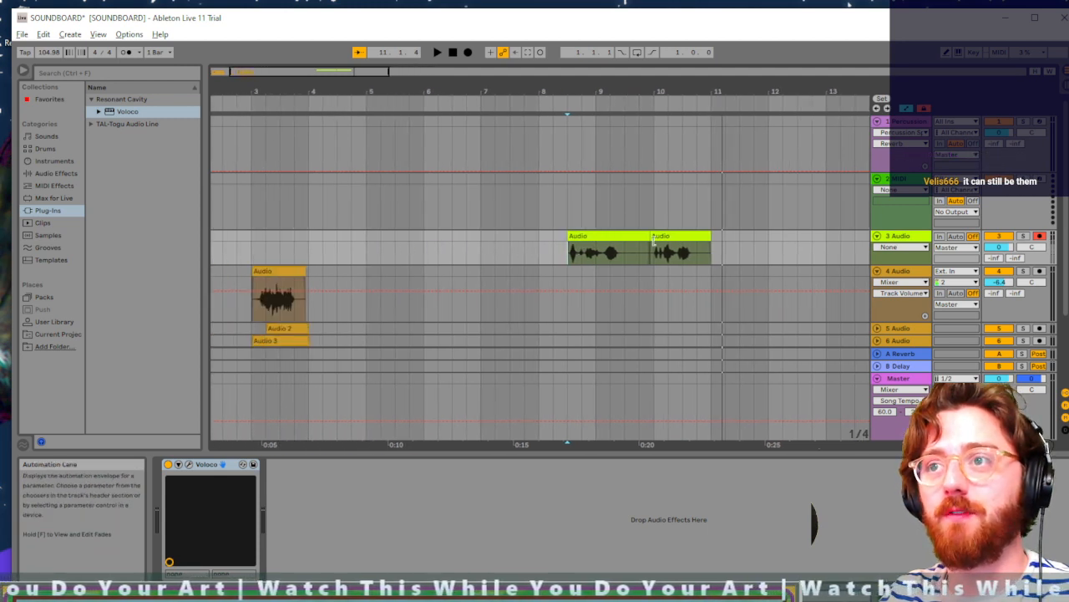
left_click_drag(626, 241, 425, 241)
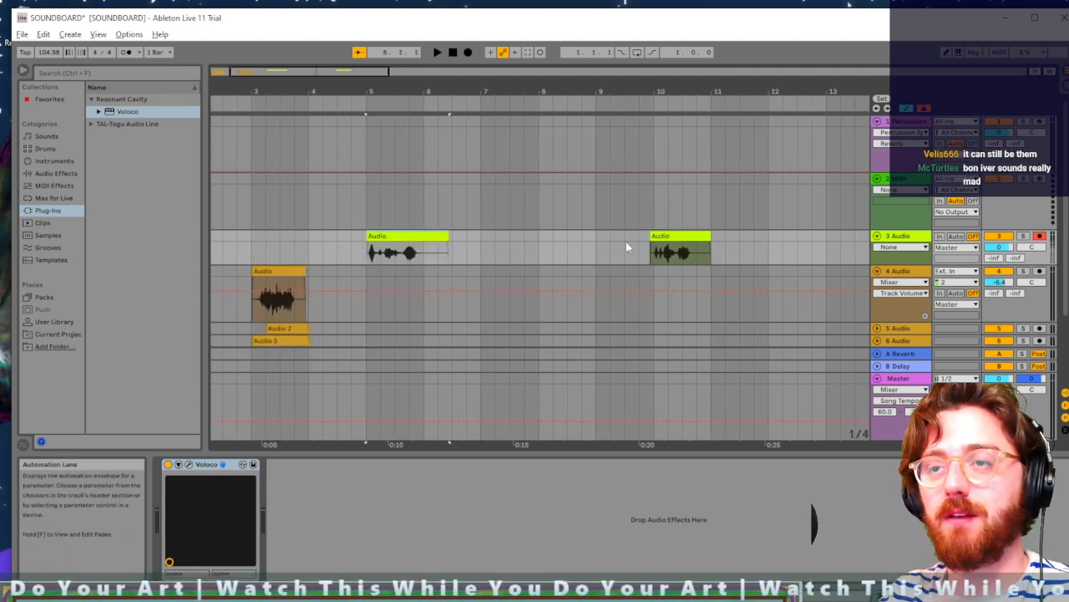
left_click_drag(675, 241, 507, 238)
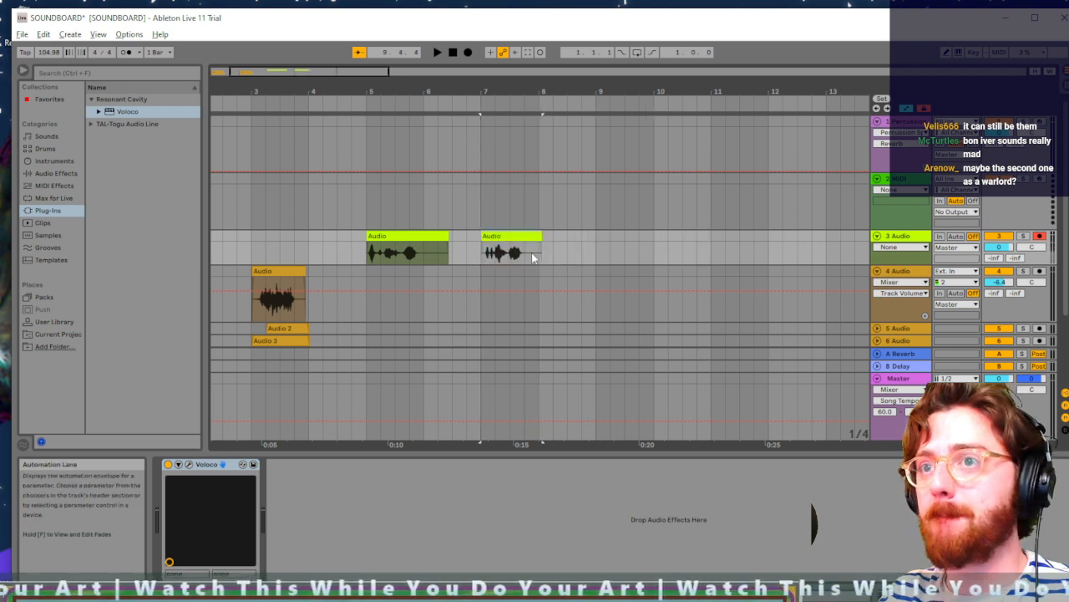
Step: Play the first voice take and trim the silence off its end, shortening the clip to just past bar 6
left_click(367, 253)
key("space")
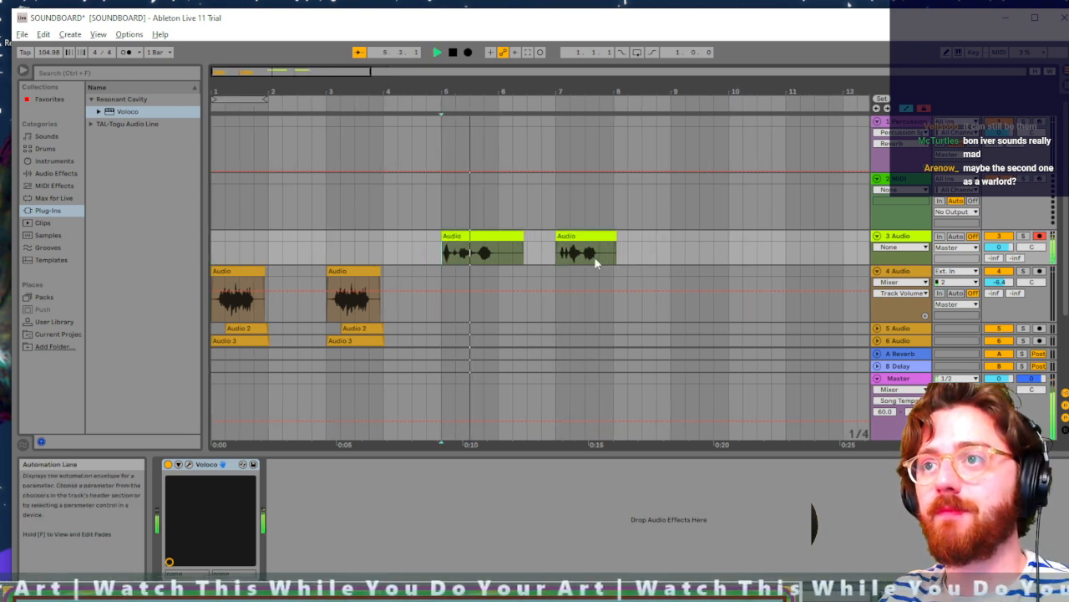
key("space")
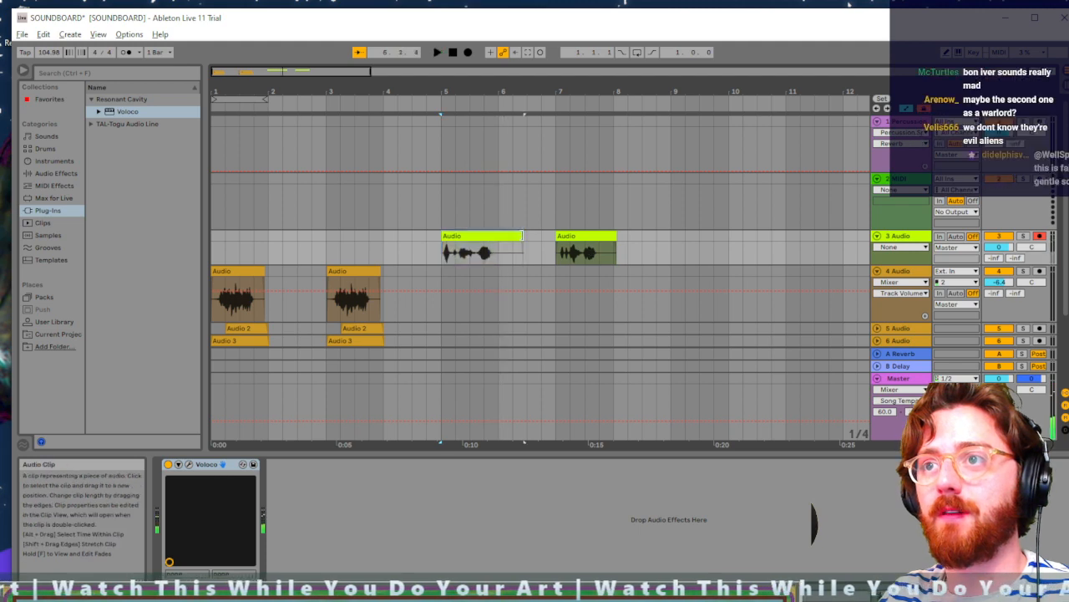
left_click_drag(524, 237, 508, 236)
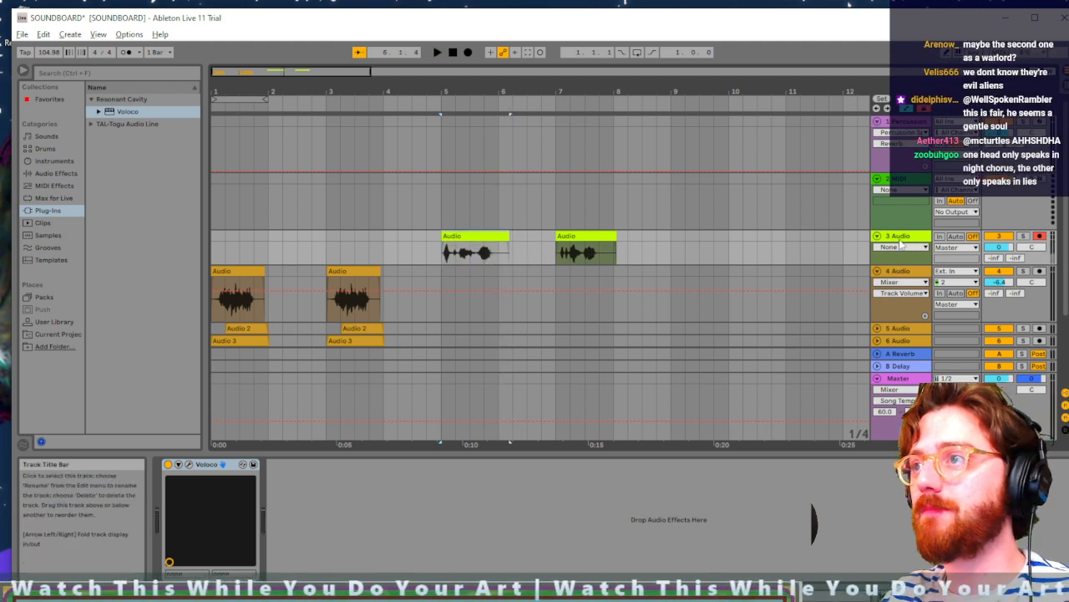
Step: Find the Large Hall reverb preset among the audio effects and add it after Voloco on track 3
left_click(68, 221)
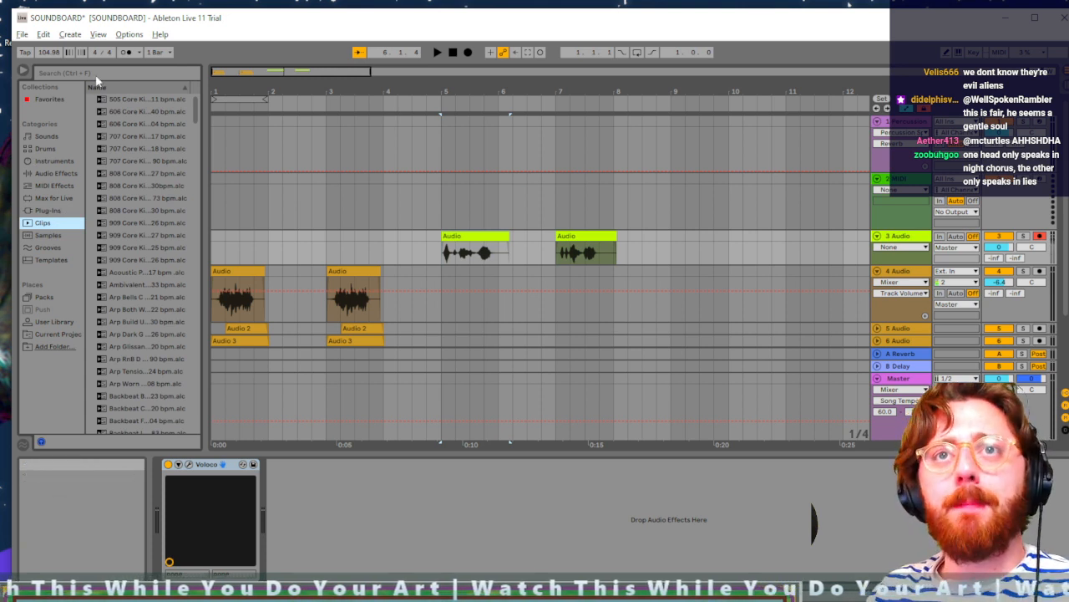
left_click(49, 185)
left_click(50, 162)
left_click(48, 172)
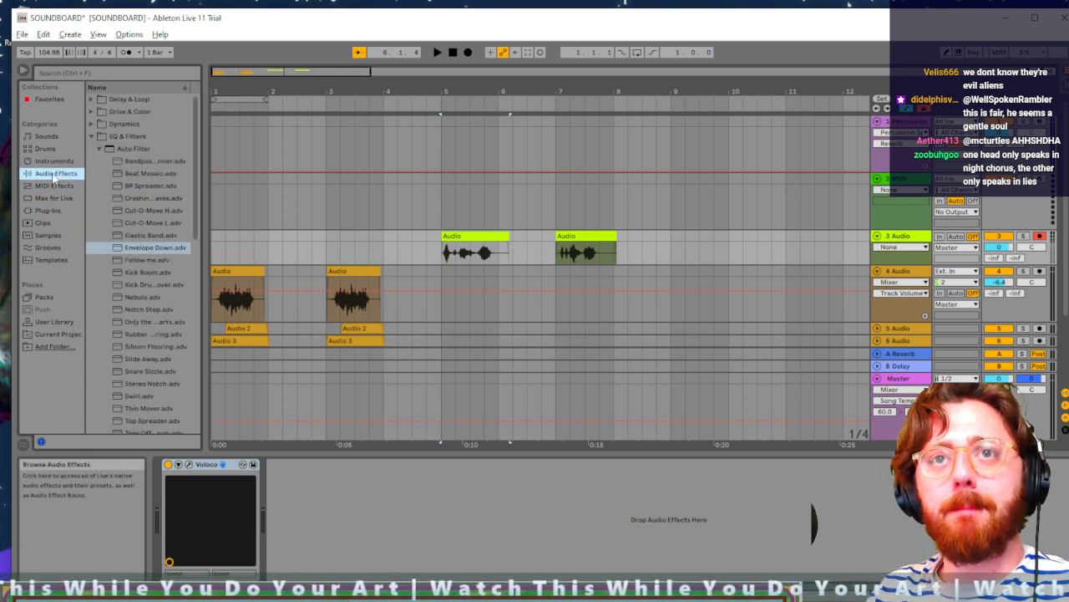
left_click(100, 148)
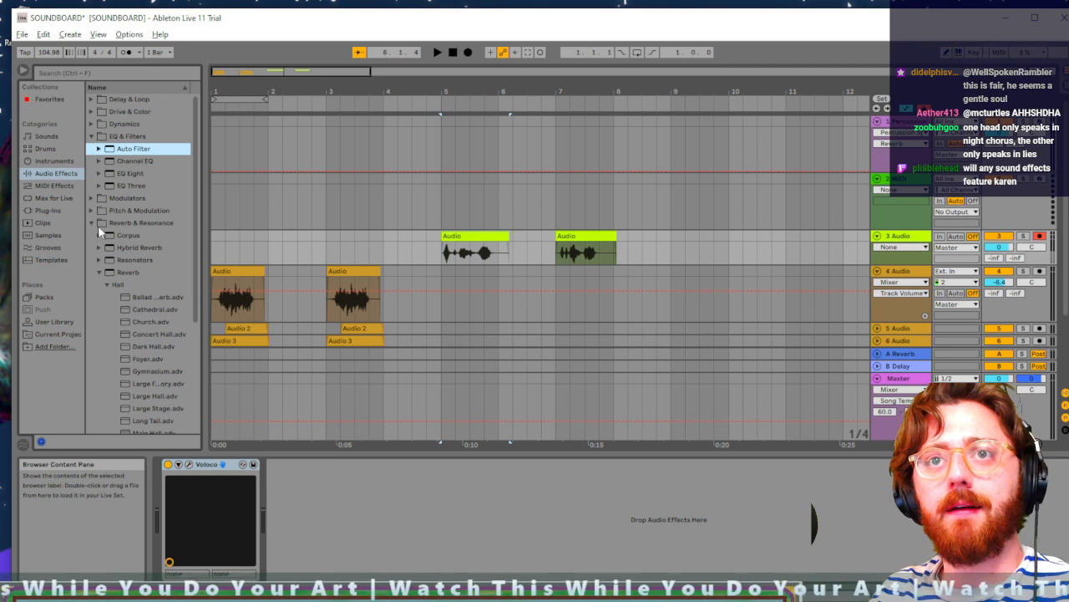
scroll(121, 266, "down", 2)
scroll(121, 255, "down", 2)
left_click(149, 335)
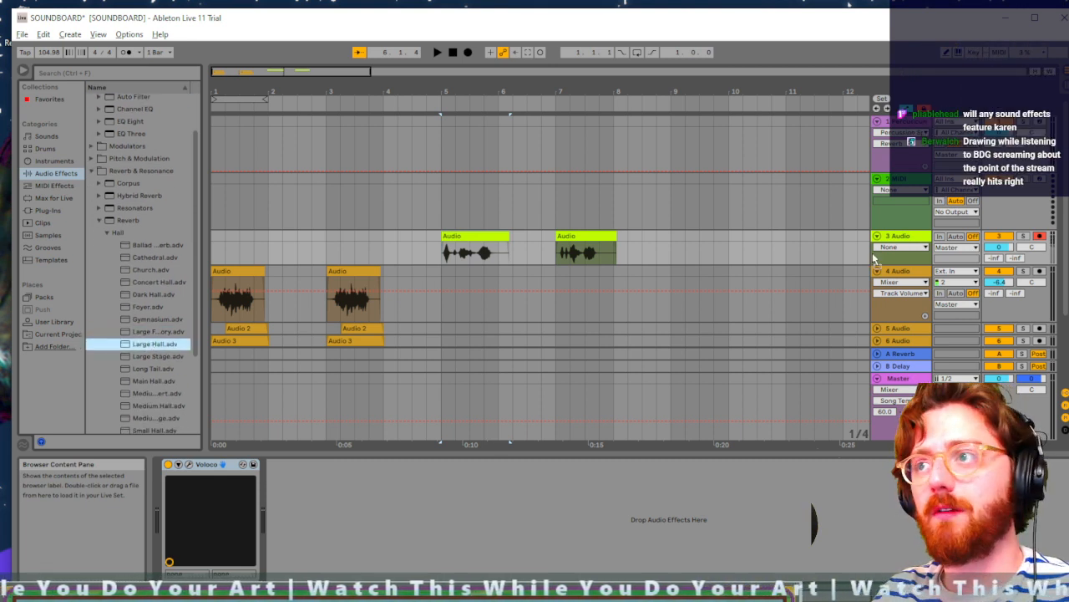
Step: Lower the Large Hall reverb's Dry/Wet to 37 % while listening to the voice takes
key("space")
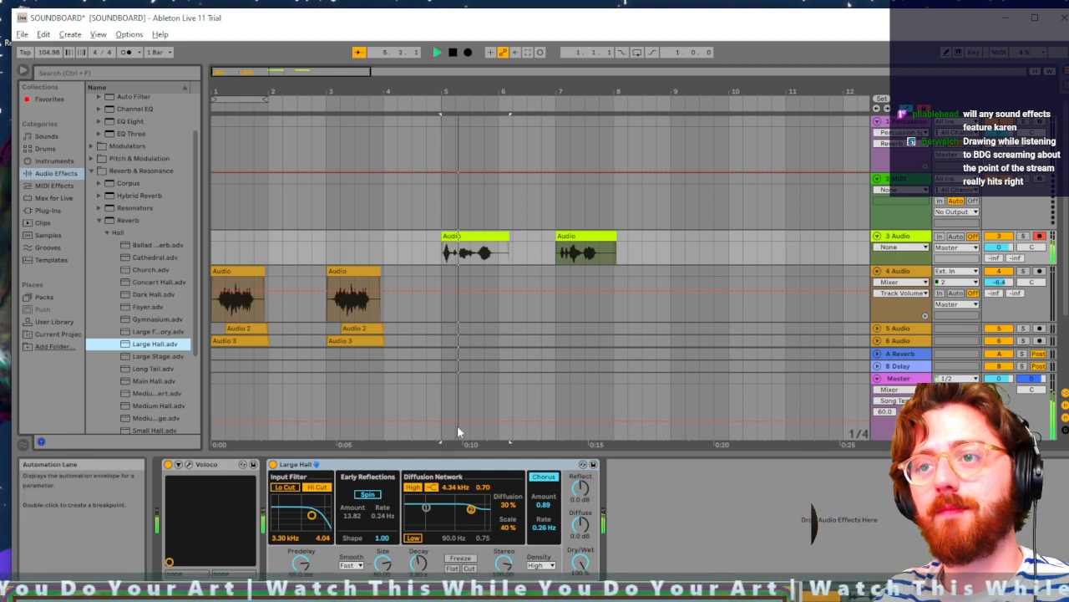
left_click_drag(581, 562, 581, 599)
key("space")
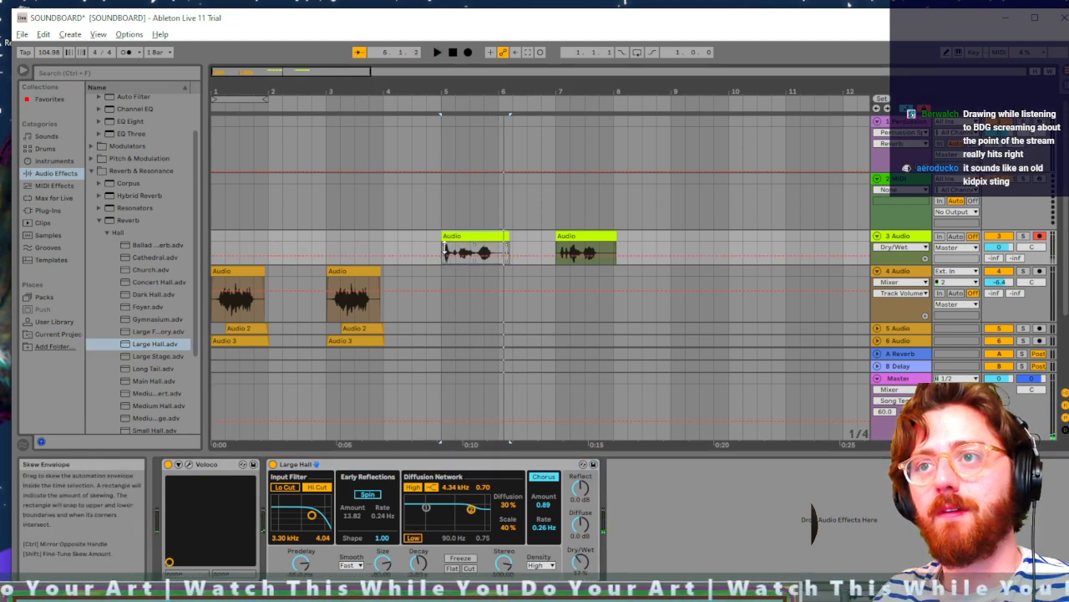
key("space")
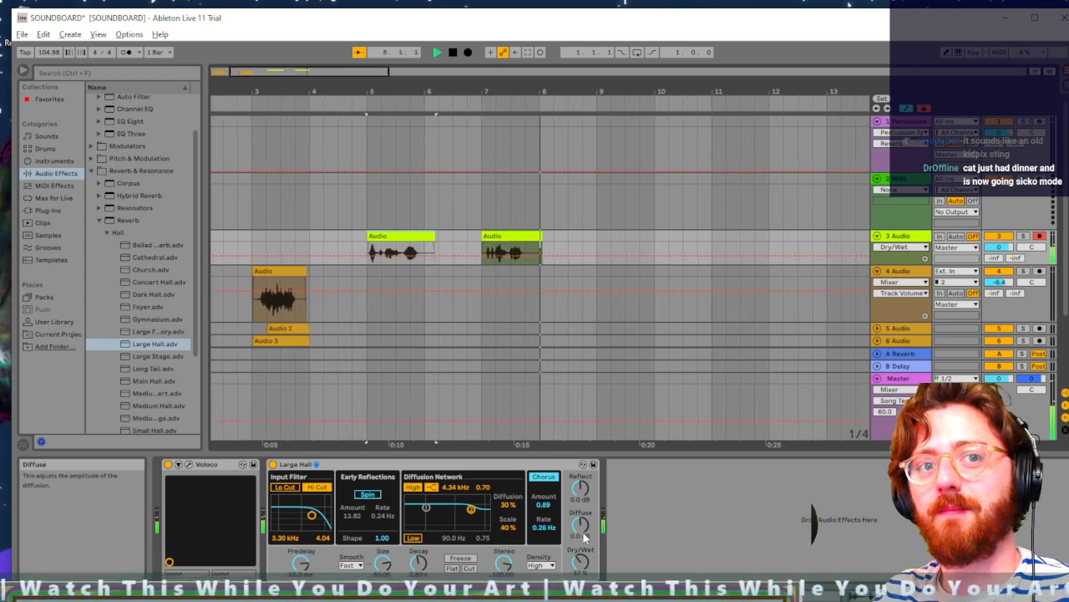
key("space")
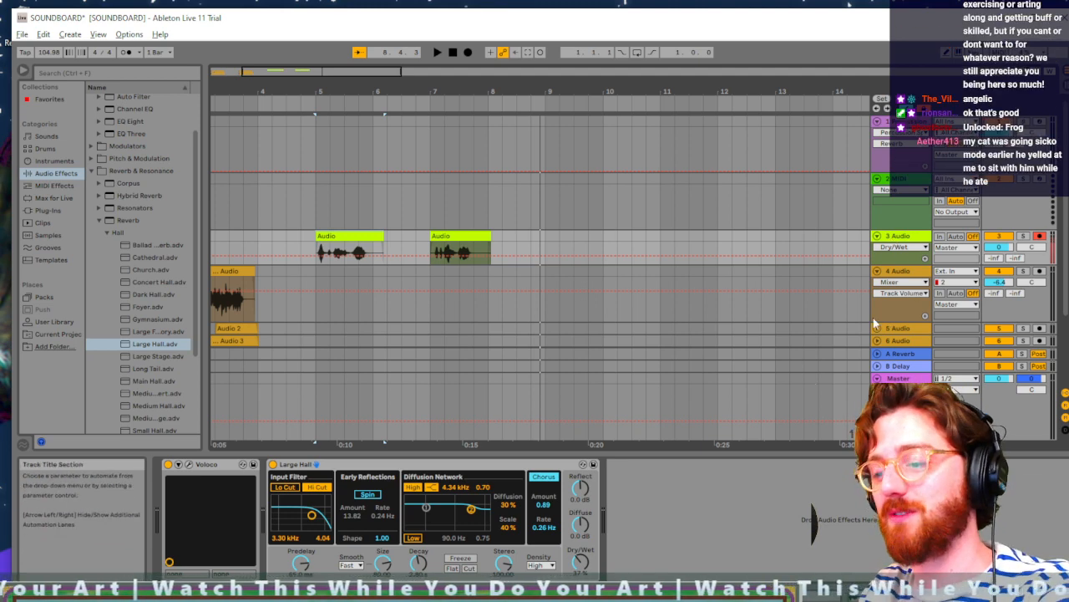
key("F9")
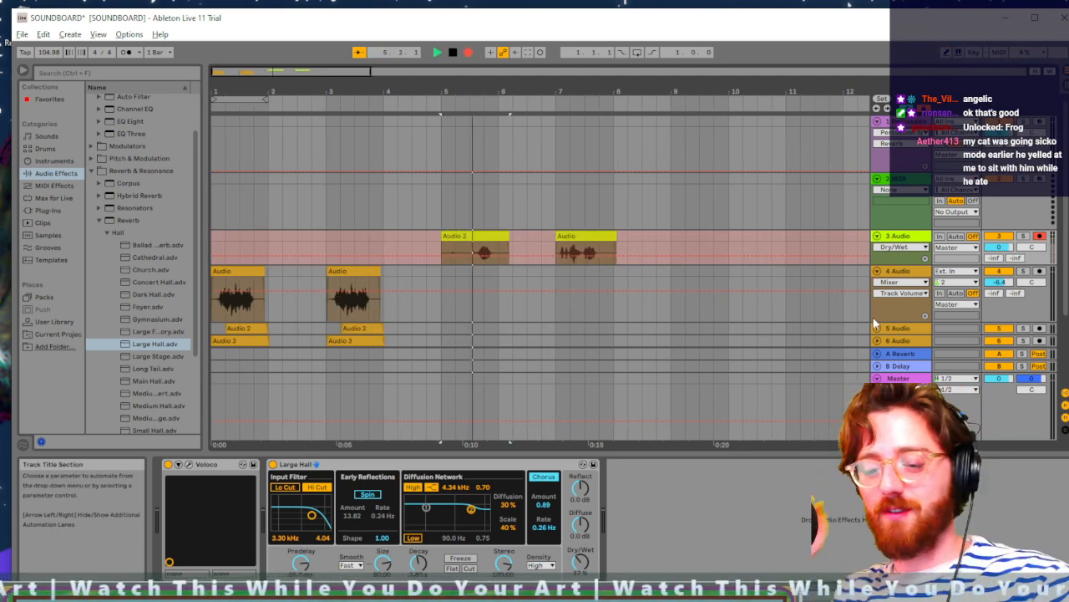
key("space")
key("ctrl+z")
Step: Record a third voice take in the empty space after the second one on track 3, play it back and delete it
left_click(656, 249)
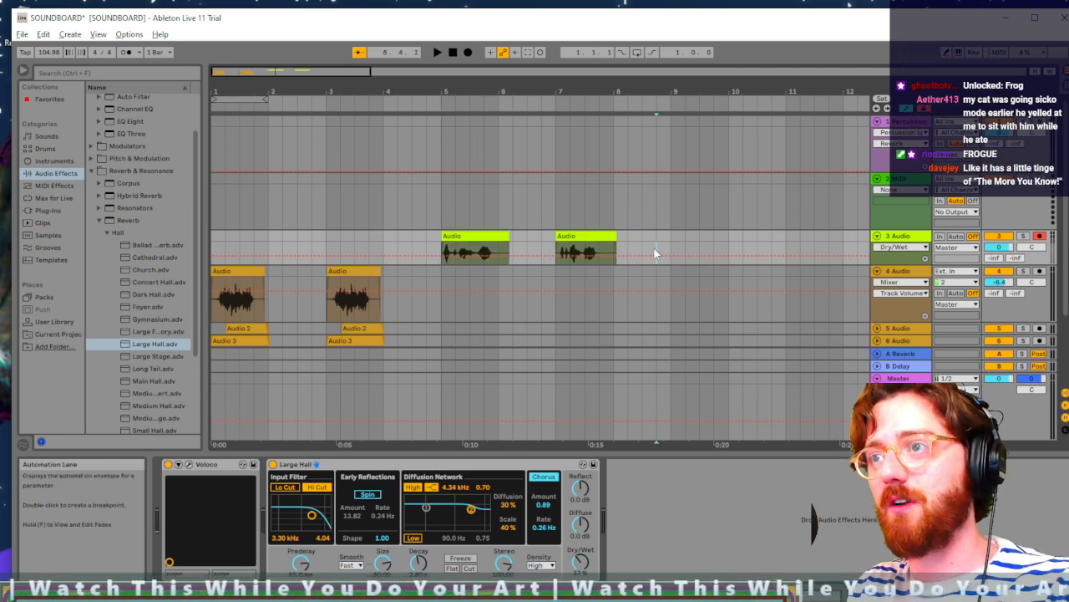
key("F9")
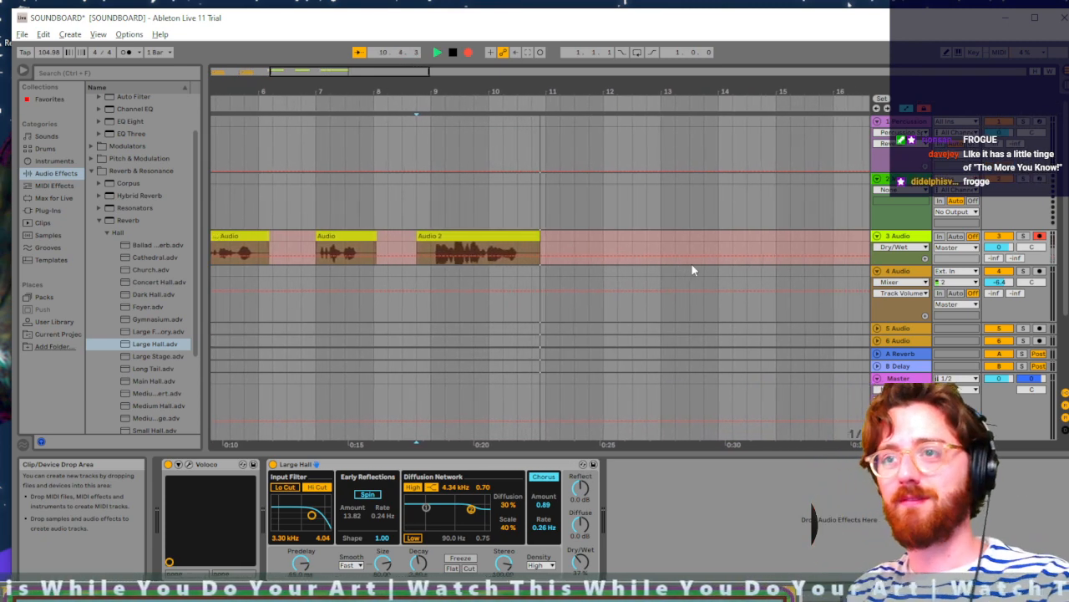
key("space")
key("space")
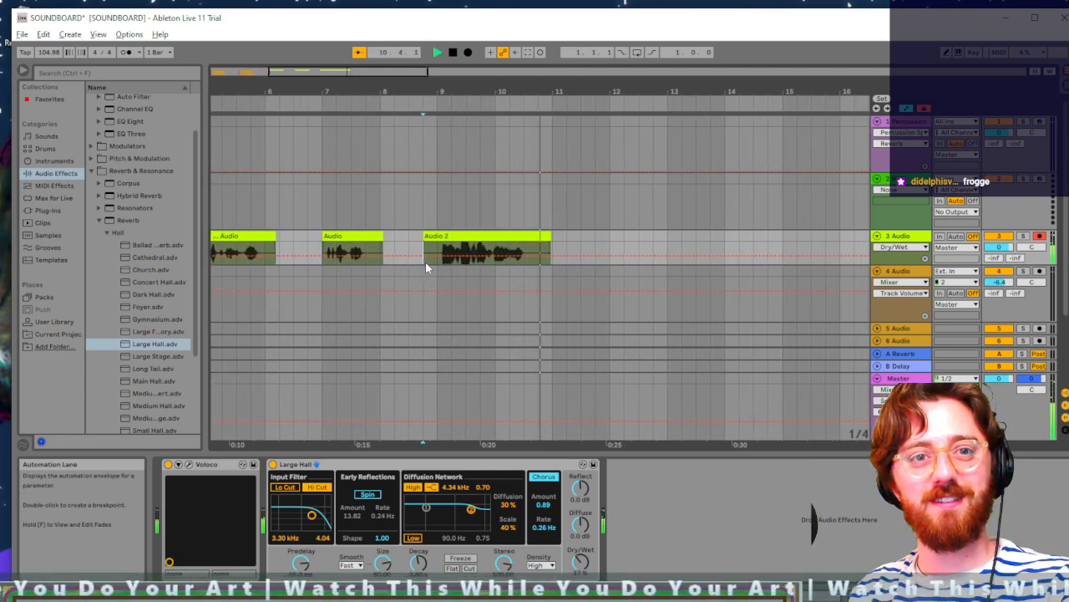
key("space")
left_click(468, 242)
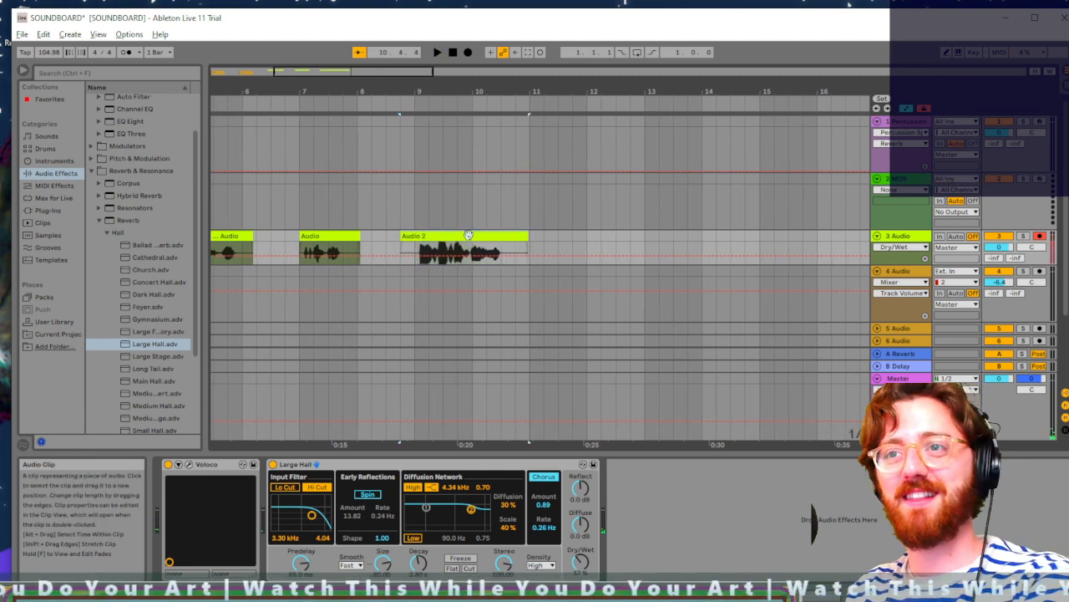
key("Delete")
Step: Record a new voice take from bar 9 on track 3, play it back and trim its end to about mid-bar 10
left_click(417, 250)
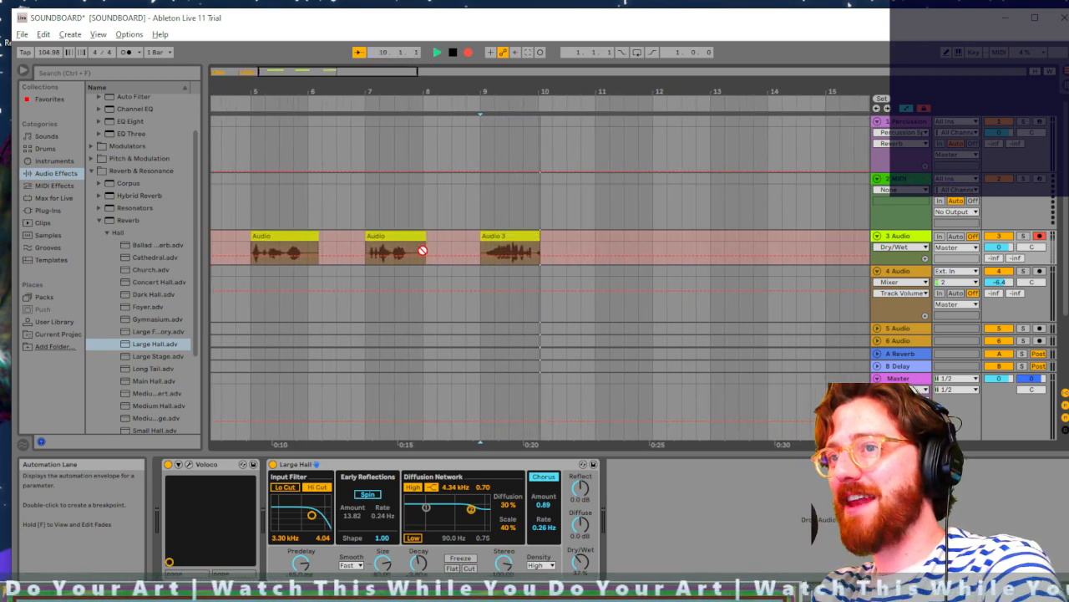
key("space")
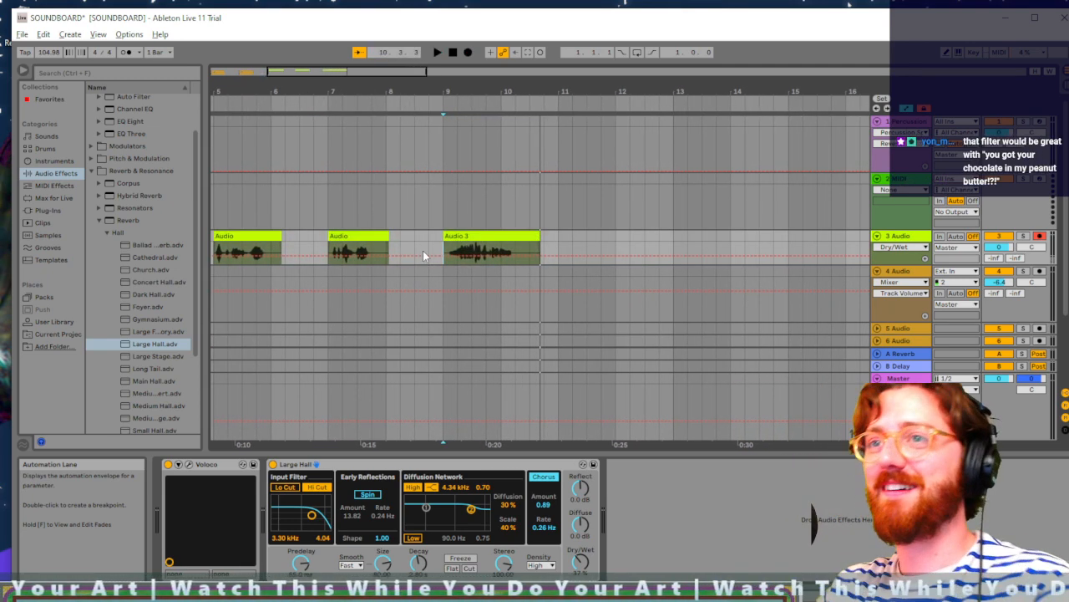
key("space")
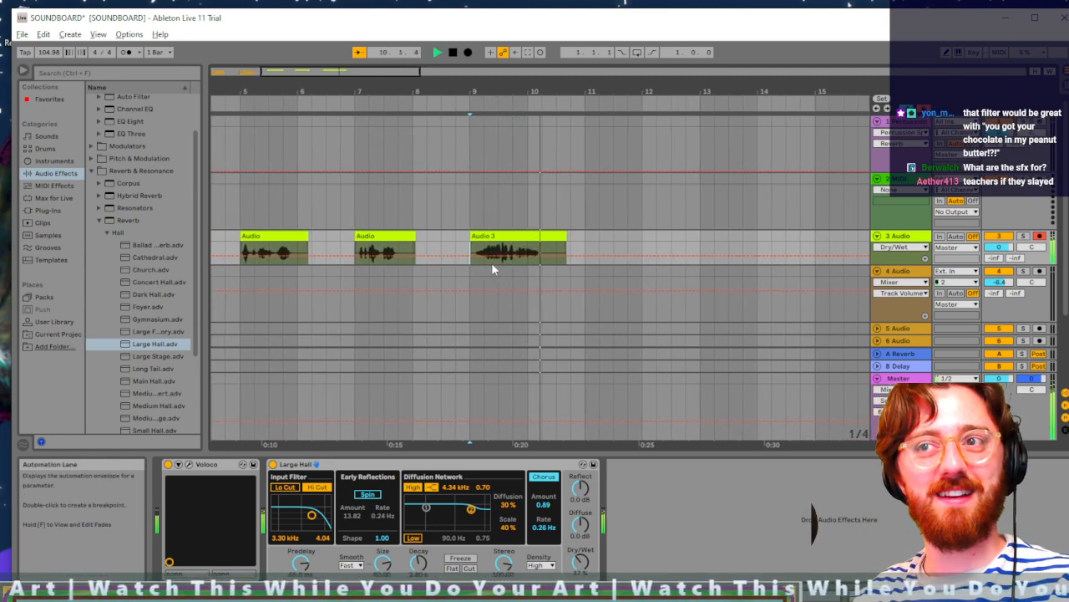
key("space")
left_click_drag(527, 234, 514, 234)
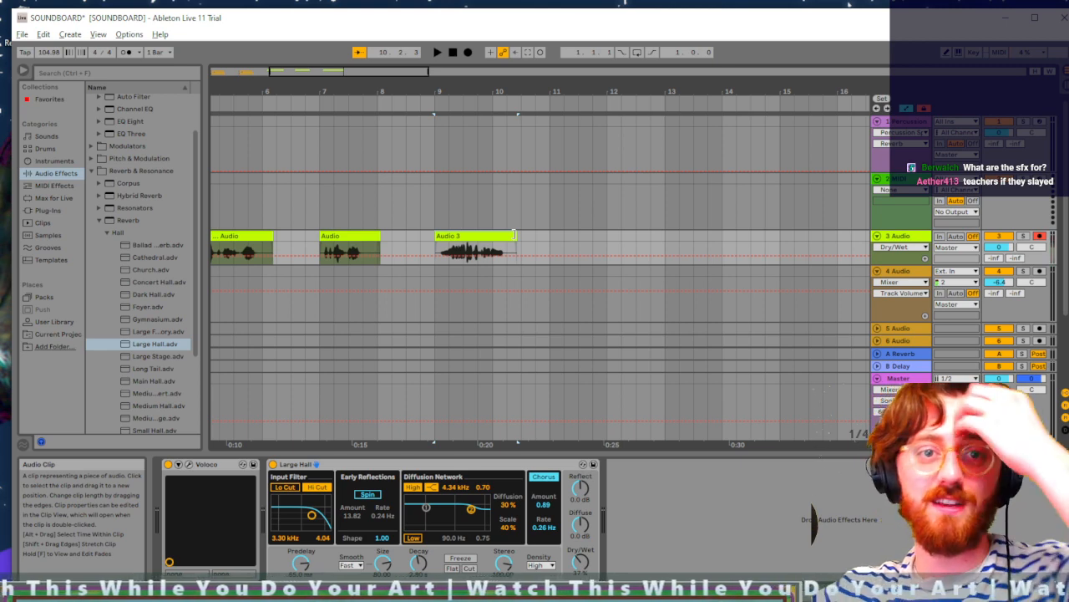
Step: Play all three voice takes on track 3 in sequence from bar 5
scroll(474, 239, "left", 2)
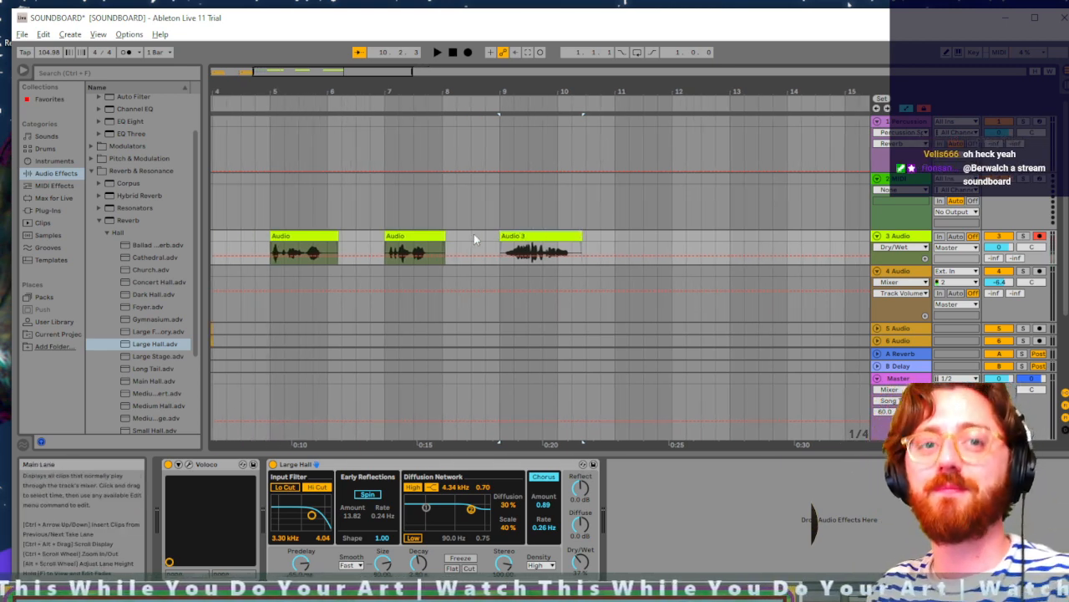
left_click(297, 270)
scroll(304, 270, "left", 3)
key("space")
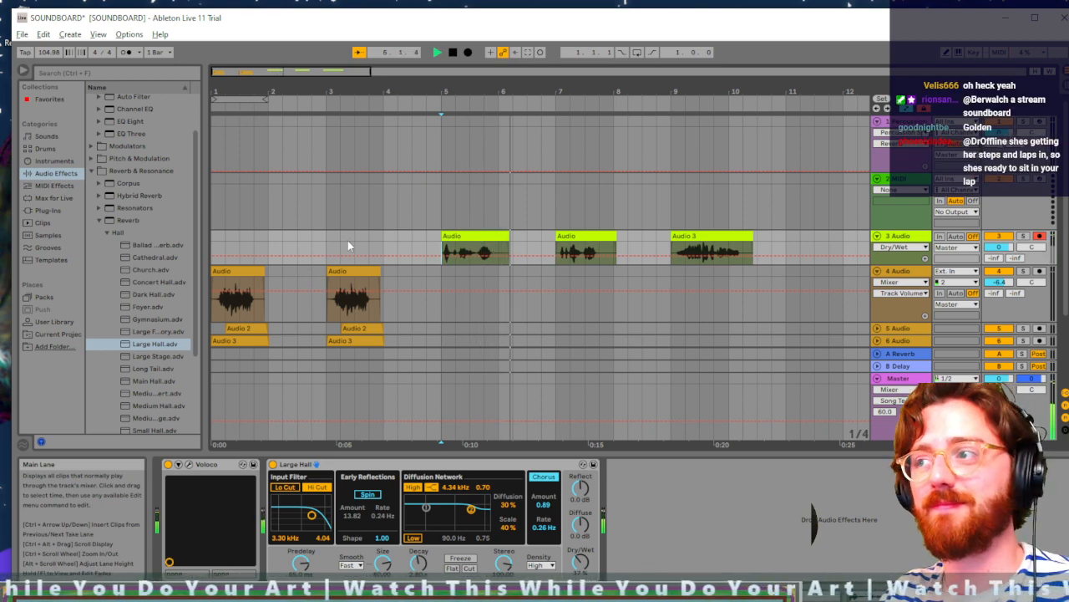
scroll(369, 244, "right", 2)
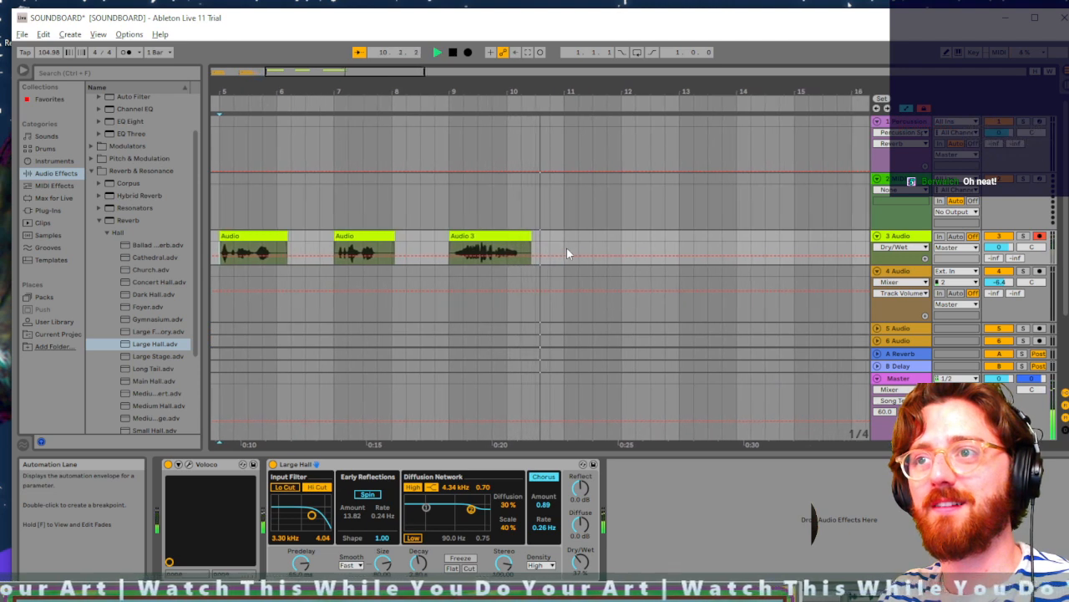
key("space")
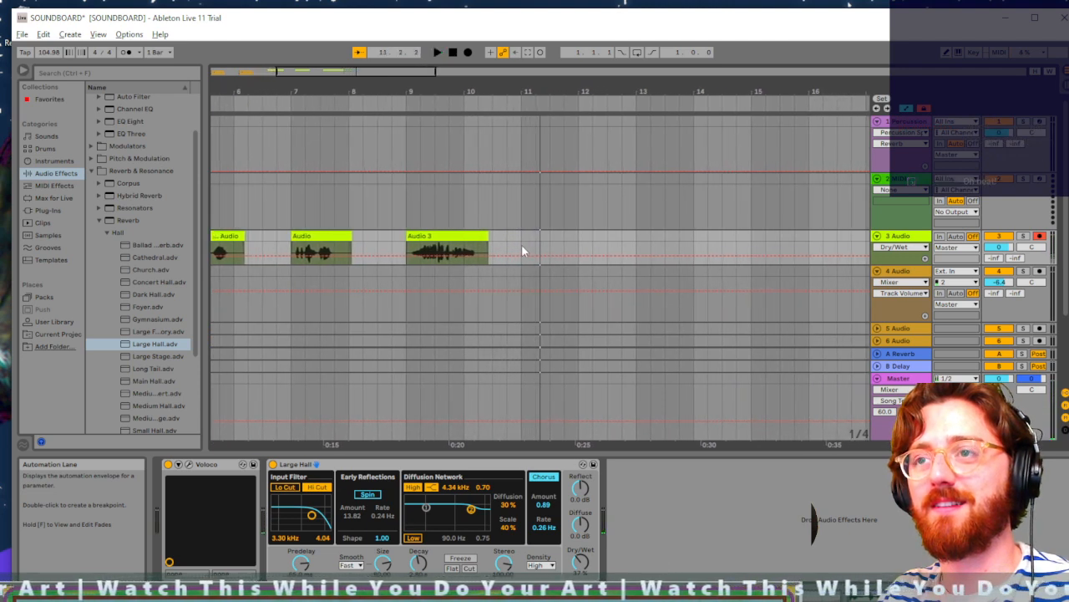
Step: Place the insert marker at bar 5, open the audio export settings and move the dialog clear of the voice clips
left_click(521, 244)
scroll(296, 253, "left", 3)
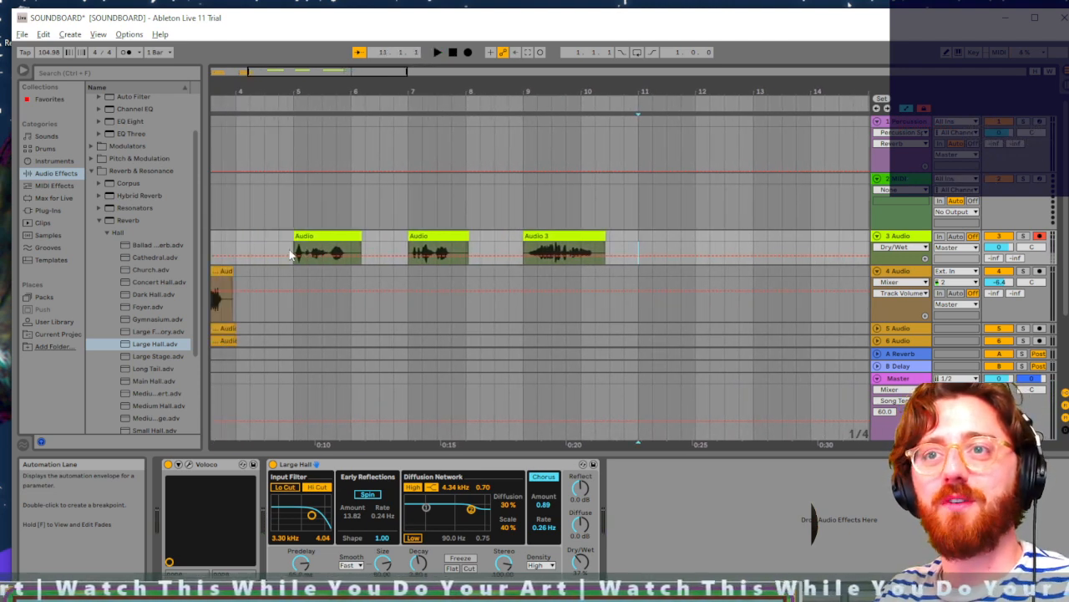
left_click(23, 35)
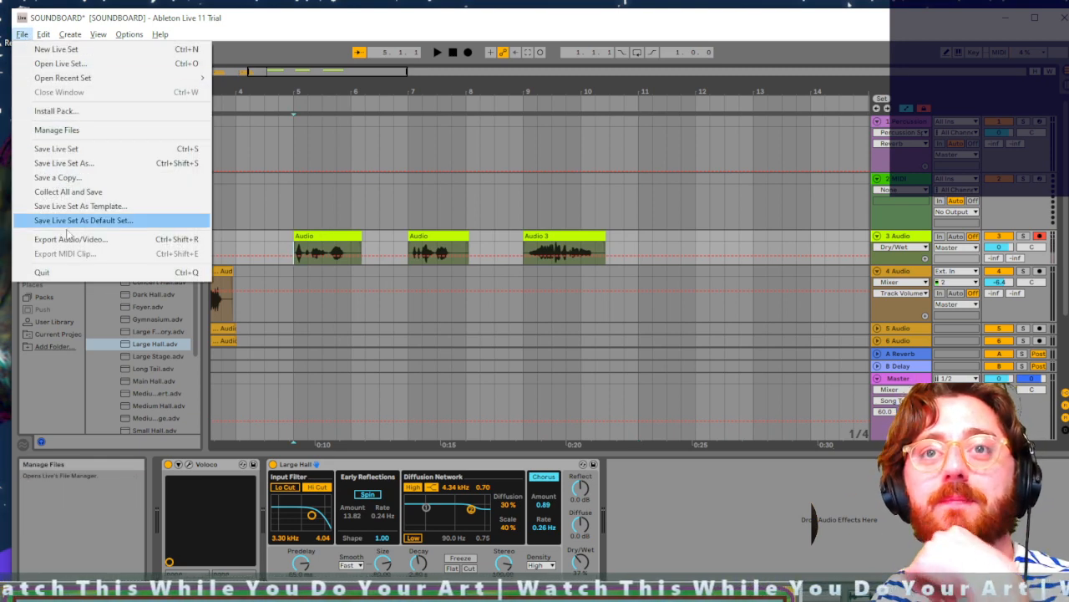
left_click(336, 266)
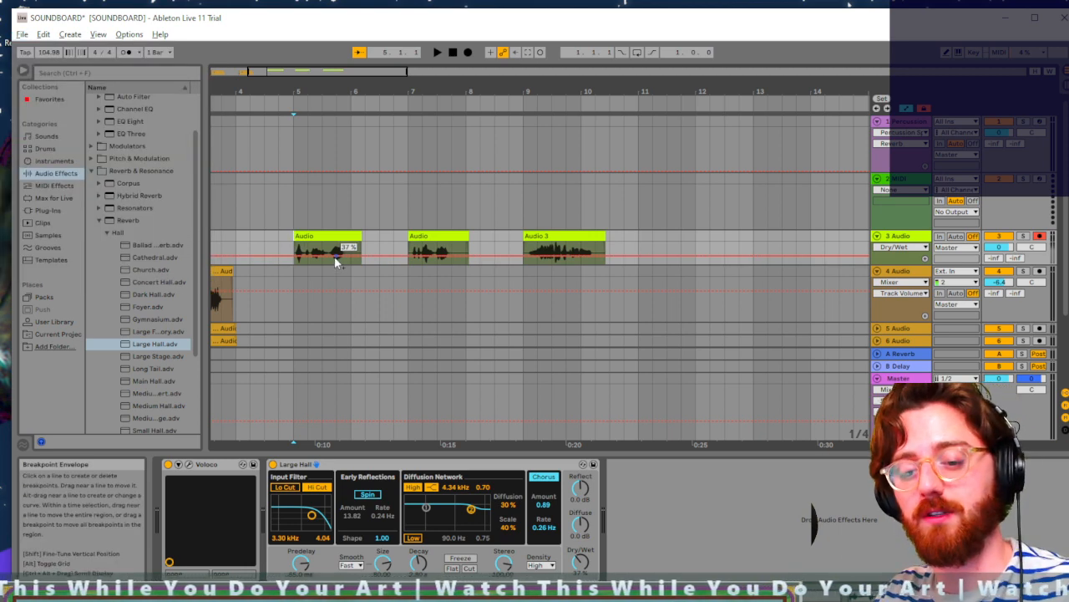
key("ctrl+shift+r")
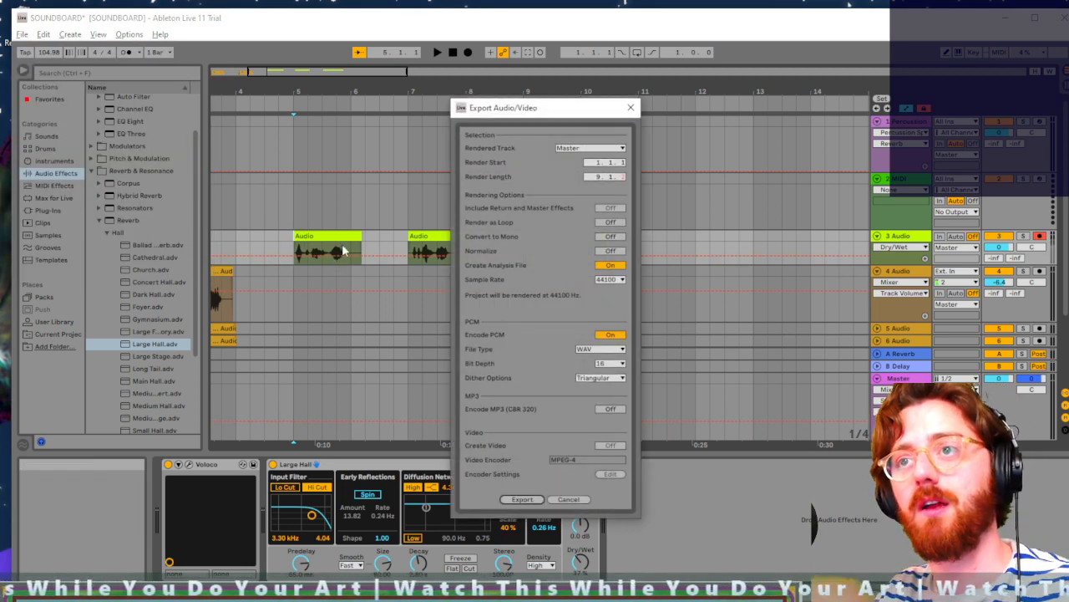
left_click_drag(522, 111, 708, 143)
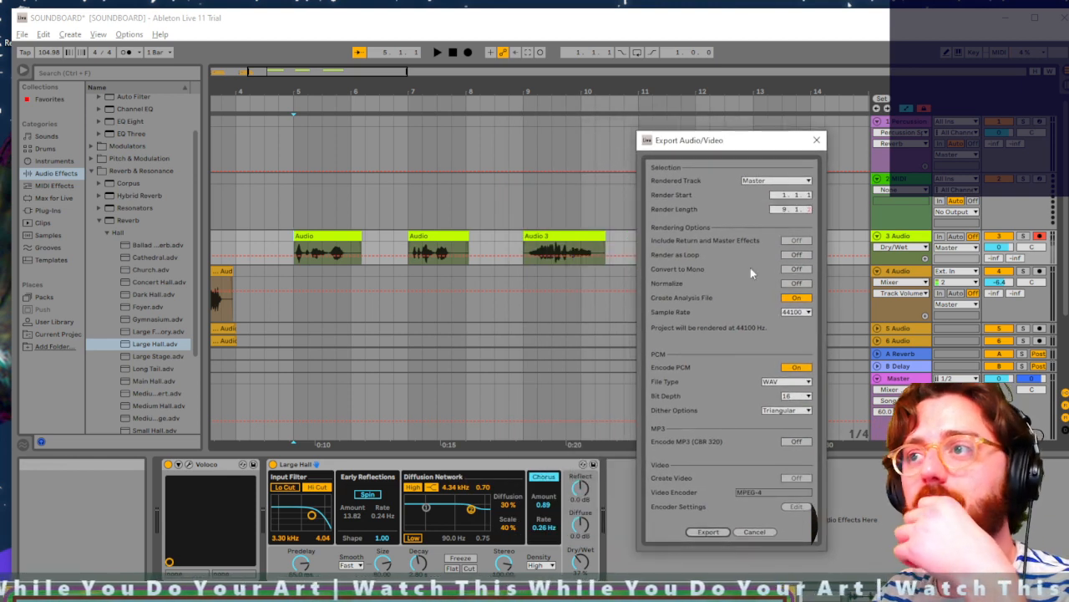
Step: Export the first voice clip as a WAV named POINT 1, with render start 5.1.1 and render length 7.0.0
left_click_drag(785, 196, 785, 181)
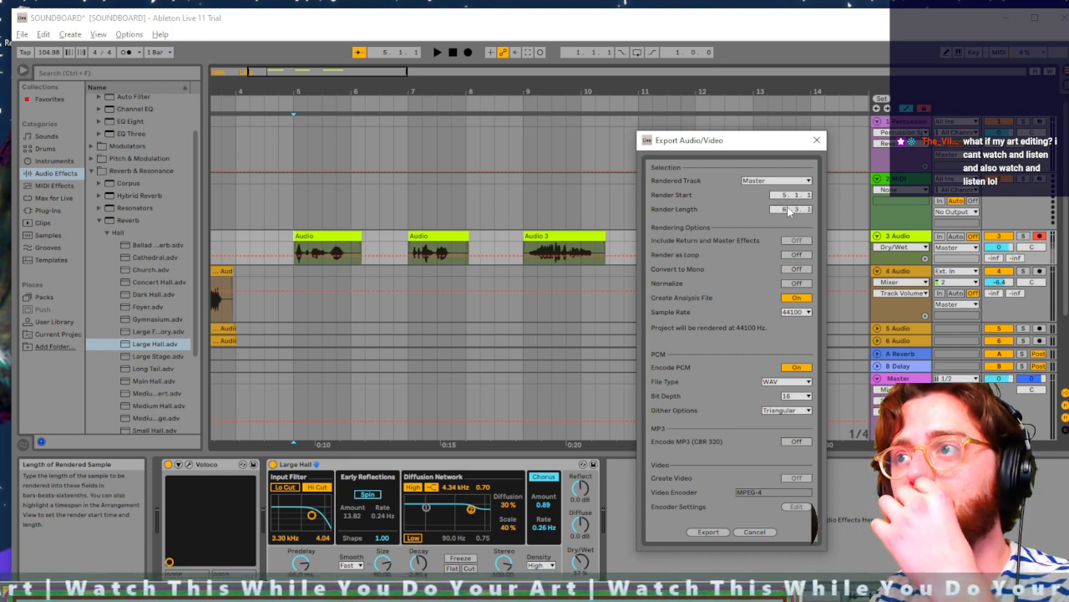
left_click_drag(797, 210, 797, 204)
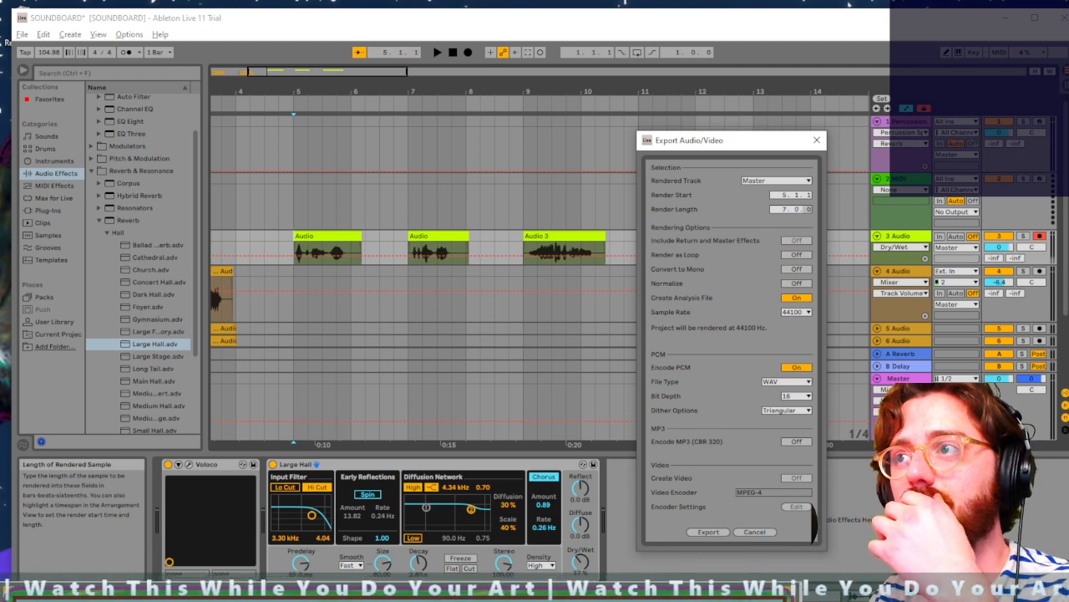
left_click(722, 535)
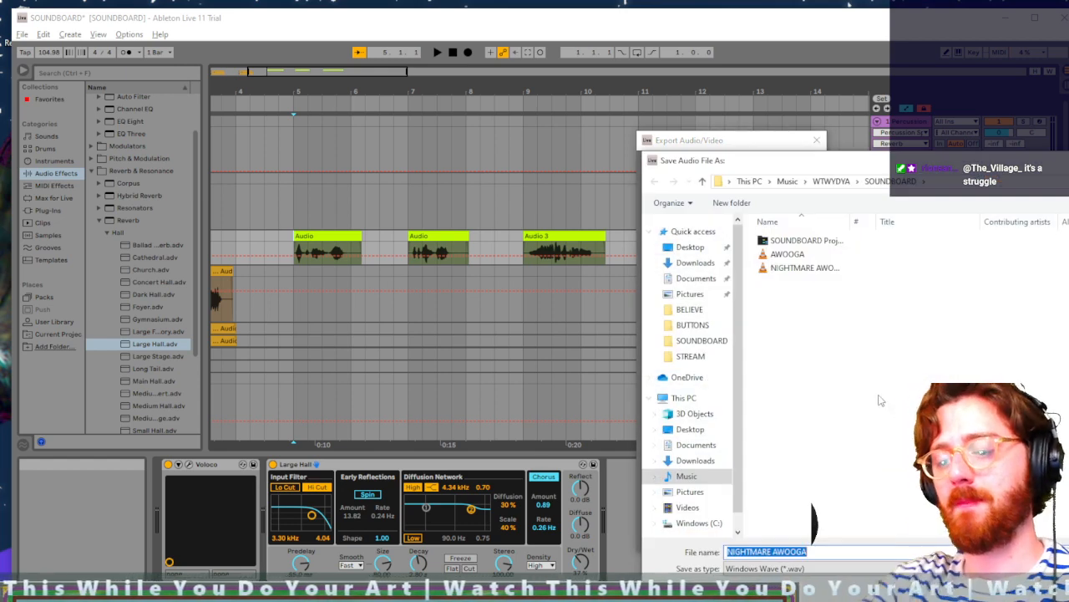
type("POINT1")
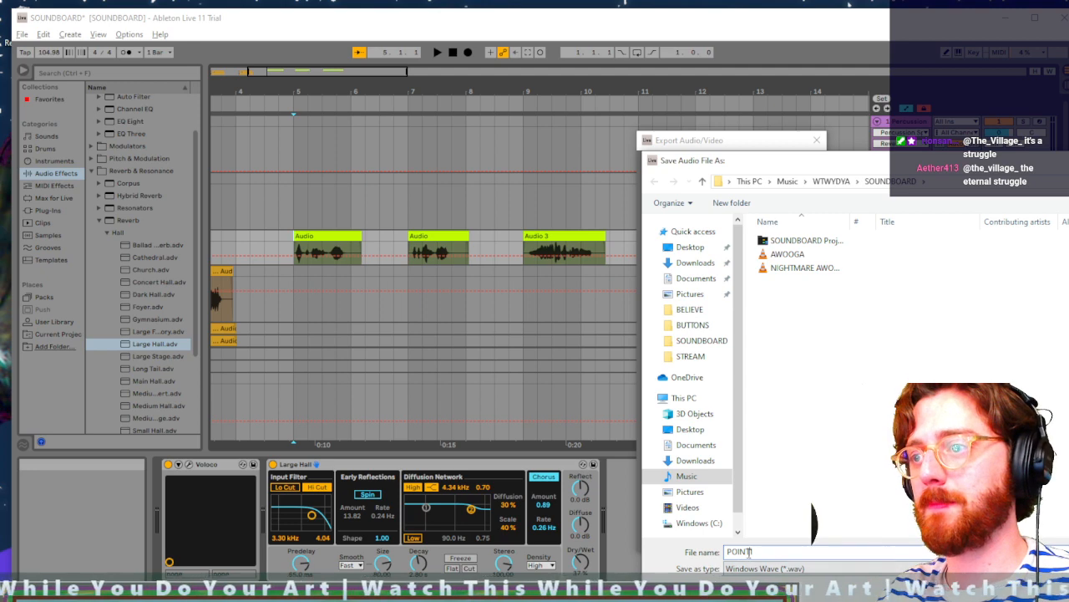
key("Return")
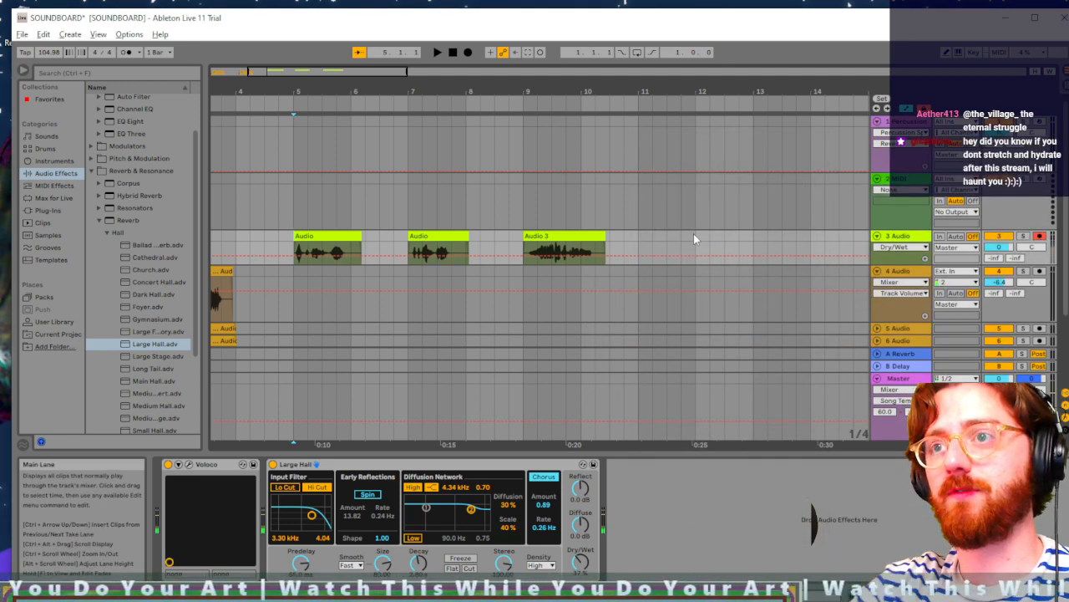
Step: Export the second voice clip as a WAV named POINT 2, with render start 7.1.1 and render length 9.0.0
key("ctrl+shift+r")
left_click_drag(580, 127, 580, 279)
left_click_drag(599, 315, 599, 303)
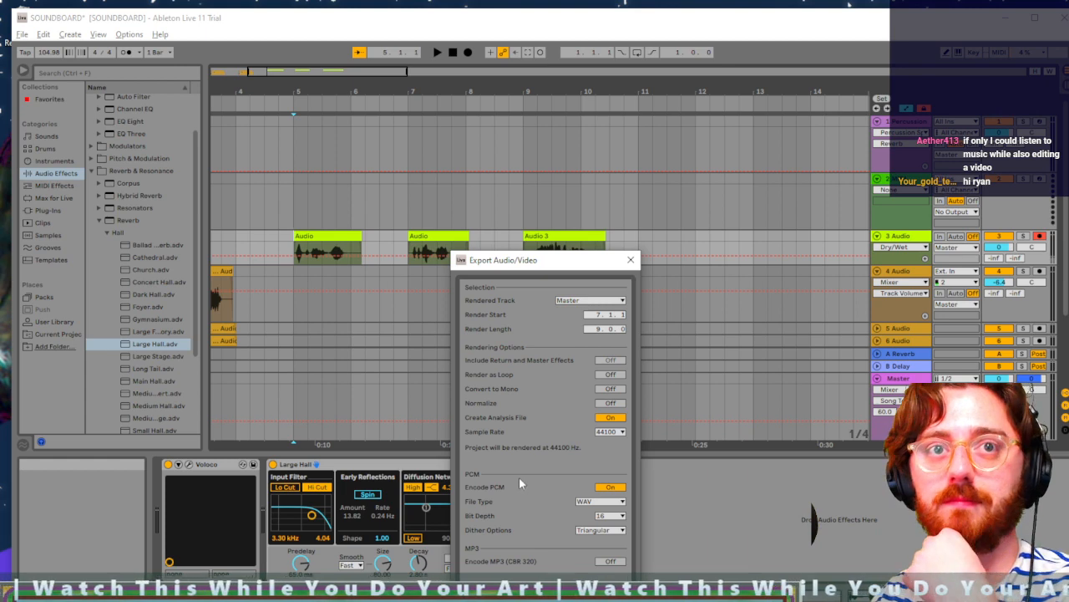
left_click(560, 598)
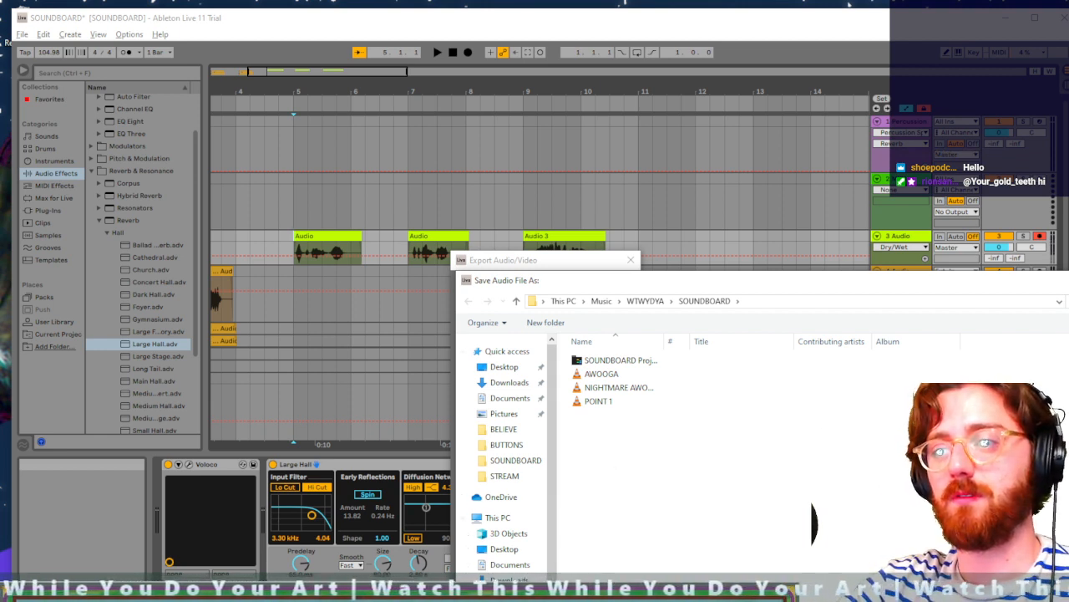
key("Return")
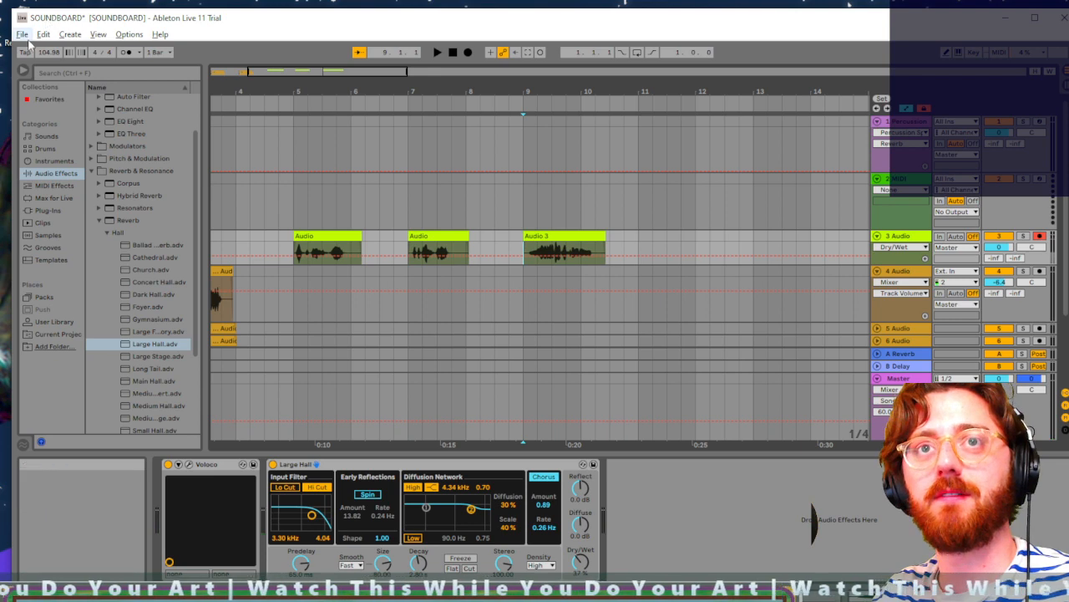
Step: Export the third voice clip as a WAV named QUIET, with render start 9.1.1 and render length 11.0.0
left_click(24, 35)
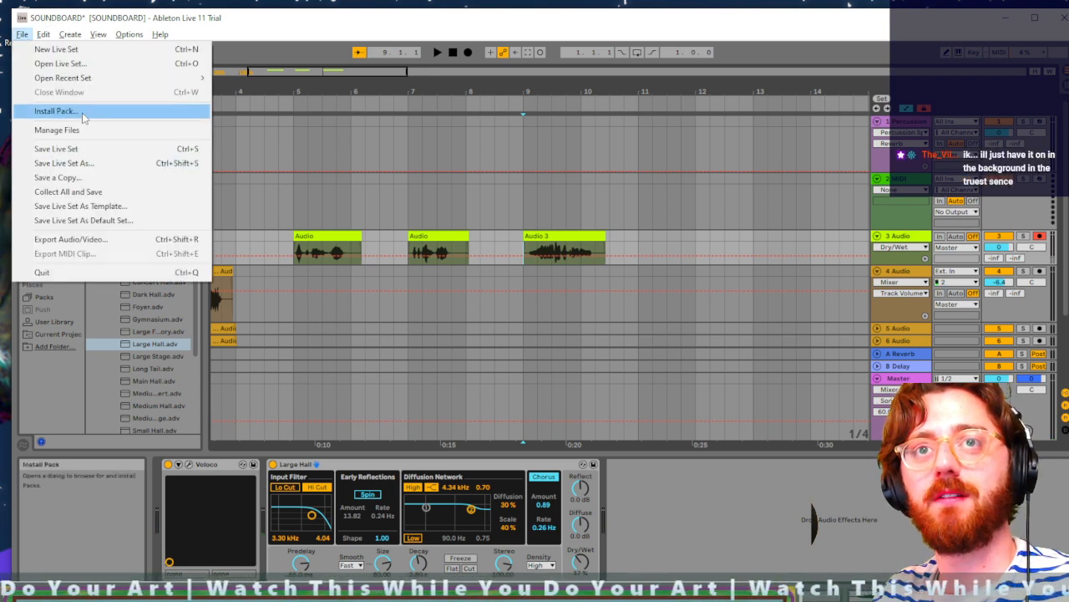
left_click(97, 239)
left_click_drag(588, 119, 641, 352)
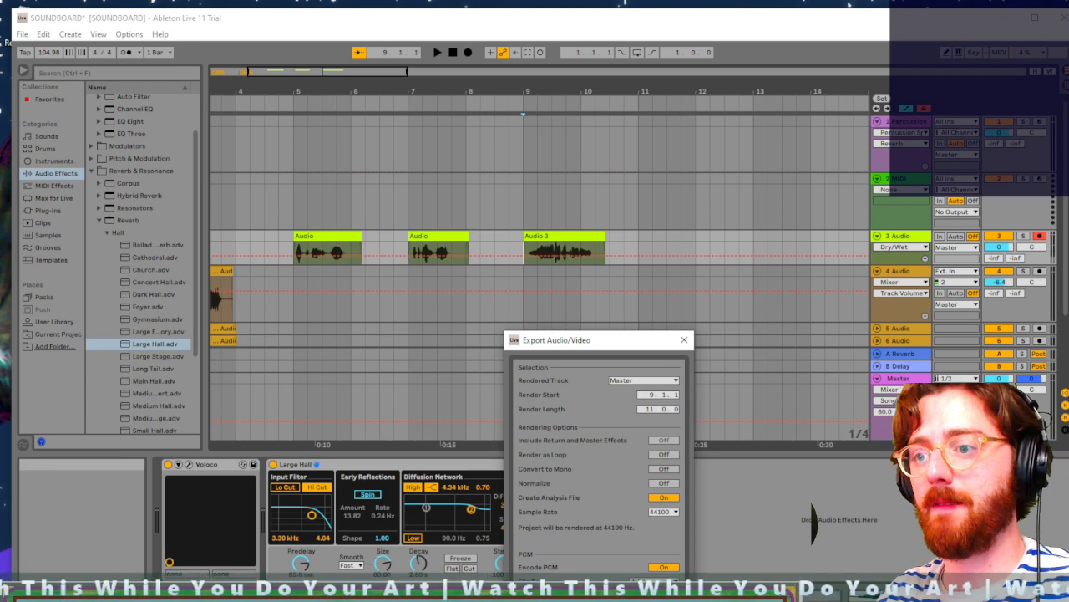
left_click(618, 600)
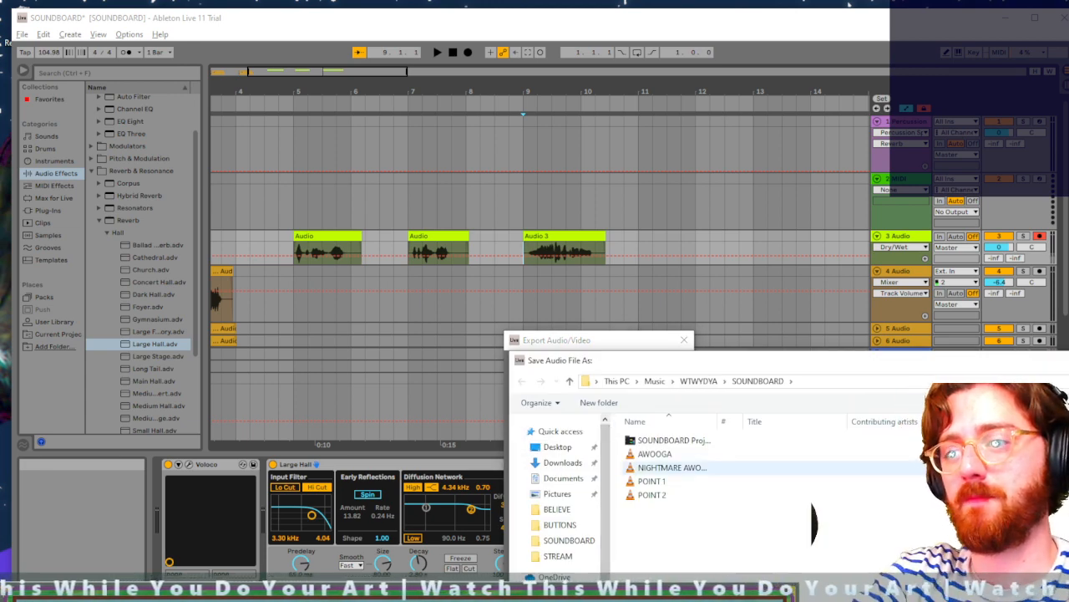
key("Return")
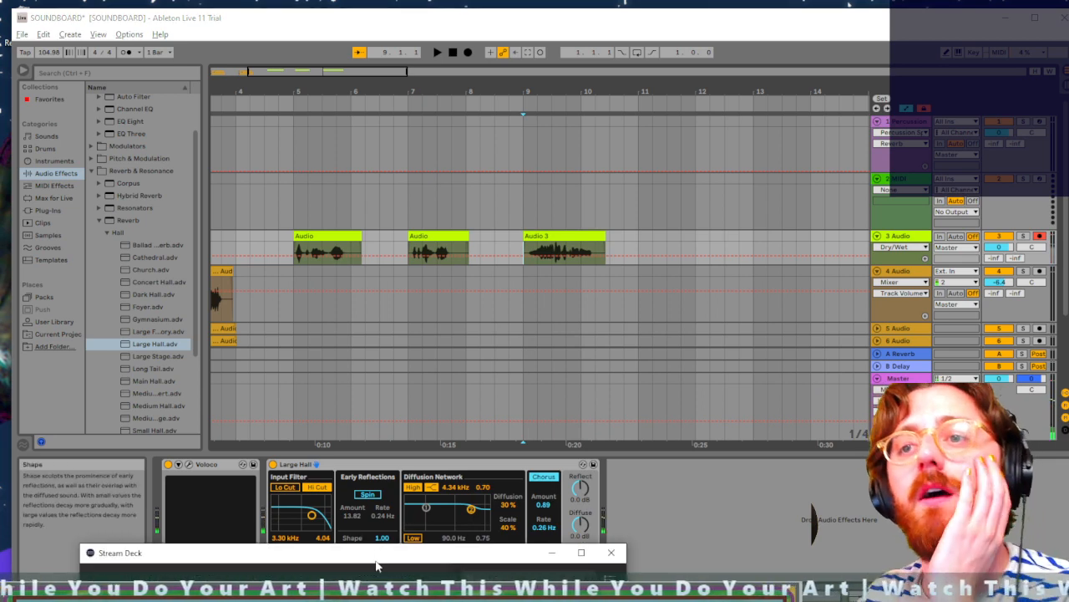
Step: Switch to Stream Deck and add a Play Audio action titled POINT 1 to the second row's first key, using the POINT 1 file from the SOUNDBOARD folder
left_click_drag(376, 565, 589, 117)
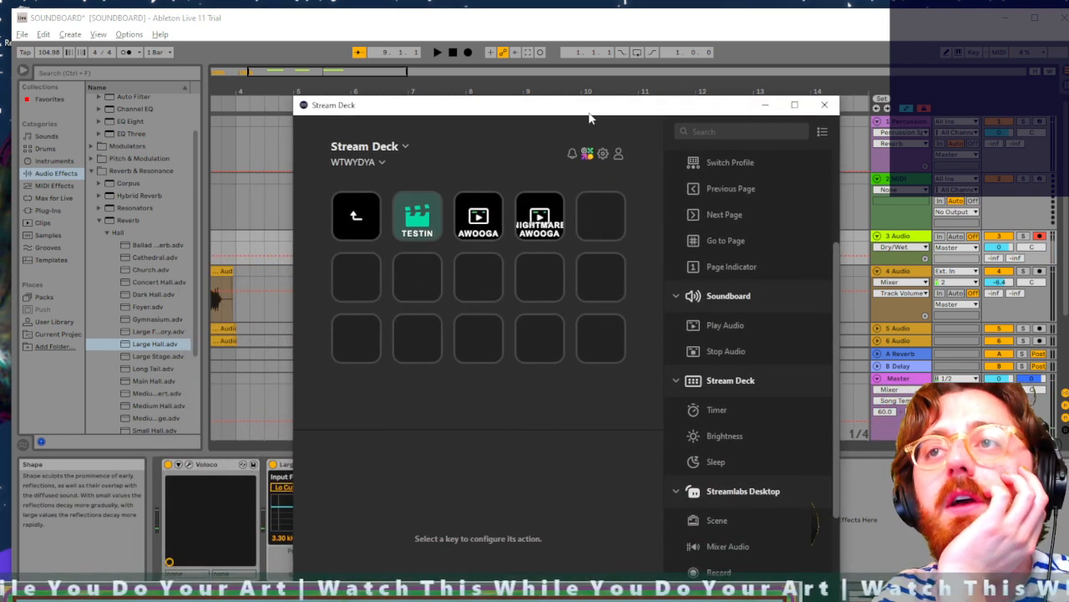
left_click(366, 288)
left_click_drag(735, 325, 356, 279)
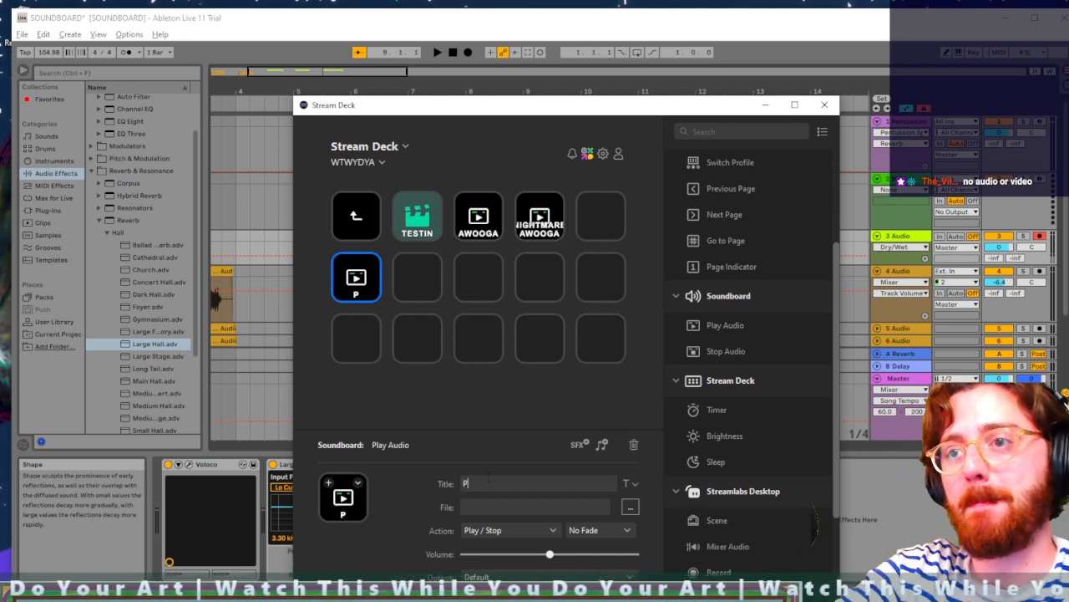
type("POINT 1")
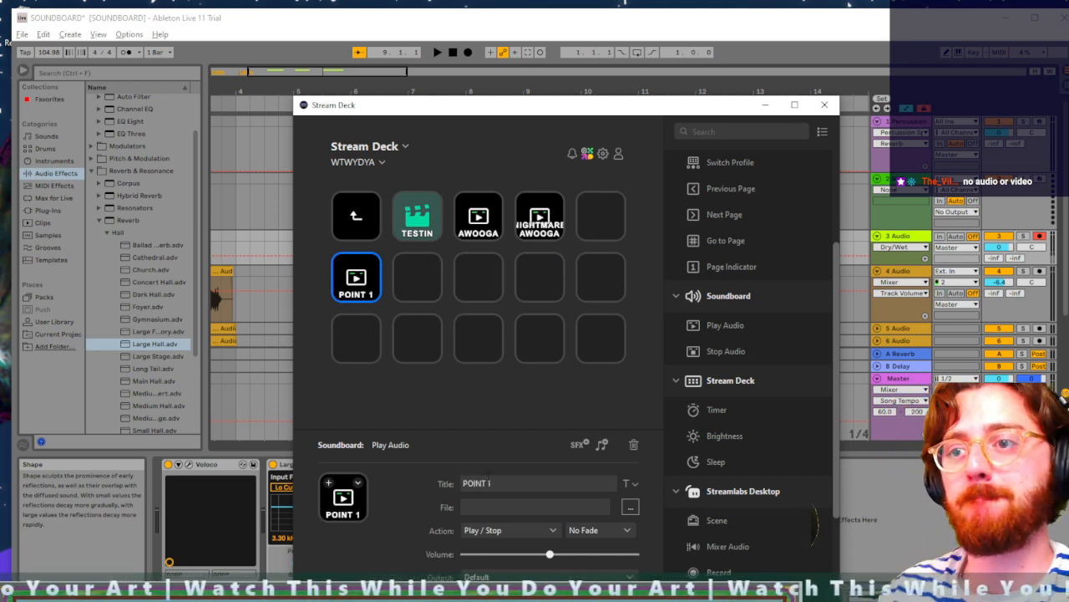
left_click(630, 506)
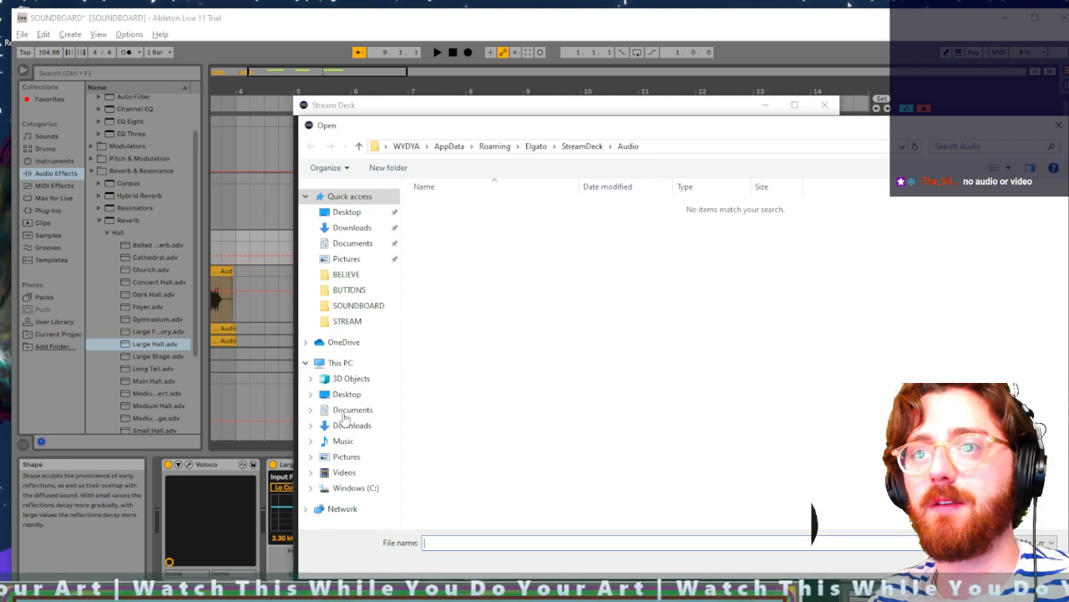
left_click(343, 440)
double_click(446, 219)
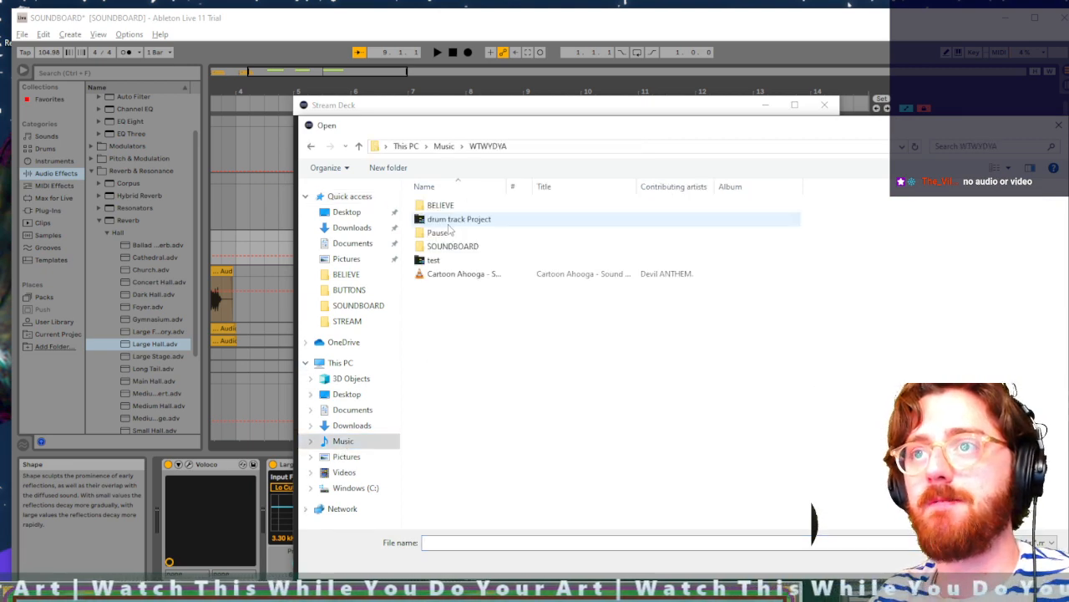
double_click(447, 244)
double_click(443, 247)
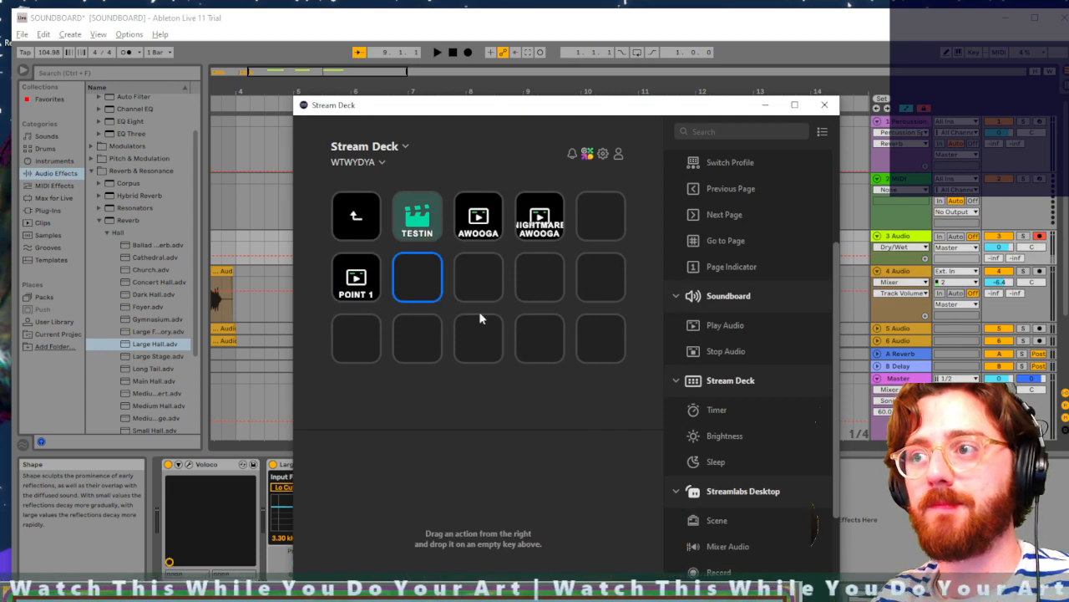
Step: Add a Play Audio action titled POINT 2 to the key beside POINT 1, using POINT 2.wav from the SOUNDBOARD folder
left_click_drag(720, 330, 415, 290)
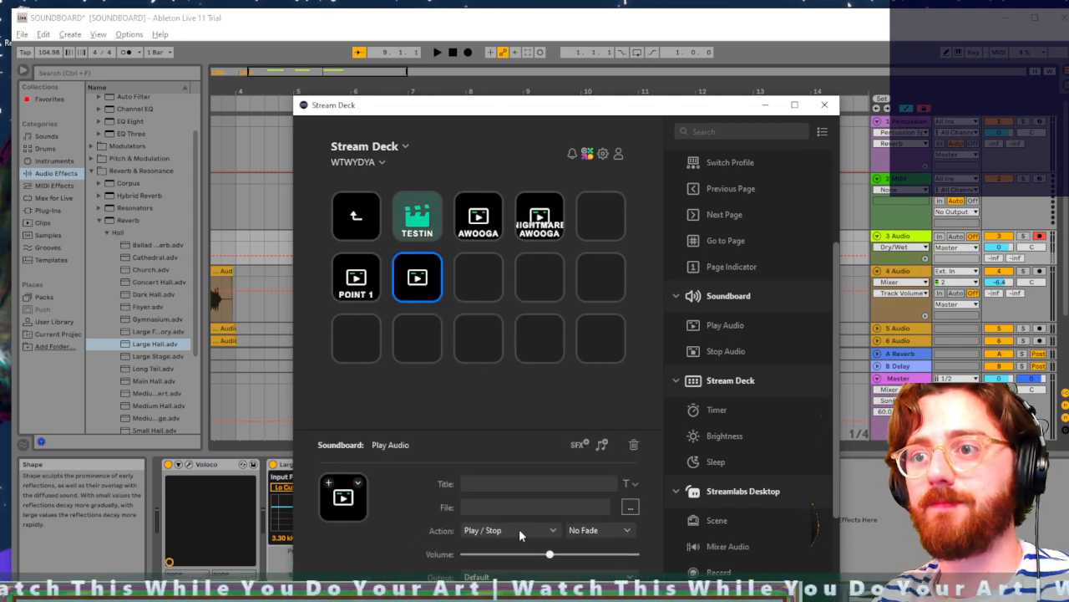
left_click(631, 507)
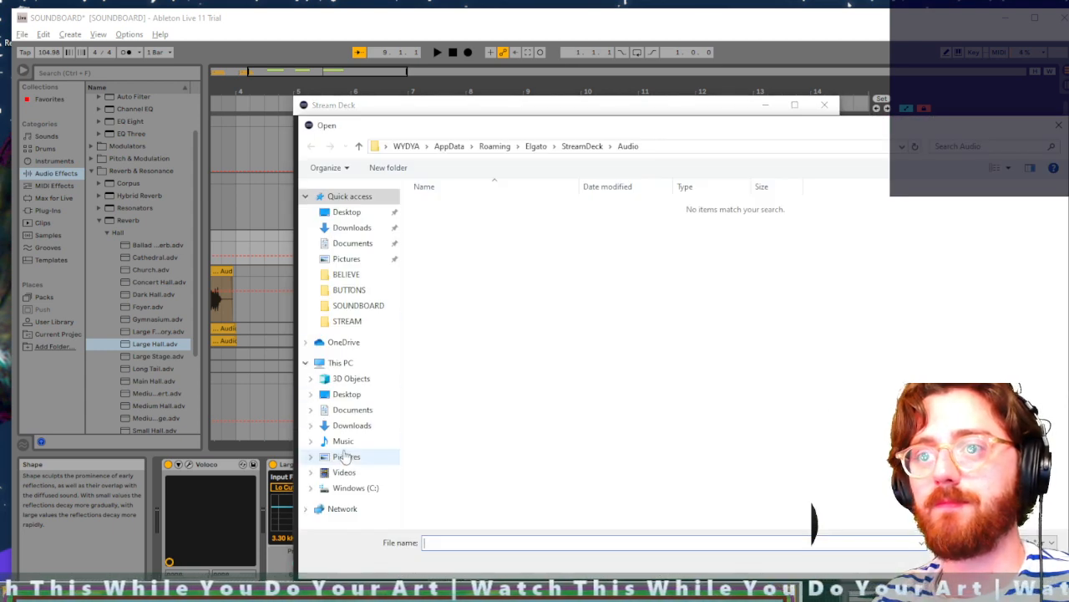
left_click(343, 440)
double_click(443, 219)
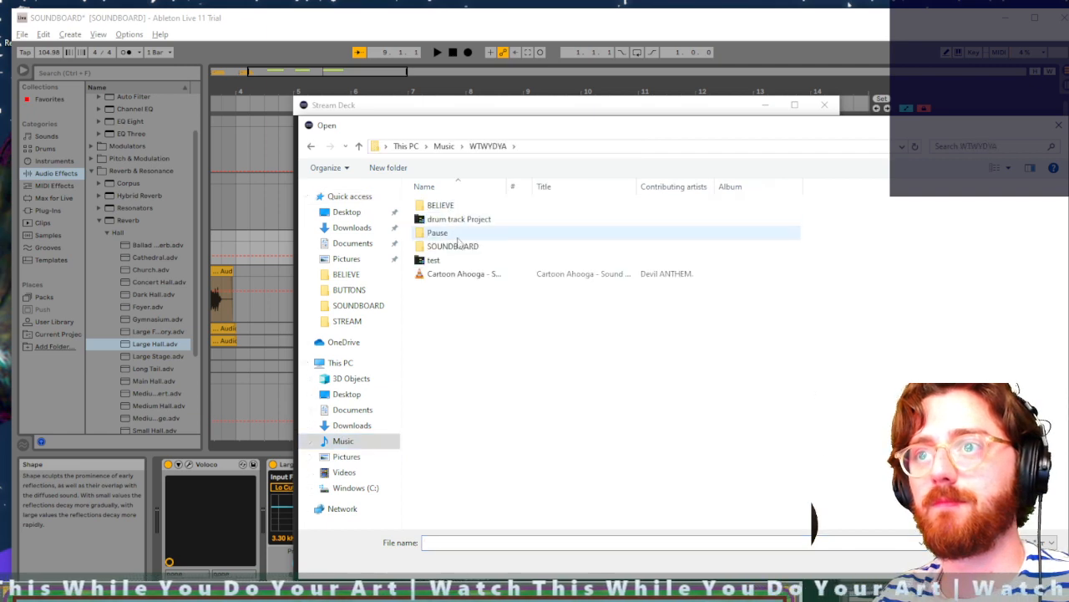
double_click(453, 246)
double_click(449, 259)
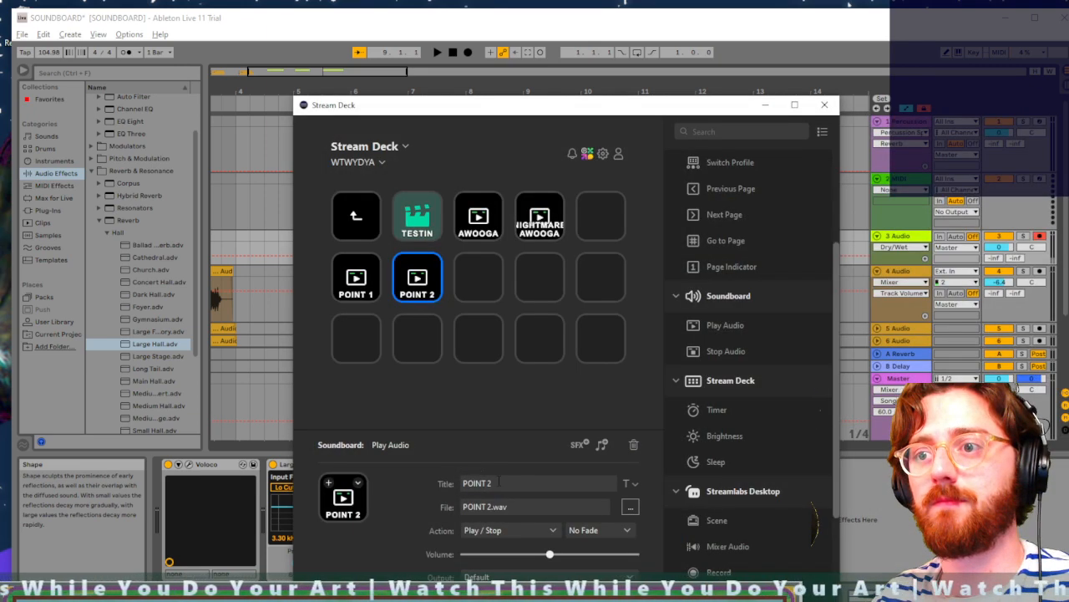
Step: Add a Play Audio action titled QUIET to the key beside POINT 2, using QUIET.wav from the SOUNDBOARD folder
left_click(484, 288)
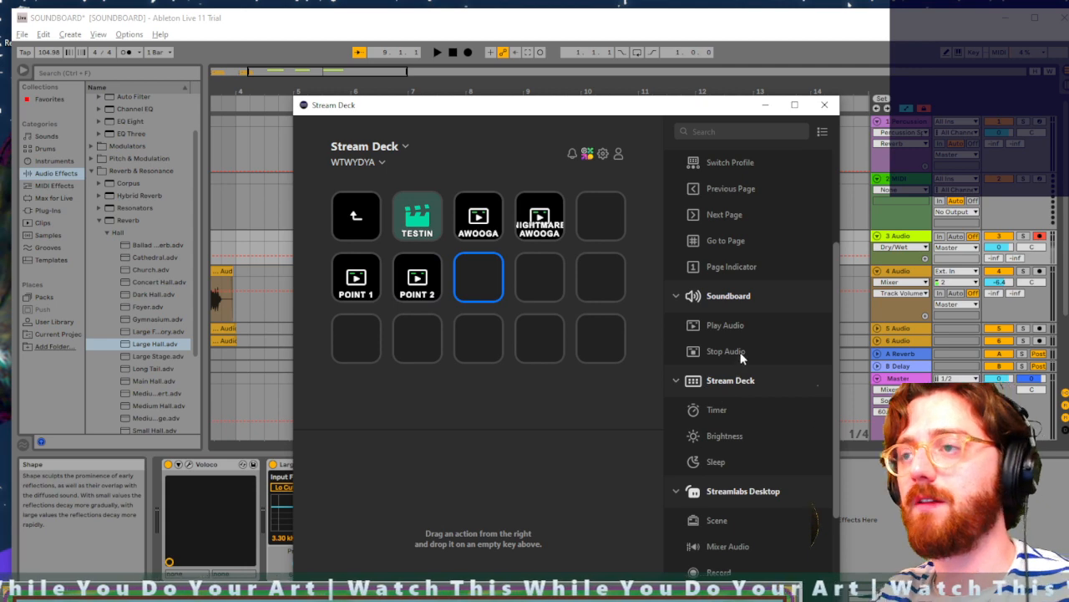
left_click_drag(740, 334, 479, 280)
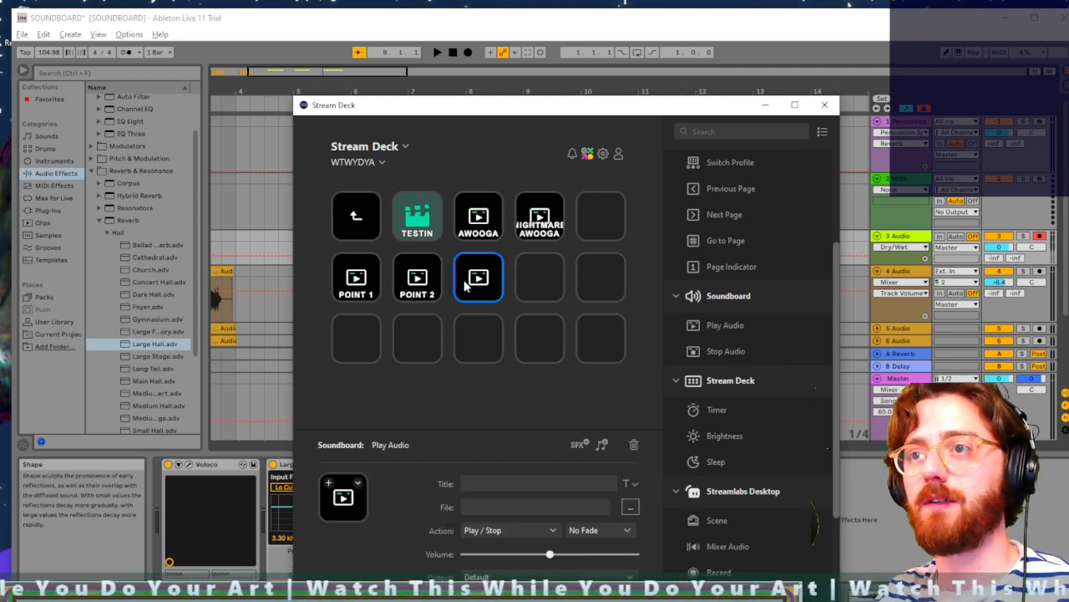
left_click(630, 507)
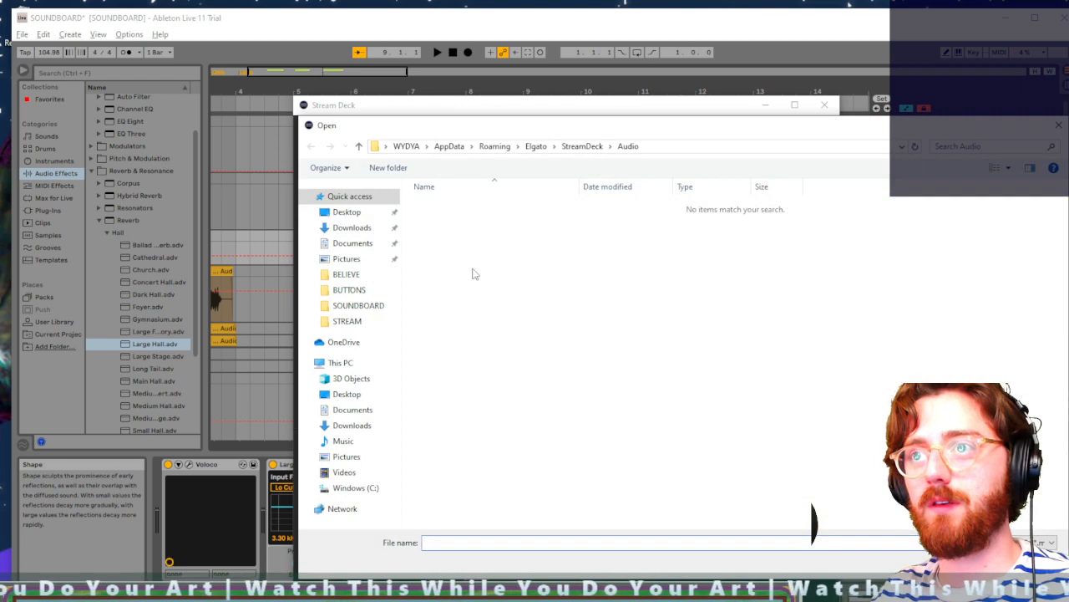
left_click(342, 440)
double_click(457, 219)
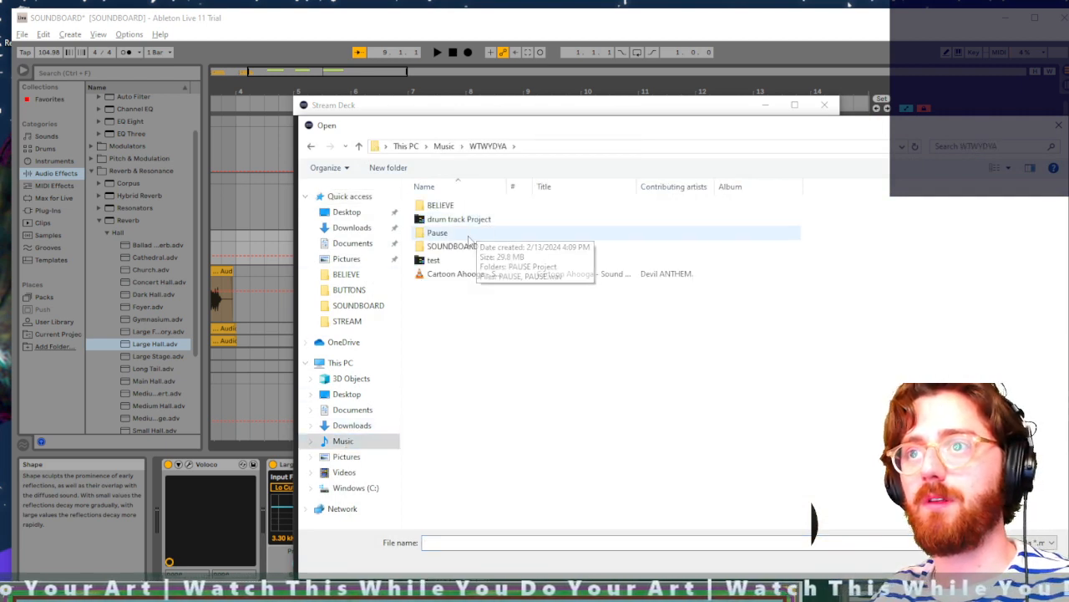
double_click(464, 206)
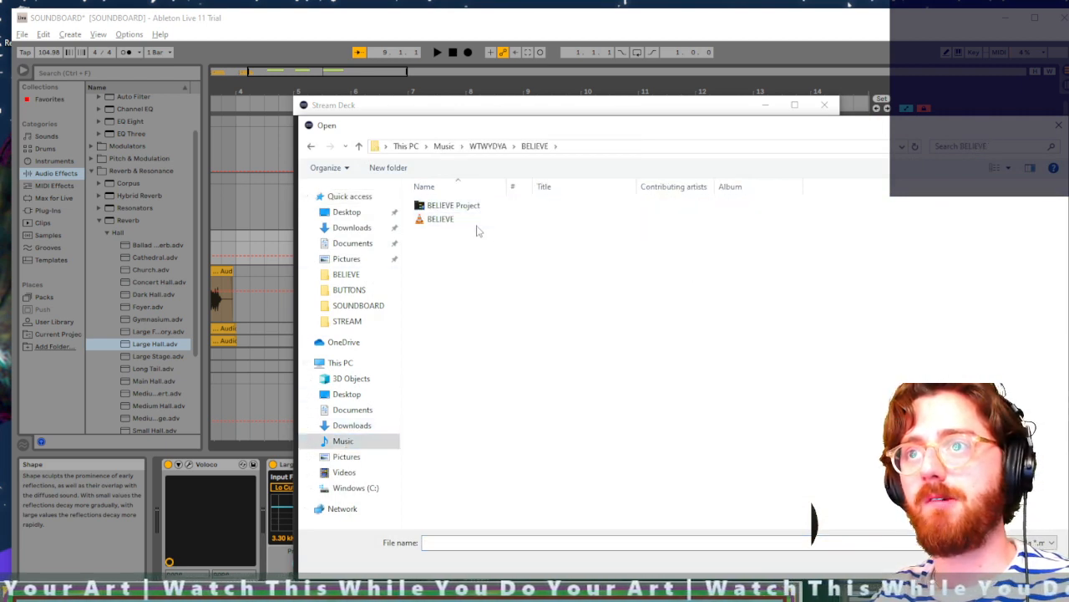
left_click(487, 145)
double_click(462, 246)
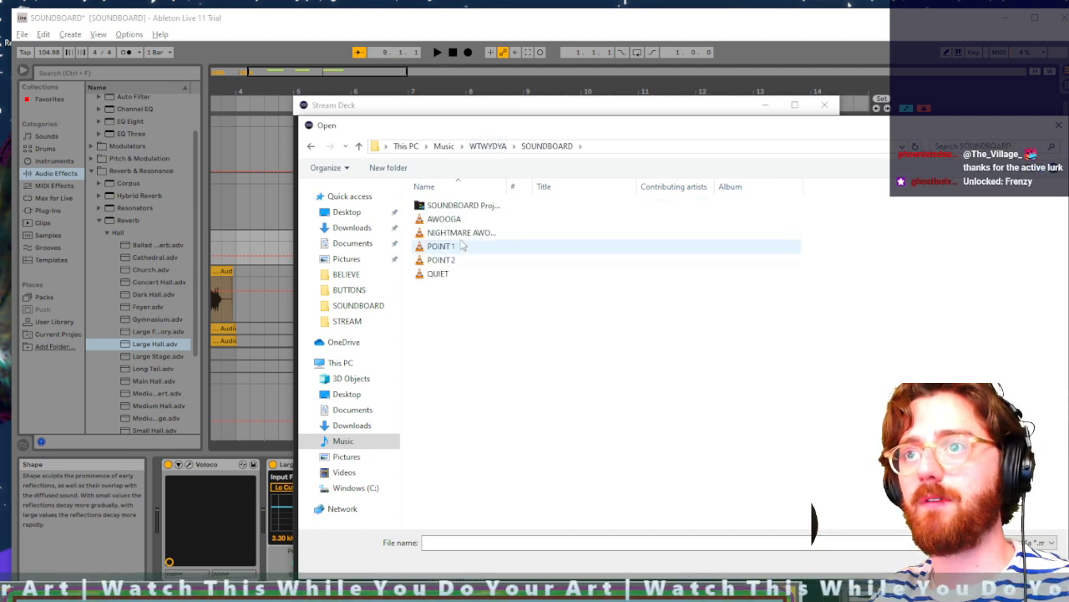
double_click(439, 274)
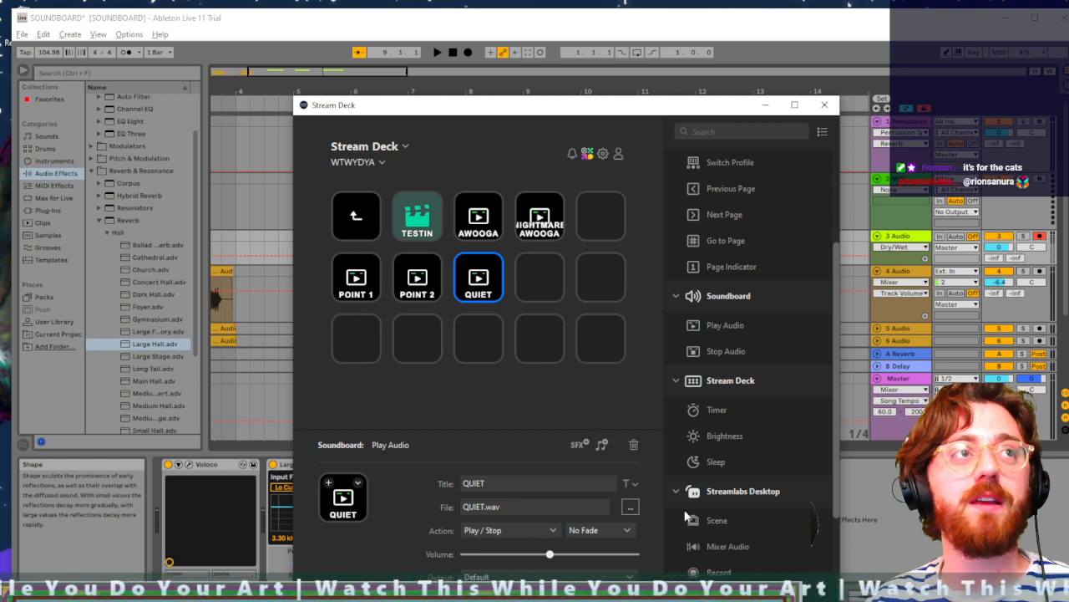
left_click_drag(591, 114, 552, 242)
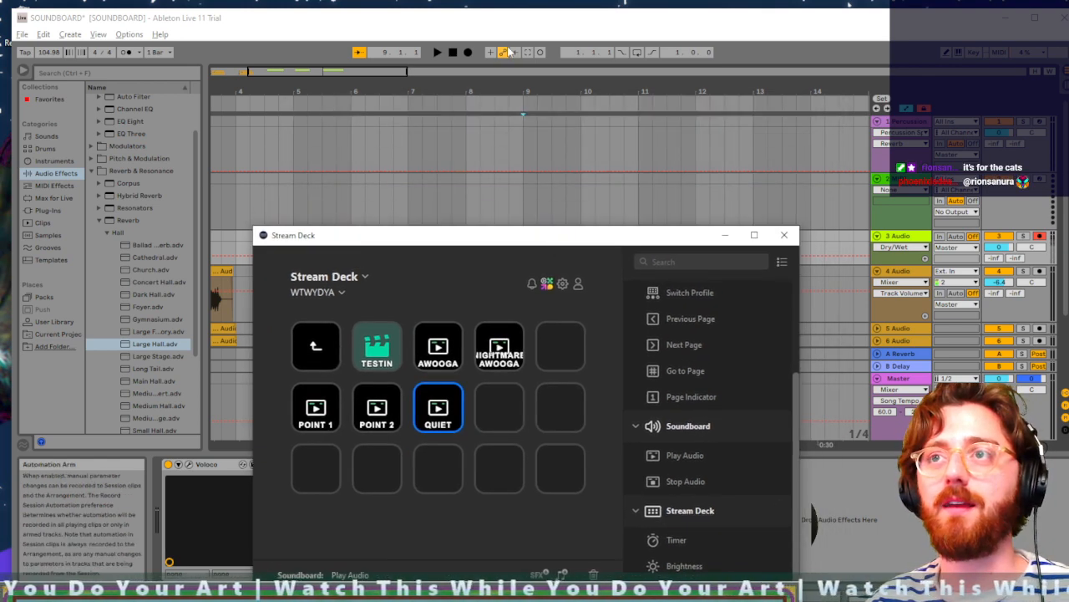
left_click_drag(530, 25, 521, 21)
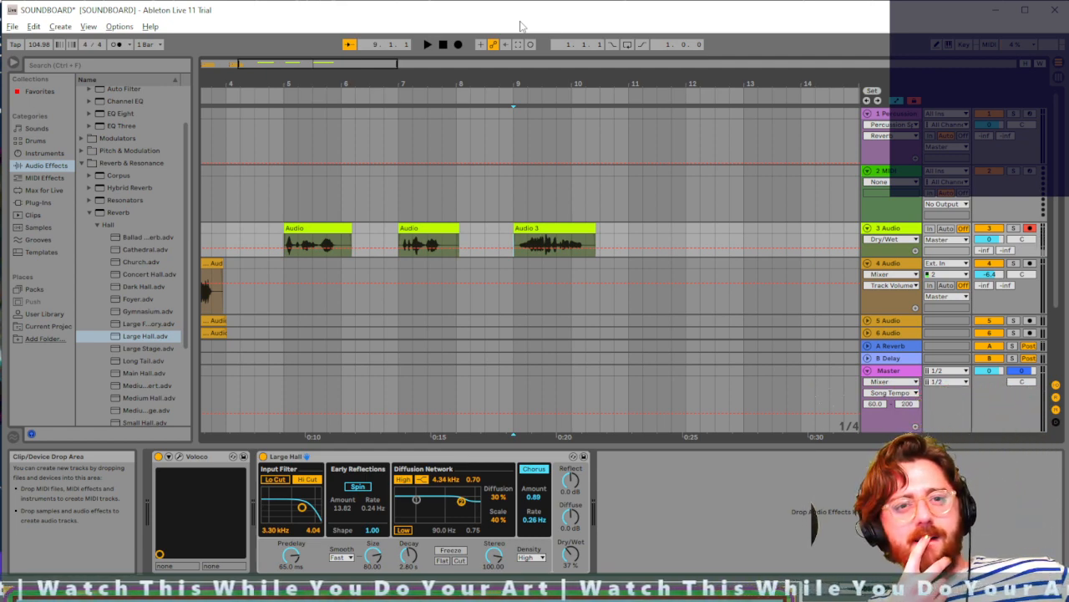
left_click(535, 593)
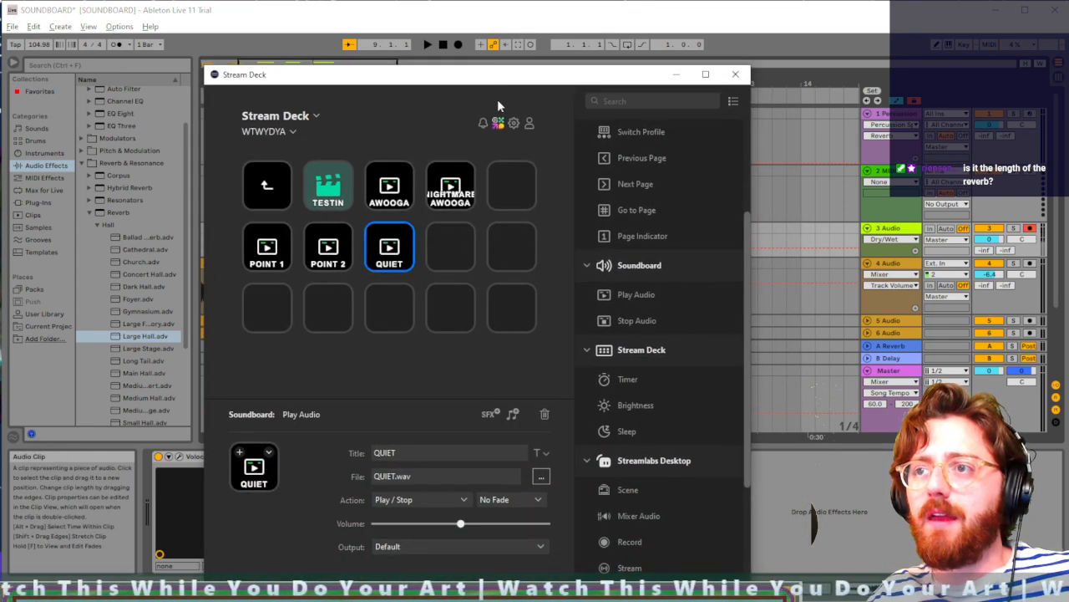
scroll(651, 235, "up", 3)
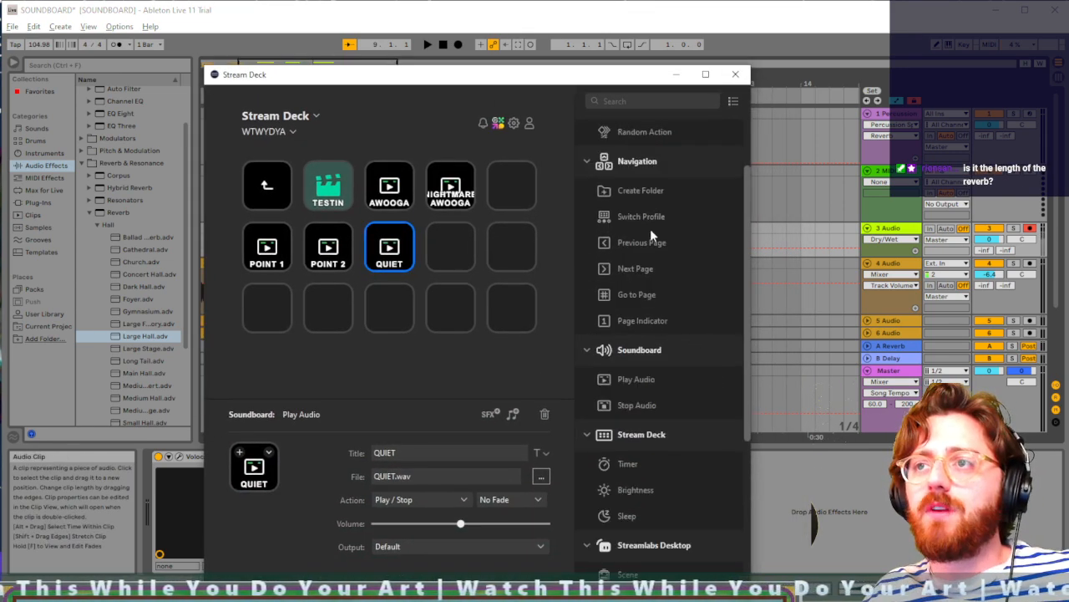
scroll(650, 228, "down", 7)
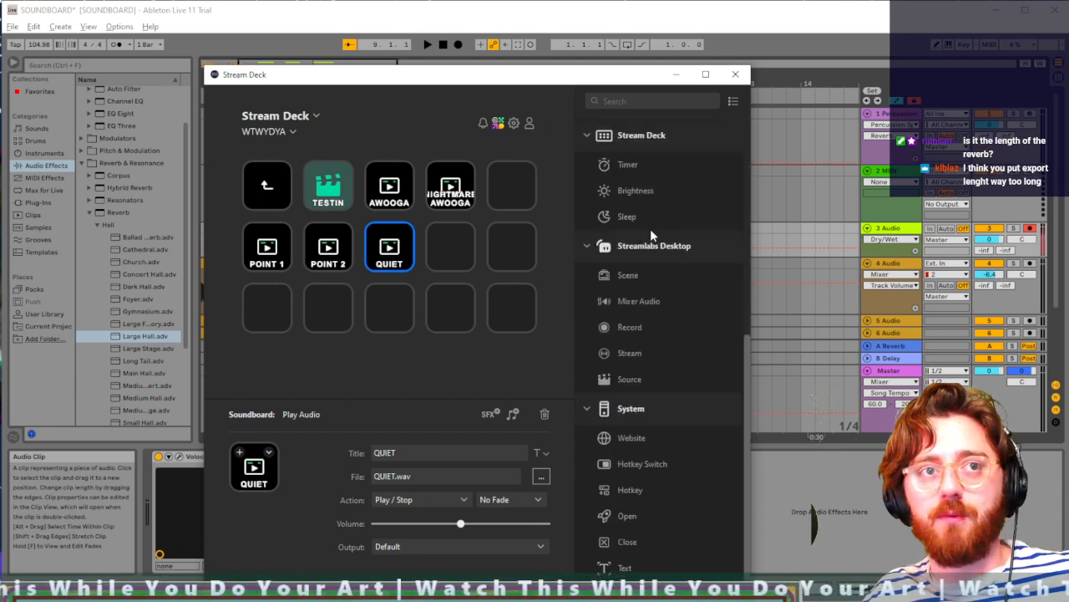
scroll(650, 228, "up", 4)
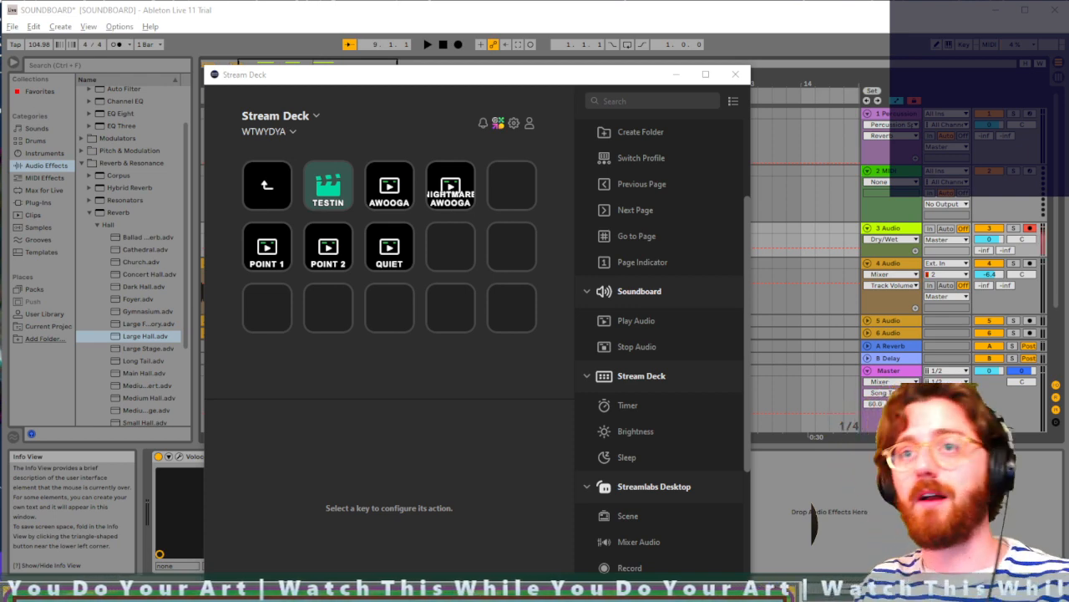
Step: Leave Stream Deck and play the exported POINT 1.wav in VLC media player to check its length, pausing it partway and closing the player
left_click(823, 493)
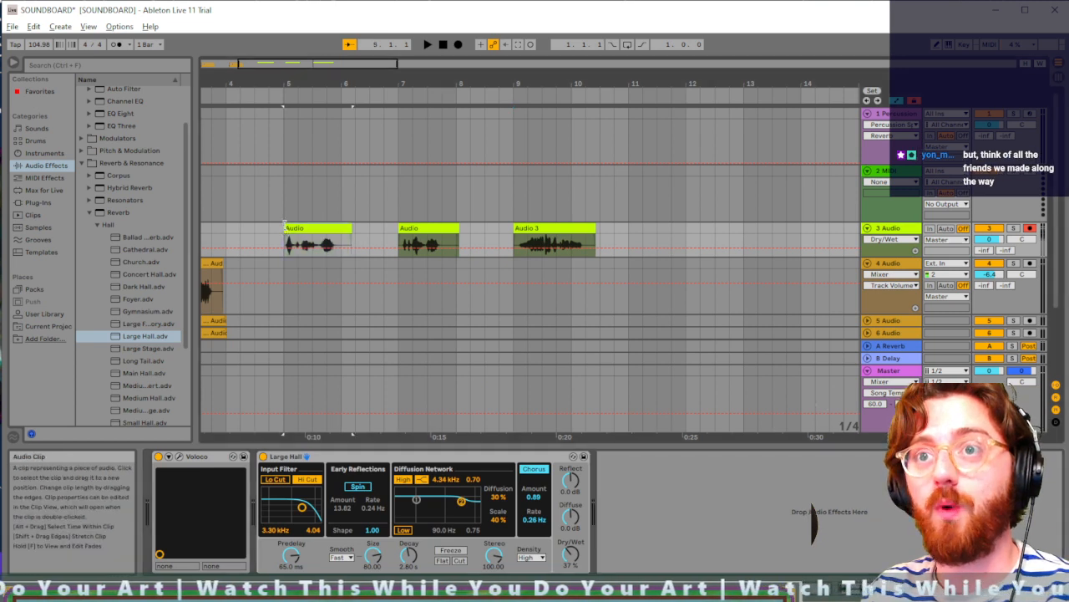
left_click(398, 230)
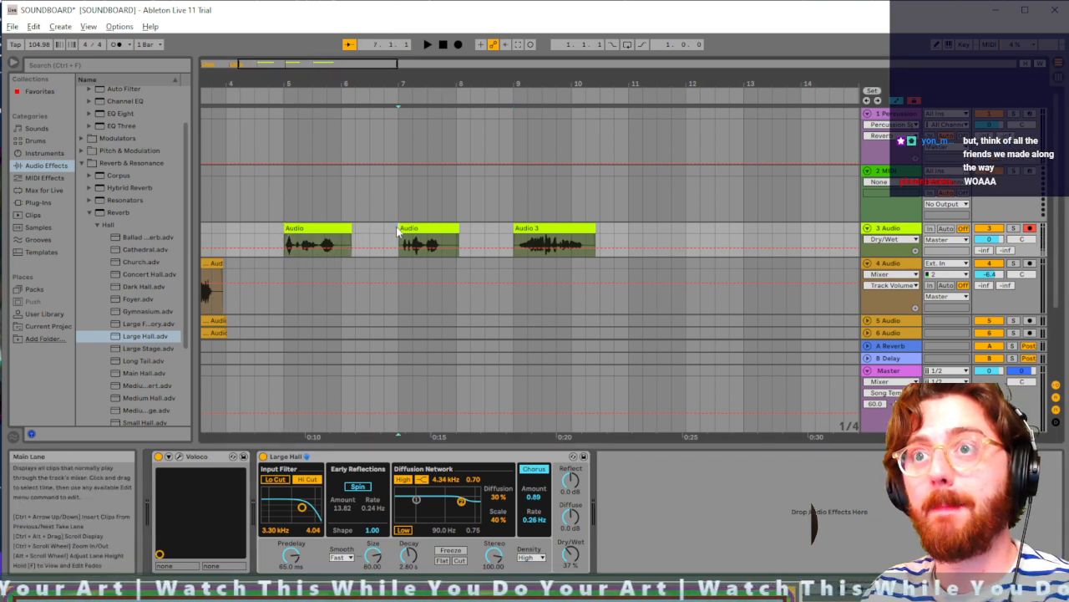
key("super+e")
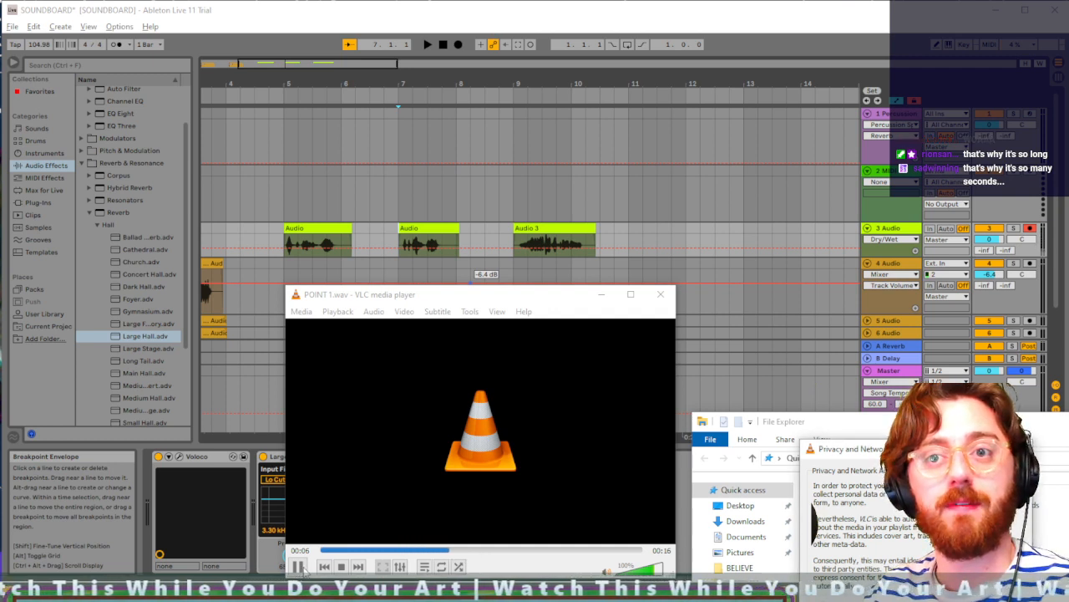
left_click(1016, 449)
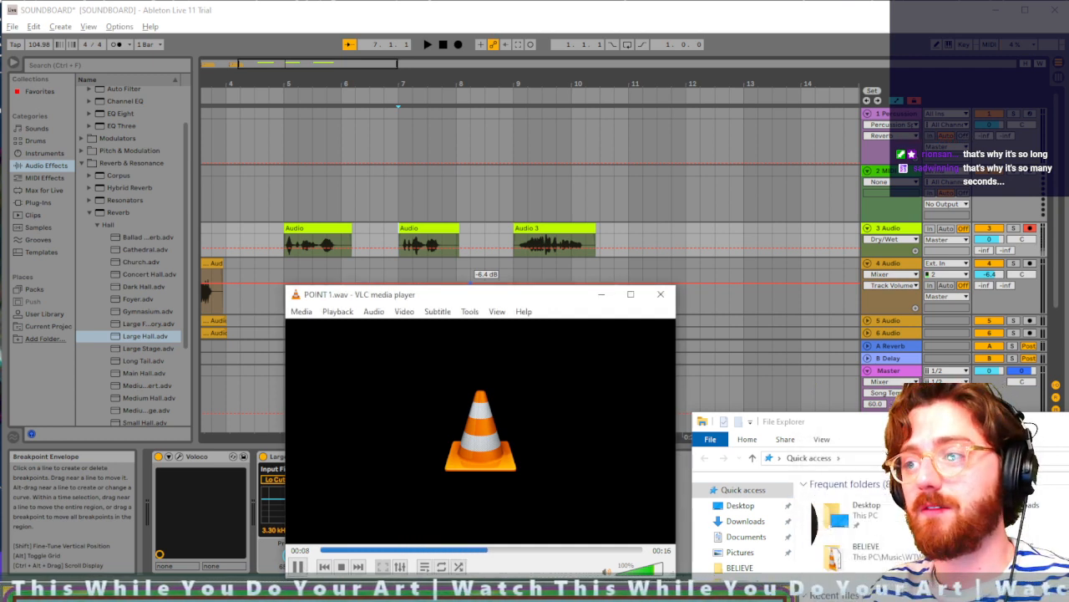
left_click(297, 567)
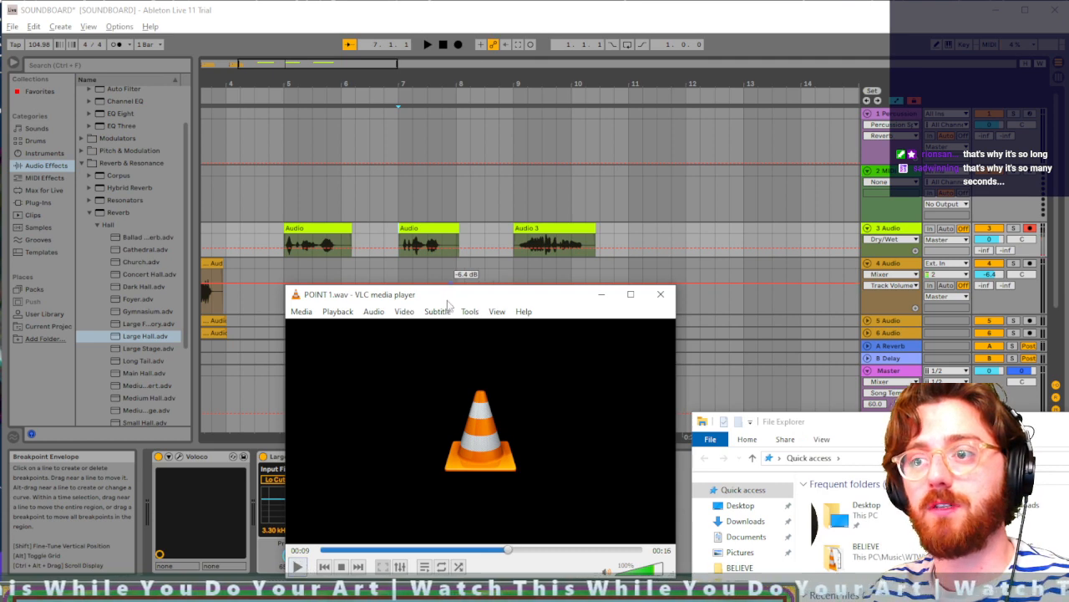
left_click_drag(463, 294, 442, 227)
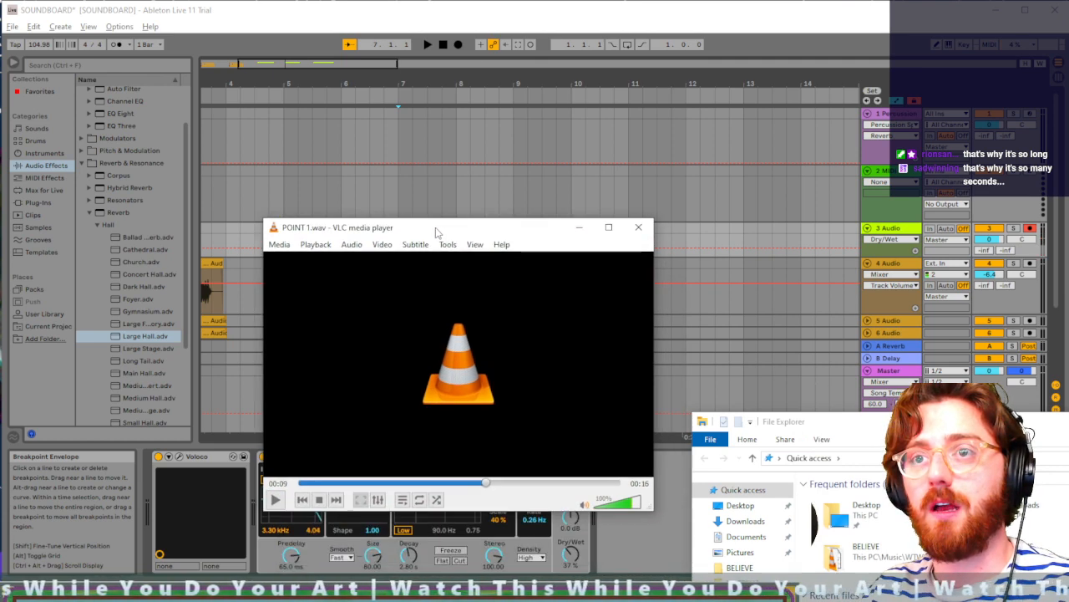
left_click(638, 229)
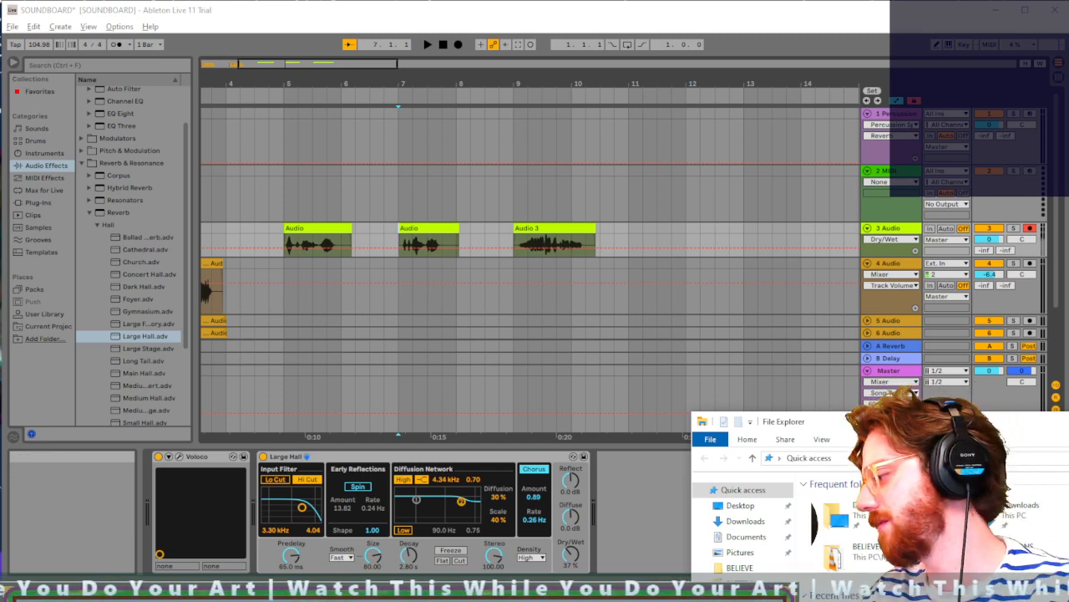
Step: Re-export the first voice clip in Ableton Live with render start 5.1.1 and render length 2.0.0, replacing POINT 1.wav in the SOUNDBOARD folder
left_click(286, 237)
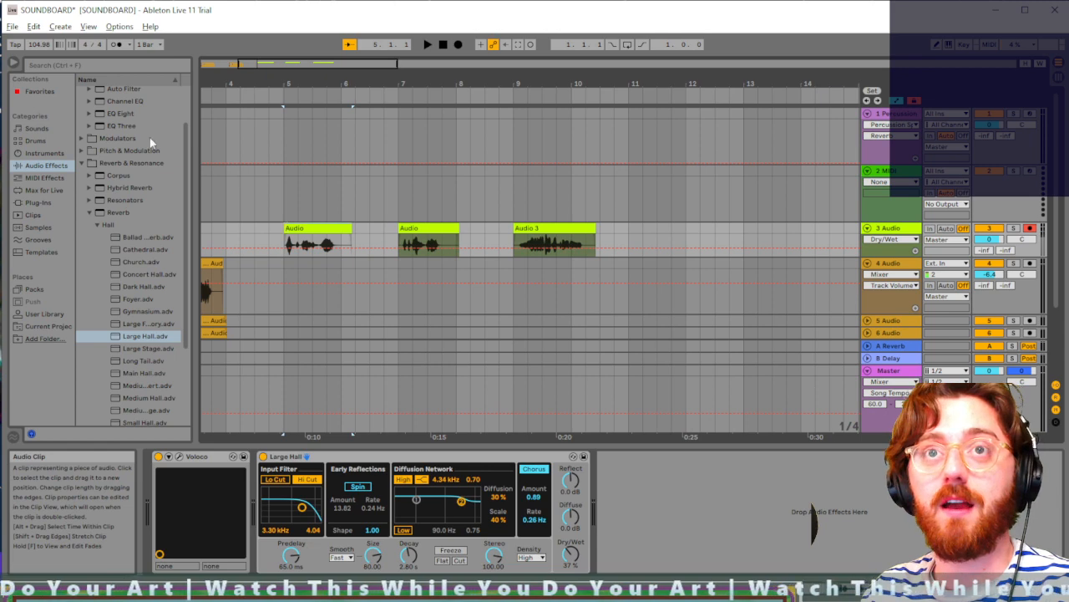
left_click(12, 26)
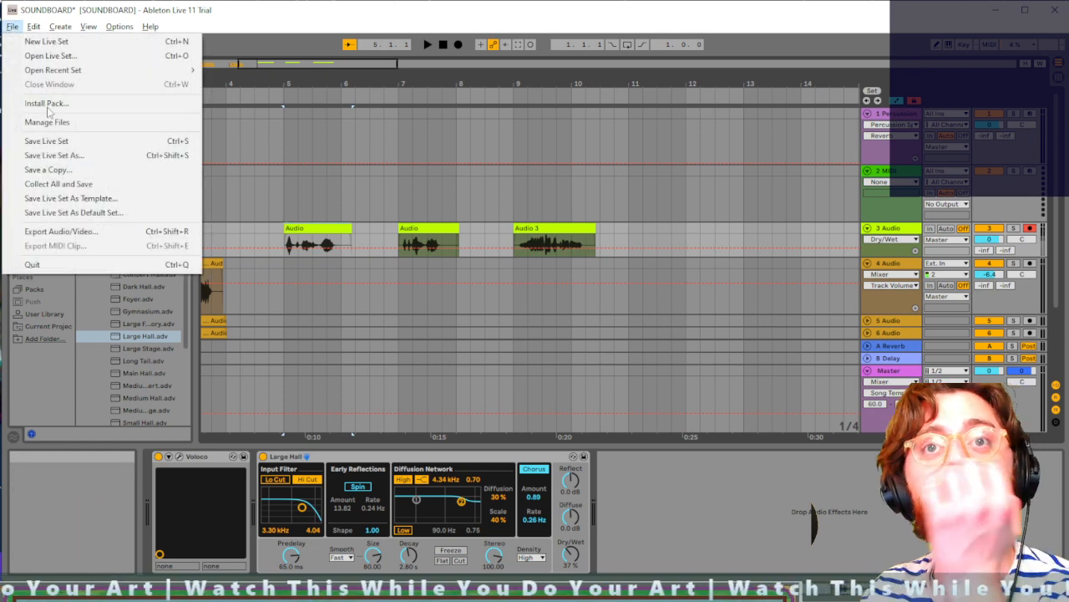
left_click(84, 232)
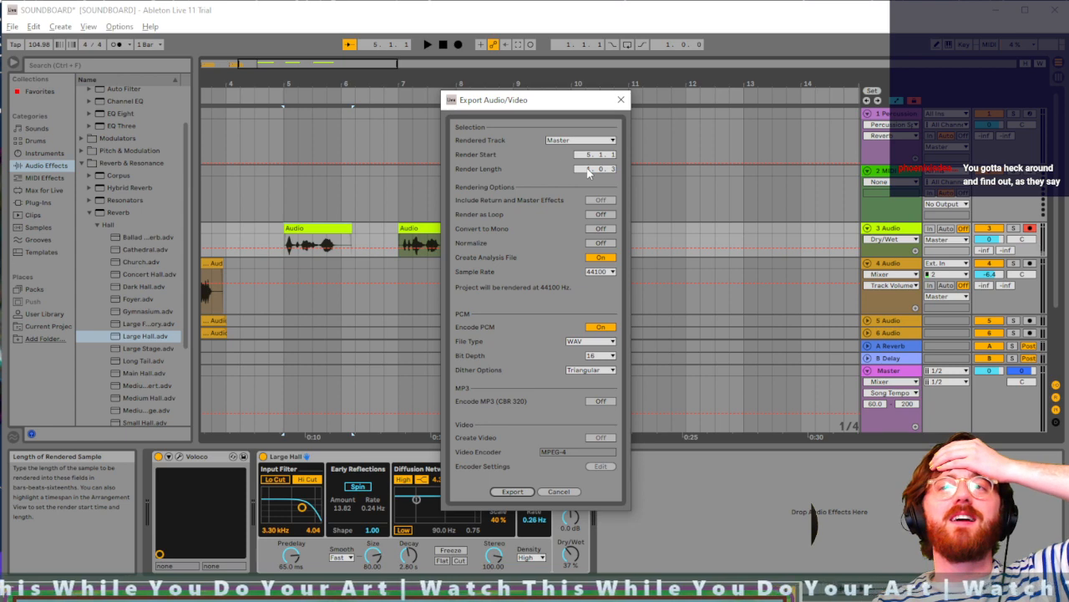
left_click_drag(556, 107, 600, 216)
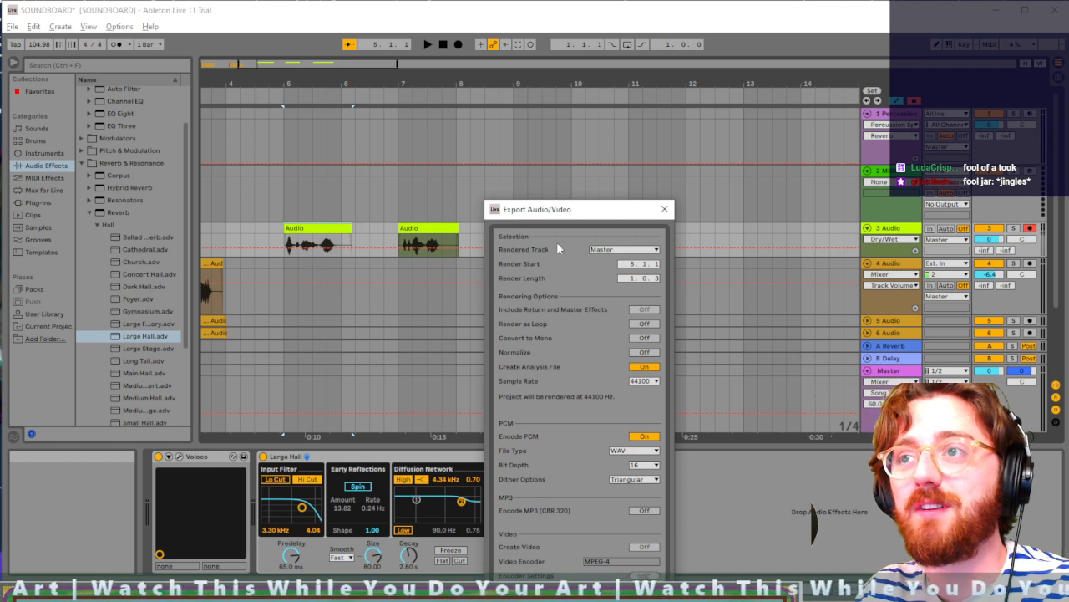
left_click(629, 276)
type("2")
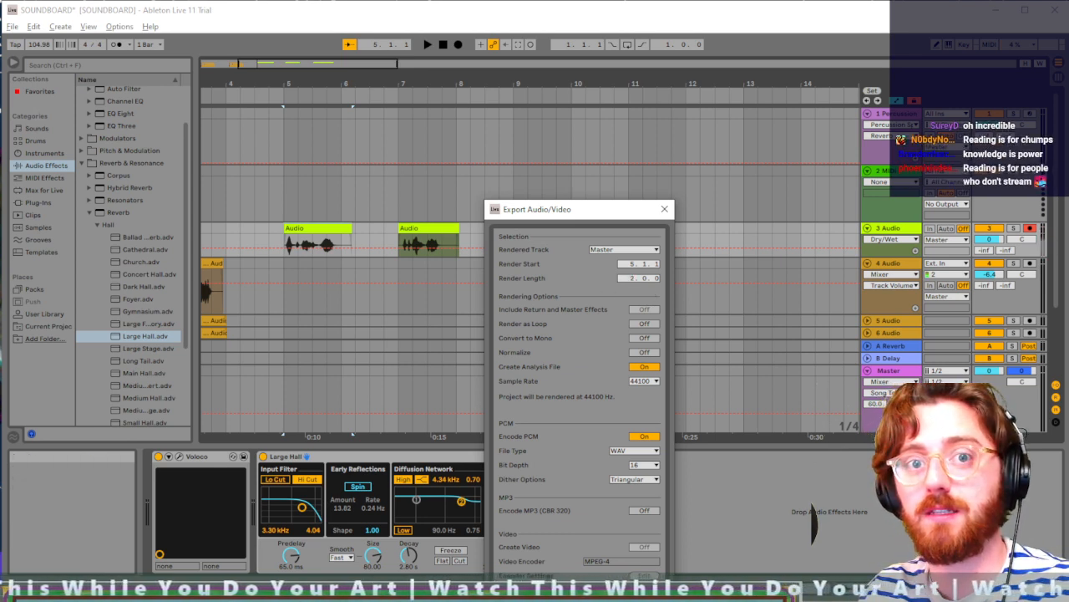
left_click(583, 597)
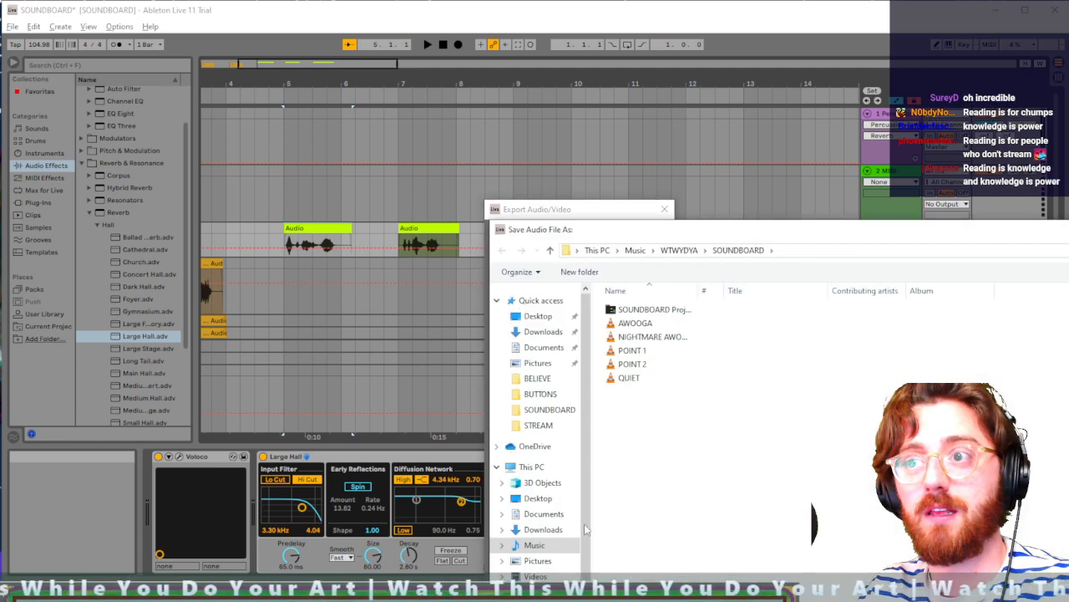
double_click(835, 350)
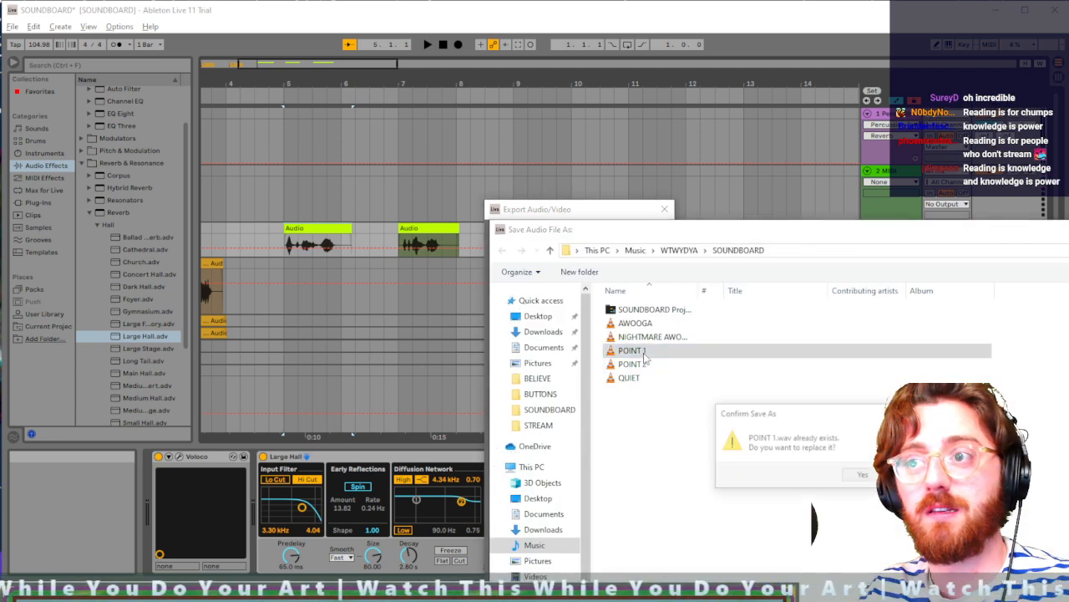
left_click(845, 476)
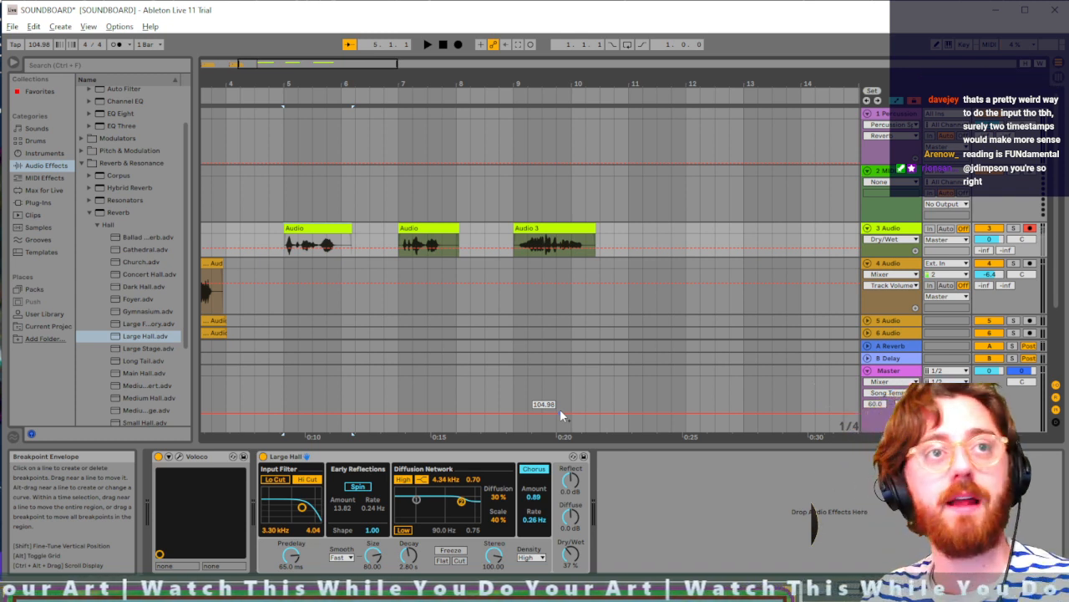
Step: Re-export the second voice clip with render start 7.1.1 and render length 2.0.0, replacing POINT 2.wav
left_click(398, 239)
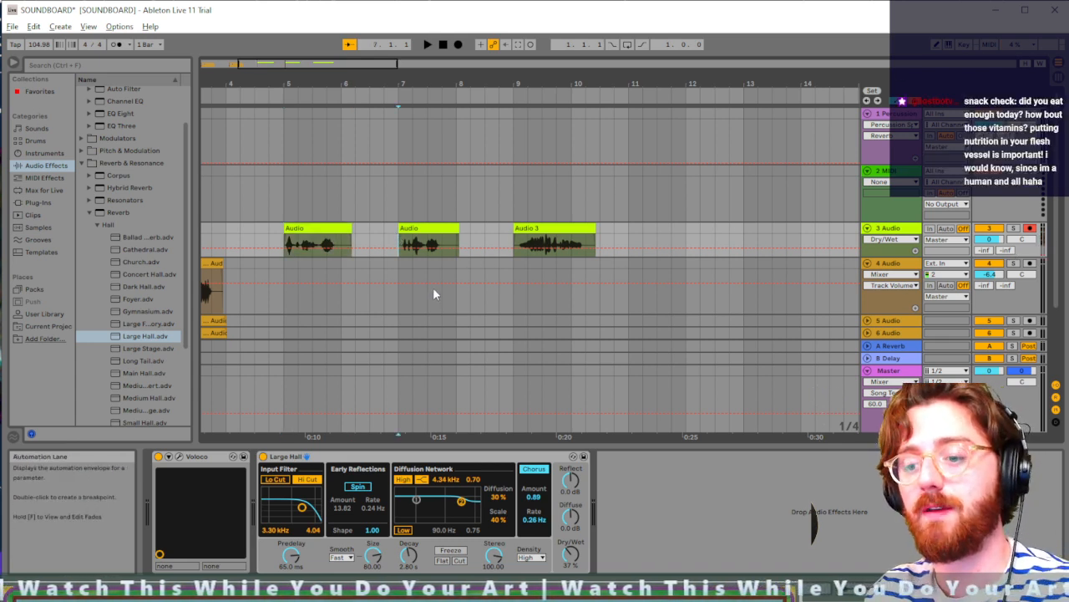
mouse_move(429, 281)
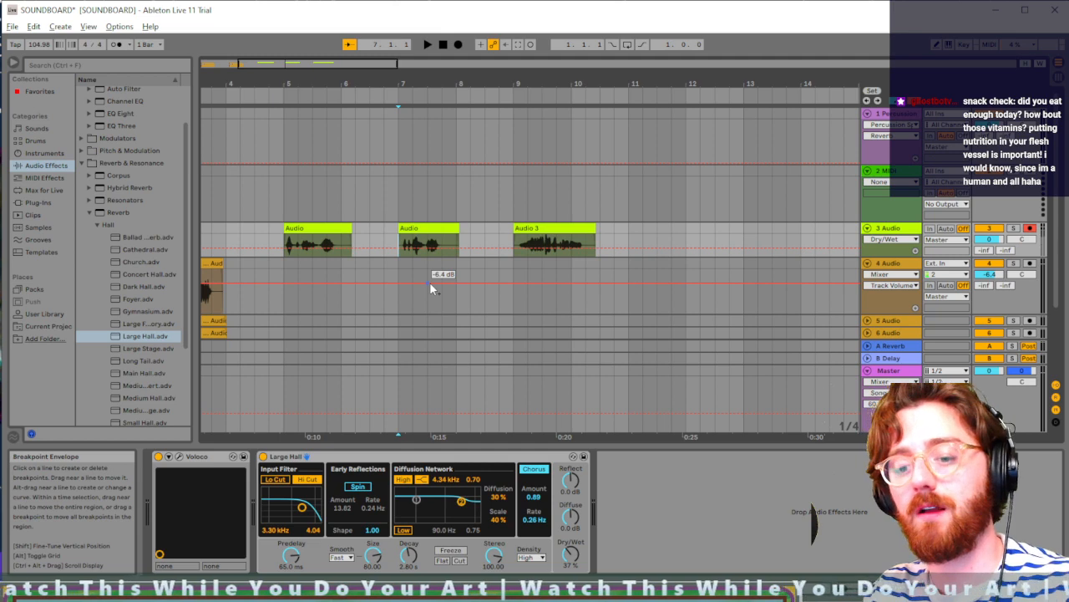
key("ctrl+shift+r")
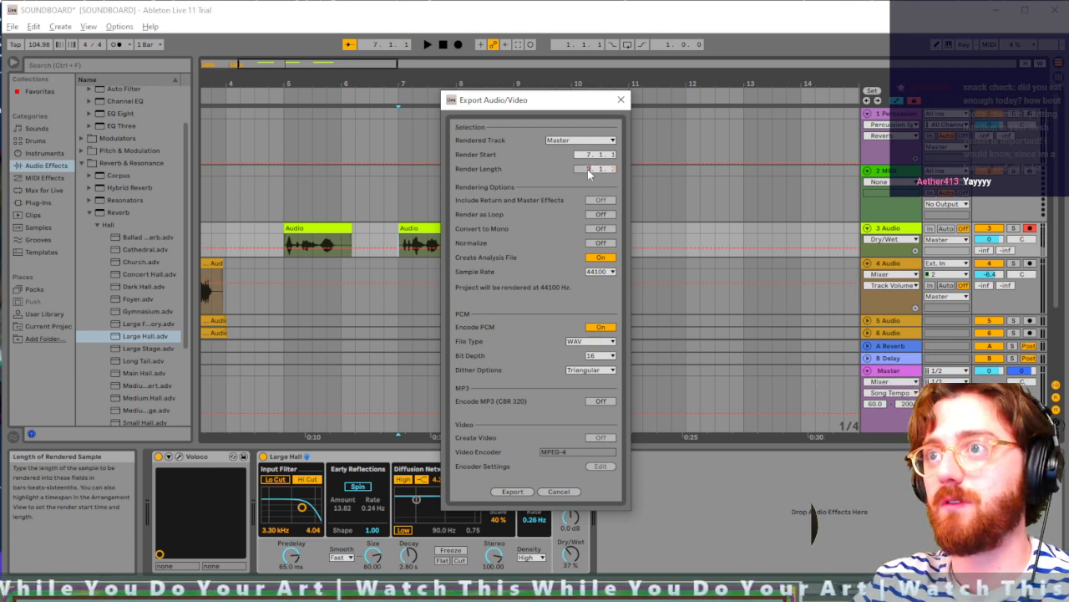
key("Tab")
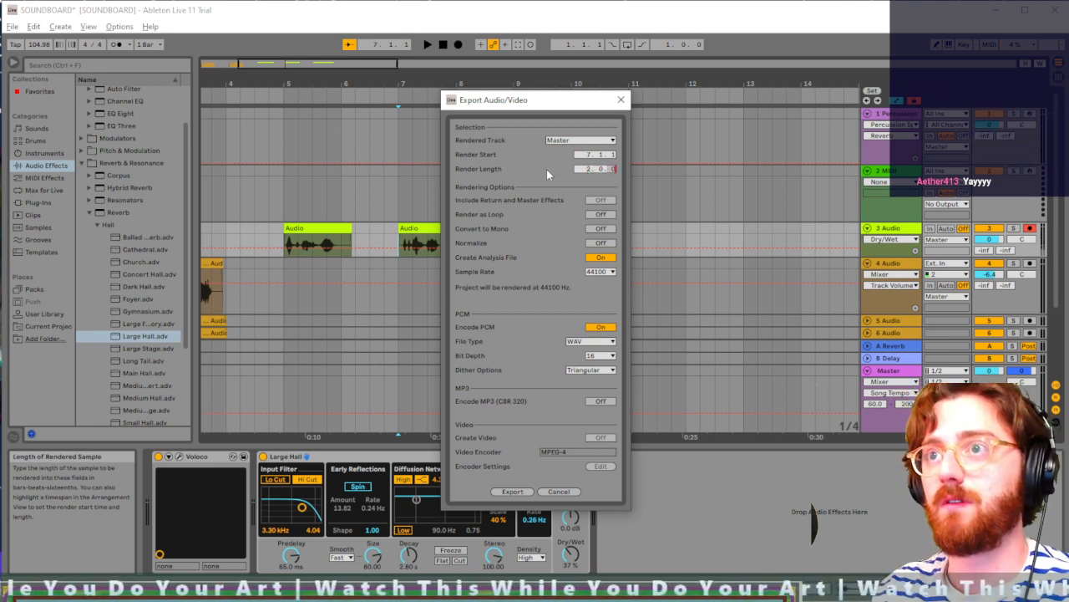
left_click(515, 492)
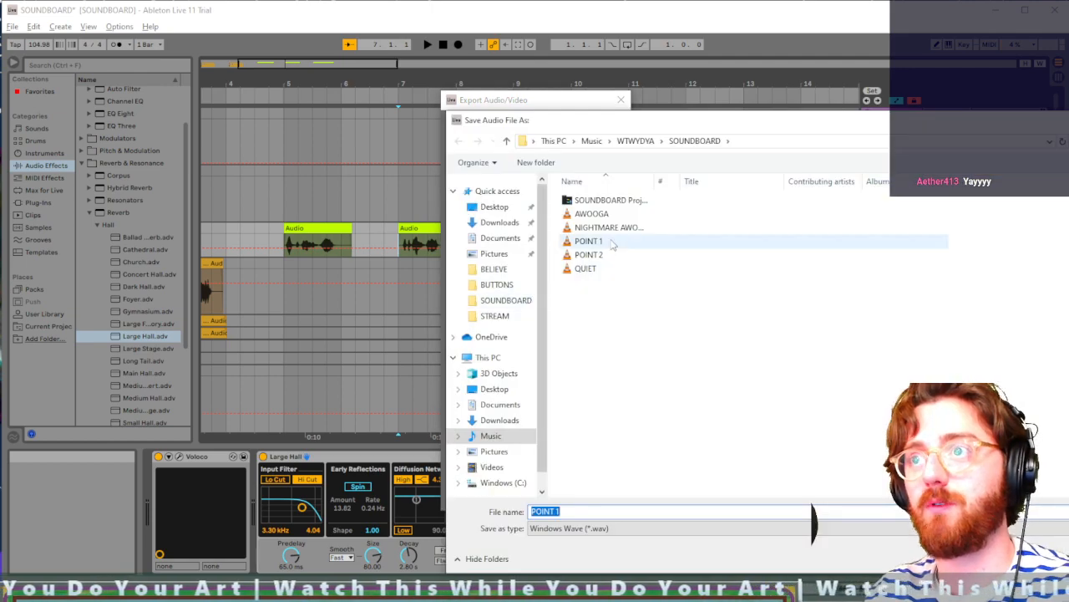
double_click(589, 254)
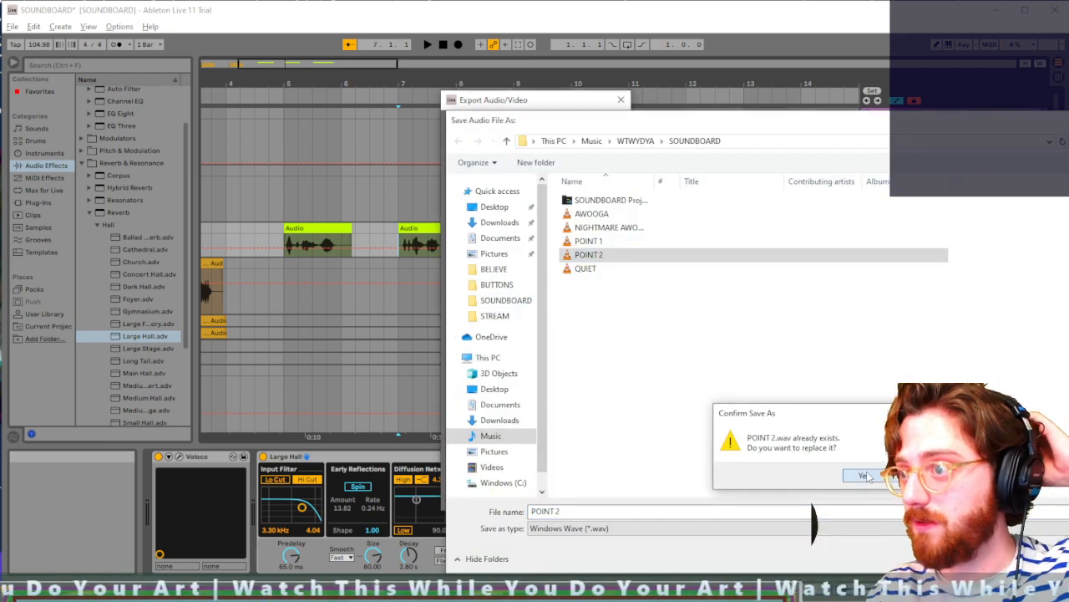
left_click(864, 474)
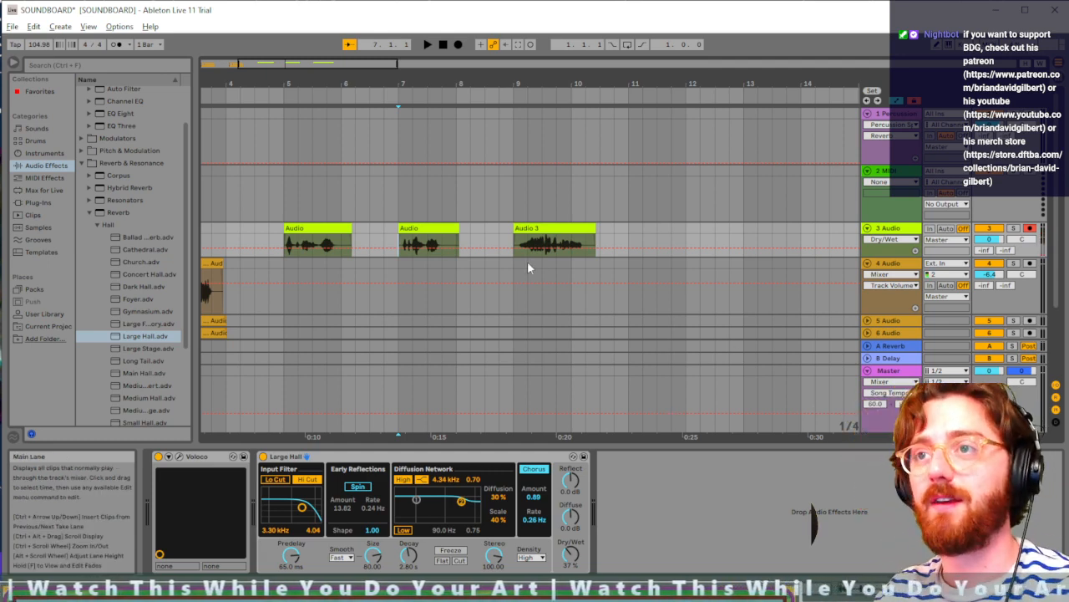
Step: Set up the audio export of the third voice clip with render start 9.1.1 and render length 2.0.0
left_click(513, 242)
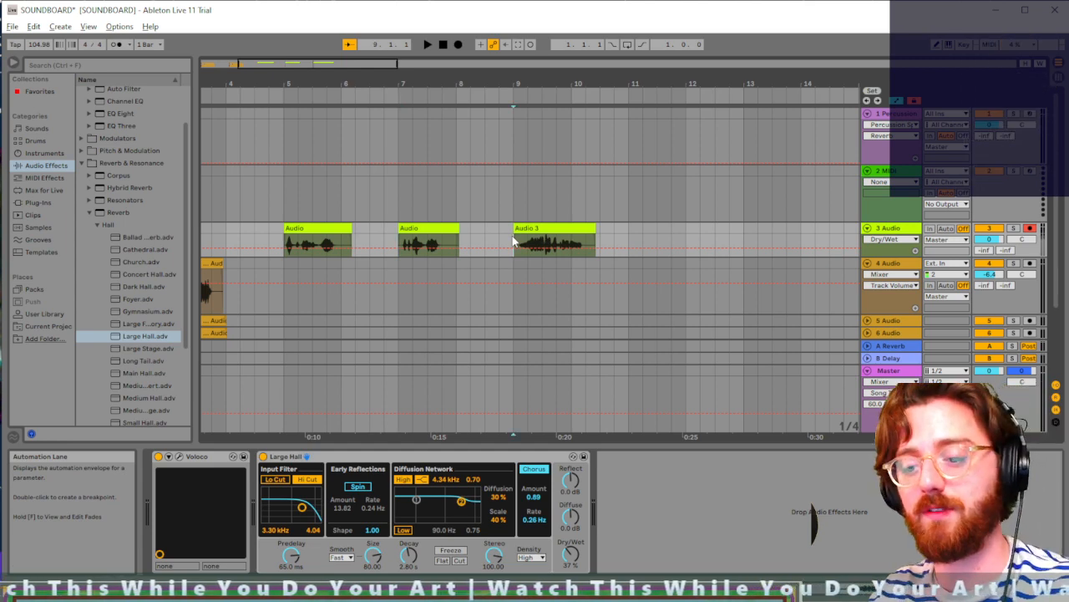
key("ctrl+shift+r")
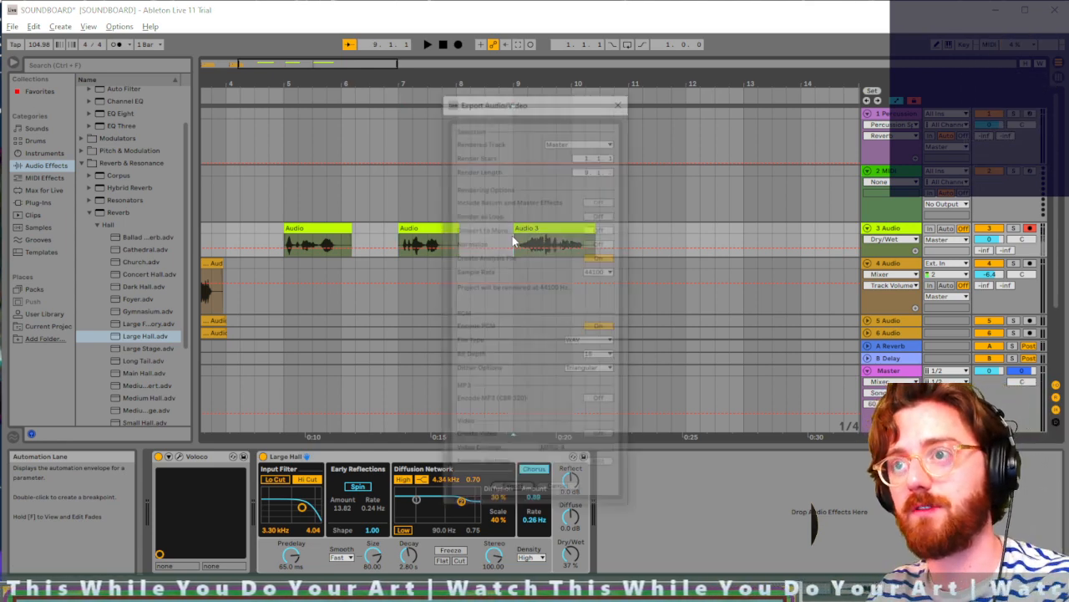
left_click_drag(602, 267, 598, 343)
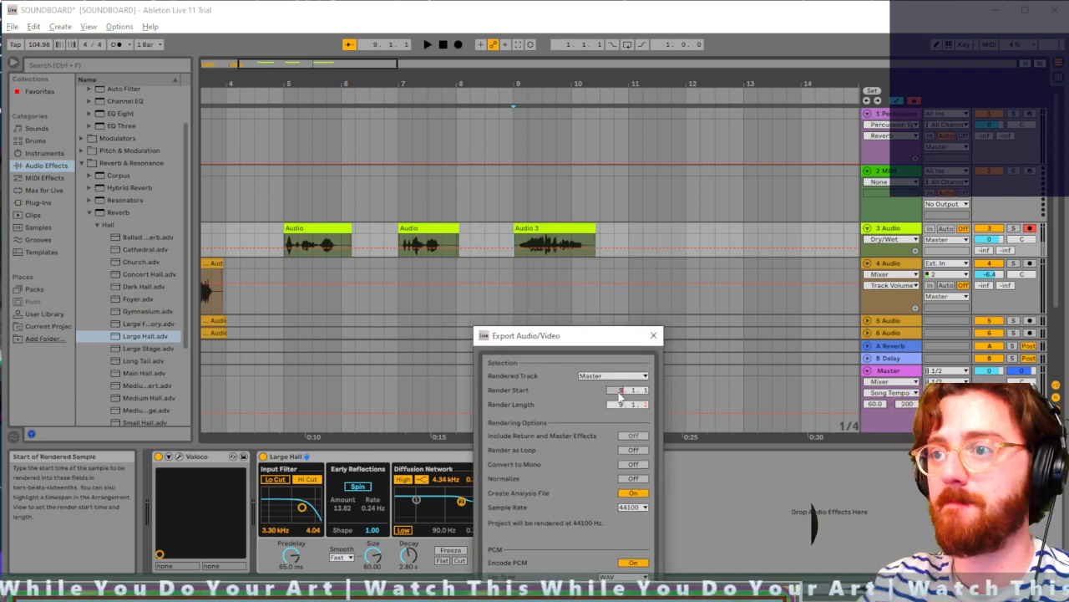
type("9")
key("Return")
left_click(625, 405)
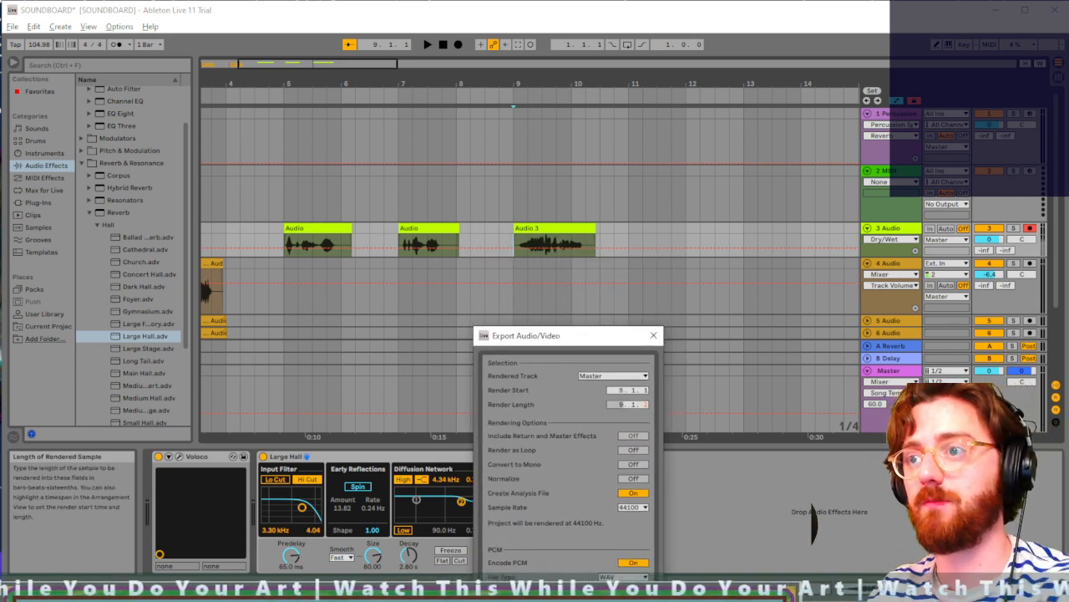
type("2")
left_click(635, 406)
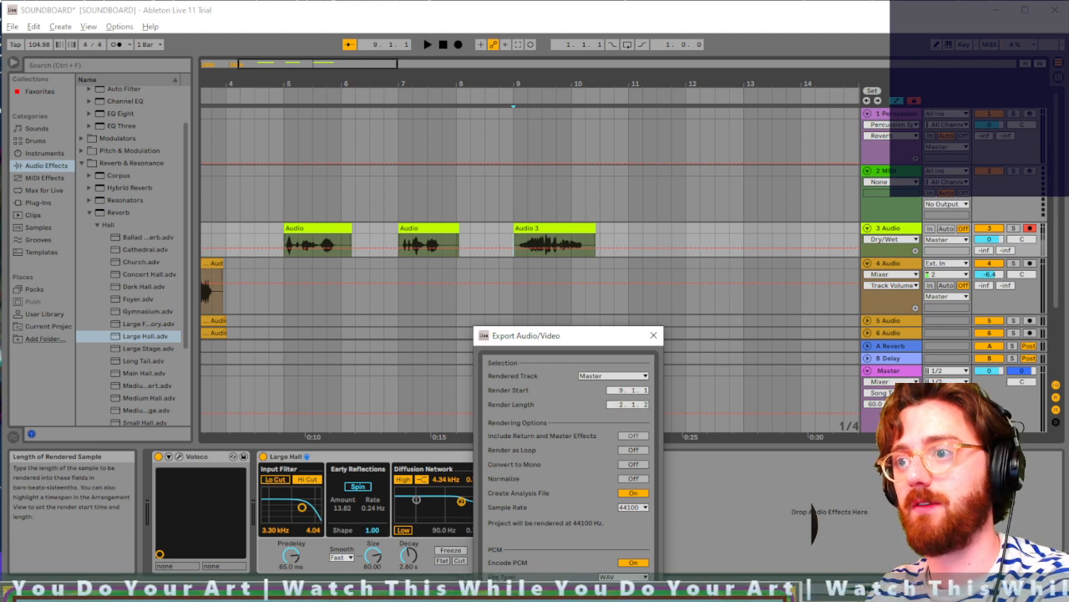
type("0")
left_click(646, 406)
type("0")
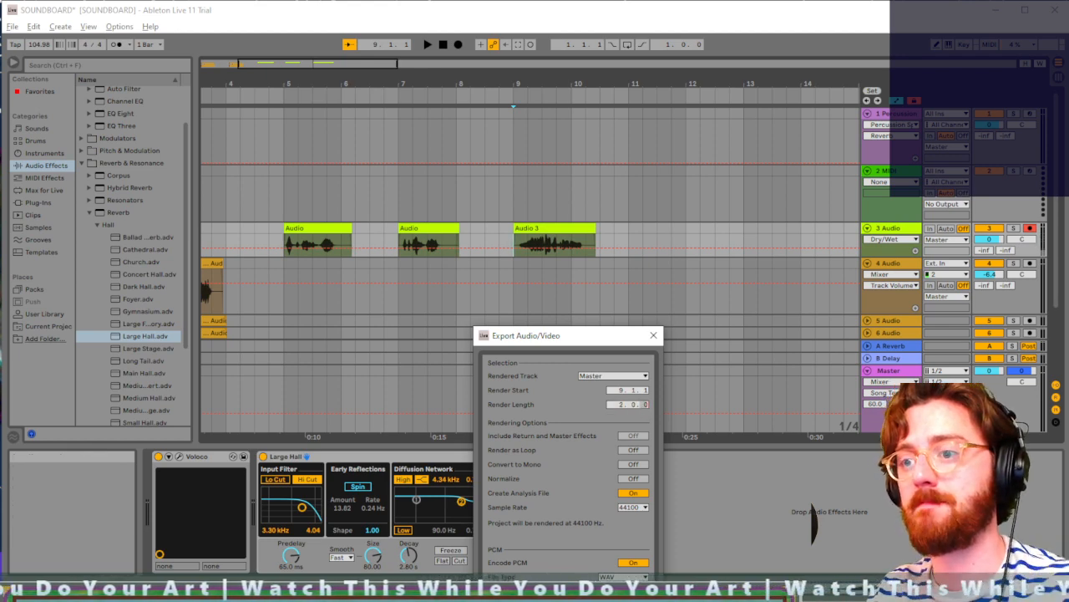
Step: Export the third clip over the existing QUIET.wav in the SOUNDBOARD folder and save the Live Set
key("Return")
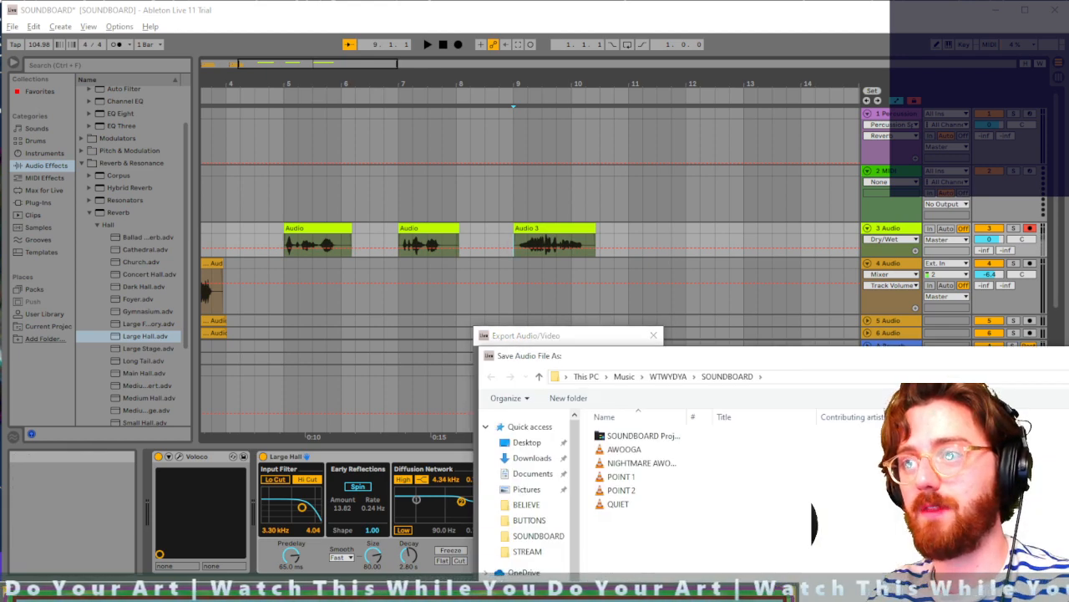
double_click(624, 505)
left_click(860, 478)
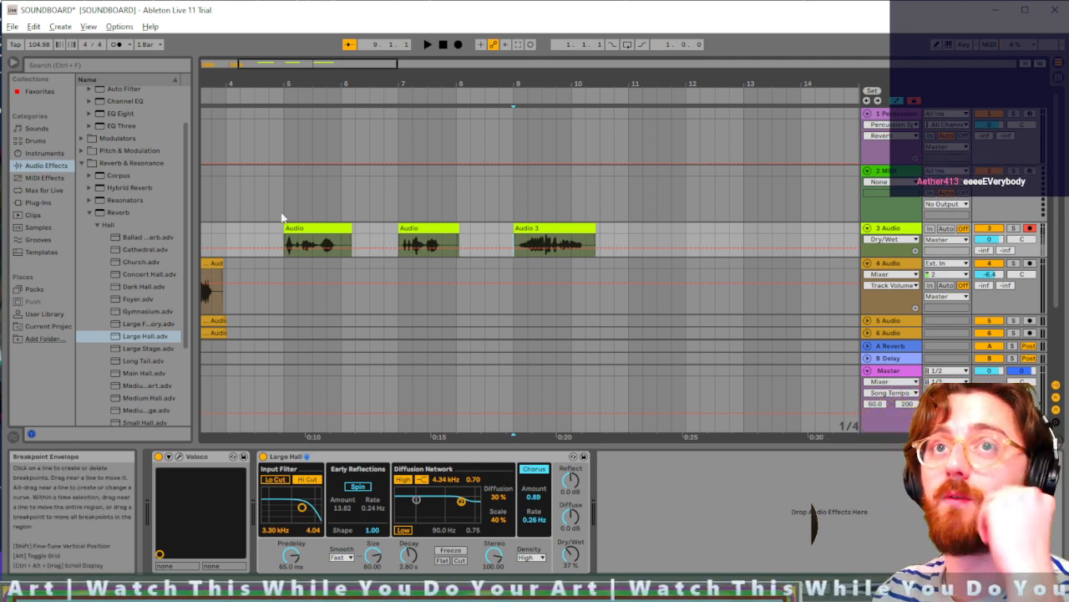
key("ctrl+s")
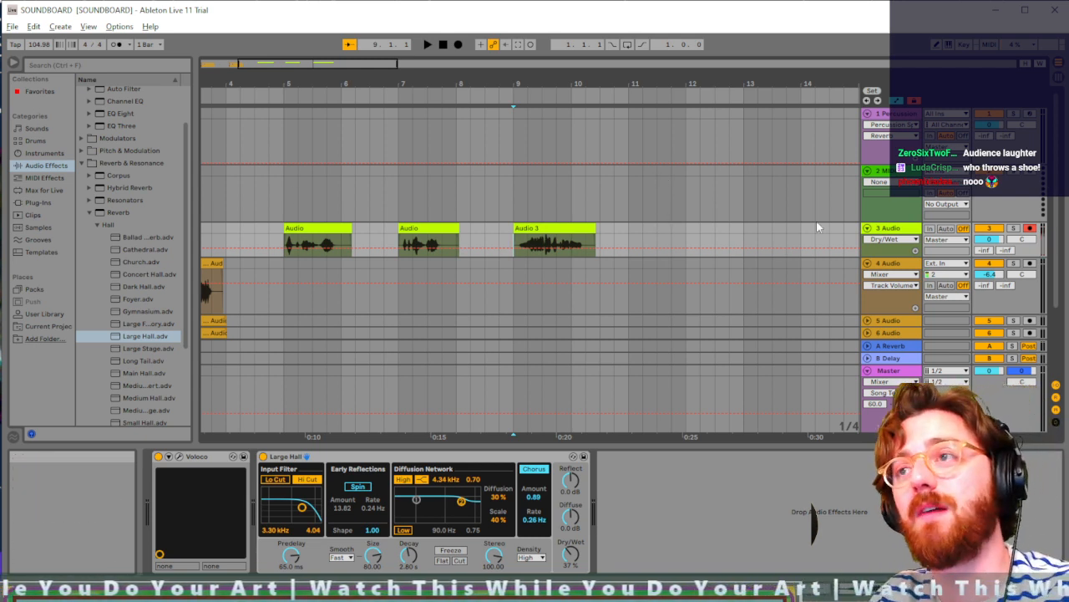
Step: Insert a new audio track directly below the 3 Audio track and fold the 3 Audio track
left_click(906, 233)
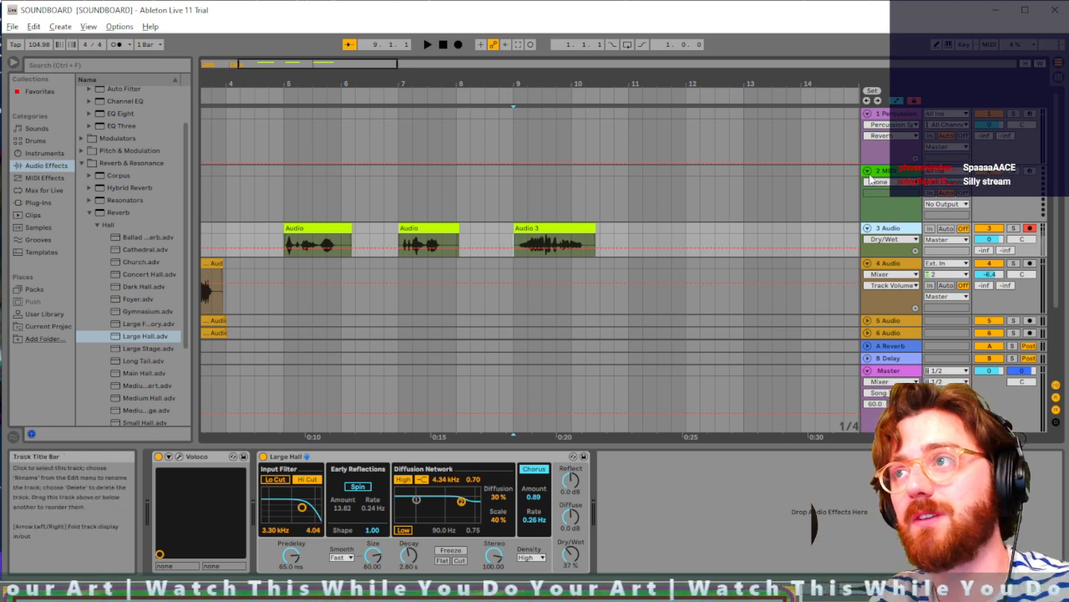
left_click(59, 27)
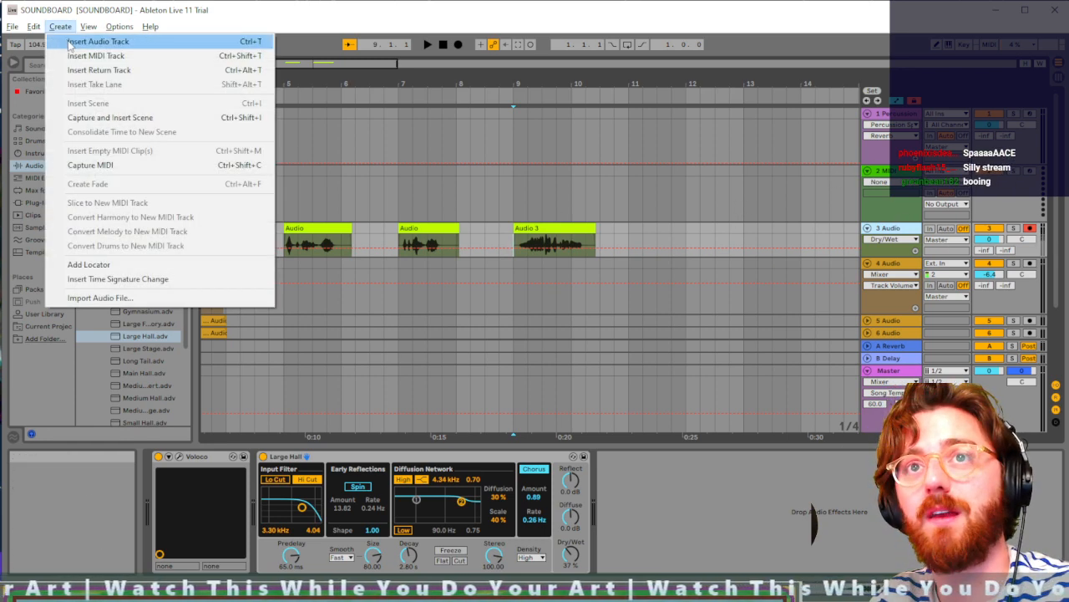
left_click(67, 41)
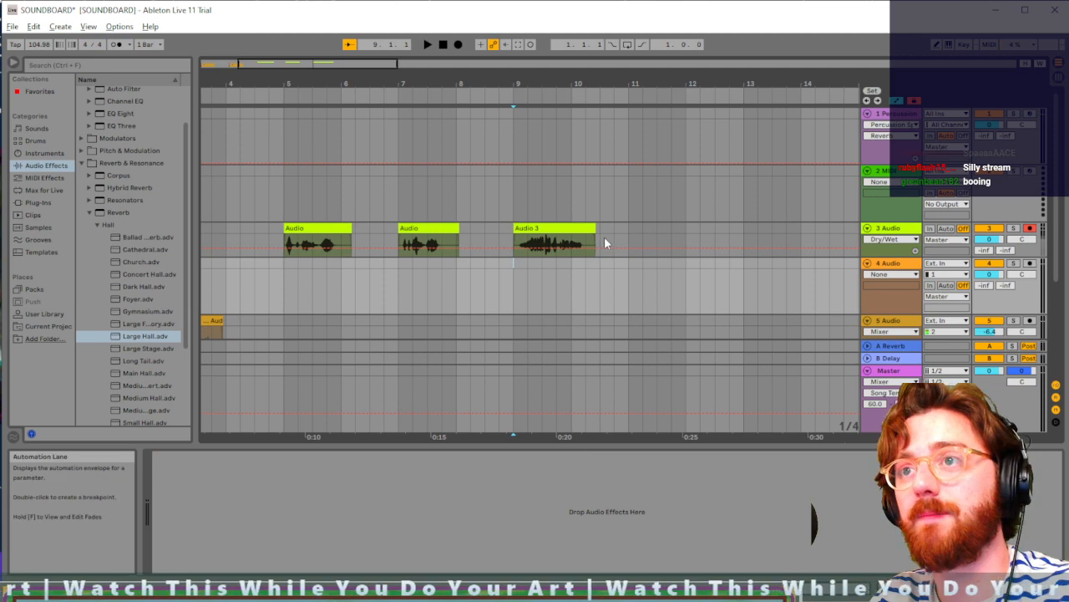
left_click(867, 228)
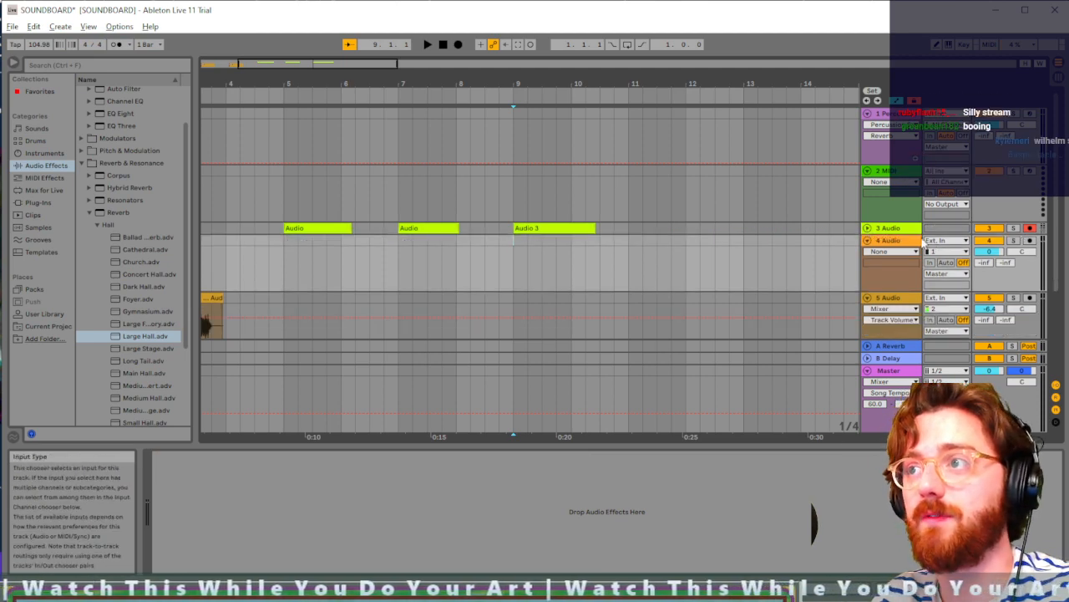
Step: Move the new empty audio track below the other clip tracks, directly above the yellow empty audio track
left_click_drag(908, 242, 898, 328)
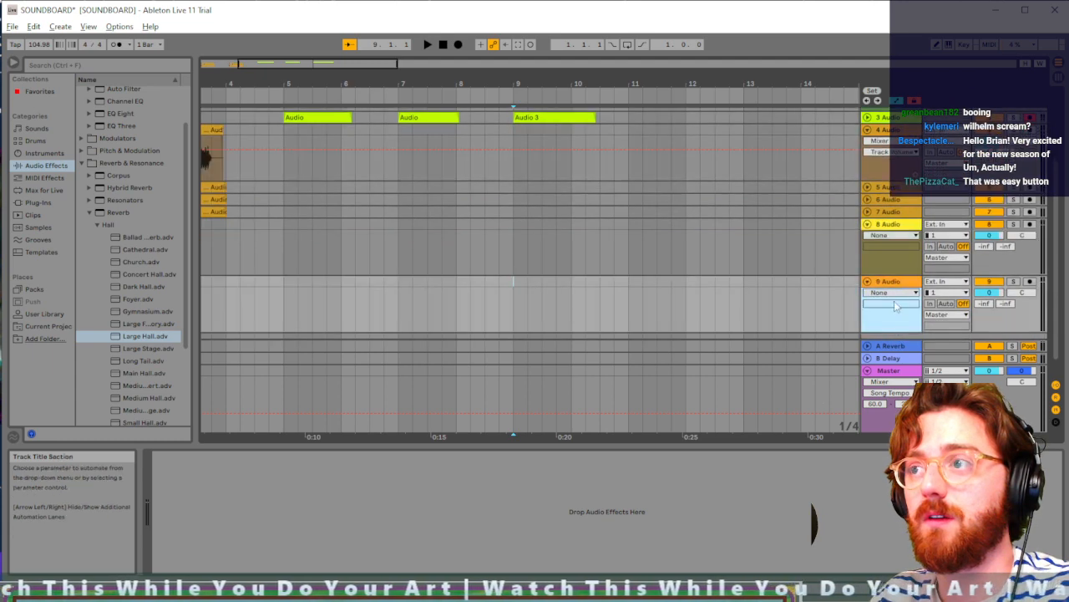
left_click_drag(896, 282, 889, 225)
scroll(679, 229, "left", 3)
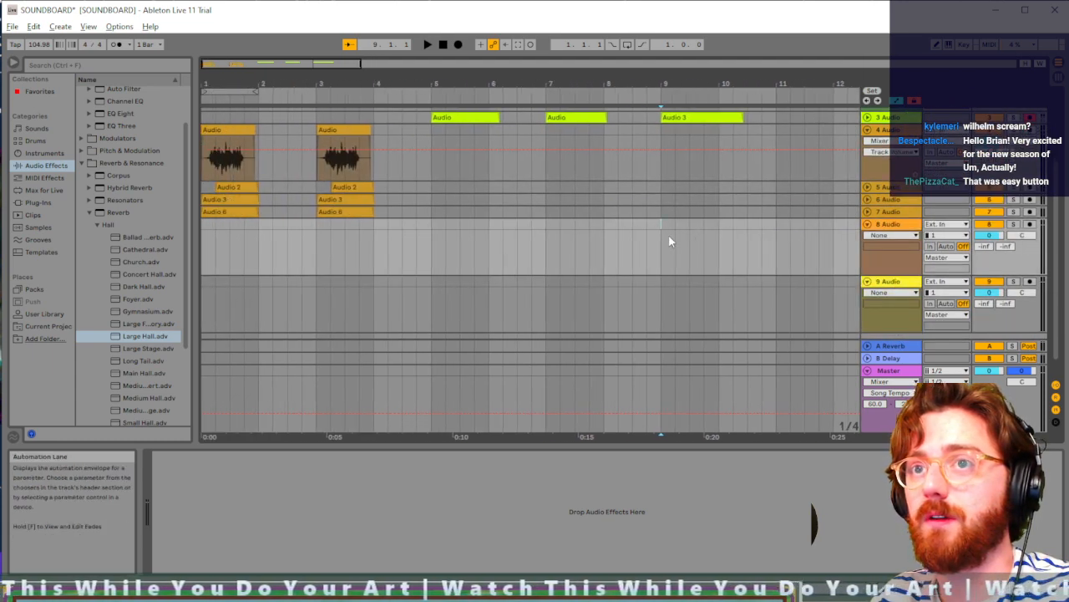
scroll(664, 229, "up", 4)
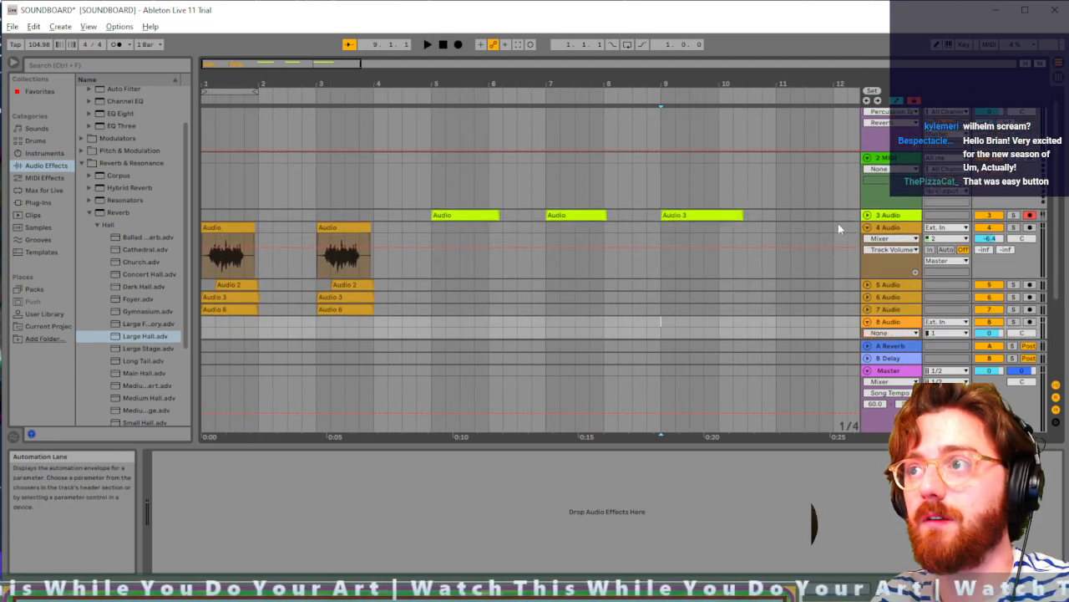
Step: Move the folded green voice-clip track below the folded audio tracks, directly above the new empty audio track
left_click(890, 215)
left_click_drag(885, 311, 886, 311)
scroll(737, 228, "up", 1)
scroll(737, 227, "down", 1)
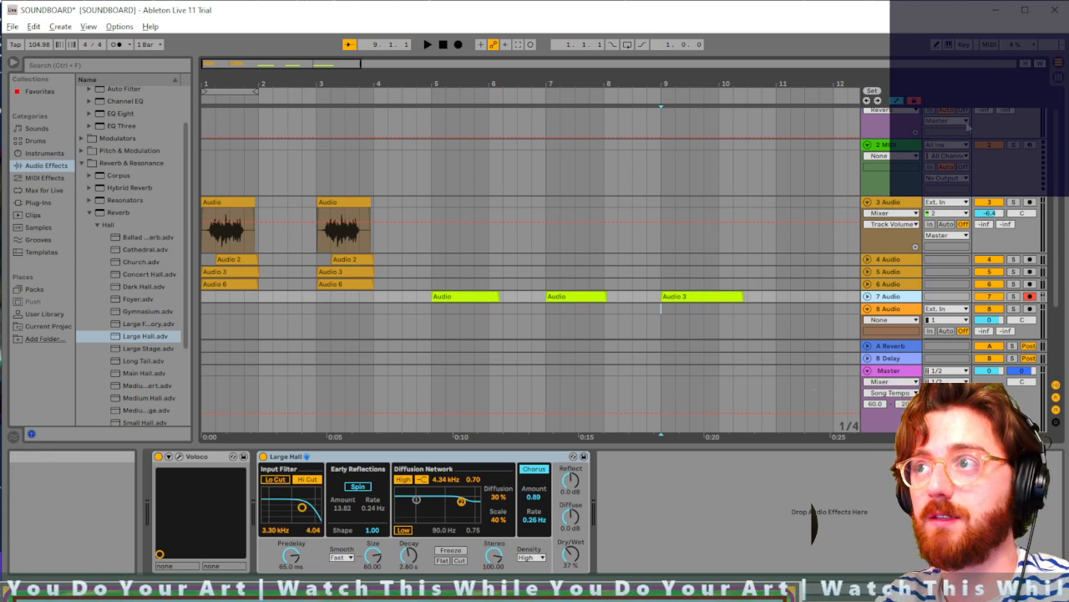
Step: Select the percussion track at the start of the set and arm it for recording
scroll(890, 167, "up", 1)
left_click(890, 112)
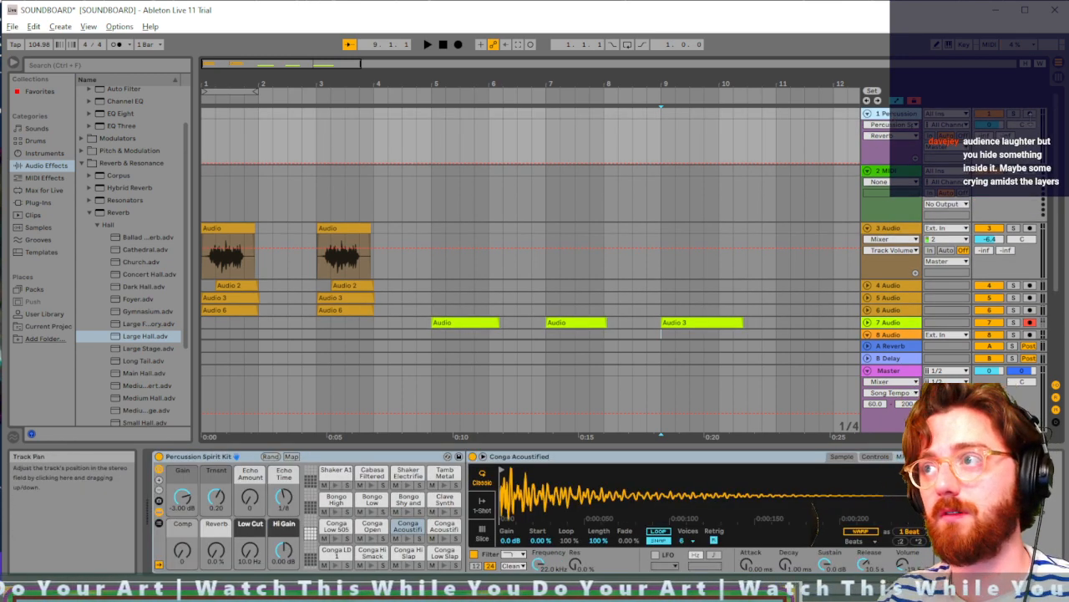
left_click(1030, 112)
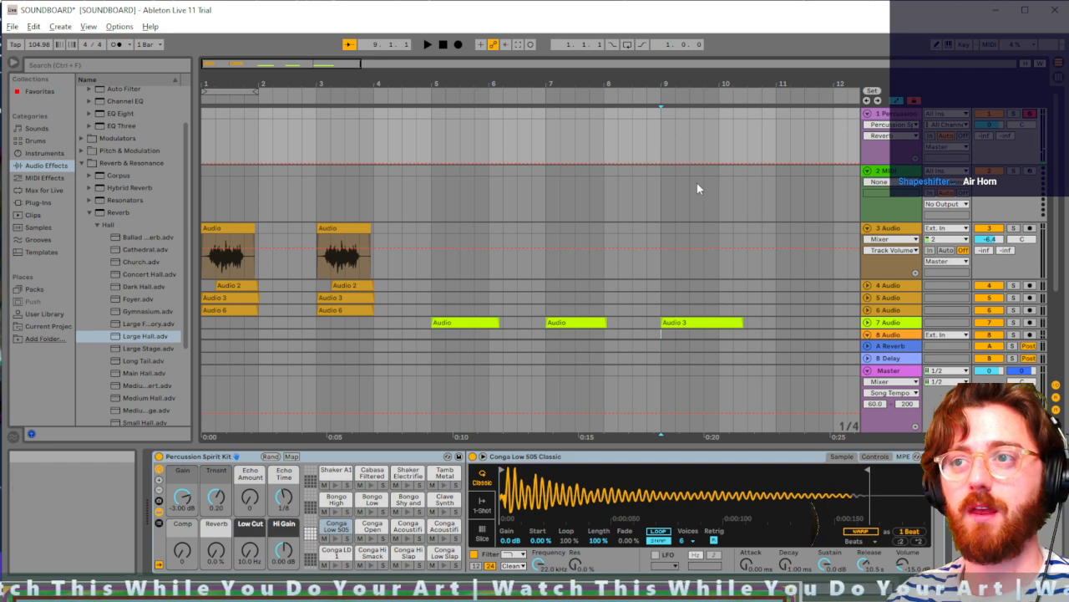
Step: Place the insert marker at 11.1.1 on the empty 8 Audio track and set its input channel to 2
scroll(697, 188, "down", 4)
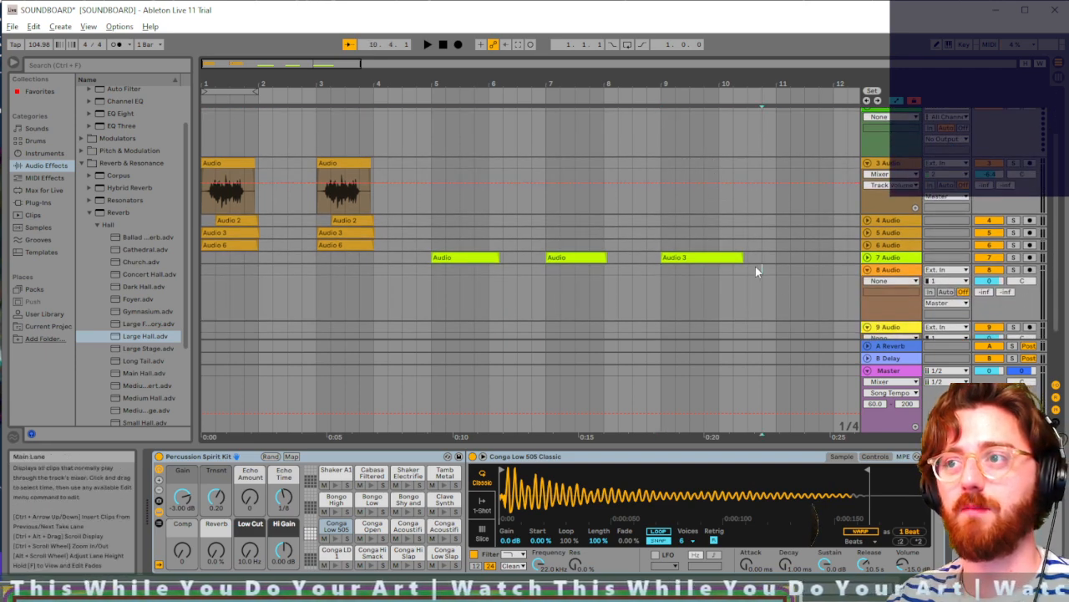
left_click(759, 272)
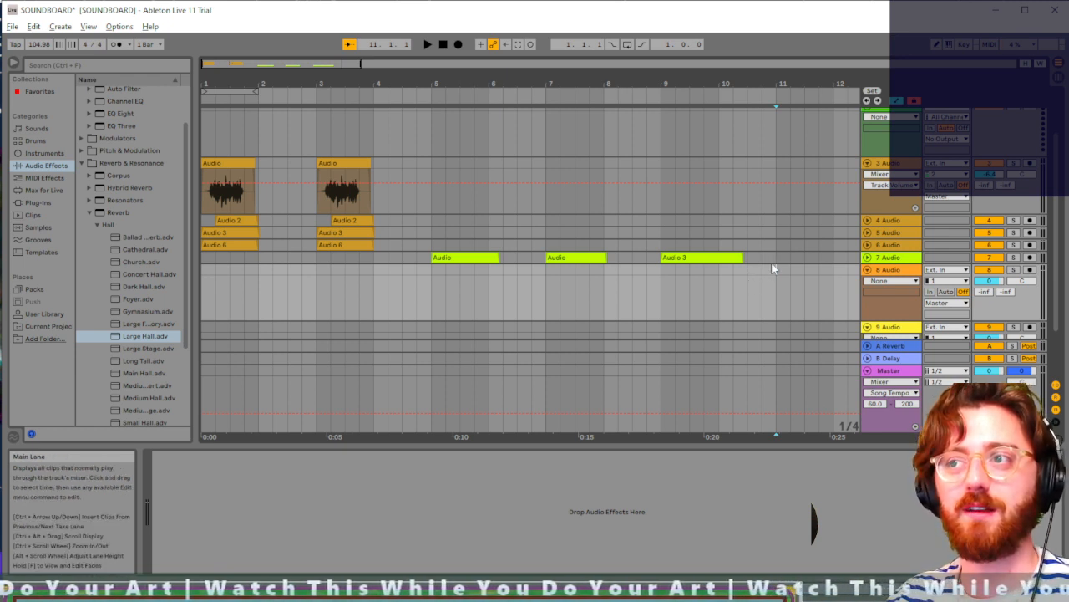
scroll(800, 265, "right", 5)
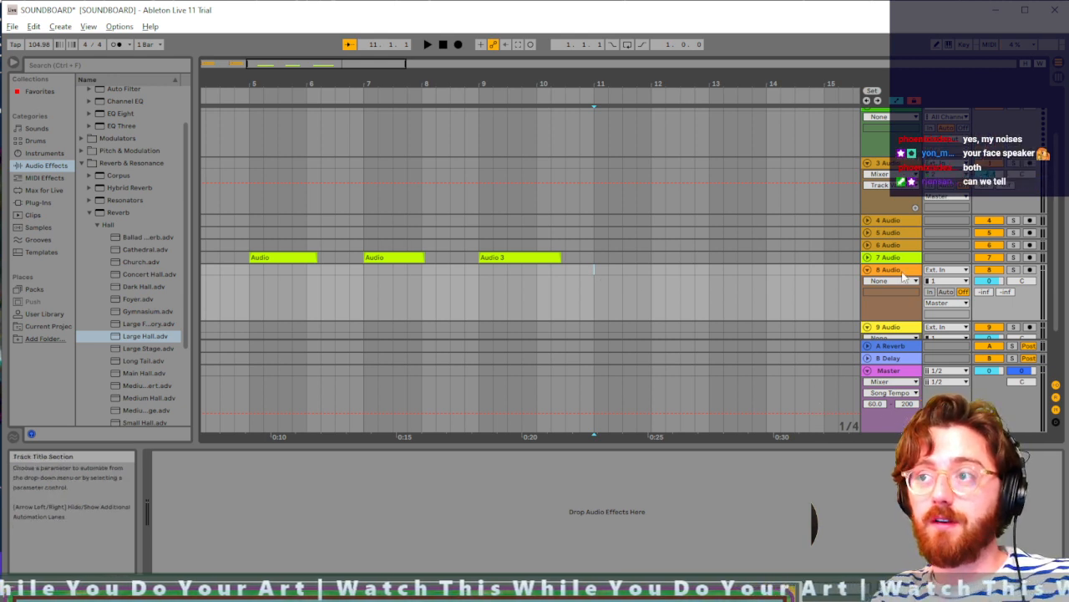
left_click(956, 282)
left_click(953, 310)
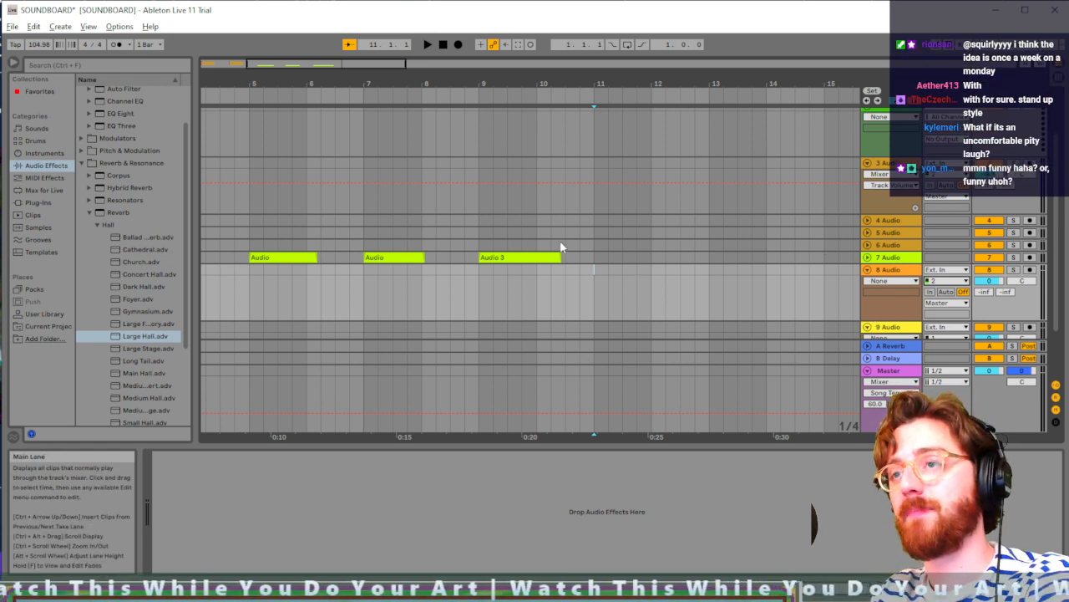
Step: Arm the 8 Audio track, record a laugh about four bars long from 11.1.1, and play it back
key("F9")
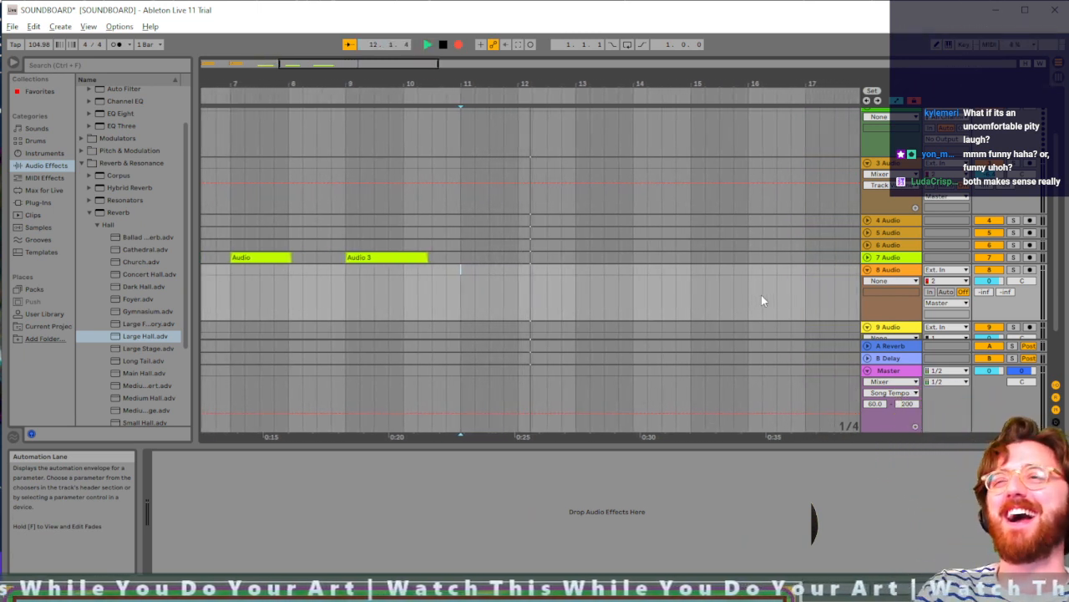
key("space")
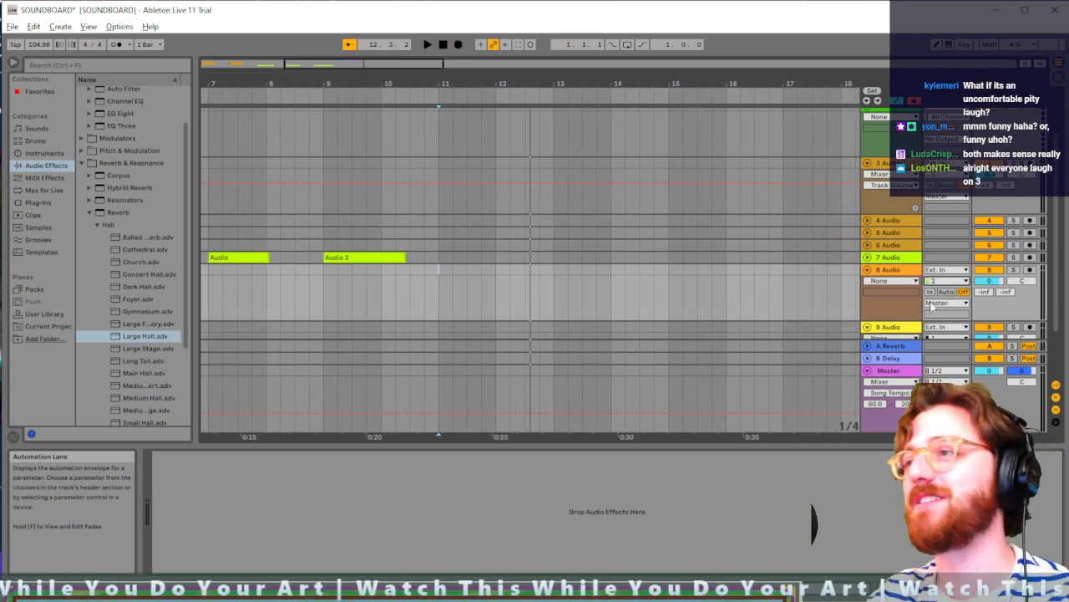
left_click(1031, 269)
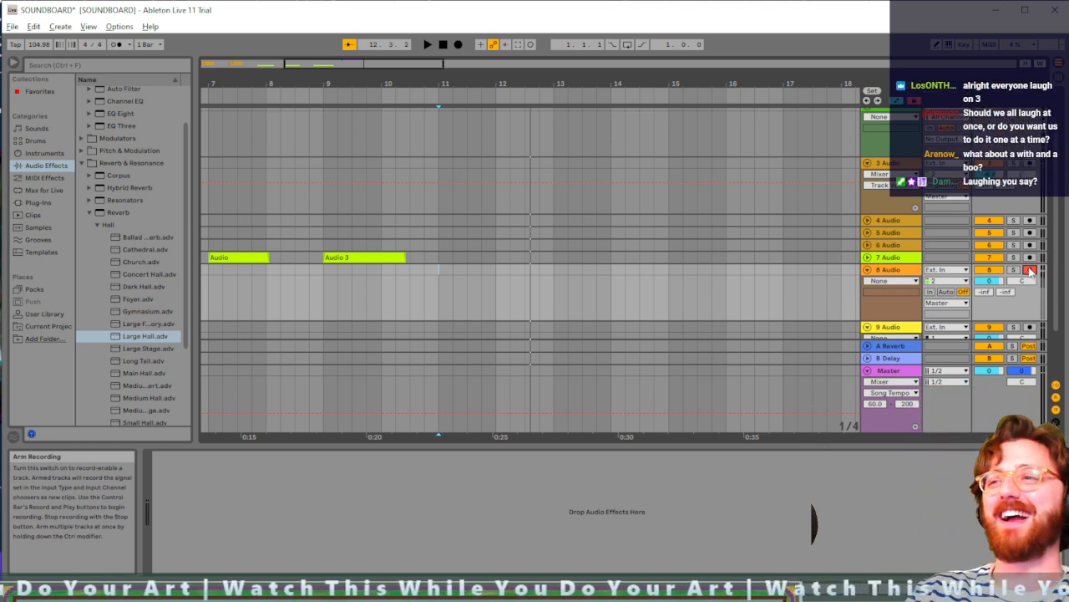
left_click(437, 270)
key("F9")
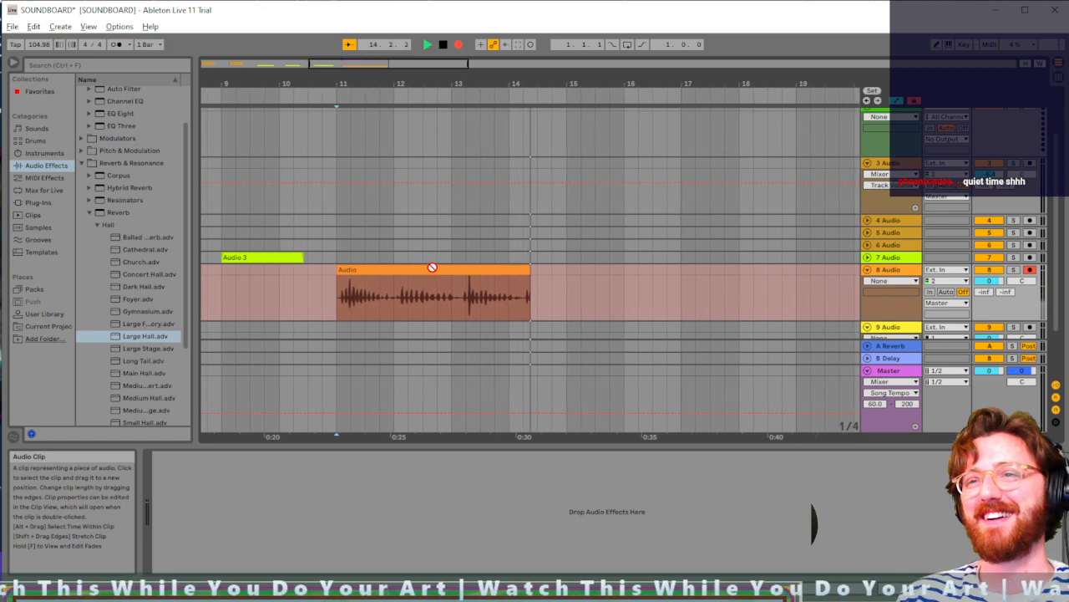
key("space")
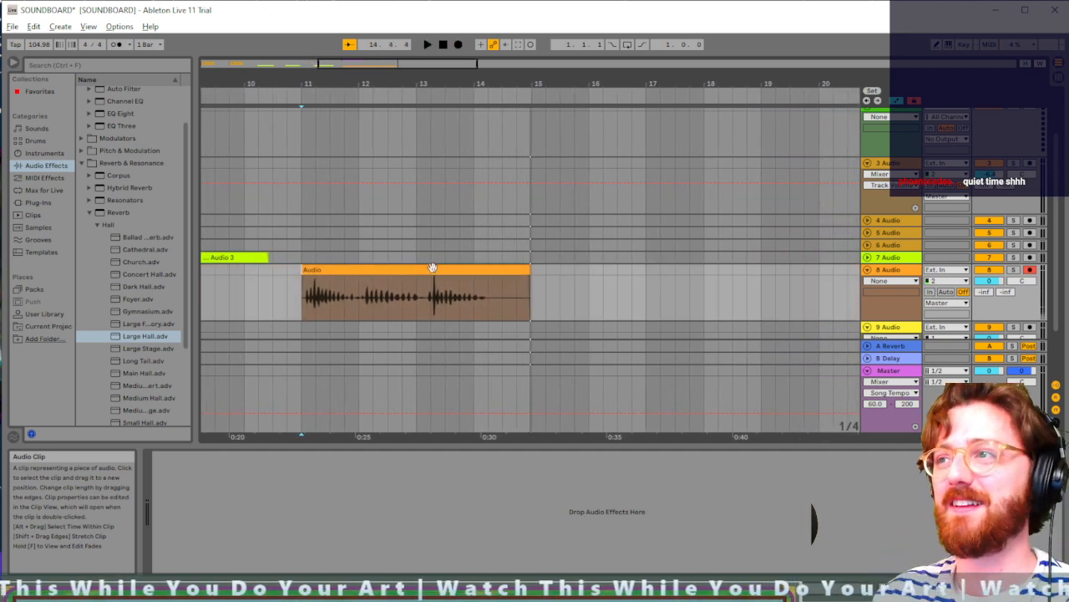
key("space")
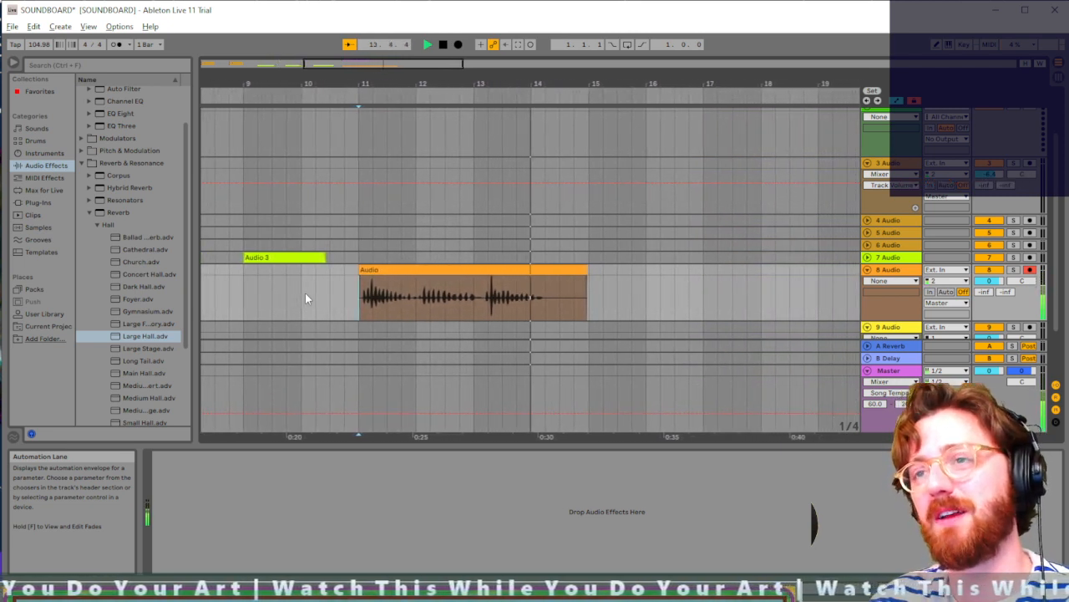
key("space")
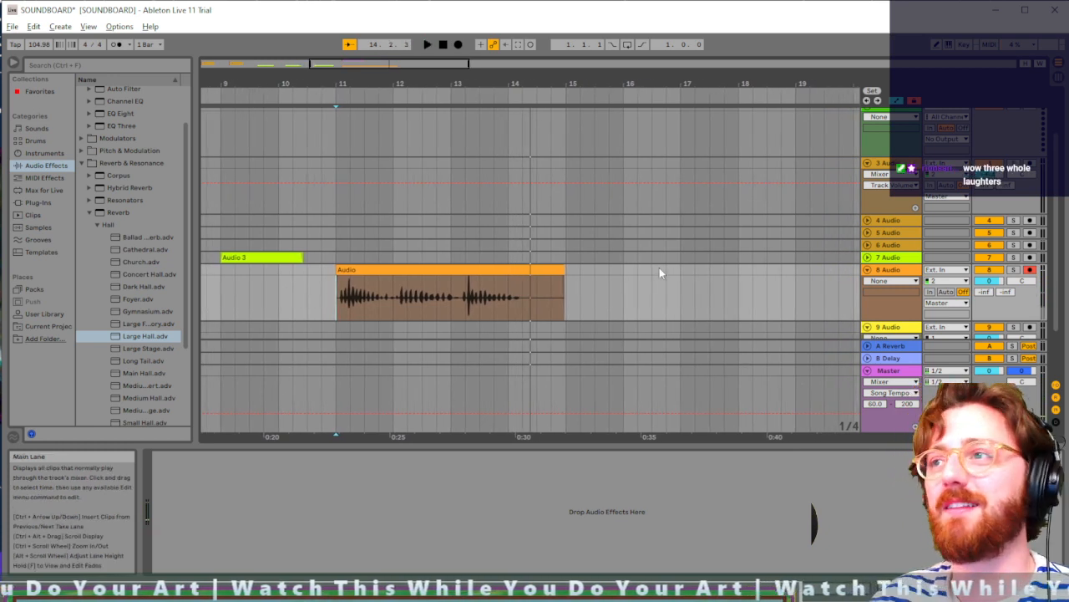
Step: Hide the automation lanes and duplicate the 8 Audio track with the recorded laugh
left_click(888, 313)
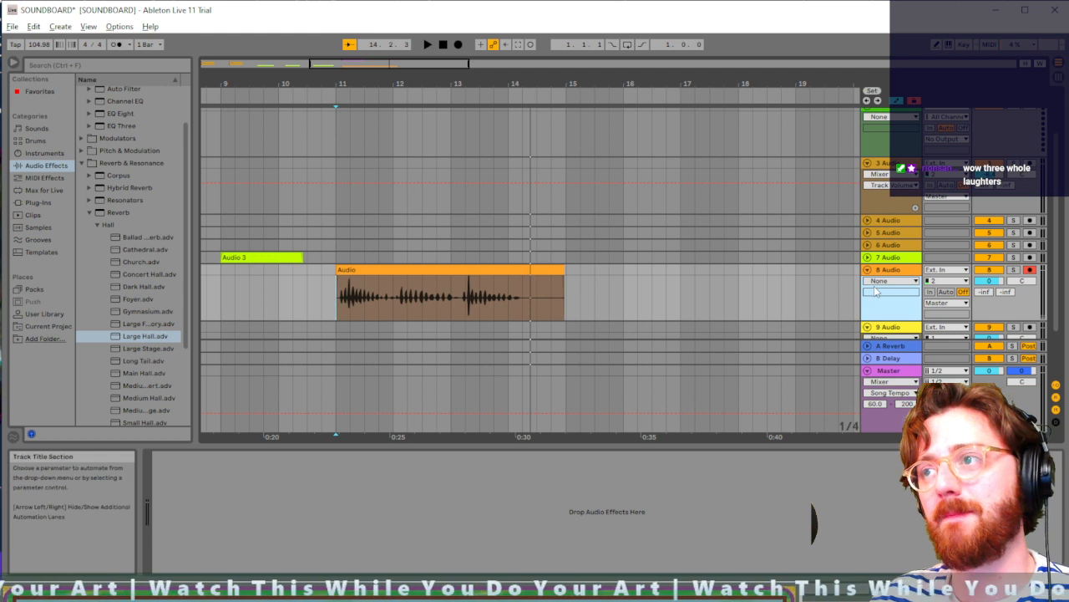
scroll(798, 290, "down", 2)
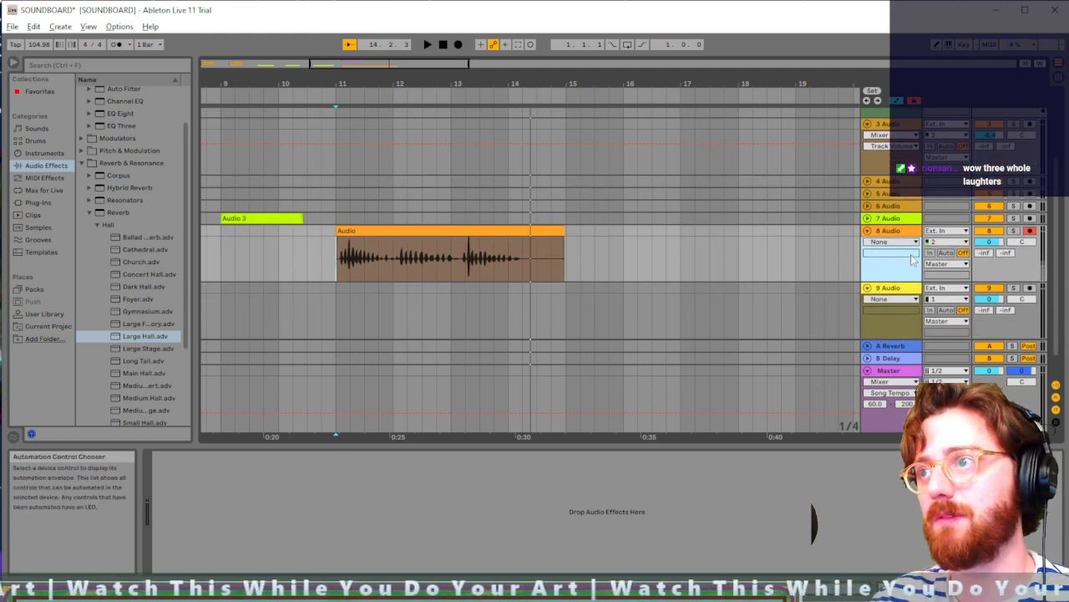
key("a")
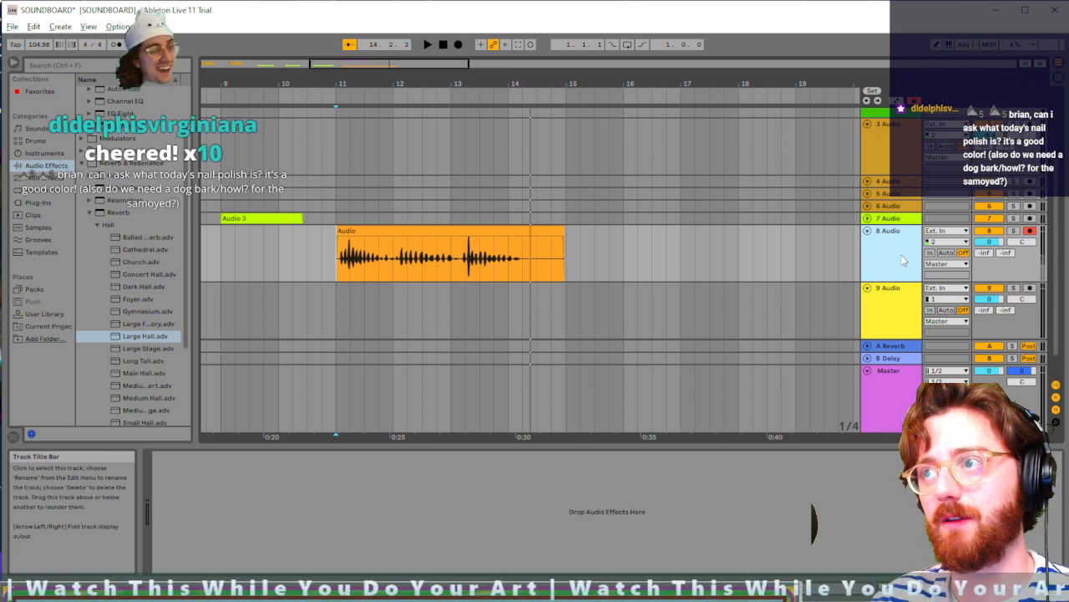
key("ctrl+d")
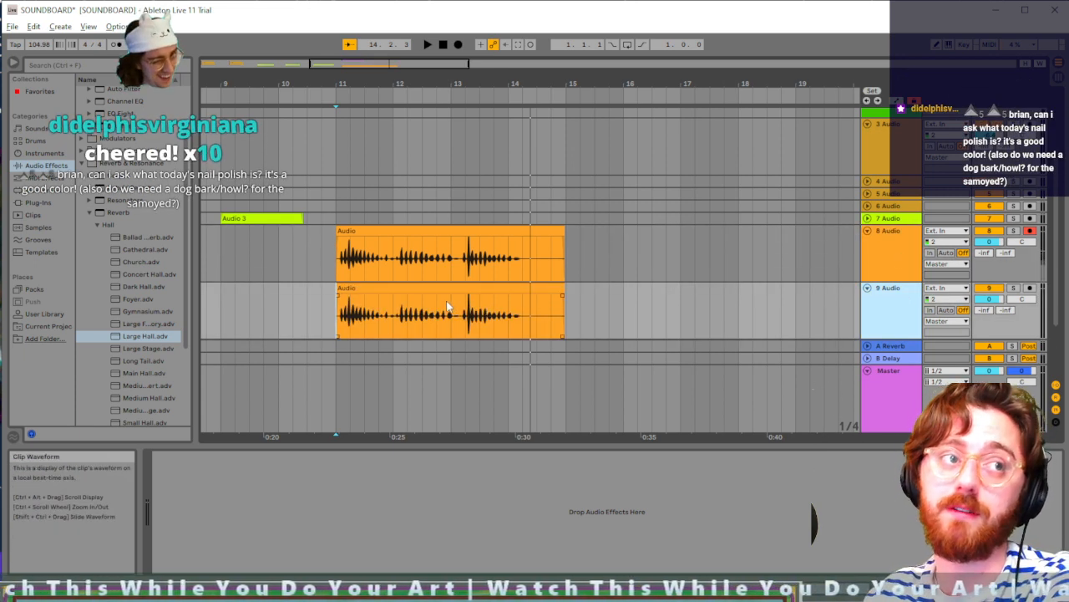
Step: Delete the copied laugh clip from the 9 Audio track and place the insert marker there at 11.1.1
left_click(422, 290)
key("Delete")
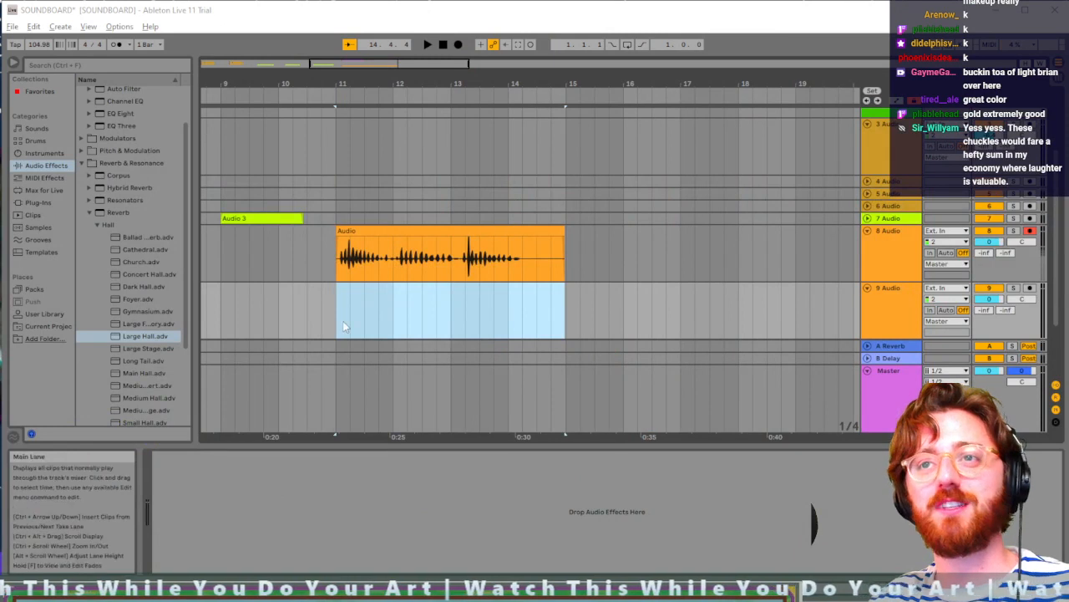
left_click(340, 321)
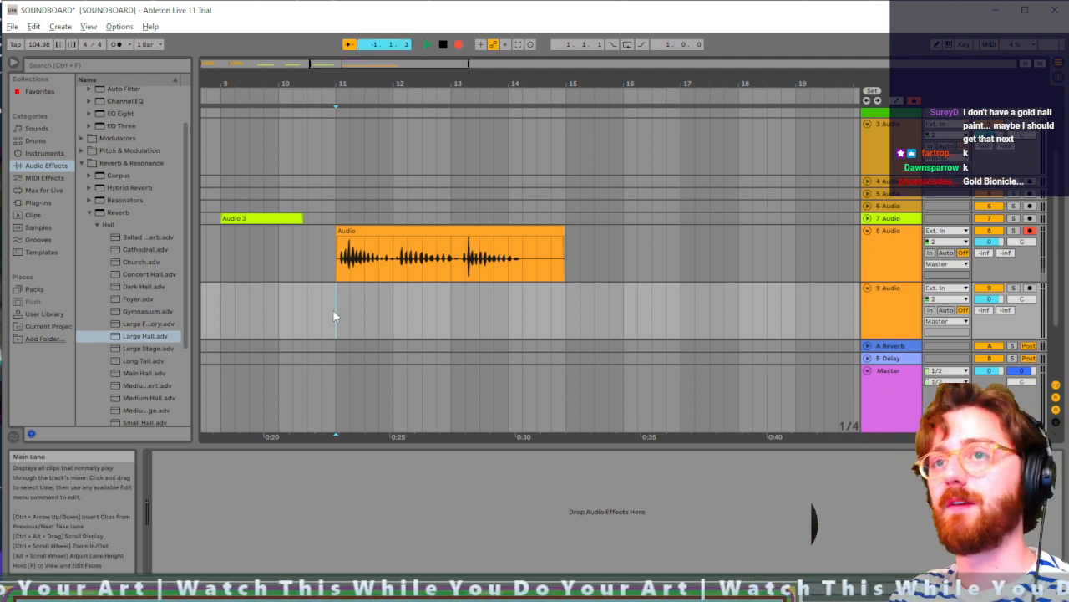
key("space")
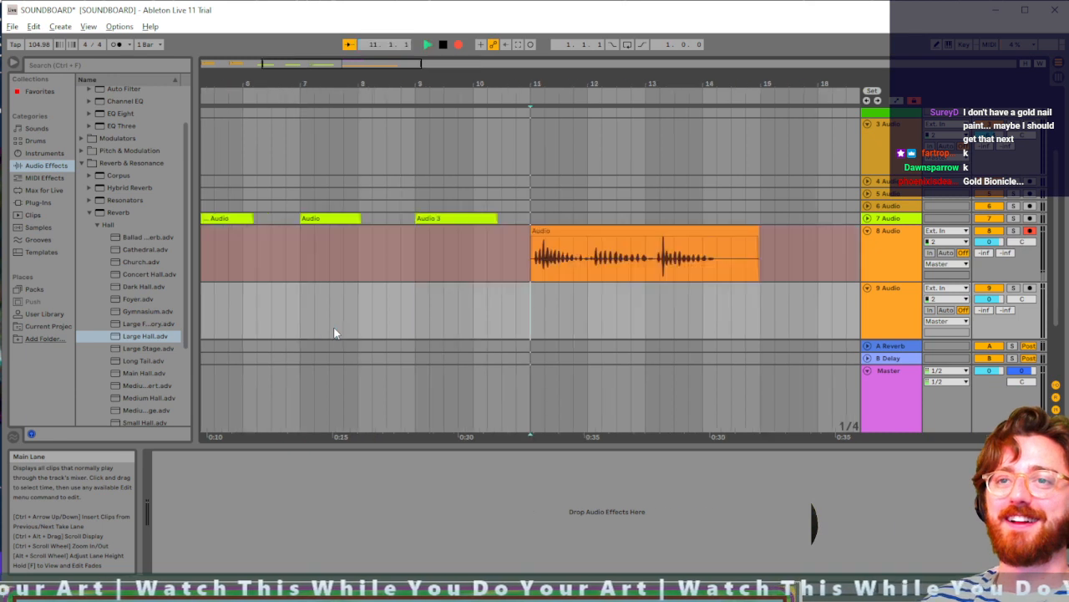
key("space")
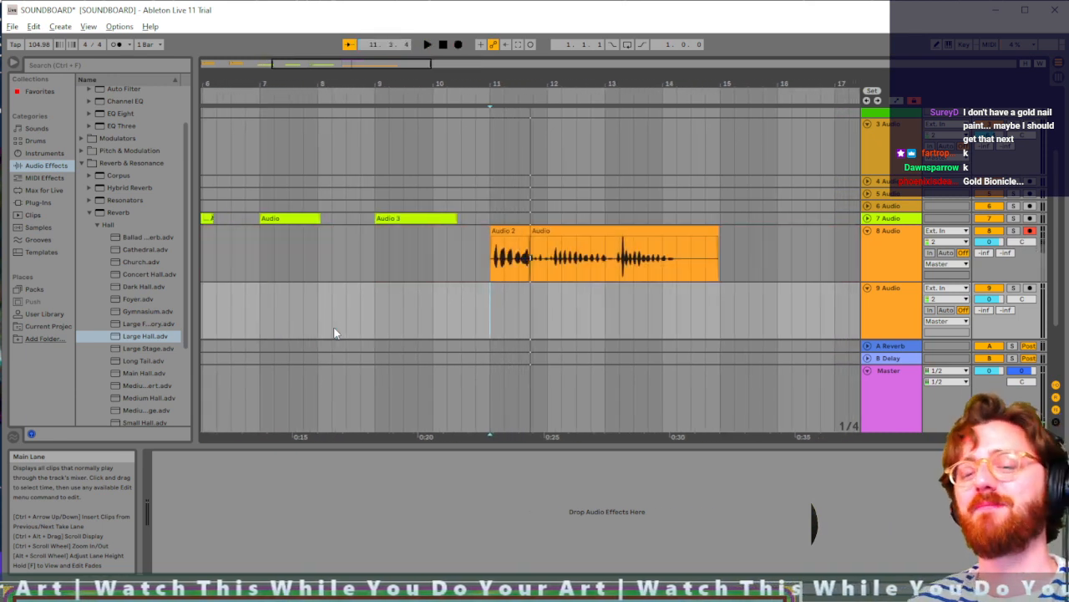
key("ctrl+z")
Step: Arm the 9 Audio track and record a second laugh about four bars long from 11.1.1
left_click(1030, 288)
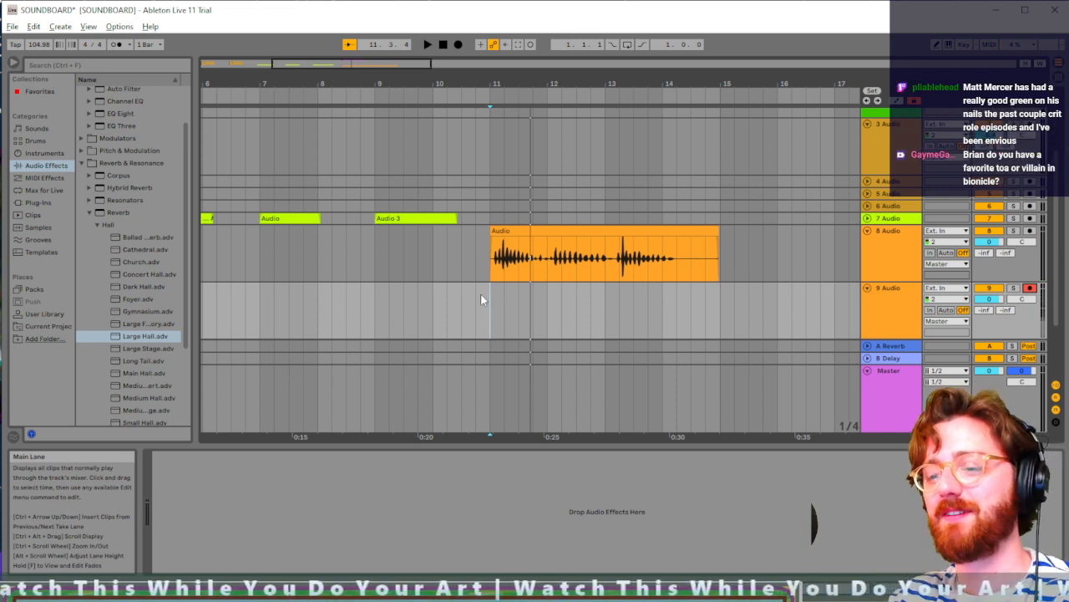
key("F9")
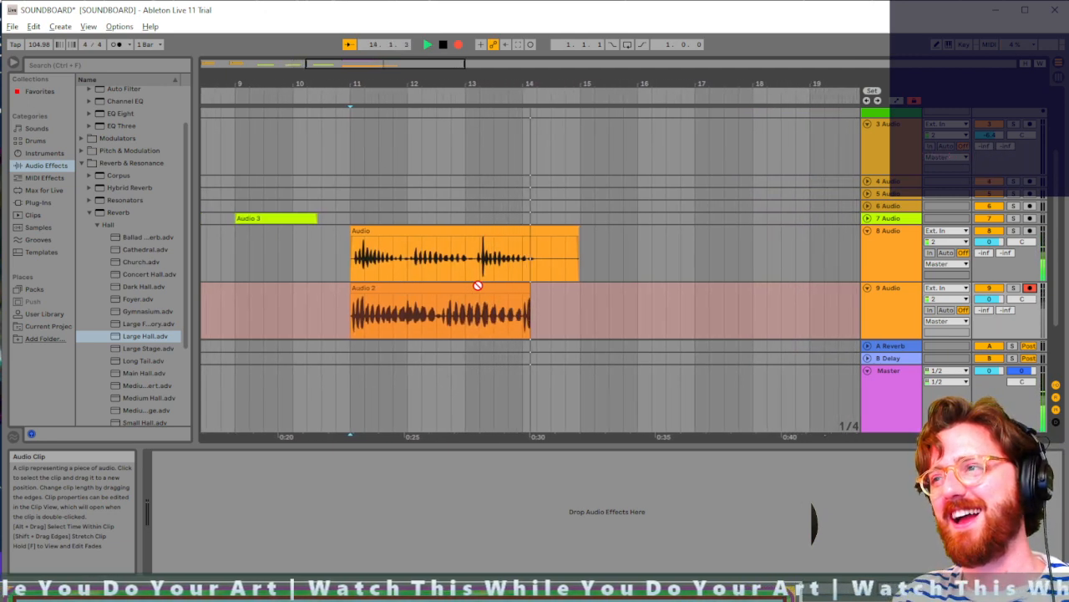
key("space")
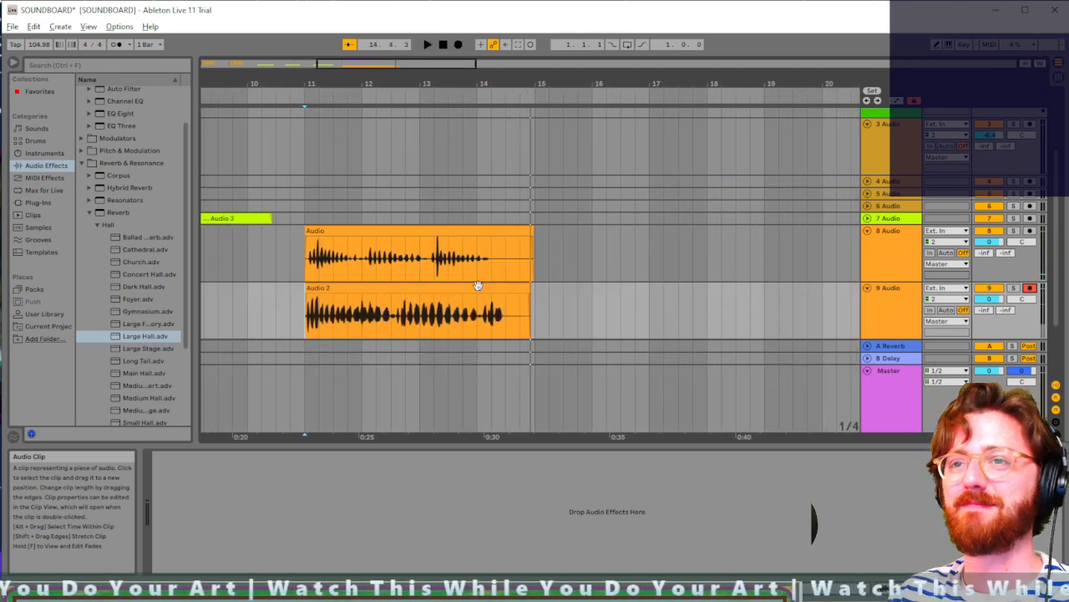
Step: Duplicate the 9 Audio track and delete the copied laugh clip from the new 10 Audio track
left_click(877, 325)
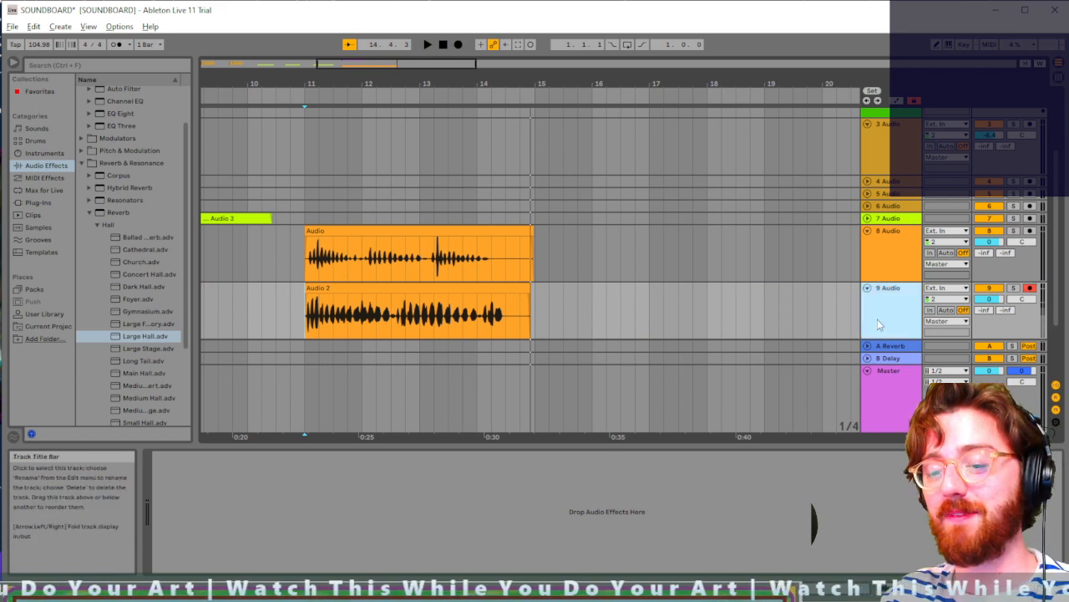
key("ctrl+d")
left_click(389, 290)
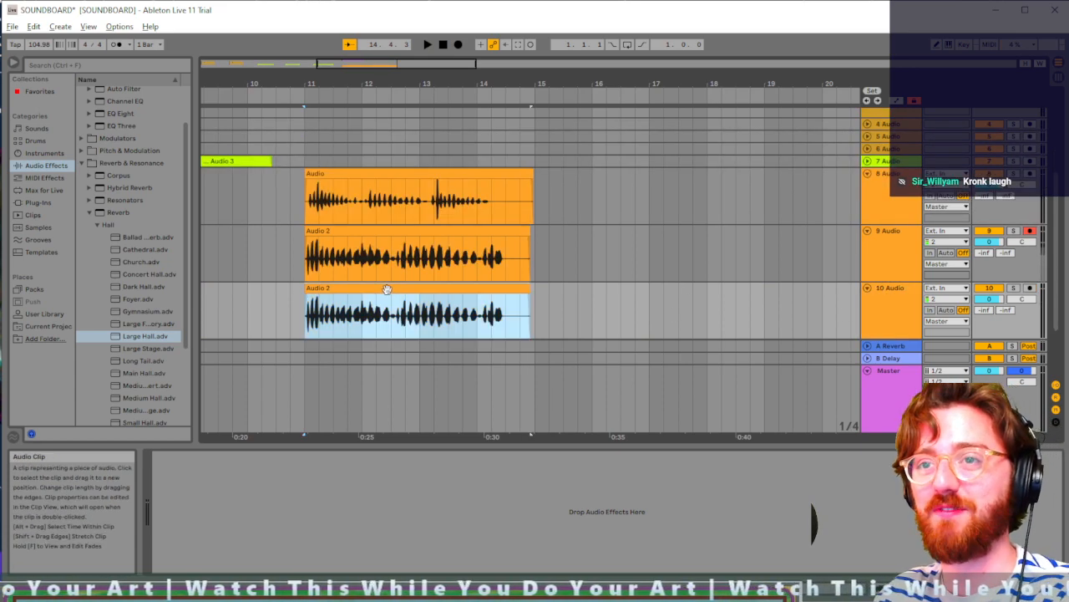
key("Delete")
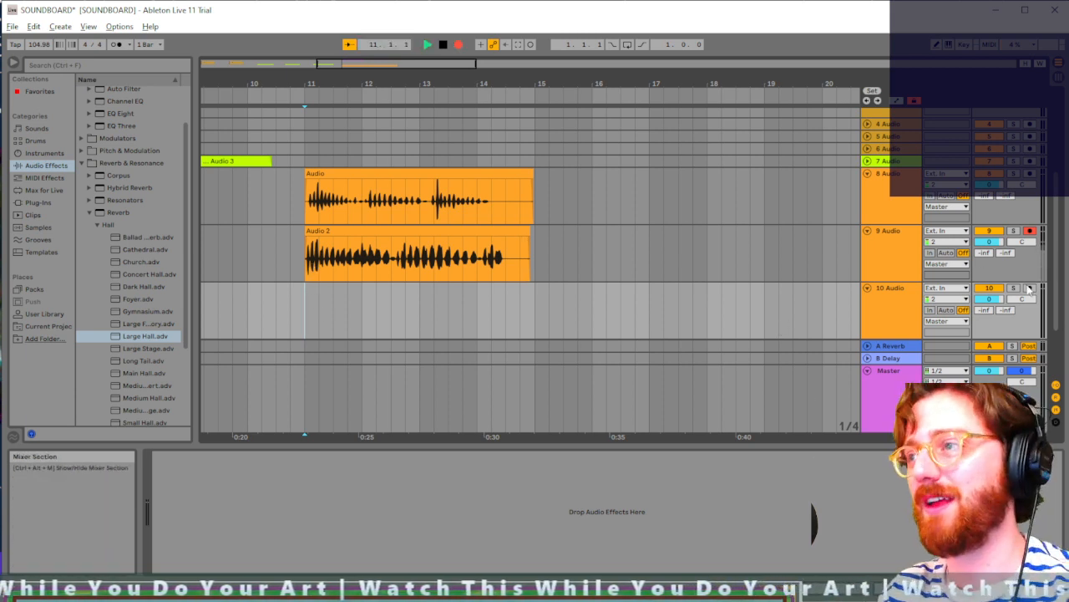
Step: Arm the 10 Audio track and record a third laugh from 11.1.1, just under four bars long
left_click(1031, 288)
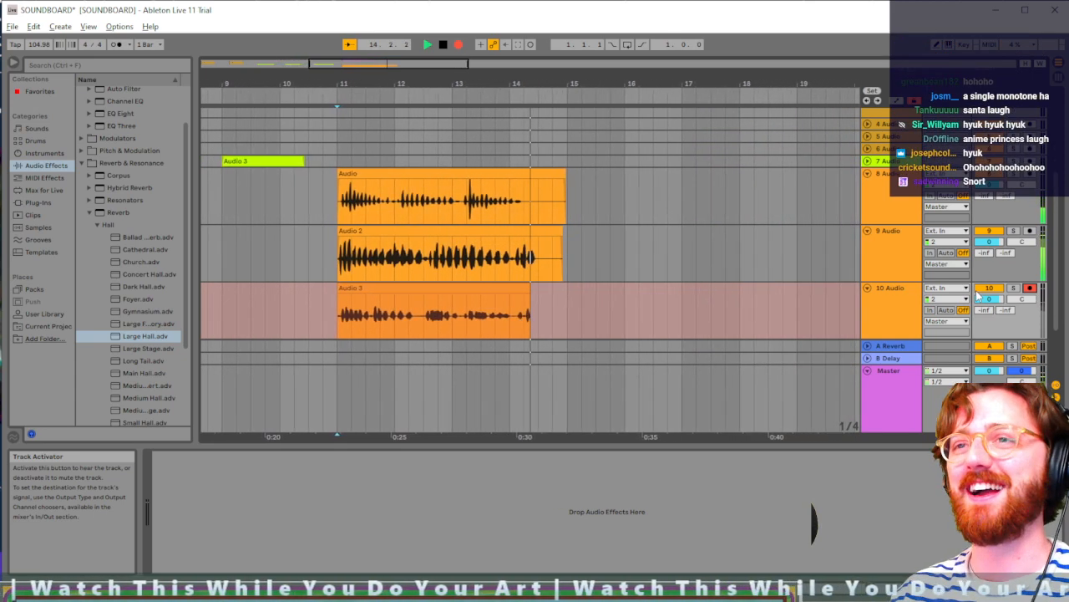
key("space")
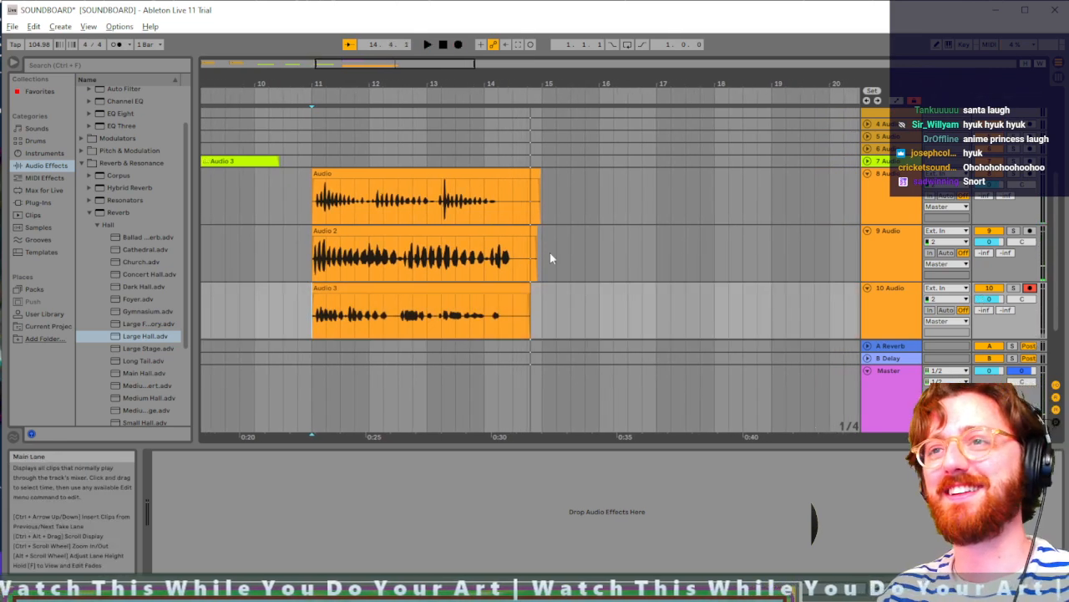
Step: Trim the silent ends of the three laugh clips on the 8, 9 and 10 Audio tracks
left_click(527, 285)
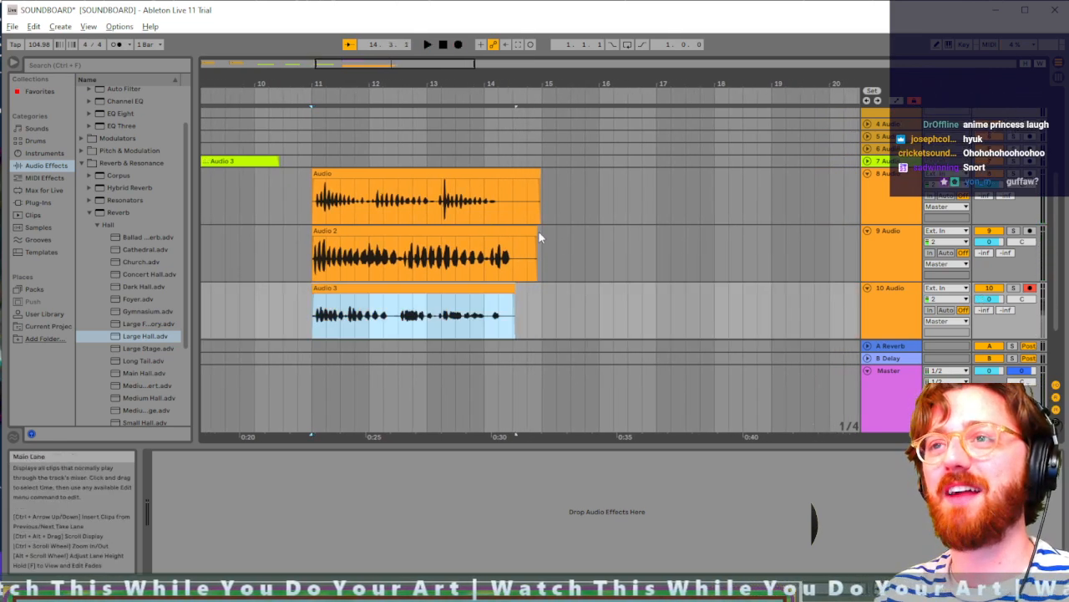
left_click_drag(538, 230, 527, 232)
left_click_drag(538, 174, 514, 174)
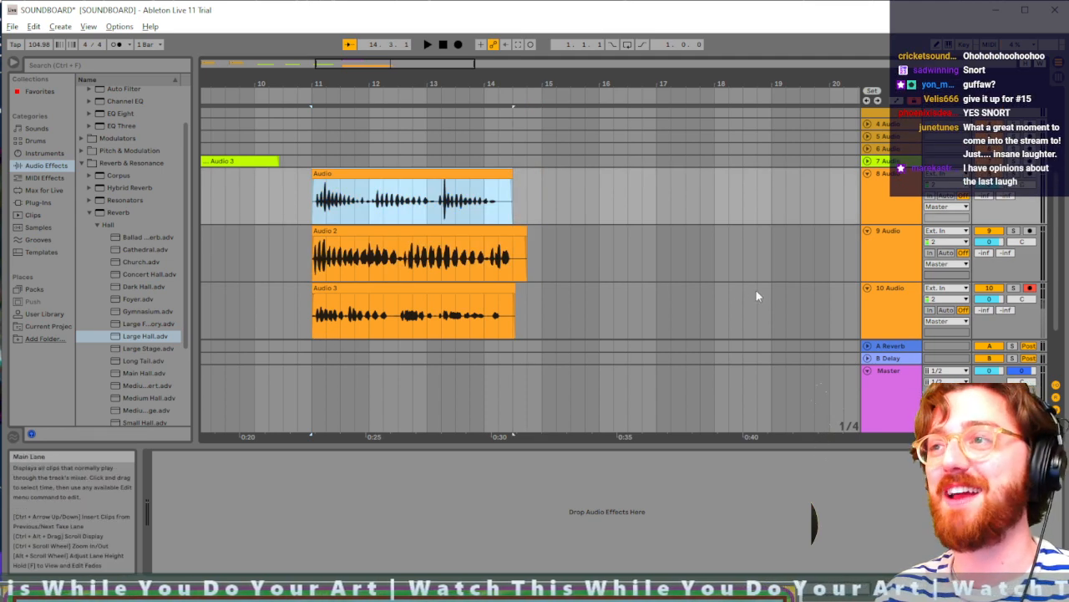
Step: Duplicate the 10 Audio track and delete the copied laugh clip from the new 11 Audio track
left_click(886, 331)
key("ctrl+d")
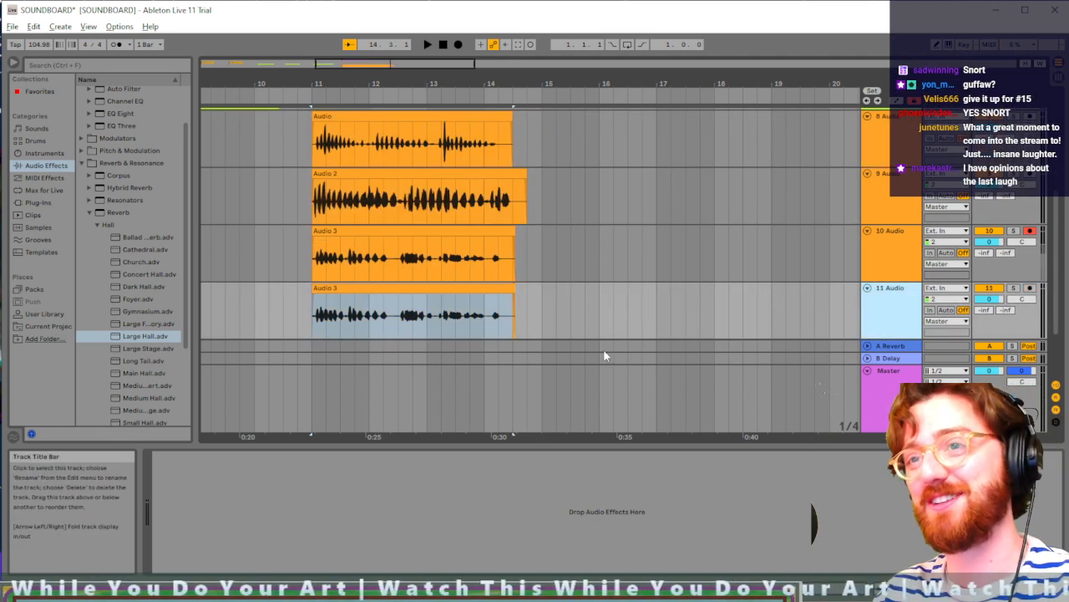
left_click(395, 289)
key("Delete")
Step: Arm the 11 Audio track and record a fourth laugh from 11.1.1, about three and a half bars long
left_click(314, 307)
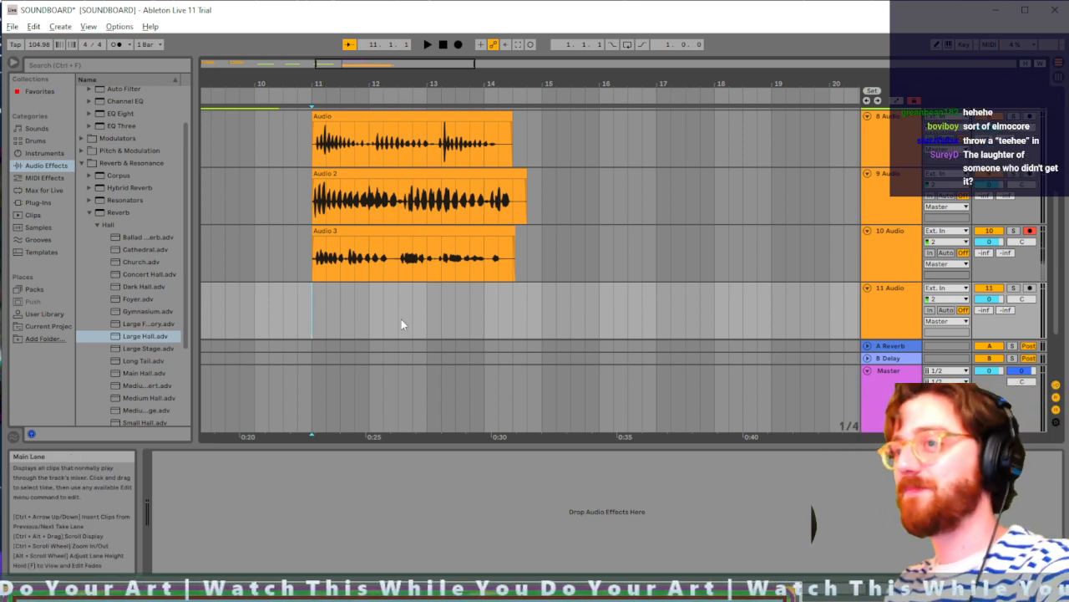
key("F9")
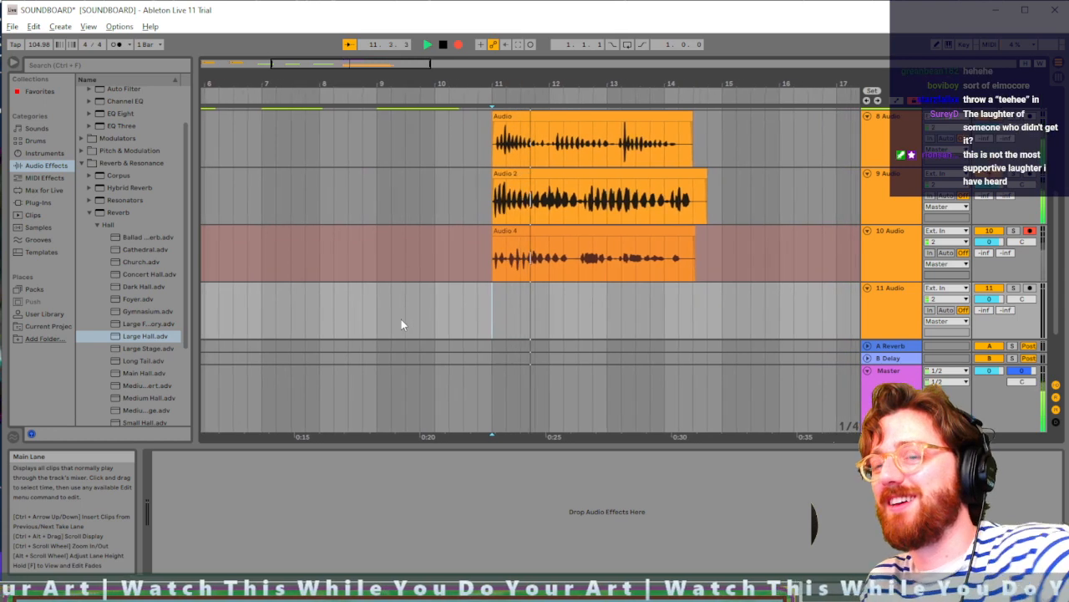
key("space")
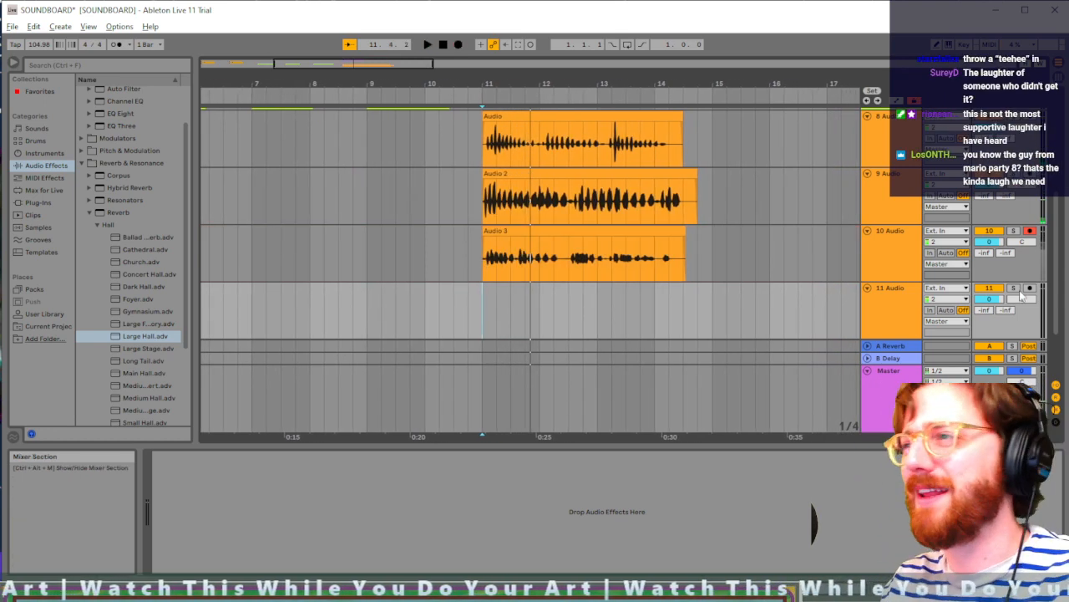
left_click(1029, 288)
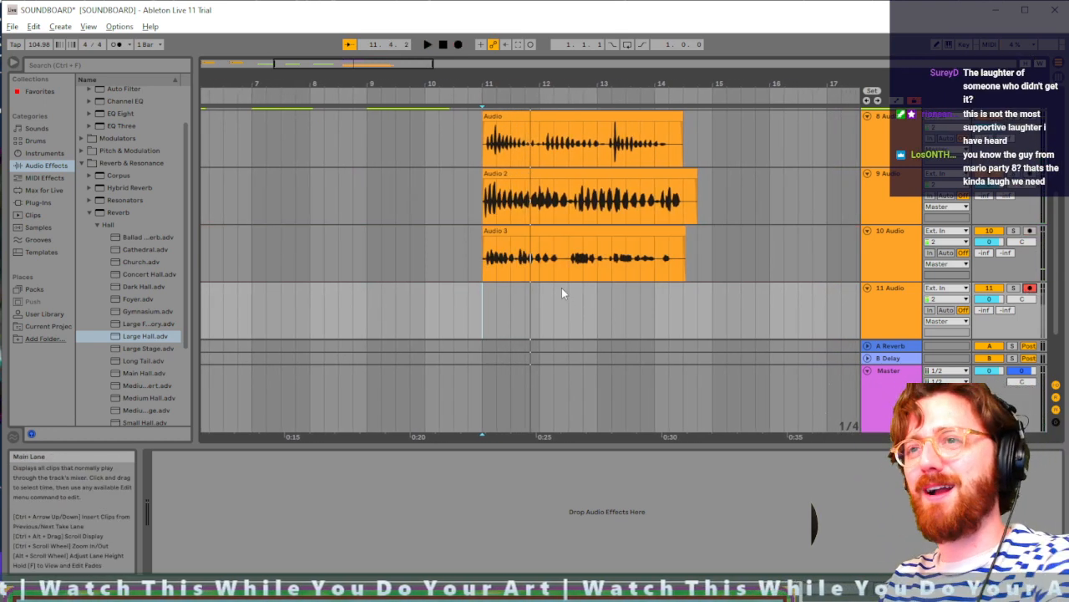
key("F9")
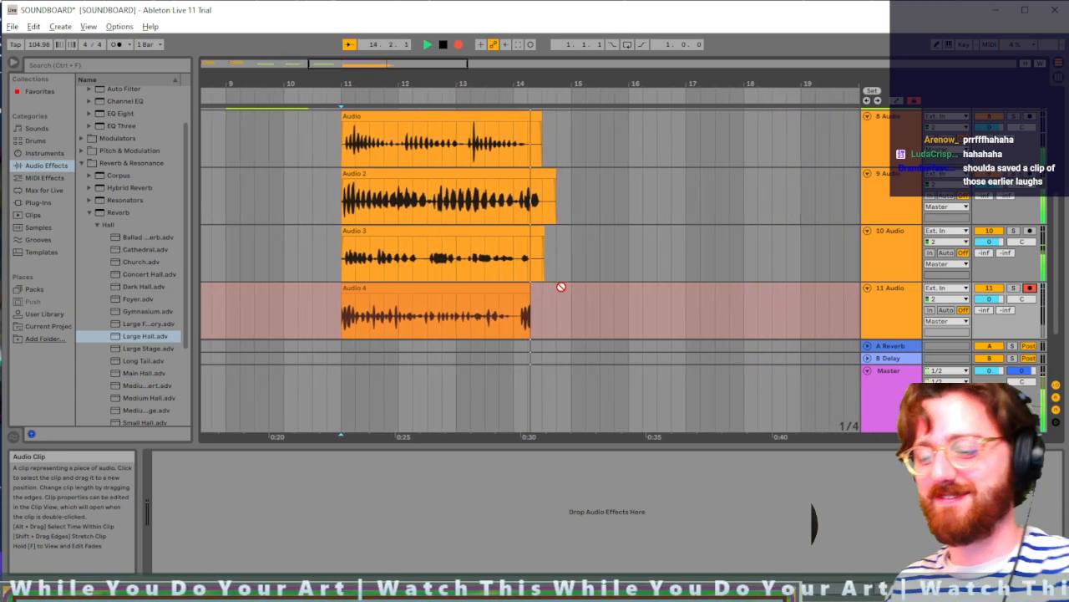
key("space")
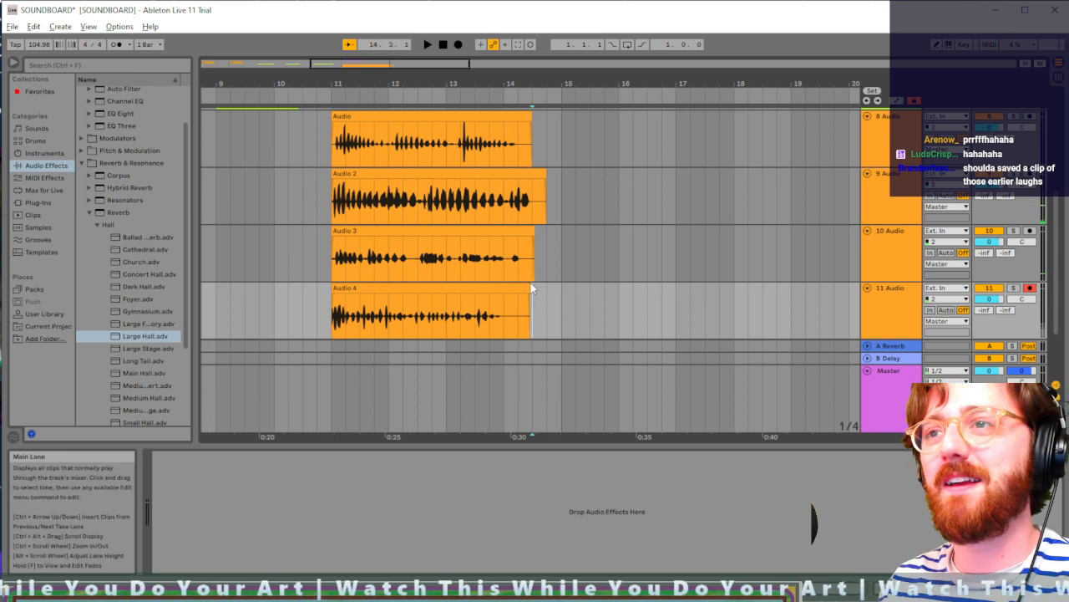
Step: Trim the silent end of the laugh clip on 11 Audio and play the layered laughs from 11.1.1
left_click_drag(527, 301, 517, 300)
left_click(332, 314)
key("space")
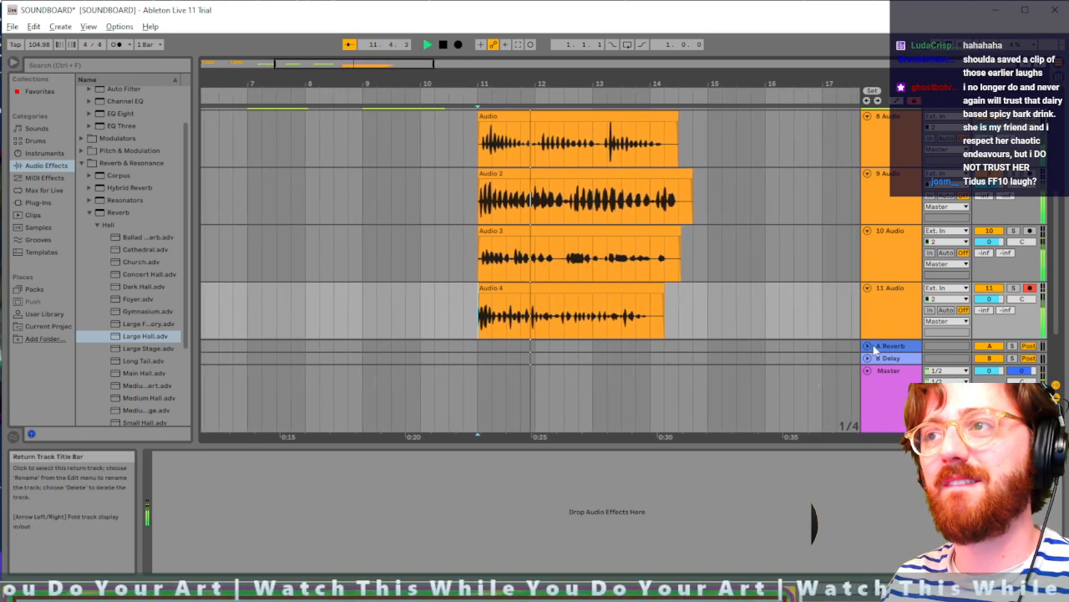
key("space")
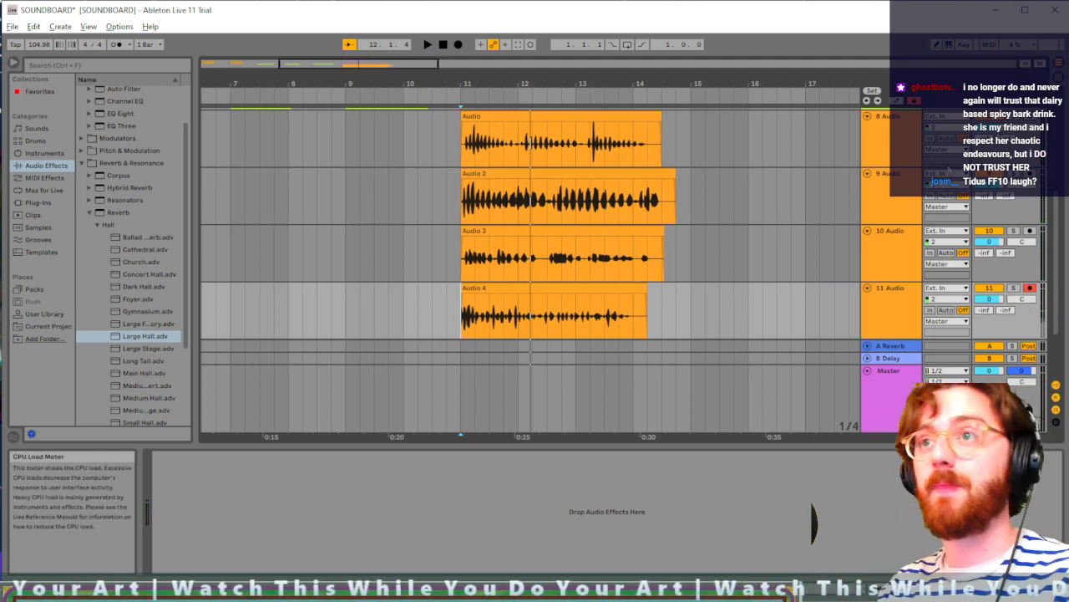
Step: Duplicate the 11 Audio track and delete the copied laugh clip from the new 12 Audio track
left_click(888, 309)
key("ctrl+d")
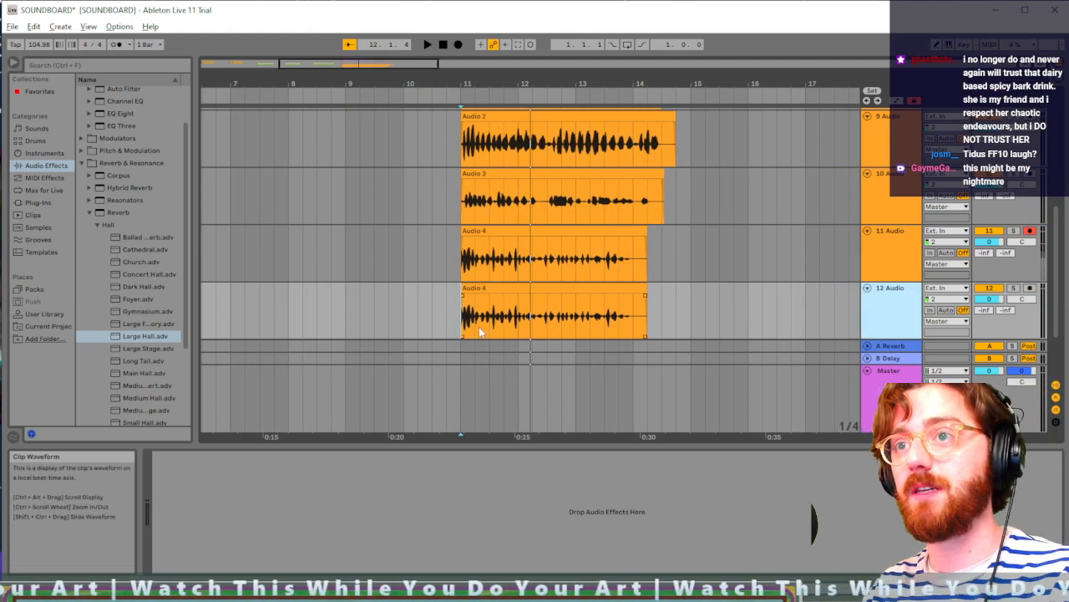
left_click(555, 289)
key("Delete")
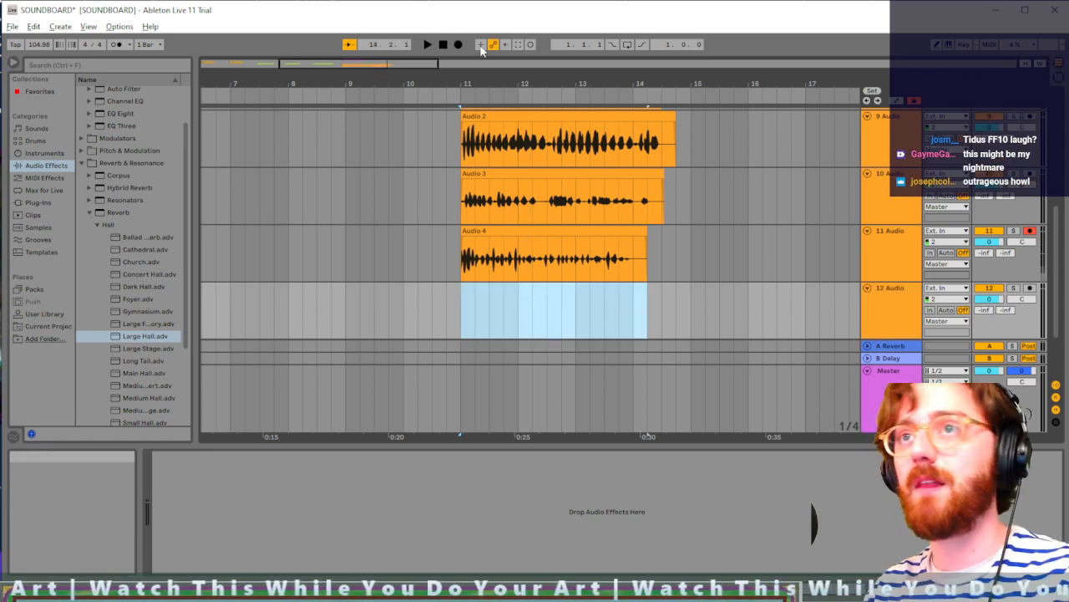
Step: Lower the volumes of the 8 to 11 Audio tracks together to -13.5 dB and play back the layered laughs
key("Tab")
left_click(652, 66)
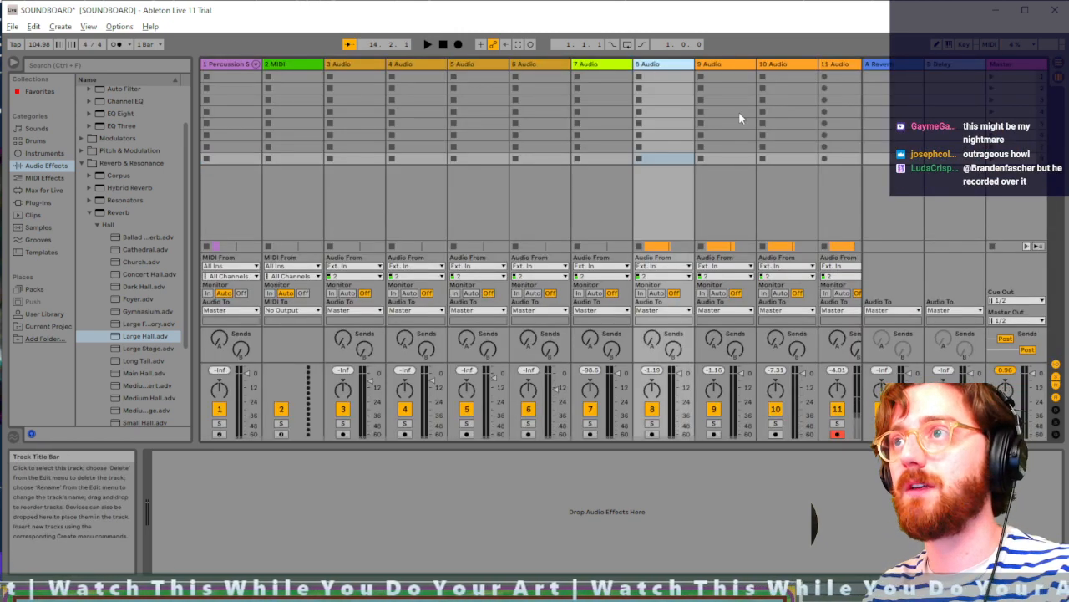
left_click(825, 64, "shift")
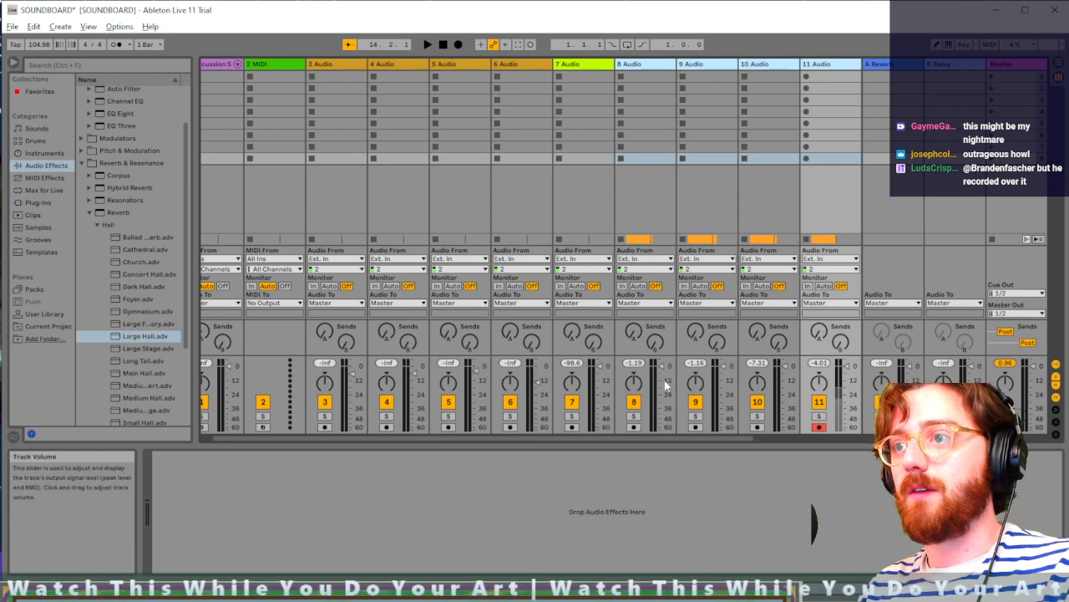
left_click_drag(786, 367, 789, 362)
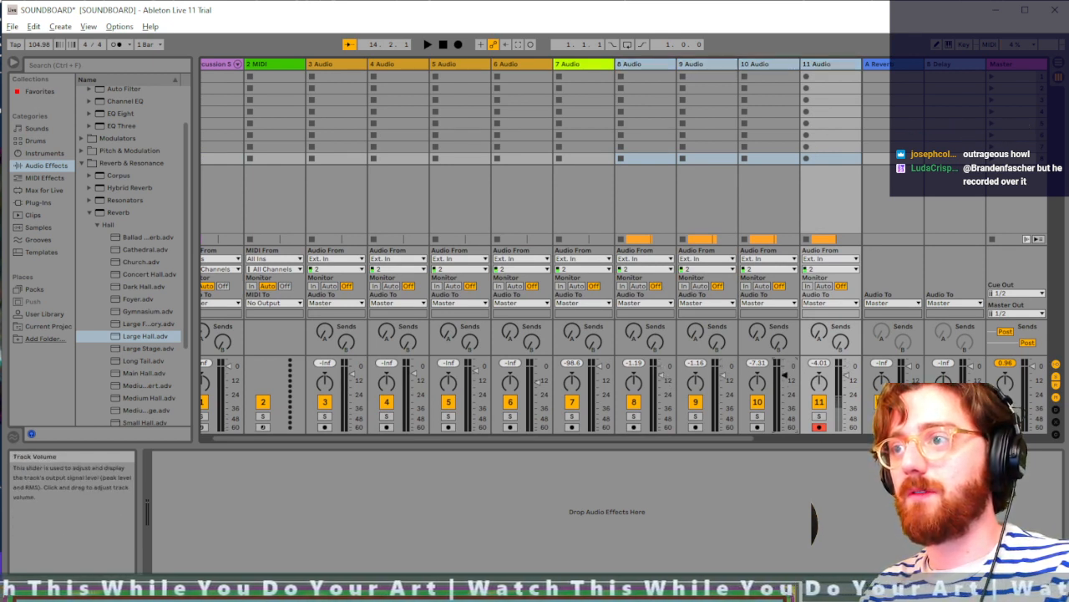
left_click_drag(785, 381, 784, 382)
key("space")
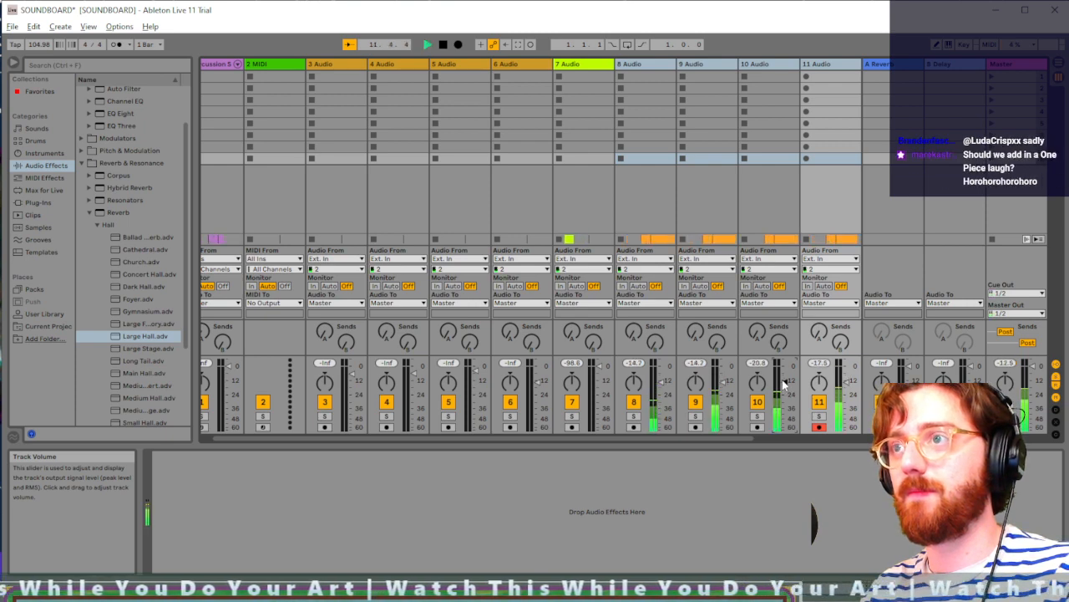
key("space")
key("Tab")
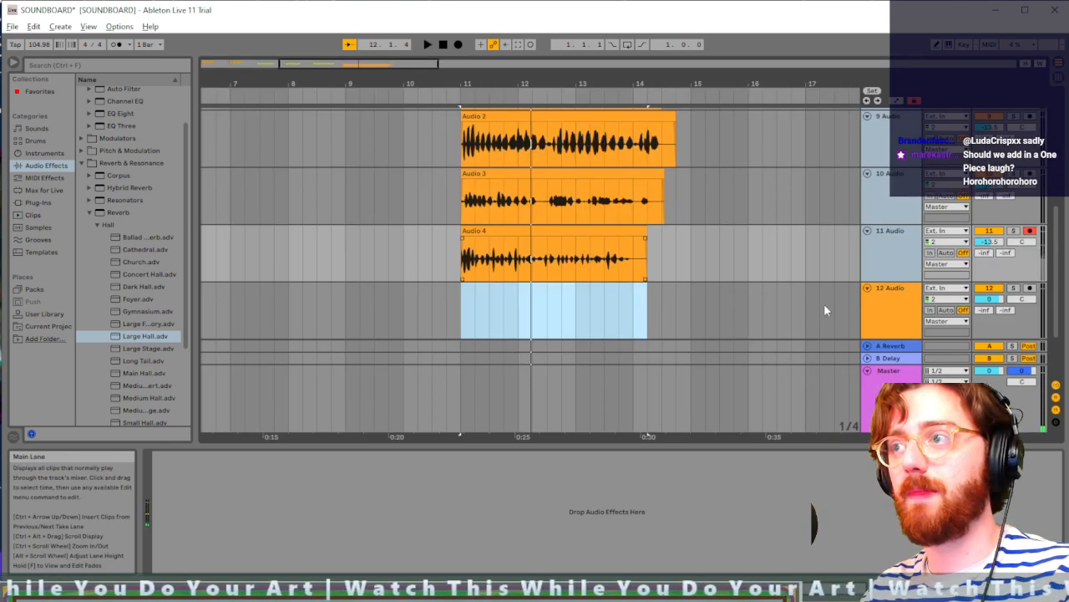
Step: Delete the empty 12 Audio track
left_click(911, 315)
key("Delete")
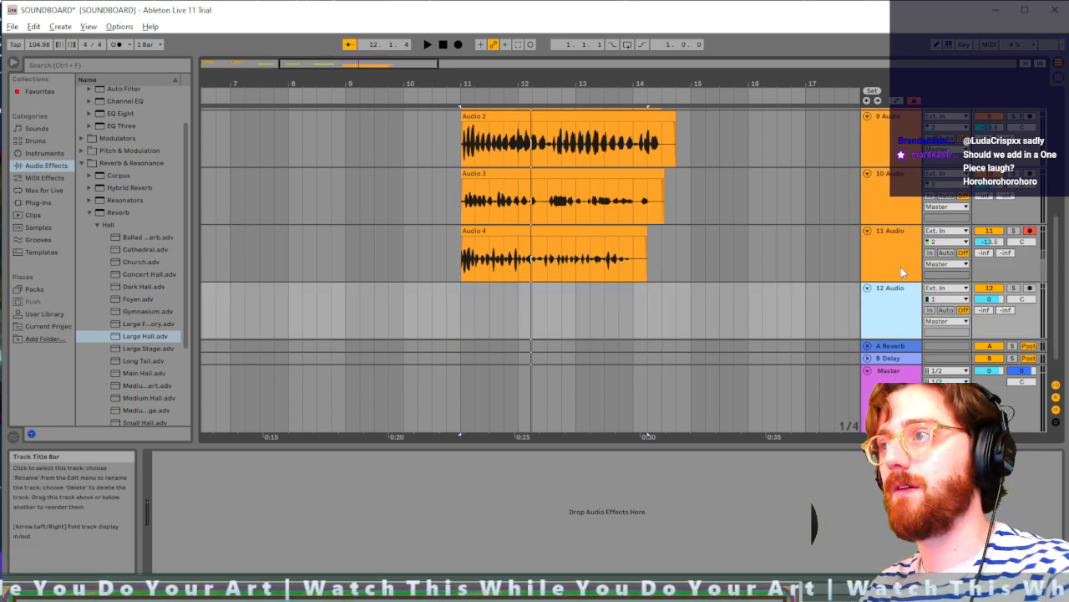
left_click(903, 271)
left_click(895, 317)
key("Delete")
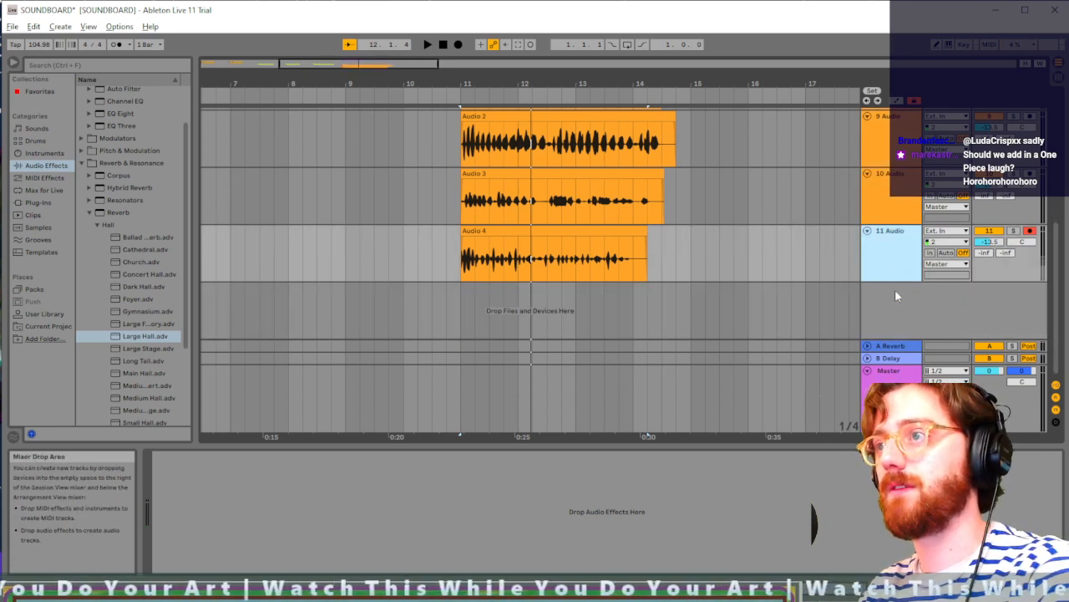
Step: Duplicate the 11 Audio track with its -13.5 dB volume and delete the copied clip from the new 12 Audio track
key("ctrl+d")
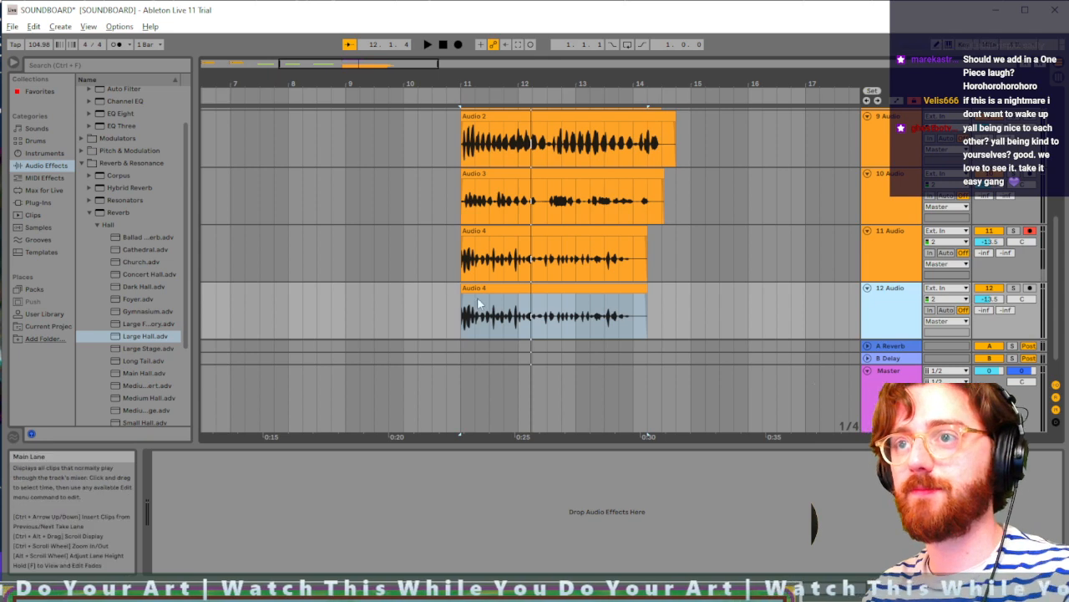
left_click(582, 297)
key("Delete")
Step: Arm the 12 Audio track, record a fifth laugh just under four bars long from 11.1.1, and trim its silent end
left_click(468, 296)
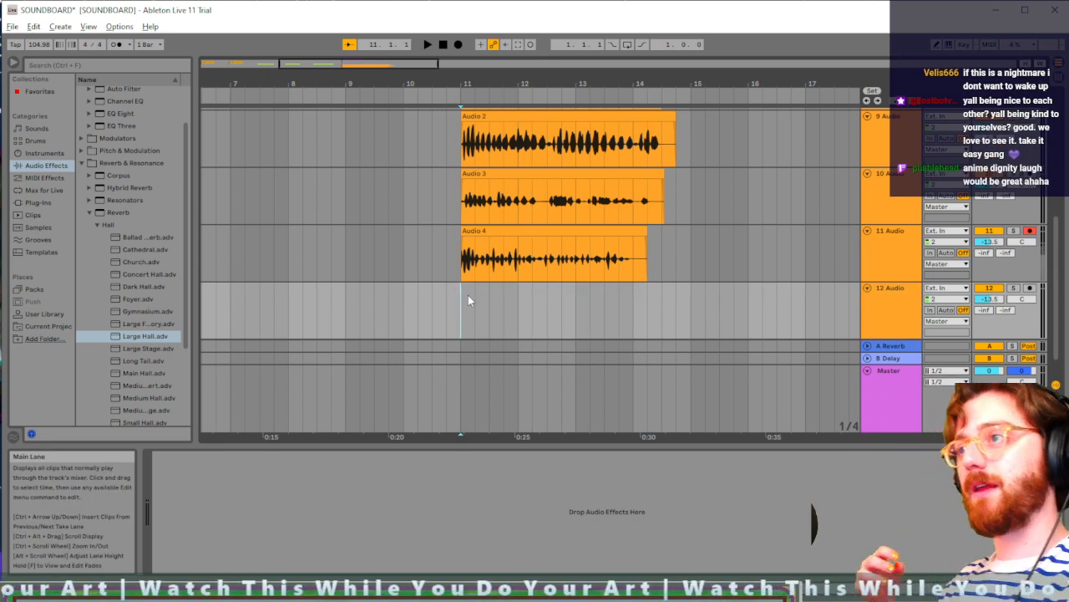
left_click(1029, 287)
key("F9")
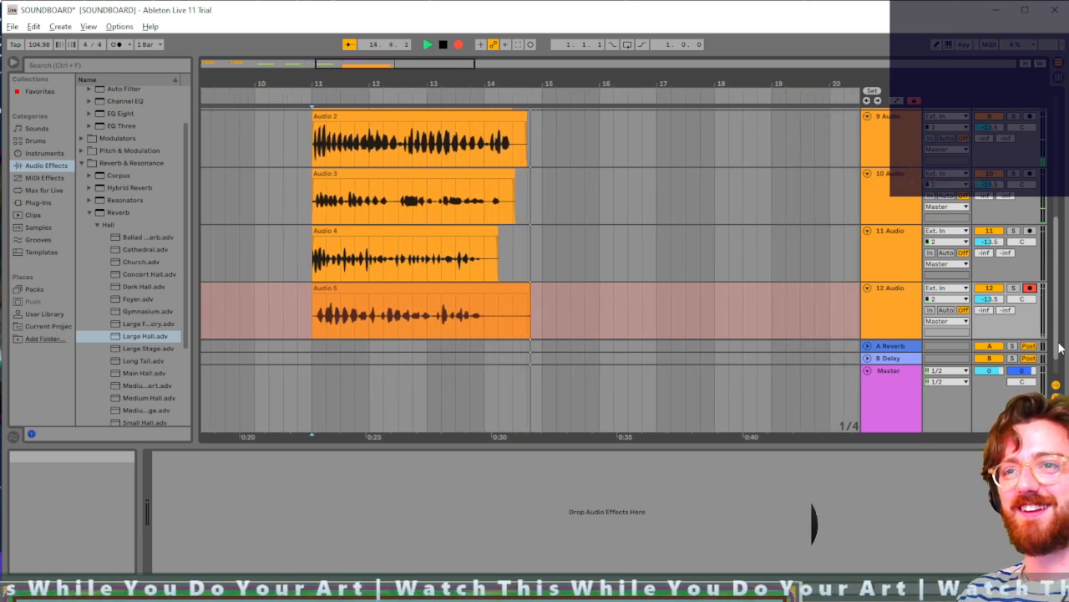
key("space")
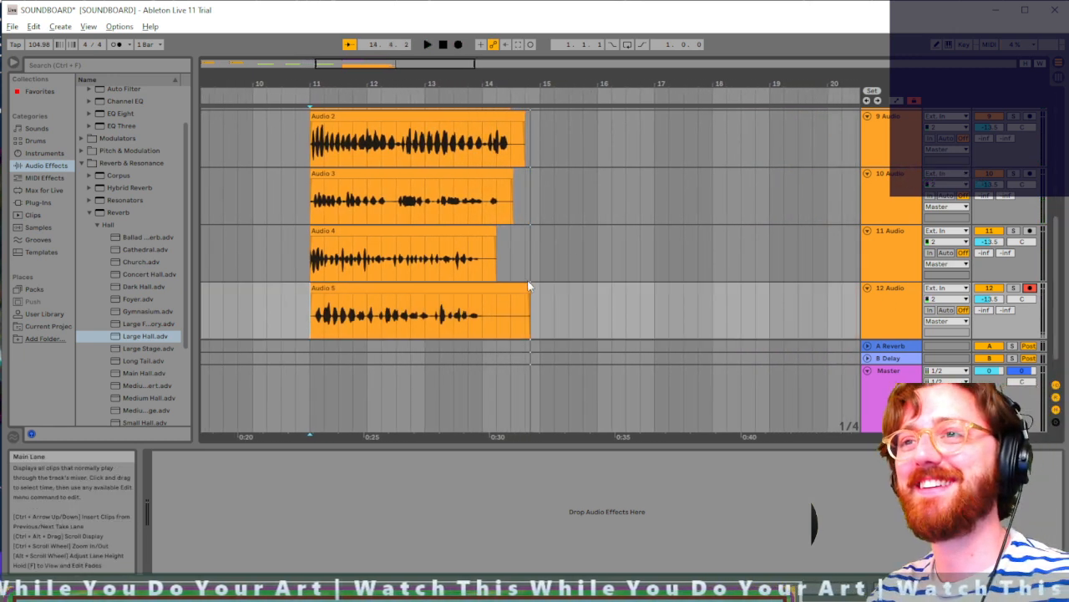
left_click_drag(530, 287, 501, 287)
Step: Duplicate the 12 Audio track and delete the copied laugh clip from the new 13 Audio track
left_click(900, 329)
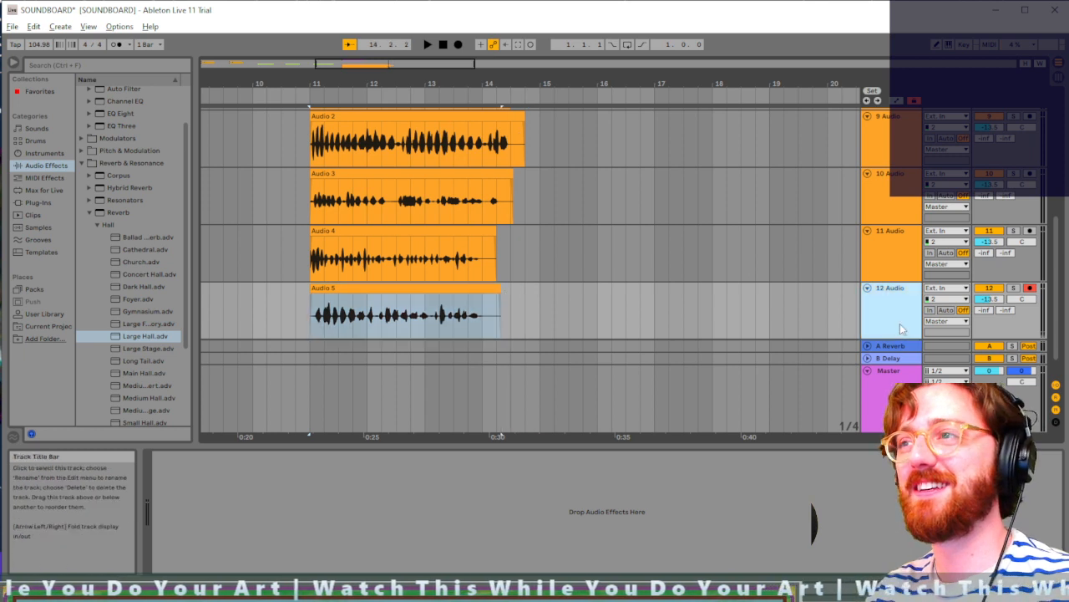
key("ctrl+d")
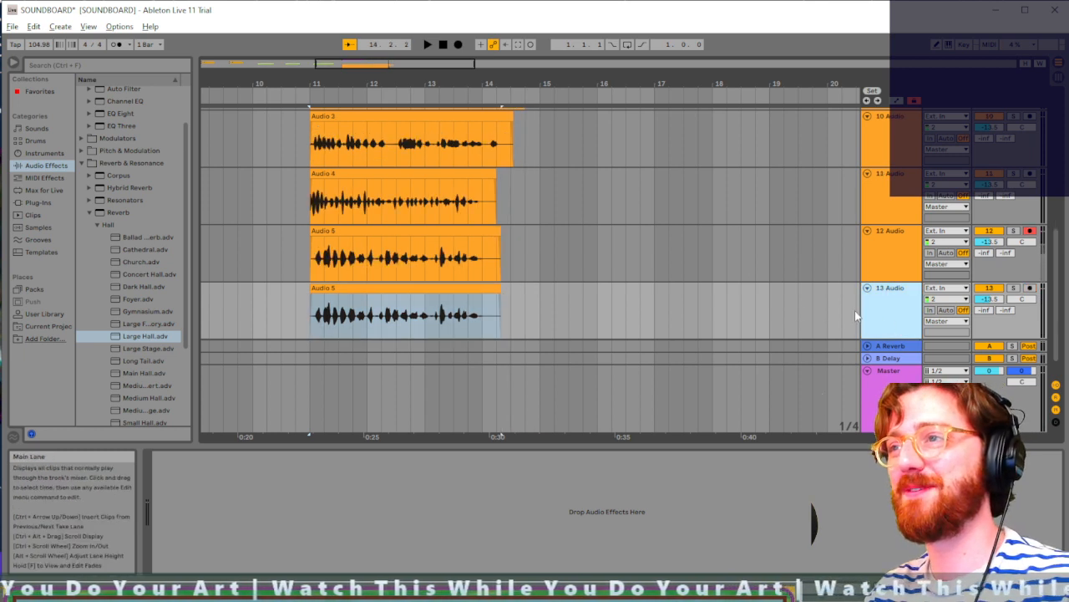
key("Delete")
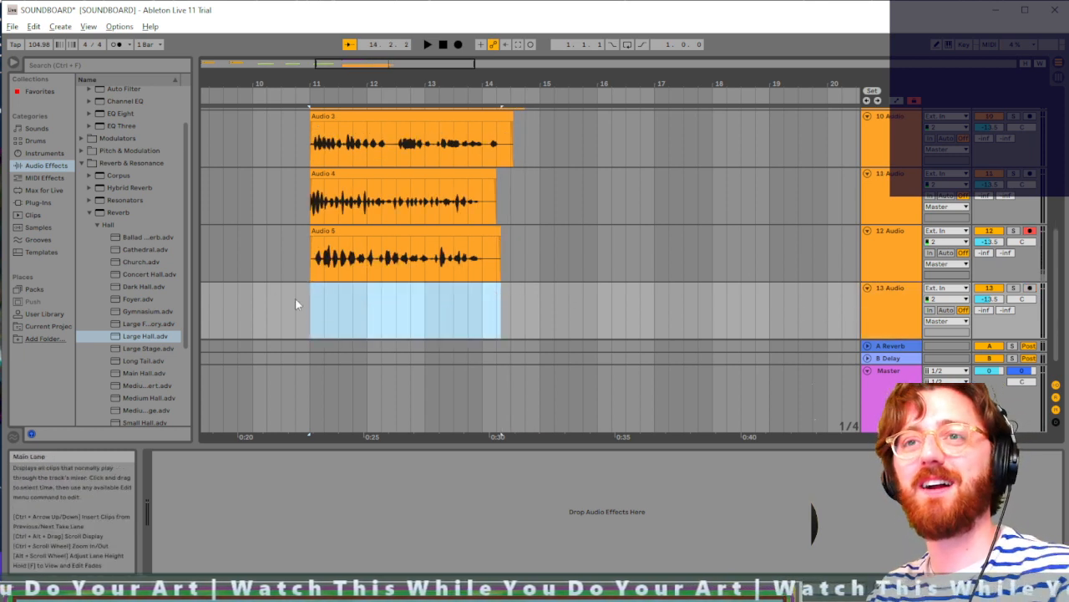
Step: Arm the 13 Audio track and record a sixth laugh from 11.1.1, just under four bars long
left_click(310, 311)
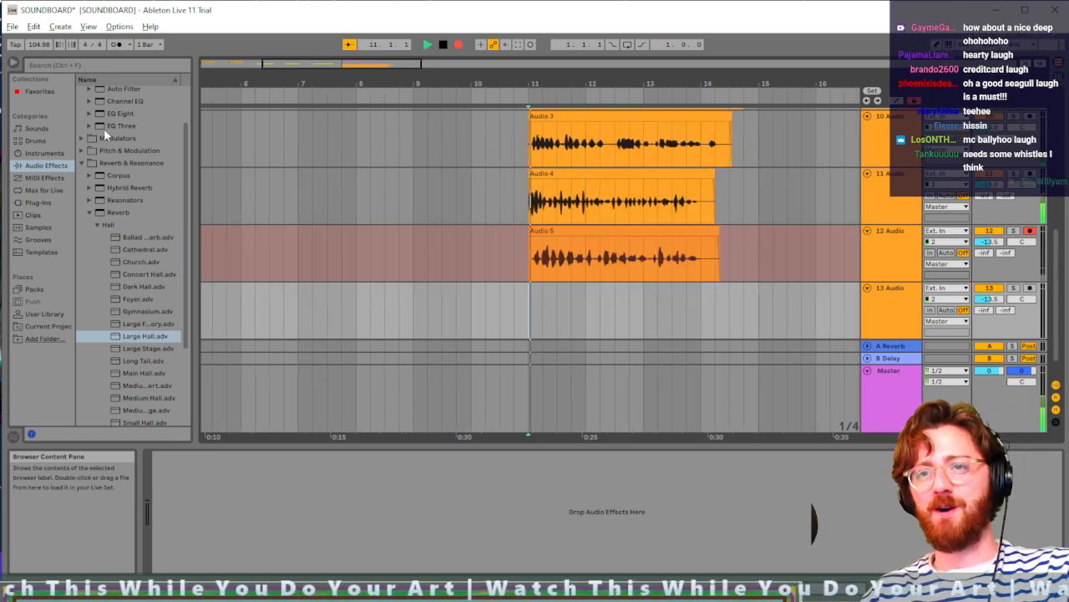
key("space")
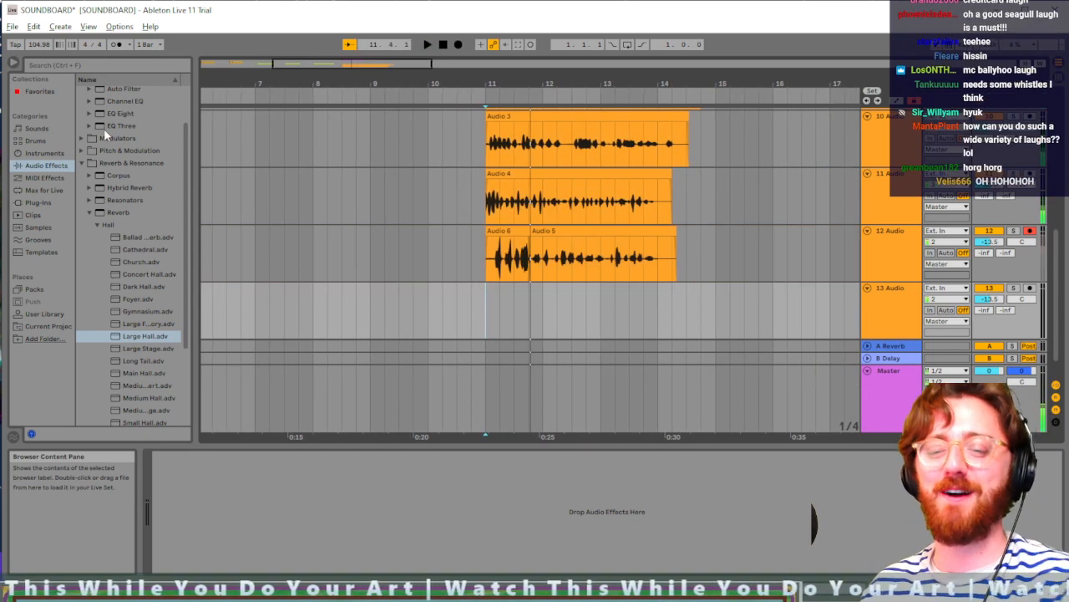
key("ctrl+z")
left_click(1031, 288)
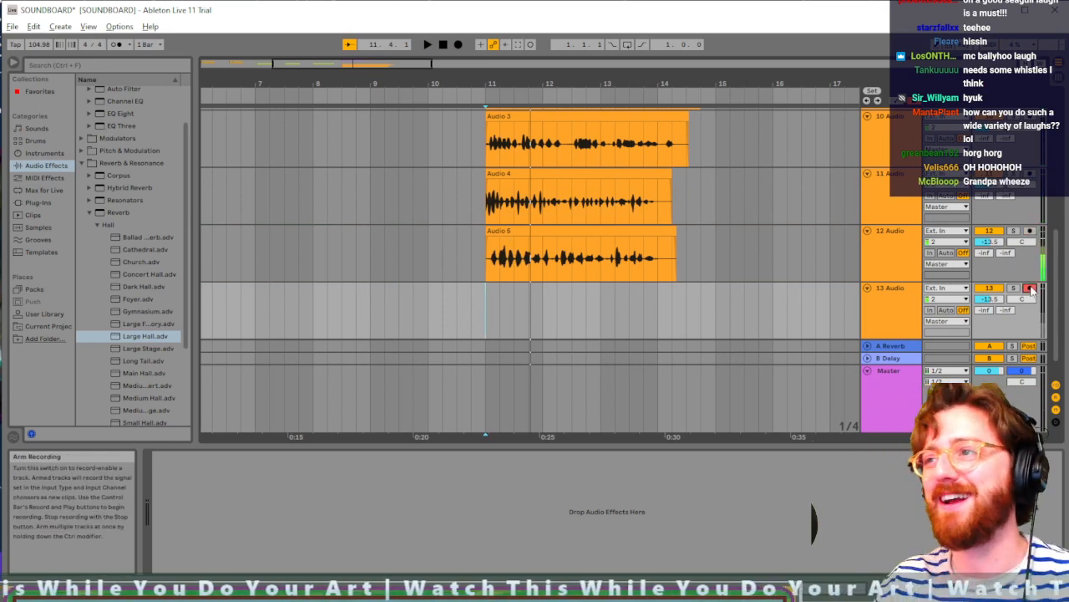
key("F9")
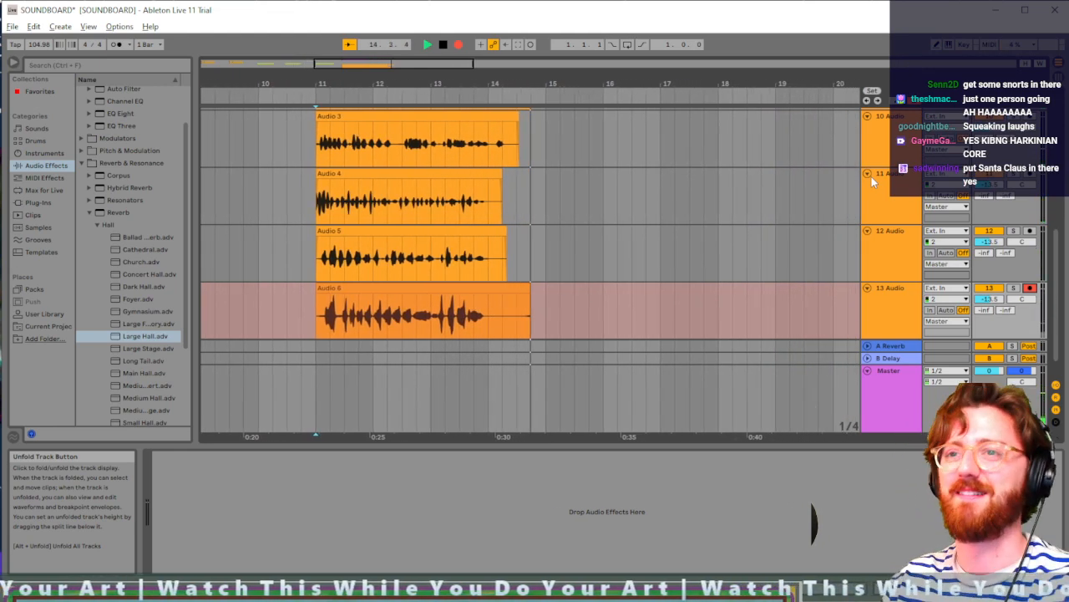
key("space")
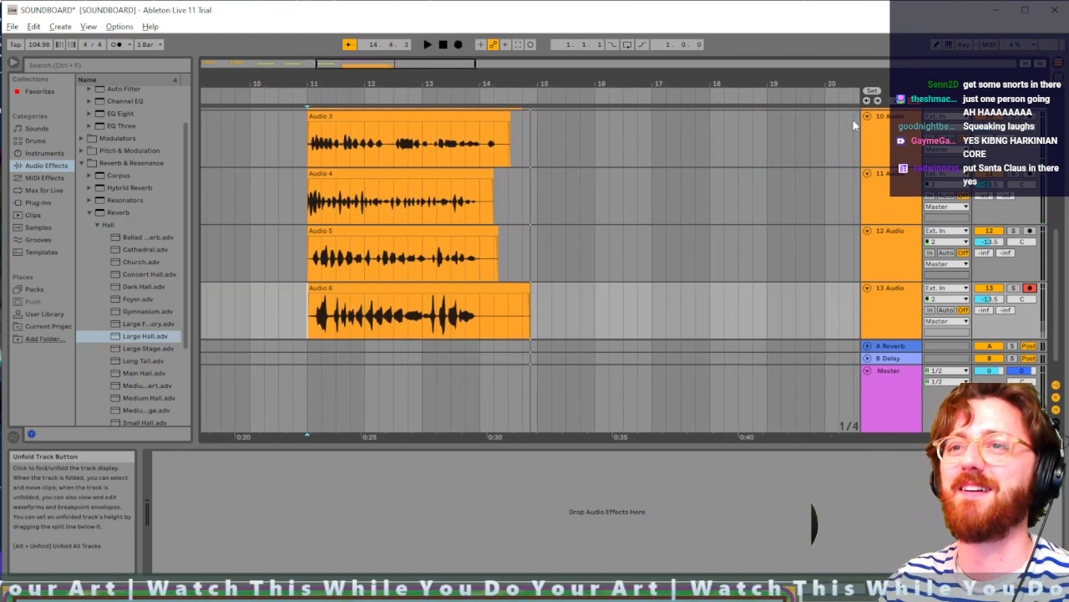
Step: Trim the silent end of the laugh clip on 13 Audio and play the layered laughs from 11.1.1
left_click(531, 291)
left_click(308, 309)
key("space")
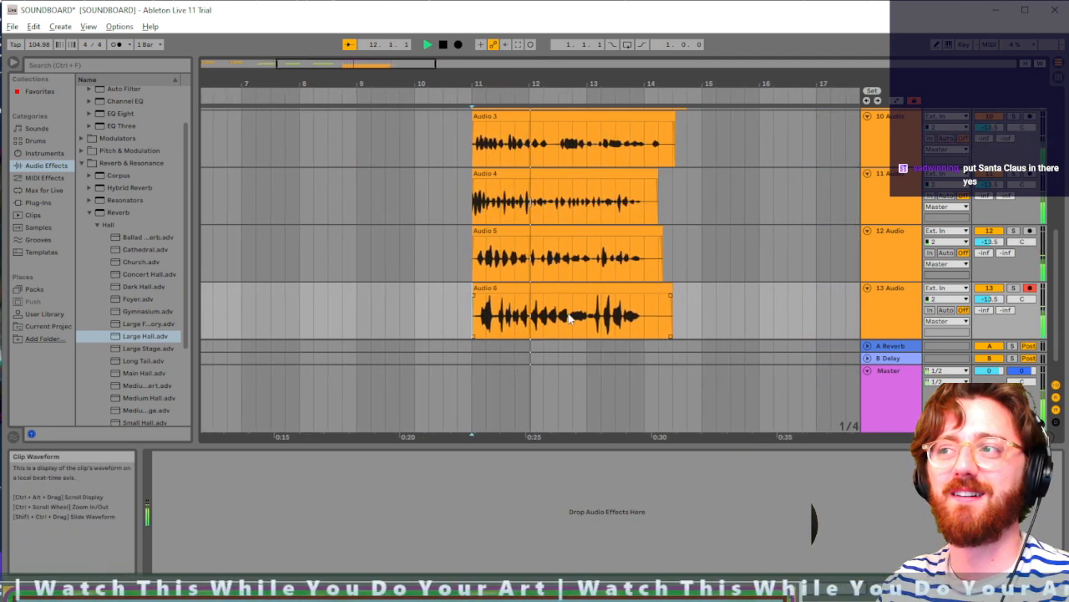
key("space")
Step: Duplicate the 13 Audio track and delete the copied laugh clip from the new 14 Audio track
left_click(891, 331)
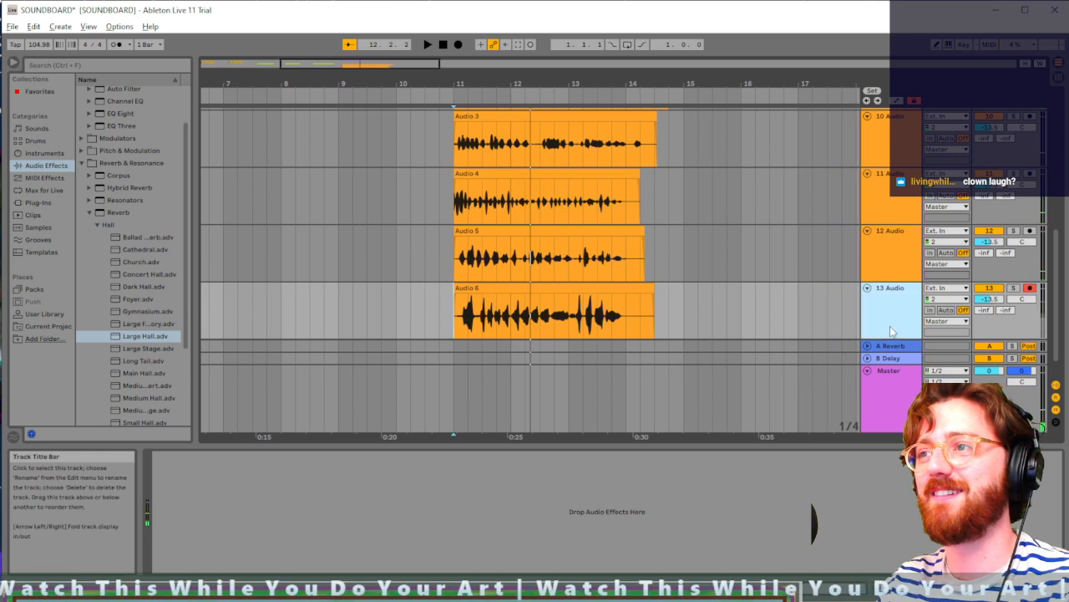
left_click(582, 291)
key("ctrl+t")
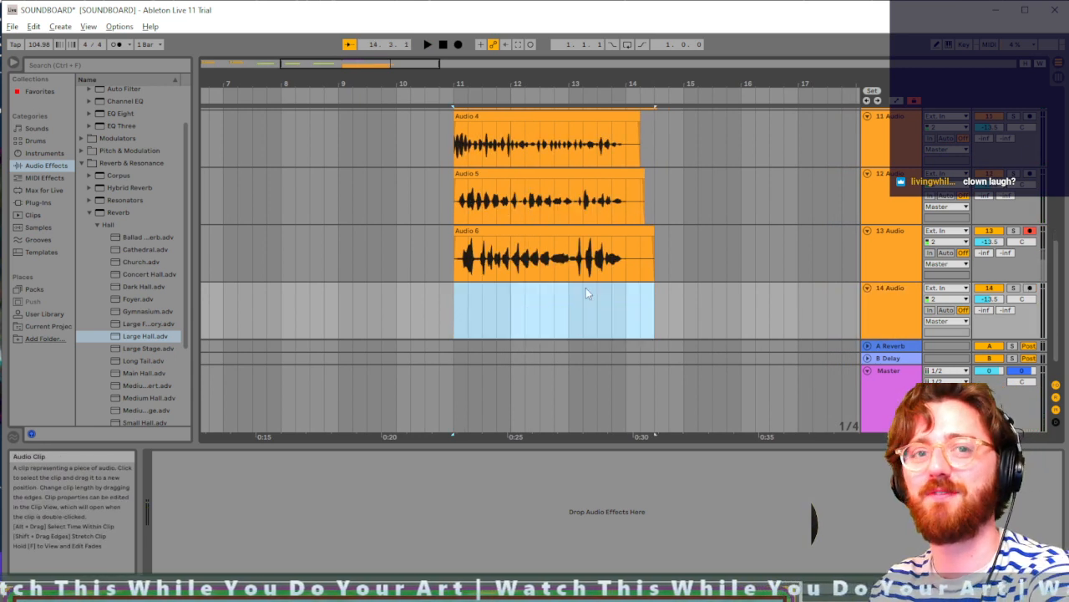
Step: Arm the 14 Audio track and record a seventh laugh from 11.1.1, about three and a half bars long
left_click(454, 294)
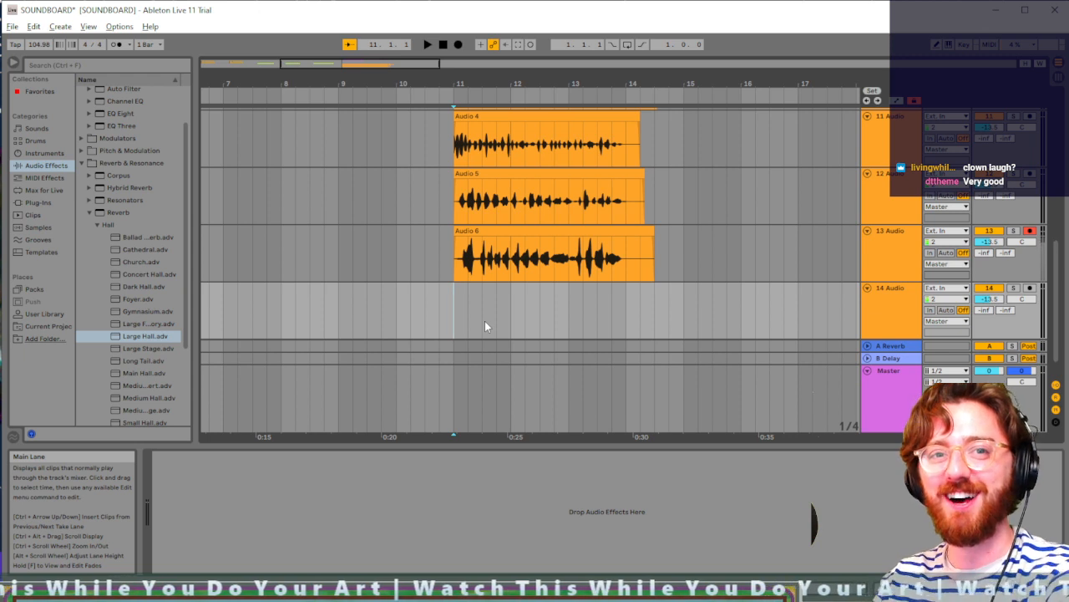
left_click(1030, 289)
key("F9")
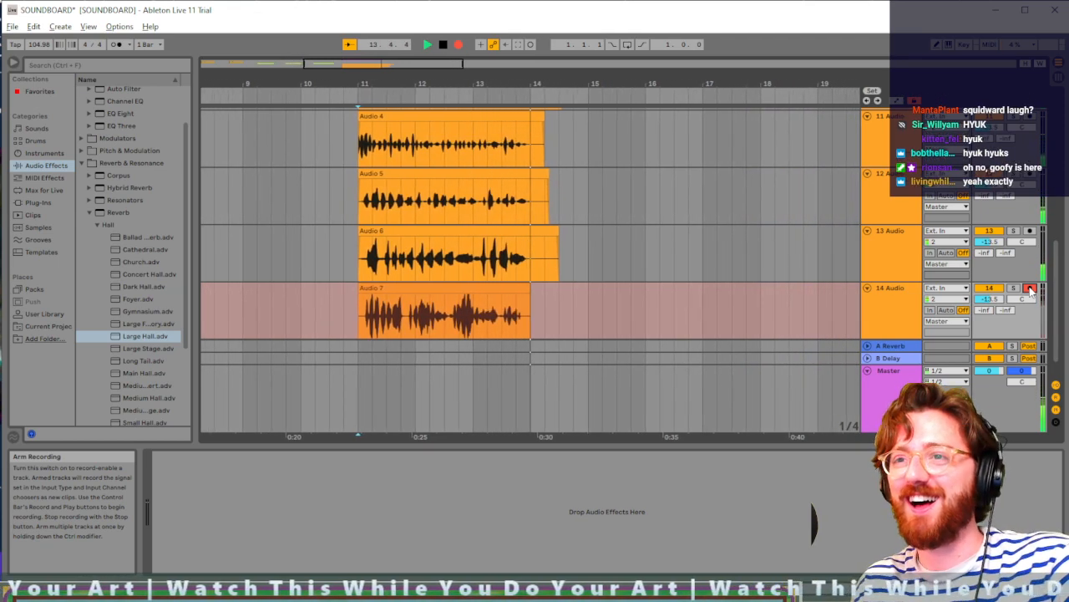
key("space")
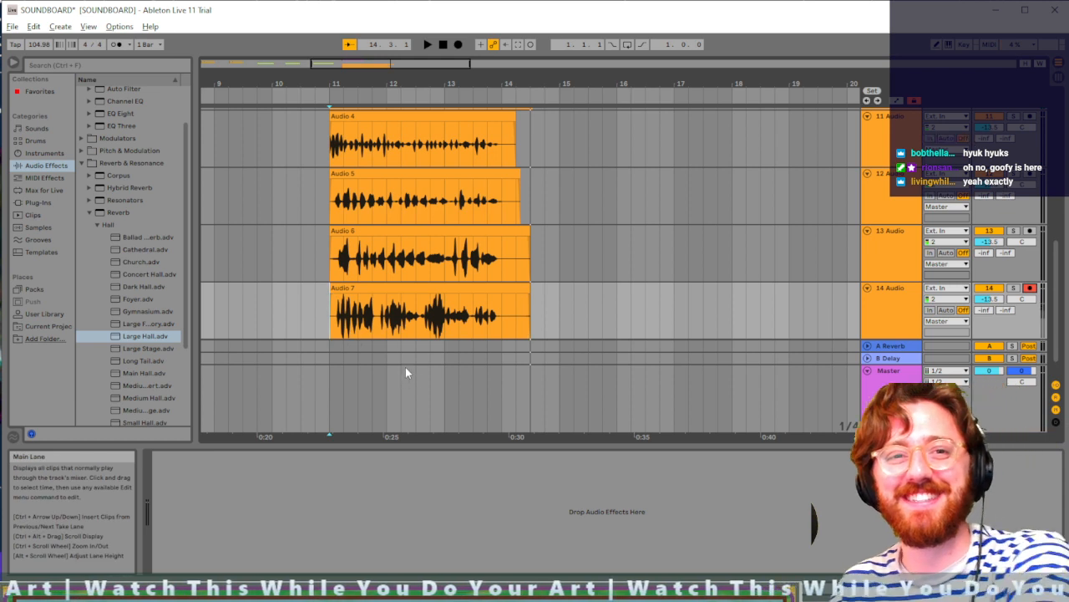
Step: Duplicate the 14 Audio track and delete the copied laugh clip from the new 15 Audio track
left_click(899, 324)
key("ctrl+d")
left_click(424, 313)
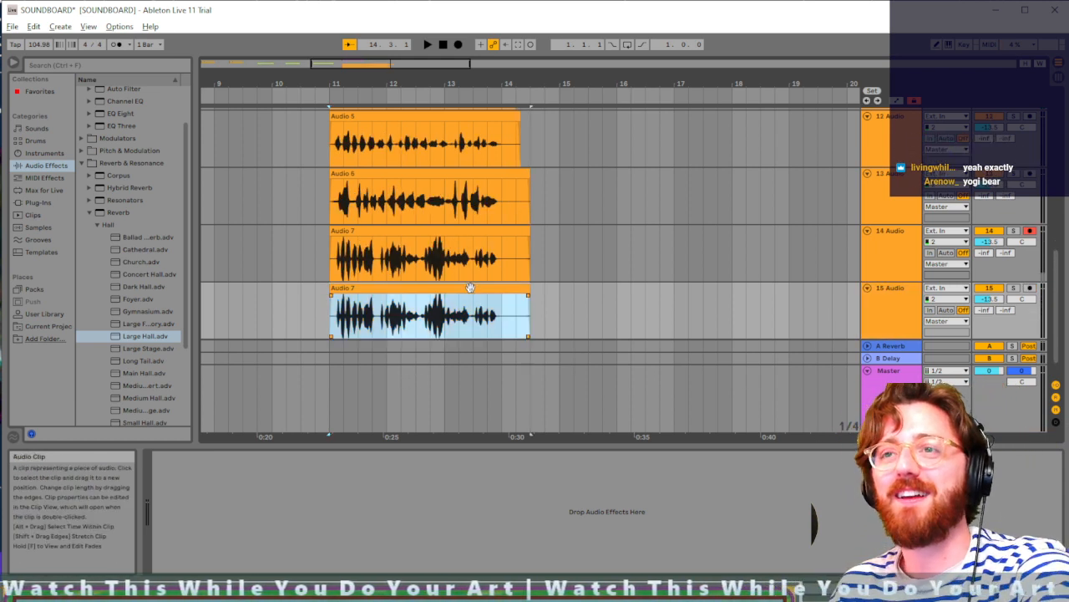
key("Delete")
Step: Arm the 15 Audio track and record an eighth laugh from 11.1.1, ending at about 14.2.3
left_click(328, 310)
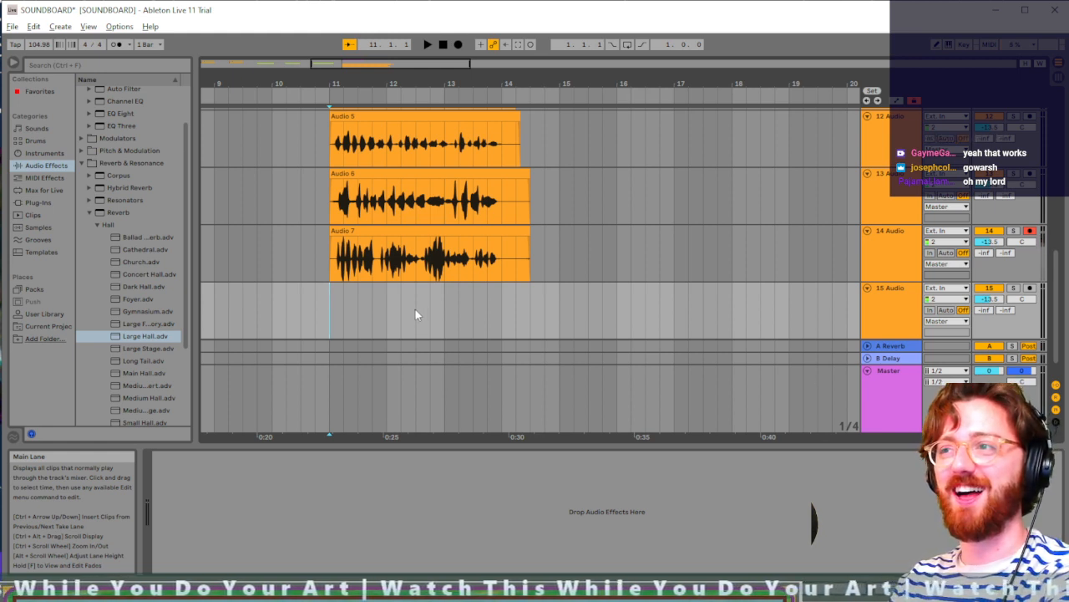
key("F9")
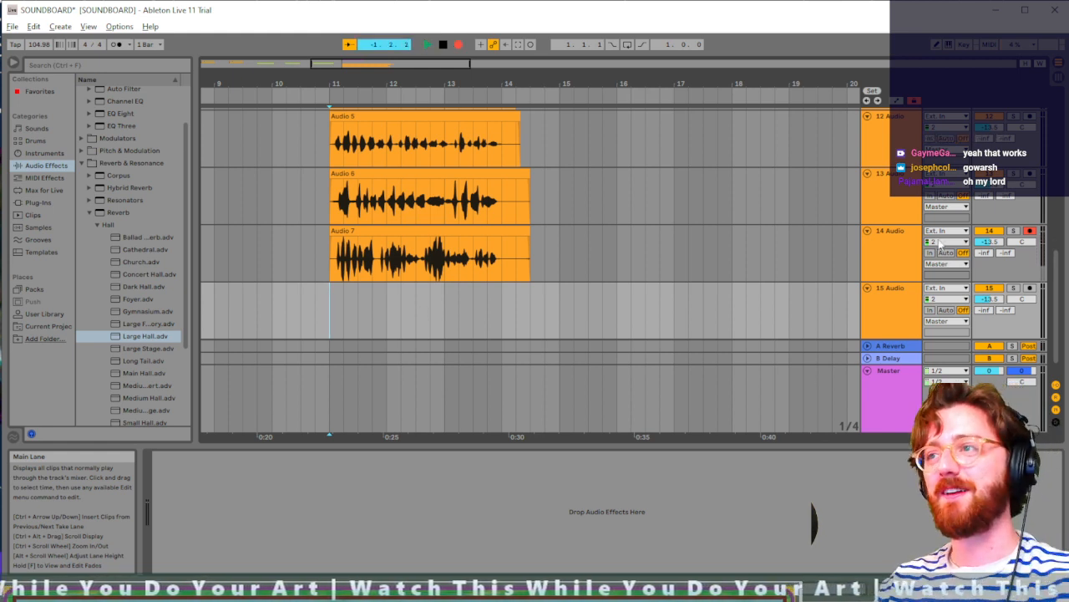
left_click(1029, 288)
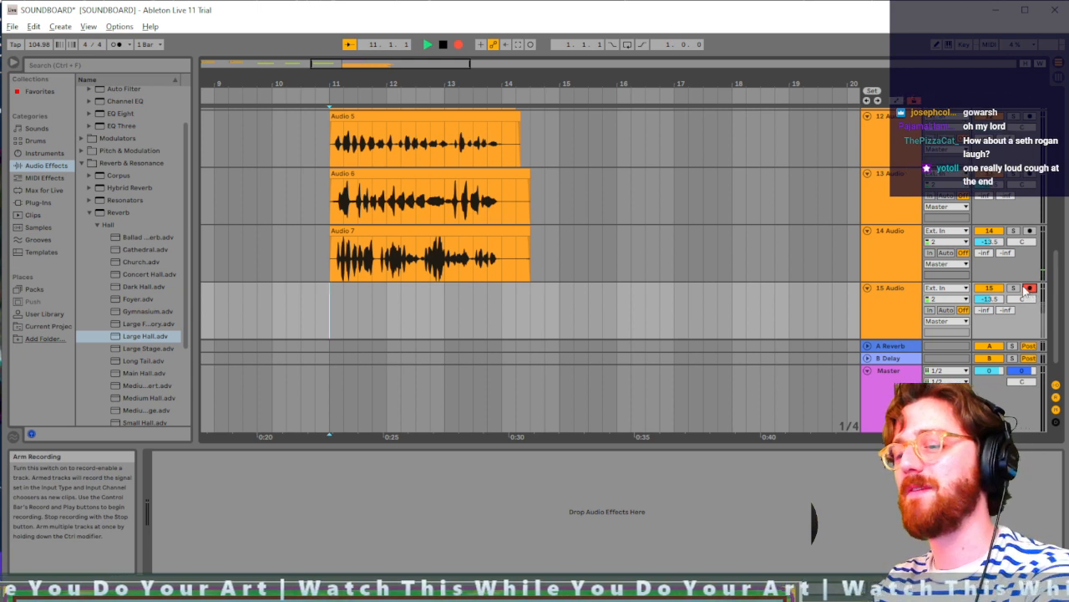
key("F9")
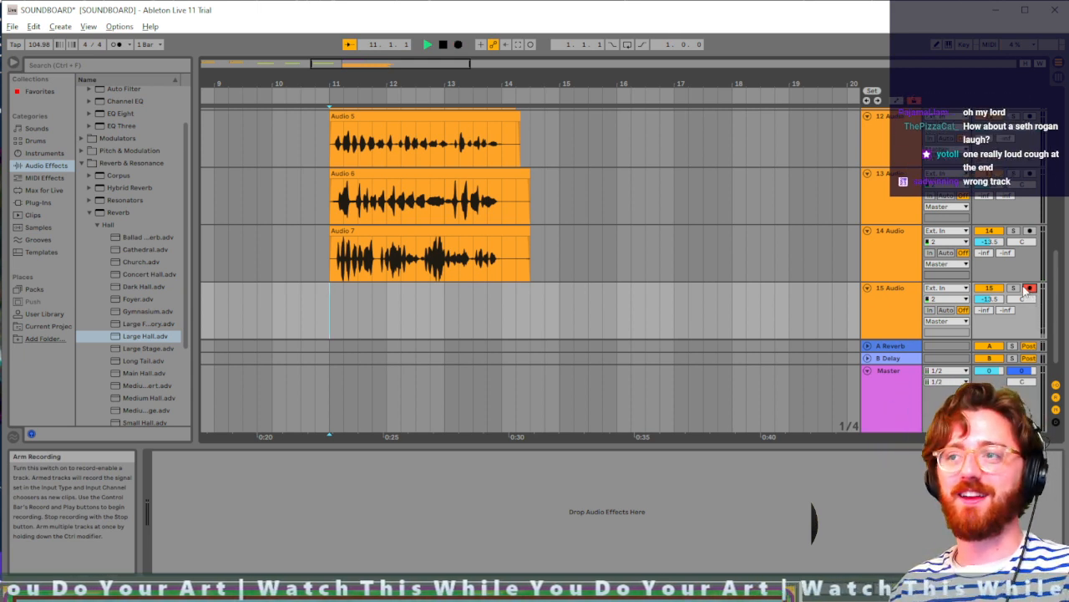
key("F9")
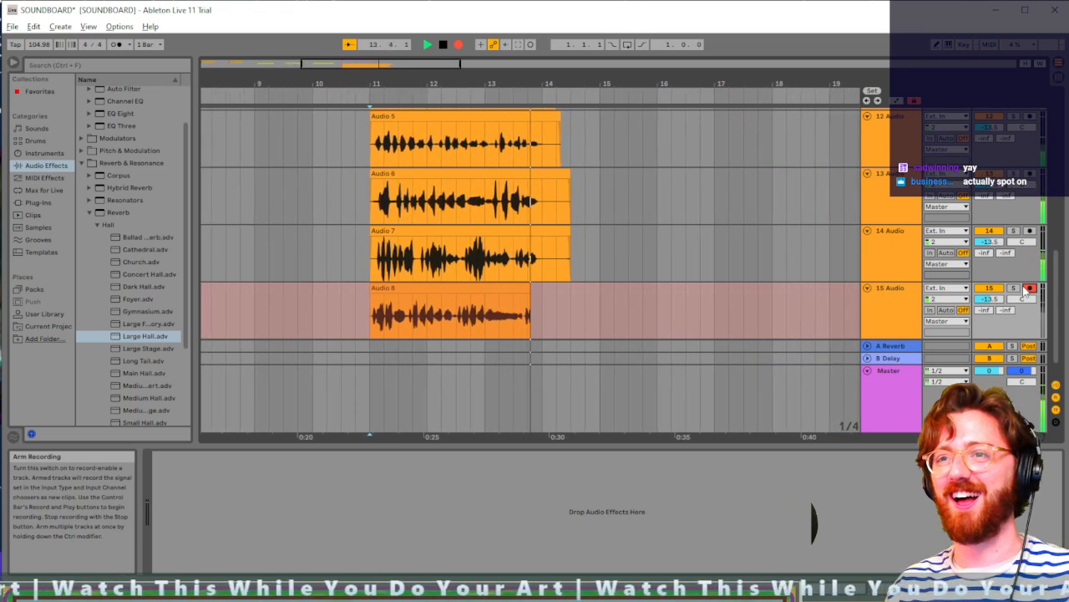
key("space")
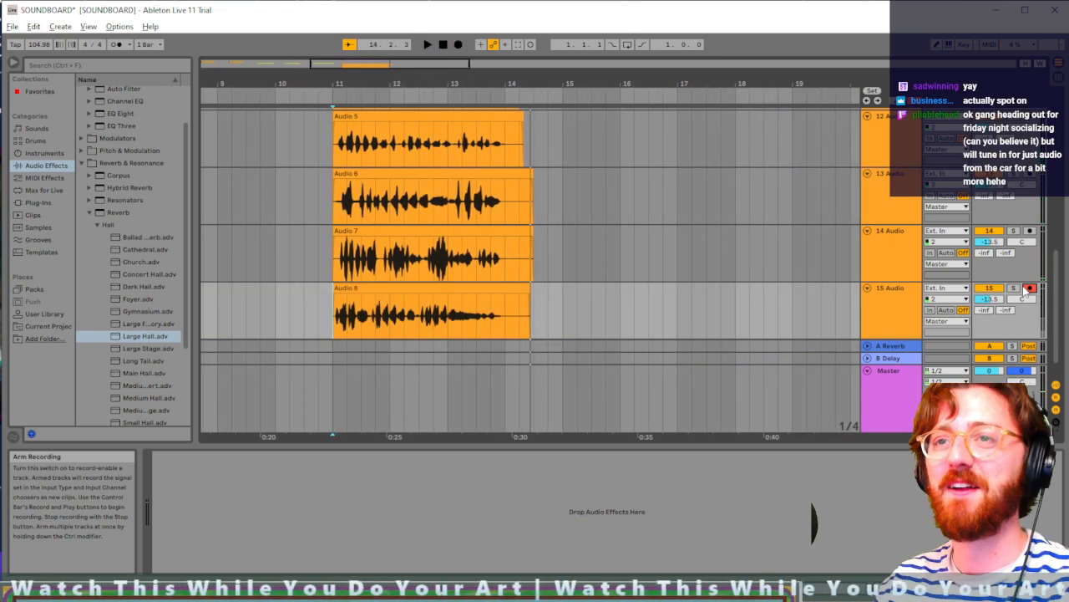
Step: Duplicate the 15 Audio track and delete the copied laugh clip from the new 16 Audio track
left_click(887, 320)
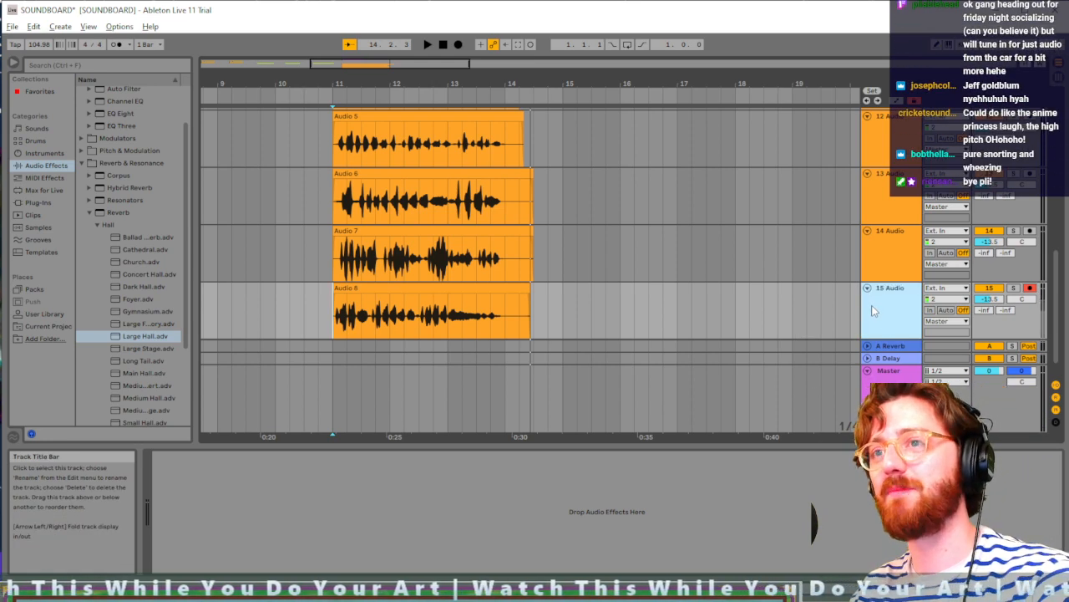
key("ctrl+d")
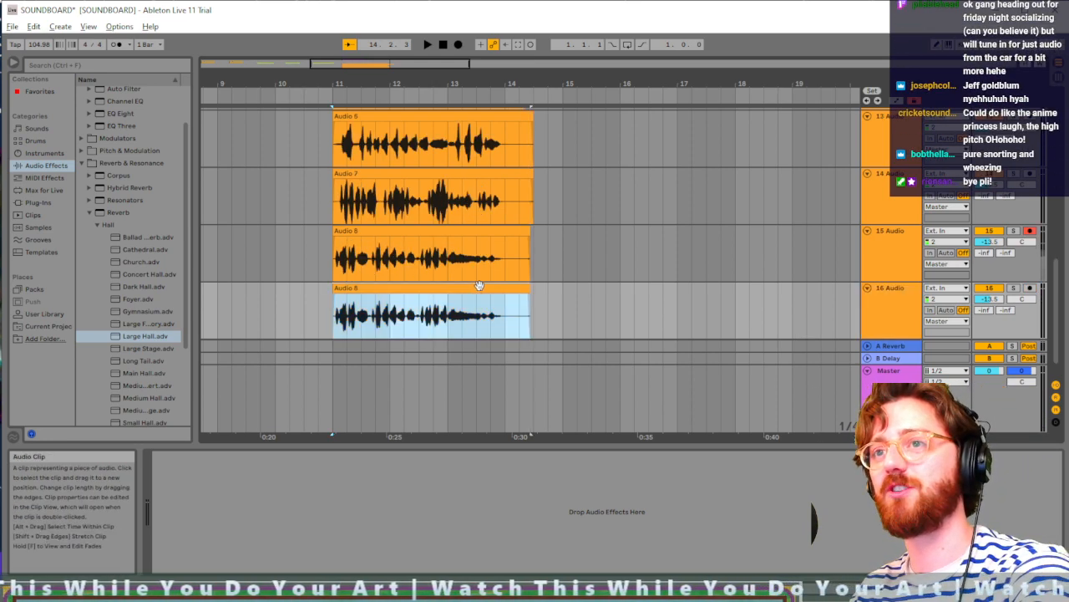
left_click(479, 285)
key("Delete")
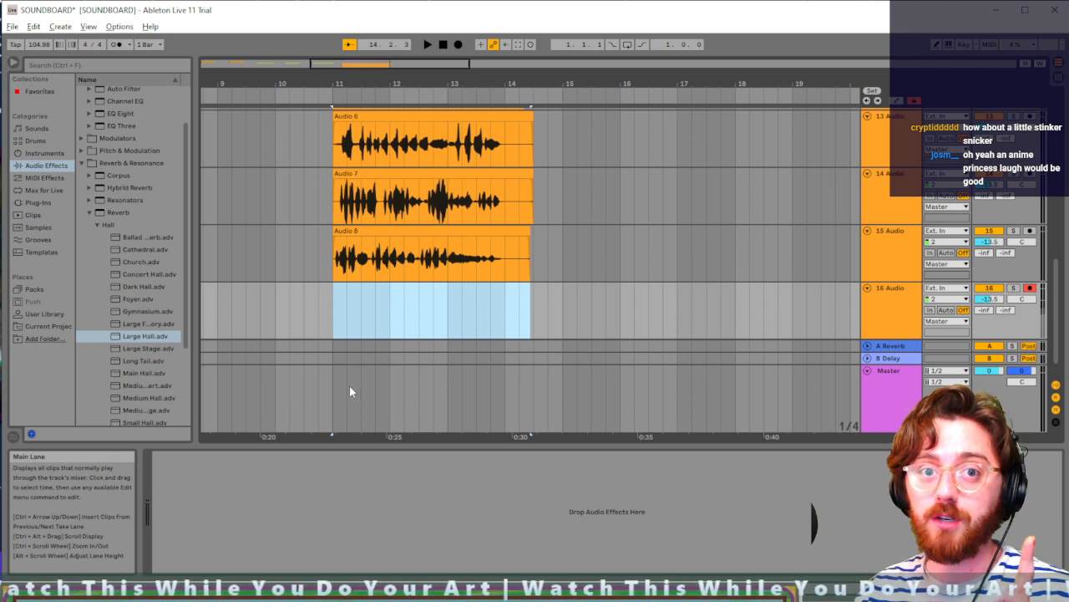
Step: Record a ninth laugh on the armed 16 Audio track from 11.1.1, ending at about 14.2.4
left_click(345, 307)
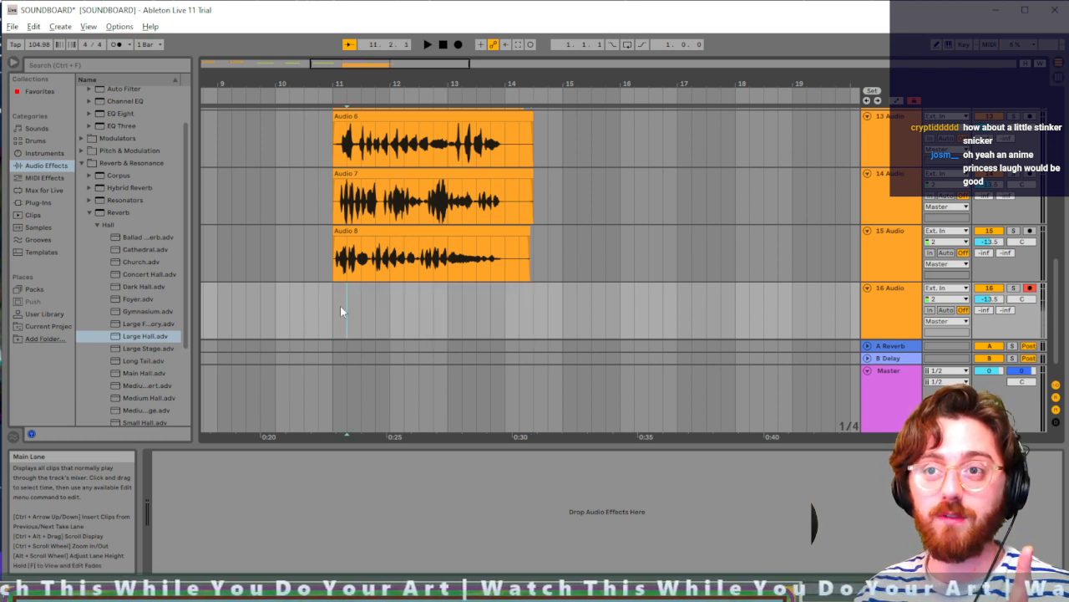
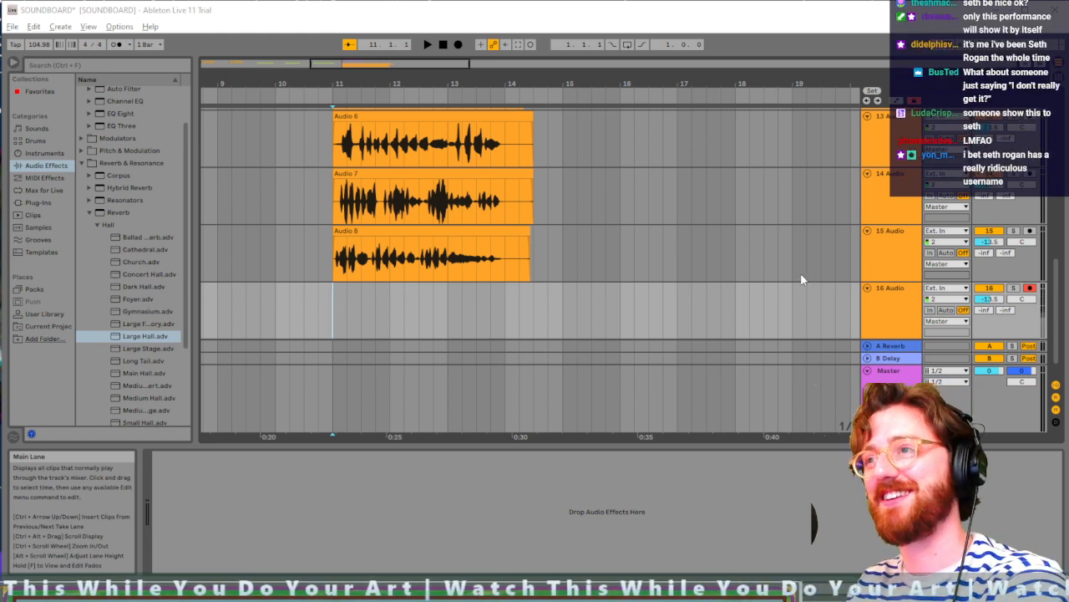
left_click(353, 324)
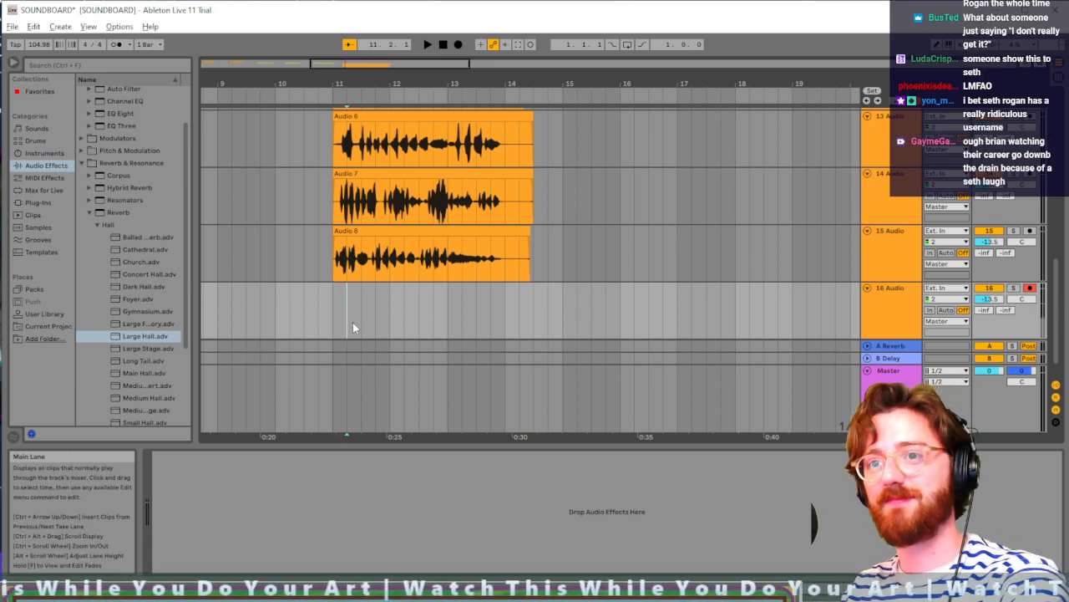
key("F9")
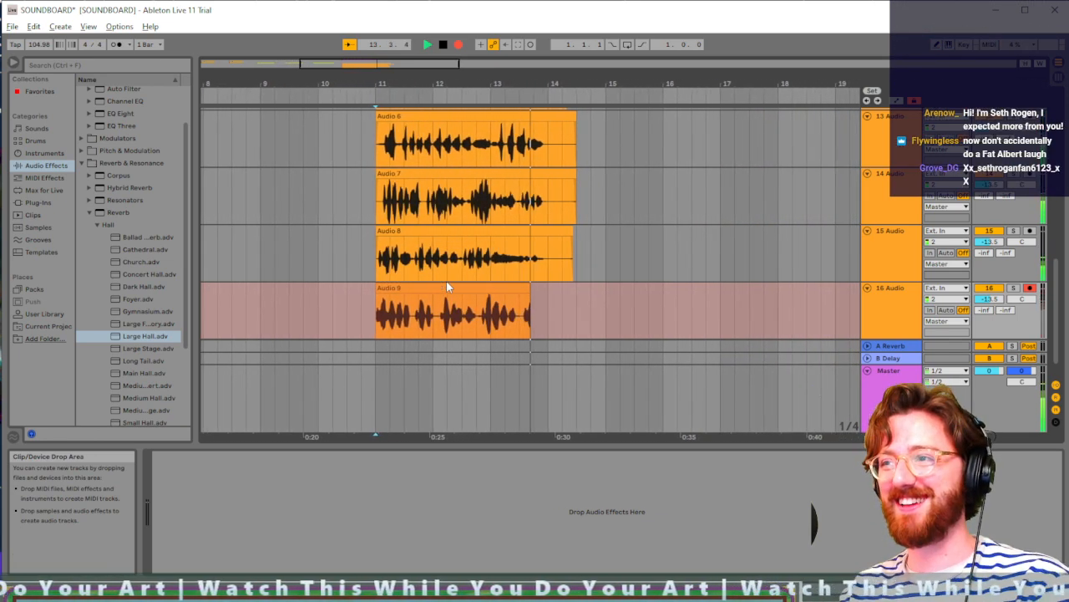
key("space")
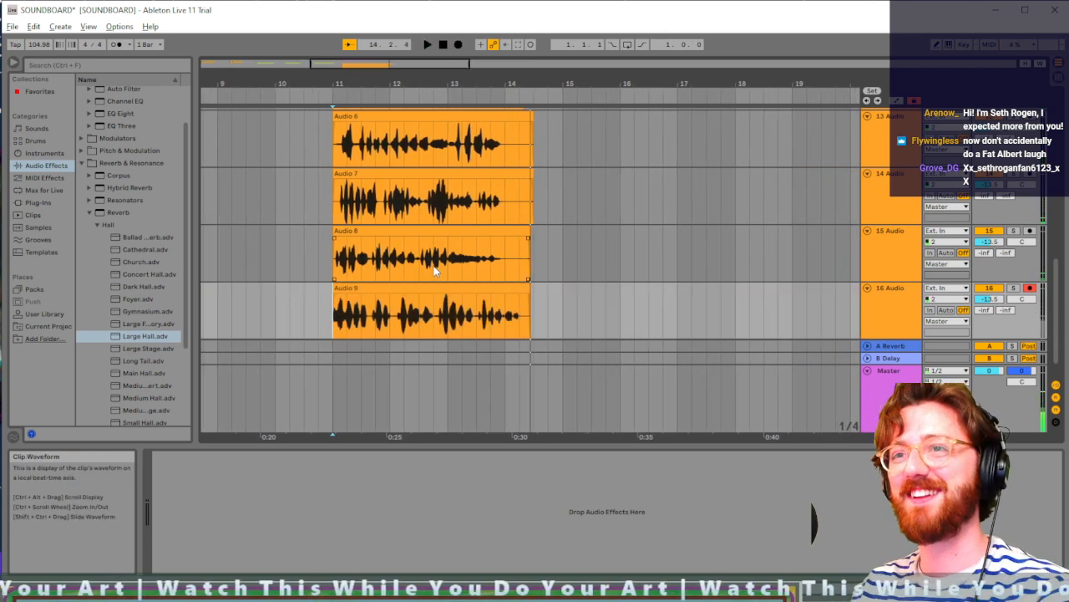
Step: Trim the laugh clip on 16 Audio to end at 14.2.1 and play the layered laughs from 11.1.1
left_click(524, 288)
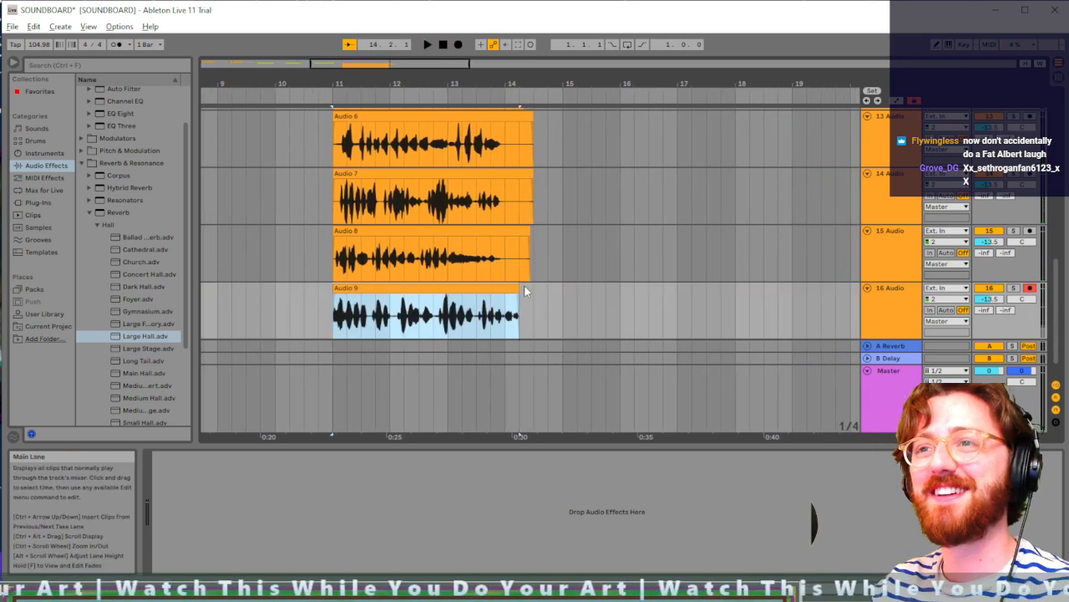
left_click(336, 316)
key("space")
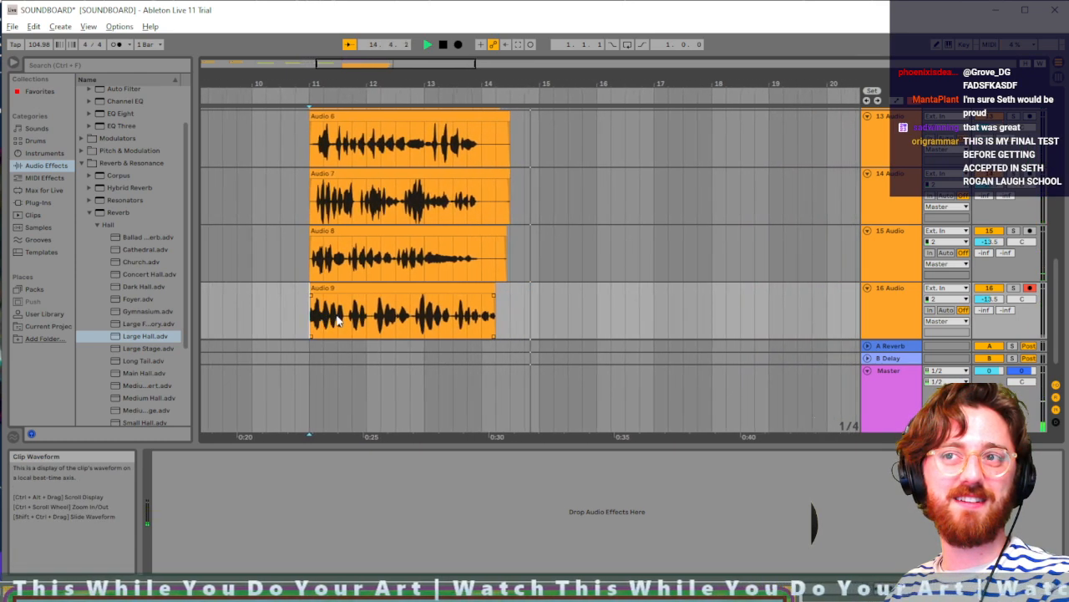
key("space")
Step: Place the insertion marker at 11.1.1 and select the 8 Audio track holding the first laugh
scroll(443, 269, "up", 2)
scroll(444, 274, "up", 2)
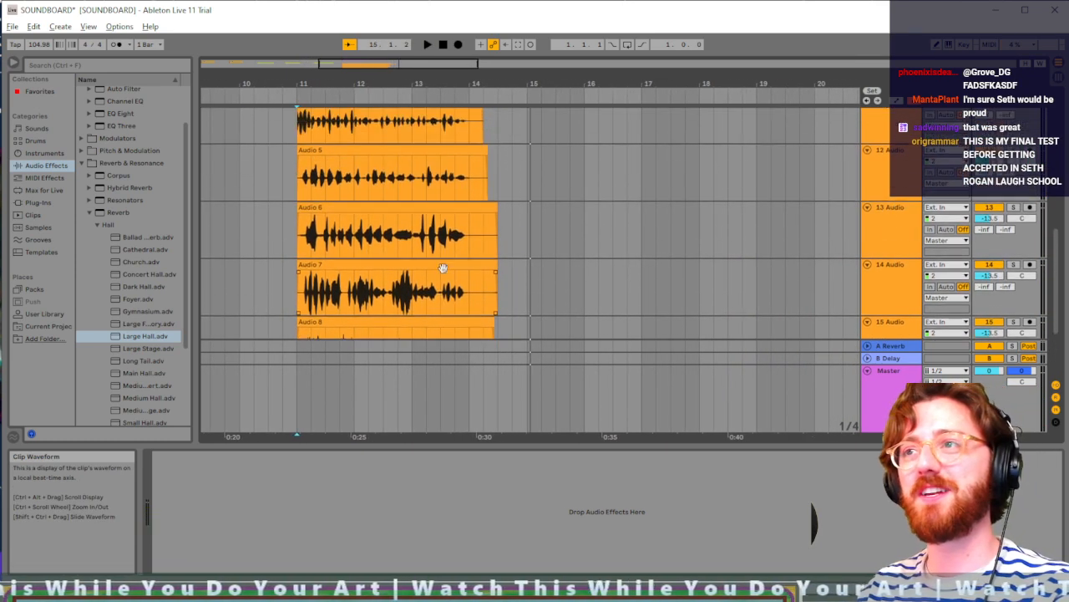
scroll(441, 278, "up", 2)
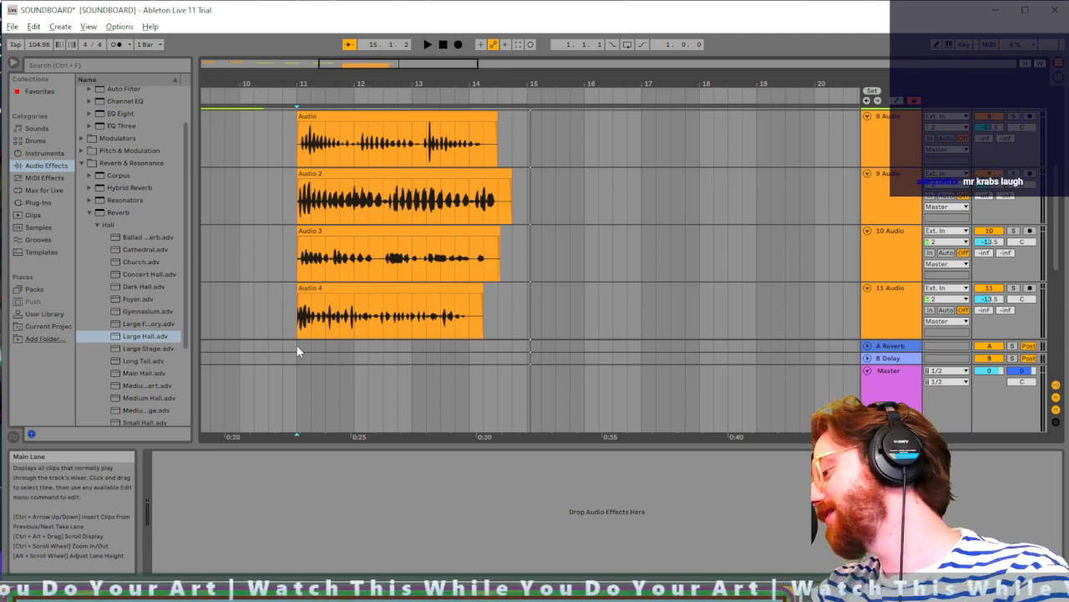
left_click(302, 269)
scroll(297, 270, "up", 2)
scroll(299, 271, "down", 1)
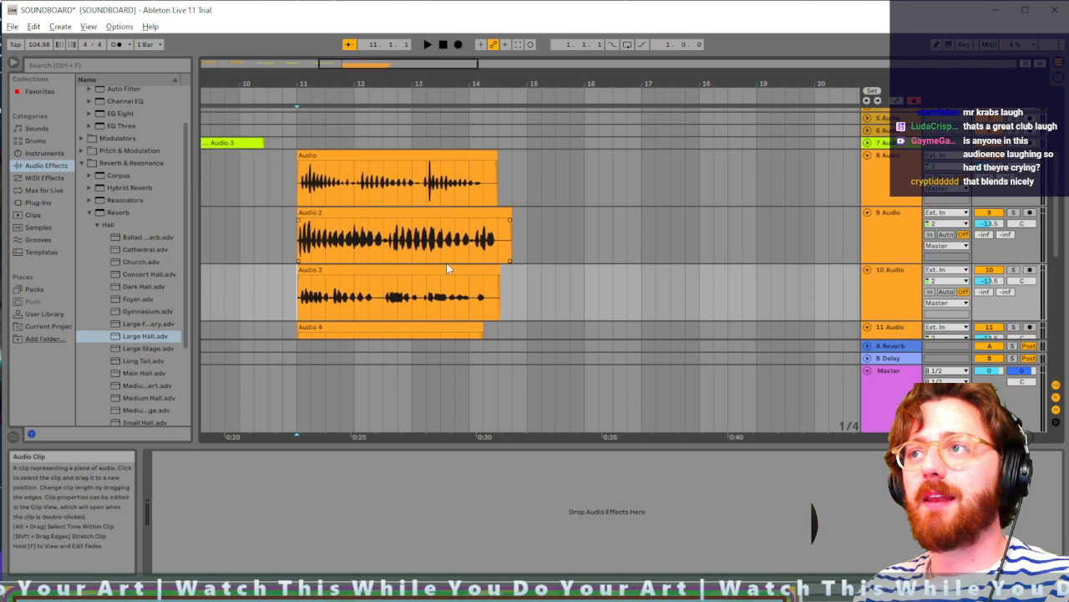
left_click(886, 178)
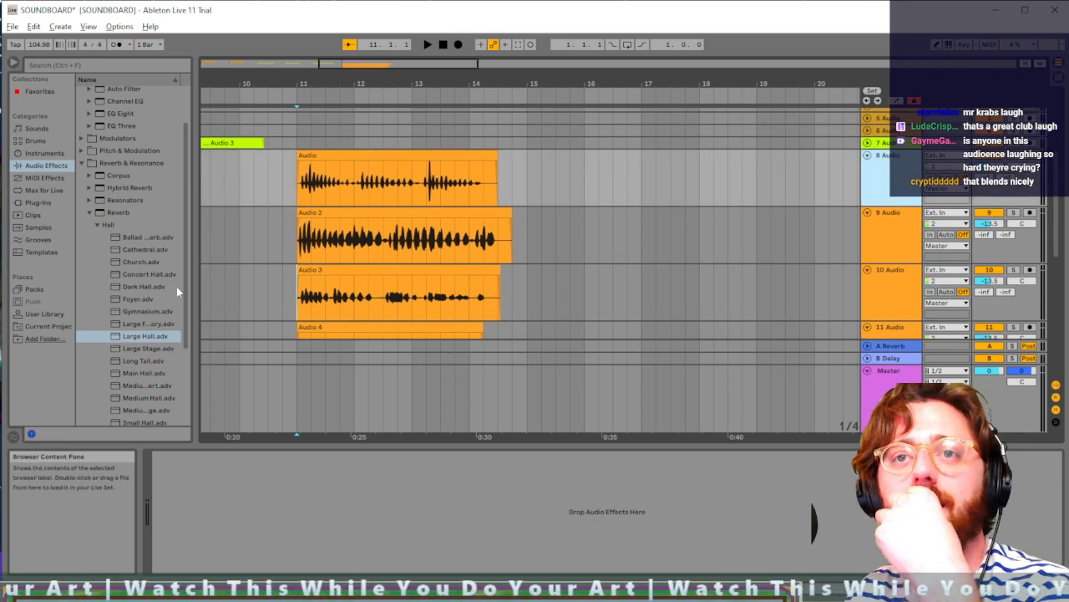
Step: Load the Small Chamber preset from Reverb's Room presets onto the 8 Audio track and play the laughs from 11.1.1
scroll(161, 318, "down", 3)
scroll(160, 317, "down", 1)
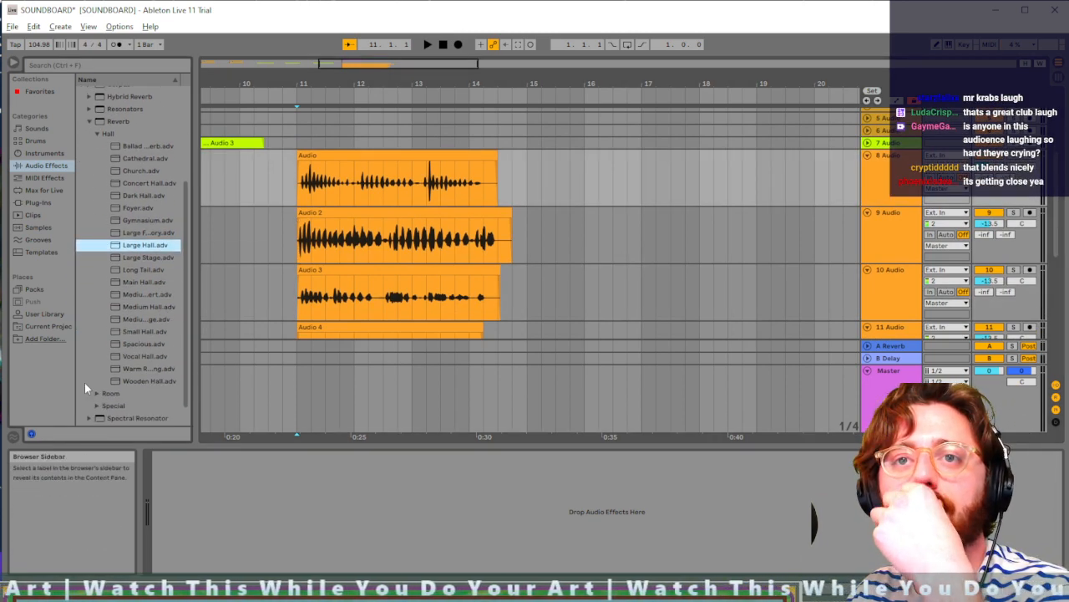
left_click(101, 393)
scroll(129, 360, "down", 4)
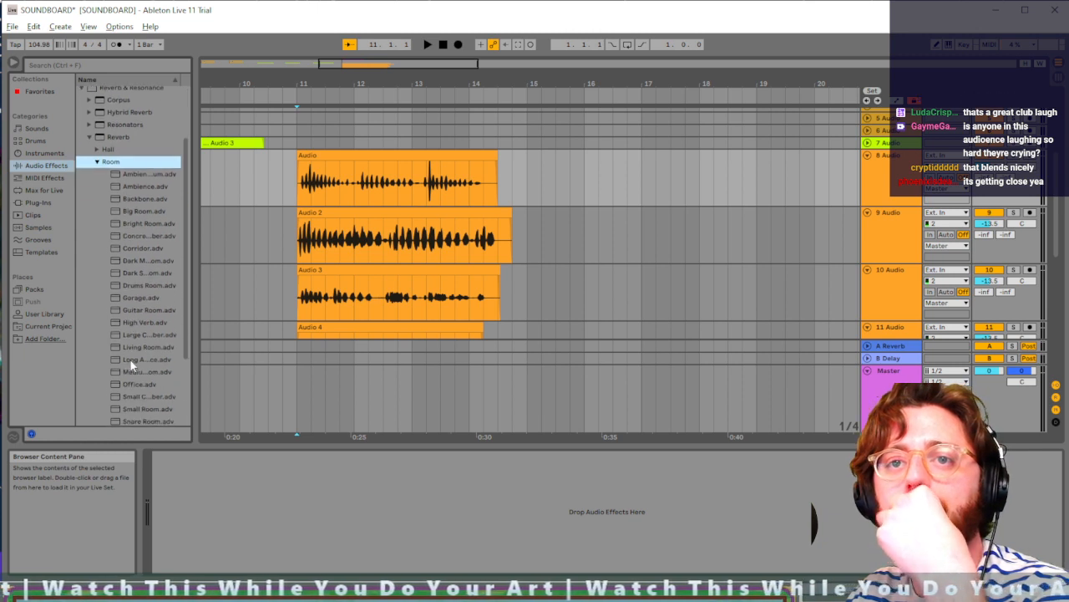
left_click(128, 361)
scroll(138, 384, "down", 1)
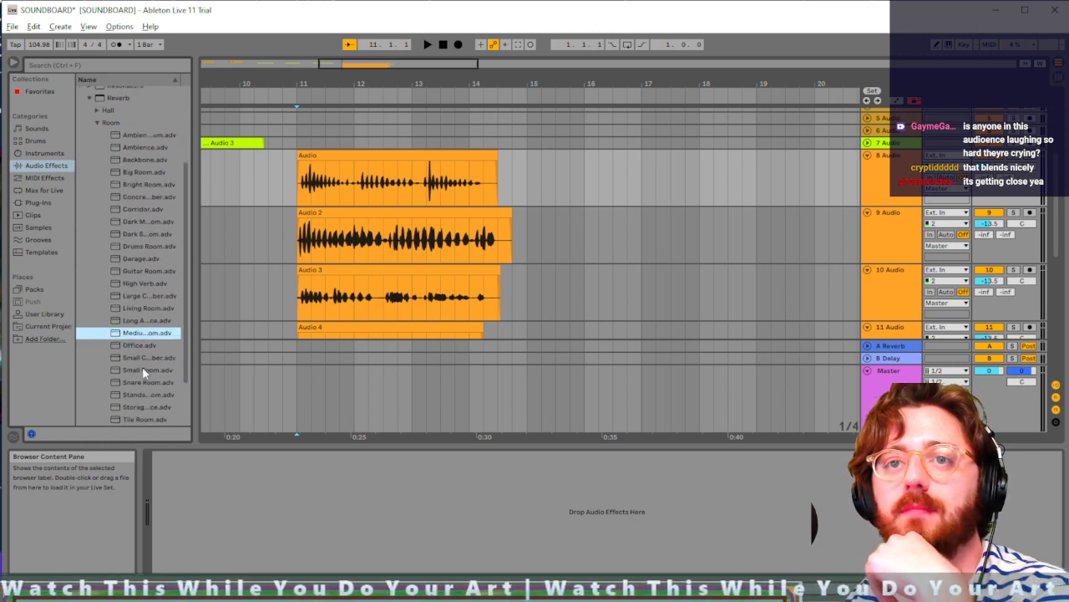
left_click(144, 371)
left_click(133, 358)
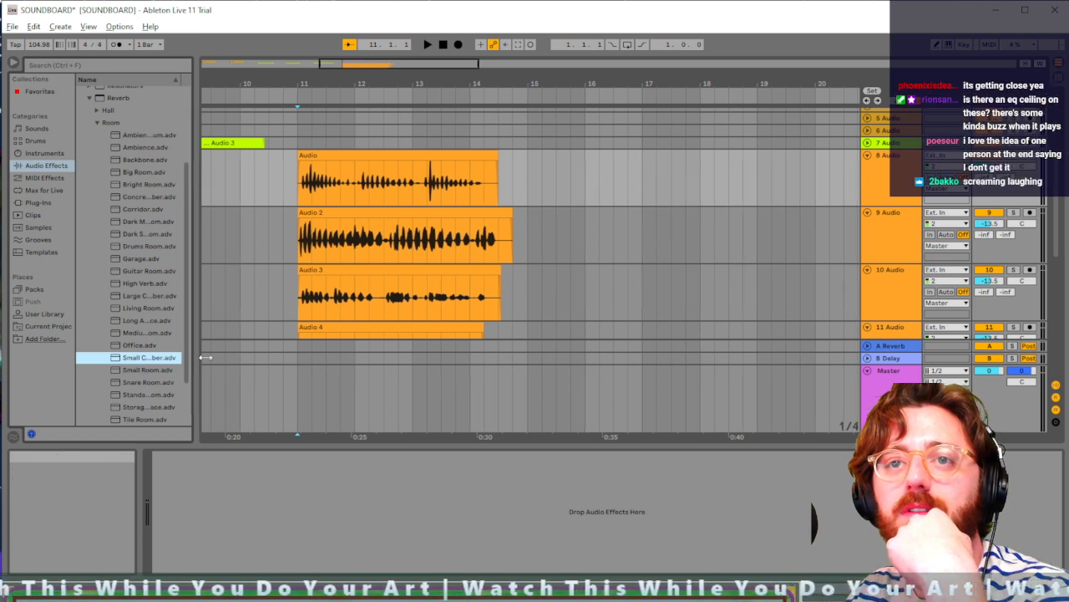
left_click_drag(192, 360, 284, 359)
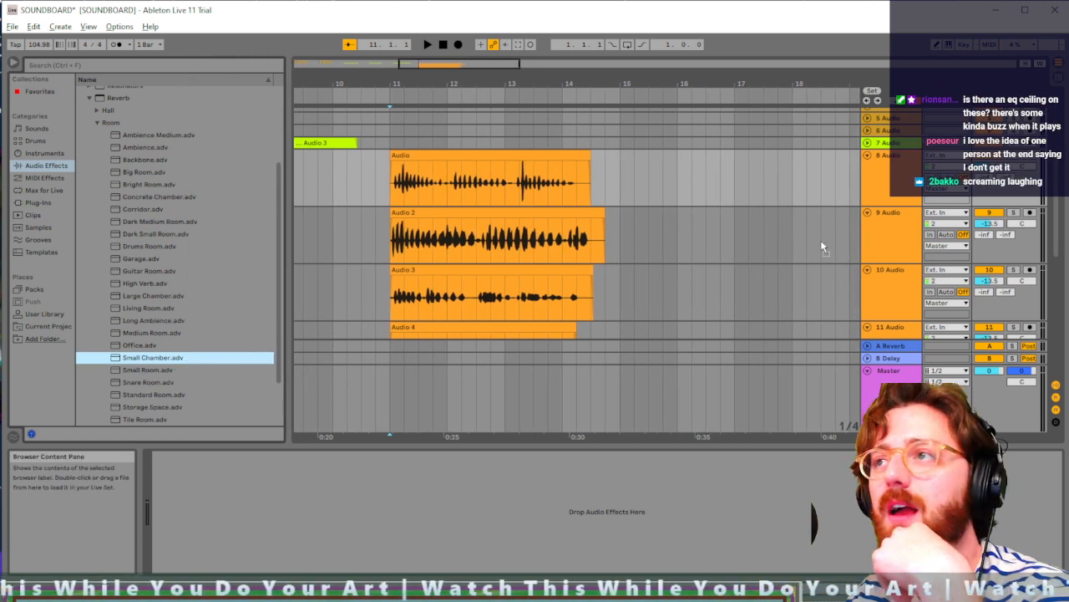
double_click(153, 358)
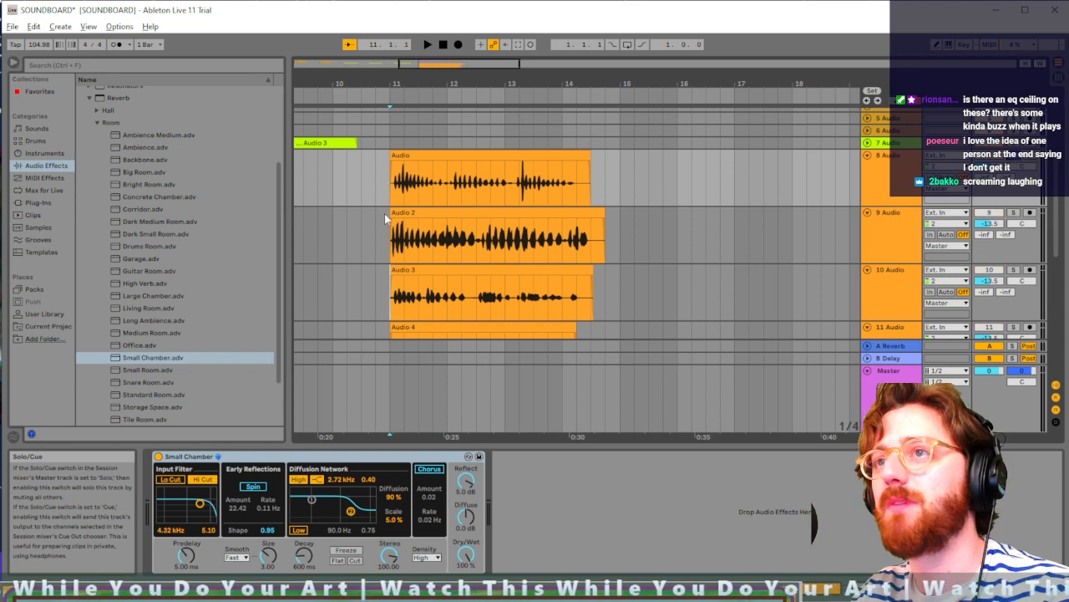
key("space")
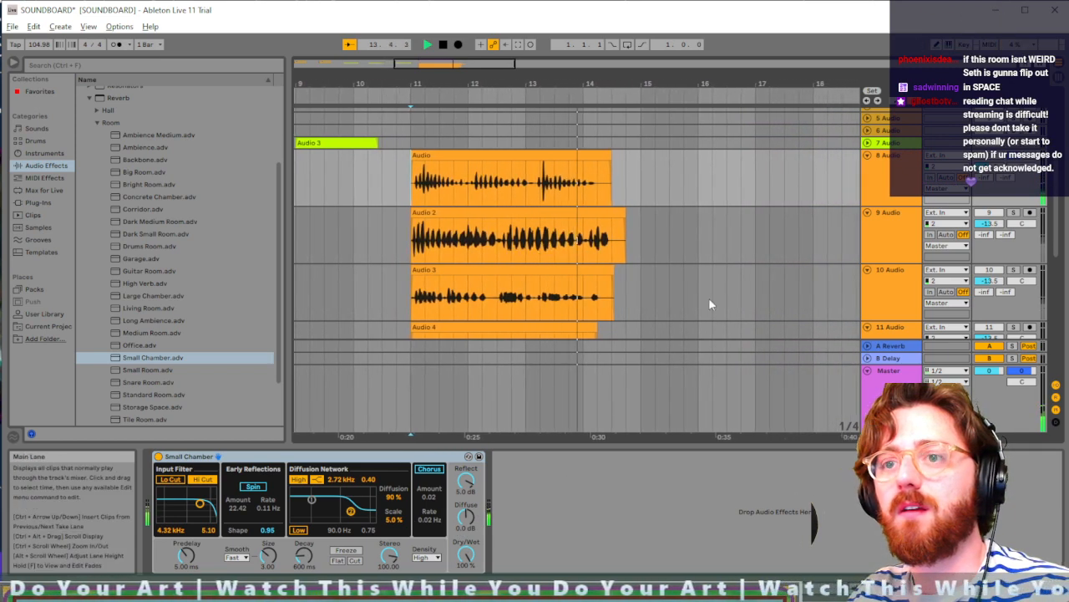
key("space")
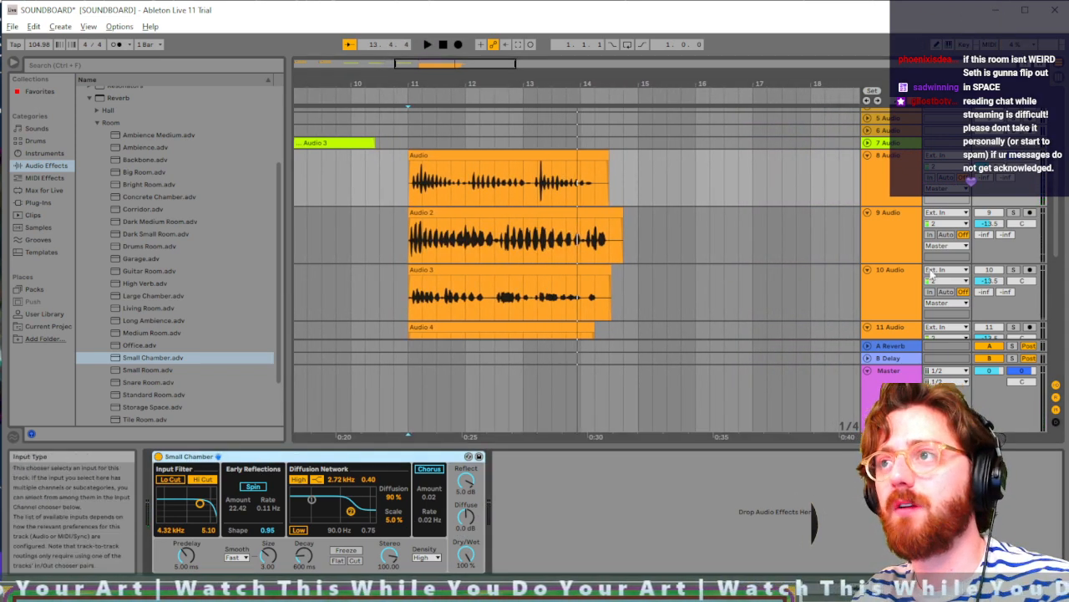
Step: Add the Small Chamber reverb preset to the 9 Audio and 10 Audio tracks
left_click(894, 226)
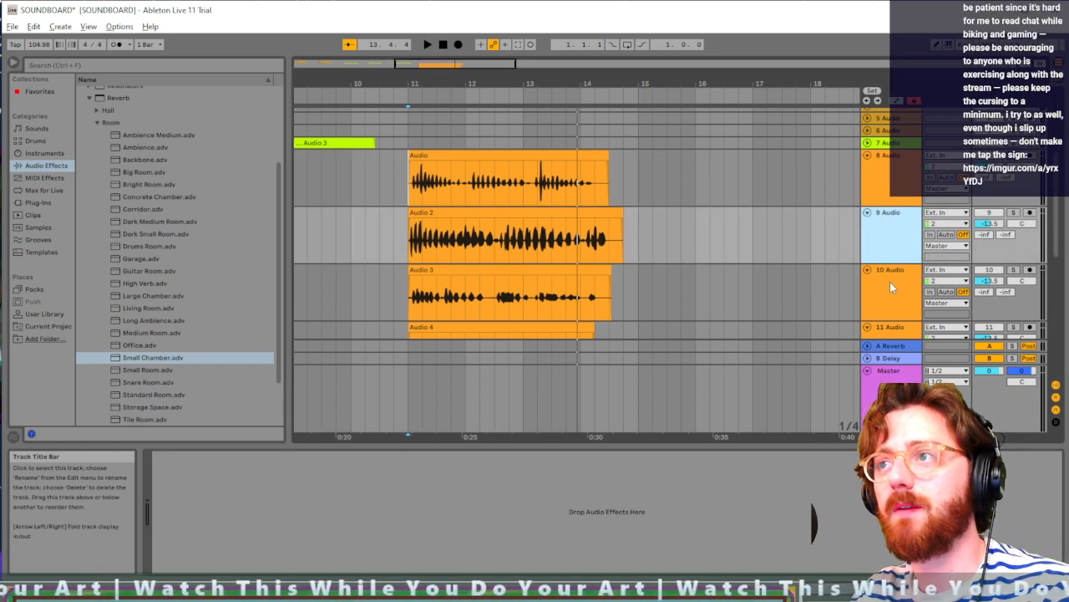
double_click(153, 357)
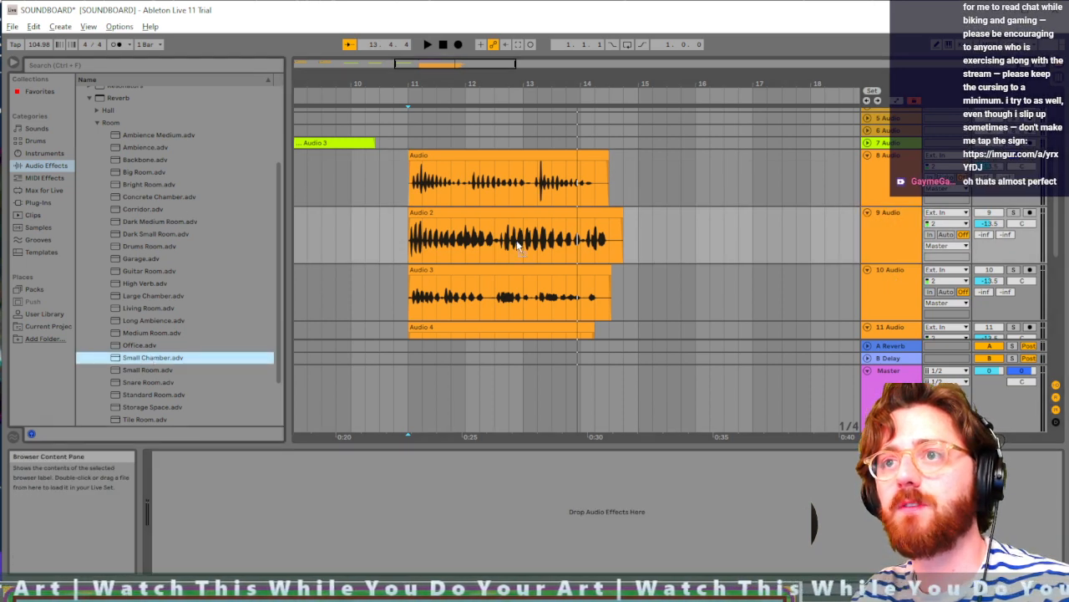
scroll(518, 275, "down", 3)
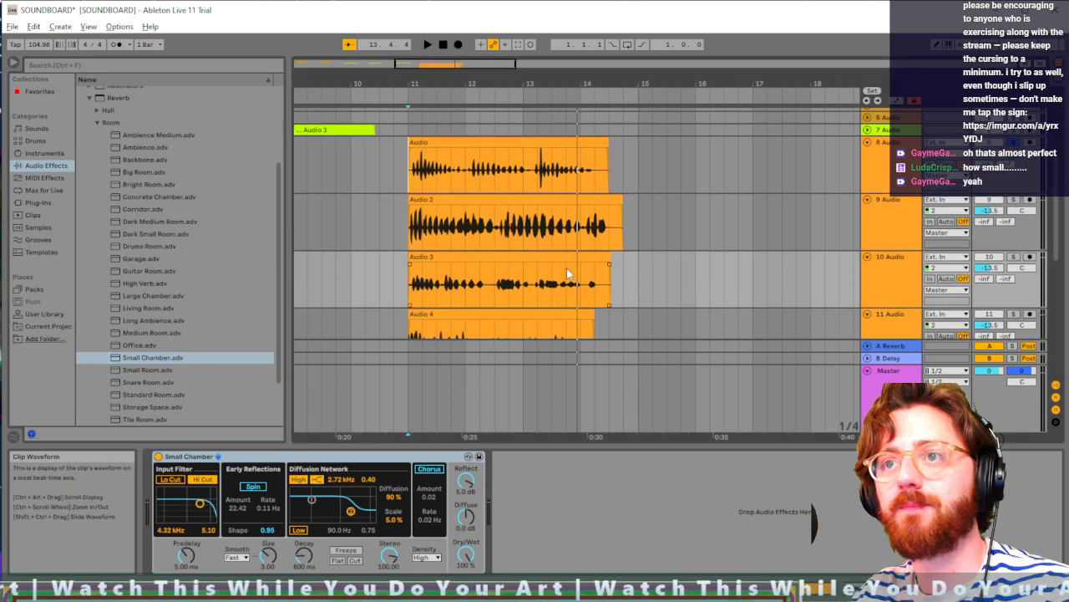
Step: Add the Small Chamber reverb preset to each of the remaining laugh tracks, 11 Audio through 16 Audio
left_click_drag(203, 359, 479, 279)
scroll(470, 274, "down", 2)
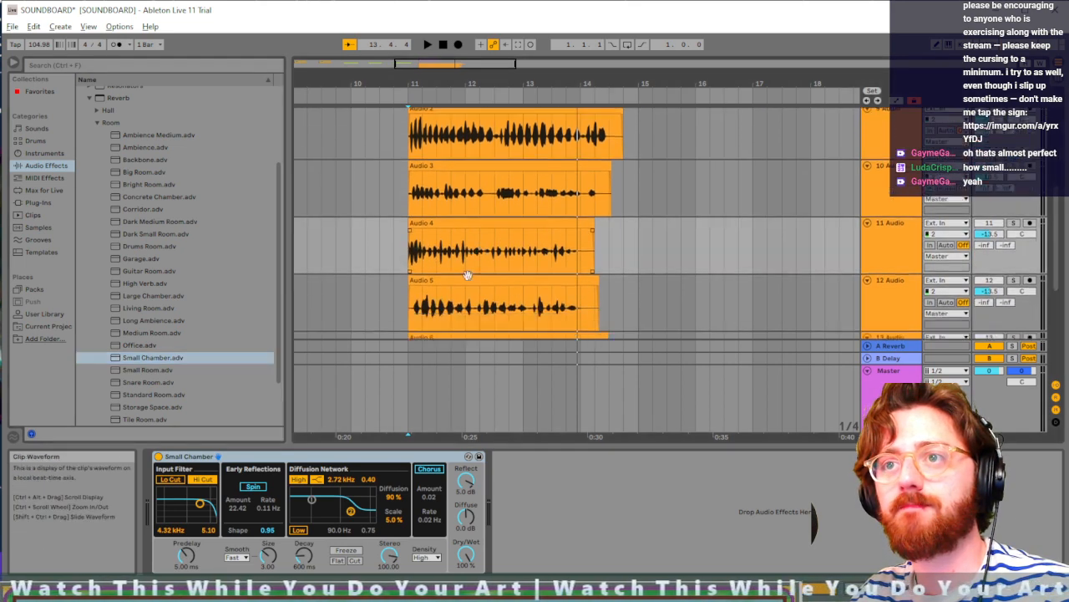
scroll(322, 307, "down", 3)
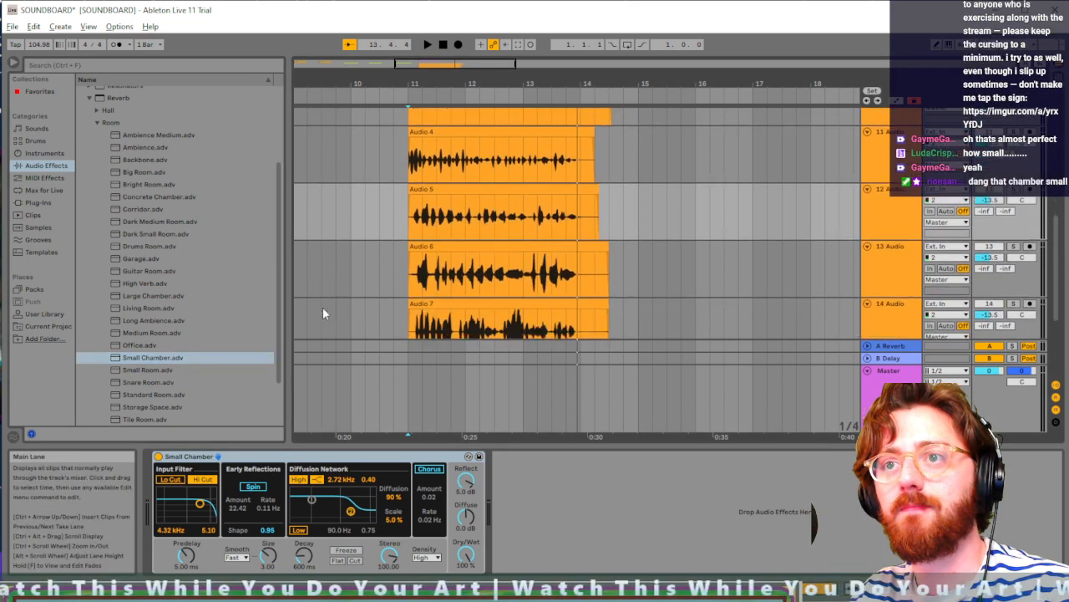
scroll(482, 273, "down", 3)
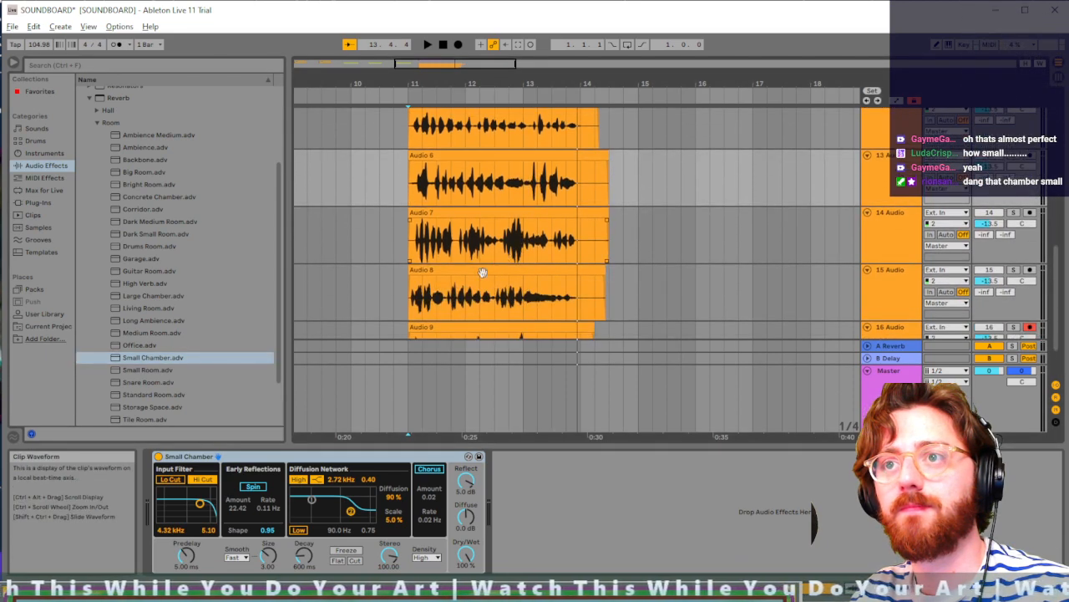
scroll(362, 328, "down", 2)
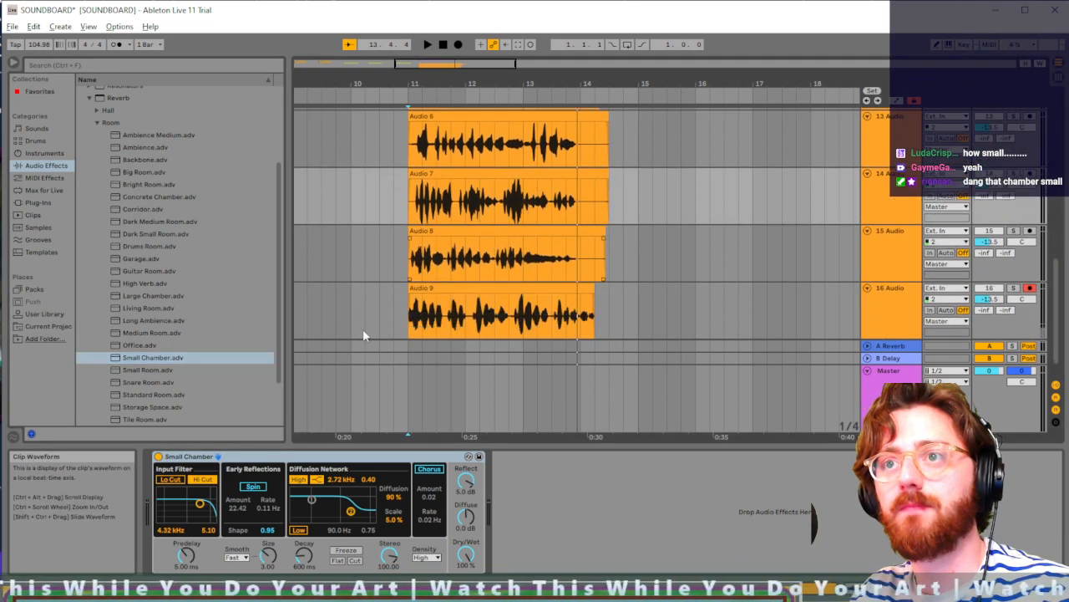
left_click_drag(205, 358, 300, 326)
left_click_drag(474, 269, 476, 272)
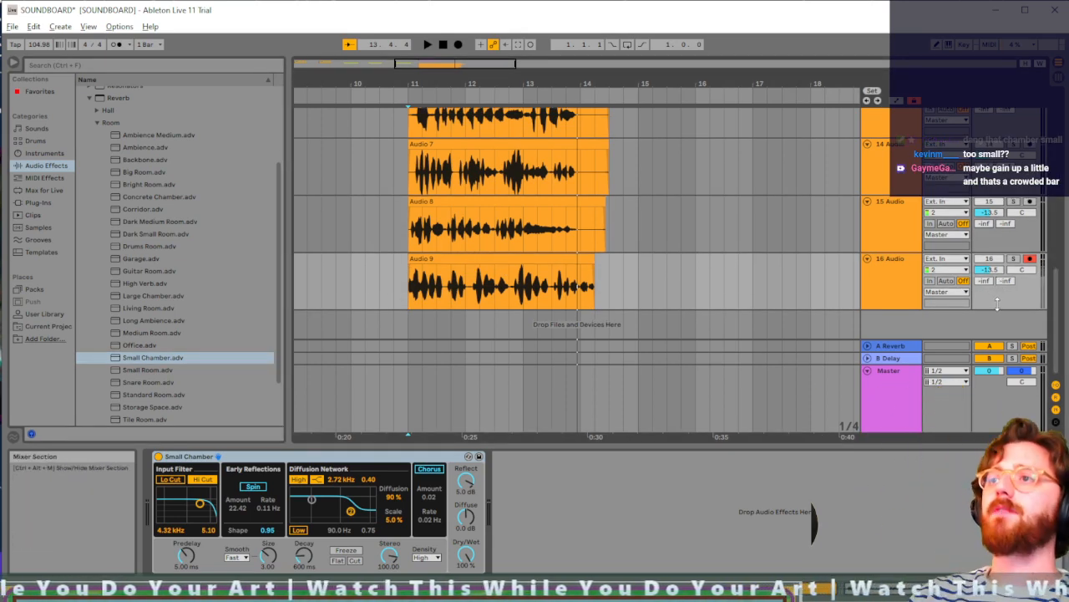
Step: Pan the laugh tracks to varied stereo positions, including 9 Audio 25L, 10 Audio 15R, 15 Audio 50R and 16 Audio 10R, and briefly play them
left_click(1058, 76)
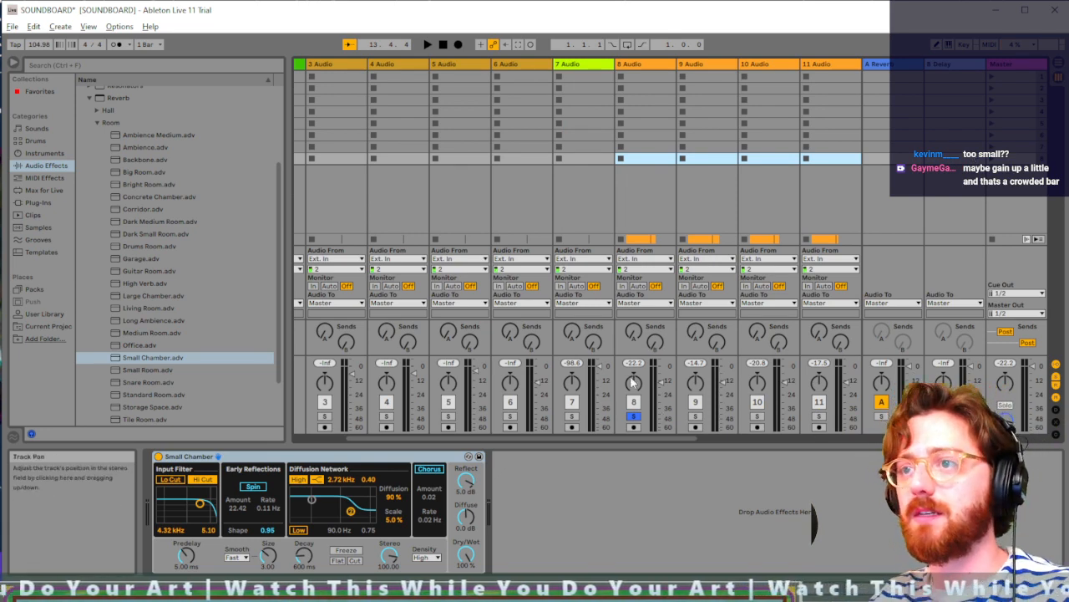
scroll(773, 288, "right", 5)
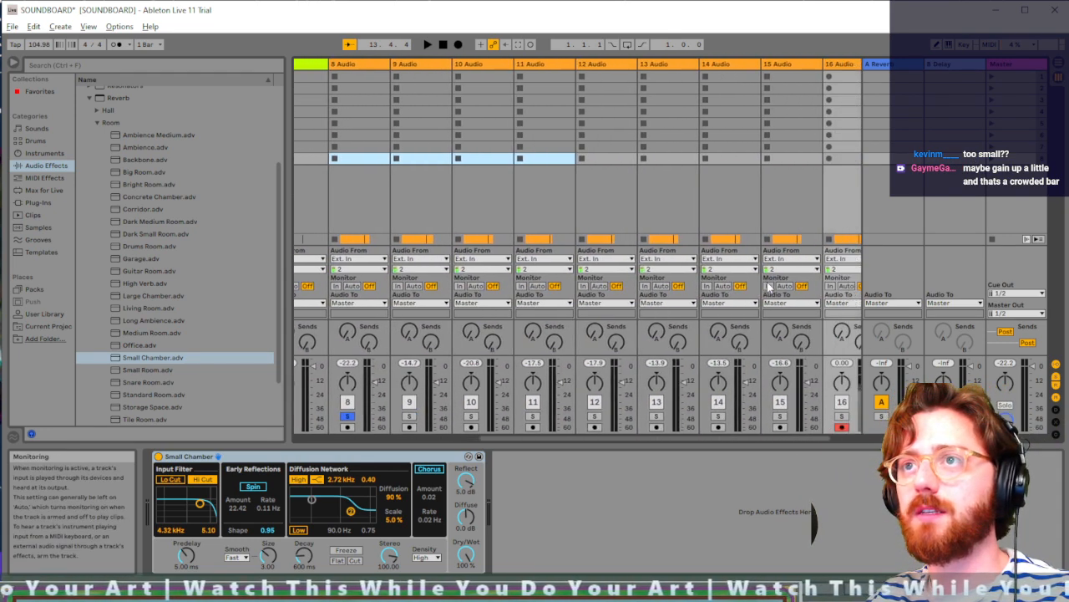
scroll(768, 288, "right", 2)
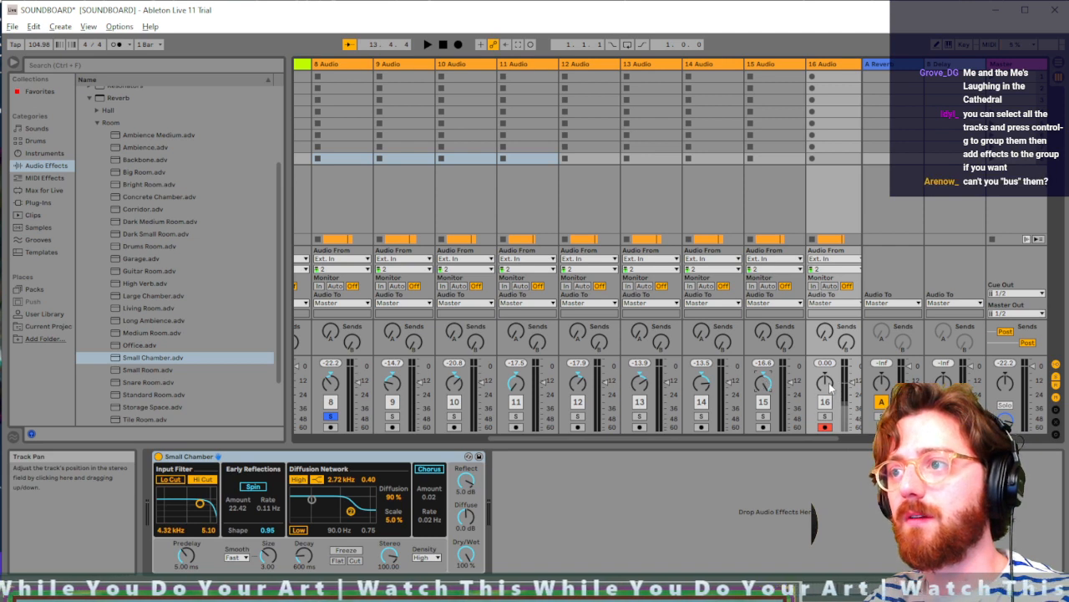
key("space")
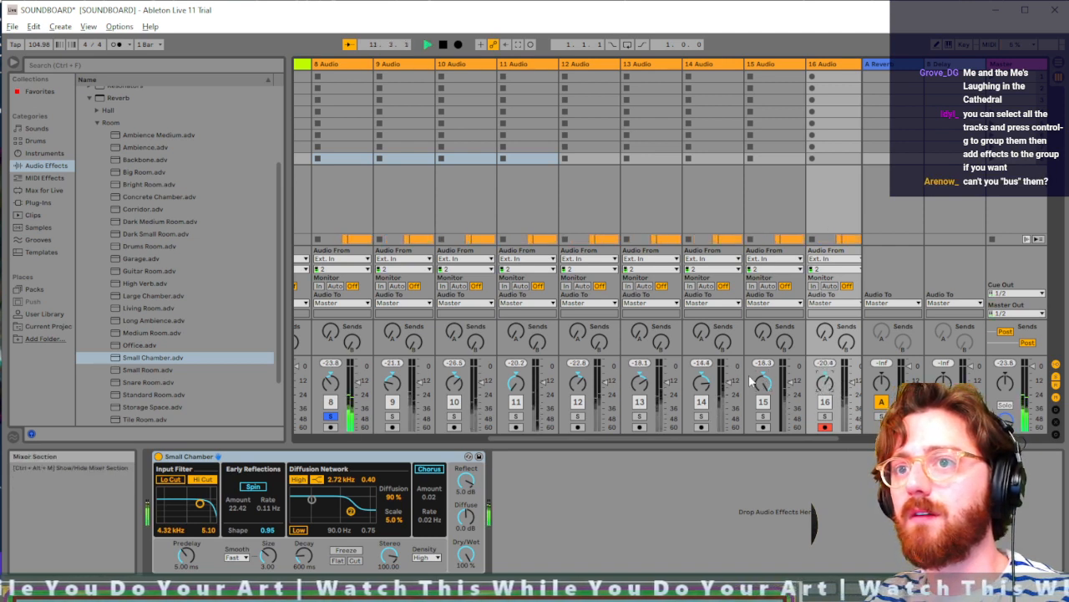
key("space")
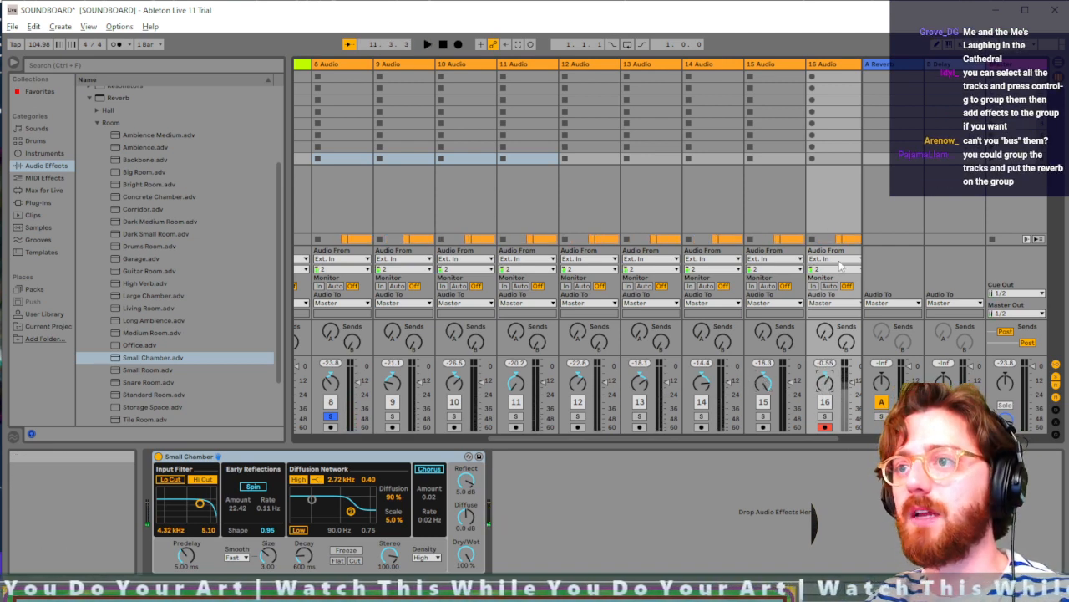
scroll(840, 265, "left", 3)
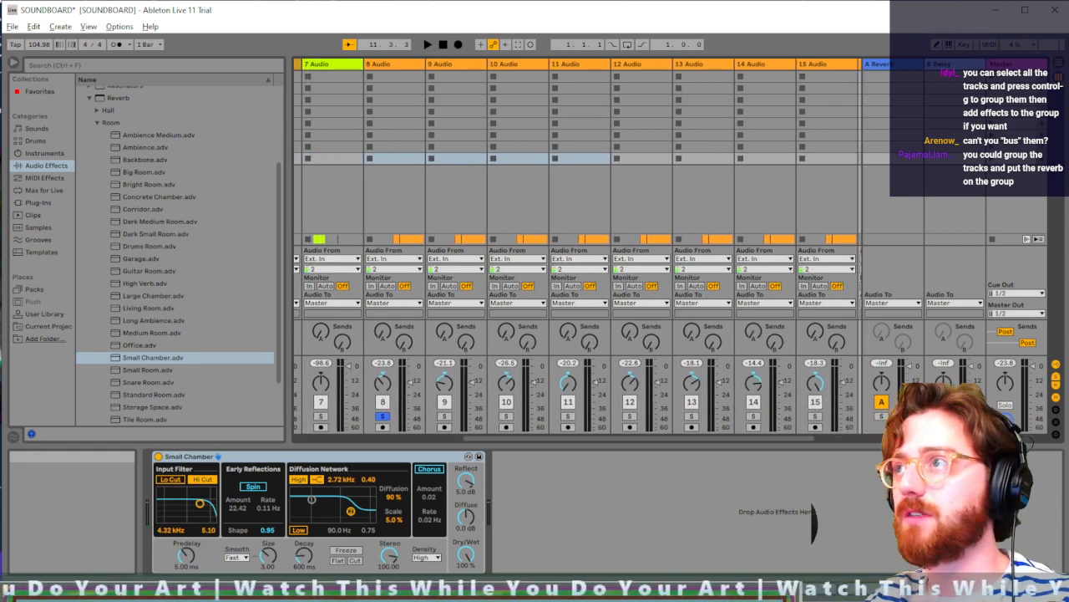
Step: Play the panned laughs in the arrangement from 11.1.1 and save the Live set
key("Tab")
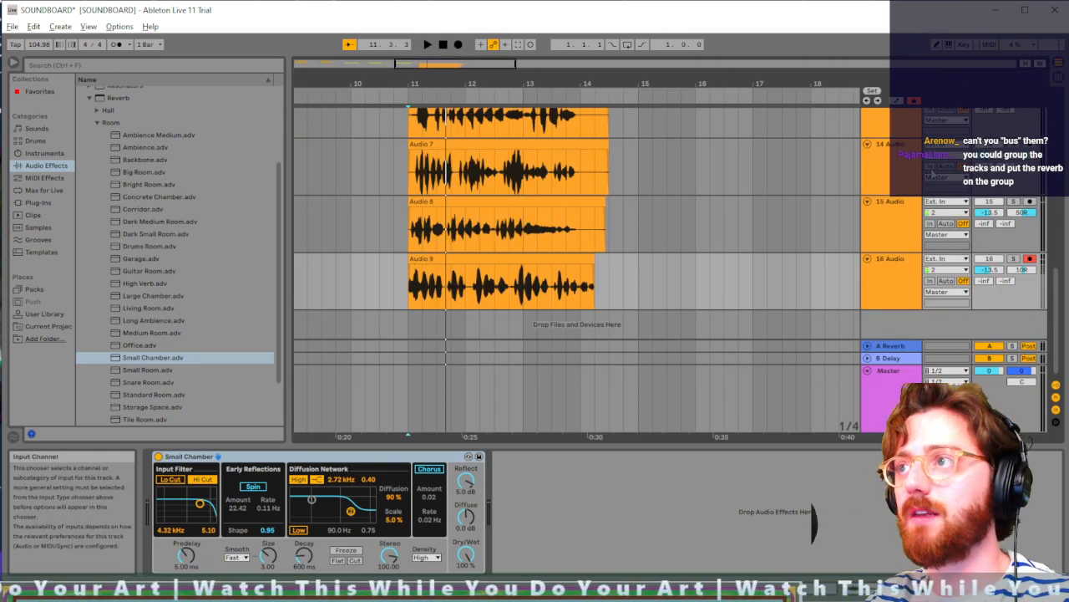
scroll(577, 217, "up", 8)
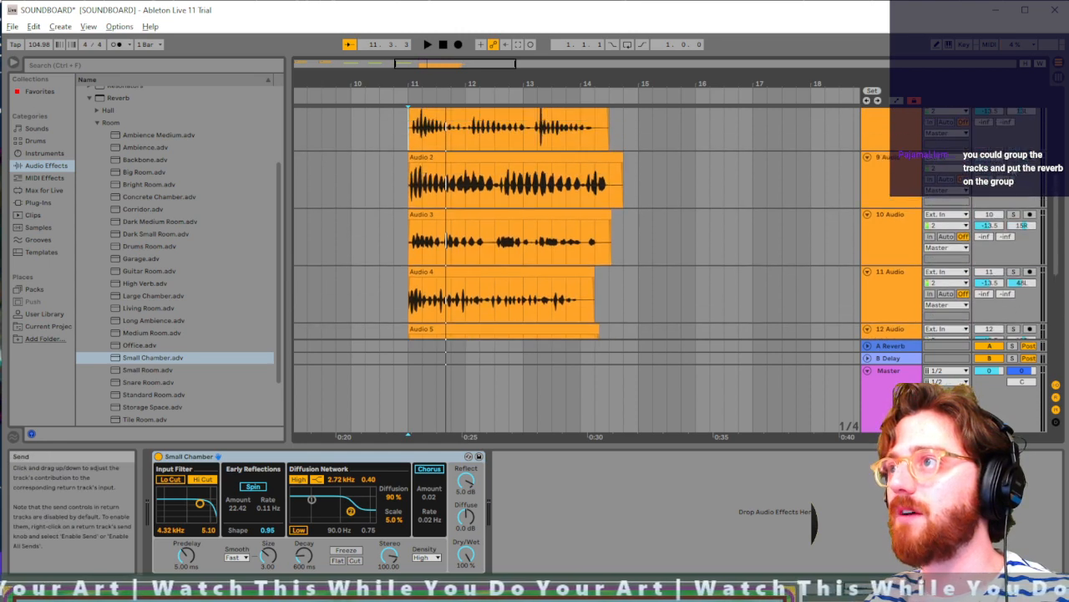
scroll(576, 218, "up", 5)
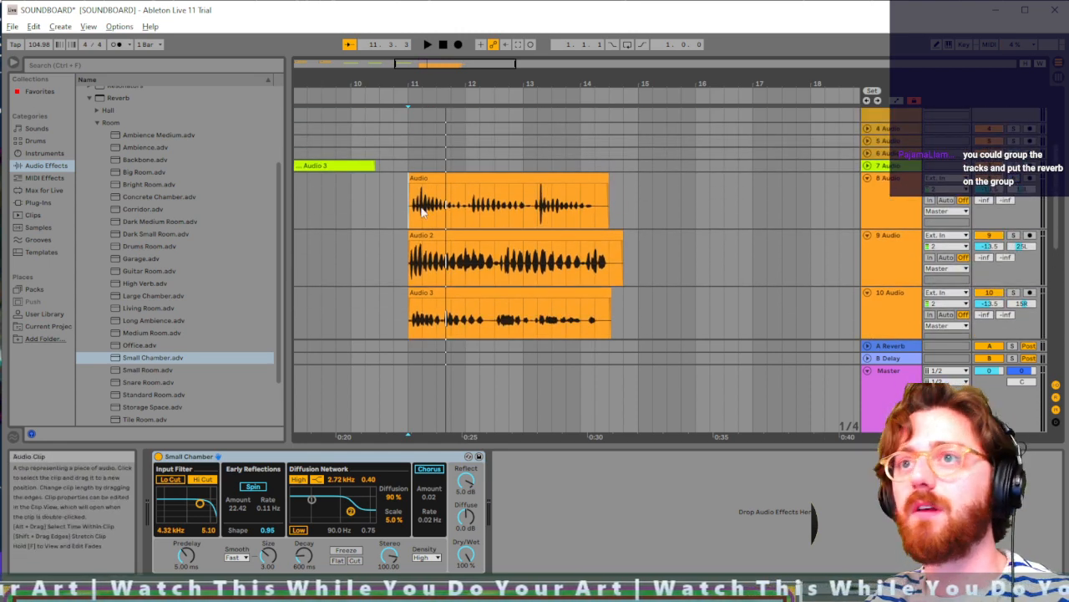
left_click(410, 224)
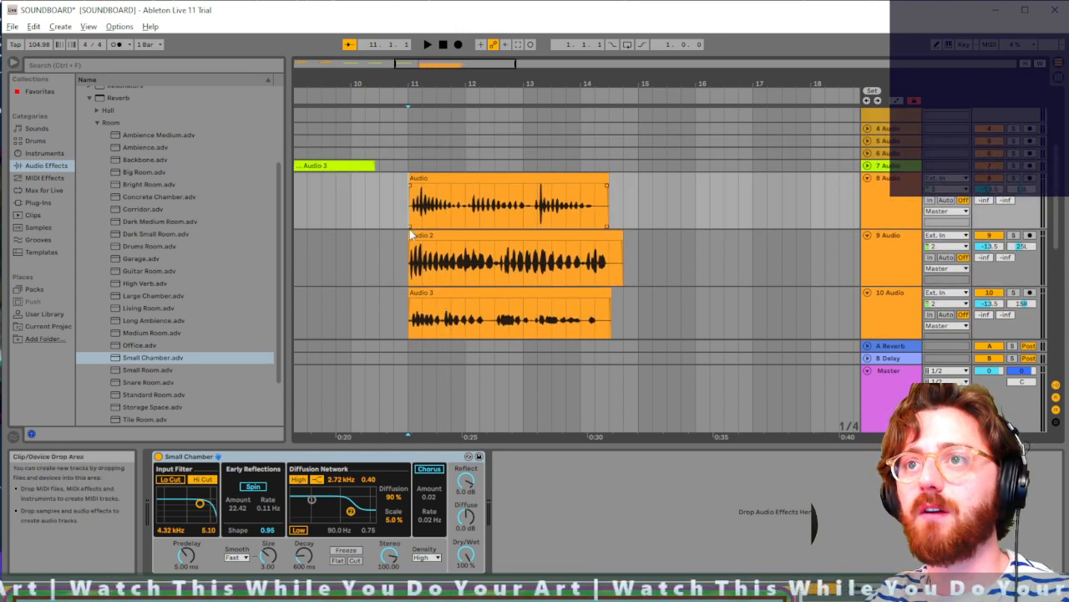
key("space")
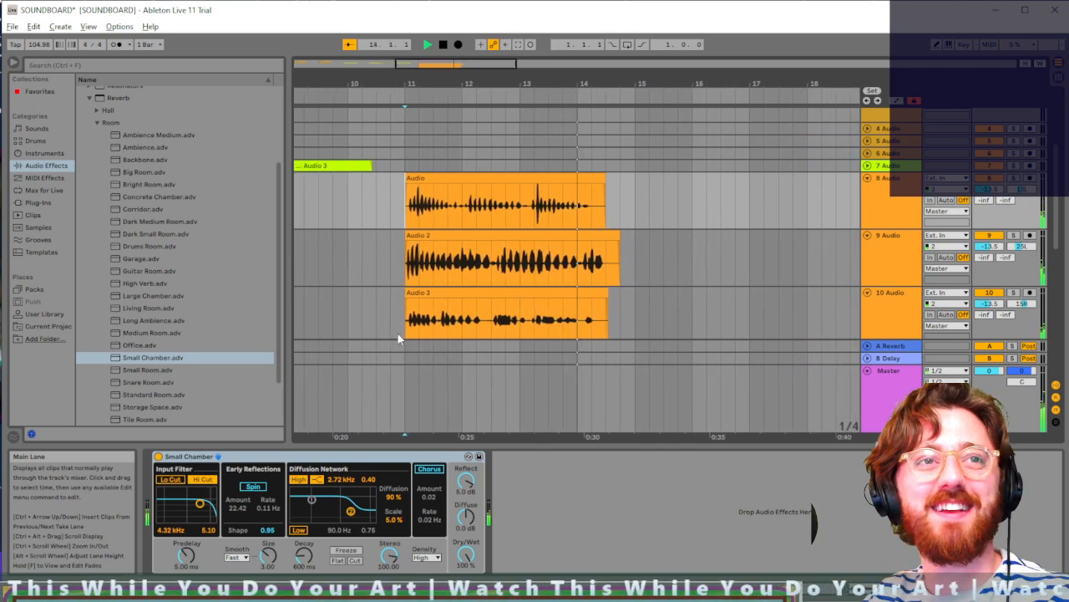
key("space")
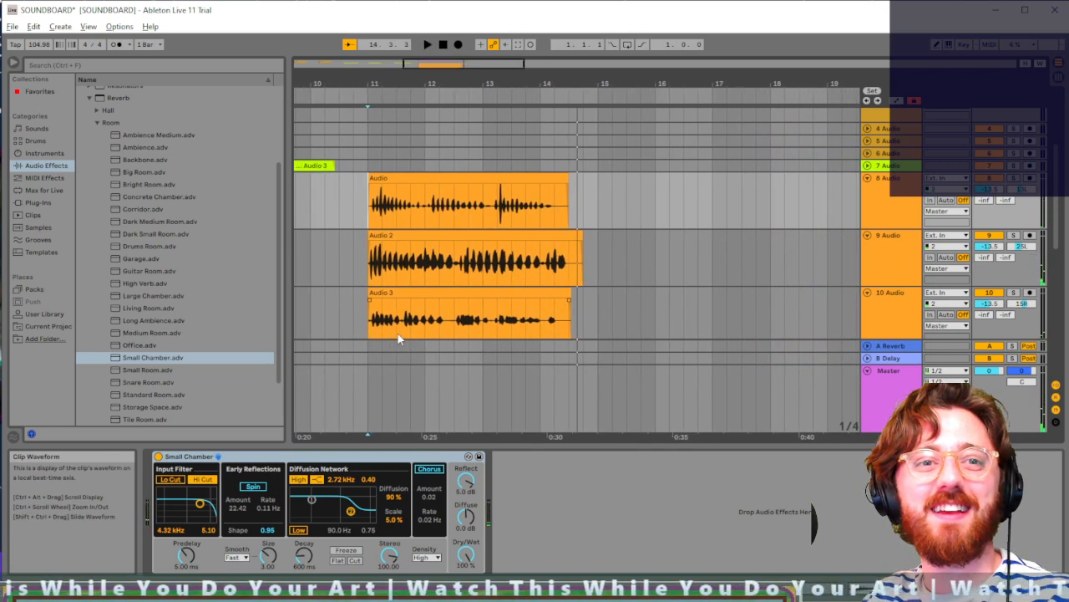
key("ctrl+s")
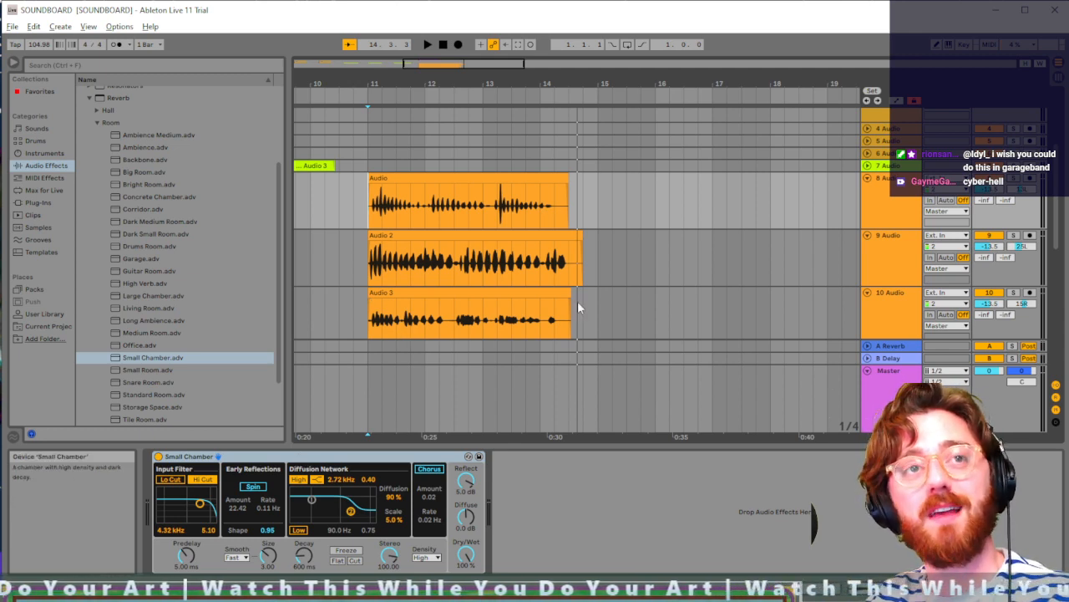
scroll(668, 231, "down", 2)
scroll(668, 231, "up", 2)
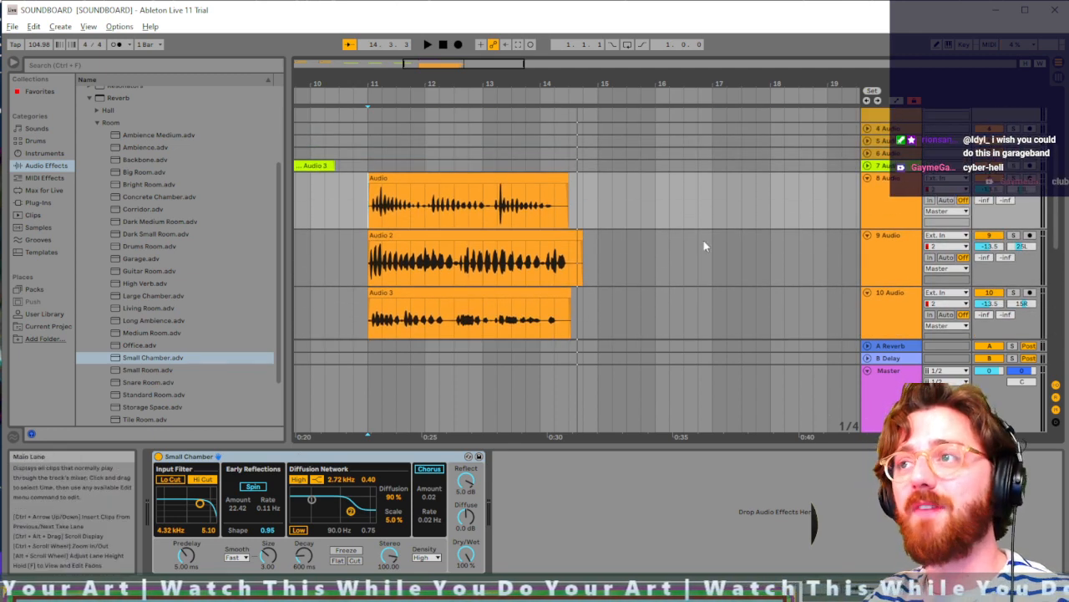
Step: Delete the Small Chamber reverb from the 8 Audio, 9 Audio and 10 Audio tracks
left_click(900, 219)
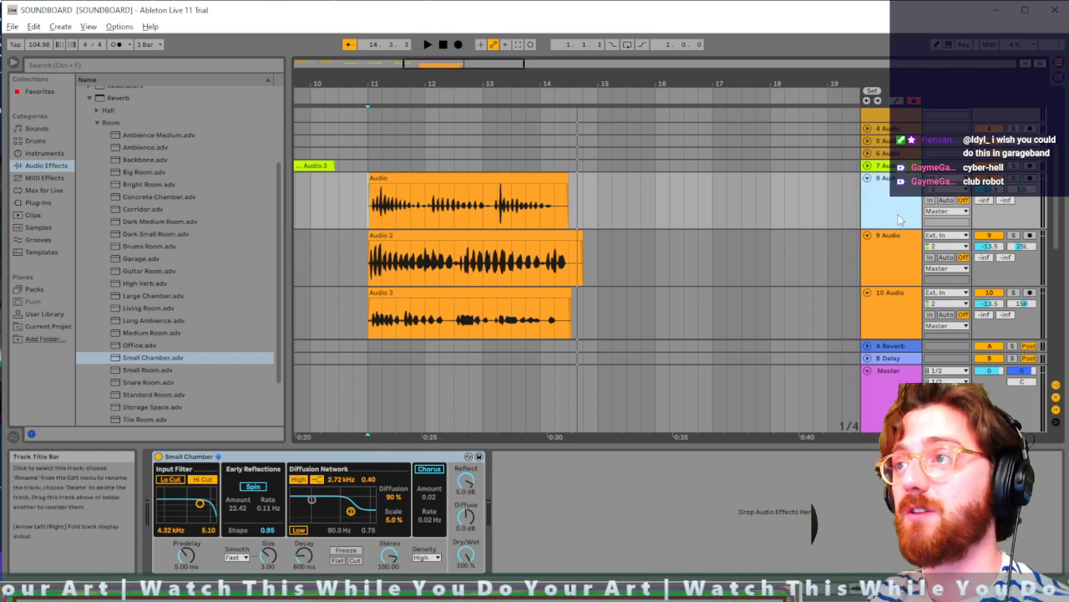
left_click(302, 457)
key("Delete")
left_click(881, 270)
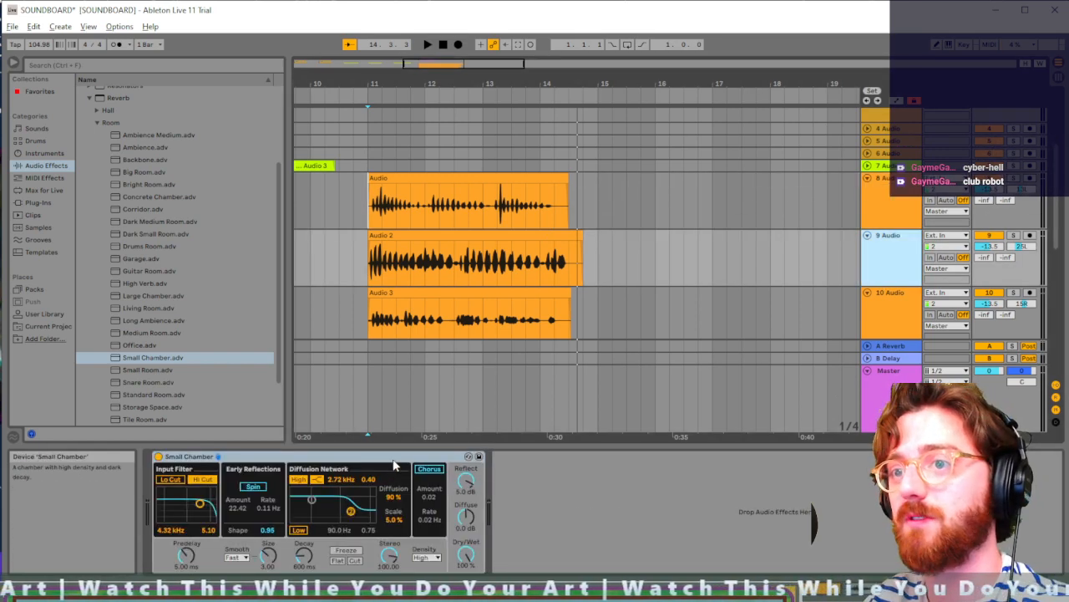
left_click(302, 457)
key("Delete")
left_click(895, 309)
scroll(895, 309, "down", 3)
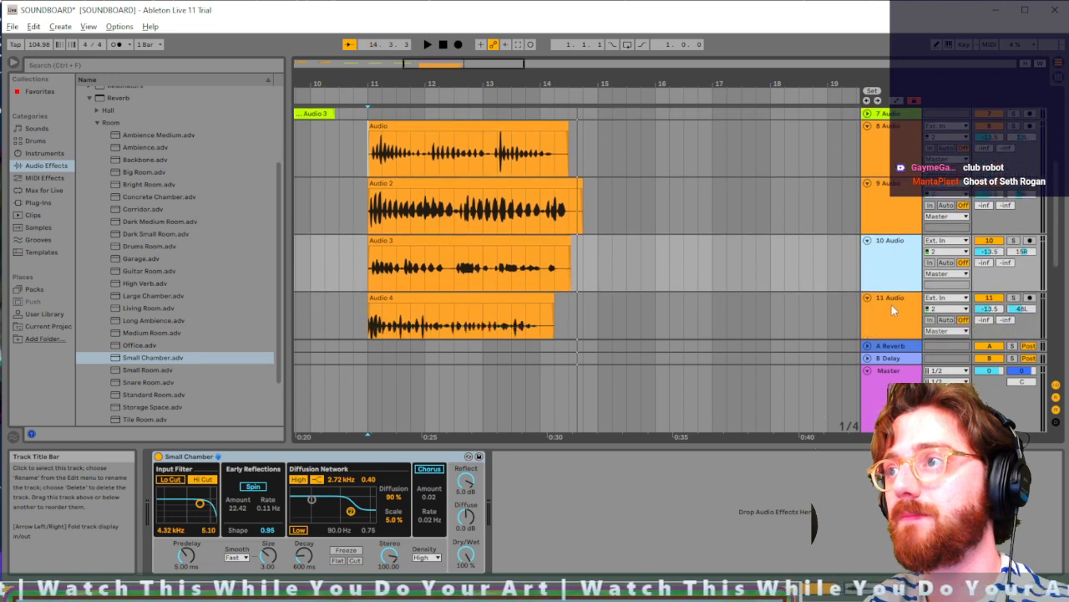
left_click(356, 459)
key("Delete")
Step: Delete the Small Chamber reverb from the 11 Audio, 12 Audio and 13 Audio tracks
left_click(879, 293)
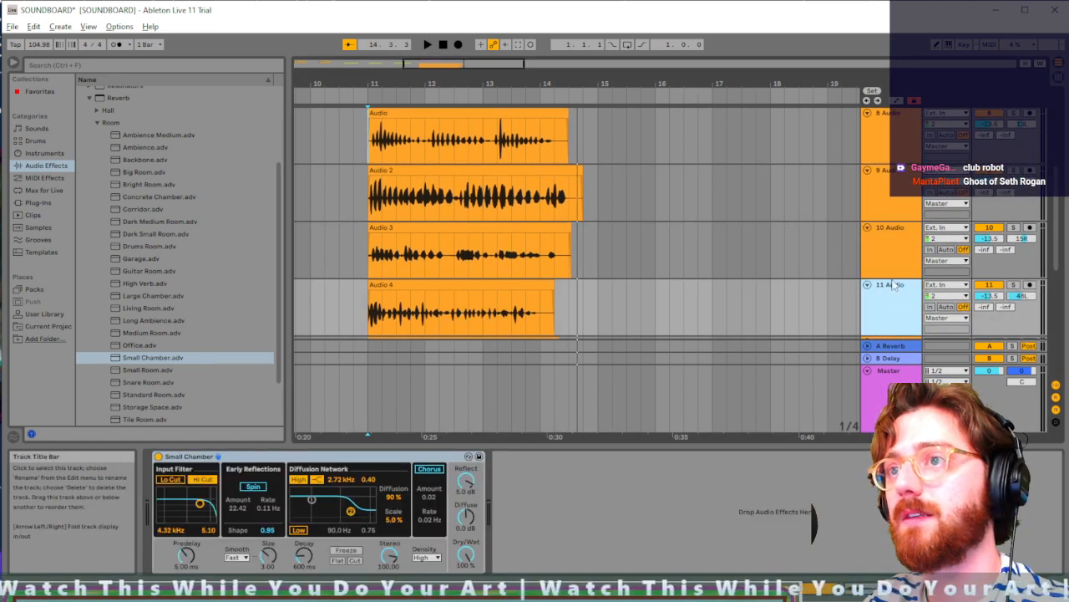
left_click(357, 456)
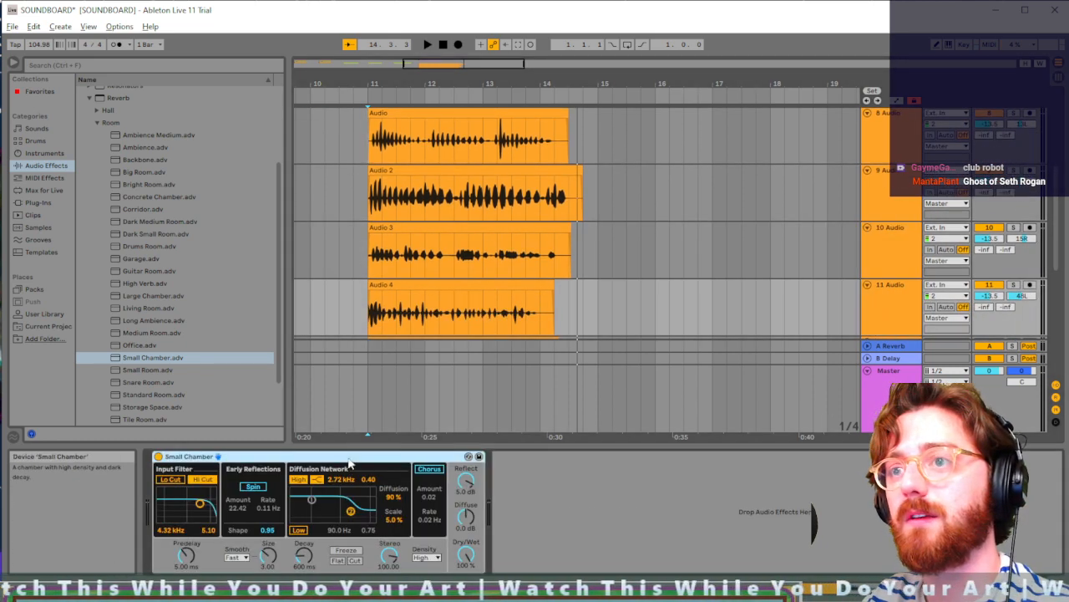
key("Delete")
scroll(890, 281, "down", 3)
left_click(887, 289)
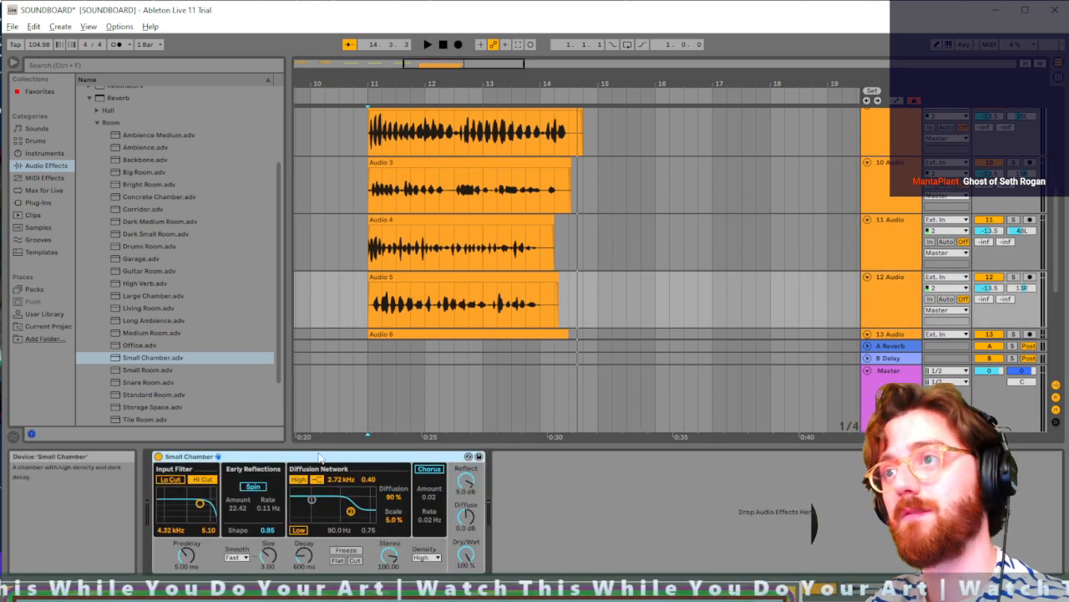
left_click(359, 456)
key("Delete")
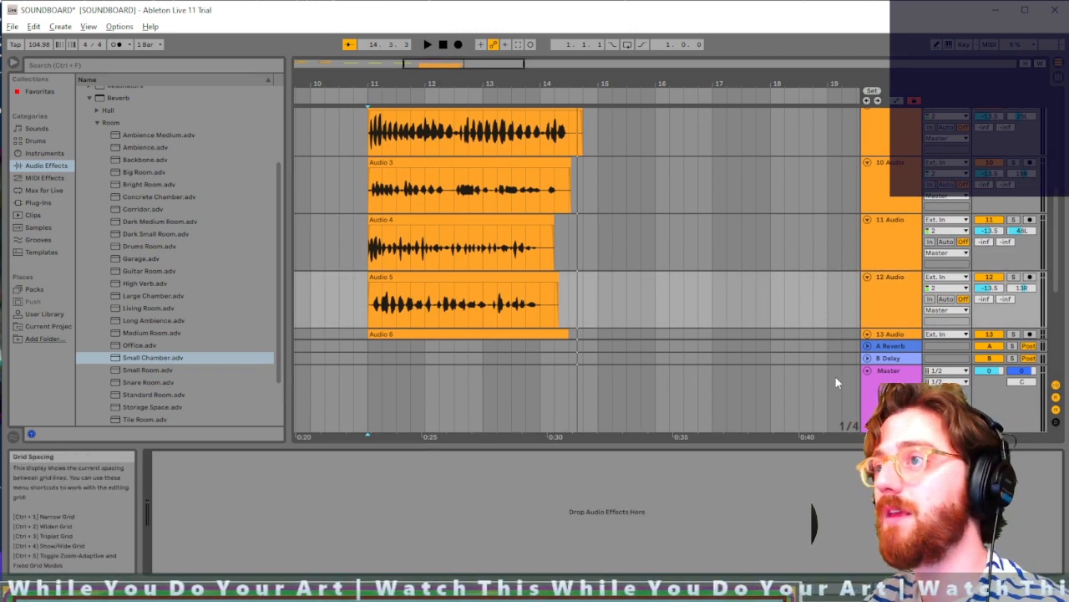
scroll(881, 287, "down", 2)
left_click(883, 288)
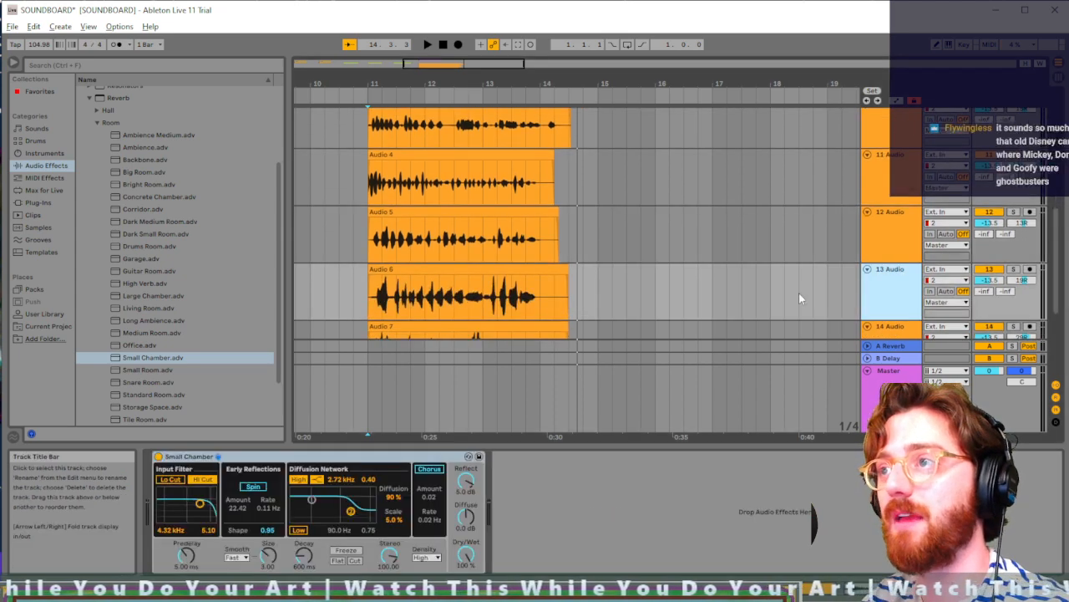
left_click(359, 456)
key("Delete")
Step: Delete the Small Chamber reverb from the 14 Audio, 15 Audio and 16 Audio tracks
left_click(877, 256)
scroll(877, 256, "down", 2)
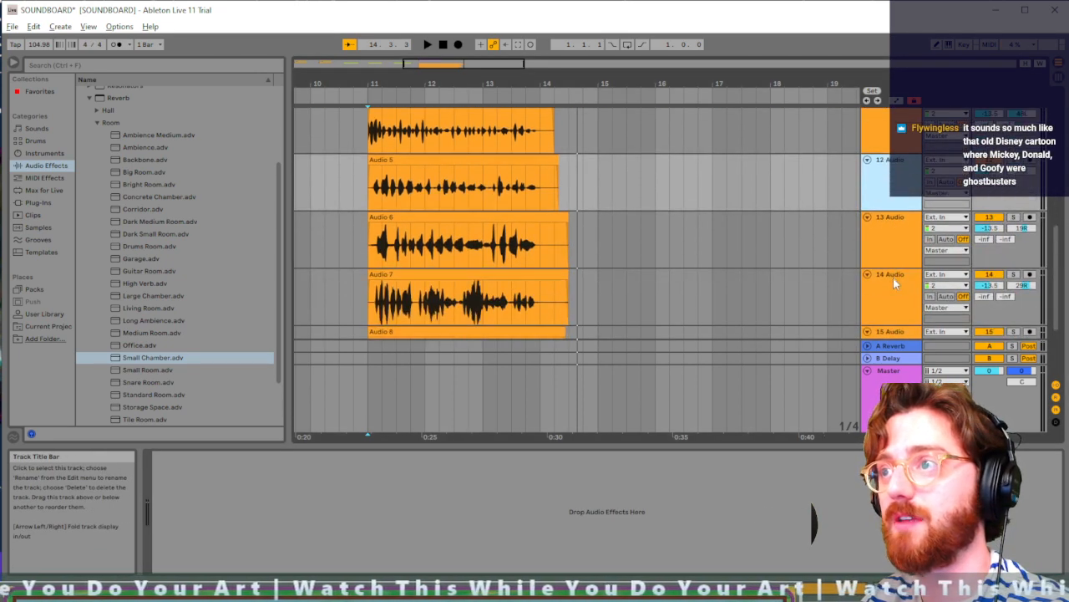
left_click(892, 282)
left_click(359, 456)
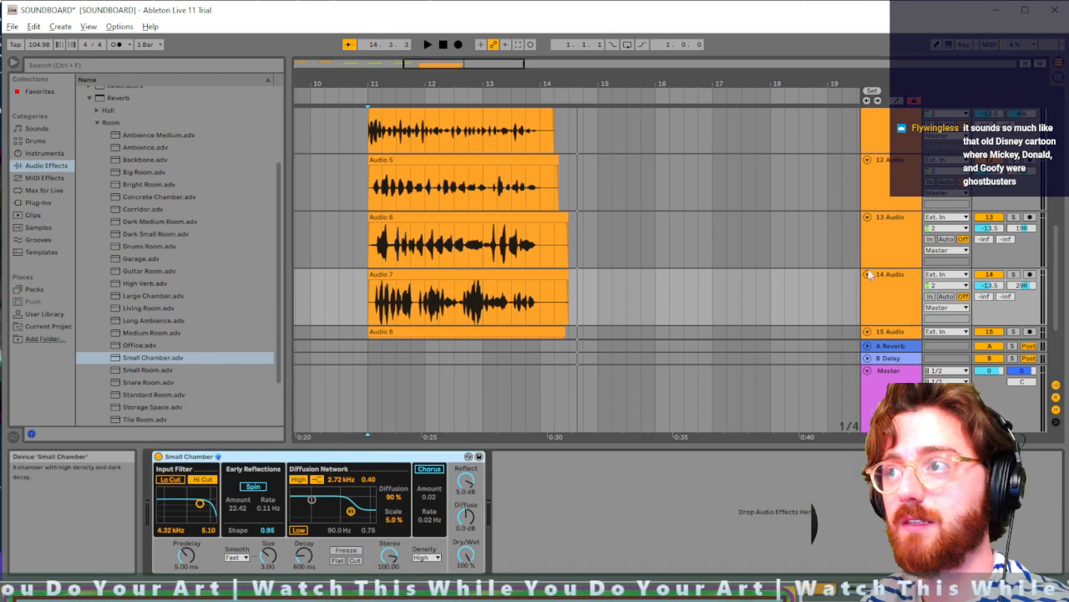
key("Delete")
scroll(886, 284, "down", 2)
left_click(890, 305)
left_click(314, 457)
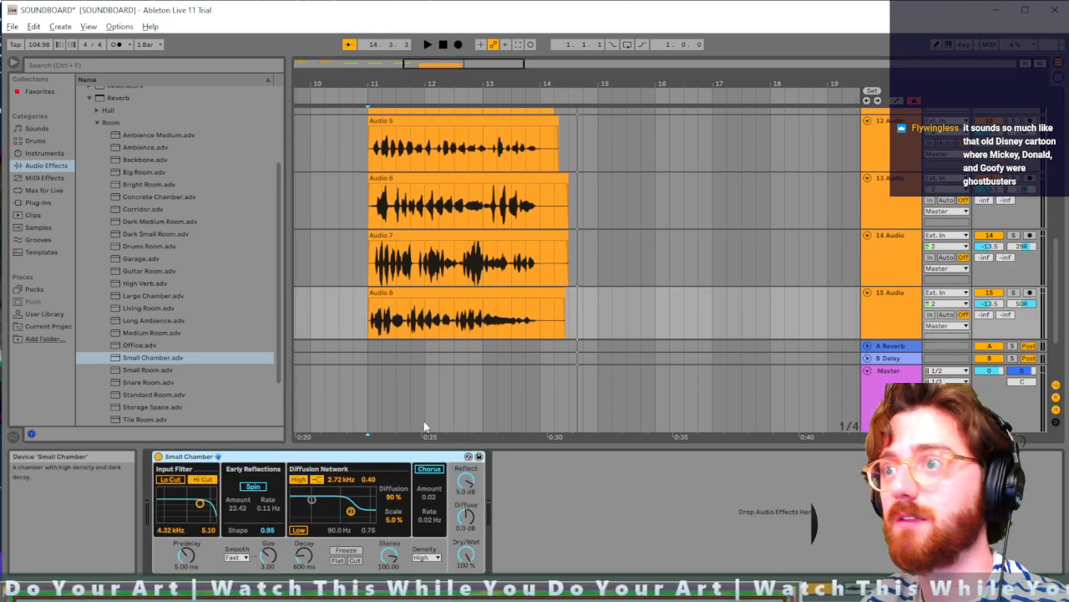
key("Delete")
scroll(669, 251, "down", 3)
left_click(668, 293)
left_click(188, 456)
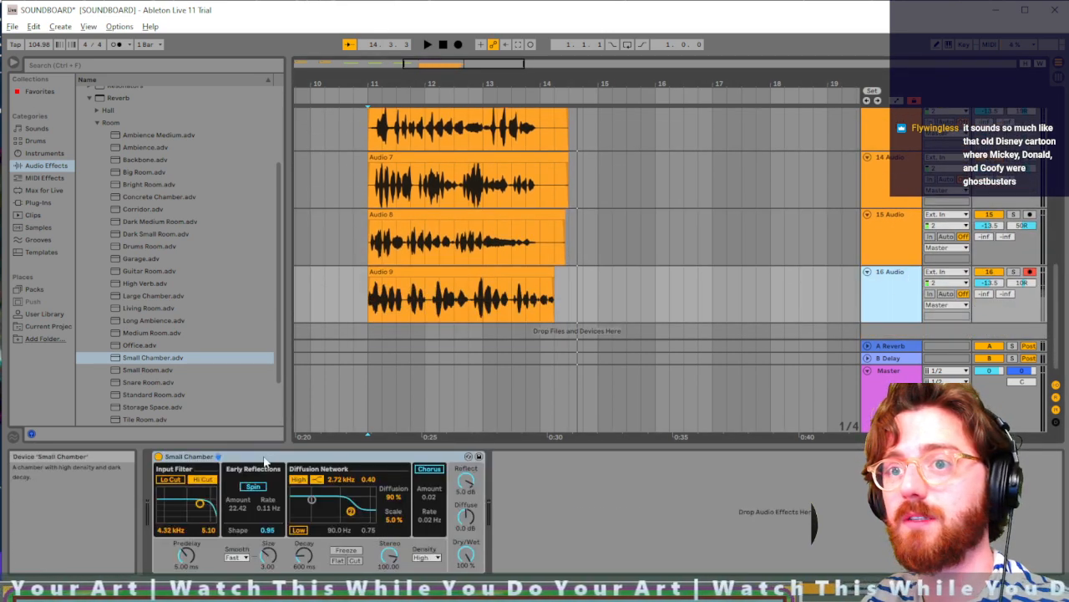
key("Delete")
Step: Group the laugh tracks 8 Audio through 16 Audio and select the new group track
scroll(893, 311, "up", 3)
scroll(893, 251, "up", 5)
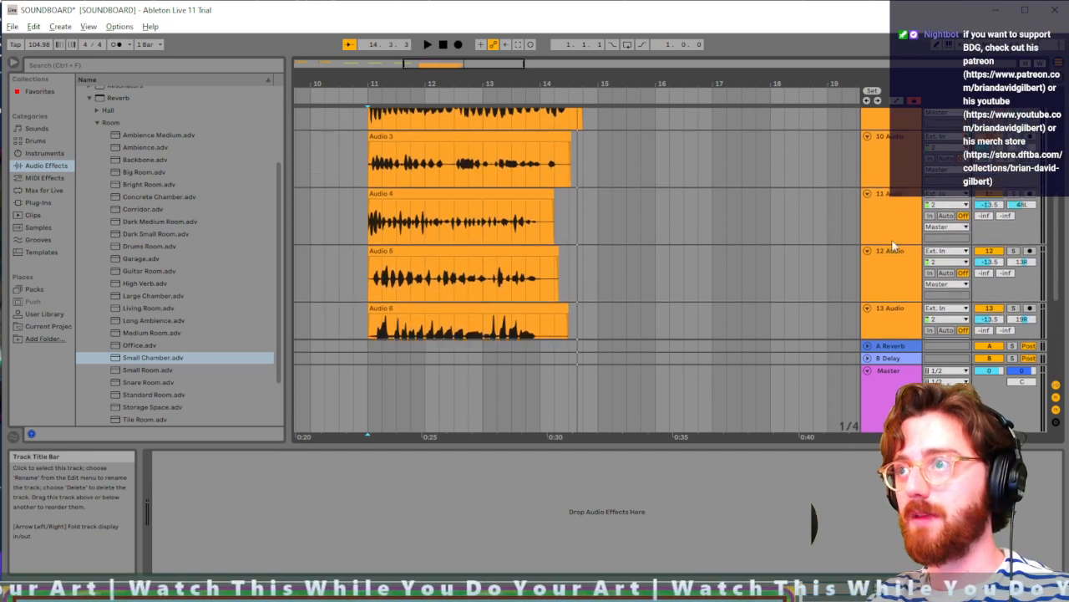
left_click(894, 215, "shift")
scroll(894, 216, "down", 1)
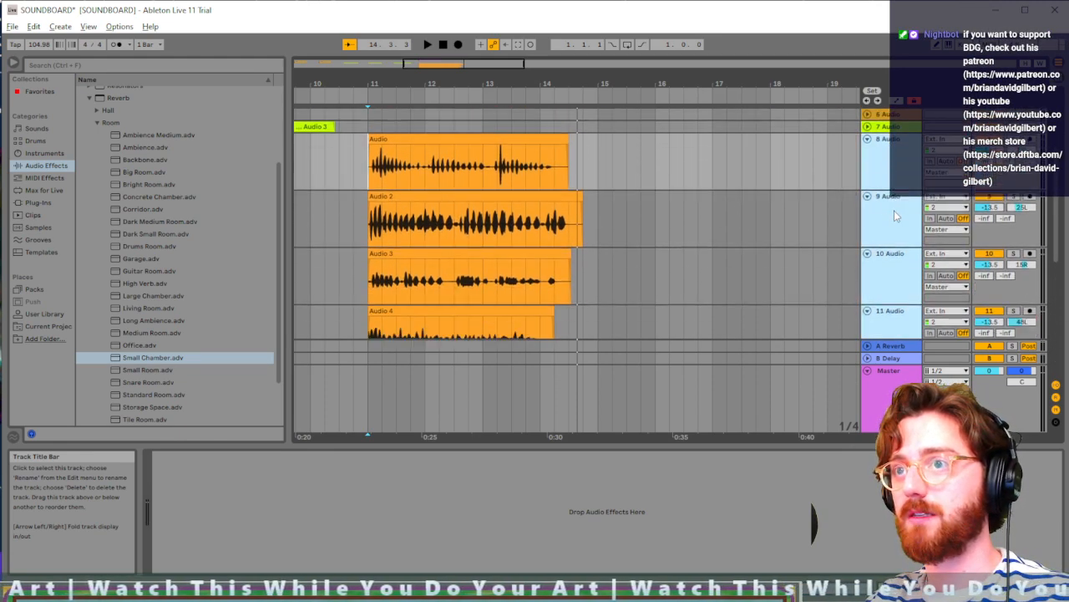
key("ctrl+g")
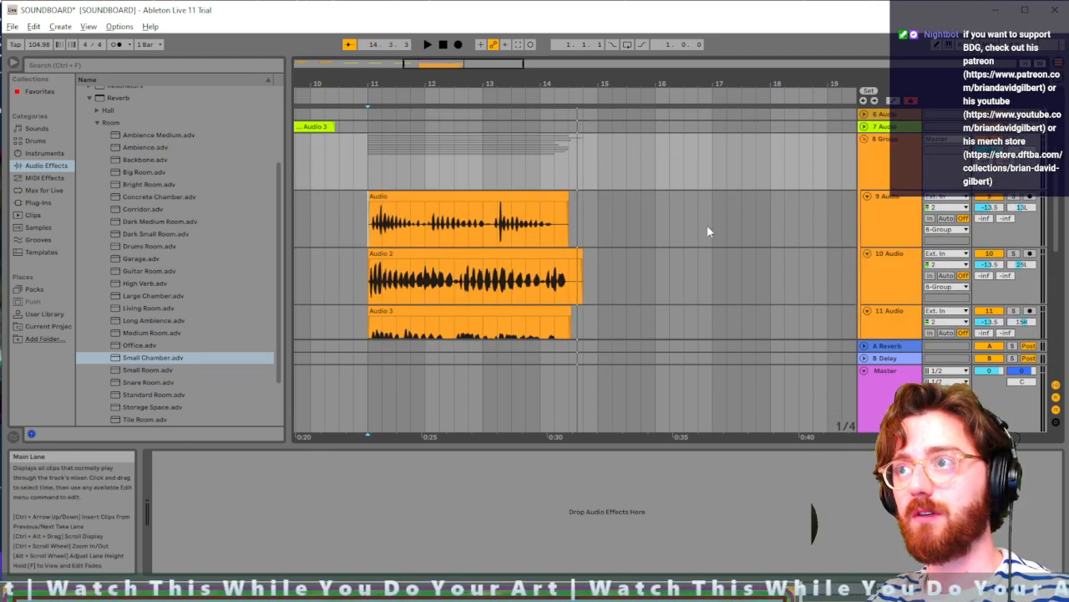
scroll(707, 226, "up", 1)
left_click(879, 208)
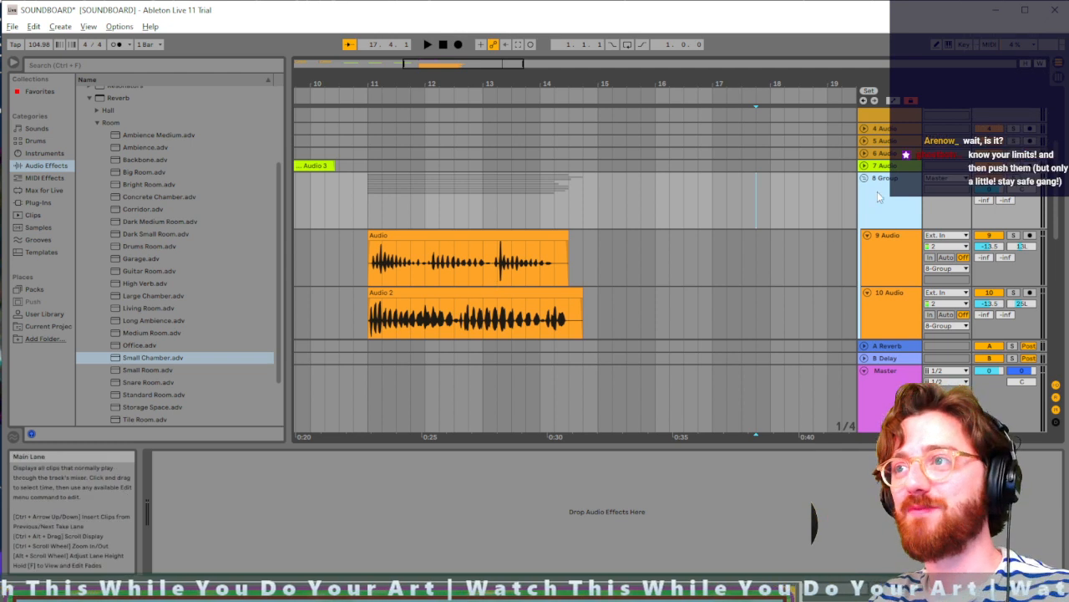
Step: Add the Small Room reverb to 8 Group and check the effect chains of the 9 Audio and 10 Audio tracks
double_click(136, 370)
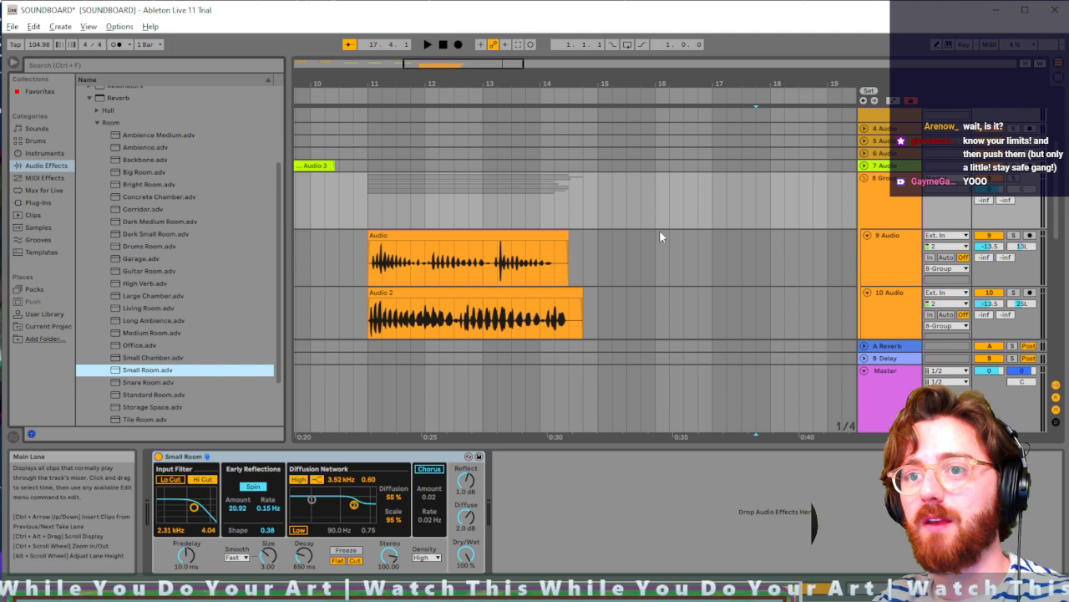
left_click(871, 212)
left_click(893, 273)
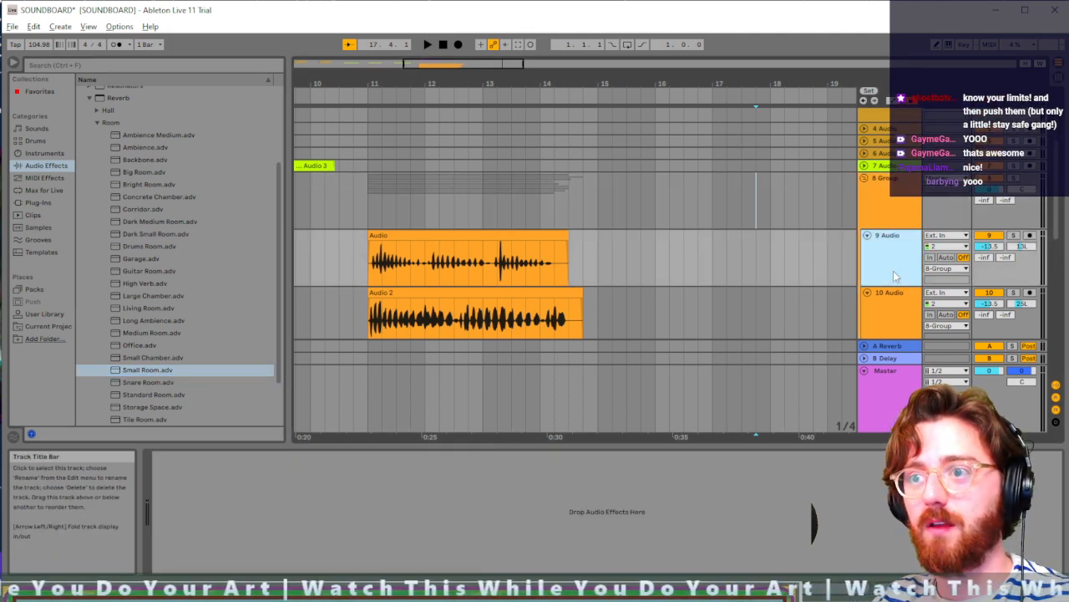
left_click(895, 320)
left_click(890, 217)
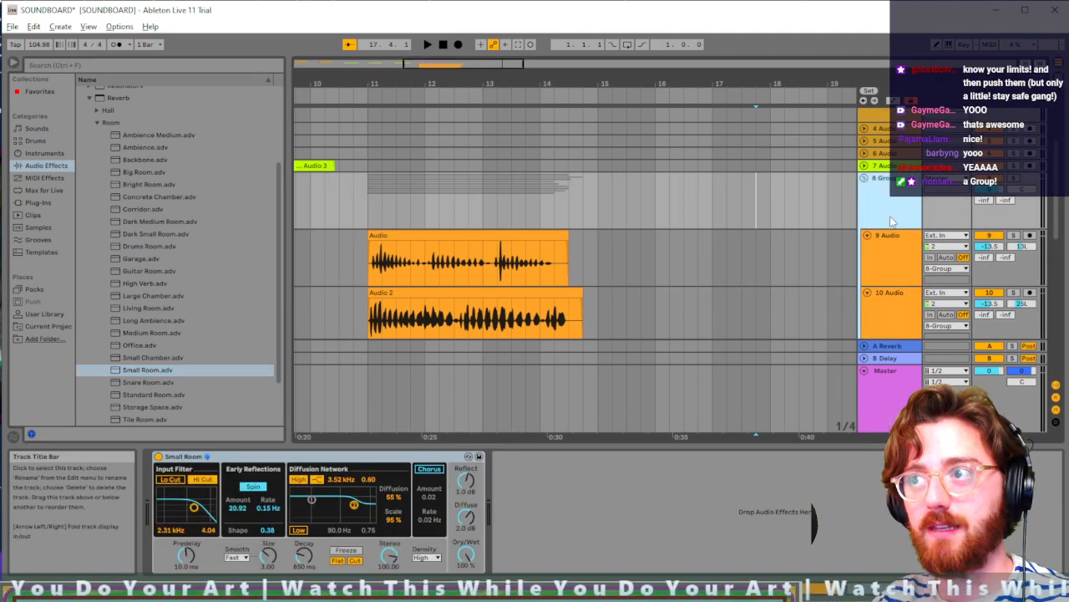
Step: Play the grouped laugh from bar 11 while setting Small Room's Dry/Wet to about 69% and Reflect to 2.4 dB
left_click(367, 222)
key("space")
left_click(945, 219)
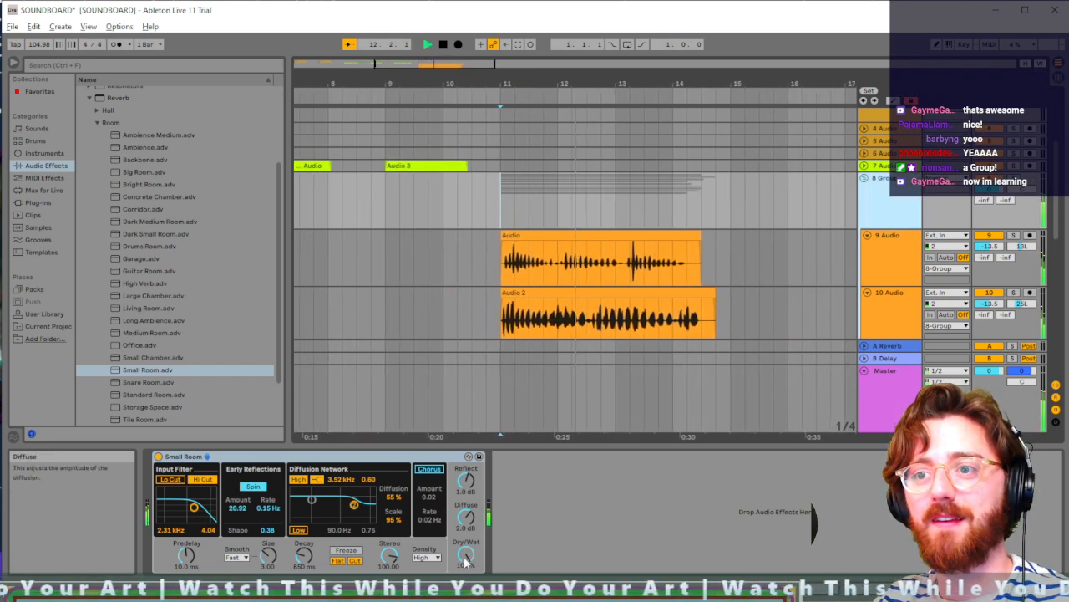
left_click_drag(468, 552, 467, 529)
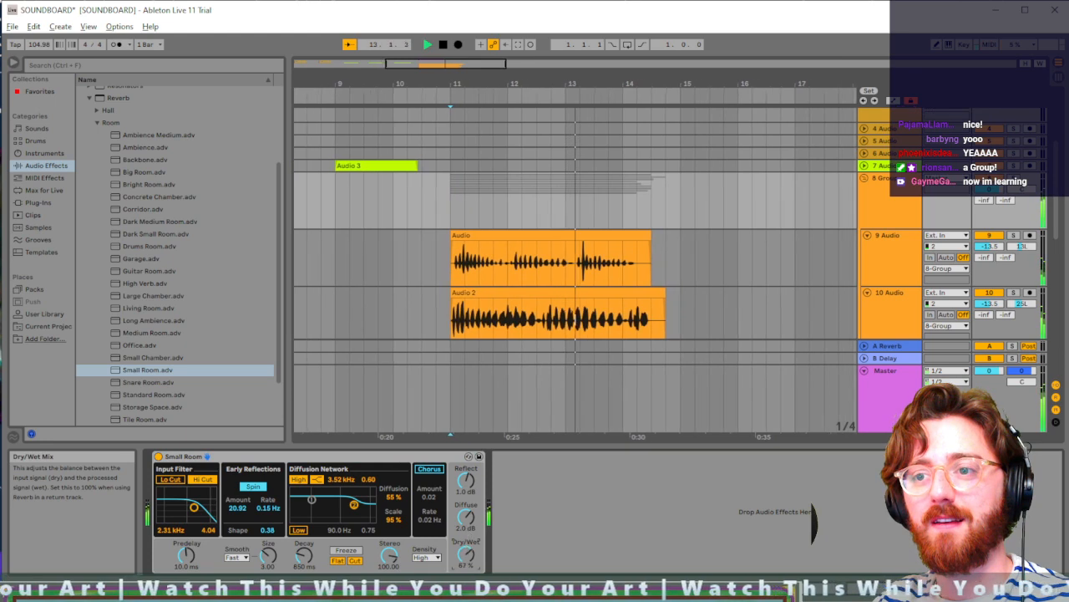
left_click(466, 491)
left_click_drag(466, 482, 466, 476)
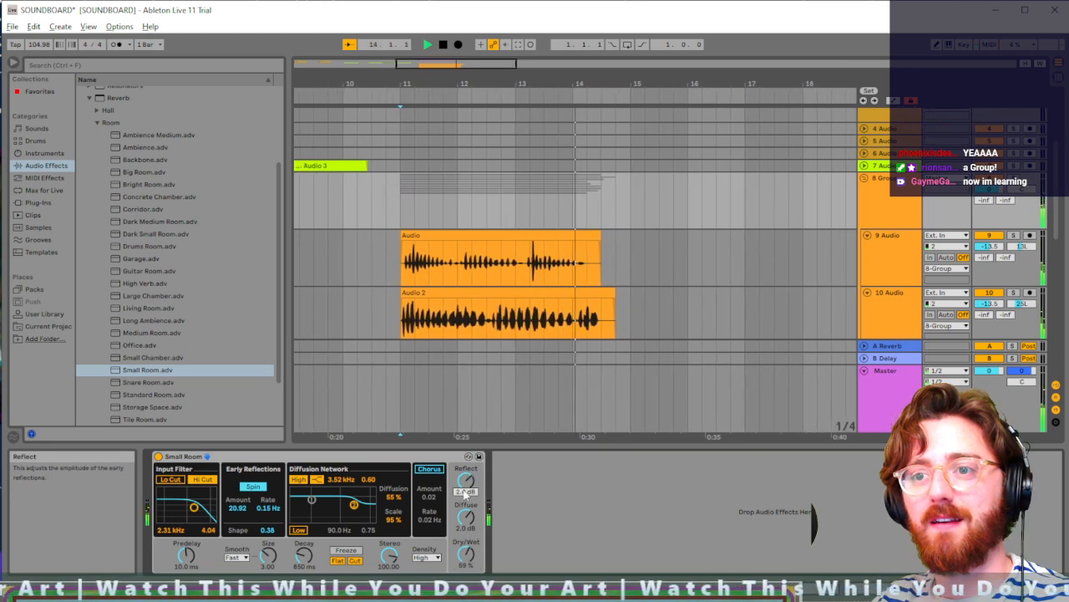
Step: Replay the grouped laugh while lowering Small Room's Dry/Wet to 41%, and stop playback
key("space")
key("space")
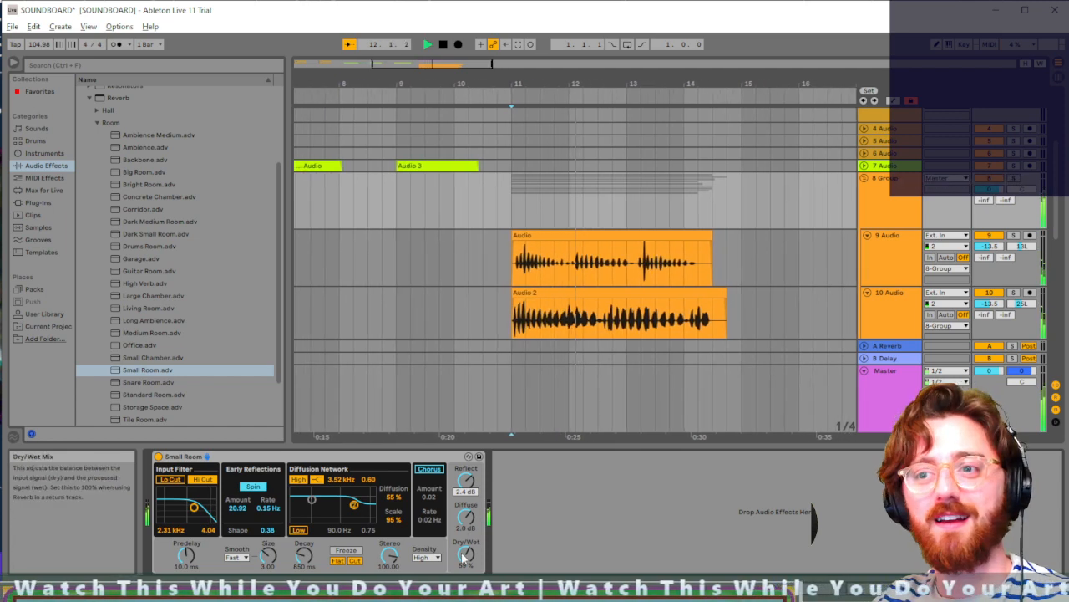
left_click_drag(470, 563, 469, 572)
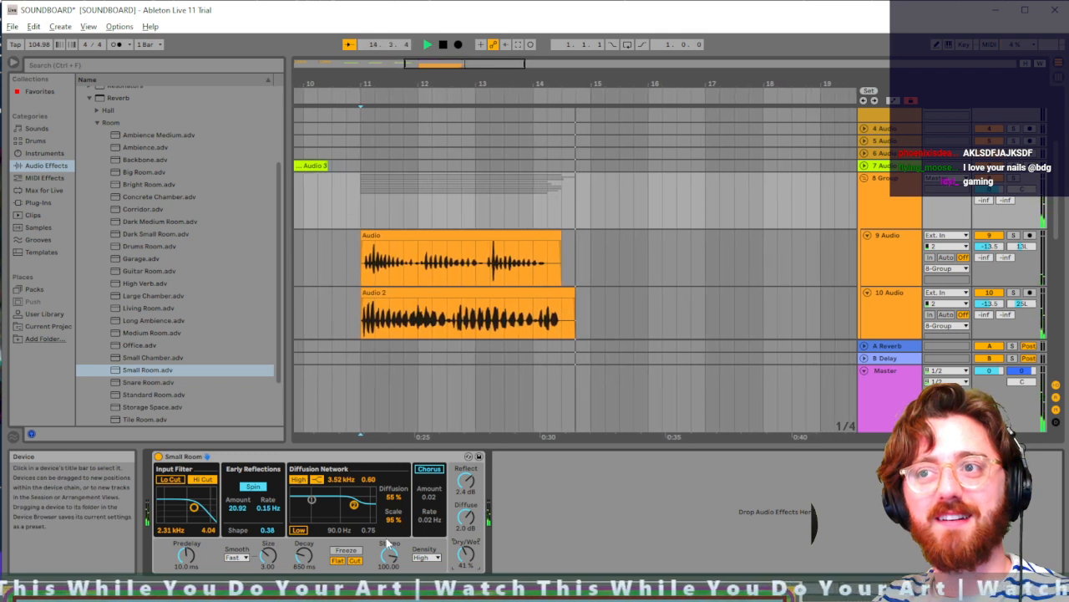
key("space")
Step: Trim the trailing ends of the laugh clips from Audio through Audio 6, cutting Audio 6 at bar 14
left_click(537, 248)
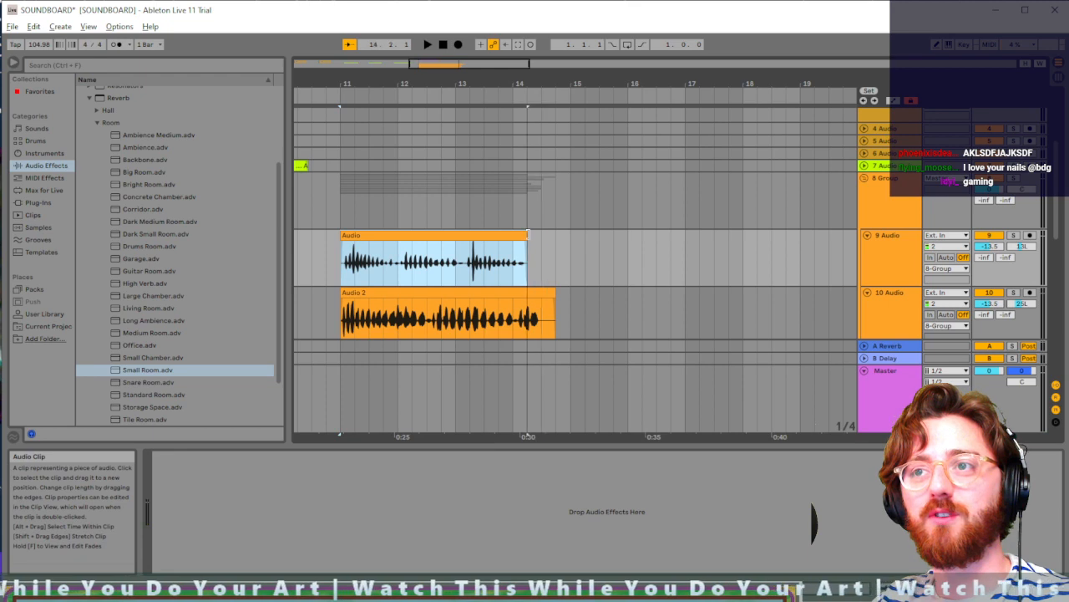
left_click_drag(556, 306, 519, 288)
scroll(552, 299, "down", 3)
scroll(526, 271, "down", 2)
scroll(519, 280, "down", 2)
scroll(520, 281, "down", 2)
scroll(520, 288, "down", 2)
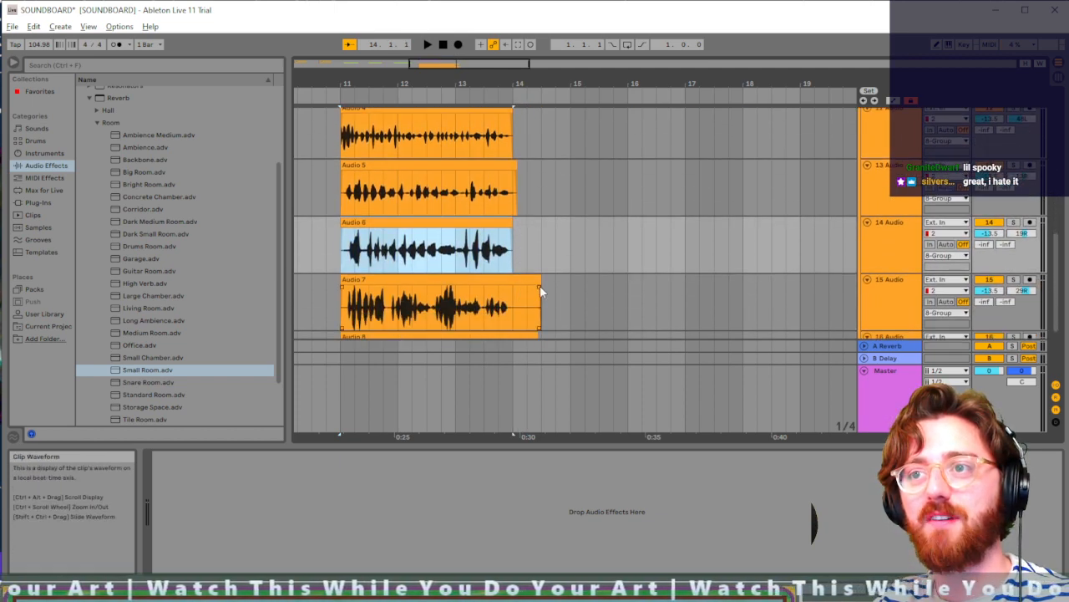
Step: Trim the ends of the Audio 7 and Audio 8 laugh clips to bar 14
left_click(540, 285)
scroll(520, 284, "down", 2)
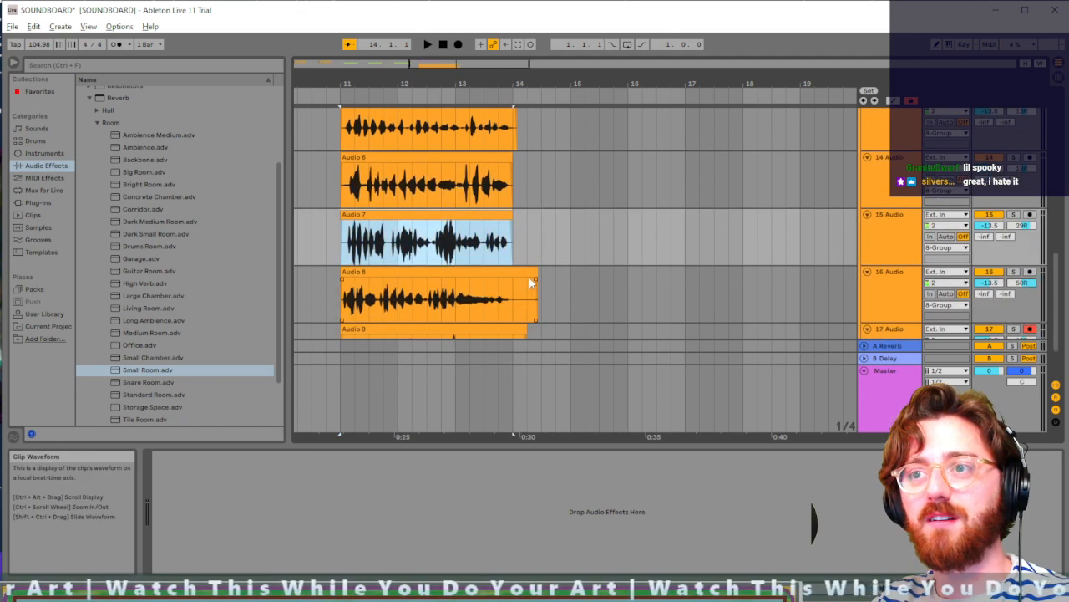
left_click_drag(536, 273, 513, 276)
scroll(518, 276, "down", 2)
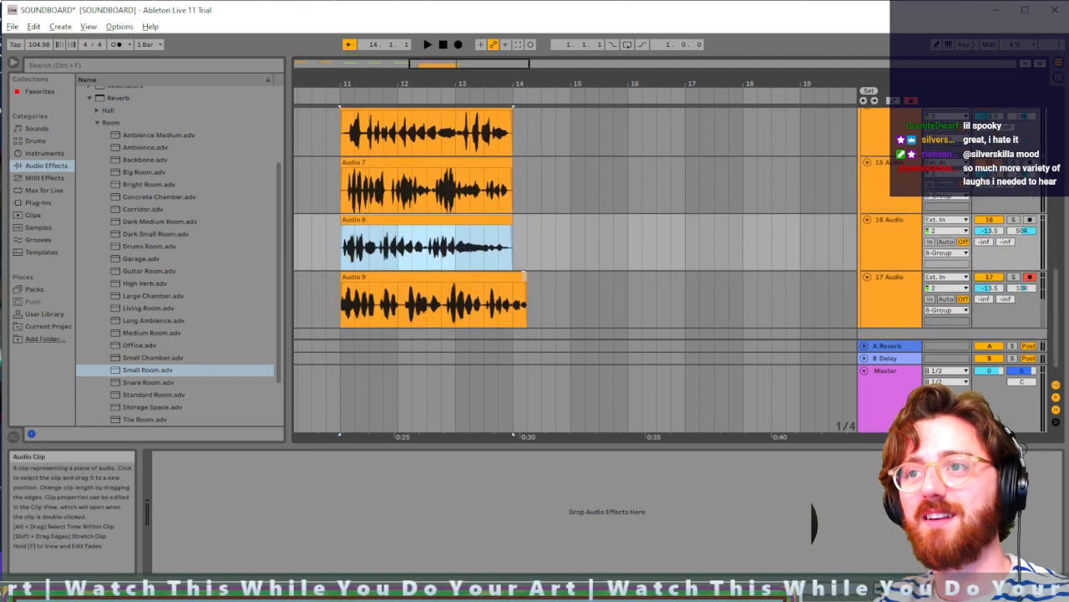
Step: Play back the trimmed laugh clips together and return to the 8 Group track
key("space")
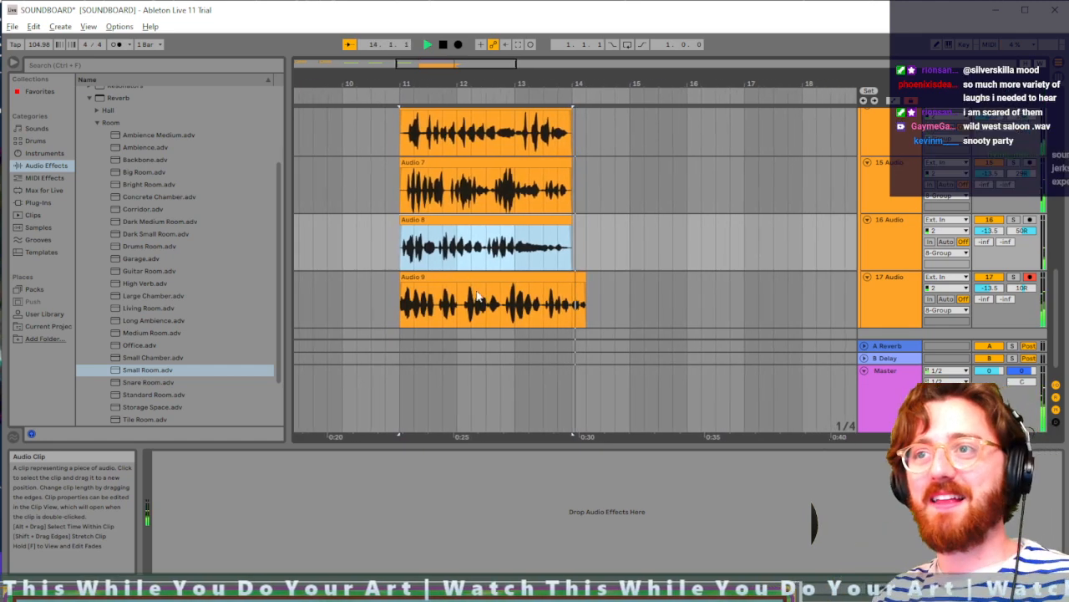
key("space")
scroll(536, 291, "up", 4)
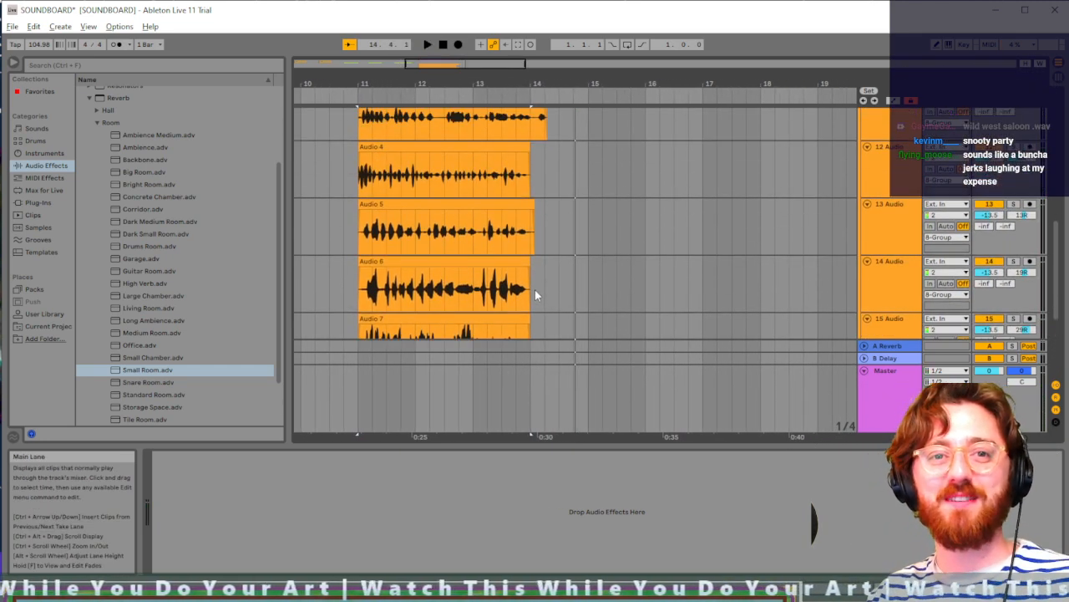
scroll(535, 292, "up", 5)
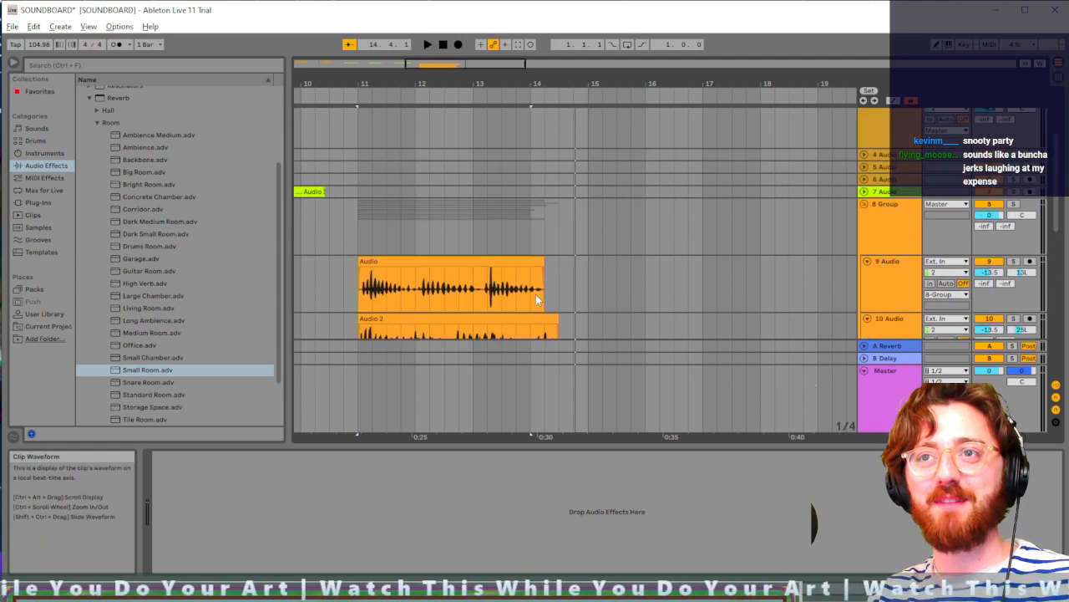
Step: Set the insert position at bar 11 on 8 Group and insert a new MIDI track after the laugh group
left_click(361, 266)
left_click(359, 257)
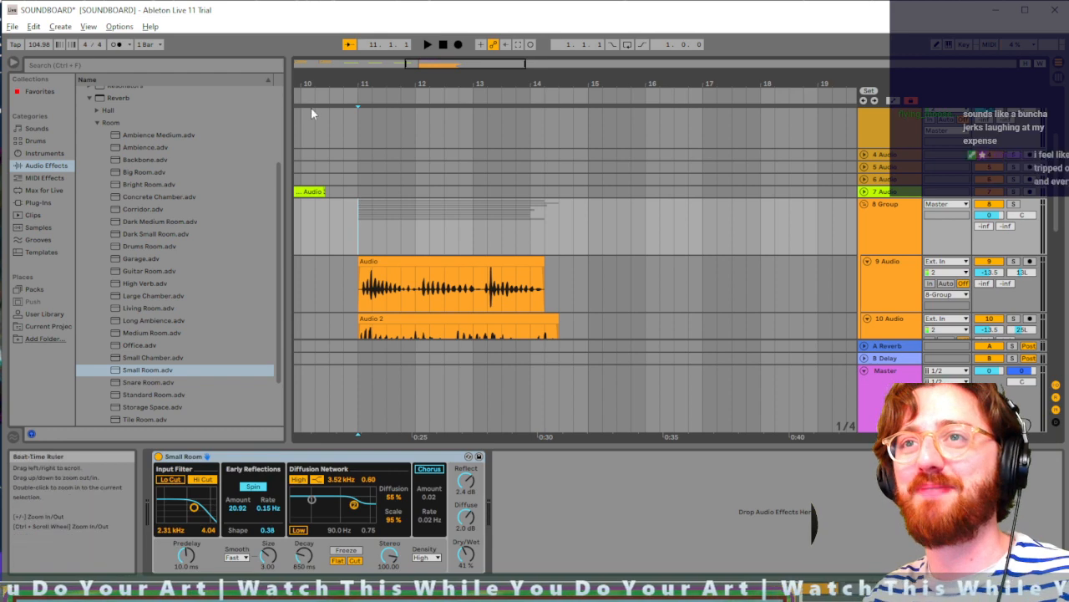
left_click(71, 27)
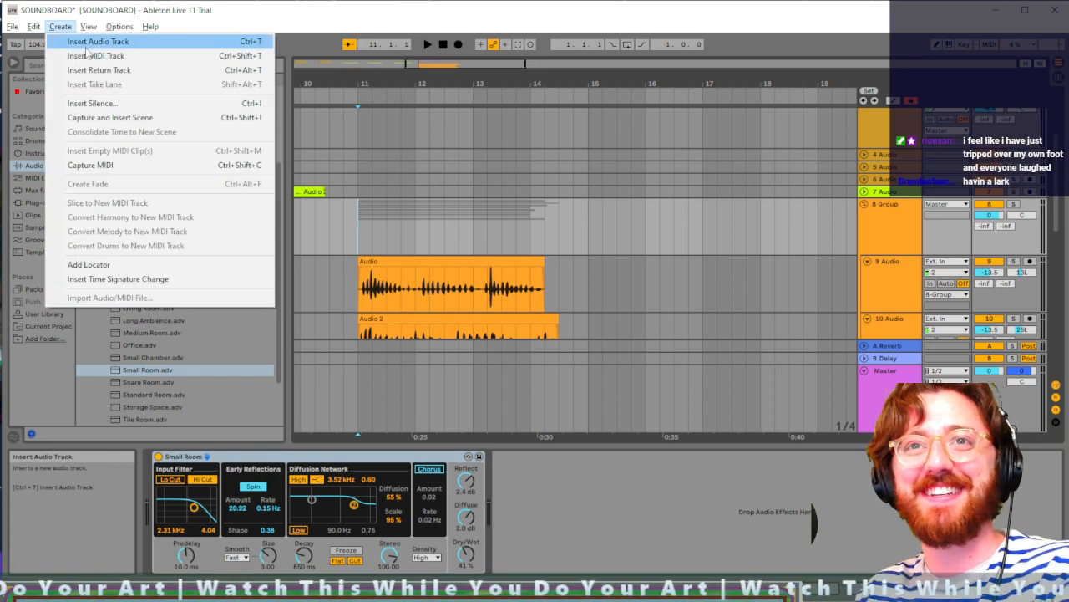
left_click(118, 56)
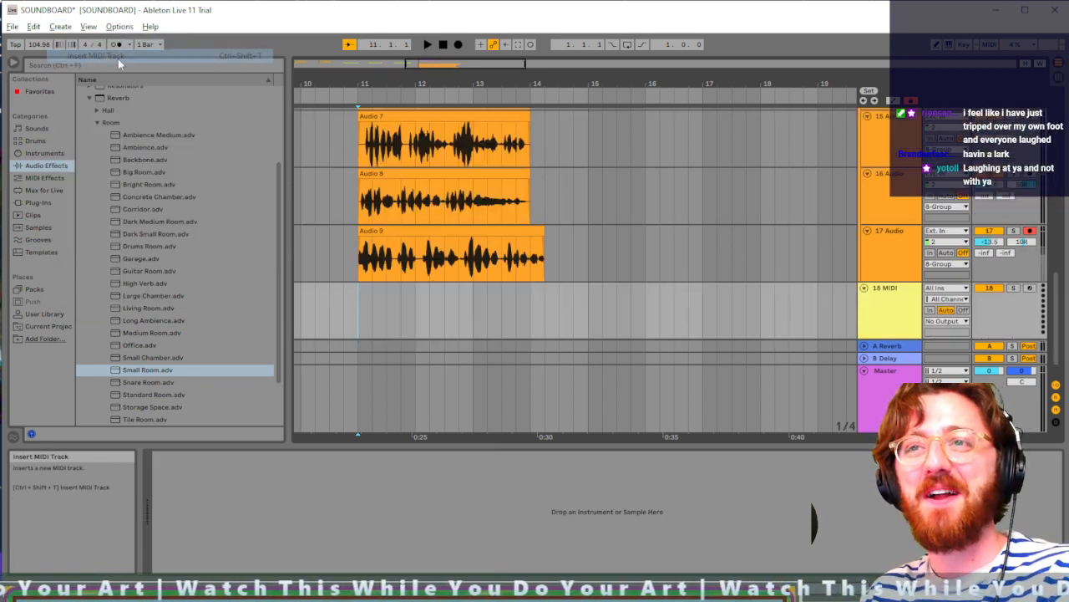
left_click(865, 323)
Step: Search the instruments for "honk" and clear the search
left_click(38, 153)
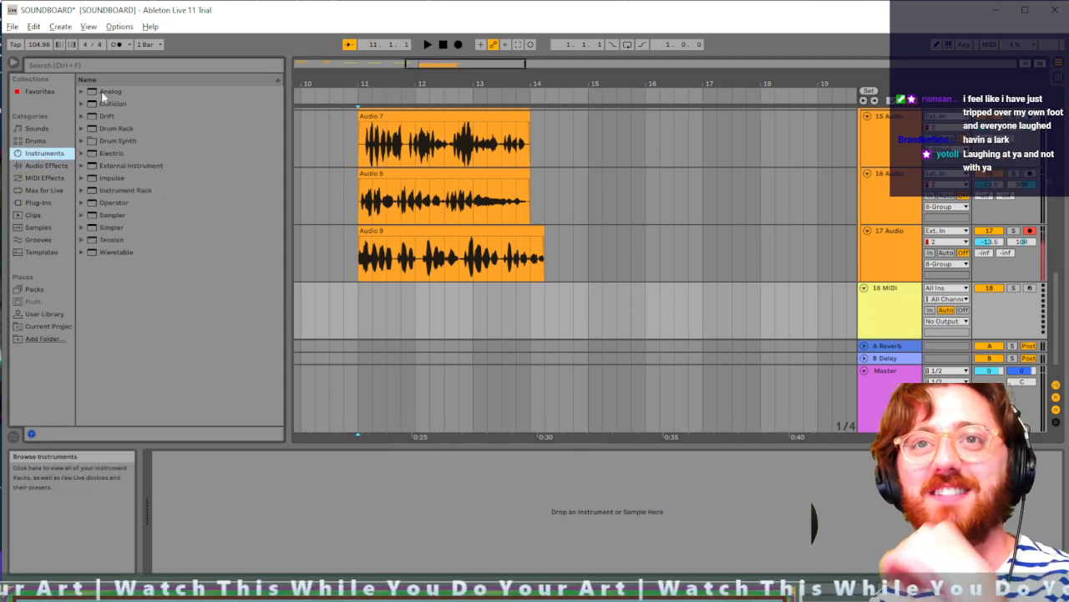
left_click(107, 67)
type("honk")
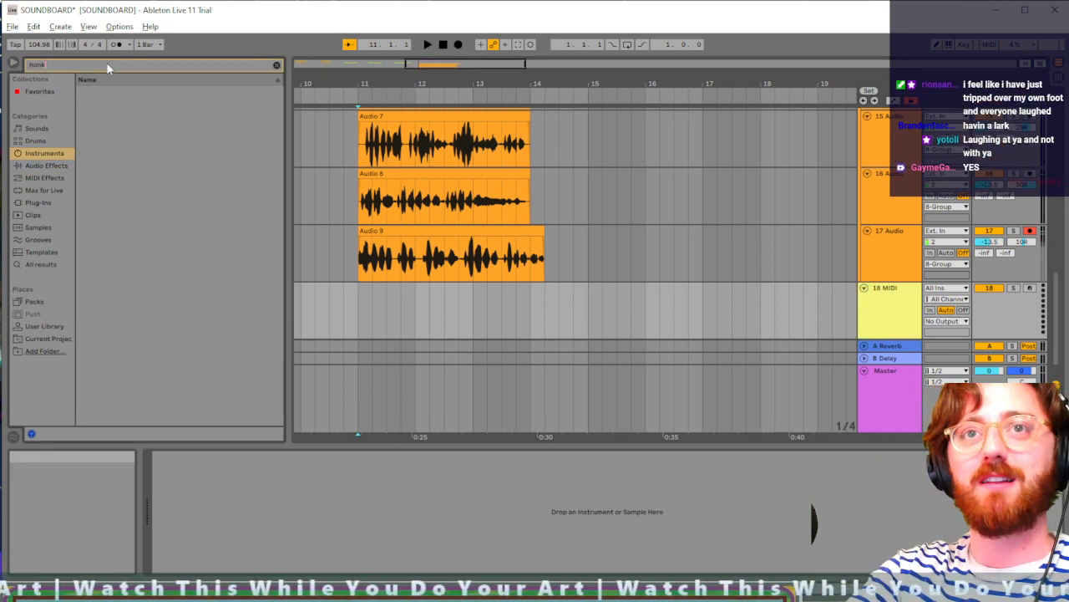
key("BackSpace")
key("BackSpace")
key("BackSpace")
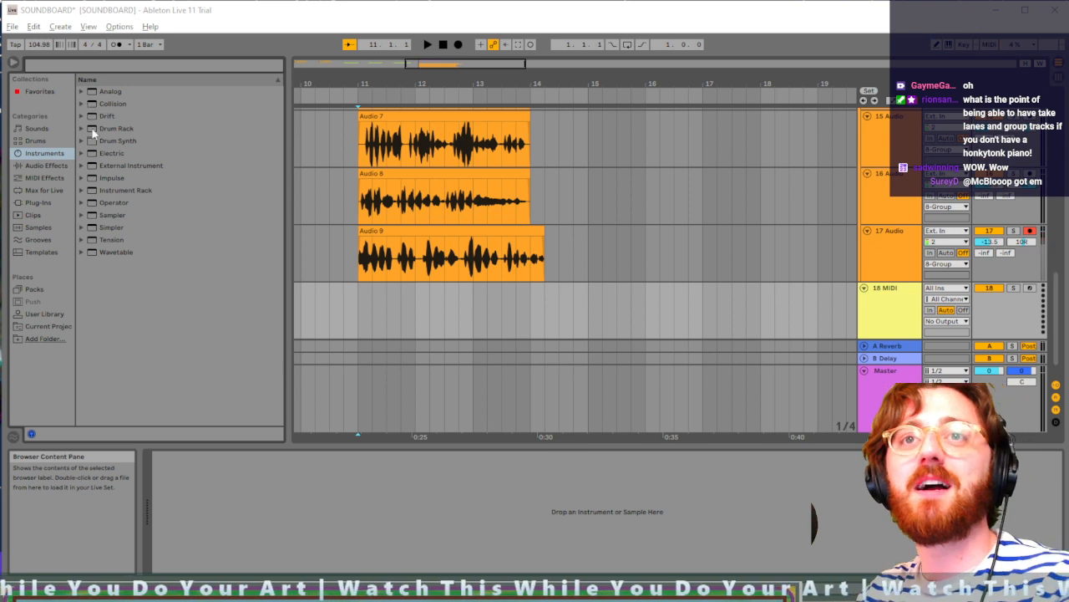
Step: Browse the Piano & Keys presets of the Electric instrument
left_click(83, 154)
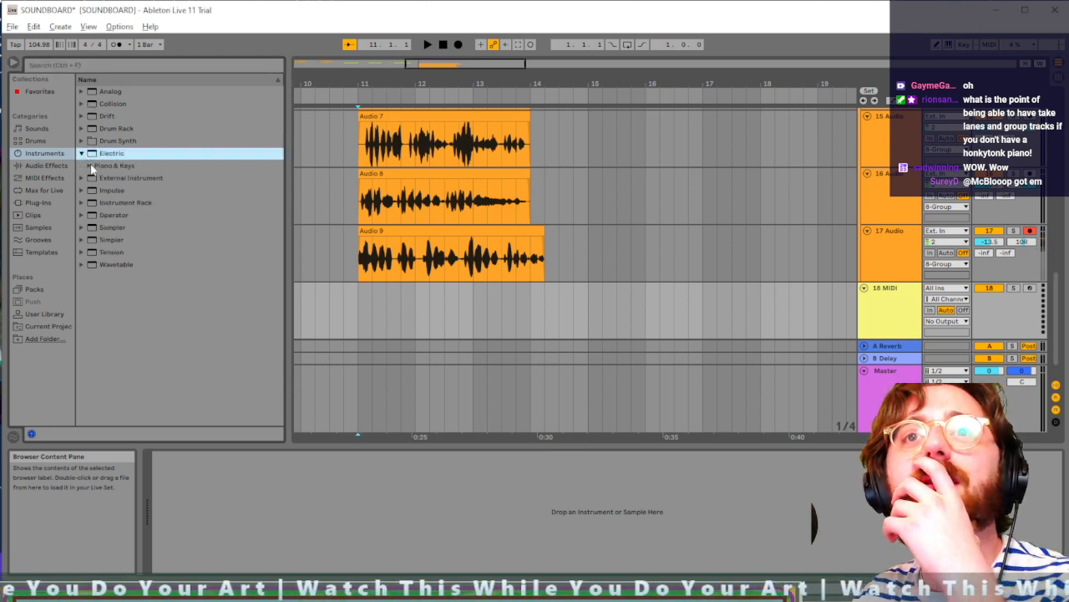
left_click(91, 167)
scroll(187, 259, "down", 3)
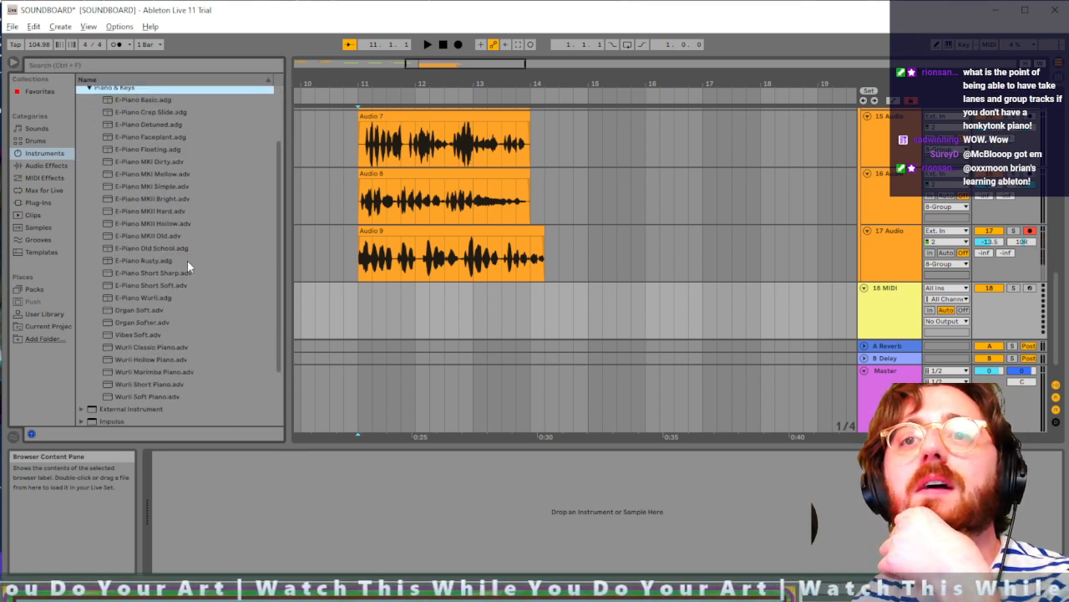
scroll(187, 260, "down", 5)
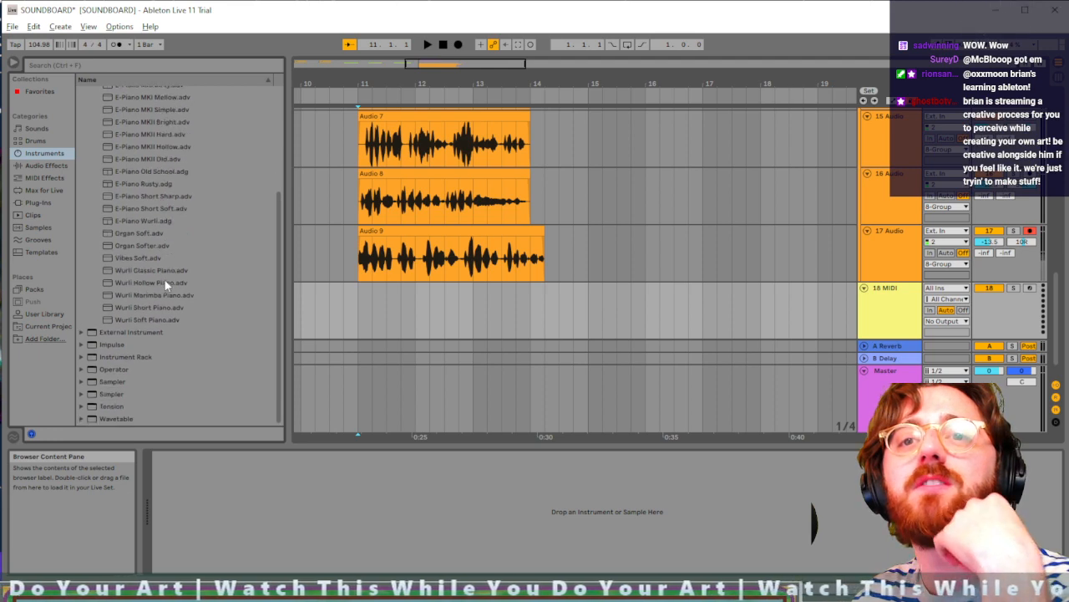
Step: Search the instruments for "piano" and preview Electric presets including E-Piano MKI Mellow, Faceplant, Detuned, Crep Slide and Basic
left_click(119, 64)
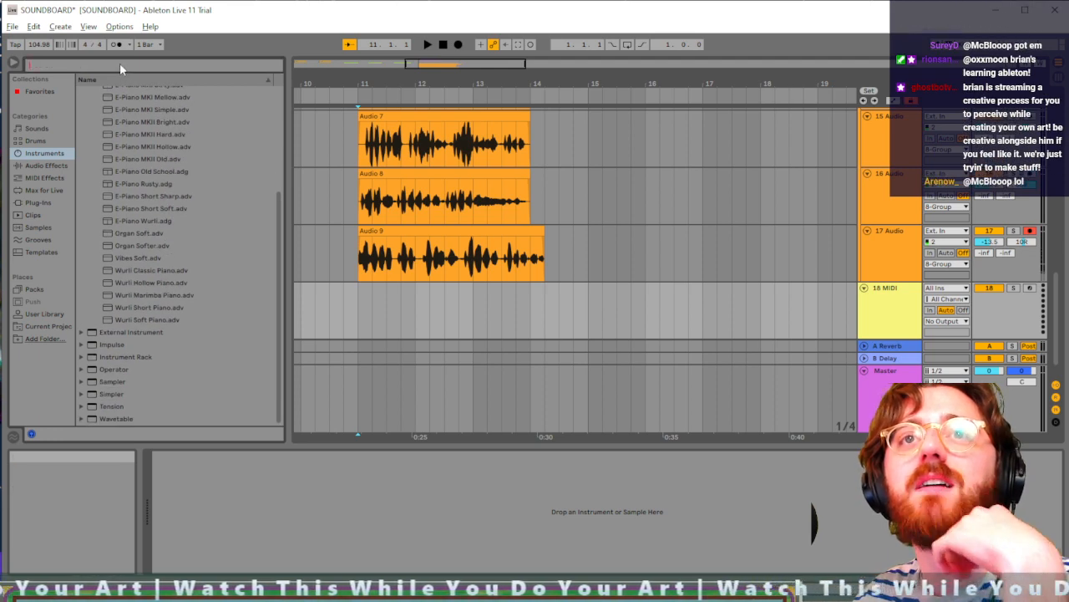
type("piano")
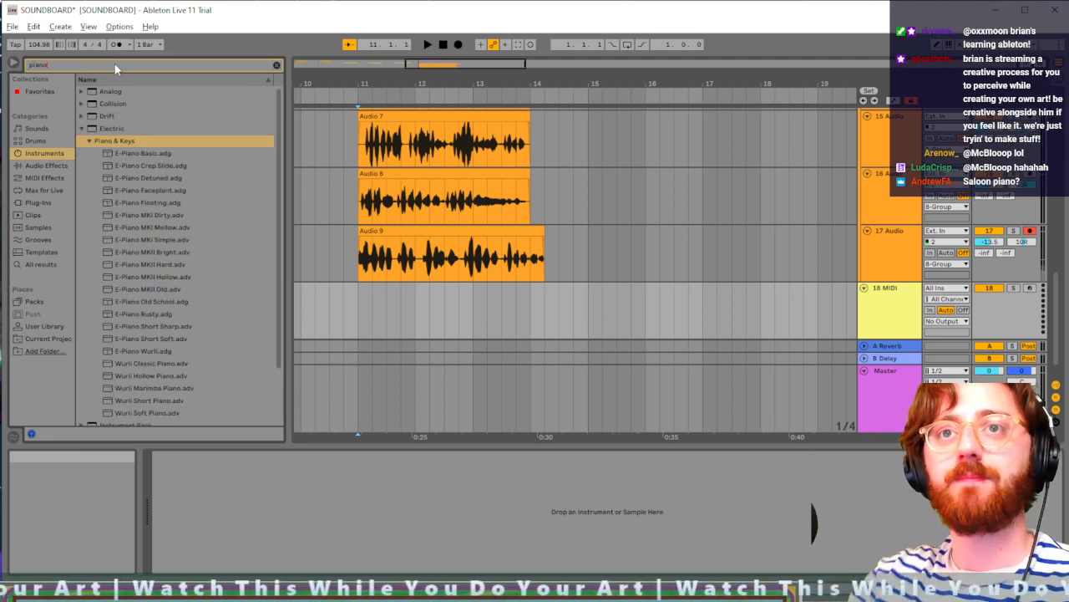
scroll(175, 320, "down", 2)
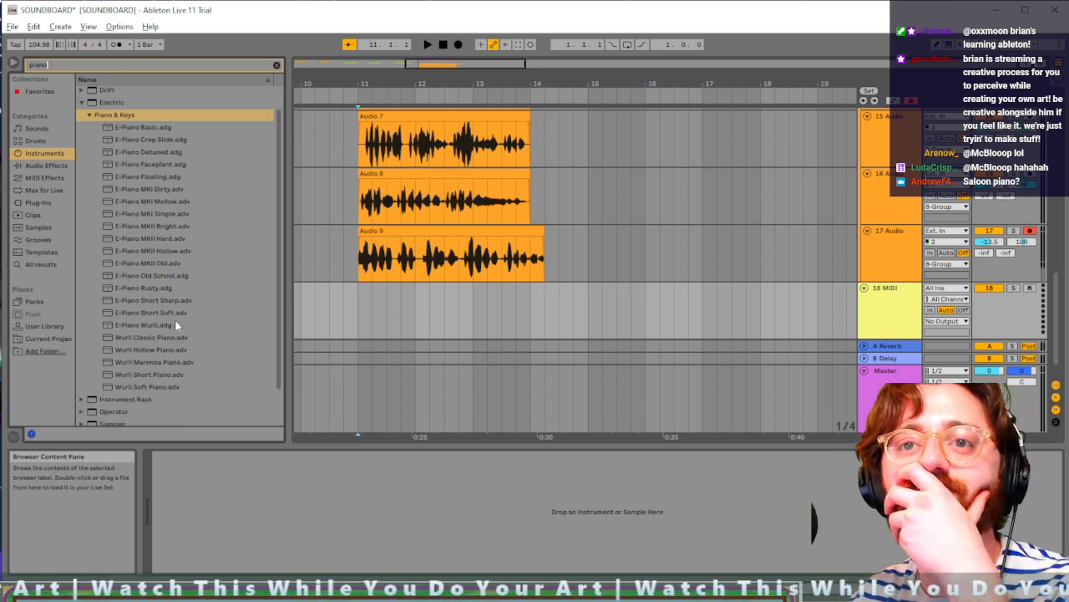
left_click(144, 203)
left_click(136, 166)
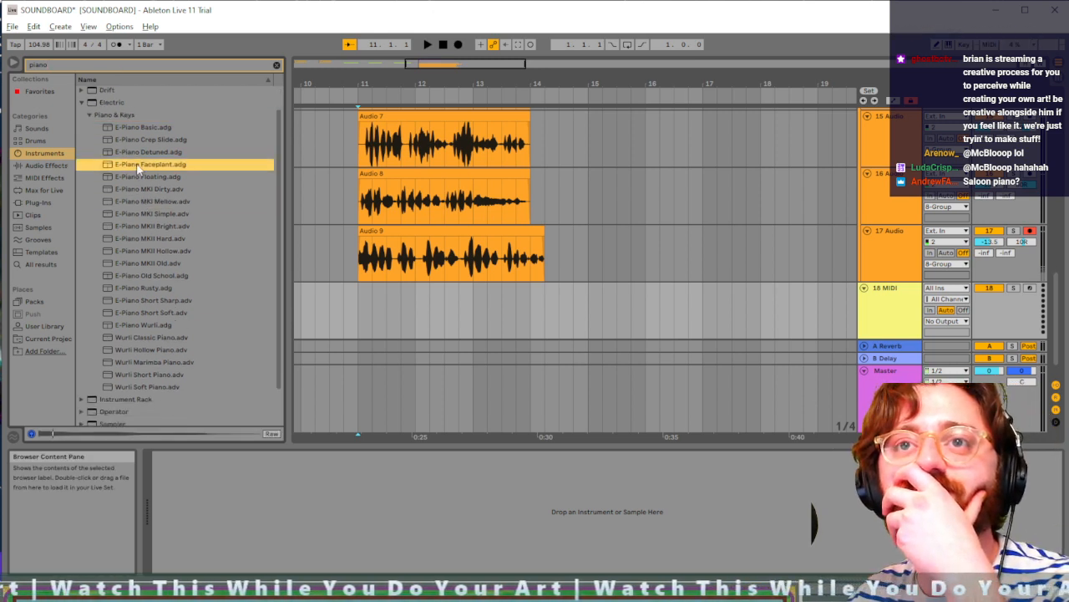
left_click(138, 152)
left_click(137, 140)
left_click(138, 127)
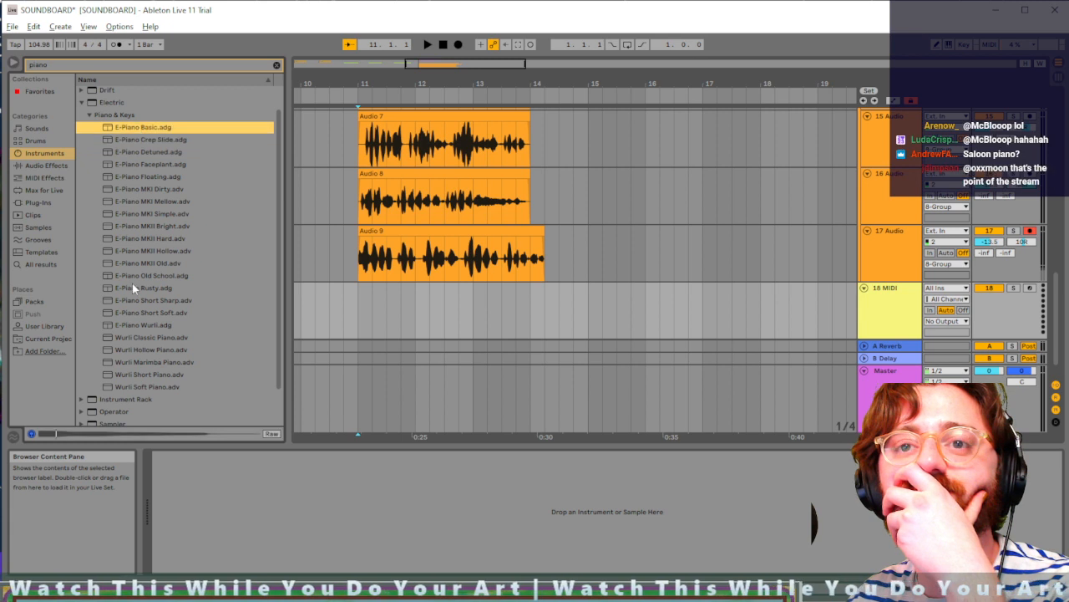
scroll(132, 284, "down", 3)
scroll(132, 284, "up", 5)
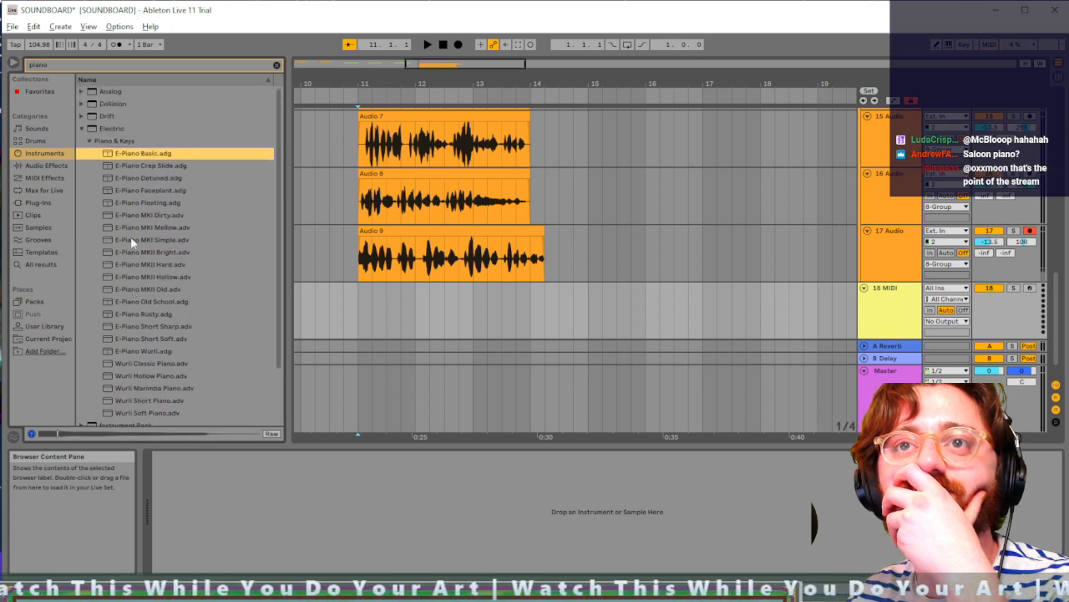
Step: Preview the E-Piano Rhodish and Synth Piano presets of the Drift instrument
left_click(82, 116)
left_click(88, 129)
left_click(131, 142)
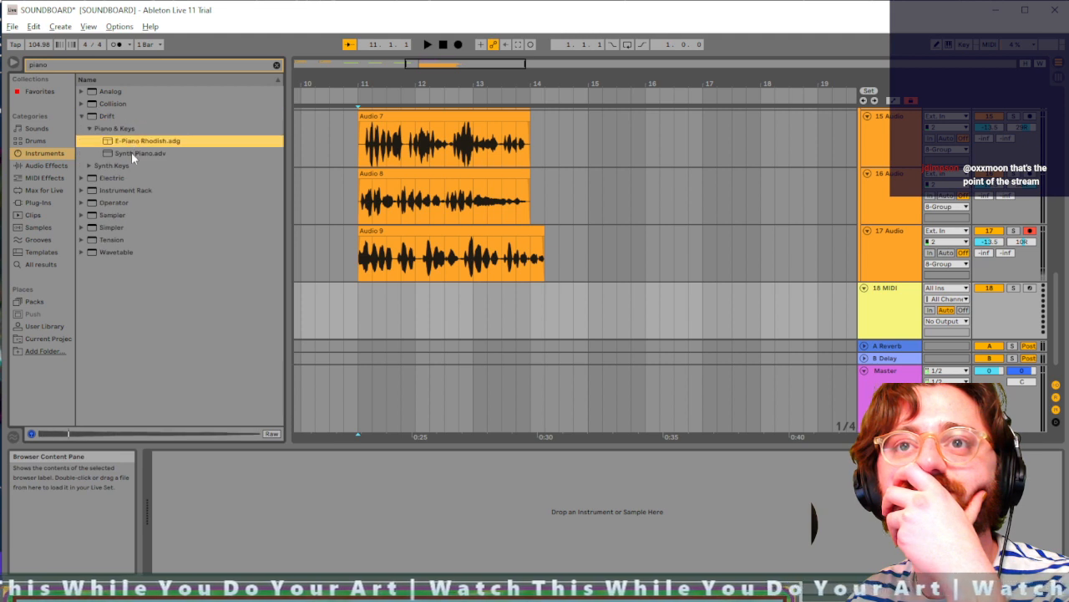
left_click(132, 153)
Step: Preview the Piano & Keys presets of the Collision instrument
left_click(81, 104)
left_click(110, 116)
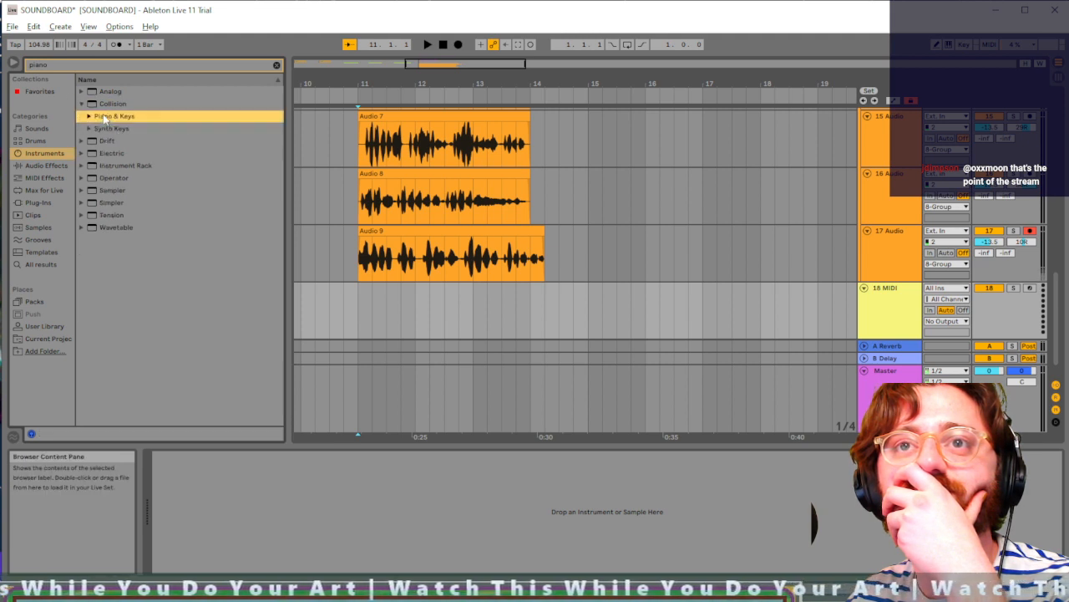
left_click(89, 116)
left_click(137, 129)
left_click(125, 141)
Step: Preview the E-Piano Muted Pure preset of the Analog instrument
left_click(82, 91)
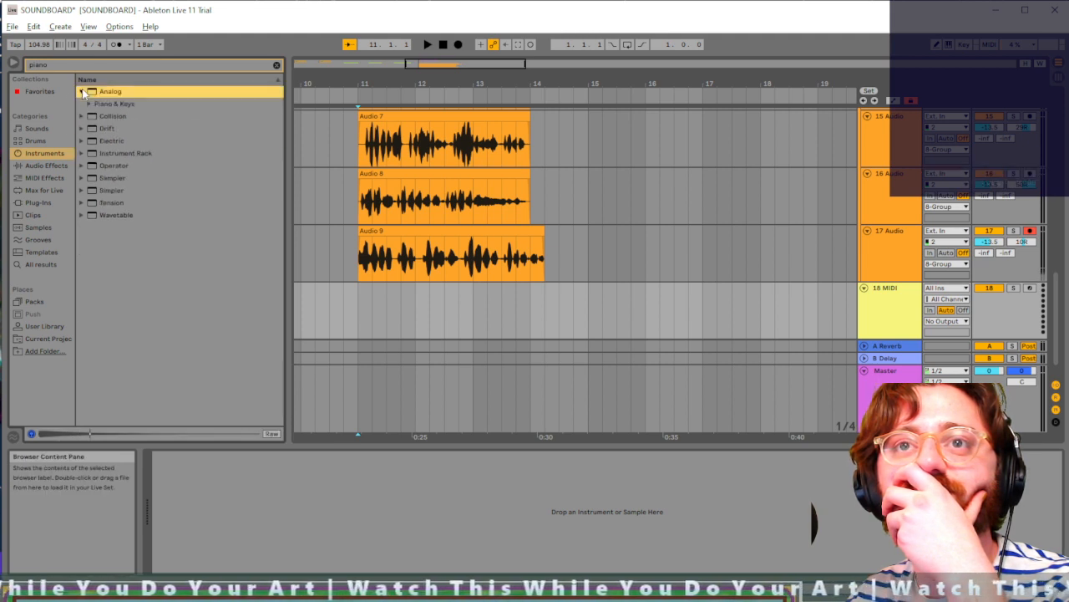
left_click(89, 105)
left_click(129, 117)
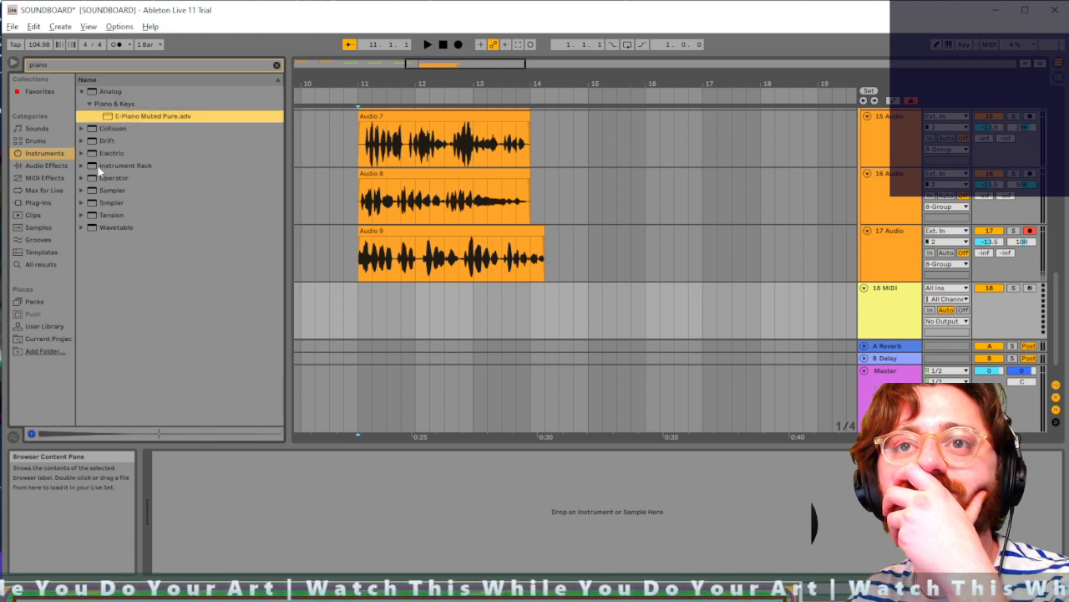
Step: Preview the Tension instrument's E-Piano Old School and Prepared Piano Ambient, Harmonics and Mute presets
left_click(81, 215)
left_click(103, 203)
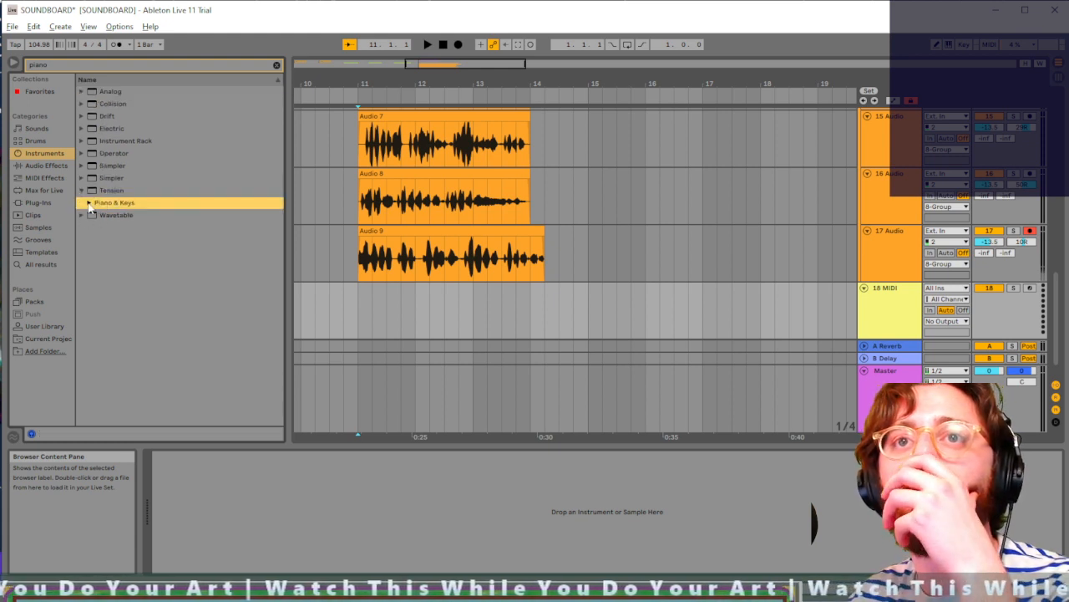
left_click(89, 202)
left_click(132, 215)
left_click(133, 229)
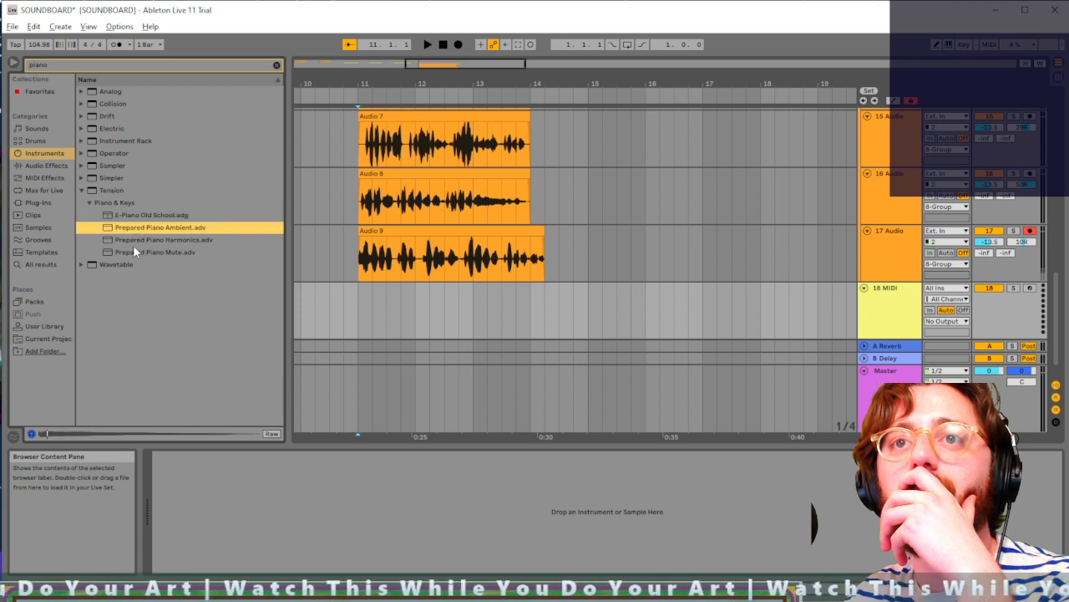
left_click(133, 240)
left_click(132, 251)
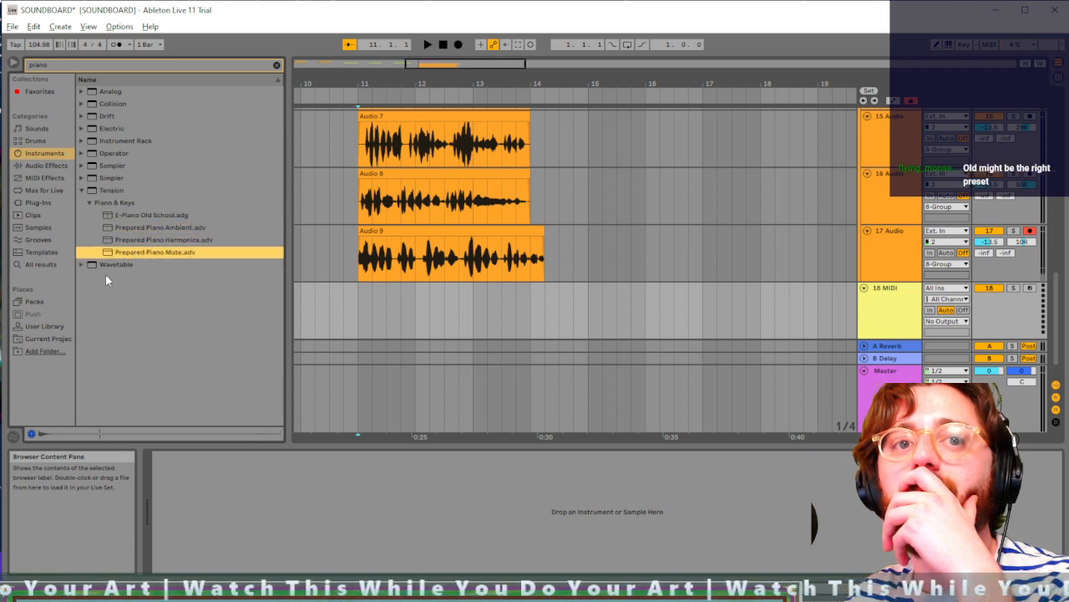
Step: Search the instruments for "old" and preview the E-Piano Old School preset of the Tension instrument
left_click(118, 65)
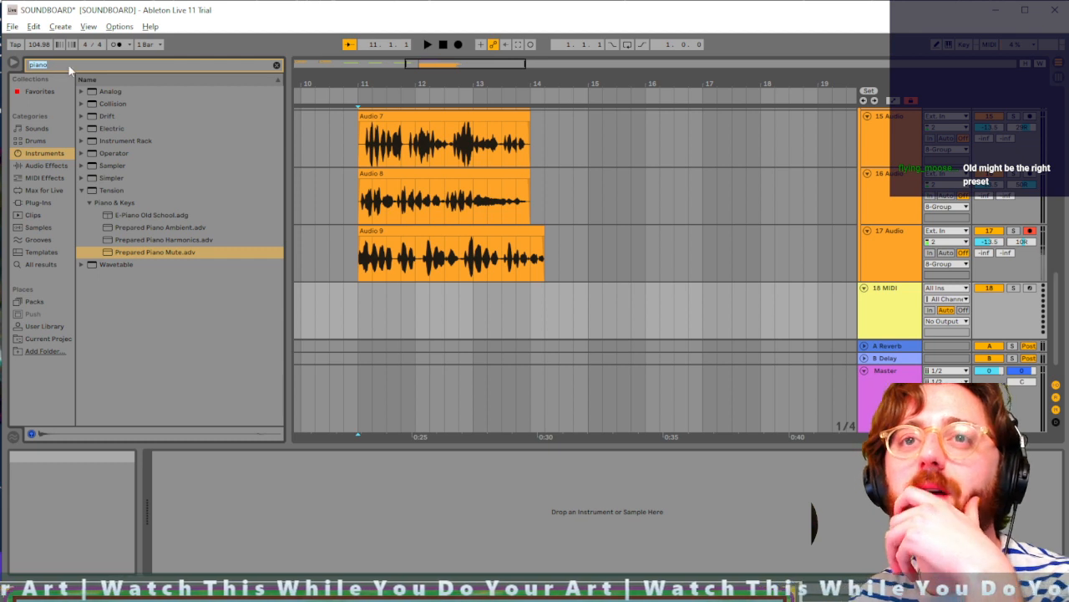
type("old")
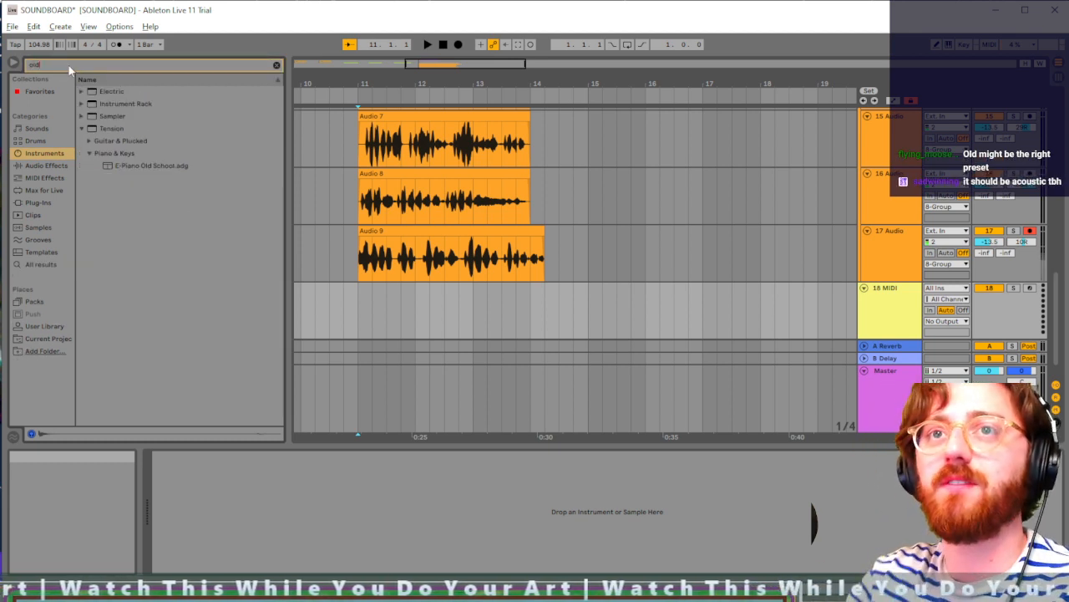
left_click(133, 165)
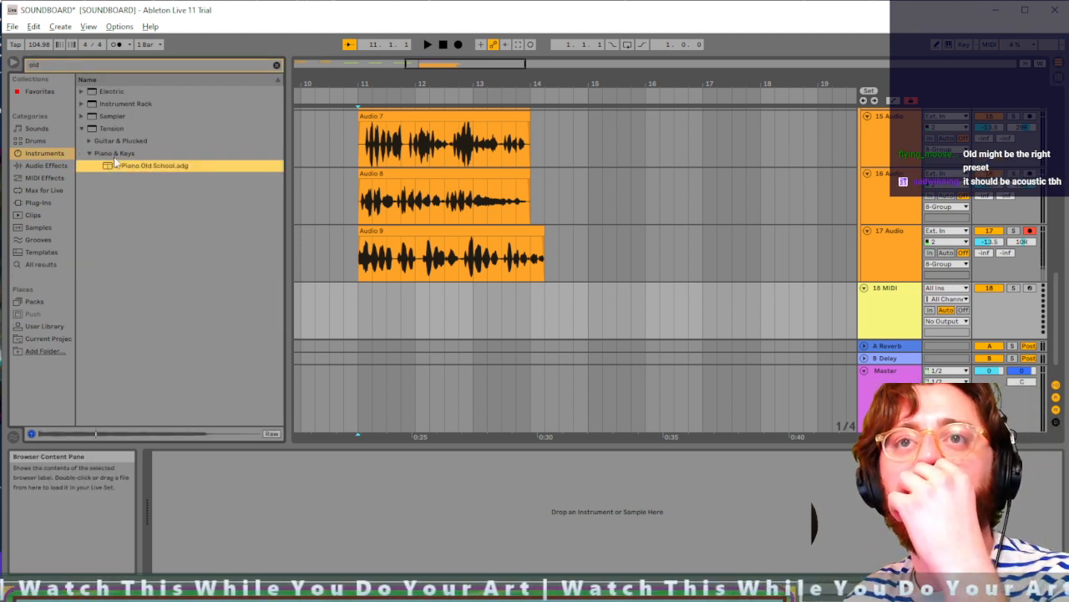
Step: Browse the "old" matches in Sampler, Instrument Rack and Electric, previewing the Instrument Rack's E-Piano Old School preset
left_click(89, 142)
left_click(81, 117)
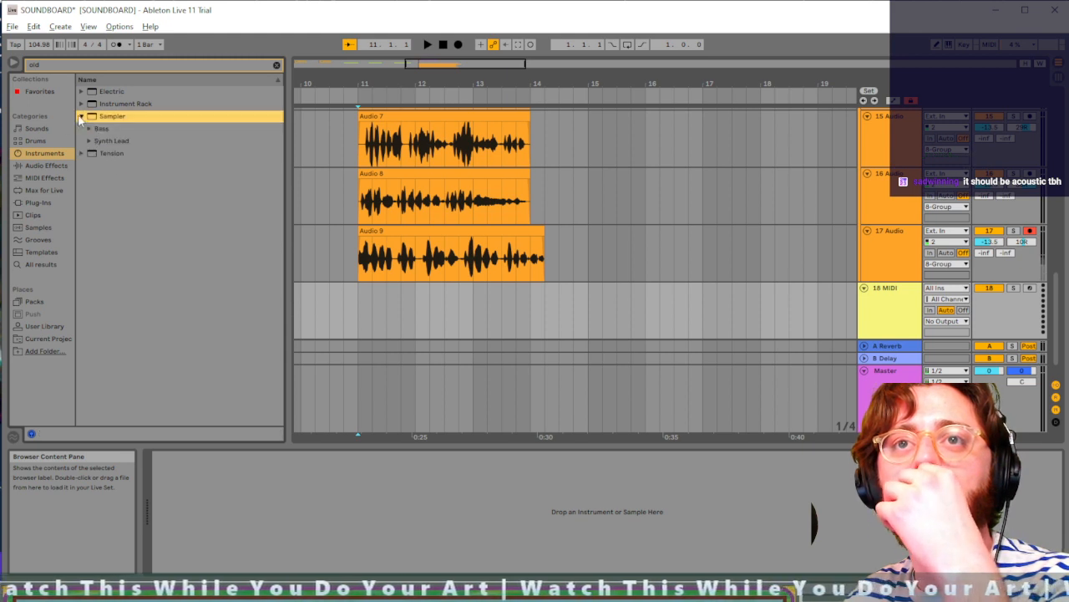
left_click(81, 104)
left_click(90, 116)
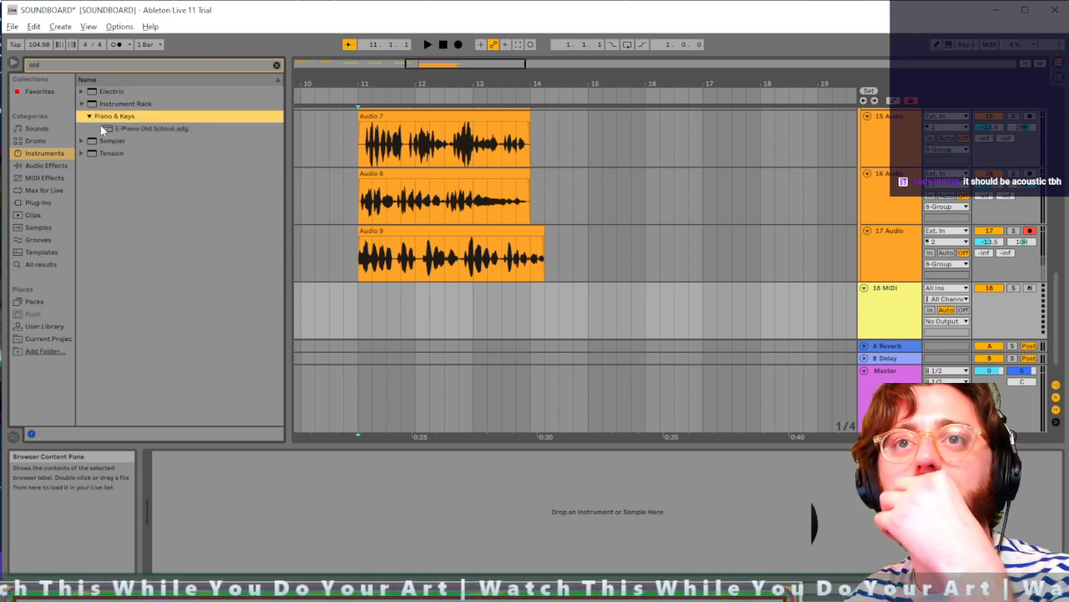
left_click(132, 129)
left_click(81, 91)
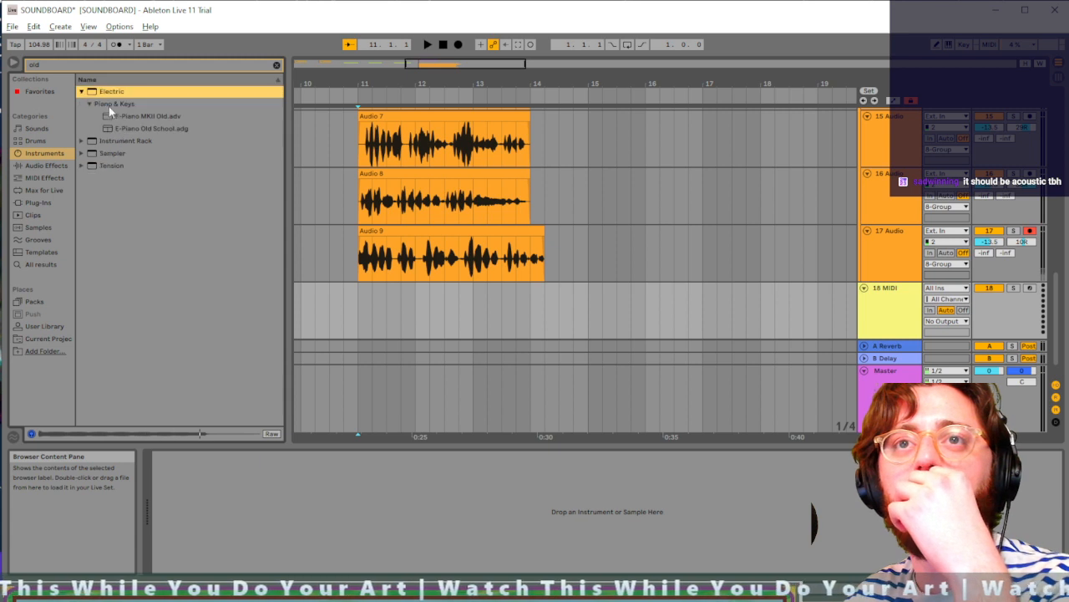
Step: Preview the electric piano presets E-Piano MKII Old and E-Piano Old School
left_click(117, 116)
left_click(125, 128)
left_click(127, 117)
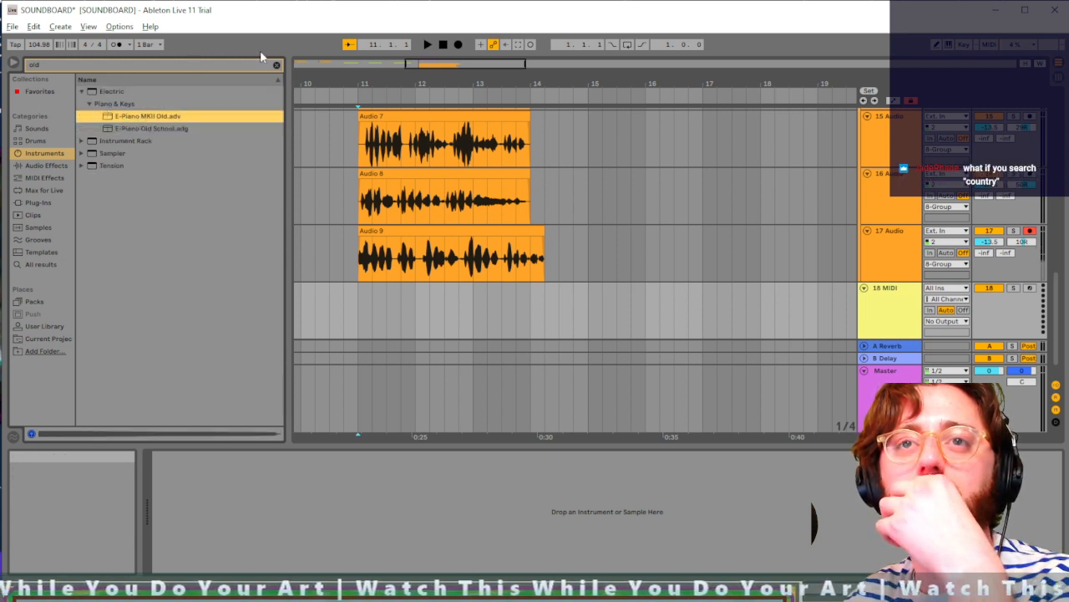
Step: Search the instruments for "country" and for "saloo", clearing the search after each attempt
key("ctrl+f")
type("country")
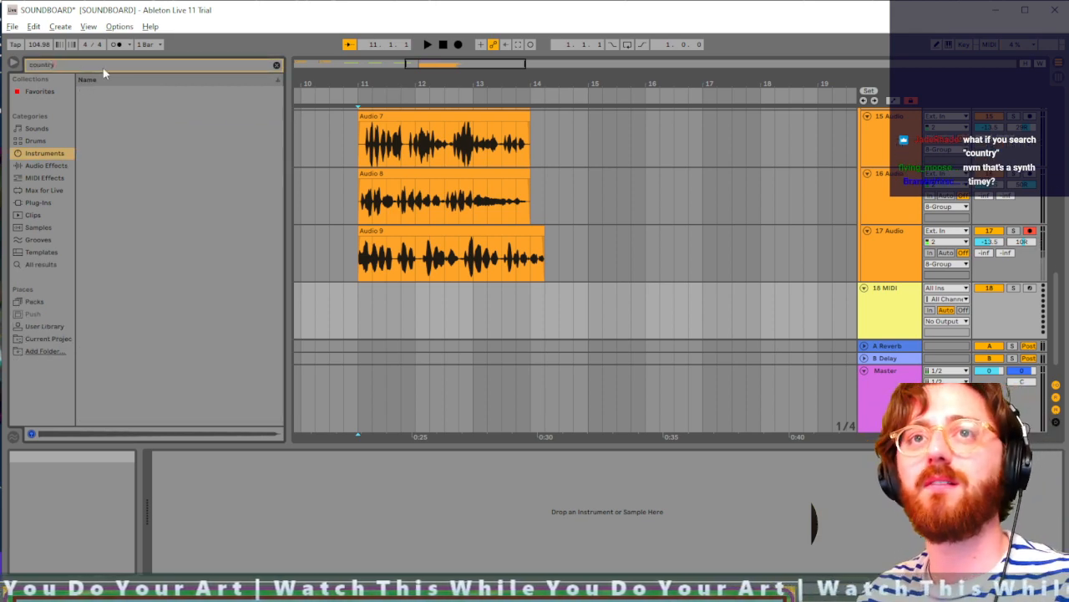
left_click_drag(56, 65, 27, 66)
key("BackSpace")
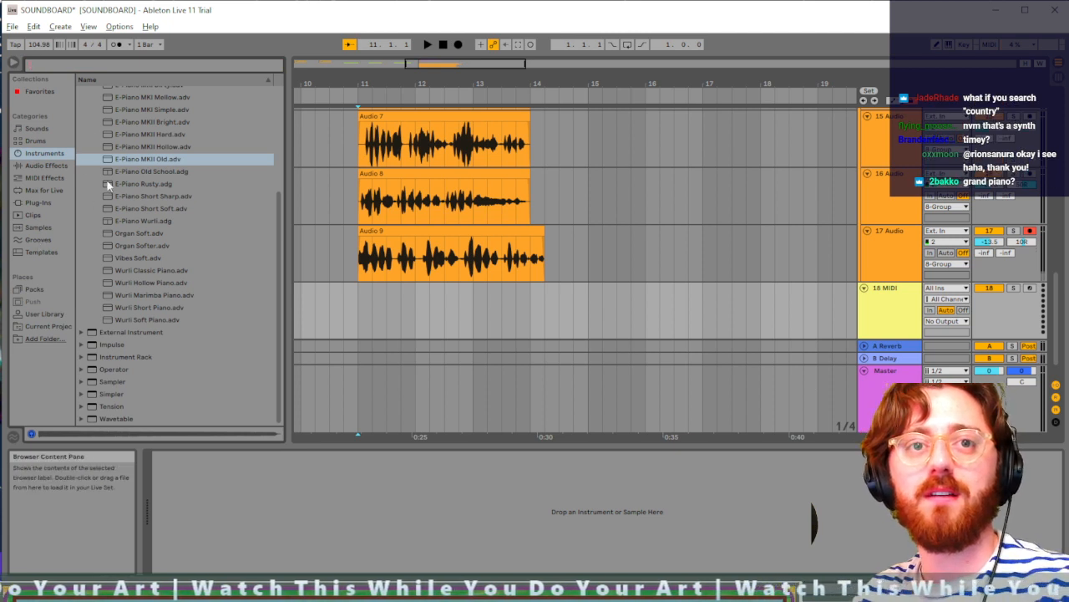
type("saloo")
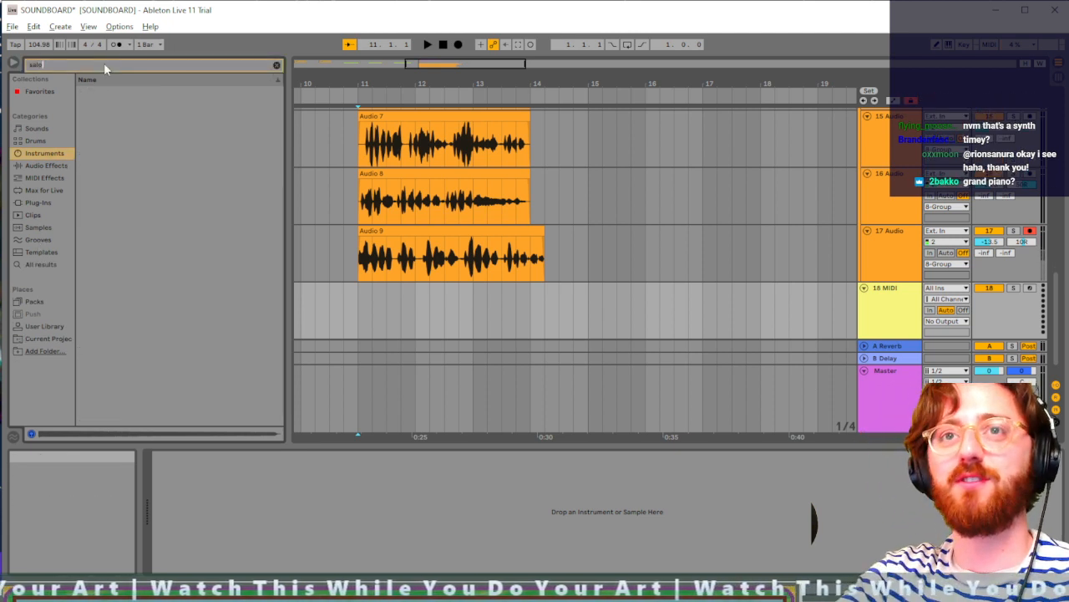
key("BackSpace")
key("BackSpace")
key("BackSpace")
key("BackSpace")
key("BackSpace")
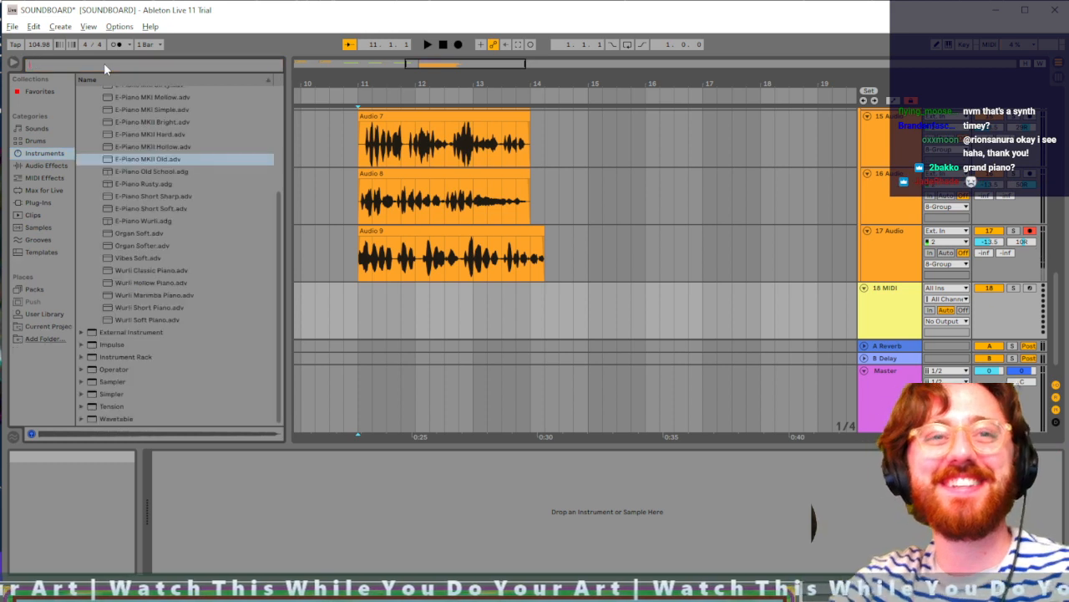
Step: Search the instruments for "gra" and load the Grand Piano preset onto MIDI track 18
type("gra")
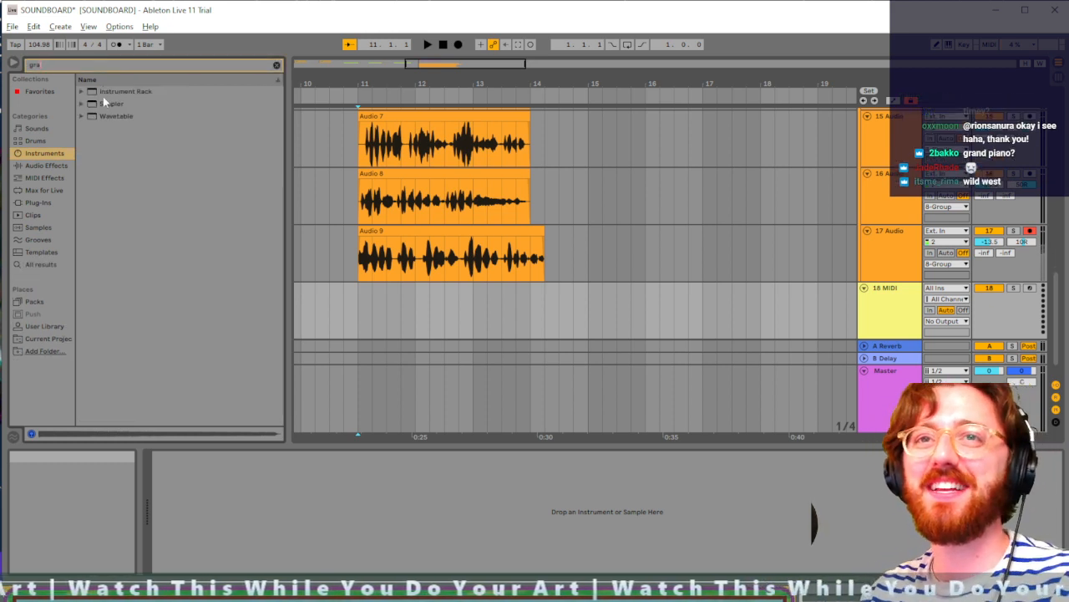
left_click(81, 92)
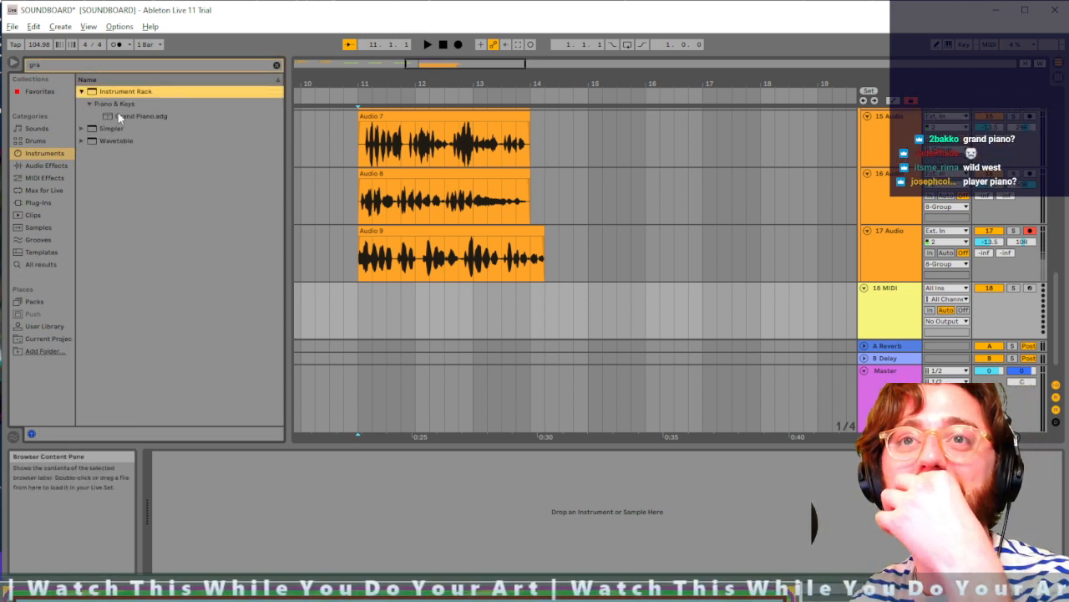
left_click(108, 116)
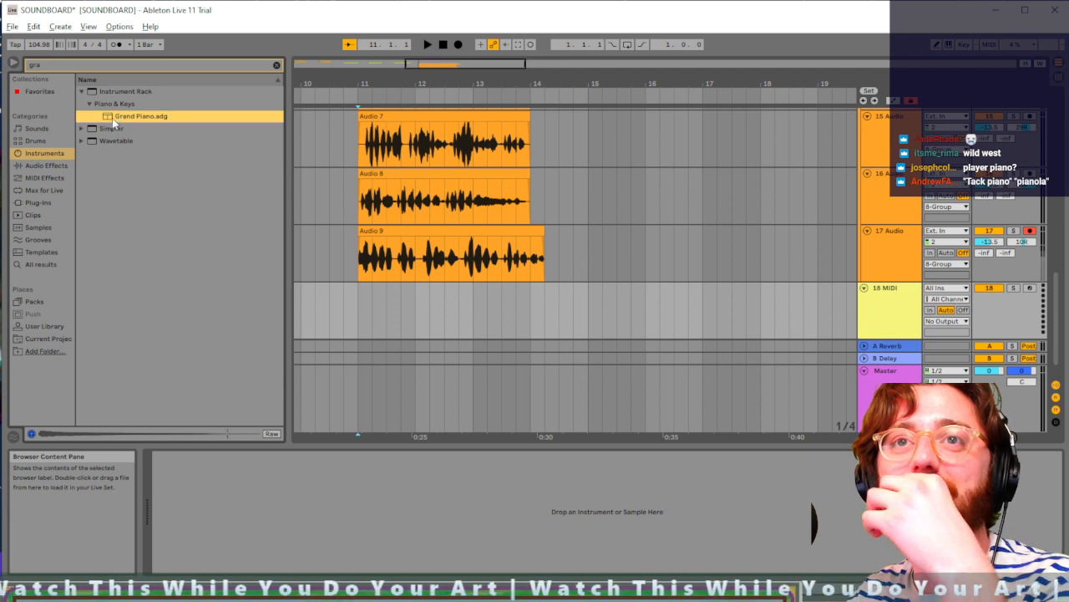
scroll(468, 240, "up", 2)
scroll(468, 240, "down", 1)
left_click_drag(115, 118, 891, 324)
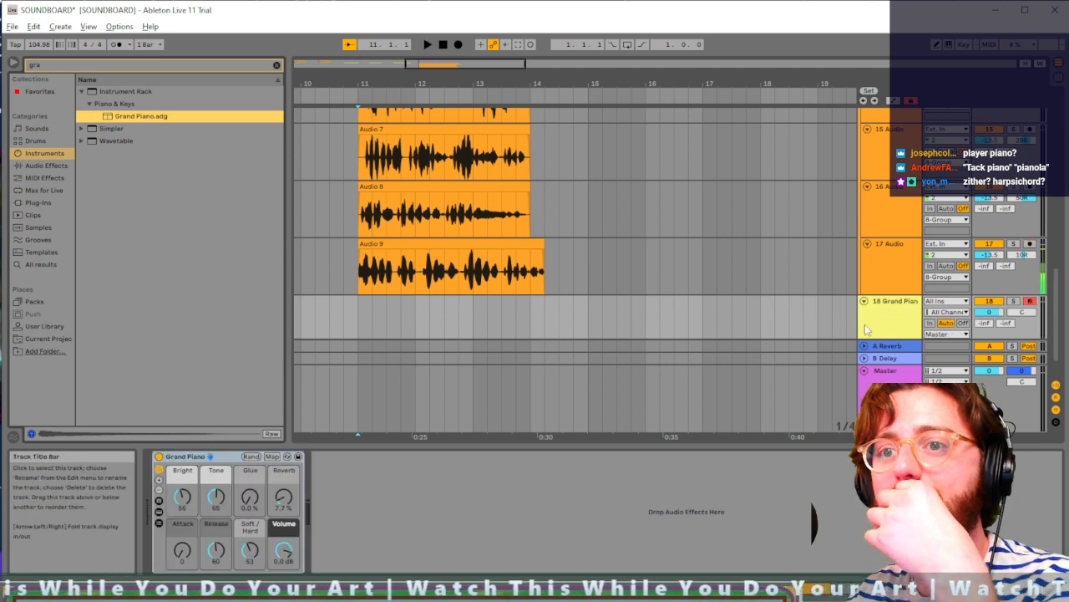
Step: Set the Grand Piano's Tone macro to 44 and its Bright macro to 104
left_click(216, 498)
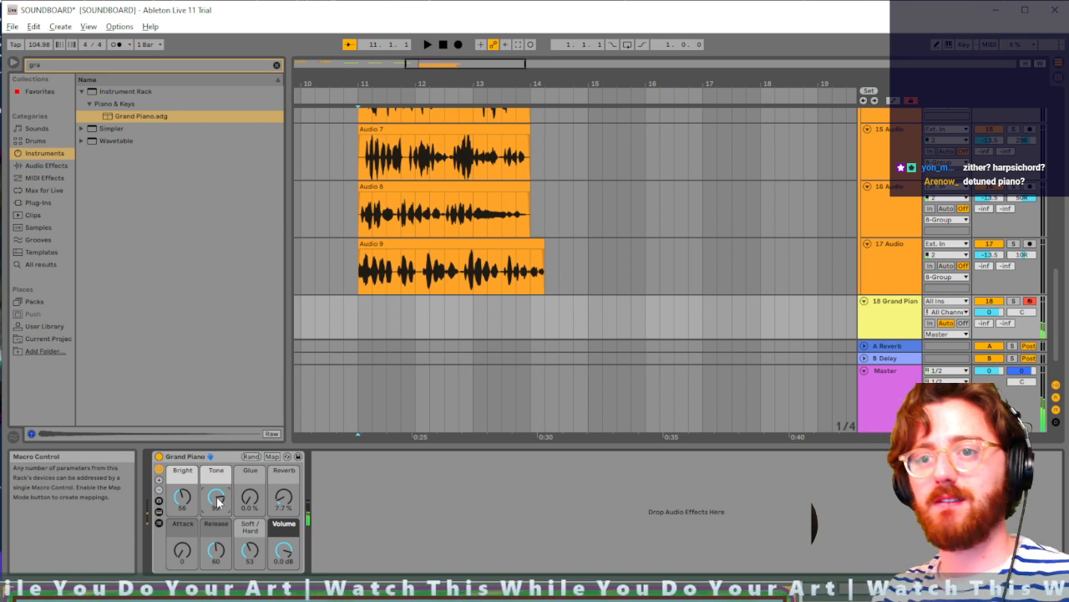
left_click_drag(219, 499, 218, 539)
left_click_drag(188, 499, 188, 459)
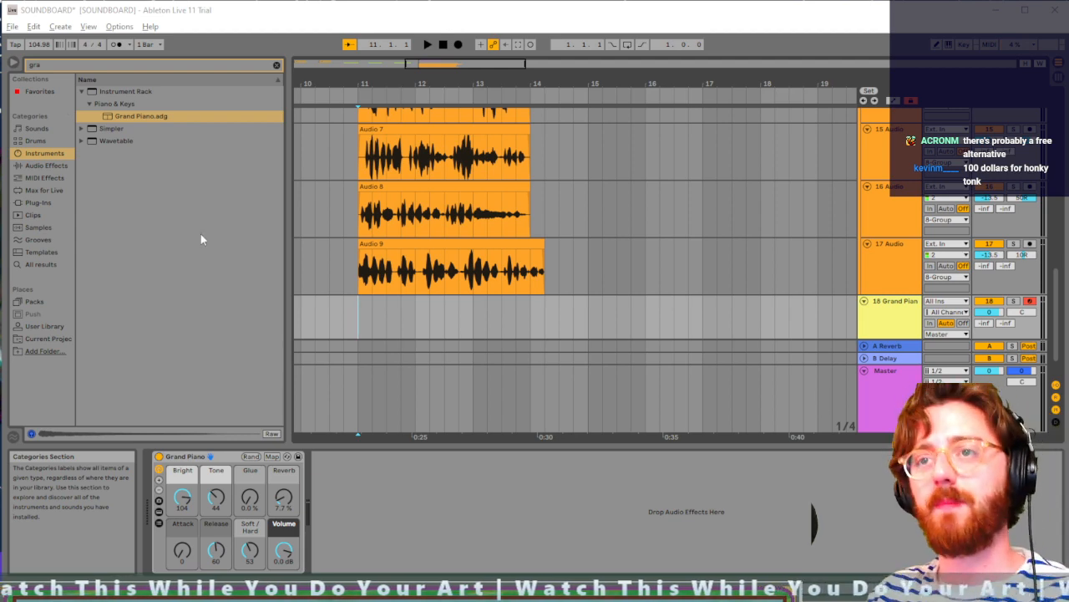
Step: Play the arrangement from bar 11 to hear the stacked audio clips
key("space")
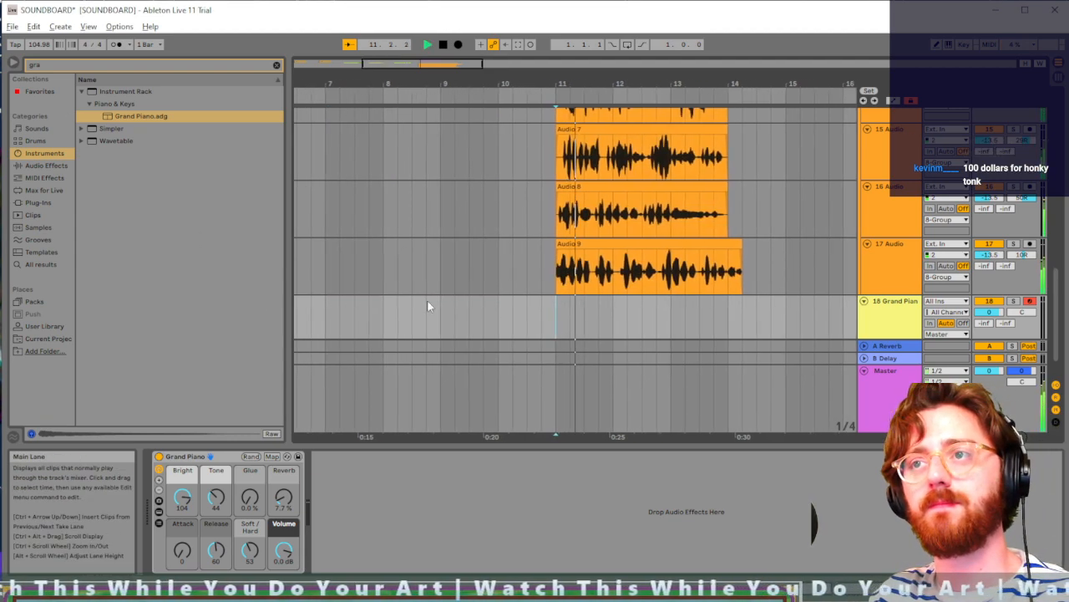
scroll(737, 289, "up", 2)
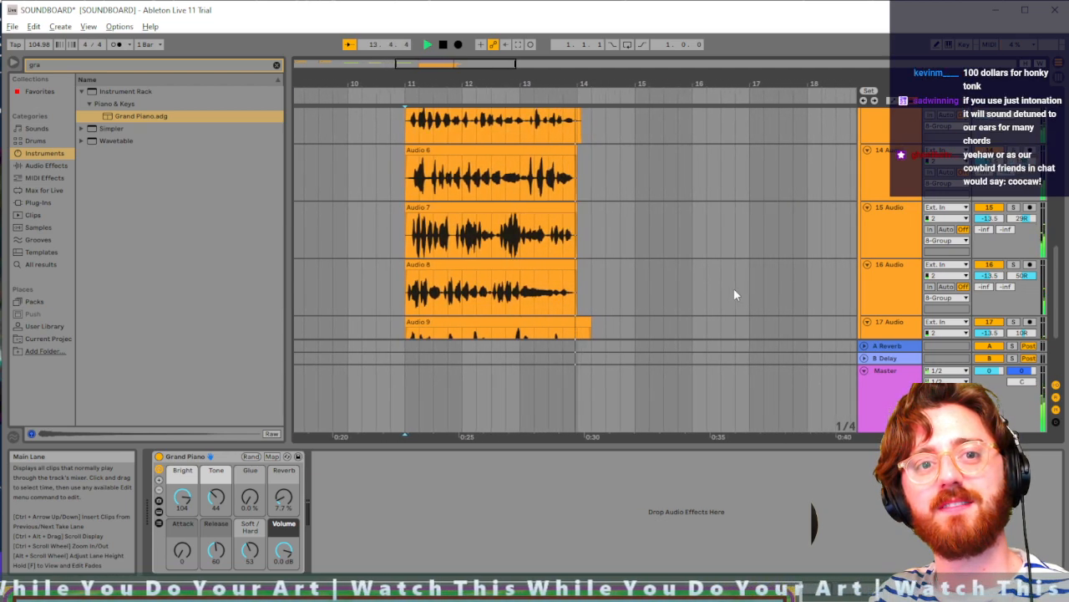
Step: Search the library for "inton" among the instruments, plug-ins, MIDI effects and audio effects
left_click(185, 65)
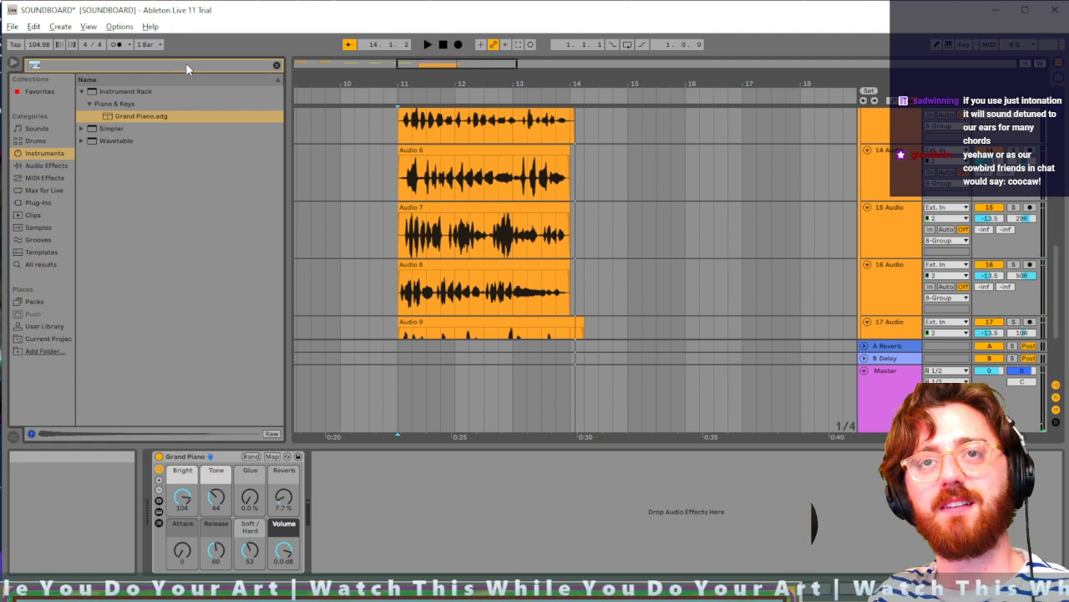
type("inton")
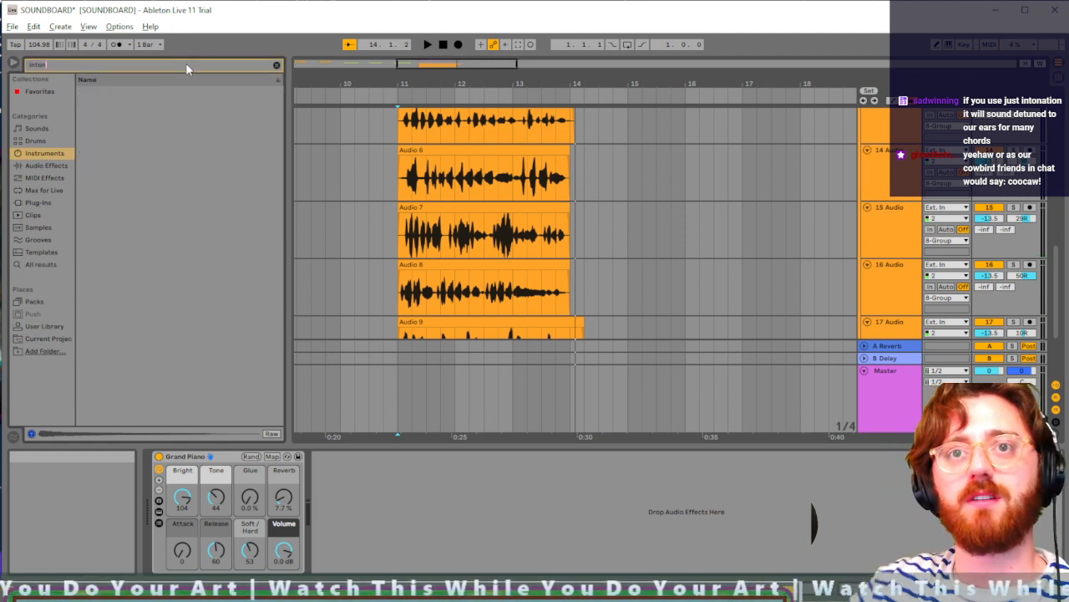
left_click(39, 202)
left_click(39, 178)
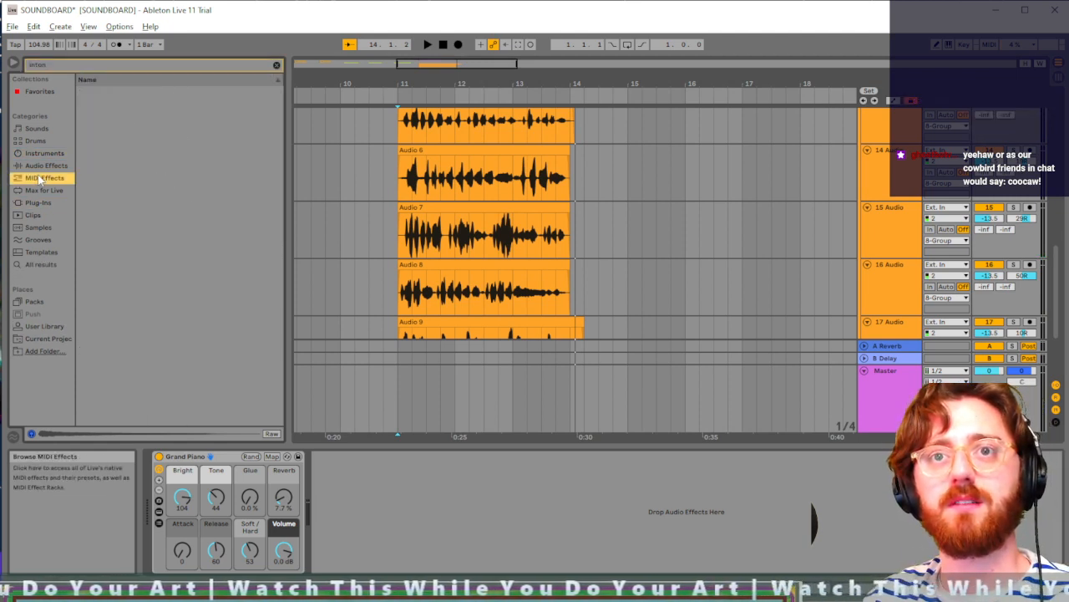
left_click(38, 165)
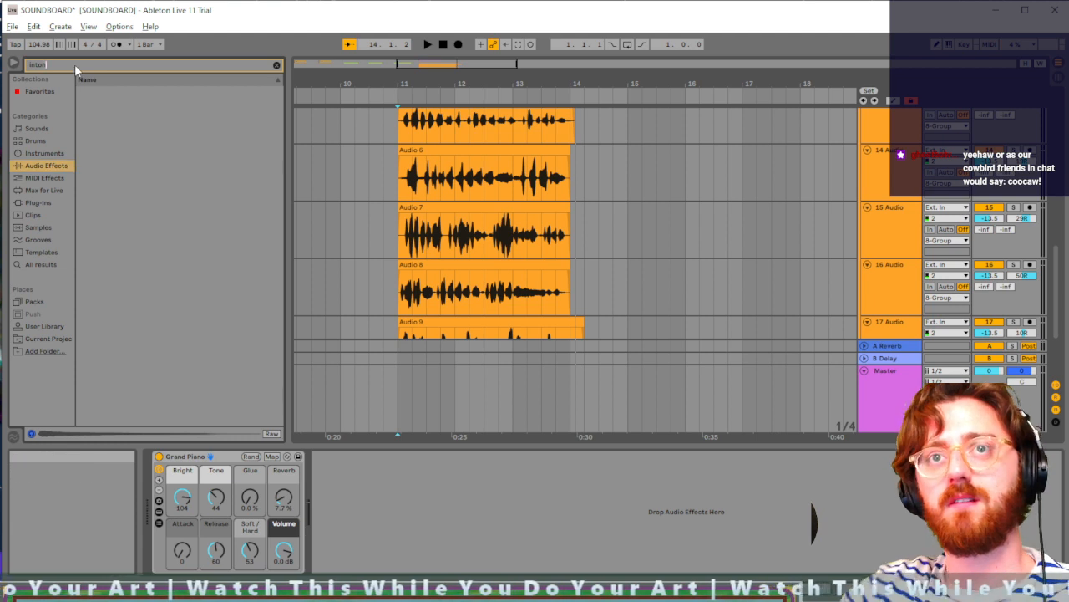
Step: Clear the library search and return to browsing the instruments
key("BackSpace")
key("BackSpace")
key("BackSpace")
key("BackSpace")
key("BackSpace")
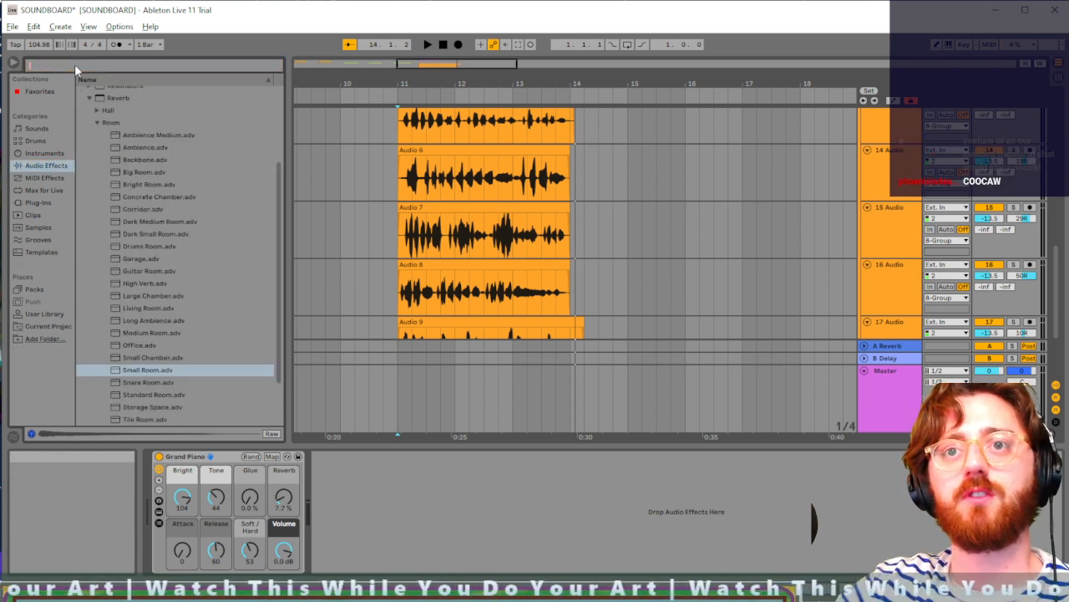
left_click(44, 153)
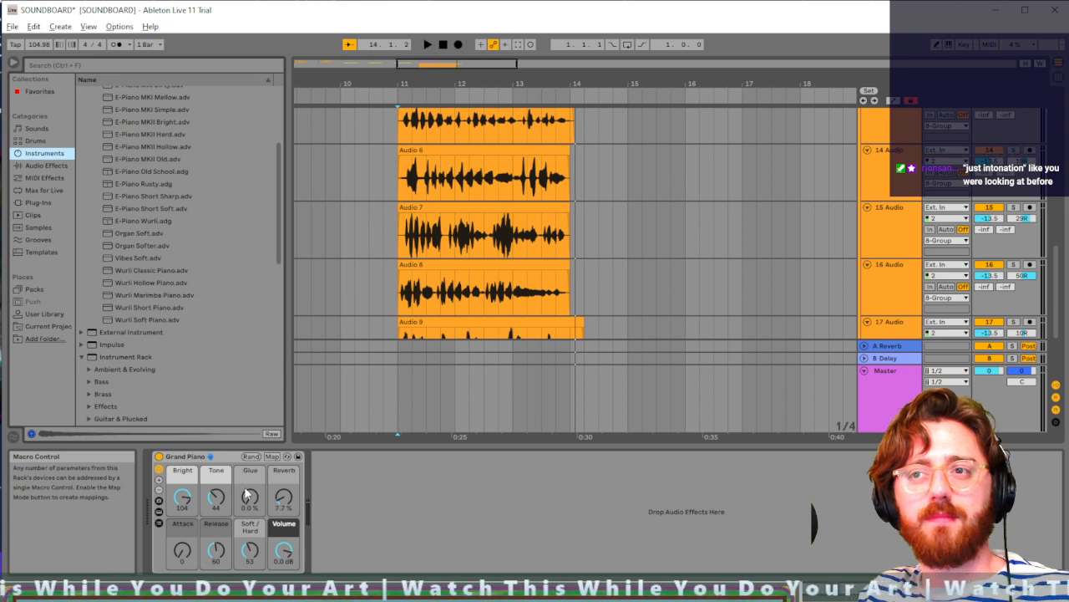
left_click(116, 65)
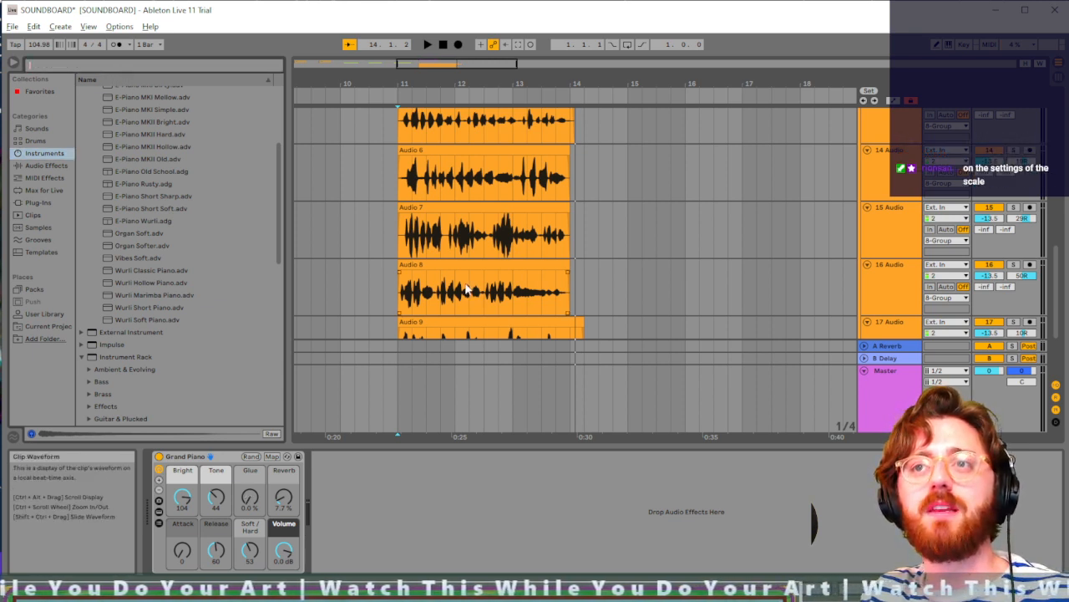
Step: Place the playback start at bar 11 on the Grand Piano track and turn on the metronome
scroll(414, 280, "up", 1)
left_click(400, 277)
left_click(400, 269)
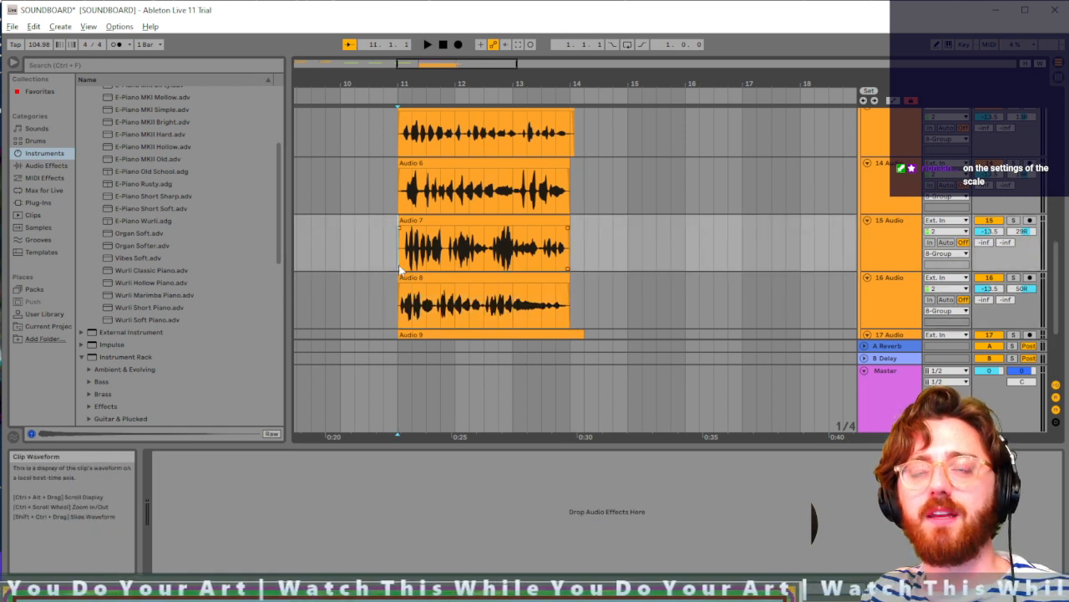
scroll(400, 269, "down", 1)
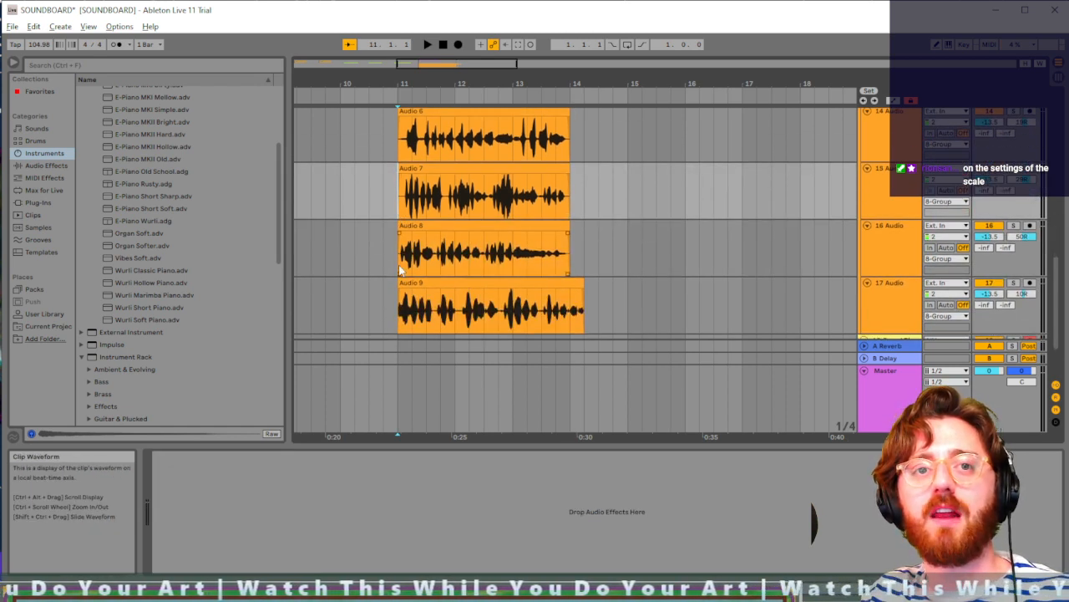
scroll(532, 307, "down", 5)
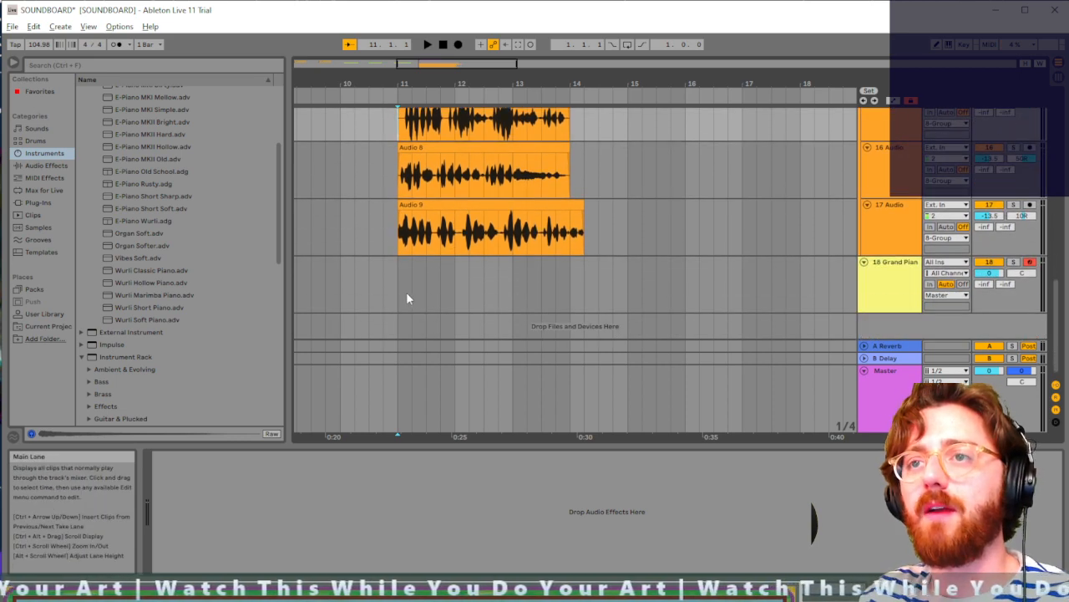
left_click(398, 298)
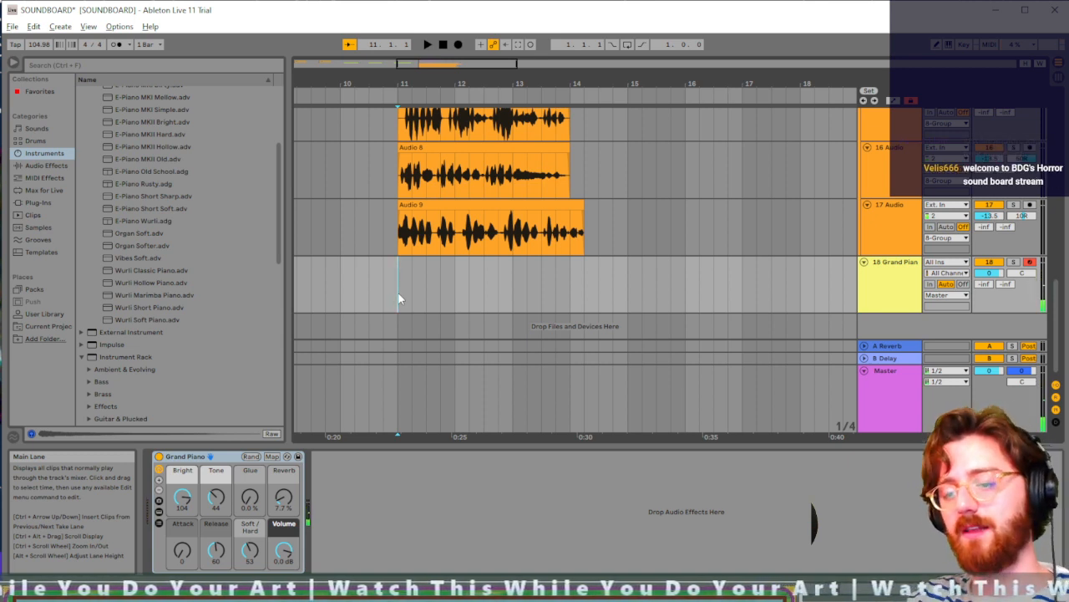
left_click(116, 45)
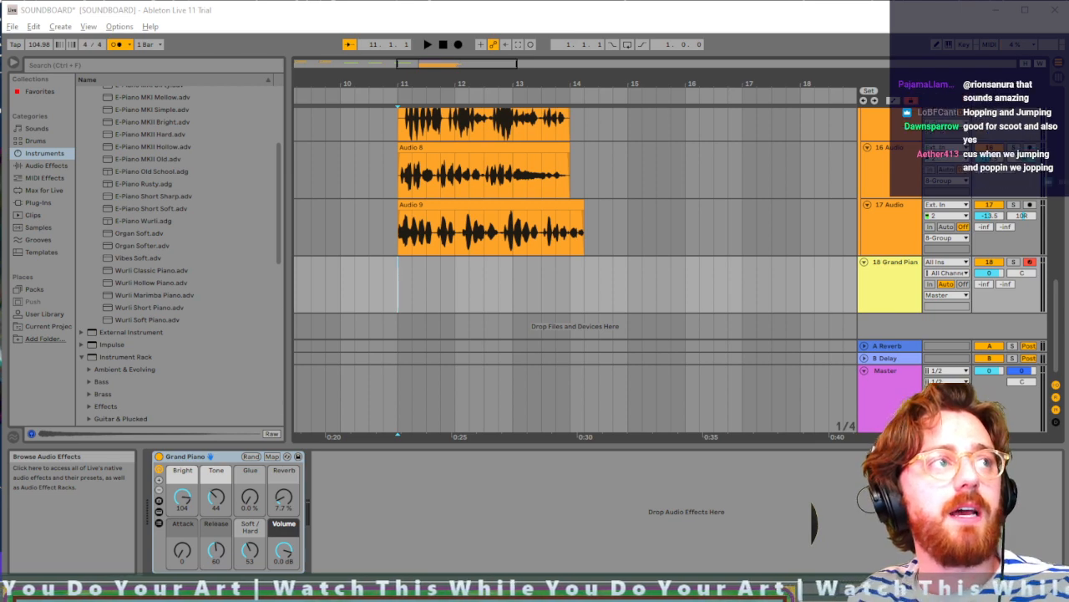
Step: Switch to the browser window with the Jopping lyrics, read the "'Cause when we jumping and popping" lines, and move the window away
left_click_drag(0, 52, 600, 42)
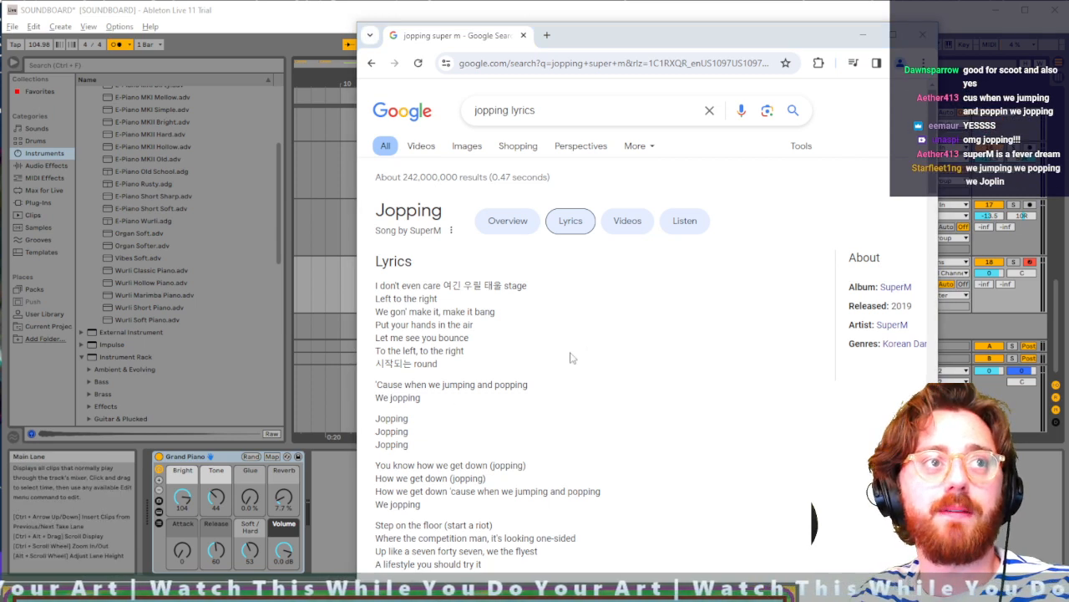
left_click_drag(375, 384, 527, 403)
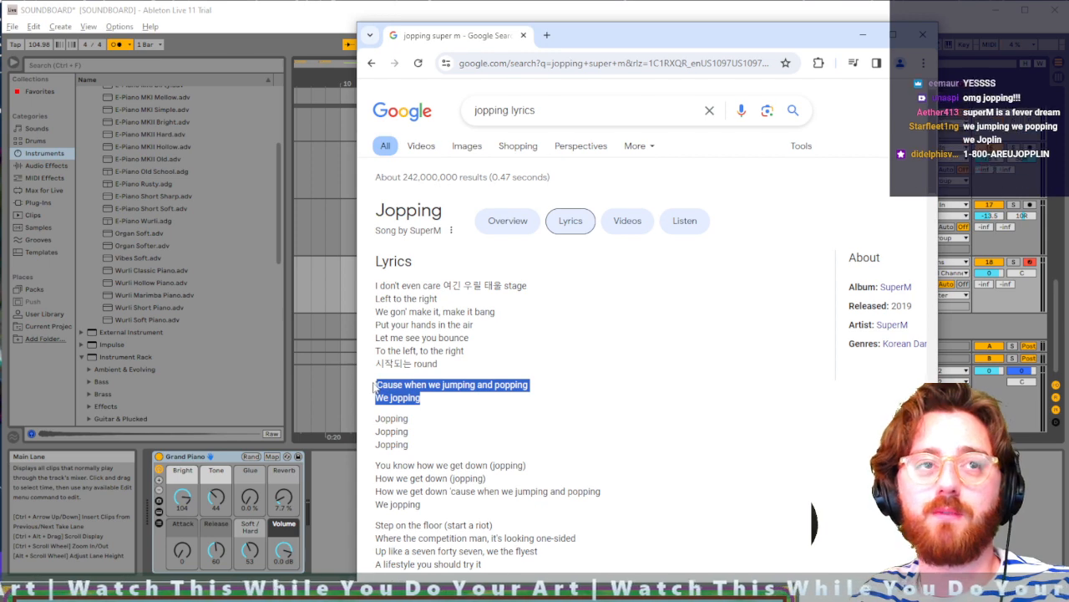
left_click_drag(377, 385, 471, 418)
left_click(449, 376)
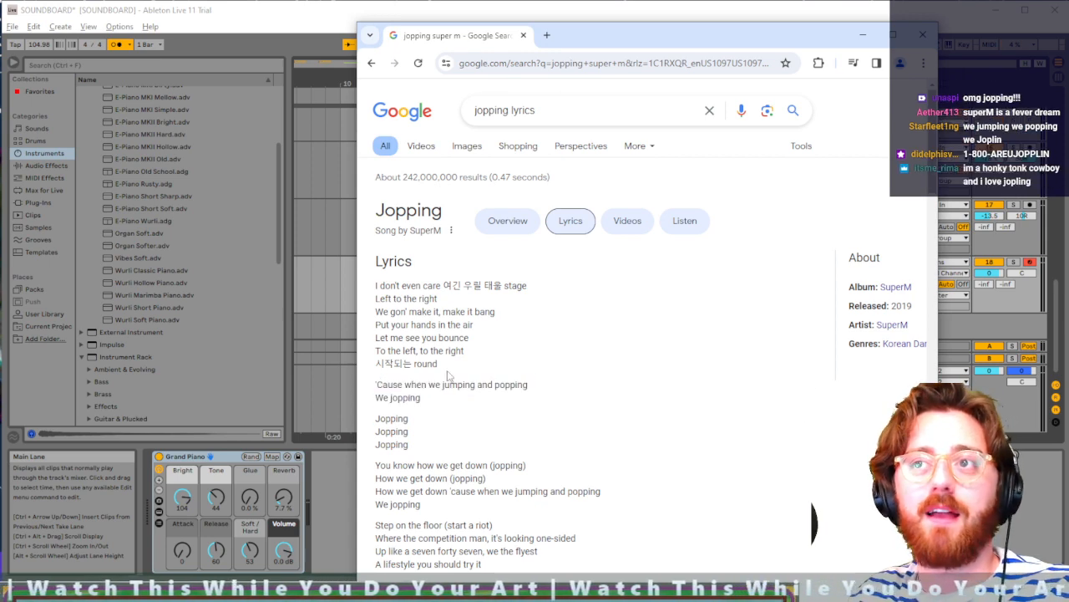
left_click_drag(619, 44, 0, 100)
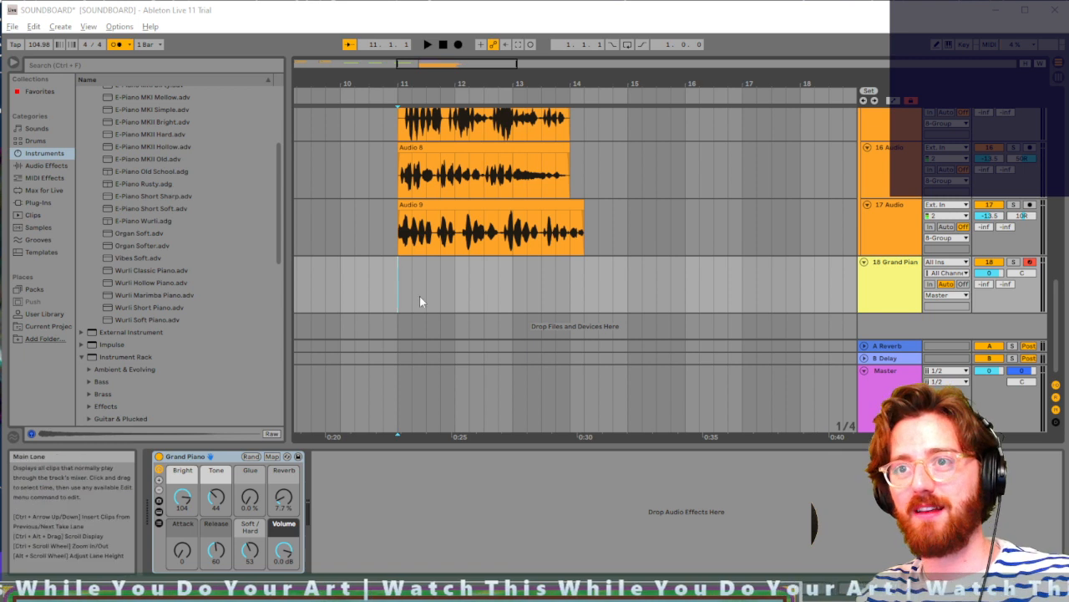
Step: Play the arrangement from bar 11 of track 17 with the metronome on, and stop it
left_click(394, 252)
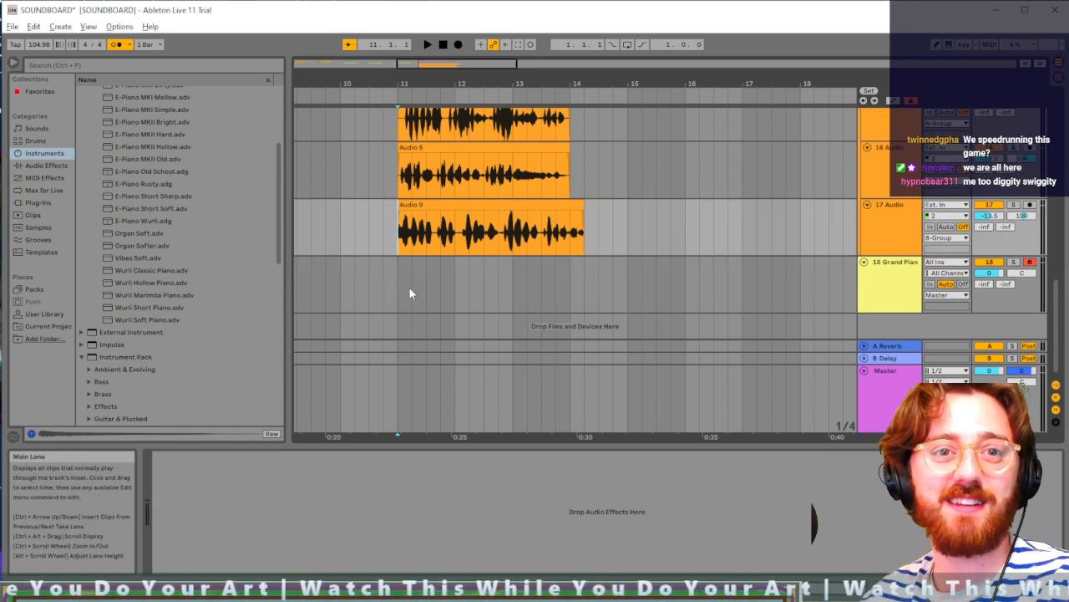
key("space")
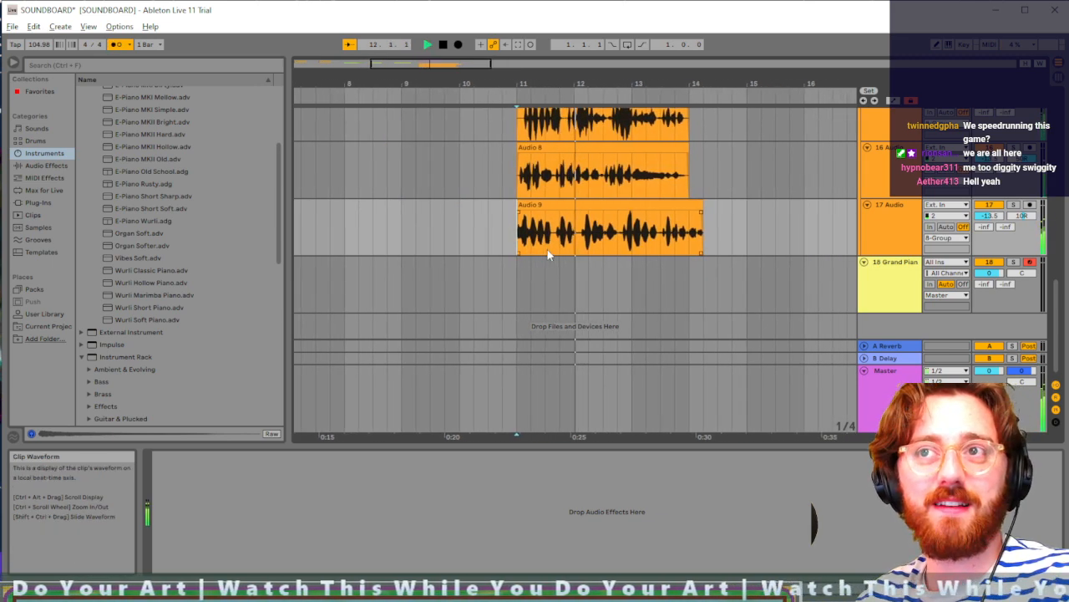
key("space")
Step: Play back from bar 11 on the 8 Group track while reviewing its audio tracks
scroll(547, 251, "up", 8)
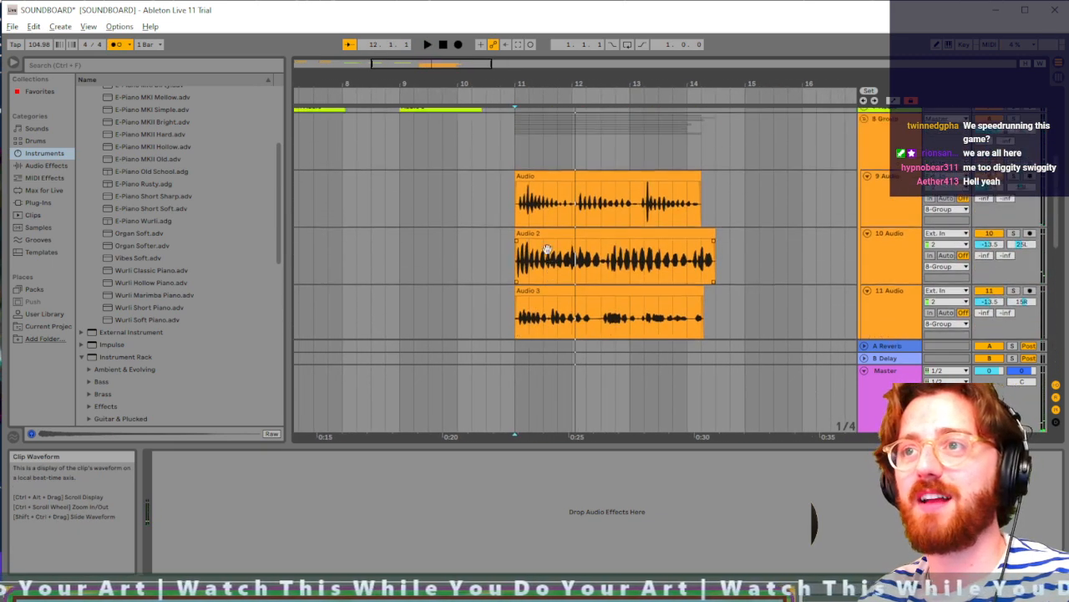
scroll(547, 249, "up", 1)
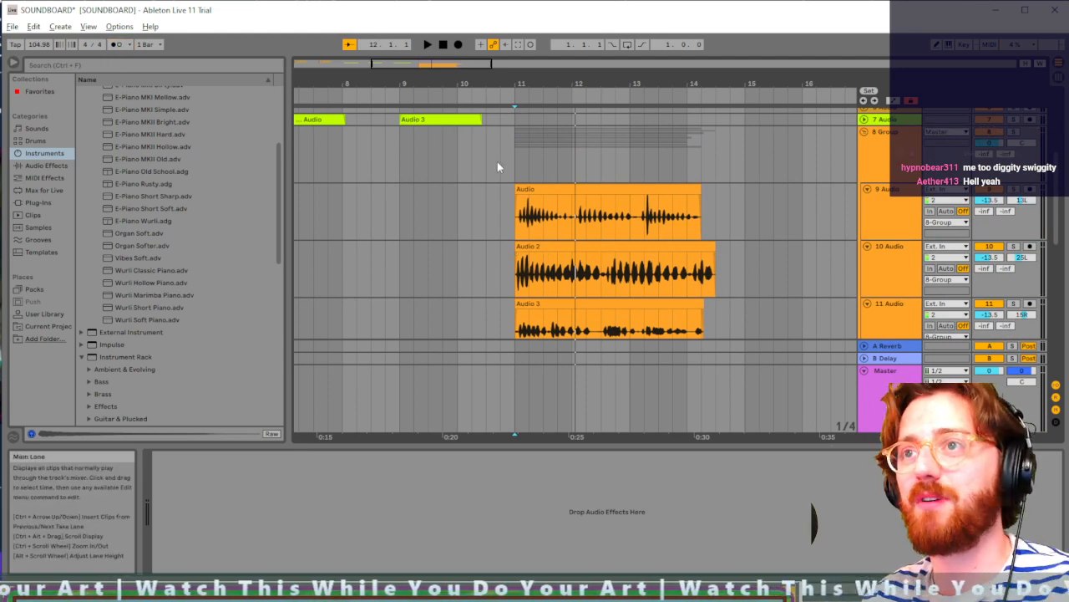
left_click(513, 173)
key("space")
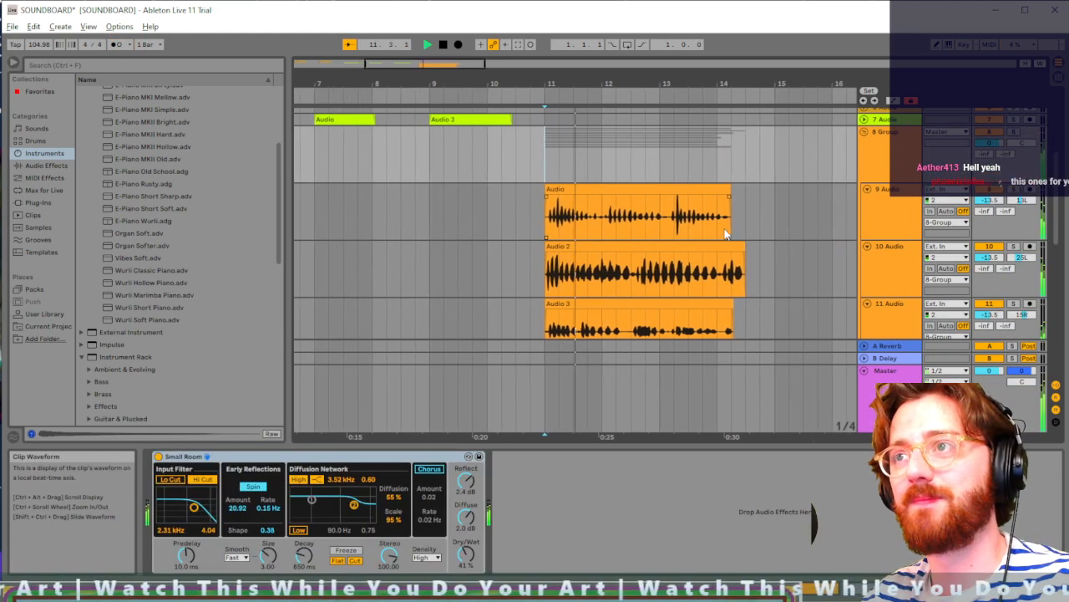
scroll(725, 234, "down", 8)
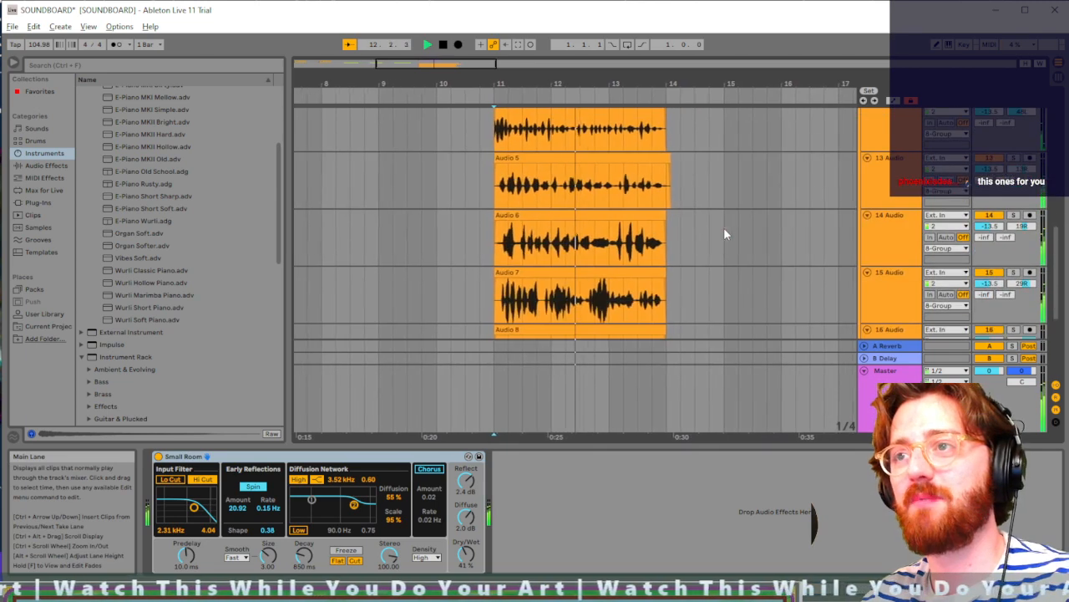
Step: Listen to the rest of the stacked clips in the 8 Group and place the insert marker after them on track 9
scroll(724, 227, "up", 5)
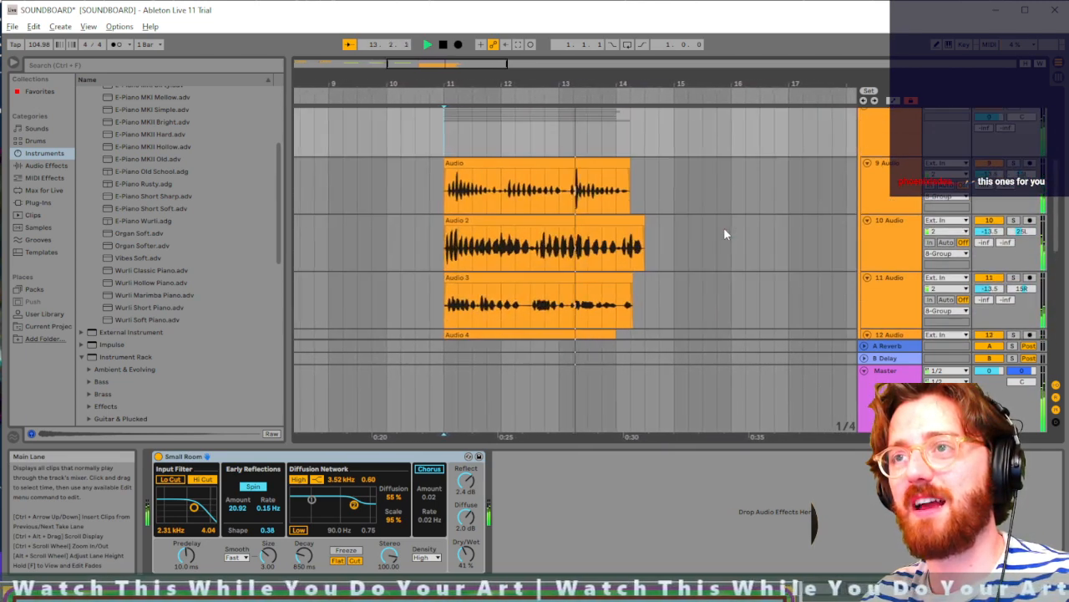
scroll(723, 227, "up", 1)
scroll(723, 227, "down", 2)
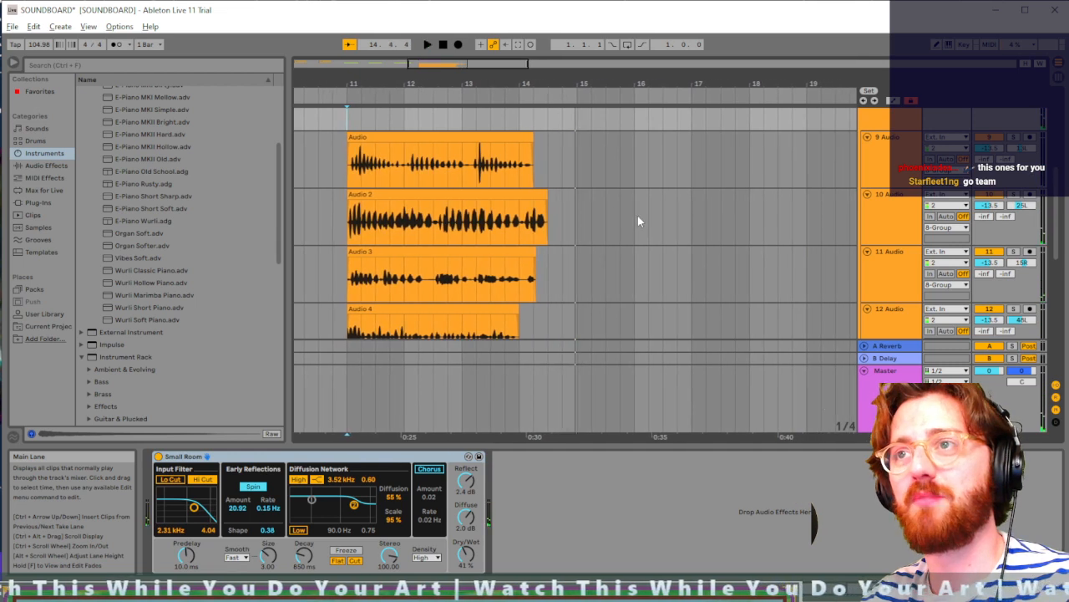
left_click(598, 184)
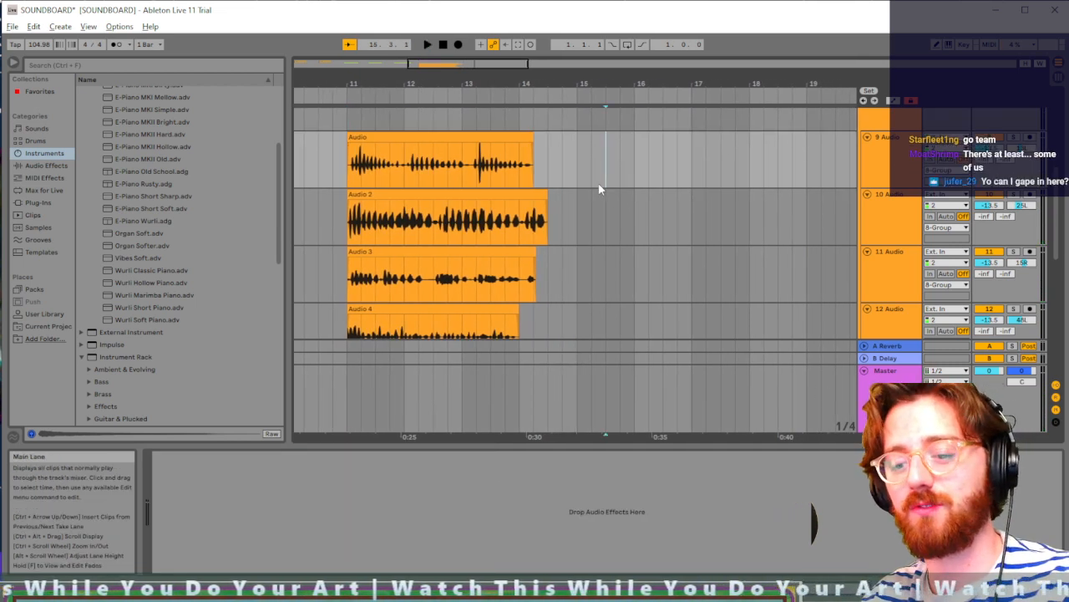
Step: Export the Master from bar 11 with a length of 4 bars as the WAV file LAUGH in the SOUNDBOARD folder
key("ctrl+shift+r")
left_click(589, 155)
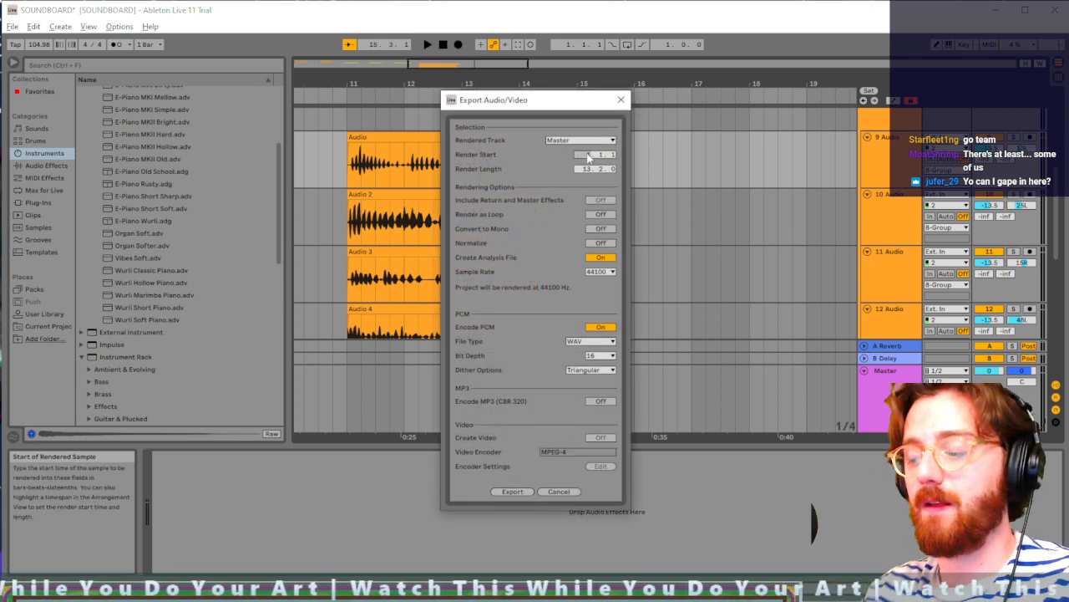
type("11")
left_click(589, 170)
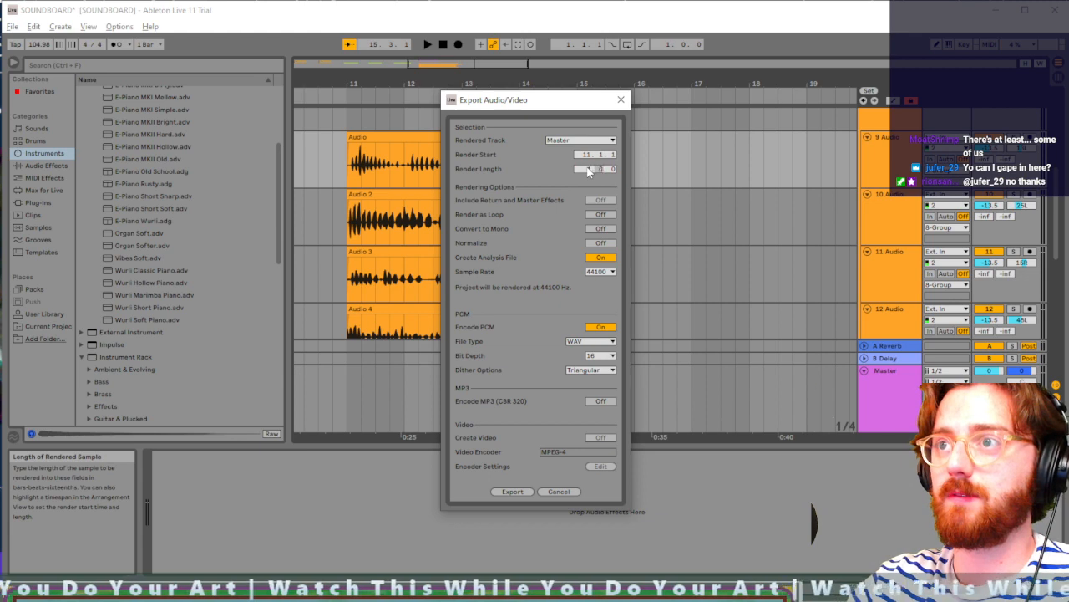
type("4.")
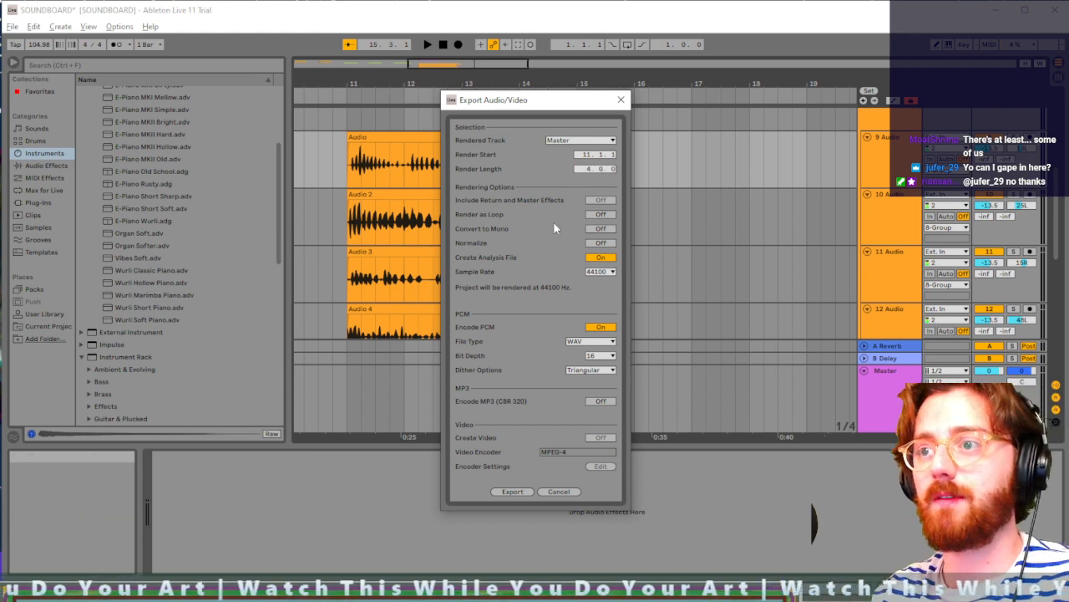
left_click(512, 491)
type("asdasd")
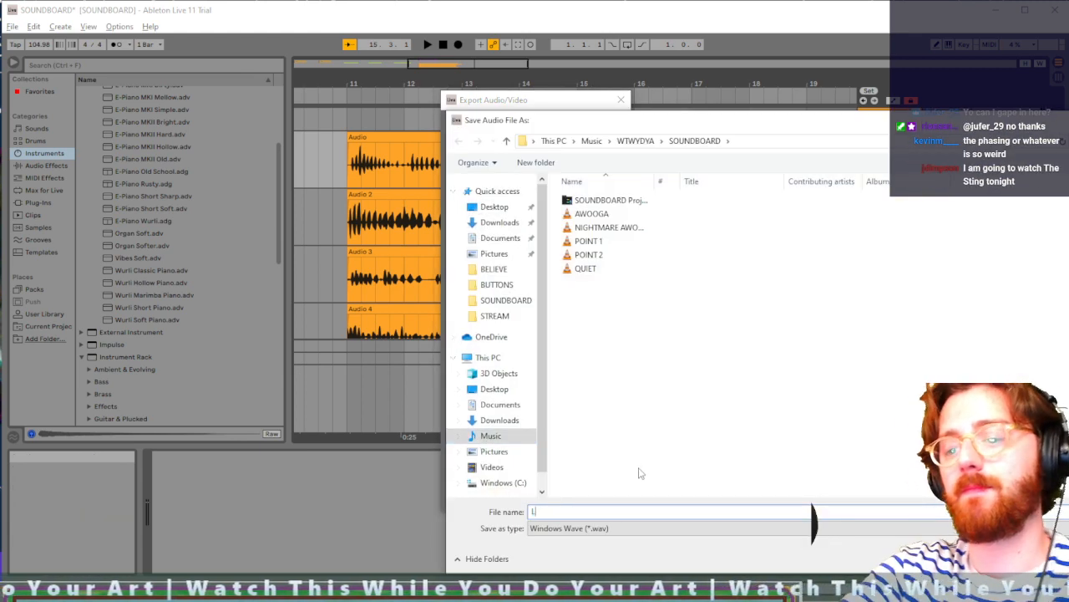
key("Return")
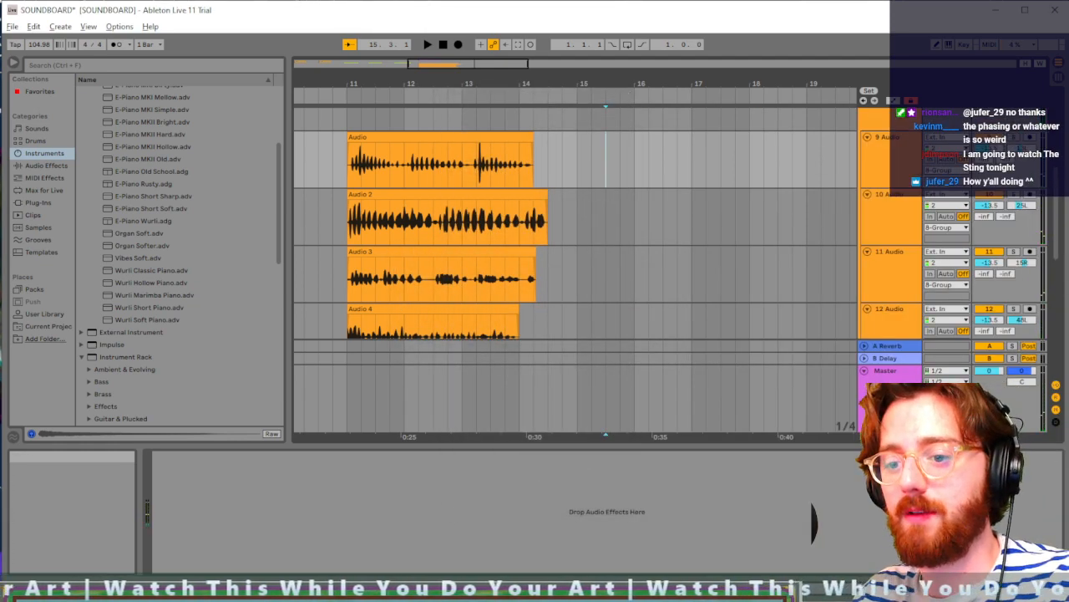
Step: Switch to Stream Deck and add a Play Audio action to the empty key next to NIGHTMARE AWOOGA
key("alt+Tab")
left_click(491, 203)
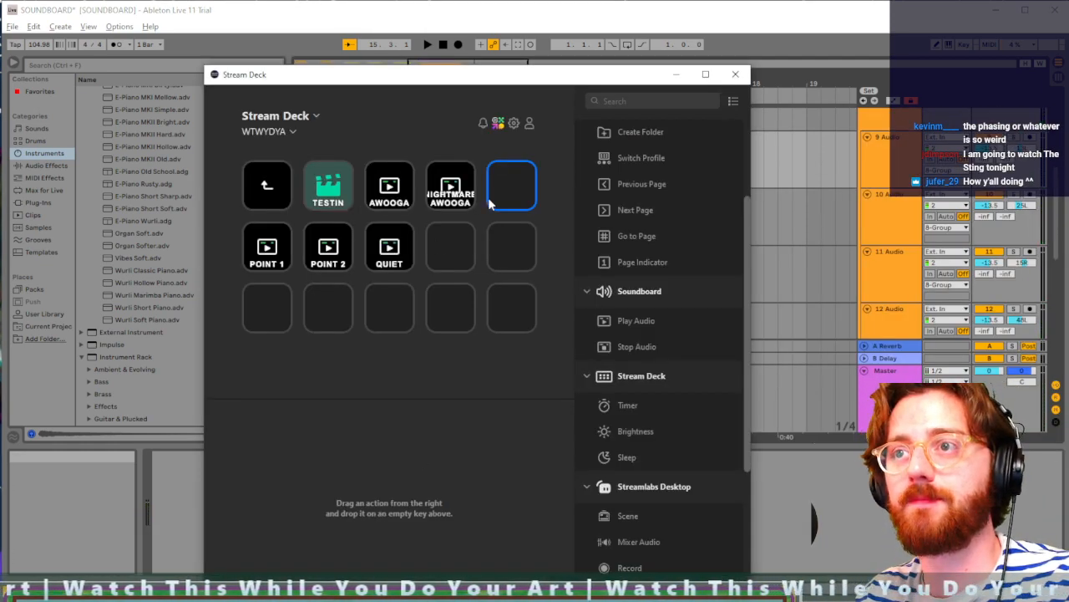
left_click_drag(627, 322, 512, 185)
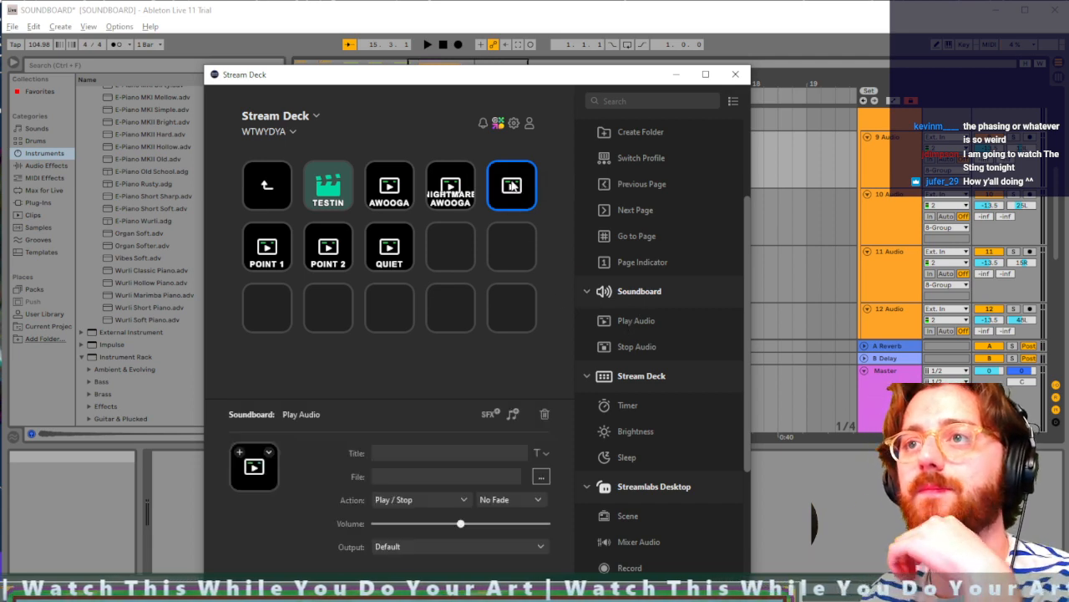
Step: Assign LAUGH.wav from the WTWYDYA SOUNDBOARD folder in Music to the new Play Audio key and close the Stream Deck window
left_click(541, 476)
left_click(251, 411)
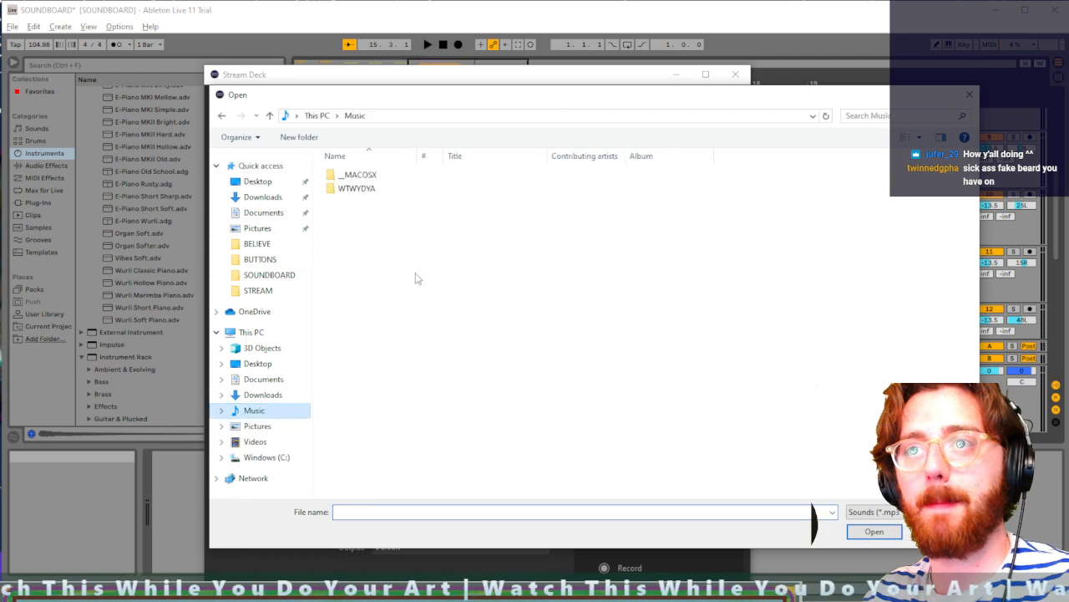
double_click(355, 187)
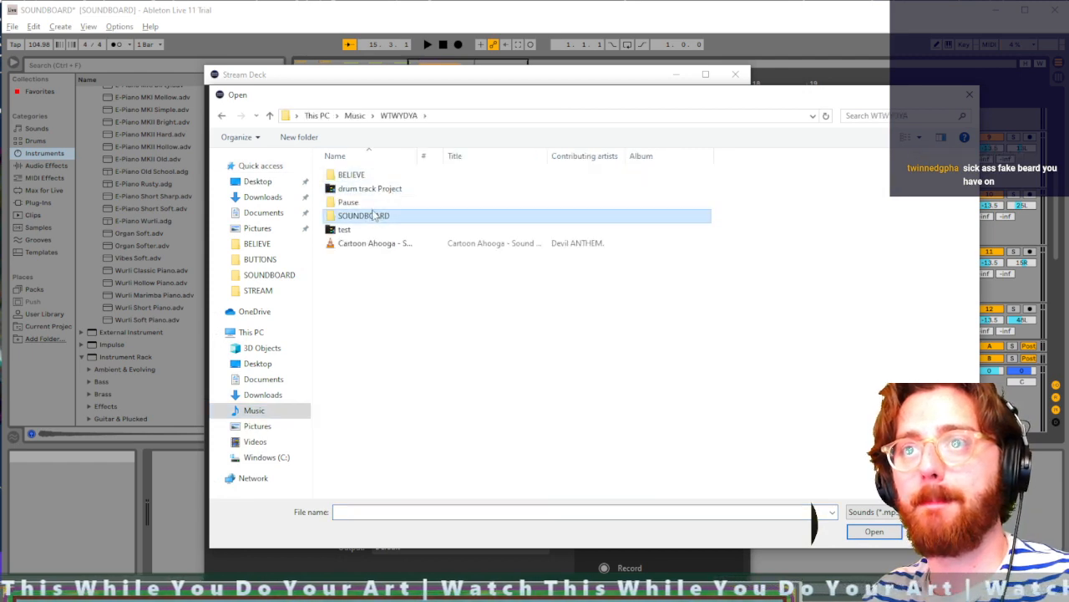
double_click(365, 216)
double_click(355, 202)
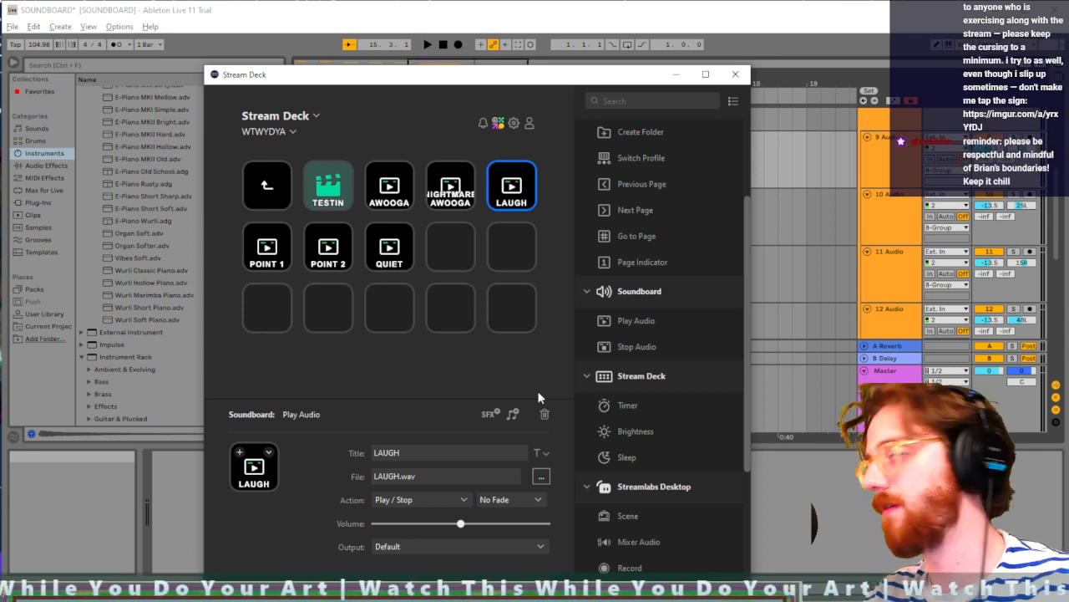
left_click(735, 74)
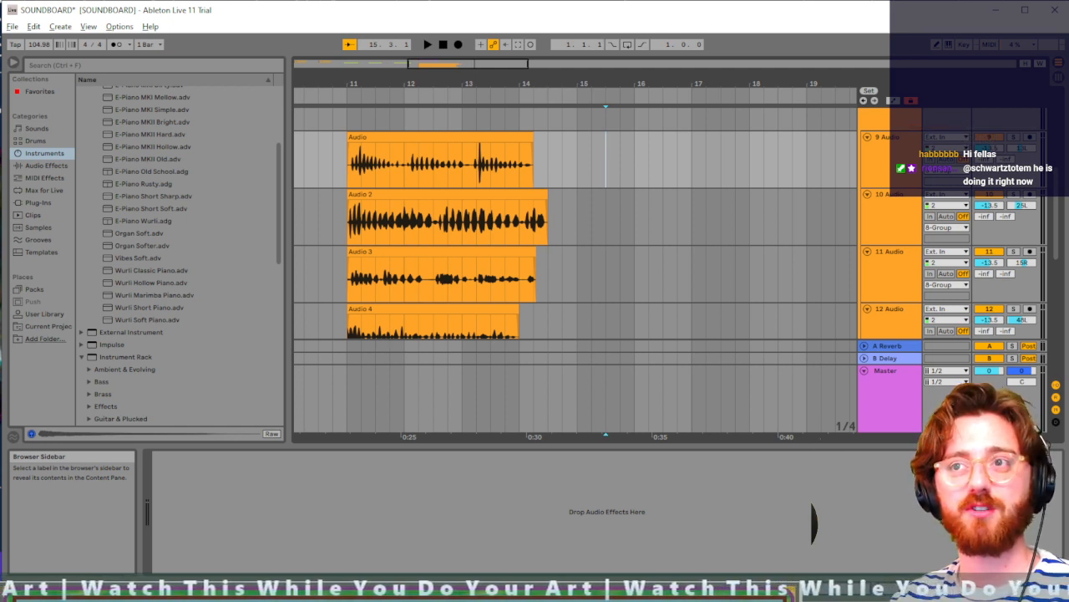
Step: Fold the 8 Group track and delete the 18 Grand Piano track below it
scroll(619, 177, "up", 4)
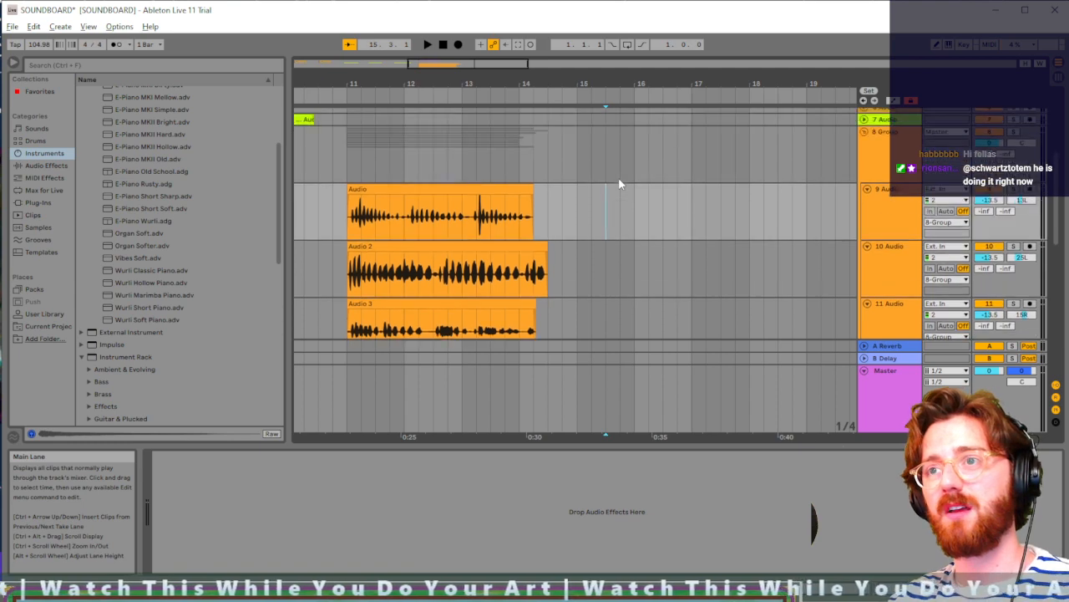
left_click(596, 196)
left_click(576, 173)
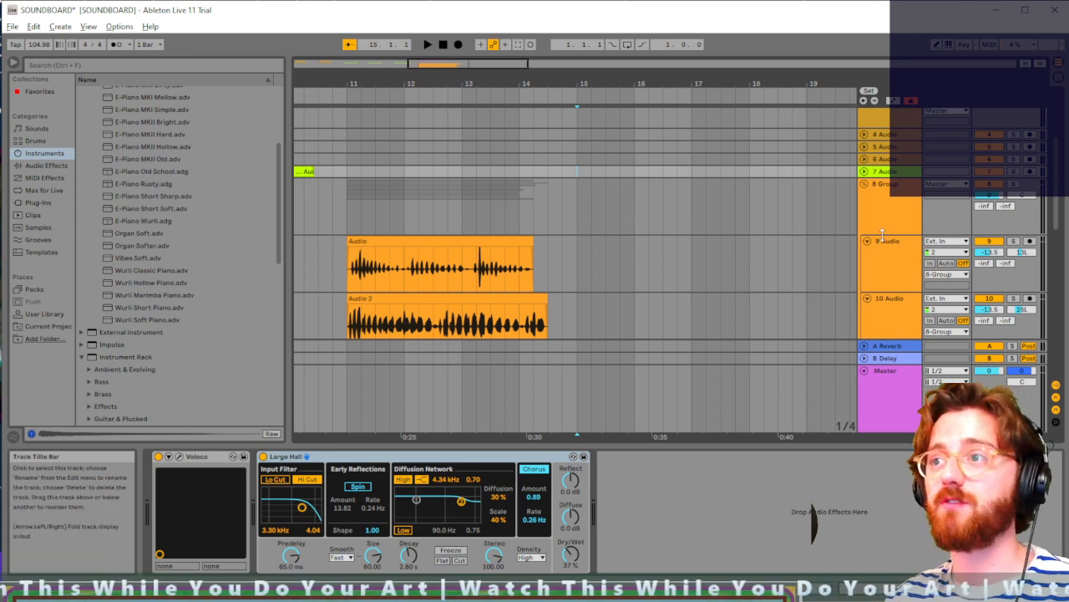
left_click(863, 184)
left_click(662, 193)
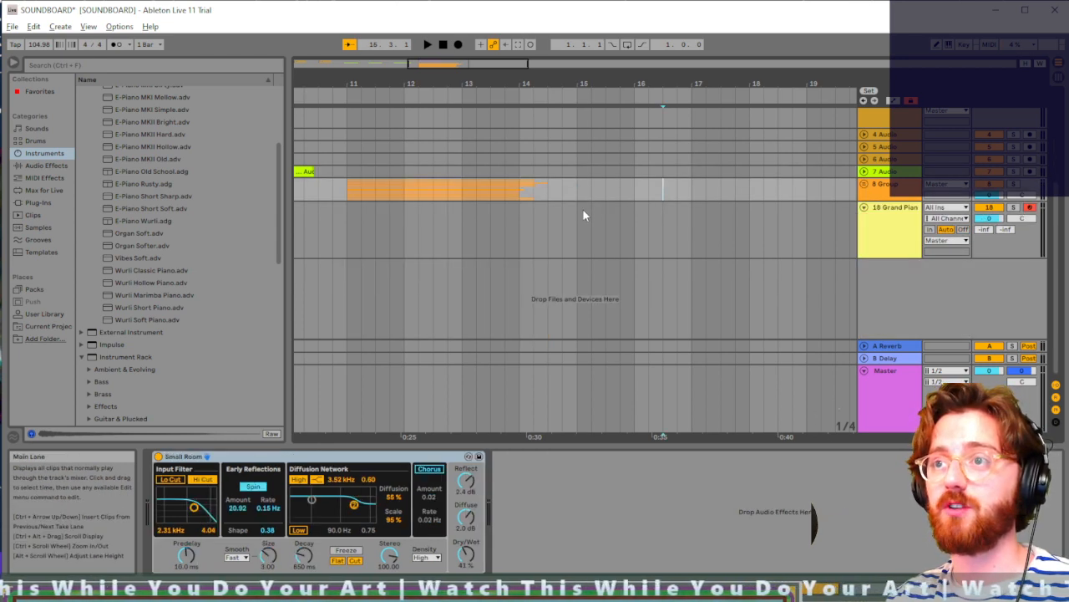
left_click(592, 227)
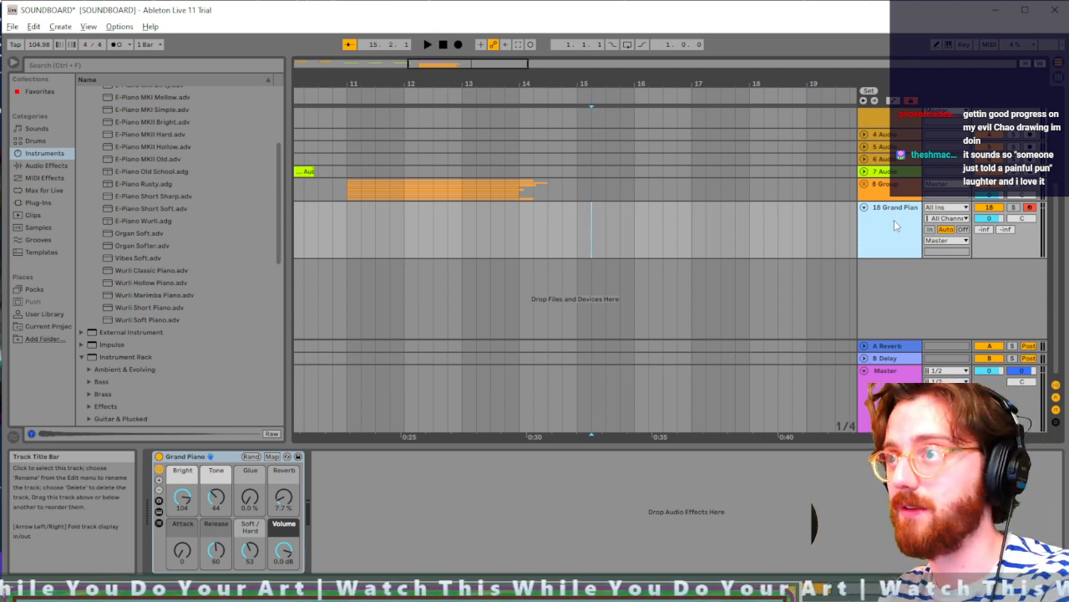
key("Delete")
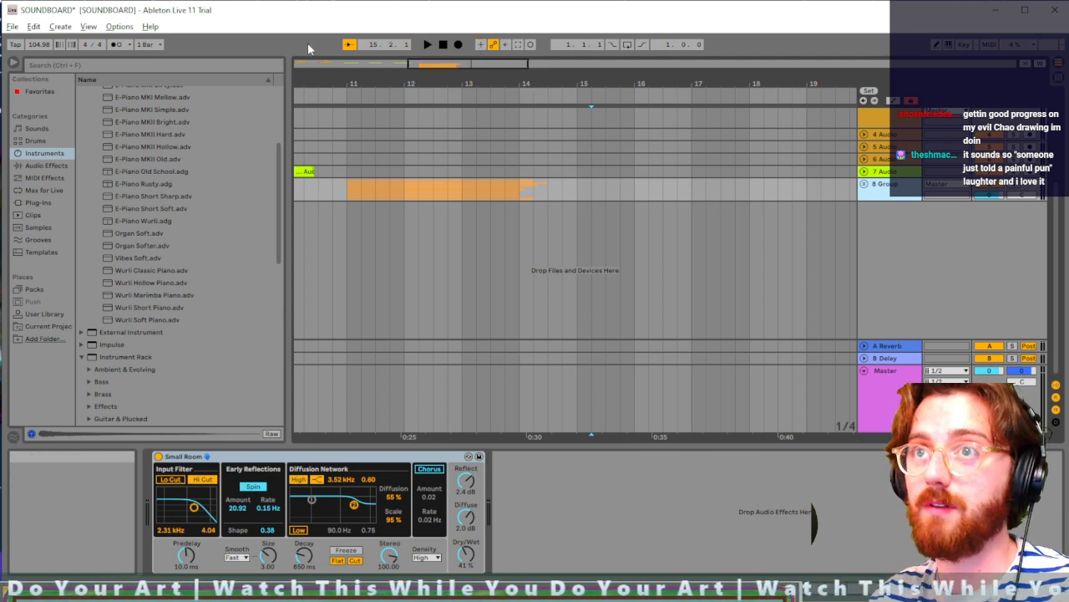
Step: Insert an audio track below the 8 Group, set its input channel to 2, and arm it for recording
left_click(60, 26)
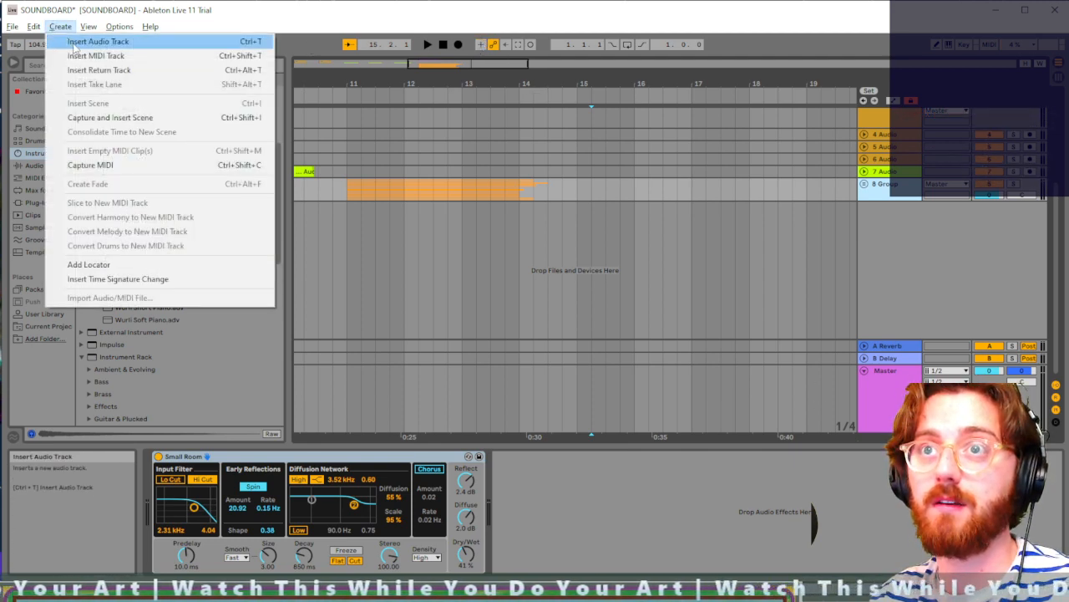
left_click(604, 255)
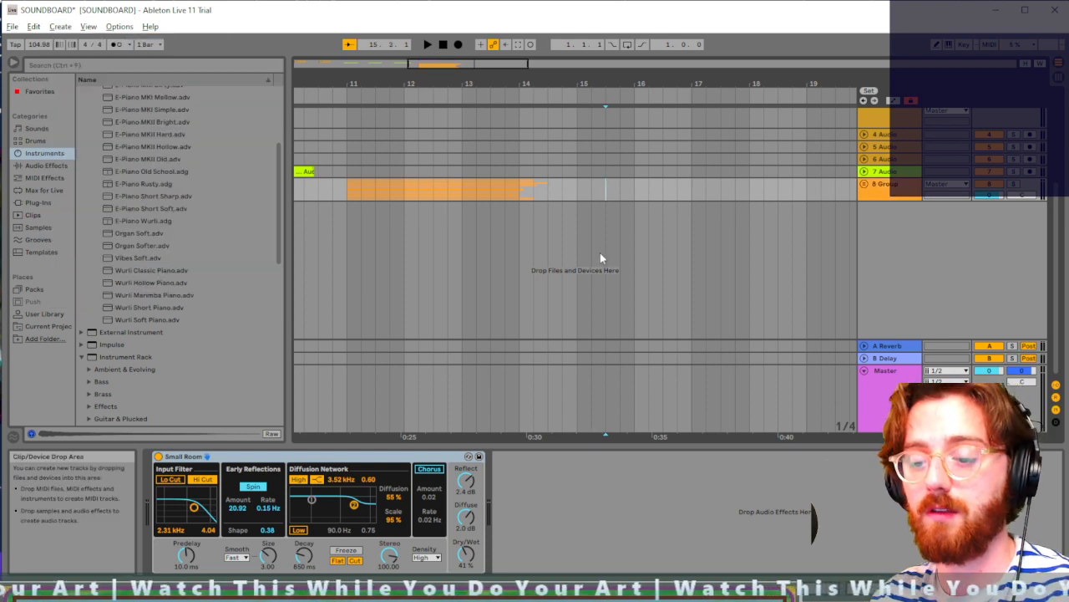
key("ctrl+t")
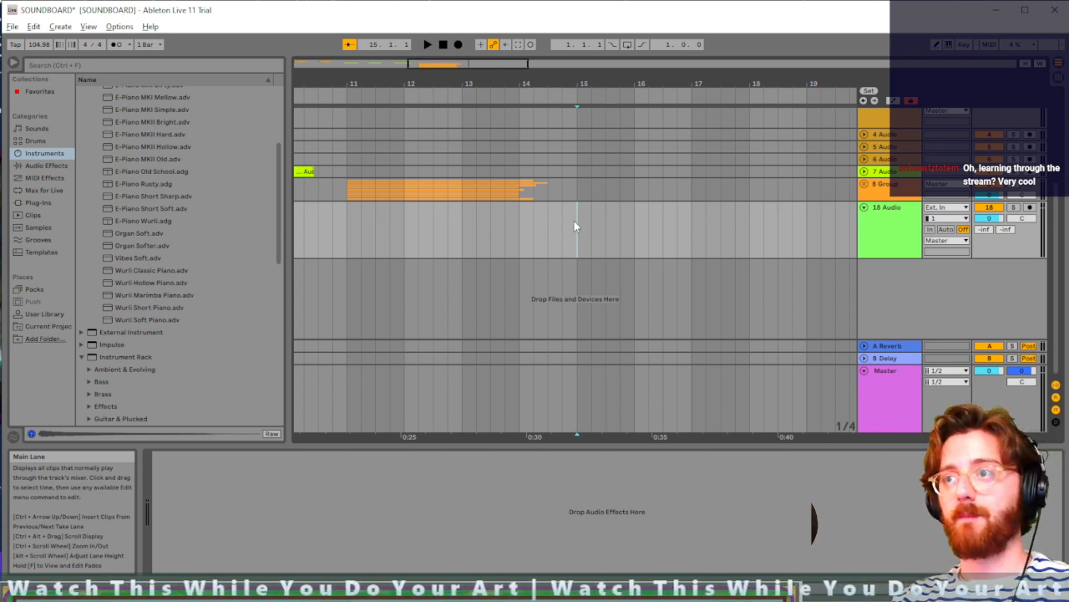
left_click(946, 218)
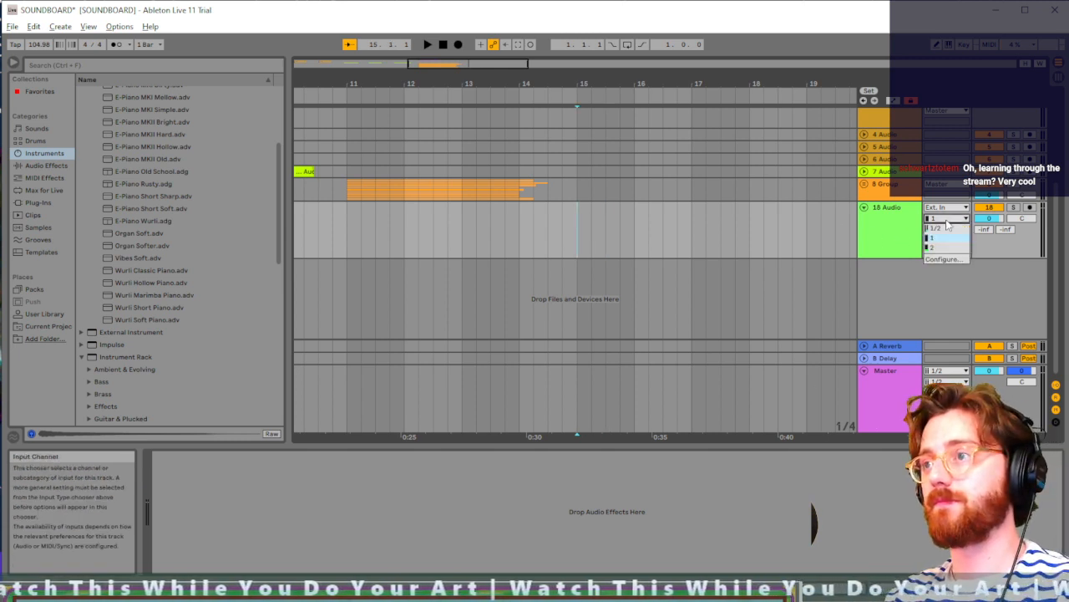
left_click(939, 252)
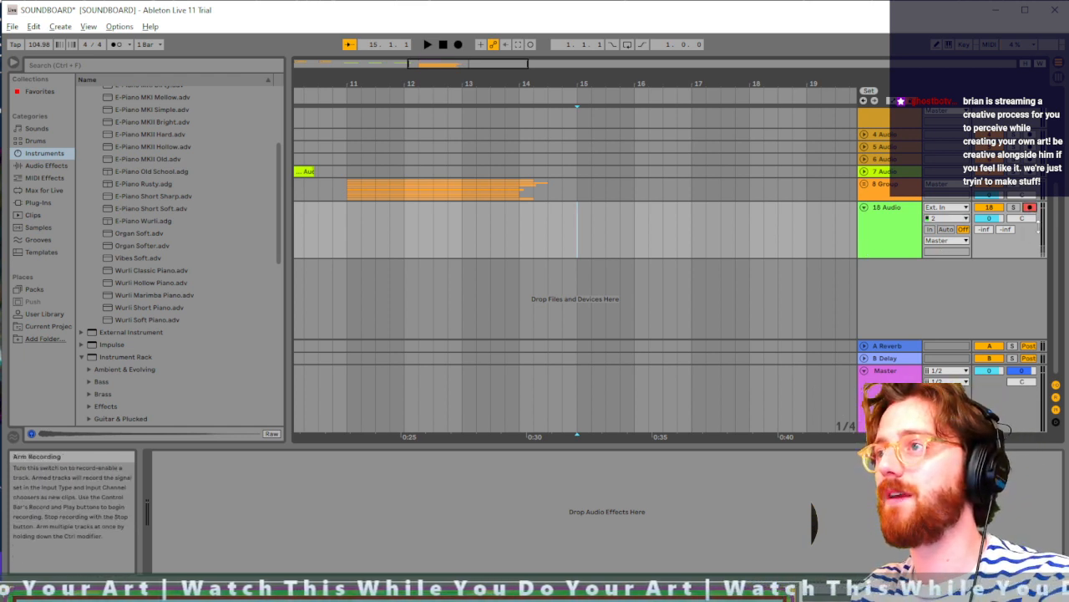
Step: Record a series of howls on track 18 from bar 15 and trim the clip's end to 25.3.1
key("F9")
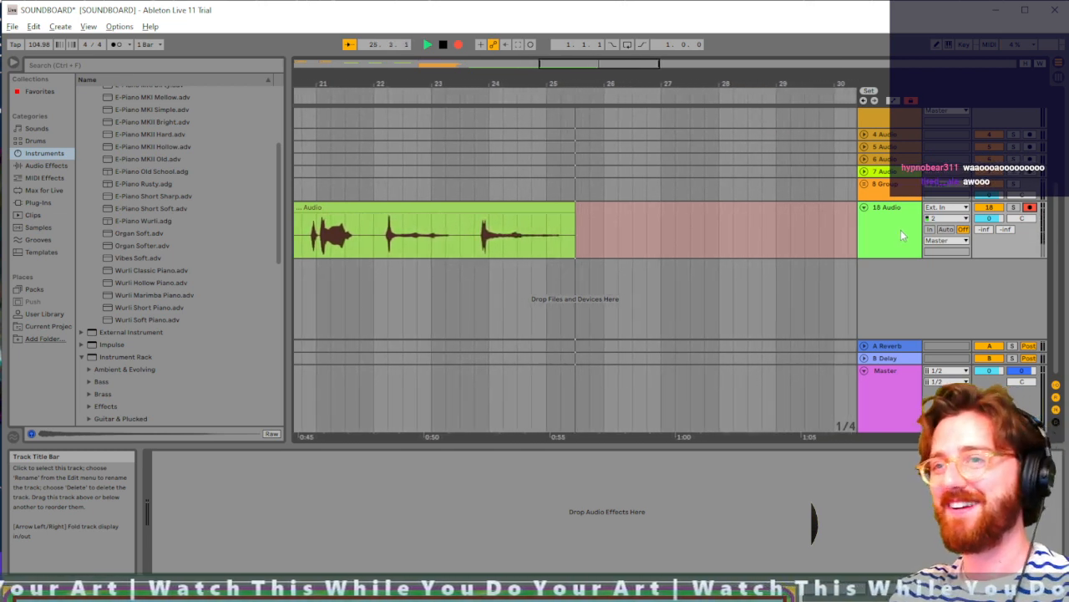
key("space")
left_click(570, 208)
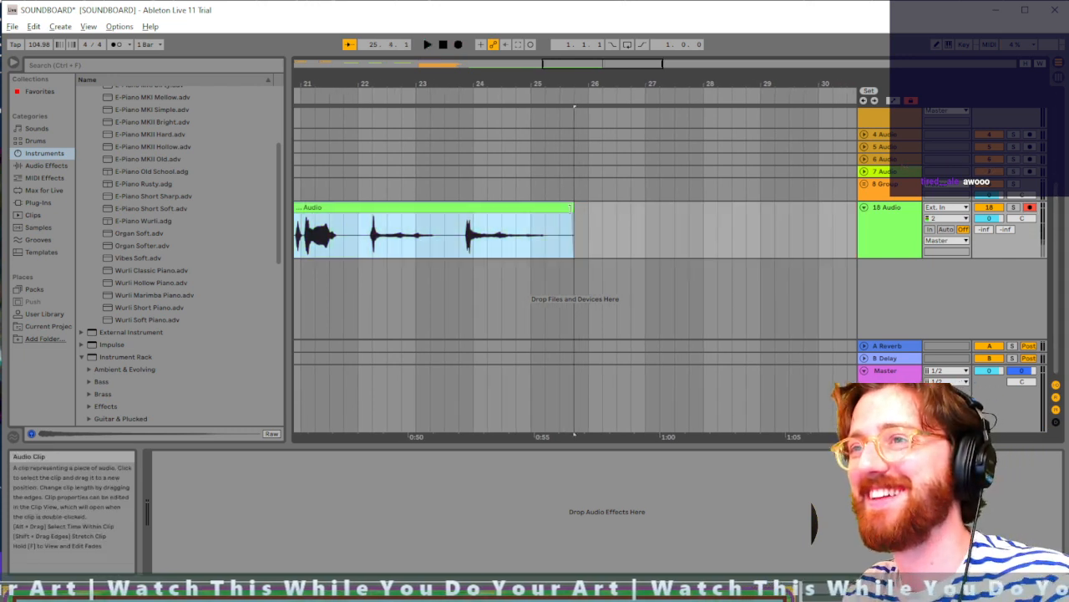
left_click_drag(570, 208, 559, 209)
scroll(561, 208, "left", 2)
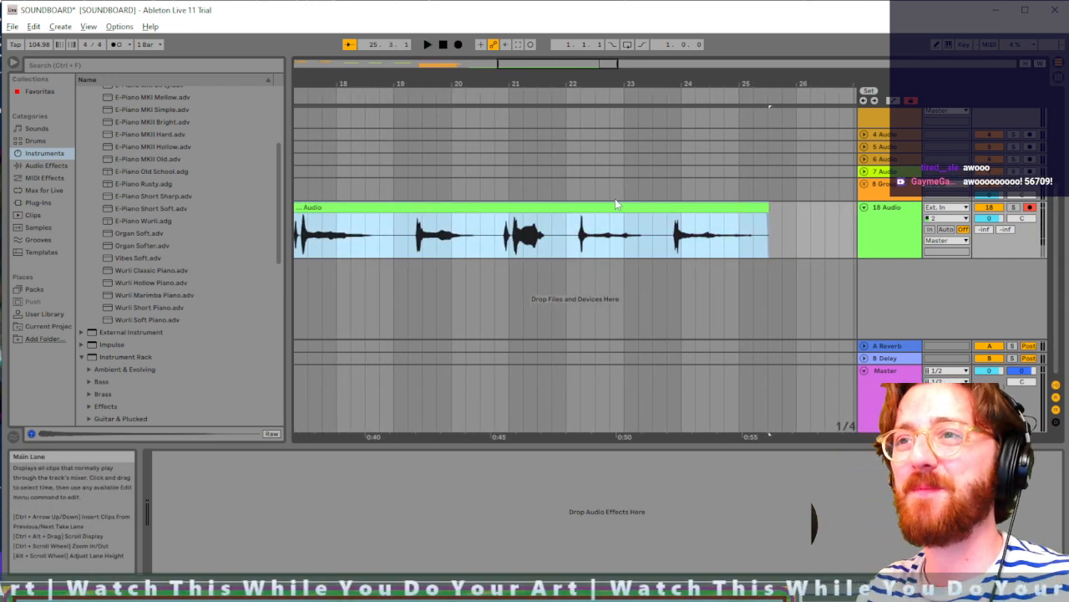
scroll(616, 204, "left", 2)
Step: Duplicate track 18 with its howl recording three times
left_click(821, 247)
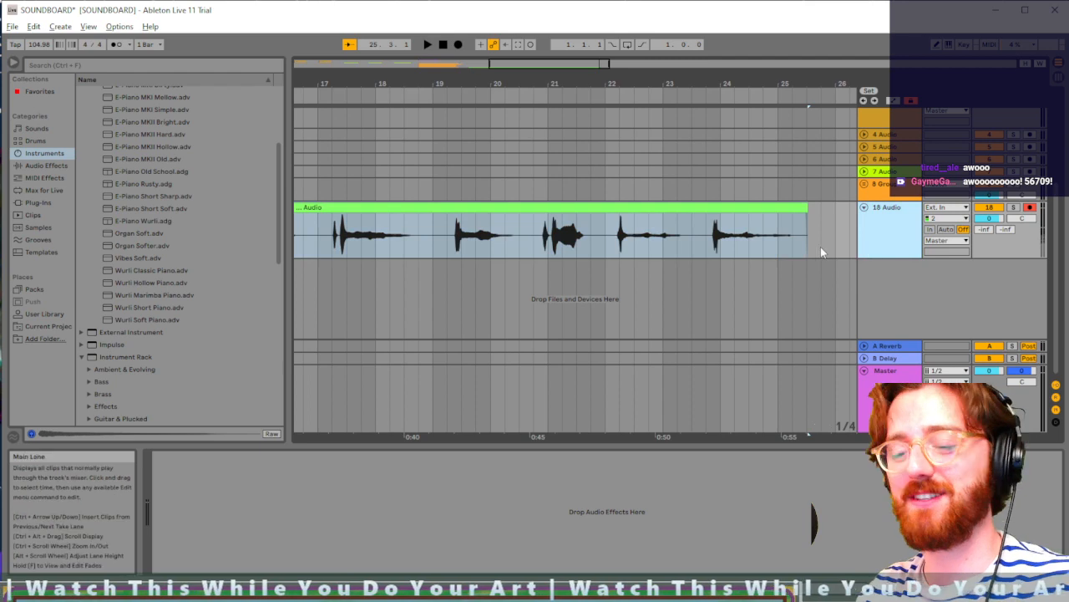
key("ctrl+d")
key("ctrl+d")
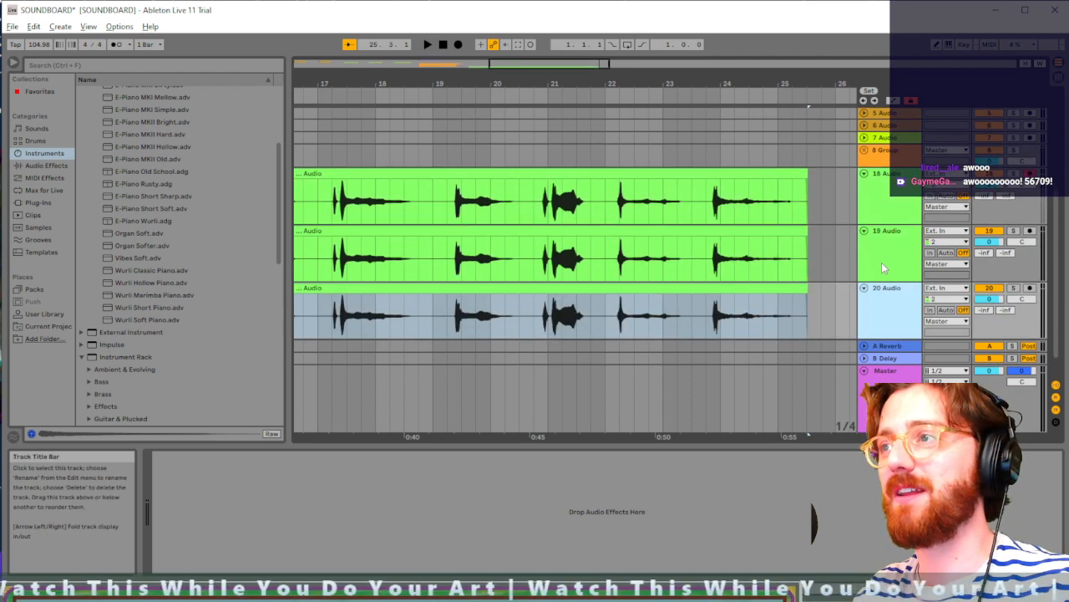
key("ctrl+d")
scroll(756, 242, "left", 3)
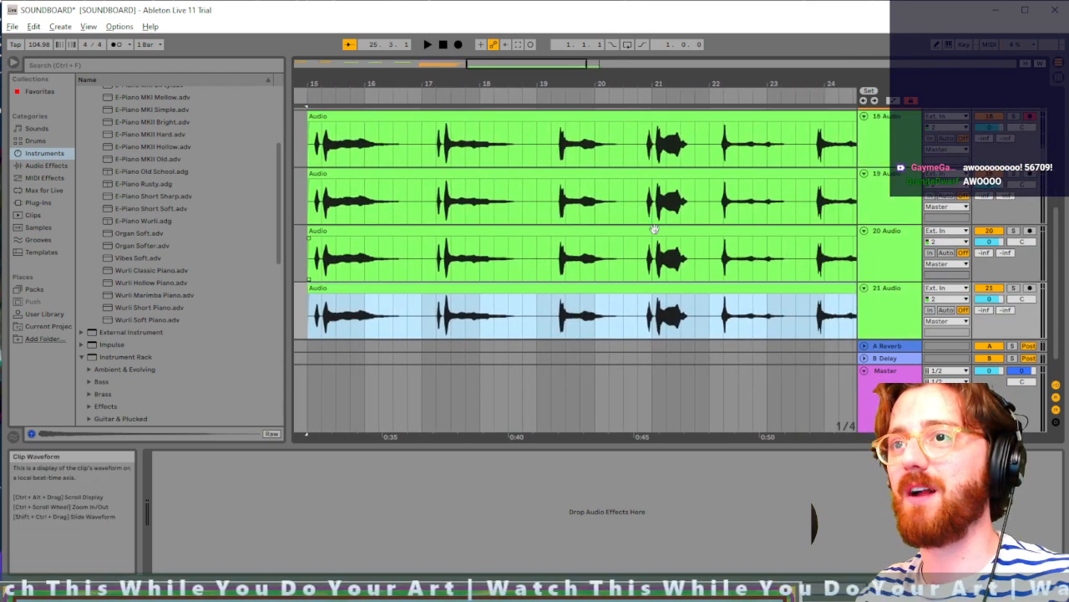
Step: Trim one, two and three opening howls off the clips on tracks 19, 20 and 21 and move them back to about bar 15
left_click_drag(309, 185, 431, 185)
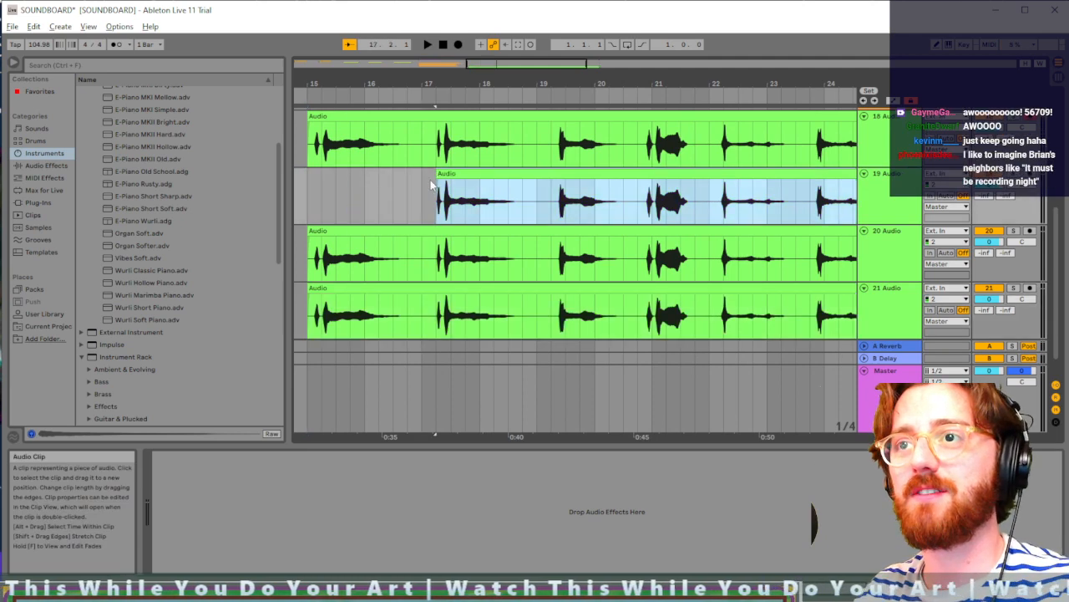
left_click_drag(496, 173, 368, 171)
left_click_drag(309, 249, 550, 249)
left_click_drag(607, 229, 378, 234)
left_click_drag(308, 293, 388, 288)
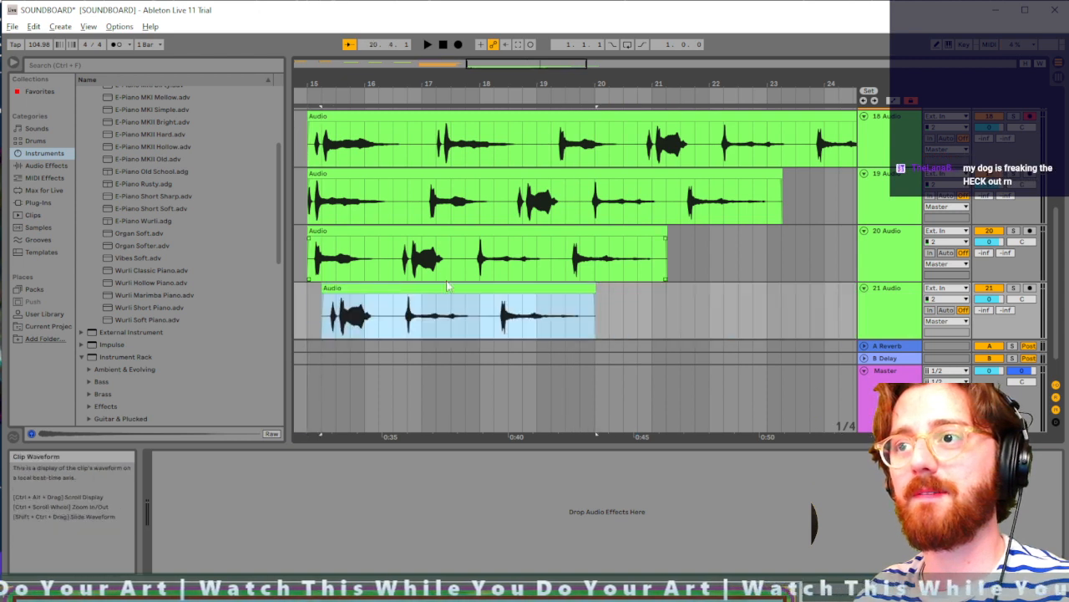
Step: Duplicate track 21, trim the first howl off the copy on track 22, and move that clip to bar 15
left_click(892, 314)
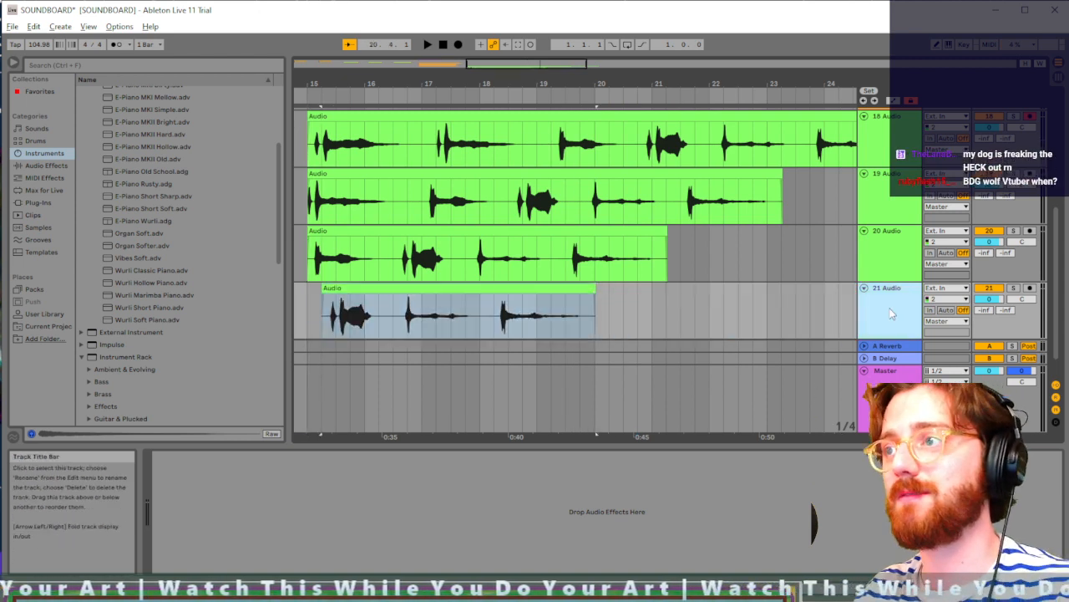
key("ctrl+d")
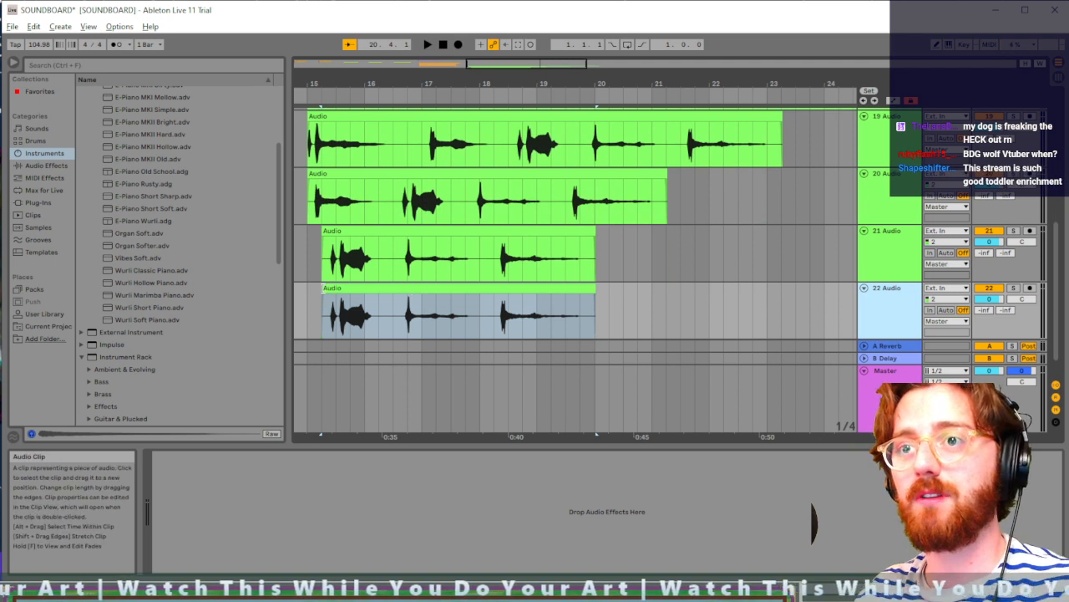
mouse_move(323, 293)
left_mouse_down()
mouse_move(393, 293)
mouse_move(363, 289)
left_mouse_up()
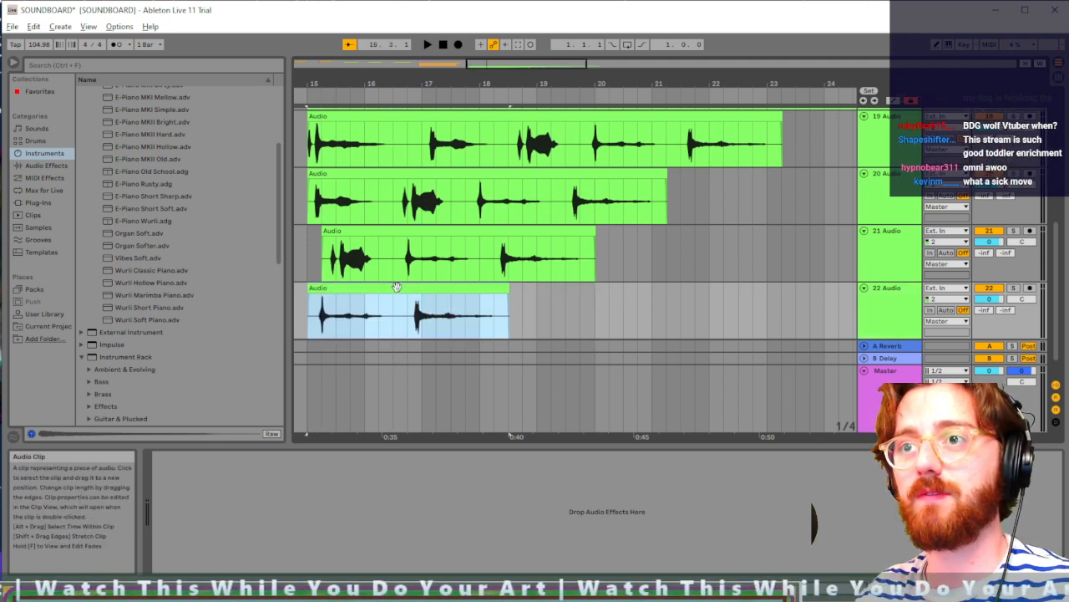
Step: Duplicate track 22, trim the first howl off the copy on track 23, and move that clip to bar 15
left_click(889, 298)
key("ctrl+d")
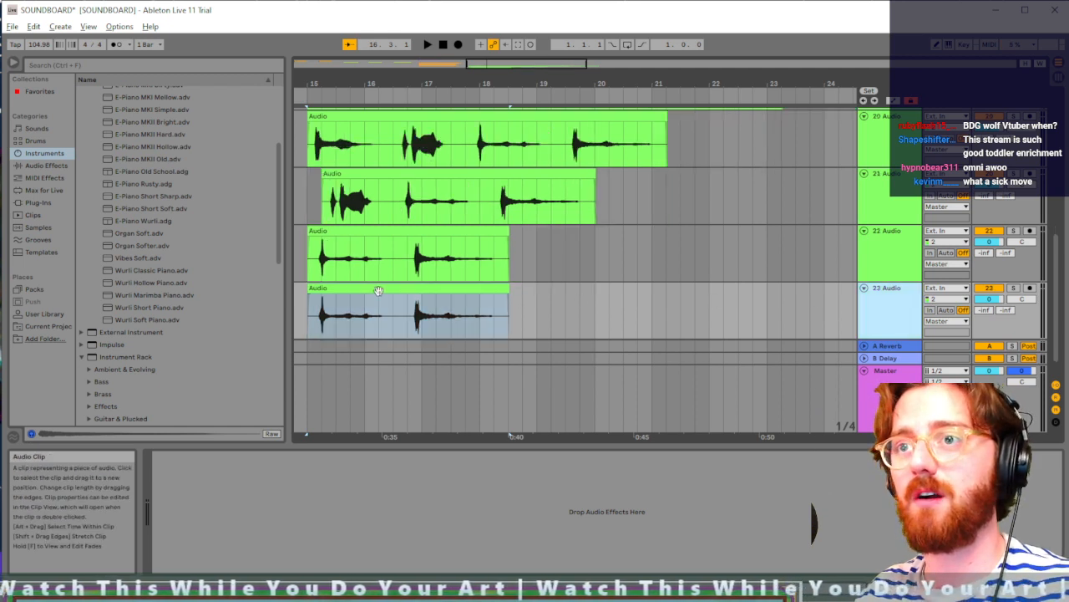
left_click_drag(308, 289, 350, 285)
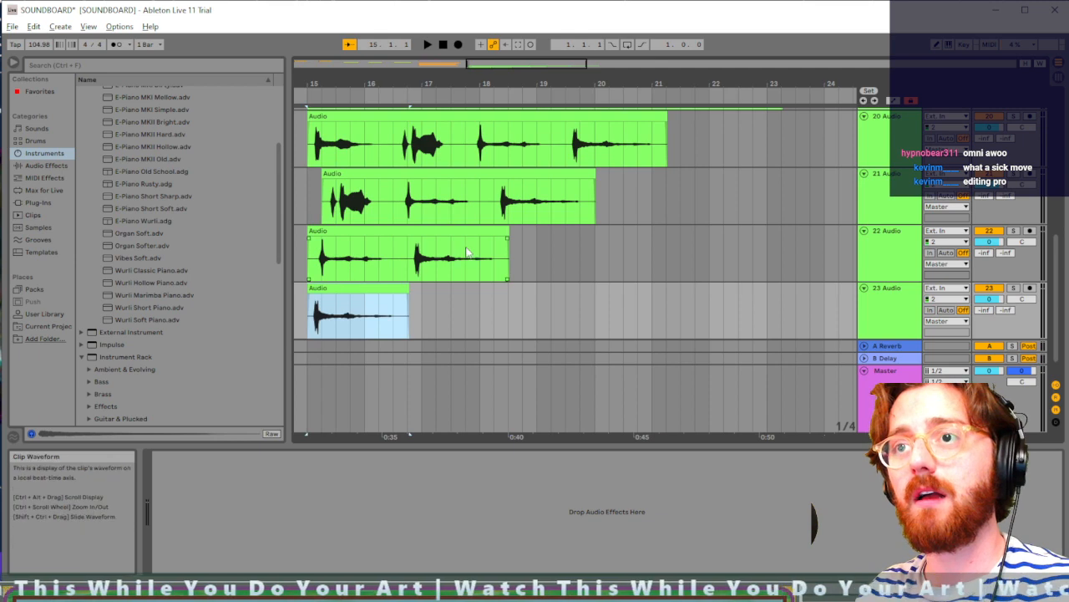
Step: Shorten the clips on tracks 22, 21, 20 and 19 to their first howl, ending at about 16.4.1, 16.3.1, 16.3.1 and 16.4.1
left_click_drag(502, 230, 407, 230)
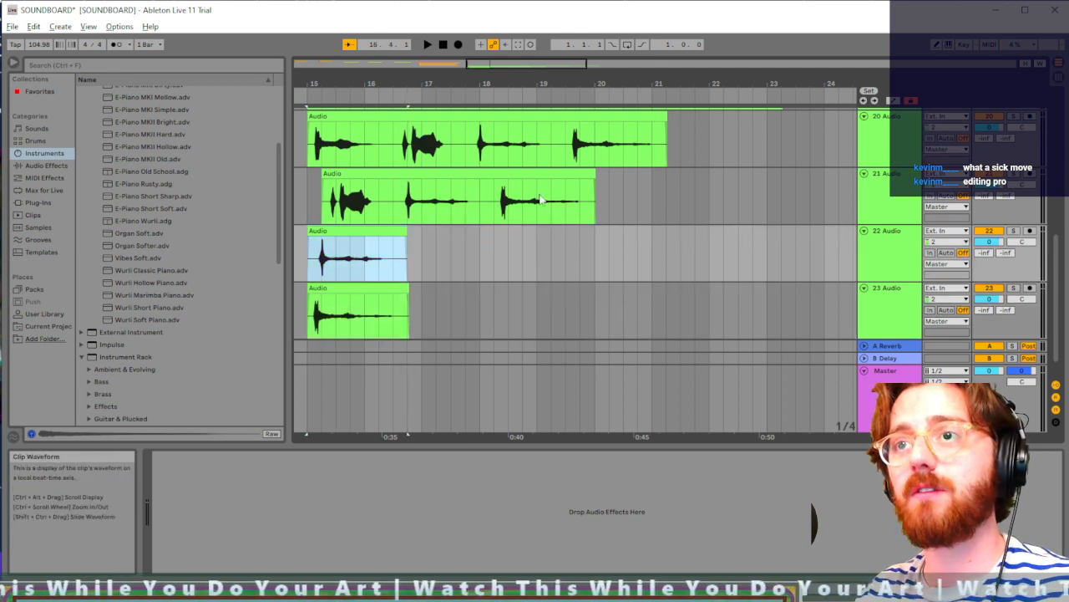
left_click_drag(590, 176, 398, 187)
scroll(571, 168, "up", 2)
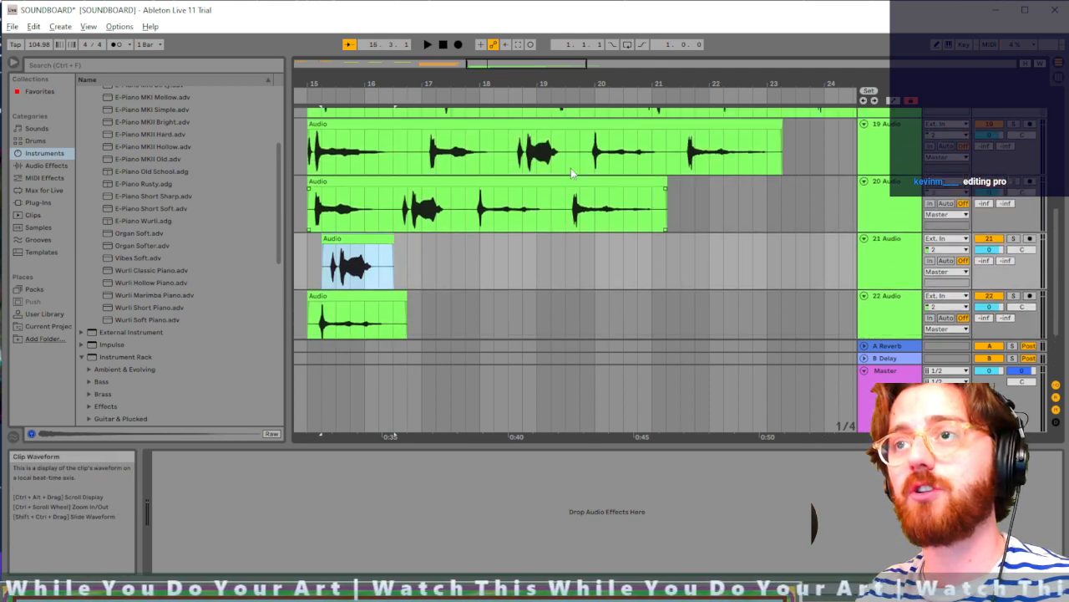
left_click_drag(669, 188, 394, 197)
scroll(821, 182, "up", 2)
left_click_drag(783, 171, 422, 183)
scroll(475, 179, "up", 2)
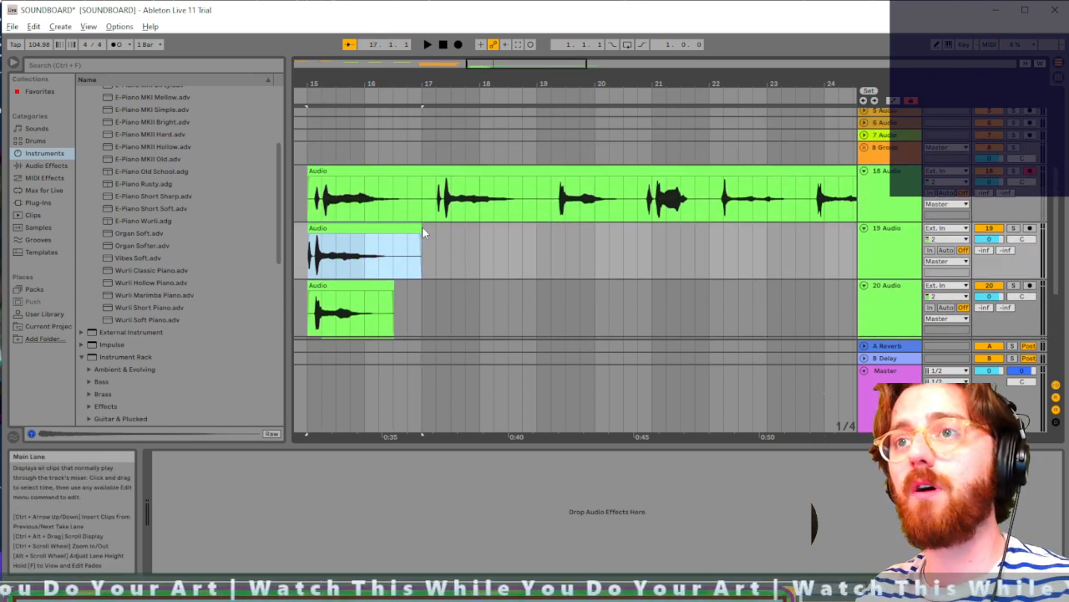
left_click_drag(422, 225, 407, 227)
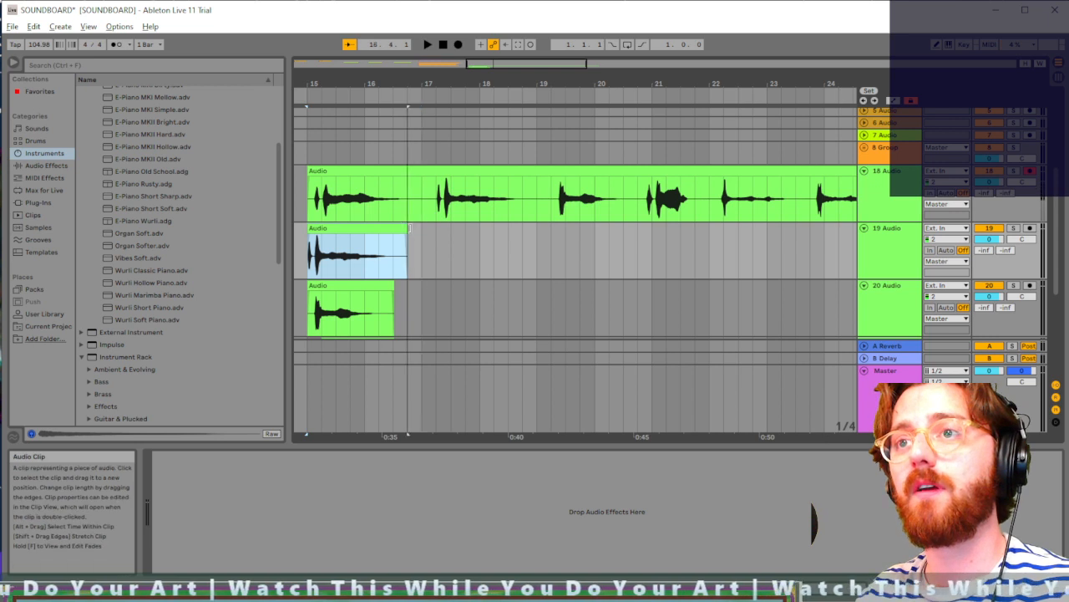
Step: Shorten the clip on track 18 to its first howl, ending at 17.1.1, and play the stacked howls from bar 15
left_click(748, 174)
scroll(745, 173, "right", 2)
left_click_drag(805, 170, 348, 160)
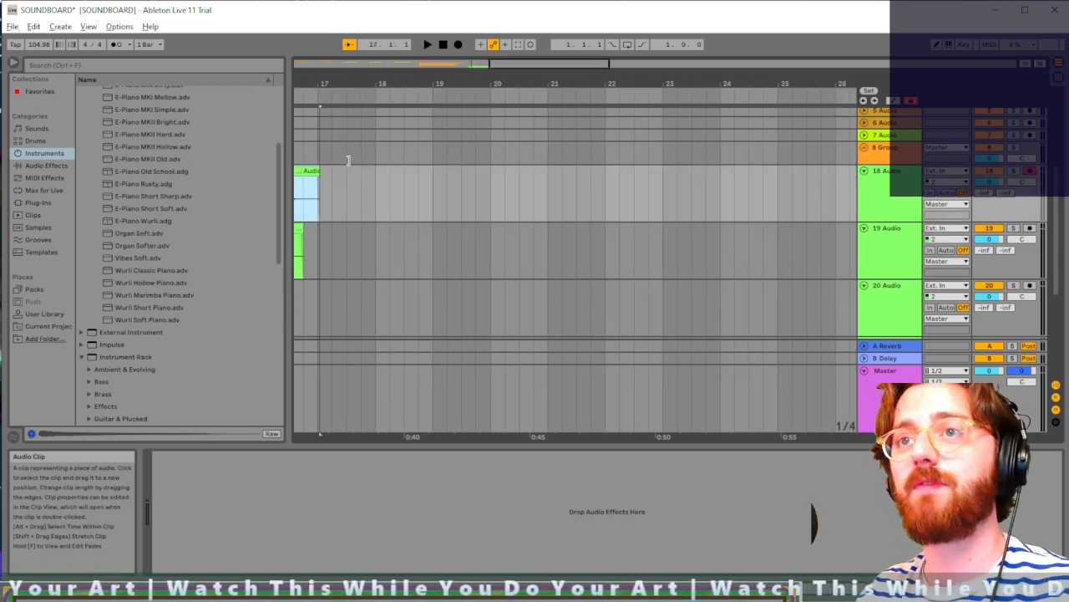
scroll(392, 177, "left", 2)
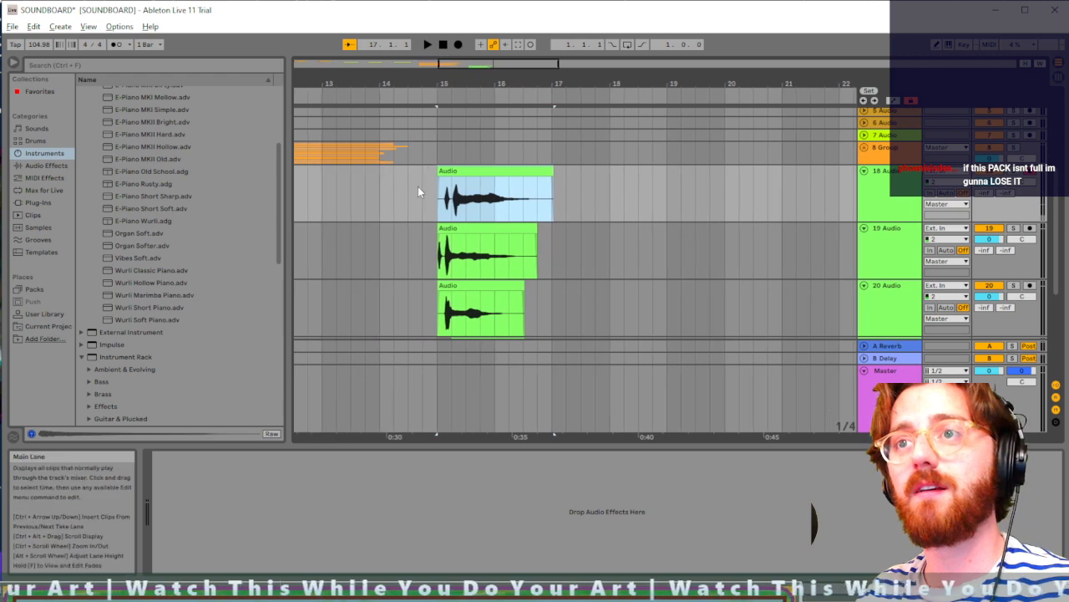
left_click(436, 209)
key("space")
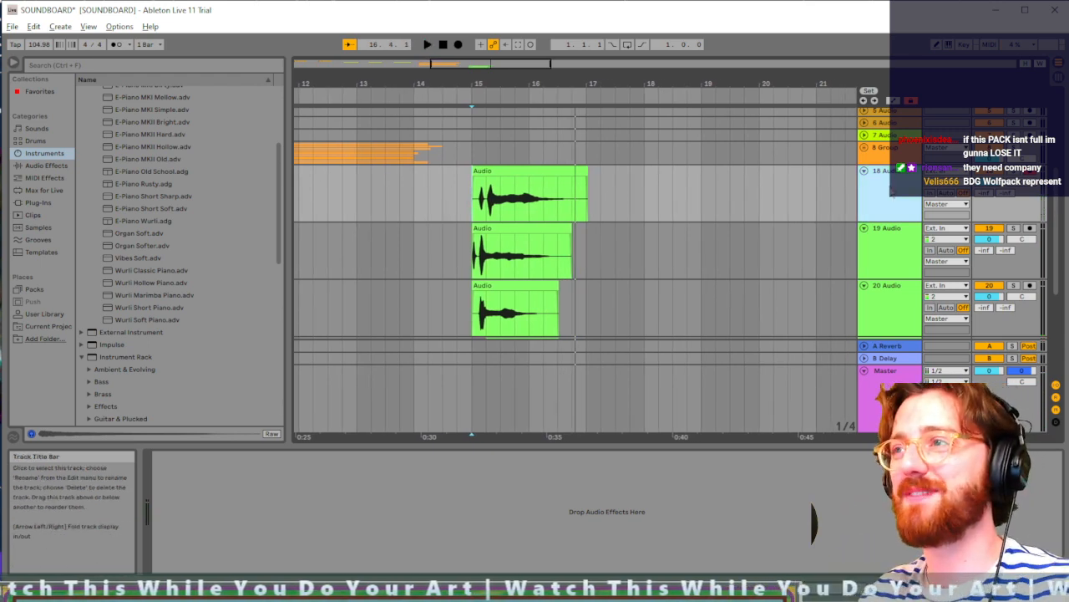
Step: Group the six howl tracks, 18 to 23
scroll(891, 197, "down", 2)
scroll(890, 197, "down", 1)
left_click(884, 284)
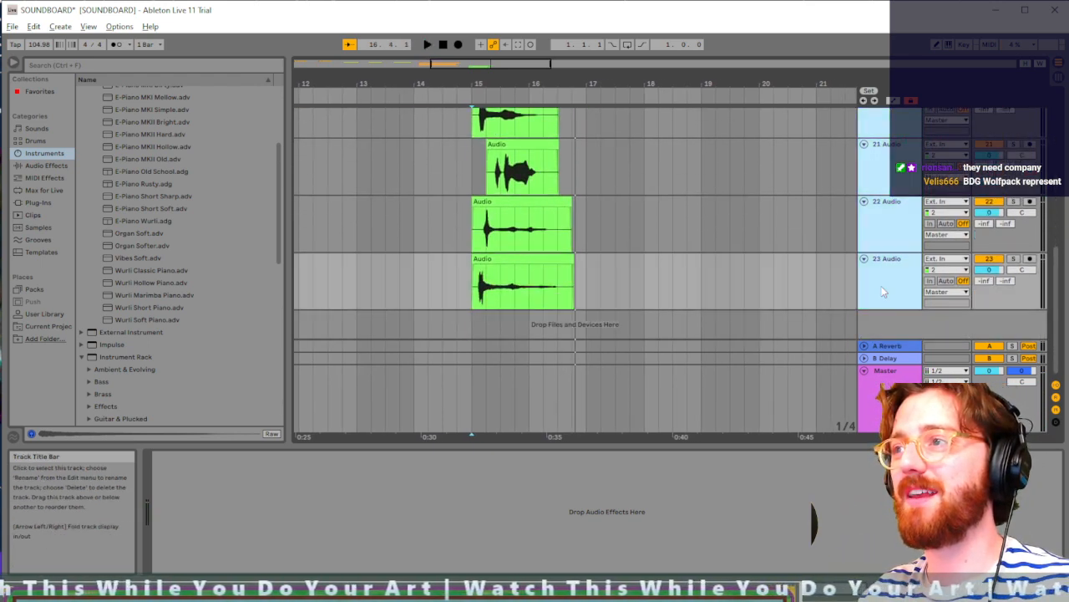
right_click(889, 291)
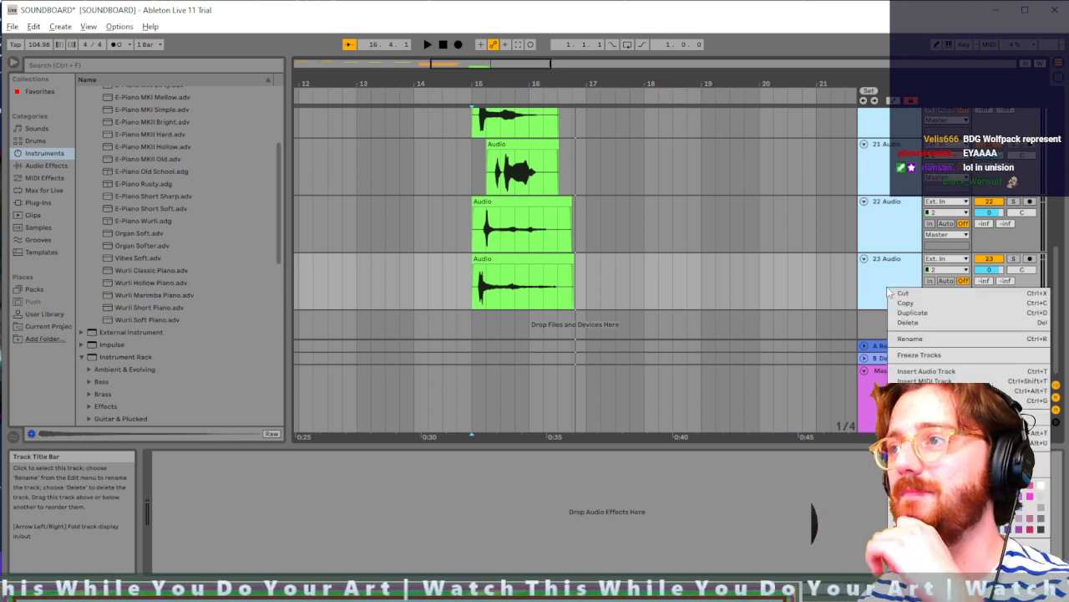
left_click(880, 293)
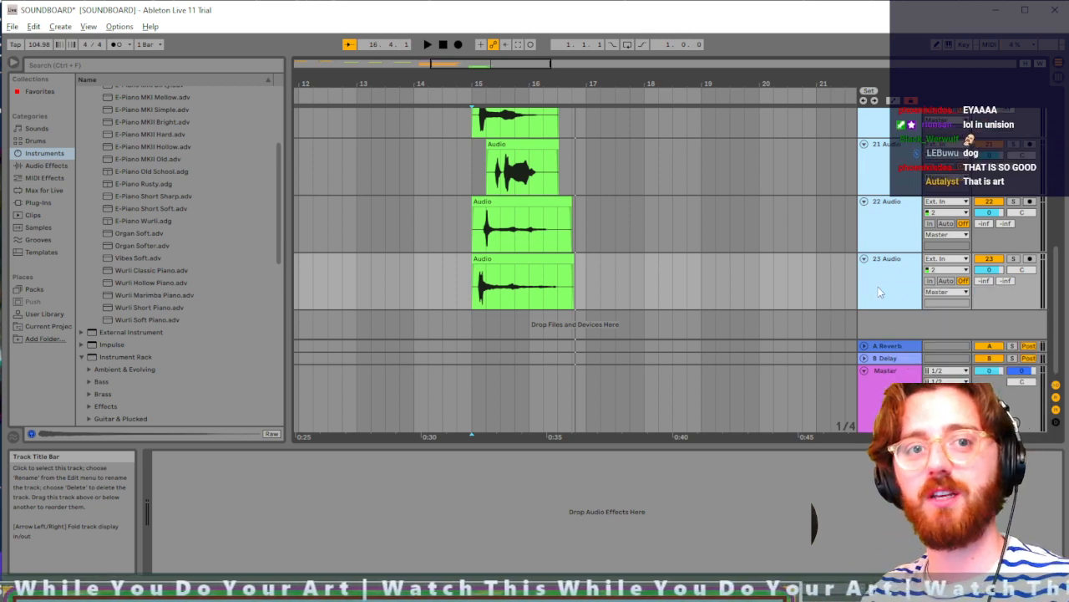
key("ctrl+g")
scroll(844, 276, "up", 1)
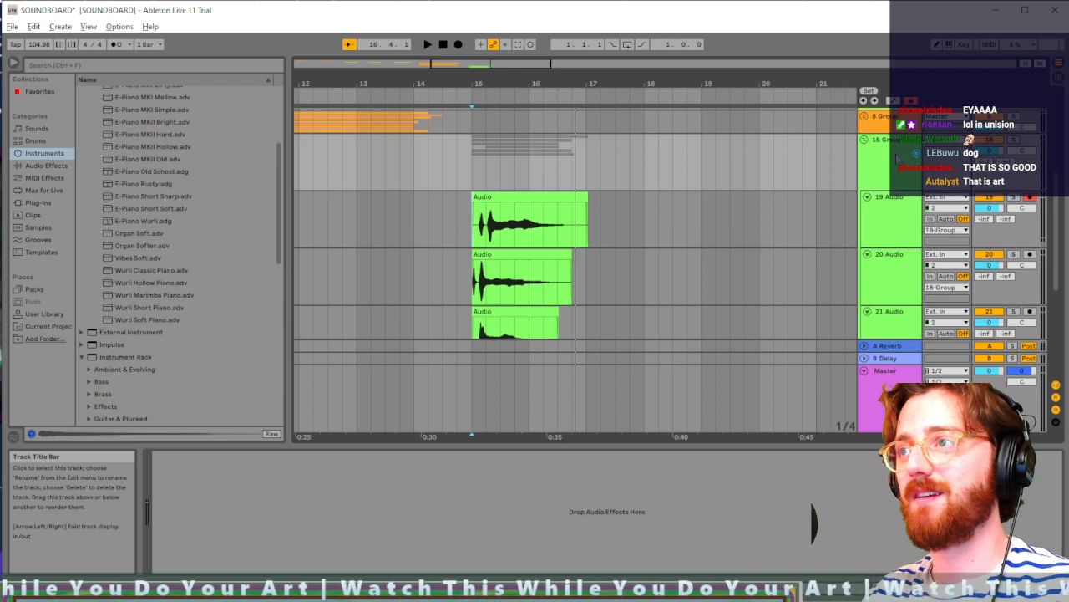
Step: Lower the volumes of howl tracks 19 to 24 in the mixer, spread their panning left and right, and play the mix
key("Tab")
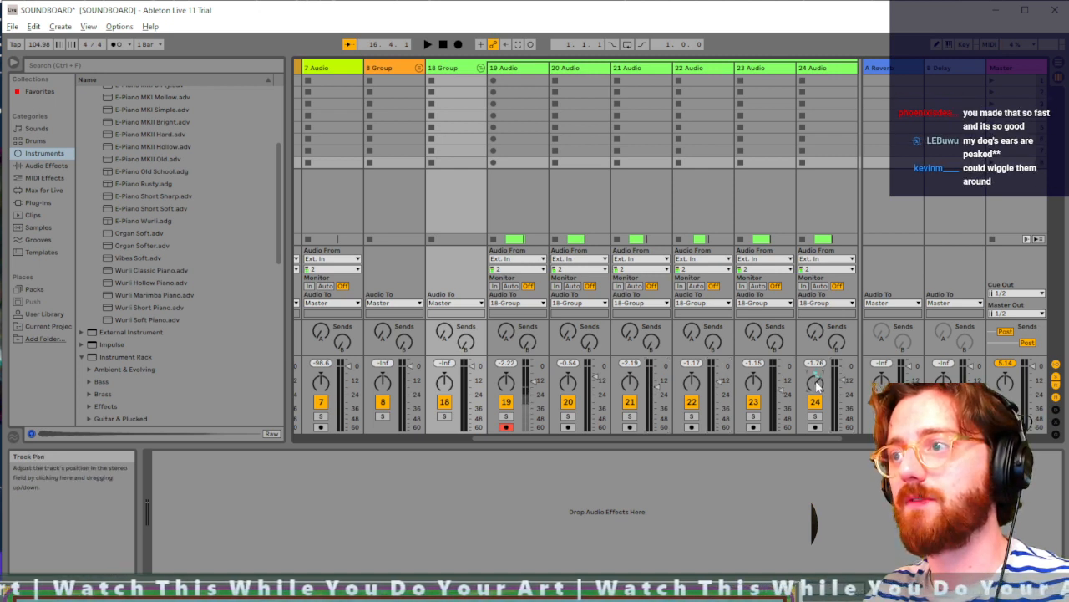
scroll(825, 383, "right", 1)
scroll(802, 387, "left", 1)
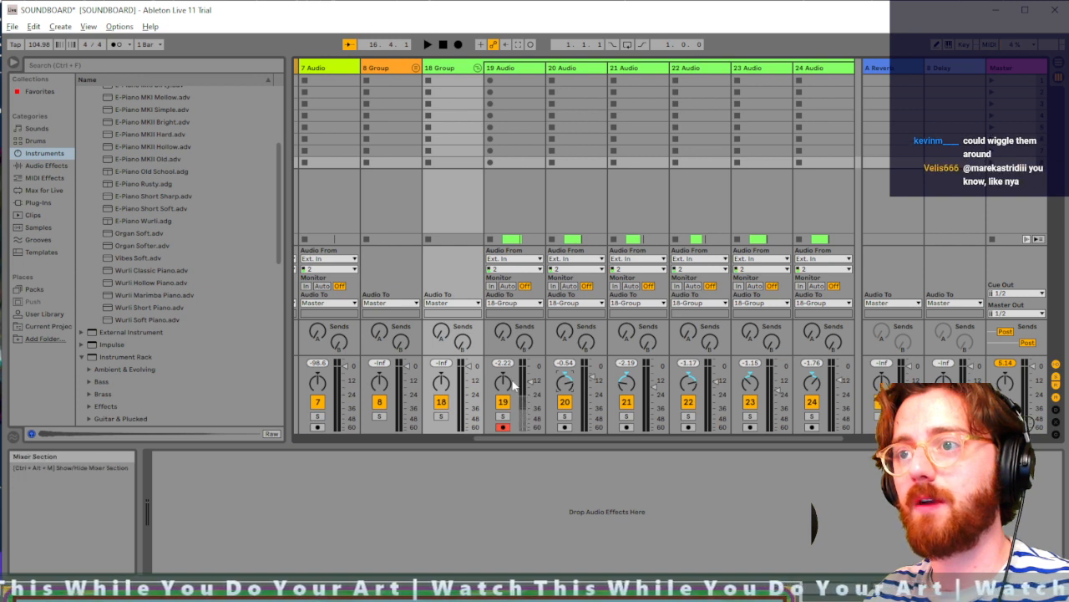
key("space")
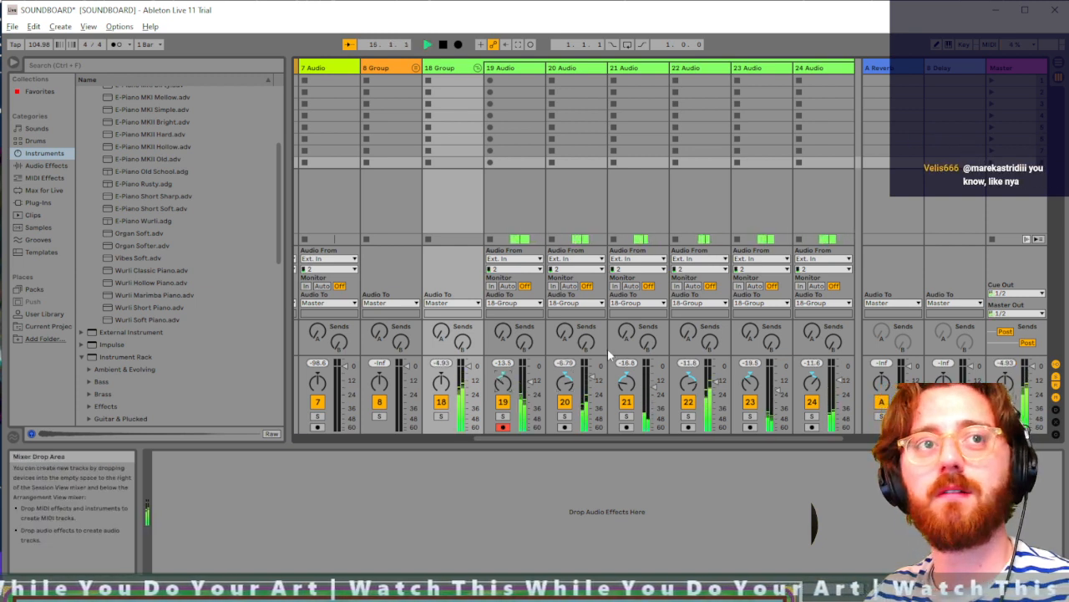
key("space")
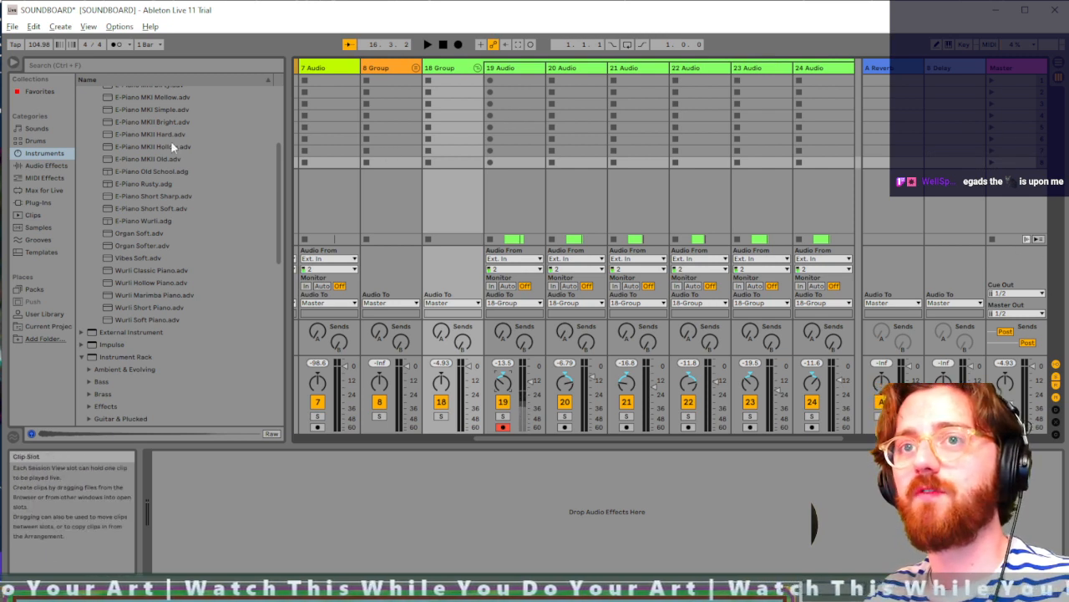
Step: Search the browser for "forman" and look through the instrument and audio effect presets, including Vocoder
left_click(103, 65)
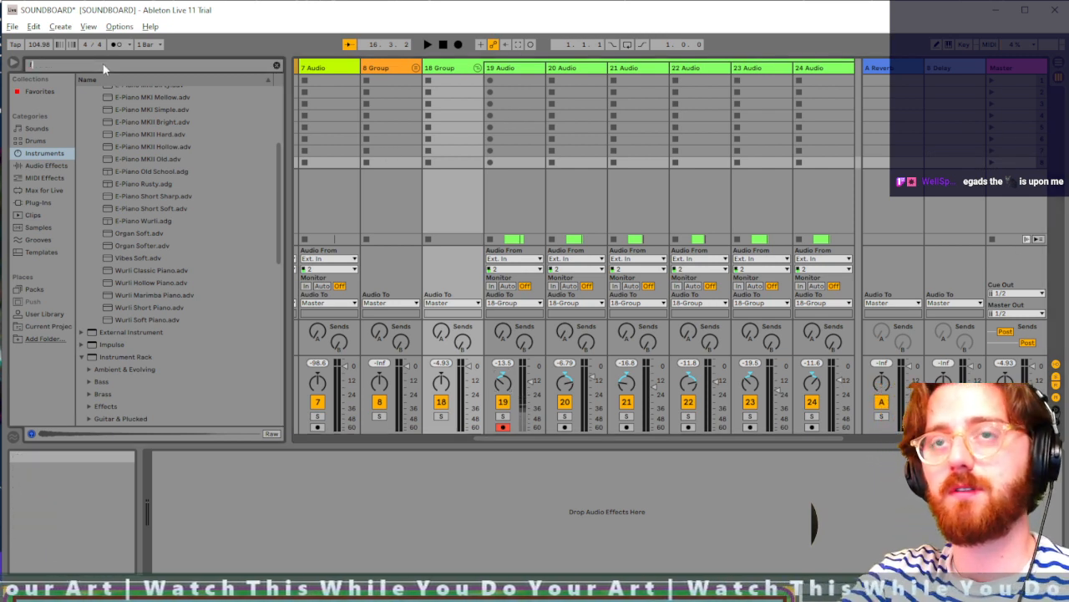
type("forman")
left_click(82, 93)
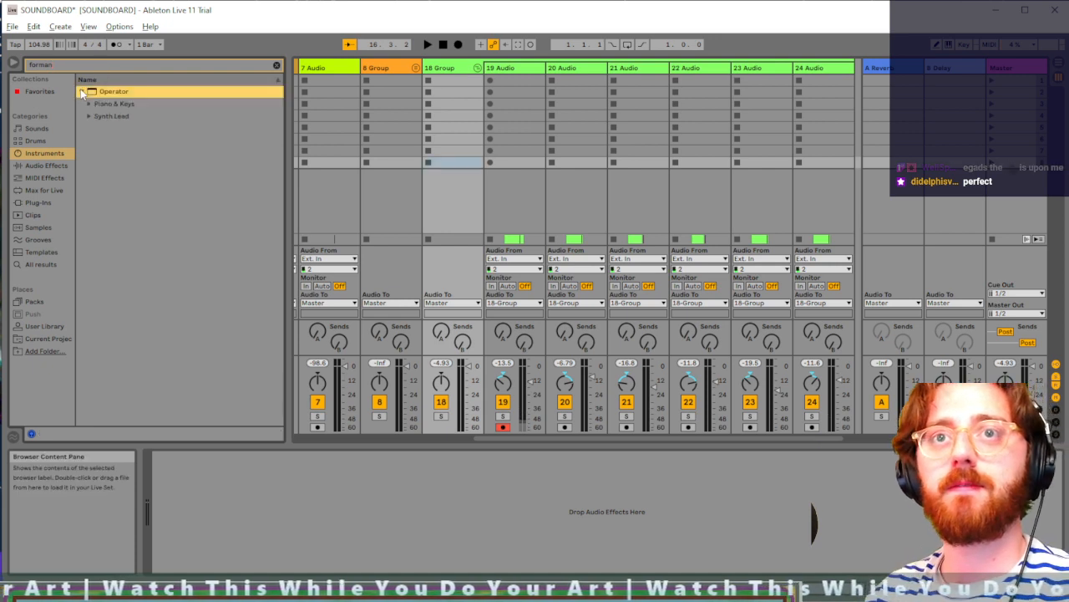
left_click(88, 106)
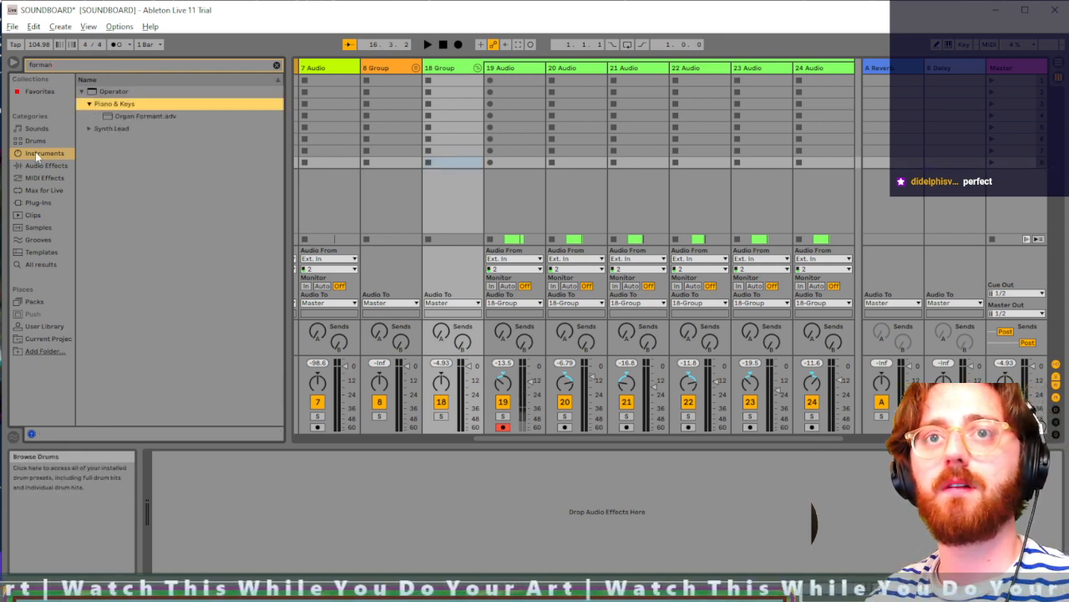
left_click(67, 164)
left_click(99, 104)
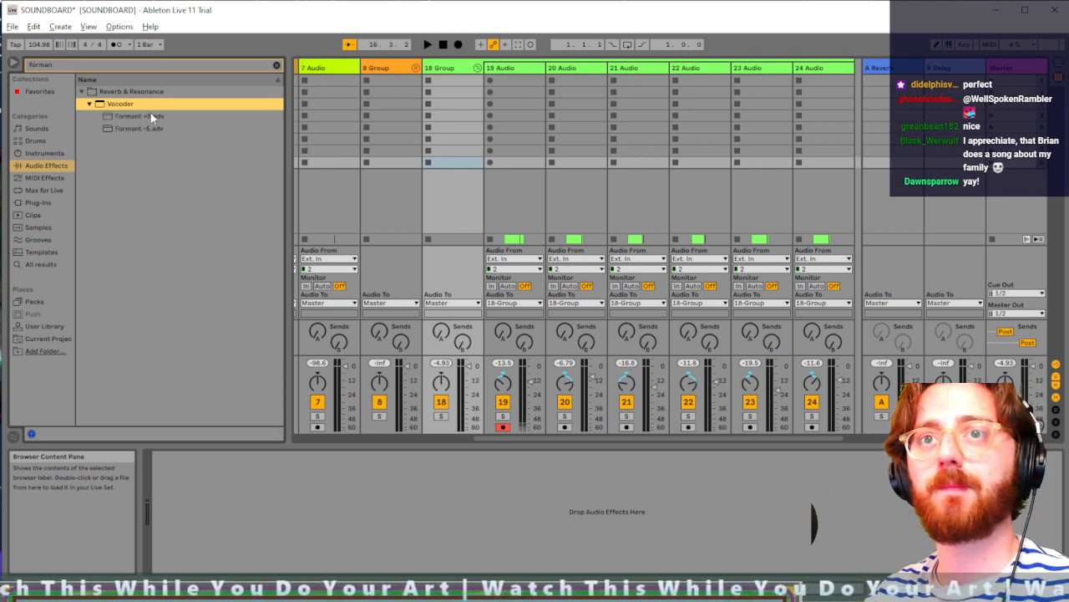
Step: Try the Formant -5 vocoder preset on the howl group during playback, and undo adding it
left_click_drag(142, 128, 239, 150)
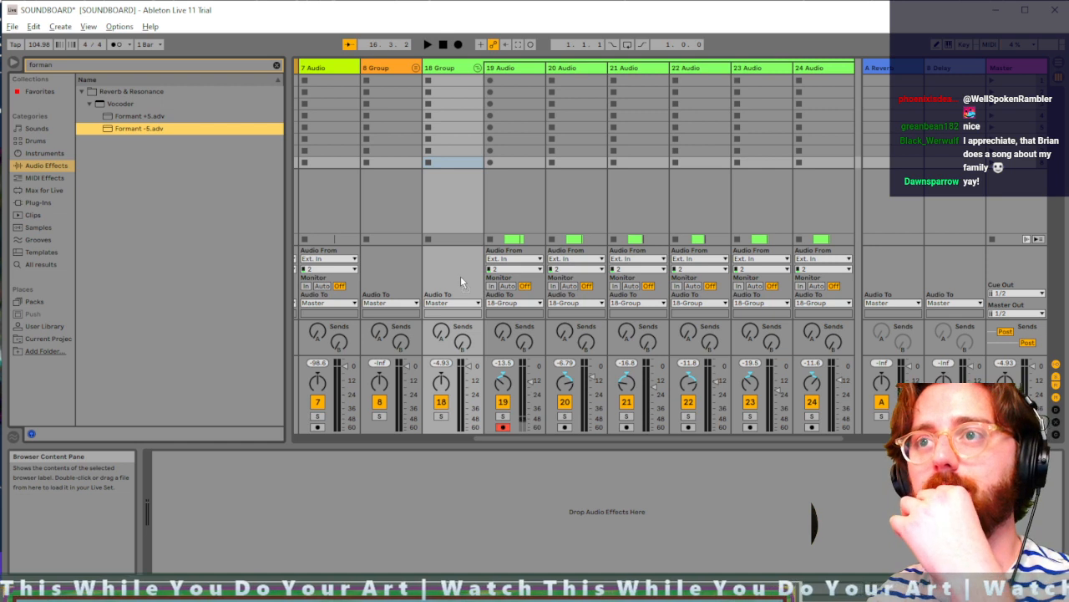
left_click(452, 71)
key("space")
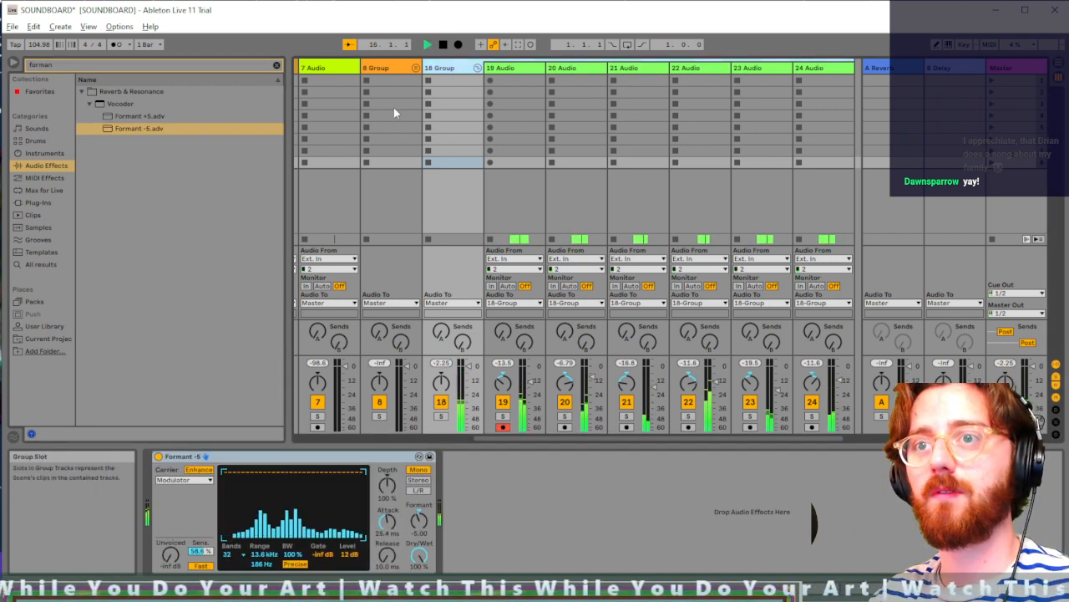
key("ctrl+z")
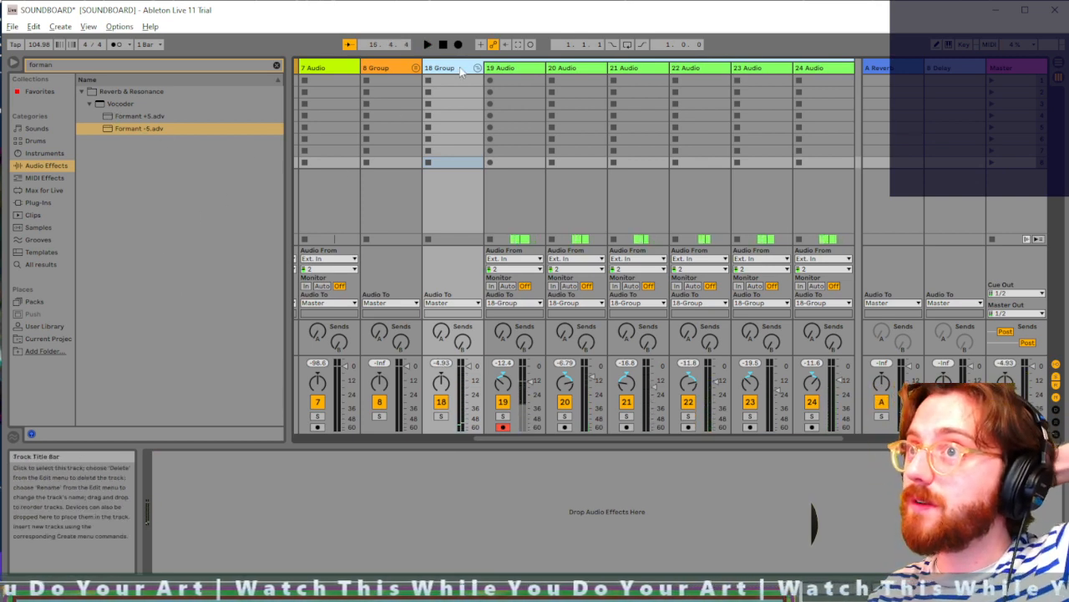
Step: Solo track 19 in the arrangement and transpose its howl clip to -6 semitones while listening
left_click(509, 67)
key("Tab")
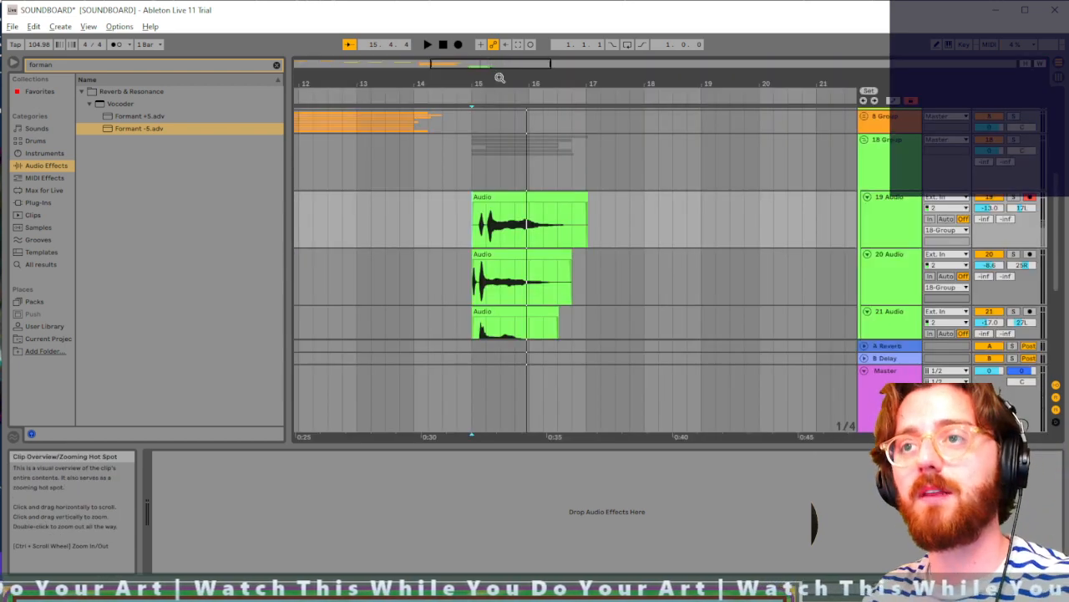
double_click(520, 208)
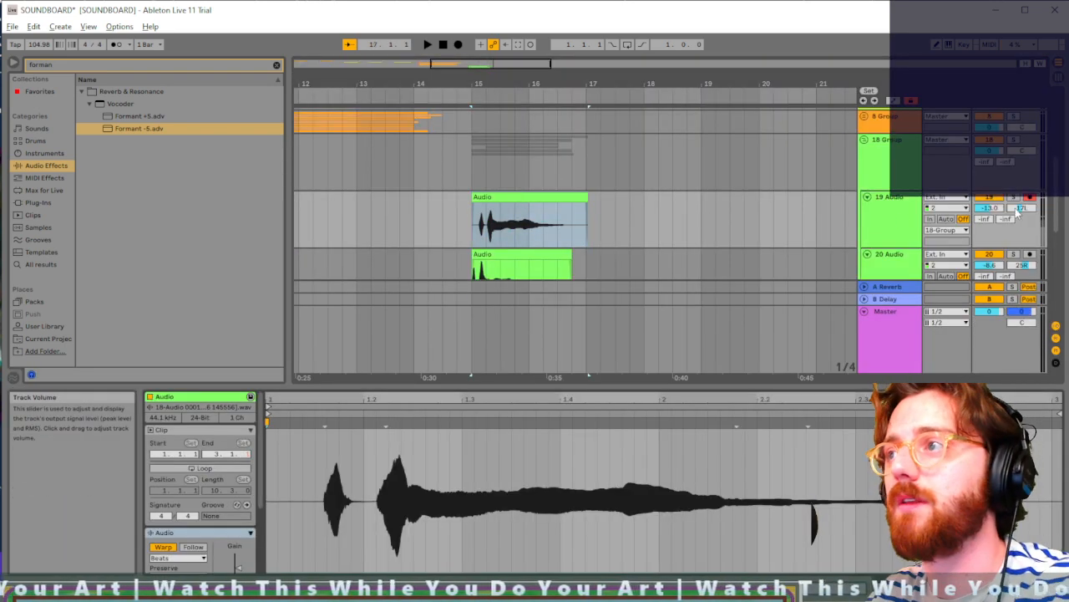
left_click(1014, 199)
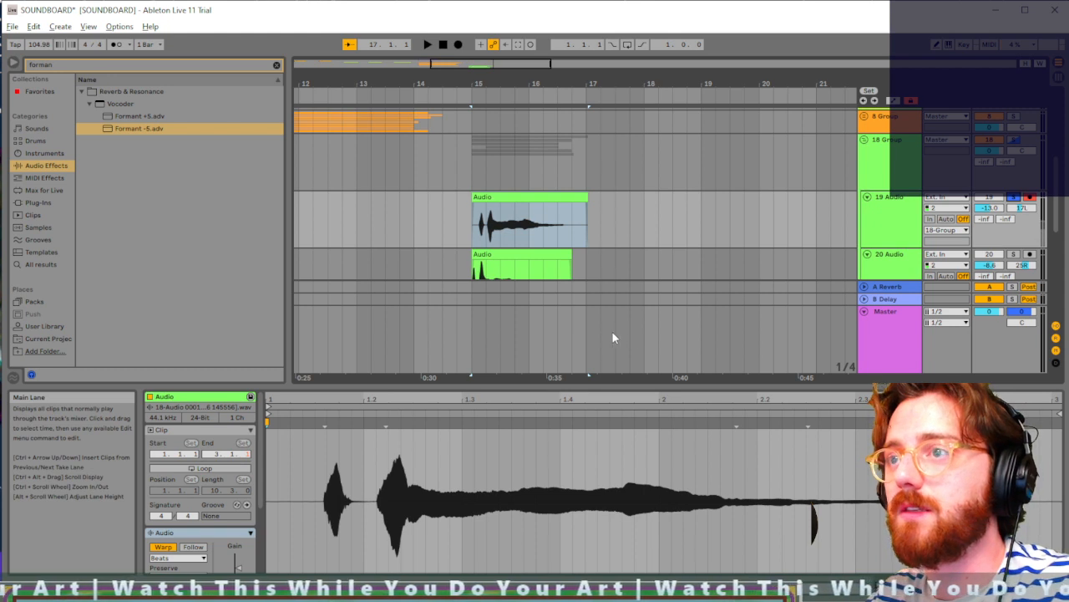
scroll(225, 546, "down", 2)
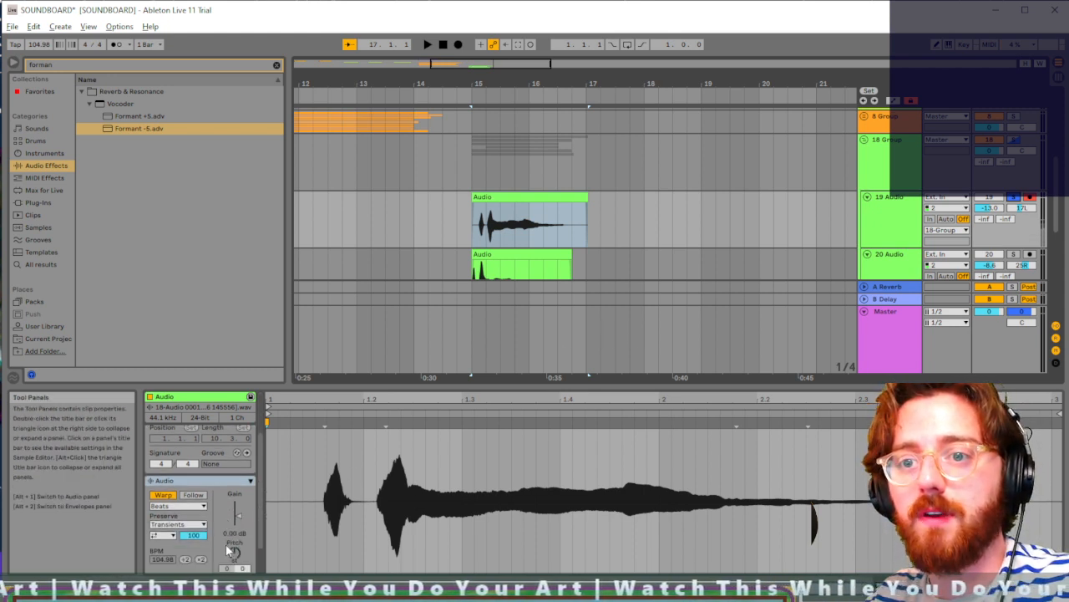
key("space")
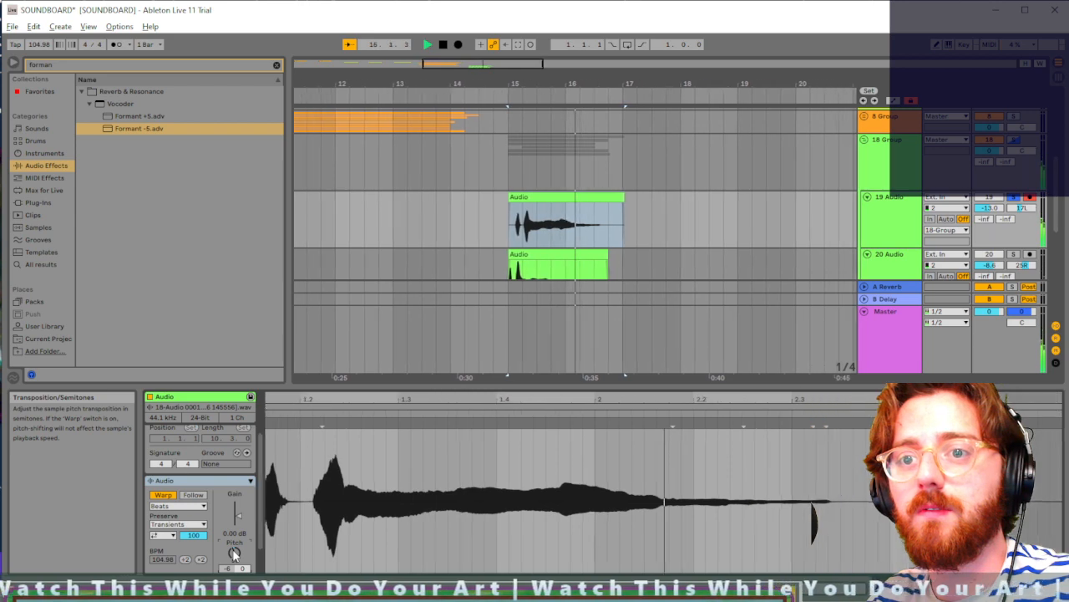
key("space")
Step: Transpose the howl clip on track 20 to -4 semitones, solo that track, and play it
left_click(542, 257)
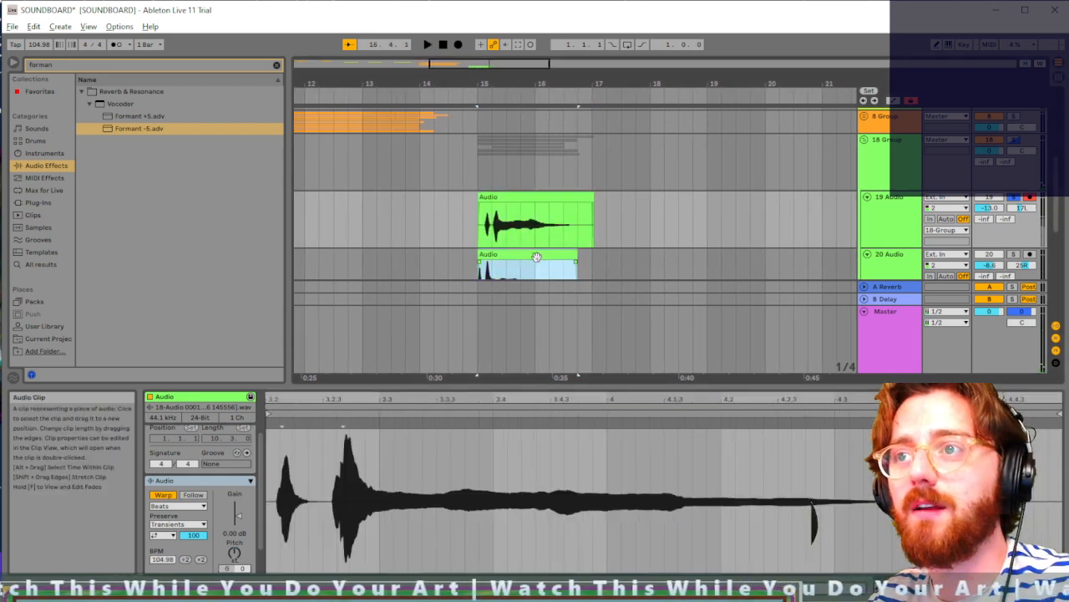
scroll(542, 258, "down", 1)
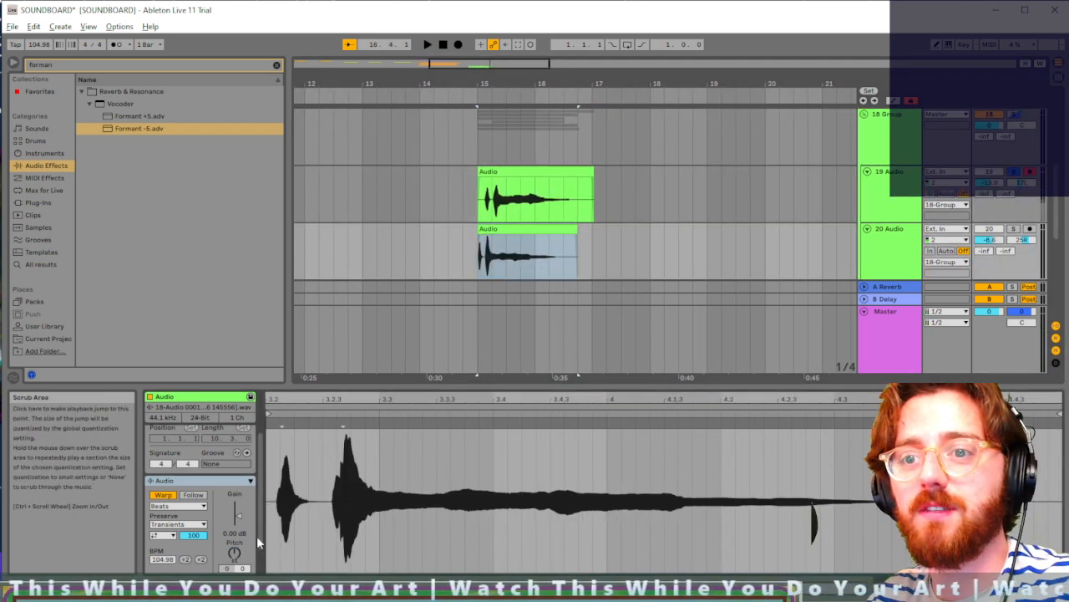
key("space")
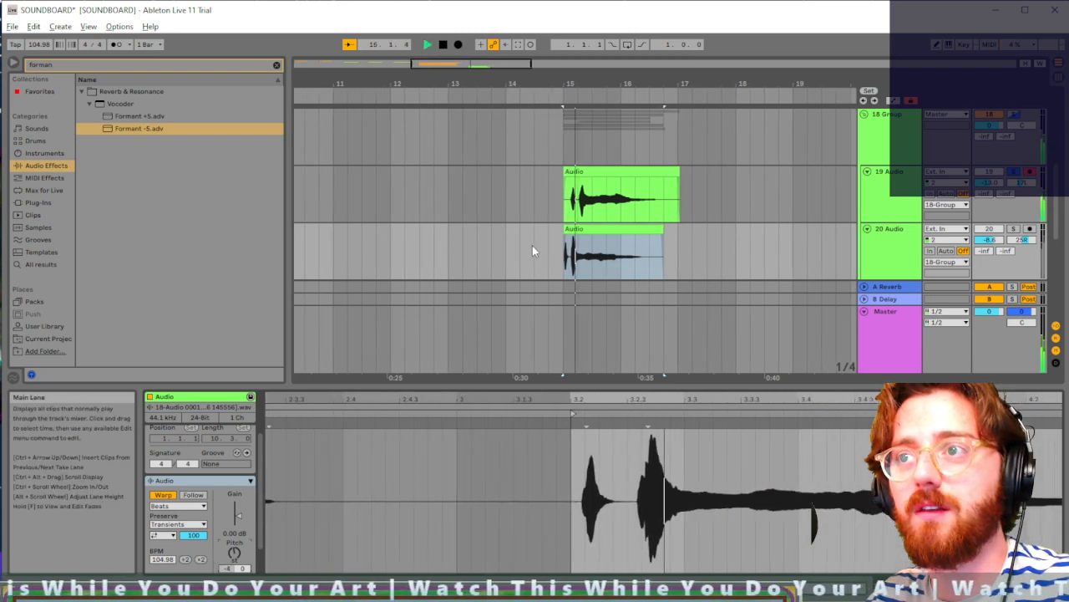
key("space")
left_click(1016, 228)
key("space")
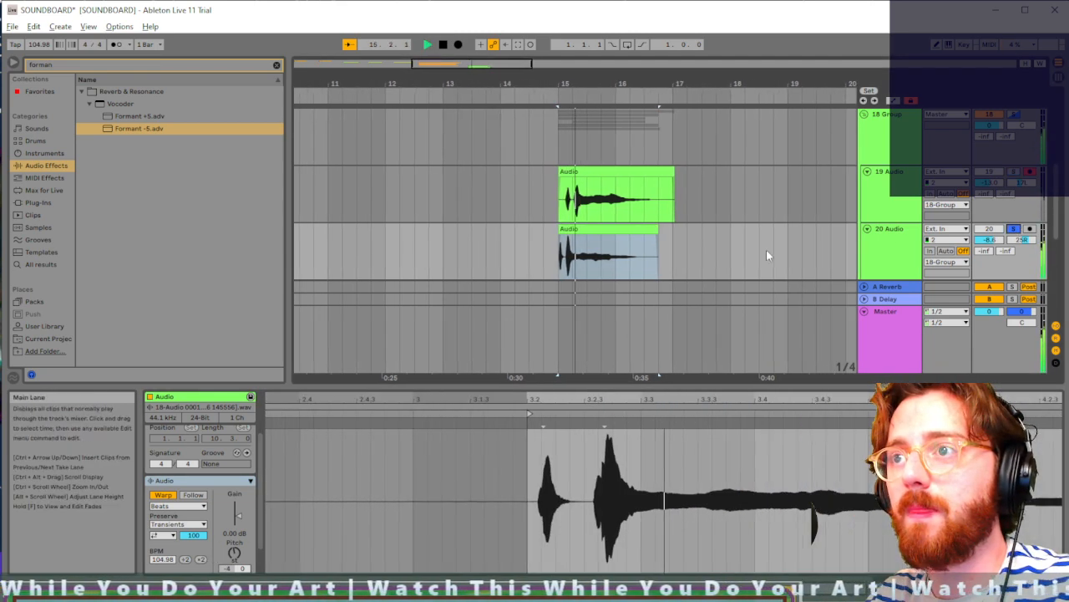
Step: Transpose the howl clip on track 21 to -2 semitones, solo that track, and play it
scroll(635, 288, "down", 2)
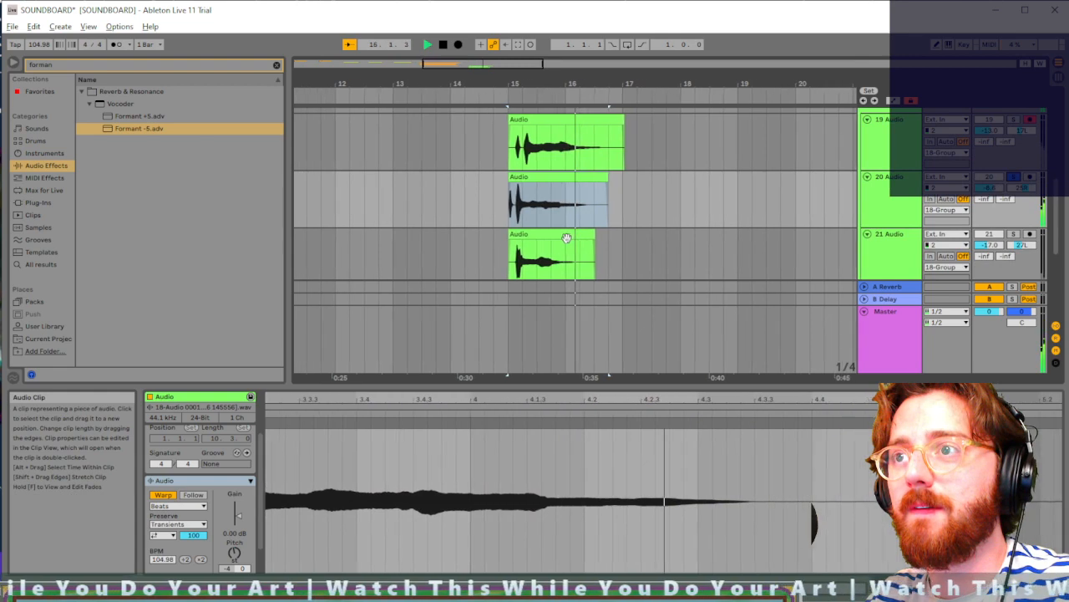
left_click(560, 265)
scroll(559, 265, "down", 2)
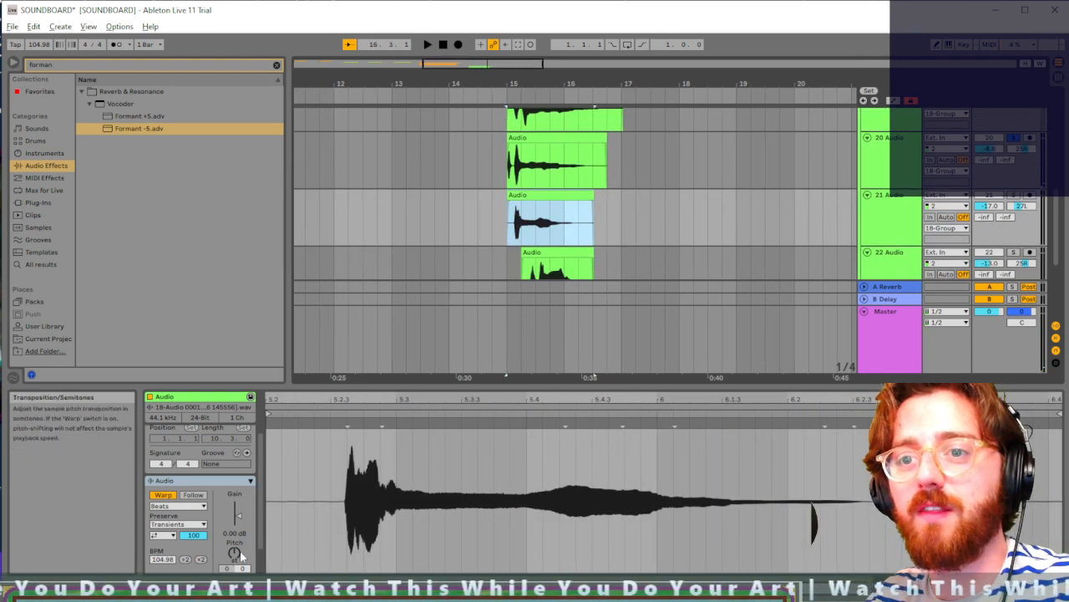
left_click_drag(234, 552, 234, 558)
left_click(513, 198)
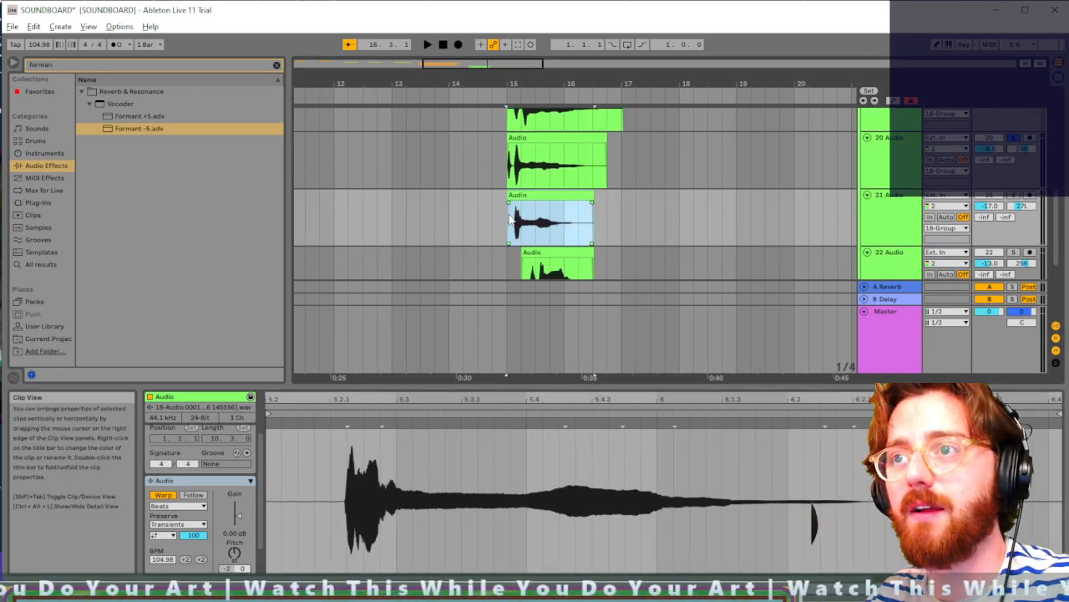
key("space")
key("space")
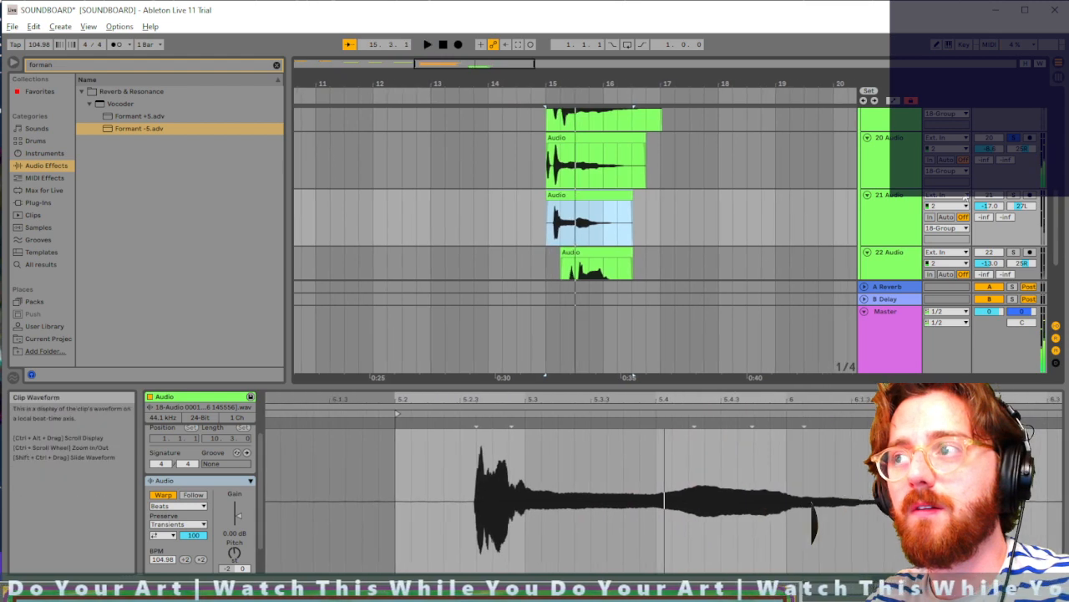
left_click(1014, 195)
key("space")
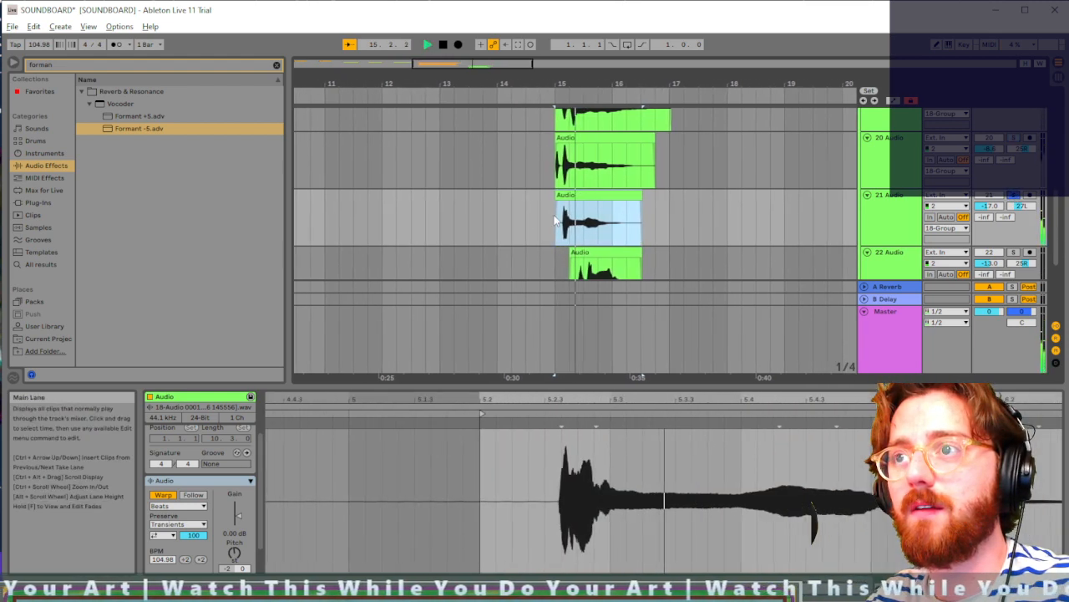
scroll(547, 218, "down", 1)
key("space")
Step: Solo track 22, move its howl clip to start at bar 15 with the other takes, and play it
left_click(549, 234)
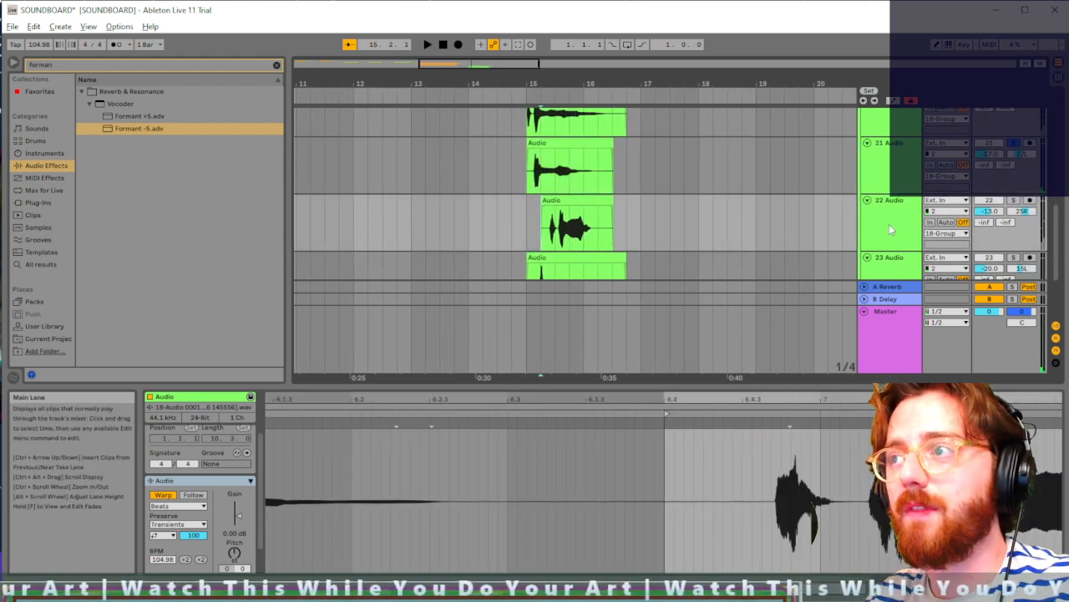
left_click(1014, 200)
left_click(570, 203)
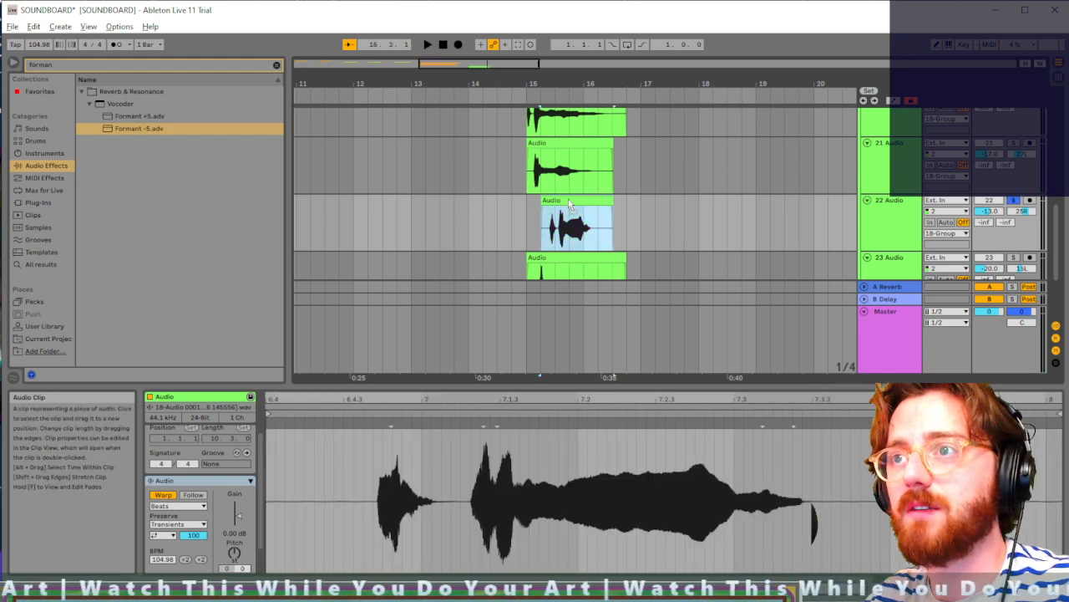
key("z")
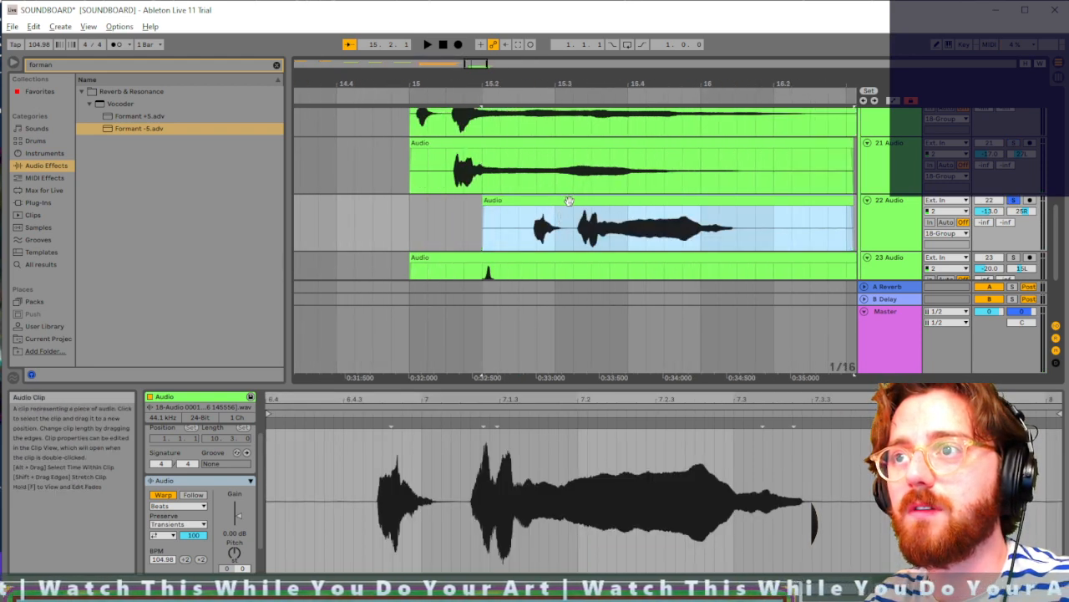
left_click_drag(573, 201, 509, 203)
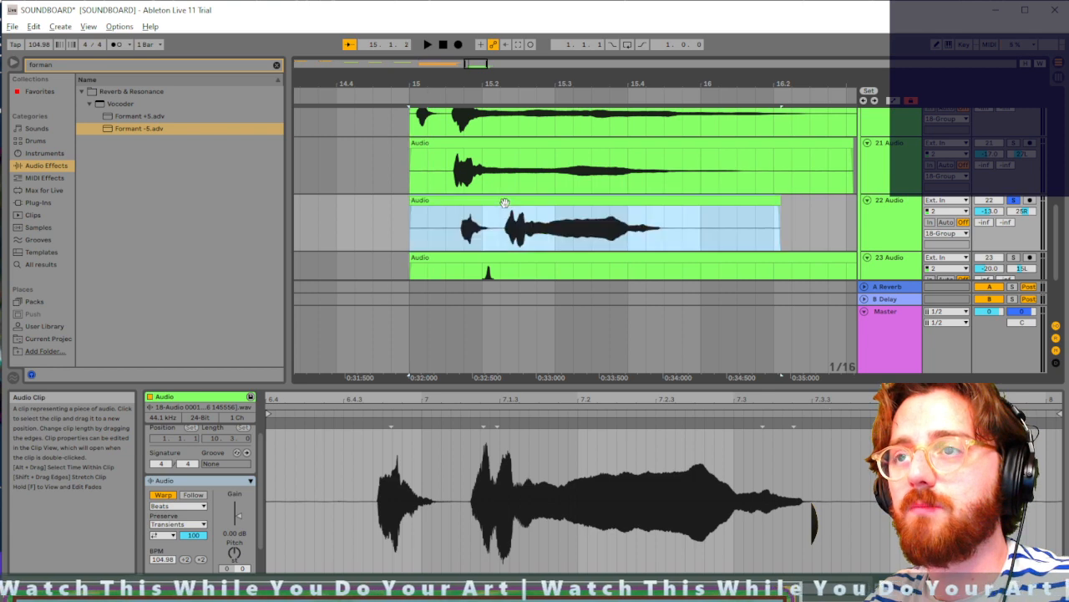
key("space")
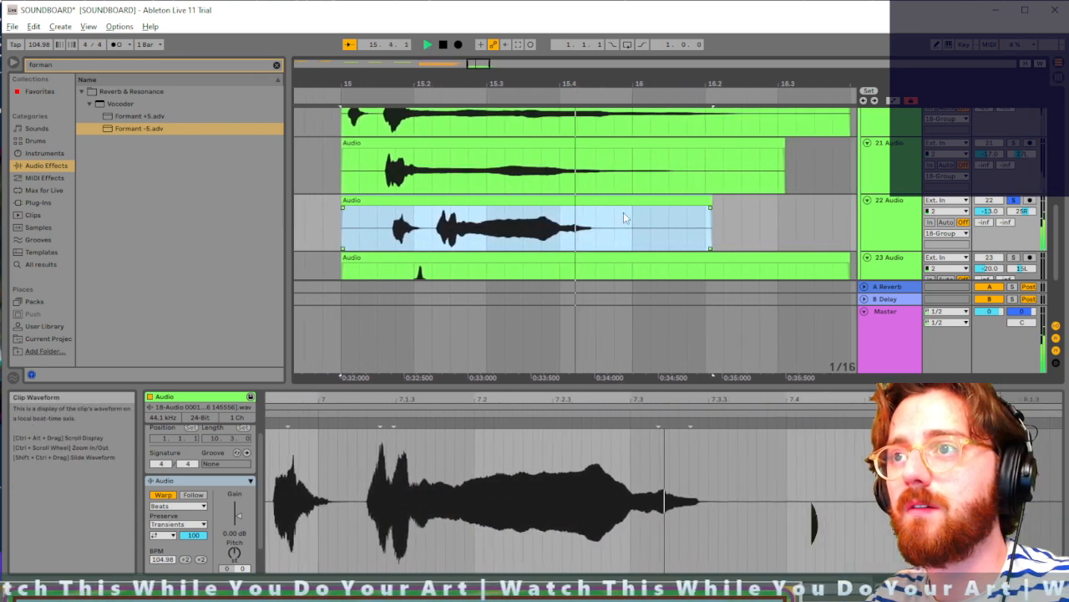
Step: Try the howl clip on track 22 at +3 semitones and listen to it from bar 15
left_click_drag(234, 553, 234, 543)
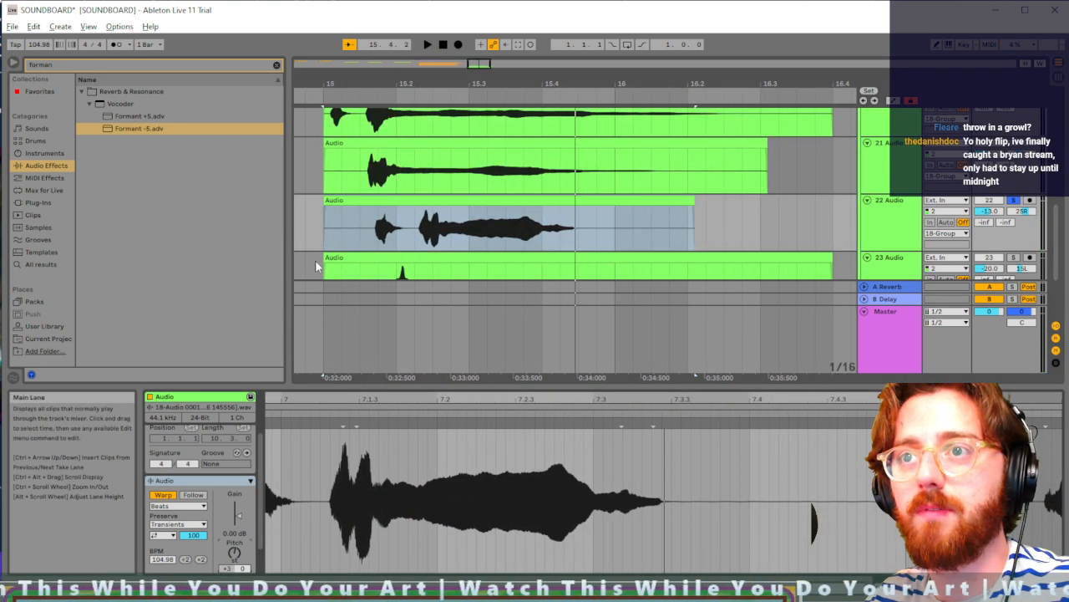
left_click(323, 240)
key("space")
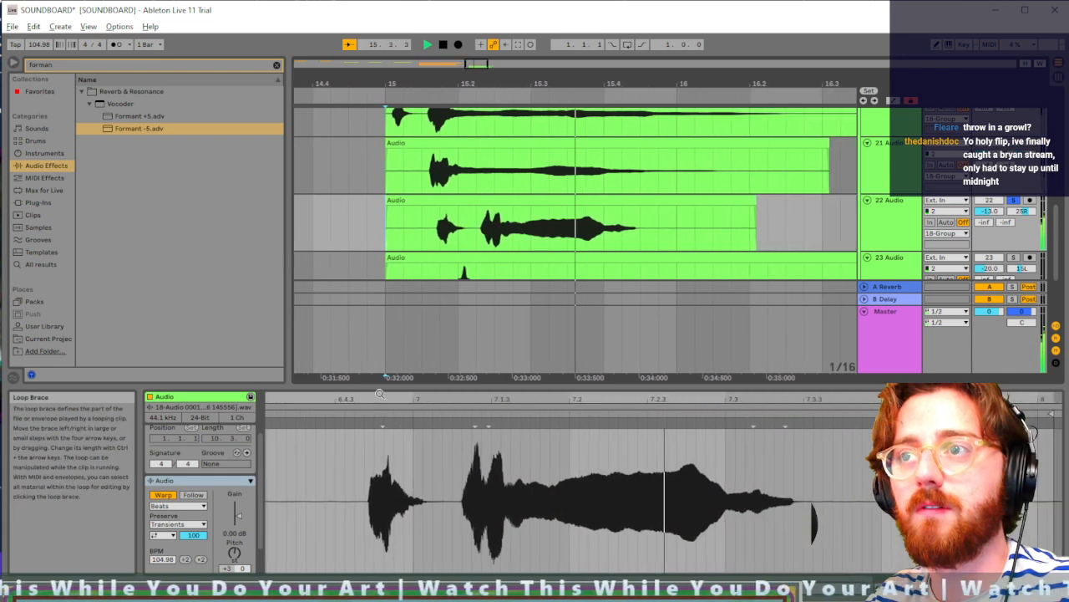
left_click(357, 226)
key("space")
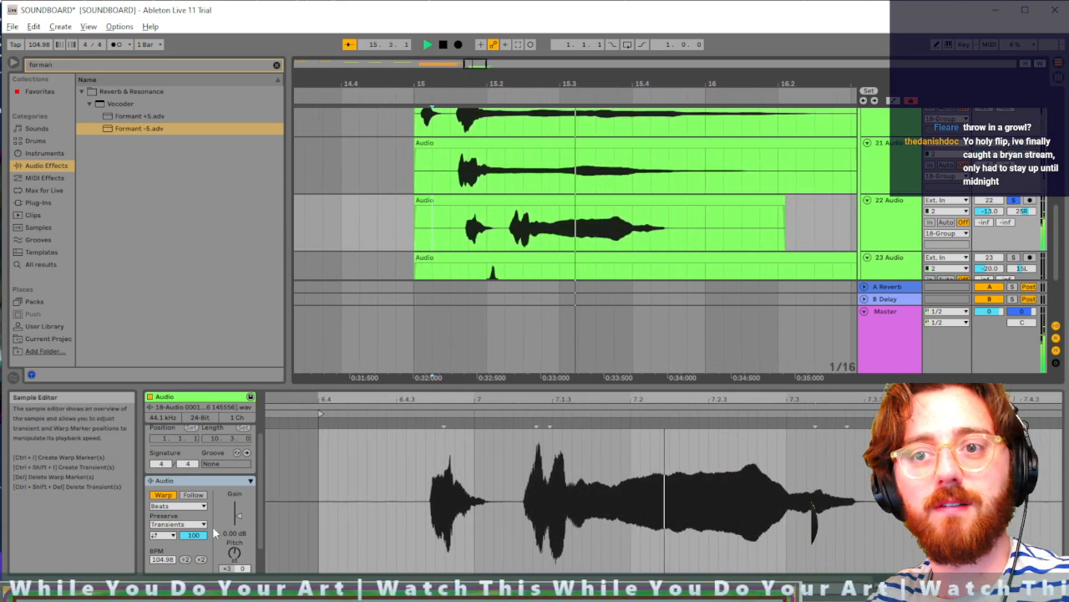
Step: Transpose the howl clip on track 22 to +11 semitones and play it
key("space")
left_click_drag(234, 553, 234, 526)
left_click(399, 224)
key("space")
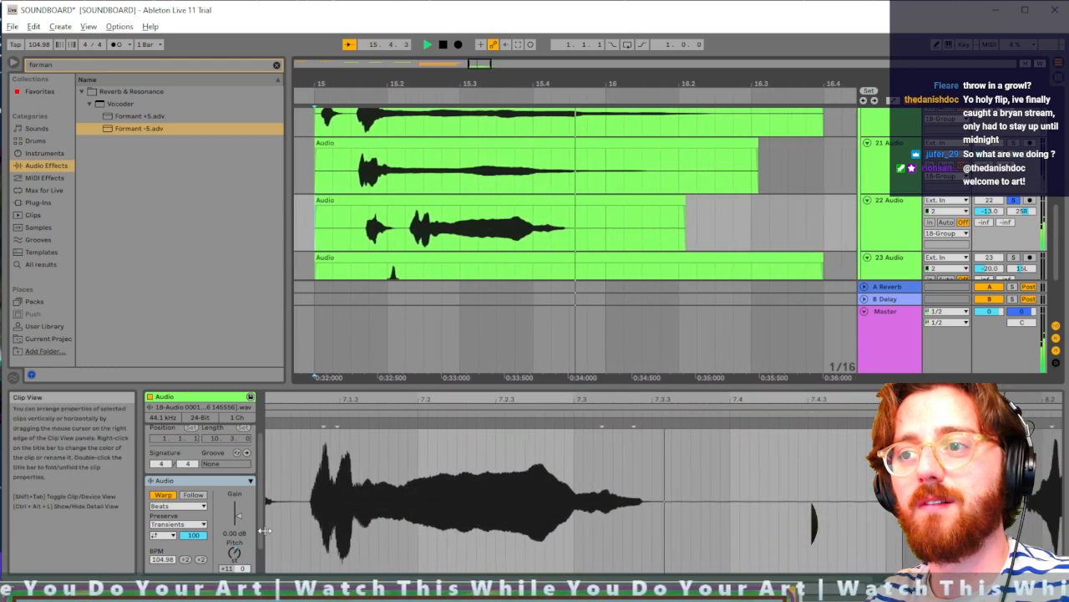
key("space")
Step: Transpose the howl clip on track 23 to -2 semitones, solo that track, and play it
scroll(448, 240, "down", 2)
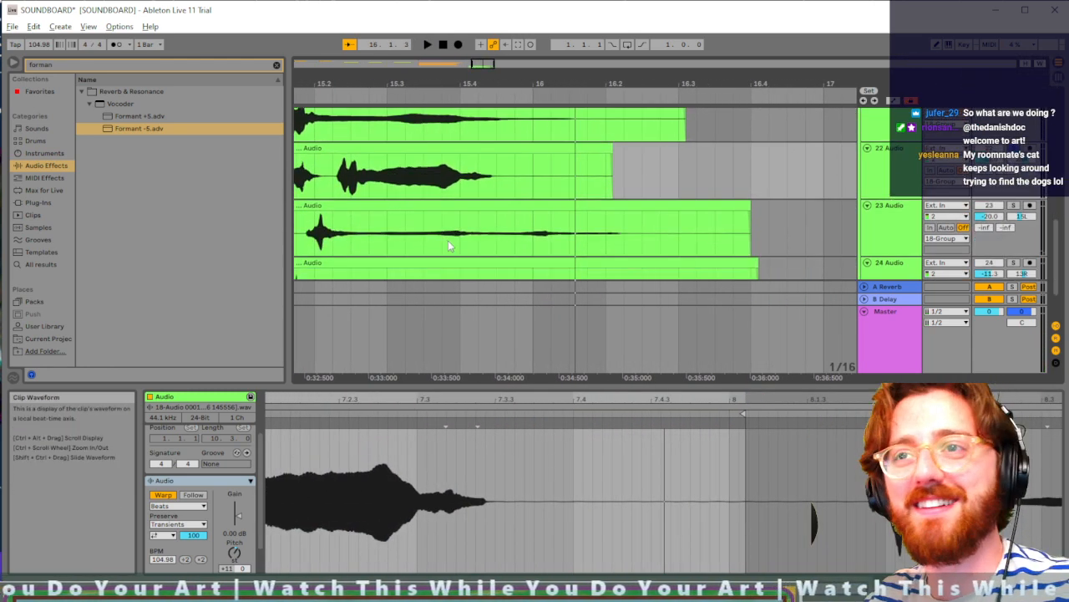
scroll(446, 234, "left", 2)
left_click(447, 218)
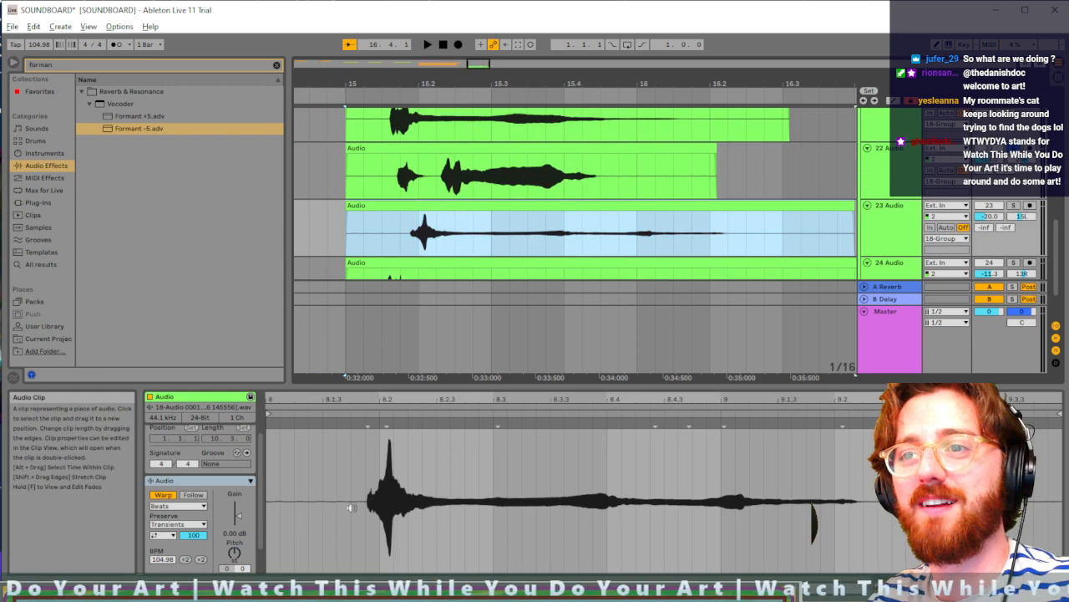
left_click_drag(234, 552, 234, 558)
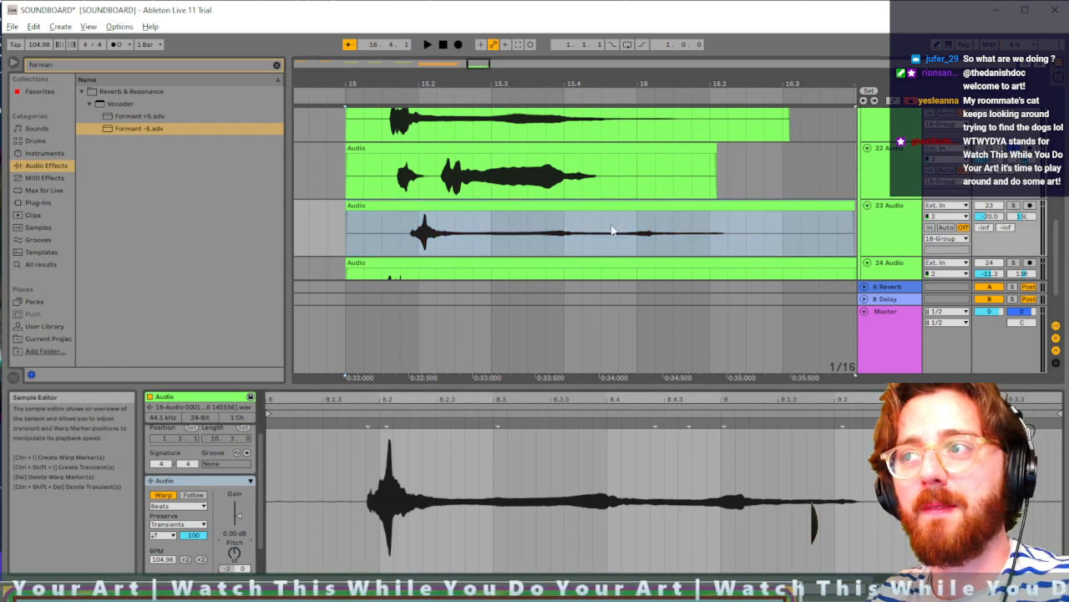
left_click(1013, 205)
key("space")
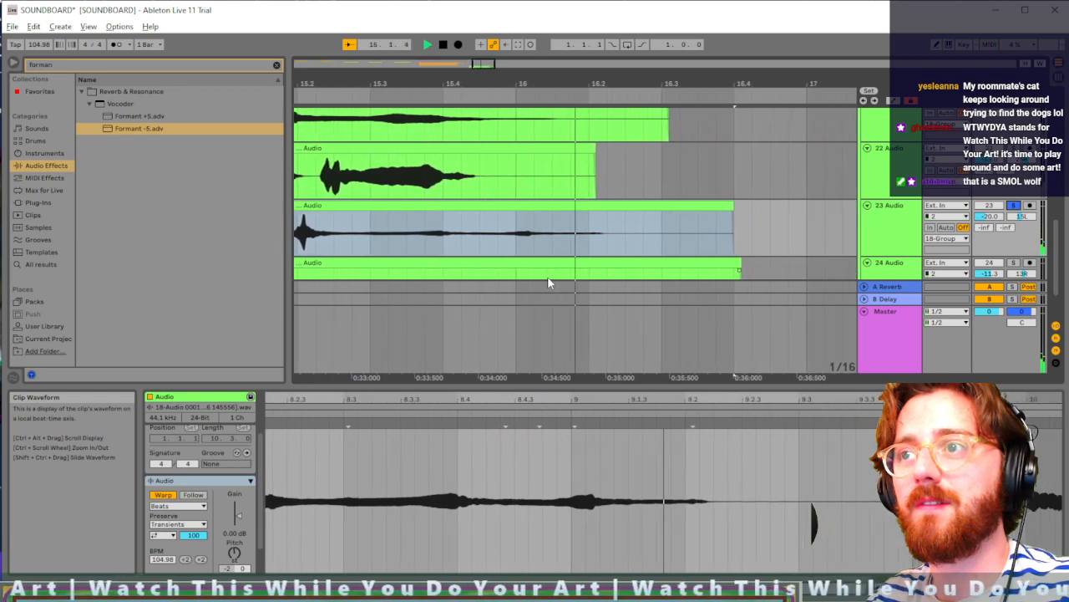
Step: Select the howl clip on track 24, solo that track, and listen to it
scroll(542, 246, "down", 2)
left_click(458, 221)
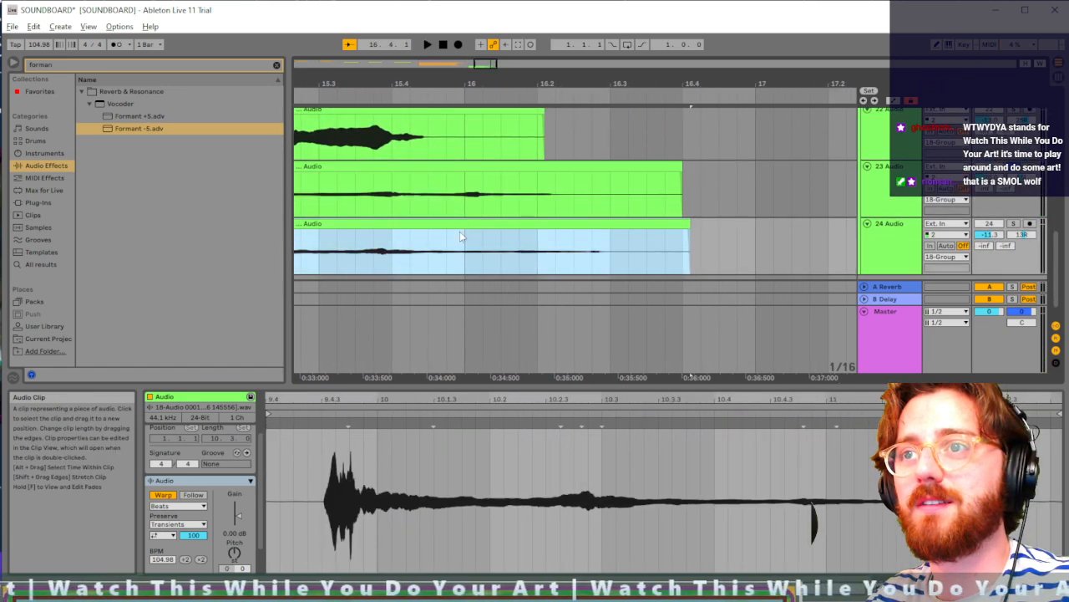
left_click(1016, 224)
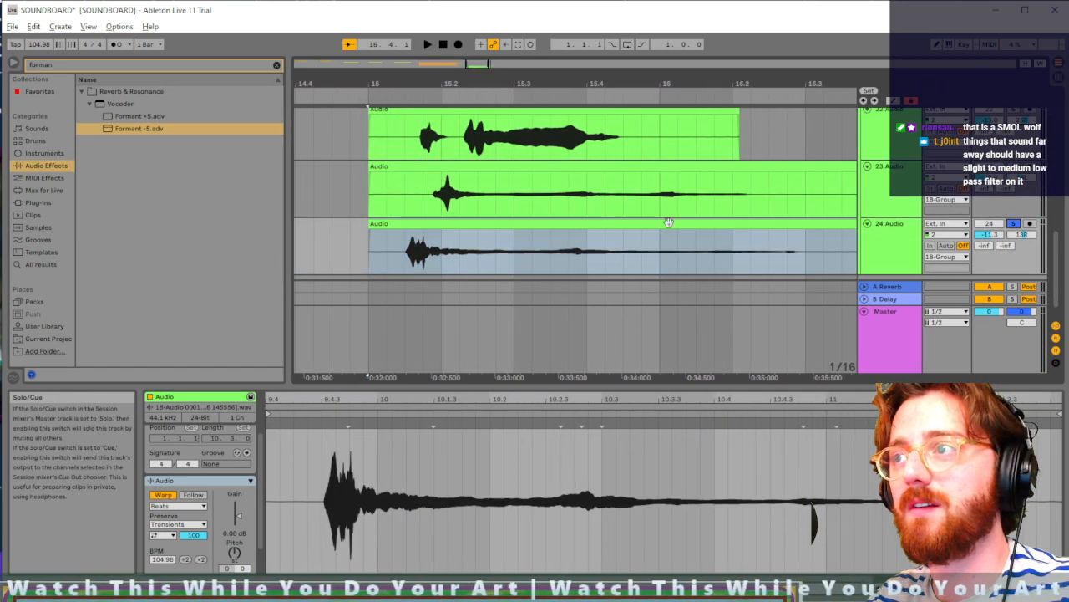
left_click(434, 223)
key("space")
scroll(392, 241, "down", 1)
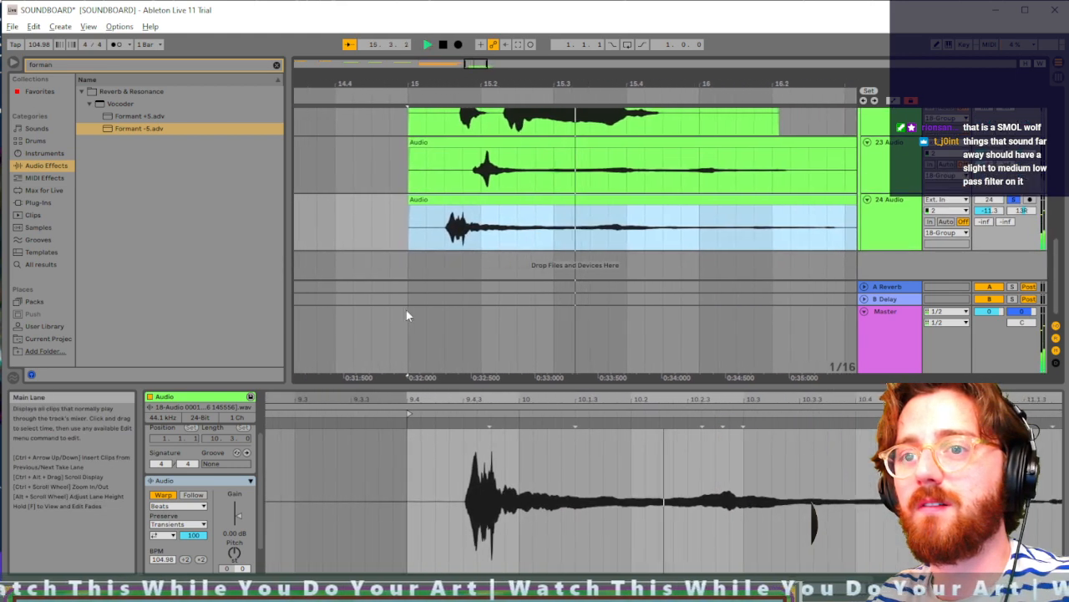
key("space")
Step: Transpose the howl clip on track 24 to -7 semitones while listening from bar 15
left_click_drag(227, 568, 227, 582)
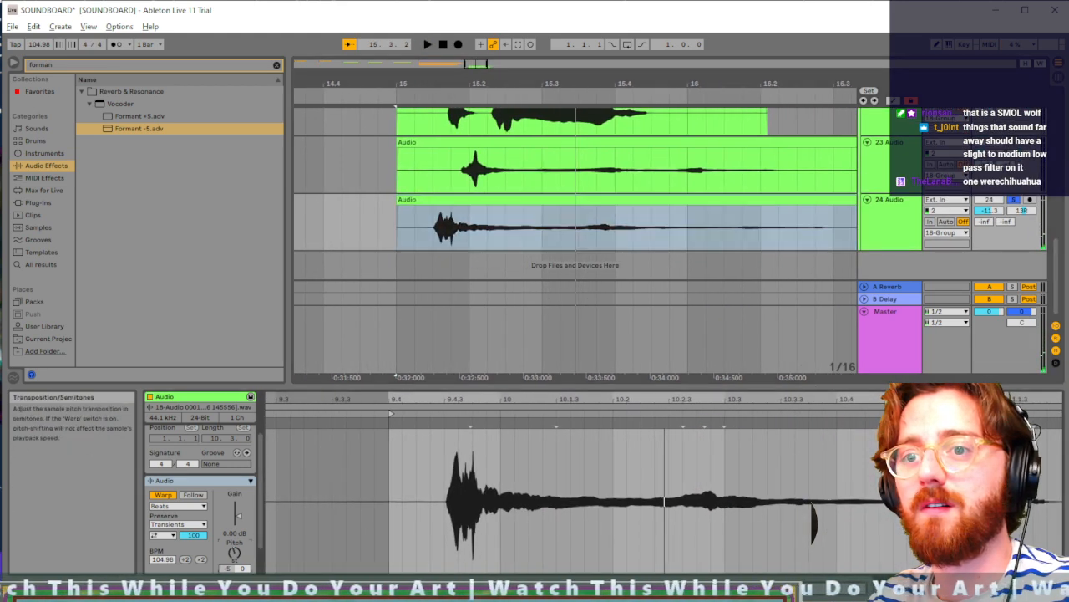
left_click(397, 225)
key("space")
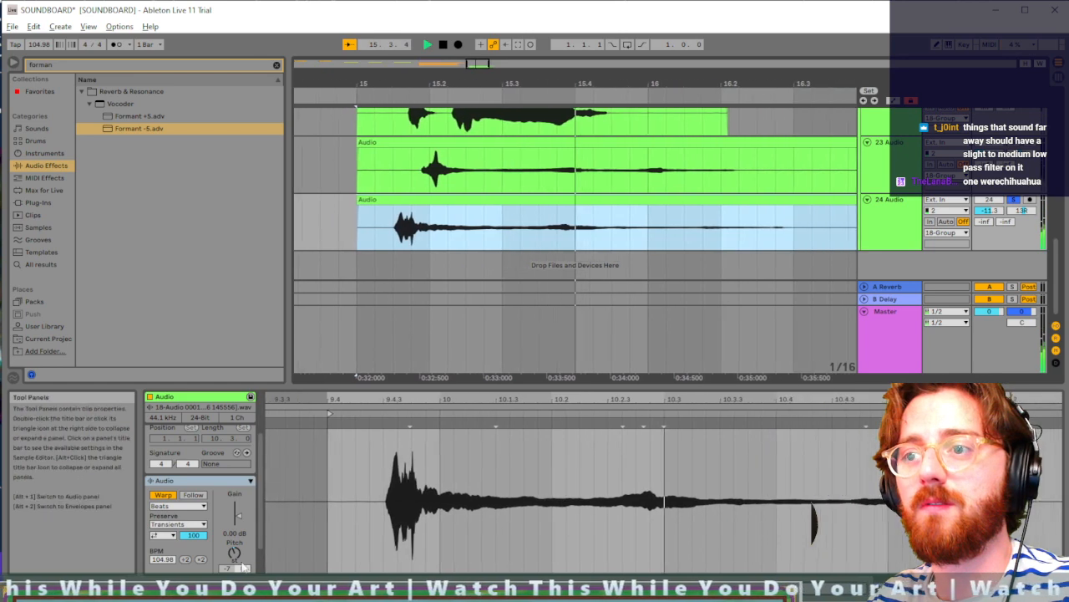
key("space")
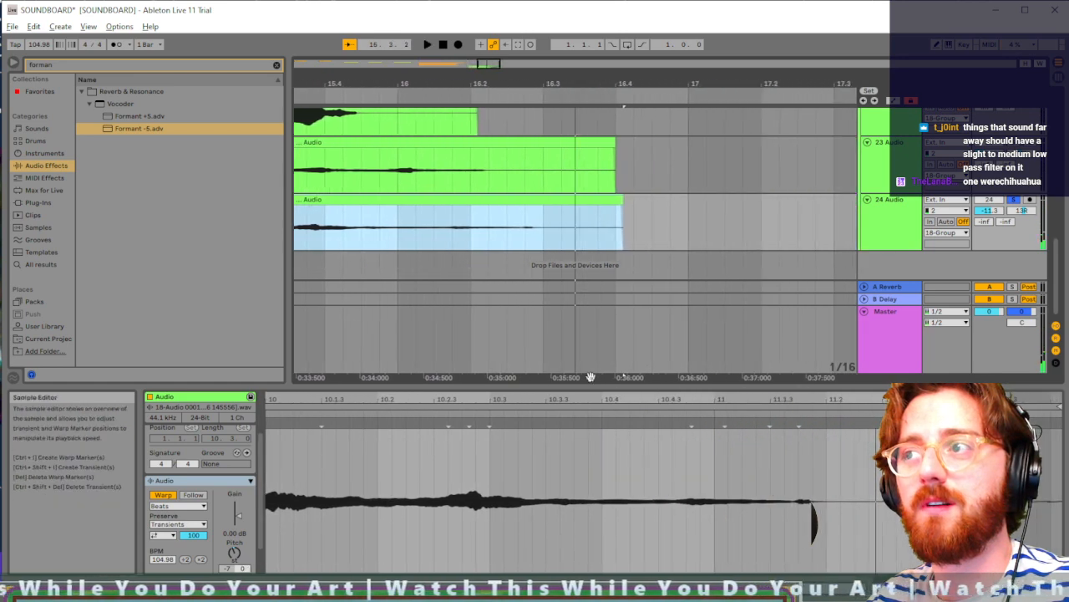
Step: Open the device chain of the 18 Group track that holds the howl takes
scroll(661, 222, "up", 5)
scroll(759, 210, "up", 3)
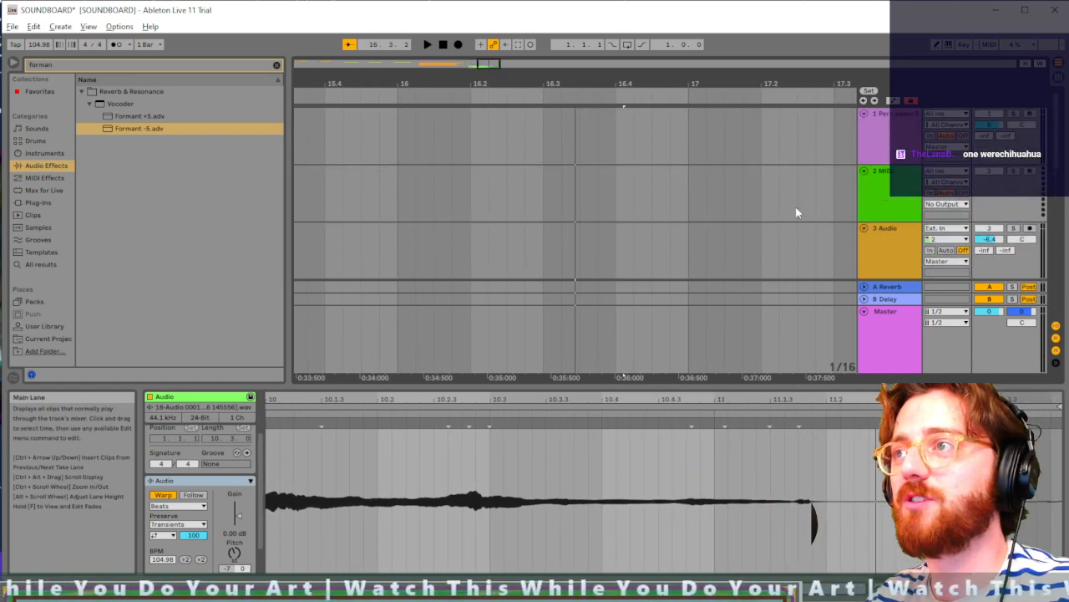
scroll(778, 247, "down", 3)
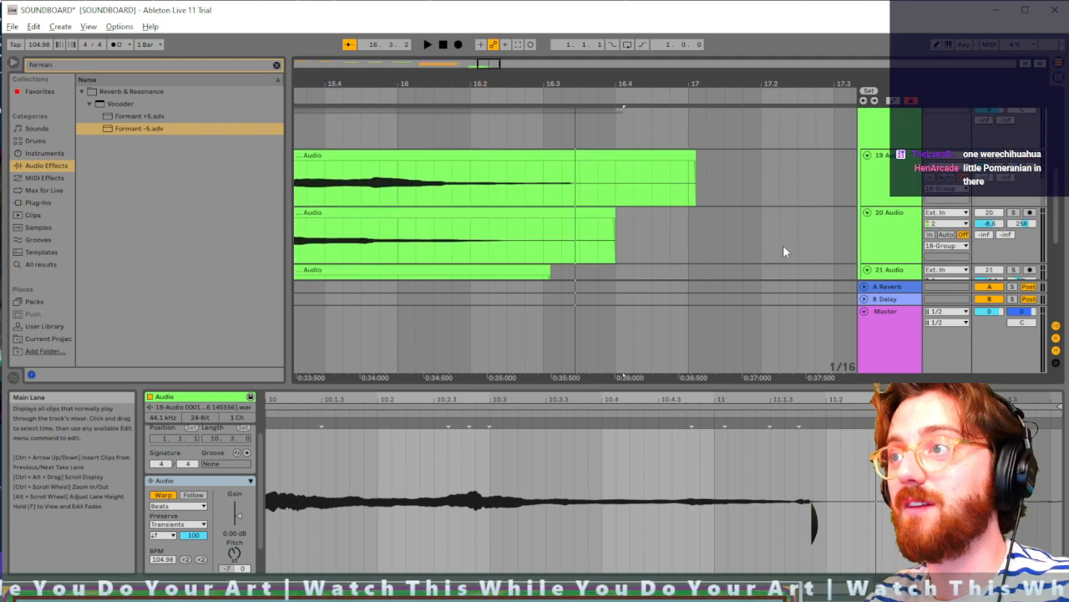
scroll(763, 205, "down", 6)
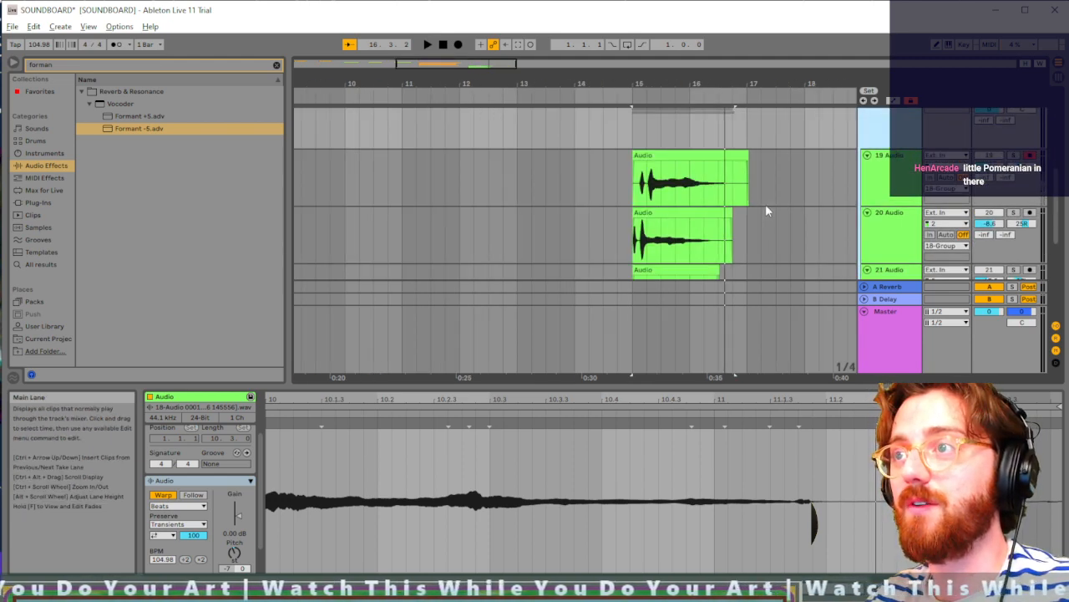
scroll(765, 206, "up", 3)
scroll(772, 206, "up", 3)
double_click(873, 184)
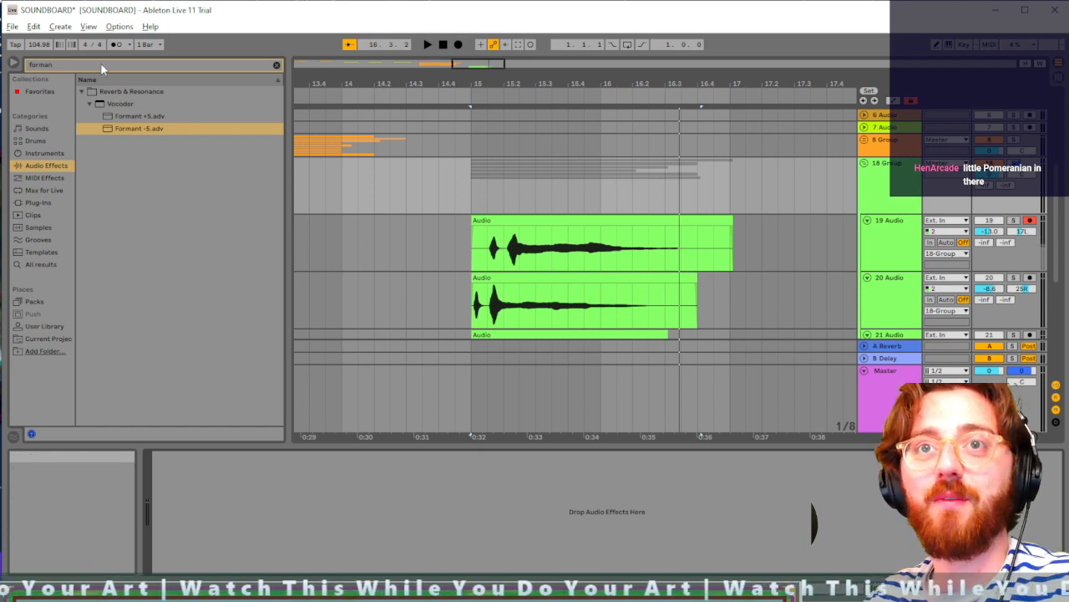
Step: Clear the browser search and find the Halluzinatione preset among the Special presets of the Reverb effect
left_click(277, 65)
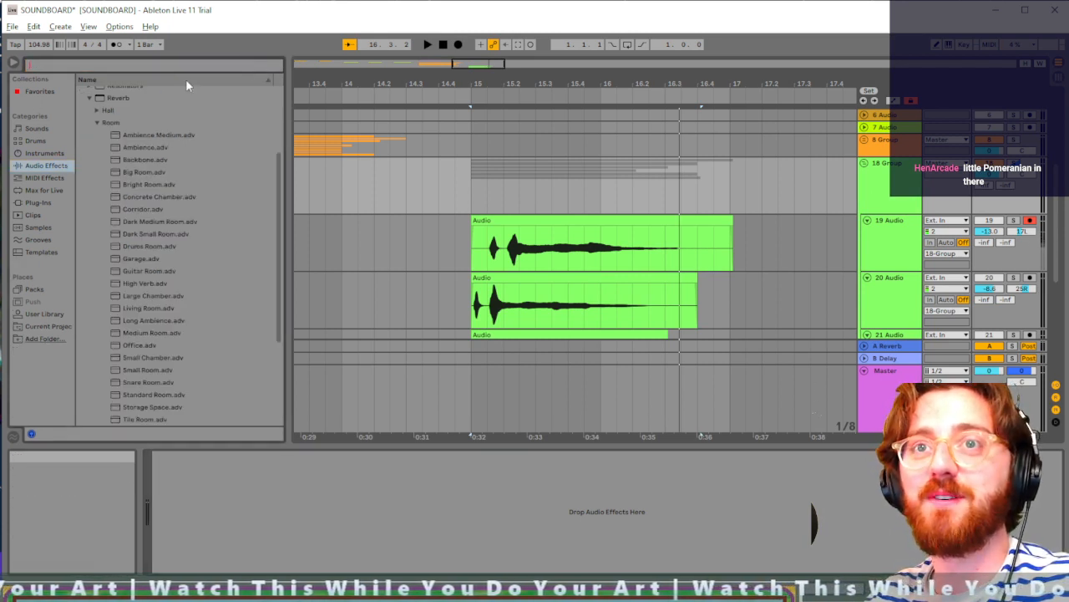
left_click(97, 109)
left_click(97, 228)
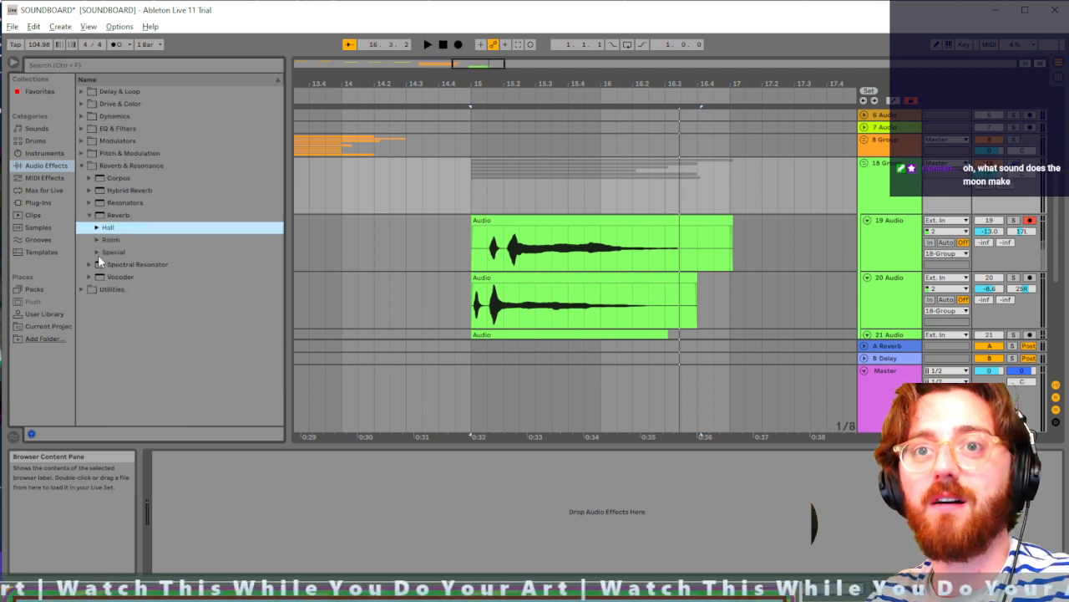
left_click(97, 253)
scroll(165, 306, "down", 5)
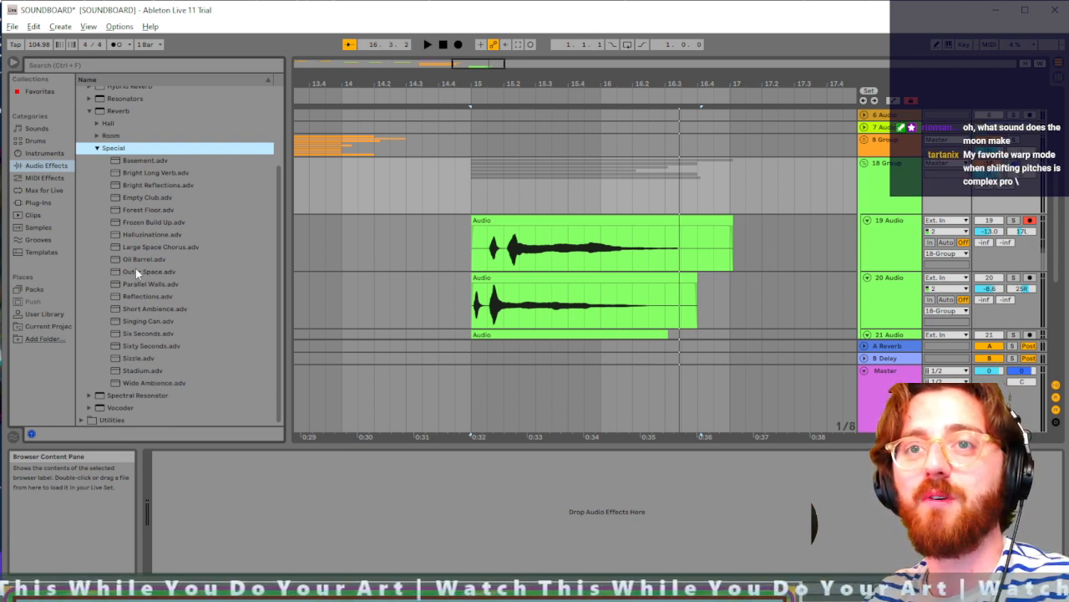
left_click(138, 235)
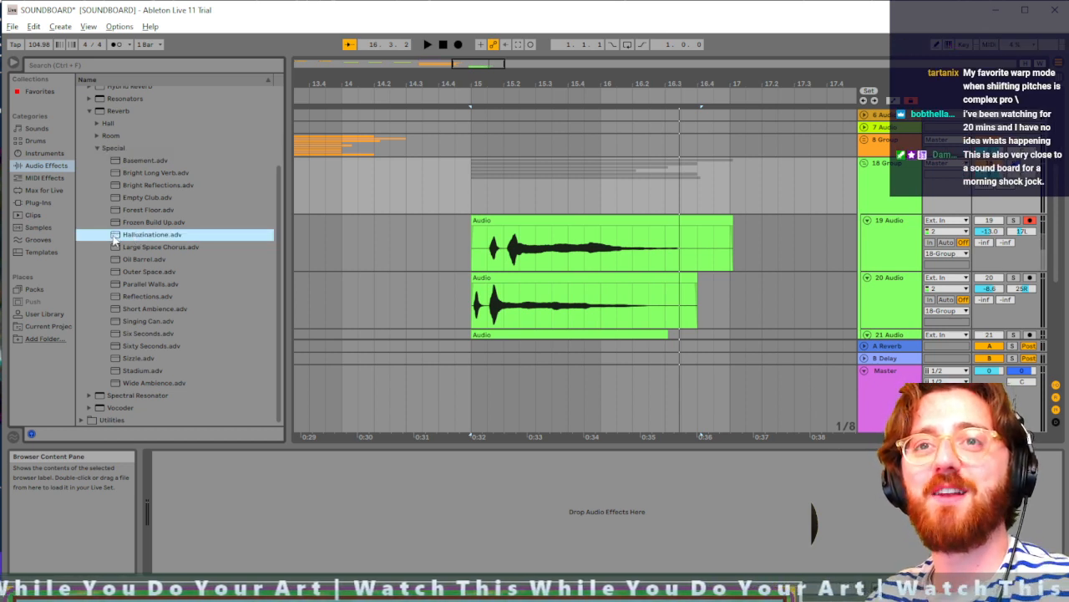
Step: Add the Halluzinatione reverb preset to the 18 Group track and play the howls from bar 15
left_click_drag(126, 234, 867, 187)
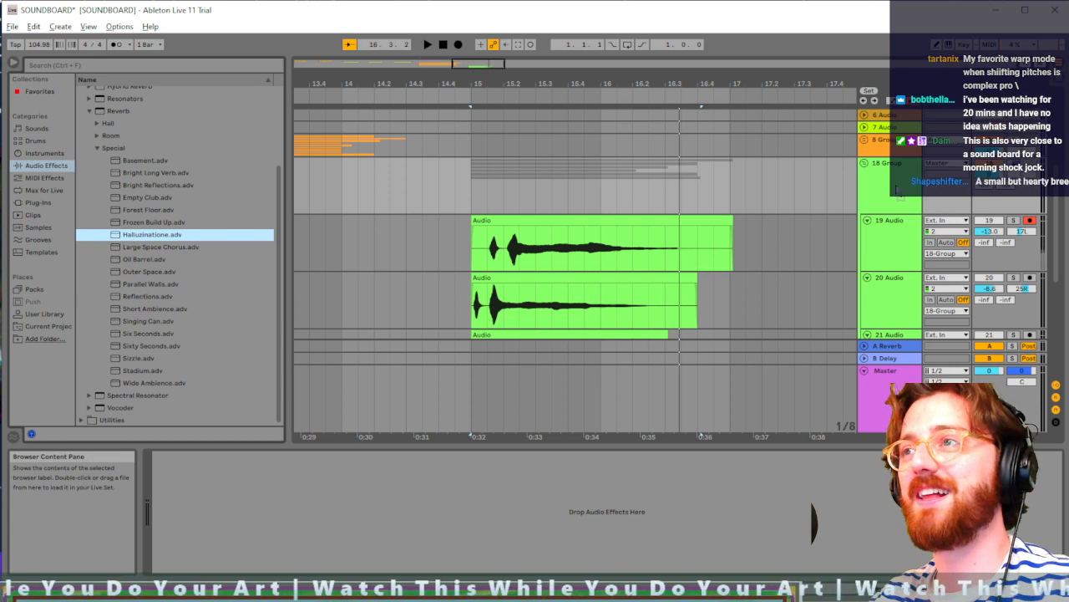
left_click(473, 227)
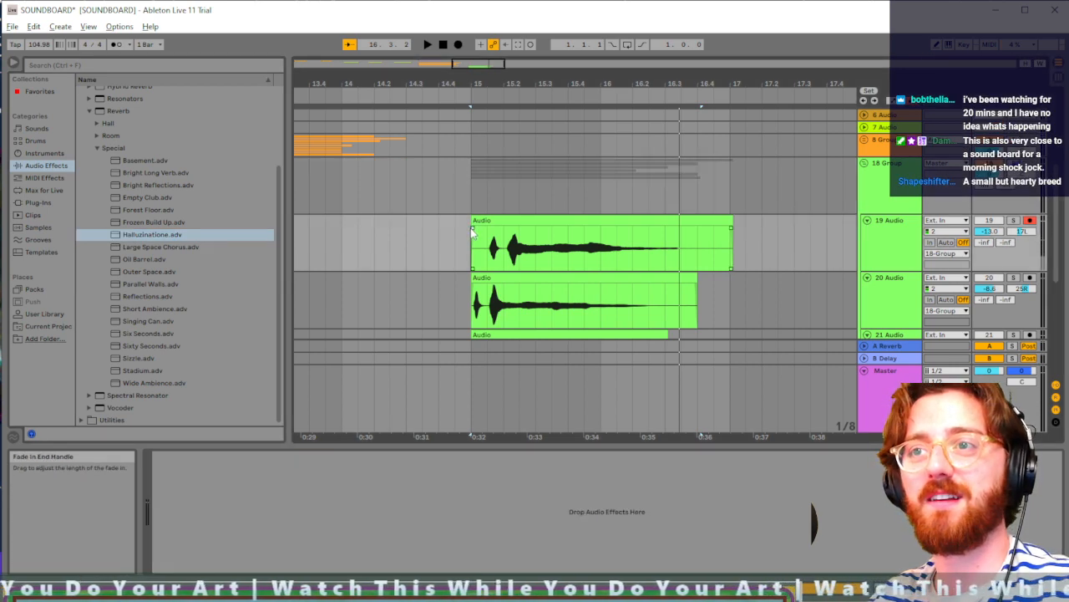
left_click(469, 194)
key("space")
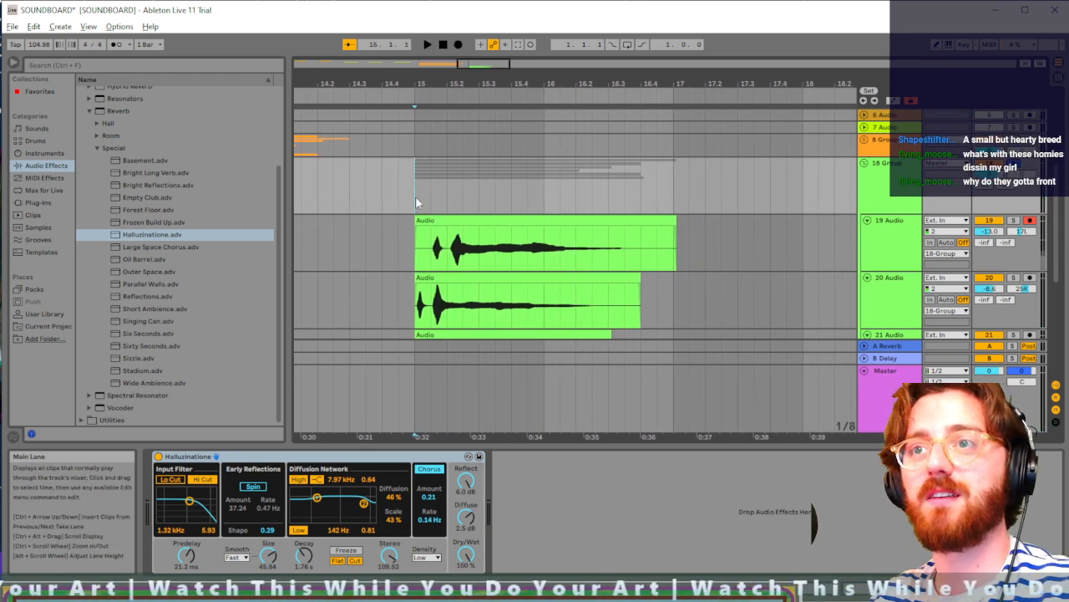
Step: Audition the howls from bar 15, remove the Halluzinatione reverb from the 18 Group track, and add the Wide Ambience preset instead
key("space")
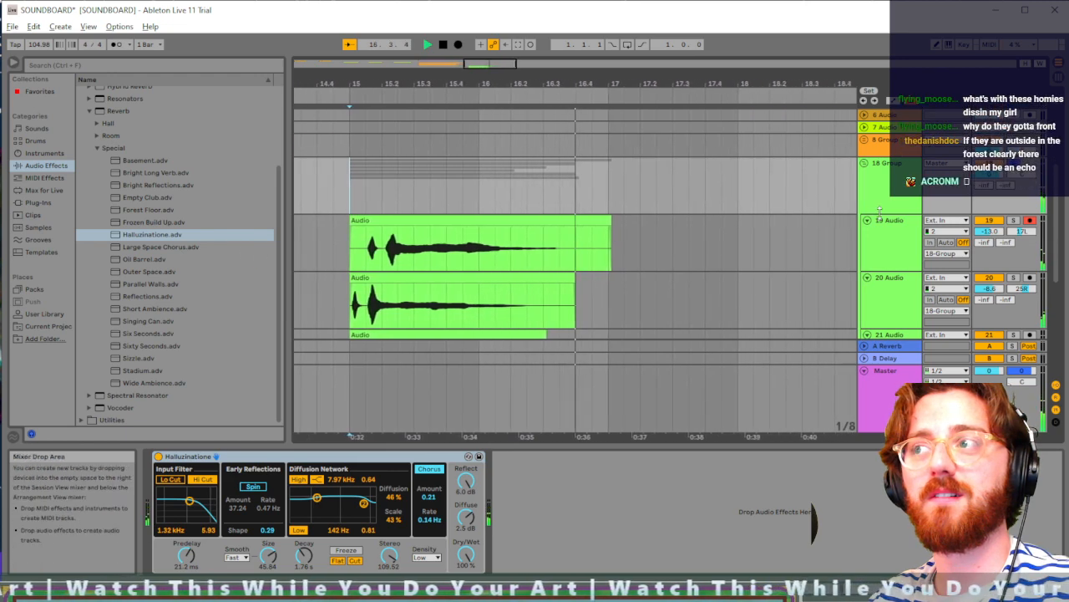
key("space")
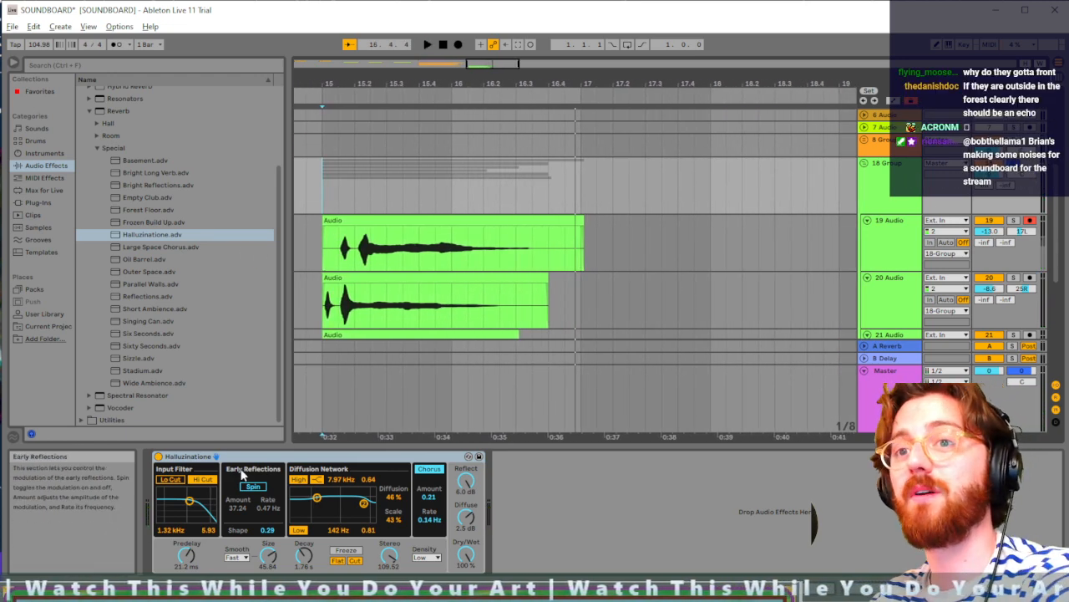
left_click(246, 457)
key("Delete")
left_click(138, 383)
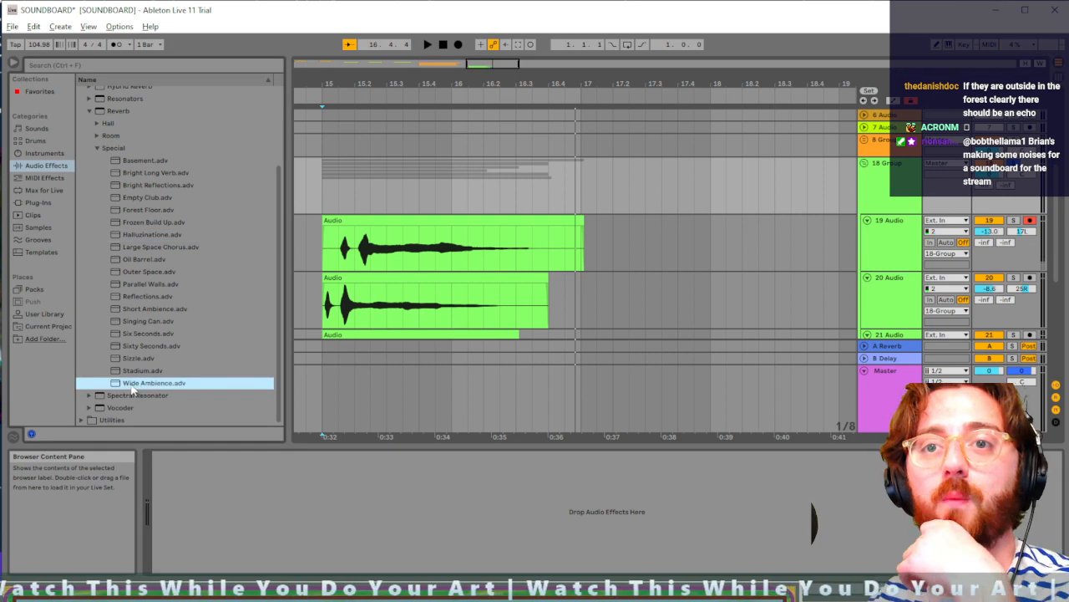
left_click_drag(327, 338, 951, 182)
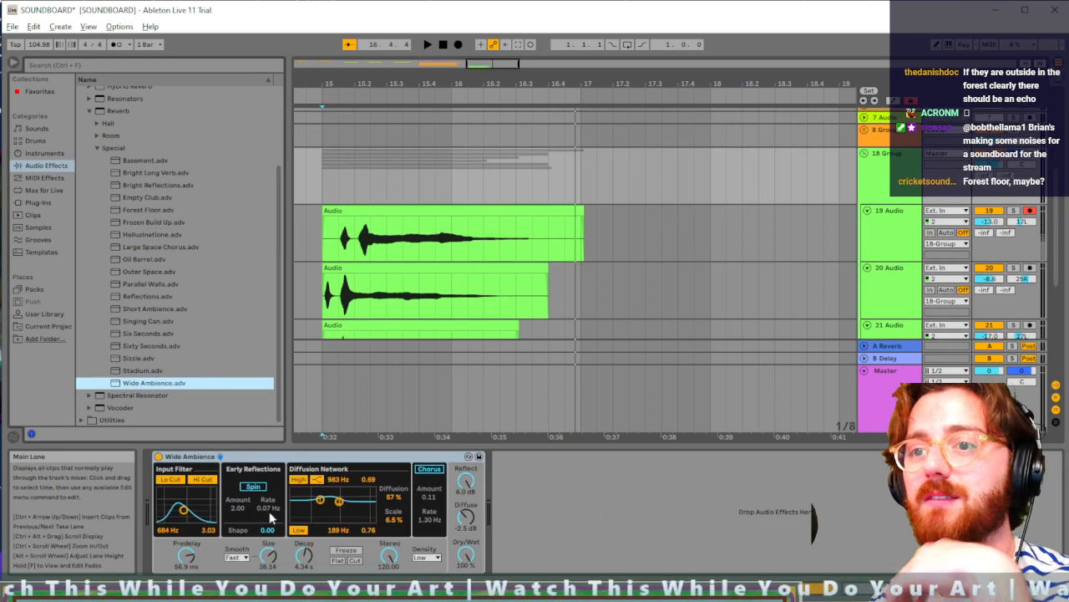
Step: Lower the Wide Ambience reverb's Dry/Wet mix and set its Size to 114.91 and Decay to 6.53 s while listening to the howls
key("space")
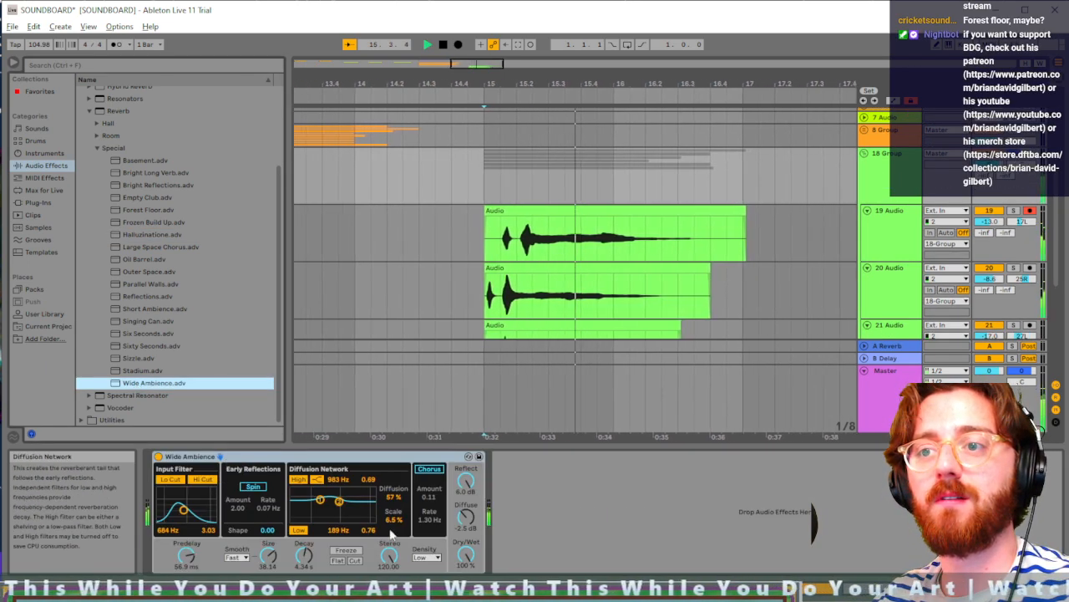
left_click_drag(466, 555, 466, 585)
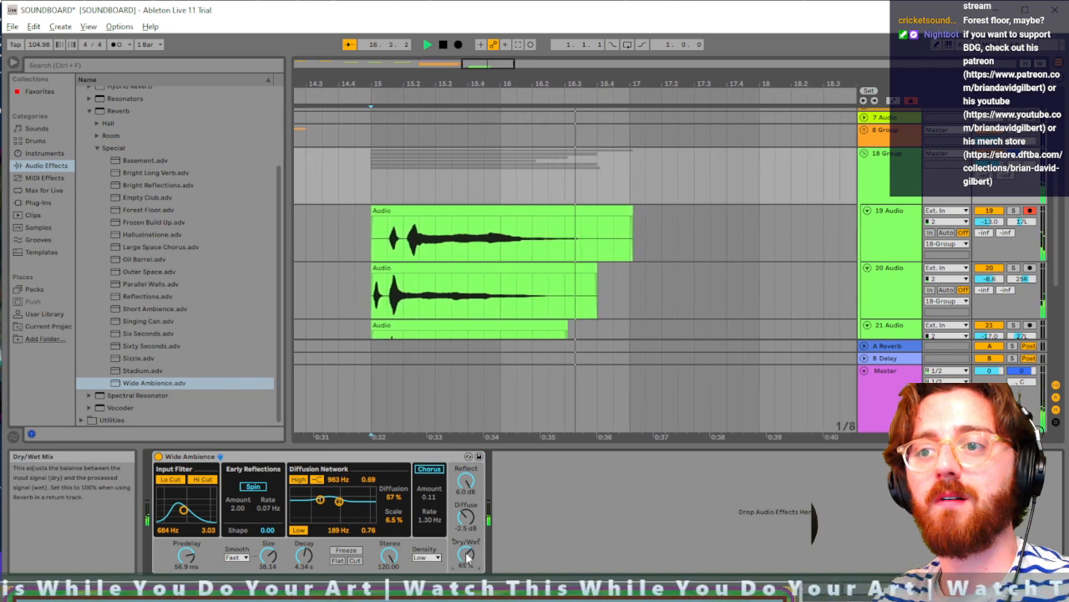
key("space")
key("space")
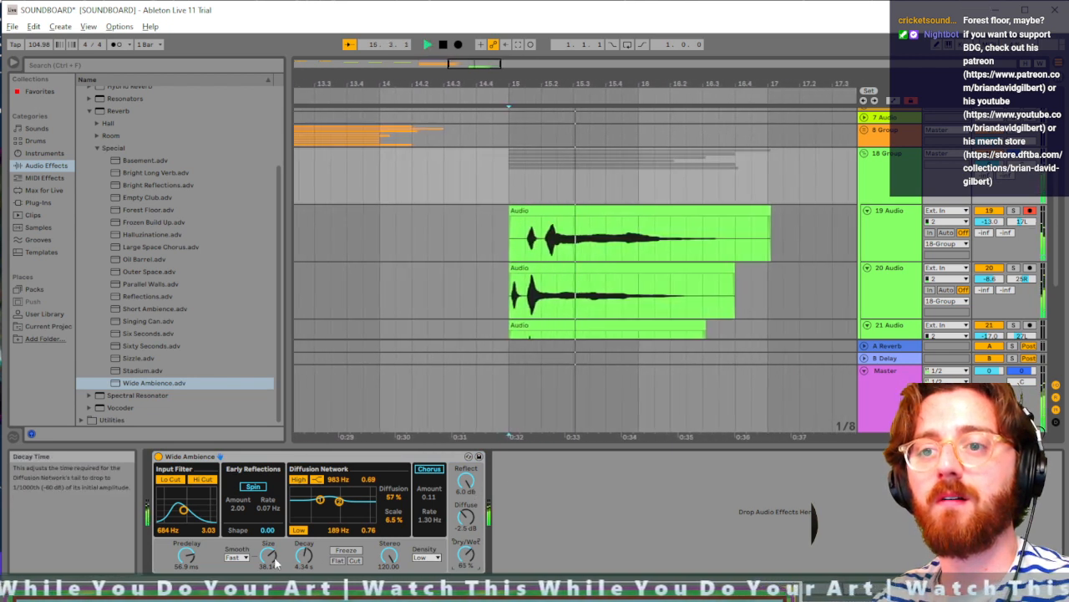
left_click_drag(268, 557, 268, 534)
key("space")
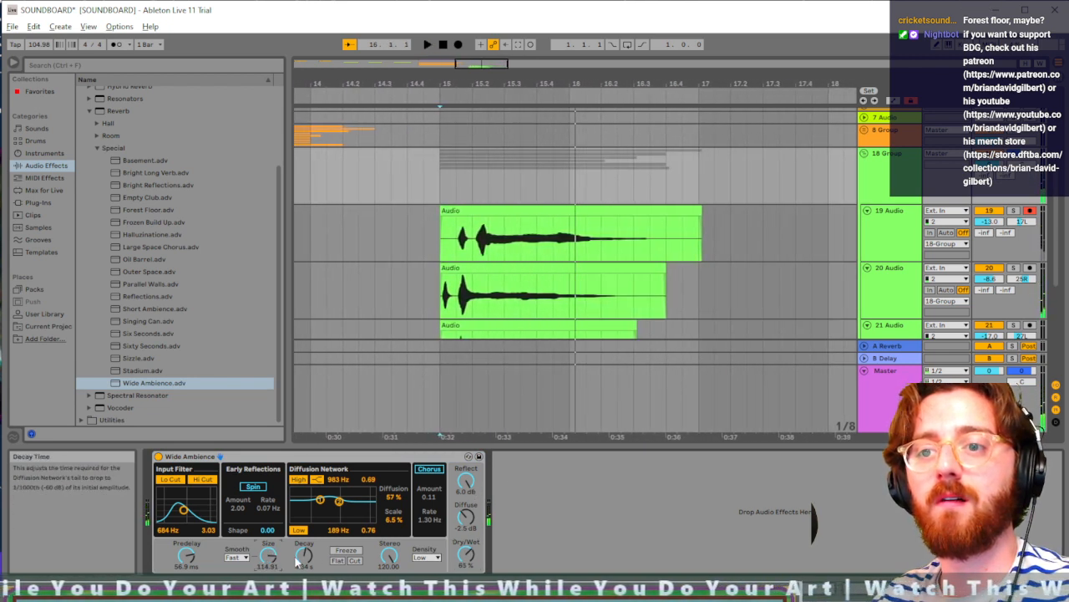
key("space")
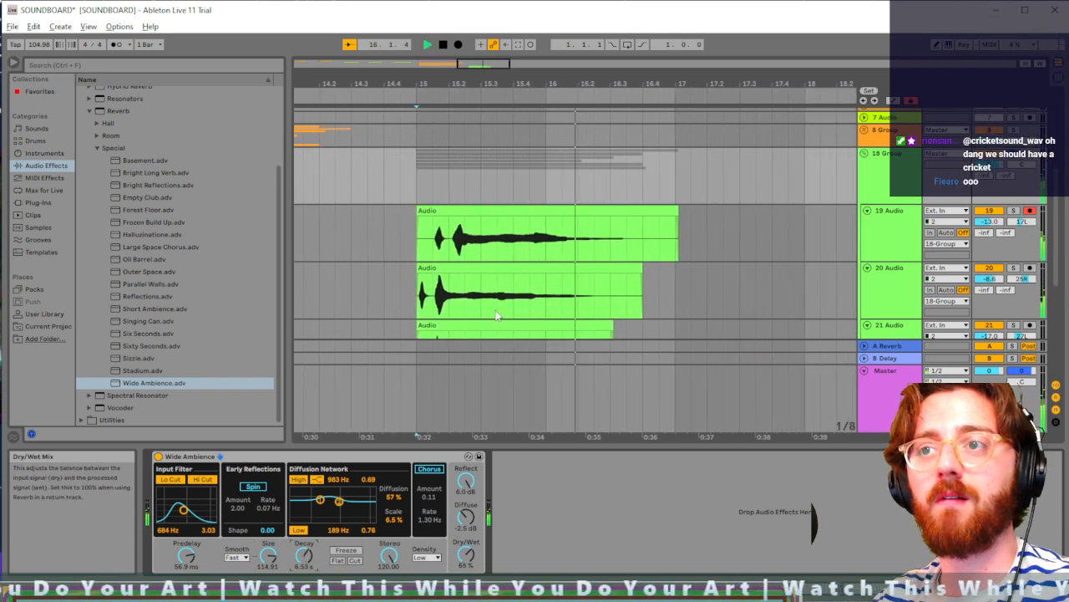
scroll(497, 315, "down", 4)
key("space")
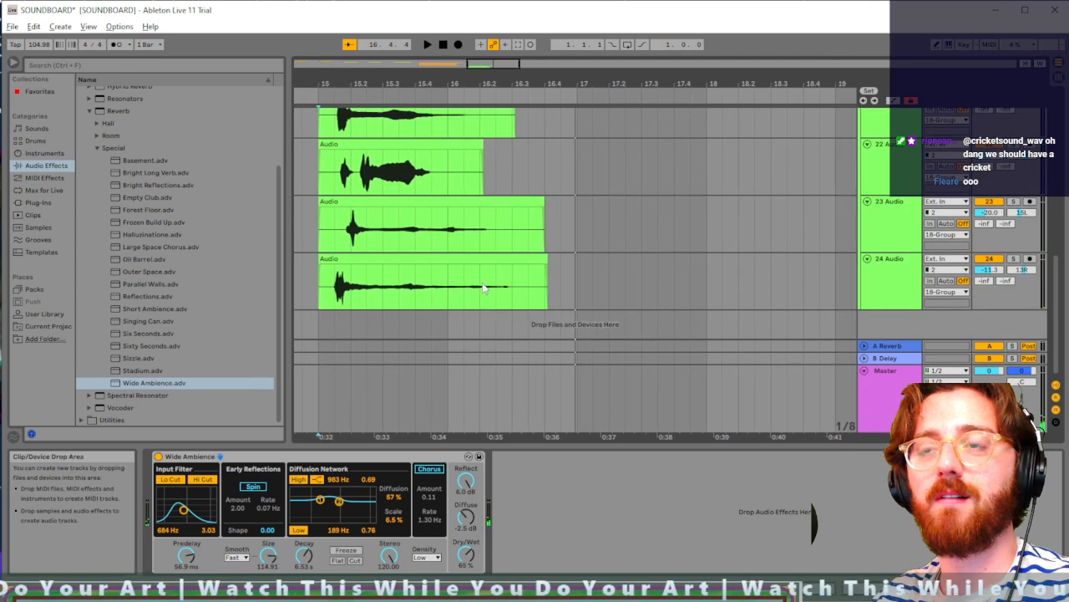
Step: Set the pitch of the howl clip on track 22 to +7 semitones and play the howls from bar 15
scroll(496, 309, "up", 2)
left_click(405, 209)
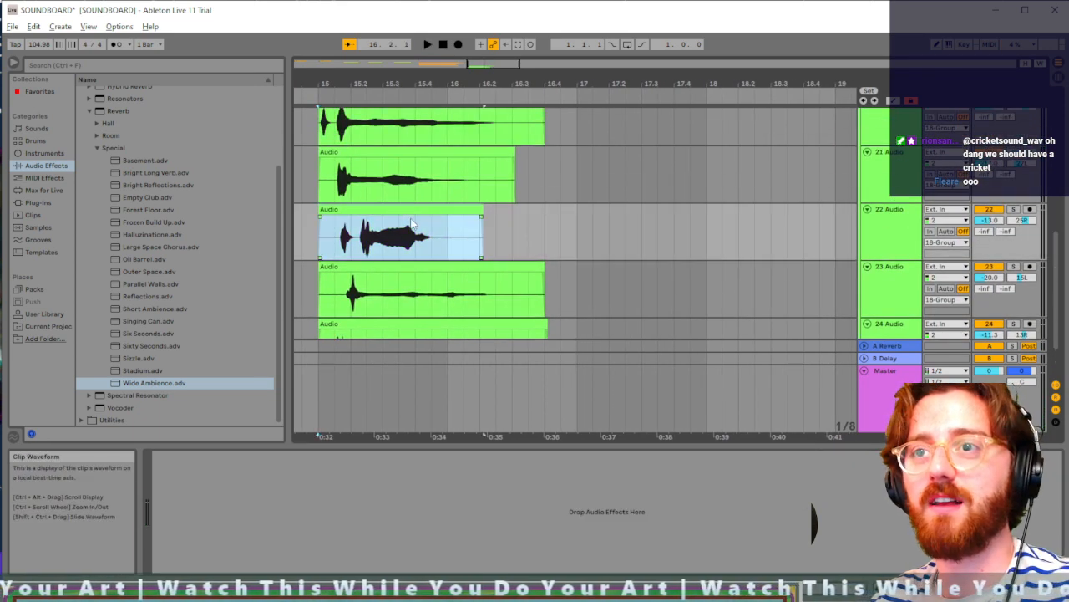
double_click(438, 209)
left_click_drag(234, 552, 234, 562)
left_click(318, 221)
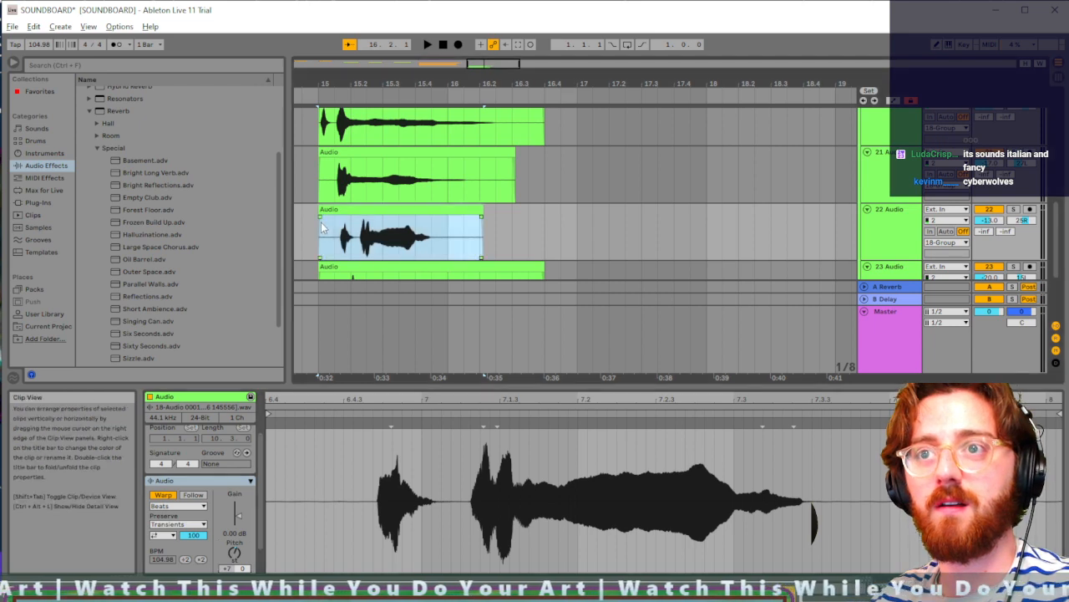
key("space")
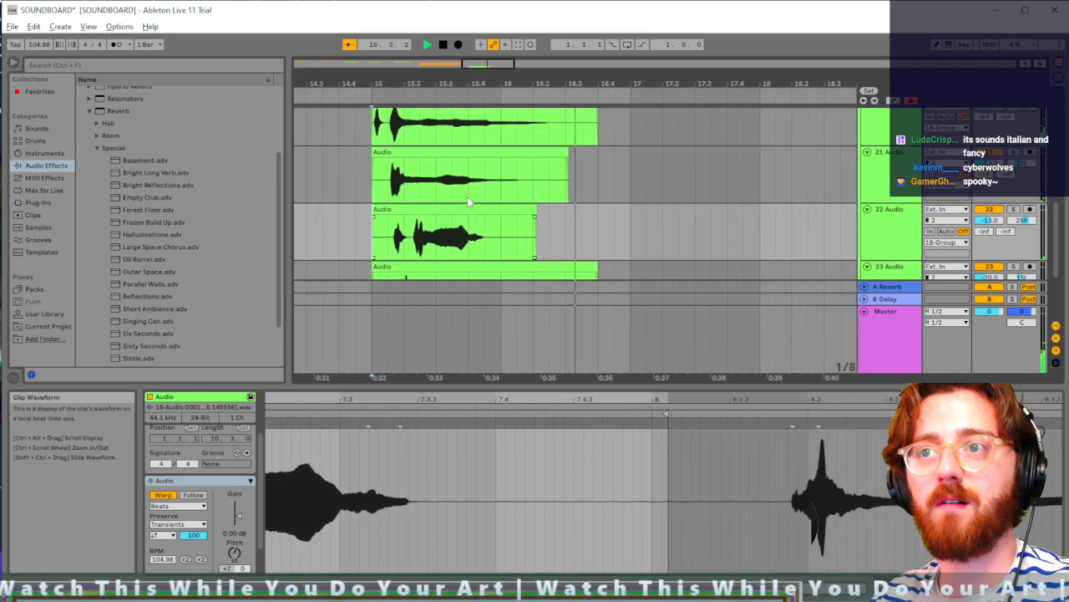
key("space")
Step: Listen to the whole howl pack from bar 15
scroll(542, 225, "up", 2)
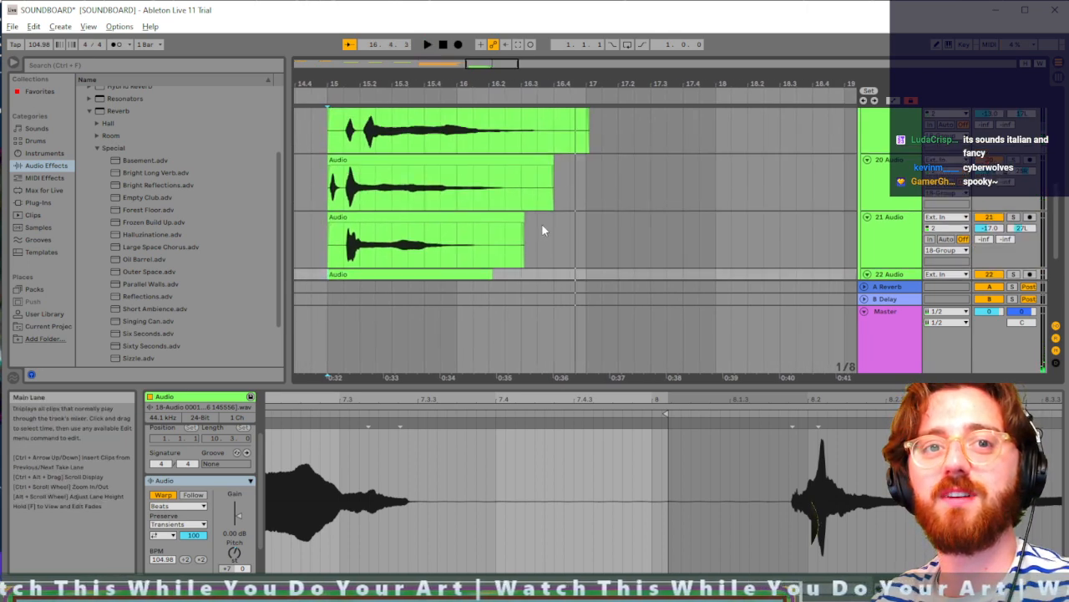
scroll(543, 225, "up", 5)
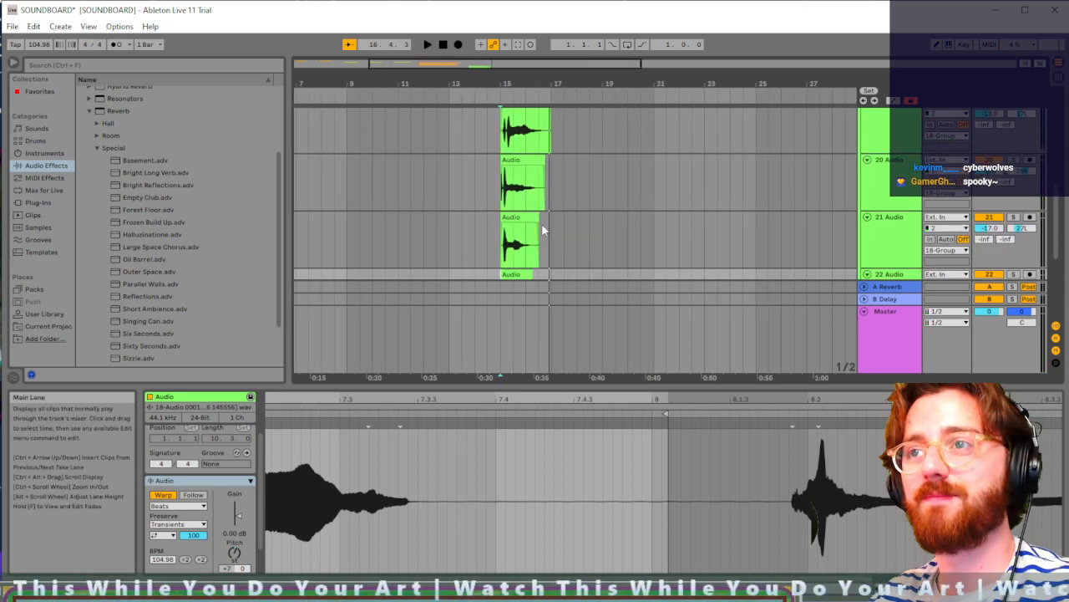
key("space")
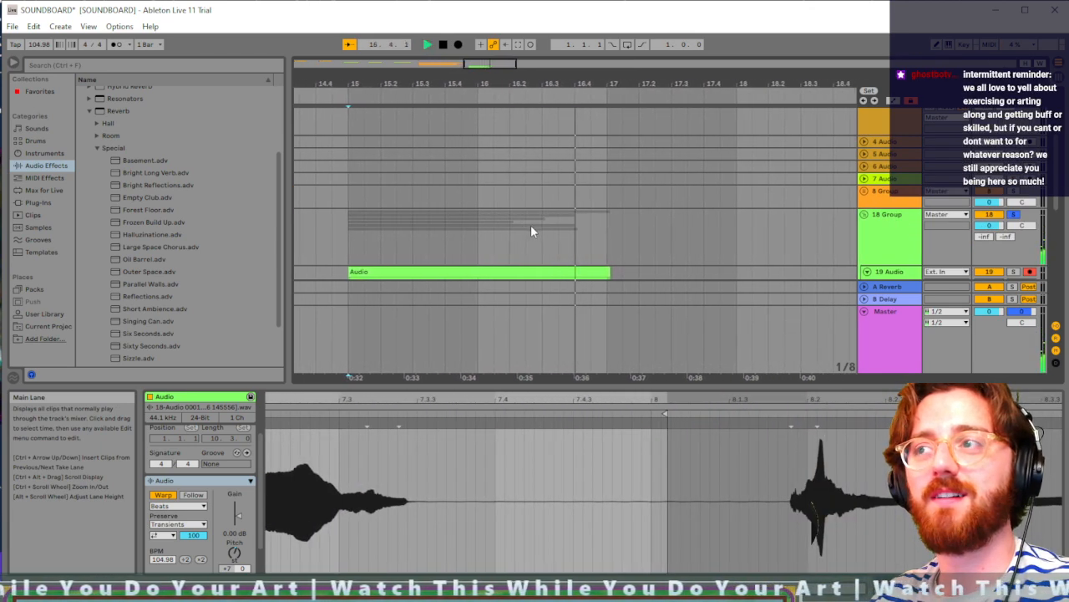
key("space")
left_click(884, 234)
key("Tab")
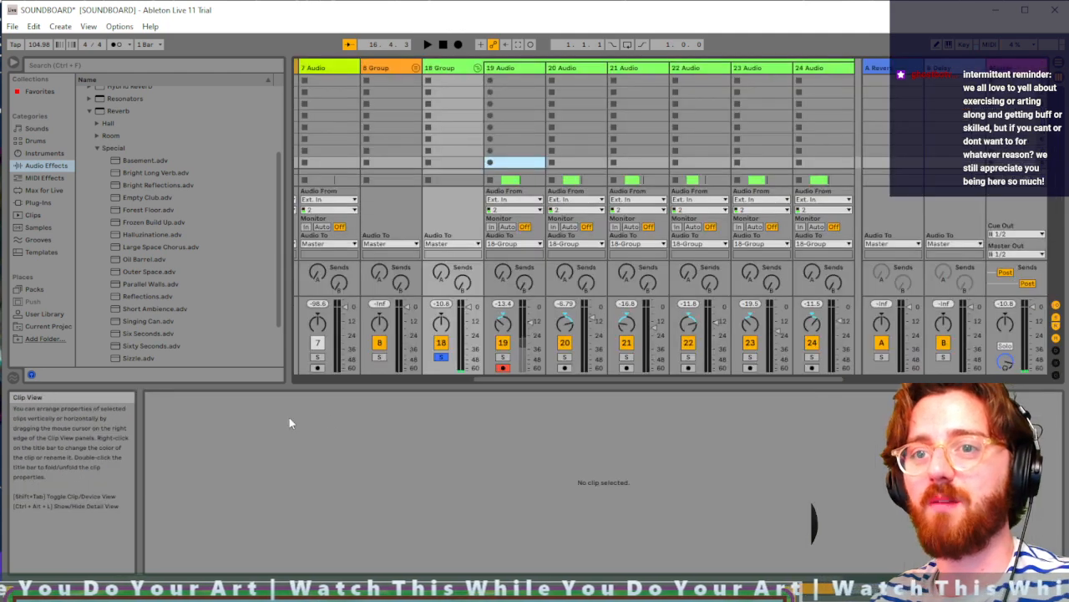
key("Tab")
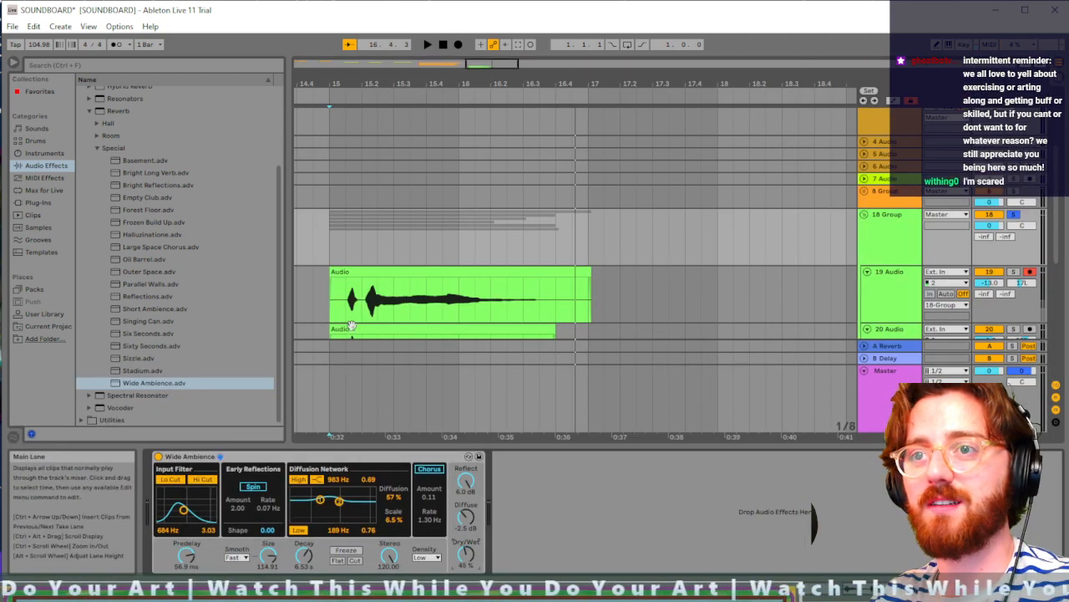
key("space")
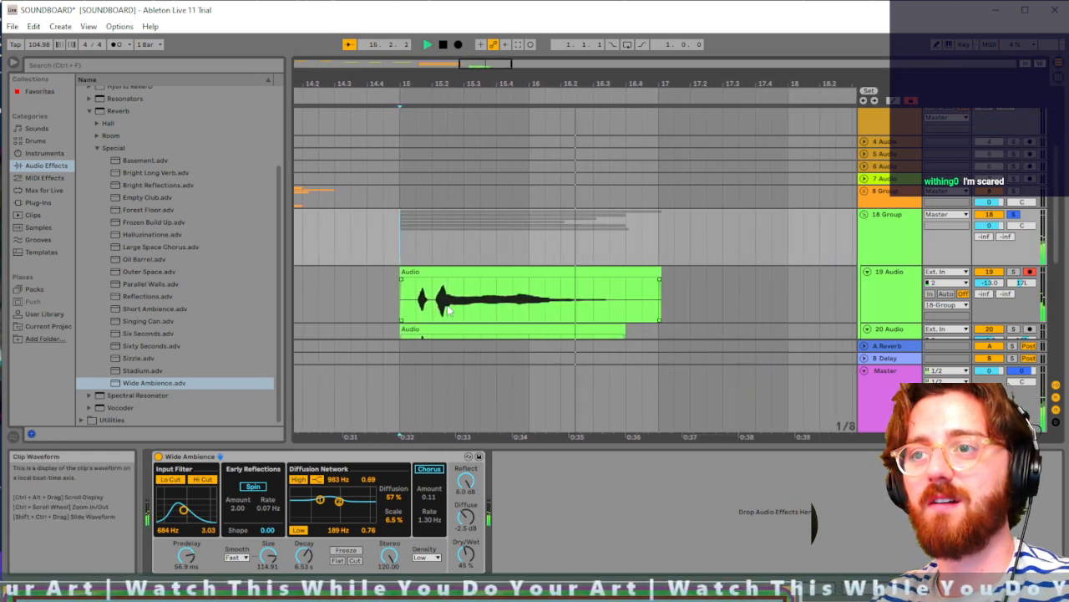
key("space")
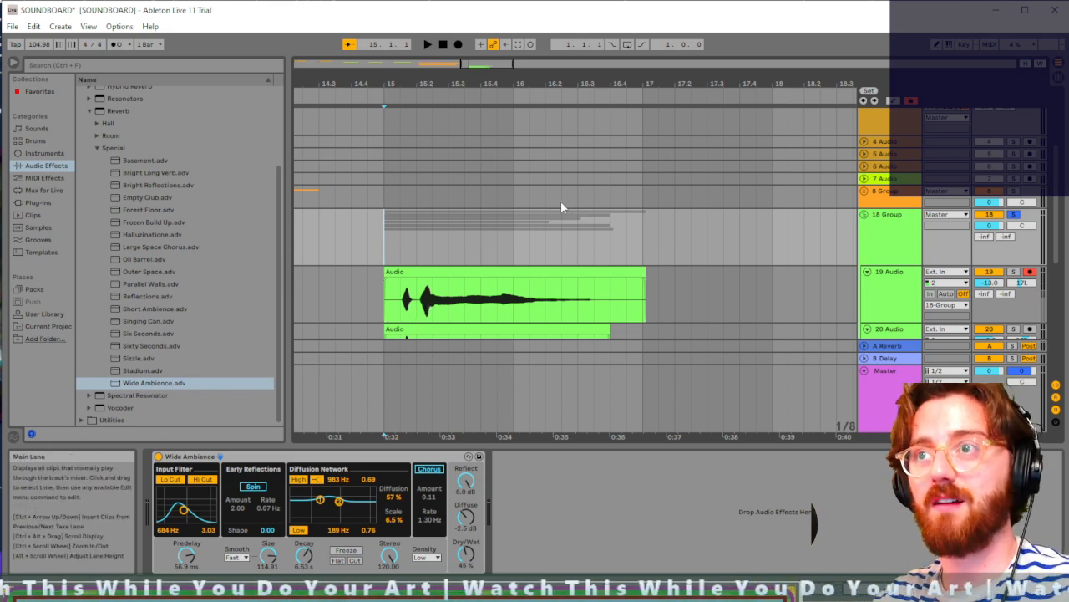
Step: Export the Master from 15.1.1 with a render length of 3 bars as a WAV file named HOWL in the SOUNDBOARD folder
key("ctrl+shift+r")
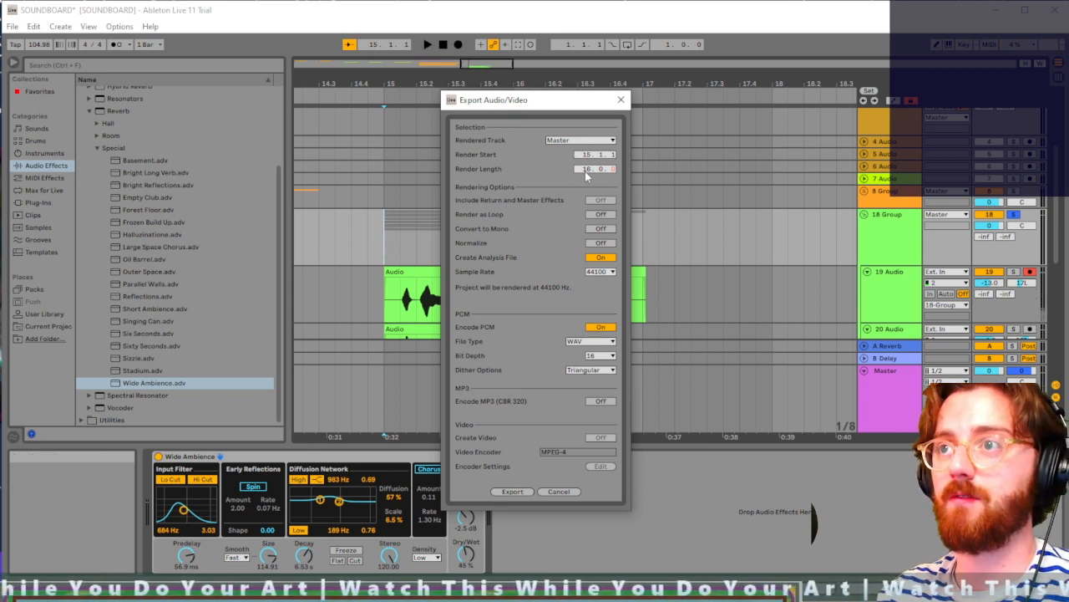
left_click(583, 168)
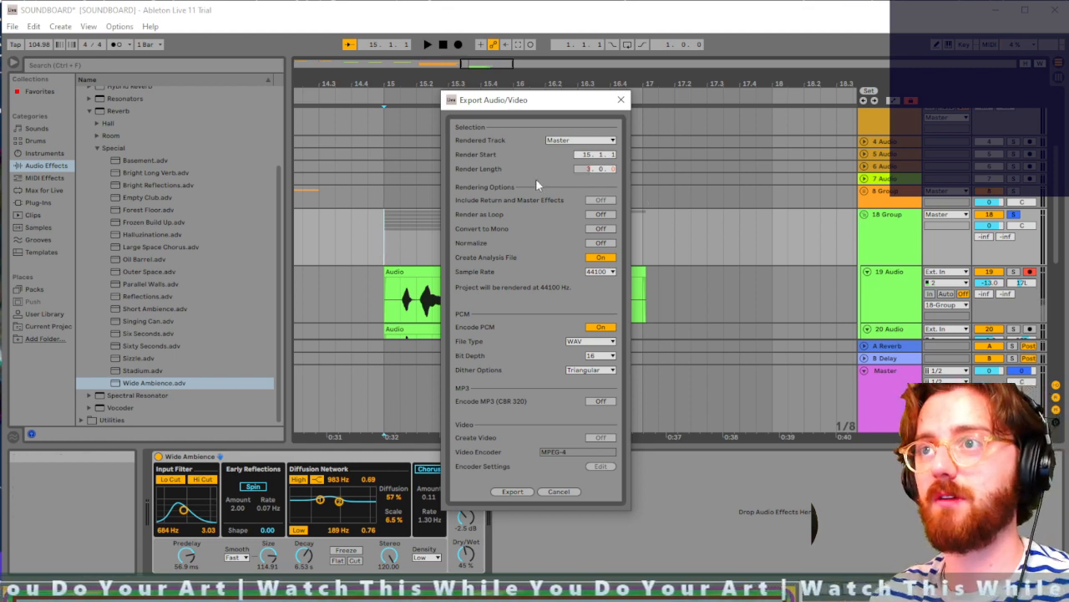
left_click(524, 491)
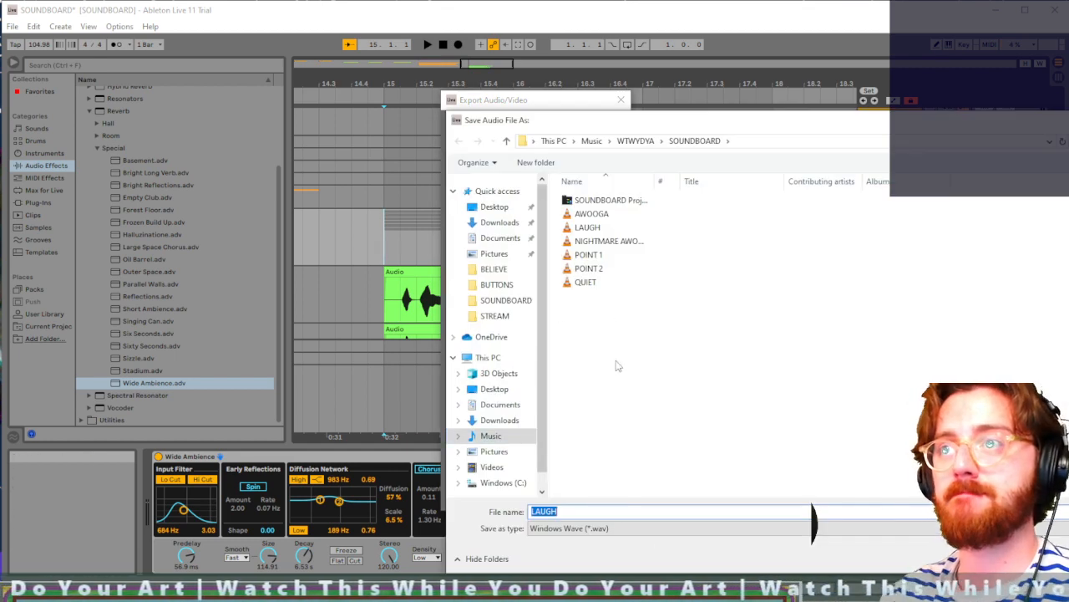
type("HOWL")
key("Return")
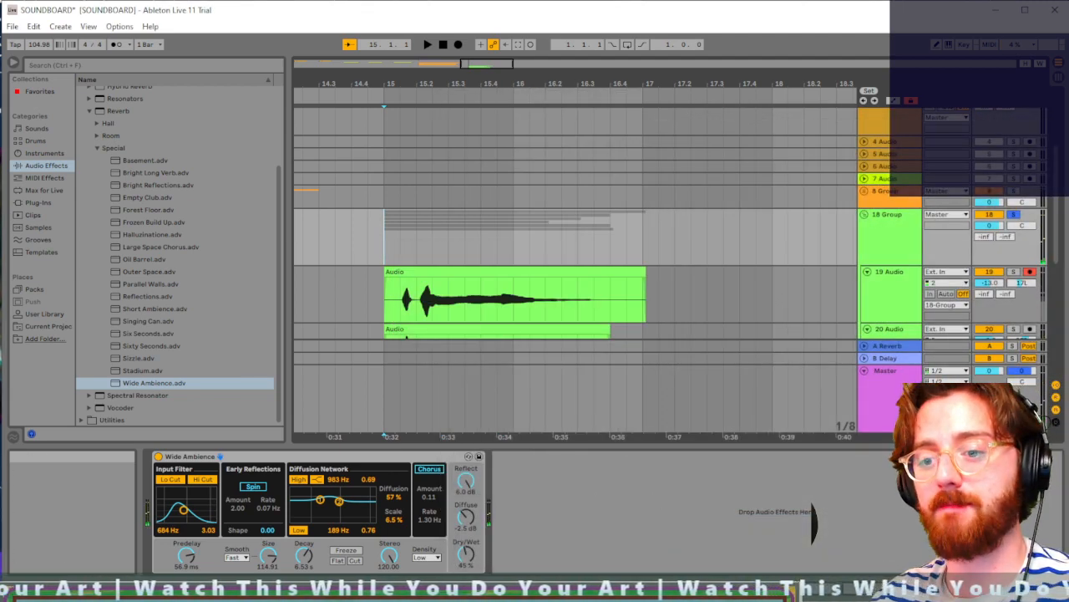
Step: Switch to the Stream Deck app and add a Play Audio key titled HOWL in the empty slot beside QUIET
key("super")
type("str")
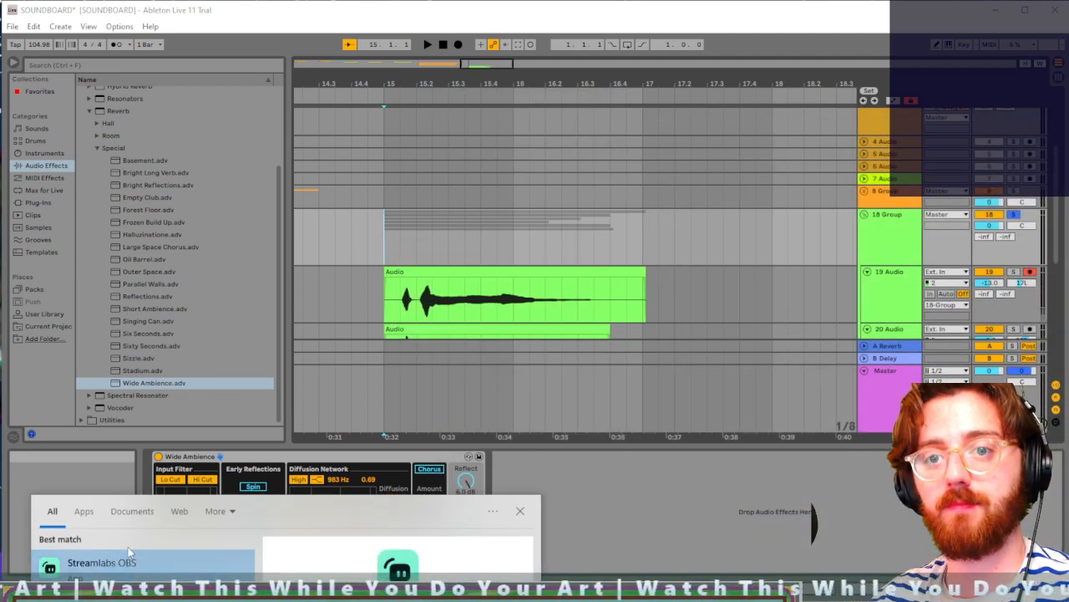
key("Return")
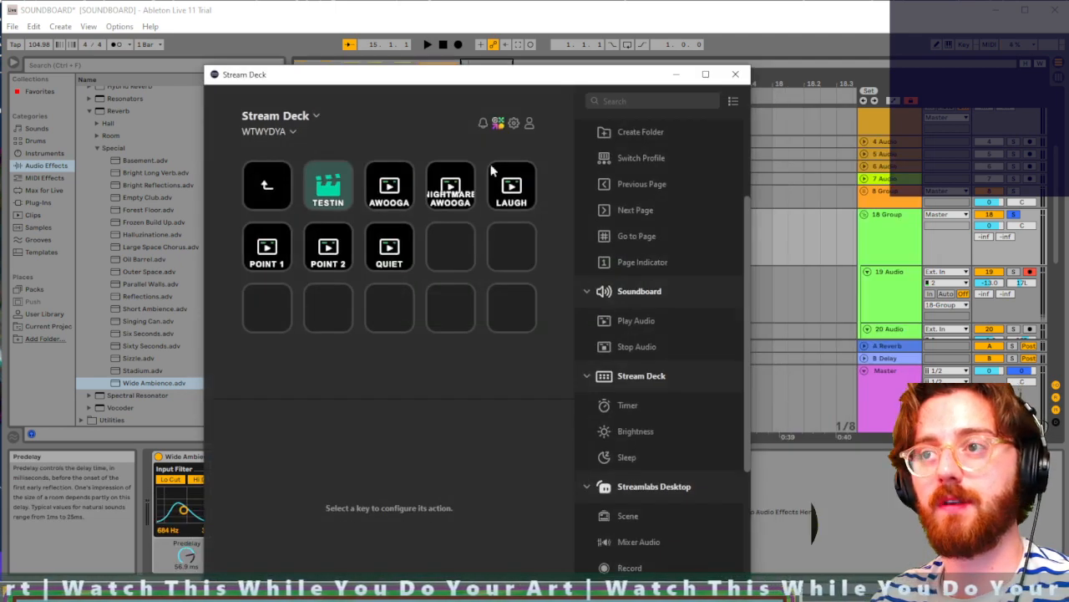
left_click(449, 244)
left_click_drag(625, 319, 451, 247)
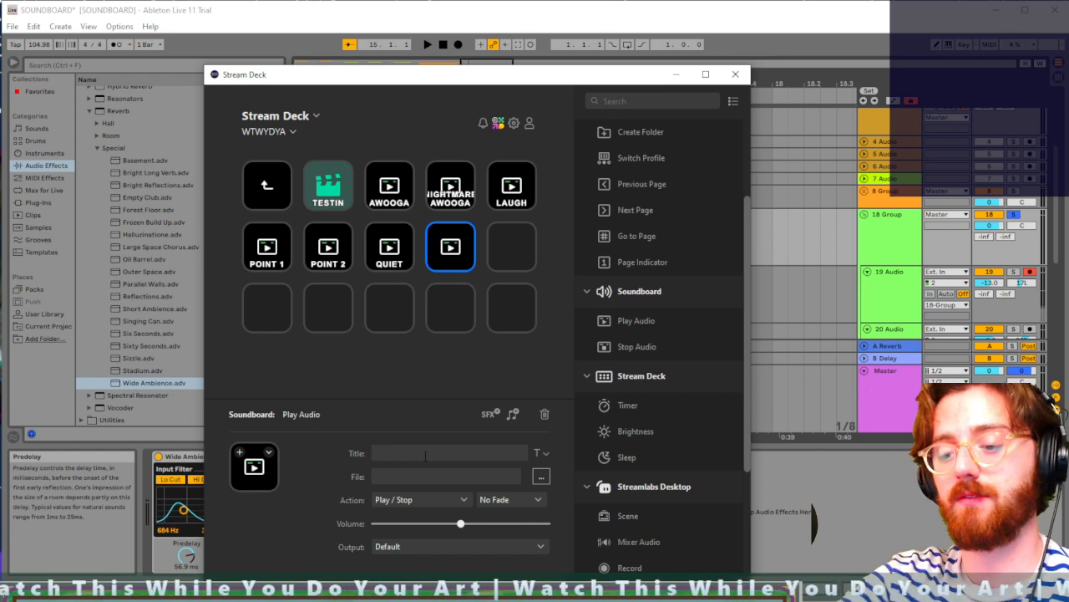
type("HOWL")
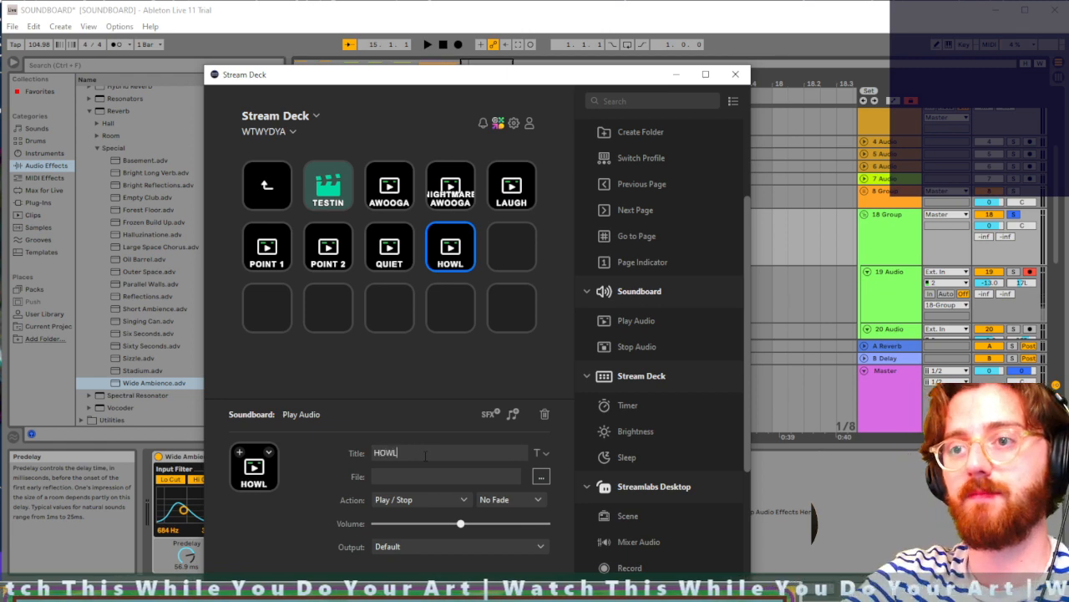
Step: Assign HOWL.wav from the Music > WTWYDYA > SOUNDBOARD folder to the HOWL key and close the Stream Deck window
left_click(542, 477)
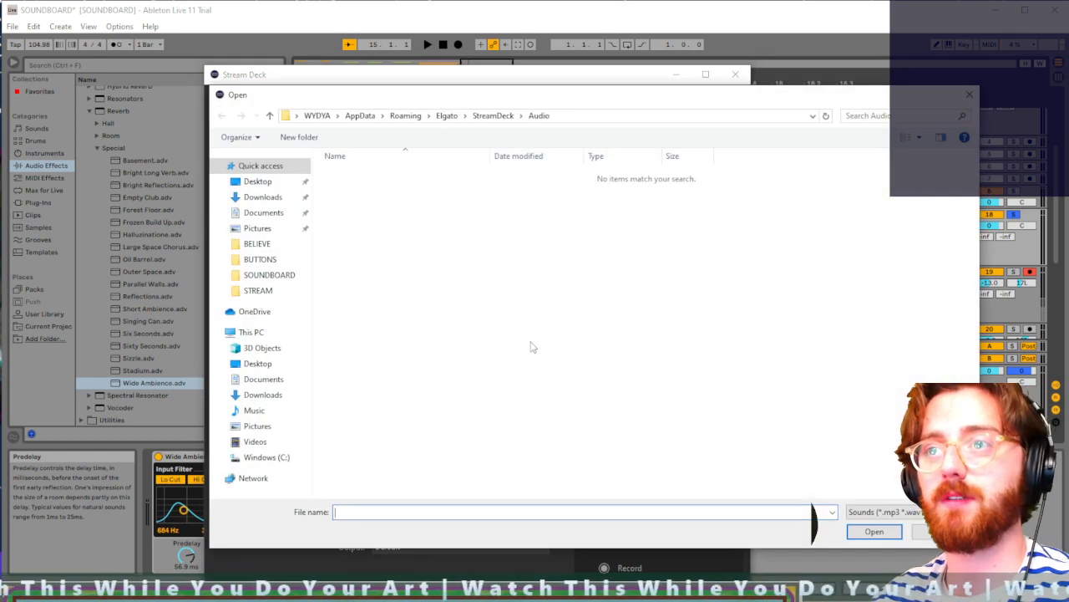
left_click(252, 409)
double_click(365, 189)
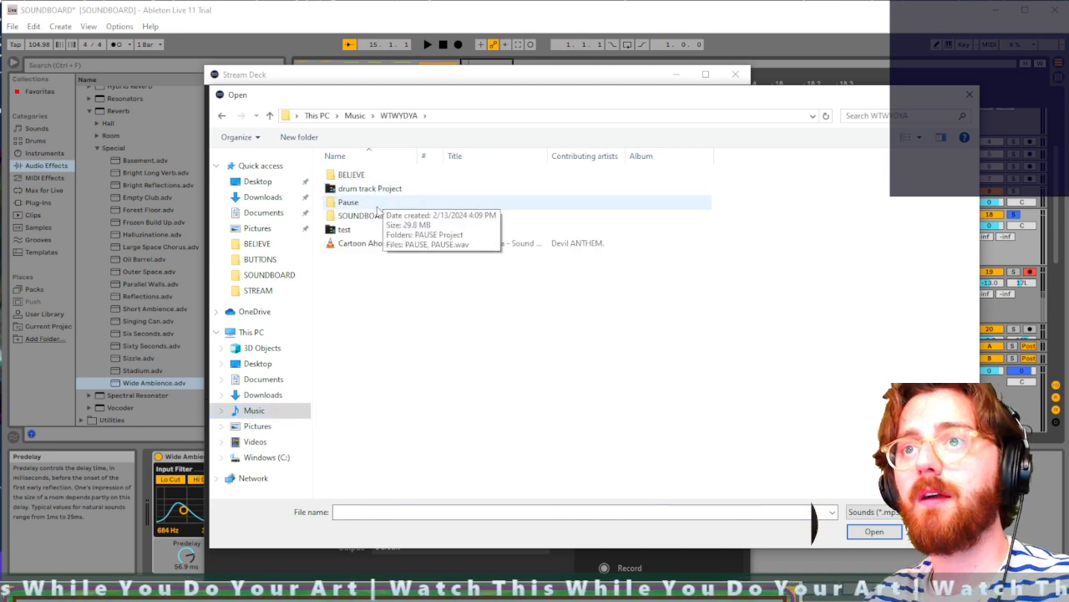
double_click(367, 215)
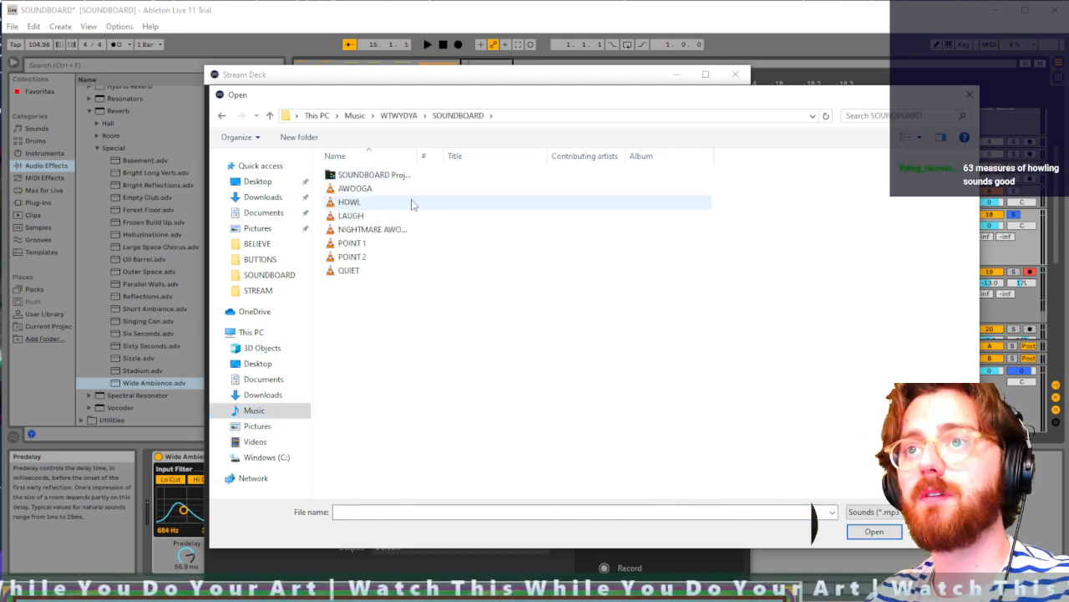
double_click(382, 203)
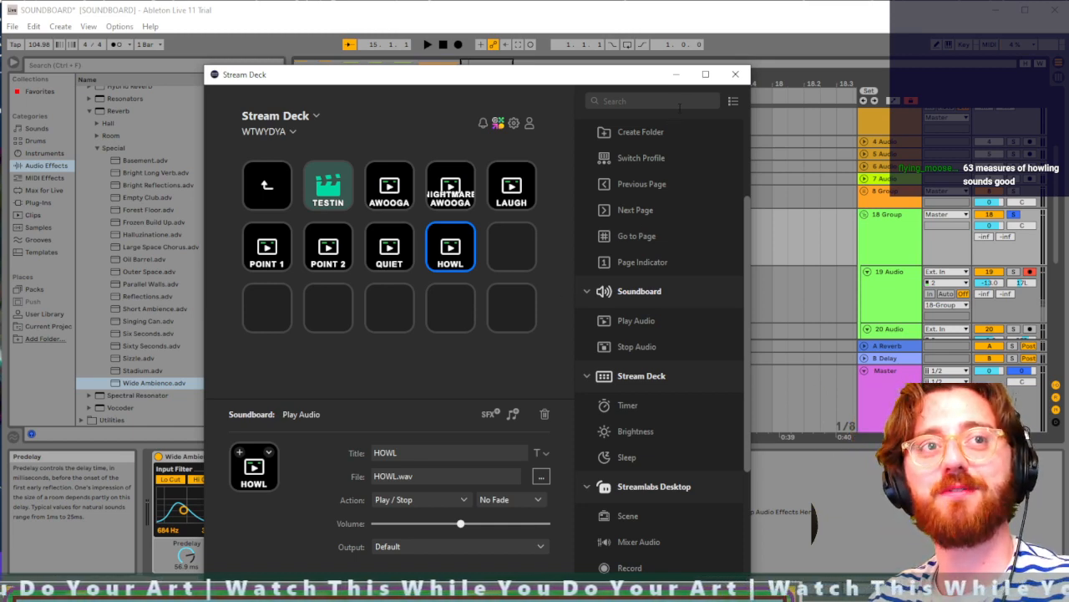
left_click(735, 74)
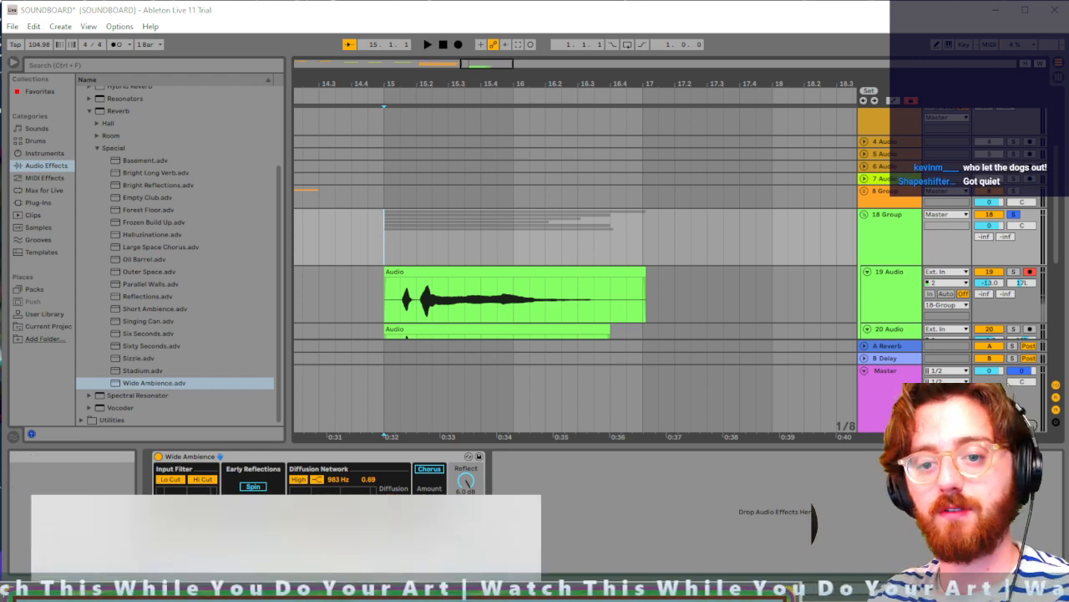
key("Return")
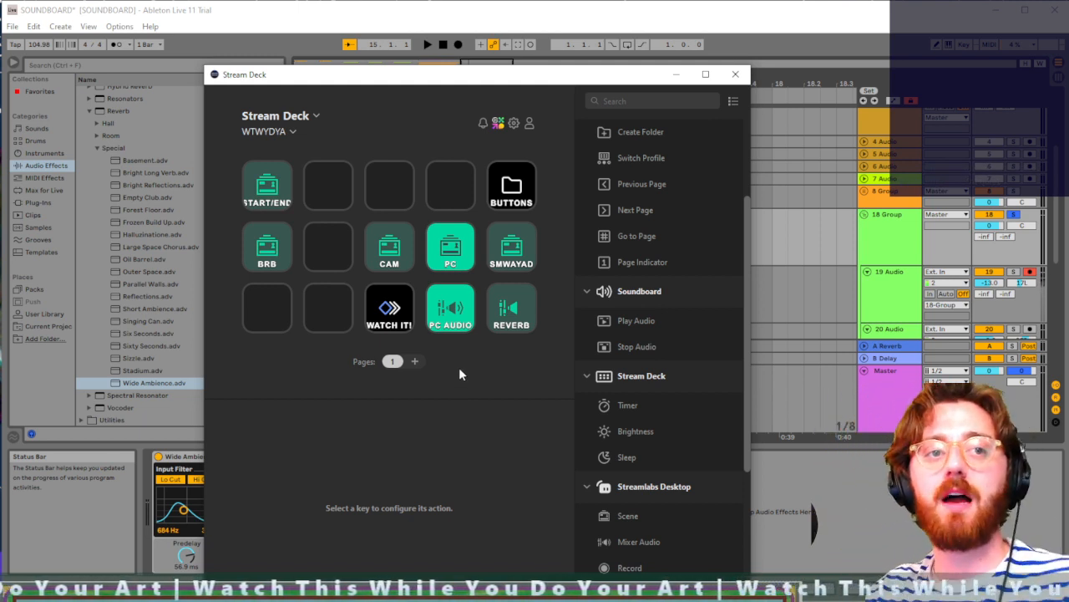
left_click(735, 75)
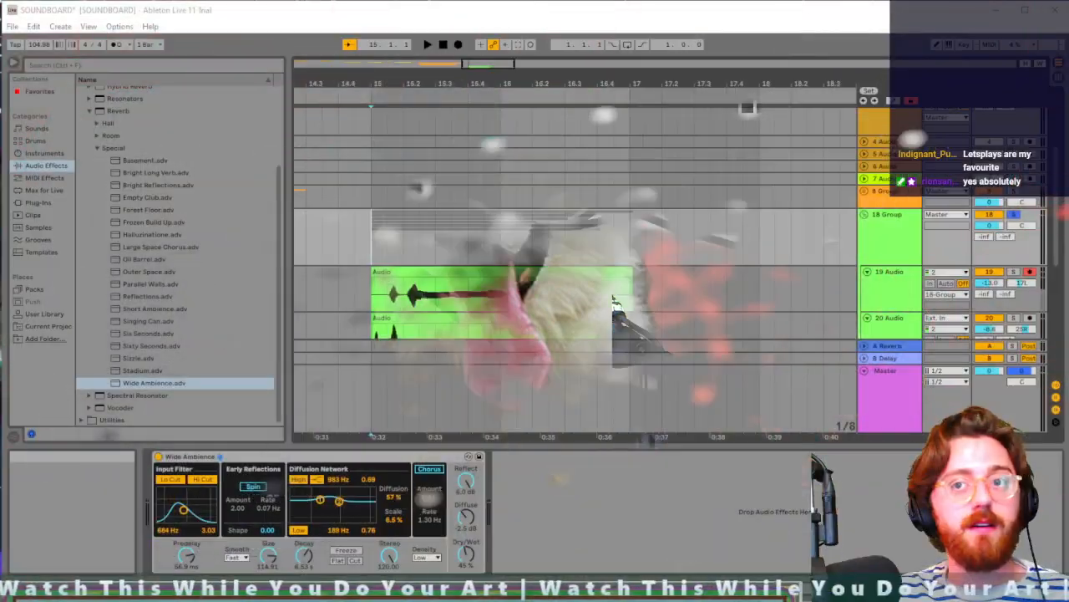
Step: Save the SOUNDBOARD set and open the recent Live set BELIEVE.als
left_click(485, 227)
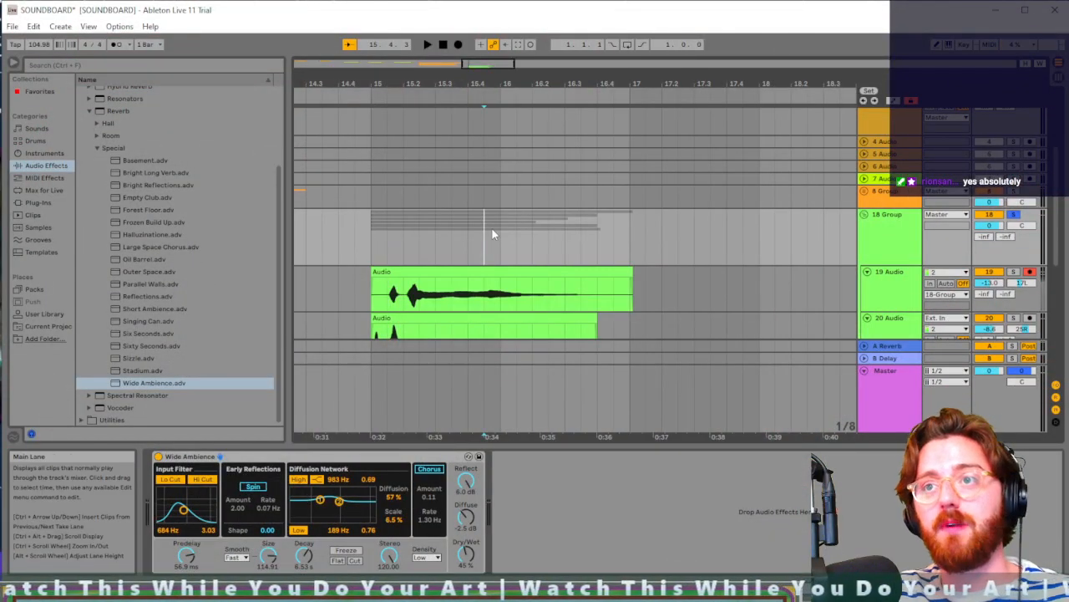
left_click(12, 26)
mouse_move(70, 73)
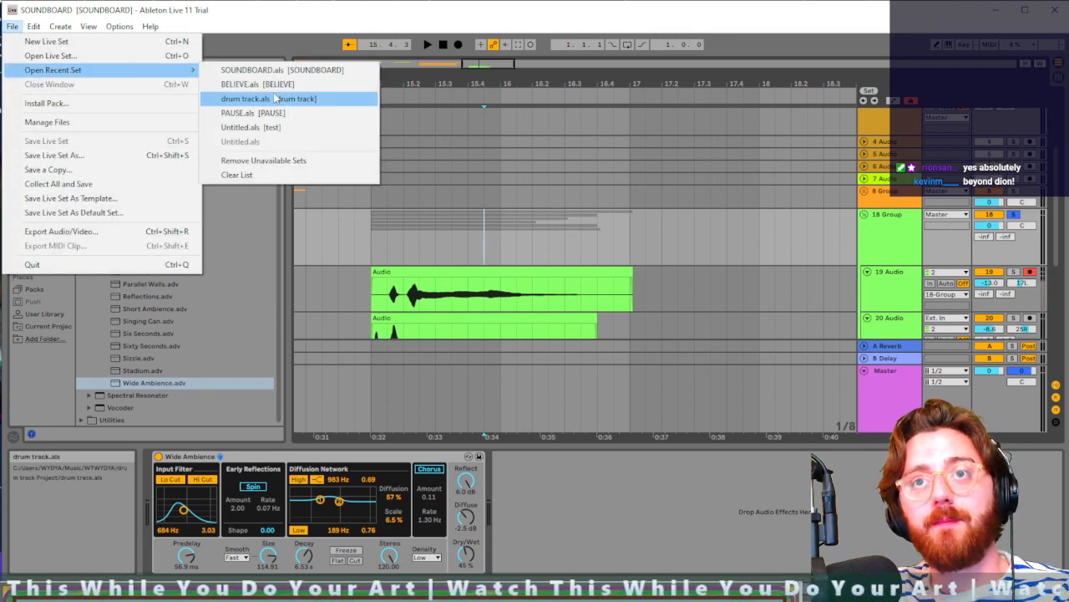
left_click(254, 124)
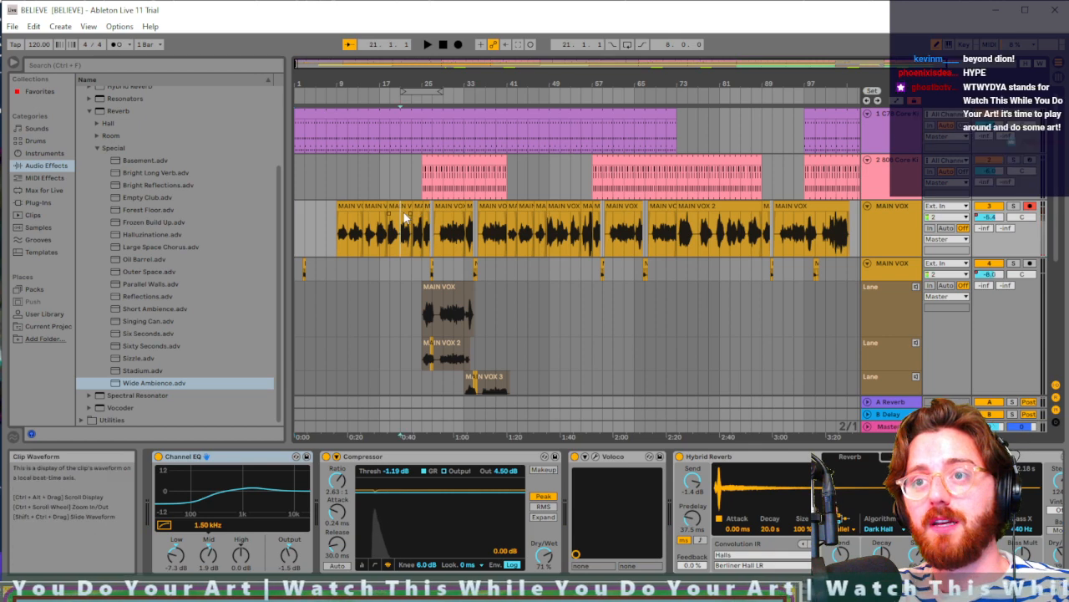
Step: Play the BELIEVE set from bar 25 to hear the MAIN VOX track, and stop playback
left_click(432, 219)
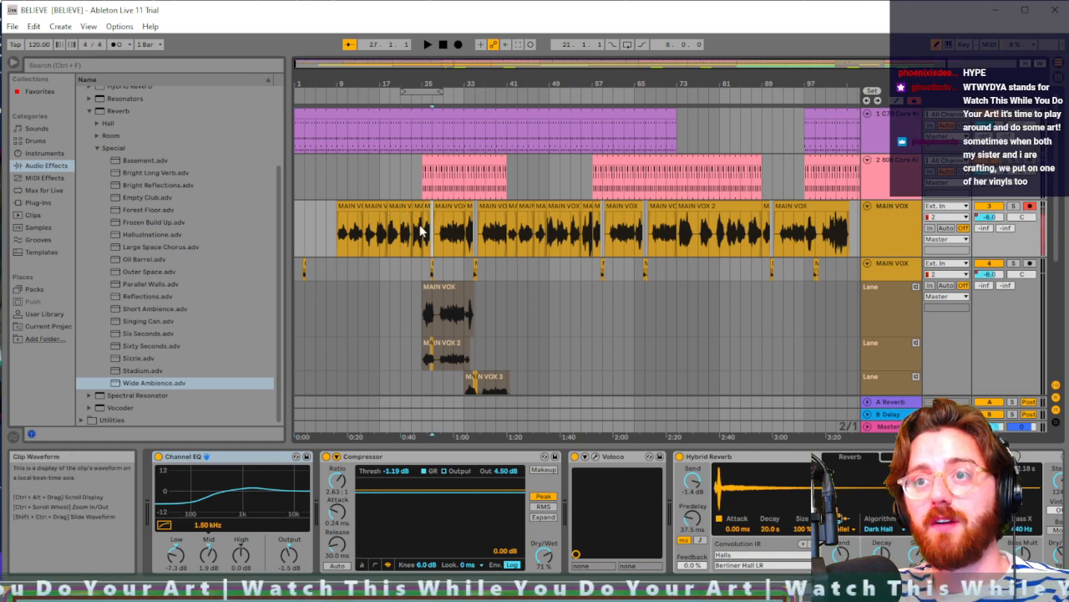
left_click(422, 232)
key("space")
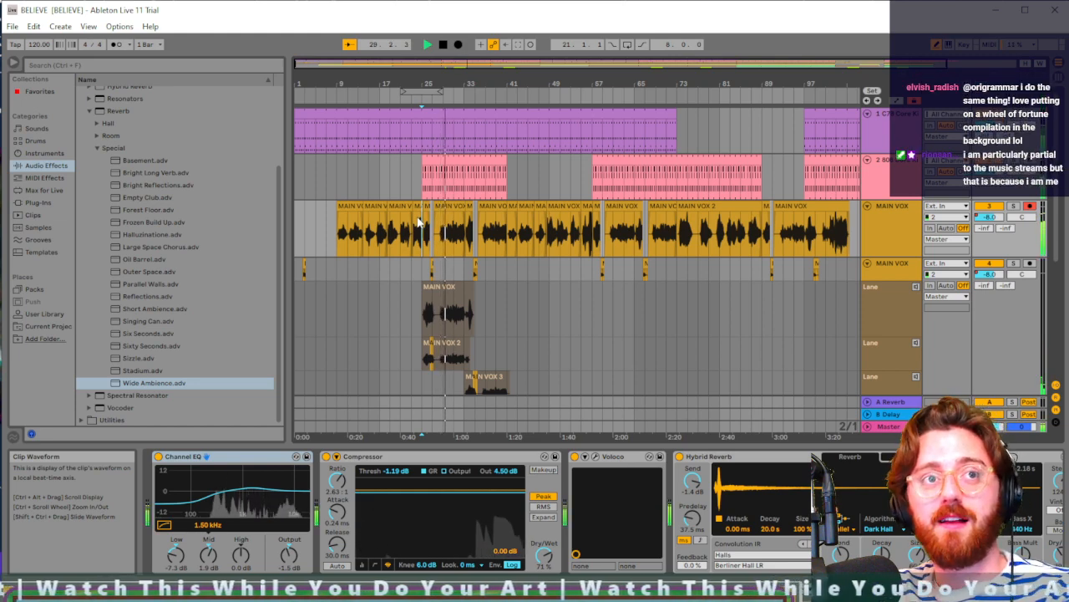
key("space")
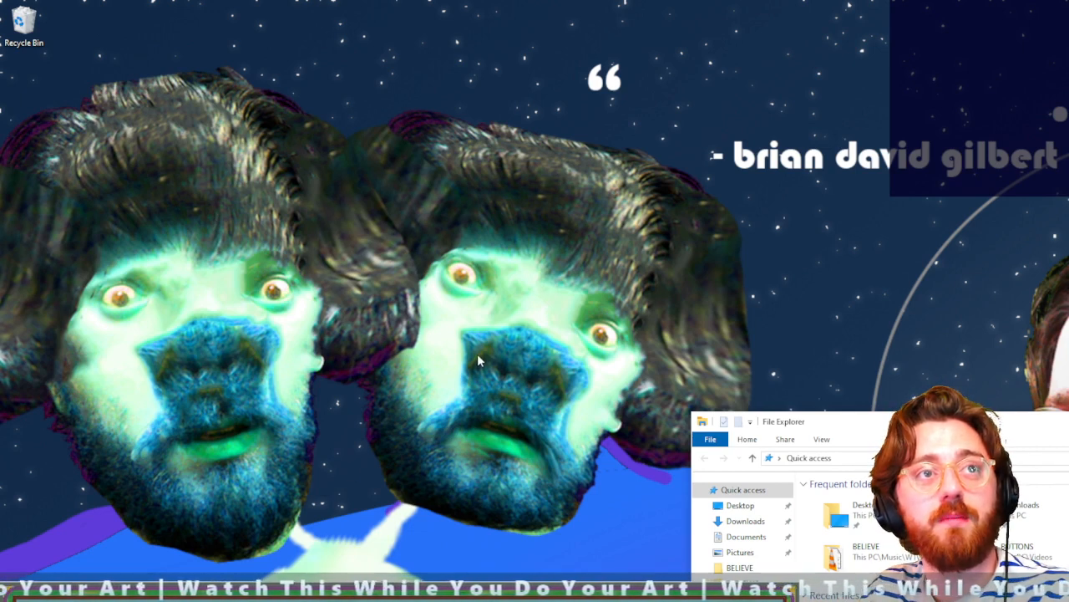
Step: Close the File Explorer window on the desktop and dismiss Ableton Live's activation confirmation in the untitled set
key("super+d")
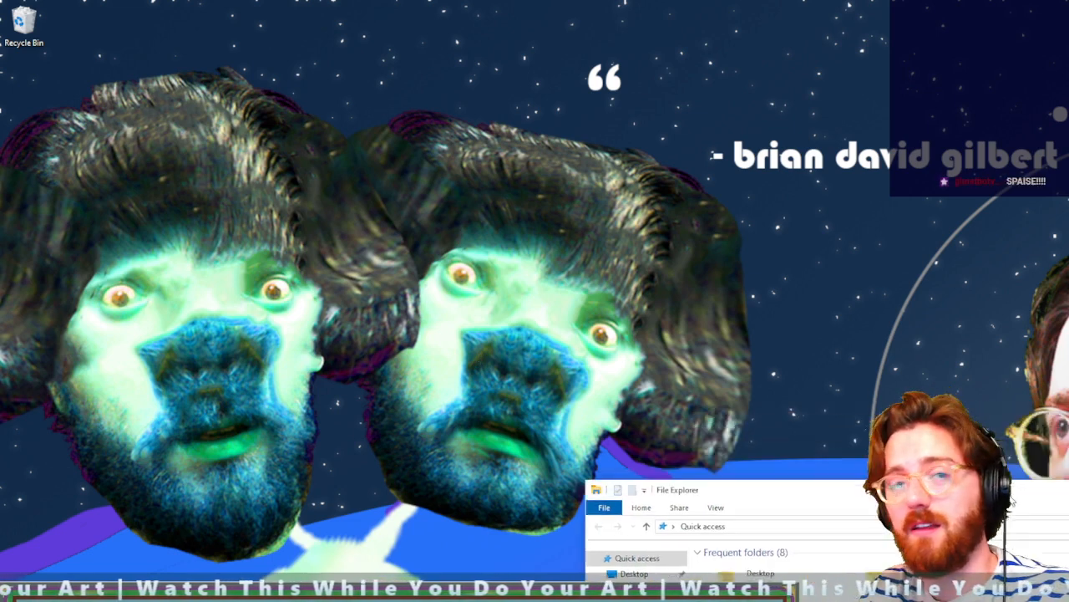
left_click_drag(756, 591, 1068, 320)
key("alt+F4")
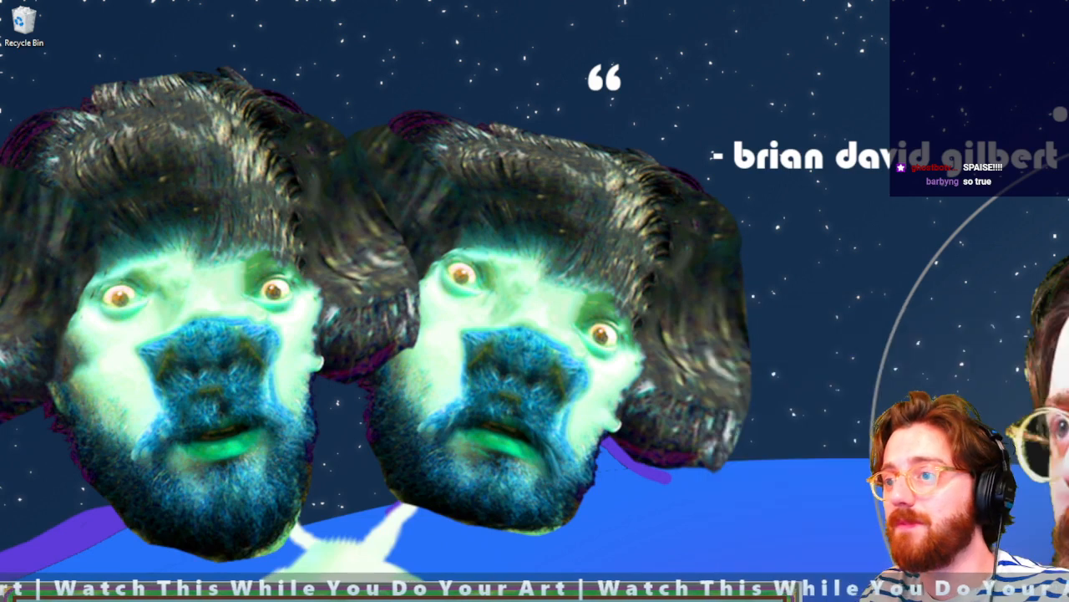
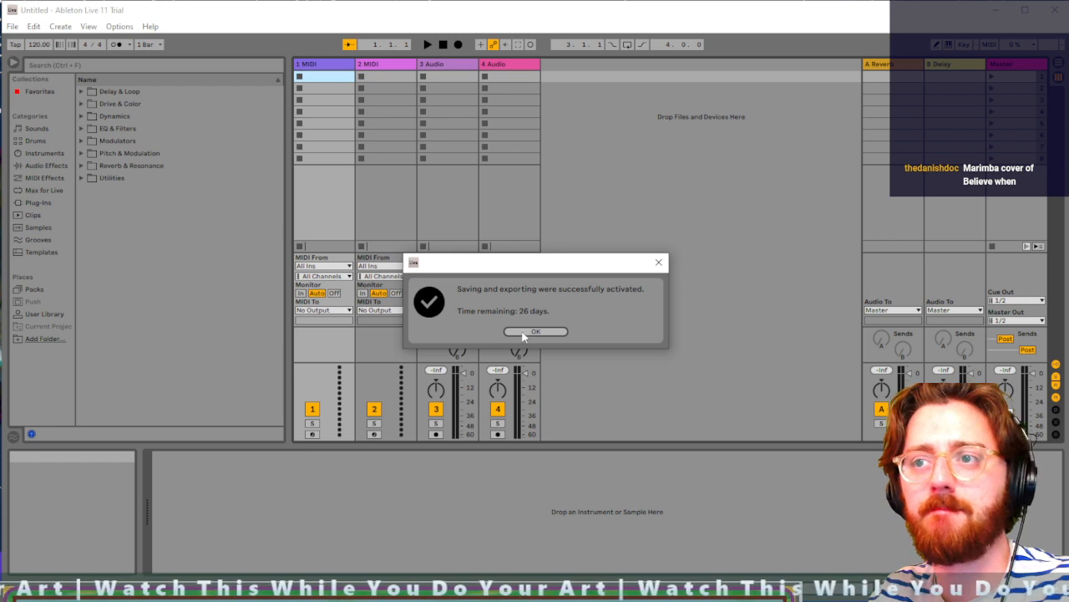
left_click(535, 331)
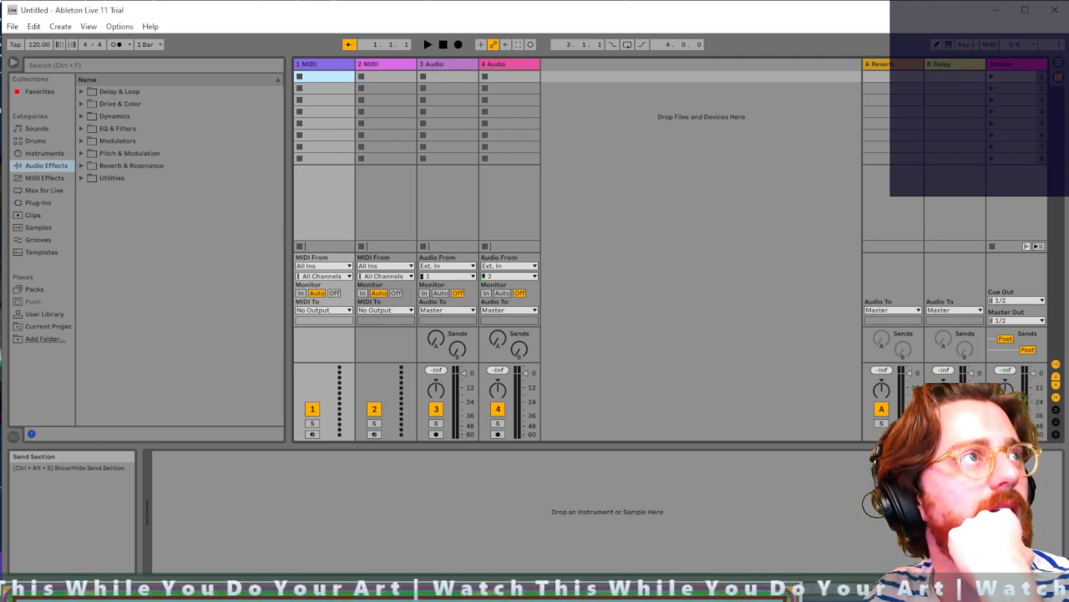
Step: Bring up the Sound On Sound article on making sampled instruments in Ableton Live and examine it through the By The Slice section
left_click_drag(0, 50, 675, 34)
scroll(651, 296, "up", 5)
scroll(643, 294, "up", 4)
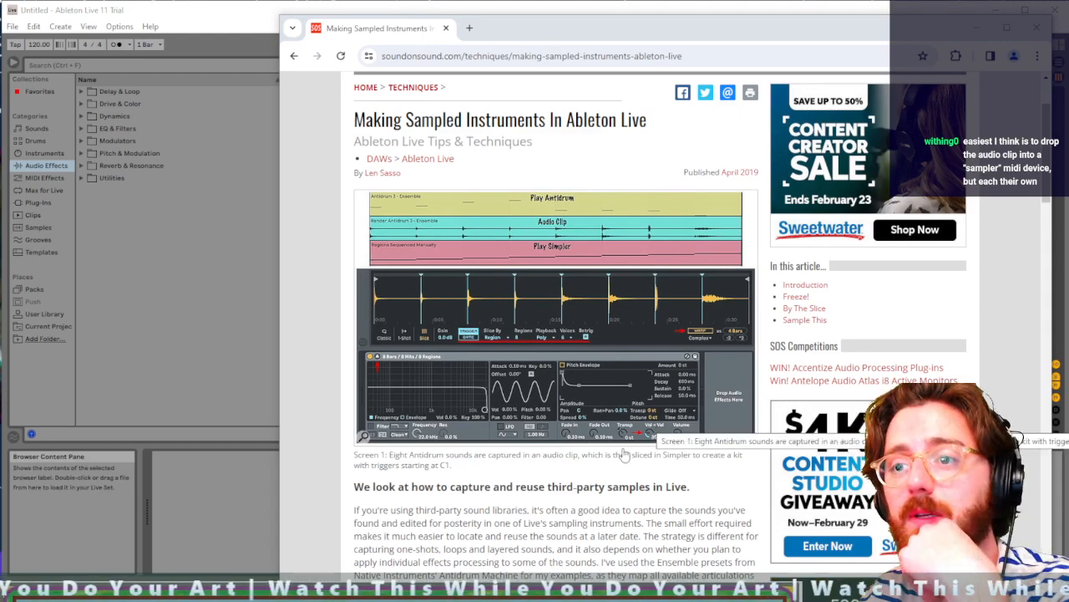
scroll(537, 564, "down", 1)
scroll(536, 564, "up", 2)
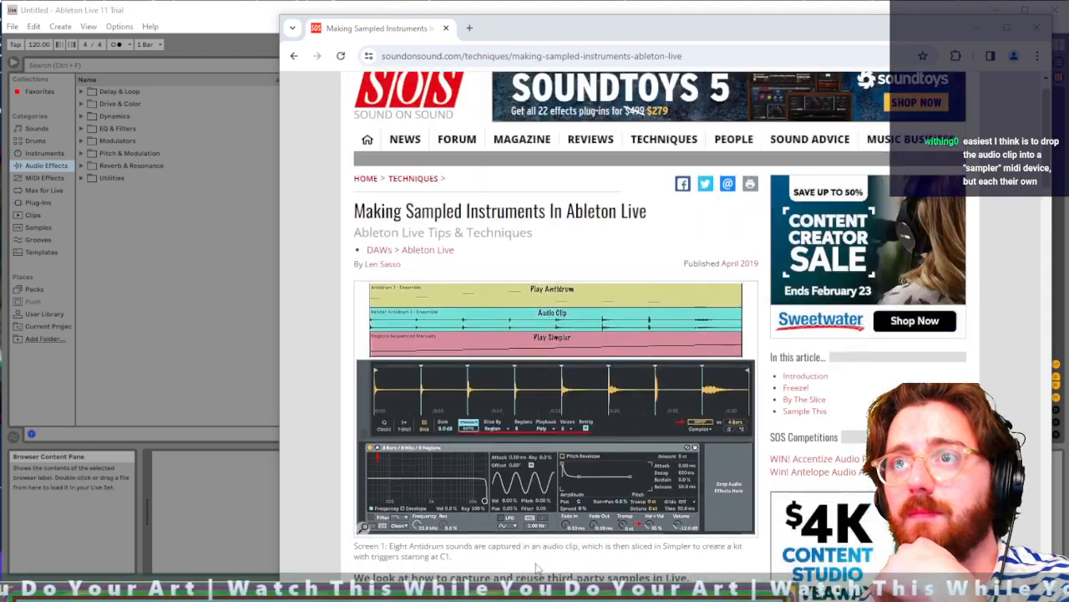
scroll(536, 564, "down", 8)
scroll(538, 568, "down", 4)
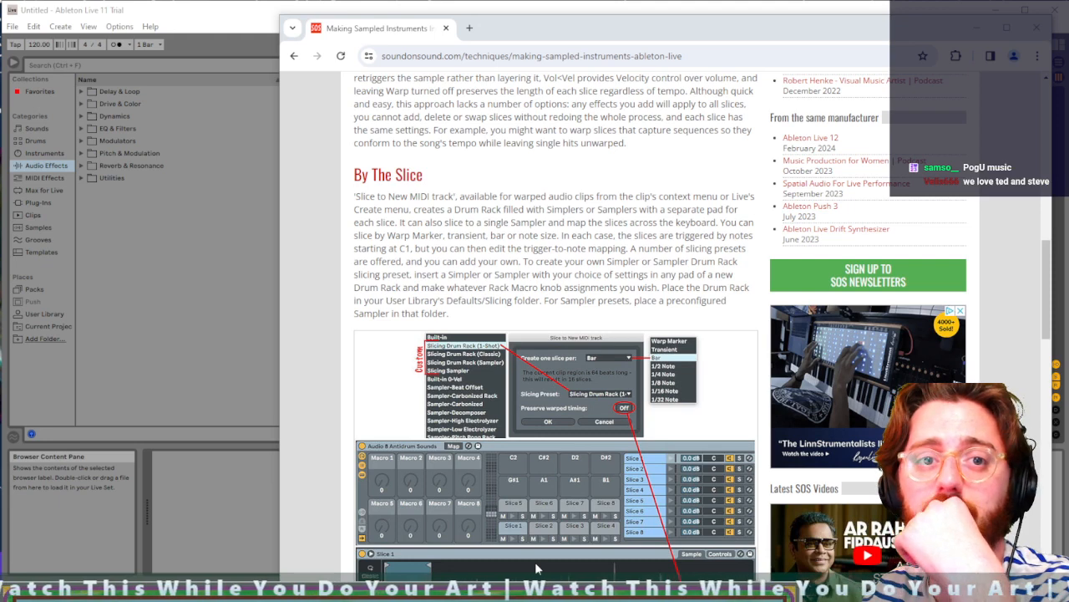
Step: Switch back to Ableton Live and load the Sampler instrument onto the first MIDI track
left_click(215, 362)
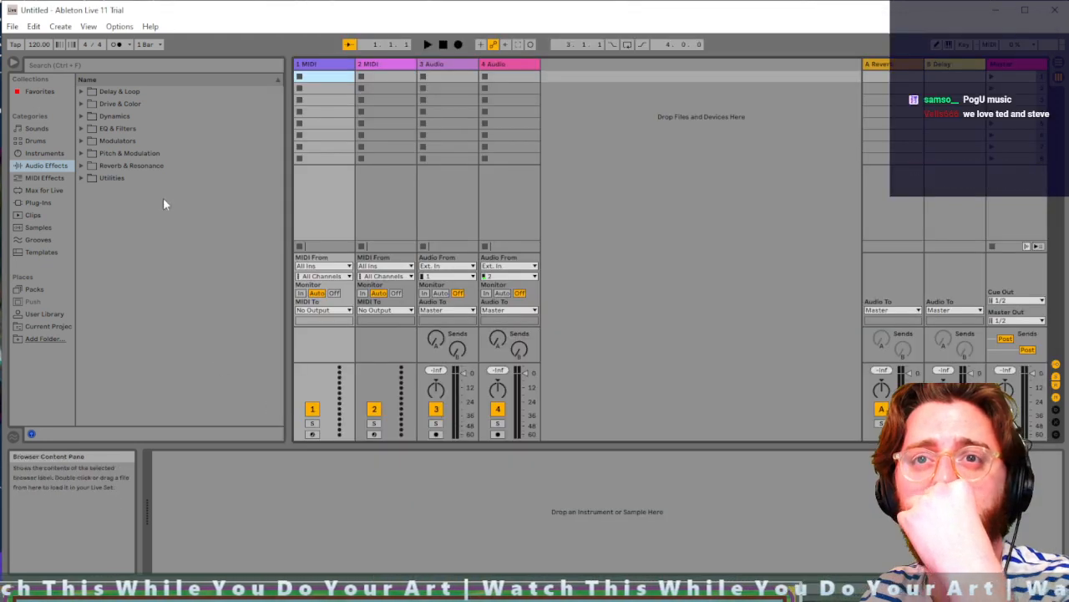
left_click(42, 153)
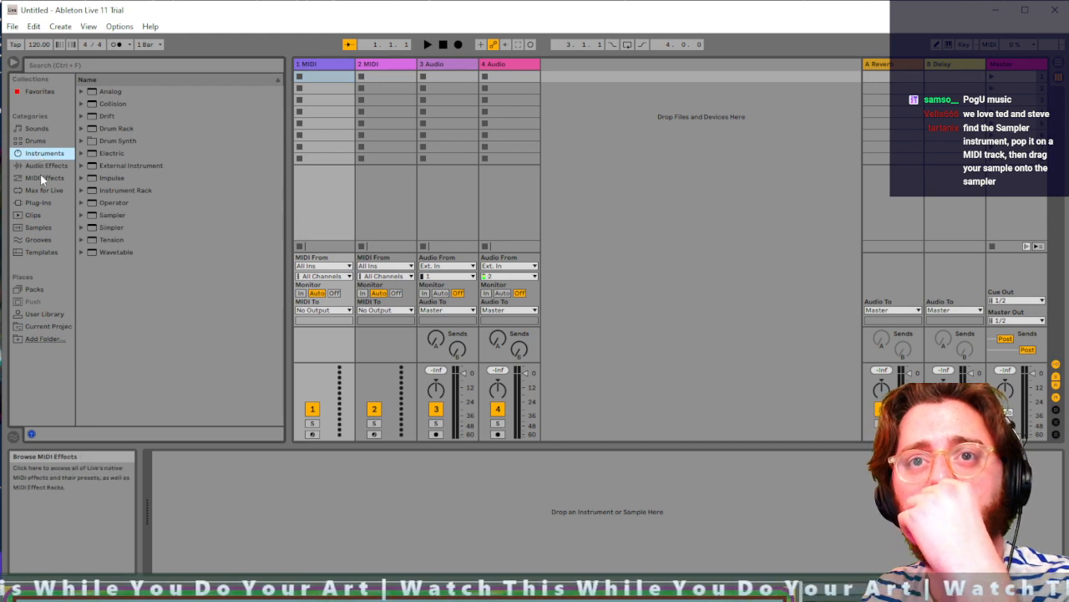
left_click(42, 178)
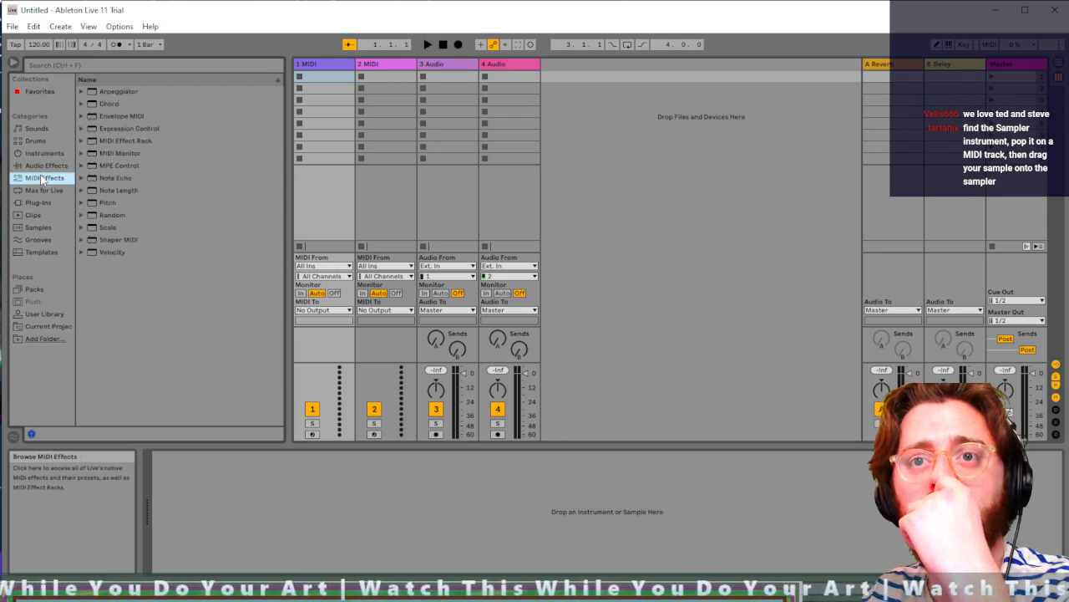
left_click(45, 154)
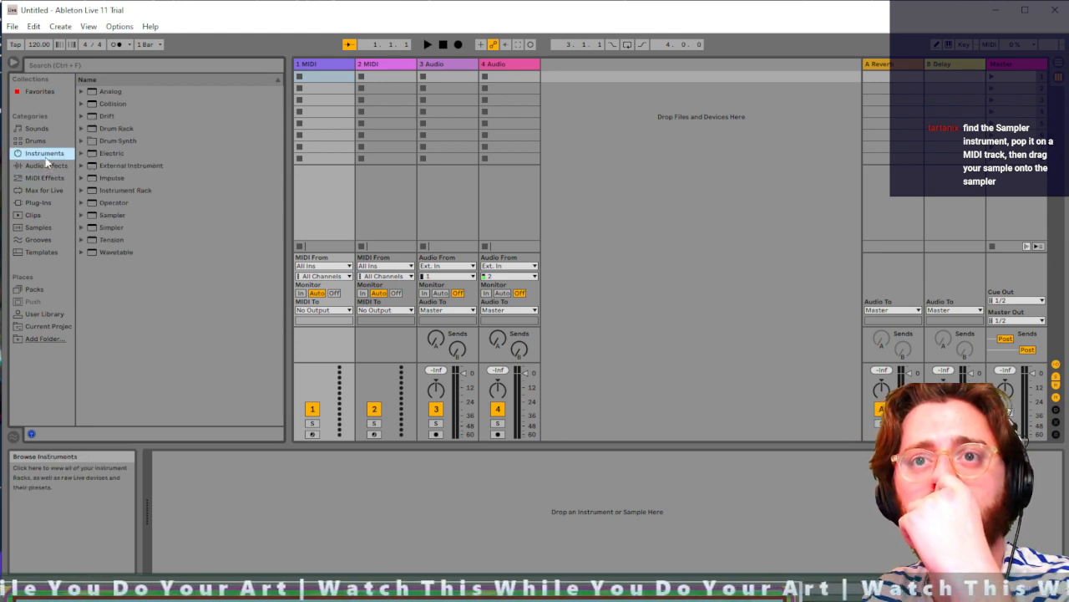
left_click(82, 214)
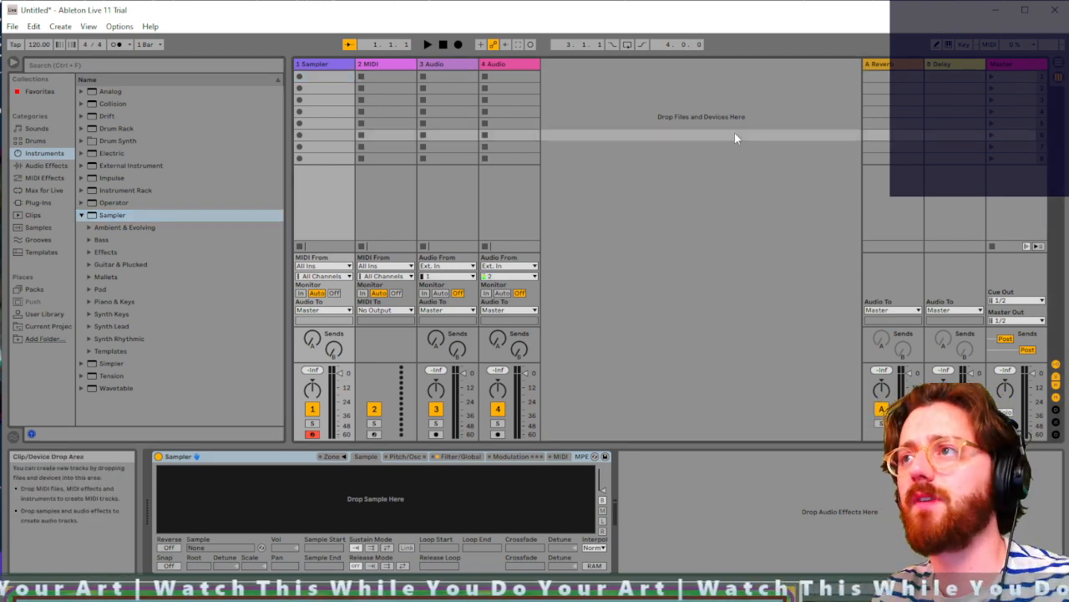
Step: In Arrangement View, record a take of about 11 bars on the 4 Audio track with the metronome on
key("Tab")
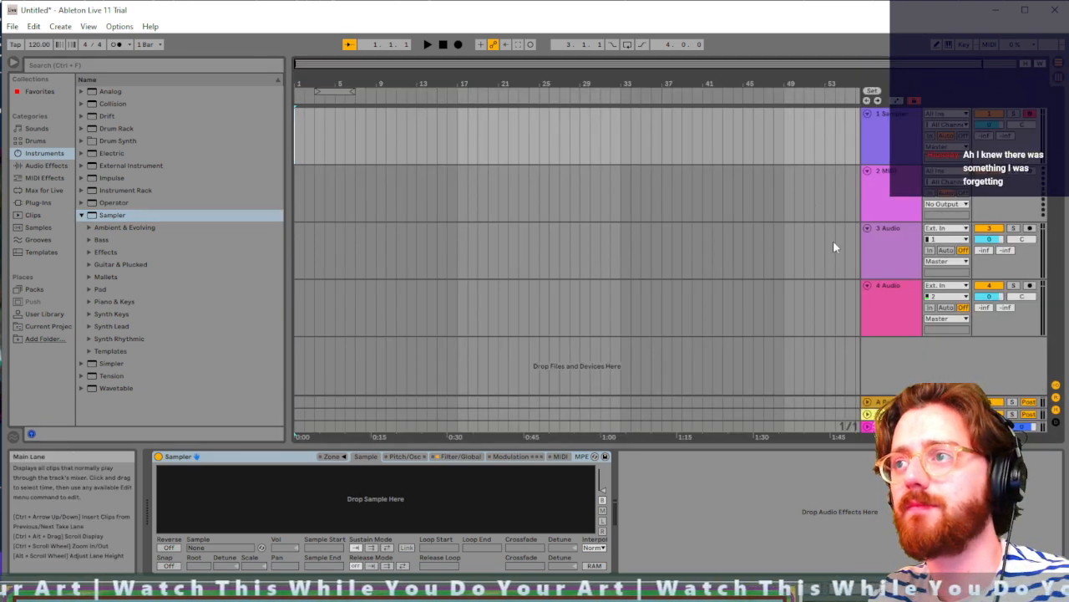
left_click(1029, 285)
key("F9")
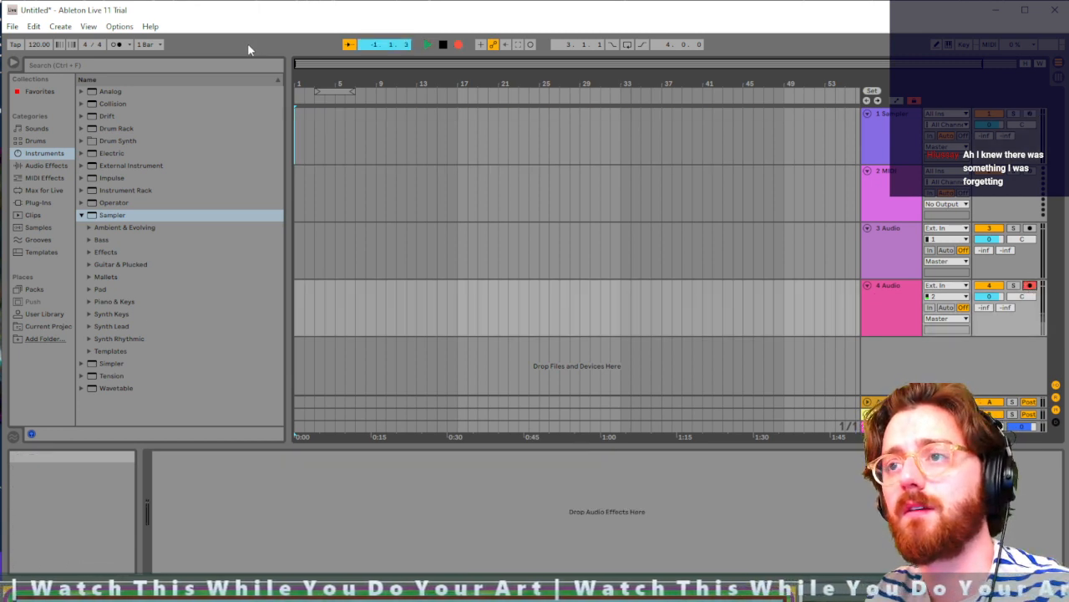
left_click(117, 44)
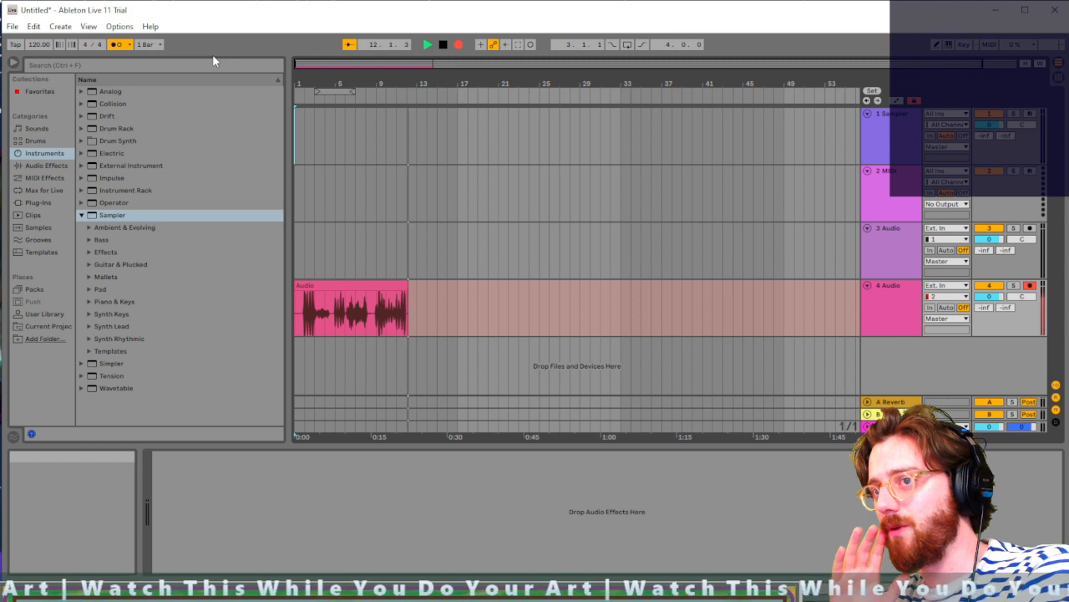
key("space")
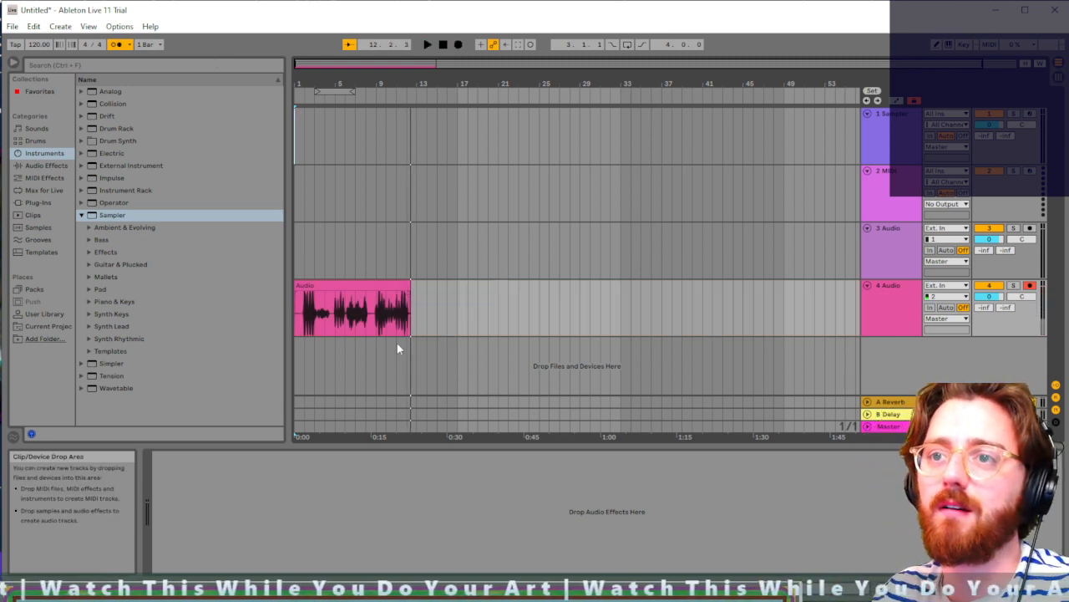
Step: Play the new take from about bar 10 and cut the section between bars 10 and 12
left_click(387, 322)
key("space")
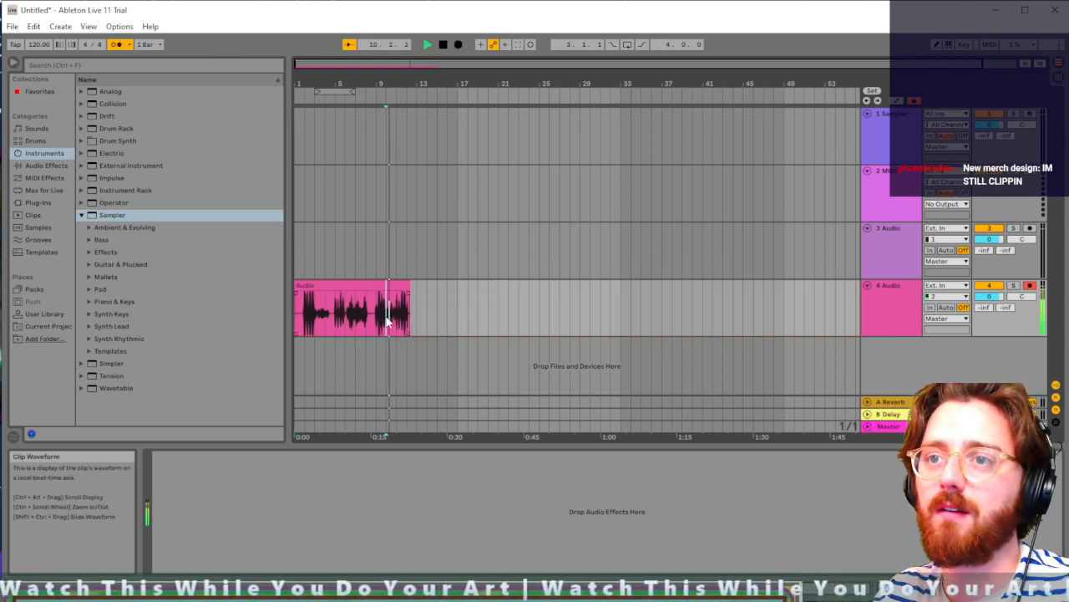
scroll(387, 321, "up", 5)
key("space")
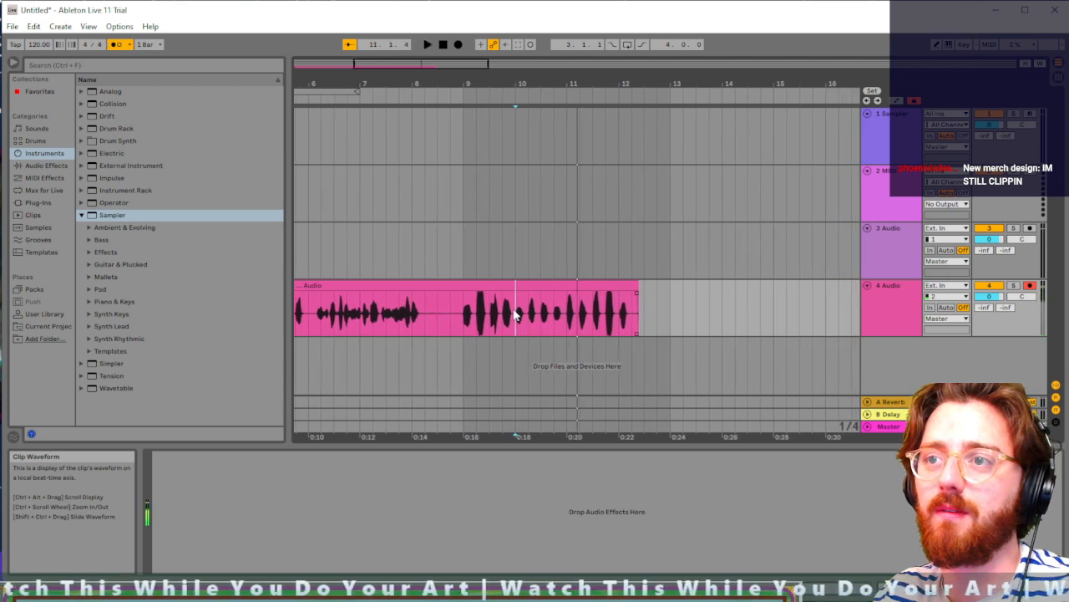
left_click_drag(517, 313, 621, 319)
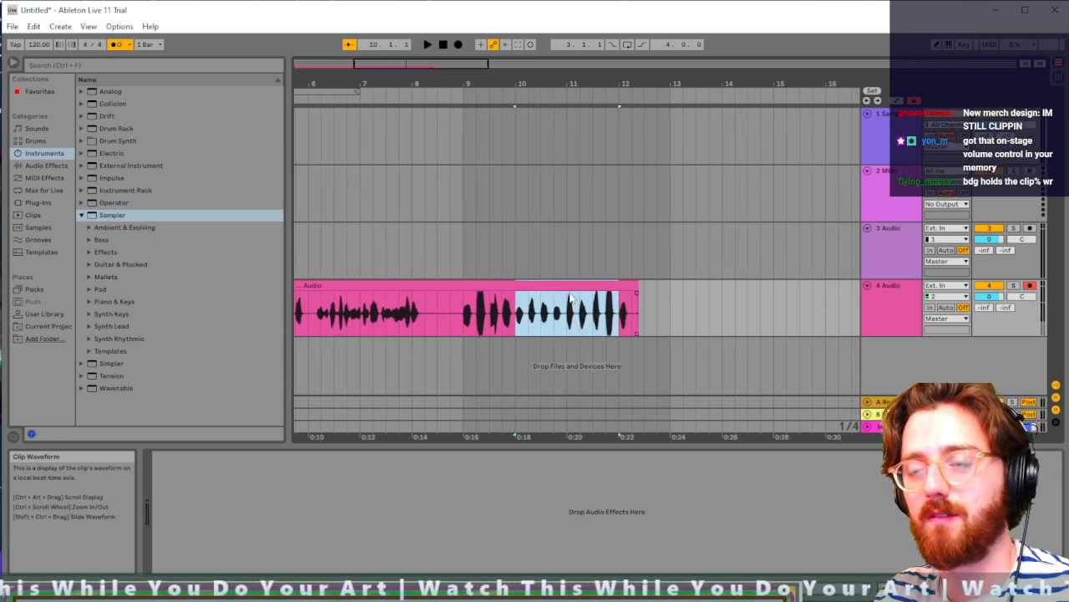
key("Delete")
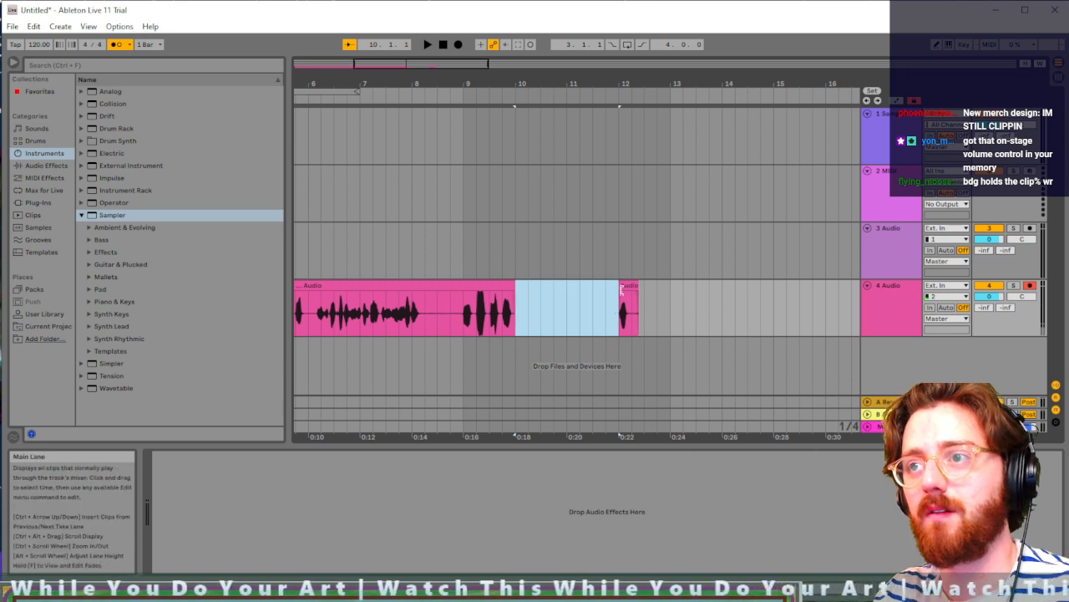
Step: Delete the rest of the take and paste the cut two-bar section at bar 1 of the 4 Audio track
left_click_drag(657, 289, 352, 305)
key("Delete")
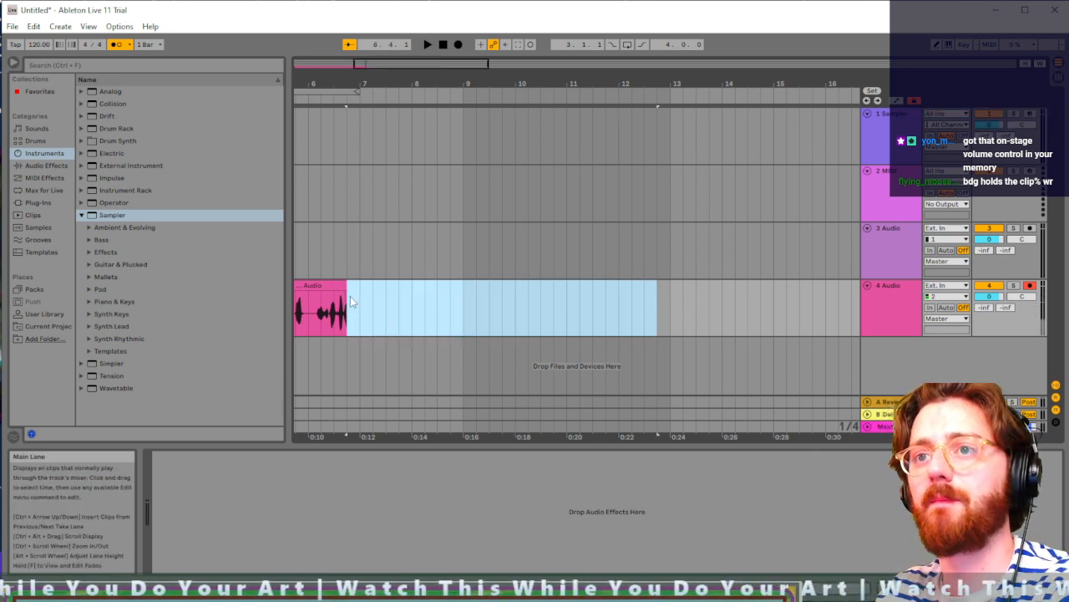
scroll(421, 319, "left", 5)
left_click_drag(630, 301, 255, 294)
key("Delete")
left_click(299, 303)
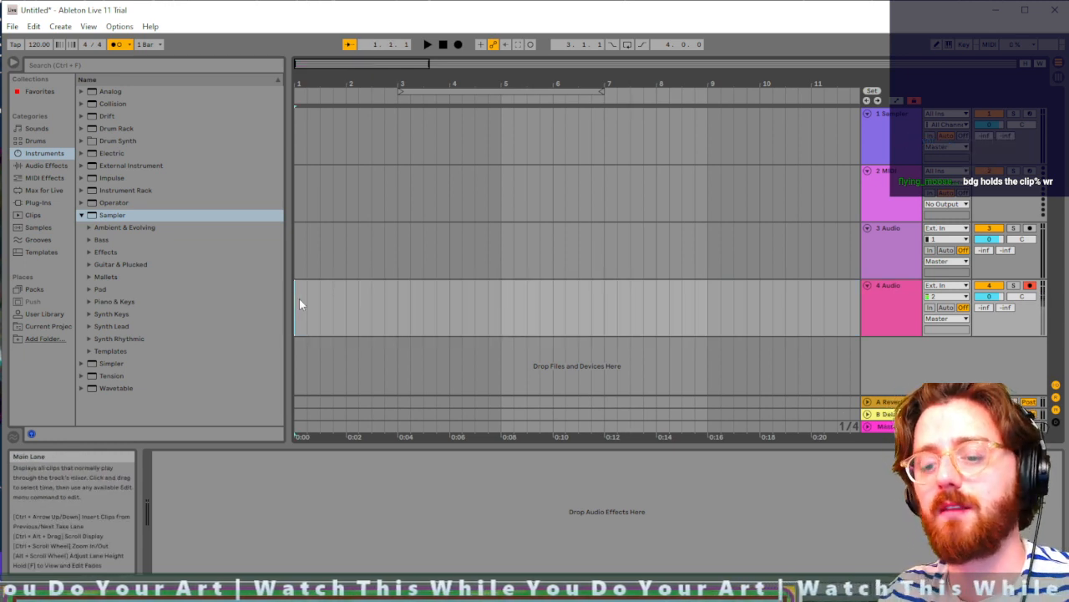
key("ctrl+z")
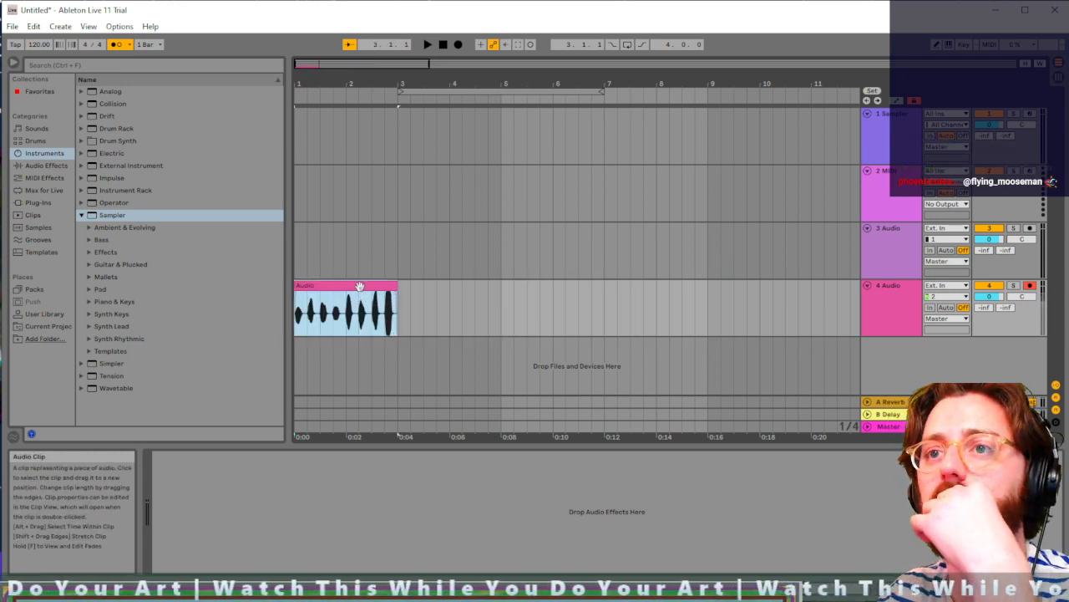
Step: Convert a copy of the 4 Audio clip to MIDI as Melody on the 1 Sampler track, and arm that track for recording
scroll(451, 276, "right", 2)
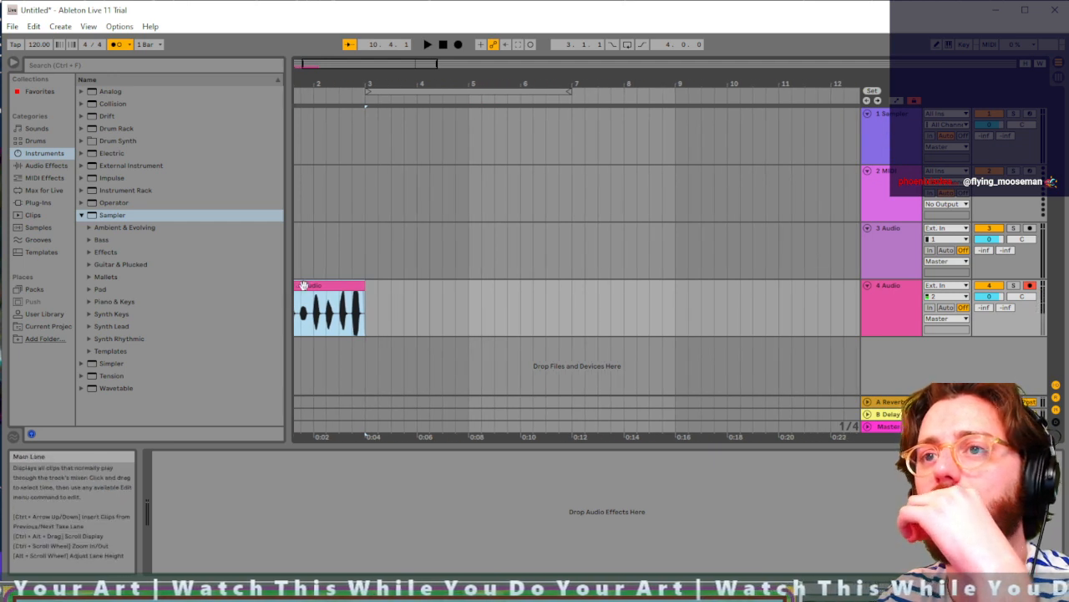
scroll(376, 276, "left", 2)
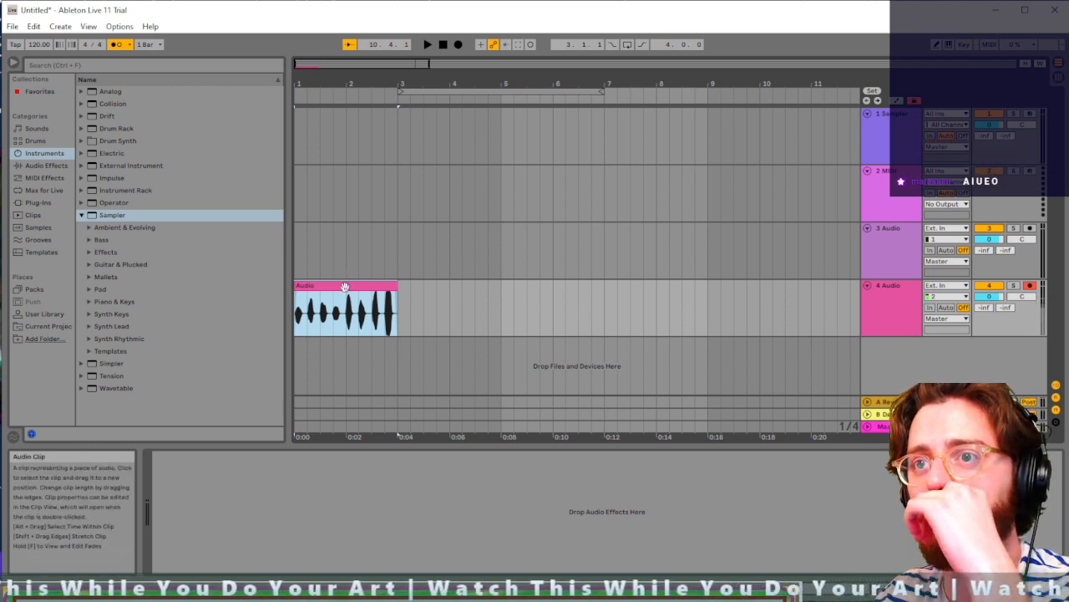
left_click_drag(343, 282, 324, 122)
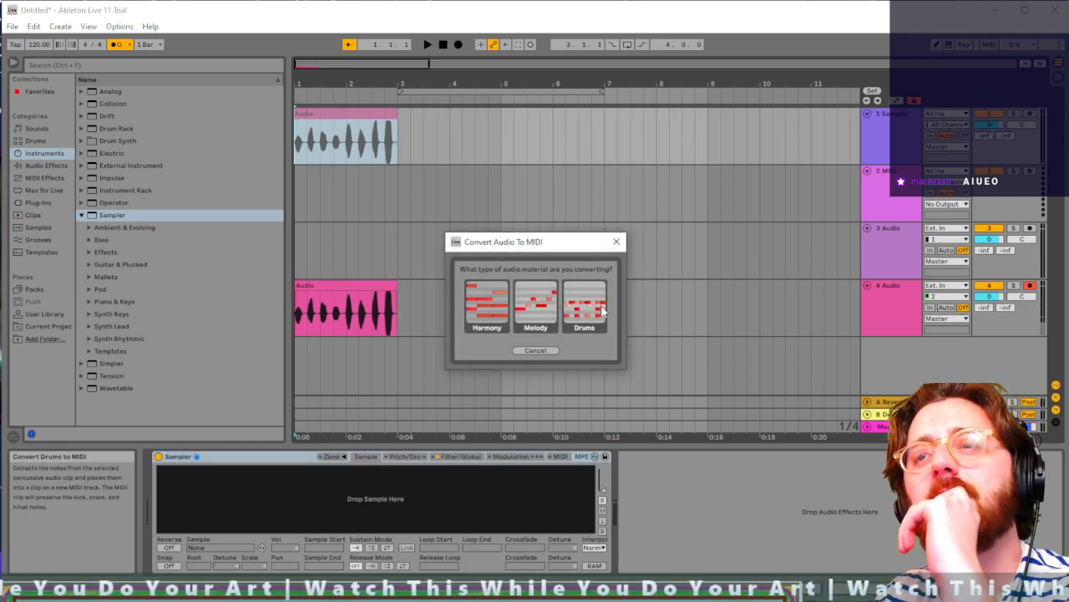
left_click(555, 319)
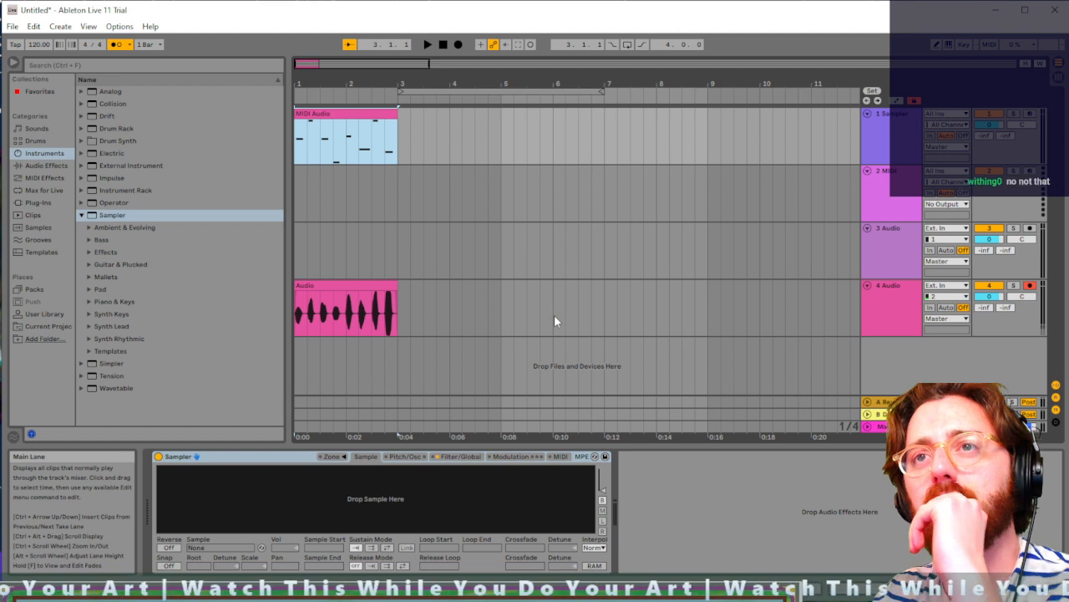
left_click(892, 137)
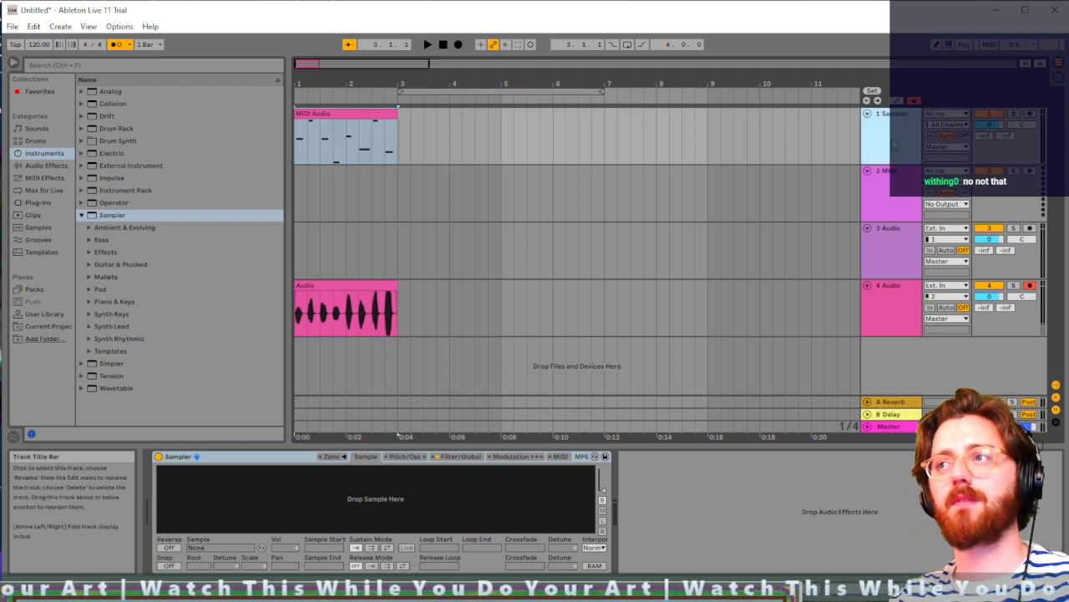
left_click(1030, 115)
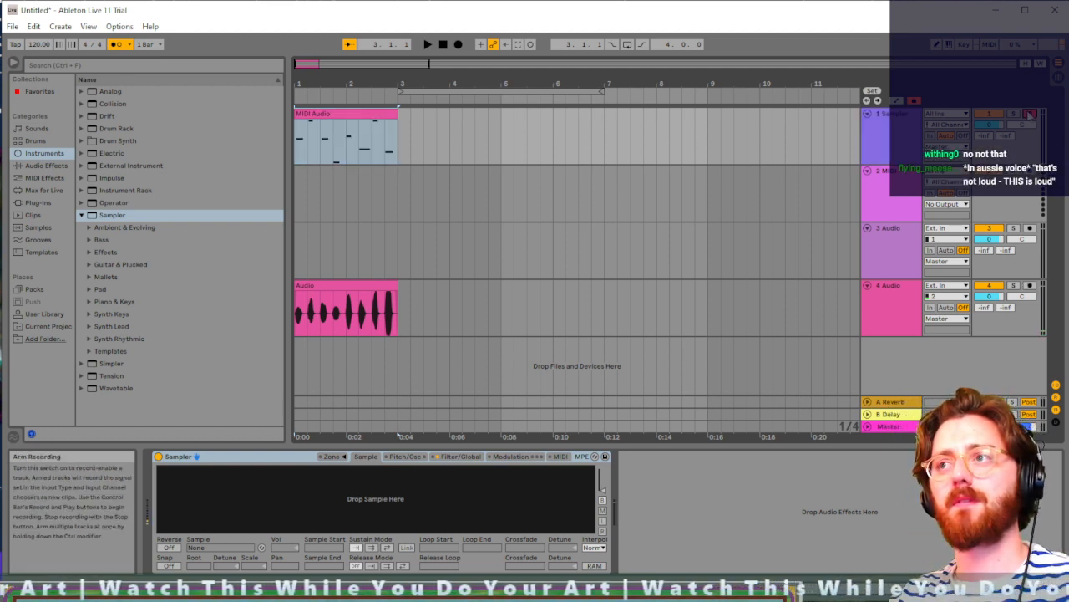
Step: Play back the converted MIDI clip from bar 1 and undo the audio-to-MIDI conversion
left_click(327, 143)
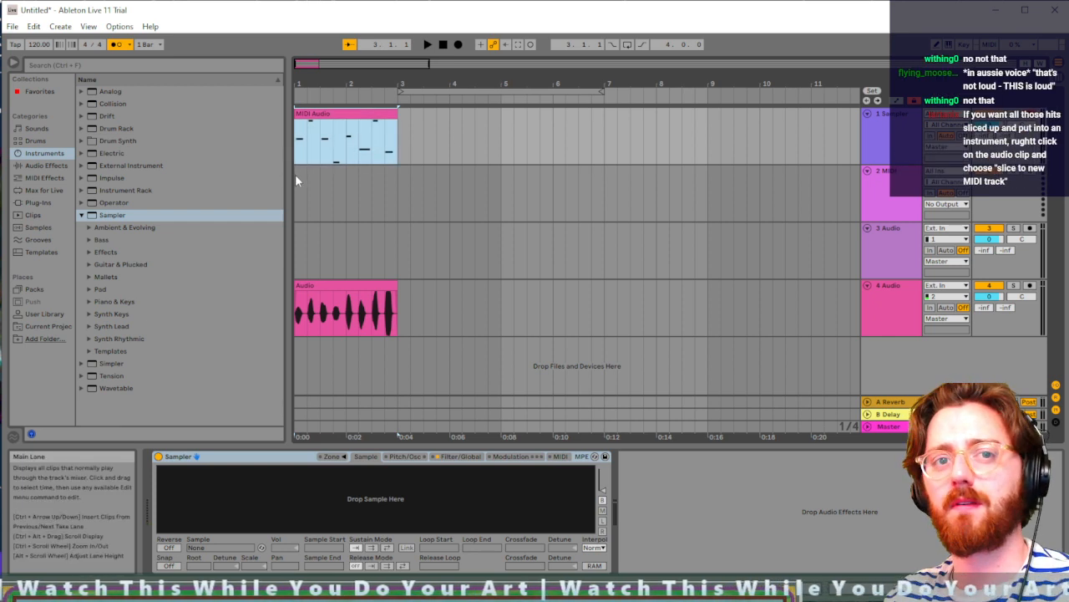
left_click(297, 174)
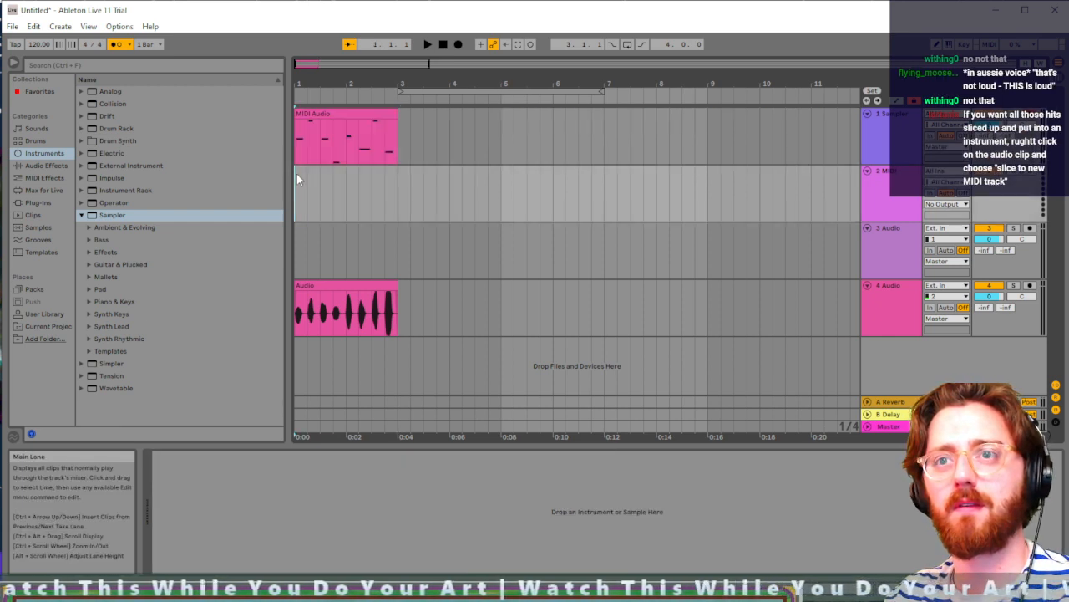
key("space")
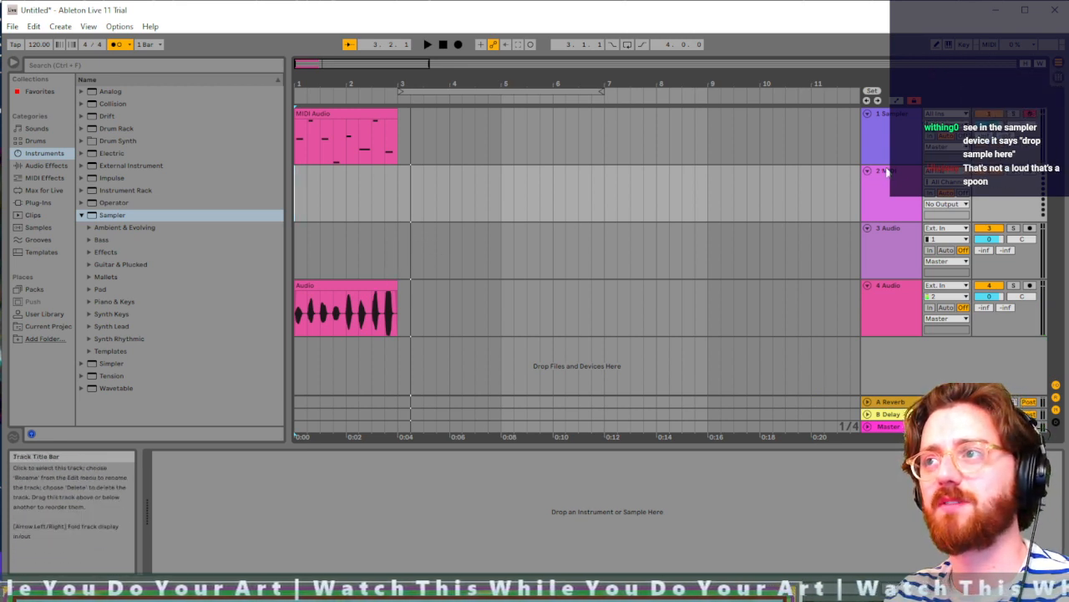
key("ctrl+z")
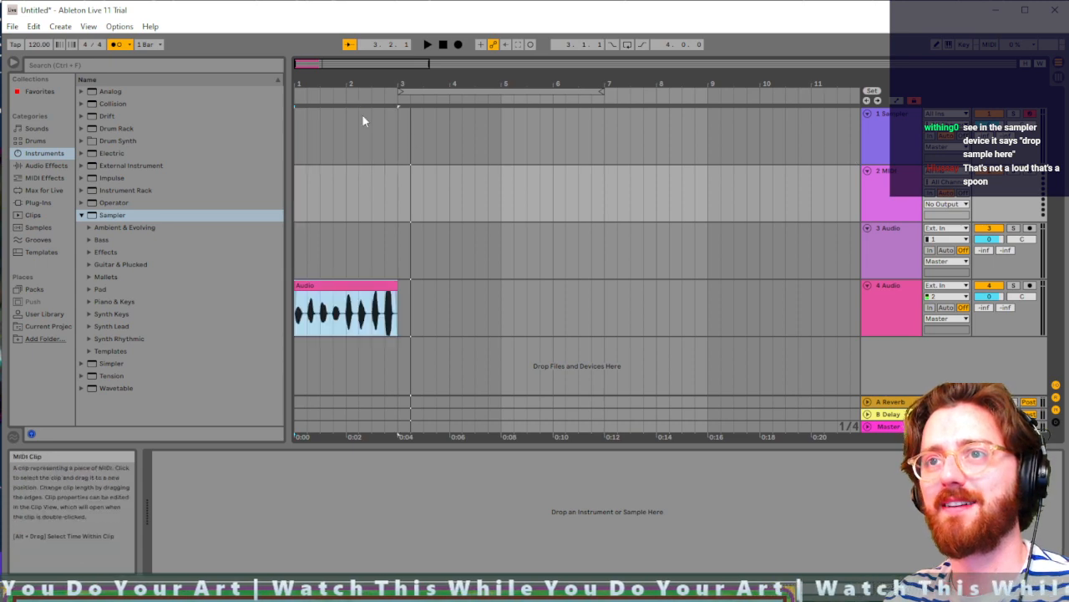
Step: Load the 4 Audio clip into the Sampler on track 1 and shorten the sample to the clip's first hit, ending at 811994
left_click(867, 148)
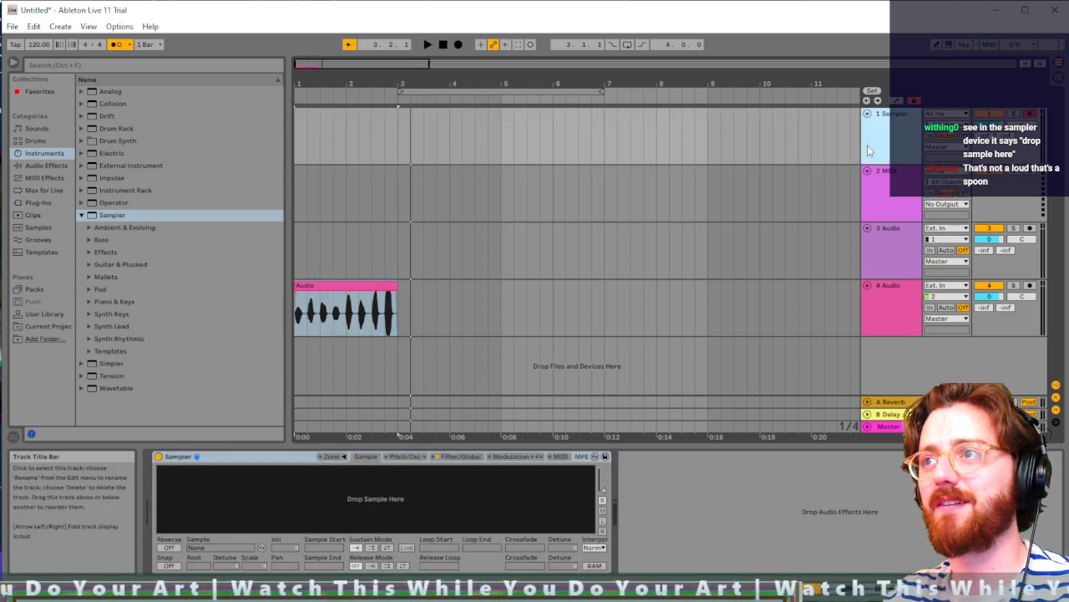
key("Tab")
key("Tab")
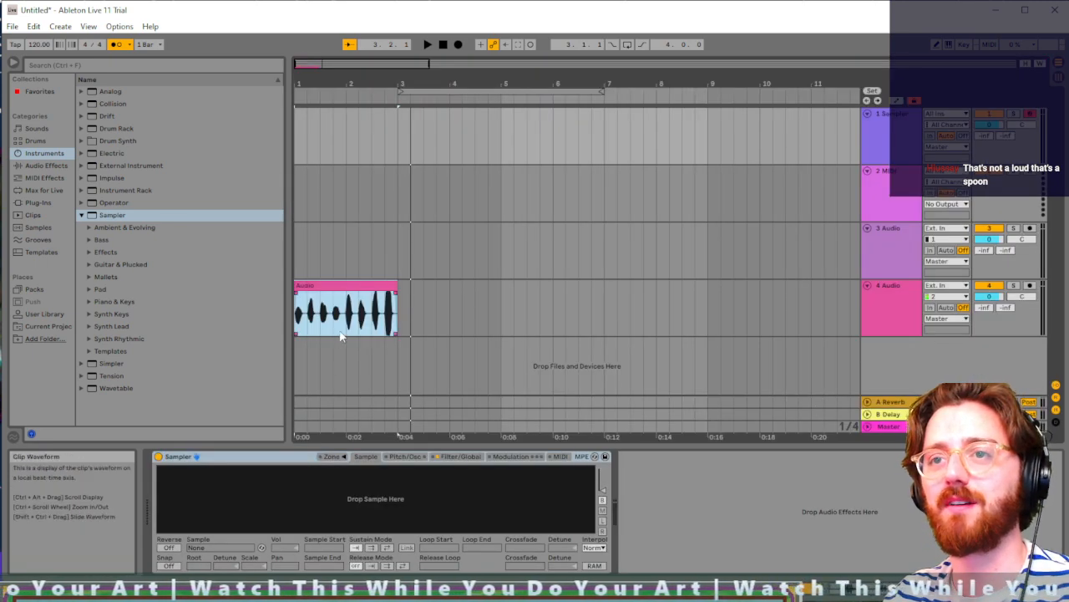
left_click_drag(334, 288, 336, 493)
key("space")
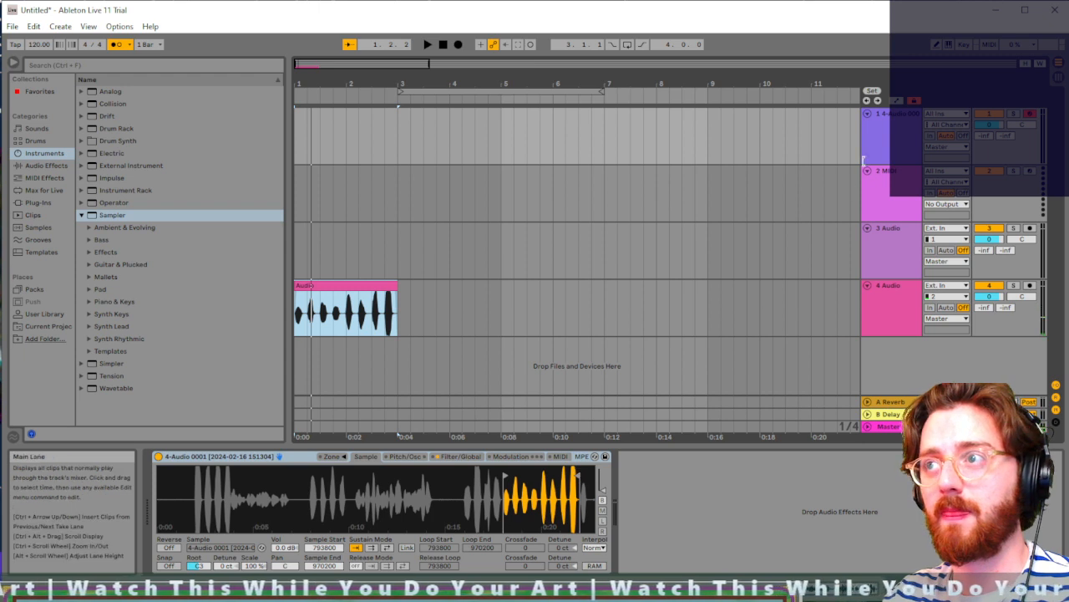
left_click(898, 154)
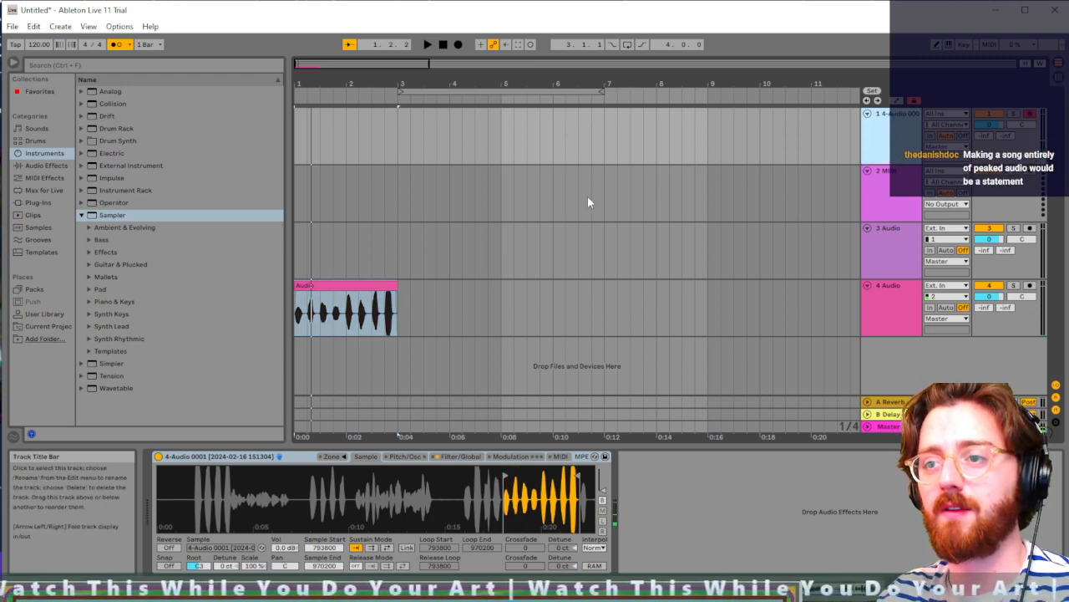
left_click_drag(580, 479, 507, 477)
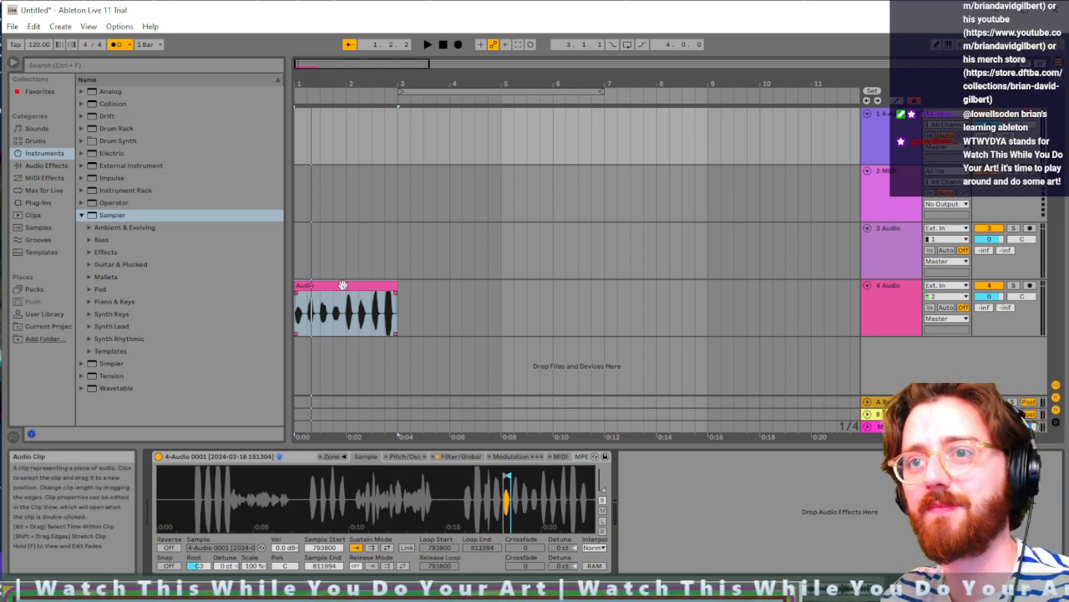
Step: Delete the old clip from the 4 Audio track, arm that track, and record a new take of about 7 bars from bar 1
key("Delete")
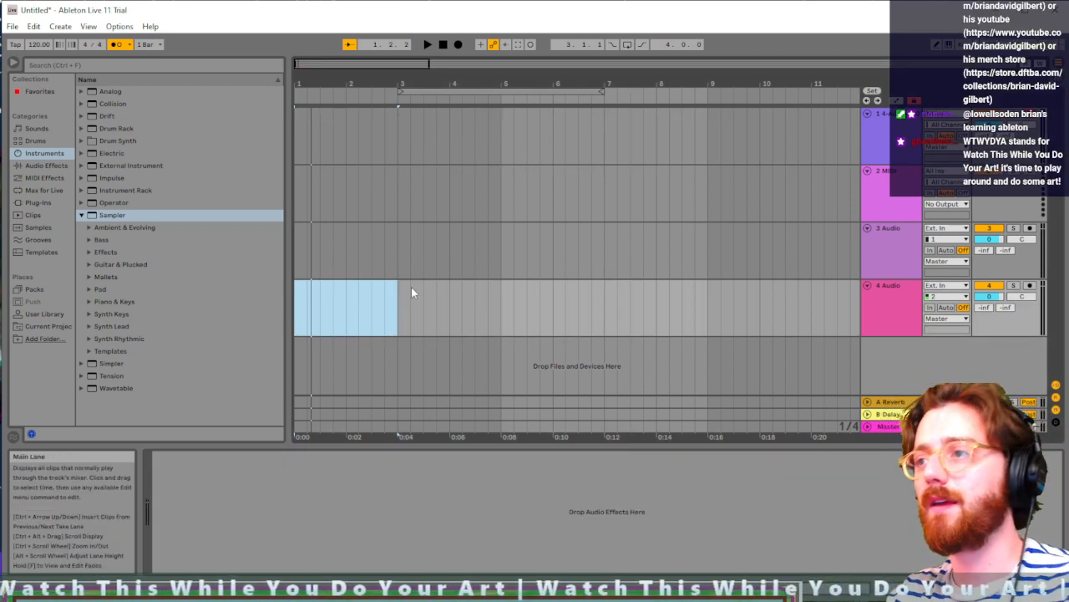
left_click(296, 309)
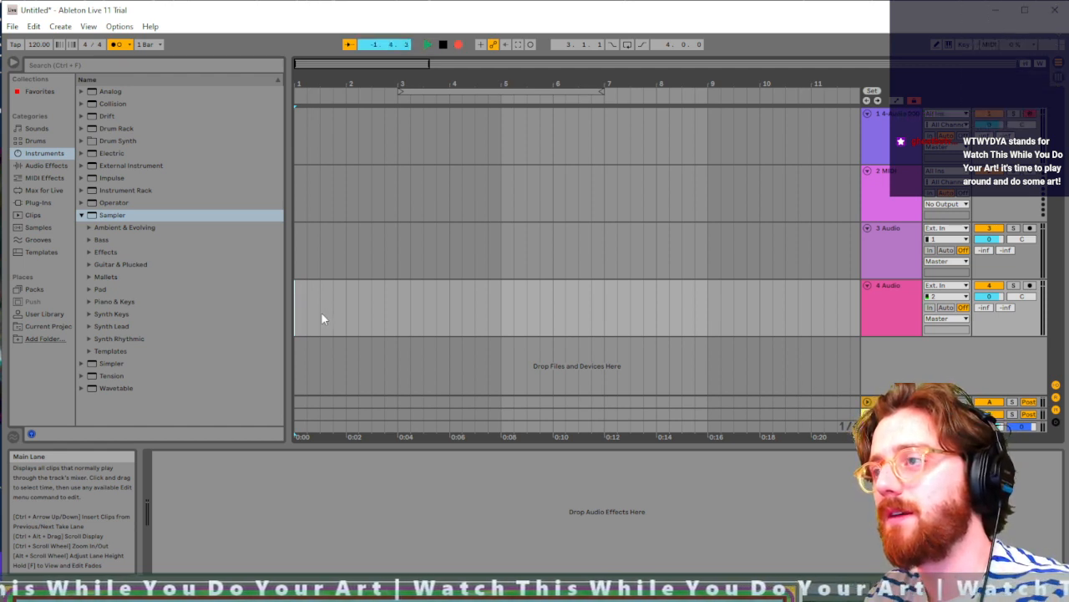
key("space")
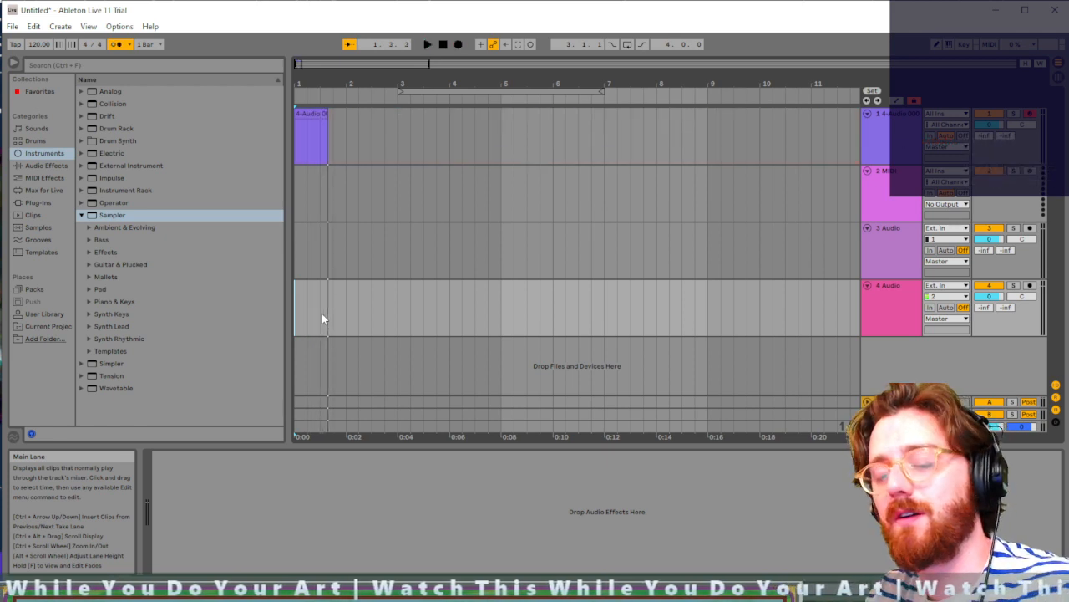
key("ctrl+z")
left_click(1031, 286)
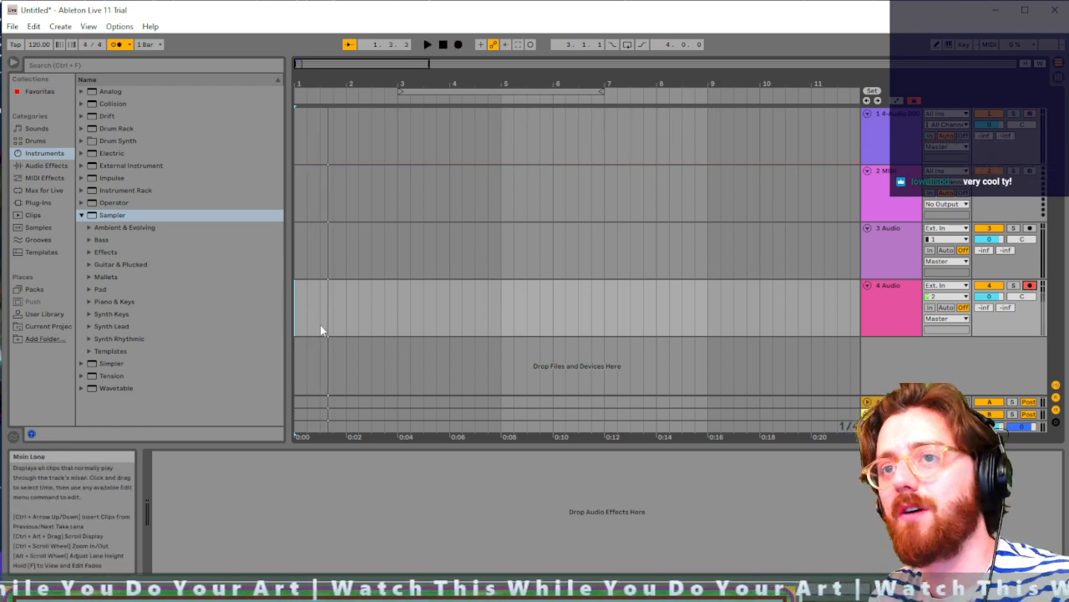
key("F9")
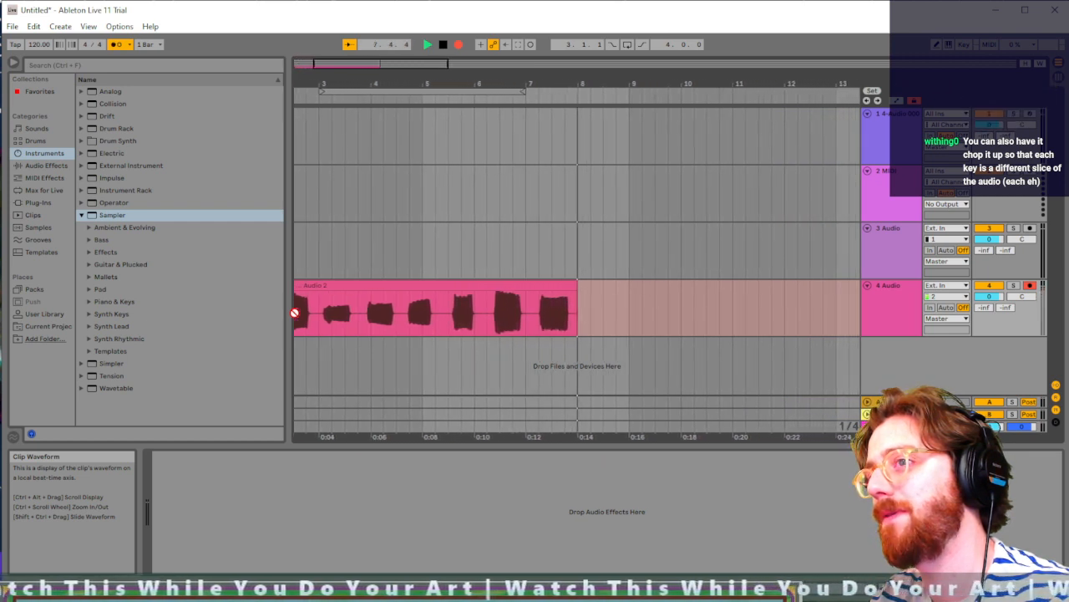
key("space")
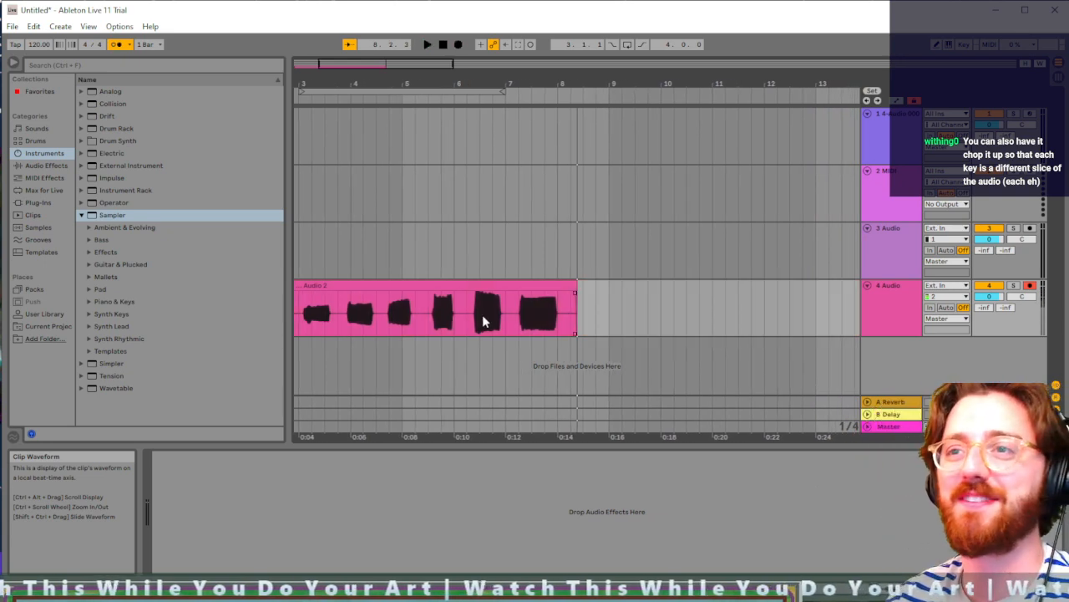
Step: Play the new 4 Audio take from about bar 7 to hear its last sound
left_click(508, 313)
key("space")
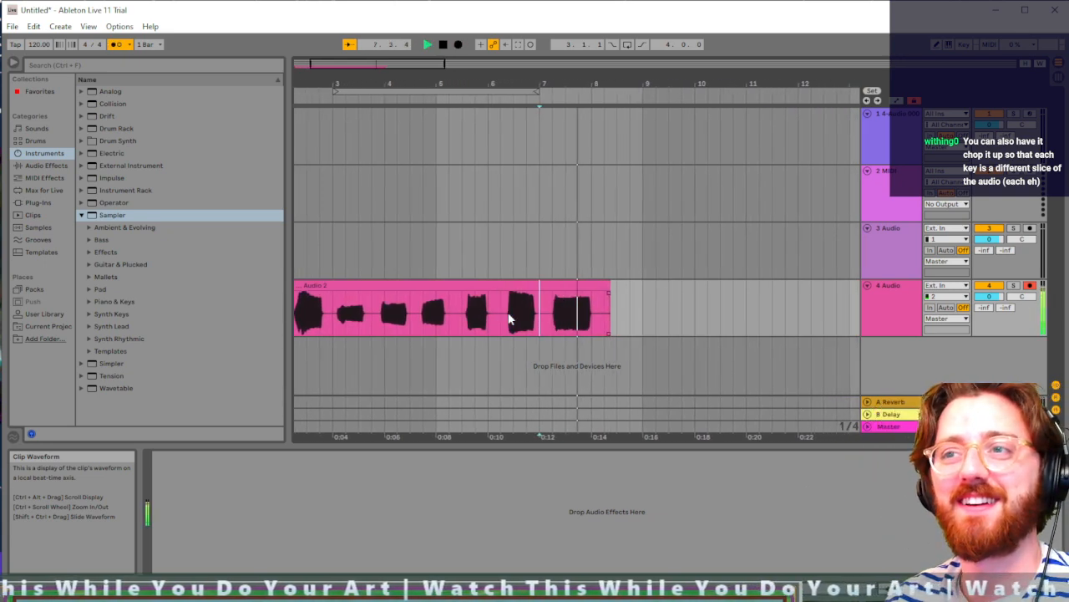
key("space")
Step: Delete the existing Sampler from track 1 and add a fresh, empty Sampler to it
left_click(879, 151)
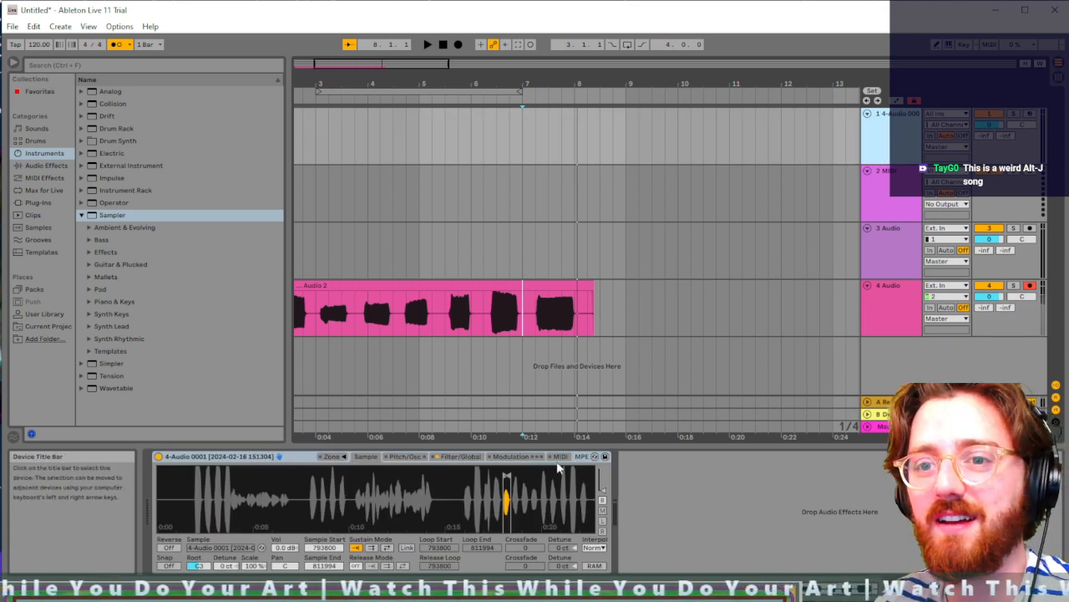
left_click(186, 458)
key("Delete")
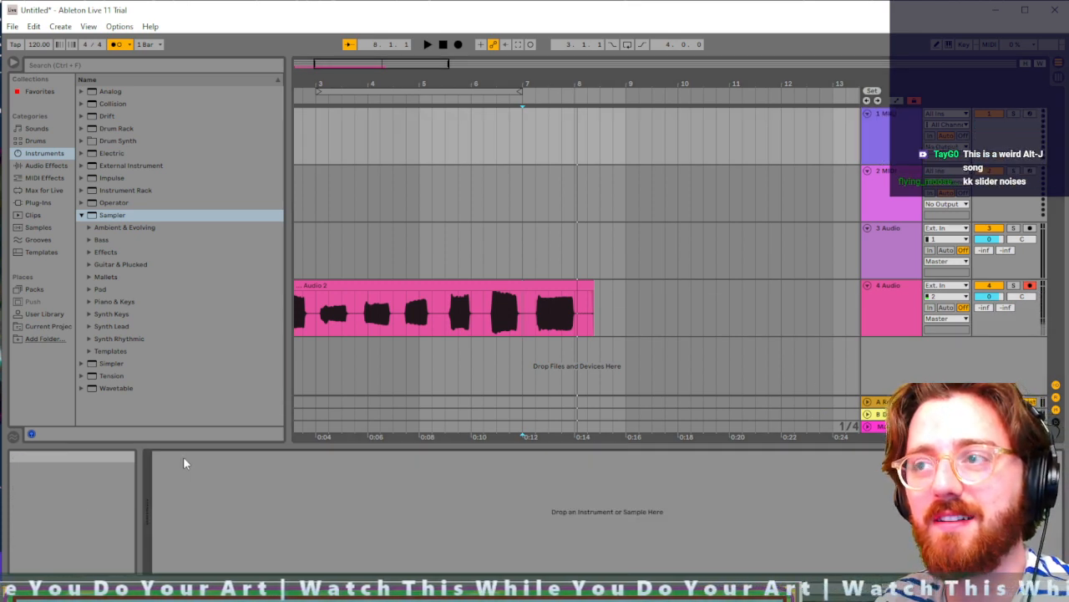
left_click_drag(125, 213, 890, 148)
Step: Load the new 4 Audio take into the Sampler and trim it to its last sound, with start 561793 and end 593702
left_click(422, 311)
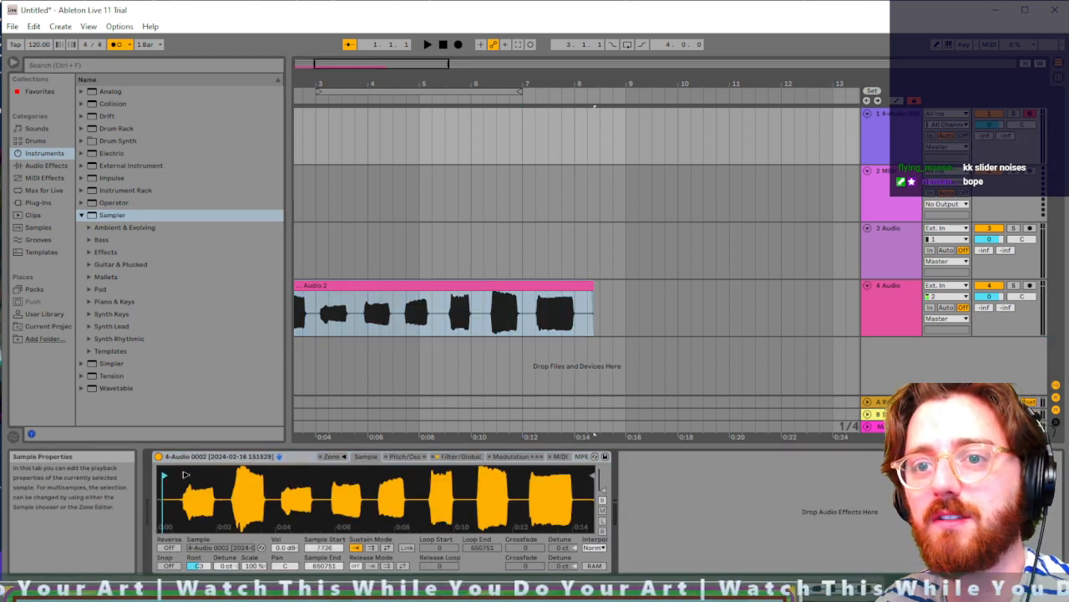
left_click_drag(159, 476, 515, 483)
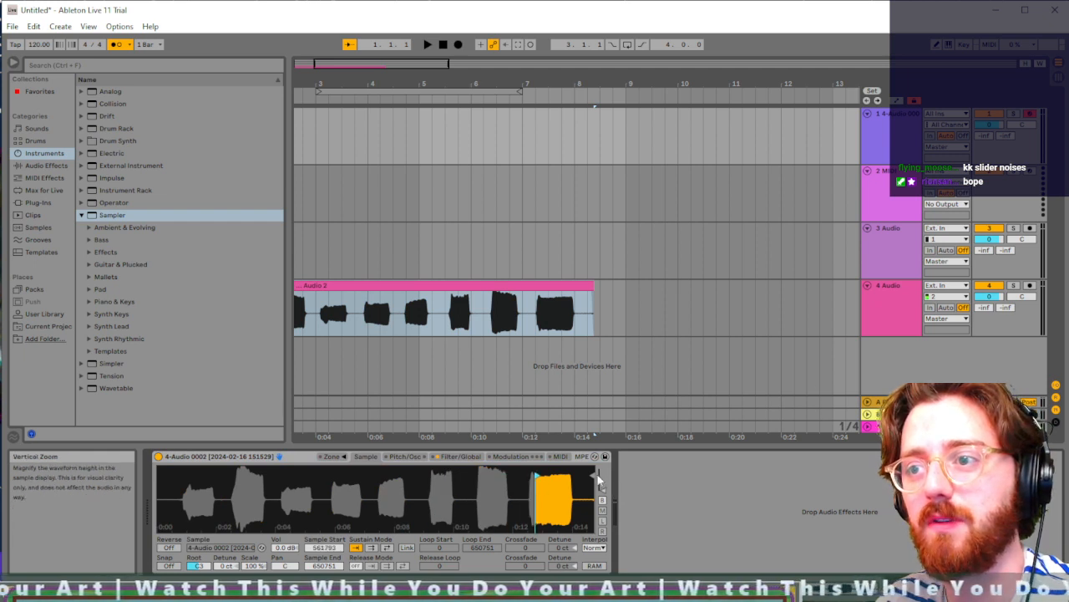
left_click_drag(598, 493, 552, 476)
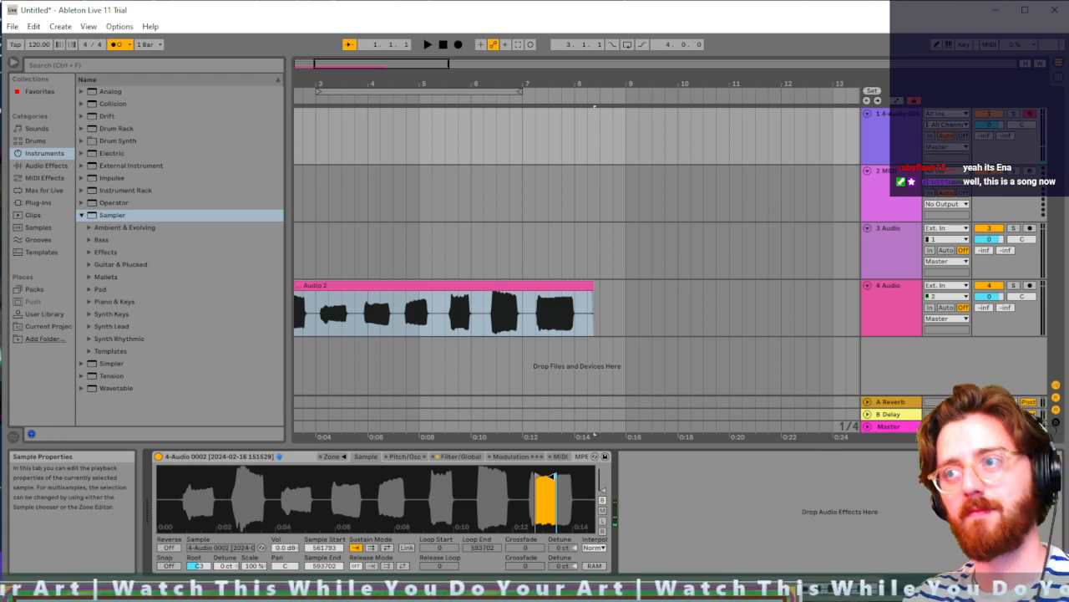
Step: Delete the 4 Audio track, place the insert marker at bar 1 of track 1, and set the tempo to 142 BPM
left_click(880, 308)
key("Delete")
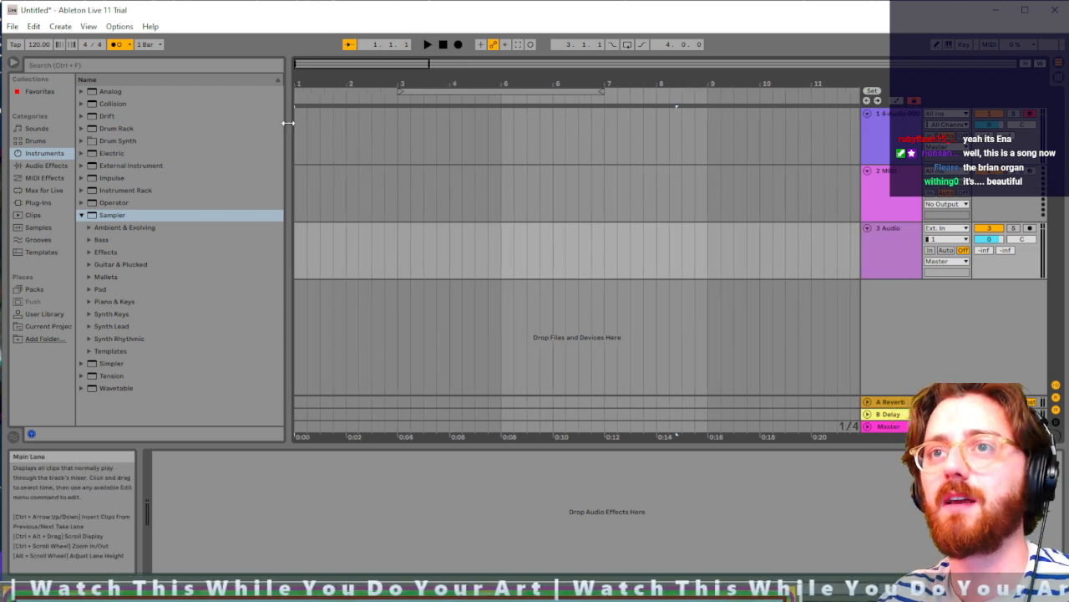
left_click(295, 131)
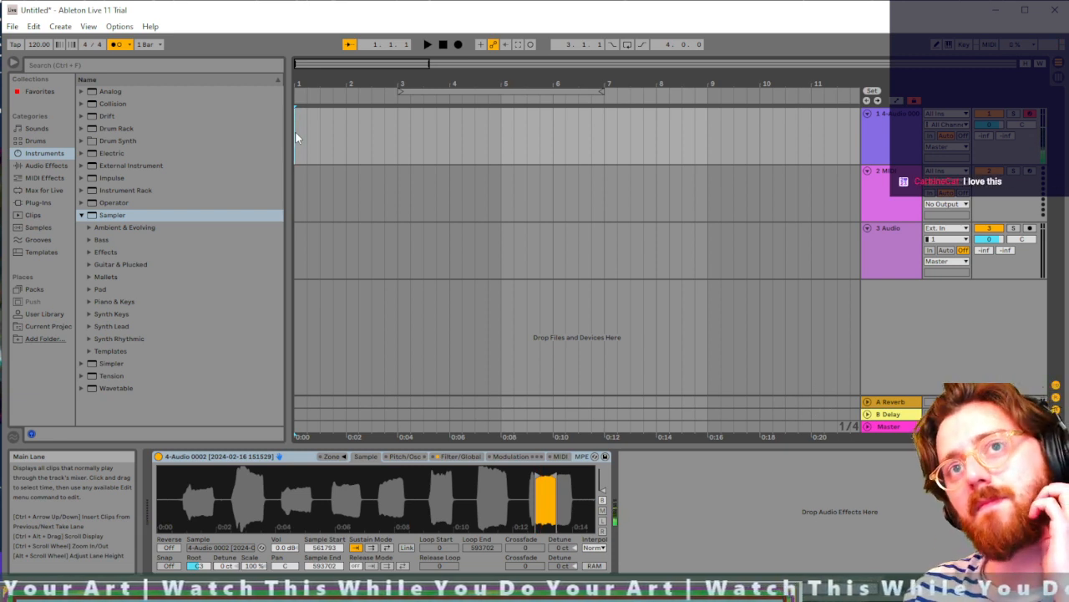
left_click_drag(38, 44, 38, 26)
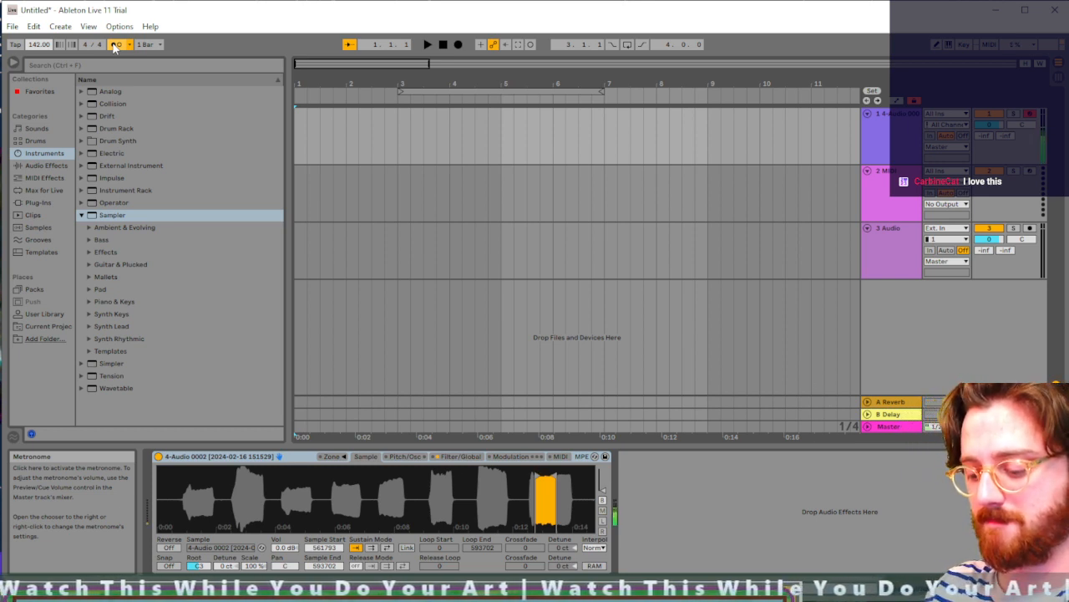
Step: Try recording a MIDI melody of about 10 bars with the sampled instrument on track 1, and undo the take
key("F9")
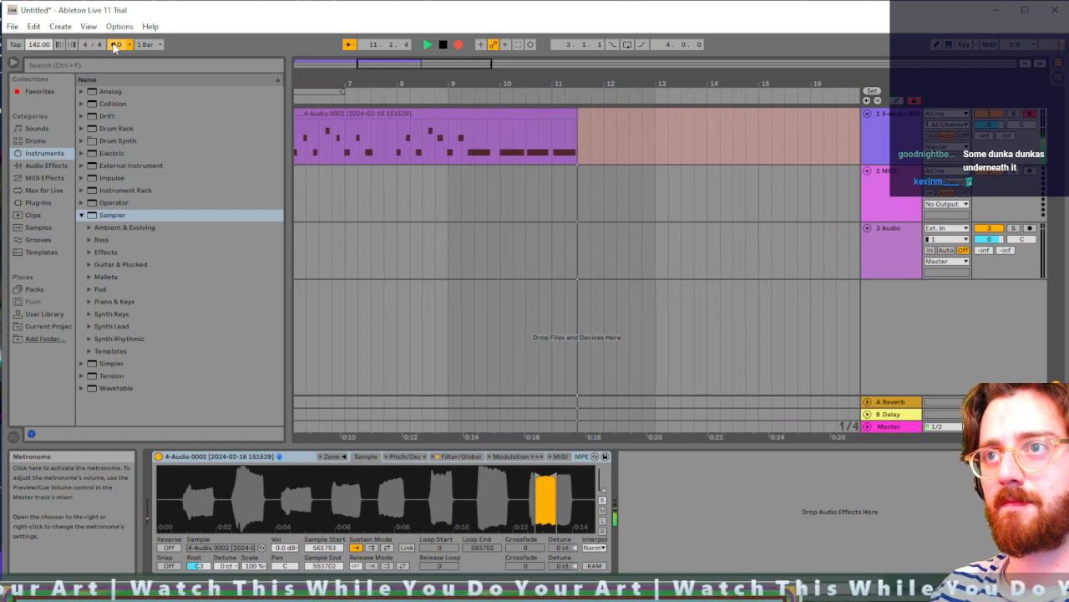
key("space")
key("ctrl+z")
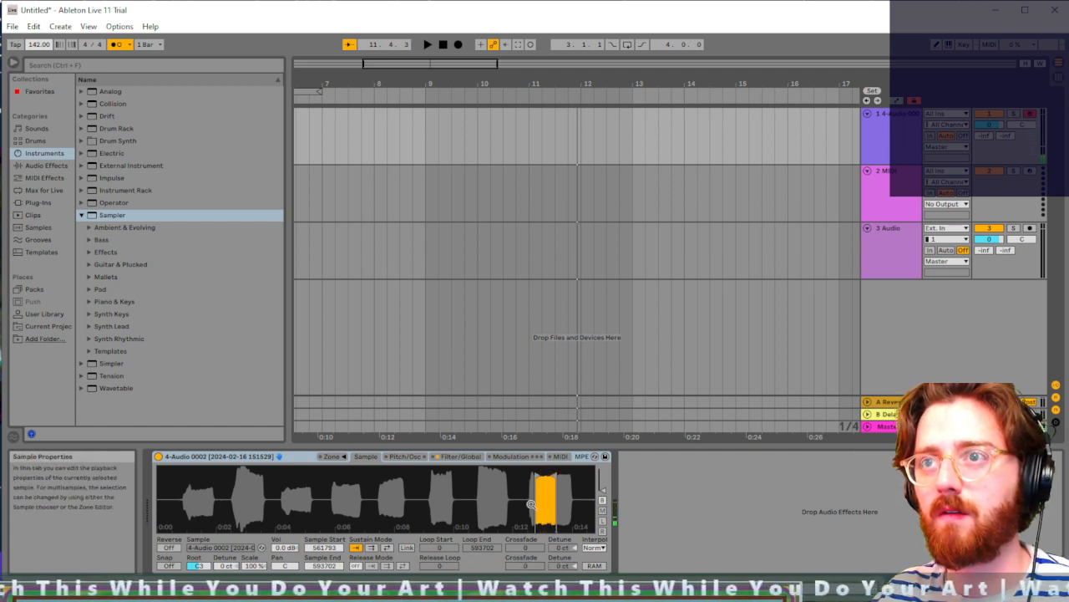
scroll(523, 247, "left", 5)
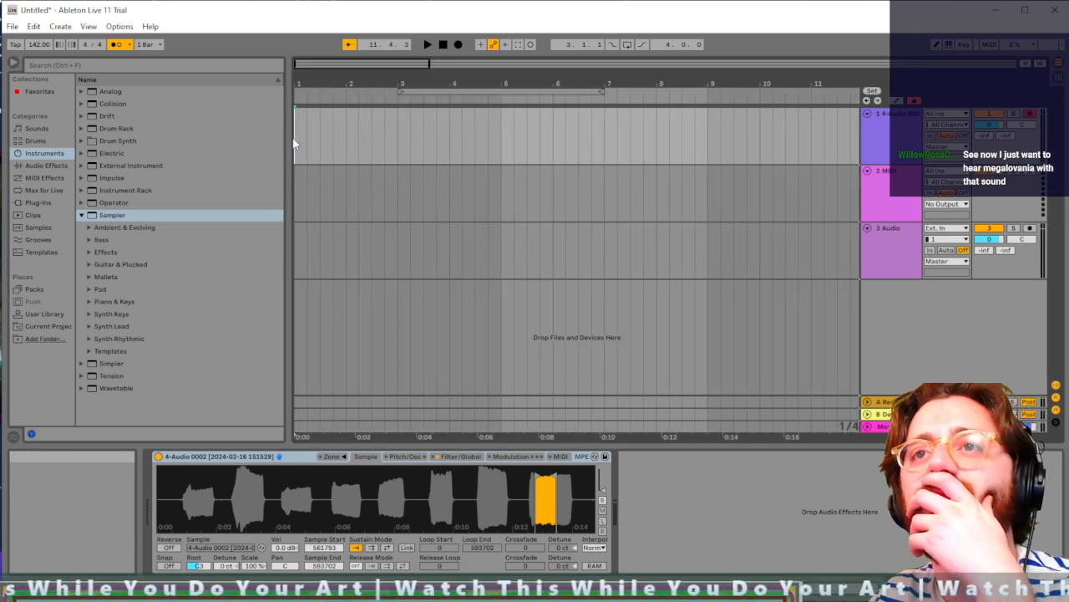
Step: Try the Doubler Thick preset of the Phaser-Flanger audio effect on track 1 and remove it from the device chain
left_click(879, 152)
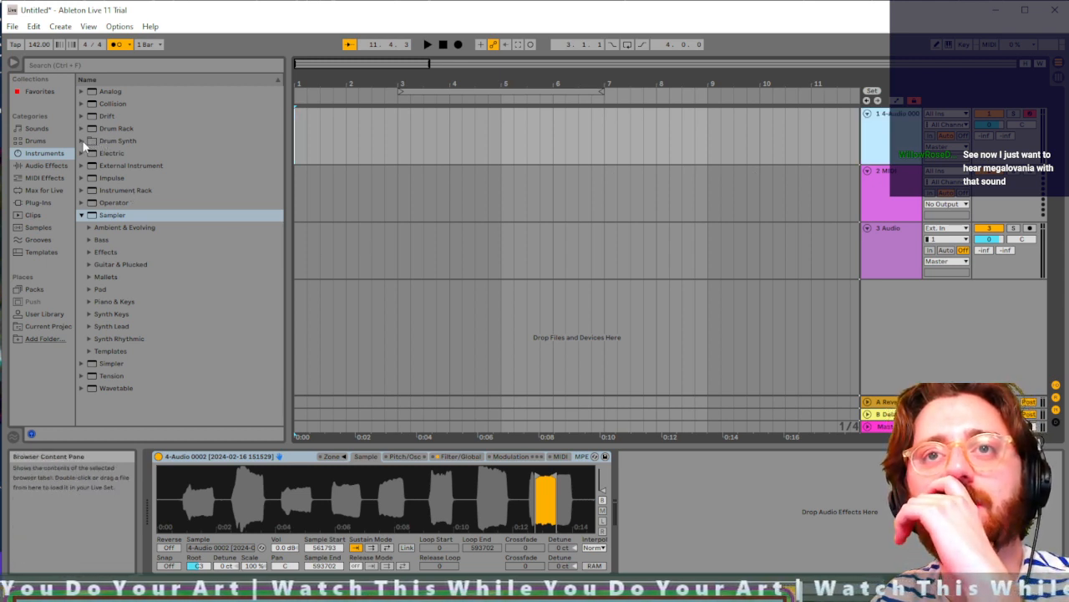
left_click(46, 165)
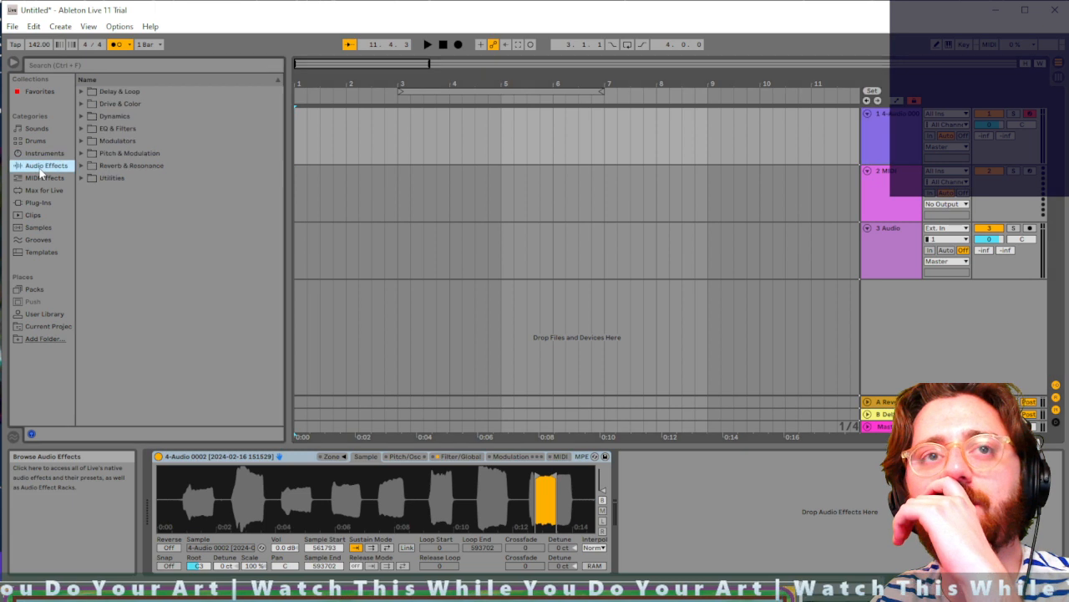
left_click(126, 164)
left_click(81, 154)
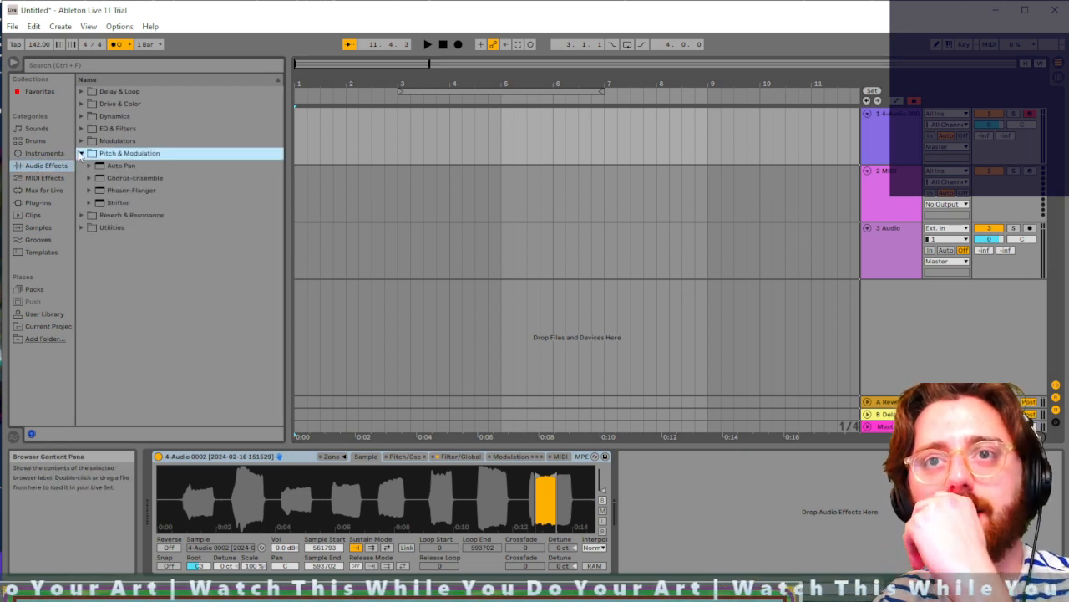
left_click(103, 179)
left_click(103, 191)
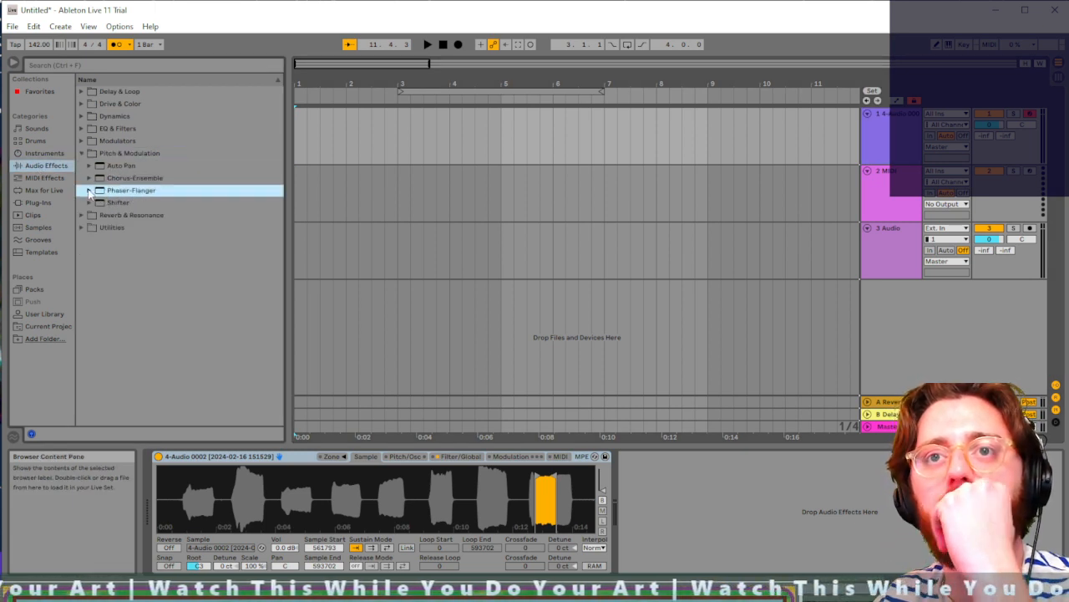
left_click(88, 192)
left_click(145, 228)
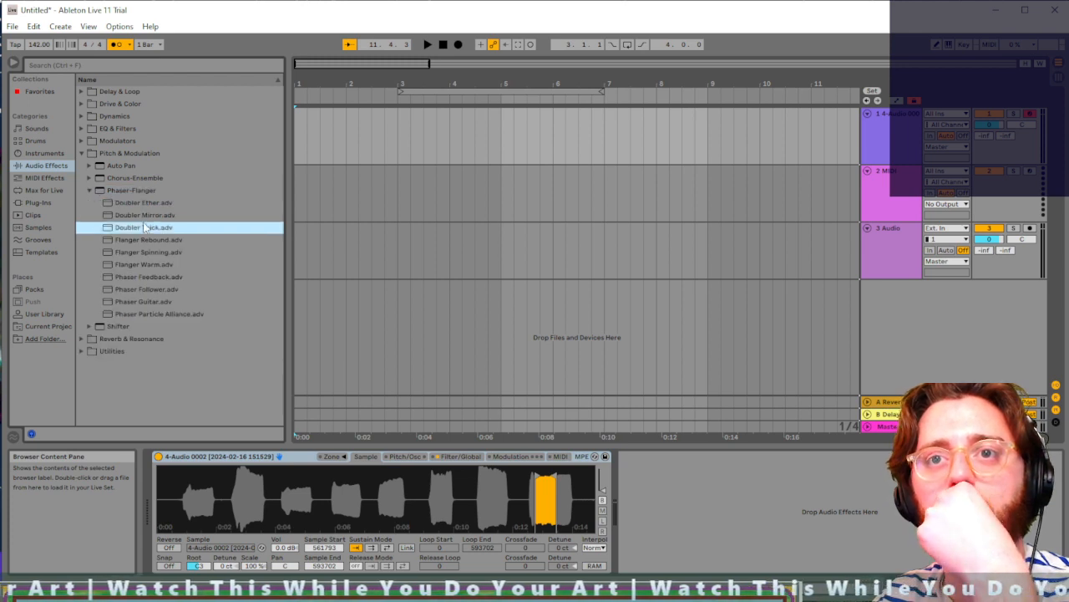
left_click_drag(154, 236, 667, 491)
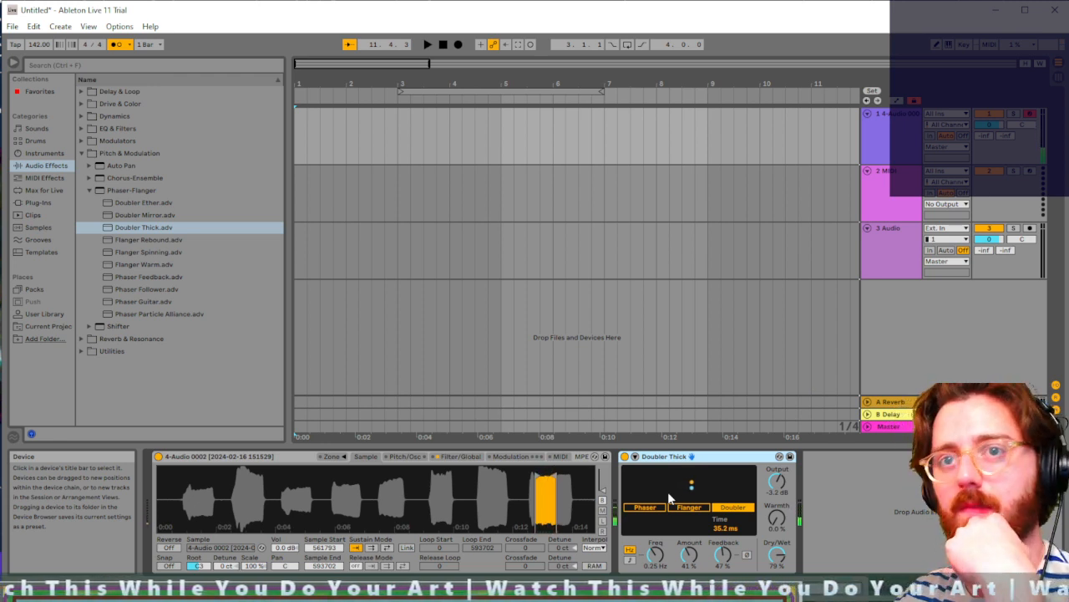
key("Delete")
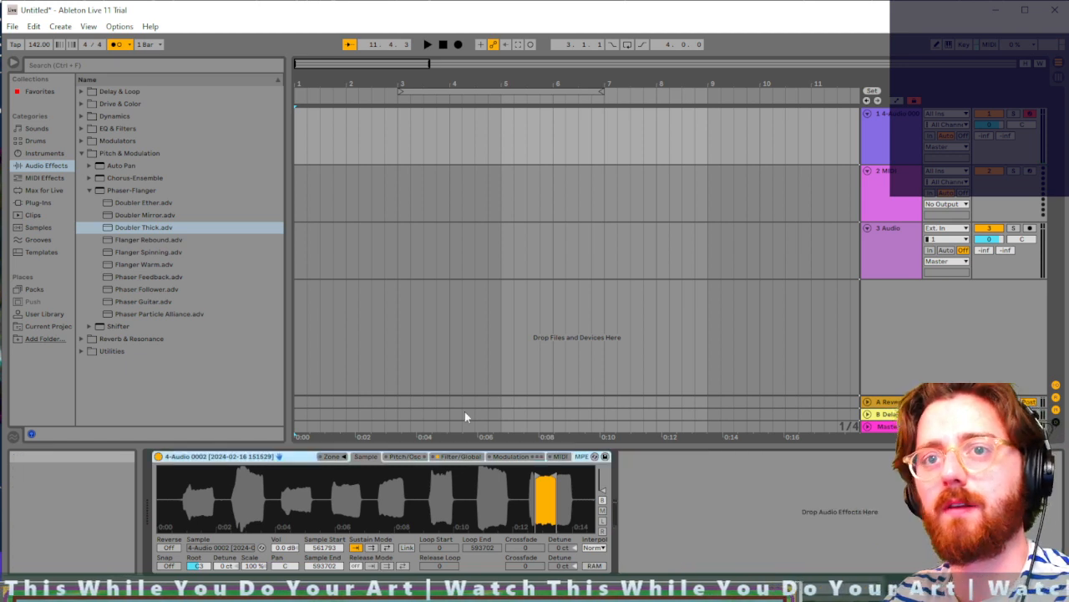
Step: Add the Phaser Guitar preset to track 1 and trim the Sampler to the sample's fifth sound, with start 332628 and end 363570
left_click(139, 303)
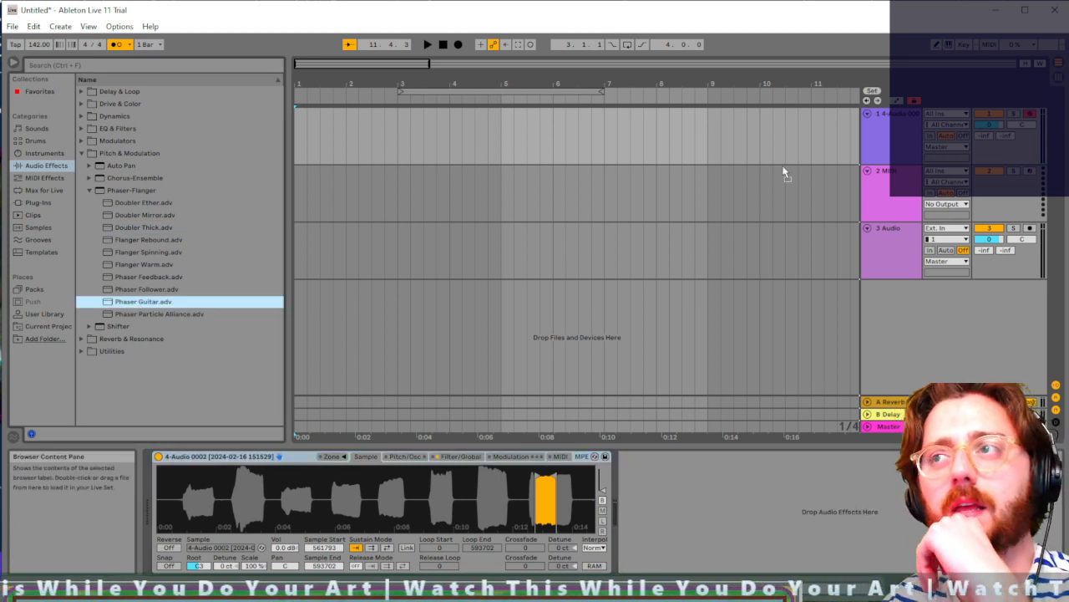
key("Return")
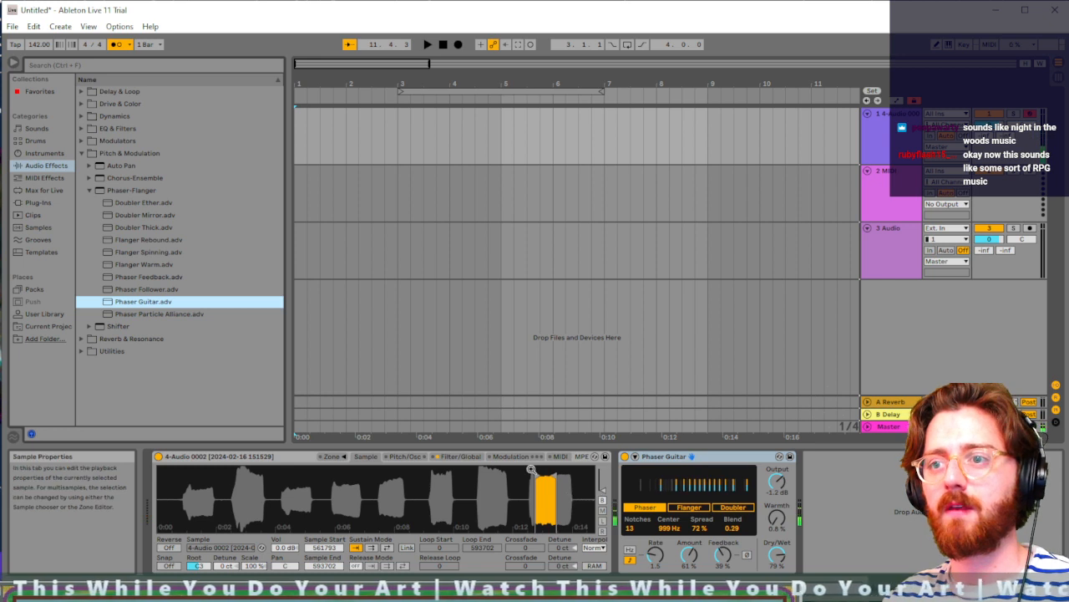
left_click_drag(556, 493, 484, 478)
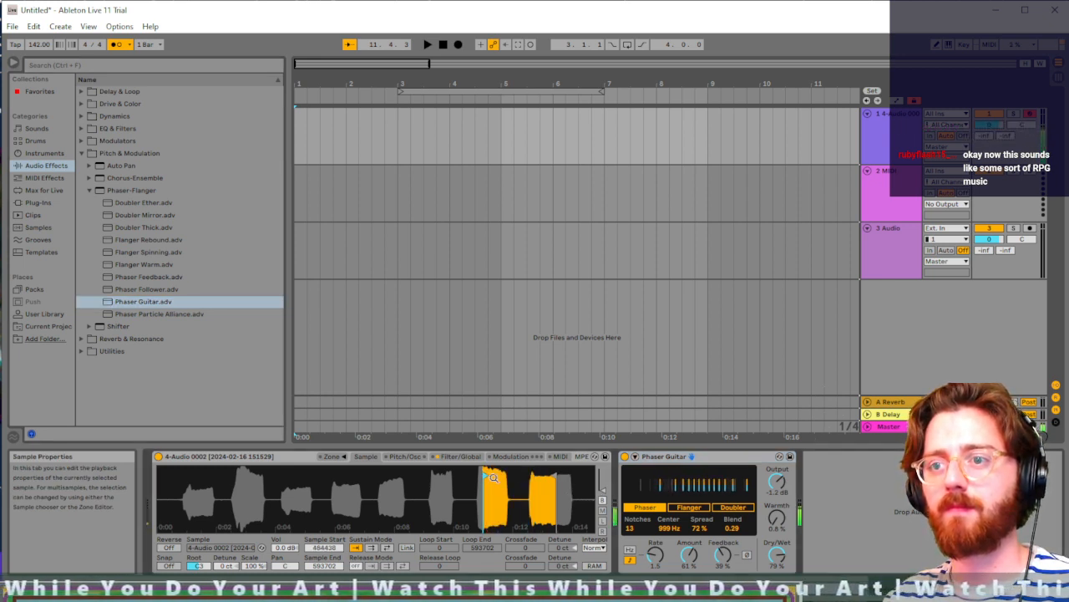
left_click_drag(484, 476, 383, 473)
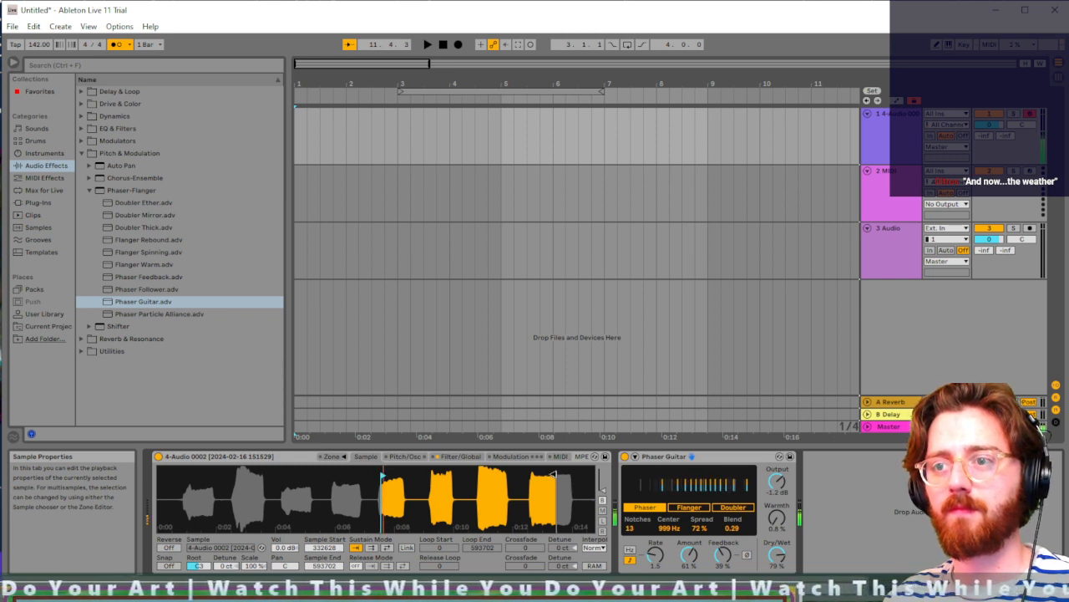
left_click_drag(550, 474, 389, 474)
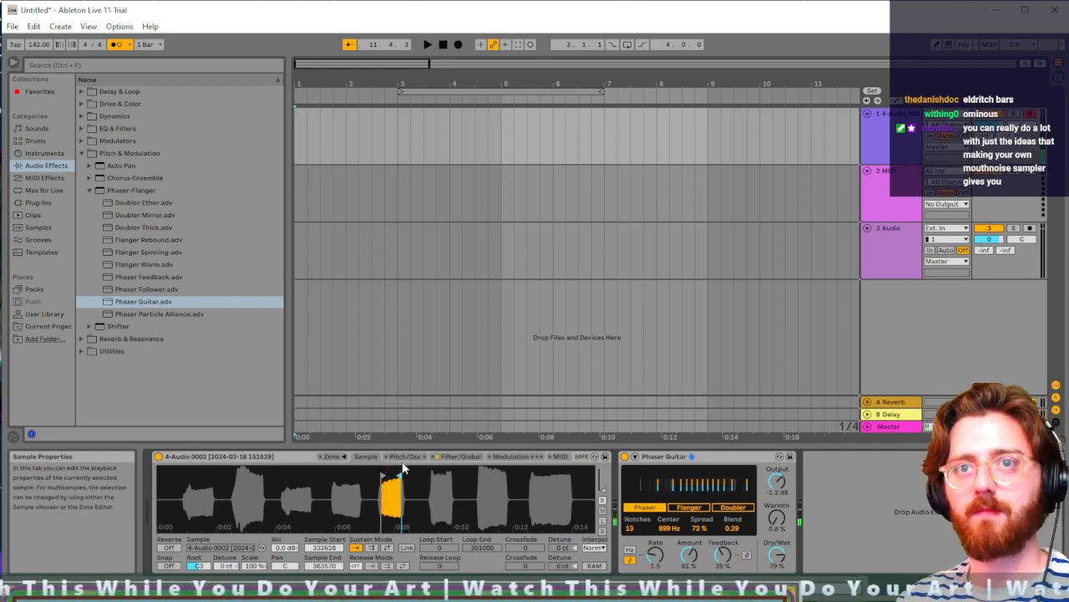
Step: Insert the Voloco plug-in between the Sampler and Phaser Guitar on track 1, and decline its update
left_click(38, 202)
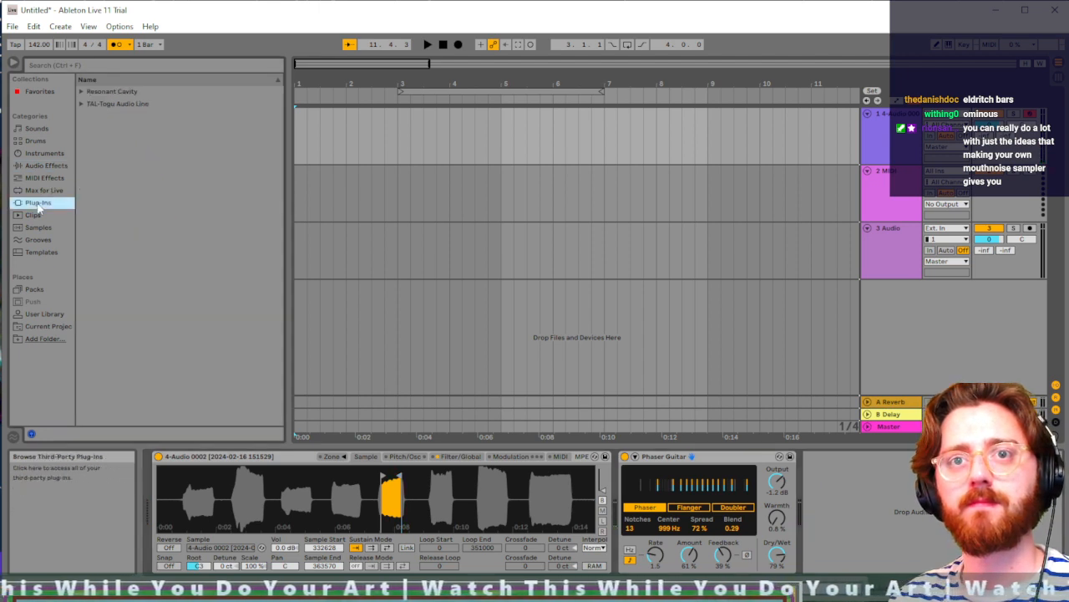
left_click(81, 91)
left_click(115, 104)
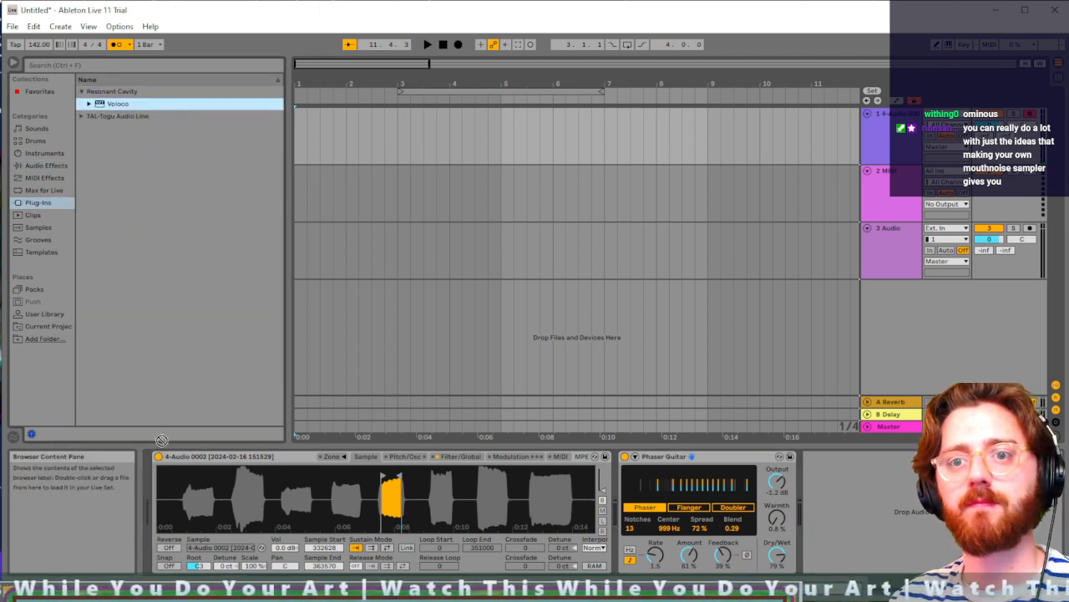
left_click_drag(161, 440, 608, 493)
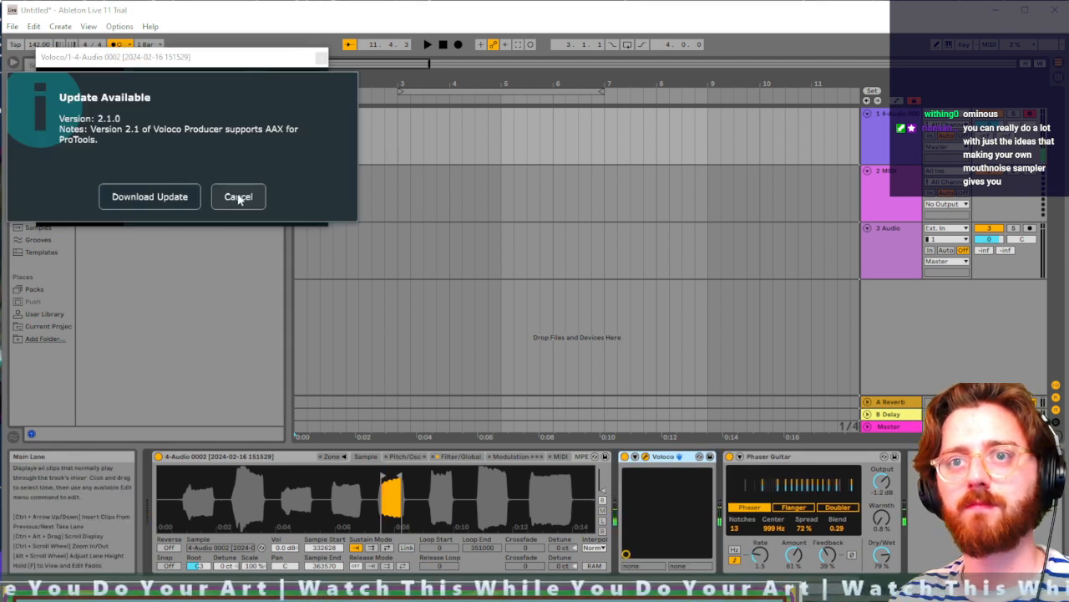
left_click(238, 197)
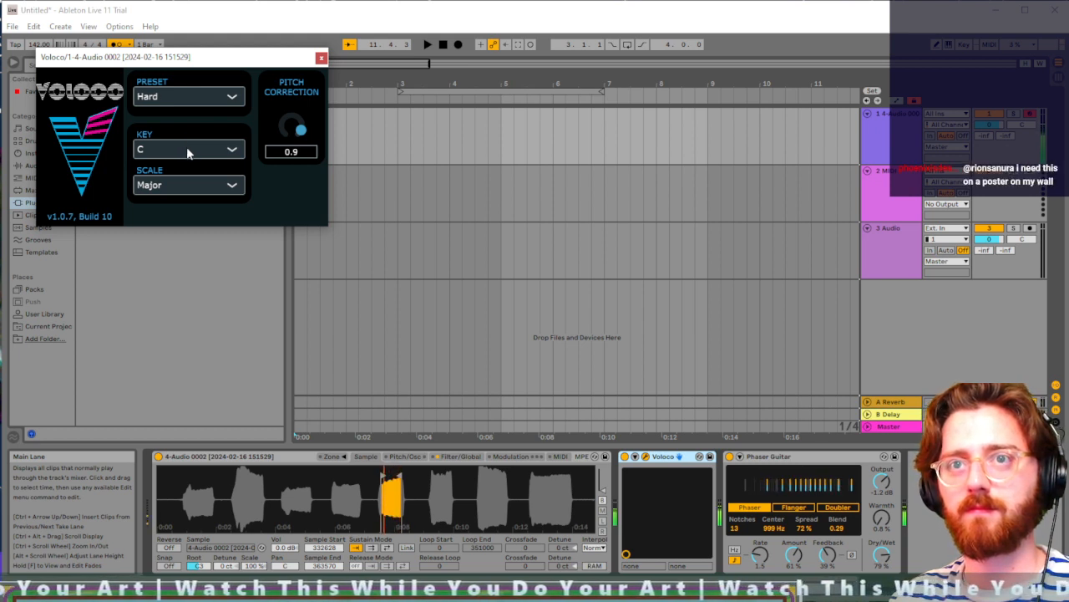
Step: Try key C# in Voloco on track 1, return the key to C, and close the plug-in window
left_click(187, 148)
left_click(177, 188)
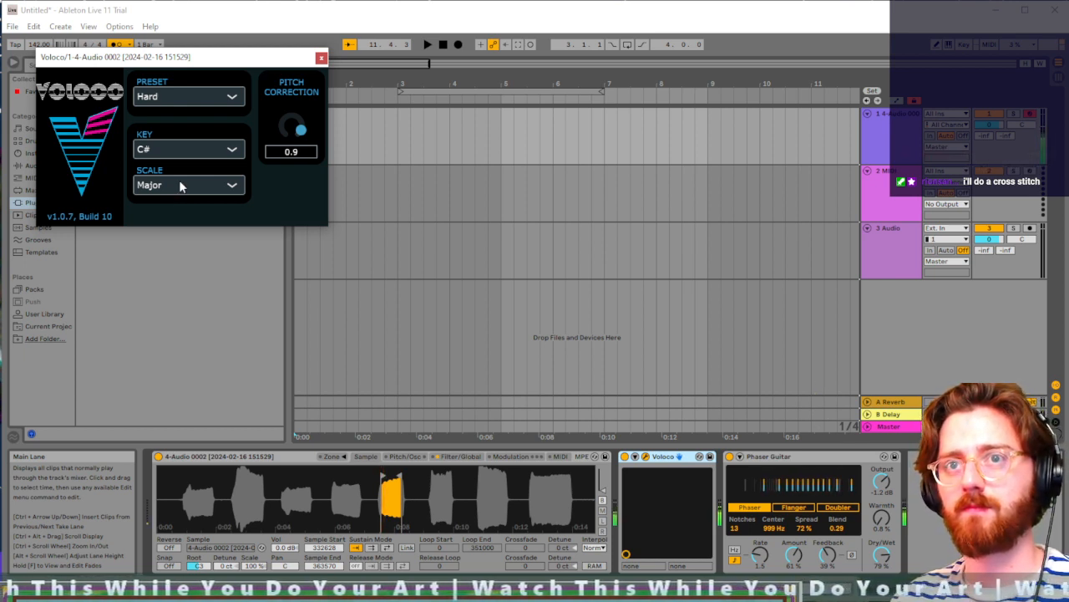
left_click(184, 147)
left_click(175, 168)
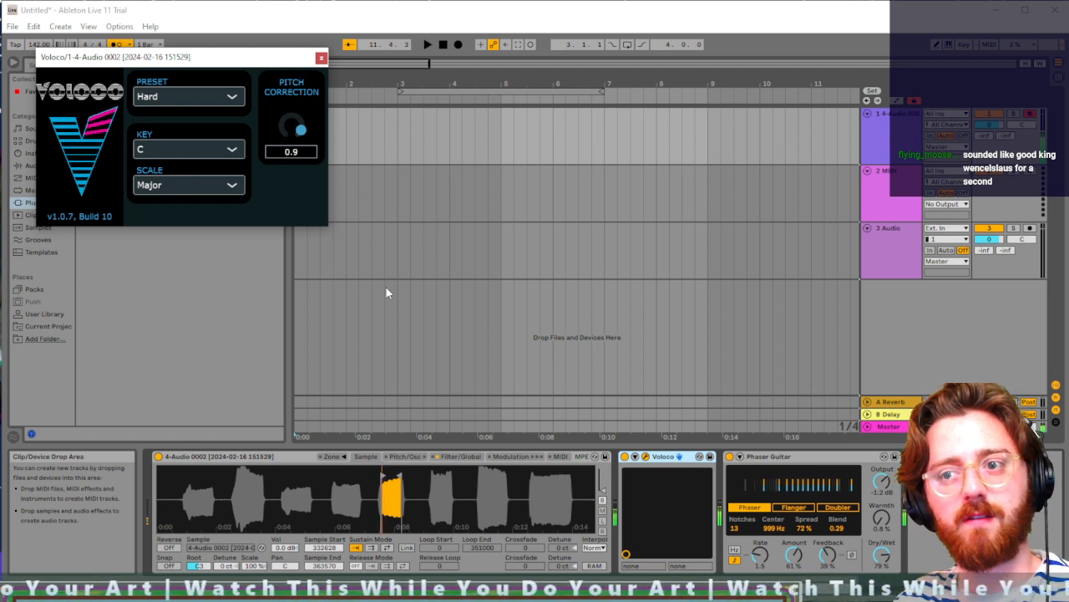
left_click(323, 60)
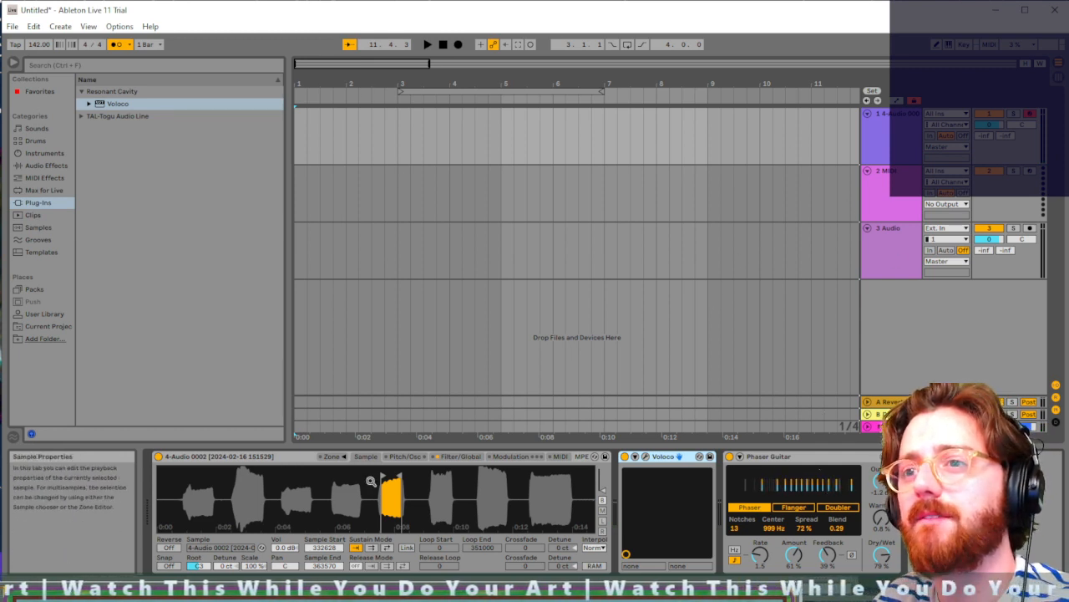
Step: Remove the Sampler, Voloco and Phaser Guitar from track 1, and load a new empty Sampler there
left_click(293, 457)
key("Delete")
left_click(307, 459)
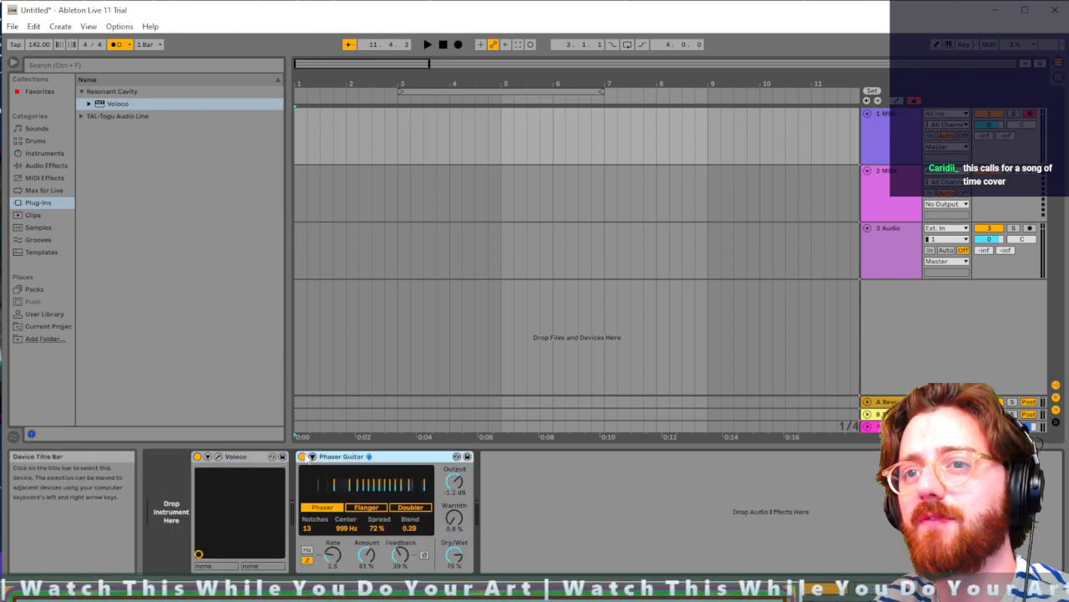
key("Delete")
key("Delete")
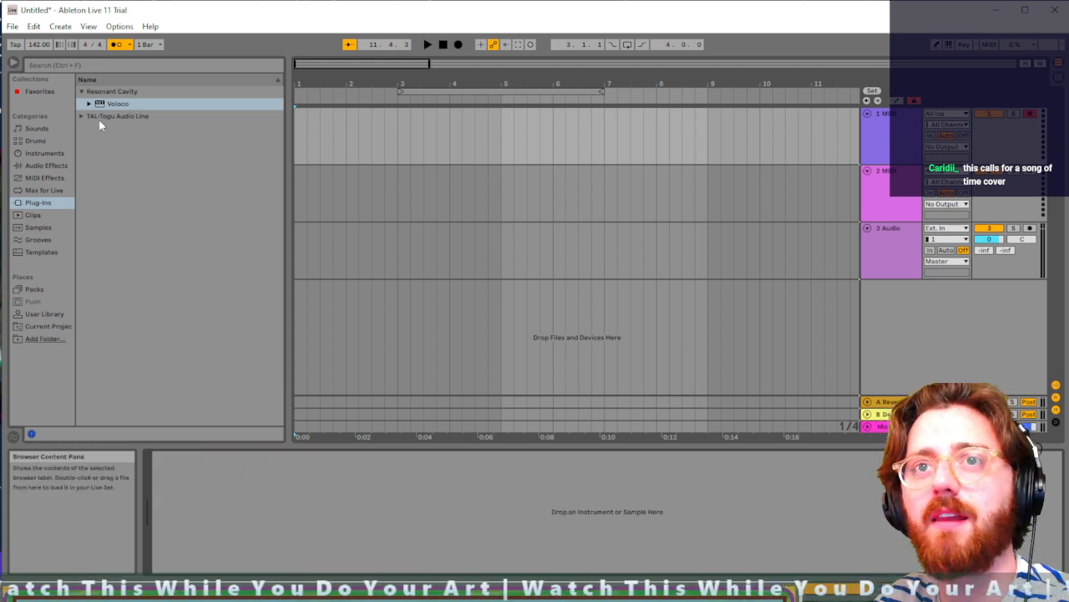
left_click(44, 177)
left_click(44, 152)
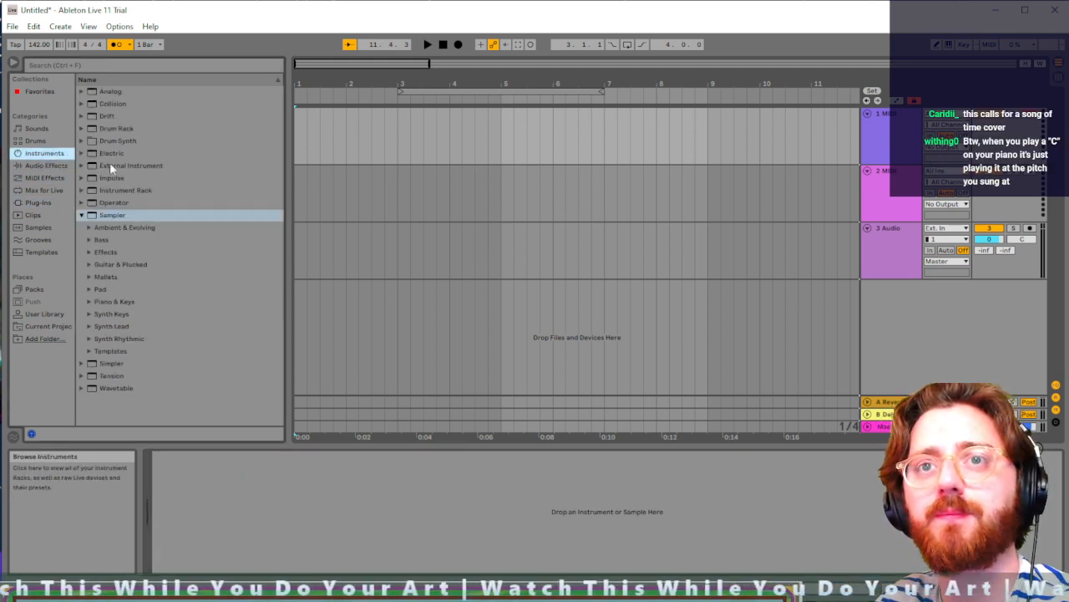
double_click(112, 215)
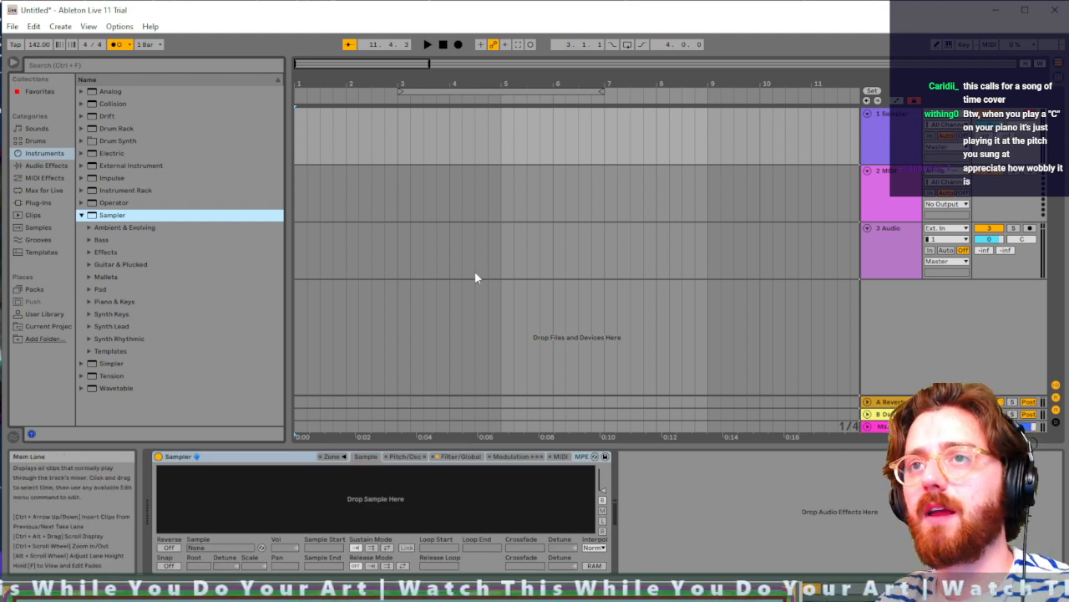
Step: Set the 3 Audio track's input channel to 2, arm the track, and record a voice take of about 12 bars
left_click(890, 238)
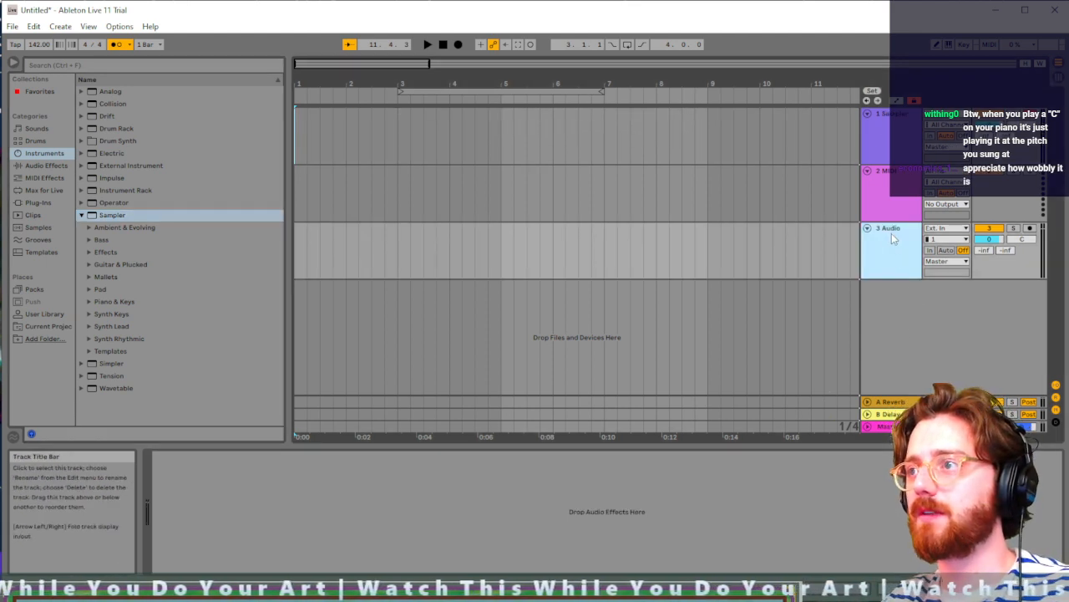
left_click(947, 239)
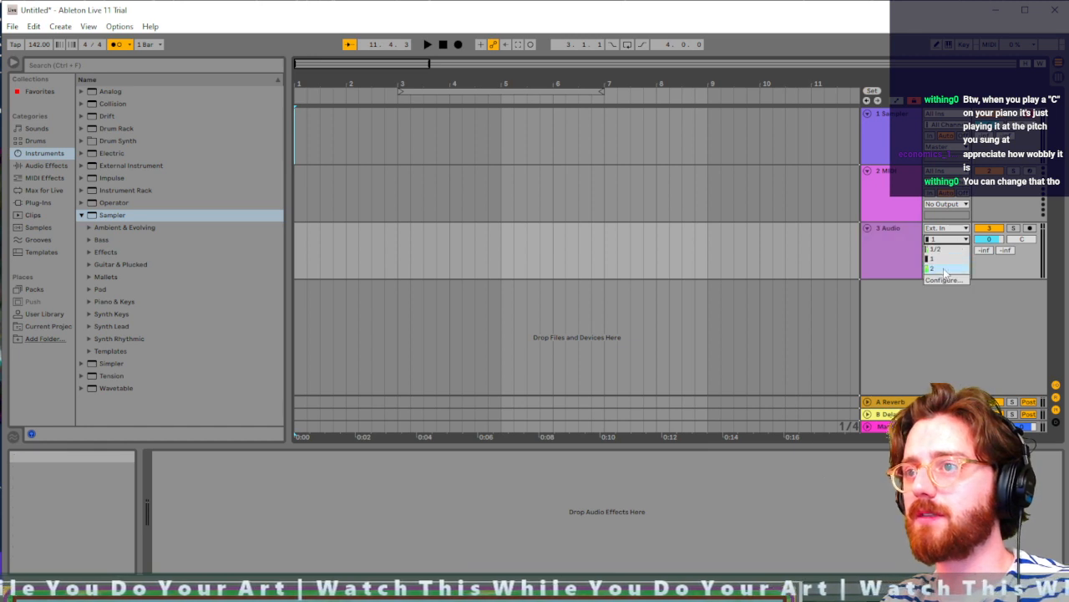
left_click(949, 266)
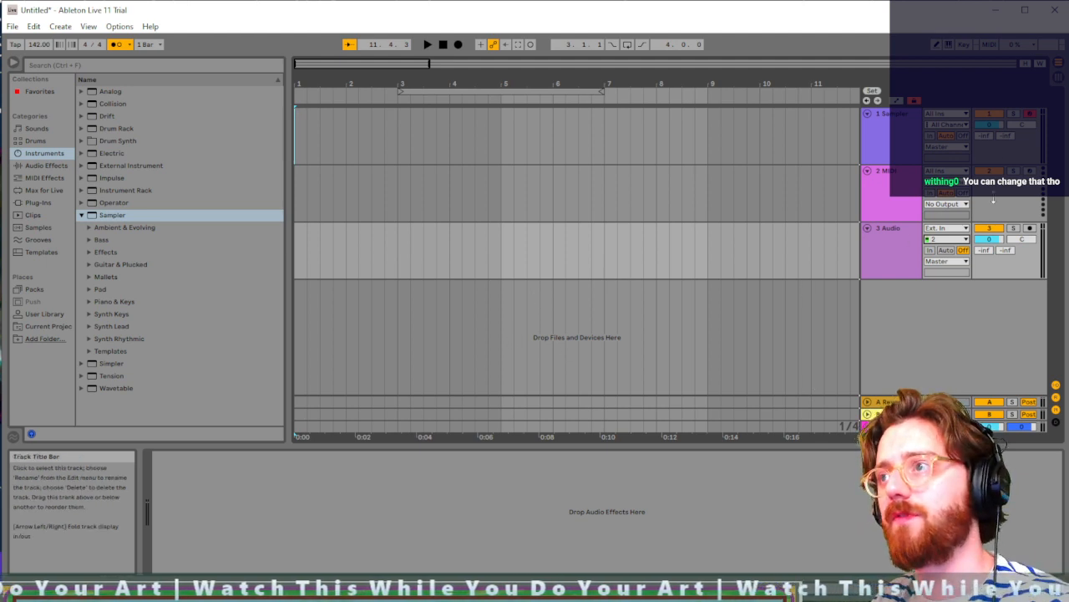
left_click(1030, 229)
key("F9")
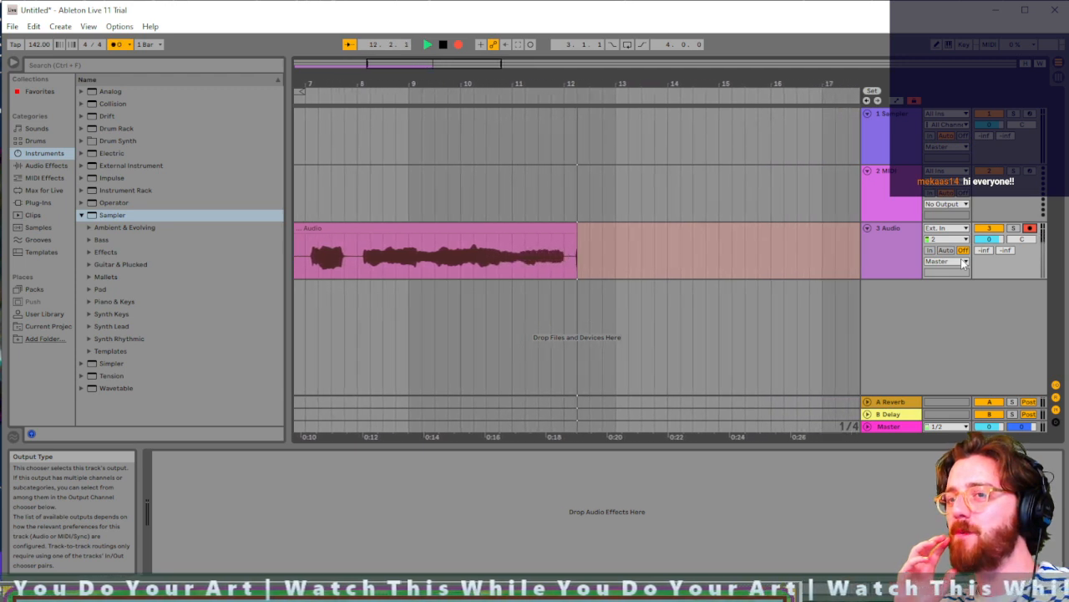
key("space")
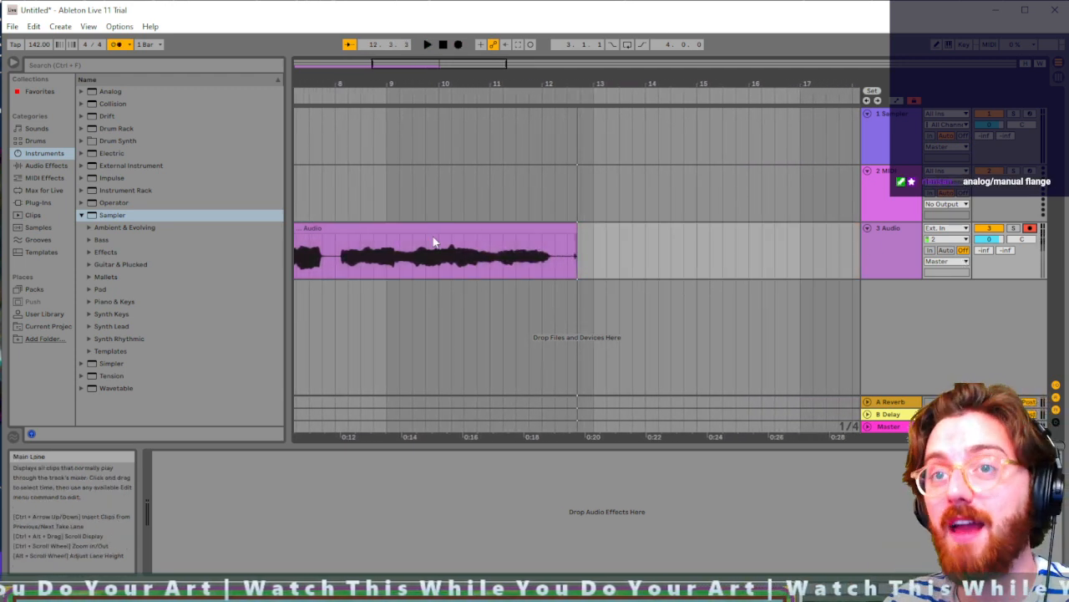
Step: Add the Voloco plug-in to the 3 Audio track, decline its update, and play back the recorded take
left_click(46, 165)
left_click(40, 191)
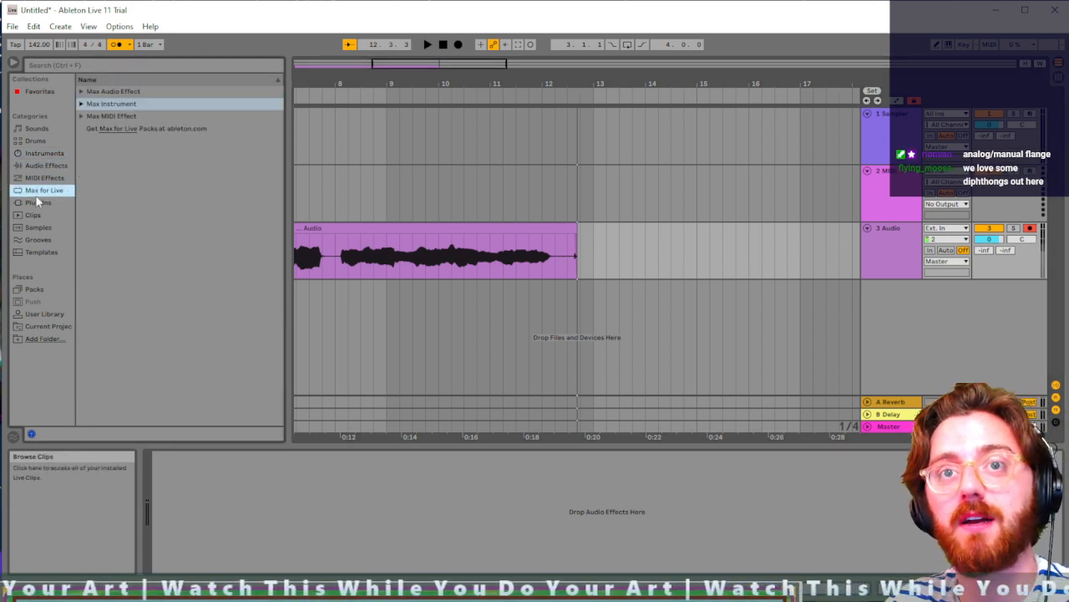
left_click(37, 203)
left_click_drag(117, 108, 429, 514)
left_click(224, 205)
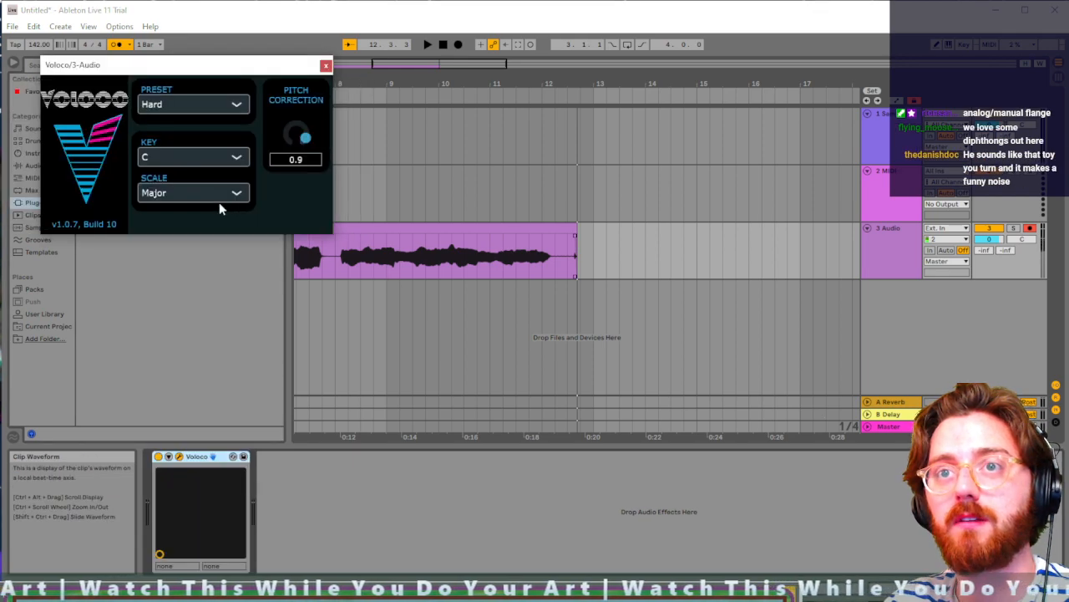
key("space")
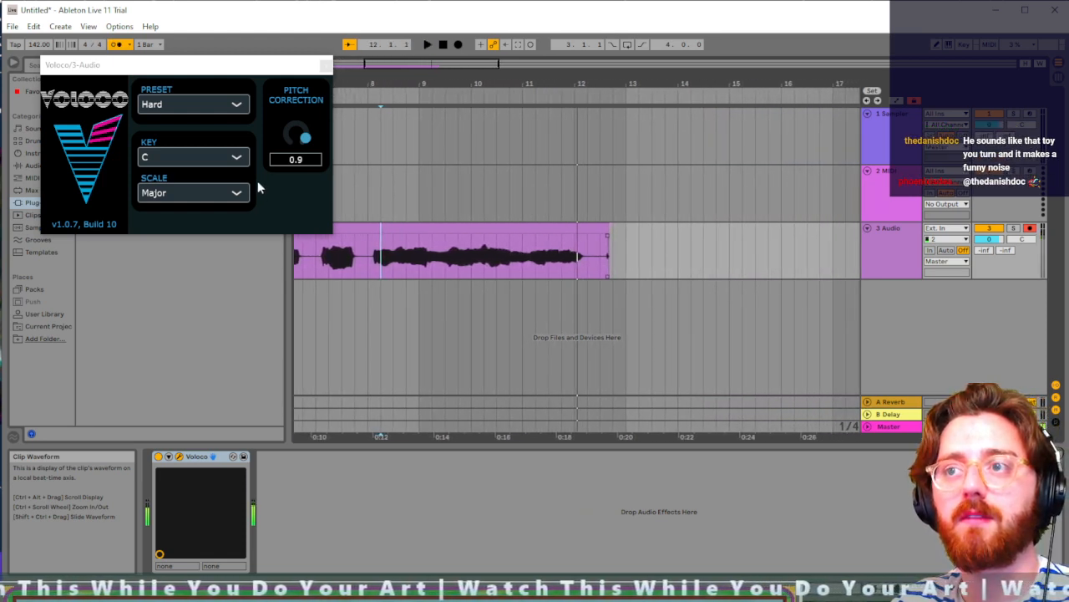
Step: Try the Super Vocoder preset in Voloco and audition the long note of the voice take from about bar 8
left_click(201, 103)
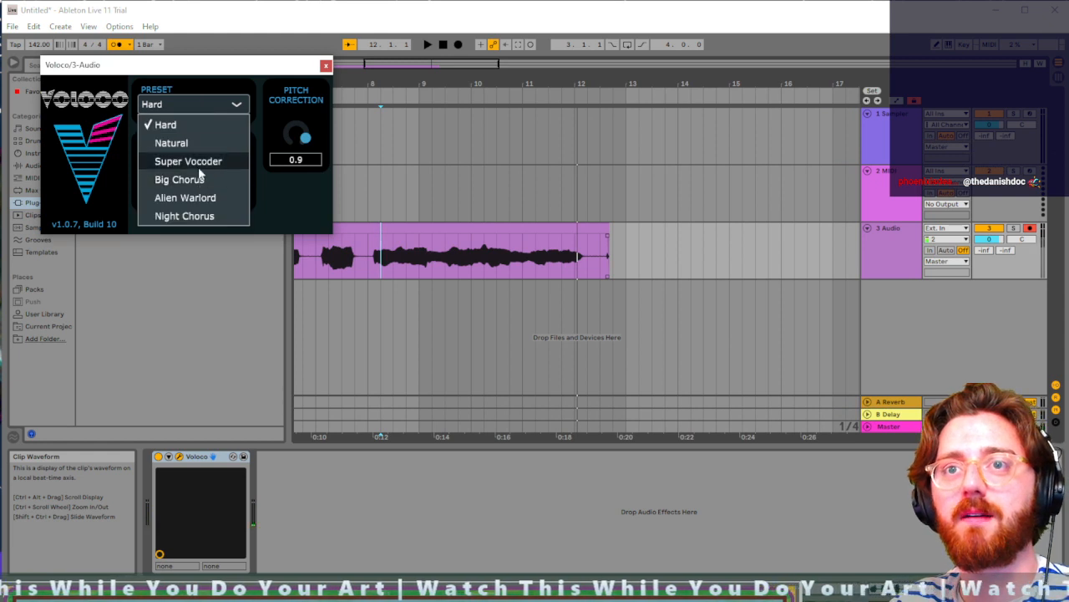
left_click(198, 160)
left_click(330, 246)
key("space")
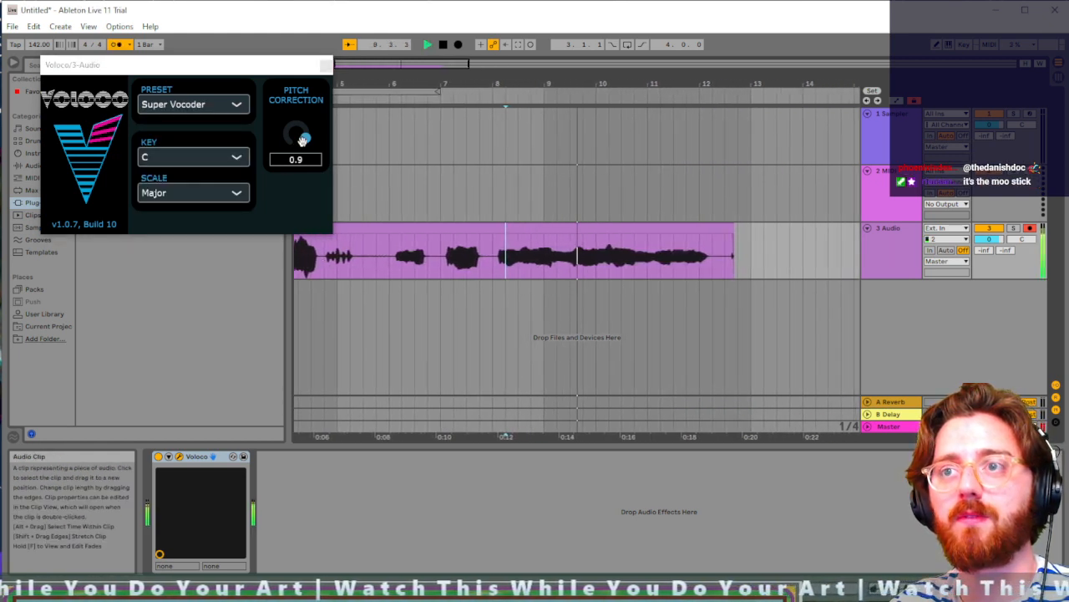
Step: Try the keys C#, G and D in Voloco on the voice take, and return the key to C
left_click(192, 157)
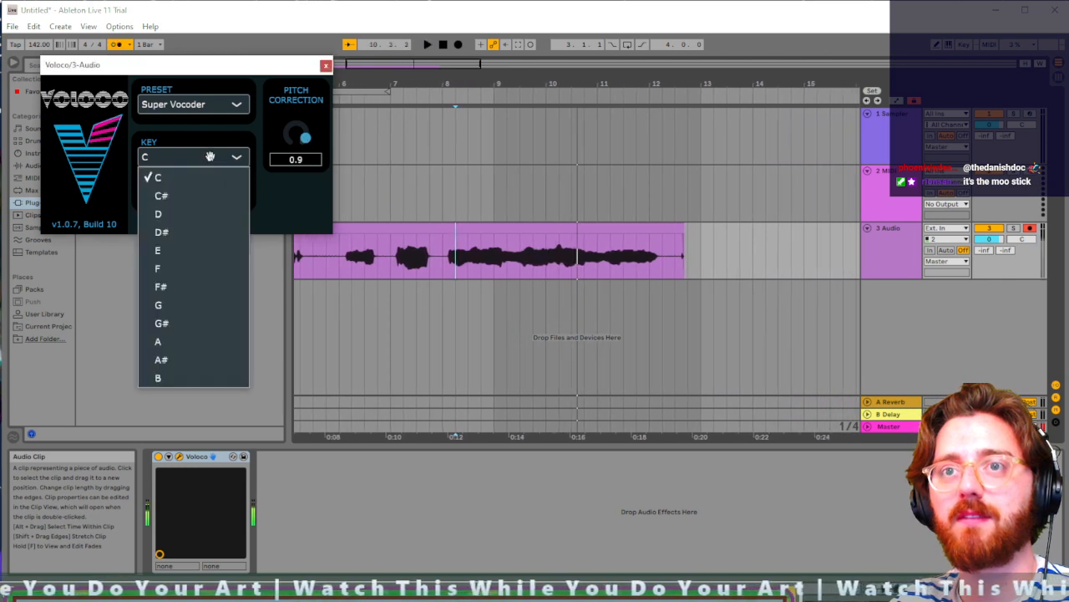
left_click(185, 196)
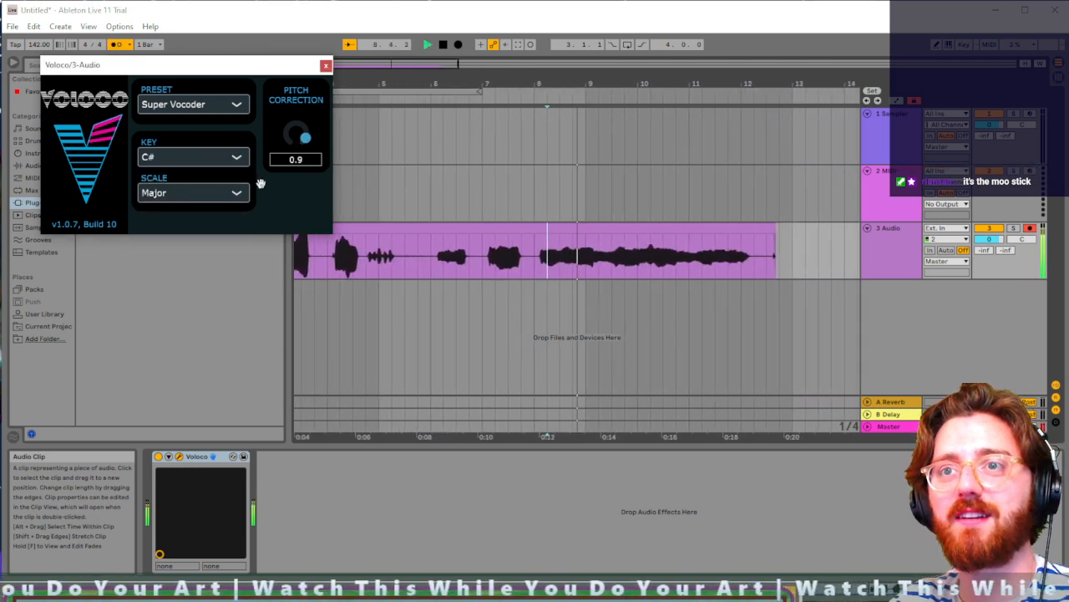
left_click(227, 158)
left_click(205, 303)
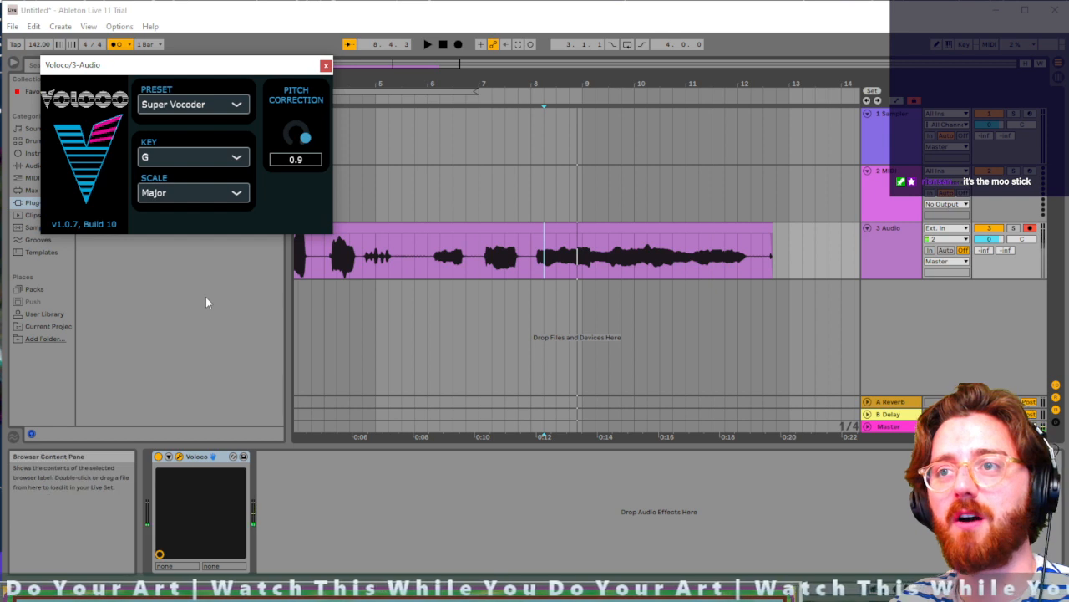
left_click(198, 156)
left_click(182, 216)
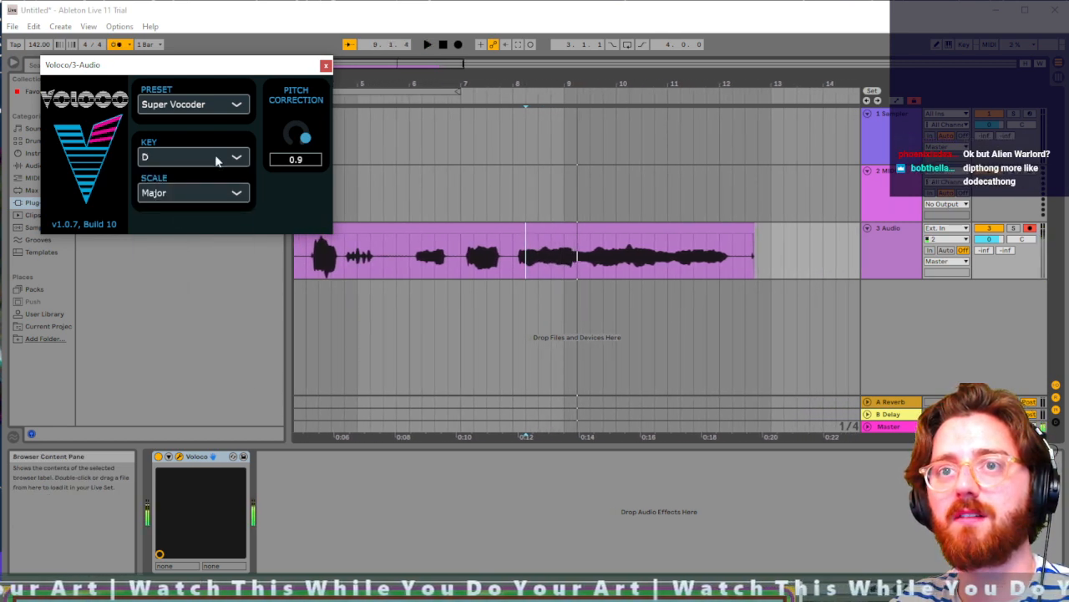
left_click(215, 157)
left_click(182, 175)
Step: Set Voloco's key to C# and its preset to Hard, audition the voice take, and close the plug-in window
left_click(185, 193)
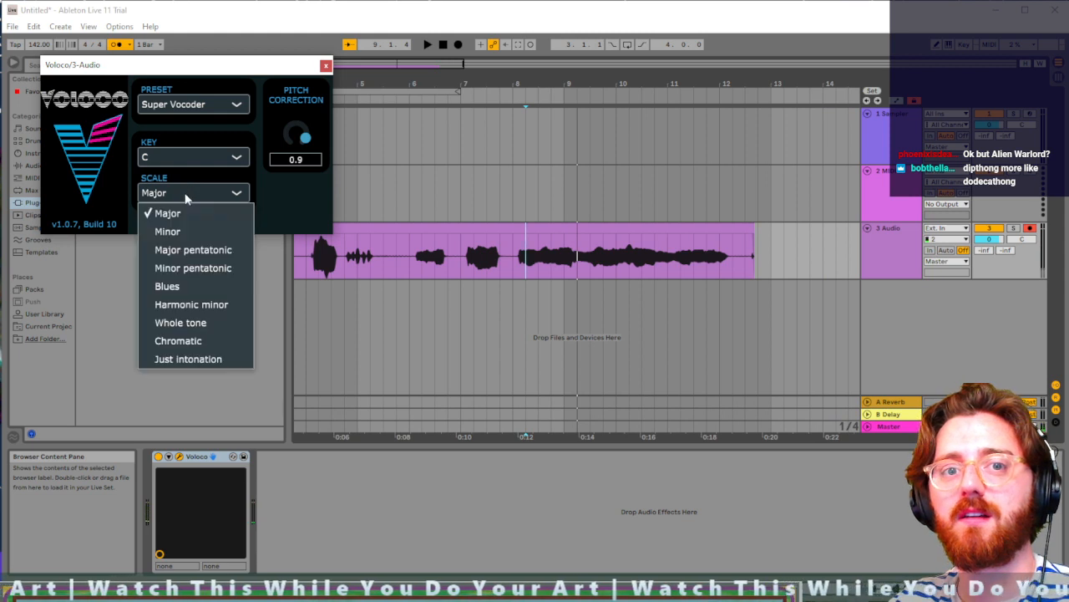
left_click(191, 164)
left_click(191, 161)
left_click(176, 195)
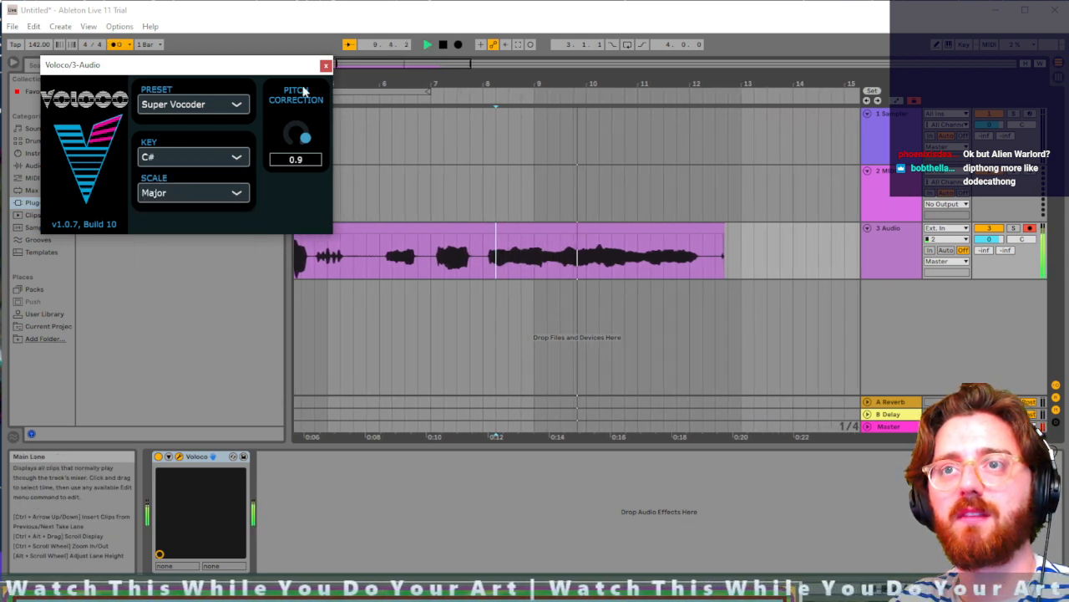
left_click(224, 106)
left_click(195, 127)
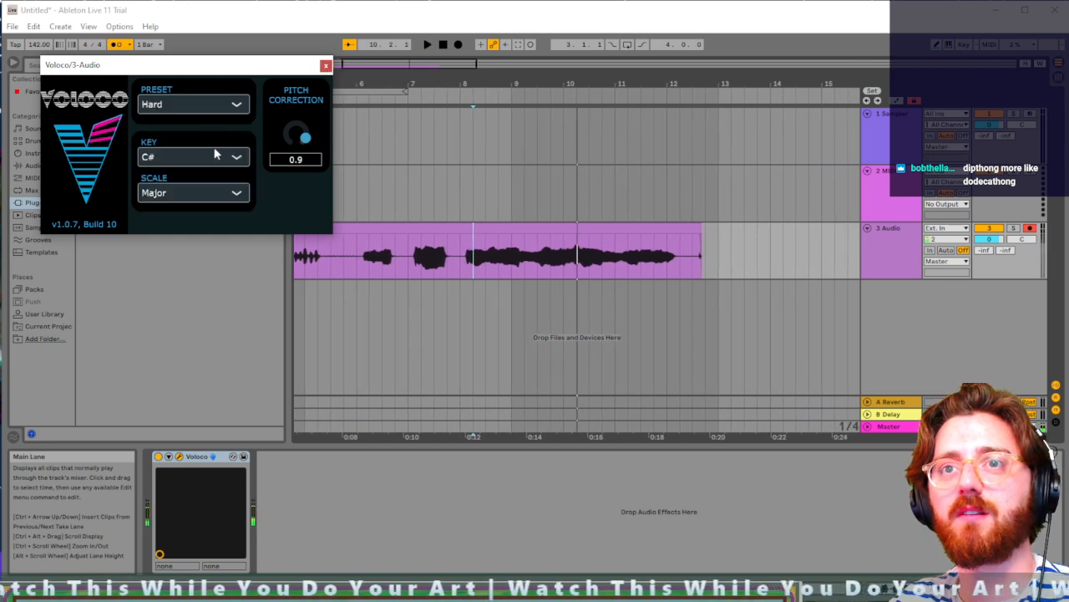
key("space")
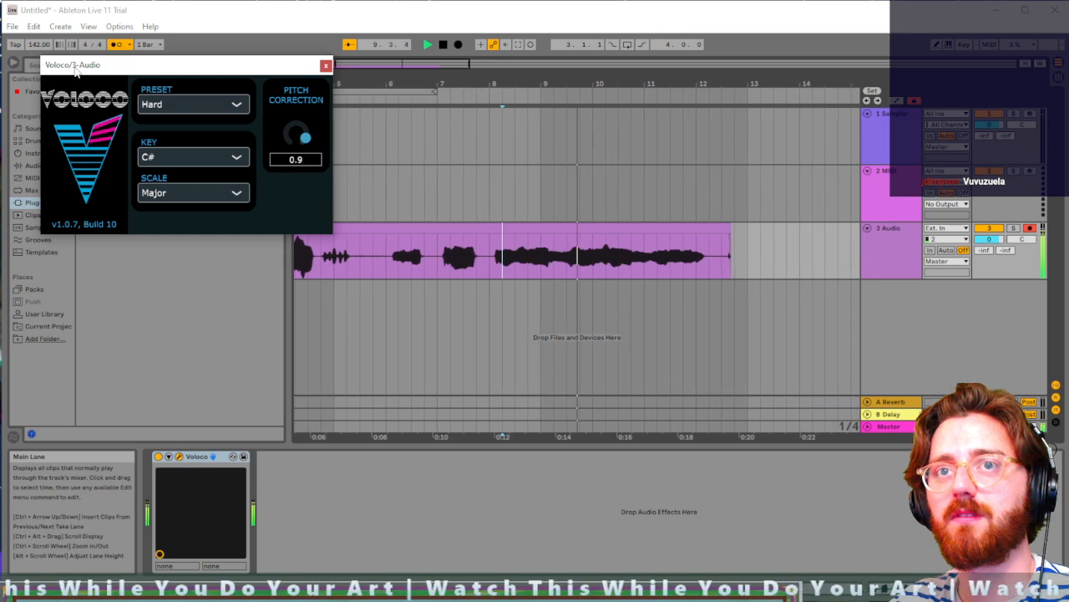
key("space")
left_click(326, 65)
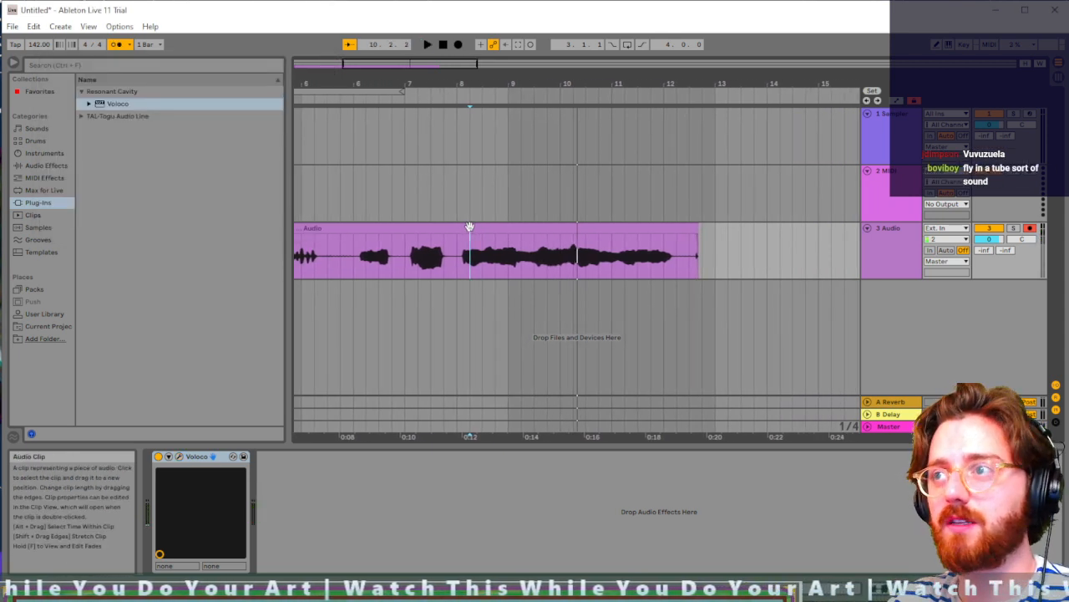
Step: Load the voice take from 3 Audio into the Sampler on track 1, start it at the long note, and arm the track
left_click(470, 226)
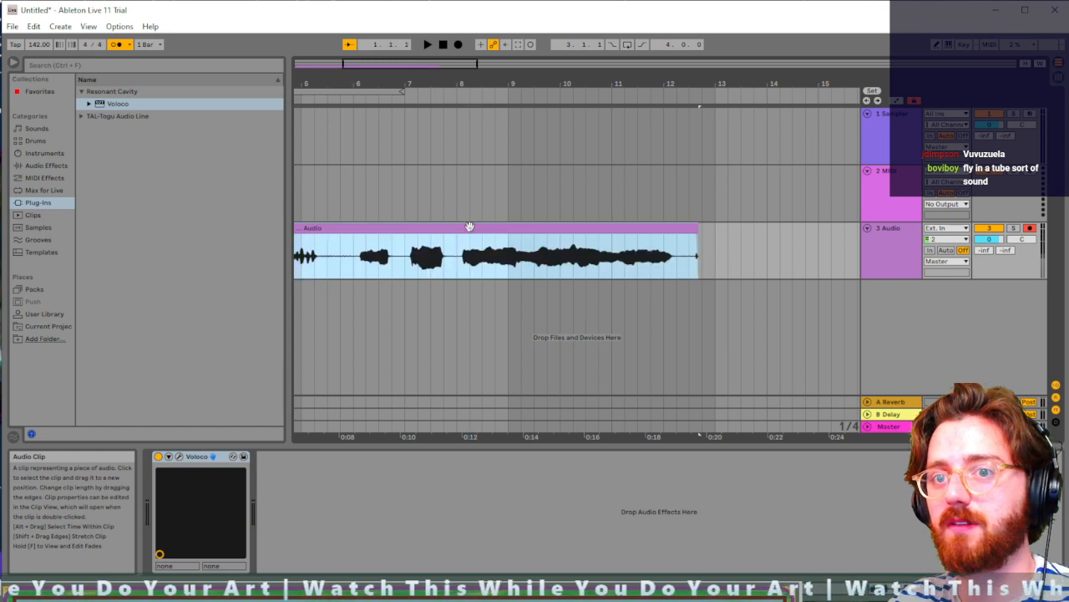
left_click(887, 144)
left_click_drag(525, 247, 456, 502)
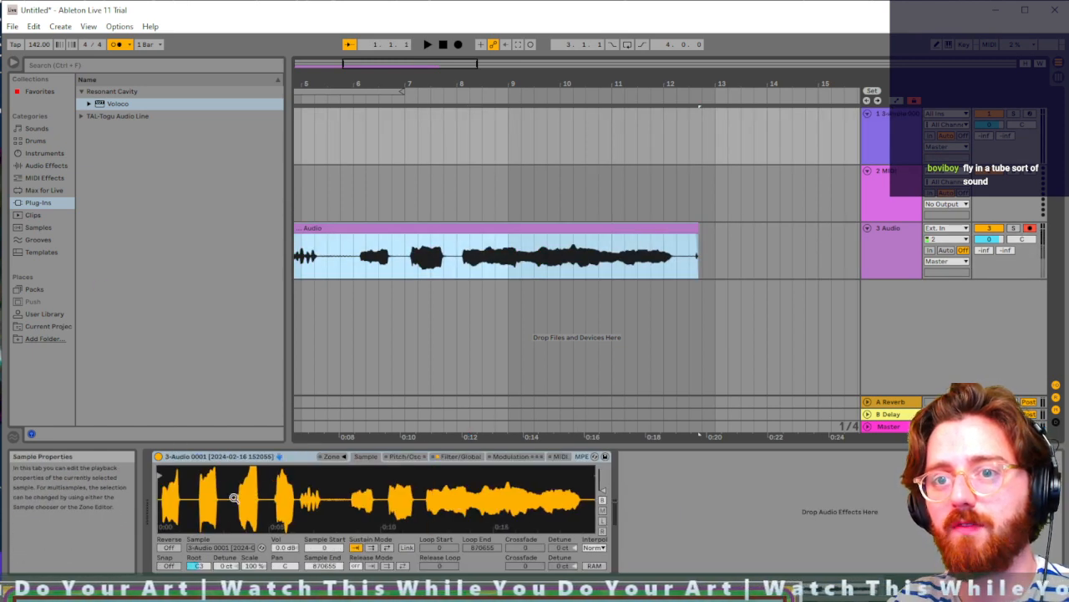
left_click_drag(164, 477, 433, 495)
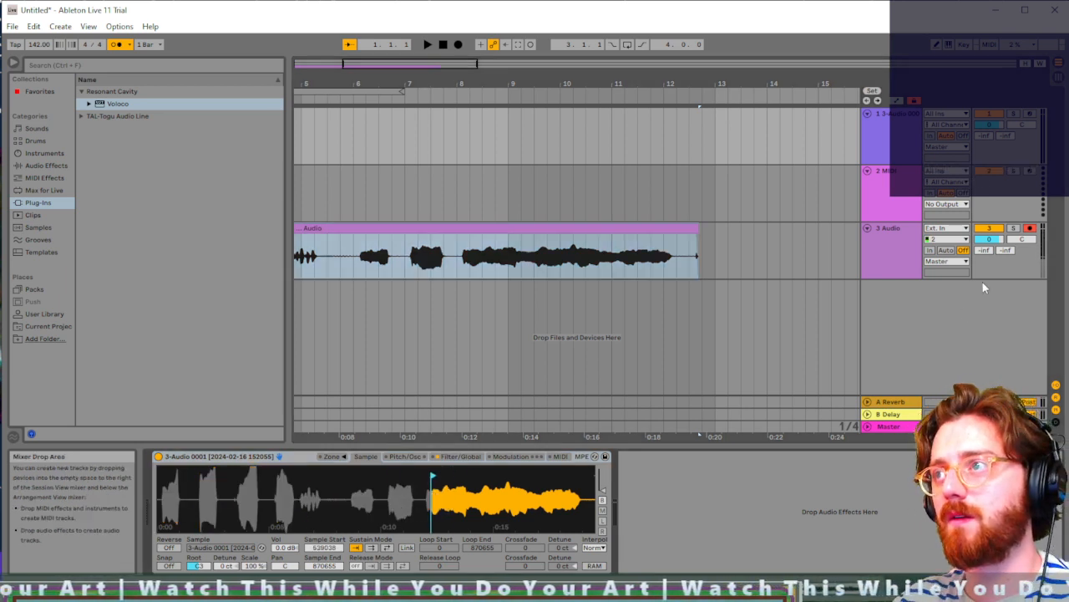
left_click(1030, 113)
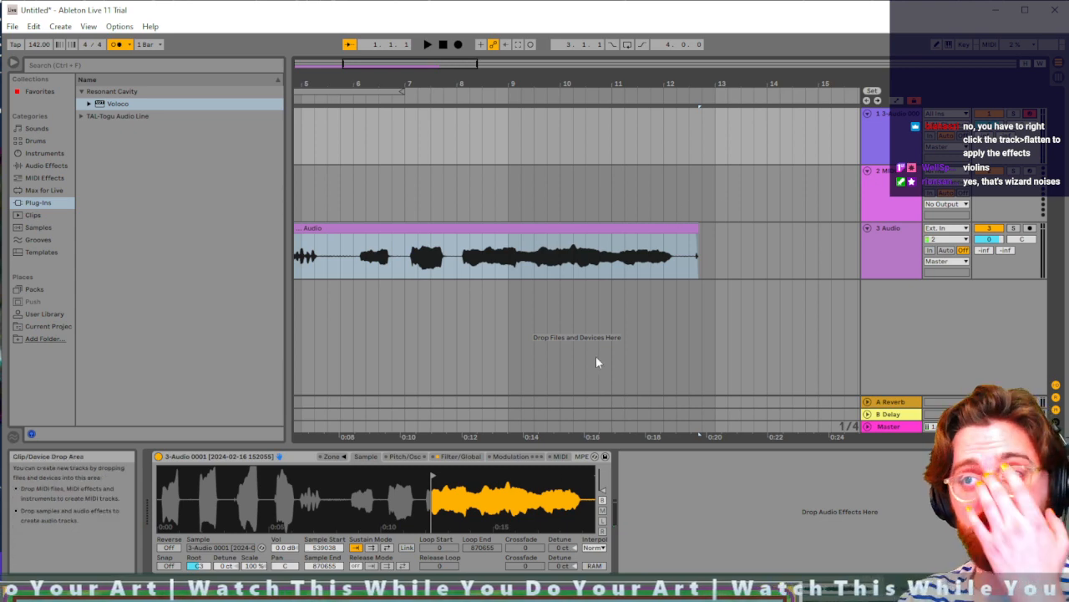
Step: Delete the Sampler from track 1 and select the 3 Audio track with its Voloco device
left_click(299, 459)
key("Delete")
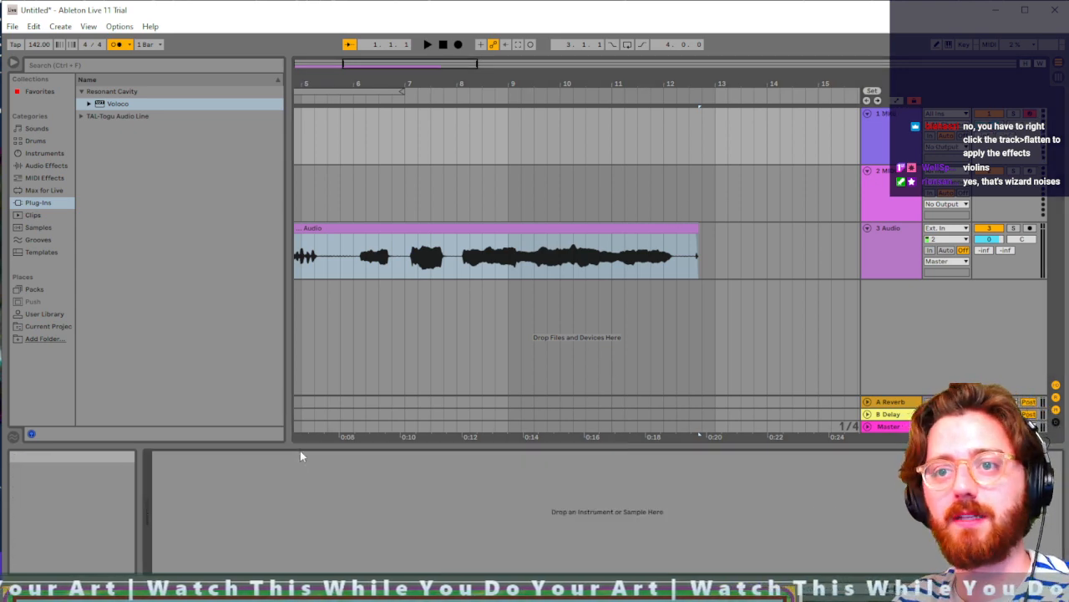
left_click(904, 260)
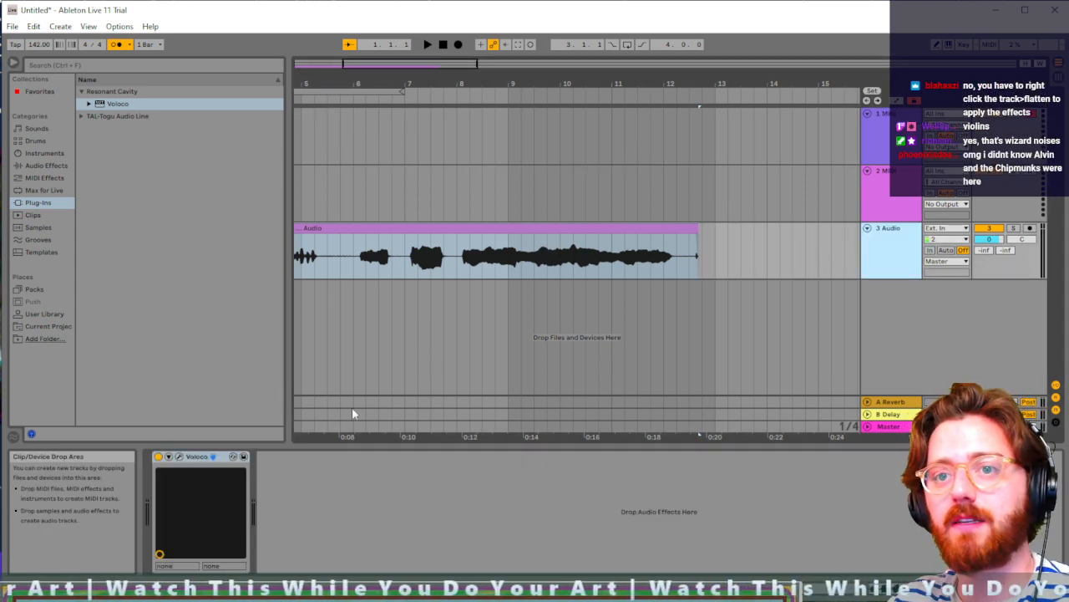
left_click(113, 65)
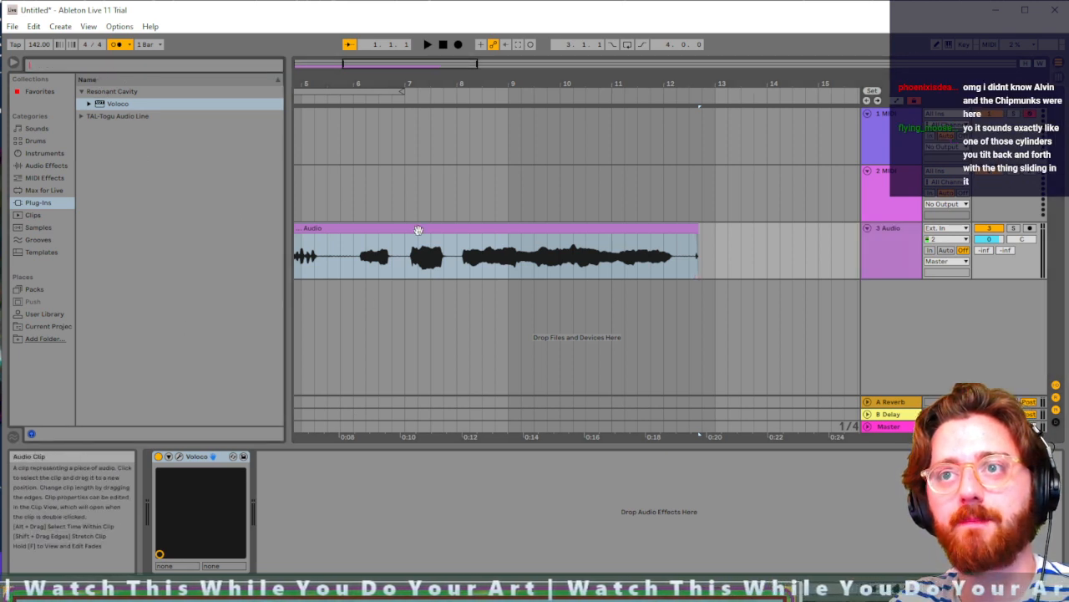
Step: Trim away the part of the voice clip before the long note and place the remaining clip at bar 1
left_click(458, 261)
left_click(458, 232)
mouse_move(457, 256)
left_mouse_down()
mouse_move(690, 261)
mouse_move(168, 235)
mouse_move(326, 200)
mouse_move(410, 275)
mouse_move(253, 237)
left_mouse_up()
key("Delete")
left_click(740, 234)
left_click(391, 262)
key("Delete")
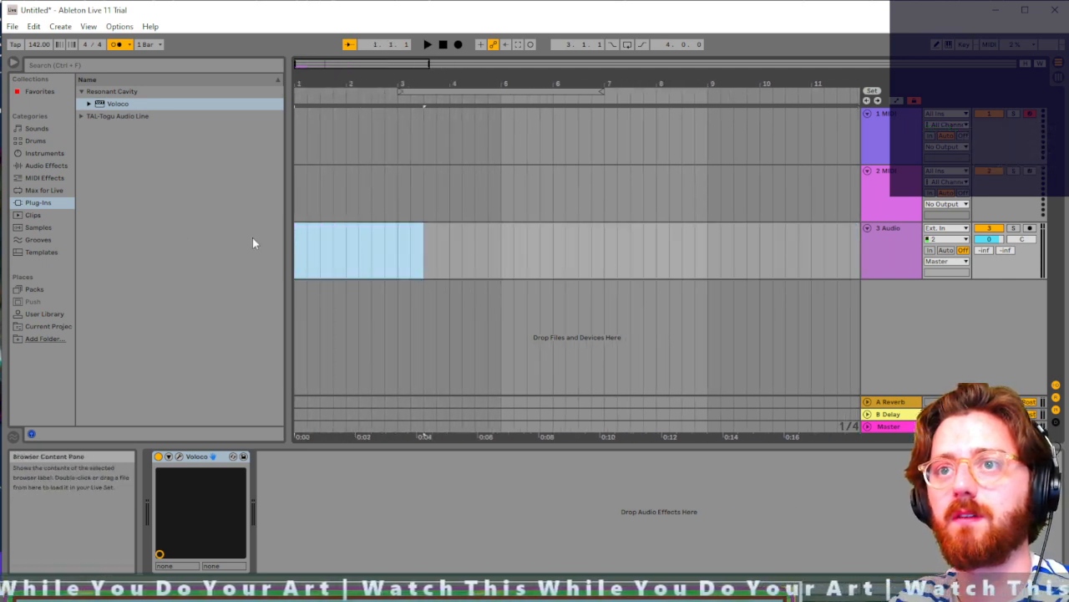
left_click(303, 239)
key("ctrl+z")
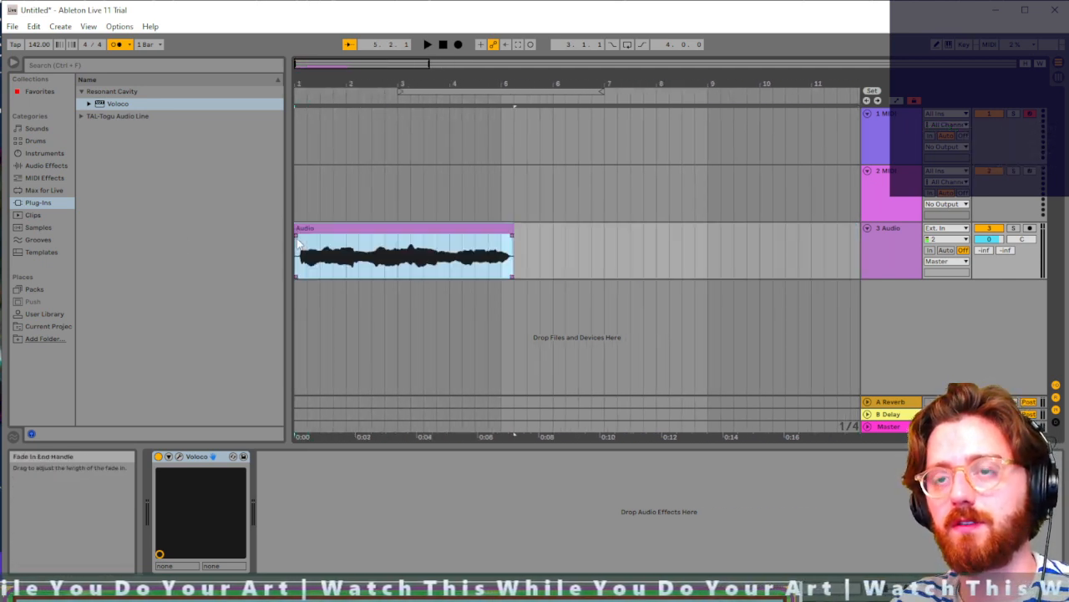
Step: Turn off the metronome and audition the trimmed voice clip from its start
left_click(297, 257)
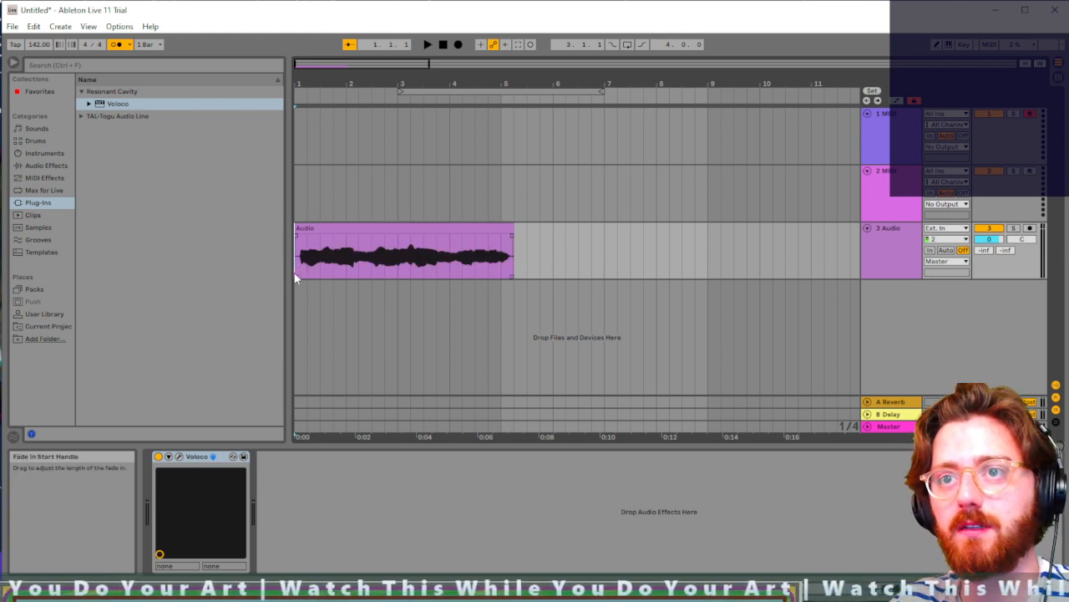
key("space")
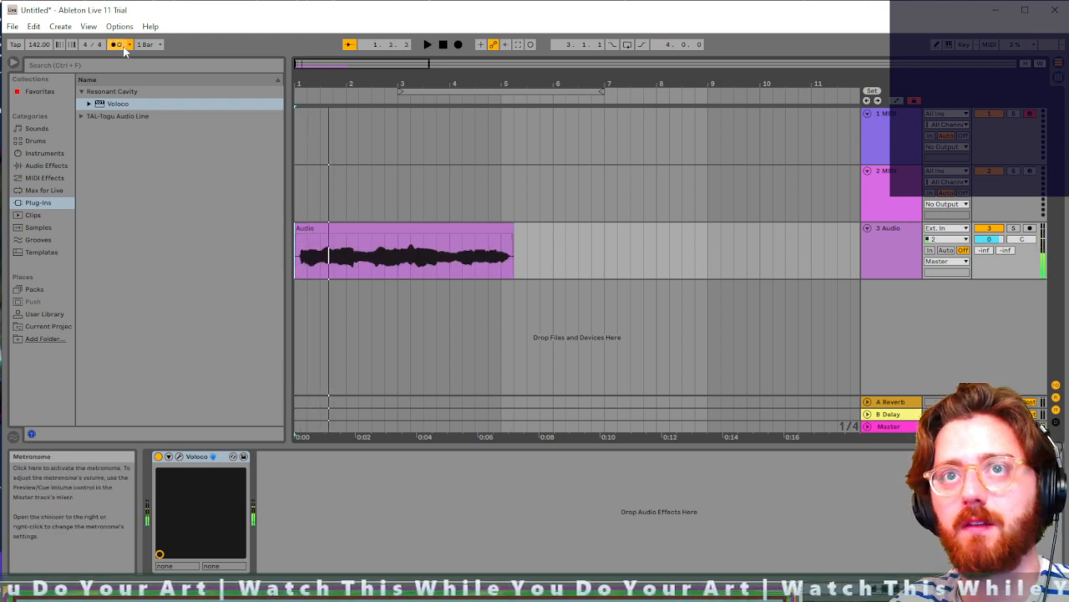
left_click(302, 259)
key("space")
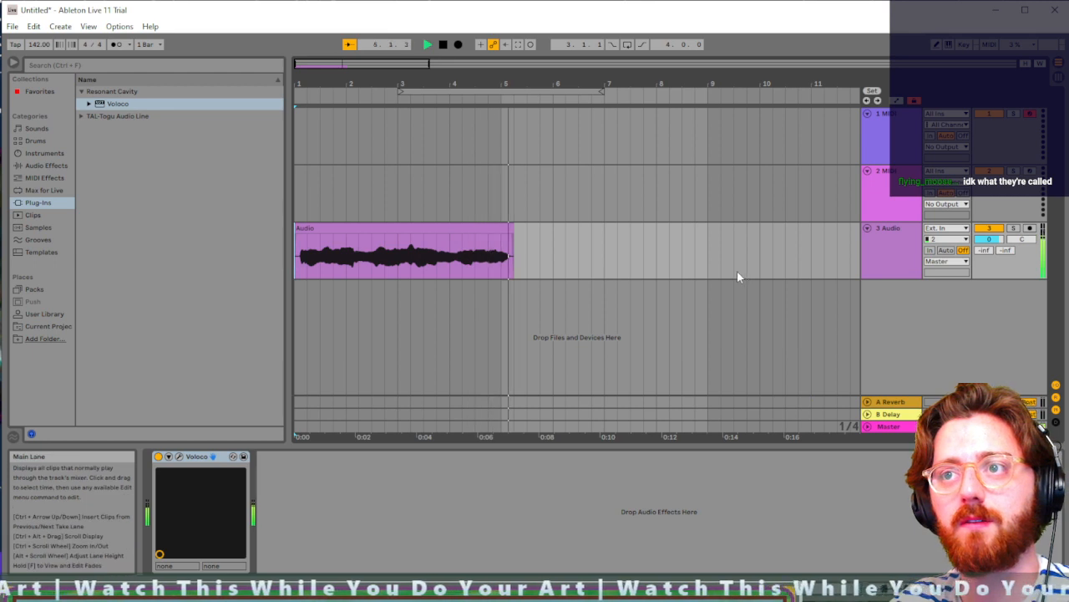
key("space")
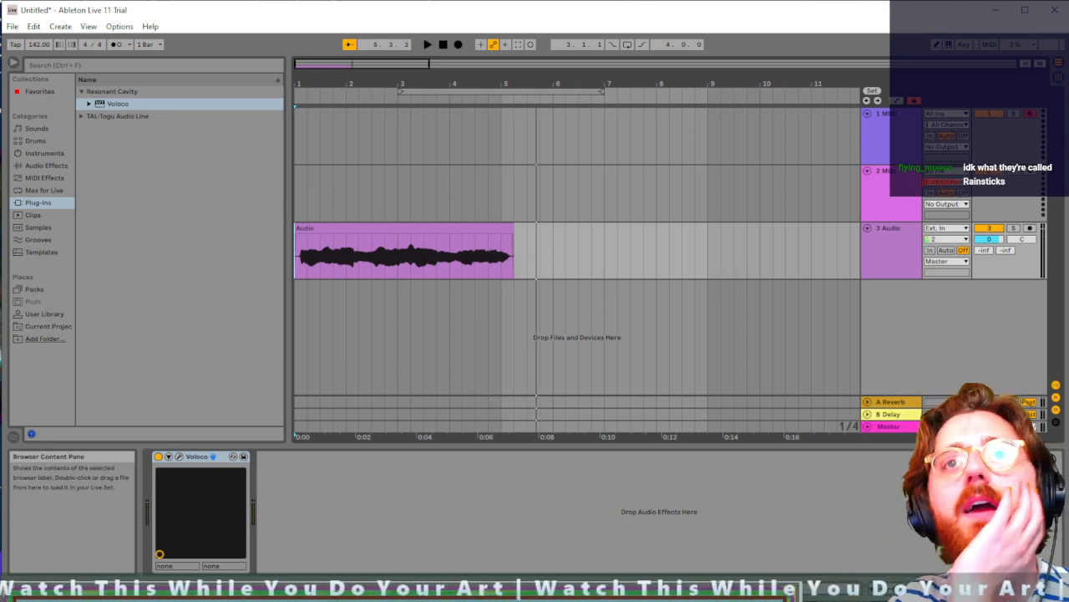
Step: Add the Overdrive effect's Distort preset from the Drive & Color audio effects to the 3 Audio track
left_click(43, 167)
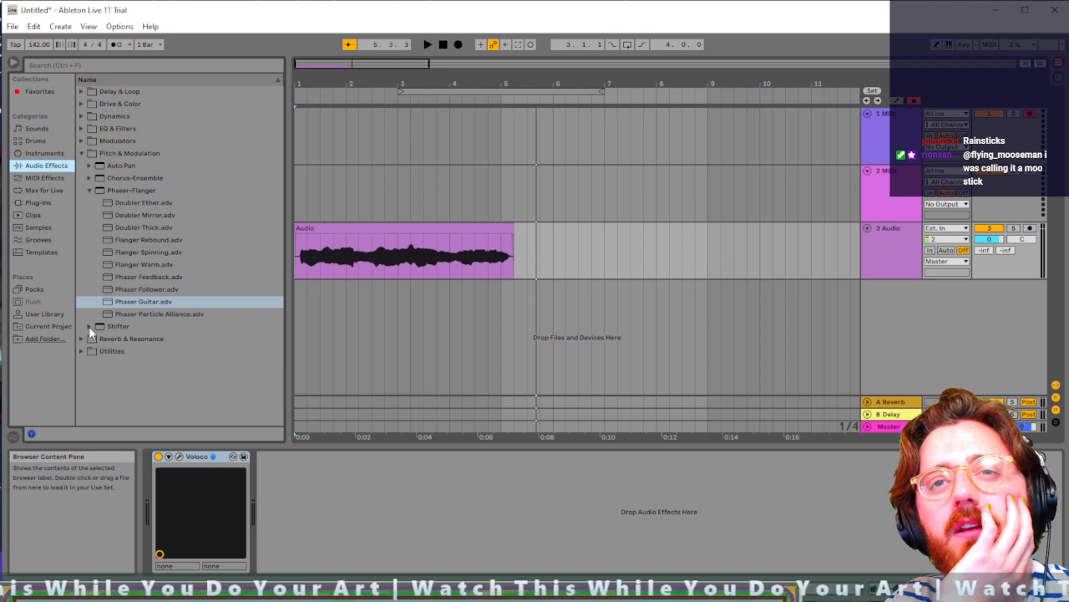
left_click(81, 118)
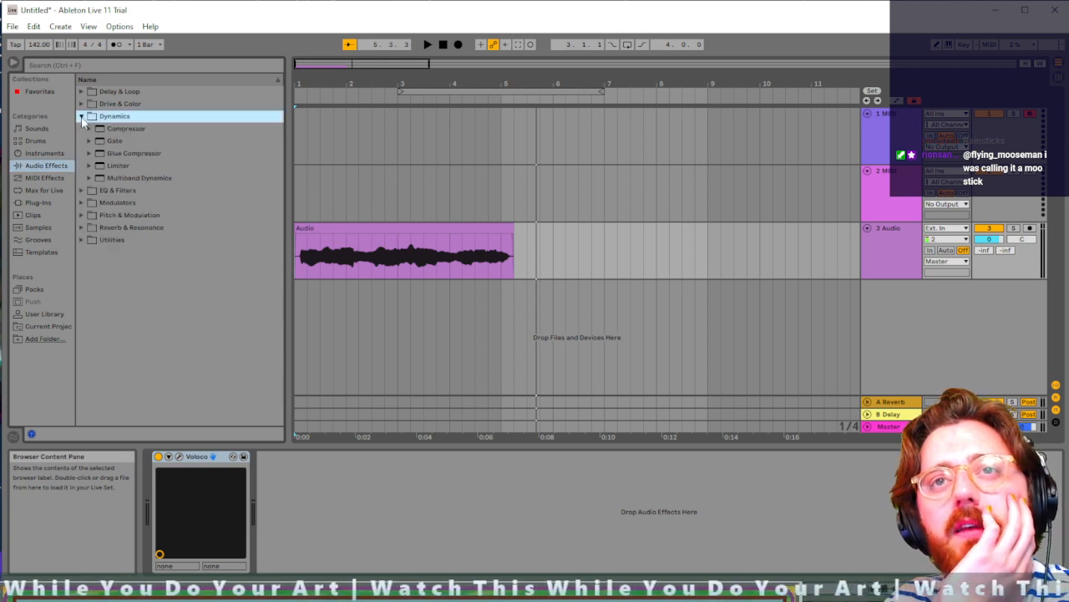
left_click(82, 105)
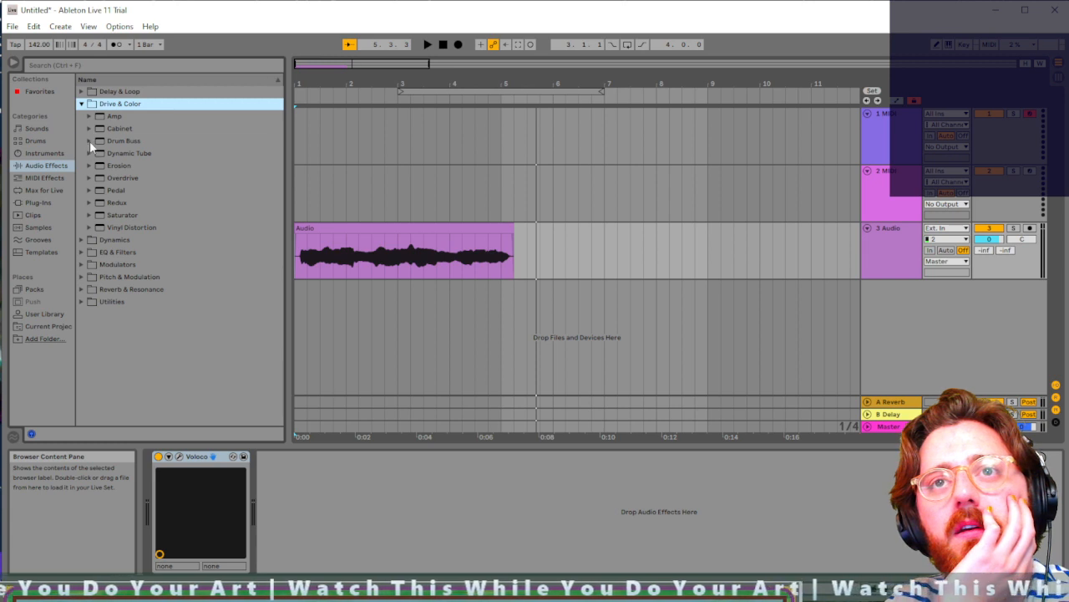
left_click(89, 140)
left_click(89, 140)
left_click(89, 167)
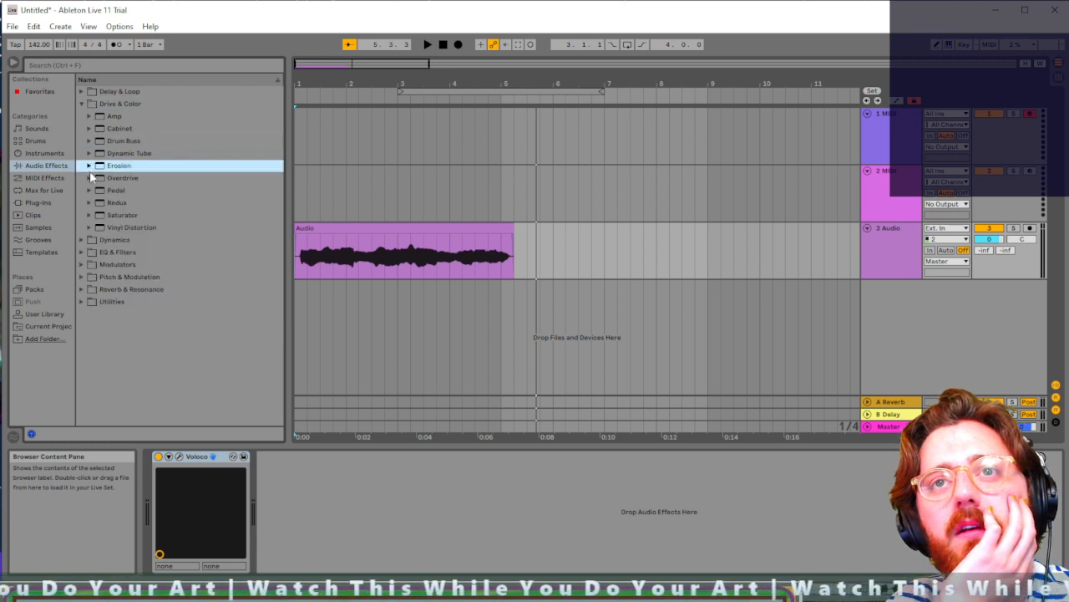
left_click(90, 167)
left_click(101, 178)
left_click(118, 192)
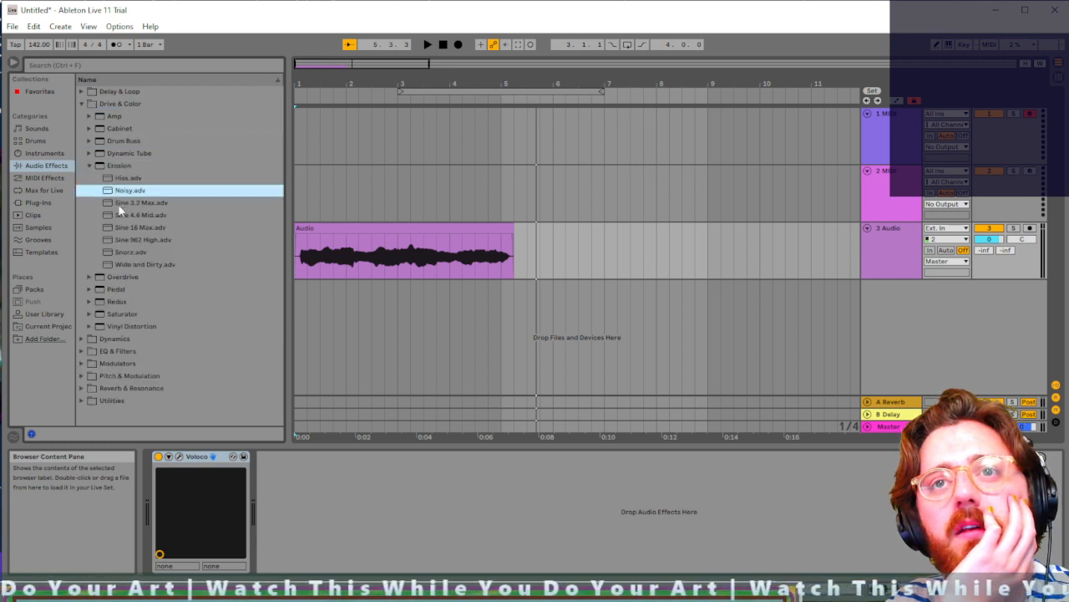
left_click(105, 276)
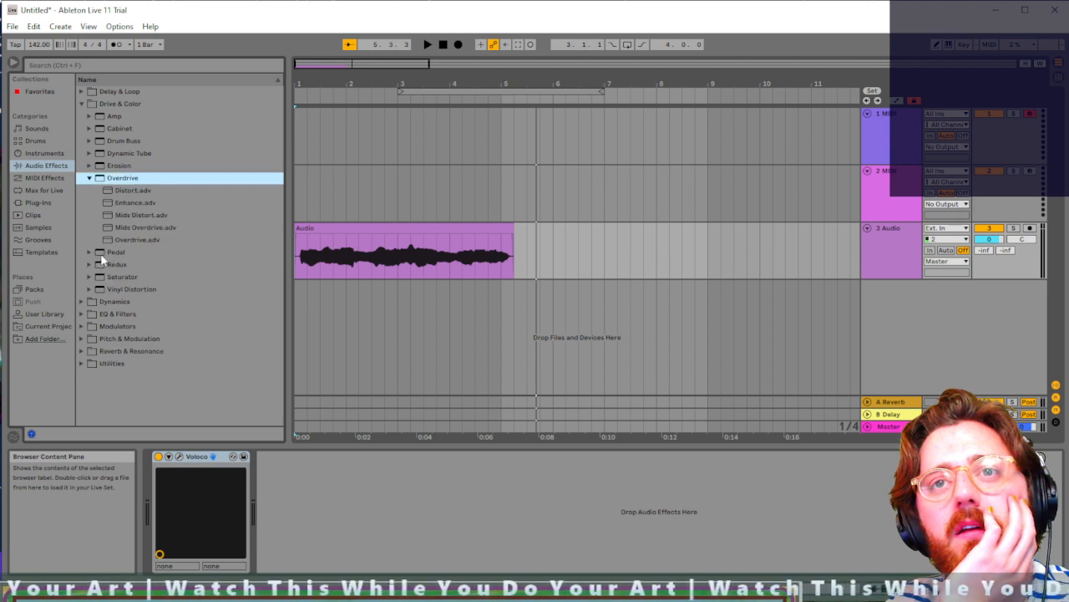
left_click(119, 192)
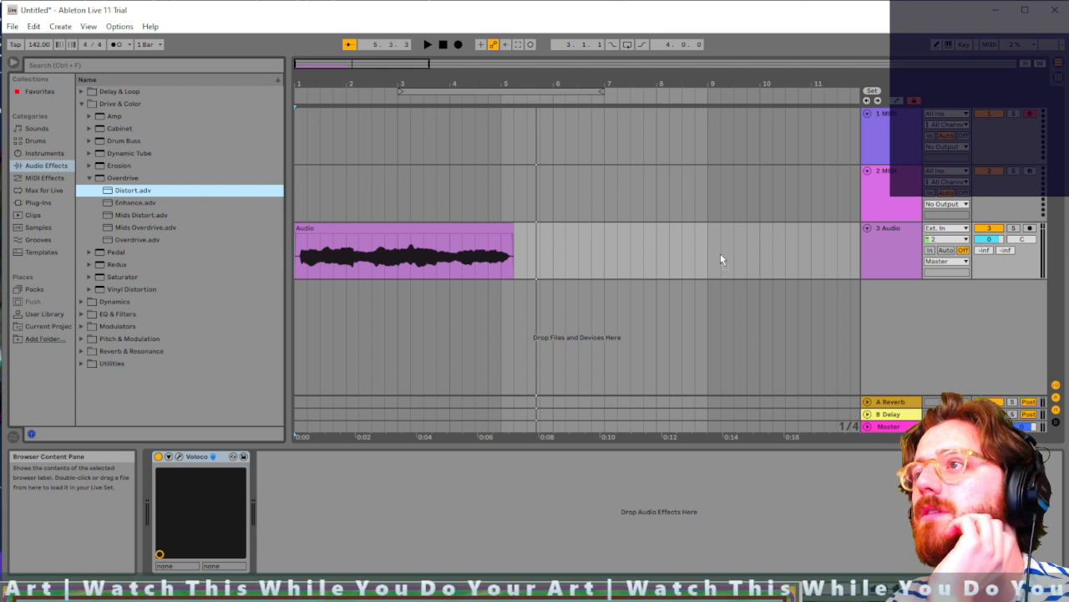
key("Return")
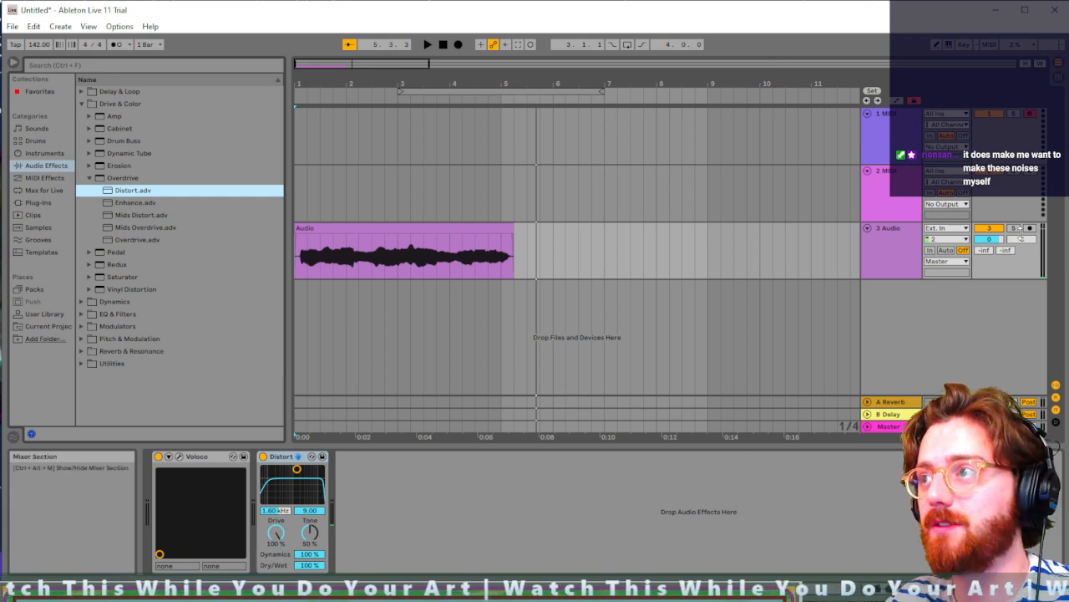
Step: Lower the 3 Audio track's volume to -22.0 dB and set Distort's Drive to 45% and Tone to 48% during playback
key("Tab")
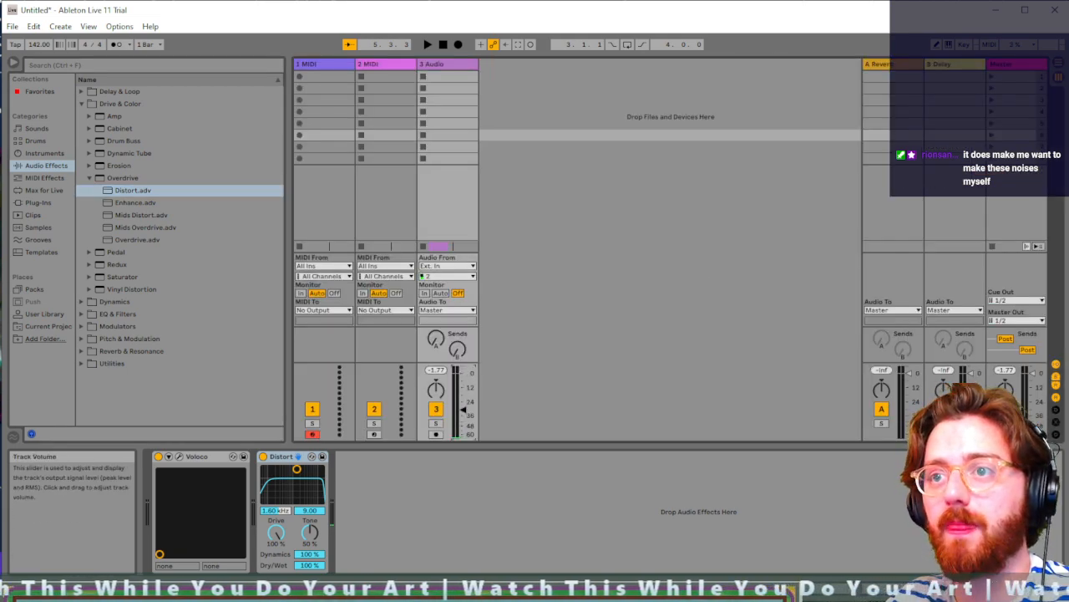
key("Tab")
key("space")
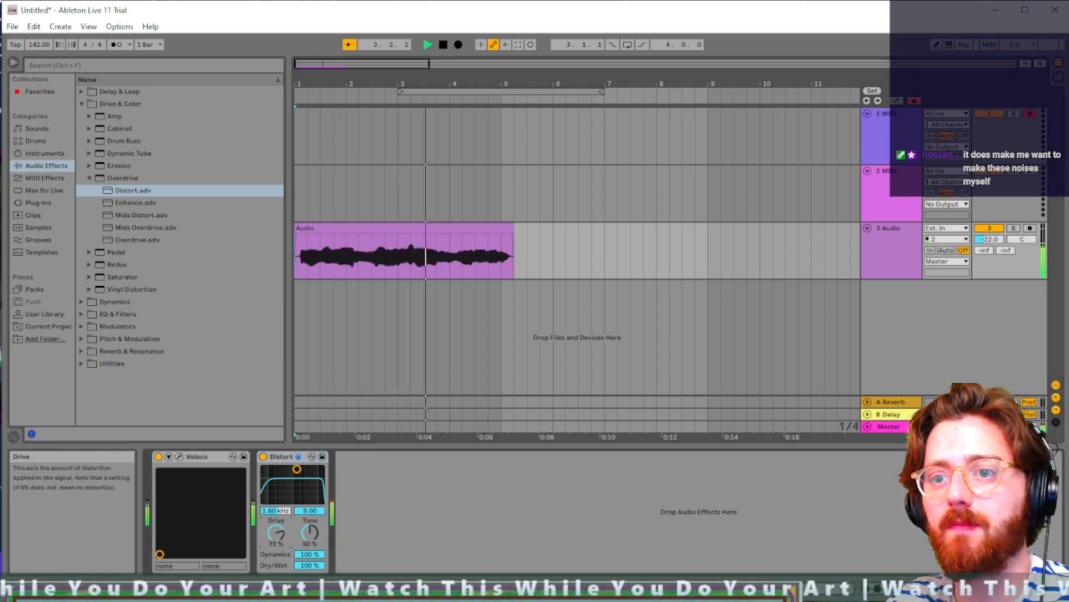
left_click_drag(276, 531, 312, 536)
key("space")
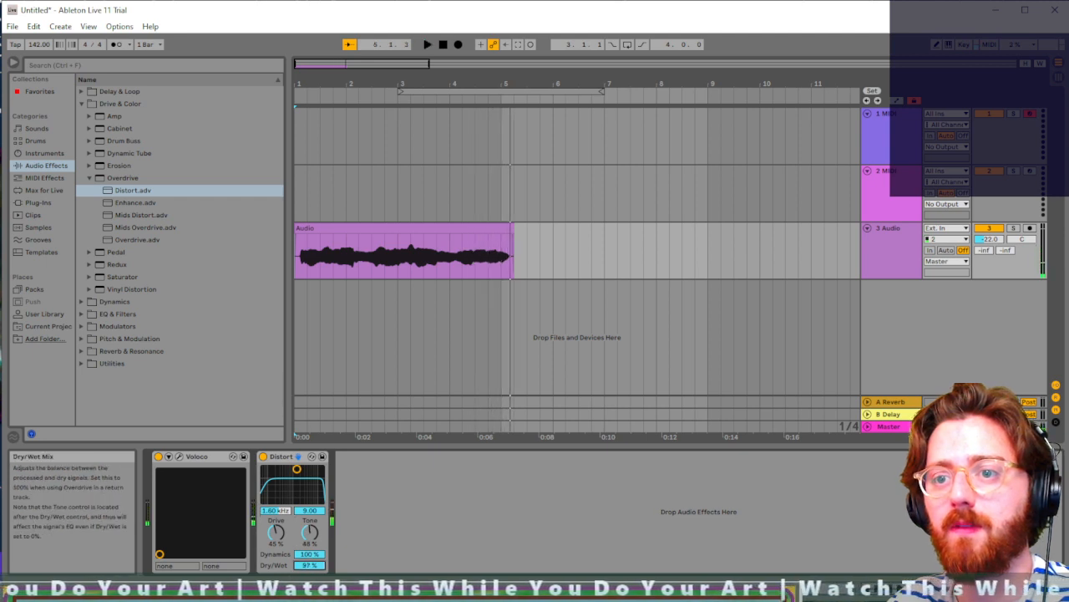
Step: Set Distort's Dry/Wet to 63% and Dynamics to 50% while the voice clip plays
left_click(293, 272)
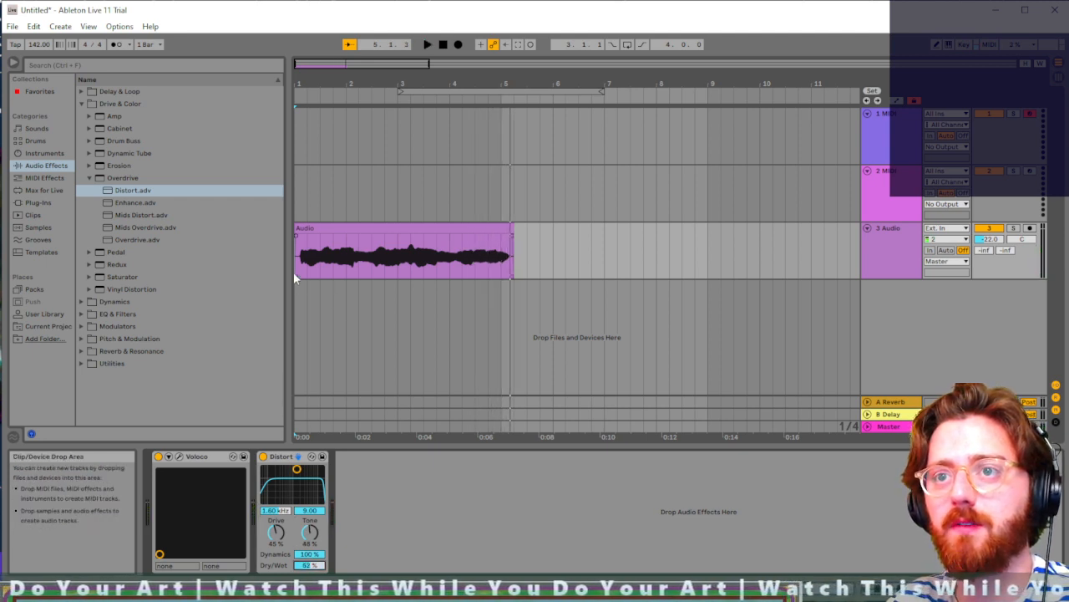
key("space")
mouse_move(308, 567)
left_mouse_down()
mouse_move(307, 576)
mouse_move(311, 556)
left_mouse_up()
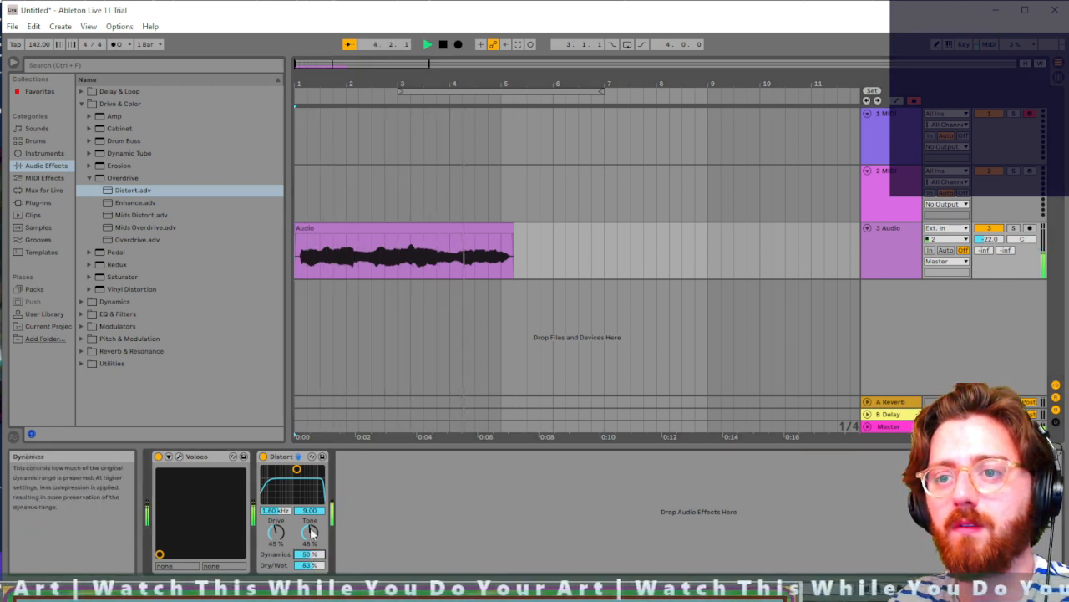
Step: Narrow Distort's band-pass filter to a 734 Hz centre frequency with a bandwidth of 2.27
left_click_drag(296, 469, 296, 487)
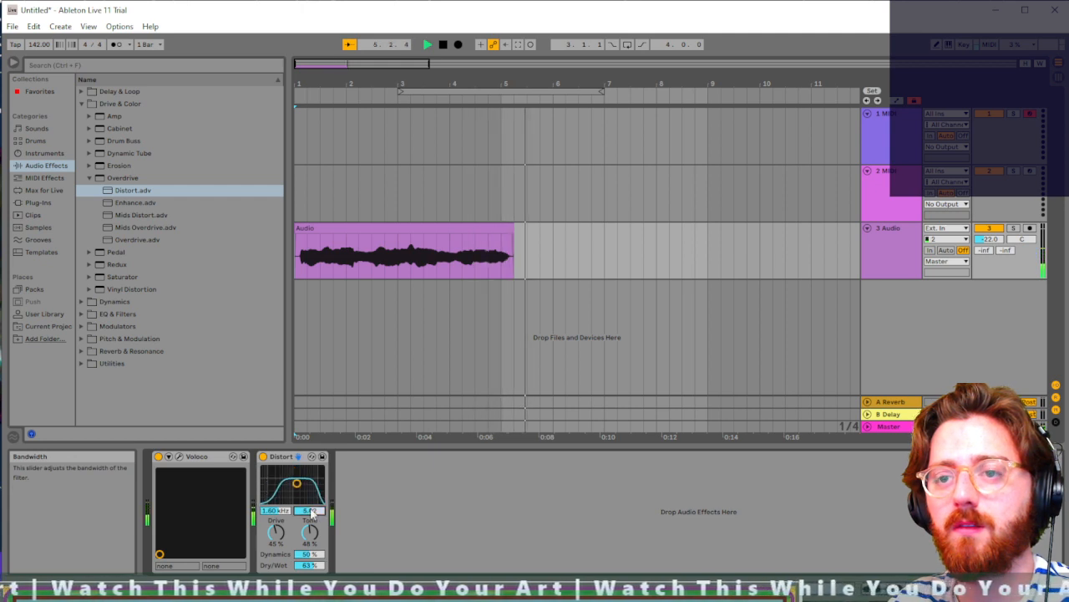
left_click(306, 268)
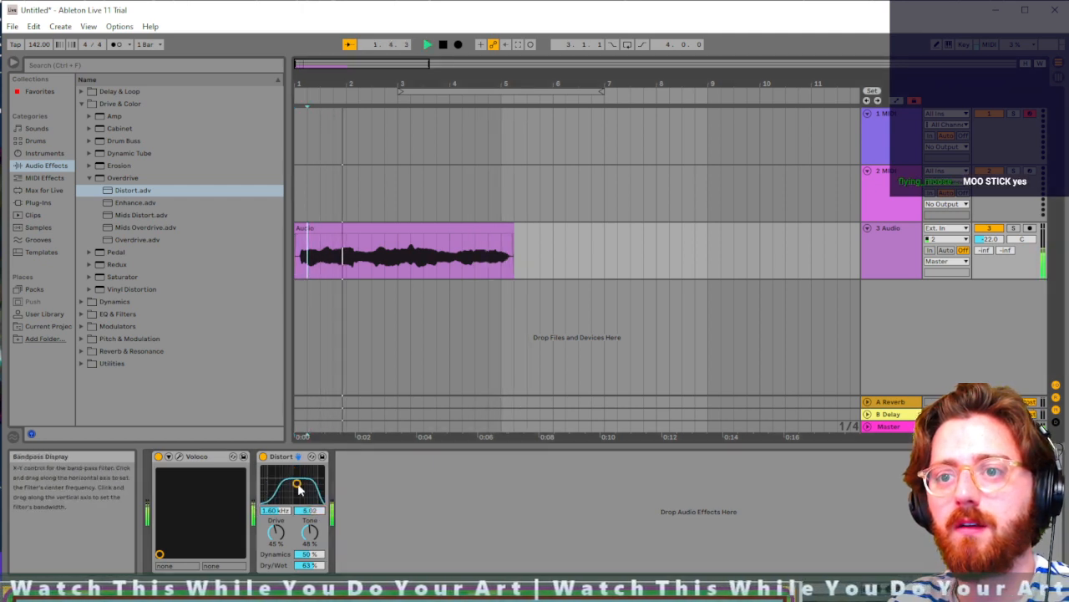
mouse_move(297, 483)
left_mouse_down()
mouse_move(278, 497)
mouse_move(289, 494)
left_mouse_up()
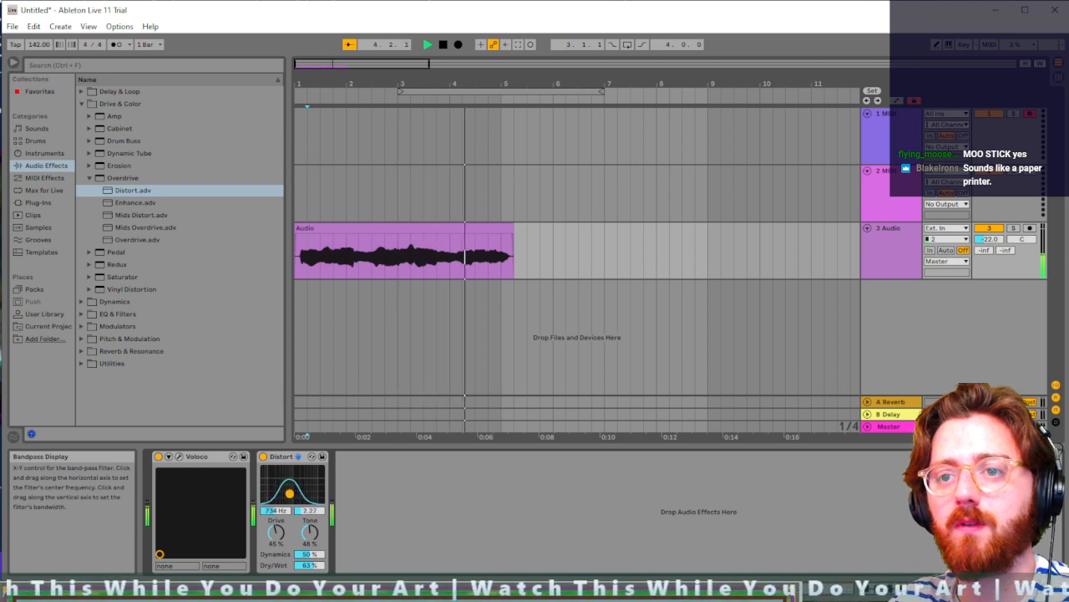
Step: Audition the distorted voice clip repeatedly from its beginning and check the commands available for the 3 Audio track
left_click(302, 265)
key("space")
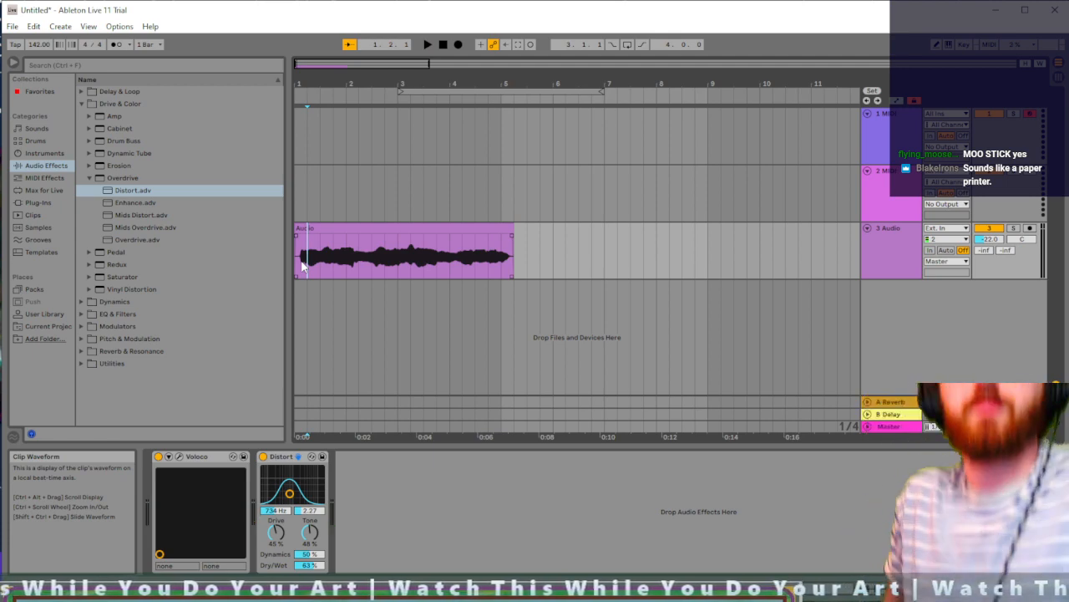
key("space")
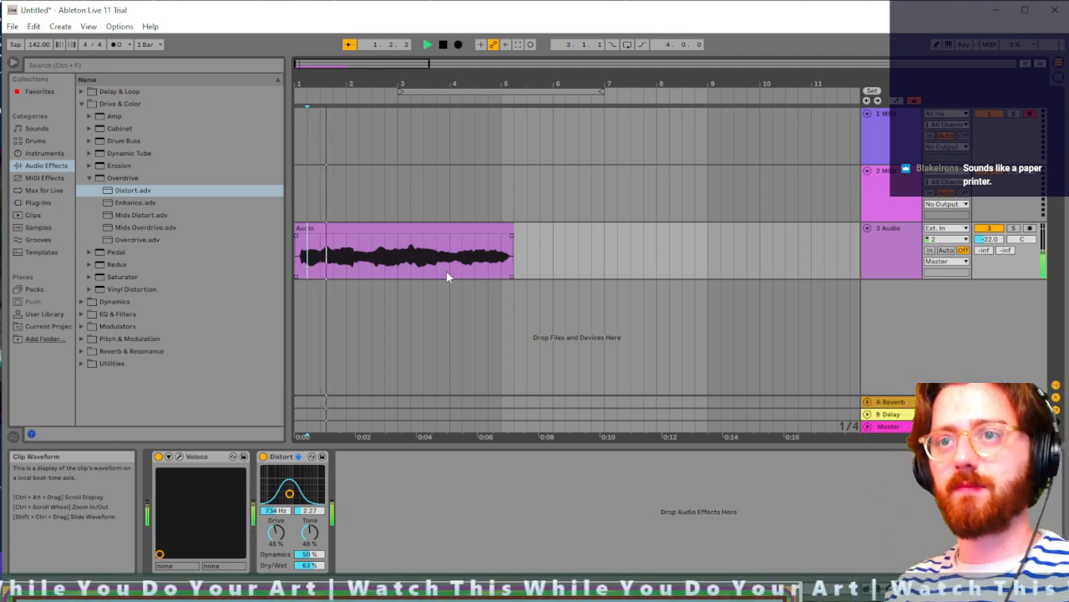
right_click(883, 248)
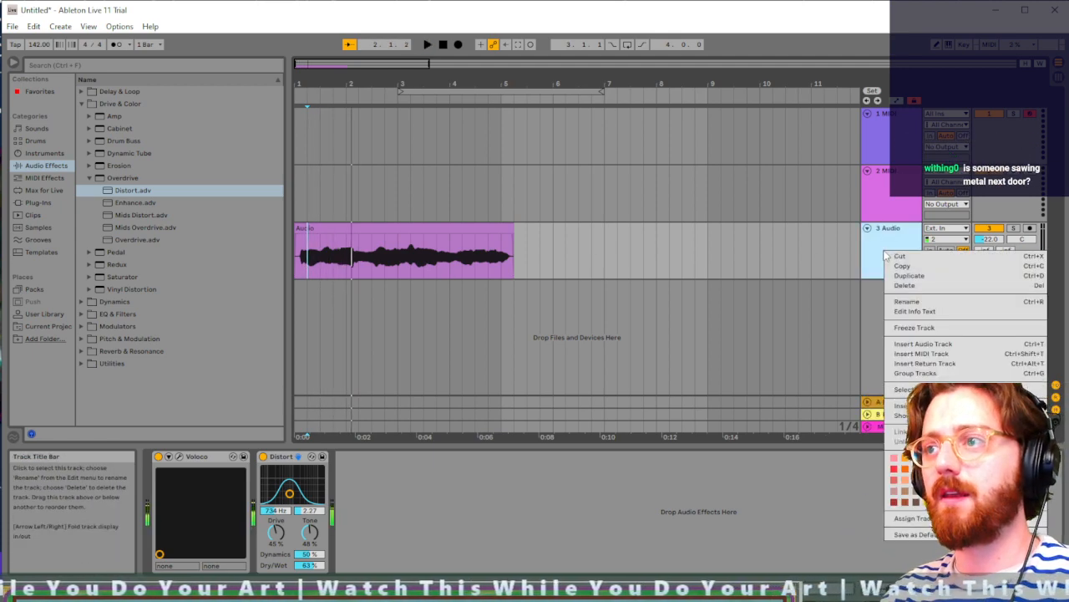
left_click(878, 252)
left_click(298, 264)
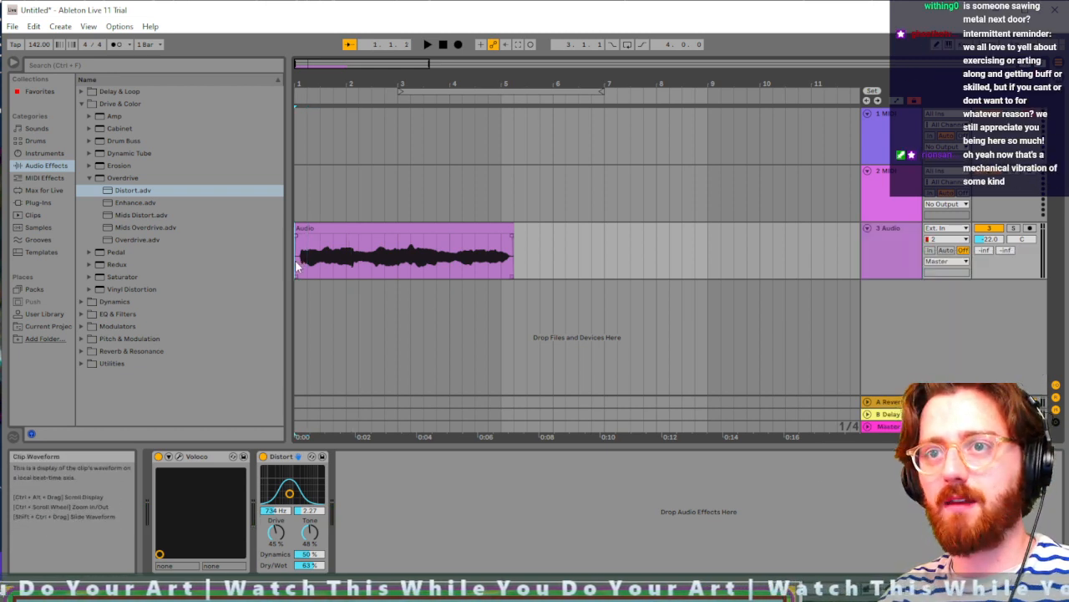
key("space")
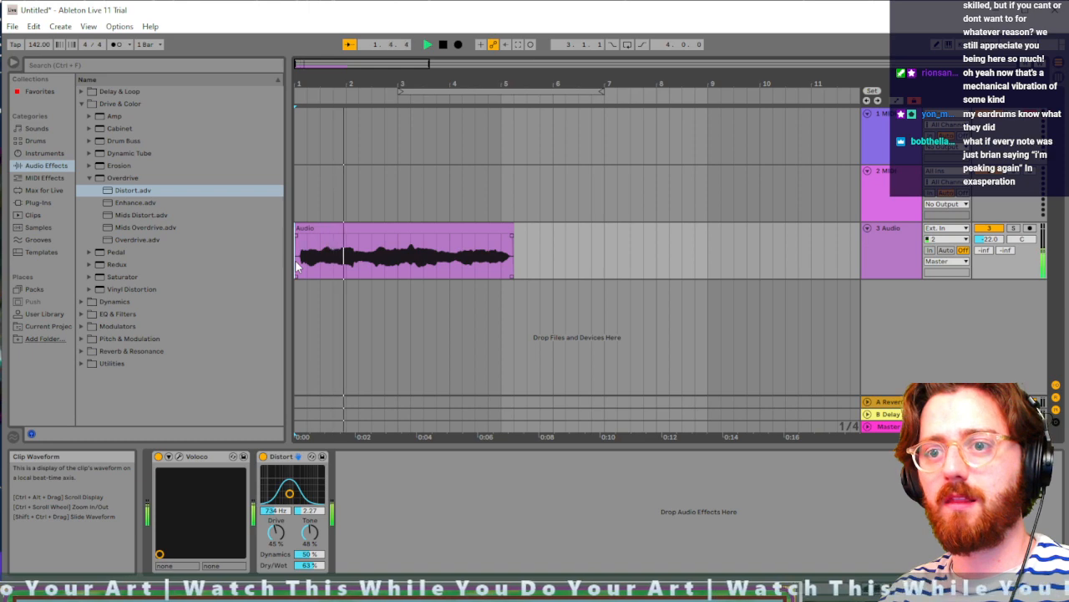
key("space")
left_click(306, 257)
key("space")
key("space")
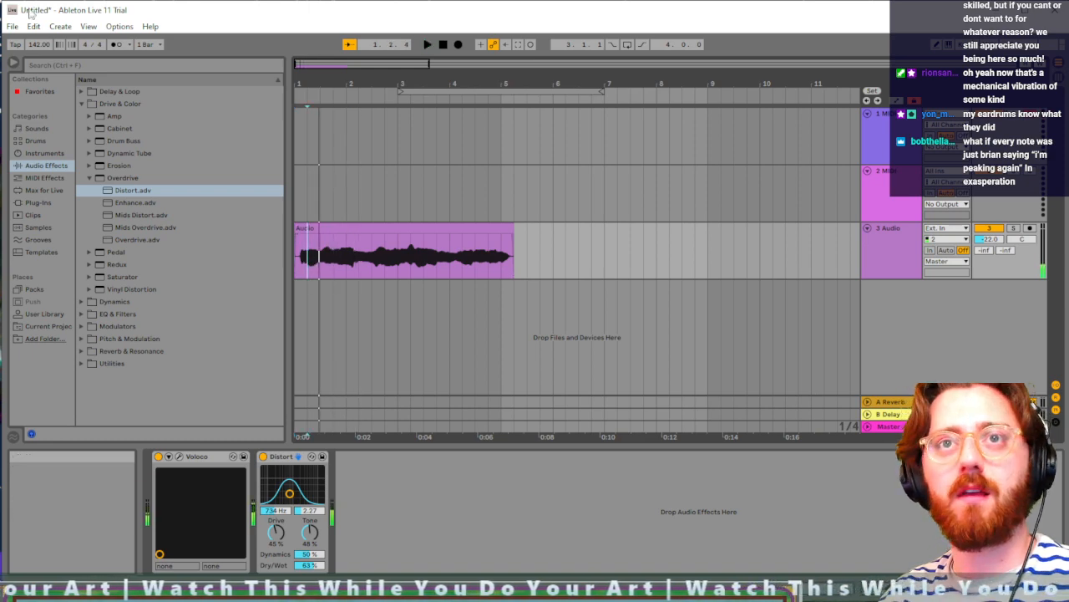
Step: Freeze the 3 Audio track with its Voloco and Distort effects
left_click(60, 27)
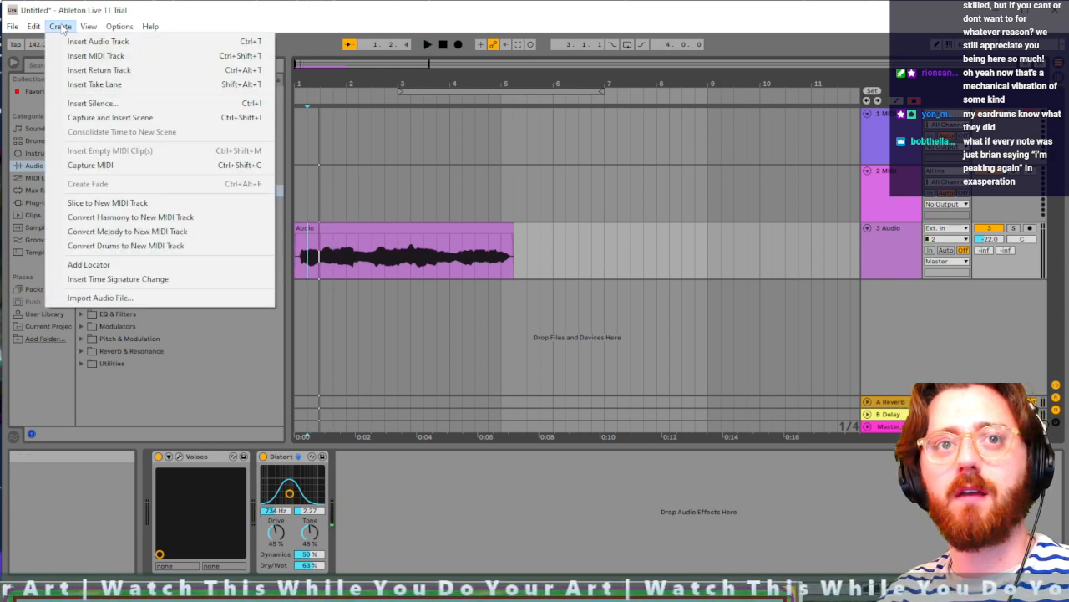
left_click(60, 27)
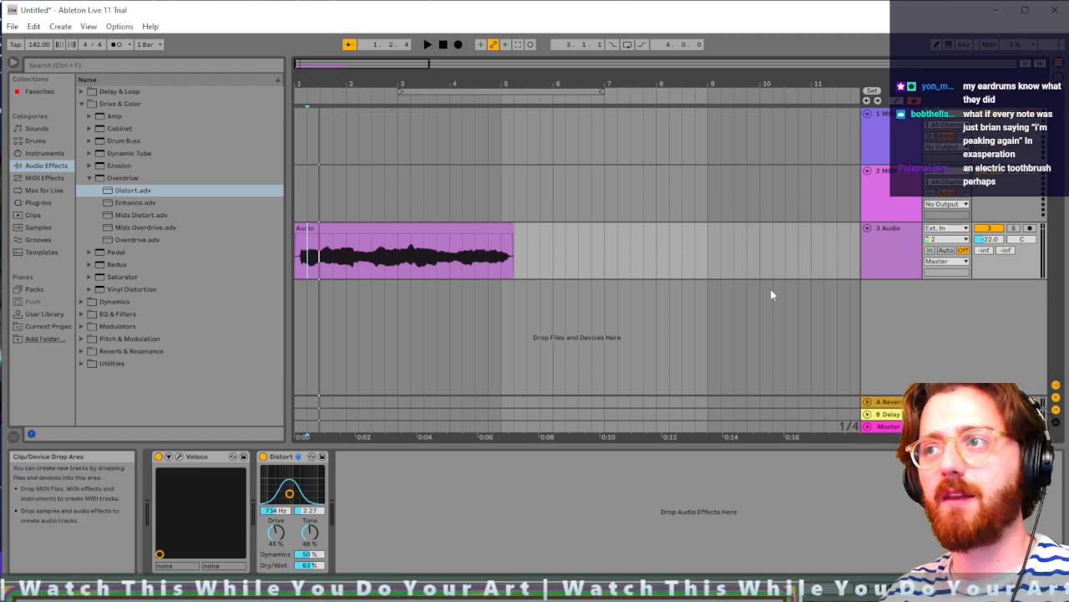
right_click(460, 241)
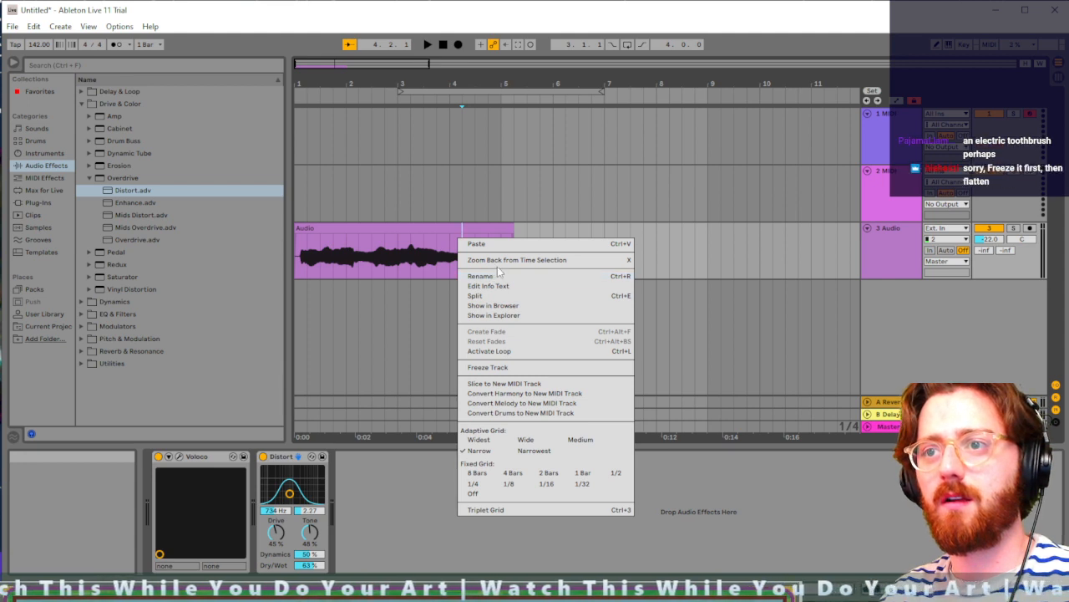
left_click(890, 242)
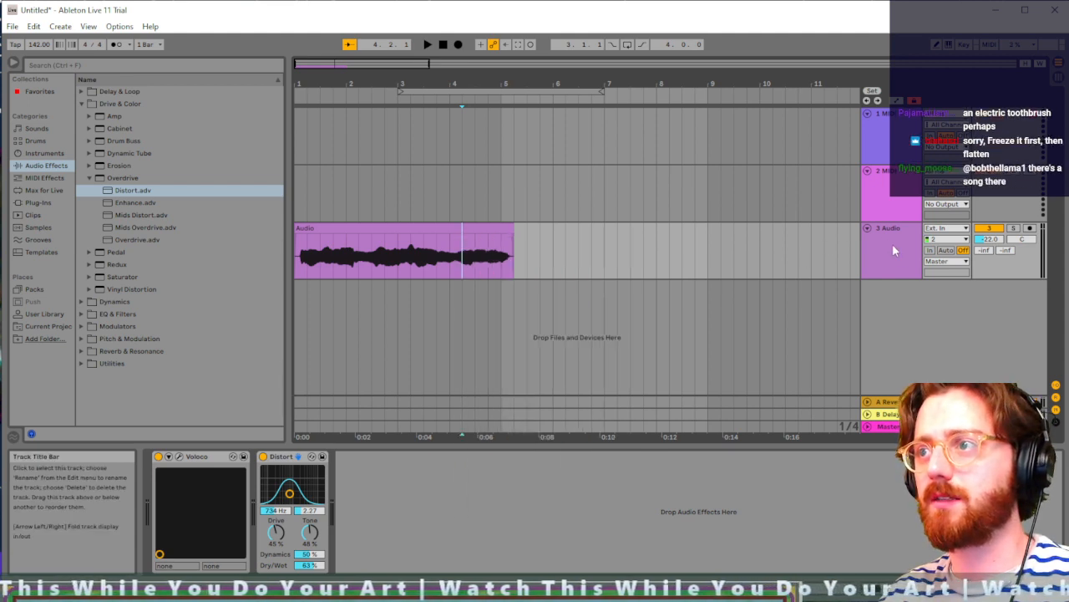
right_click(902, 254)
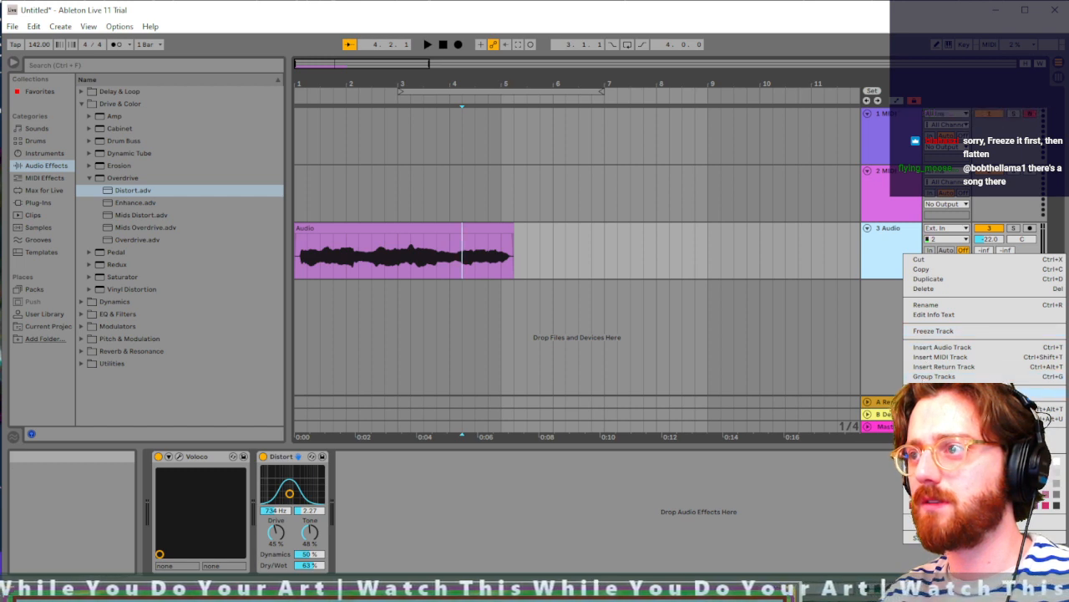
left_click(940, 332)
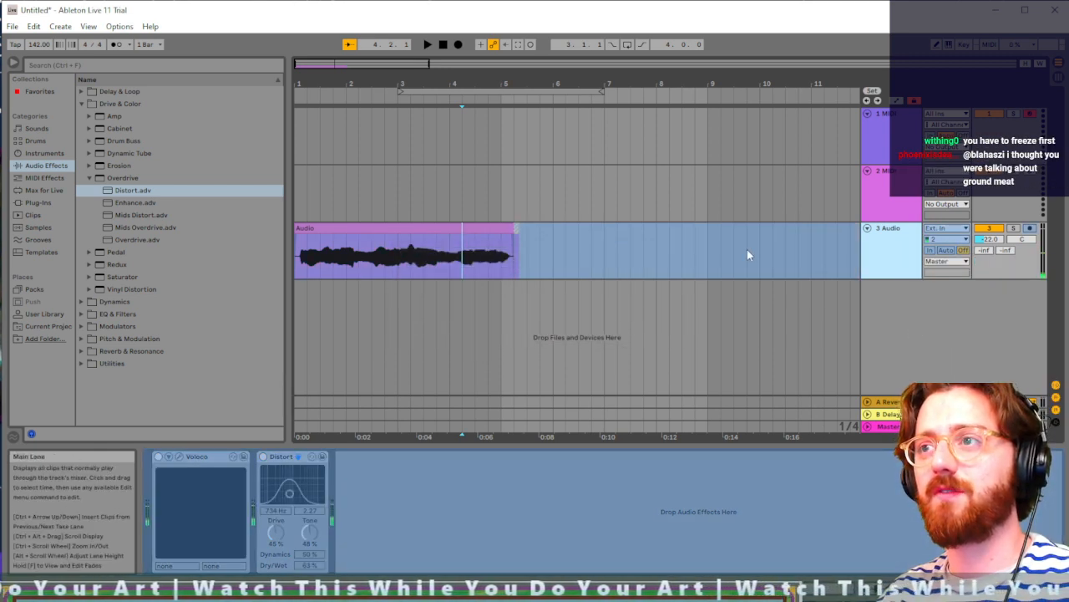
Step: Flatten the frozen 3 Audio track and audition the rendered voice clip from its beginning
left_click(747, 251)
right_click(875, 259)
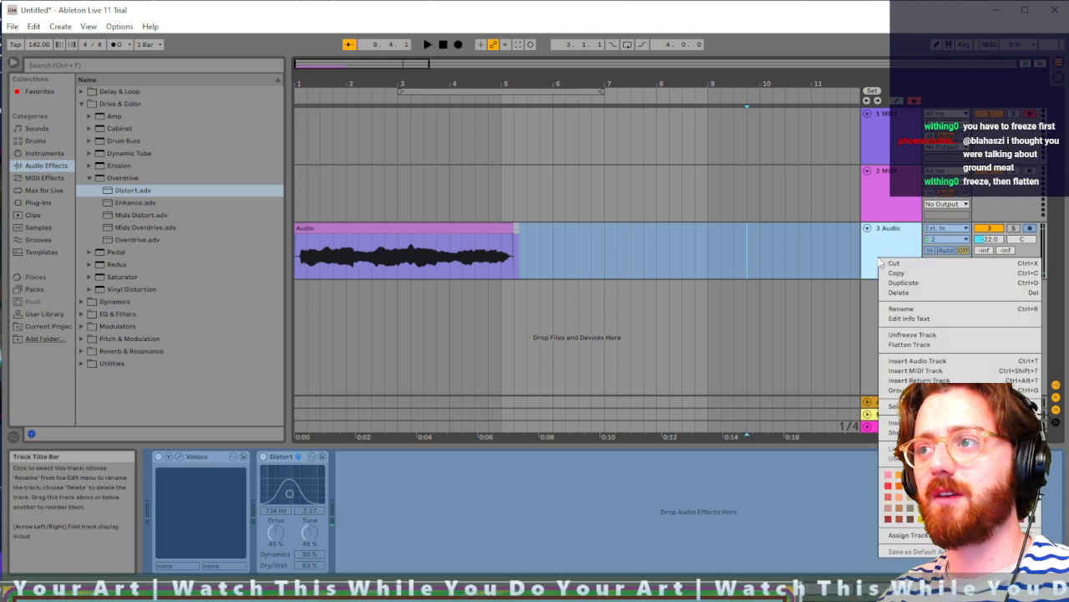
left_click(911, 344)
left_click(305, 255)
key("space")
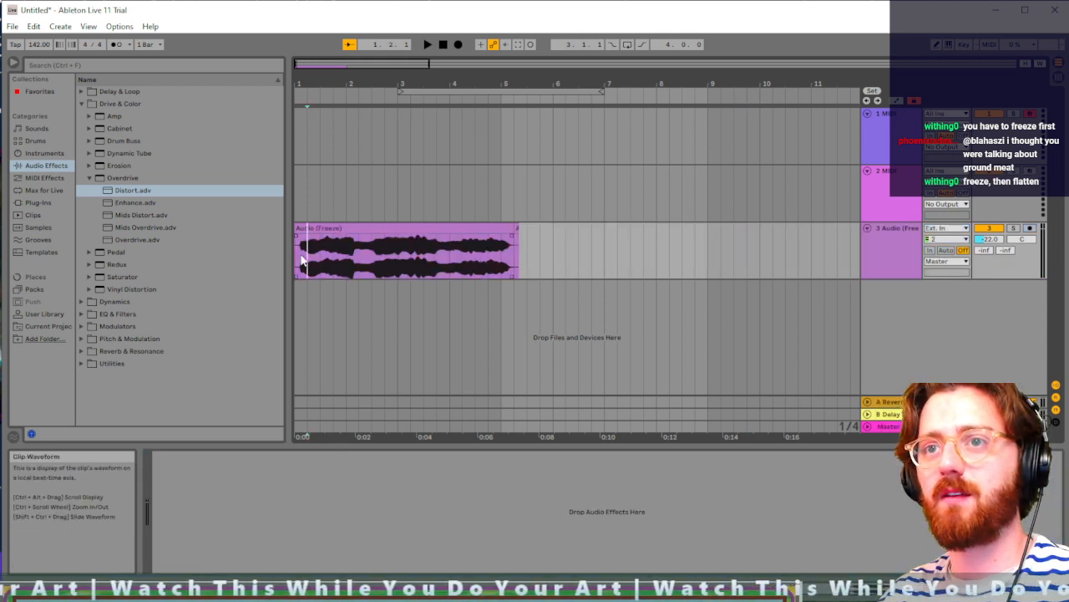
key("space")
left_click(901, 250)
left_click(700, 256)
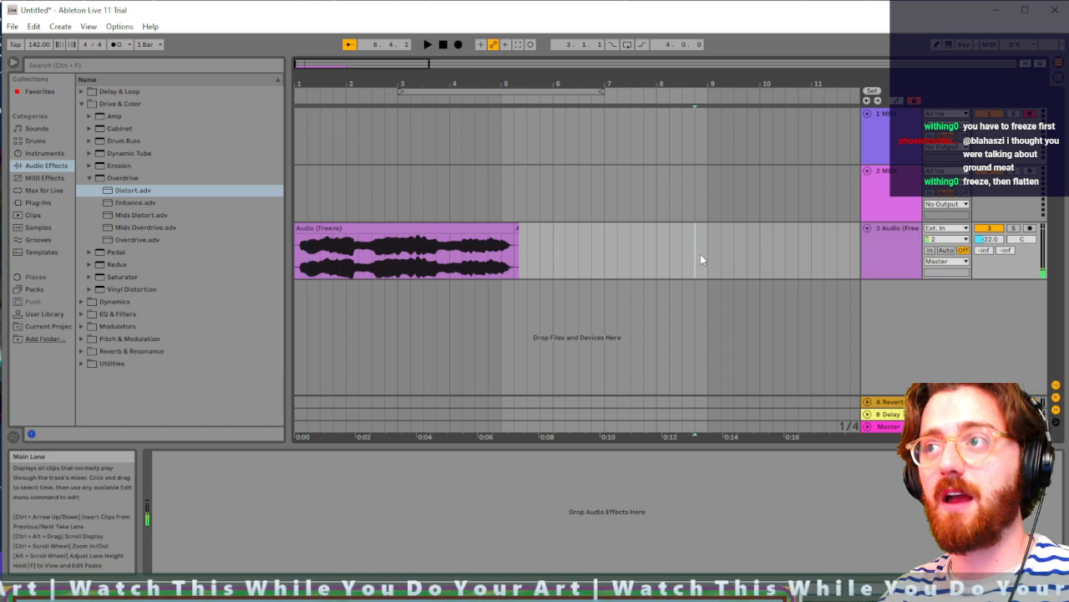
Step: Load an empty Sampler onto the 1 MIDI track and use the flattened voice clip as its sample
left_click(883, 138)
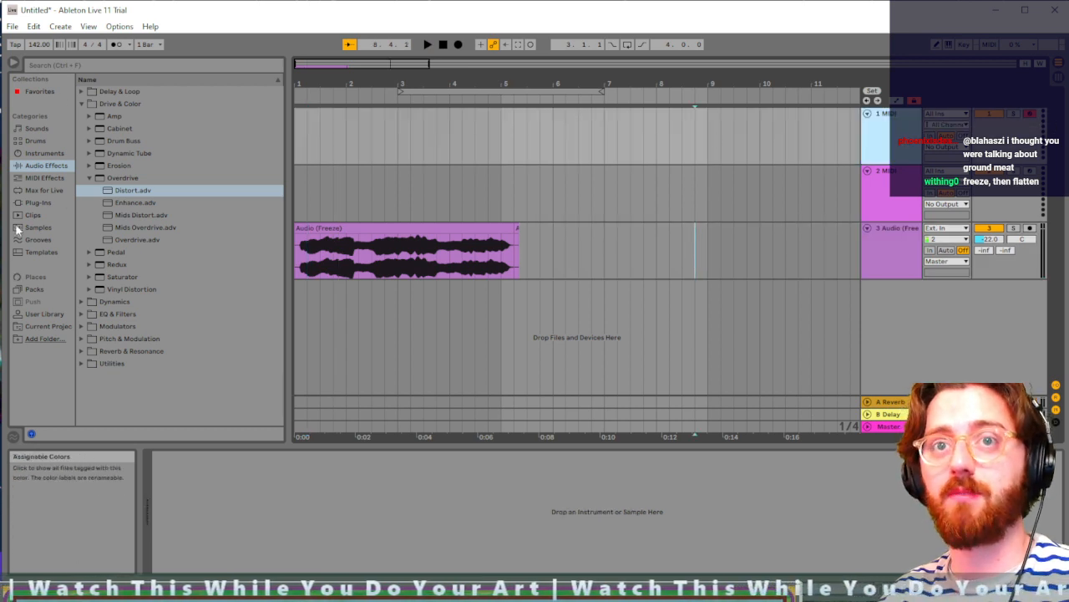
left_click(42, 153)
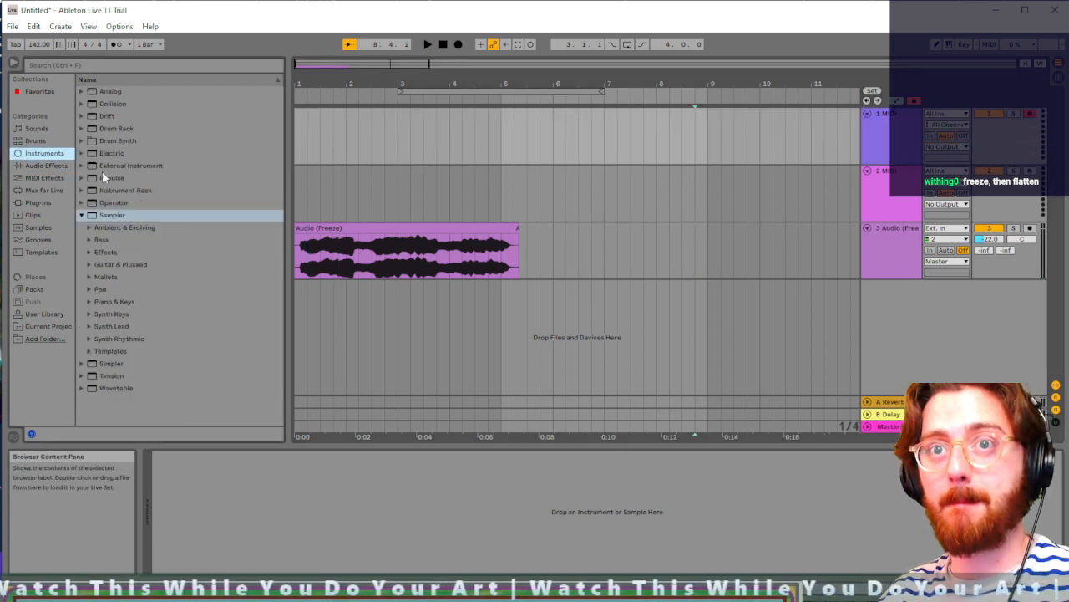
key("Return")
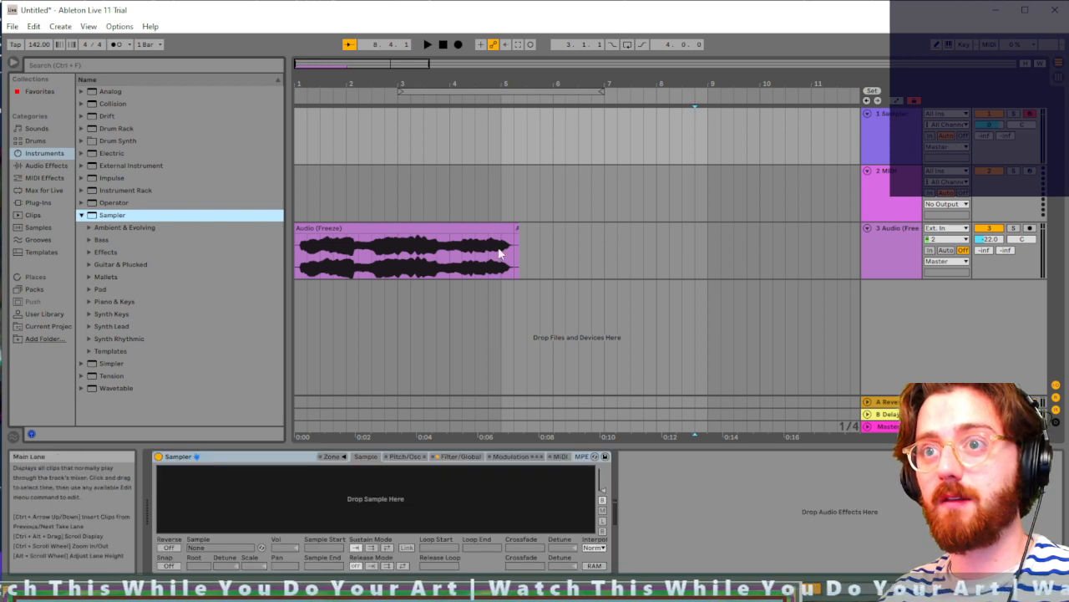
mouse_move(391, 243)
left_mouse_down()
mouse_move(159, 488)
mouse_move(171, 473)
left_mouse_up()
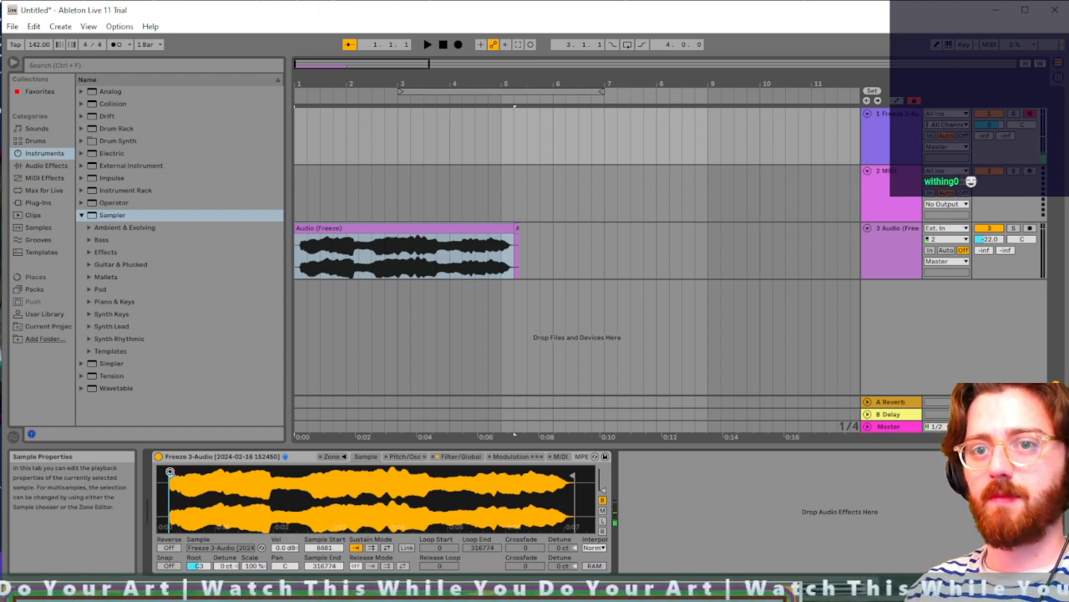
Step: Set Sampler's sample start to 16579 and end to 292615, with a back-and-forth sustain loop from 23211 to 292615
left_click_drag(169, 472, 159, 480)
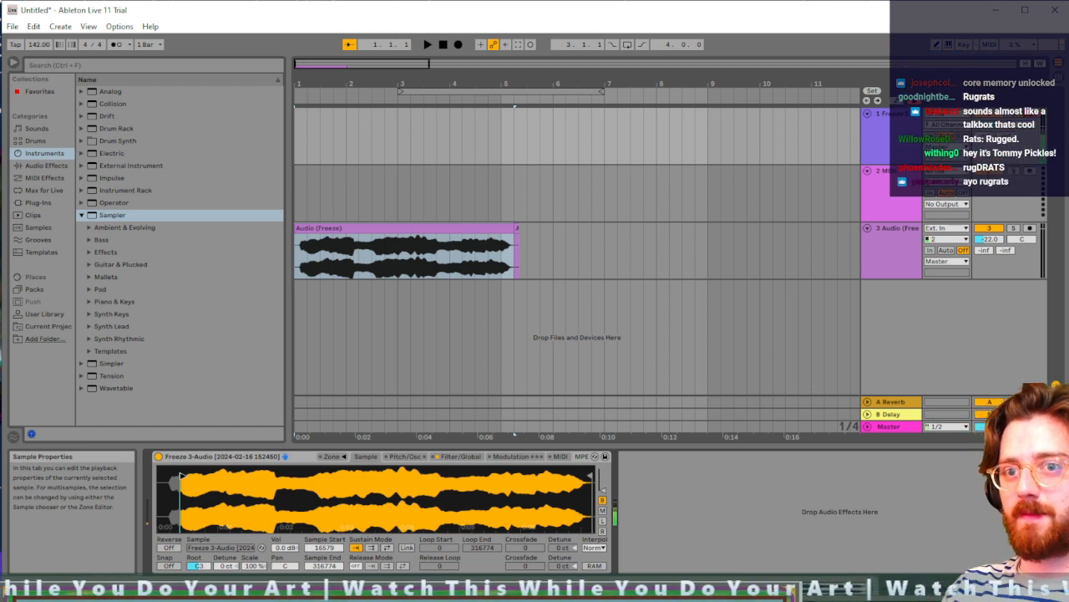
left_click(372, 549)
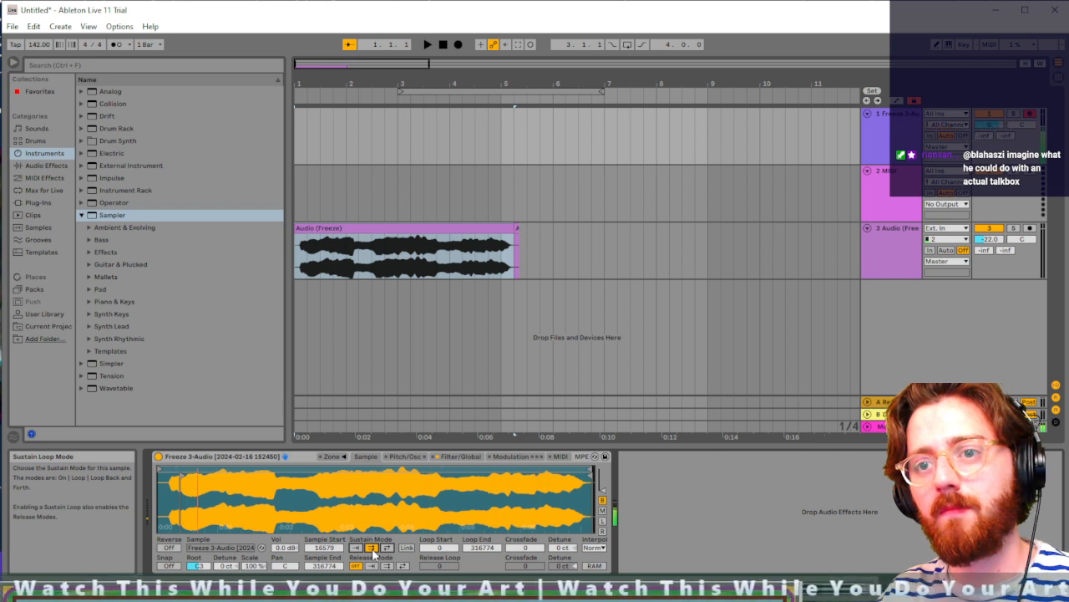
left_click_drag(169, 470, 189, 469)
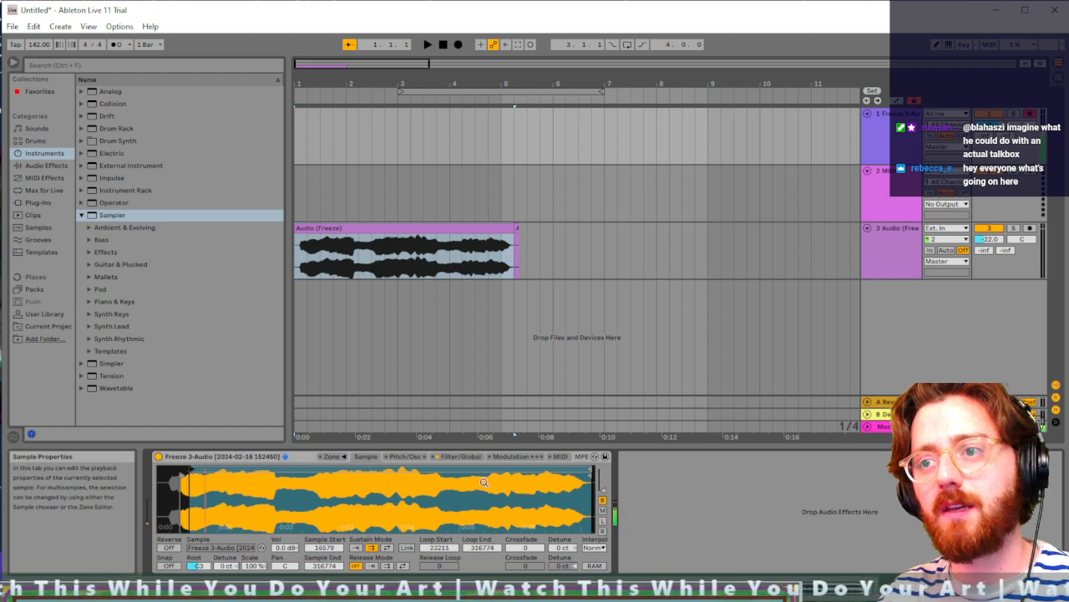
mouse_move(591, 470)
left_mouse_down()
mouse_move(553, 473)
mouse_move(583, 475)
mouse_move(566, 479)
left_mouse_up()
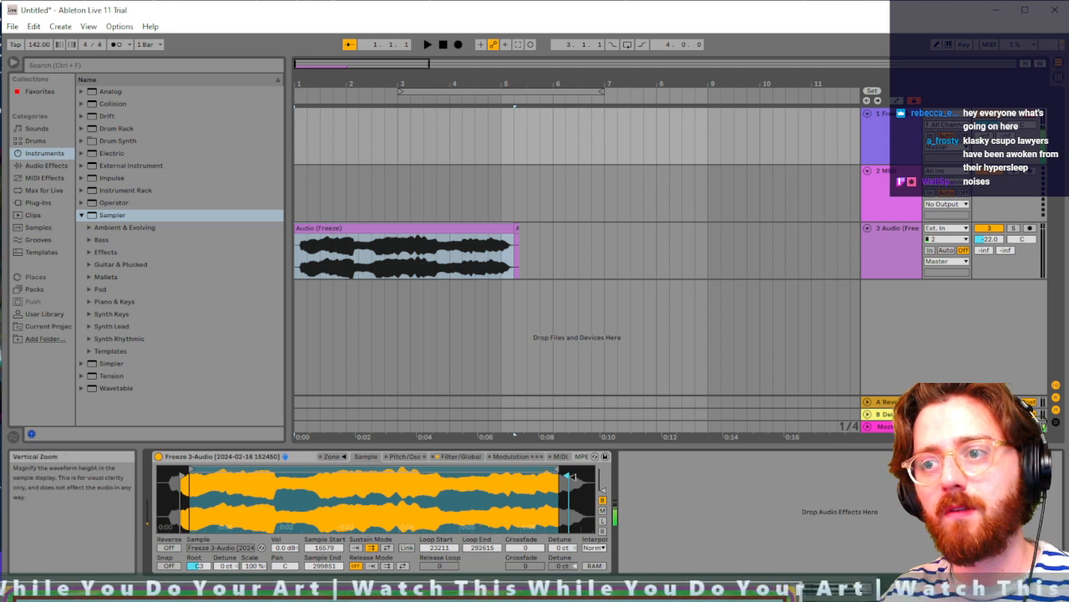
left_click_drag(566, 473, 553, 474)
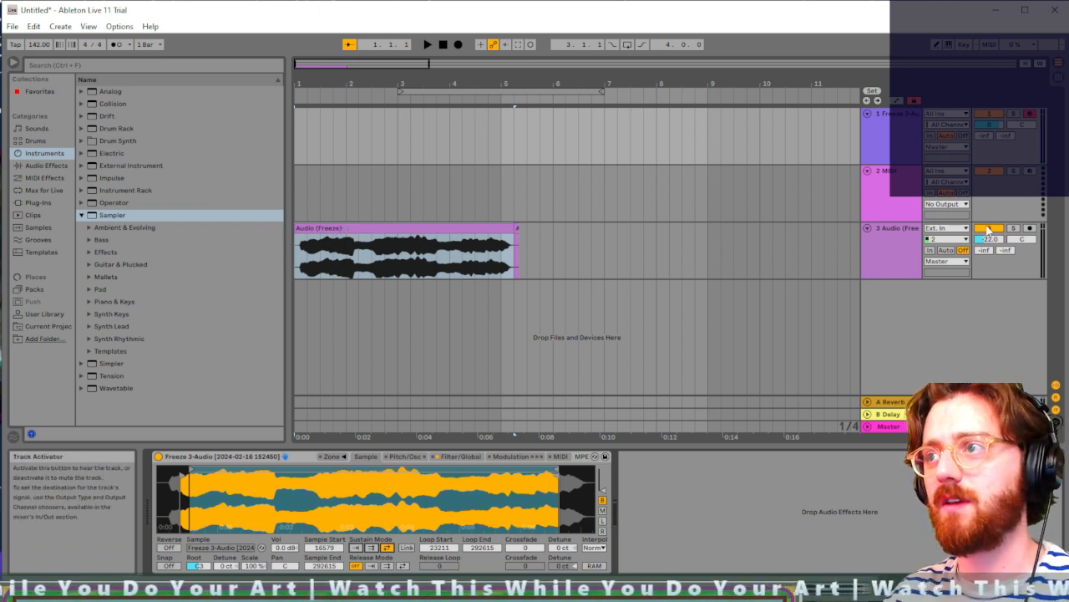
Step: Mute the 3 Audio track, record a short trial take on the Sampler track, and delete it with the metronome switched on
left_click(295, 131)
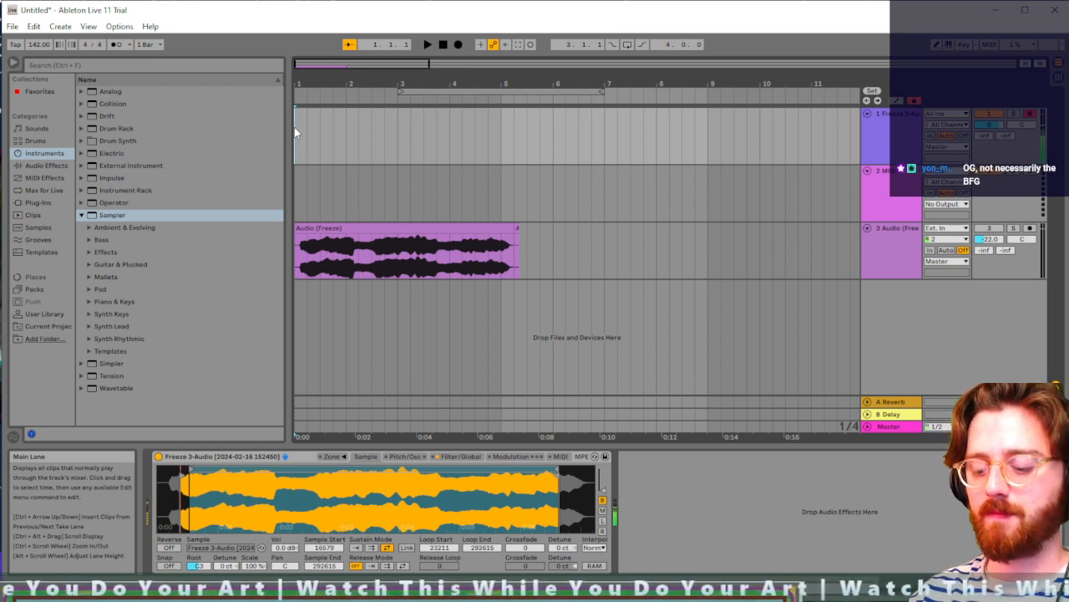
key("F9")
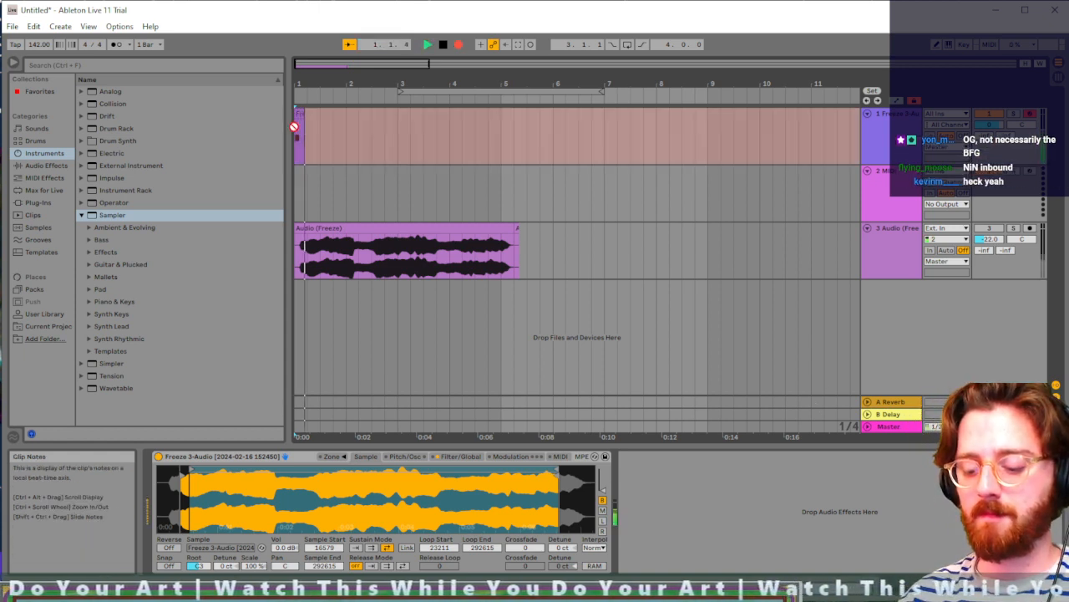
key("space")
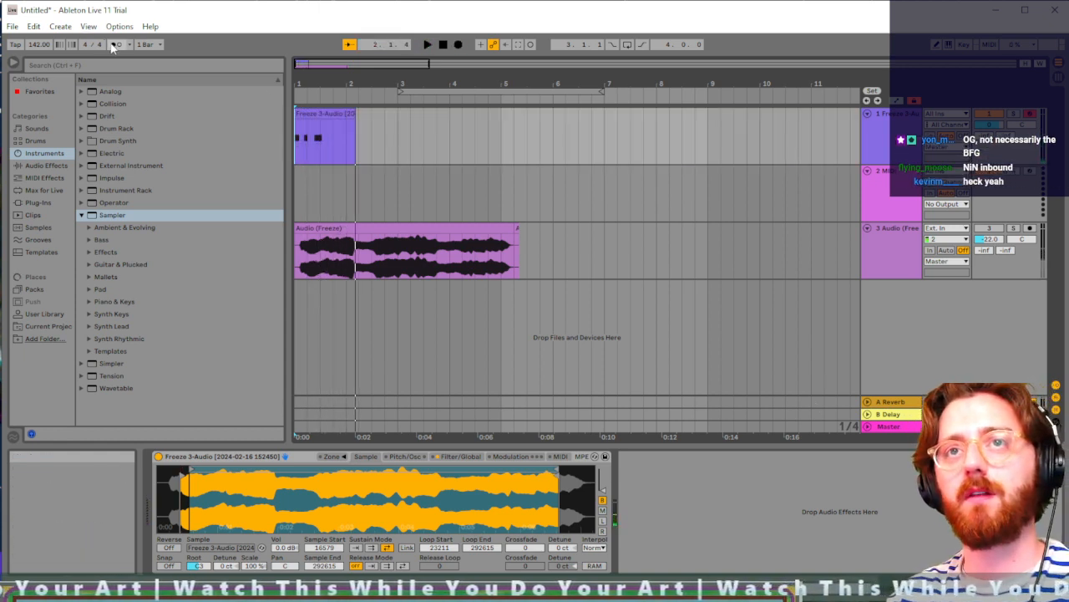
left_click(327, 115)
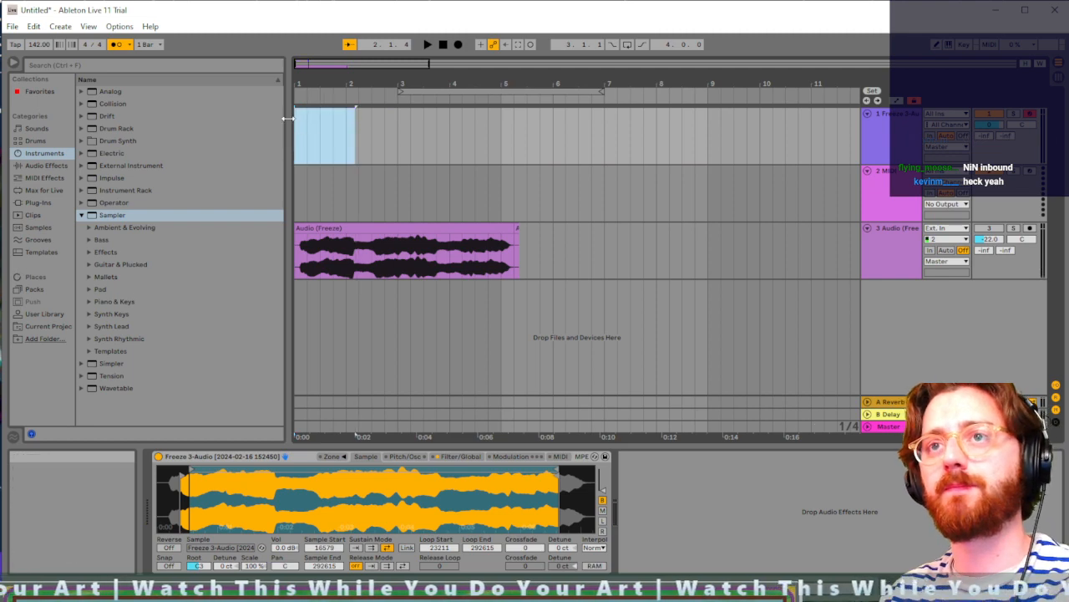
key("Delete")
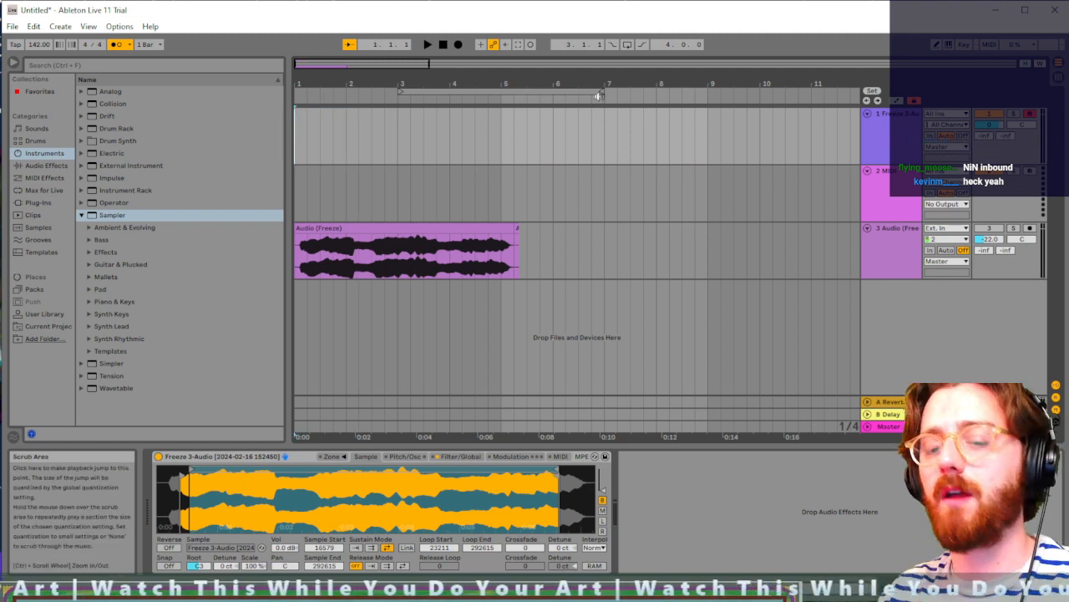
Step: Create a MIDI clip in the Sampler track's first Session slot and add sixteenth G0 notes at 1.1 and 1.2
key("Tab")
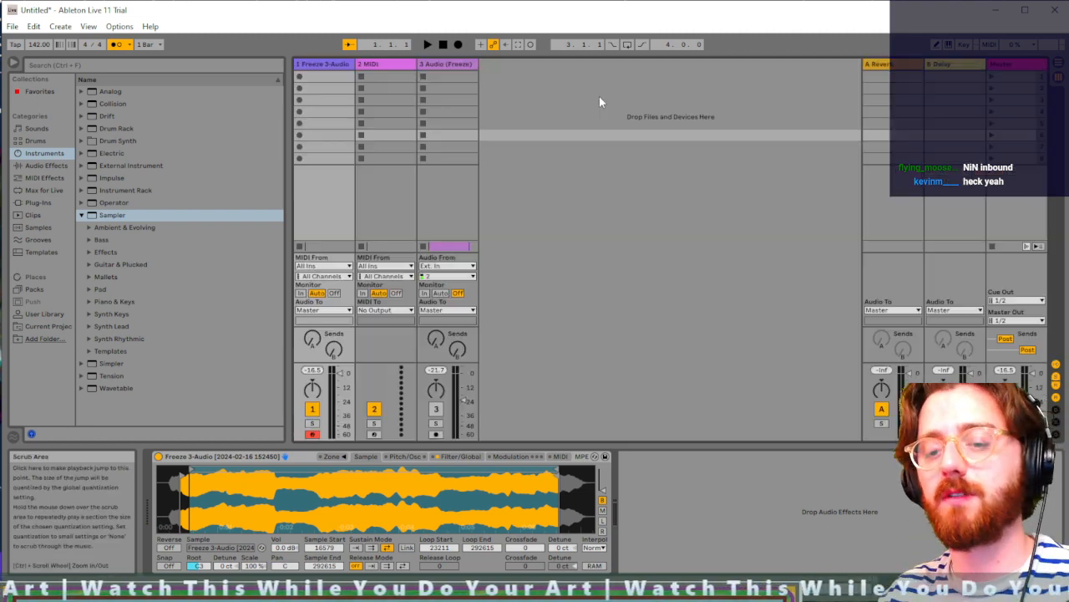
double_click(320, 75)
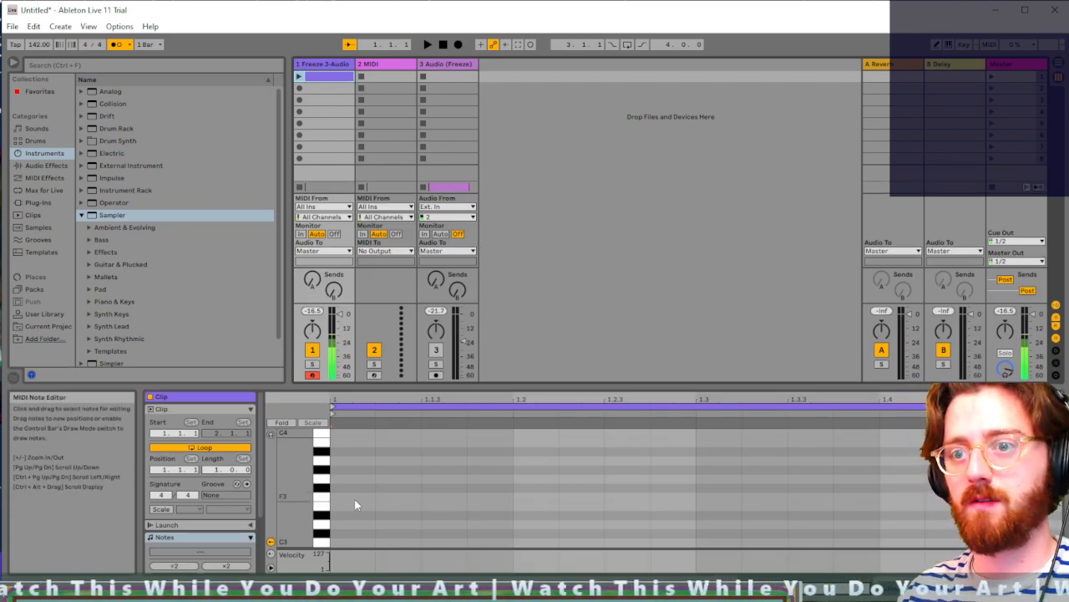
scroll(354, 504, "down", 7)
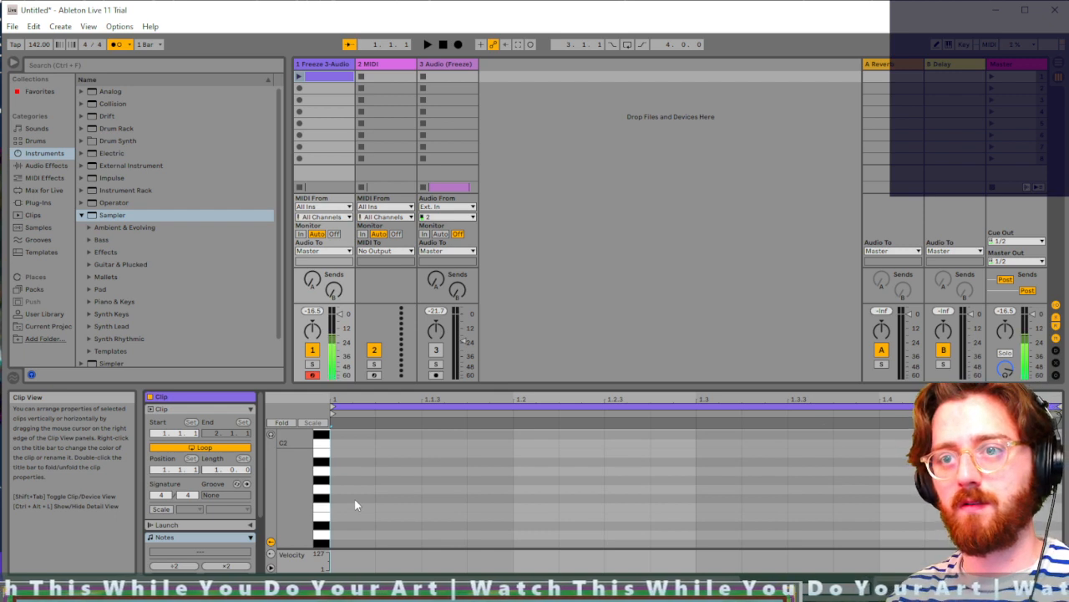
scroll(355, 502, "down", 6)
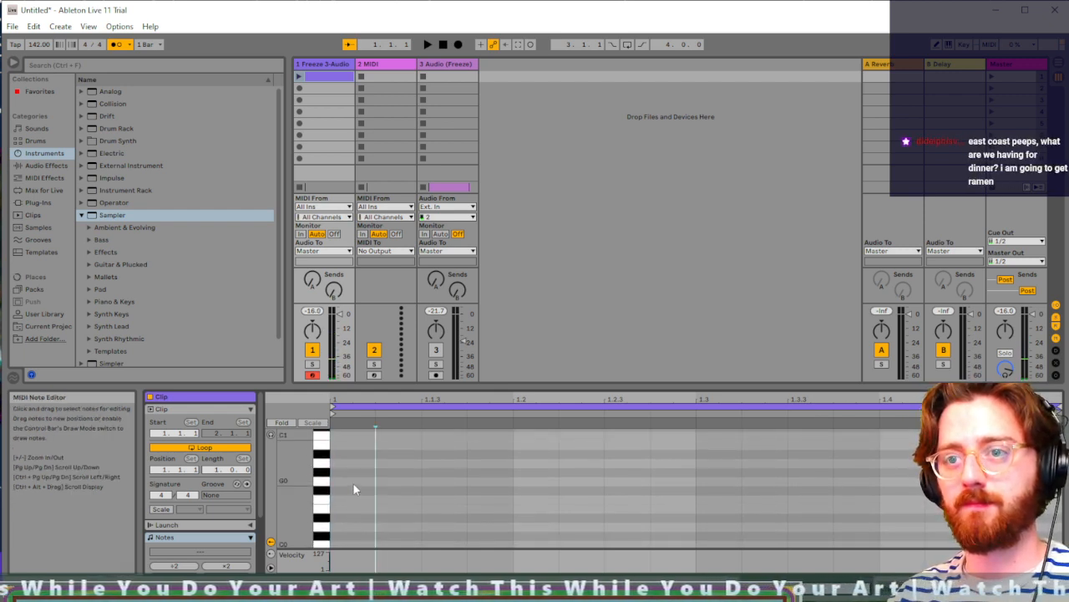
double_click(352, 483)
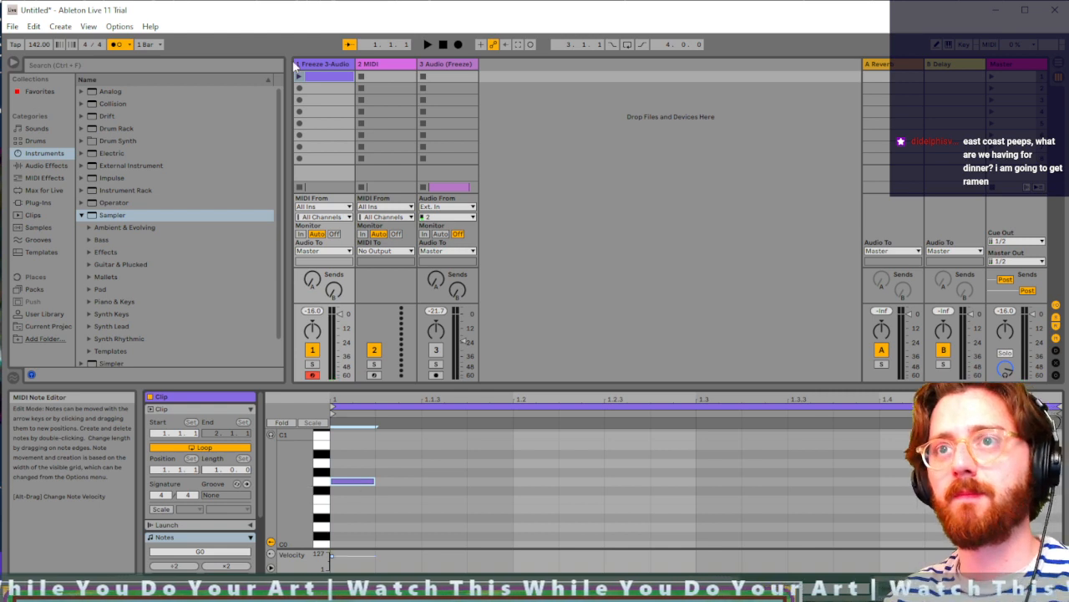
key("space")
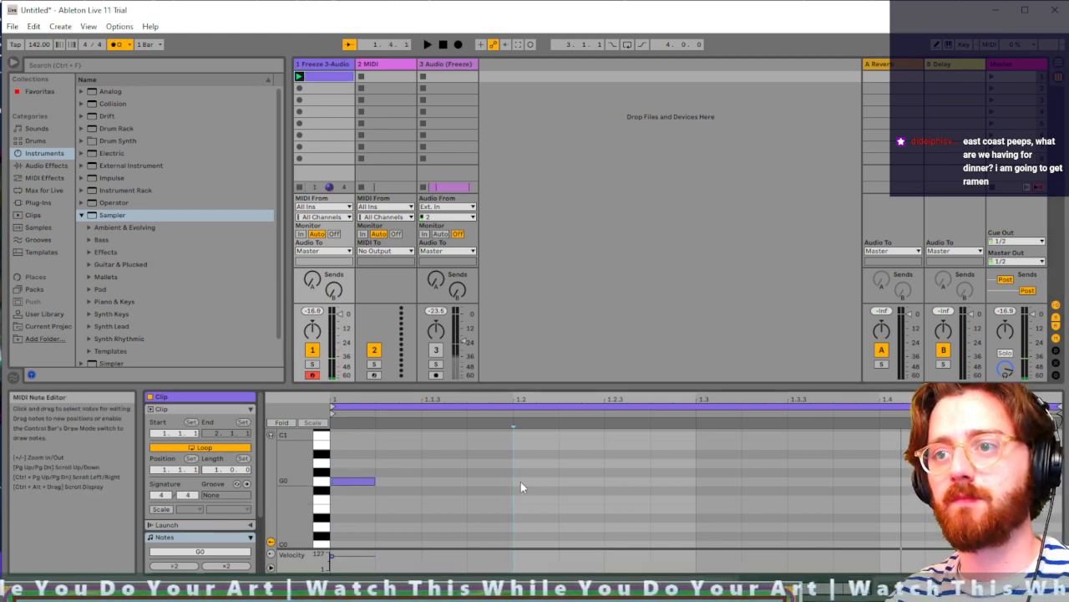
double_click(521, 481)
key("space")
Step: Extend the MIDI clip's loop length to 4 bars and play it back
left_click(218, 433)
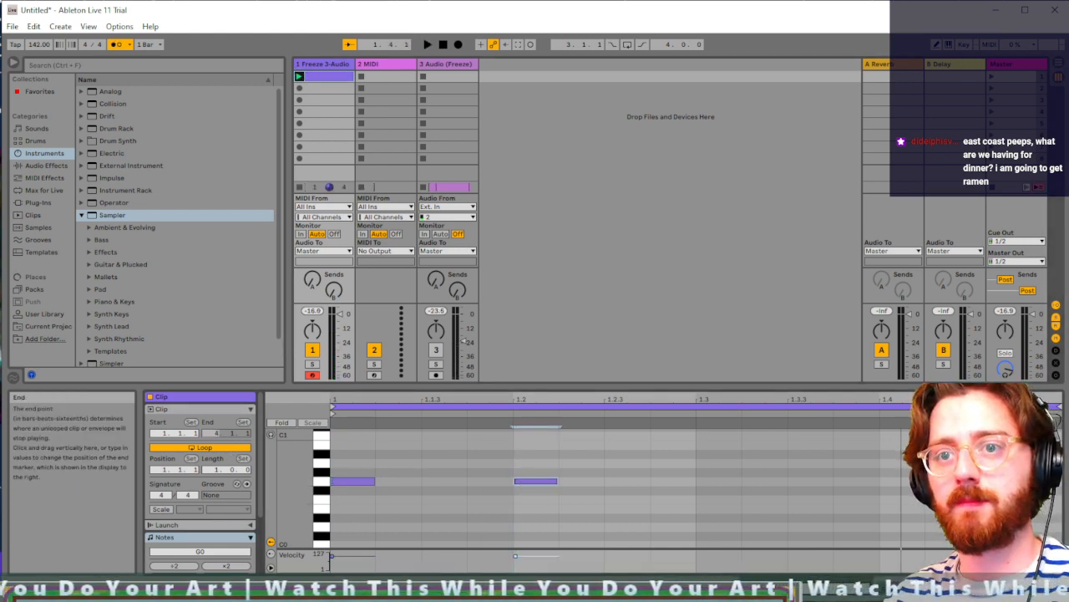
left_click_drag(218, 434, 218, 447)
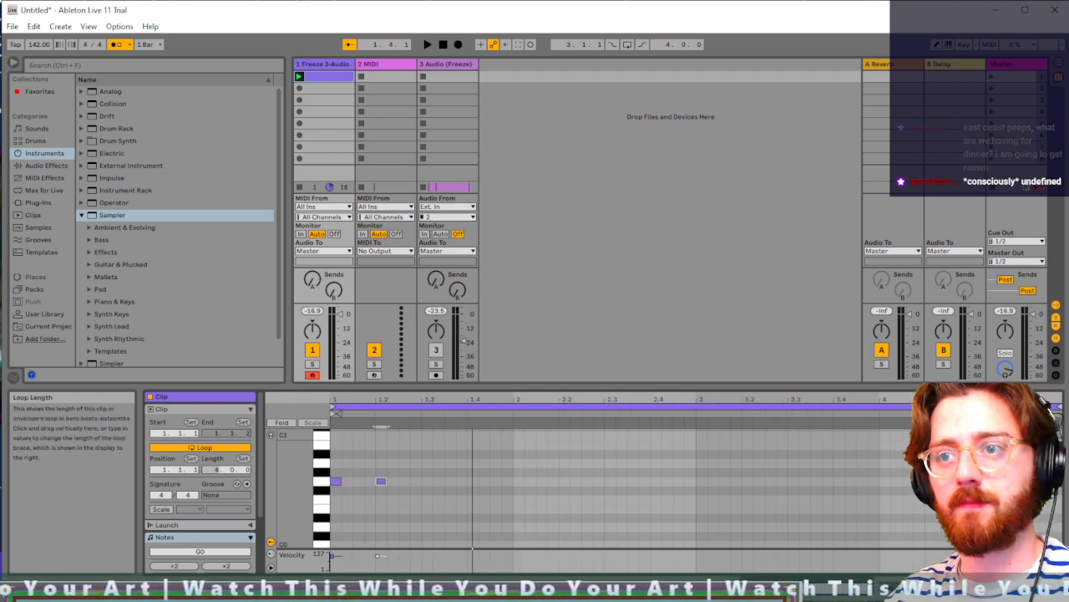
key("space")
key("space")
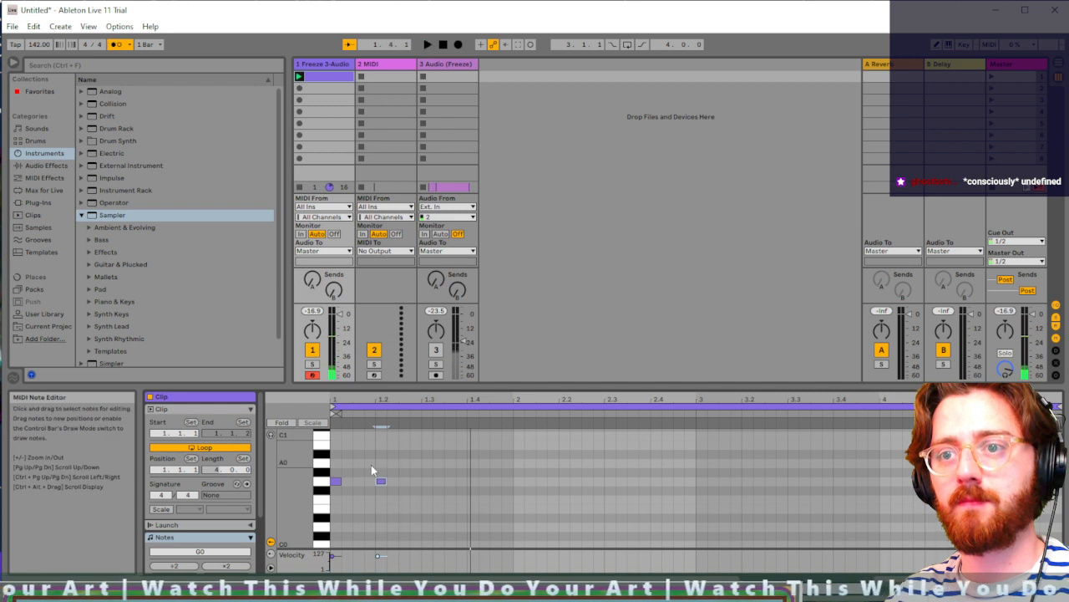
Step: Move the second G0 note a sixteenth earlier, lengthen it to an eighth, and add a third G0 note at 1.2.3
left_click_drag(381, 482, 370, 481)
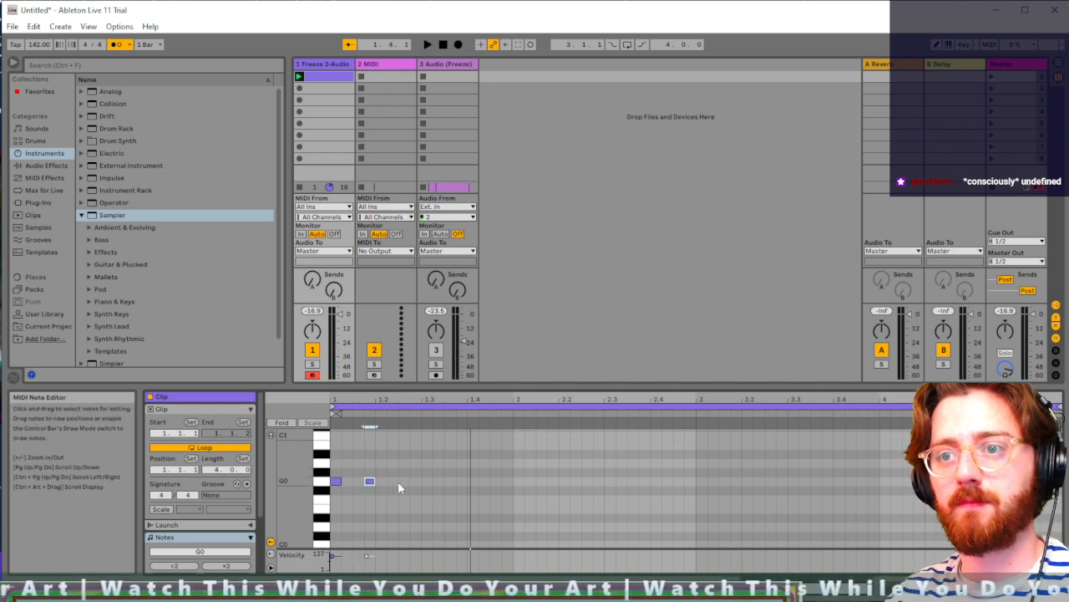
double_click(402, 482)
key("space")
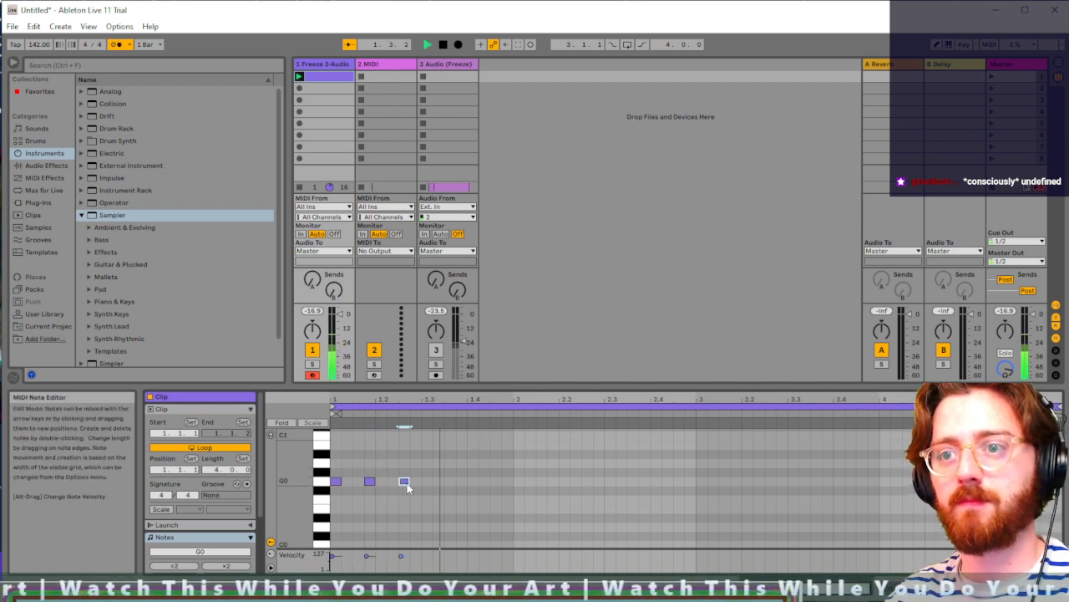
key("space")
left_click_drag(375, 481, 384, 485)
key("space")
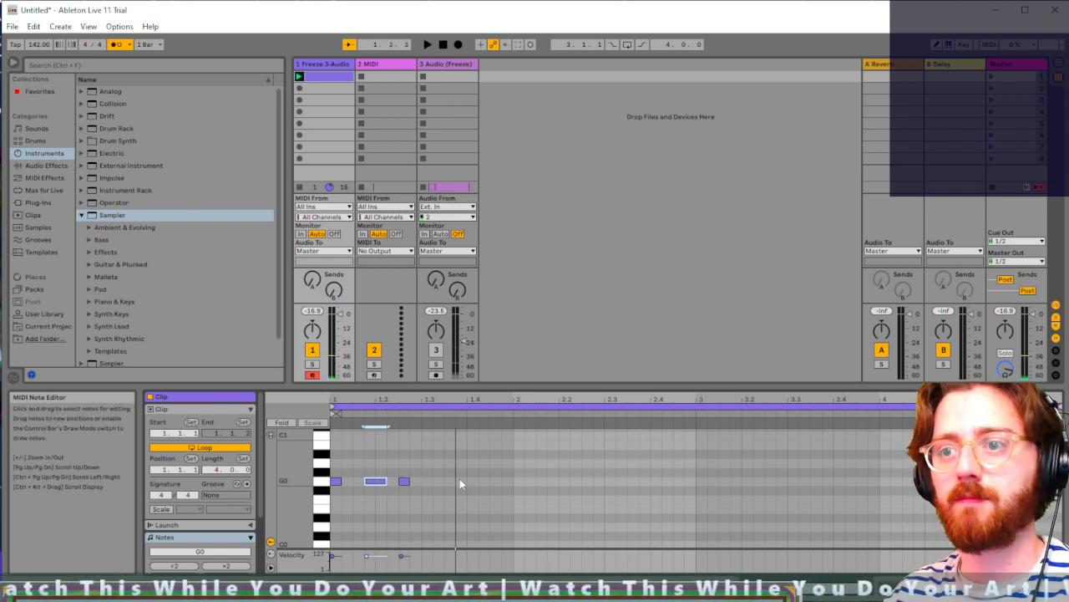
Step: Add a three-sixteenth-long G0 note at 1.3.3 and a sixteenth G0 note at 1.4.3, and play the riff back
left_click_drag(445, 478, 478, 482)
double_click(449, 481)
double_click(491, 481)
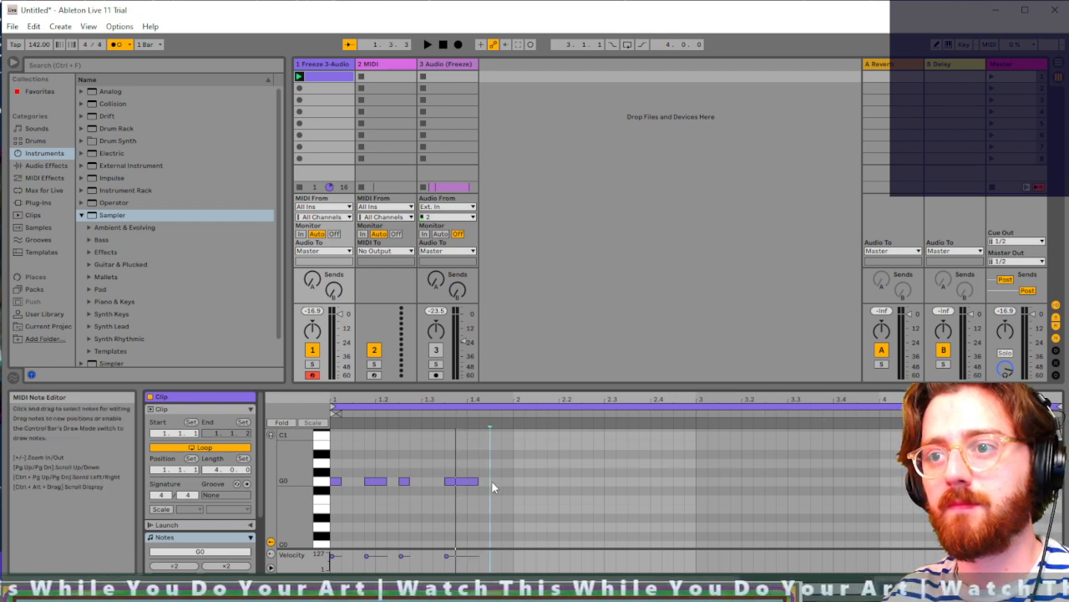
key("space")
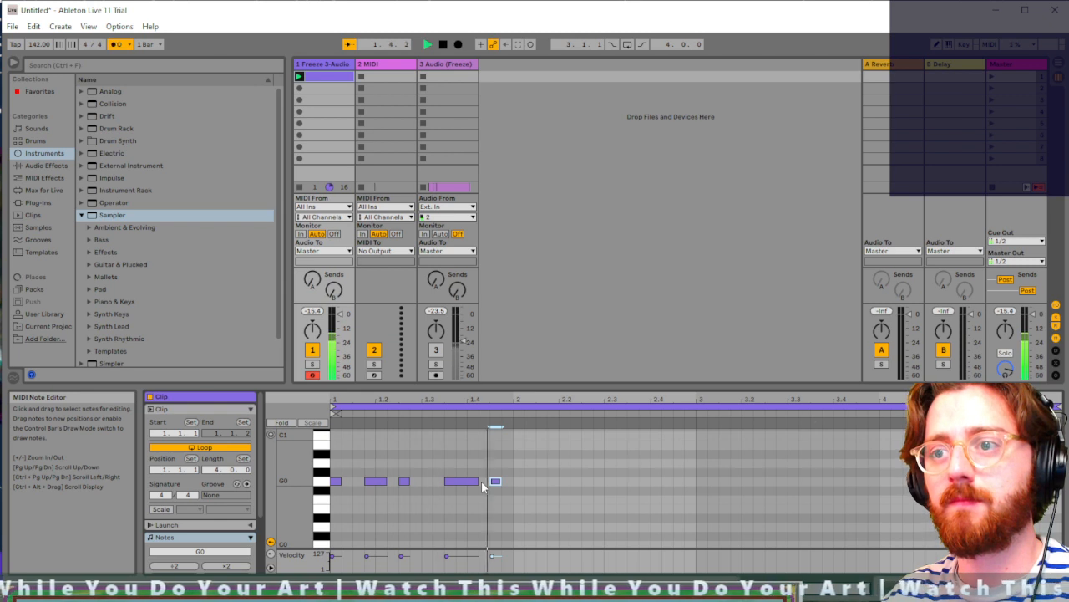
key("space")
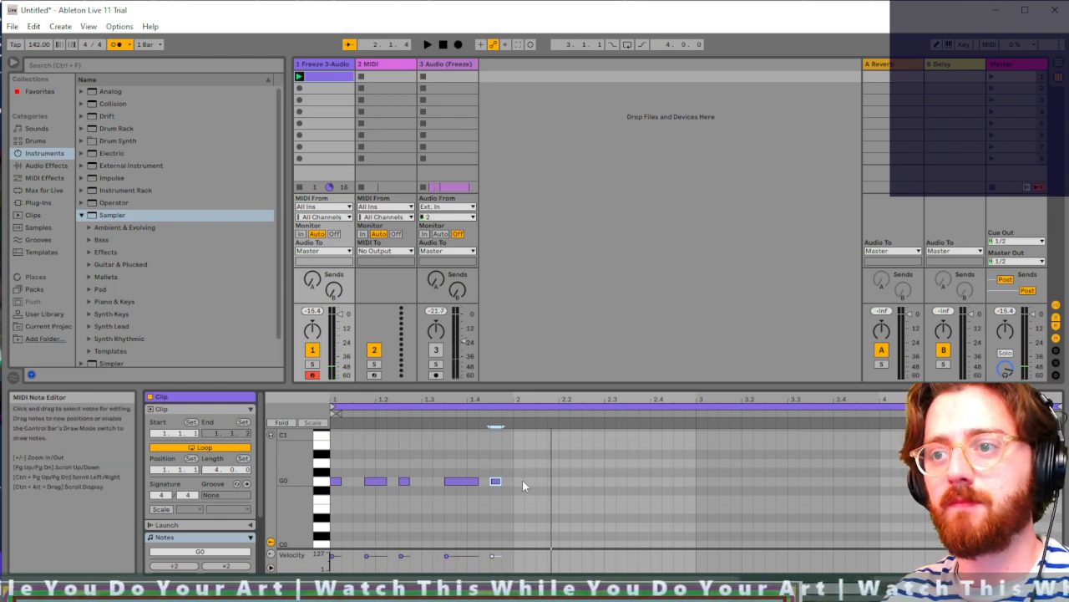
Step: Add a sixteenth F#0 note at 2.1 and a three-sixteenth-long F0 note at 2.1.4, and play the riff back
double_click(519, 489)
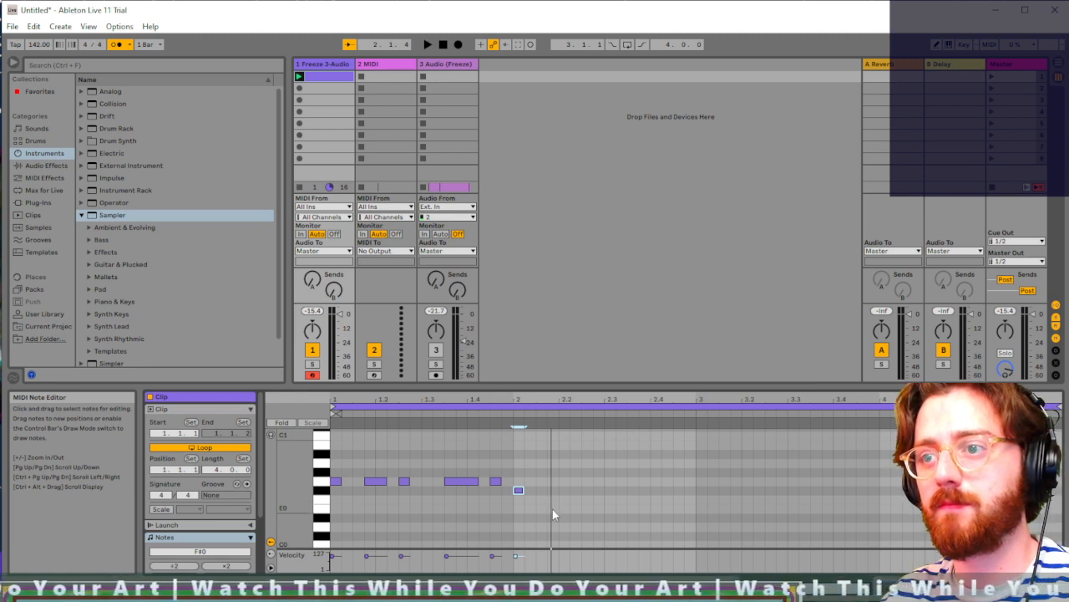
double_click(552, 508)
mouse_move(570, 508)
left_mouse_down()
mouse_move(583, 508)
mouse_move(557, 501)
left_mouse_up()
key("space")
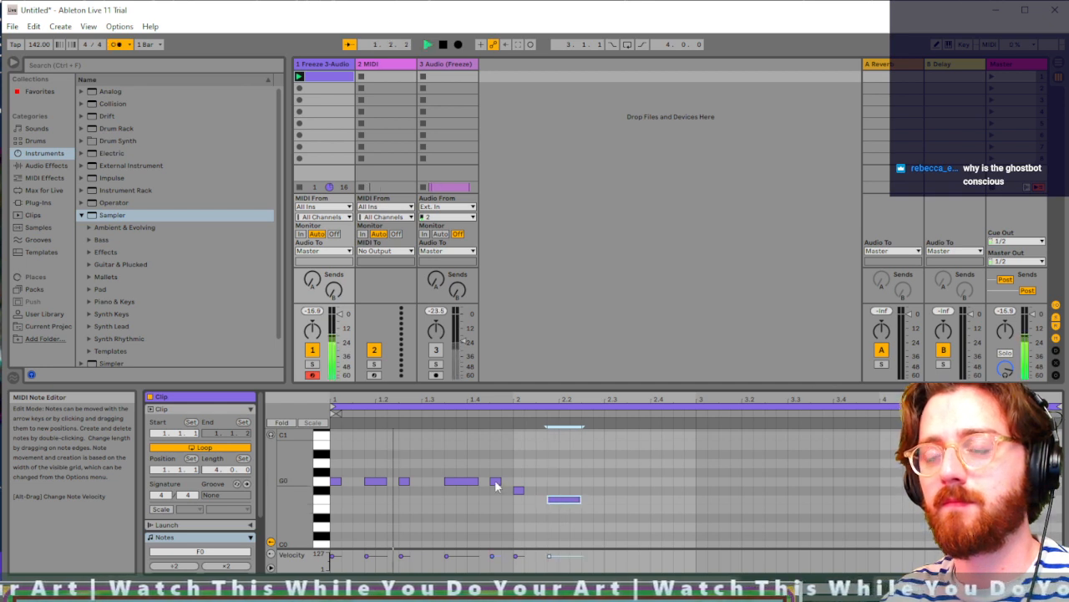
key("space")
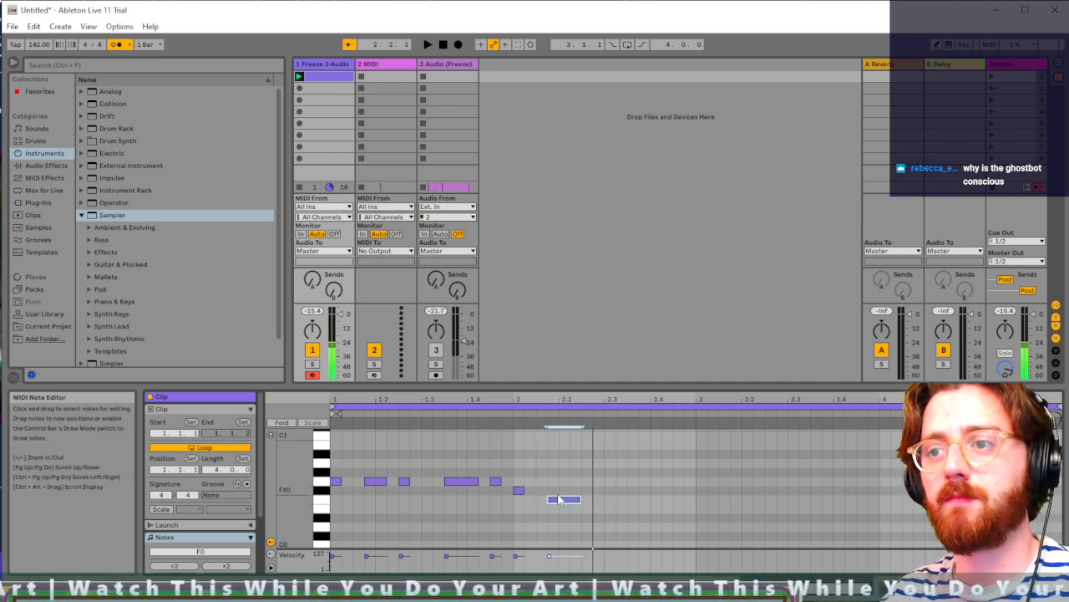
Step: Raise the F0 note to F#0, shorten it to an eighth, and add a sixteenth F#0 note at 2.2.3
key("Up")
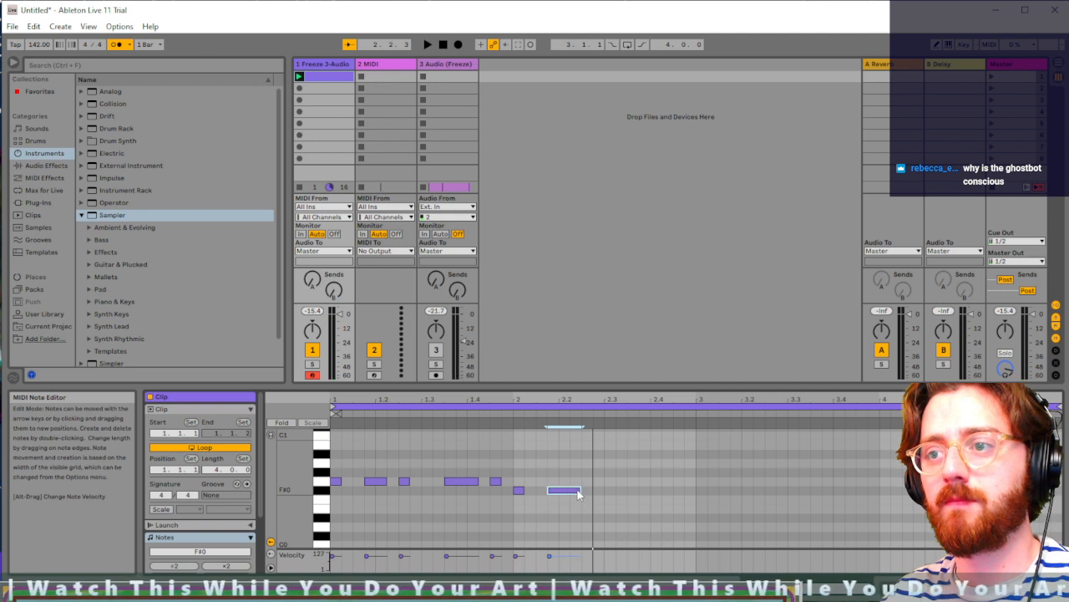
left_click_drag(581, 490, 571, 490)
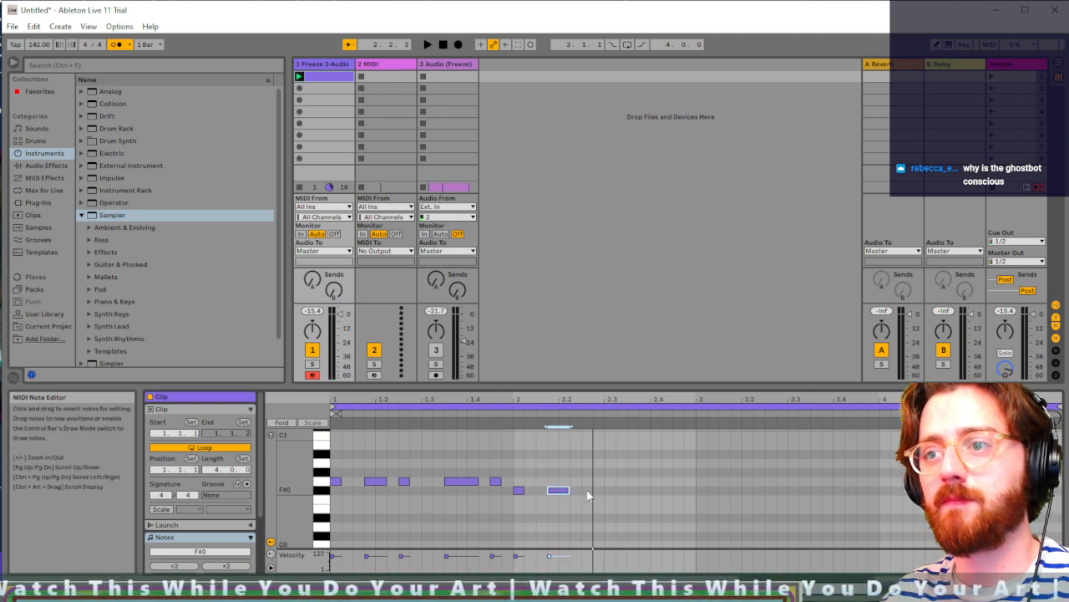
double_click(587, 489)
Step: Add a sixteenth D#0 note at 2.3 with the MIDI editor preview switched on, and play the riff back
double_click(621, 508)
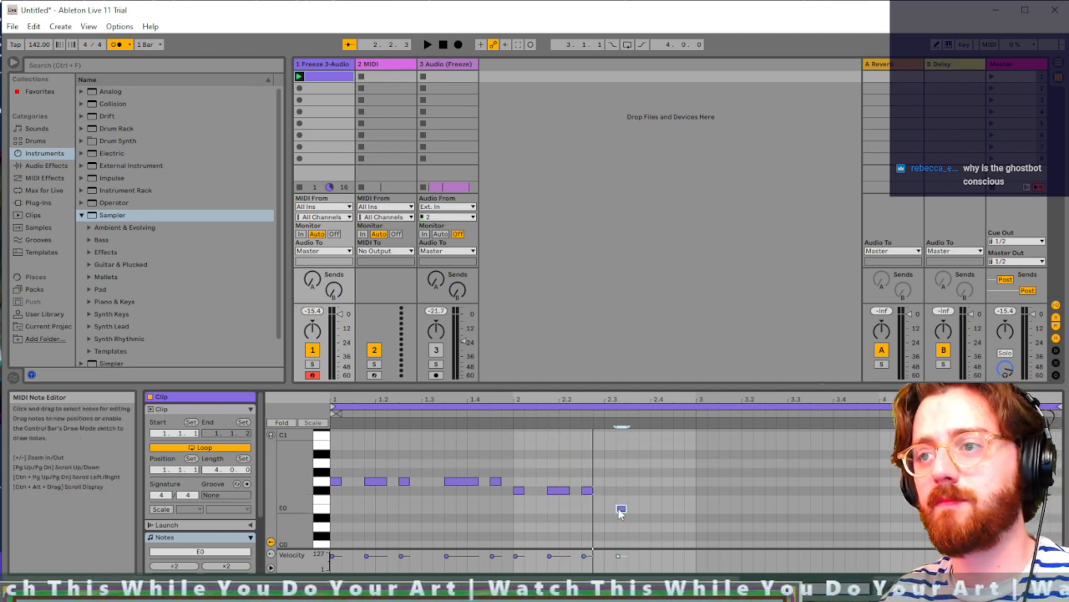
left_click(271, 435)
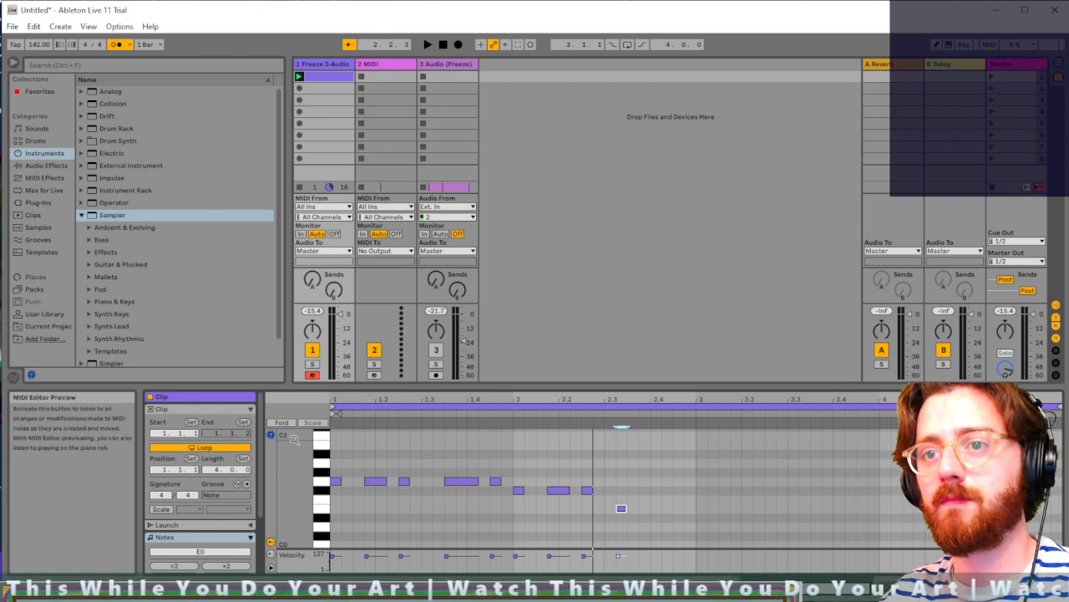
left_click(623, 508)
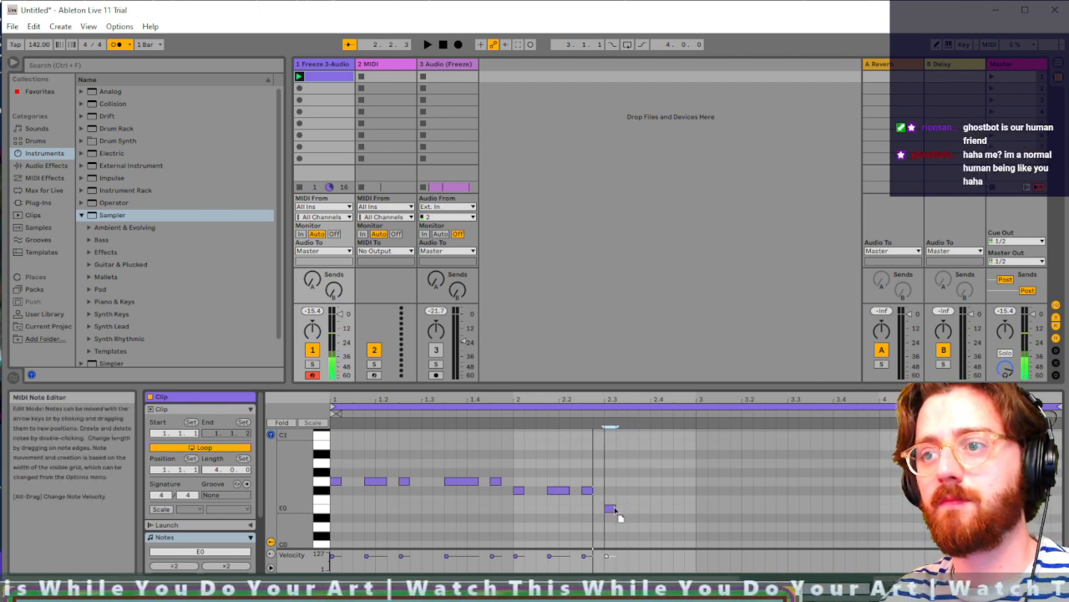
left_click_drag(622, 508, 613, 517)
key("space")
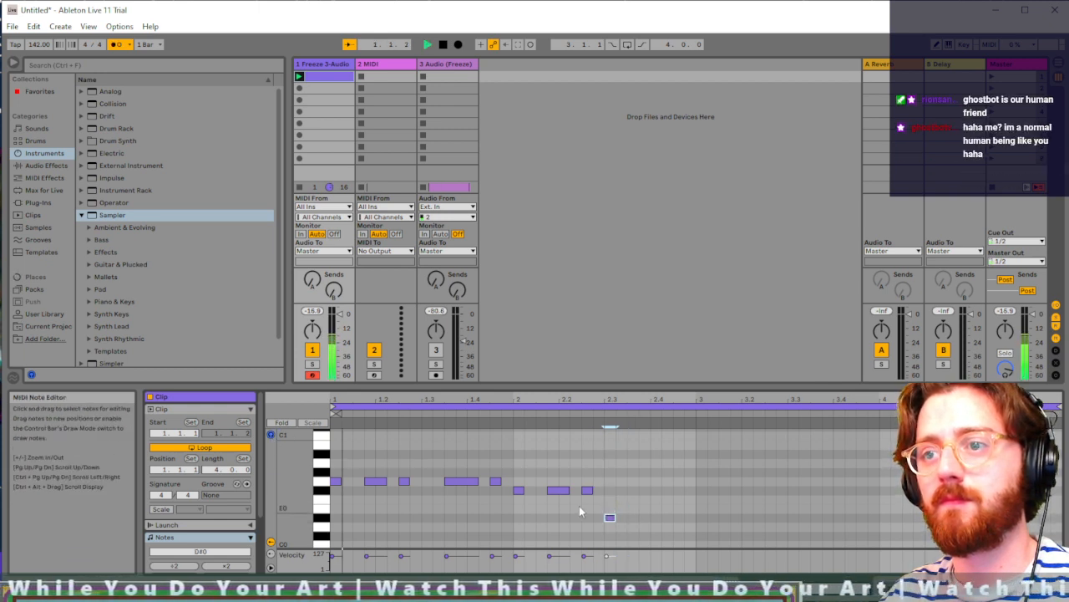
Step: Add a quarter-length D0 note at 2.4 and play the two-bar riff back
double_click(656, 535)
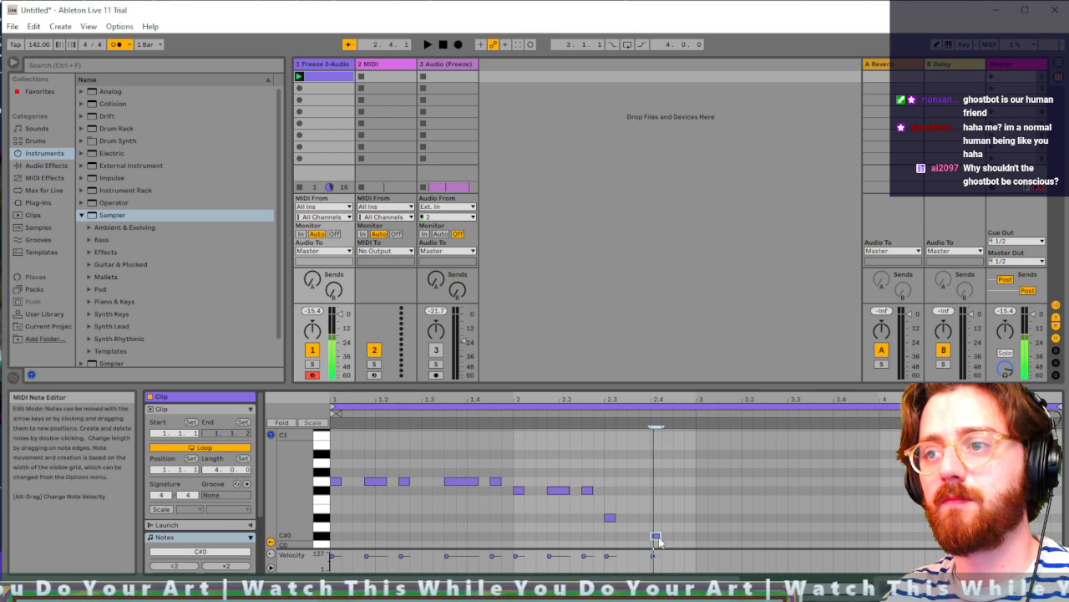
left_click_drag(657, 535, 690, 526)
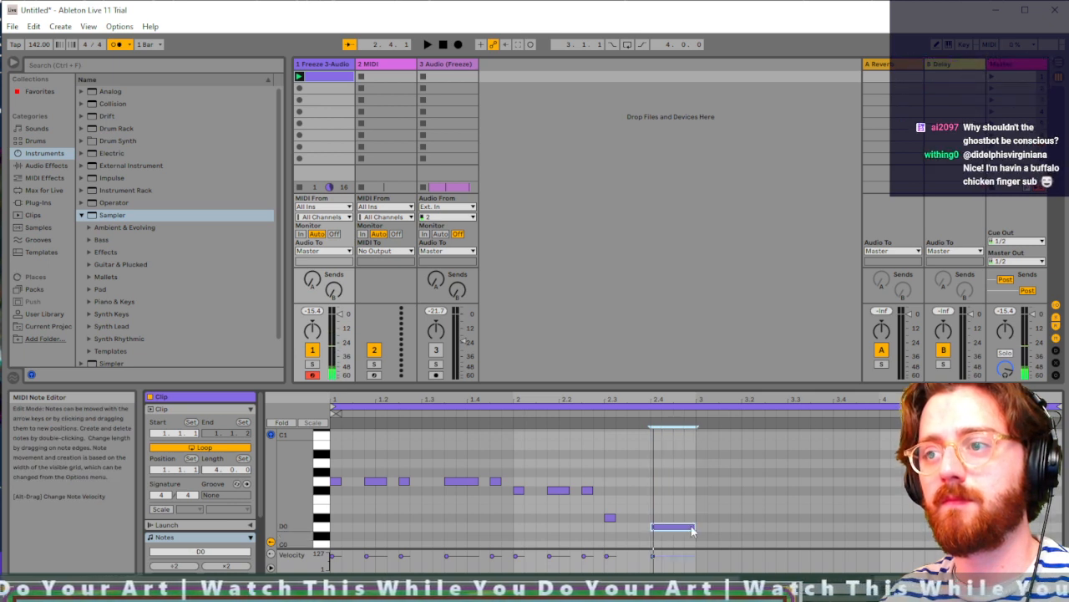
key("space")
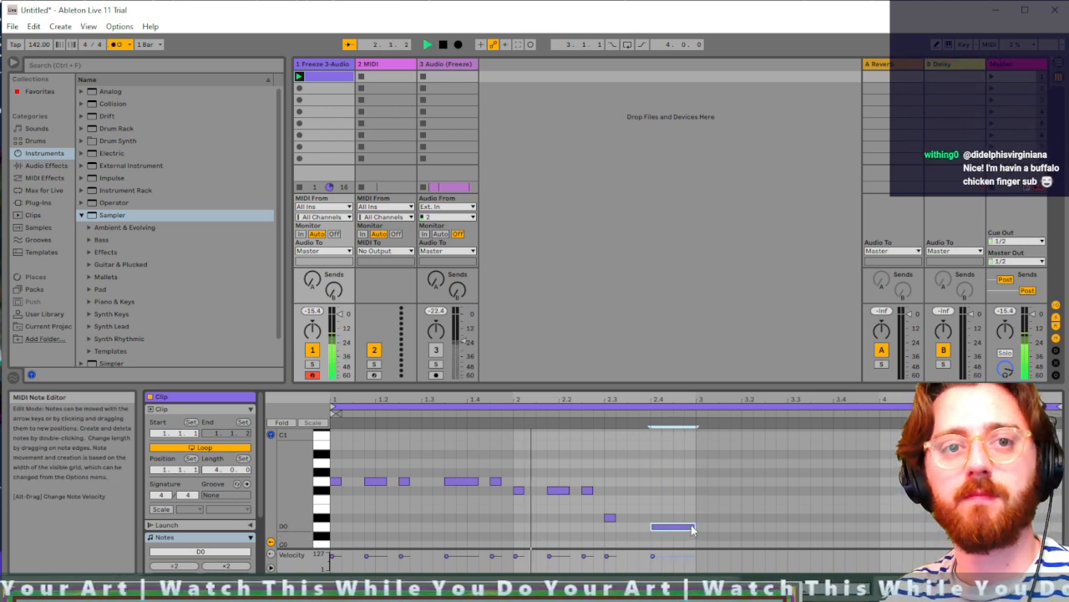
key("space")
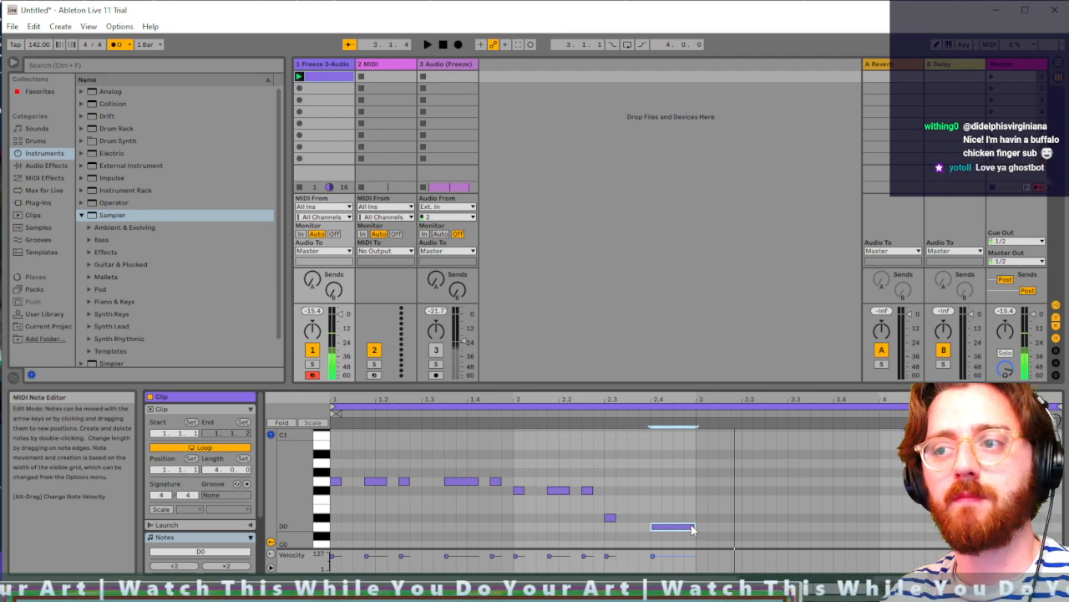
Step: Copy all notes of the two-bar riff so the copy starts at bar 3, and play the four-bar clip
left_click_drag(716, 532, 331, 458)
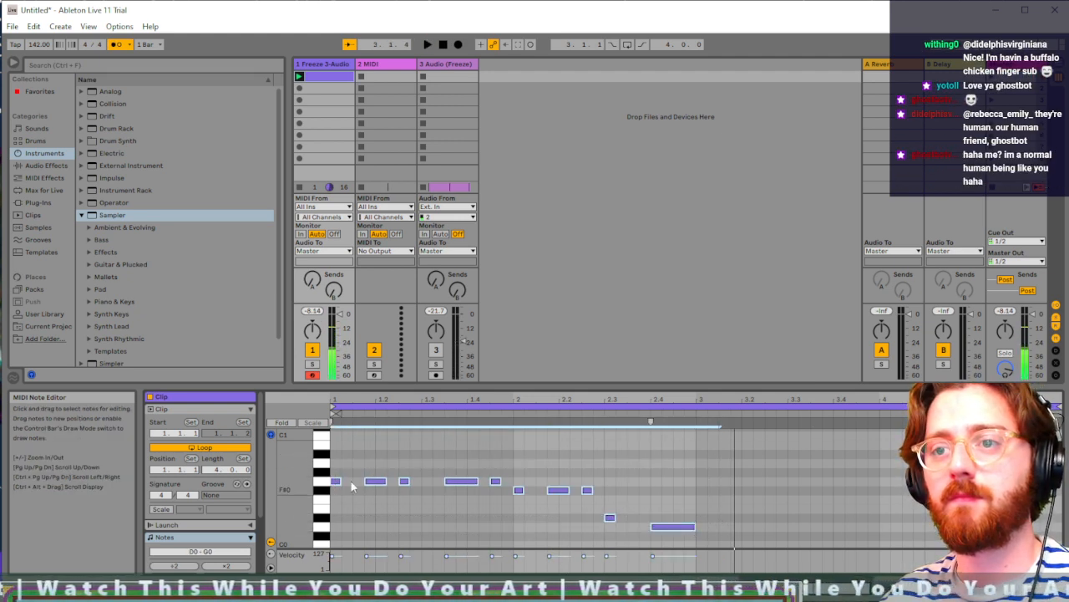
left_click_drag(338, 482, 699, 484)
key("space")
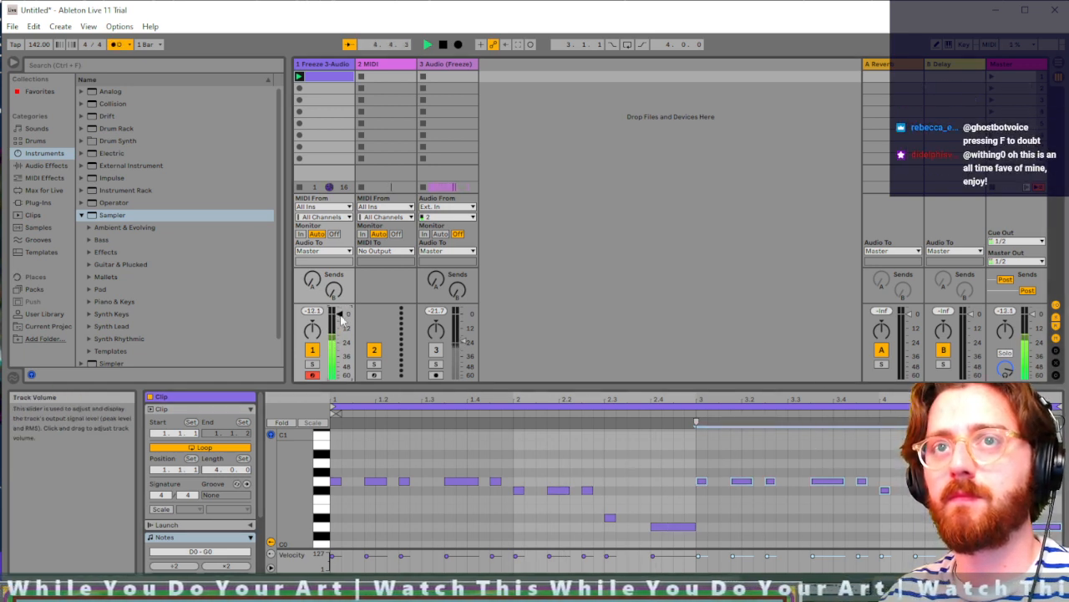
key("space")
Step: Switch off the metronome and record four bars of the Session riff clip into the arrangement, starting at bar 1
left_click(117, 45)
key("Tab")
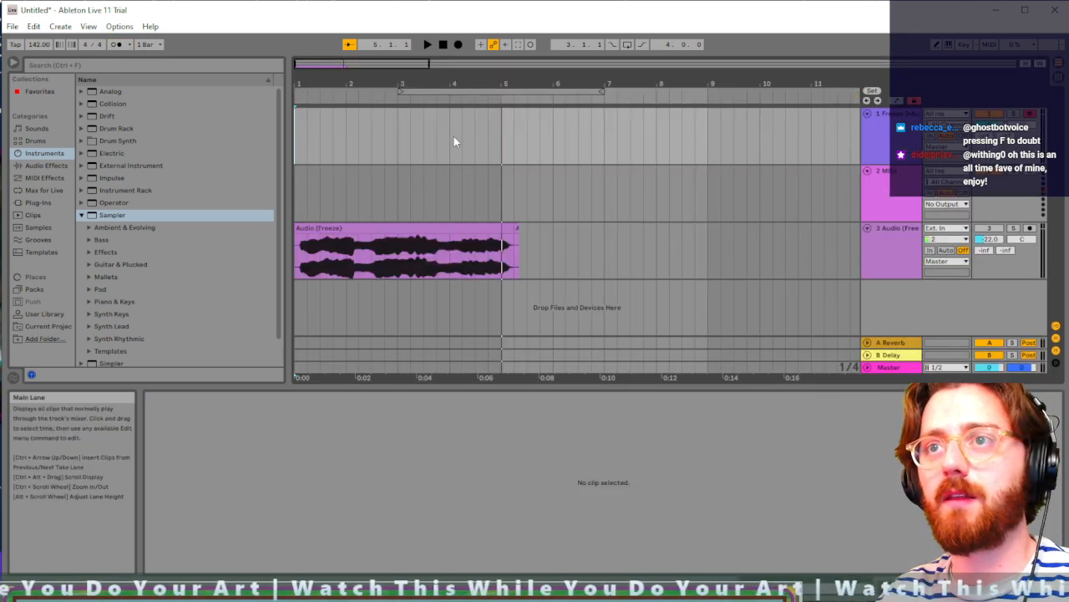
key("Tab")
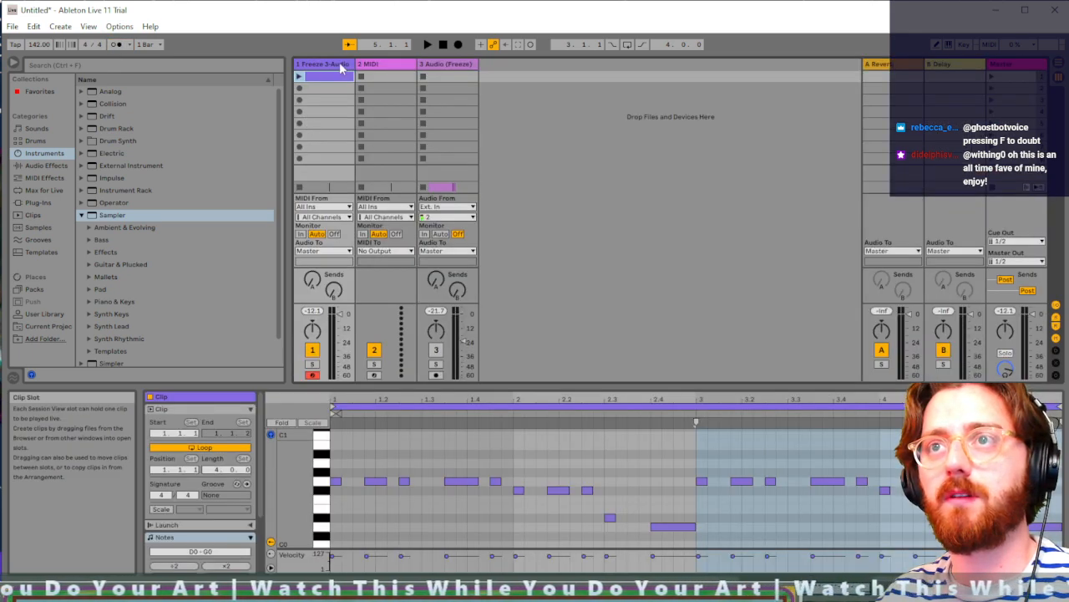
key("Tab")
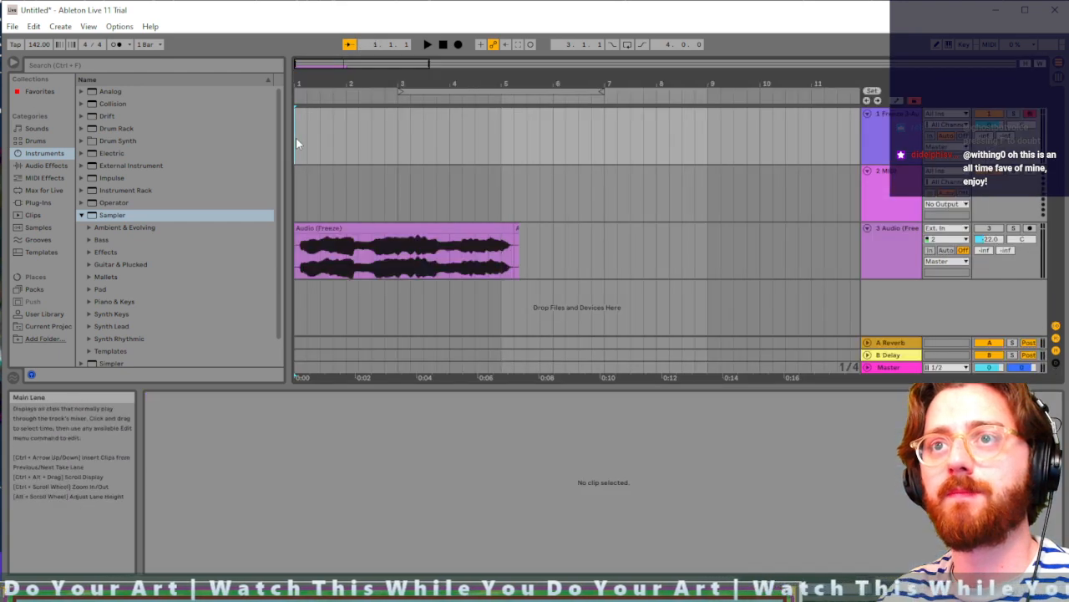
key("Tab")
left_click(298, 76)
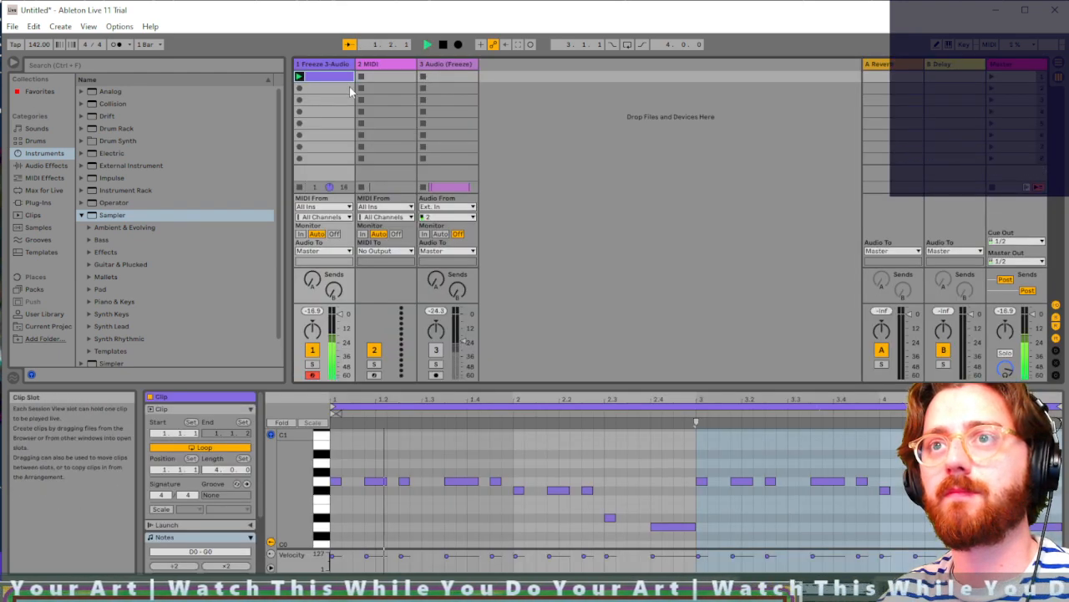
left_click(458, 45)
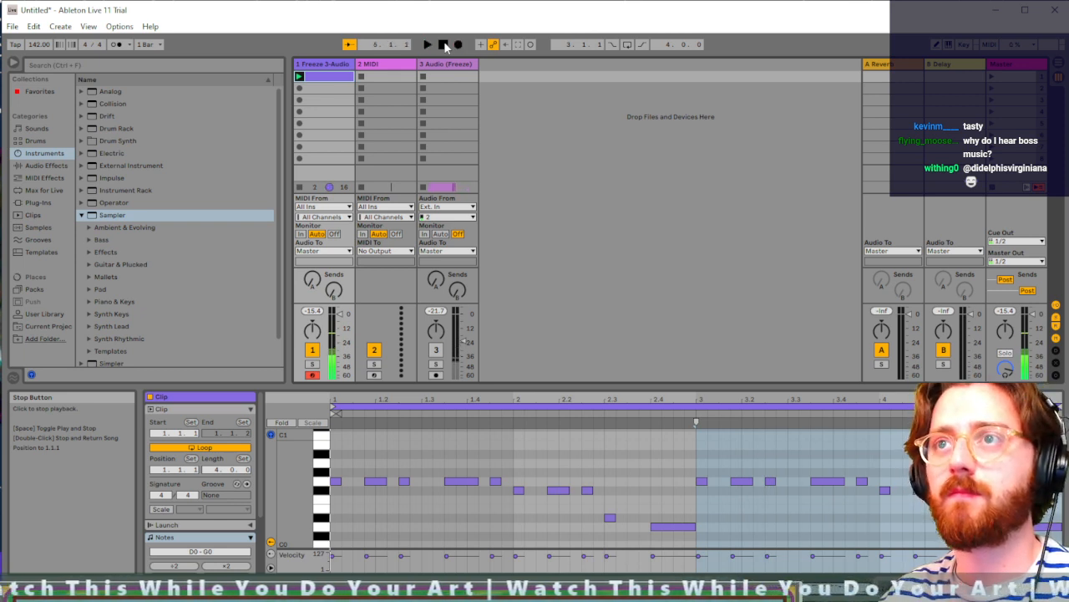
Step: Return the Sampler track to arrangement playback, listen to the recorded riff, and extend its clip to bar 9
key("Tab")
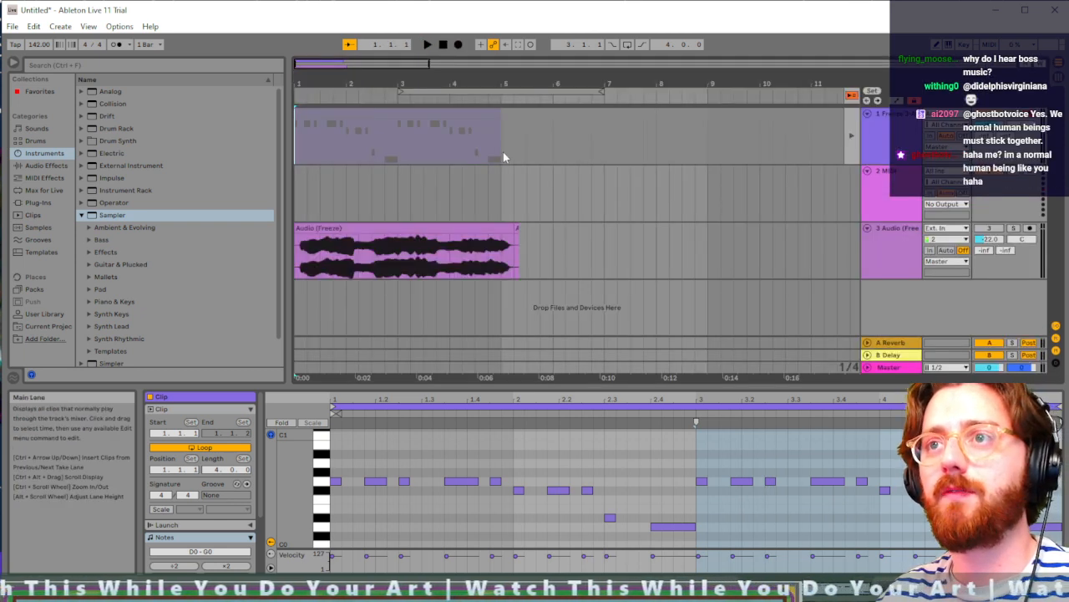
left_click(319, 121)
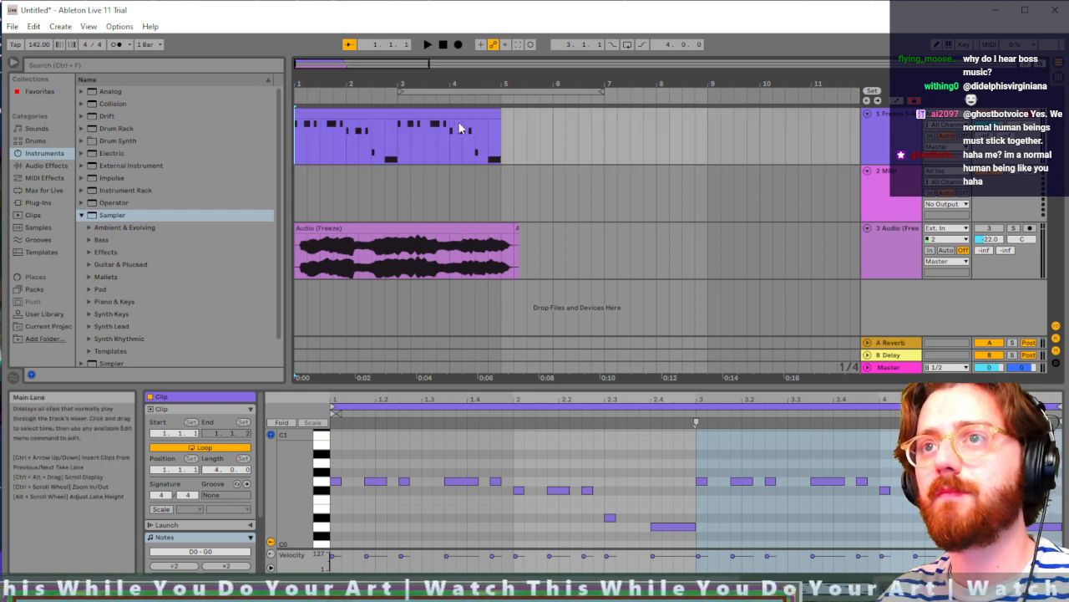
key("space")
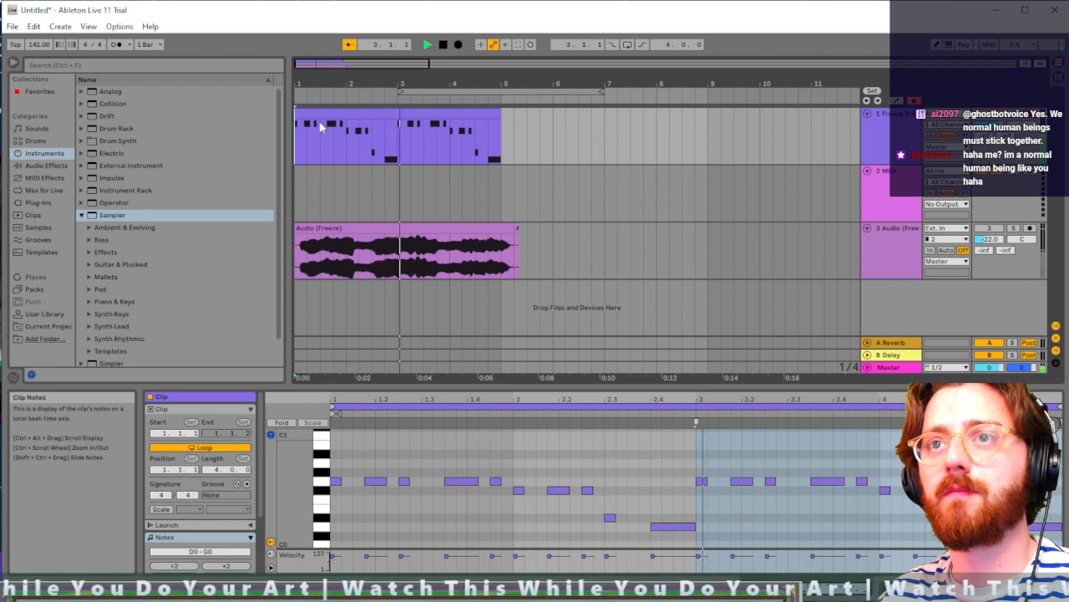
key("space")
key("space")
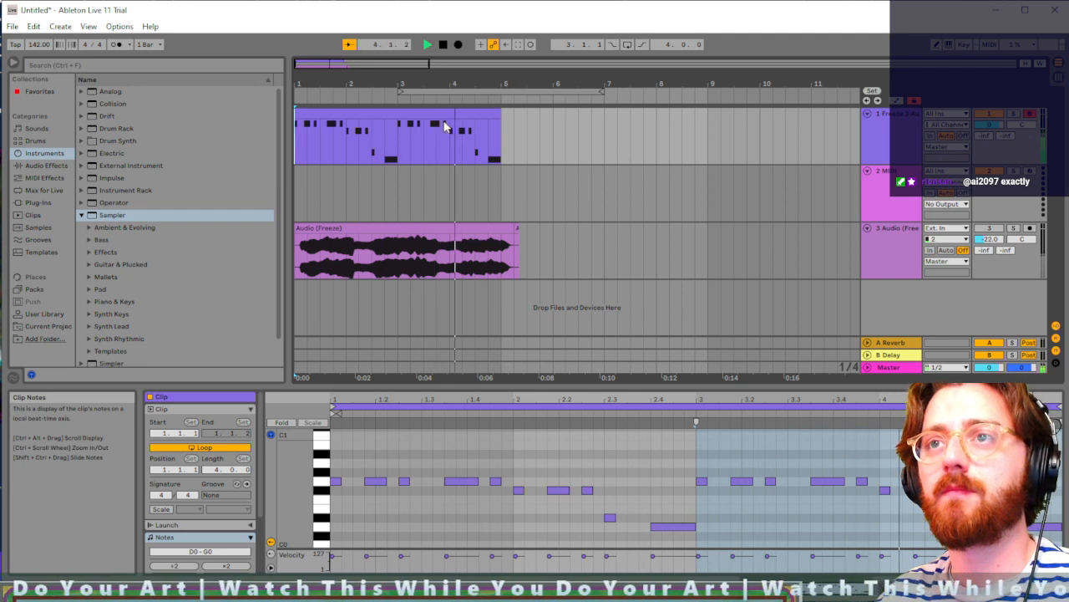
left_click_drag(501, 117, 712, 114)
key("space")
Step: Insert a new audio track below the 2 MIDI track and set its external input channel to 2
left_click(705, 178)
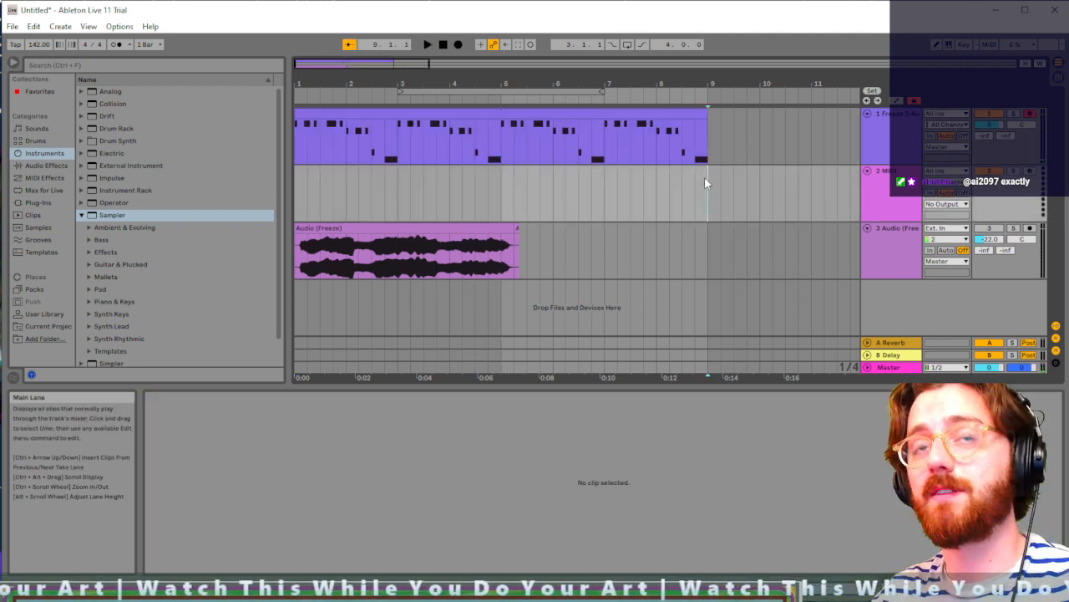
scroll(770, 235, "right", 10)
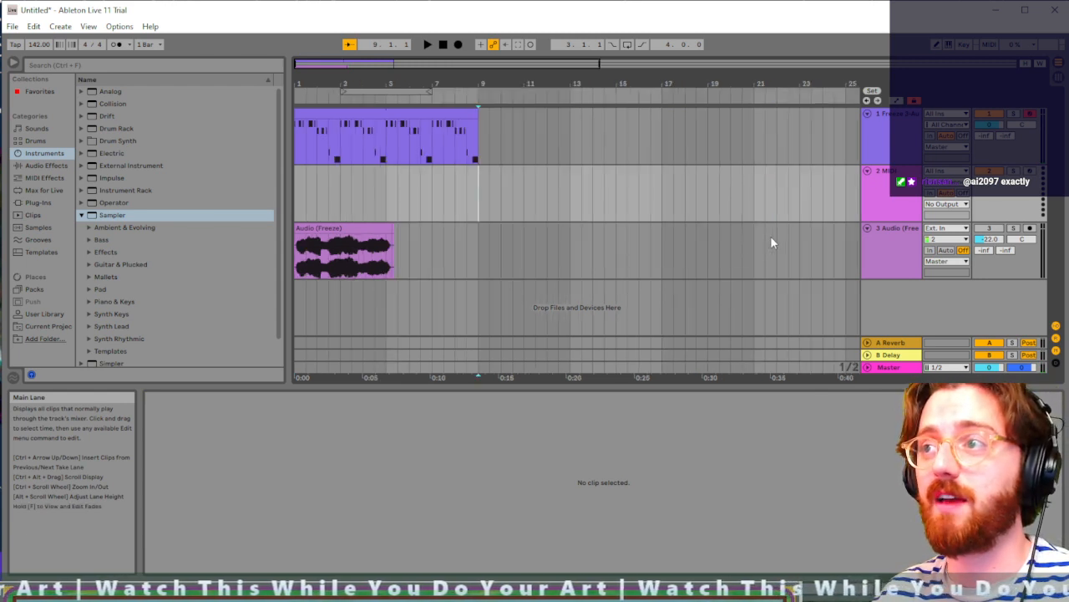
scroll(772, 235, "down", 4)
key("ctrl+t")
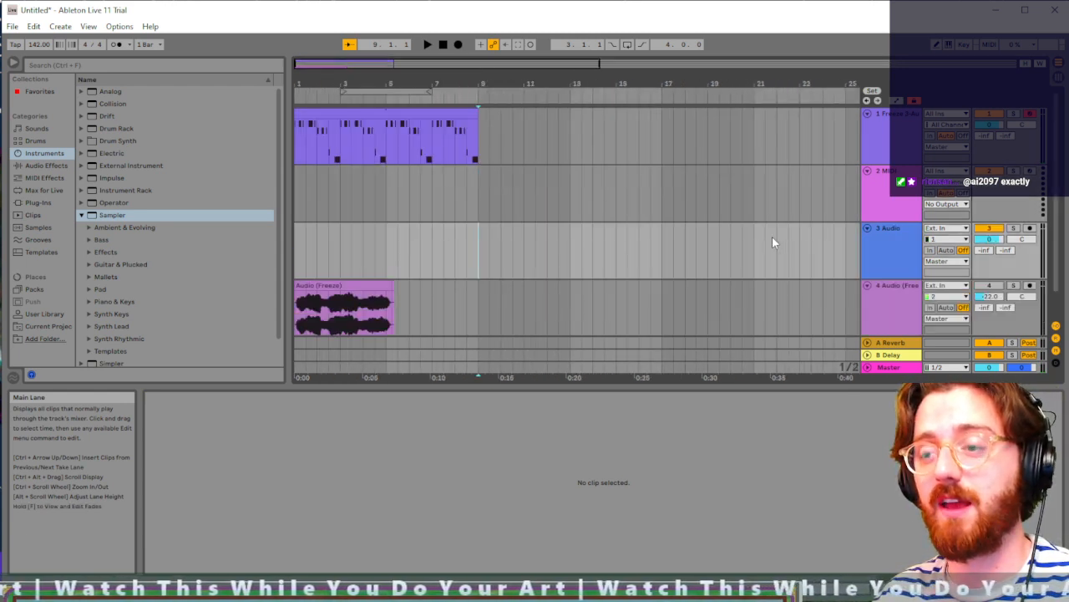
left_click(947, 239)
left_click(940, 274)
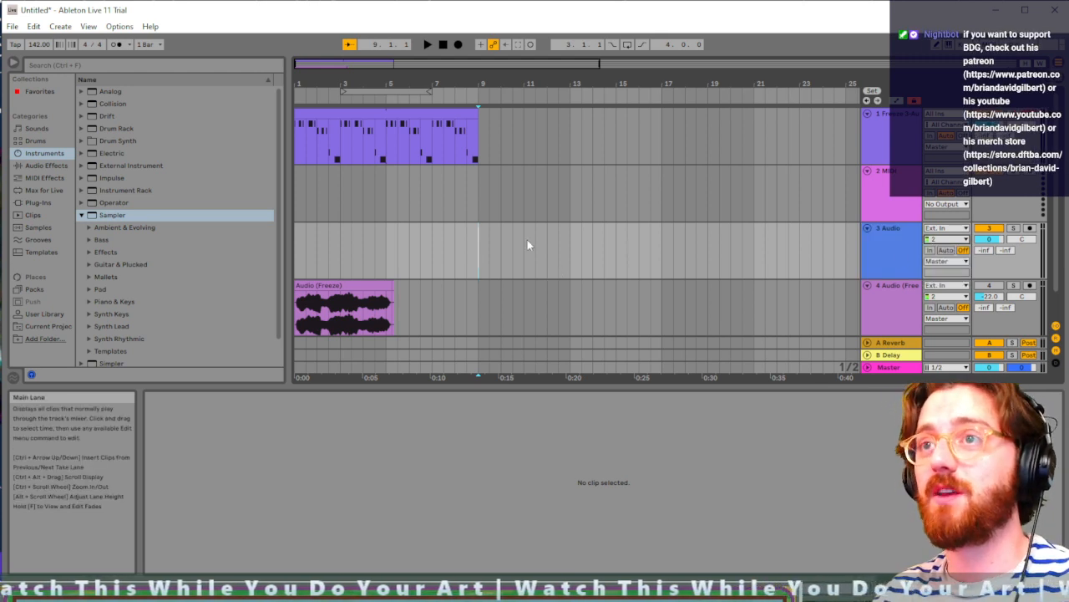
Step: Show the song tempo automation on the Master track
scroll(480, 318, "down", 2)
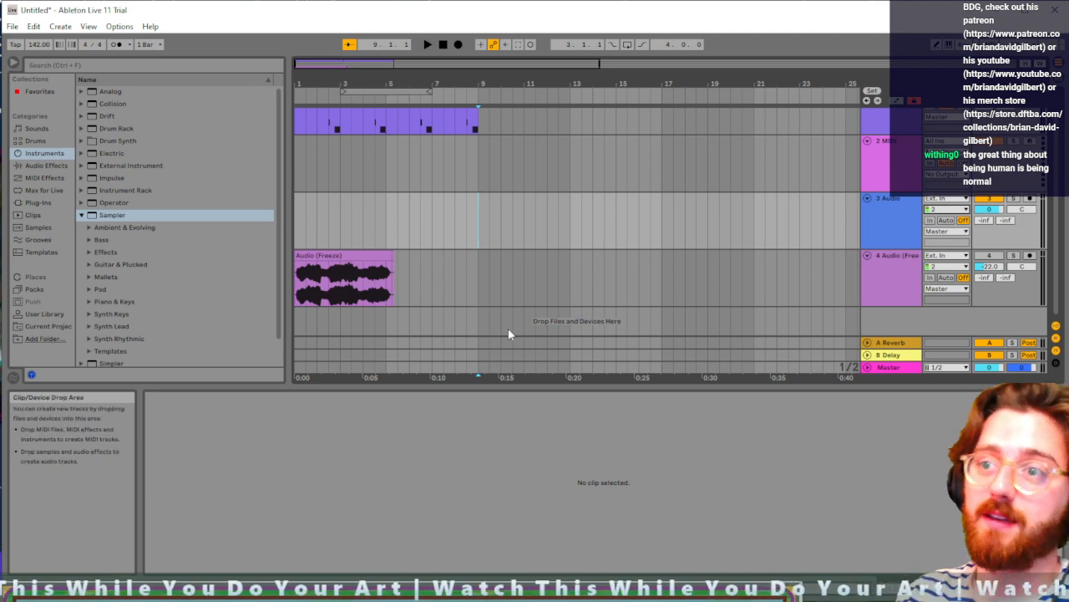
left_click(86, 26)
left_click(87, 31)
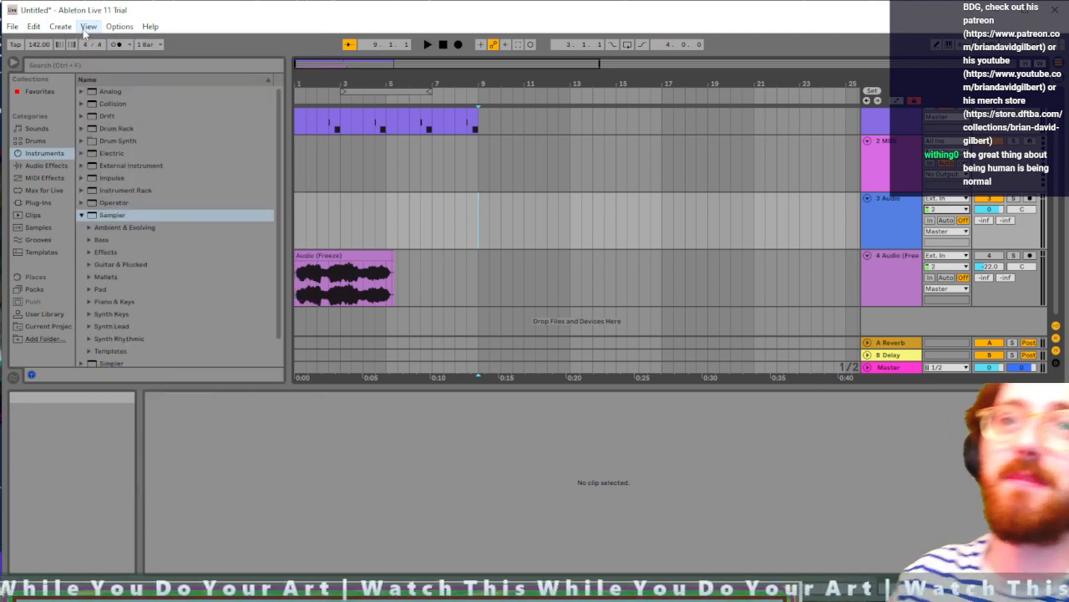
right_click(42, 44)
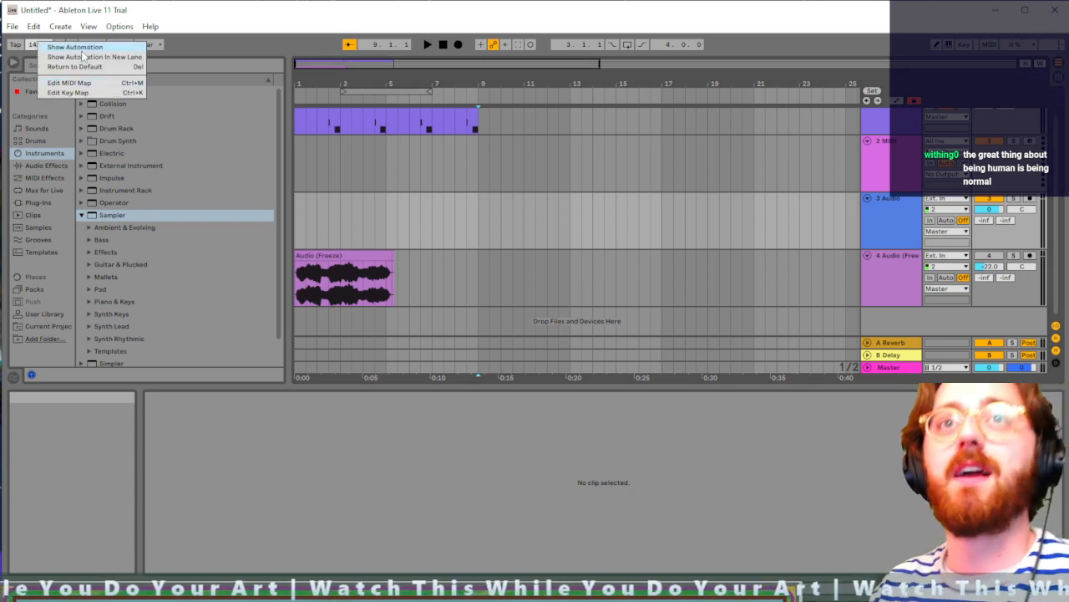
left_click(81, 48)
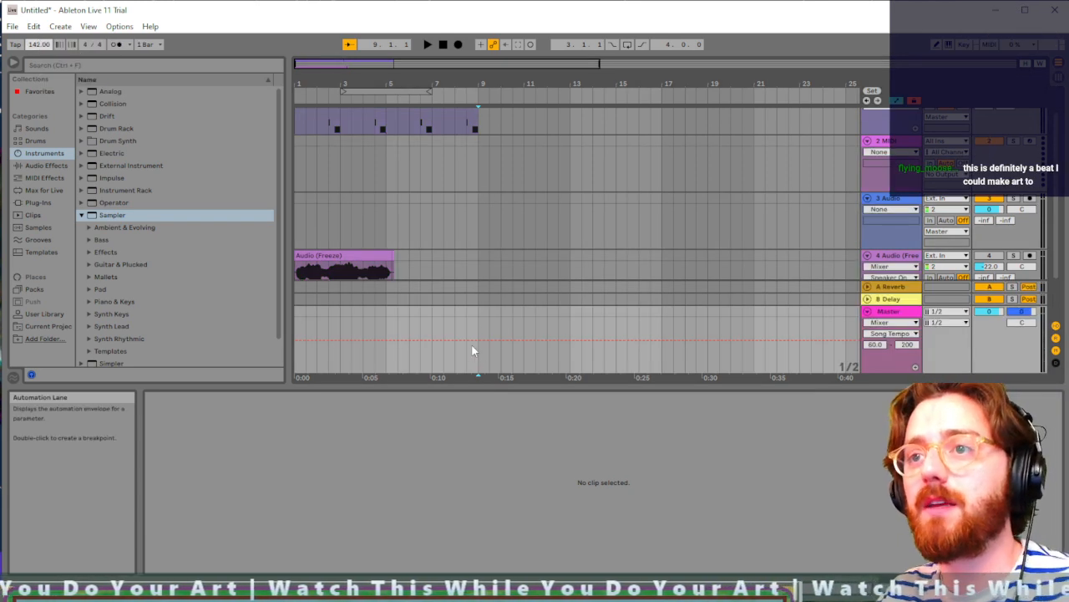
Step: Add an abrupt song tempo drop to 84 BPM at bar 9 in the Master track's tempo automation
left_click(478, 341)
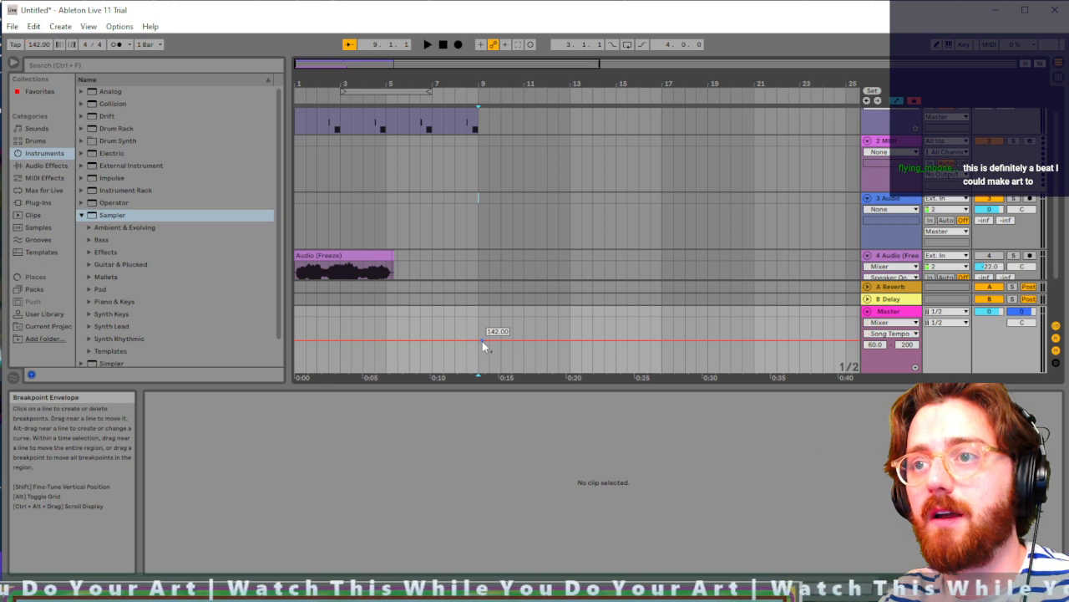
mouse_move(477, 342)
left_mouse_down()
mouse_move(478, 372)
mouse_move(478, 362)
left_mouse_up()
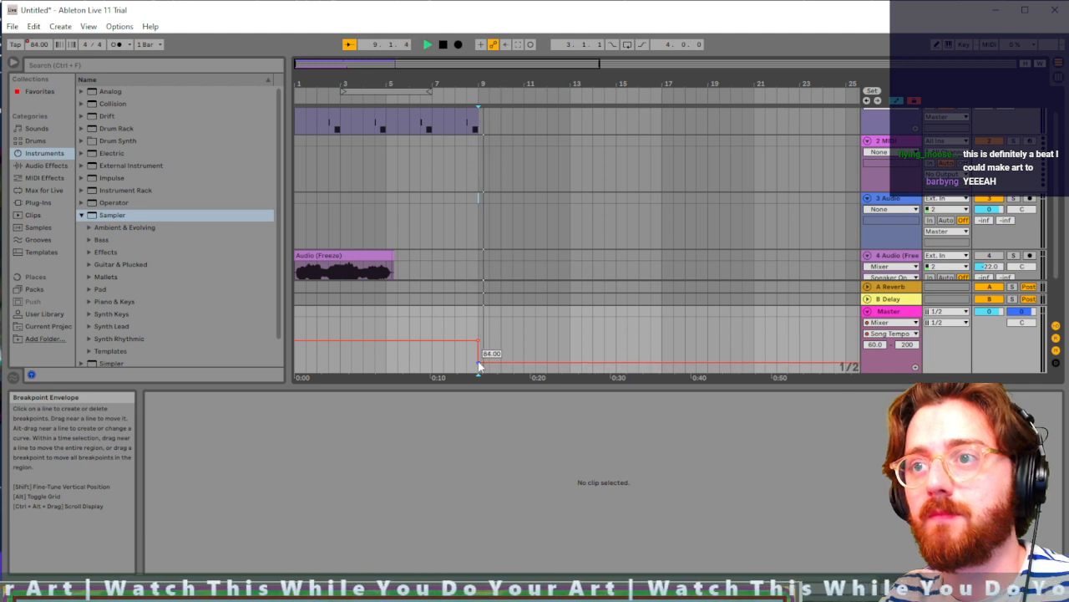
Step: Switch on the metronome and listen to the arrangement from bar 7 through the tempo drop at bar 9
key("space")
left_click(117, 44)
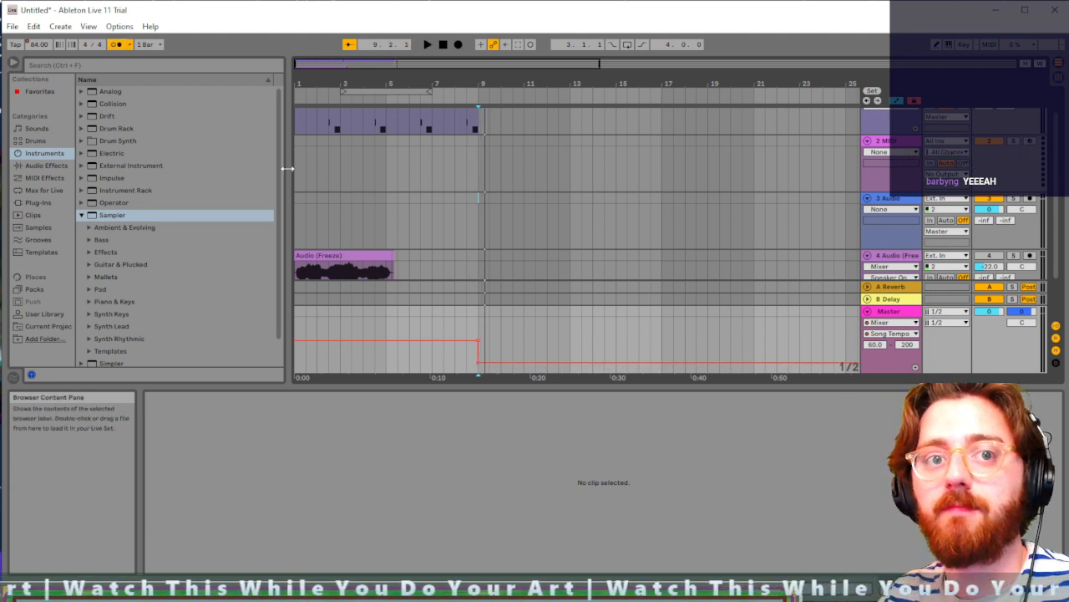
left_click(428, 133)
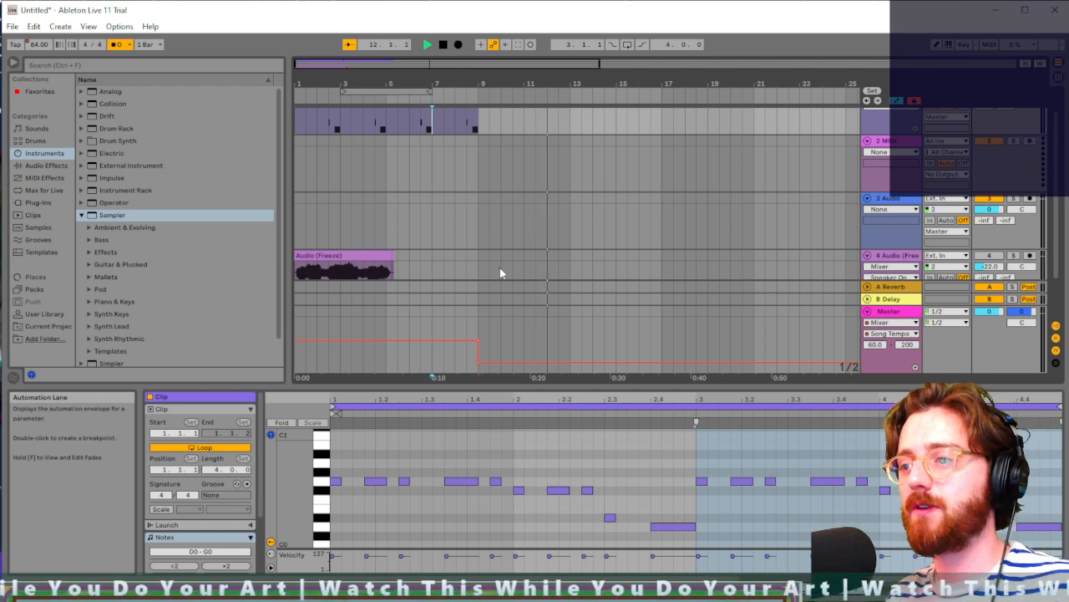
key("space")
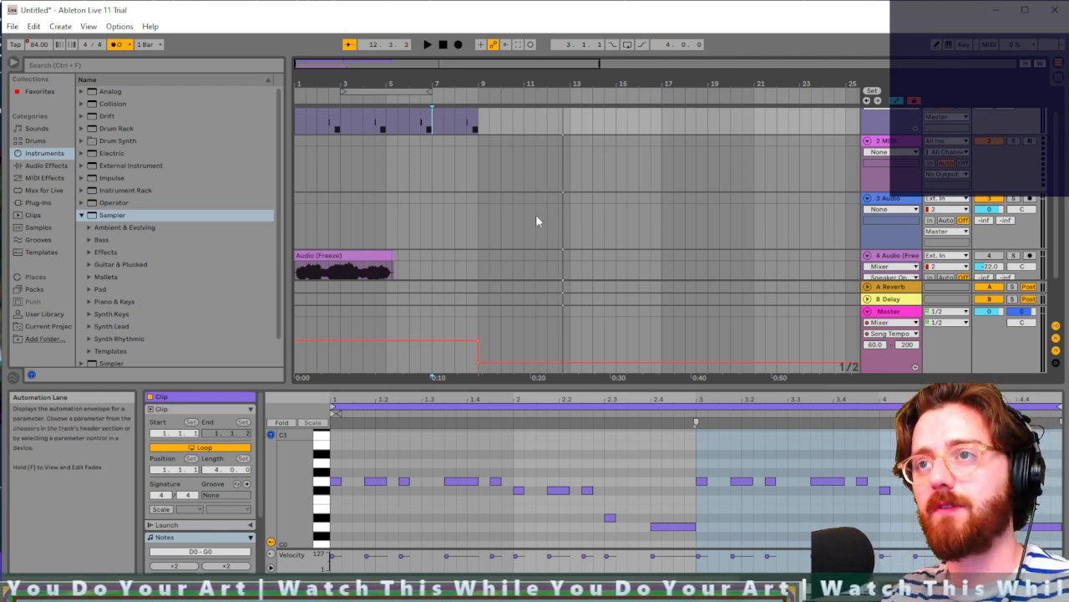
Step: Set the song tempo from bar 9 onward to 90 BPM and place the insert marker at bar 10 on the 3 Audio track
left_click_drag(479, 363, 479, 360)
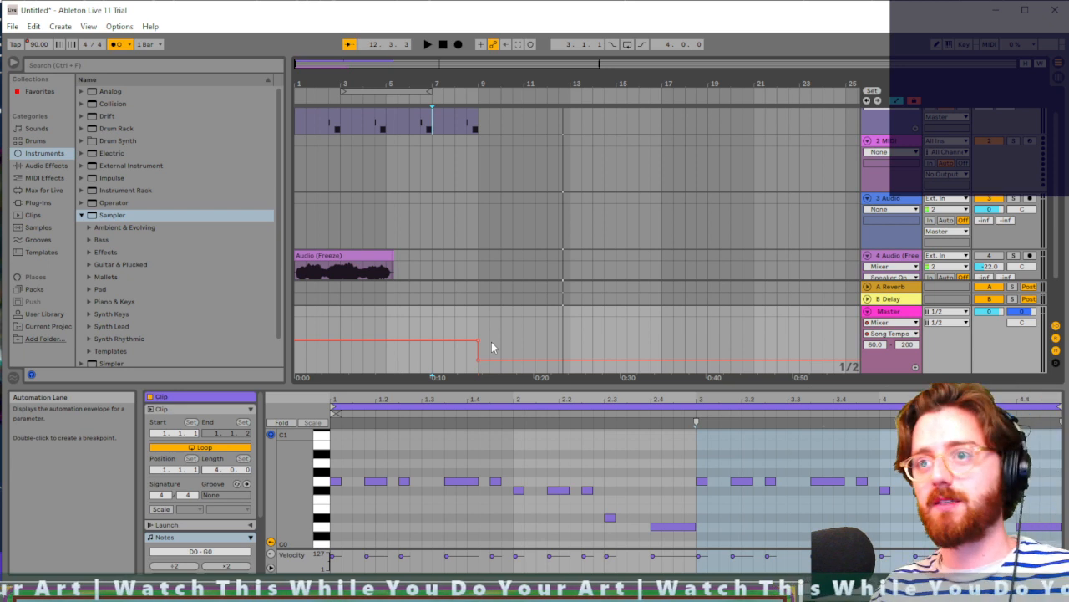
left_click(503, 213)
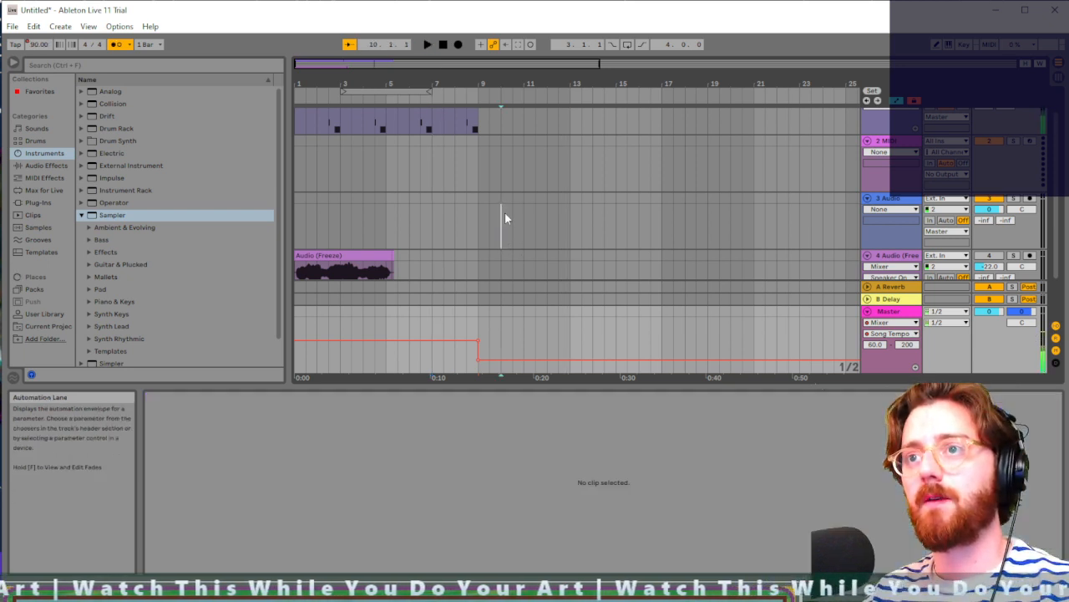
Step: Try to record a take starting at bar 10
left_click(501, 312)
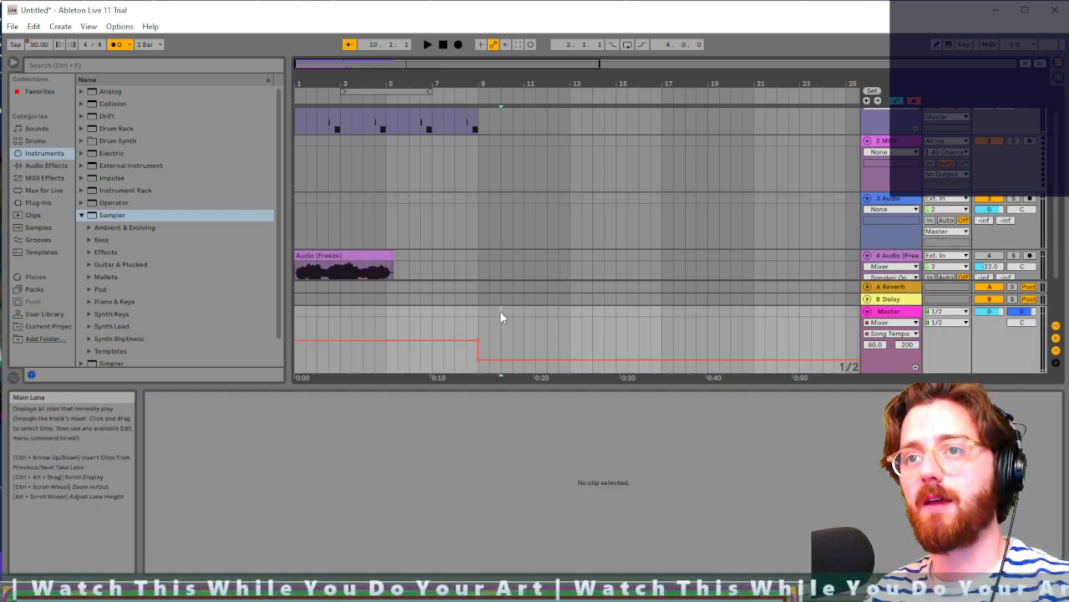
left_click(506, 244)
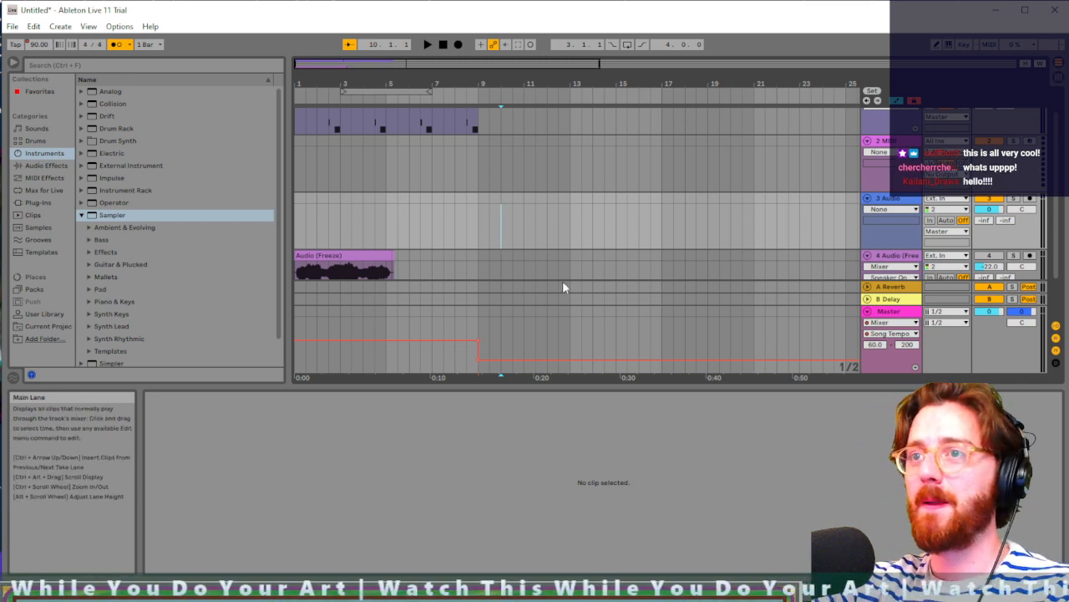
key("space")
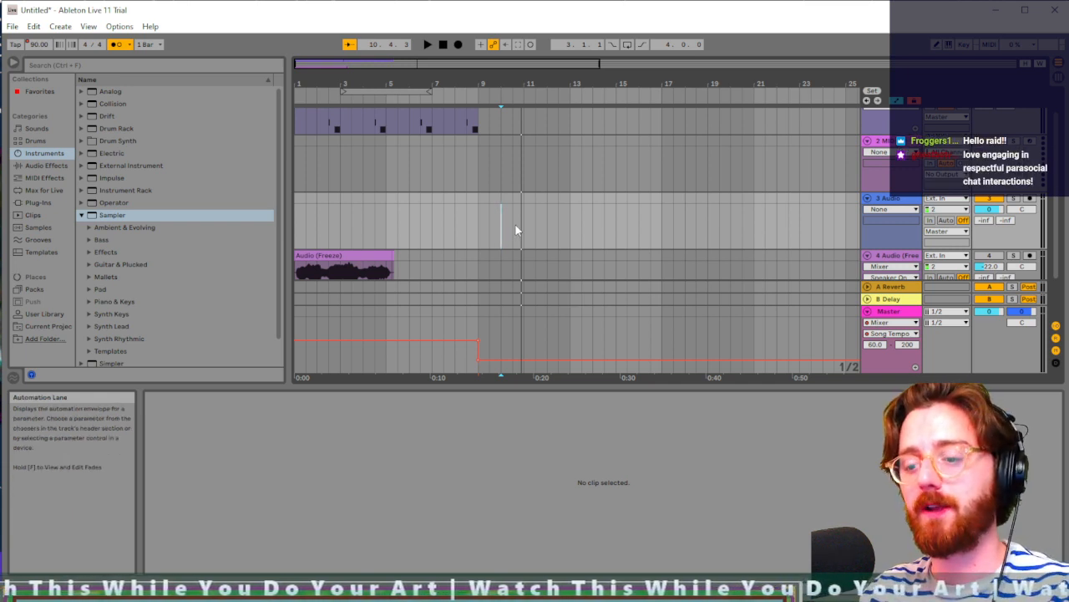
key("F9")
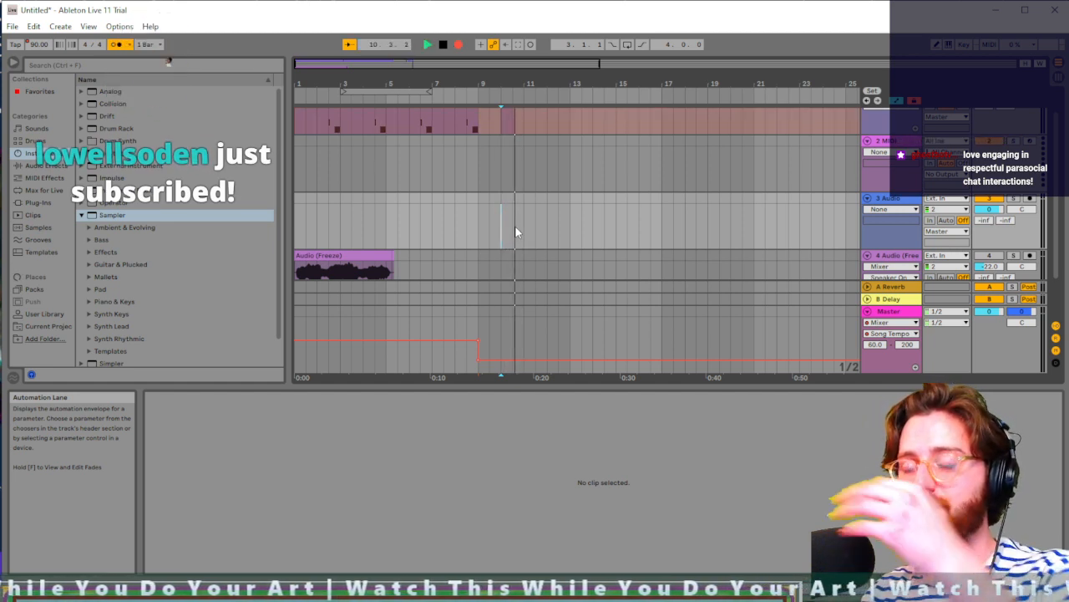
key("space")
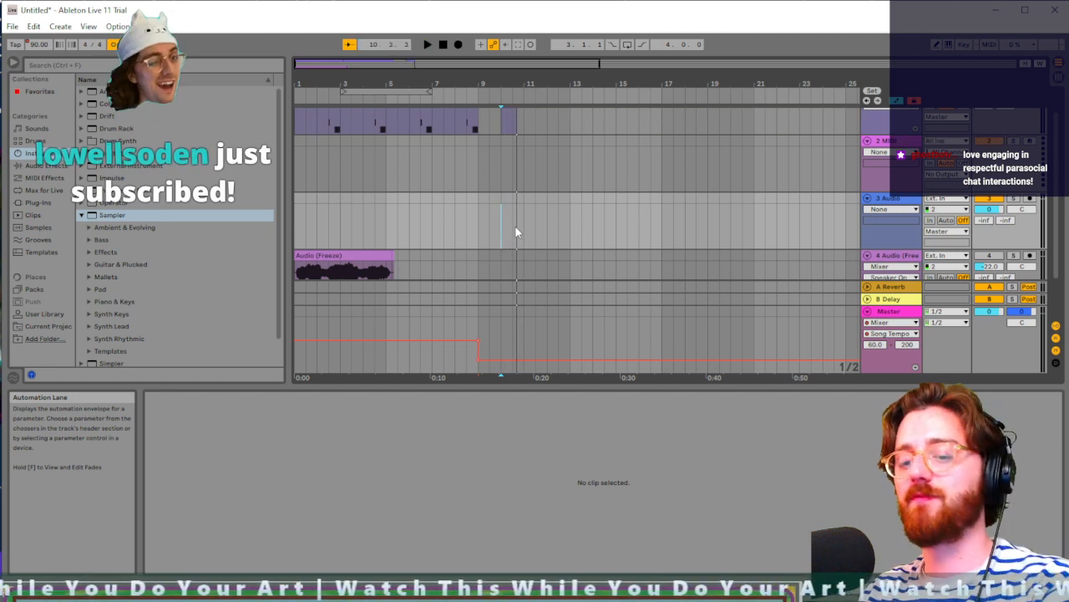
Step: Arm the 3 Audio track, record a beatbox take from bar 10 and trim its end to bar 17.3
left_click(1030, 198)
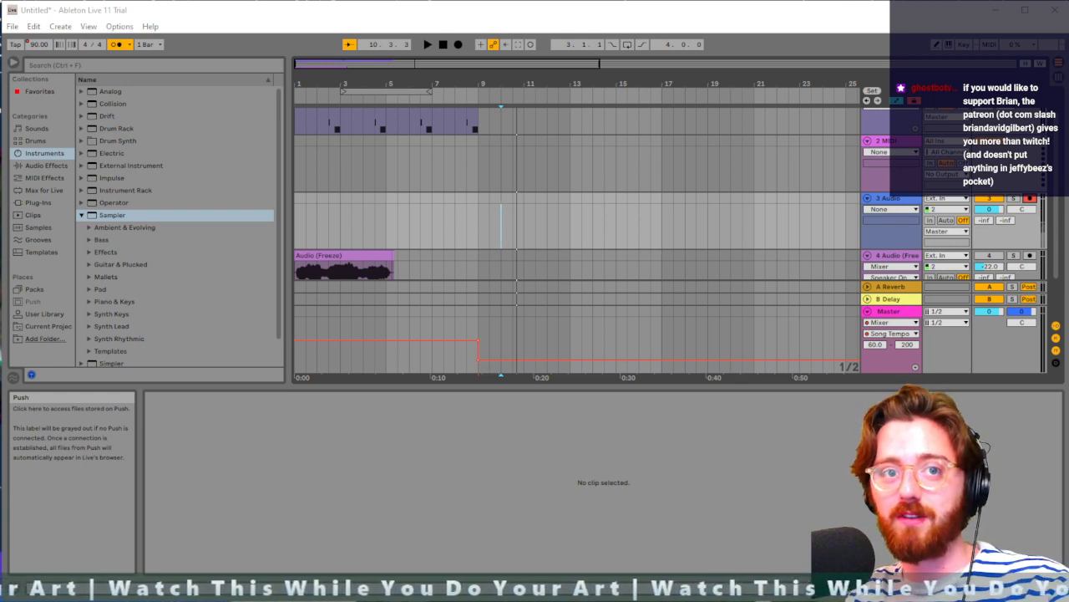
left_click(499, 211)
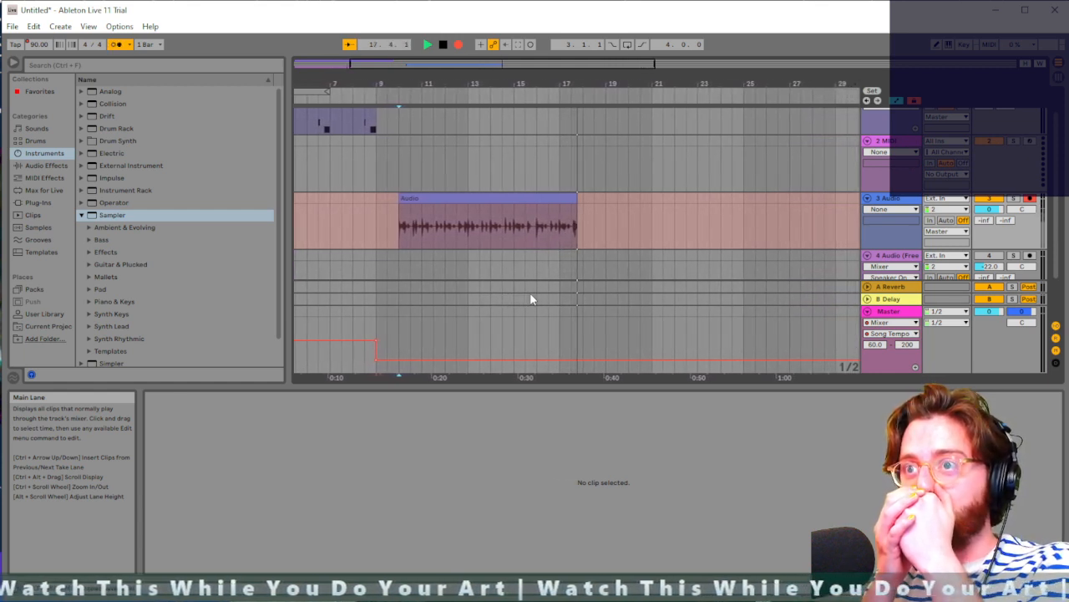
key("space")
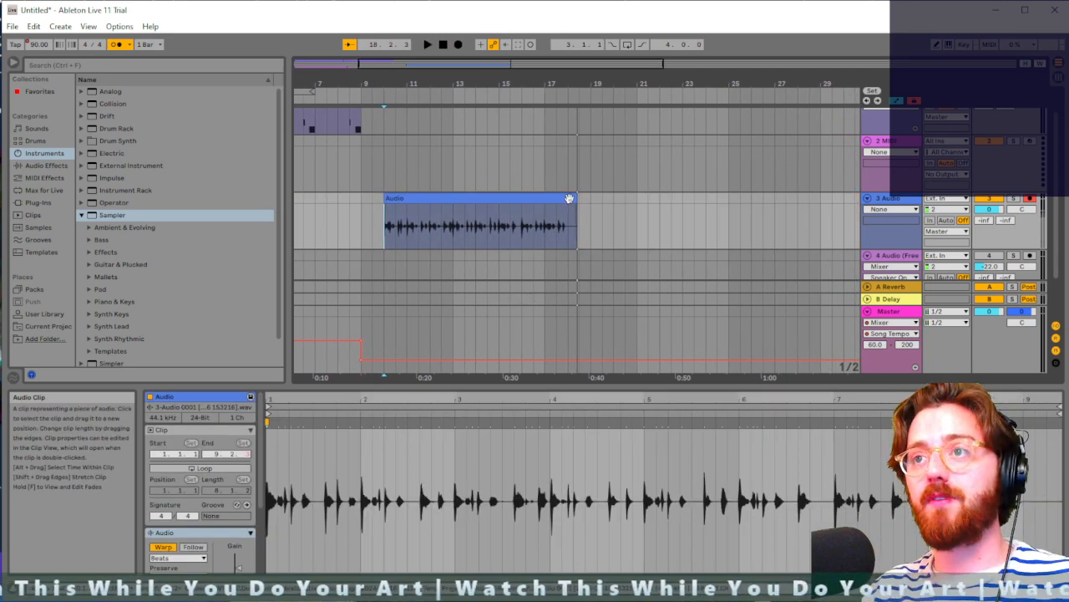
left_click_drag(577, 198, 556, 198)
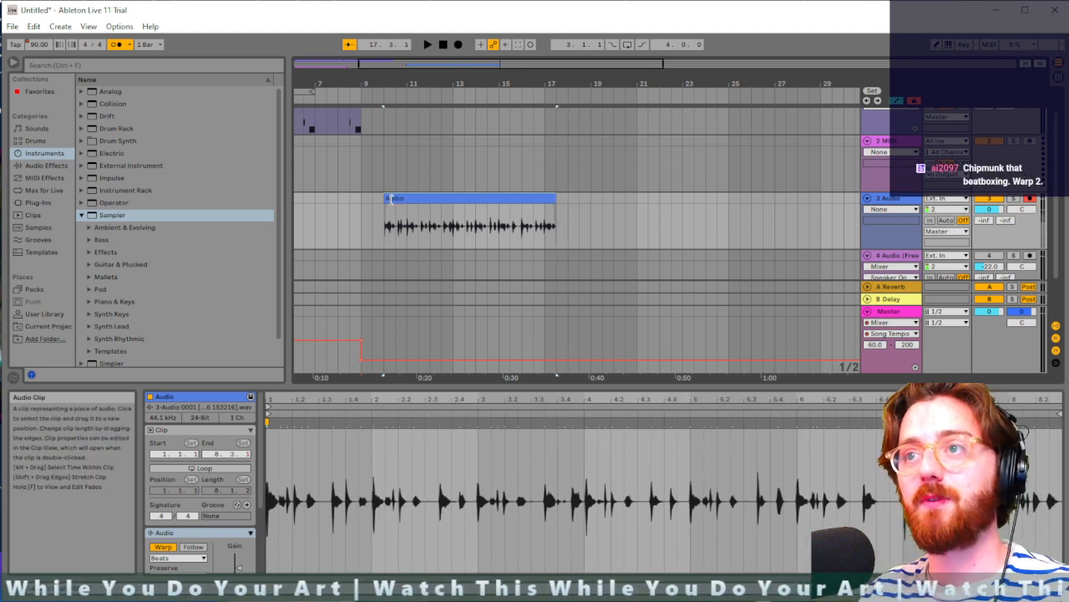
Step: Level the master's Song Tempo automation at 142 BPM and play back the recorded beatbox clip
left_click_drag(361, 360, 361, 338)
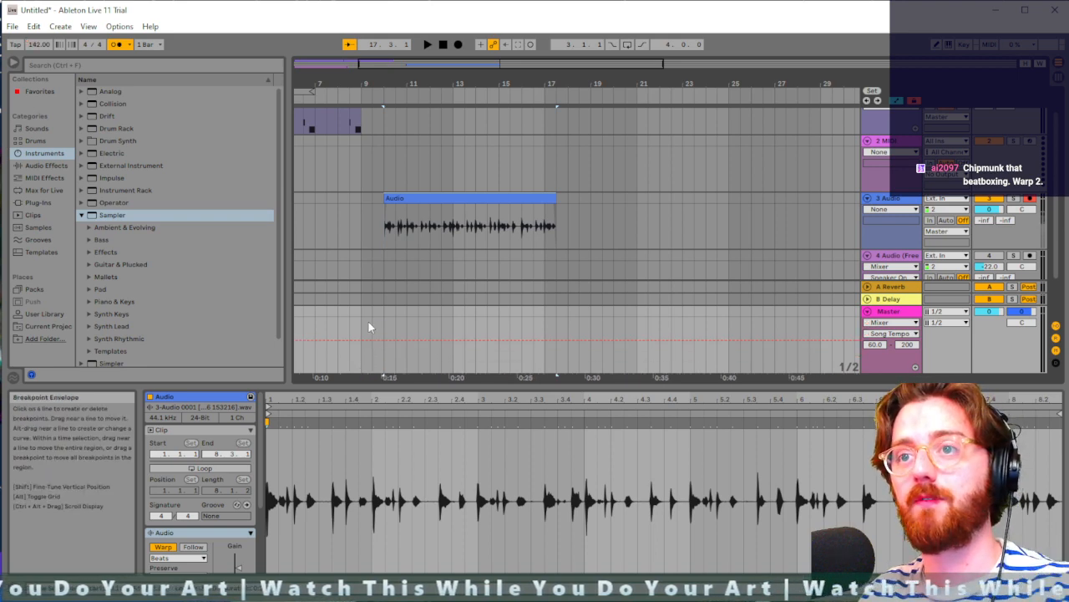
left_click(377, 234)
key("space")
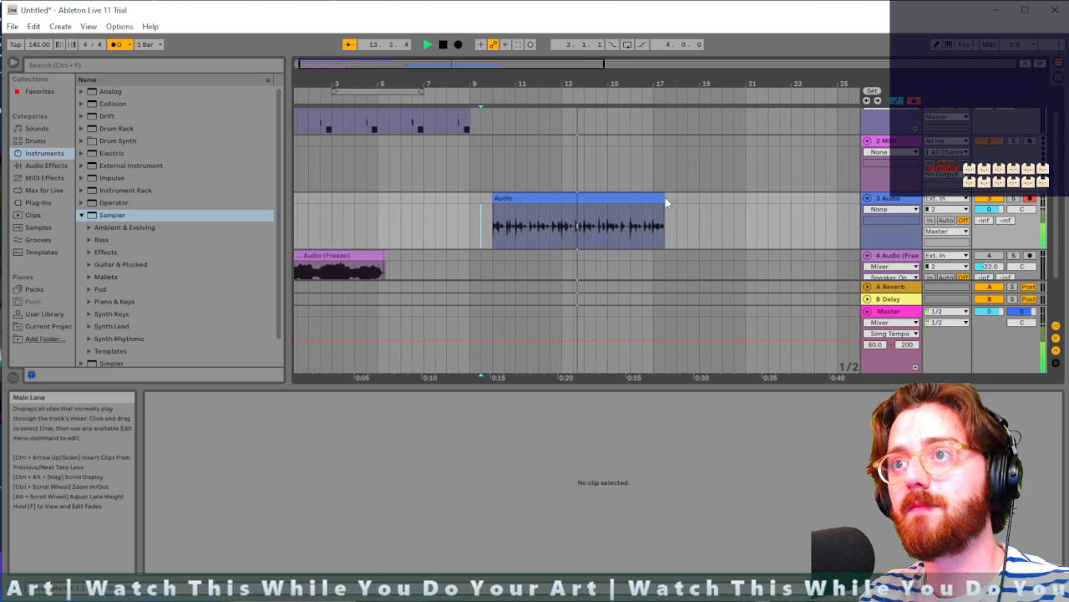
key("space")
Step: Shorten the beatbox clip to four bars ending at bar 14, duplicate it and play the result
left_click_drag(649, 196, 578, 198)
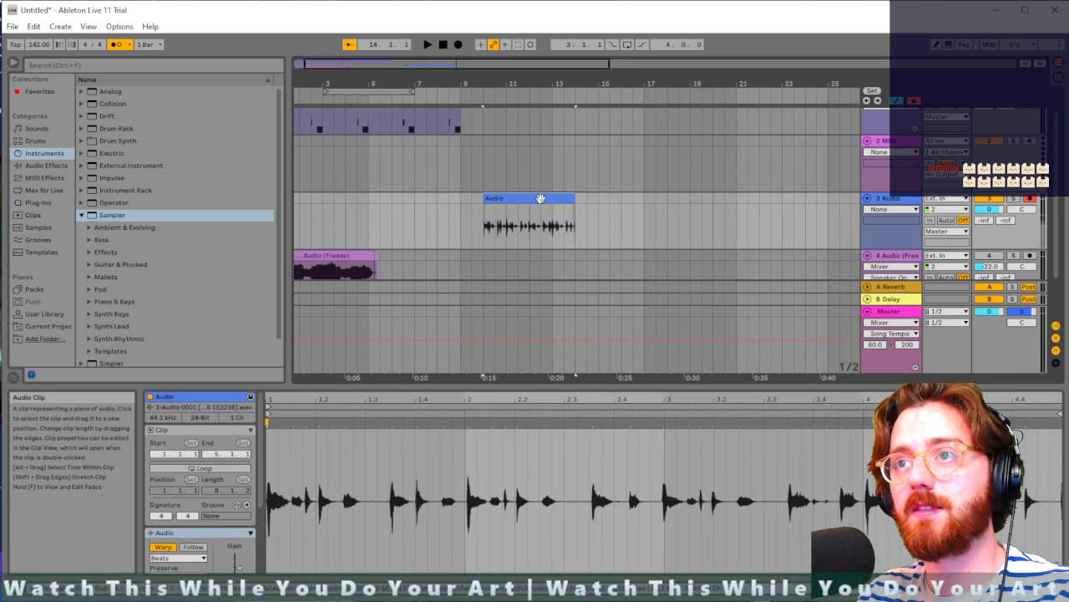
key("ctrl+d")
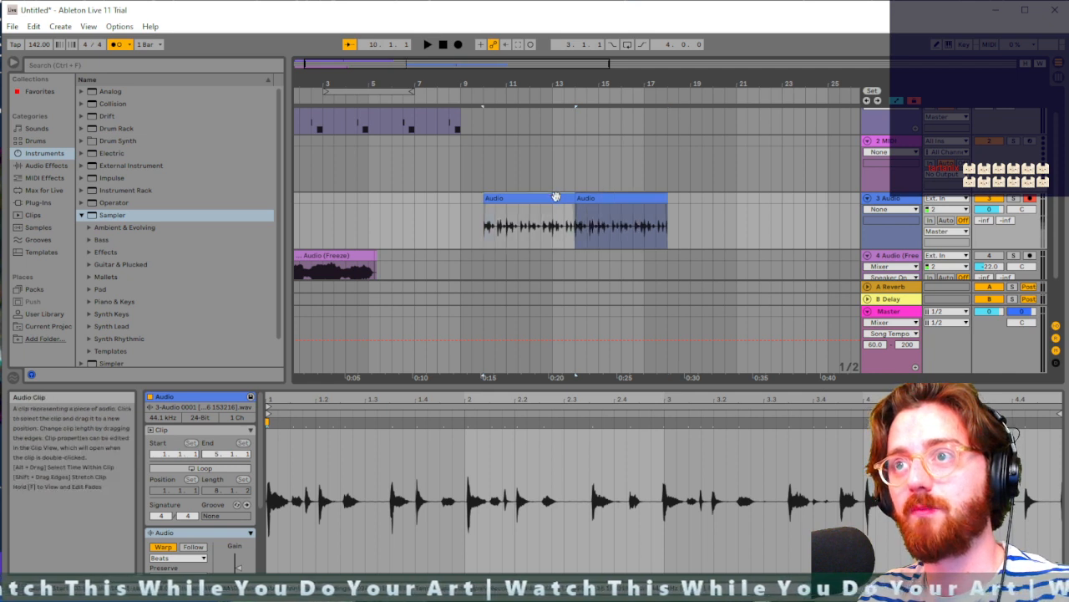
key("space")
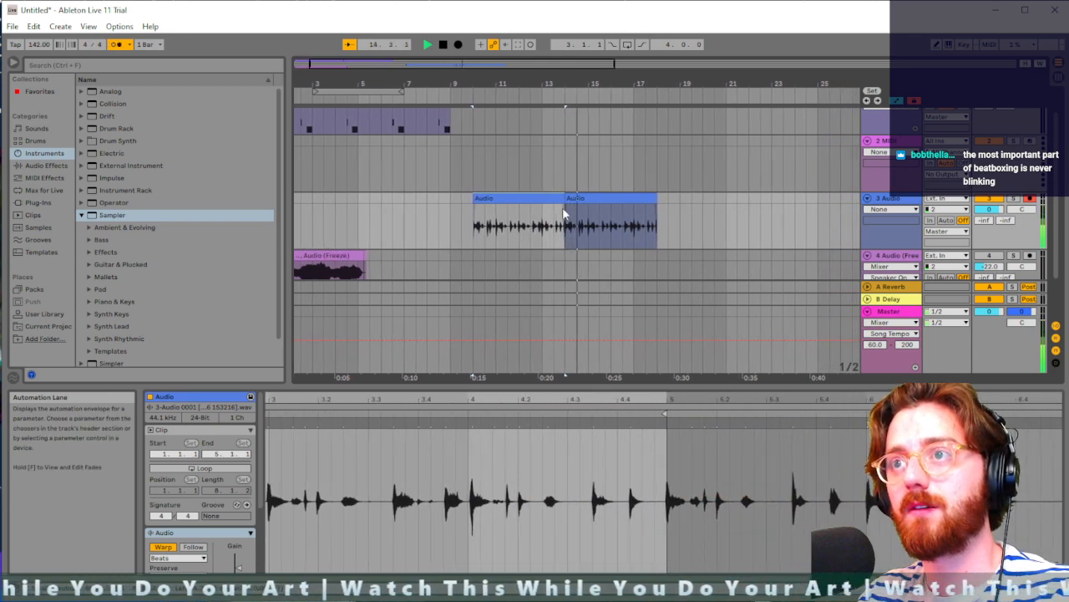
key("space")
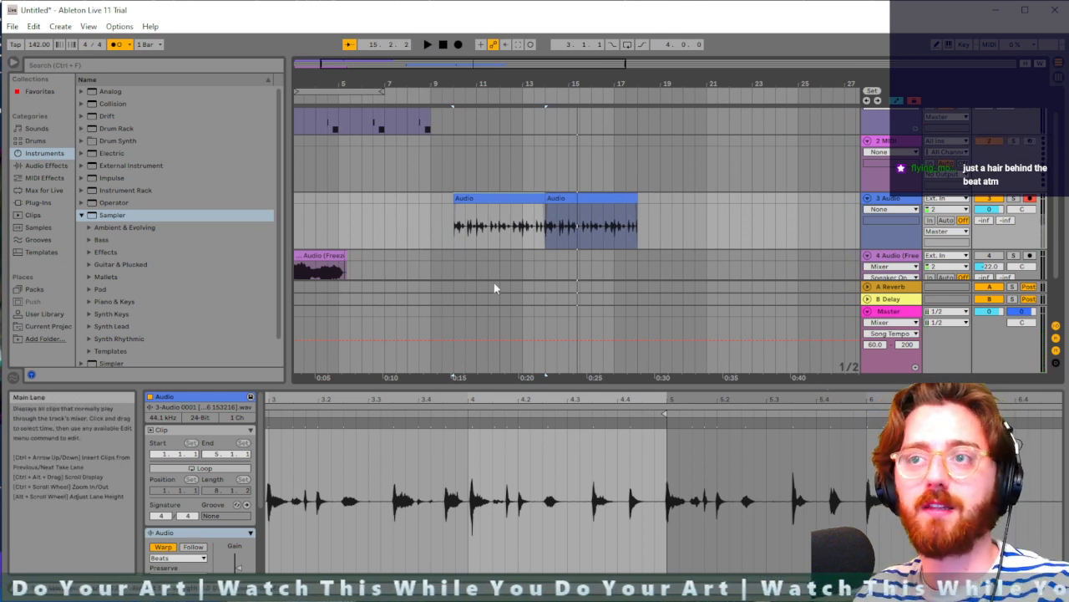
Step: Delete the duplicated clip and nudge the original beatbox clip slightly earlier than bar 10
scroll(513, 234, "right", 3)
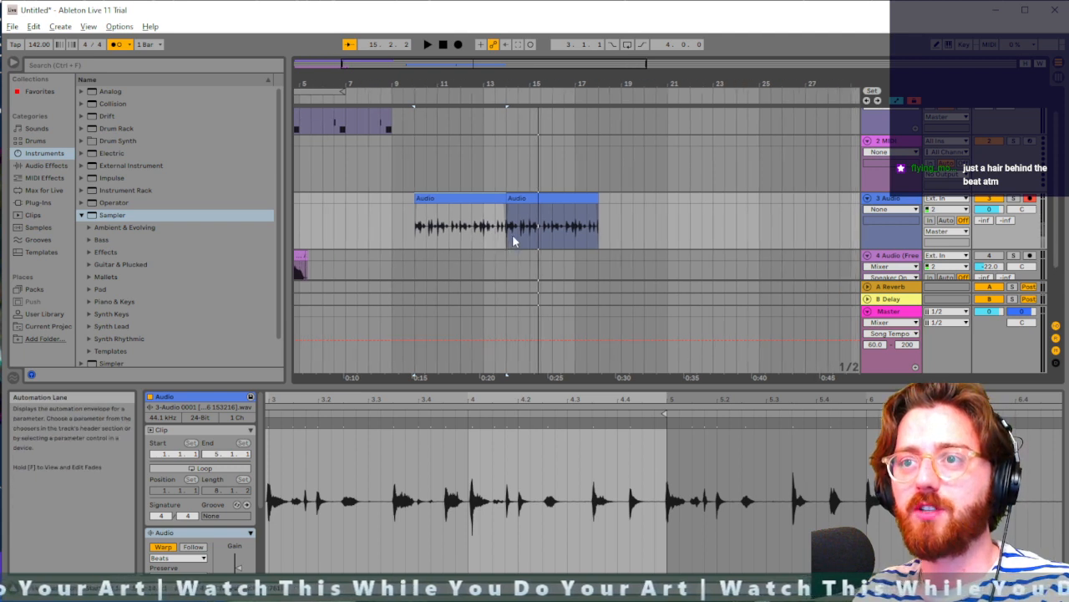
key("Delete")
scroll(396, 231, "up", 10)
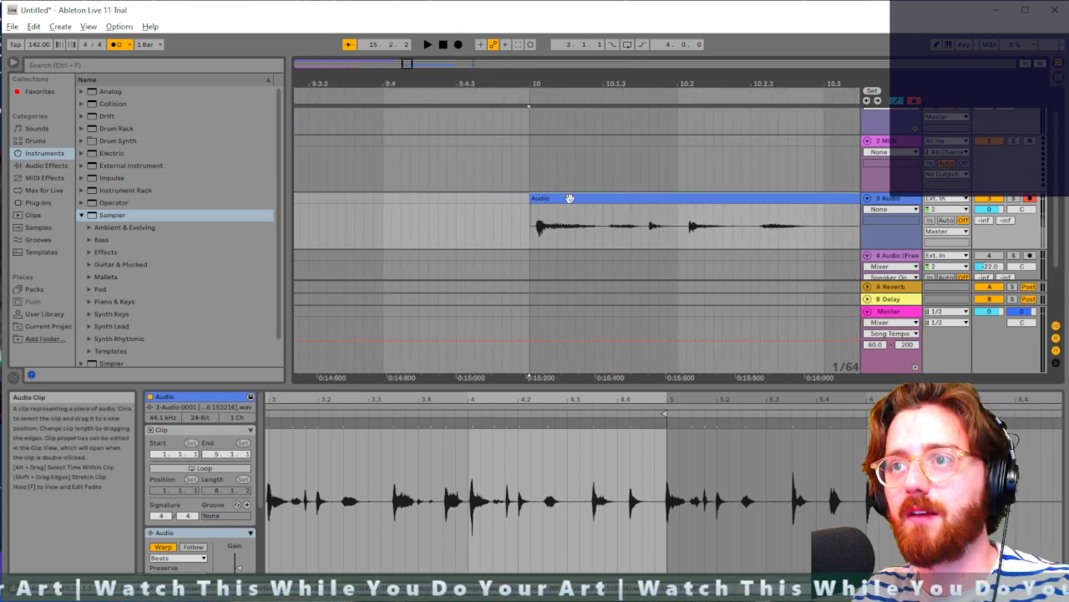
left_click_drag(570, 198, 562, 197)
Step: Play back the nudged beatbox clip from just before bar 10 to check its timing against the beat
left_click(503, 213)
key("space")
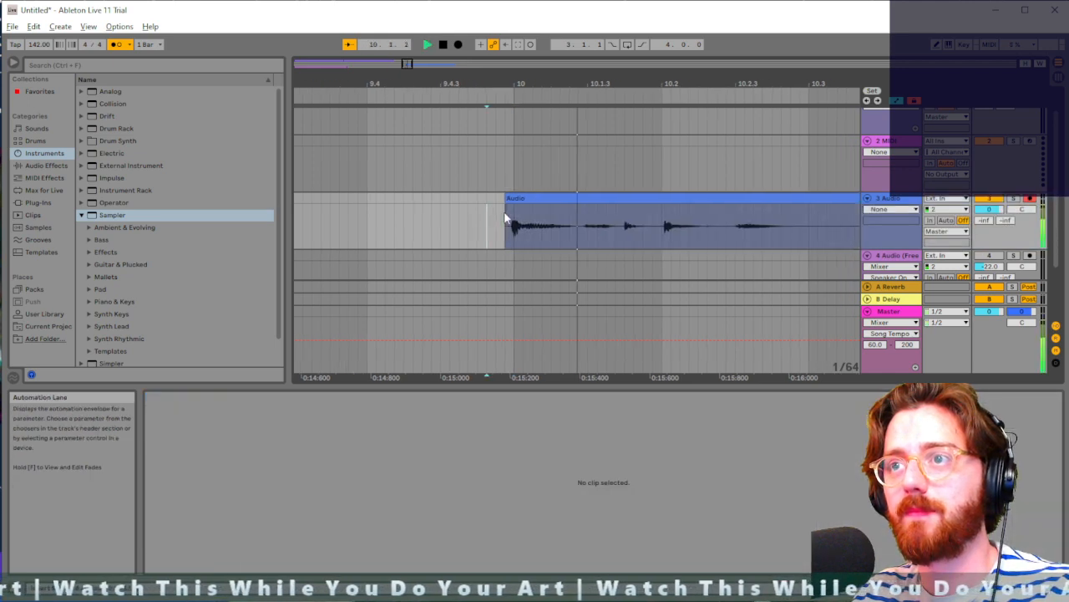
scroll(504, 215, "down", 10)
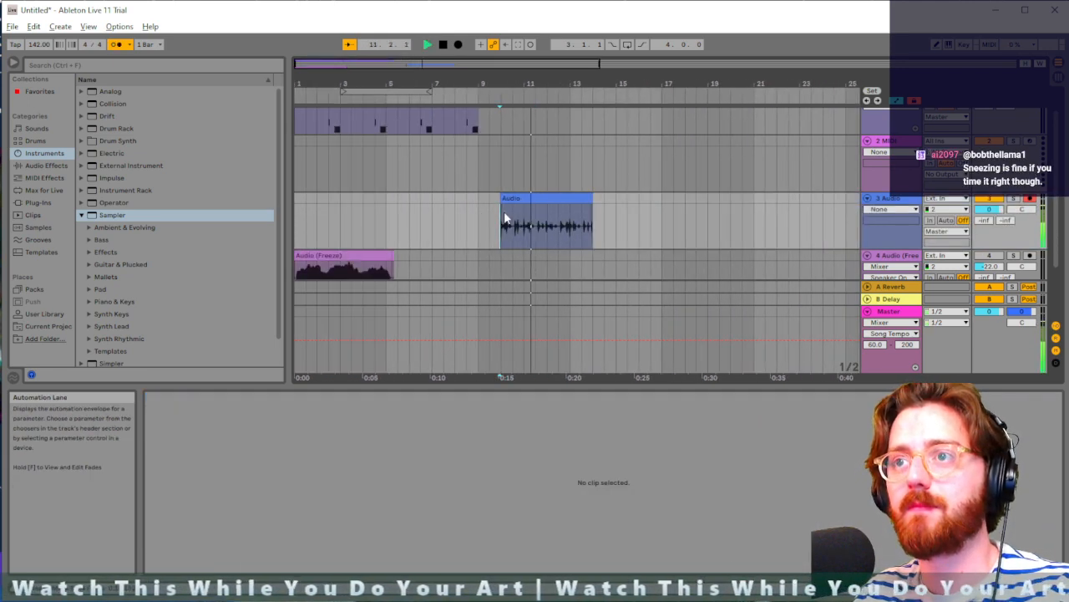
scroll(504, 212, "up", 10)
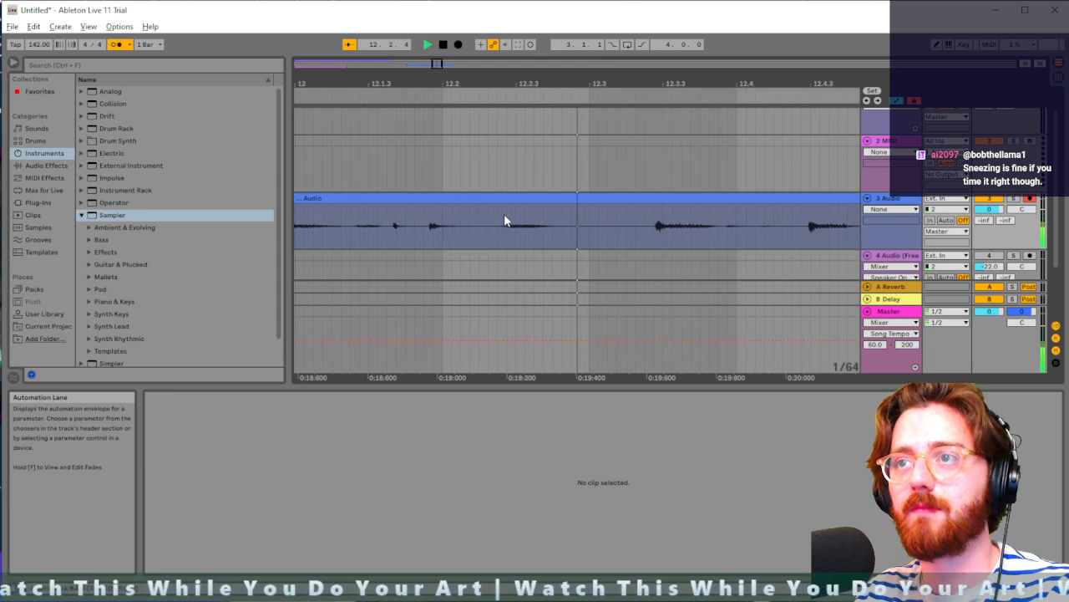
scroll(503, 218, "down", 5)
scroll(687, 224, "up", 3)
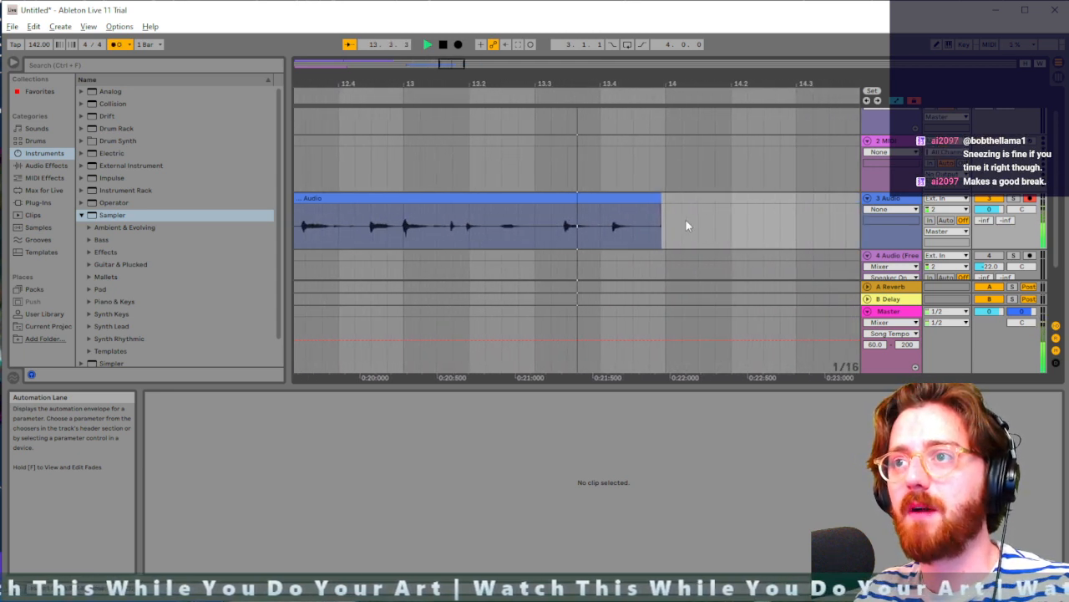
key("space")
Step: Extend the beatbox clip's end to bar 14 and trim its start to bar 10
left_click(543, 198)
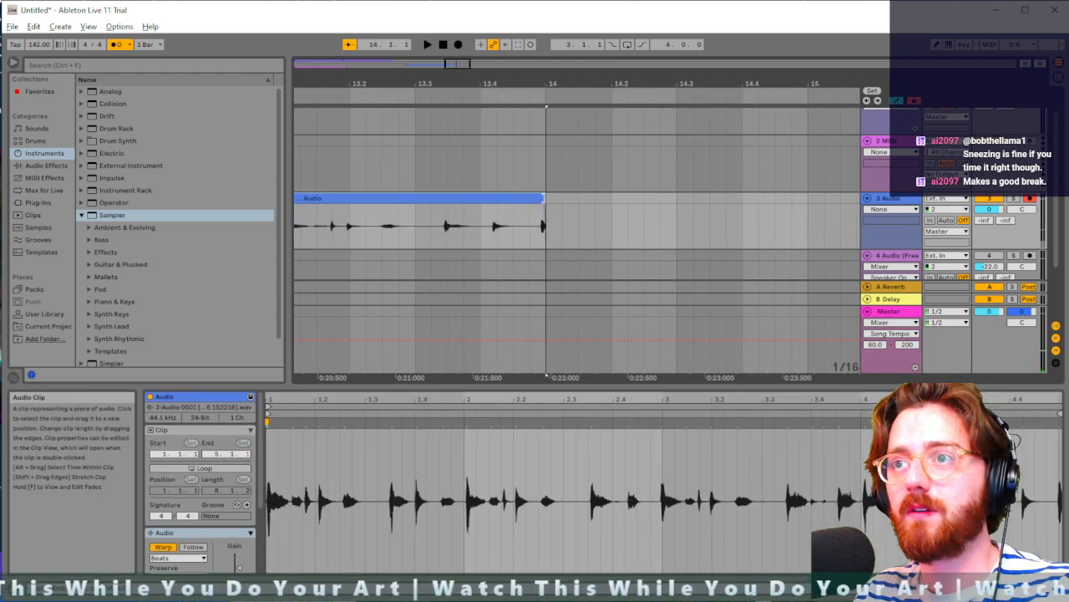
scroll(545, 205, "down", 3)
scroll(388, 213, "up", 5)
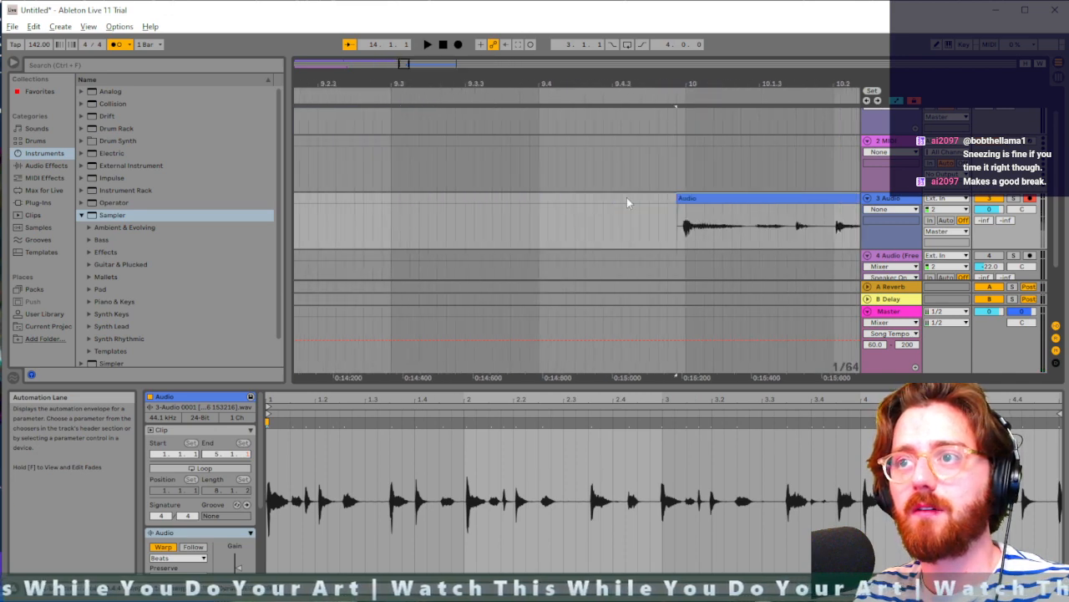
left_click_drag(678, 200, 685, 199)
scroll(683, 200, "down", 6)
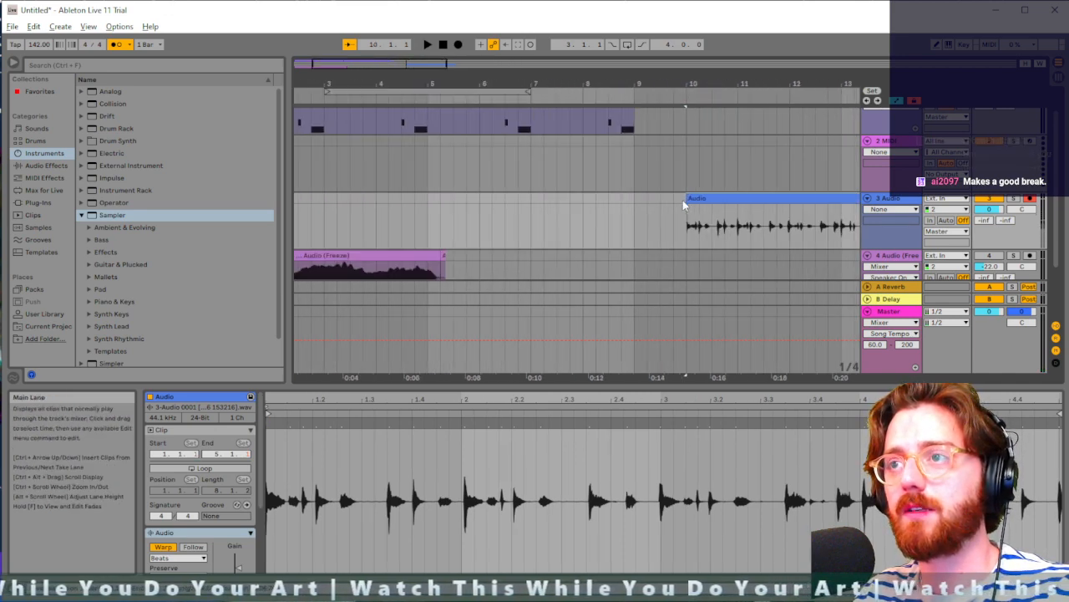
scroll(683, 200, "down", 3)
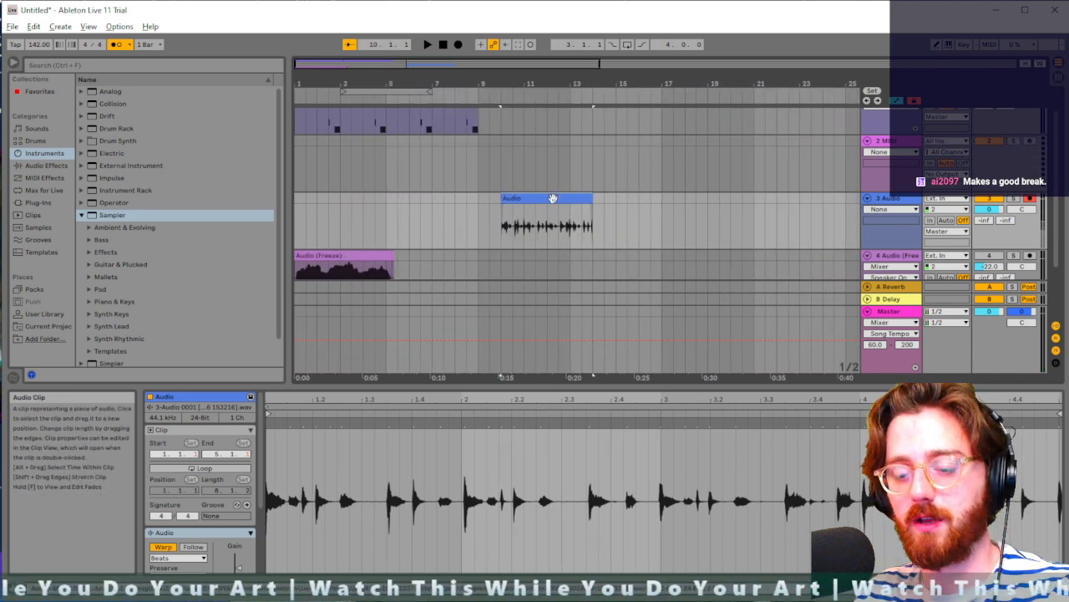
Step: Duplicate the four-bar beatbox clip and play across the join from bar 13
key("ctrl+d")
left_click(574, 208)
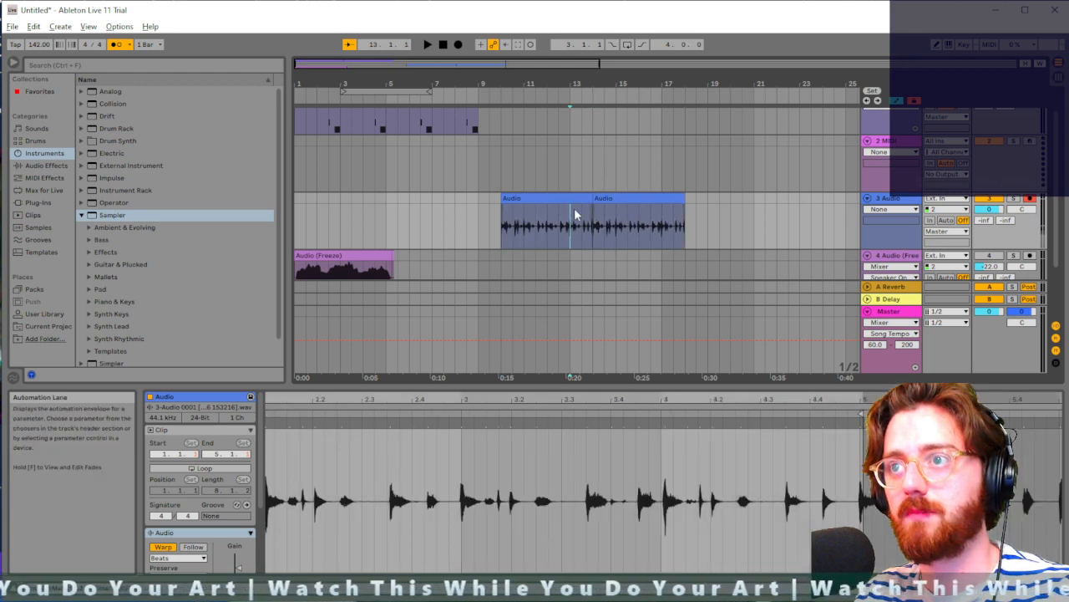
key("space")
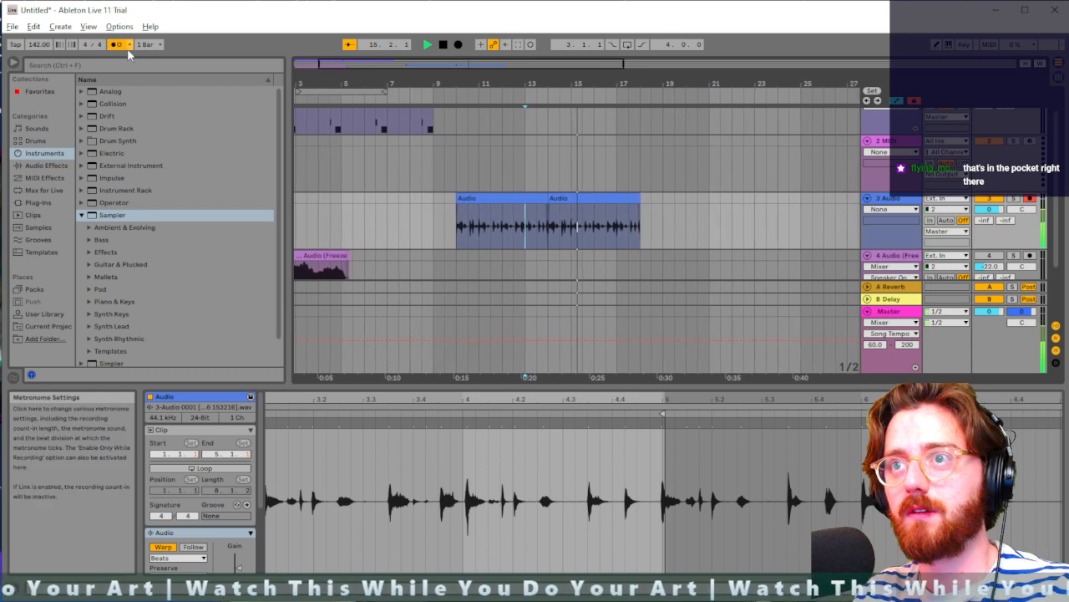
key("space")
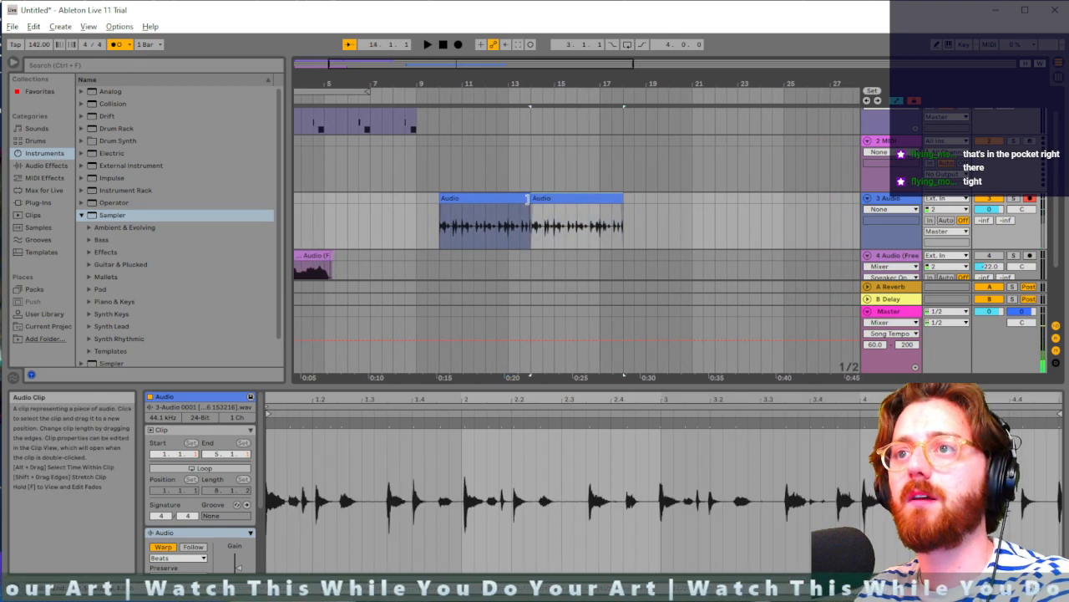
Step: Delete the duplicate, extend the first beatbox clip to its full recorded length and play it from bar 13
key("Delete")
left_click_drag(527, 199, 641, 201)
left_click(510, 224)
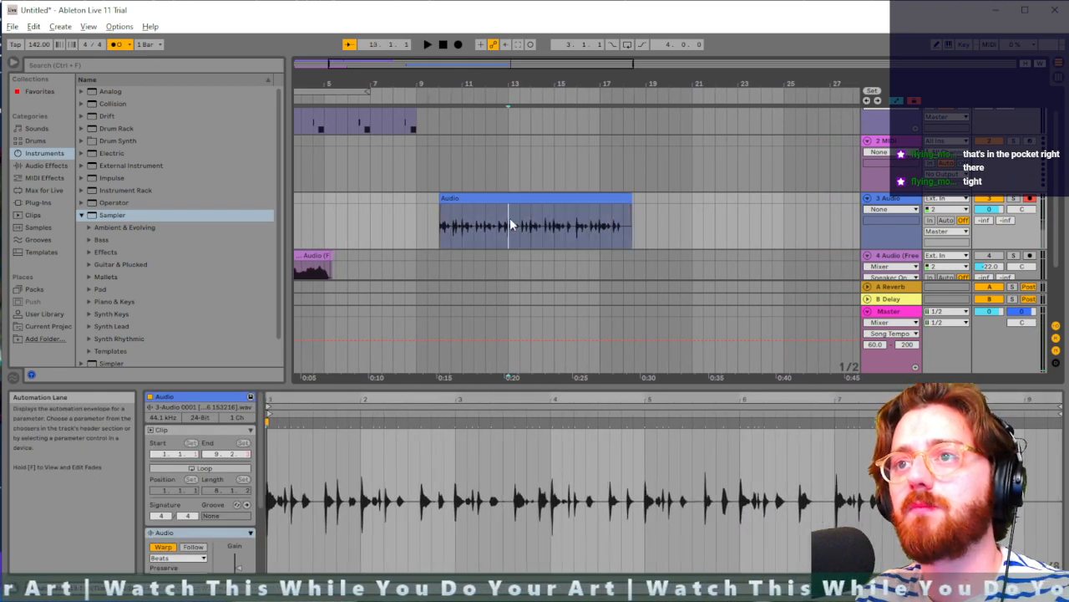
key("space")
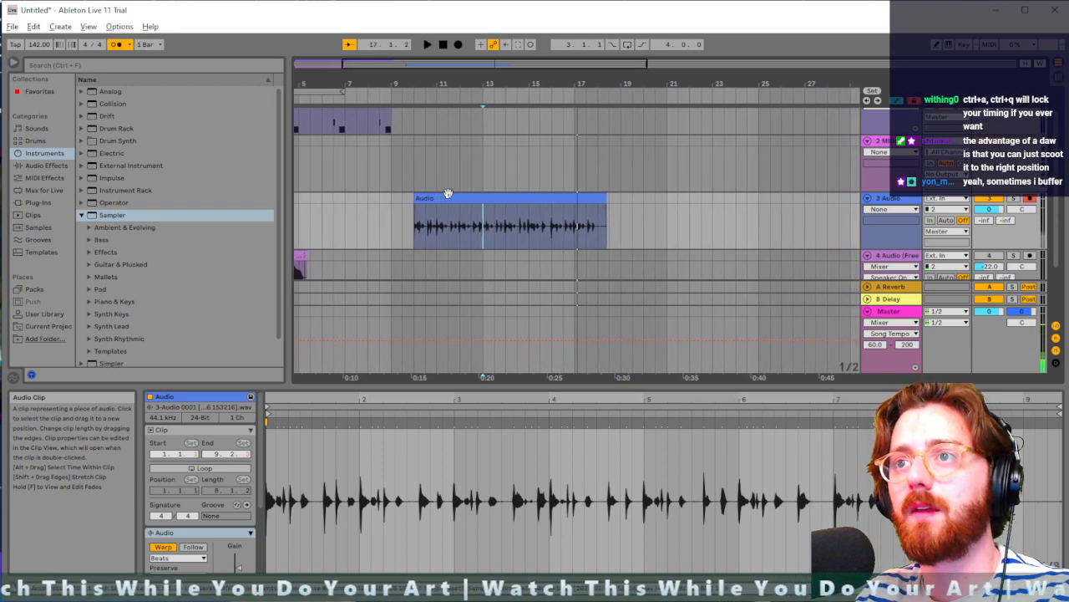
Step: Trim the beatbox clip's start to bar 15 and play the remaining section
left_click_drag(419, 196, 530, 209)
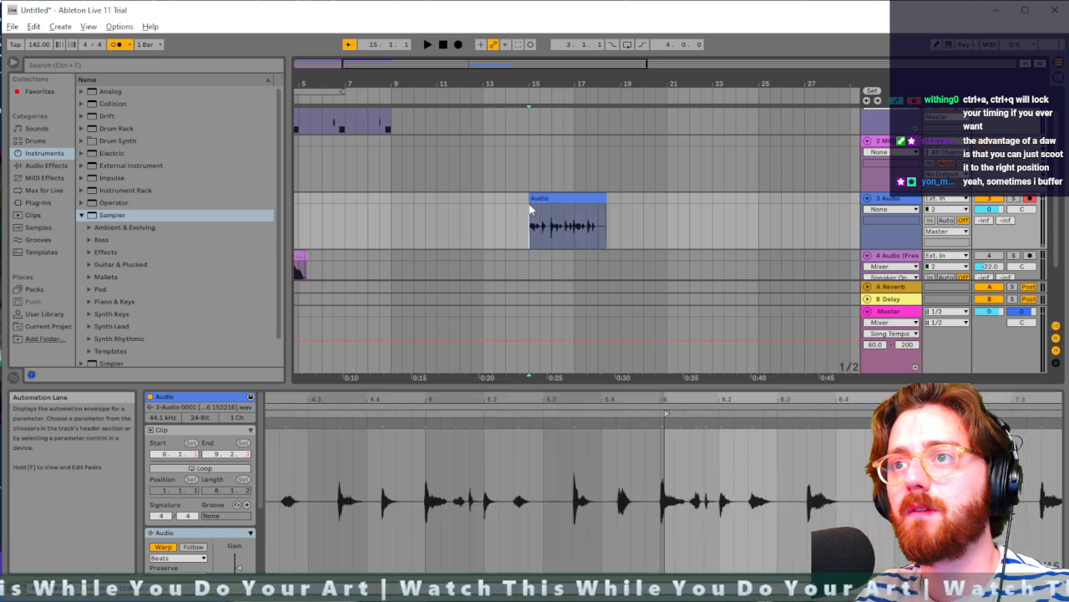
key("space")
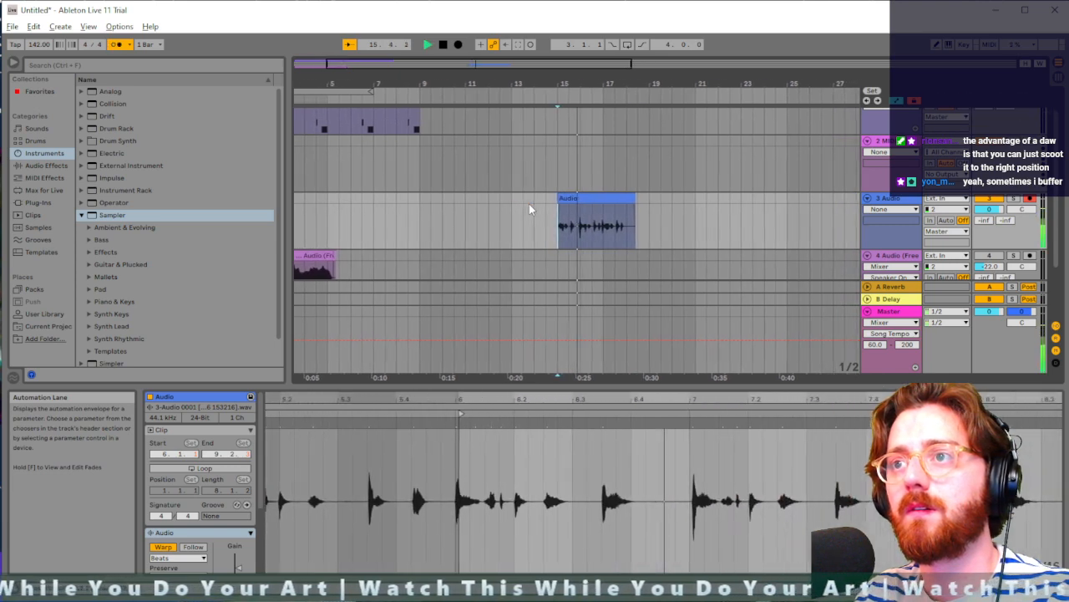
key("space")
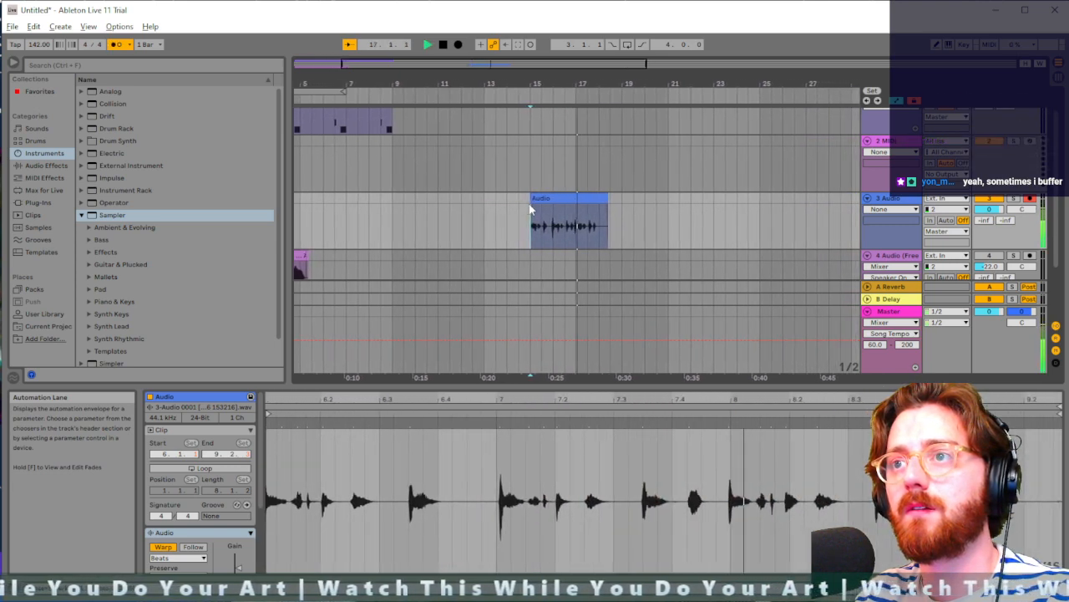
Step: Delete the remaining beatbox clip from the 3 Audio track and return to the start of the arrangement
left_click(544, 198)
key("Delete")
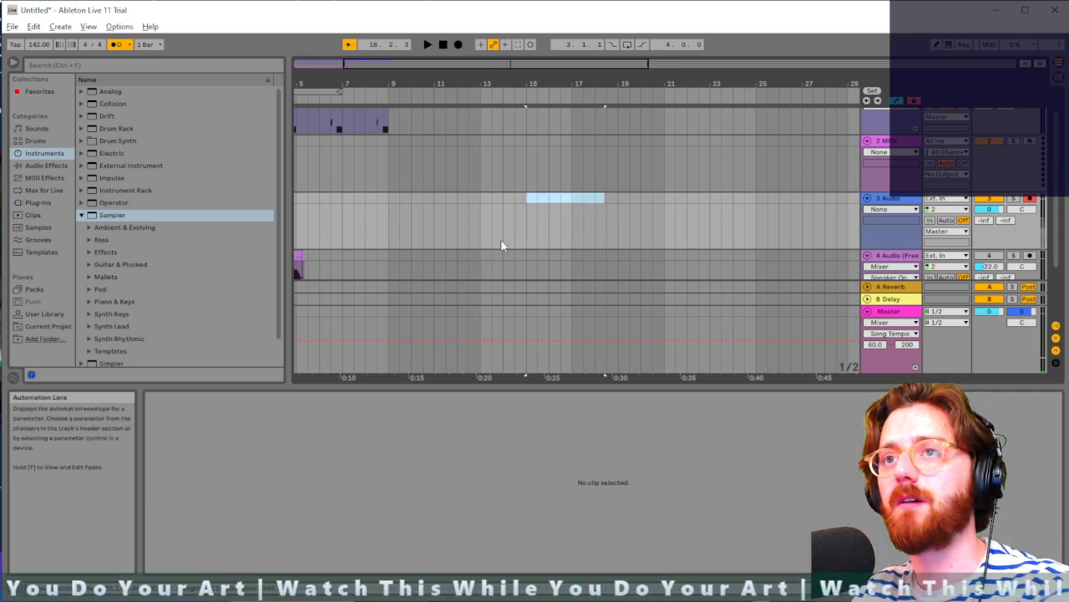
scroll(500, 239, "left", 3)
scroll(464, 172, "up", 1)
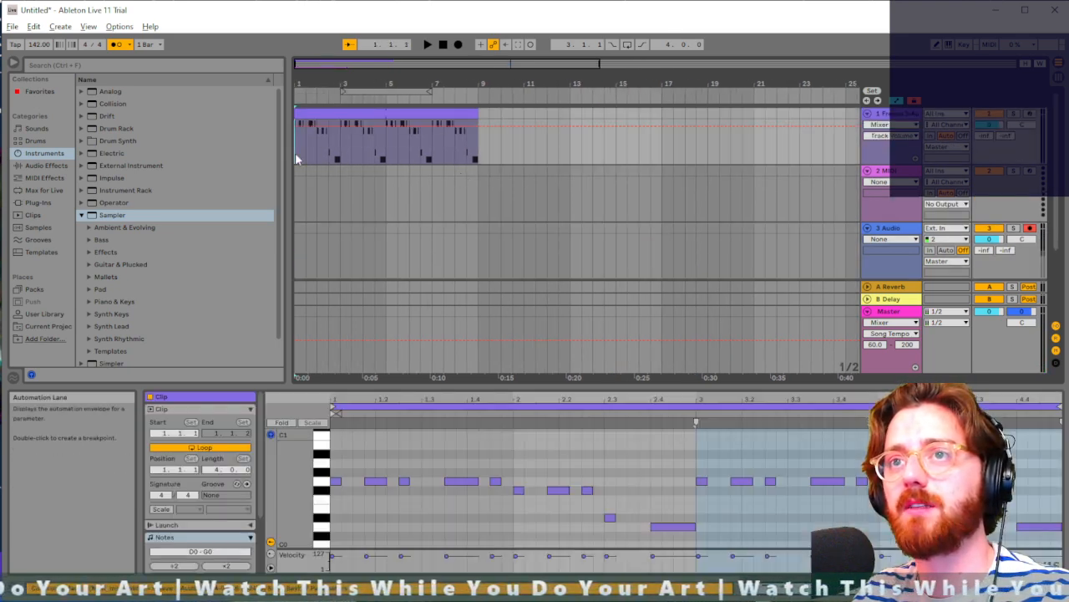
Step: Play the bass part from the start and drop the Song Tempo automation to 60 BPM from bar 9 onward
left_click(295, 157)
key("space")
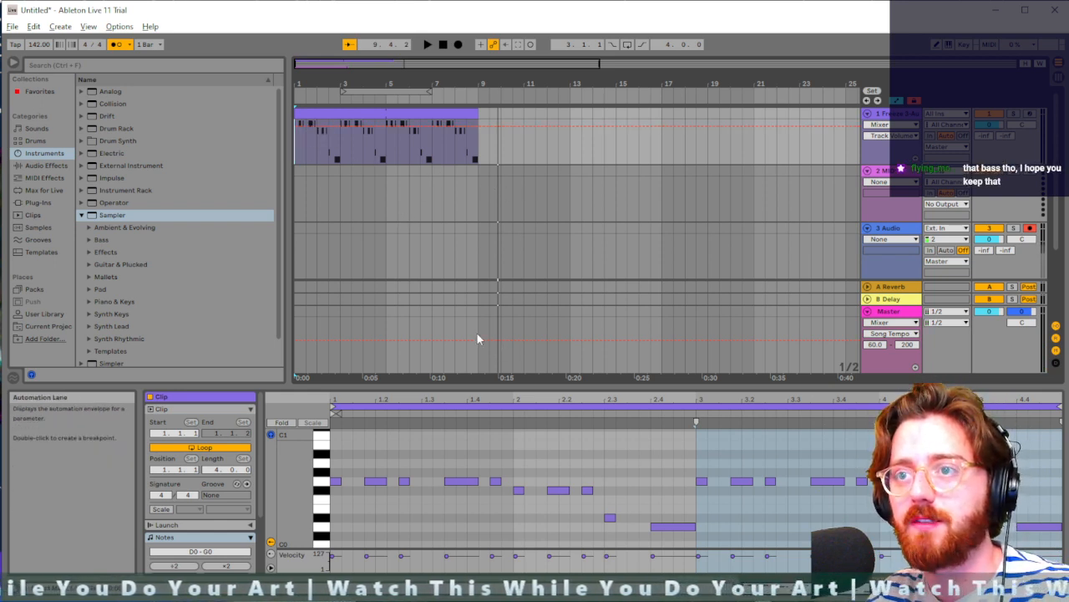
scroll(508, 232, "down", 3)
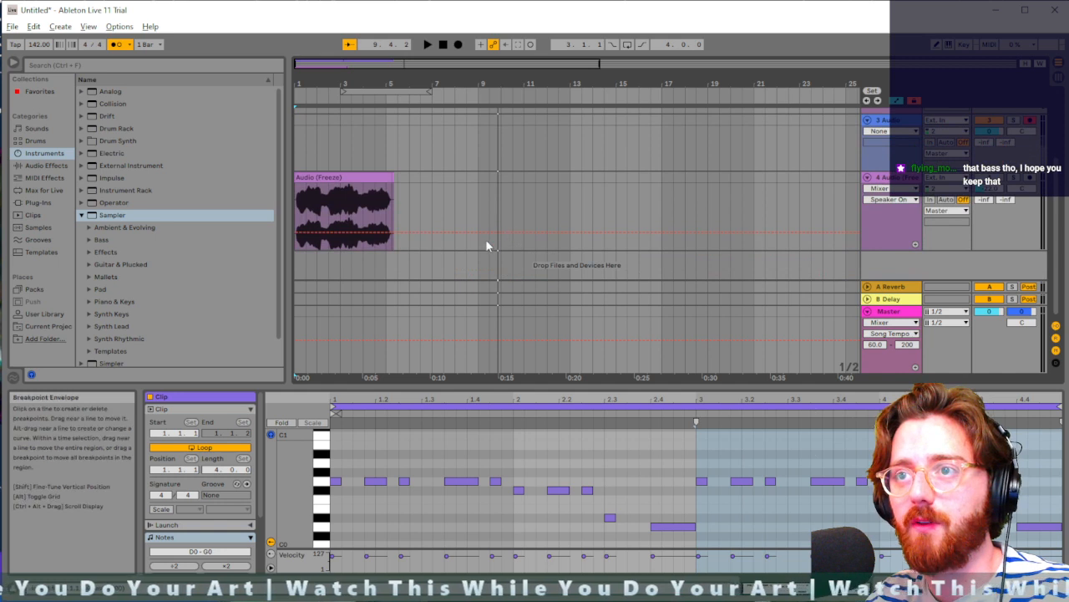
left_click(478, 341)
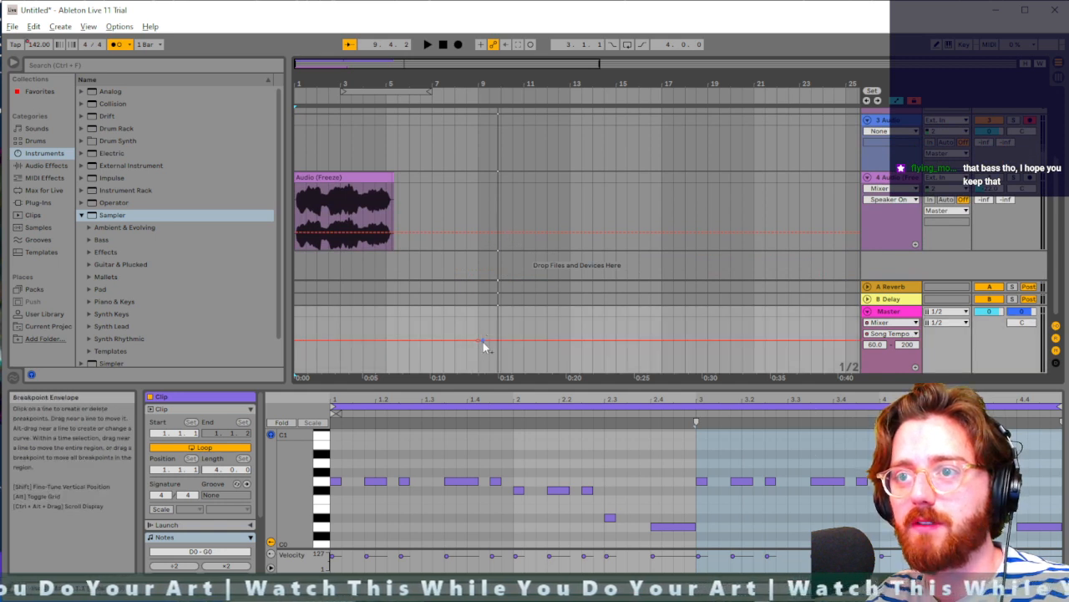
left_click_drag(483, 338, 483, 371)
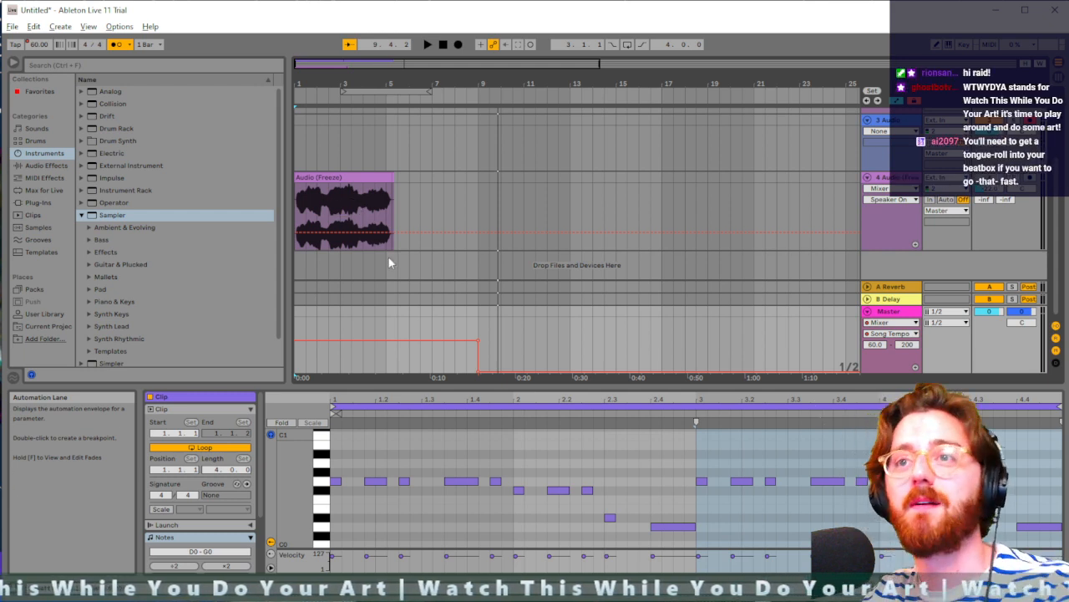
Step: Play with the metronome from the tempo drop at bar 9 and set the time signature to 4/8
left_click(480, 315)
key("space")
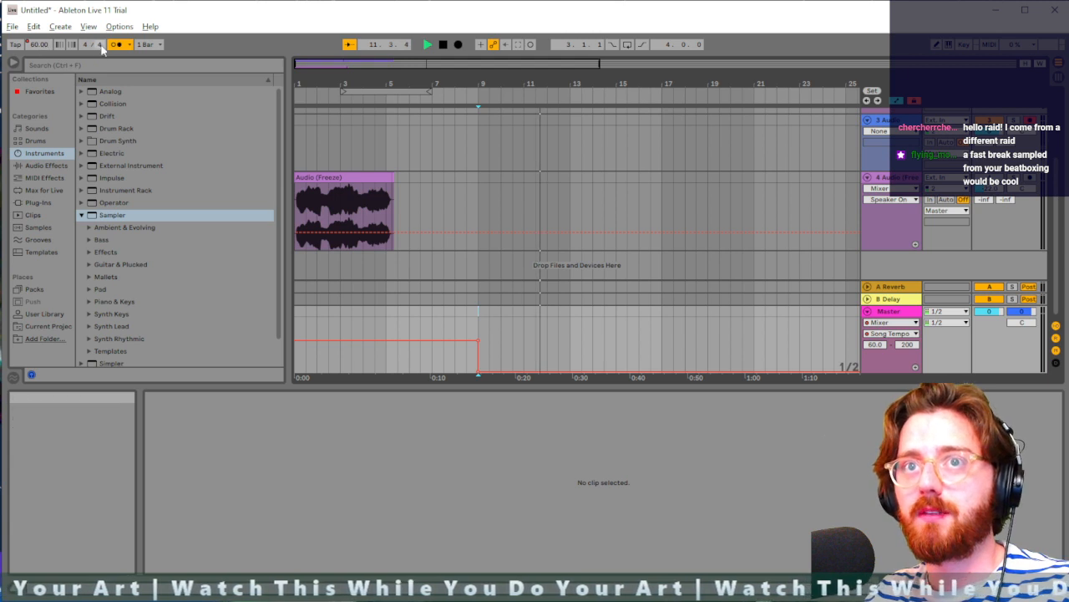
key("space")
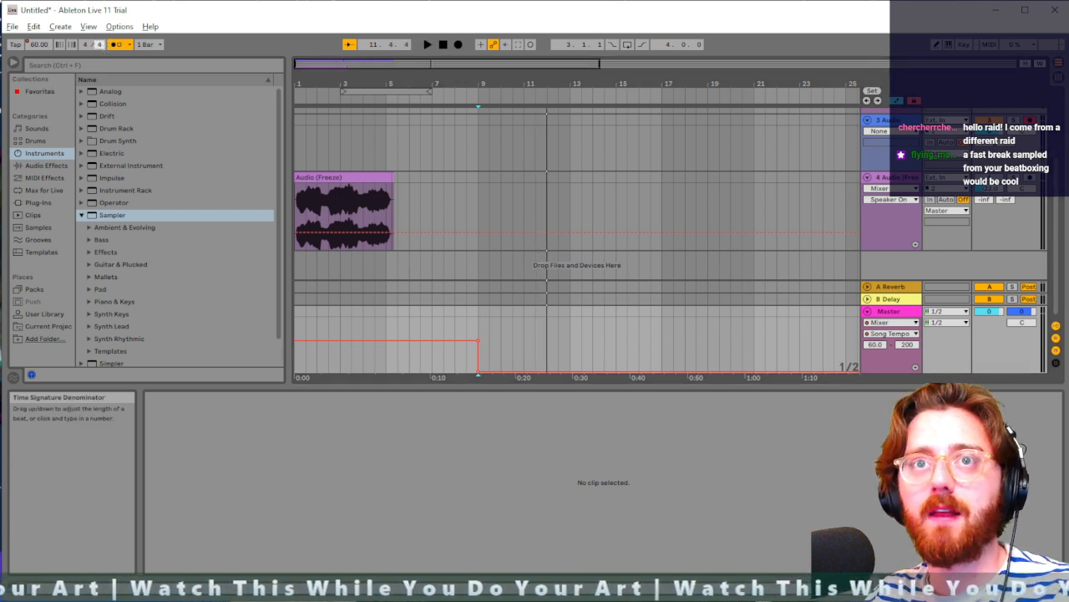
left_click_drag(99, 45, 99, 36)
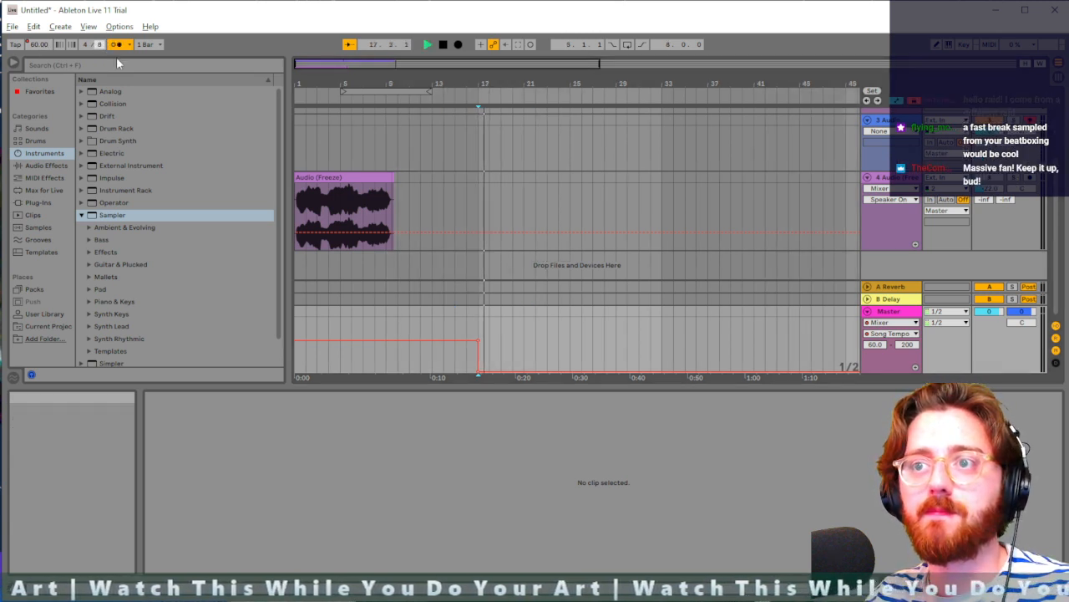
Step: Play from bar 3 and again from the tempo drop at bar 17 to compare the two tempos
left_click(321, 137)
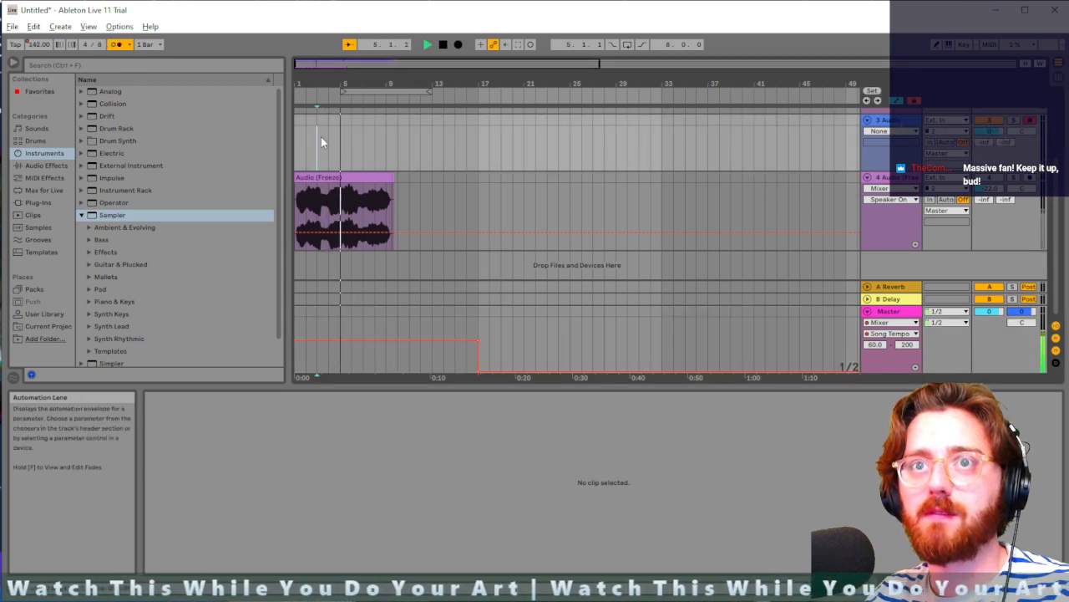
left_click(480, 264)
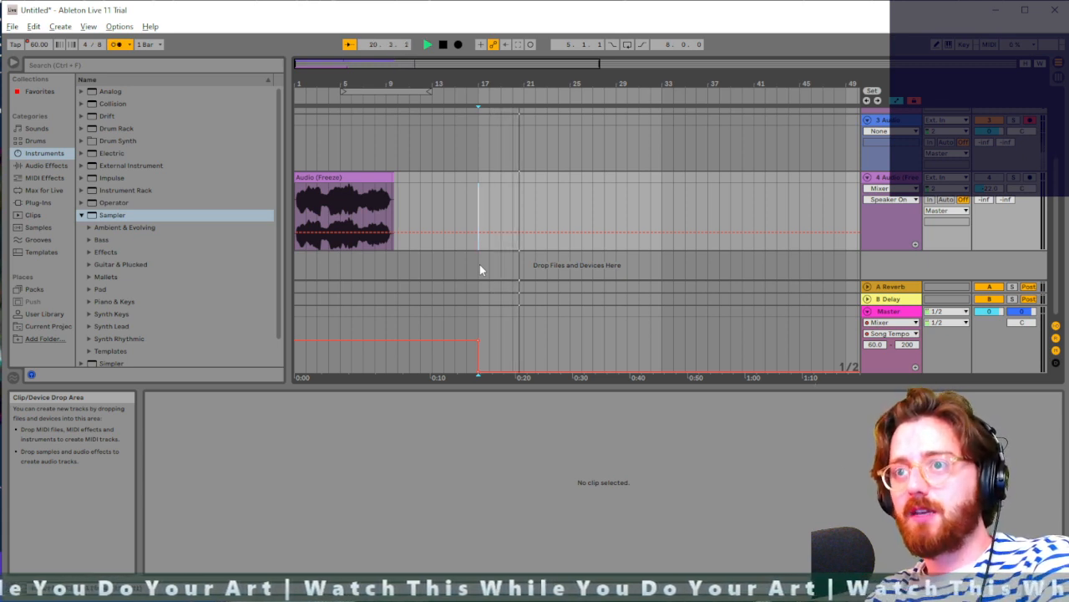
key("space")
Step: Record a beatbox take about nine bars long on the 3 Audio track from bar 18 at 60 BPM
scroll(482, 256, "up", 2)
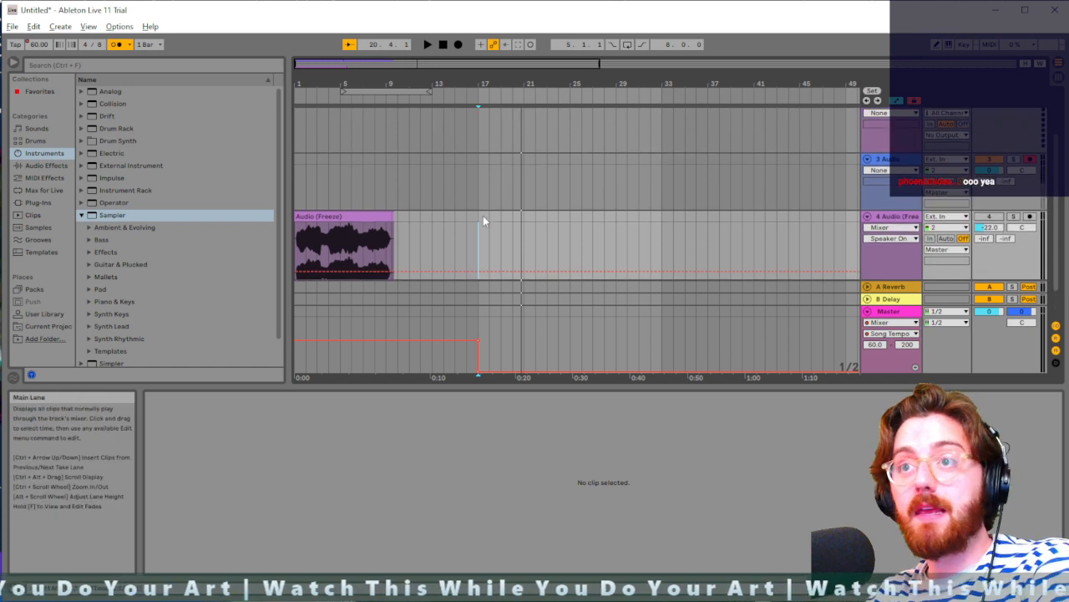
left_click(479, 186)
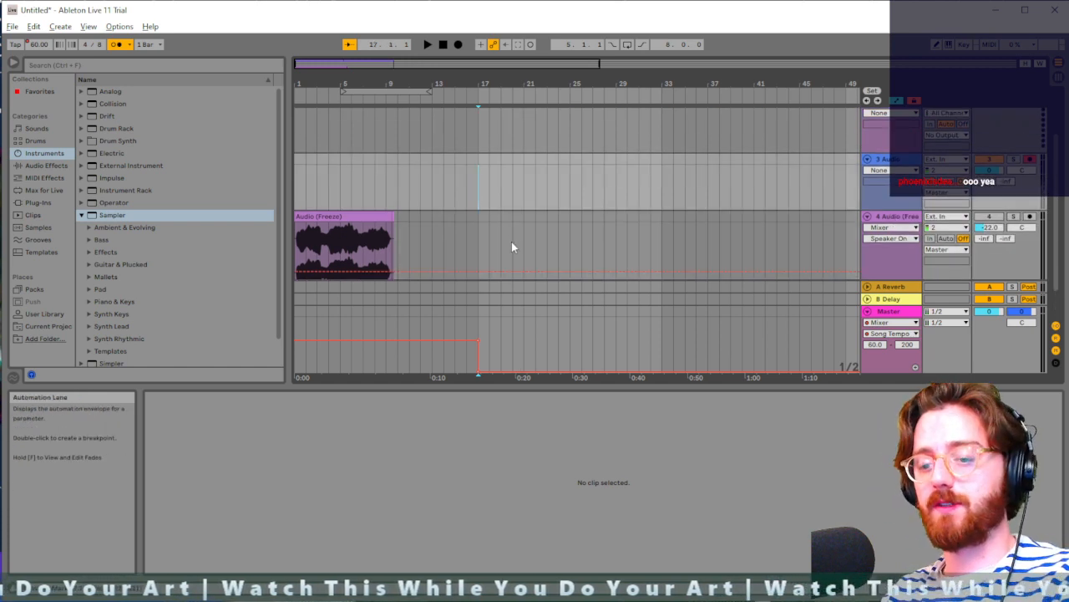
left_click(492, 207)
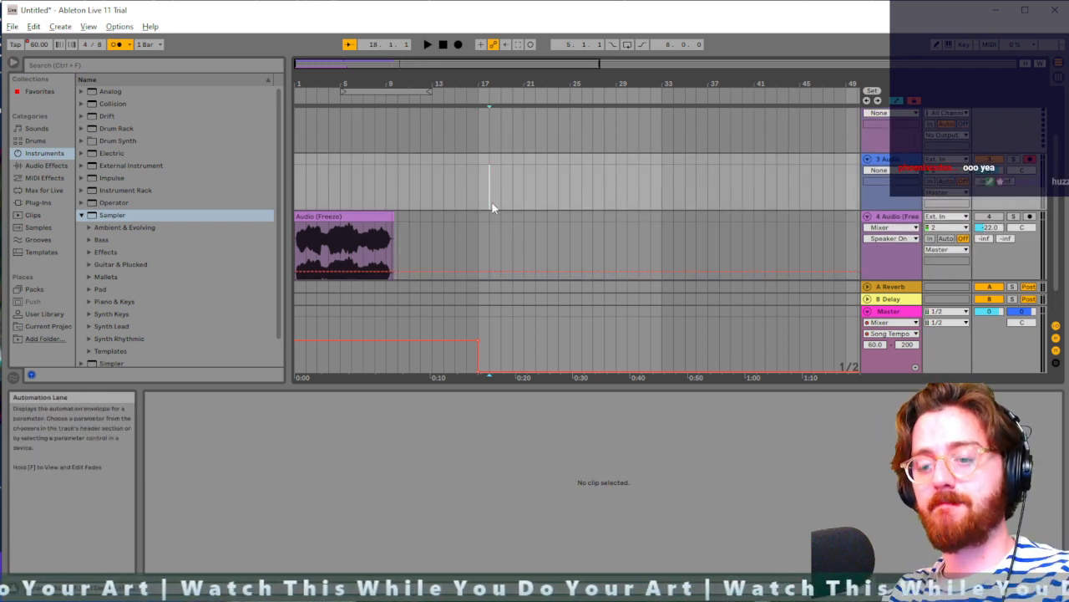
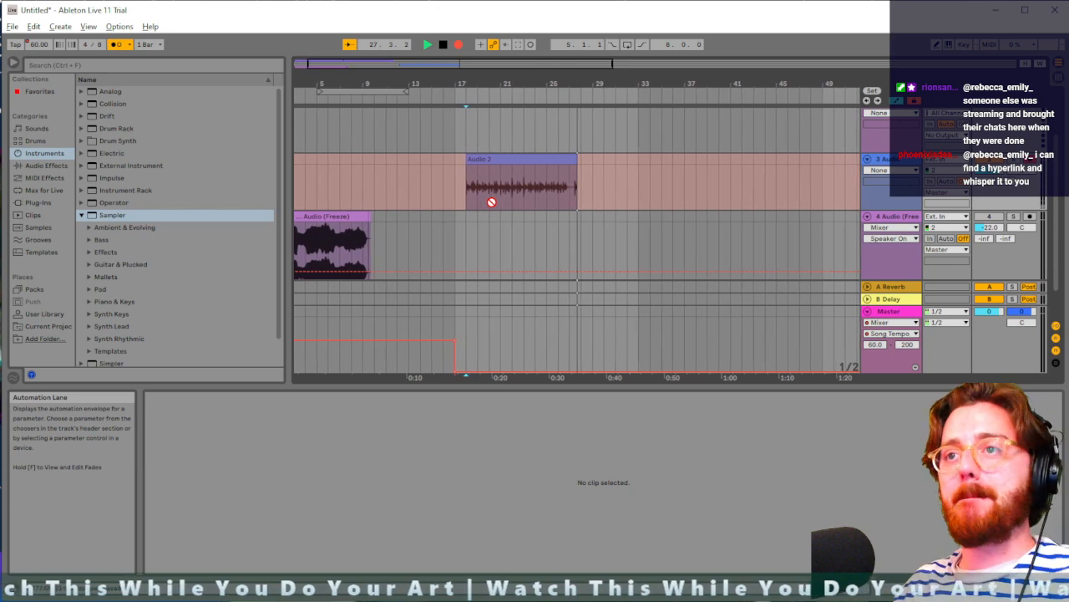
key("space")
Step: Shift the recorded beatbox clip slightly earlier so its strong hit lines up with bar 22
left_click(493, 205)
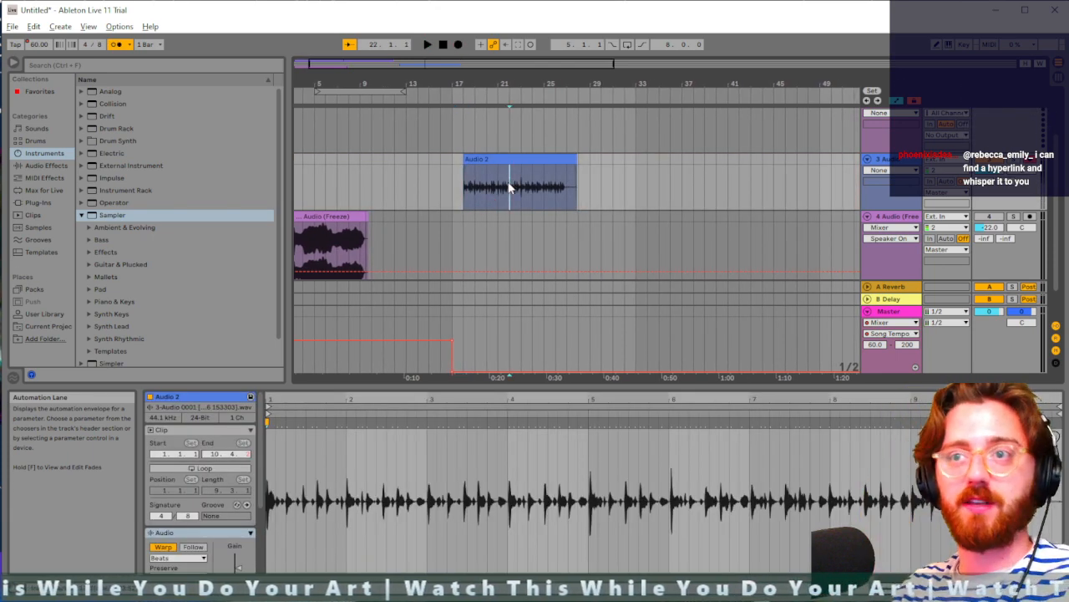
scroll(501, 179, "up", 5)
scroll(559, 199, "up", 7)
left_click(622, 160)
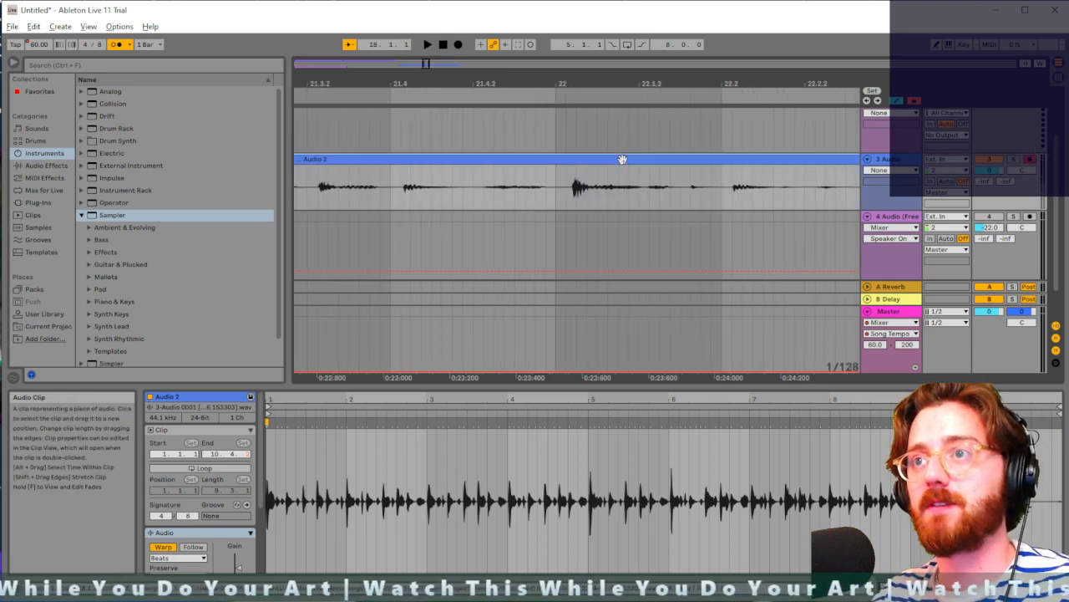
left_click_drag(622, 159, 605, 158)
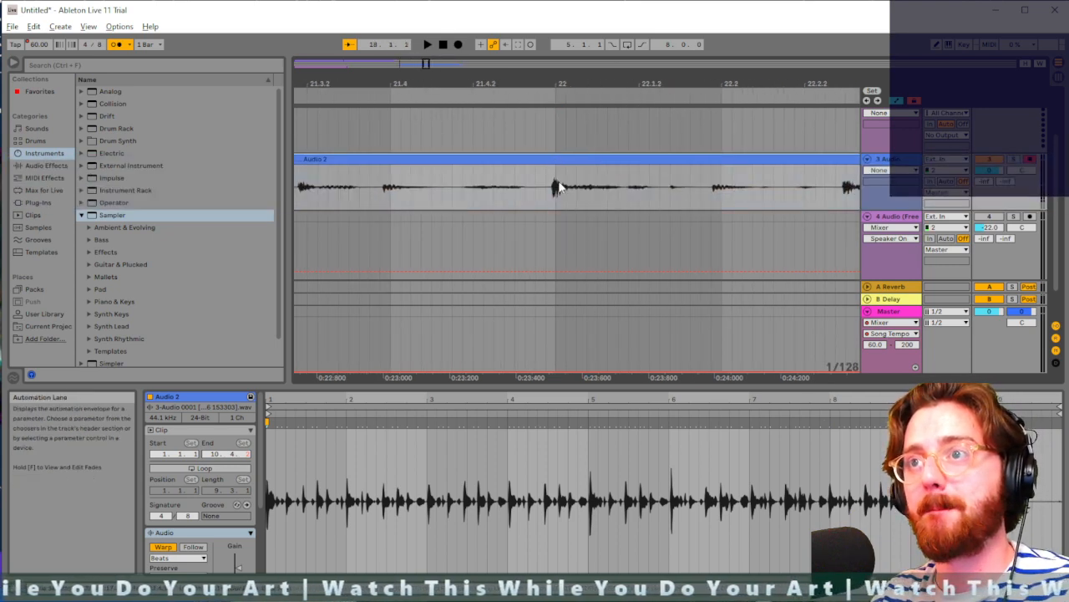
Step: Play the aligned beatbox clip from bar 22 to check its timing
left_click(558, 185)
key("space")
scroll(577, 205, "down", 6)
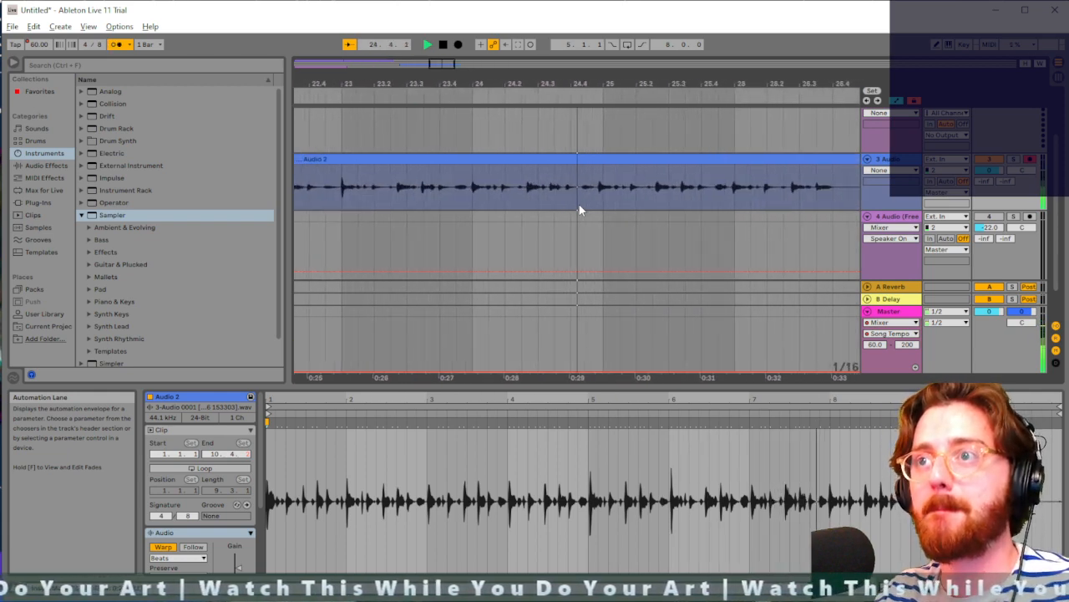
scroll(580, 209, "down", 2)
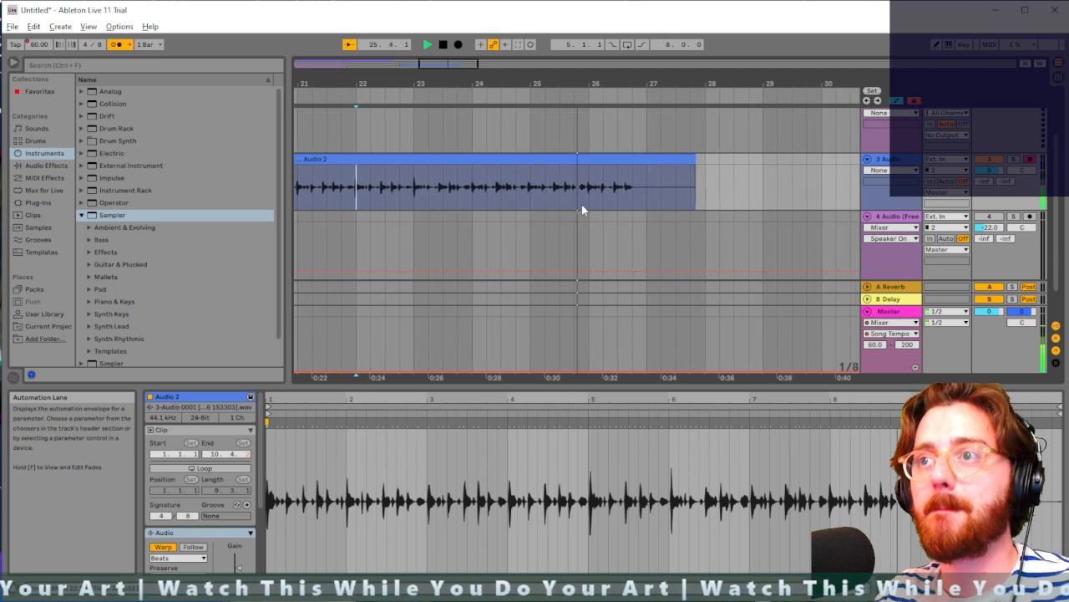
Step: Trim the end of the beatbox clip to bar 26 and play it from bar 22
left_click_drag(681, 161, 579, 162)
scroll(558, 181, "left", 1)
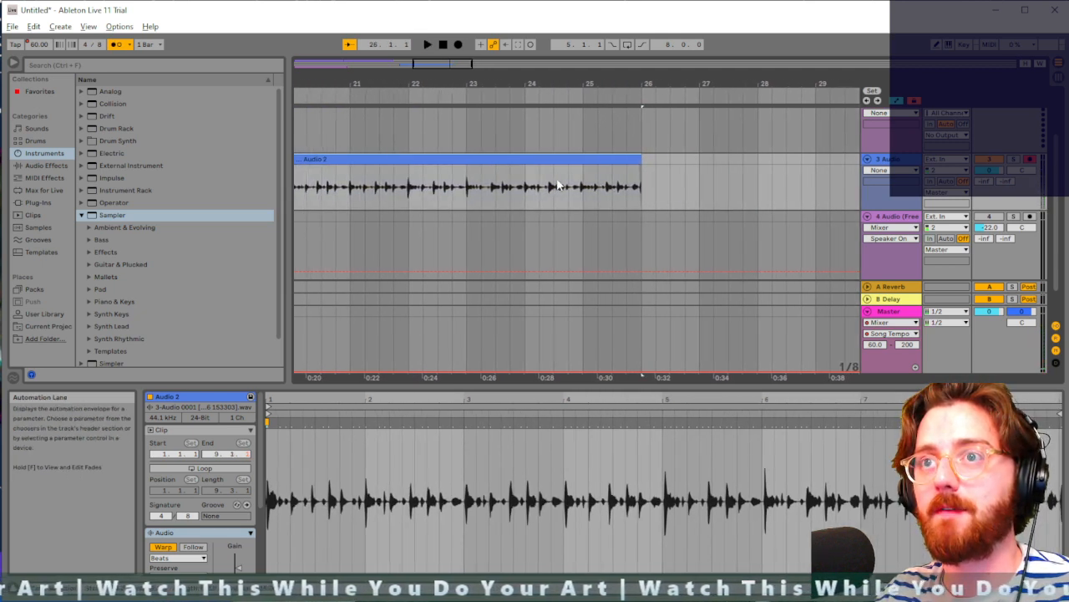
left_click(404, 176)
scroll(404, 177, "left", 3)
key("space")
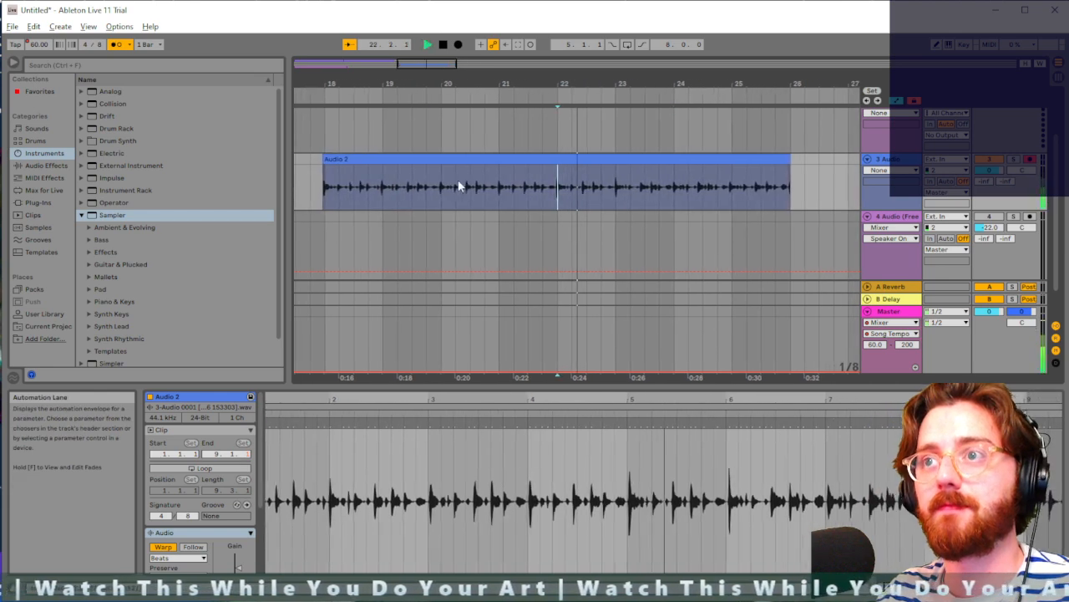
Step: Trim the start of the beatbox clip to bar 22 and play the remaining four bars
key("space")
left_click_drag(324, 175, 549, 173)
key("space")
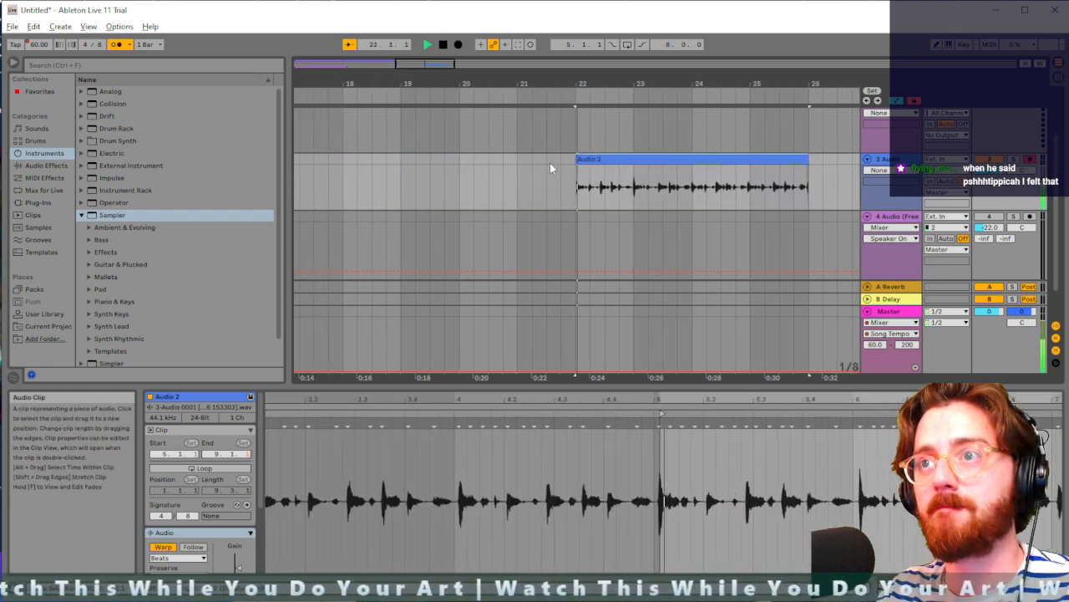
Step: Stop playback and move the trimmed beatbox clip to bar 17, where the tempo changes
scroll(566, 194, "down", 5)
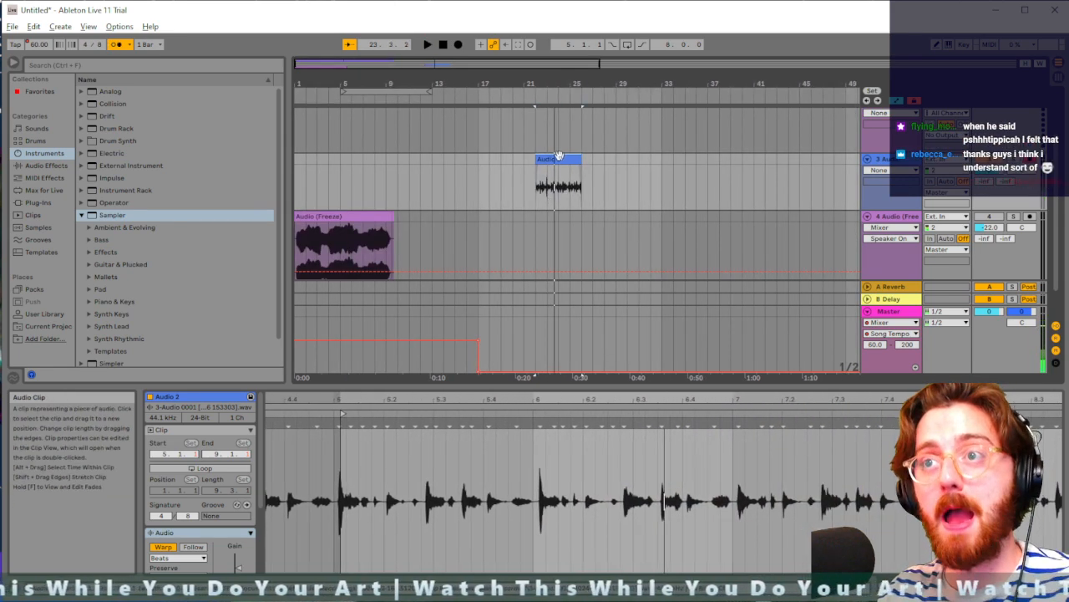
key("space")
left_click_drag(552, 168, 492, 157)
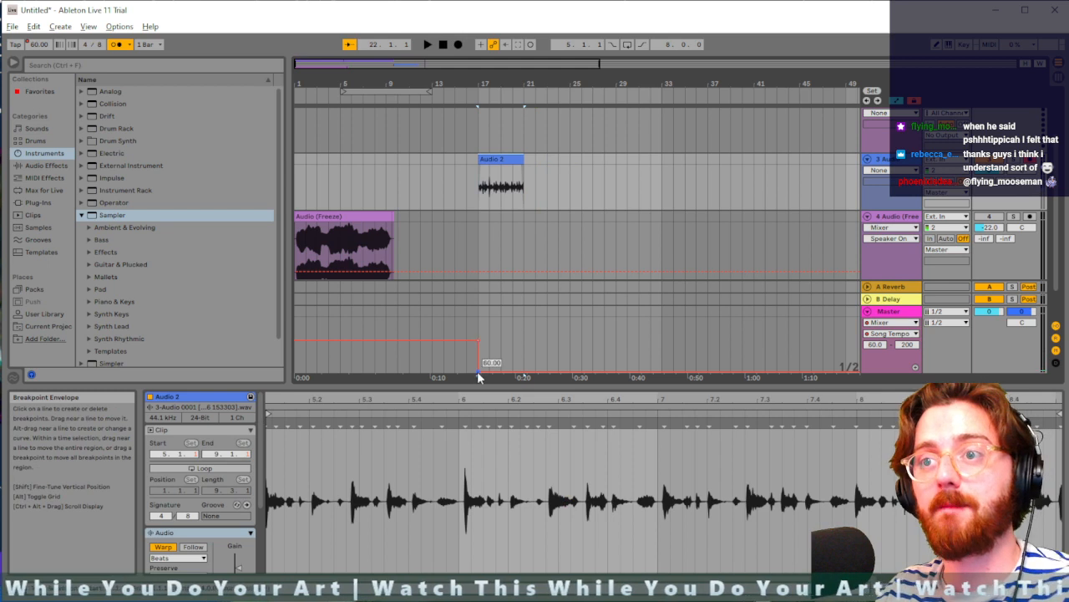
Step: Restore the Song Tempo automation to 142 BPM throughout and set the time signature back to 4/4
left_click_drag(477, 371, 477, 343)
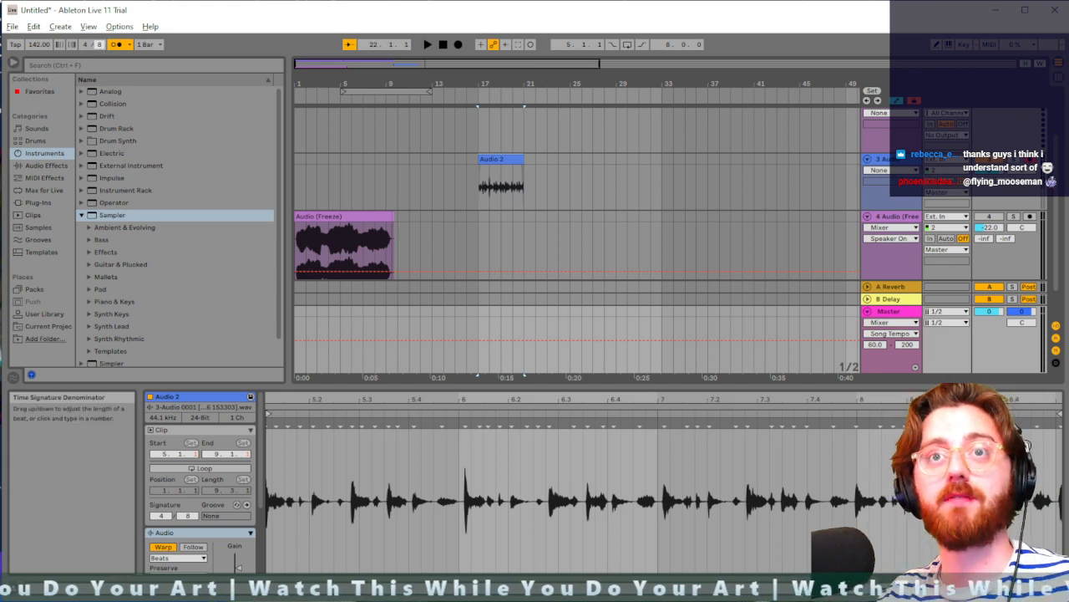
left_click_drag(100, 45, 99, 53)
Step: Play the beatbox clip from bar 9 at 142 BPM, turn the metronome off and play the clip again
left_click(480, 202)
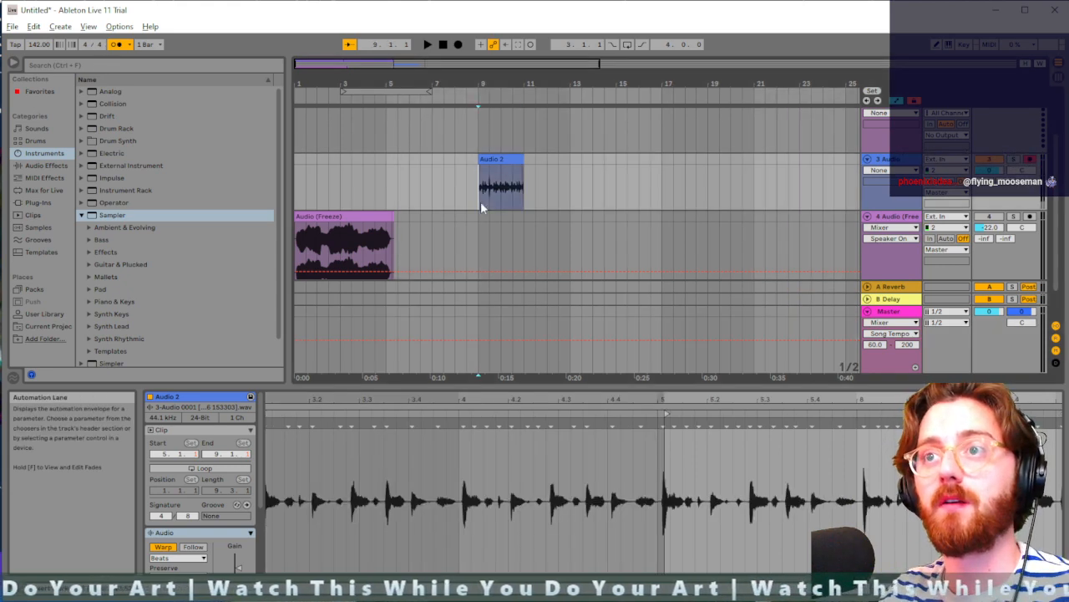
key("space")
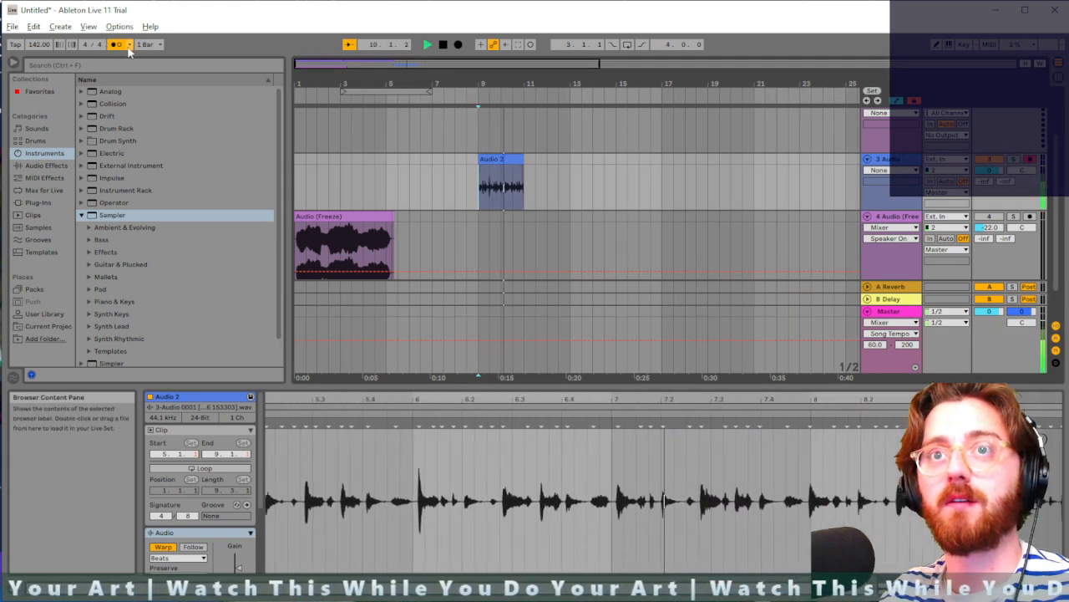
key("space")
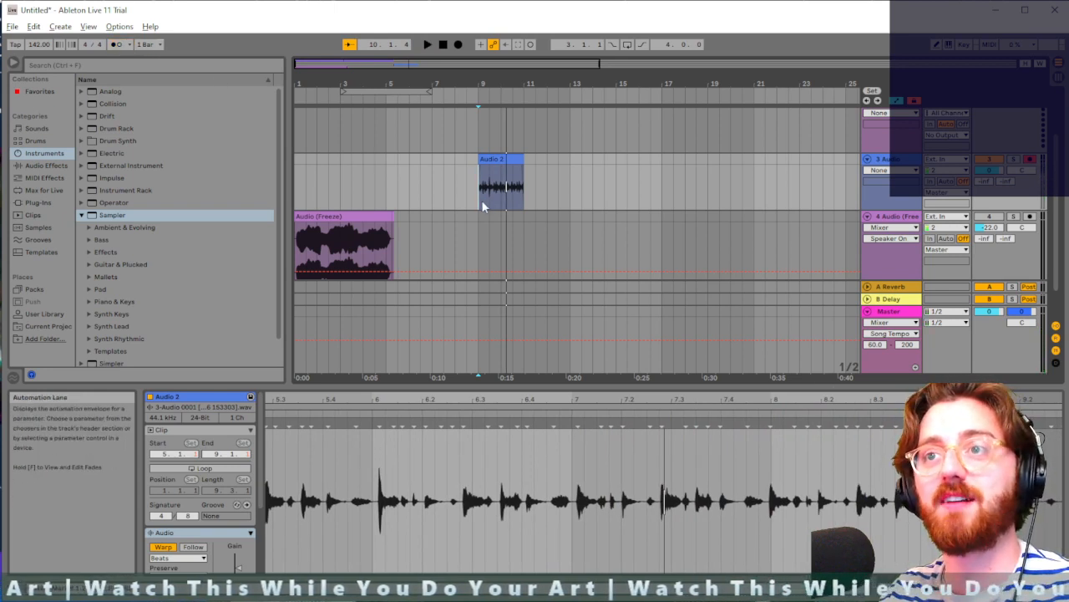
key("space")
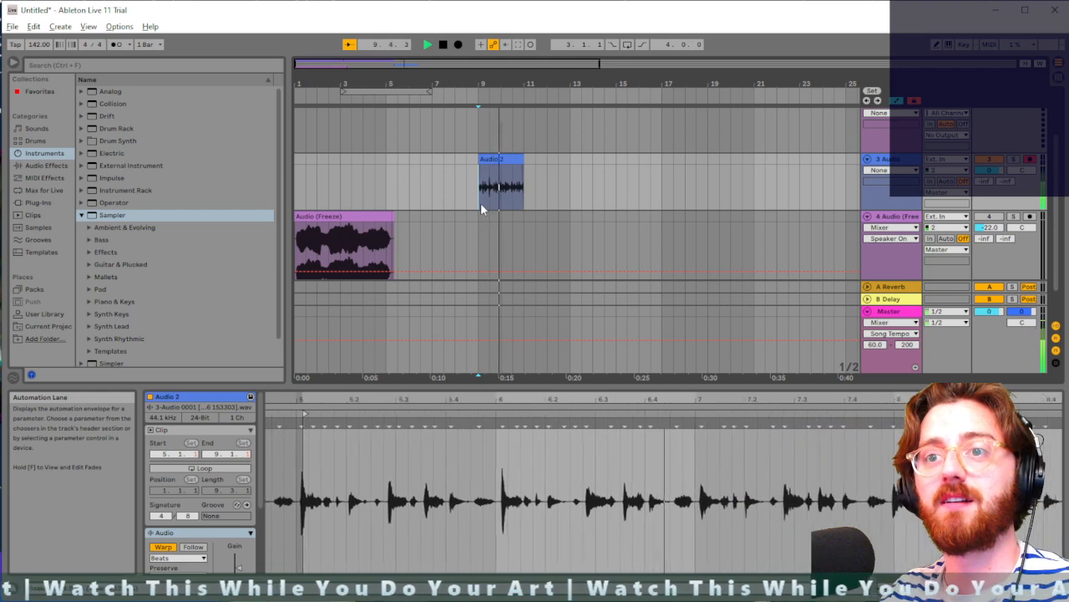
key("space")
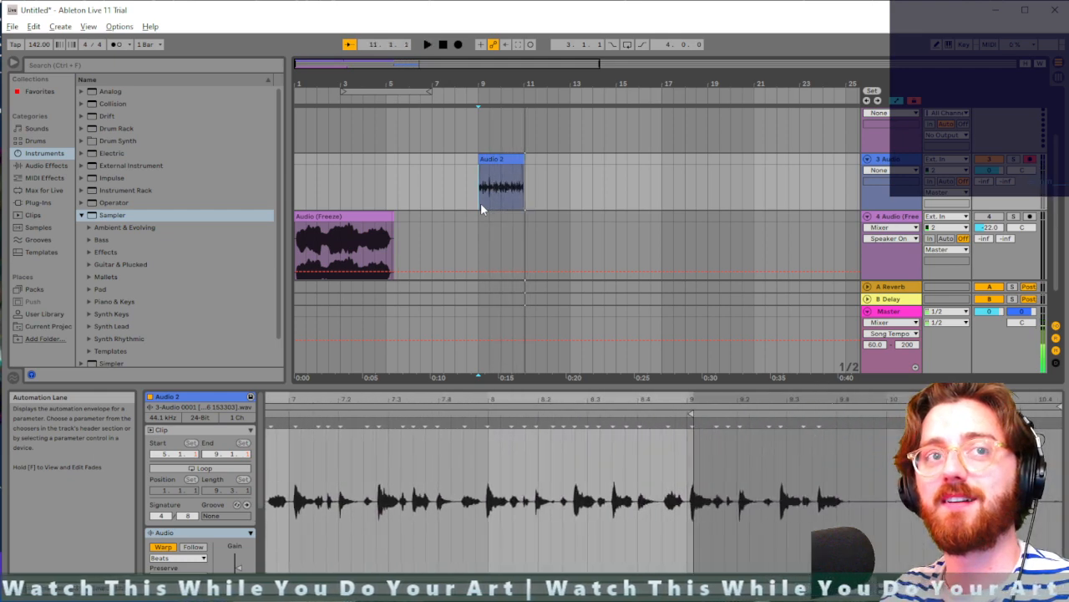
Step: Try the beatbox clip at bar 7 under the bass part, play both together, and undo the move
scroll(482, 203, "up", 2)
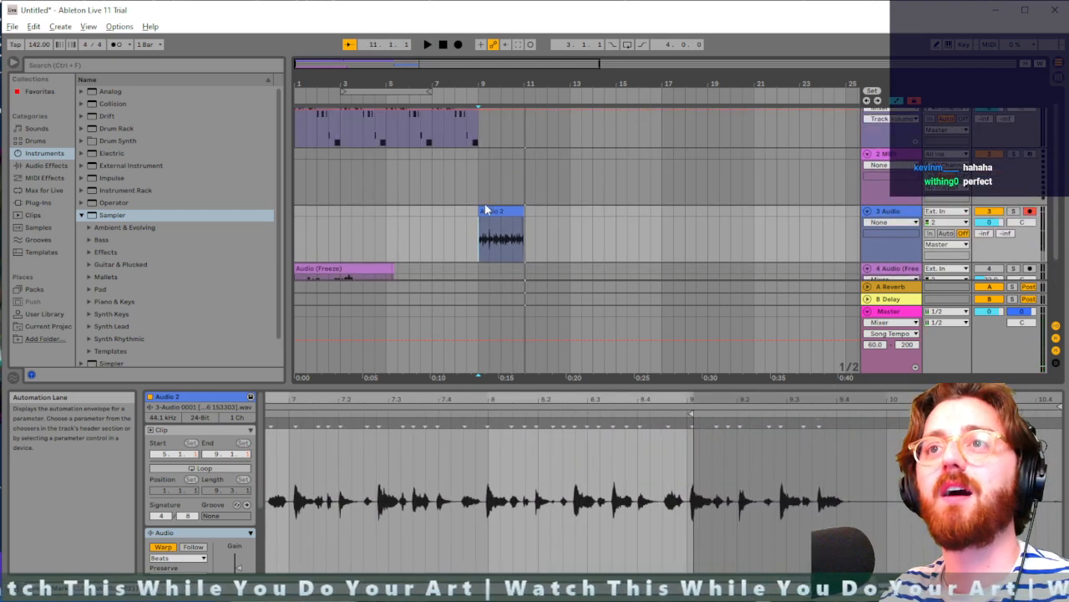
left_click(432, 200)
key("space")
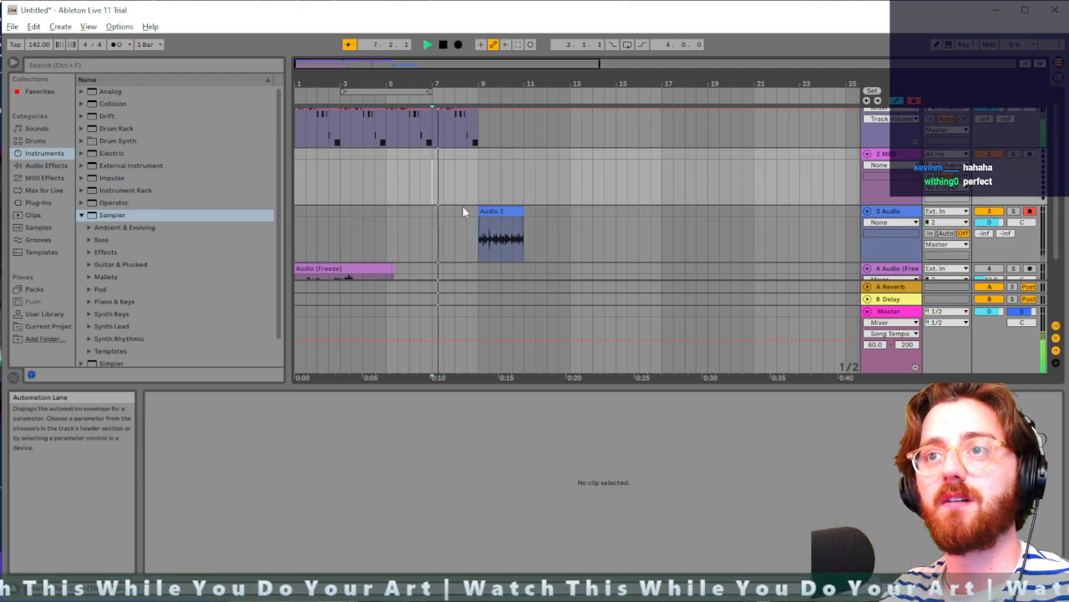
key("space")
left_click_drag(500, 211, 450, 211)
left_click(431, 197)
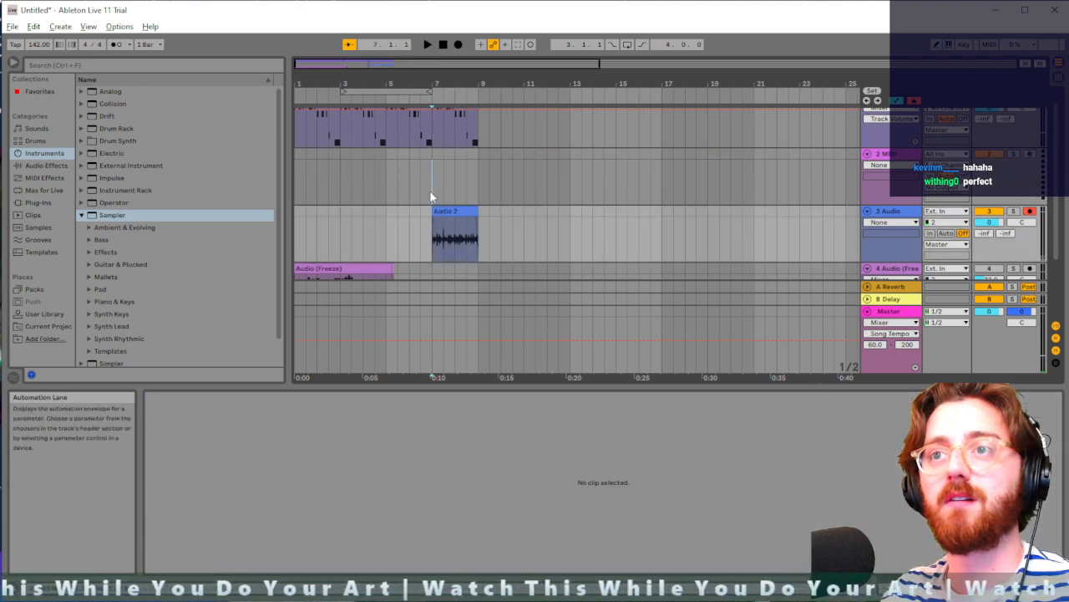
key("space")
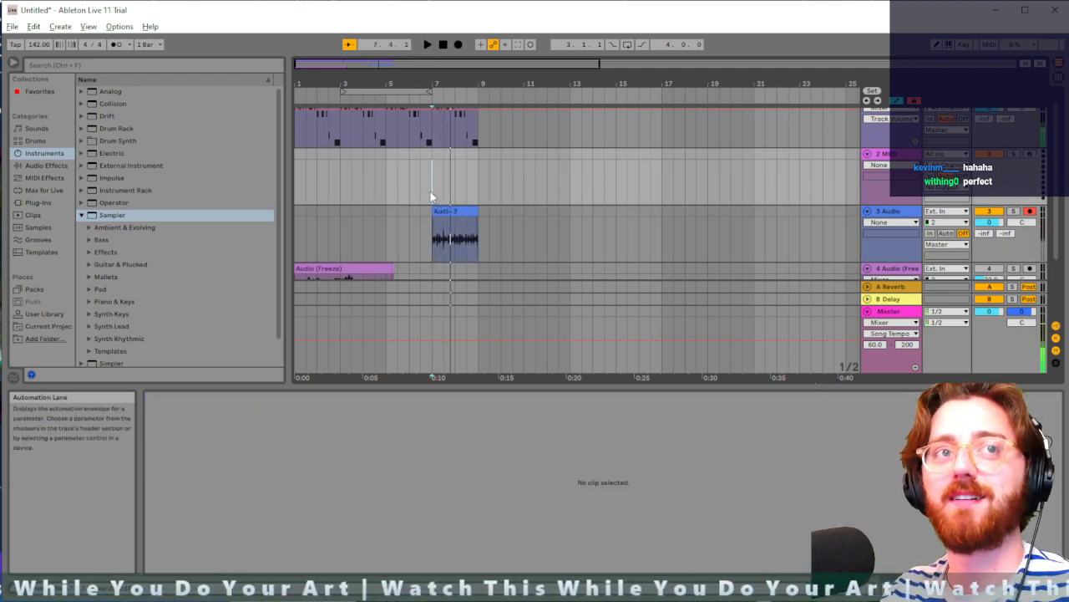
key("ctrl+z")
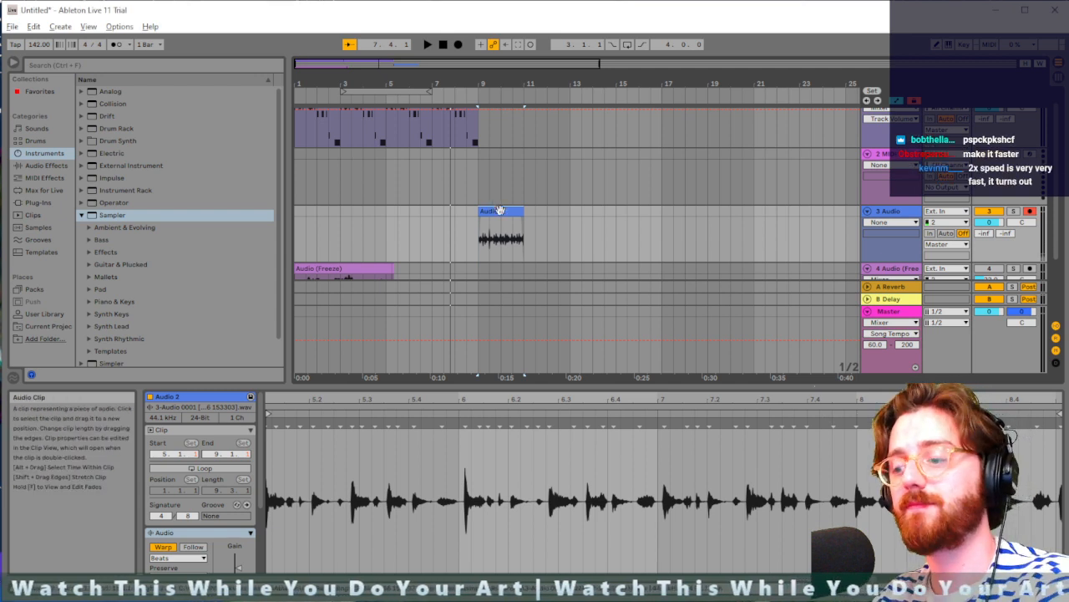
Step: Delete the beatbox clip on the 3 Audio track and drop the Song Tempo automation to 92 BPM from bar 9
key("Delete")
left_click(478, 341)
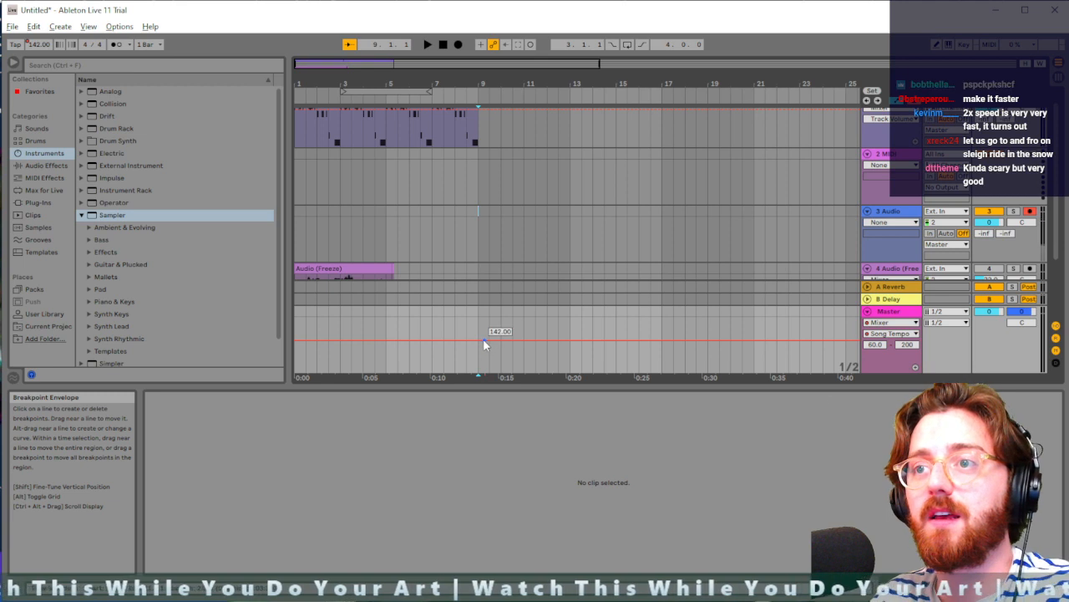
left_click_drag(485, 341, 485, 359)
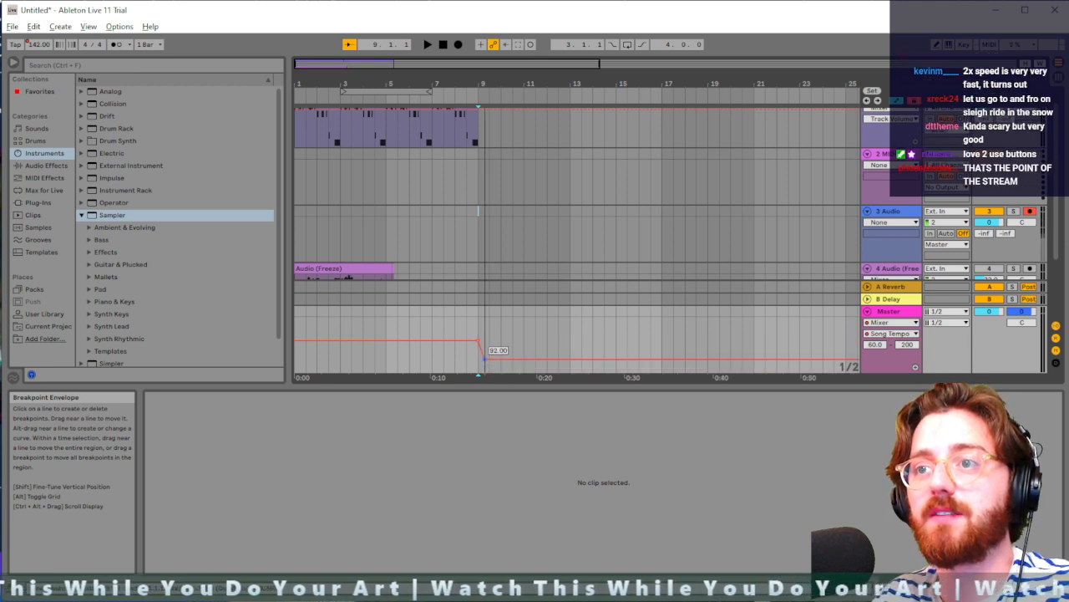
left_click(480, 231)
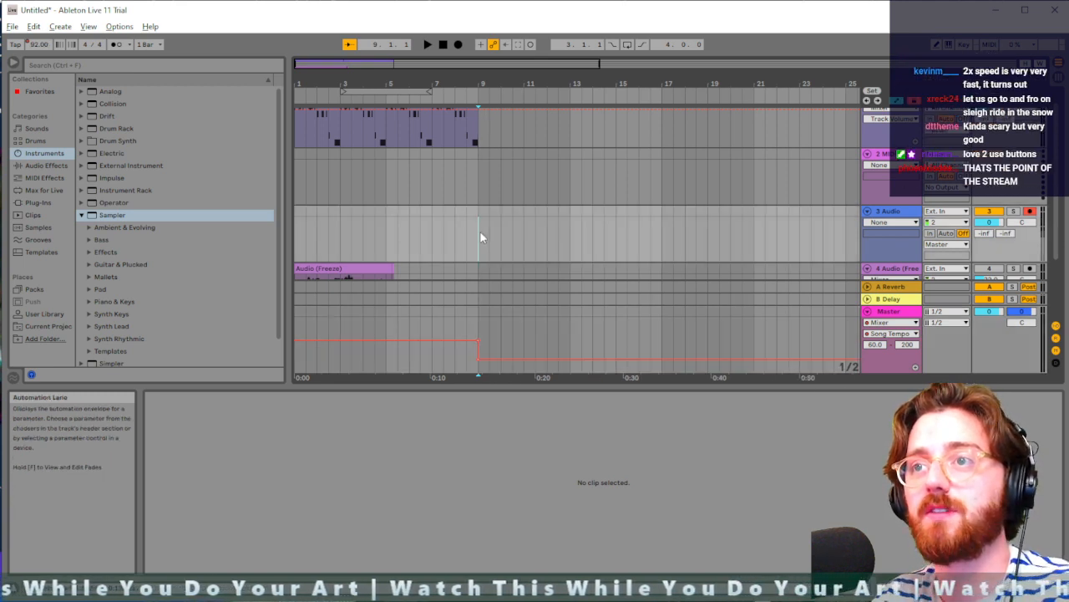
Step: Turn the metronome on, listen to the click at 92 BPM and set the time signature to 4/8
key("space")
key("space")
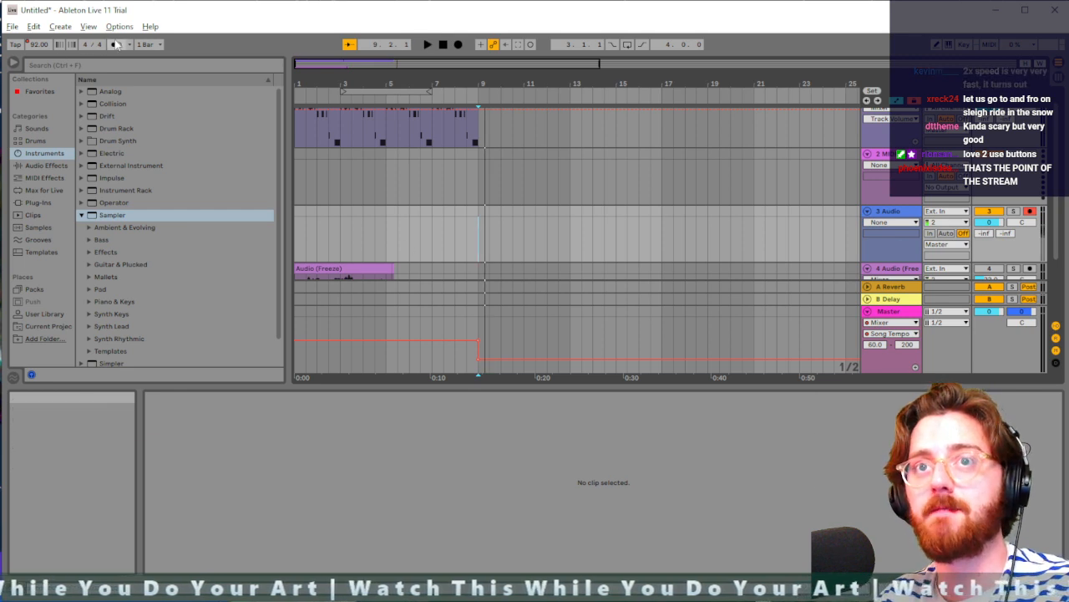
left_click(117, 45)
key("space")
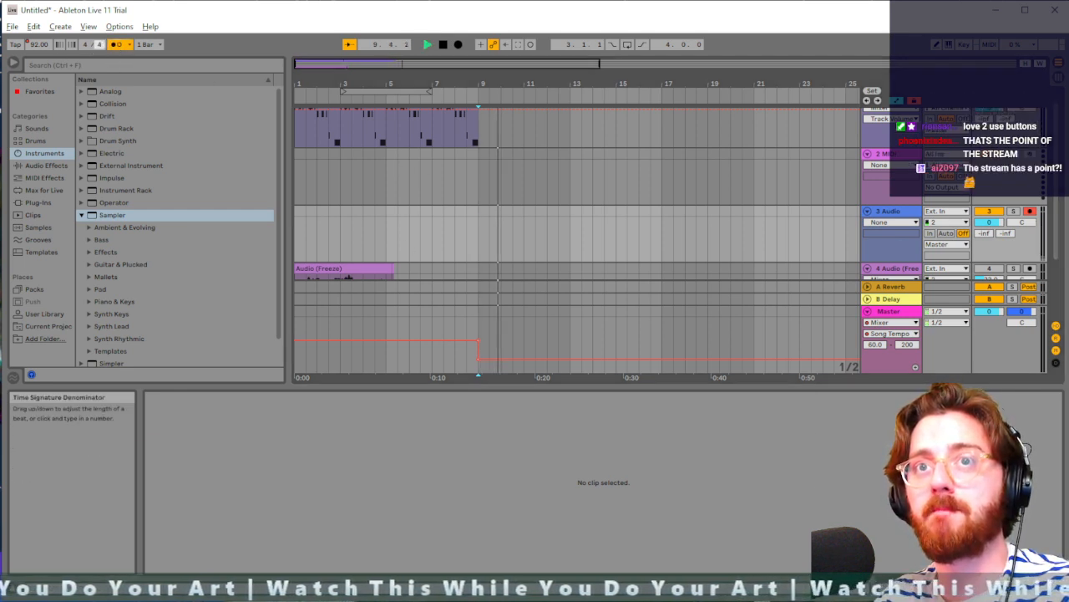
left_click_drag(99, 44, 98, 36)
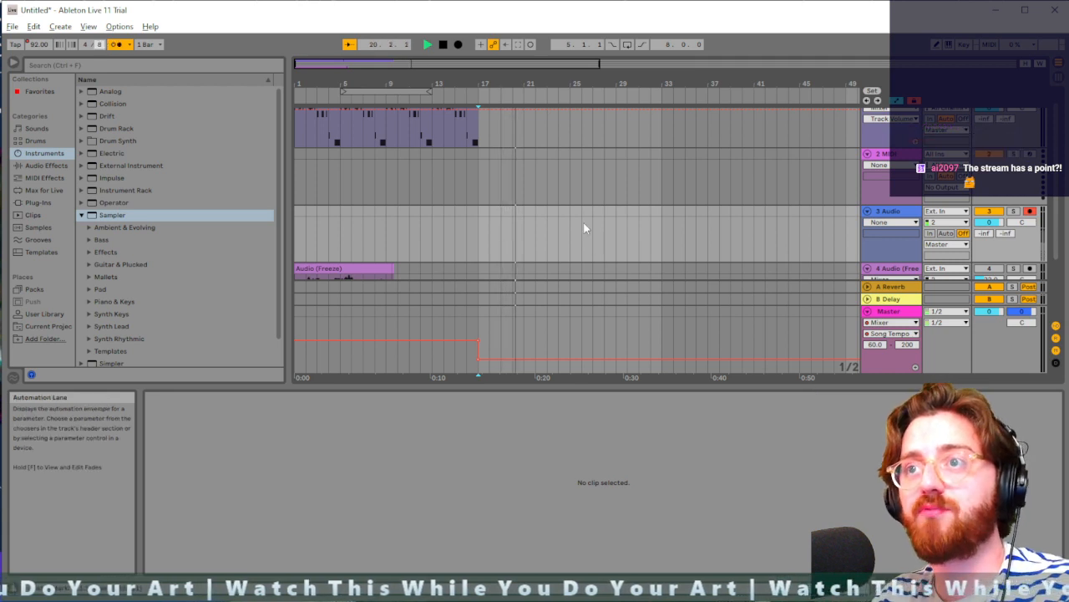
key("space")
Step: Record a new beatbox take on the 3 Audio track from bar 19
left_click(512, 233)
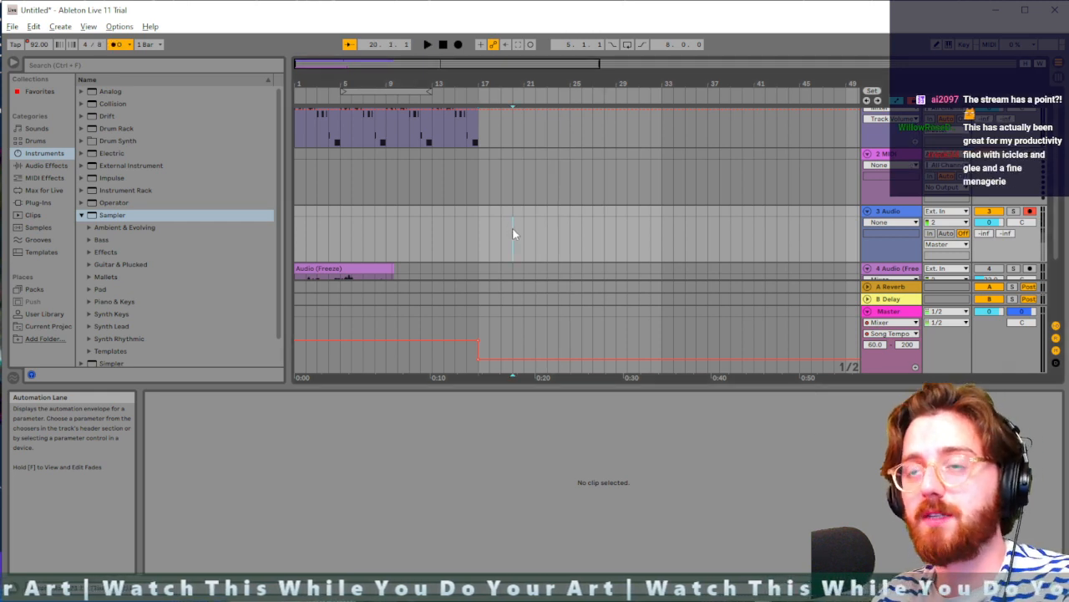
left_click(500, 234)
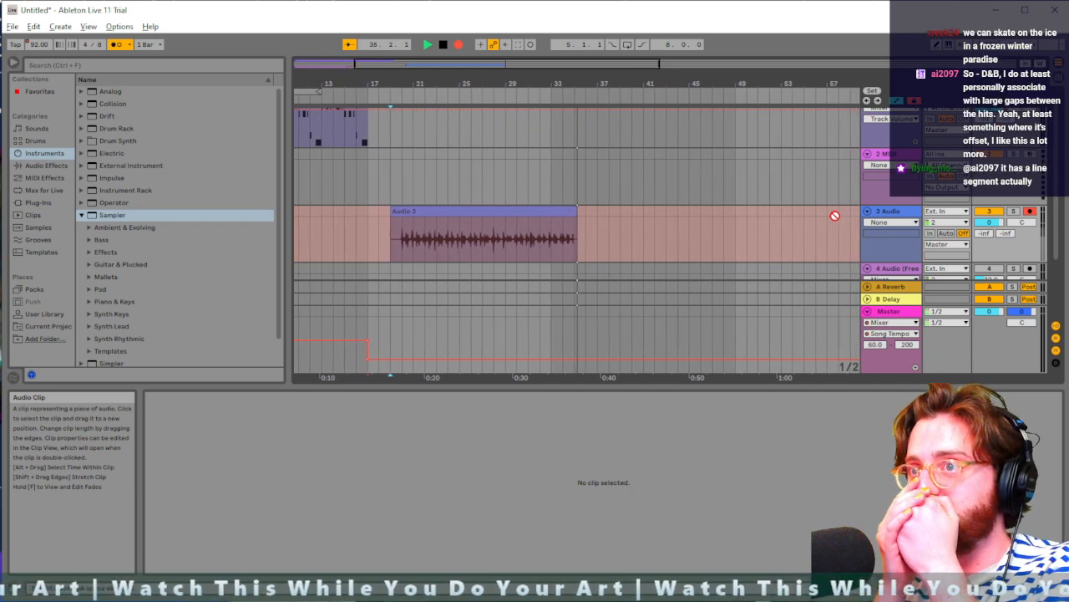
key("space")
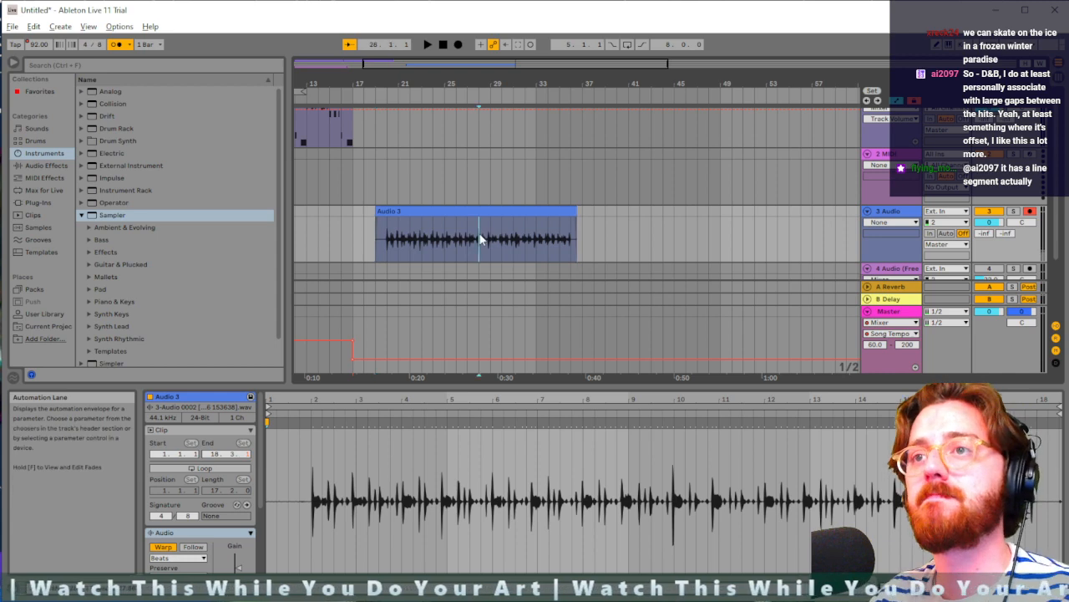
Step: Play the new beatbox take from bar 28 and again from about bar 22 to find a usable section
key("space")
key("space")
scroll(481, 235, "right", 1)
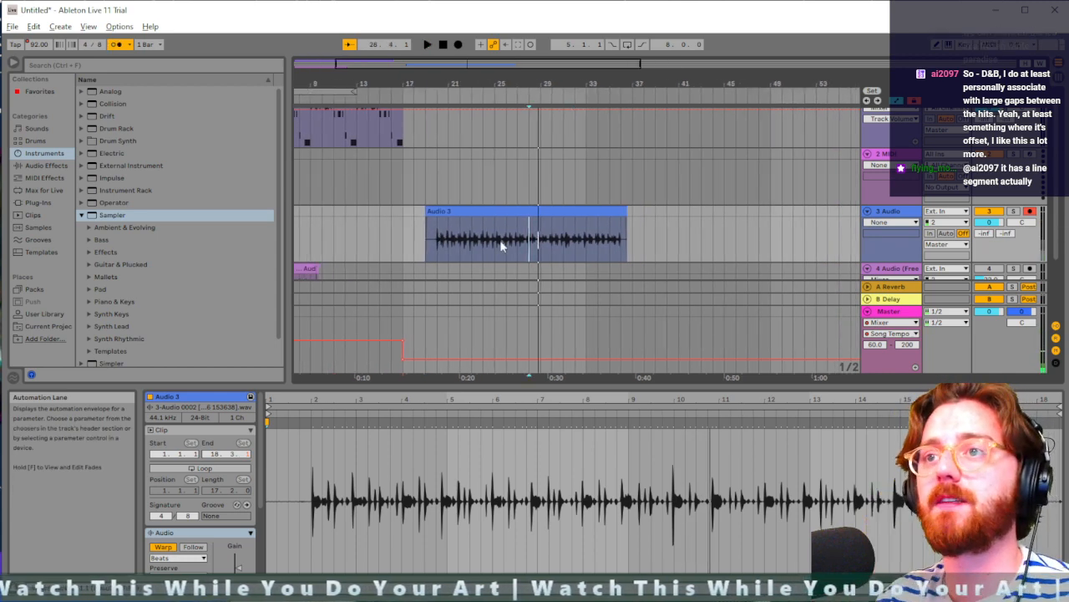
scroll(474, 245, "up", 5)
scroll(474, 245, "down", 1)
left_click(436, 248)
key("space")
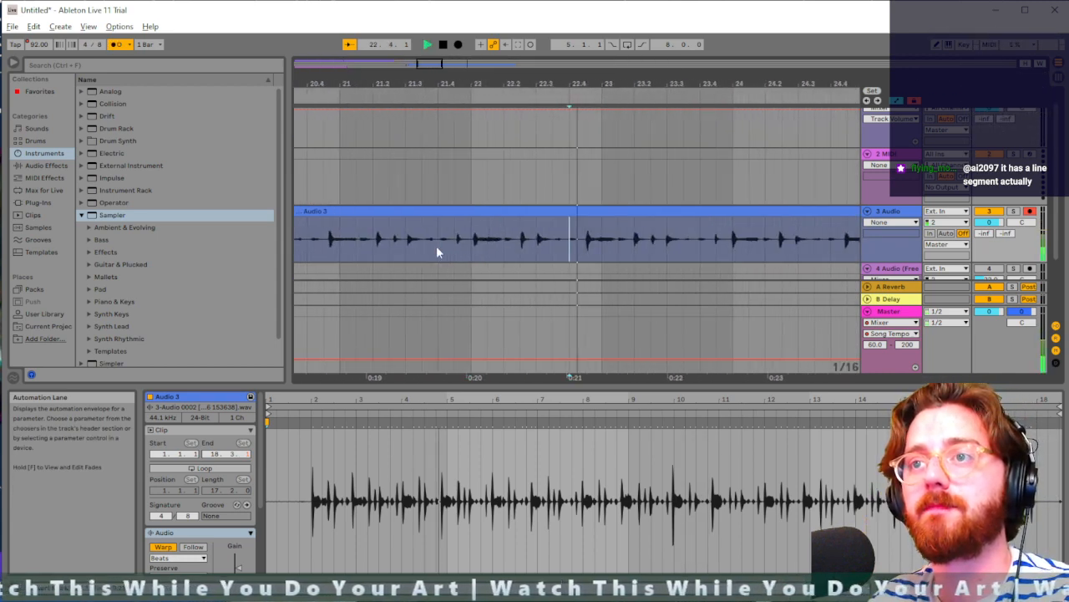
key("space")
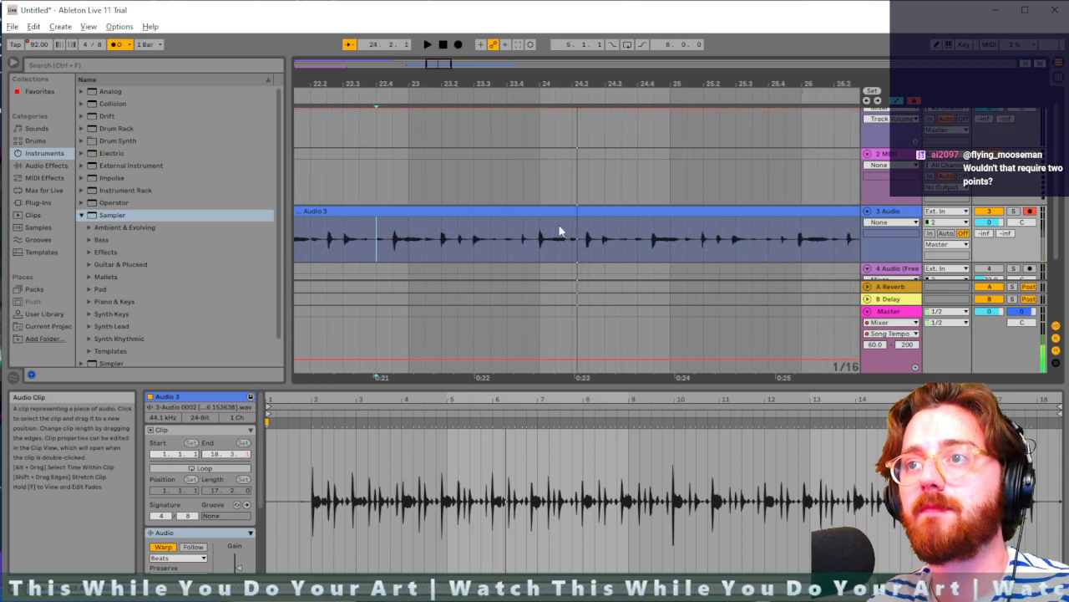
Step: Nudge the new beatbox clip slightly earlier so its hit lines up with bar 24
scroll(535, 236, "up", 5)
left_click(623, 209)
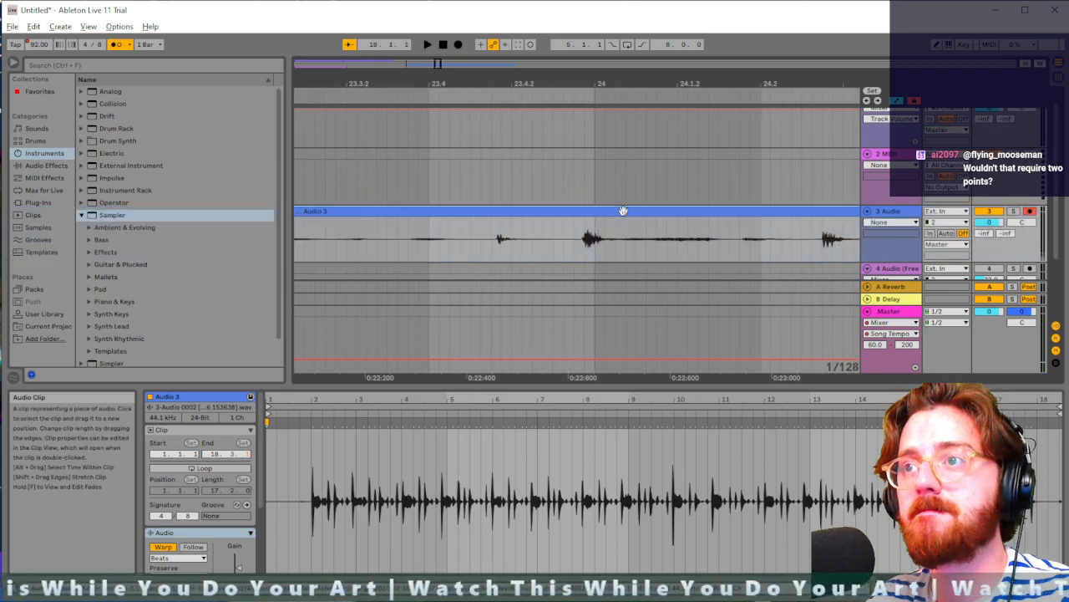
scroll(627, 213, "up", 5)
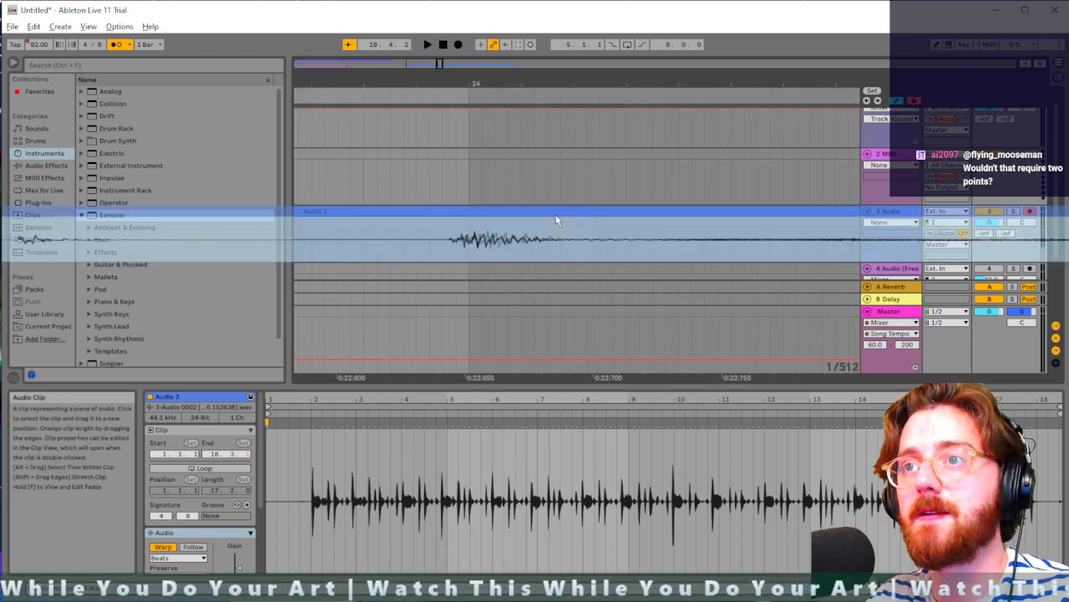
left_click_drag(556, 215, 547, 215)
left_click(386, 227)
Step: Play the nudged beatbox clip from bar 24 to check its timing
key("space")
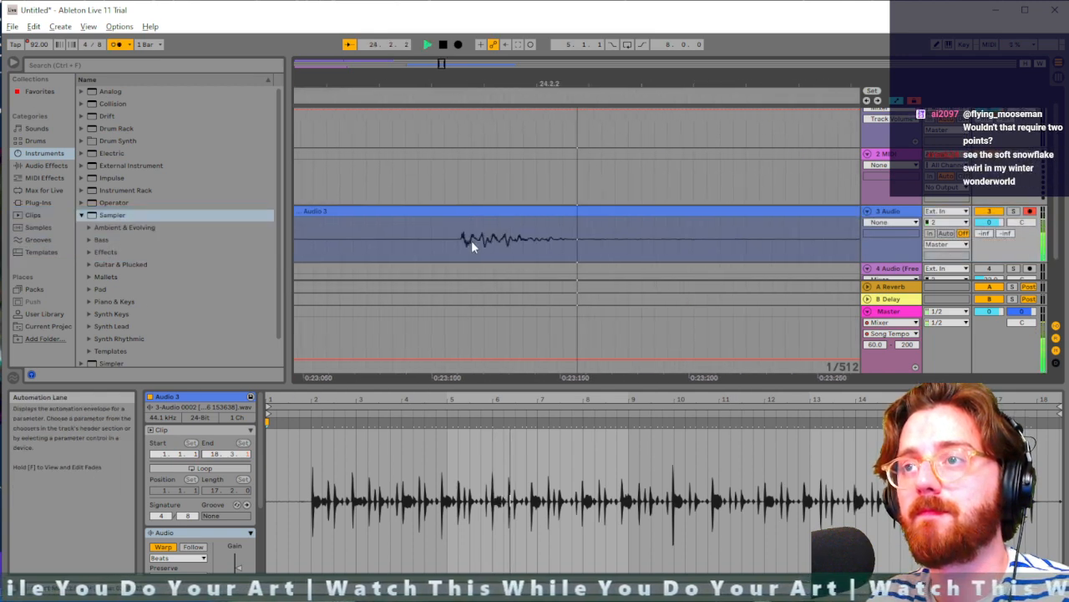
scroll(471, 240, "down", 8)
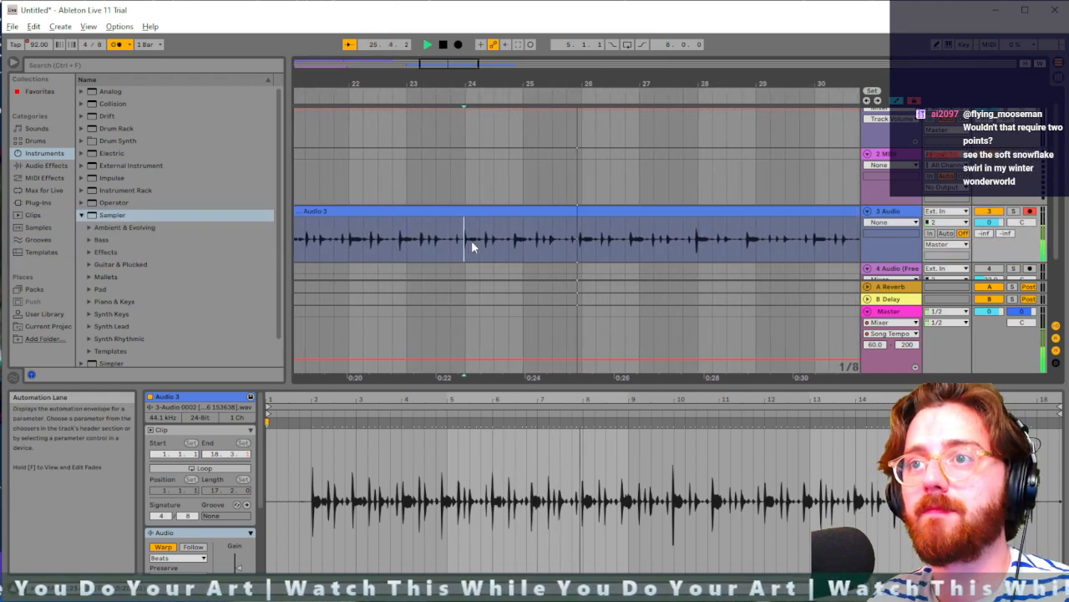
scroll(472, 240, "down", 4)
scroll(529, 246, "up", 4)
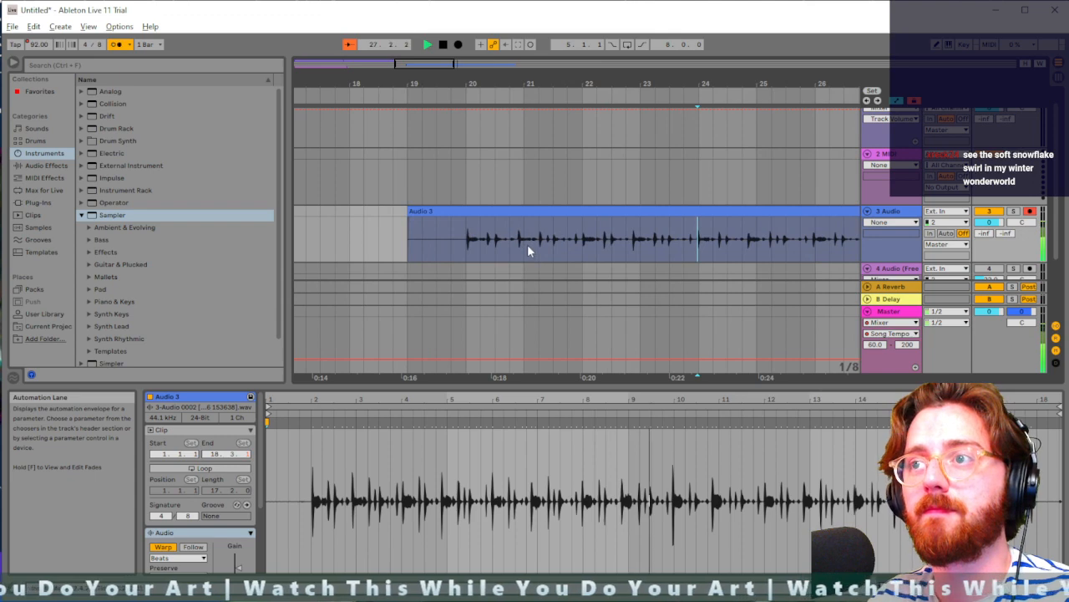
scroll(549, 245, "right", 1)
key("space")
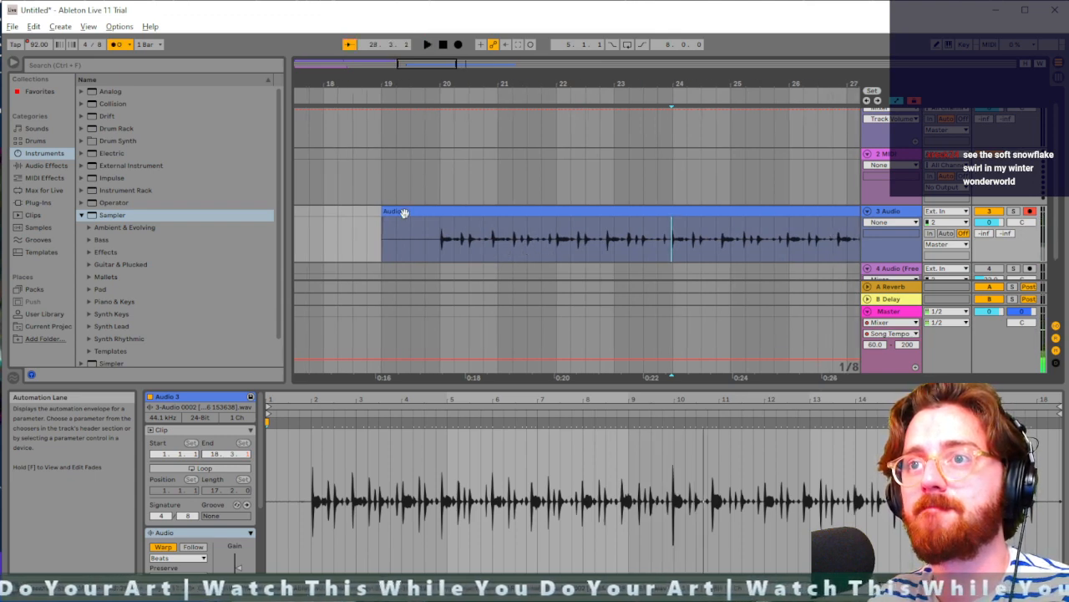
Step: Trim the beatbox clip to run from bar 24 to bar 28, playing it from its new start
left_click_drag(383, 230, 675, 230)
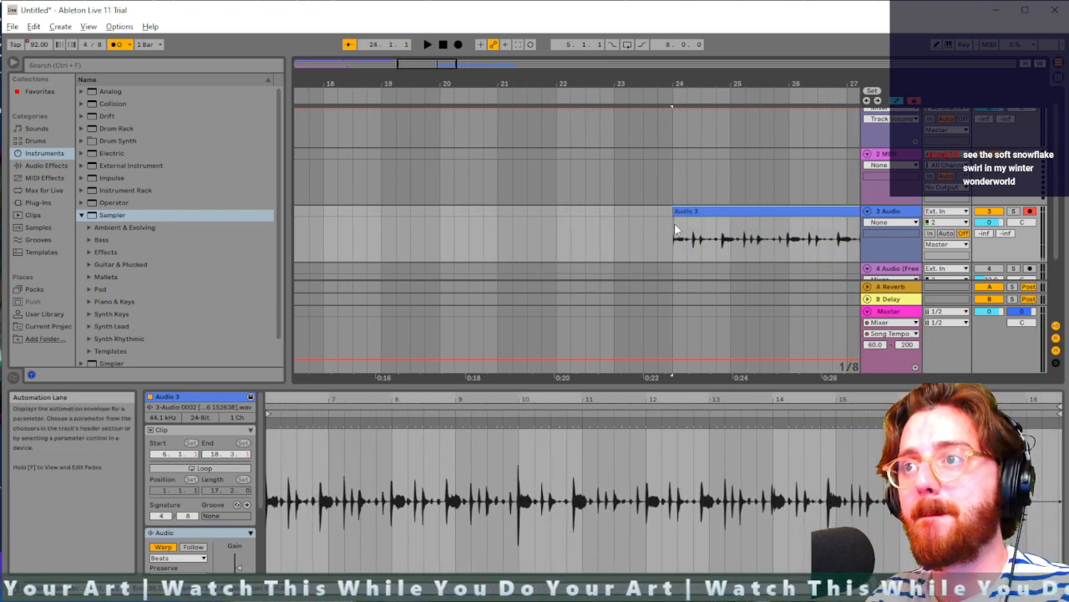
left_click(672, 215)
key("space")
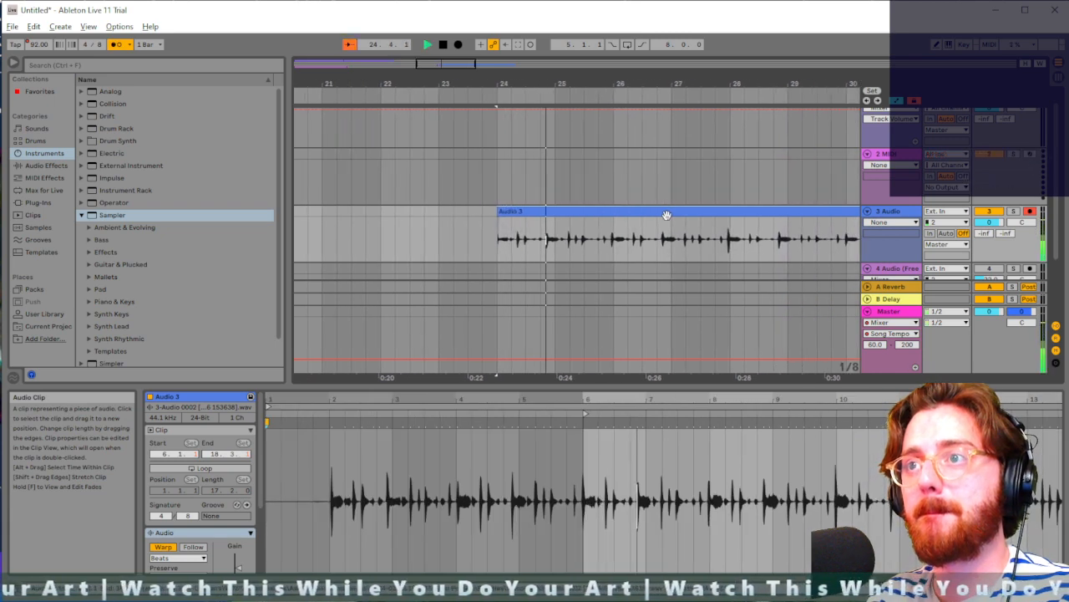
scroll(667, 215, "down", 3)
scroll(688, 217, "right", 2)
key("space")
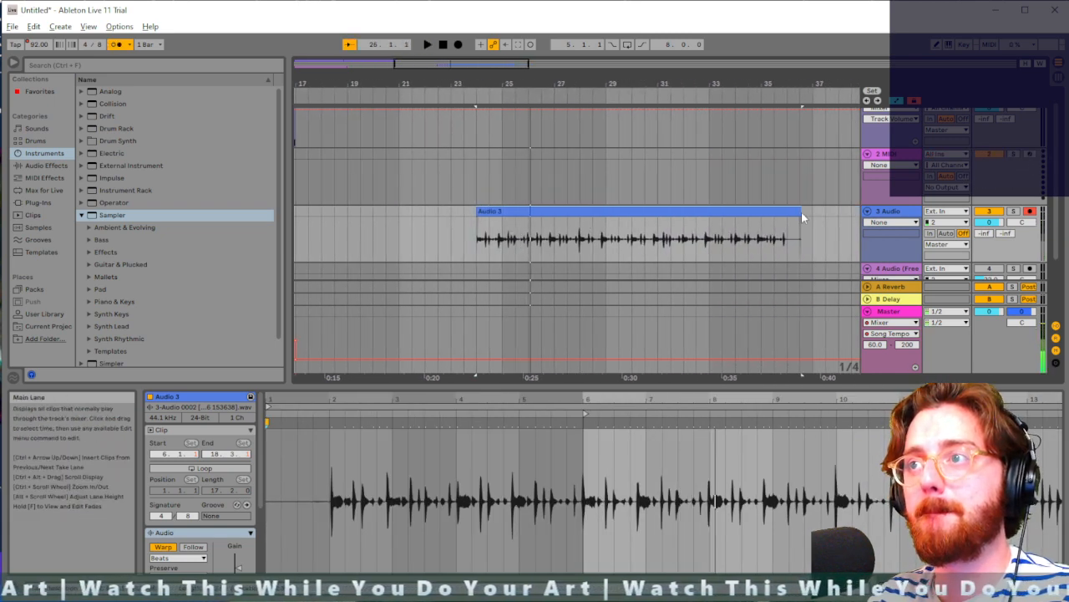
left_click_drag(801, 215, 578, 216)
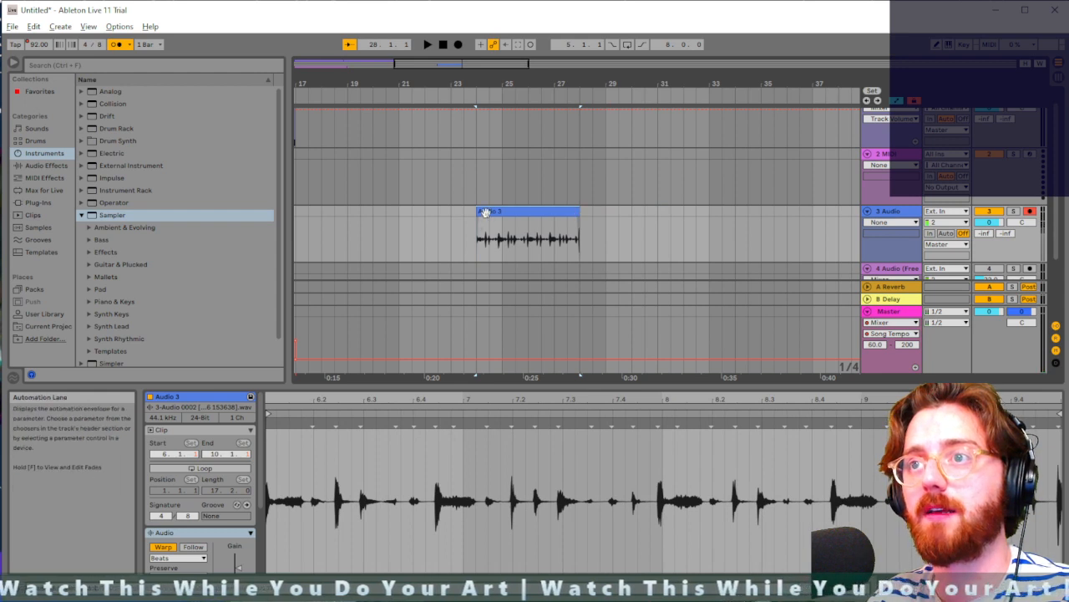
Step: Restore the Song Tempo automation to 142 BPM after bar 17, keeping the beatbox clip, and play the clip at that tempo
scroll(526, 217, "left", 4)
scroll(526, 218, "down", 1)
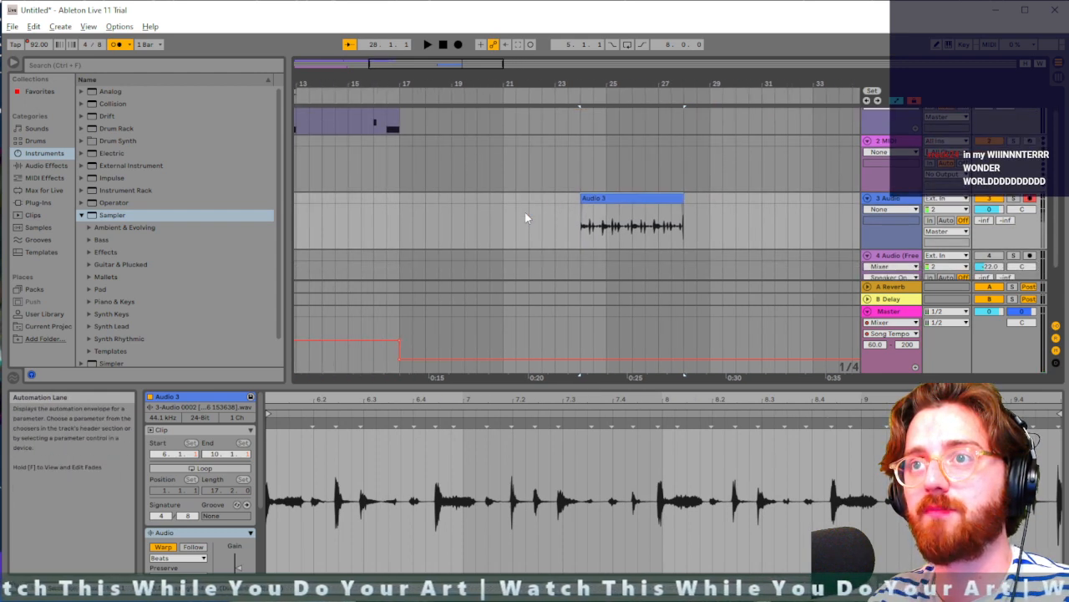
scroll(526, 217, "up", 3)
scroll(525, 218, "down", 1)
scroll(526, 217, "up", 2)
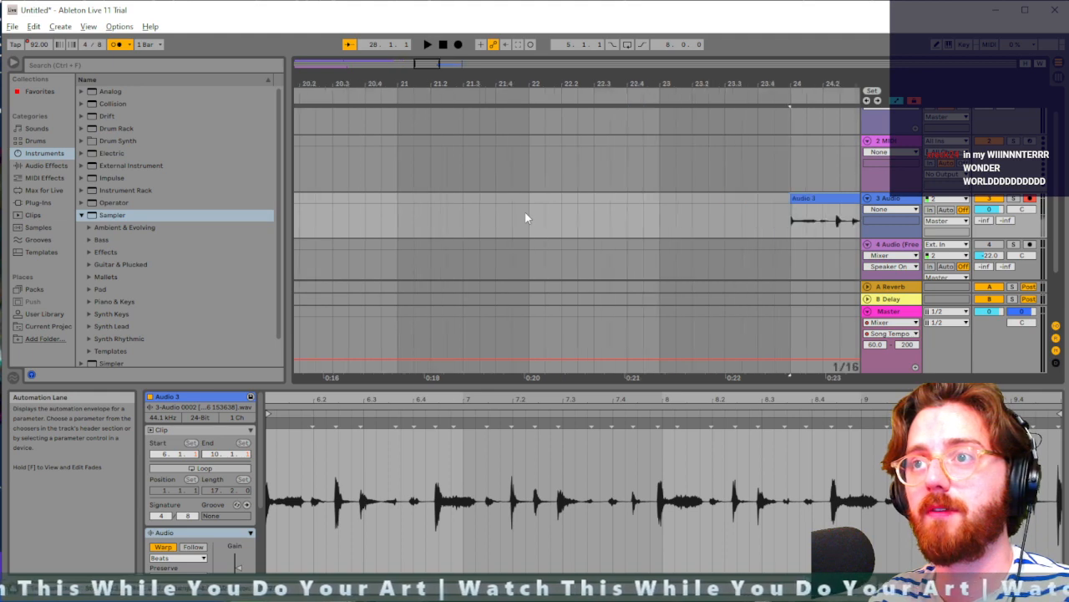
scroll(525, 217, "down", 6)
left_click(474, 358)
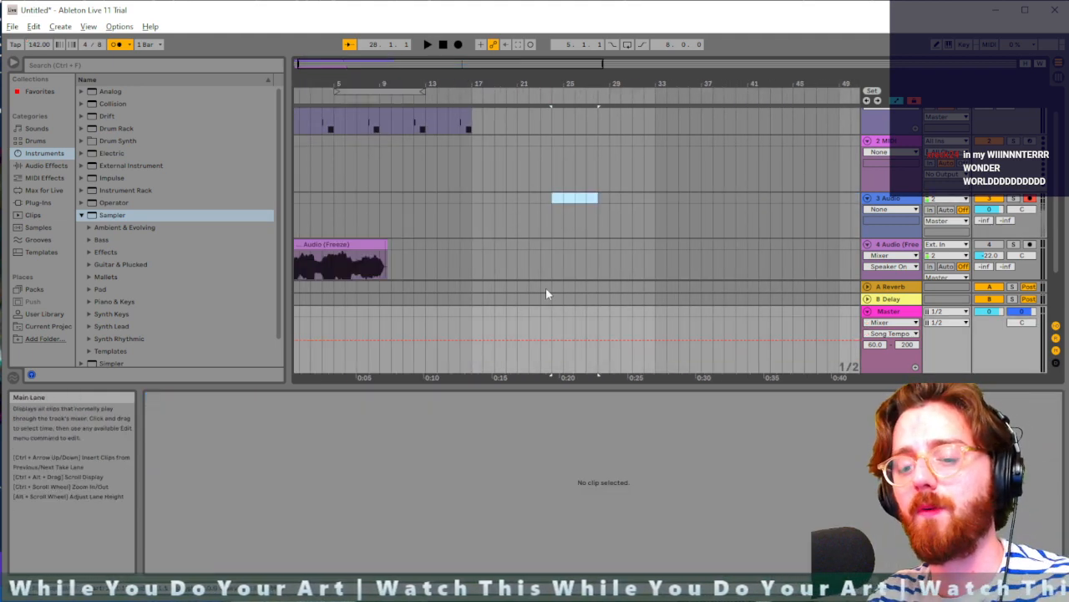
key("ctrl+z")
key("ctrl+z")
left_click(553, 224)
key("space")
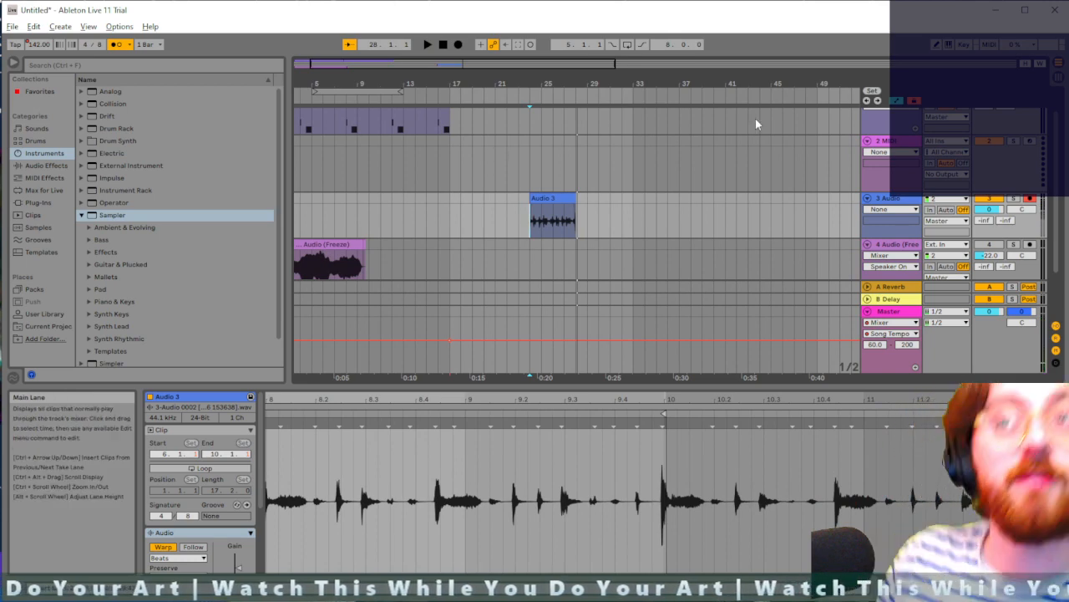
Step: Move the beatbox clip to bar 13 under the bass part and play both together
left_click(311, 165)
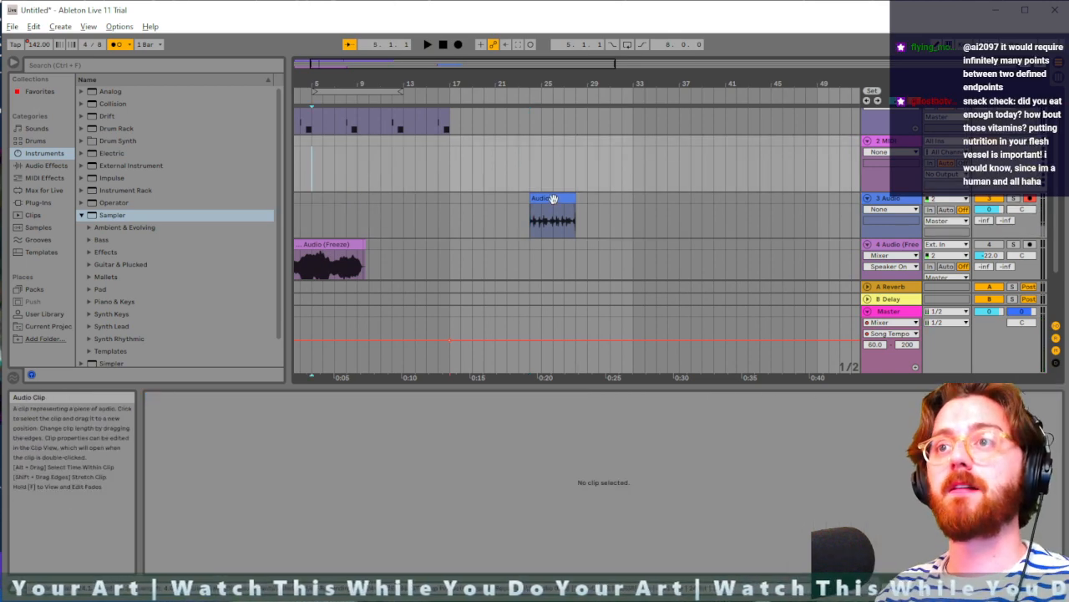
left_click_drag(552, 199, 427, 198)
left_click(401, 152)
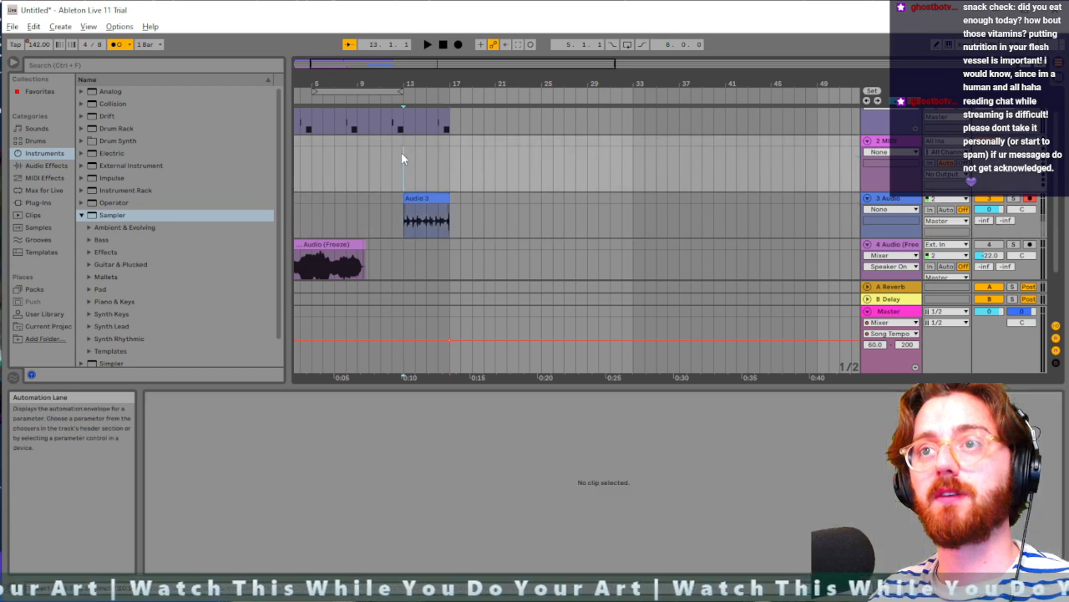
key("space")
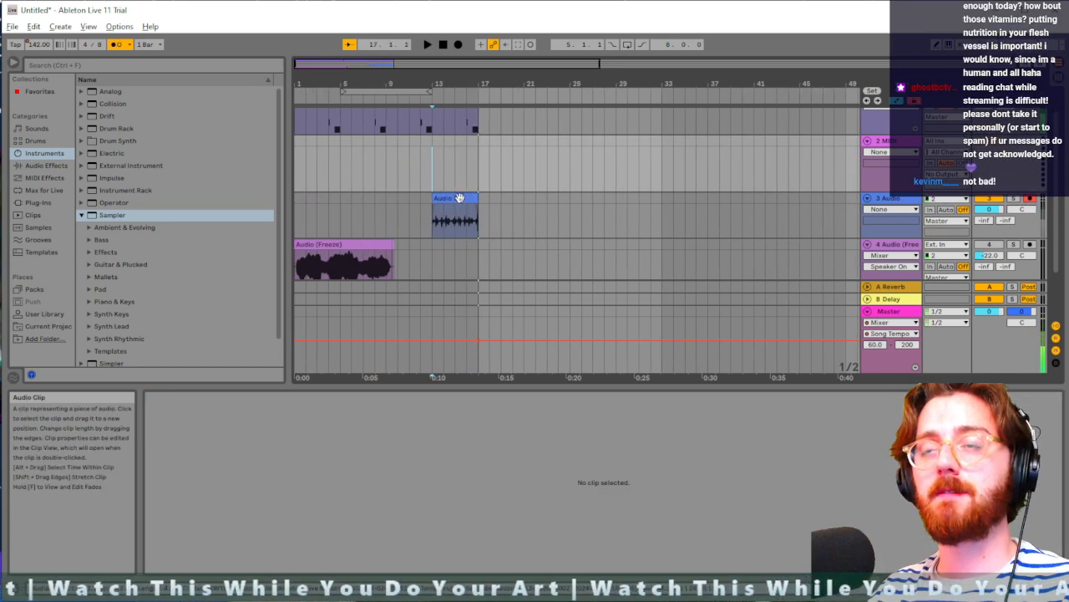
Step: Move the beatbox clip to bar 17 and duplicate the 3 Audio track
left_click_drag(458, 198, 499, 196)
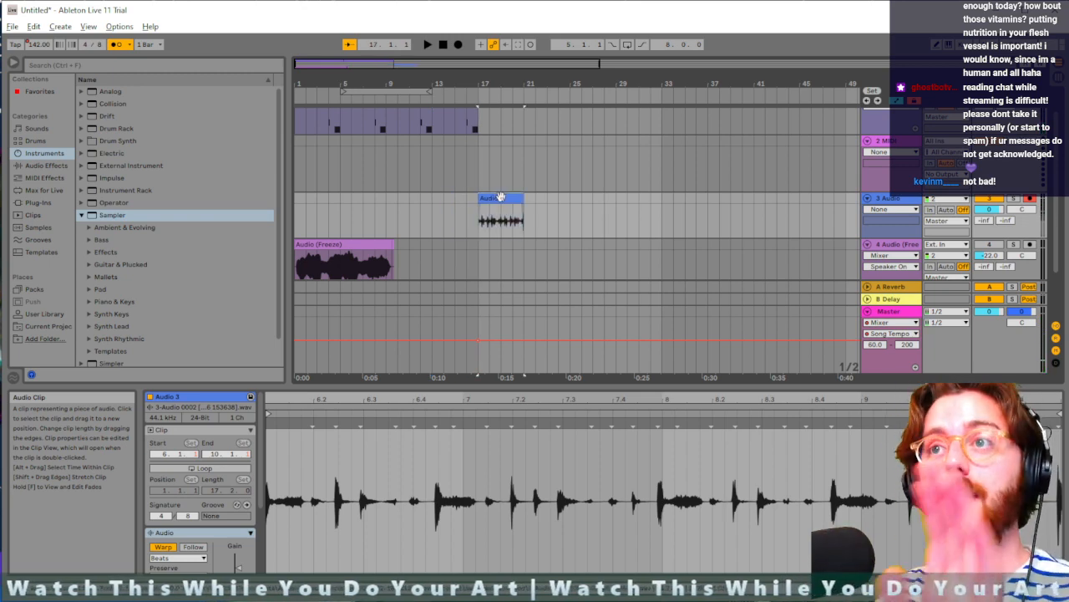
left_click(895, 201)
double_click(893, 201)
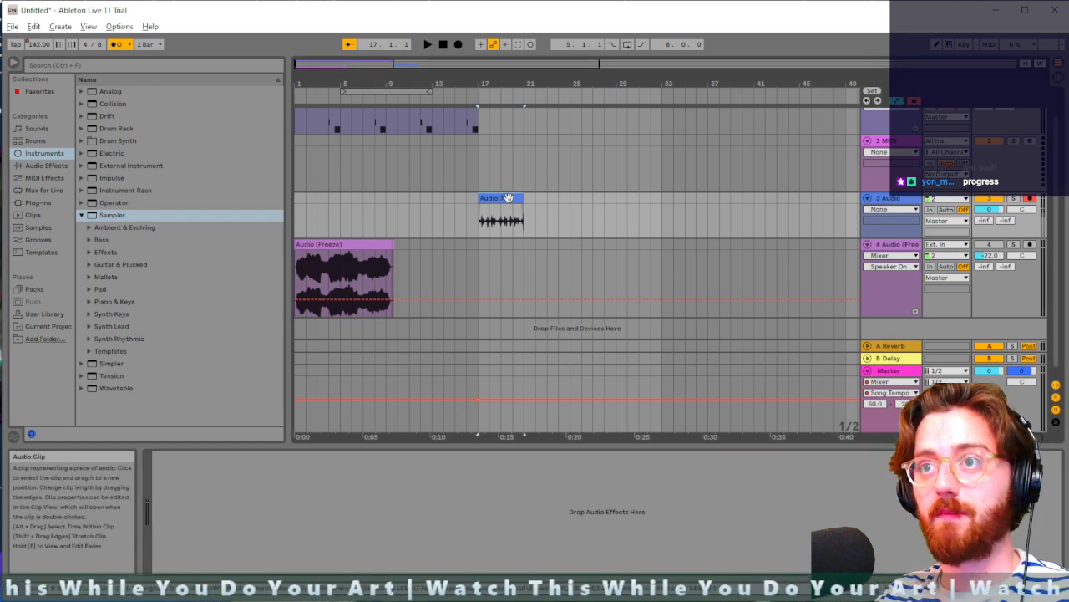
key("ctrl+d")
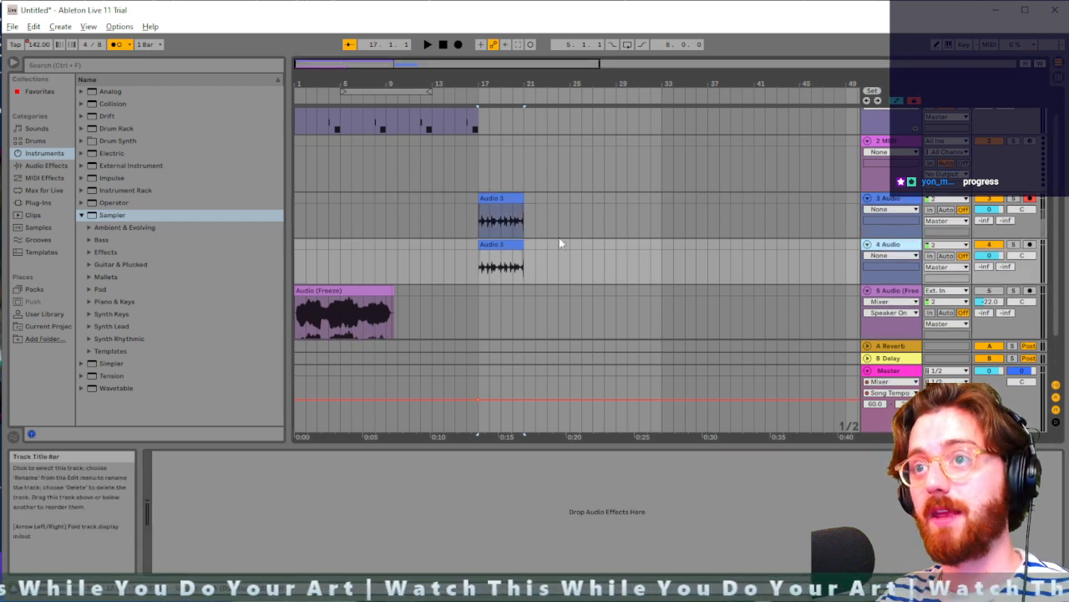
Step: Solo the 3 Audio track, transpose its beatbox clip down 12 semitones and play it from bar 17
left_click(1014, 199)
double_click(503, 197)
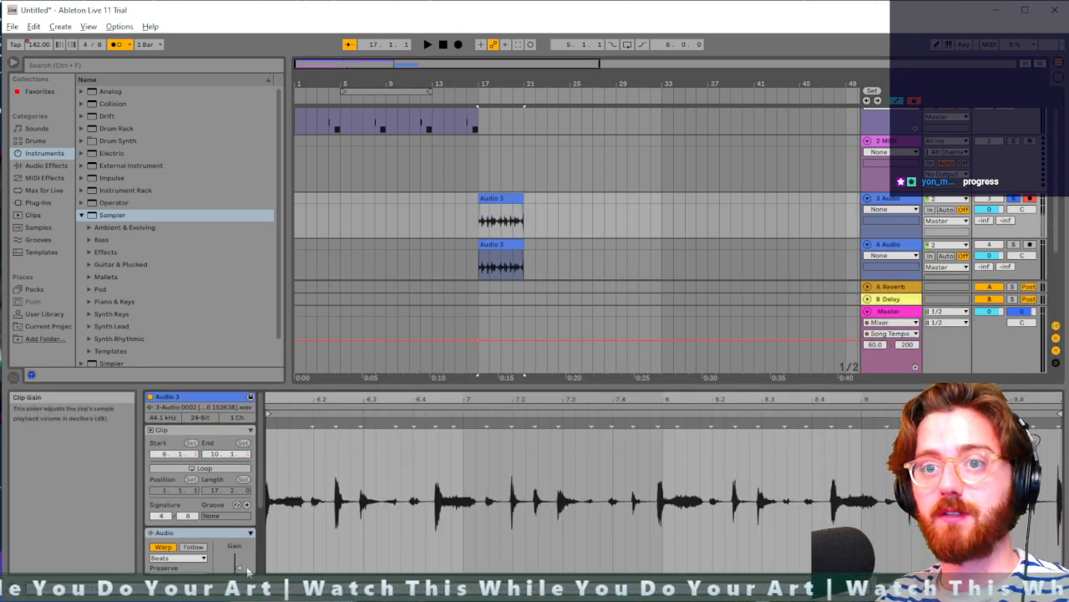
scroll(242, 560, "down", 3)
left_click_drag(236, 553, 236, 564)
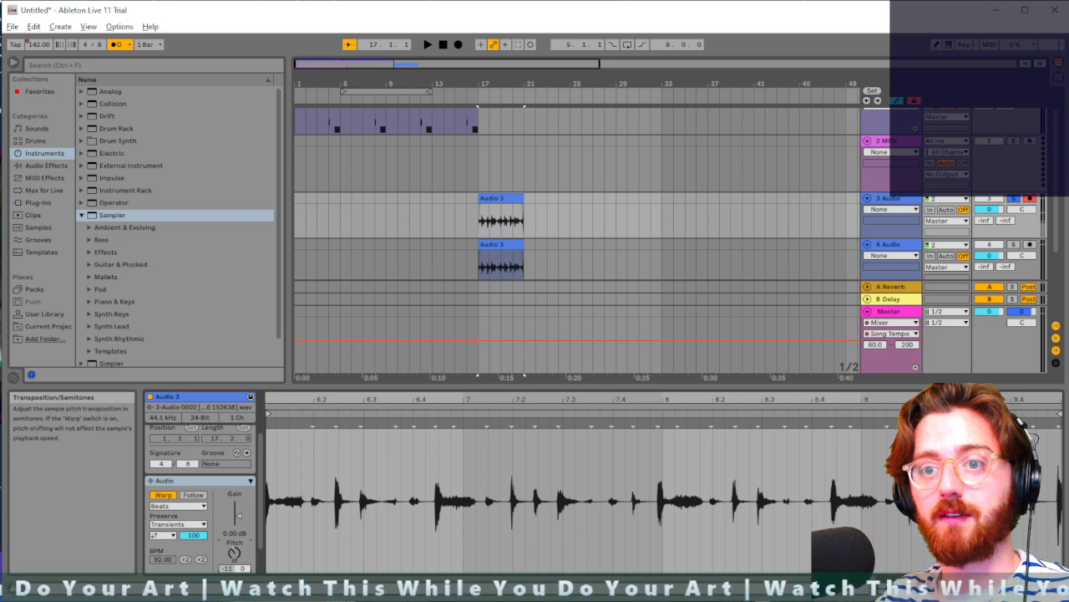
key("space")
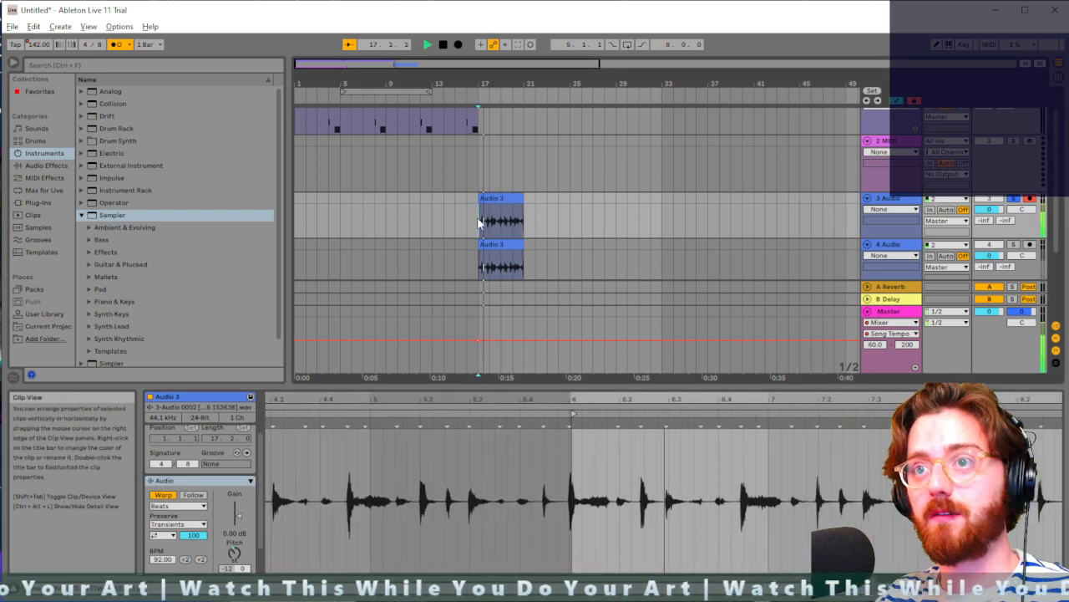
Step: Transpose the 3 Audio beatbox clip to -9 semitones and play it from bar 17
left_click_drag(235, 554, 235, 541)
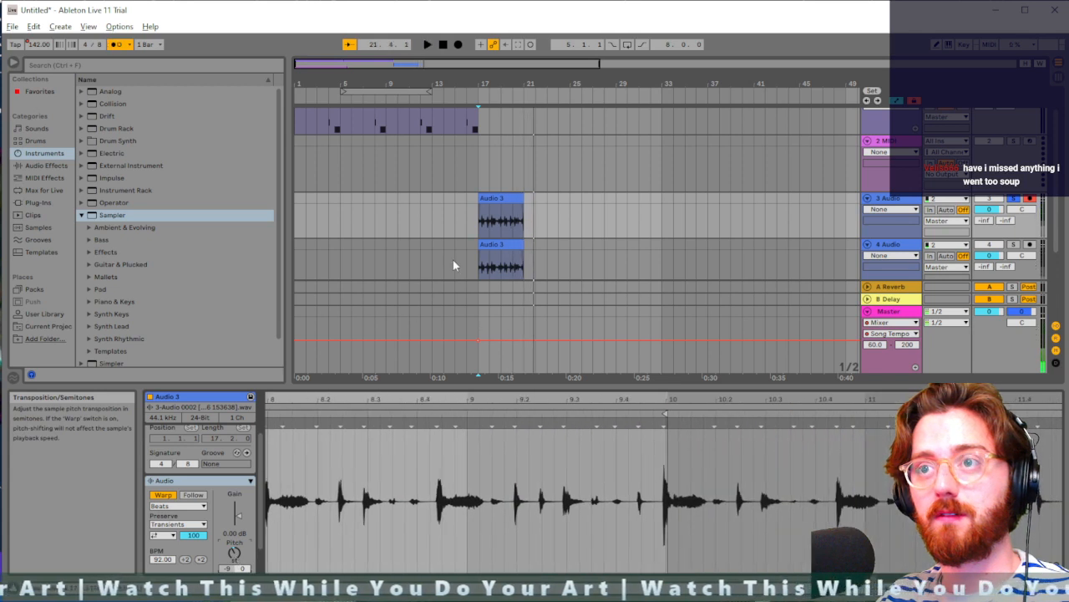
key("space")
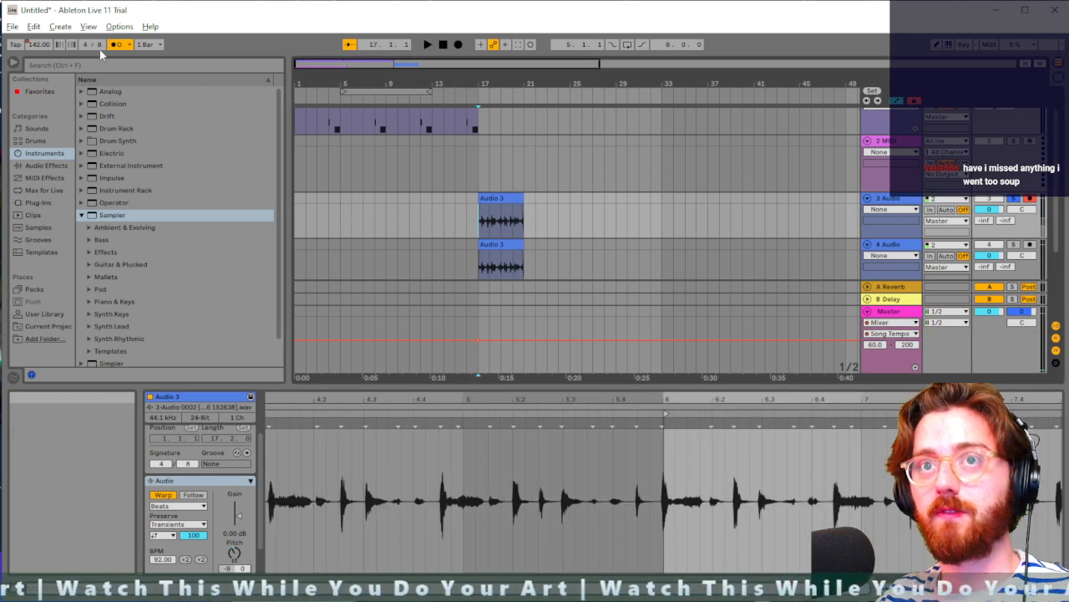
Step: Set the time signature to 4/4 and play the soloed beatbox clip against the metronome
left_click_drag(100, 49, 100, 63)
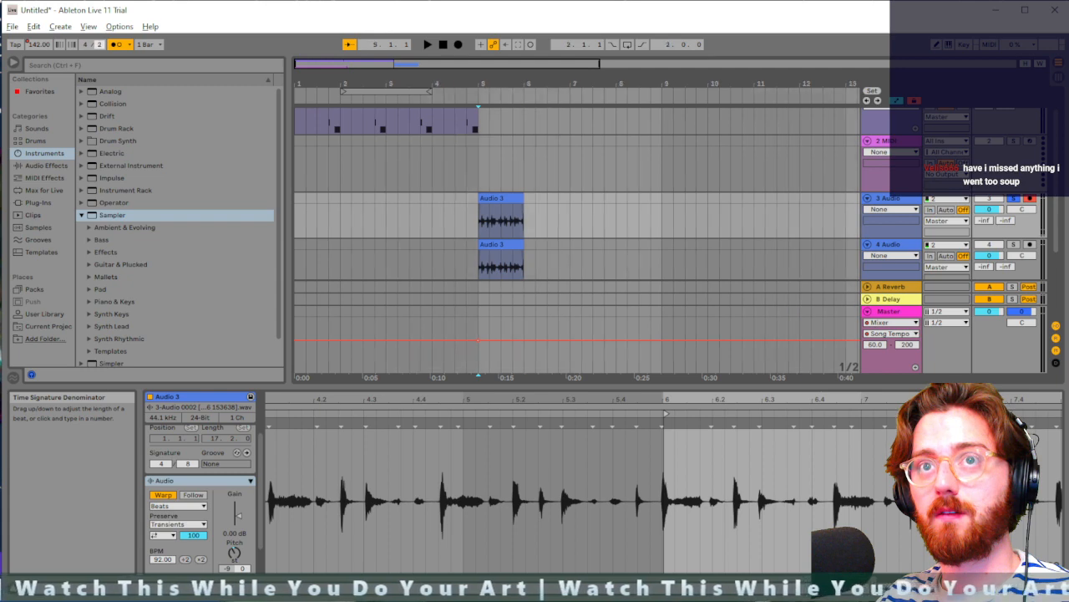
left_click_drag(99, 45, 99, 38)
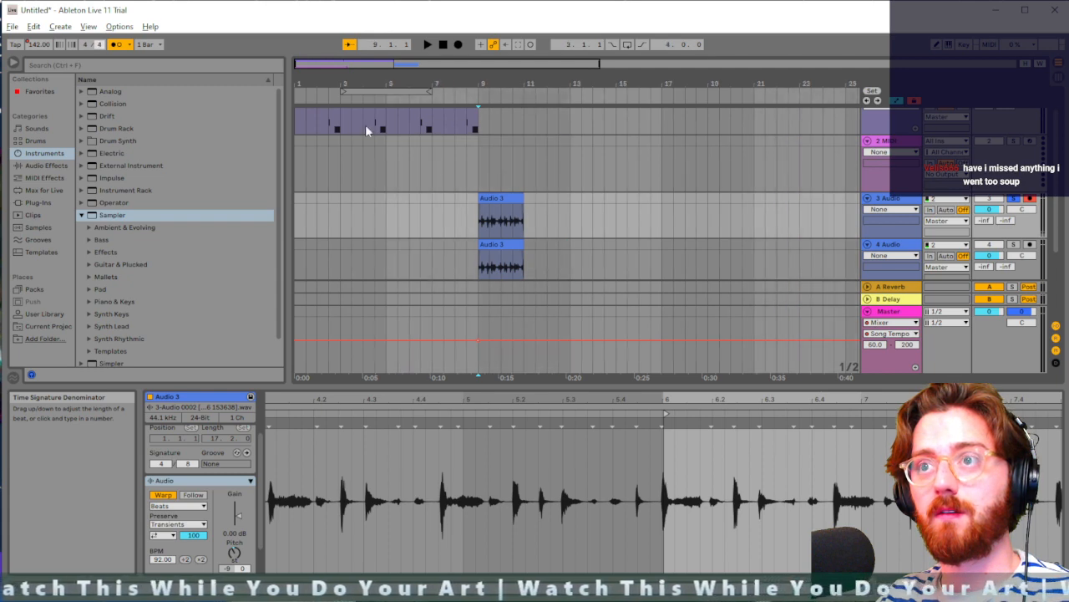
key("space")
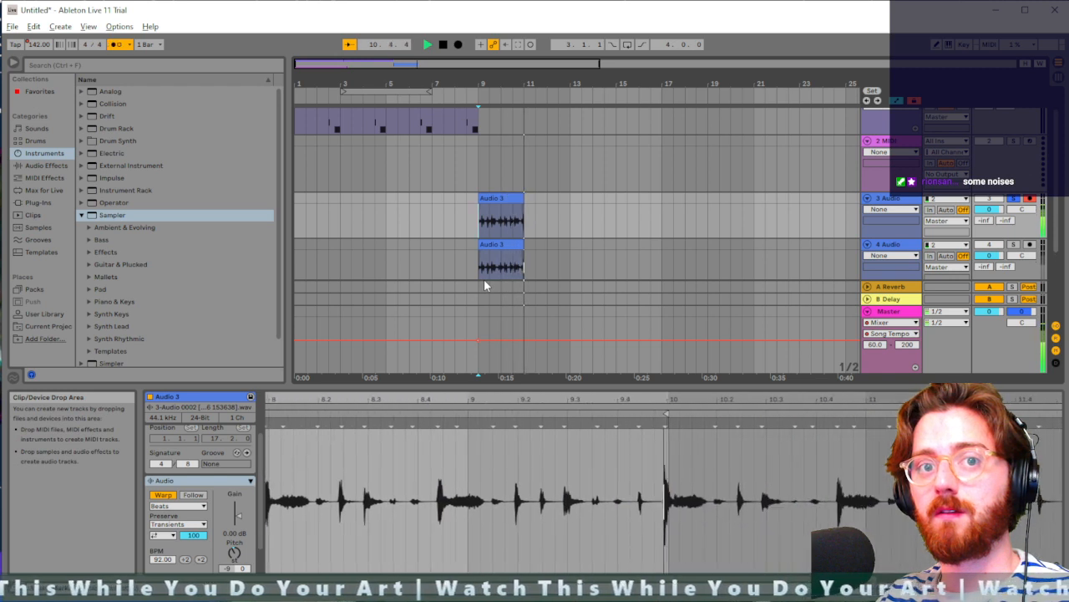
key("space")
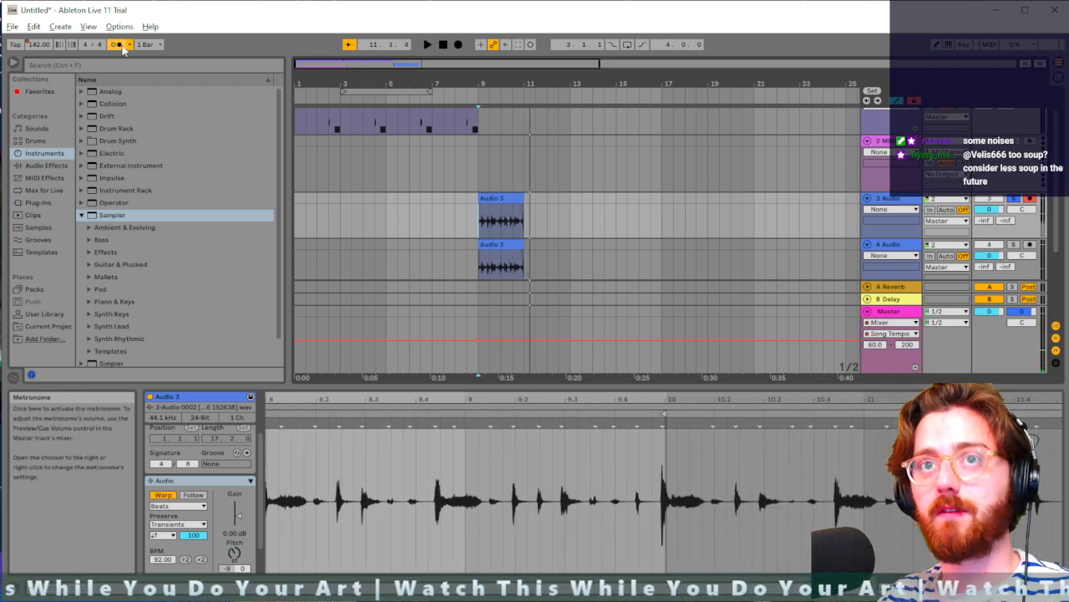
Step: Transpose the 4 Audio beatbox clip up 6 semitones, solo that track and play the clip
left_click(480, 264)
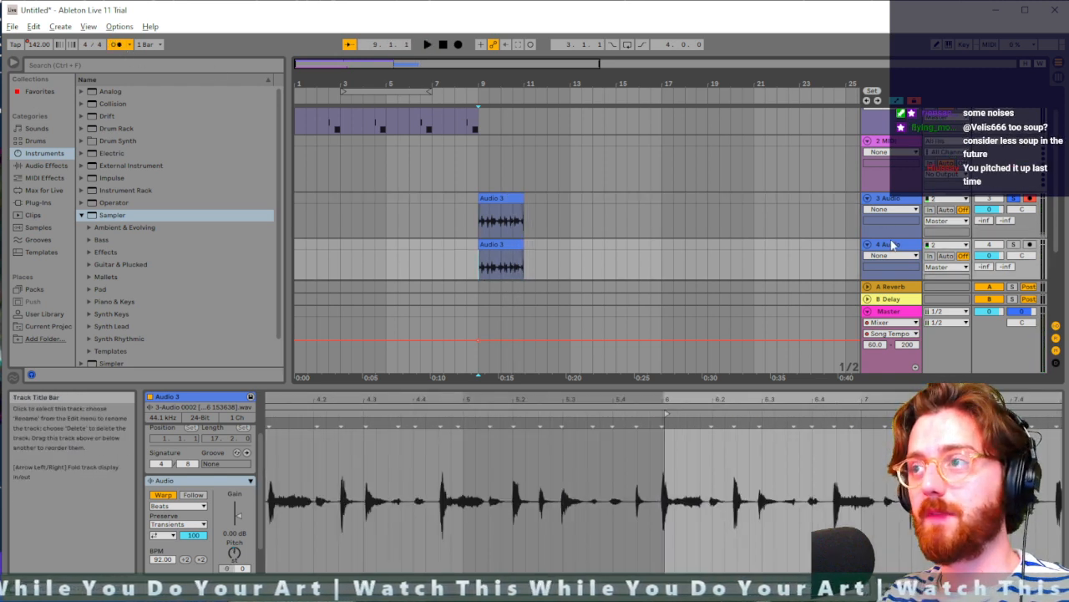
left_click(530, 246)
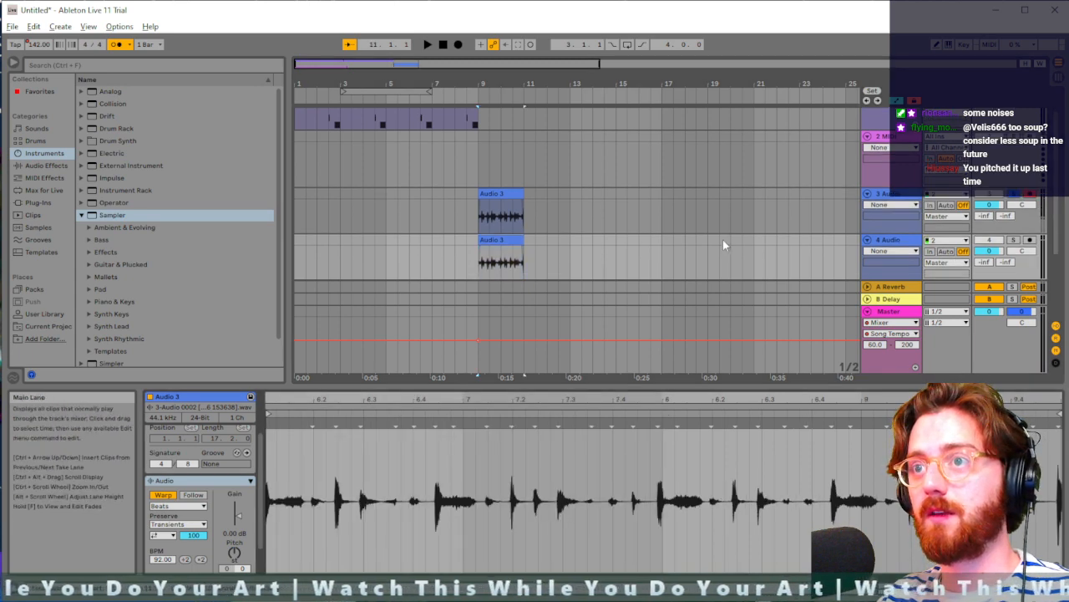
left_click_drag(235, 555, 235, 549)
key("space")
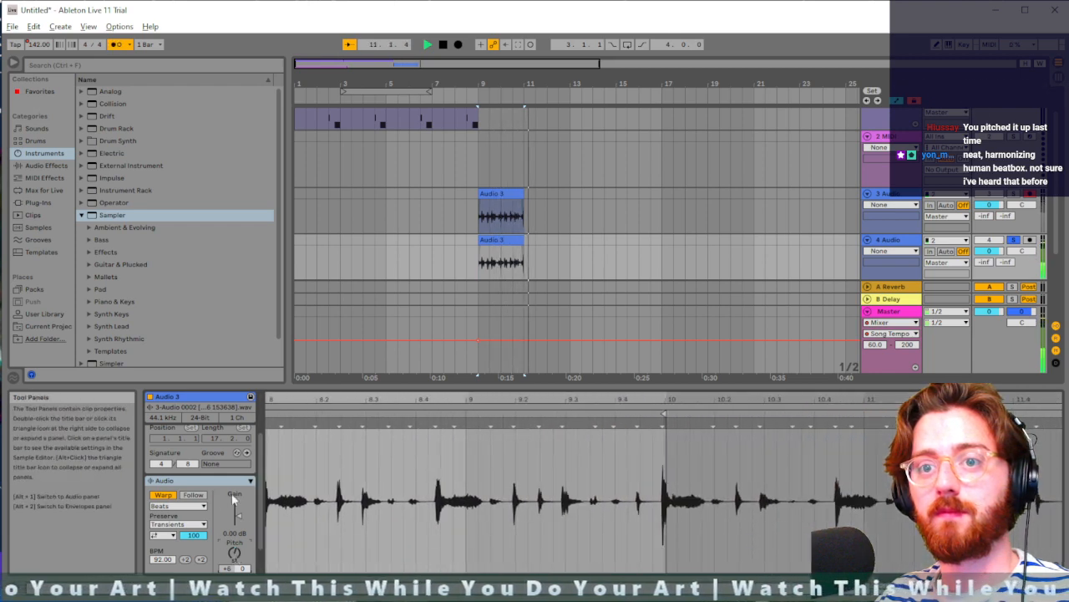
Step: Duplicate the beatbox clip once on 3 Audio and once on 4 Audio, and play the 3 Audio clips soloed
key("ctrl+d")
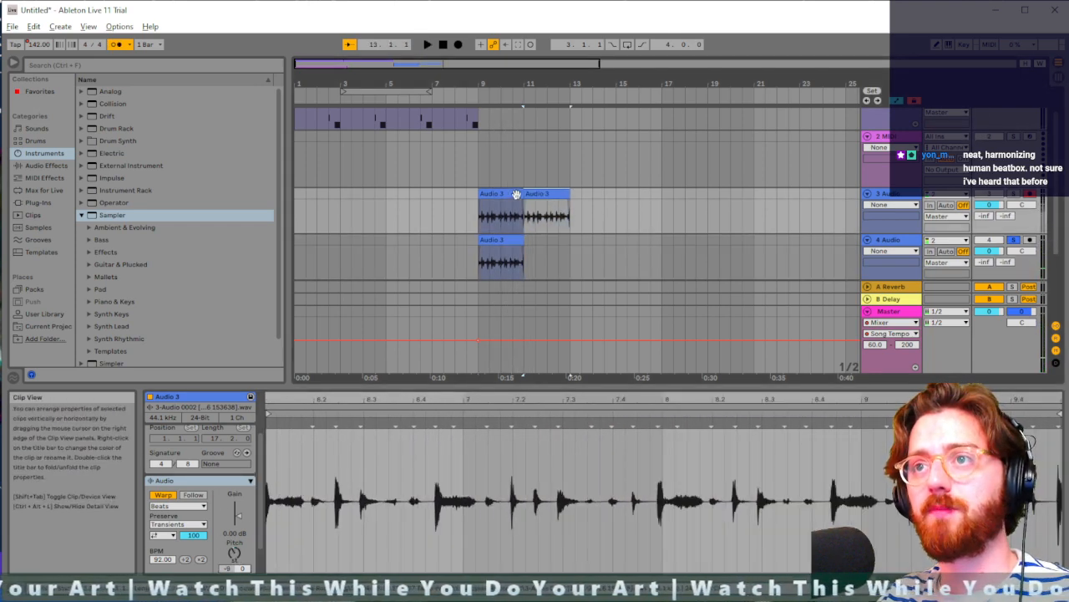
left_click(512, 215)
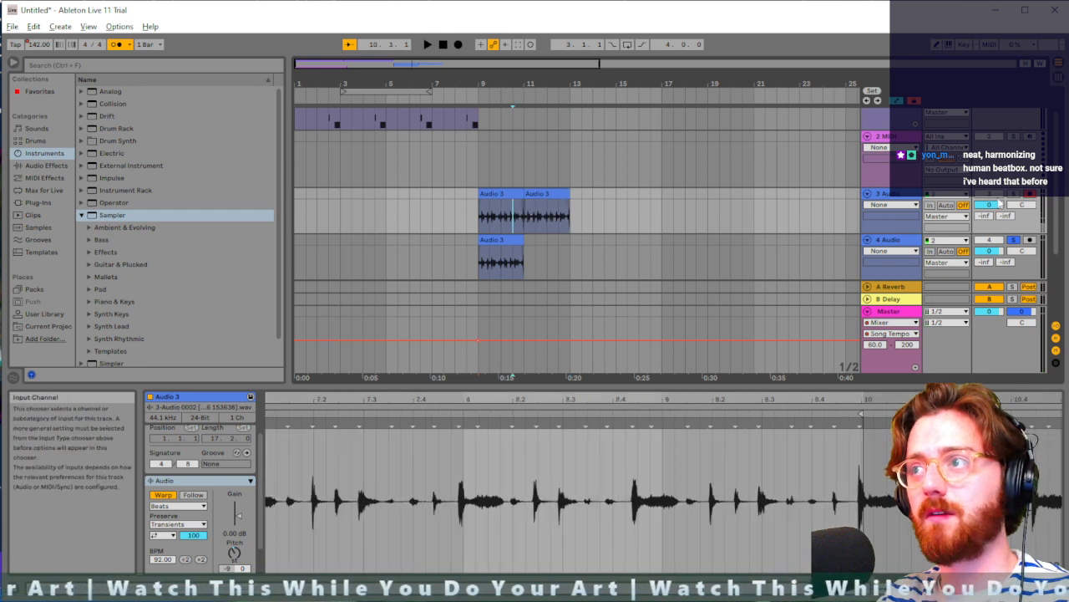
key("space")
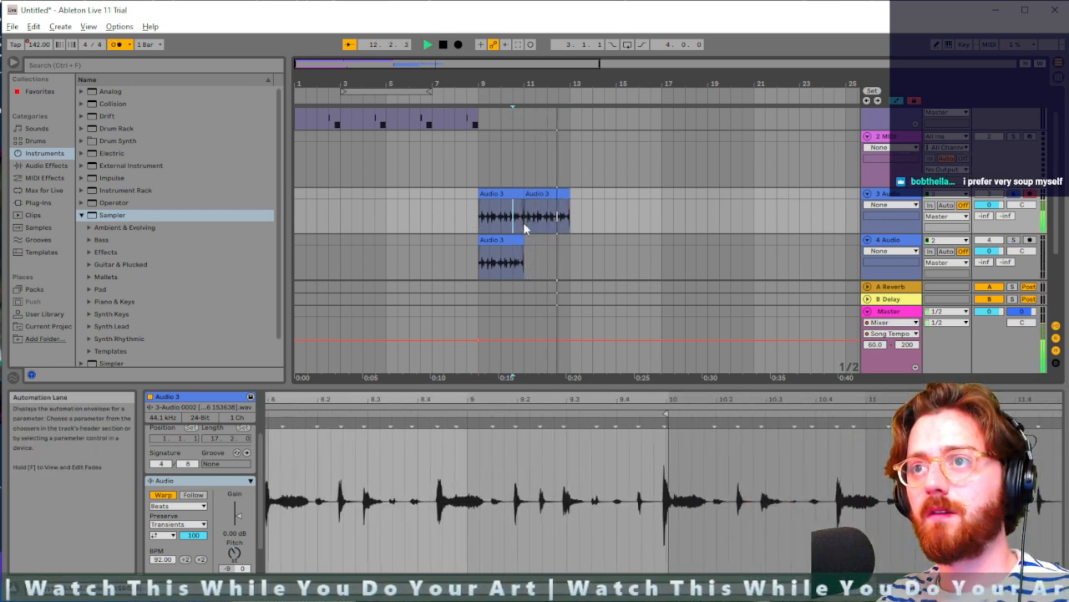
left_click(509, 241)
key("space")
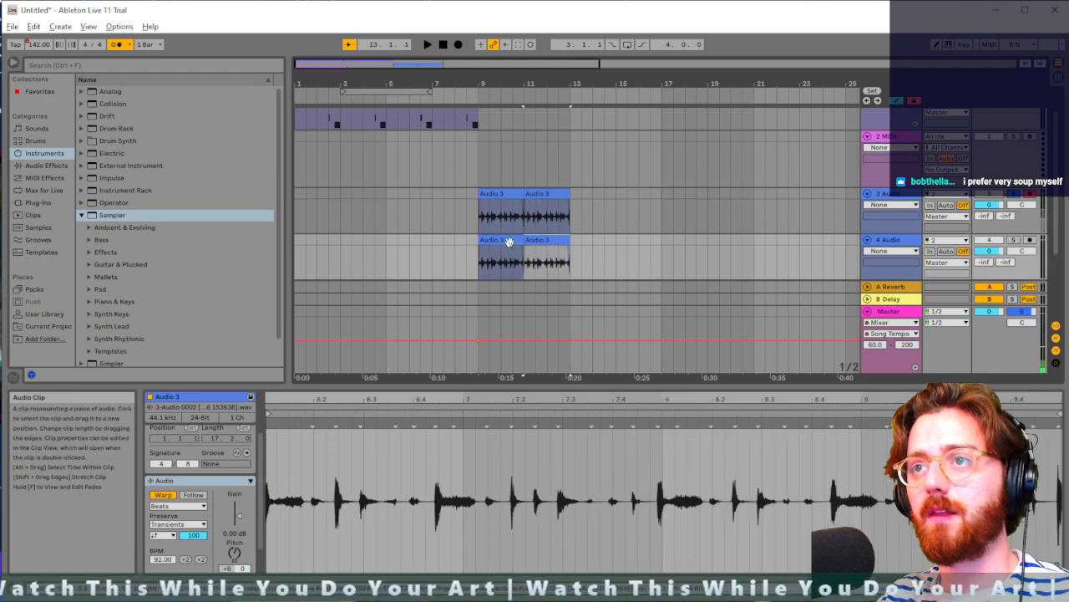
Step: Unsolo both beatbox tracks, play them together from bar 9 and turn the metronome off
left_click(477, 233)
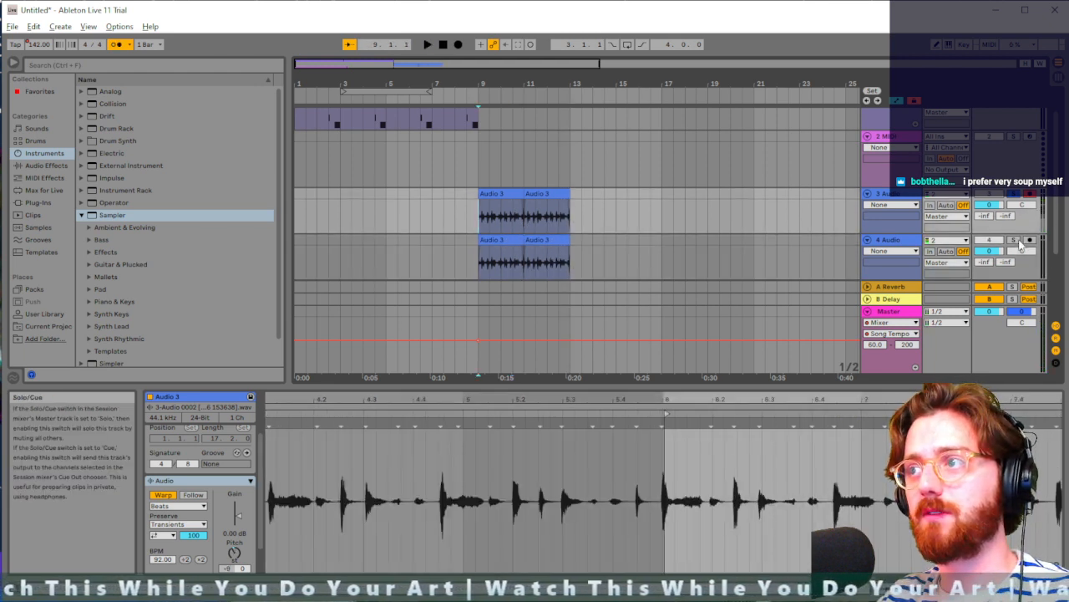
key("space")
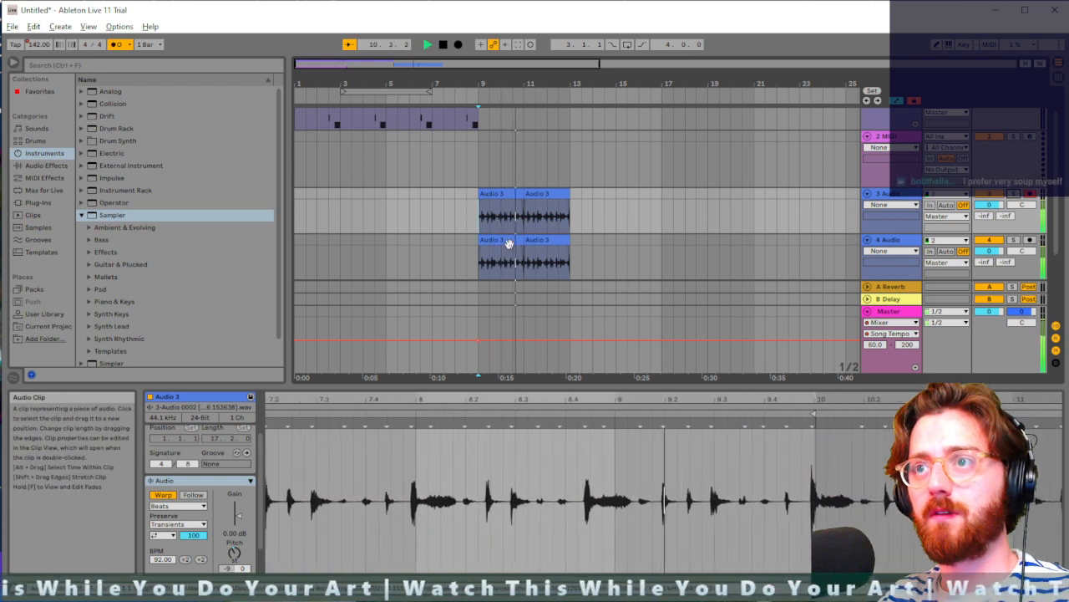
left_click(116, 44)
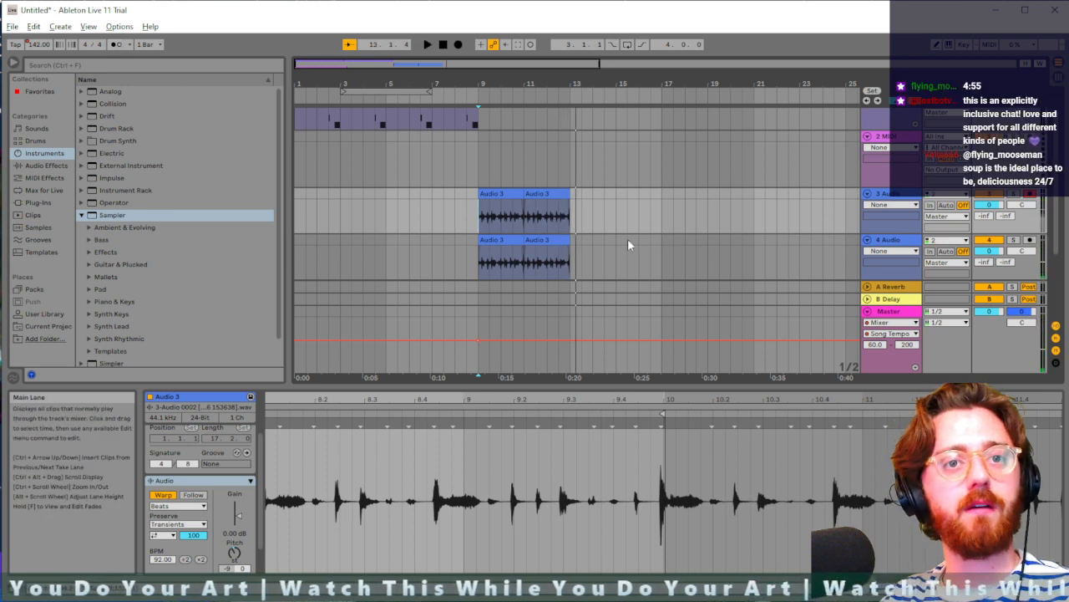
Step: Group the 3 Audio and 4 Audio tracks and show the group's effects chain
scroll(626, 248, "up", 1)
scroll(626, 248, "right", 3)
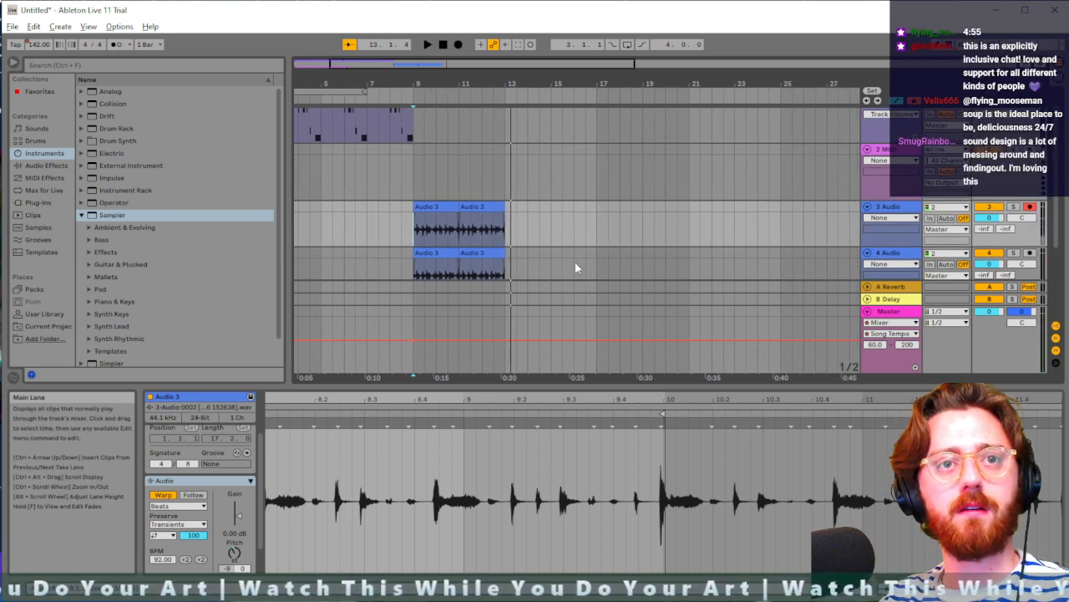
scroll(565, 263, "up", 3)
scroll(565, 269, "left", 3)
scroll(565, 268, "down", 1)
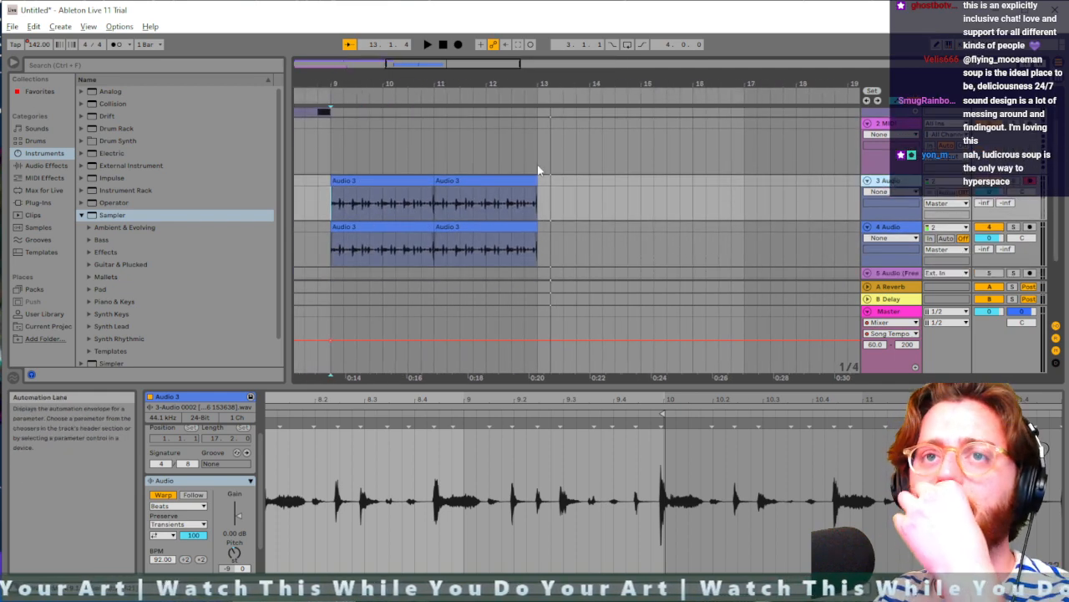
left_click(895, 229)
left_click(891, 181)
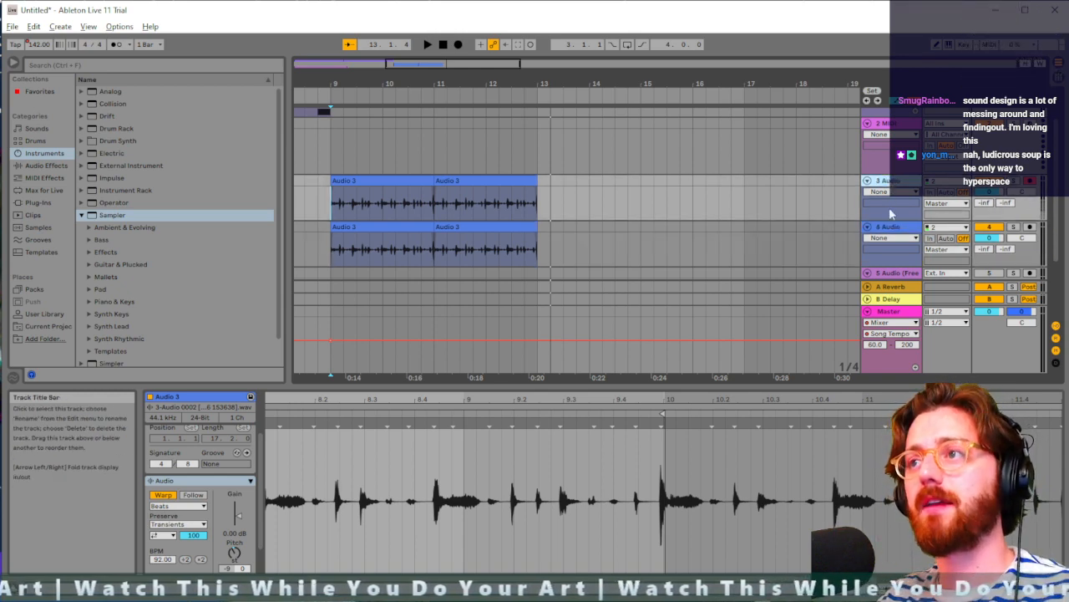
left_click(891, 232)
scroll(667, 233, "left", 3)
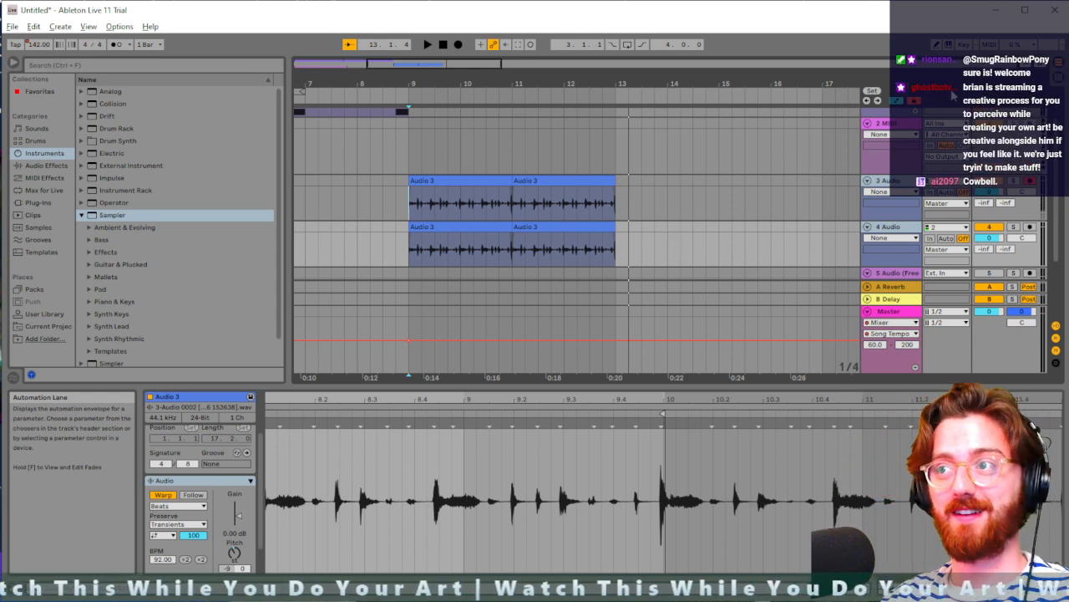
left_click(889, 233)
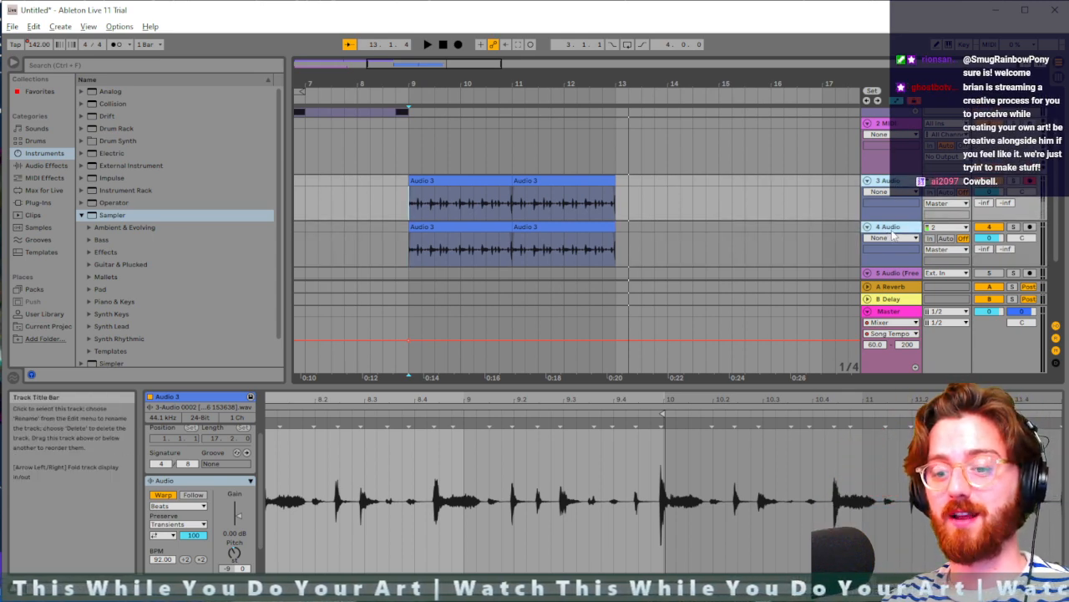
left_click(893, 236)
left_click(794, 209)
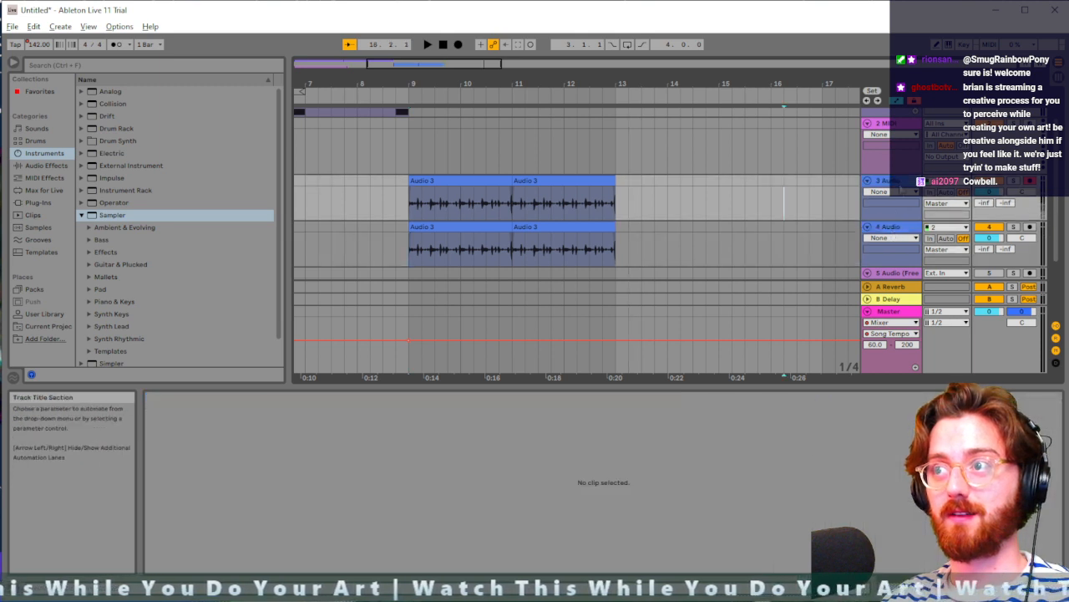
left_click(891, 228)
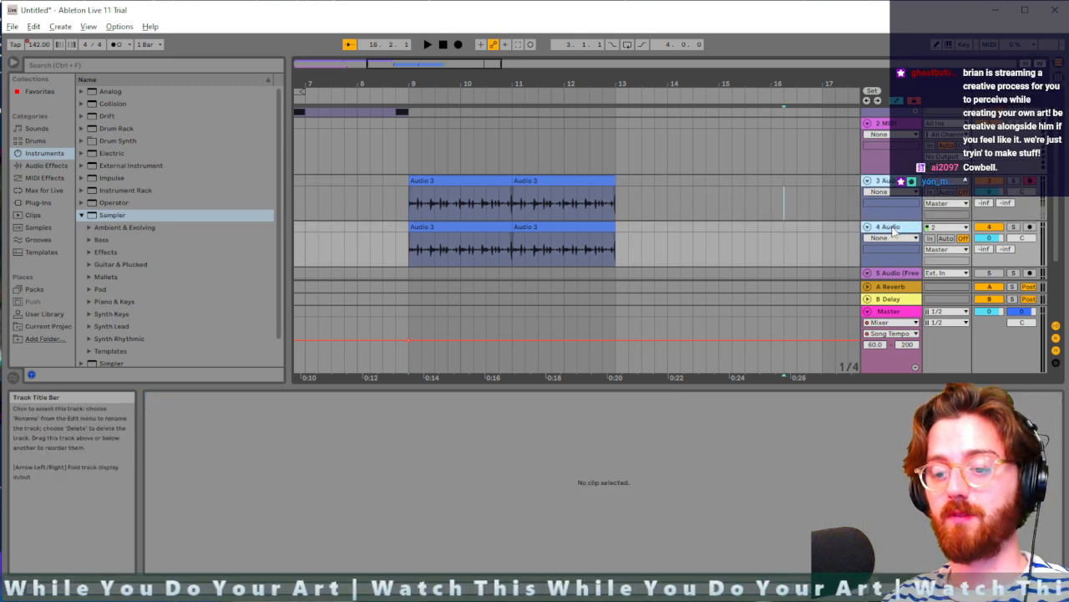
key("ctrl+g")
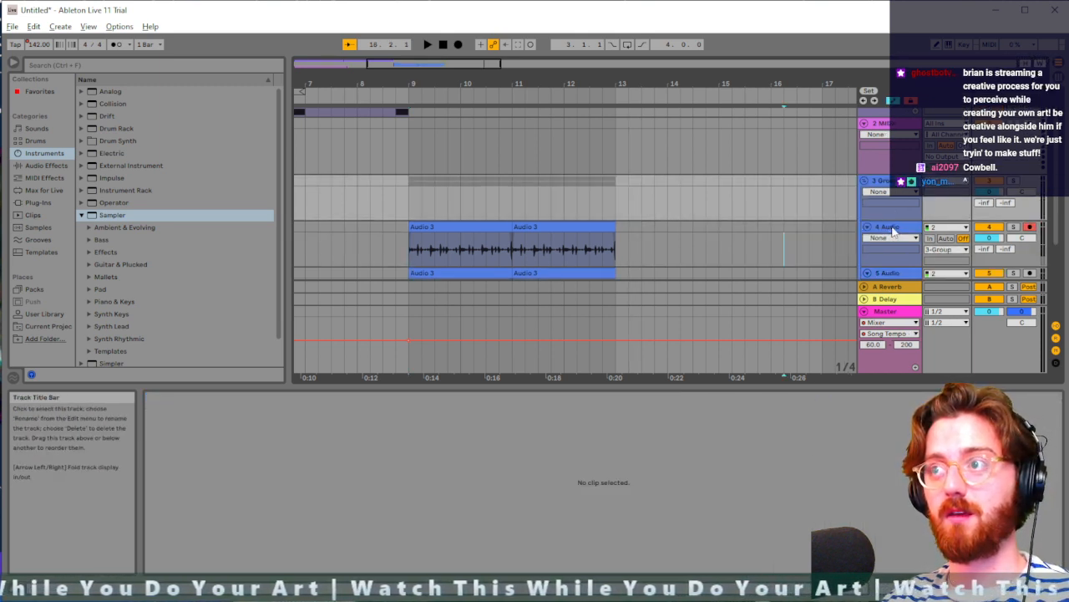
left_click(887, 182)
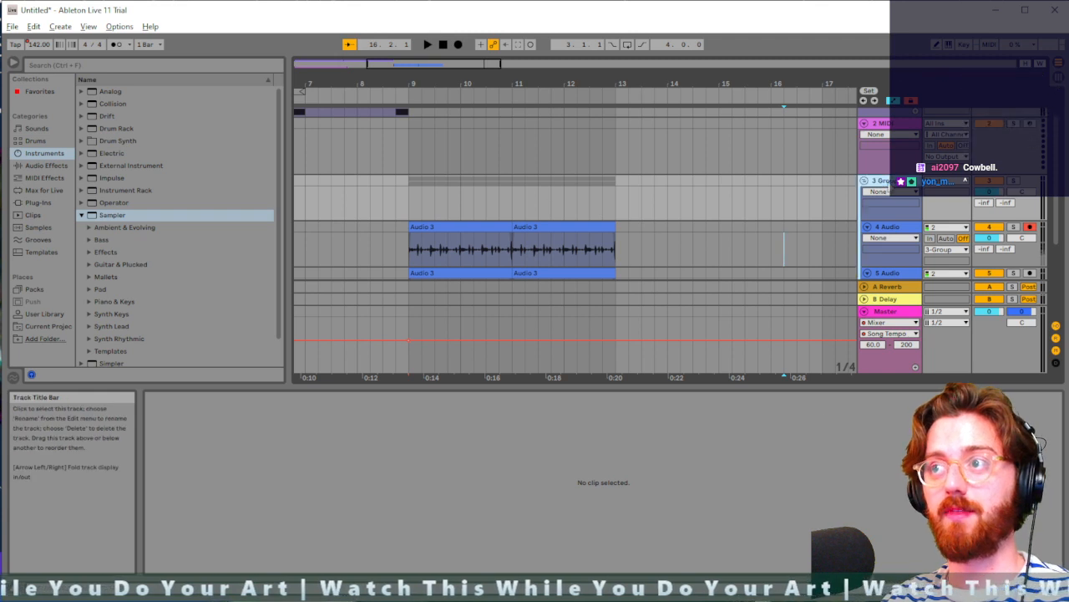
double_click(882, 183)
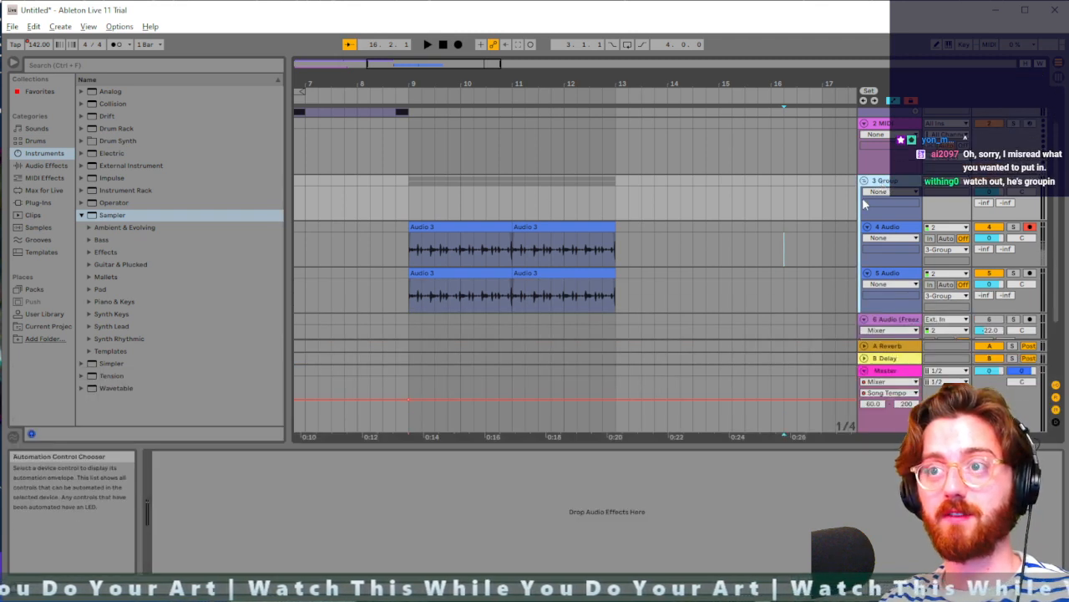
Step: Try to extend the second beatbox clips on both grouped tracks to about bar 17, and undo it
left_click_drag(411, 111, 488, 227)
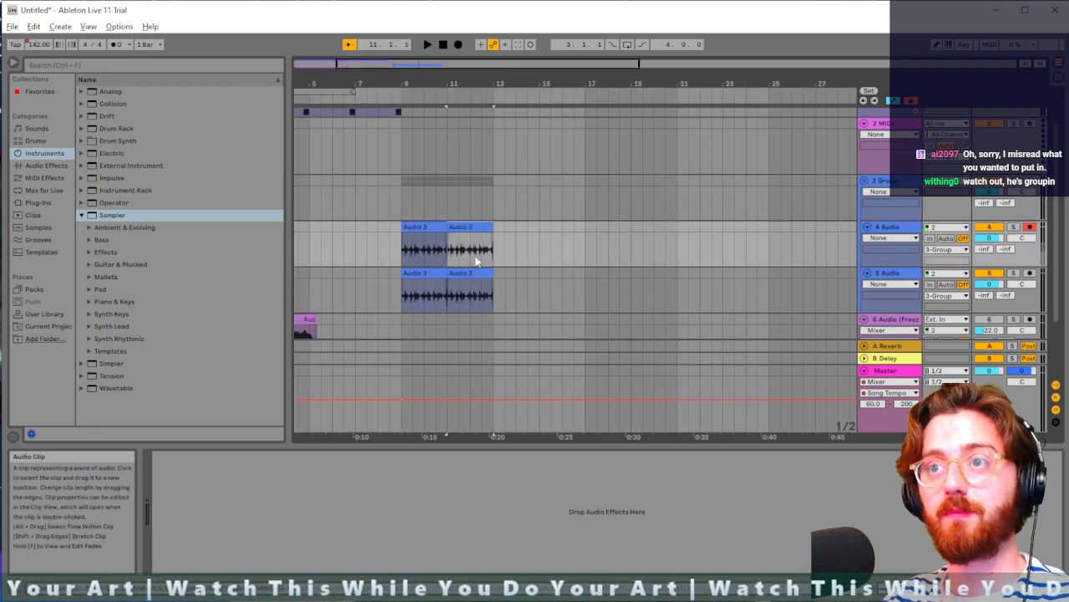
left_click(482, 273)
left_click_drag(490, 274, 574, 270)
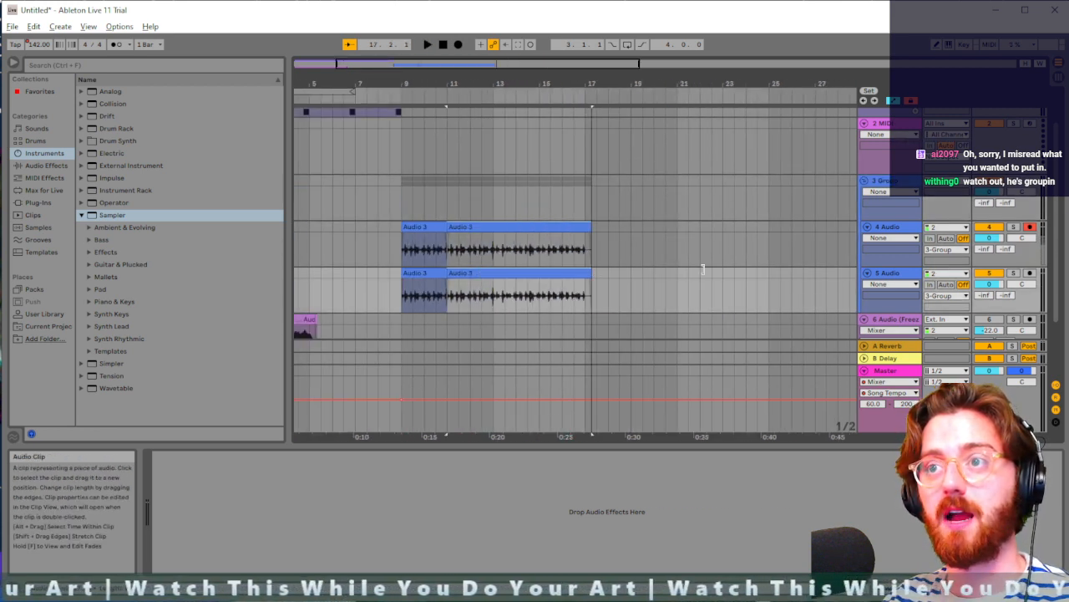
key("ctrl+z")
Step: Duplicate the four beatbox clips on 4 Audio and 5 Audio twice to fill bars 9 to 21
left_click(461, 223)
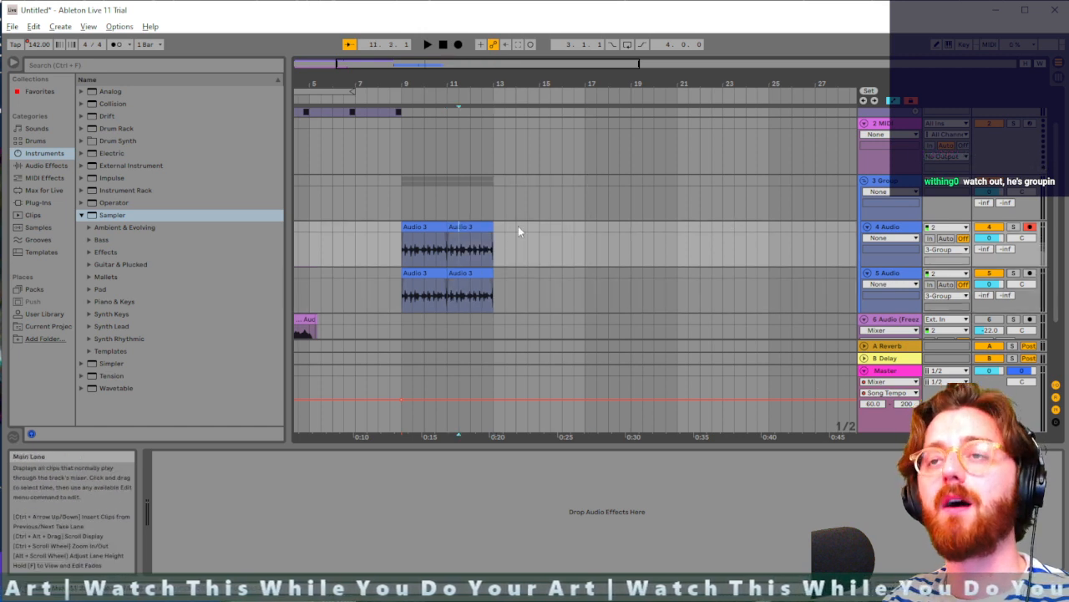
left_click_drag(518, 227, 407, 286)
left_click(416, 273)
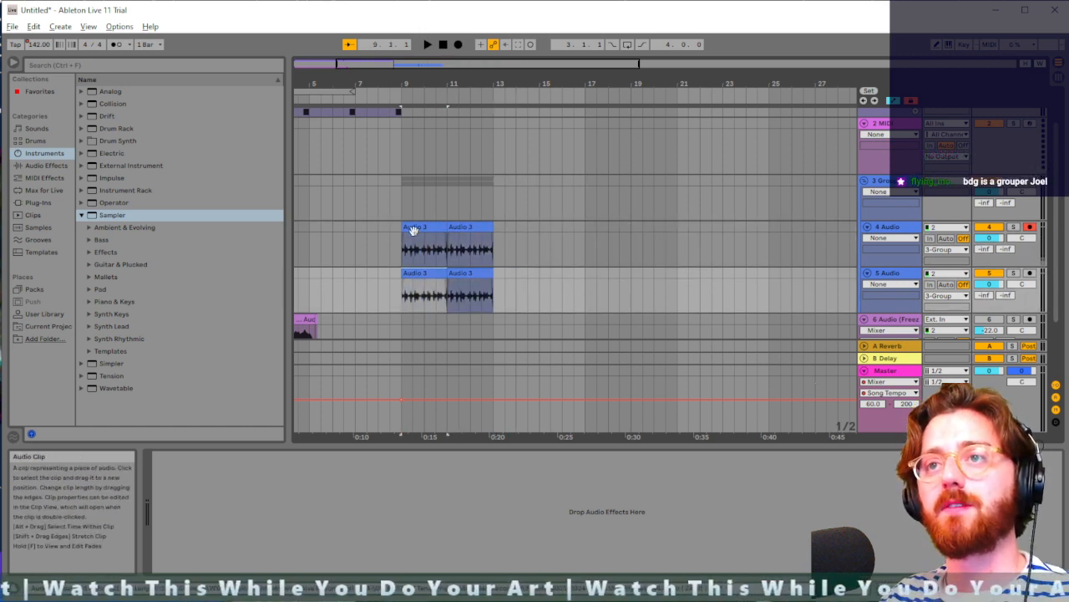
left_click(415, 227, "shift")
left_click(485, 227, "shift")
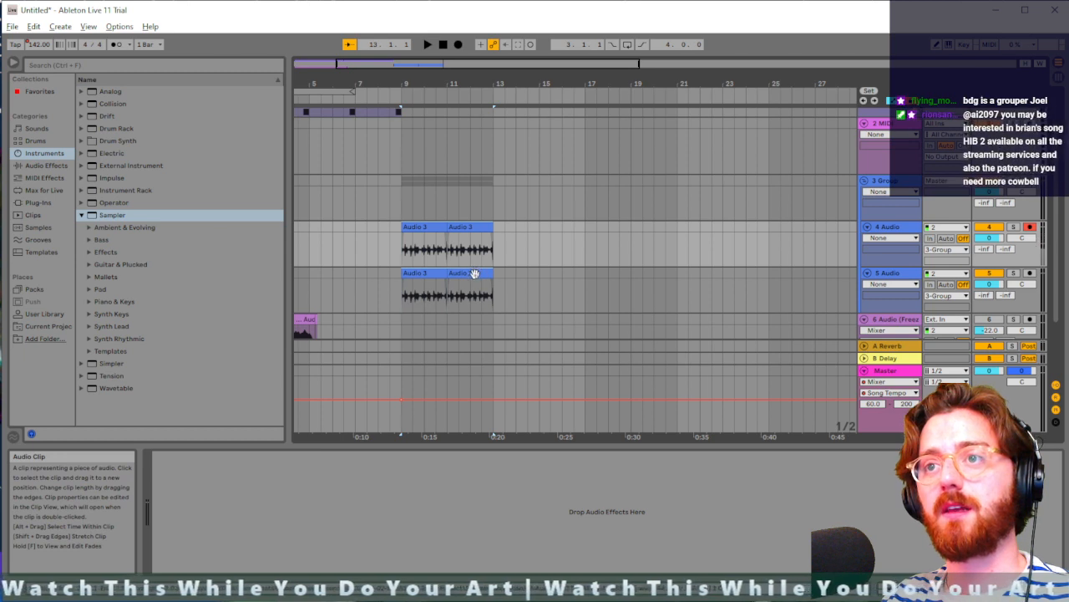
left_click(475, 273)
key("ctrl+d")
key("ctrl+d")
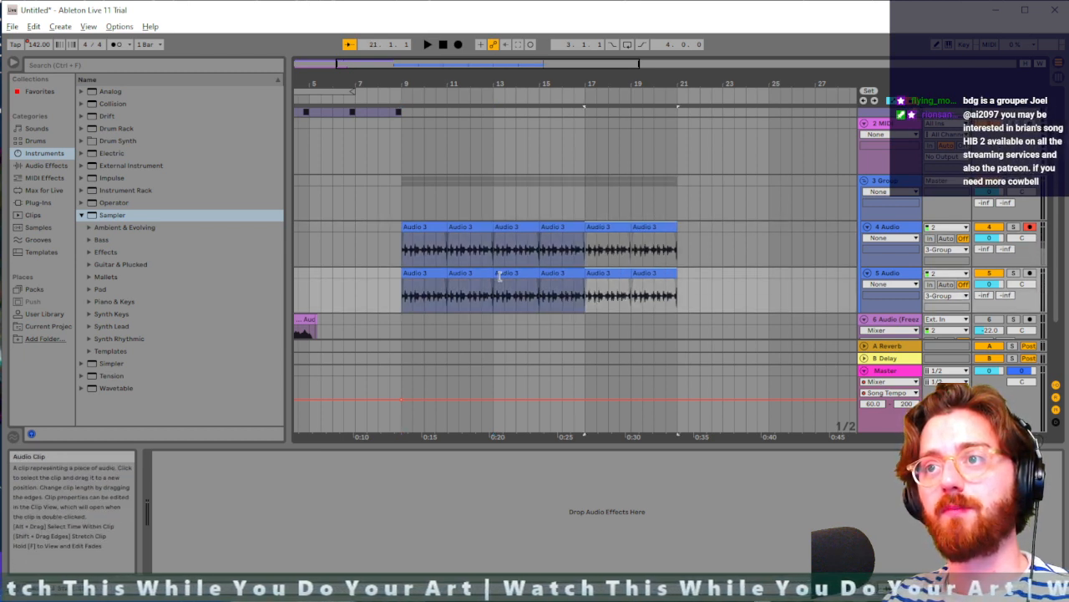
Step: Play the arrangement from bar 1
scroll(499, 277, "left", 2)
scroll(501, 252, "left", 2)
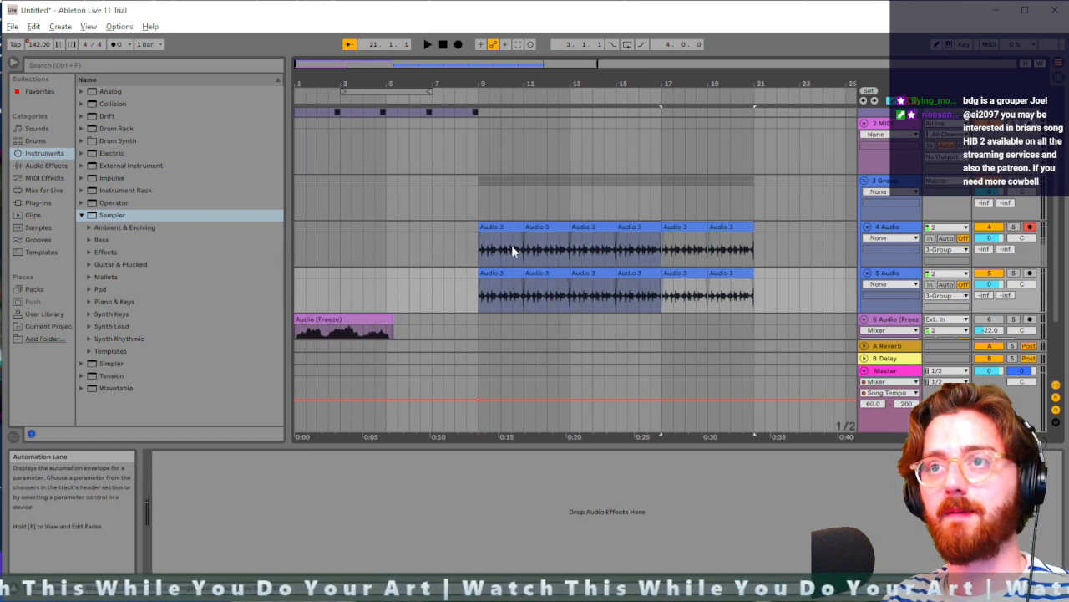
left_click(296, 242)
key("space")
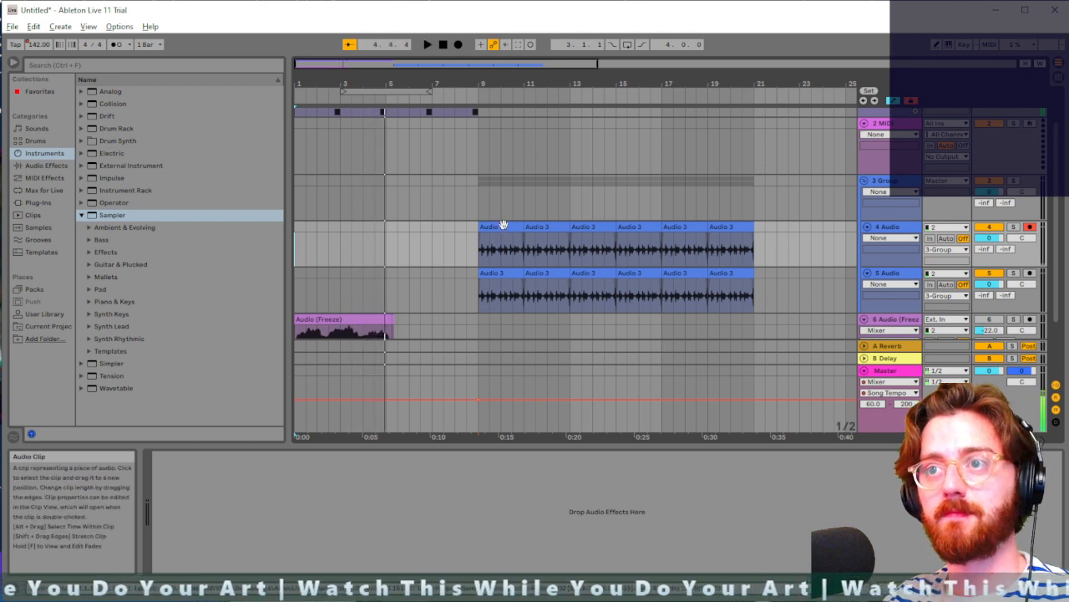
Step: Move all the beatbox clips on 4 Audio and 5 Audio to start at bar 5, and play from bar 4
left_click(729, 272, "shift")
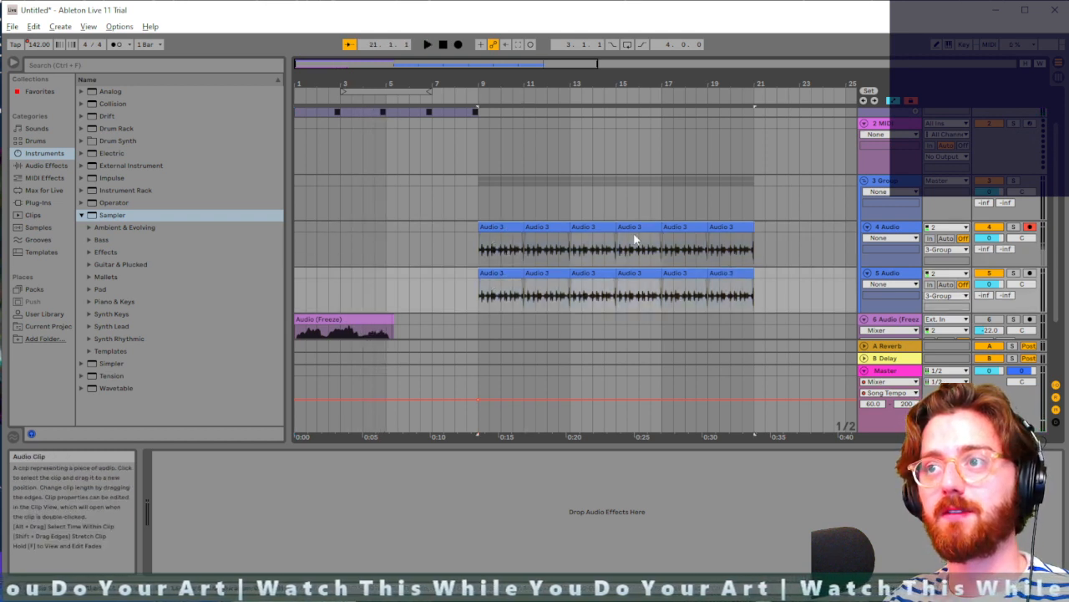
left_click_drag(494, 226, 369, 226)
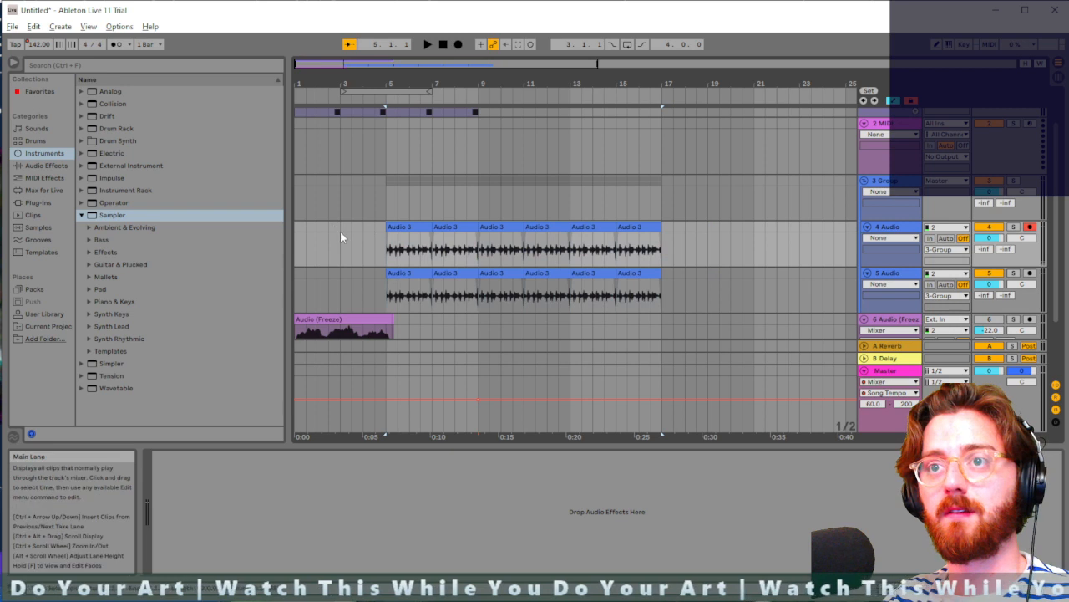
left_click(361, 237)
key("space")
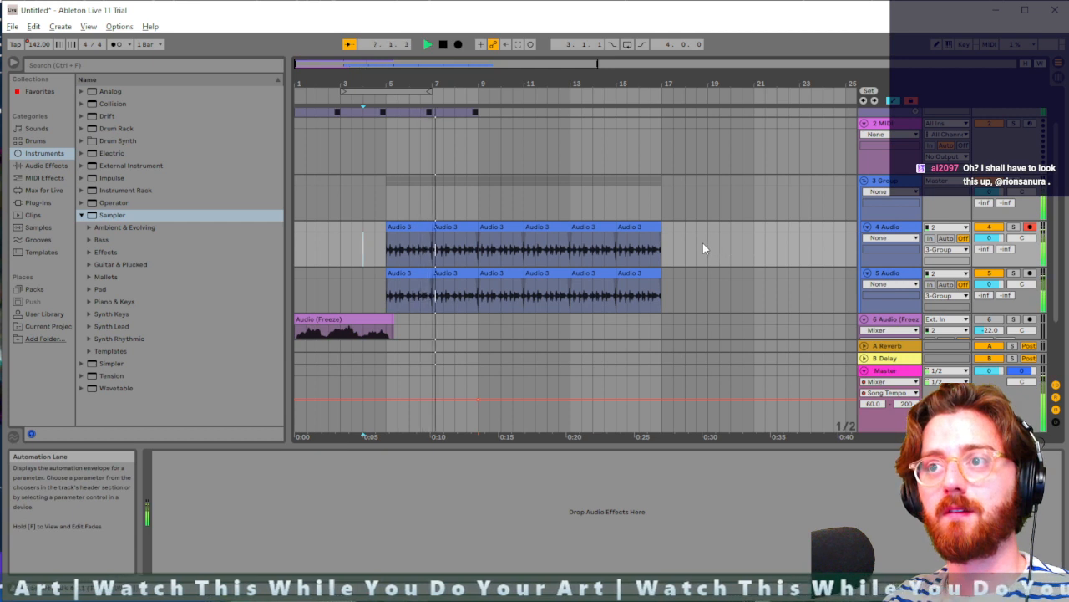
Step: Search the audio effects for "deno"
key("ctrl+f")
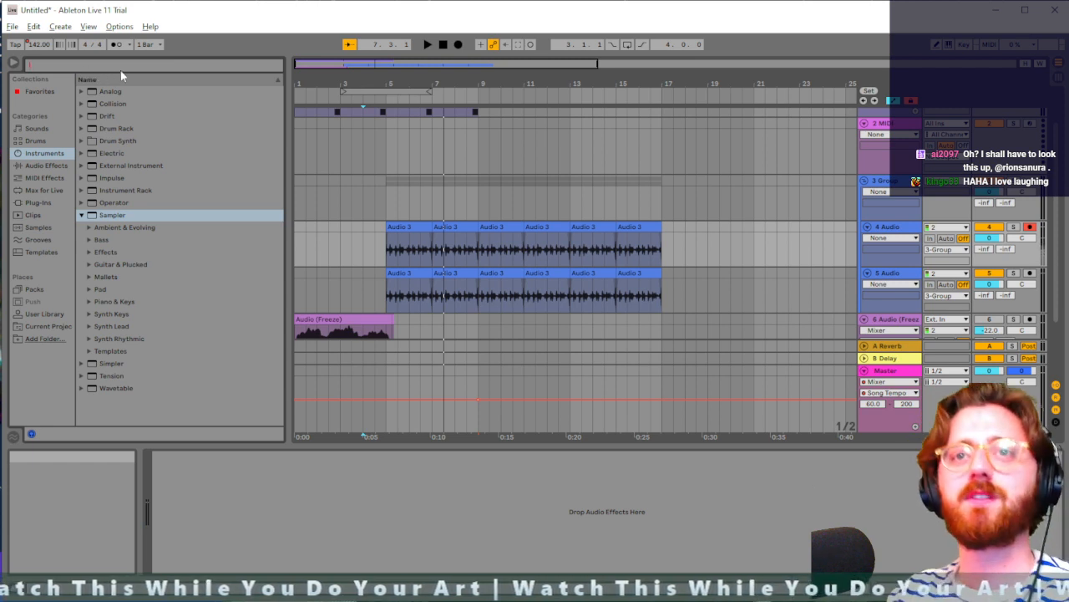
type("de")
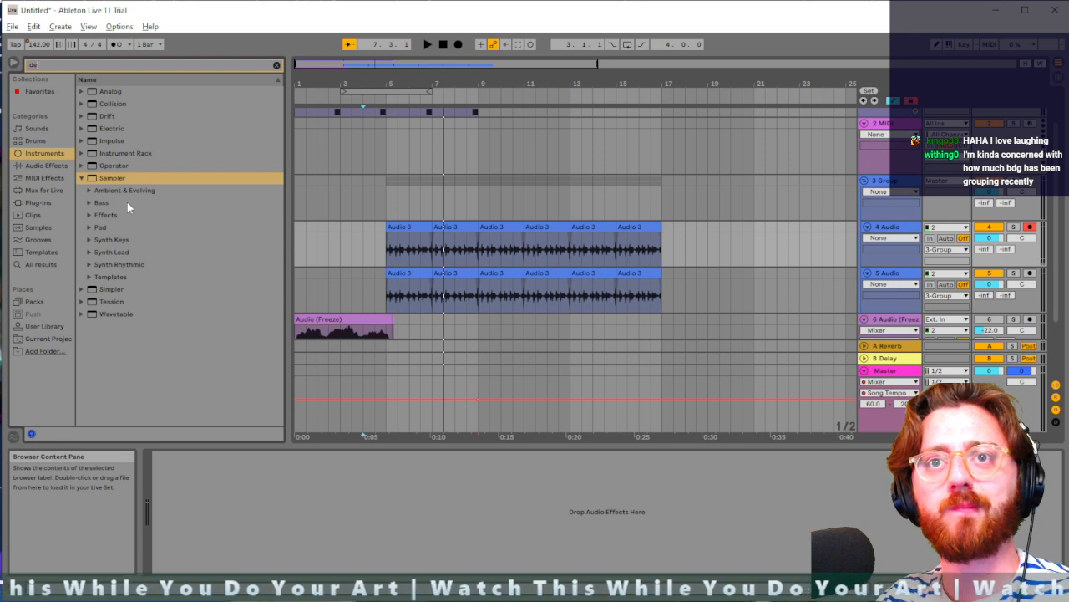
key("BackSpace")
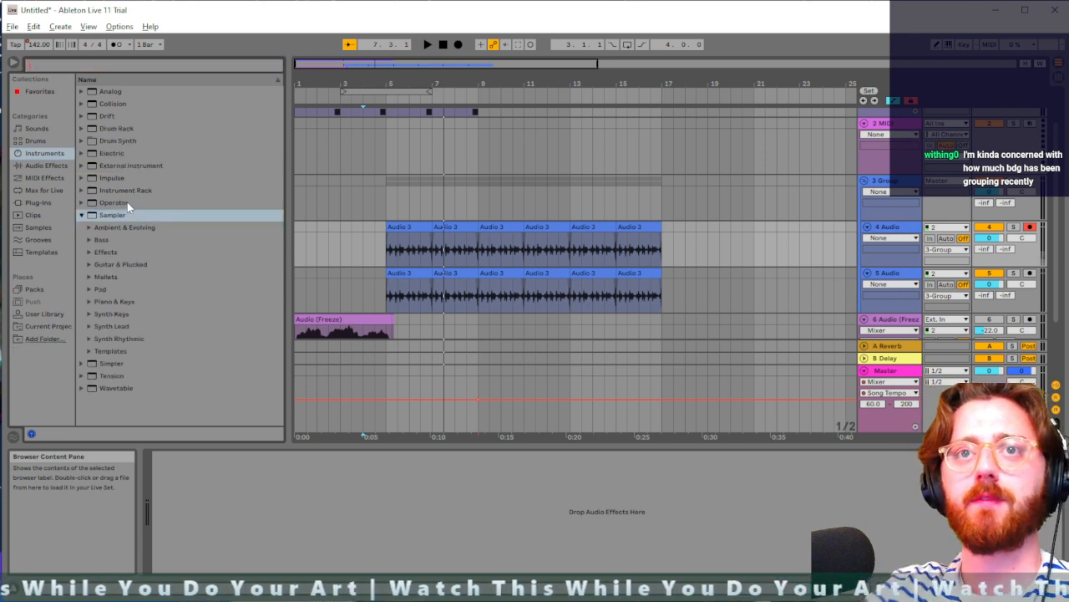
left_click(52, 166)
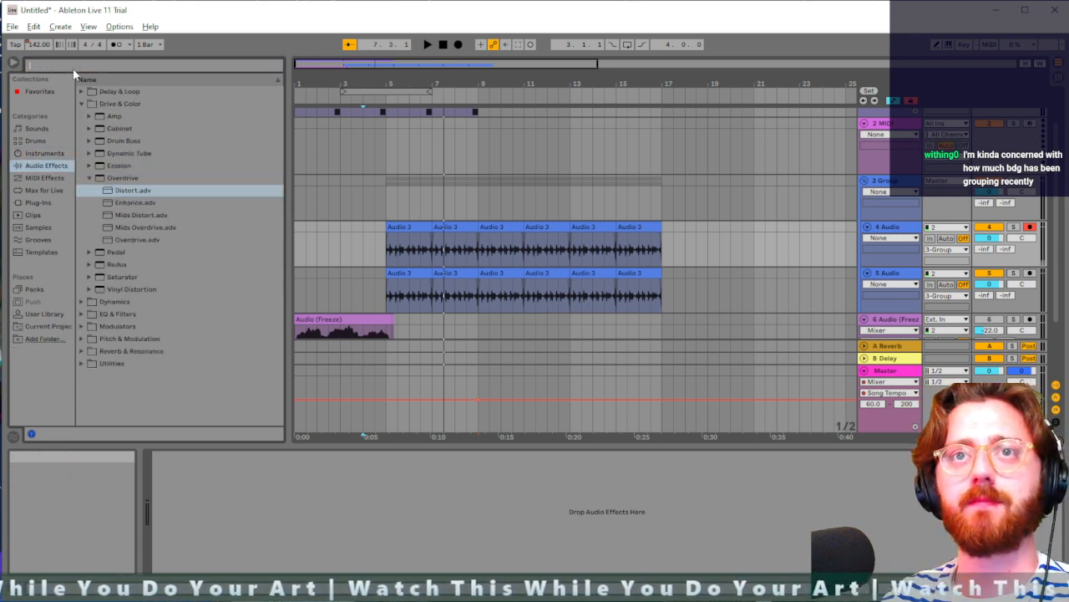
type("ene")
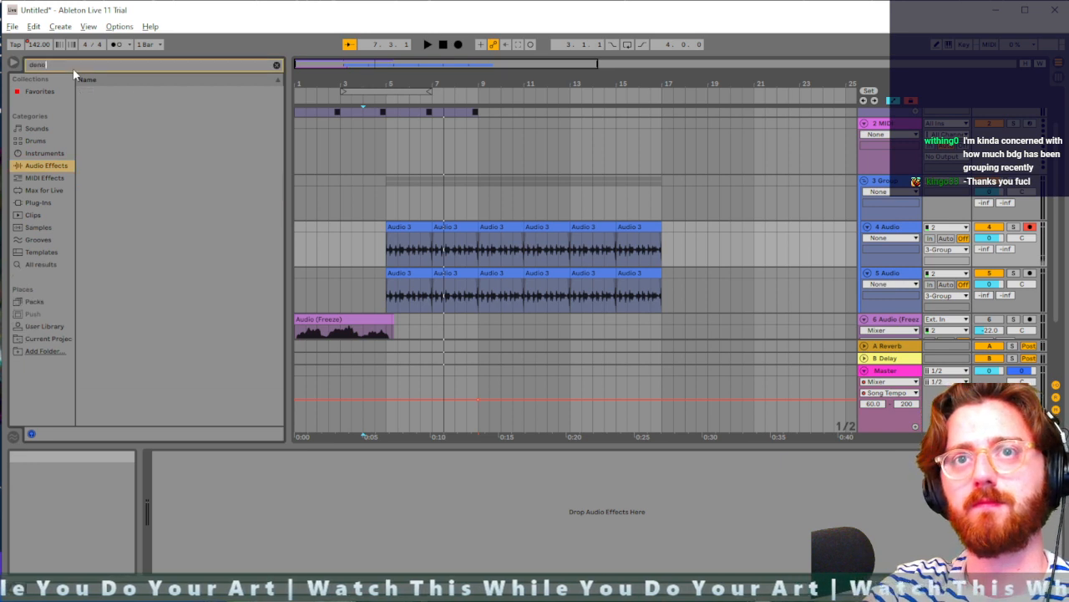
Step: Search the audio effects for "nois" and examine the matching Reverb & Resonance, Audio Effect Rack and Spectrum entries
key("BackSpace")
key("BackSpace")
key("BackSpace")
key("BackSpace")
type("nois")
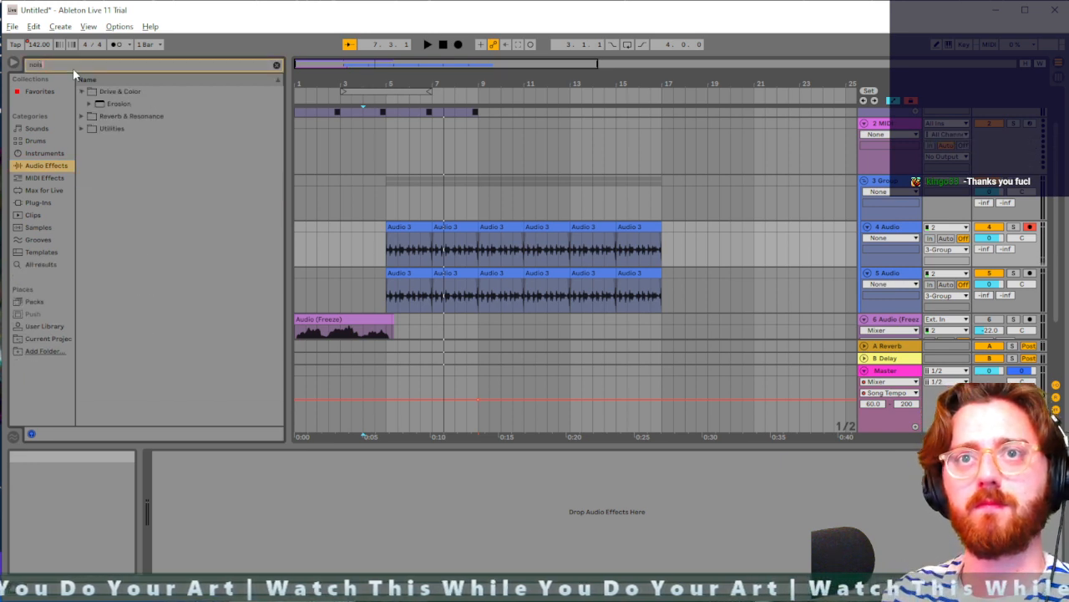
left_click(82, 116)
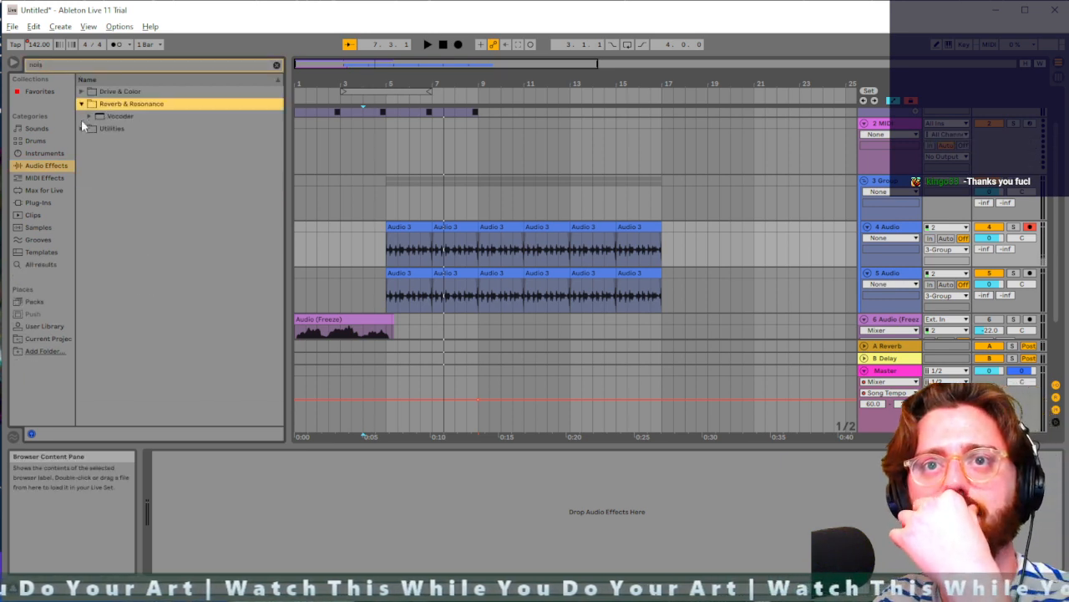
left_click(82, 128)
left_click(89, 128)
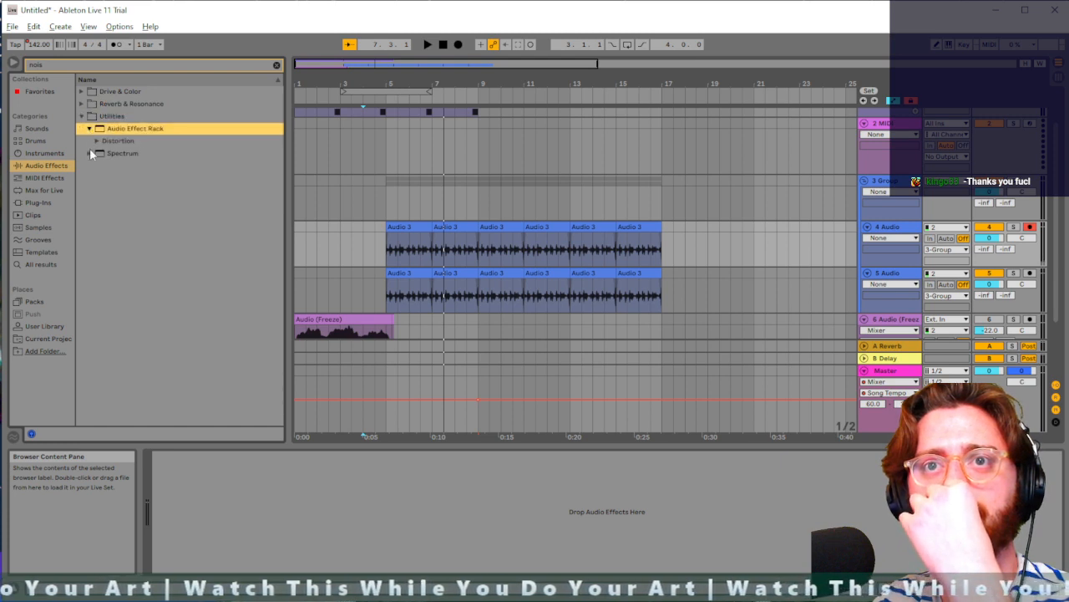
left_click(88, 150)
left_click(111, 154)
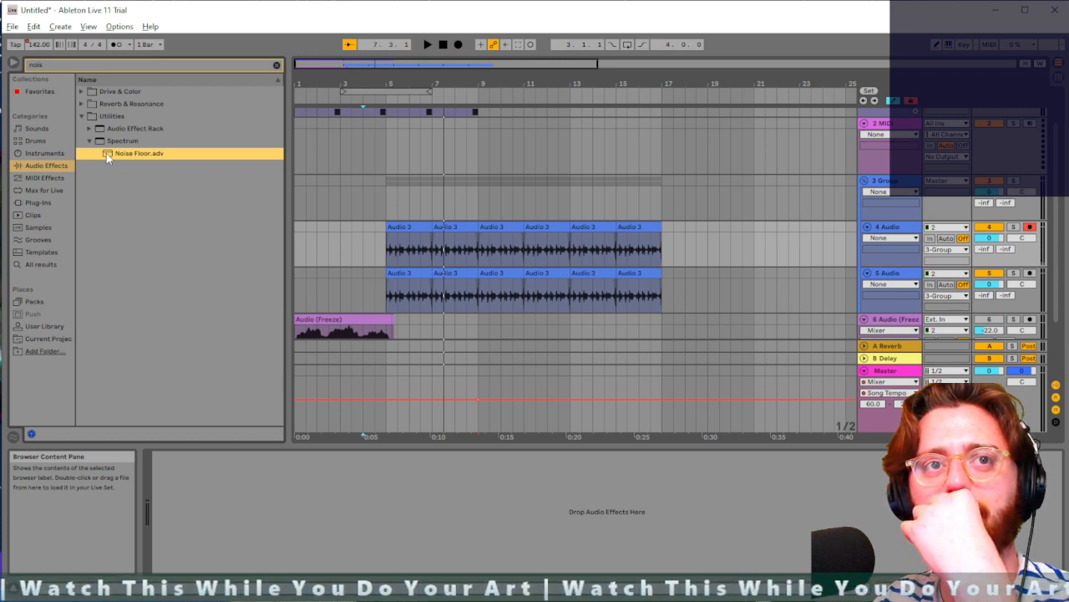
left_click(90, 140)
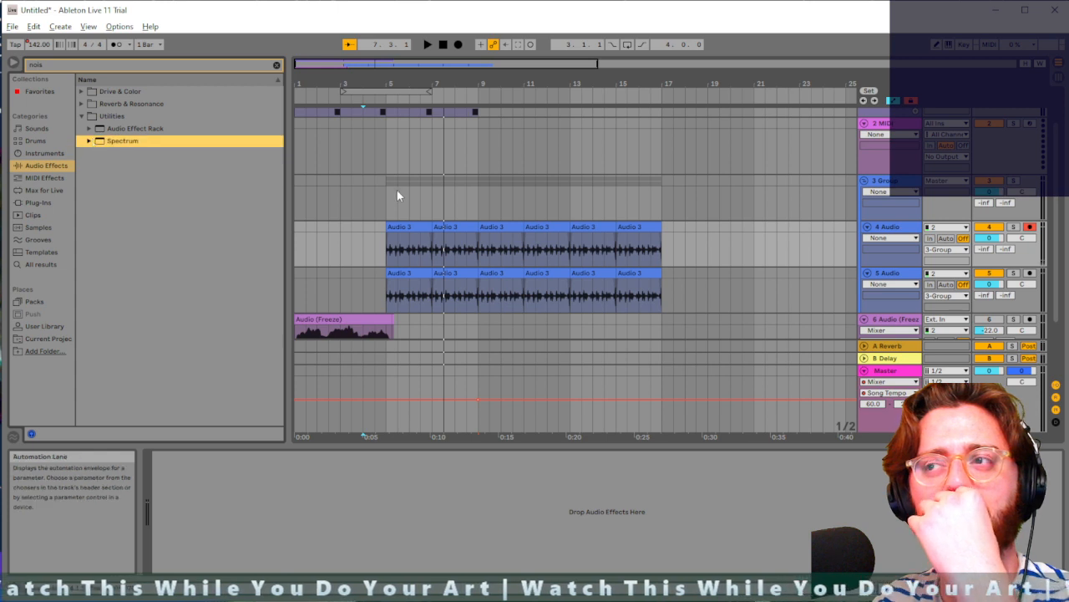
Step: Search the audio effects for "phas" and add the Corpus preset Loop Phase to the 3 Group track
left_click(97, 65)
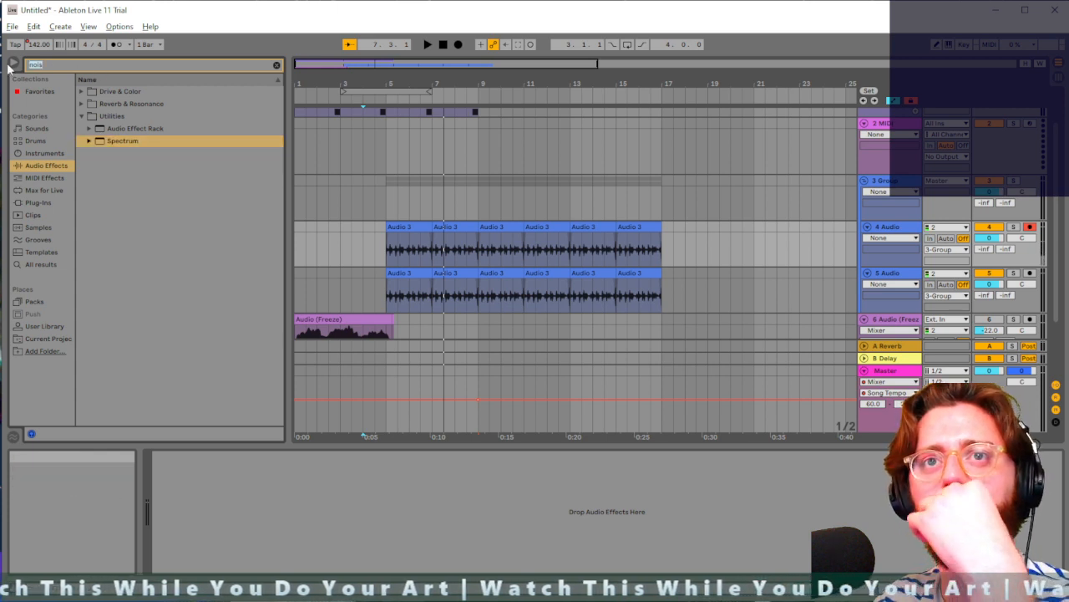
key("BackSpace")
type("p")
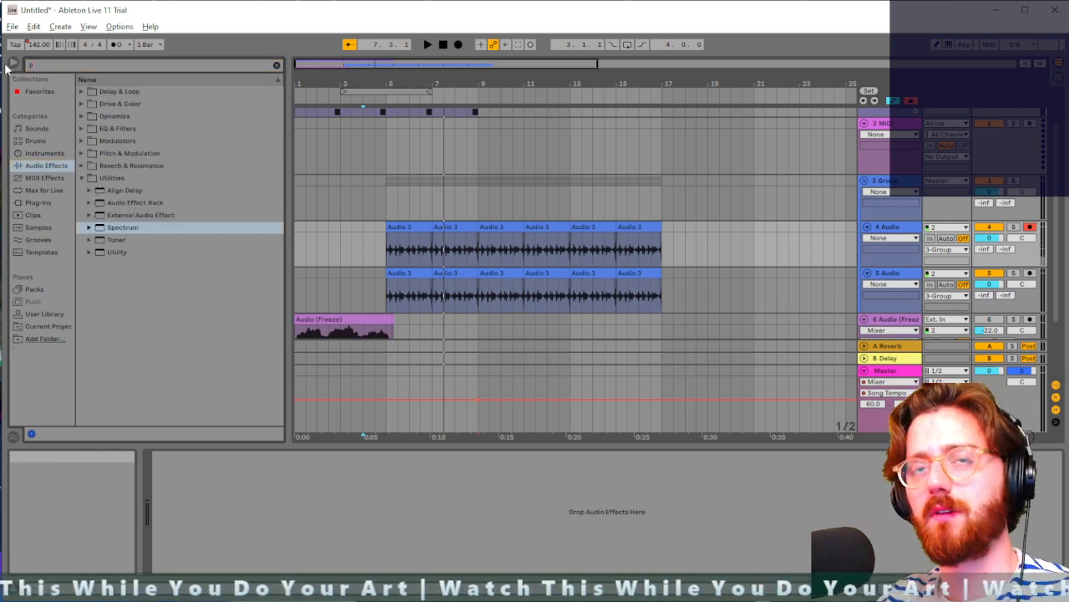
type("has")
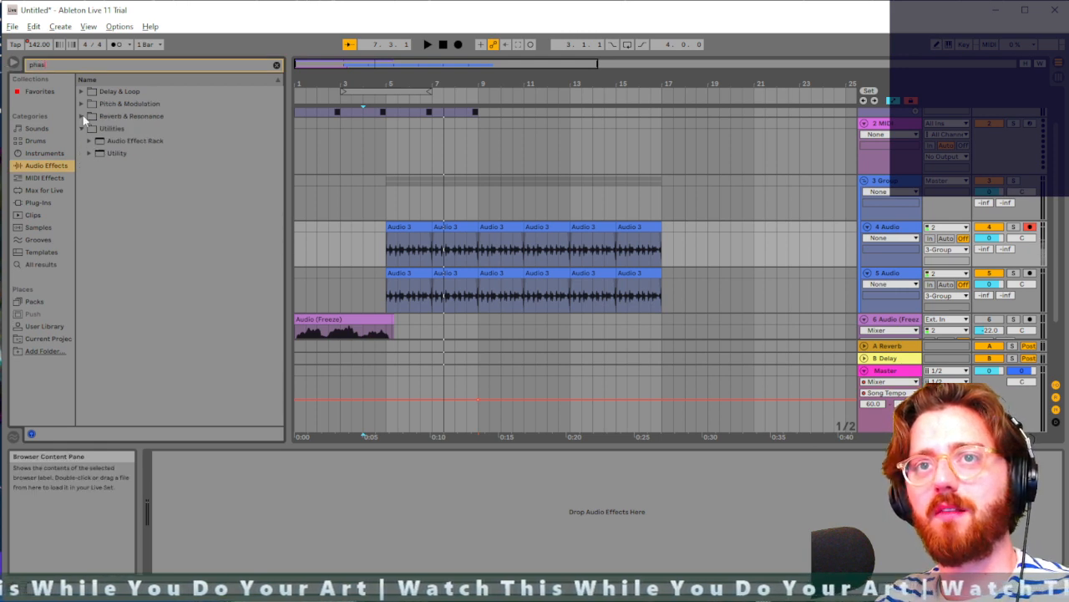
left_click(83, 117)
left_click(88, 130)
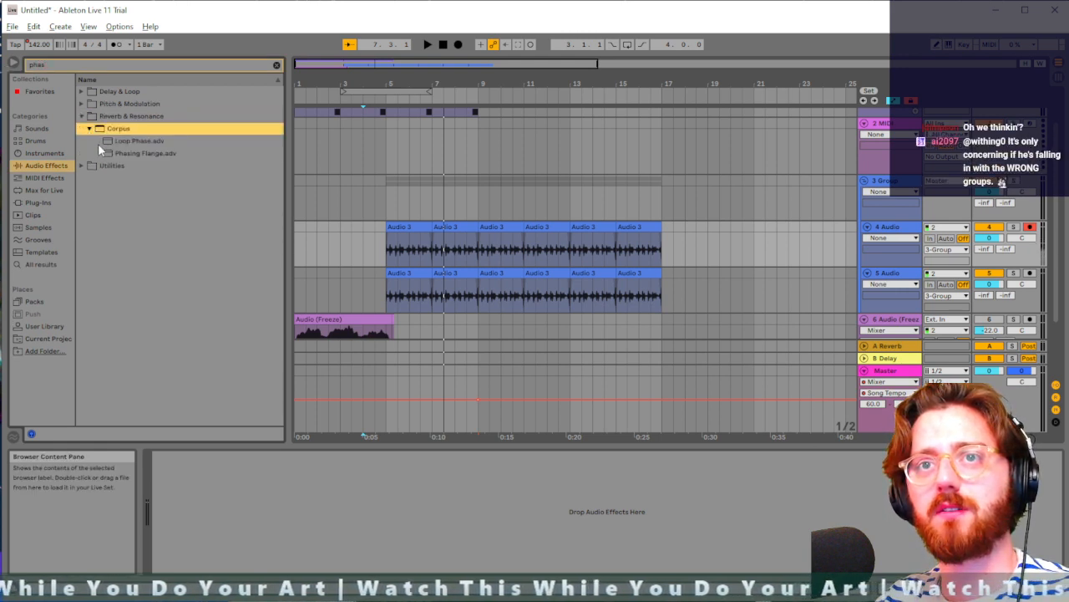
left_click(133, 141)
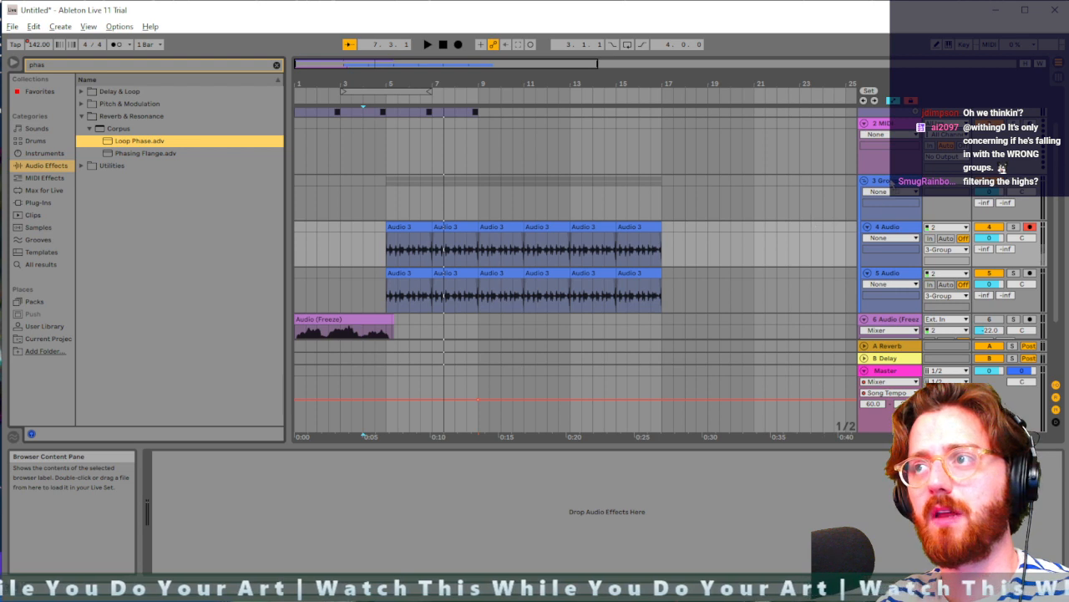
left_click_drag(891, 181, 887, 180)
Step: Play the beatbox clips from bar 9 to audition the Loop Phase effect, and stop at about bar 11
left_click(389, 236)
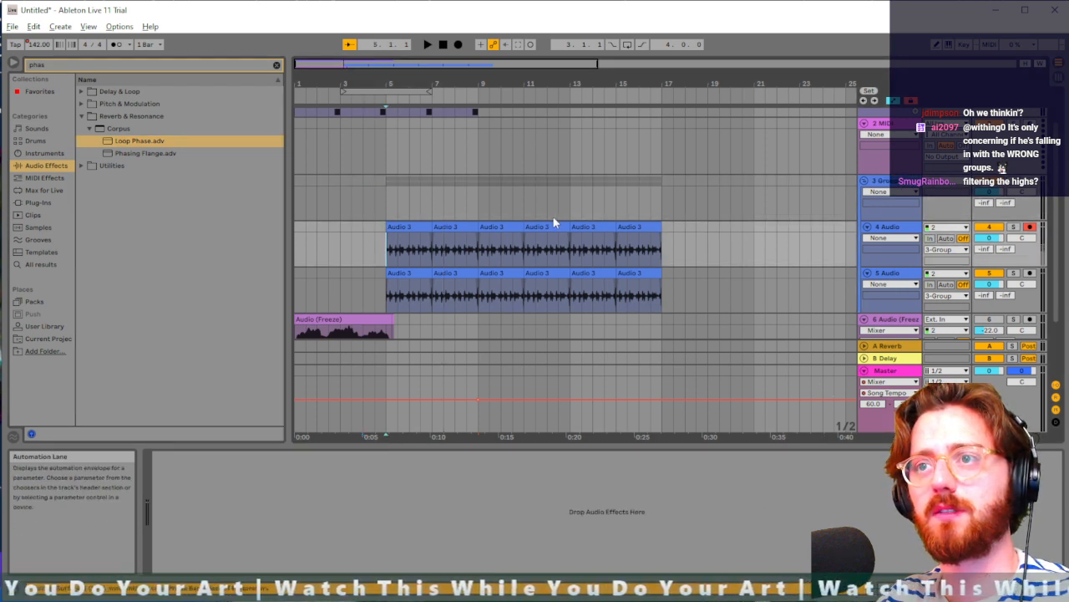
key("space")
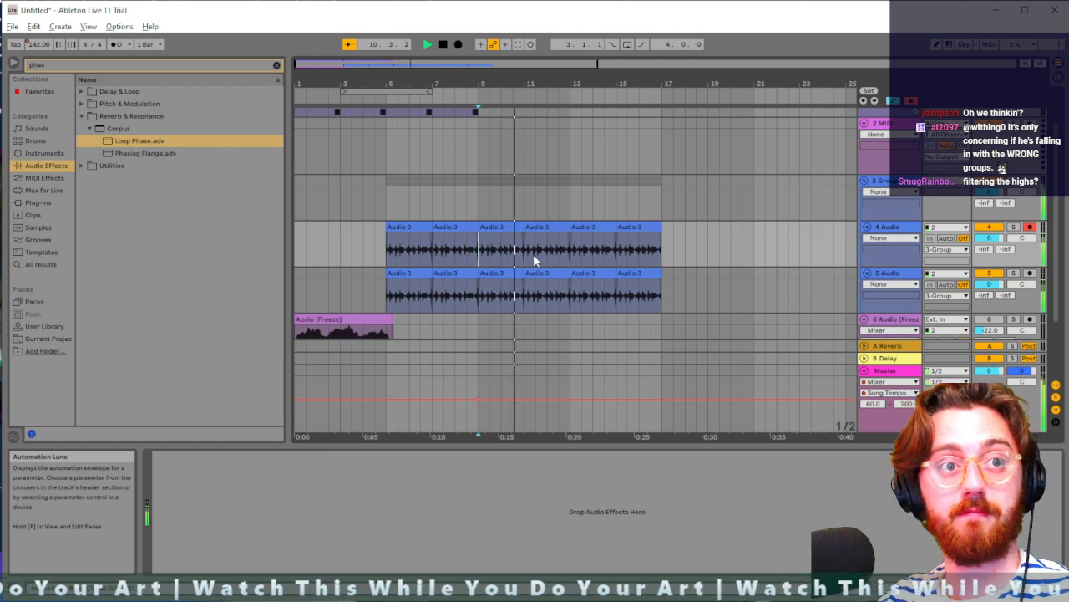
key("space")
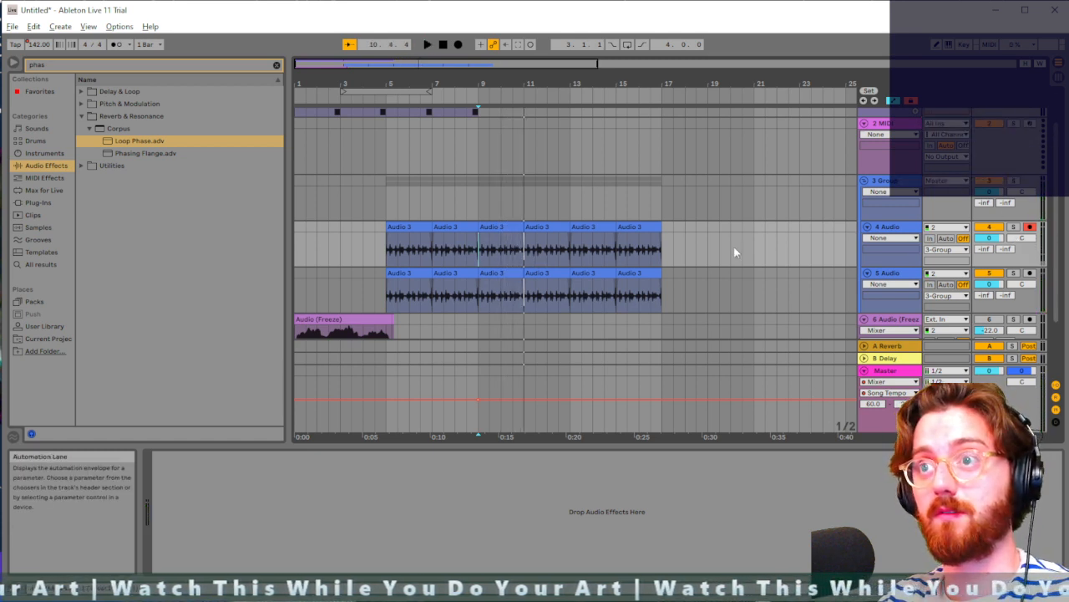
Step: Lower the 3 Group track's volume in the Session mixer while playing, and return to the arrangement
left_click(898, 173)
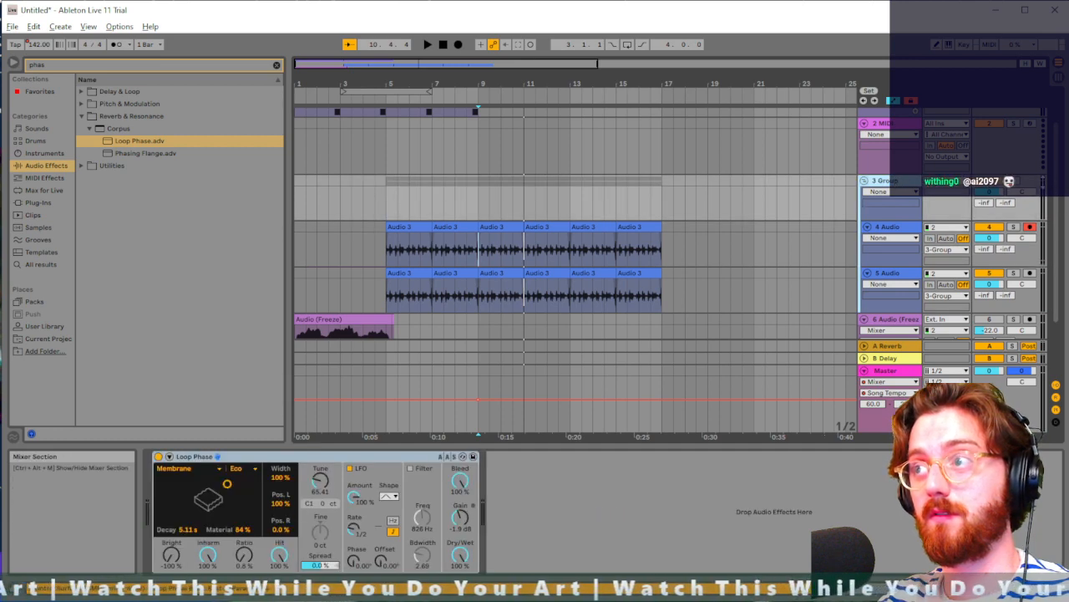
key("Tab")
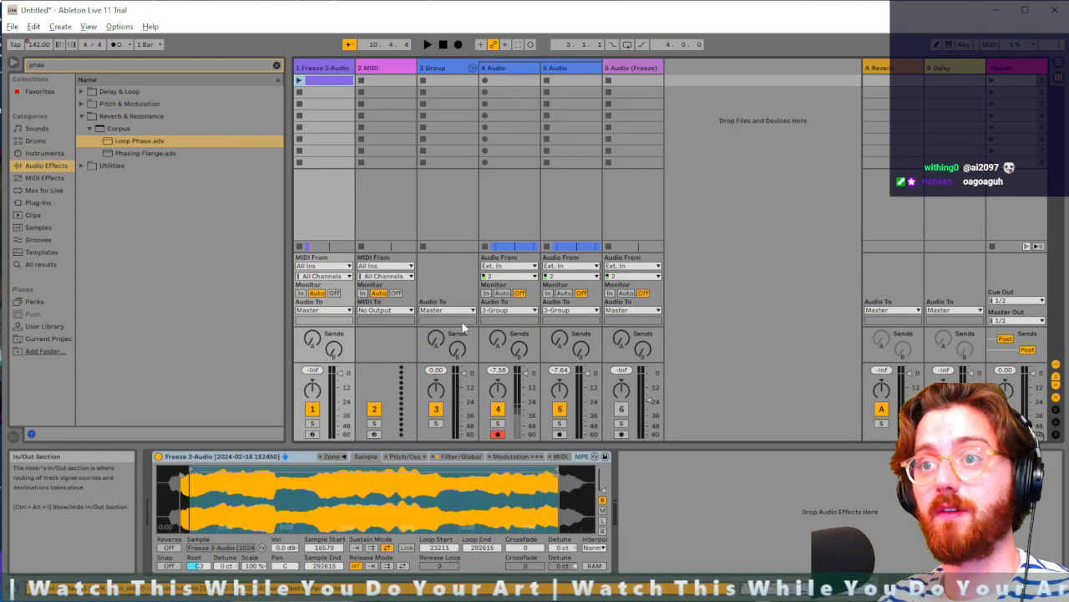
key("space")
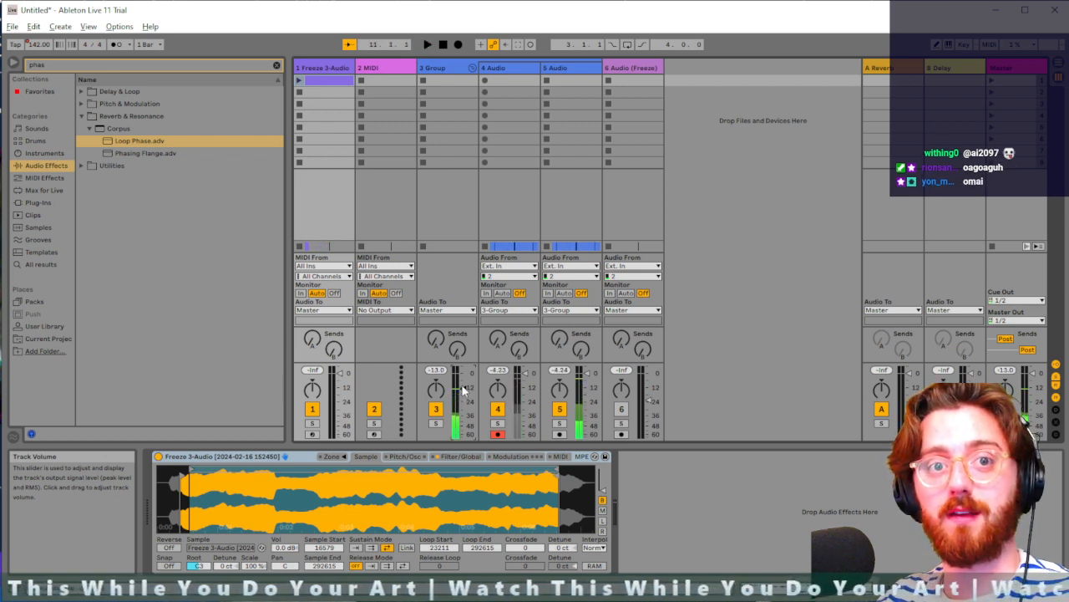
key("Tab")
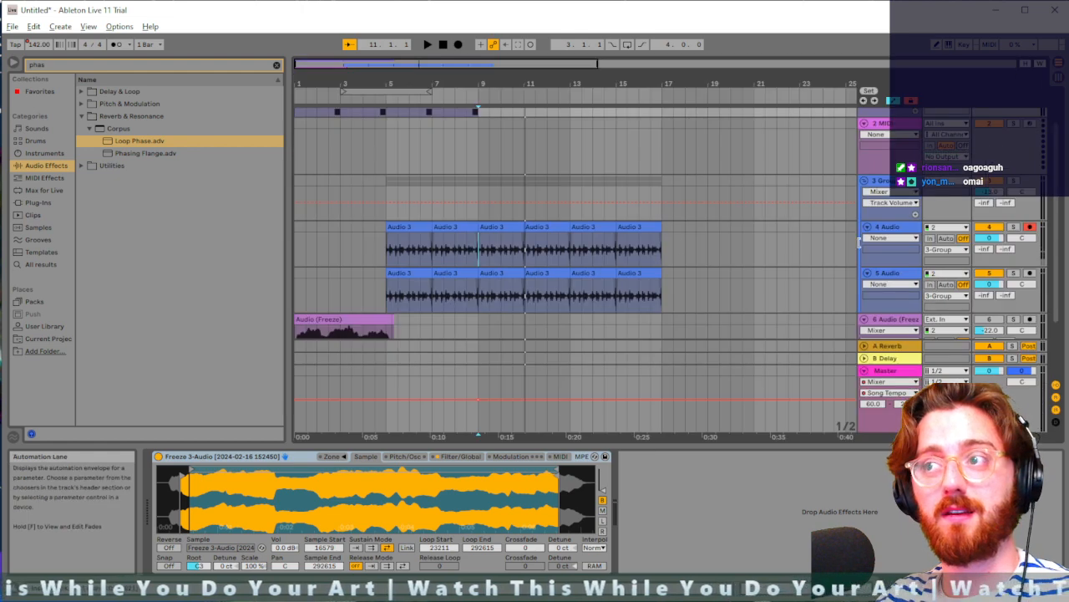
Step: Delete Loop Phase from the 3 Group track and clear the browser search
left_click(913, 207)
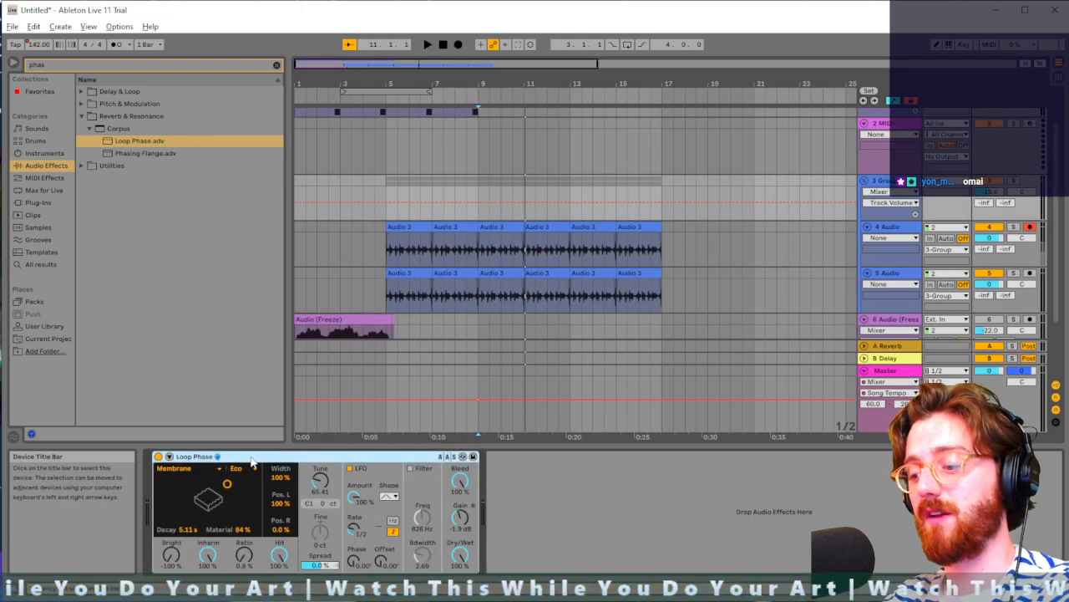
key("Delete")
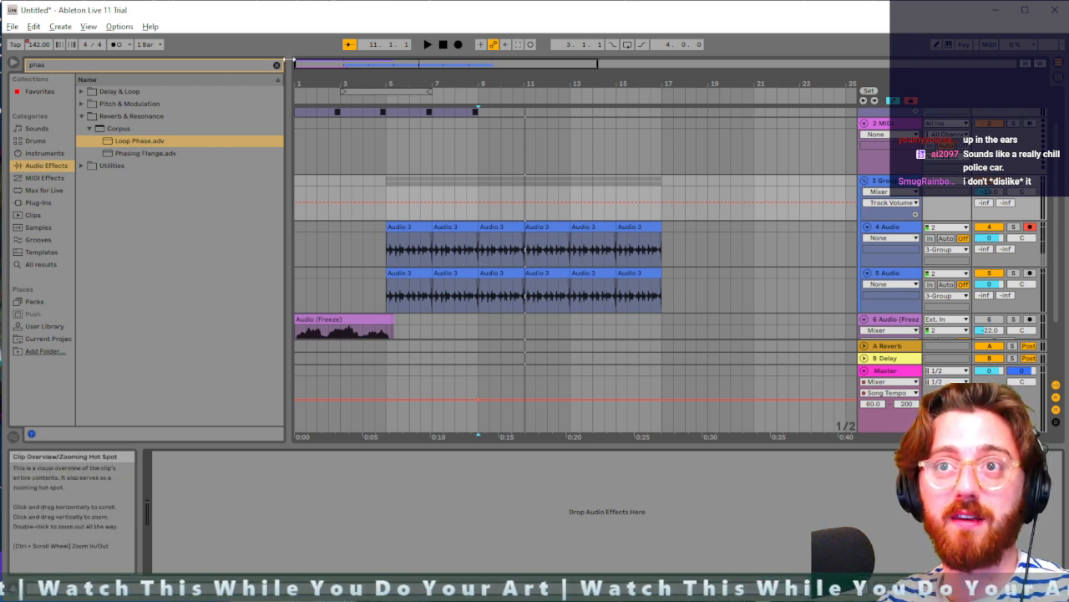
key("BackSpace")
key("BackSpace")
key("BackSpace")
key("BackSpace")
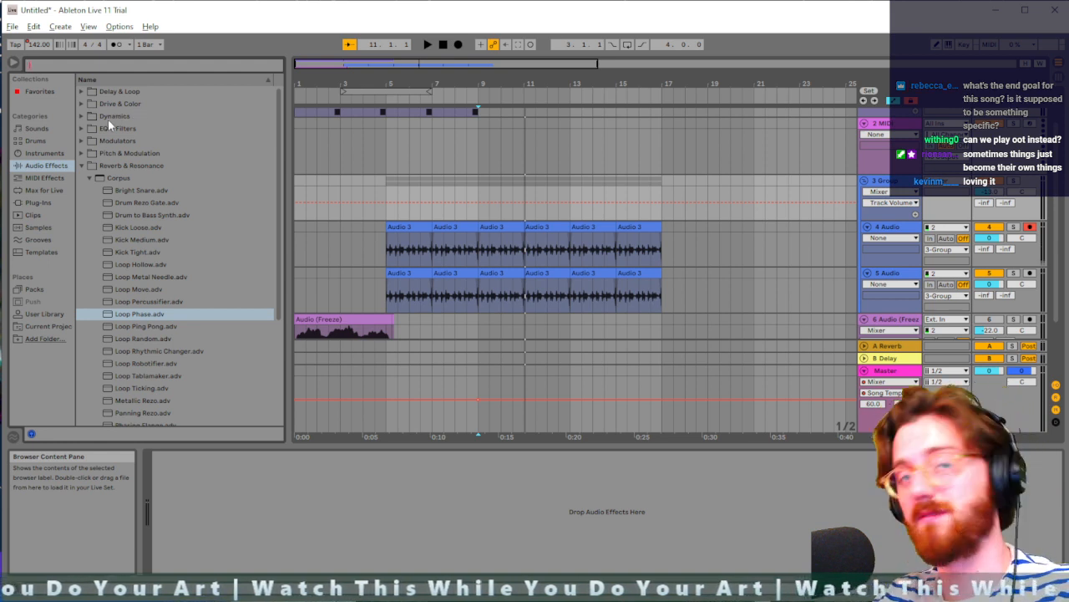
Step: Browse the Channel EQ presets under EQ & Filters and add Boom Capture to the 3 Group track
left_click(151, 252)
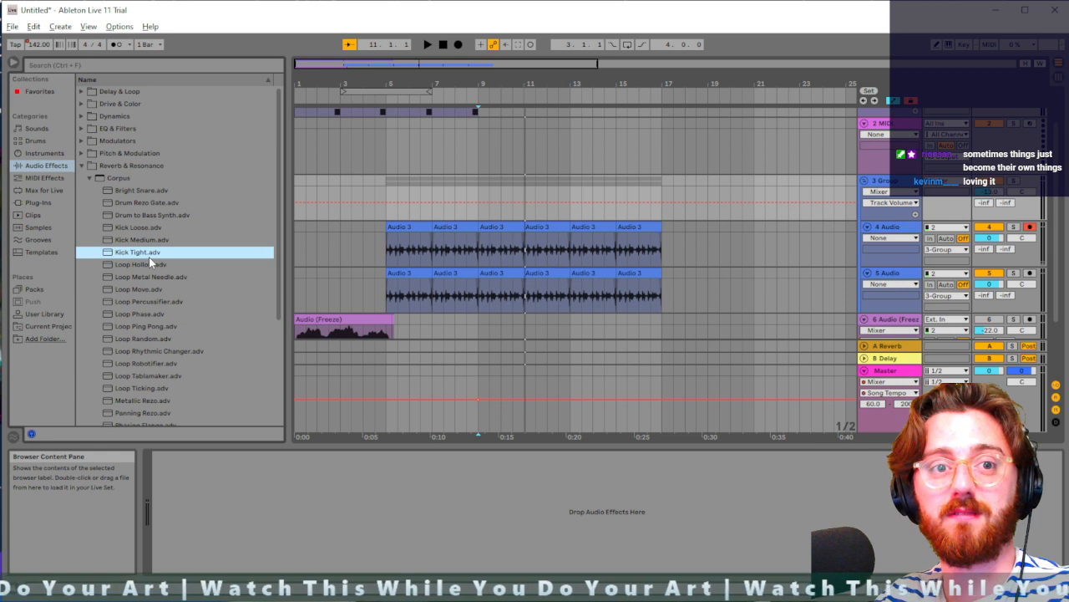
left_click(89, 179)
left_click(83, 130)
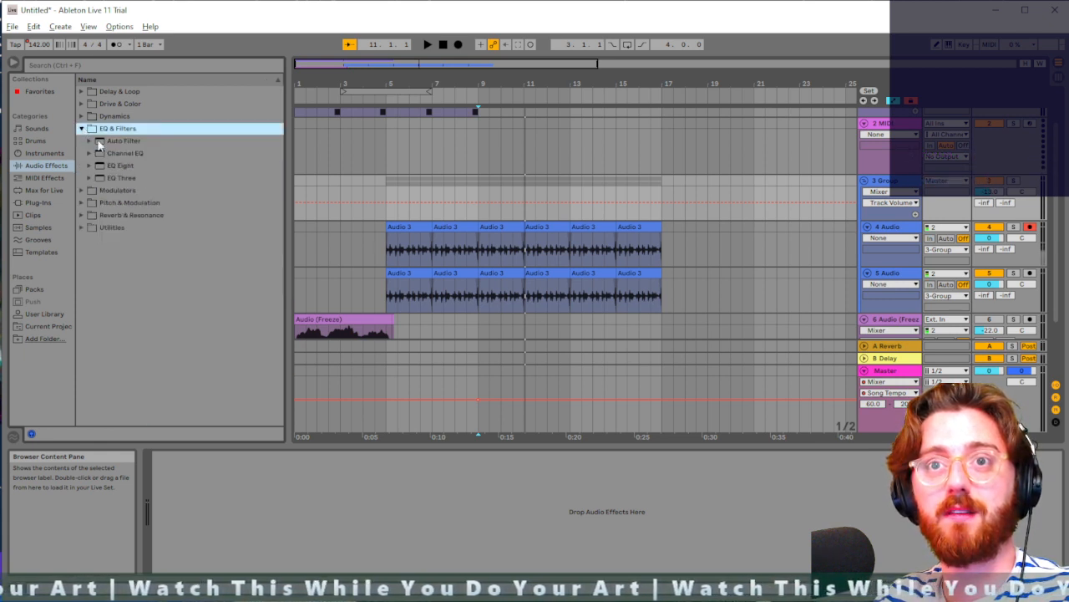
double_click(125, 154)
left_click(140, 177)
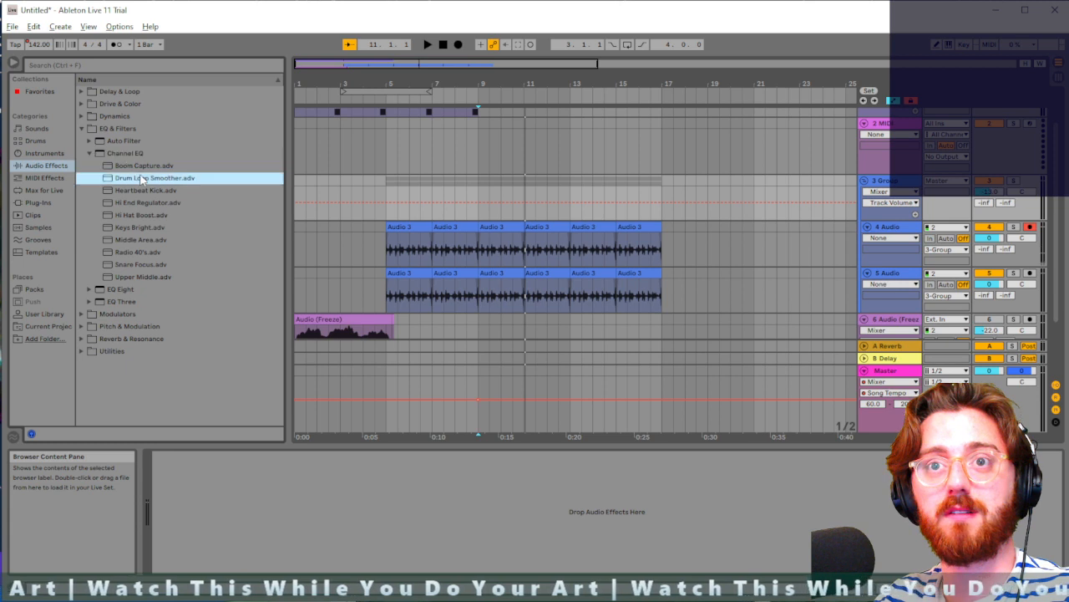
left_click(136, 167)
left_click_drag(940, 196, 888, 182)
Step: Set Boom Capture's Mid gain to 1.7 dB and Low gain to 6.7 dB while the beat plays
key("space")
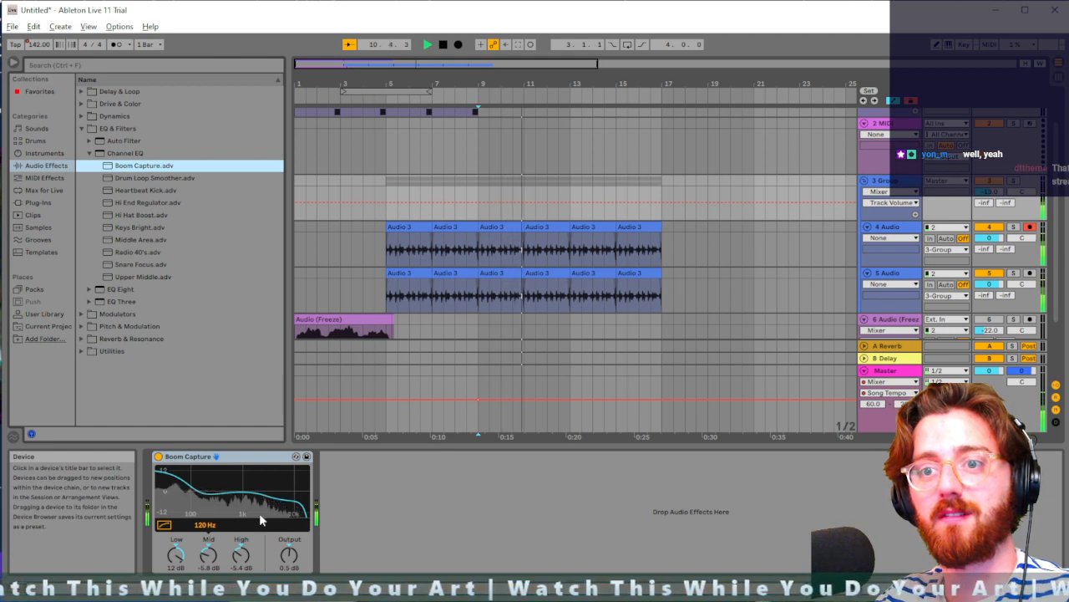
left_click_drag(208, 554, 208, 520)
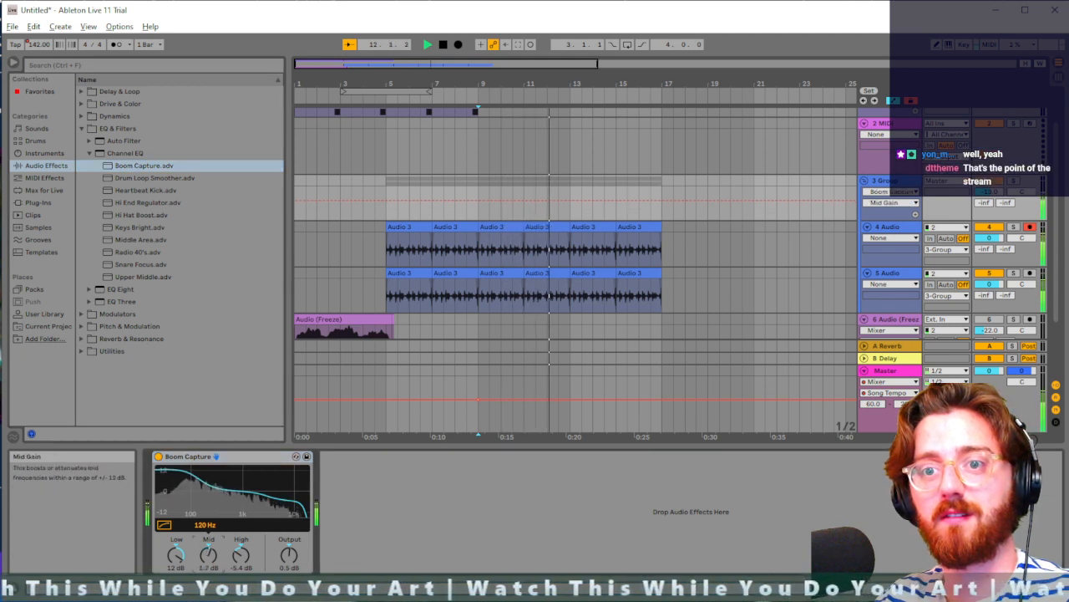
left_click_drag(177, 556, 177, 579)
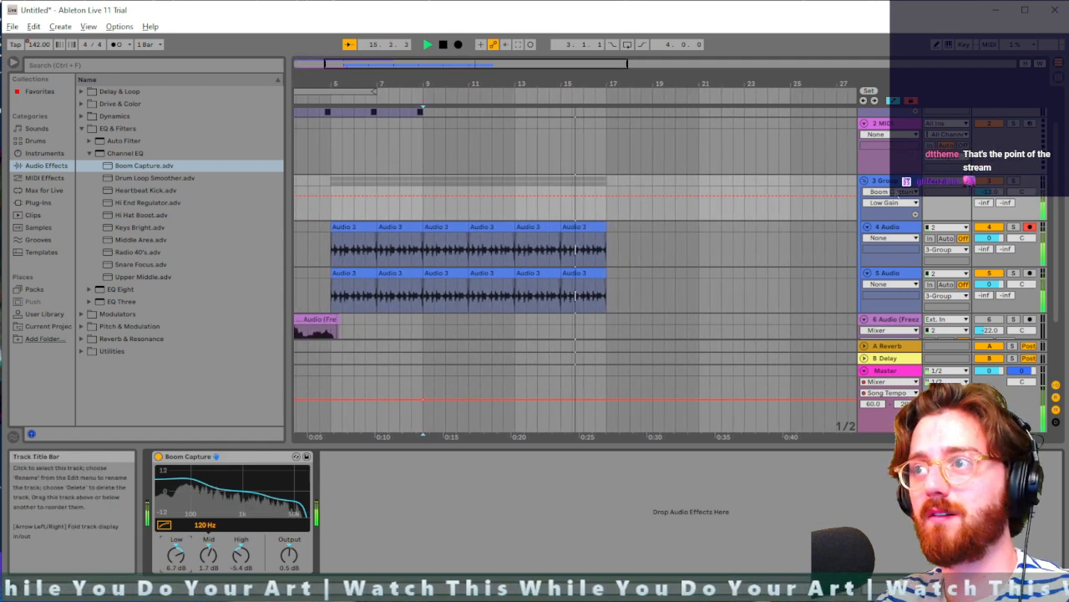
Step: Raise the 3 Group track's volume to -6.0 dB in the Session mixer and replay the beat
key("Tab")
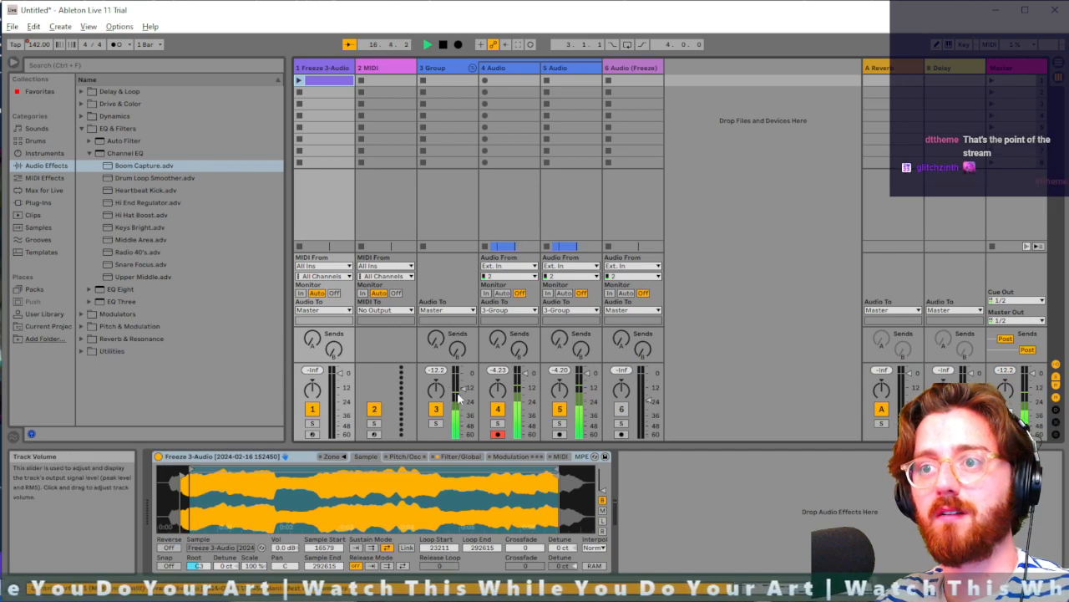
left_click_drag(464, 388, 463, 385)
key("space")
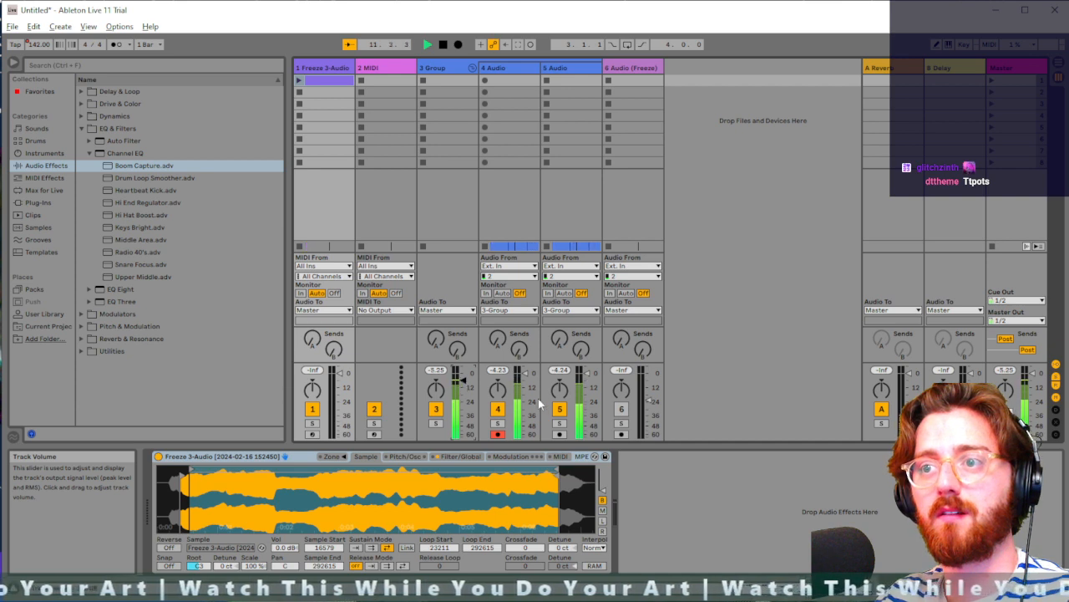
Step: Solo 4 Audio and 5 Audio in turn to compare the layers, clear the solo, and return to the arrangement
left_click(497, 424)
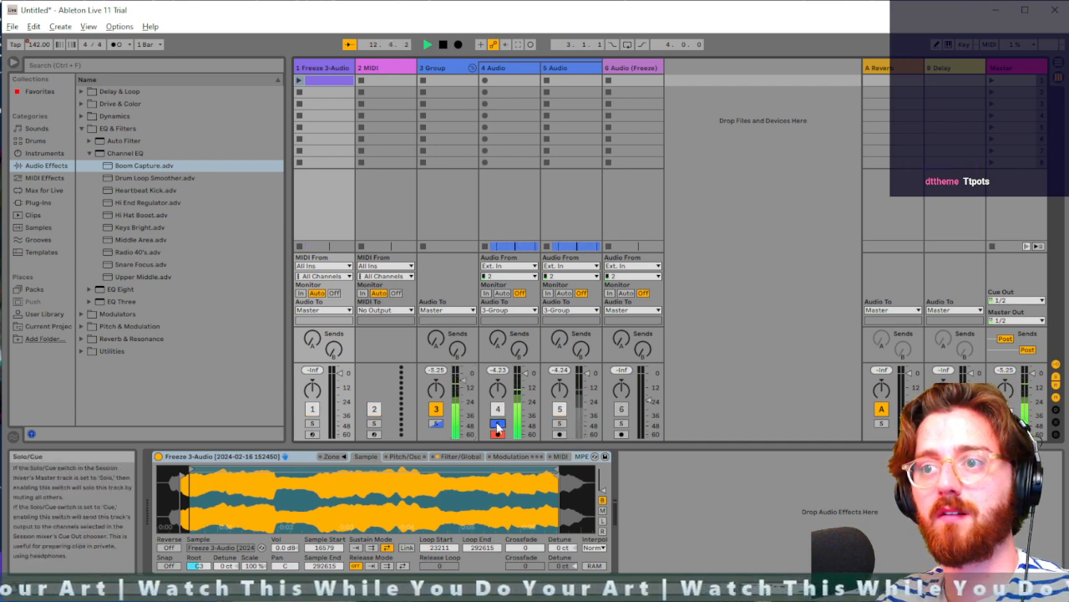
left_click(560, 425)
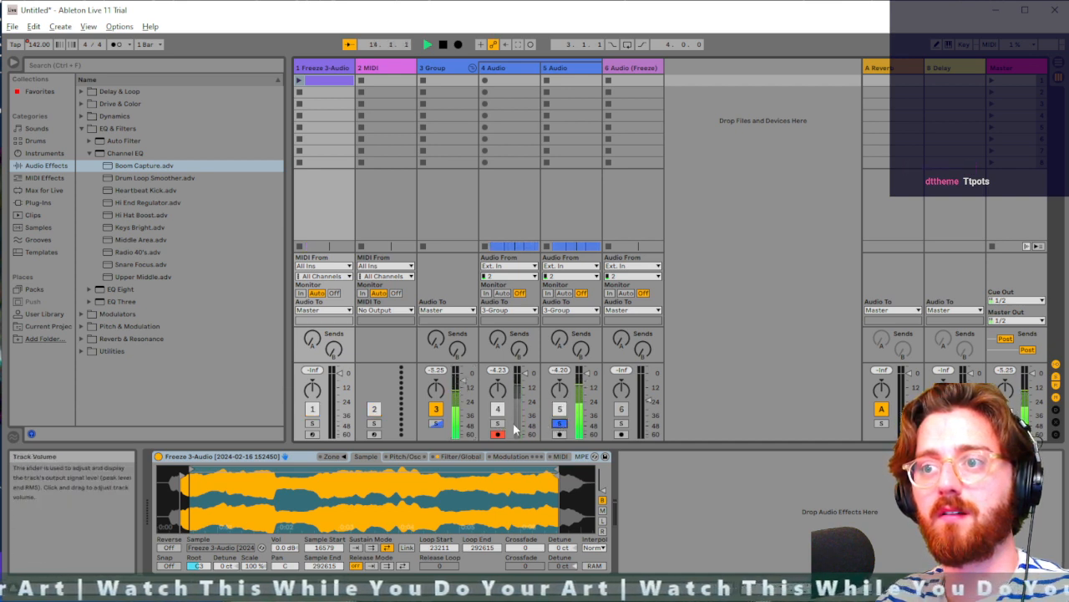
left_click(498, 425)
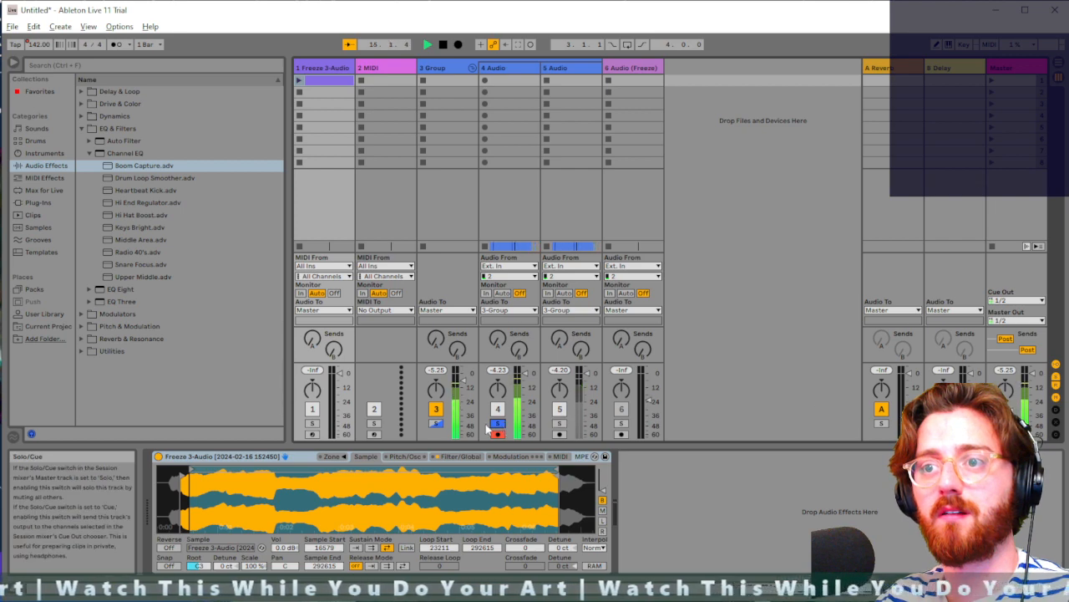
left_click(499, 426)
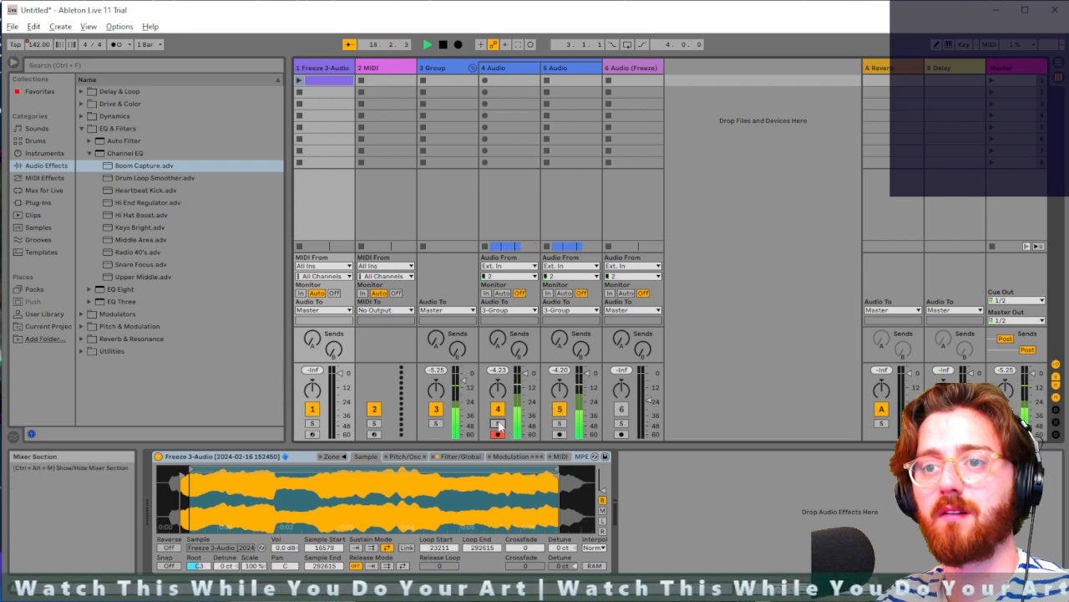
key("Tab")
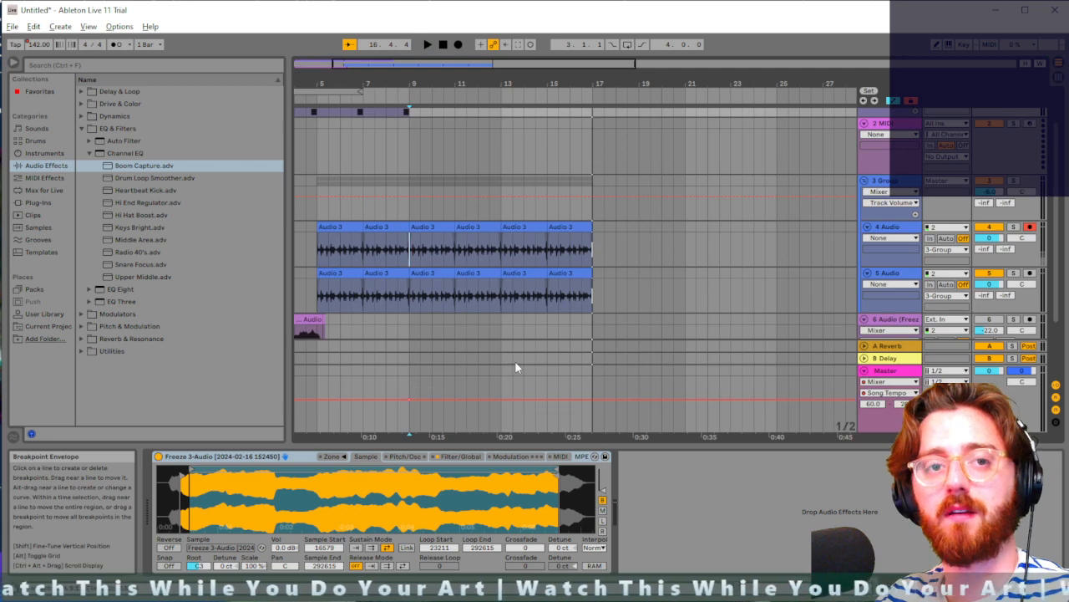
Step: With the 2 MIDI track selected, audition the browser's drum kits from 606 Core Kit through Formaggio 2 Kit
key("a")
scroll(426, 244, "left", 2)
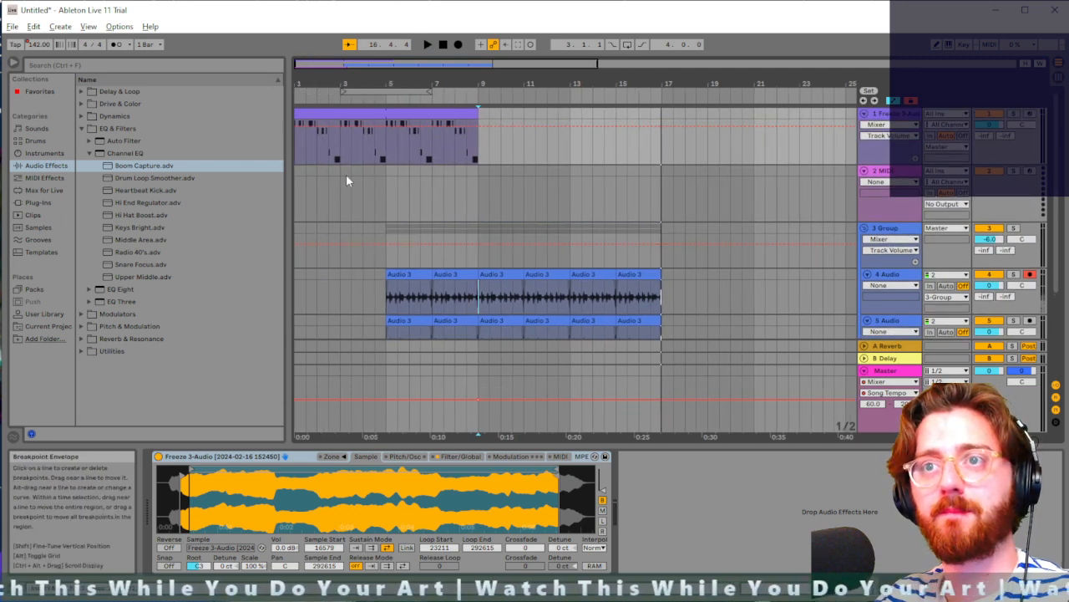
left_click(299, 200)
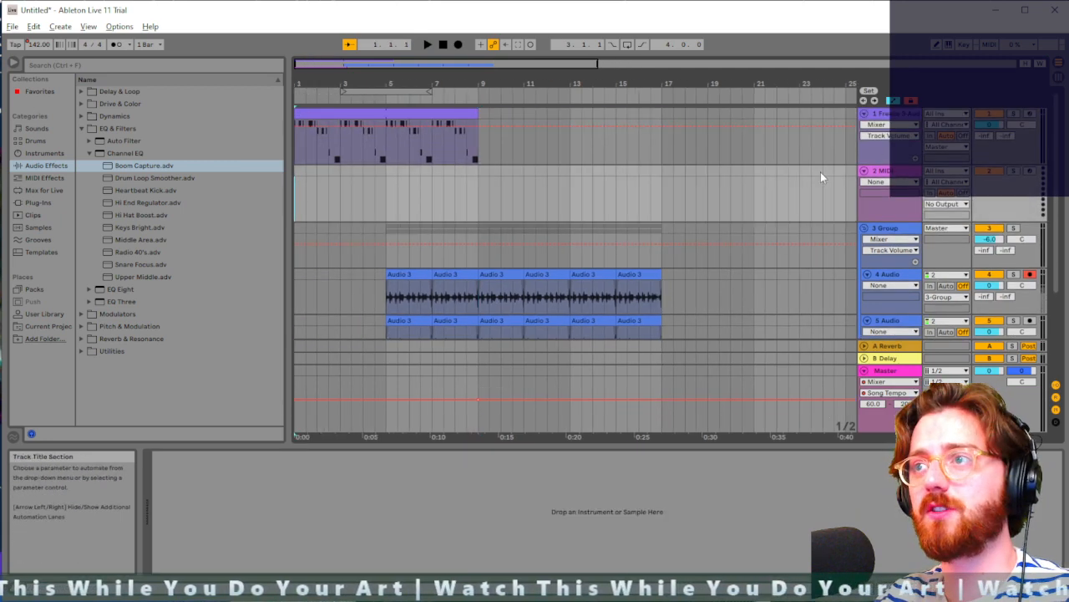
left_click(42, 144)
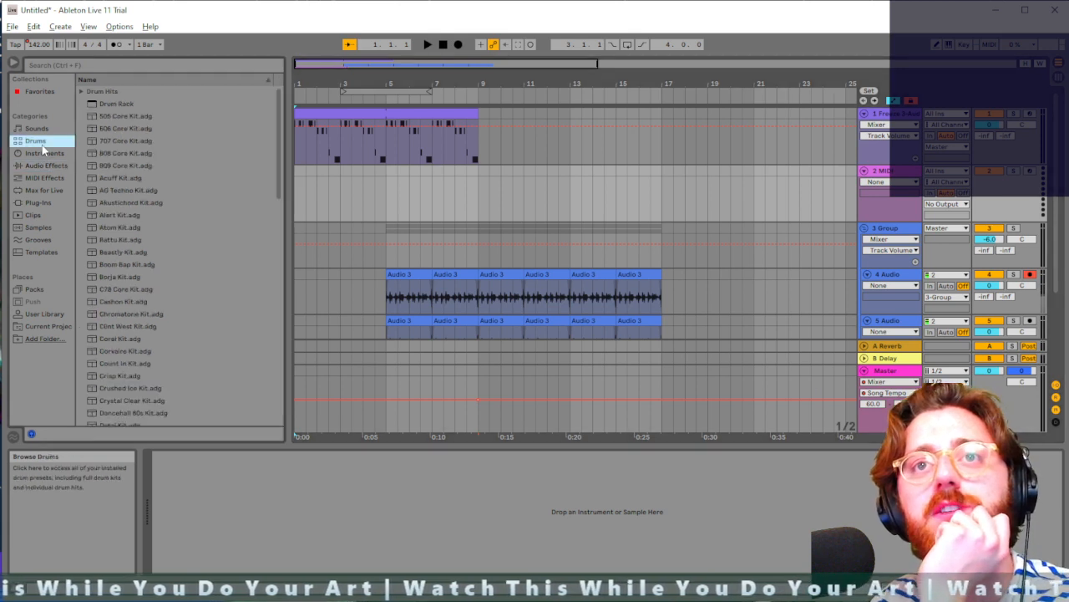
left_click(123, 127)
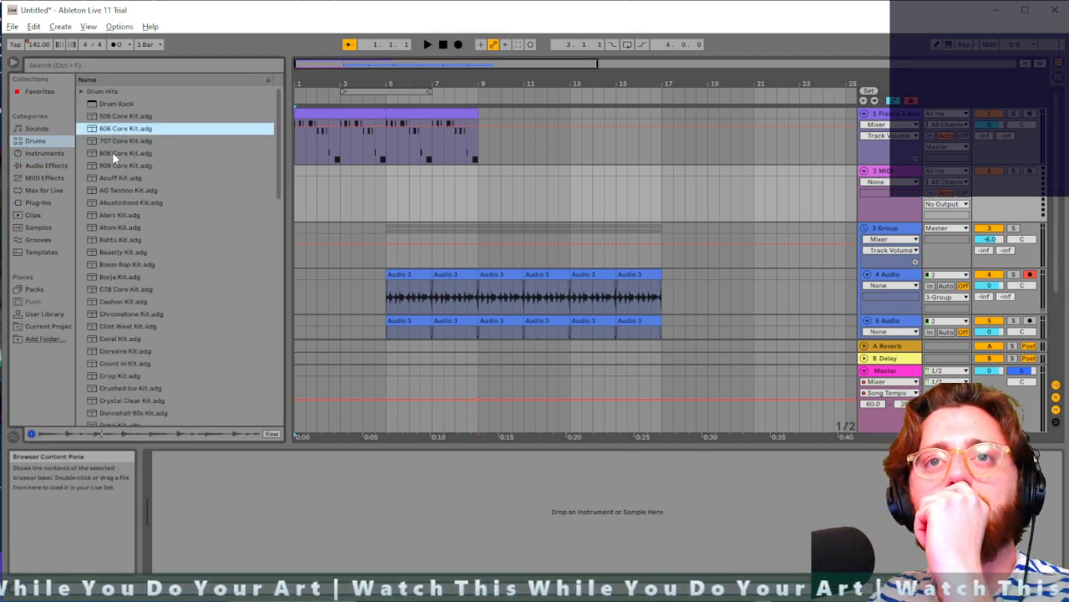
left_click(115, 155)
left_click(122, 170)
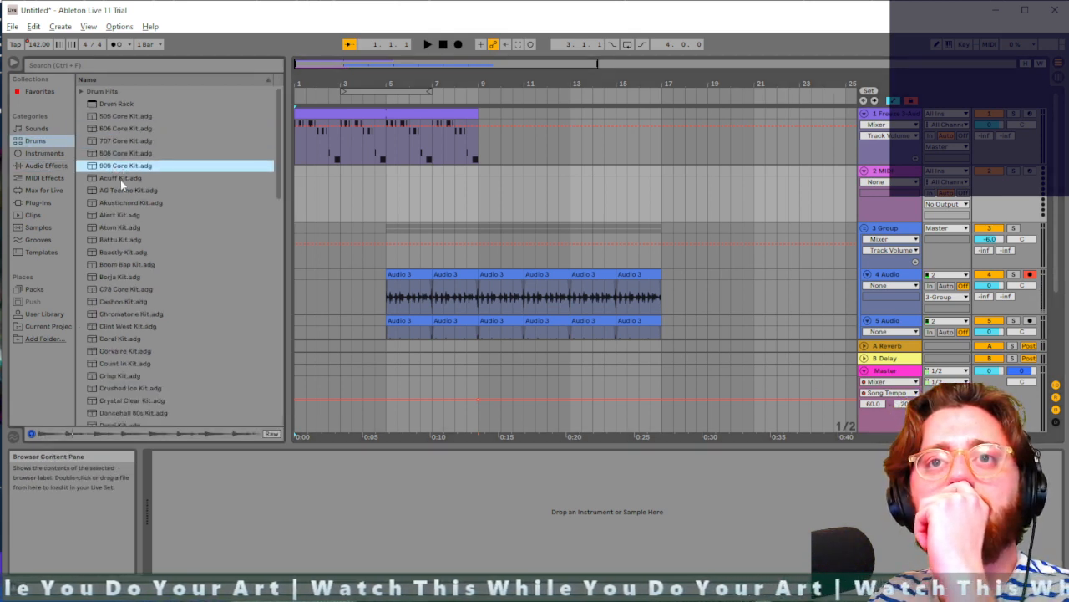
left_click(122, 202)
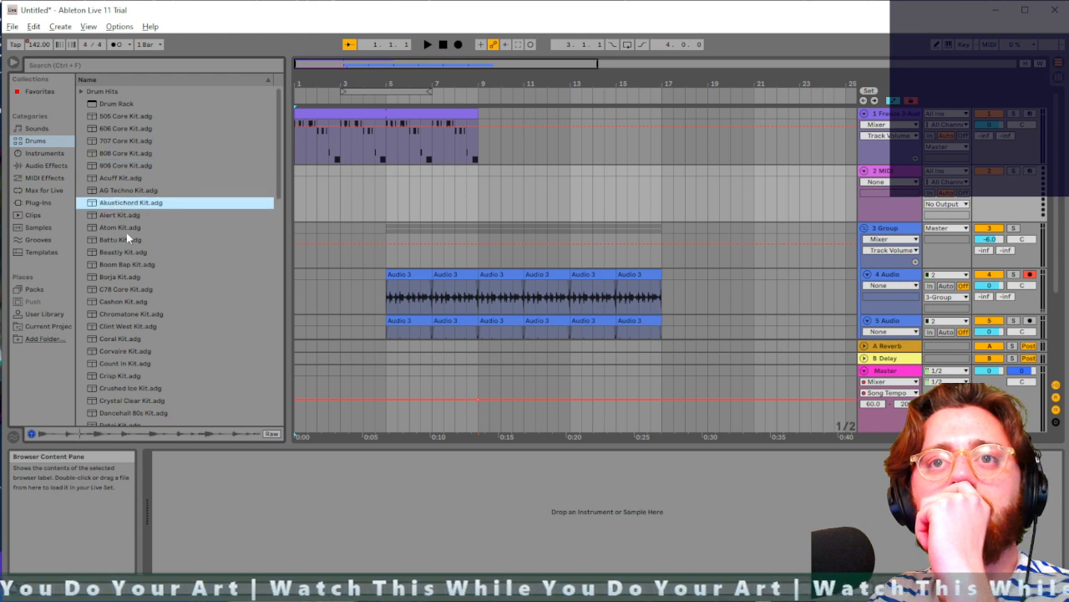
left_click(122, 241)
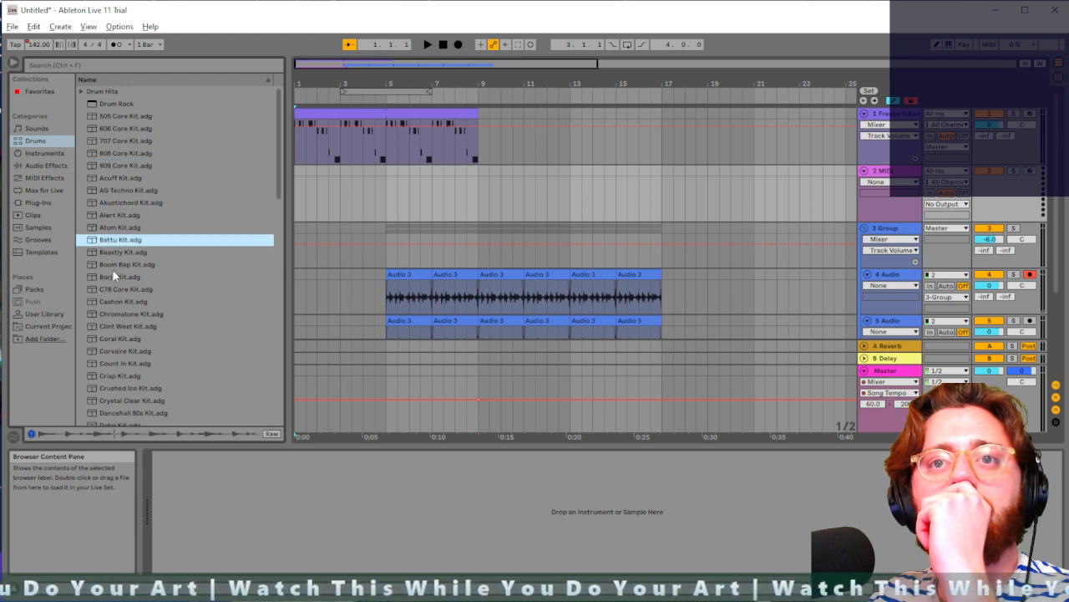
left_click(114, 266)
scroll(112, 267, "down", 1)
left_click(111, 273)
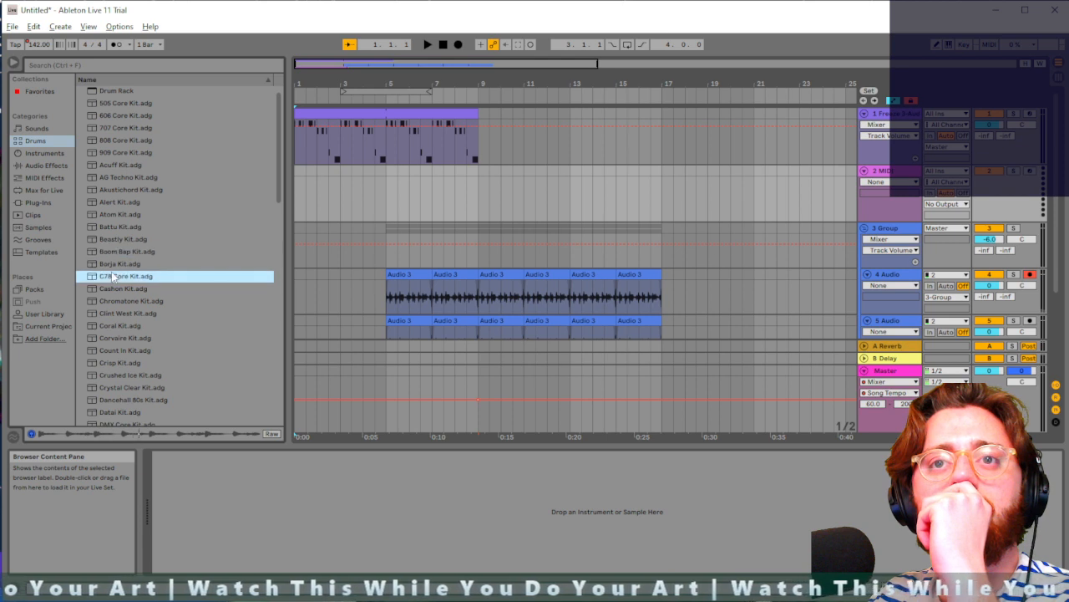
scroll(112, 272, "down", 2)
left_click(112, 273)
scroll(112, 277, "down", 2)
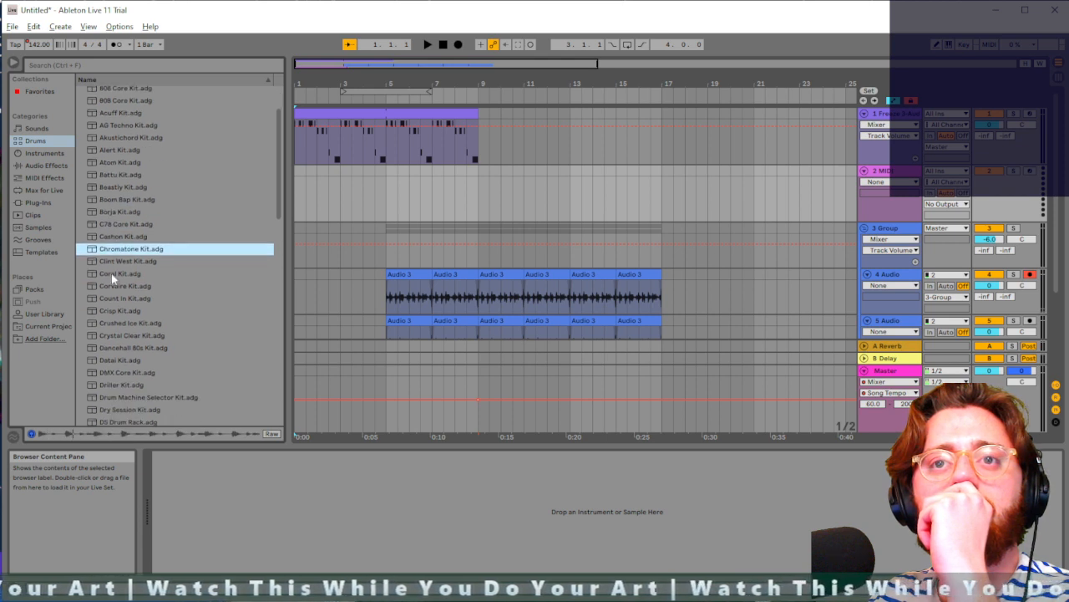
left_click(114, 301)
scroll(115, 293, "down", 2)
left_click(119, 322)
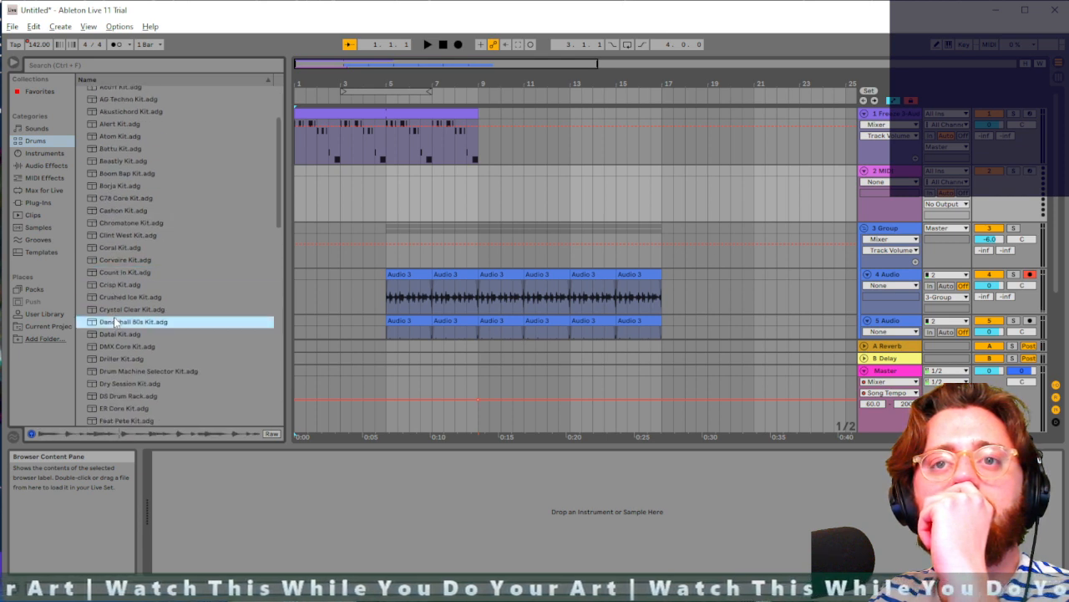
scroll(121, 317, "down", 3)
left_click(122, 320)
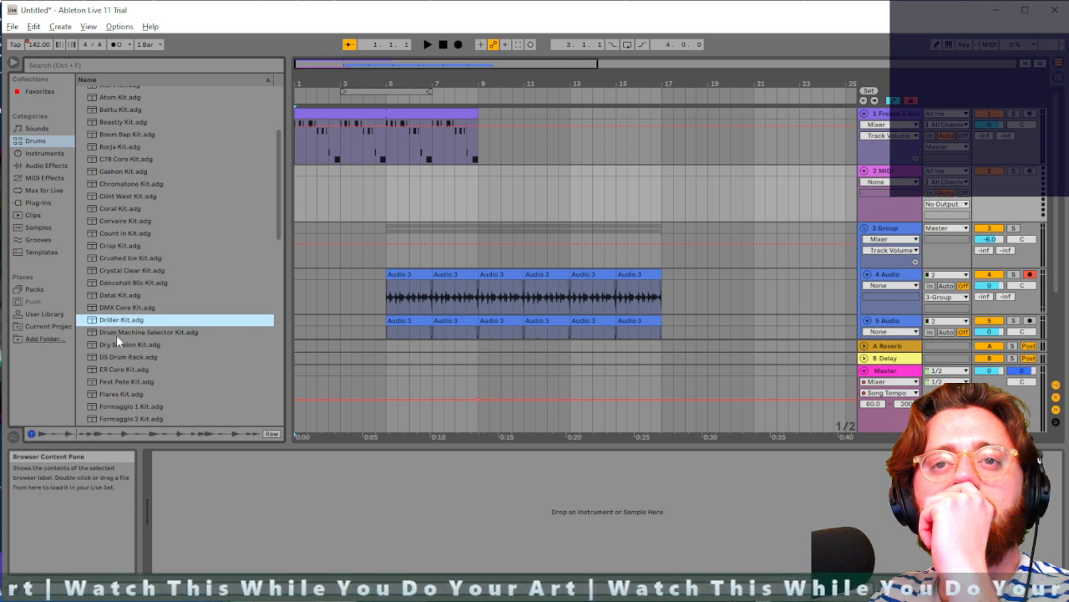
left_click(116, 334)
left_click(118, 365)
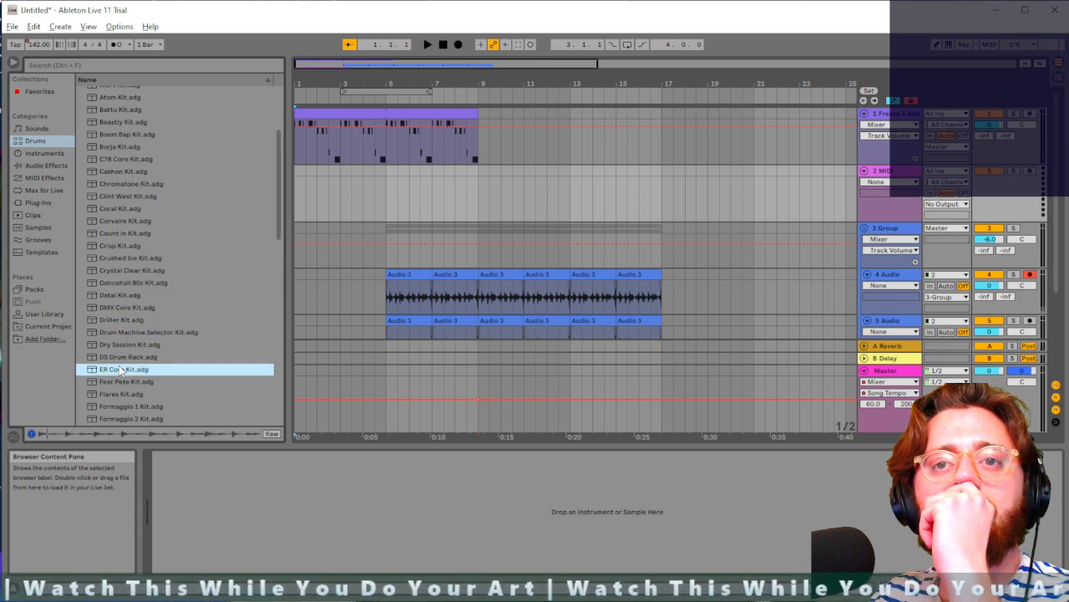
scroll(119, 365, "down", 1)
left_click(121, 368)
left_click(132, 396)
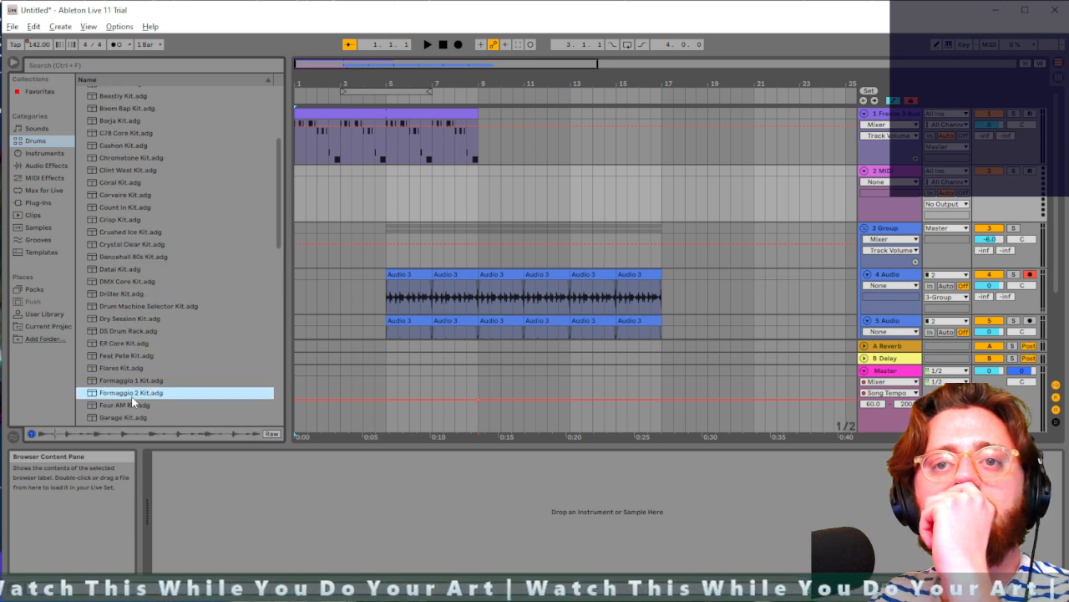
scroll(129, 384, "down", 1)
Step: Preview Four AM Kit, load it onto the 2 MIDI track, and create an empty MIDI clip in its first Session slot
left_click(120, 369)
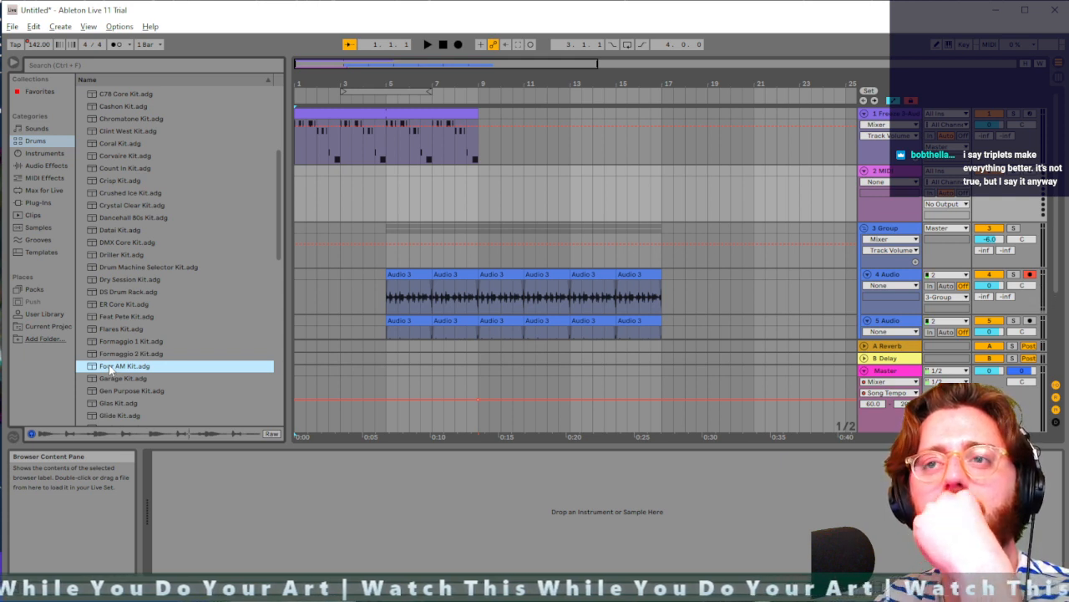
left_click_drag(109, 366, 891, 175)
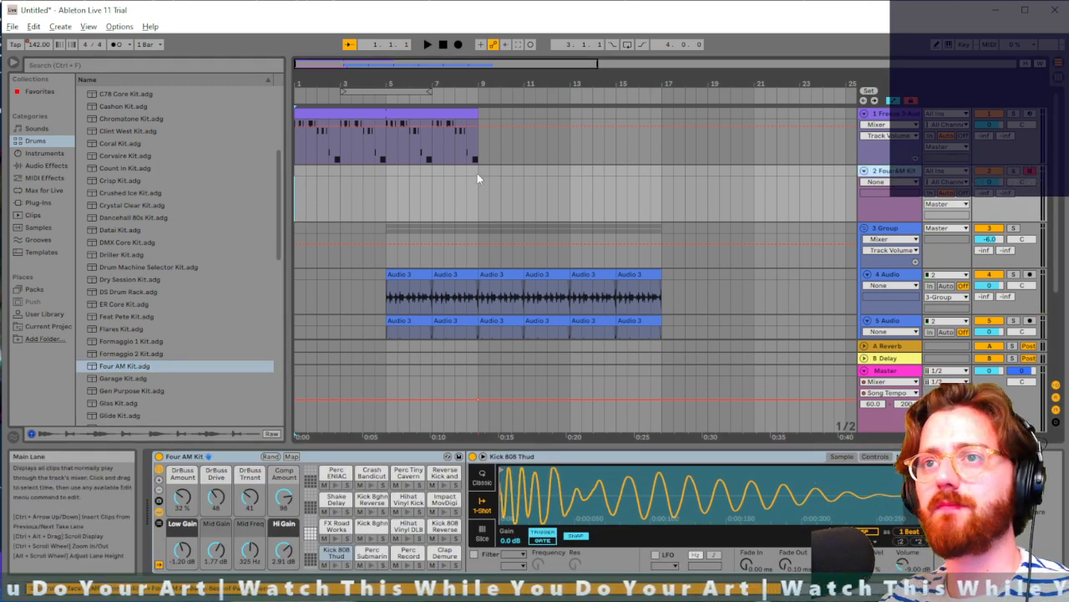
key("Tab")
double_click(383, 80)
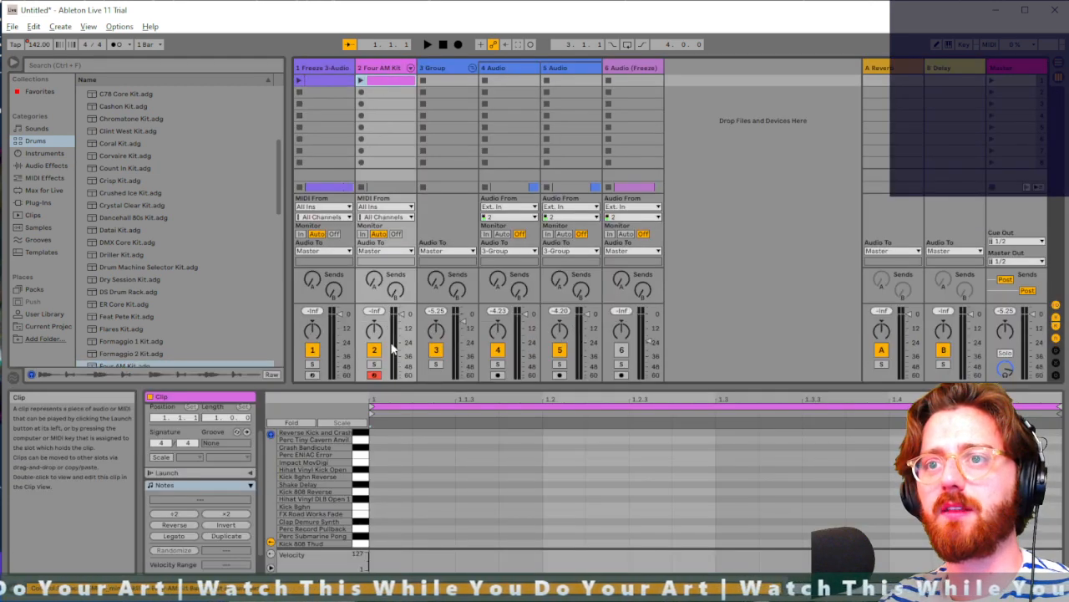
Step: Add Kick 808 Thud and Kick 808 Reverse notes on beat 1 of the clip and launch it with the song
double_click(382, 544)
double_click(380, 492)
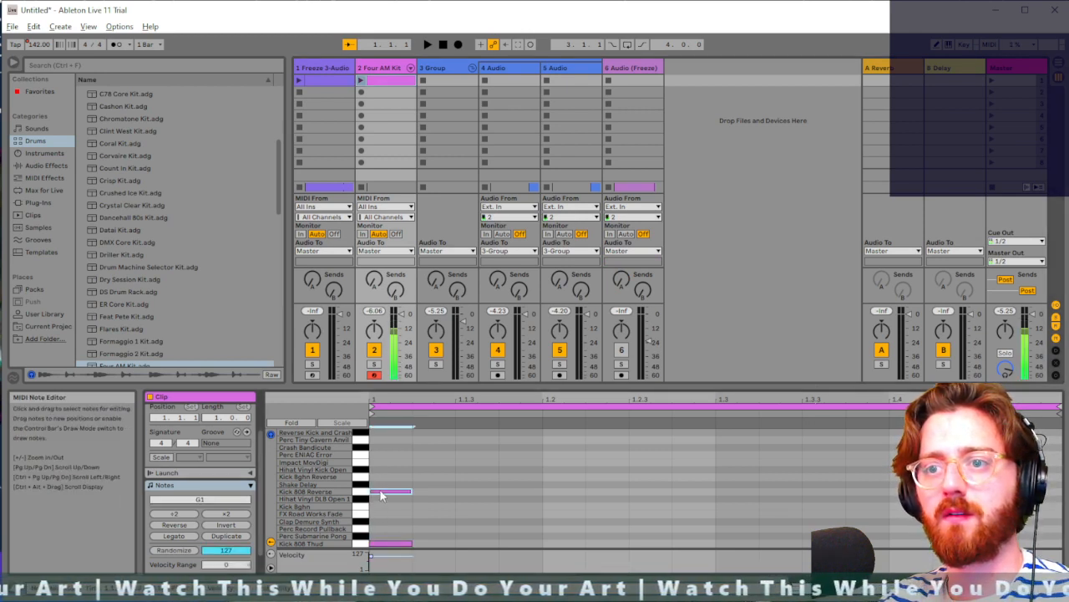
key("space")
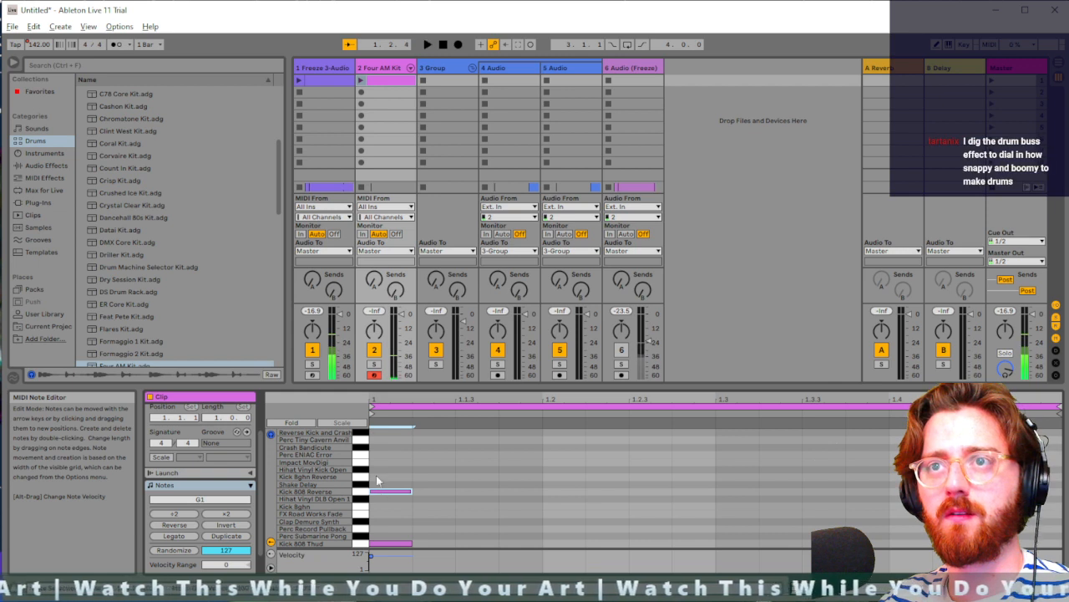
left_click(361, 80)
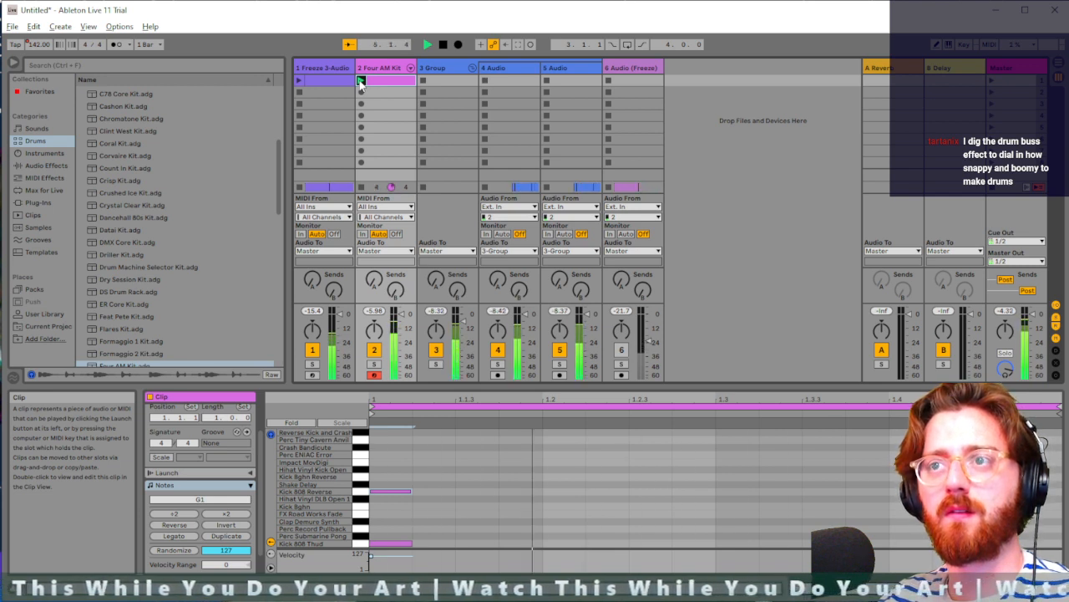
key("space")
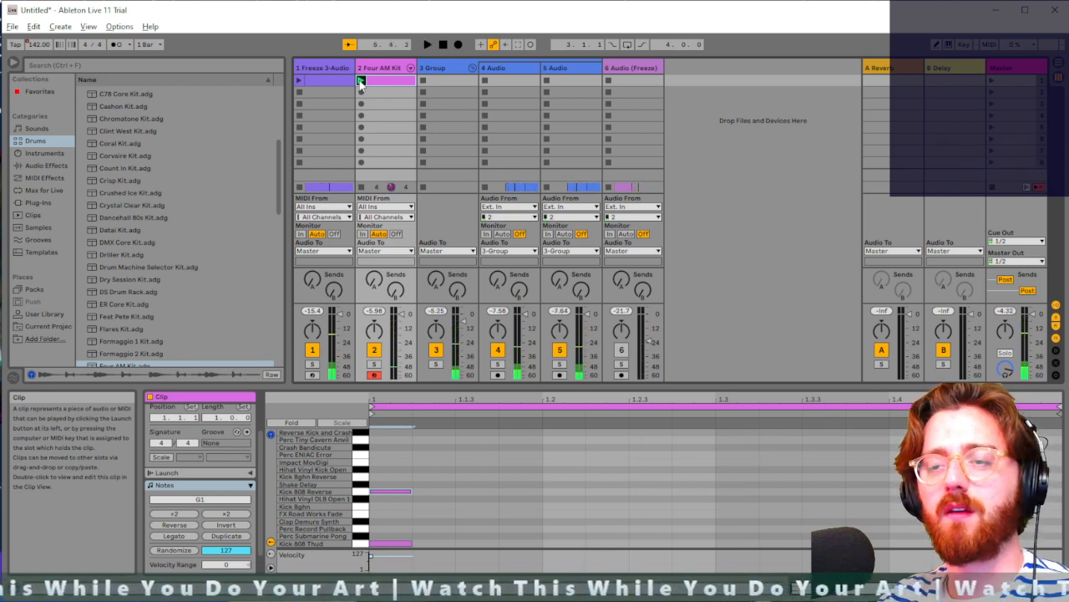
Step: Create a second Four AM Kit clip with Kick 808 Thud, Kick Bghn and Kick Bghn Reverse notes on all four beats
double_click(377, 92)
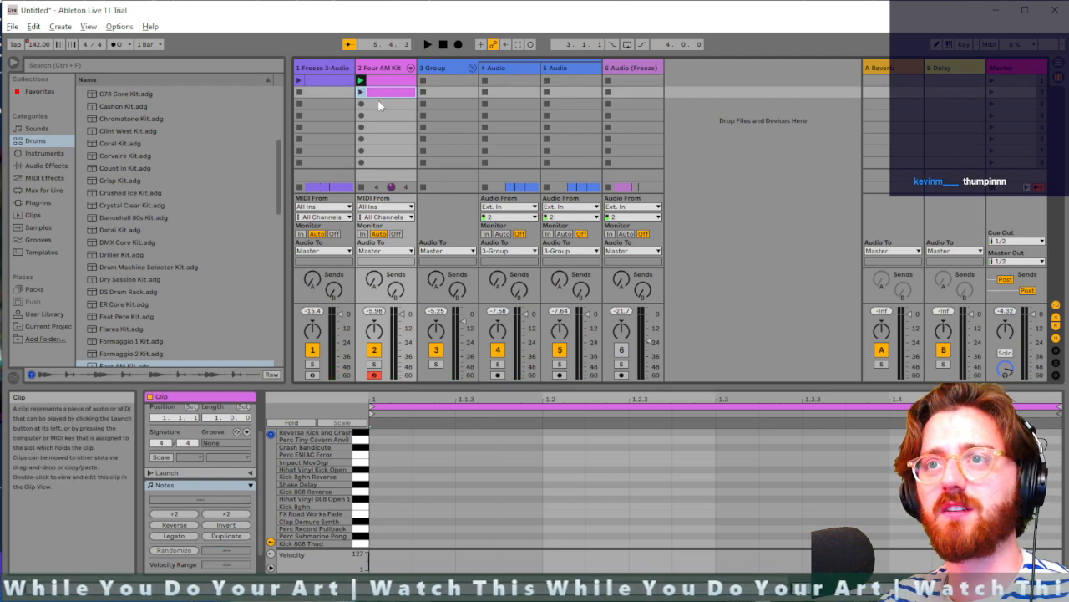
double_click(375, 544)
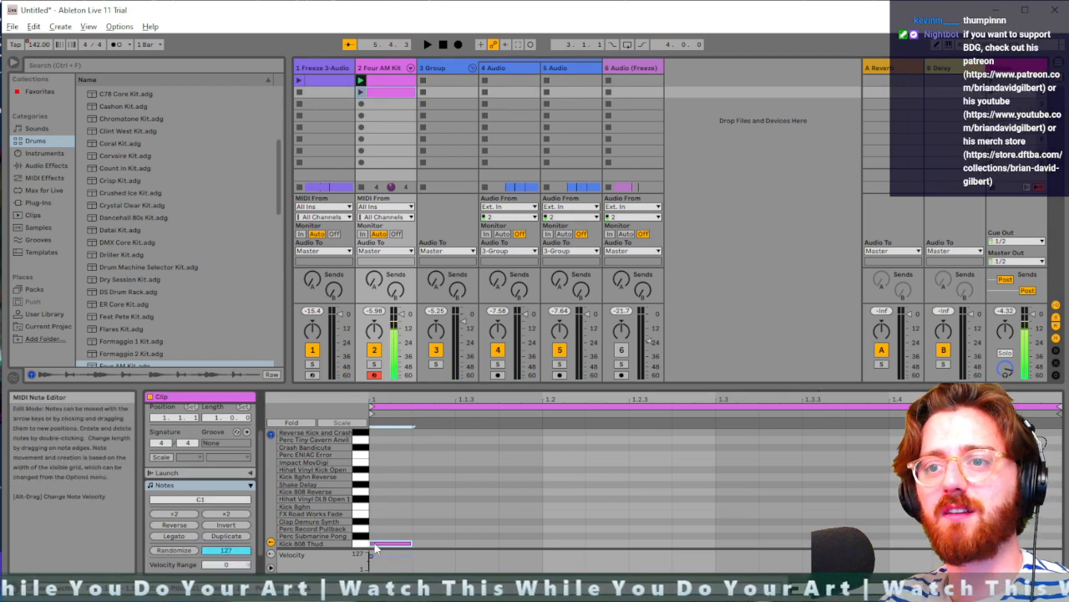
double_click(381, 506)
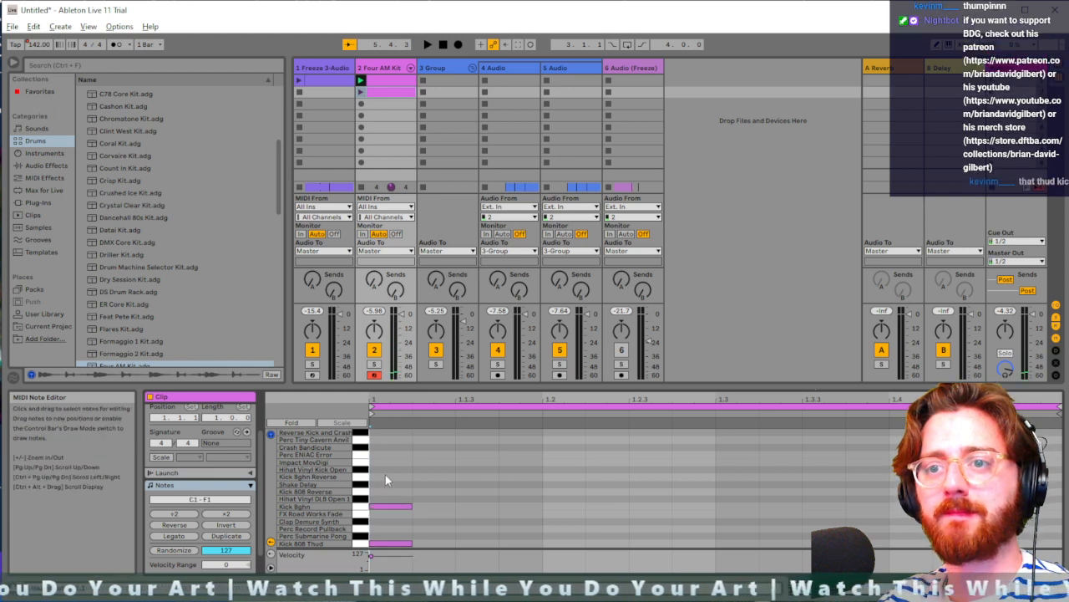
double_click(385, 475)
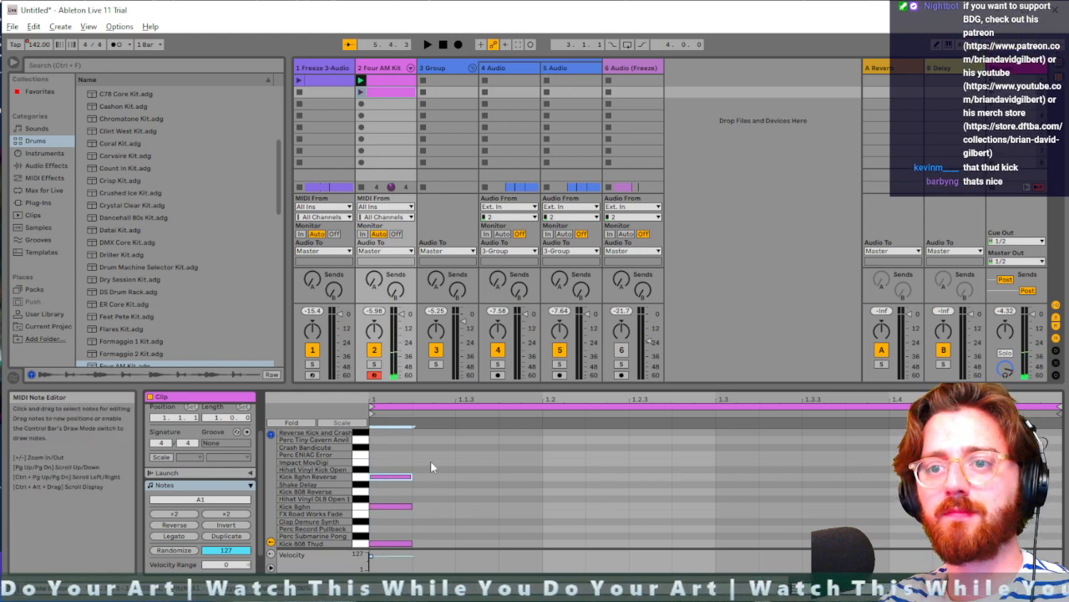
left_click_drag(429, 457, 894, 548)
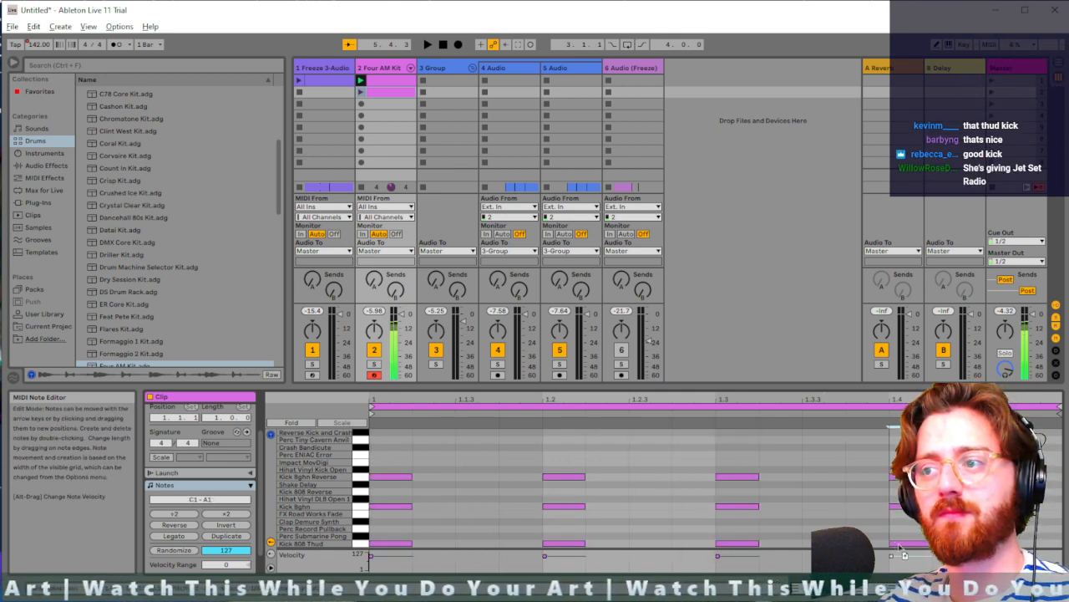
Step: Delete the Kick Bghn and Kick Bghn Reverse notes on beats 1 and 3, and launch the second clip
left_click_drag(431, 441, 381, 512)
key("Delete")
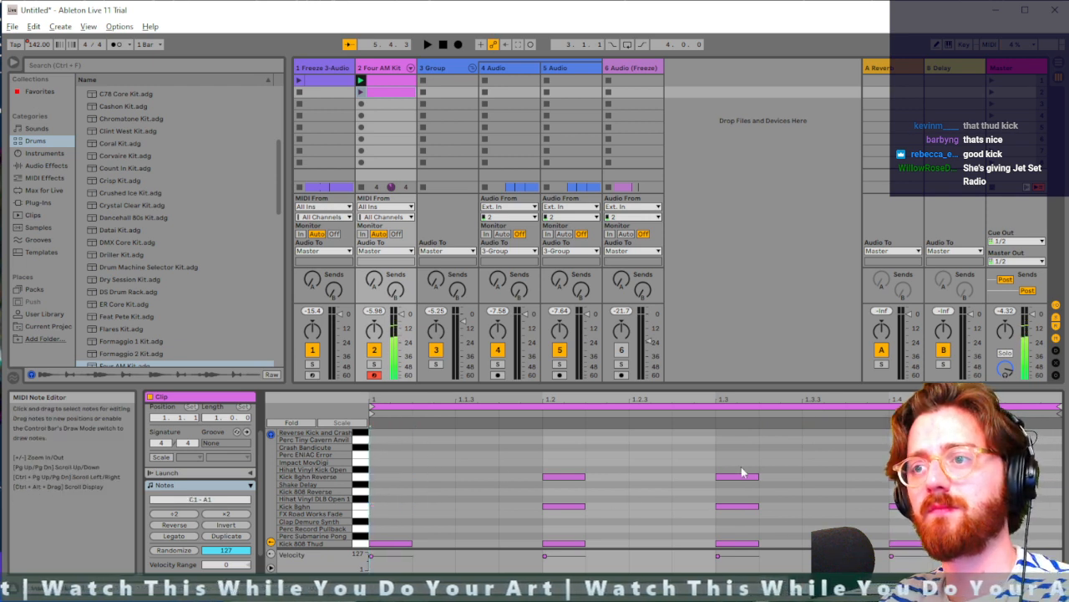
left_click_drag(728, 442, 745, 511)
key("Delete")
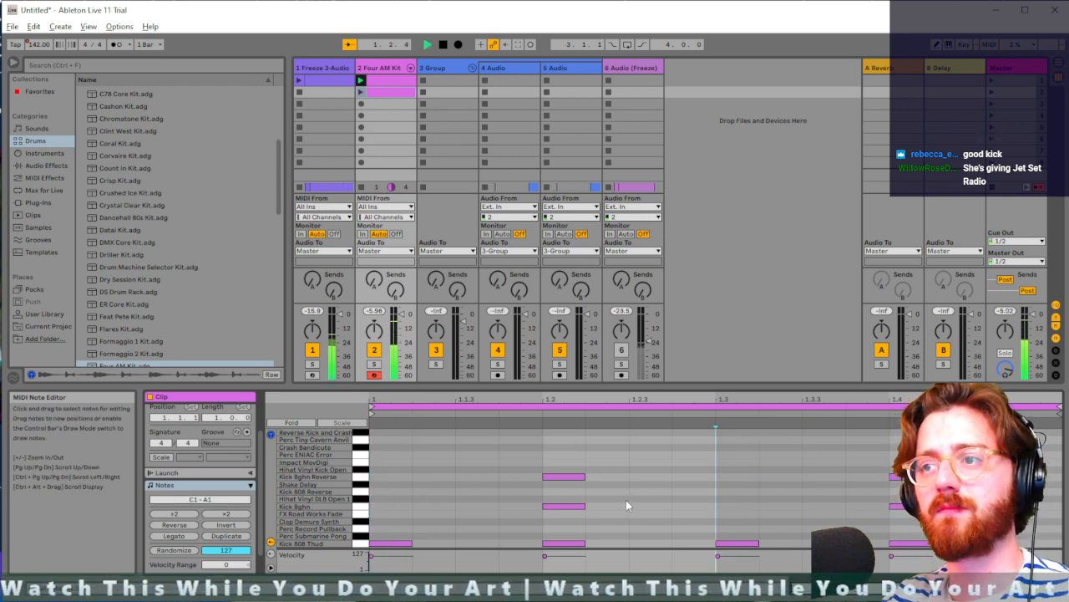
left_click(361, 93)
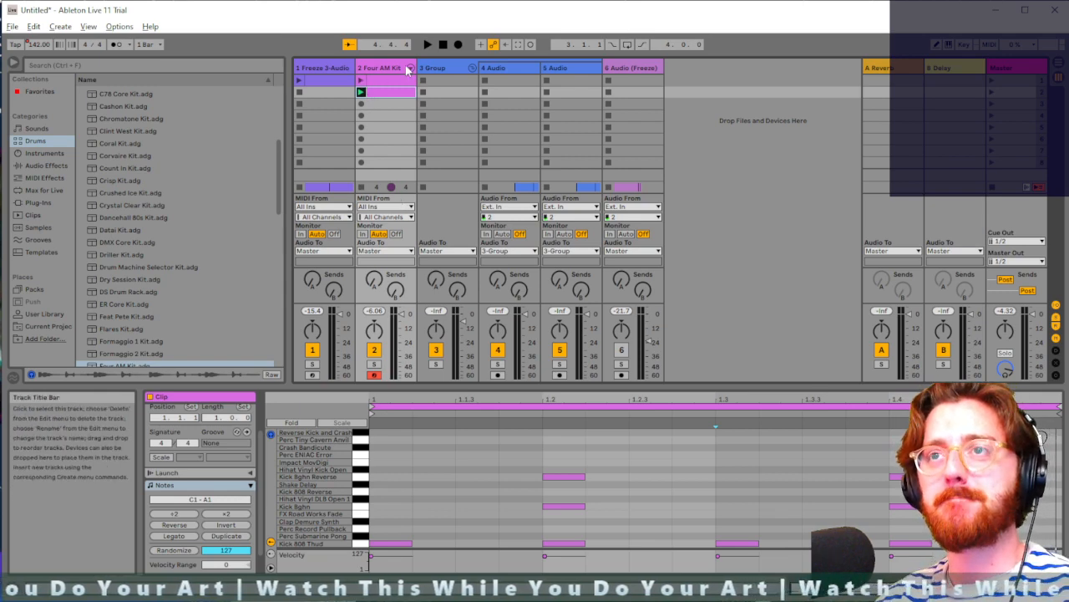
Step: Record the 2 Four AM Kit track's Session clips into the Arrangement, launching the first clip and switching to the second during recording
key("Tab")
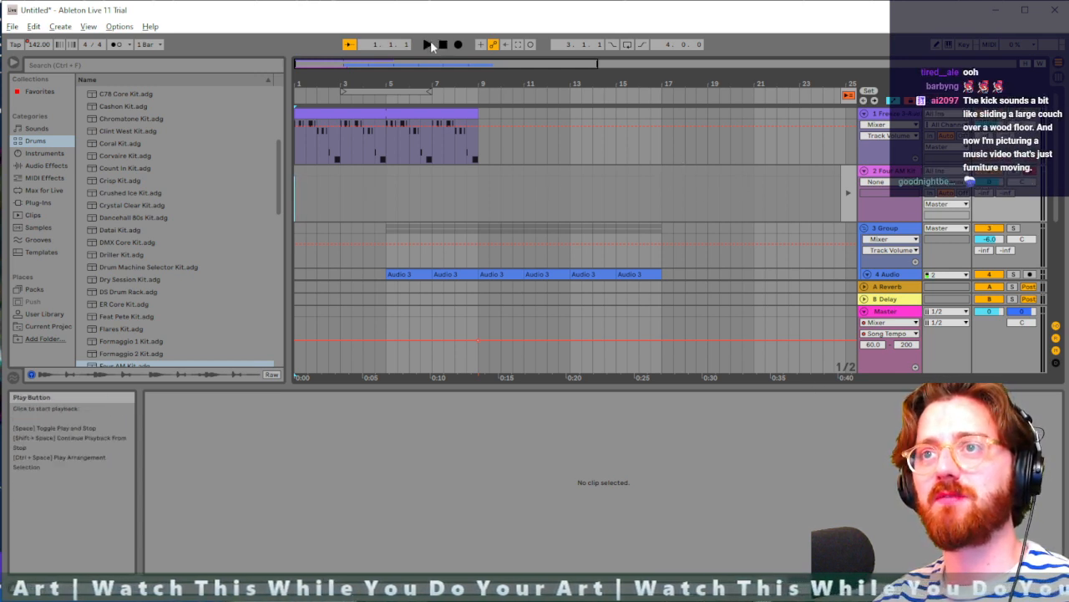
key("Tab")
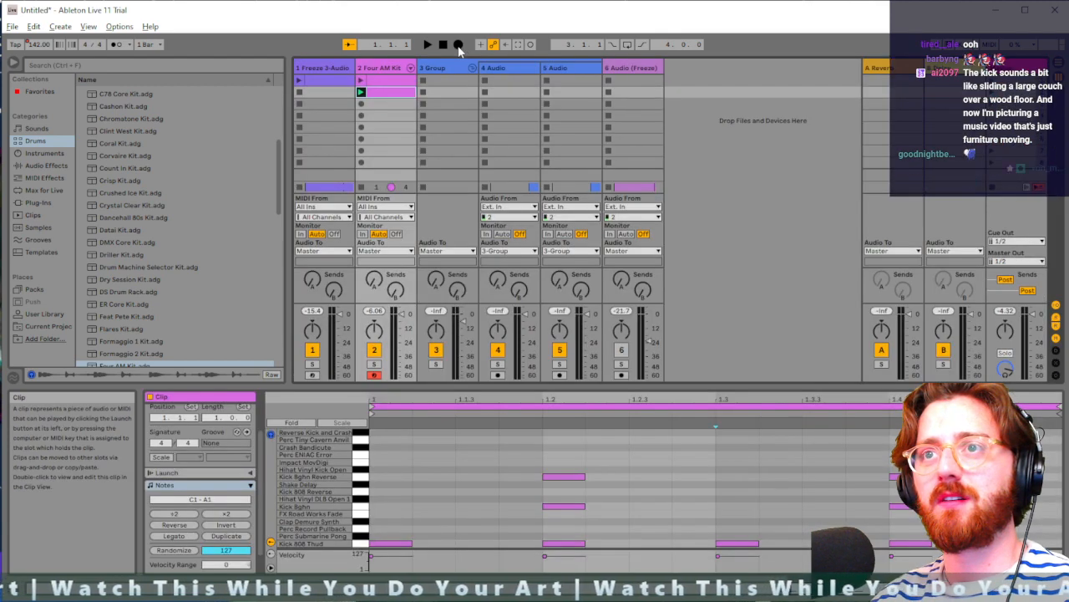
left_click(386, 82)
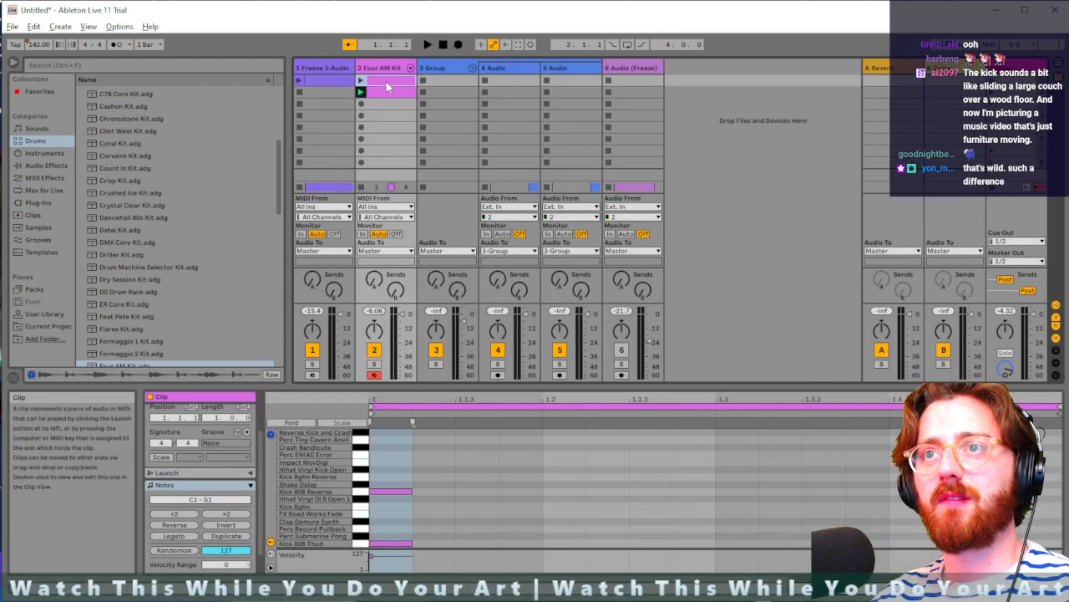
left_click(362, 81)
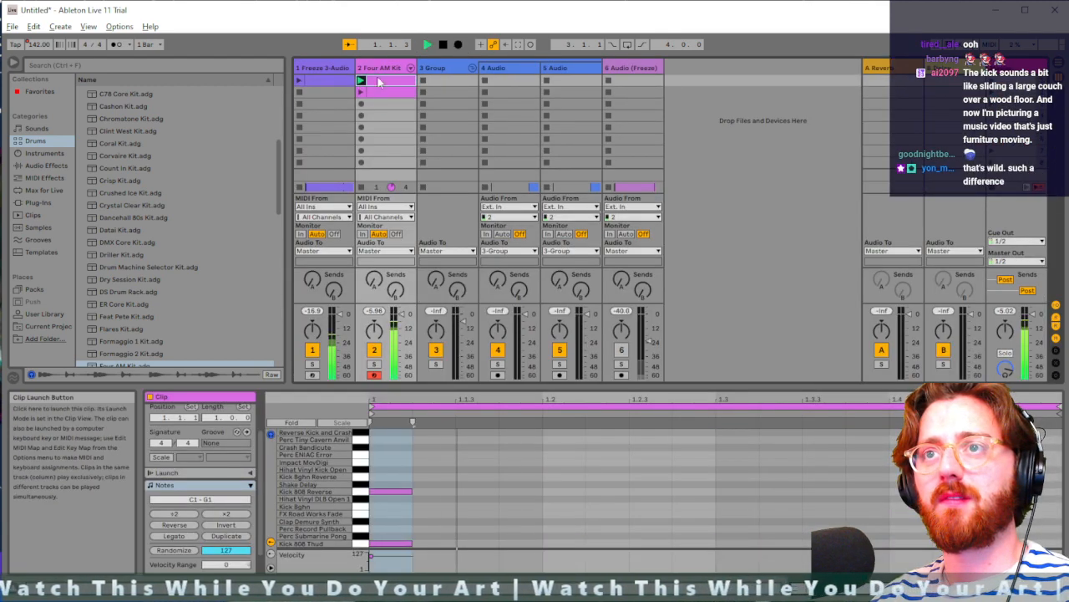
left_click(458, 46)
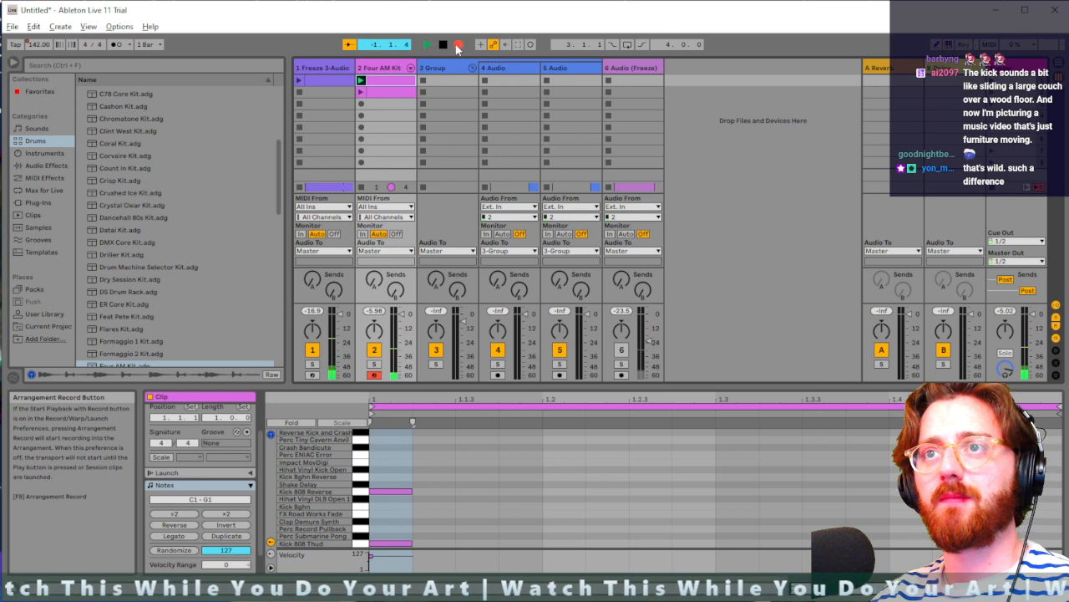
left_click(361, 94)
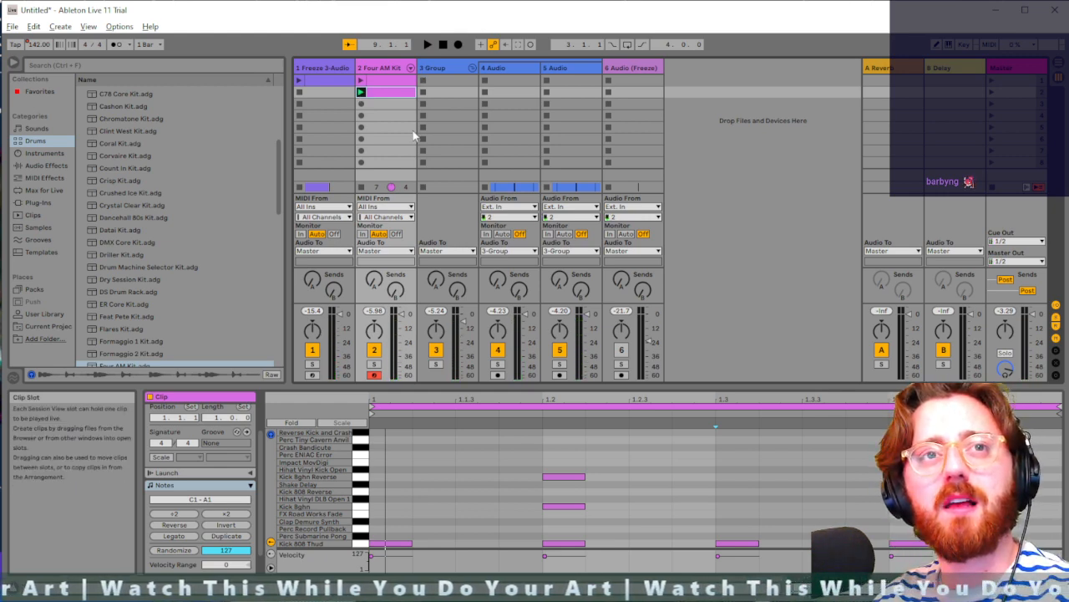
key("Tab")
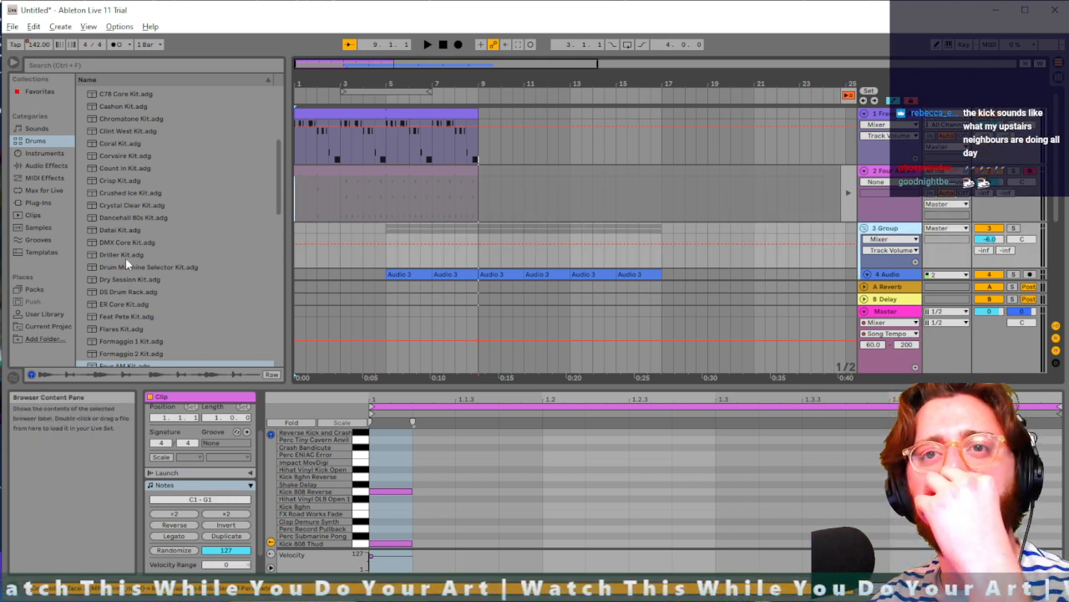
scroll(124, 261, "down", 8)
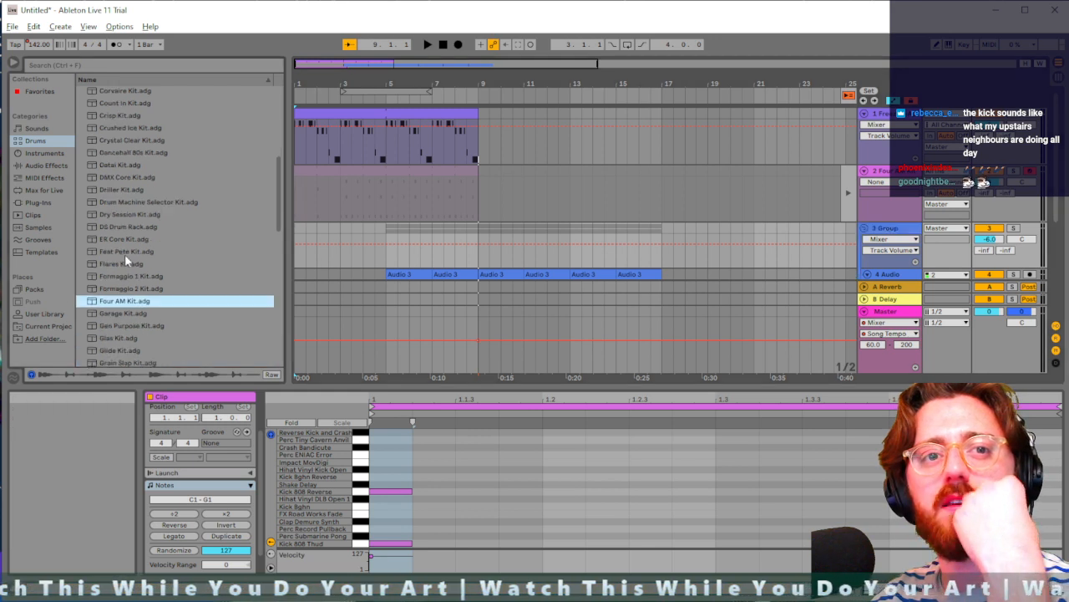
scroll(124, 260, "up", 5)
scroll(124, 254, "up", 6)
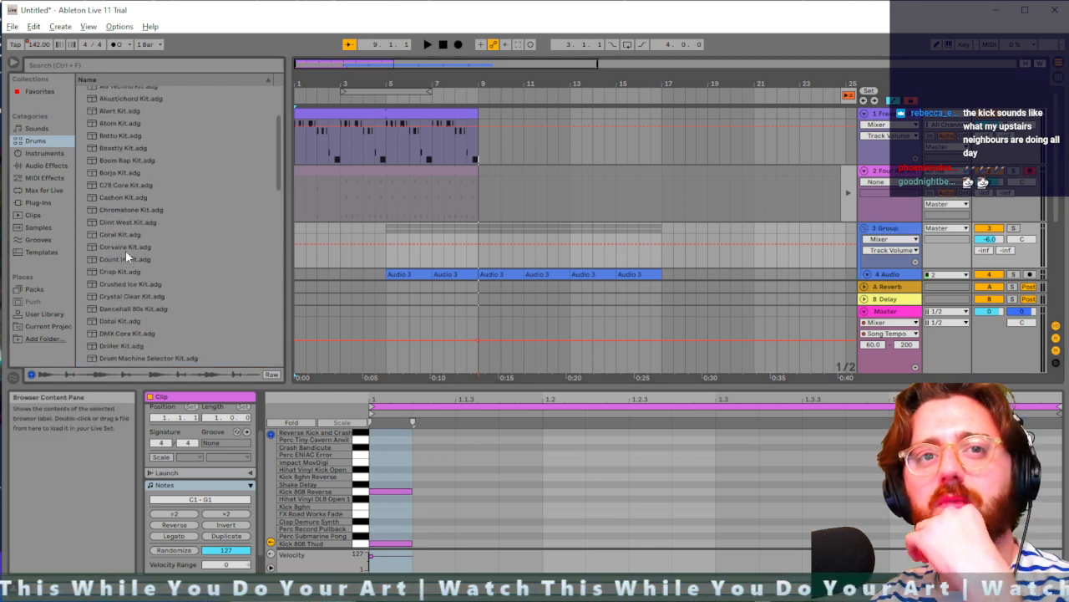
scroll(126, 250, "up", 2)
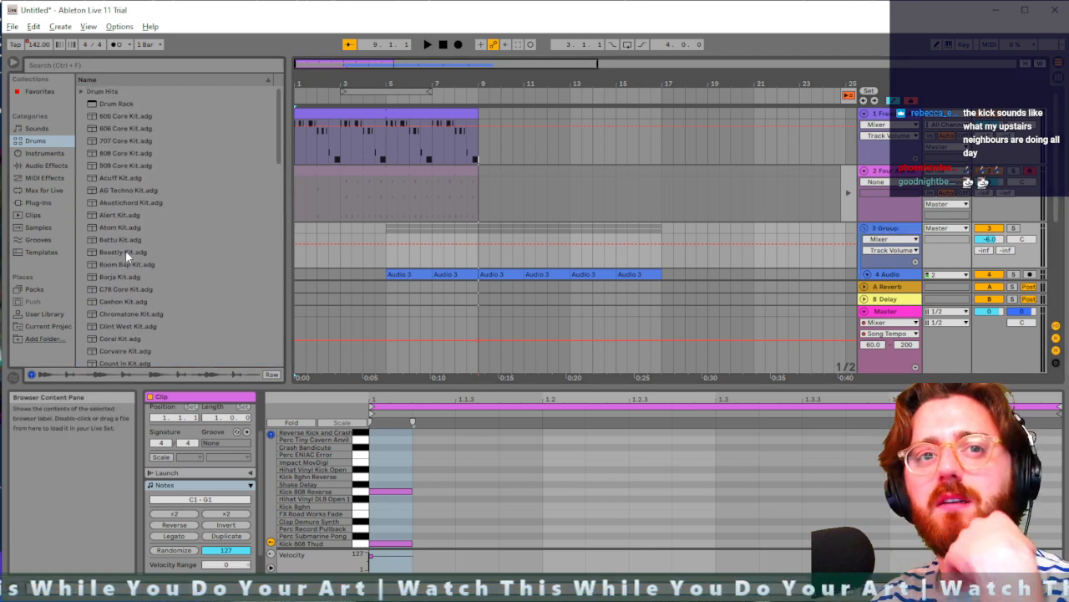
scroll(126, 250, "up", 1)
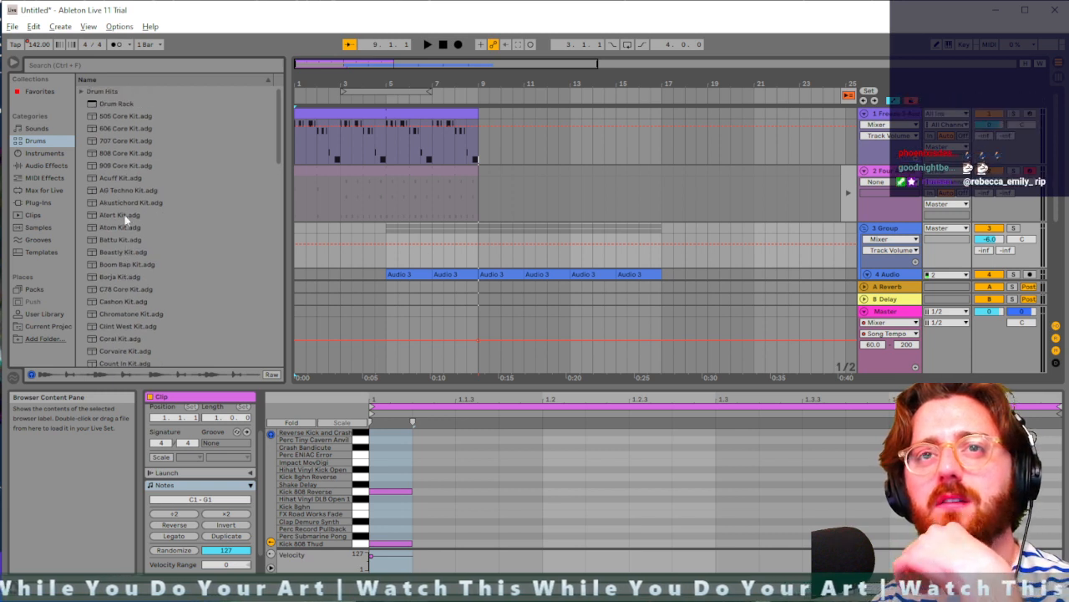
Step: Search the audio effects for "drum bu" and expand the Drum Buss presets
left_click(42, 167)
left_click(125, 63)
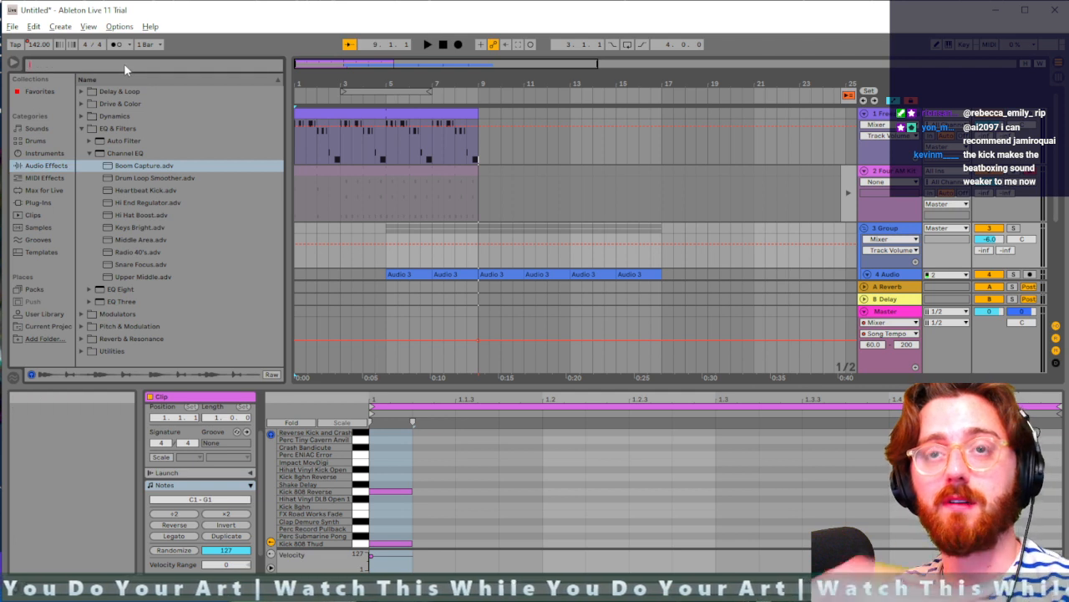
type("drum")
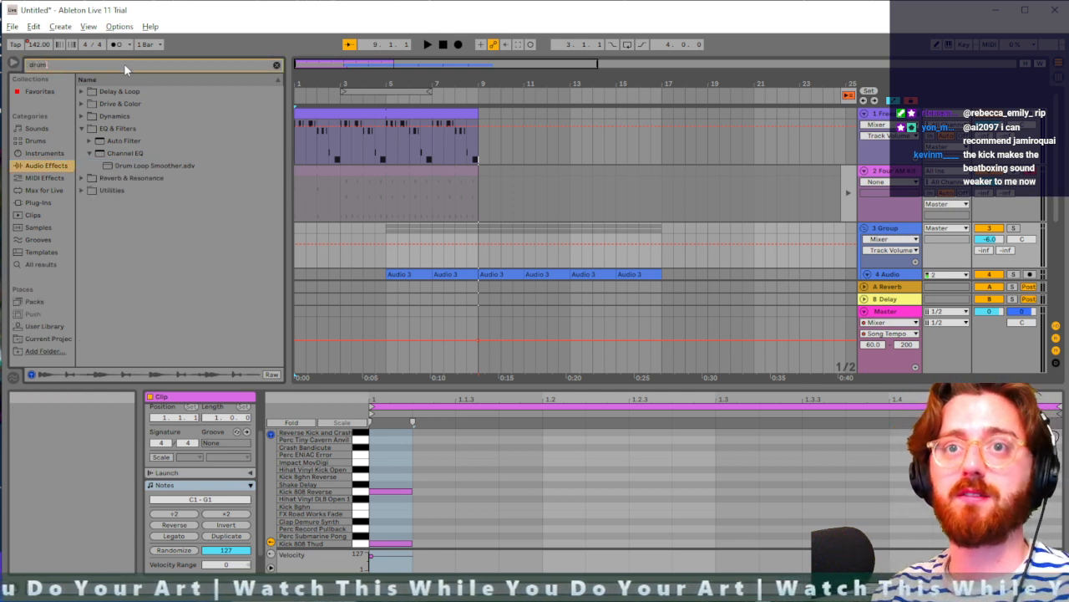
type(" bu")
left_click(82, 92)
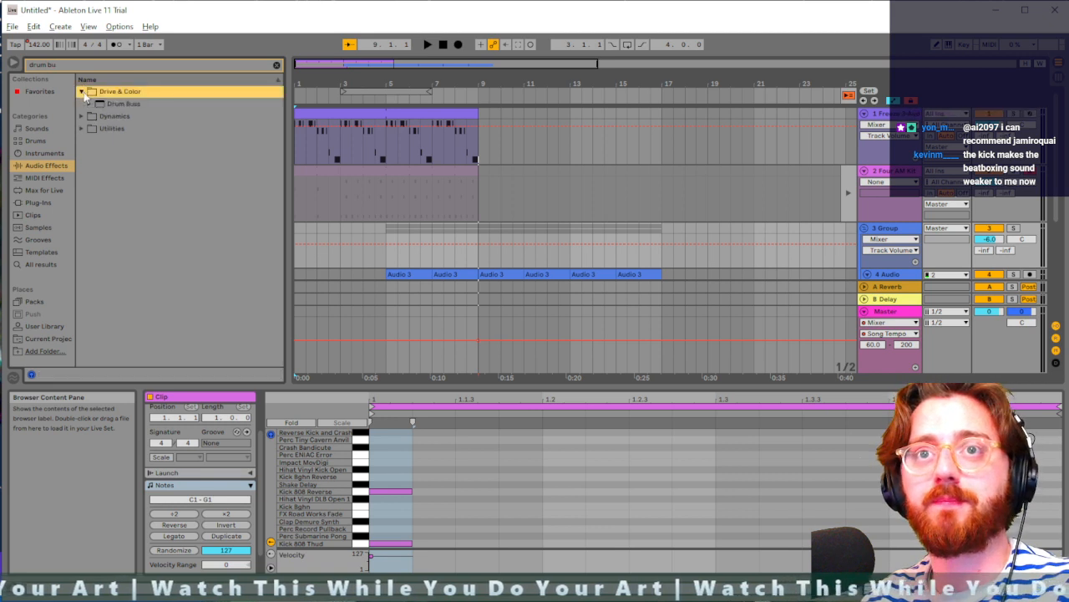
left_click(101, 105)
left_click(89, 105)
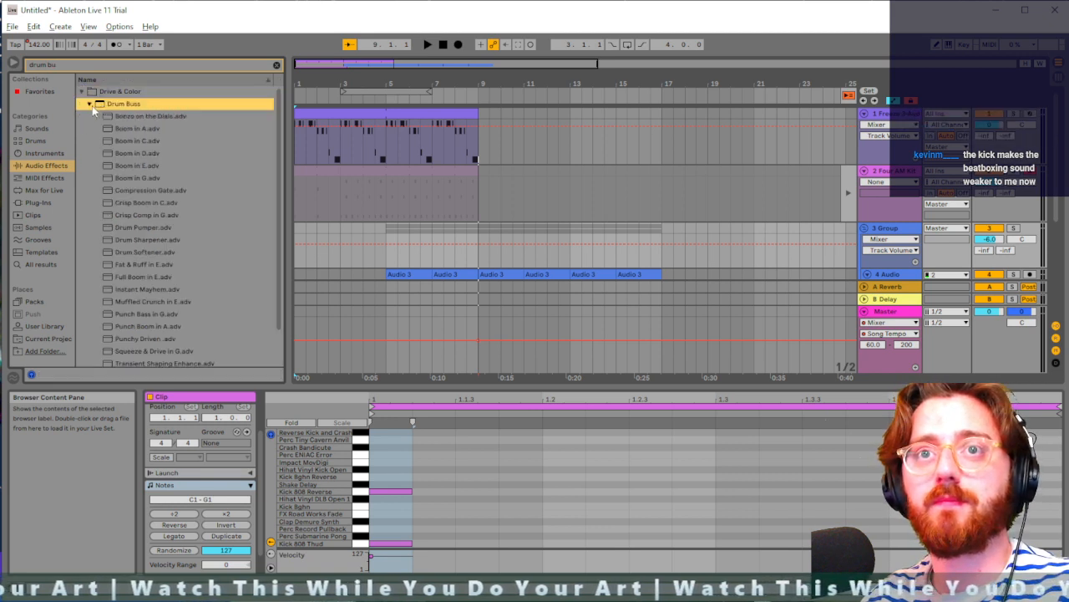
Step: Solo 3 Group, add the Bonzo on the Dials preset to it, and place Bonzo on the Dials before Boom Capture
left_click(194, 117)
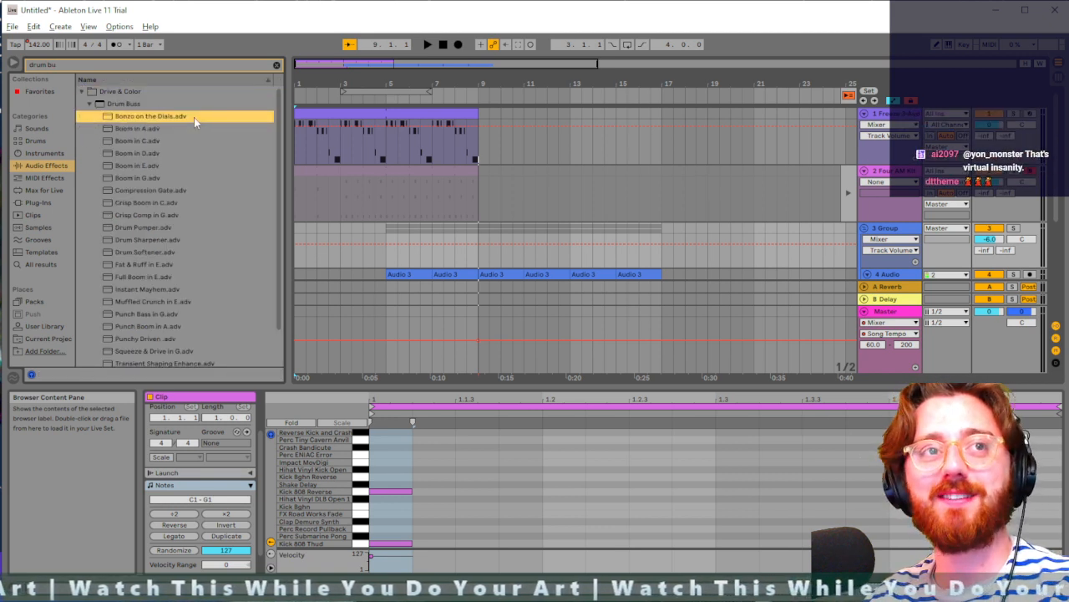
left_click(1012, 228)
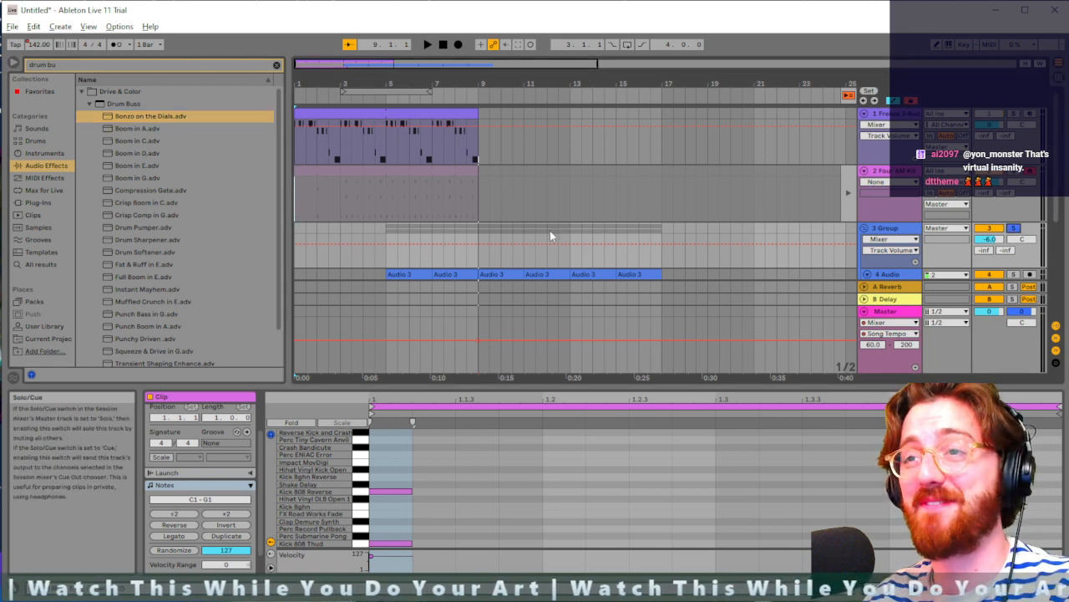
left_click(166, 115)
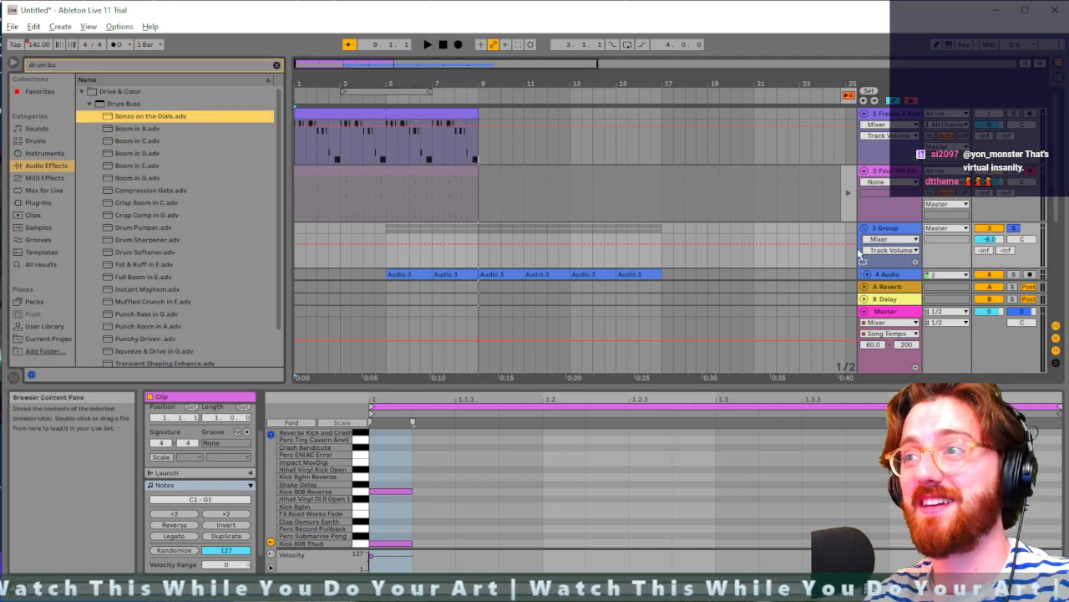
left_click_drag(166, 116, 892, 229)
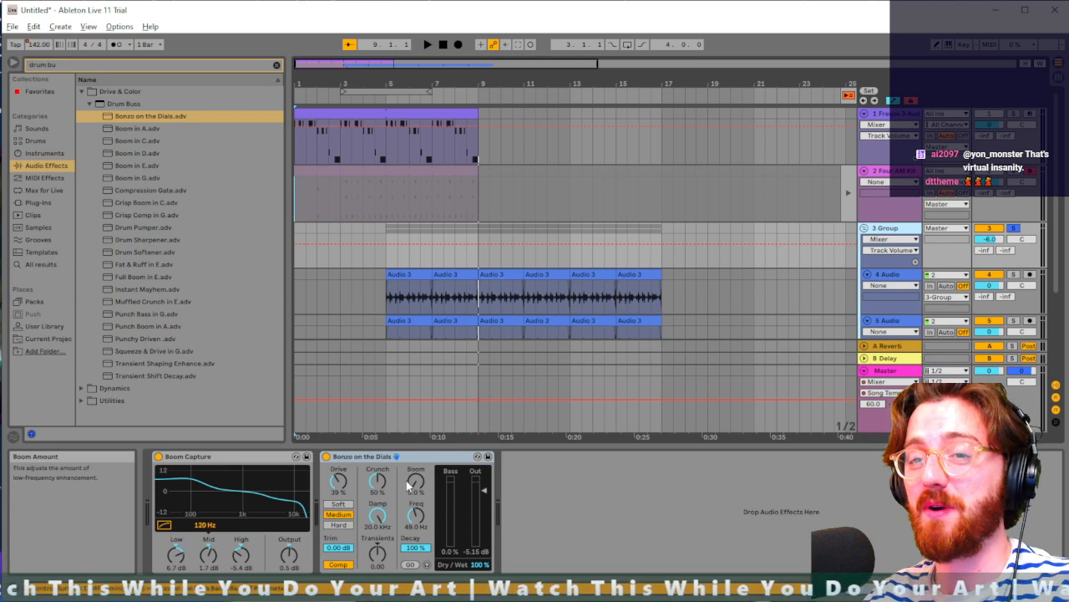
left_click(553, 474)
left_click_drag(552, 469, 555, 470)
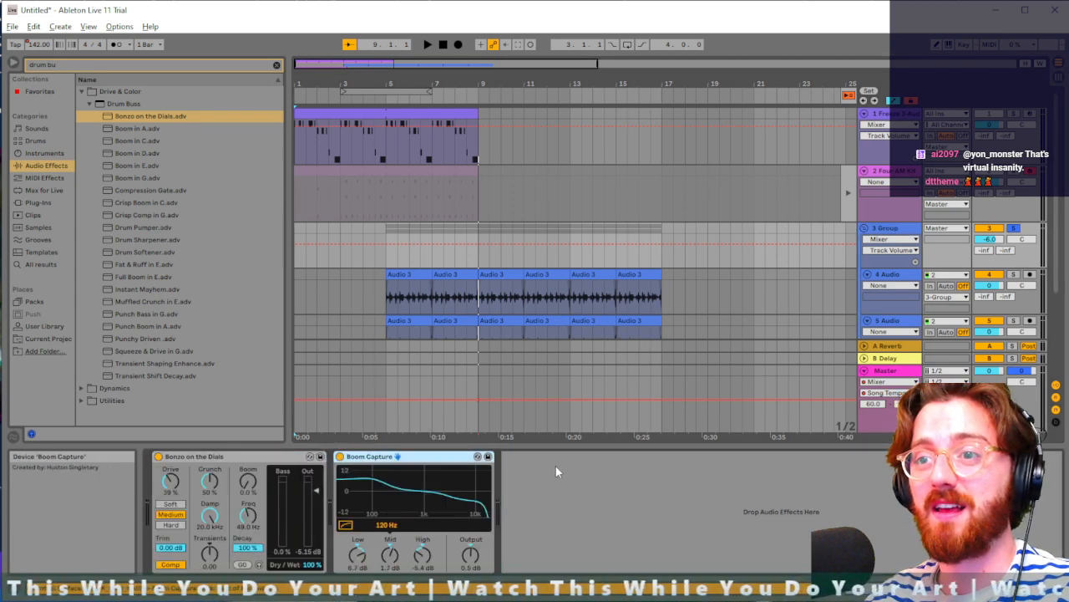
Step: Play the soloed group from bar 5 and compare its sound with Boom Capture bypassed and active
key("space")
key("space")
left_click(388, 260)
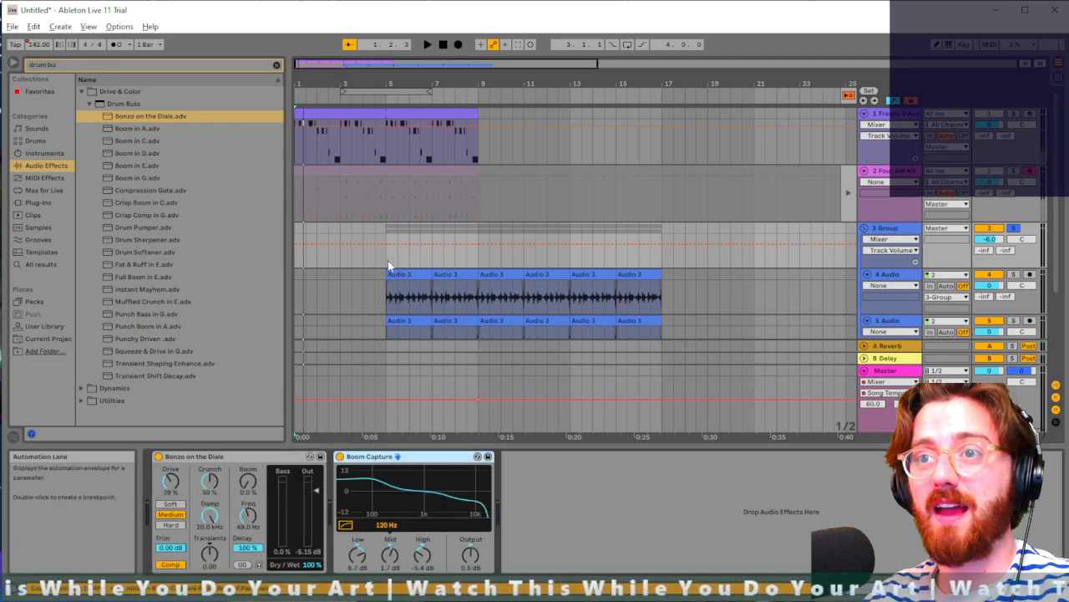
key("space")
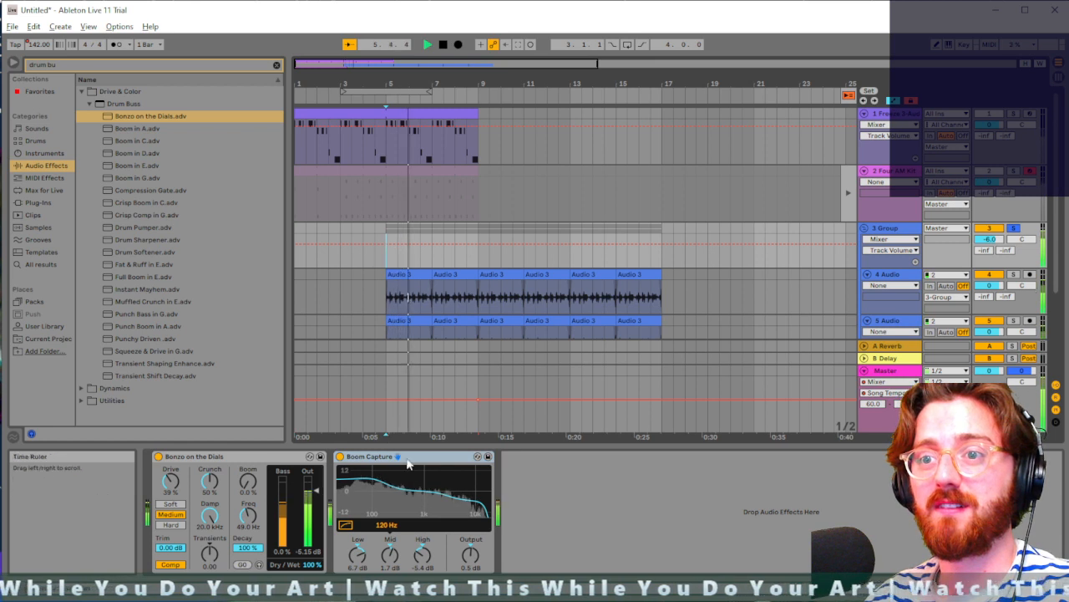
key("space")
key("space")
left_click(340, 457)
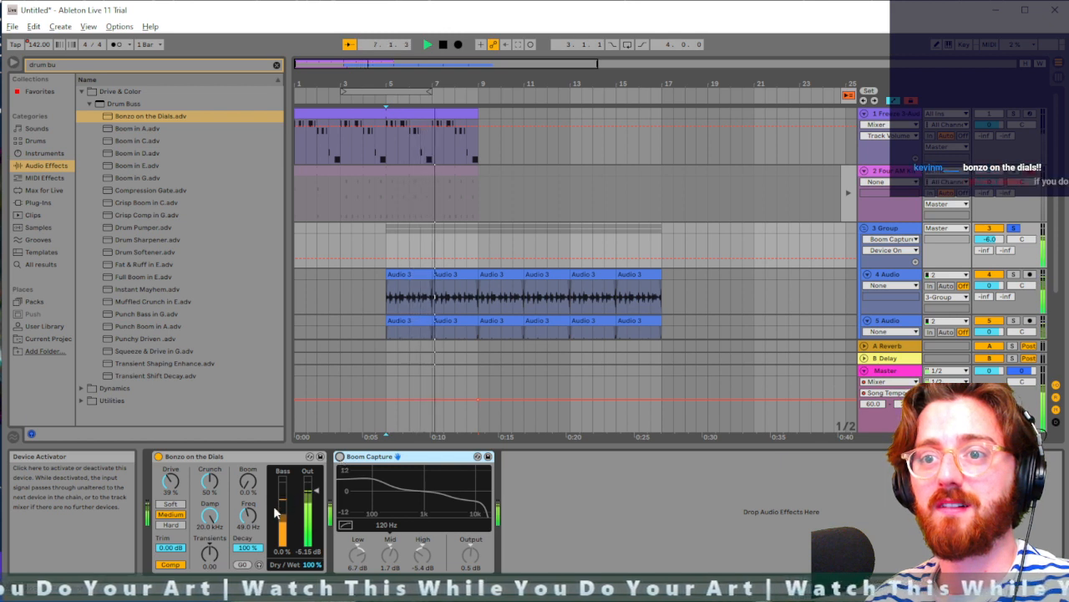
left_click(340, 457)
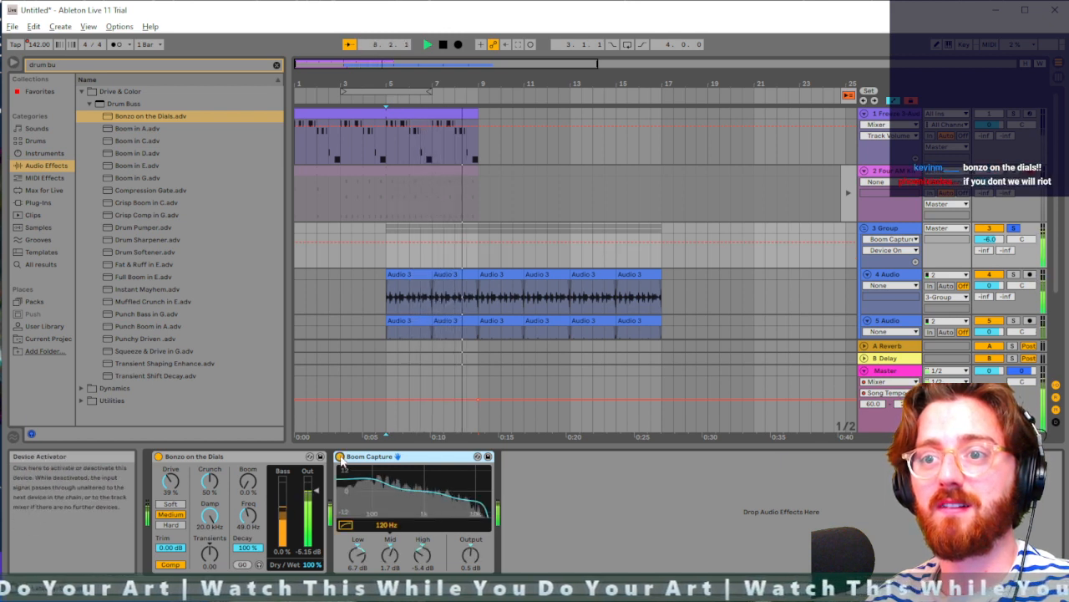
Step: Try Boom Capture before Bonzo on the Dials, restore the device order, and set Boom Capture's Low gain to 3.4 dB
left_click_drag(191, 462, 334, 472)
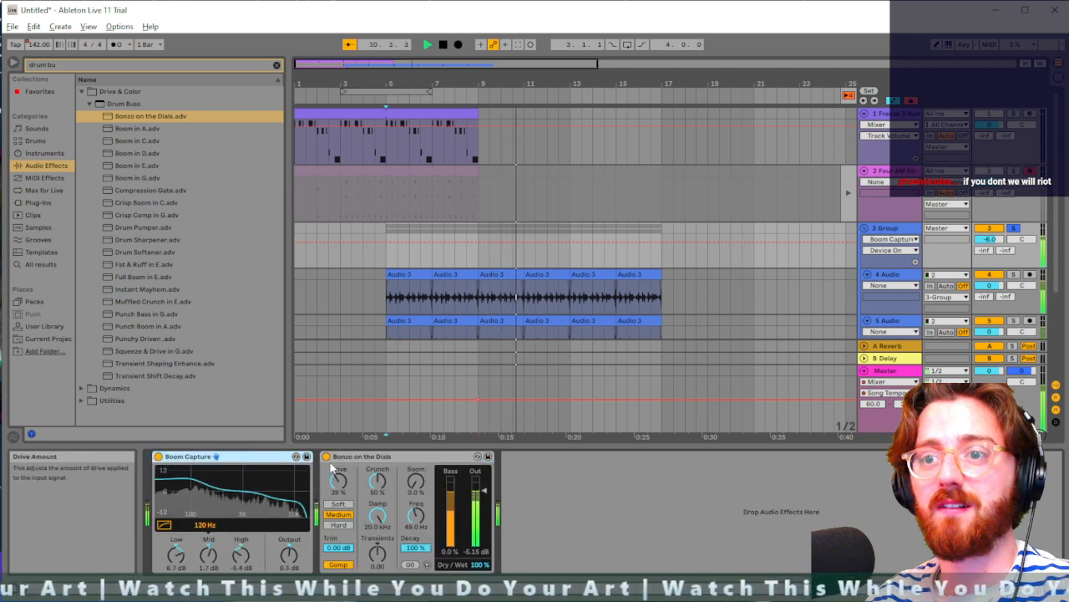
left_click_drag(499, 460, 500, 461)
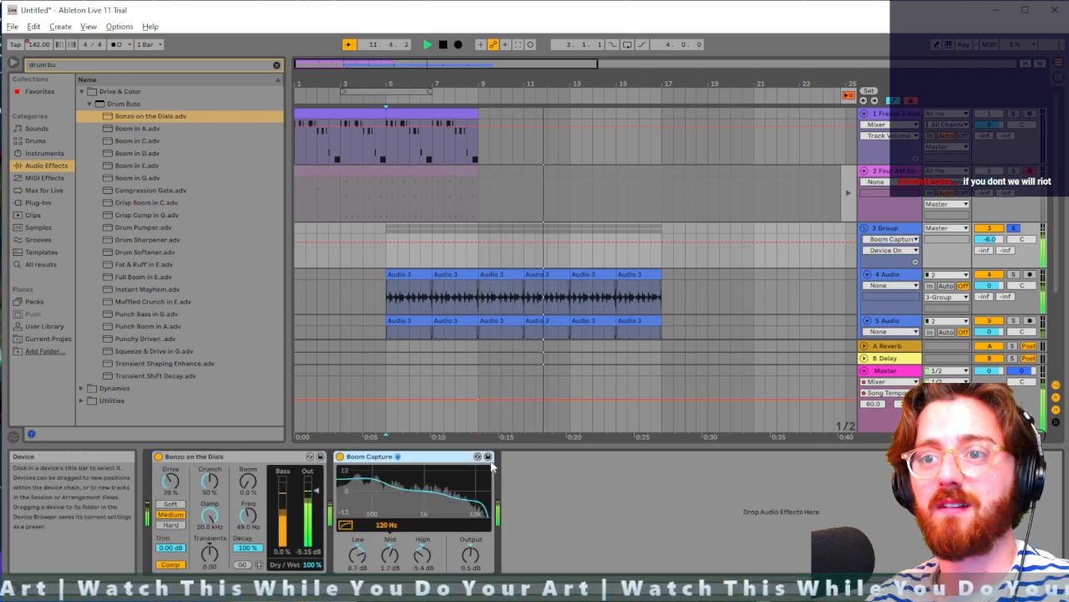
key("space")
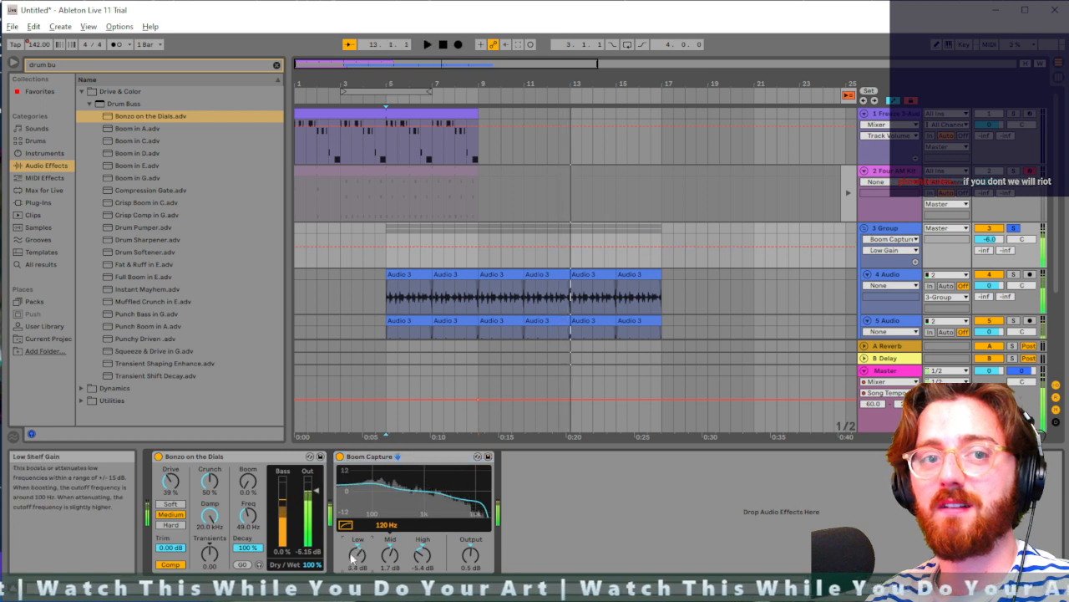
Step: Bypass both group effects, play from bar 5, and reactivate Bonzo on the Dials and Boom Capture in turn to compare the sound
left_click(166, 458)
left_click(159, 457)
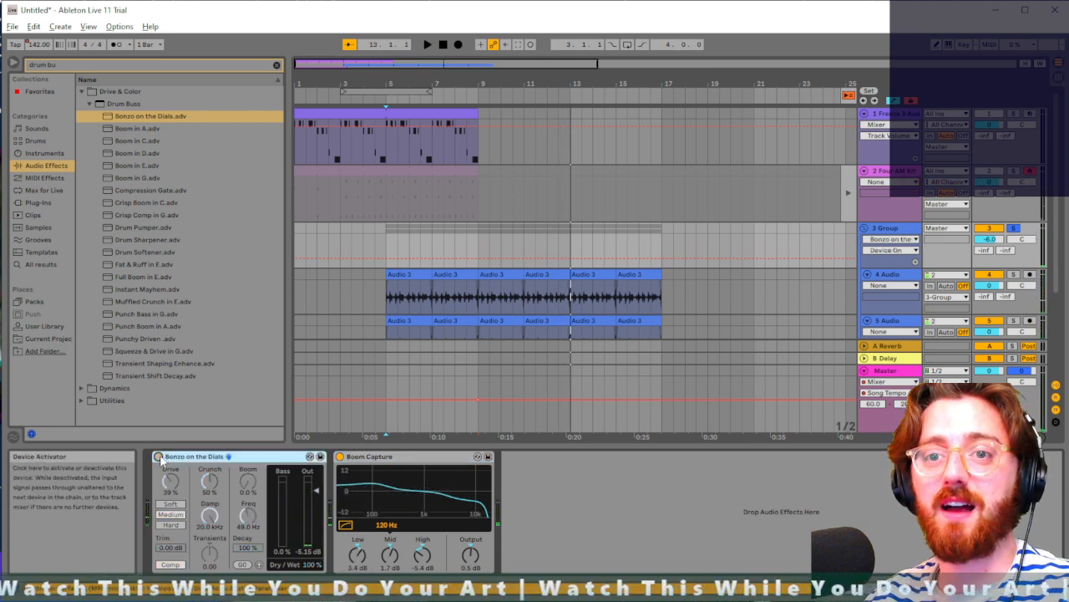
left_click(340, 457)
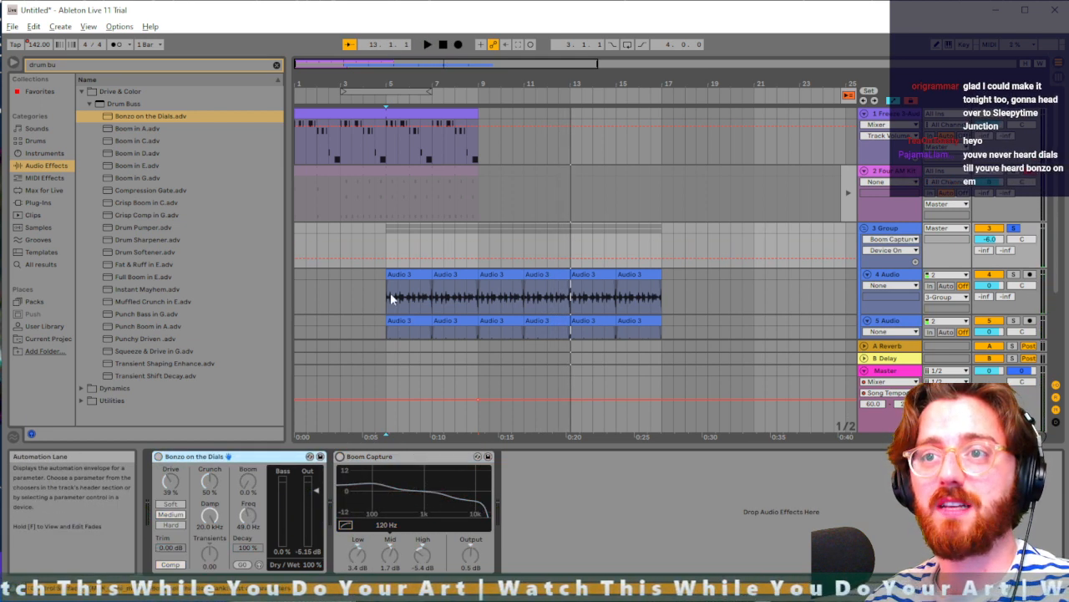
left_click(386, 293)
key("space")
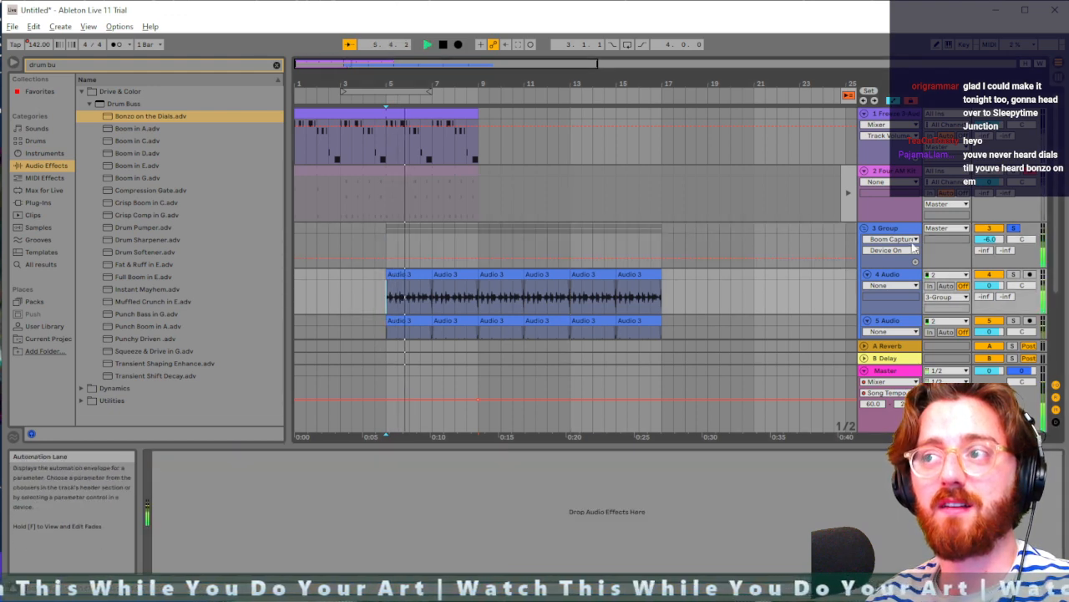
left_click(885, 229)
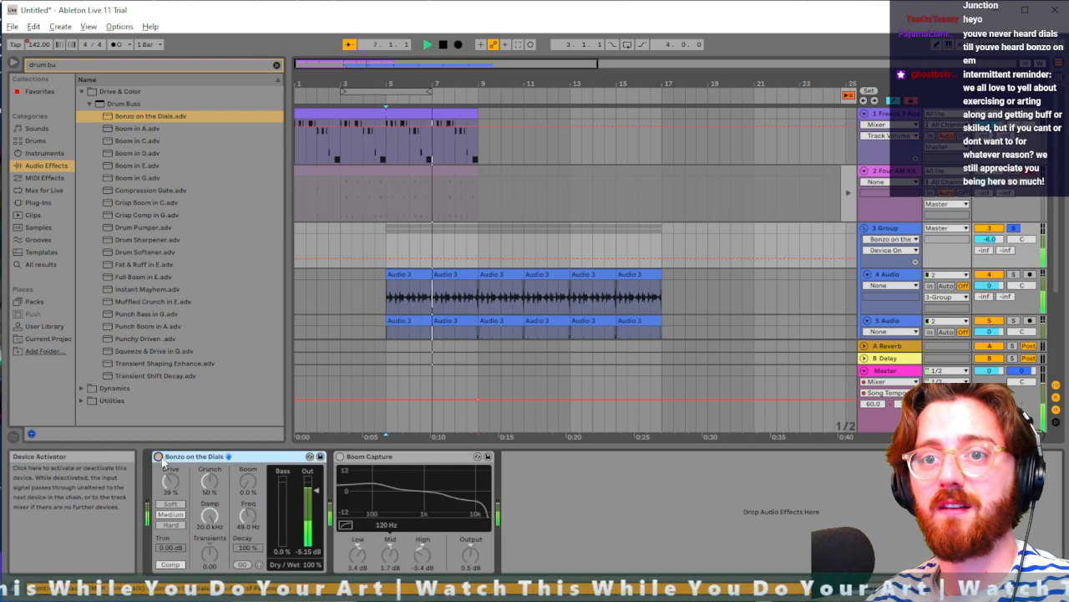
left_click(159, 457)
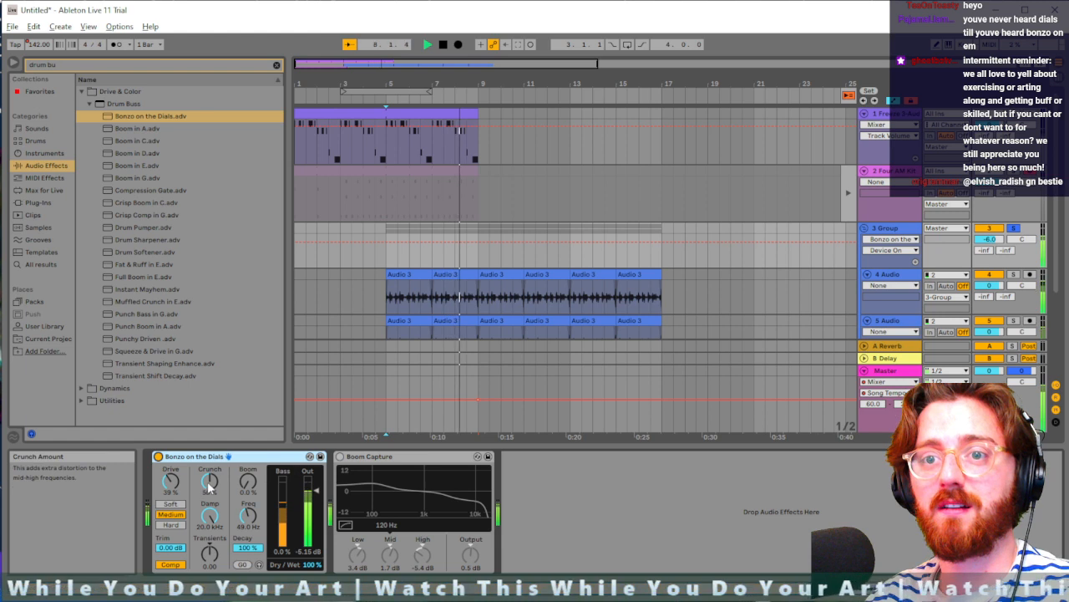
left_click(340, 457)
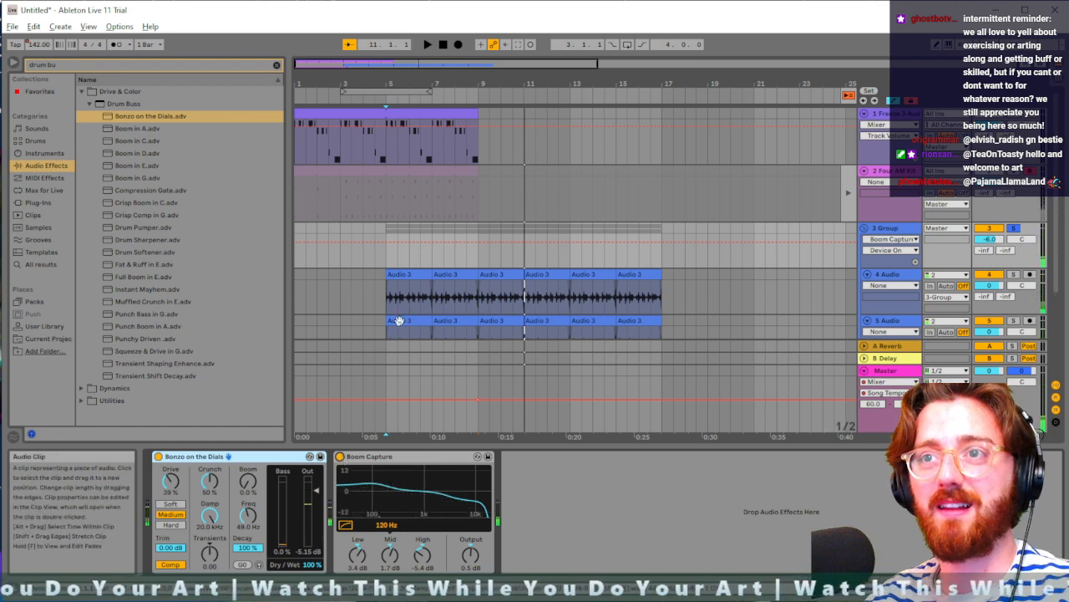
Step: Return the 2 Four AM Kit track to its recorded Arrangement clip and start playback from bar 5
left_click(848, 192)
left_click(295, 183)
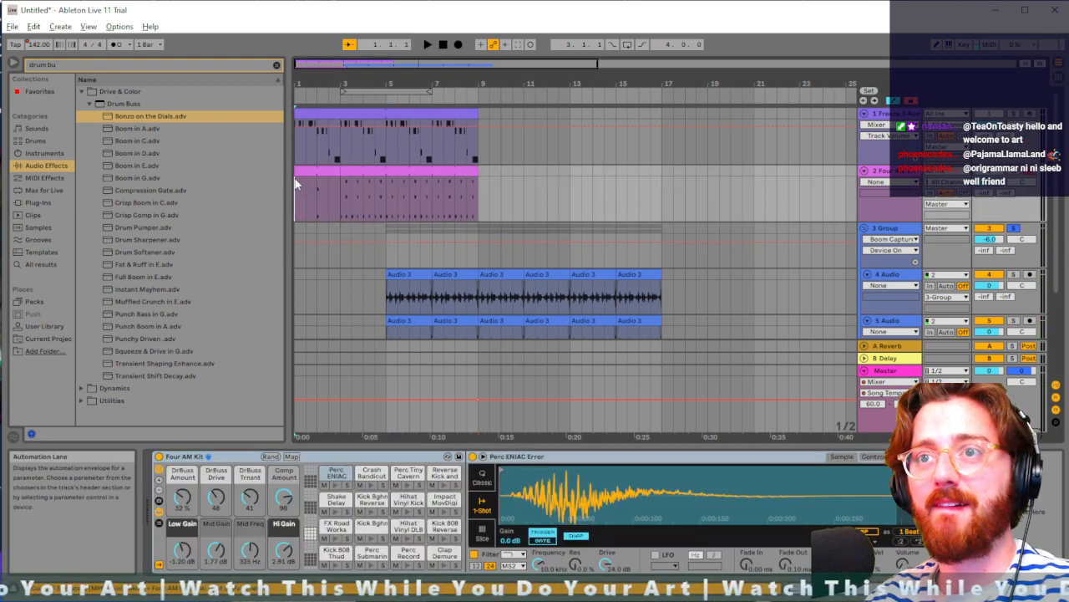
left_click(382, 196)
key("space")
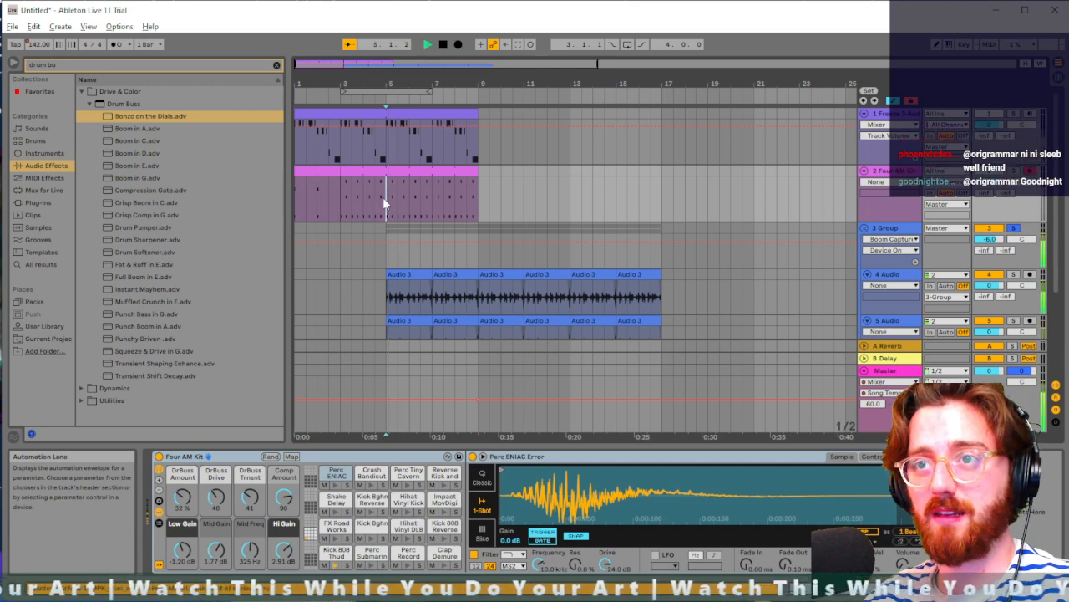
Step: Unsolo the 3 Group track and play the full mix from bar 5
key("space")
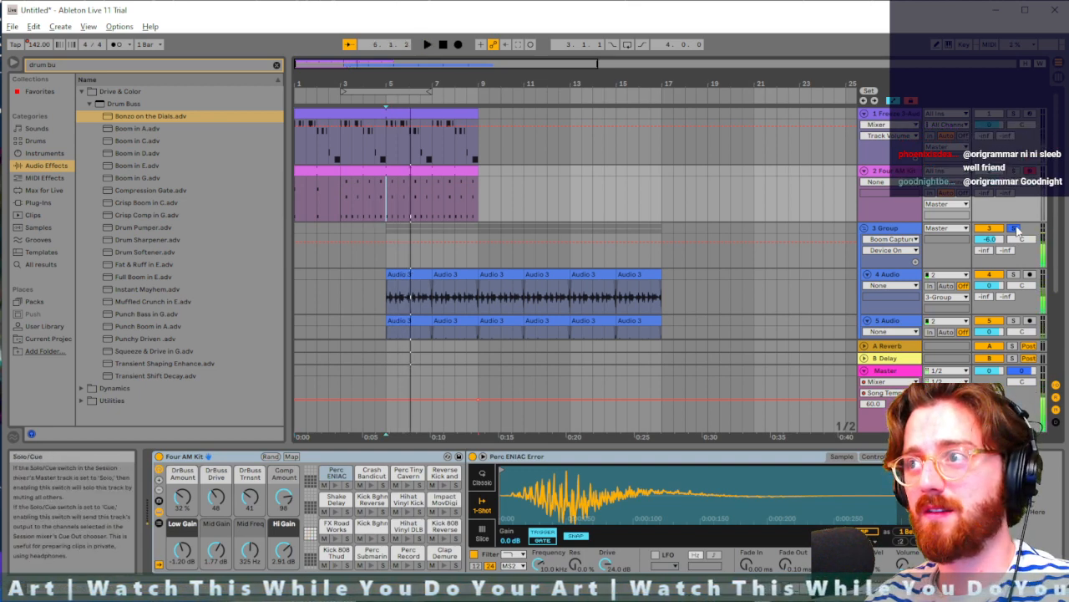
left_click(1013, 228)
key("space")
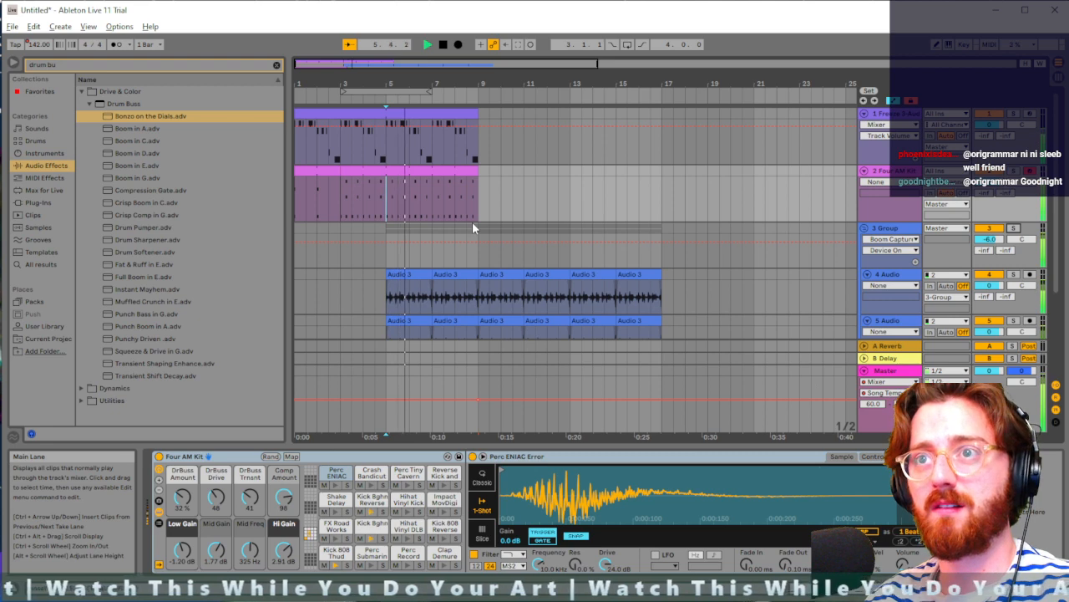
key("space")
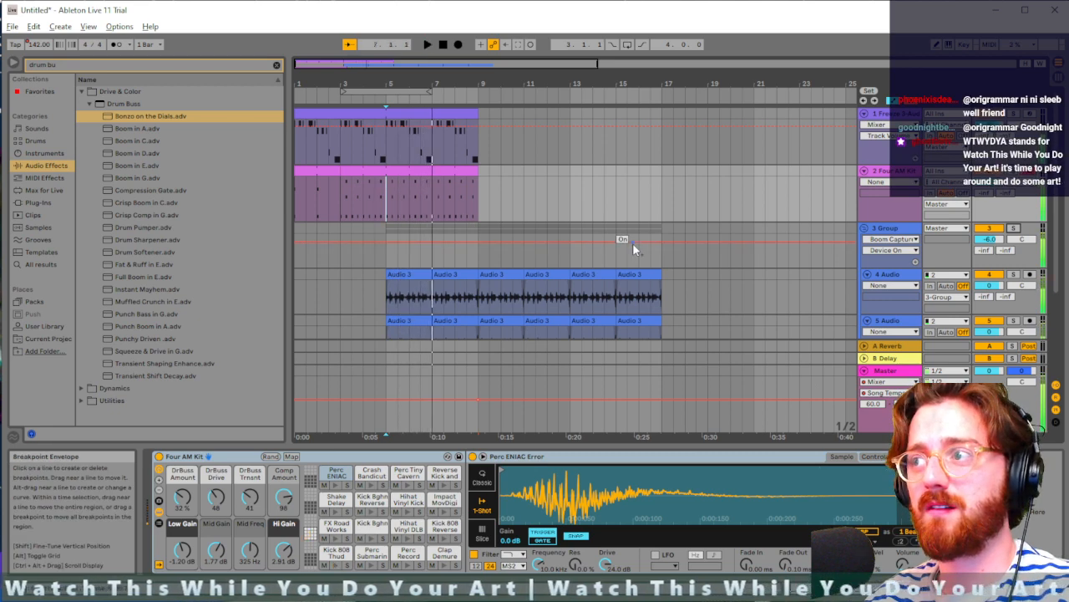
Step: Lower the 3 Group track's volume to -12.4 dB against the playing mix and select the Freeze 3-Audio track
key("Tab")
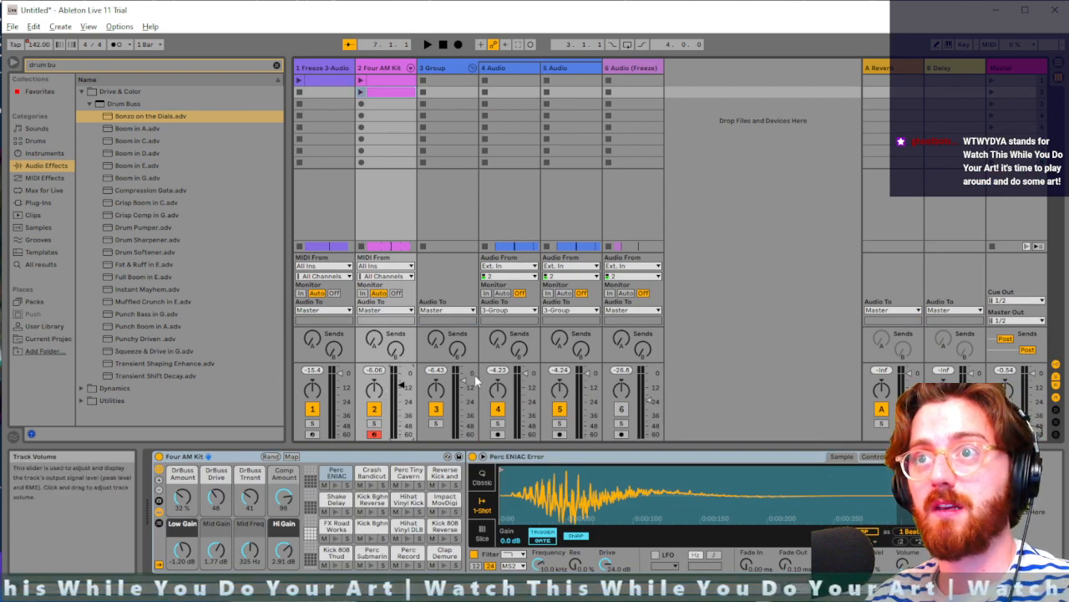
key("space")
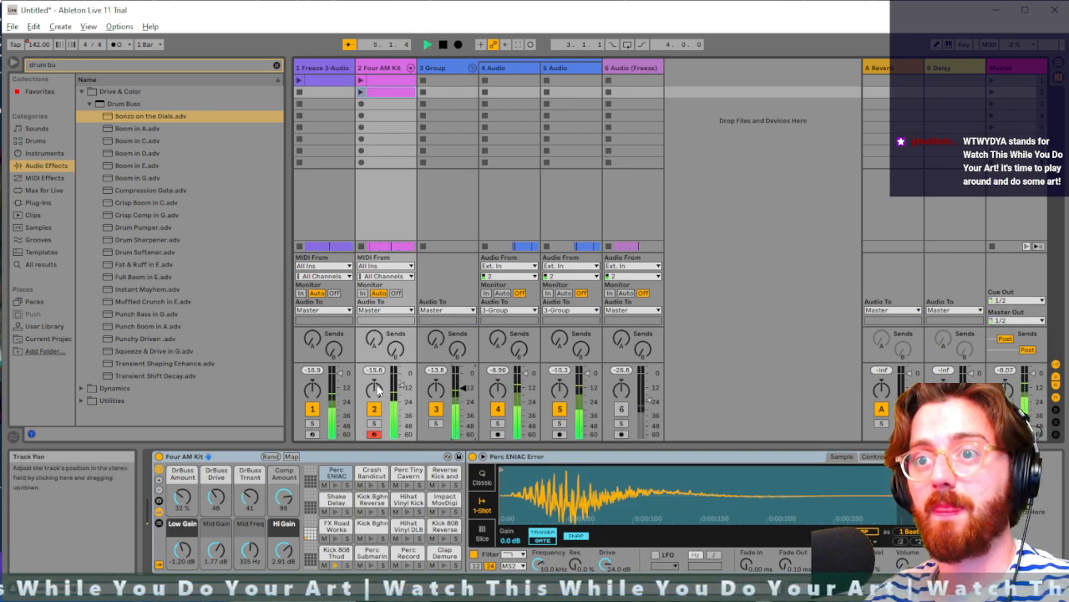
left_click(332, 68)
key("Tab")
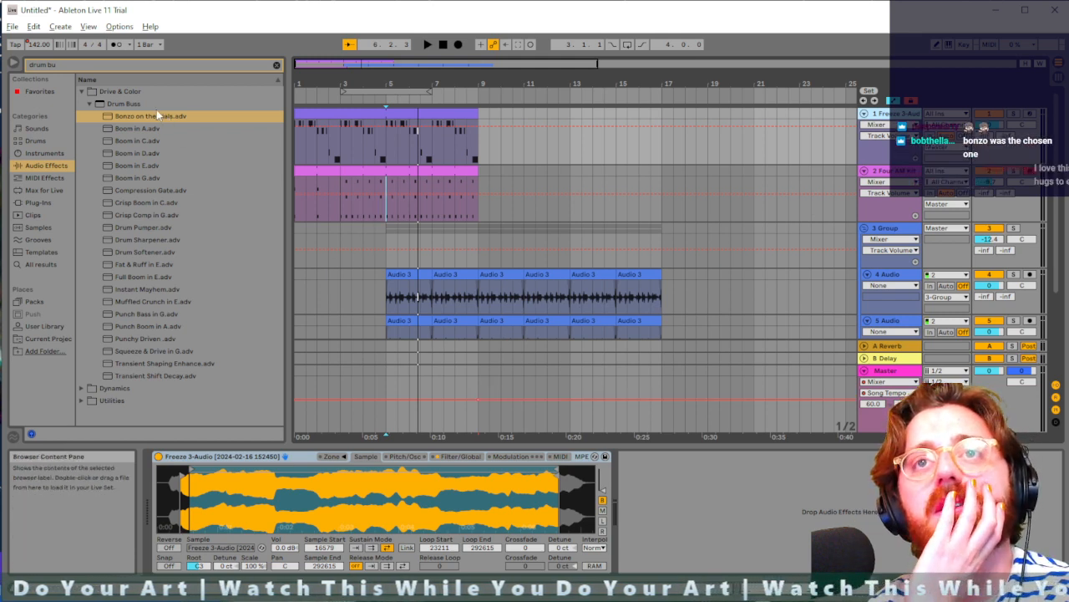
Step: Choose the Instant Mayhem preset among the Drum Buss presets and add it after the sampler on the Freeze 3-Audio track
left_click(147, 179)
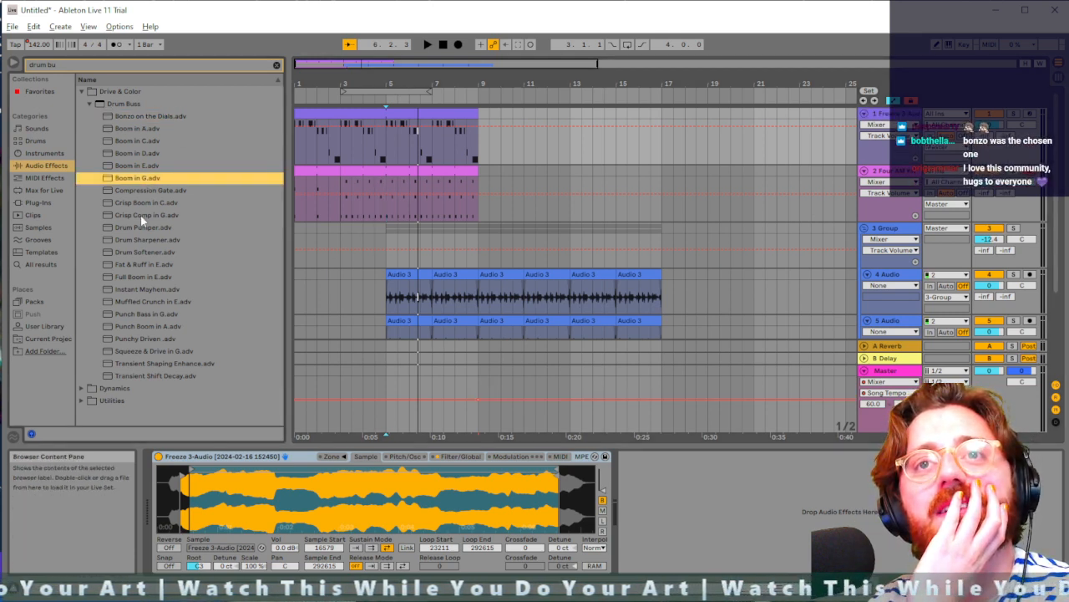
left_click(144, 190)
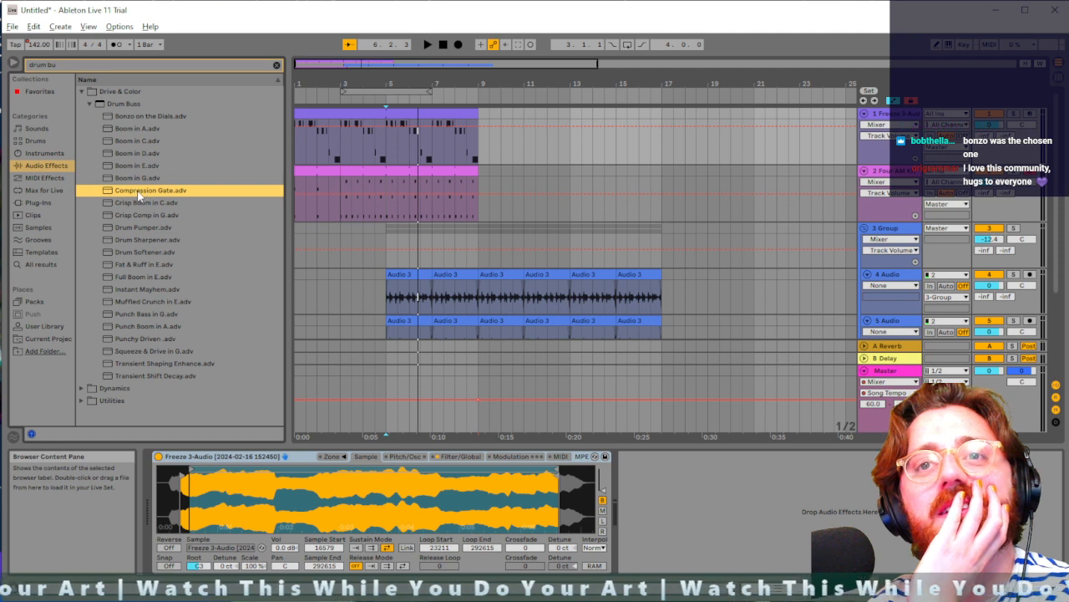
left_click(134, 290)
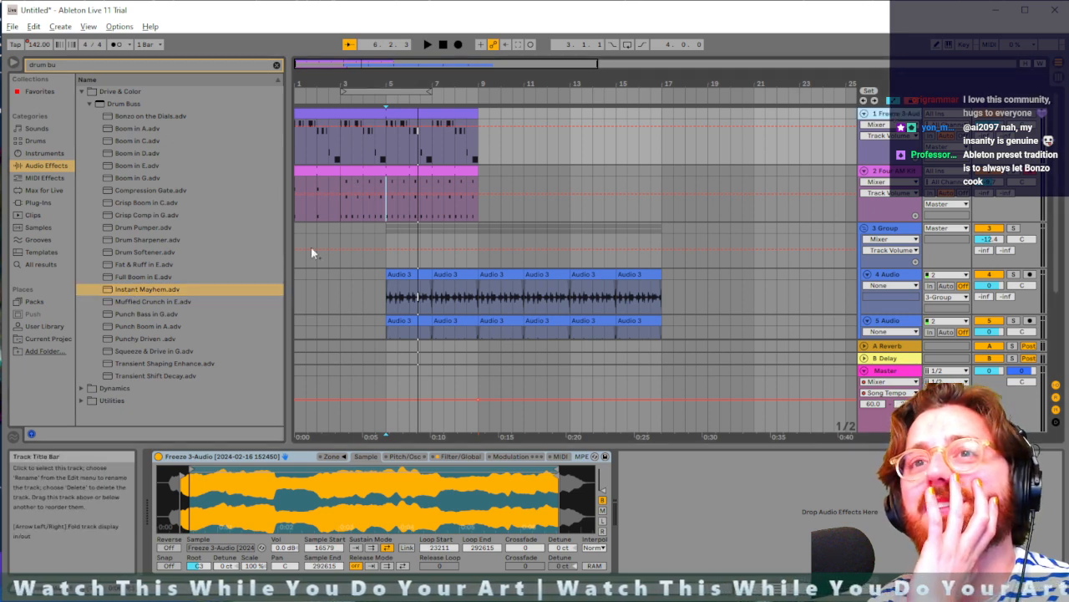
left_click(143, 279)
left_click(142, 290)
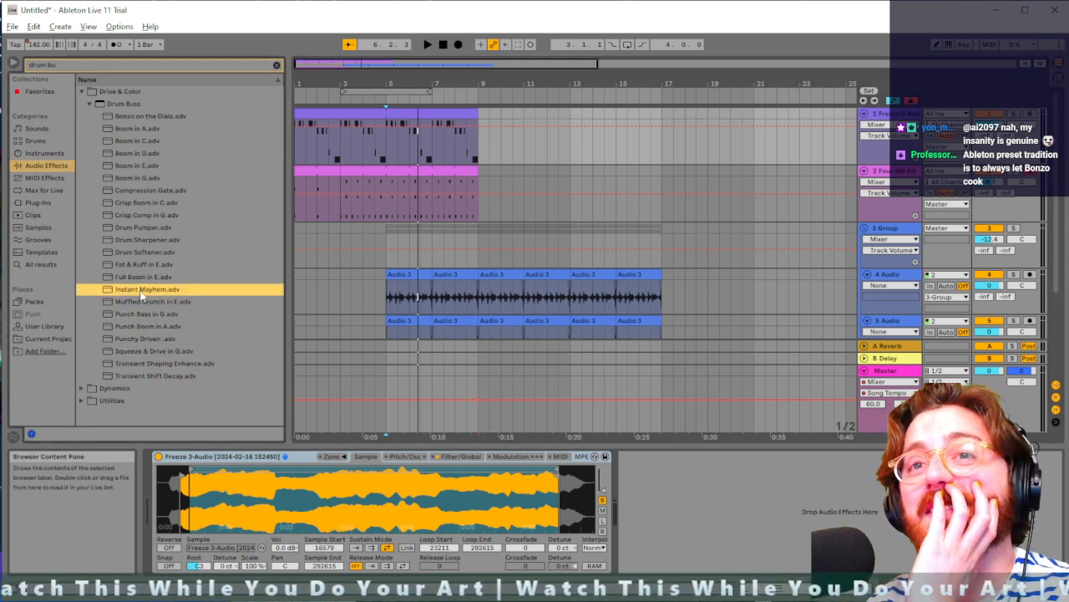
left_click_drag(650, 507, 652, 508)
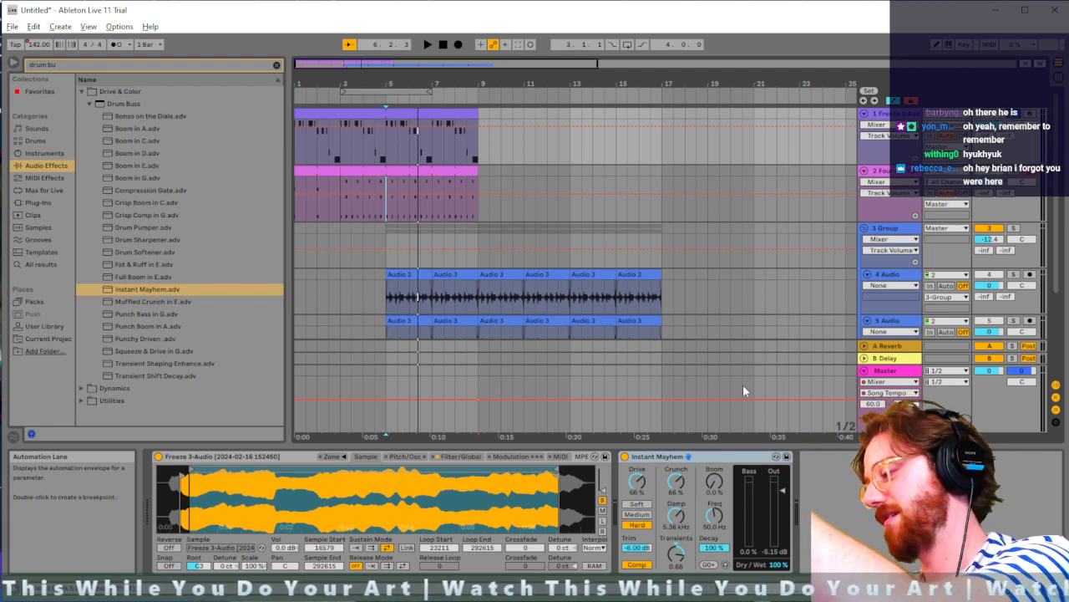
Step: Solo the Freeze 3-Audio track from bar 5 and compare its sound with Instant Mayhem active and bypassed
left_click(386, 260)
left_click(386, 144)
key("space")
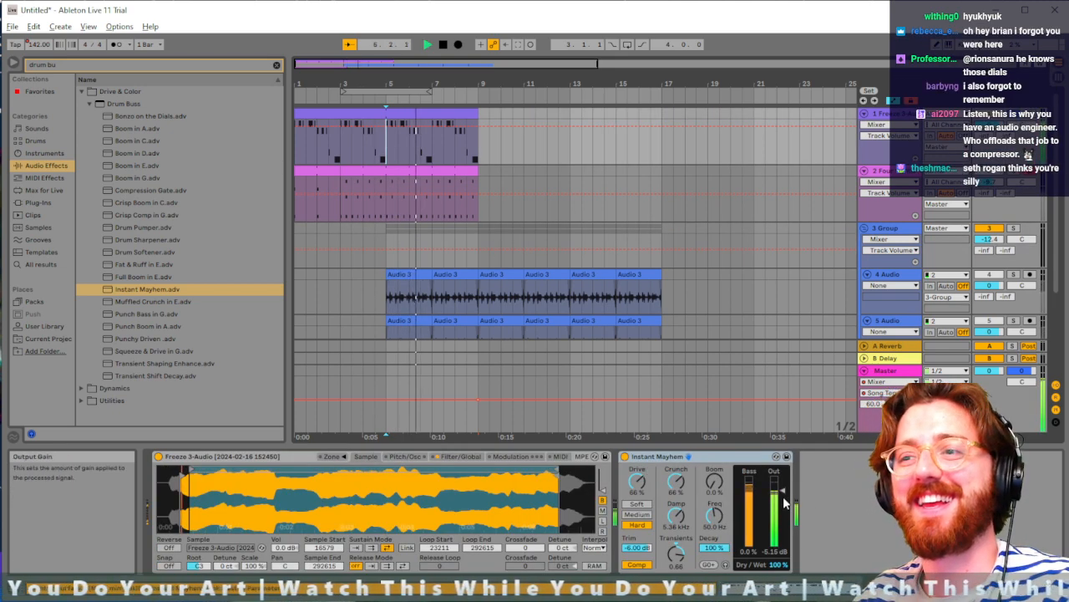
key("space")
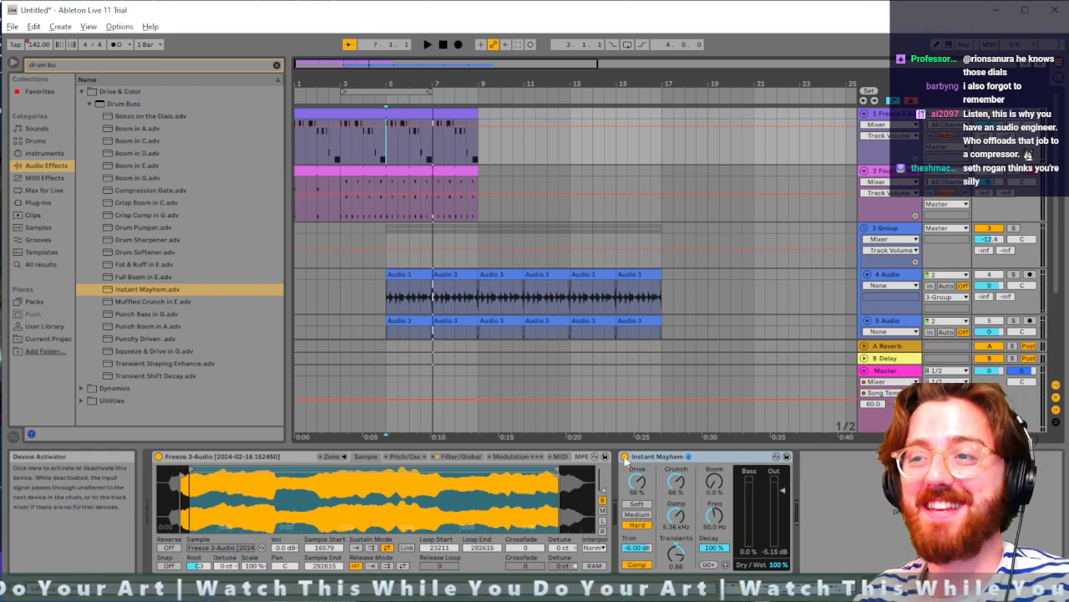
left_click(684, 457)
key("space")
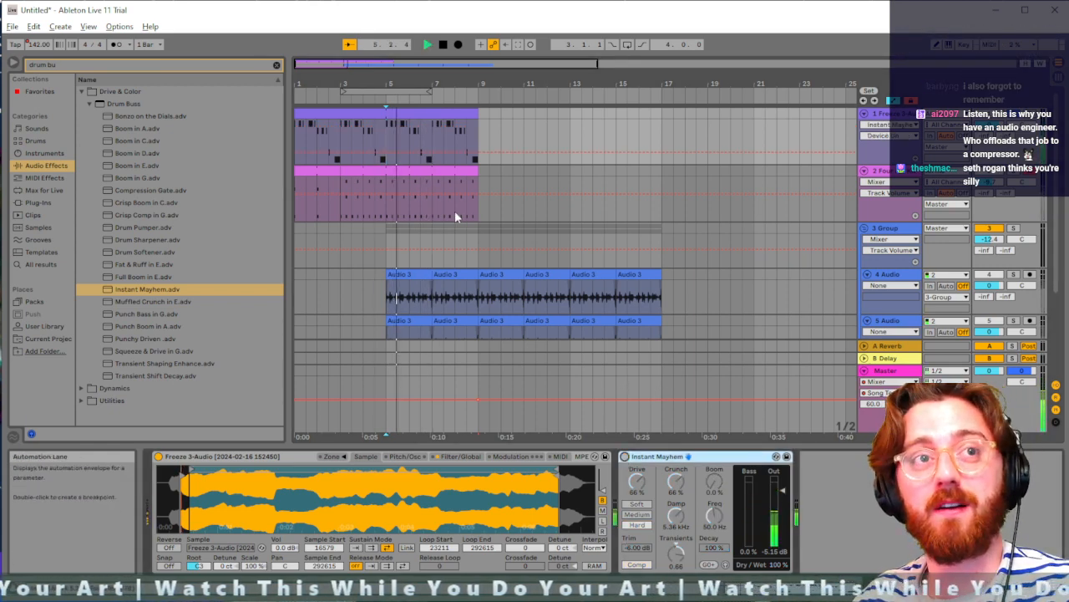
left_click(625, 456)
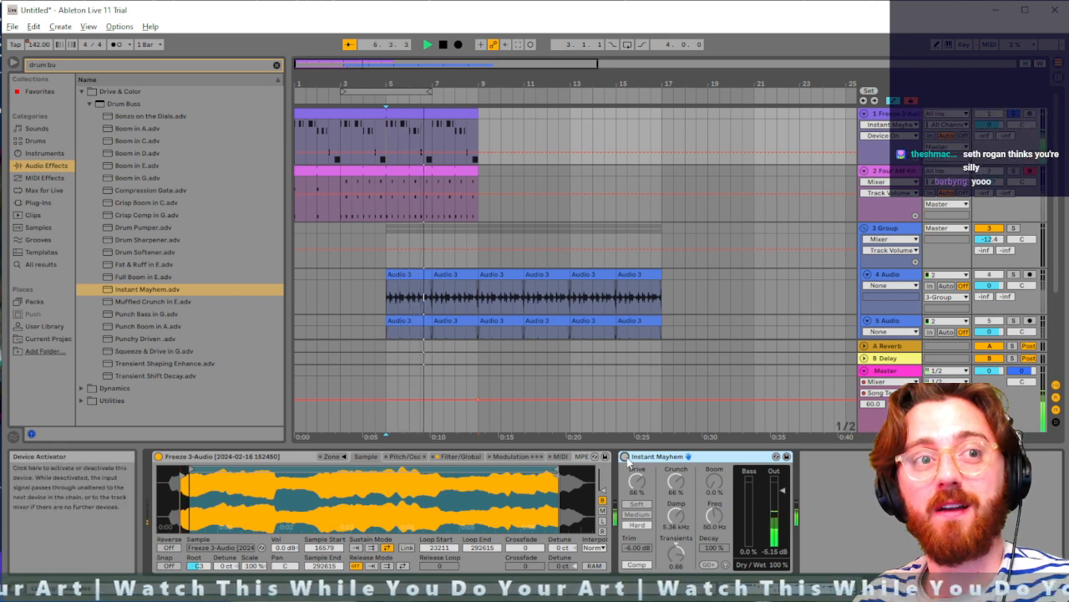
key("space")
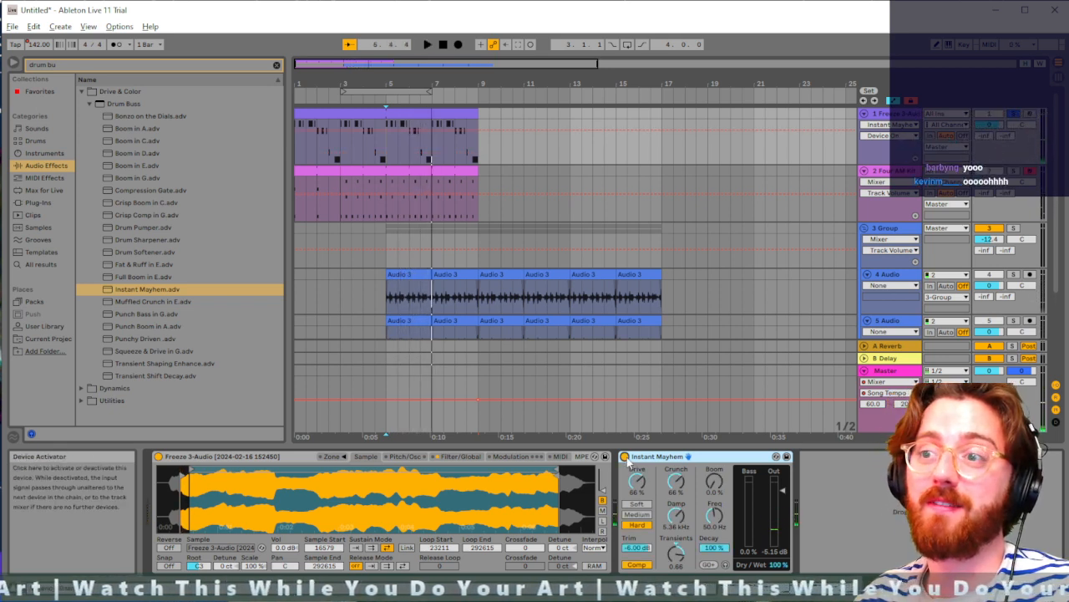
Step: Set Instant Mayhem's output gain to -10.3 dB, unsolo the Freeze 3-Audio track and play the full mix from bar 1
key("space")
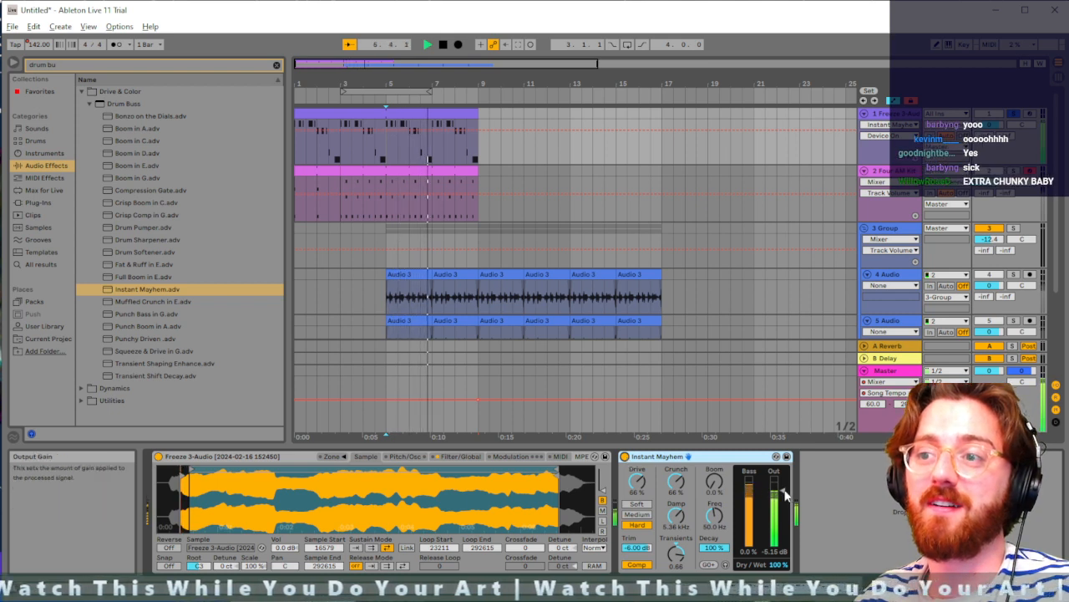
left_click_drag(786, 494, 786, 503)
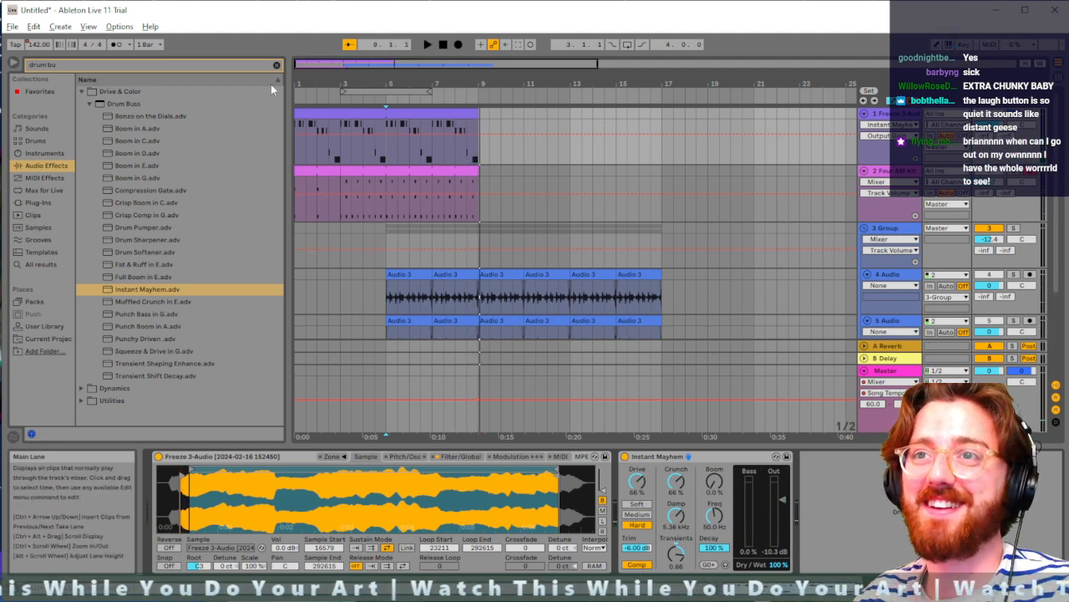
left_click(297, 112)
key("space")
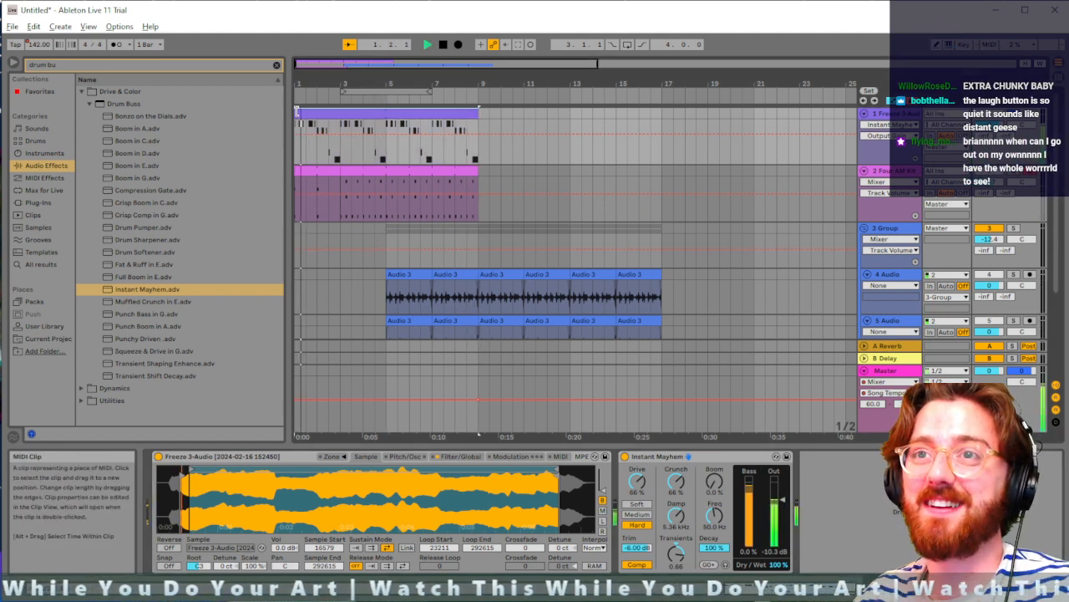
key("space")
key("space")
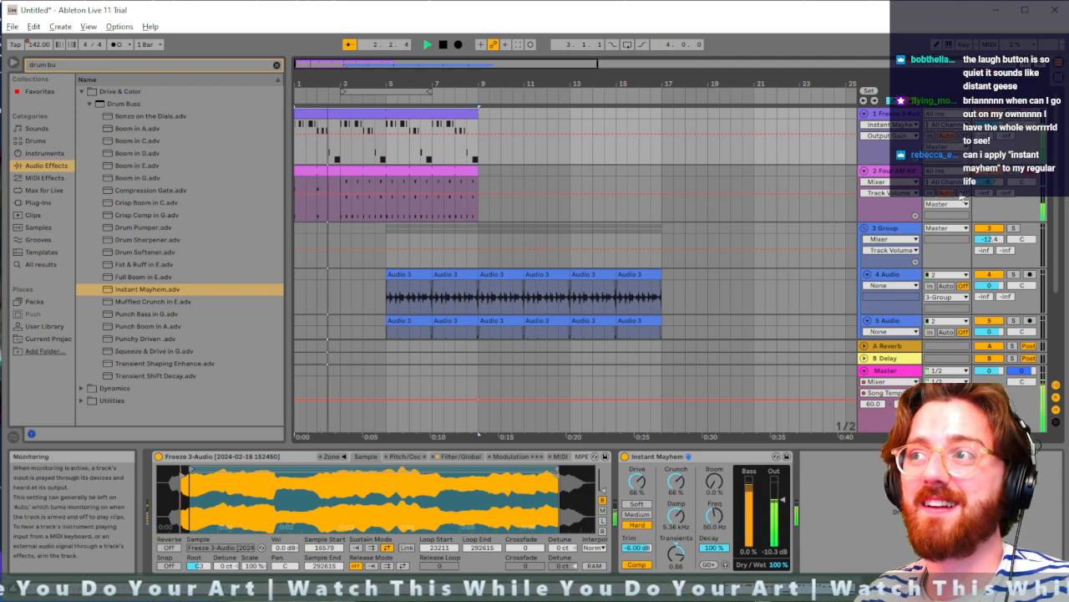
Step: Rebalance the track volumes during playback, lowering the 3 Group track to -15.6 dB
key("Tab")
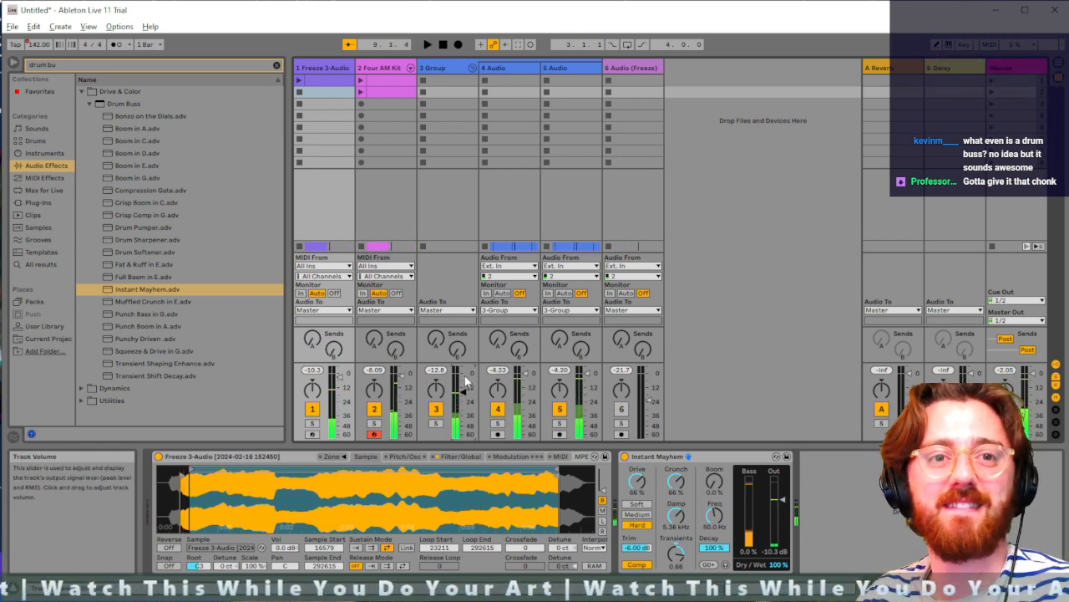
key("Tab")
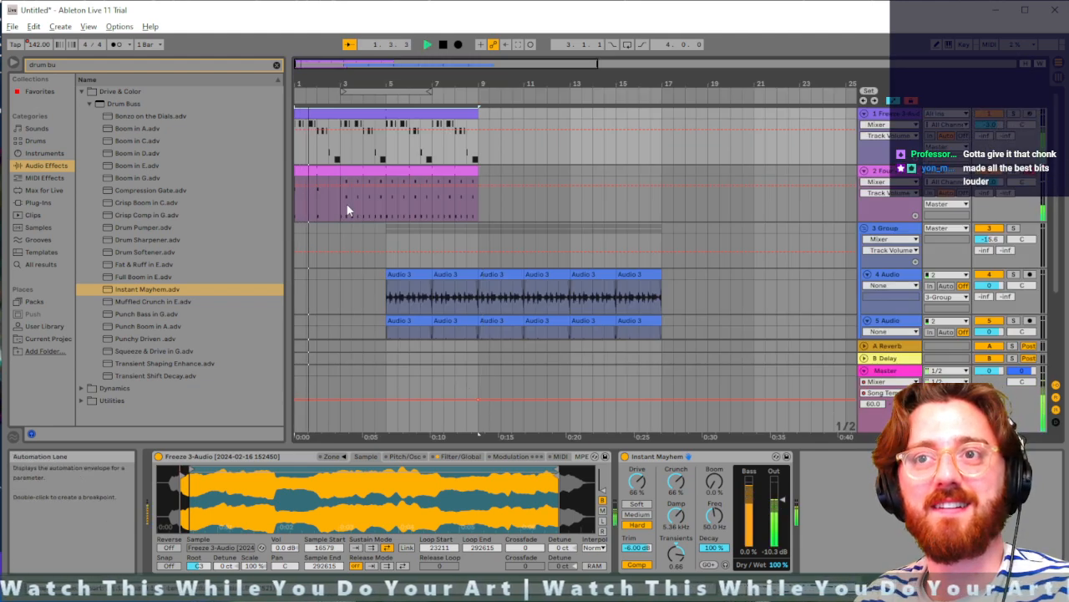
key("space")
Step: Delete the 2 Four AM Kit clips from bar 1 to bar 5, keeping the pattern from bar 5 onward
left_click(309, 172)
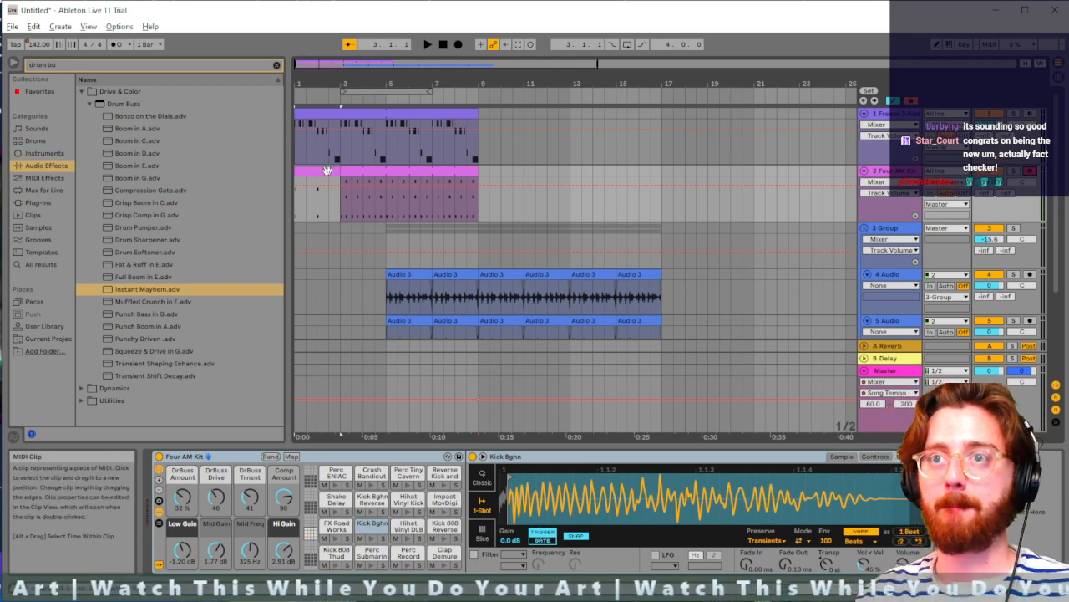
left_click(358, 173)
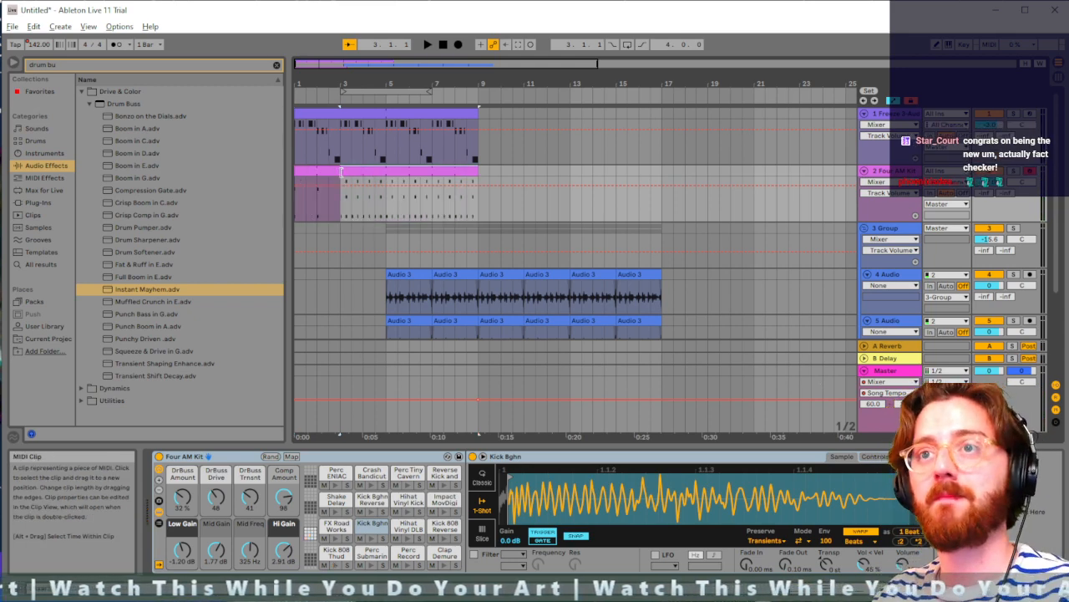
left_click(326, 170)
key("Delete")
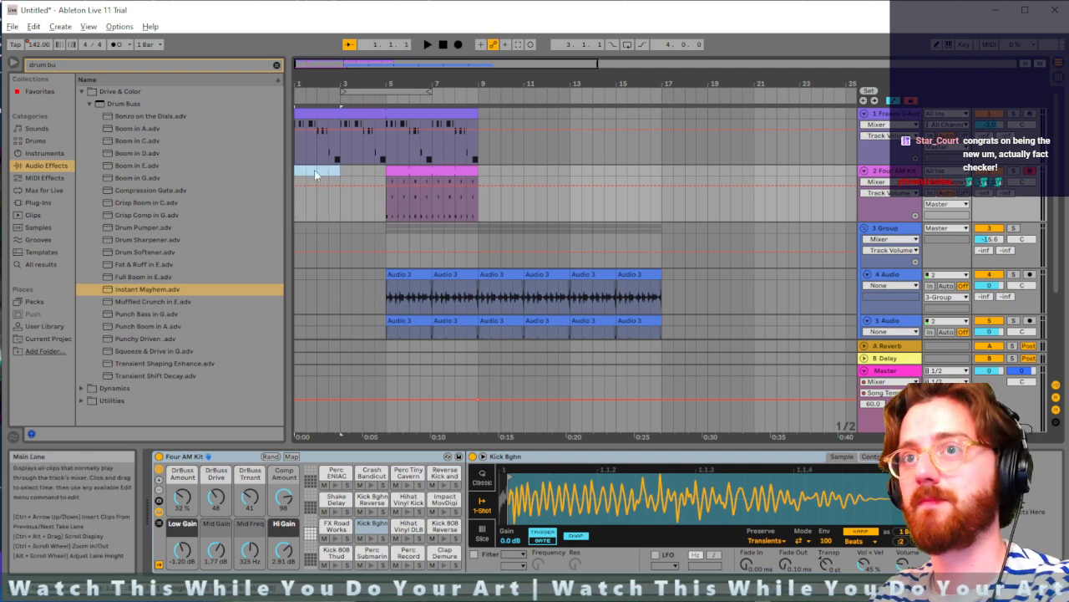
Step: Record a new kick pattern on 2 Four AM Kit from bar 1 with the metronome on, and restore the following clip's start to bar 5
left_click(295, 172)
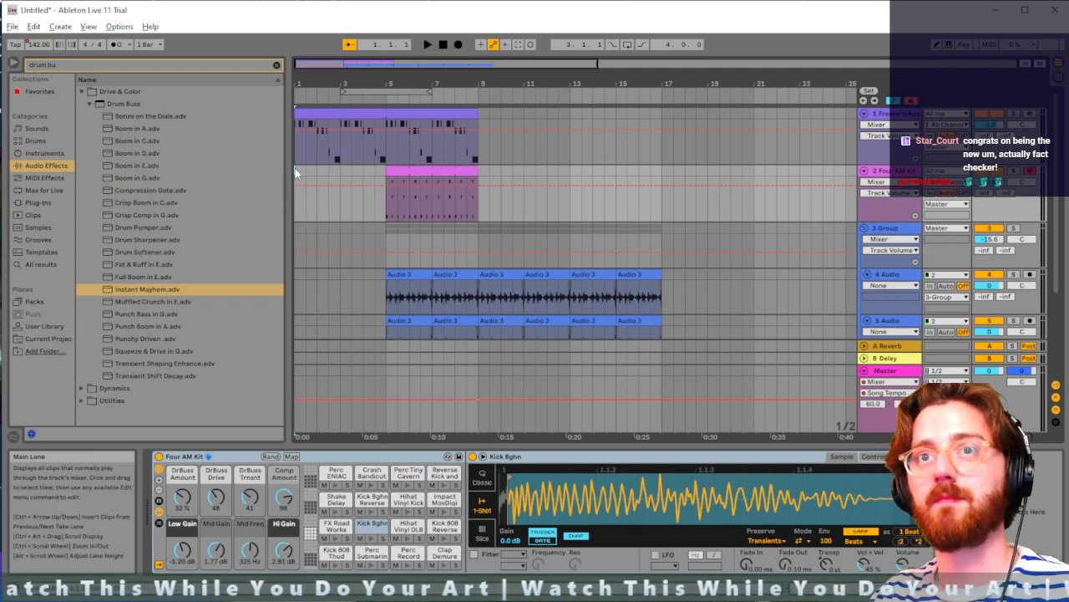
left_click(119, 46)
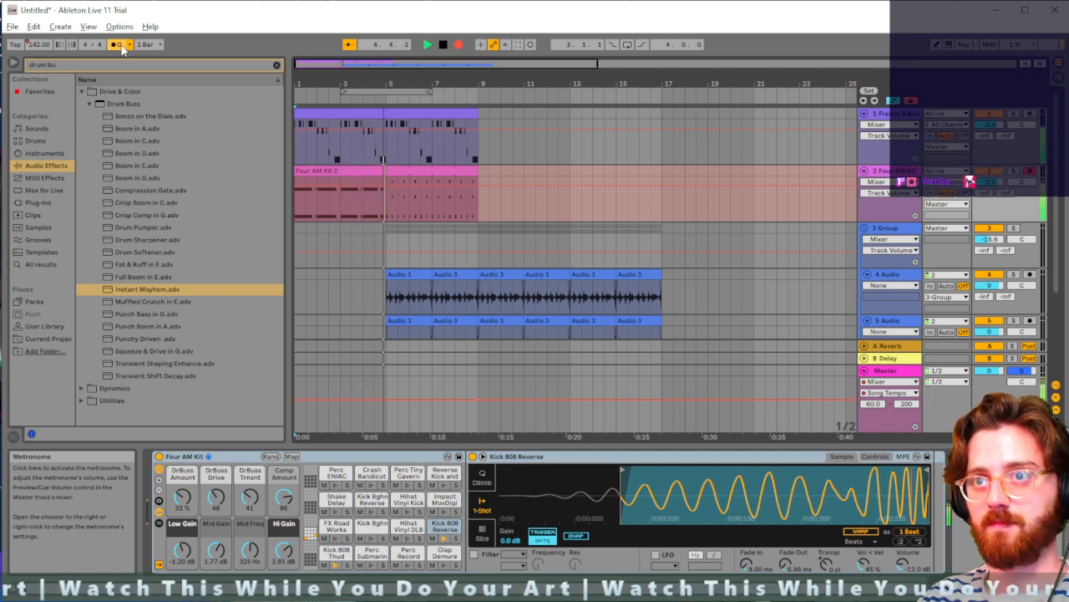
key("space")
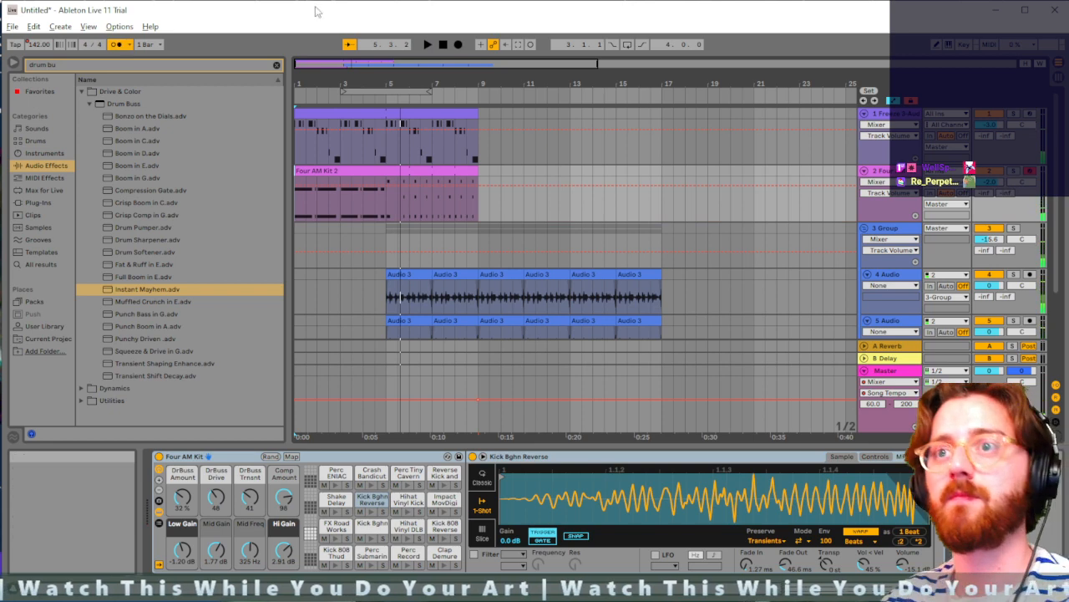
left_click_drag(400, 172, 386, 172)
Step: Quantize the Kick 808 Reverse and Kick 808 Thud notes in the Four AM Kit 2 clip and play it from bar 1
double_click(331, 172)
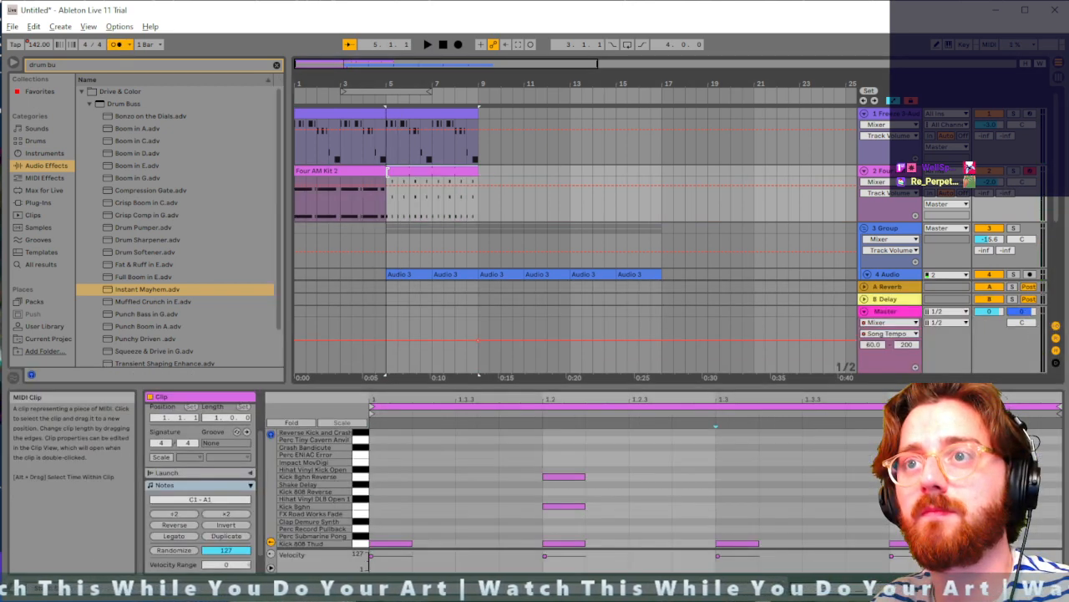
double_click(314, 172)
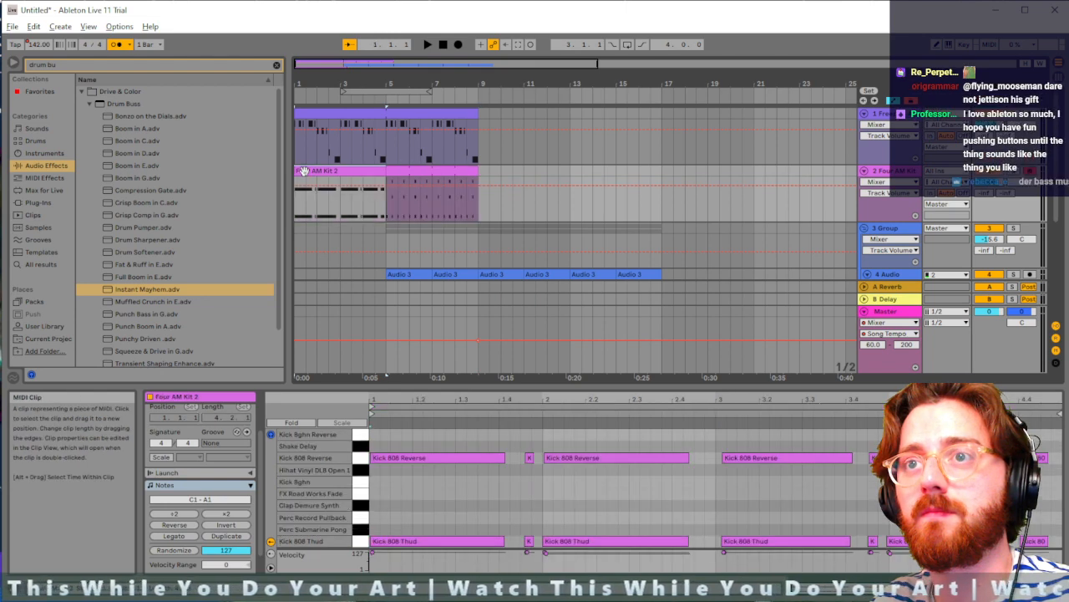
key("space")
left_click(396, 462)
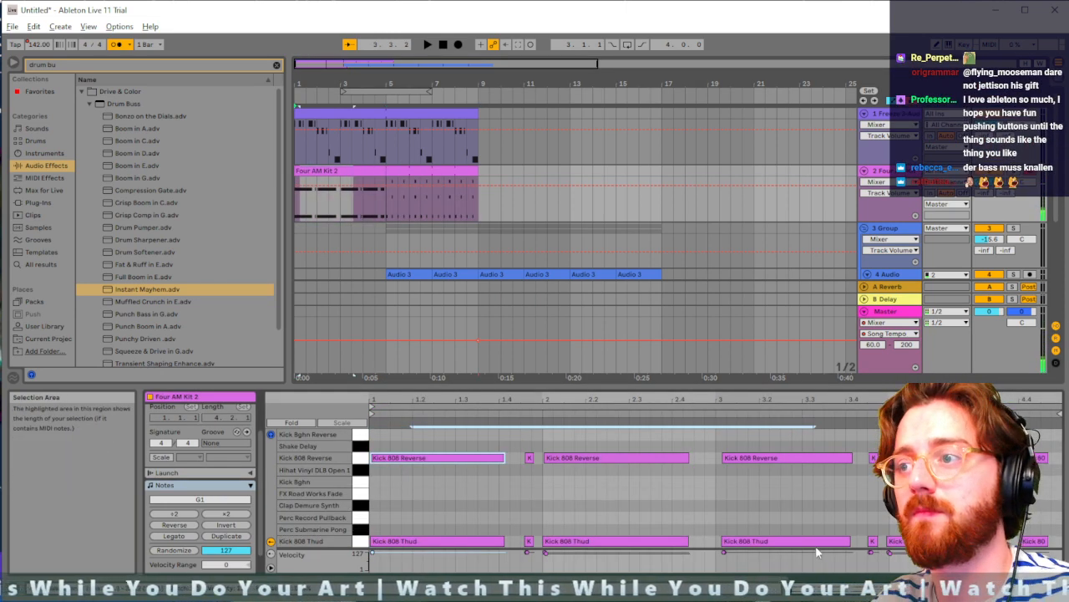
scroll(688, 489, "down", 1)
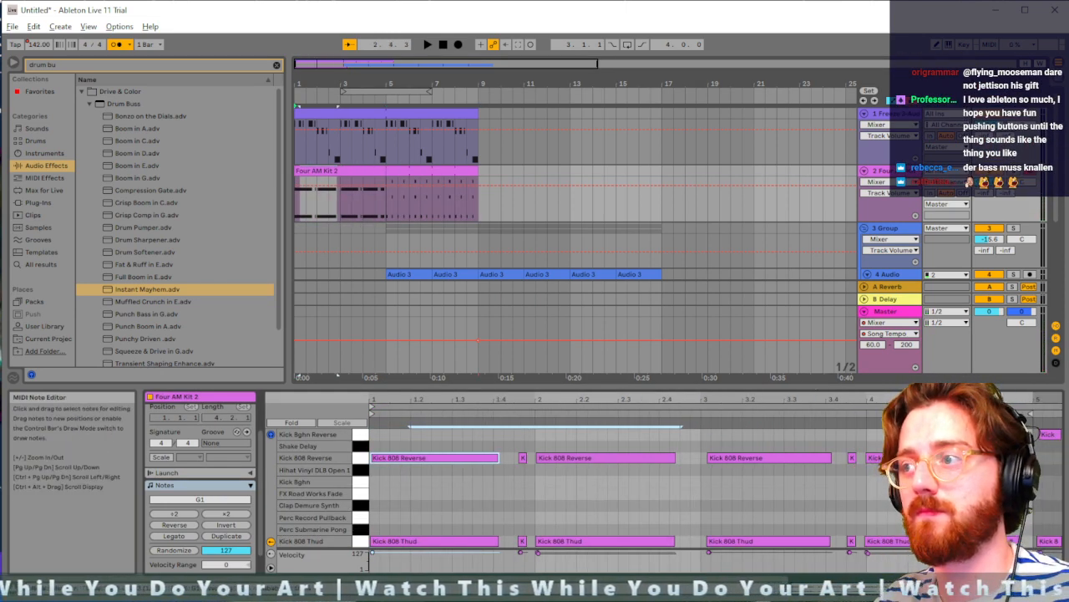
left_click_drag(994, 443, 425, 541)
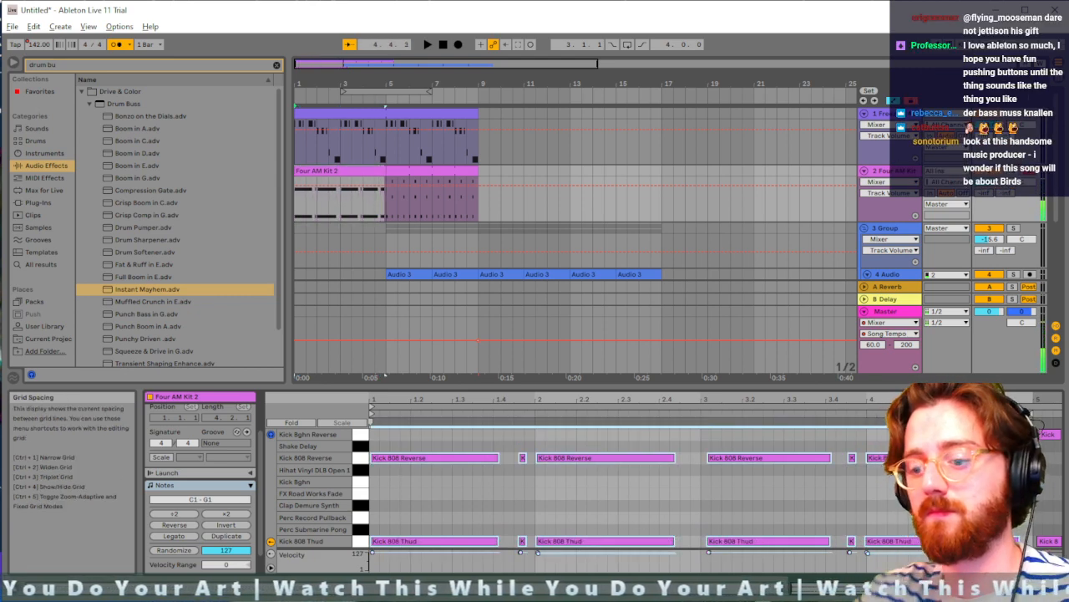
key("ctrl+u")
key("space")
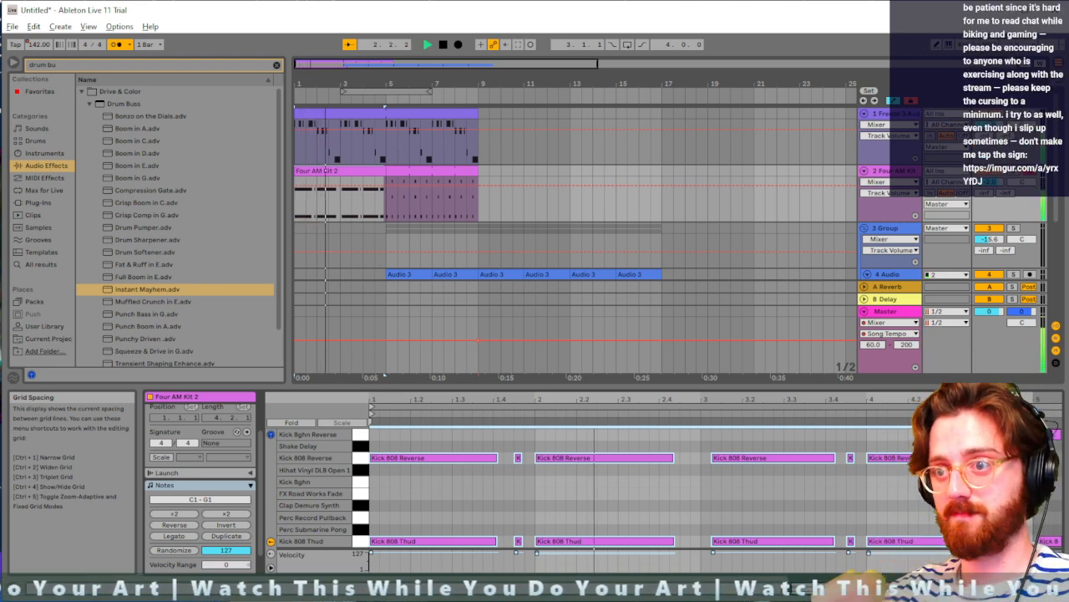
key("space")
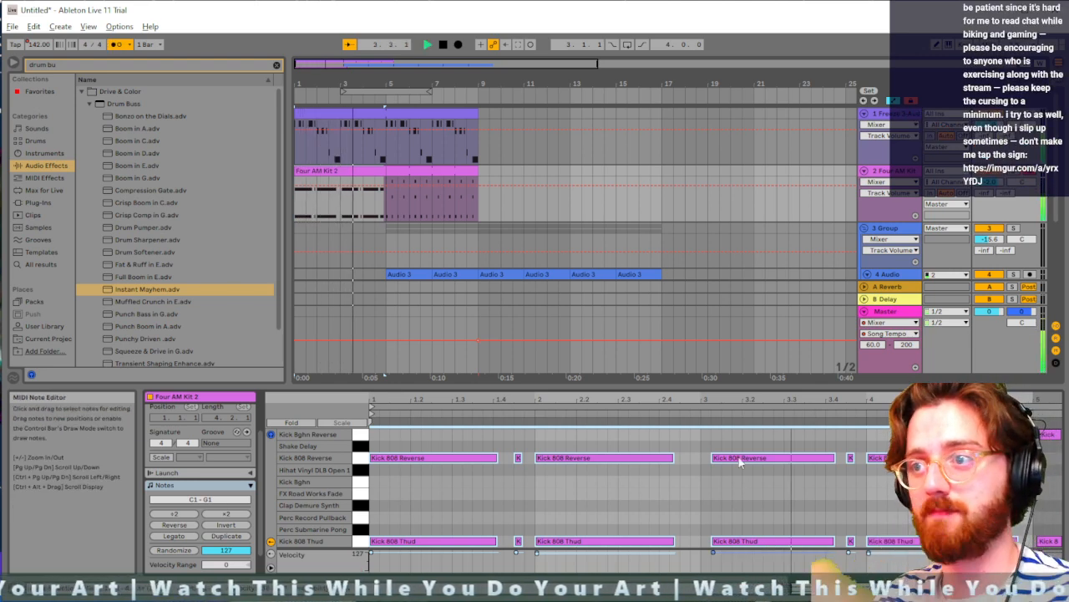
Step: Shift the Kick 808 Reverse and Kick 808 Thud notes after bar 3 back onto the start of bar 3 and play the pattern
left_click(749, 458)
left_click(773, 543, "shift")
key("Left")
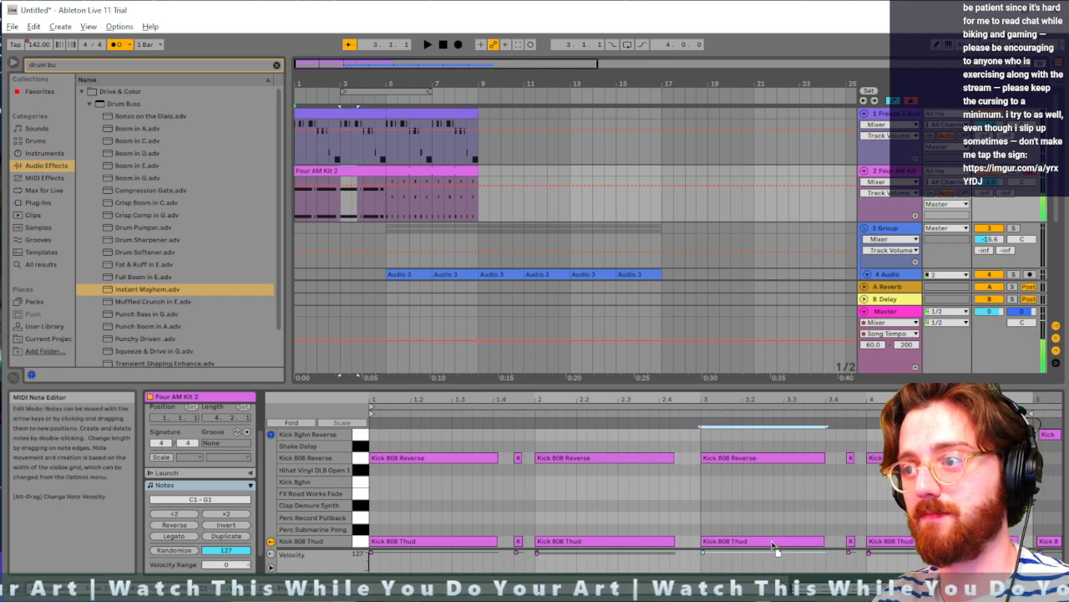
left_click(825, 499)
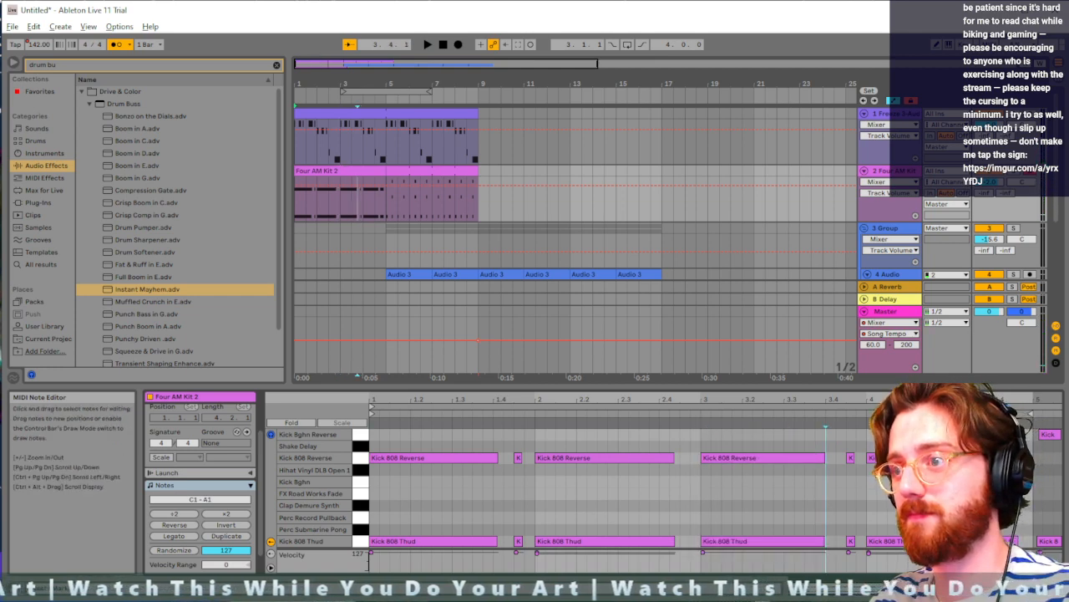
key("space")
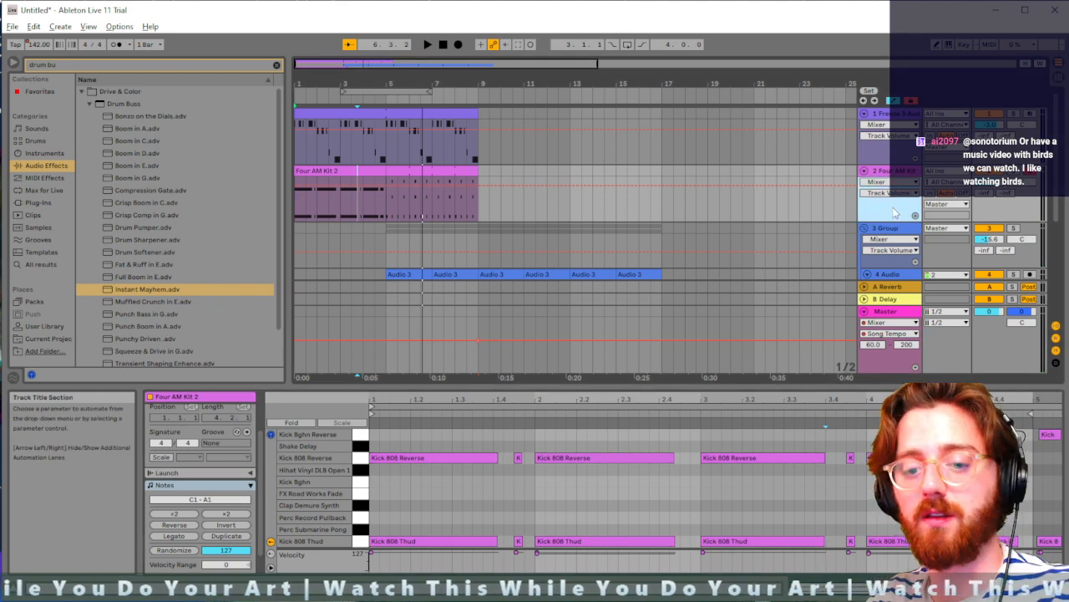
Step: Play the arrangement while checking the track levels in the Session mixer
key("Tab")
key("Tab")
key("Tab")
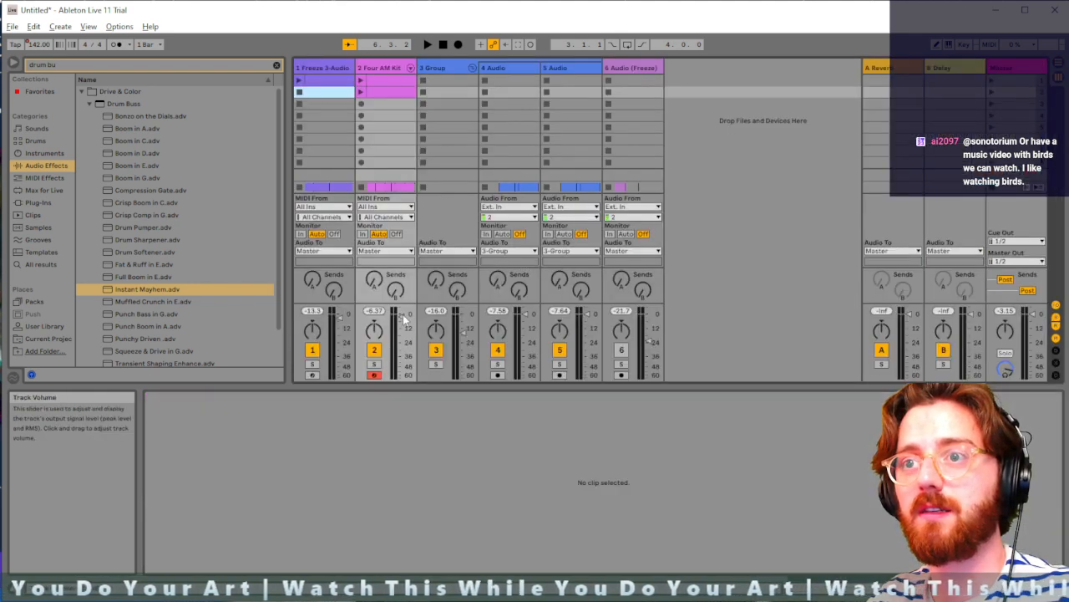
key("space")
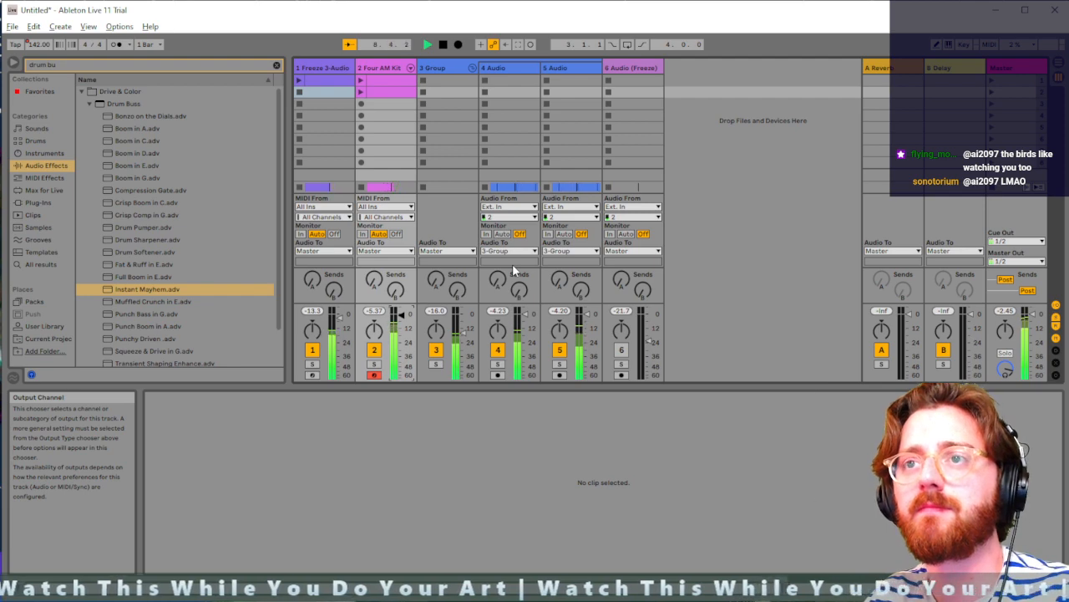
key("space")
key("Tab")
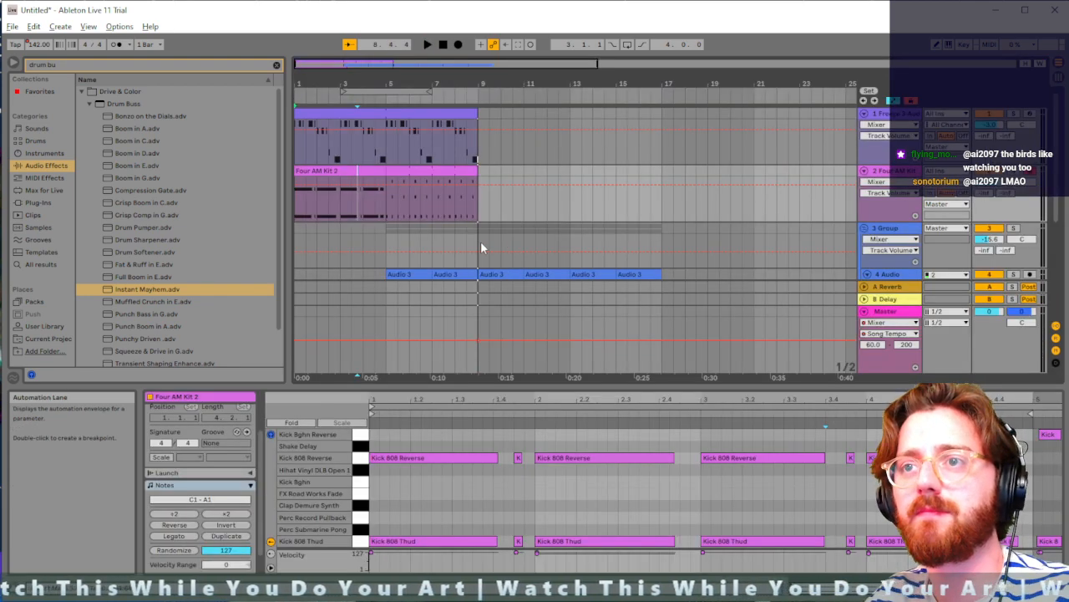
Step: Collapse the 3 Group track and delete the Audio (Freeze) material on track 6 from bar 1 to just past bar 5
left_click(888, 230)
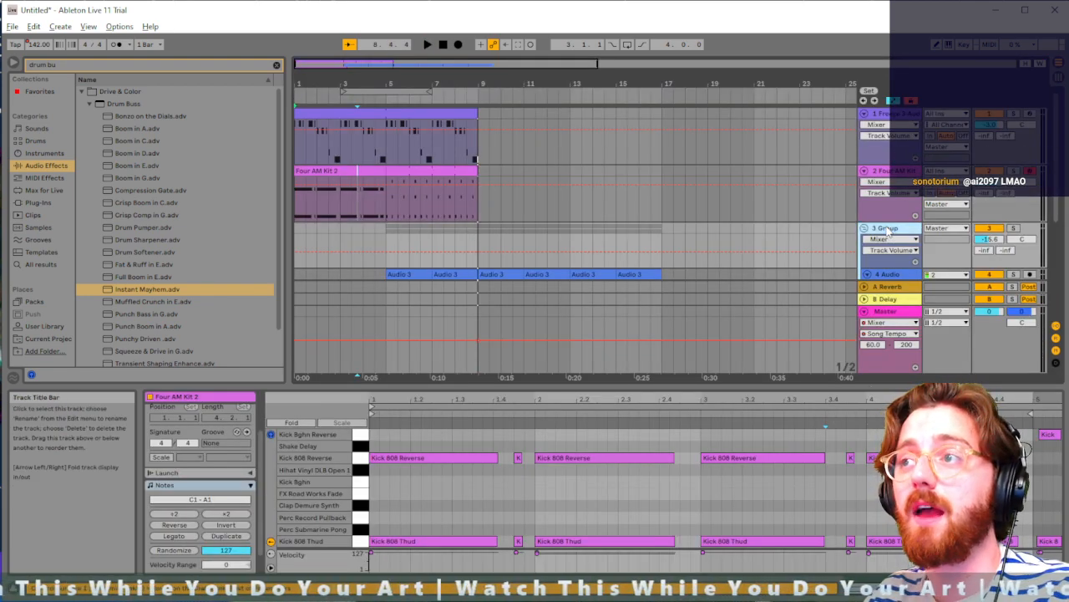
left_click(864, 228)
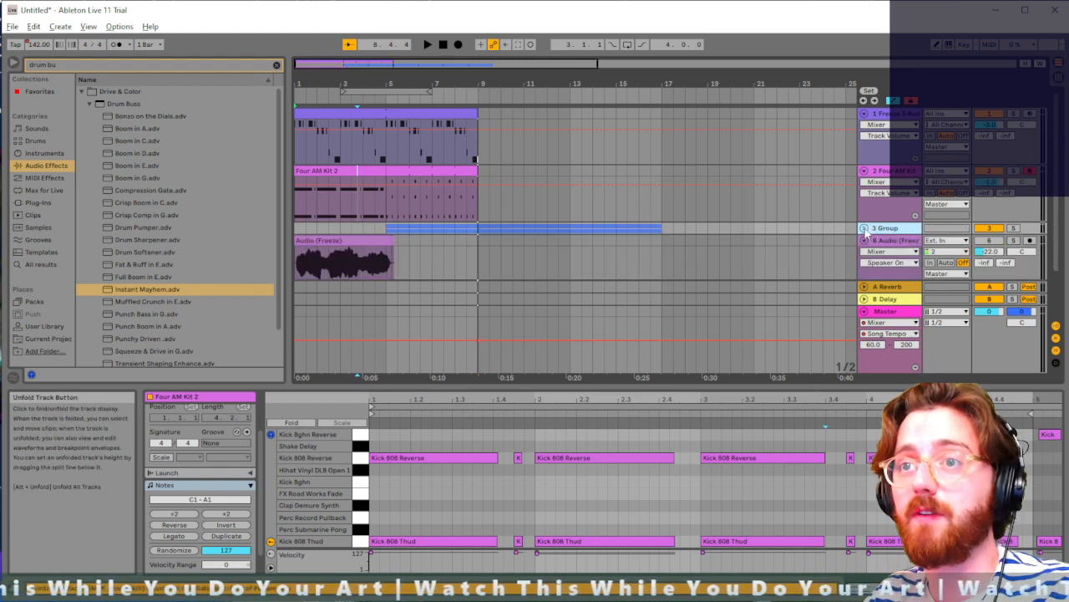
scroll(517, 246, "down", 1)
left_click(901, 216)
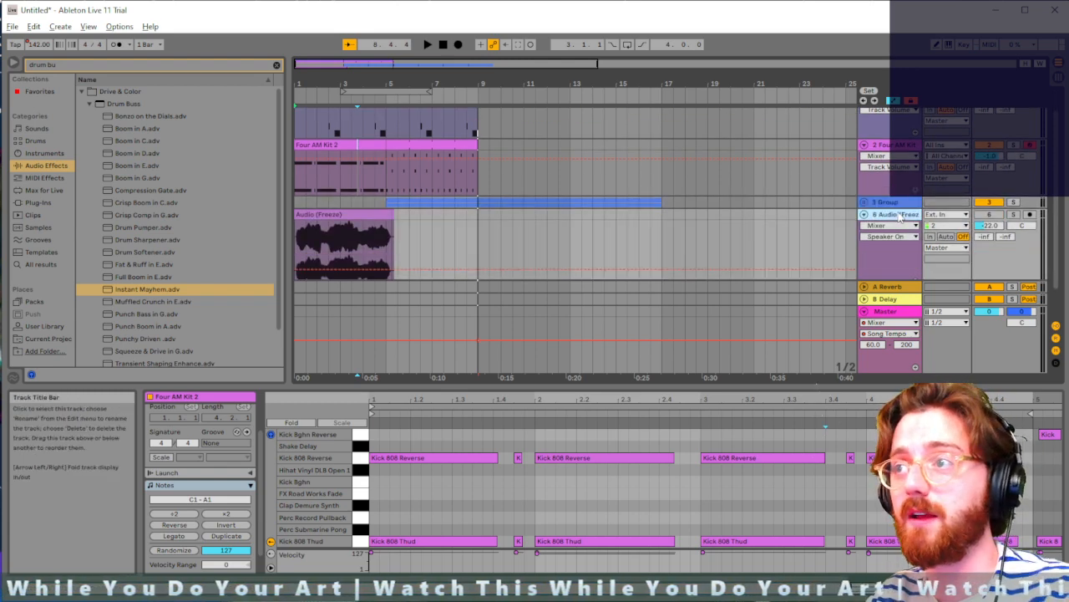
scroll(546, 229, "down", 1)
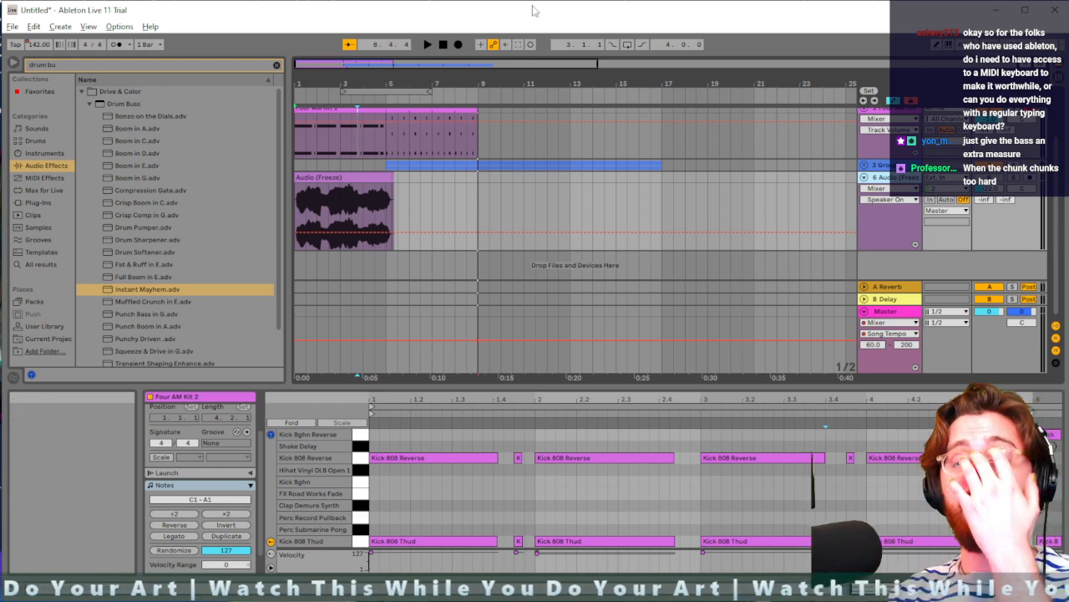
scroll(488, 152, "up", 2)
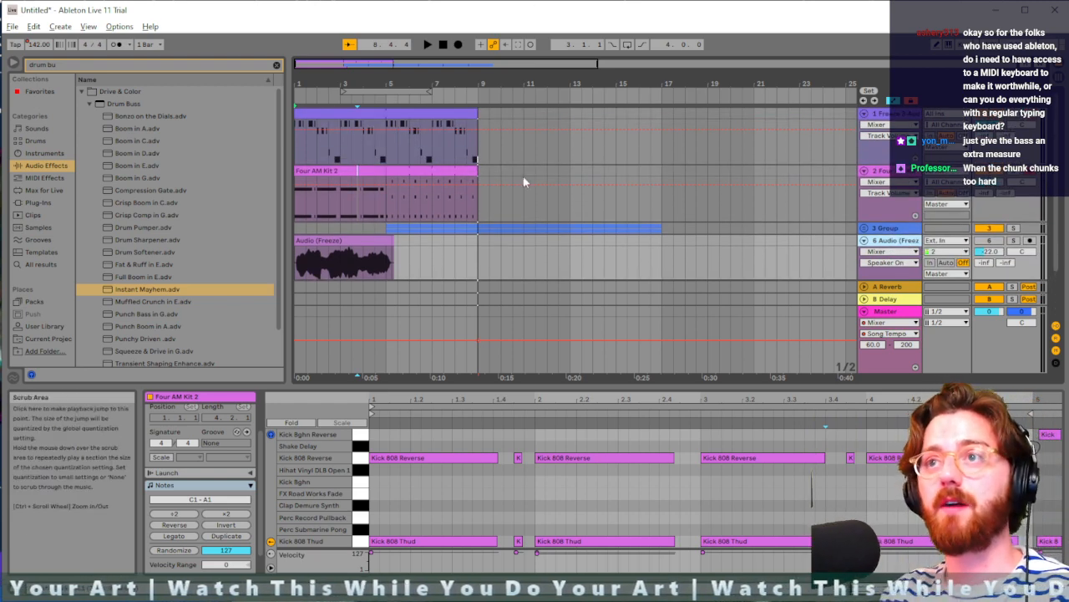
scroll(770, 276, "down", 2)
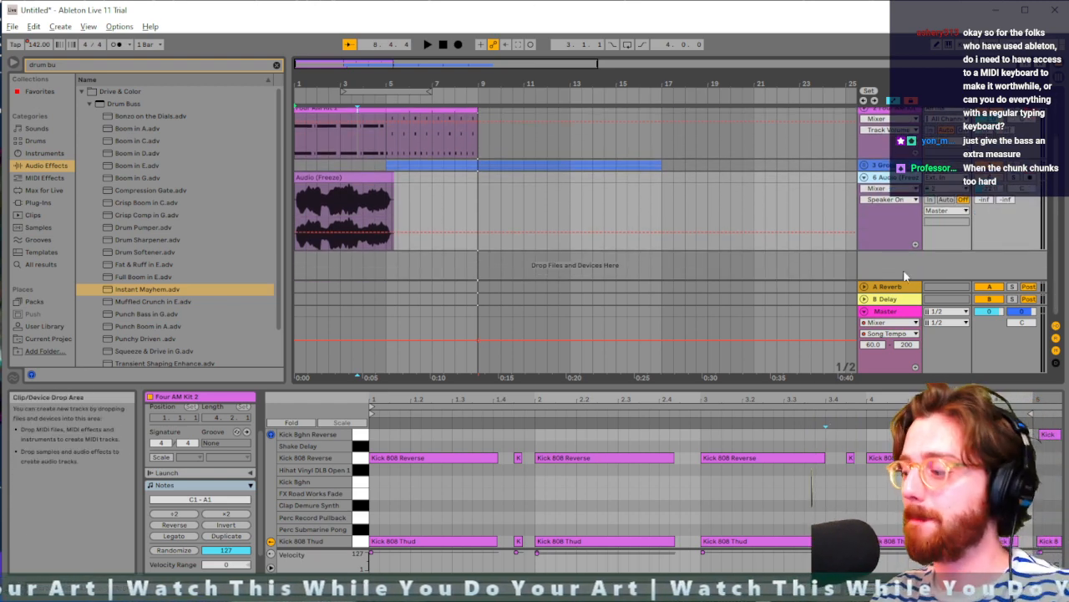
scroll(371, 225, "up", 2)
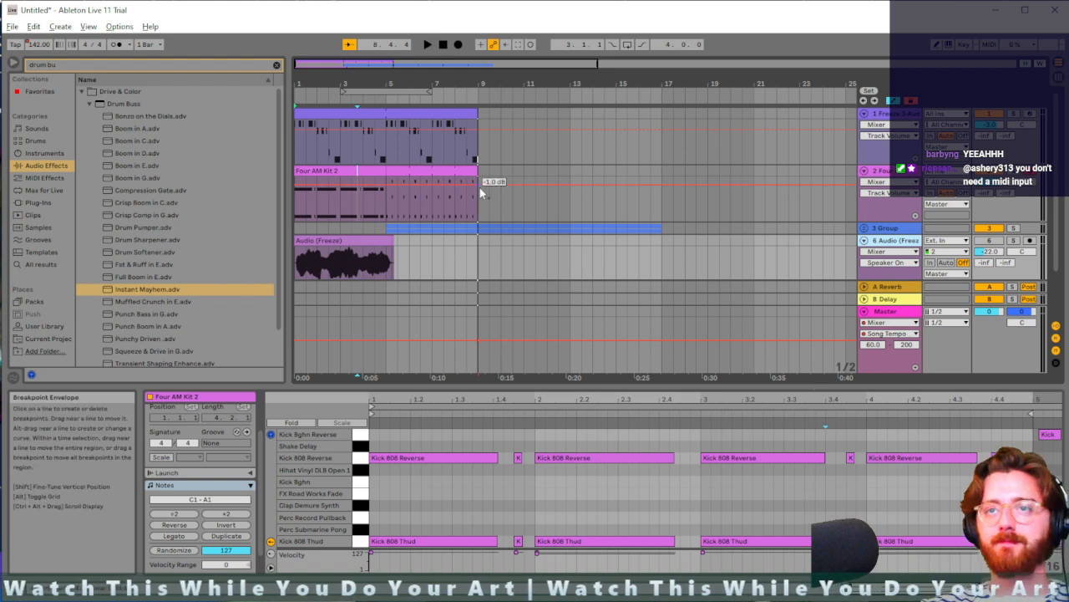
left_click(367, 240)
key("Delete")
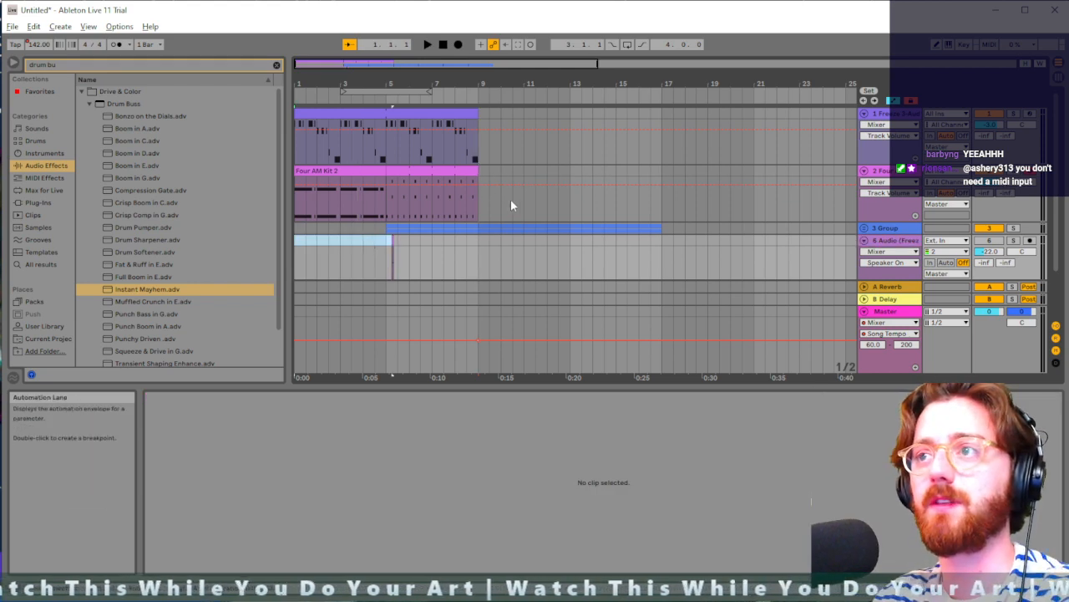
Step: Copy the first Audio 3 clips of 4 Audio and 5 Audio into the first Session scene and launch them through 3 Group
left_click(455, 231)
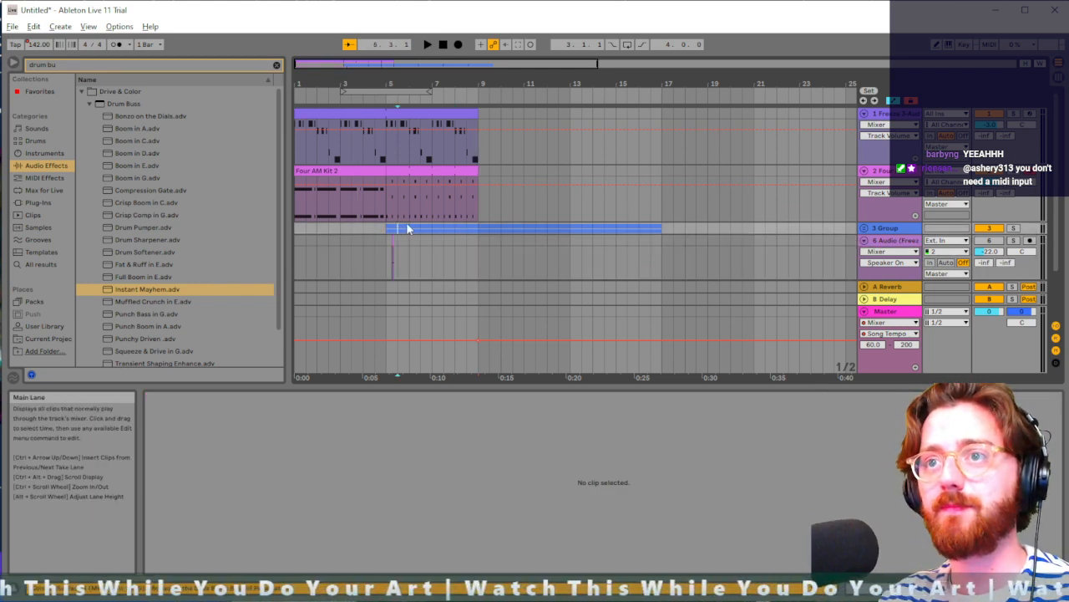
left_click(864, 228)
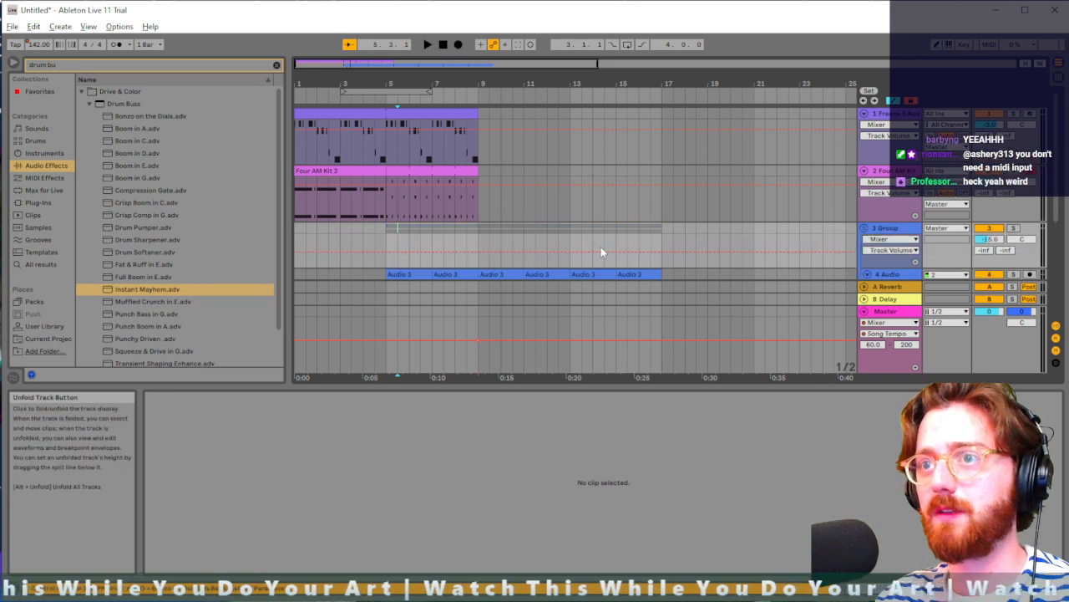
scroll(601, 248, "down", 1)
left_click(407, 235)
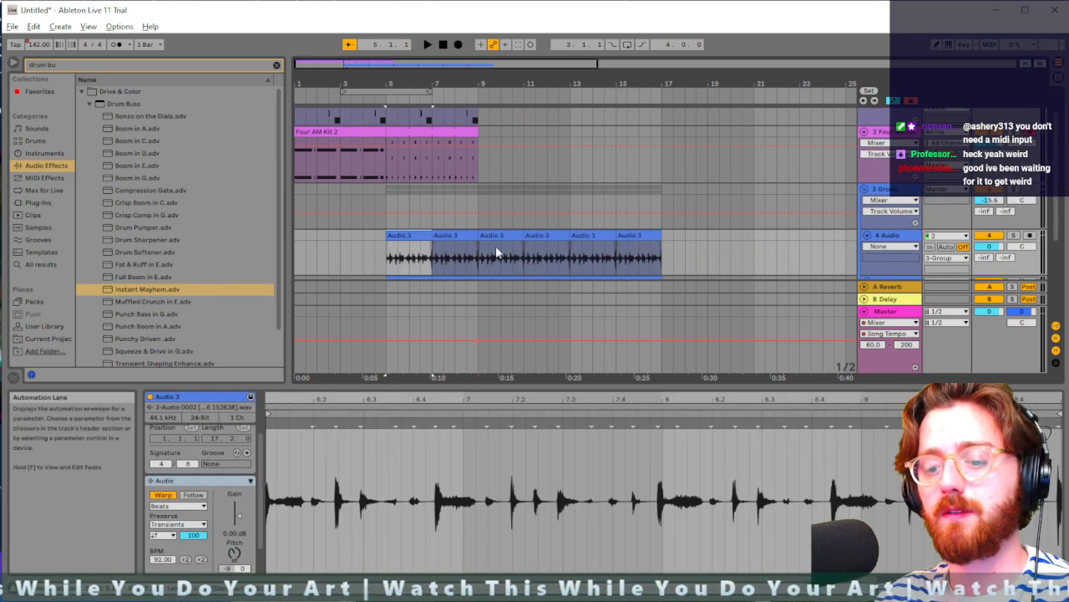
scroll(468, 244, "down", 2)
left_click(408, 243, "shift")
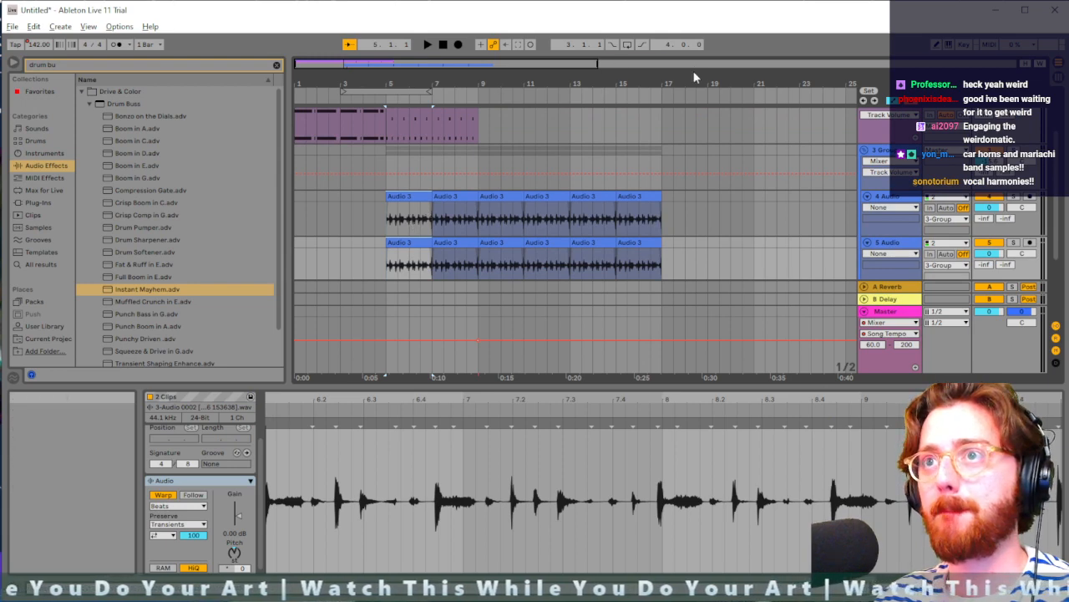
key("Tab")
left_click(504, 85)
key("ctrl+v")
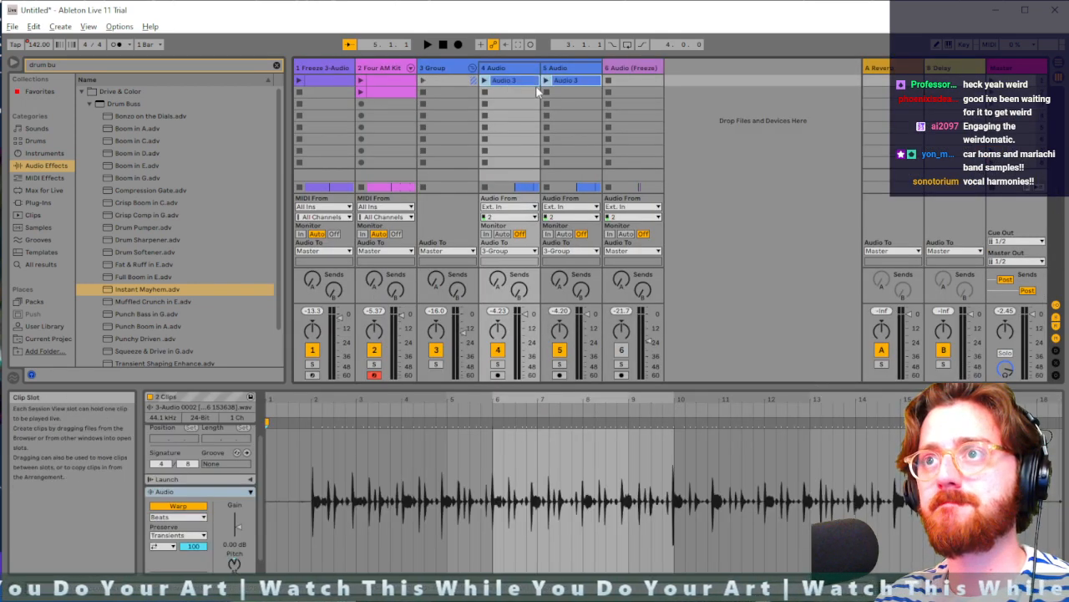
left_click(425, 80)
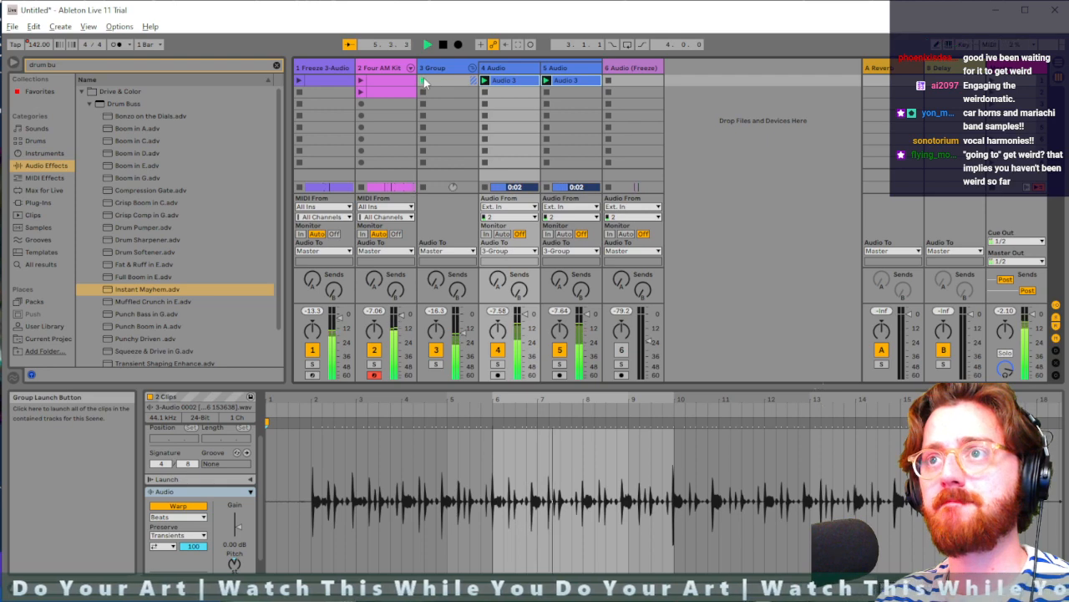
Step: Delete all remaining clips from the Arrangement across every track
key("Tab")
scroll(622, 197, "up", 3)
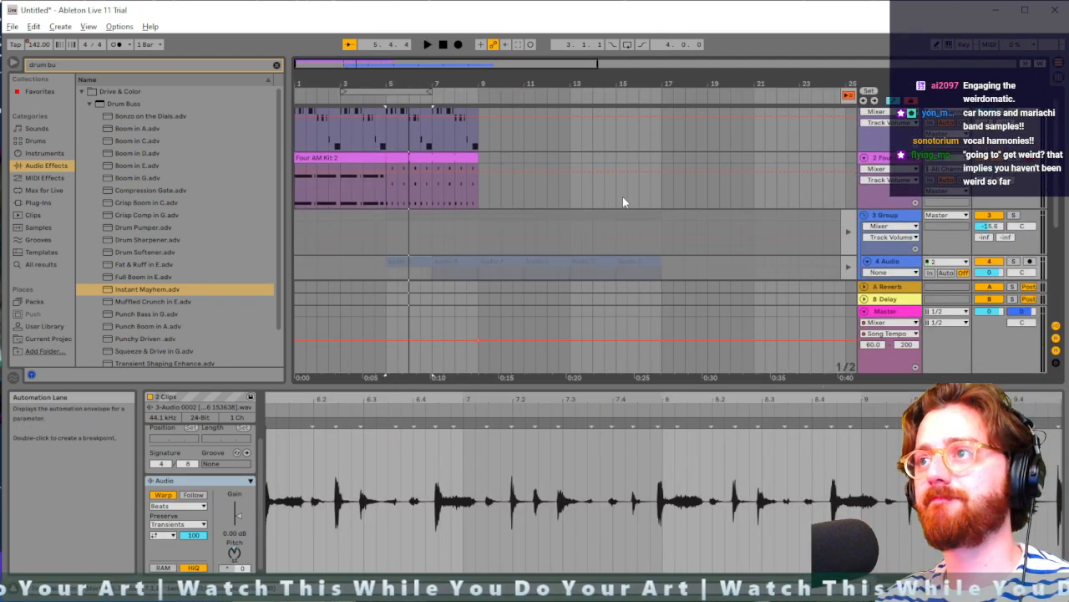
scroll(623, 197, "down", 3)
left_click_drag(493, 112, 204, 330)
key("Delete")
scroll(664, 160, "down", 1)
scroll(601, 192, "up", 1)
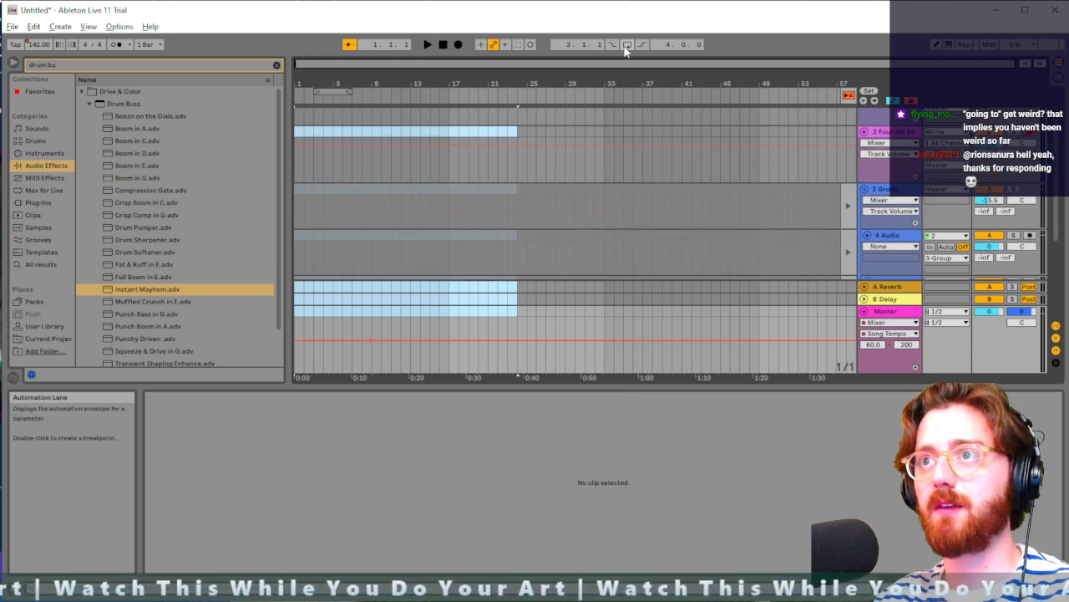
Step: Play the Session clips, launching the first Four AM Kit clip and the first Freeze 3-Audio clip
key("Tab")
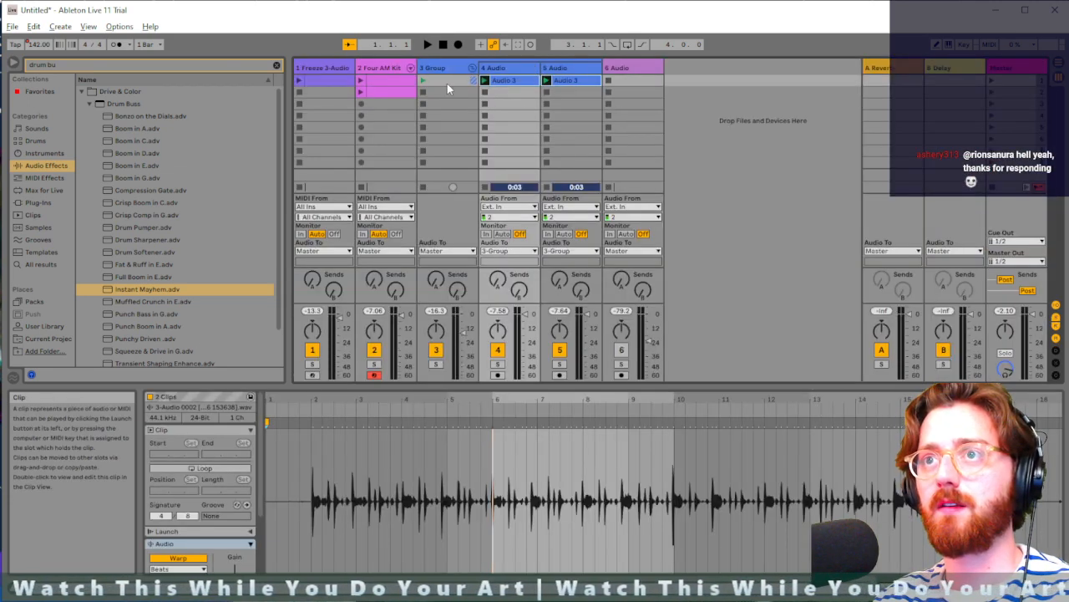
key("space")
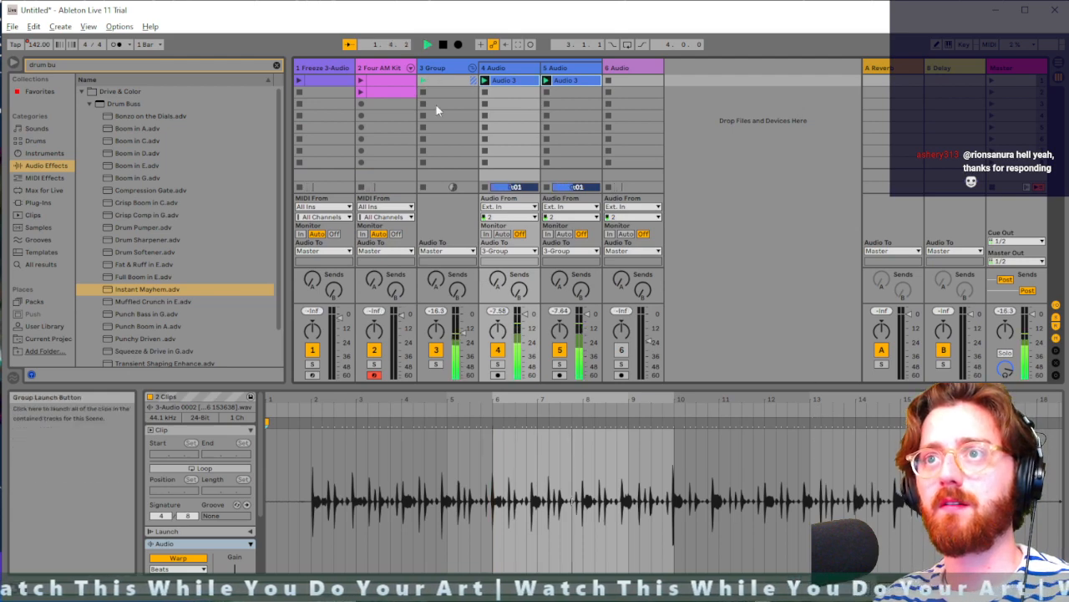
left_click(362, 80)
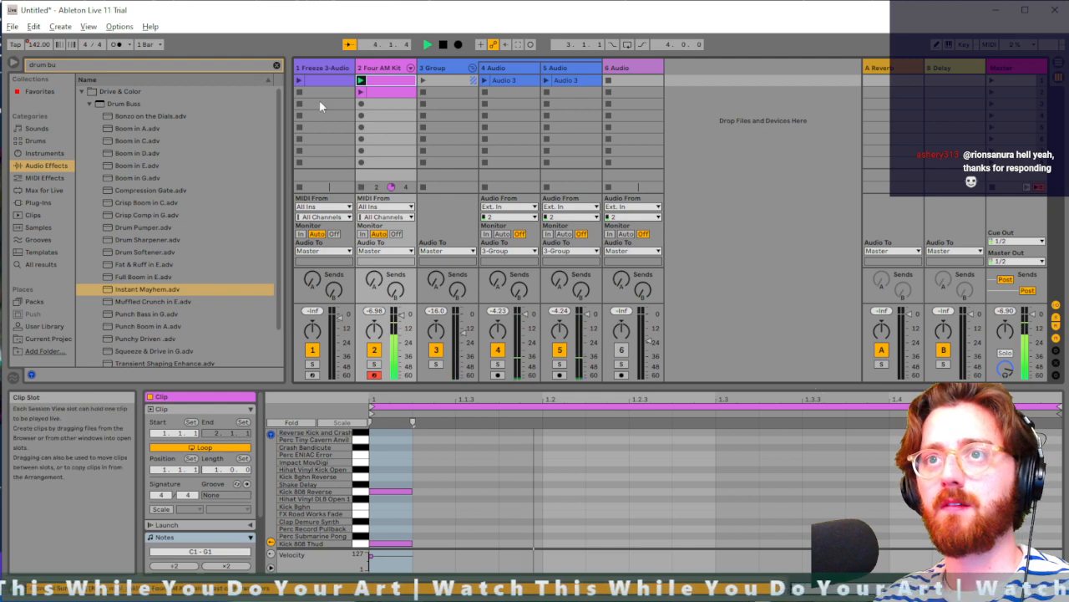
left_click(299, 80)
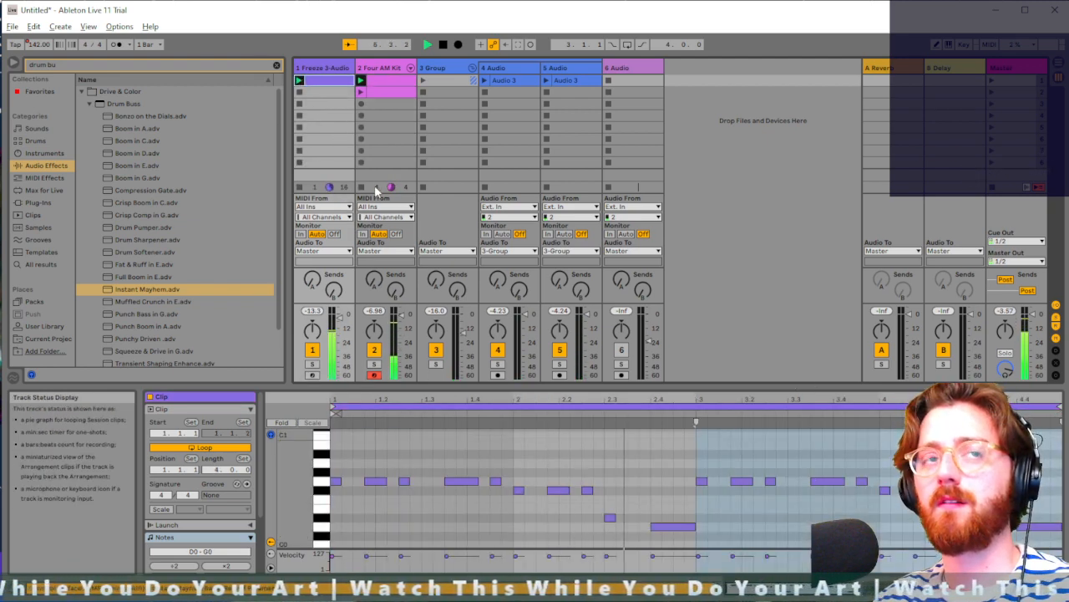
Step: Insert a new audio track after 6 Audio and delete the old 6 Audio track
left_click(640, 66)
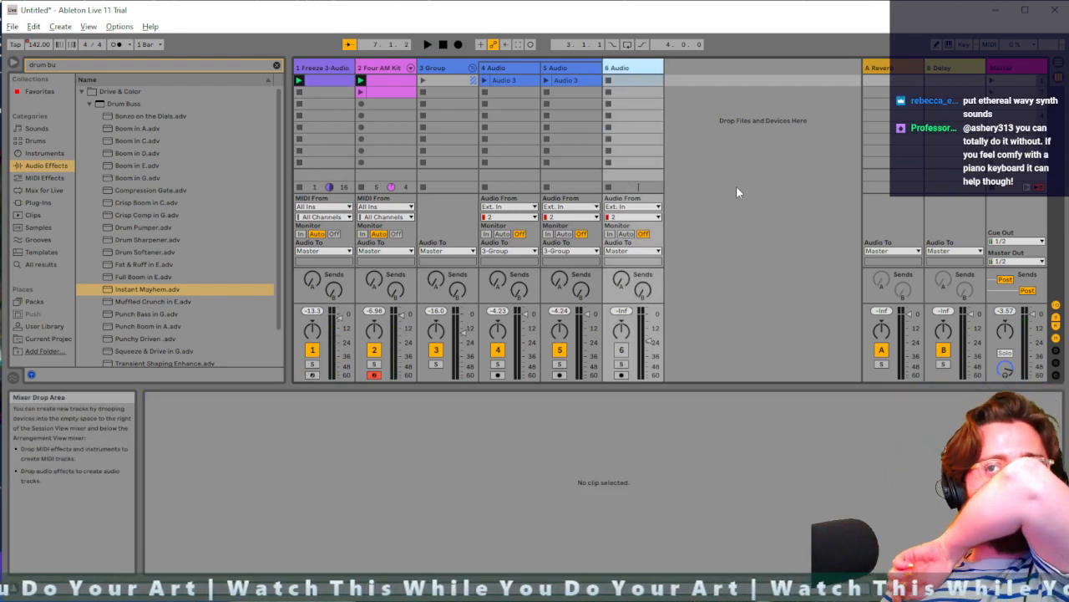
key("ctrl+t")
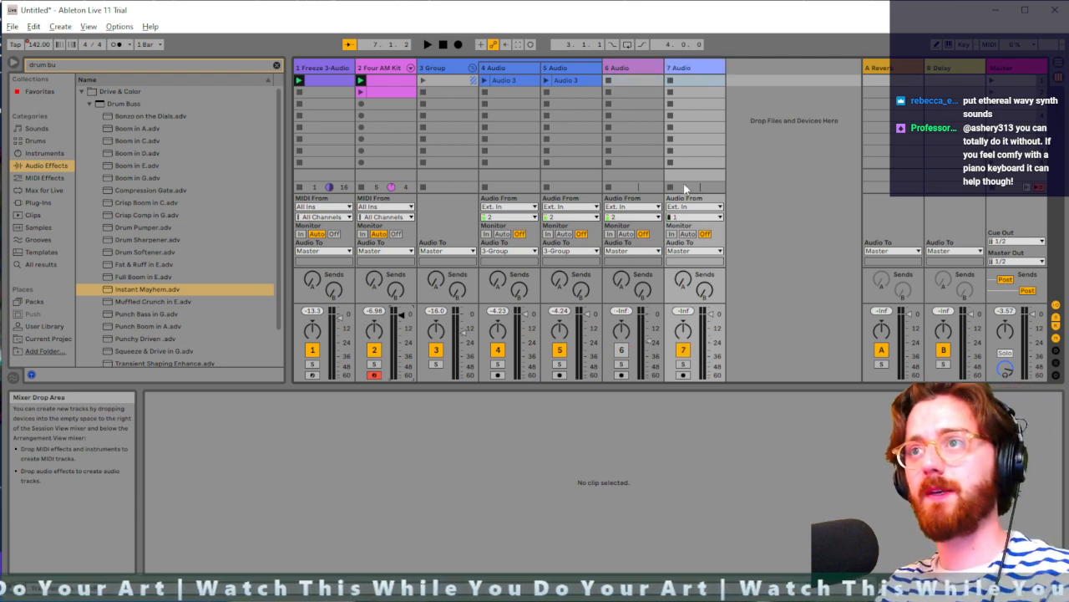
left_click(635, 71)
key("ctrl+z")
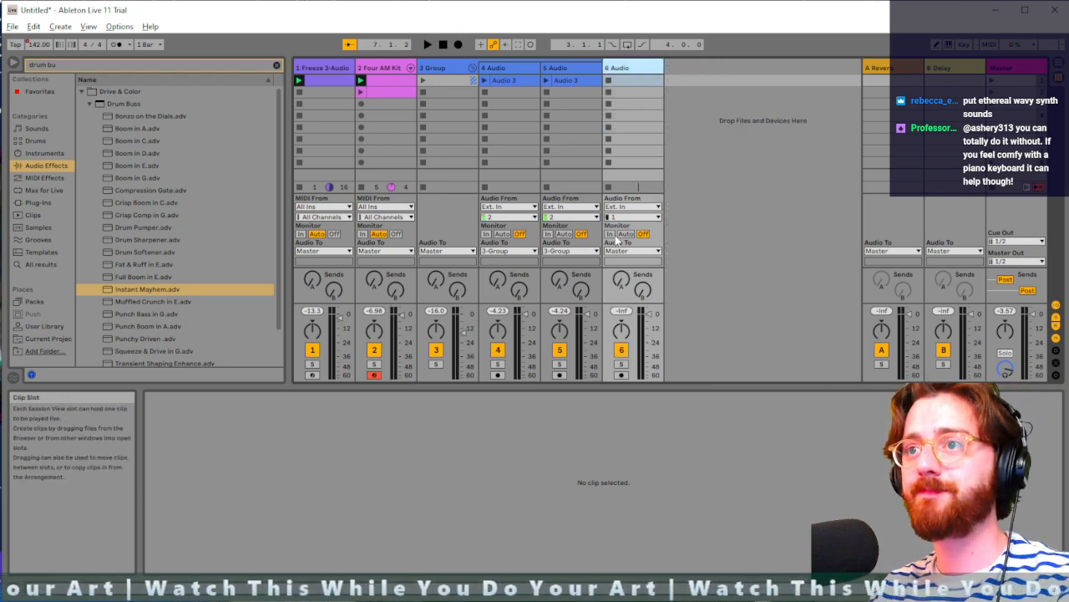
Step: Set the new 6 Audio track's monitoring to In, arm it for recording and set its input channel to 2
left_click(611, 235)
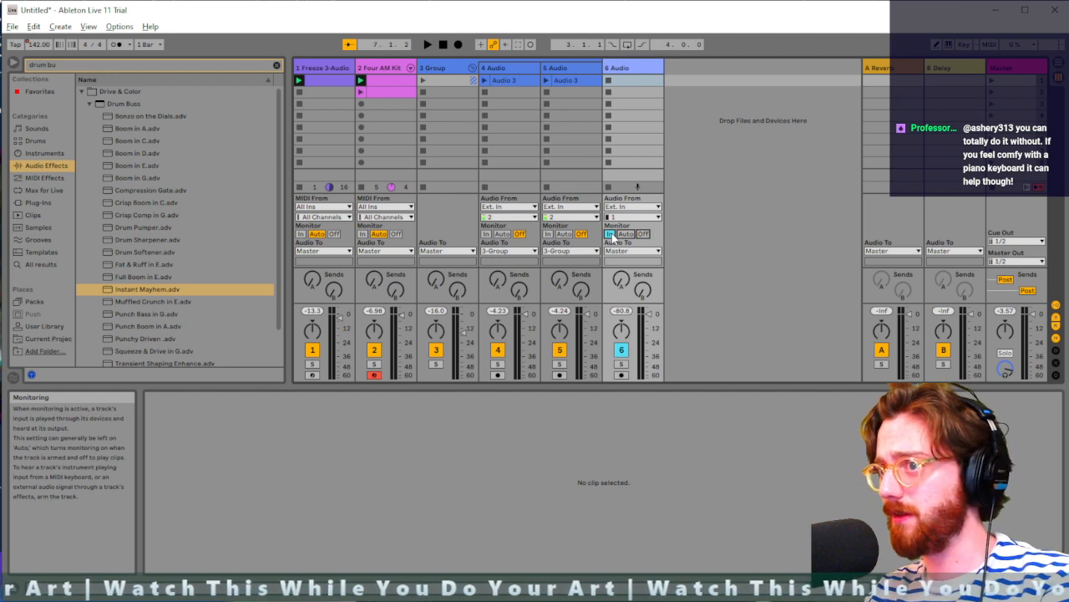
left_click(643, 234)
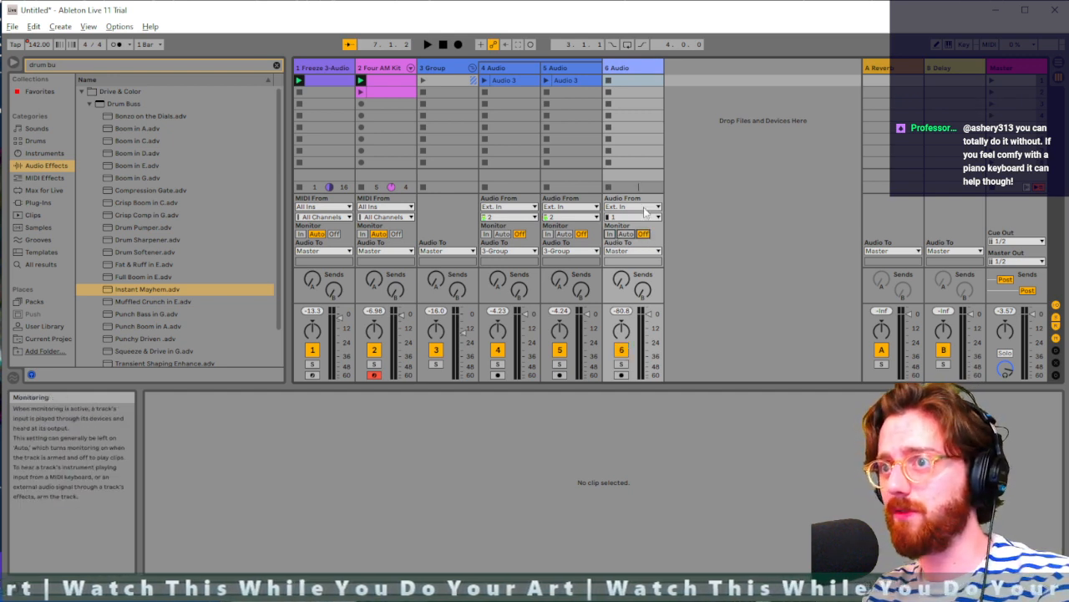
left_click(610, 234)
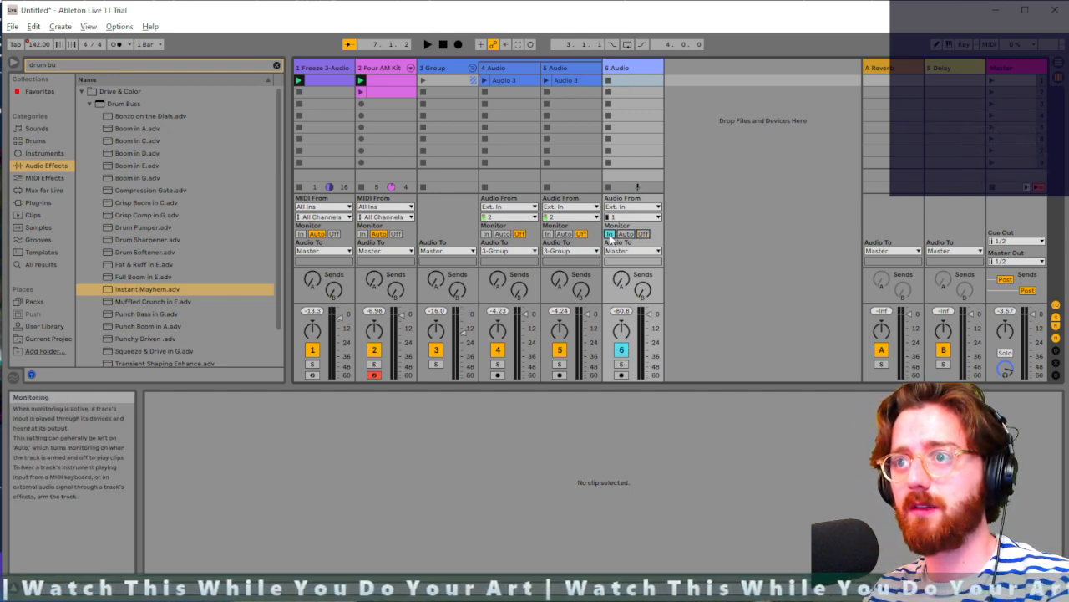
left_click(621, 375)
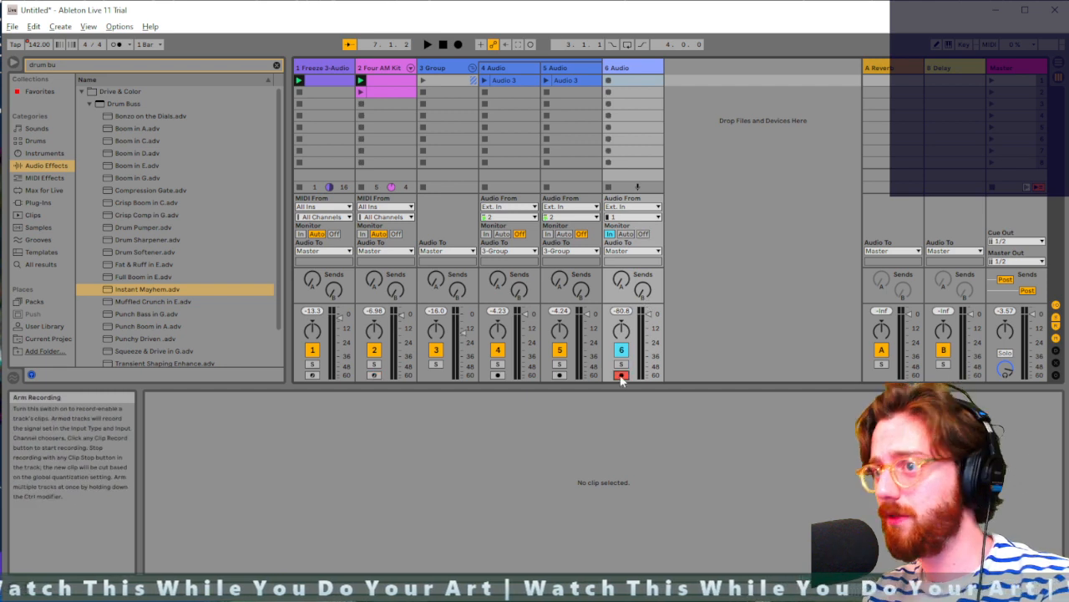
left_click(630, 218)
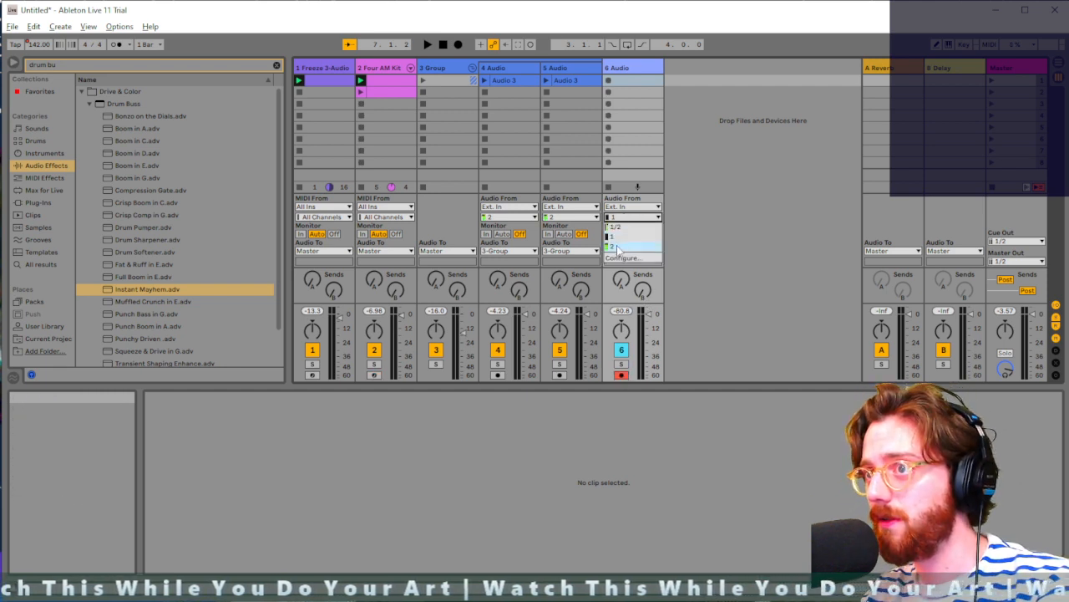
left_click(618, 250)
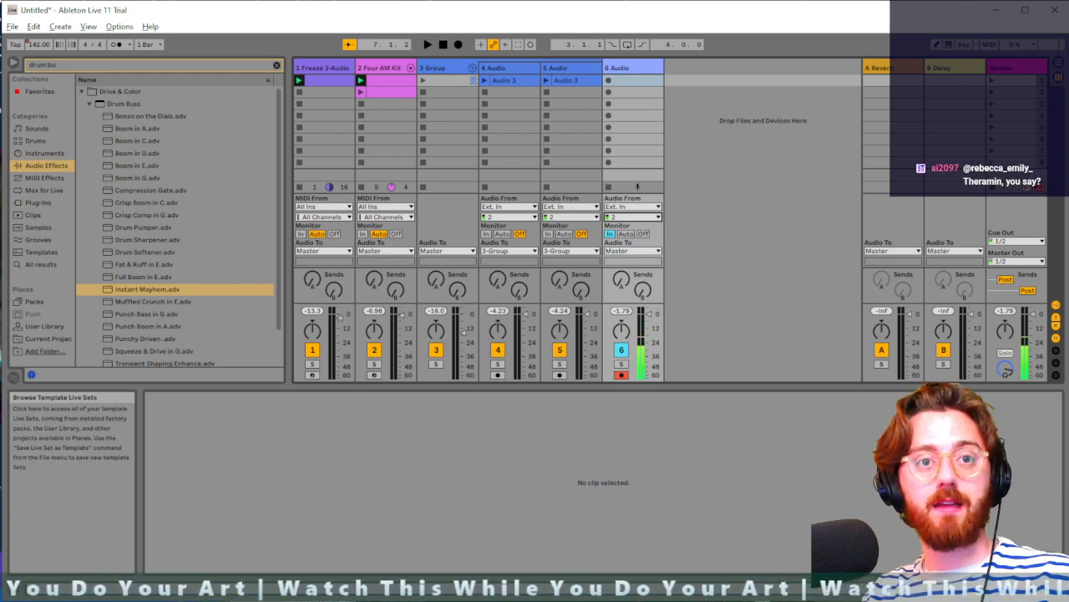
Step: Start playback by launching the first Freeze 3-Audio clip in the Session
left_click(645, 69)
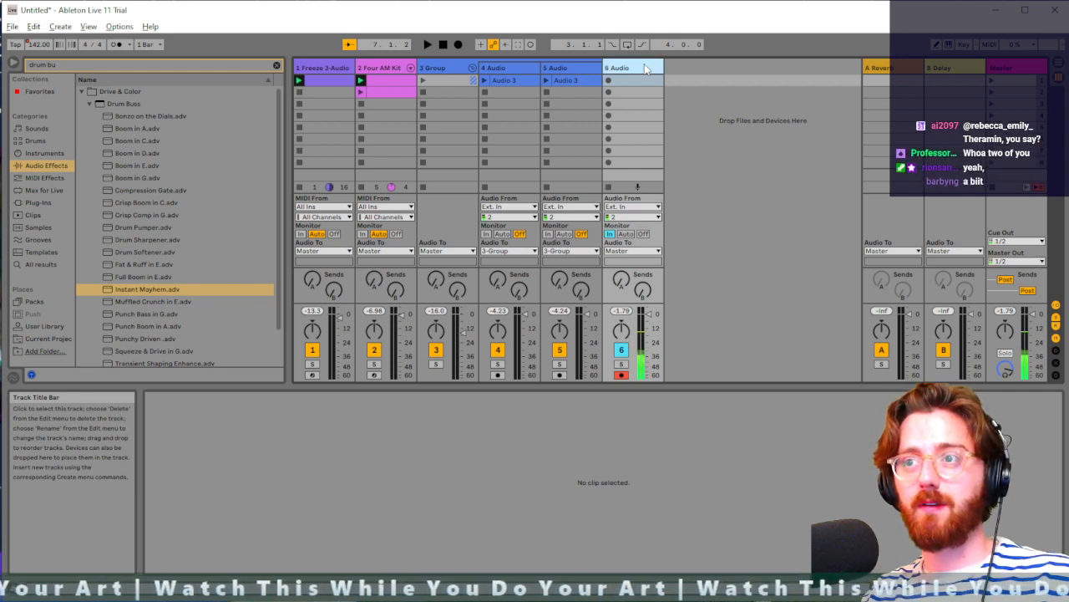
left_click(643, 235)
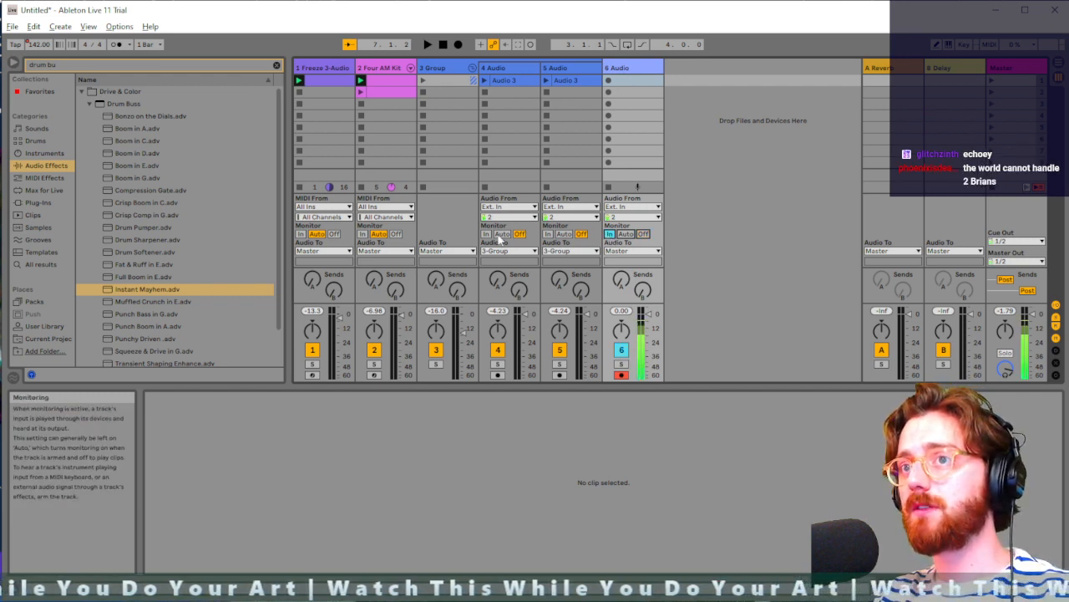
left_click(299, 80)
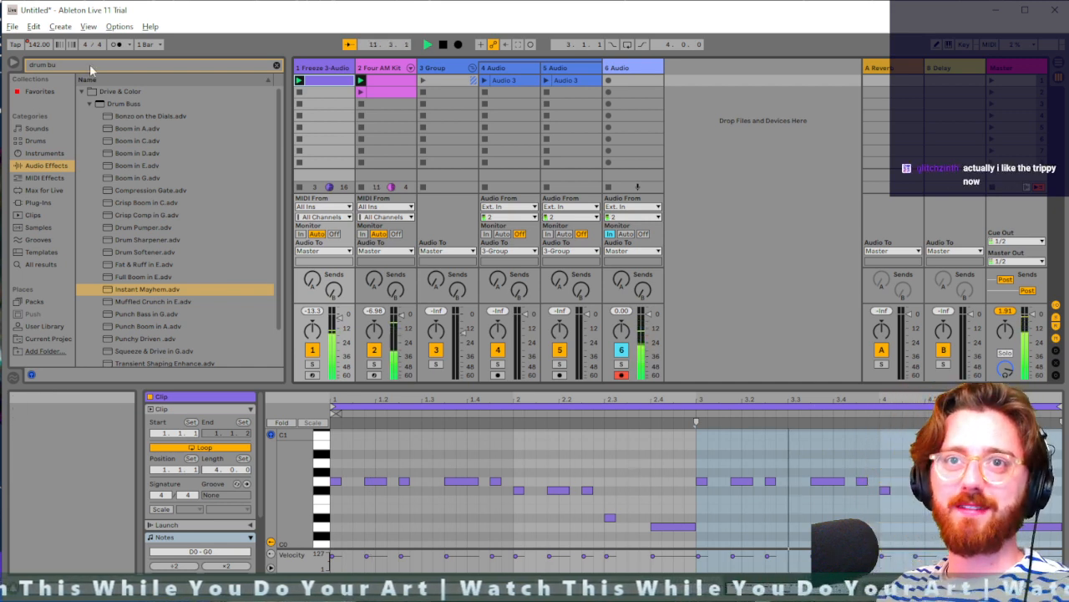
Step: Clear the browser search and load the Delay audio effect from Delay & Loop onto the 6 Audio track
left_click(149, 66)
left_click(276, 65)
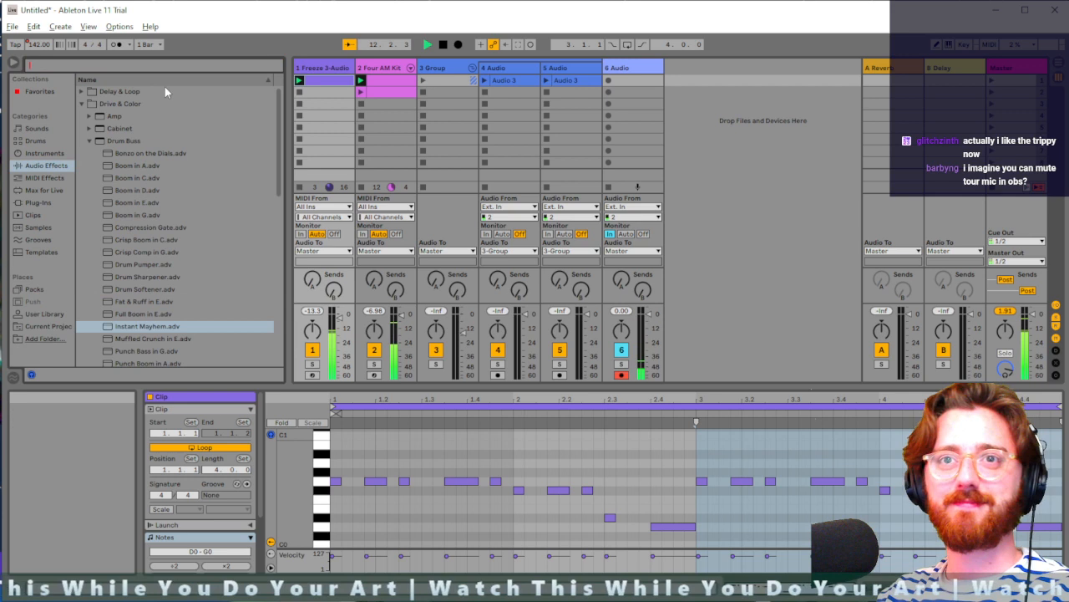
left_click(81, 90)
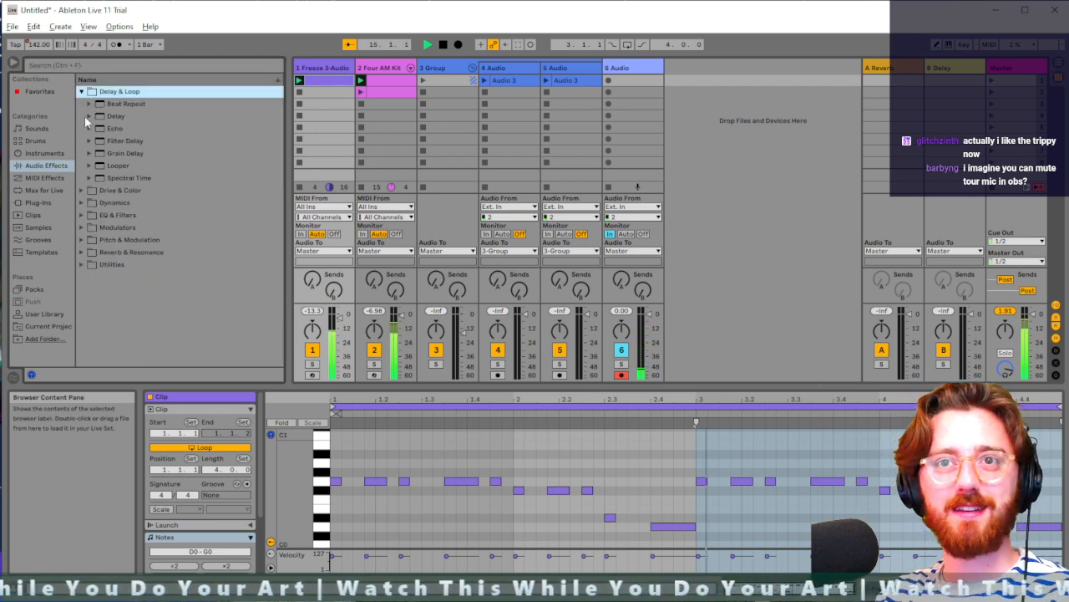
left_click(87, 116)
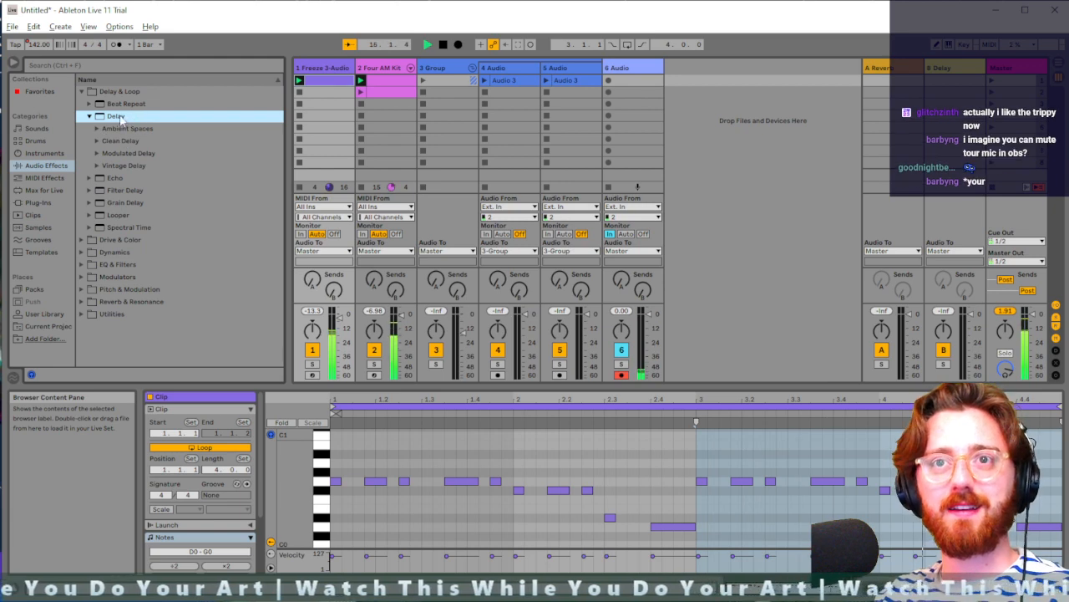
left_click(608, 81)
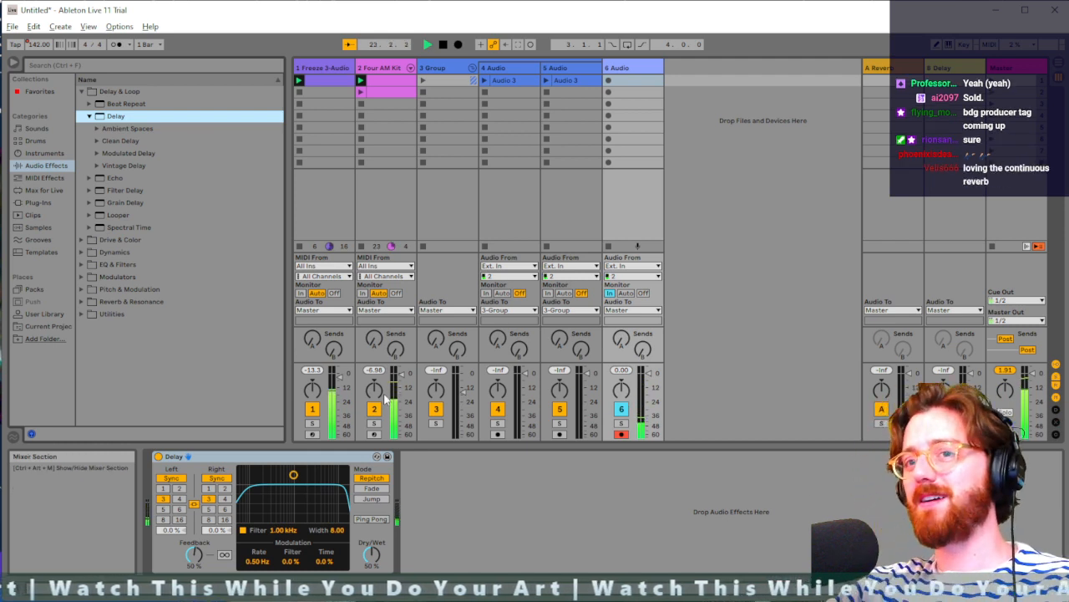
Step: Load the Voloco plug-in onto the 6 Audio track, clear its update notice and move its window clear of the browser
left_click(37, 202)
left_click(101, 108)
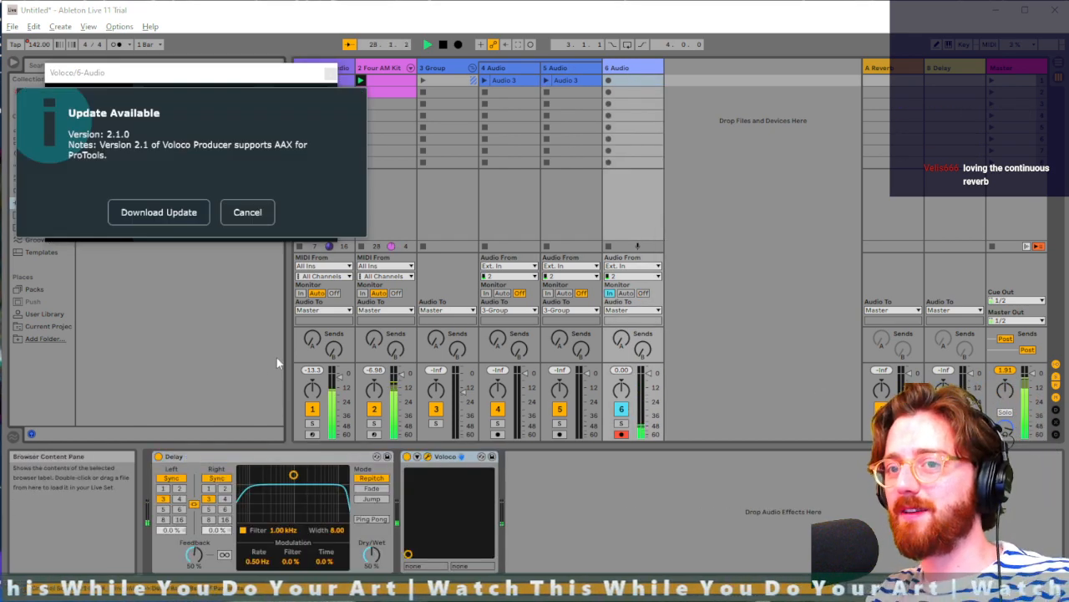
left_click(168, 213)
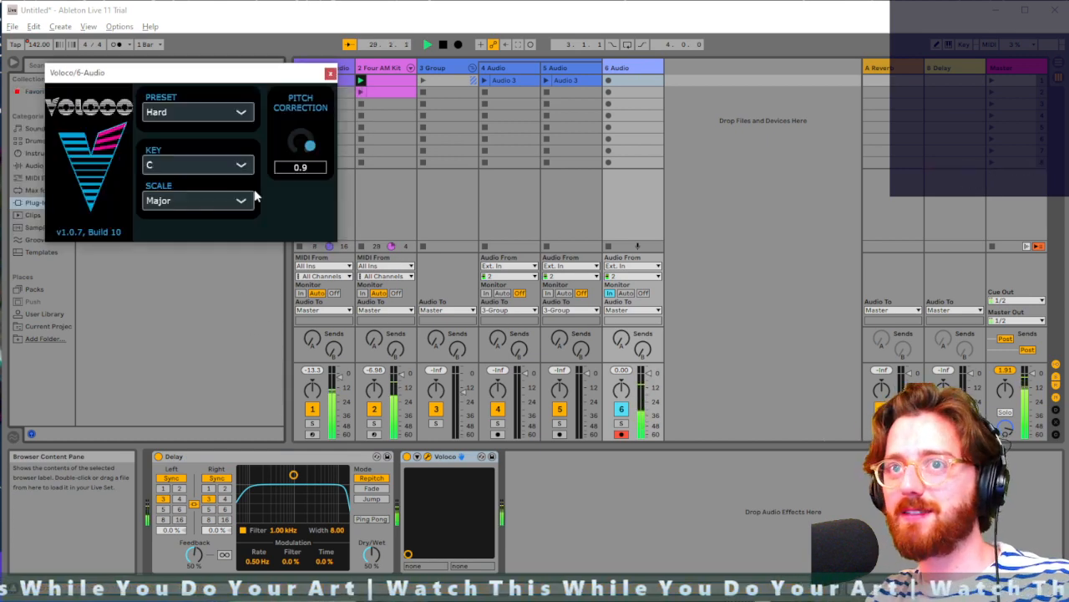
left_click_drag(223, 77, 826, 266)
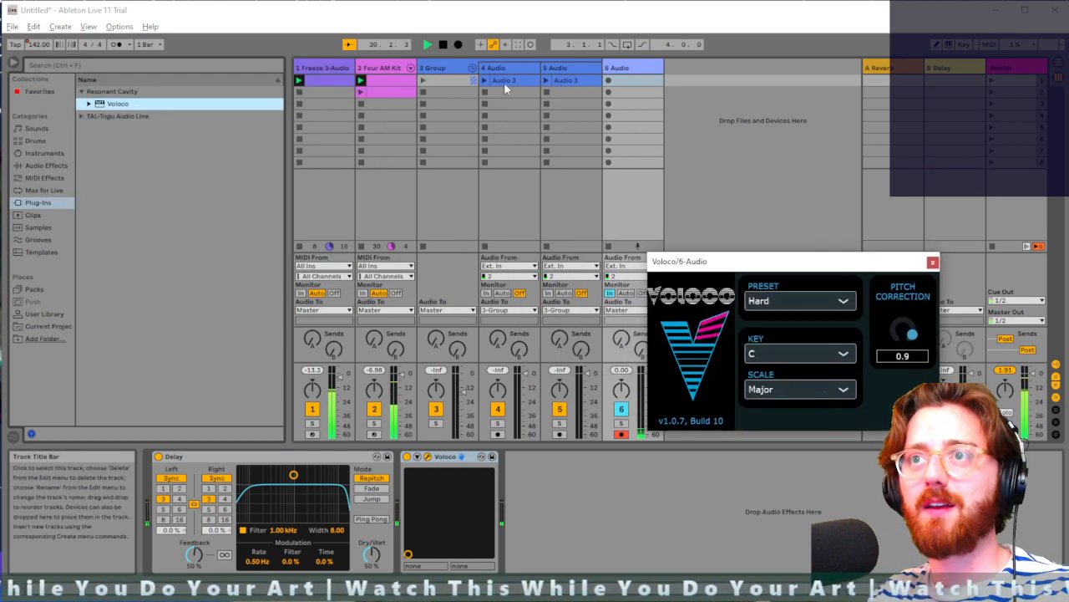
Step: Stop playback and examine the bass notes in the first Freeze 3-Audio clip to work out its key
key("Tab")
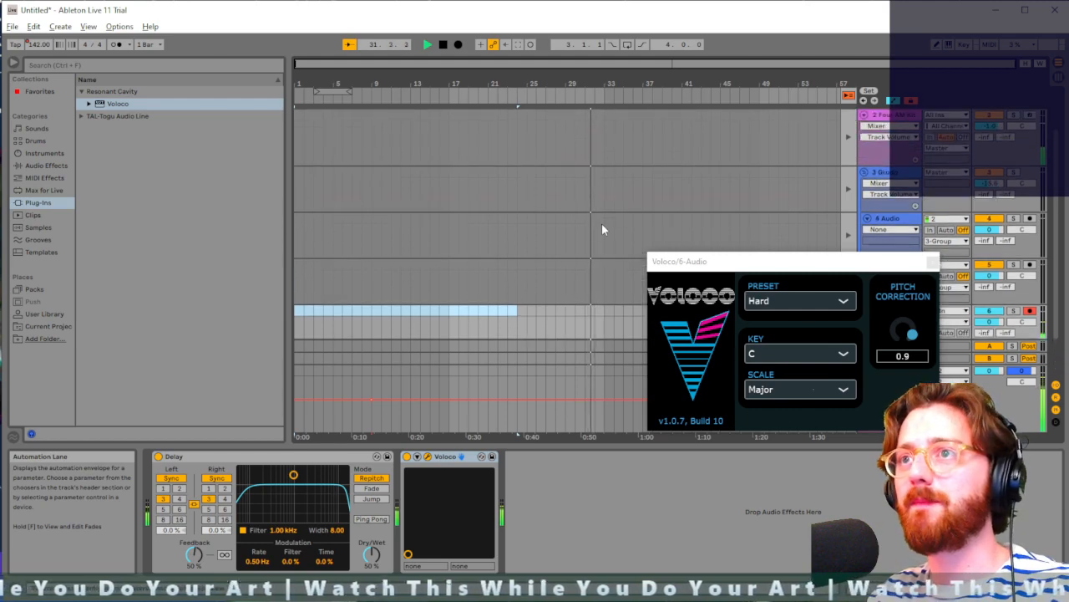
key("Tab")
left_click(321, 81)
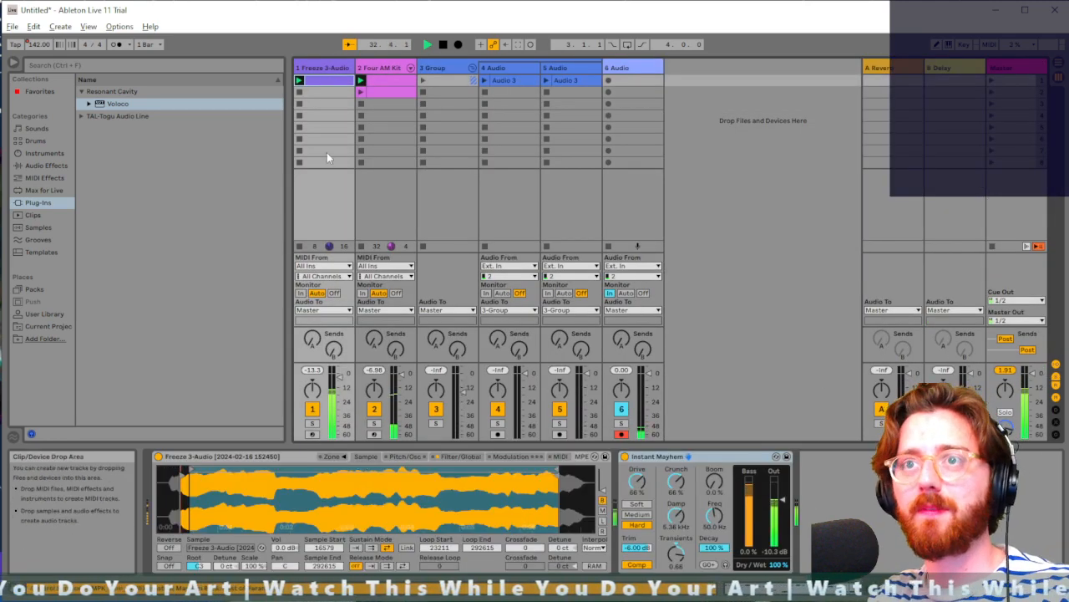
left_click(326, 71)
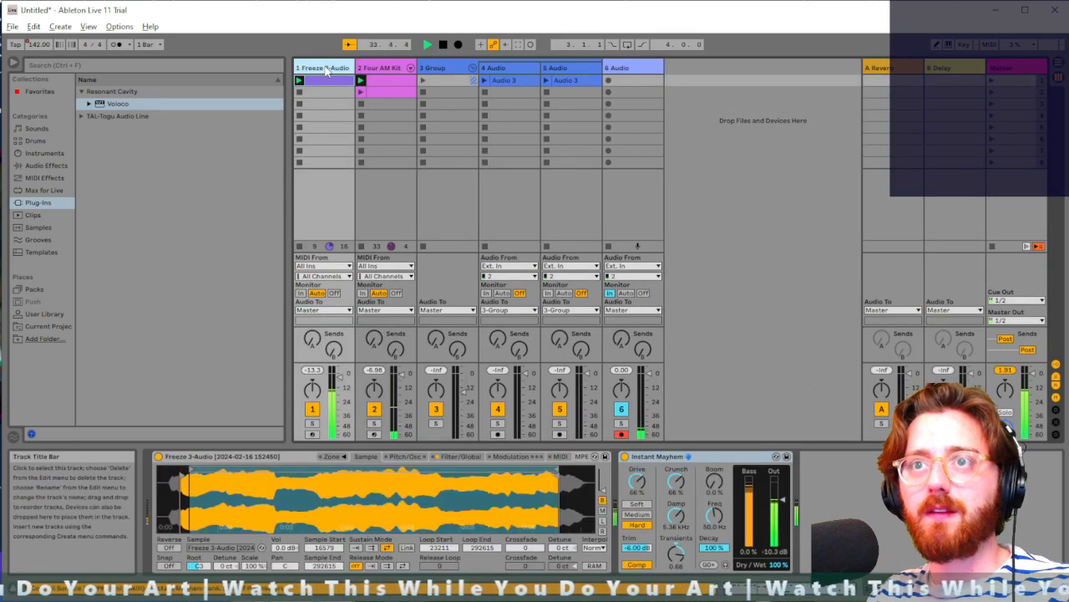
left_click(323, 80)
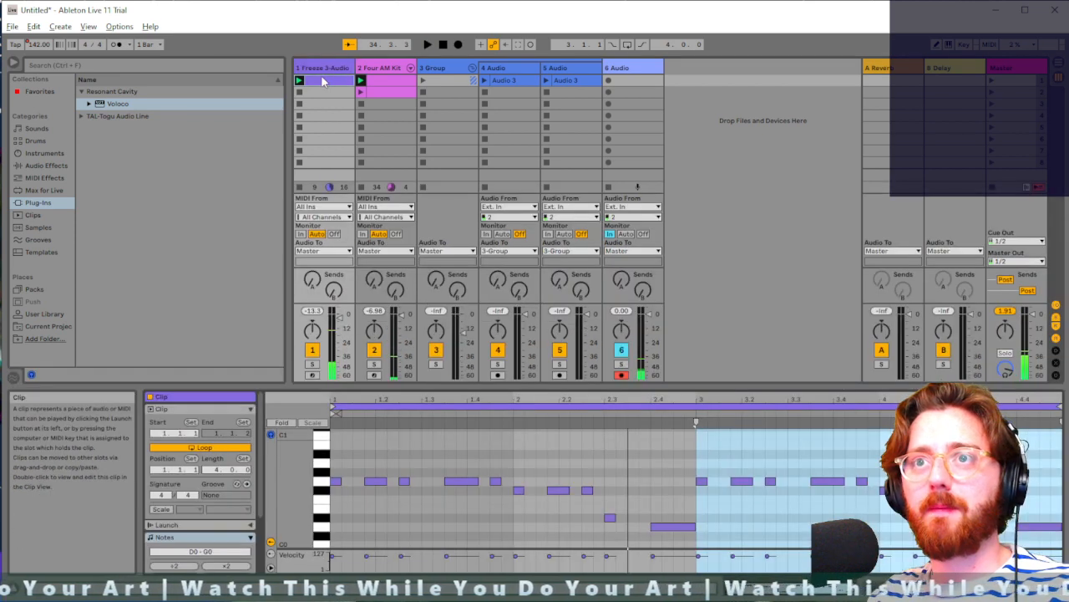
left_click(375, 480)
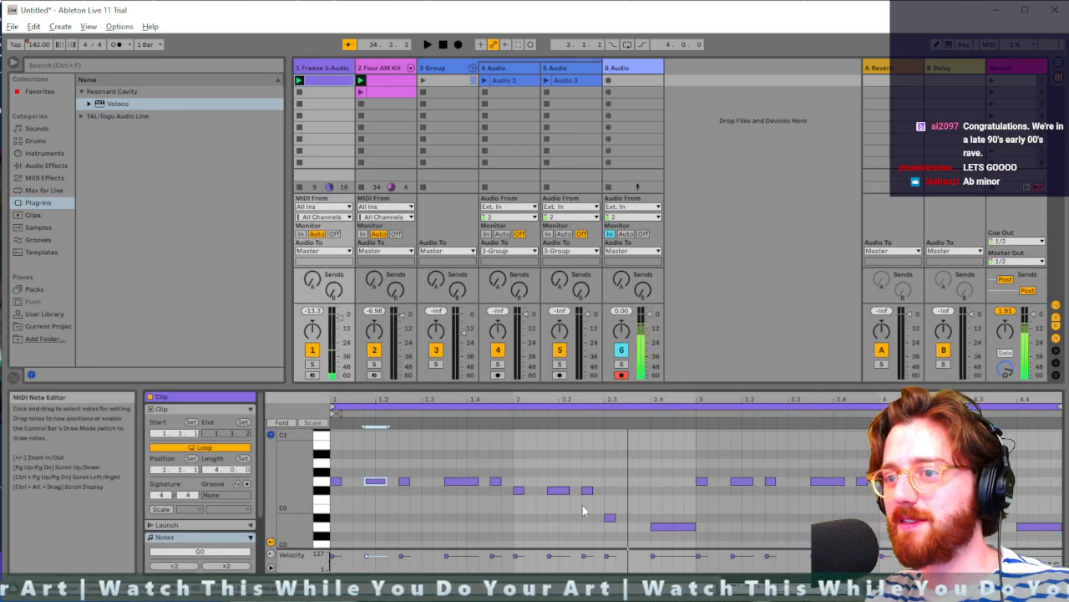
Step: Keep the Hard preset in Voloco on the 6 Audio track and set its scale to Chromatic
left_click(633, 71)
left_click(801, 301)
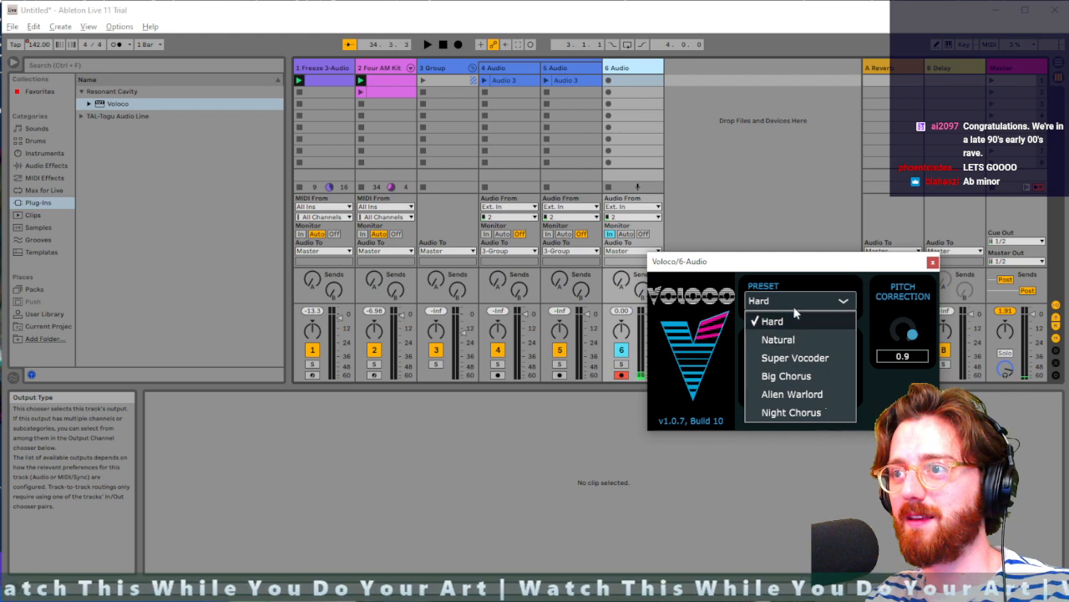
left_click(790, 321)
left_click(782, 390)
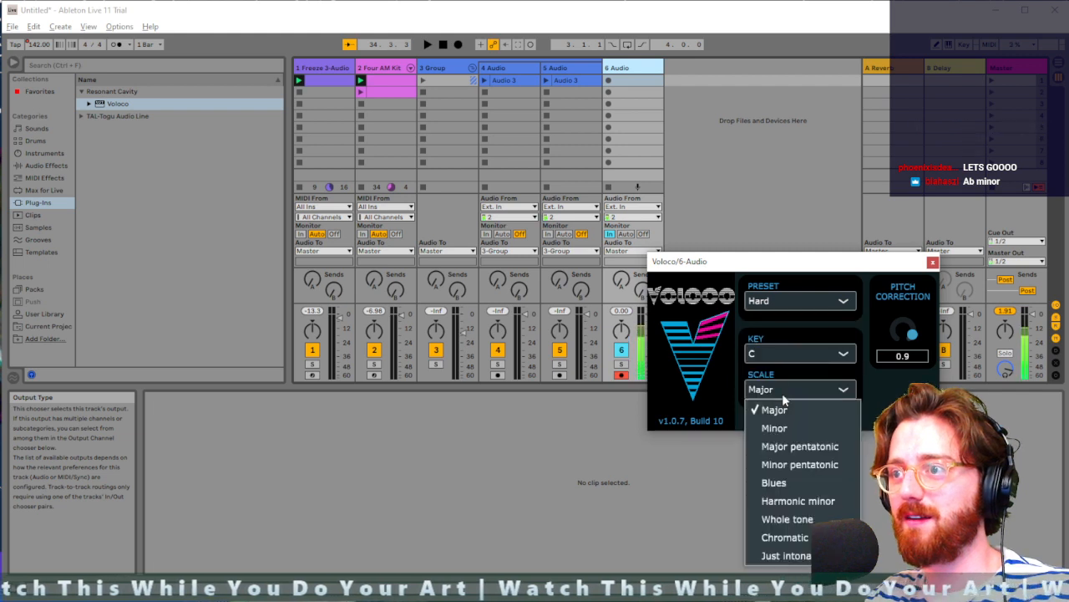
left_click(789, 535)
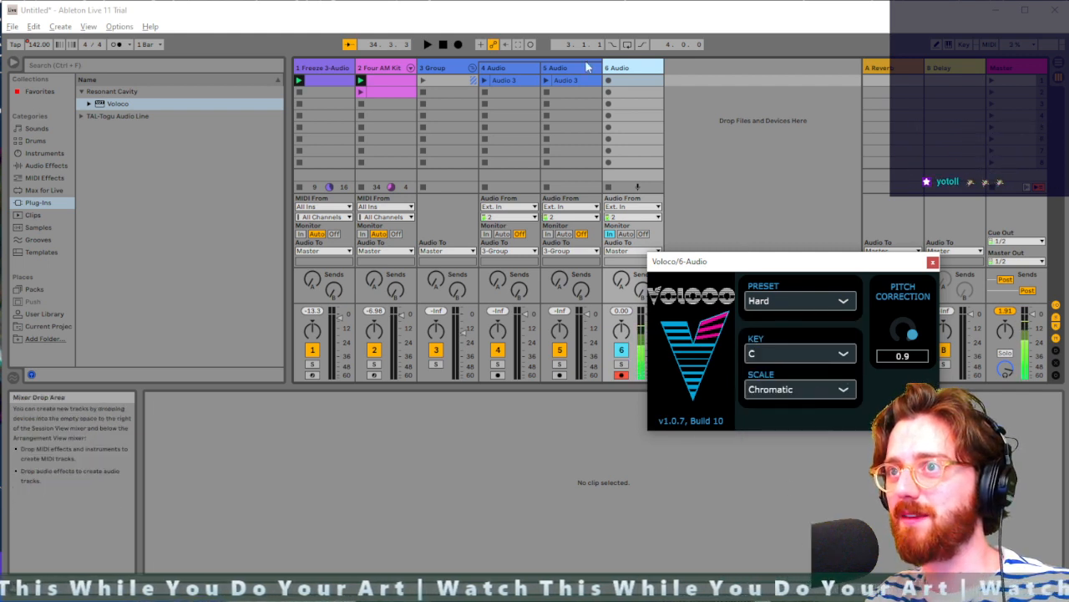
Step: Close the Voloco window and move the Delay effect after Voloco in the 6 Audio device chain
left_click(710, 143)
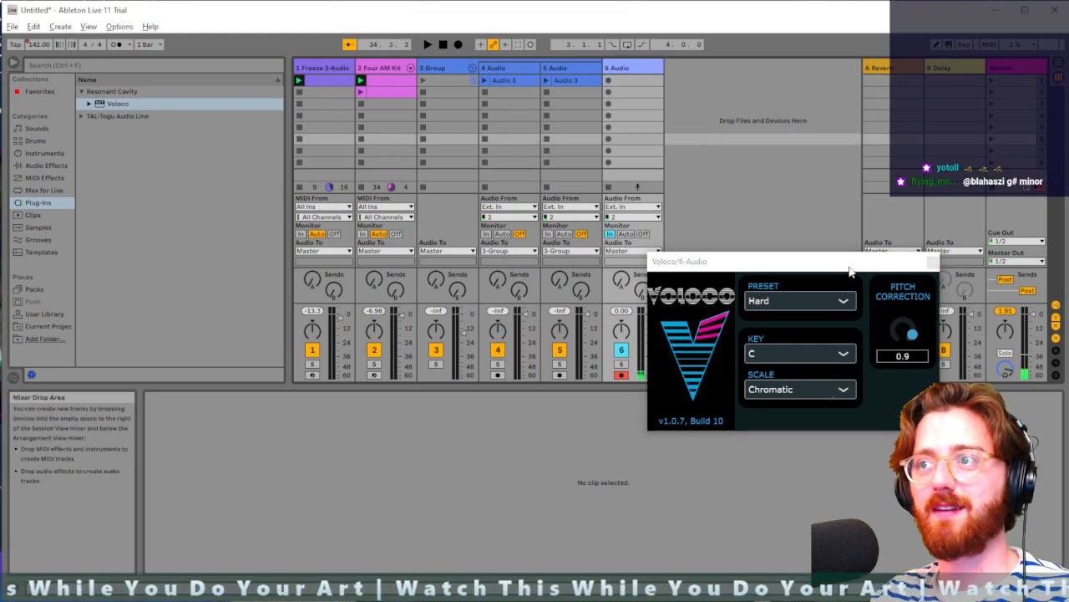
left_click(926, 265)
key("Tab")
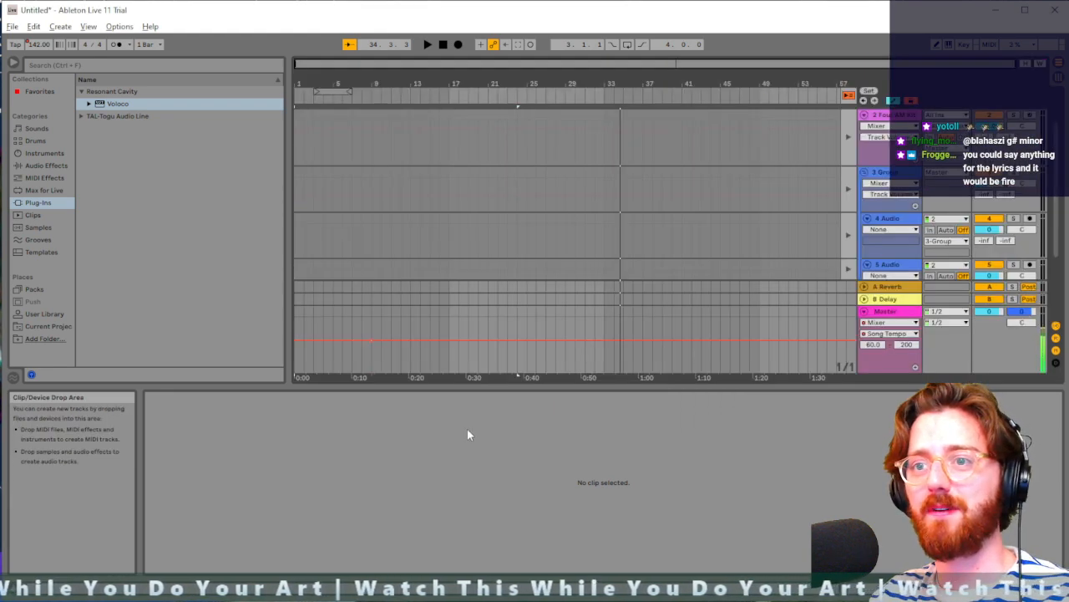
key("Tab")
left_click(633, 69)
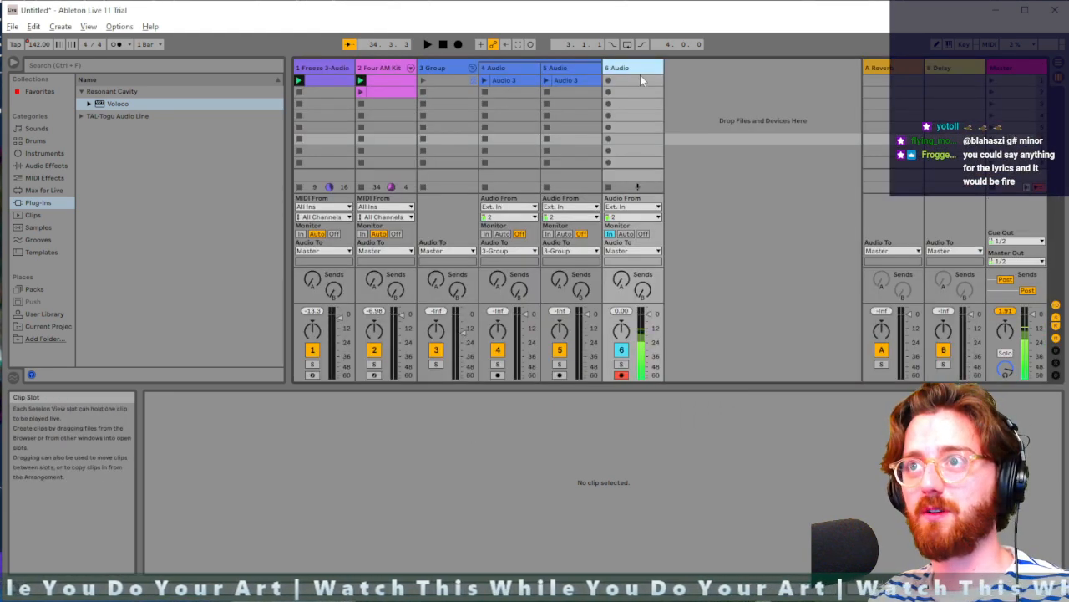
left_click(641, 80)
left_click(645, 73)
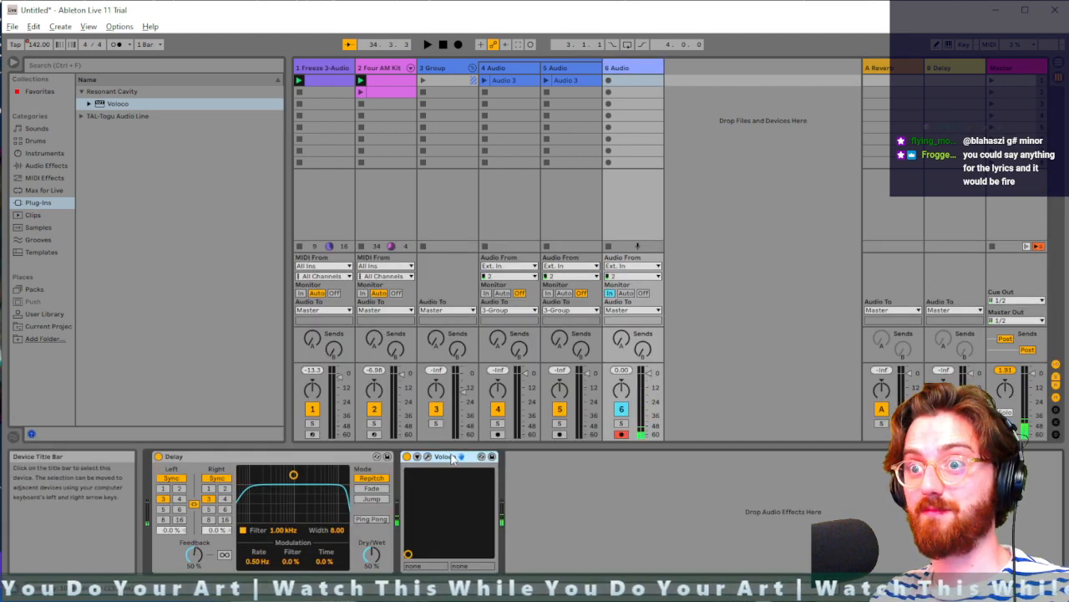
left_click_drag(234, 462, 506, 464)
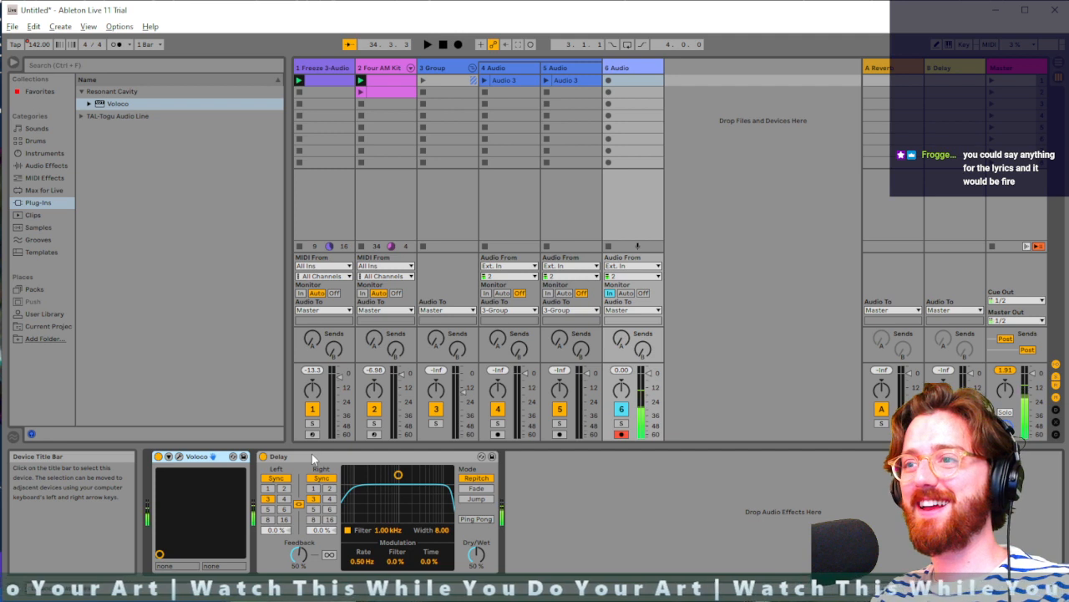
Step: Set Voloco on the 6 Audio track to the Alien Warlord preset, reposition its window and open its list of keys
double_click(200, 456)
double_click(159, 502)
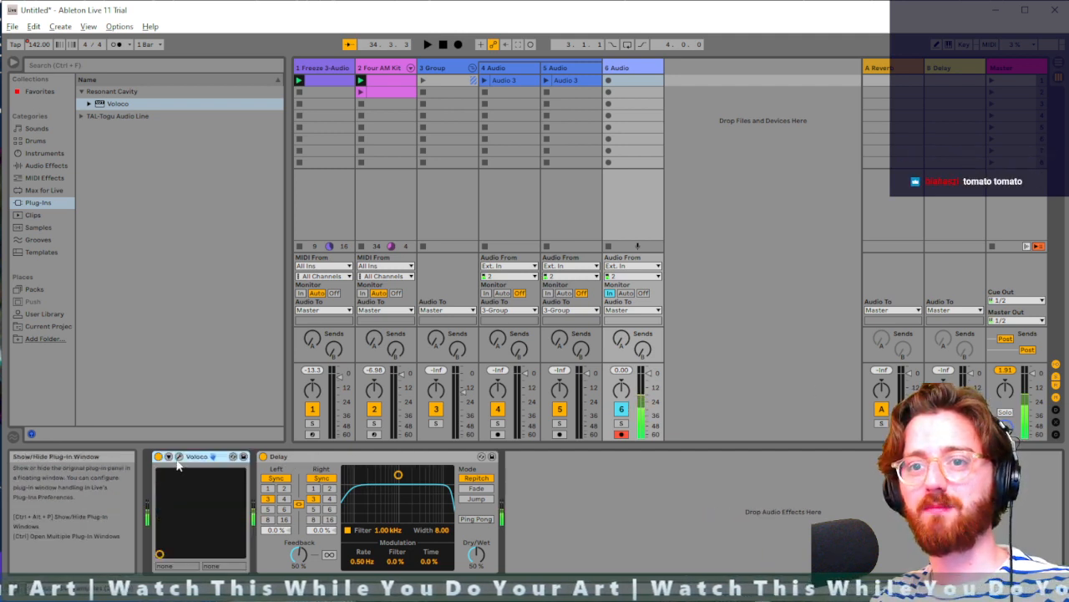
left_click(179, 457)
left_click(801, 302)
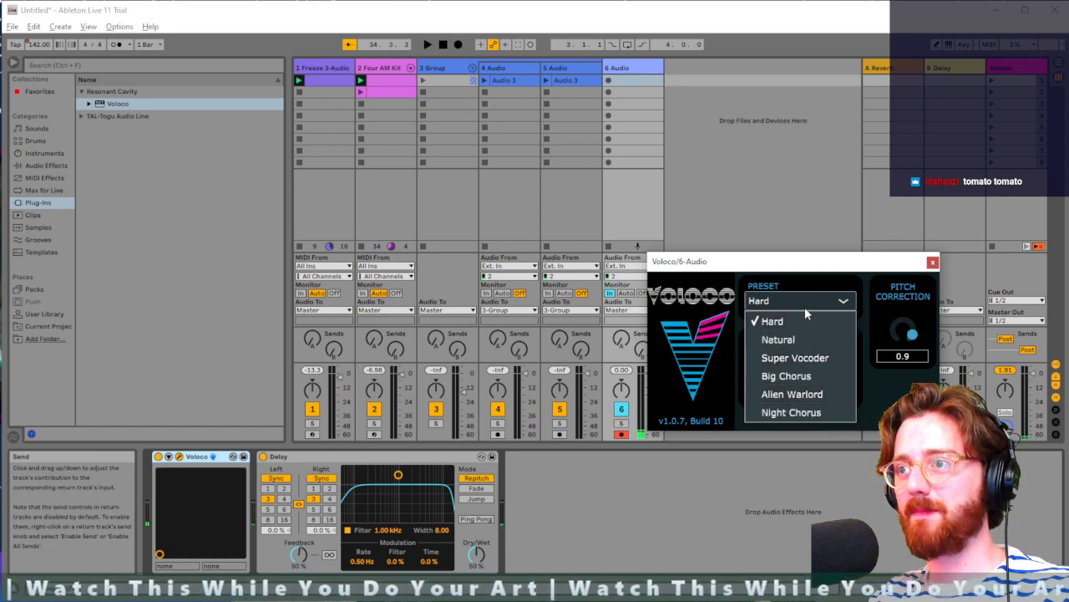
left_click(799, 396)
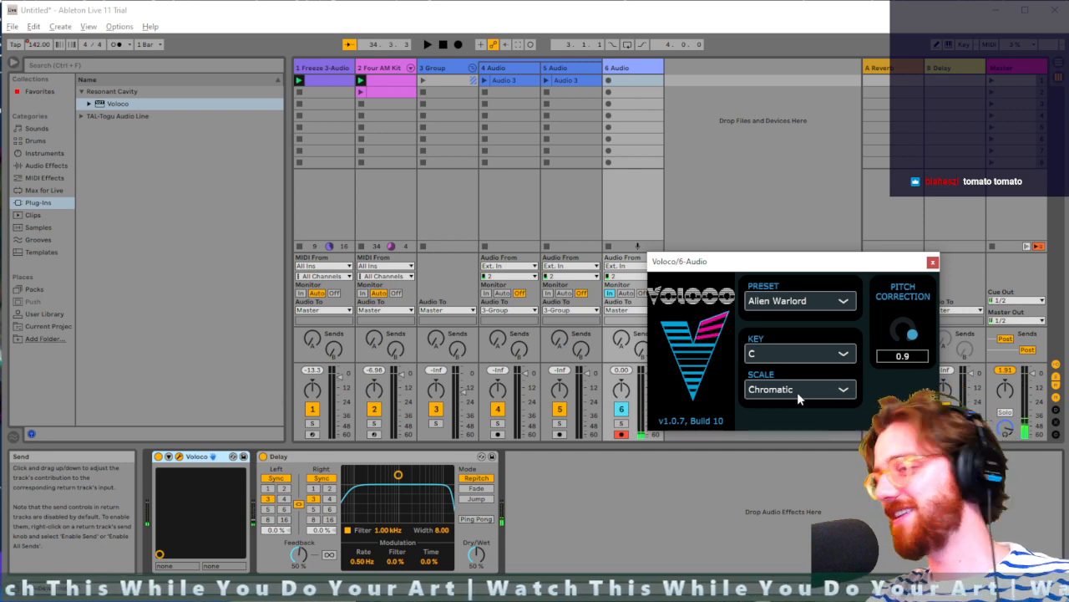
left_click_drag(738, 262, 827, 183)
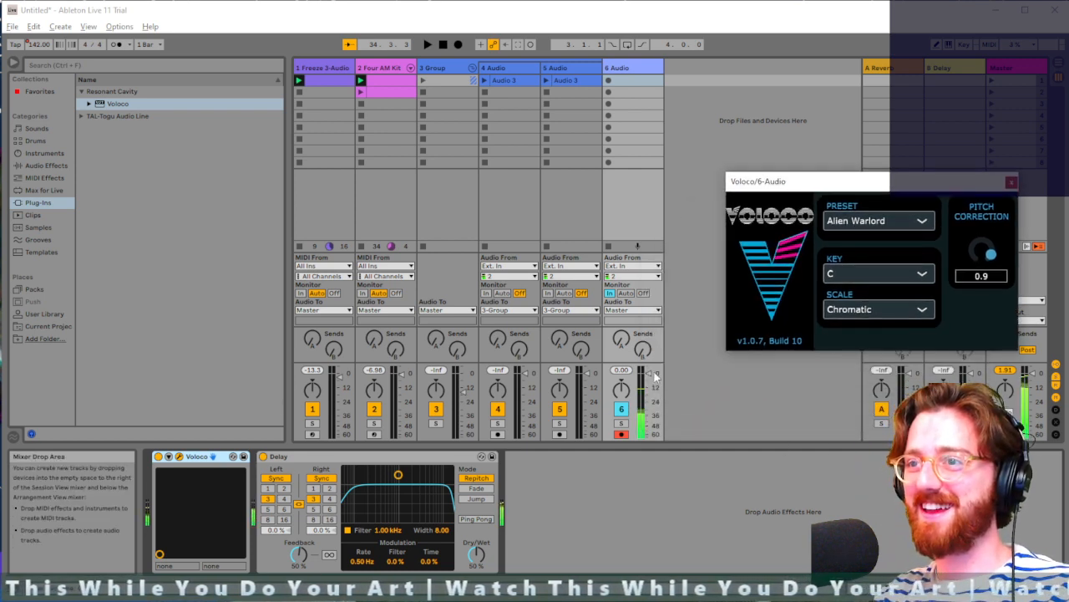
left_click(864, 278)
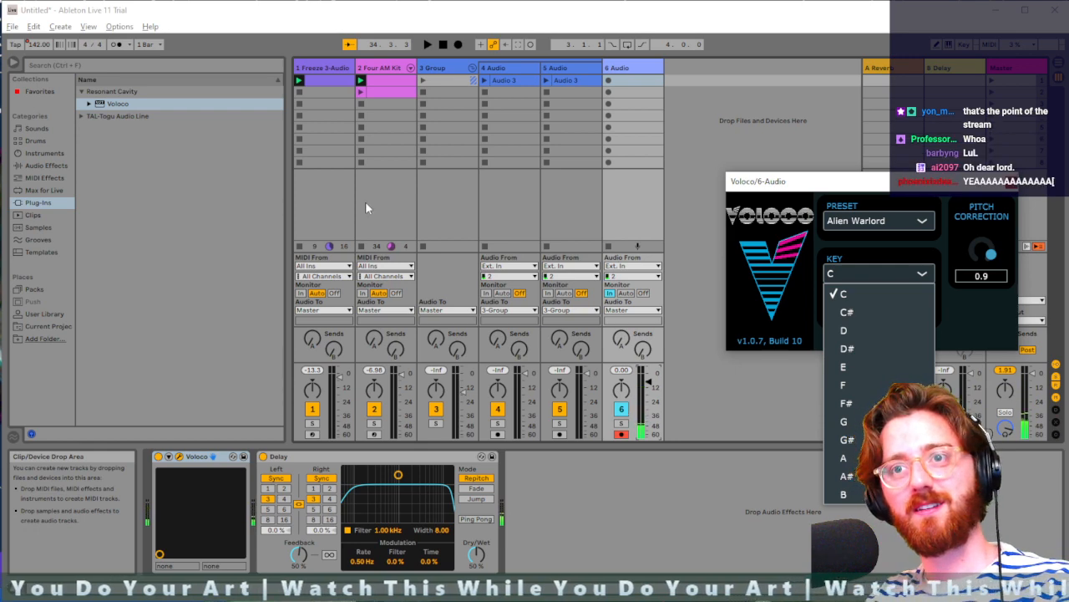
Step: Launch the first Freeze 3-Audio clip and the second Four AM Kit clip, and close Voloco's key list unchanged
left_click(298, 81)
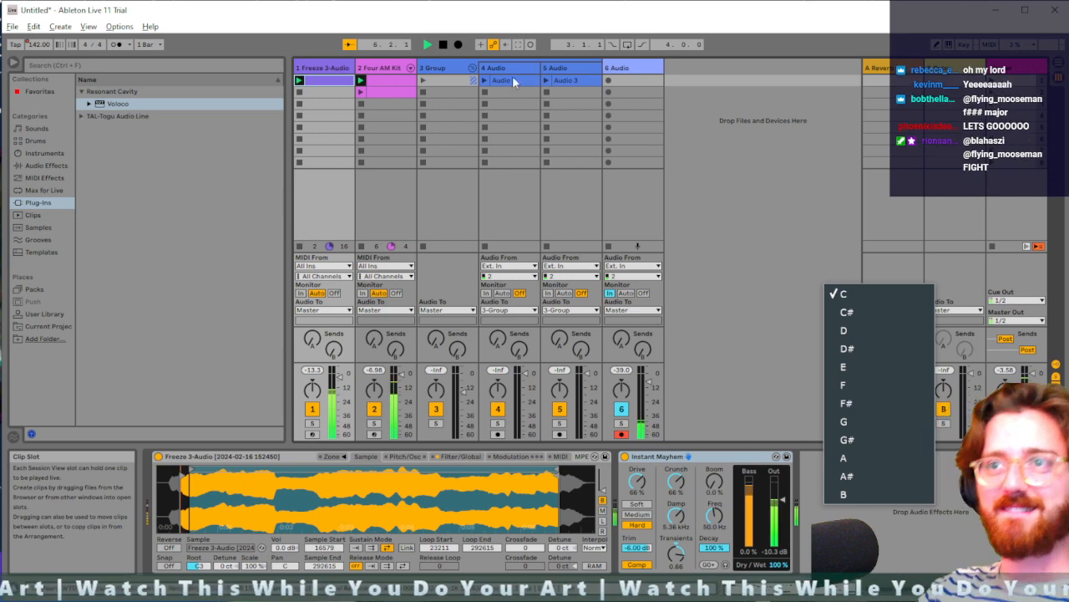
left_click(359, 94)
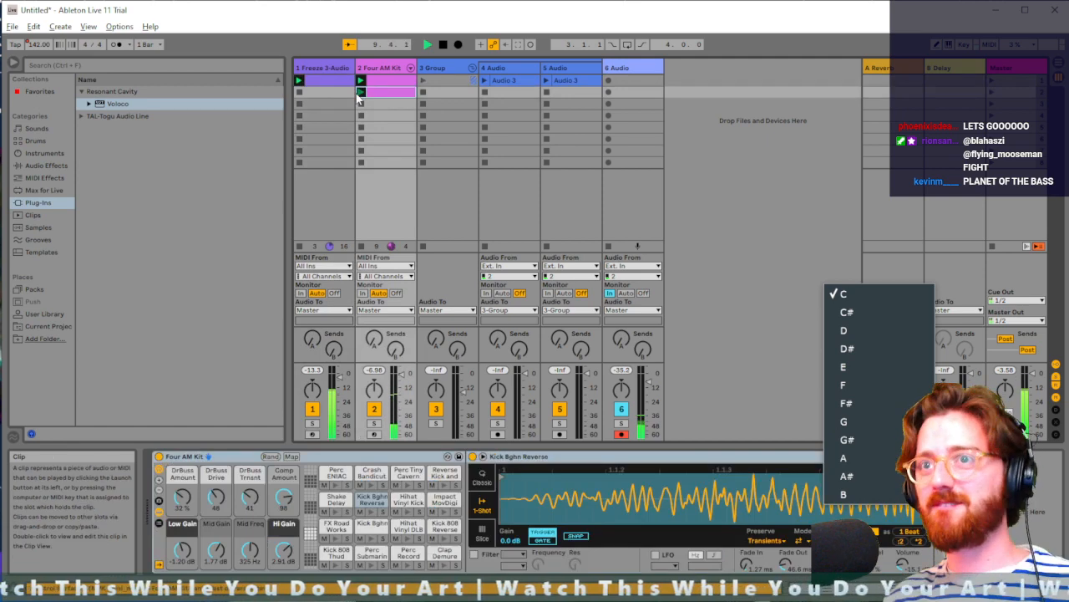
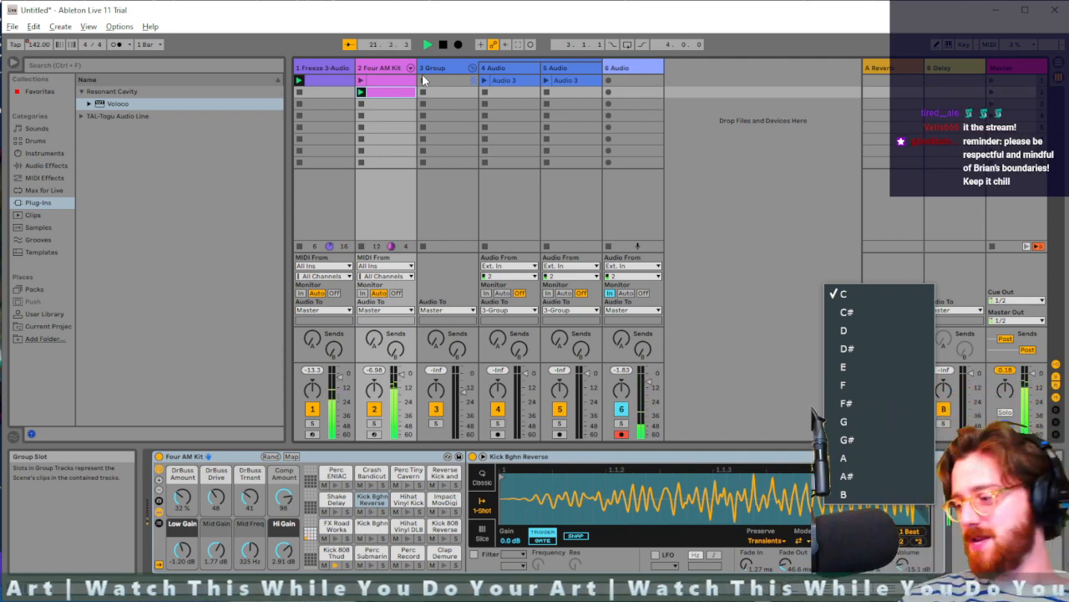
key("Escape")
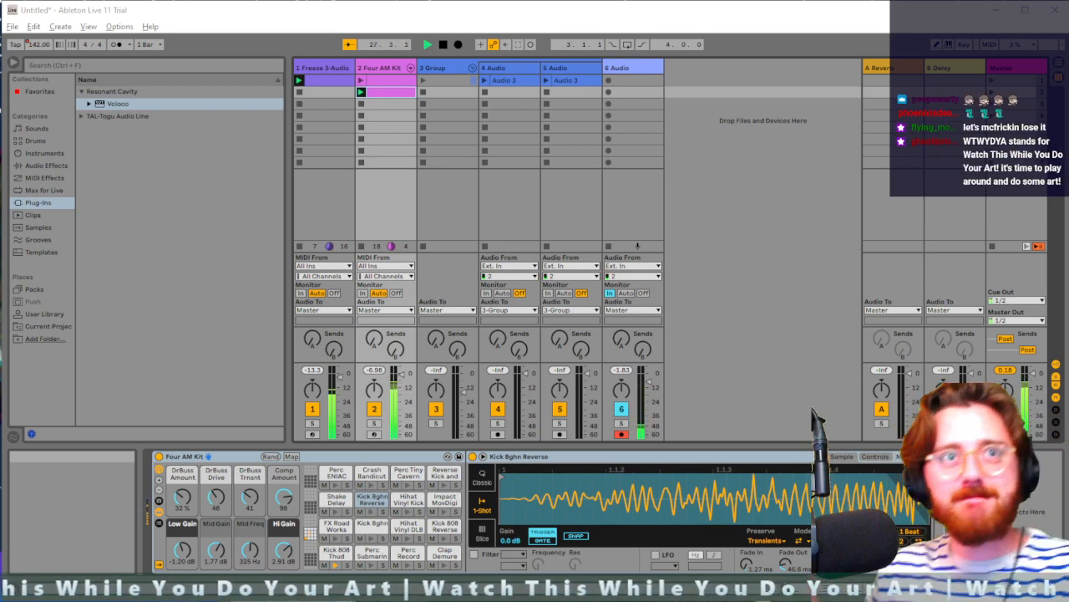
Step: Trigger the first-row 3 Group clips twice, and launch the Audio 3 clips on 4 Audio and 5 Audio individually
left_click(422, 83)
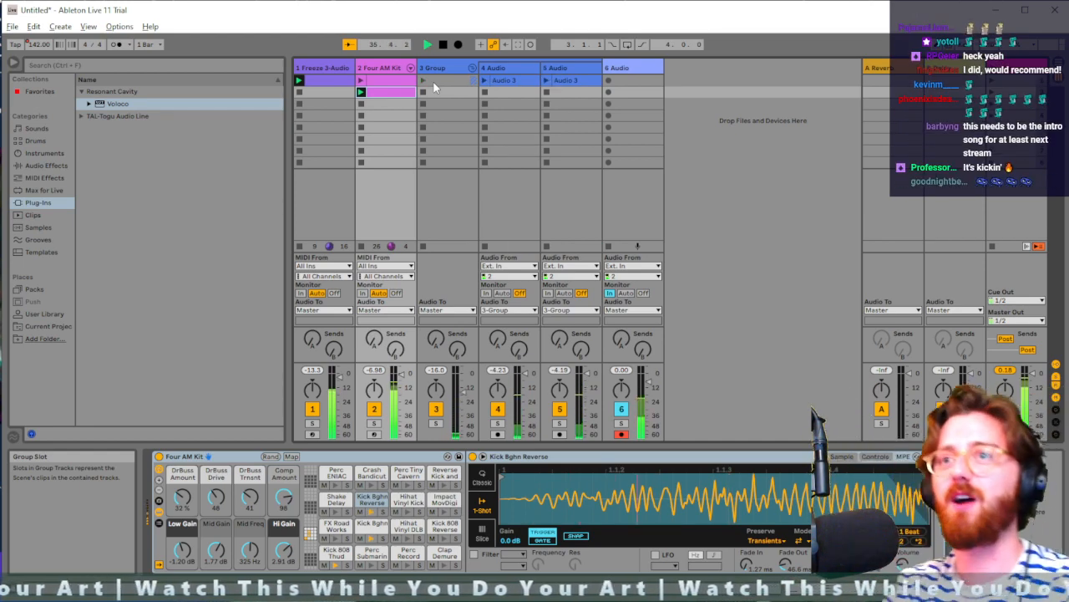
left_click(424, 81)
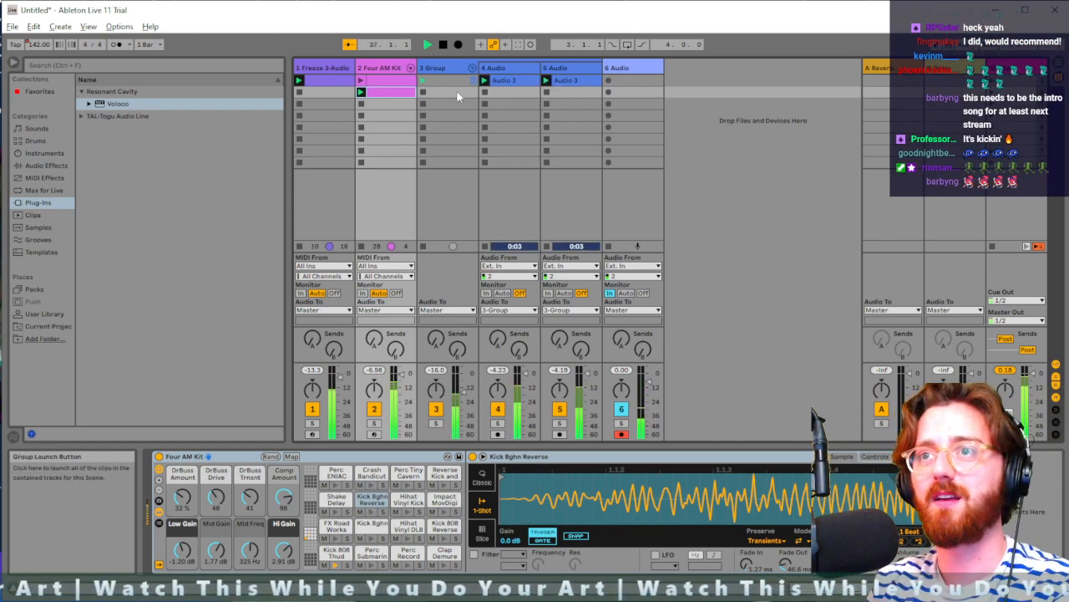
left_click(486, 81)
left_click(546, 81)
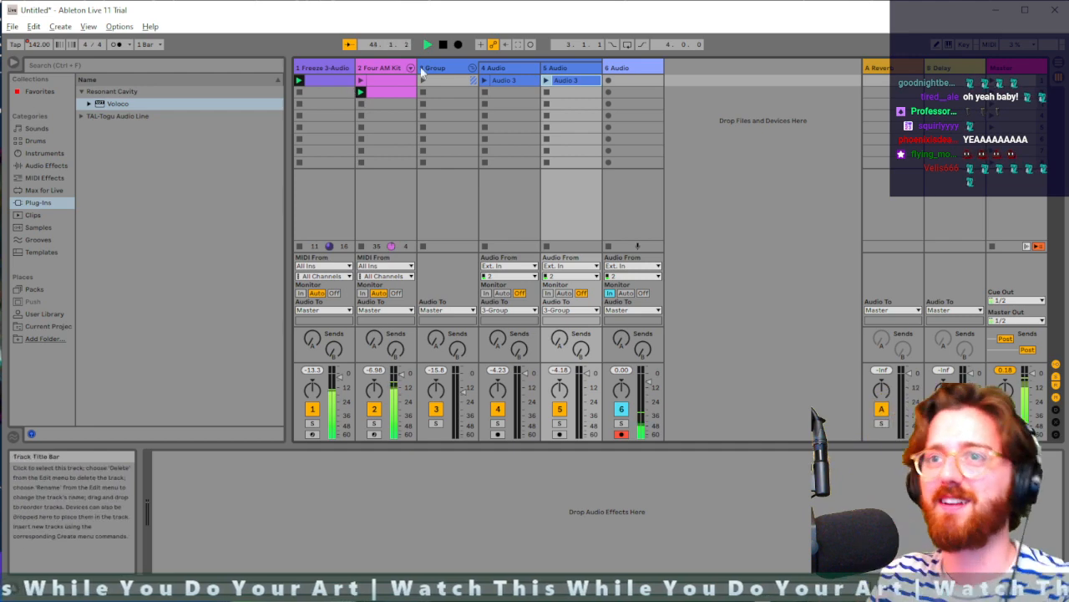
left_click(716, 103)
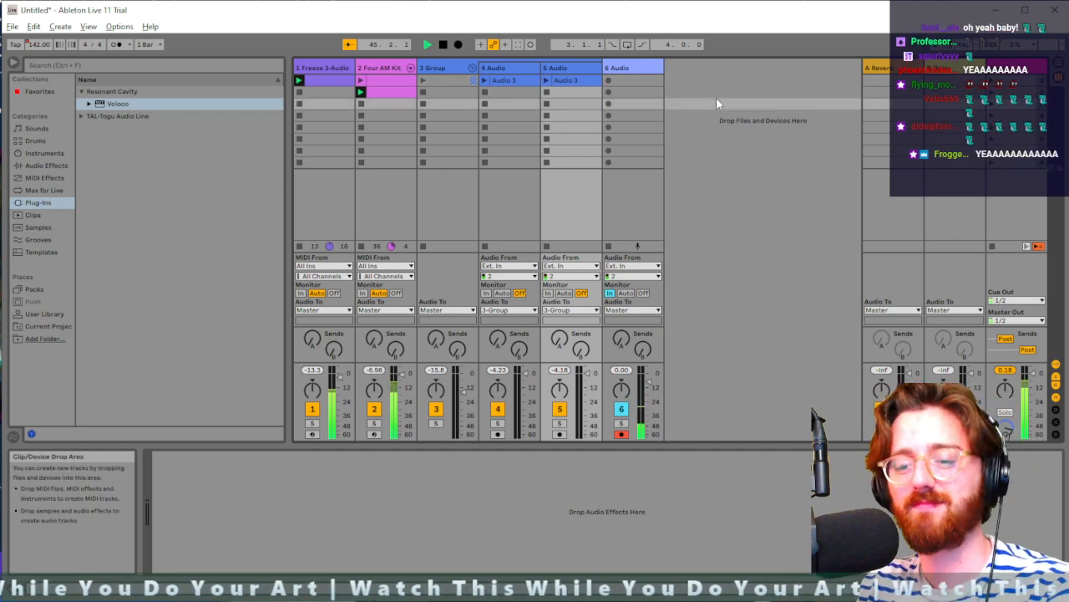
key("ctrl+shift+t")
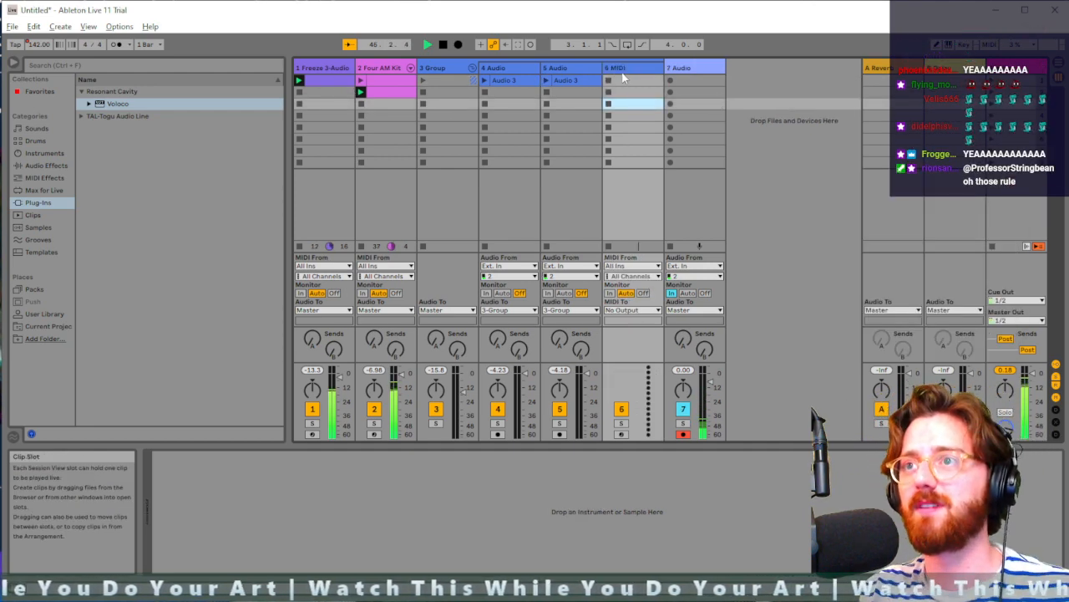
left_click(616, 69)
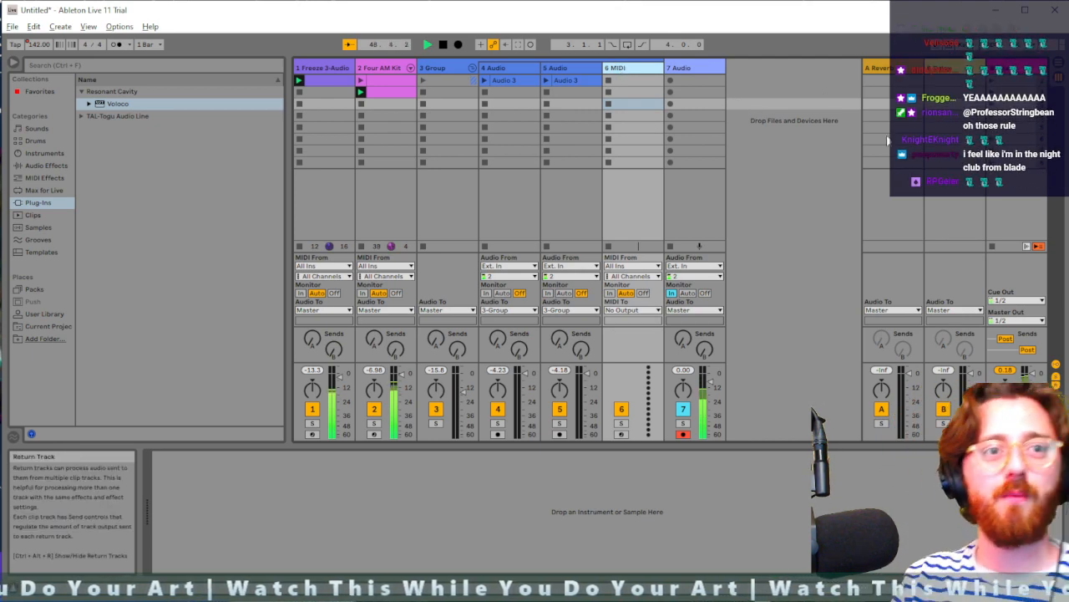
left_click(760, 92)
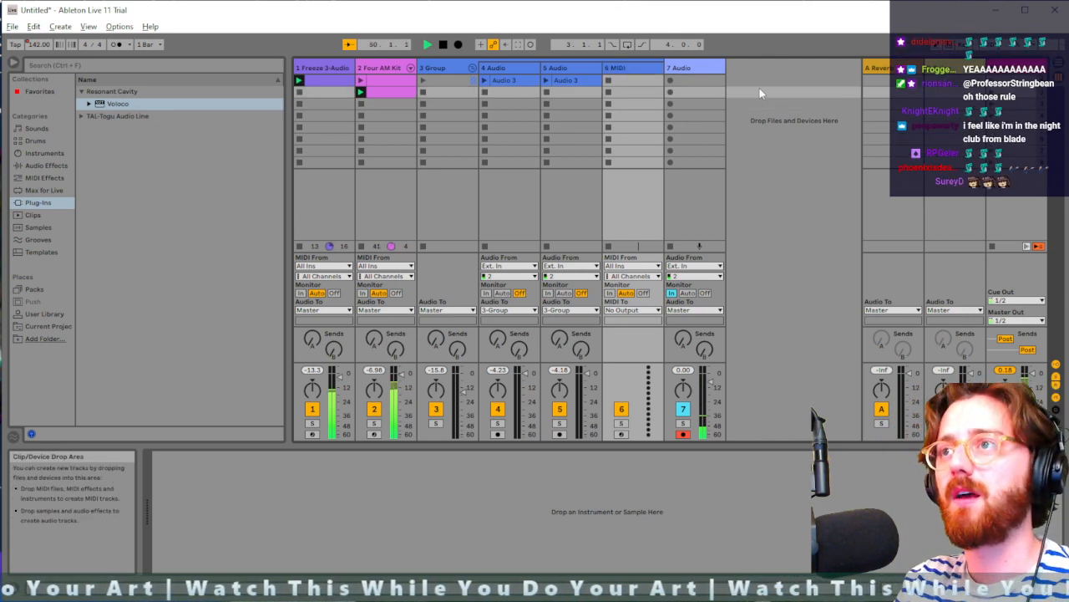
left_click(788, 137)
left_click(618, 71)
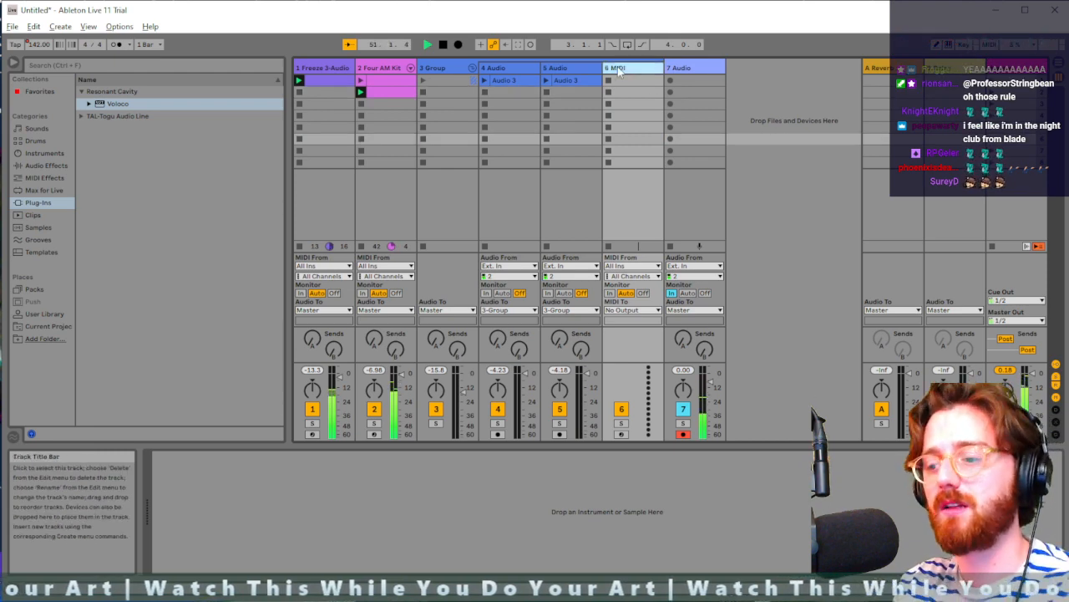
key("Delete")
Step: Add a MIDI track after 6 Audio and load the Analog brass preset 80s VCO Brass.adv onto it
left_click(674, 88)
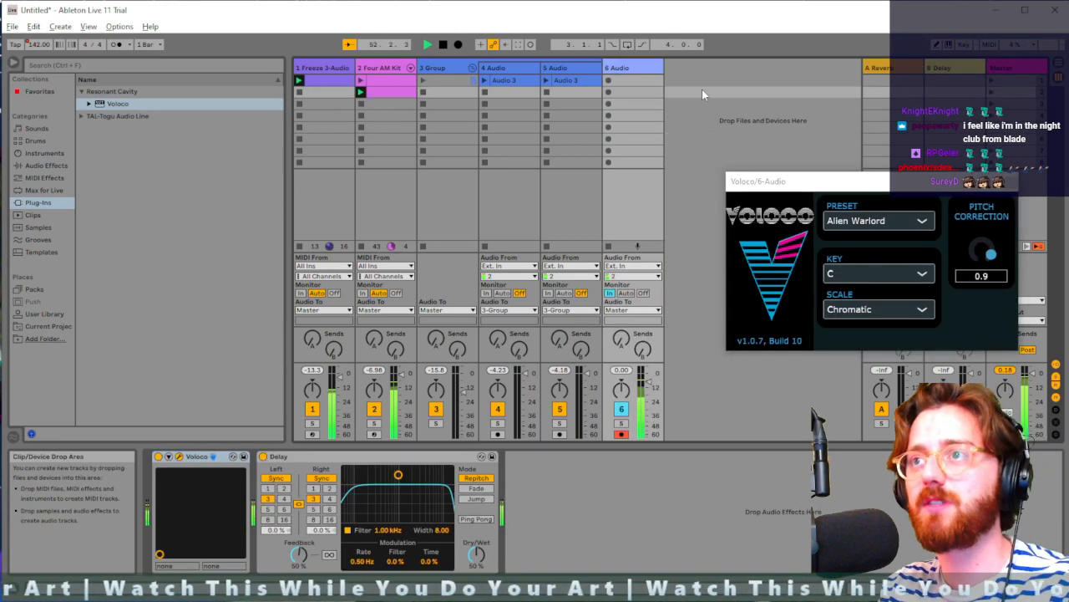
key("ctrl+shift+t")
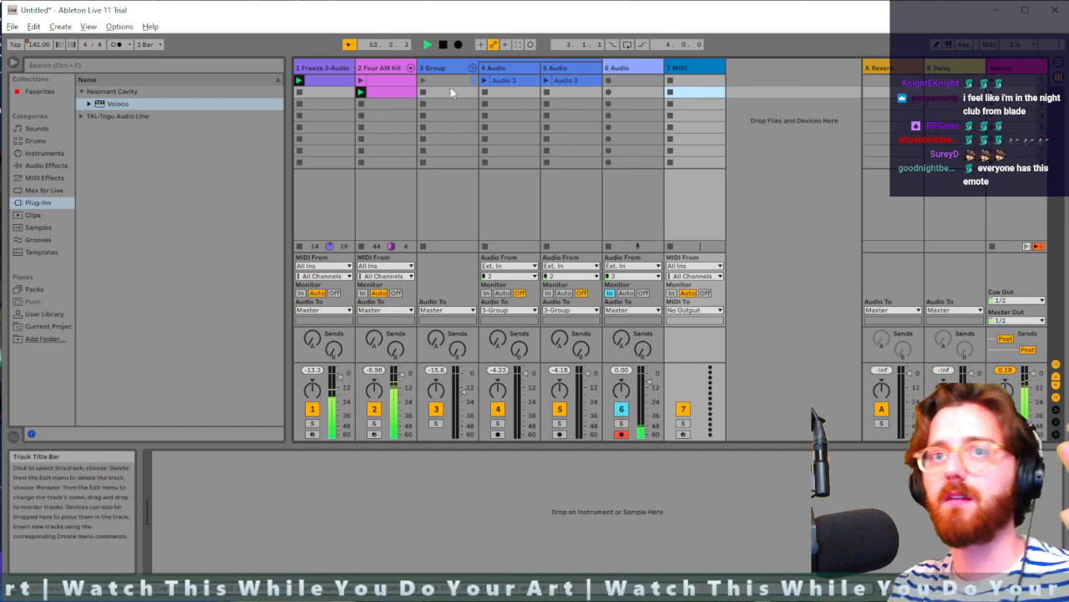
left_click(40, 163)
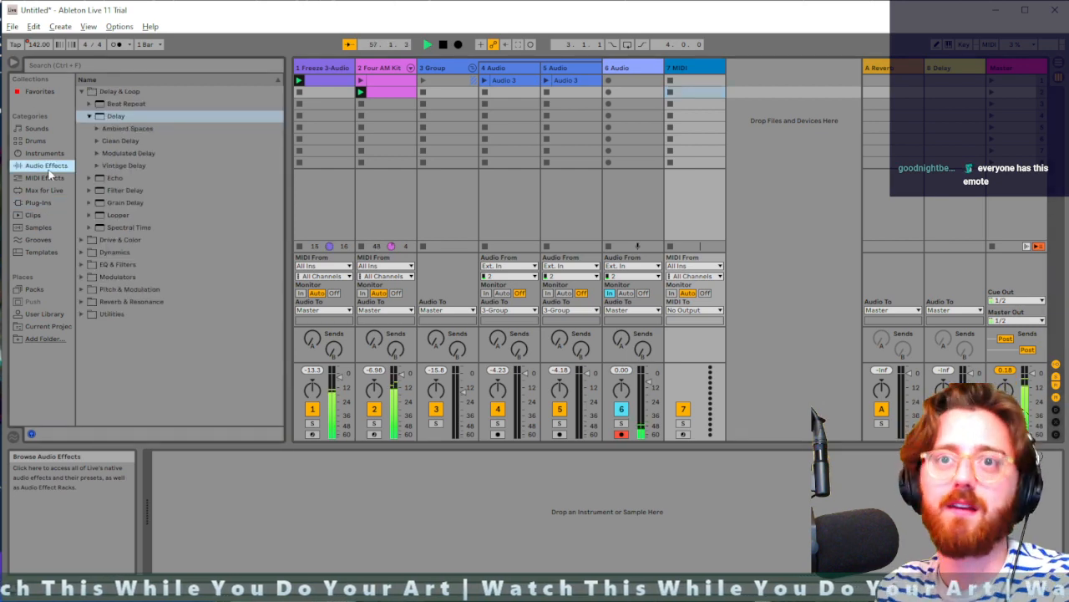
left_click(44, 141)
left_click(38, 153)
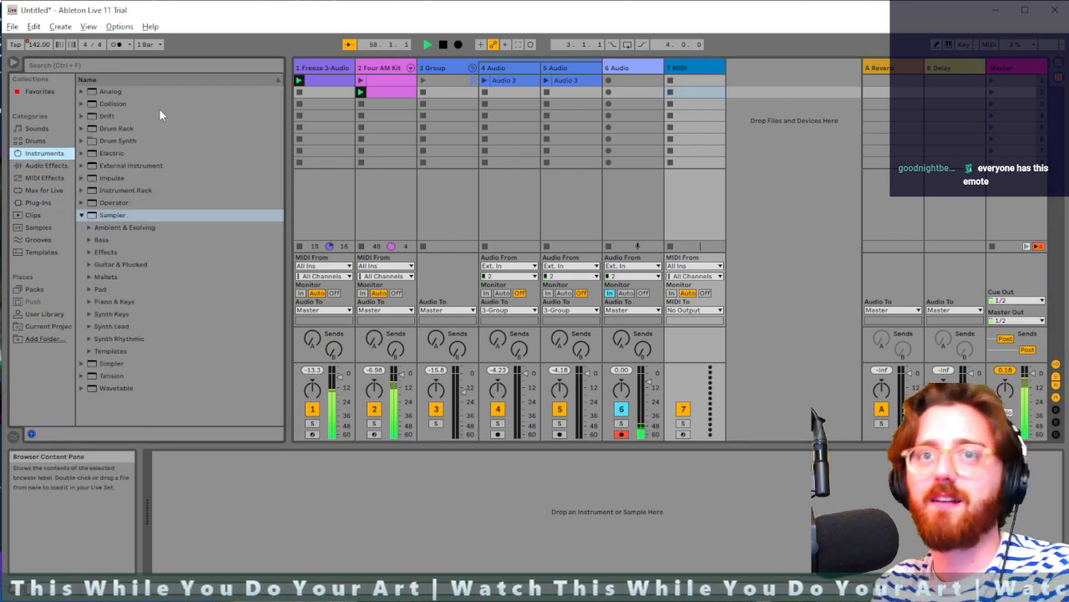
left_click(101, 92)
left_click(107, 116)
left_click(88, 117)
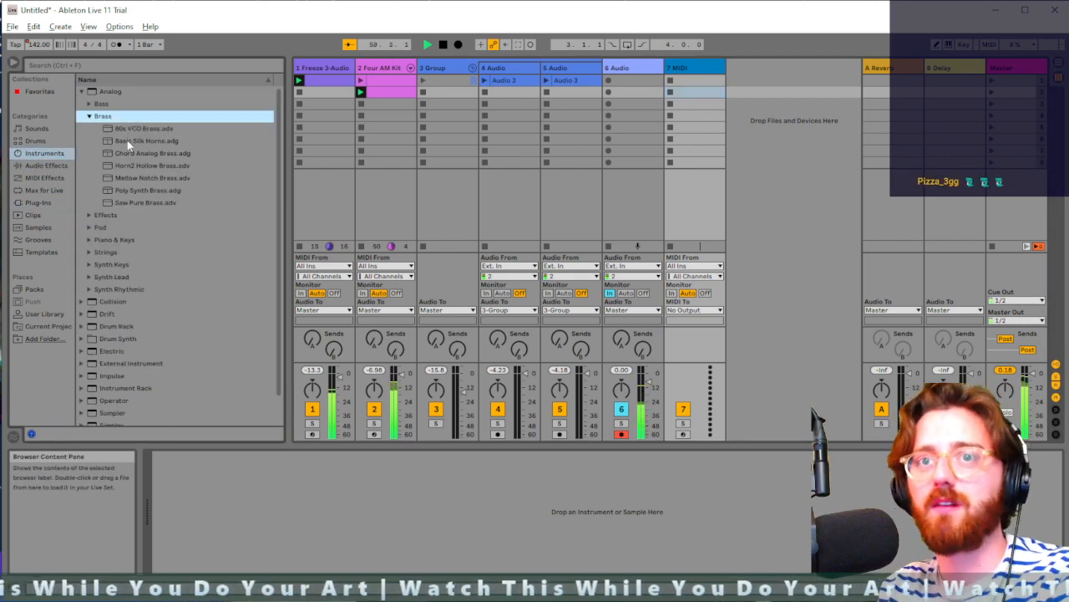
left_click(121, 128)
left_click_drag(603, 114, 683, 74)
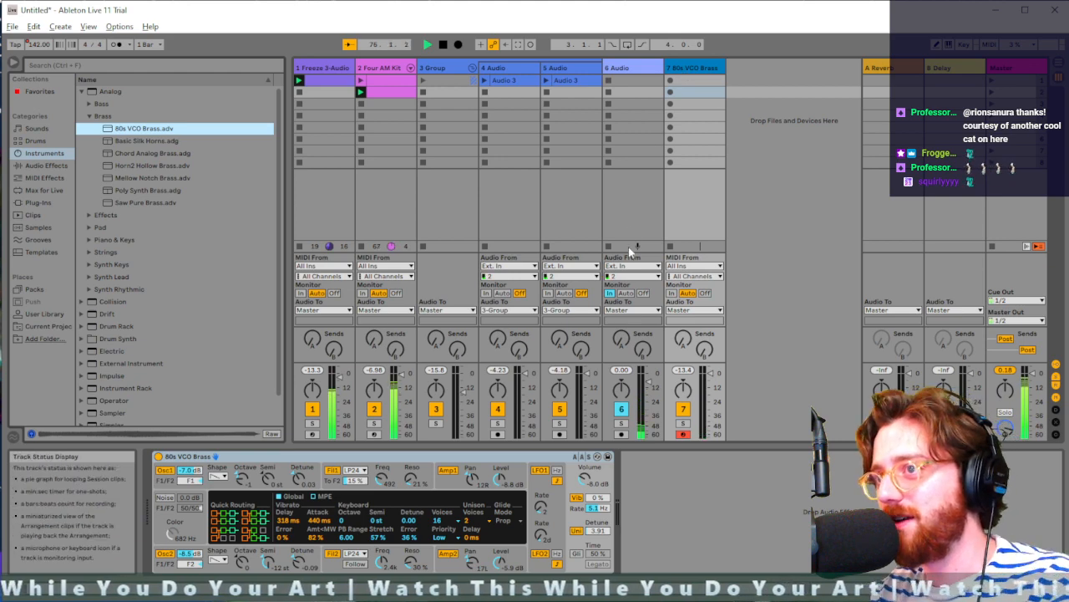
Step: Set Voloco on the 6 Audio track to the Big Chorus preset with key G# and the Minor scale
left_click(636, 74)
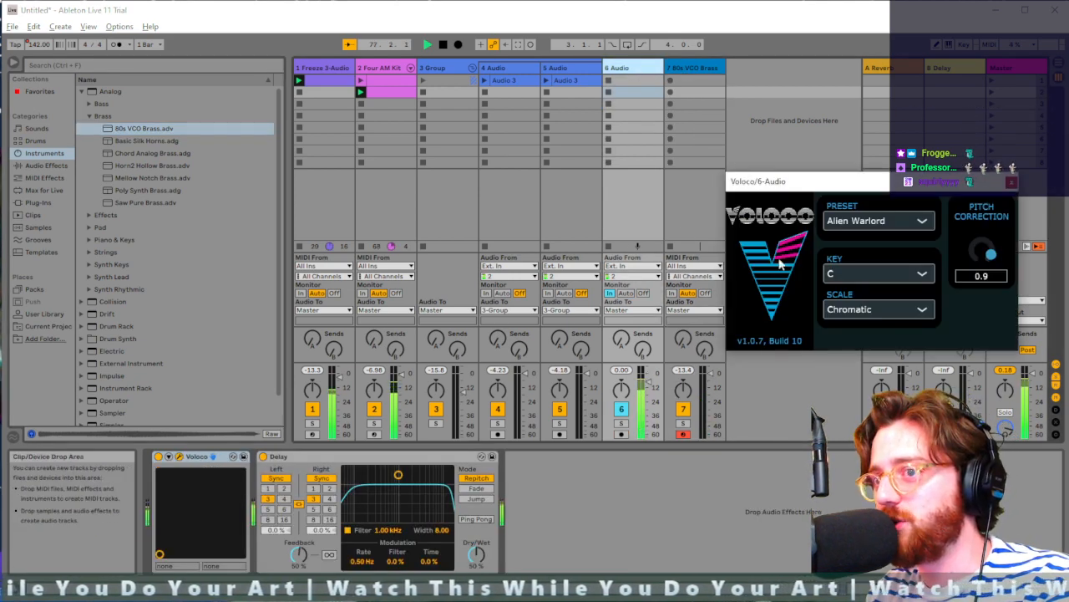
left_click(870, 223)
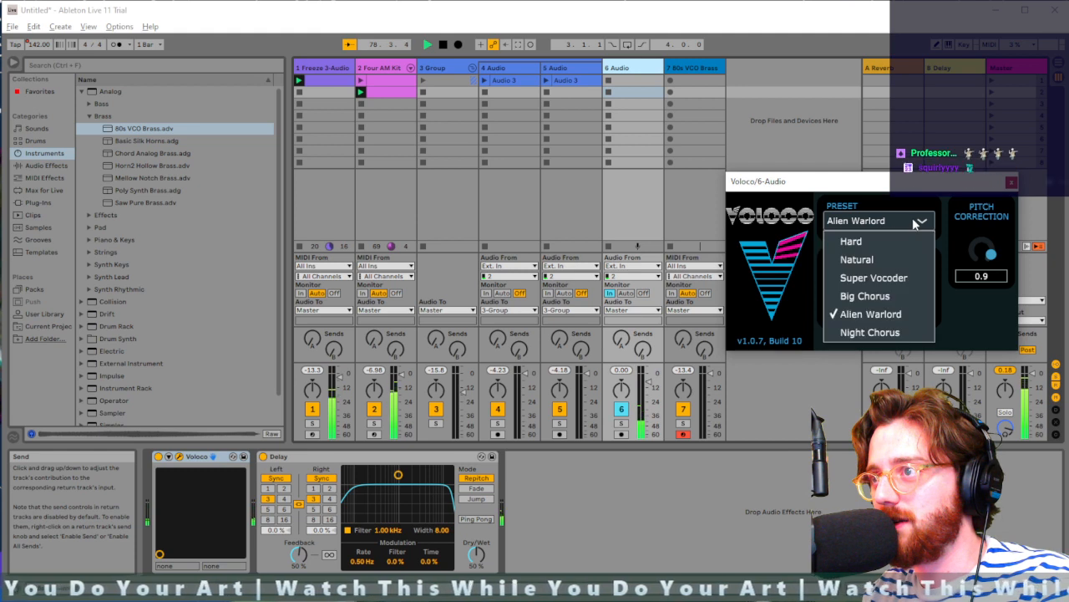
left_click(880, 297)
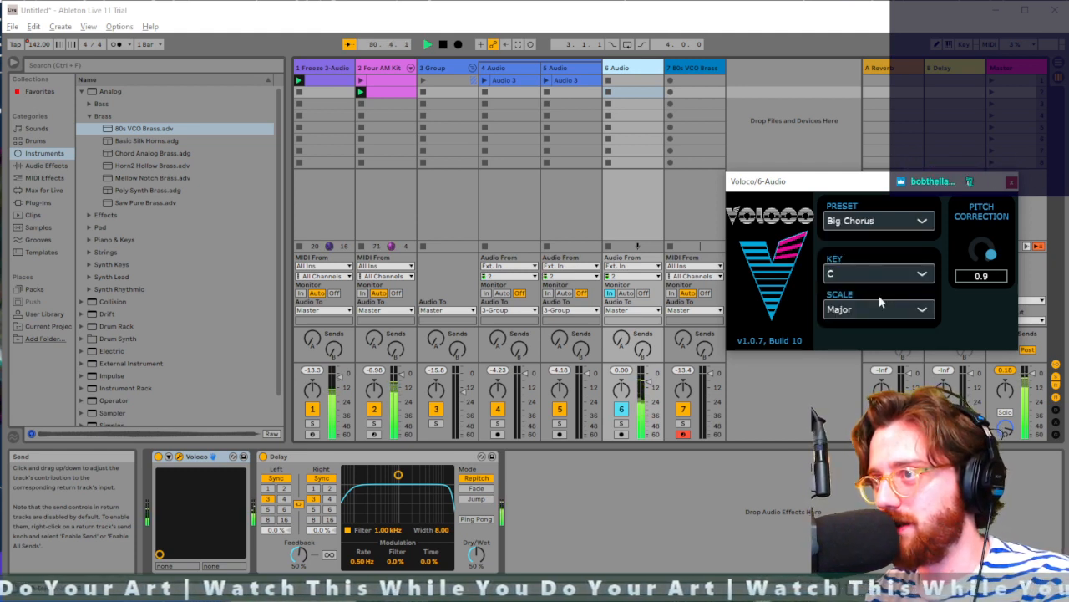
left_click(925, 273)
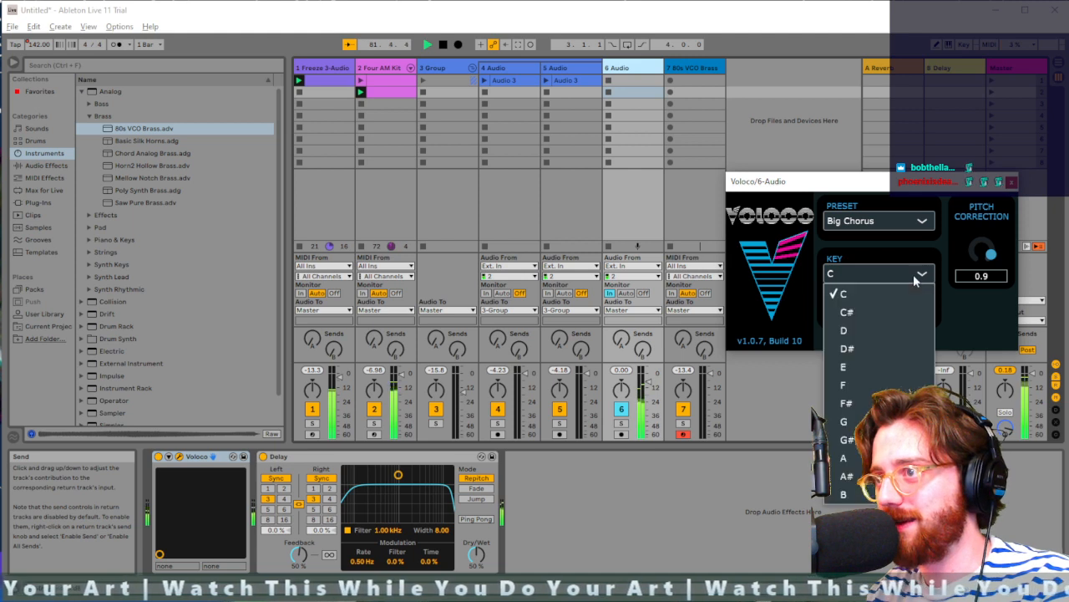
left_click(869, 432)
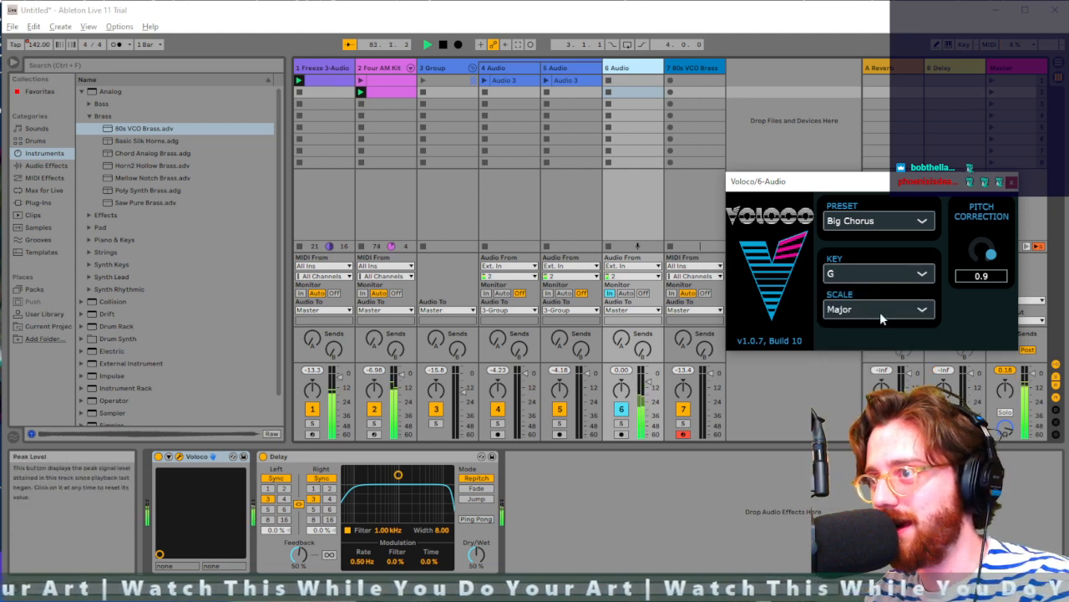
left_click(881, 310)
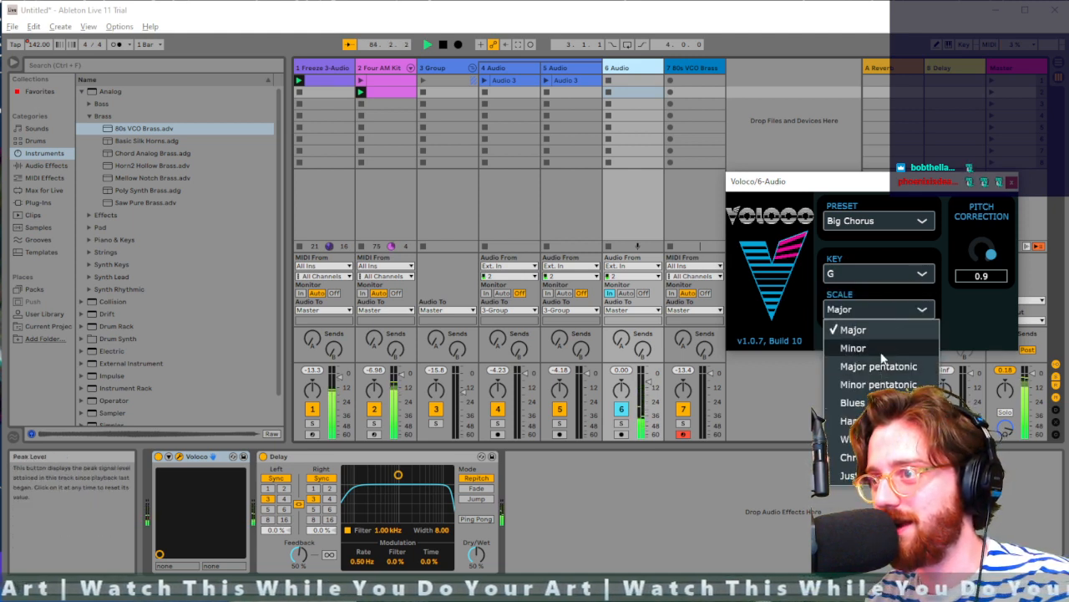
left_click(881, 352)
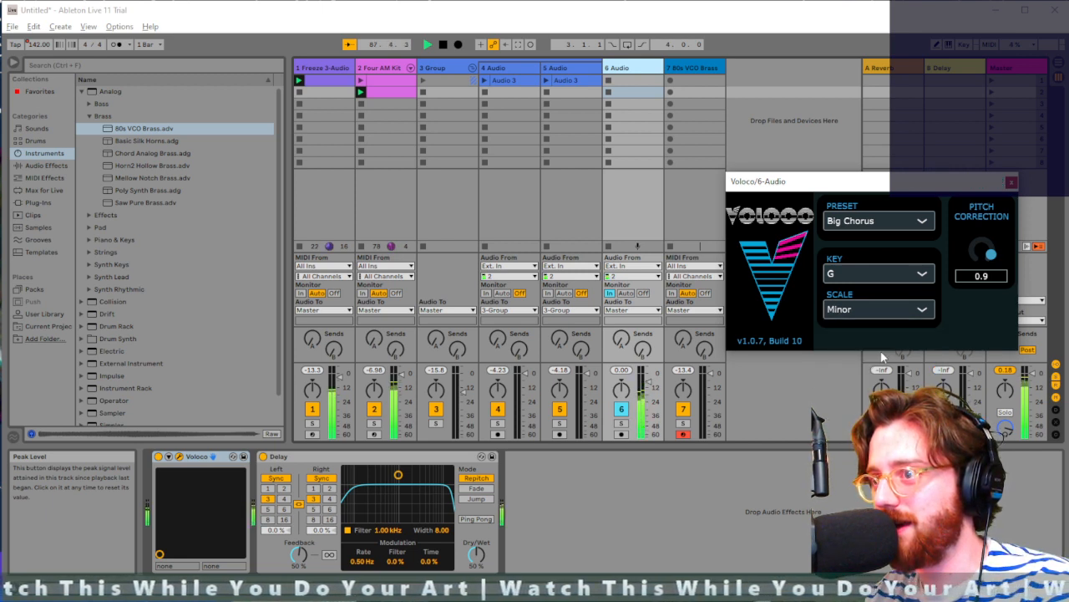
left_click(888, 276)
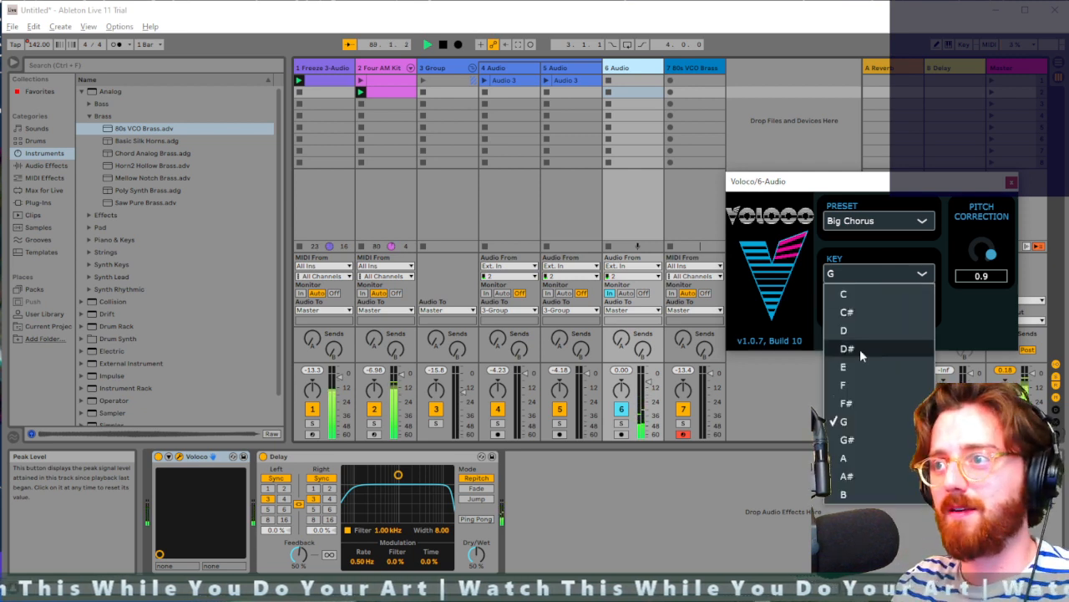
left_click(853, 434)
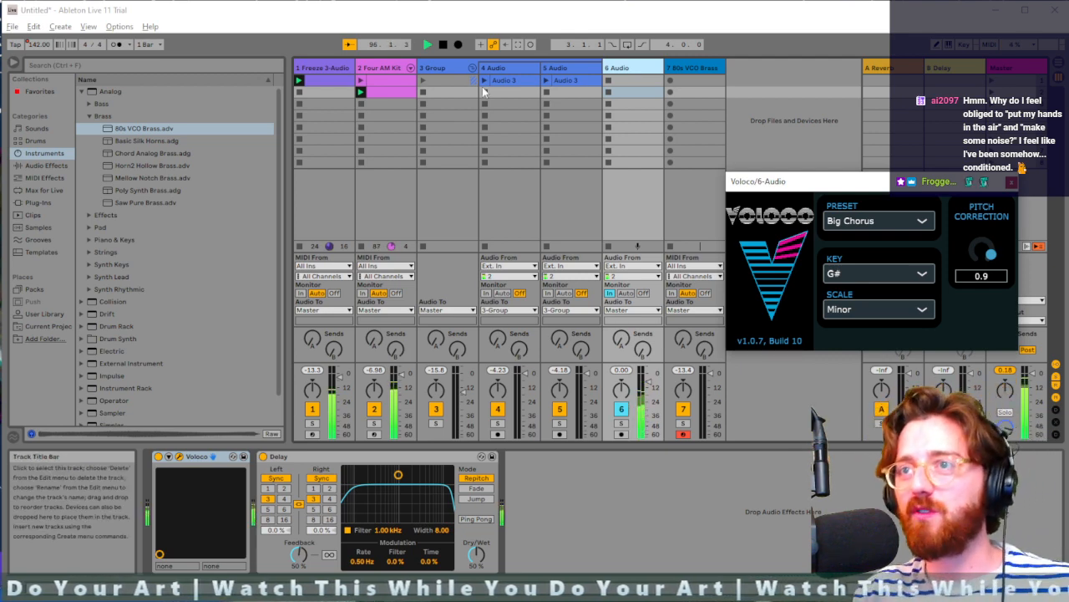
Step: In the second Four AM Kit clip, add Perc ENIAC Error at 1.1.3, Impact MovDigi at 1.2.3, Hihat Vinyl Kick Open at 1.3.3 and D2 at 1.4.3
left_click(387, 91)
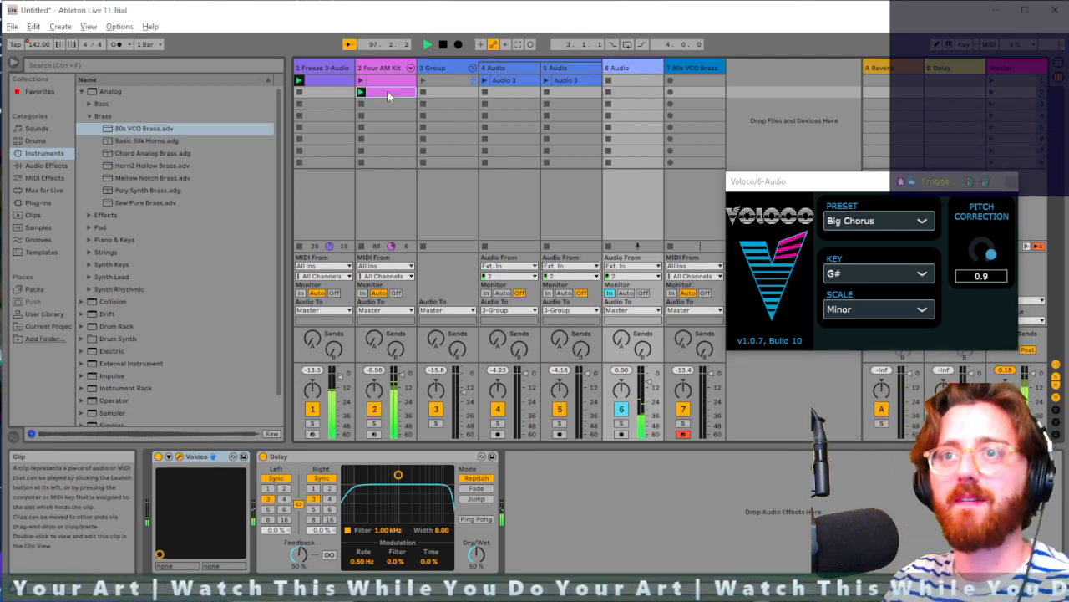
double_click(387, 91)
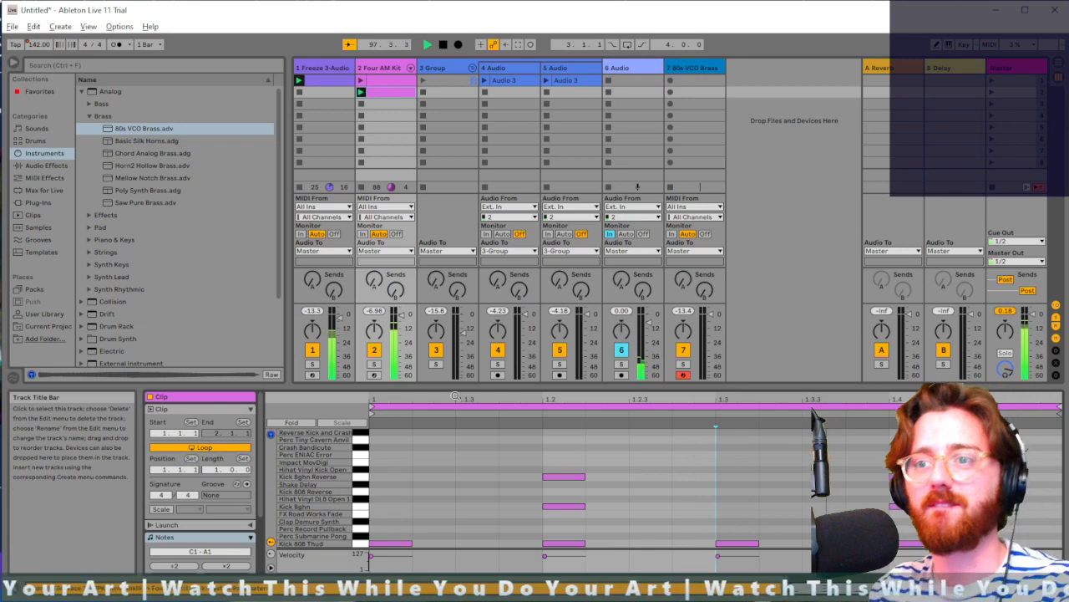
double_click(470, 447)
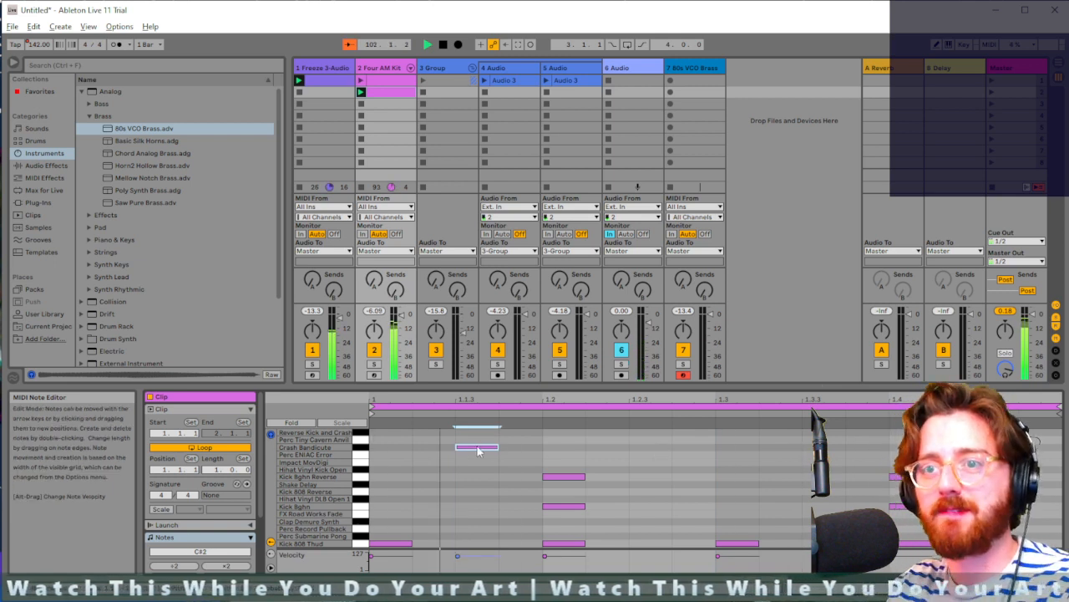
left_click_drag(478, 451, 482, 458)
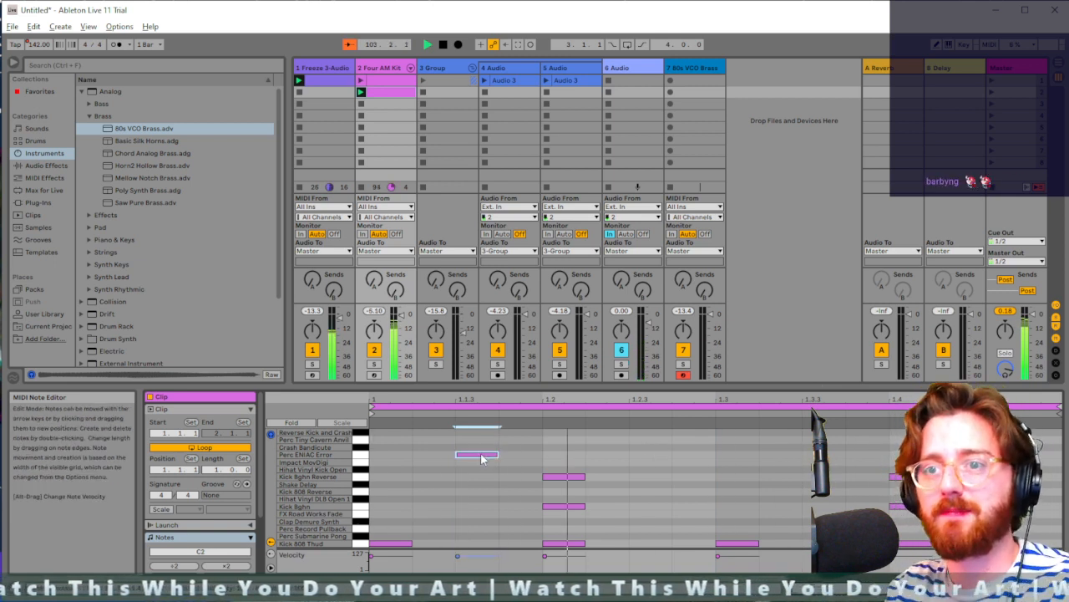
double_click(649, 461)
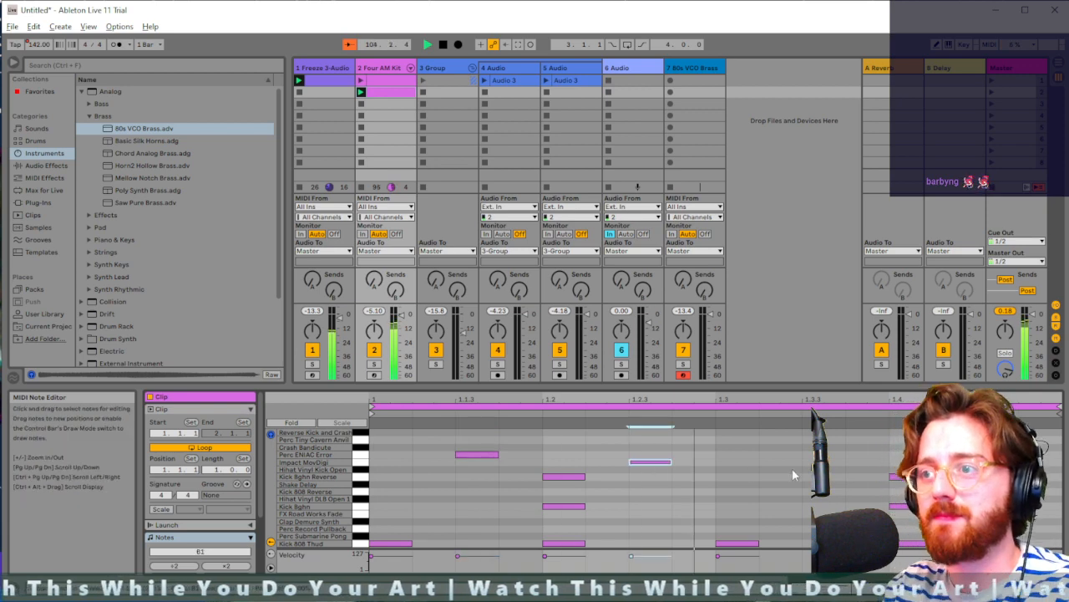
double_click(815, 469)
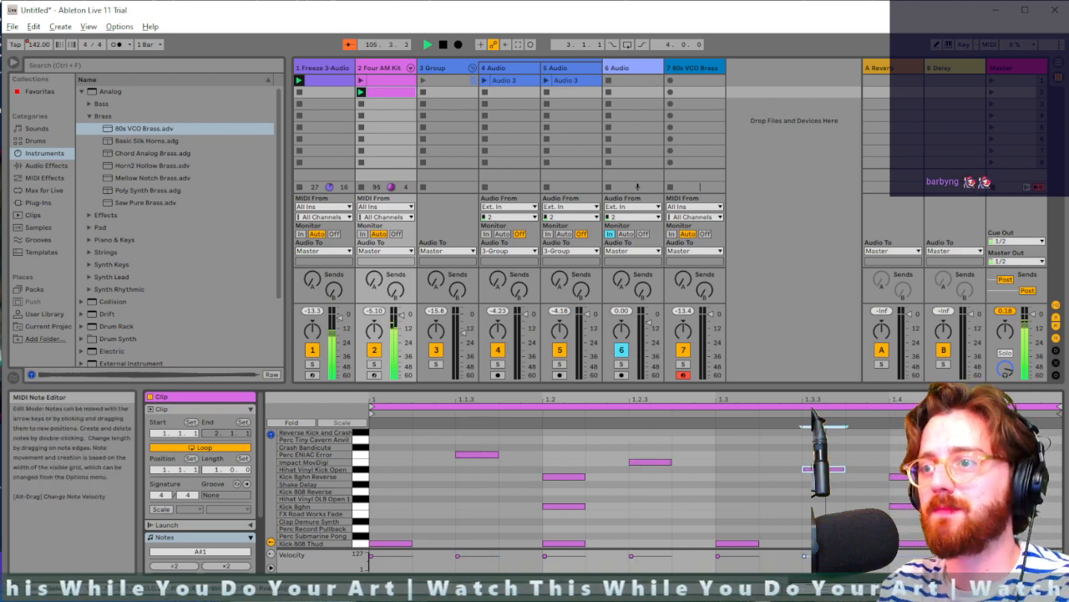
double_click(993, 440)
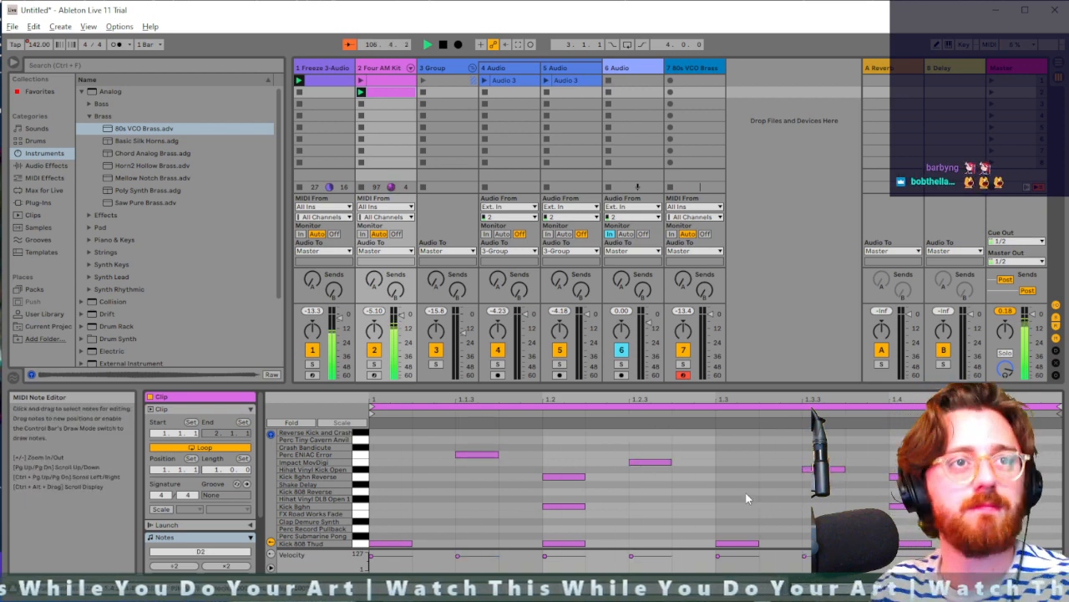
Step: Copy the first Freeze 3-Audio clip into the second slot of the same track
left_click(322, 82)
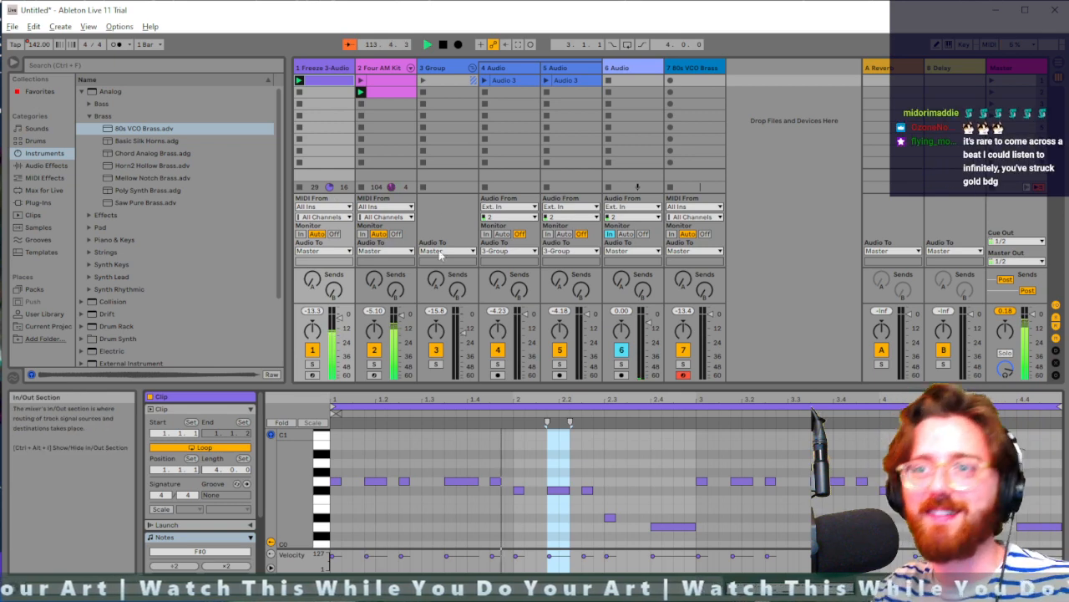
left_click(324, 94)
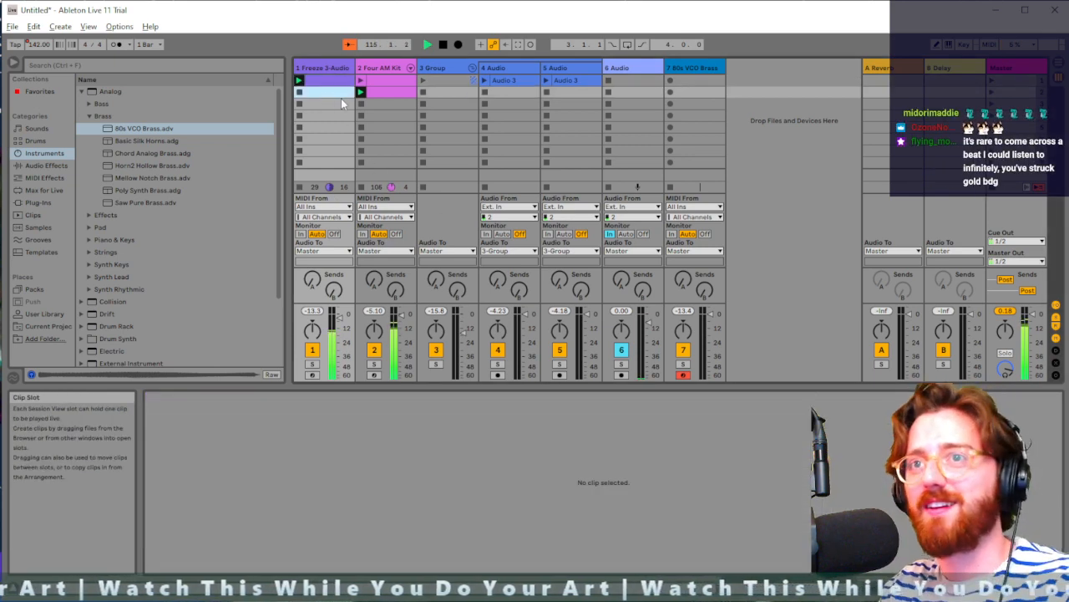
double_click(325, 92)
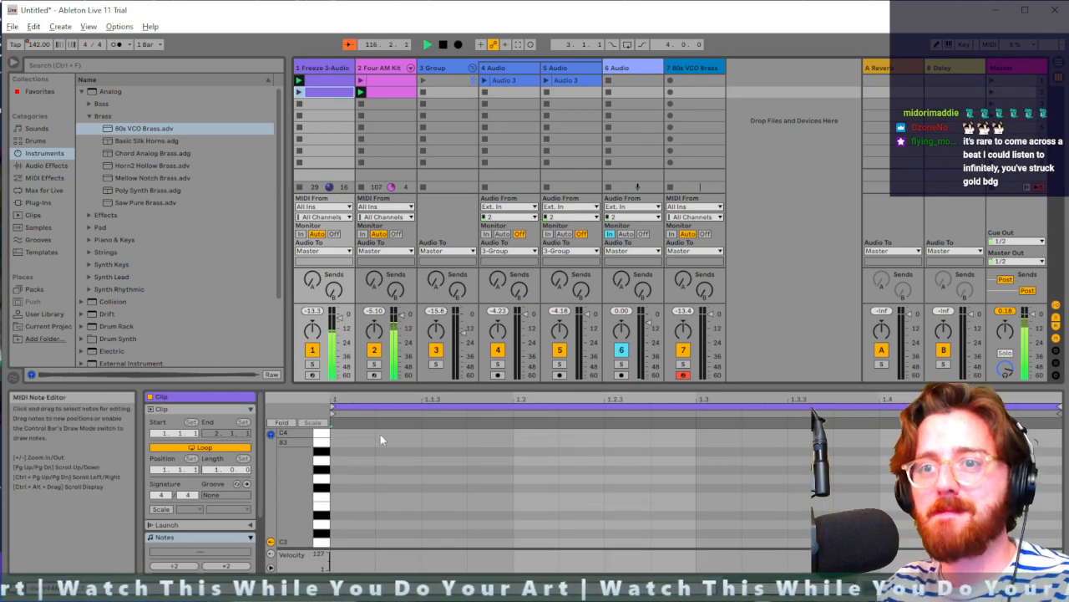
left_click(317, 83)
key("ctrl+c")
left_click(311, 94)
key("ctrl+v")
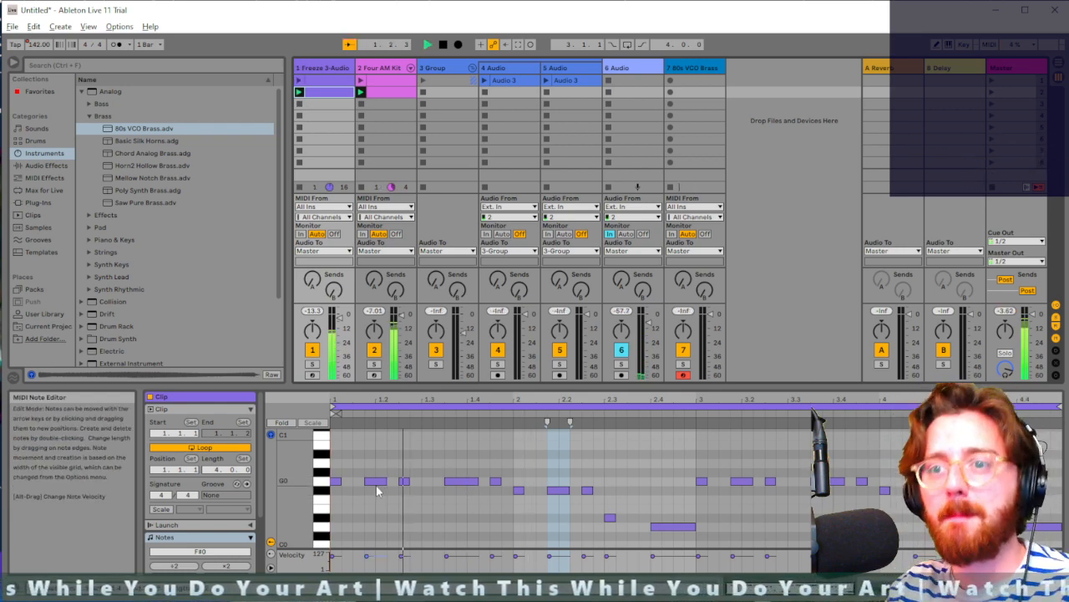
Step: In the second Freeze 3-Audio clip, move the note at 1.1.4 to F#0, 1.3.3 to E0, 3.1.4 to D0 and 3.3.3 to A0
left_click_drag(376, 483, 379, 466)
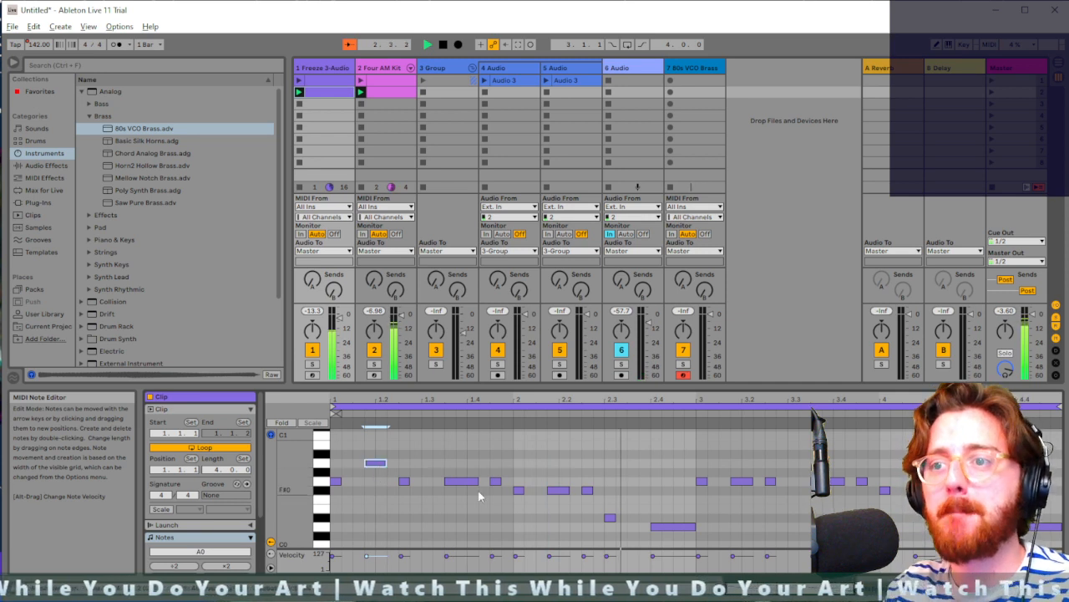
left_click_drag(470, 482, 471, 508)
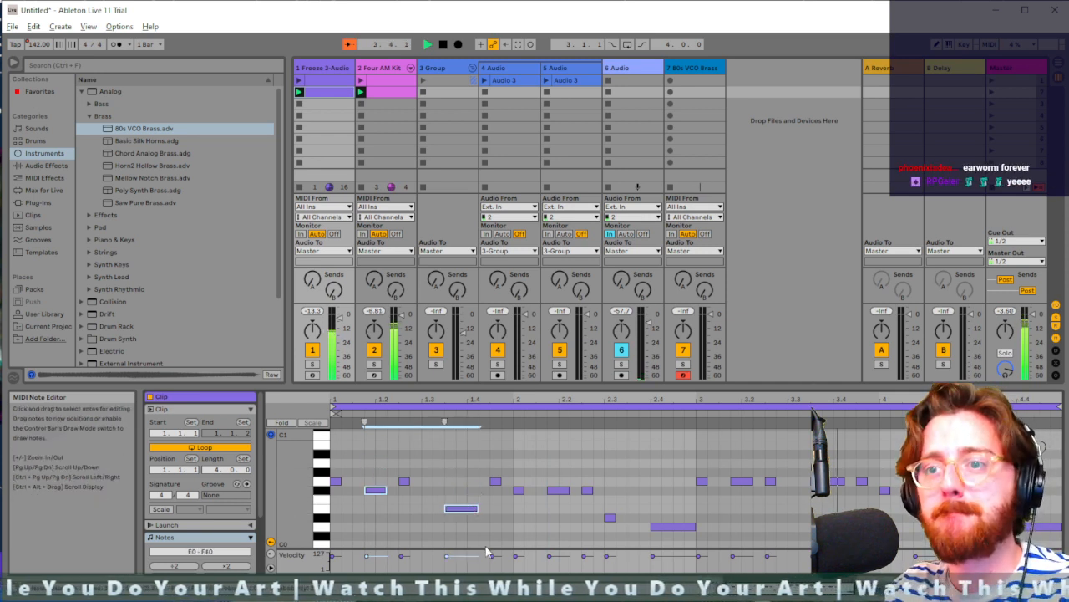
left_click(742, 482)
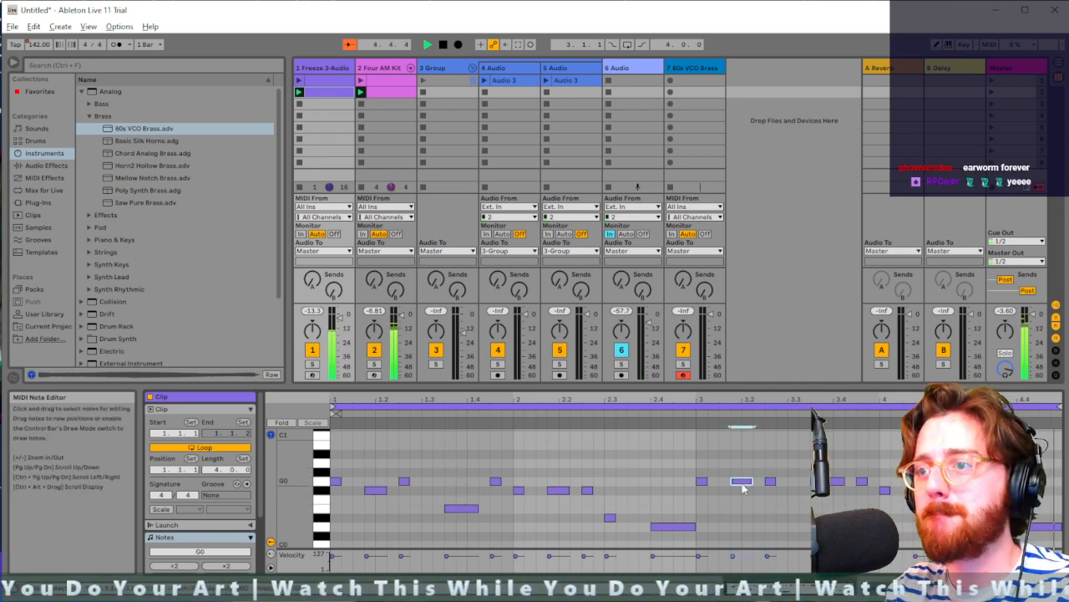
left_click_drag(743, 488, 741, 528)
left_click(836, 484)
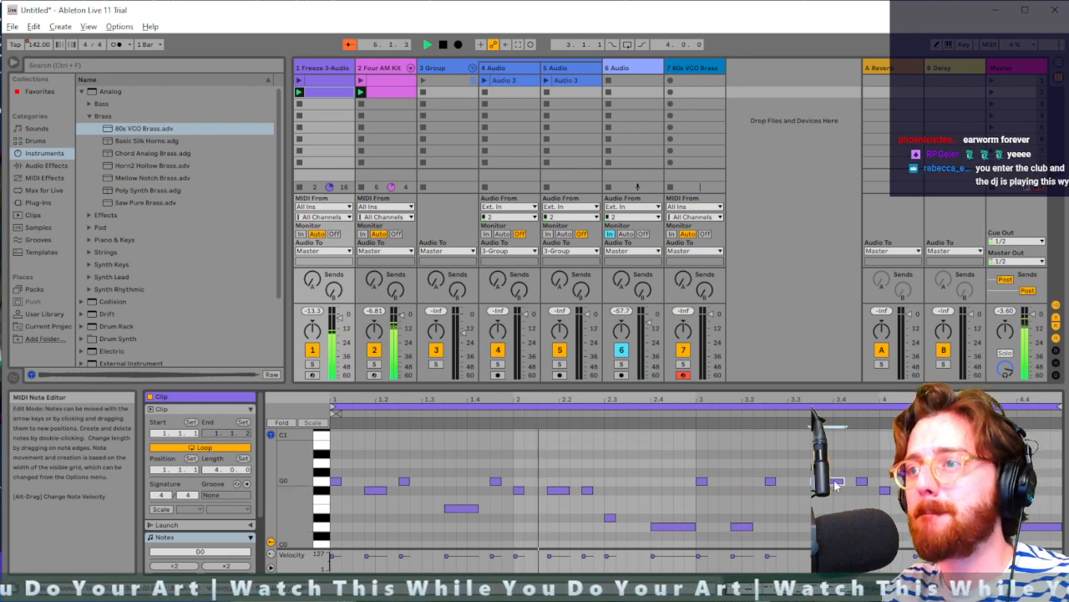
left_click_drag(836, 485, 835, 464)
Step: Move the clip's note at 2.1.4 to G0 and its final note at 4.4 to F#0, both one sixteenth later
left_click(564, 490)
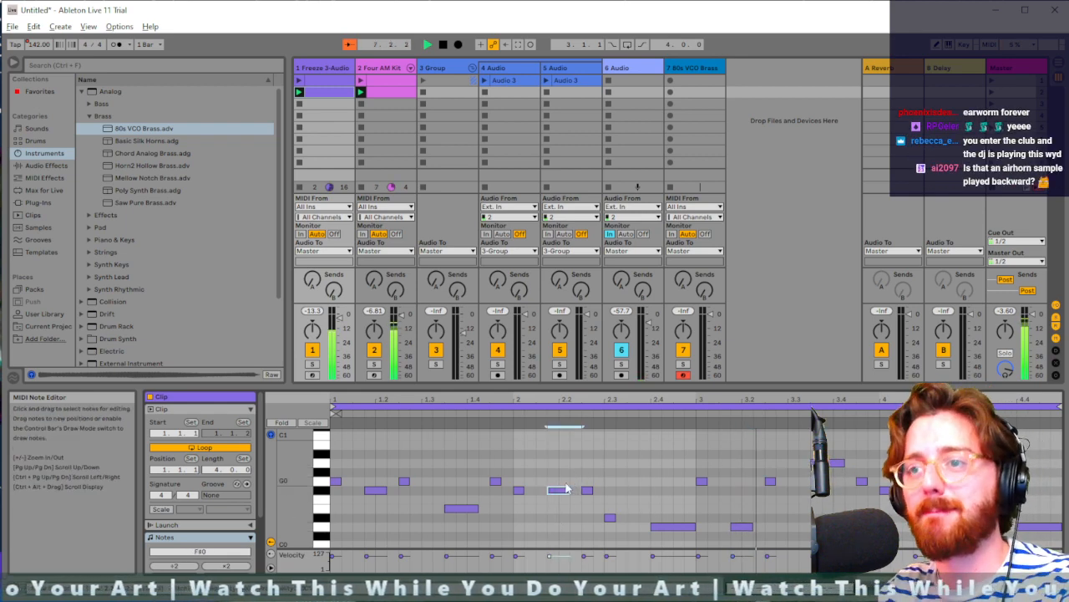
left_click_drag(565, 490, 562, 520)
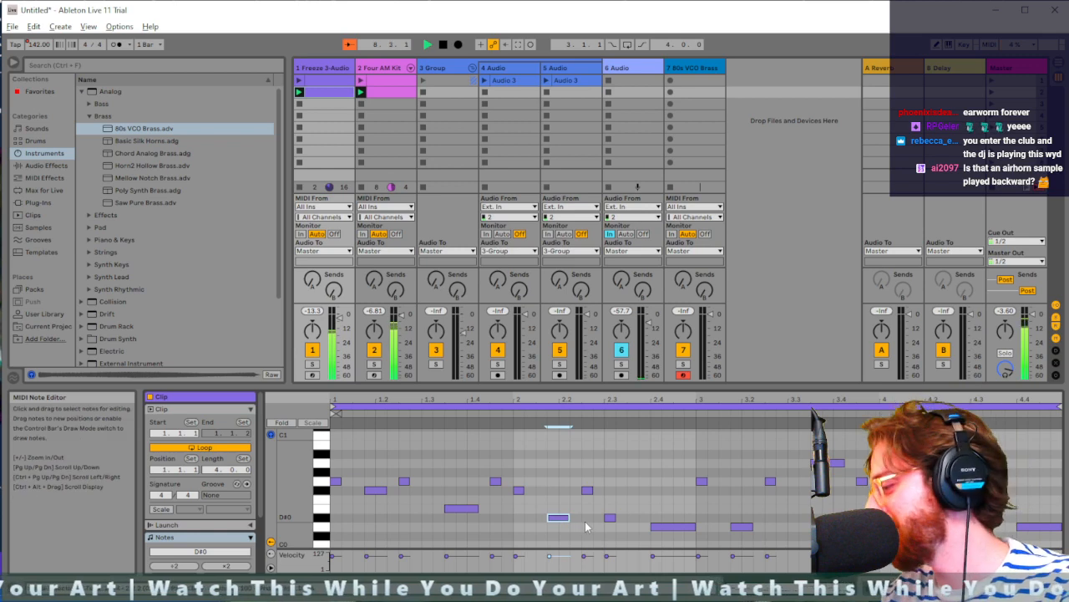
left_click(1031, 528, "shift")
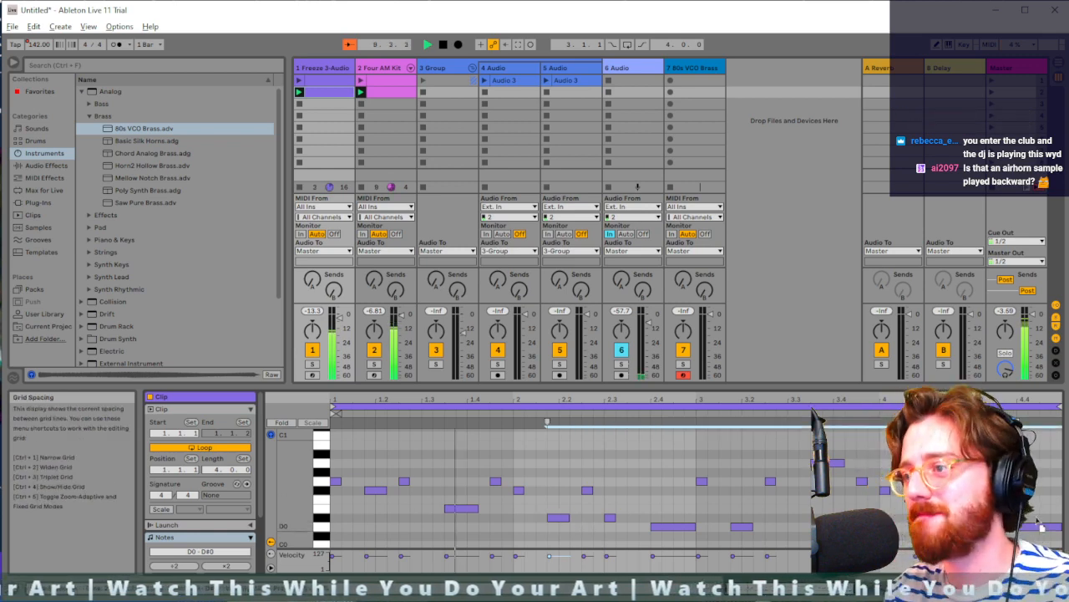
left_click_drag(1032, 527, 1043, 496)
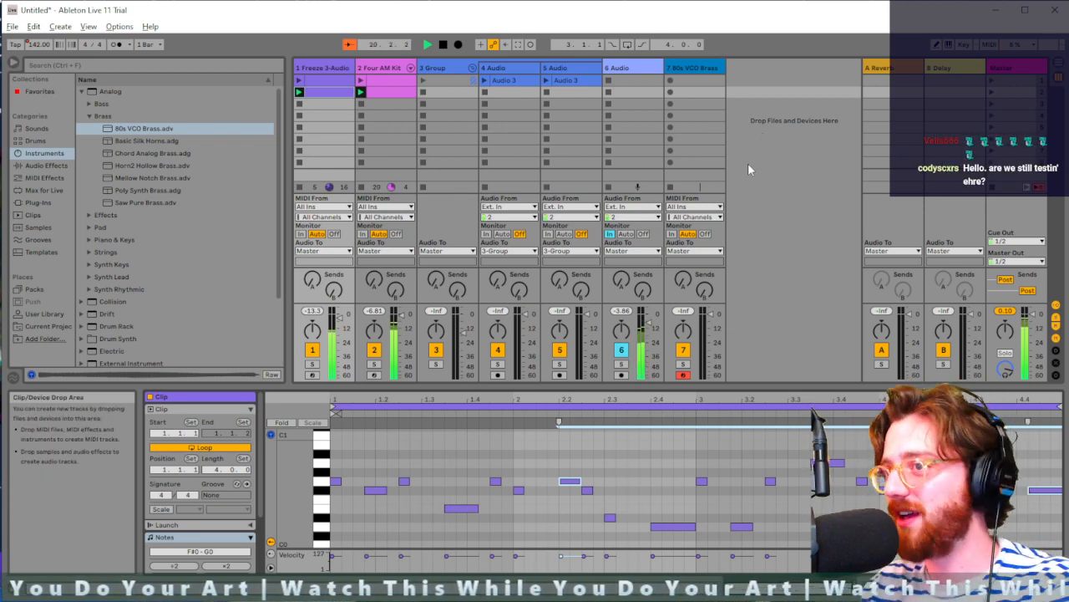
Step: Launch the first Freeze 3-Audio clip, stop playback and set monitoring on the 6 Audio track to Off
left_click(299, 81)
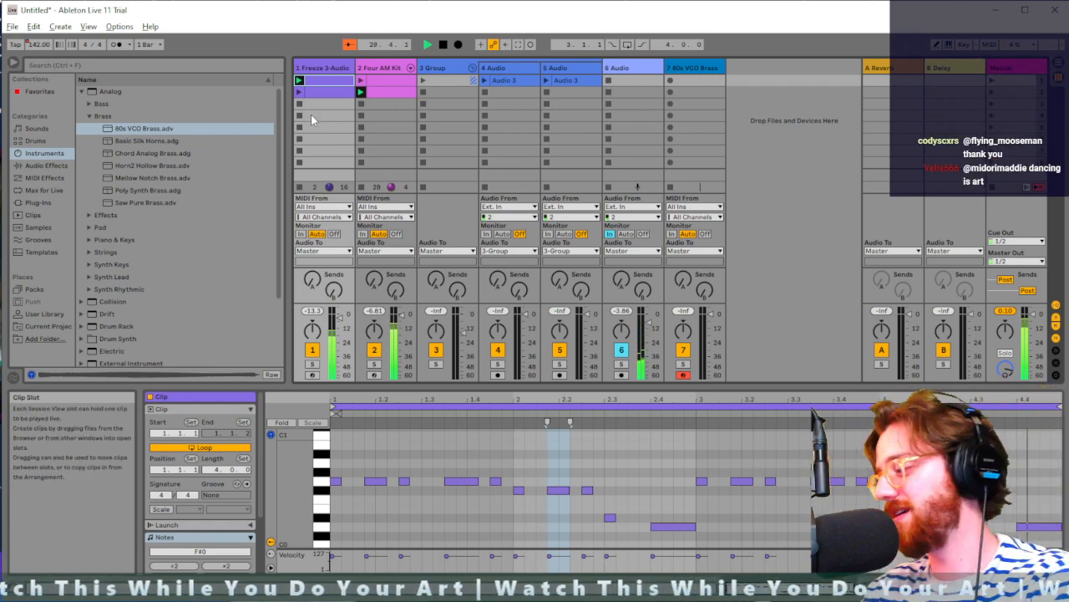
key("space")
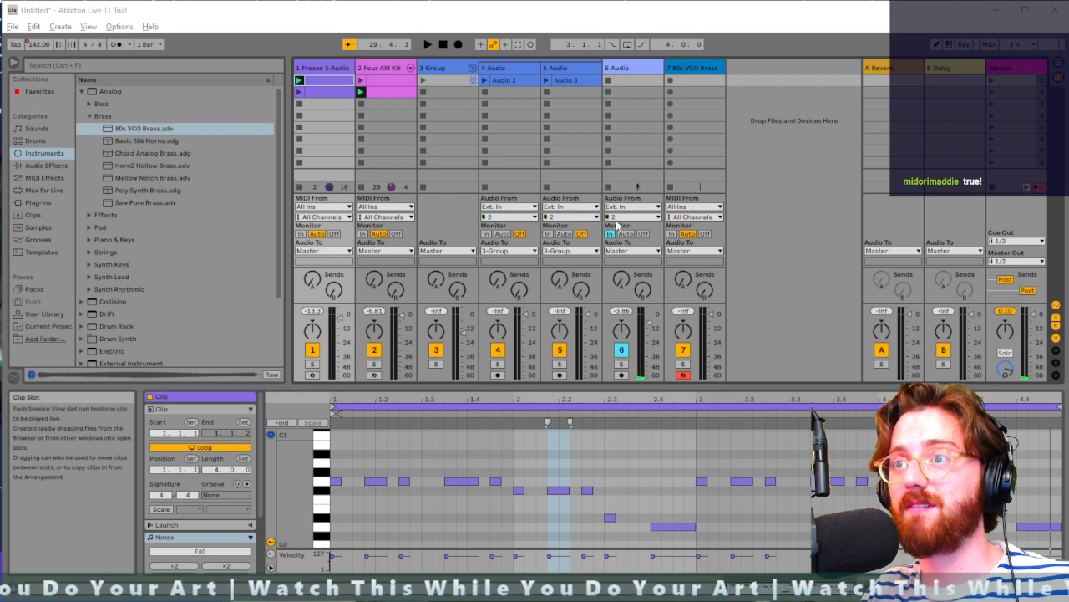
left_click(643, 234)
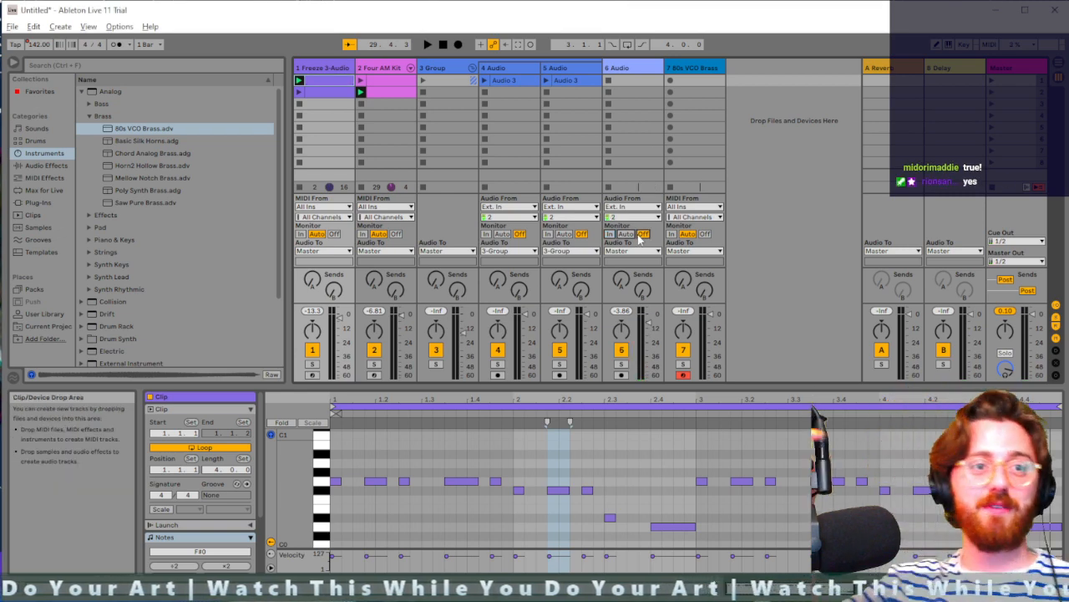